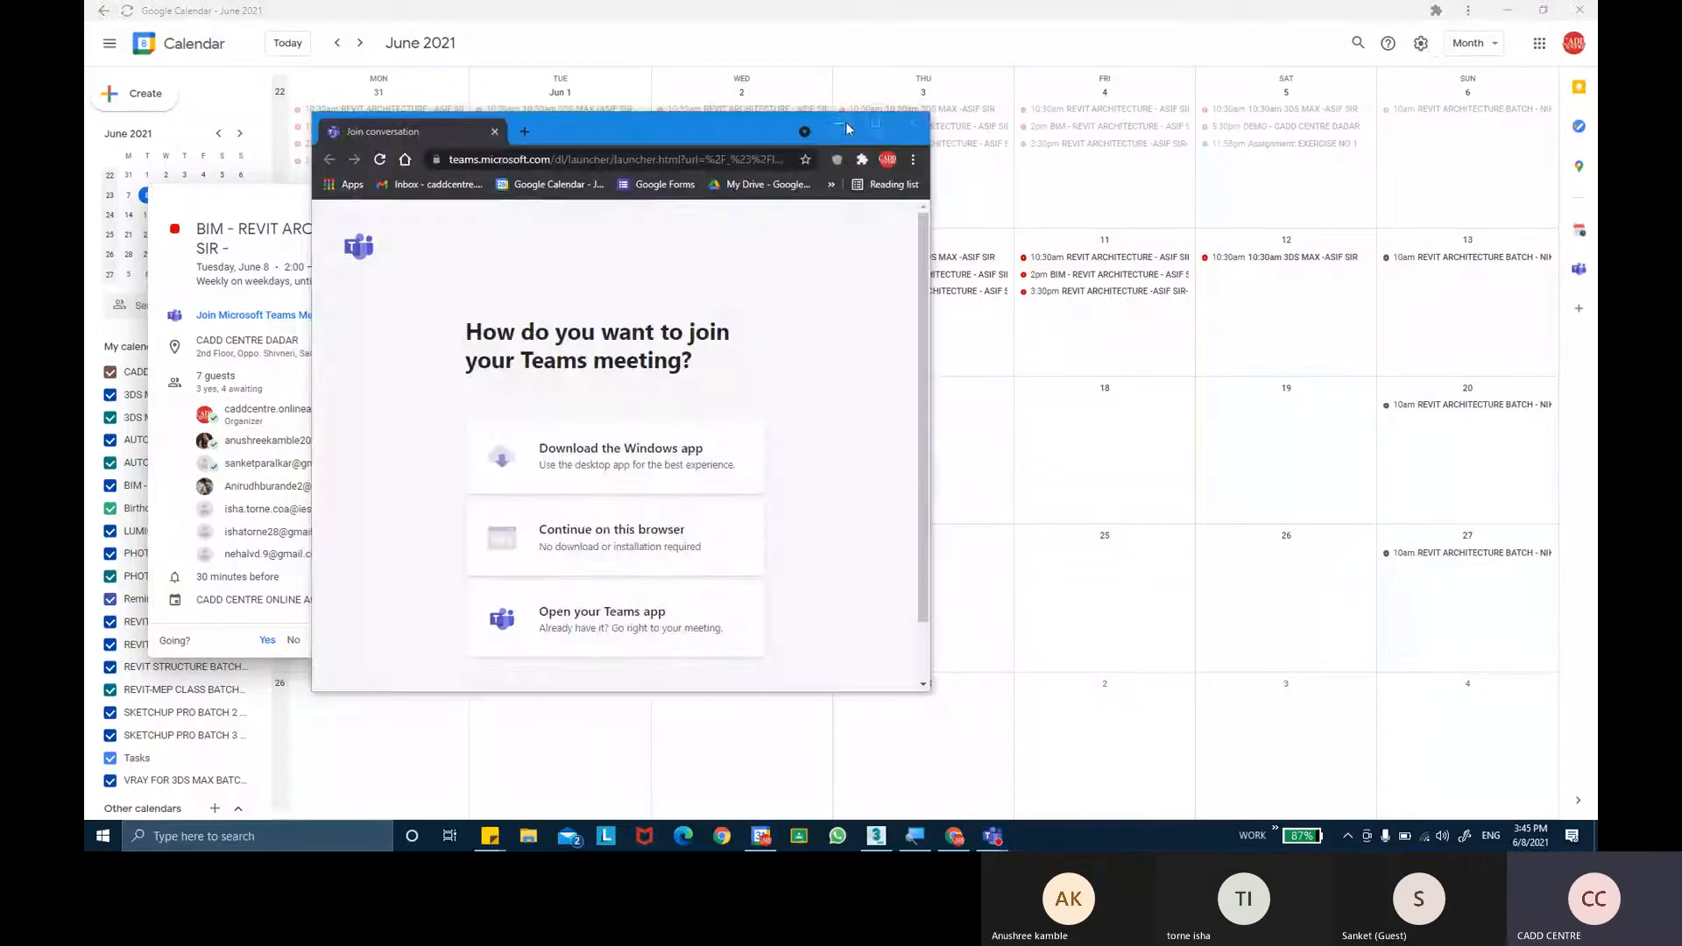
Minimize the calendar browser window, refresh the desktop, and launch Revit 2022.
{"action": "left_click", "coordinate": [1521, 18]}
{"action": "right_click", "coordinate": [623, 357]}
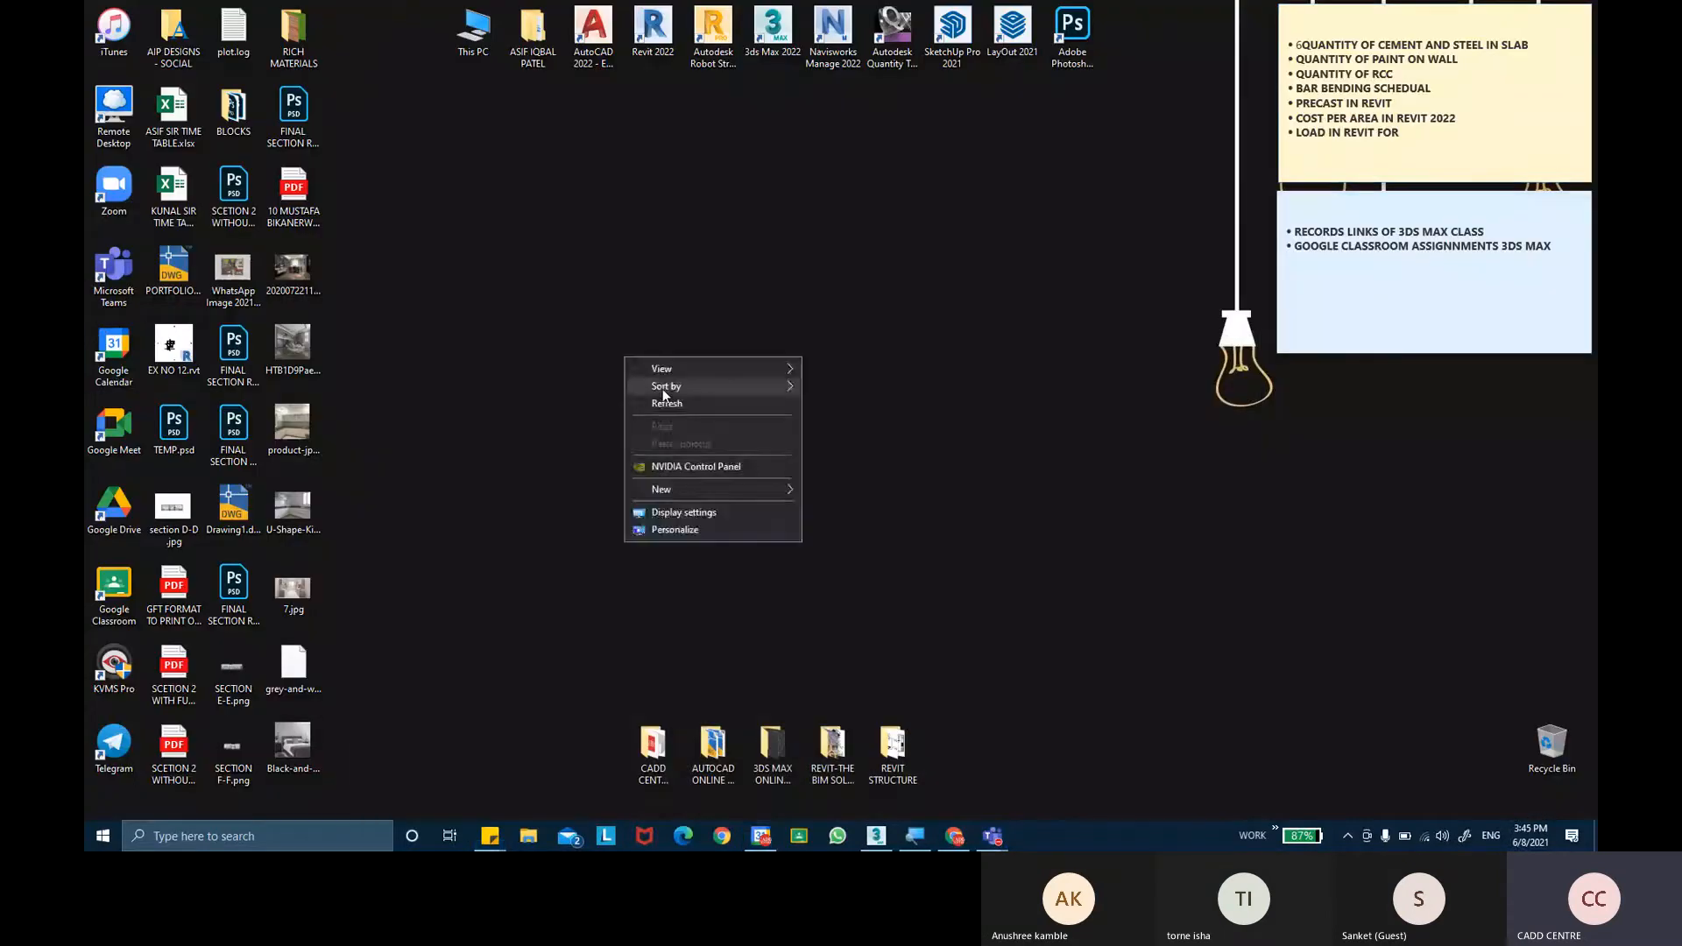
{"action": "left_click", "coordinate": [667, 398]}
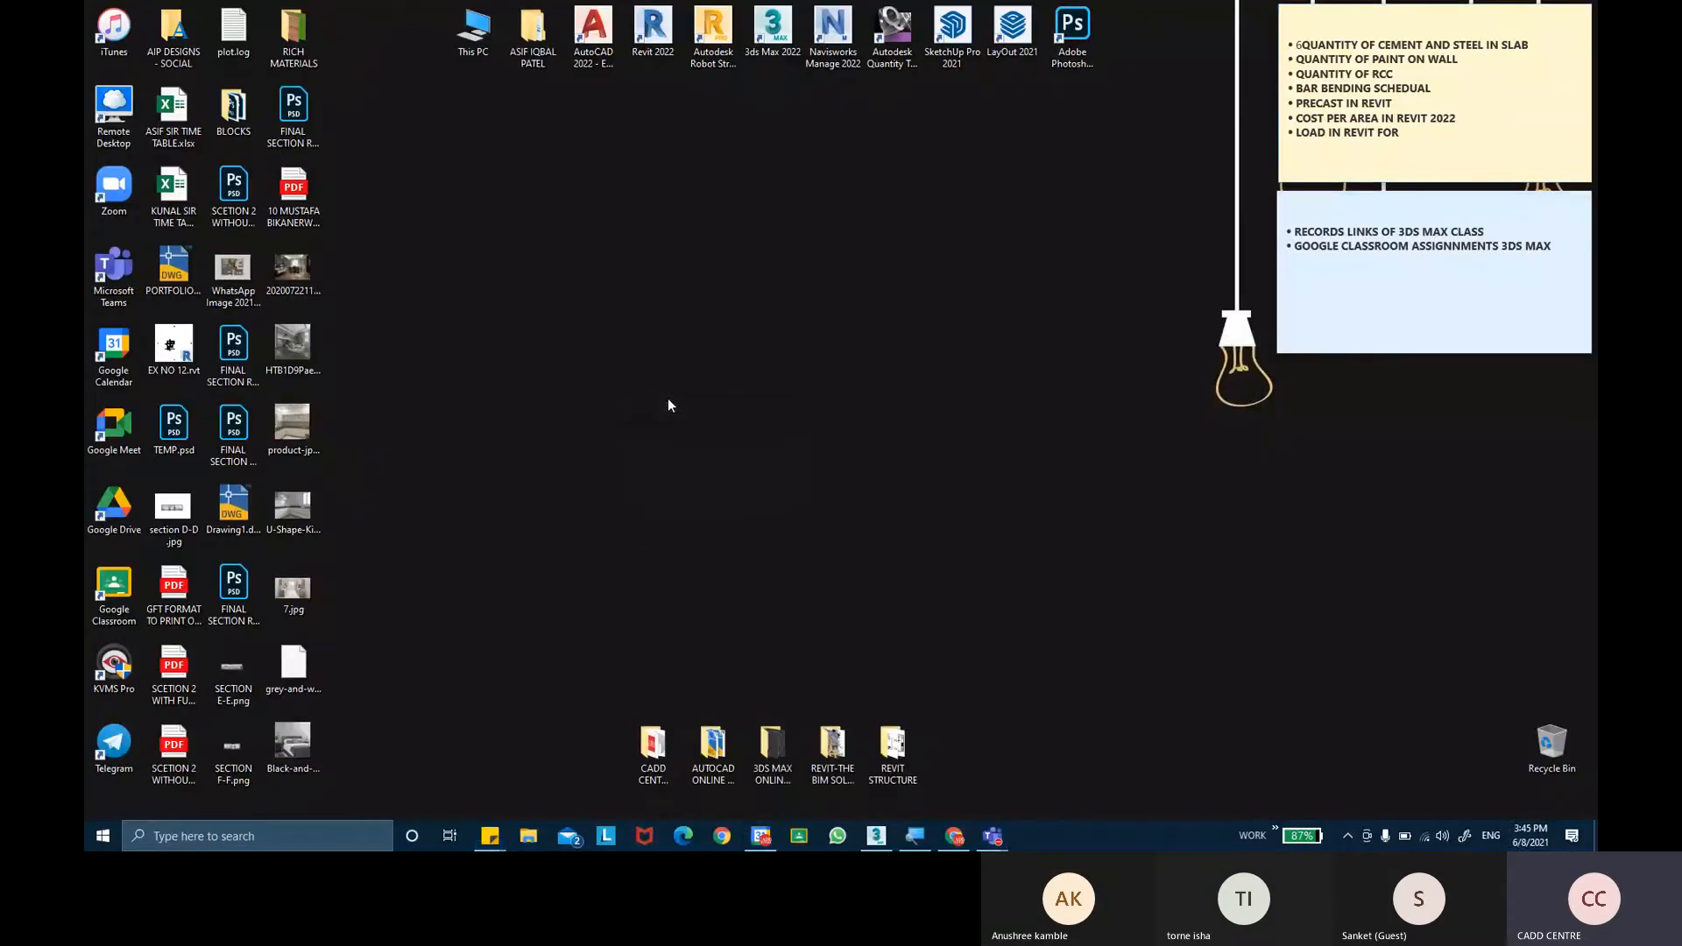
{"action": "left_click", "coordinate": [652, 44]}
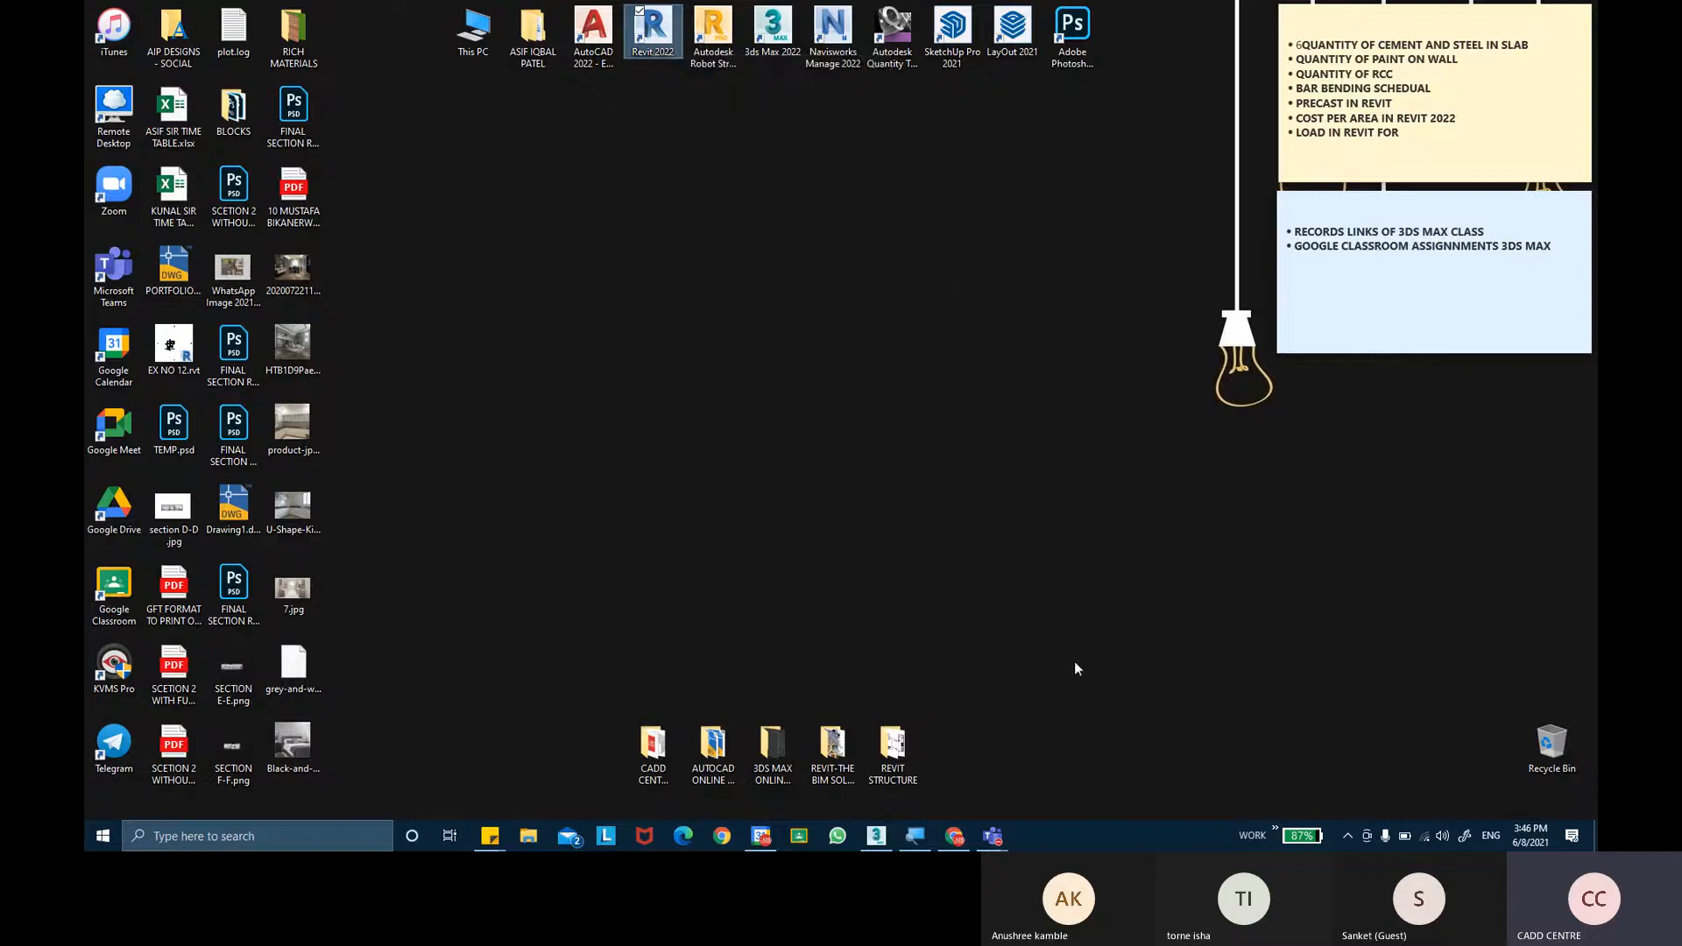
Switch to the Microsoft Teams meeting window and show the meeting chat.
{"action": "mouse_move", "coordinate": [993, 836]}
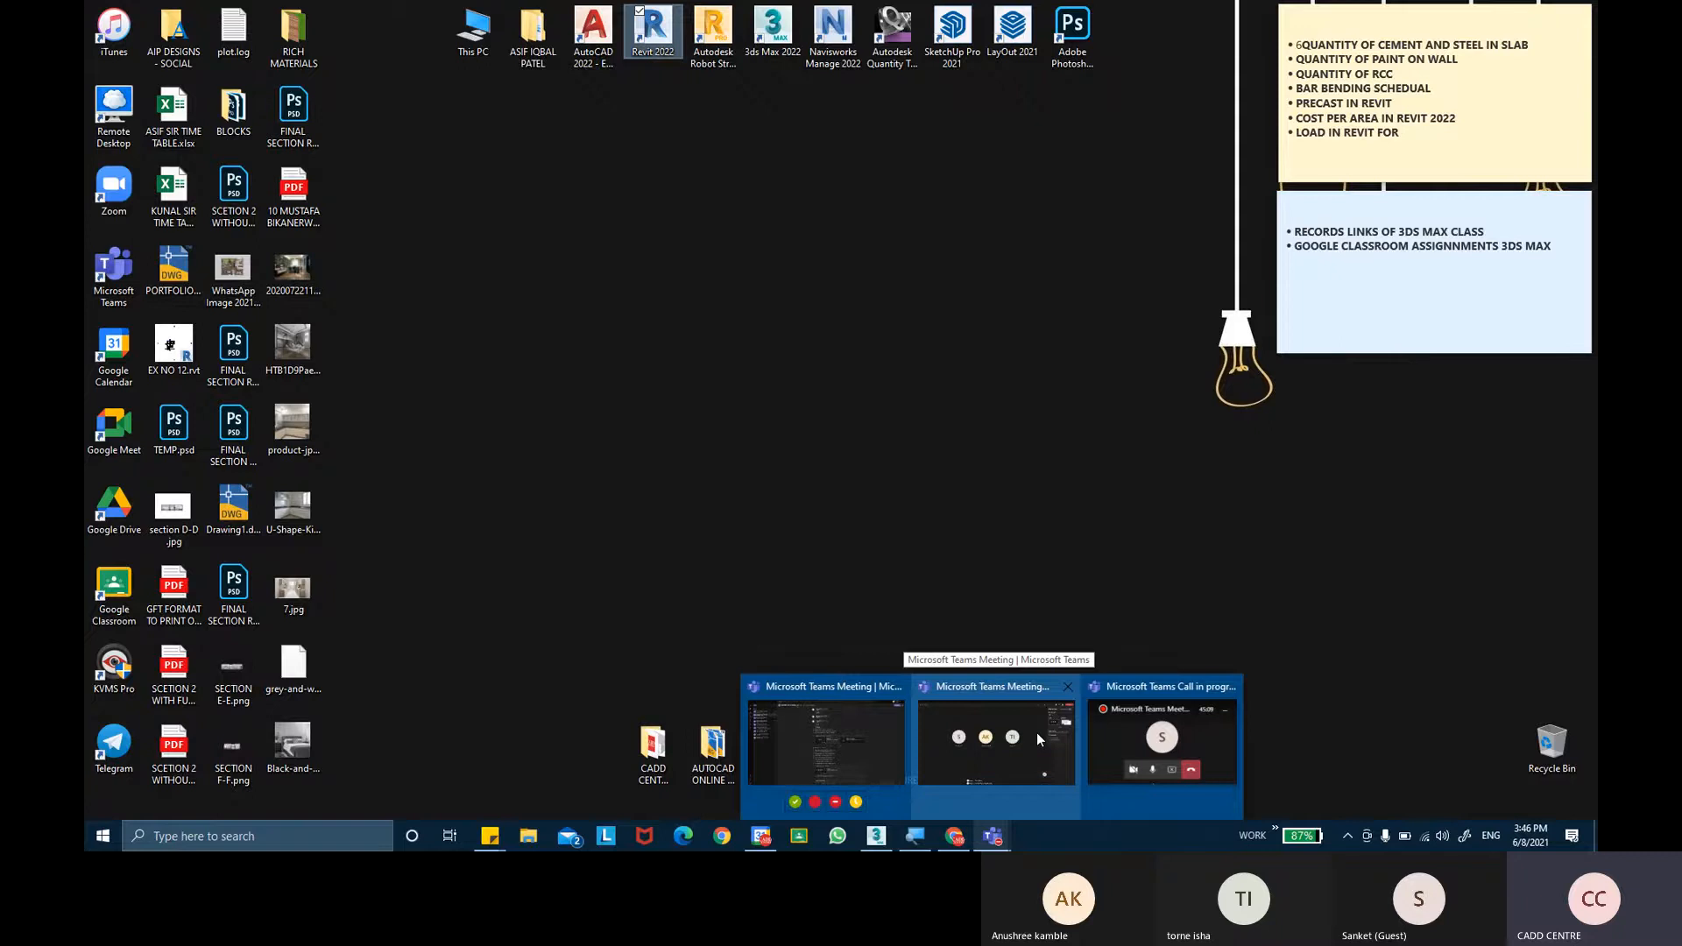
{"action": "left_click", "coordinate": [1037, 732]}
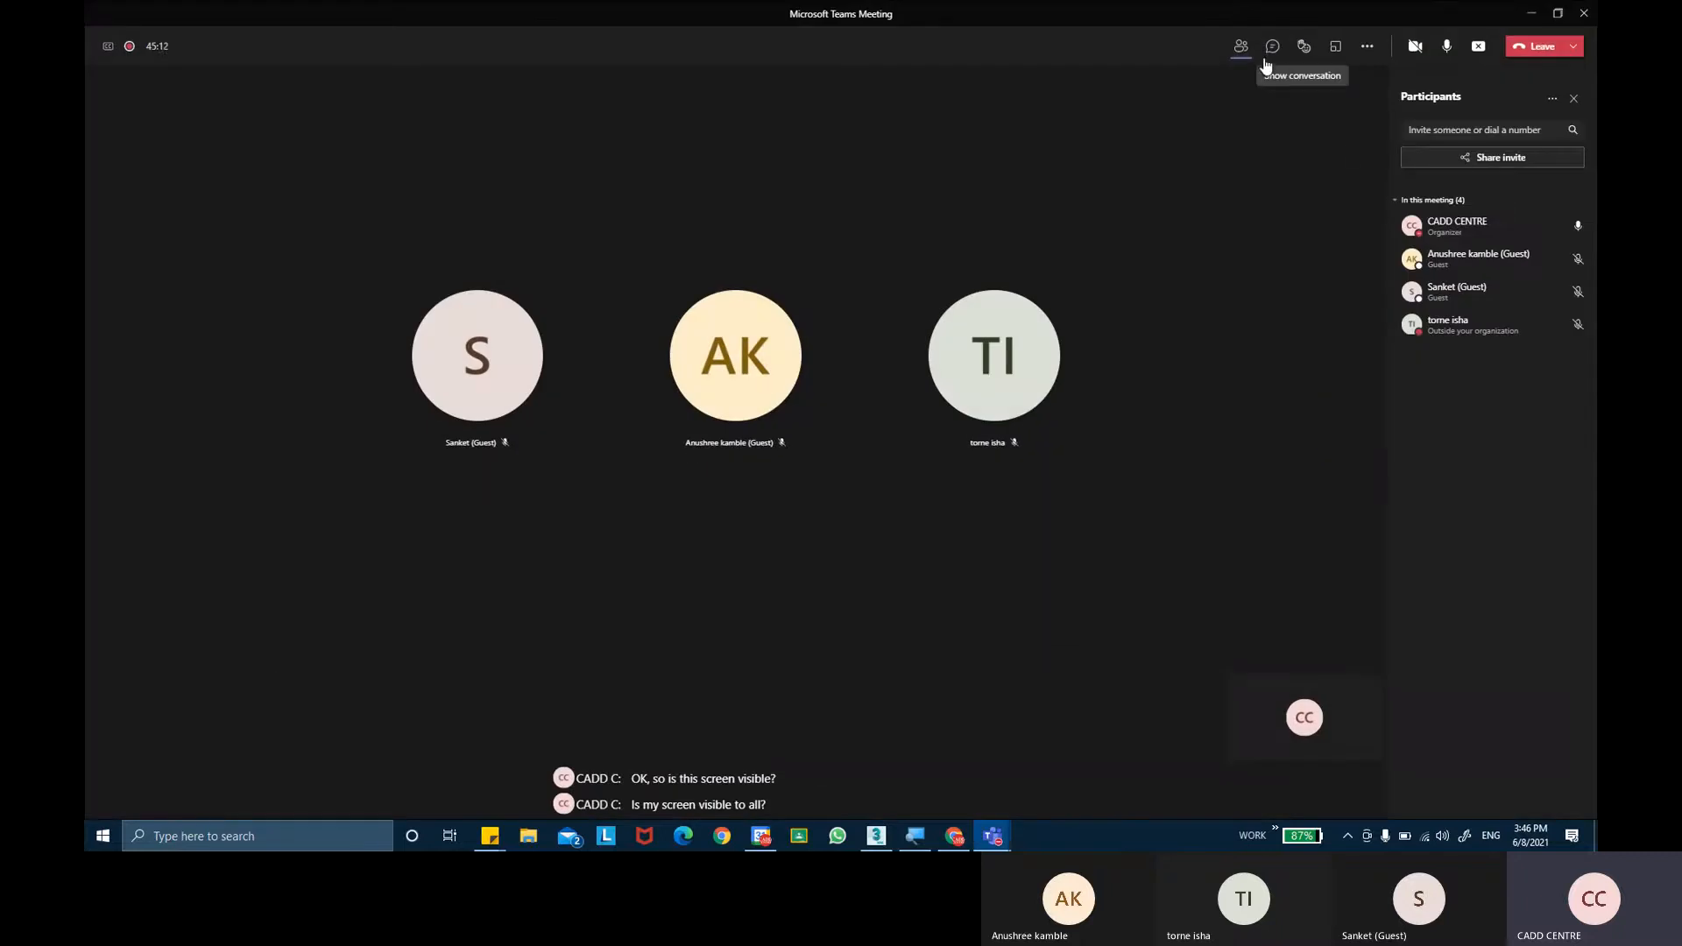
{"action": "left_click", "coordinate": [1267, 53]}
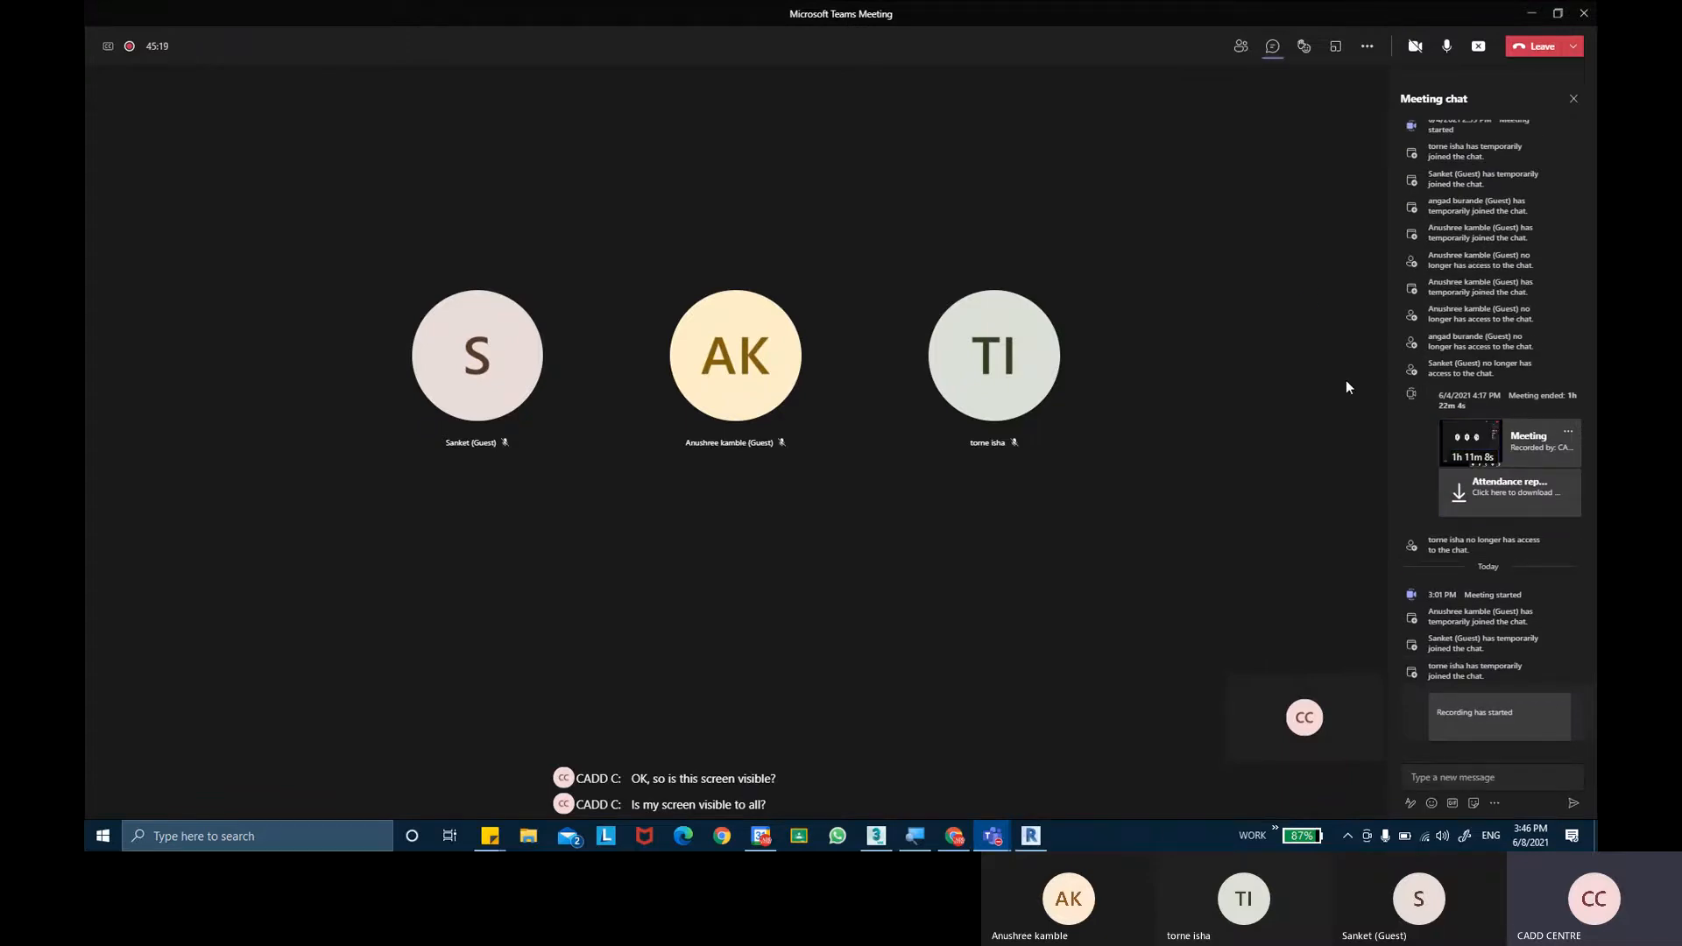
{"action": "left_click", "coordinate": [1491, 773]}
{"action": "scroll", "coordinate": [1464, 631], "scroll_direction": "up", "scroll_amount": 5}
{"action": "scroll", "coordinate": [1464, 646], "scroll_direction": "down", "scroll_amount": 5}
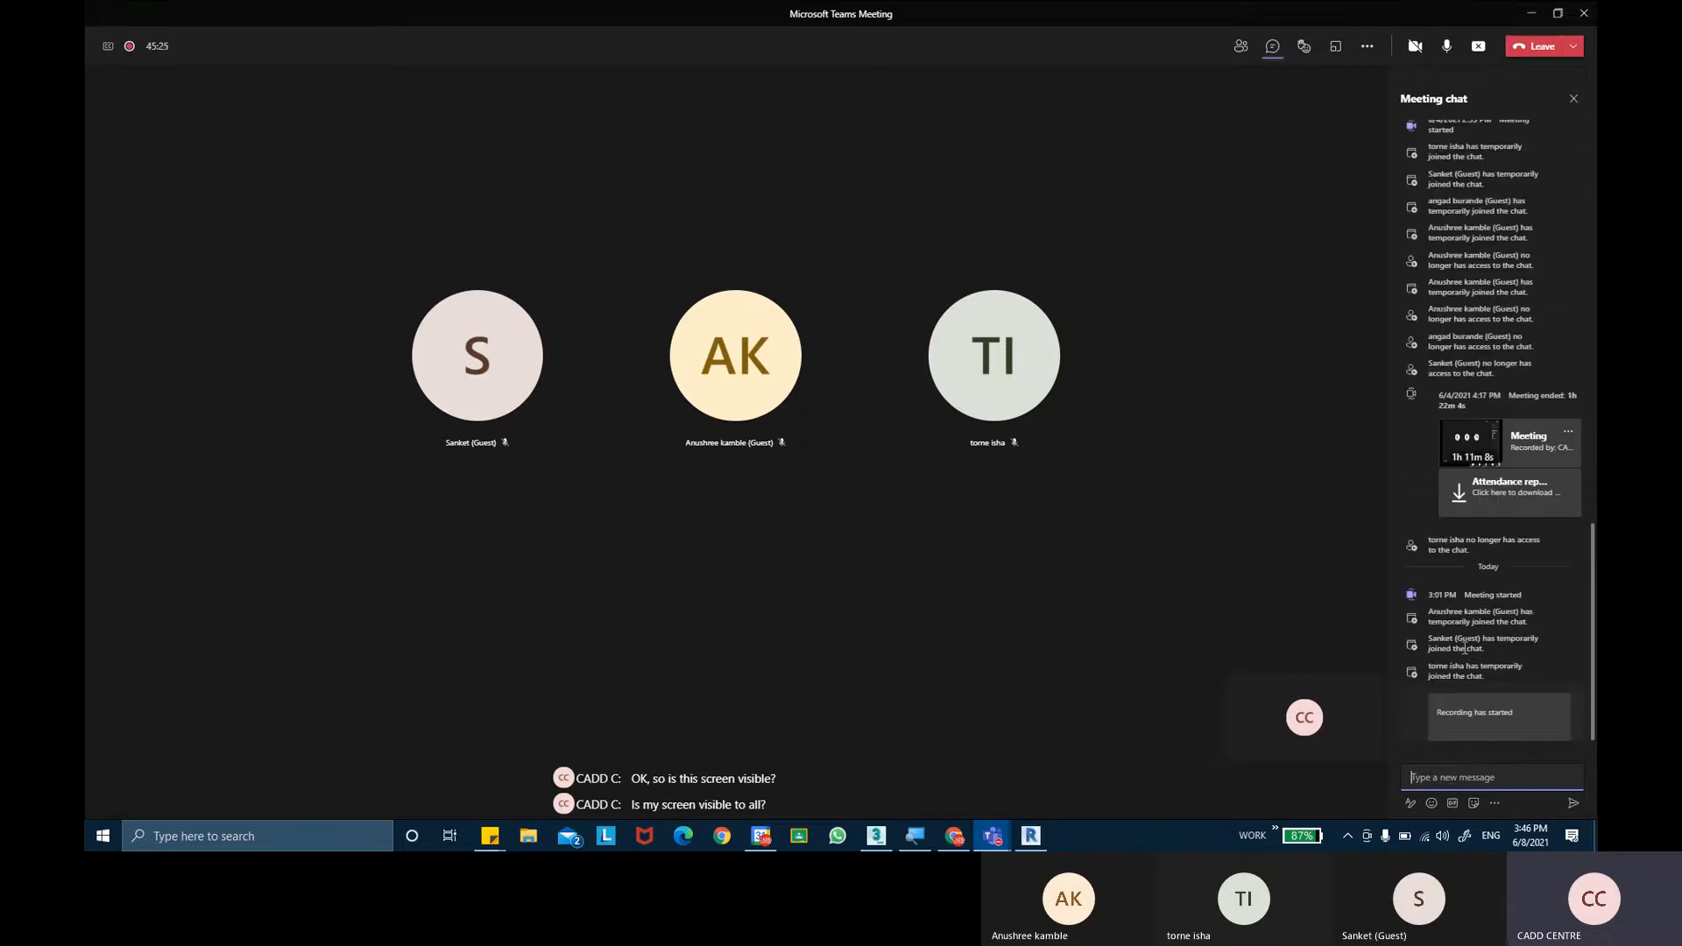
{"action": "left_click", "coordinate": [1521, 21]}
{"action": "right_click", "coordinate": [1261, 476]}
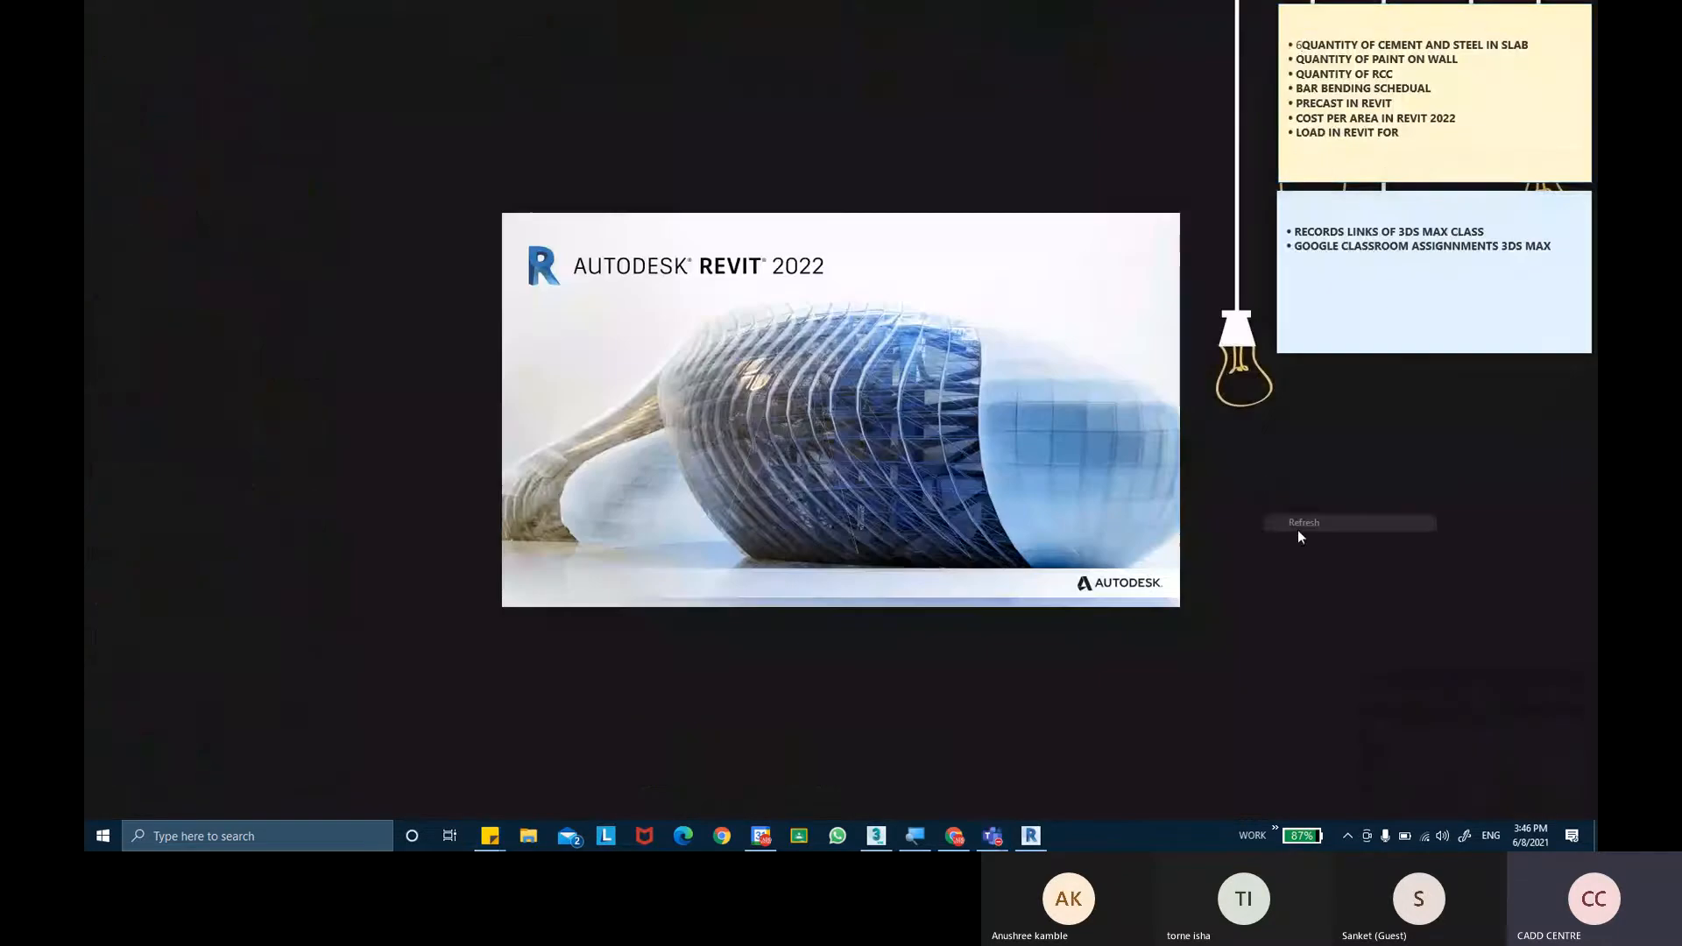
{"action": "left_click", "coordinate": [1298, 525]}
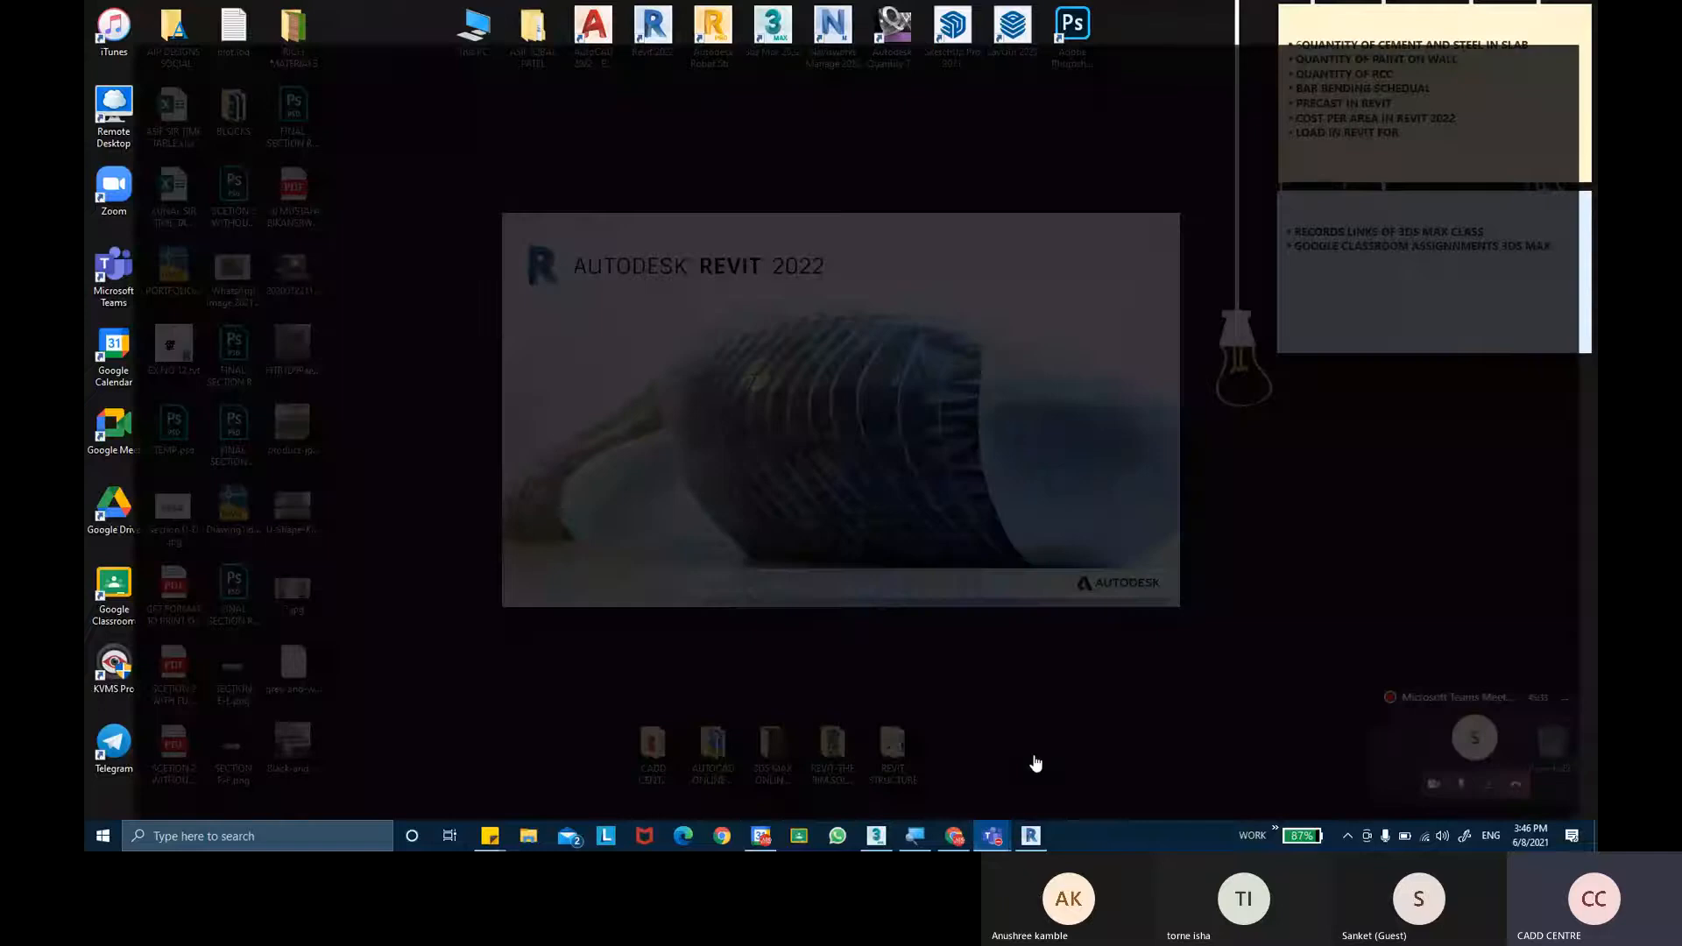
Return to the Microsoft Teams meeting and send the chat message "SCREEN VISIBLE ?".
{"action": "left_click", "coordinate": [1034, 760]}
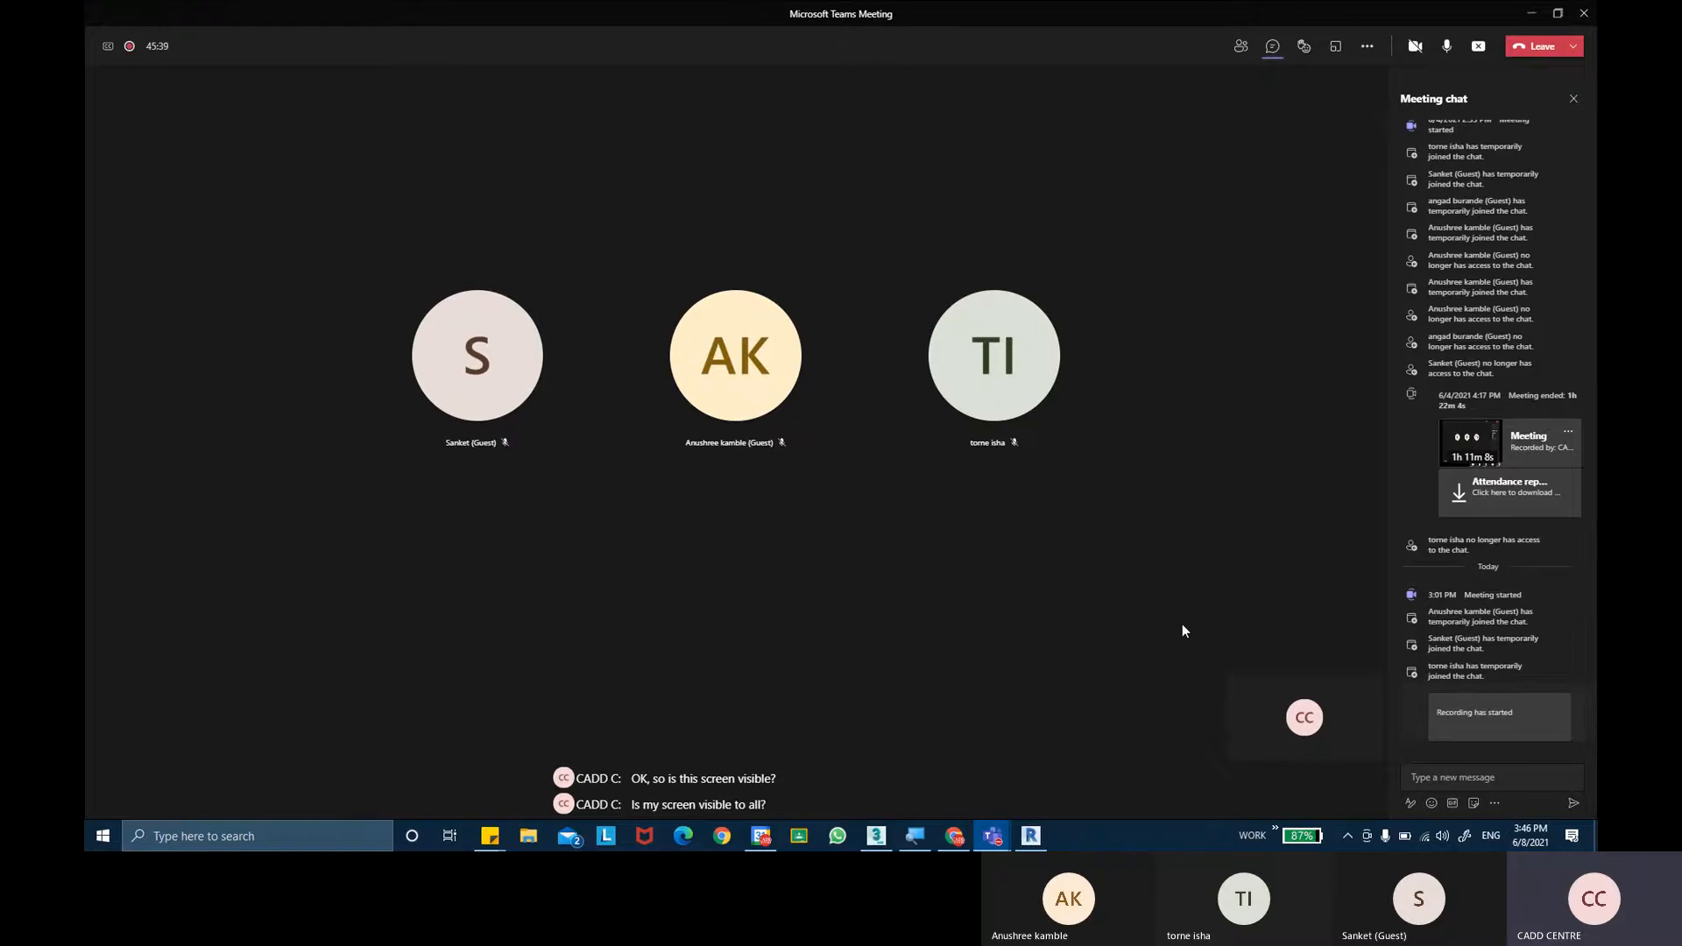
{"action": "left_click", "coordinate": [1483, 776]}
{"action": "type", "text": "SCRE"}
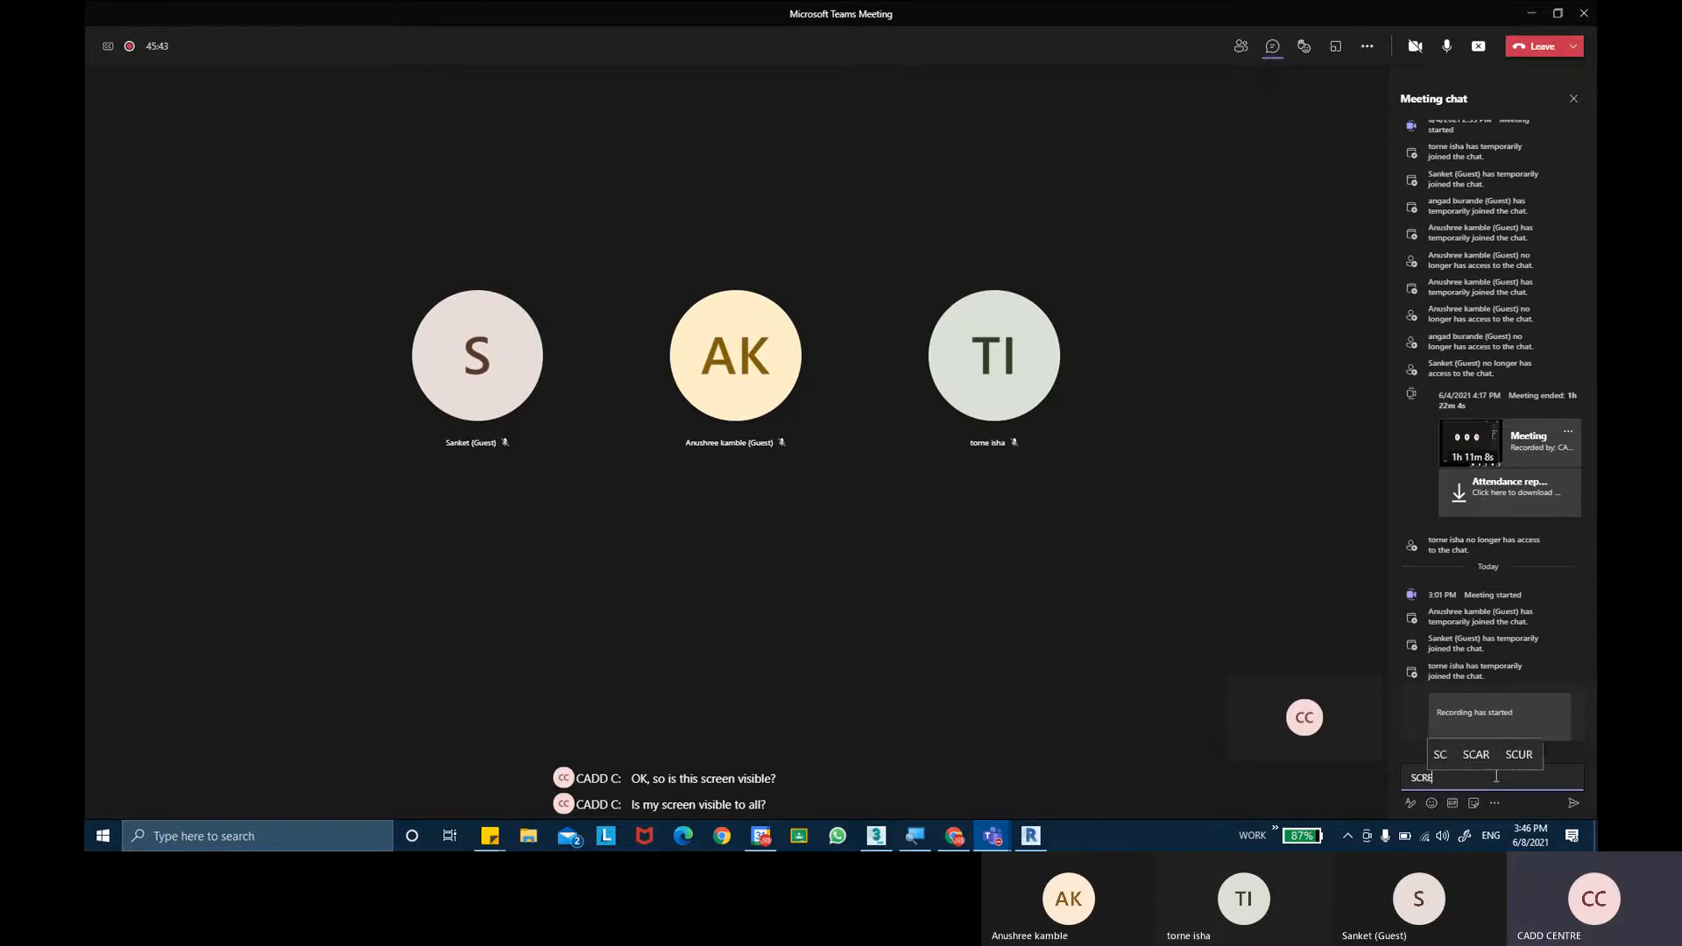
{"action": "type", "text": "EN VISI"}
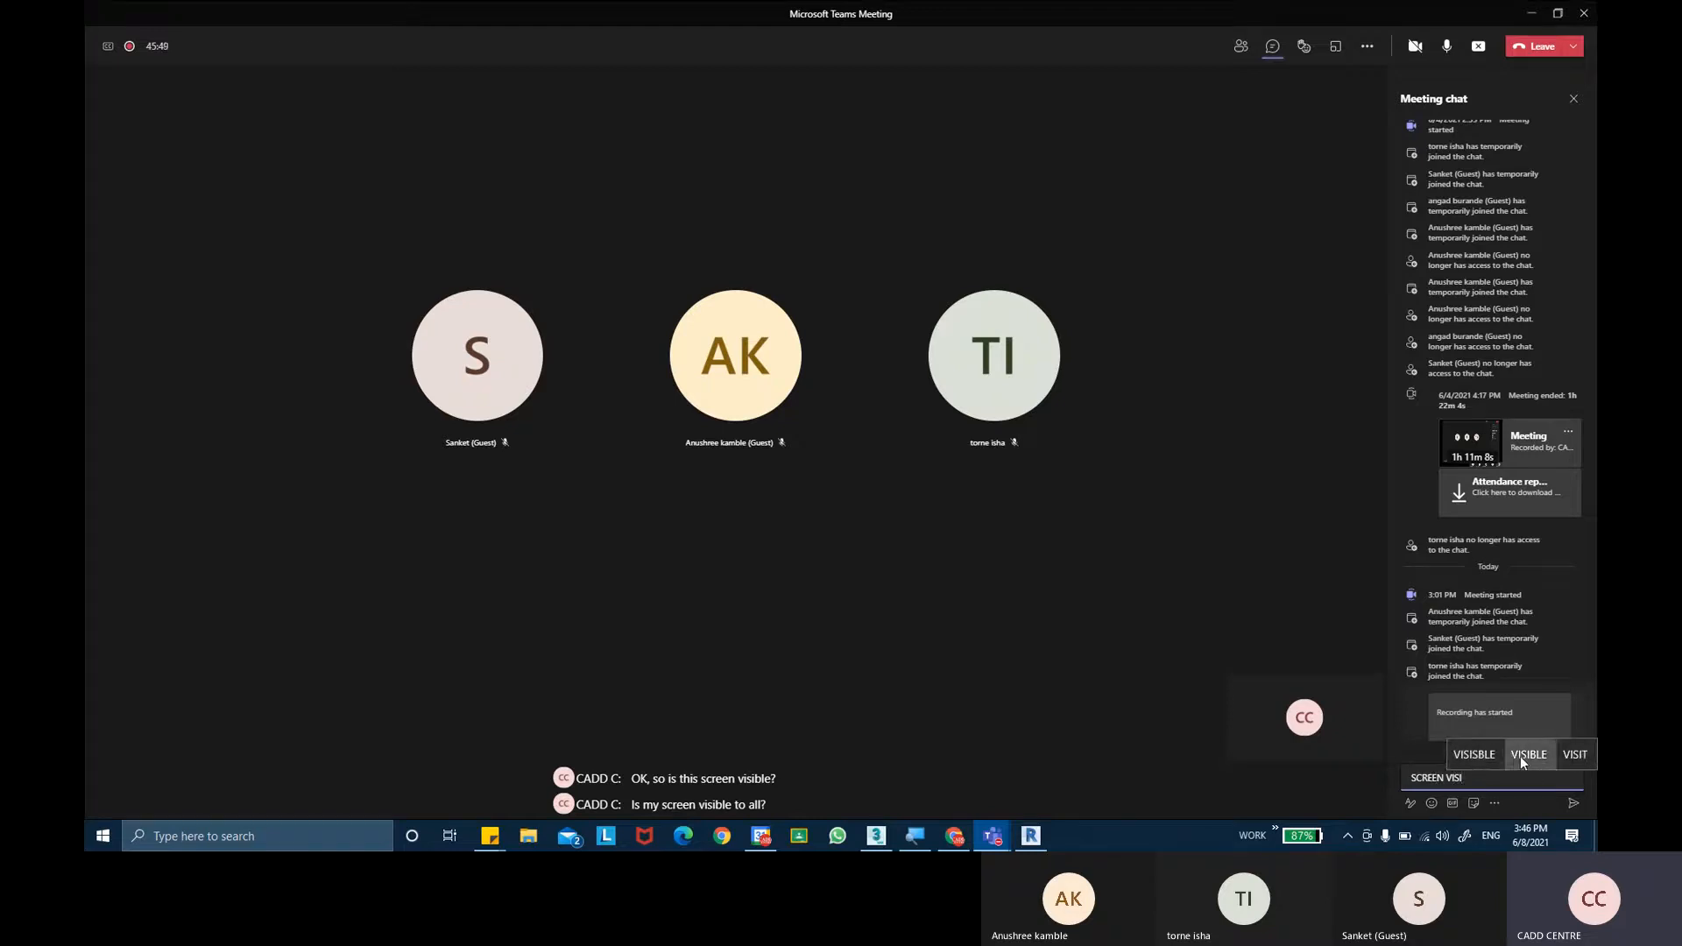
{"action": "left_click", "coordinate": [1520, 755]}
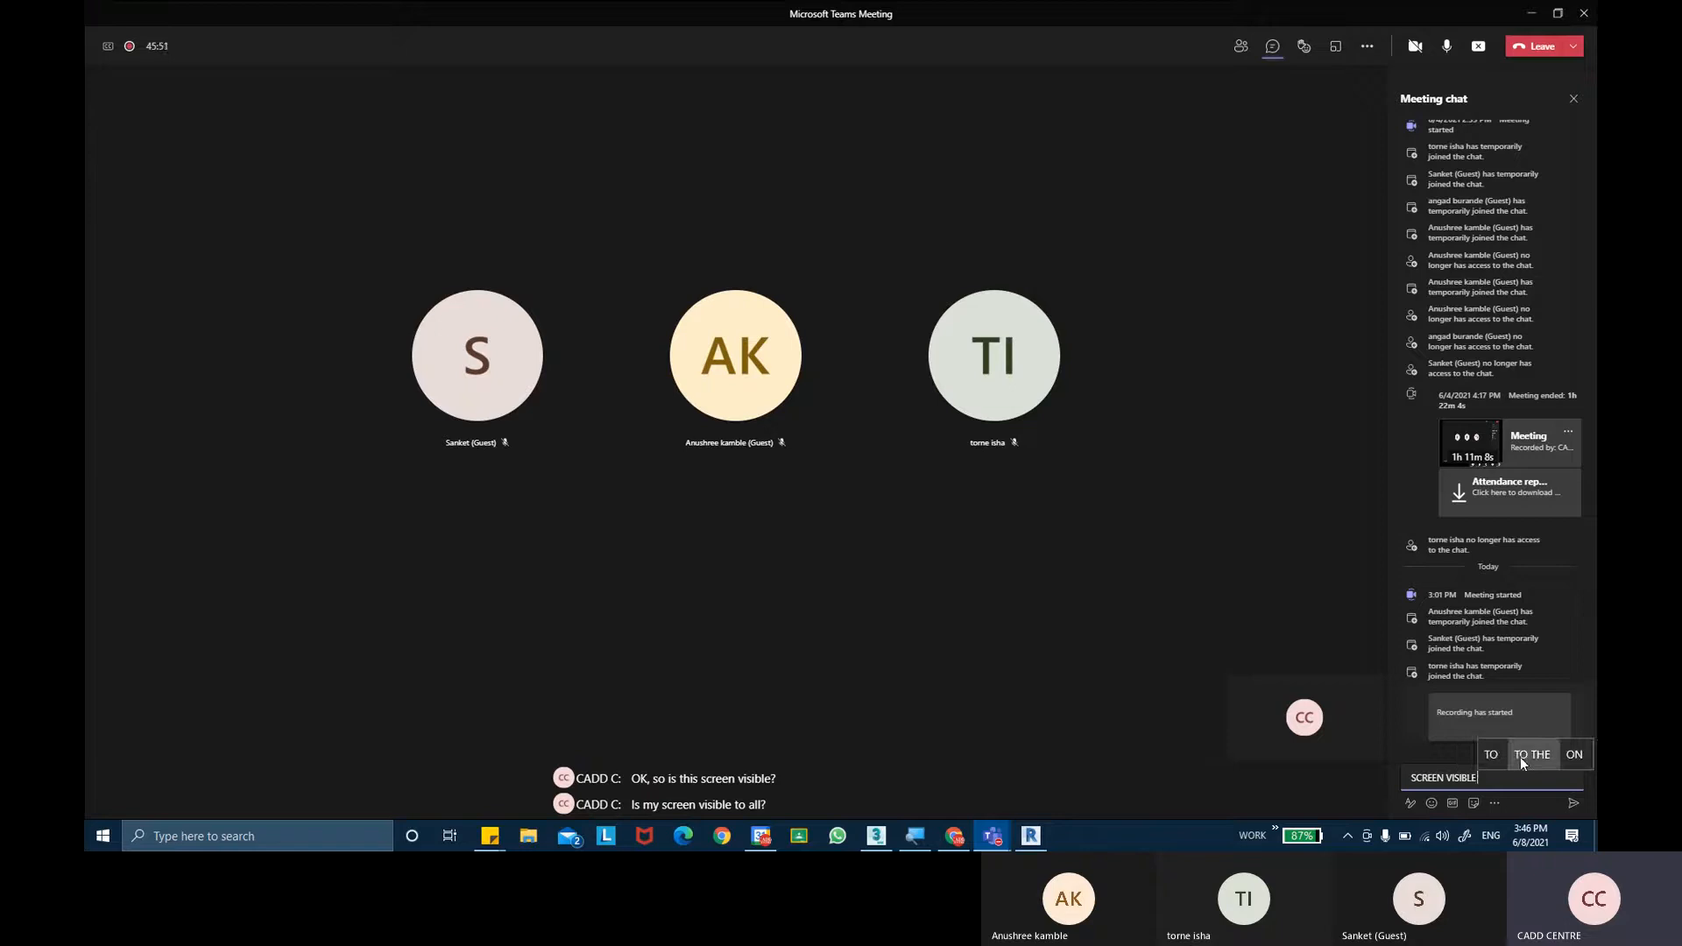
{"action": "type", "text": "?"}
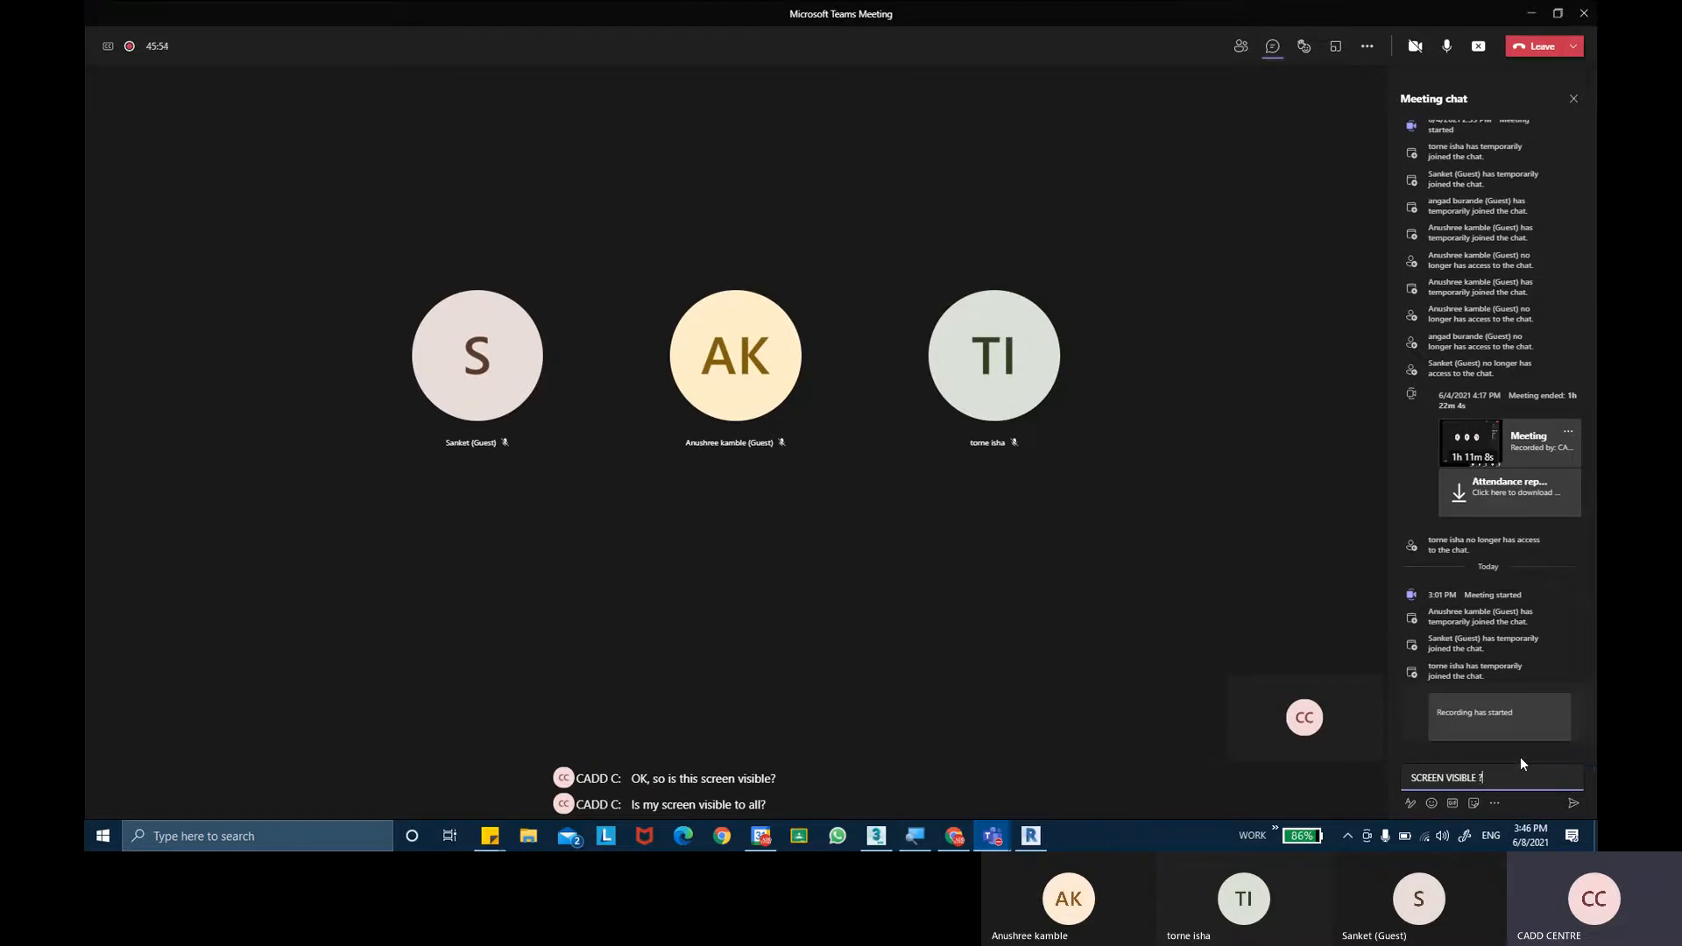
{"action": "key", "text": "Return"}
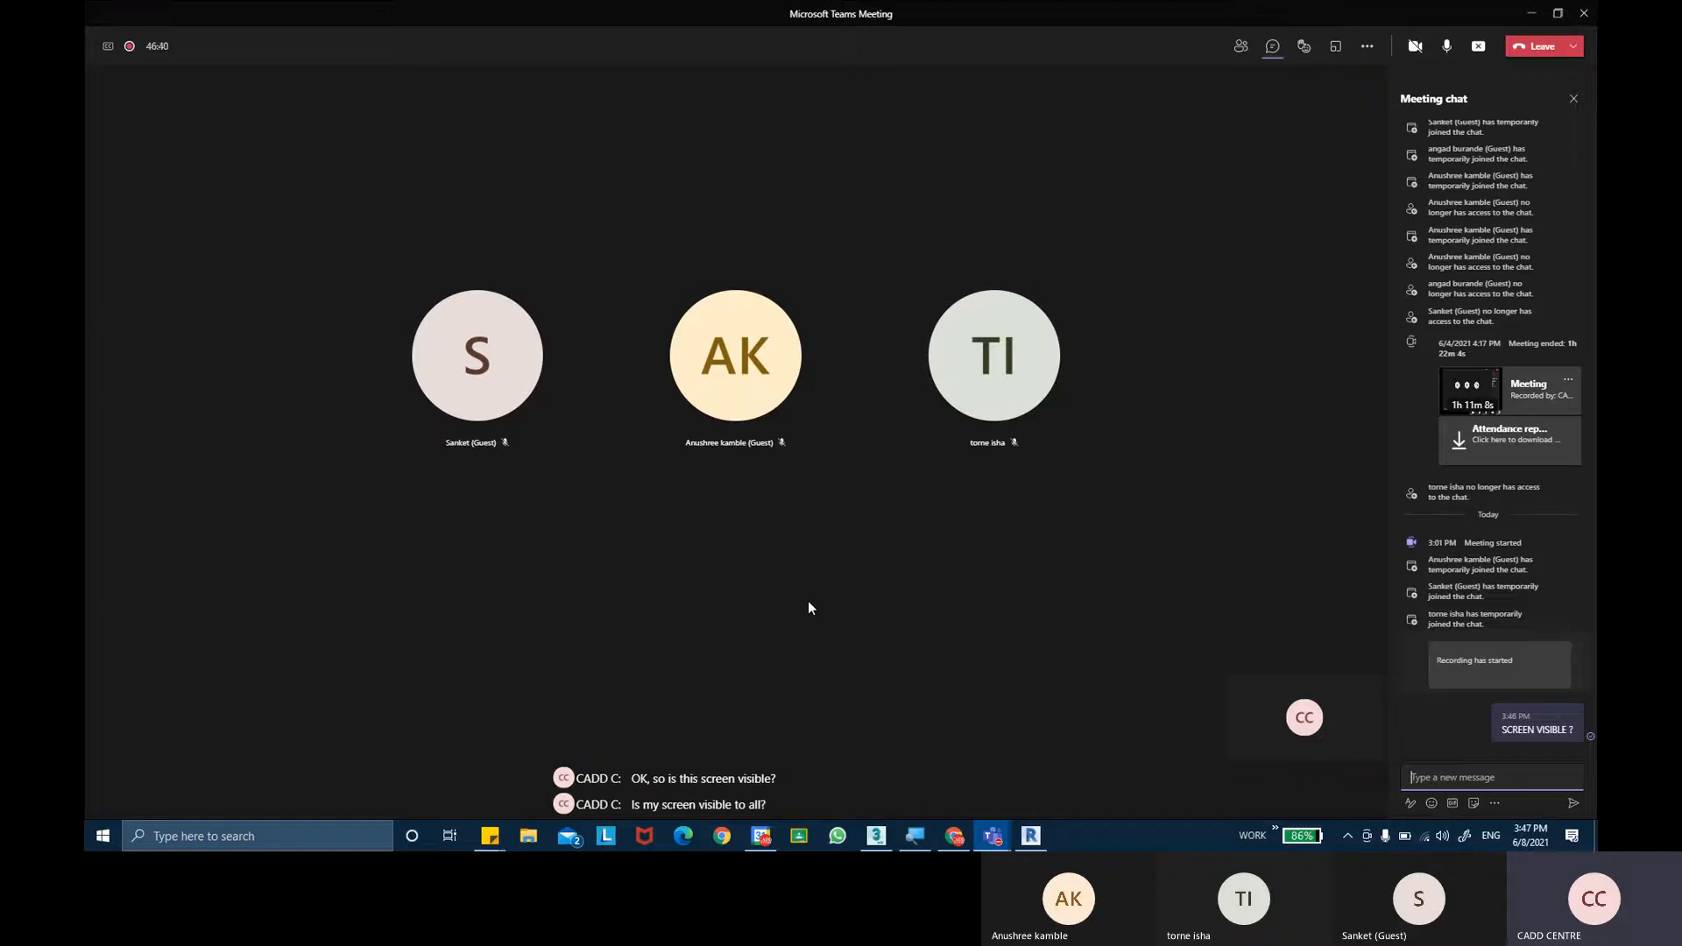
Check the system volume and the available audio playback devices for the headset.
{"action": "left_click", "coordinate": [1443, 836]}
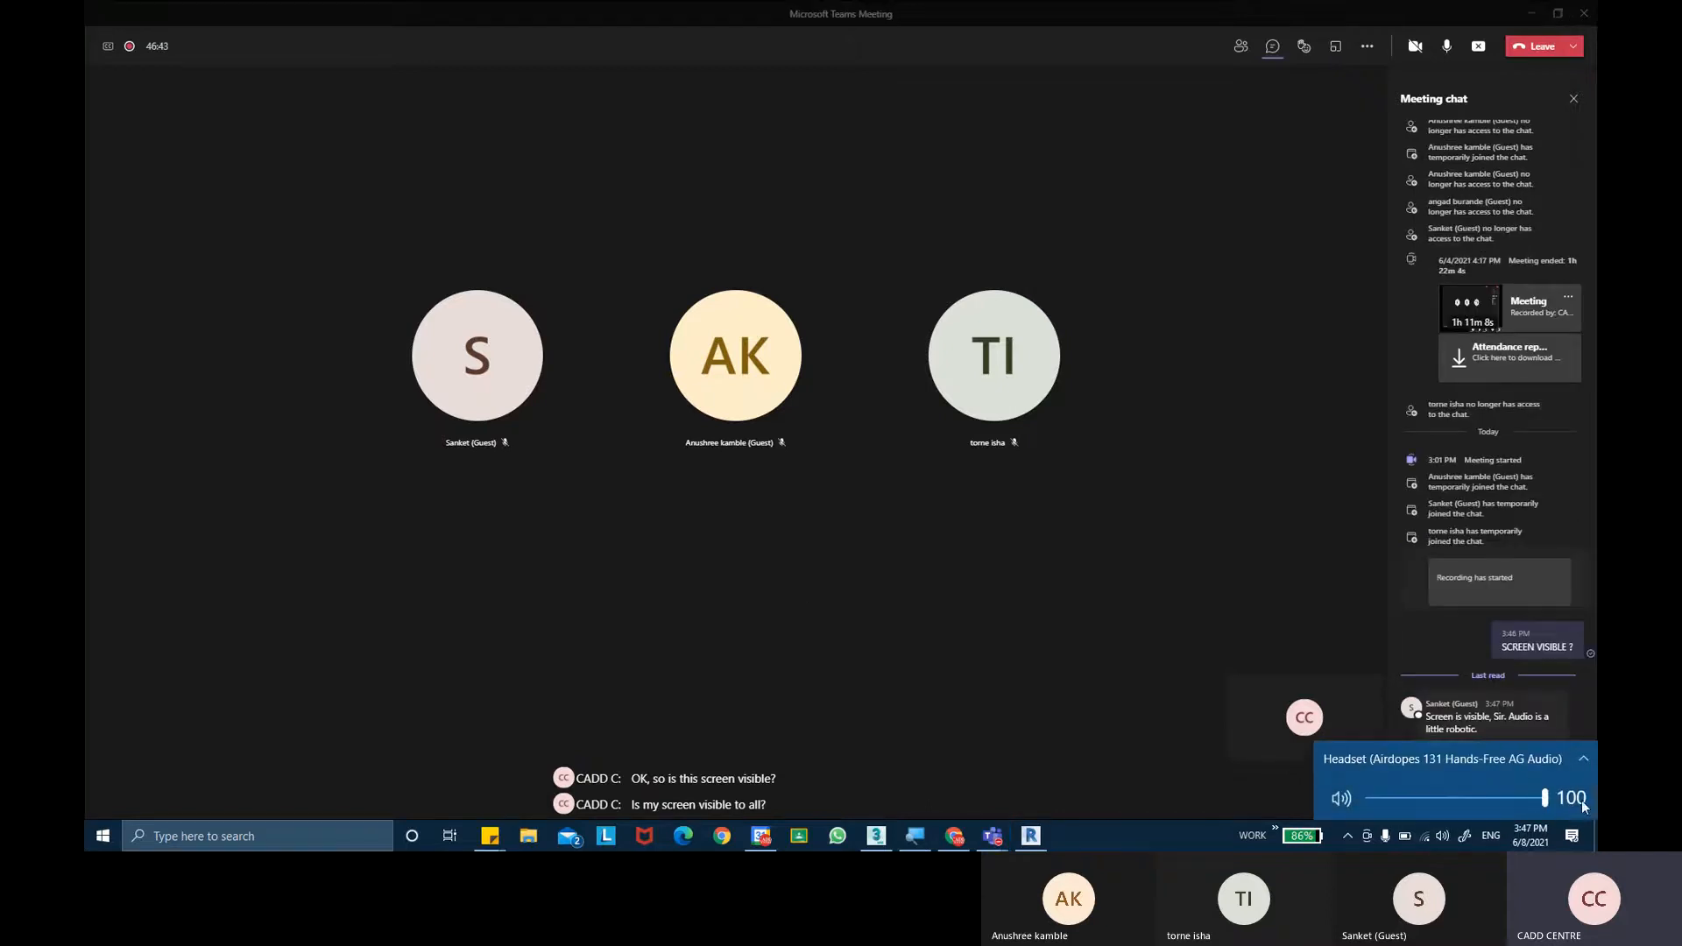
{"action": "left_click", "coordinate": [1076, 646]}
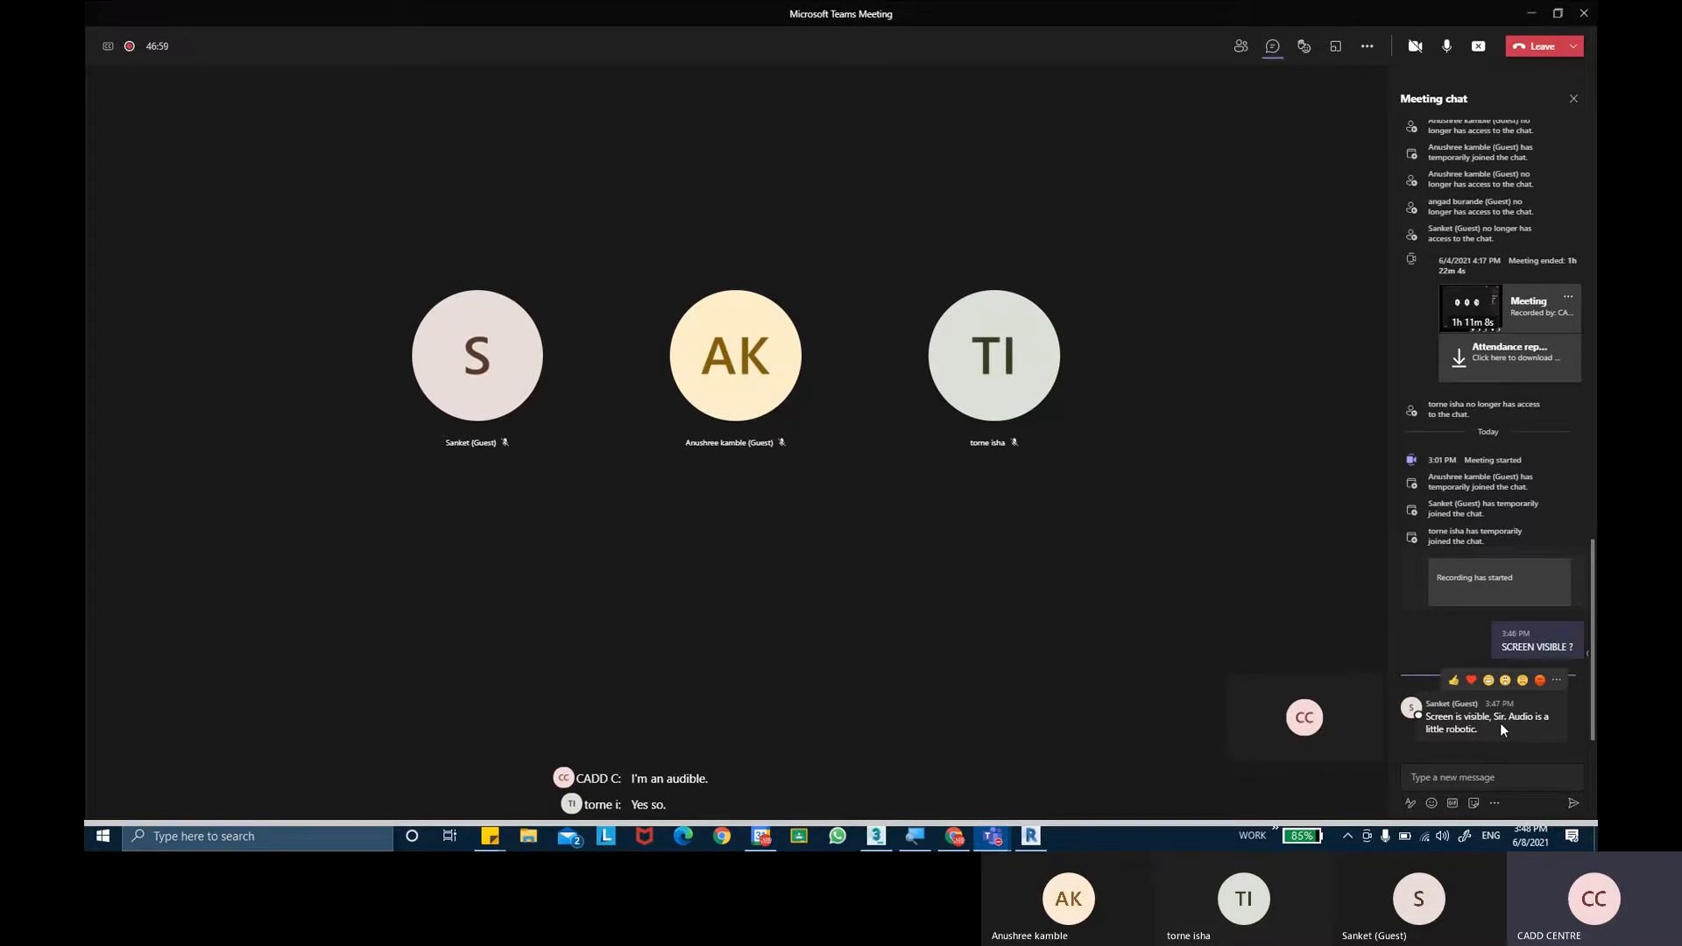
{"action": "left_click", "coordinate": [1441, 835]}
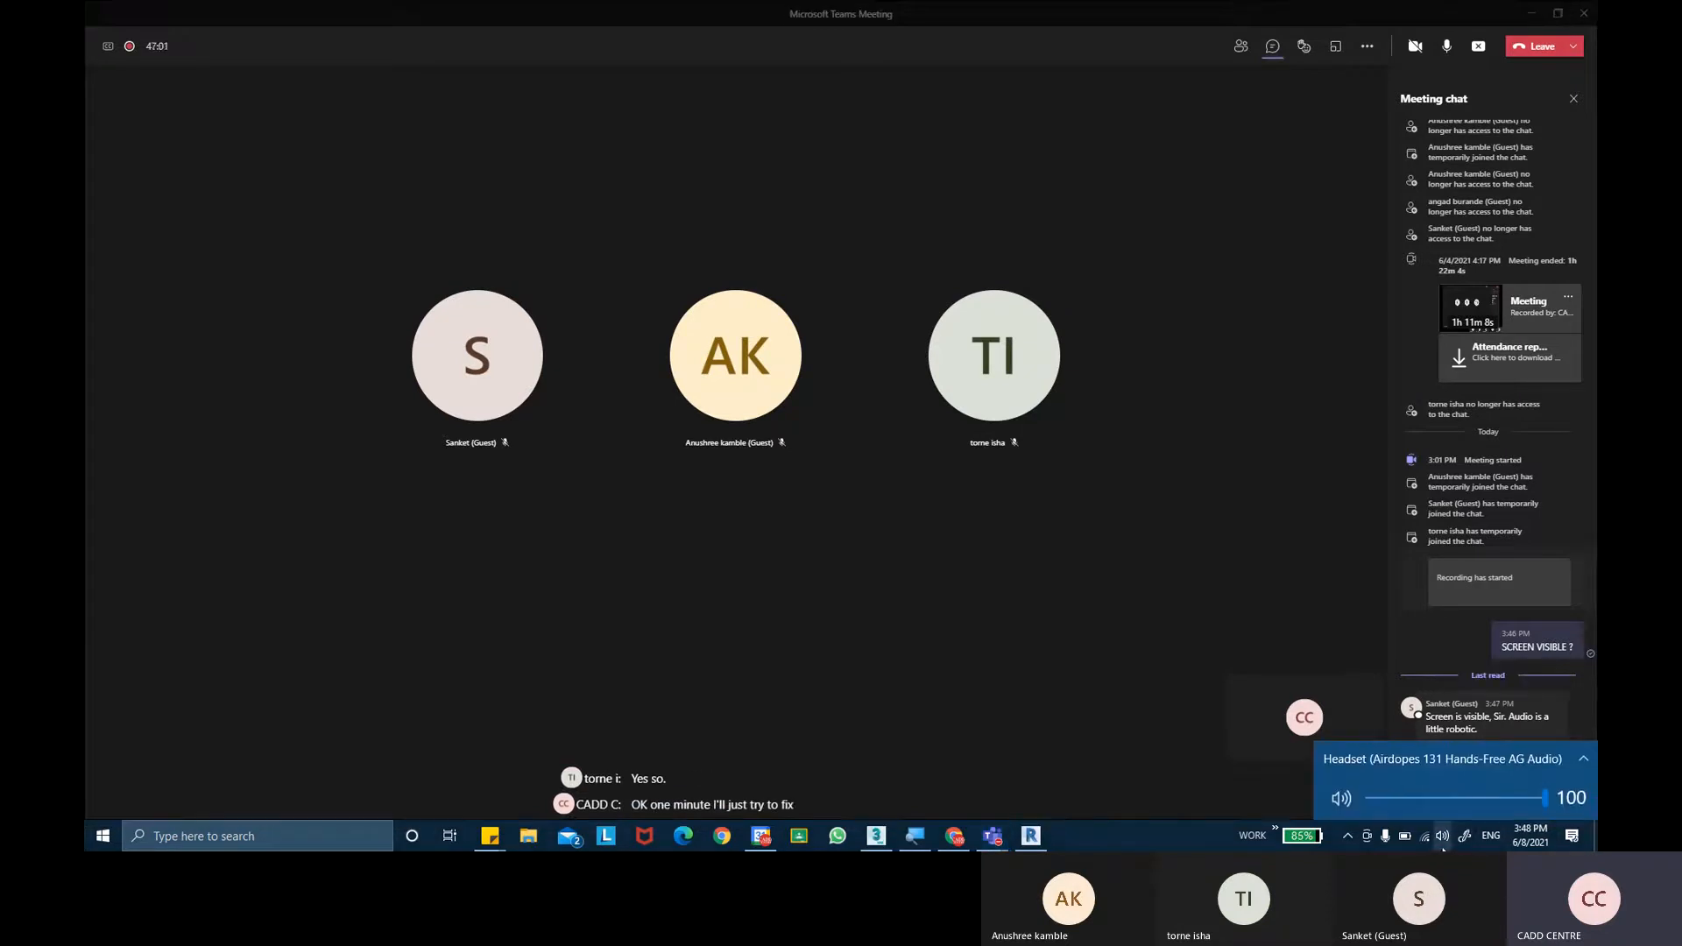
{"action": "left_click", "coordinate": [1517, 760]}
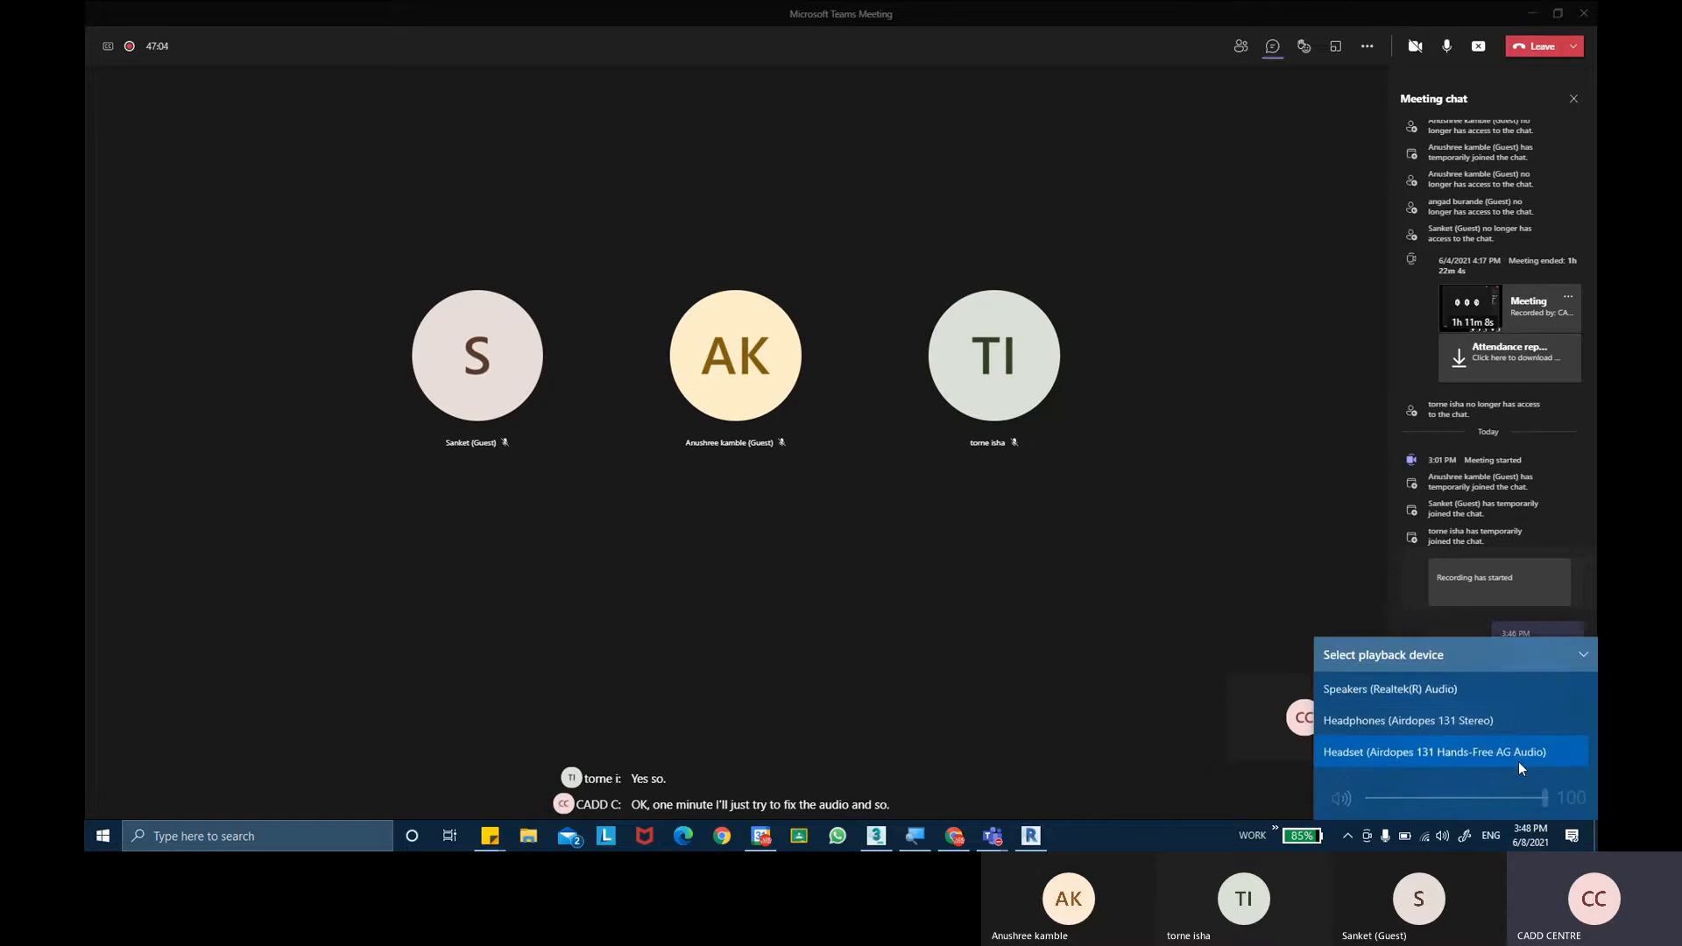
{"action": "left_click", "coordinate": [1111, 838]}
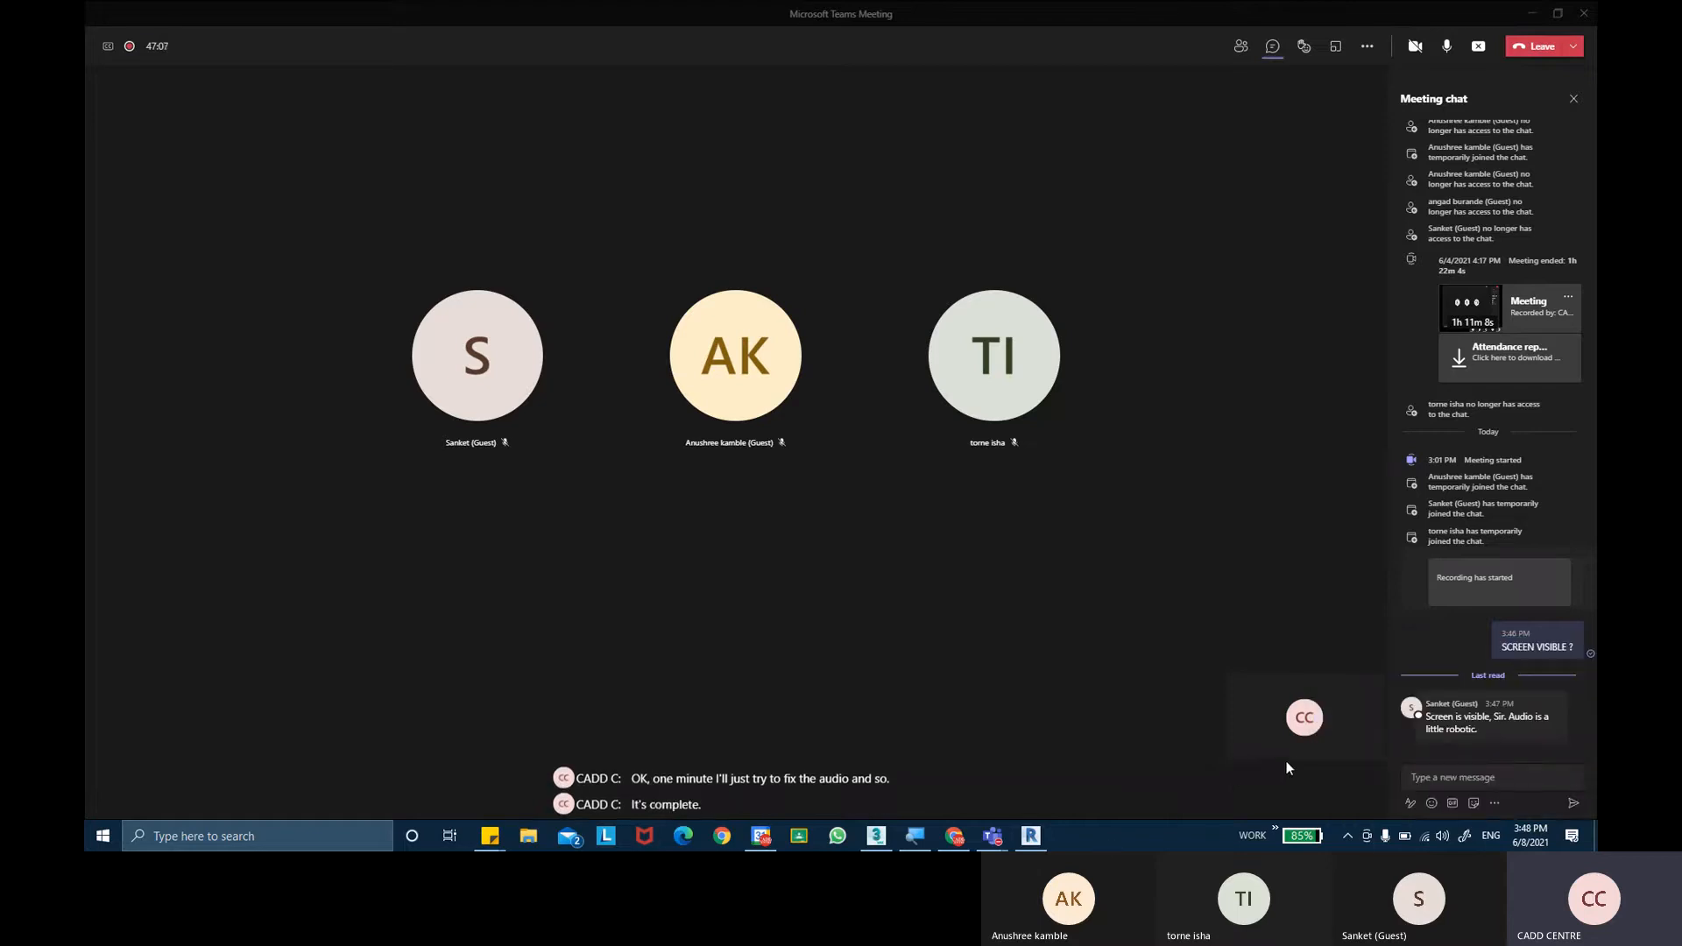
{"action": "left_click", "coordinate": [1442, 836]}
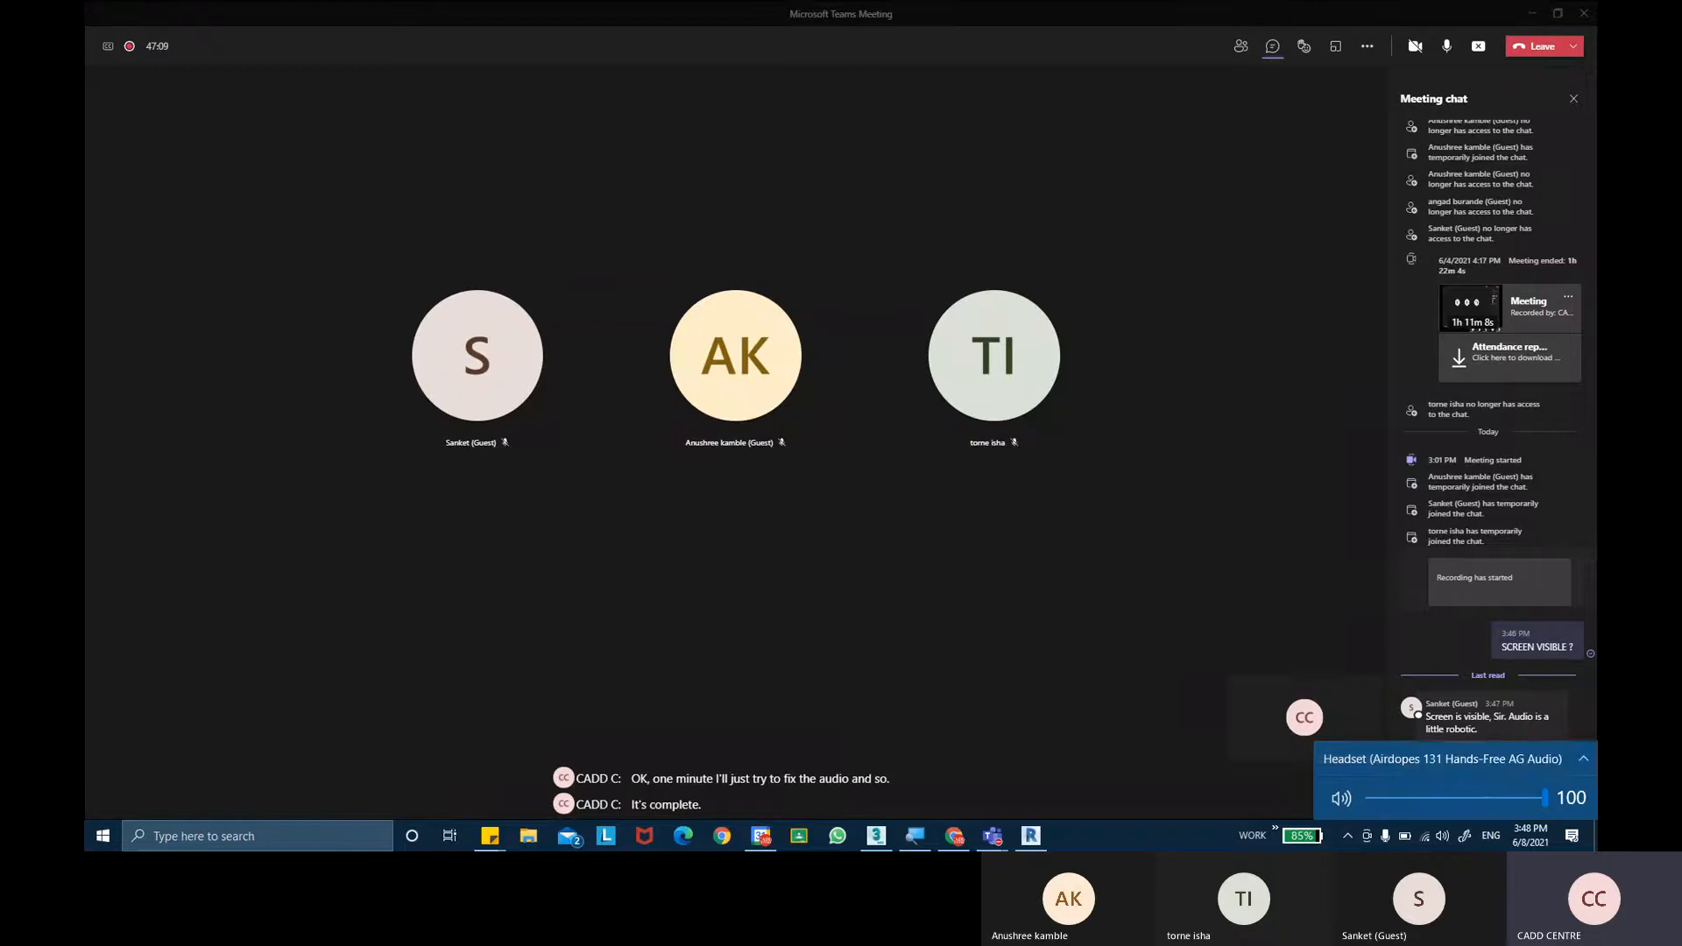
{"action": "left_click", "coordinate": [1457, 754]}
{"action": "left_click", "coordinate": [1507, 788]}
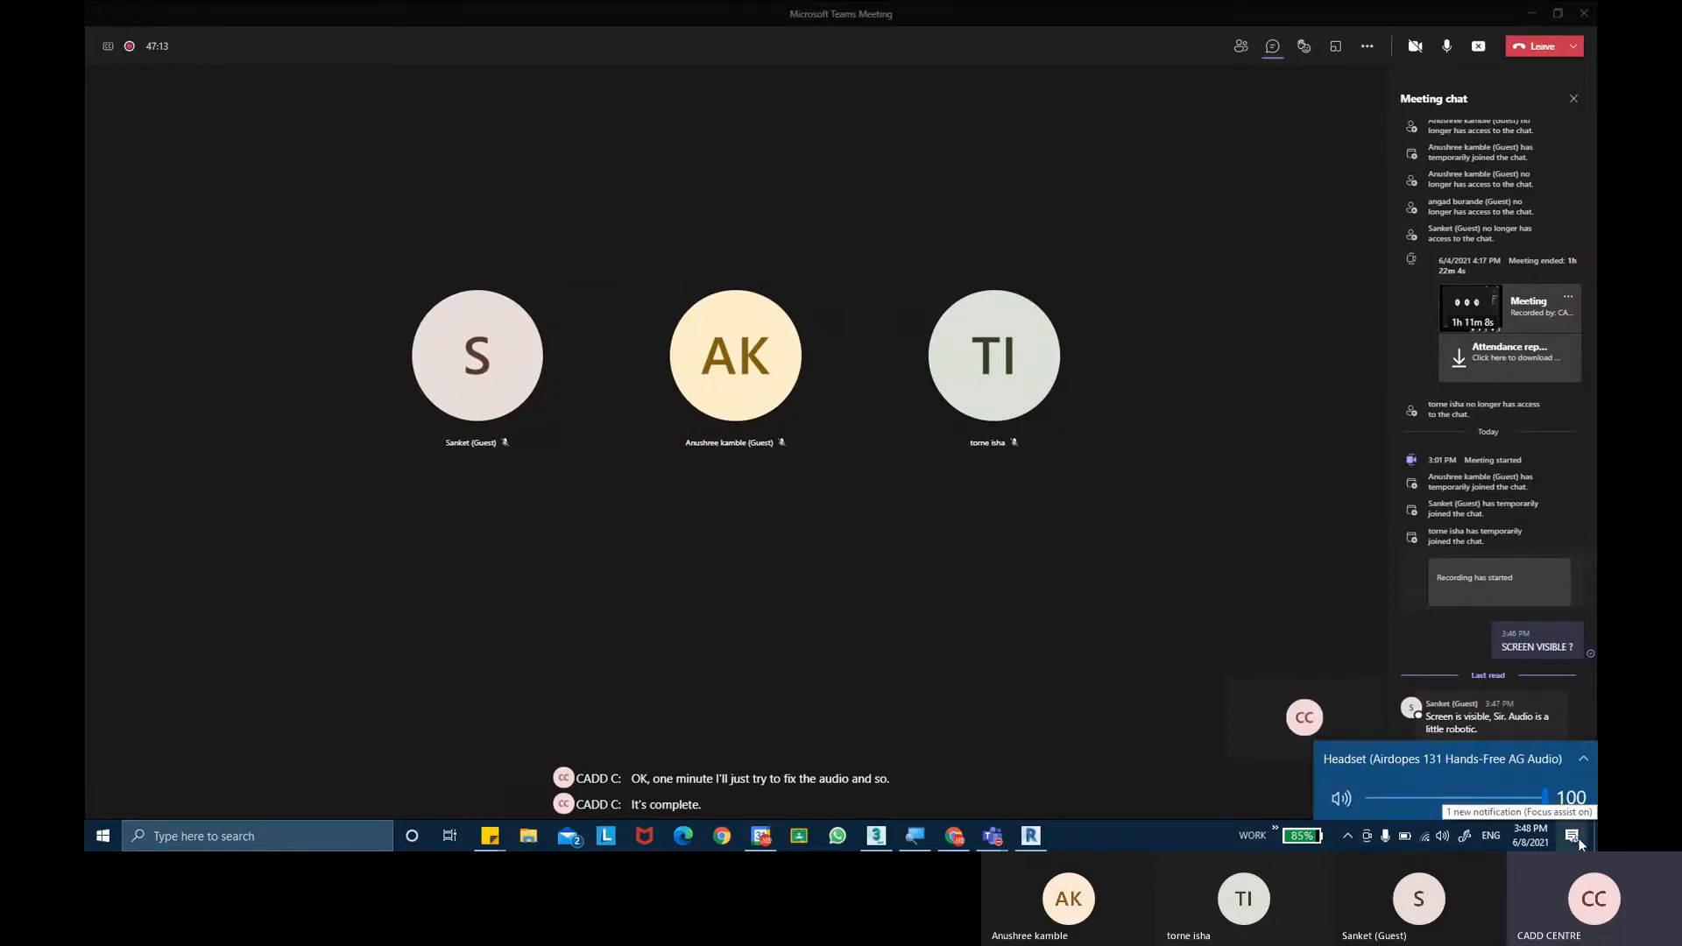
Clear all system notifications and close the notification centre.
{"action": "left_click", "coordinate": [1578, 838]}
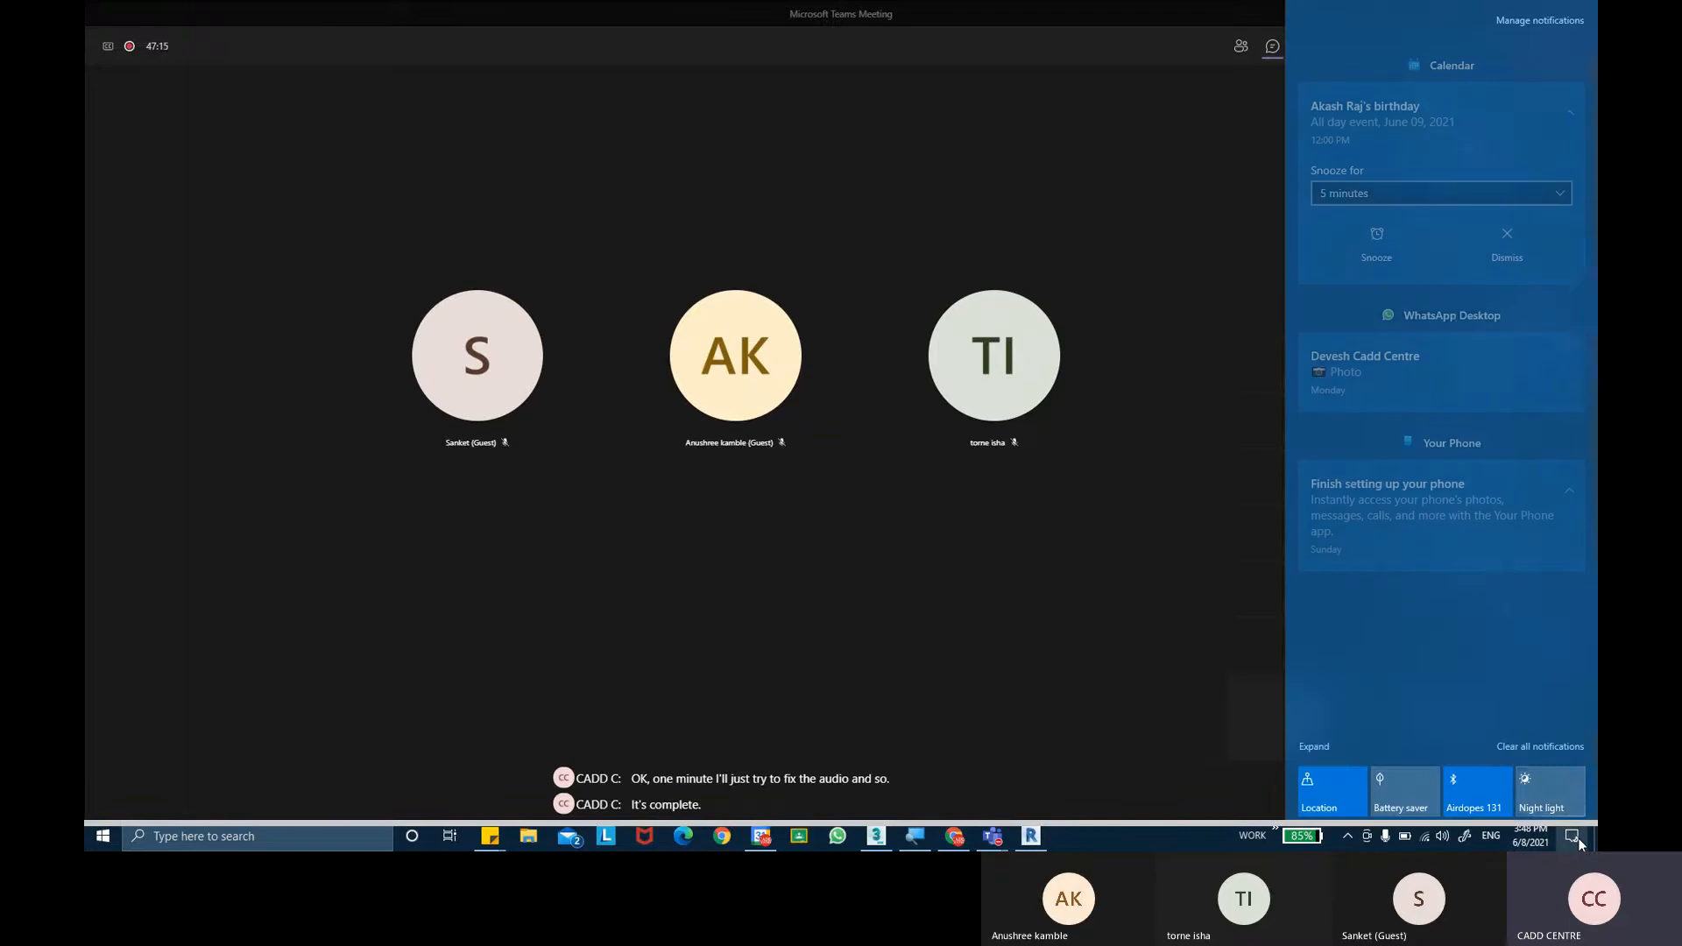
{"action": "left_click", "coordinate": [1546, 745]}
{"action": "left_click", "coordinate": [1141, 665]}
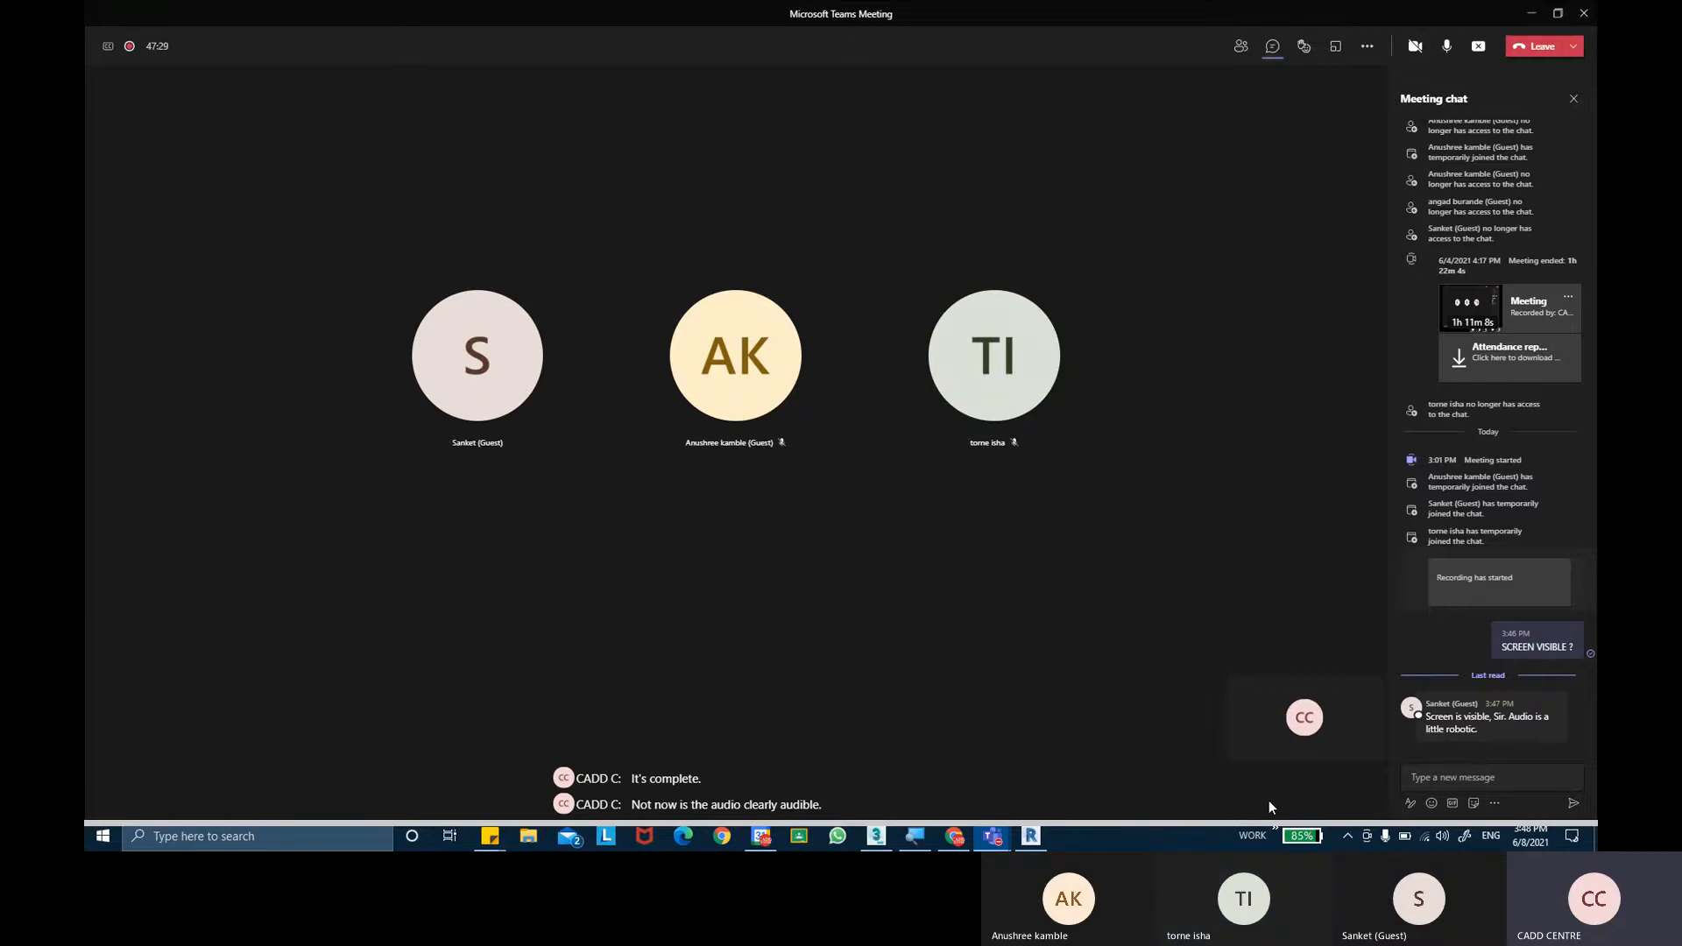
Minimize the Teams meeting, switch to Revit, and open the recent model EX NO 12.
{"action": "left_click", "coordinate": [1533, 14]}
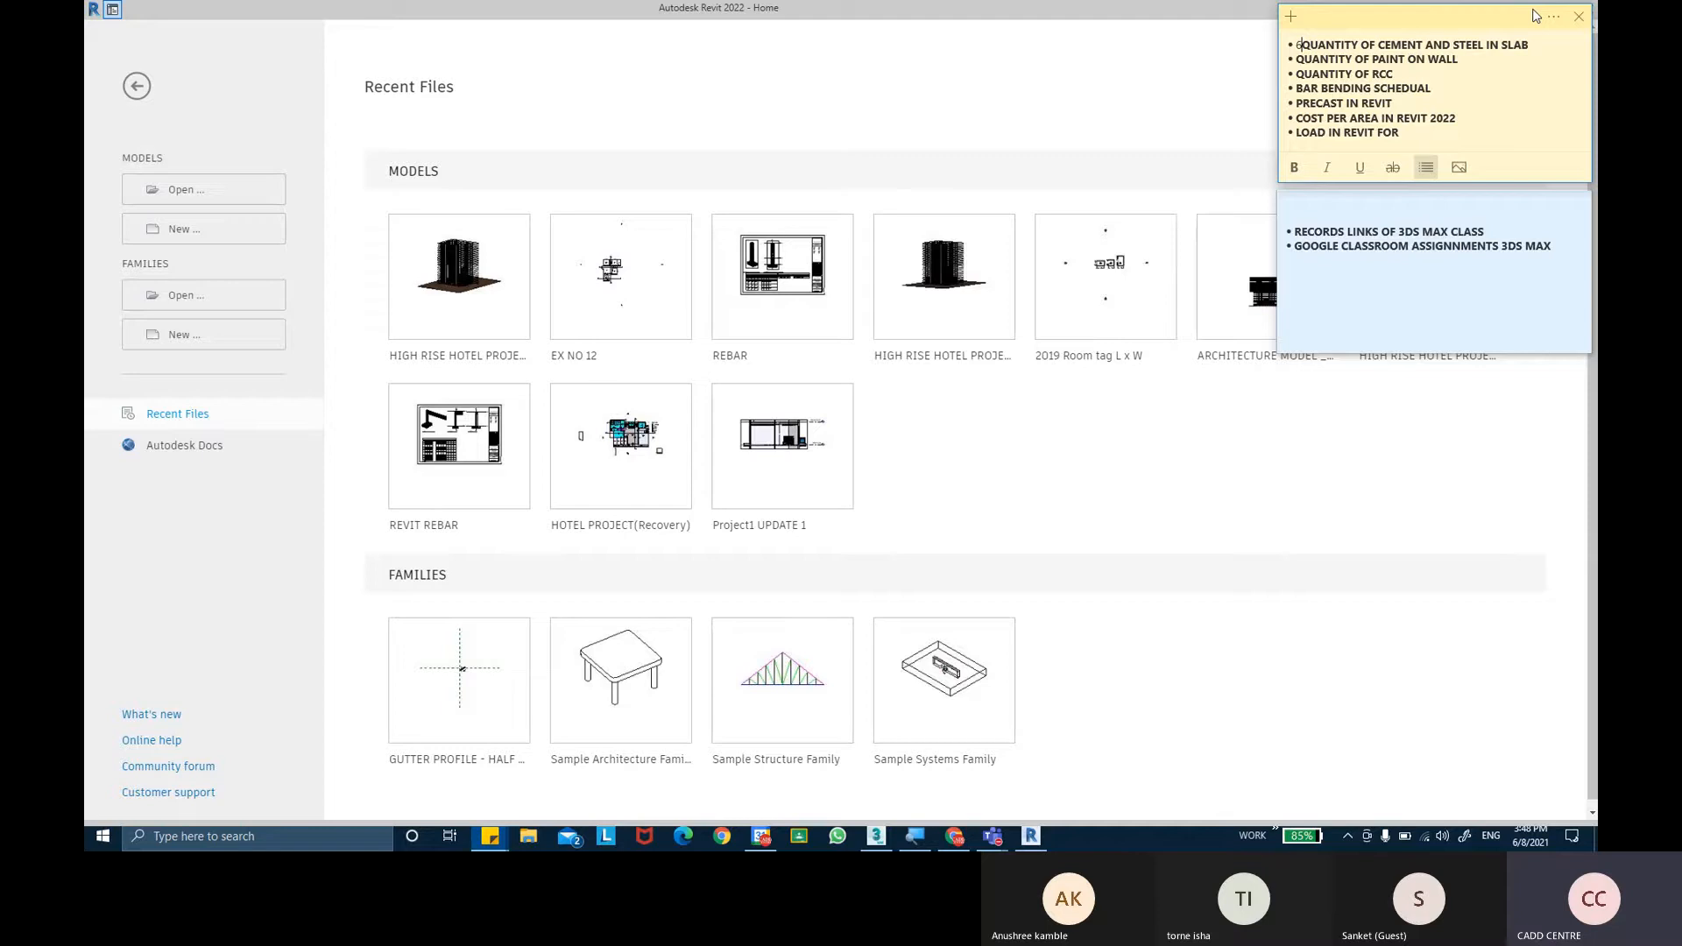
{"action": "left_click", "coordinate": [1306, 469]}
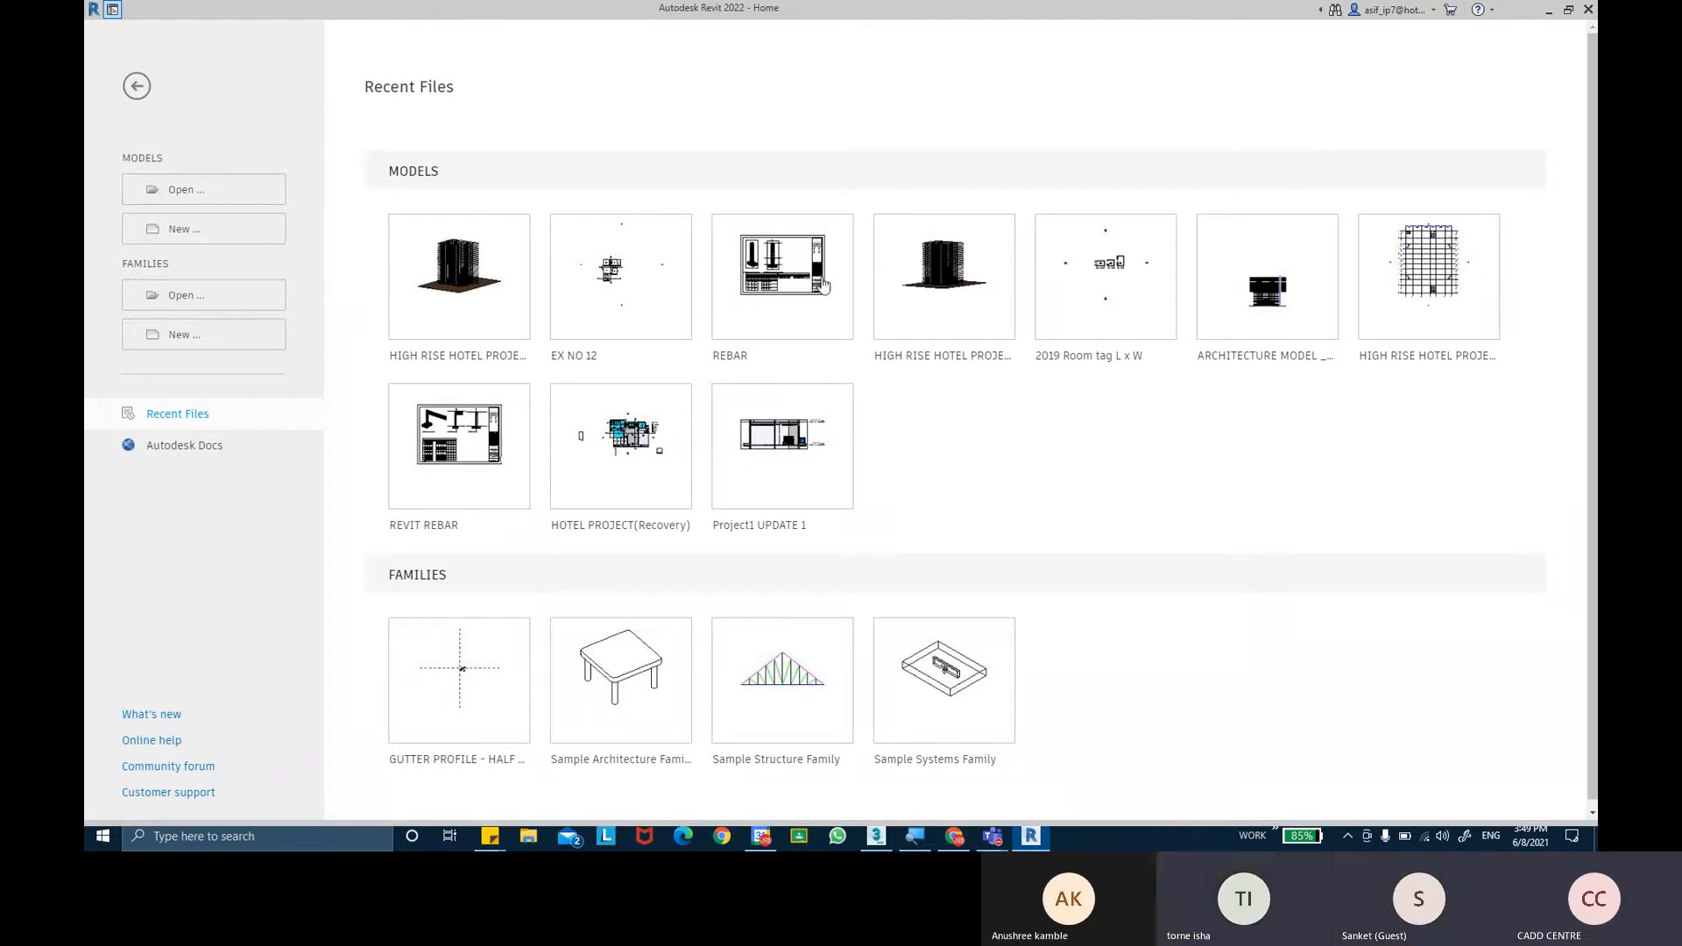
{"action": "left_click", "coordinate": [599, 280]}
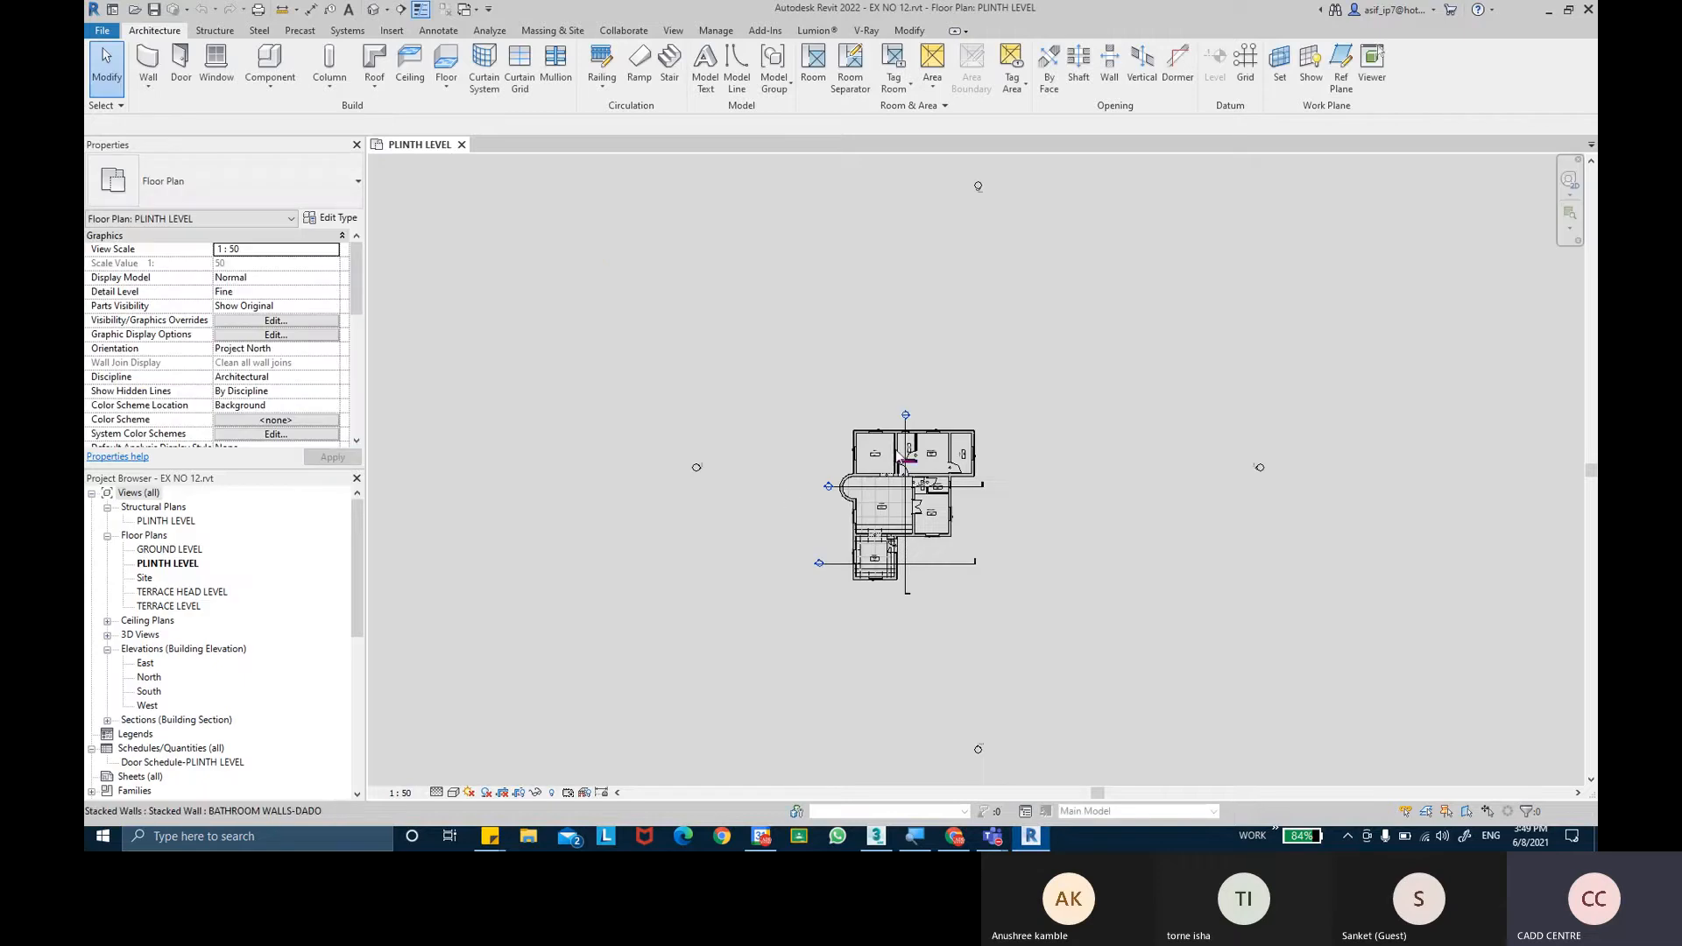
Open the Section 3 view from its section line through Master Bathroom 2 in the plinth level floor plan.
{"action": "scroll", "coordinate": [942, 460], "scroll_direction": "up", "scroll_amount": 8}
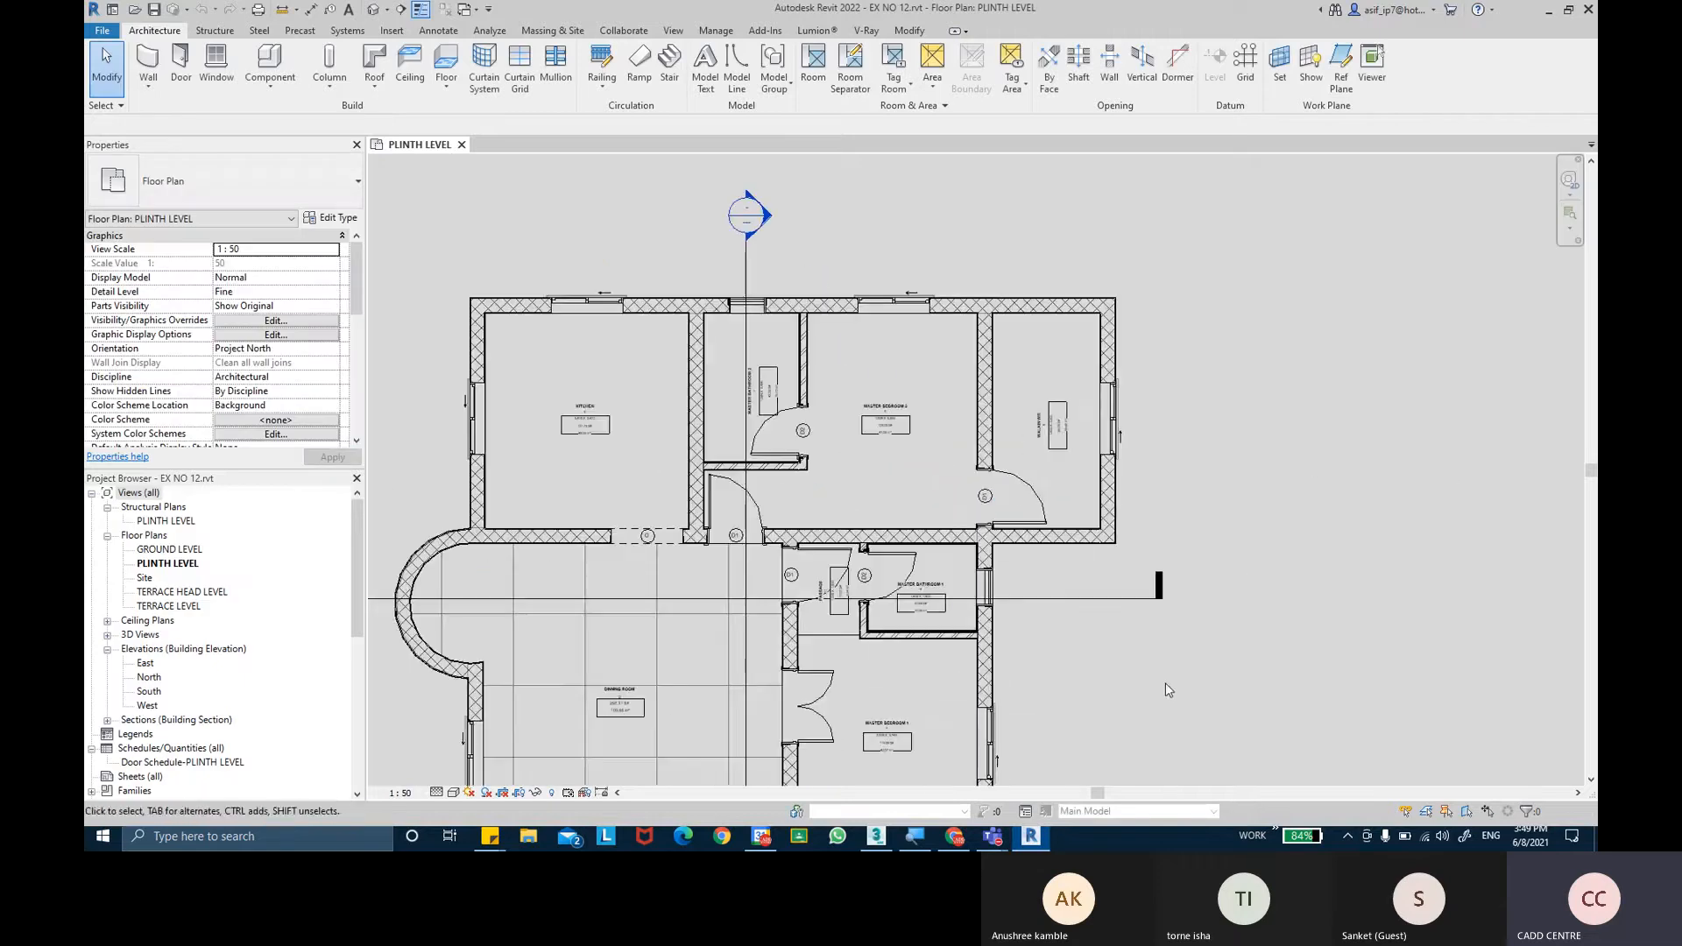
{"action": "middle_click_drag", "start_coordinate": [1165, 684], "coordinate": [1209, 417]}
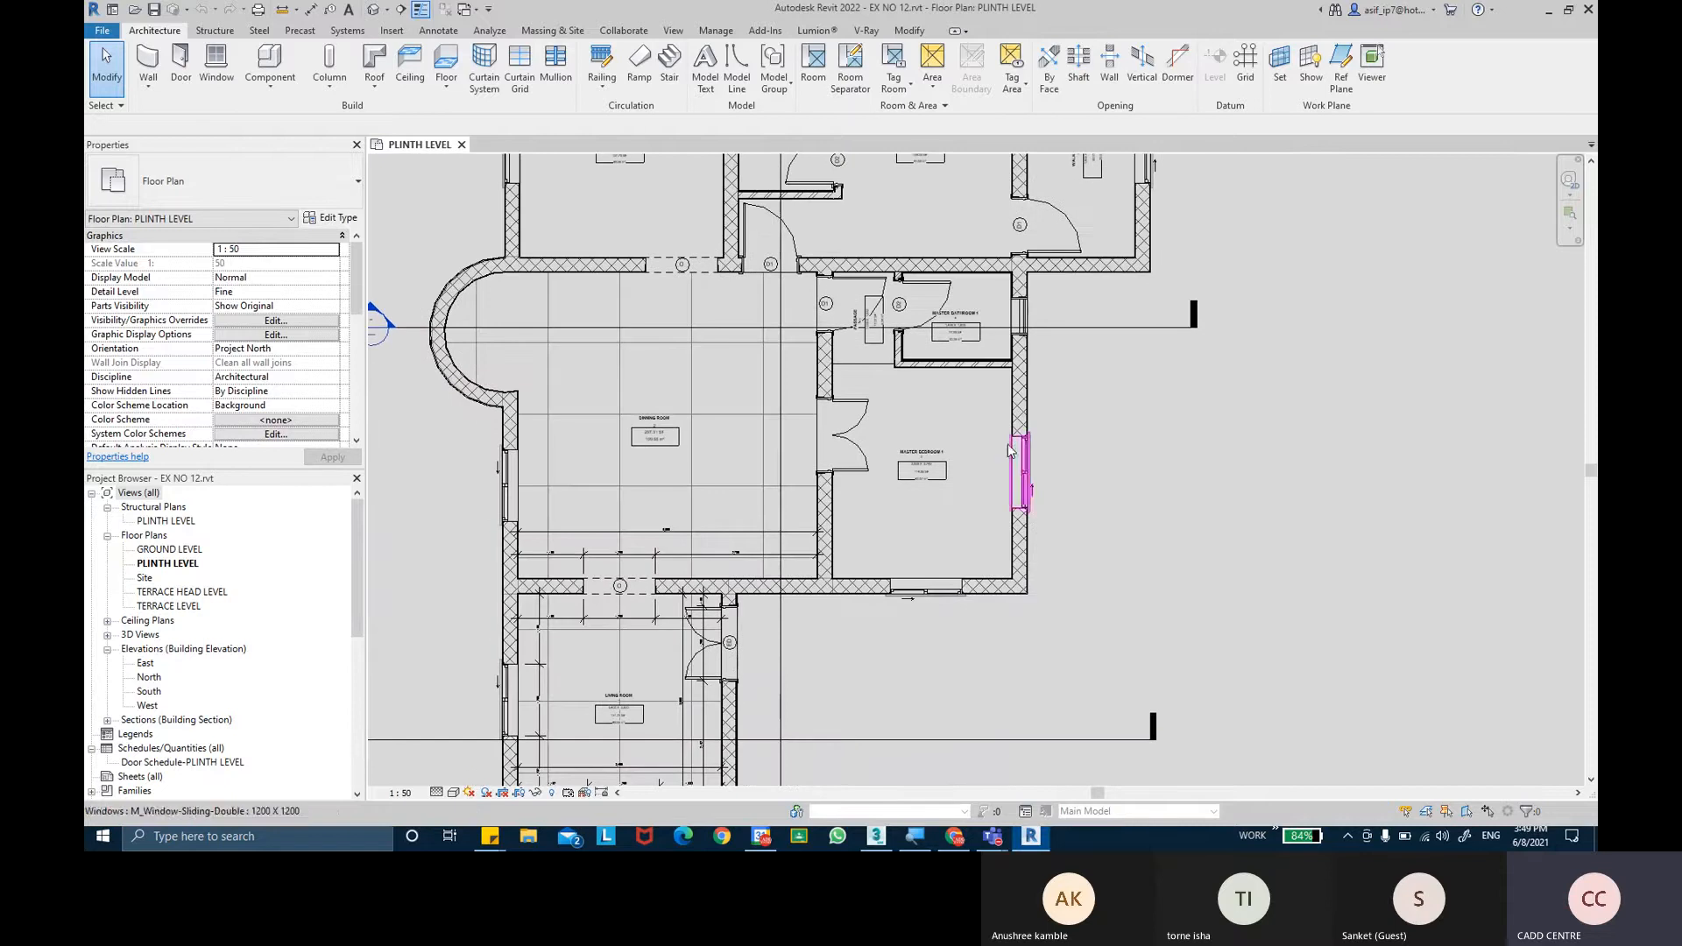
{"action": "scroll", "coordinate": [1034, 262], "scroll_direction": "up", "scroll_amount": 3}
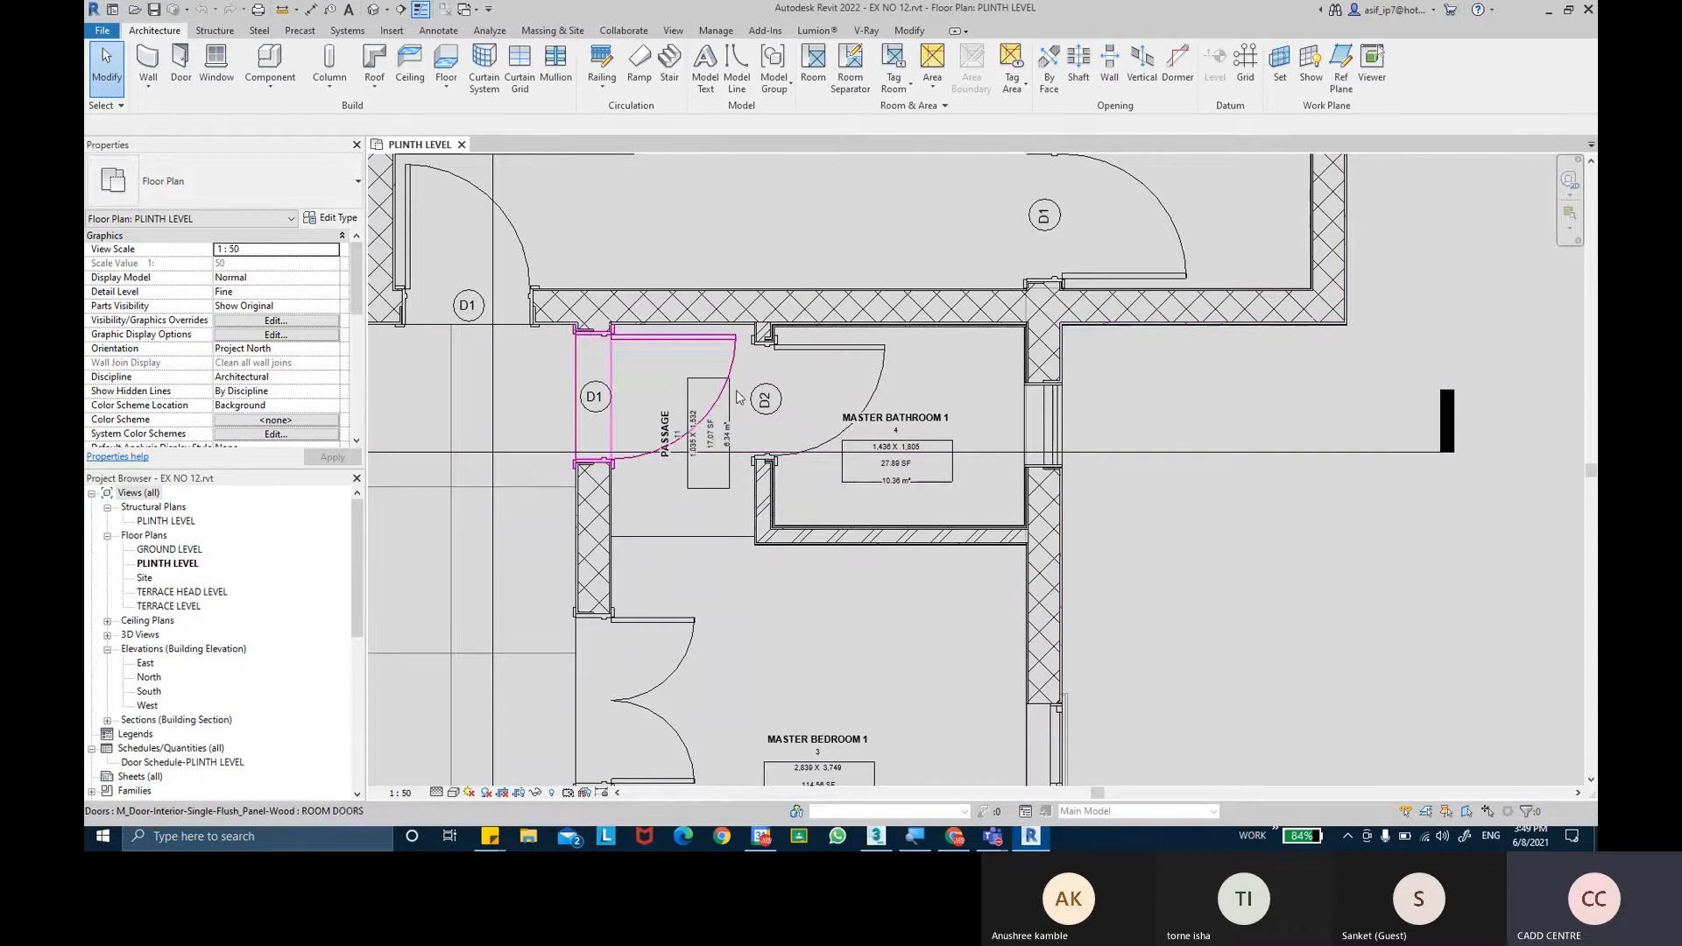
{"action": "scroll", "coordinate": [764, 316], "scroll_direction": "down", "scroll_amount": 2}
{"action": "scroll", "coordinate": [611, 318], "scroll_direction": "down", "scroll_amount": 2}
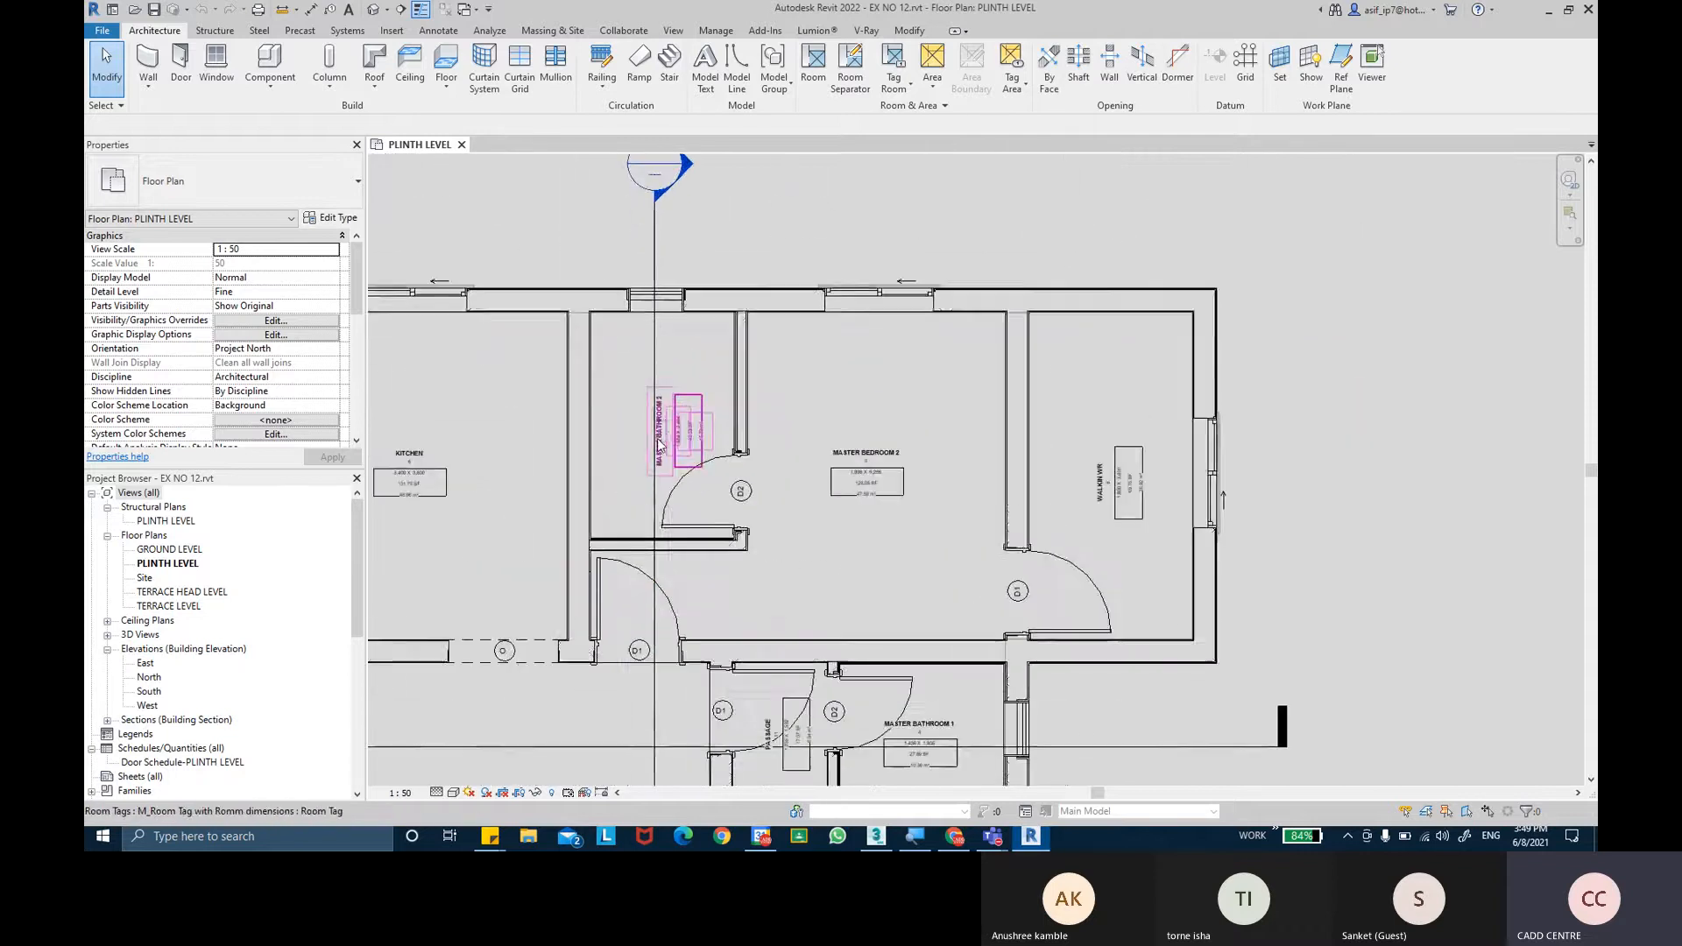
{"action": "scroll", "coordinate": [658, 391], "scroll_direction": "up", "scroll_amount": 4}
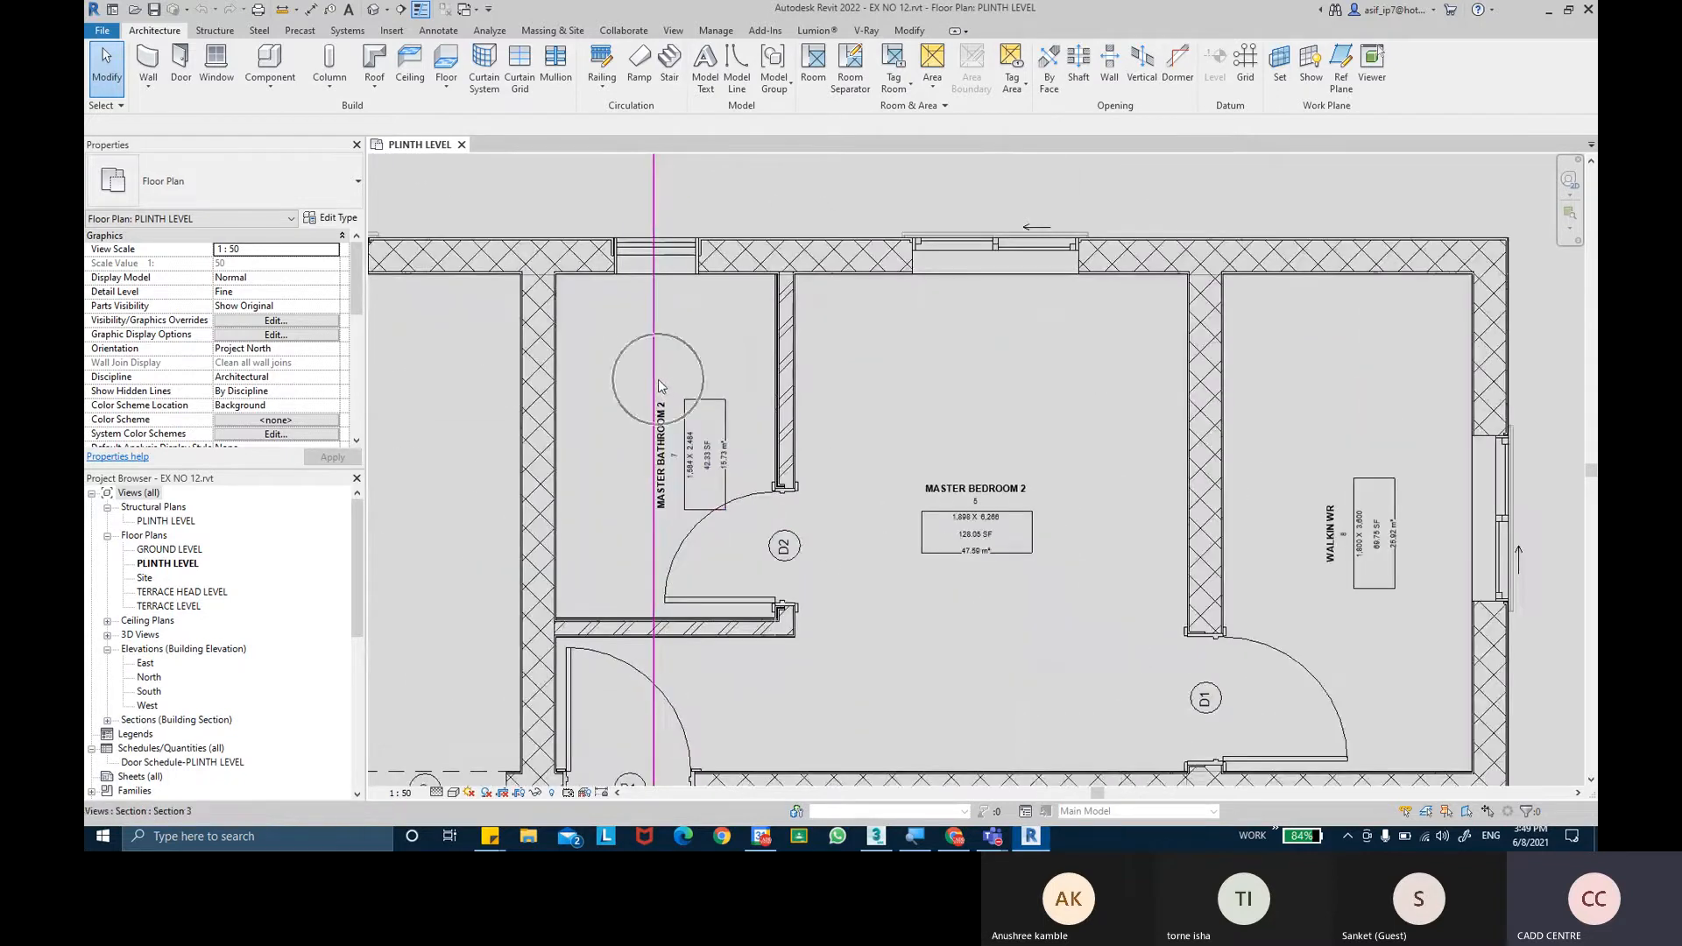
{"action": "scroll", "coordinate": [560, 379], "scroll_direction": "down", "scroll_amount": 1}
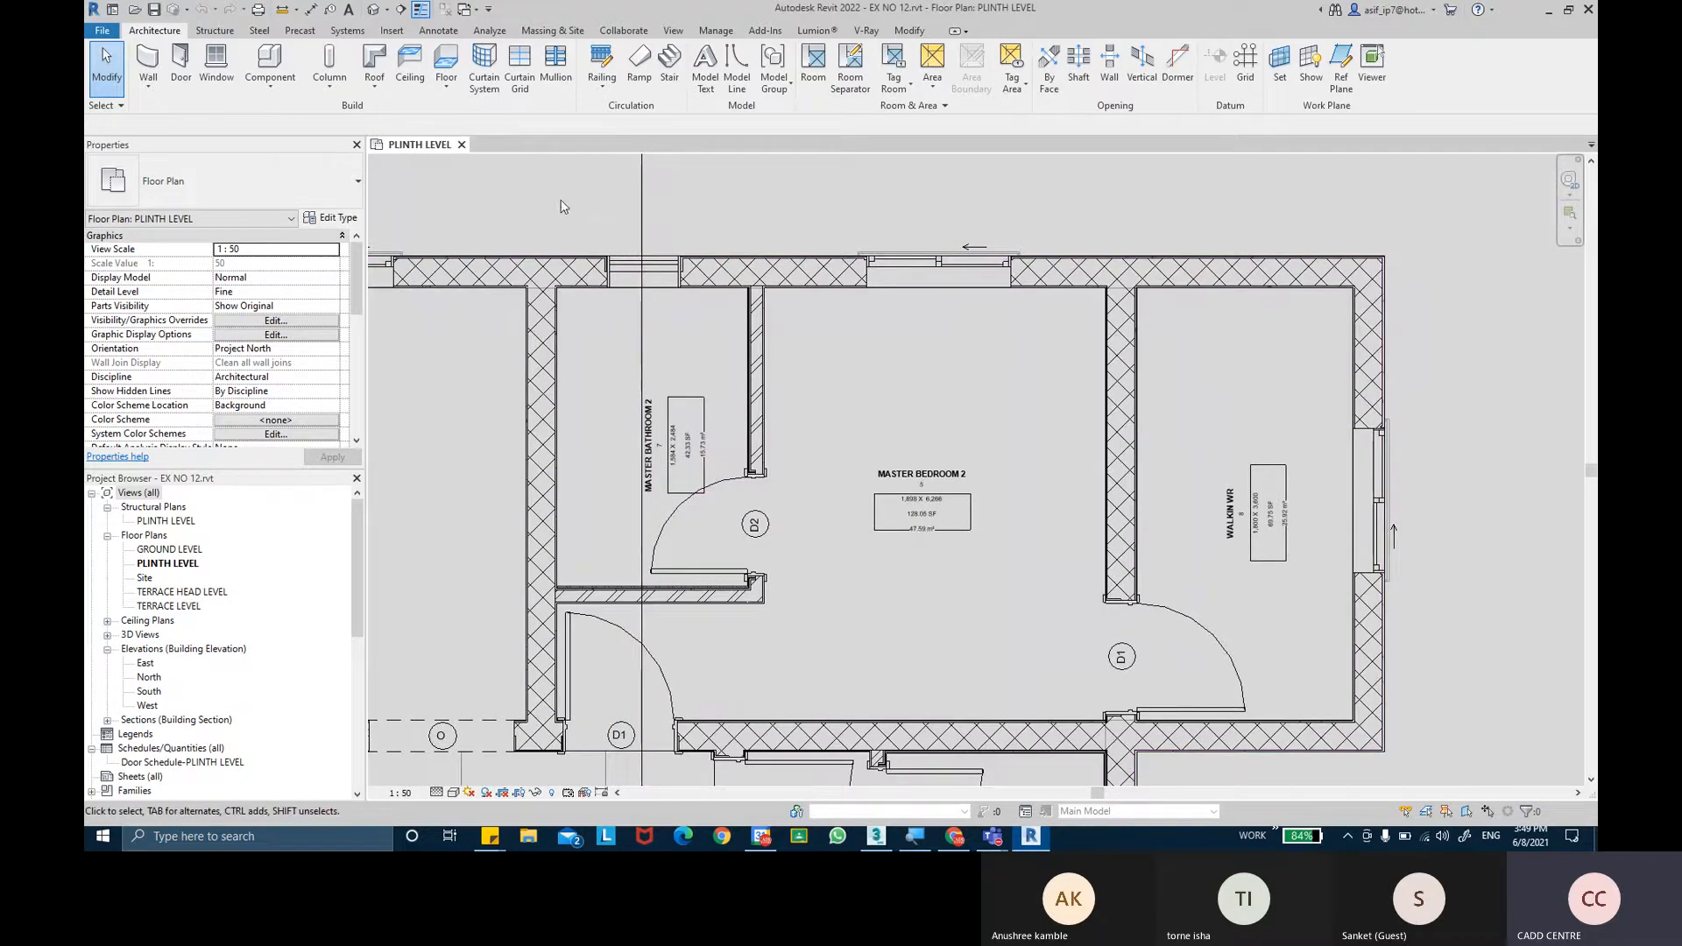
{"action": "left_click", "coordinate": [645, 347]}
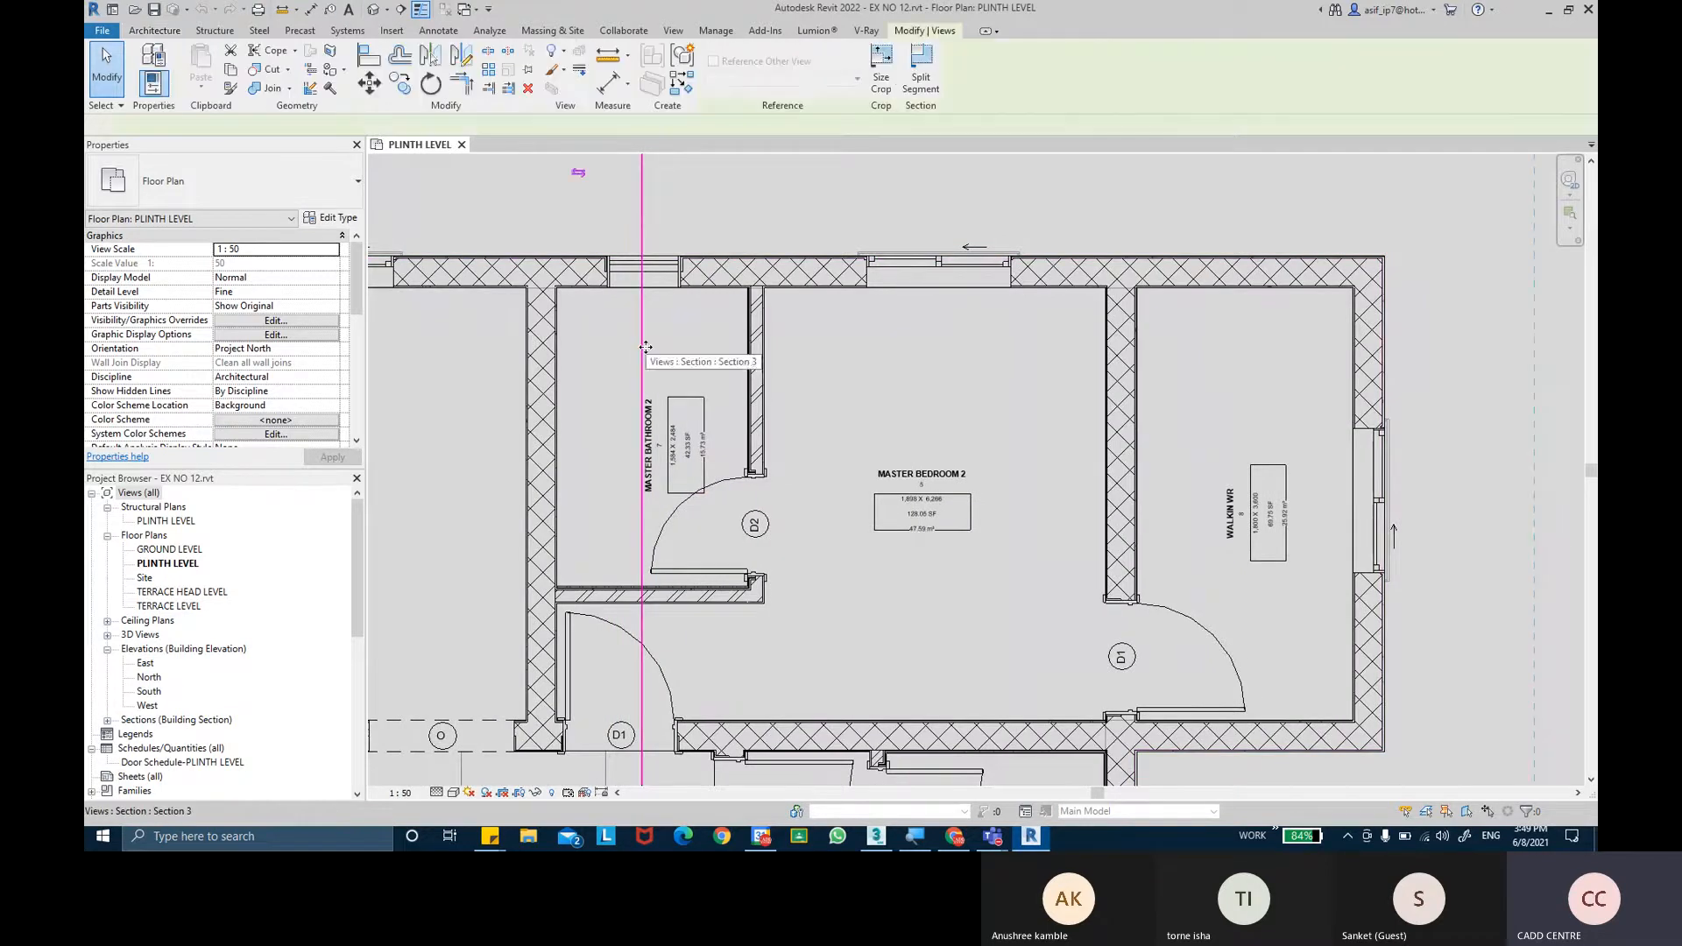
{"action": "right_click", "coordinate": [644, 347]}
{"action": "left_click", "coordinate": [724, 421]}
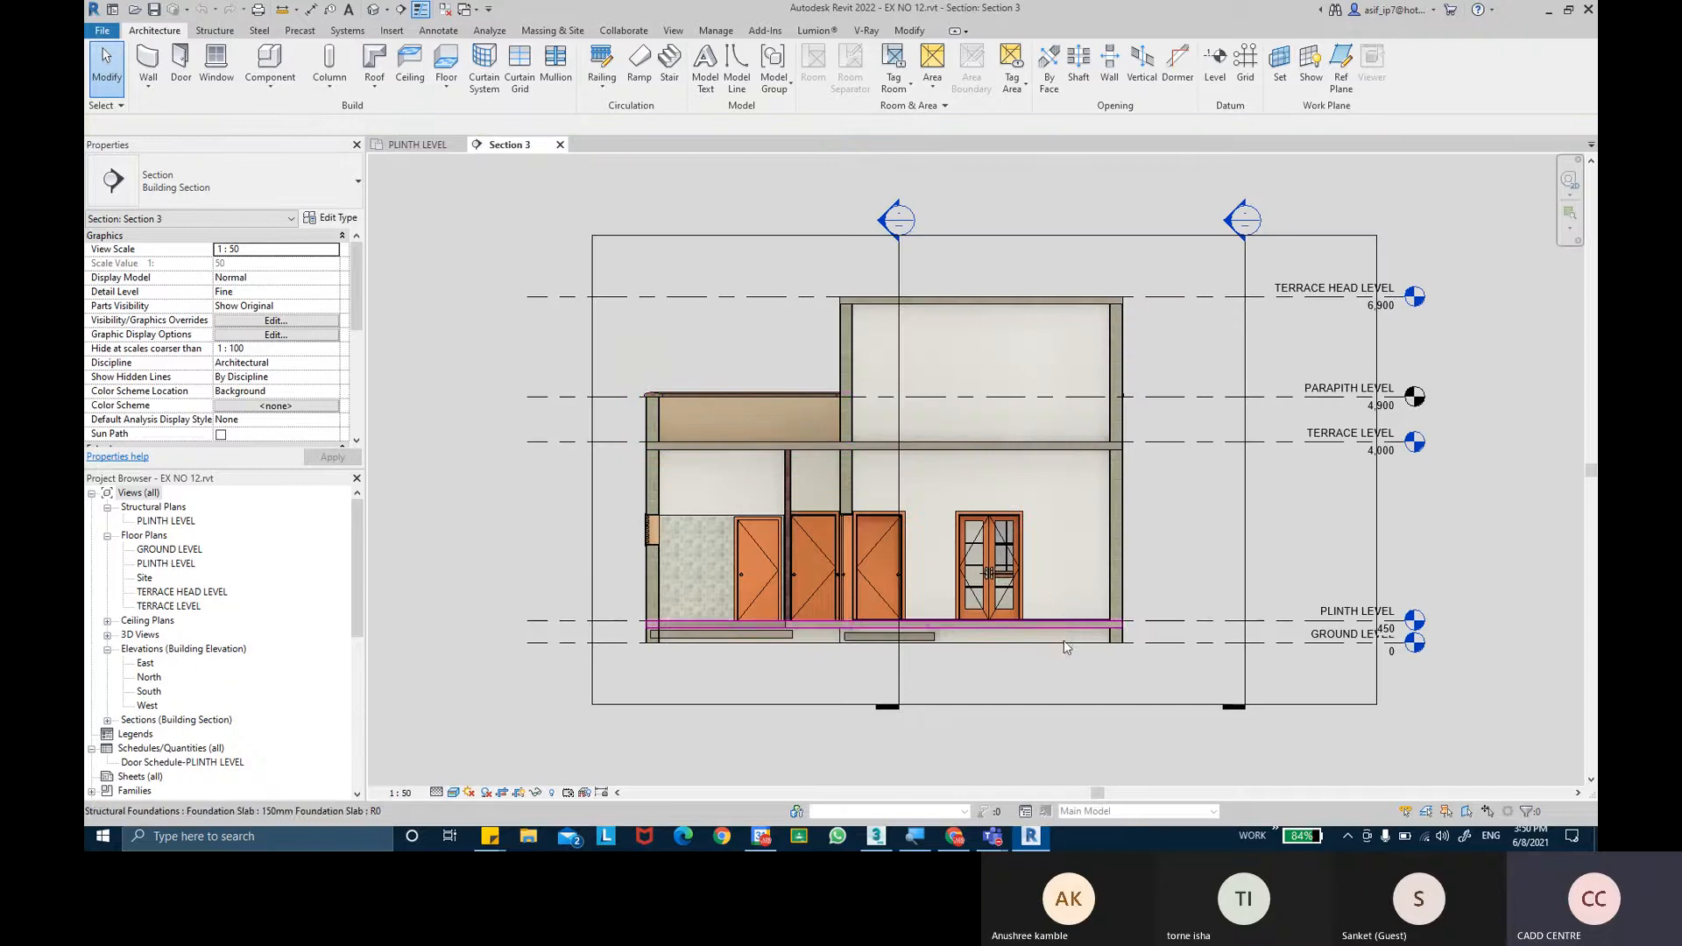
Examine the sunken foundation slab below the tiled bathroom in Section 3 and check its height offset from the plinth level.
{"action": "scroll", "coordinate": [882, 657], "scroll_direction": "up", "scroll_amount": 3}
{"action": "scroll", "coordinate": [881, 656], "scroll_direction": "up", "scroll_amount": 2}
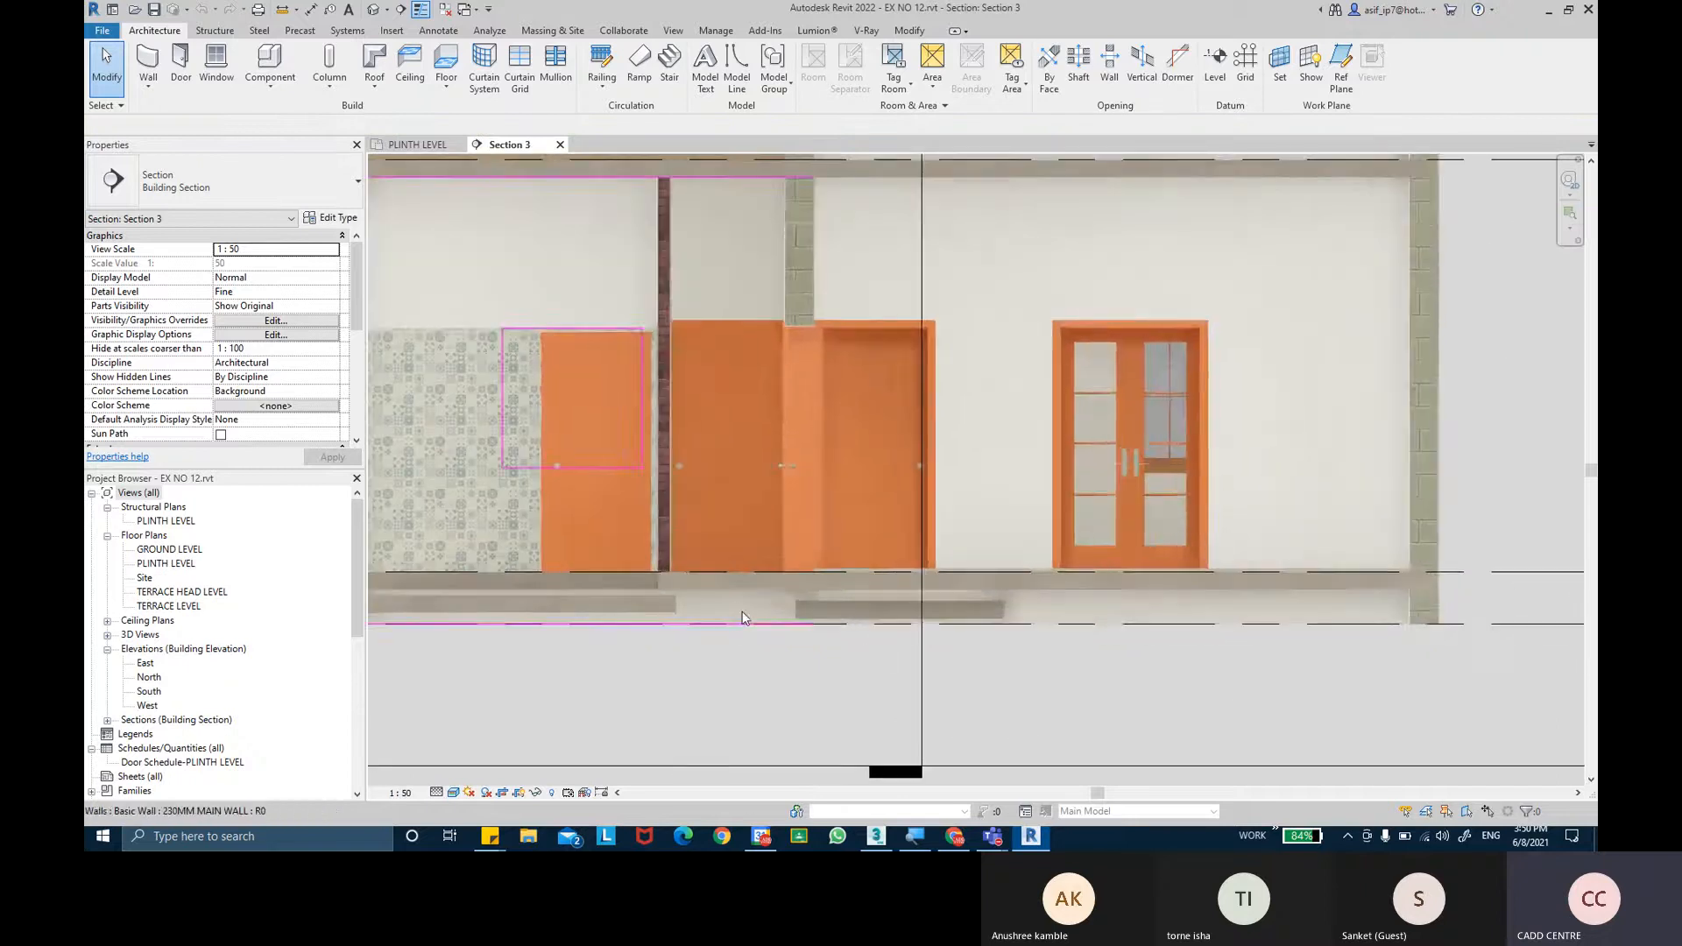
{"action": "scroll", "coordinate": [845, 617], "scroll_direction": "down", "scroll_amount": 3}
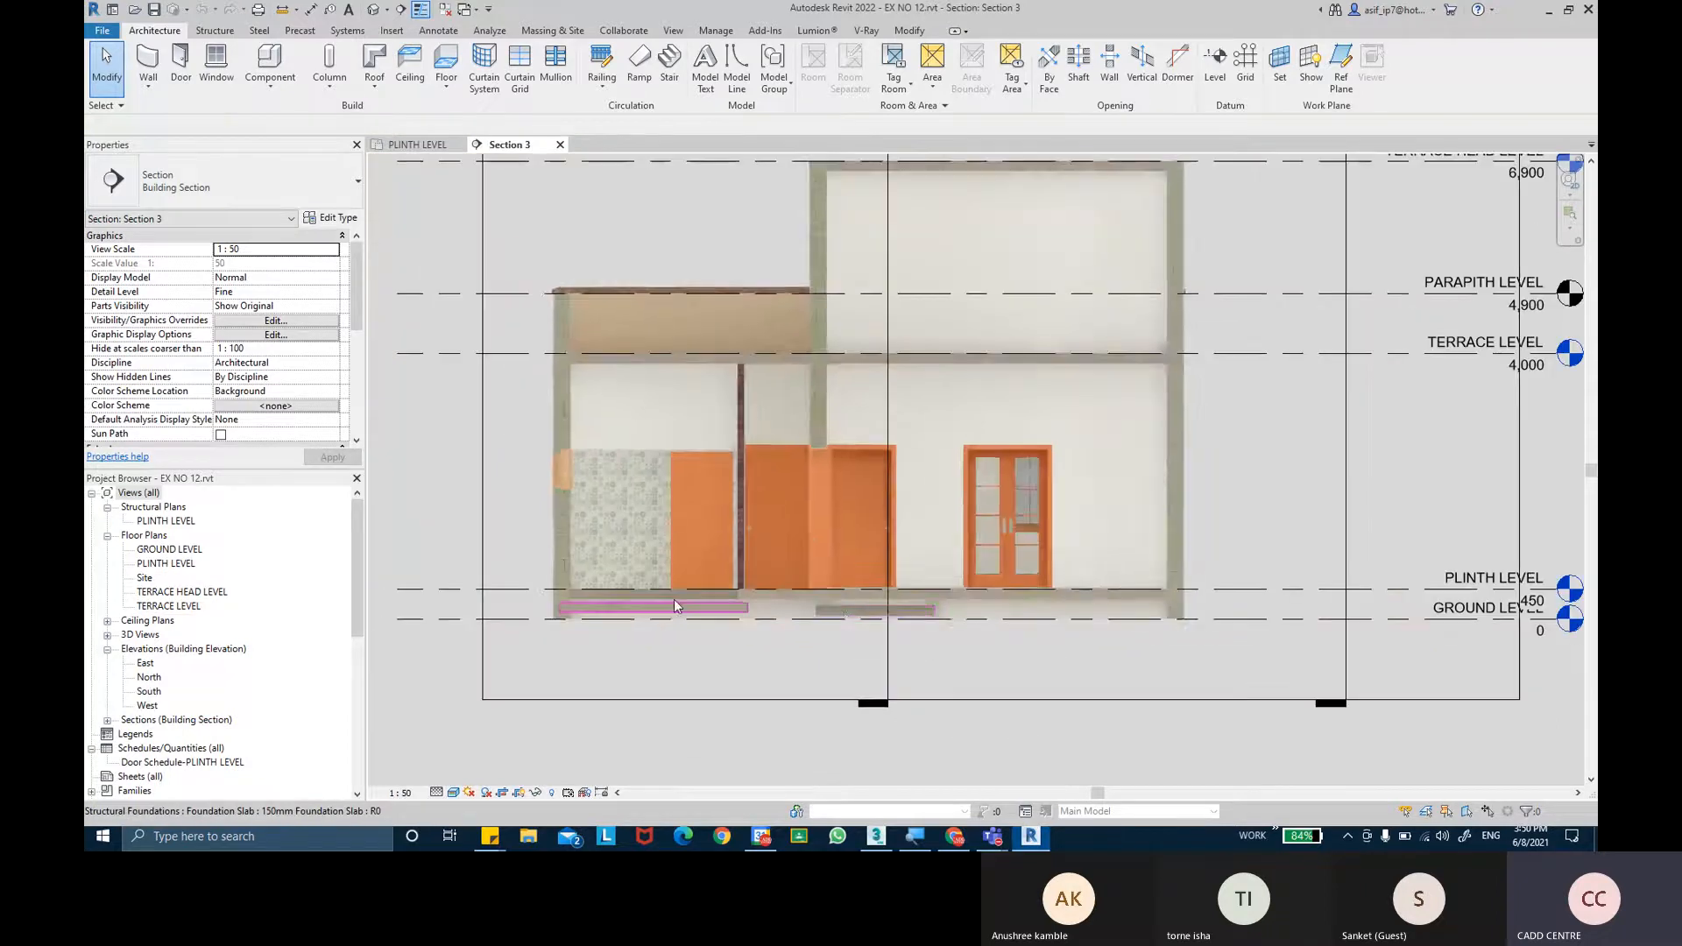
{"action": "left_click", "coordinate": [609, 611]}
{"action": "scroll", "coordinate": [581, 632], "scroll_direction": "up", "scroll_amount": 5}
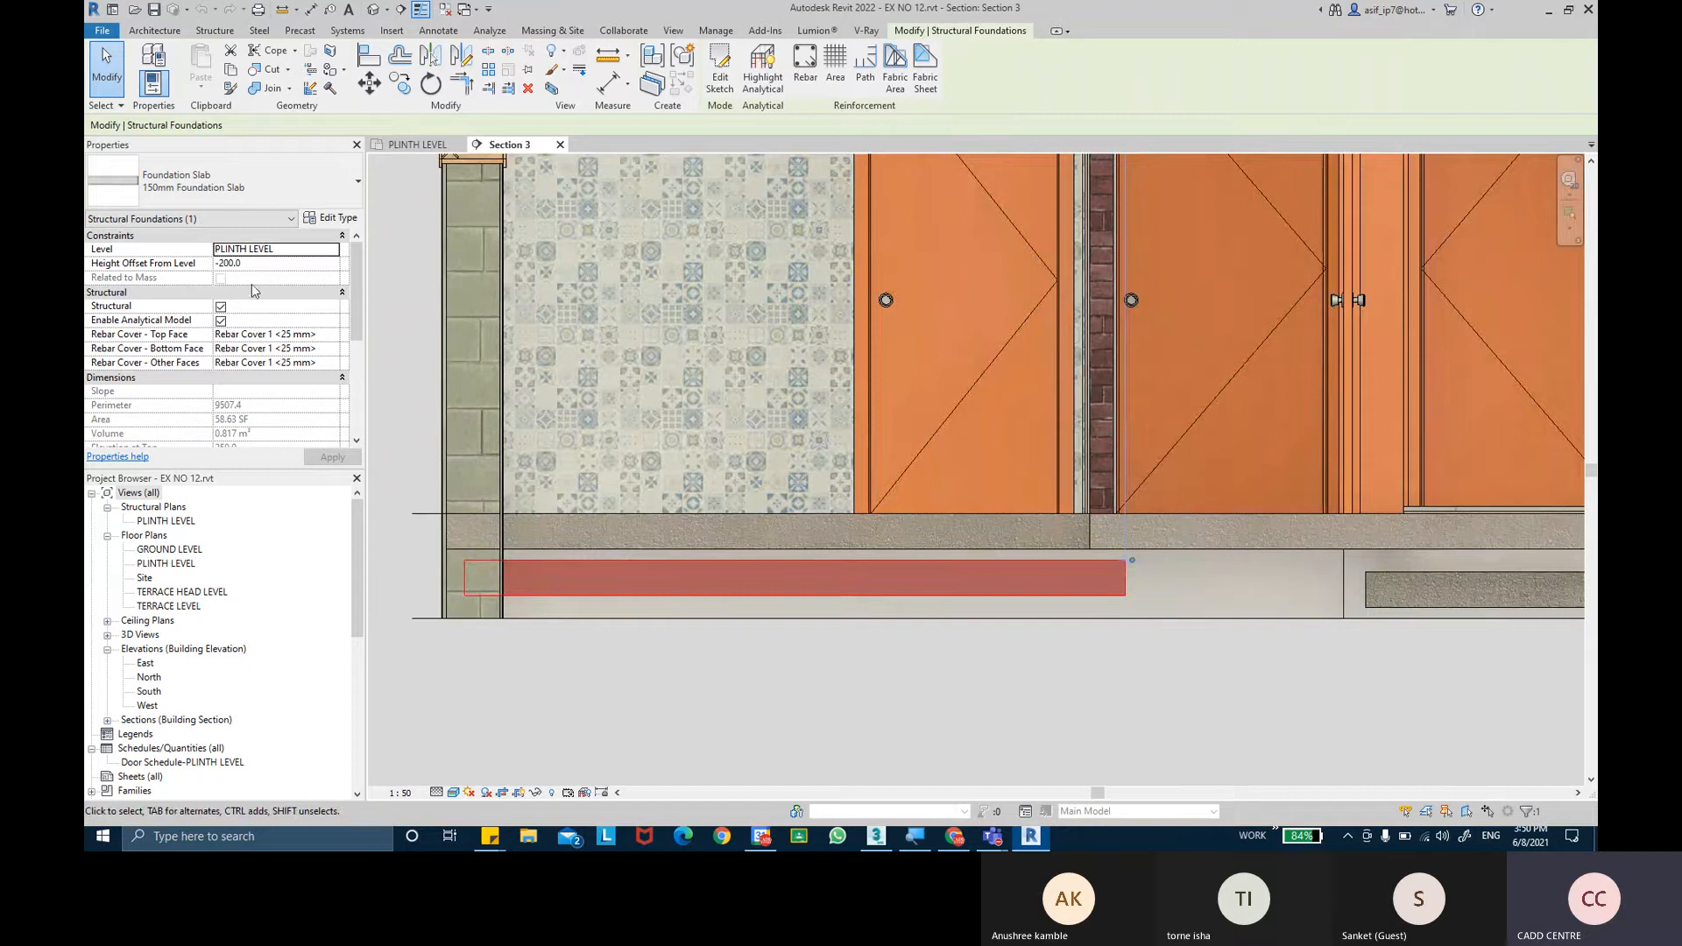
{"action": "left_click", "coordinate": [833, 744]}
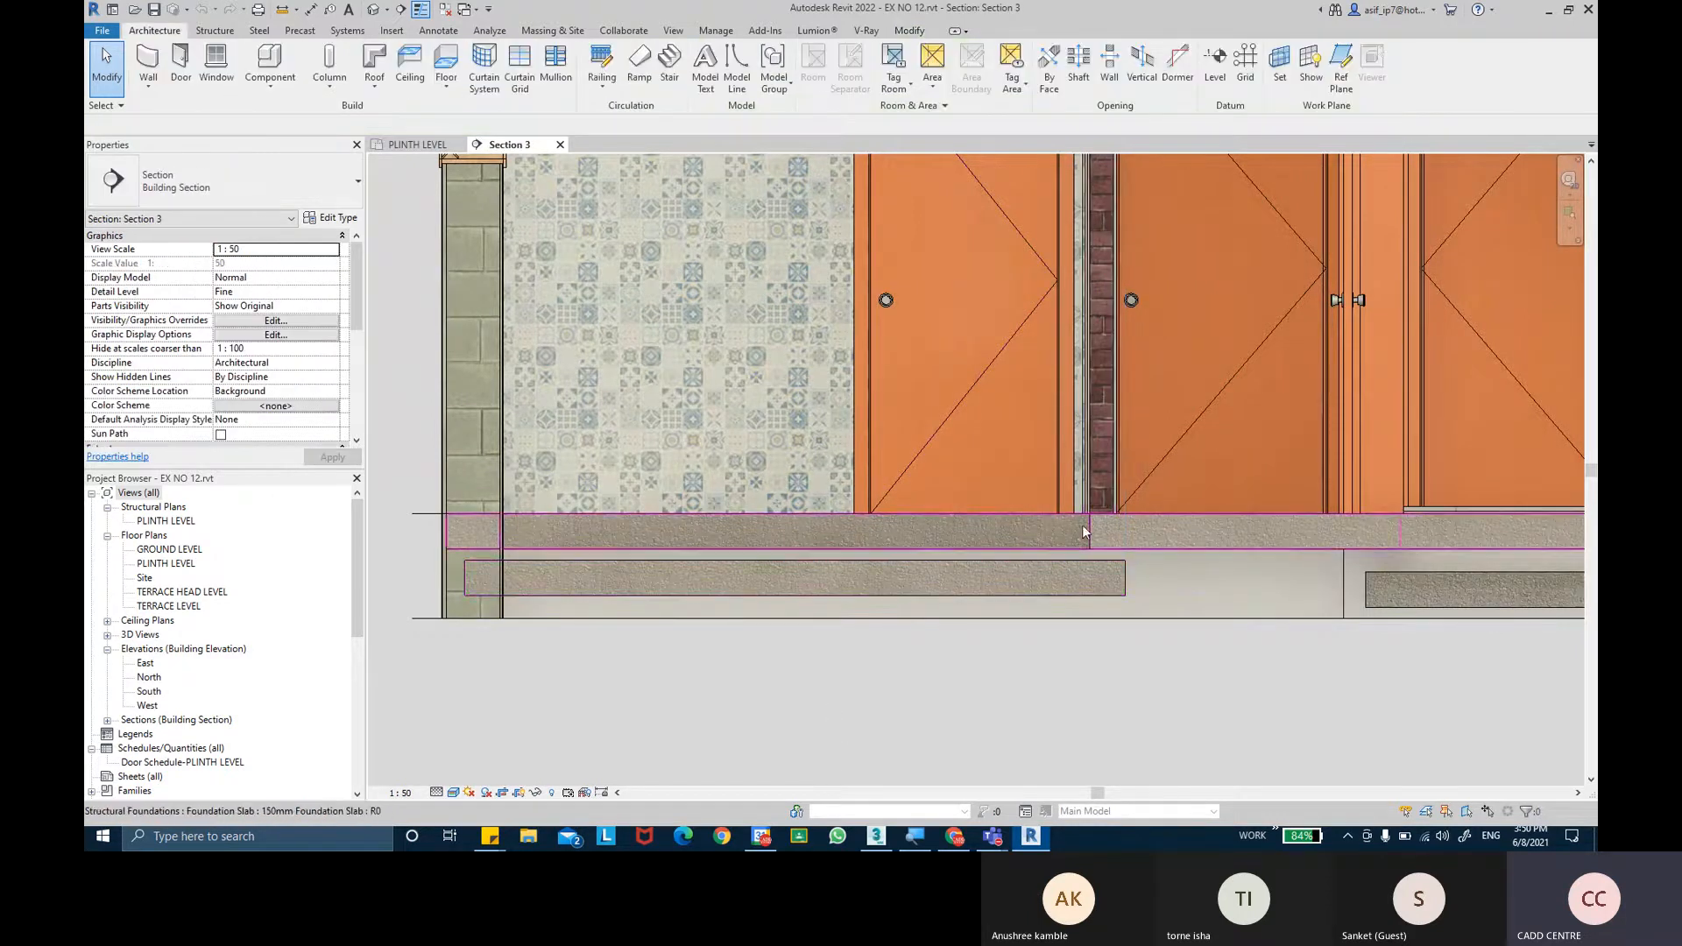
Return to the PLINTH LEVEL floor plan at Master Bathroom 2 and start an architectural floor boundary sketch.
{"action": "left_click", "coordinate": [412, 145]}
{"action": "scroll", "coordinate": [1081, 455], "scroll_direction": "down", "scroll_amount": 2}
{"action": "scroll", "coordinate": [710, 304], "scroll_direction": "up", "scroll_amount": 2}
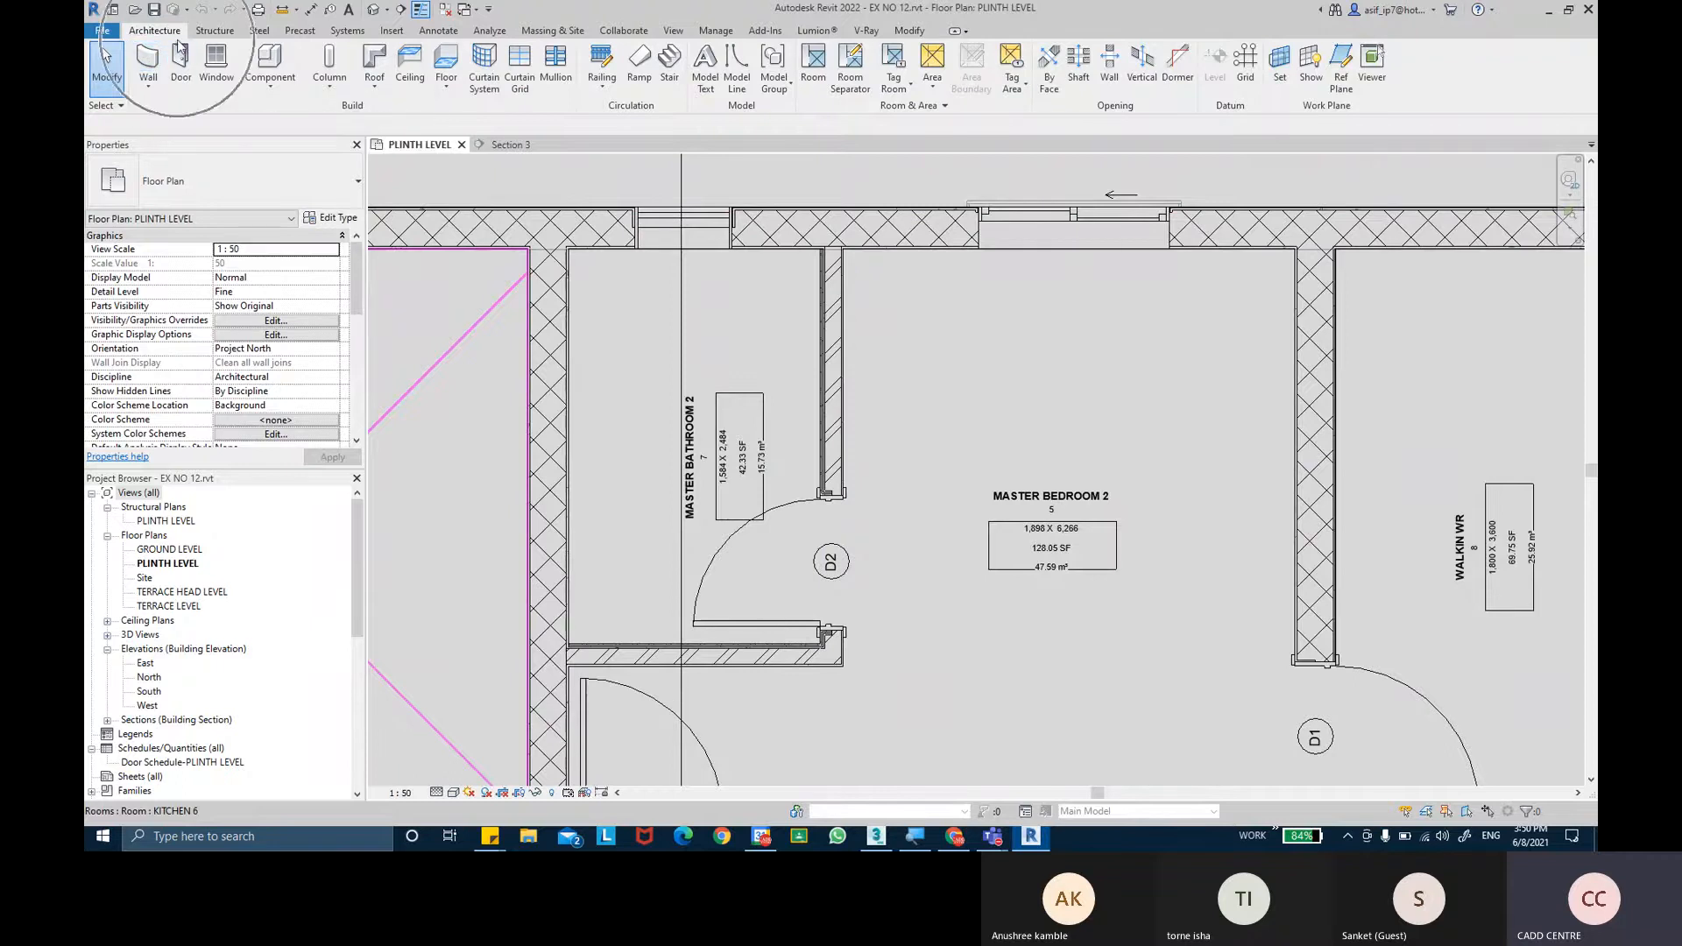
{"action": "left_click", "coordinate": [449, 92]}
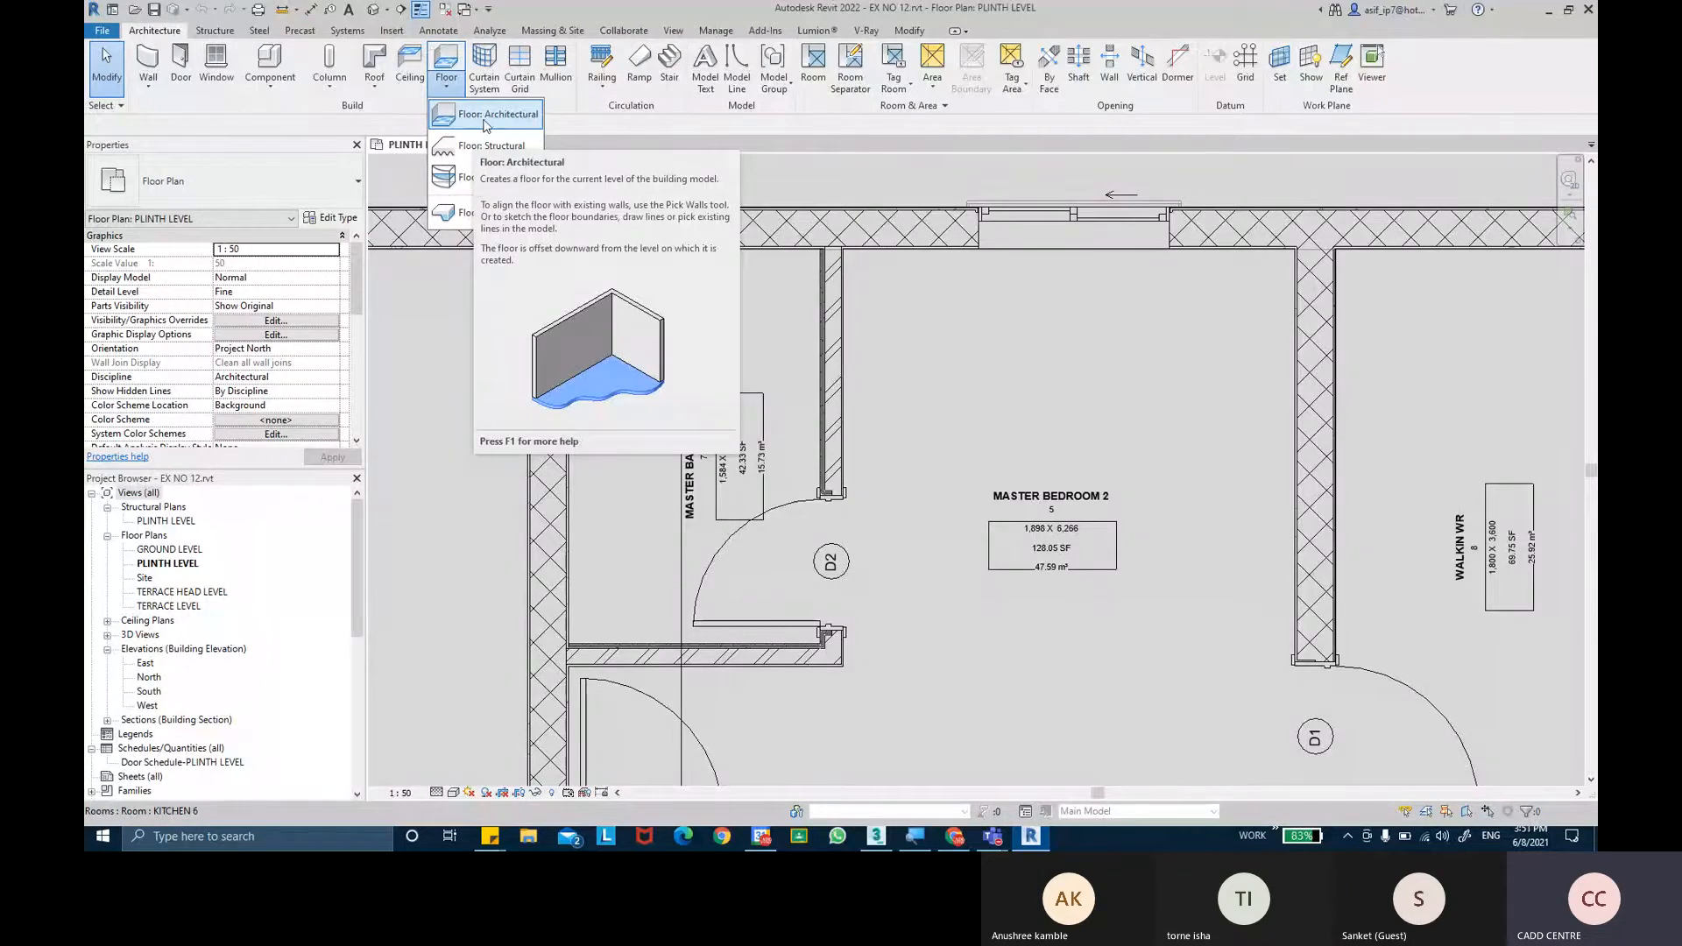
{"action": "left_click", "coordinate": [484, 124]}
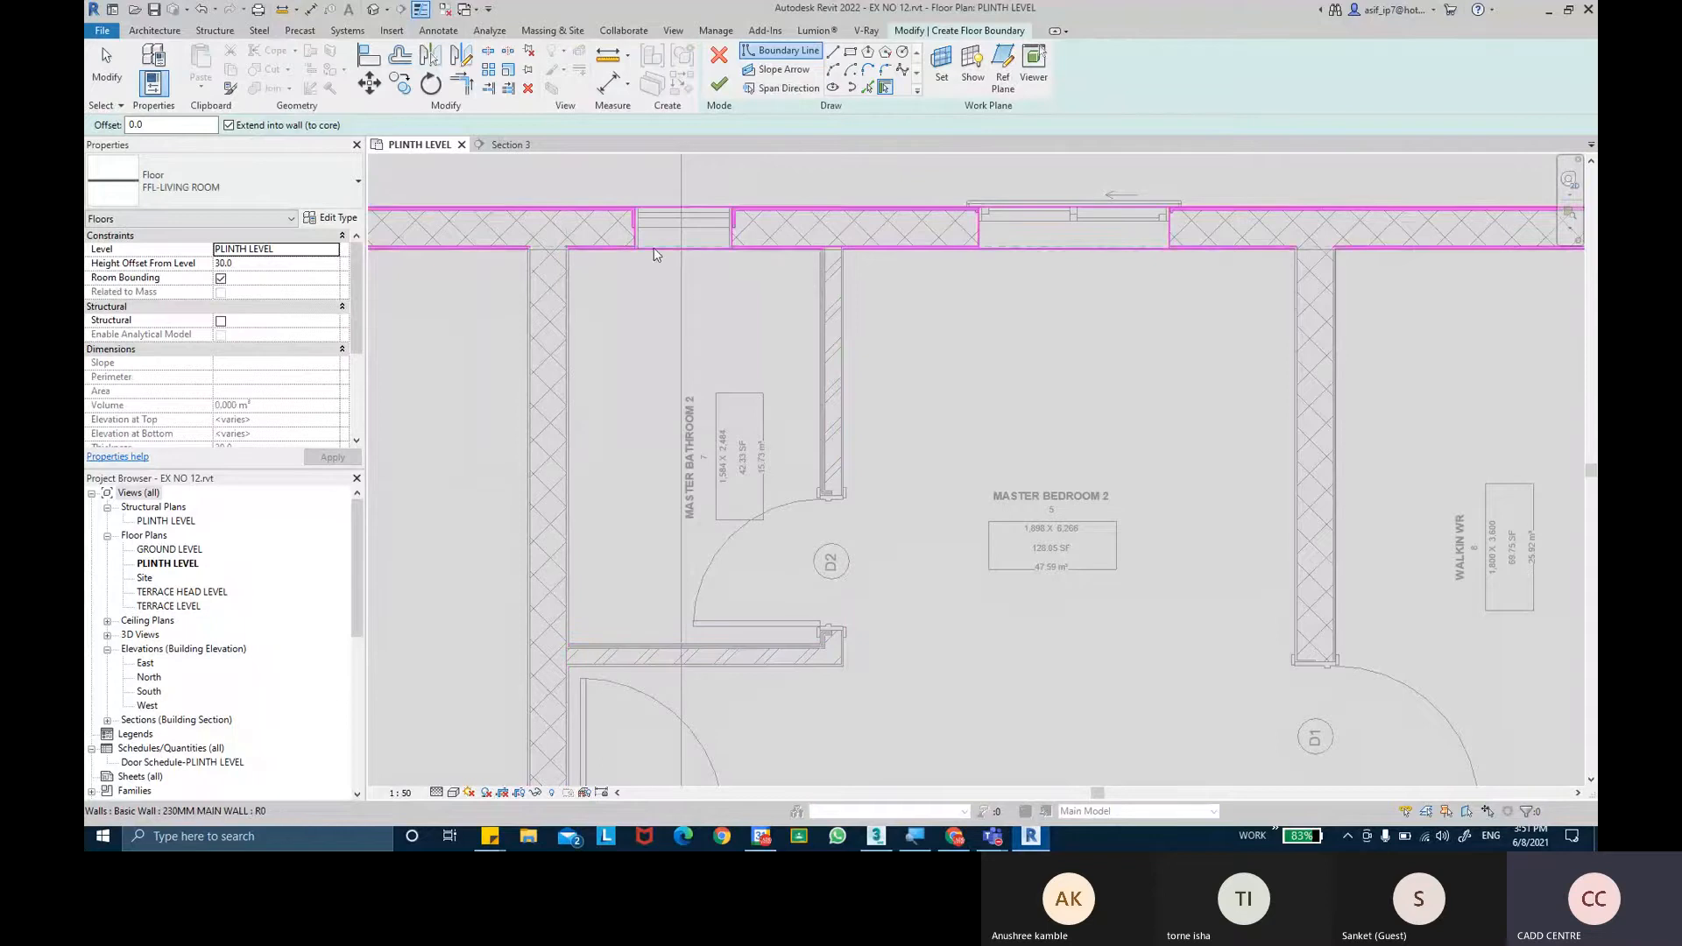
Create floor boundary lines with Pick Lines along the masonry faces of Master Bathroom 2's left and upper walls.
{"action": "left_click", "coordinate": [867, 88]}
{"action": "scroll", "coordinate": [561, 276], "scroll_direction": "up", "scroll_amount": 4}
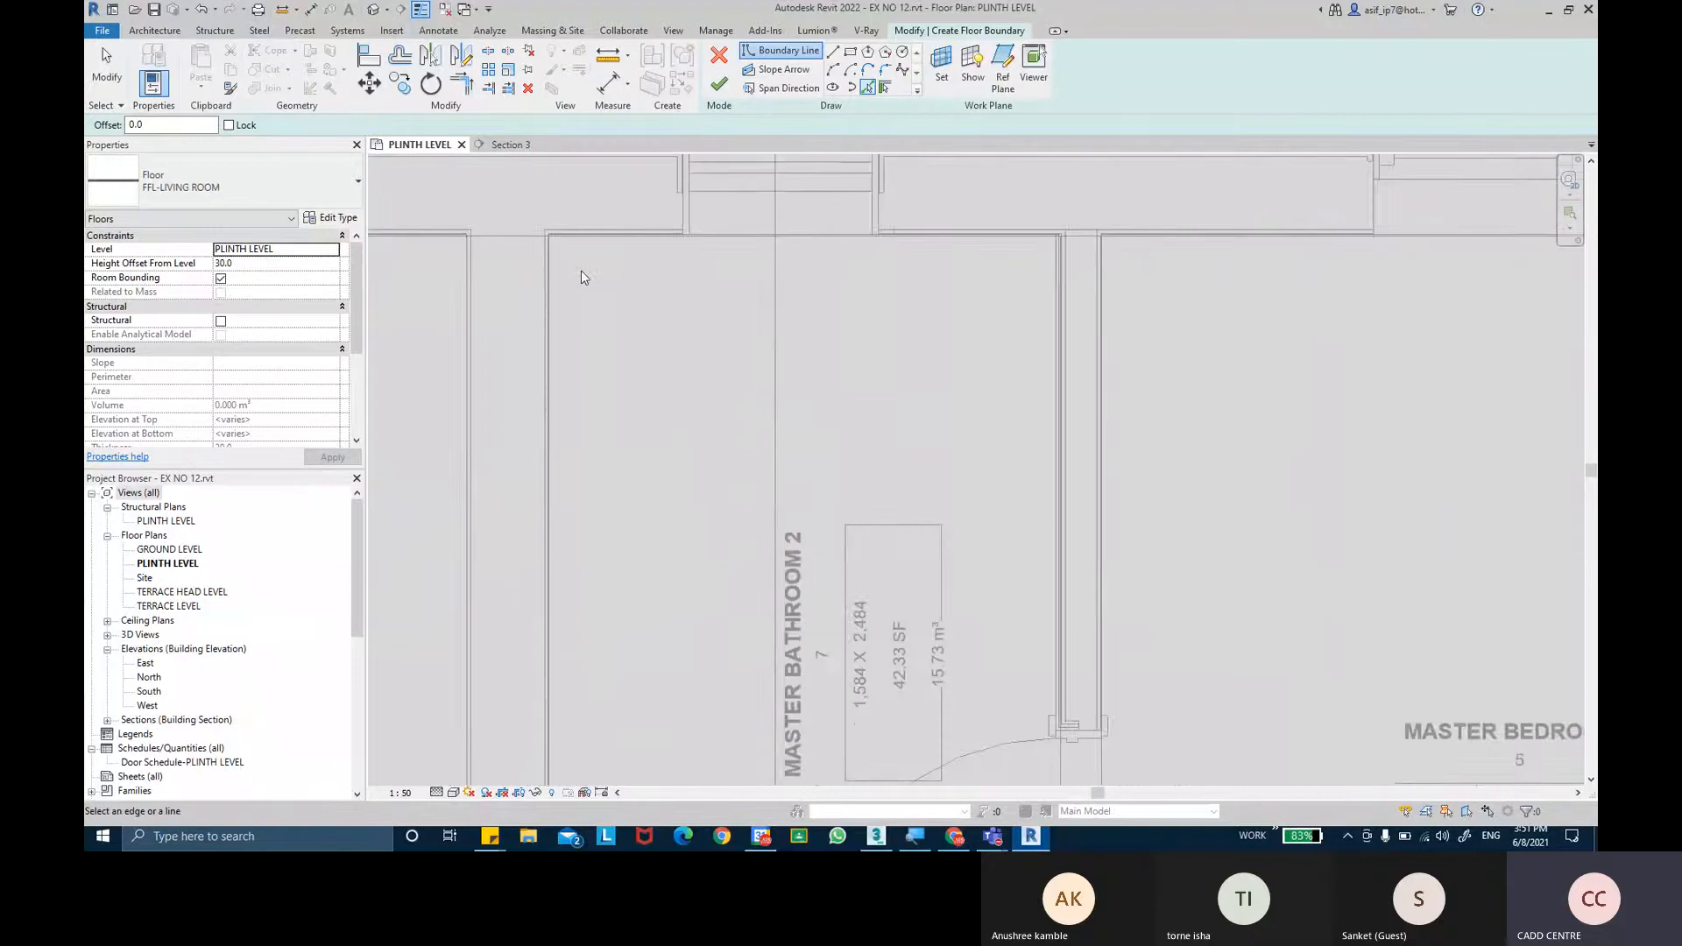
{"action": "scroll", "coordinate": [561, 368], "scroll_direction": "up", "scroll_amount": 3}
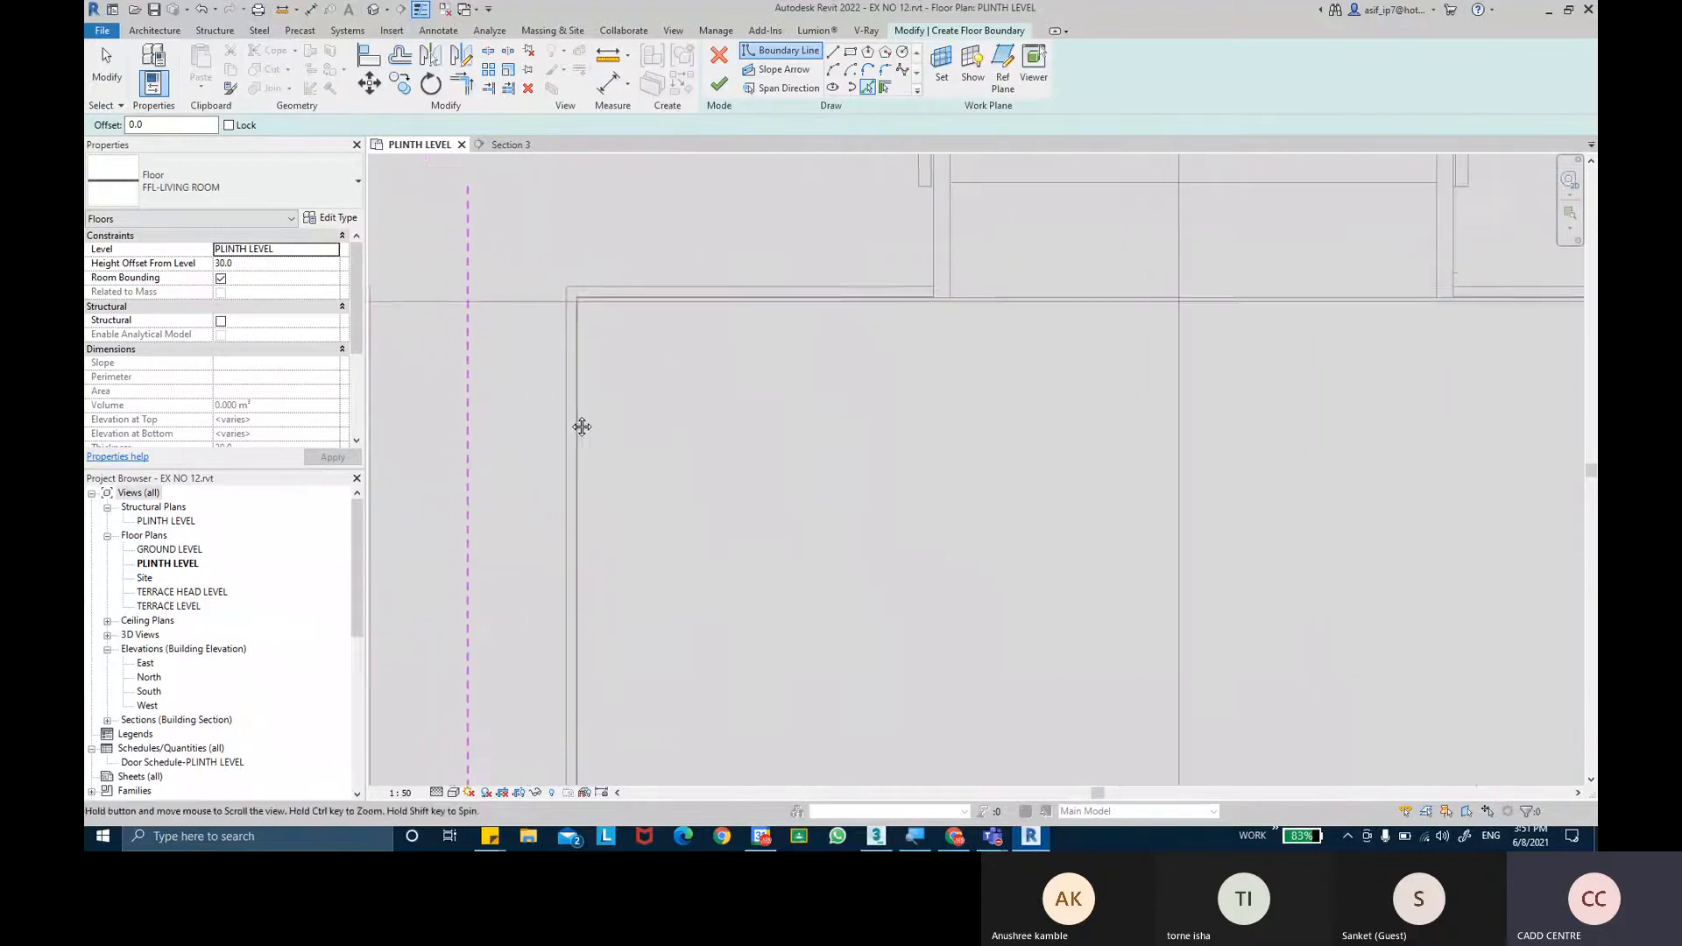
{"action": "left_click", "coordinate": [573, 366]}
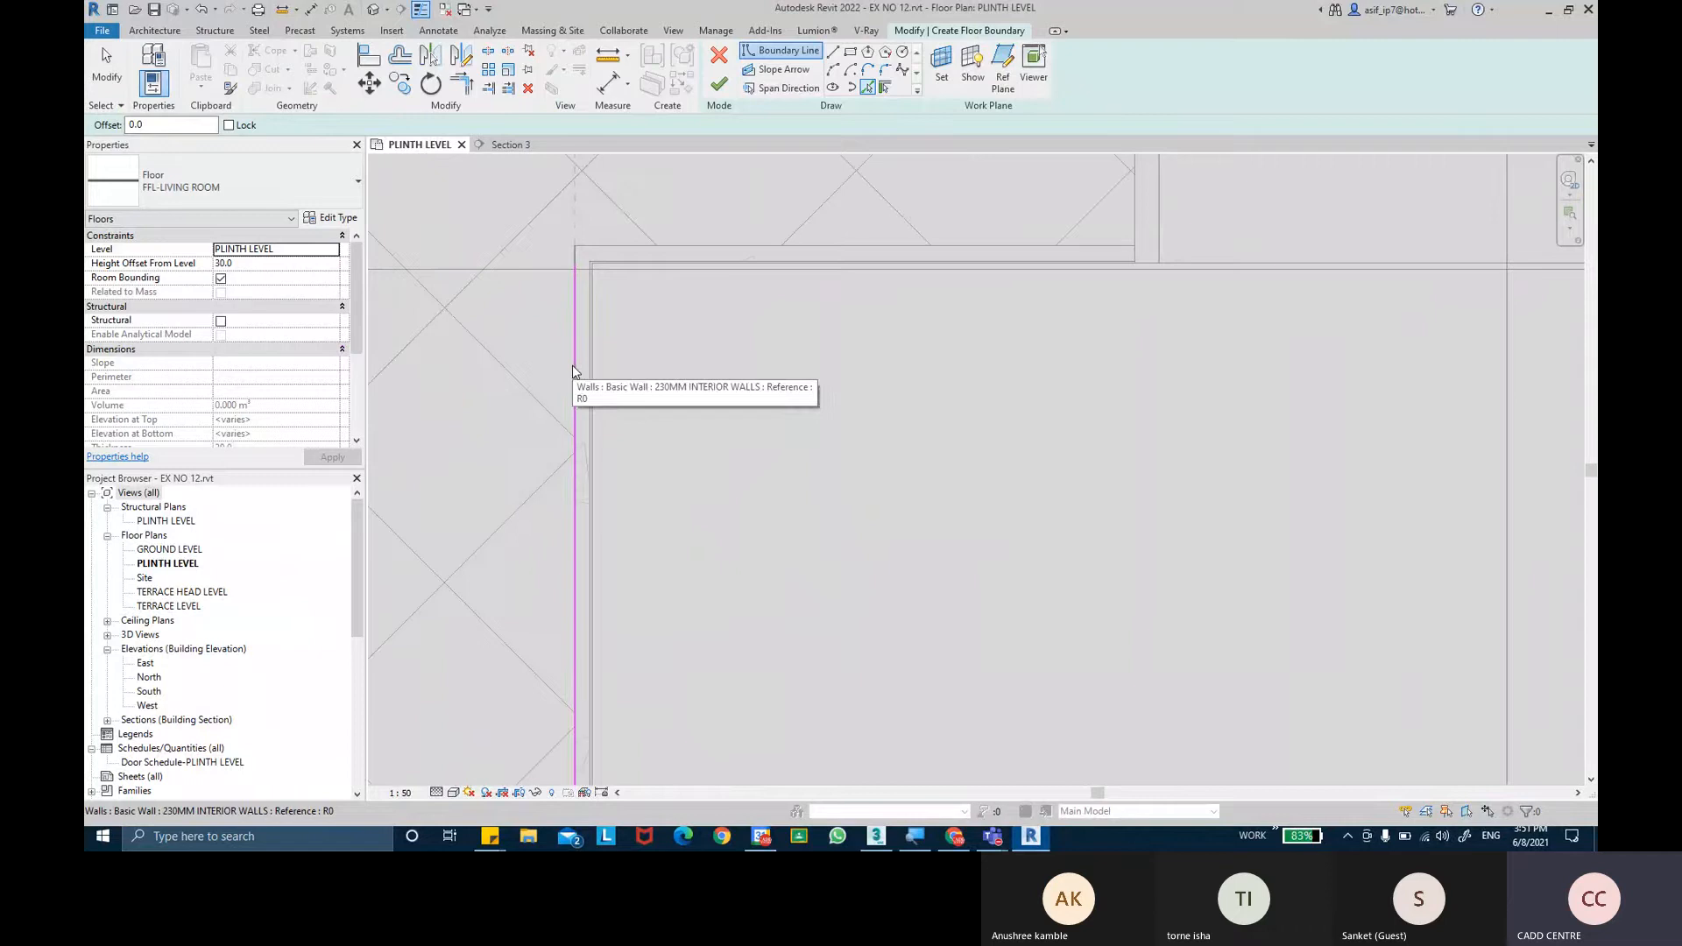
{"action": "left_click", "coordinate": [573, 366]}
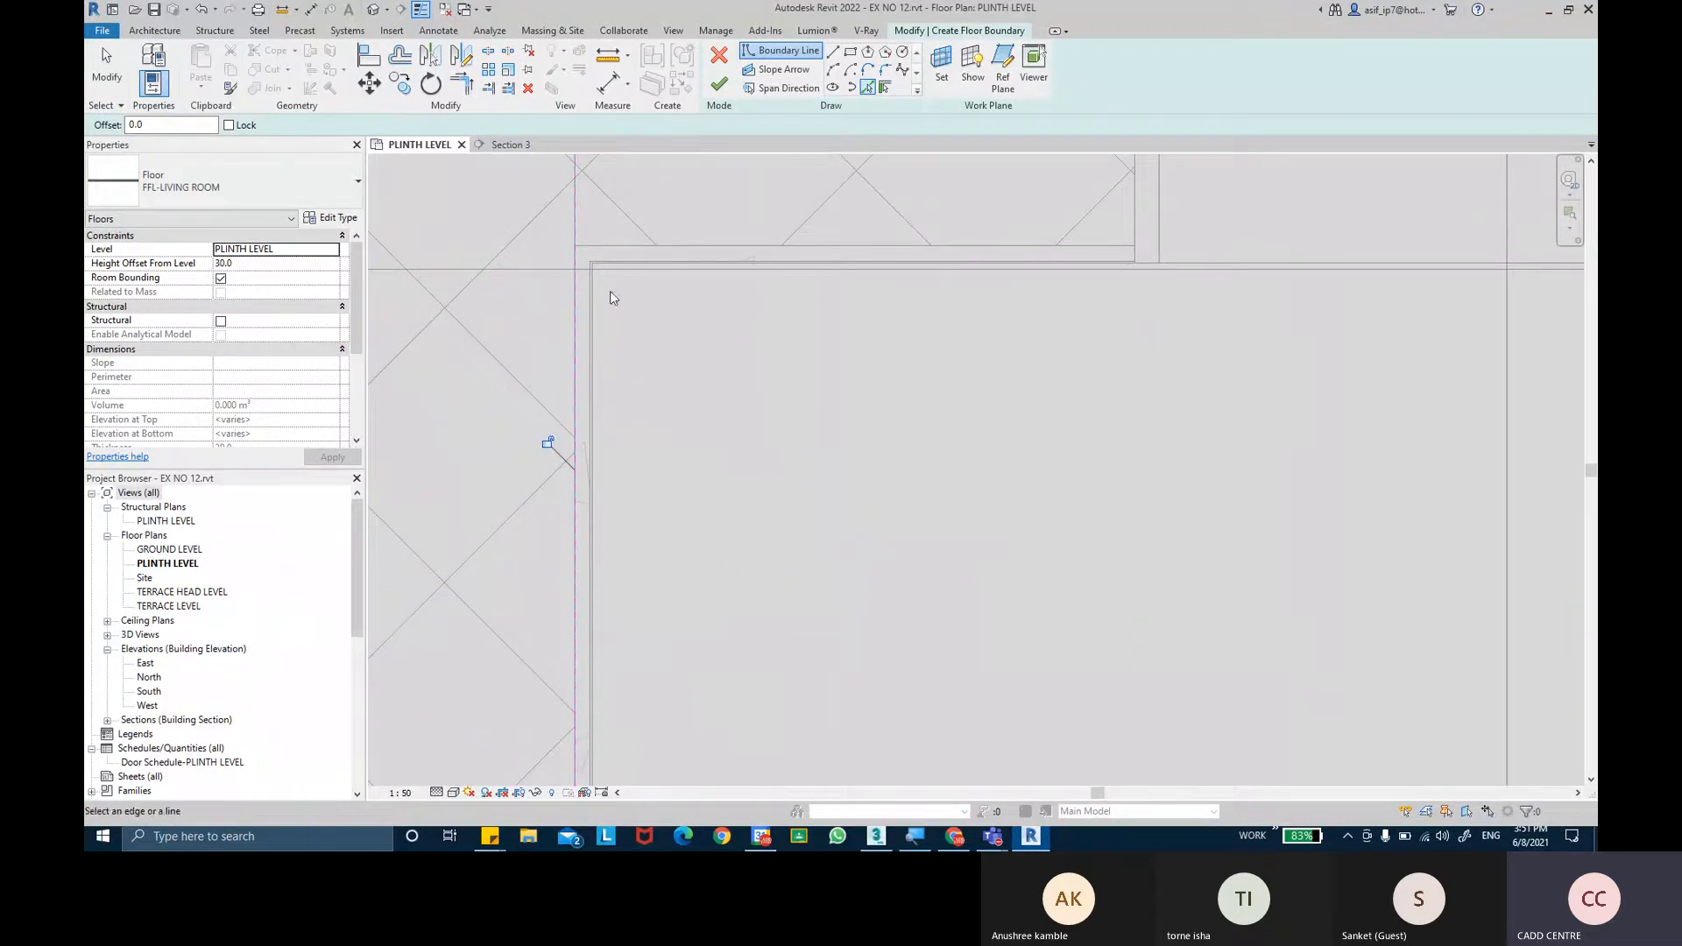
{"action": "left_click", "coordinate": [640, 250]}
Add floor boundary lines along the masonry faces of the bathroom's right and lower 100 mm partition walls.
{"action": "scroll", "coordinate": [885, 342], "scroll_direction": "up", "scroll_amount": 5}
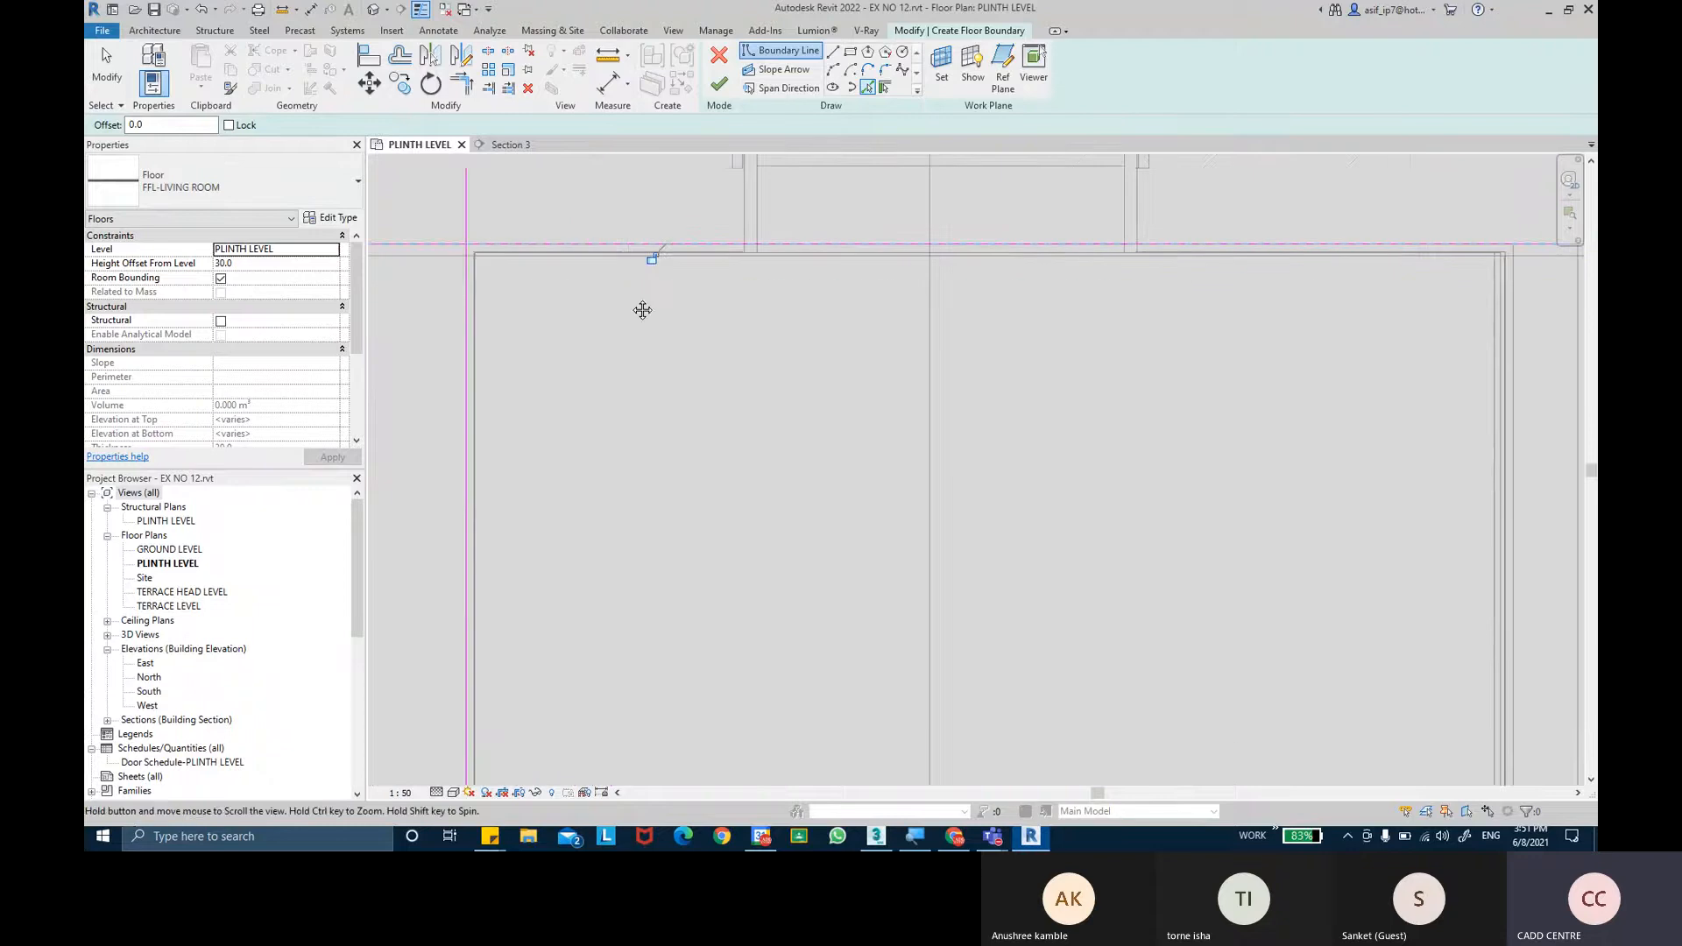
{"action": "scroll", "coordinate": [862, 271], "scroll_direction": "up", "scroll_amount": 5}
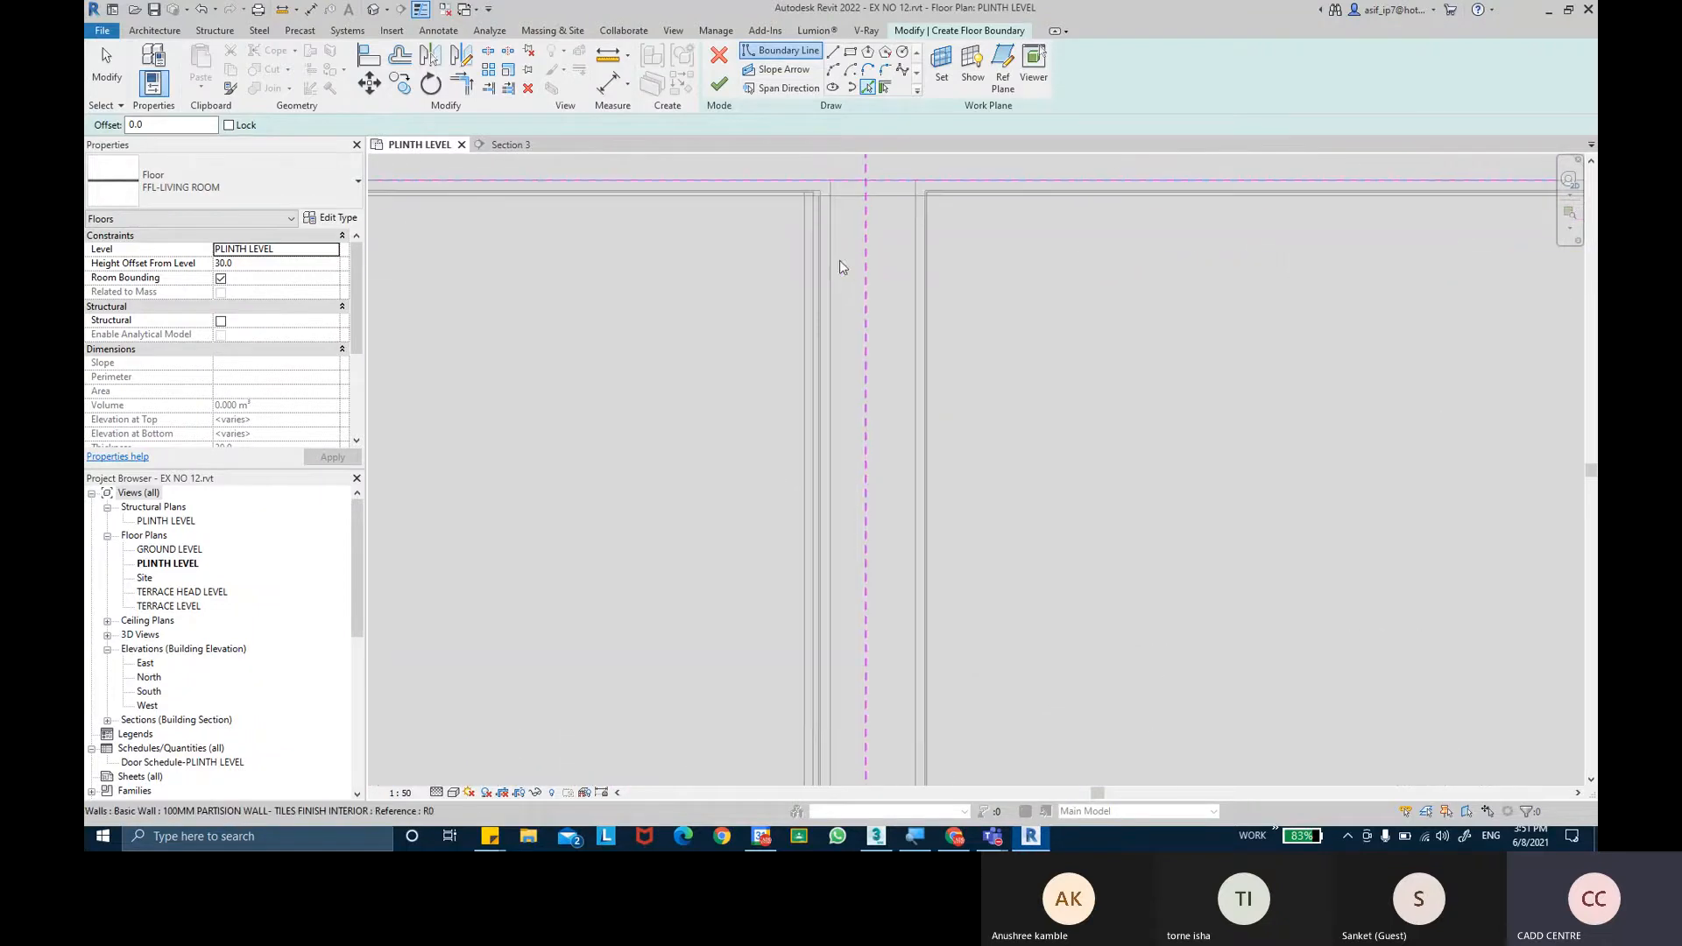
{"action": "left_click", "coordinate": [868, 397]}
{"action": "scroll", "coordinate": [824, 431], "scroll_direction": "down", "scroll_amount": 6}
{"action": "middle_click_drag", "start_coordinate": [676, 566], "coordinate": [739, 338]}
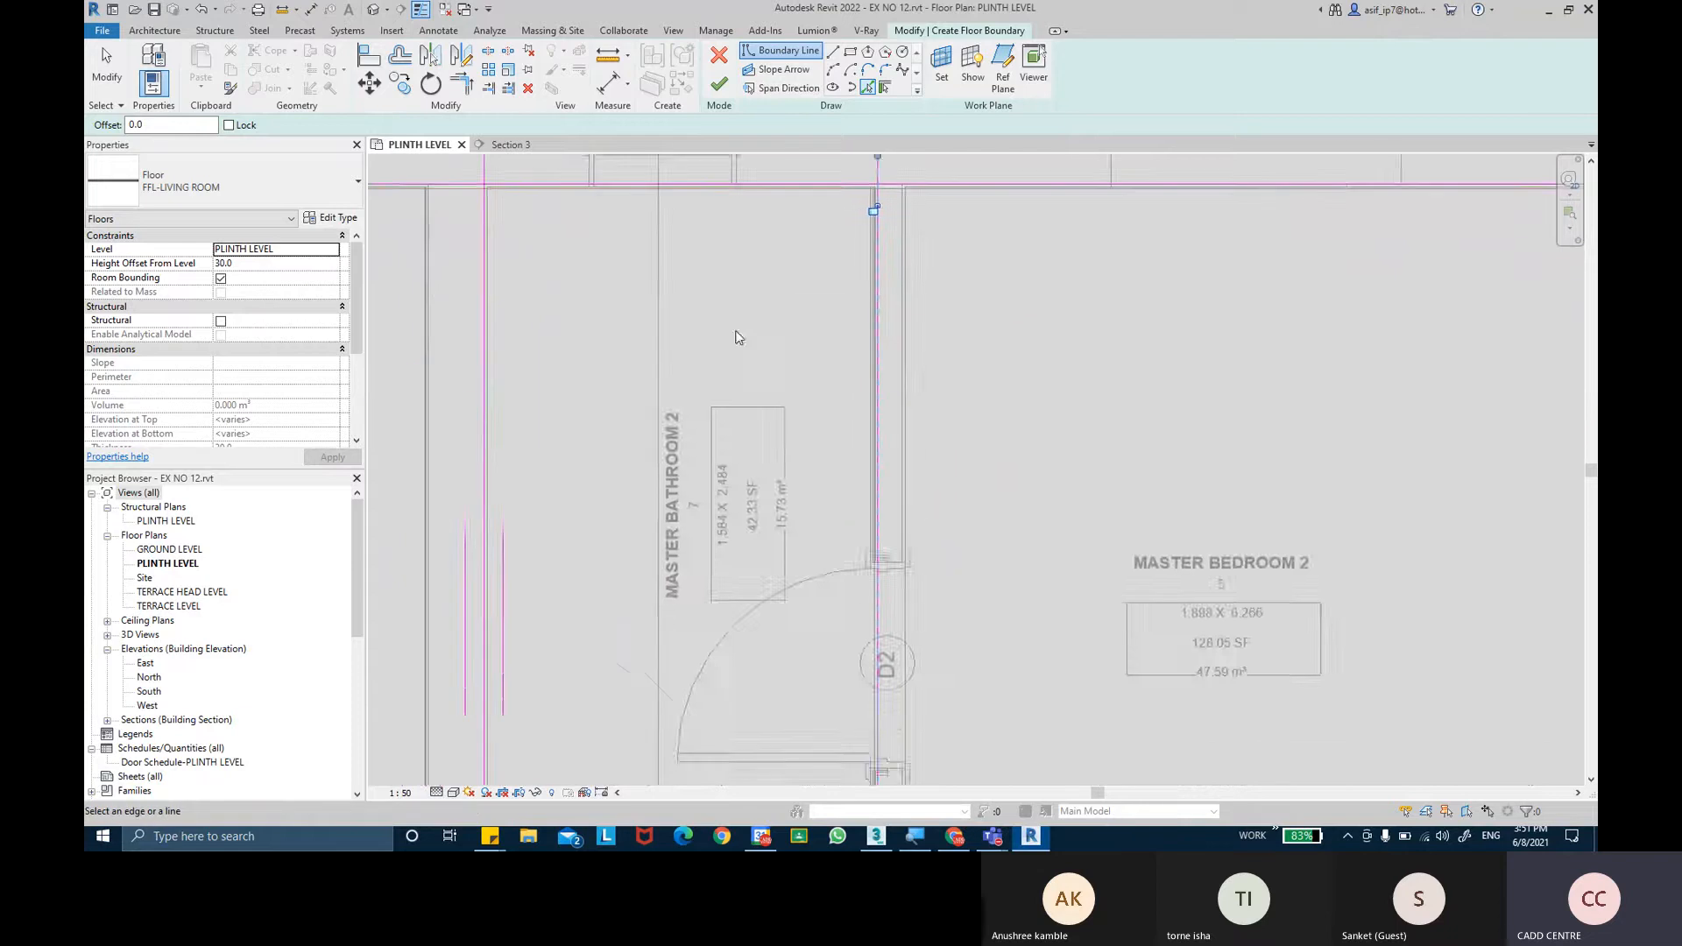
{"action": "middle_click_drag", "start_coordinate": [696, 487], "coordinate": [738, 230]}
{"action": "scroll", "coordinate": [543, 486], "scroll_direction": "up", "scroll_amount": 5}
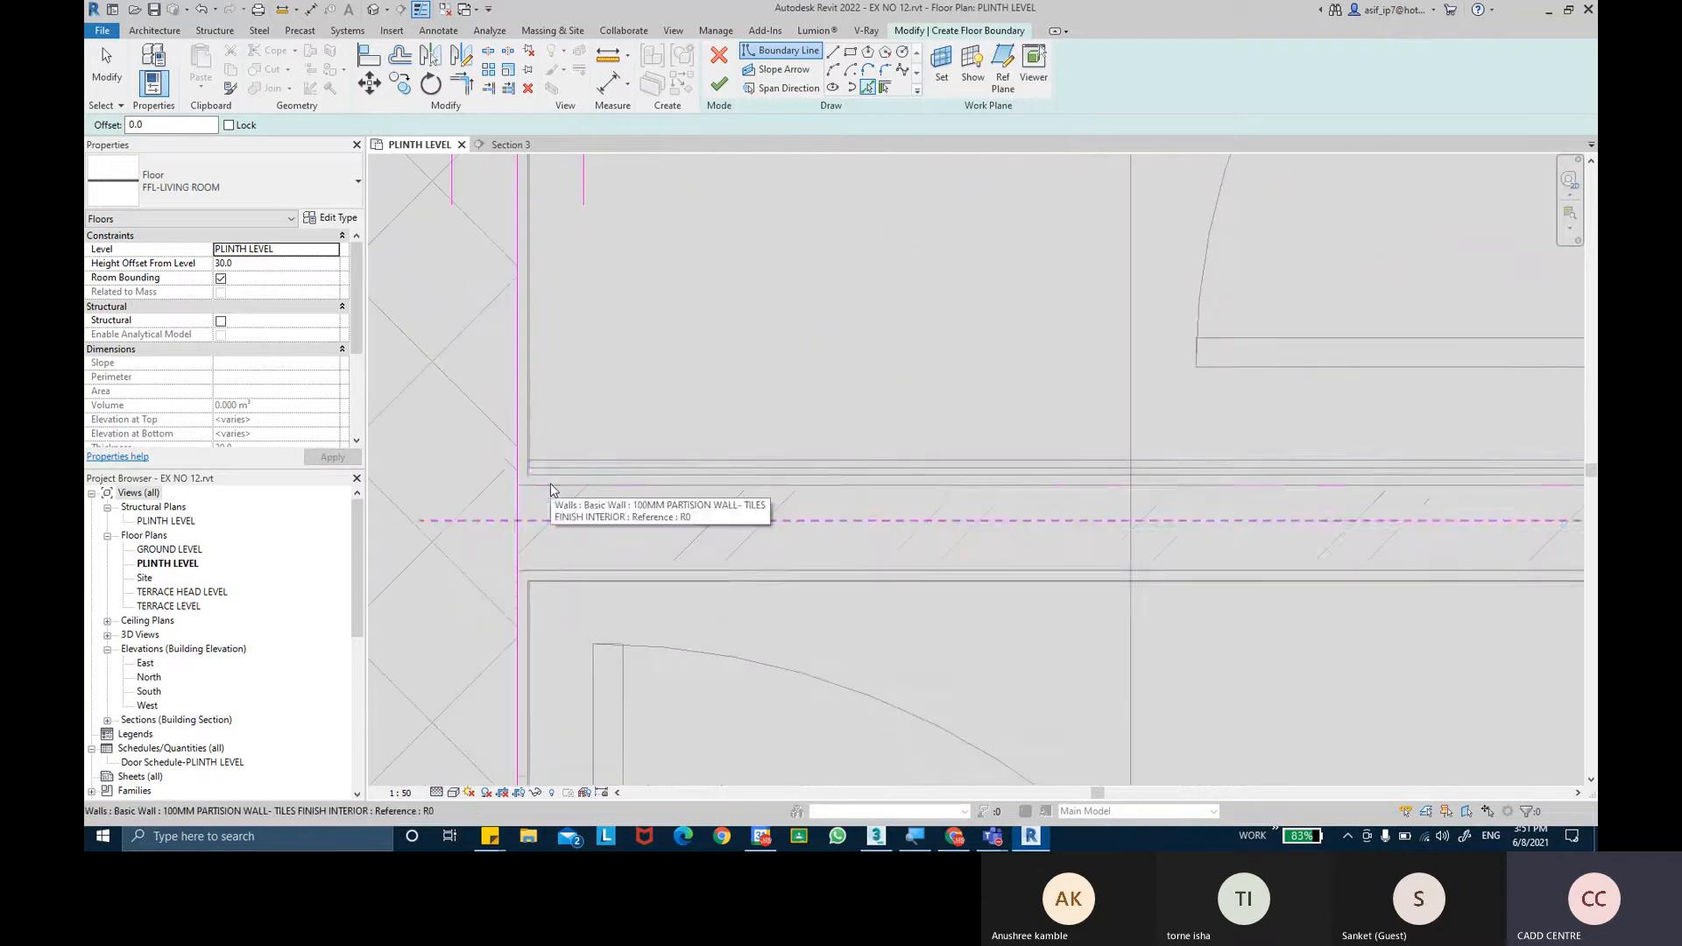
{"action": "left_click", "coordinate": [550, 484]}
Trim the left and lower floor boundary lines to a corner at the bathroom's lower-left with Trim/Extend to Corner.
{"action": "scroll", "coordinate": [686, 319], "scroll_direction": "down", "scroll_amount": 4}
{"action": "middle_click_drag", "start_coordinate": [702, 310], "coordinate": [683, 420]}
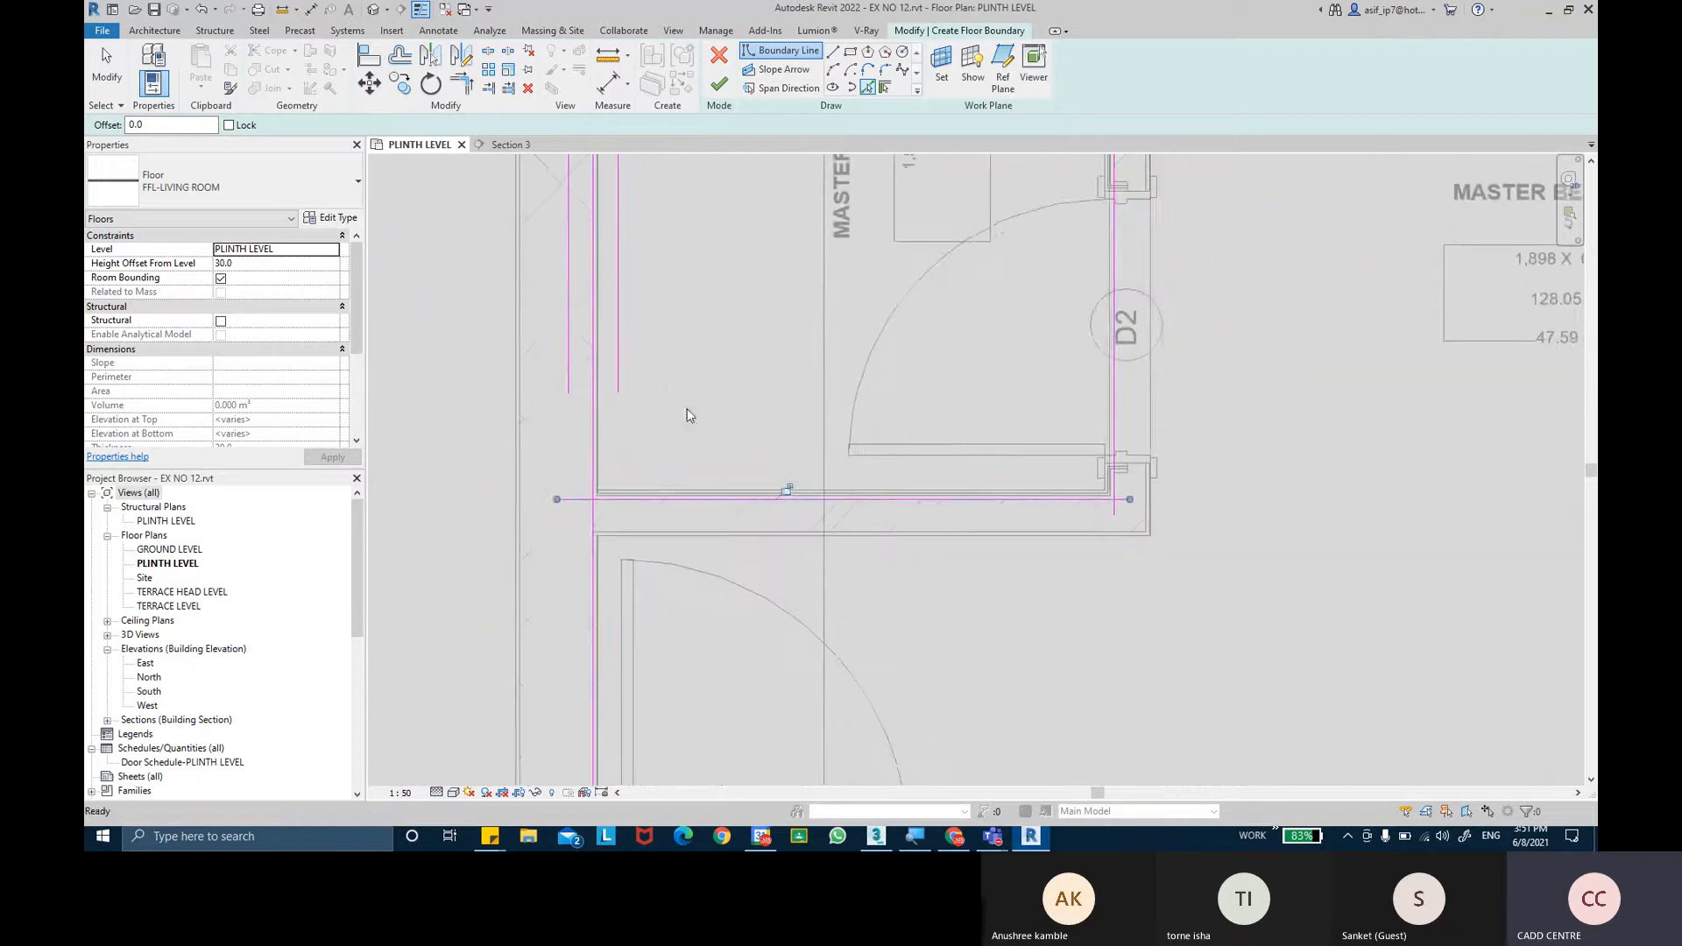
{"action": "key", "text": "Escape"}
{"action": "key", "text": "a"}
{"action": "key", "text": "l"}
{"action": "left_click", "coordinate": [631, 500]}
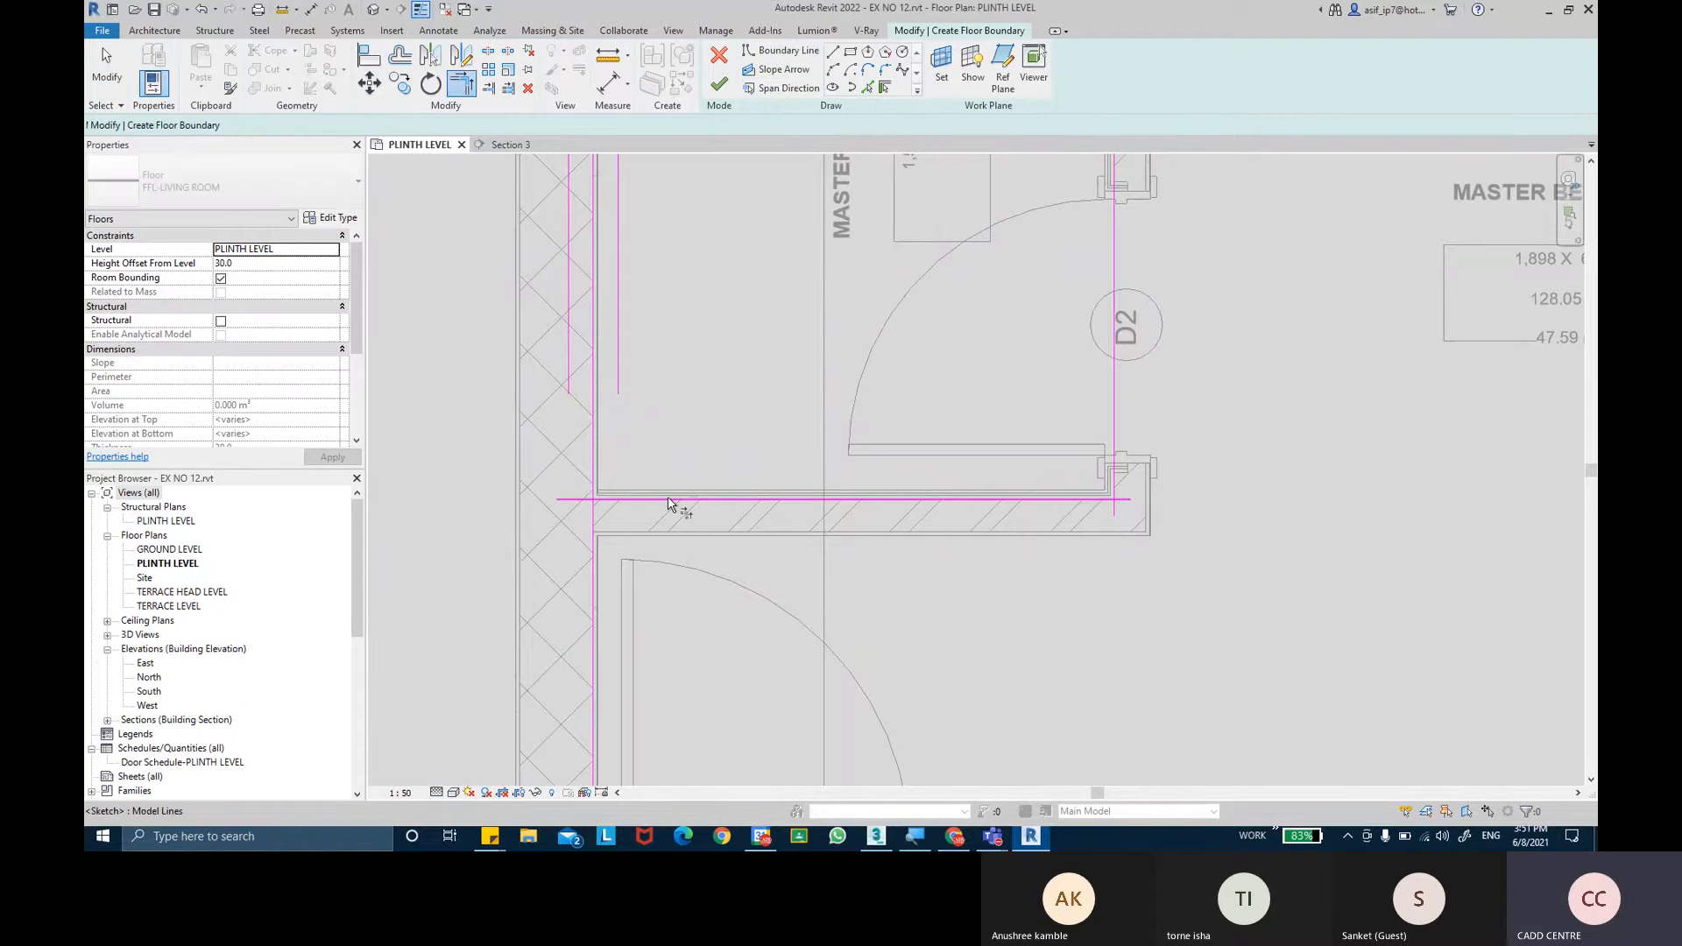
{"action": "left_click", "coordinate": [594, 430]}
Trim the upper boundary line to corners with both the left and right boundary lines of the bathroom.
{"action": "middle_click_drag", "start_coordinate": [675, 175], "coordinate": [666, 780]}
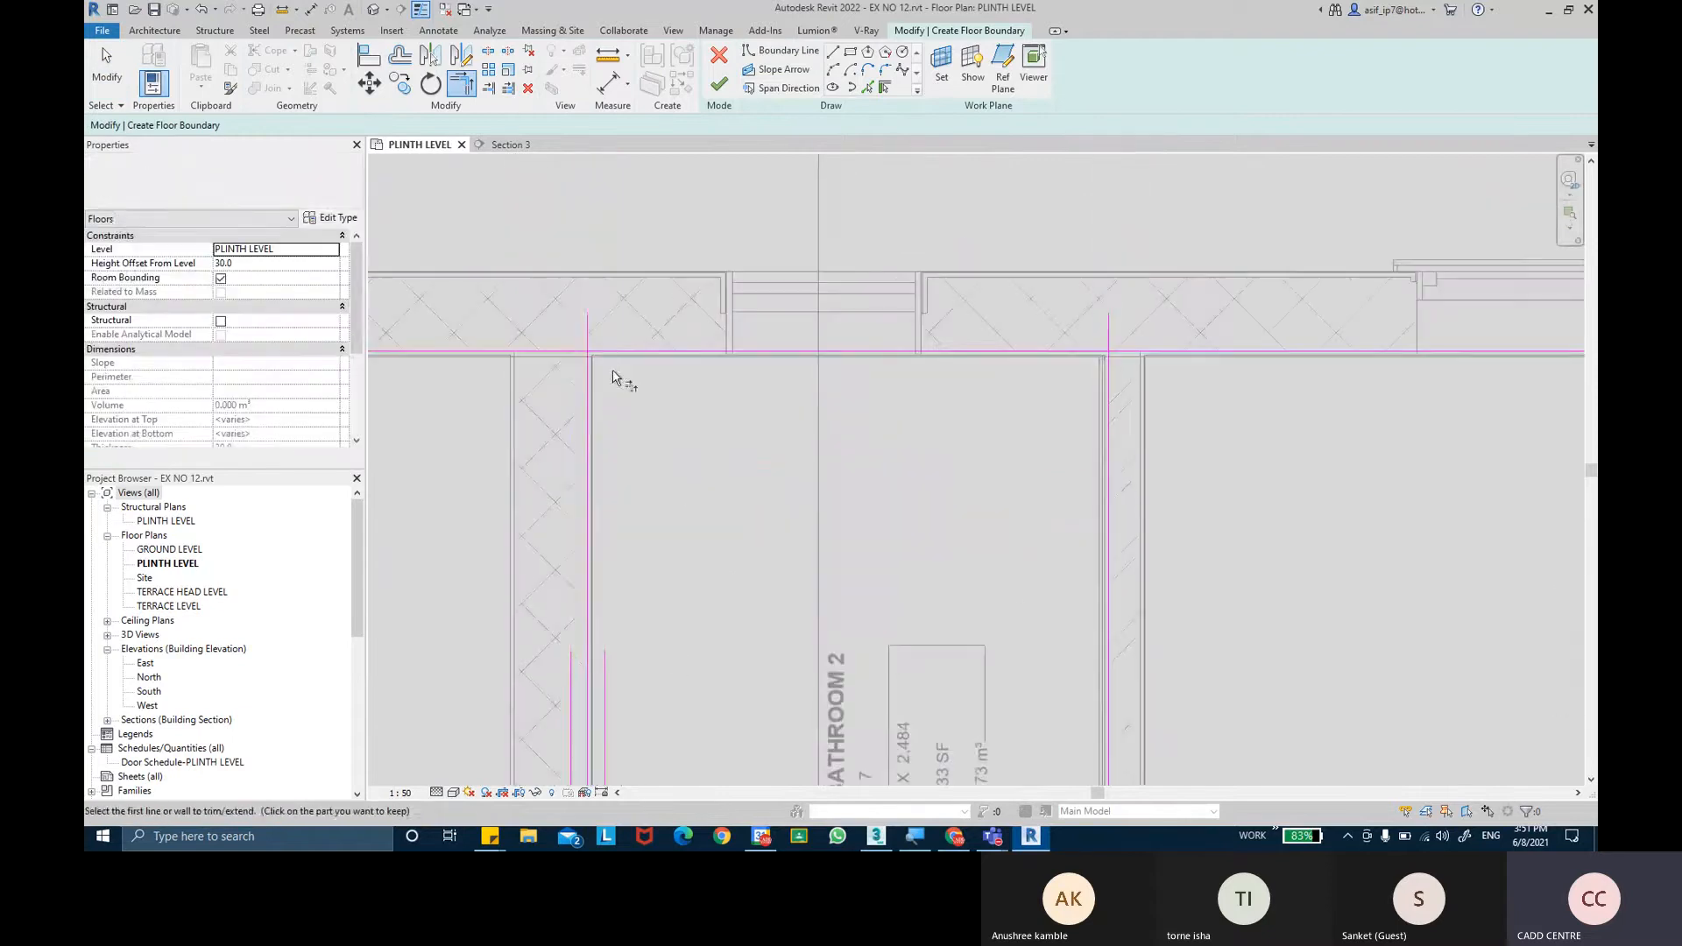
{"action": "left_click", "coordinate": [588, 398]}
{"action": "left_click", "coordinate": [635, 355]}
{"action": "left_click", "coordinate": [1094, 360]}
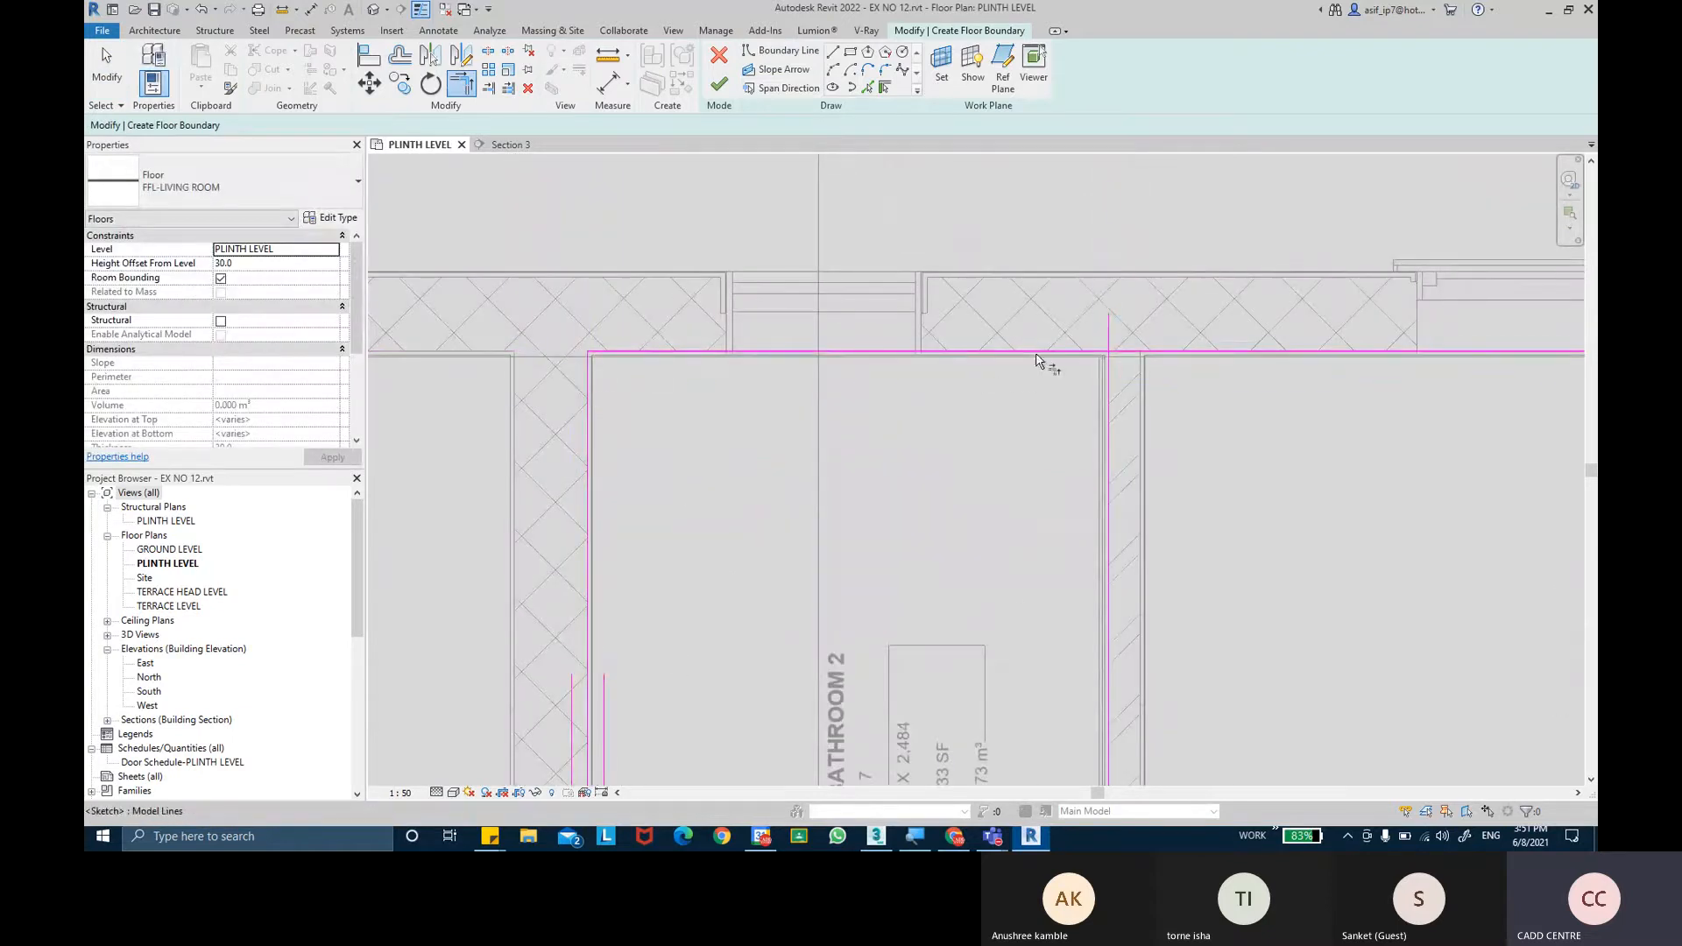
{"action": "left_click", "coordinate": [1107, 403]}
Trim the right and lower boundary lines to a corner beside door D2, closing the bathroom floor outline.
{"action": "scroll", "coordinate": [996, 519], "scroll_direction": "down", "scroll_amount": 1}
{"action": "middle_click_drag", "start_coordinate": [996, 518], "coordinate": [988, 289]}
{"action": "left_click", "coordinate": [1021, 449]}
{"action": "left_click", "coordinate": [982, 554]}
{"action": "middle_click_drag", "start_coordinate": [925, 427], "coordinate": [949, 532]}
{"action": "scroll", "coordinate": [949, 533], "scroll_direction": "down", "scroll_amount": 1}
{"action": "mouse_move", "coordinate": [927, 343]}
{"action": "middle_mouse_down"}
{"action": "mouse_move", "coordinate": [922, 413]}
{"action": "mouse_move", "coordinate": [874, 431]}
{"action": "mouse_move", "coordinate": [828, 488]}
{"action": "mouse_move", "coordinate": [842, 388]}
{"action": "middle_mouse_up"}
{"action": "scroll", "coordinate": [828, 489], "scroll_direction": "down", "scroll_amount": 1}
{"action": "key", "text": "Escape"}
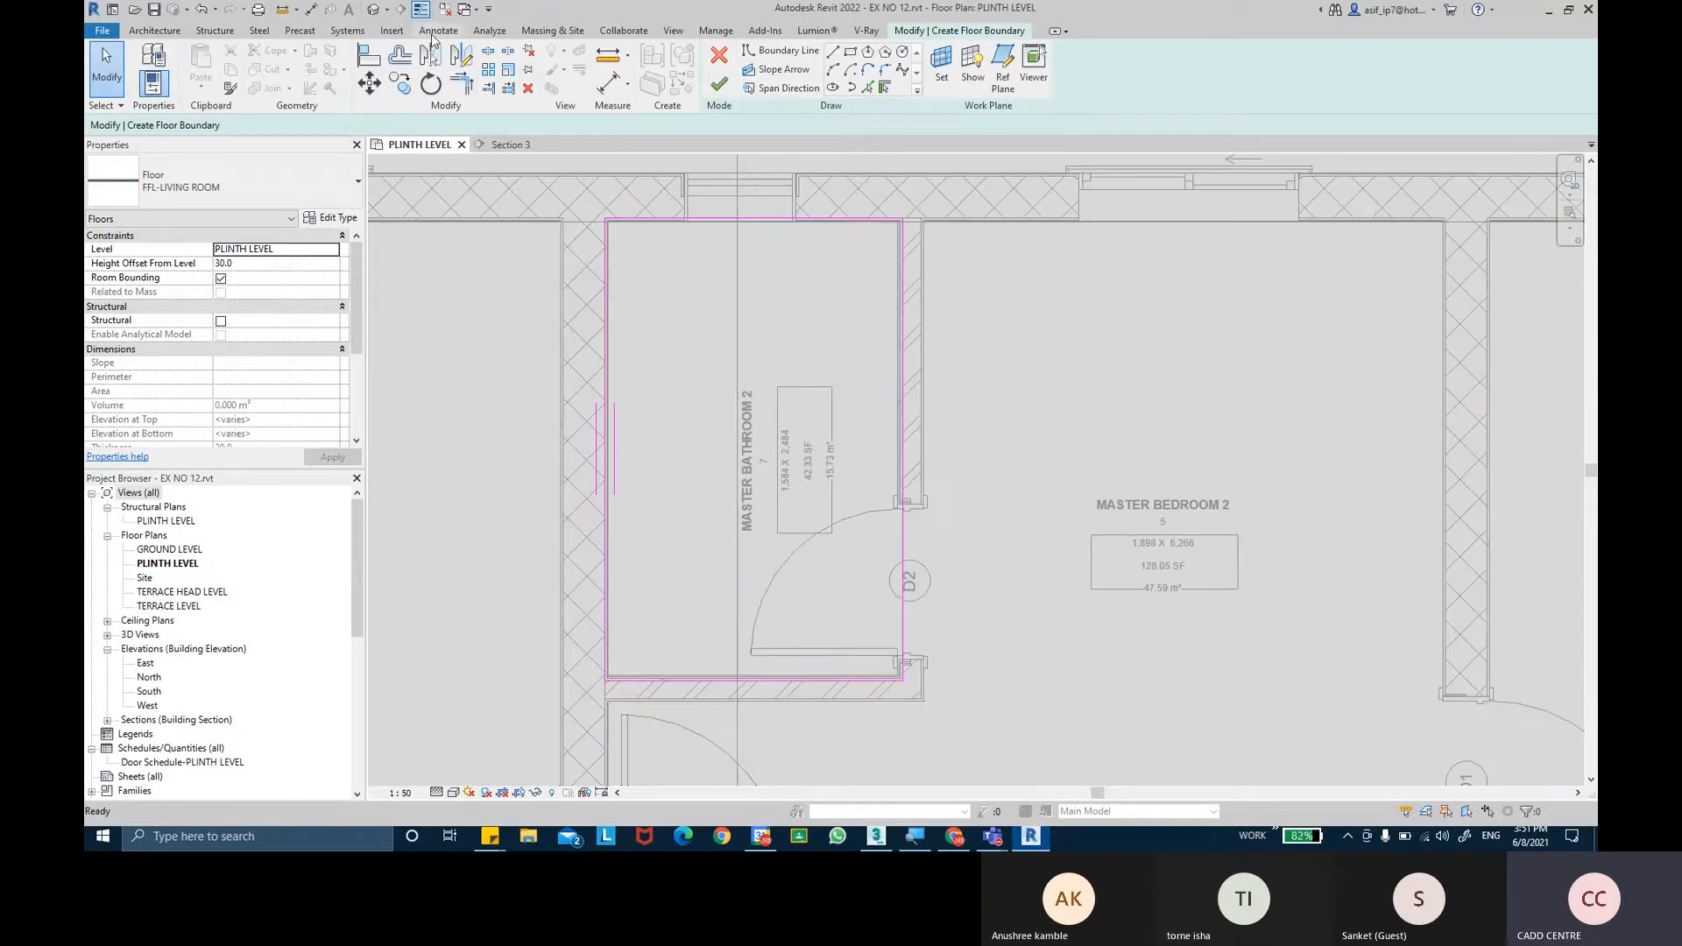
{"action": "middle_click_drag", "start_coordinate": [601, 187], "coordinate": [593, 179]}
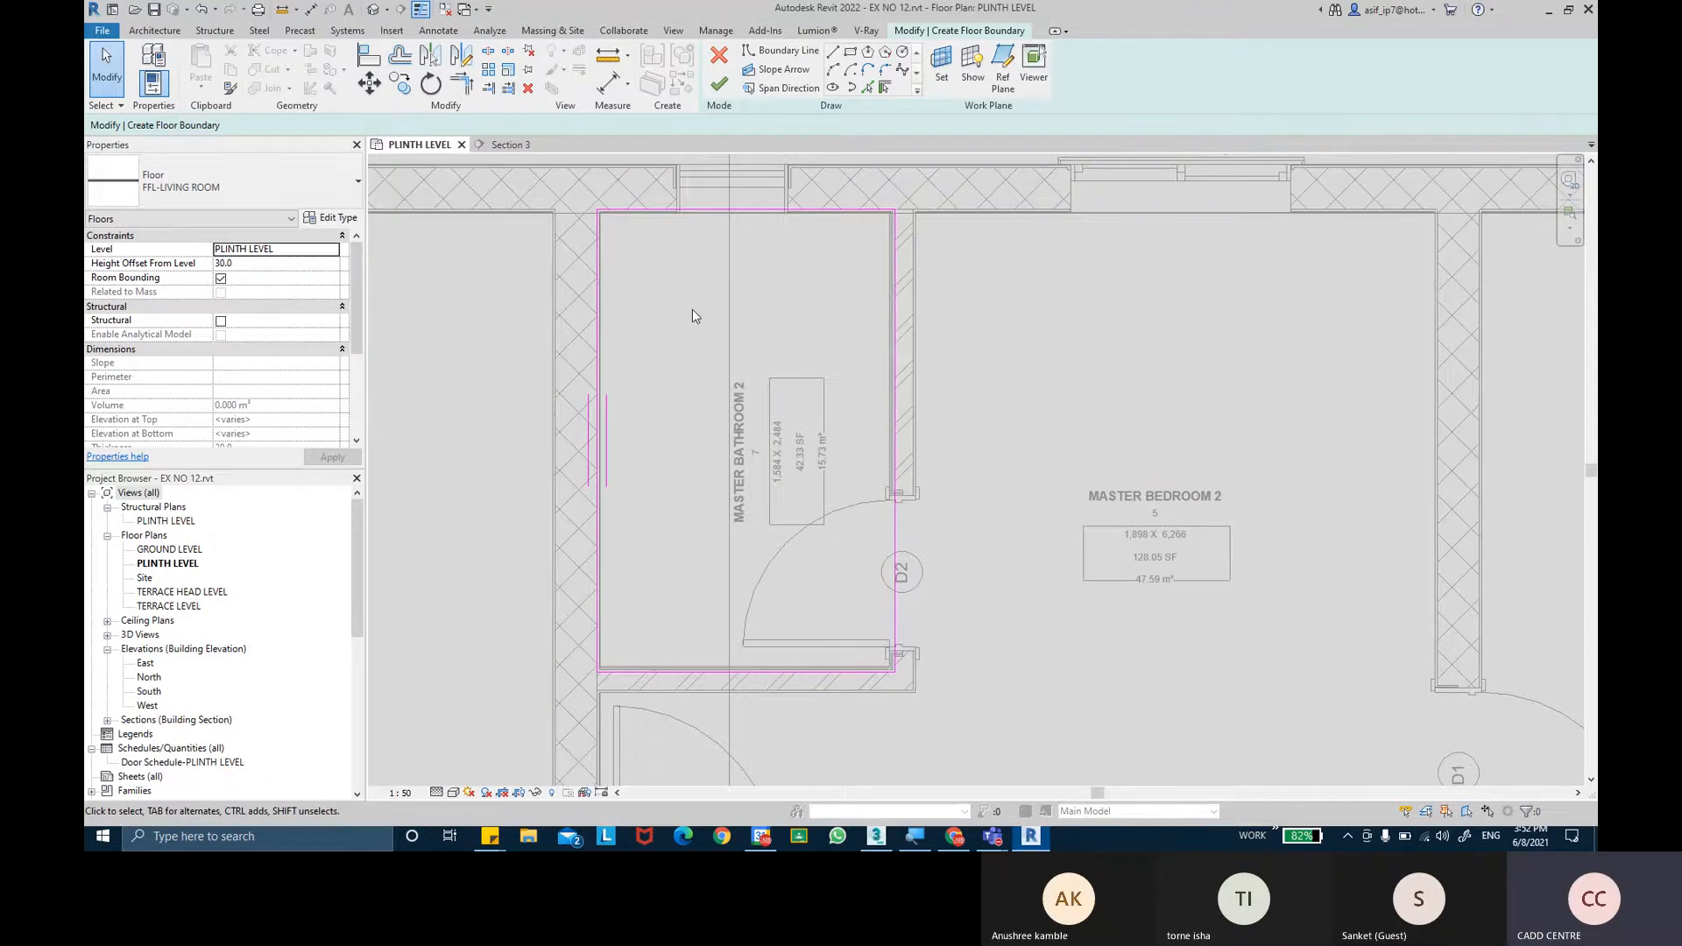
{"action": "middle_click_drag", "start_coordinate": [694, 317], "coordinate": [696, 325]}
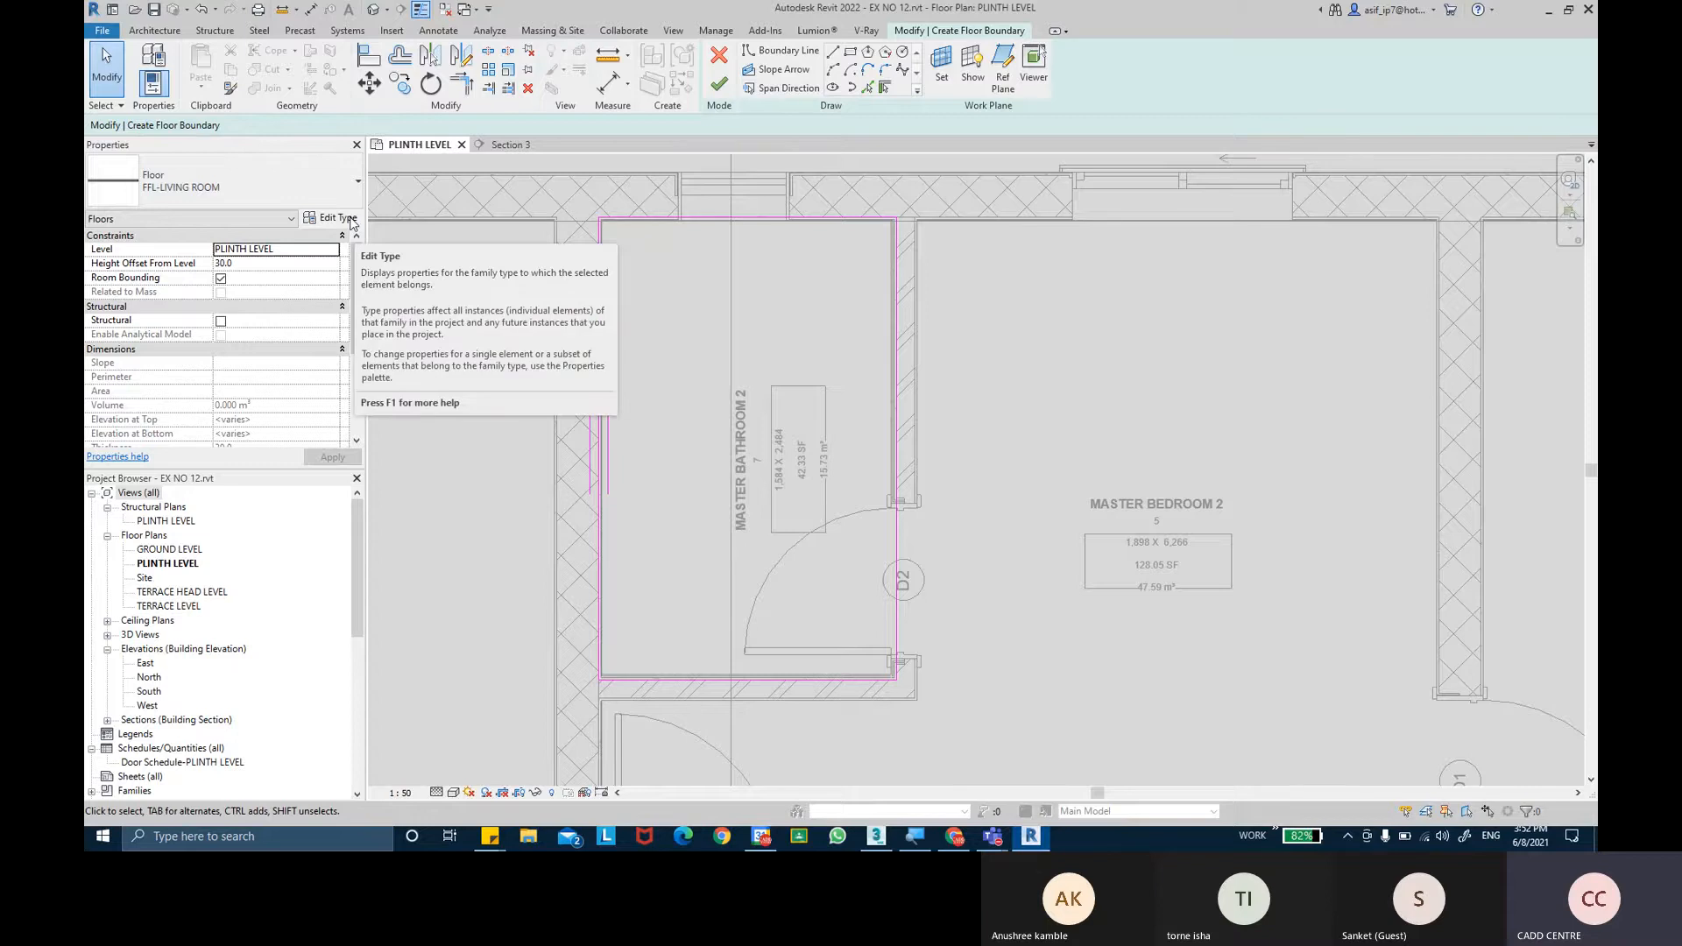
Duplicate the FFL-LIVING ROOM floor type under the name 200MM SUNK FILL.
{"action": "left_click", "coordinate": [349, 219]}
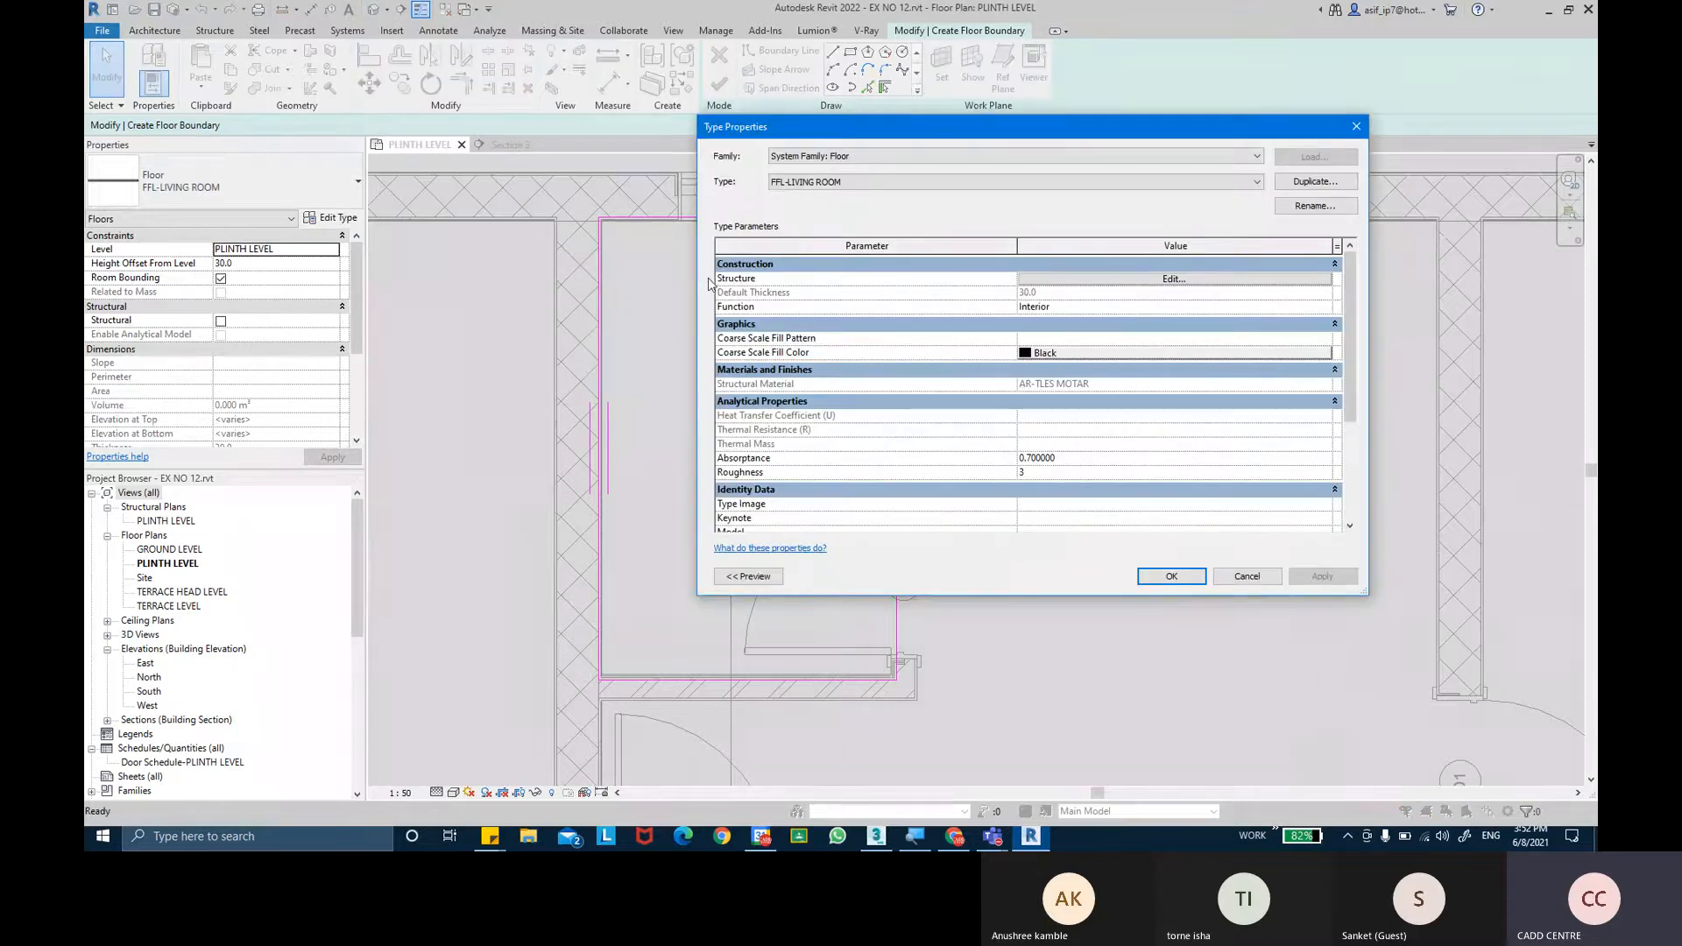
{"action": "left_click_drag", "start_coordinate": [696, 278], "coordinate": [1074, 268]}
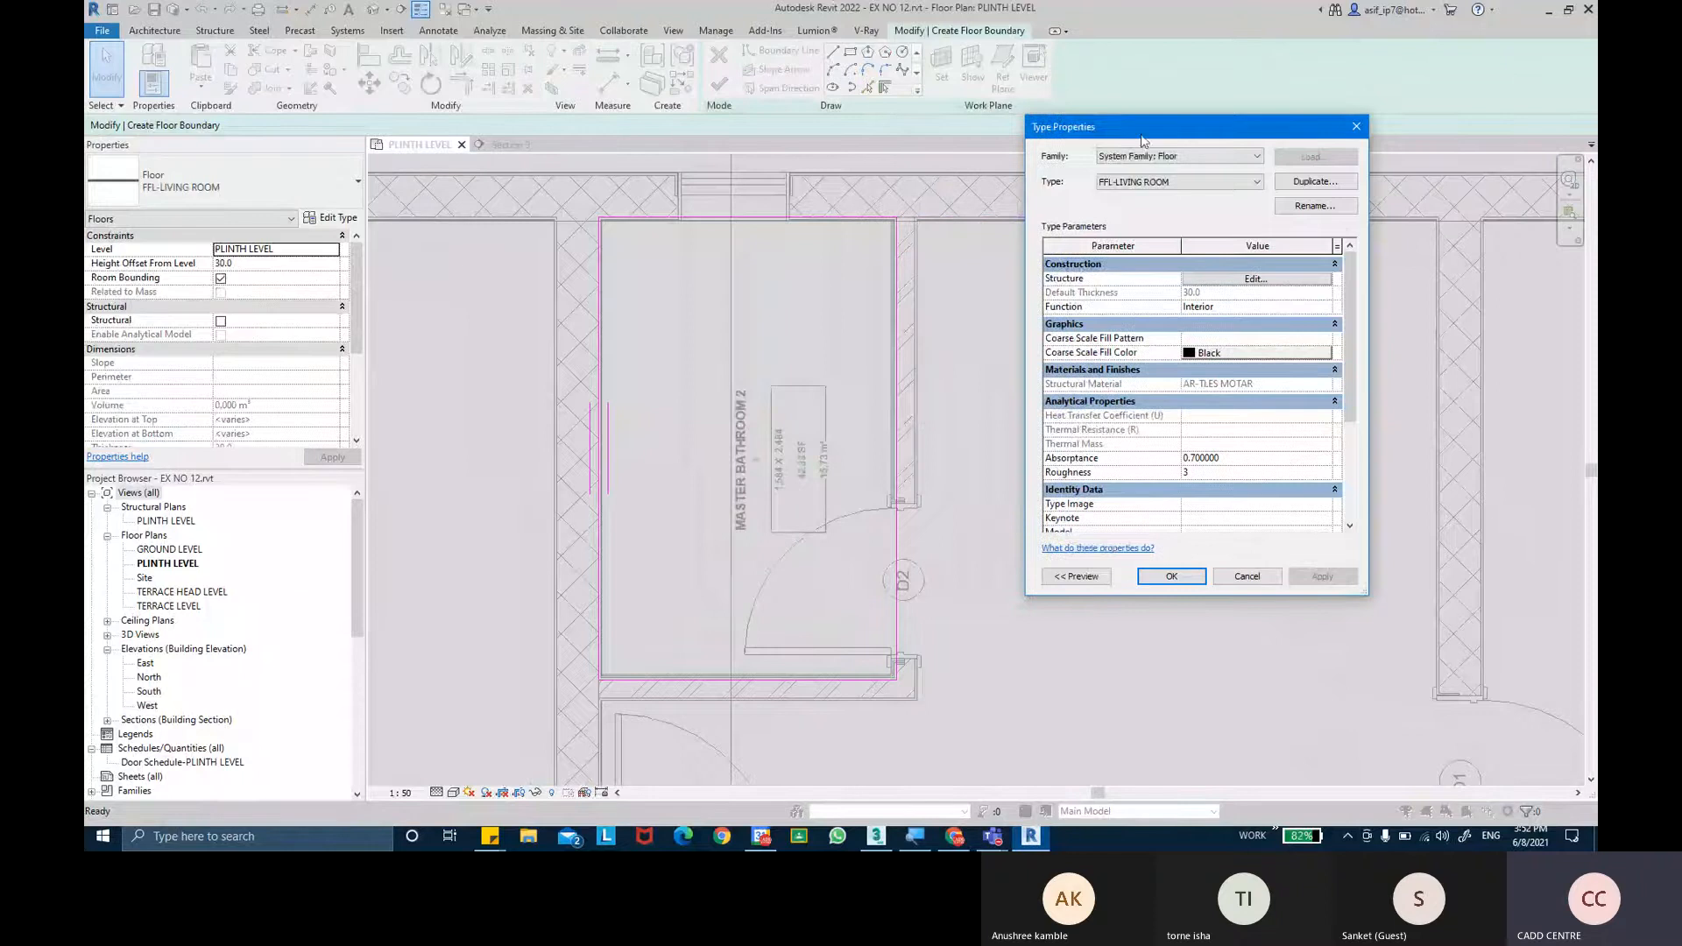
{"action": "left_click_drag", "start_coordinate": [1141, 138], "coordinate": [650, 225]}
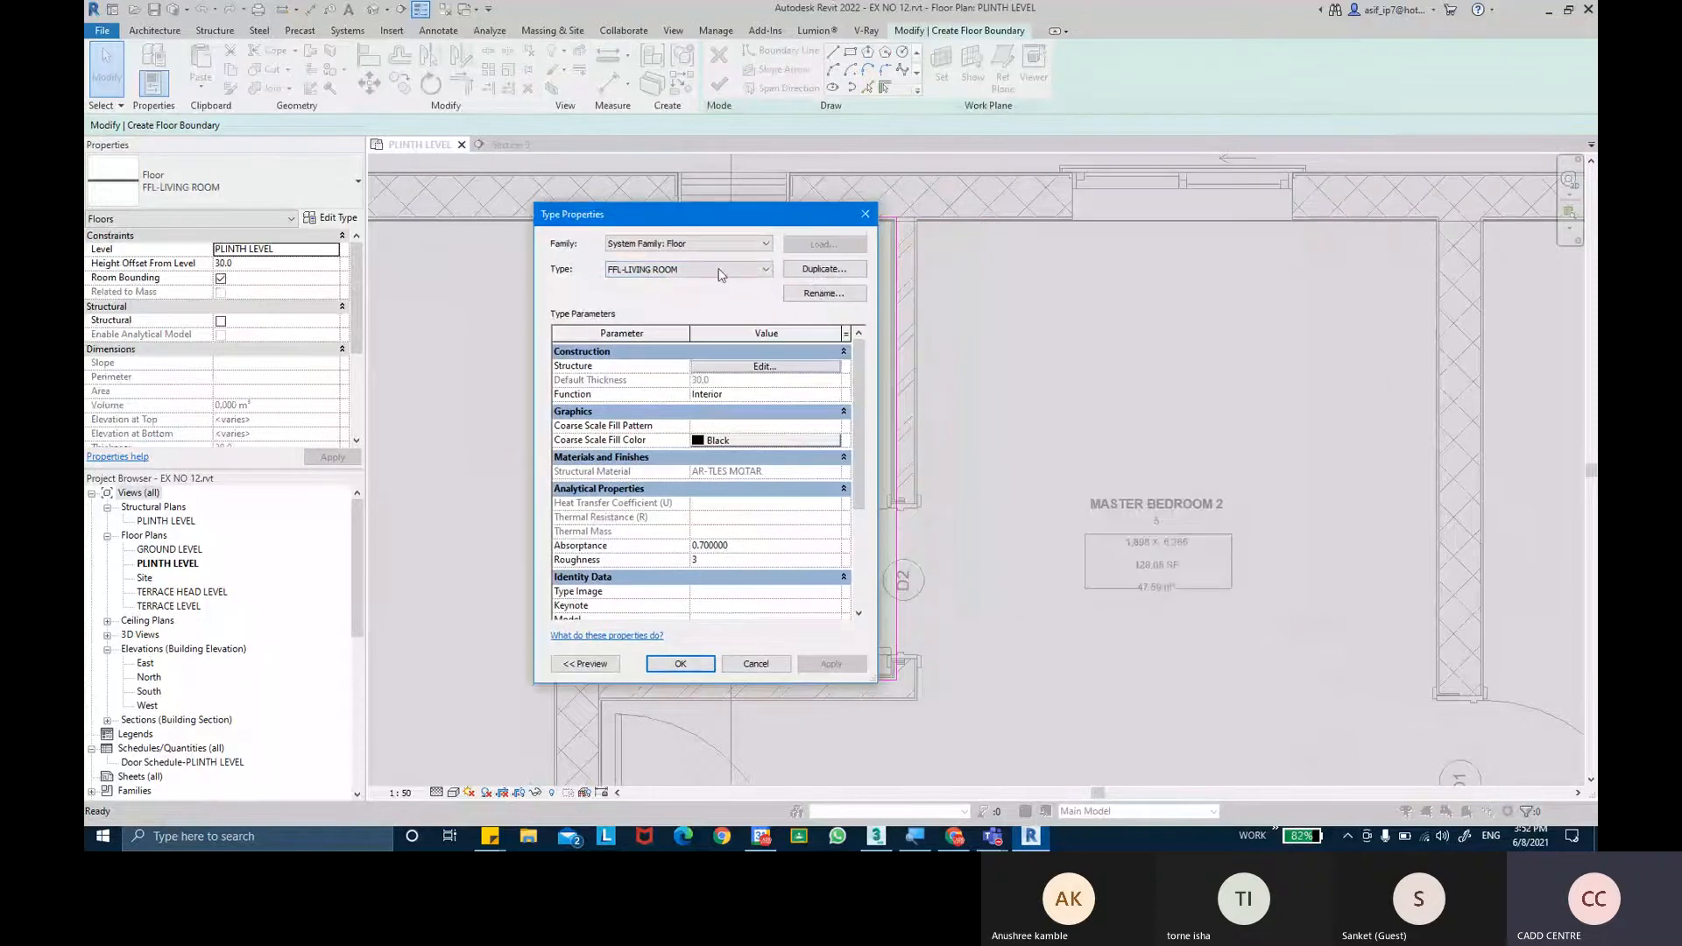
{"action": "left_click", "coordinate": [825, 269]}
{"action": "key", "text": "BackSpace"}
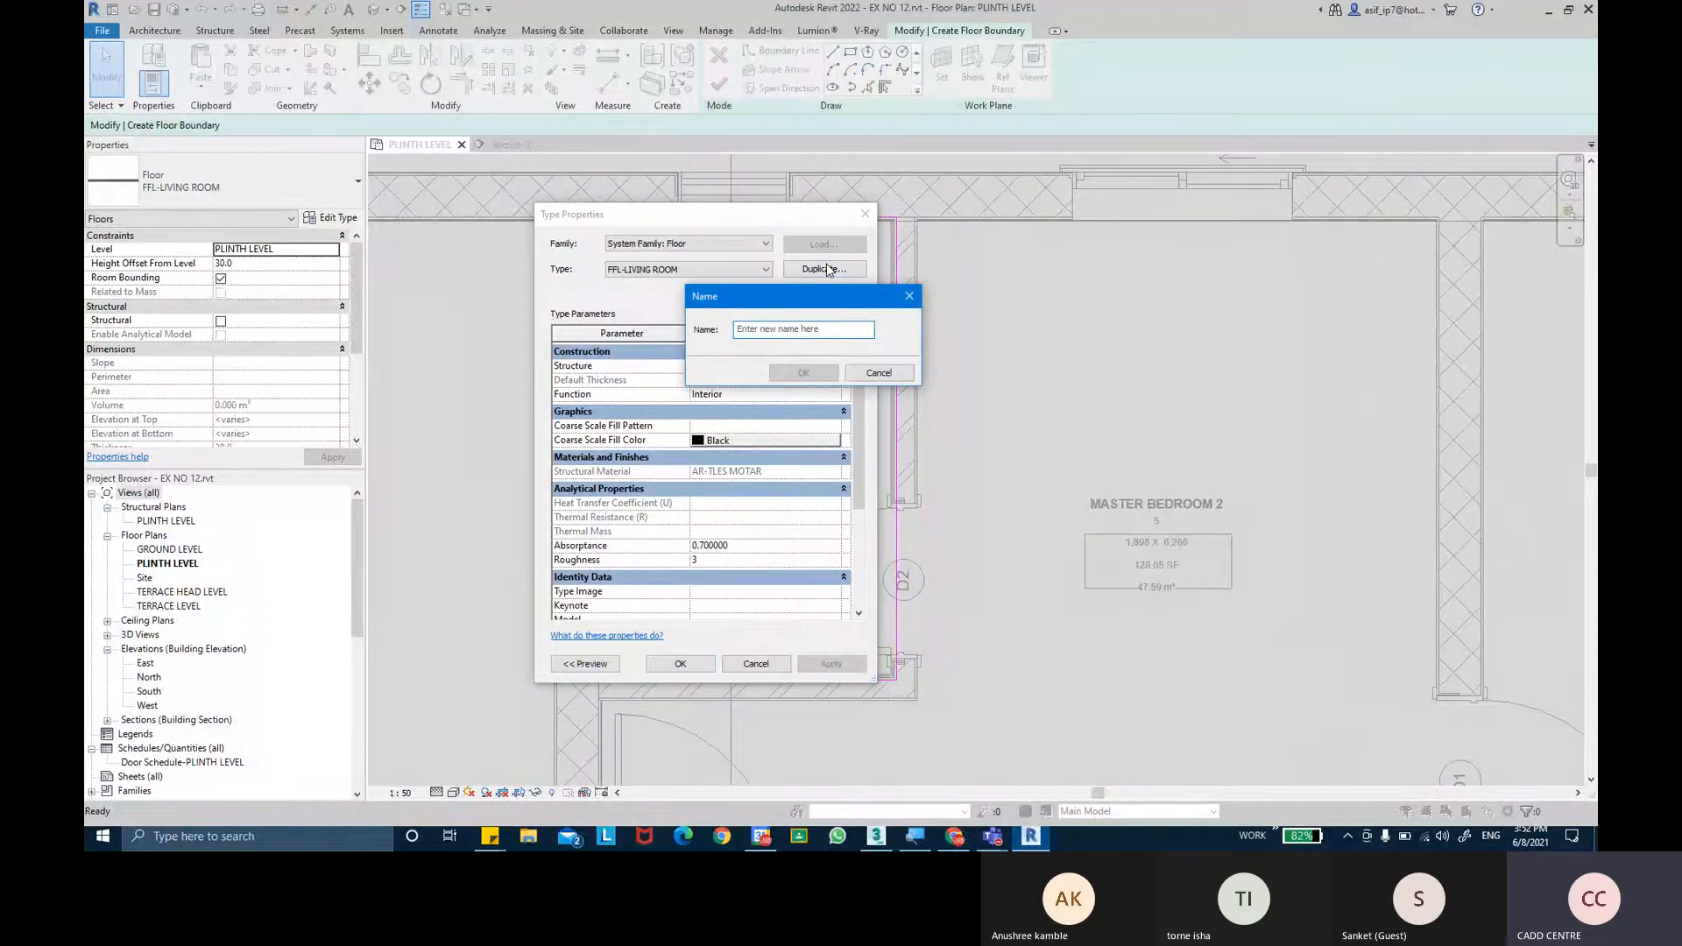
{"action": "type", "text": "200MM "}
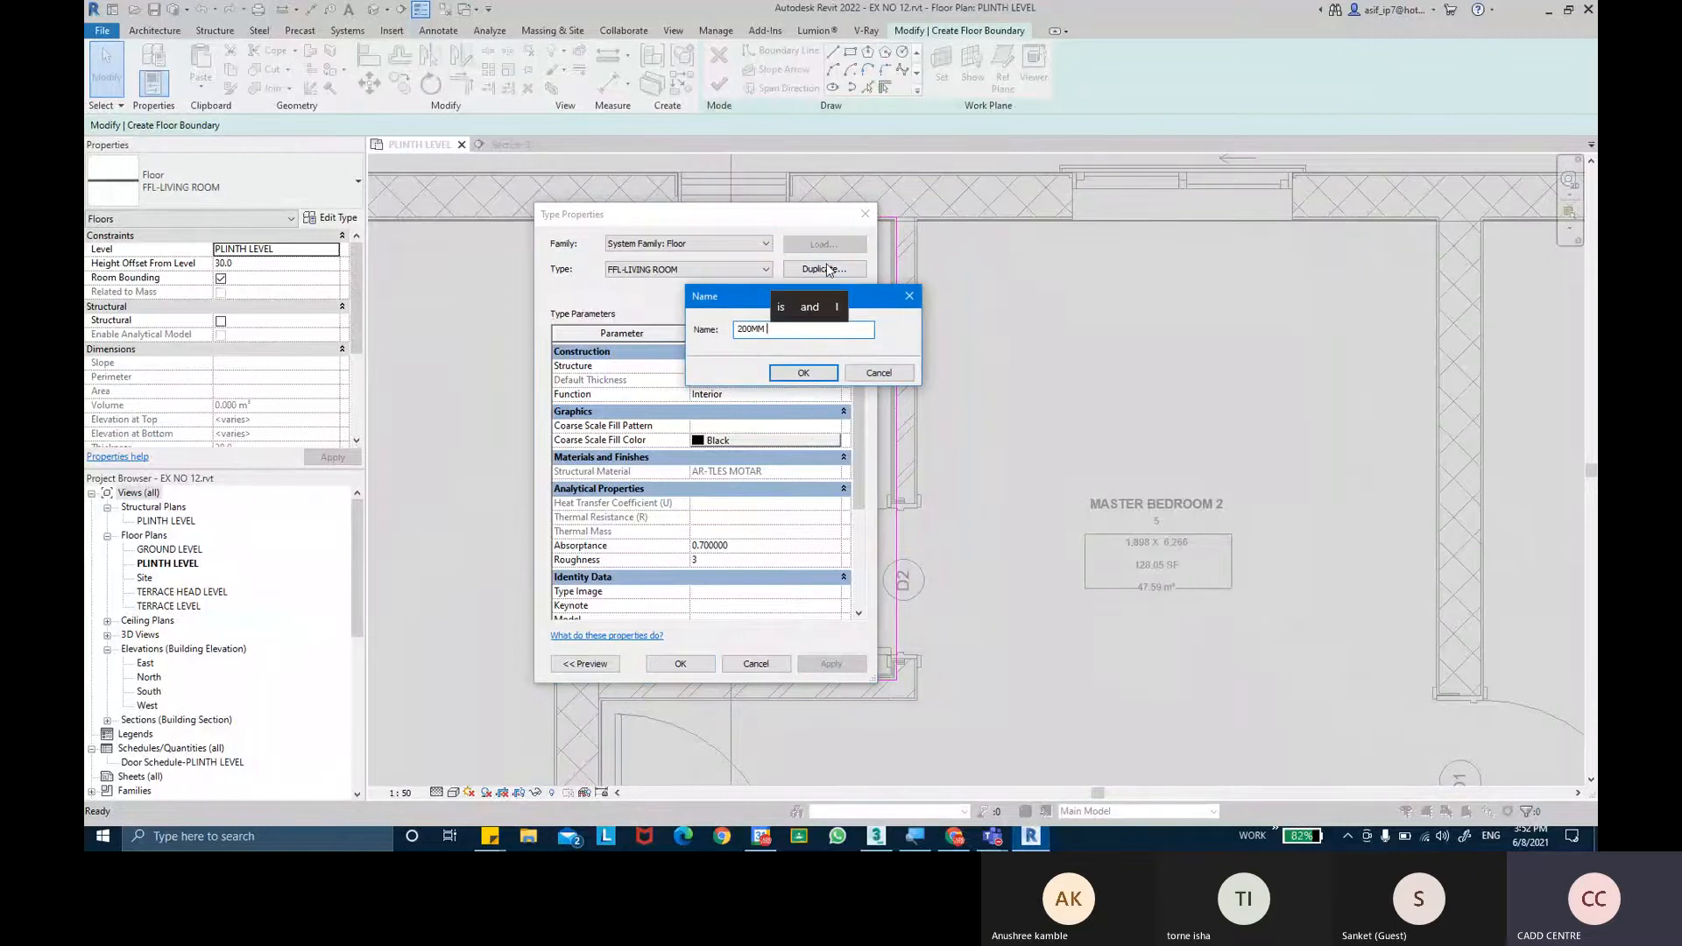
{"action": "type", "text": "SUNK"}
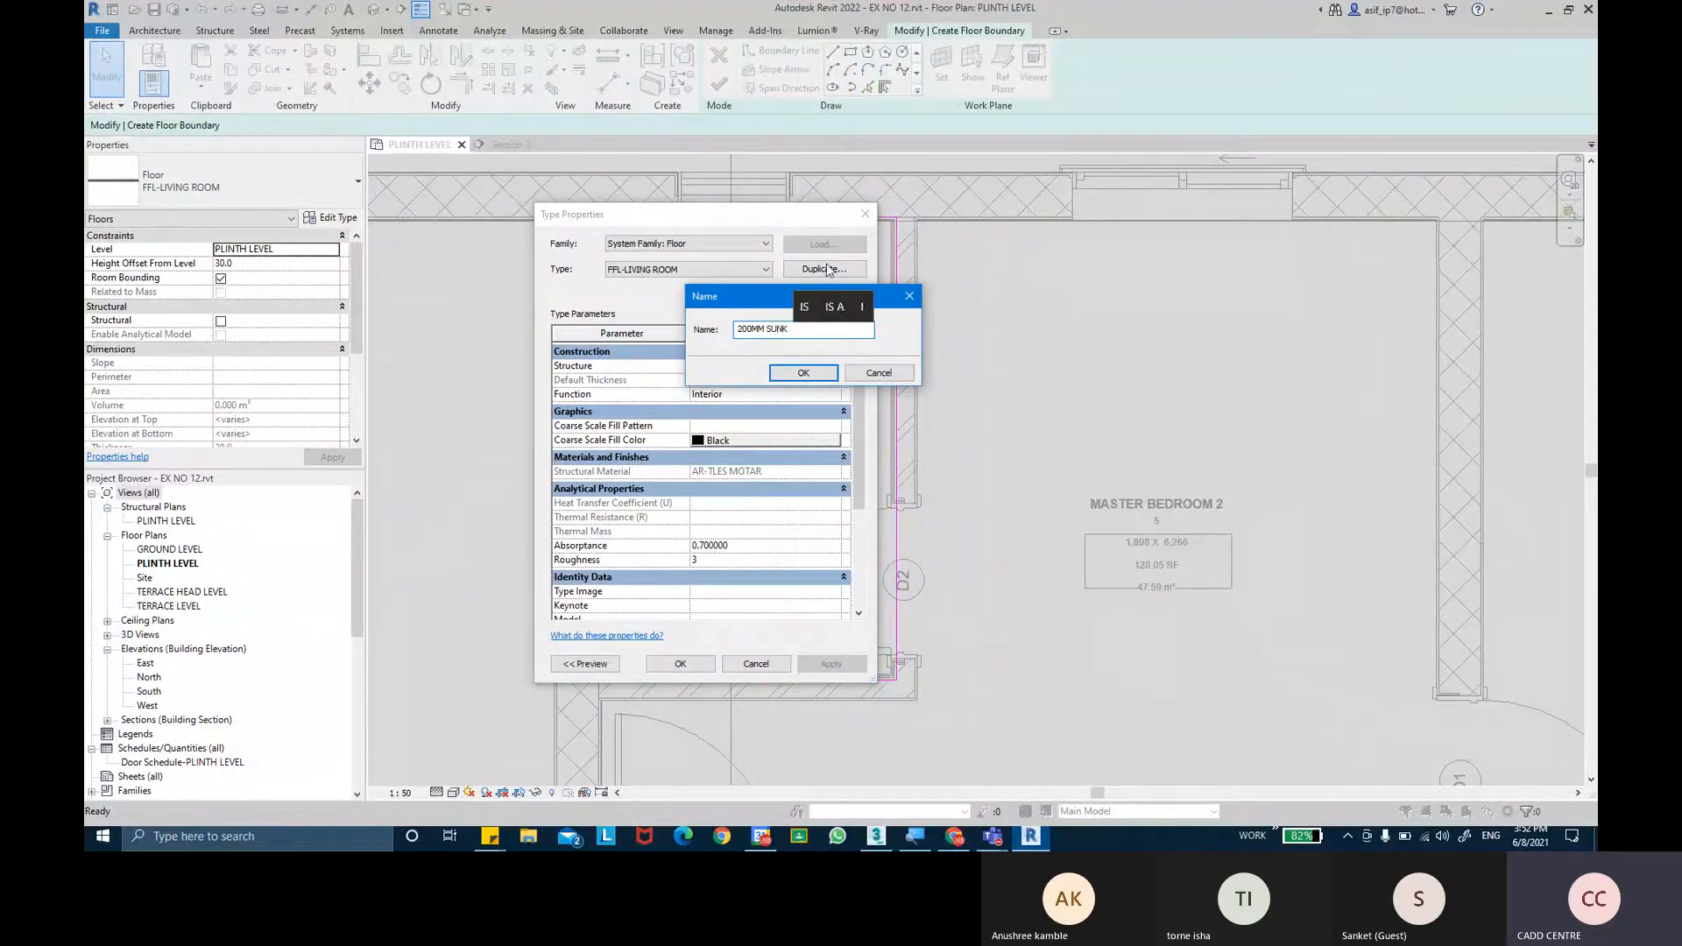
{"action": "type", "text": " FILL"}
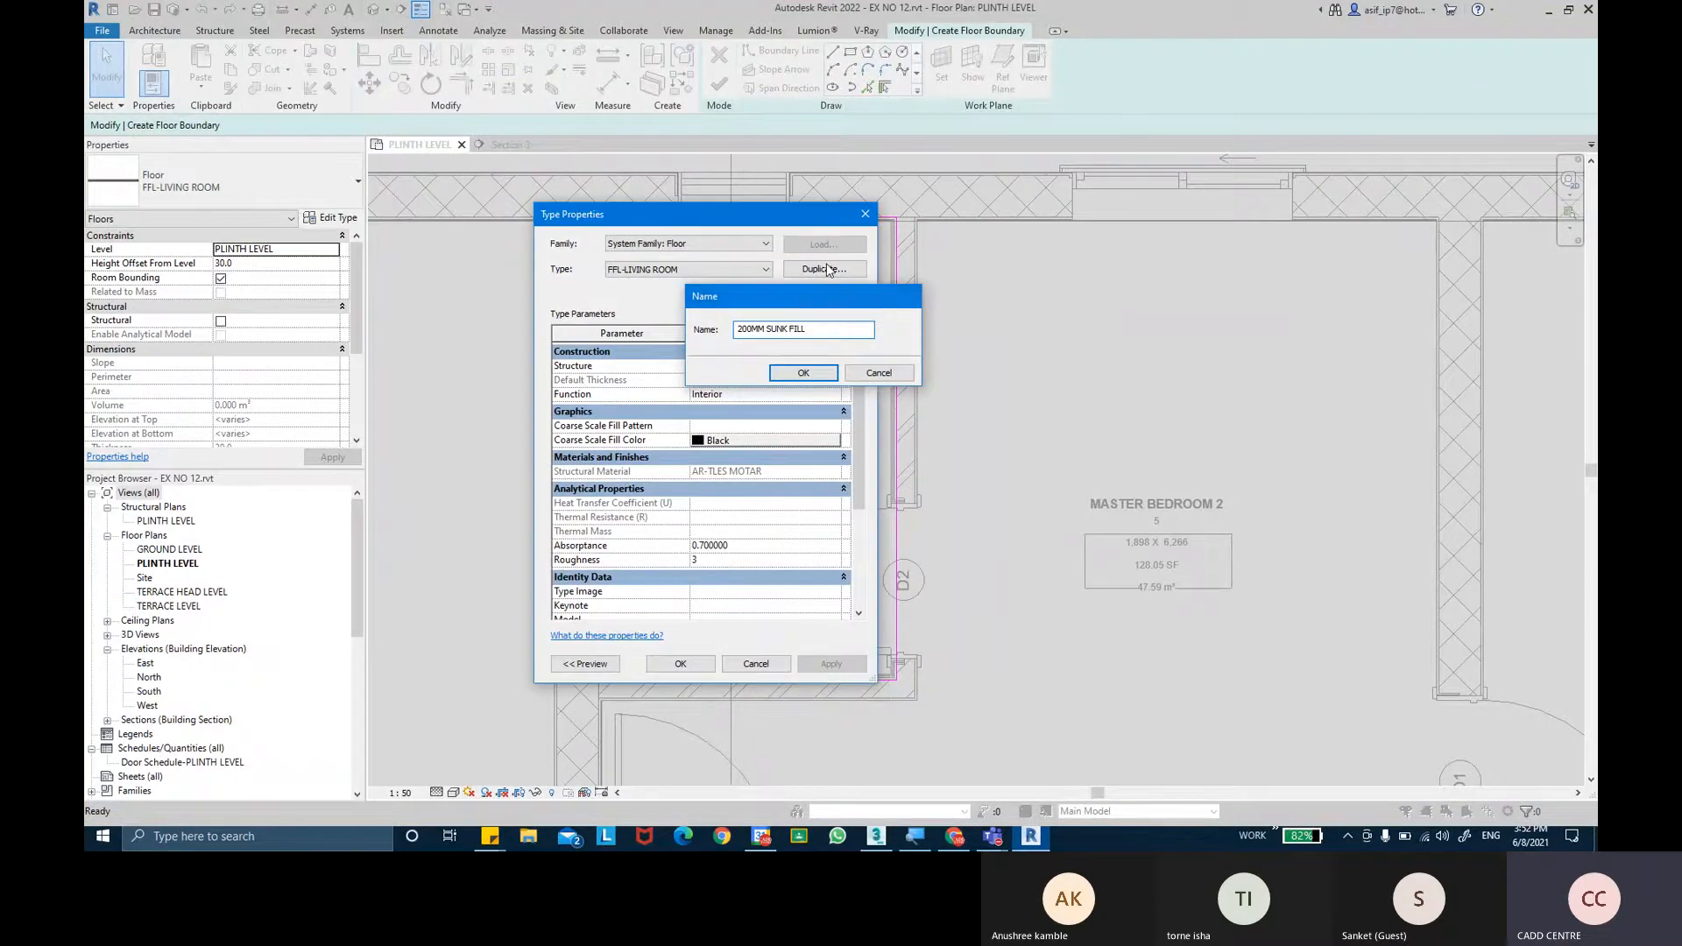
{"action": "key", "text": "Return"}
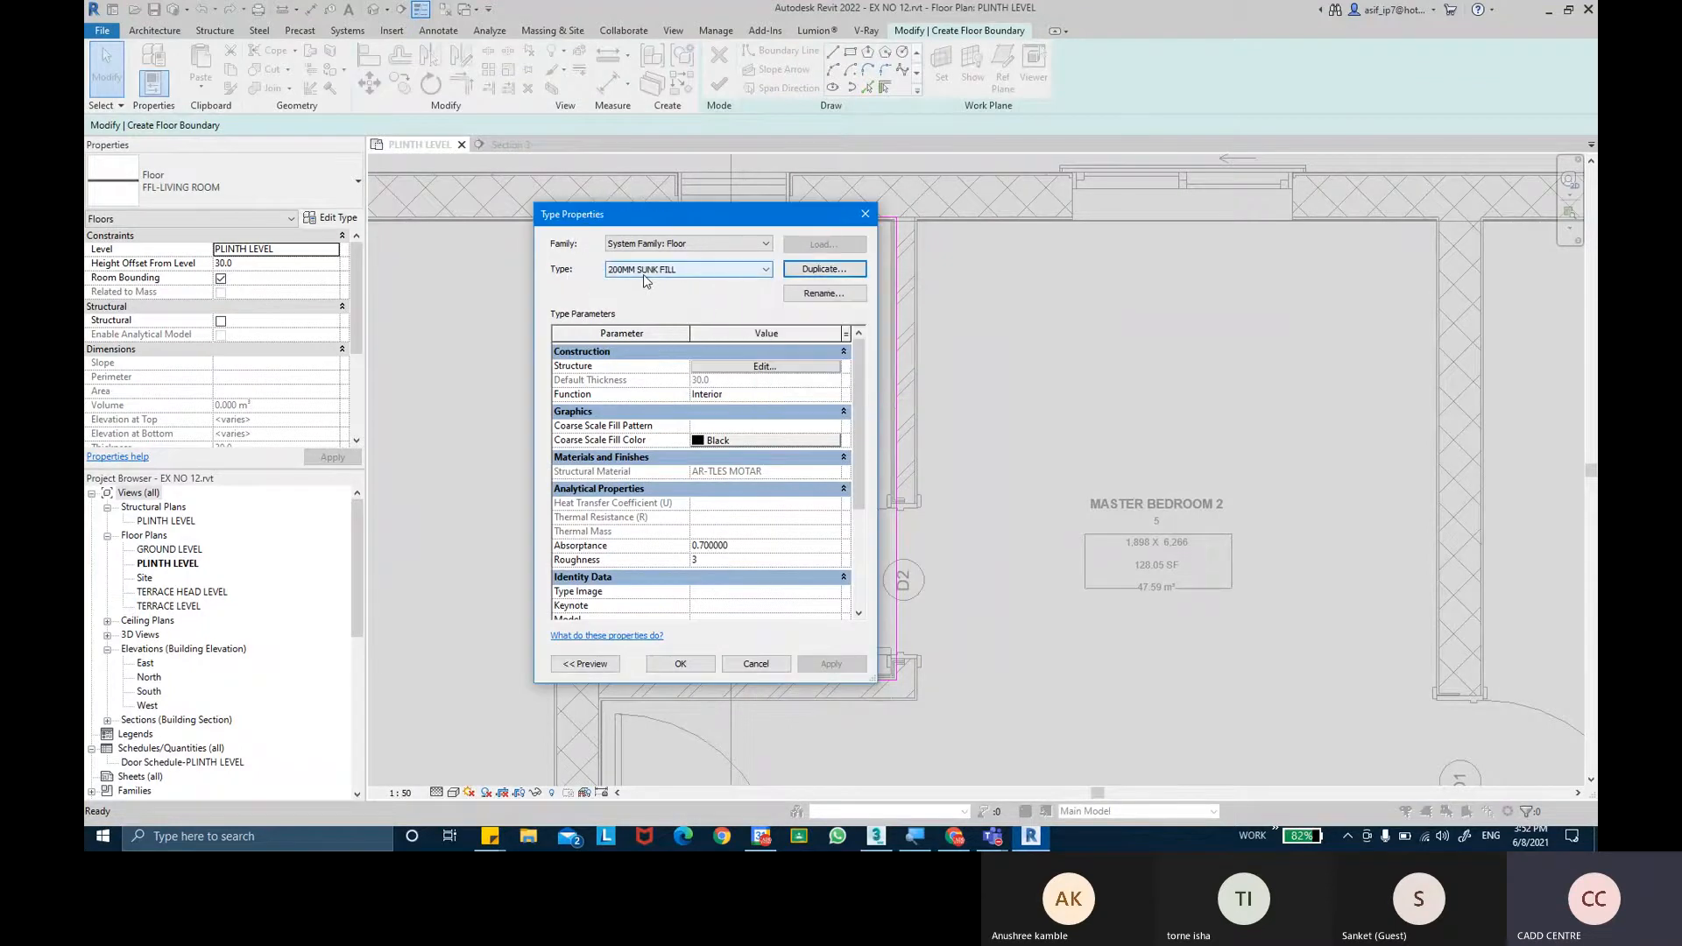
Open the 200MM SUNK FILL structure with its section preview shown and set the Substrate layer's thickness to 190 mm.
{"action": "left_click", "coordinate": [763, 366]}
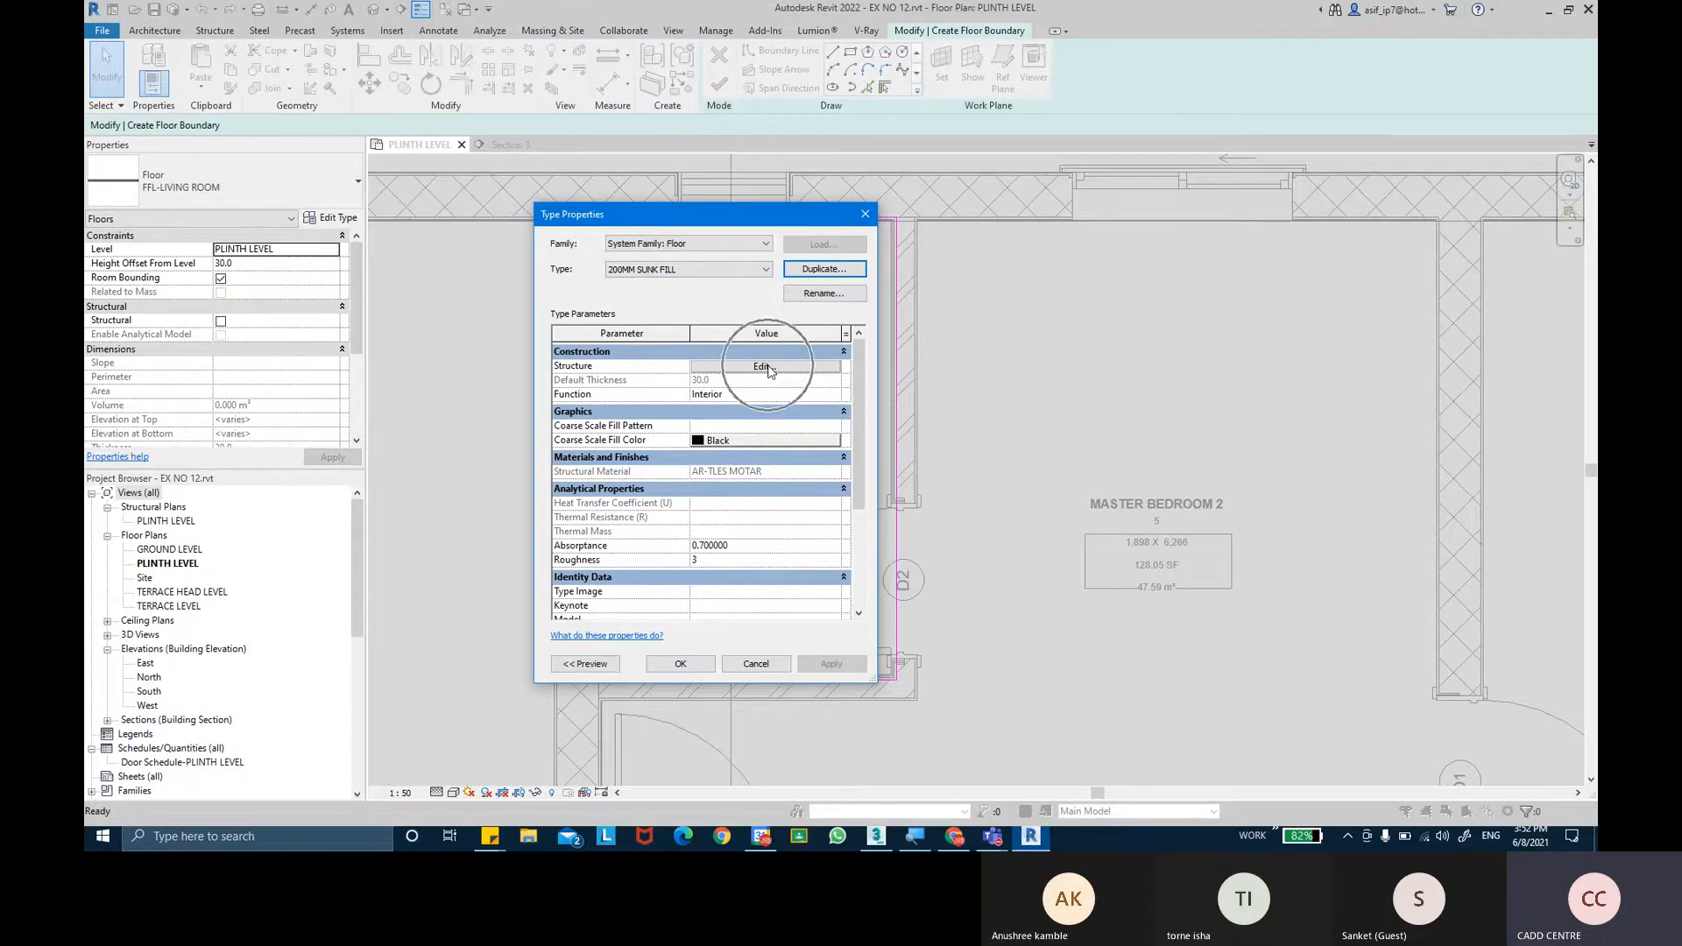
{"action": "left_click", "coordinate": [574, 663]}
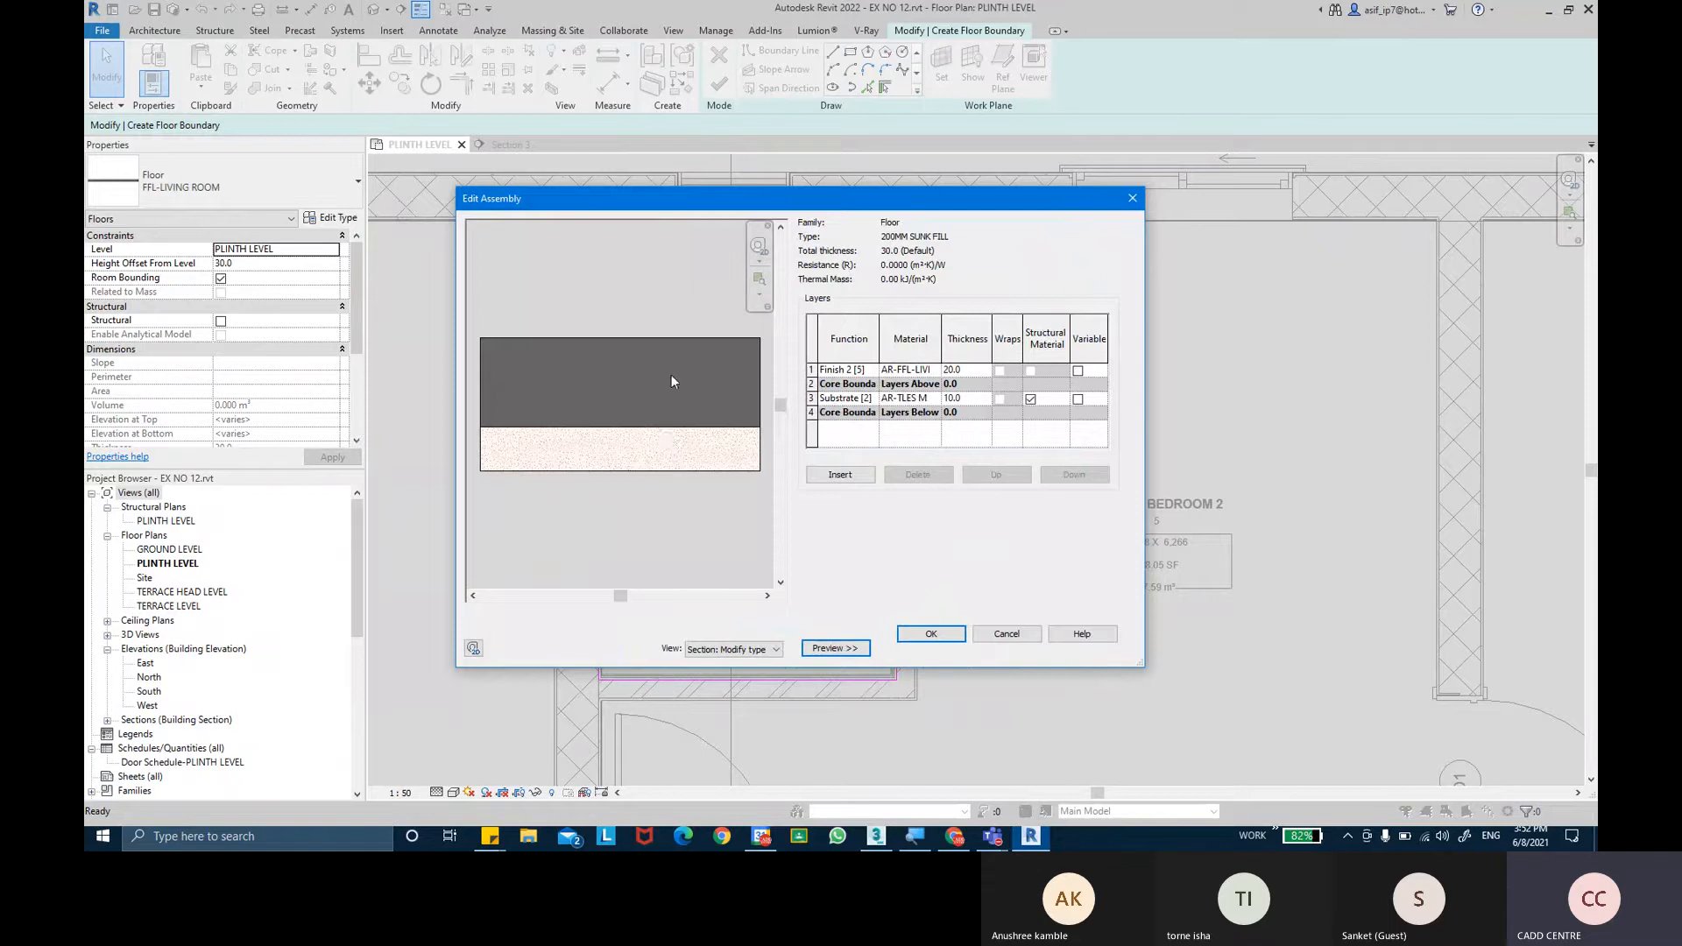
{"action": "left_click", "coordinate": [675, 434]}
{"action": "left_click", "coordinate": [811, 399]}
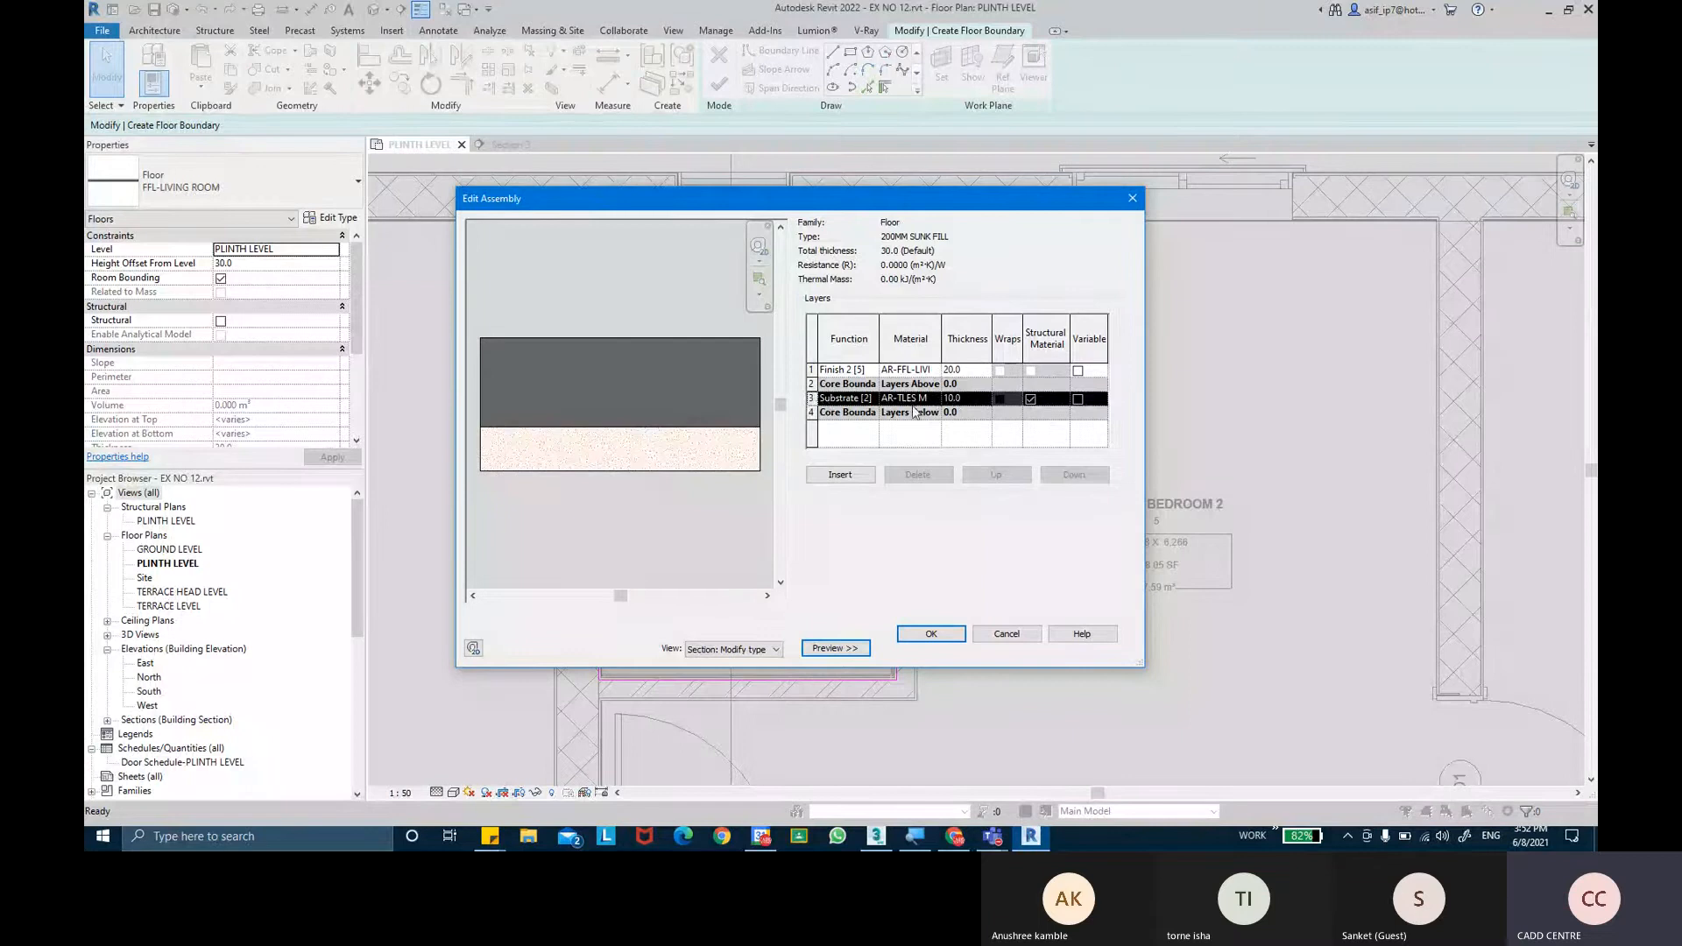
{"action": "left_click", "coordinate": [985, 398]}
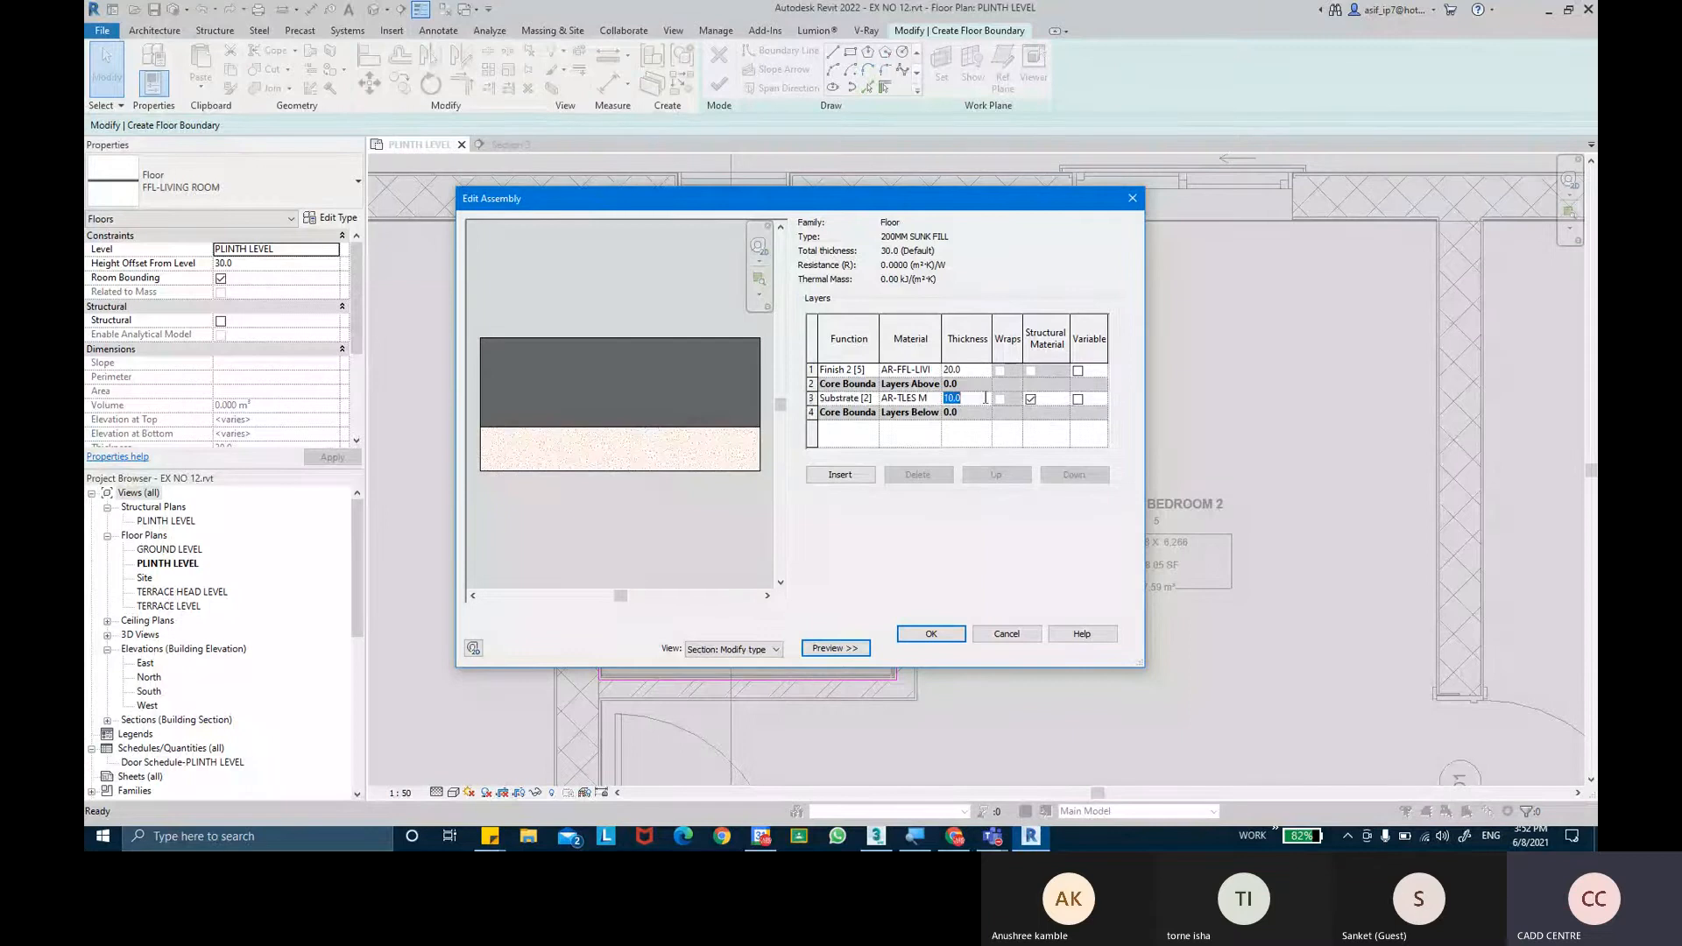
{"action": "type", "text": "19"}
{"action": "key", "text": "Tab"}
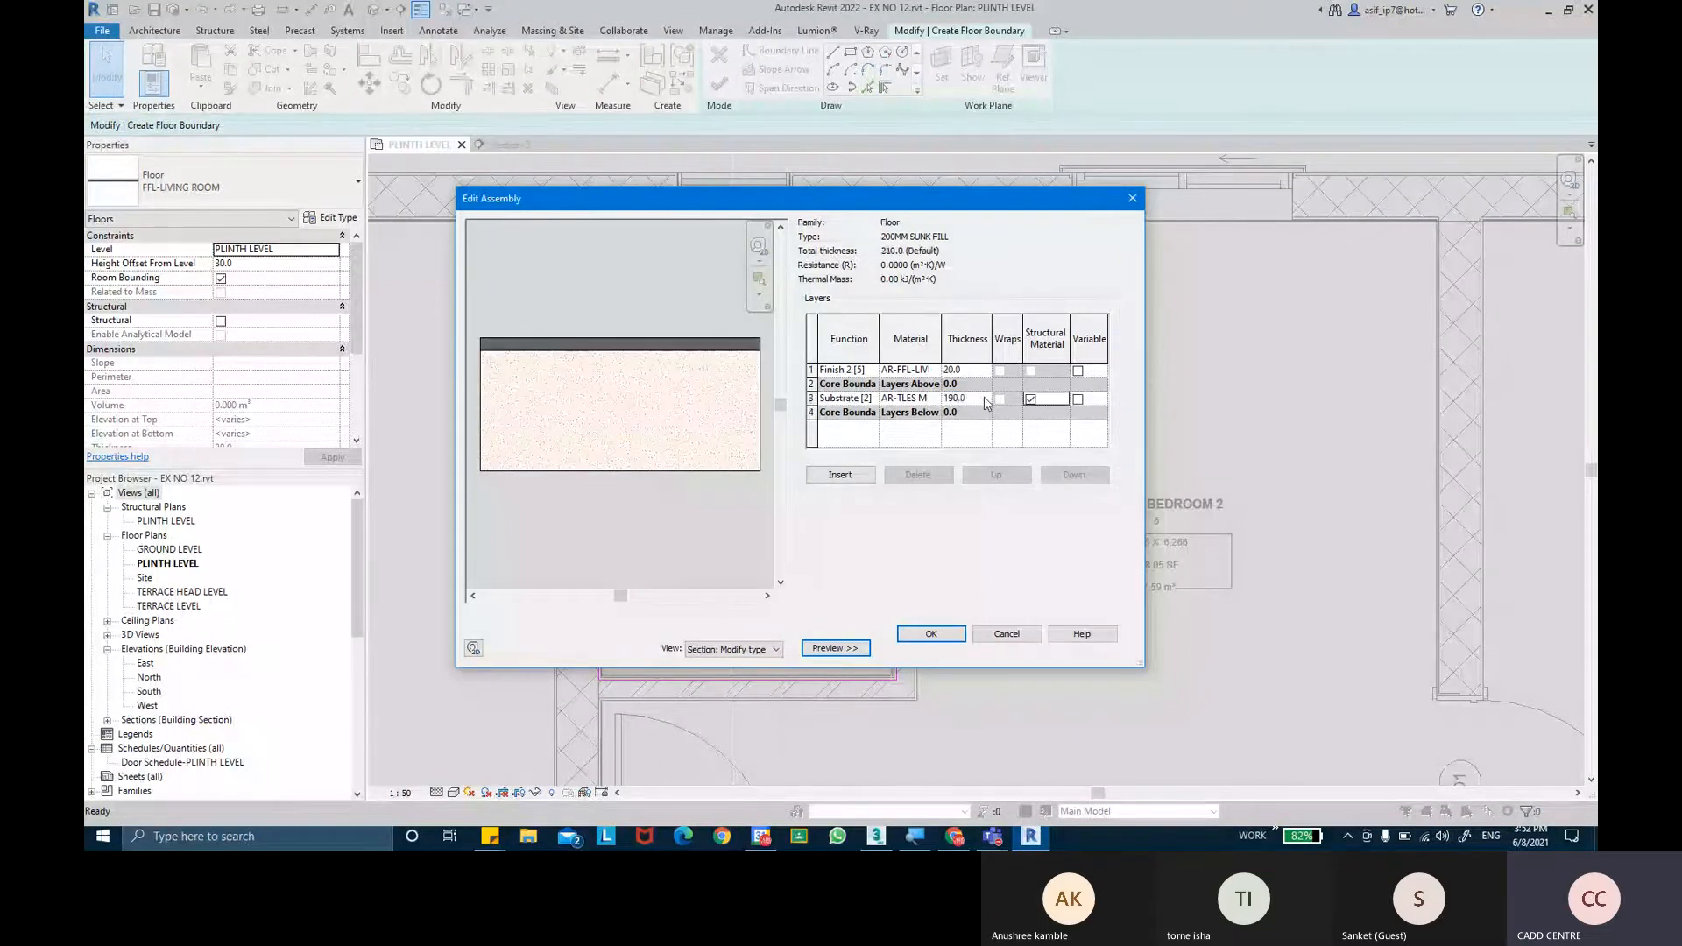
Set the Finish 2 layer's thickness to 10 mm in the 200MM SUNK FILL floor structure.
{"action": "left_click", "coordinate": [980, 371]}
{"action": "type", "text": "10"}
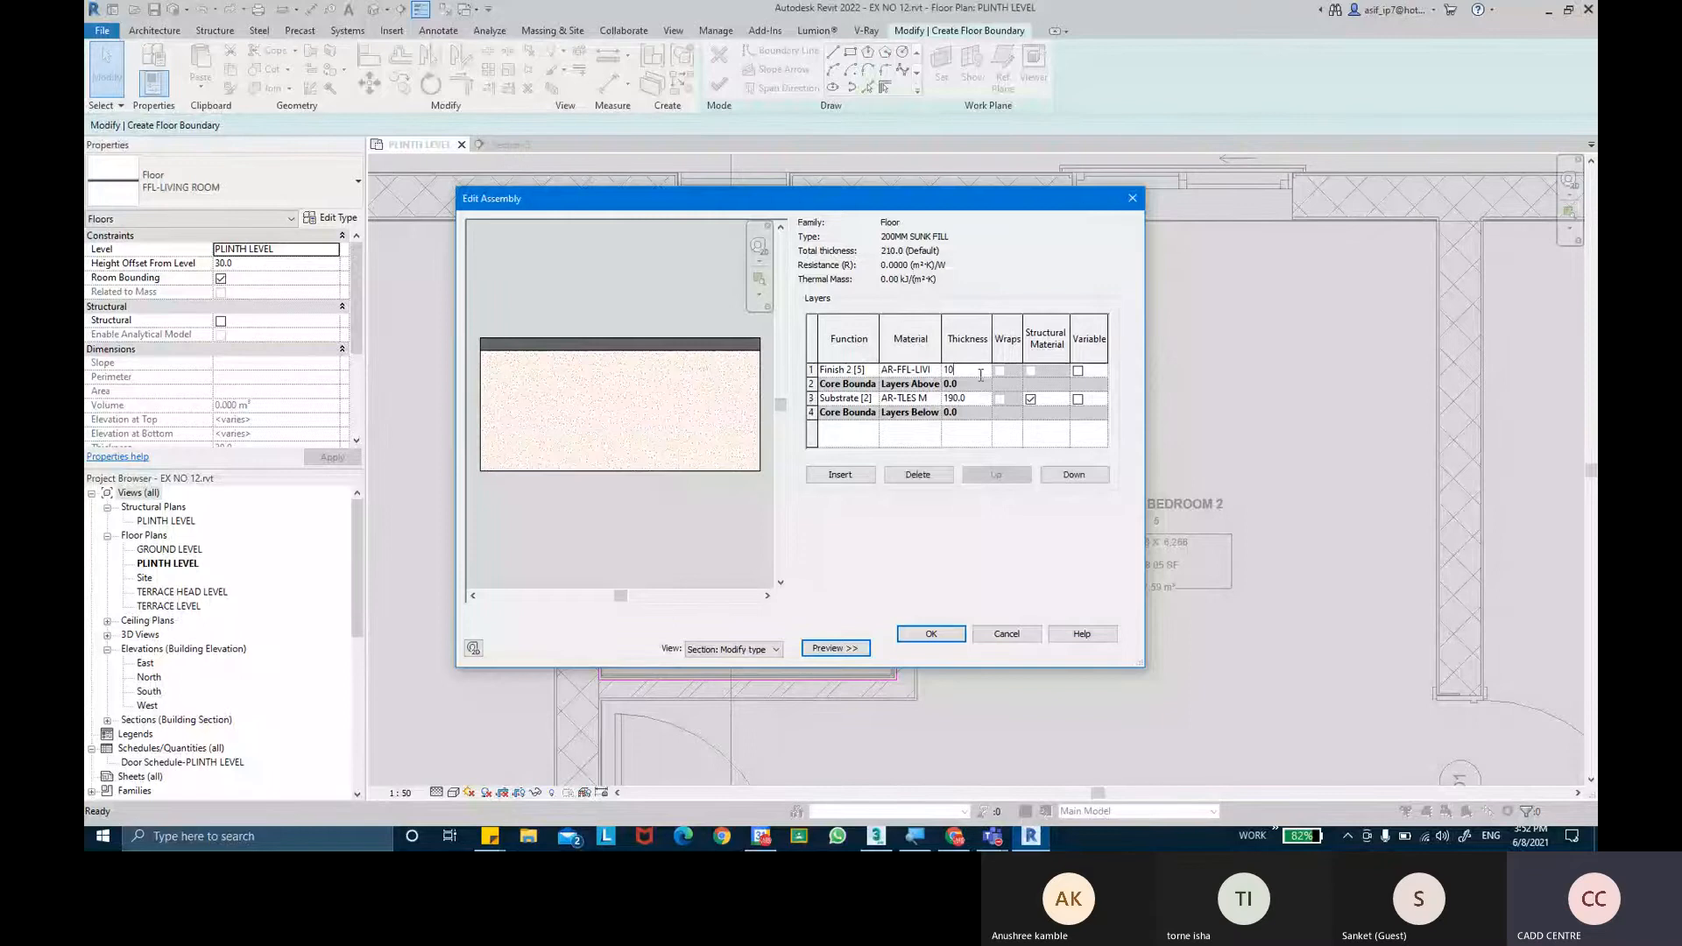
{"action": "key", "text": "Tab"}
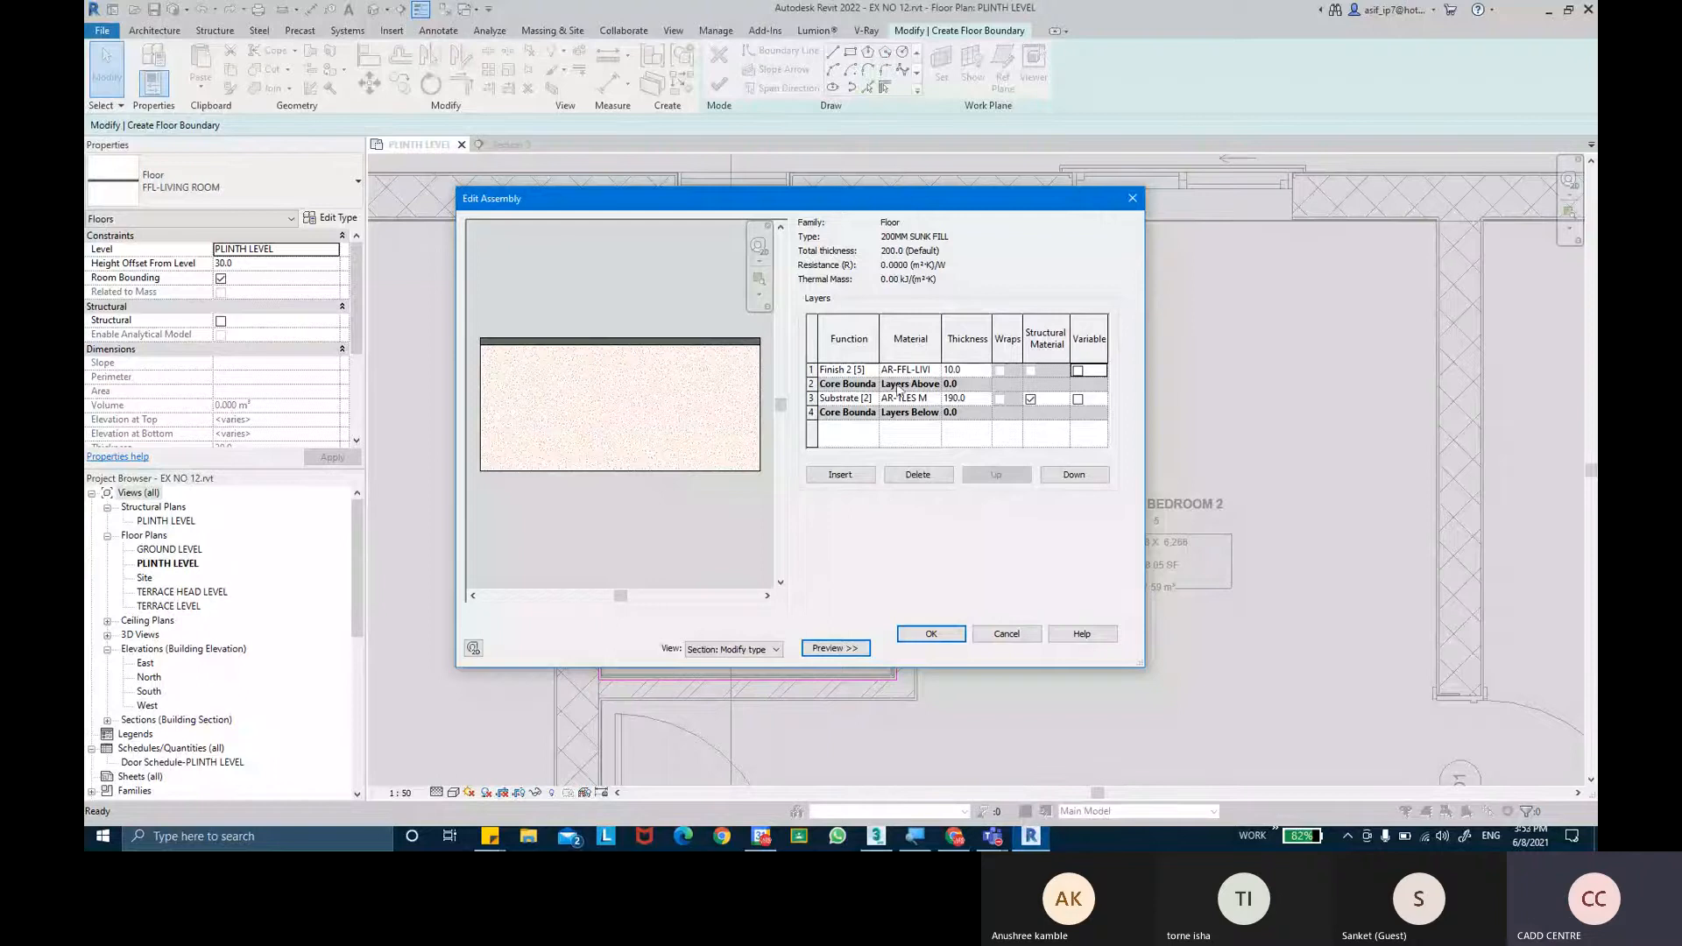
Widen the assembly dialog and its layer columns, and open the material selection for the Substrate layer.
{"action": "left_click", "coordinate": [812, 398]}
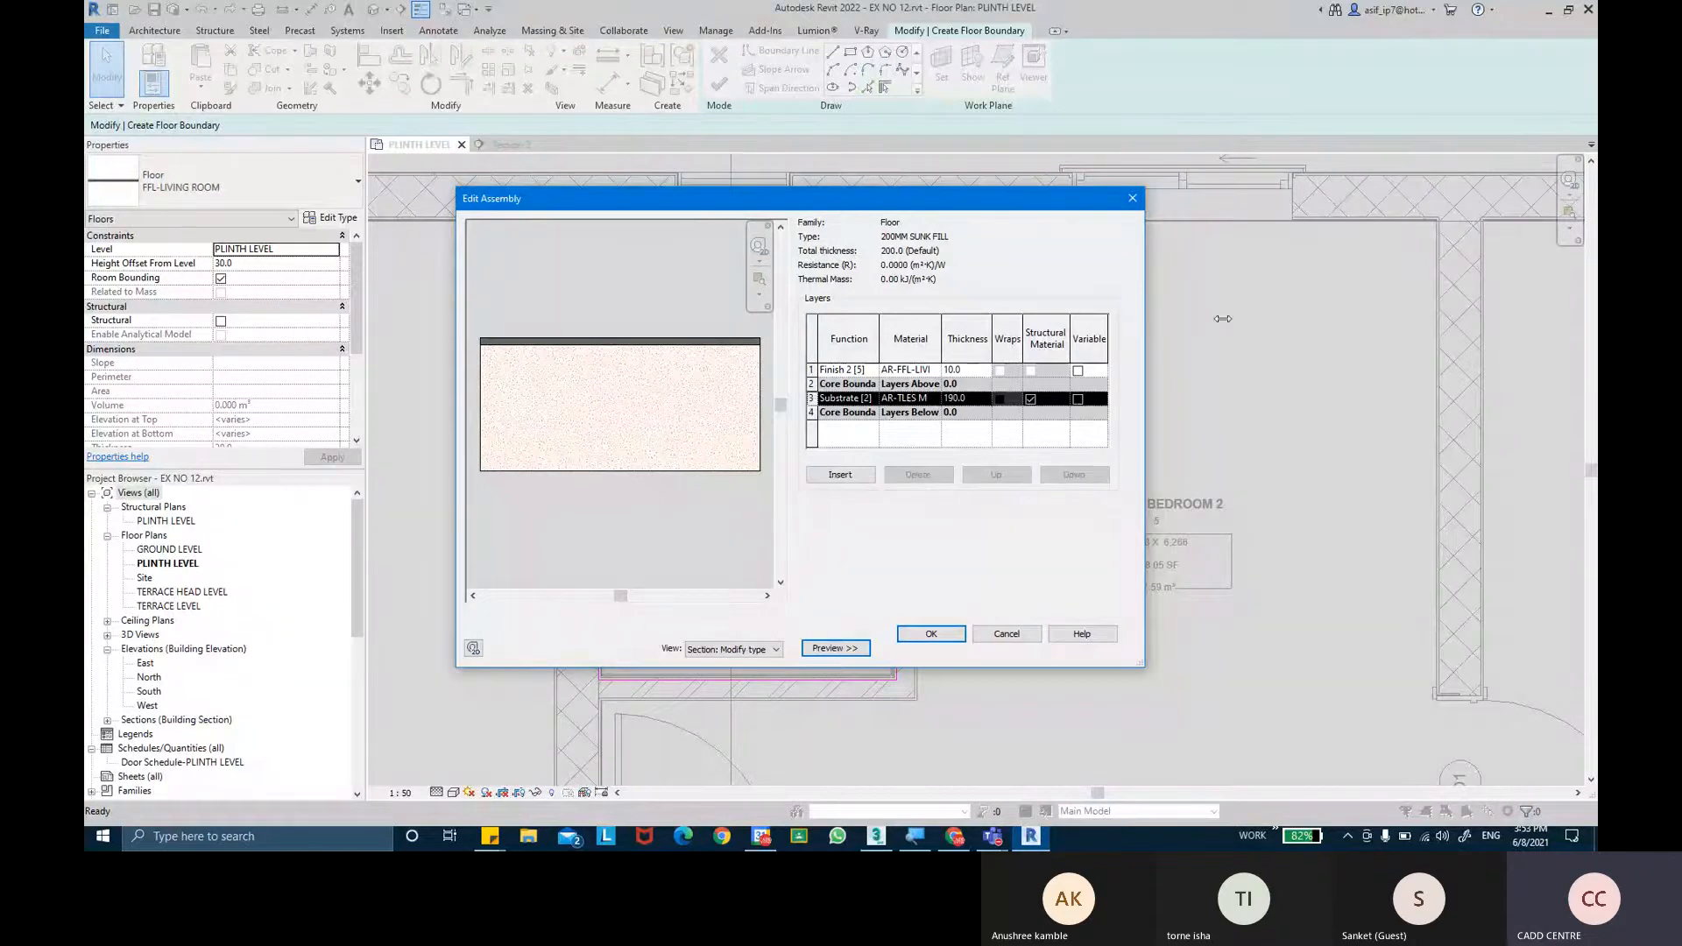
{"action": "left_click_drag", "start_coordinate": [1222, 319], "coordinate": [1251, 319]}
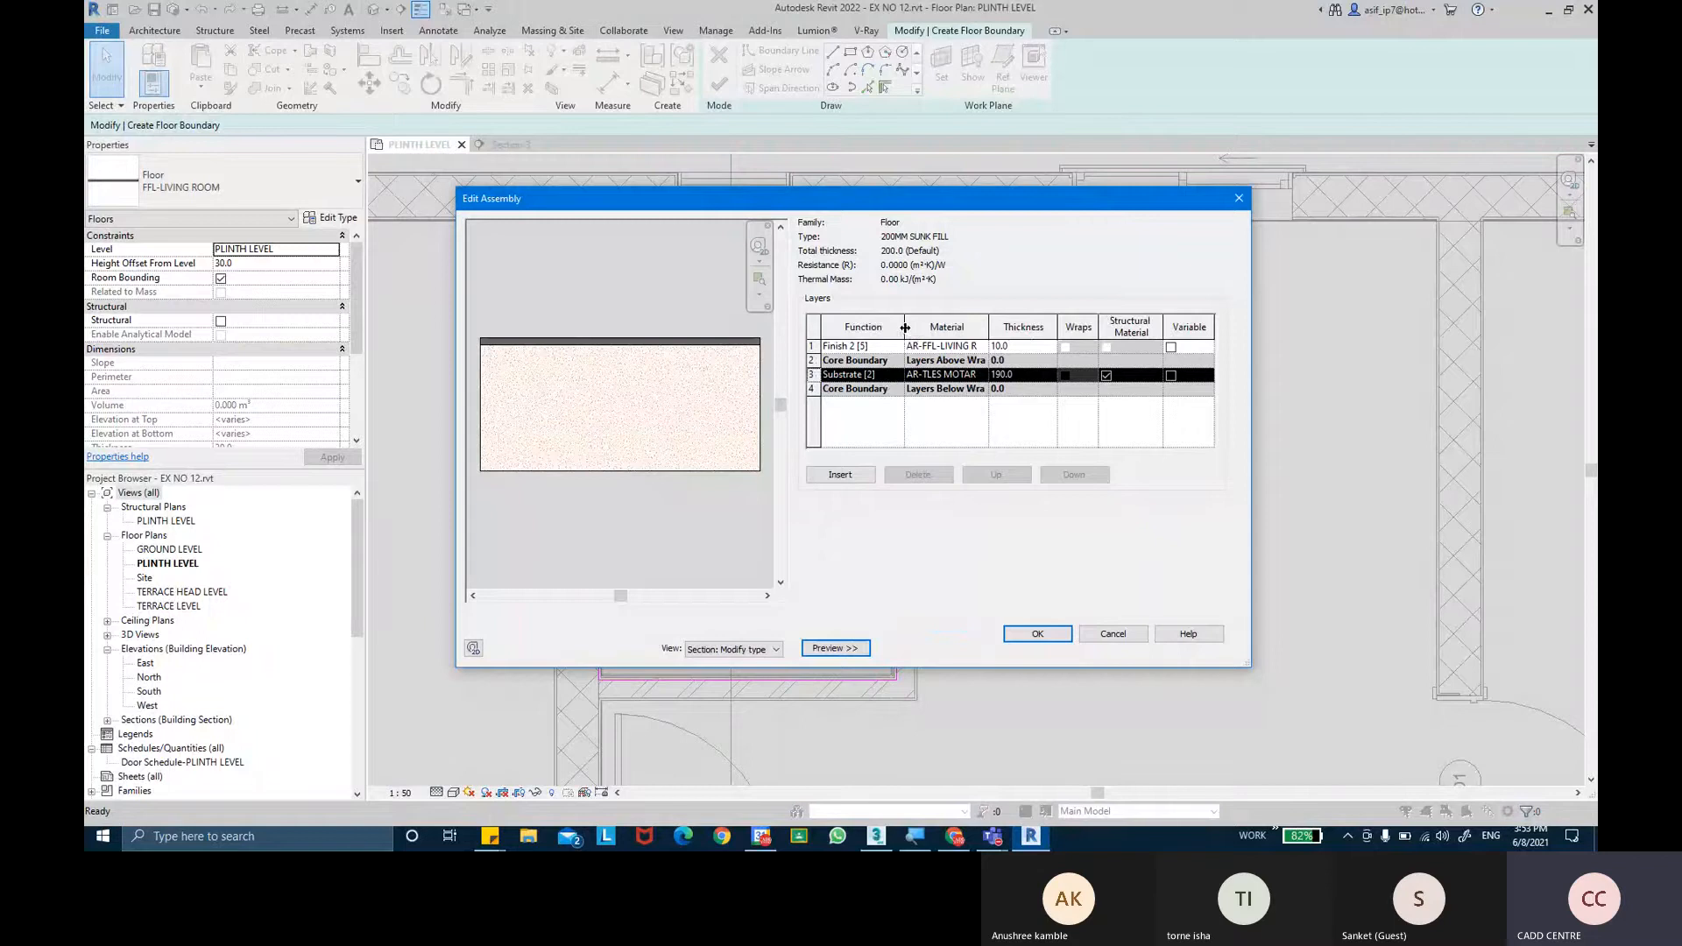
{"action": "left_click_drag", "start_coordinate": [905, 328], "coordinate": [897, 327]}
{"action": "left_click", "coordinate": [980, 378]}
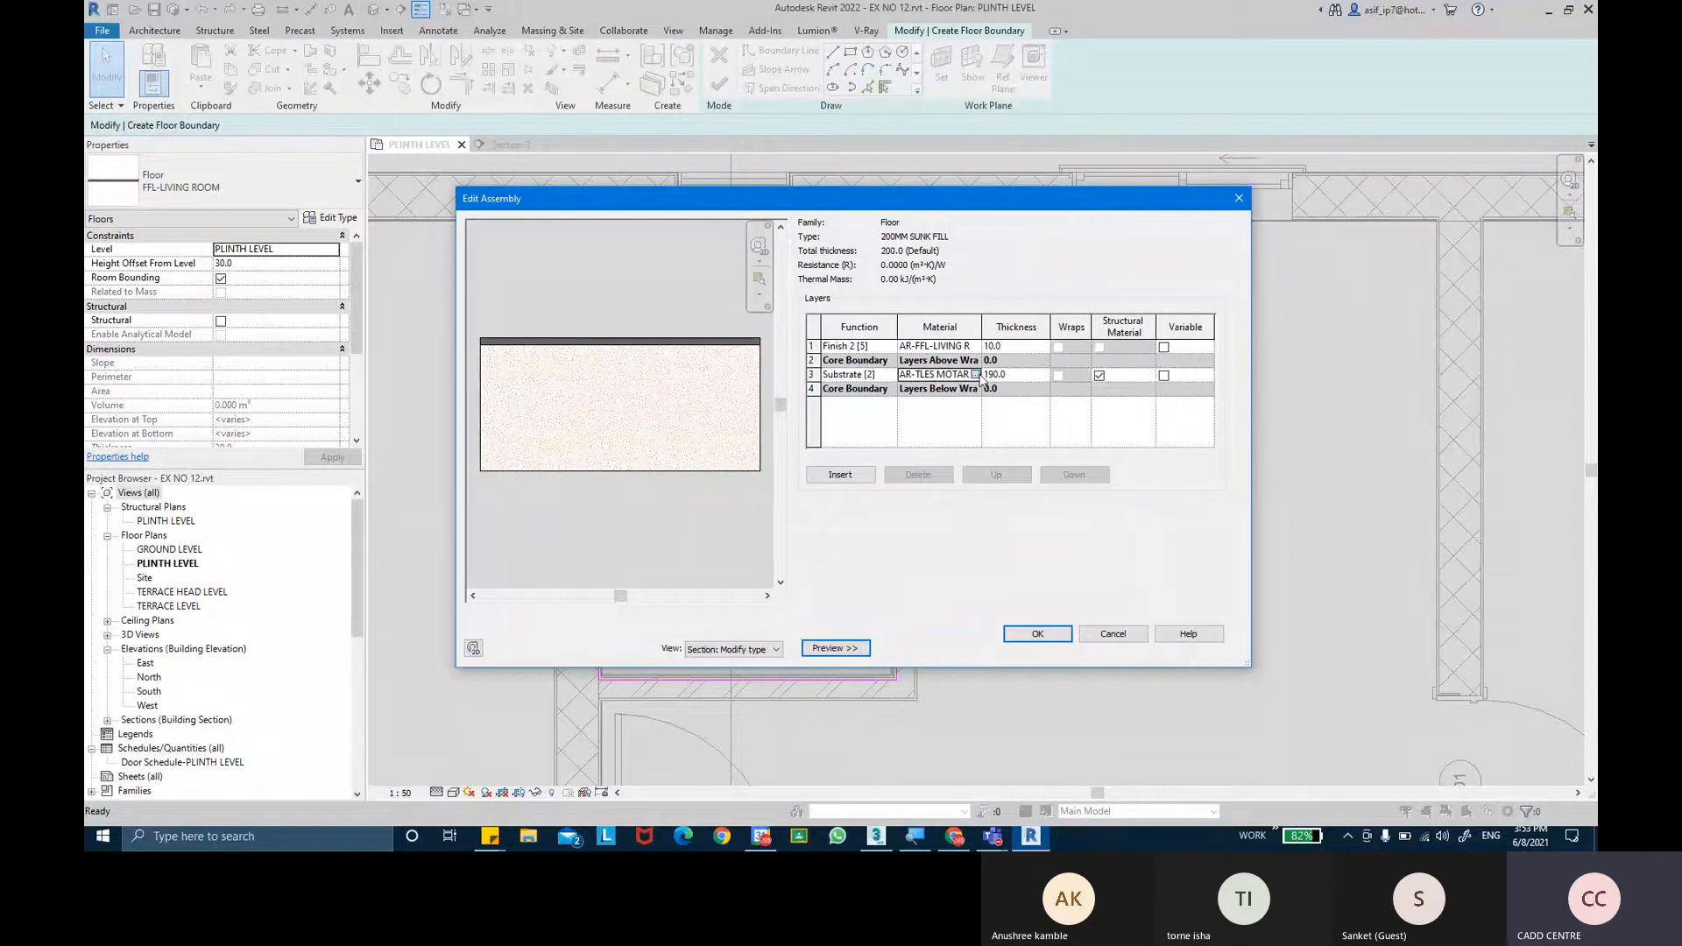
{"action": "left_click", "coordinate": [977, 374]}
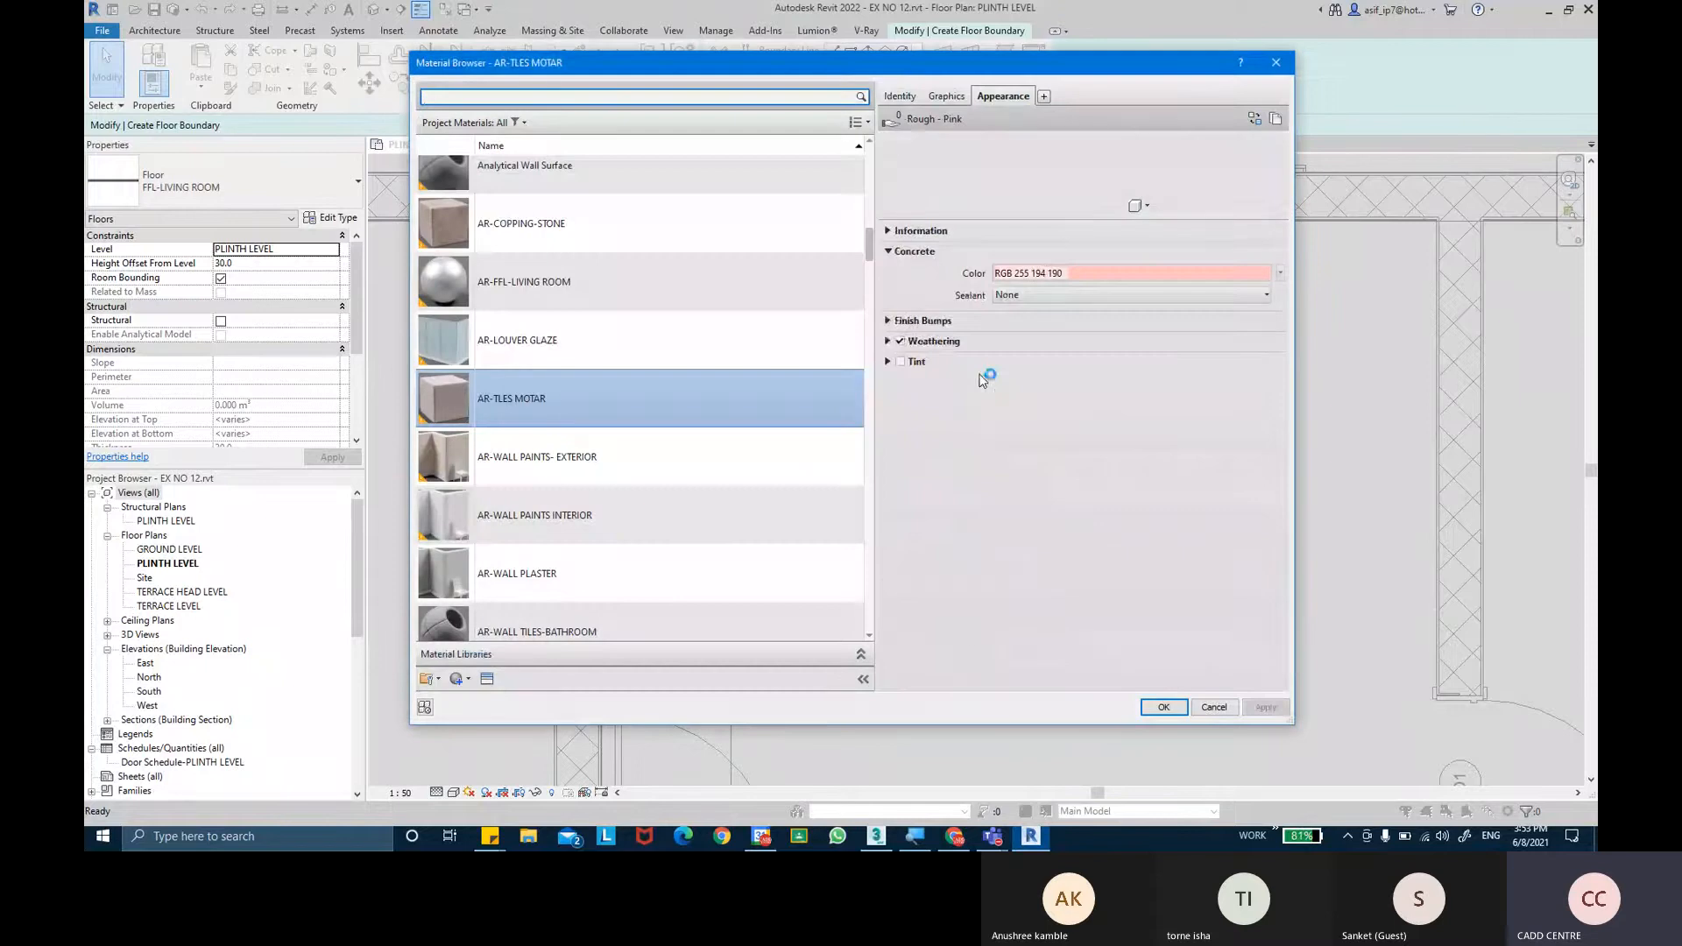
Create a new material for the Substrate layer and name it AR-BRICK BAT COBA.
{"action": "left_click", "coordinate": [461, 681]}
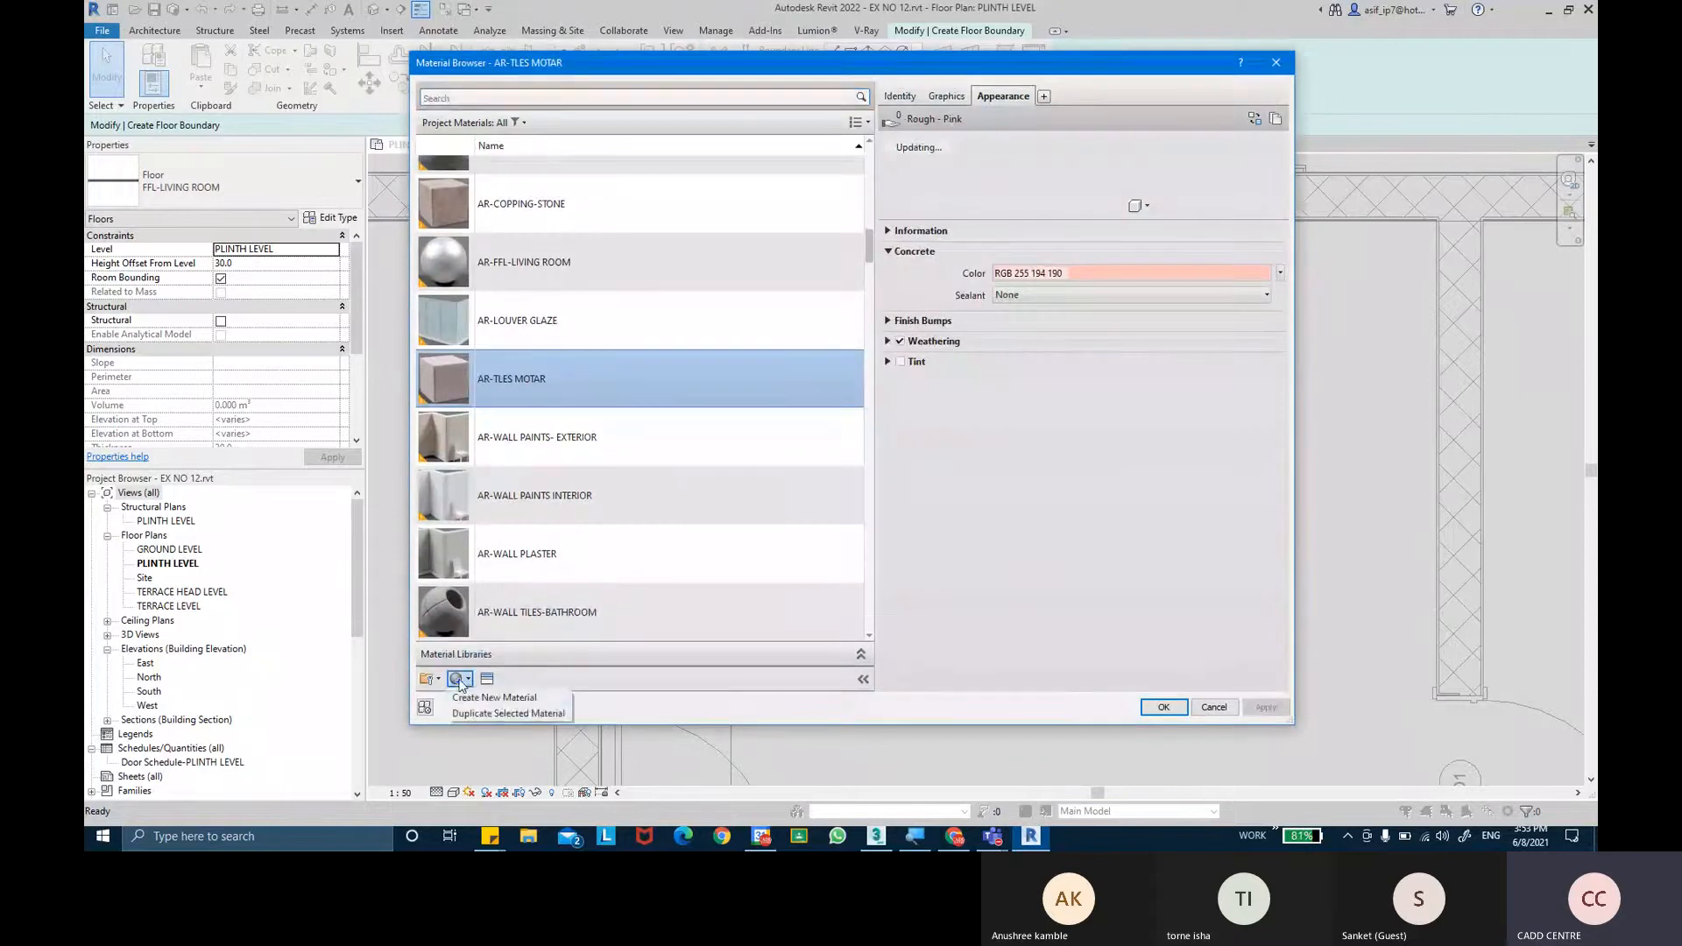
{"action": "left_click", "coordinate": [522, 700]}
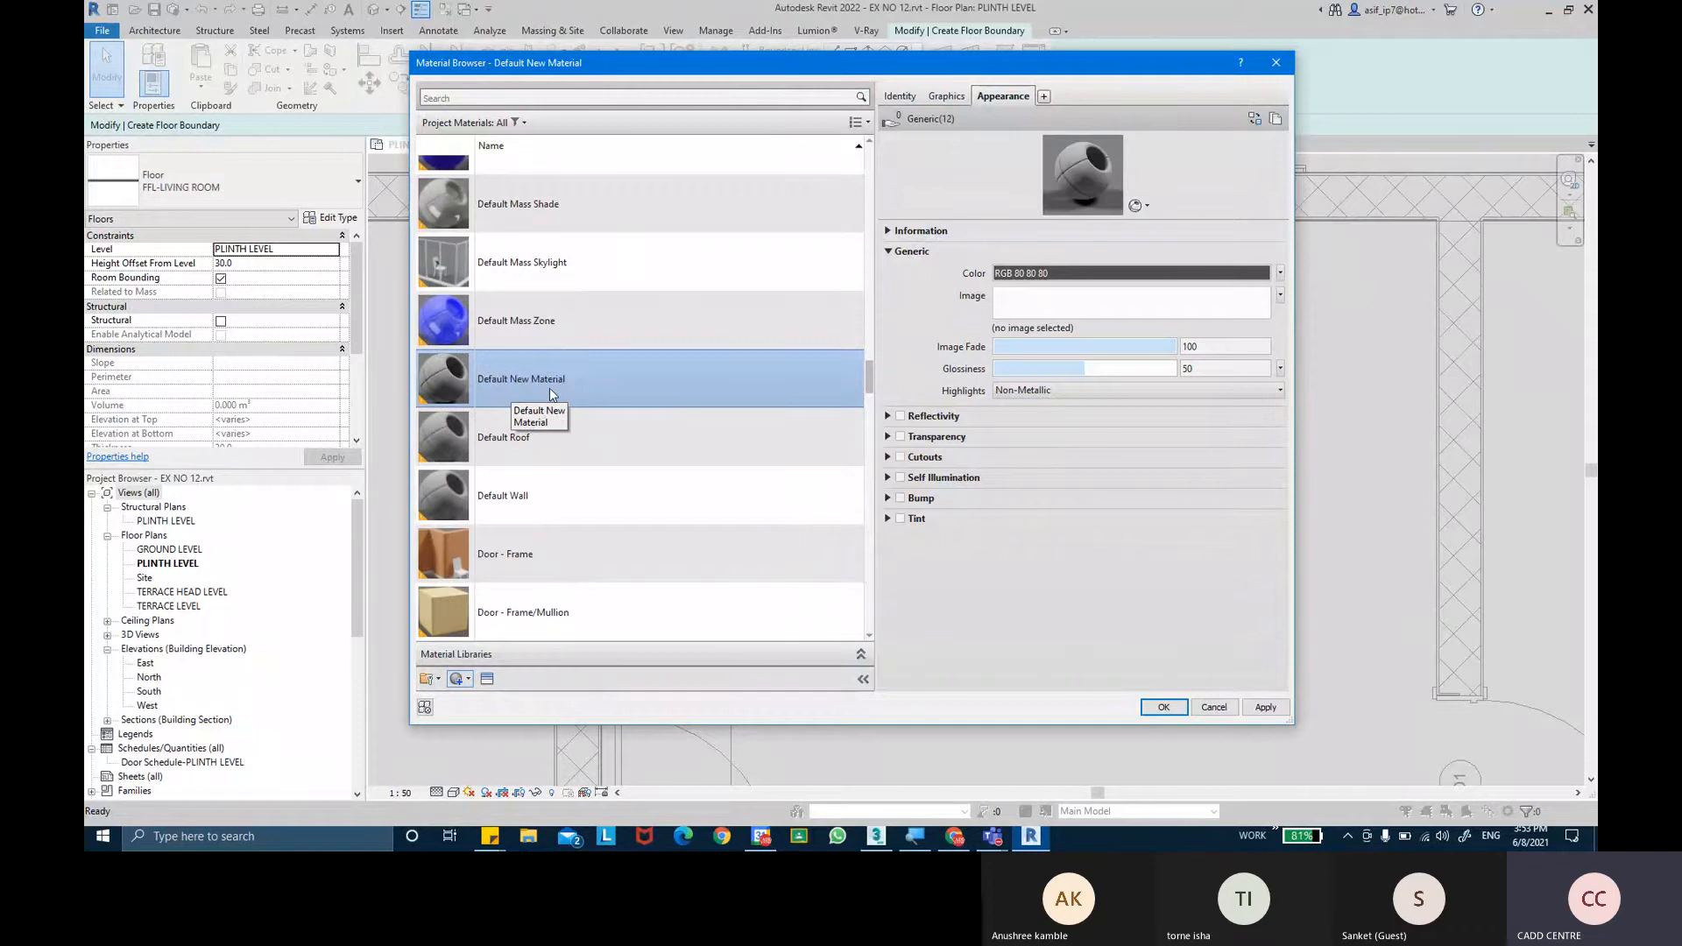
{"action": "left_click", "coordinate": [914, 97]}
{"action": "left_click", "coordinate": [1093, 127]}
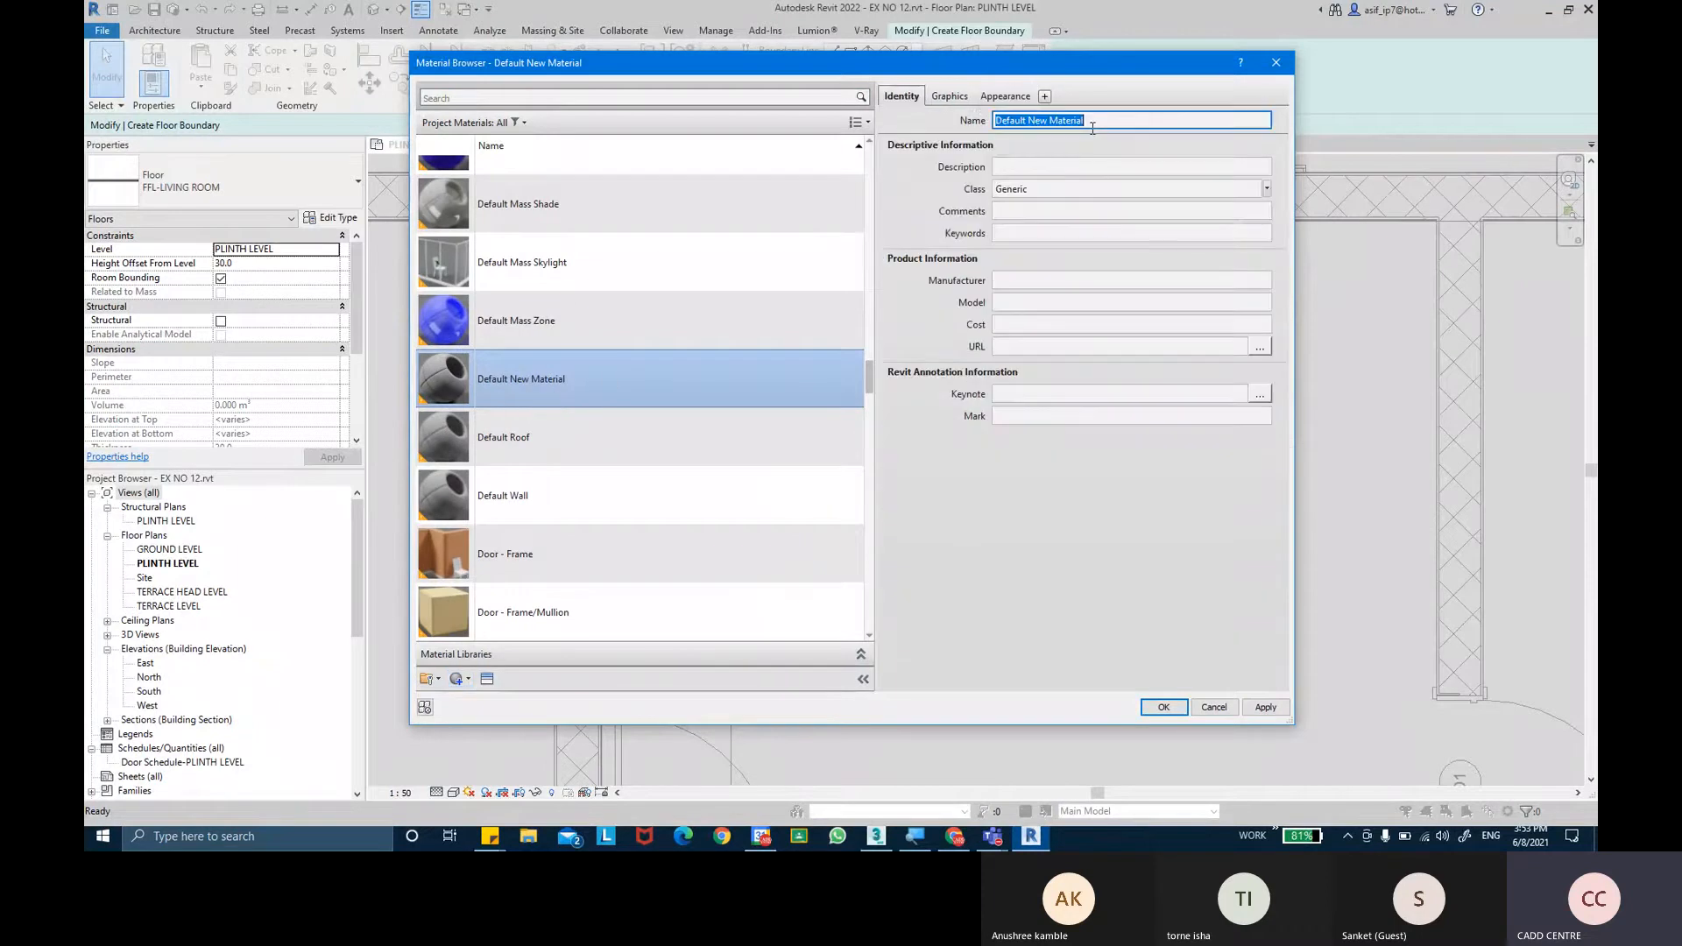
{"action": "key", "text": "BackSpace"}
{"action": "key", "text": "Return"}
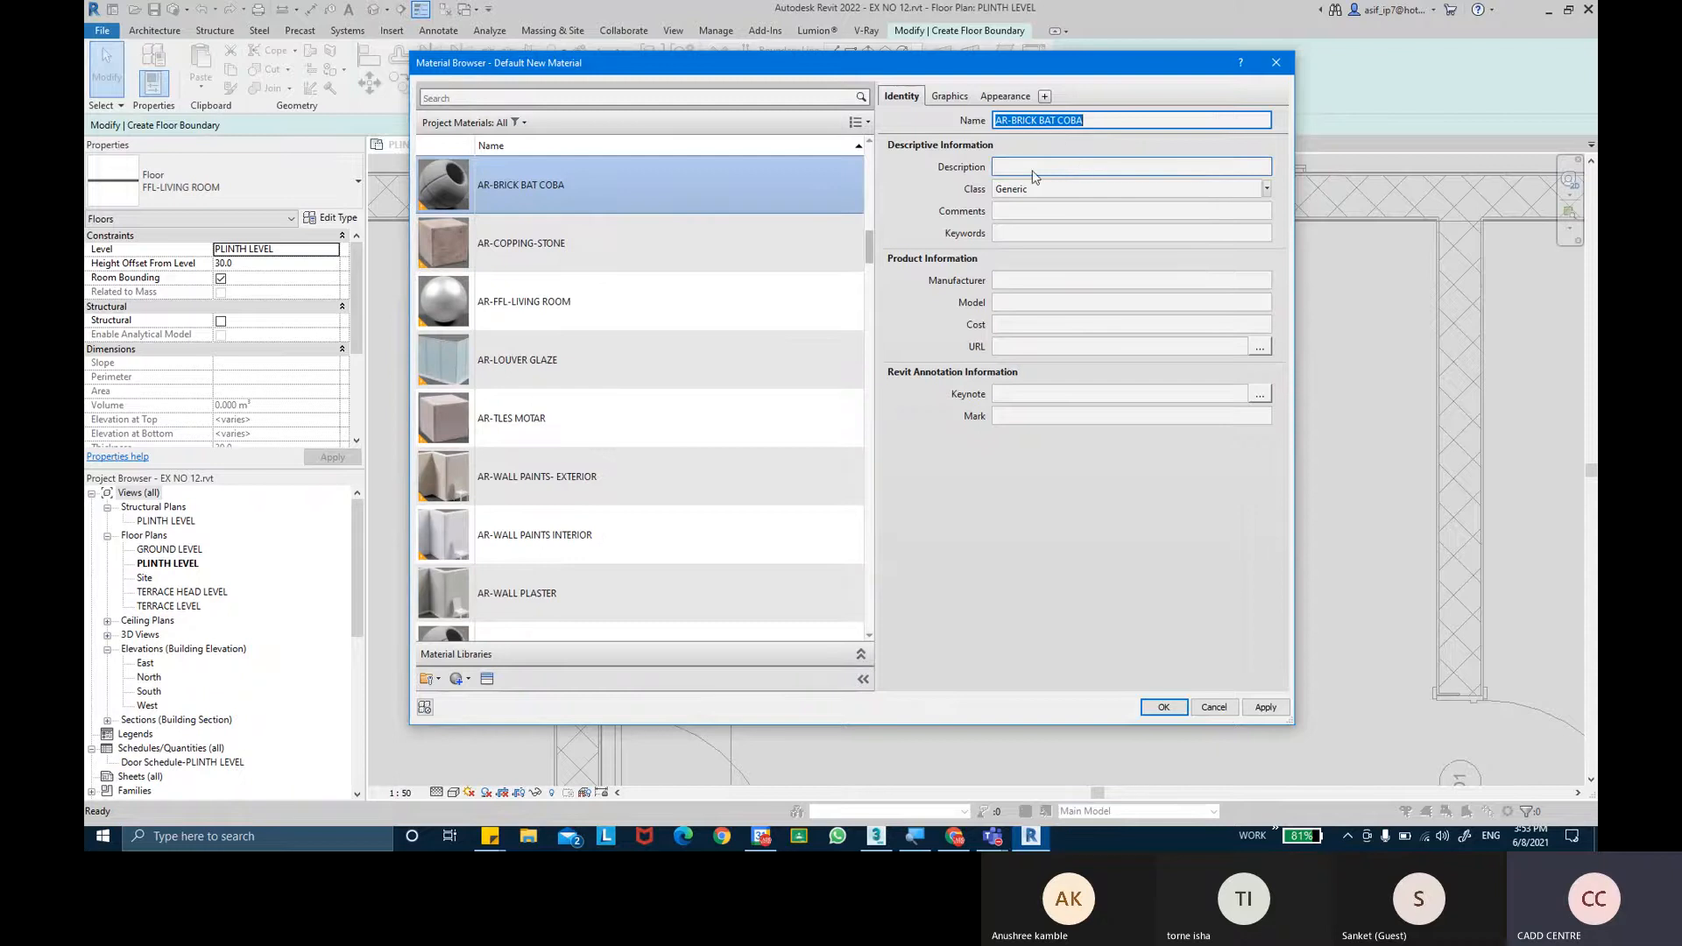
Assign the AR-BRICK BAT COBA material to the Masonry class and enter a cost of 4.50.
{"action": "left_click", "coordinate": [1266, 188]}
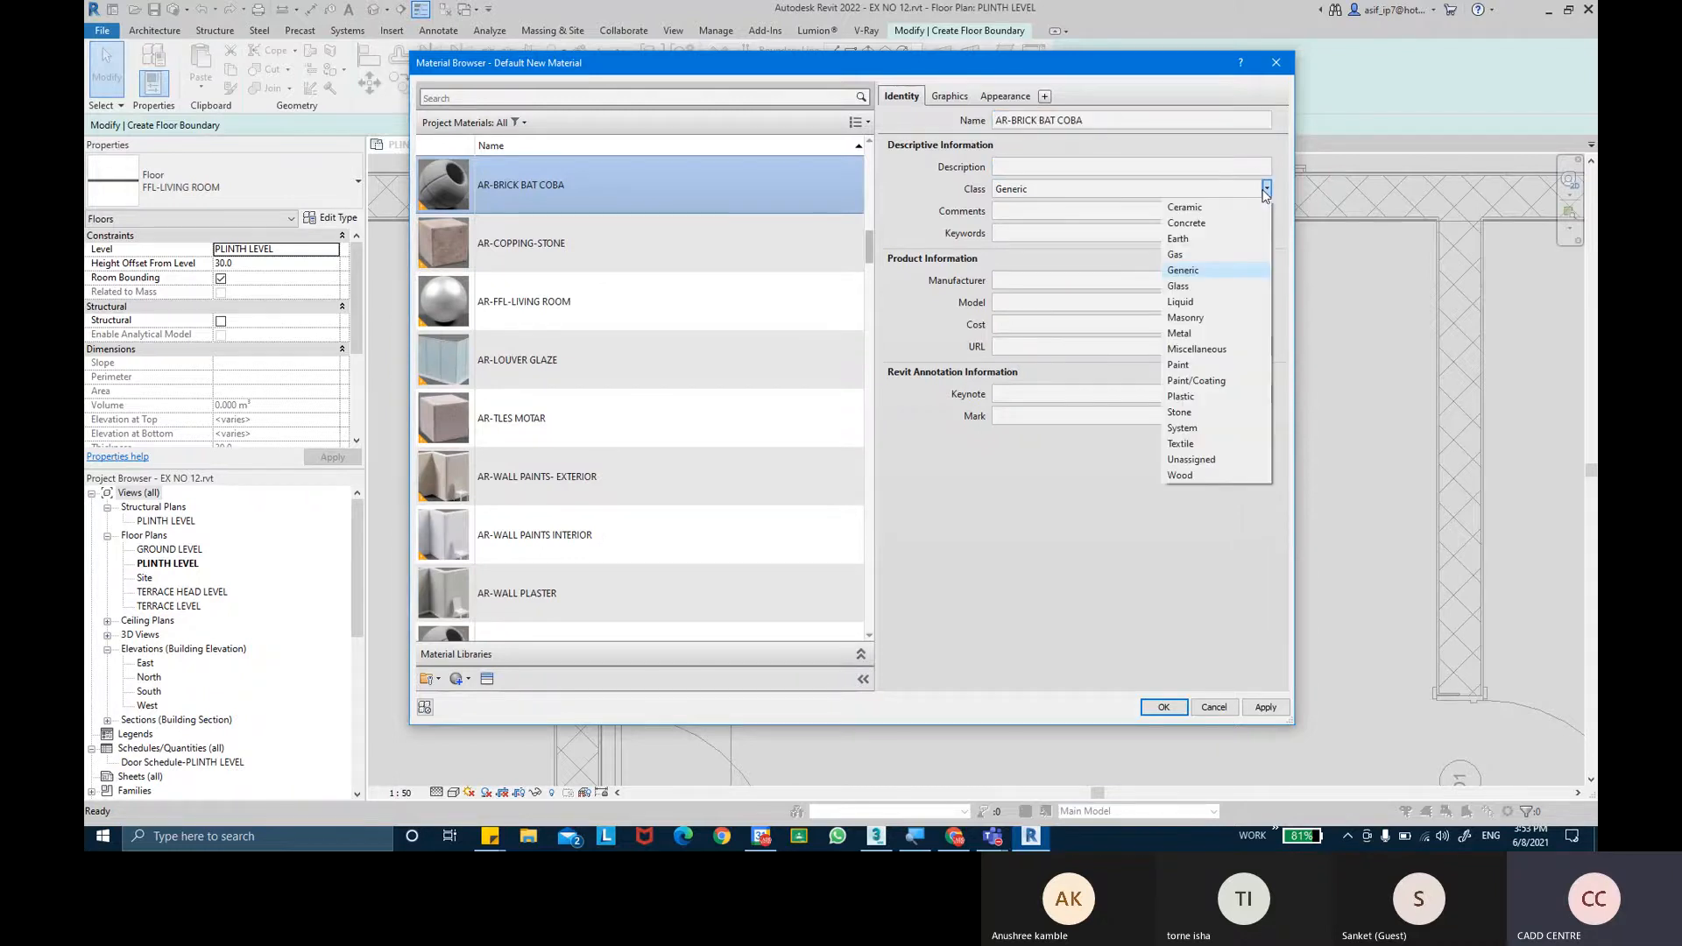
{"action": "left_click", "coordinate": [1210, 319]}
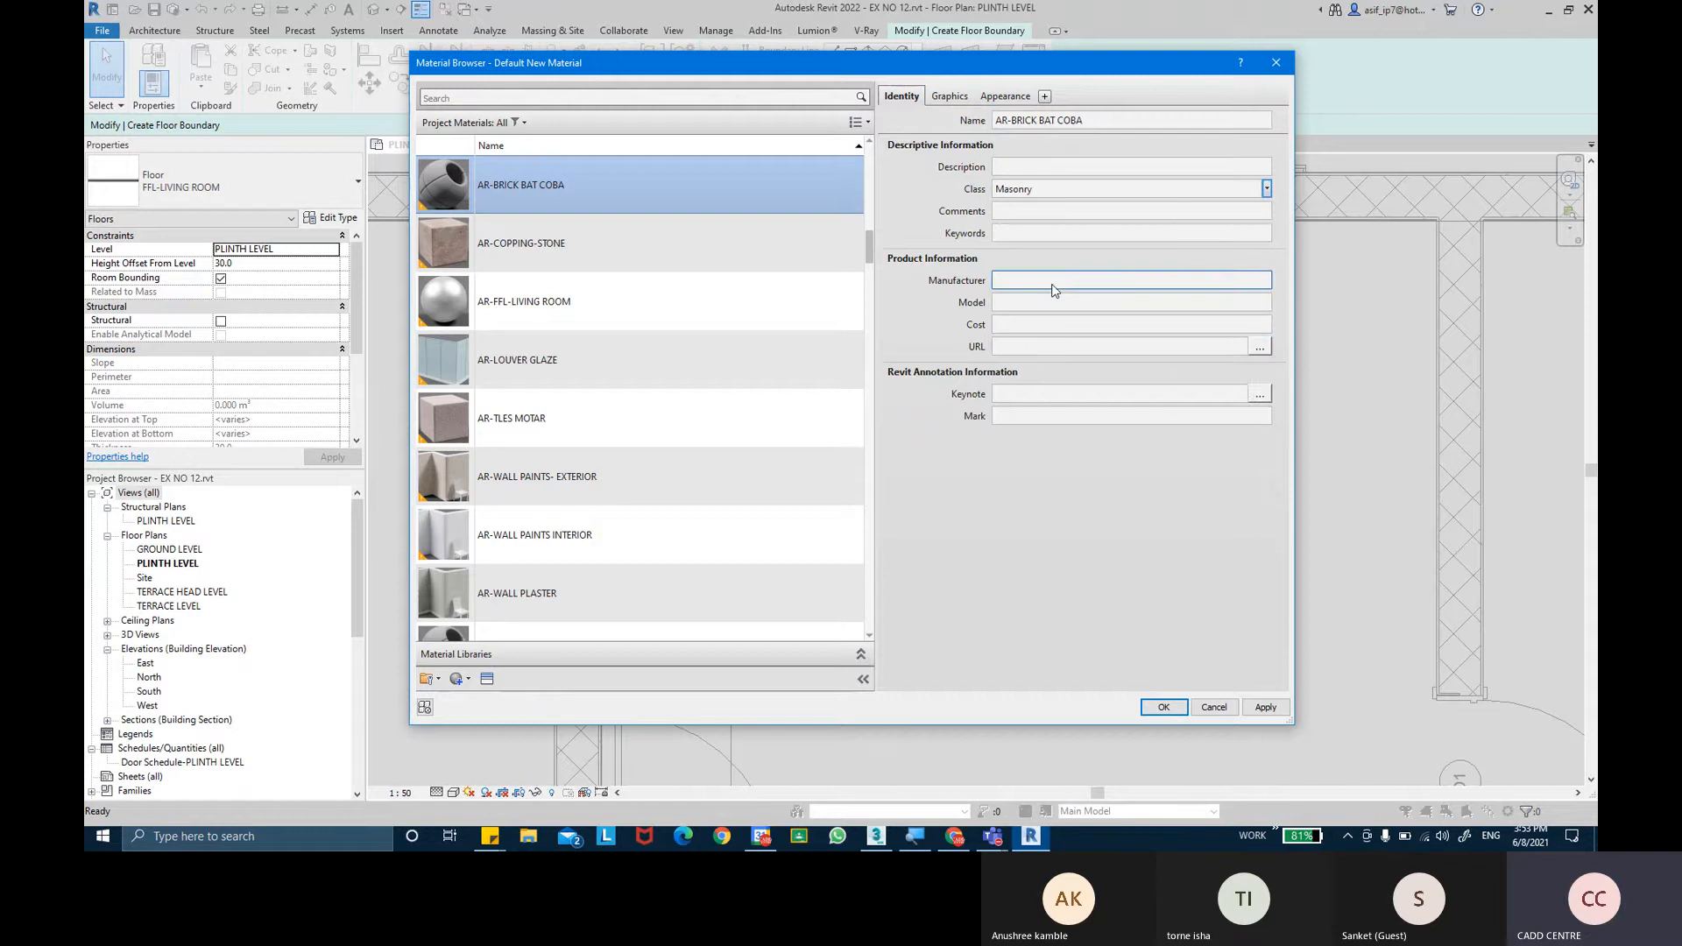
{"action": "left_click", "coordinate": [1042, 326]}
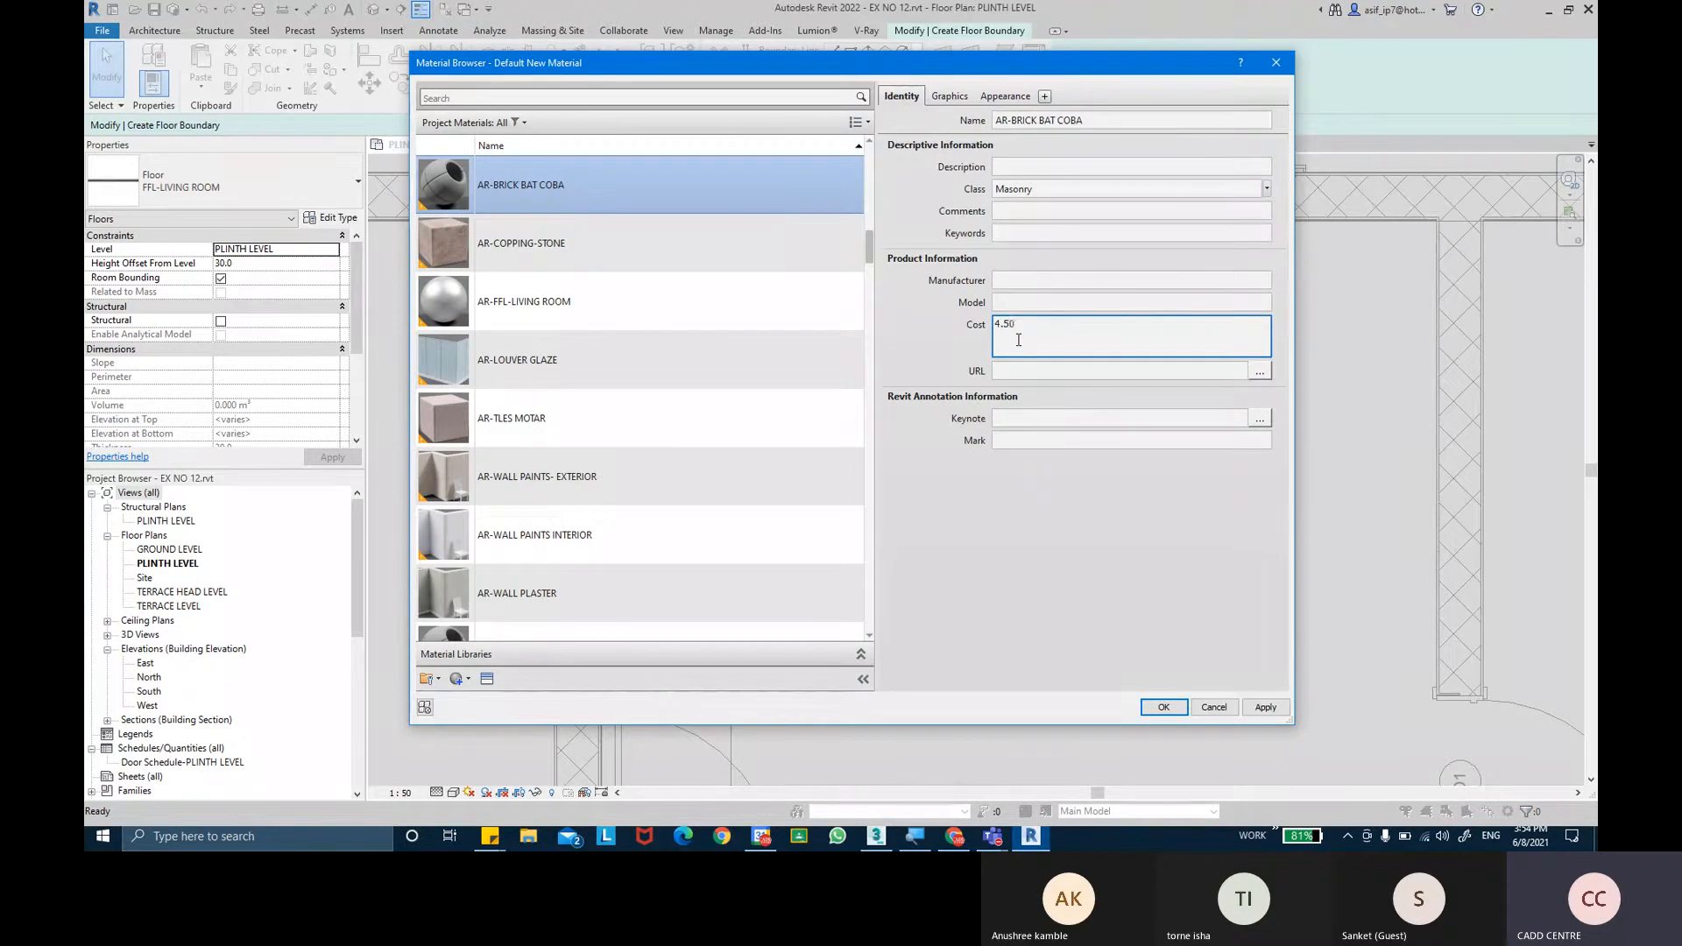
Shade AR-BRICK BAT COBA with its render appearance and set its surface foreground to the Herringbone 100x200 model pattern.
{"action": "left_click", "coordinate": [950, 97]}
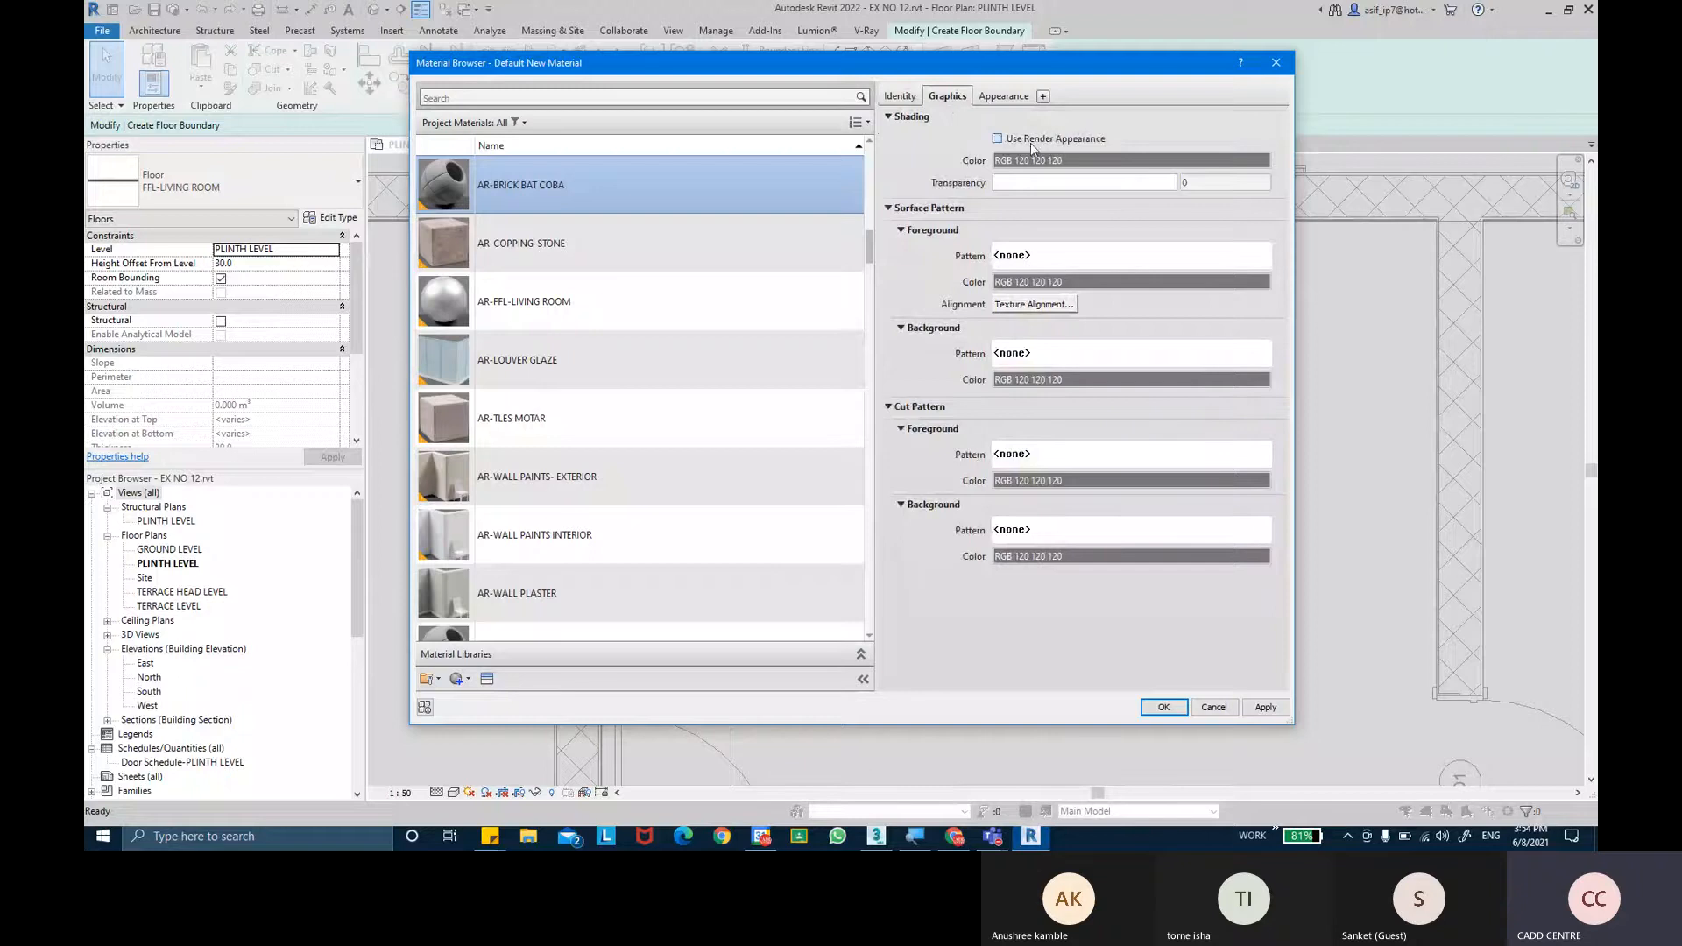
{"action": "left_click", "coordinate": [1063, 139]}
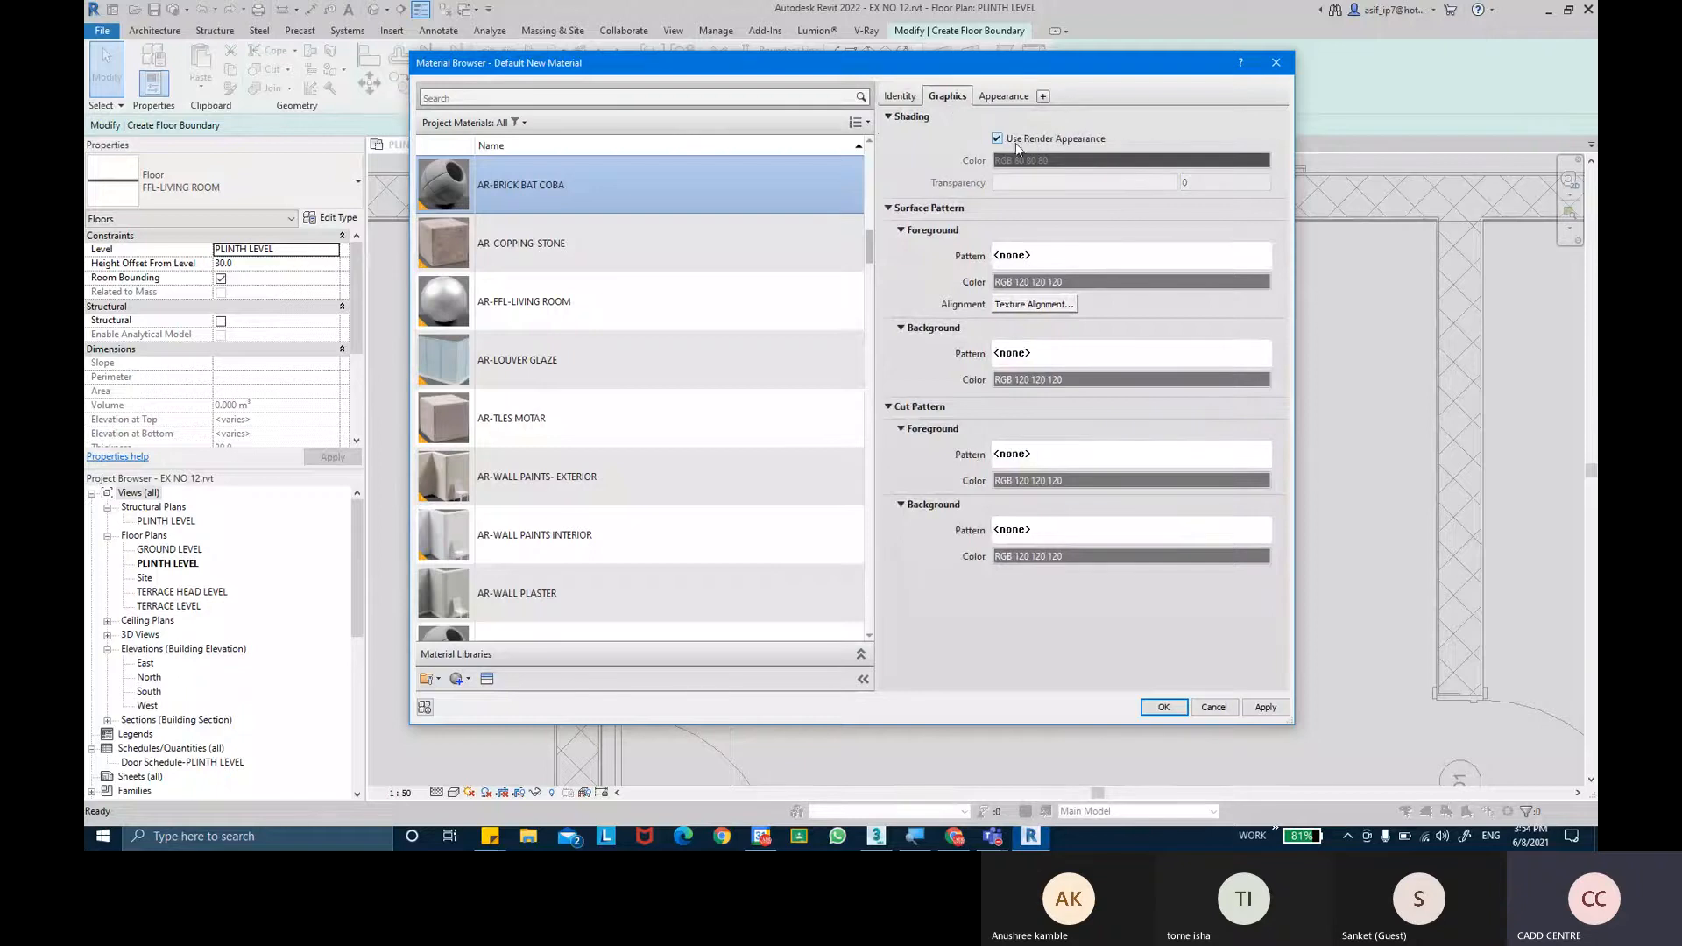
{"action": "left_click", "coordinate": [1055, 254]}
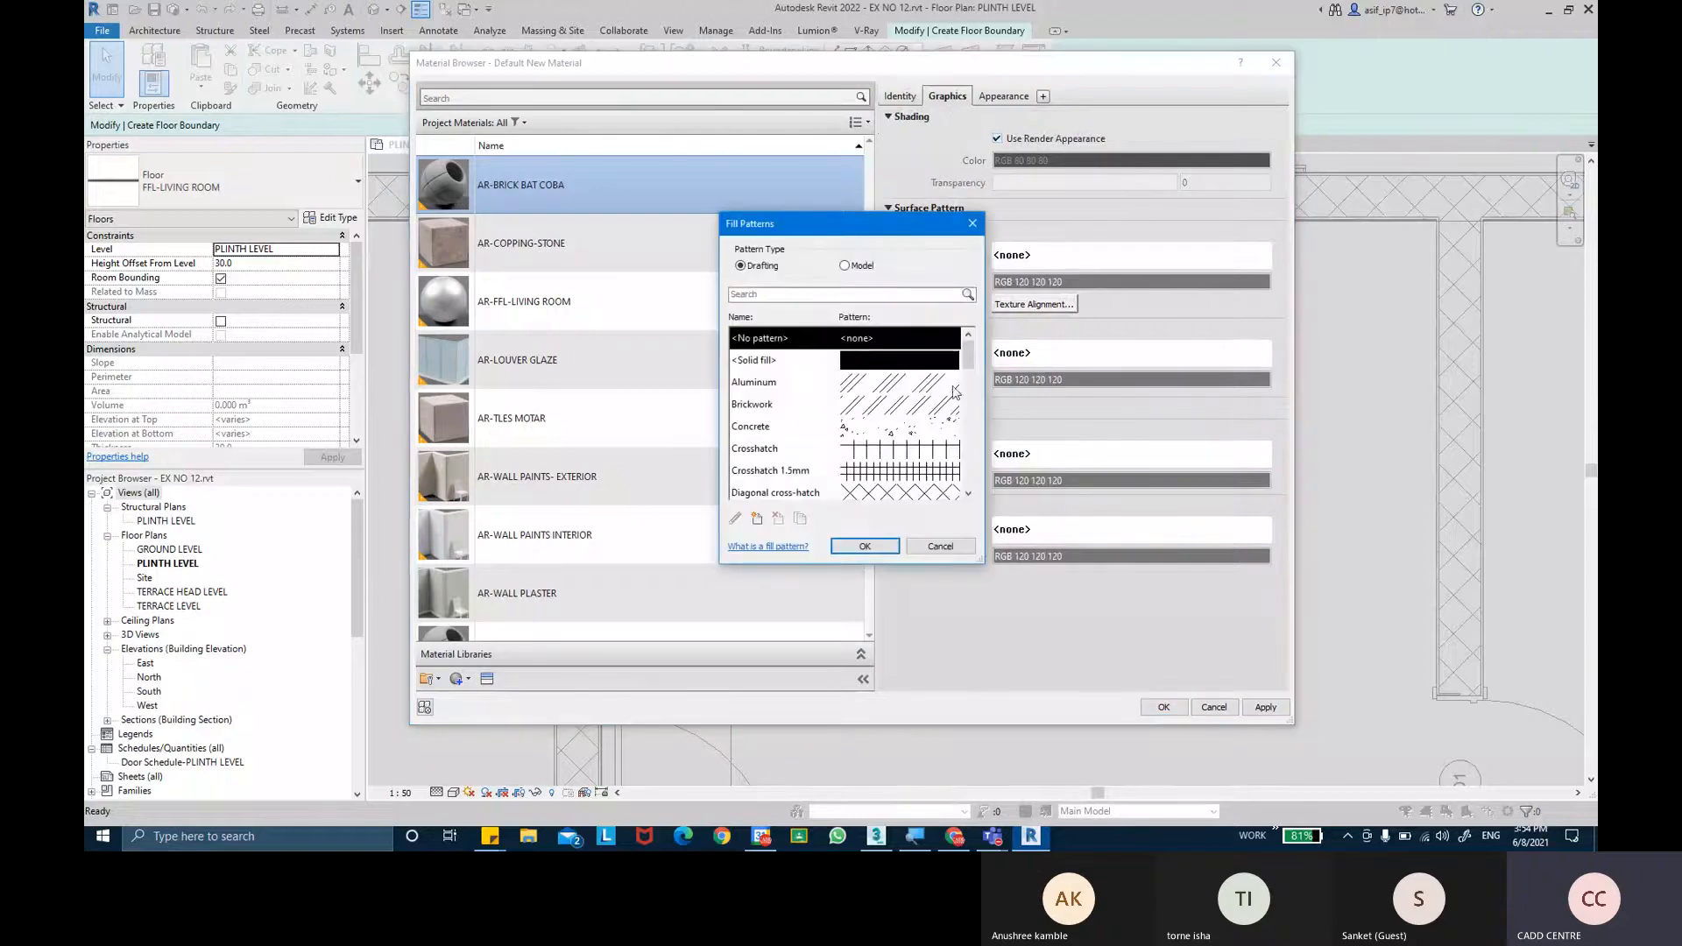
{"action": "left_click", "coordinate": [844, 265]}
{"action": "left_click_drag", "start_coordinate": [968, 346], "coordinate": [969, 466]}
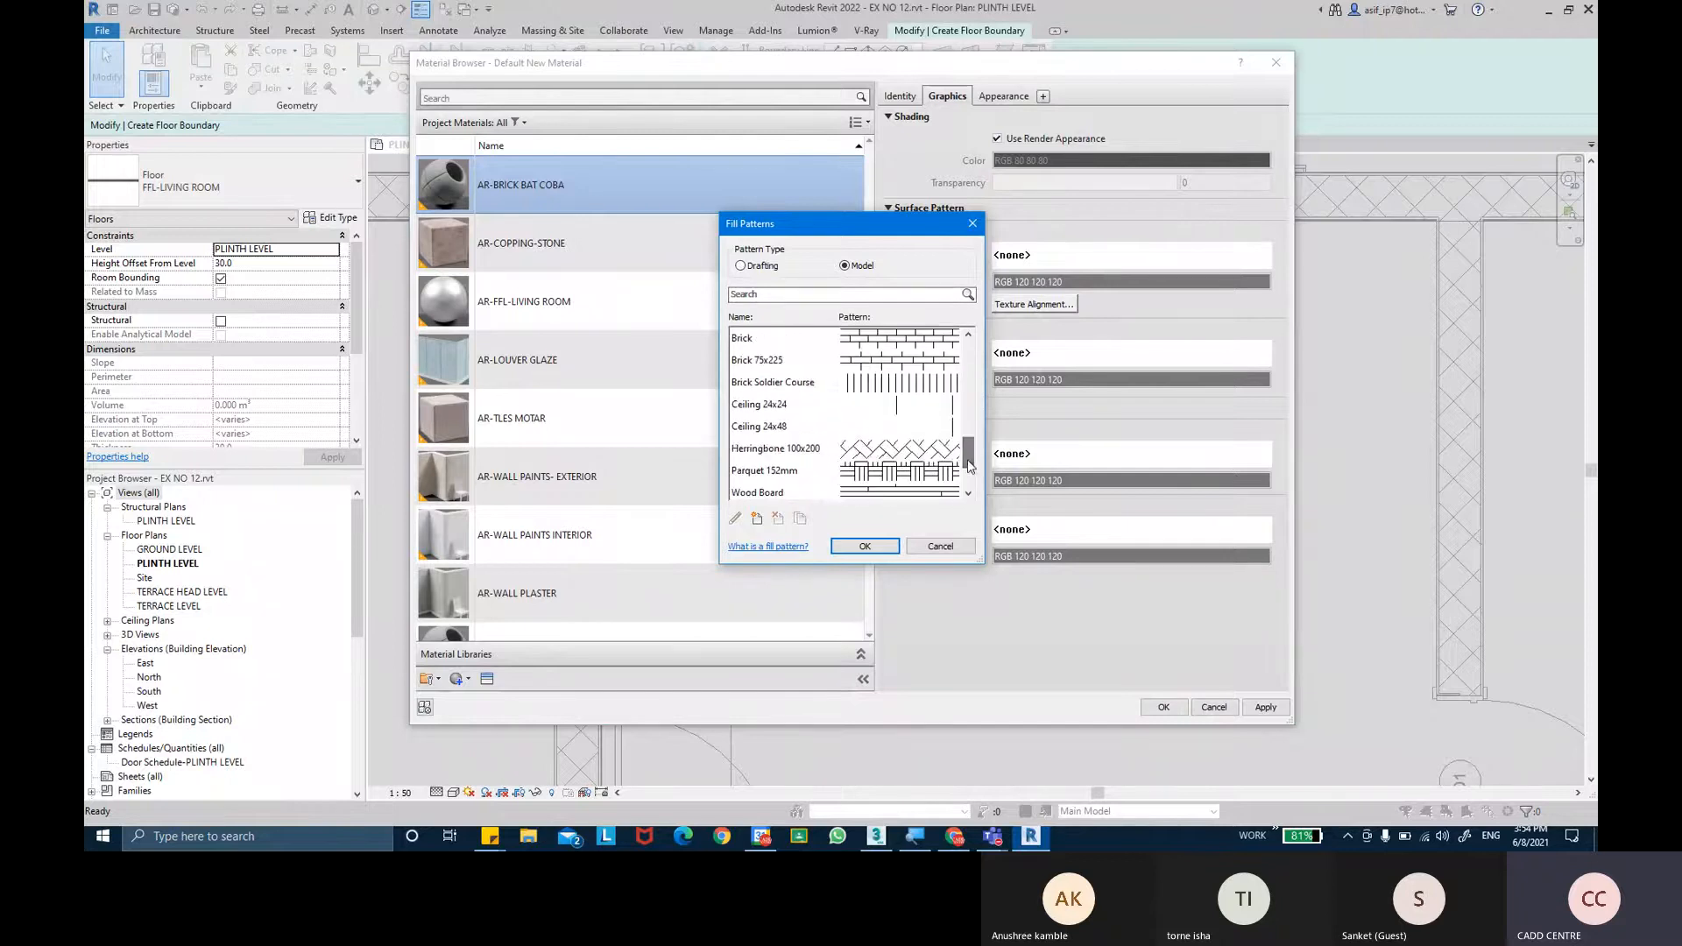
{"action": "left_click", "coordinate": [934, 455]}
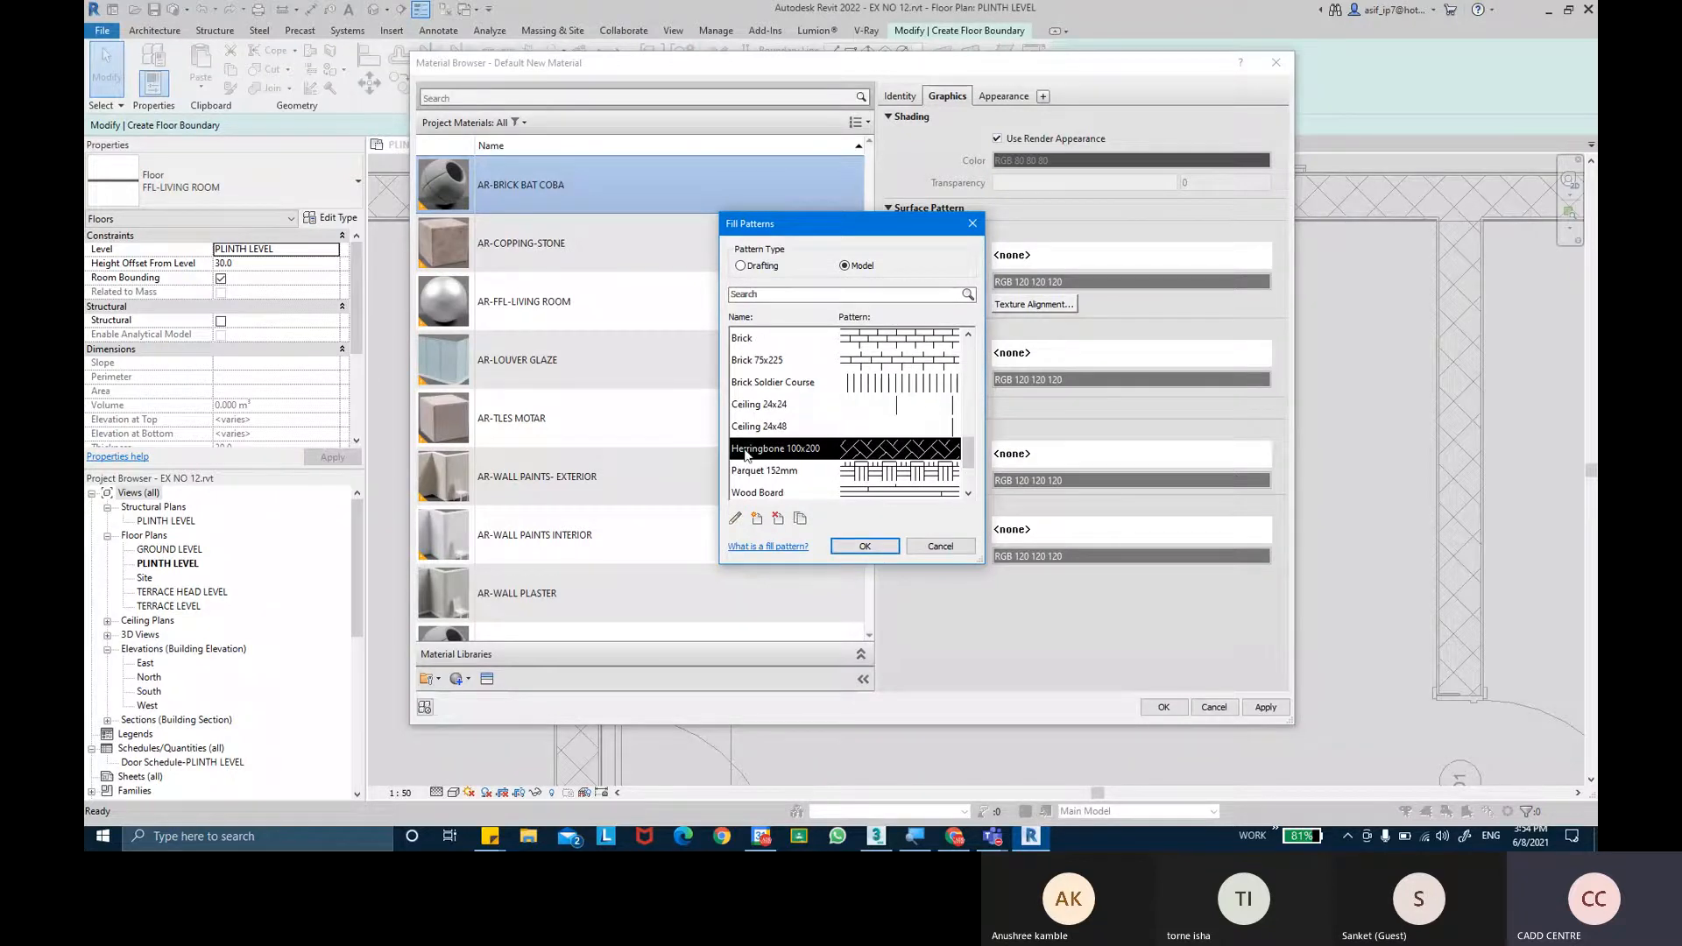
{"action": "left_click", "coordinate": [881, 547]}
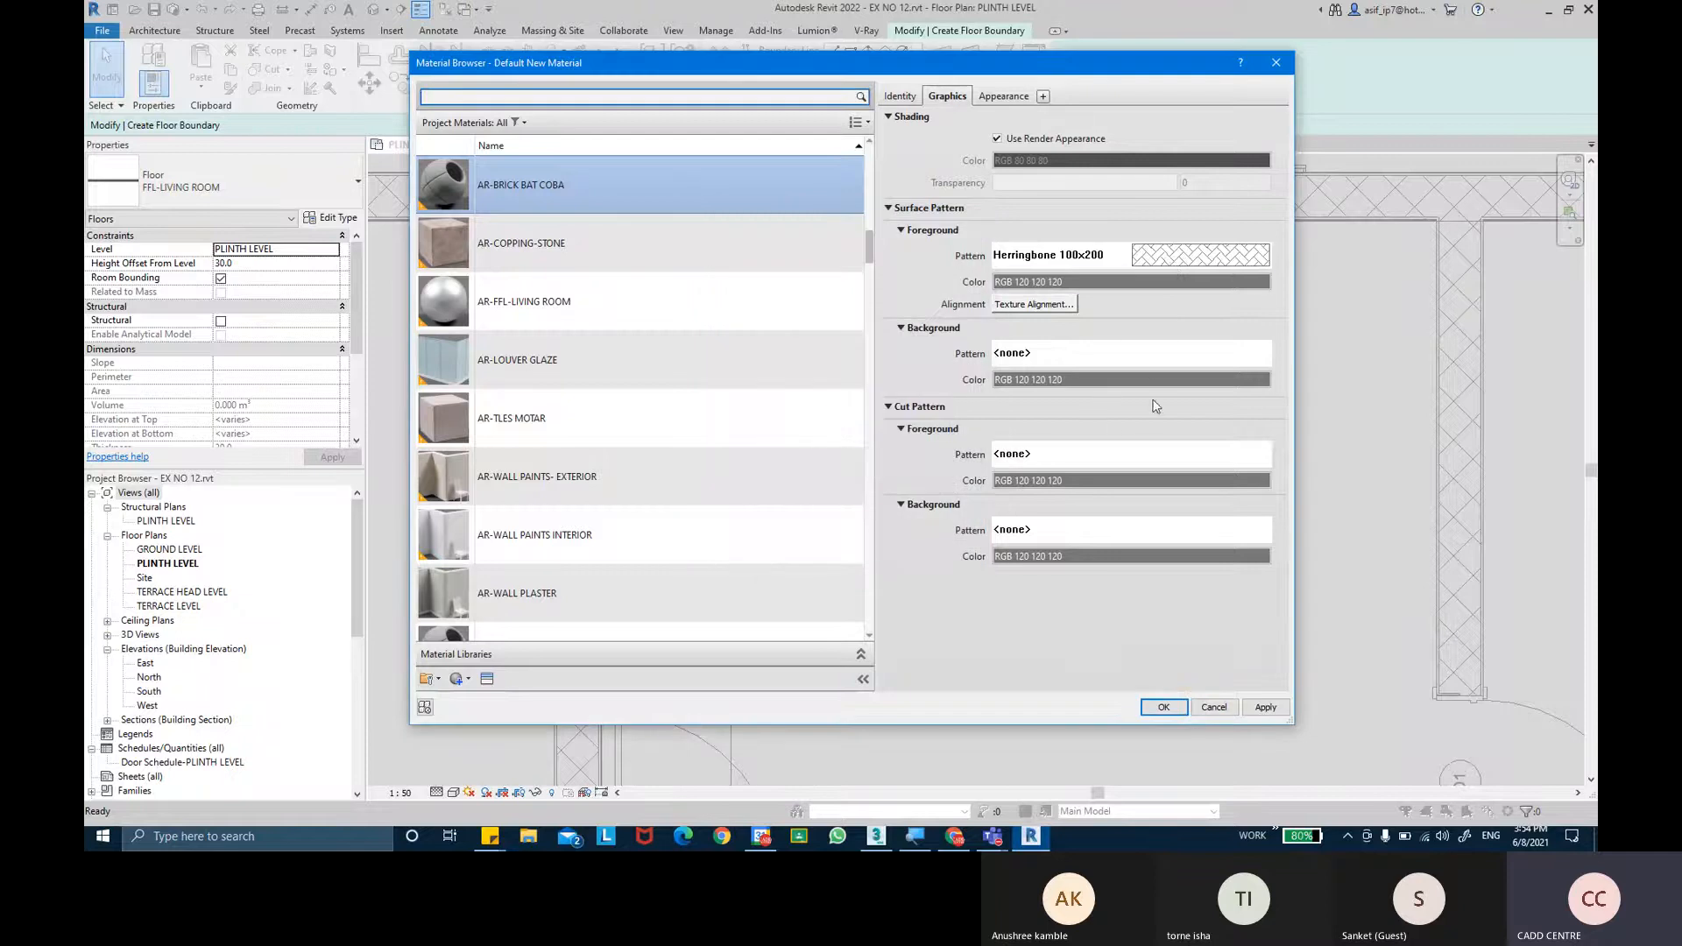
Set the material's cut pattern to Brickwork in the foreground and Concrete in the background.
{"action": "left_click", "coordinate": [1130, 454]}
{"action": "left_click", "coordinate": [902, 409]}
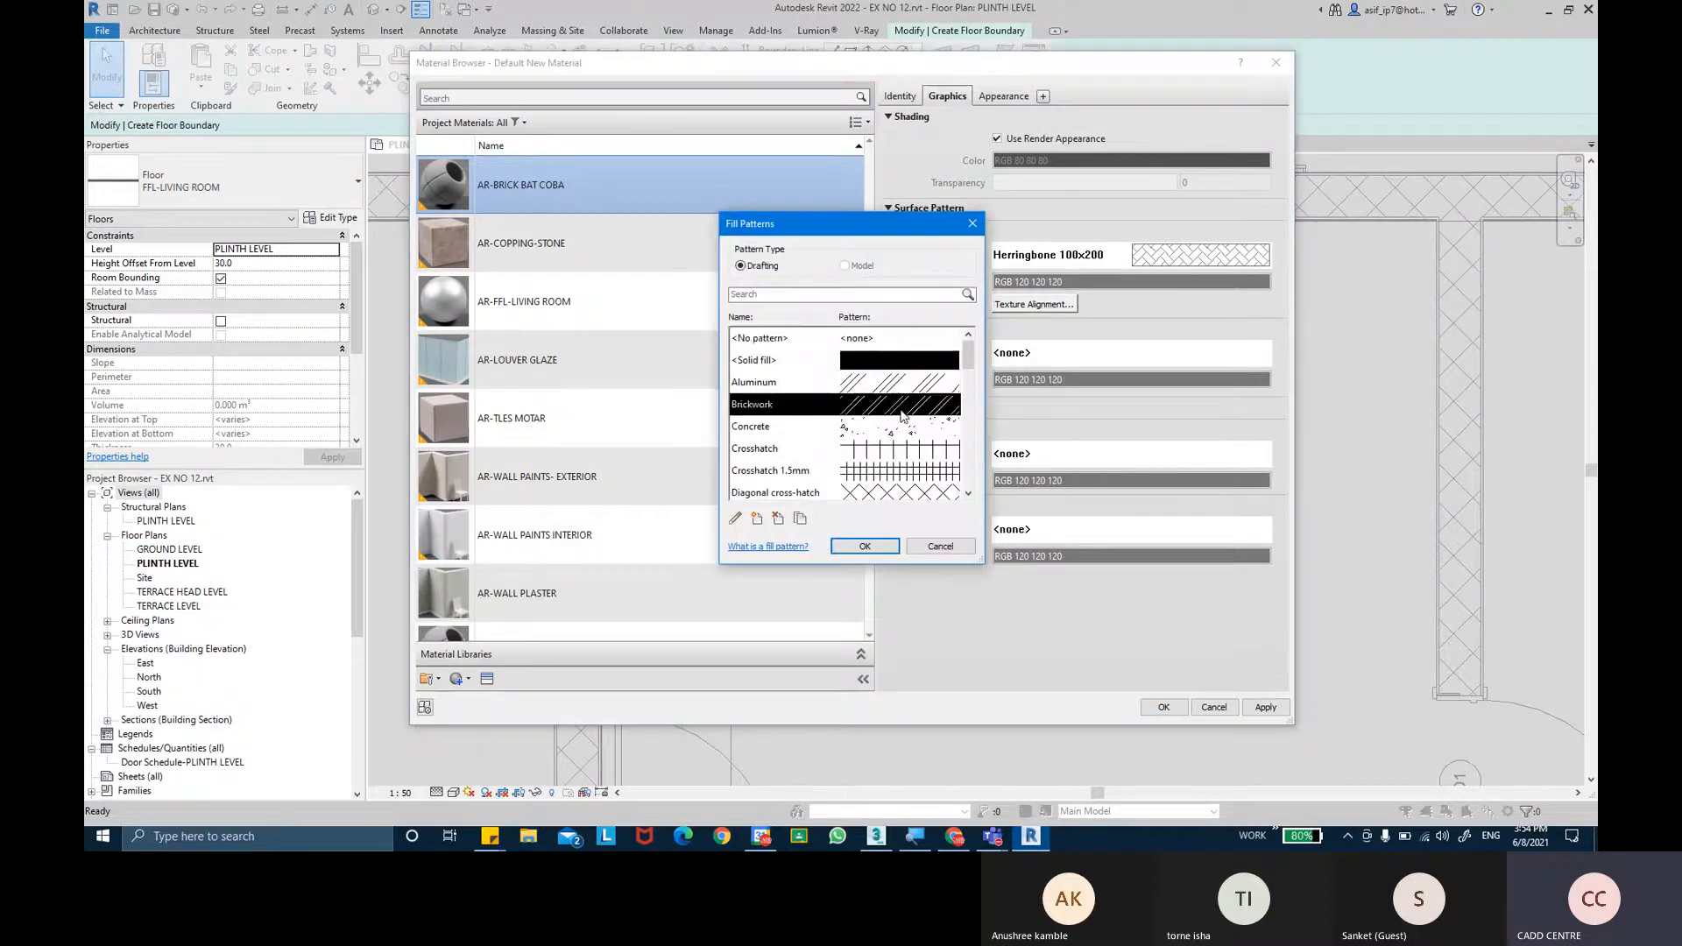
{"action": "left_click", "coordinate": [870, 547]}
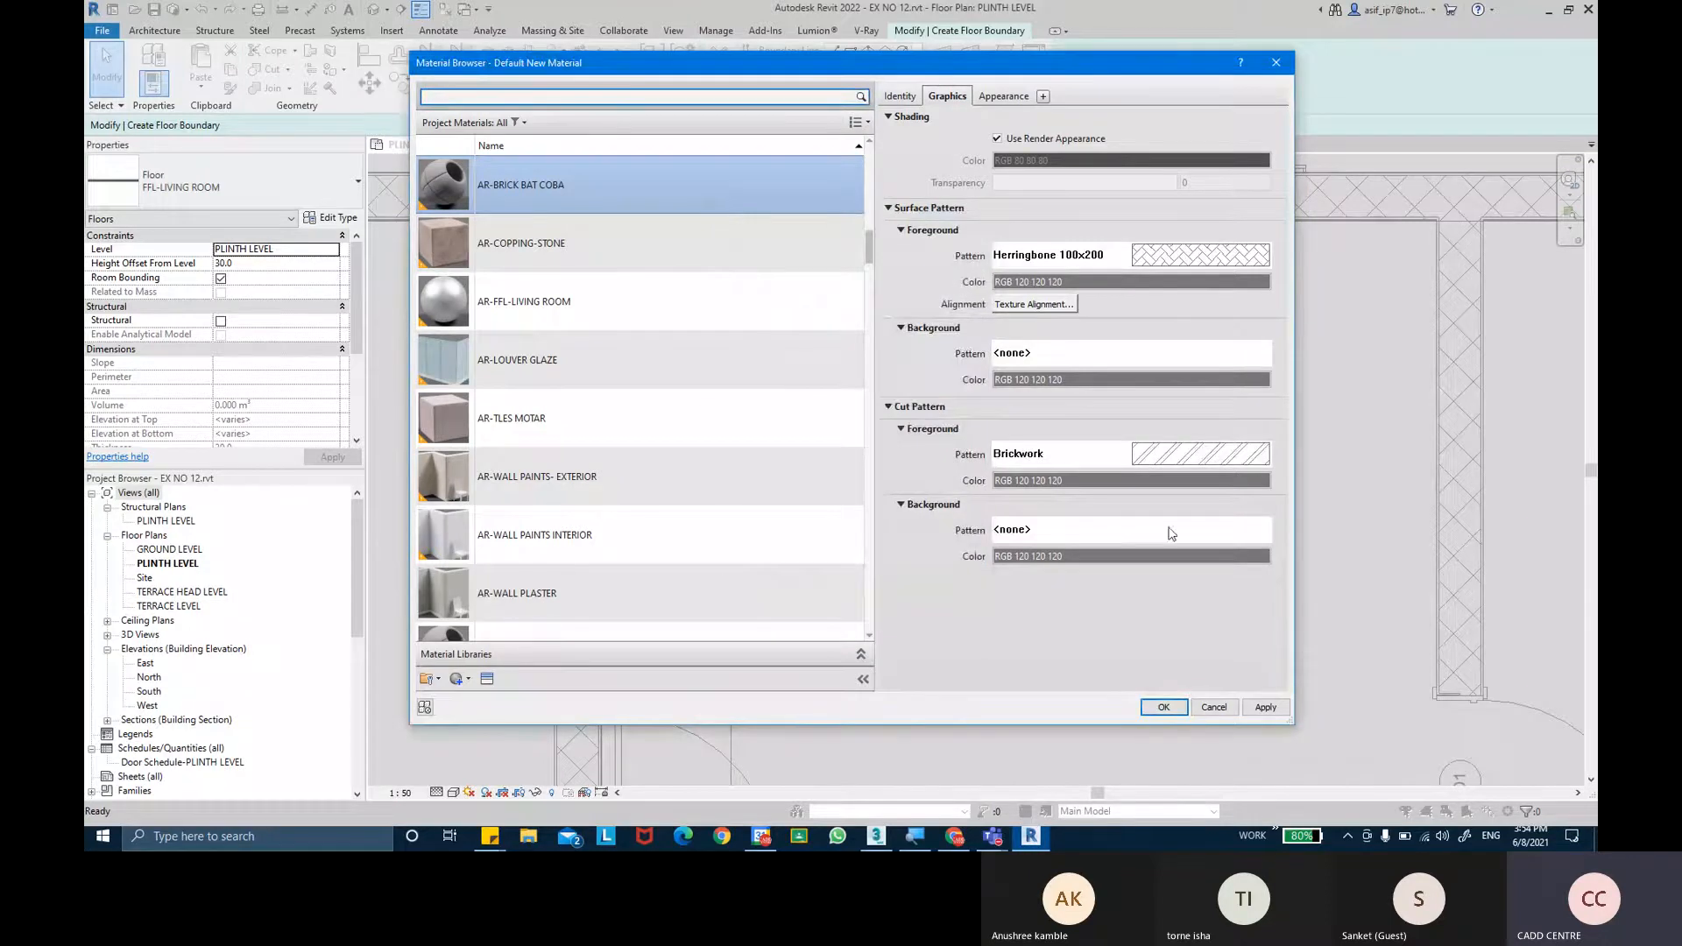
{"action": "left_click", "coordinate": [1134, 531]}
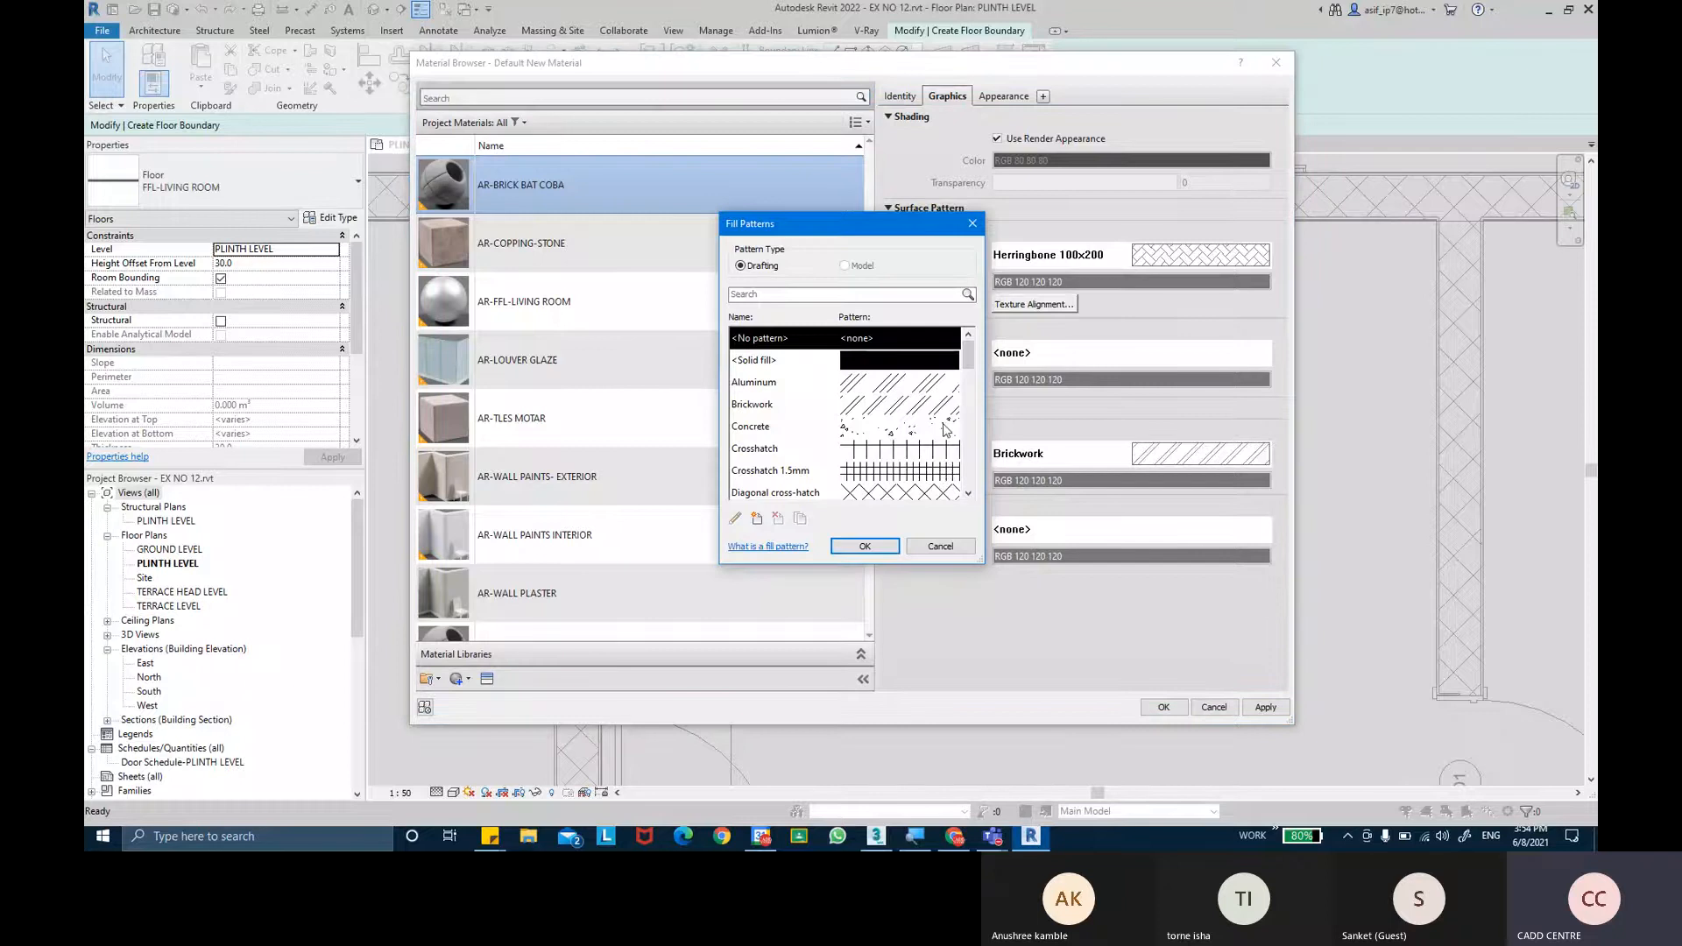
{"action": "left_click", "coordinate": [945, 429]}
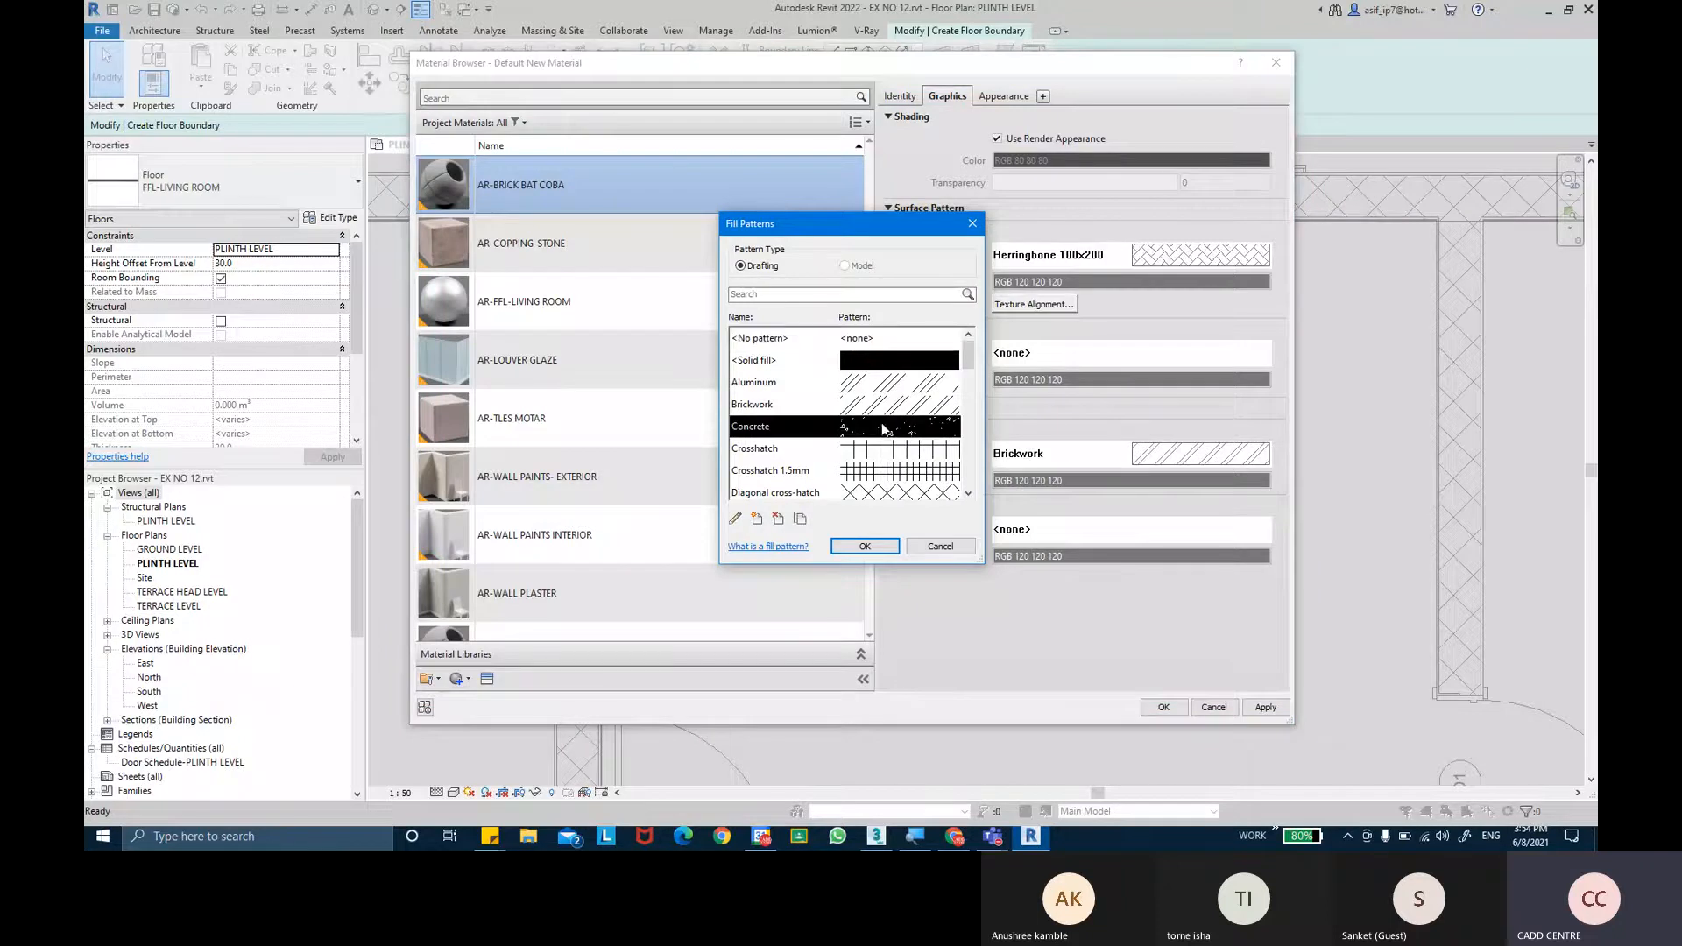
{"action": "left_click", "coordinate": [867, 545]}
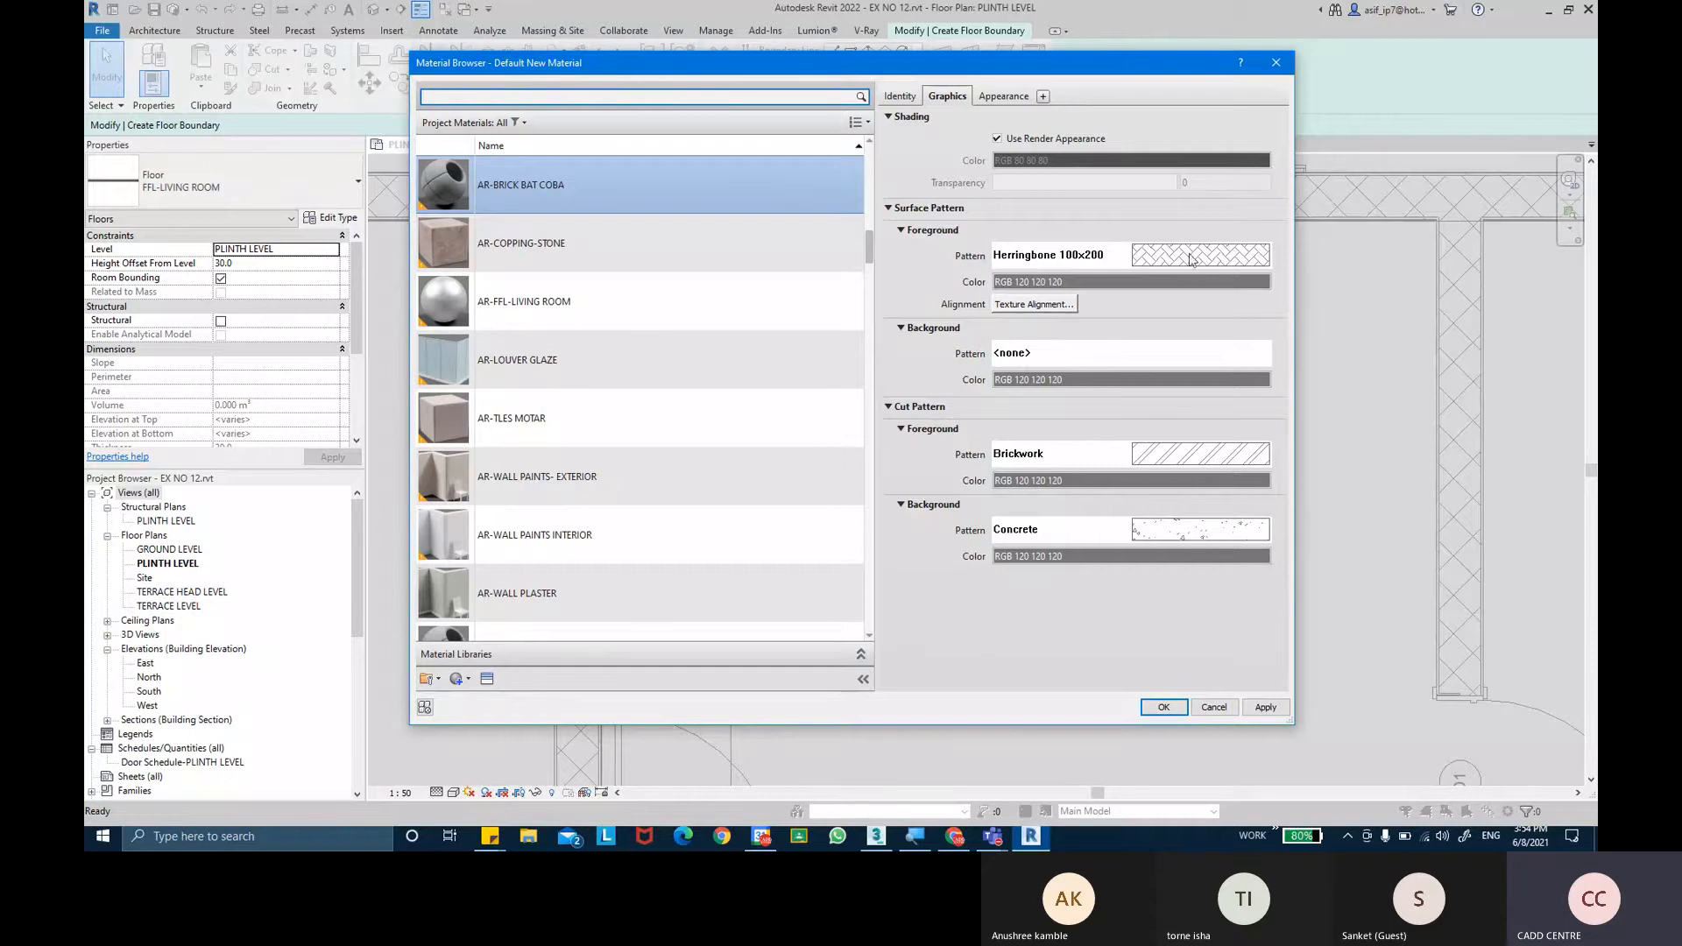
Replace the material's appearance with the Herringbone - Light Brown asset from the Appearance Library's Masonry Brick category.
{"action": "left_click", "coordinate": [1001, 99]}
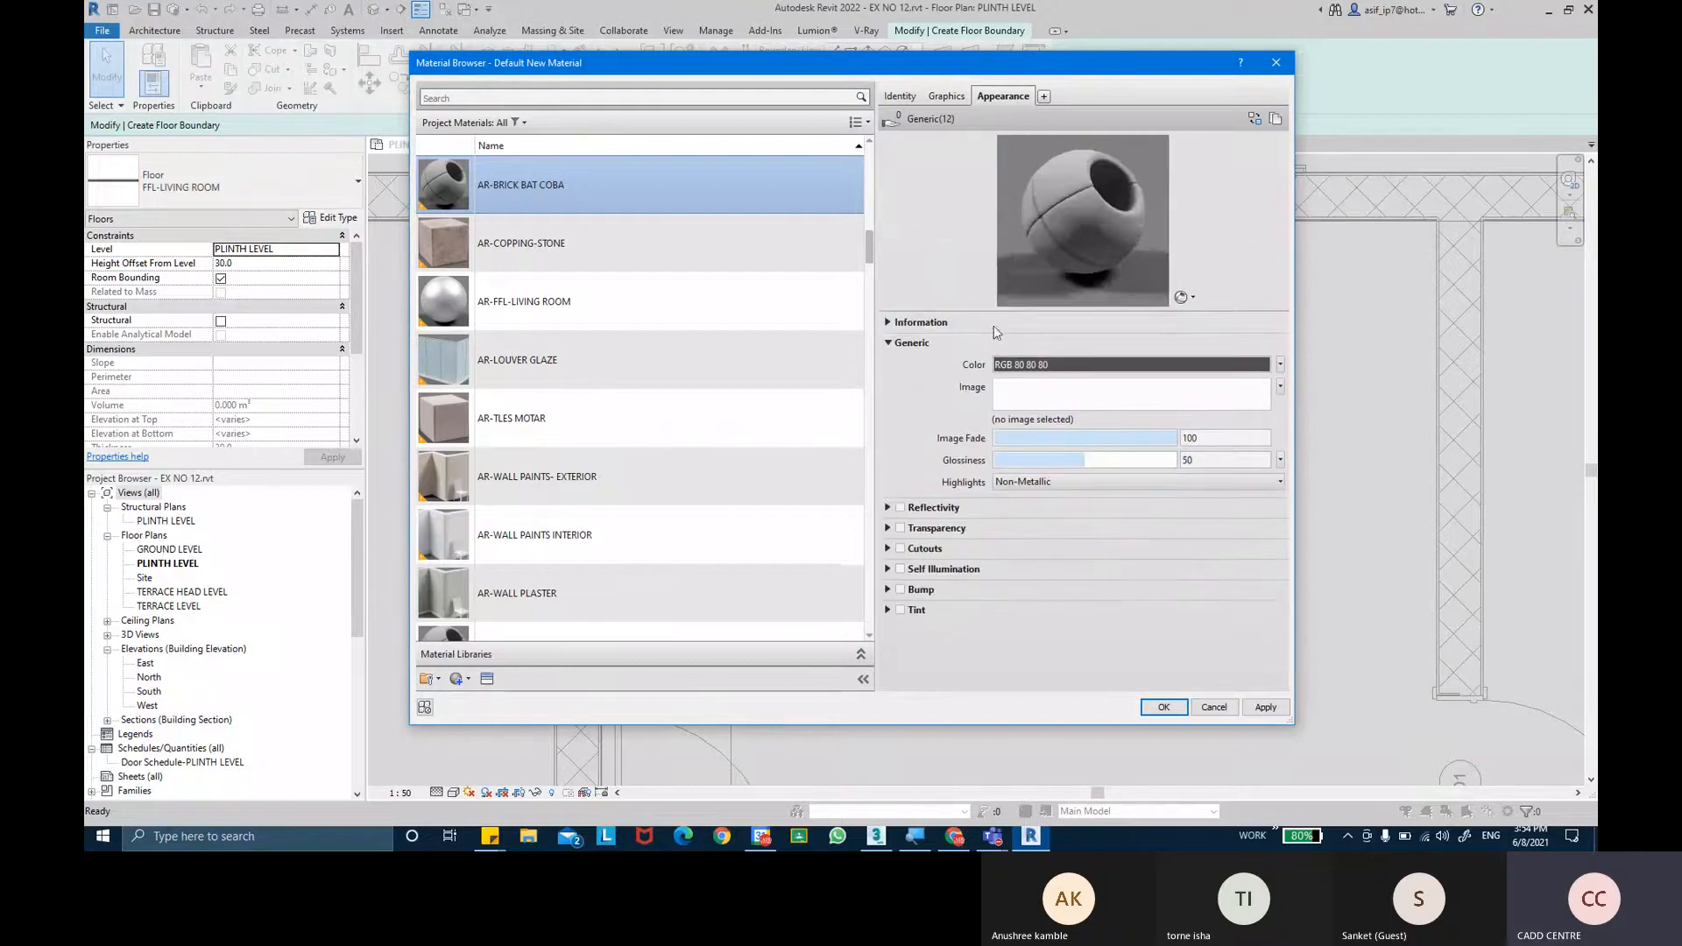
{"action": "scroll", "coordinate": [841, 504], "scroll_direction": "down", "scroll_amount": 1}
{"action": "left_click", "coordinate": [487, 679]}
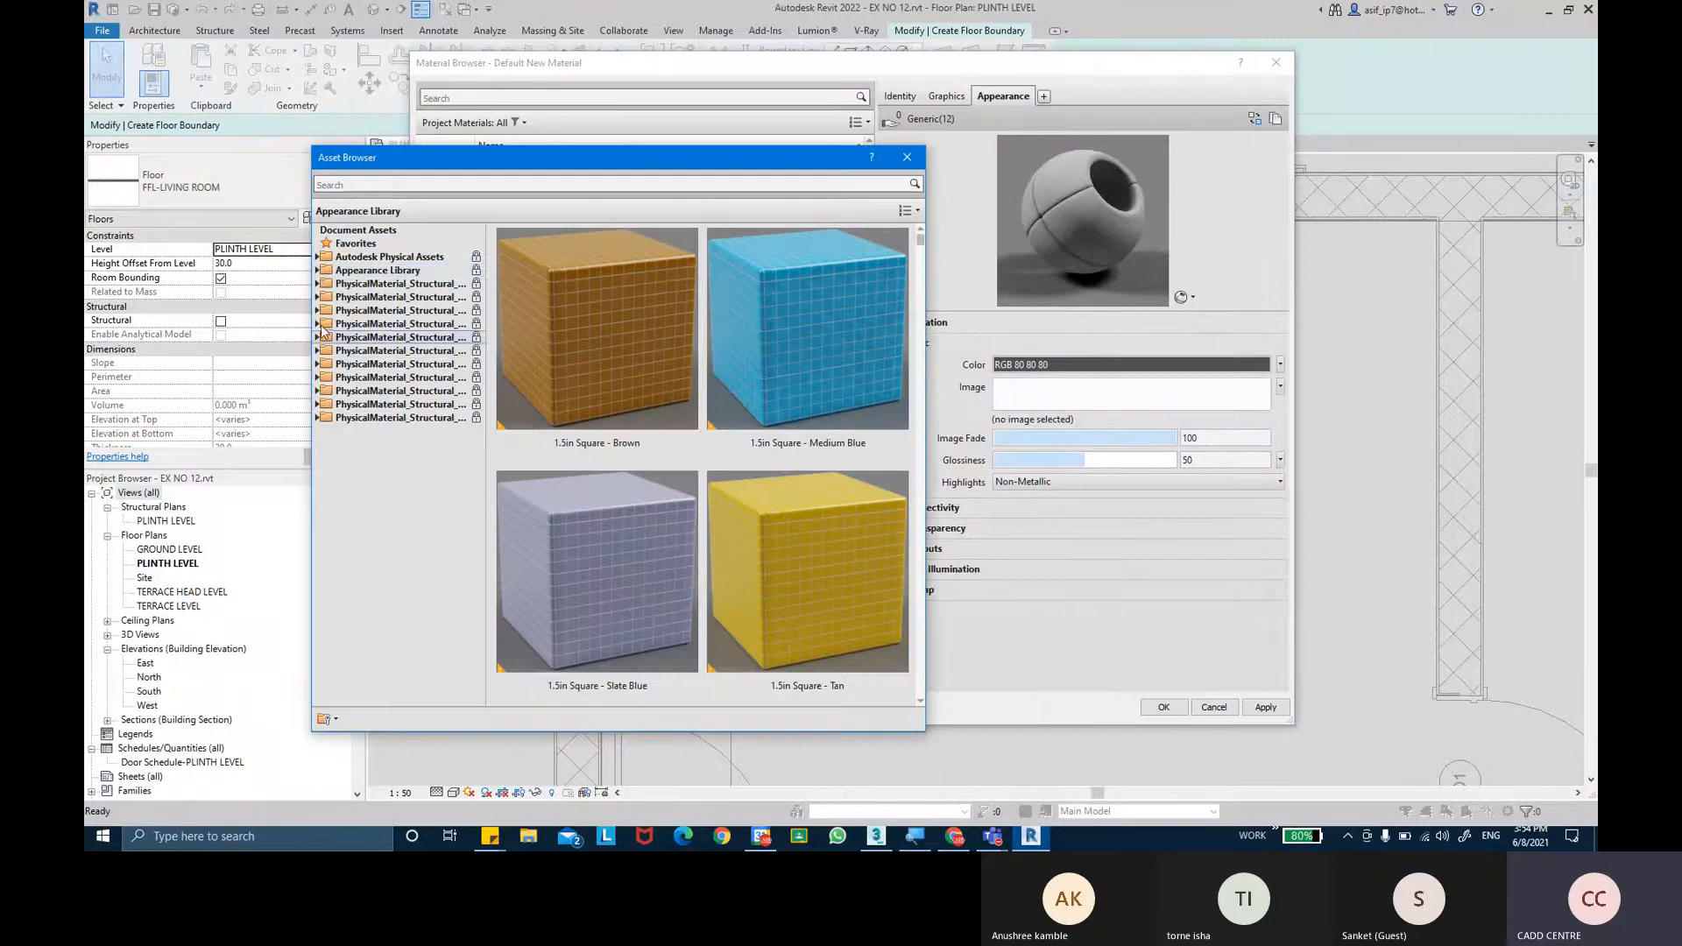
{"action": "left_click", "coordinate": [317, 271]}
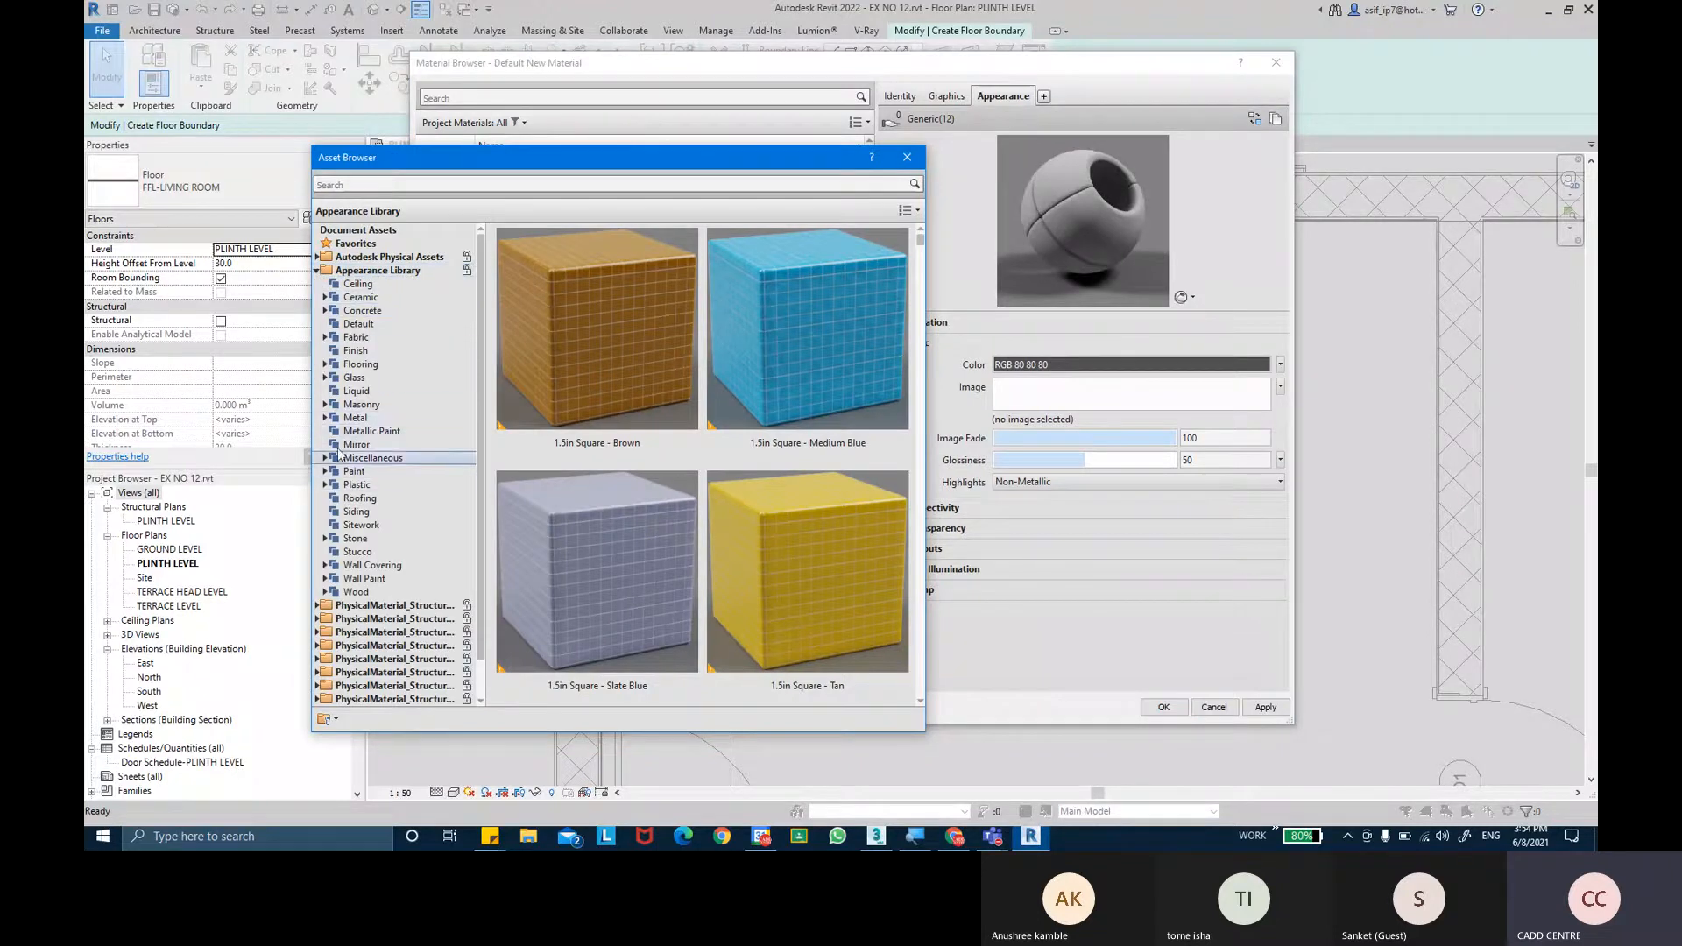
{"action": "left_click", "coordinate": [325, 405]}
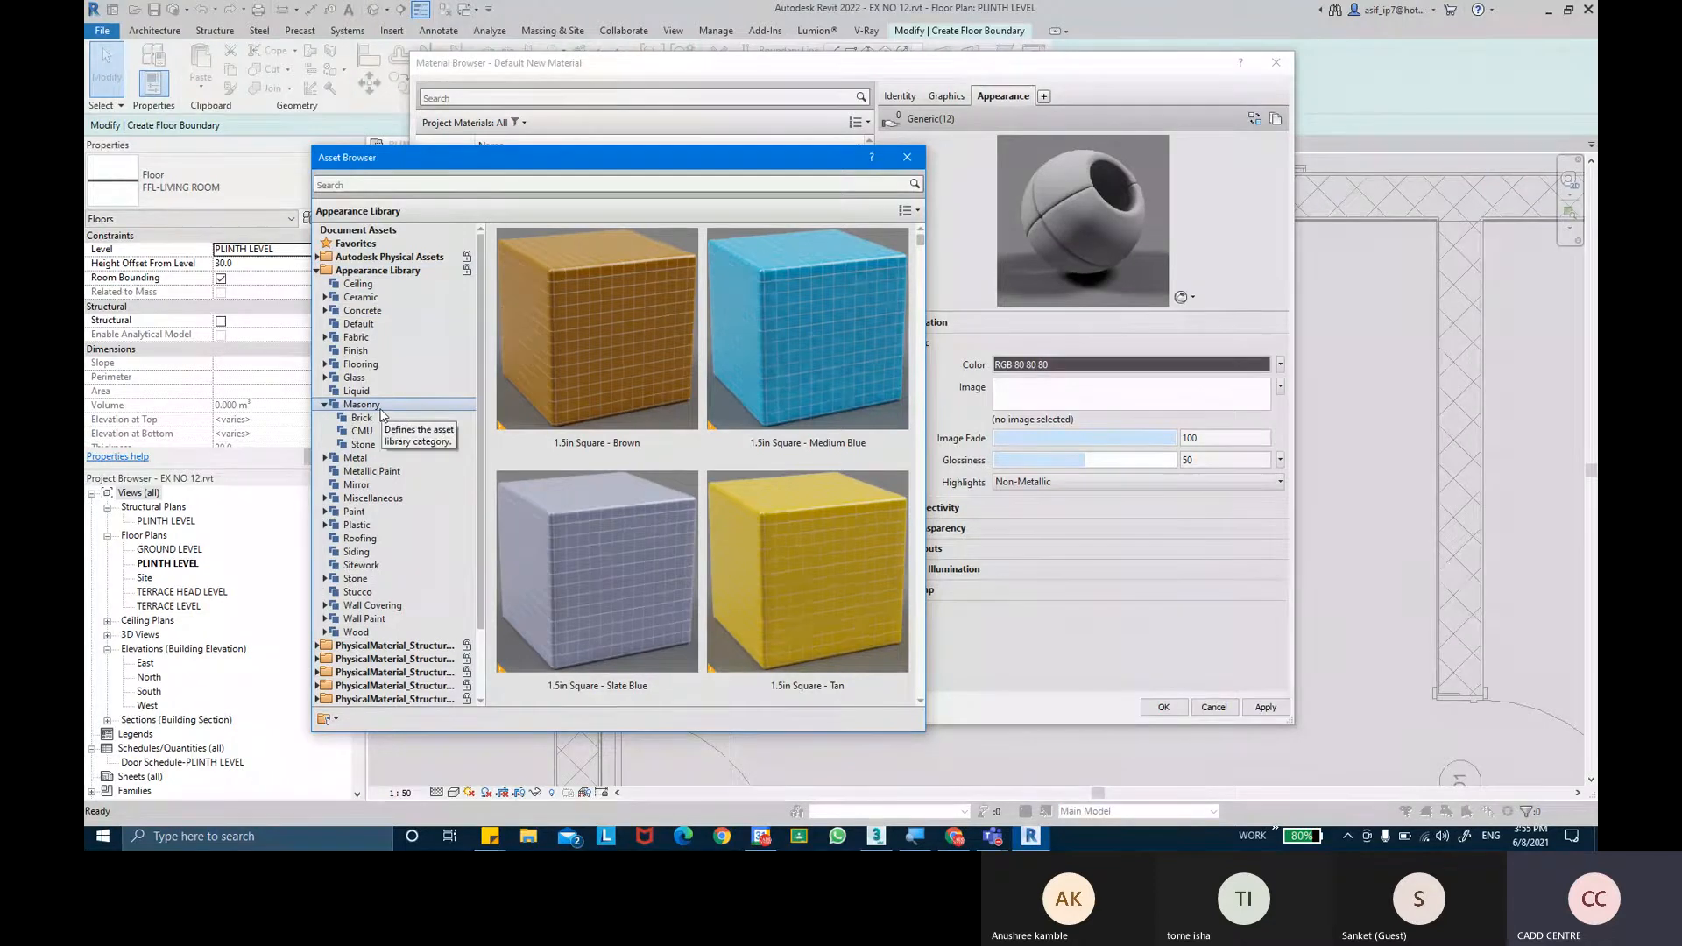
{"action": "left_click", "coordinate": [377, 419]}
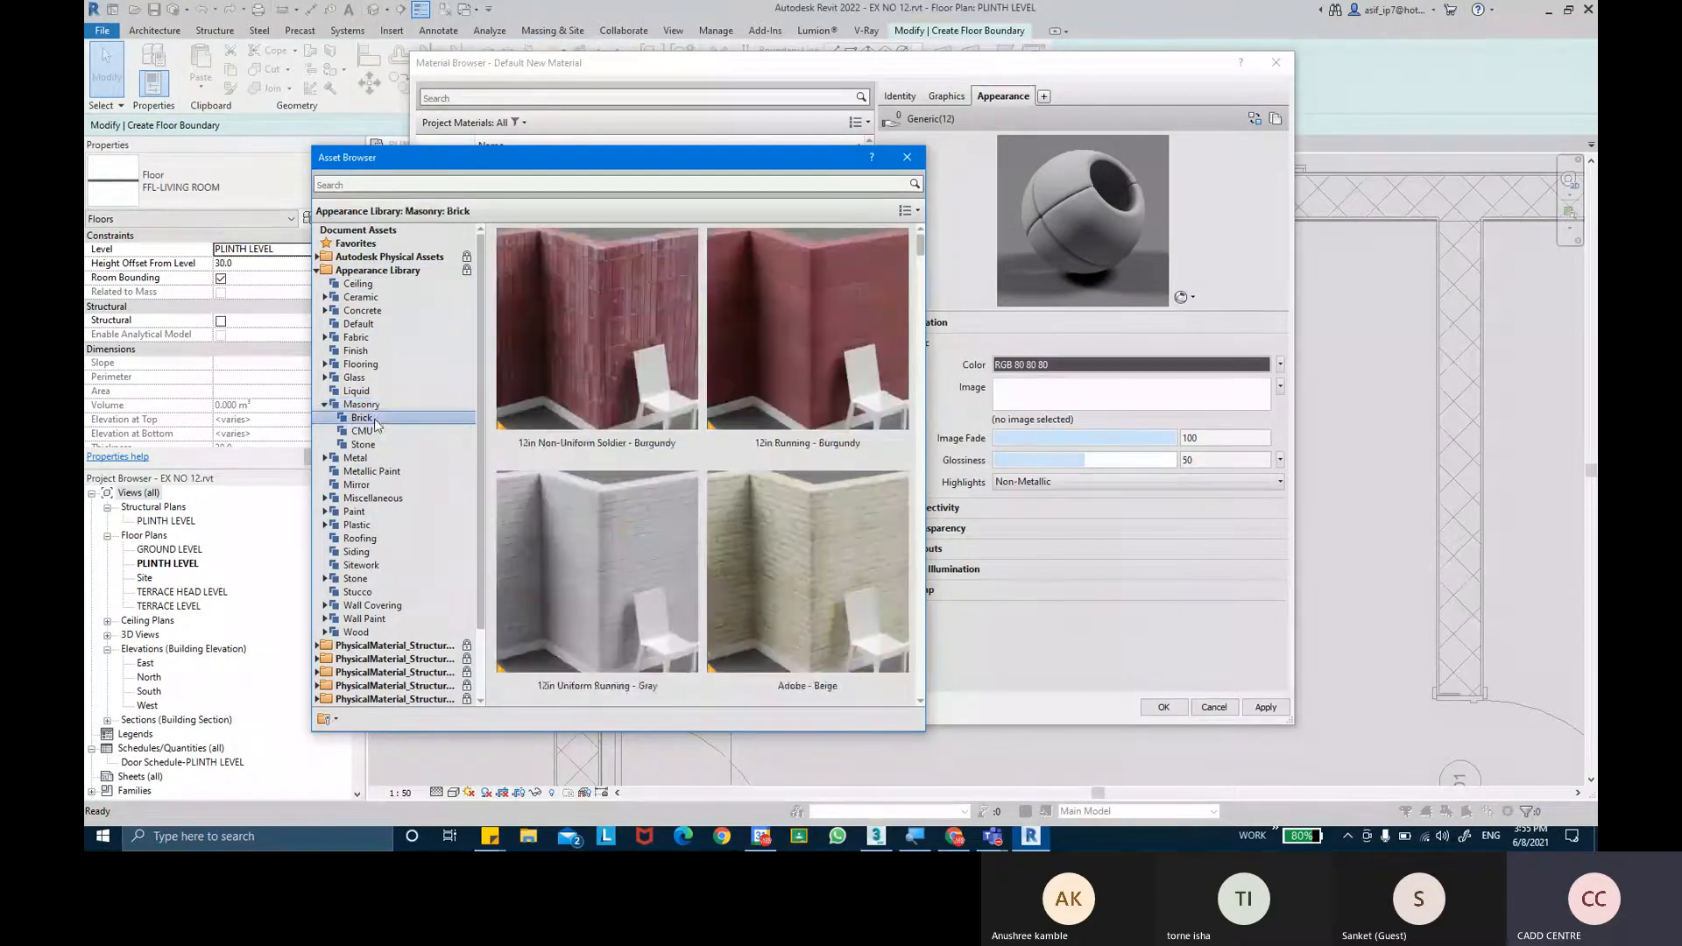
{"action": "left_click_drag", "start_coordinate": [922, 252], "coordinate": [904, 438]}
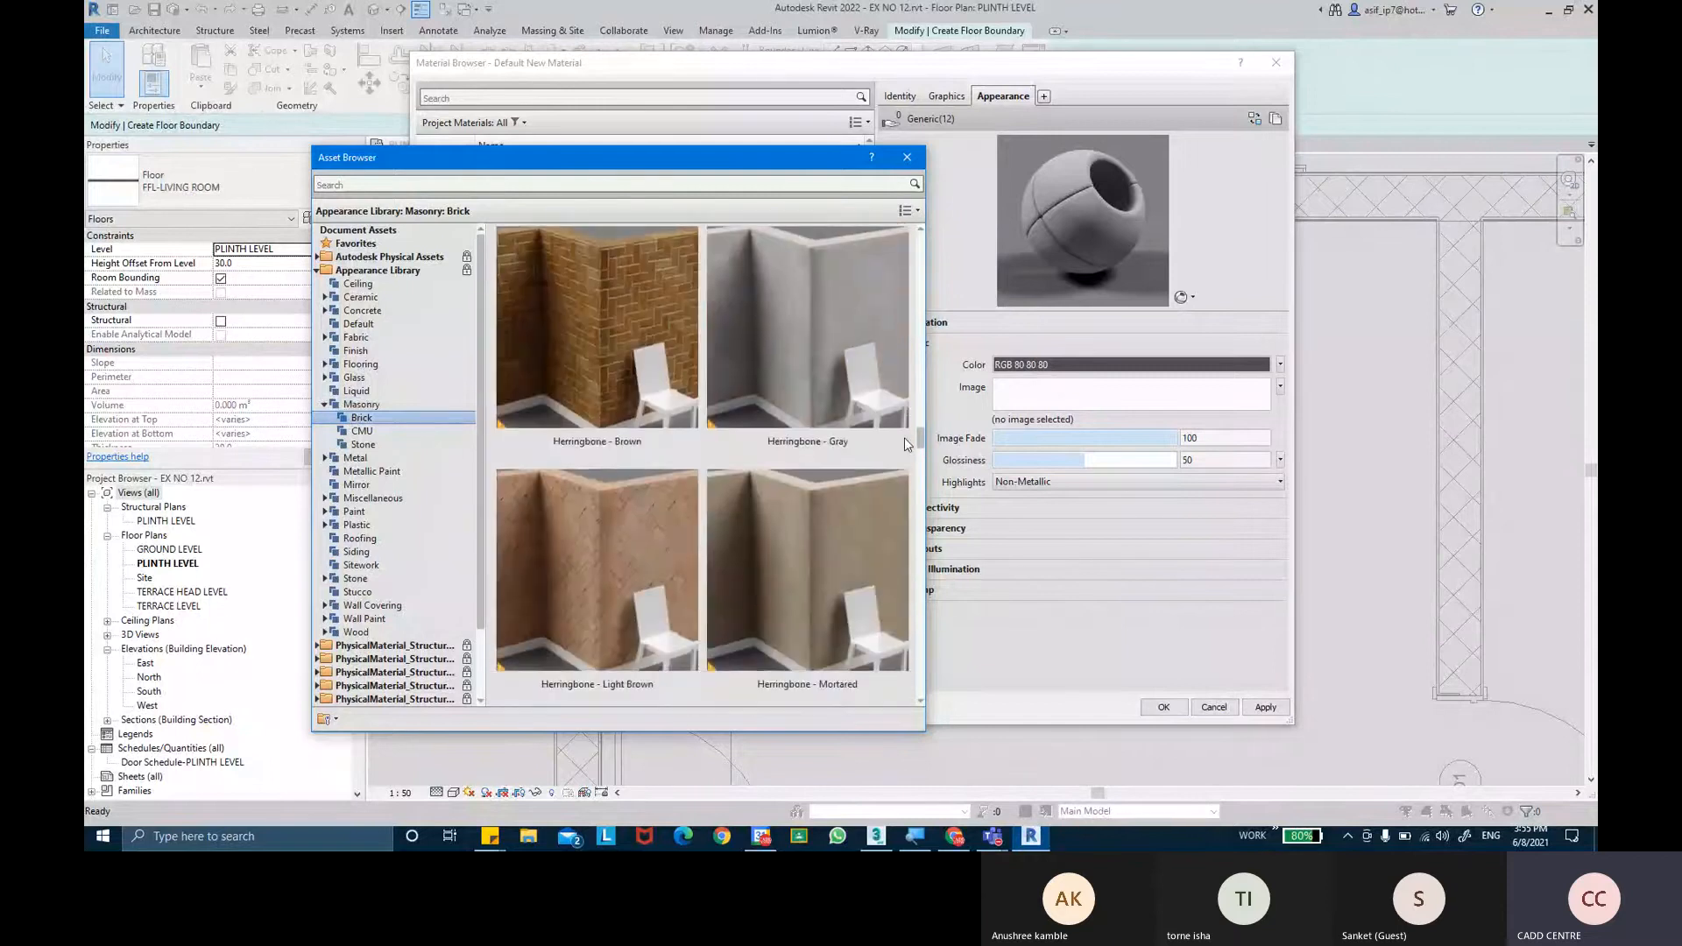
{"action": "double_click", "coordinate": [638, 519]}
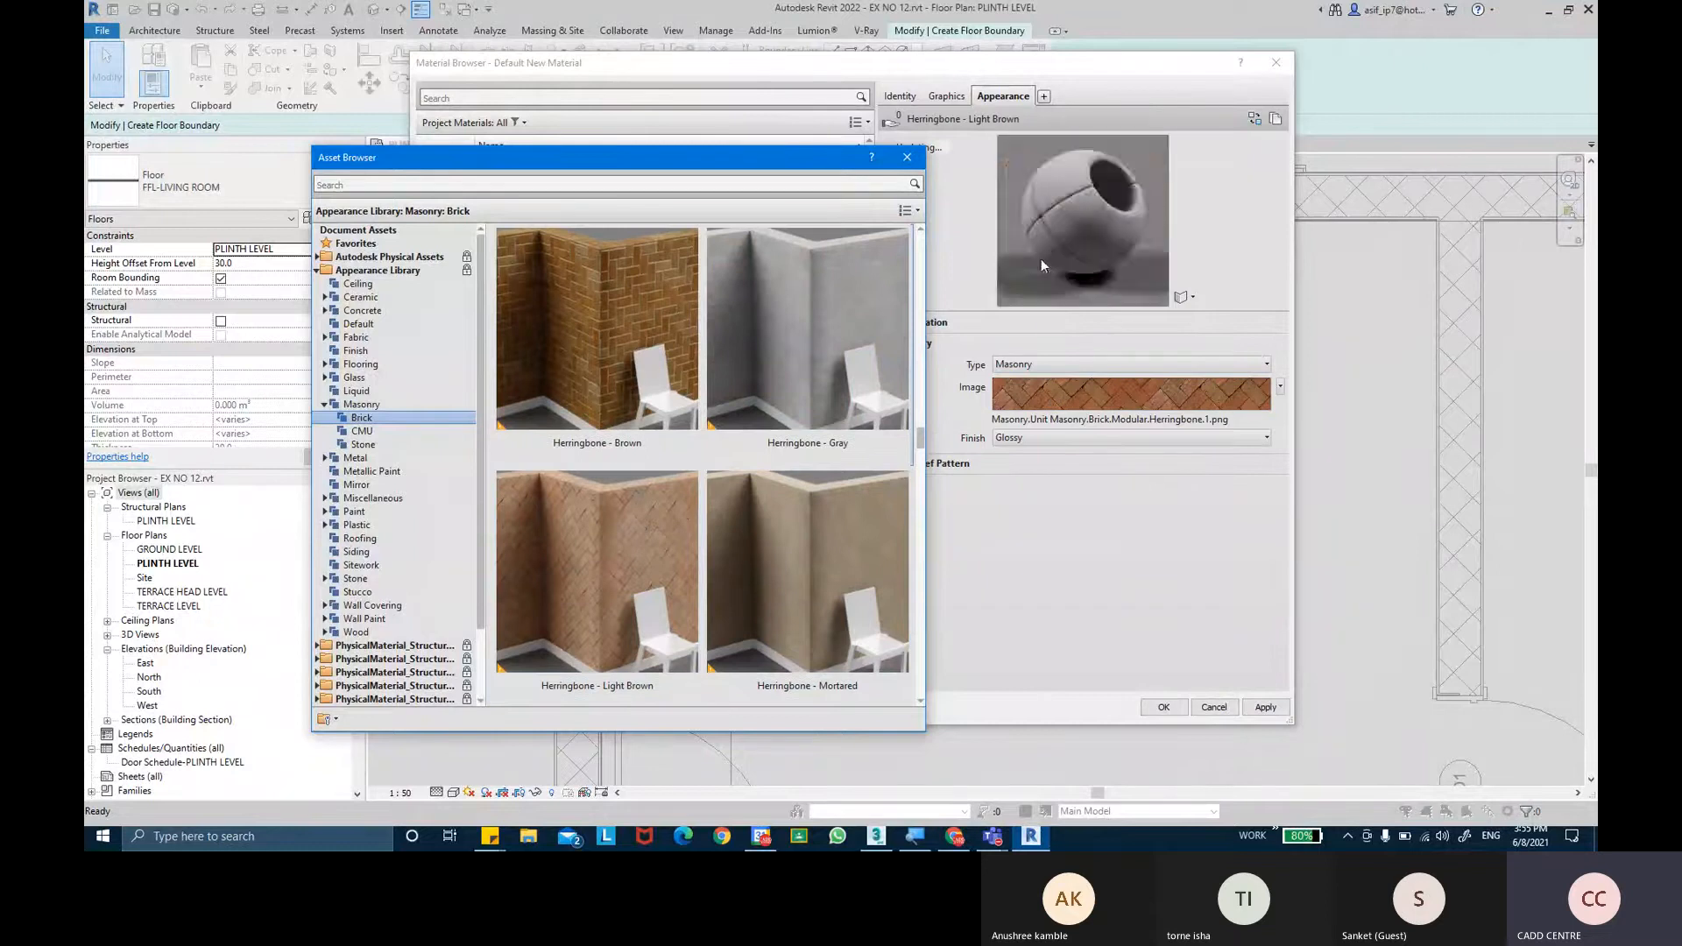
Enlarge the material's appearance preview and switch its scene to Object.
{"action": "left_click_drag", "start_coordinate": [1088, 310], "coordinate": [1088, 354]}
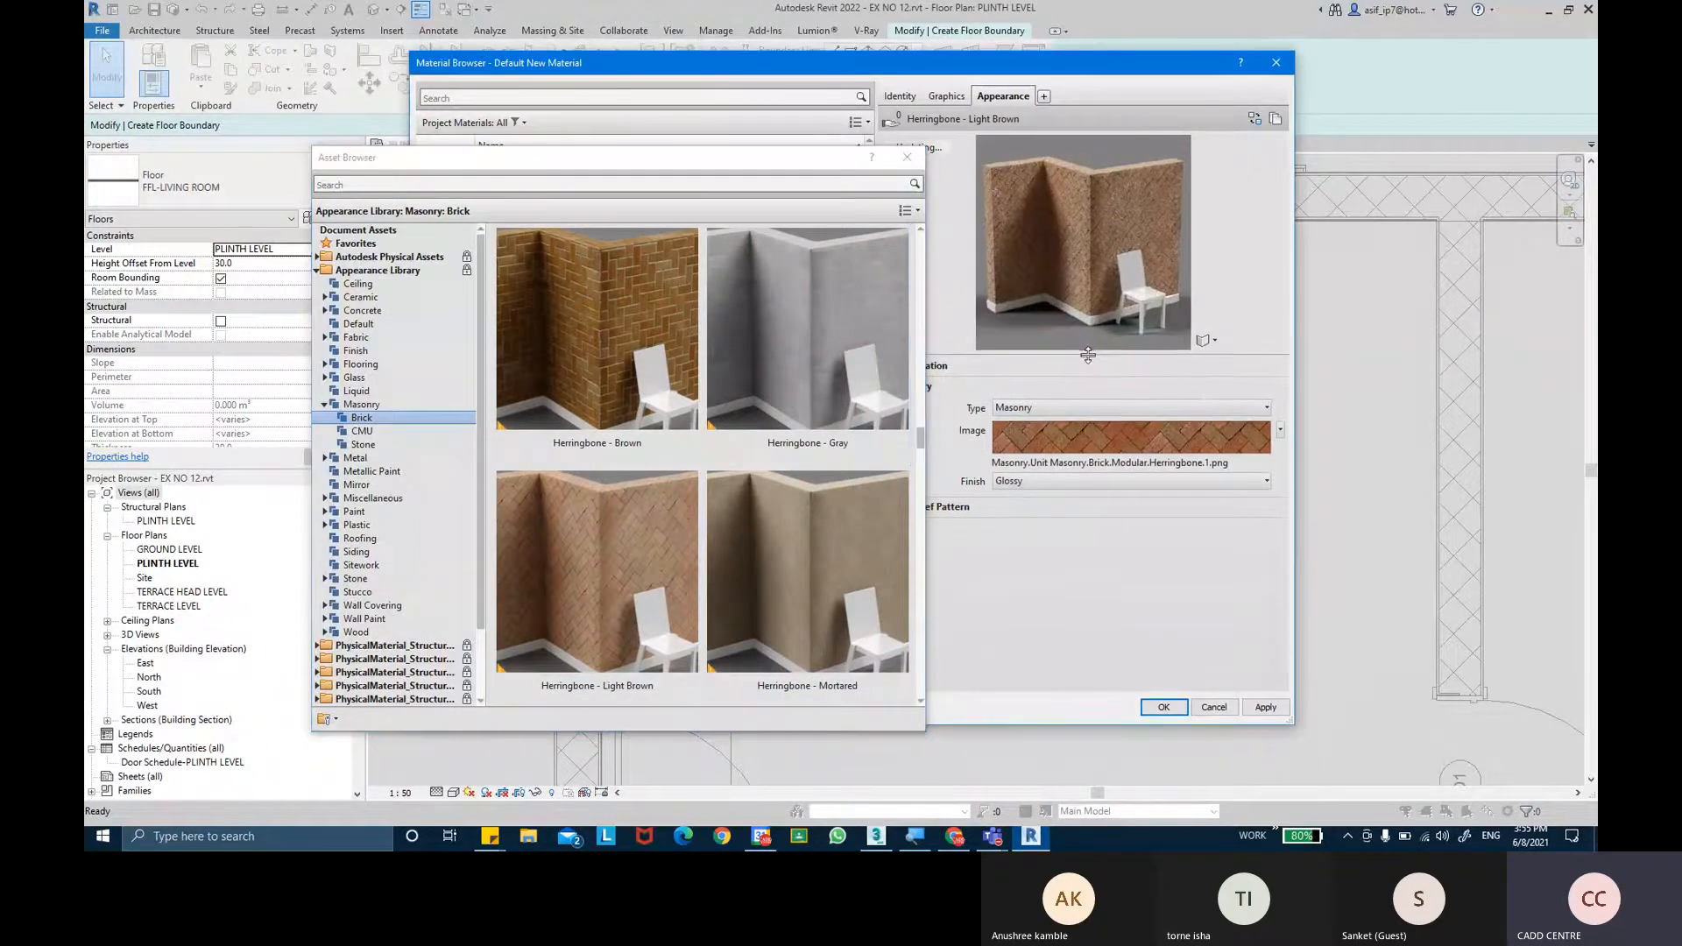
{"action": "left_click", "coordinate": [1205, 340]}
{"action": "mouse_move", "coordinate": [1211, 360]}
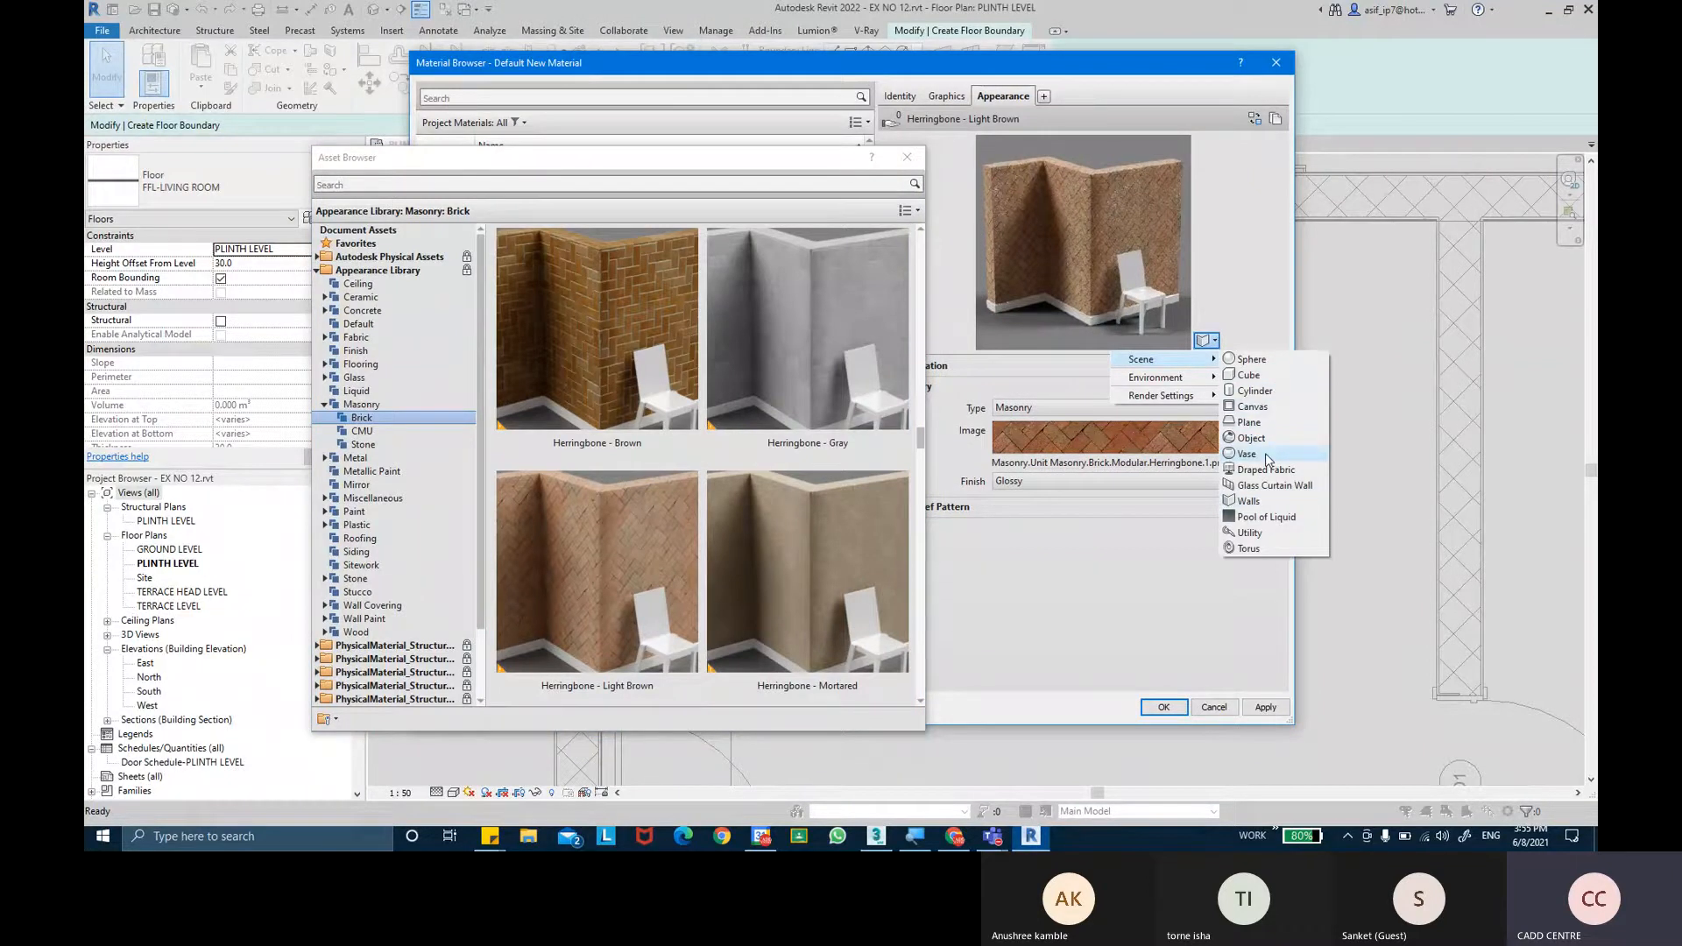
{"action": "left_click", "coordinate": [1263, 438]}
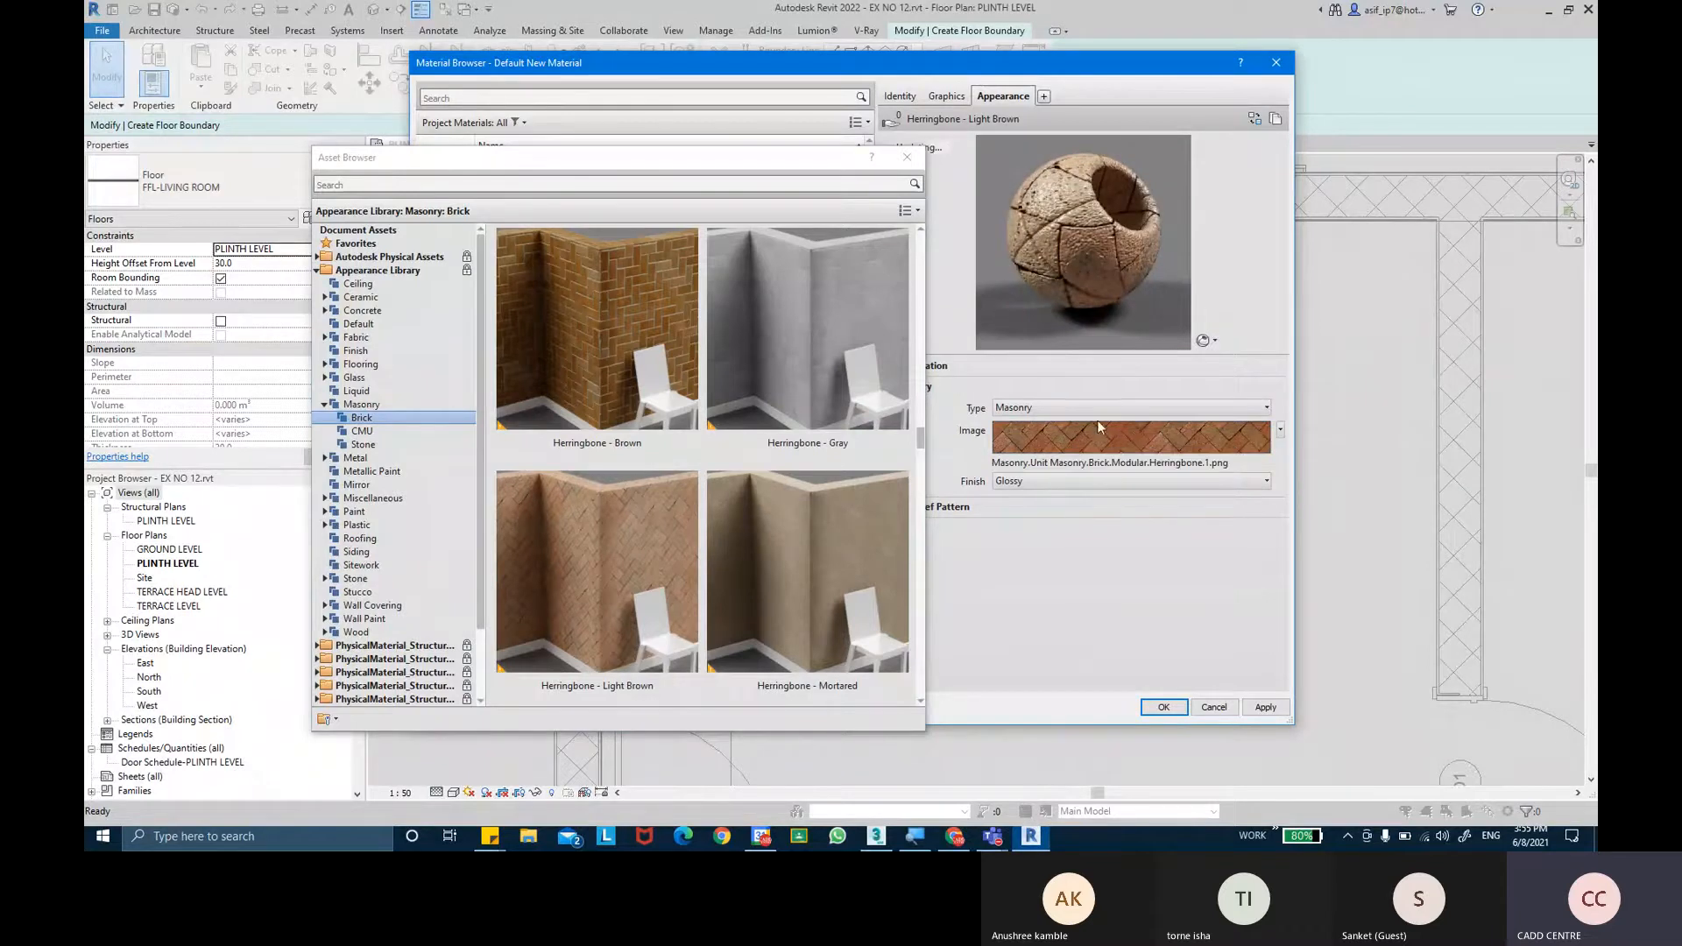
{"action": "left_click_drag", "start_coordinate": [1116, 356], "coordinate": [1119, 395]}
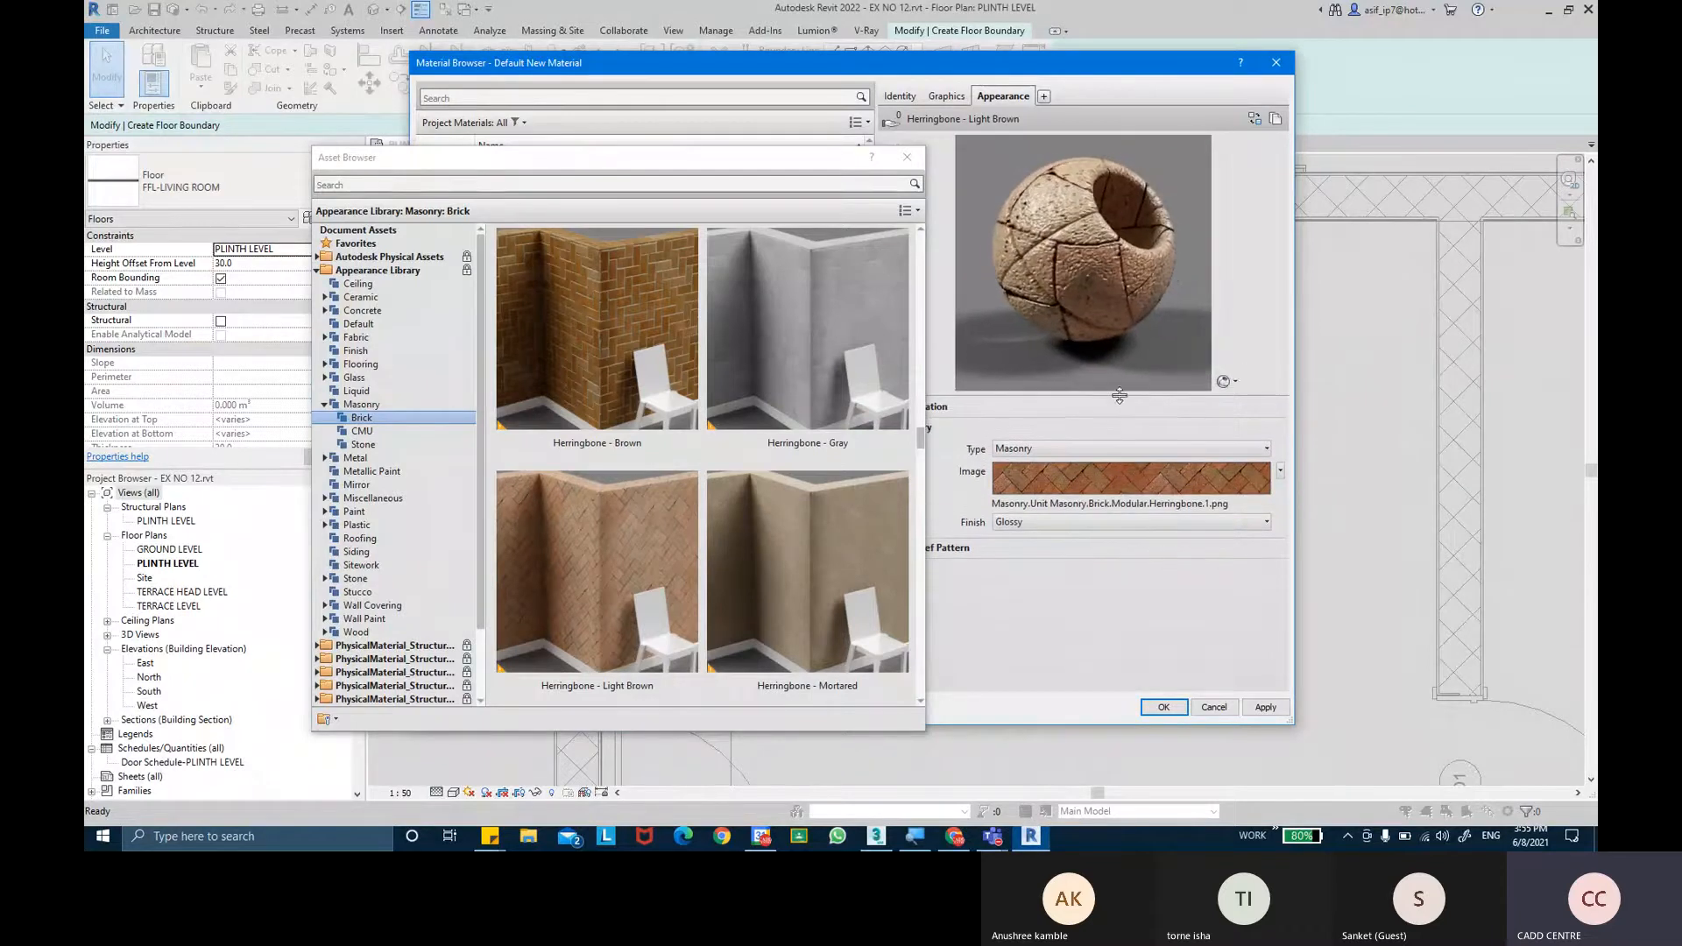
Switch the material's appearance preview scene to Plane, enlarge the preview slightly, and apply the Herringbone - Light Brown appearance.
{"action": "left_click", "coordinate": [1225, 381]}
{"action": "mouse_move", "coordinate": [1208, 400]}
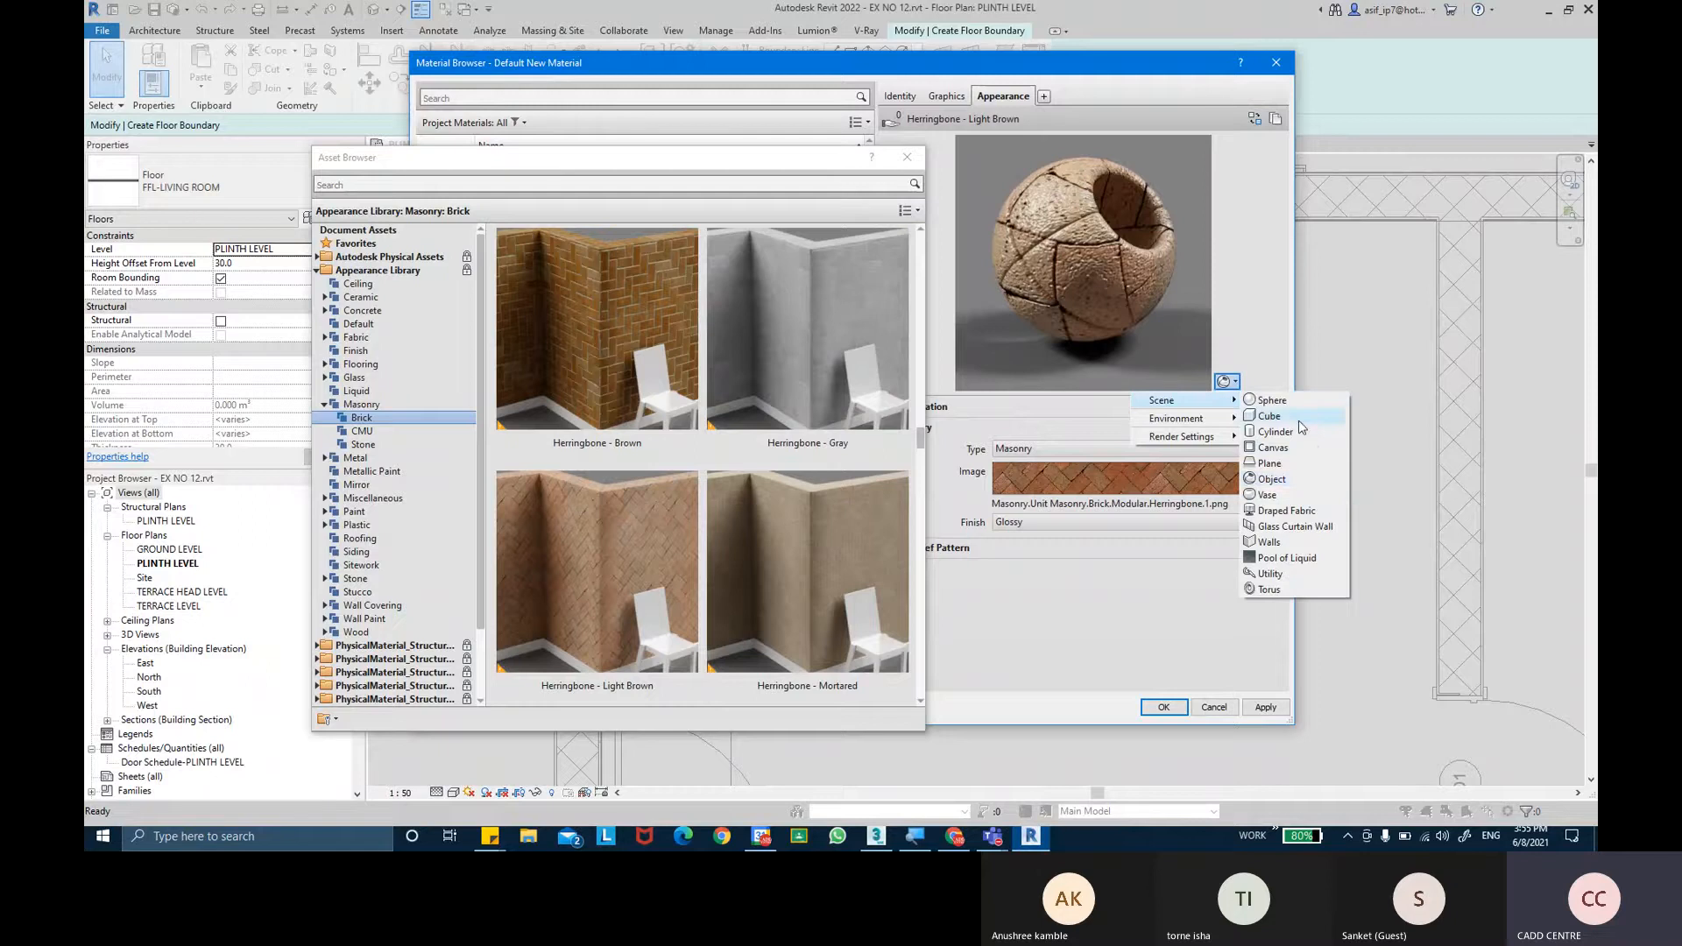
{"action": "left_click", "coordinate": [1287, 463]}
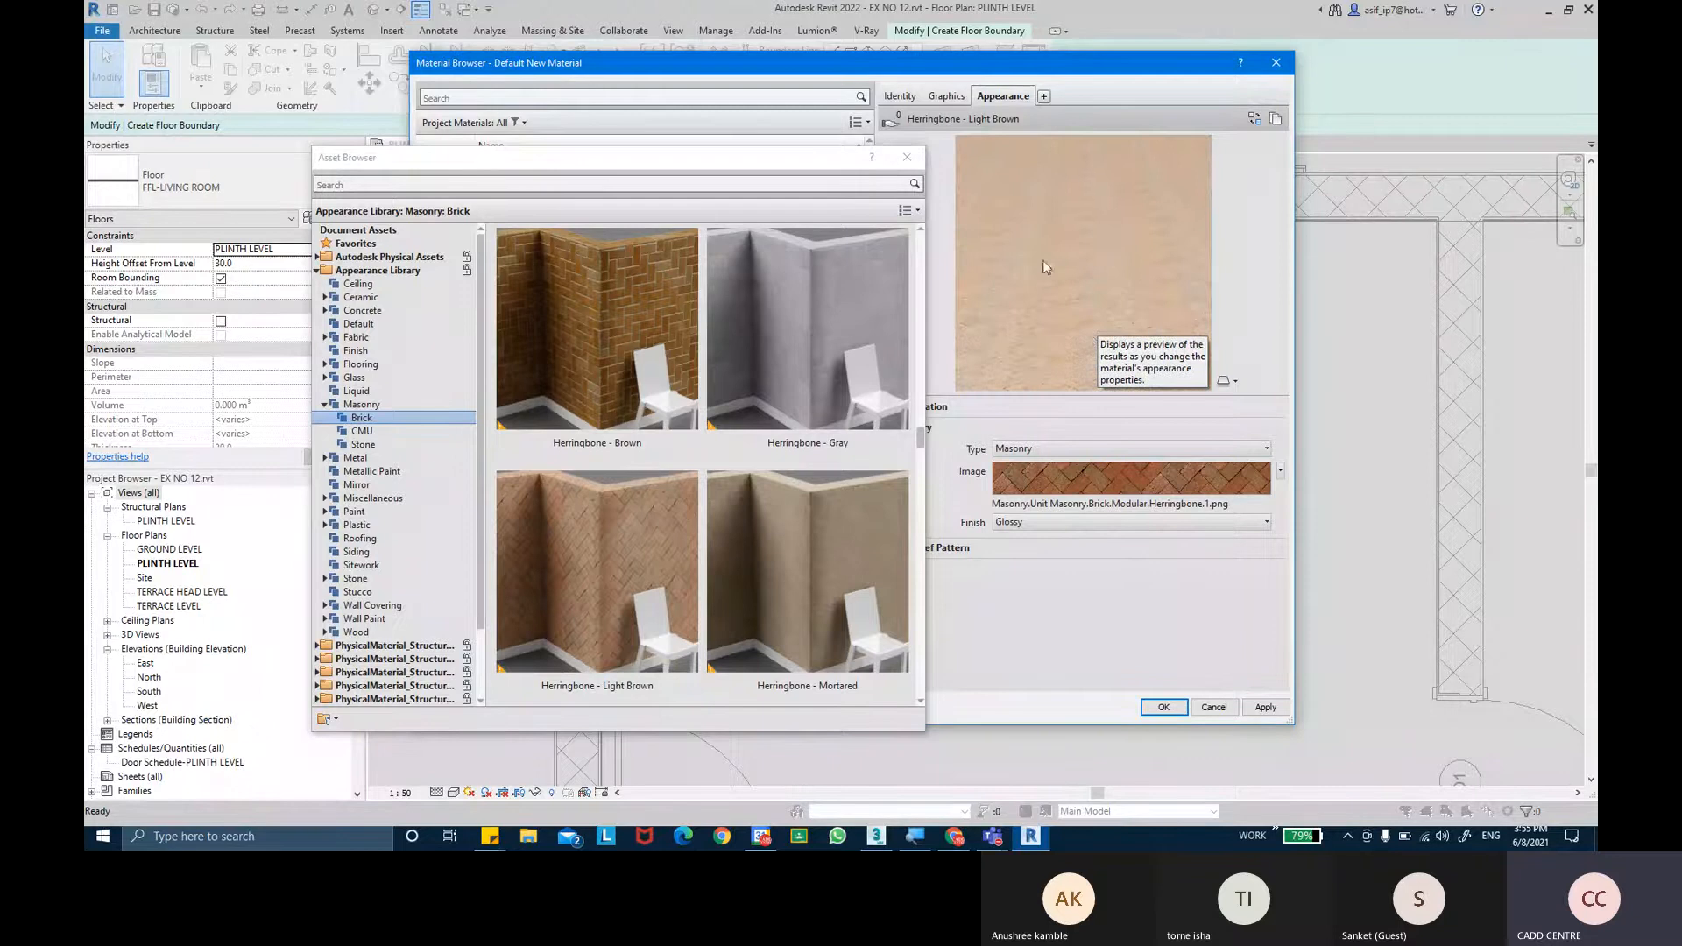
{"action": "mouse_move", "coordinate": [1049, 395]}
{"action": "left_mouse_down"}
{"action": "mouse_move", "coordinate": [1054, 529]}
{"action": "mouse_move", "coordinate": [1050, 406]}
{"action": "left_mouse_up"}
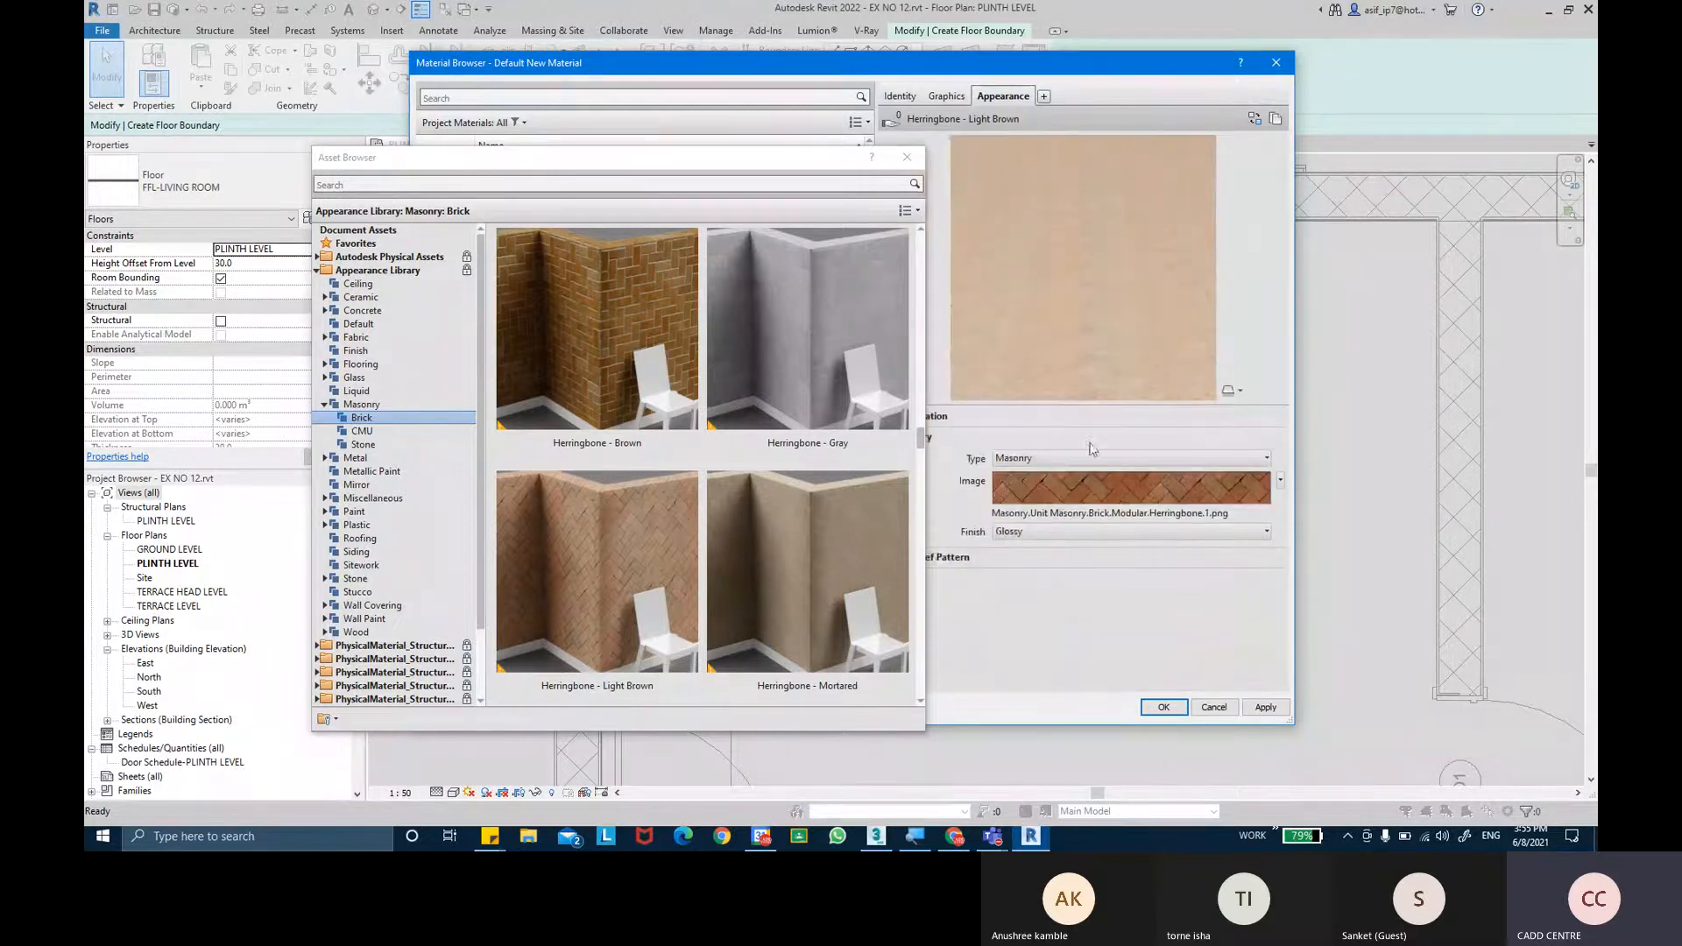
{"action": "left_click", "coordinate": [1267, 709]}
{"action": "left_click", "coordinate": [1265, 707]}
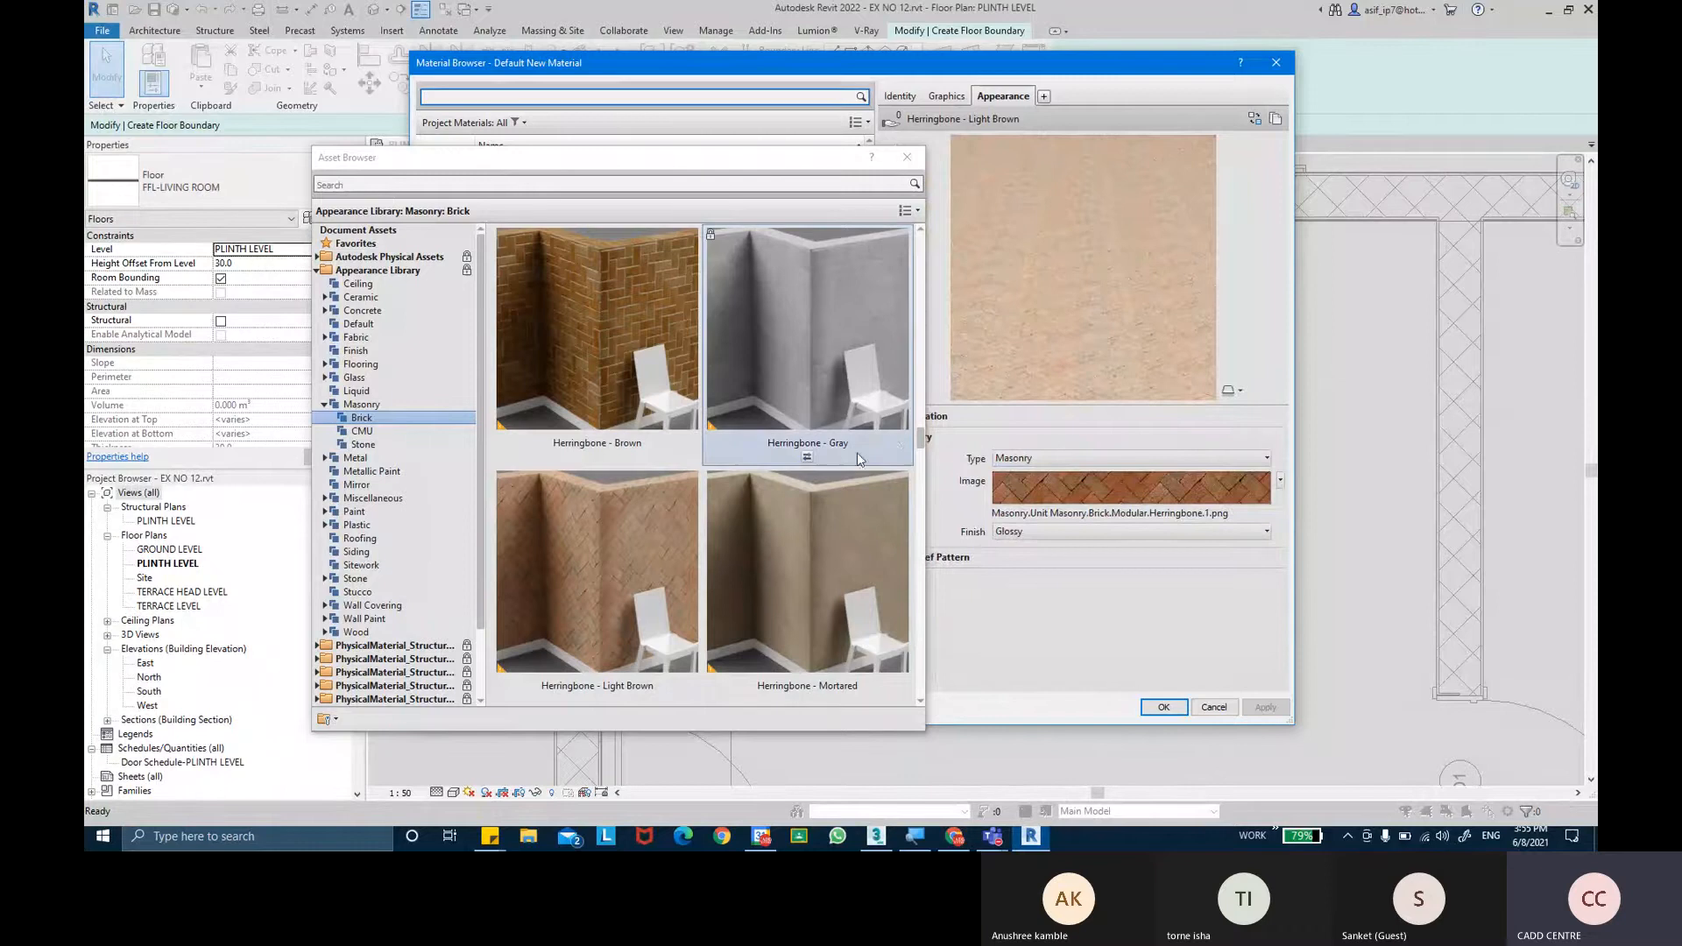
Replace the brick bat coba appearance with the Modular - Brown brick asset, previewed on the Plane scene, and accept the material.
{"action": "left_click_drag", "start_coordinate": [921, 437], "coordinate": [918, 461]}
{"action": "double_click", "coordinate": [592, 476]}
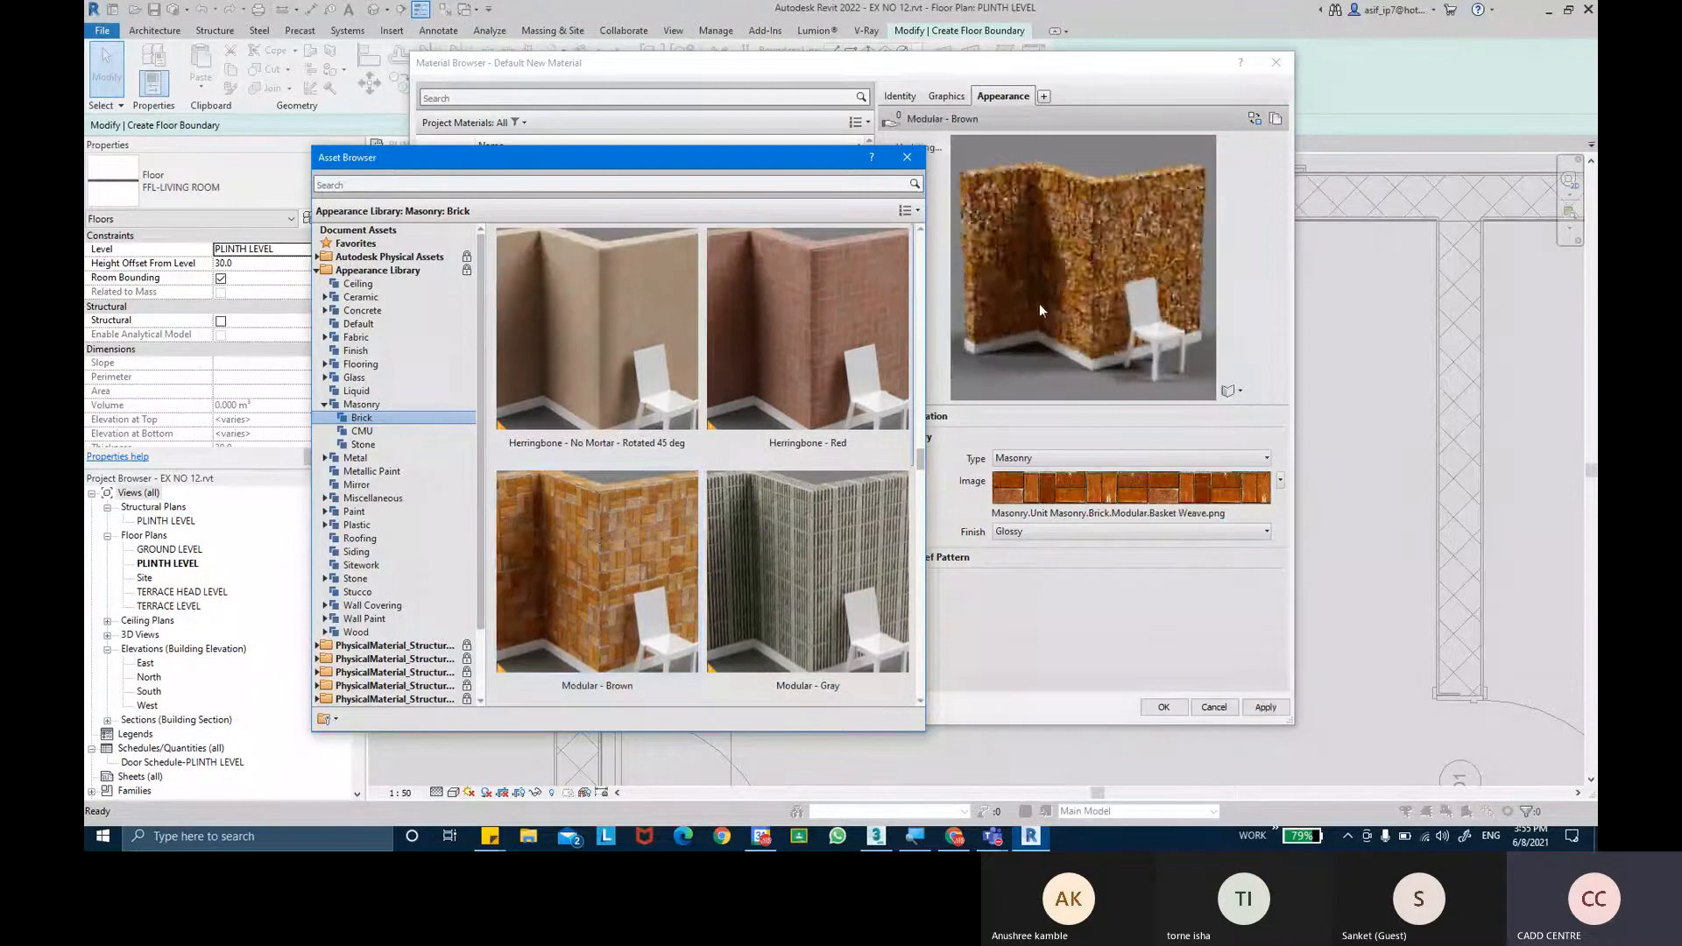
{"action": "left_click", "coordinate": [1235, 391]}
{"action": "mouse_move", "coordinate": [1226, 410]}
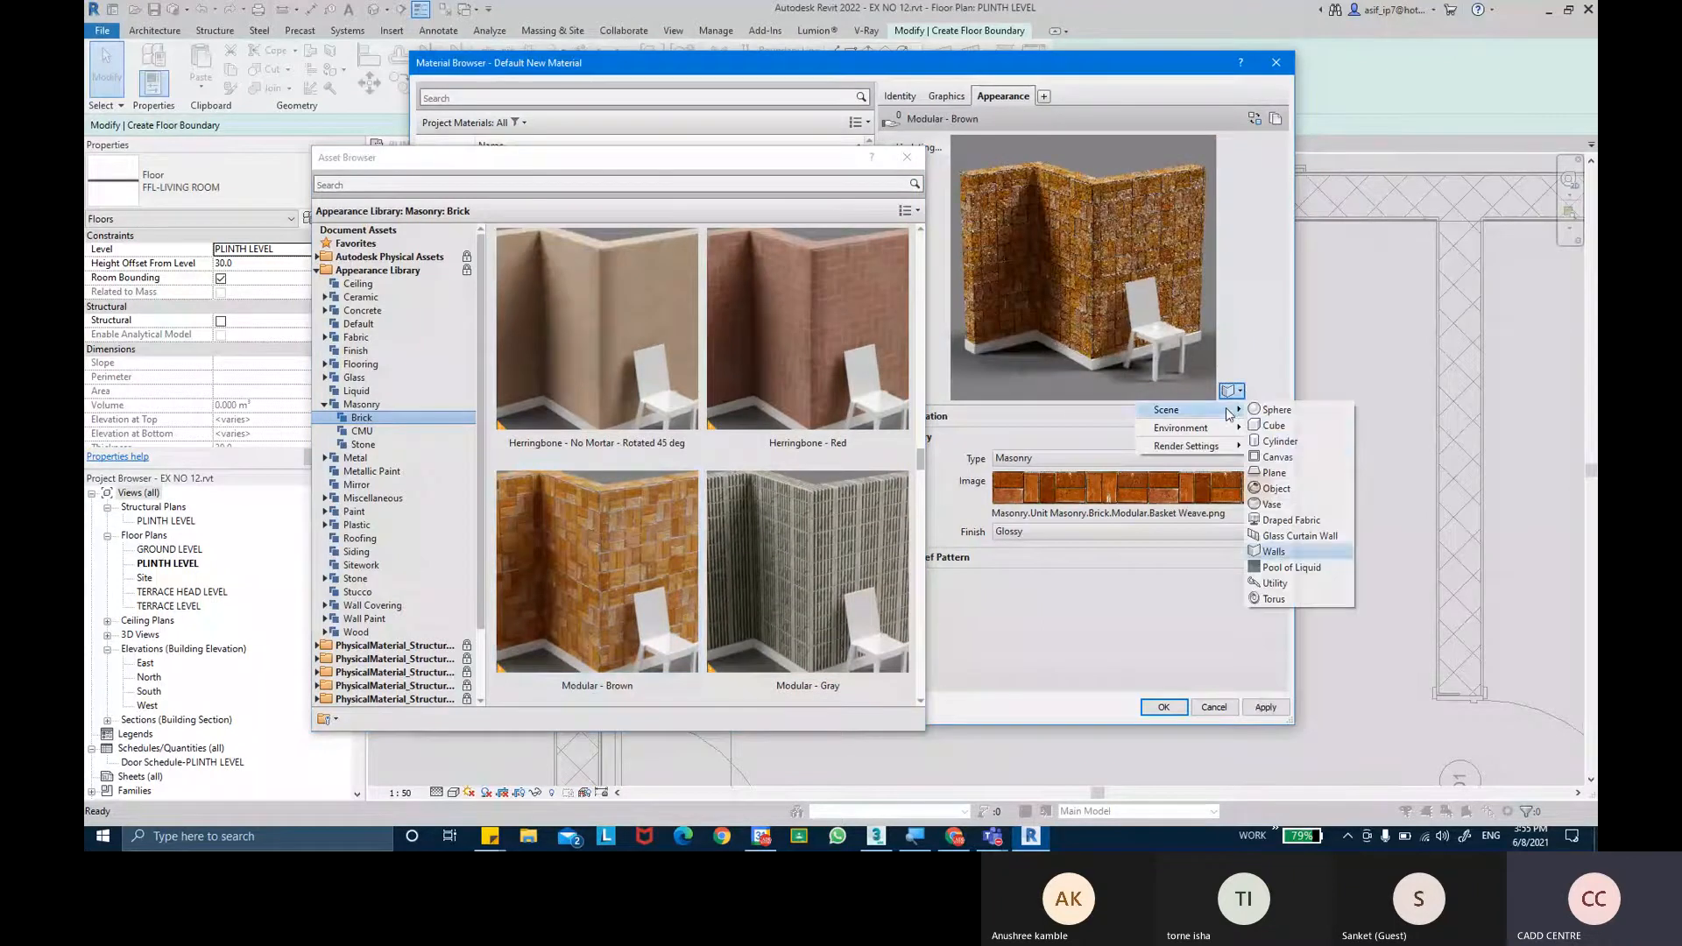
{"action": "left_click", "coordinate": [1285, 473]}
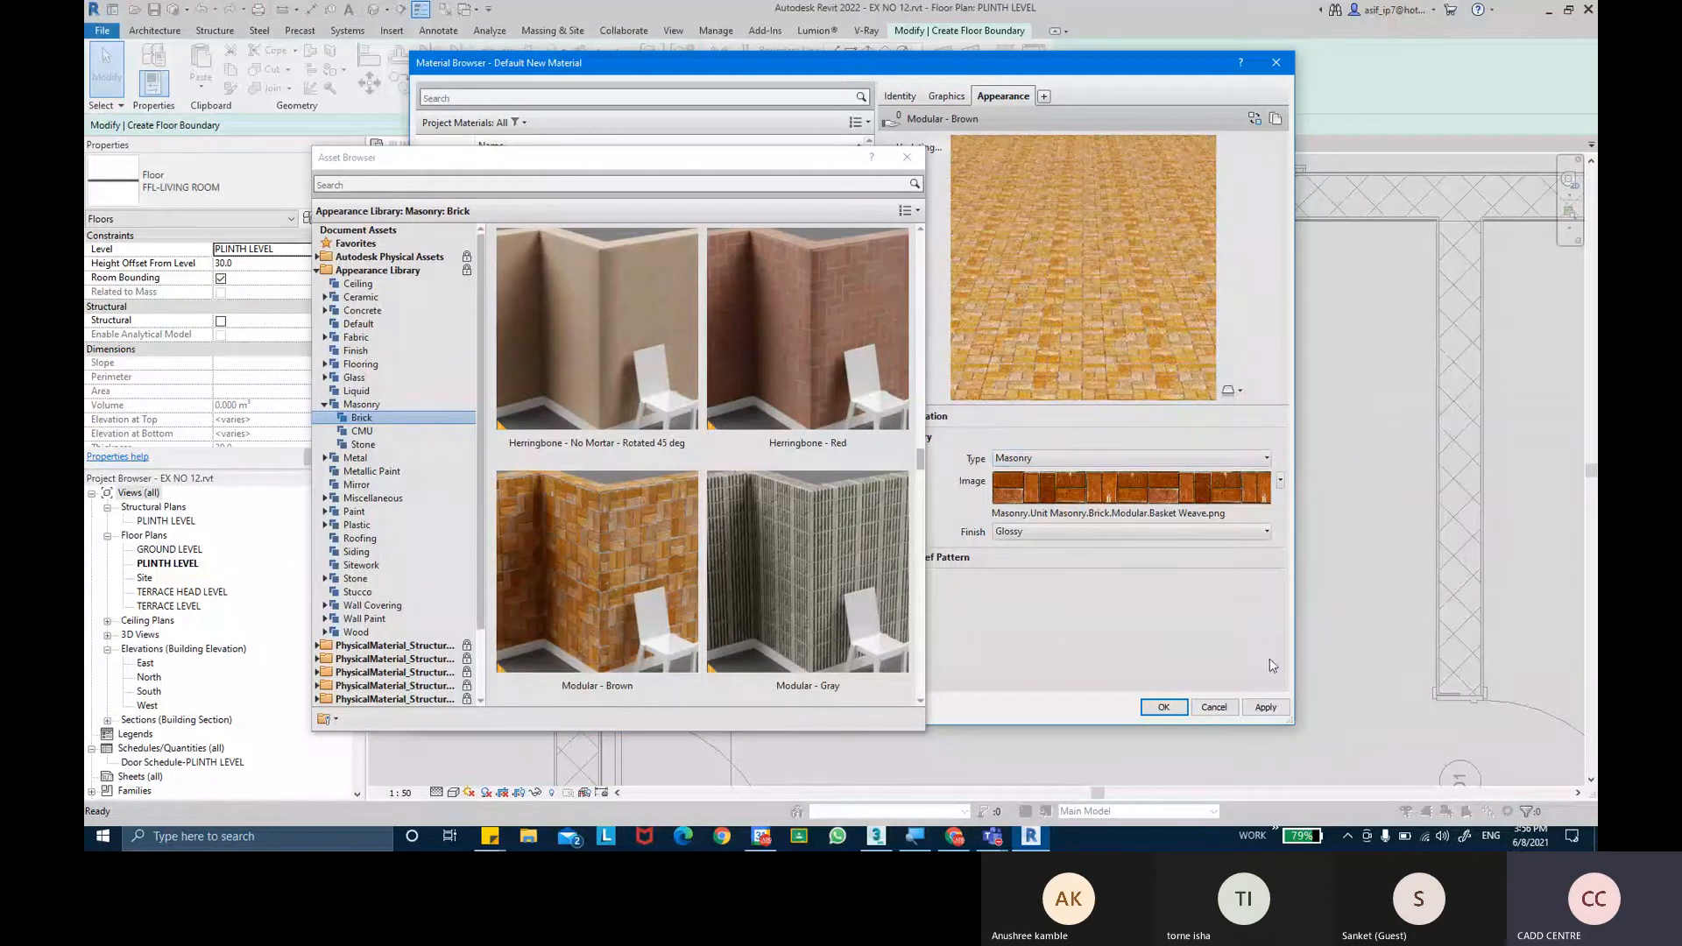
{"action": "left_click", "coordinate": [1266, 707]}
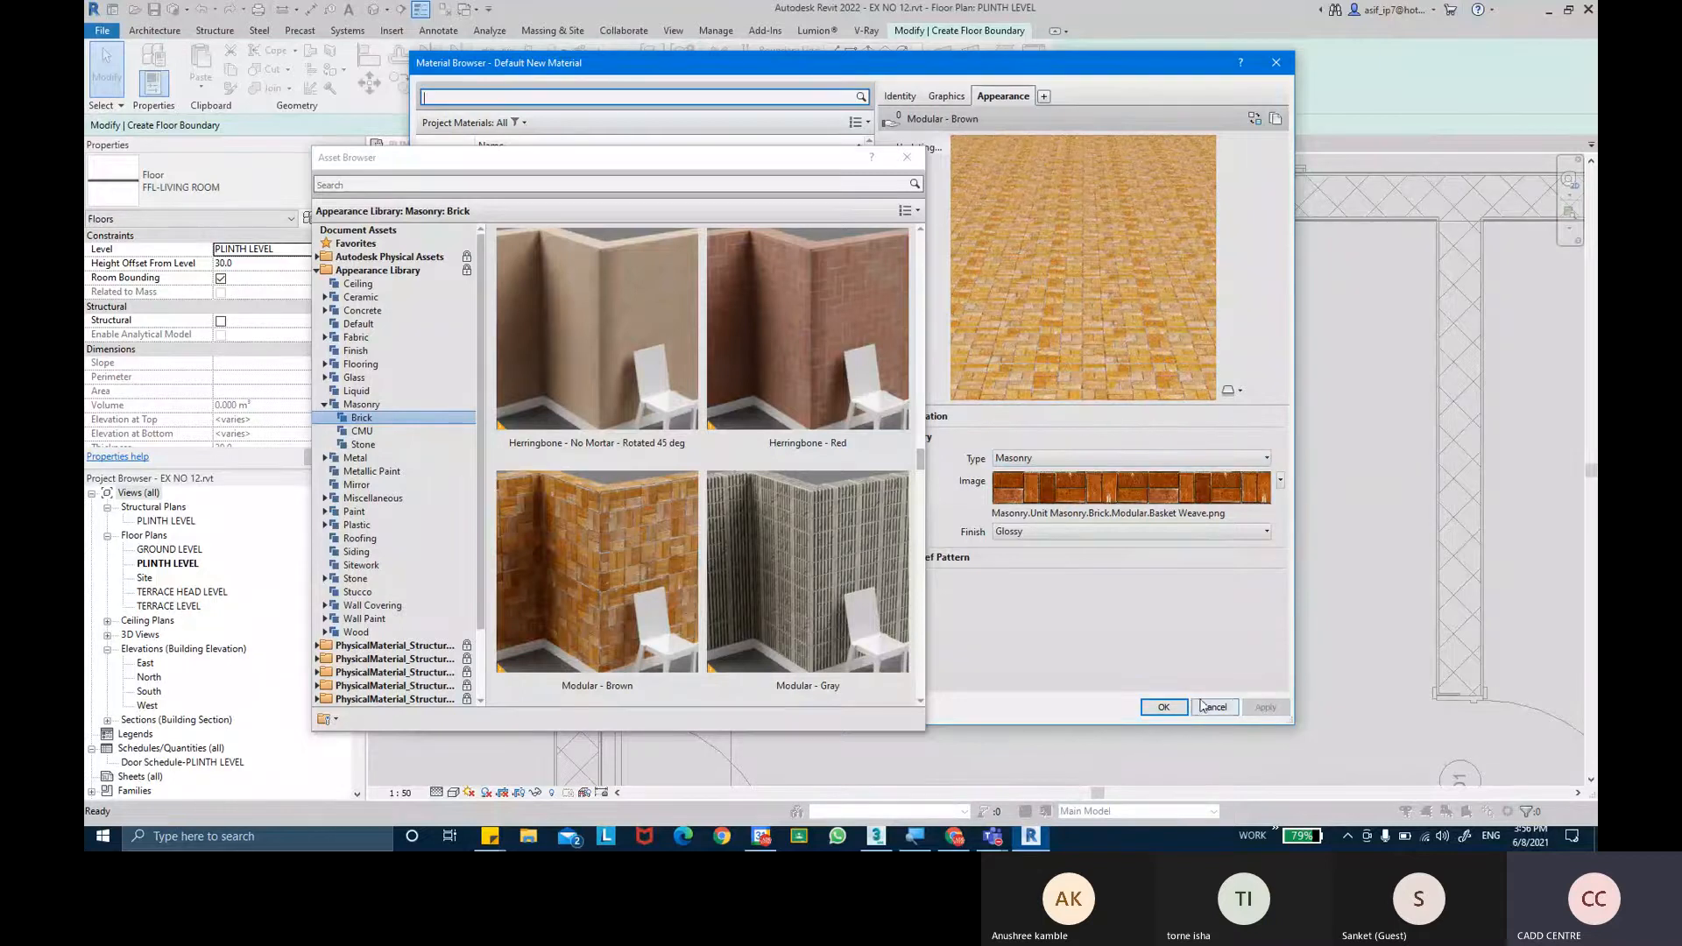
{"action": "left_click", "coordinate": [1163, 706]}
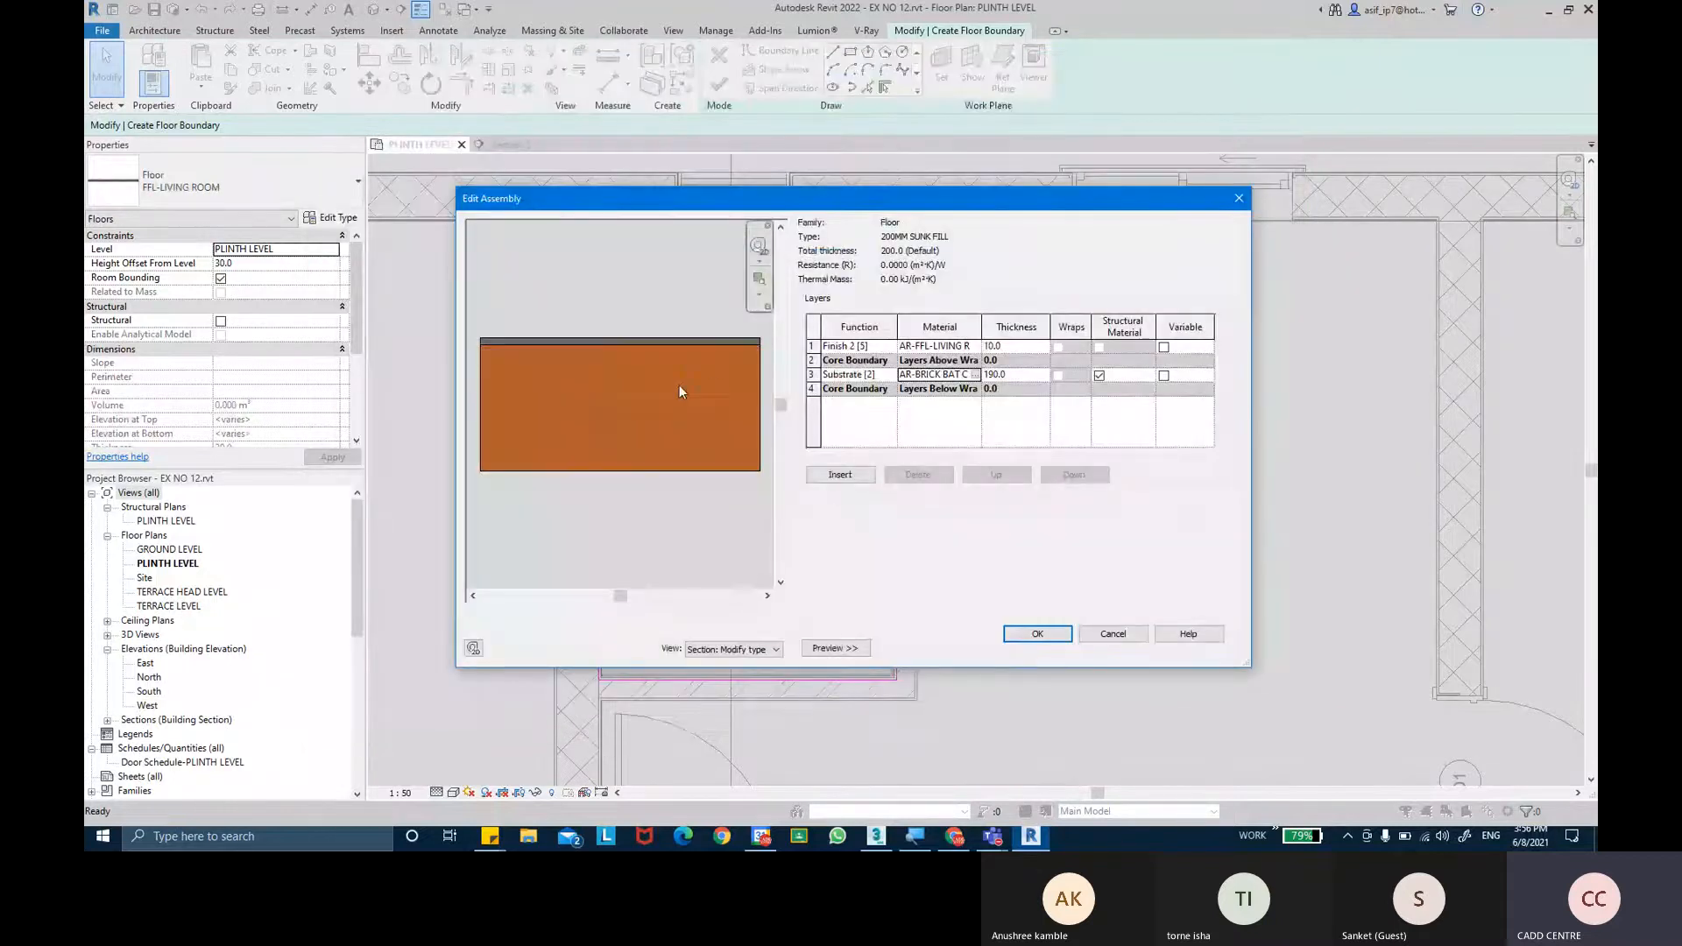
Open the material choice for the Finish 2 layer and look through the project materials for a suitable one.
{"action": "left_click", "coordinate": [811, 346]}
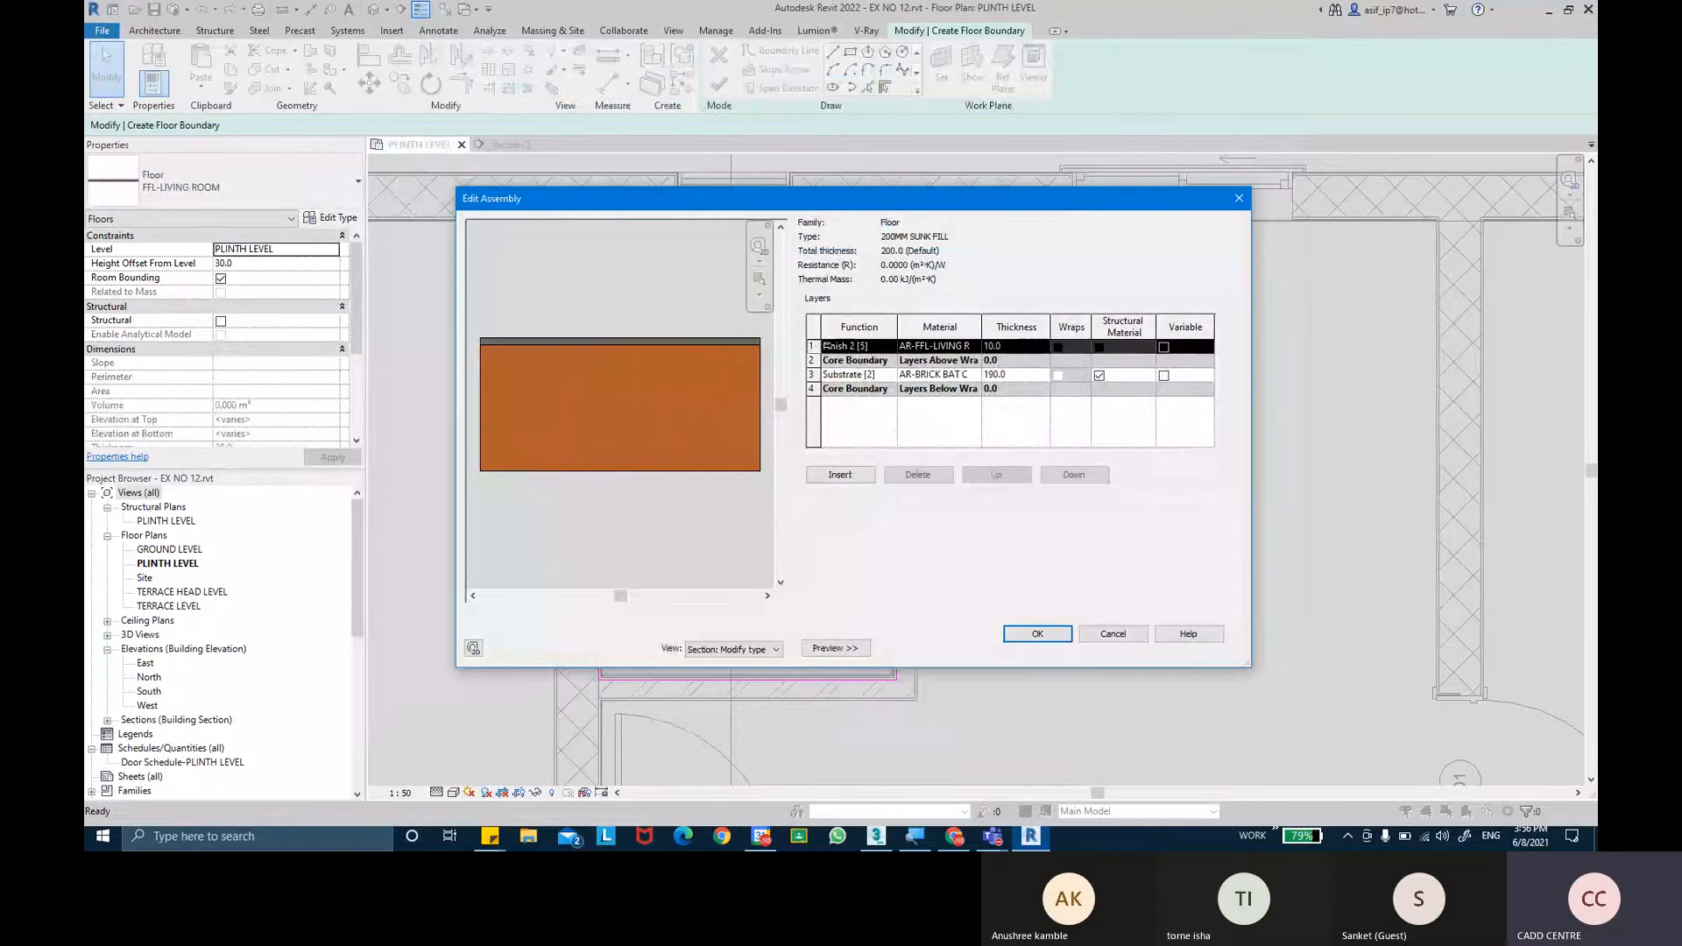
{"action": "left_click", "coordinate": [980, 348]}
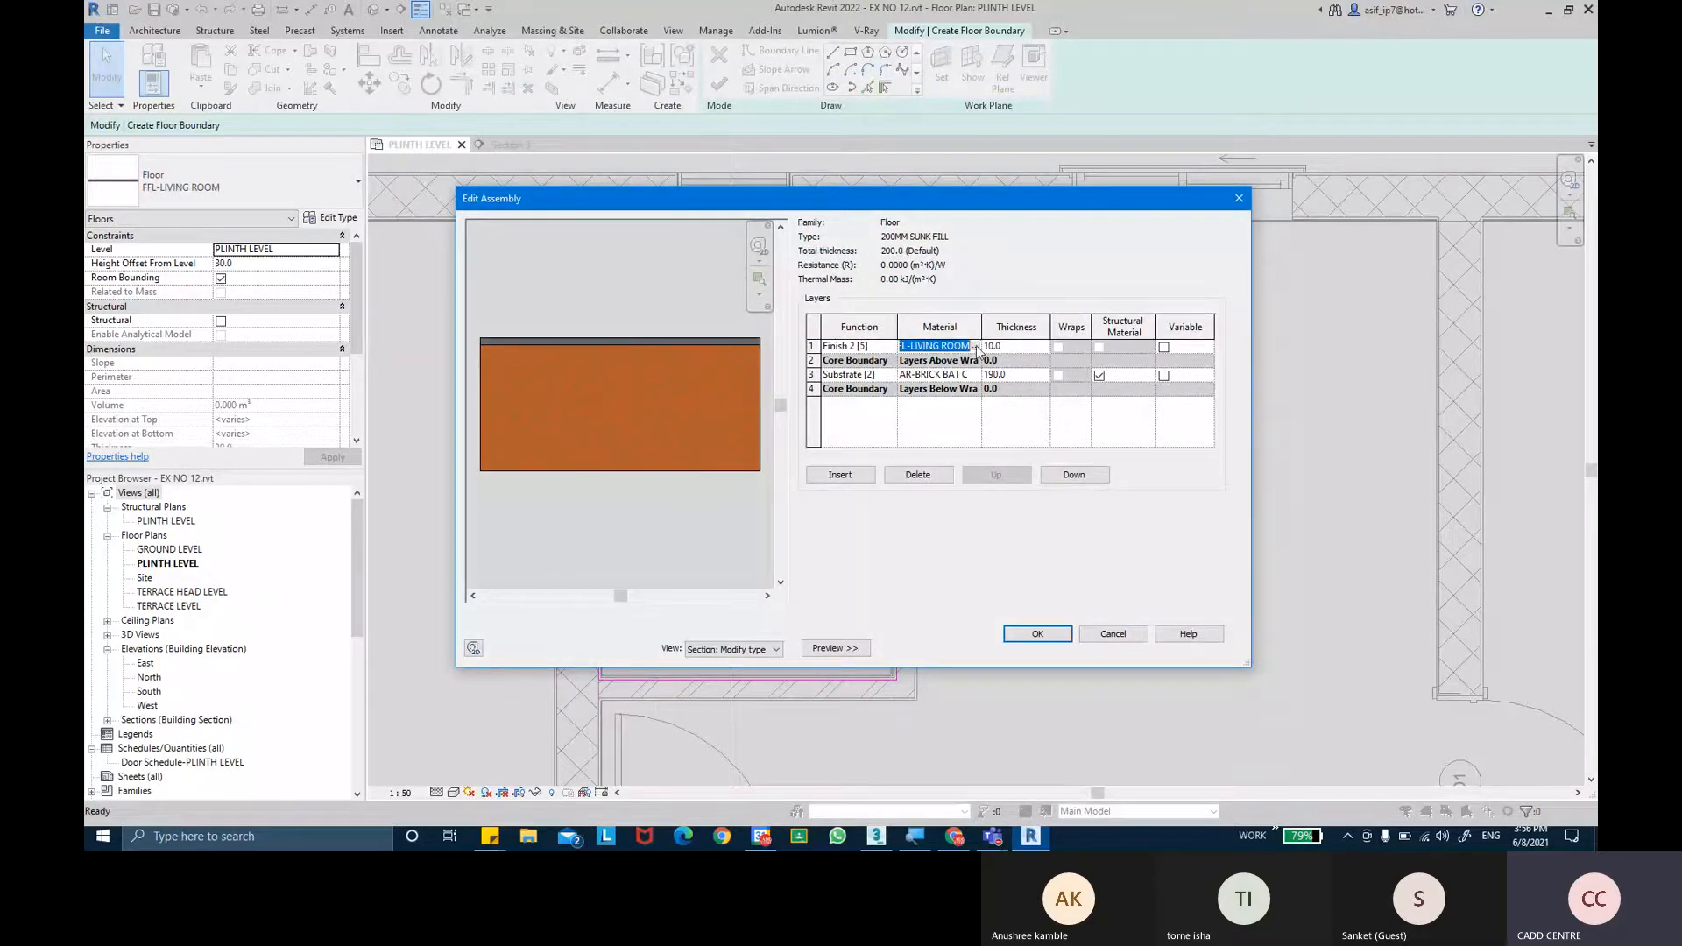
{"action": "left_click", "coordinate": [976, 347]}
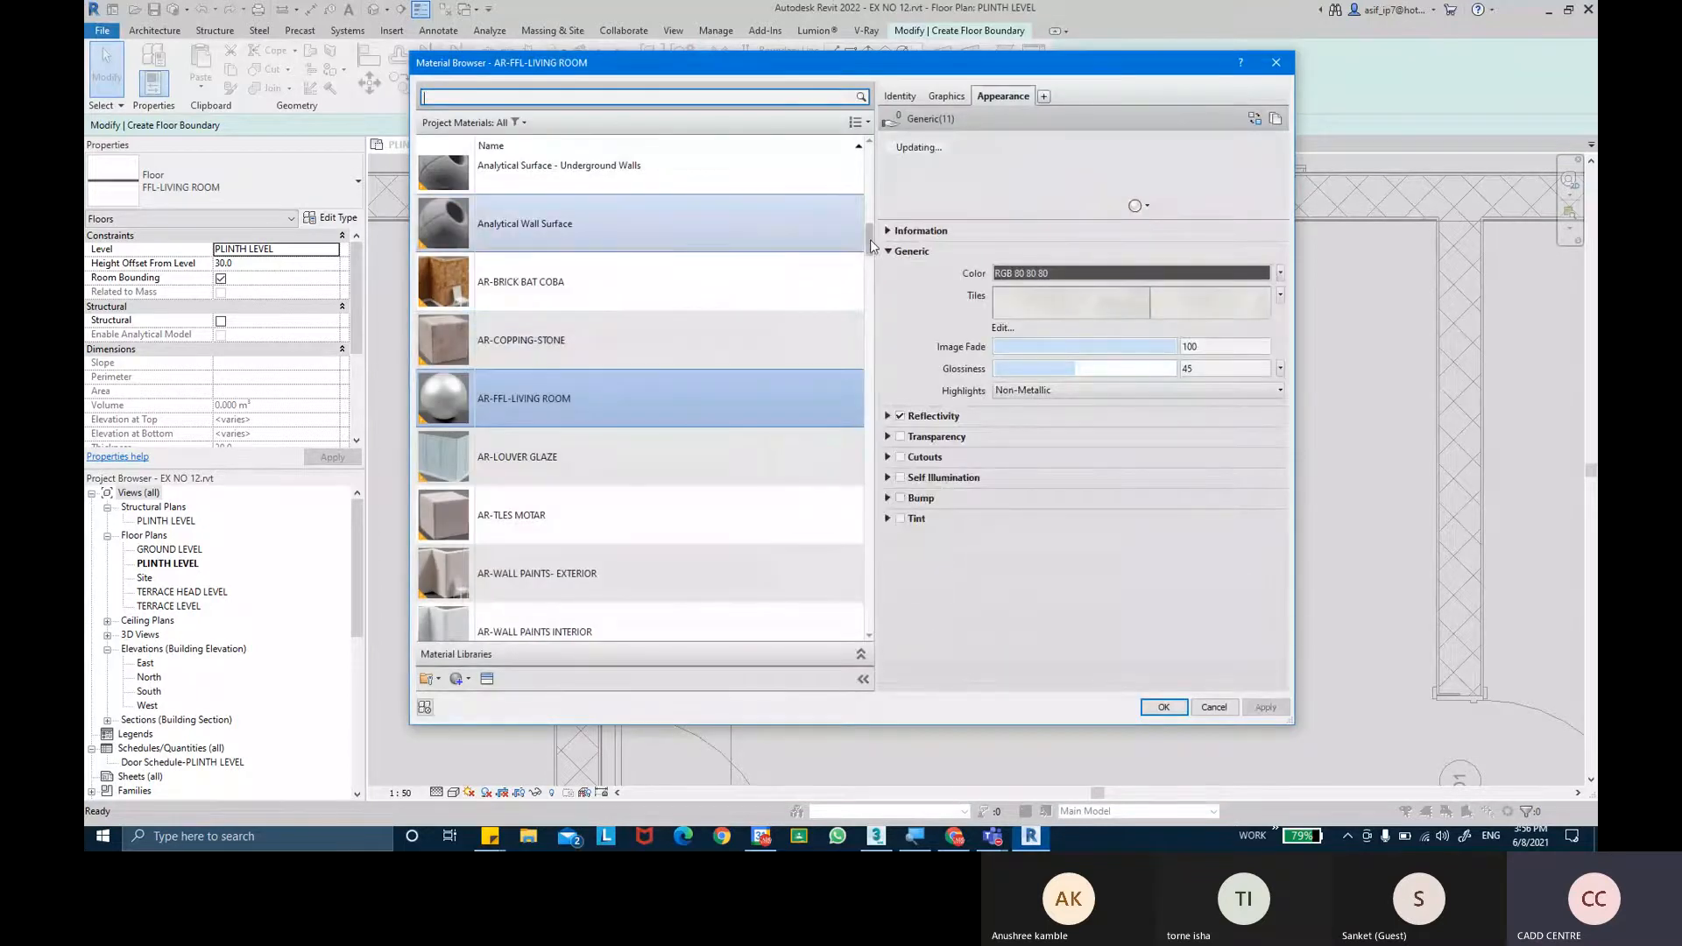
{"action": "scroll", "coordinate": [872, 235], "scroll_direction": "up", "scroll_amount": 2}
{"action": "mouse_move", "coordinate": [870, 229]}
{"action": "left_mouse_down"}
{"action": "mouse_move", "coordinate": [872, 155]}
{"action": "mouse_move", "coordinate": [863, 249]}
{"action": "left_mouse_up"}
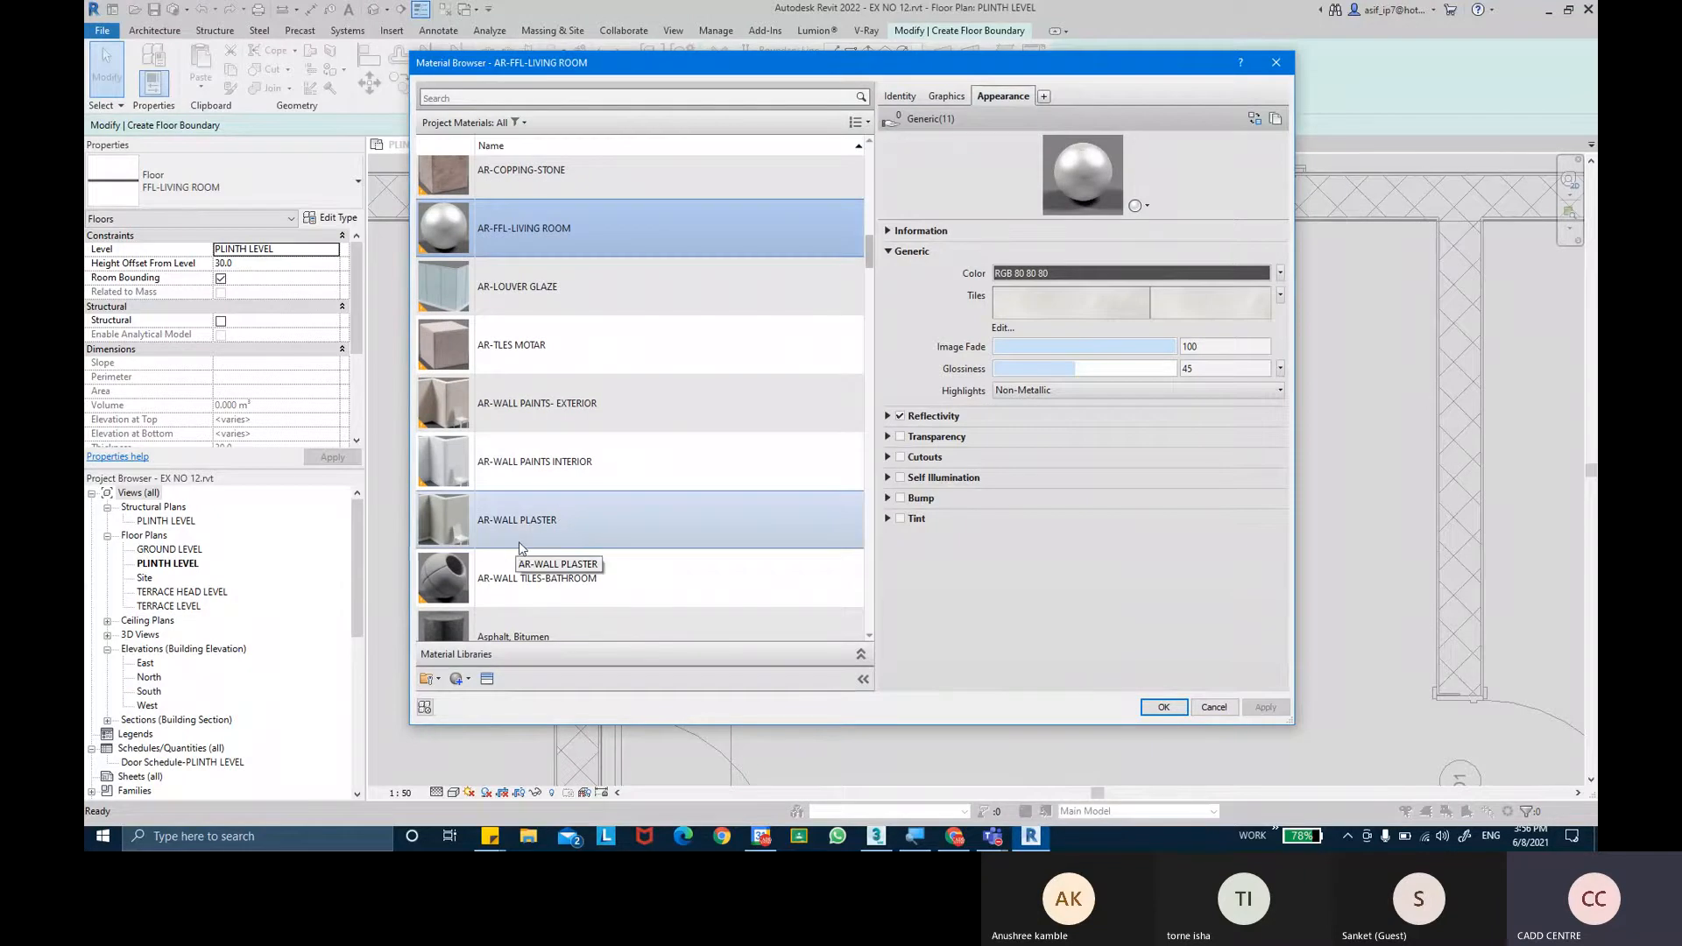
{"action": "scroll", "coordinate": [554, 480], "scroll_direction": "down", "scroll_amount": 3}
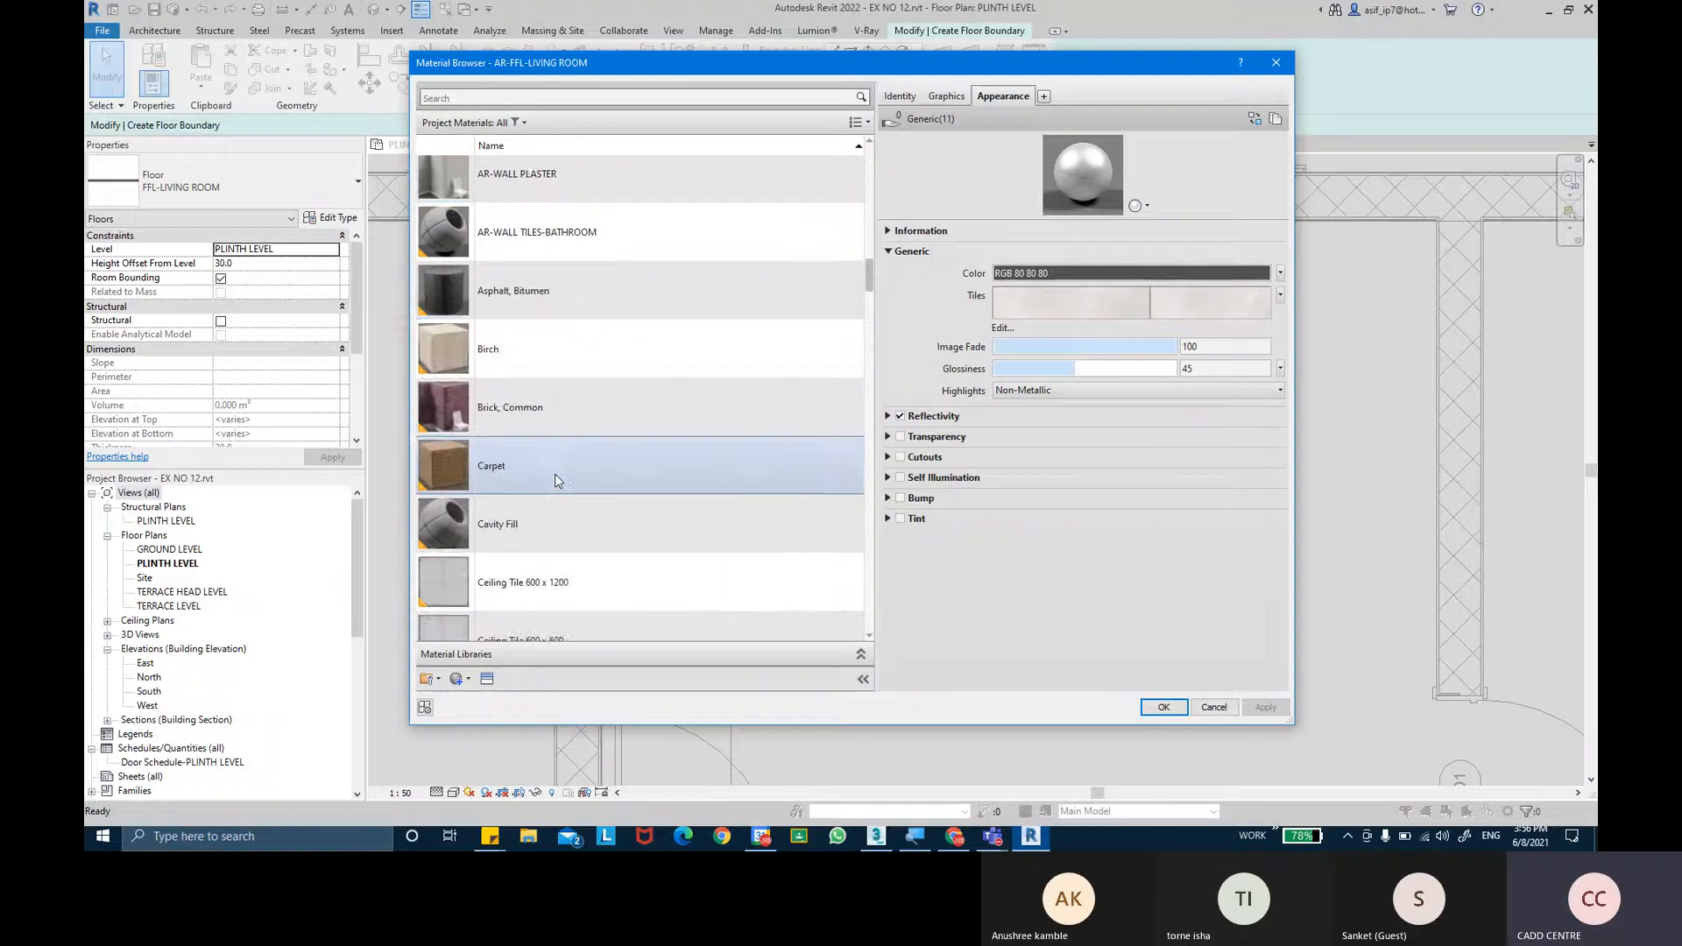
{"action": "scroll", "coordinate": [554, 479], "scroll_direction": "down", "scroll_amount": 4}
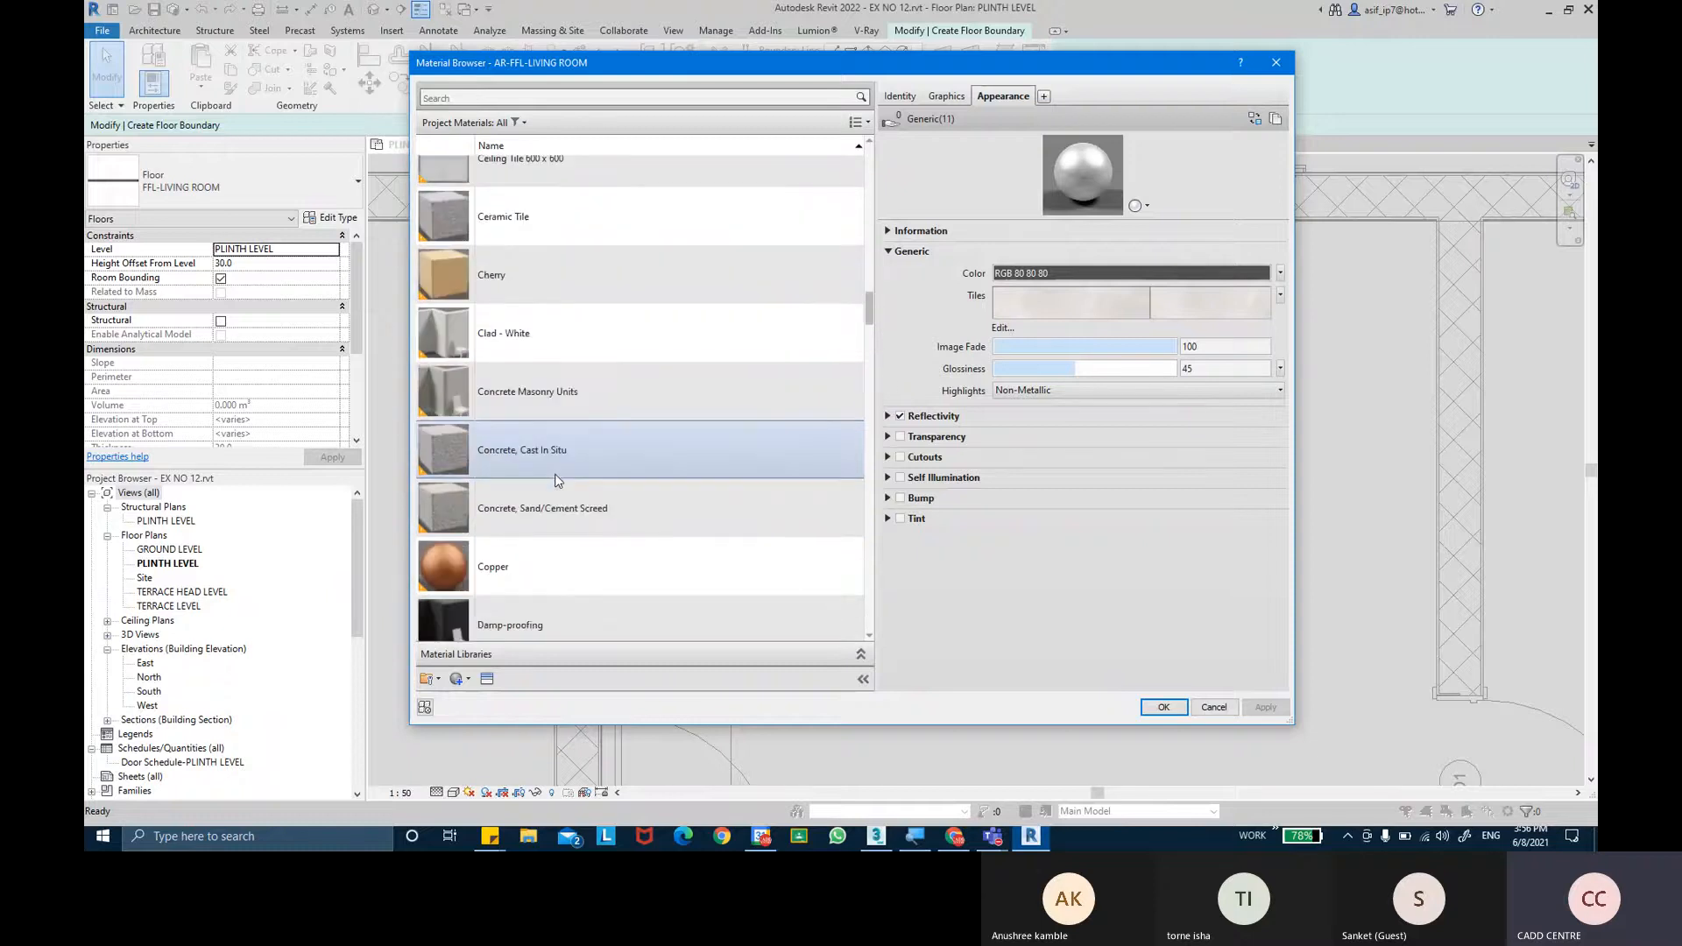
{"action": "scroll", "coordinate": [527, 534], "scroll_direction": "down", "scroll_amount": 5}
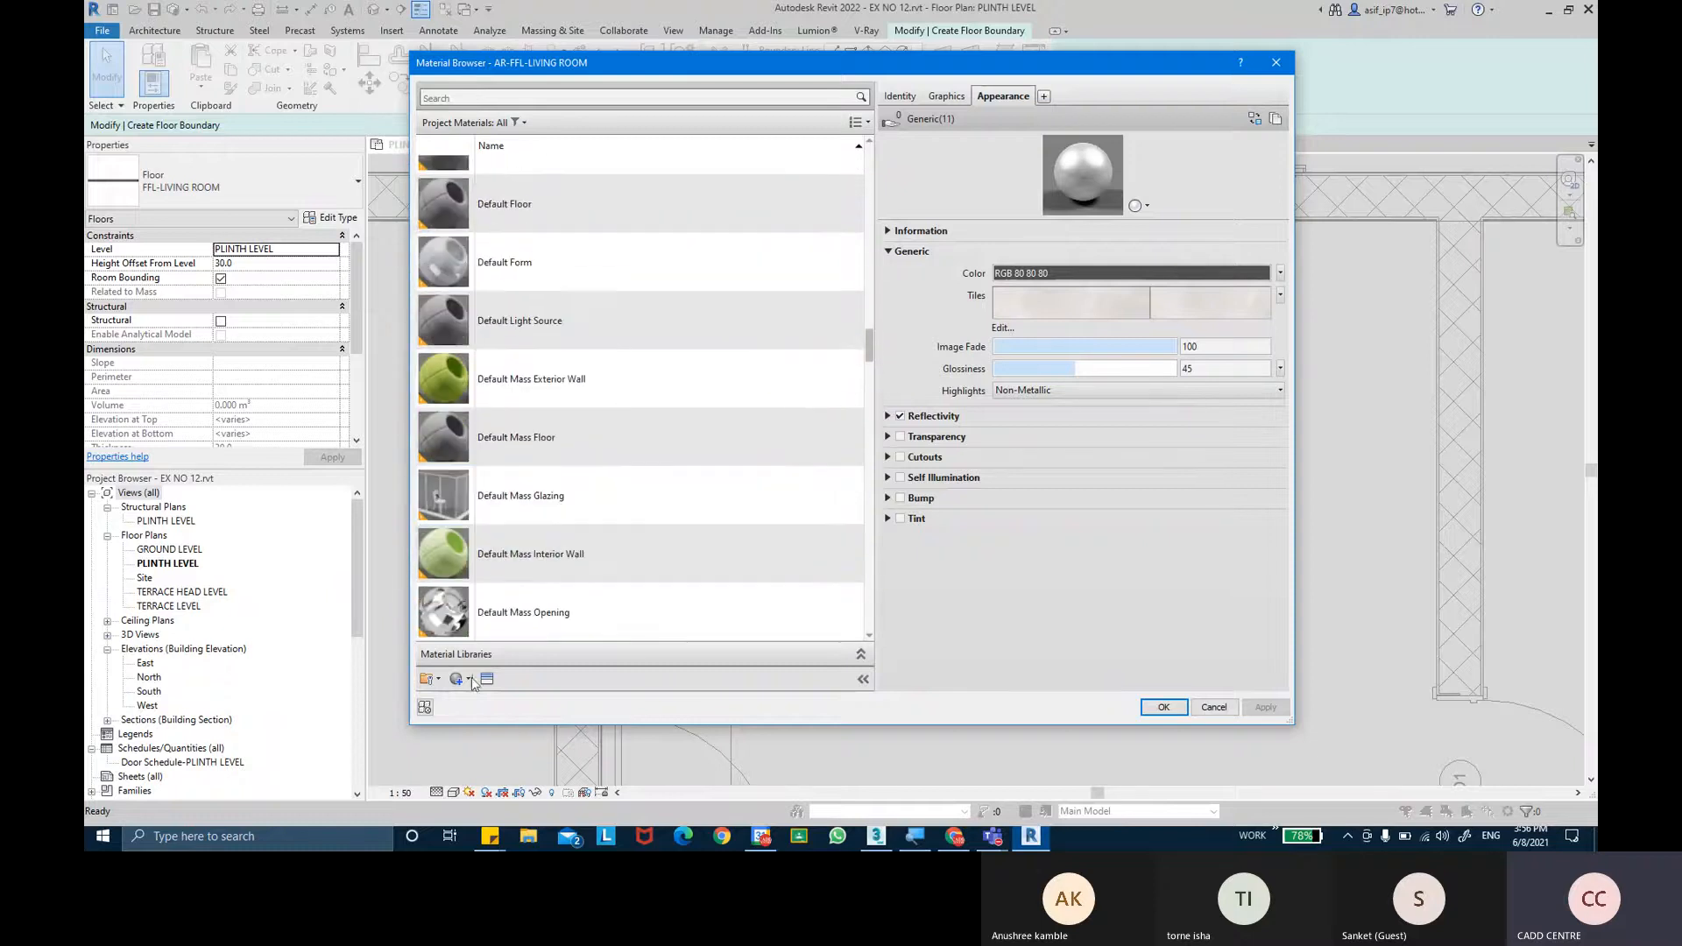
Create a new material and name it AR-PLASTER.
{"action": "left_click", "coordinate": [472, 682]}
{"action": "left_click", "coordinate": [517, 692]}
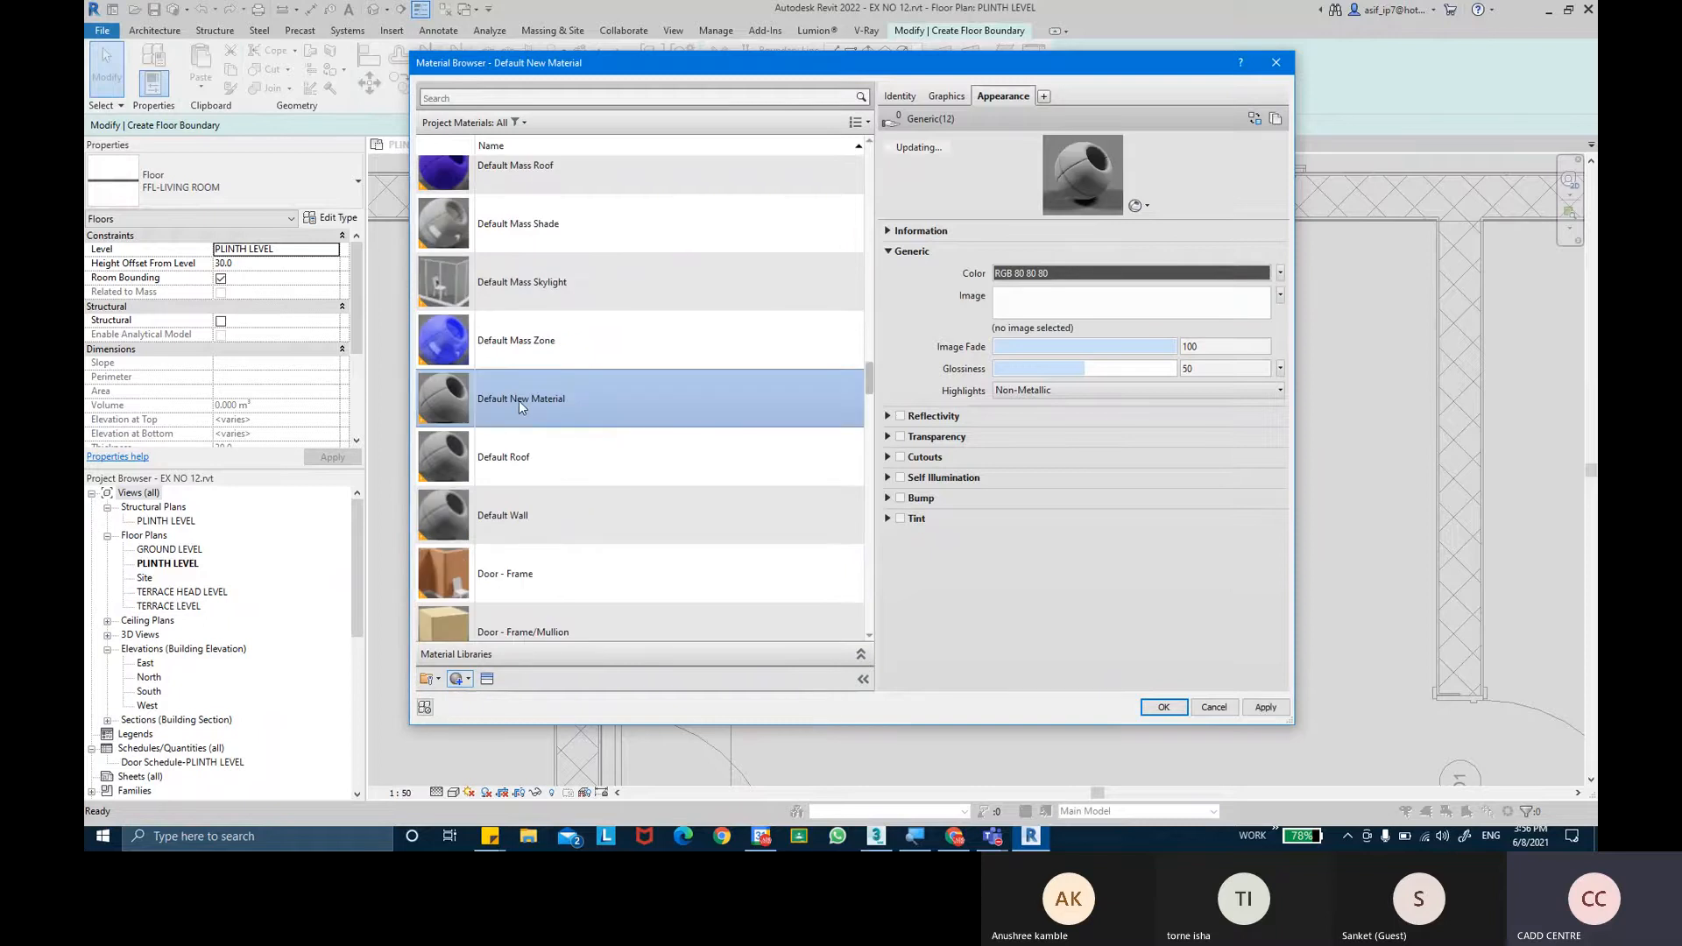
{"action": "left_click", "coordinate": [912, 98]}
{"action": "triple_click", "coordinate": [1096, 121]}
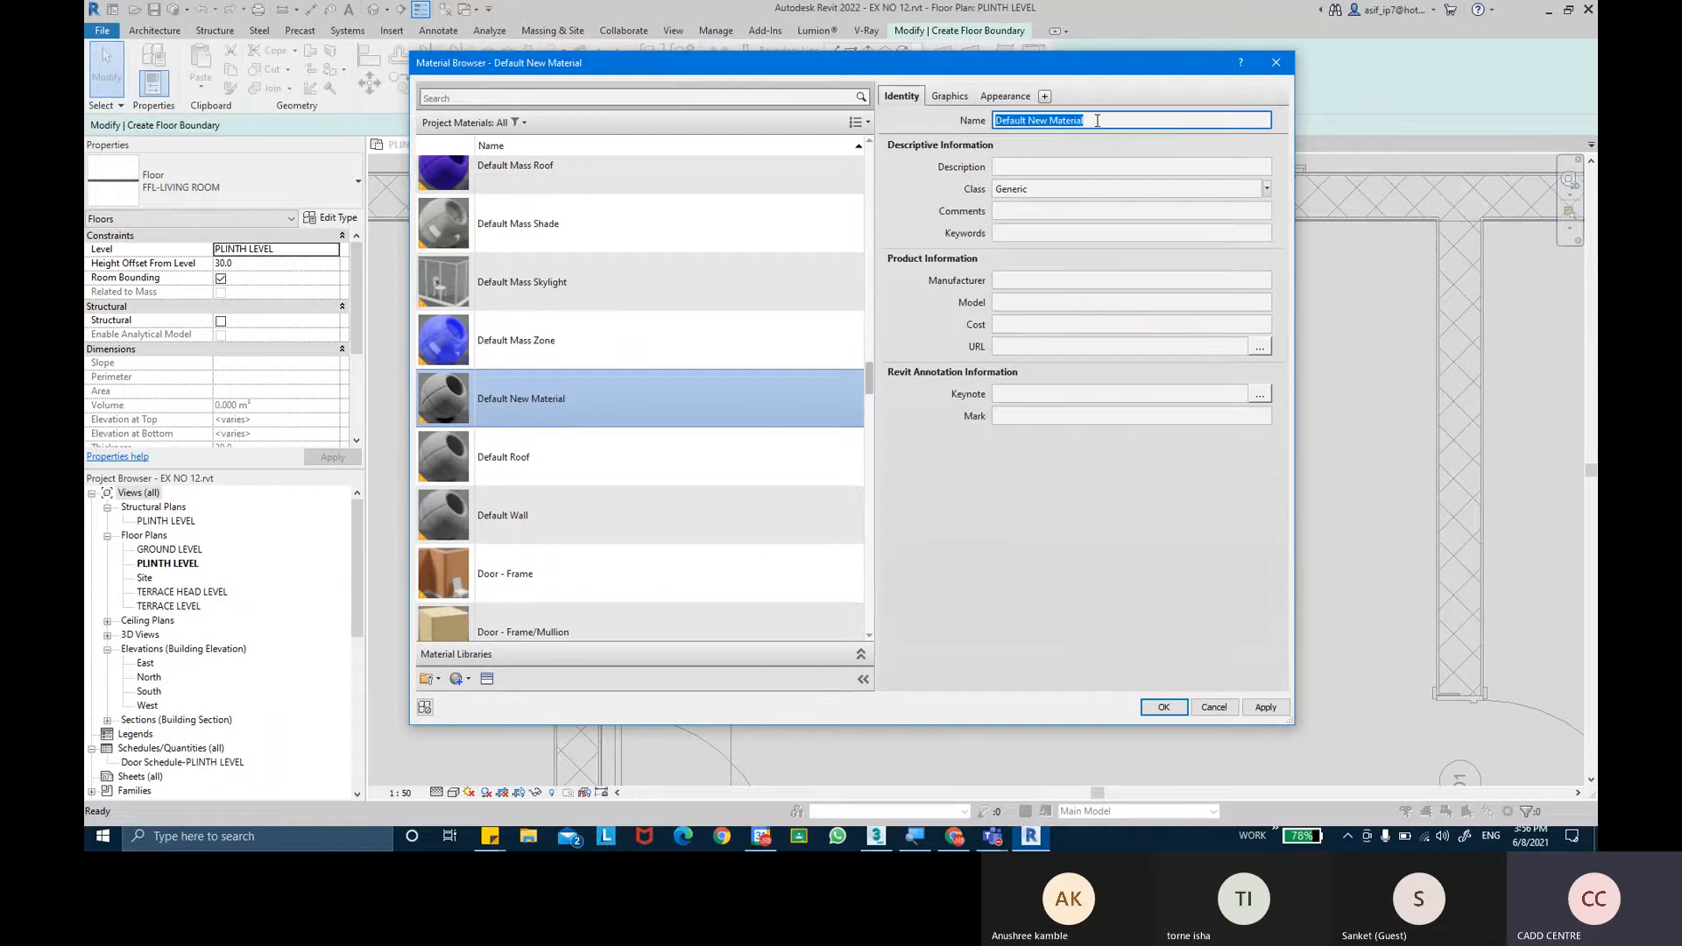
{"action": "key", "text": "BackSpace"}
{"action": "key", "text": "Return"}
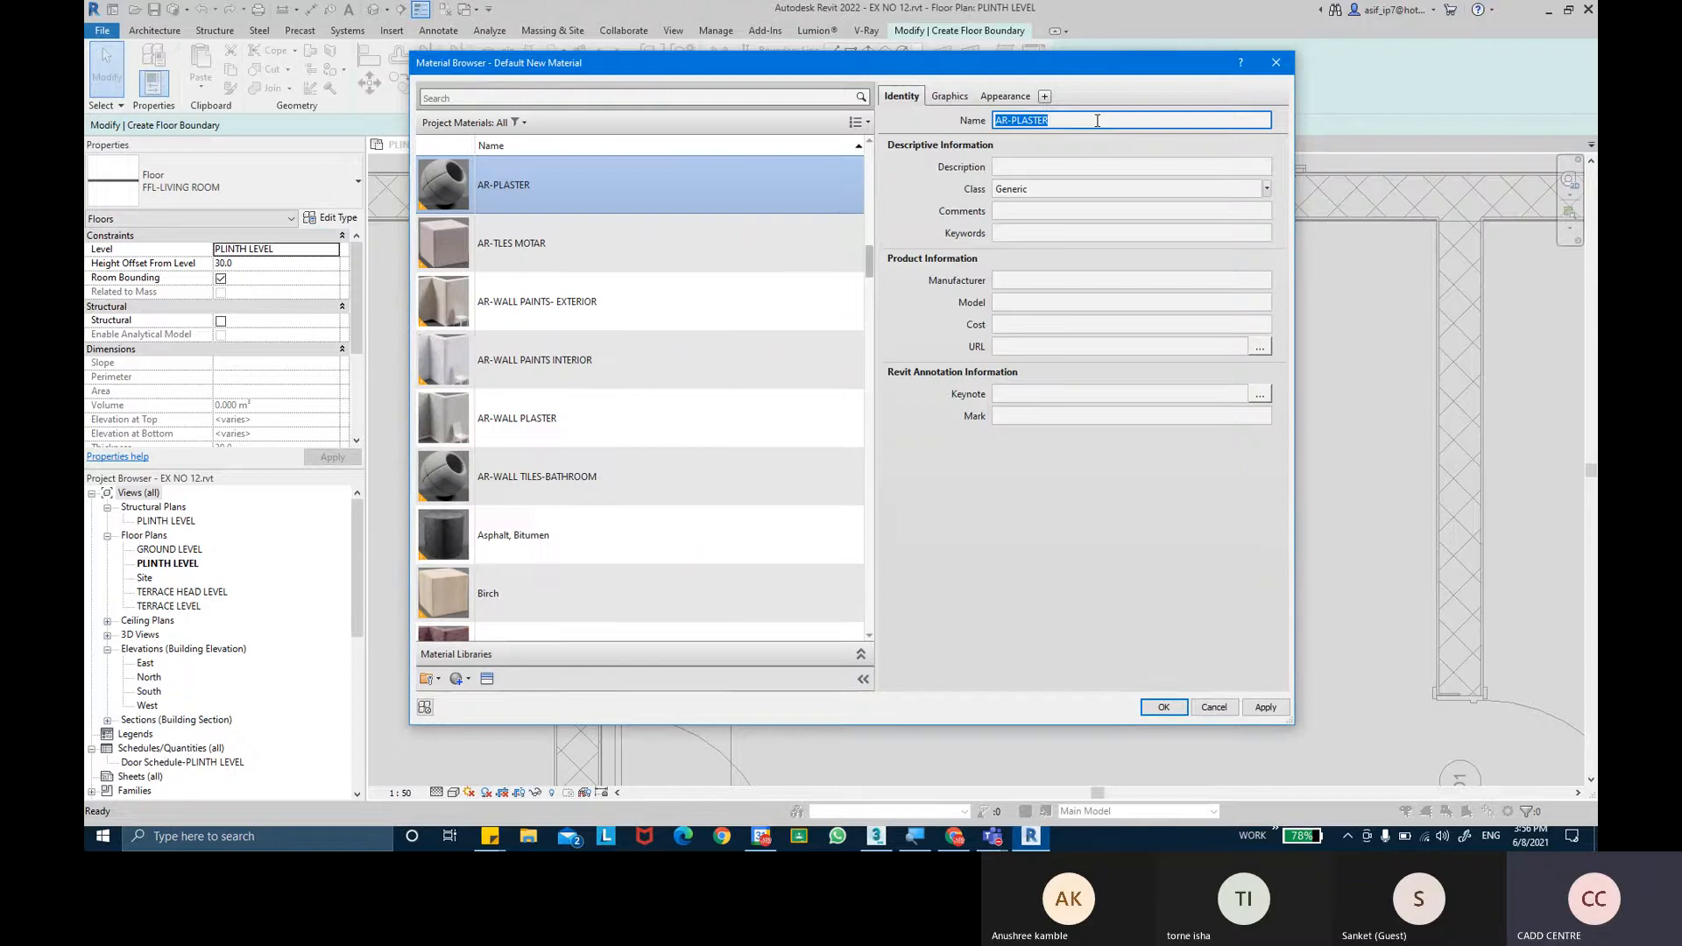
Set the AR-PLASTER material's class to Concrete.
{"action": "left_click", "coordinate": [1234, 193]}
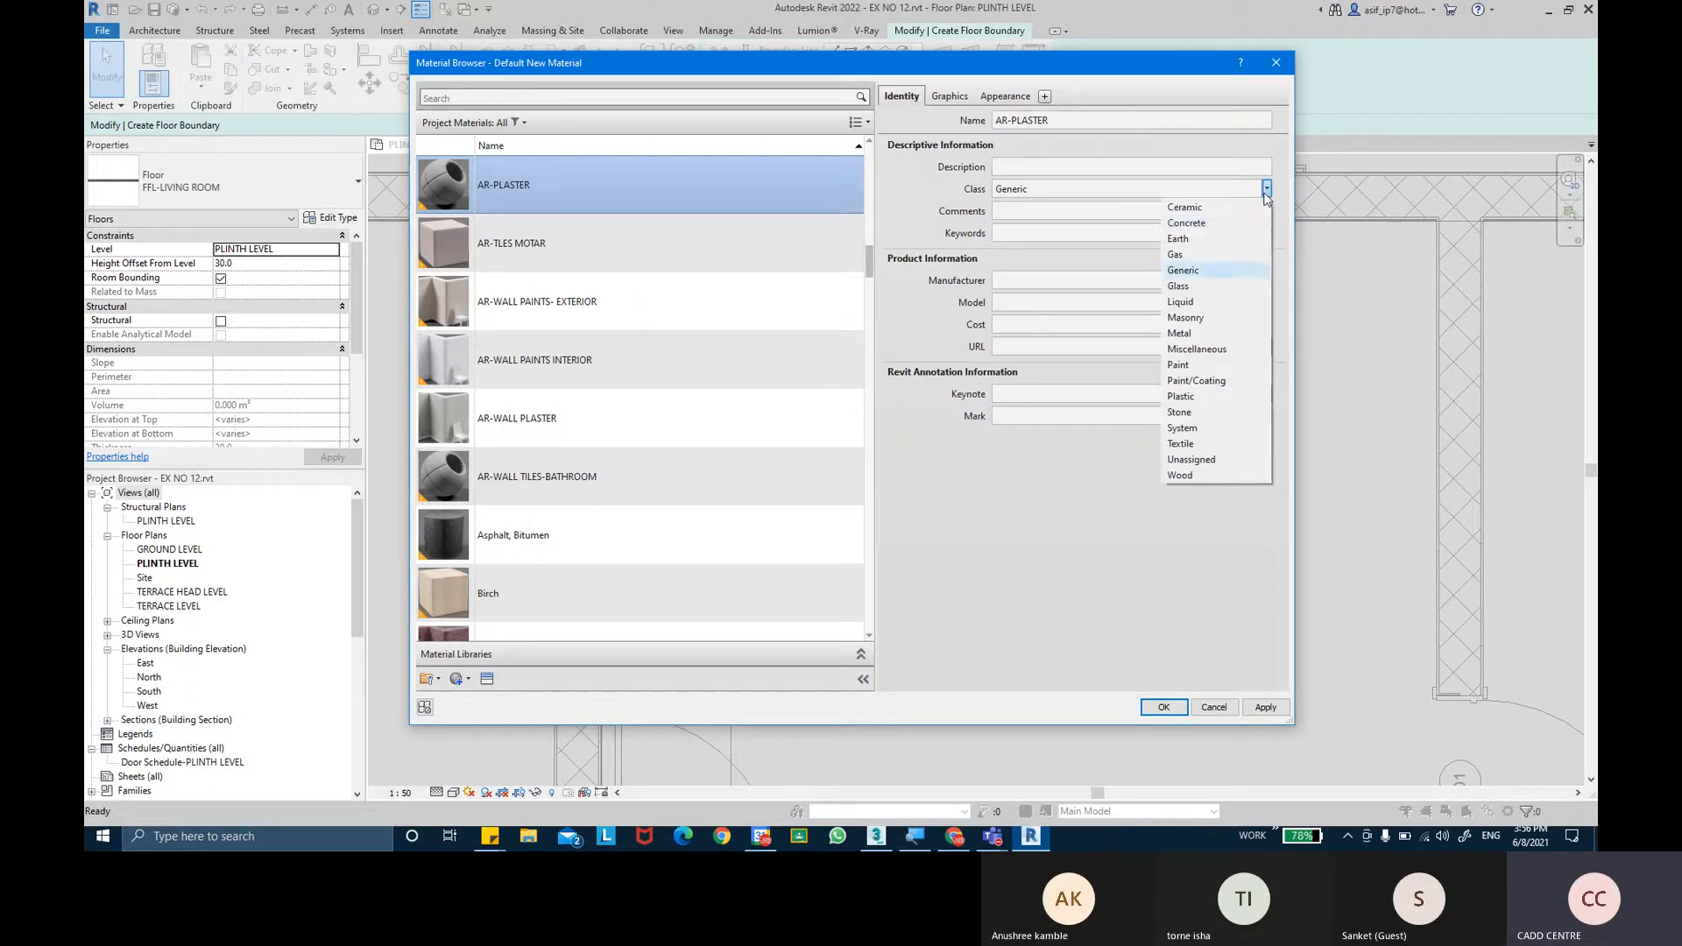
{"action": "left_click", "coordinate": [1222, 225]}
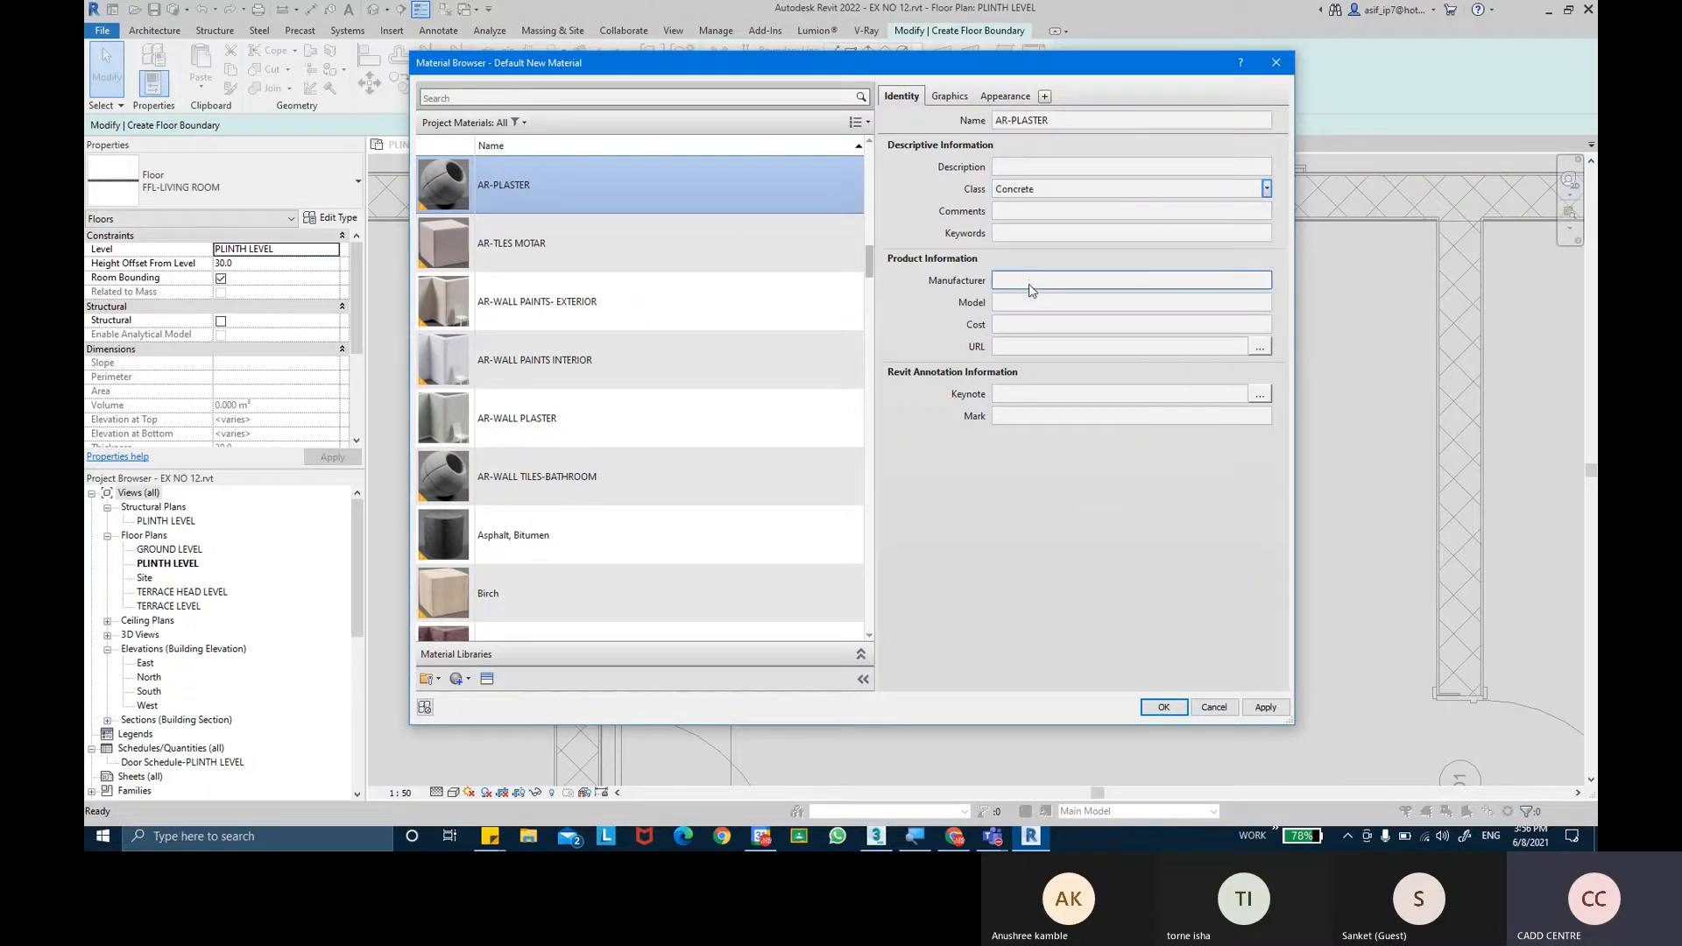
{"action": "left_click", "coordinate": [1032, 301]}
{"action": "left_click", "coordinate": [1040, 349]}
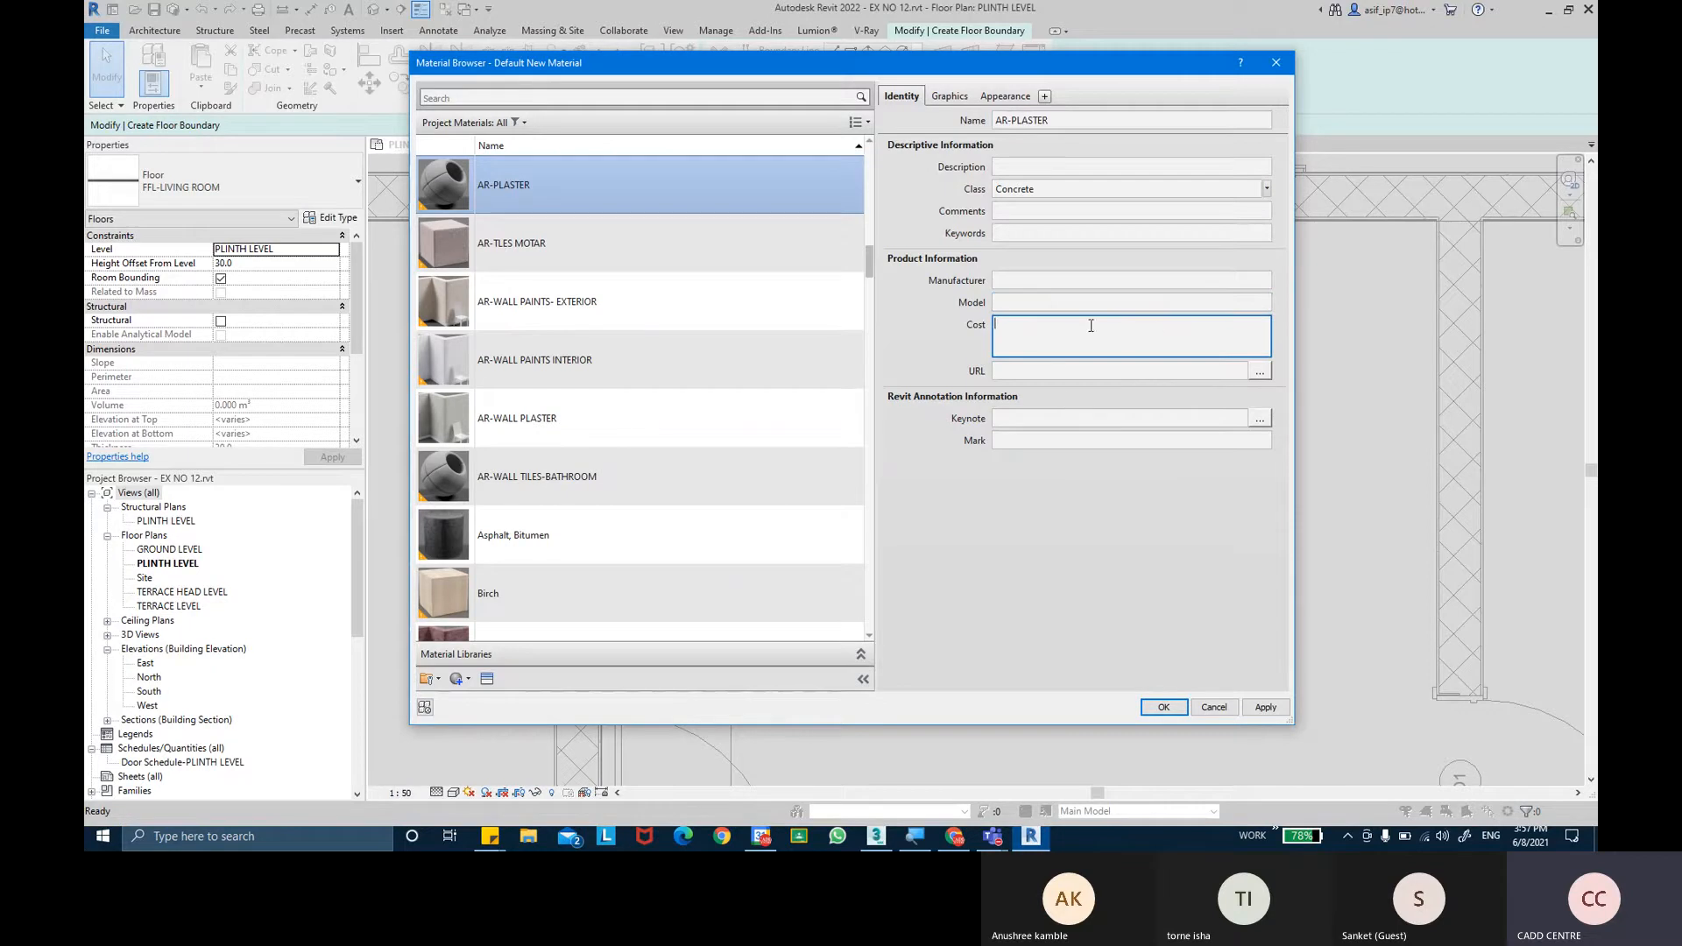
Shade AR-PLASTER with its render appearance and set its surface foreground to the Concrete drafting pattern.
{"action": "left_click", "coordinate": [942, 98]}
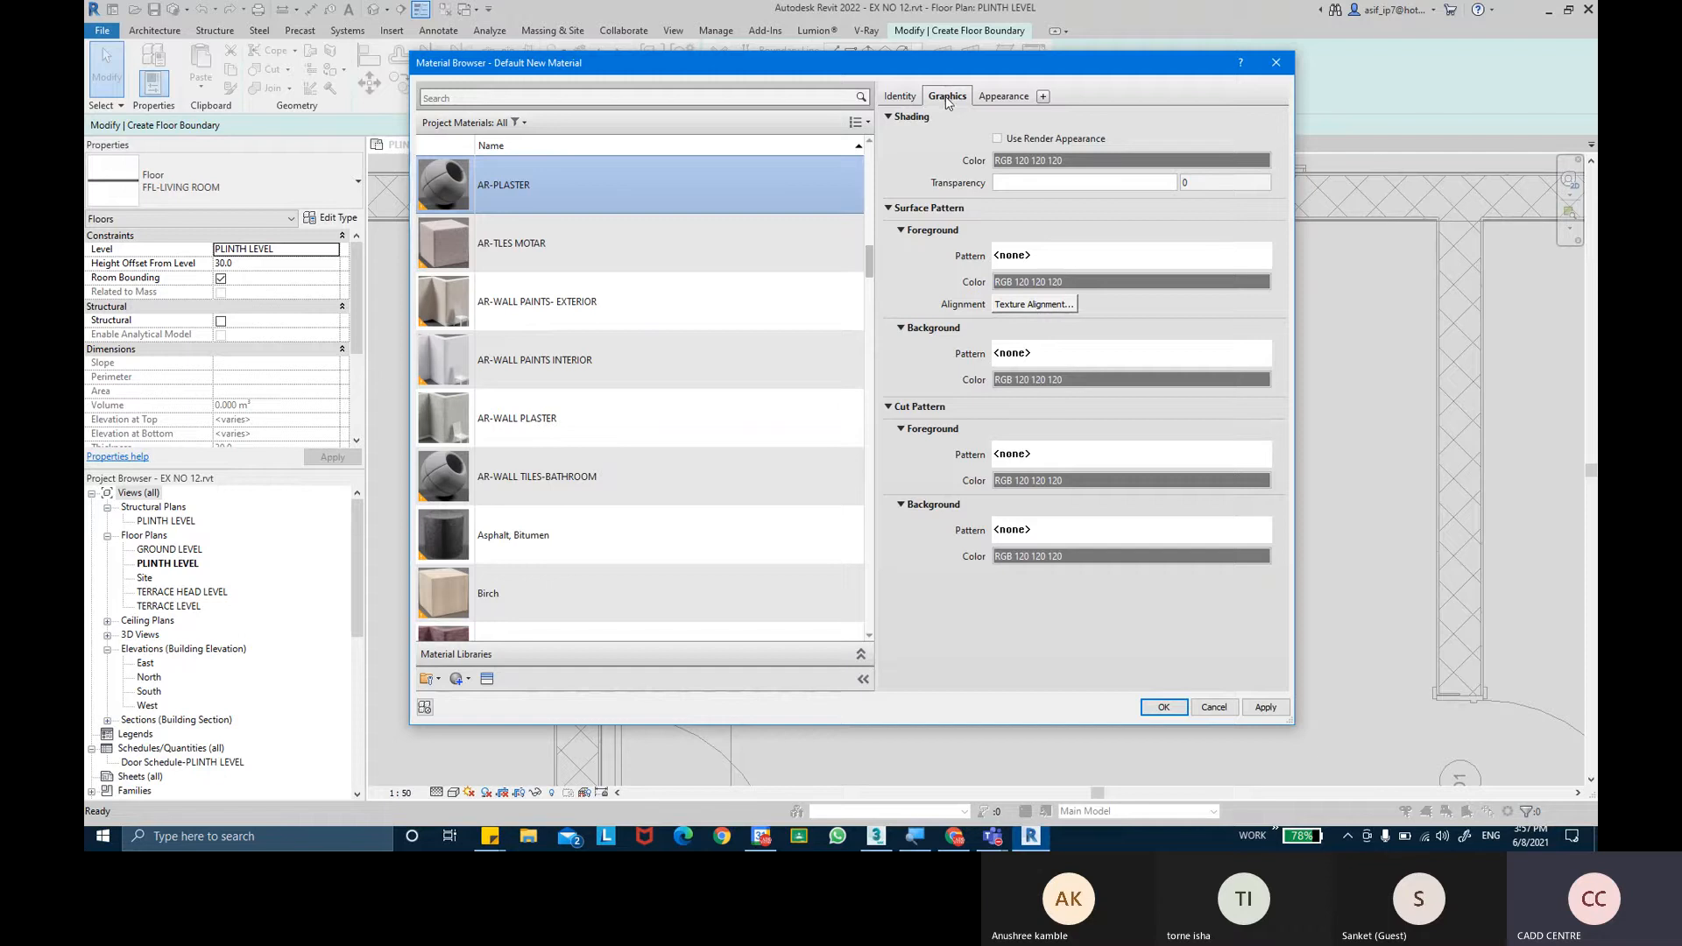
{"action": "left_click", "coordinate": [1004, 140]}
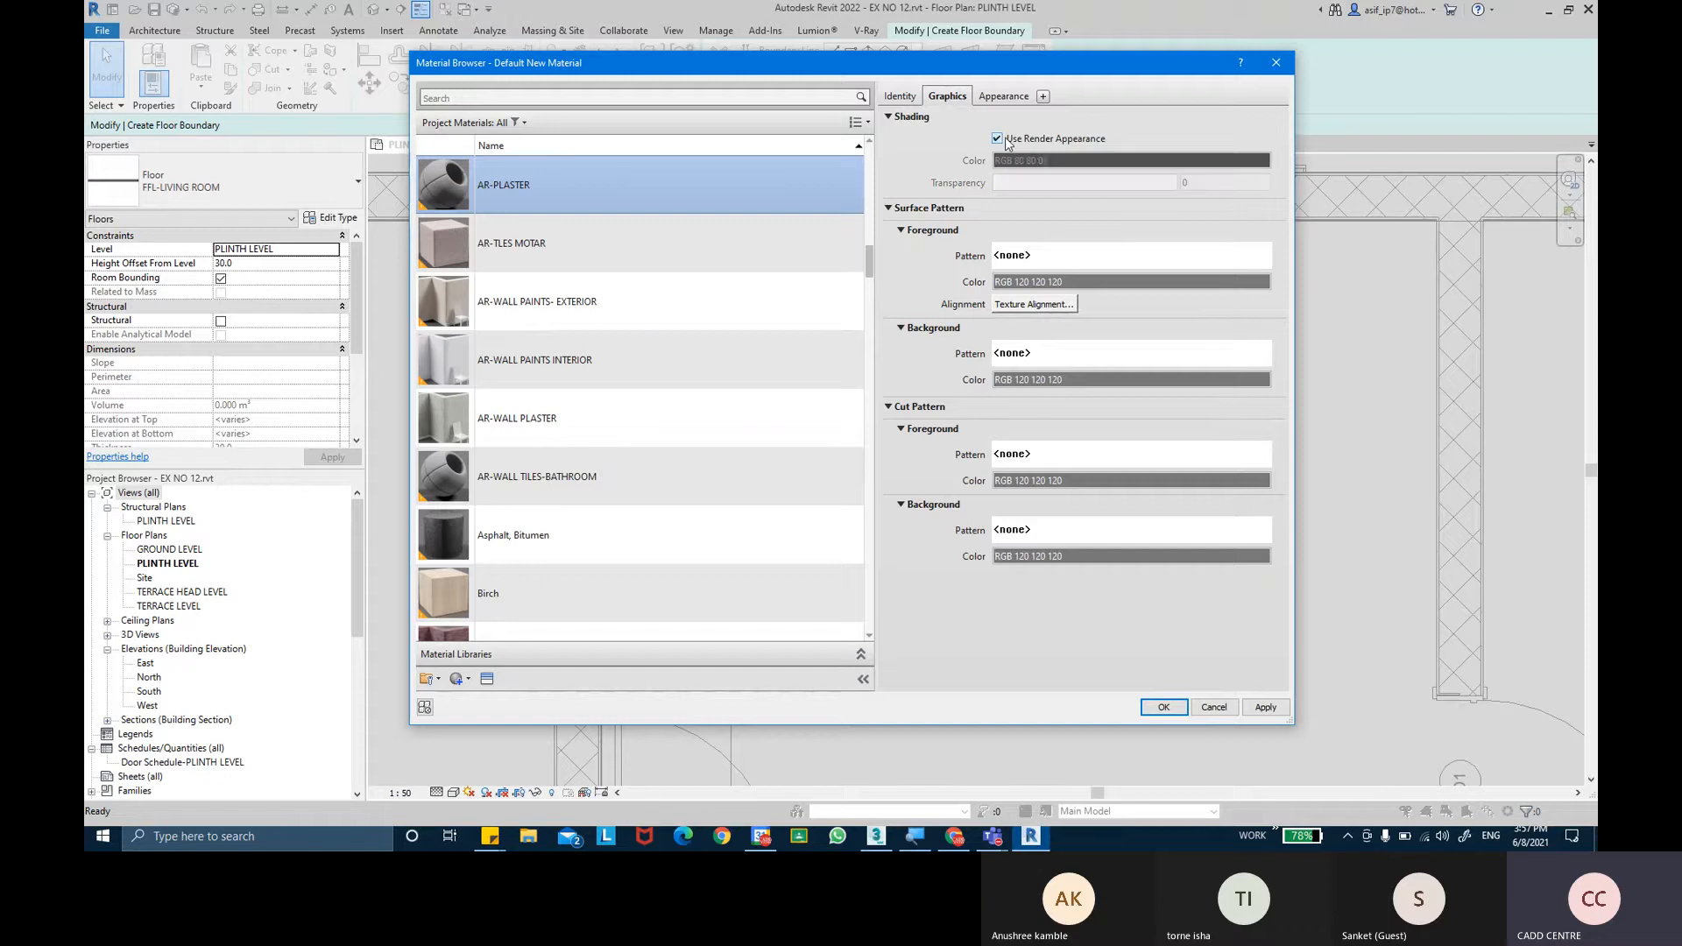
{"action": "left_click", "coordinate": [1069, 256]}
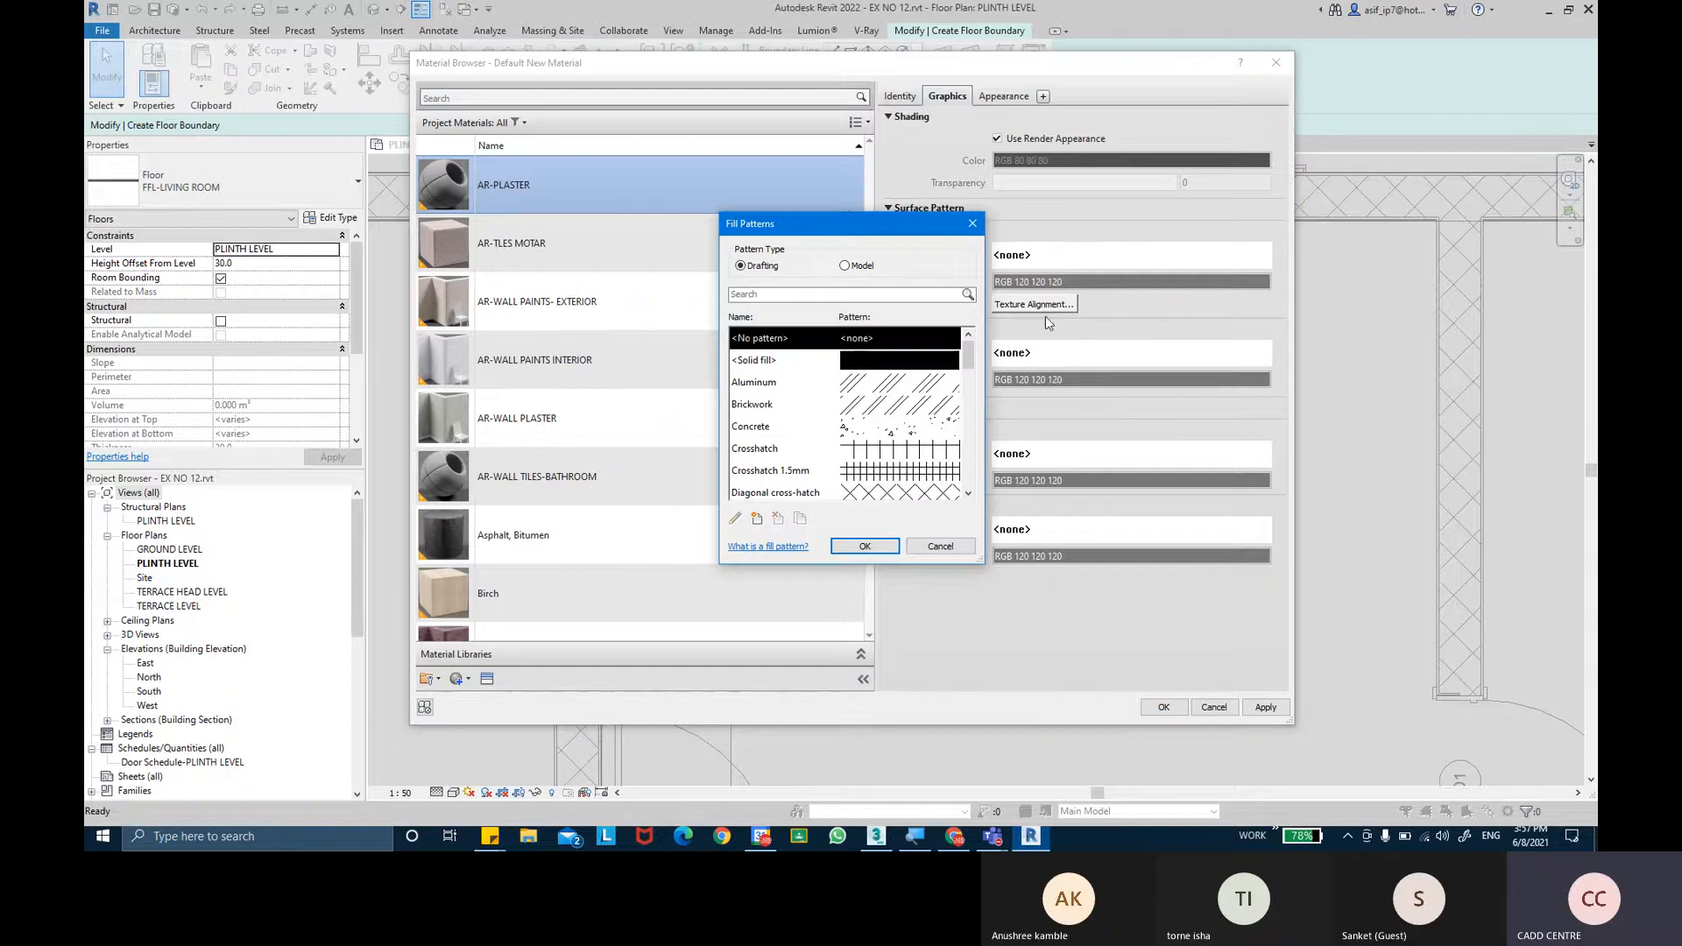
{"action": "left_click", "coordinate": [934, 429]}
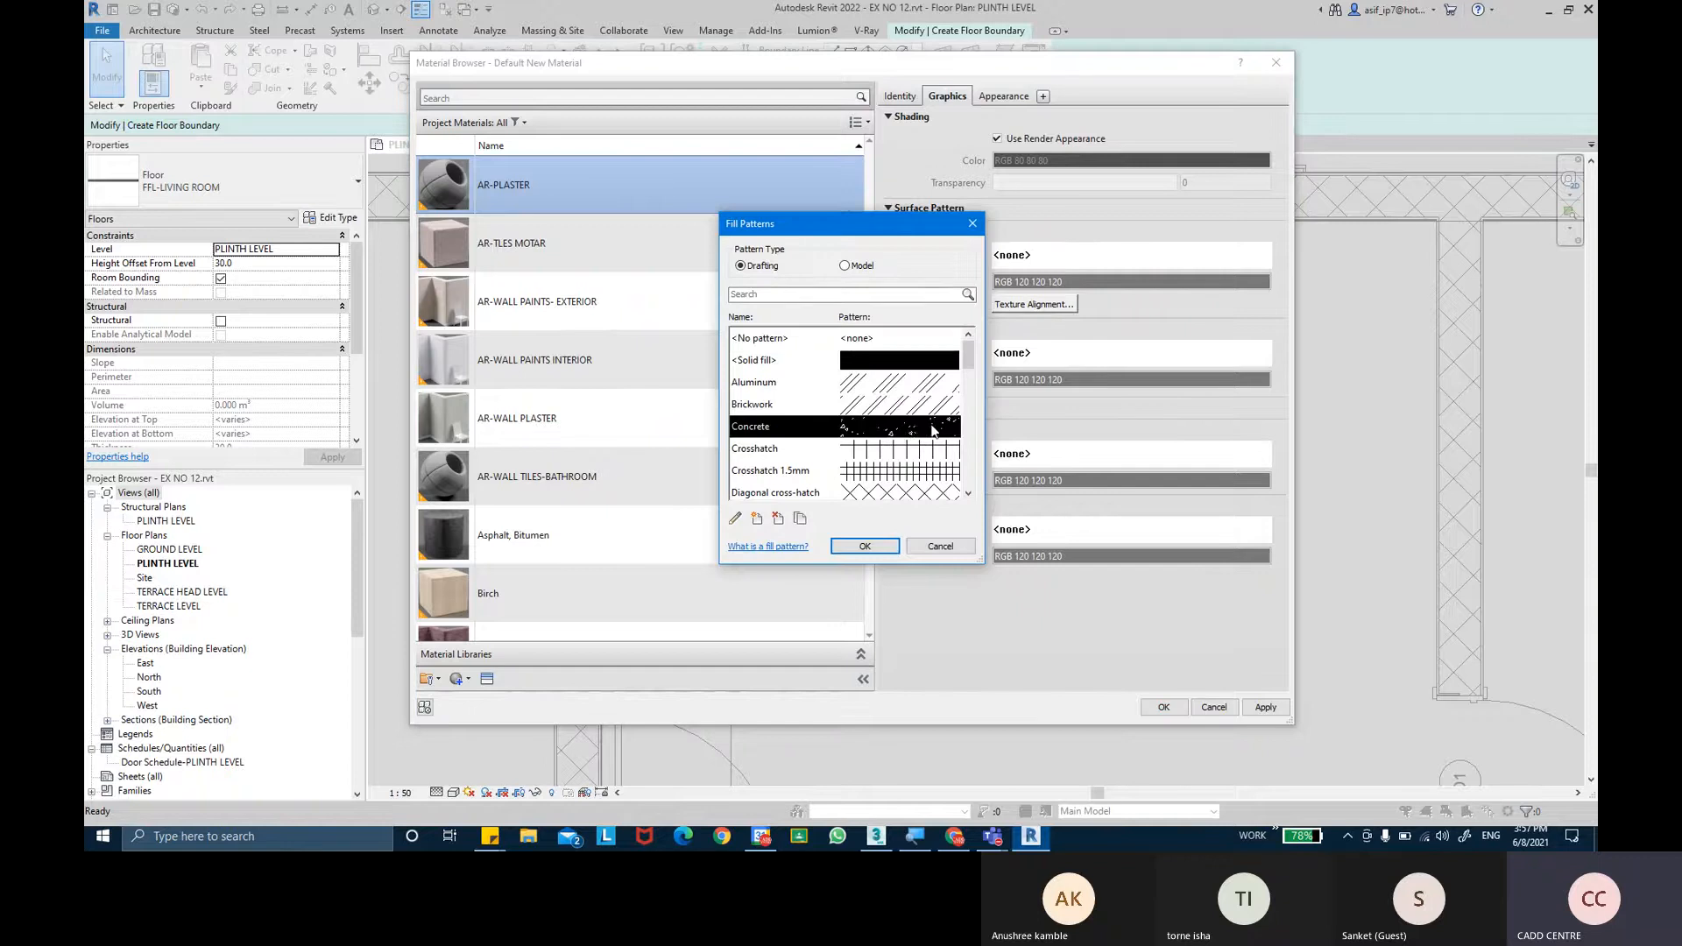
{"action": "left_click", "coordinate": [864, 546]}
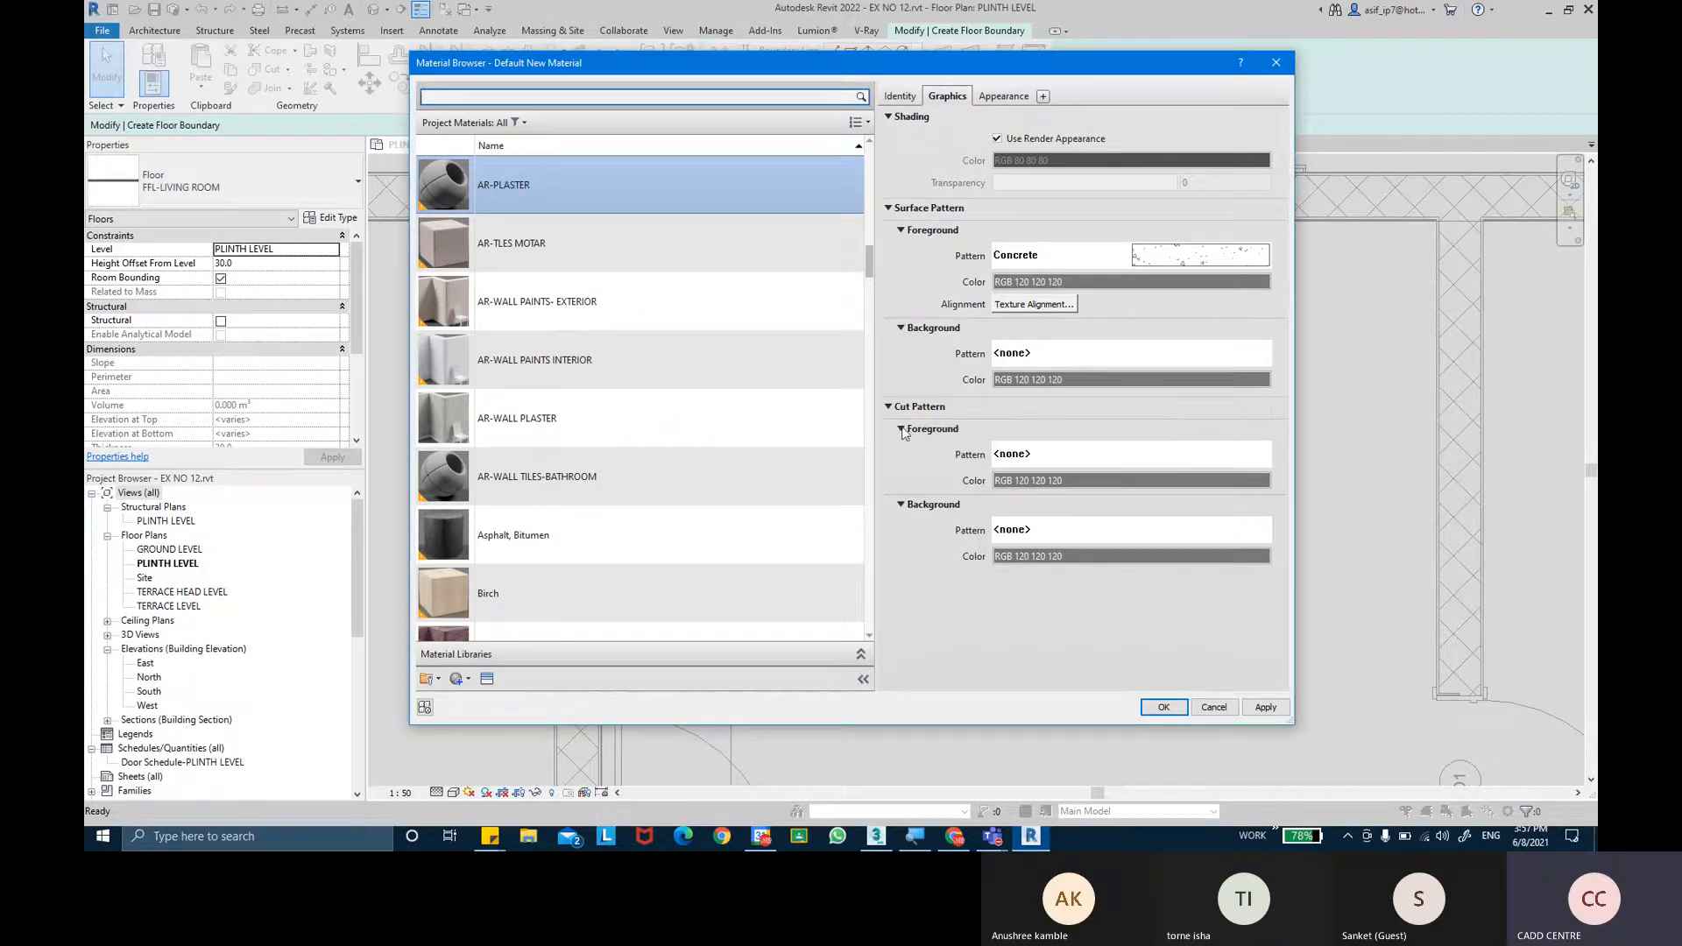
Set the foreground cut pattern of AR-PLASTER to Concrete.
{"action": "left_click", "coordinate": [1181, 456]}
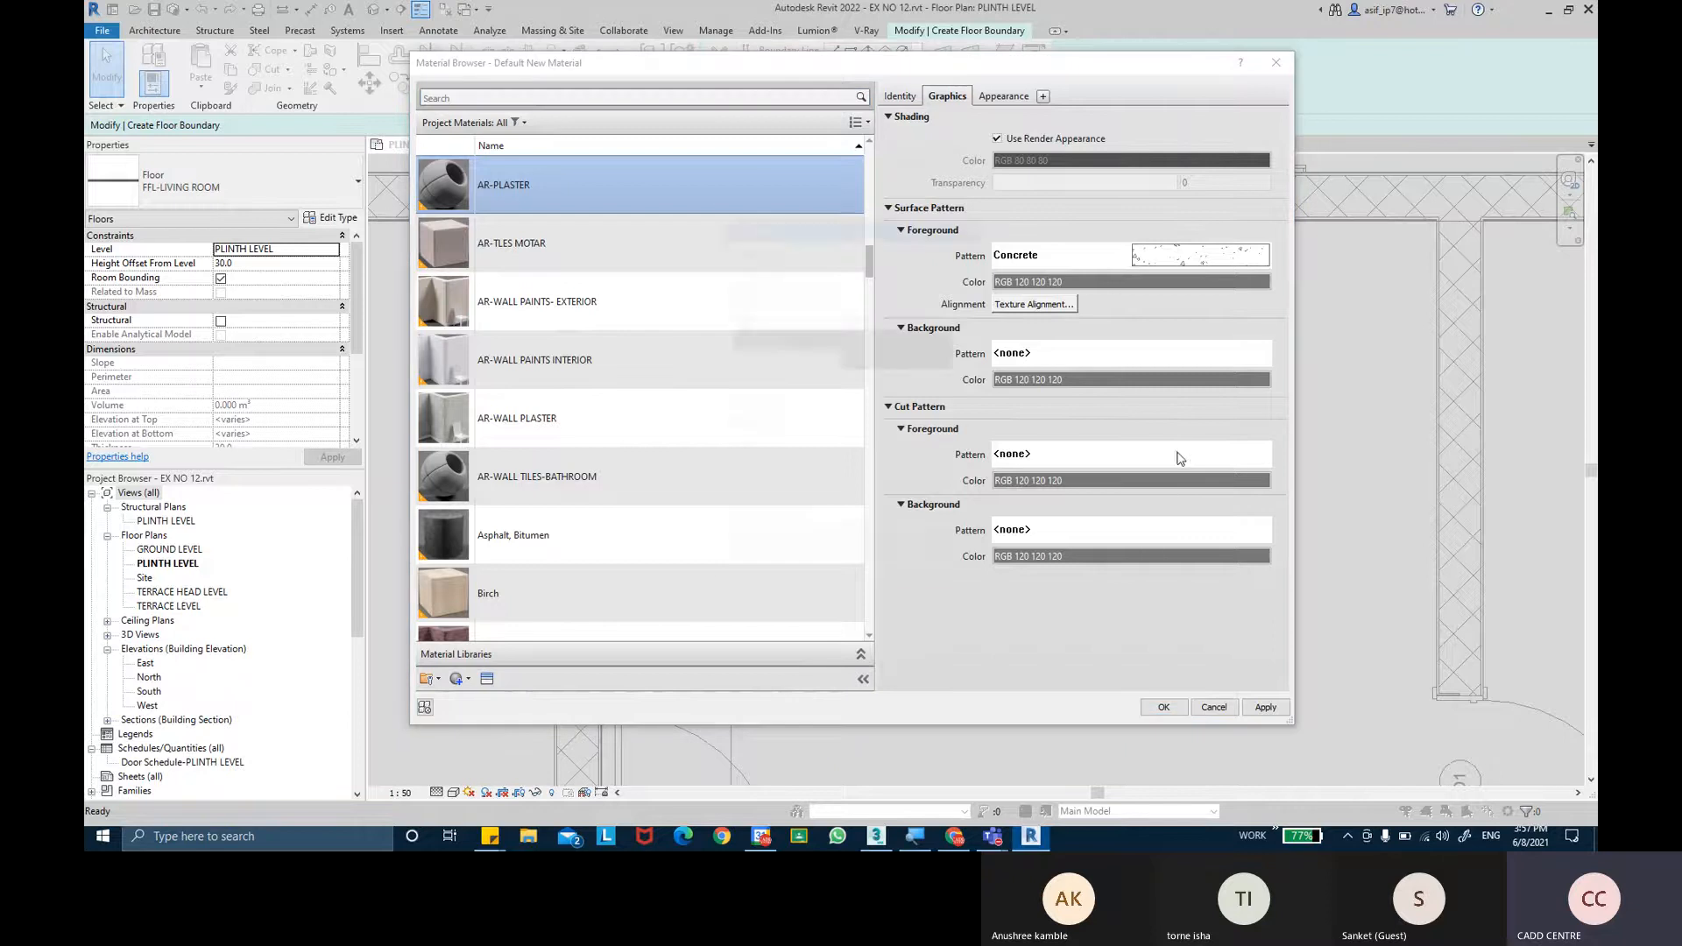
{"action": "left_click", "coordinate": [913, 436]}
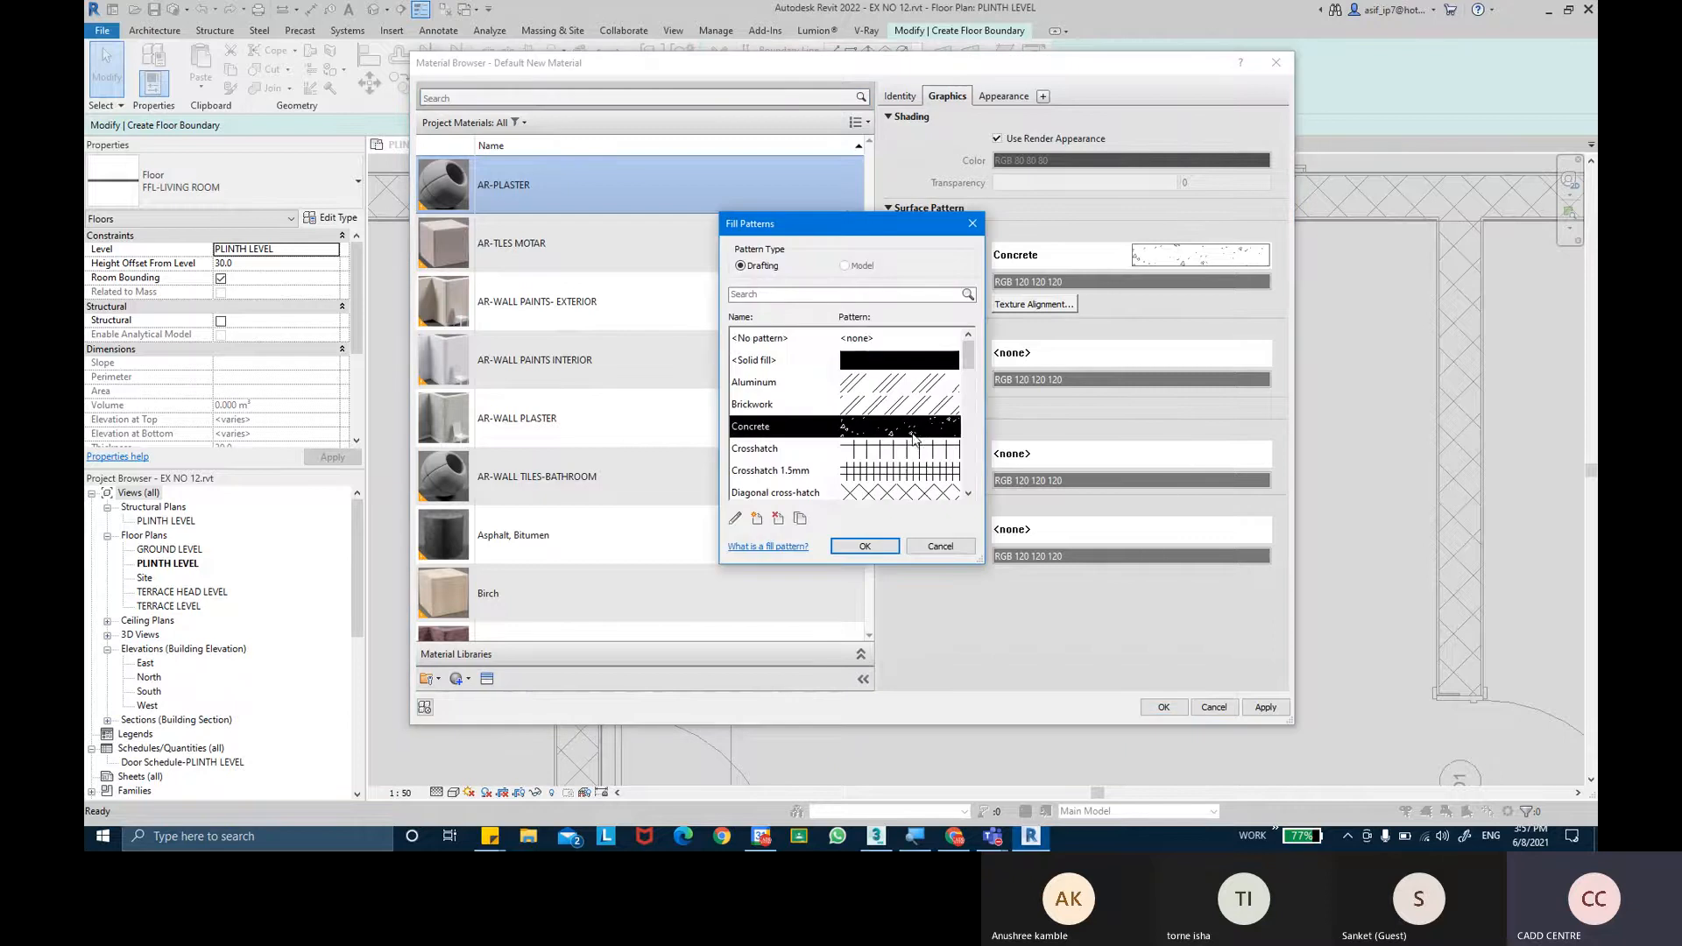
{"action": "left_click", "coordinate": [864, 546]}
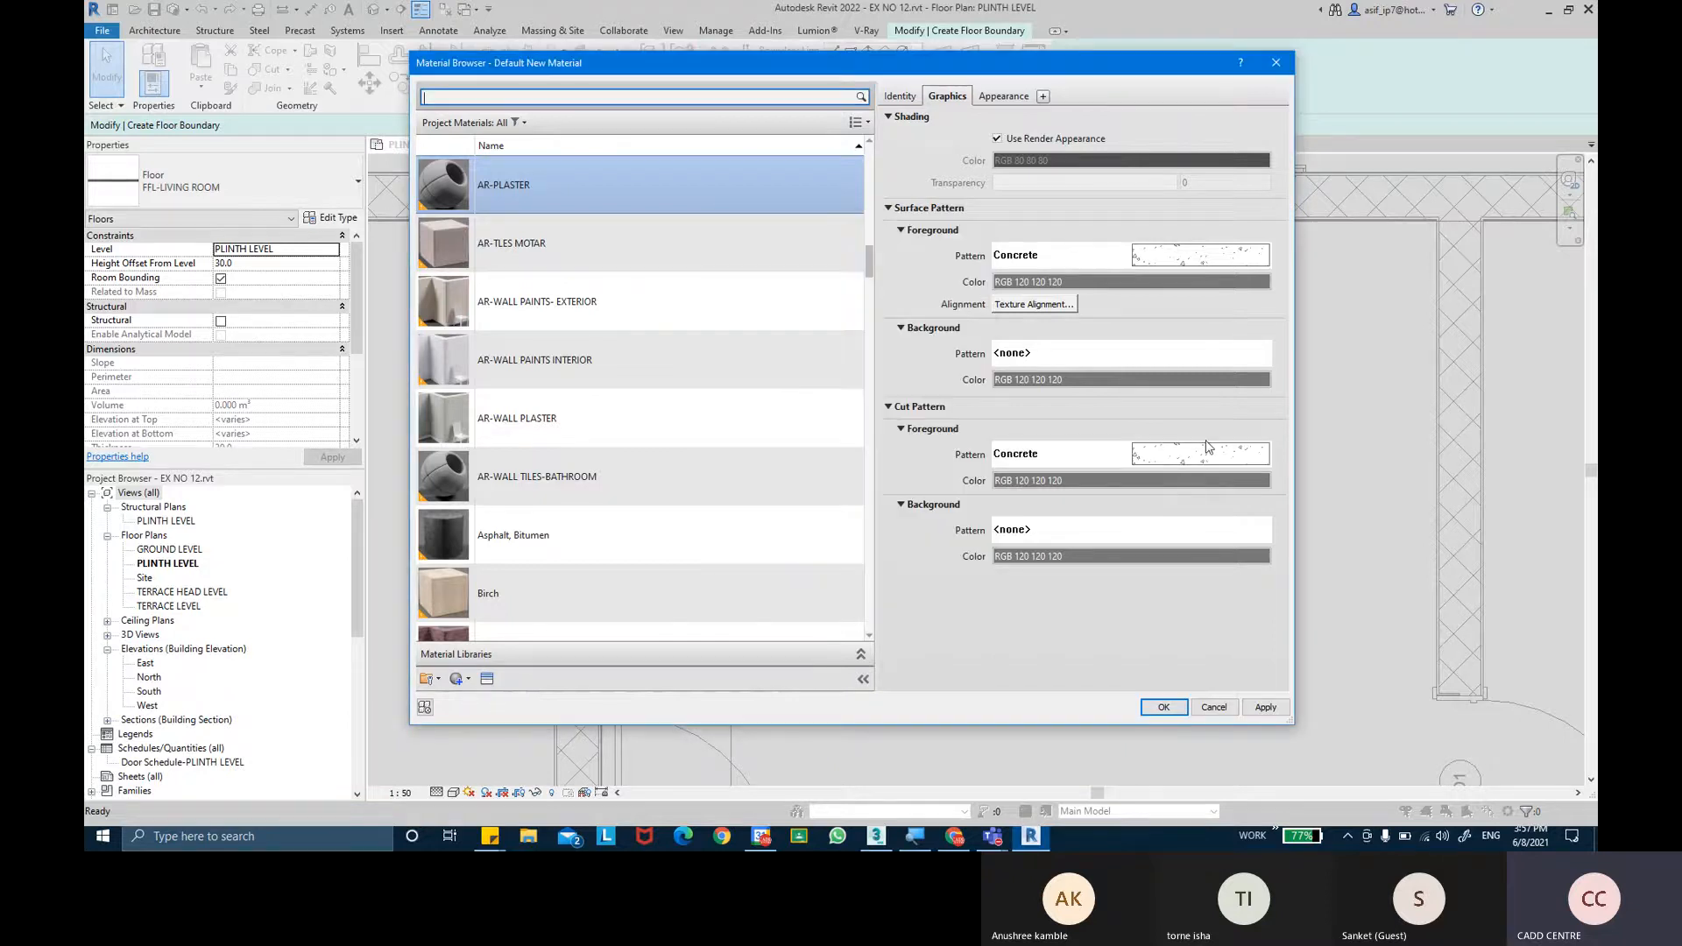
Open the Asset Browser for AR-PLASTER's appearance and expand the Concrete category of the Appearance Library.
{"action": "left_click", "coordinate": [1004, 96]}
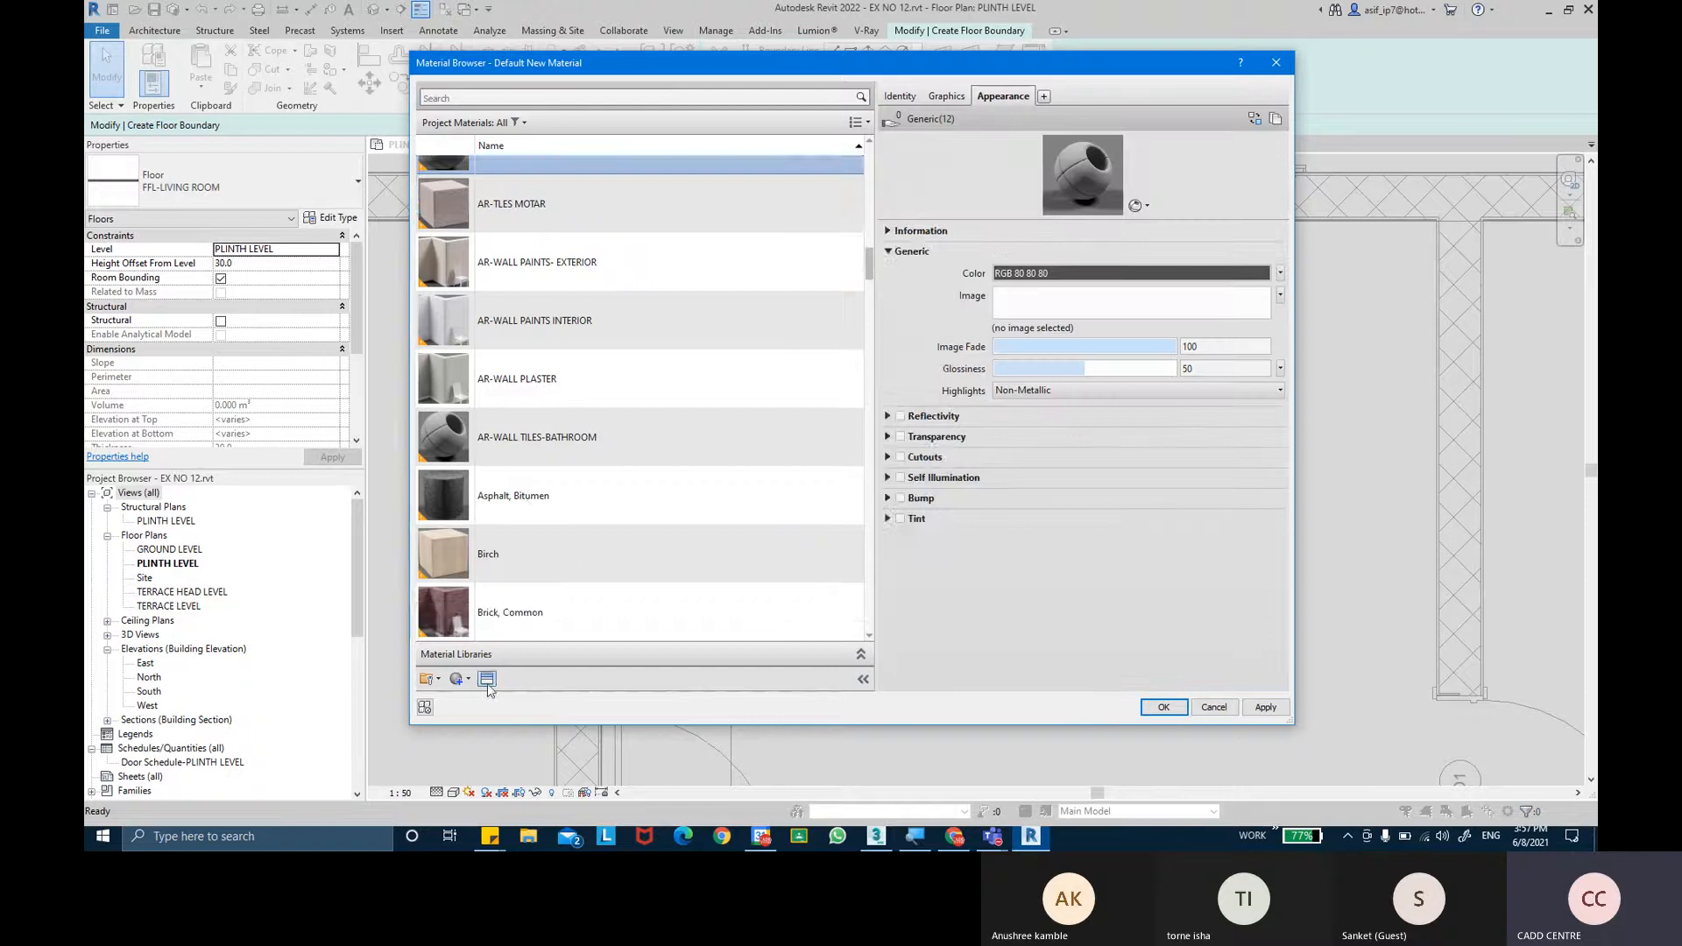
{"action": "left_click", "coordinate": [486, 678]}
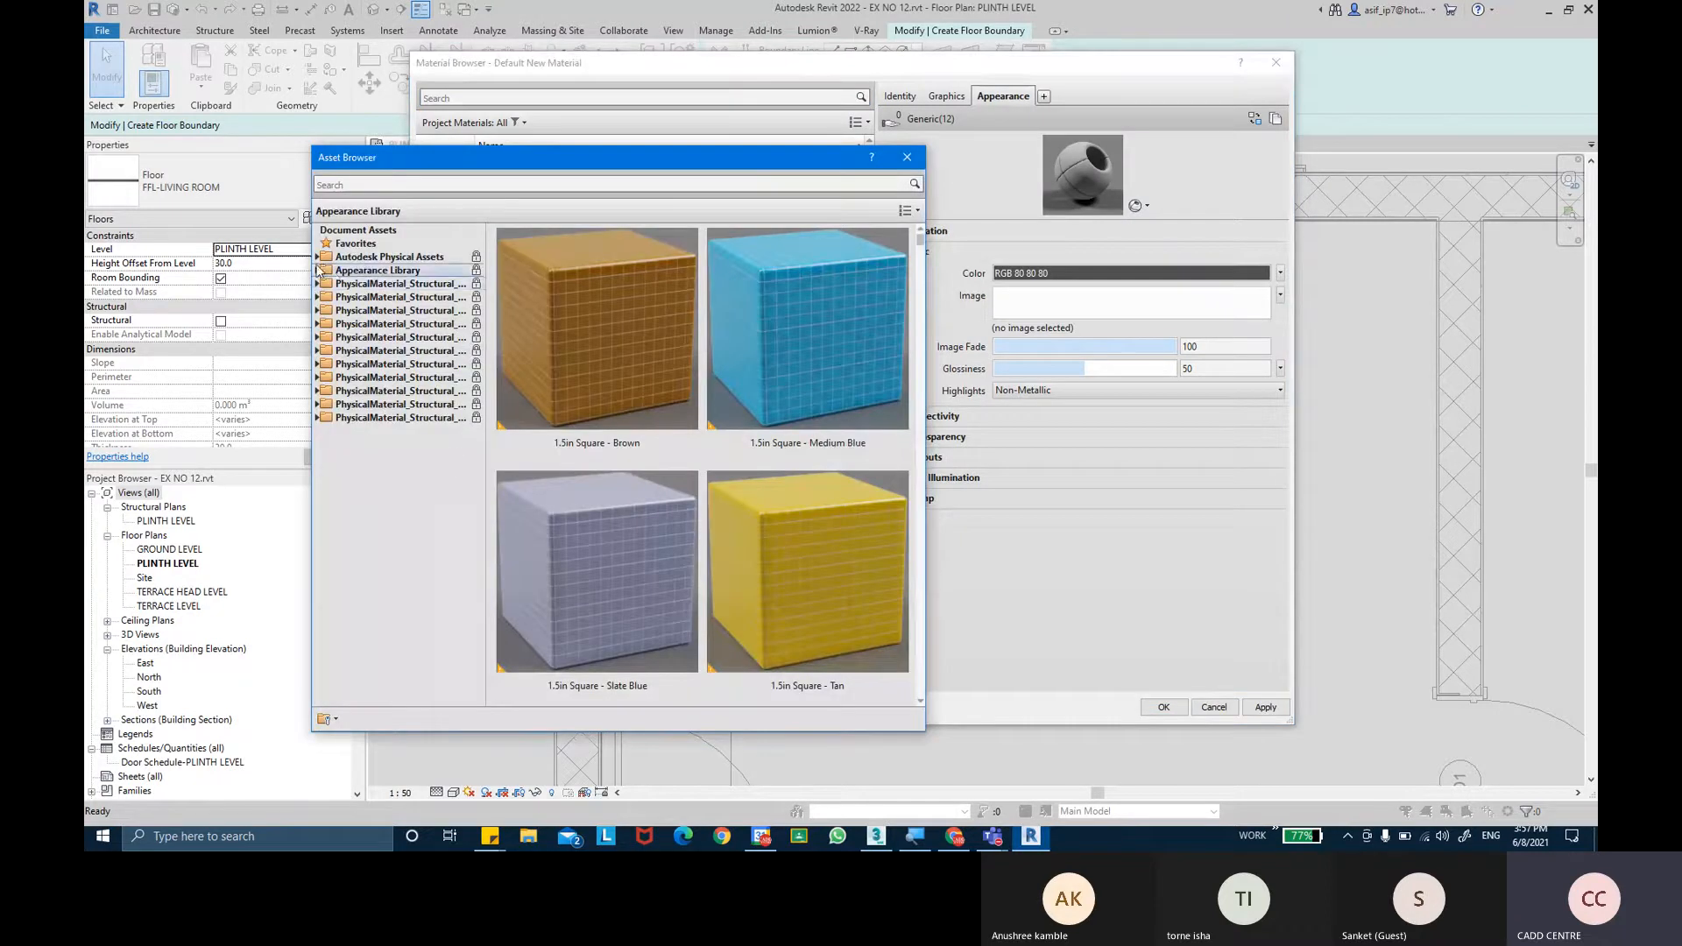
{"action": "left_click", "coordinate": [317, 270]}
{"action": "left_click", "coordinate": [325, 311]}
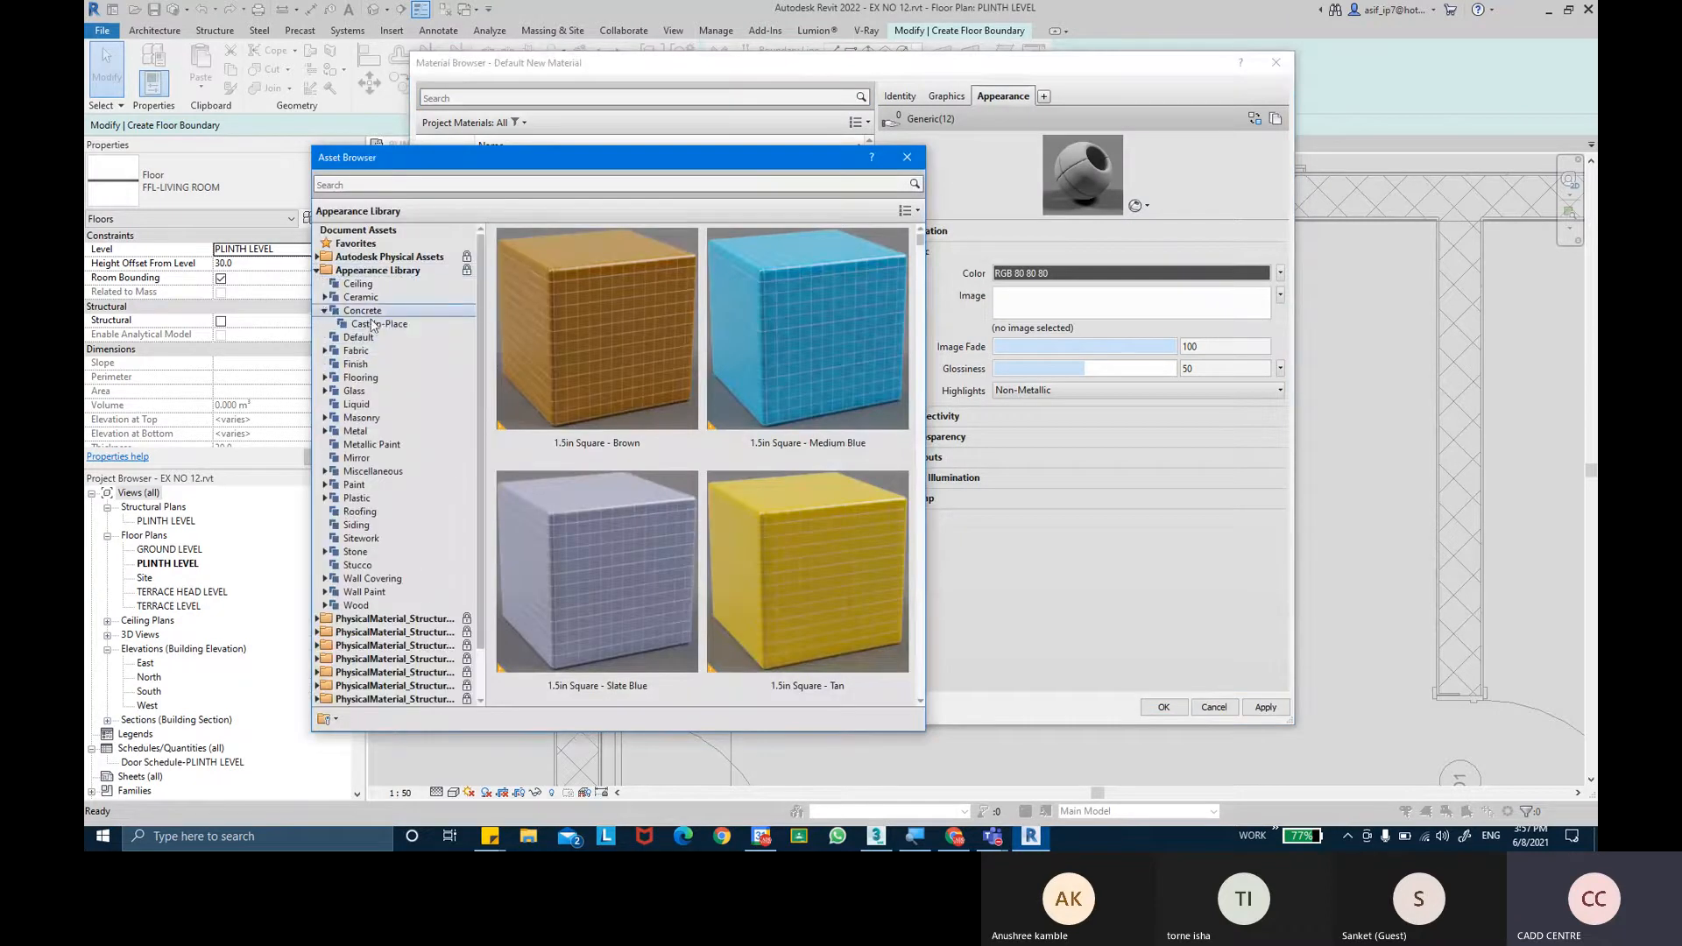
Apply the Formwork - Wood Plywood appearance from the Cast-In-Place concrete assets to AR-PLASTER.
{"action": "left_click", "coordinate": [373, 324]}
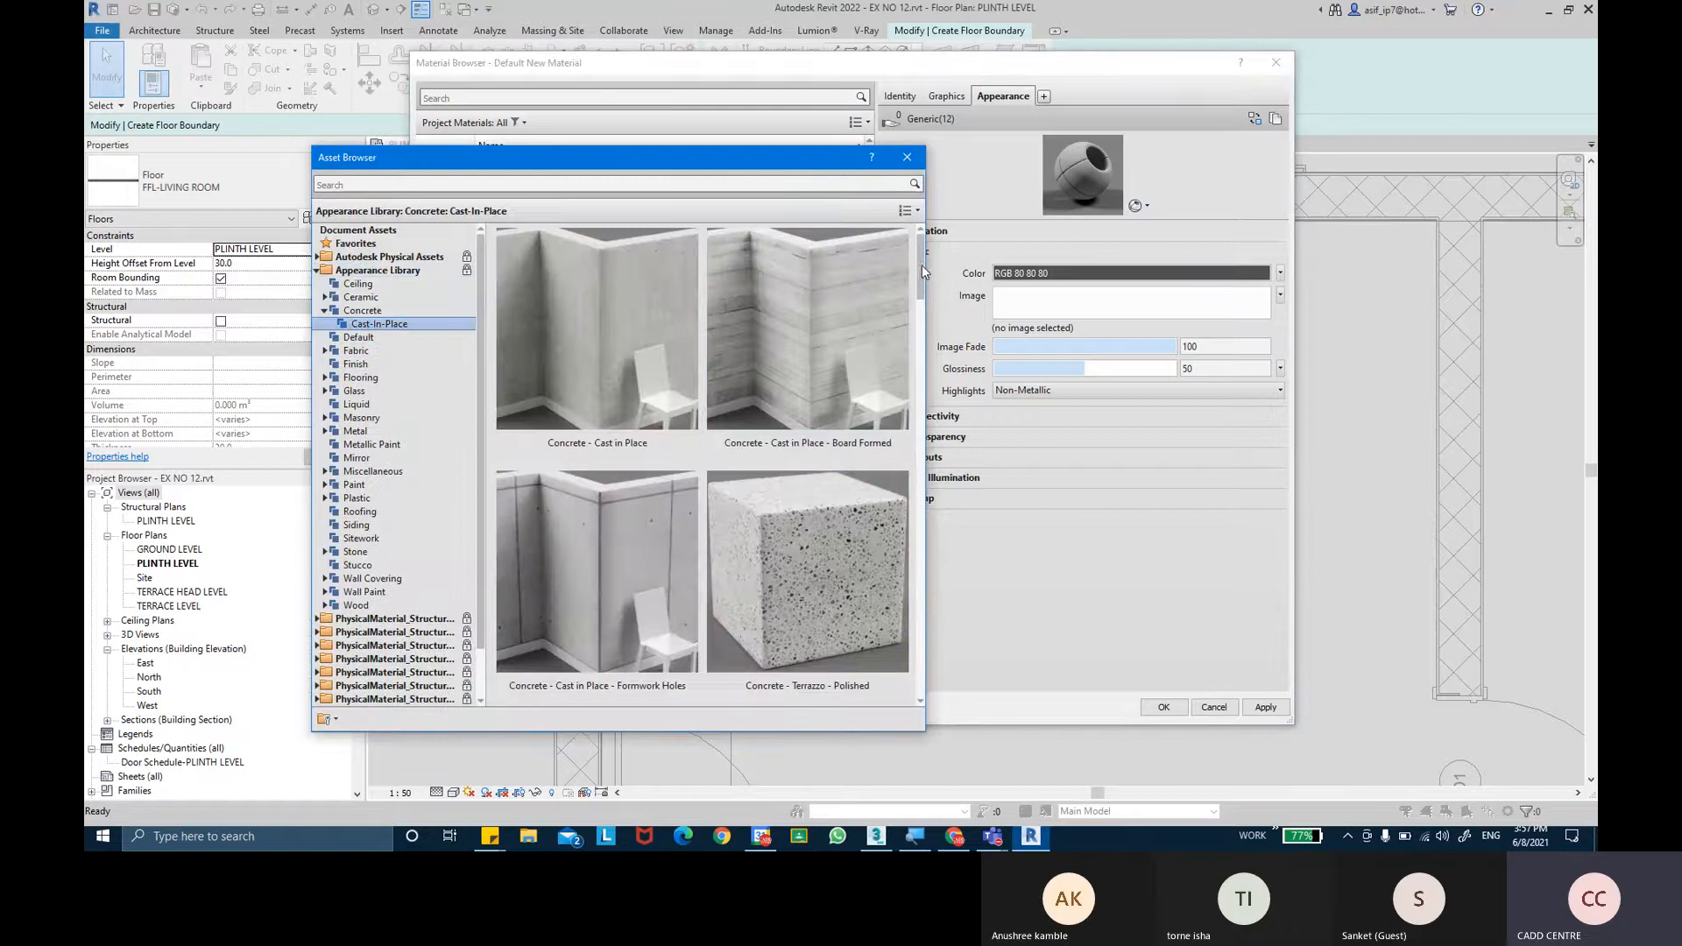
{"action": "left_click_drag", "start_coordinate": [919, 264], "coordinate": [900, 517]}
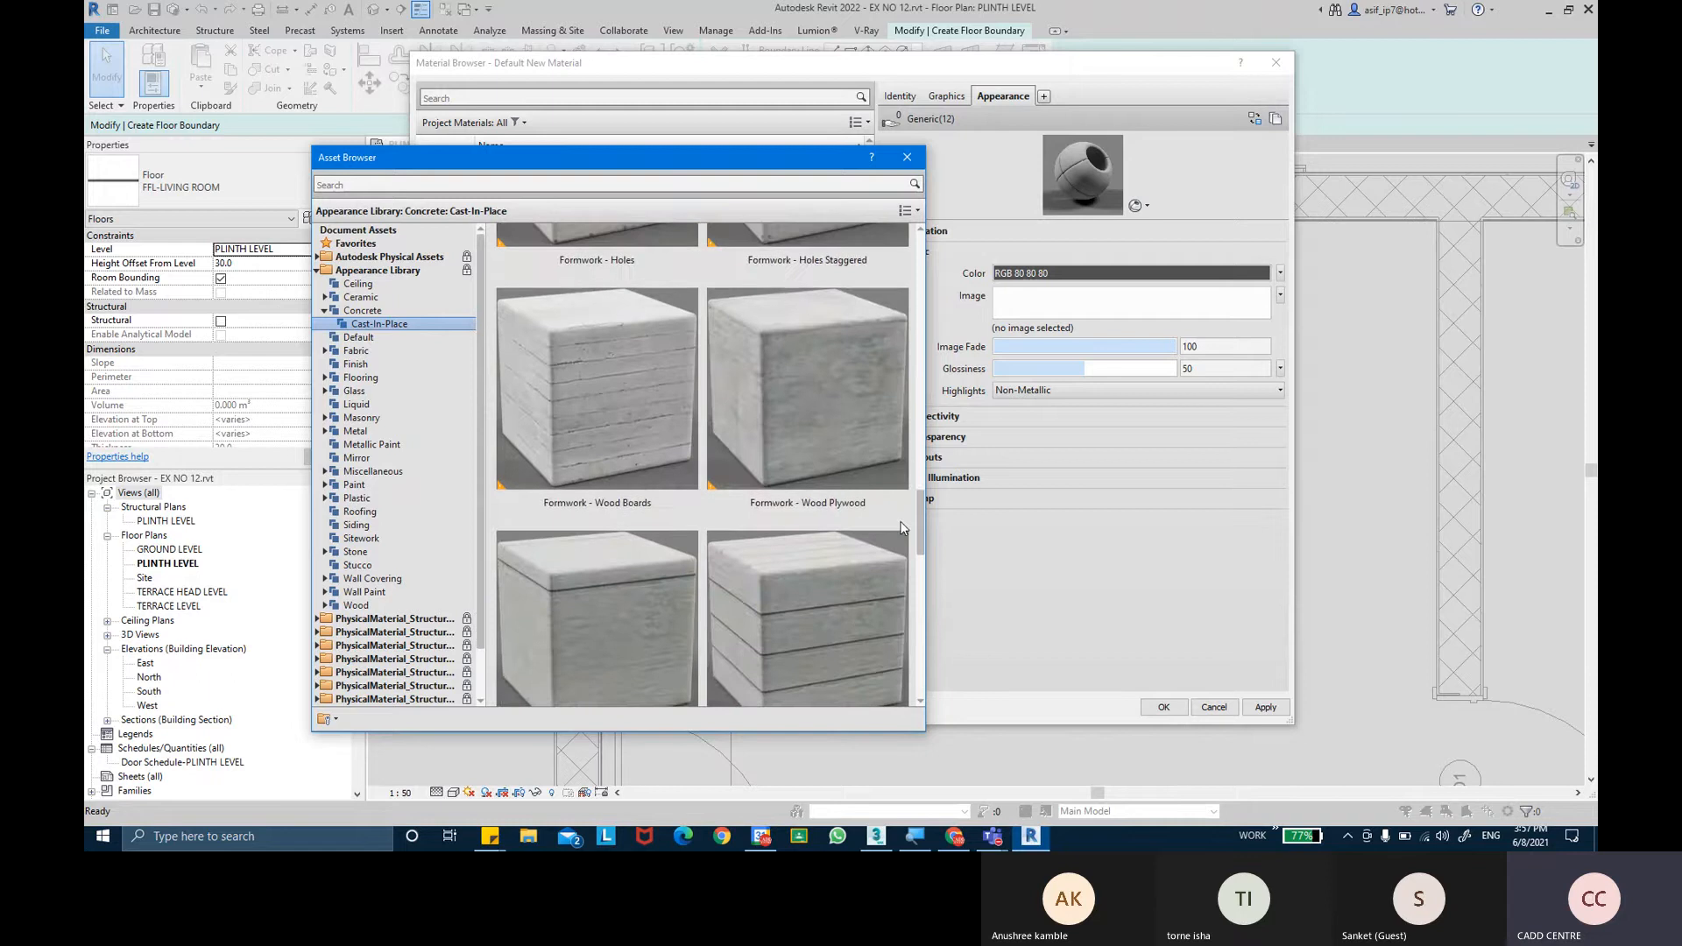
{"action": "mouse_move", "coordinate": [865, 471]}
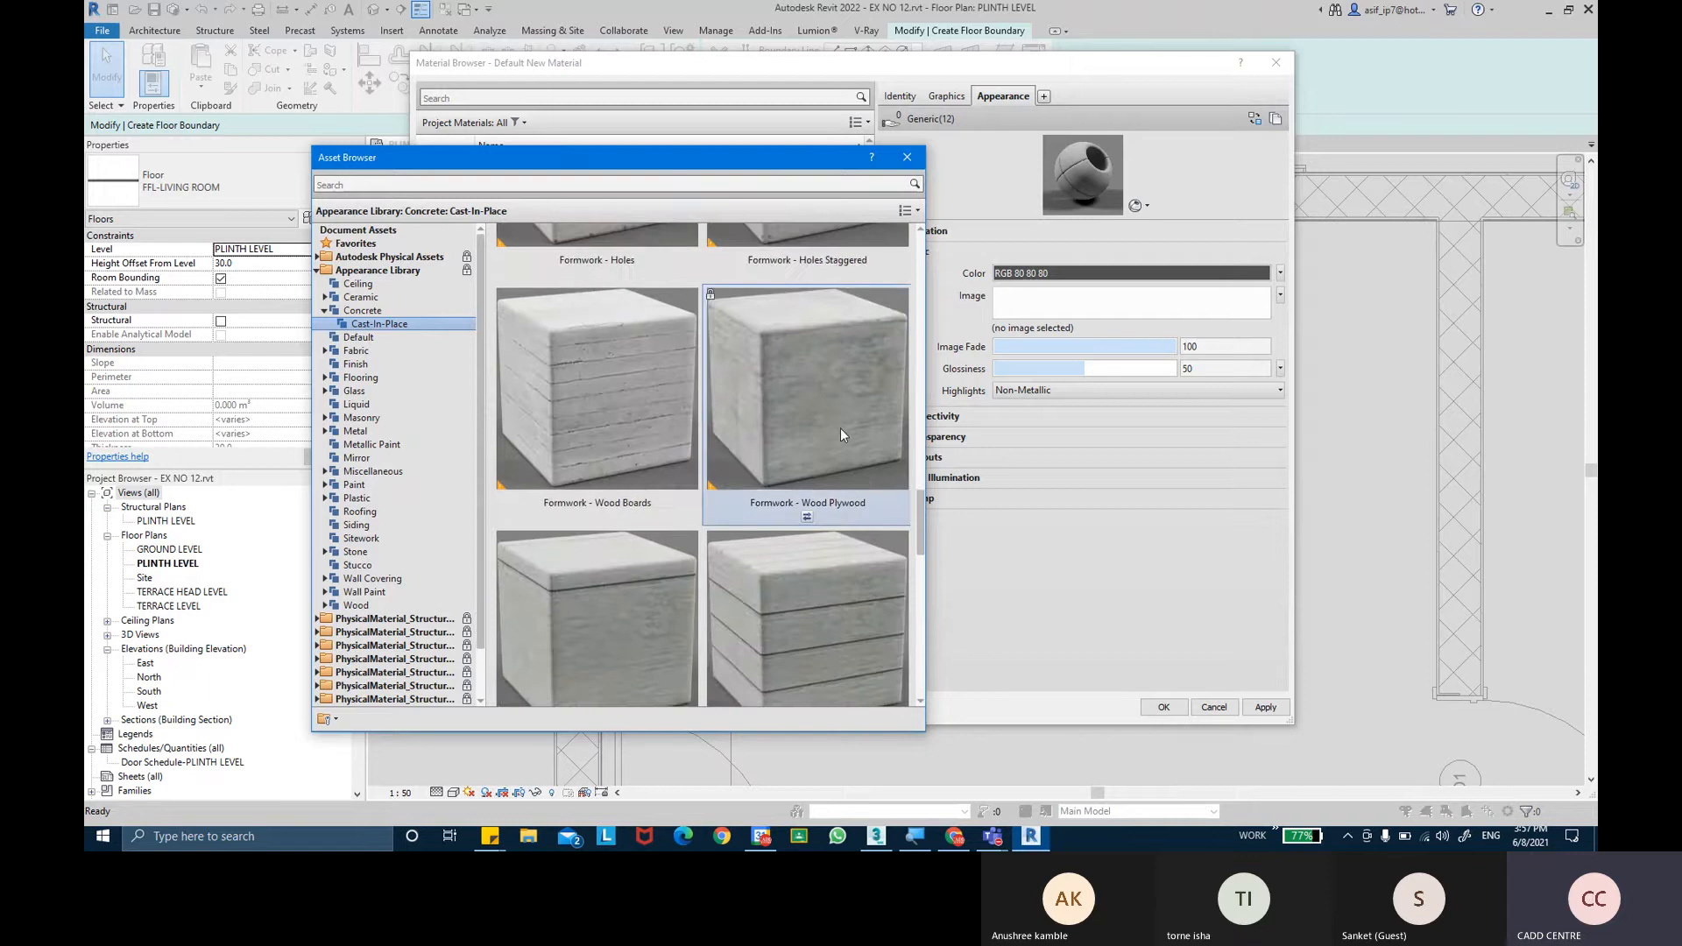
{"action": "scroll", "coordinate": [839, 427], "scroll_direction": "up", "scroll_amount": 2}
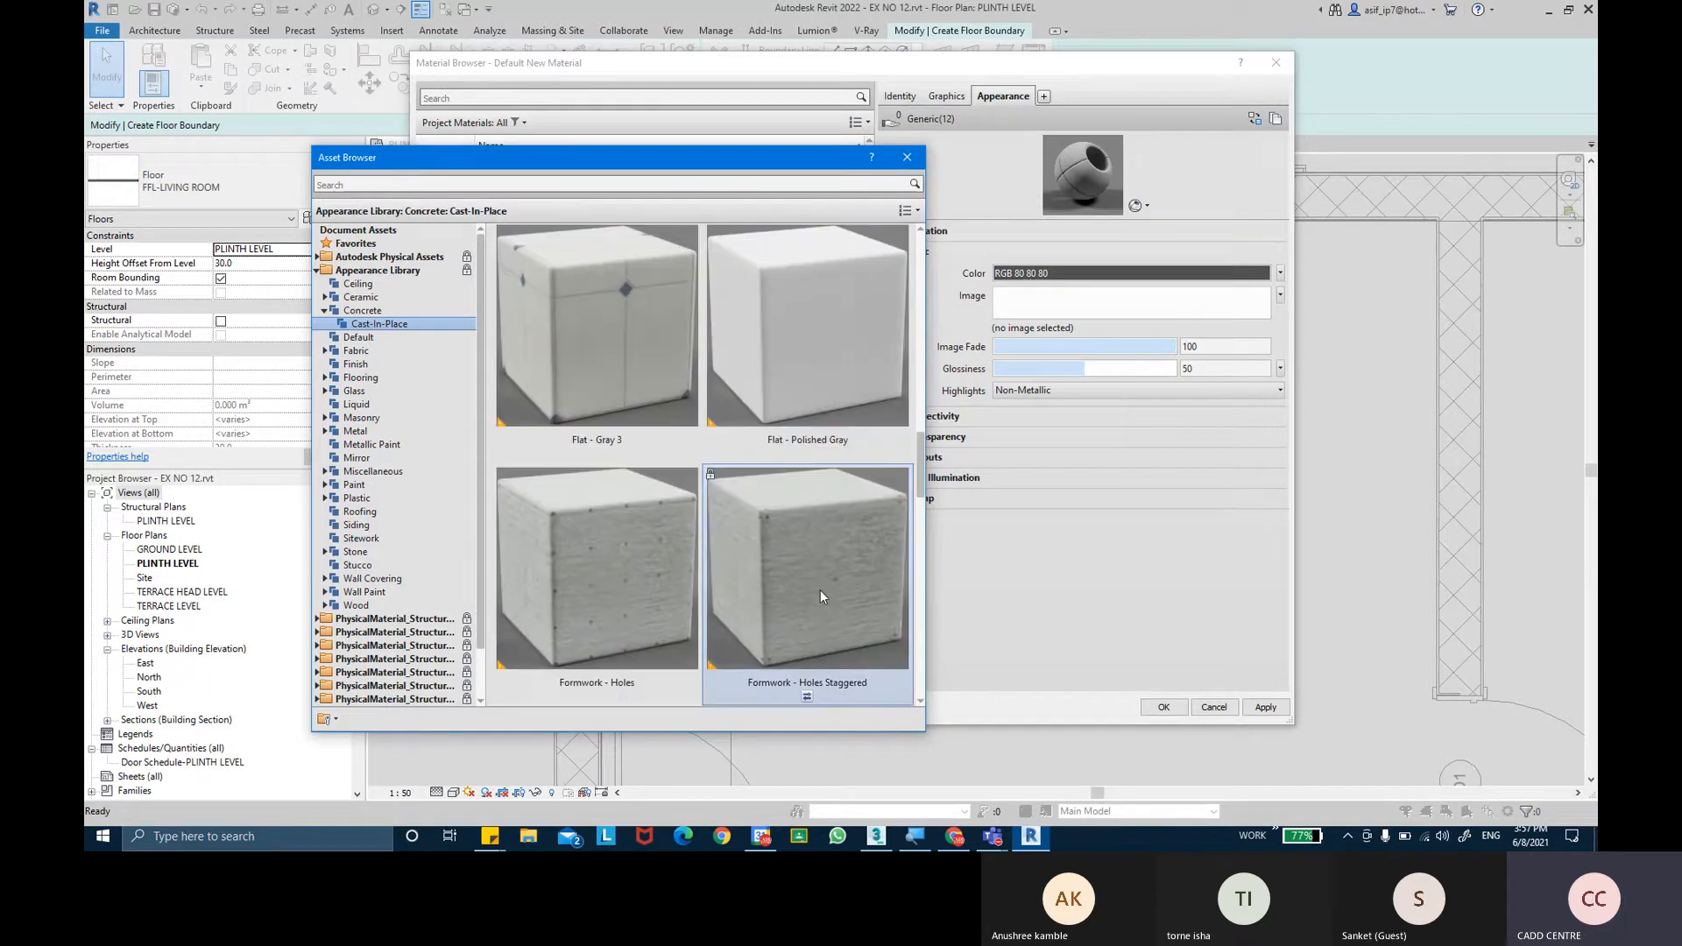
{"action": "mouse_move", "coordinate": [820, 595]}
{"action": "scroll", "coordinate": [820, 594], "scroll_direction": "down", "scroll_amount": 4}
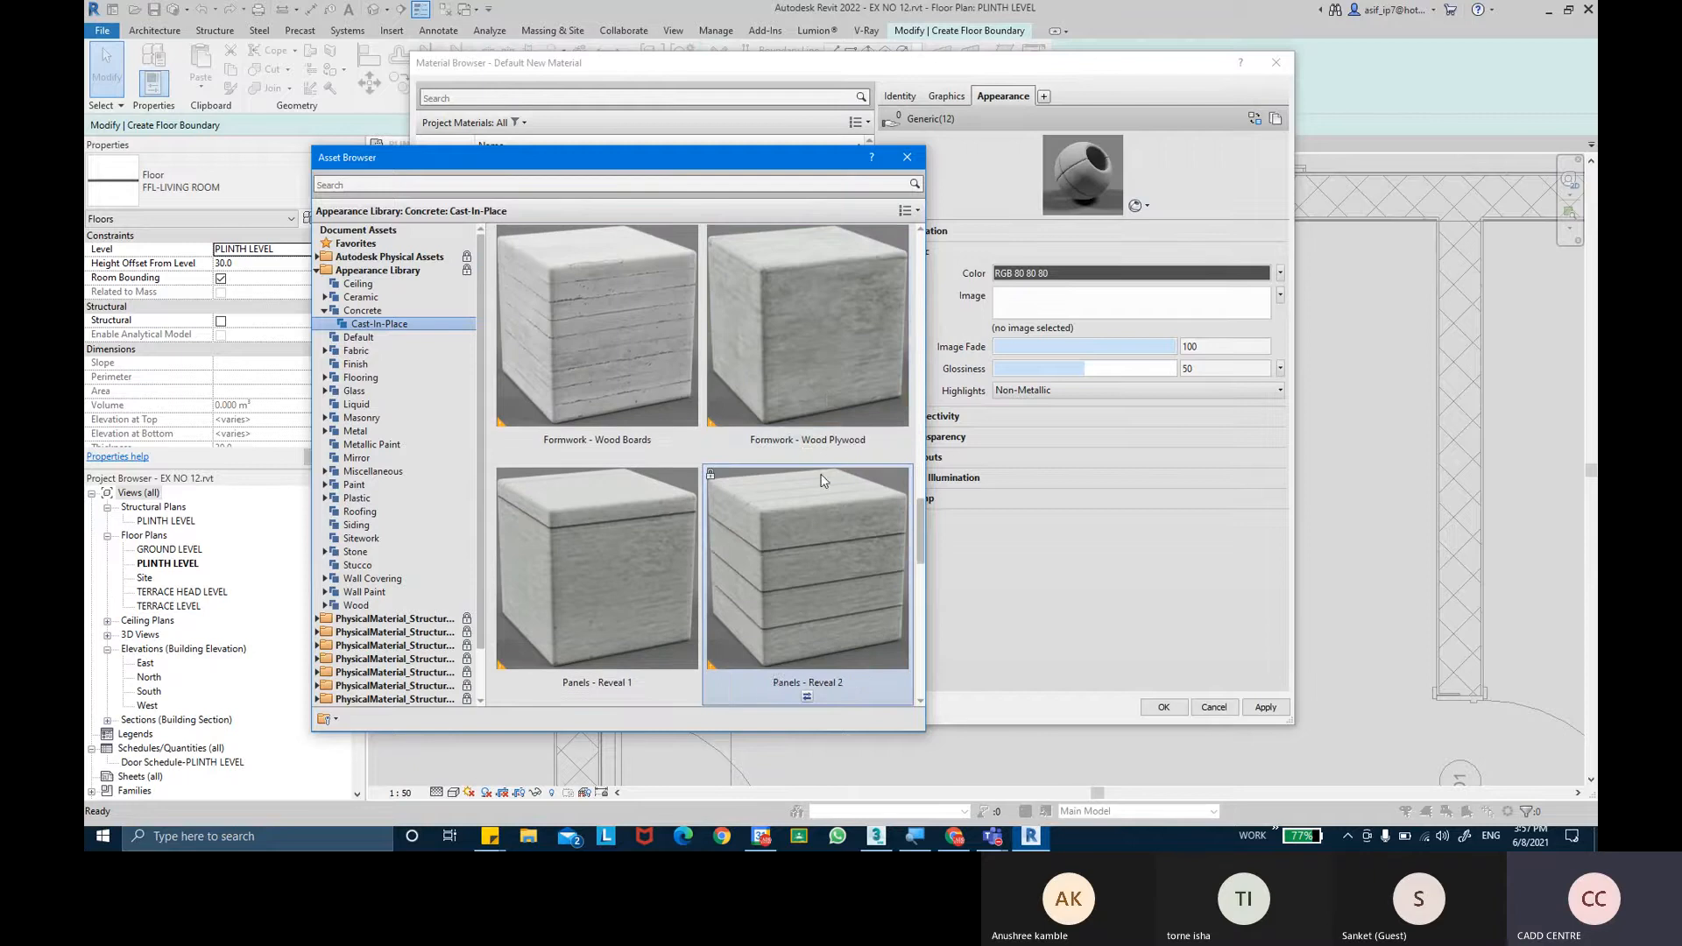
{"action": "double_click", "coordinate": [826, 396]}
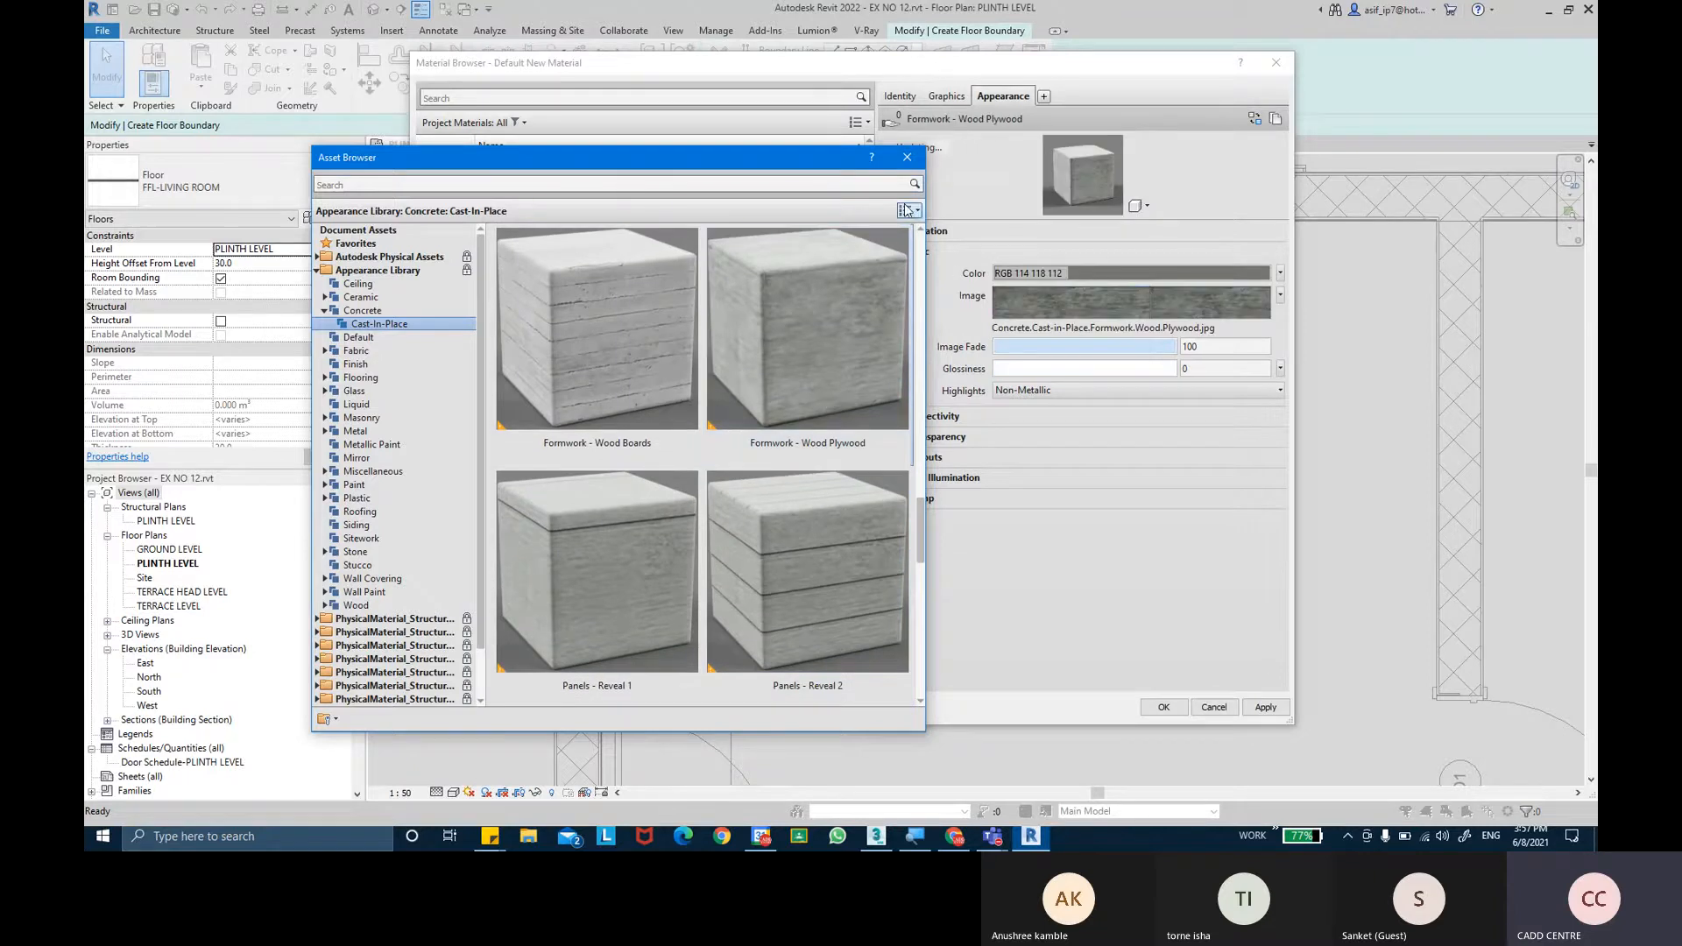
Replace AR-PLASTER's appearance with the Concrete - Polished asset and confirm the layers of the 200MM SUNK FILL floor type.
{"action": "left_click", "coordinate": [363, 311]}
{"action": "left_click_drag", "start_coordinate": [920, 243], "coordinate": [919, 238]}
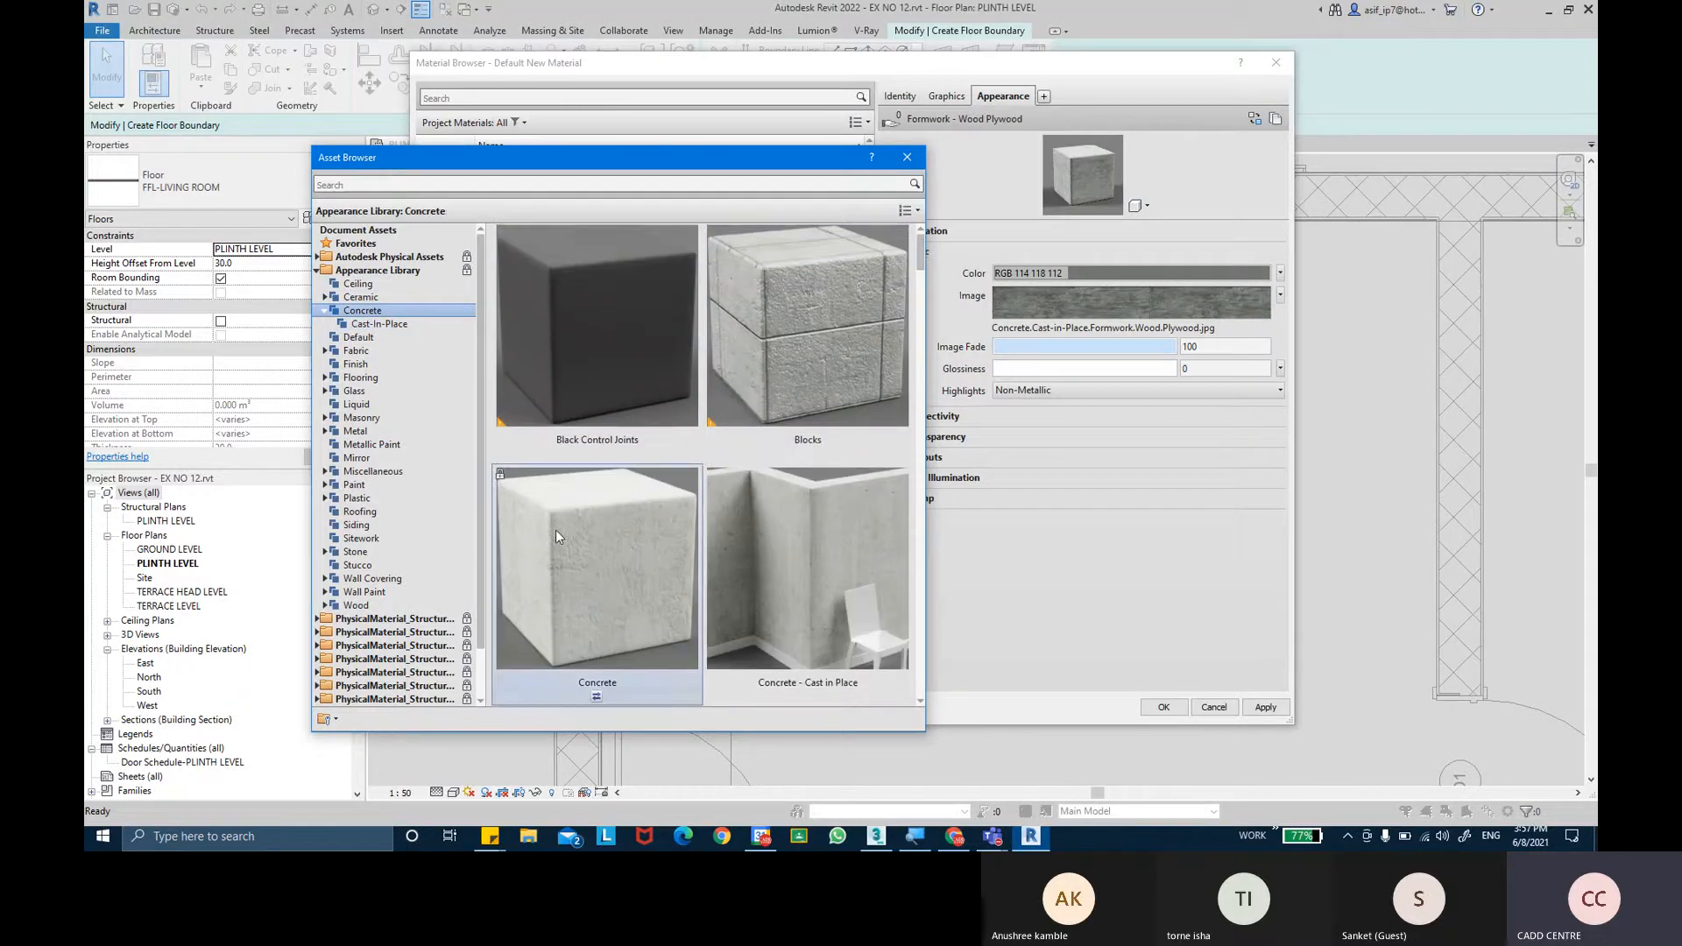
{"action": "scroll", "coordinate": [556, 529], "scroll_direction": "down", "scroll_amount": 2}
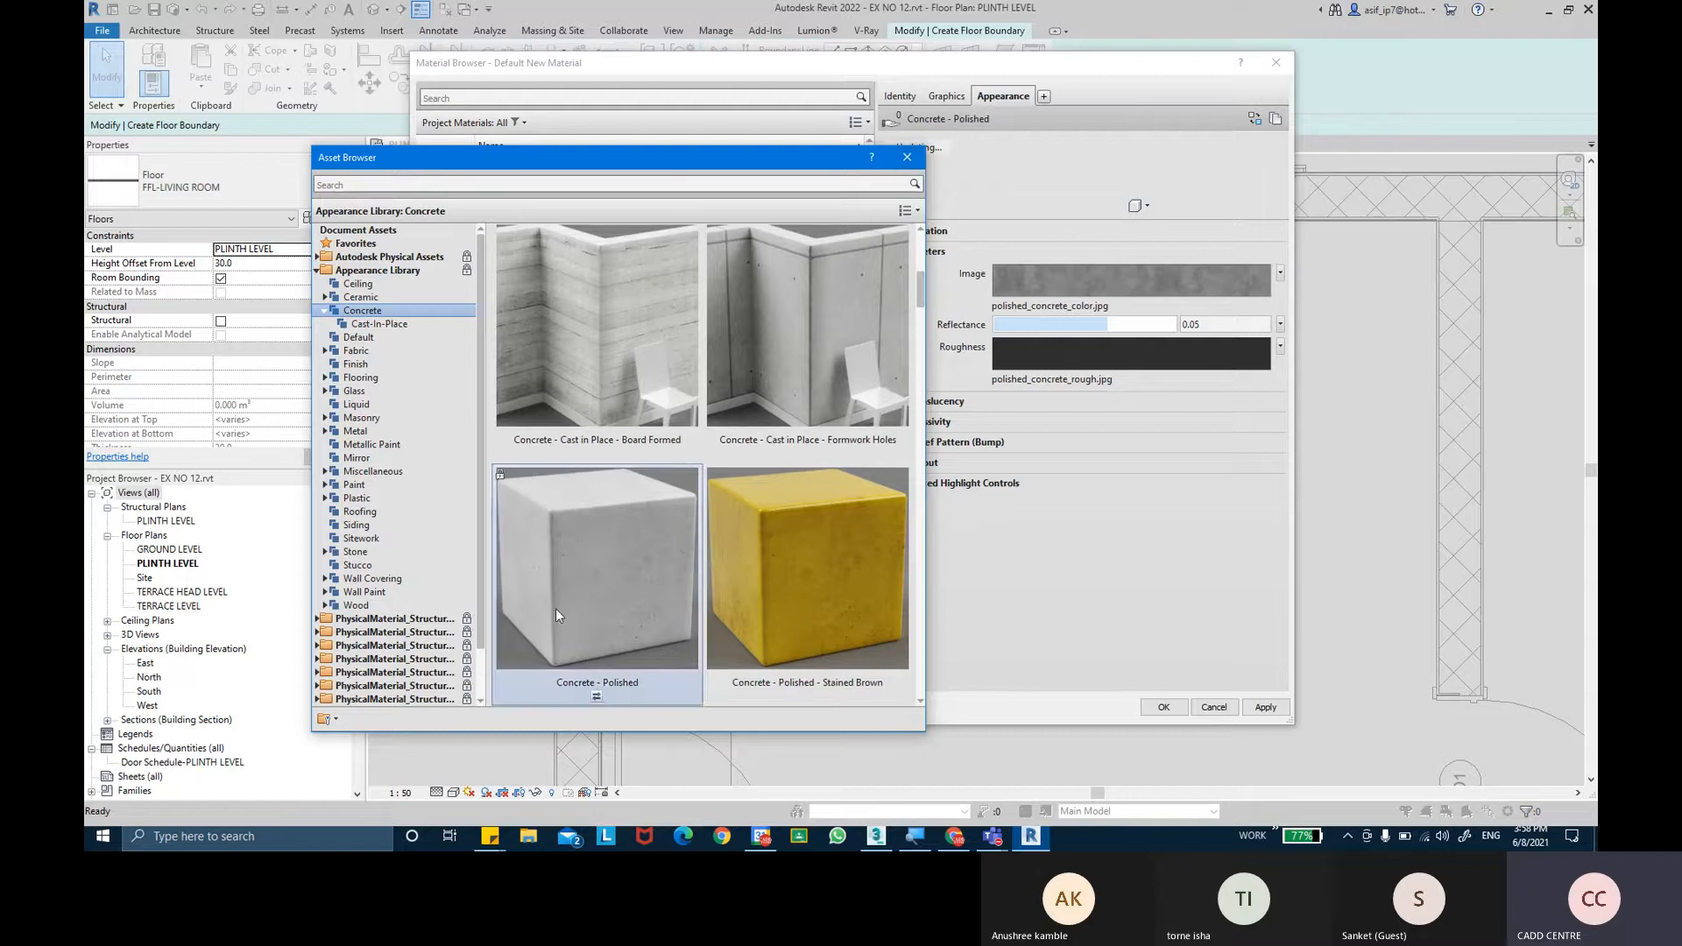
{"action": "left_click", "coordinate": [907, 157]}
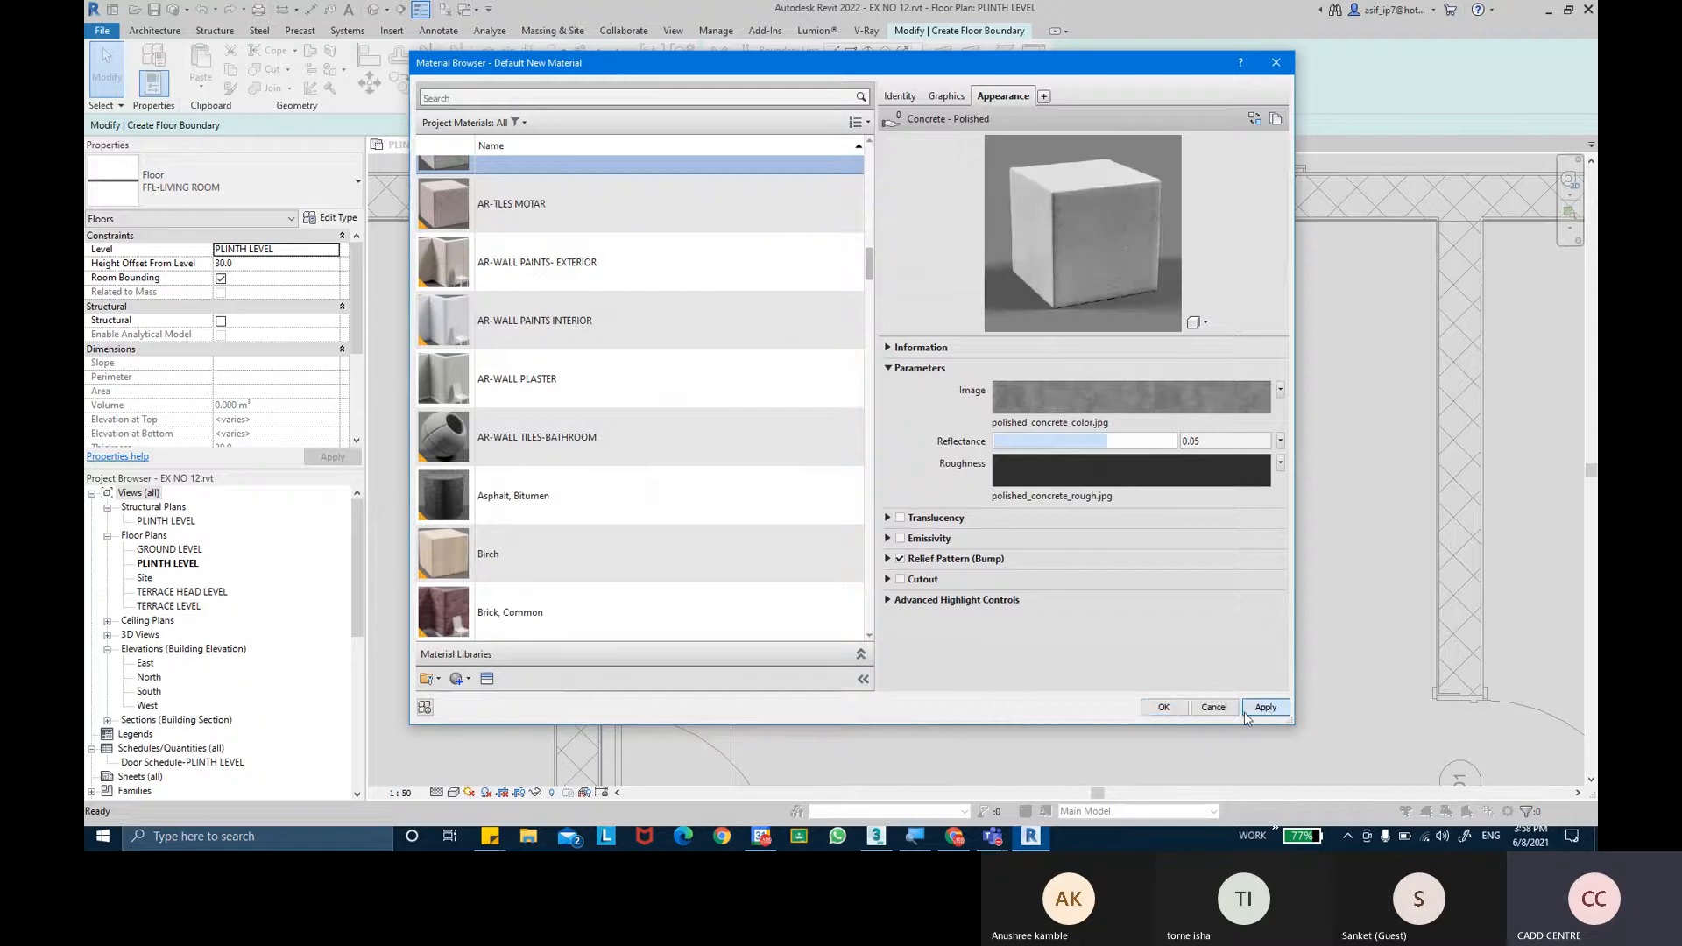
{"action": "left_click", "coordinate": [1170, 709]}
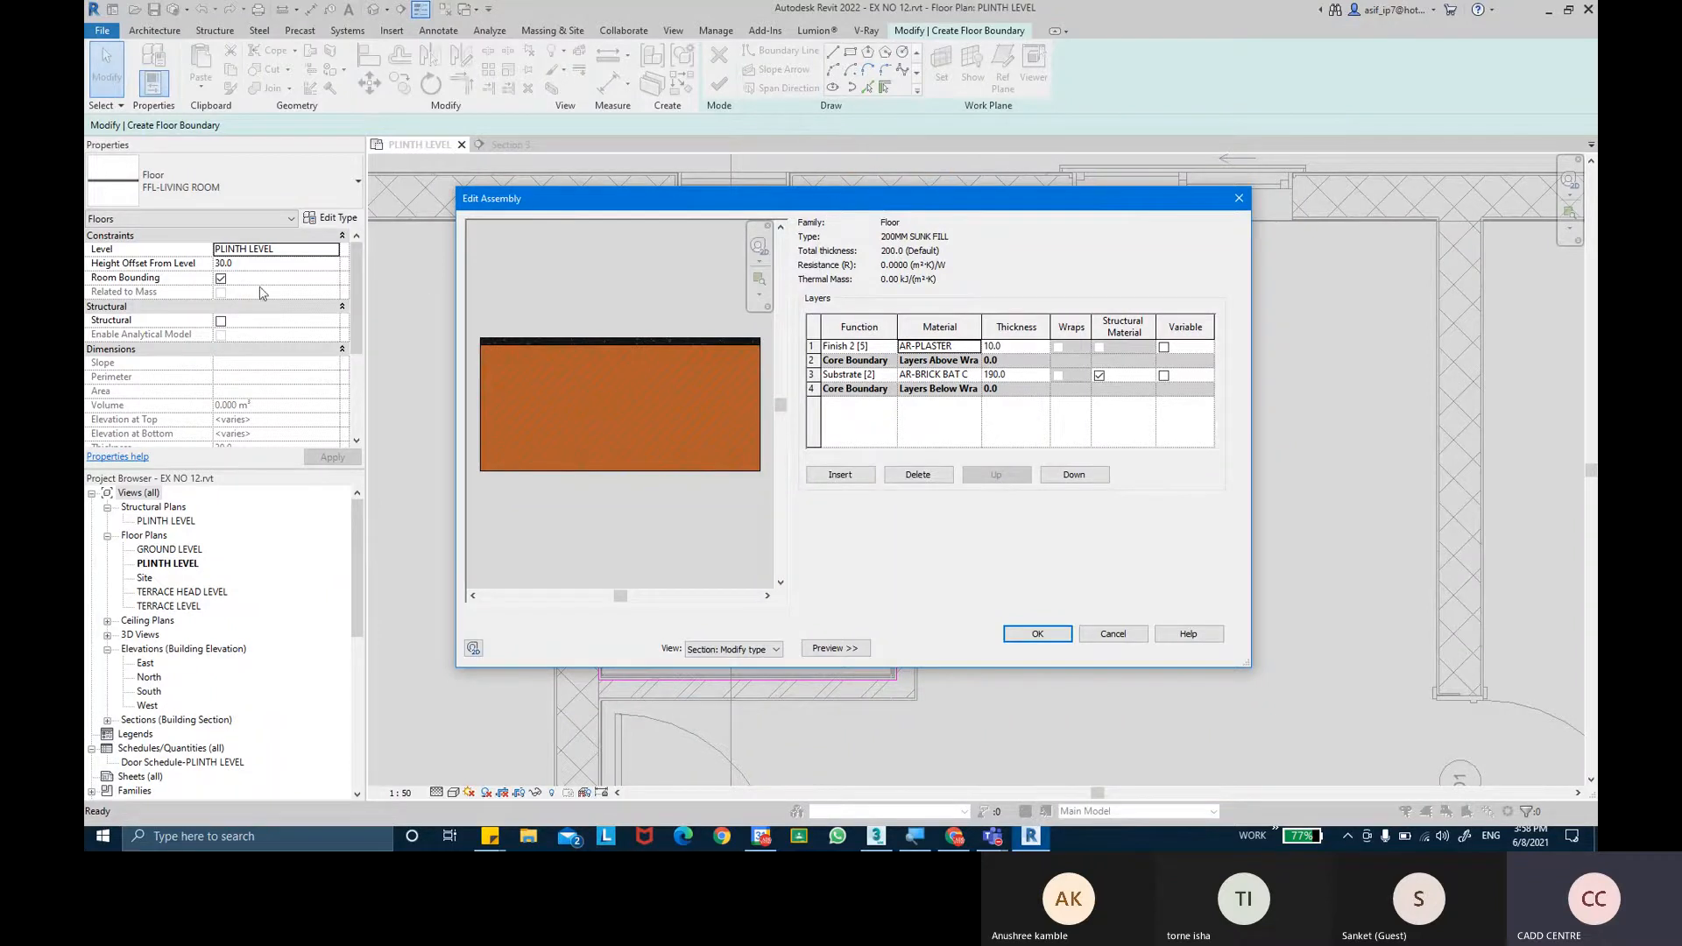
{"action": "left_click", "coordinate": [1033, 635]}
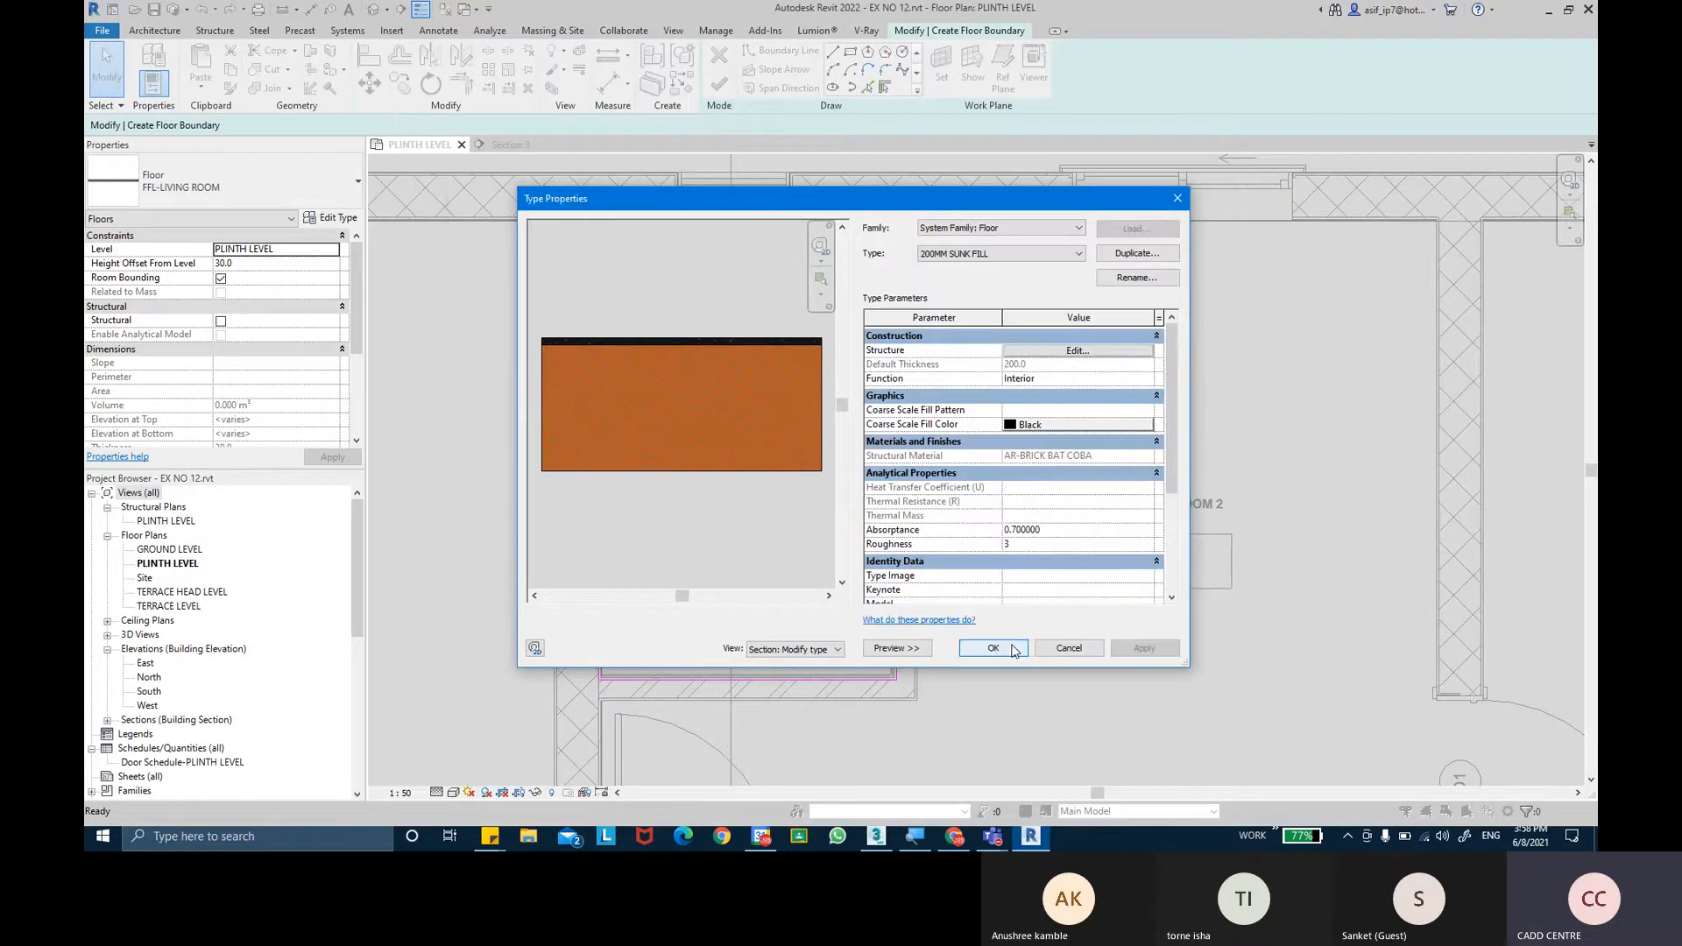
{"action": "left_click", "coordinate": [993, 648]}
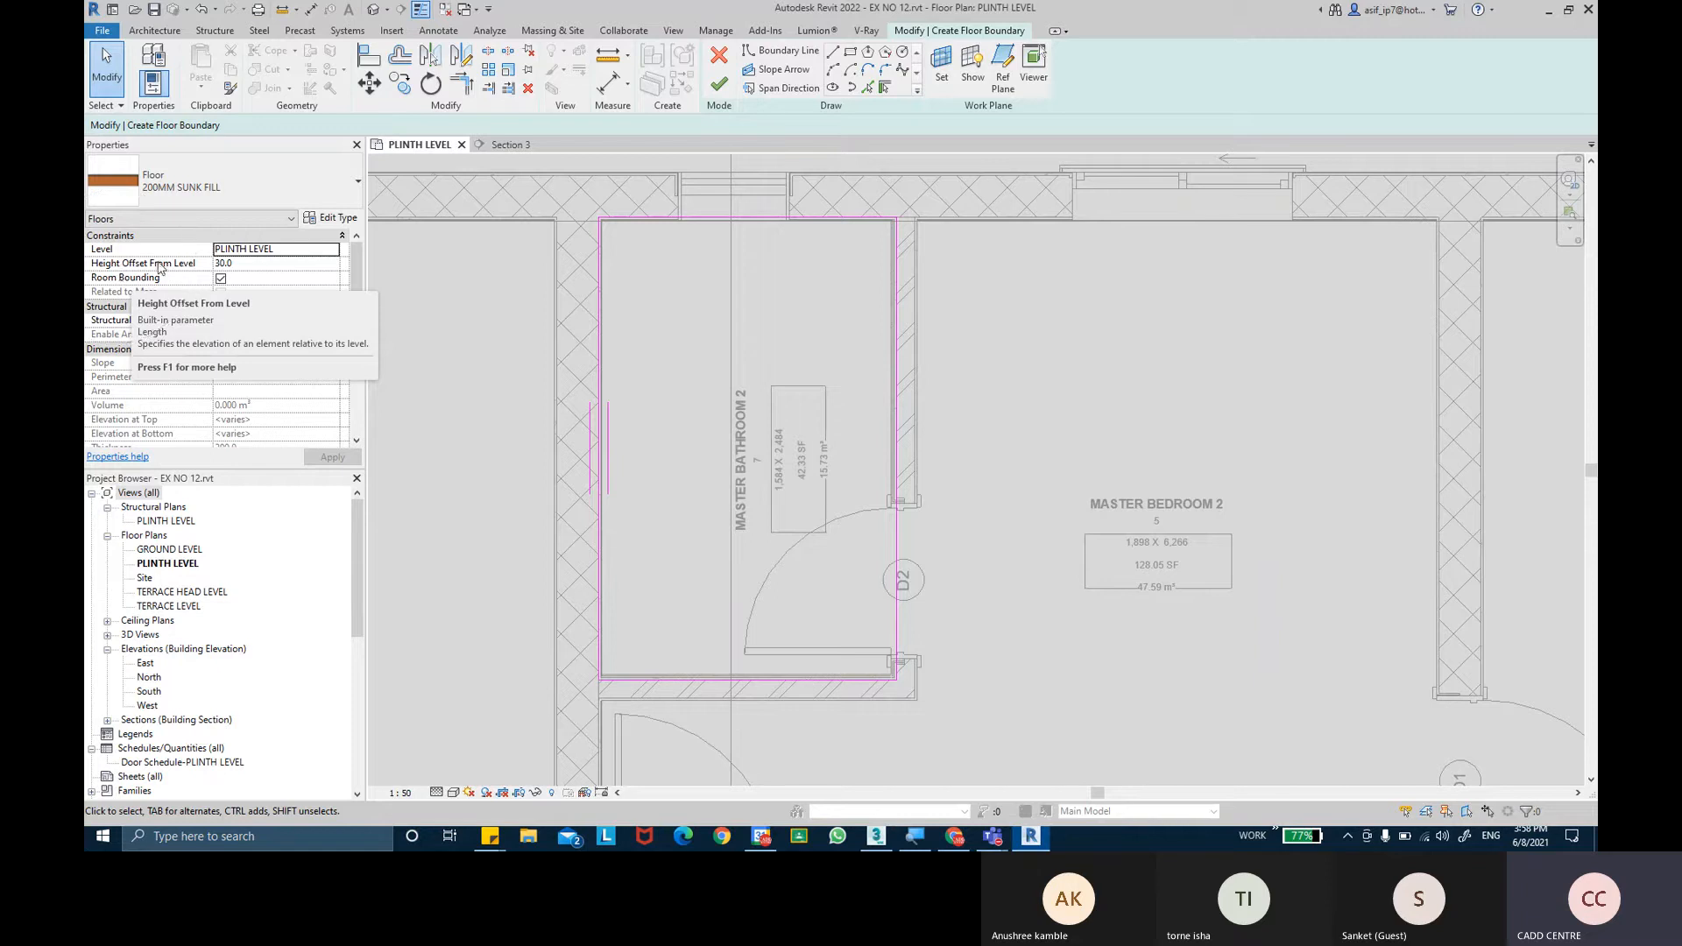
Set the floor's height offset from PLINTH LEVEL to 0.0 and finish its boundary sketch.
{"action": "left_click", "coordinate": [261, 266]}
{"action": "type", "text": "0.0"}
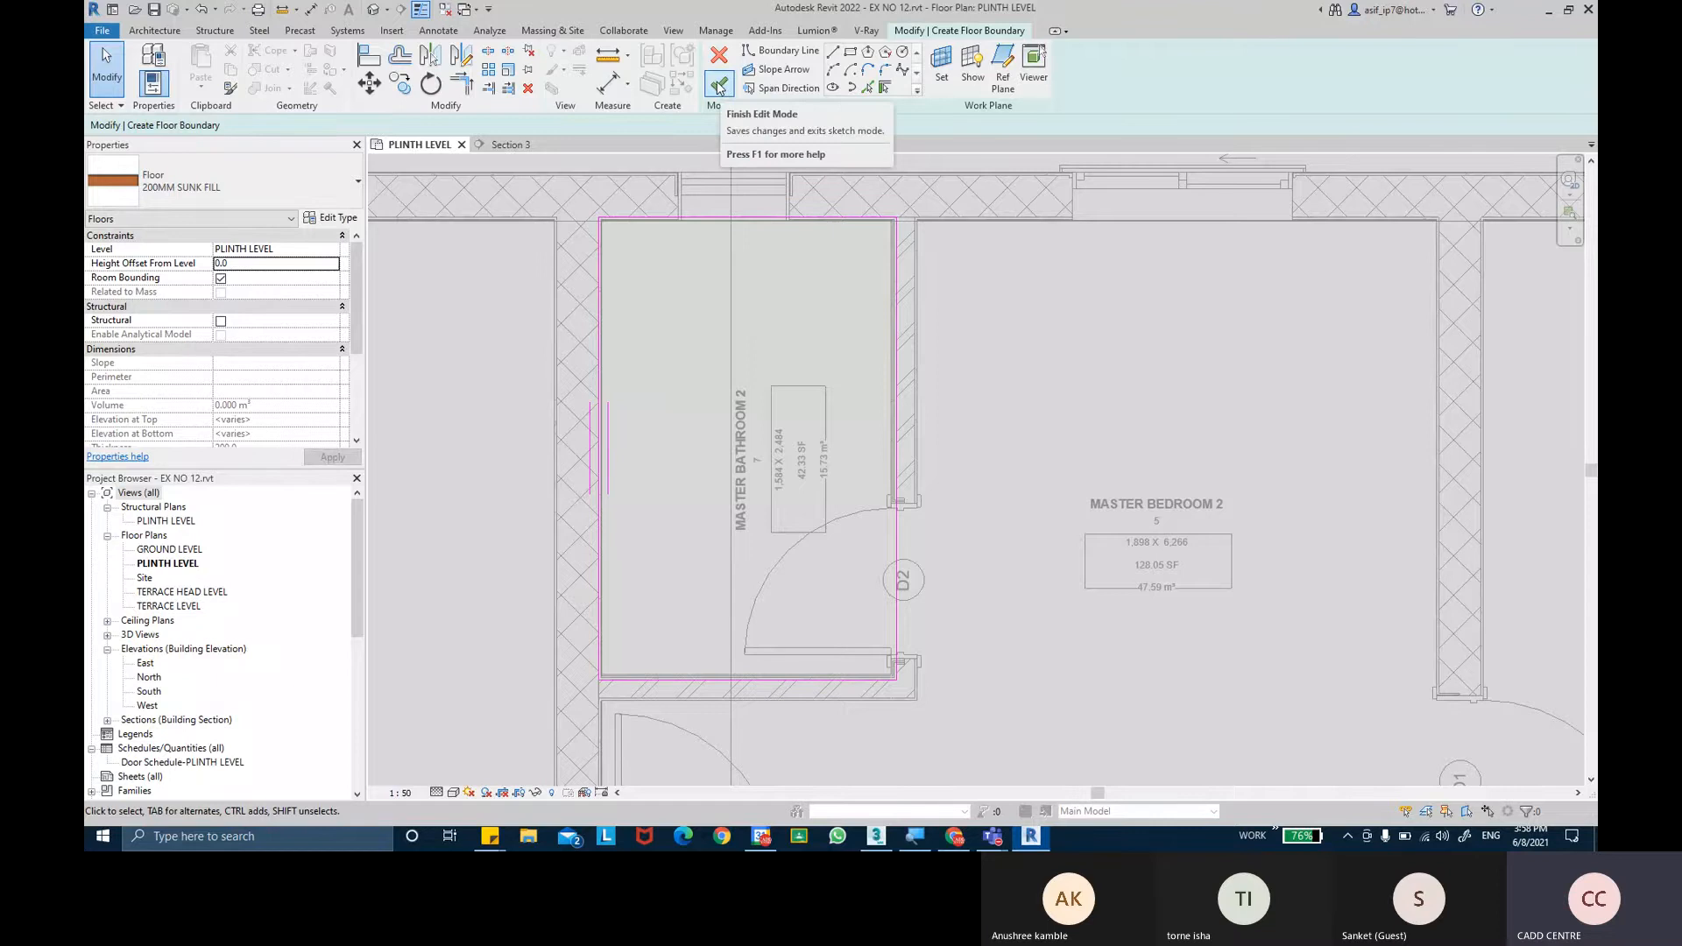
{"action": "left_click", "coordinate": [719, 87]}
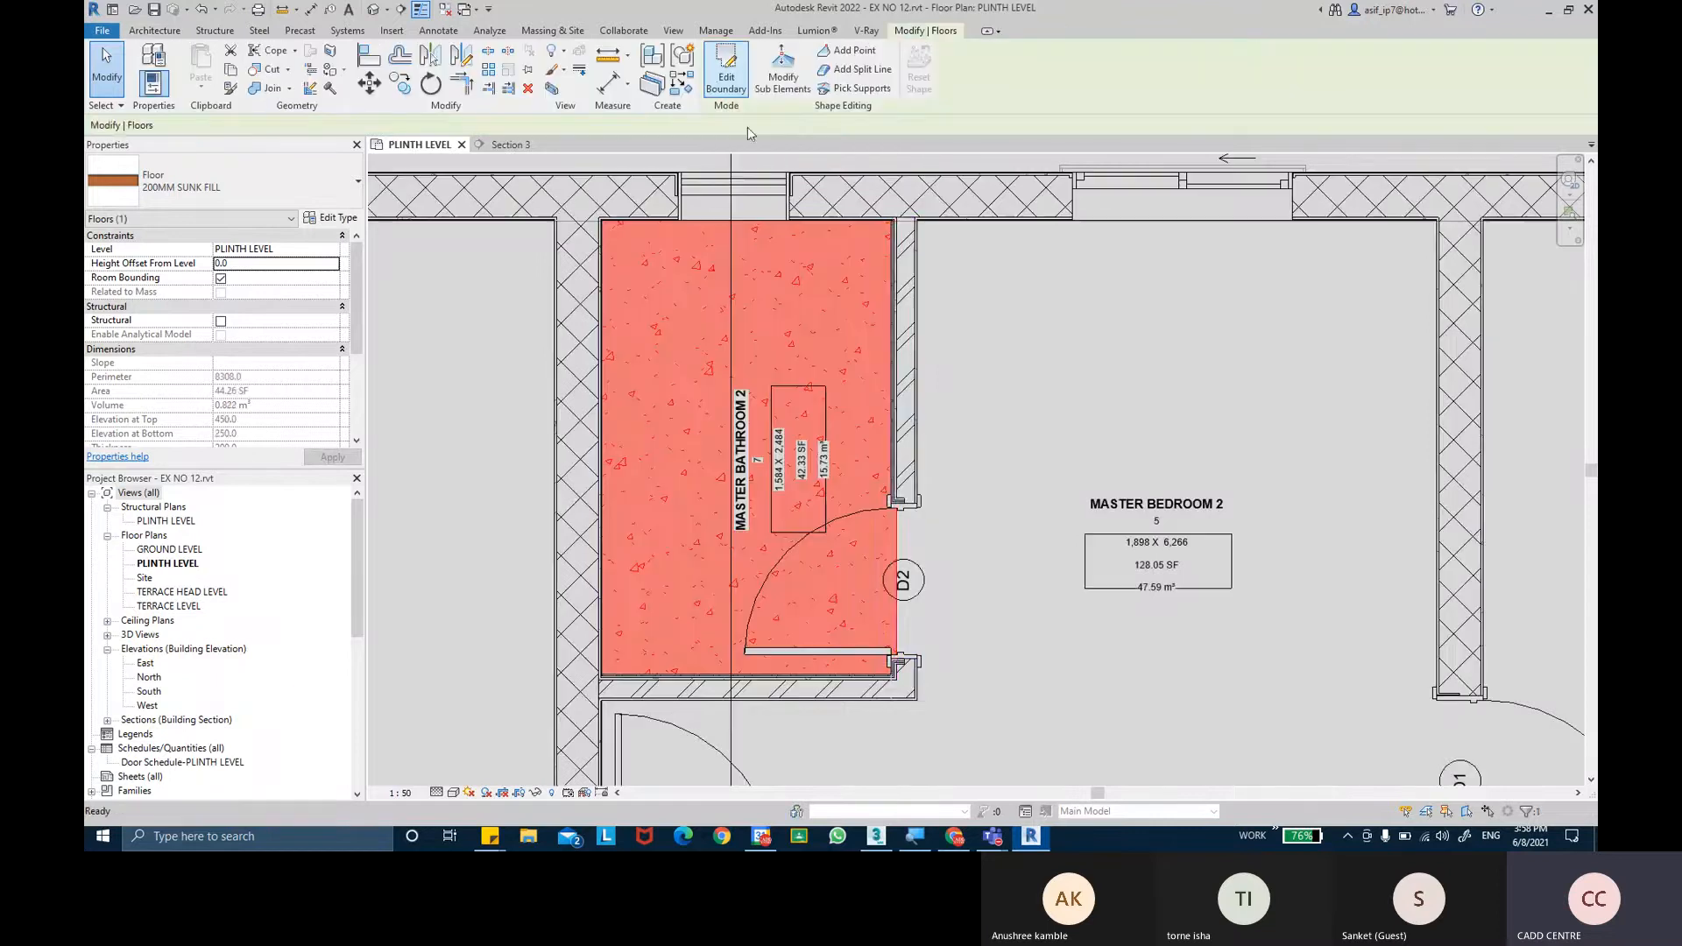
Go to the Section 3 view from the section line that crosses Master Bathroom 2.
{"action": "left_click", "coordinate": [1039, 407]}
{"action": "scroll", "coordinate": [937, 420], "scroll_direction": "down", "scroll_amount": 3}
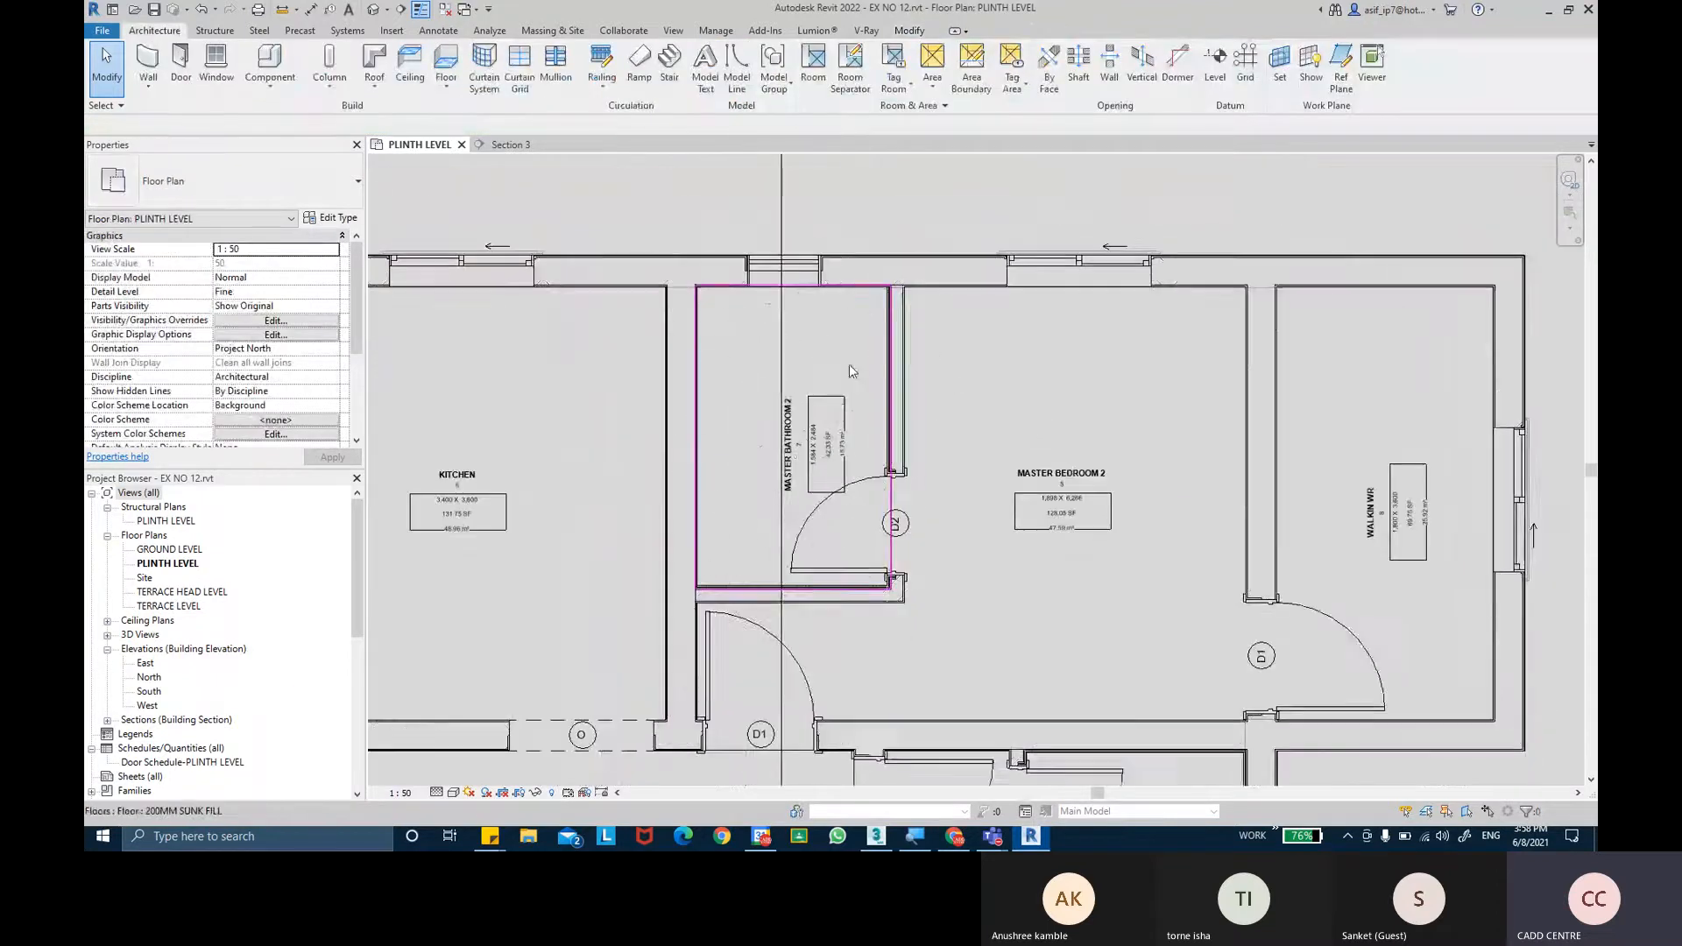
{"action": "left_click", "coordinate": [839, 368]}
{"action": "middle_click_drag", "start_coordinate": [839, 368], "coordinate": [720, 339]}
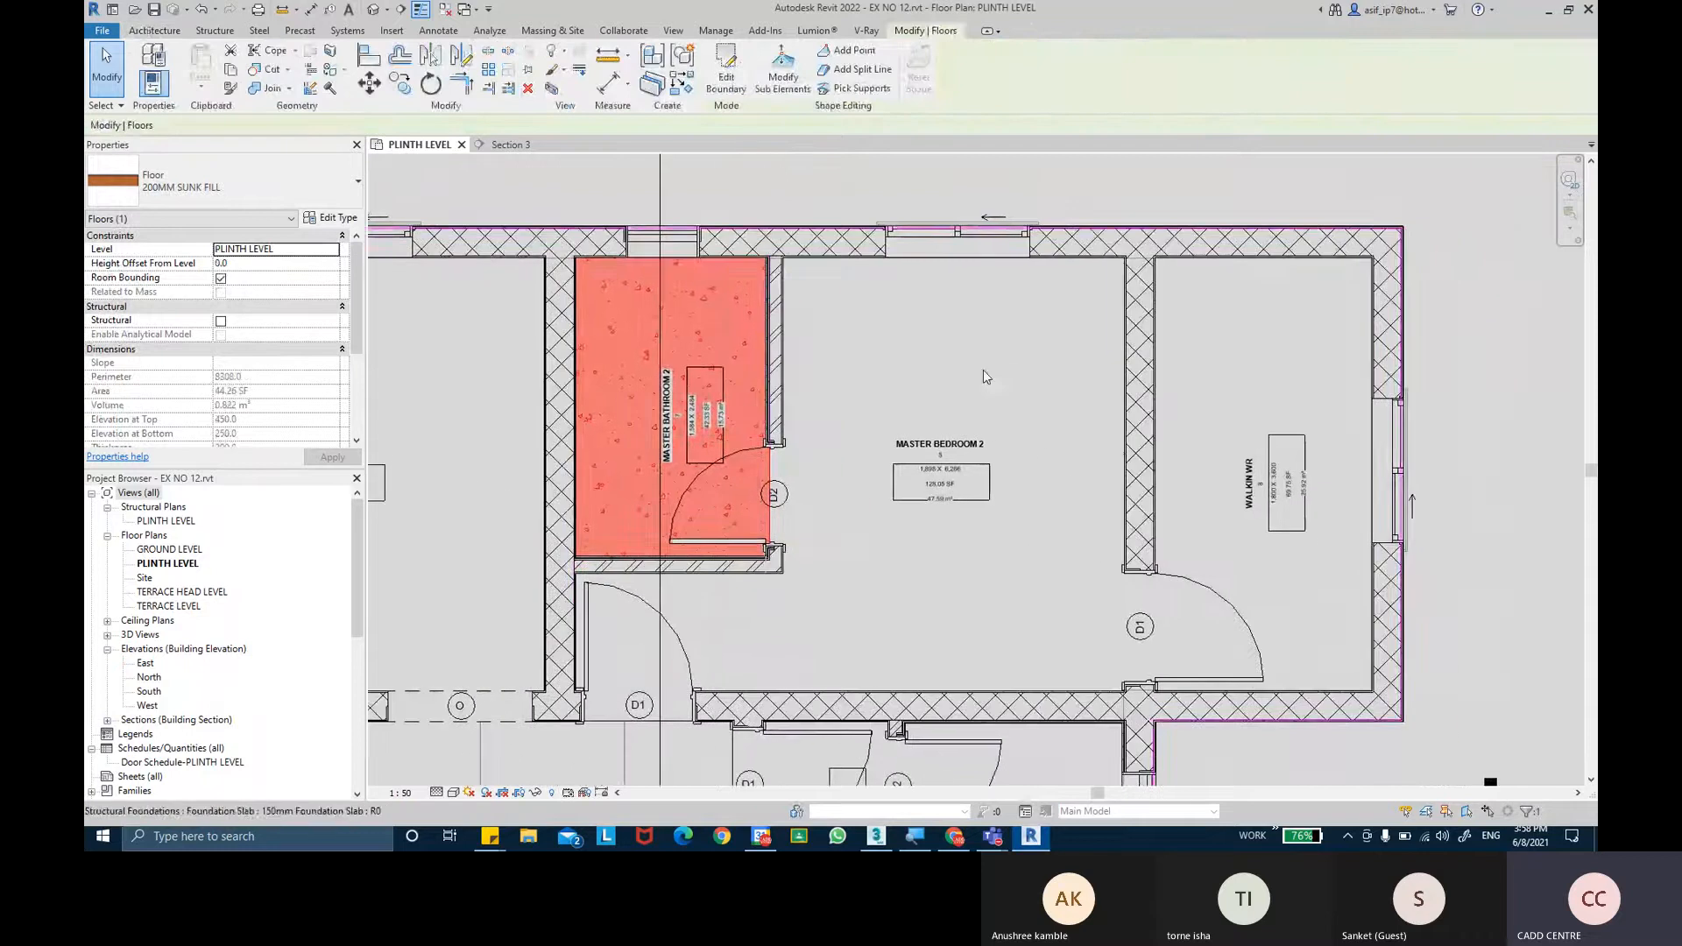
{"action": "left_click", "coordinate": [661, 193]}
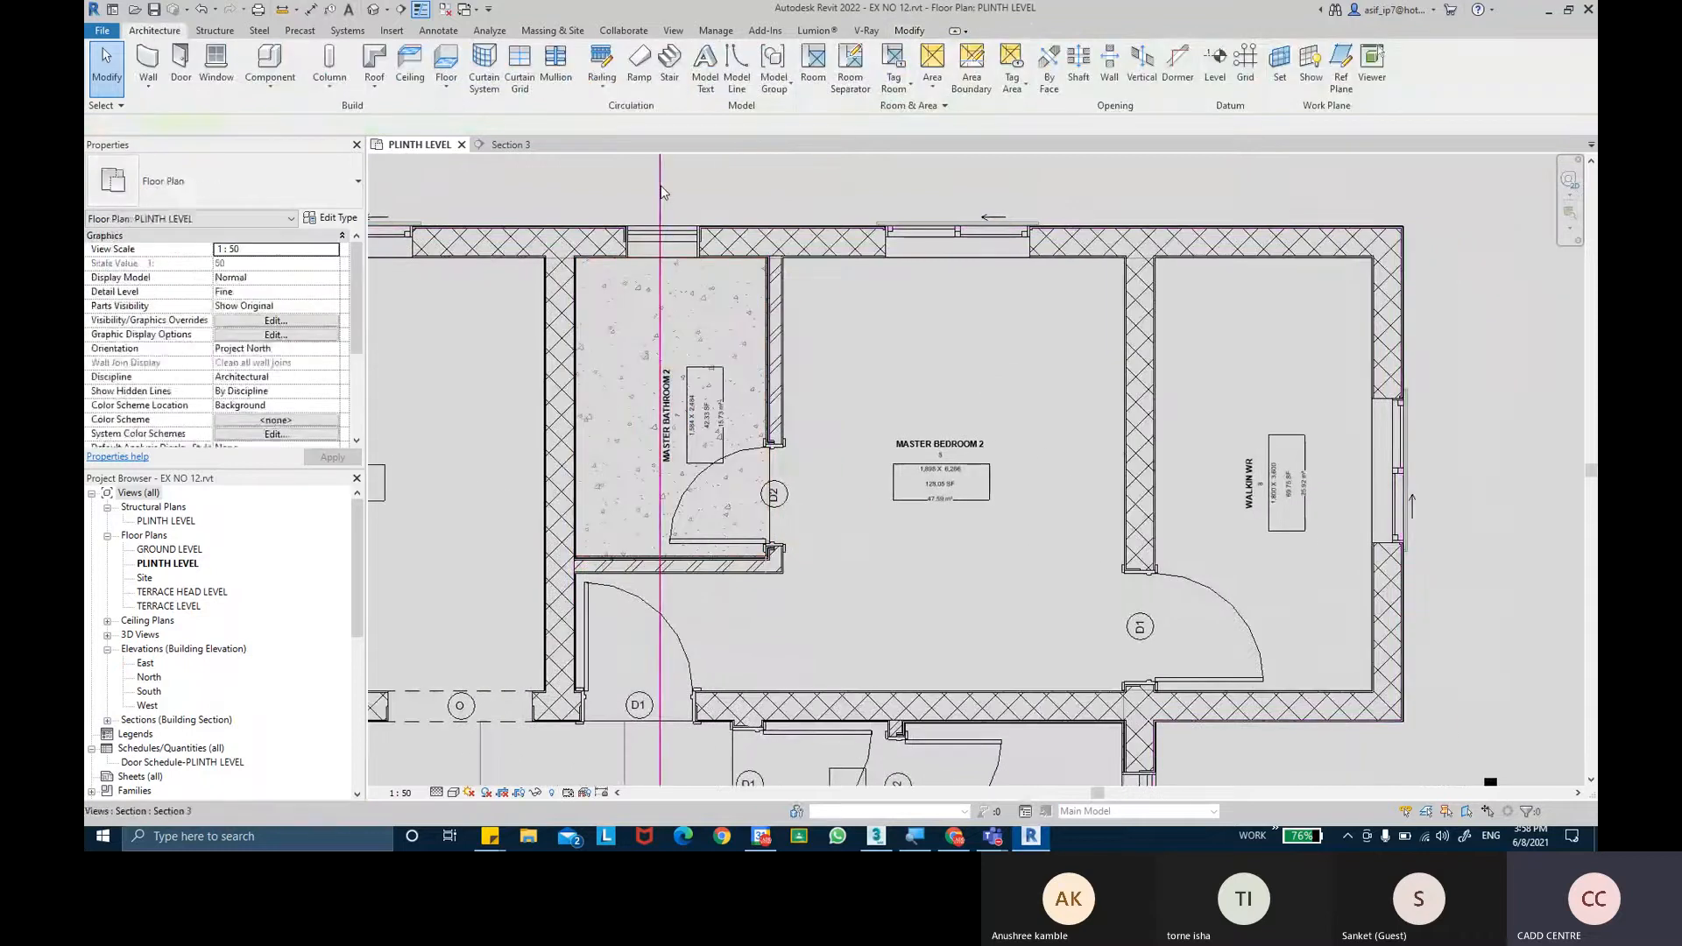
{"action": "right_click", "coordinate": [661, 191]}
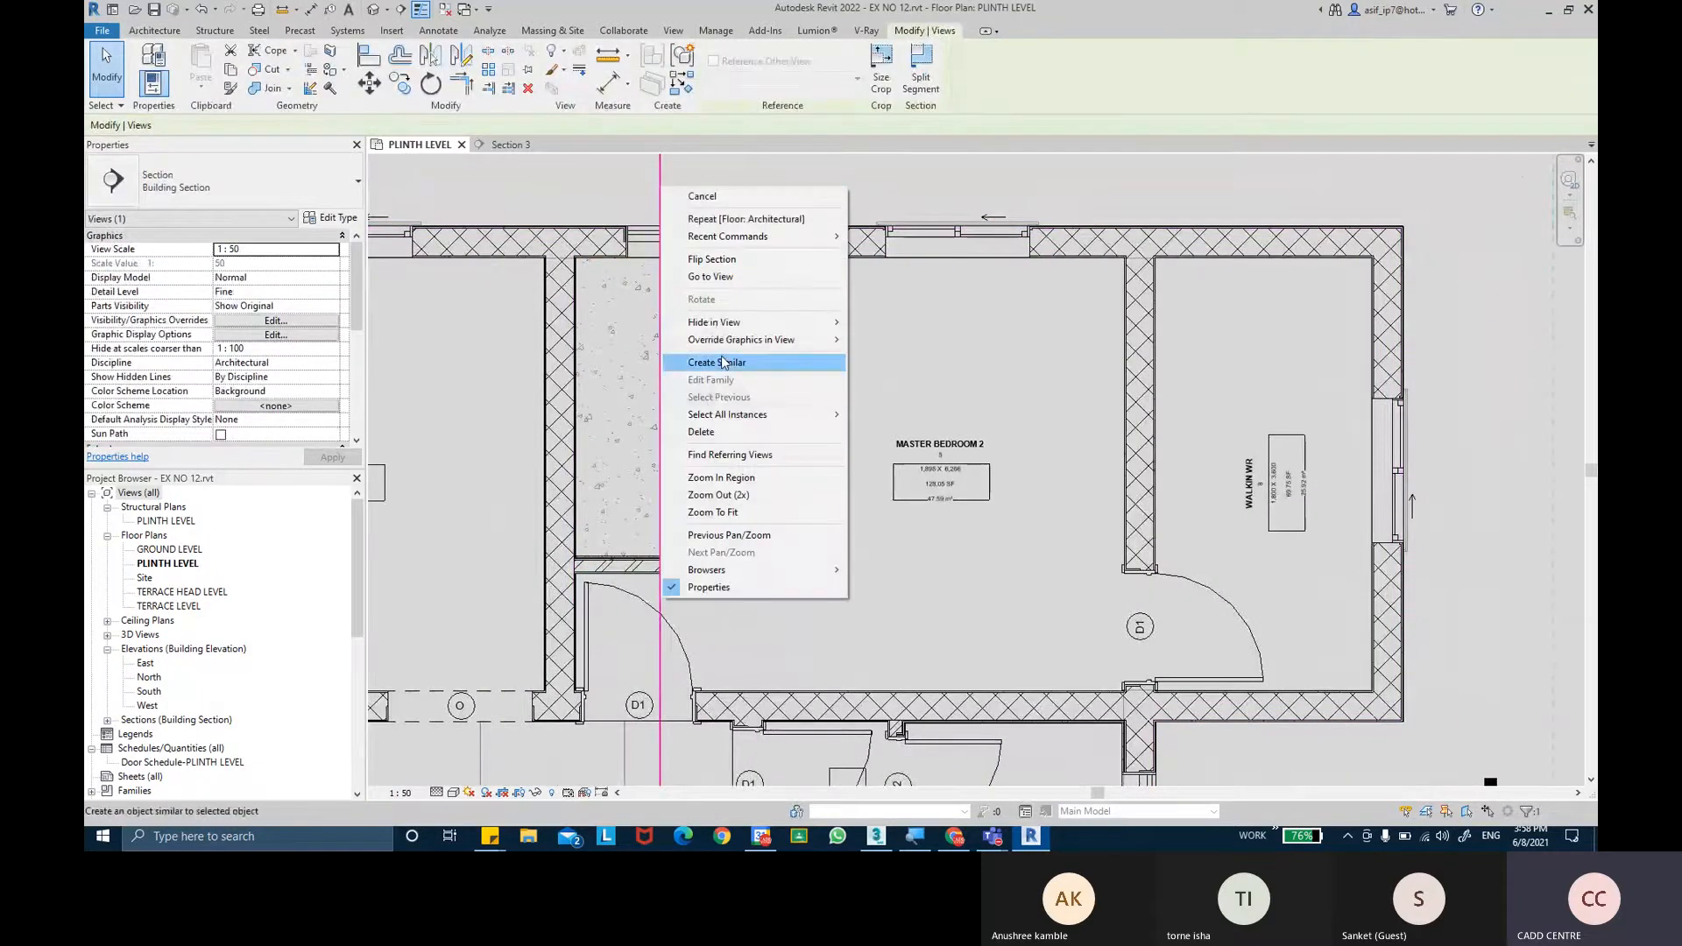
{"action": "left_click", "coordinate": [737, 277]}
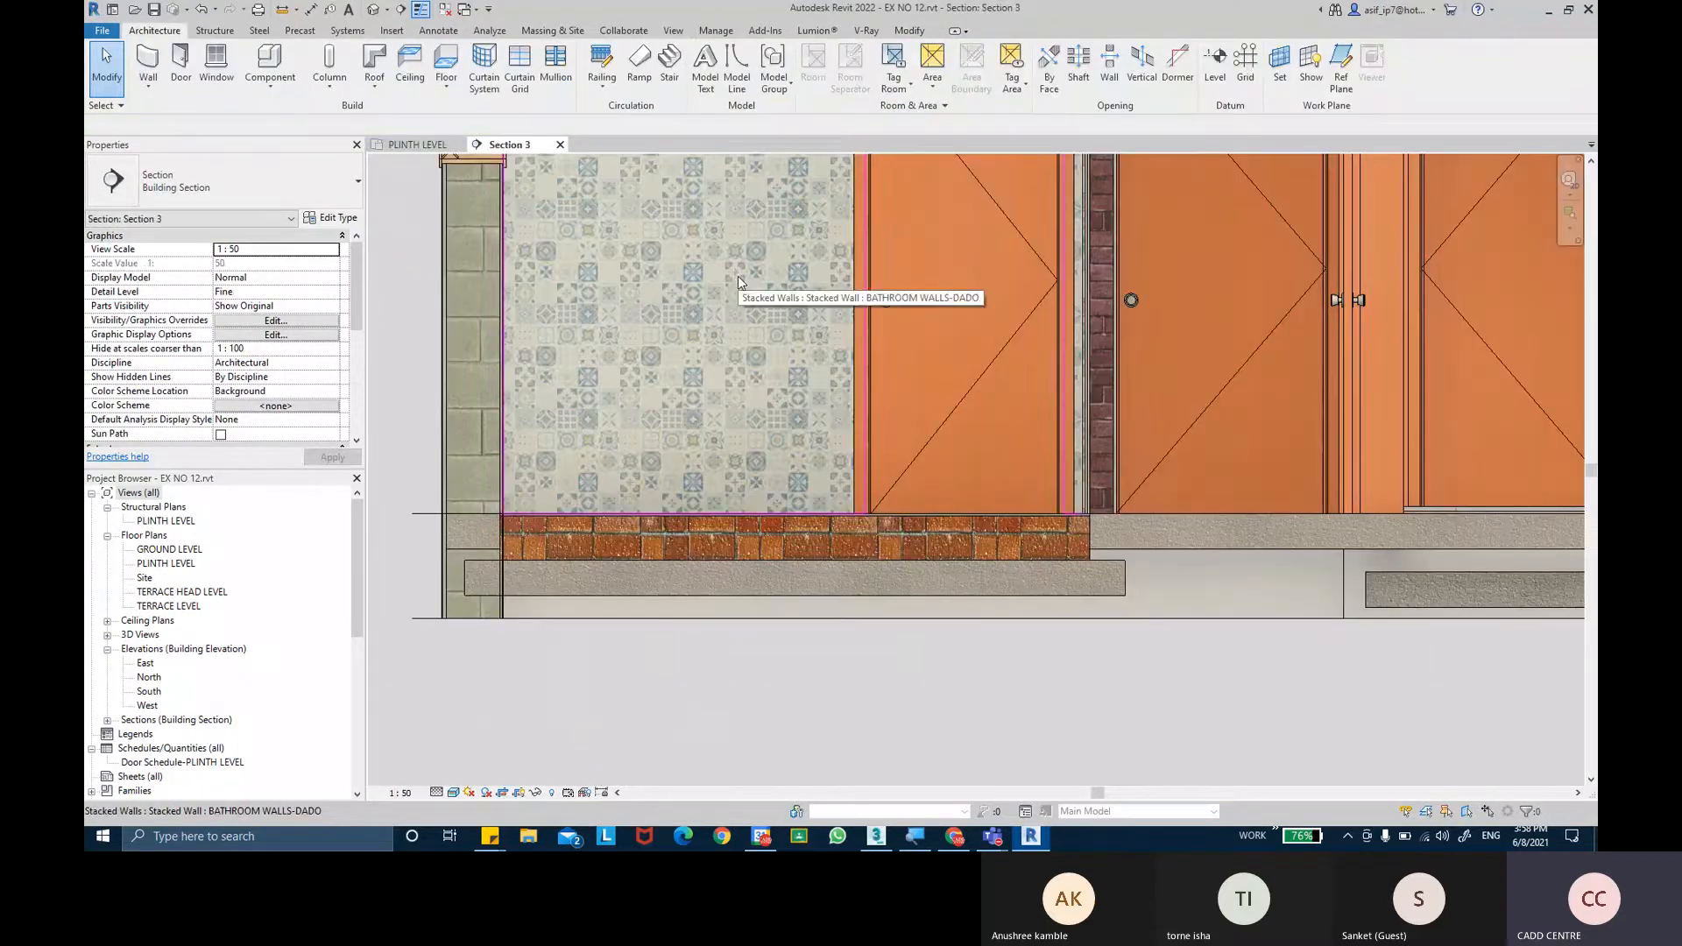
Examine how the 200 mm sunk fill floor sits against the foundation slab and bathroom door in the section.
{"action": "scroll", "coordinate": [1038, 555], "scroll_direction": "up", "scroll_amount": 2}
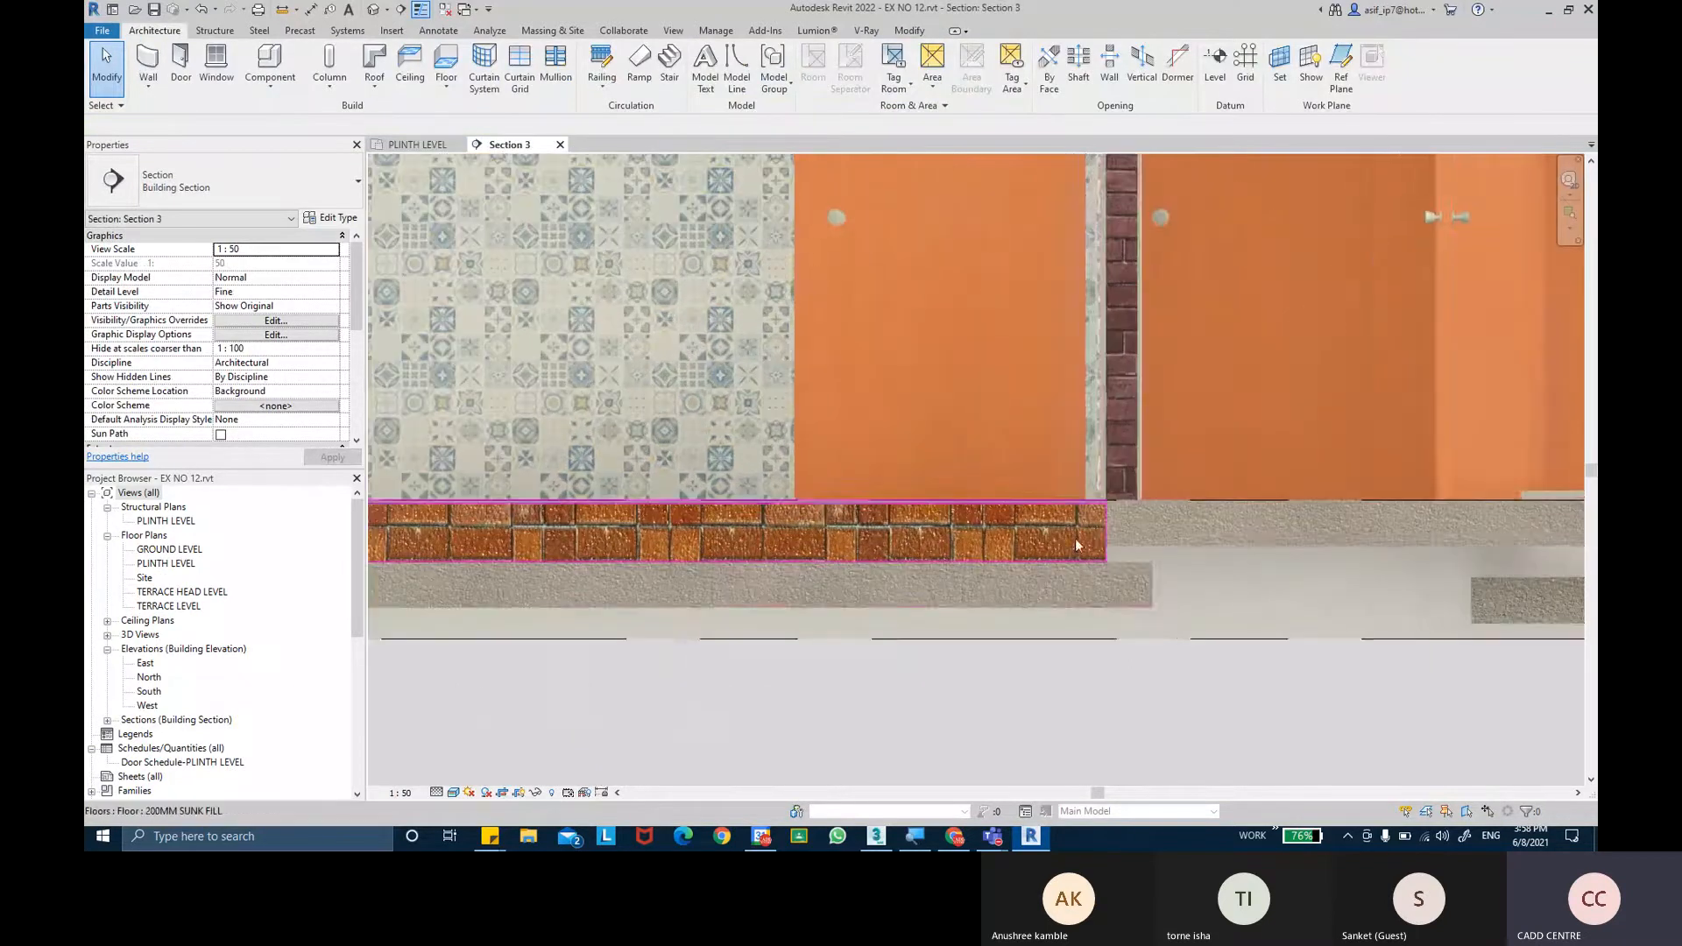
{"action": "left_click", "coordinate": [1095, 541]}
{"action": "scroll", "coordinate": [1094, 539], "scroll_direction": "down", "scroll_amount": 1}
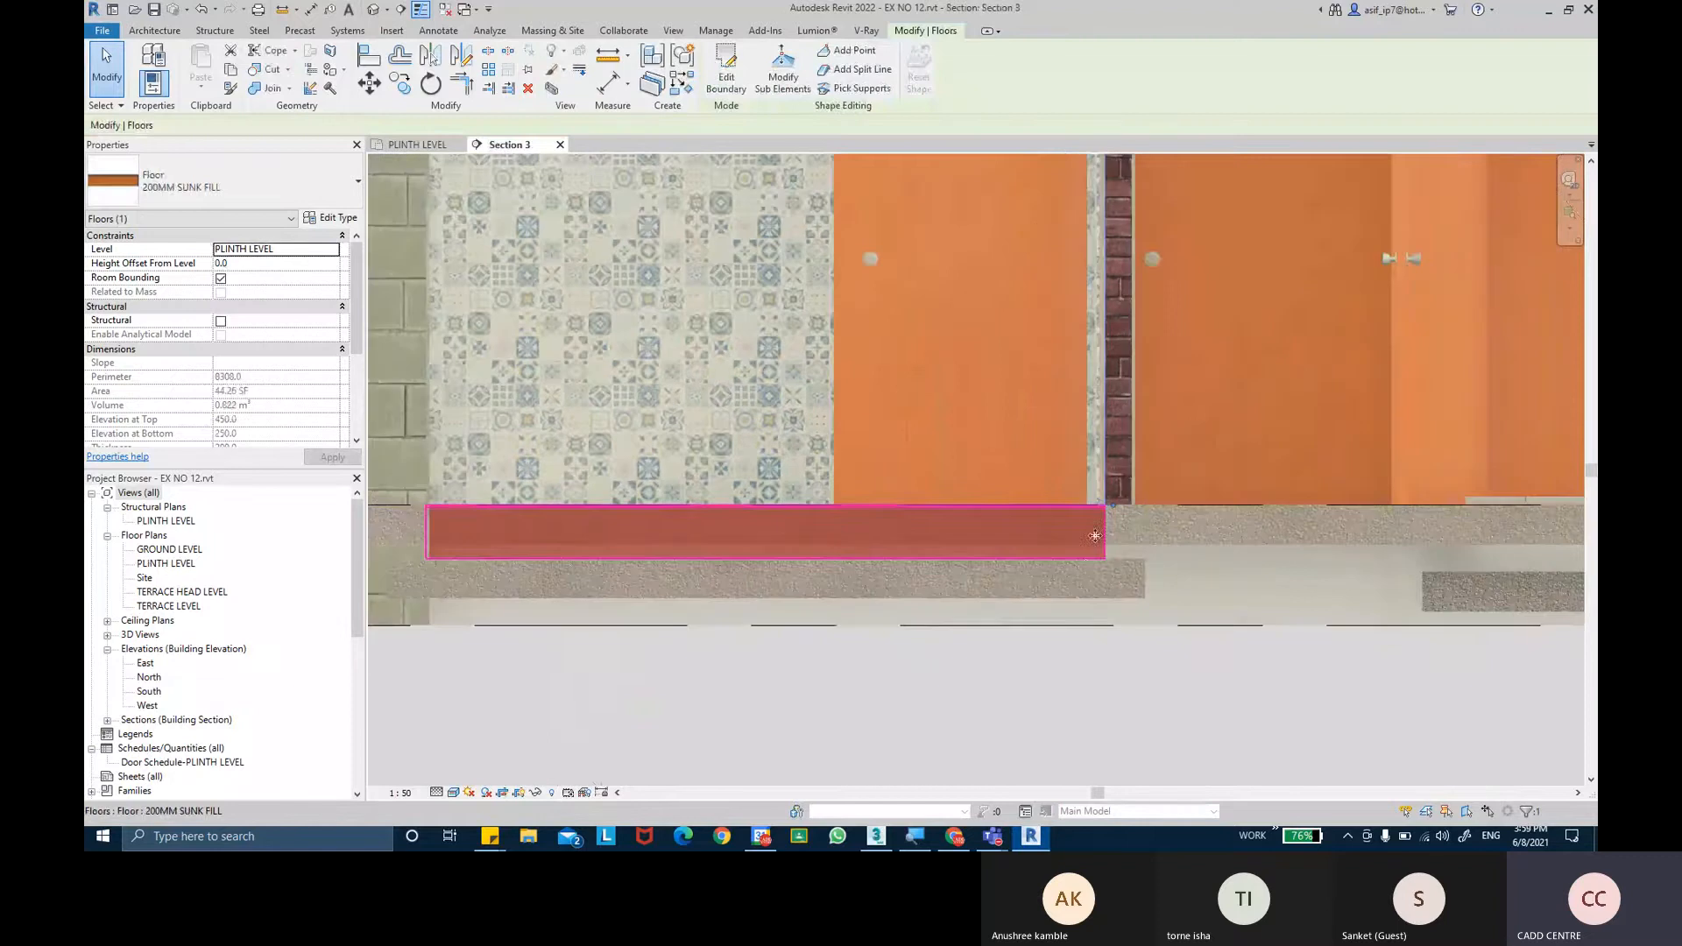
{"action": "key", "text": "Escape"}
{"action": "middle_click_drag", "start_coordinate": [1020, 708], "coordinate": [995, 698]}
{"action": "scroll", "coordinate": [995, 698], "scroll_direction": "down", "scroll_amount": 2}
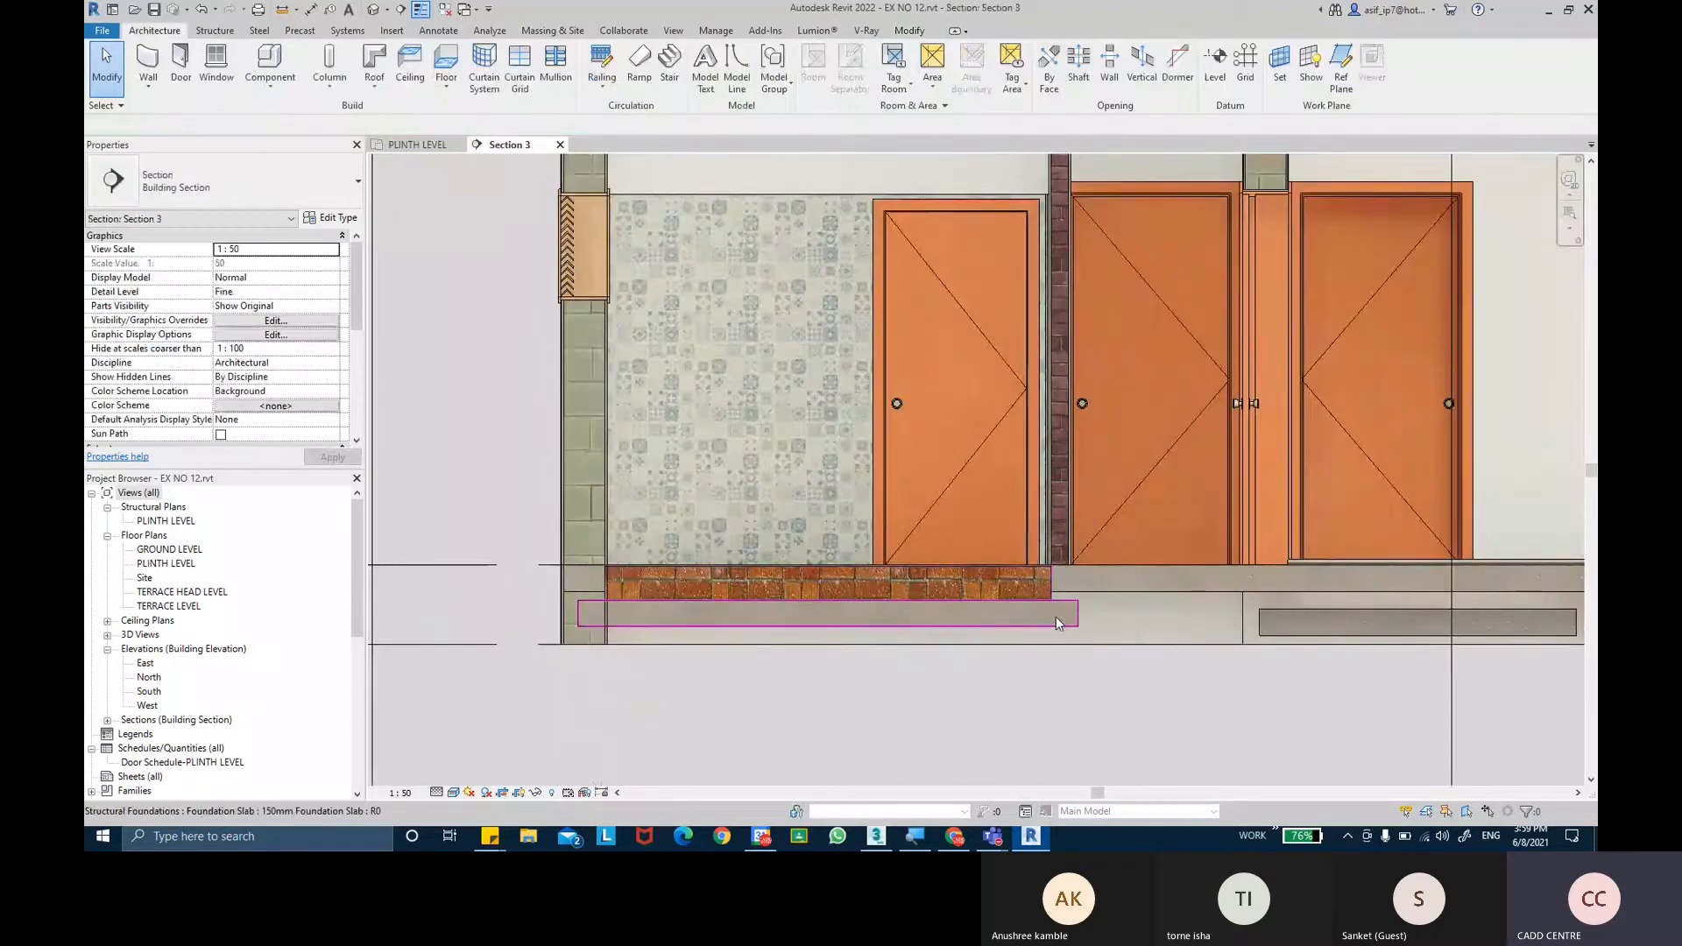
{"action": "scroll", "coordinate": [1066, 624], "scroll_direction": "up", "scroll_amount": 2}
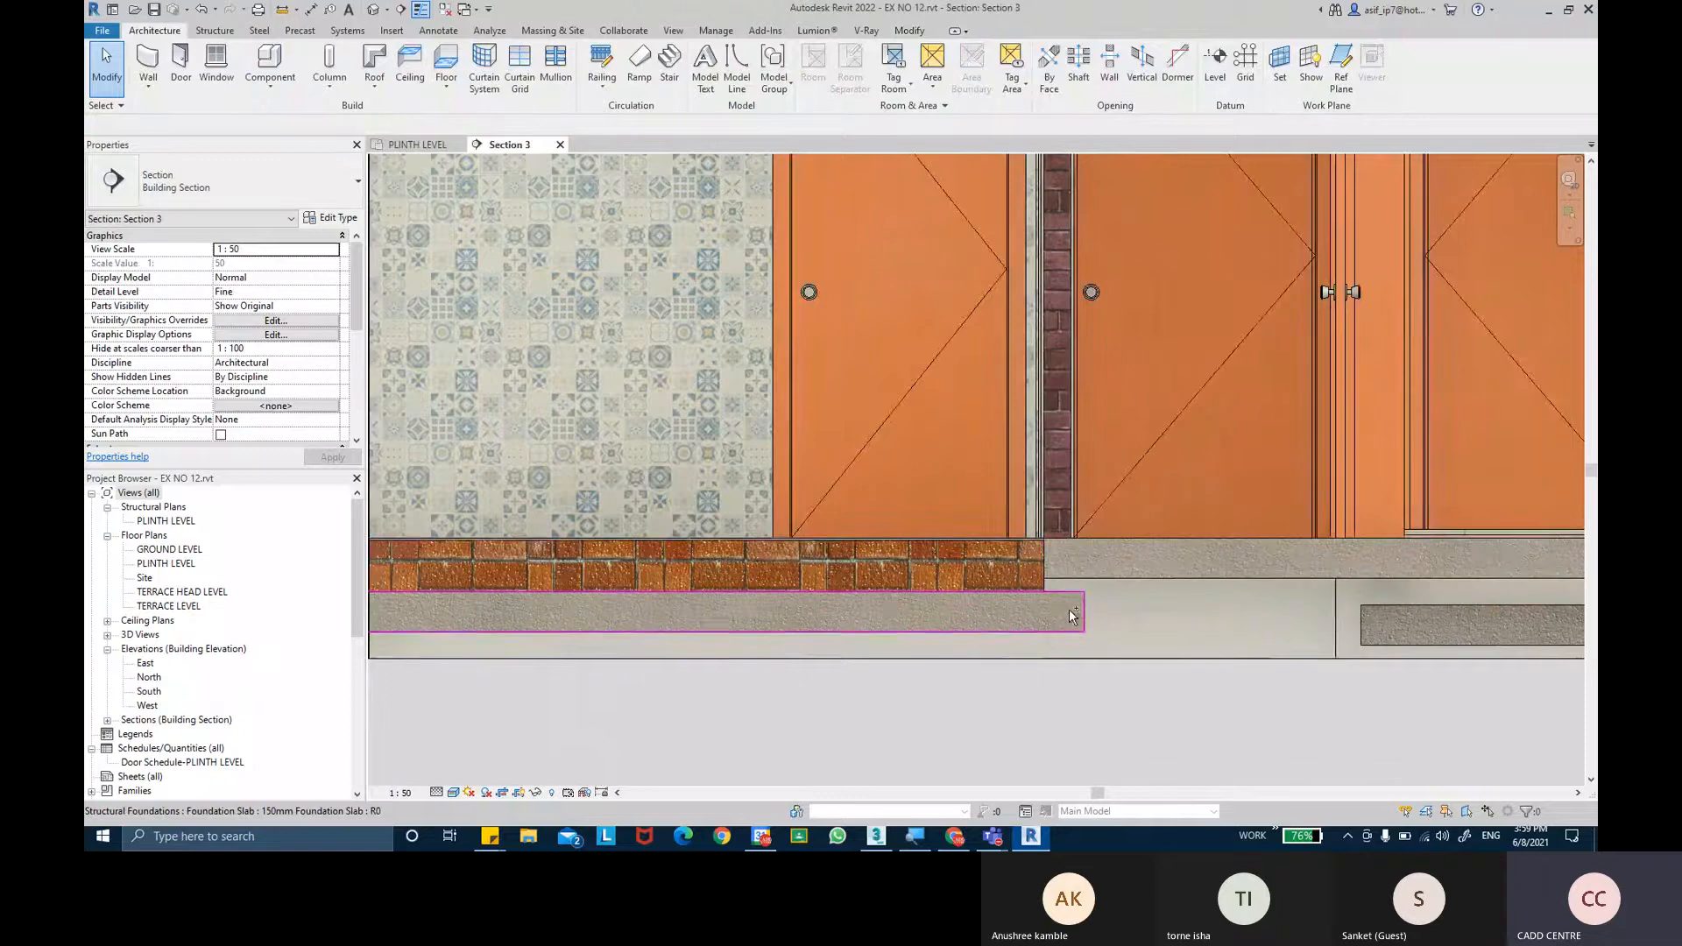
{"action": "left_click", "coordinate": [1080, 618]}
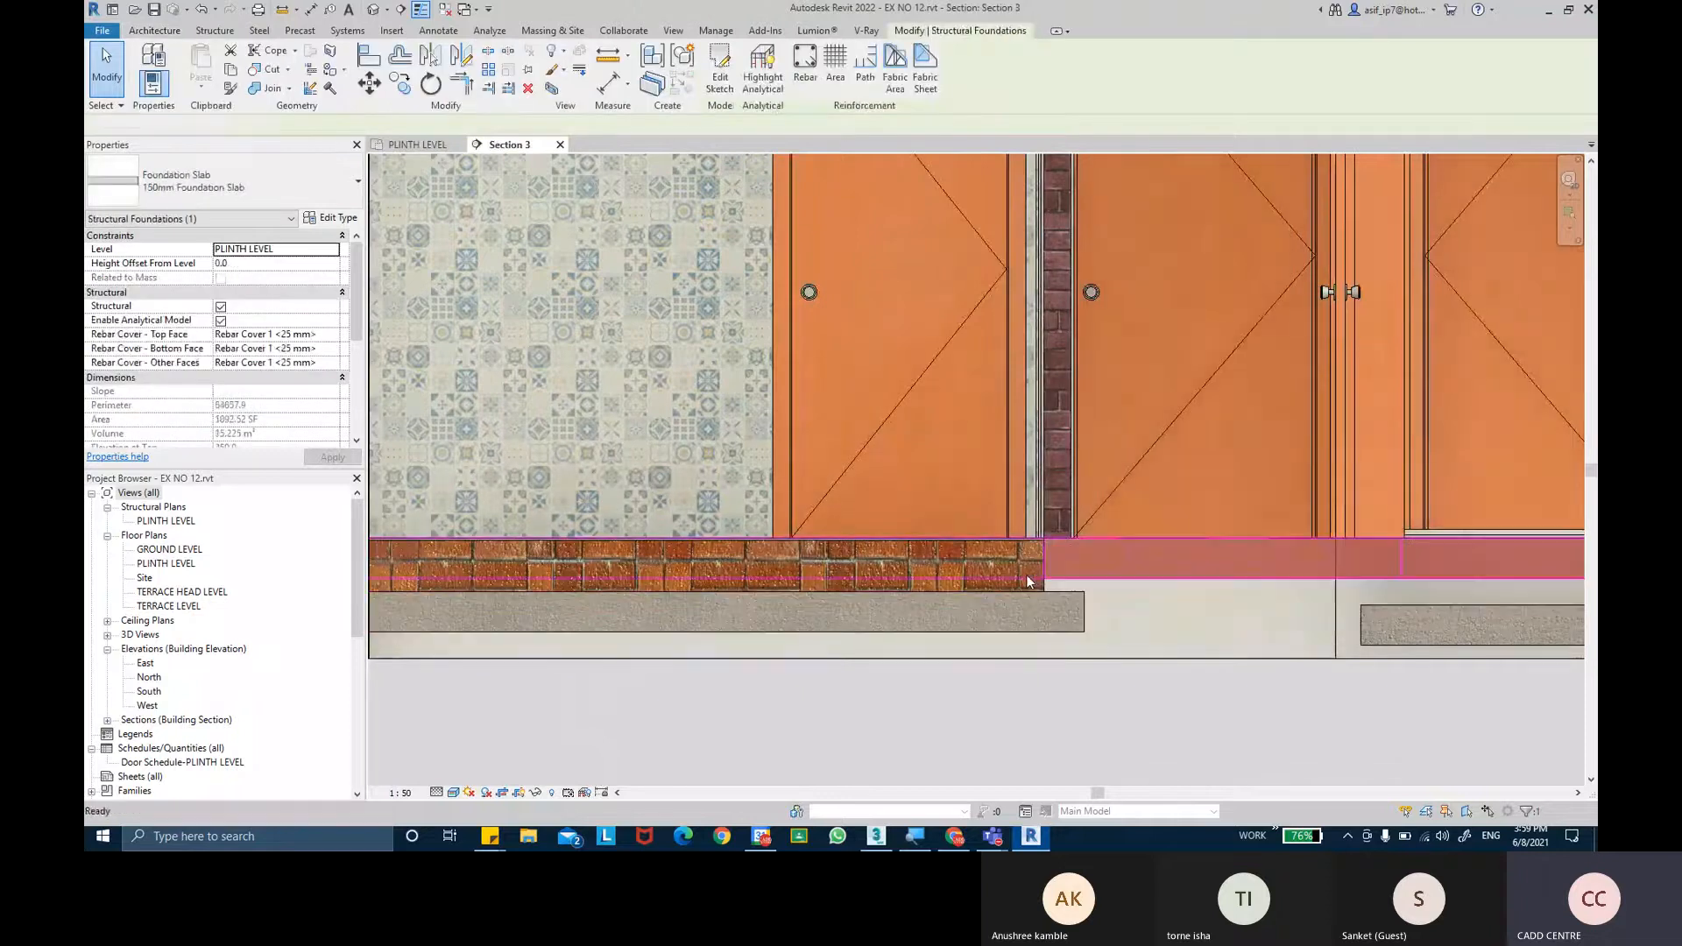
{"action": "key", "text": "Escape"}
{"action": "left_click", "coordinate": [979, 550]}
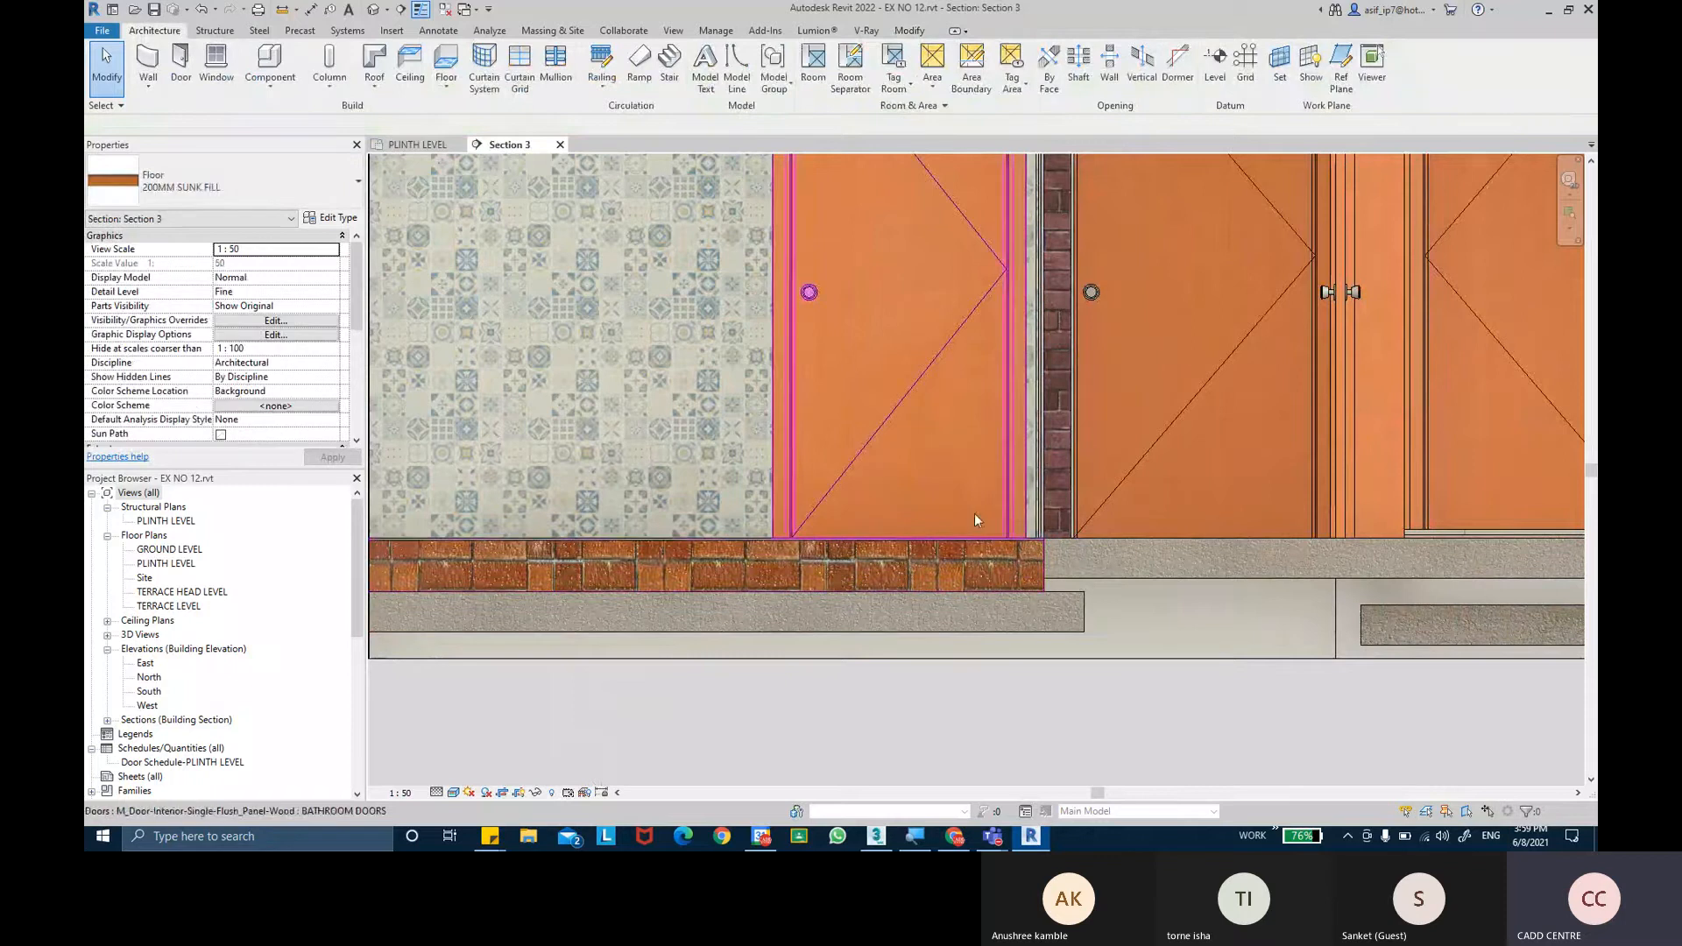
{"action": "scroll", "coordinate": [974, 513], "scroll_direction": "down", "scroll_amount": 3}
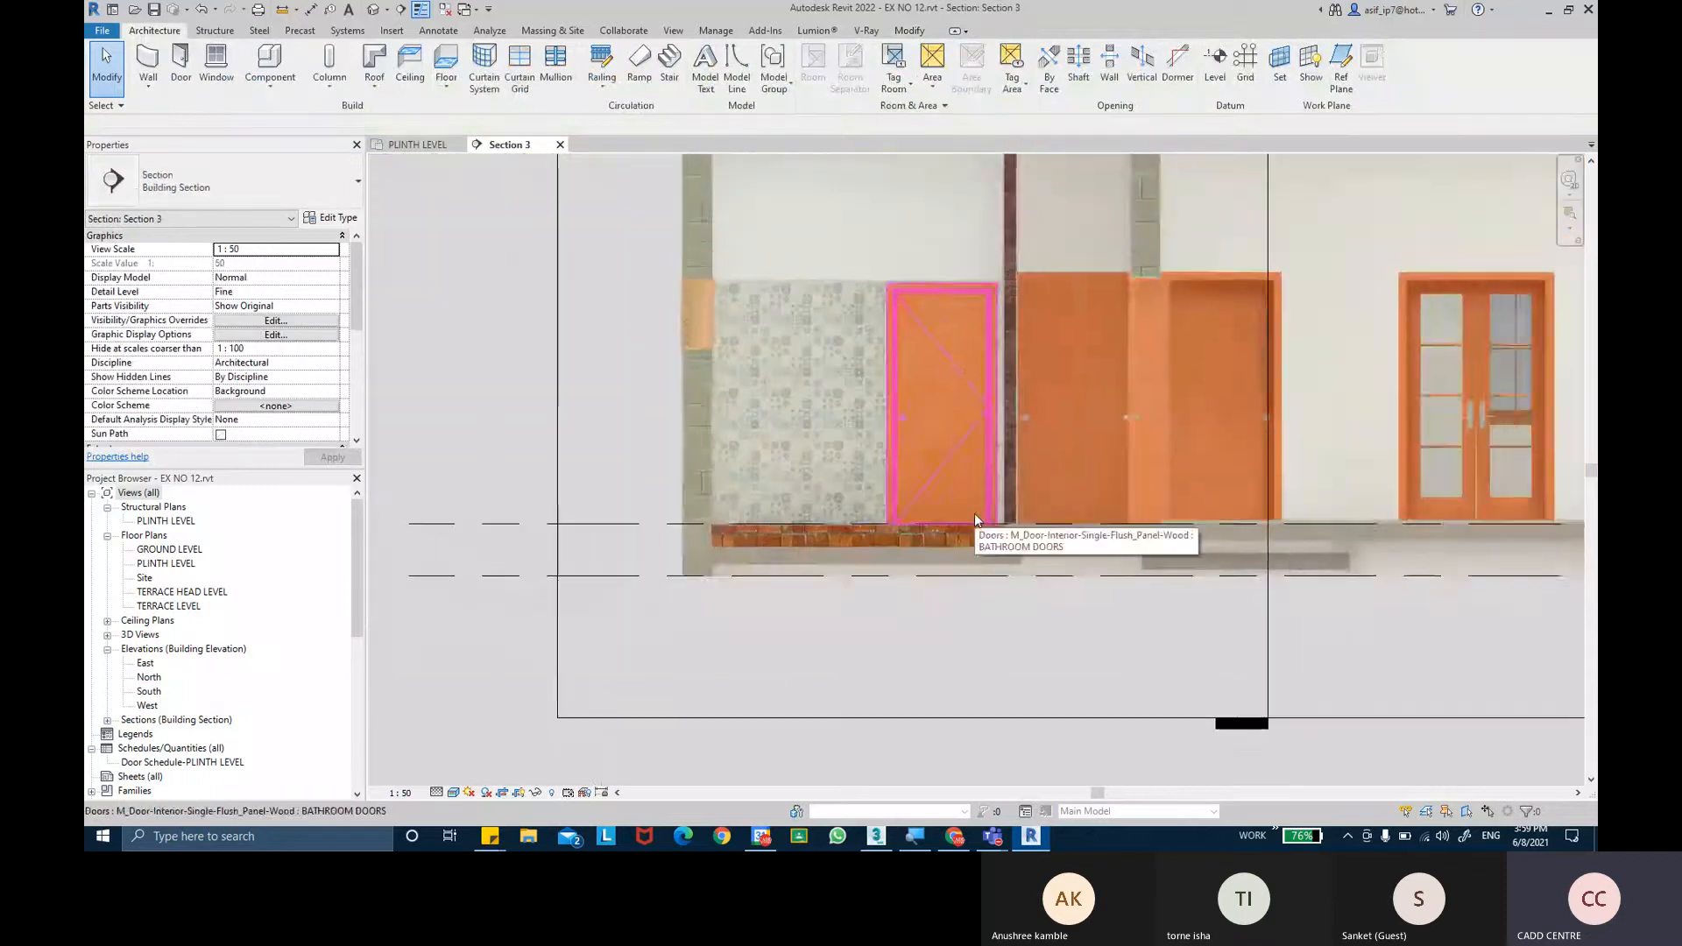
Return to the PLINTH LEVEL plan and isolate the Master Bathroom 2 sunk fill floor in 3D with a selection box.
{"action": "left_click", "coordinate": [417, 145]}
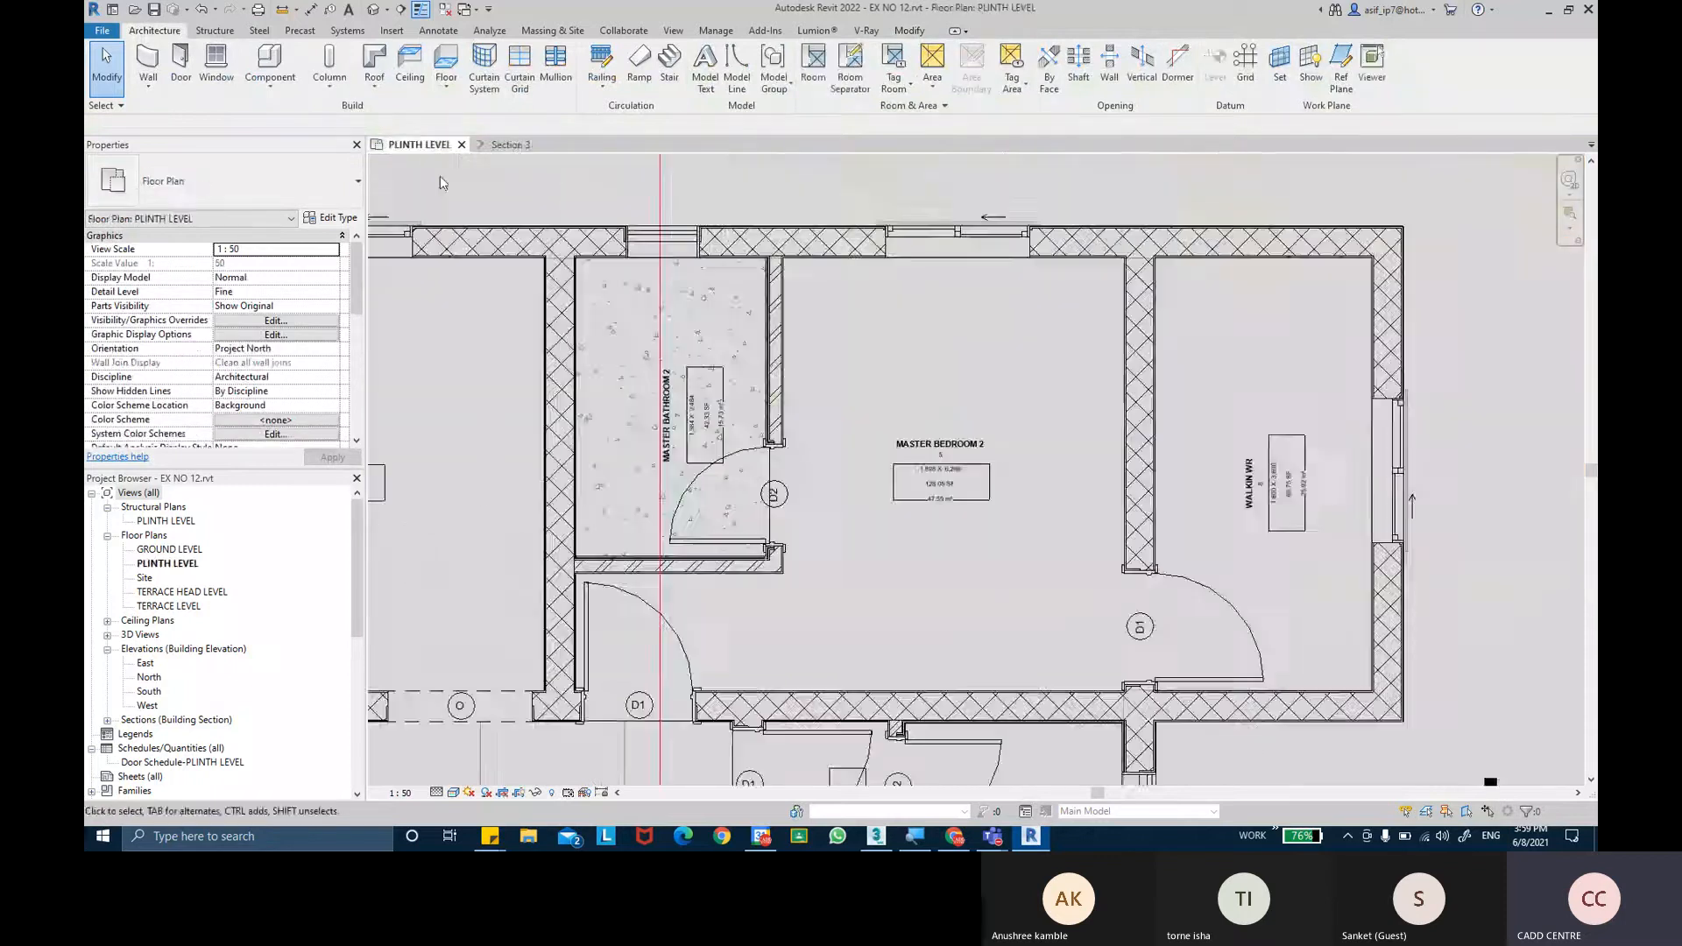
{"action": "left_click", "coordinate": [732, 355]}
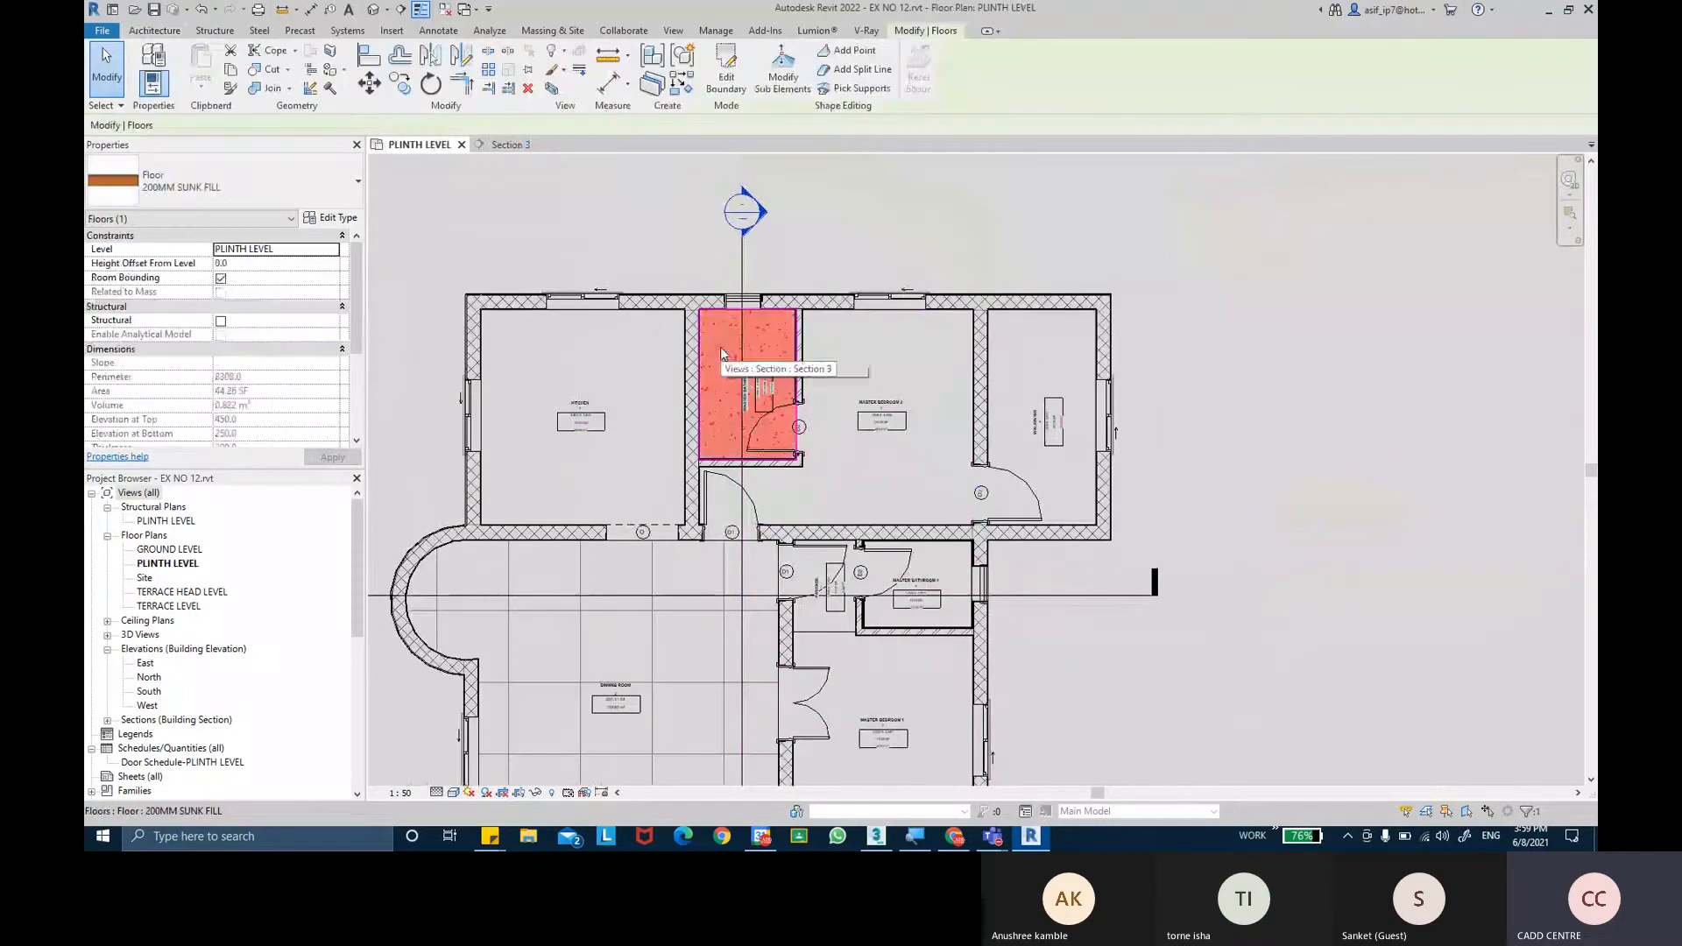
{"action": "left_click", "coordinate": [556, 91]}
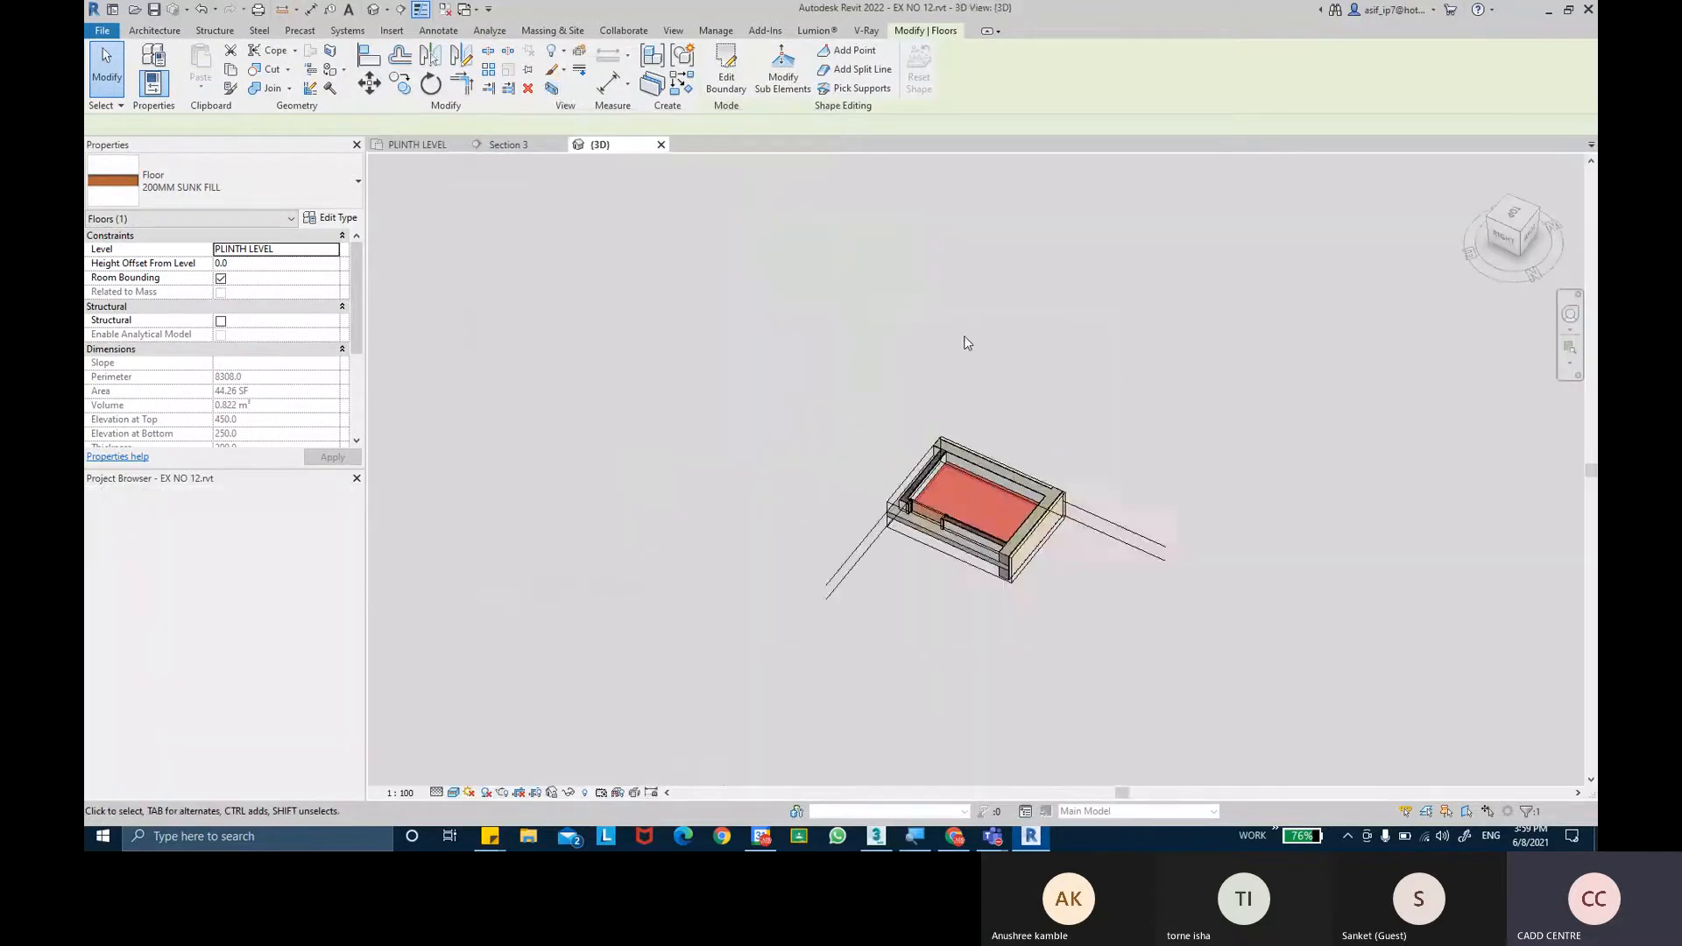
{"action": "left_click", "coordinate": [1007, 434]}
{"action": "scroll", "coordinate": [1038, 547], "scroll_direction": "up", "scroll_amount": 3}
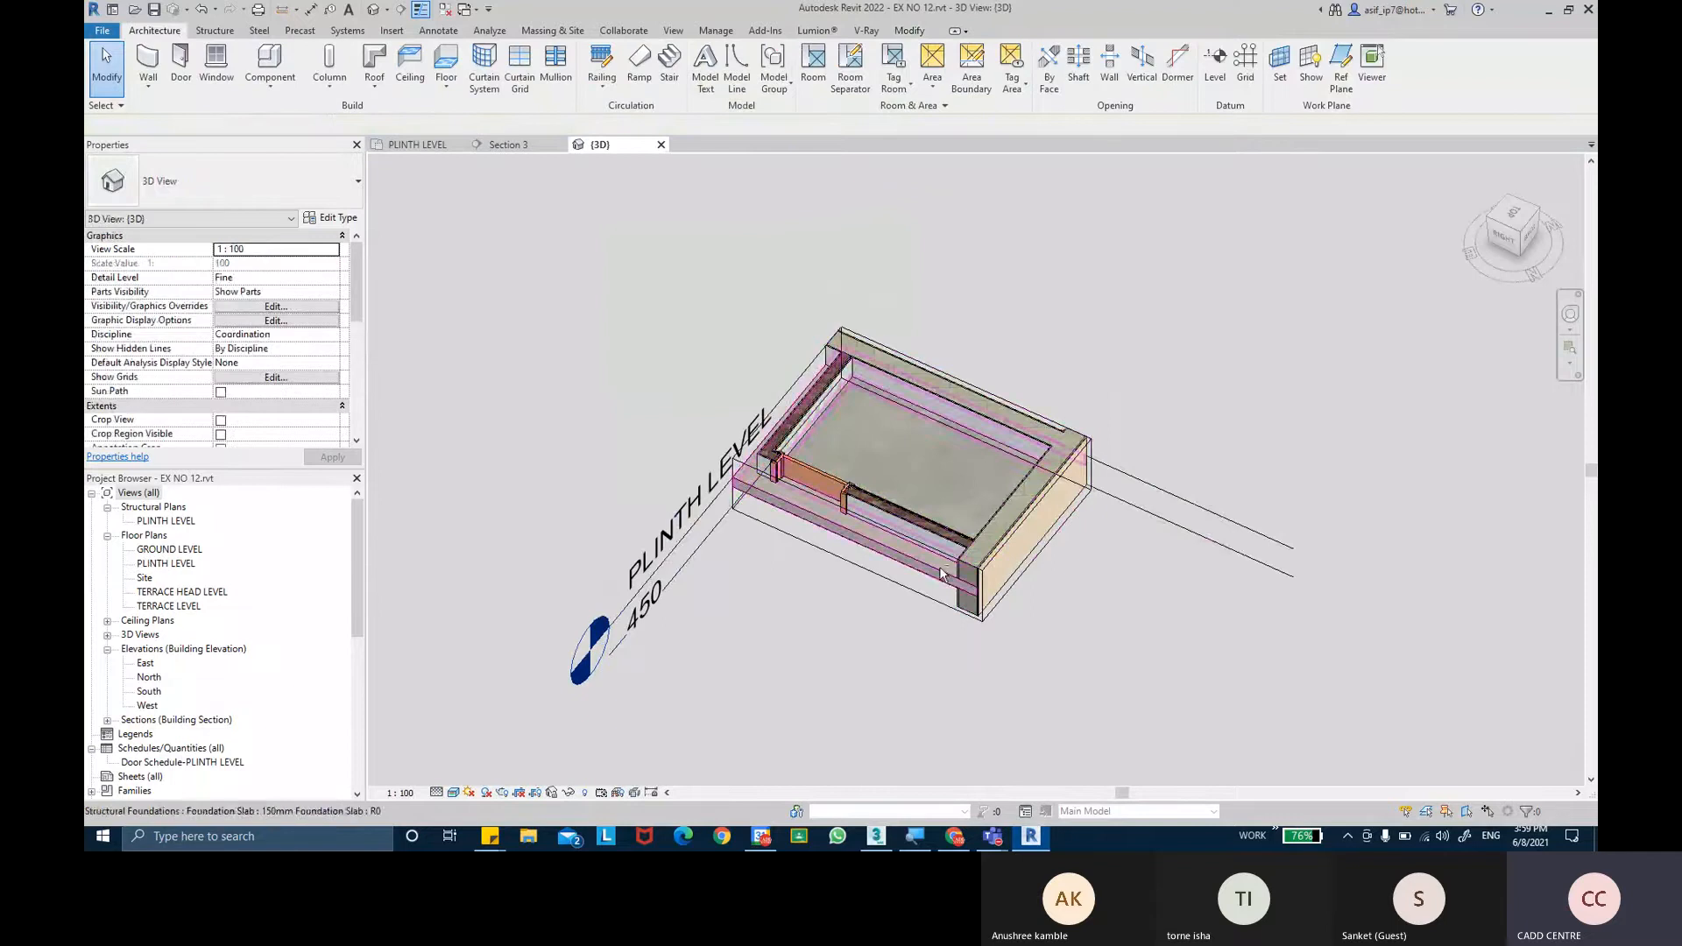
Enlarge the 3D section box upward and sideways to take in the bathroom walls, the door and the adjoining room.
{"action": "left_click", "coordinate": [787, 419]}
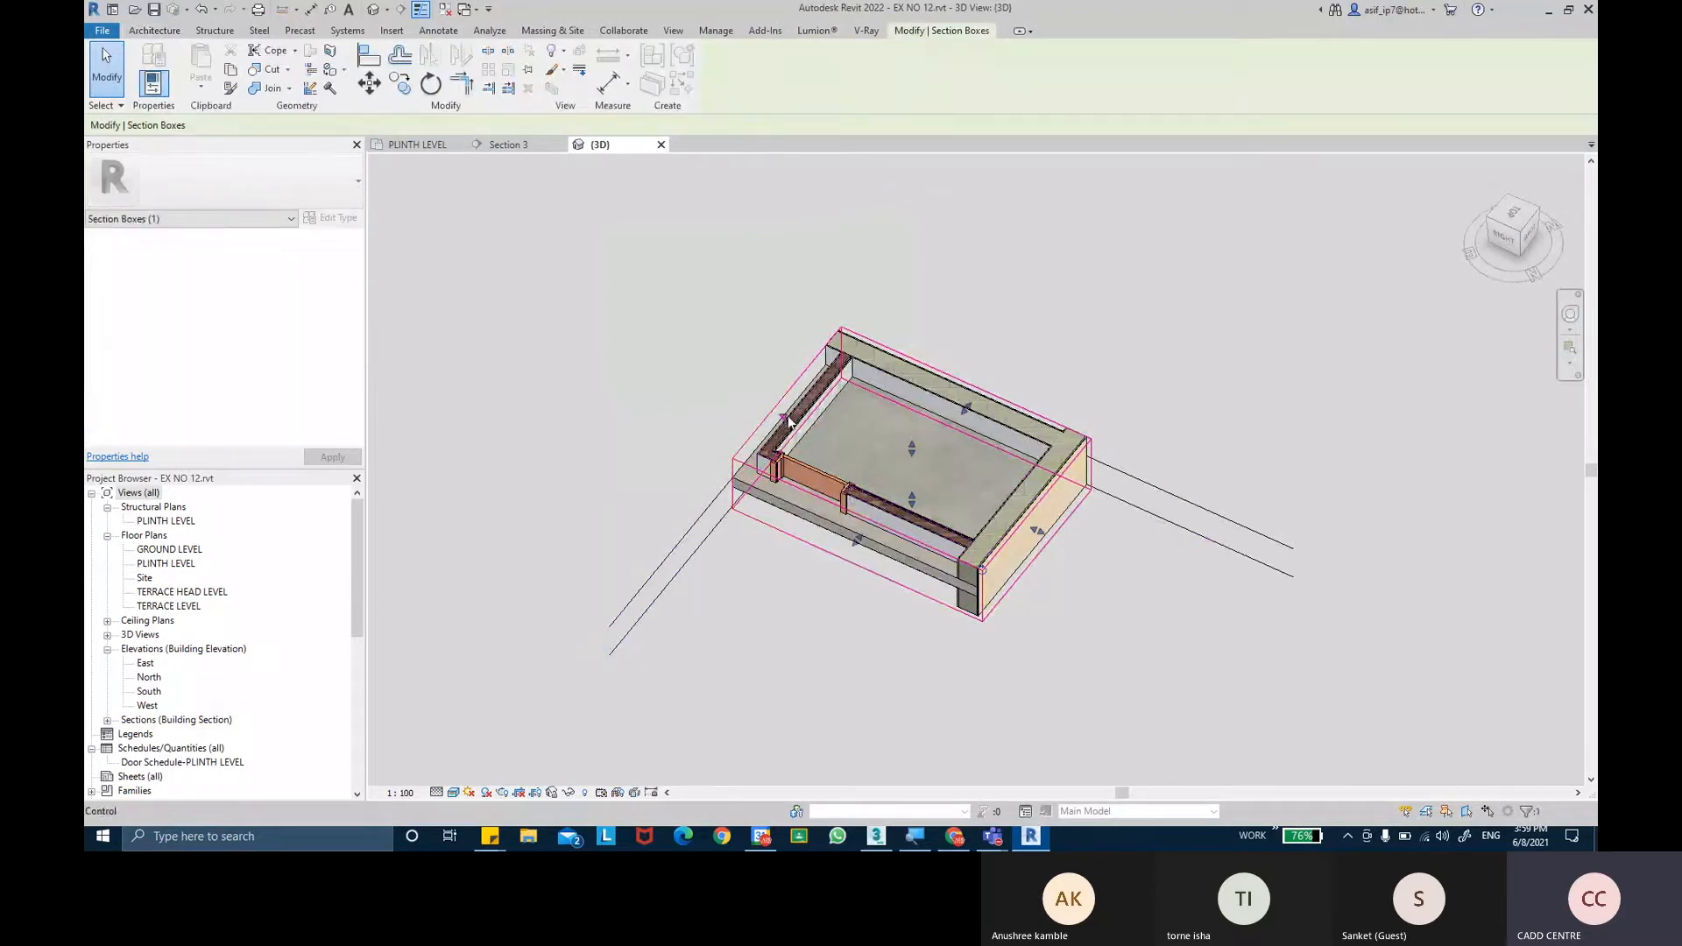
{"action": "middle_click_drag", "start_coordinate": [786, 420], "coordinate": [1082, 388], "text": "shift"}
{"action": "scroll", "coordinate": [930, 544], "scroll_direction": "up", "scroll_amount": 3}
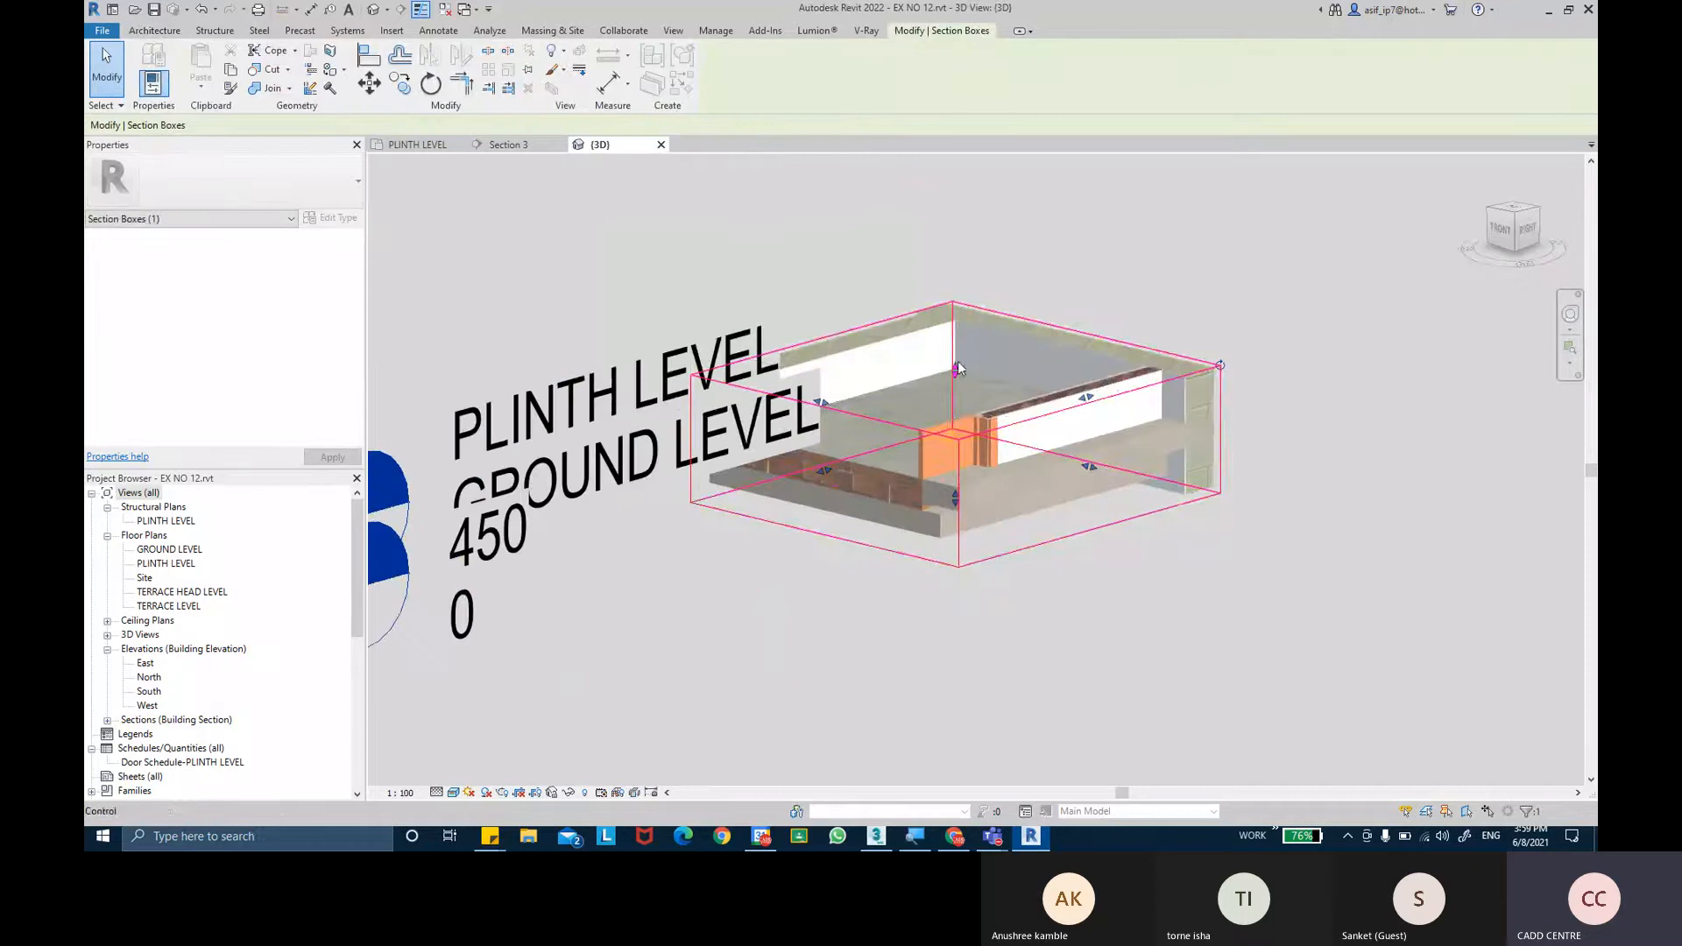
{"action": "left_click_drag", "start_coordinate": [957, 369], "coordinate": [956, 159]}
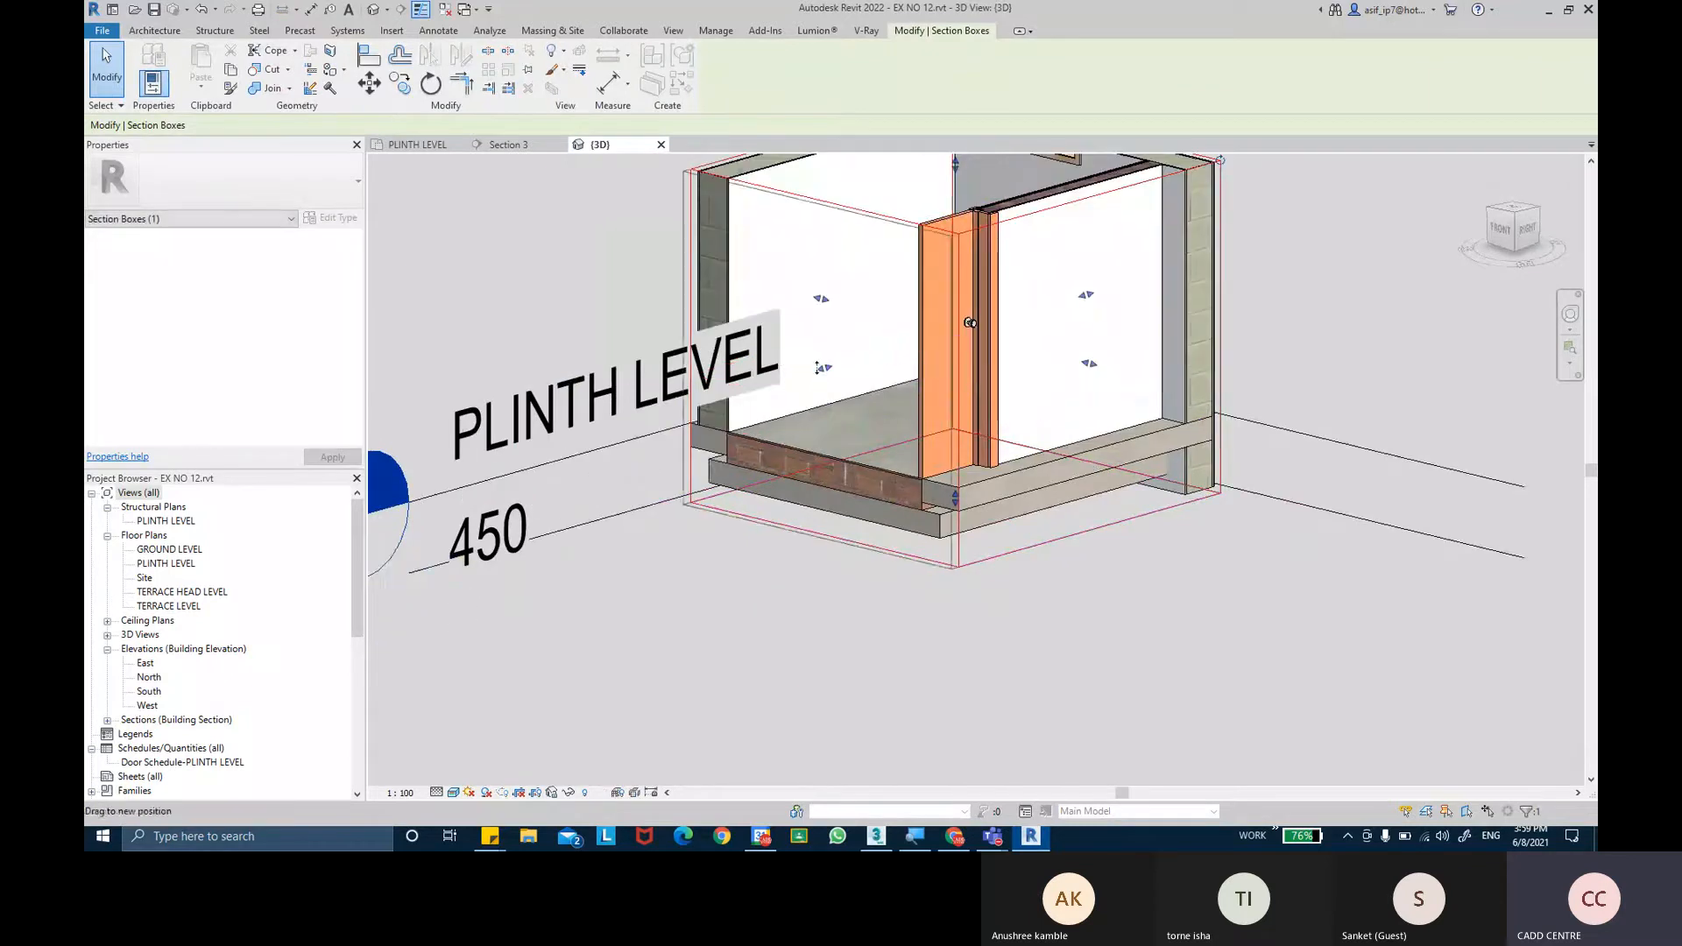
{"action": "middle_click_drag", "start_coordinate": [833, 365], "coordinate": [779, 456], "text": "shift"}
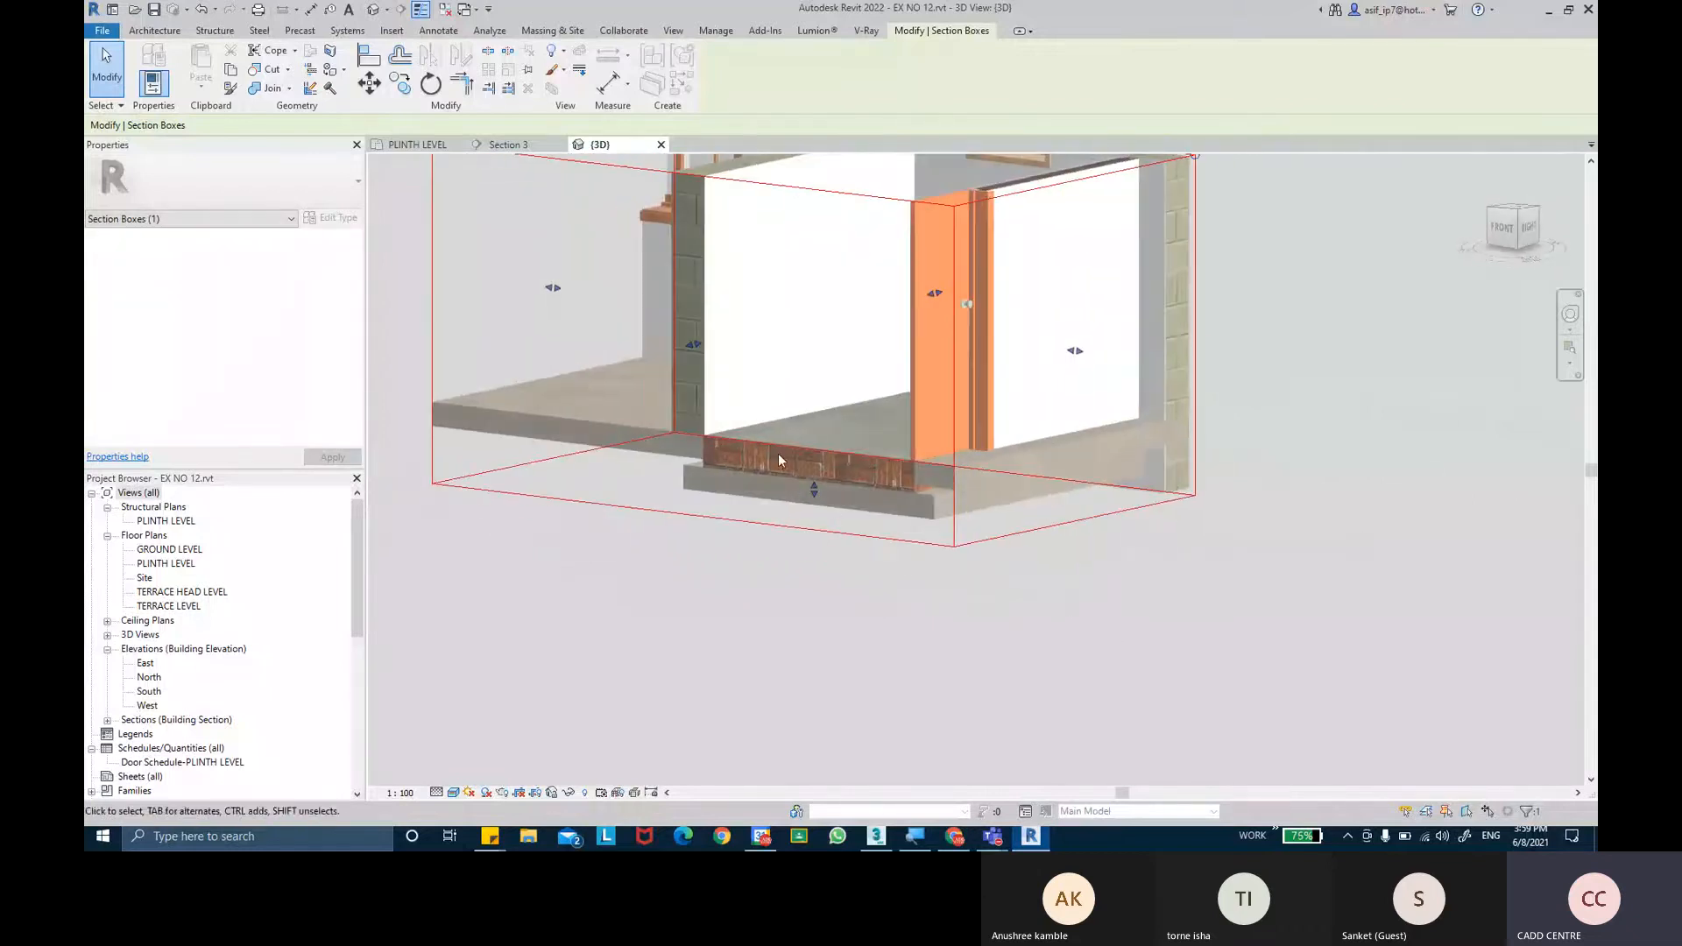
Examine the cut edge of the 200MM SUNK FILL floor against the foundation slab, the door and the adjoining floor in 3D.
{"action": "scroll", "coordinate": [727, 450], "scroll_direction": "up", "scroll_amount": 5}
{"action": "left_click", "coordinate": [750, 481]}
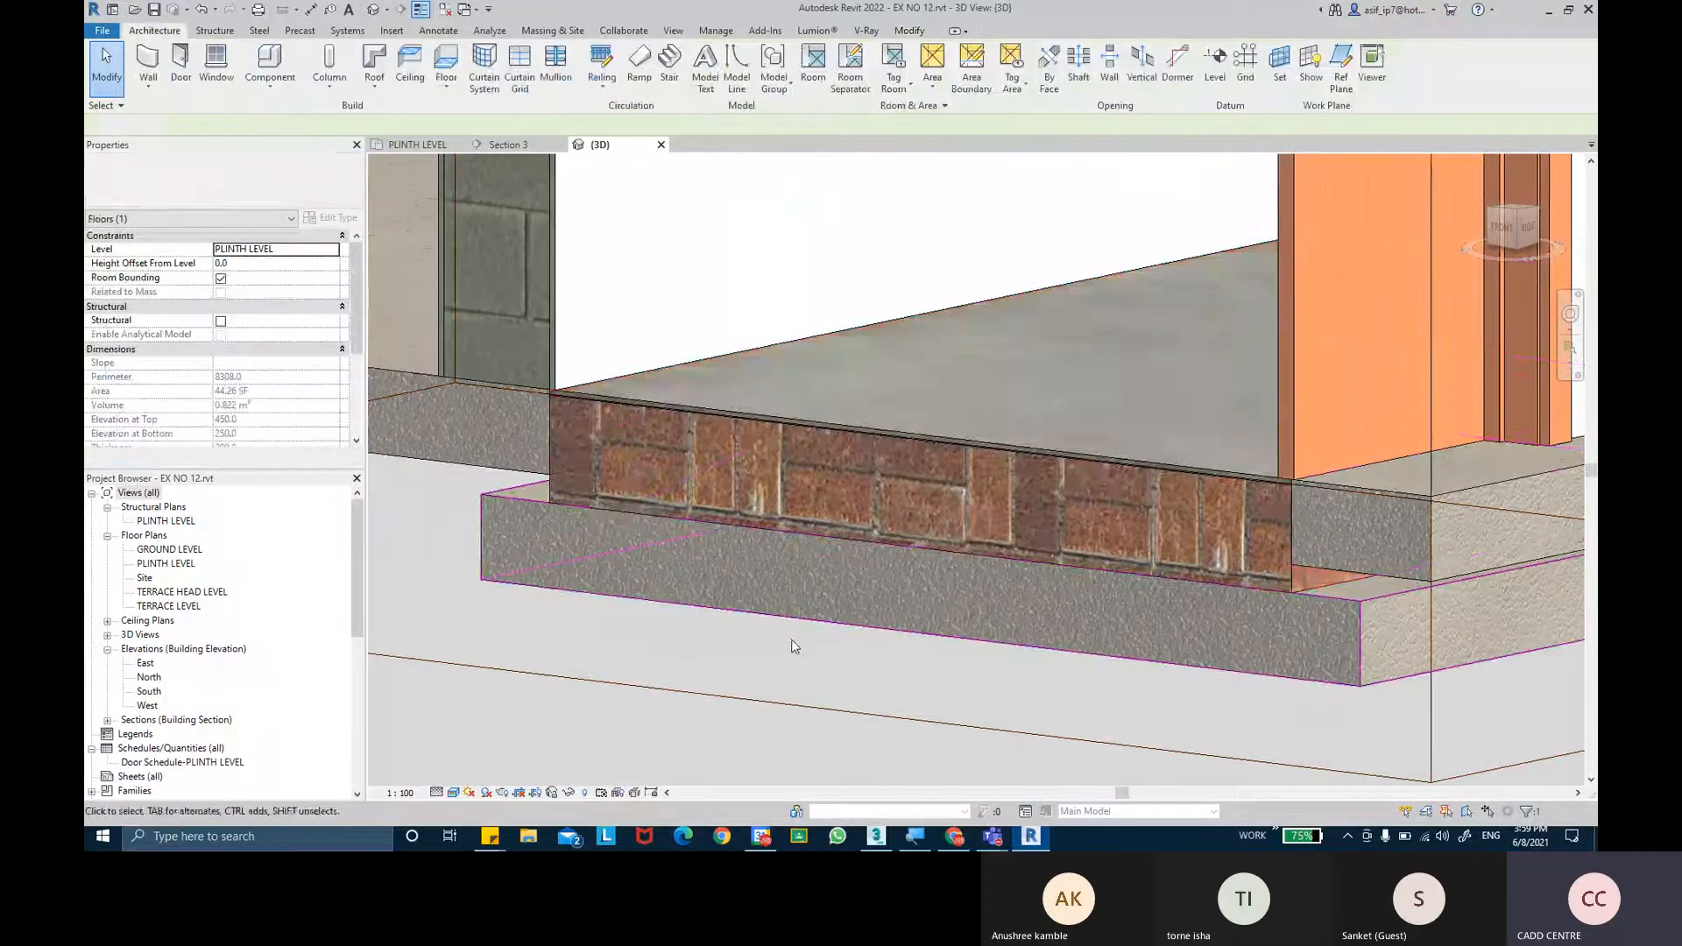
{"action": "middle_click_drag", "start_coordinate": [811, 642], "coordinate": [820, 671], "text": "shift"}
{"action": "scroll", "coordinate": [820, 670], "scroll_direction": "down", "scroll_amount": 5}
{"action": "middle_click_drag", "start_coordinate": [861, 574], "coordinate": [843, 616], "text": "shift"}
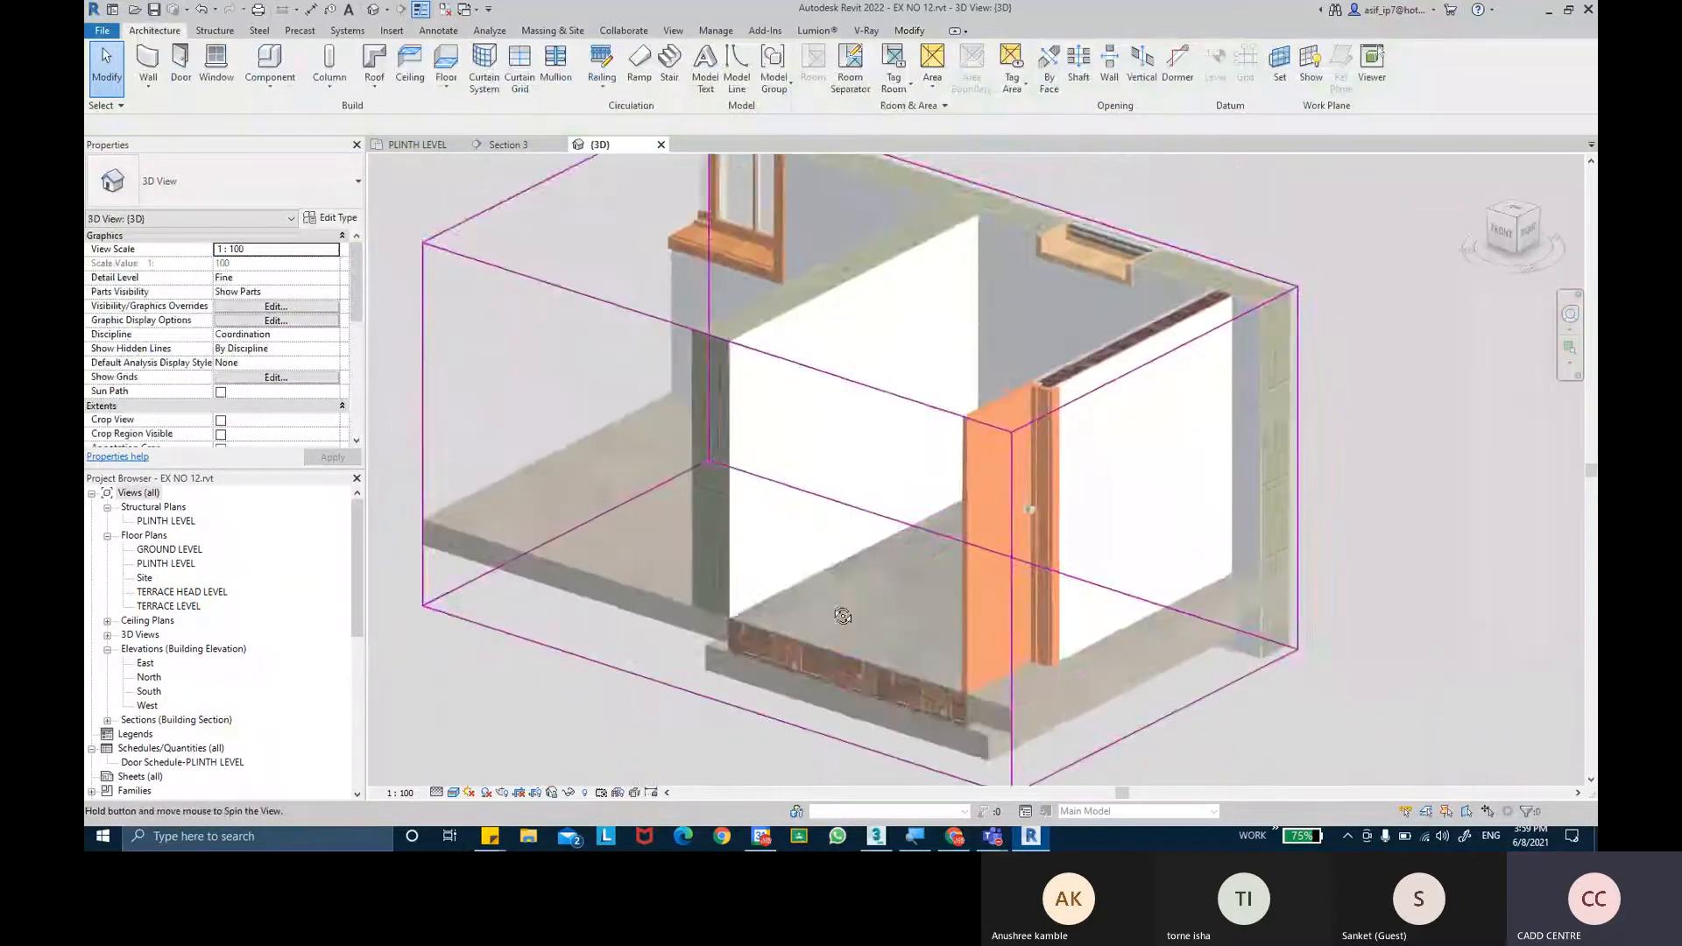
{"action": "scroll", "coordinate": [841, 620], "scroll_direction": "up", "scroll_amount": 4}
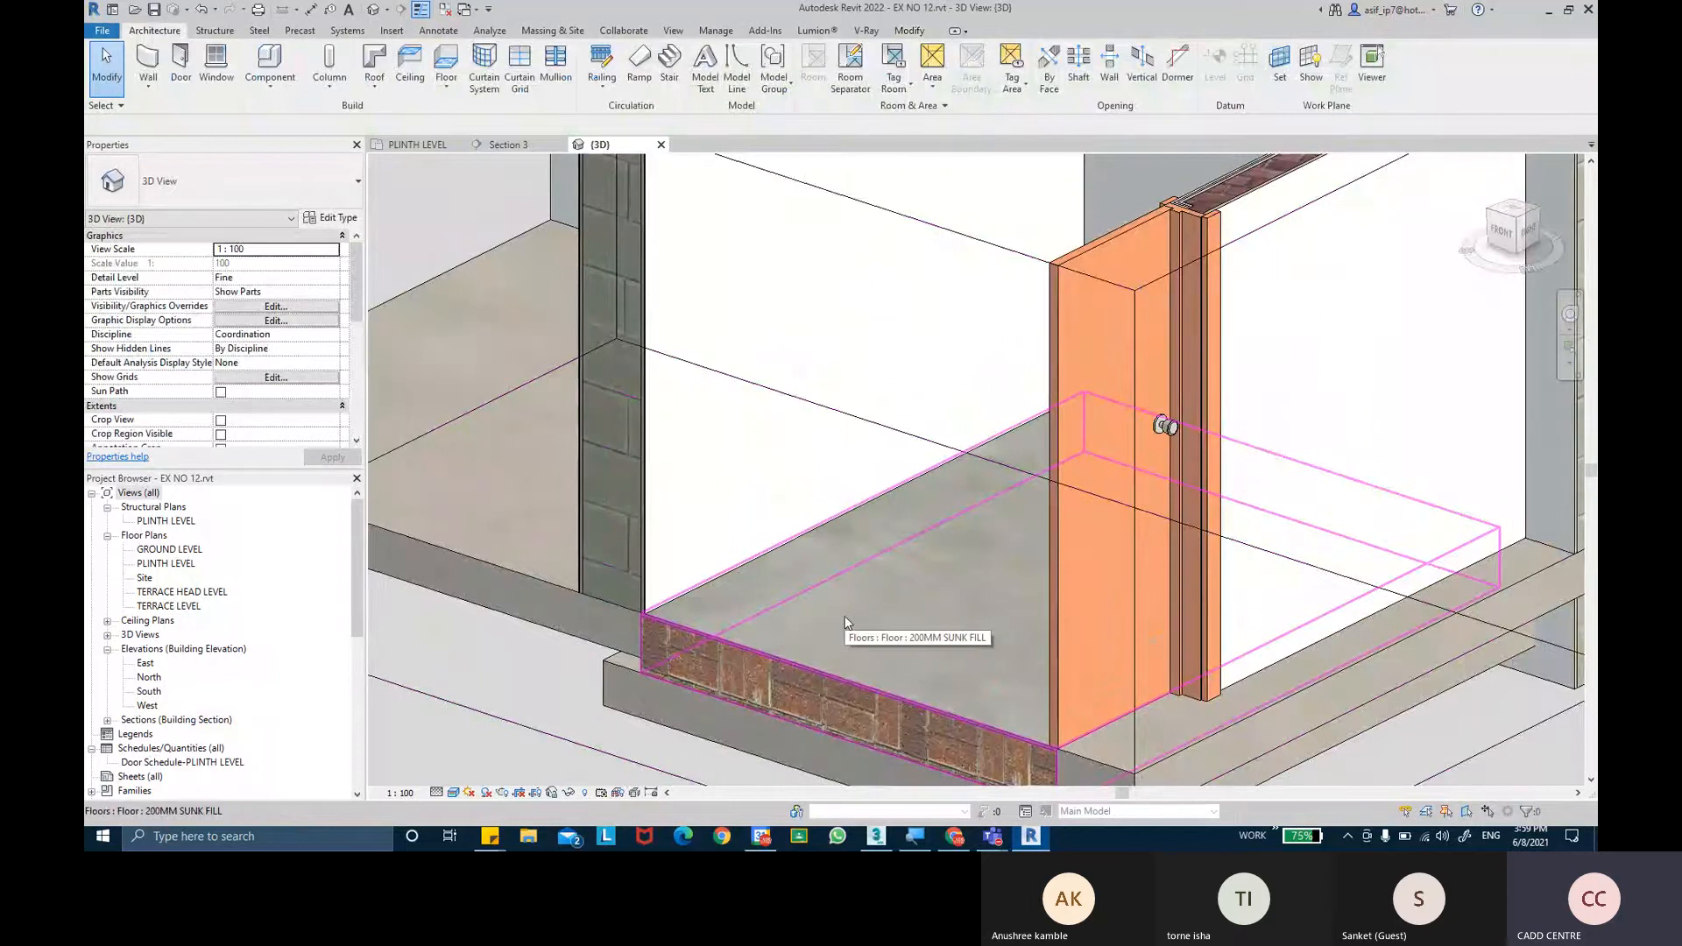
{"action": "scroll", "coordinate": [846, 622], "scroll_direction": "down", "scroll_amount": 3}
{"action": "middle_click_drag", "start_coordinate": [905, 620], "coordinate": [1320, 502], "text": "shift"}
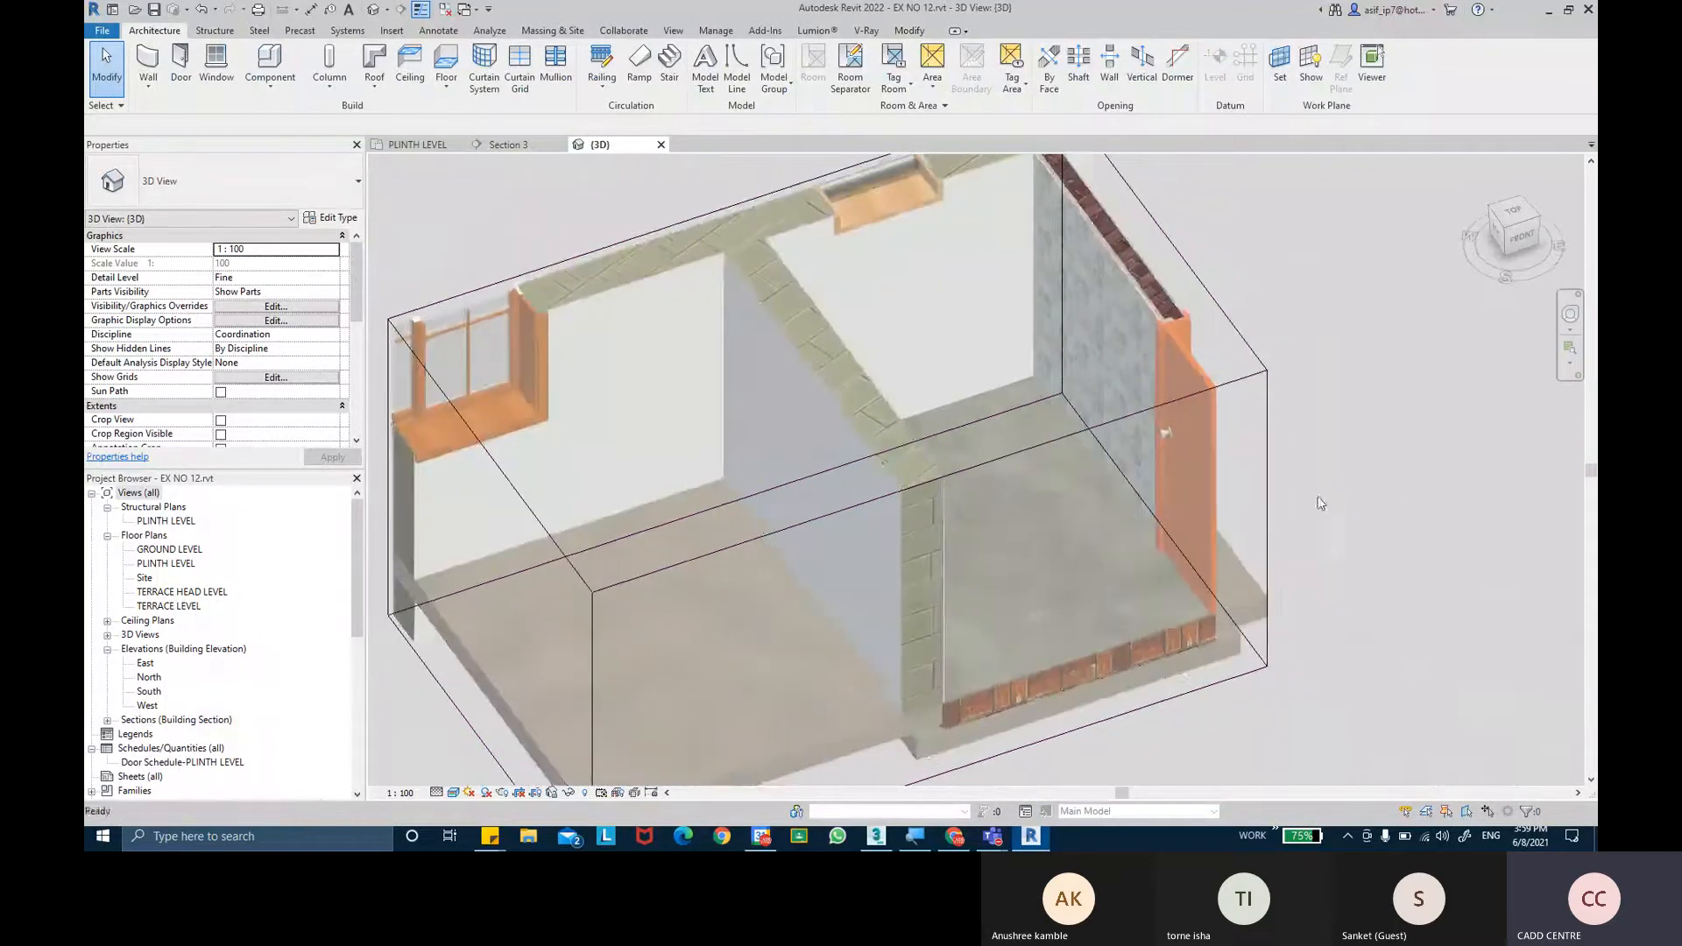
Return to the PLINTH LEVEL plan and start an architectural floor for Master Bathroom 2 using Pick Lines for the boundary.
{"action": "left_click", "coordinate": [410, 145]}
{"action": "scroll", "coordinate": [777, 391], "scroll_direction": "up", "scroll_amount": 2}
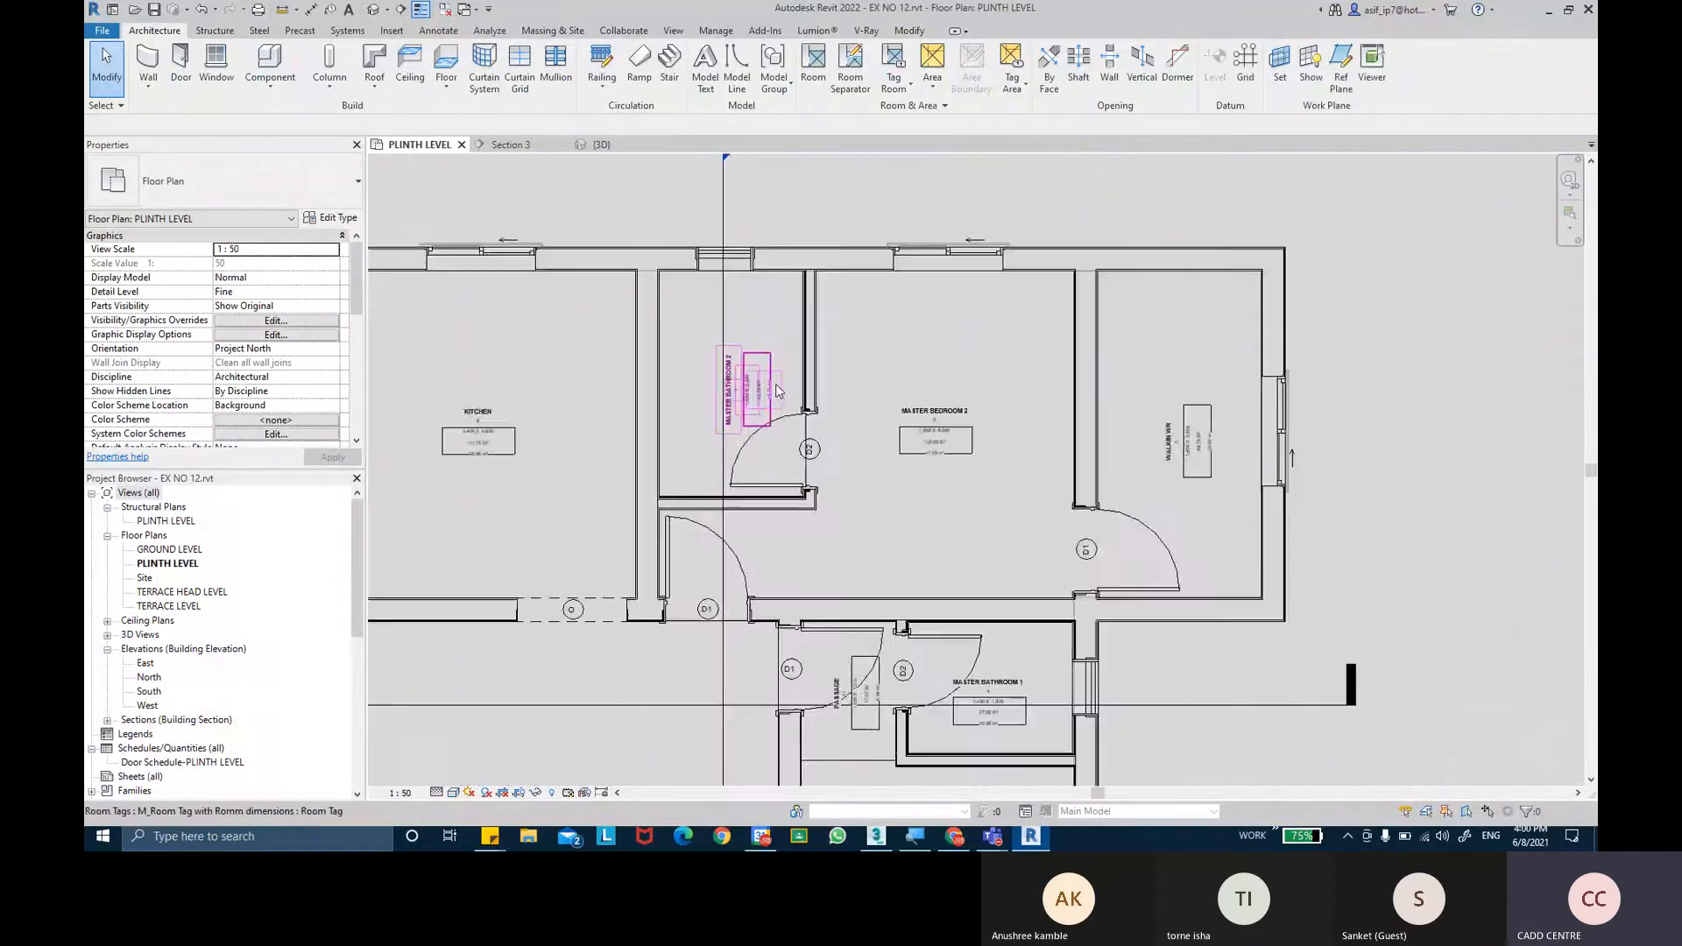
{"action": "scroll", "coordinate": [776, 390], "scroll_direction": "up", "scroll_amount": 2}
{"action": "mouse_move", "coordinate": [898, 479]}
{"action": "middle_mouse_down"}
{"action": "mouse_move", "coordinate": [863, 219]}
{"action": "mouse_move", "coordinate": [879, 501]}
{"action": "middle_mouse_up"}
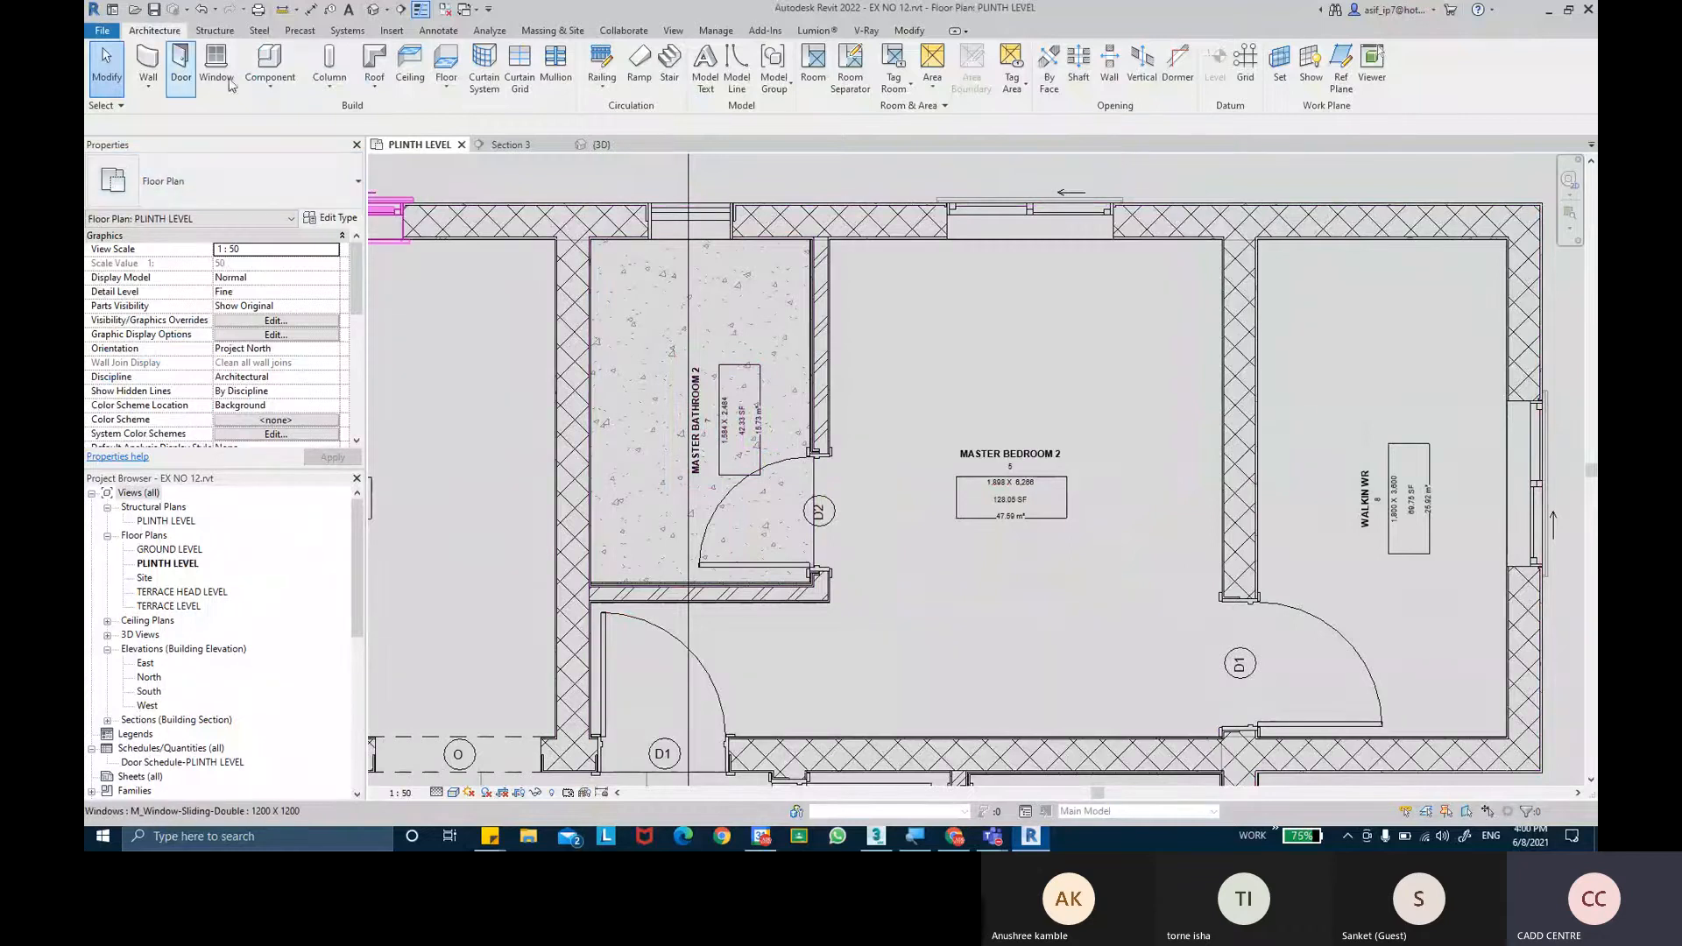
{"action": "left_click", "coordinate": [445, 96]}
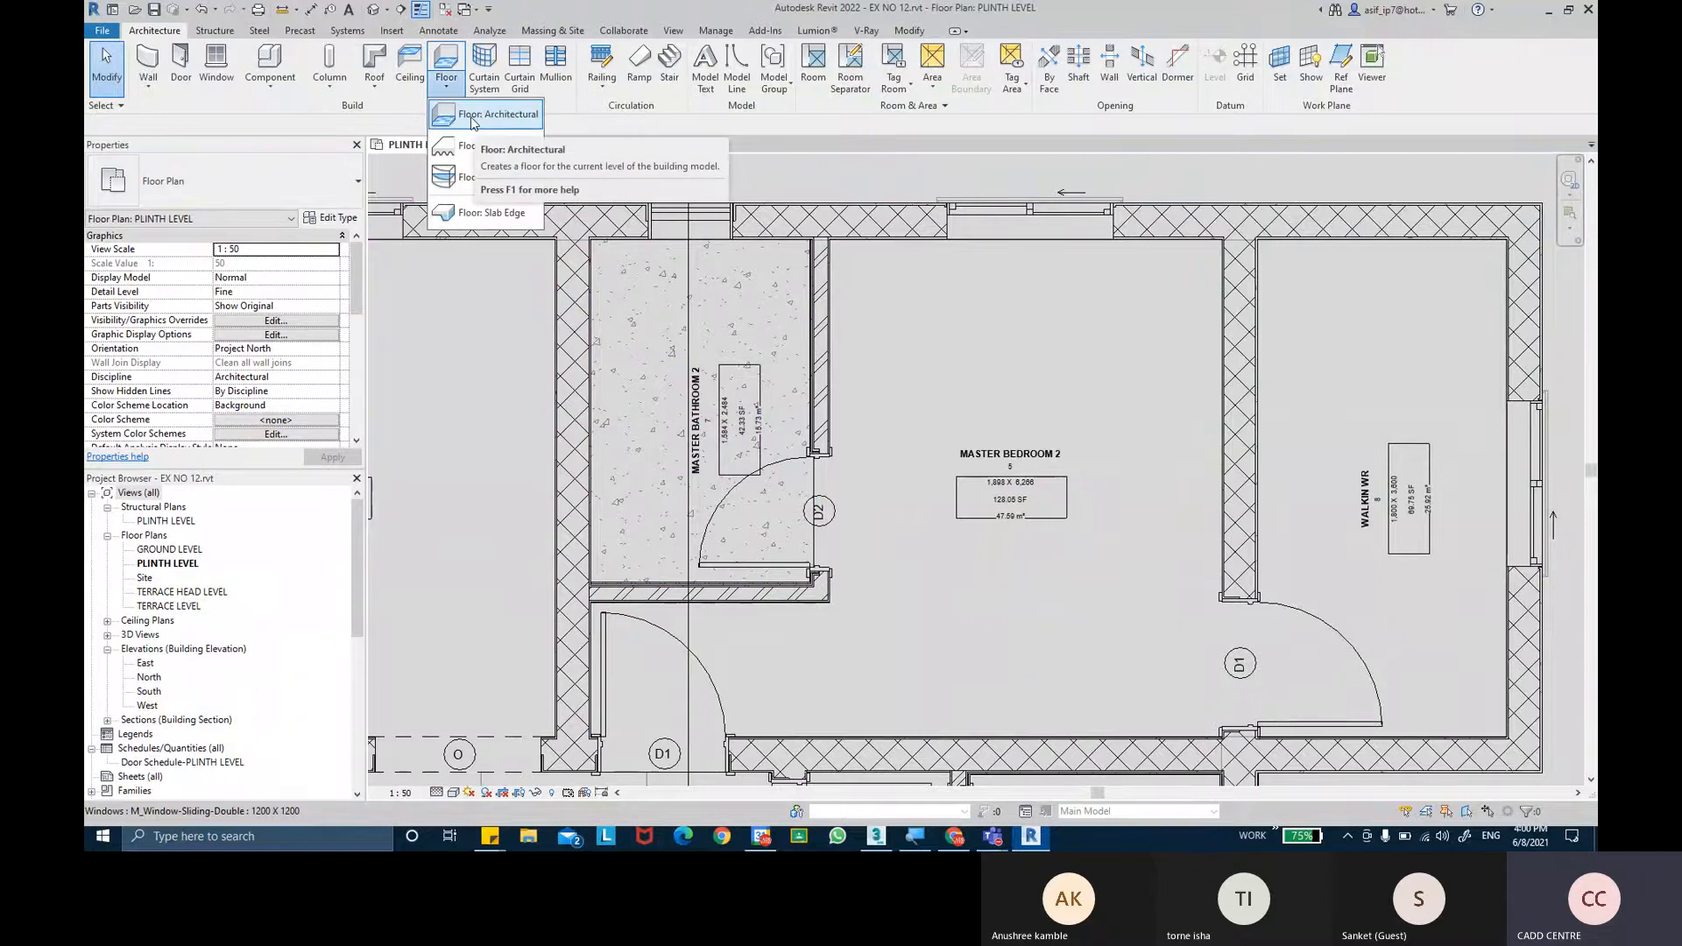
{"action": "left_click", "coordinate": [472, 115]}
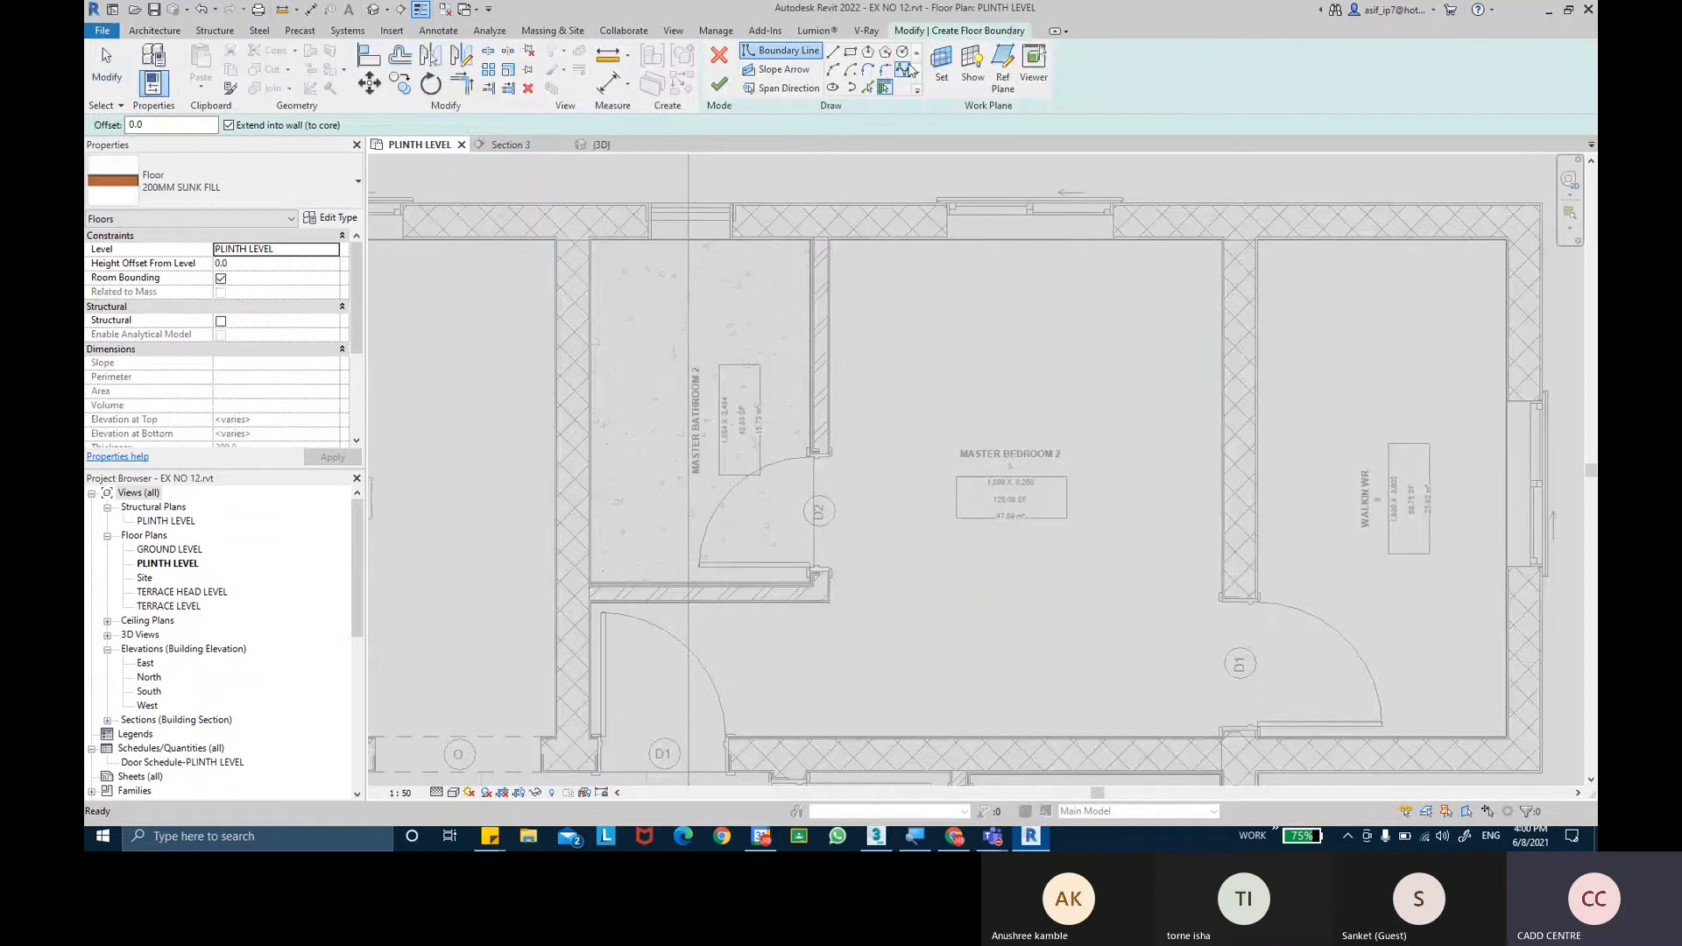
{"action": "left_click", "coordinate": [867, 88]}
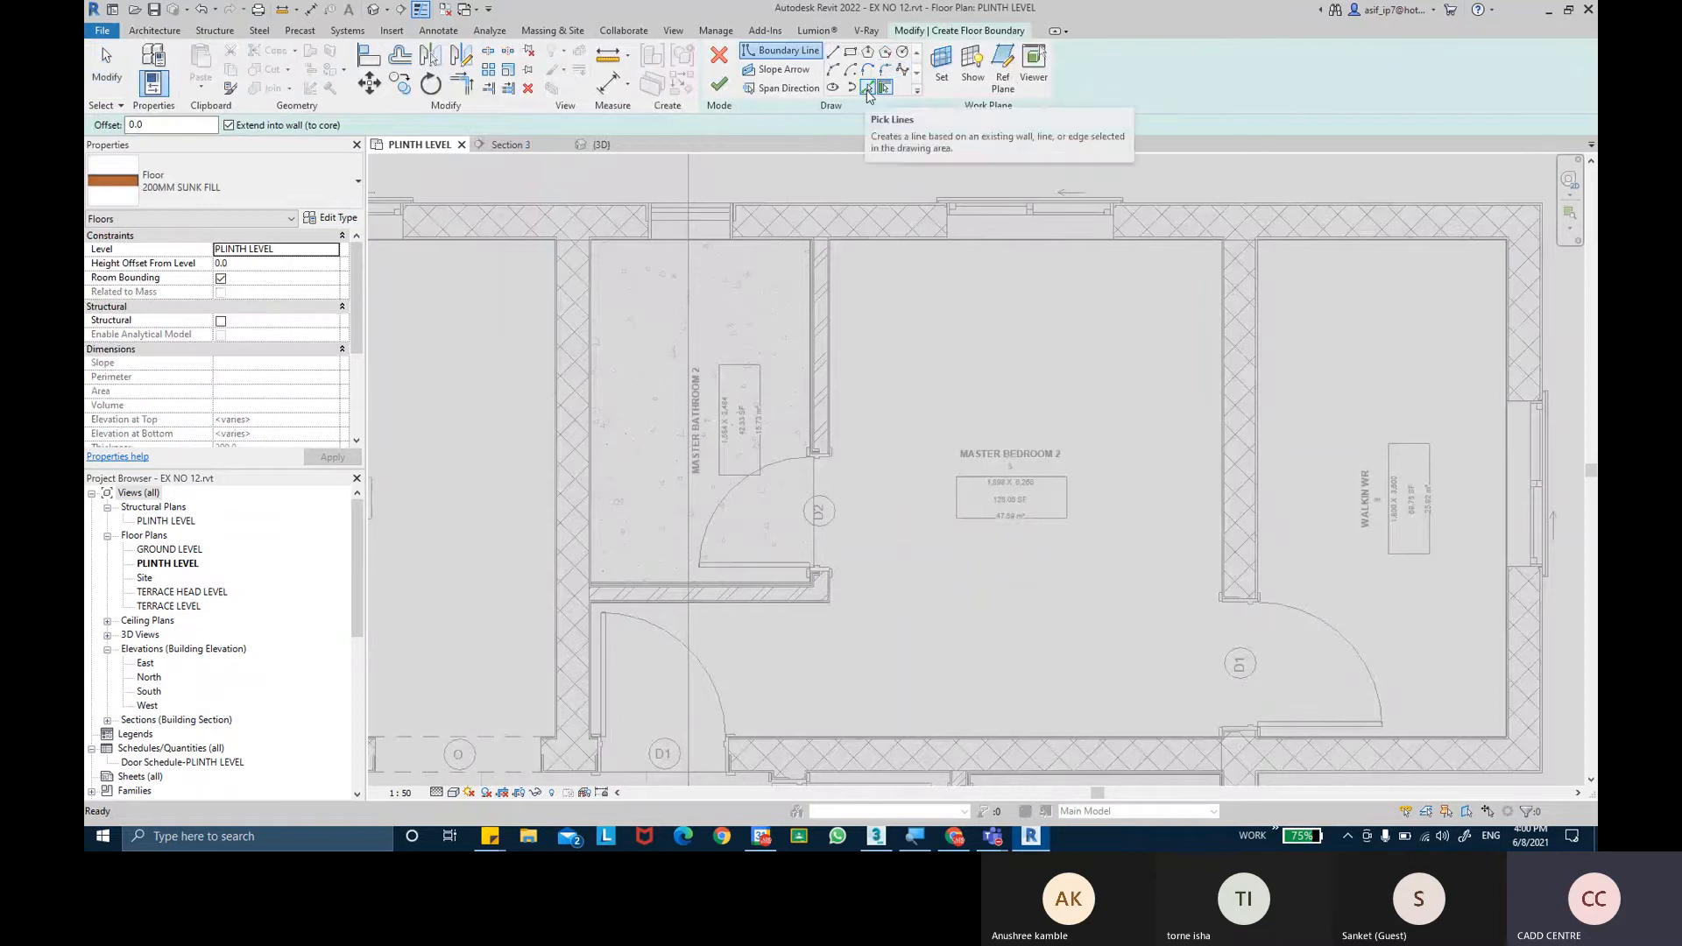
Pick the bathroom-side core faces of the 230 mm wall toward the kitchen and the outer window wall as boundary lines.
{"action": "scroll", "coordinate": [555, 333], "scroll_direction": "up", "scroll_amount": 4}
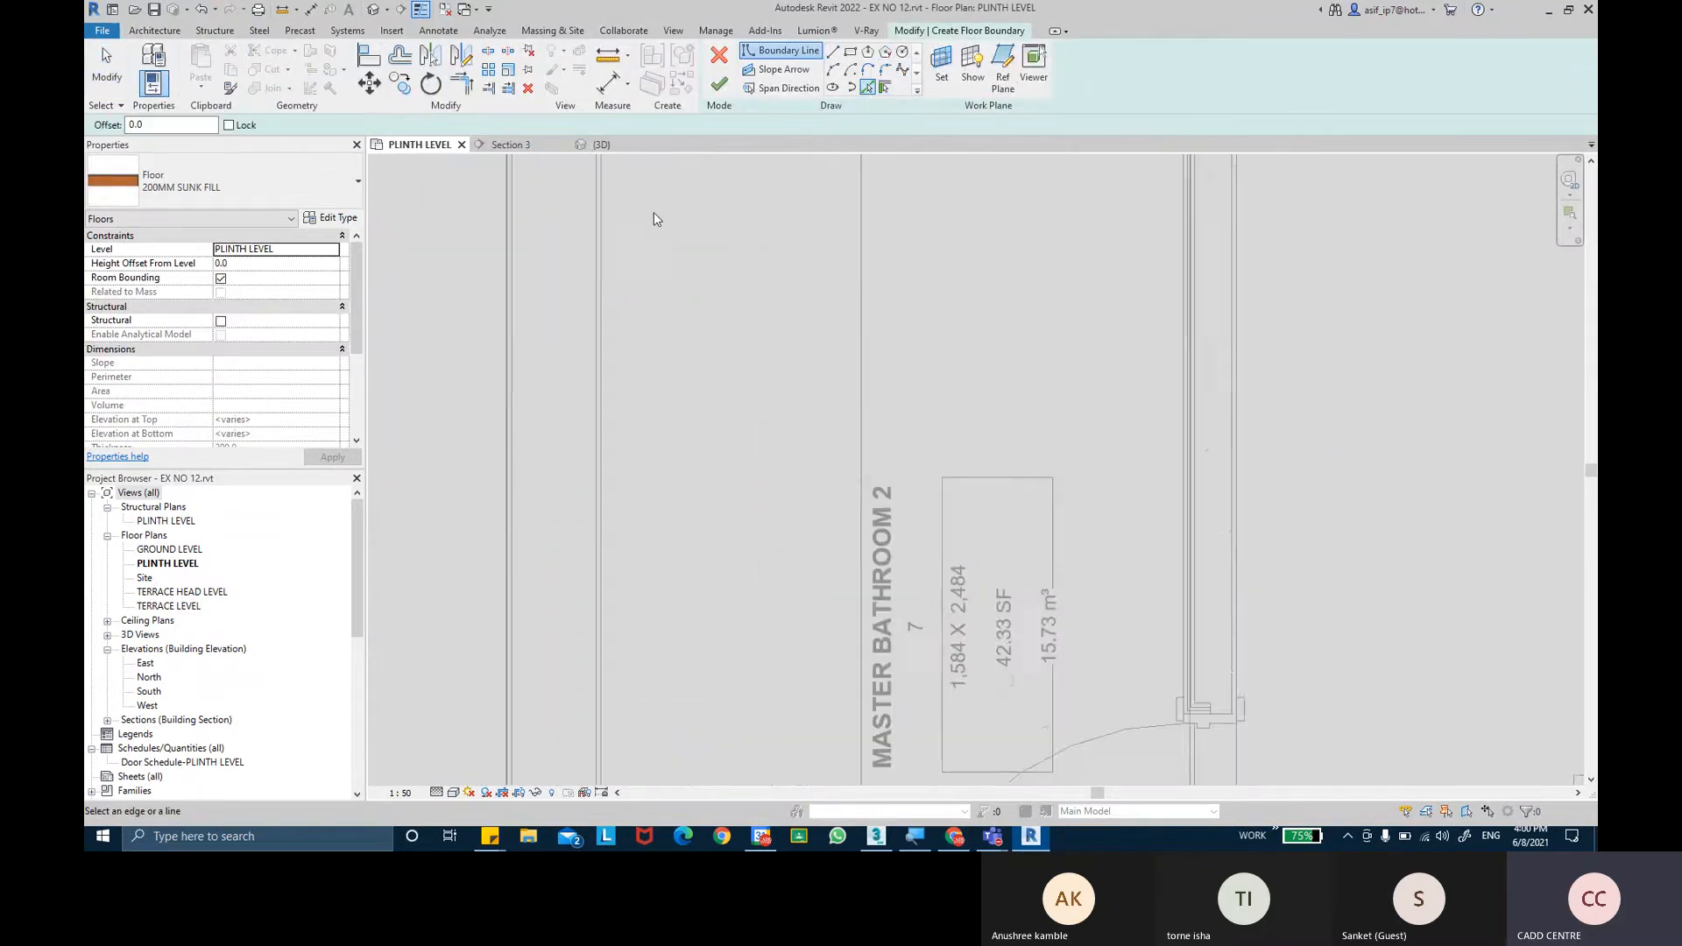
{"action": "middle_click_drag", "start_coordinate": [653, 222], "coordinate": [668, 421]}
{"action": "scroll", "coordinate": [638, 356], "scroll_direction": "up", "scroll_amount": 3}
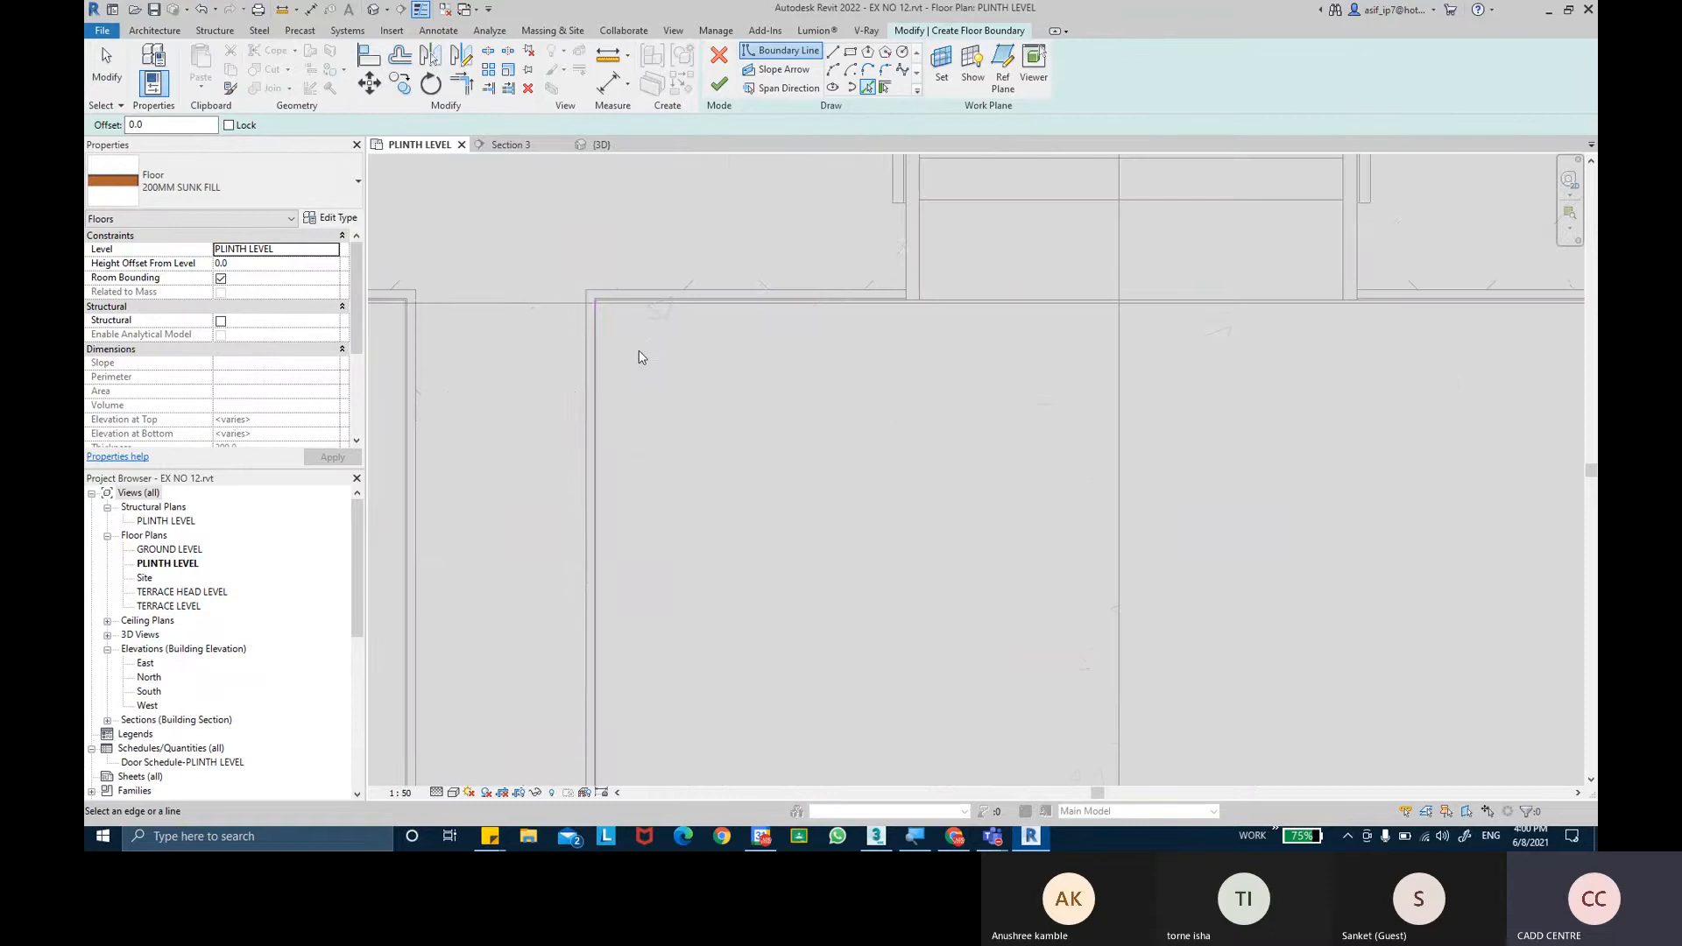
{"action": "left_click", "coordinate": [587, 383]}
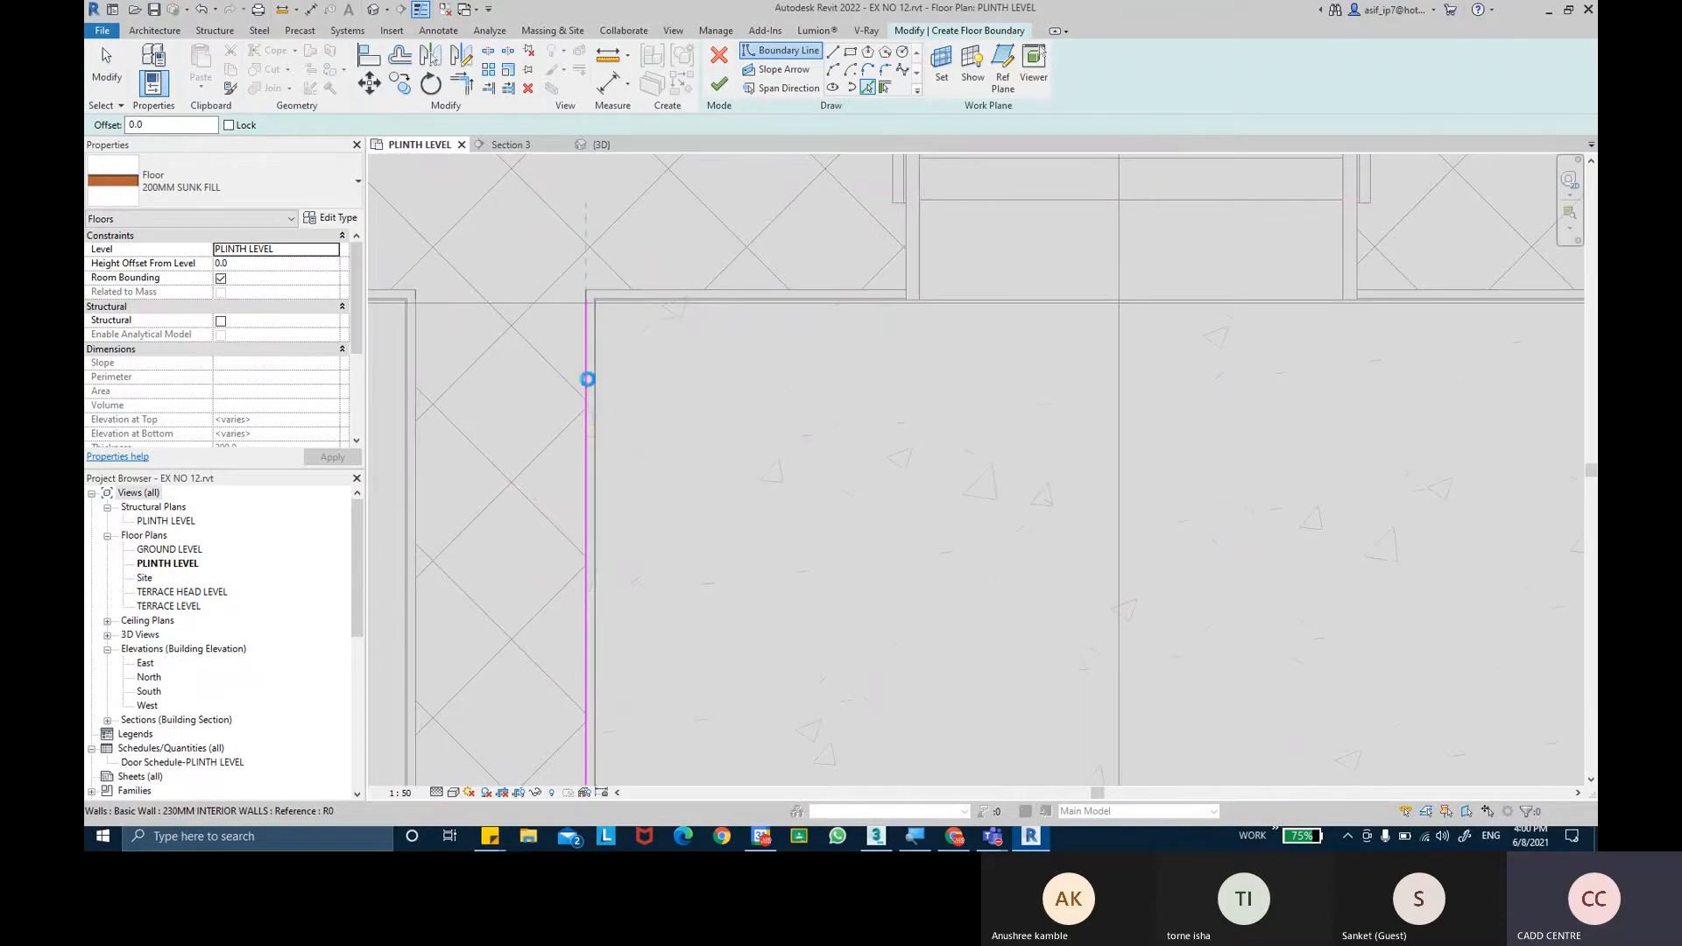
{"action": "left_click", "coordinate": [629, 293]}
Pick the bathroom-side core faces of the two 100 mm partition walls beside door D2 as the remaining boundary lines.
{"action": "scroll", "coordinate": [715, 362], "scroll_direction": "down", "scroll_amount": 3}
{"action": "middle_click_drag", "start_coordinate": [988, 430], "coordinate": [738, 392]}
{"action": "scroll", "coordinate": [880, 324], "scroll_direction": "up", "scroll_amount": 5}
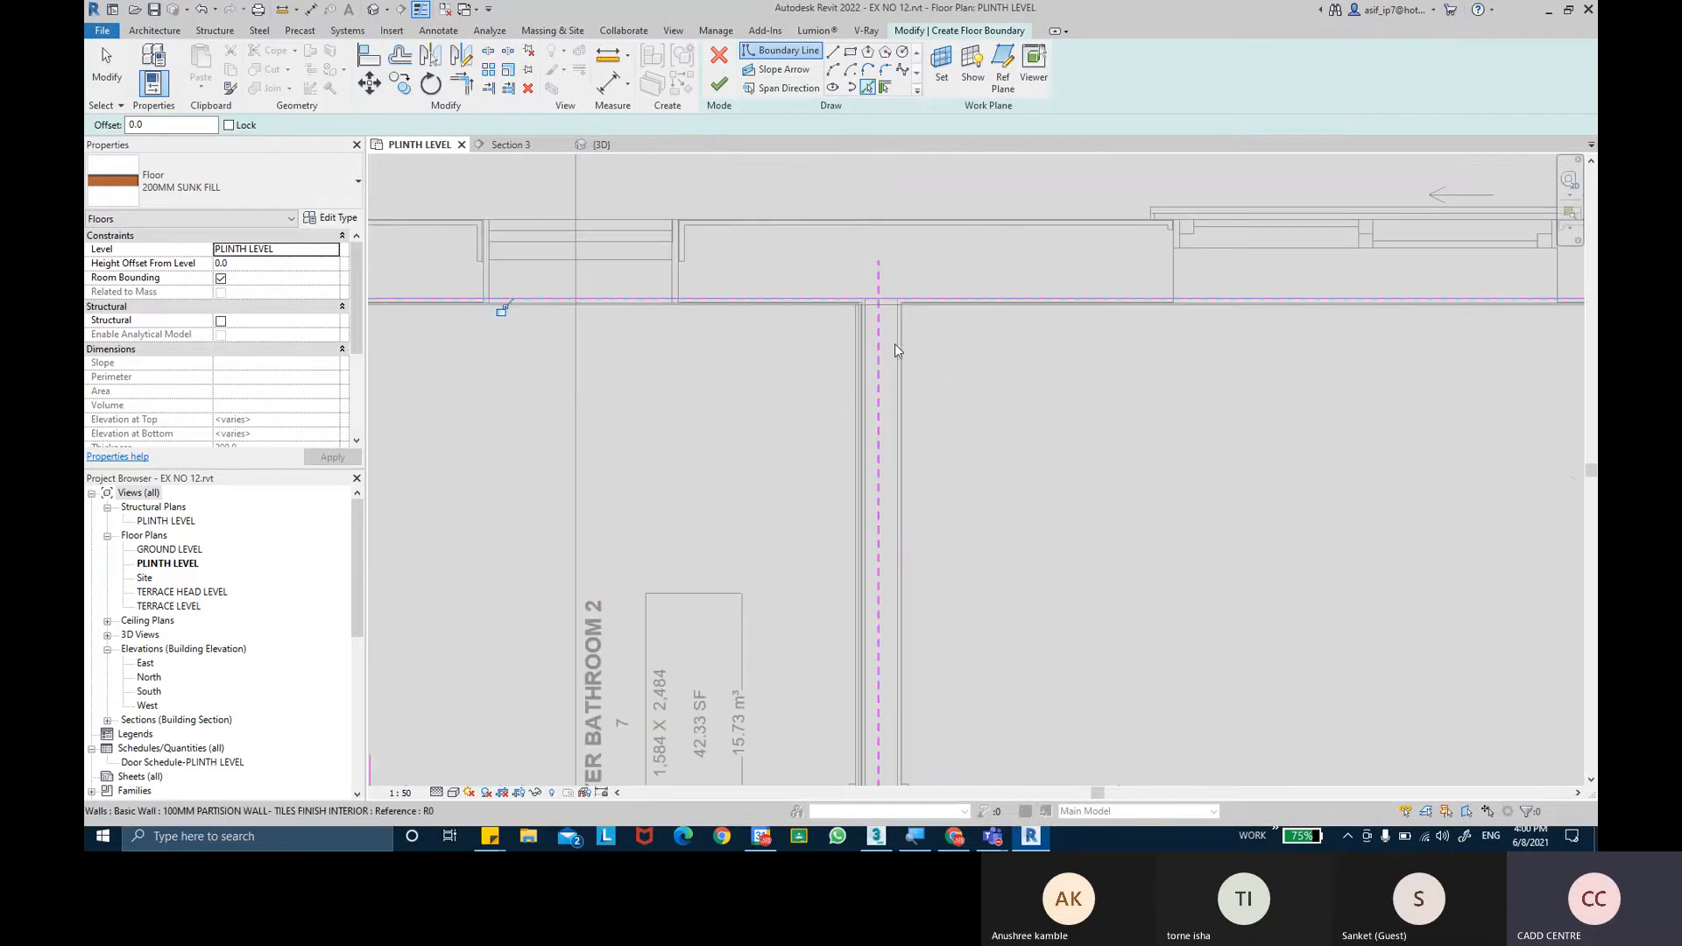
{"action": "left_click", "coordinate": [847, 302]}
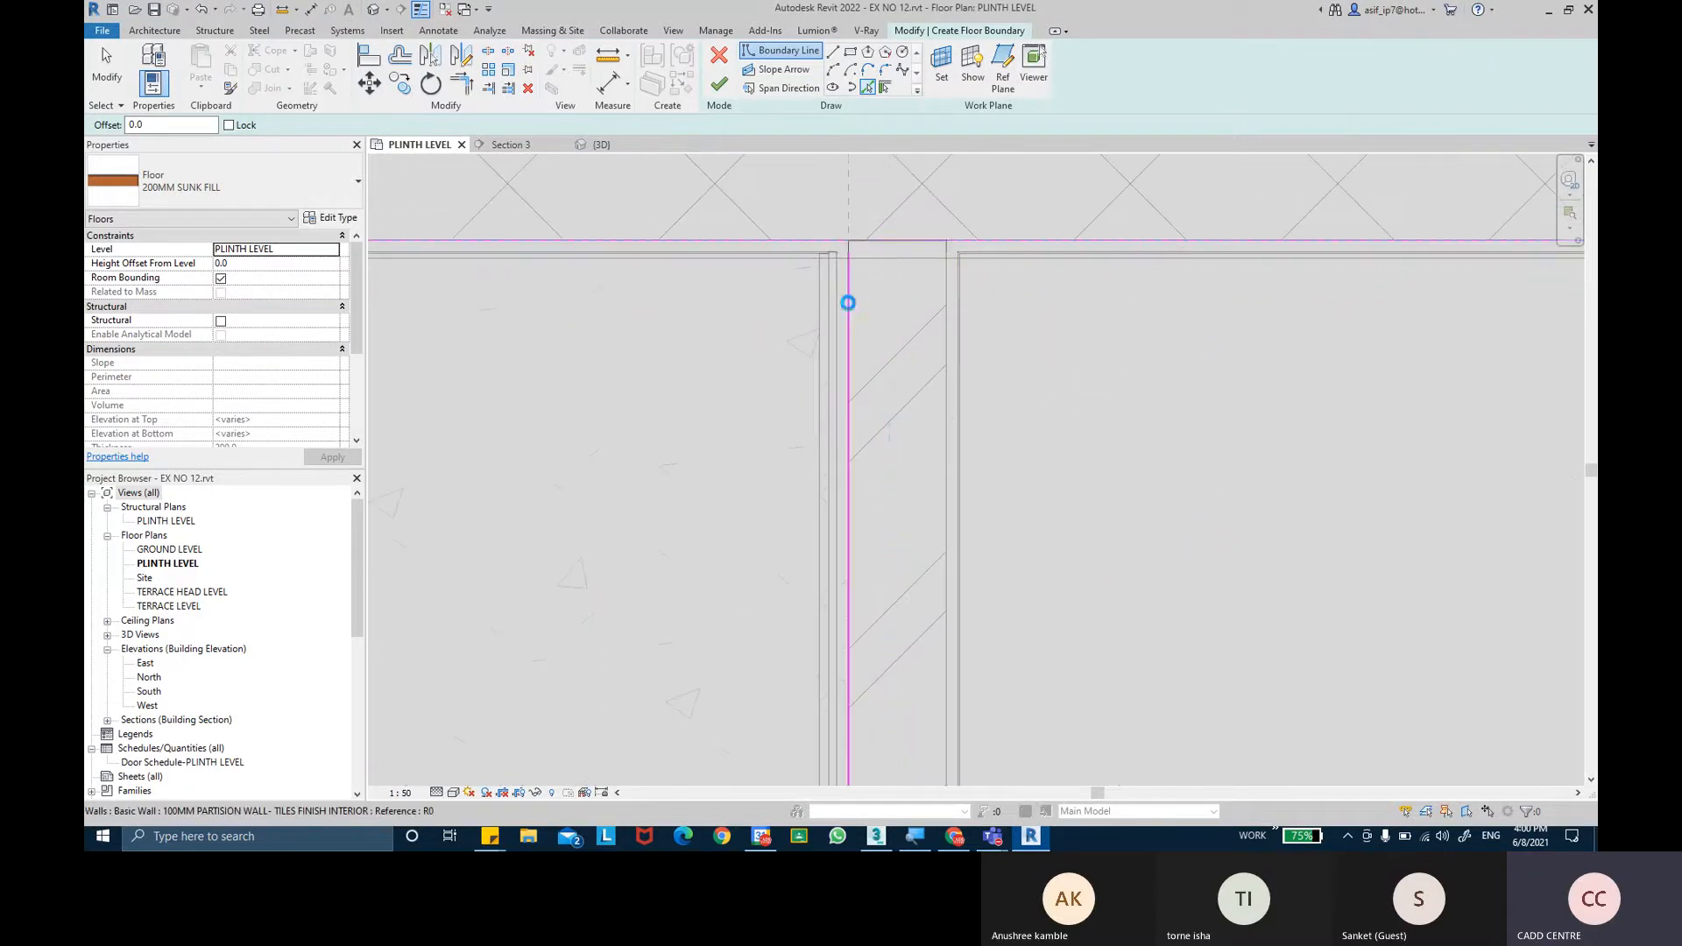
{"action": "scroll", "coordinate": [753, 438], "scroll_direction": "down", "scroll_amount": 4}
{"action": "middle_click_drag", "start_coordinate": [719, 540], "coordinate": [732, 252]}
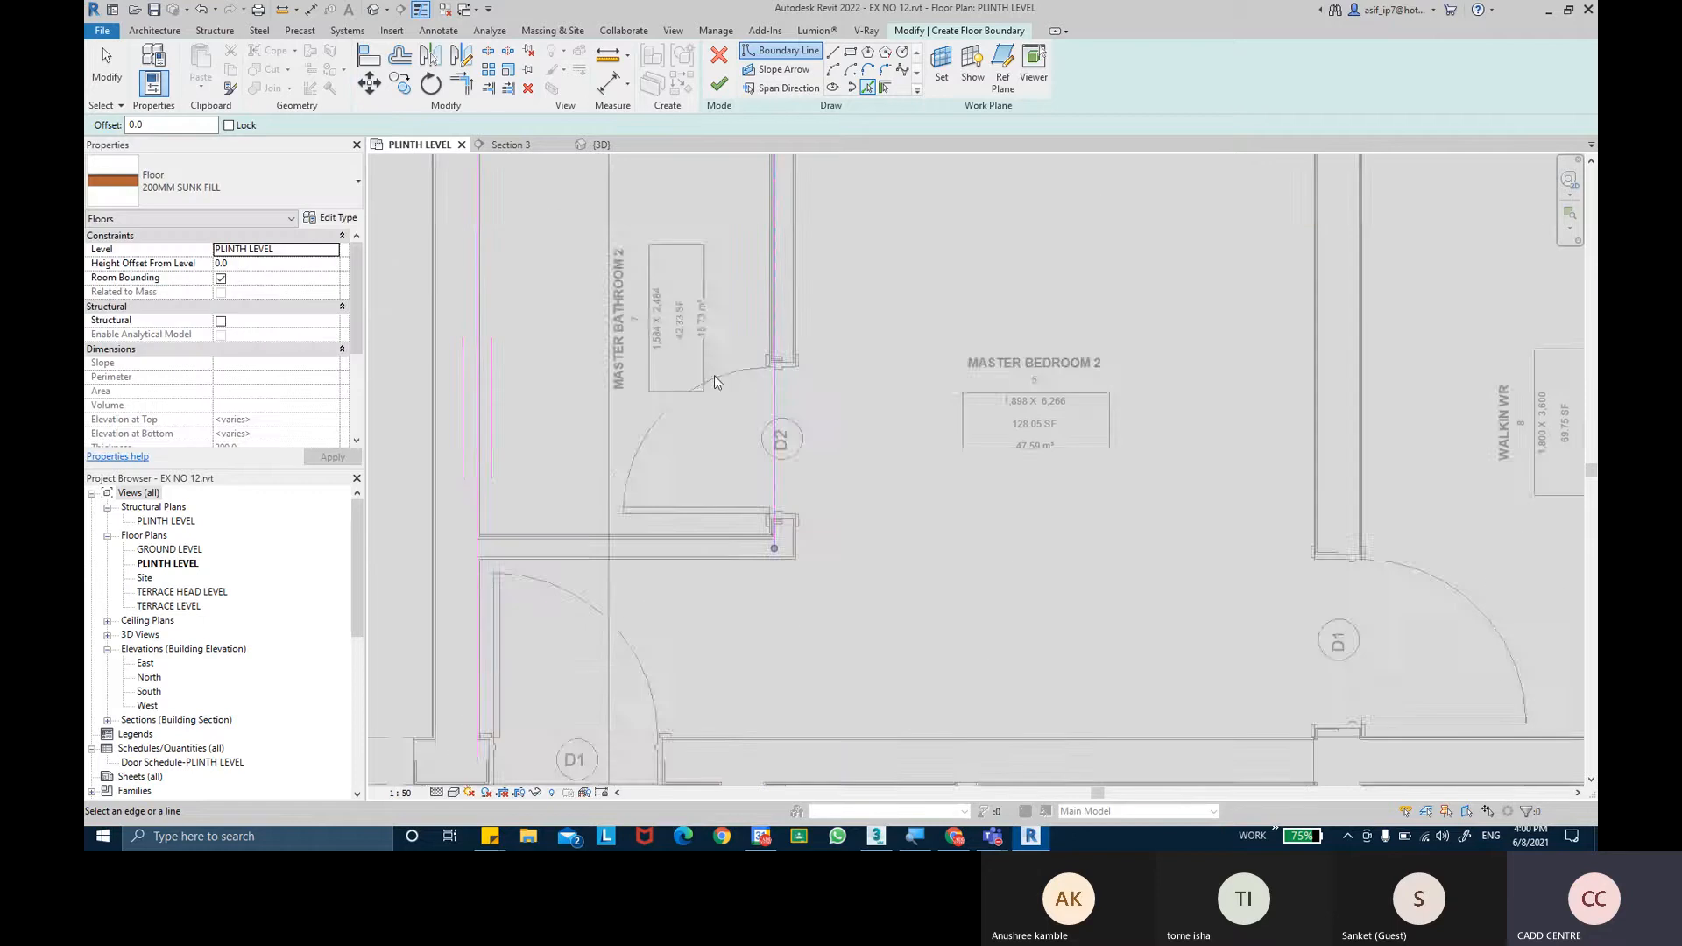
{"action": "scroll", "coordinate": [688, 534], "scroll_direction": "up", "scroll_amount": 5}
{"action": "left_click", "coordinate": [800, 557]}
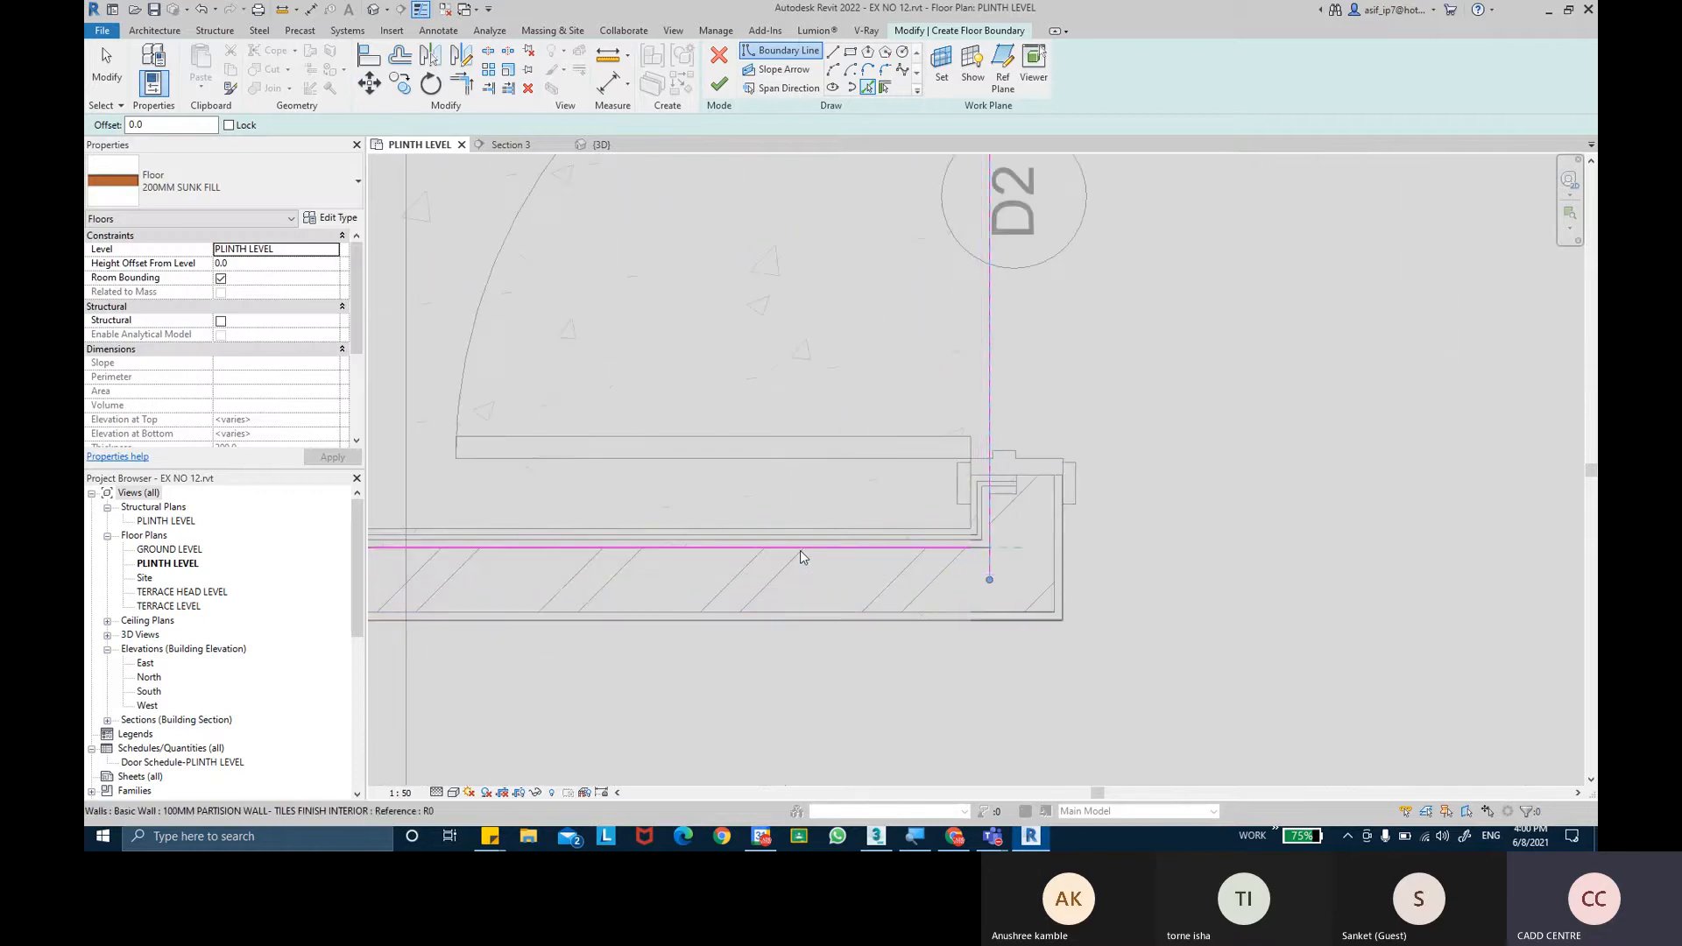
{"action": "scroll", "coordinate": [919, 481], "scroll_direction": "down", "scroll_amount": 2}
{"action": "scroll", "coordinate": [925, 490], "scroll_direction": "down", "scroll_amount": 2}
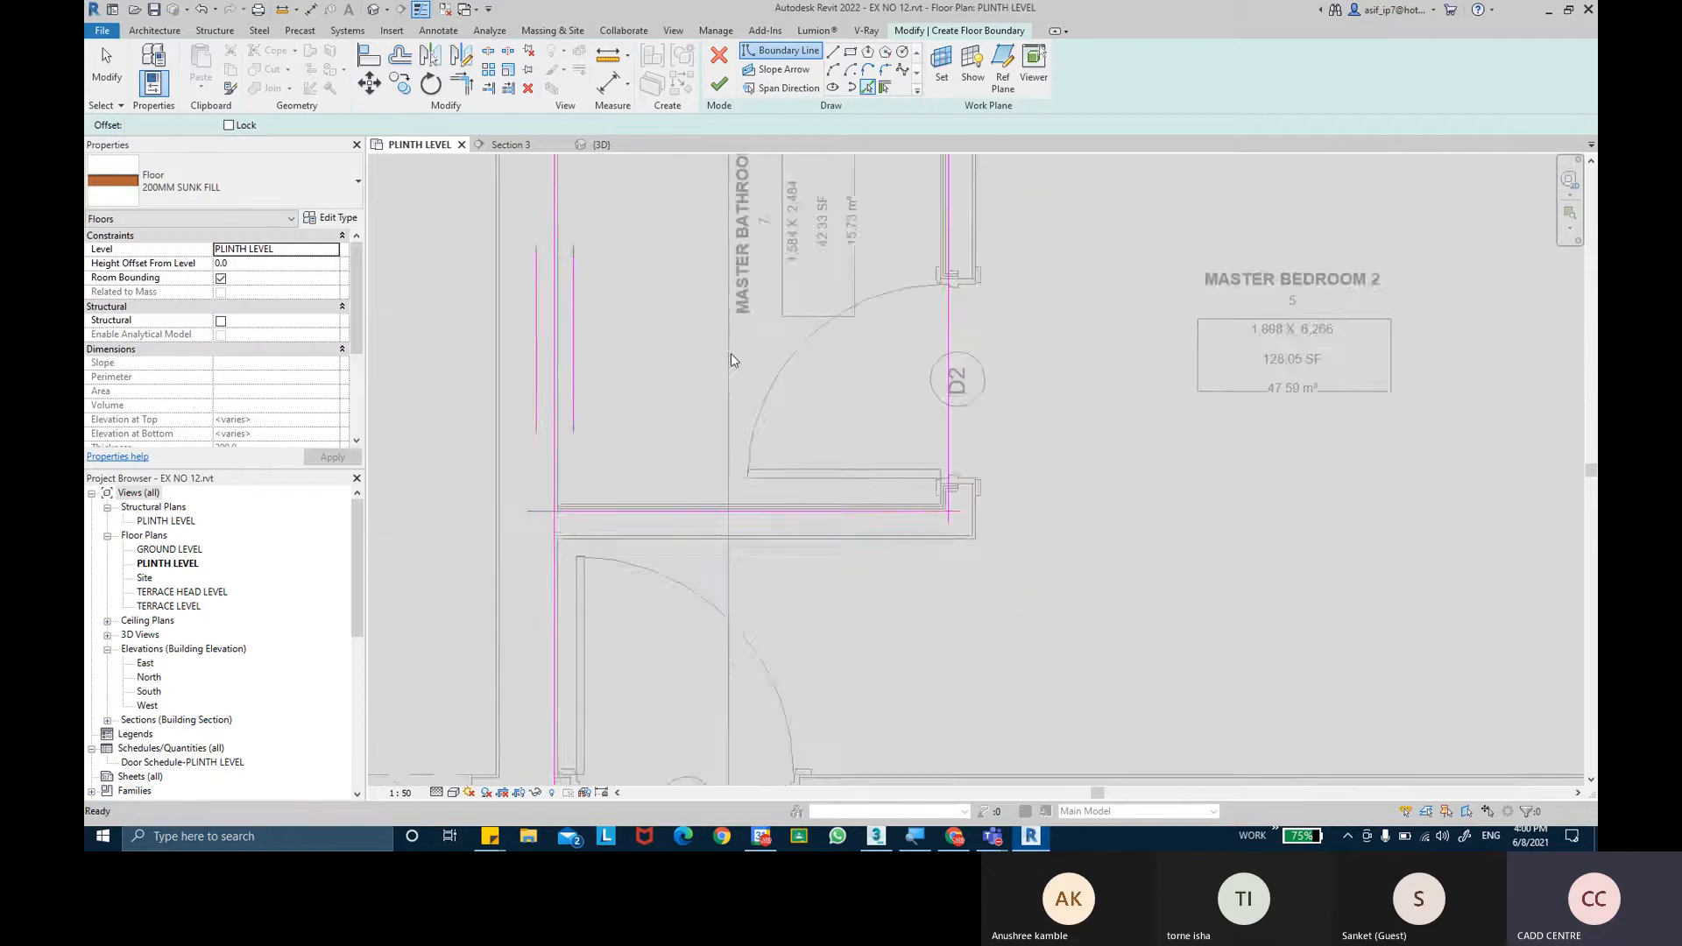
{"action": "scroll", "coordinate": [731, 353], "scroll_direction": "down", "scroll_amount": 1}
{"action": "middle_click_drag", "start_coordinate": [721, 366], "coordinate": [715, 419]}
{"action": "key", "text": "Escape"}
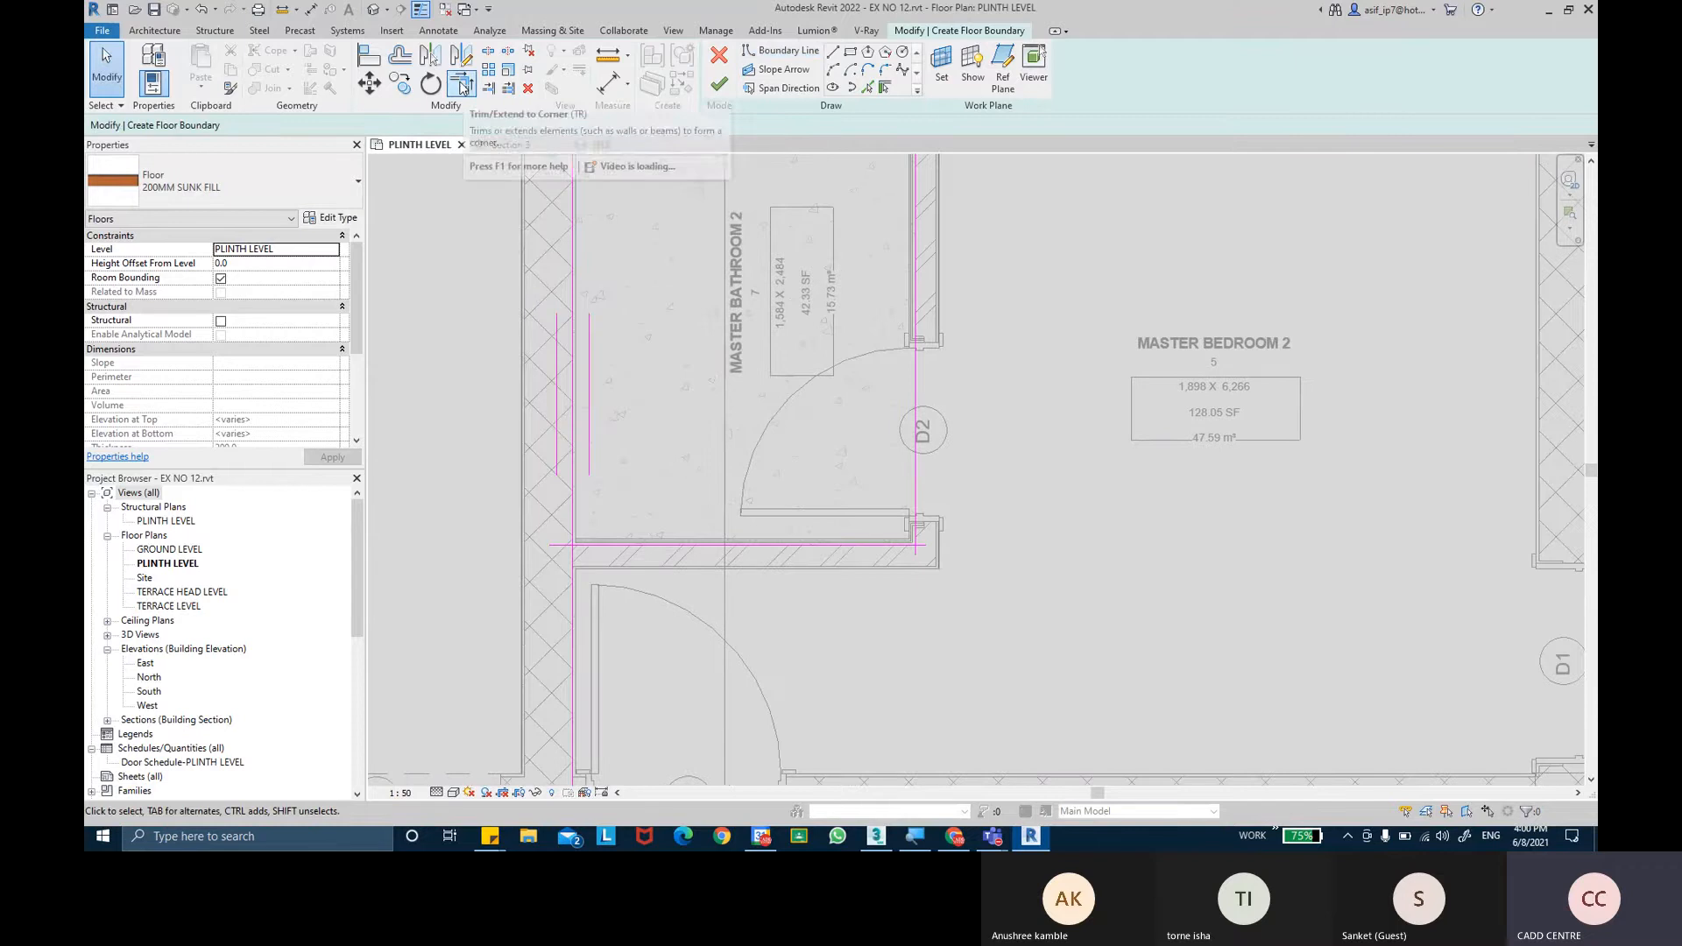
Trim the picked boundary lines to corners so they form a closed rectangle around Master Bathroom 2.
{"action": "left_click", "coordinate": [462, 85]}
{"action": "left_click", "coordinate": [574, 394]}
{"action": "left_click", "coordinate": [611, 552]}
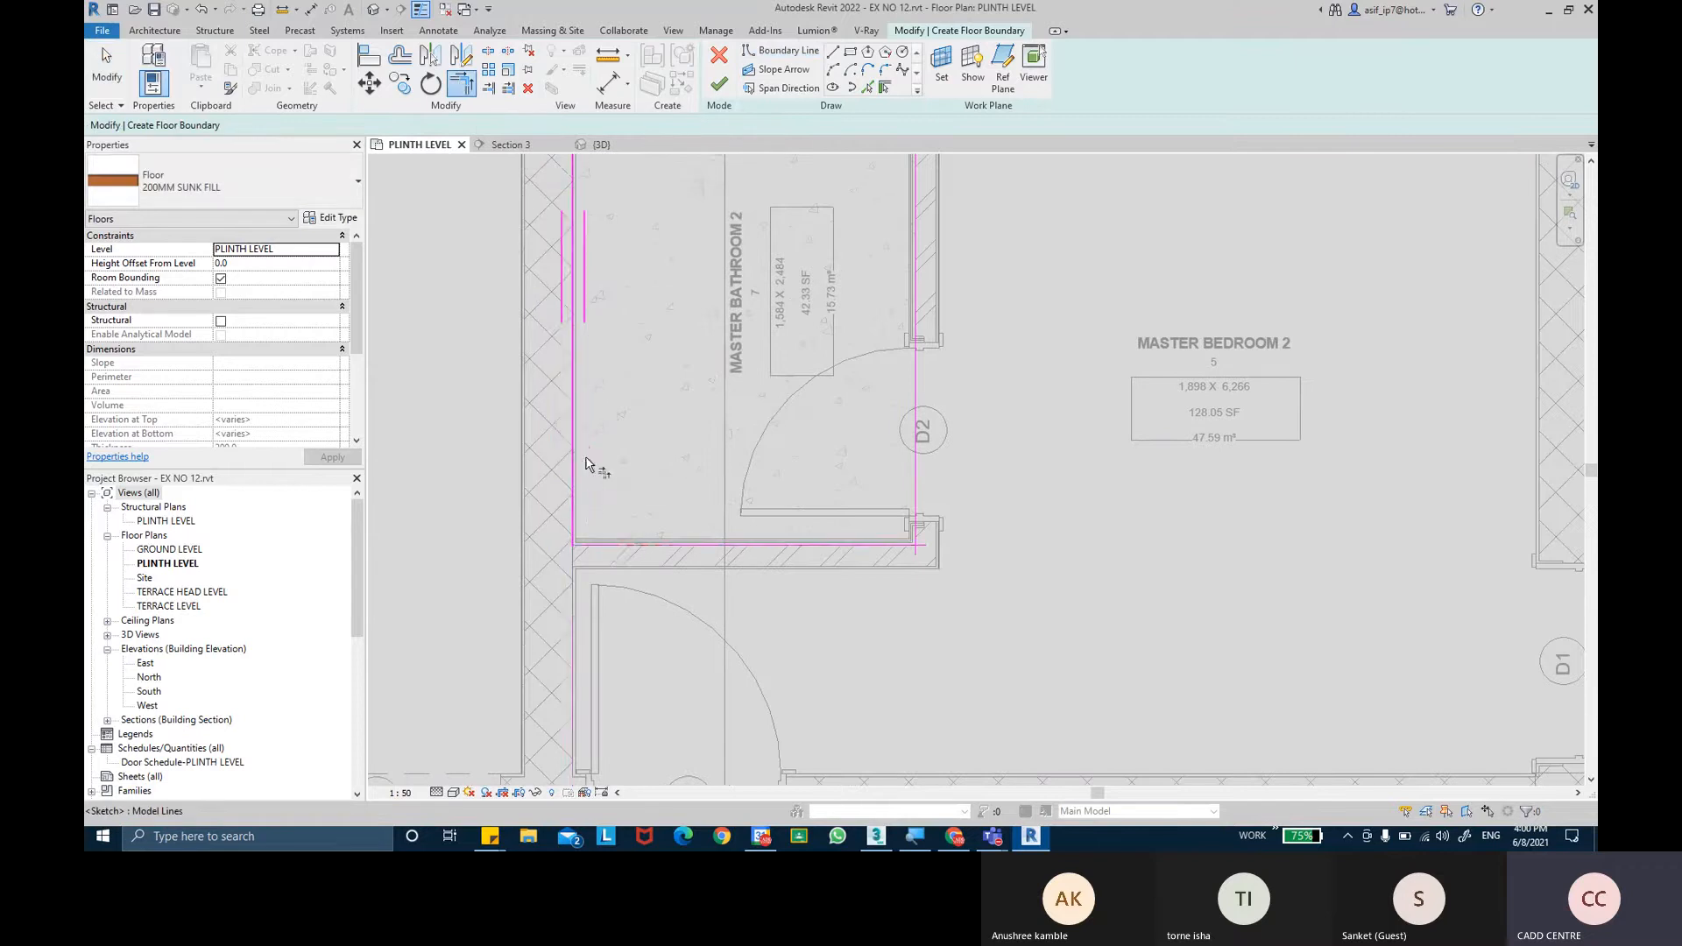
{"action": "middle_click_drag", "start_coordinate": [591, 276], "coordinate": [595, 557]}
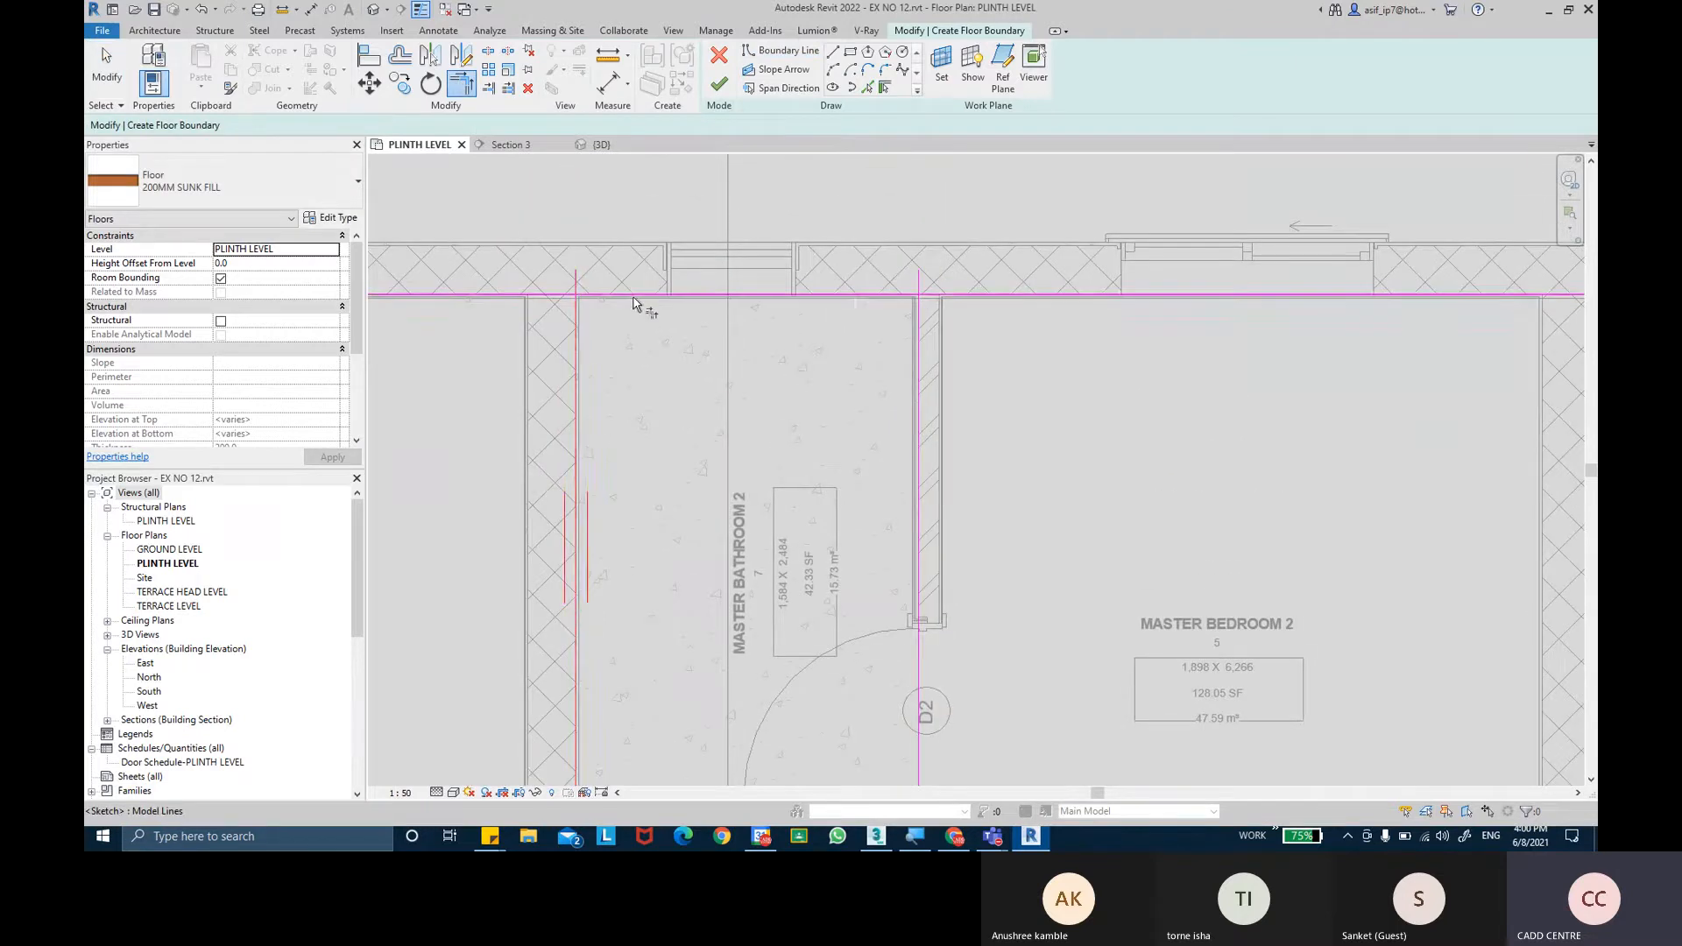
{"action": "left_click", "coordinate": [845, 296]}
{"action": "left_click", "coordinate": [918, 342]}
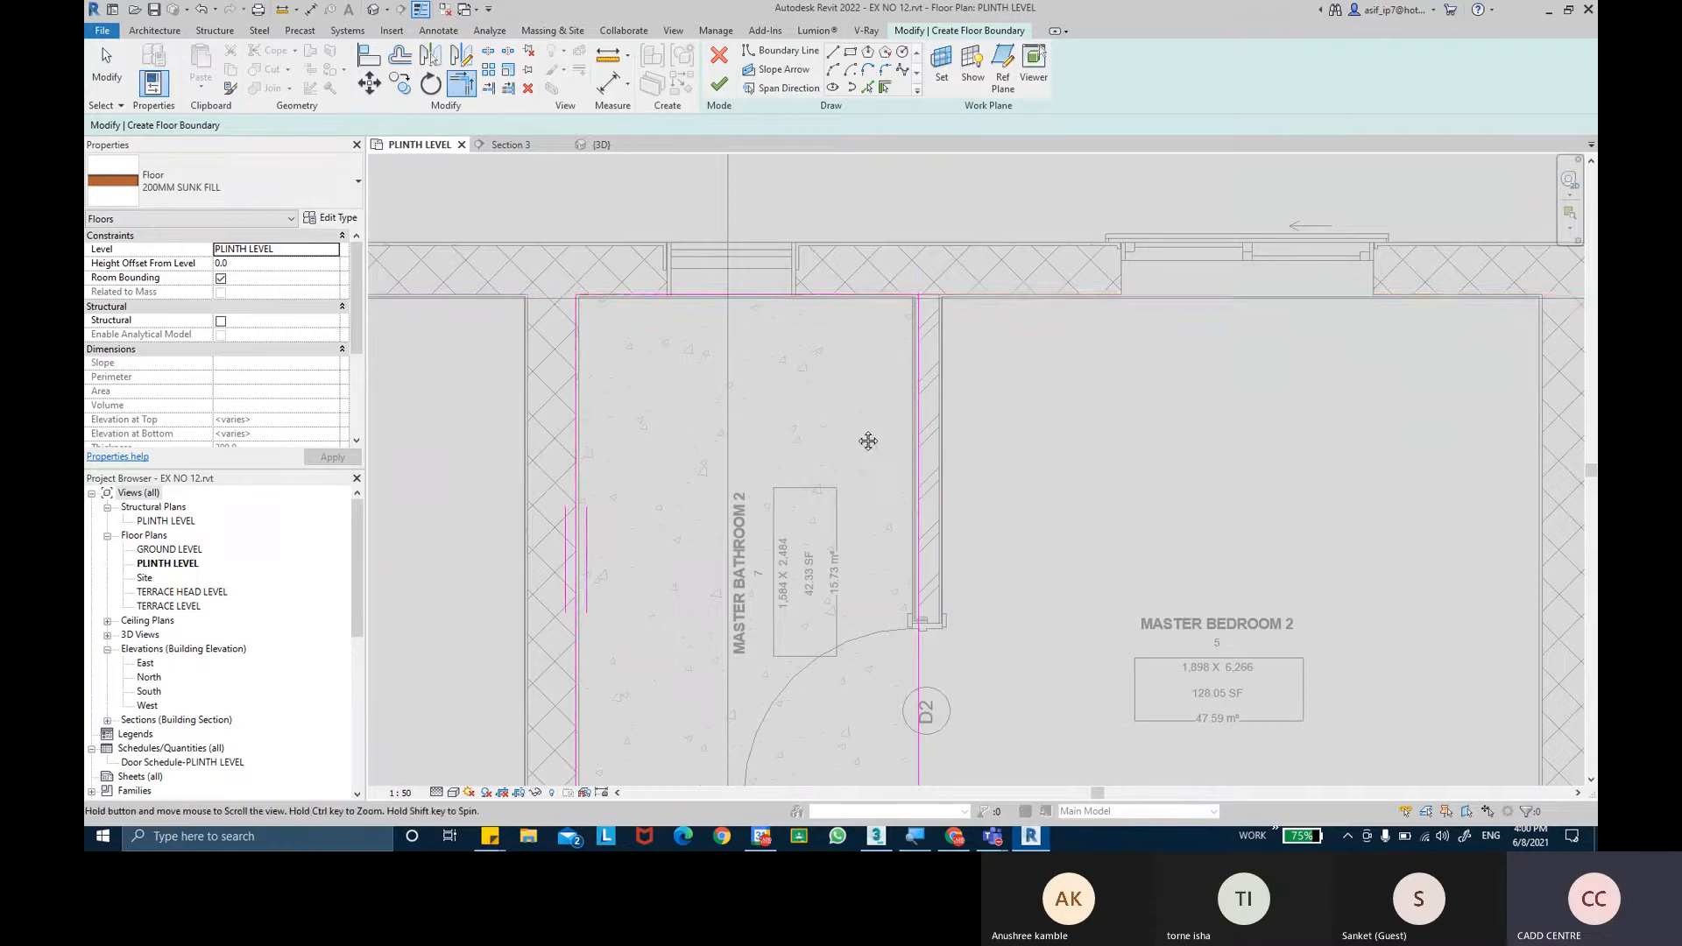
{"action": "middle_click_drag", "start_coordinate": [890, 534], "coordinate": [880, 272]}
{"action": "left_click", "coordinate": [908, 438]}
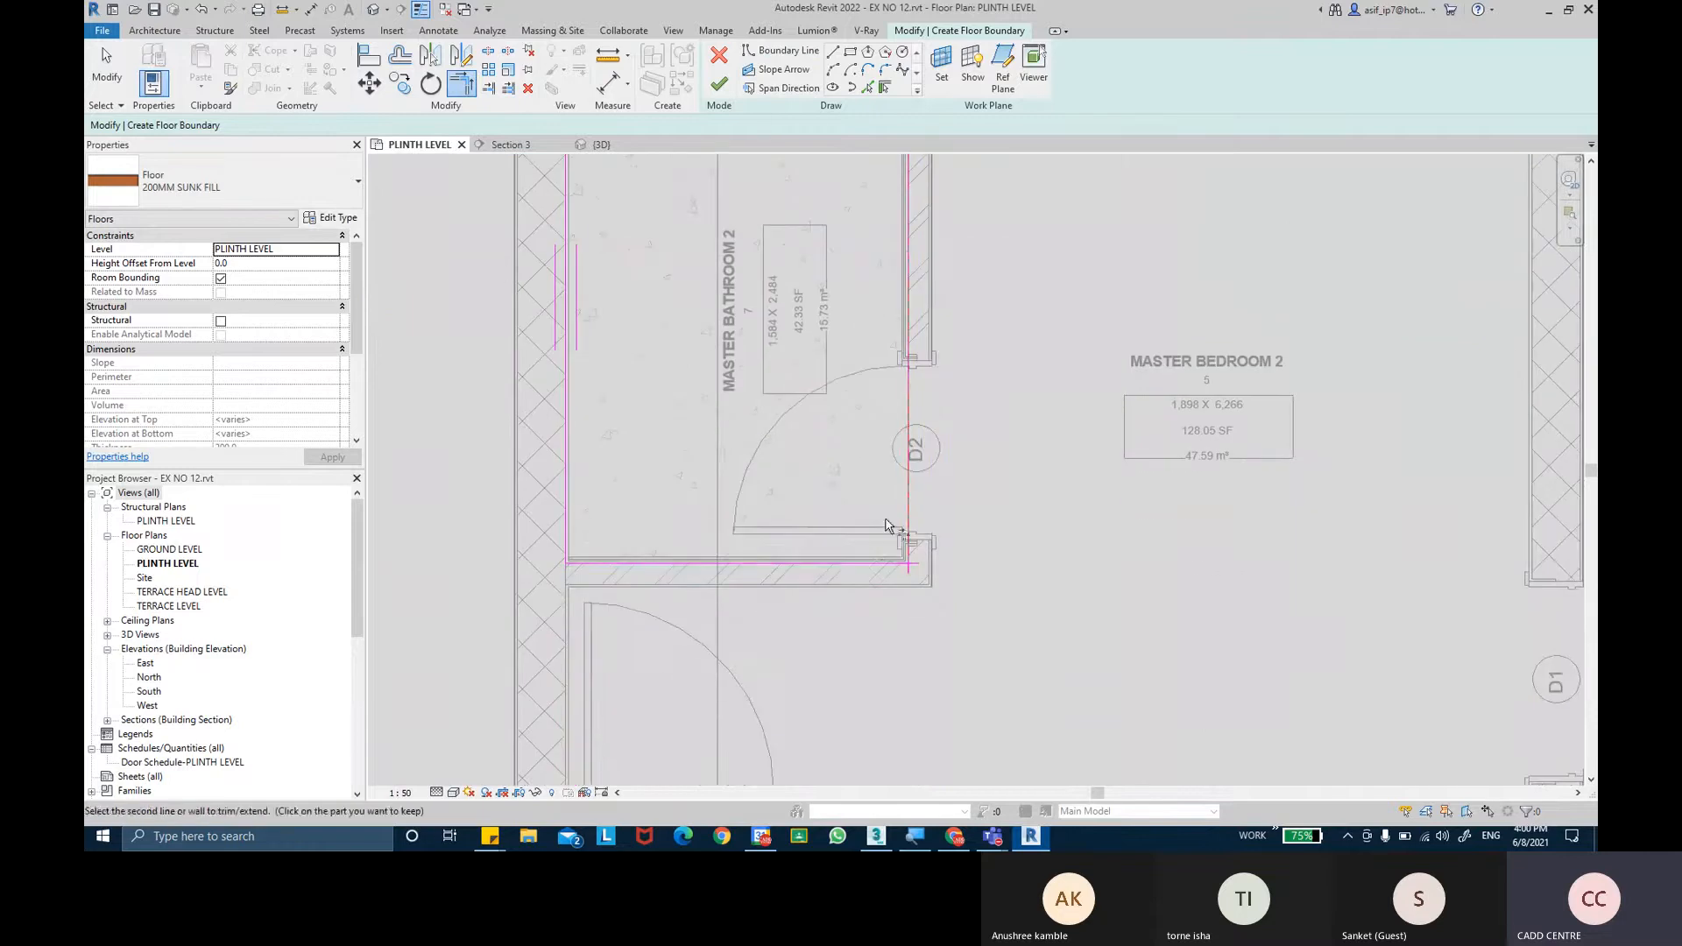
{"action": "left_click", "coordinate": [872, 563]}
{"action": "key", "text": "Escape"}
{"action": "scroll", "coordinate": [726, 410], "scroll_direction": "down", "scroll_amount": 1}
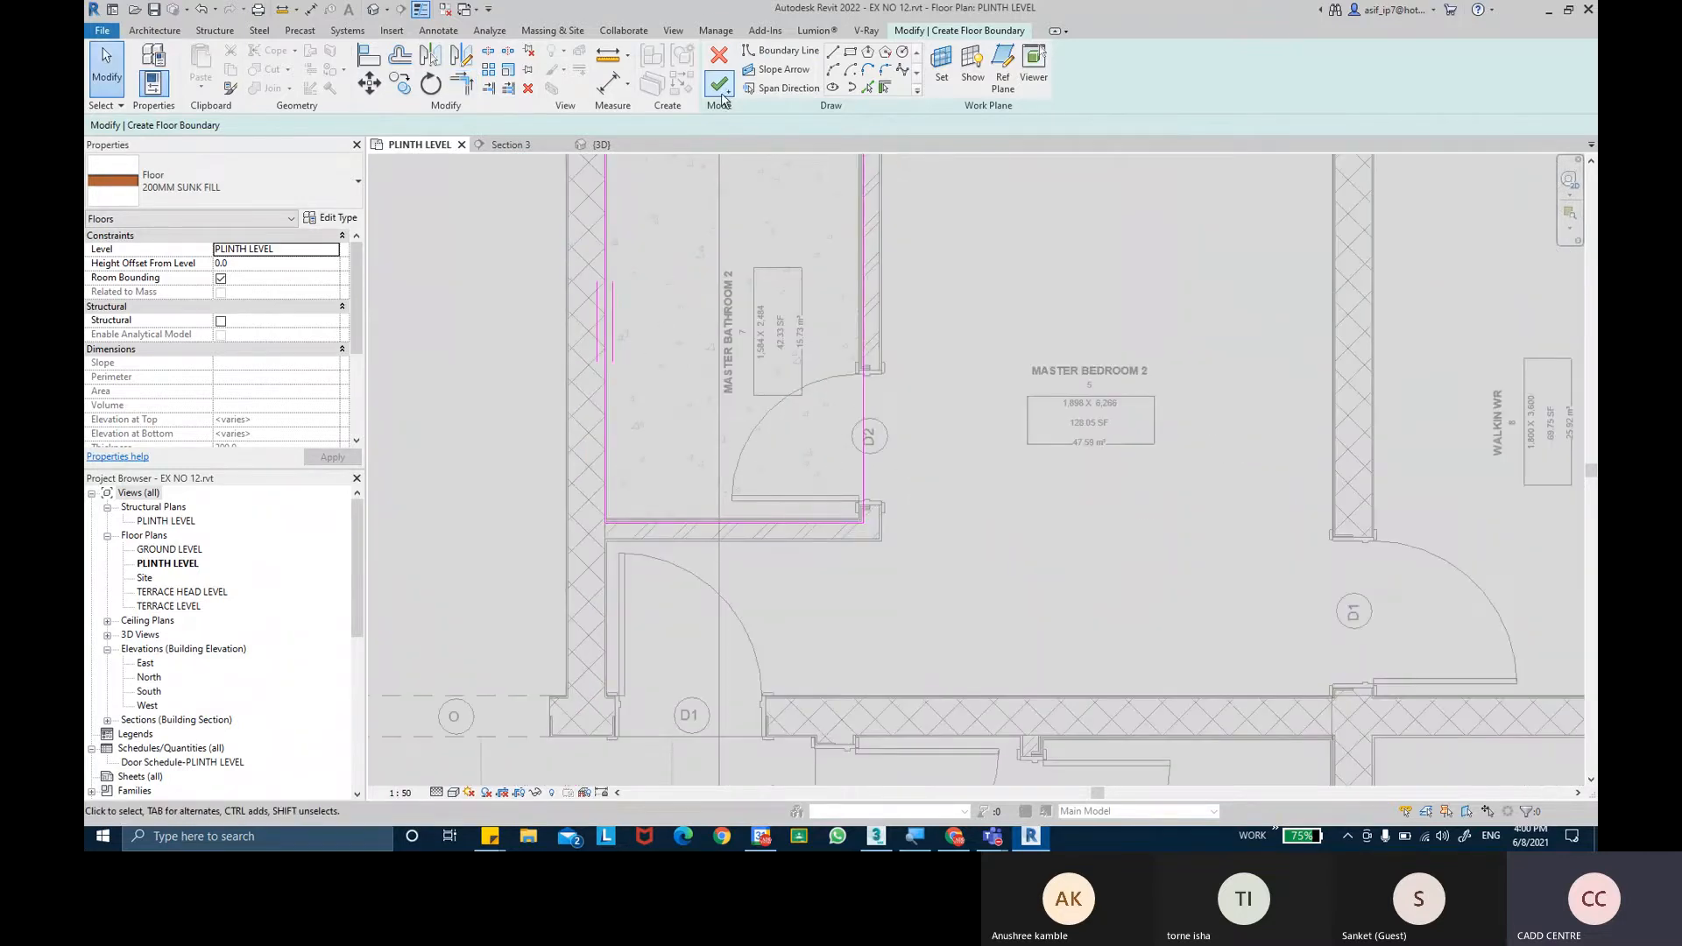
Switch the floor to the FFL-LIVING ROOM type and duplicate that type as FFL-MASTER BATHROOM.
{"action": "left_click", "coordinate": [159, 205]}
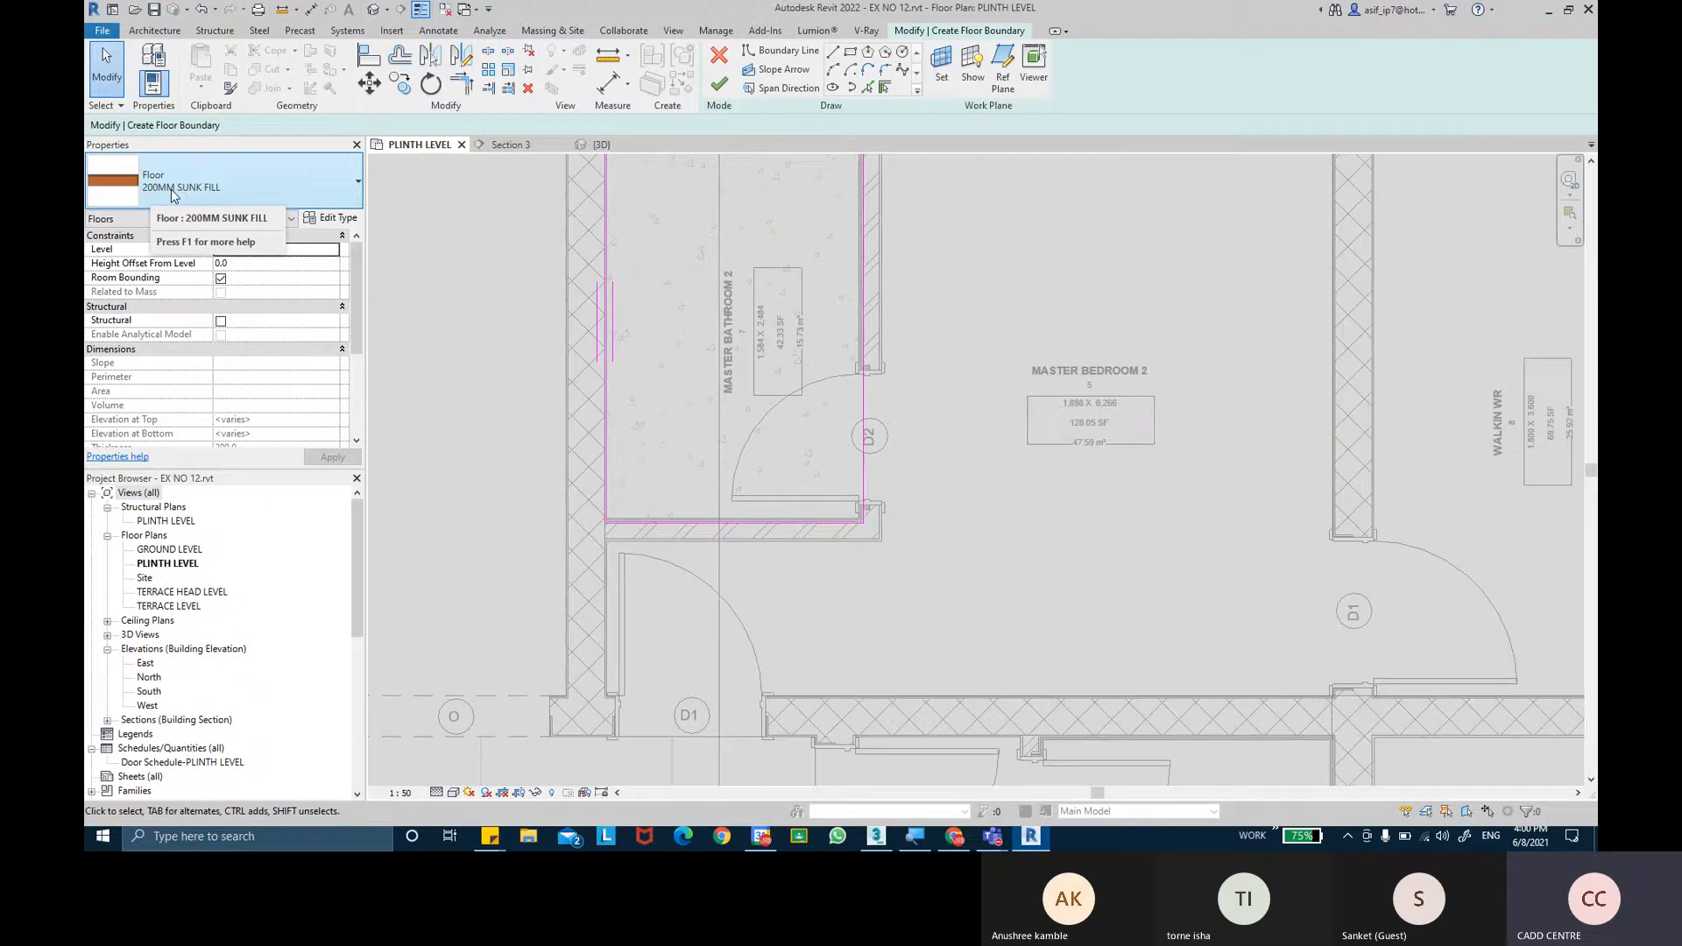
{"action": "left_click", "coordinate": [275, 189]}
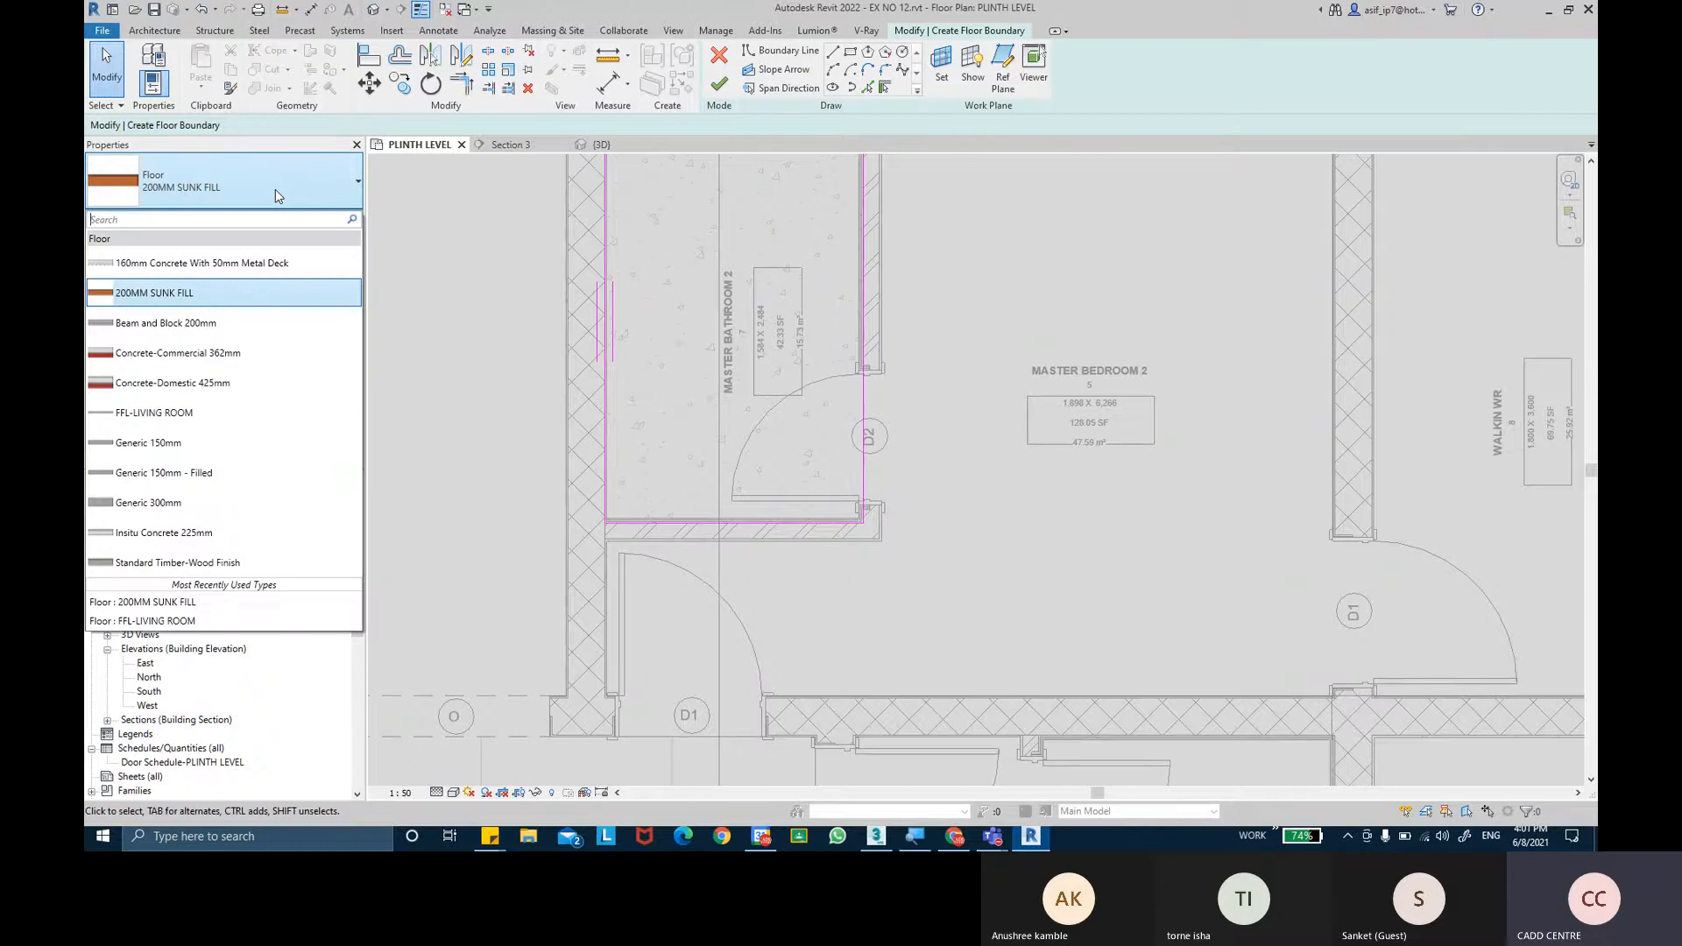
{"action": "left_click", "coordinate": [183, 413]}
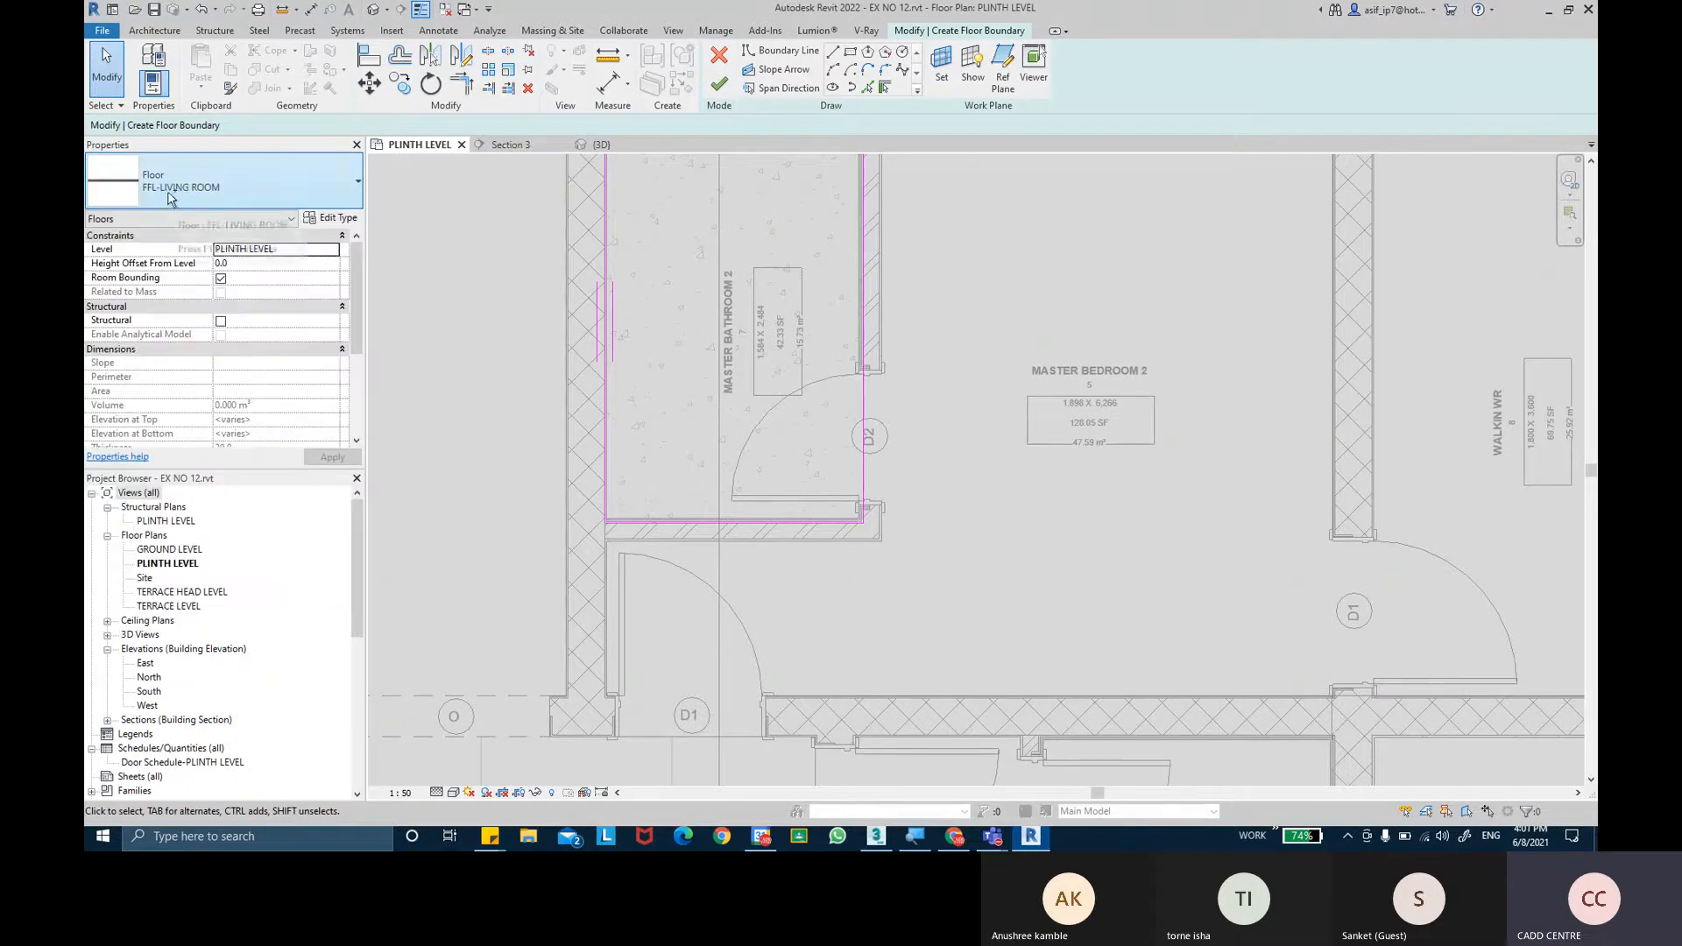
{"action": "left_click", "coordinate": [331, 218]}
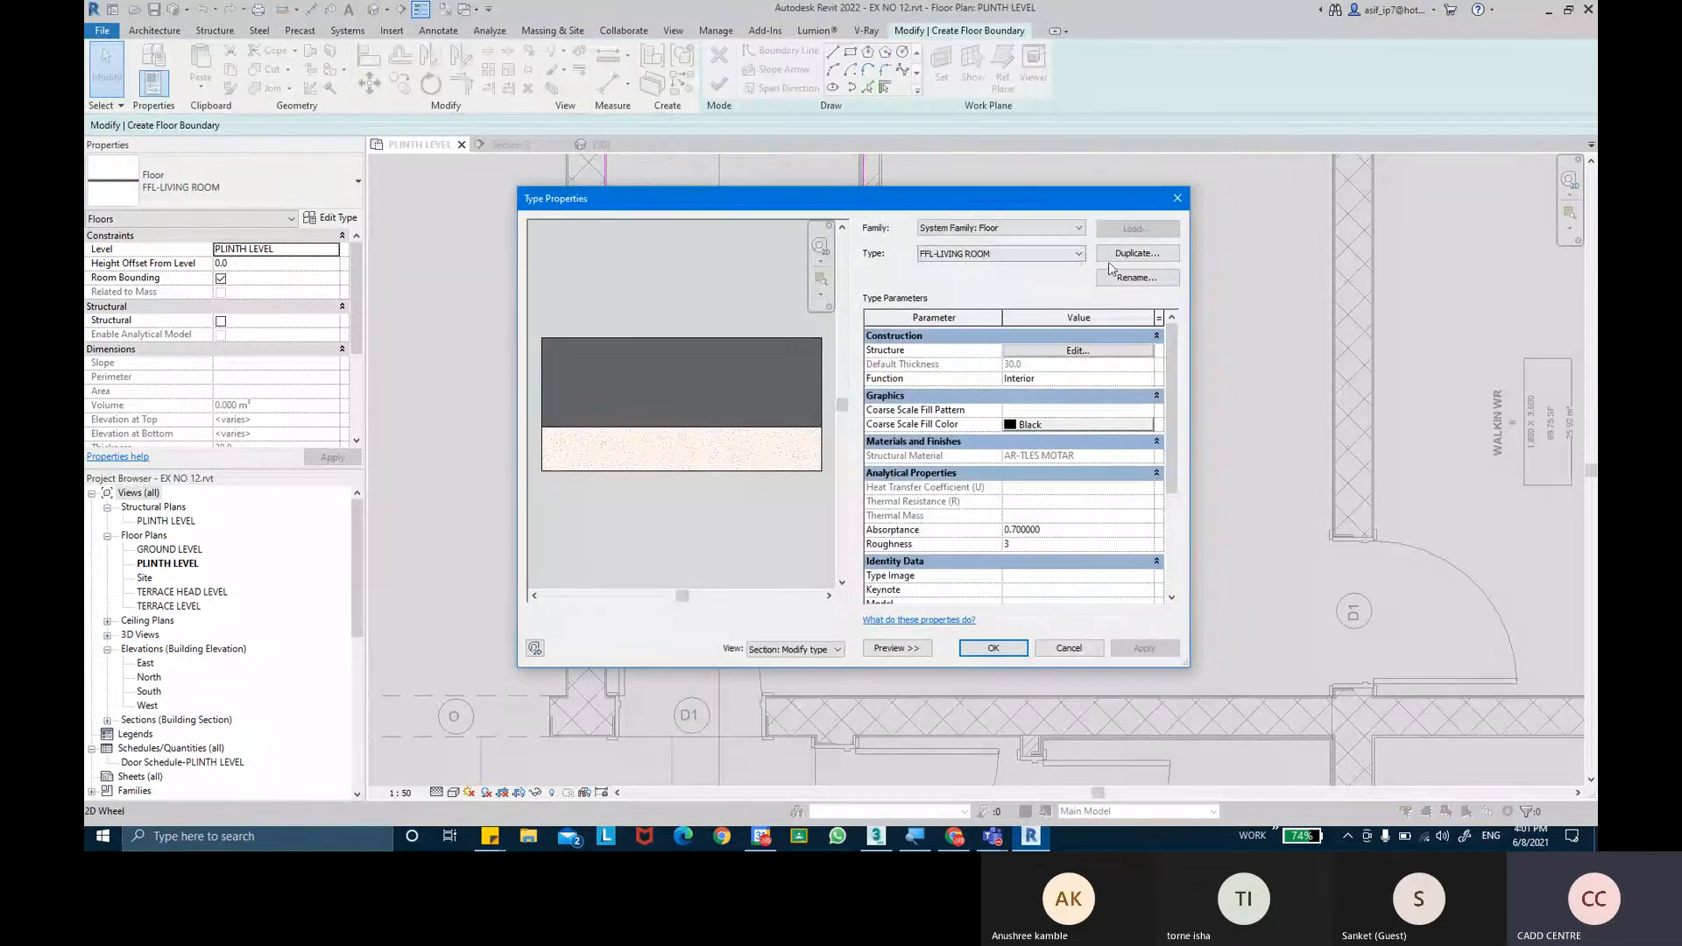
{"action": "left_click", "coordinate": [1109, 262]}
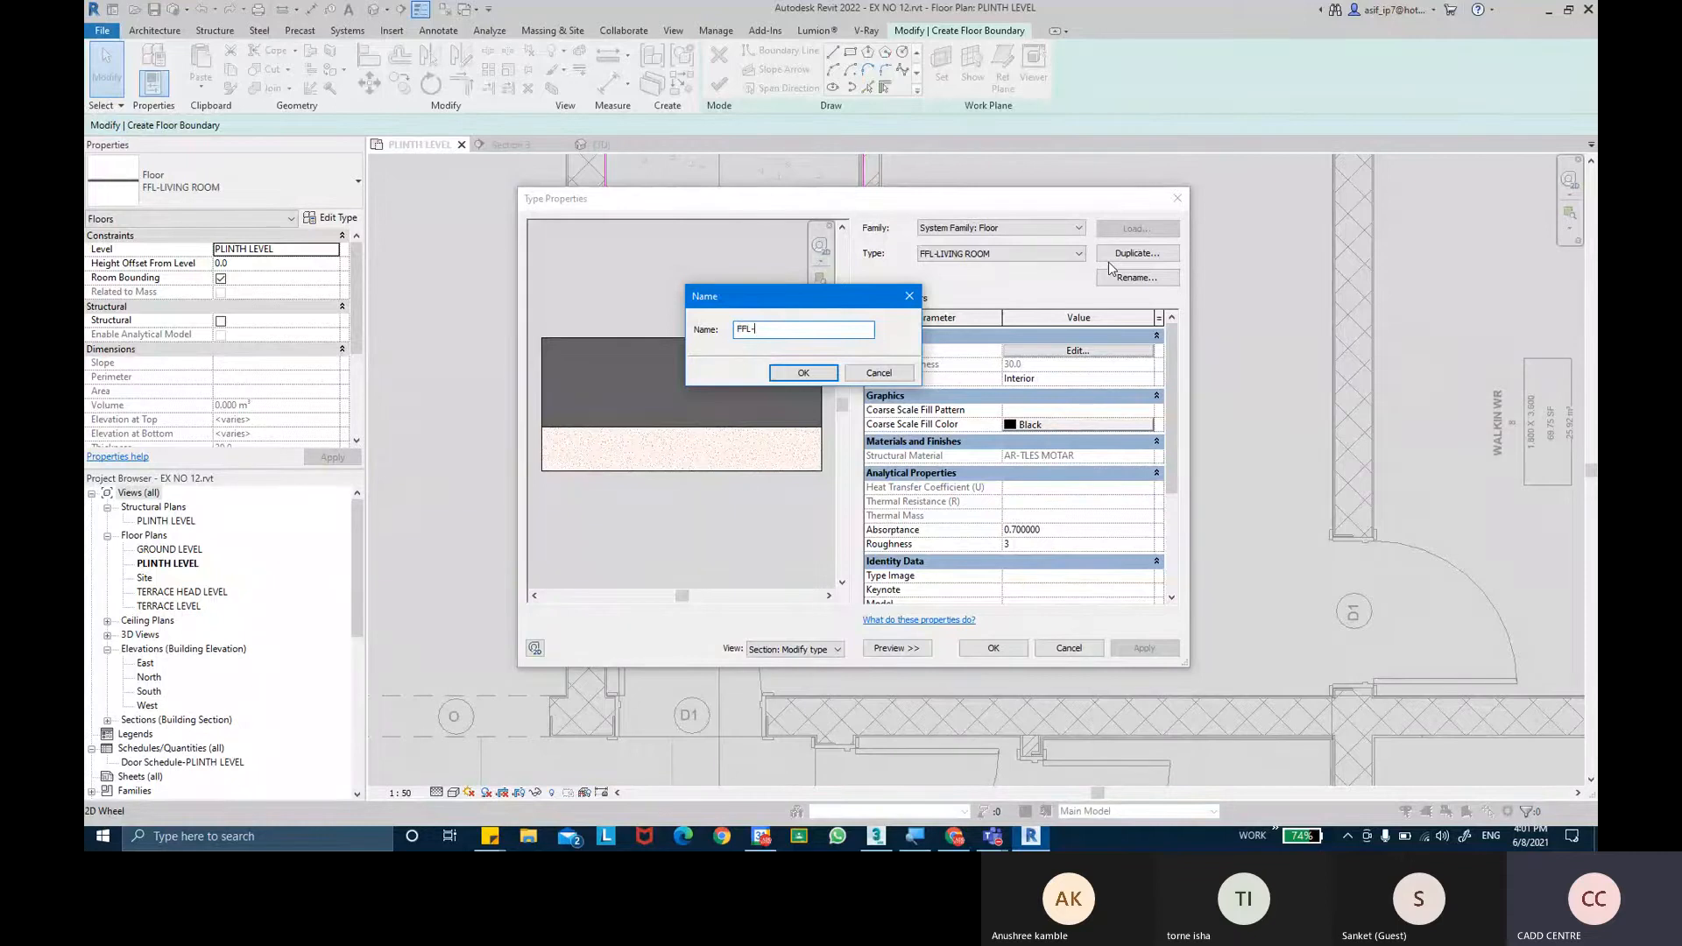
{"action": "type", "text": "FFL-MASTER "}
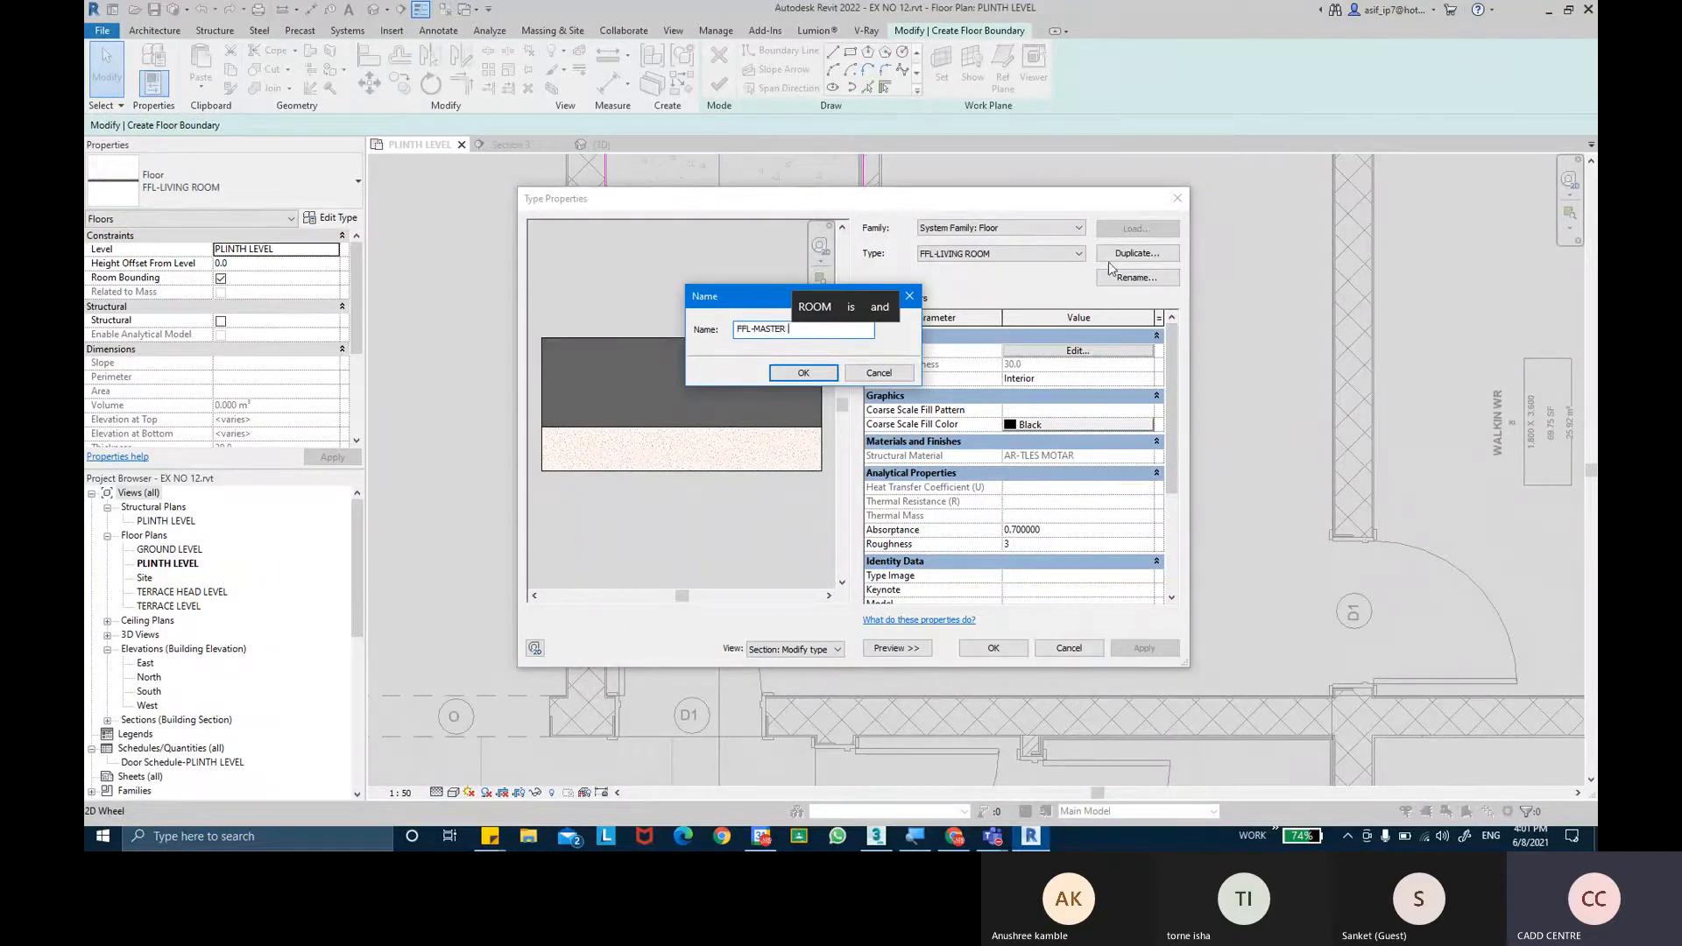
{"action": "type", "text": "BATHRO"}
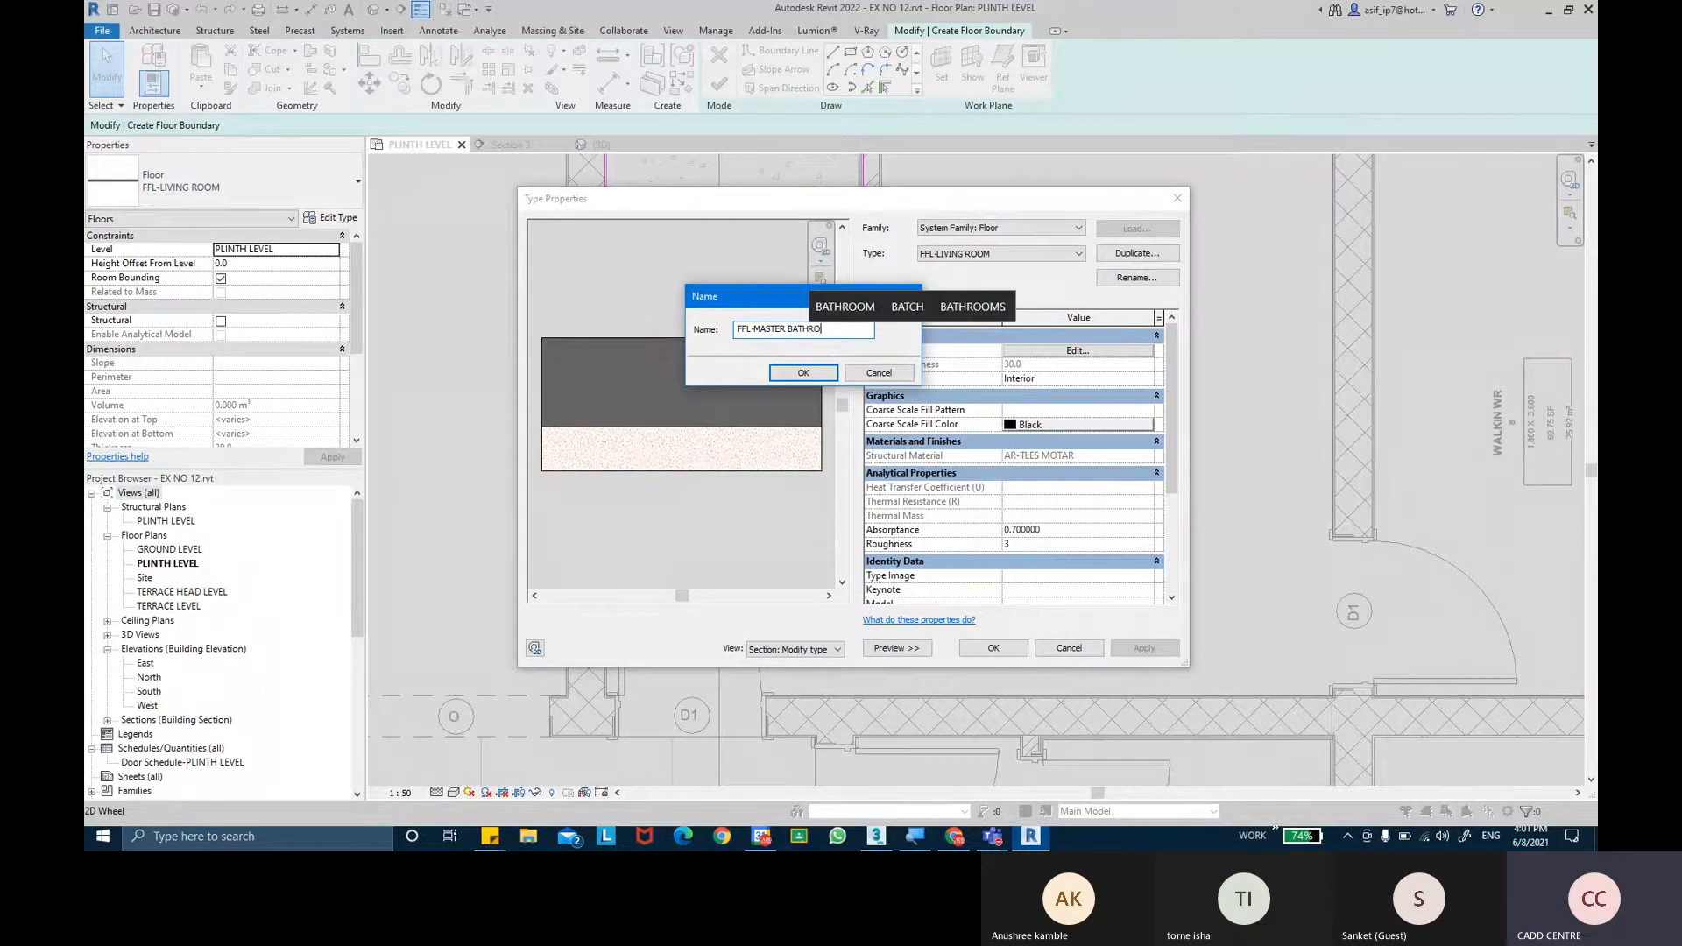
{"action": "type", "text": "OM"}
{"action": "key", "text": "Return"}
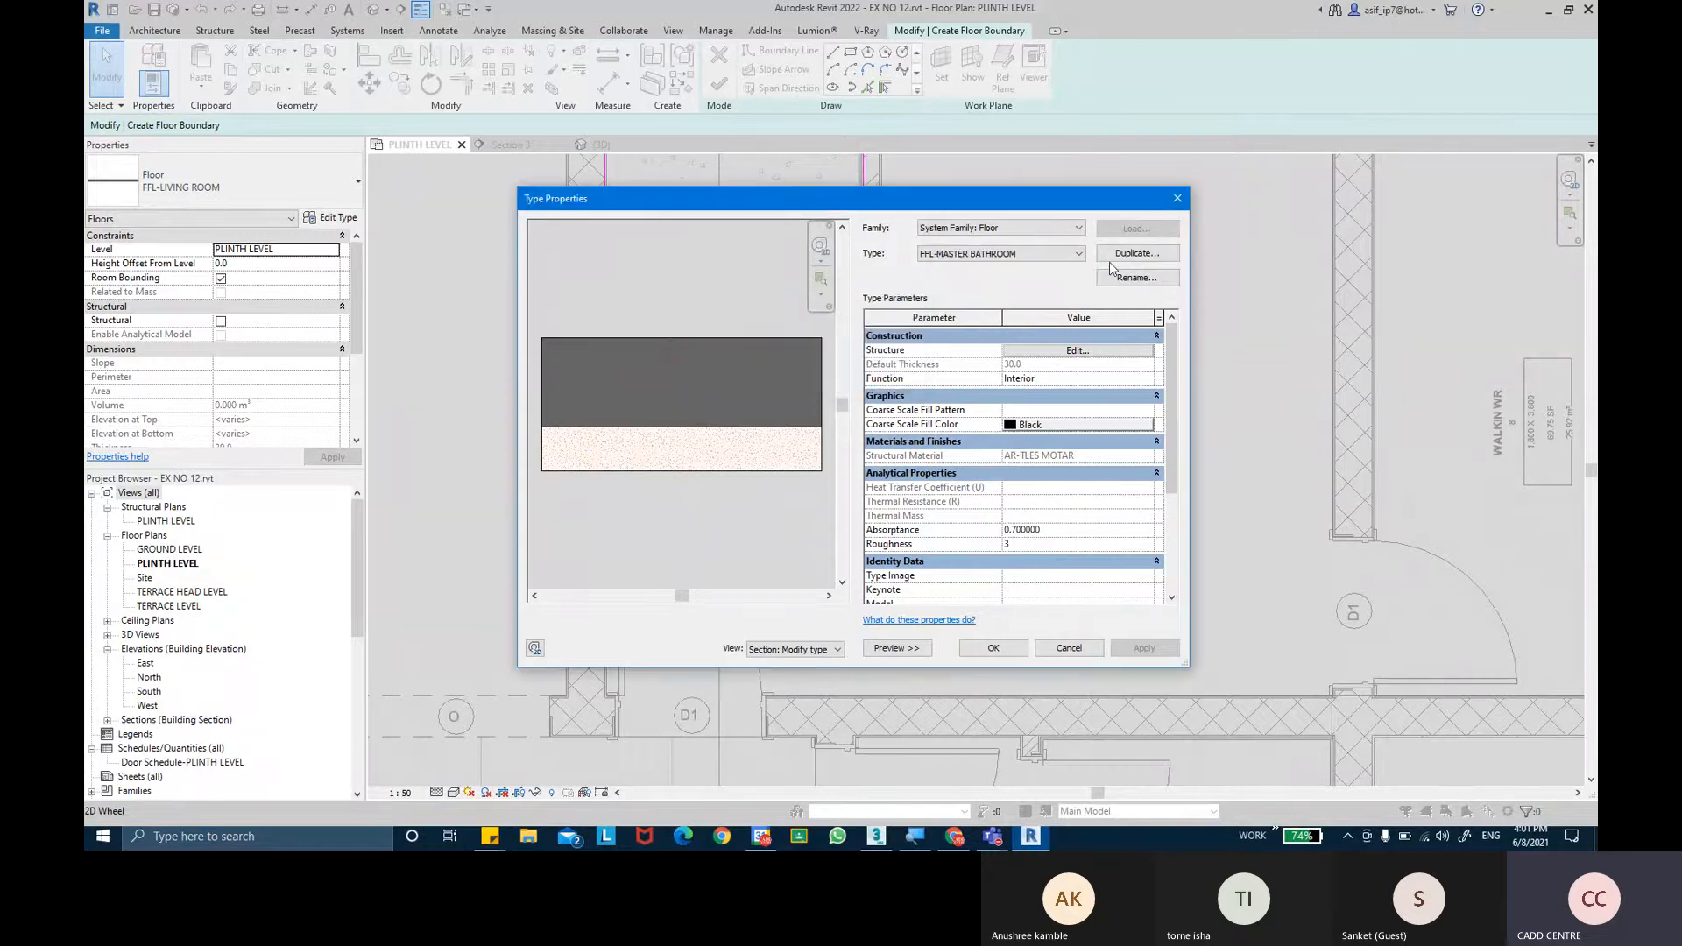
Open the layer structure of FFL-MASTER BATHROOM and bring up the material of its 20 mm Finish 2 layer for editing.
{"action": "left_click", "coordinate": [1078, 351]}
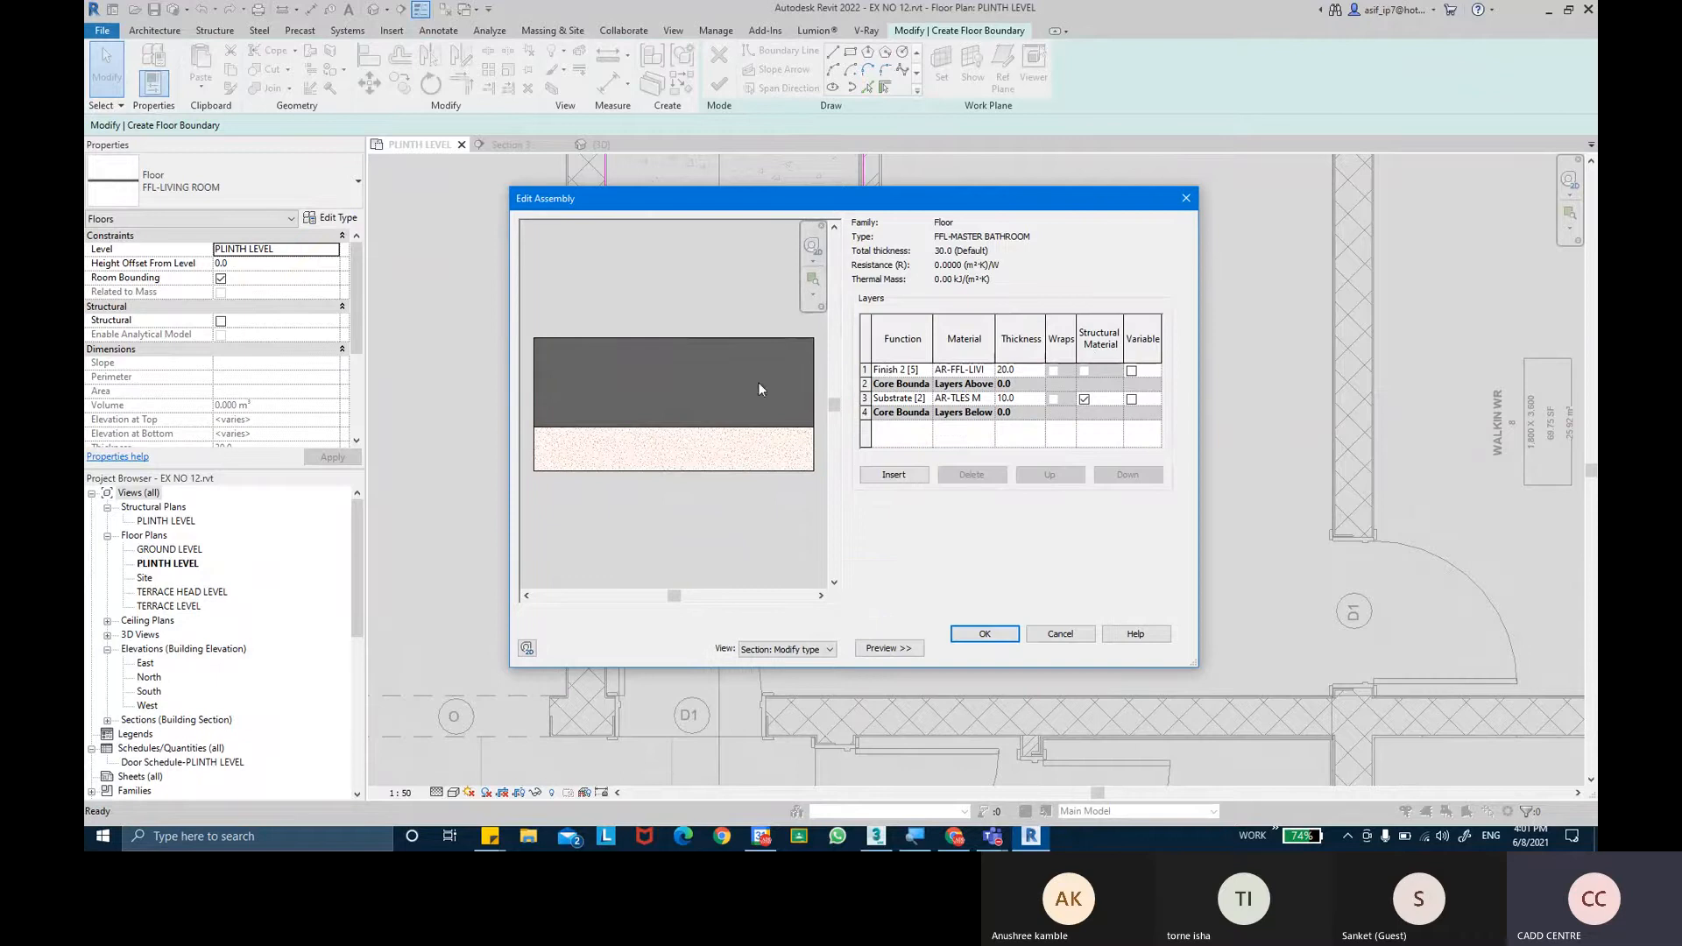
{"action": "left_click", "coordinate": [865, 369]}
{"action": "left_click", "coordinate": [969, 369]}
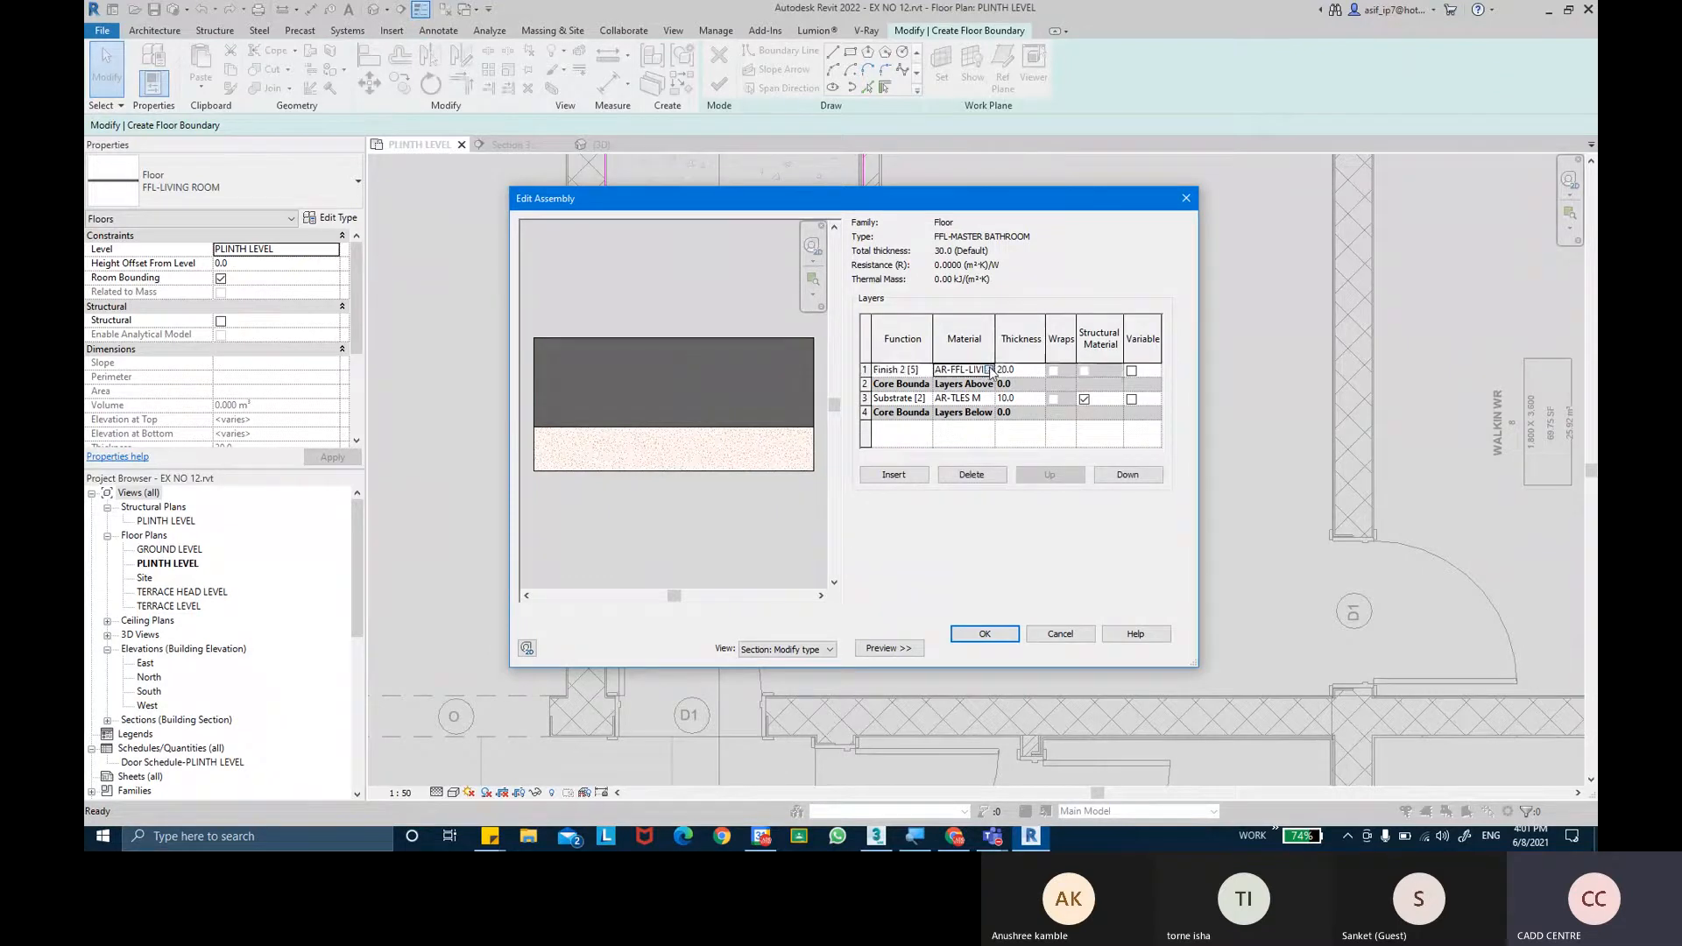
{"action": "left_click", "coordinate": [989, 370]}
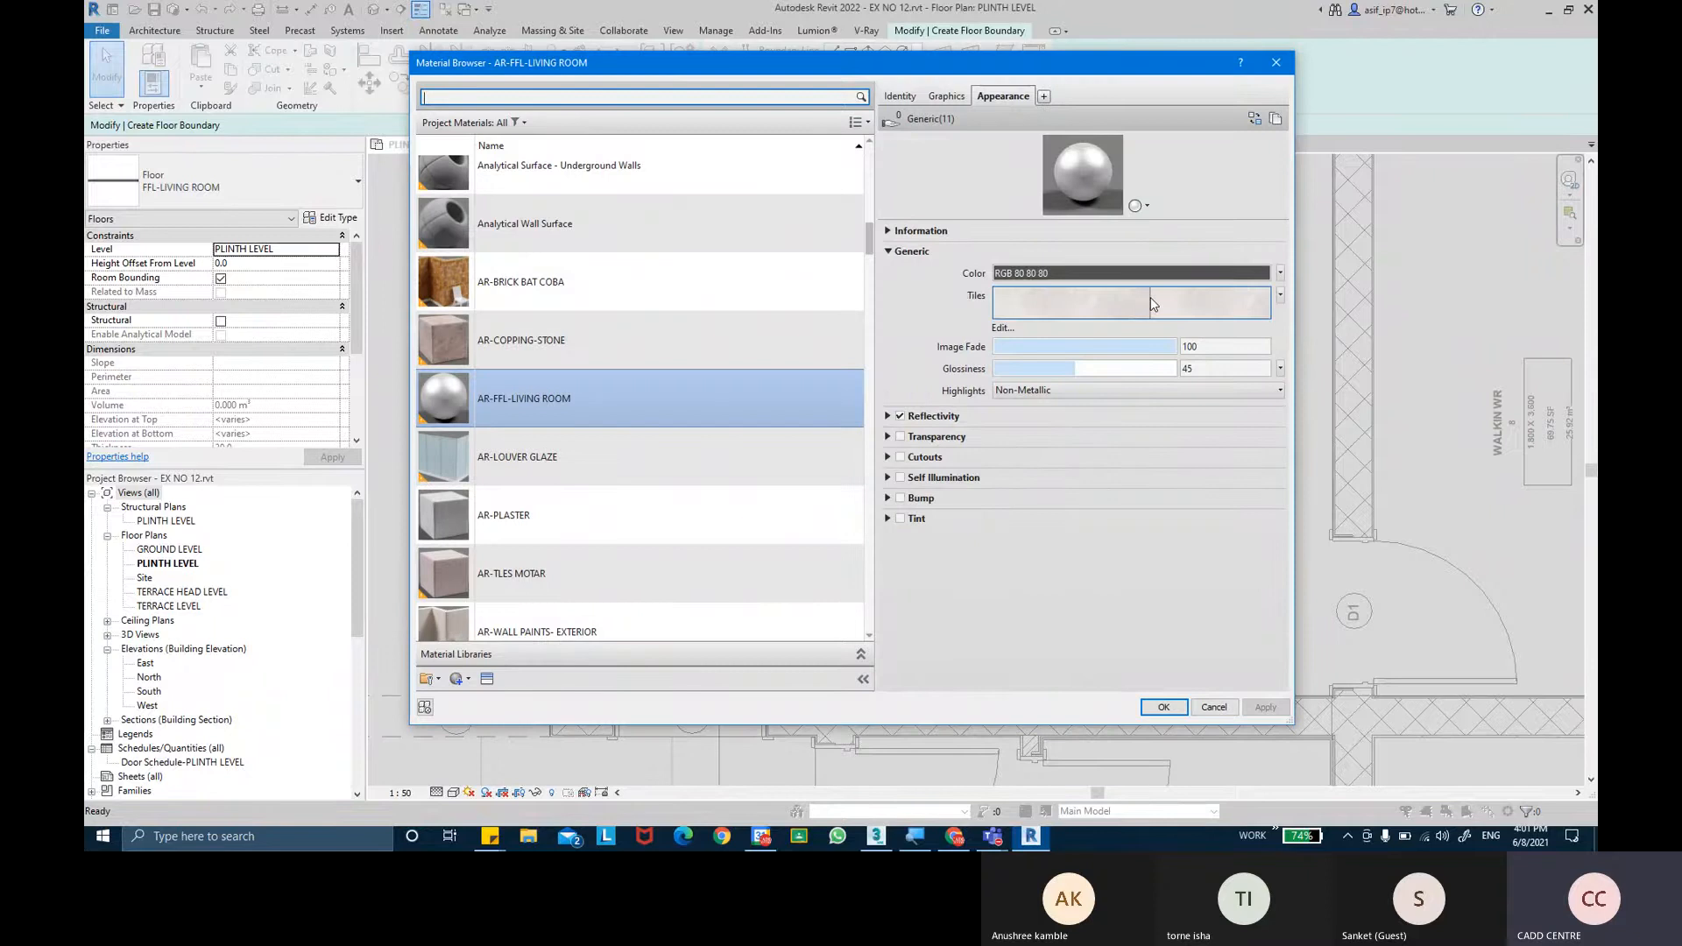
{"action": "mouse_move", "coordinate": [1150, 300]}
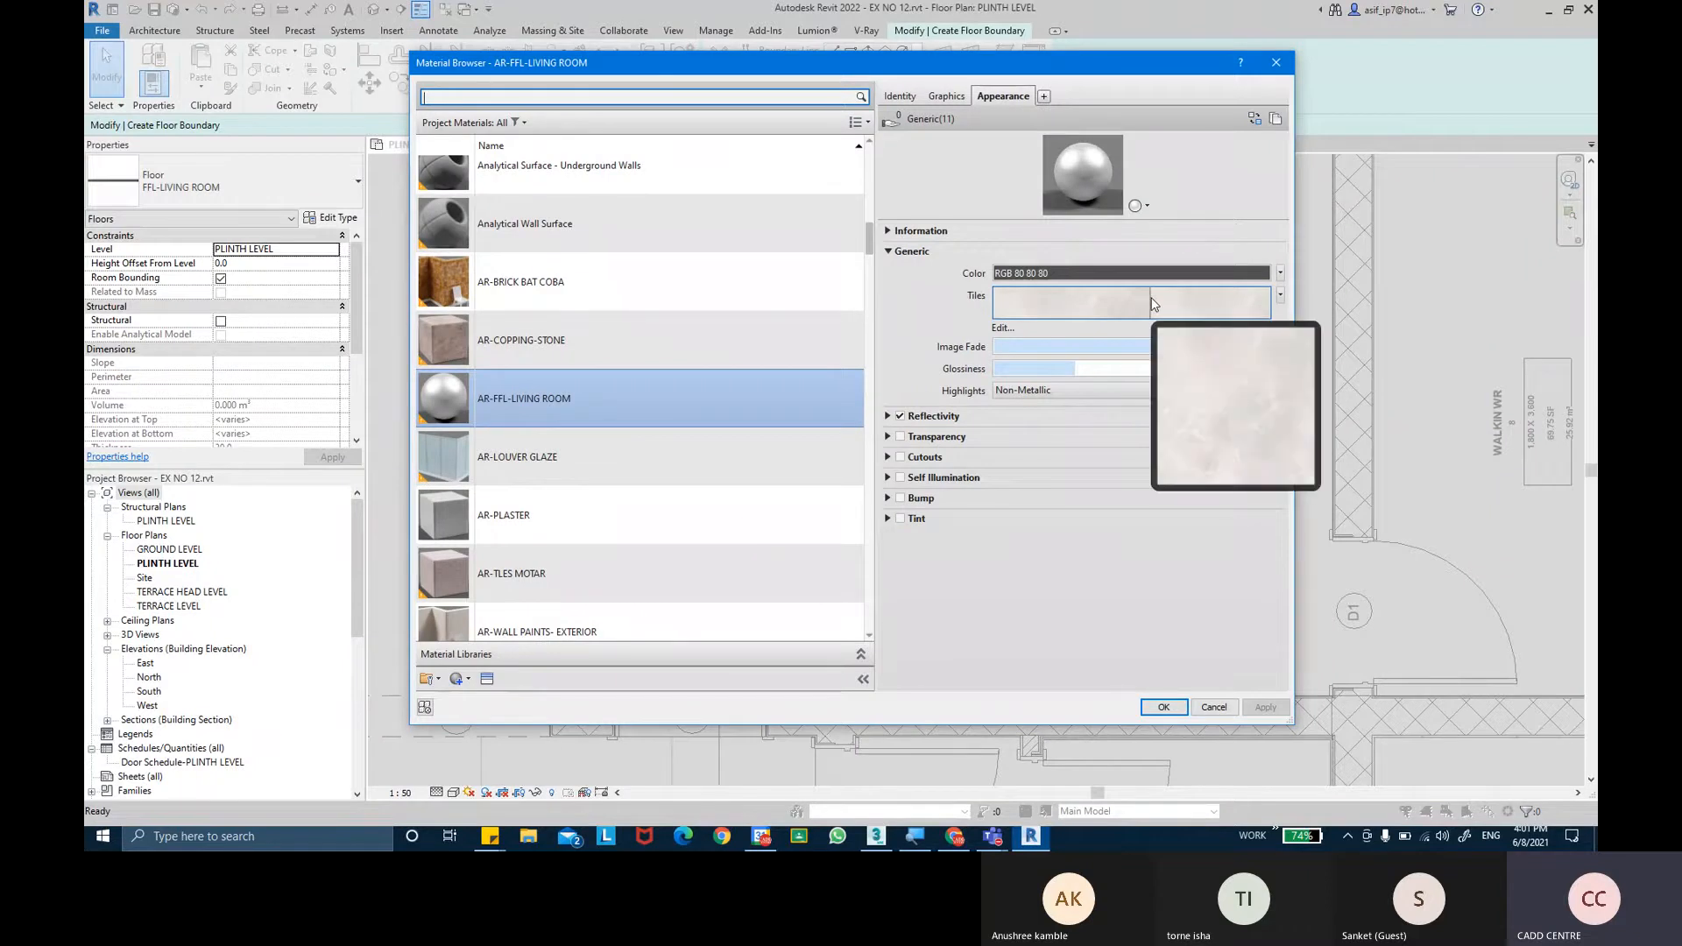
{"action": "scroll", "coordinate": [639, 438], "scroll_direction": "down", "scroll_amount": 1}
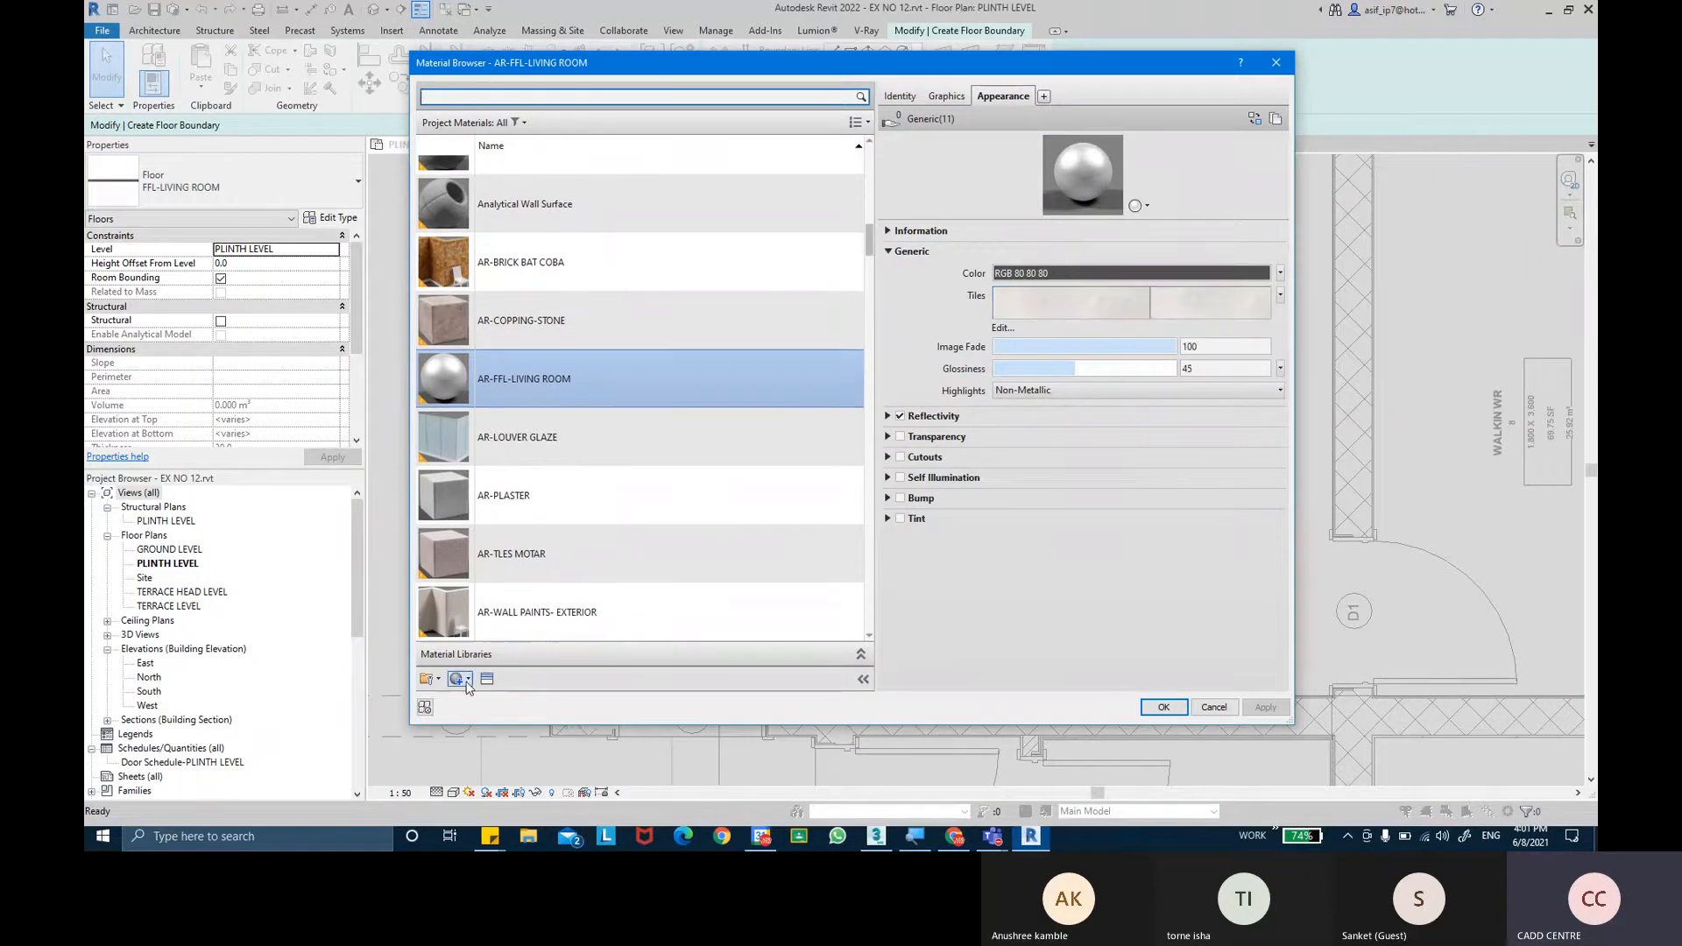
Duplicate the AR-FFL-LIVING ROOM material and name the copy AR-FFL-MASTER BATHROOM.
{"action": "left_click", "coordinate": [467, 680]}
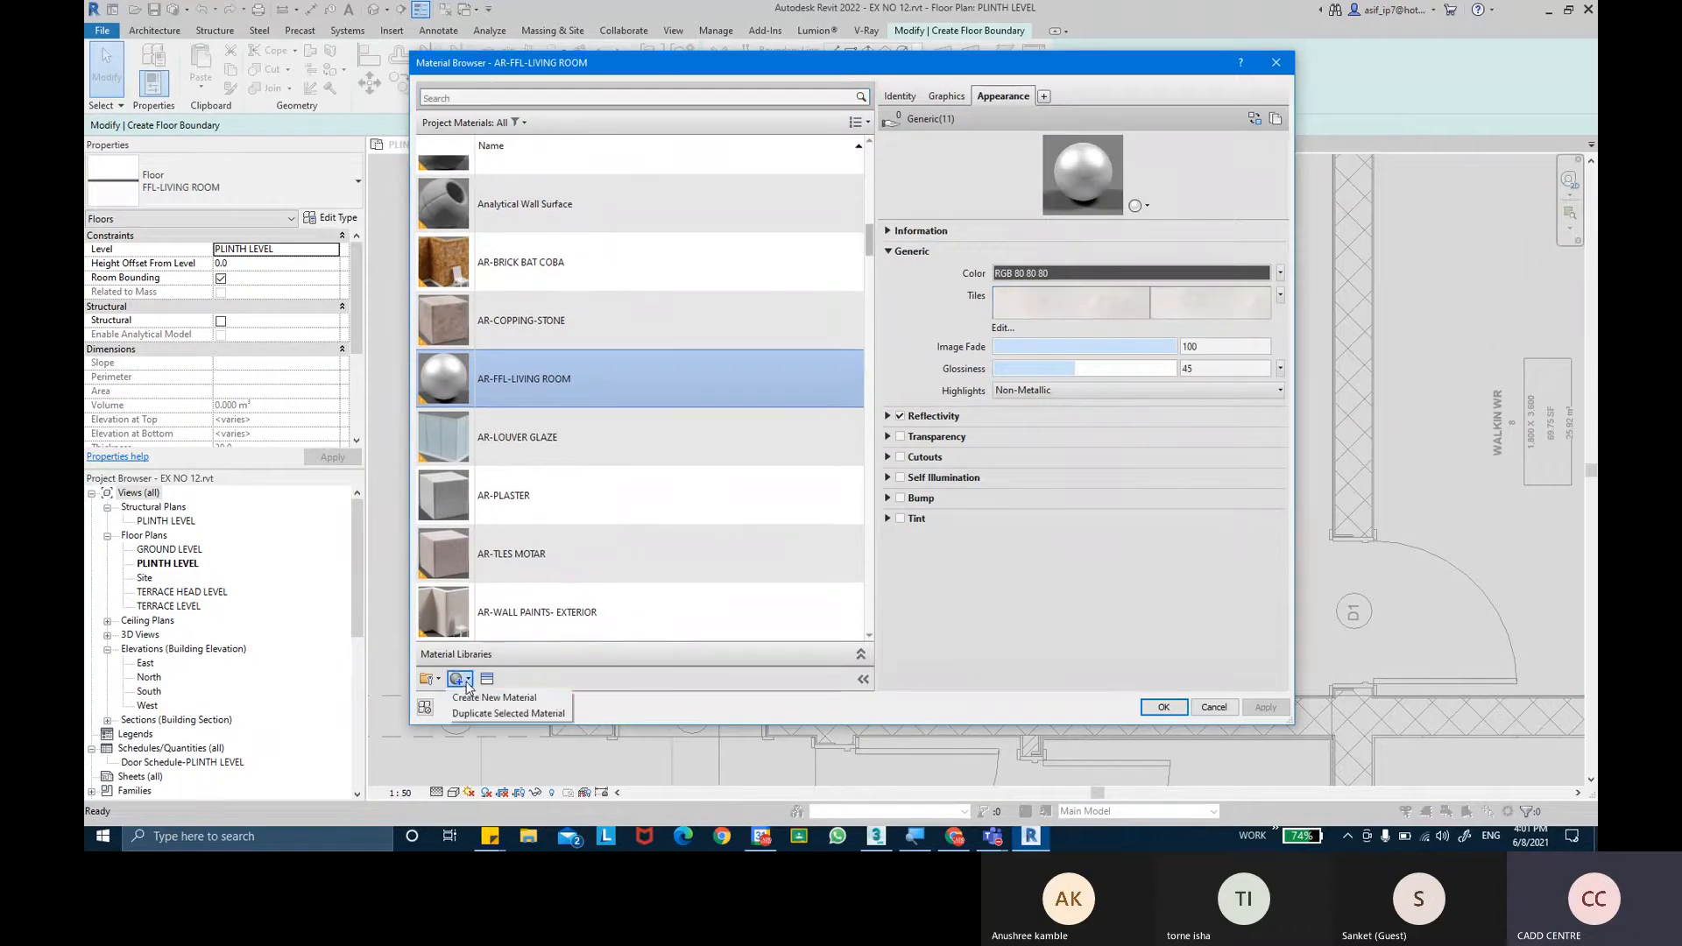
{"action": "left_click", "coordinate": [531, 398]}
{"action": "right_click", "coordinate": [499, 389]}
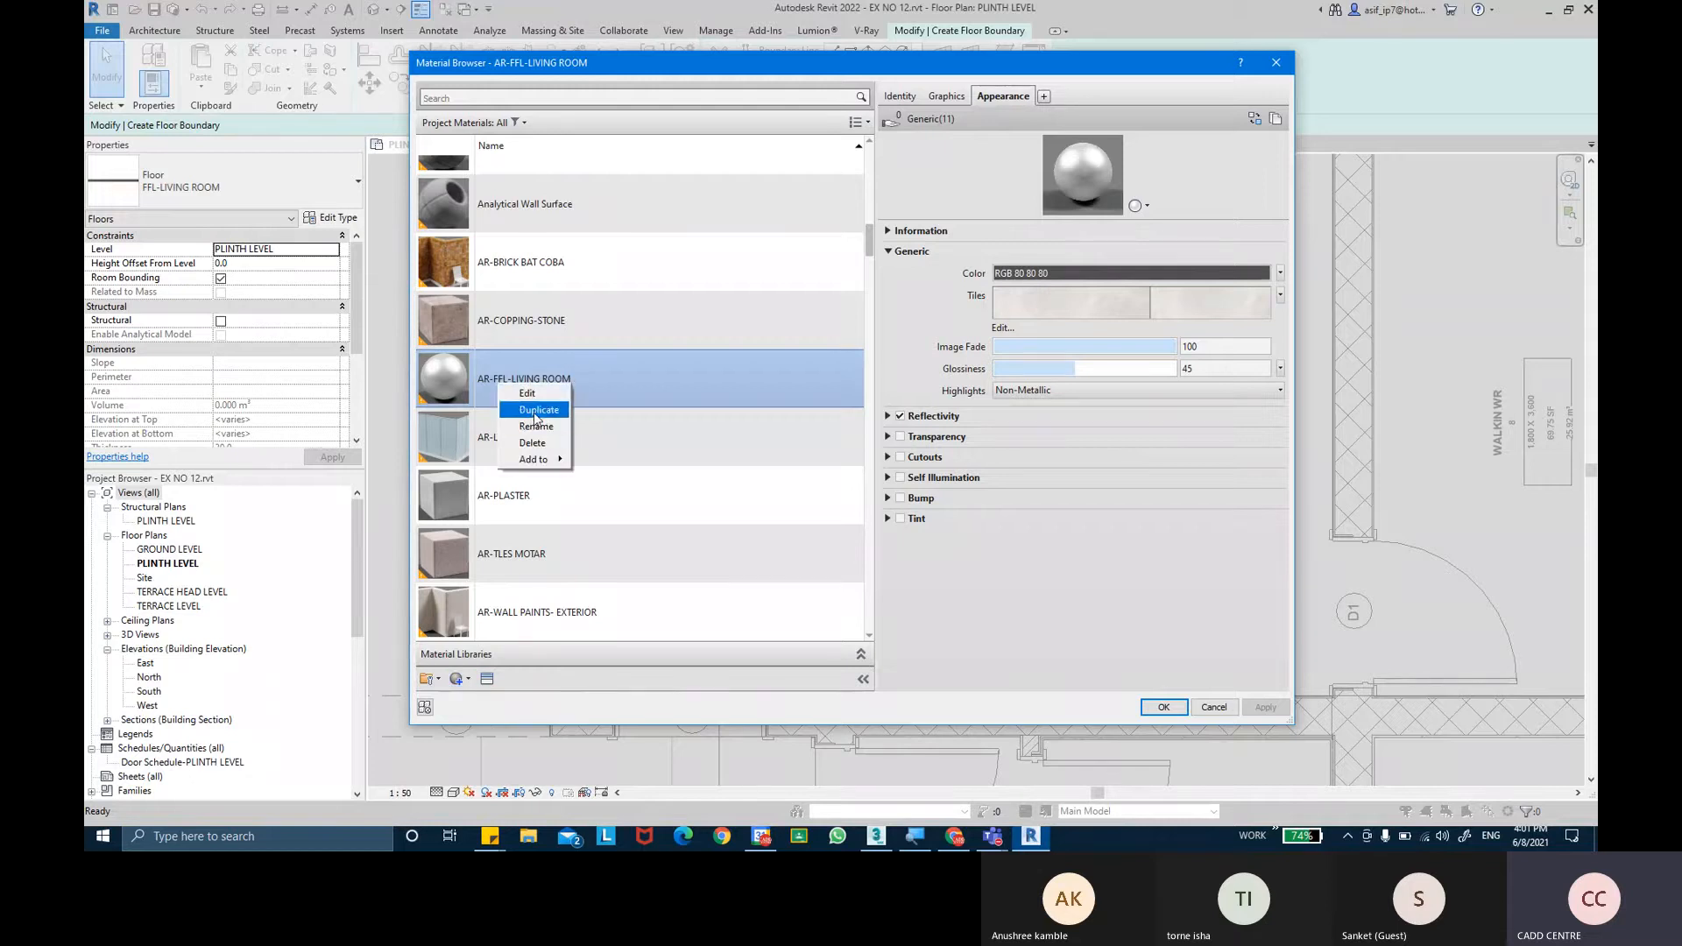
{"action": "left_click", "coordinate": [537, 410]}
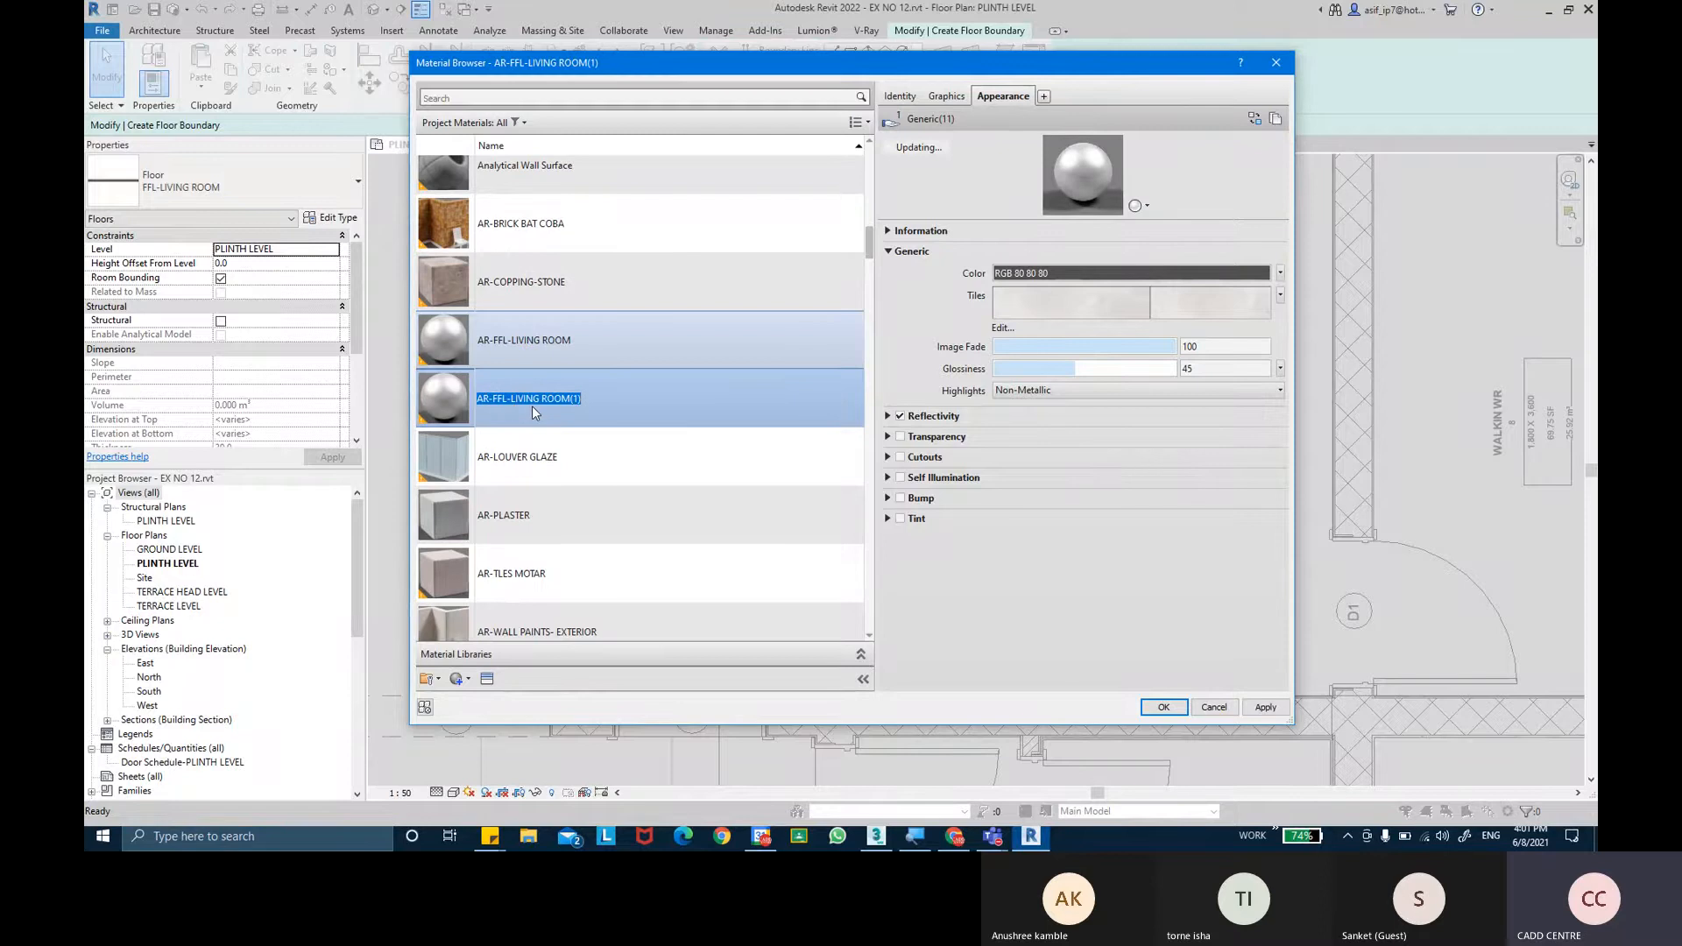
{"action": "left_click", "coordinate": [898, 96]}
{"action": "left_click", "coordinate": [1125, 125]}
{"action": "key", "text": "BackSpace"}
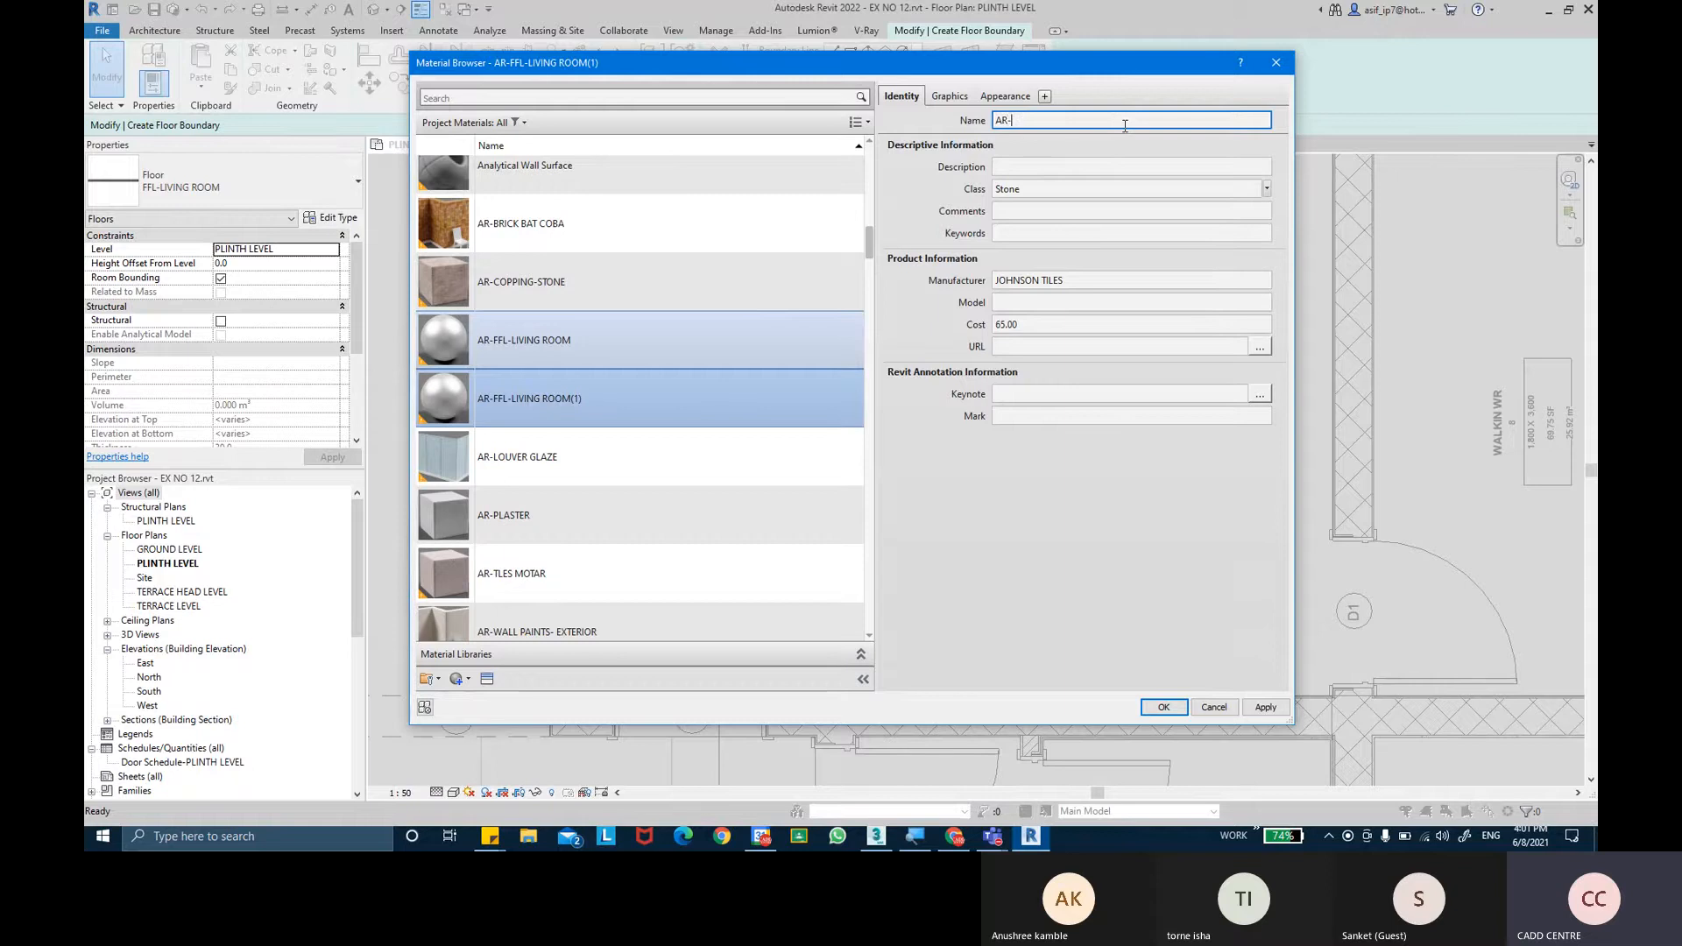
{"action": "key", "text": "BackSpace"}
{"action": "key", "text": "BackSpace"}
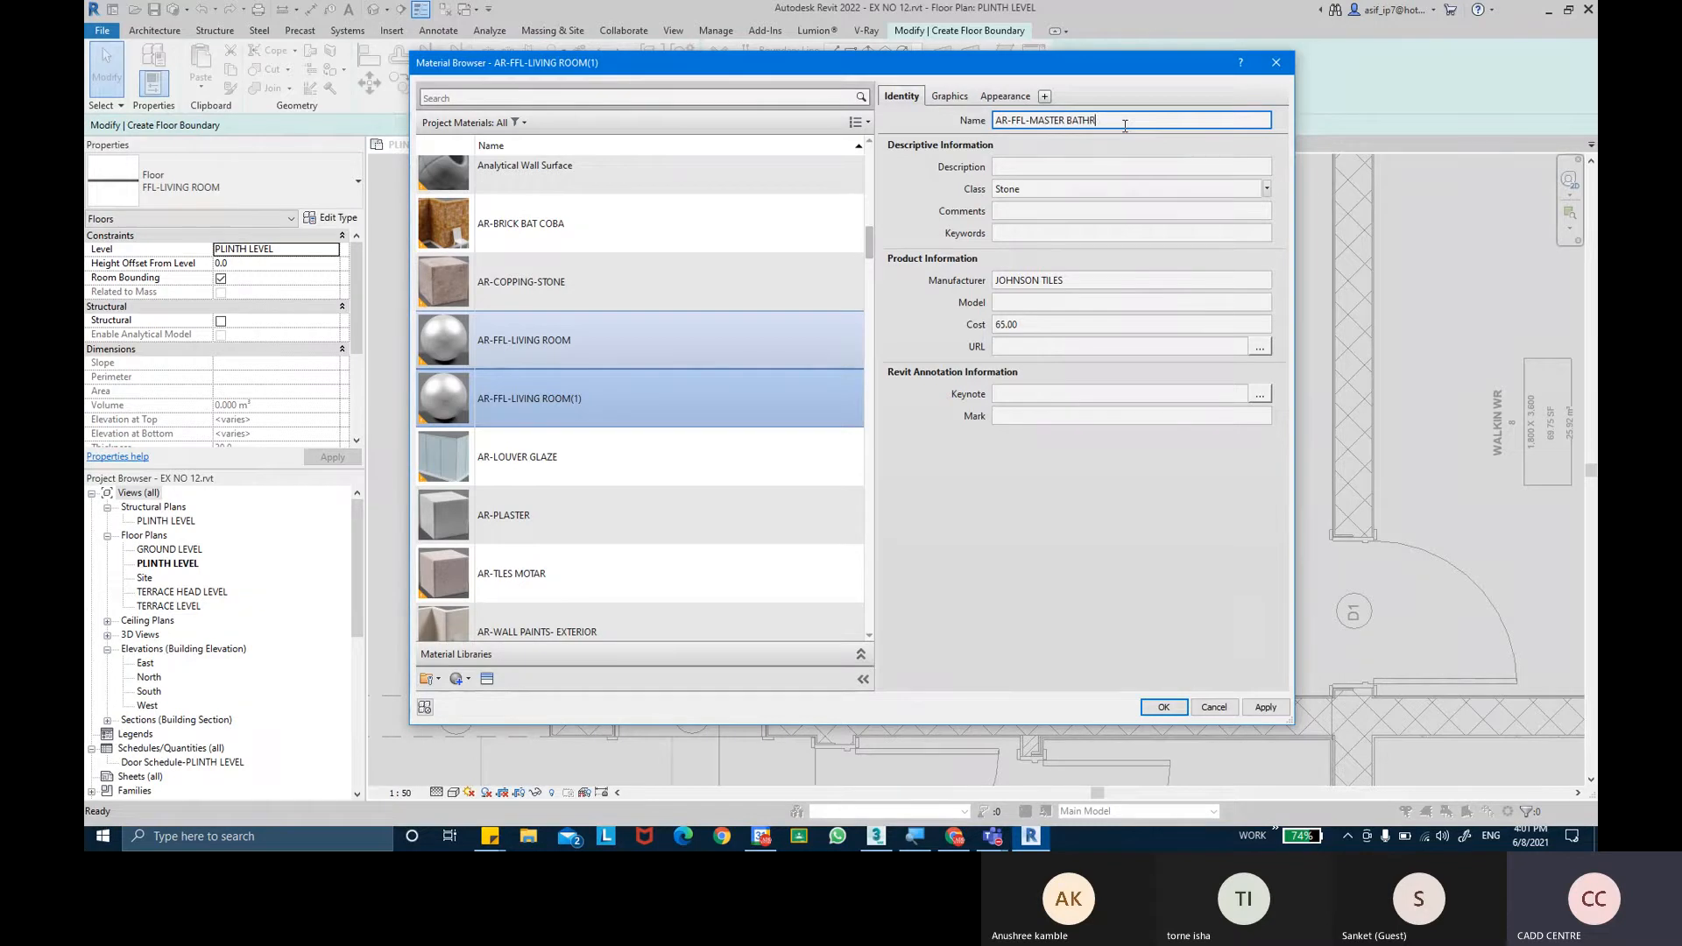
{"action": "key", "text": "Return"}
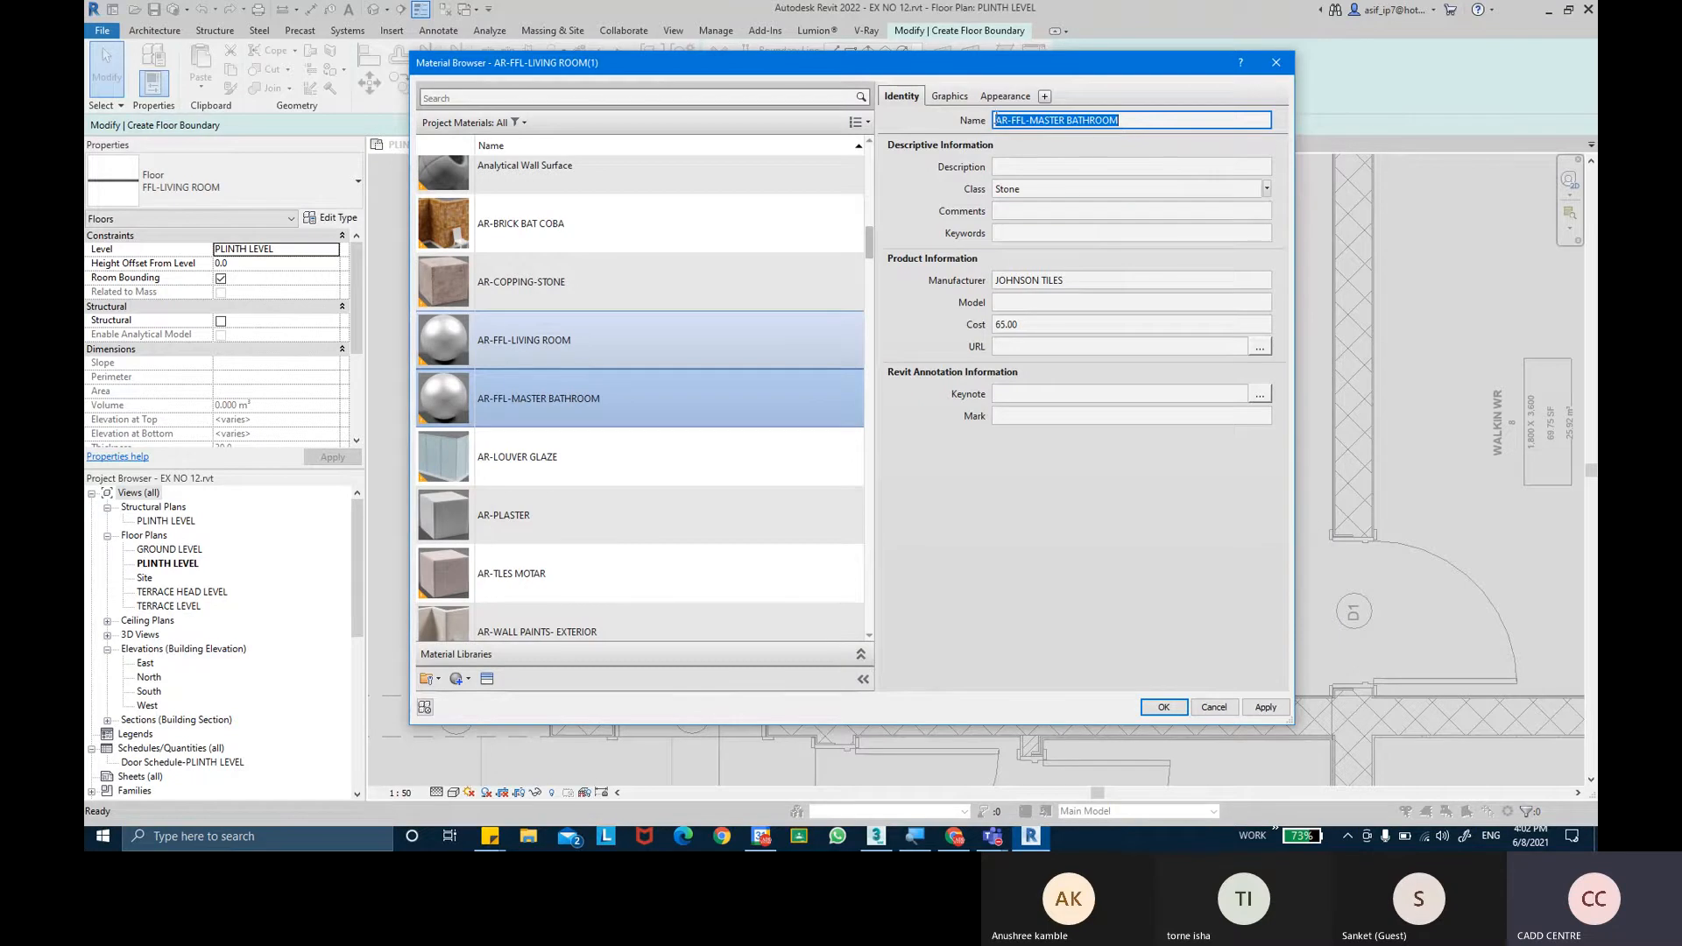
For the new material's foreground surface pattern, duplicate the 600 x 600mm model pattern and name the copy 650MM X 650MM.
{"action": "left_click", "coordinate": [950, 96]}
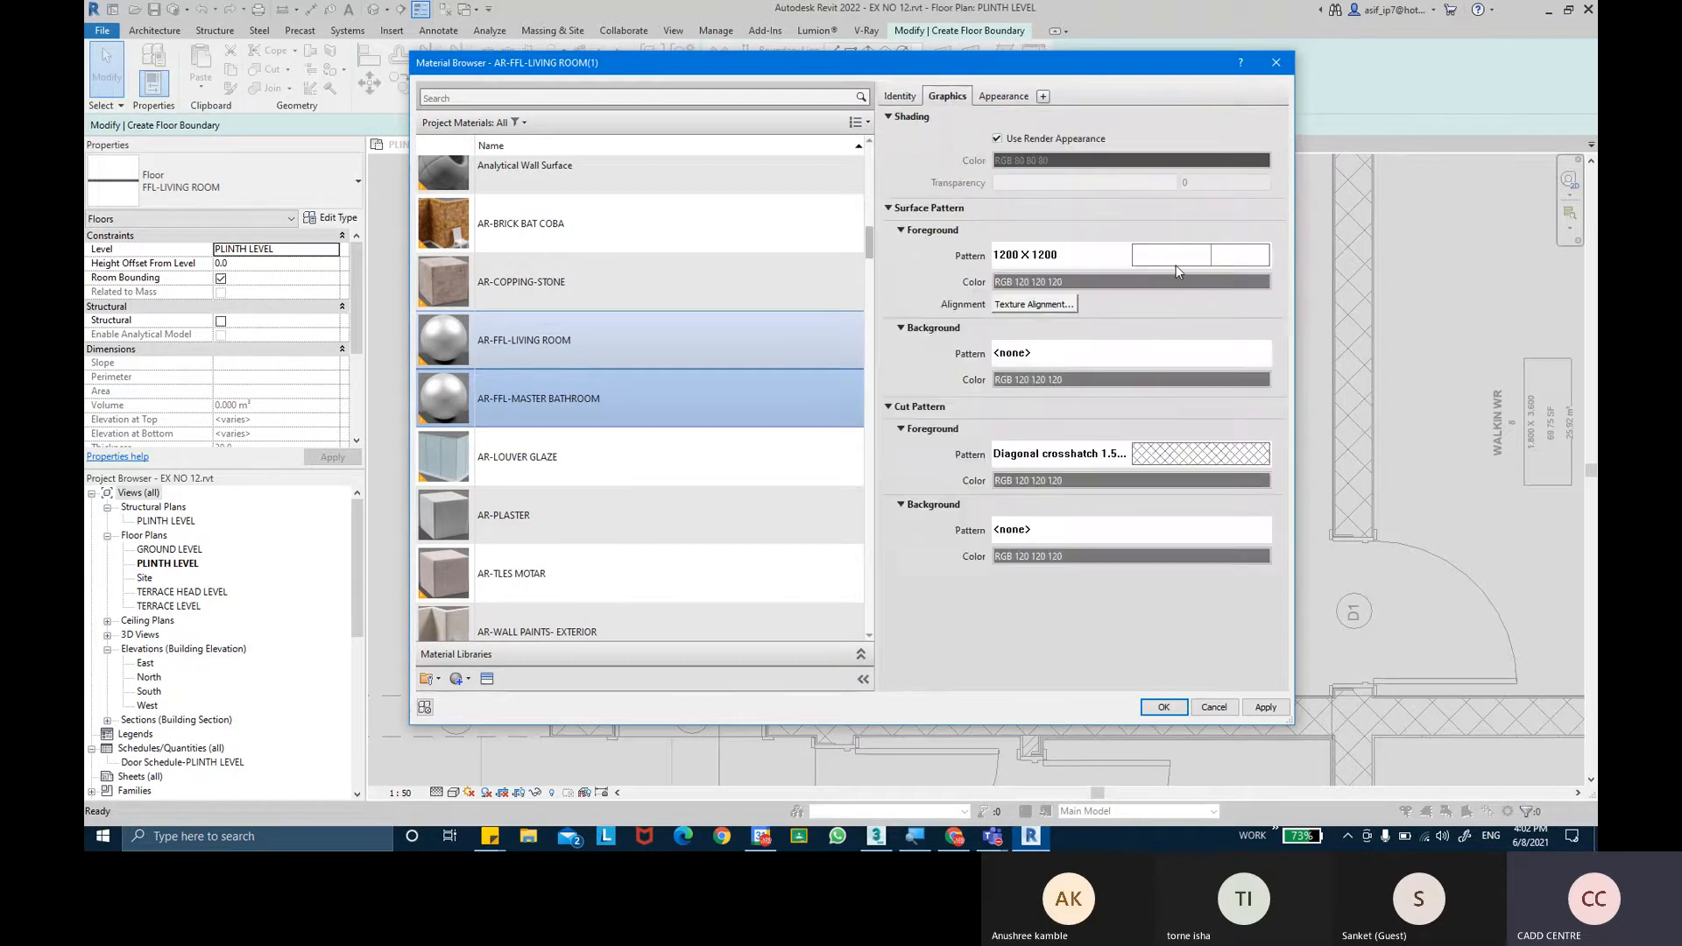
{"action": "left_click", "coordinate": [1175, 265]}
{"action": "left_click", "coordinate": [708, 395]}
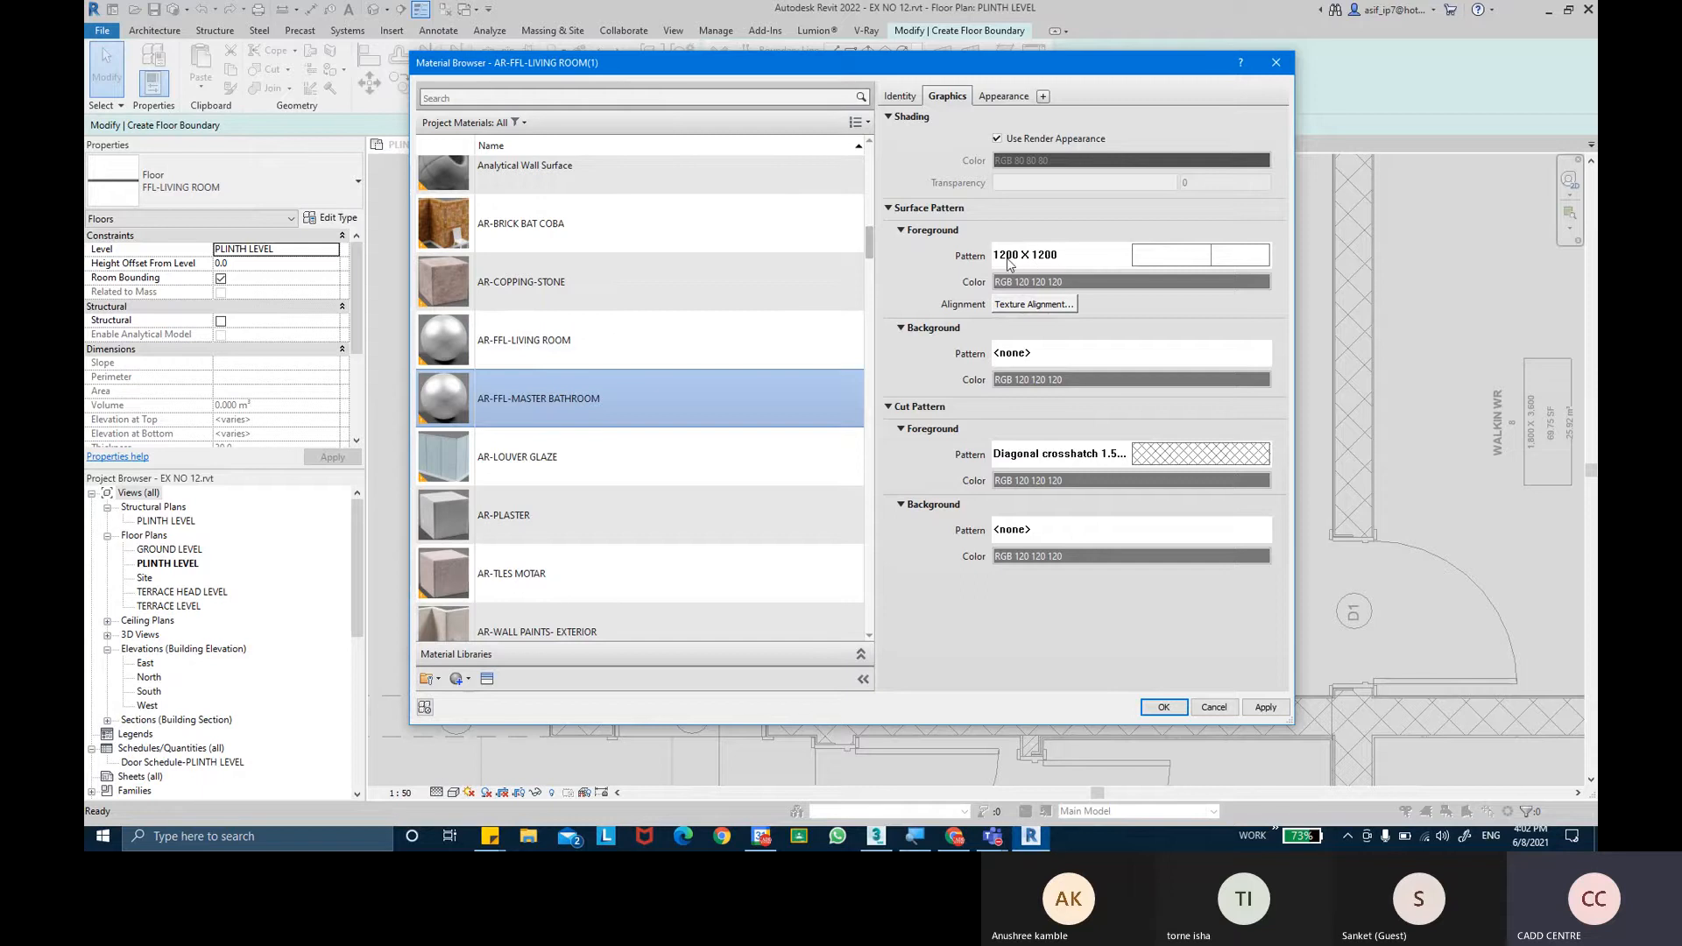
{"action": "left_click", "coordinate": [1200, 262]}
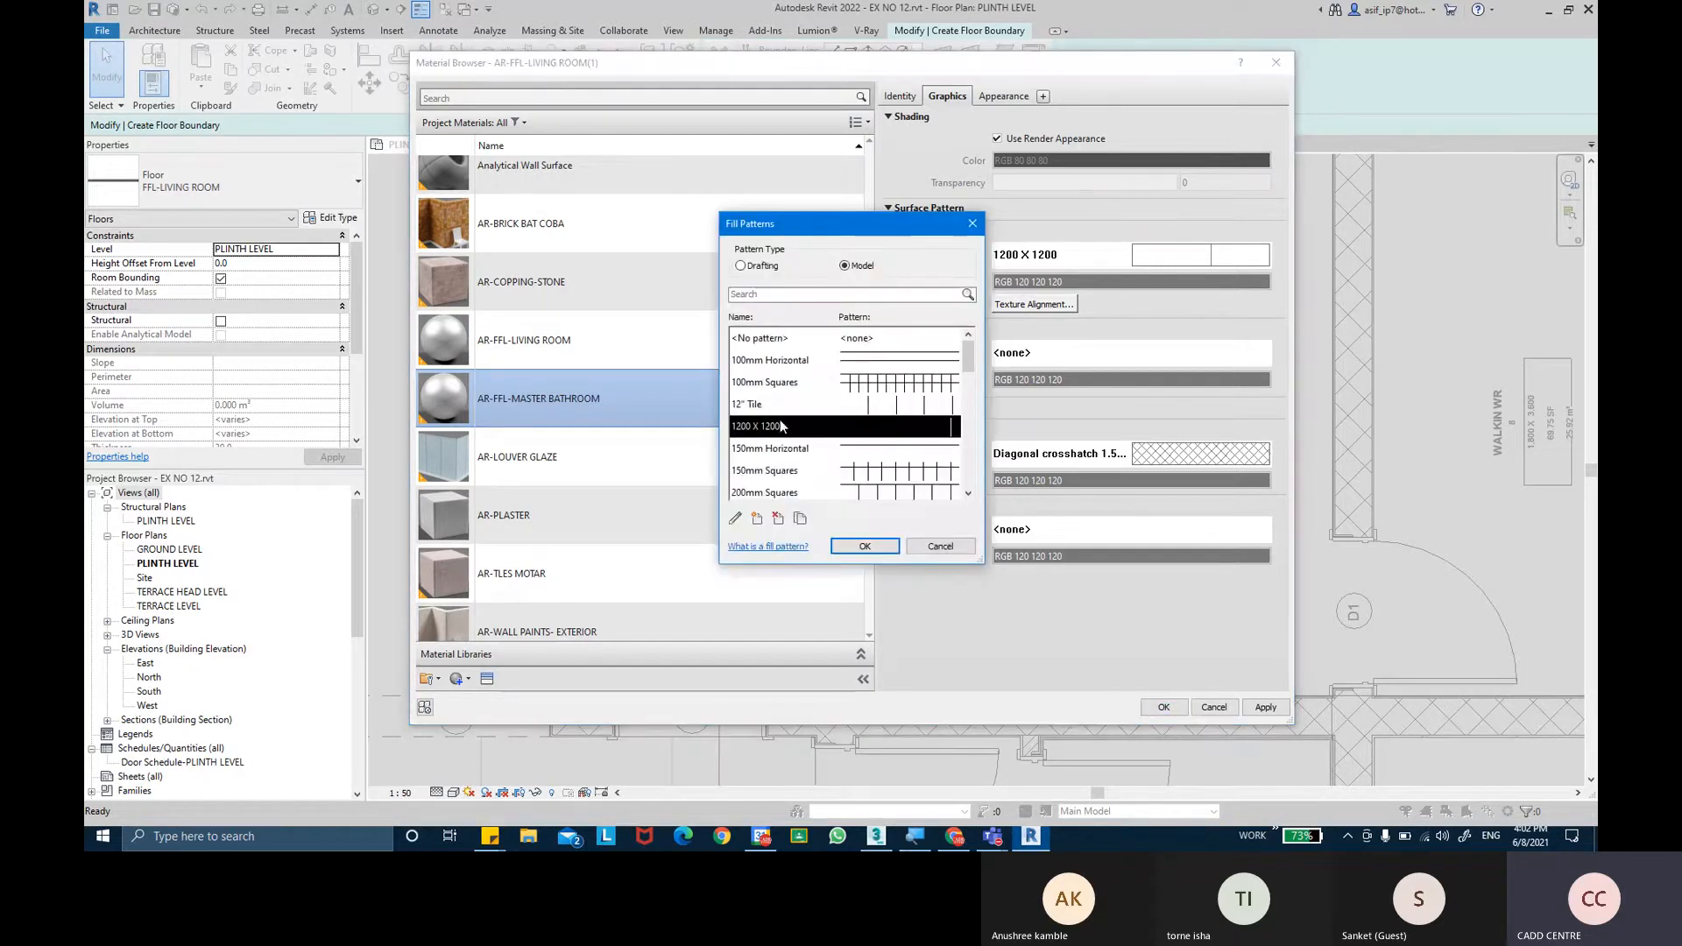
{"action": "left_click_drag", "start_coordinate": [969, 353], "coordinate": [960, 393]}
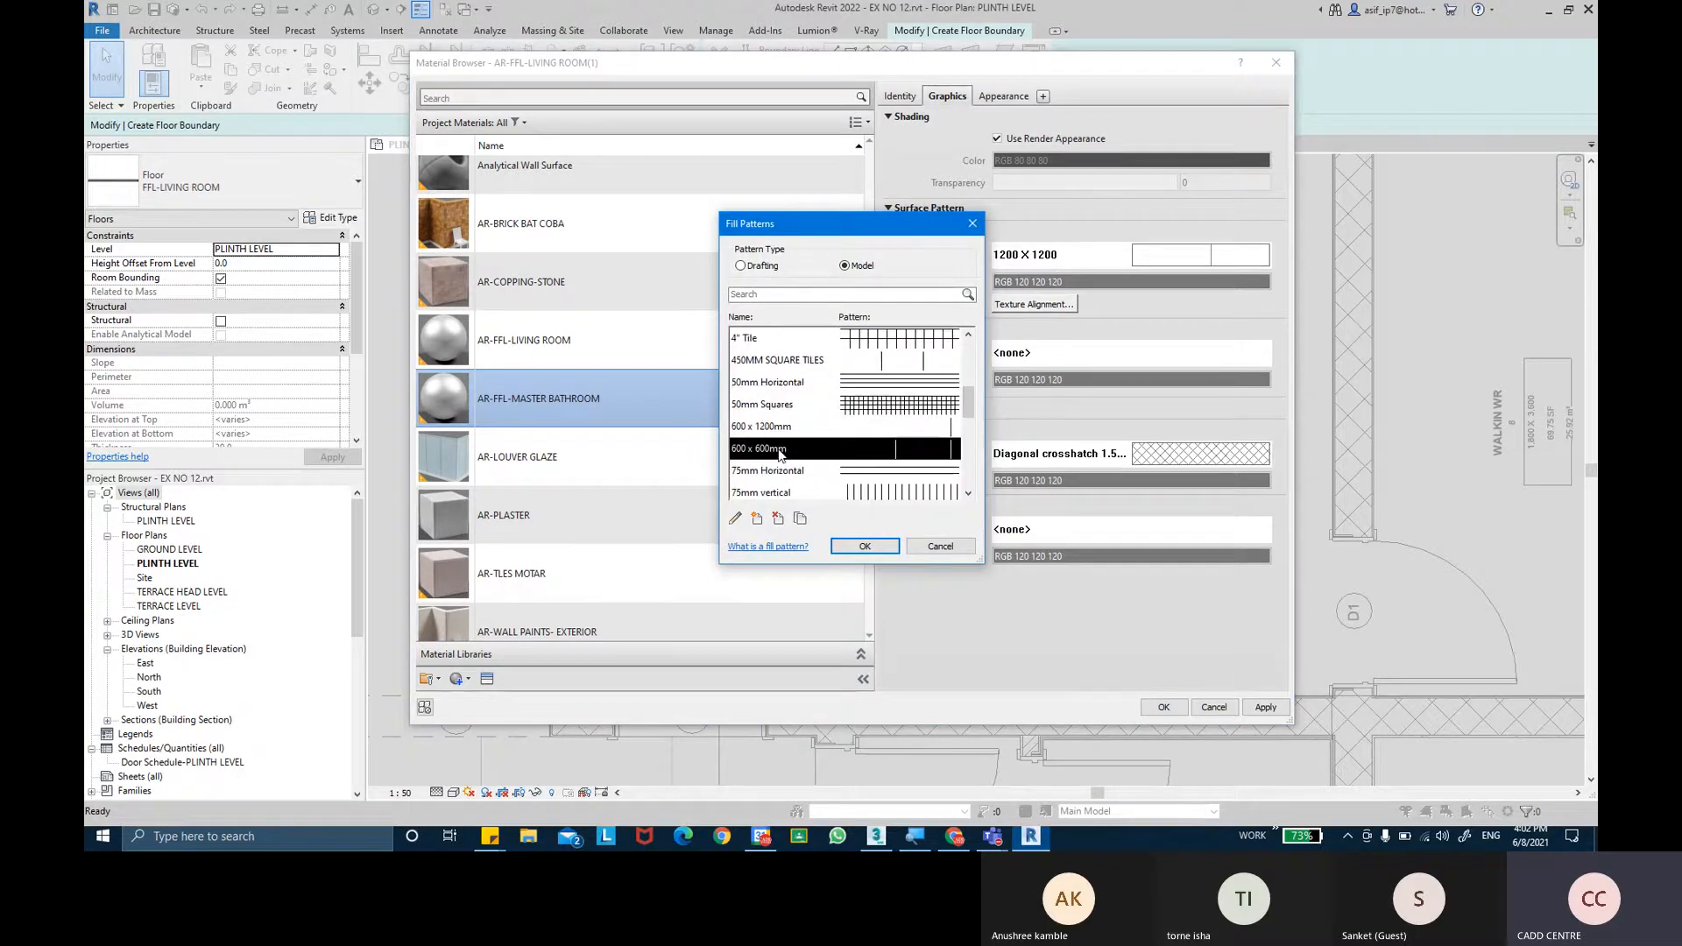
{"action": "left_click", "coordinate": [800, 518]}
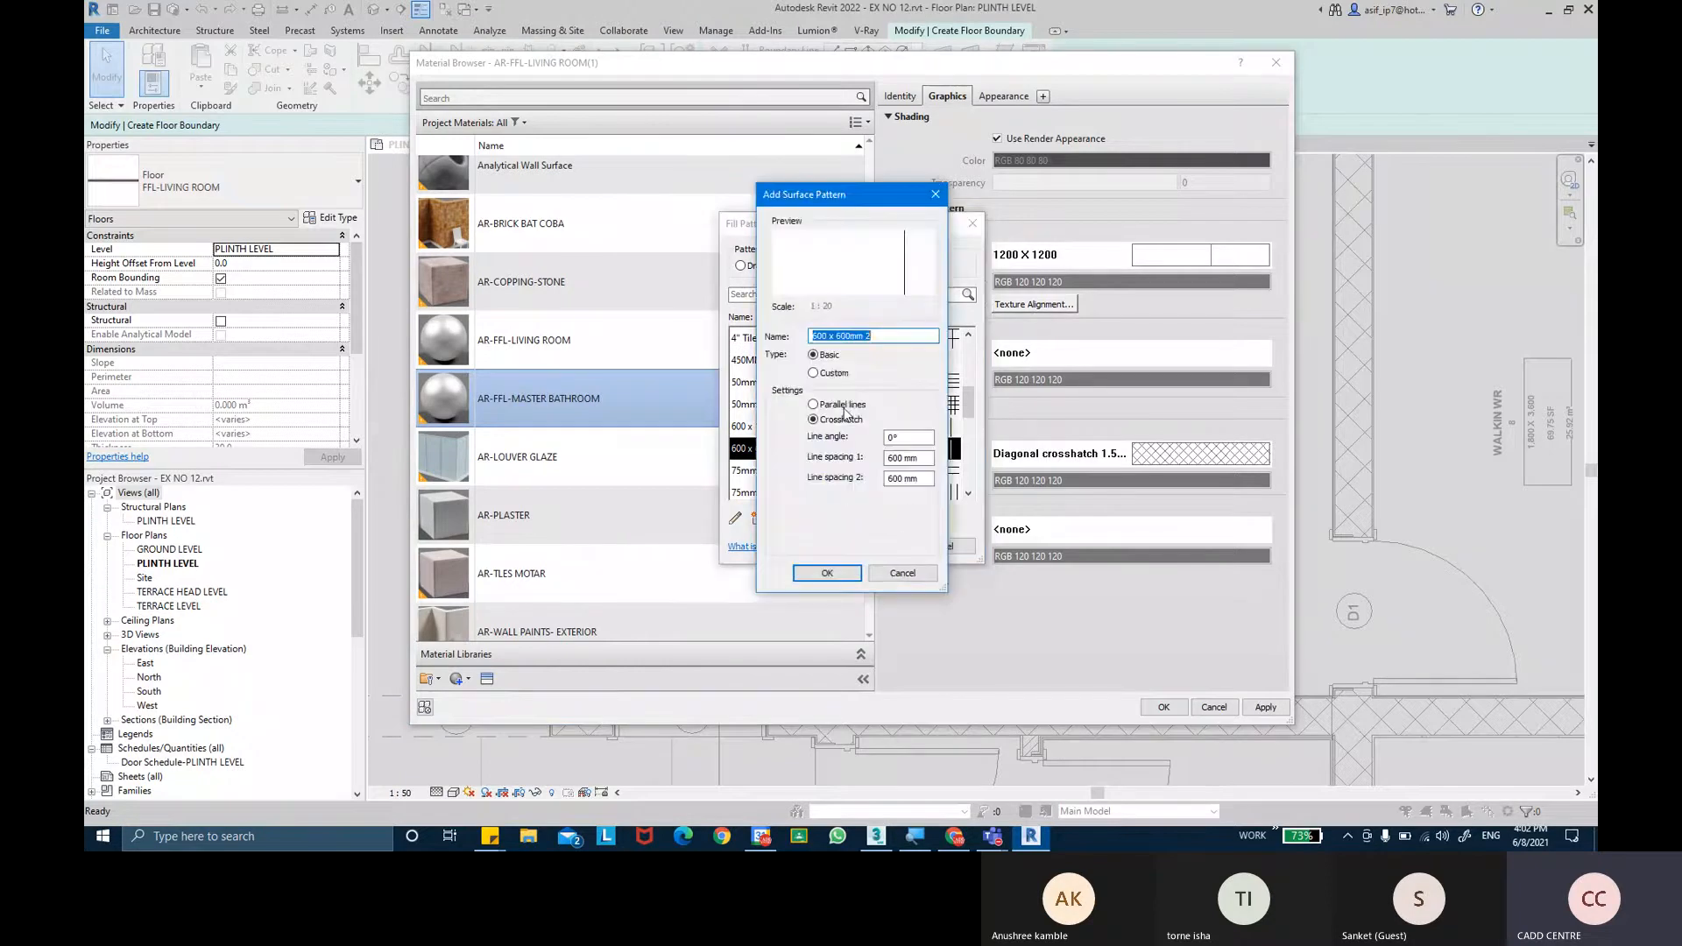
{"action": "type", "text": "650MM X "}
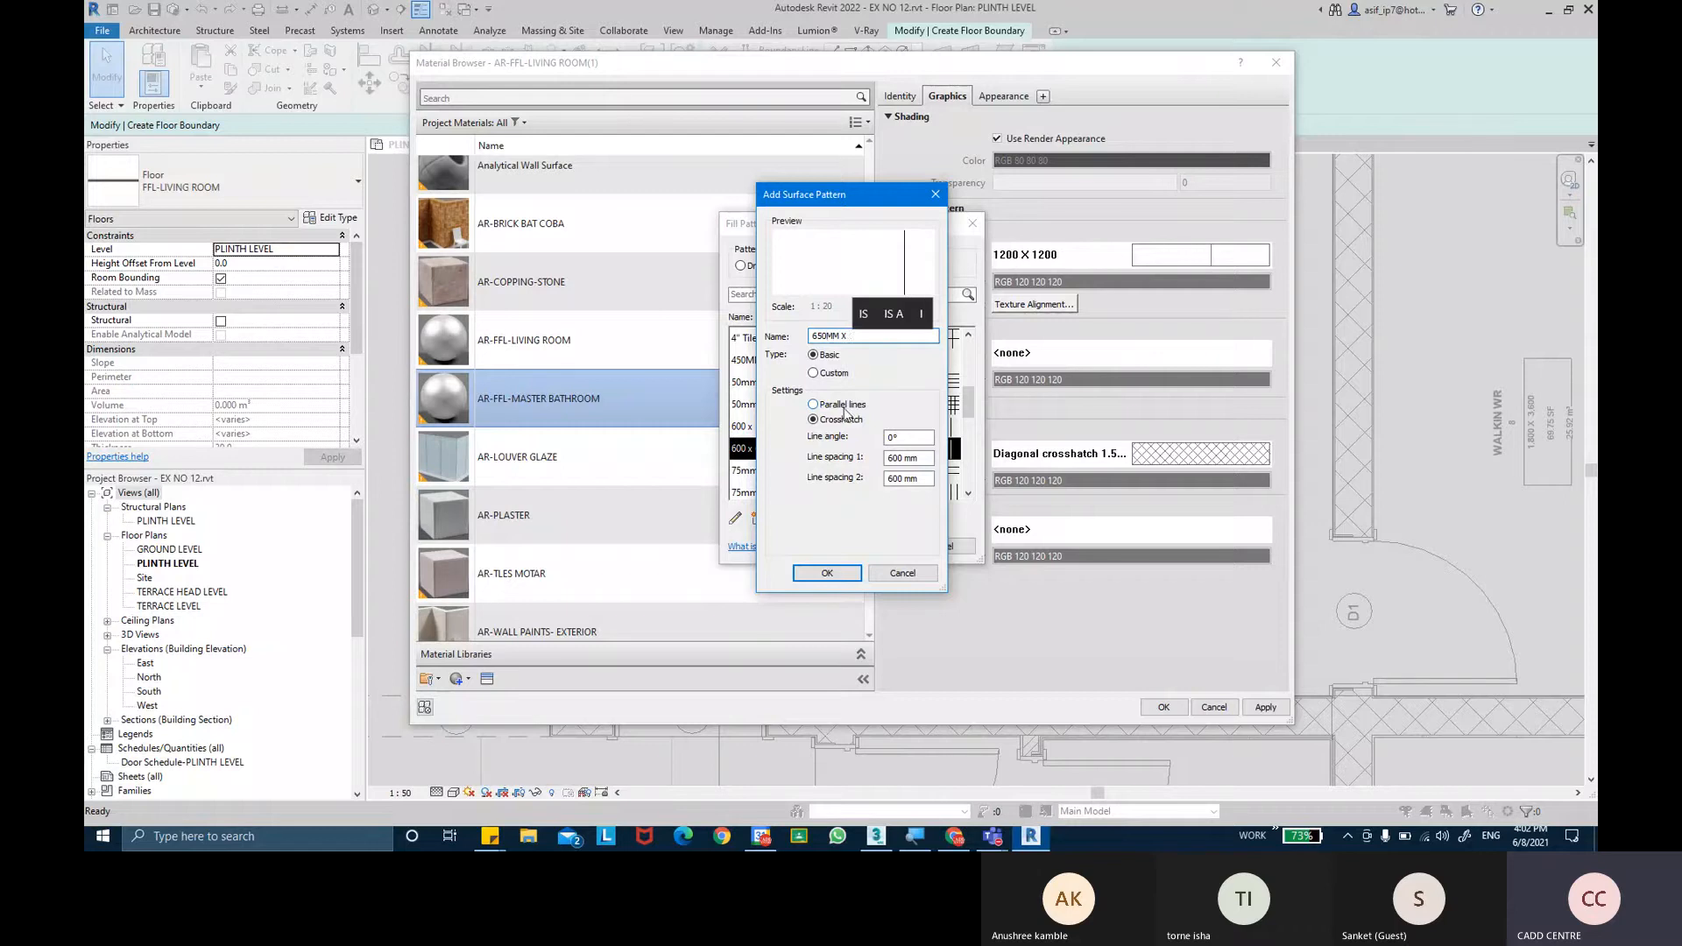
{"action": "type", "text": "650MM"}
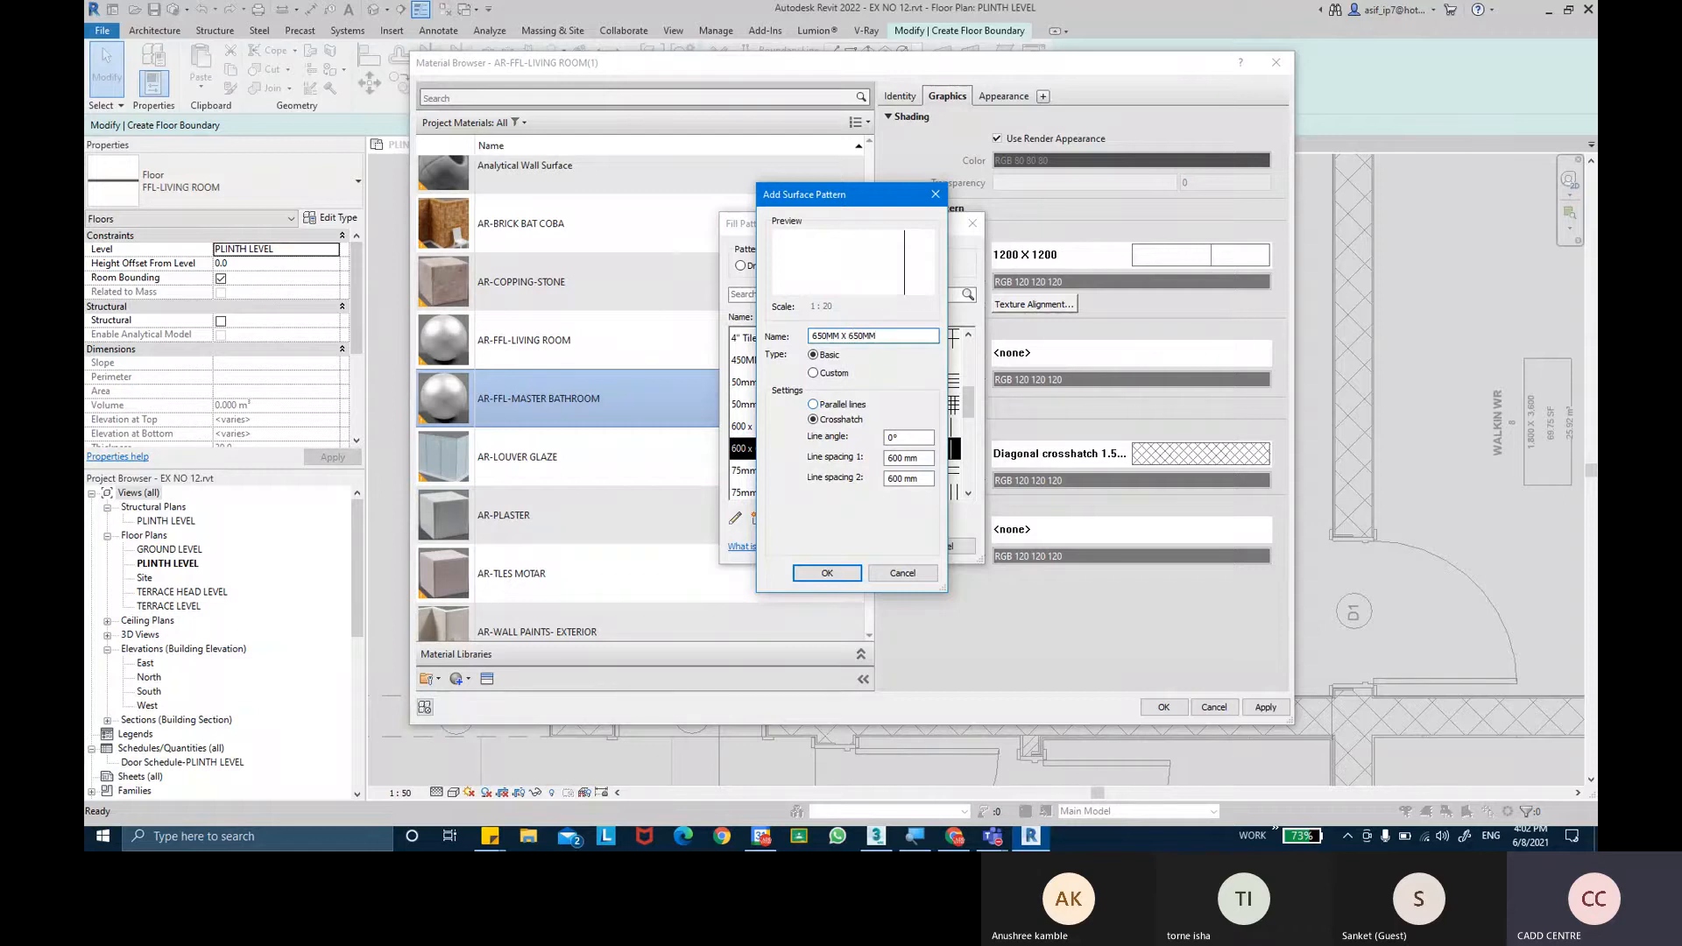
Set both line spacings of the new crosshatch pattern to 650 mm and assign it as the material's foreground surface pattern.
{"action": "left_click_drag", "start_coordinate": [923, 460], "coordinate": [871, 454]}
{"action": "type", "text": "650"}
{"action": "left_click_drag", "start_coordinate": [920, 477], "coordinate": [873, 478]}
{"action": "type", "text": "650"}
{"action": "left_click", "coordinate": [839, 572]}
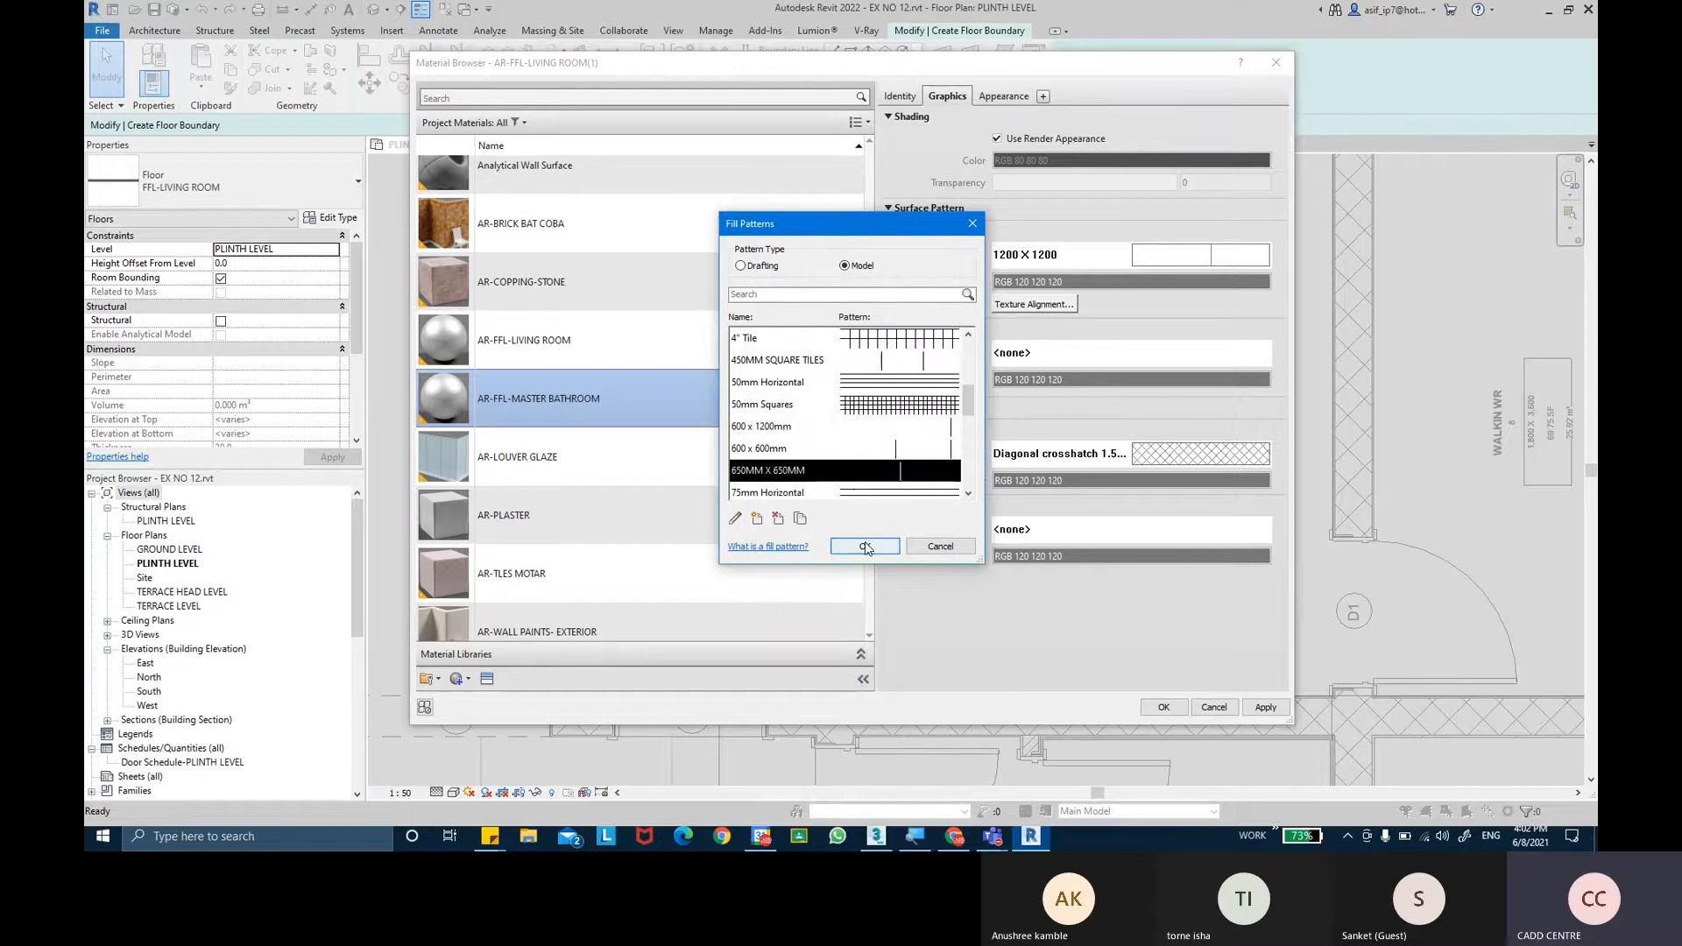
{"action": "left_click", "coordinate": [865, 548]}
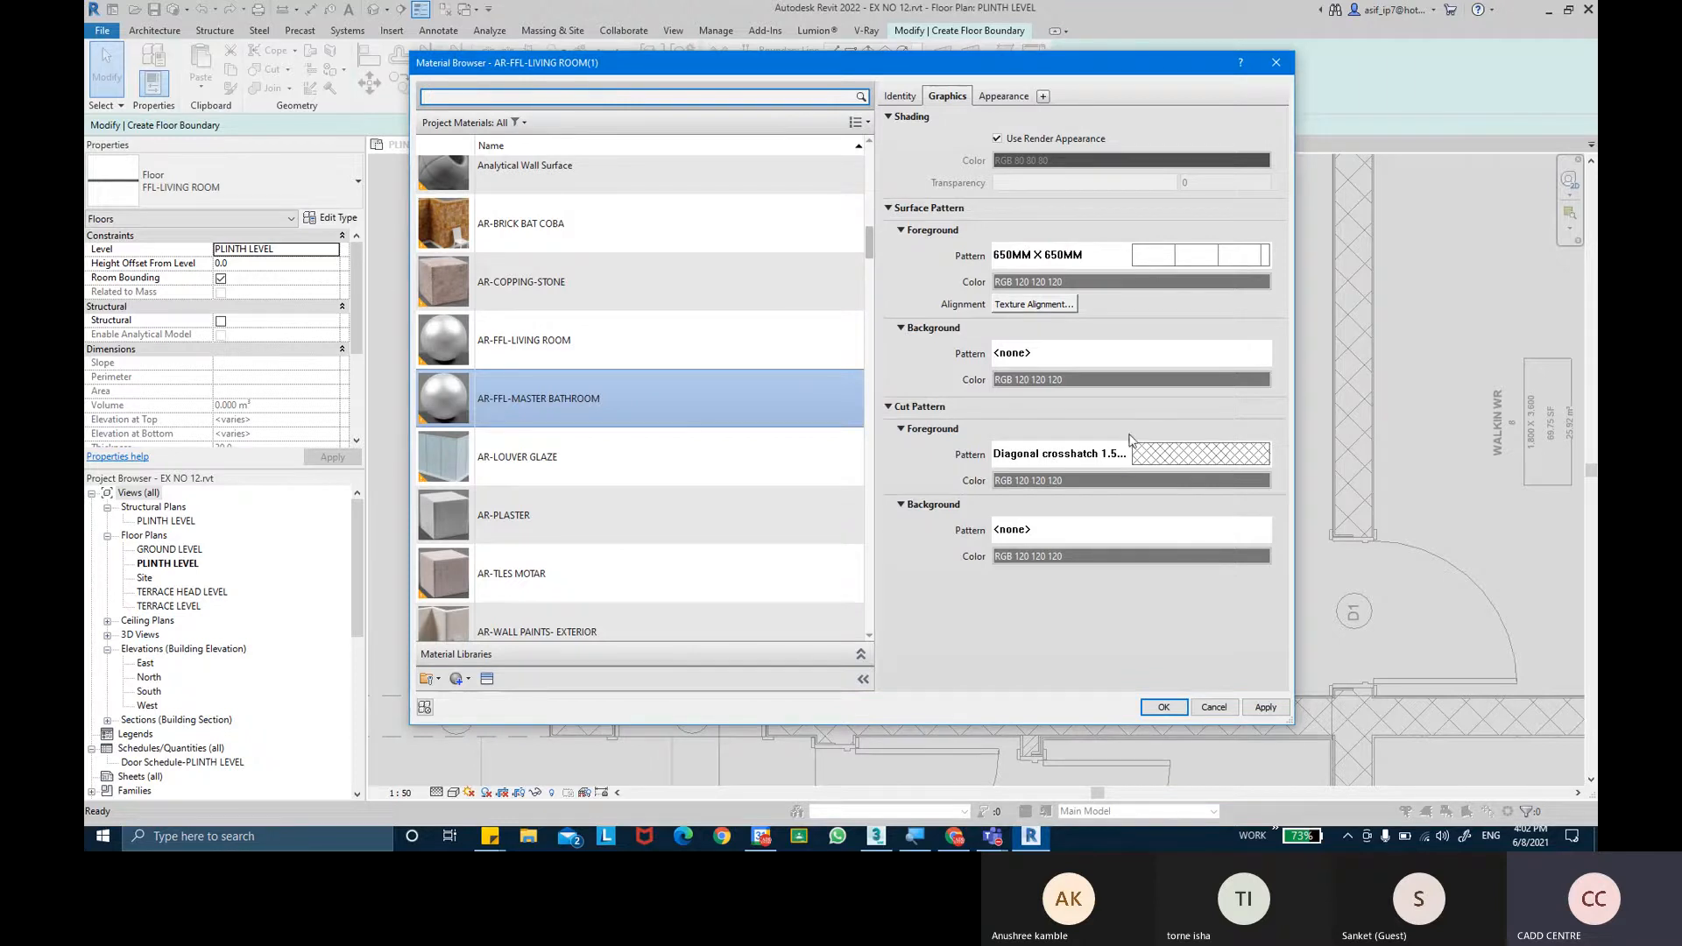
Duplicate the appearance asset of AR-FFL-MASTER BATHROOM so it is independent of the living room material, and enlarge its preview.
{"action": "left_click", "coordinate": [1014, 97]}
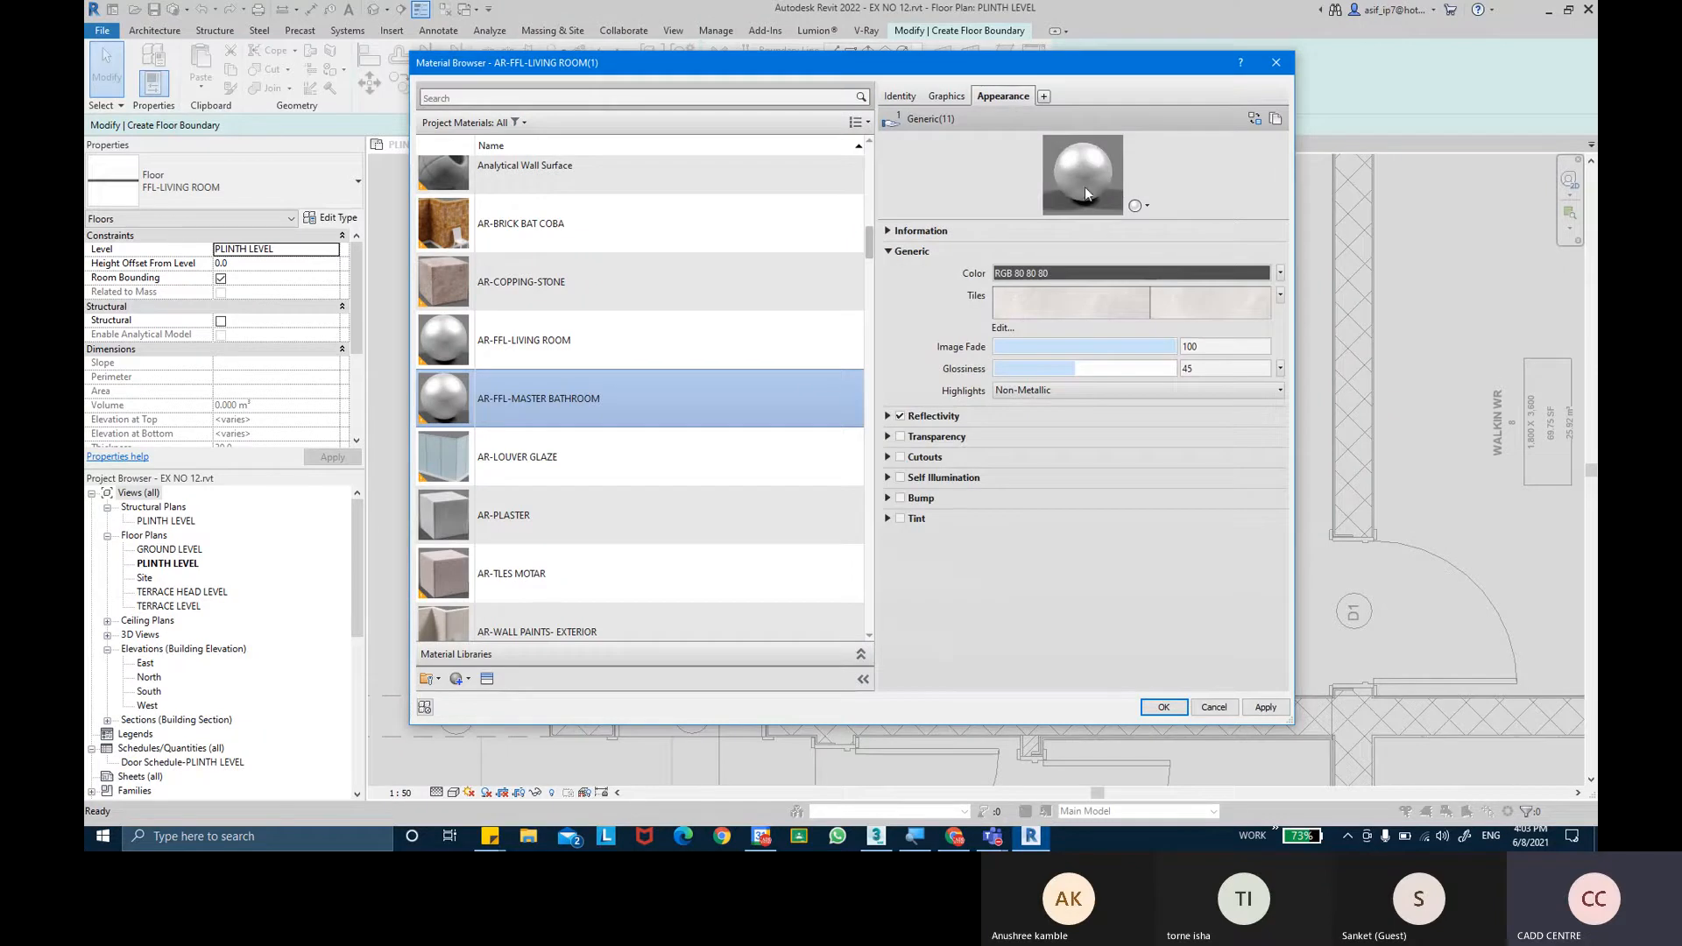
{"action": "left_click", "coordinate": [1274, 120]}
{"action": "left_click_drag", "start_coordinate": [1066, 219], "coordinate": [1078, 331]}
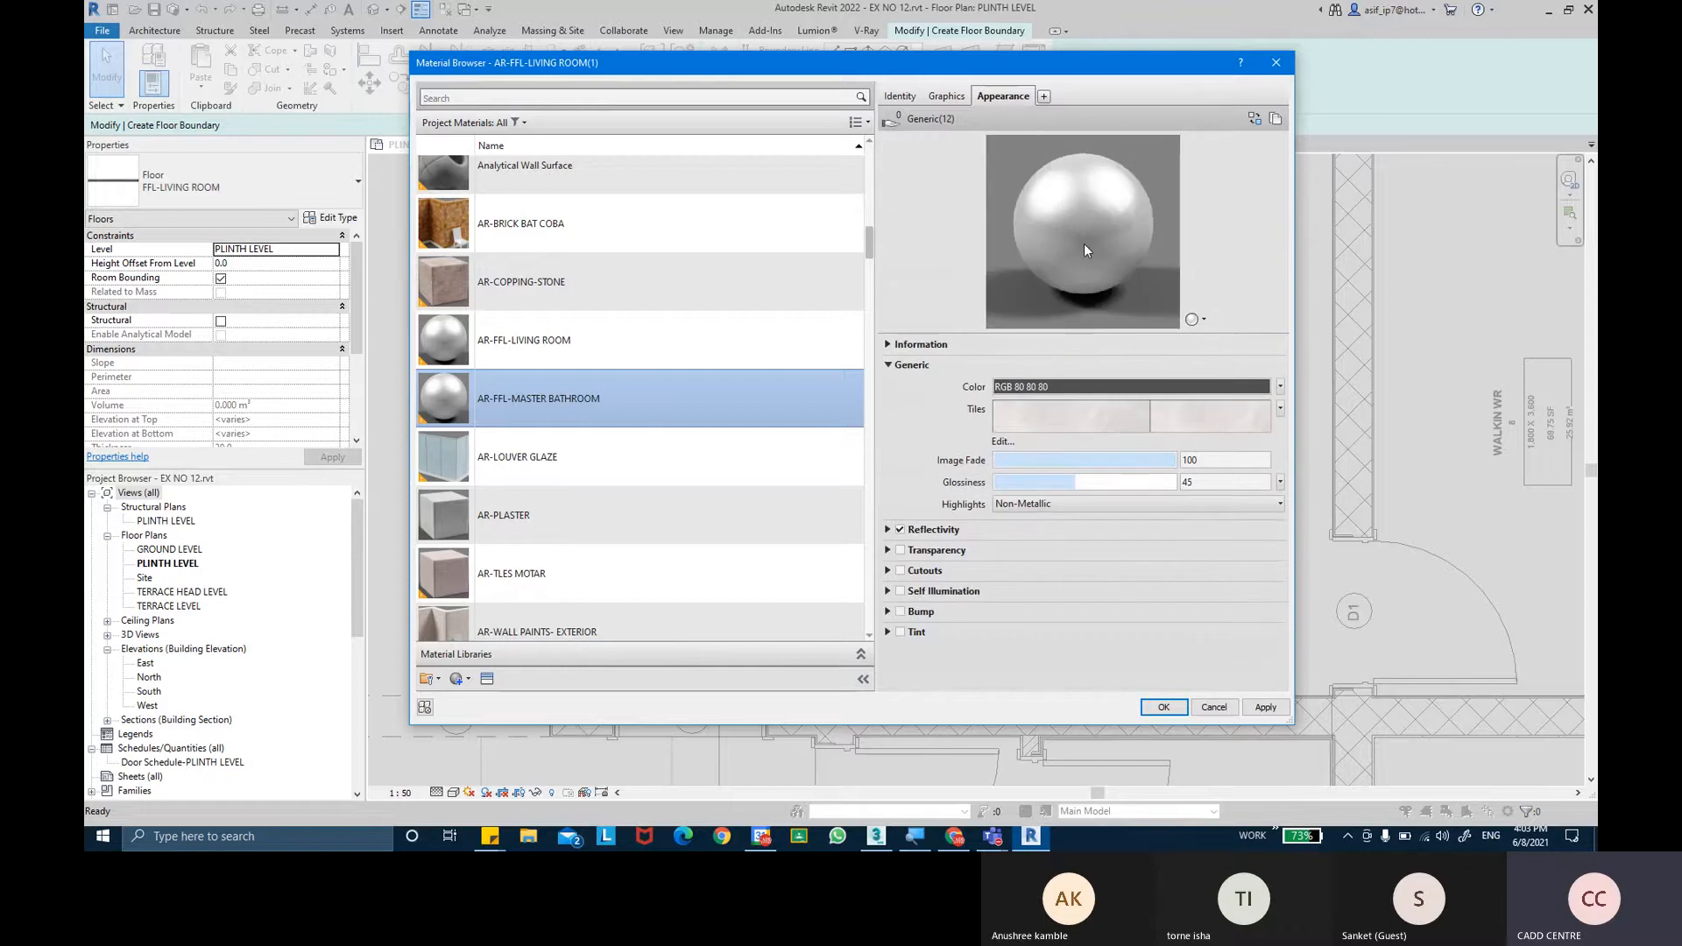
Replace the tile image in the appearance's Tiles texture with the beige stone image 9766e6029333c6bee5089da452c81a26.jpg from the MATERIALS folder.
{"action": "left_click", "coordinate": [1058, 424]}
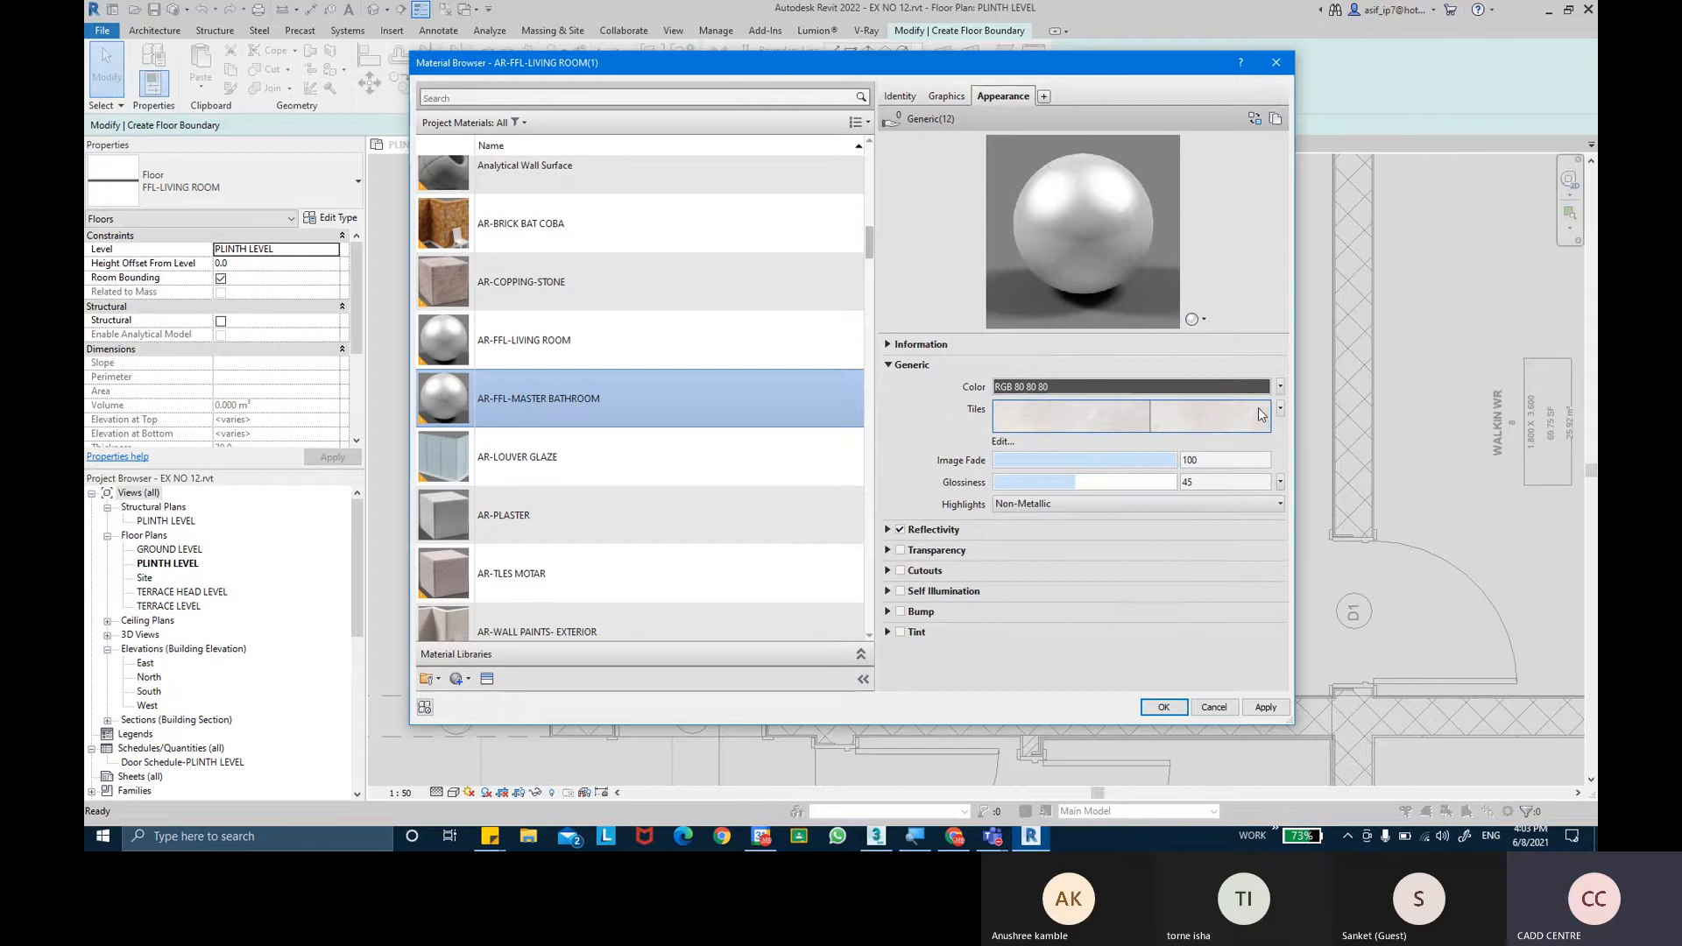
{"action": "left_click", "coordinate": [1003, 441]}
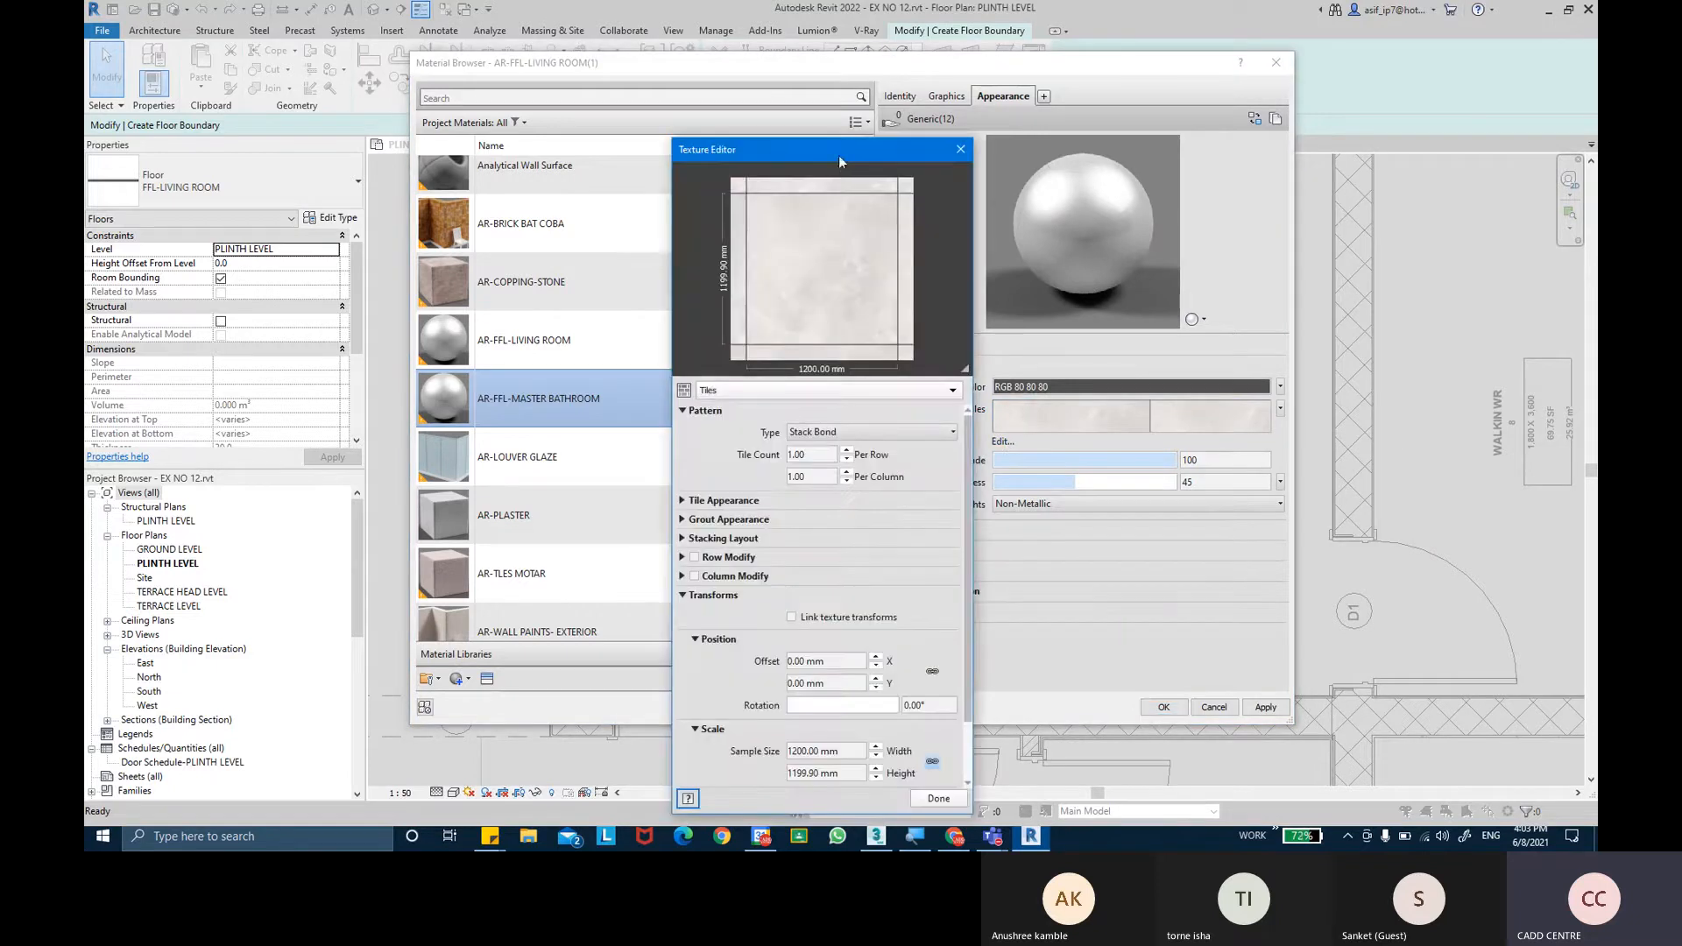
{"action": "left_click_drag", "start_coordinate": [838, 155], "coordinate": [833, 94]}
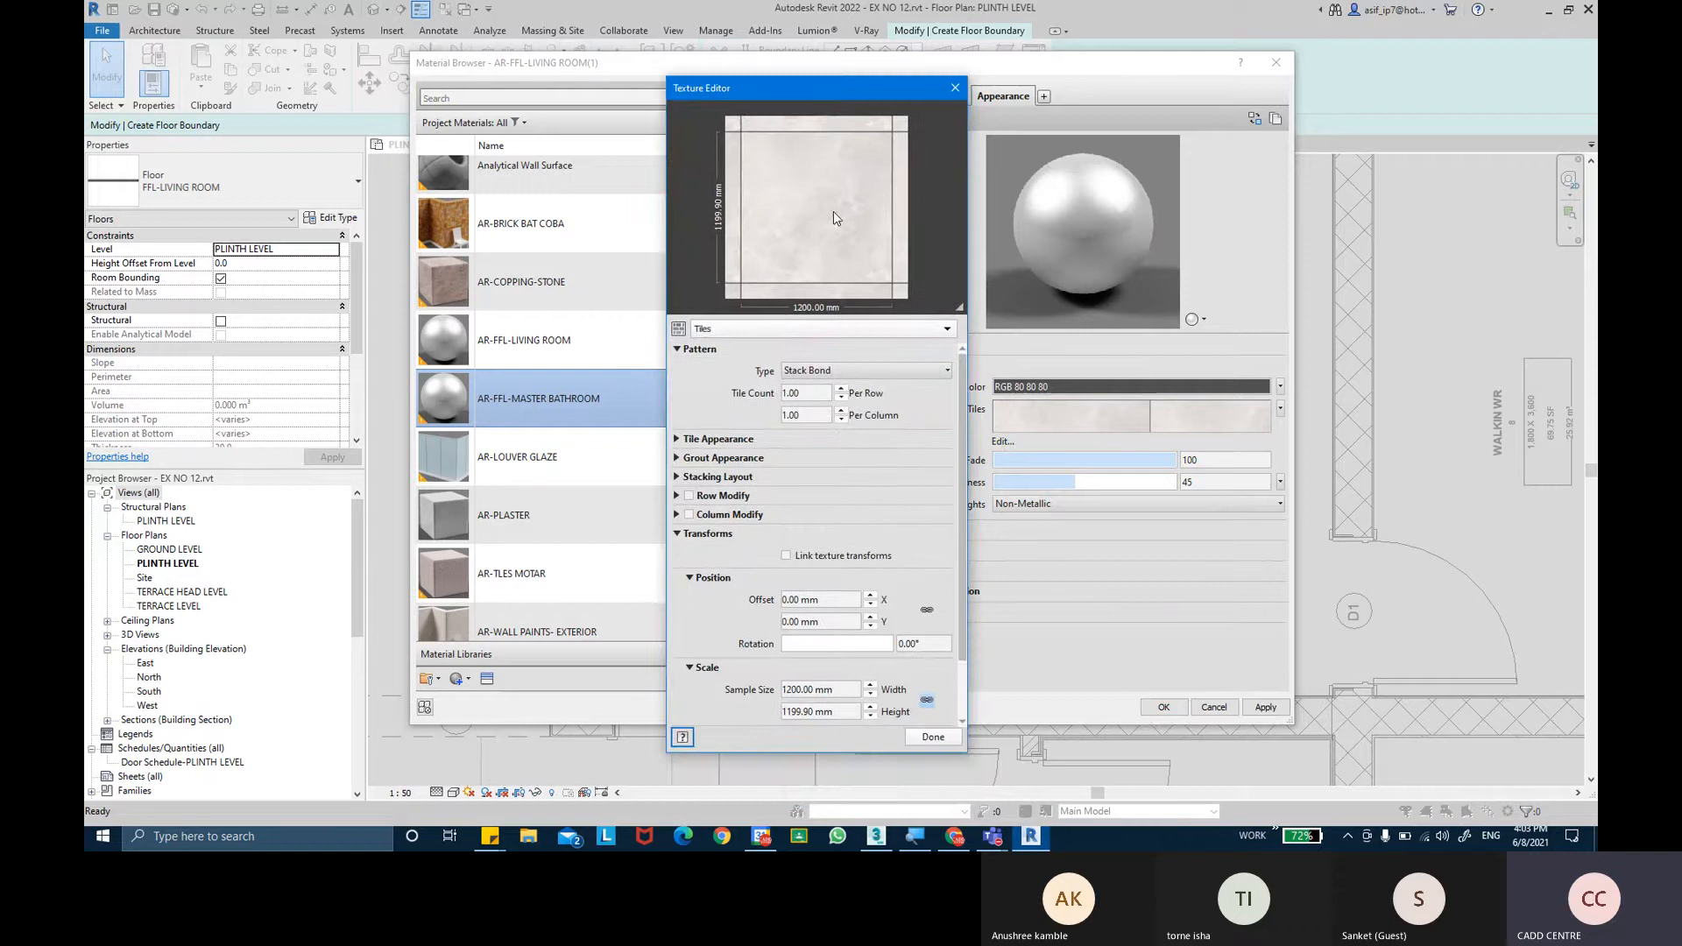
{"action": "mouse_move", "coordinate": [963, 418]}
{"action": "left_mouse_down"}
{"action": "mouse_move", "coordinate": [965, 482]}
{"action": "mouse_move", "coordinate": [958, 418]}
{"action": "left_mouse_up"}
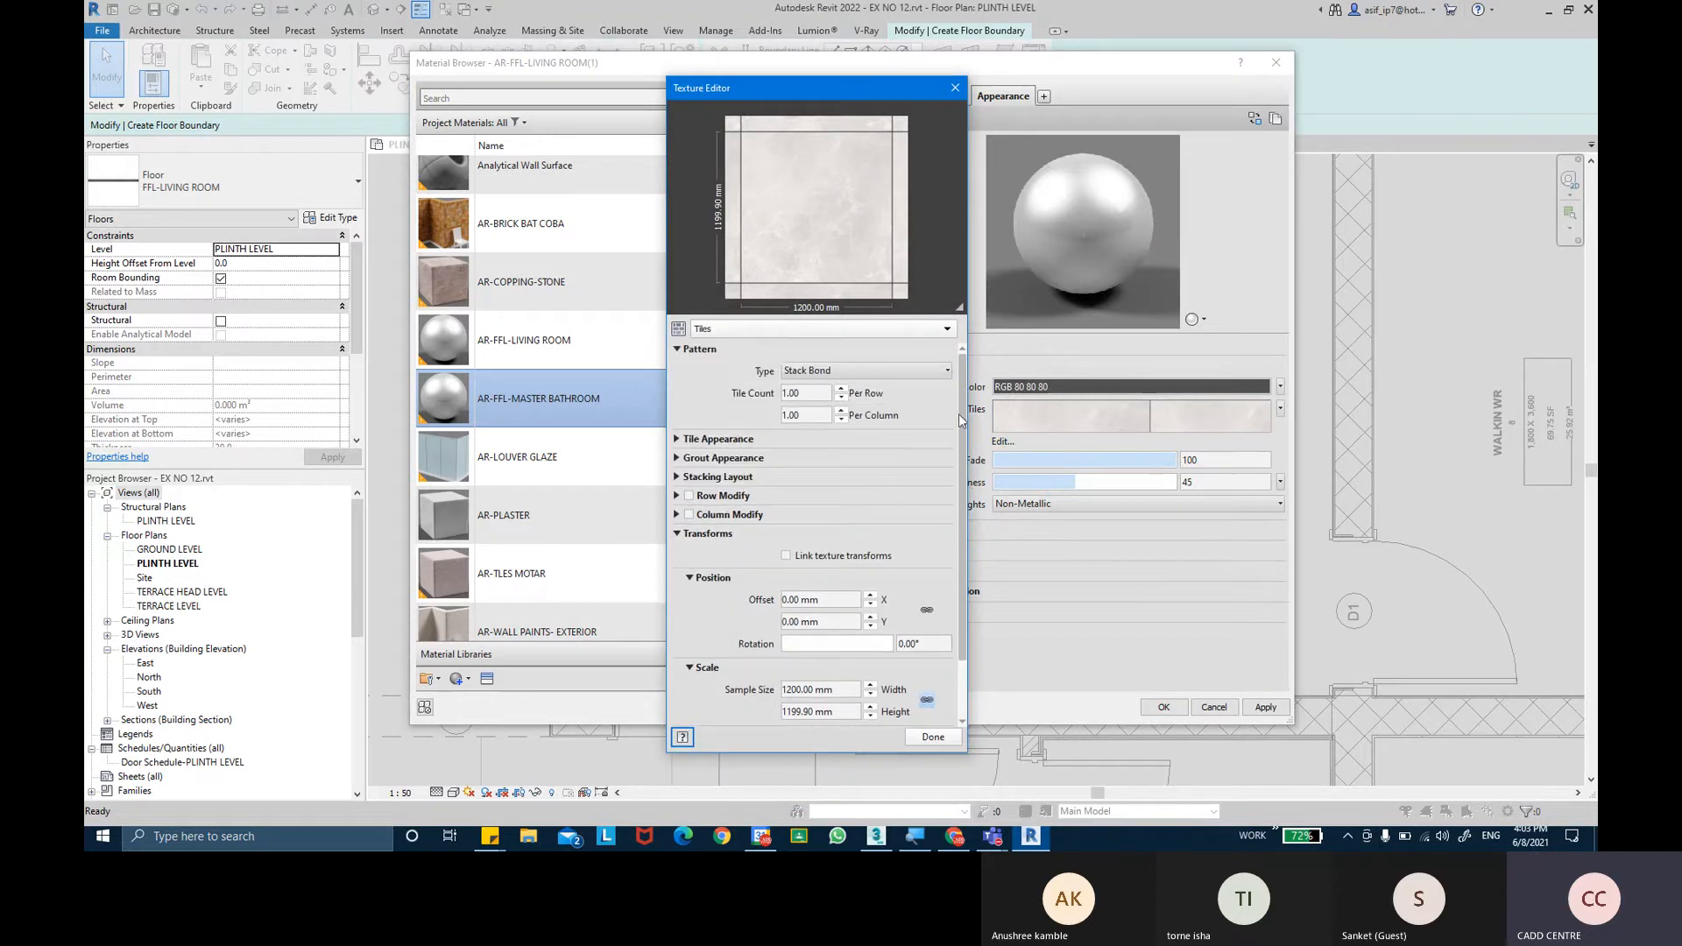
{"action": "left_click", "coordinate": [677, 439]}
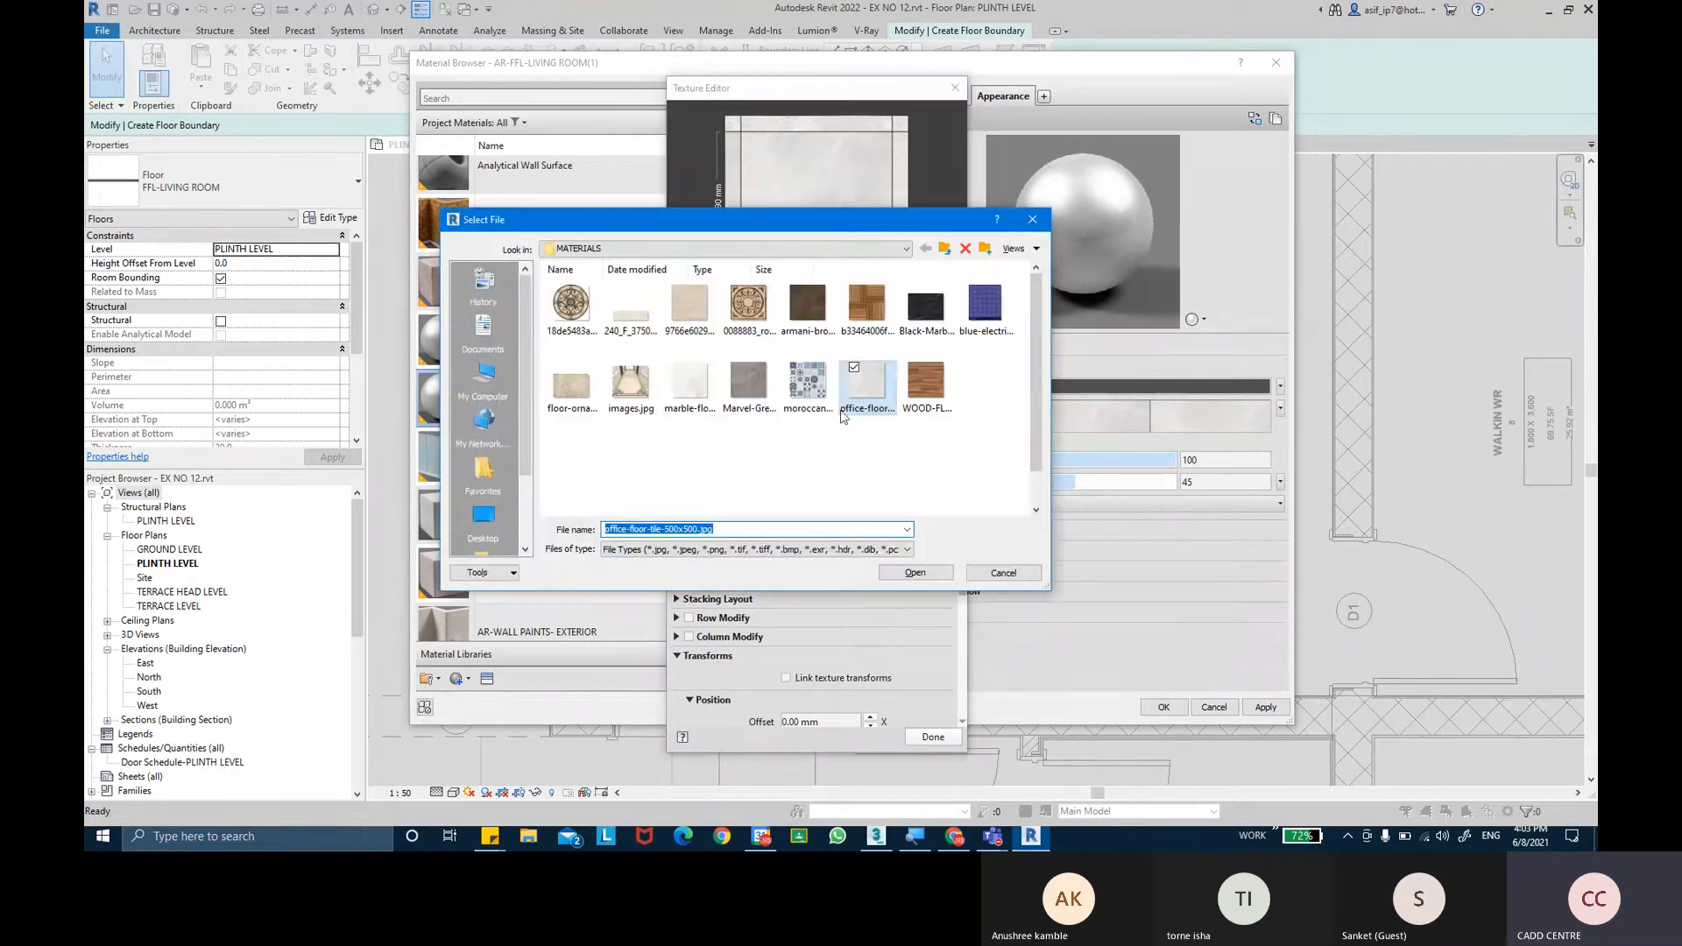
{"action": "left_click", "coordinate": [701, 326]}
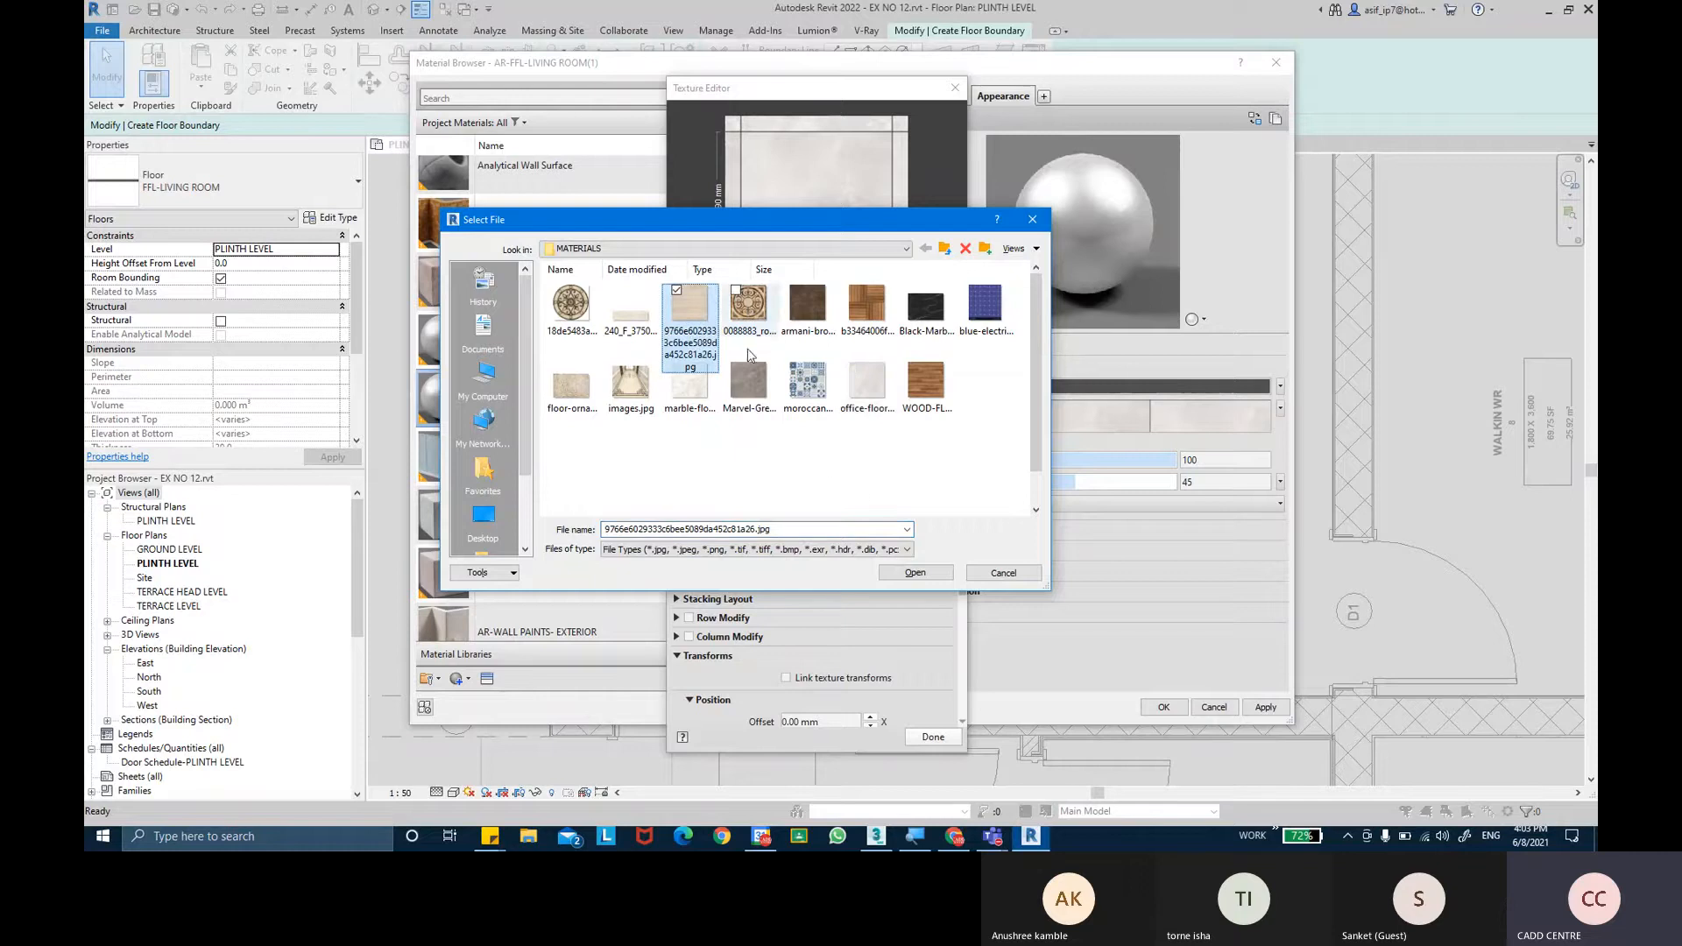
{"action": "left_click", "coordinate": [914, 573]}
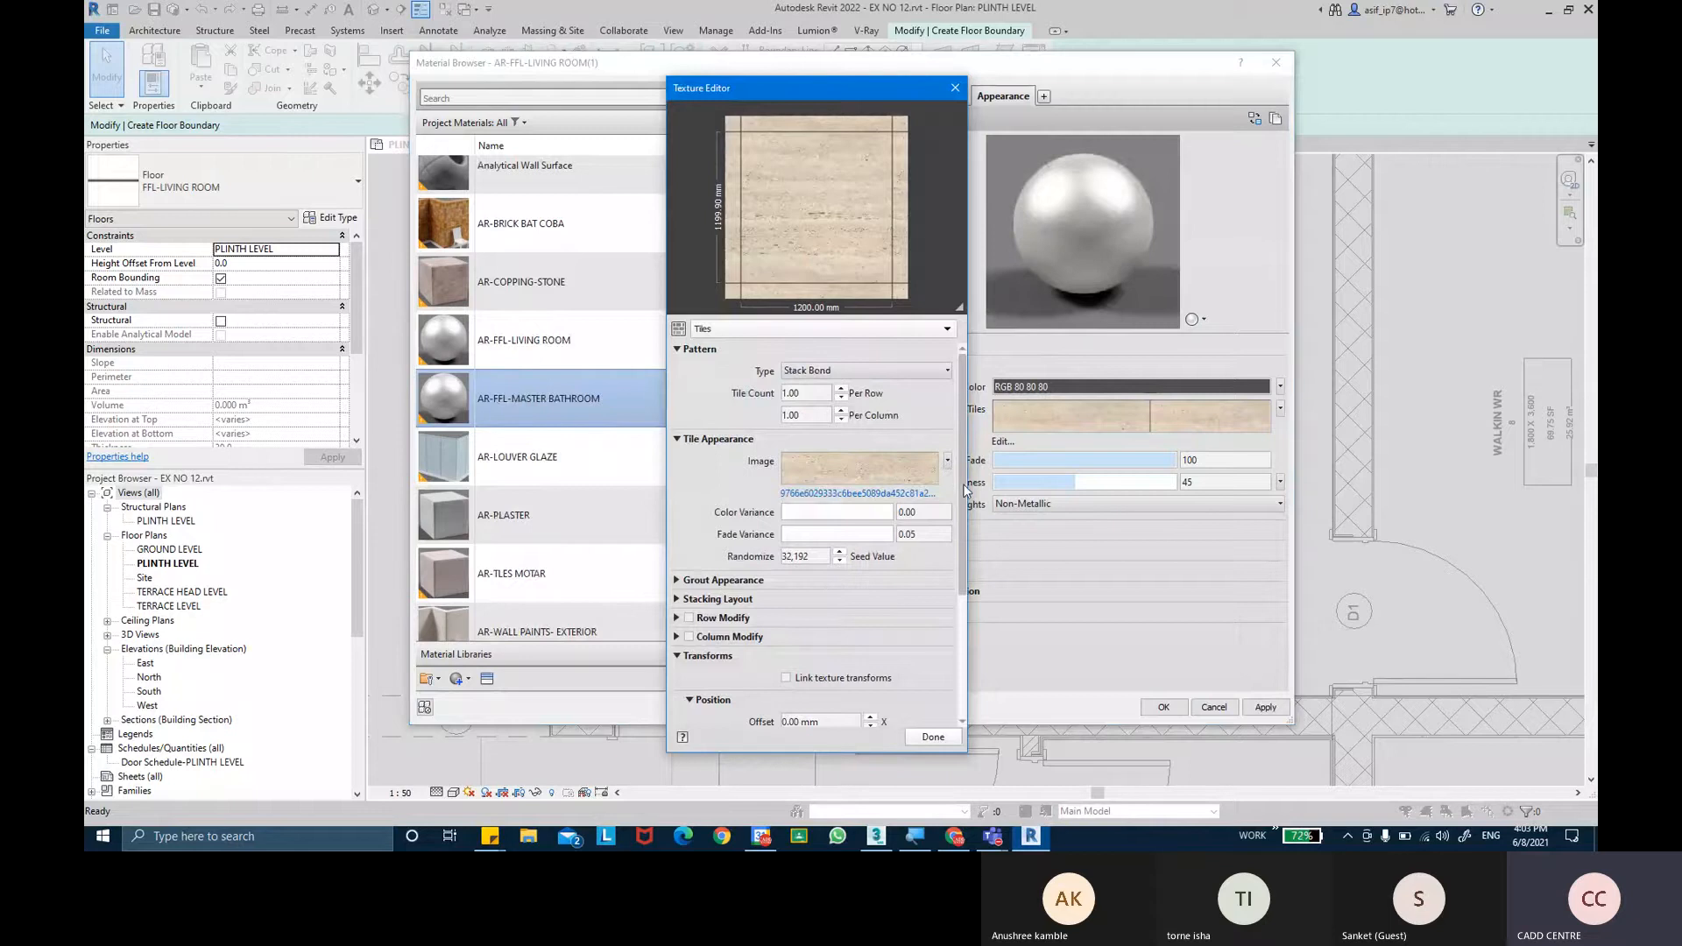
Set the Tiles texture's sample size to 650 mm wide by 650 mm high.
{"action": "left_click_drag", "start_coordinate": [963, 490], "coordinate": [962, 616]}
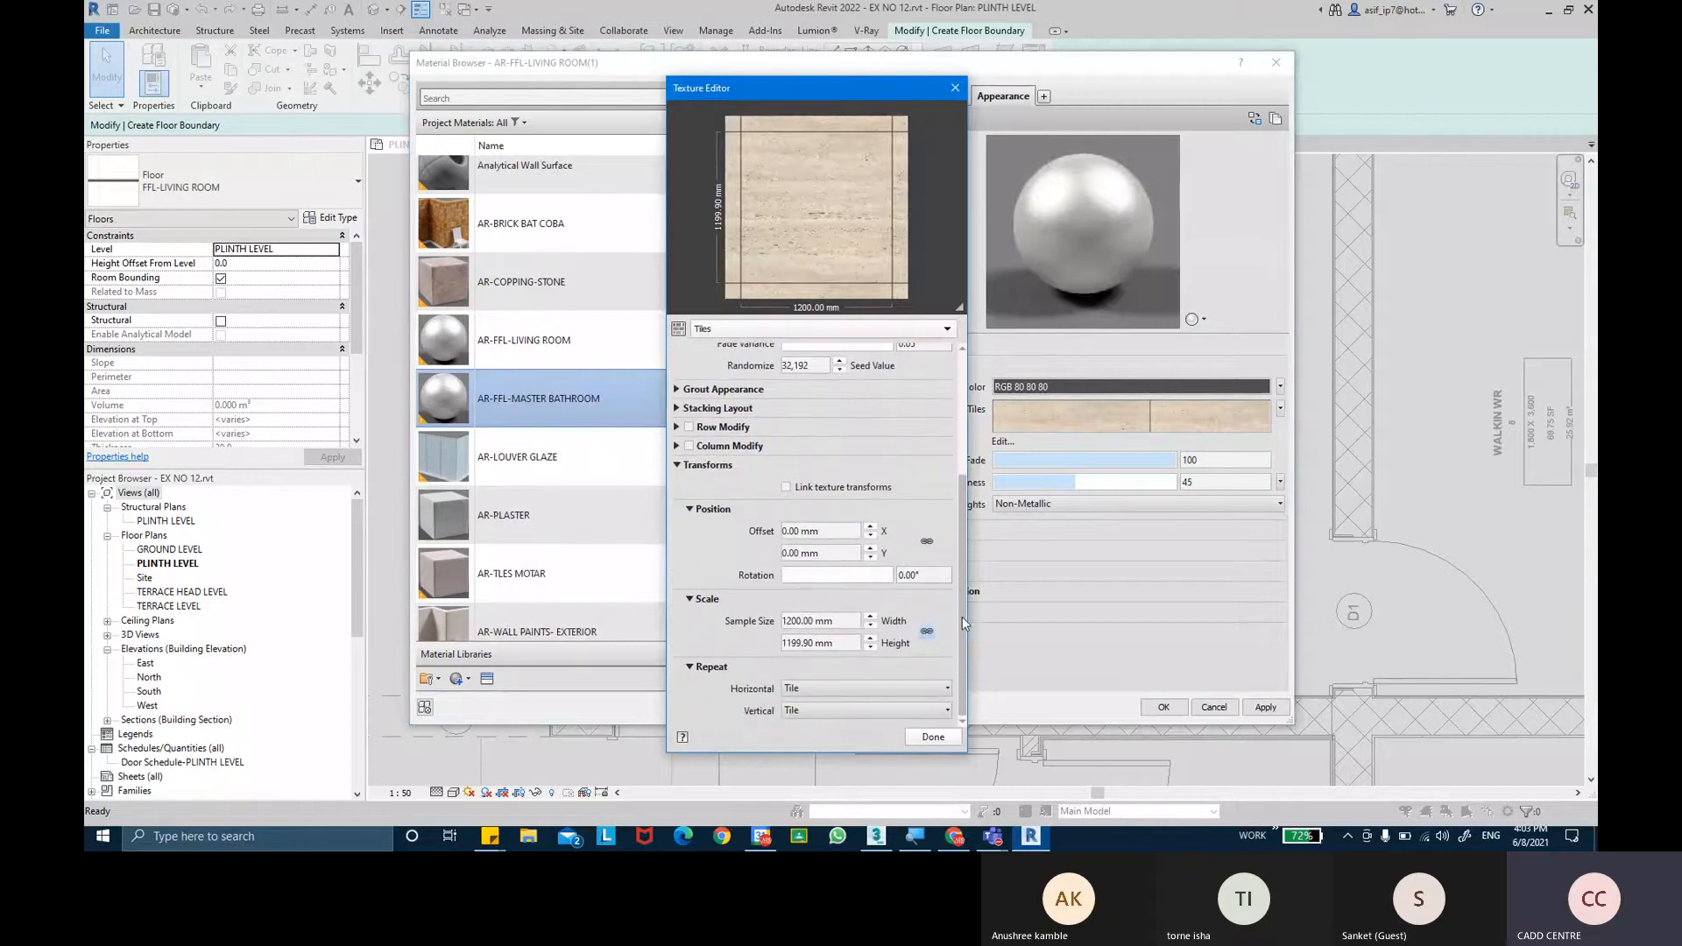
{"action": "left_click", "coordinate": [850, 621]}
{"action": "type", "text": "650"}
{"action": "left_click", "coordinate": [845, 642]}
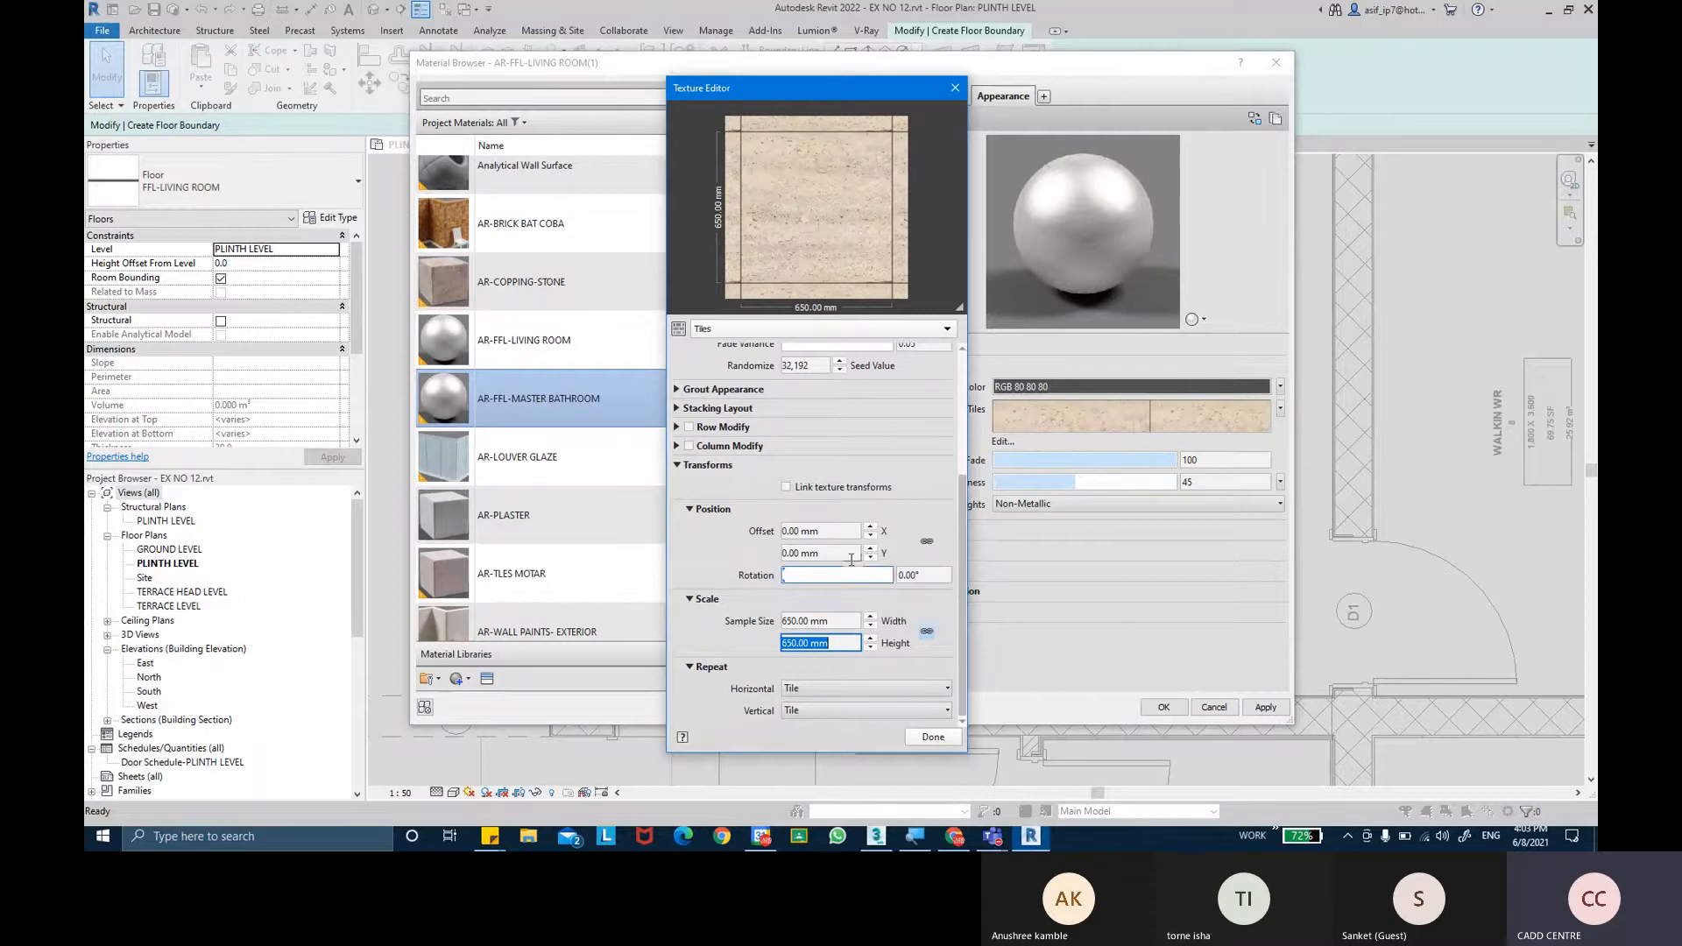
Set the sample width of the image inside the Tiles texture to 650 mm and finish the texture editing.
{"action": "scroll", "coordinate": [886, 444], "scroll_direction": "up", "scroll_amount": 3}
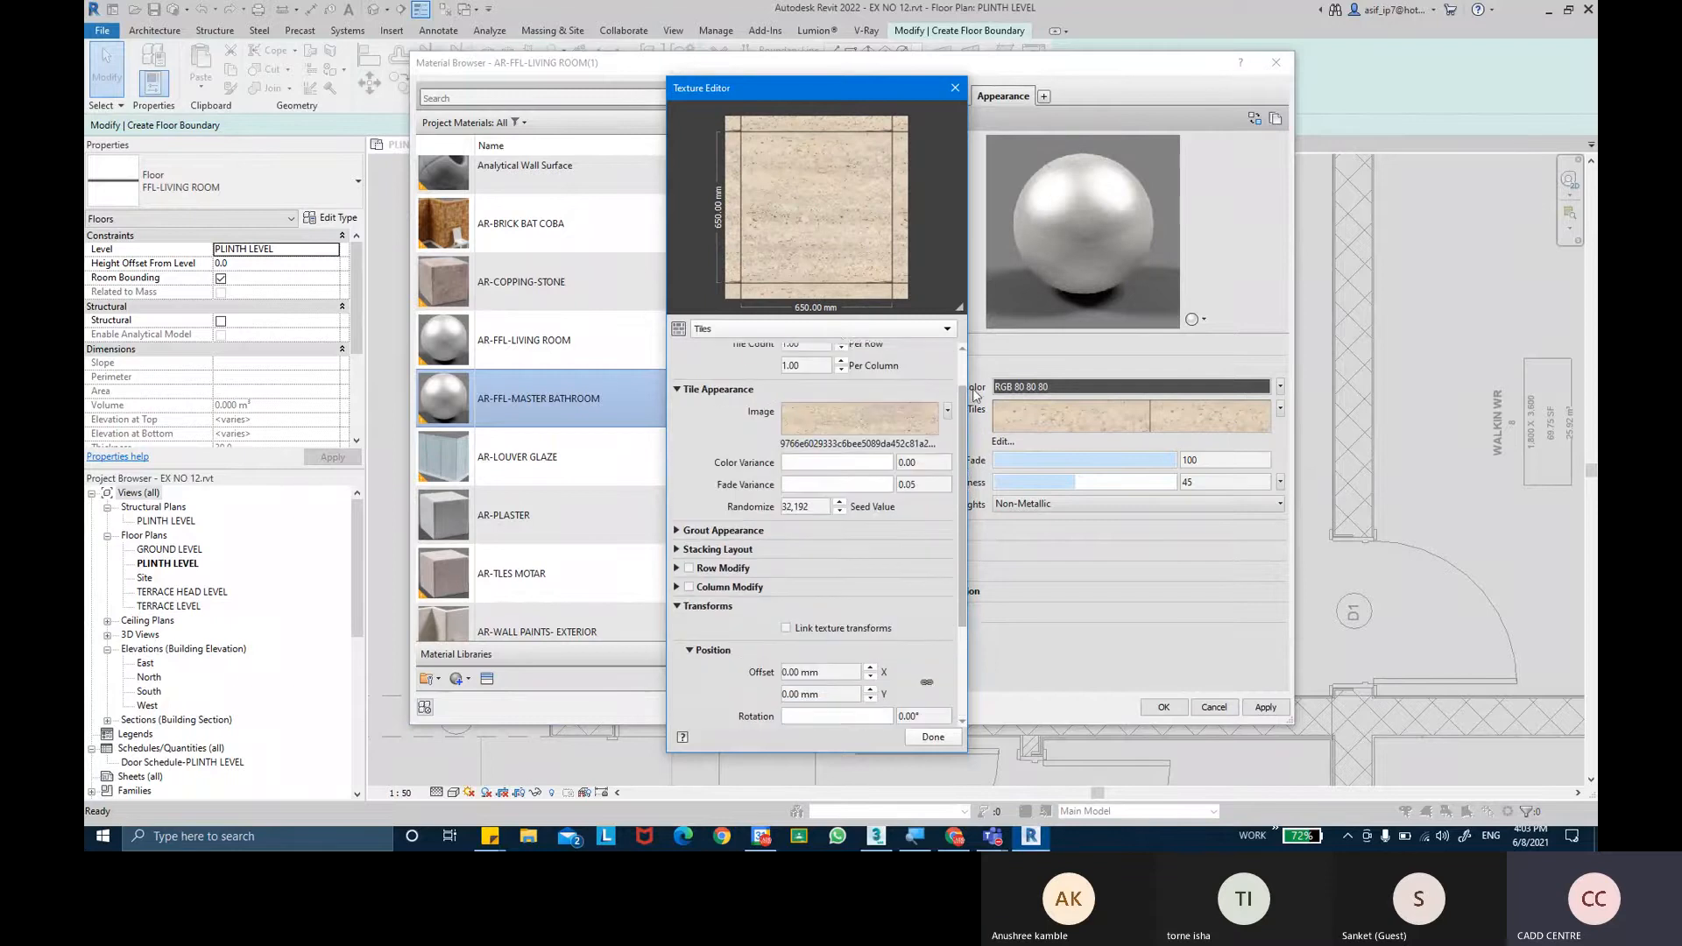
{"action": "left_click", "coordinate": [886, 436]}
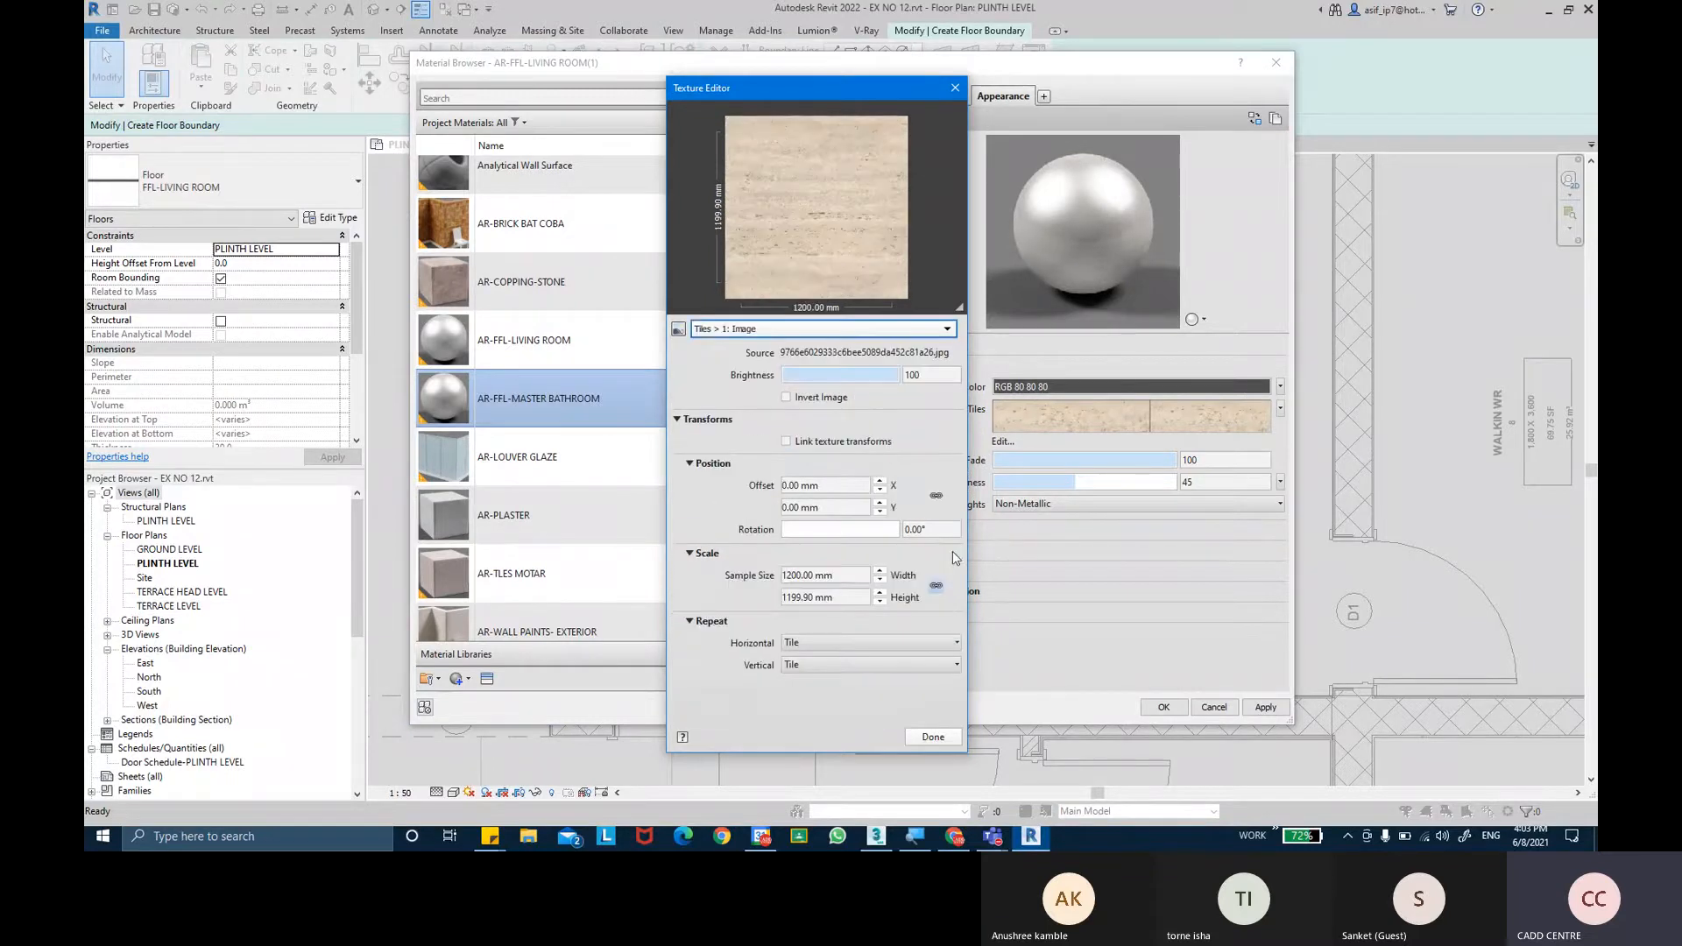
{"action": "left_click", "coordinate": [850, 574]}
{"action": "type", "text": "6"}
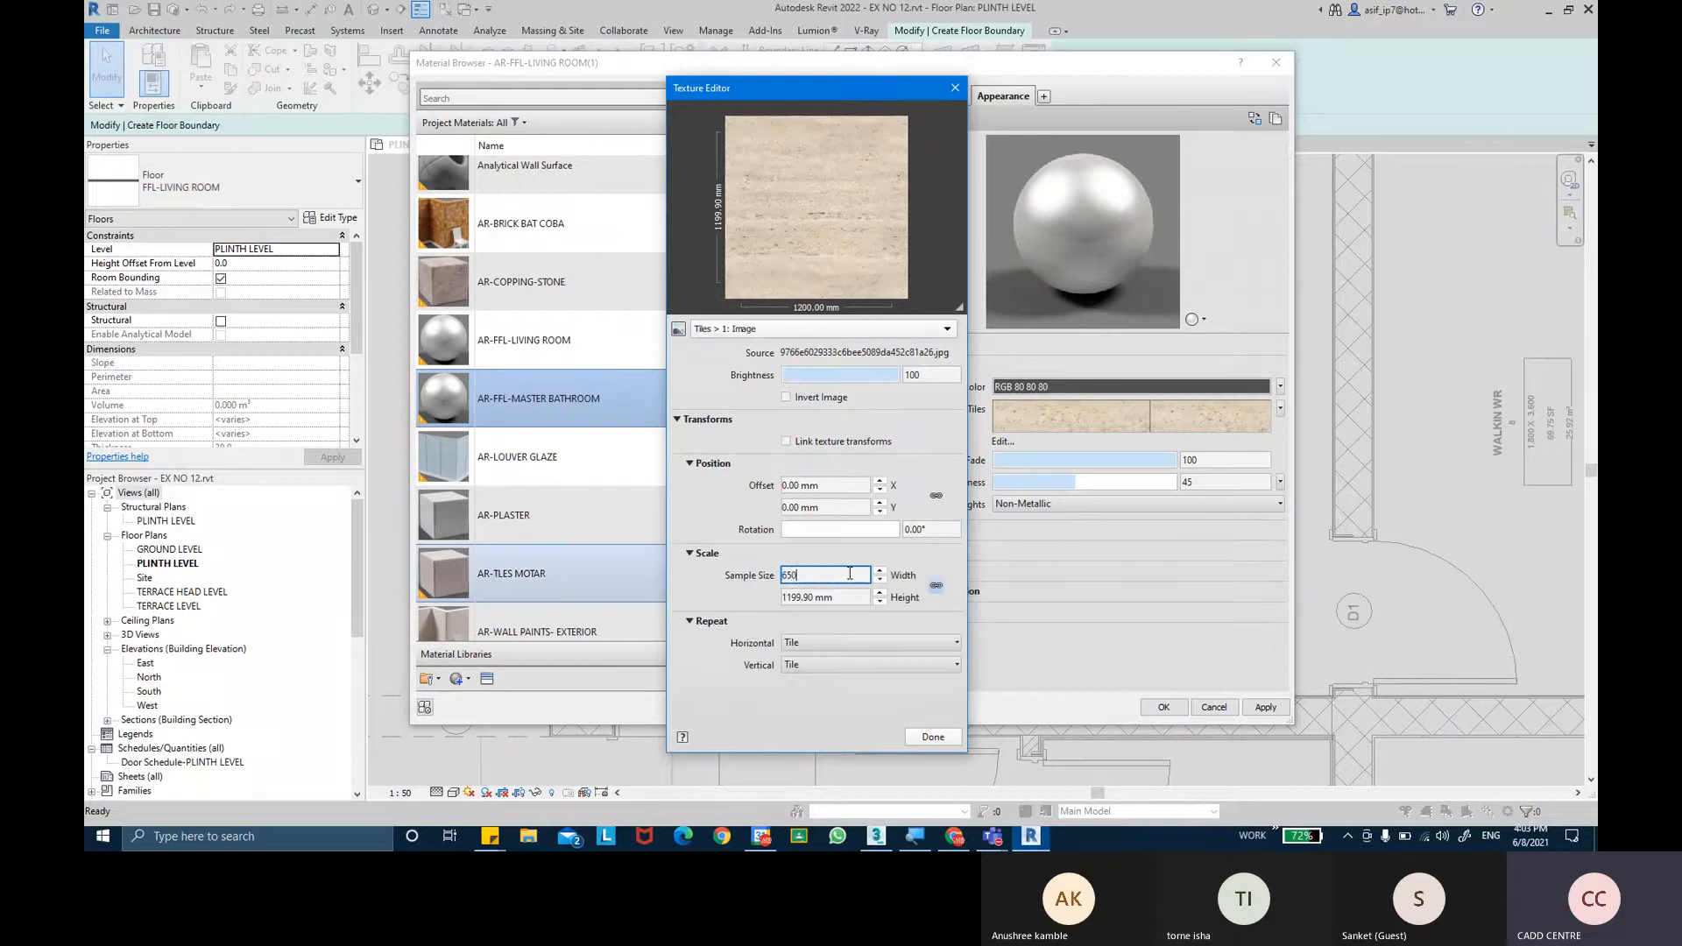
{"action": "type", "text": "50"}
{"action": "left_click", "coordinate": [927, 735]}
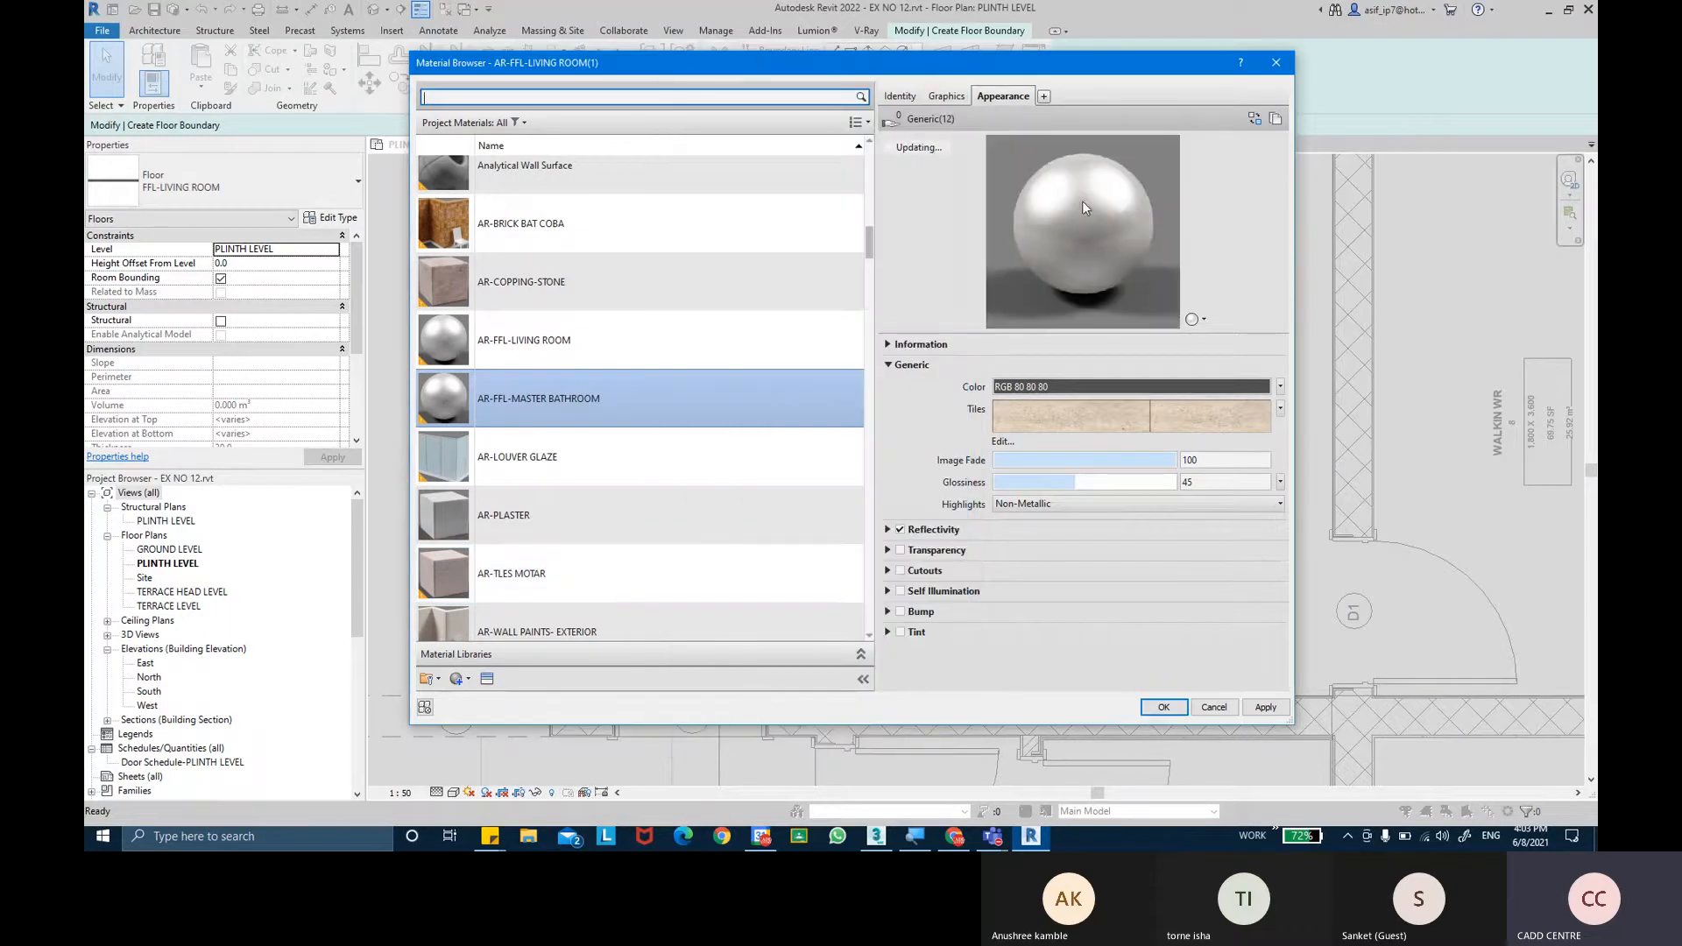
Set the AR-FFL-MASTER BATHROOM appearance's glossiness to 37 and direct reflectivity to 20, and accept the material for the finish layer.
{"action": "left_click", "coordinate": [1049, 482]}
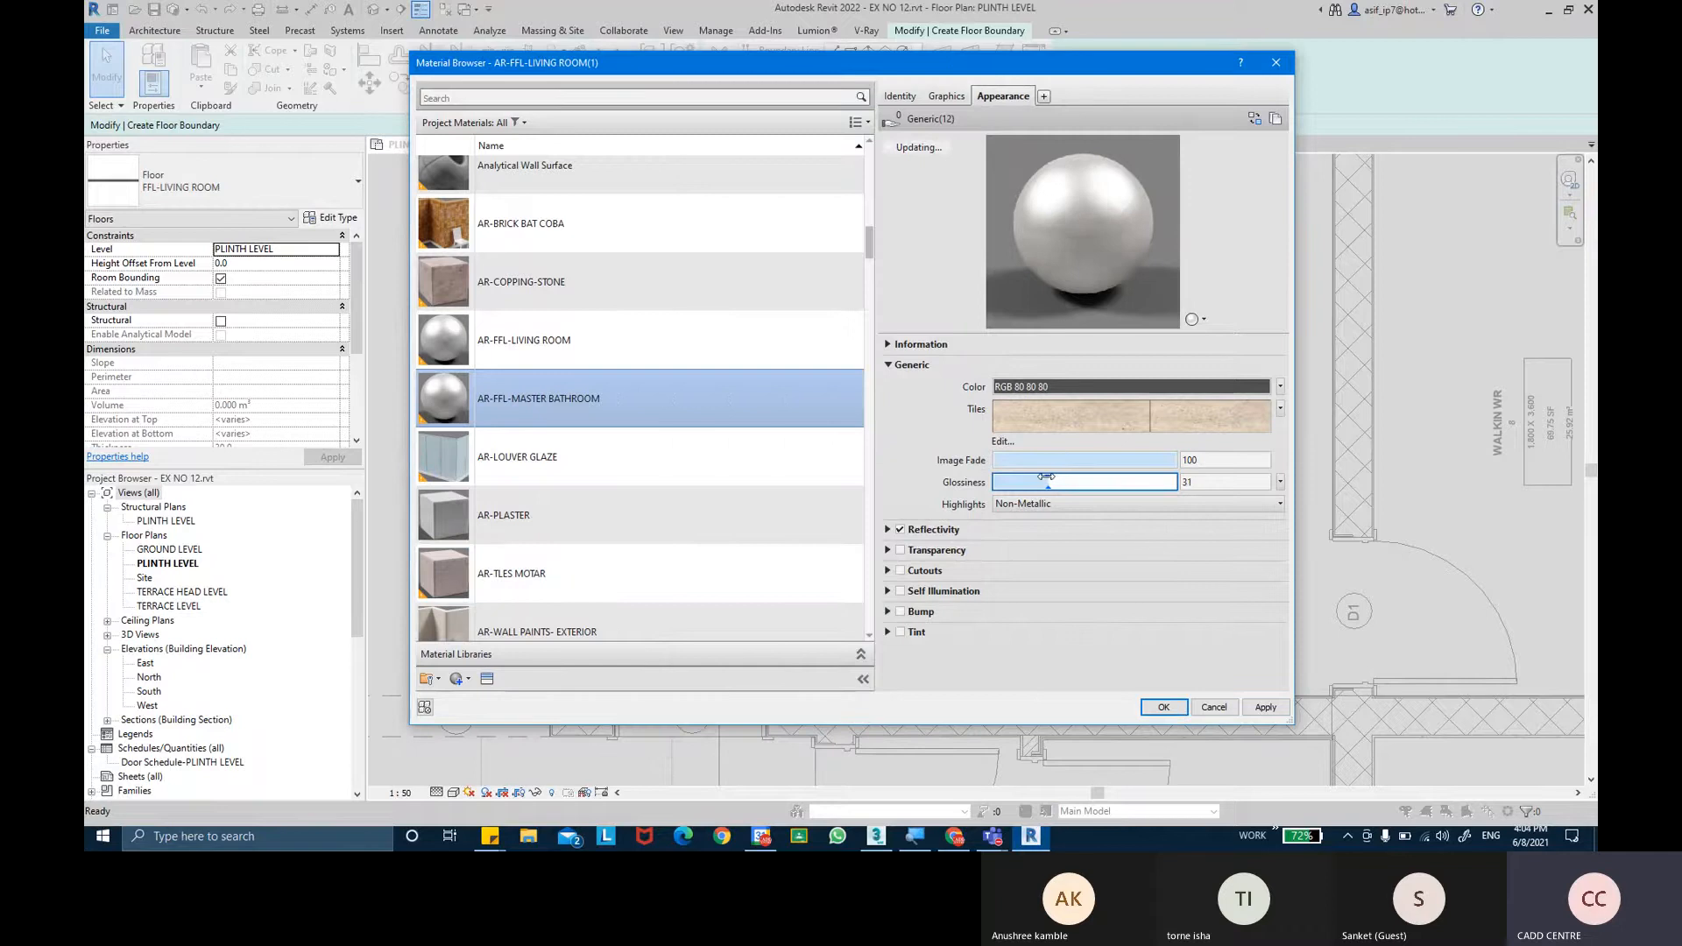
{"action": "left_click_drag", "start_coordinate": [1049, 475], "coordinate": [1043, 475]}
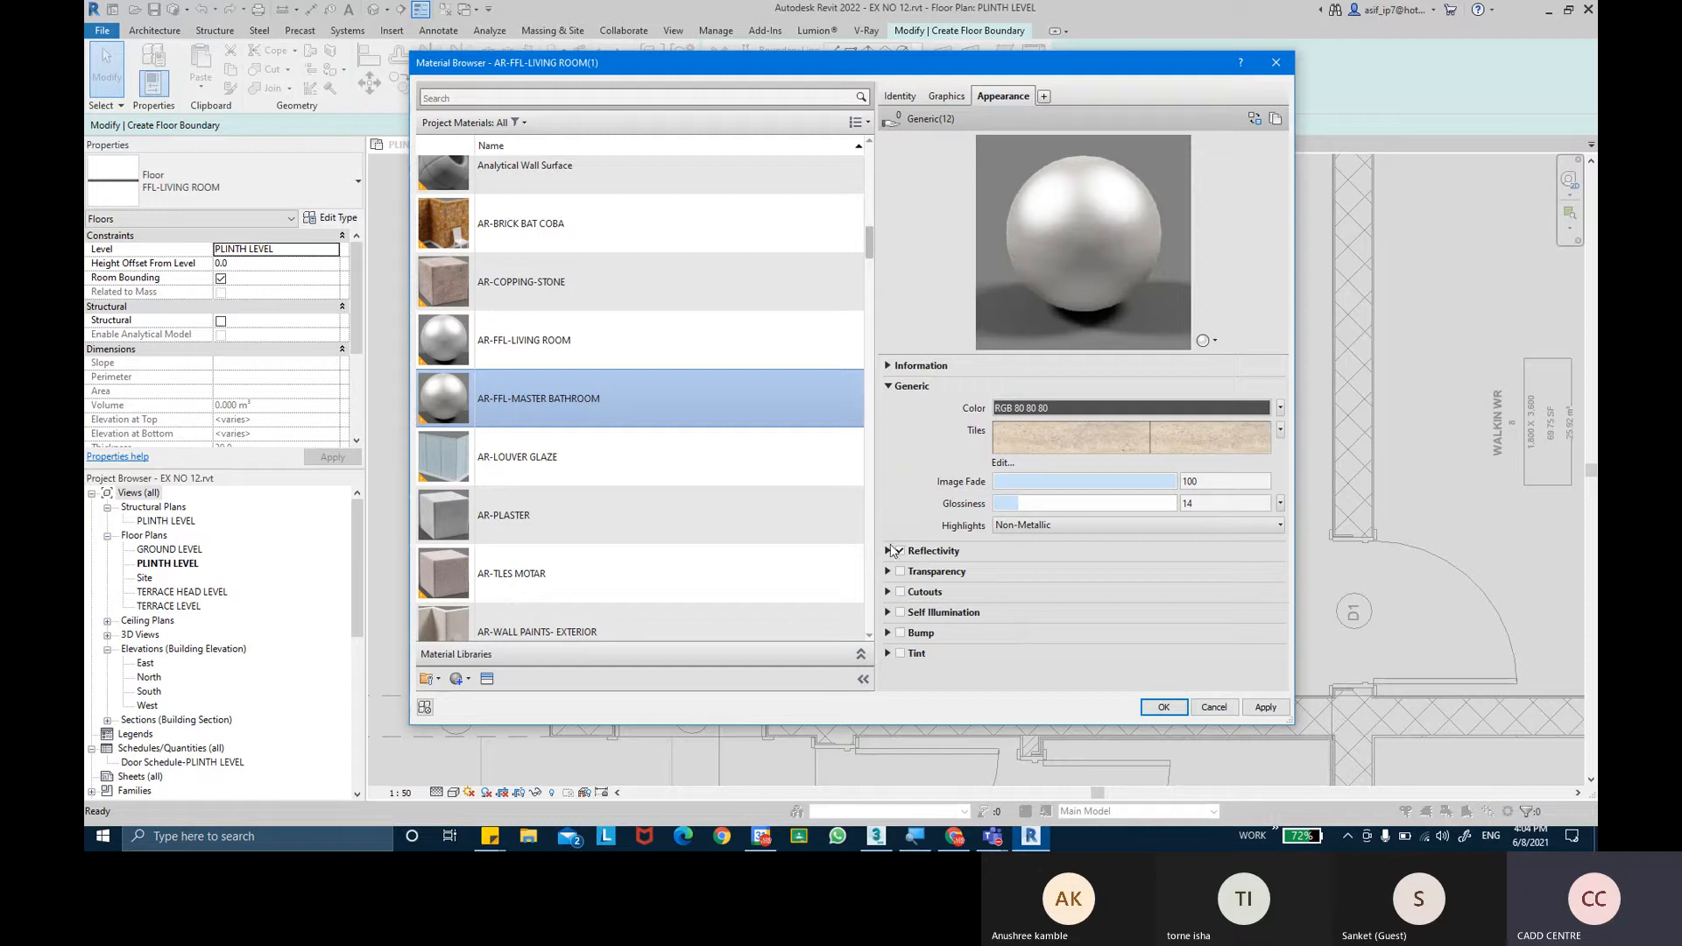
{"action": "left_click", "coordinate": [889, 552]}
{"action": "left_click_drag", "start_coordinate": [1094, 573], "coordinate": [1036, 573]}
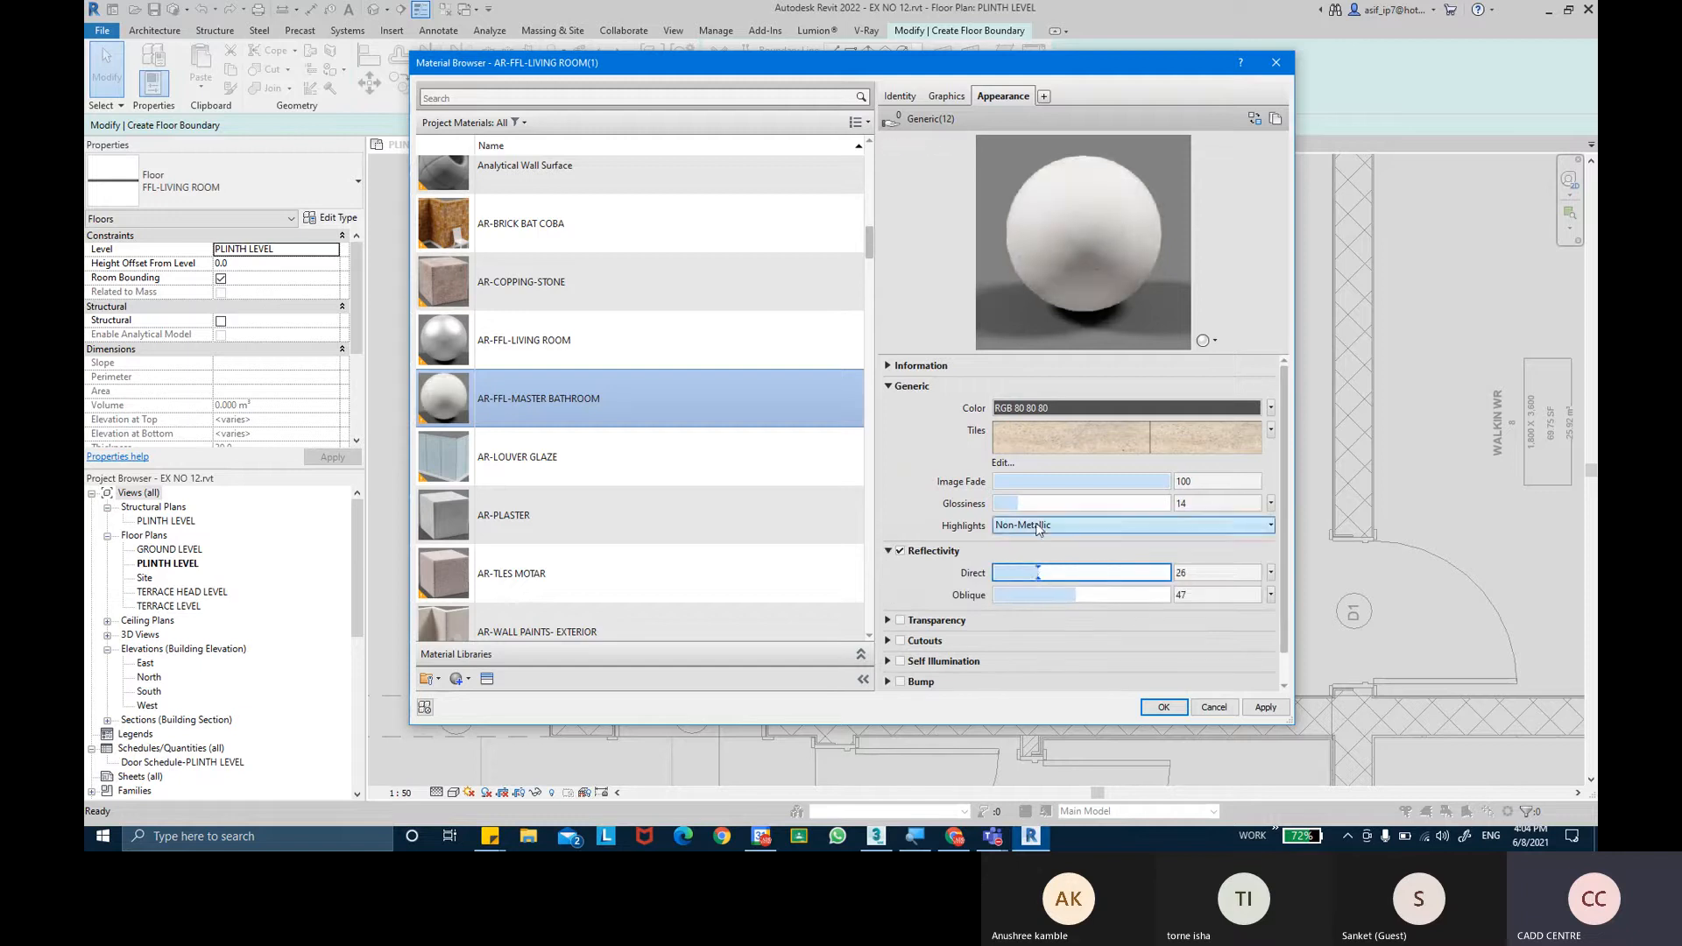
{"action": "left_click", "coordinate": [1036, 503]}
{"action": "left_click_drag", "start_coordinate": [1036, 504], "coordinate": [1058, 504]}
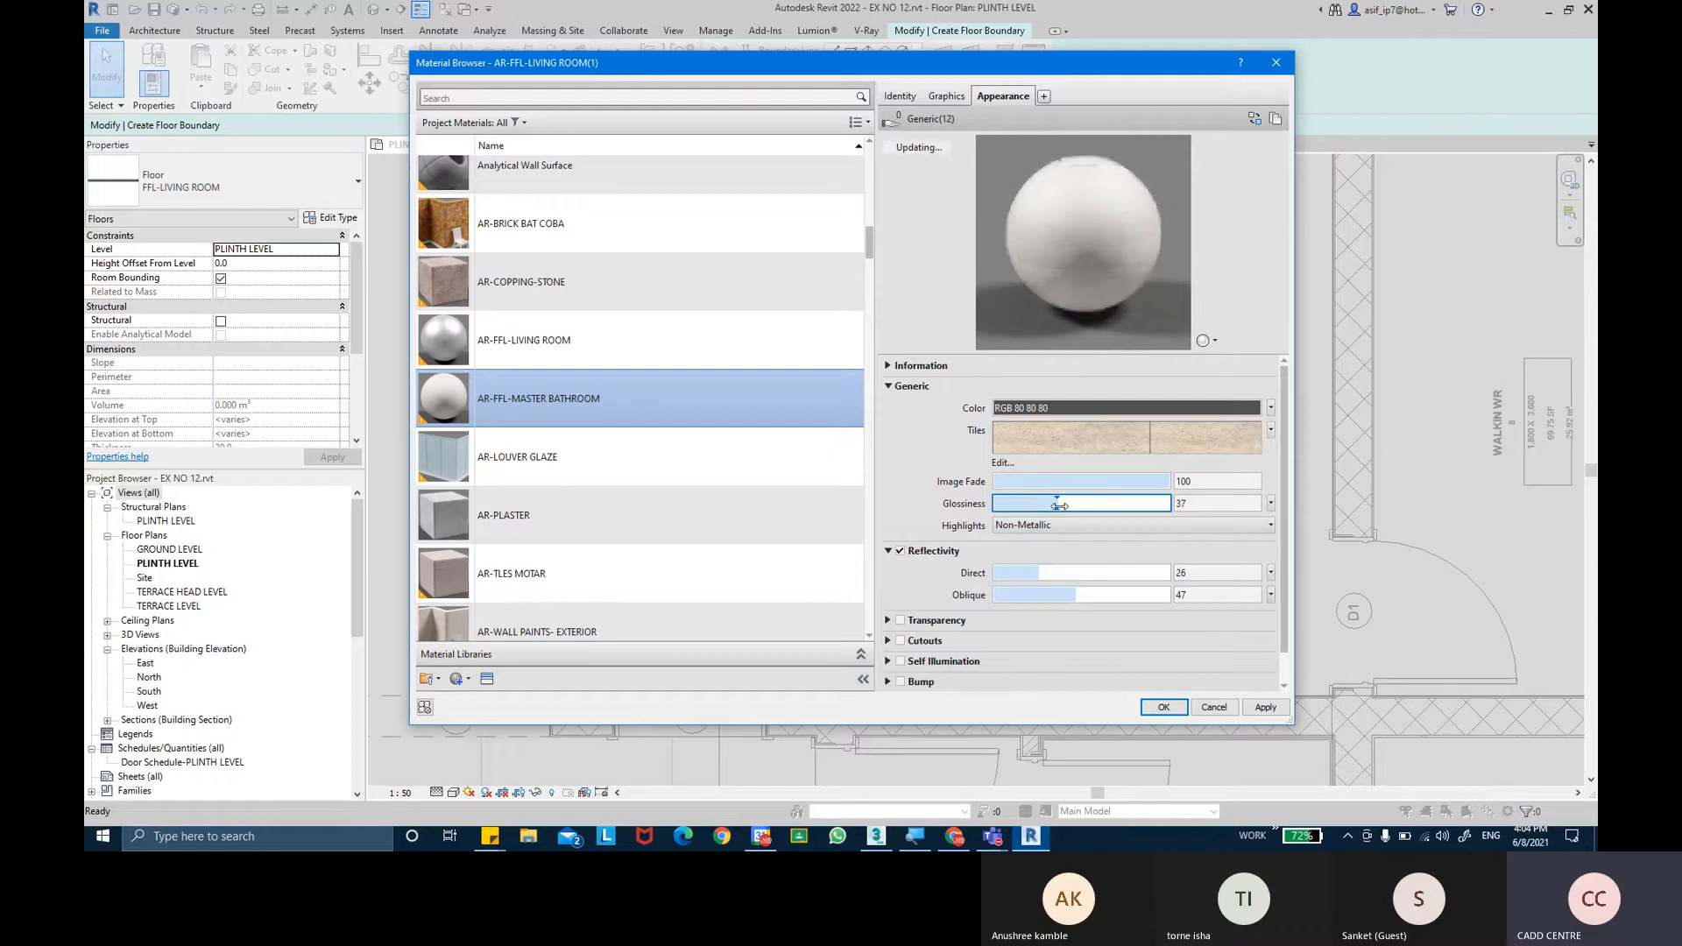
{"action": "left_click", "coordinate": [1026, 572]}
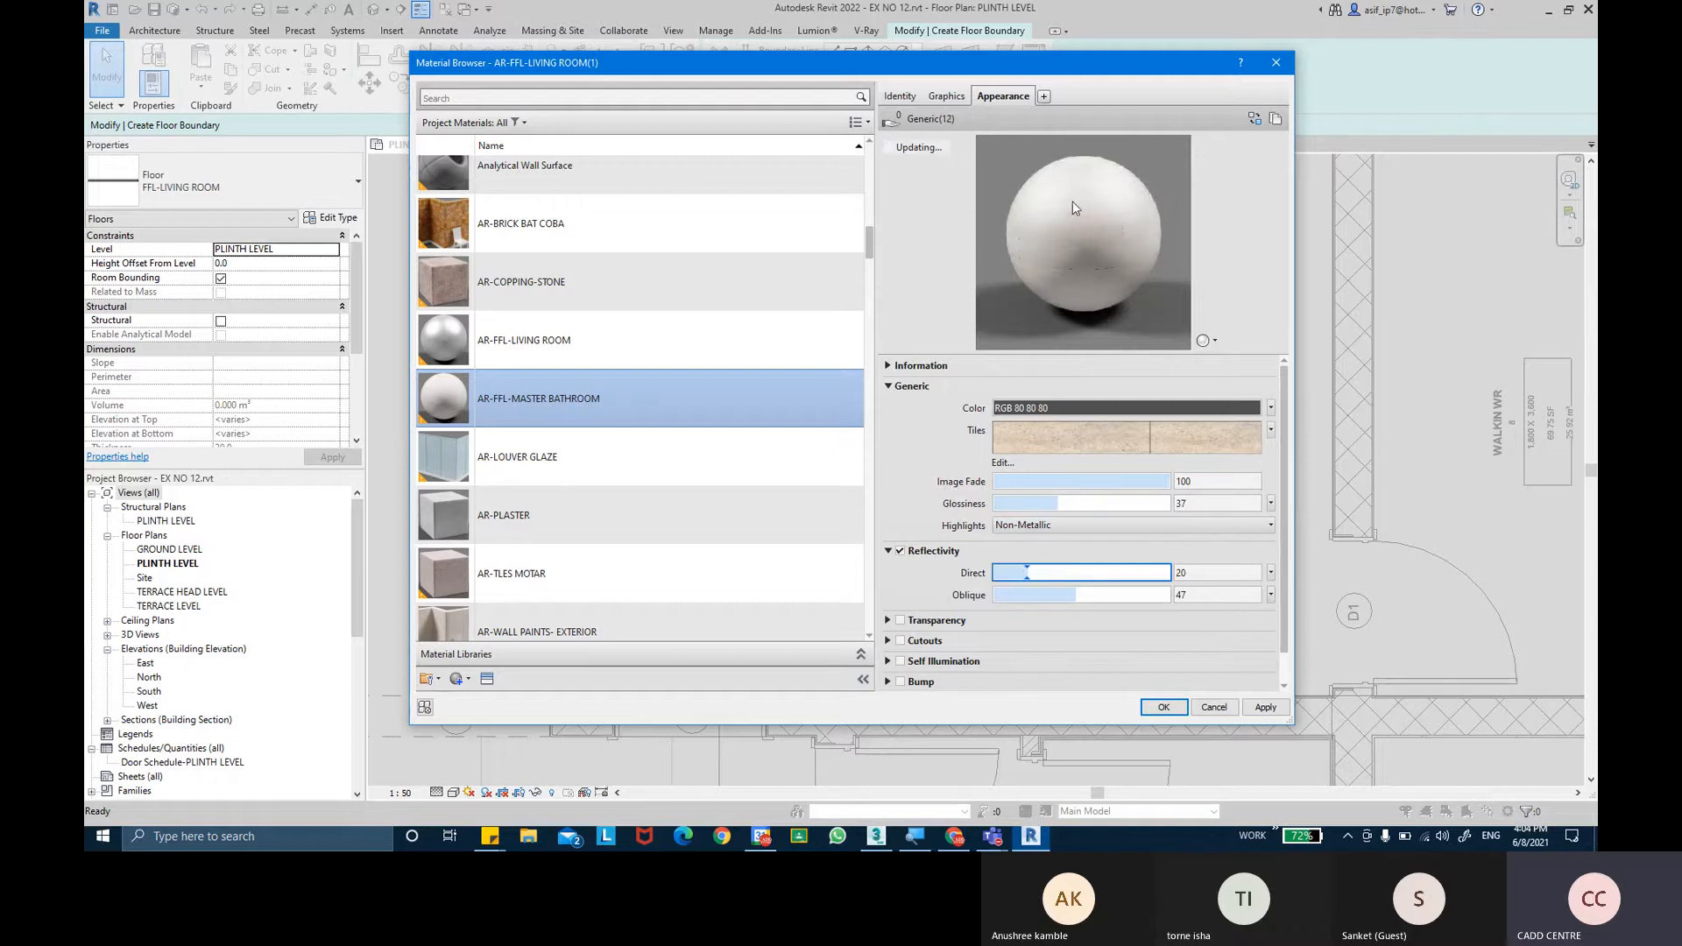
{"action": "left_click", "coordinate": [1265, 707]}
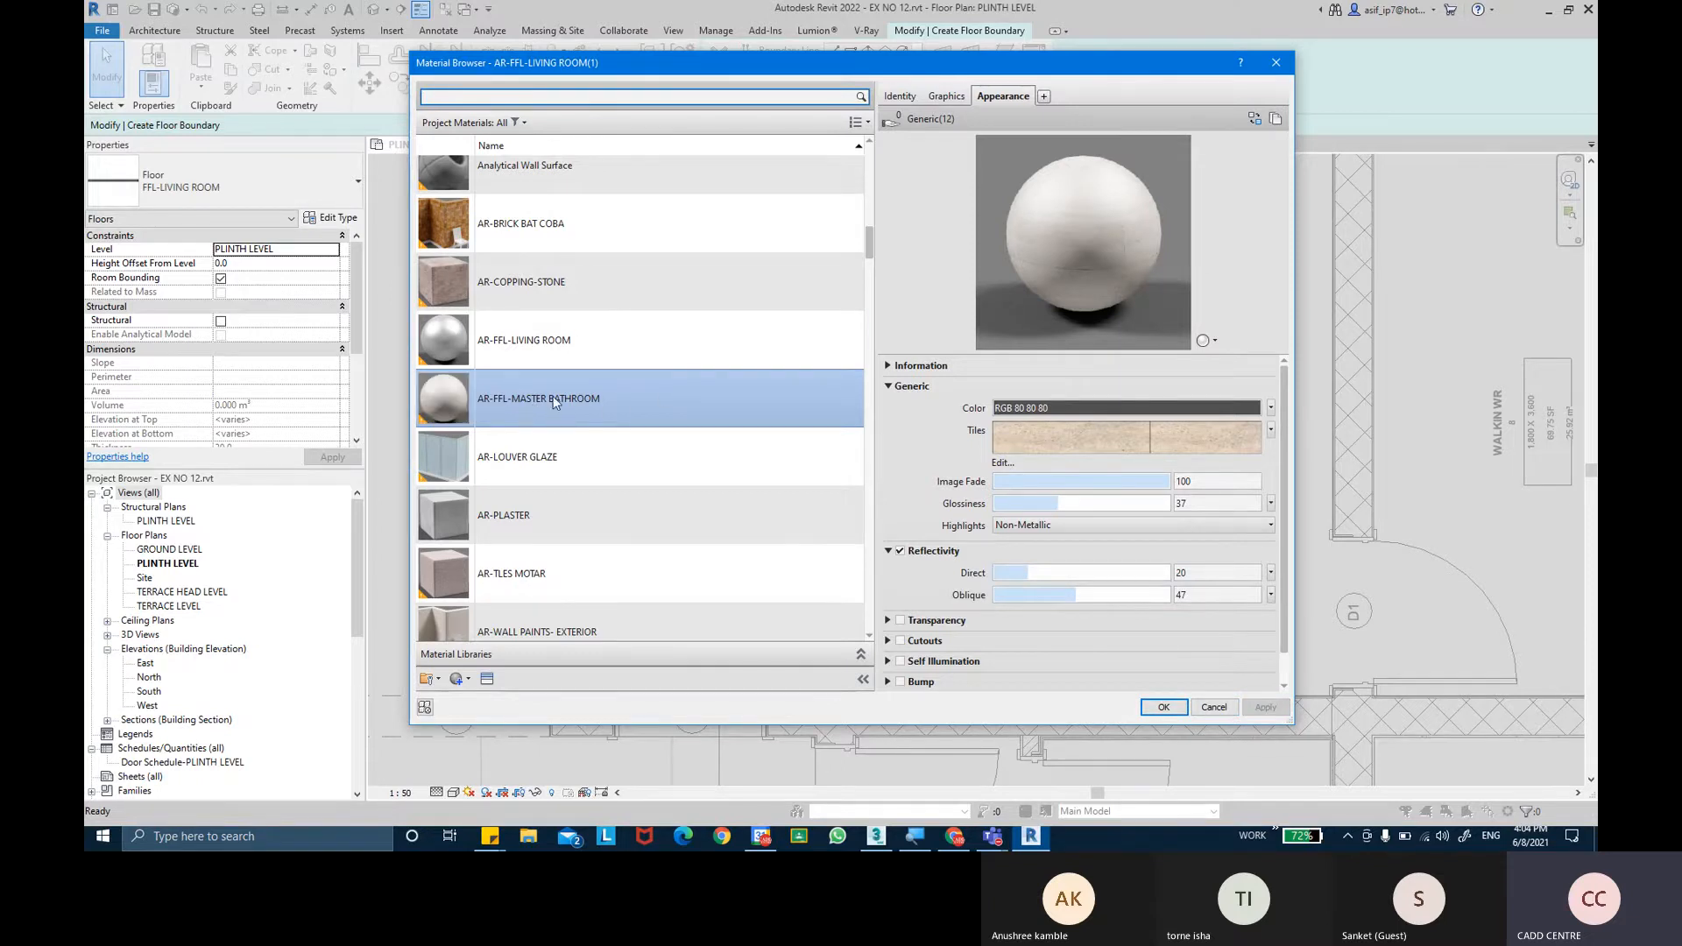
{"action": "left_click", "coordinate": [1163, 707]}
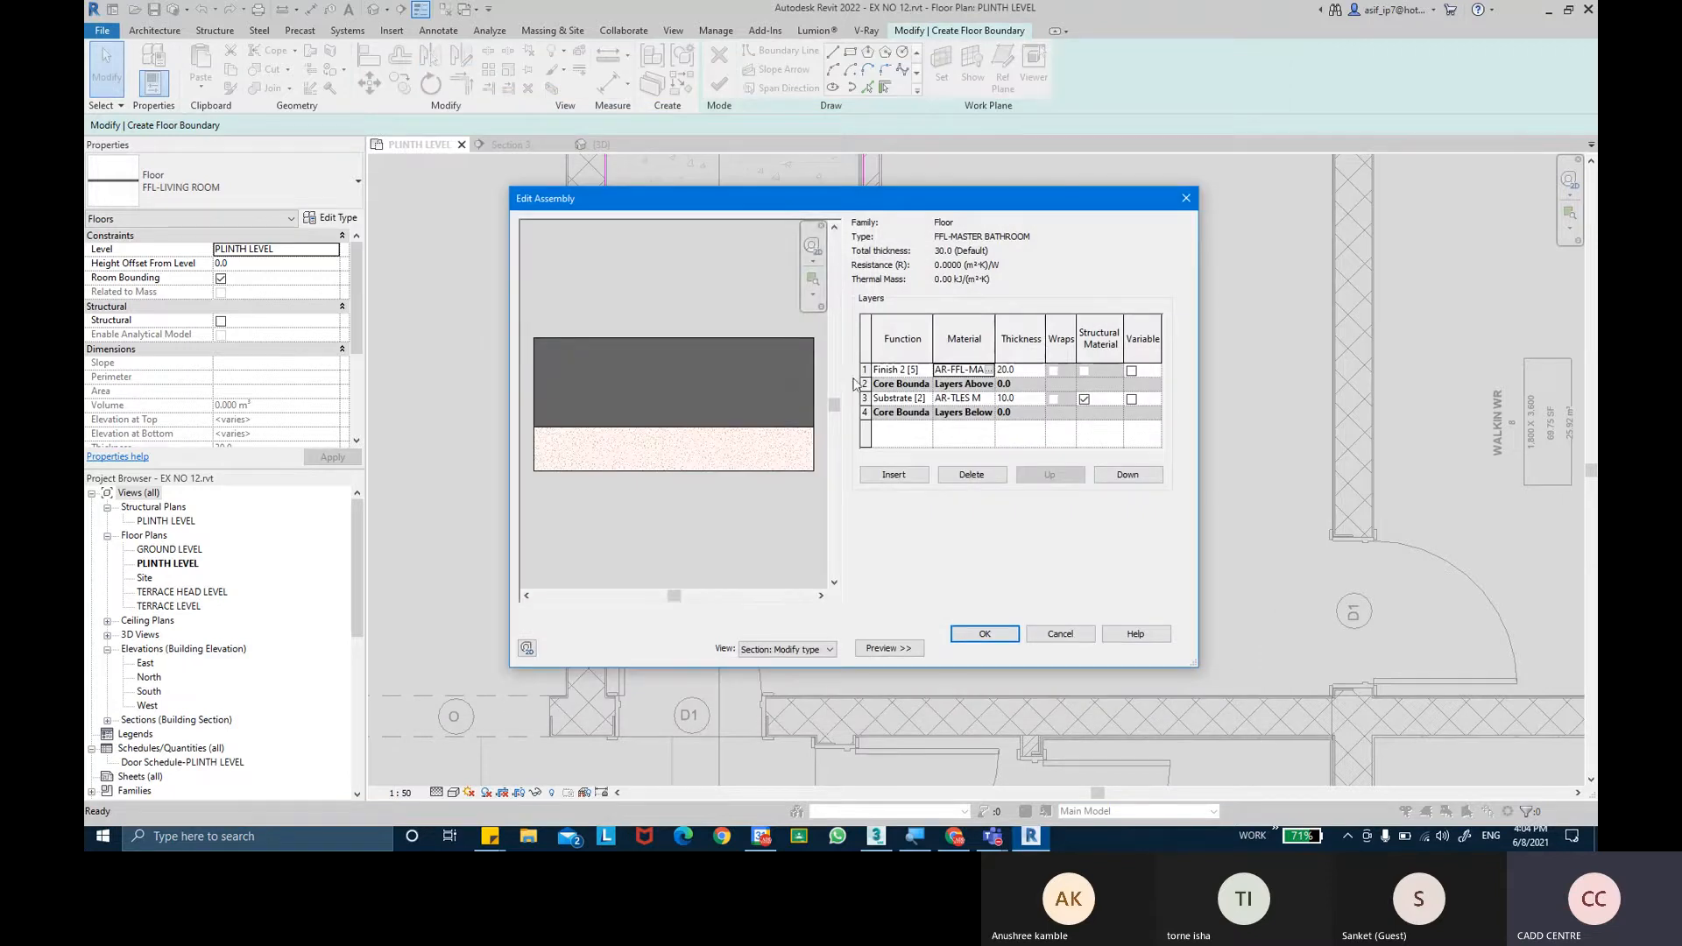
Widen the material column of the FFL-MASTER BATHROOM layer table, then accept the assembly and the floor type.
{"action": "left_click_drag", "start_coordinate": [996, 329], "coordinate": [1071, 329]}
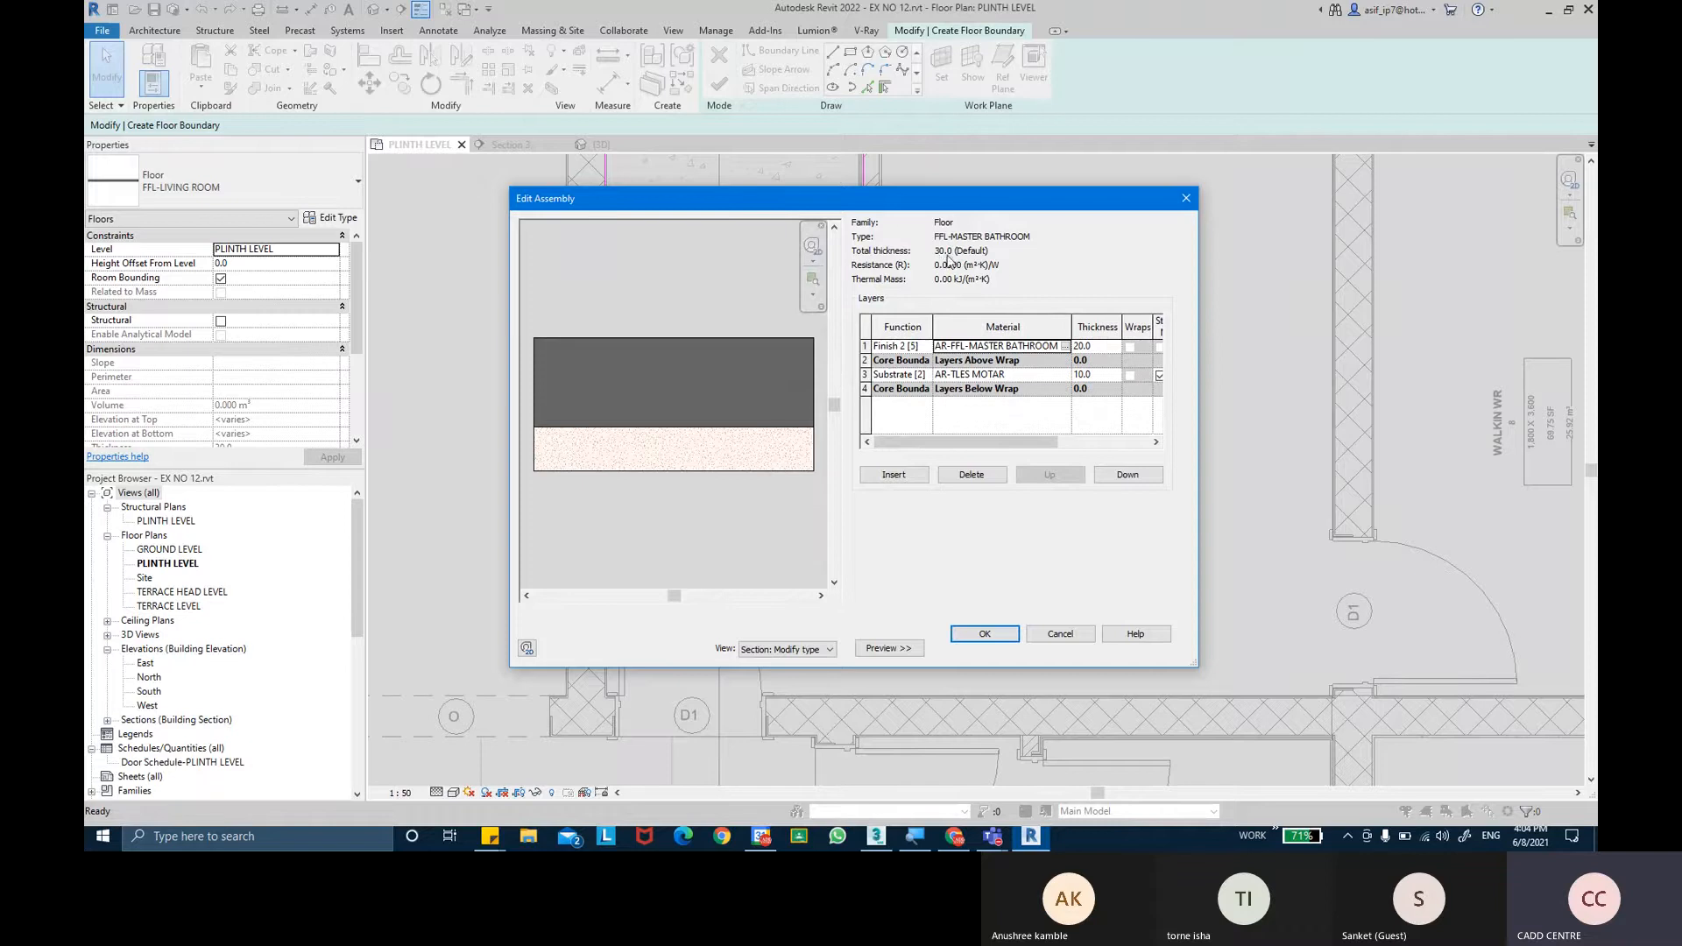
{"action": "left_click", "coordinate": [985, 634]}
{"action": "left_click", "coordinate": [994, 647]}
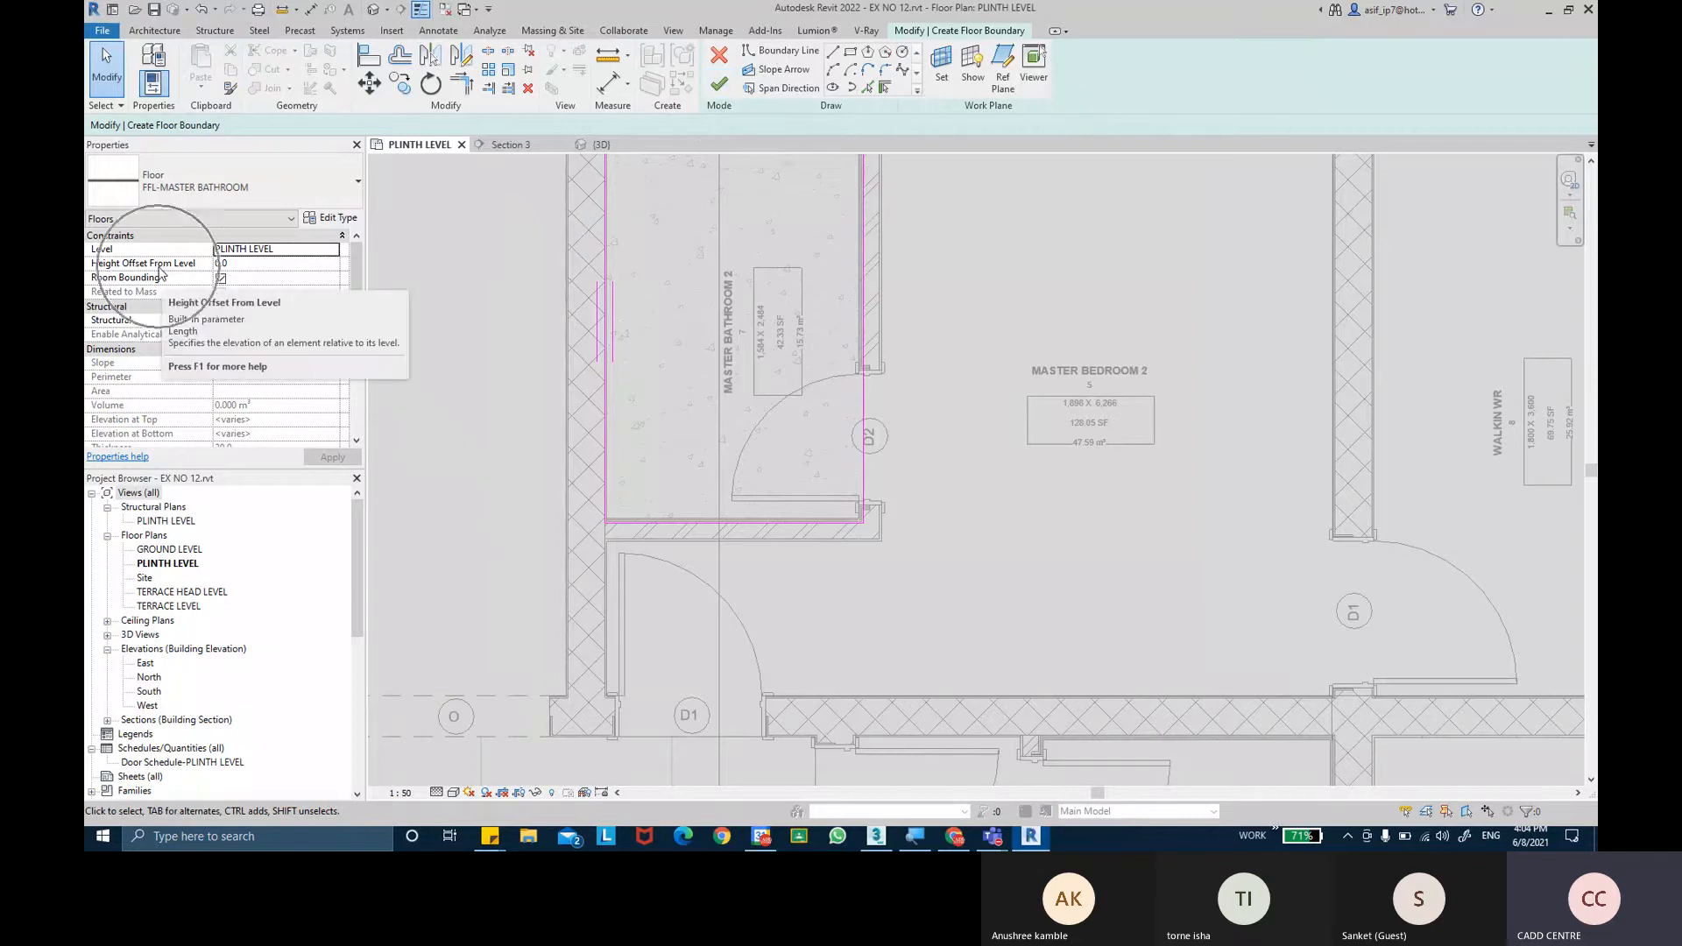
Set the floor's height offset from level to 30, finish the boundary sketch and deselect the floor.
{"action": "left_click", "coordinate": [253, 266]}
{"action": "double_click", "coordinate": [254, 267]}
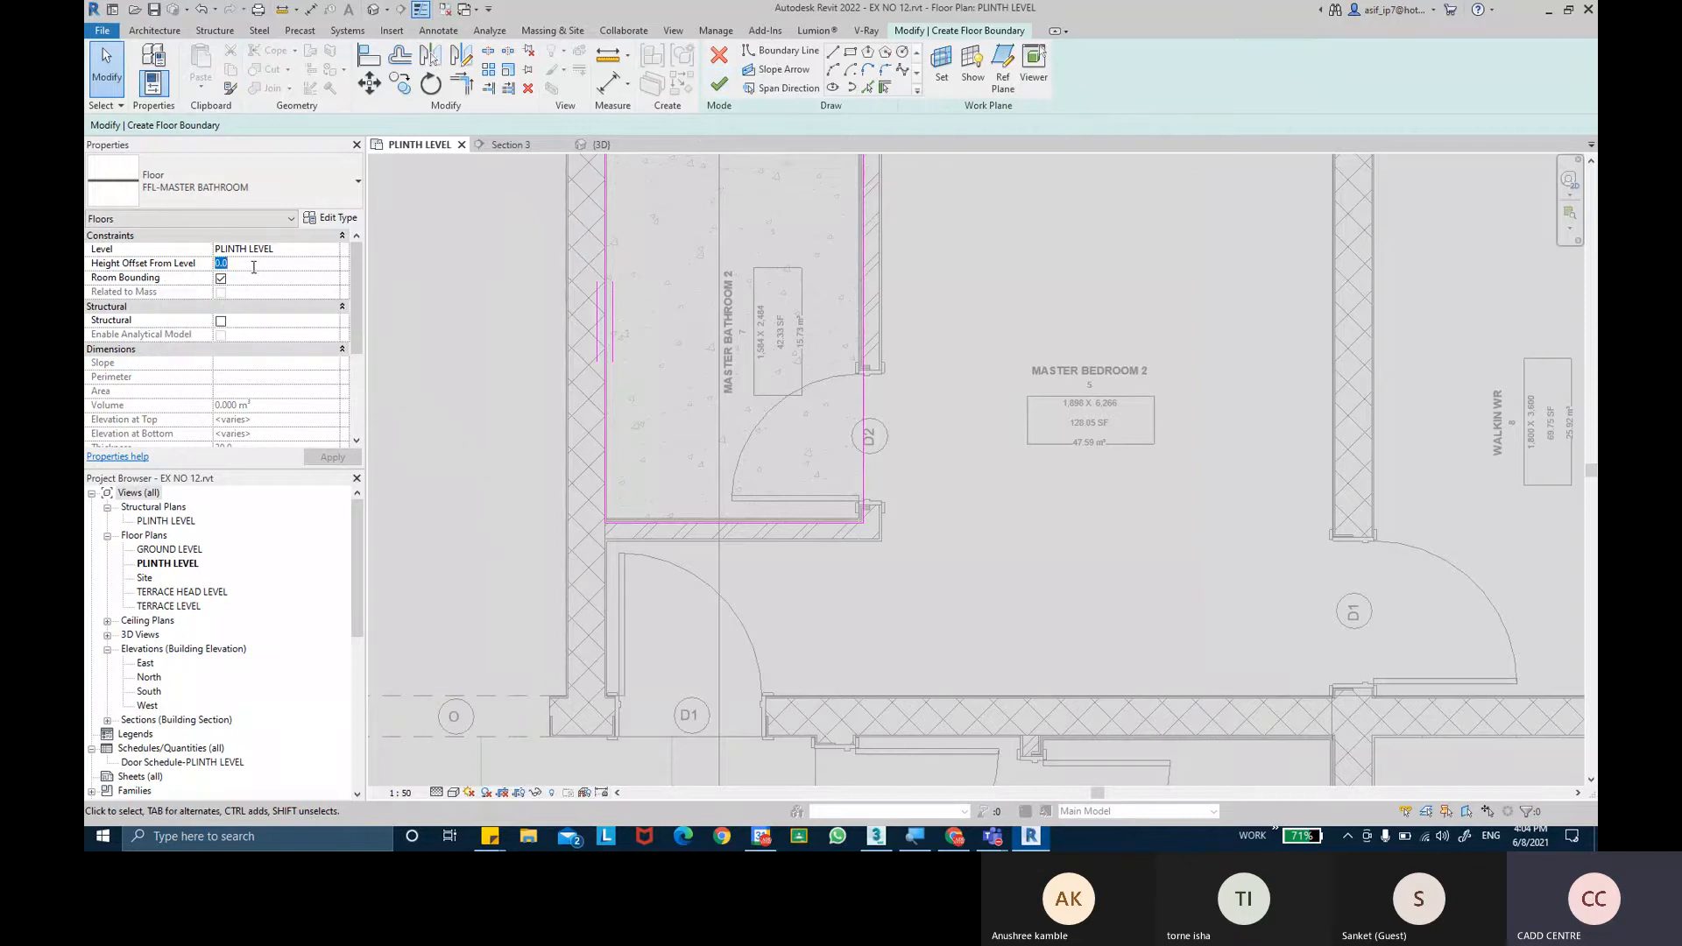
{"action": "type", "text": "30"}
{"action": "left_click", "coordinate": [333, 458]}
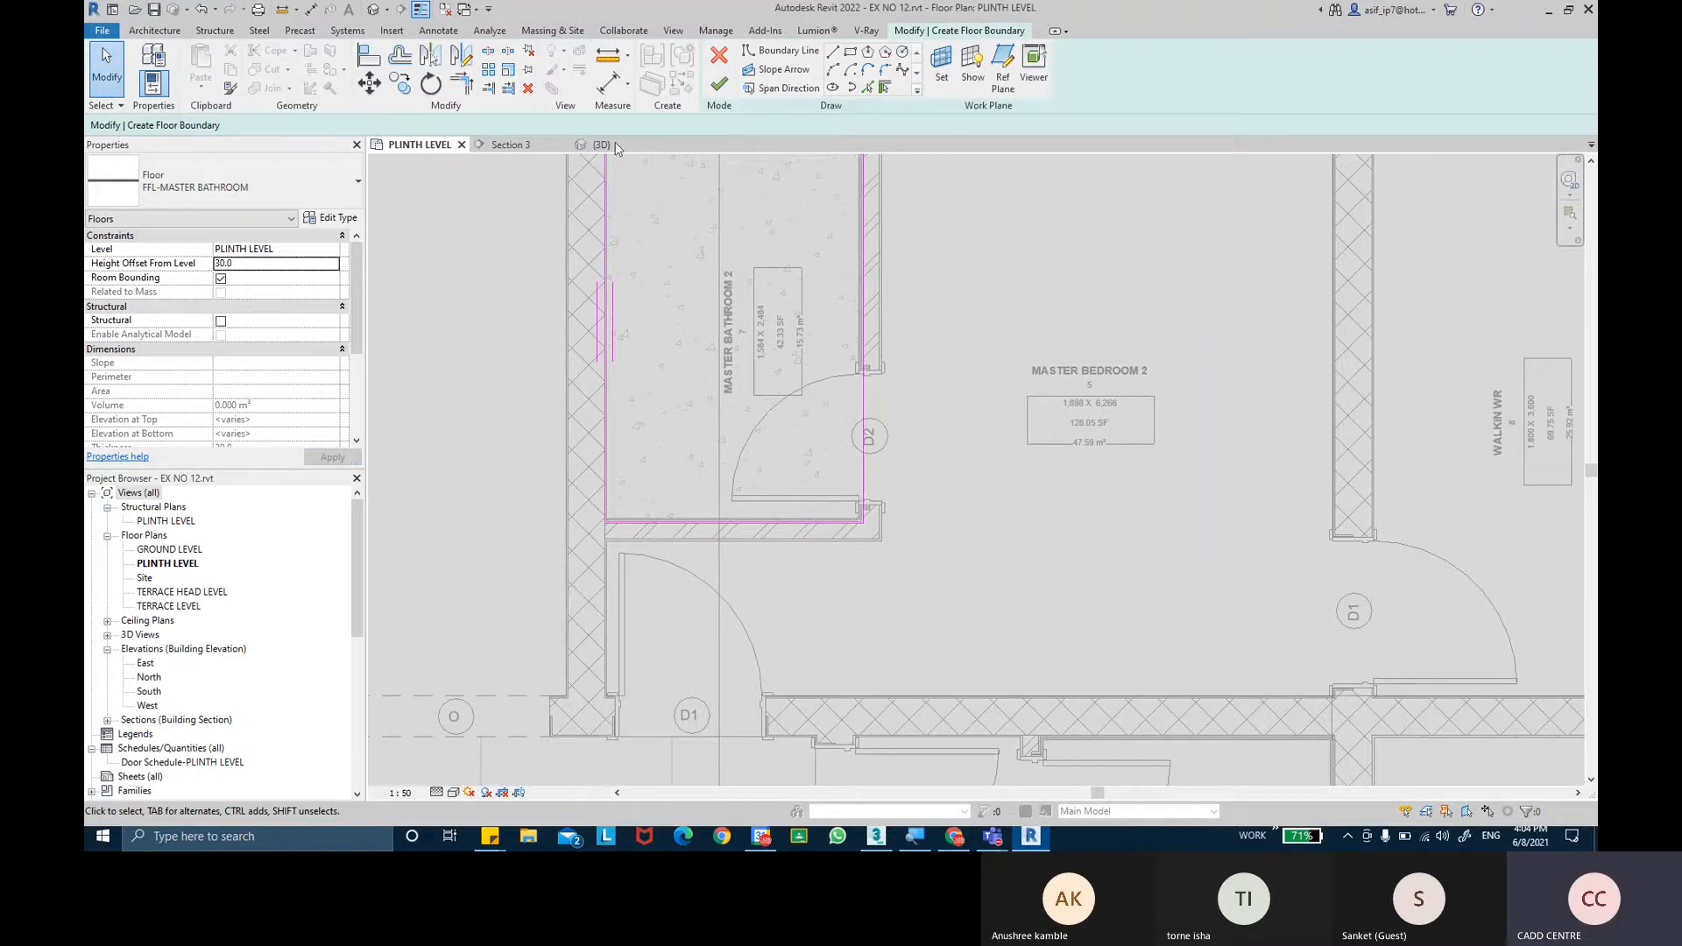
{"action": "left_click", "coordinate": [719, 87]}
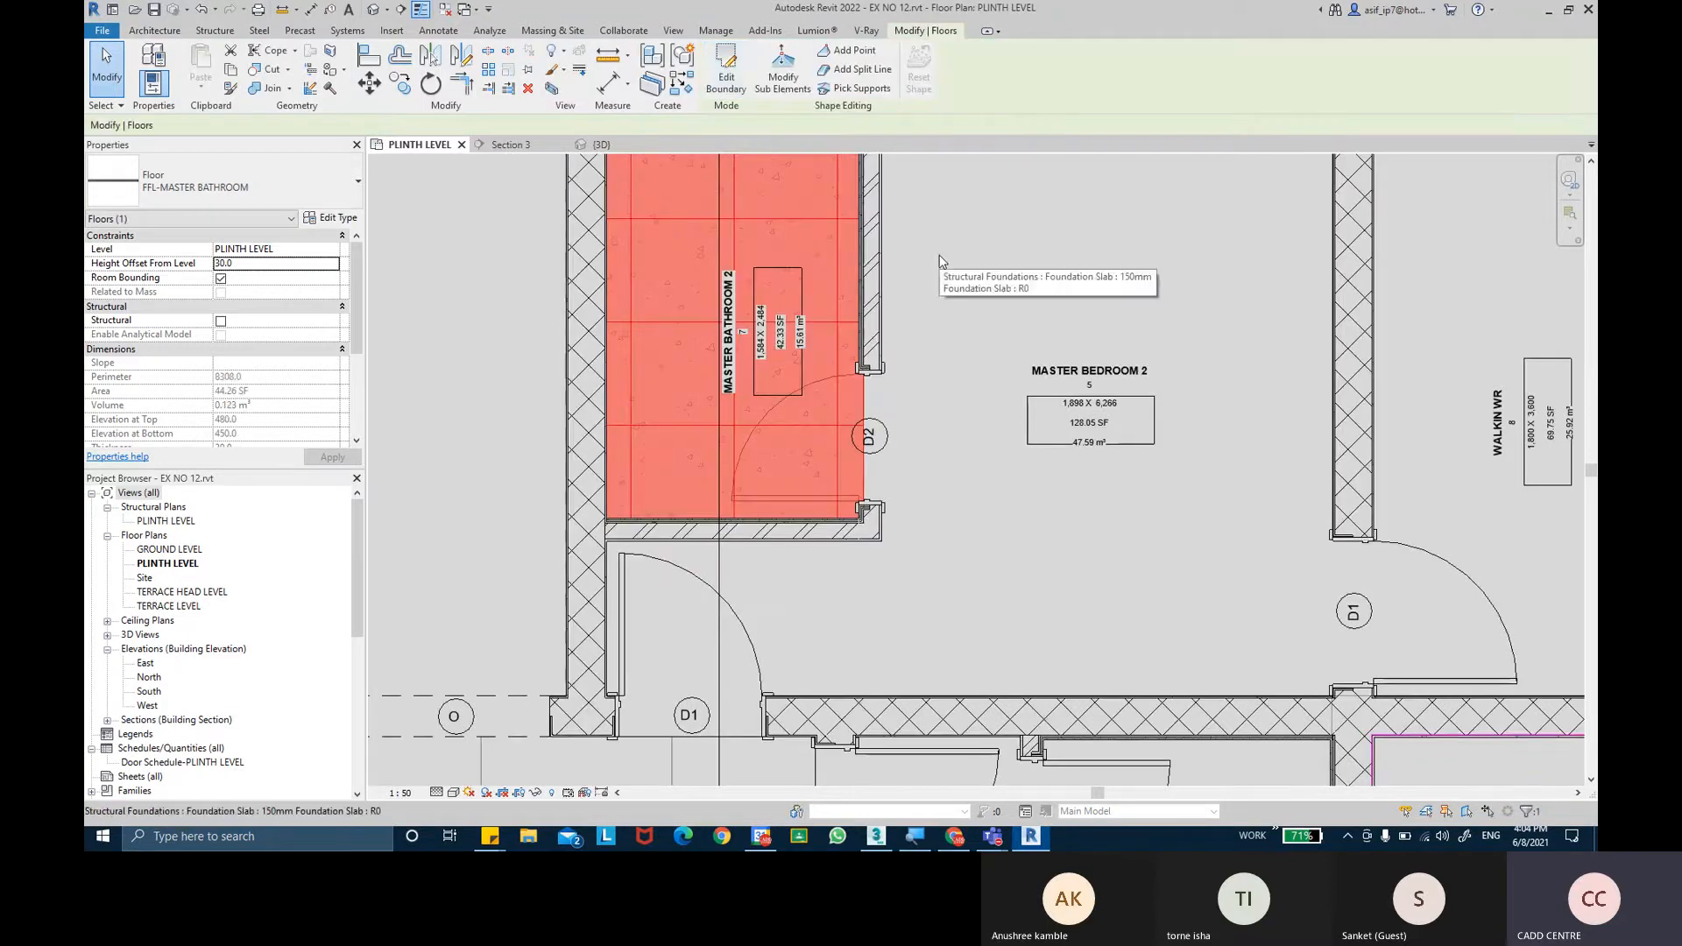
{"action": "key", "text": "Escape"}
Check the spacing between two horizontal tile joints in Master Bathroom 2 with an aligned dimension, without keeping the dimension.
{"action": "middle_click_drag", "start_coordinate": [940, 294], "coordinate": [922, 356]}
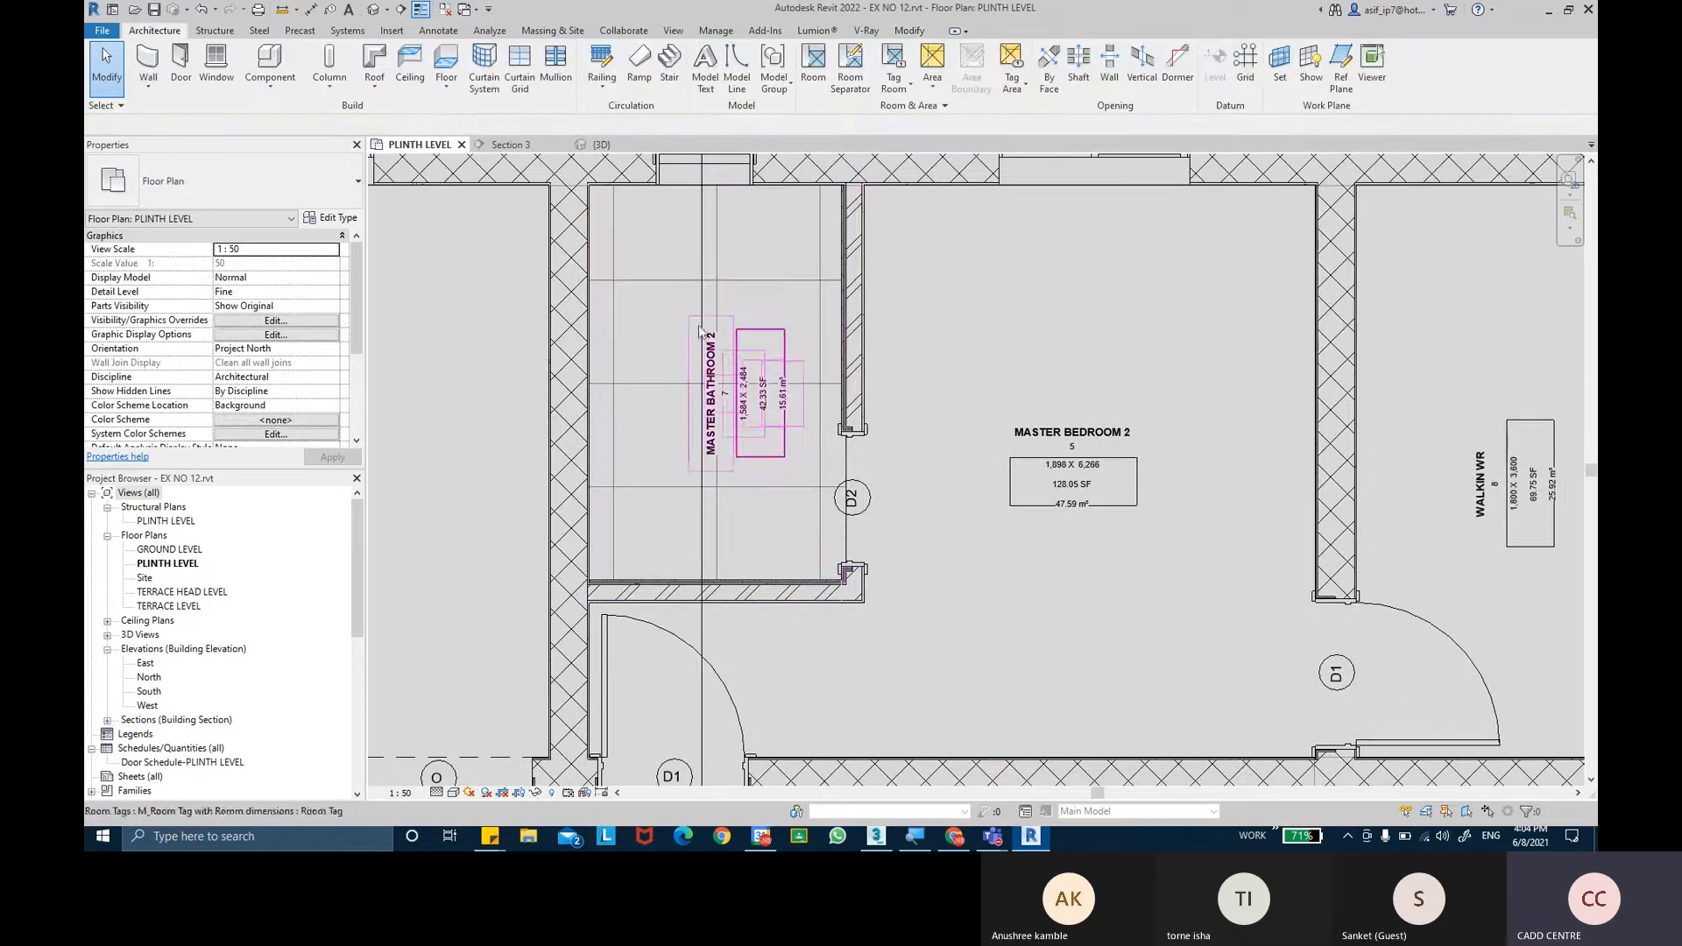
{"action": "scroll", "coordinate": [762, 322], "scroll_direction": "down", "scroll_amount": 2}
{"action": "scroll", "coordinate": [763, 322], "scroll_direction": "down", "scroll_amount": 1}
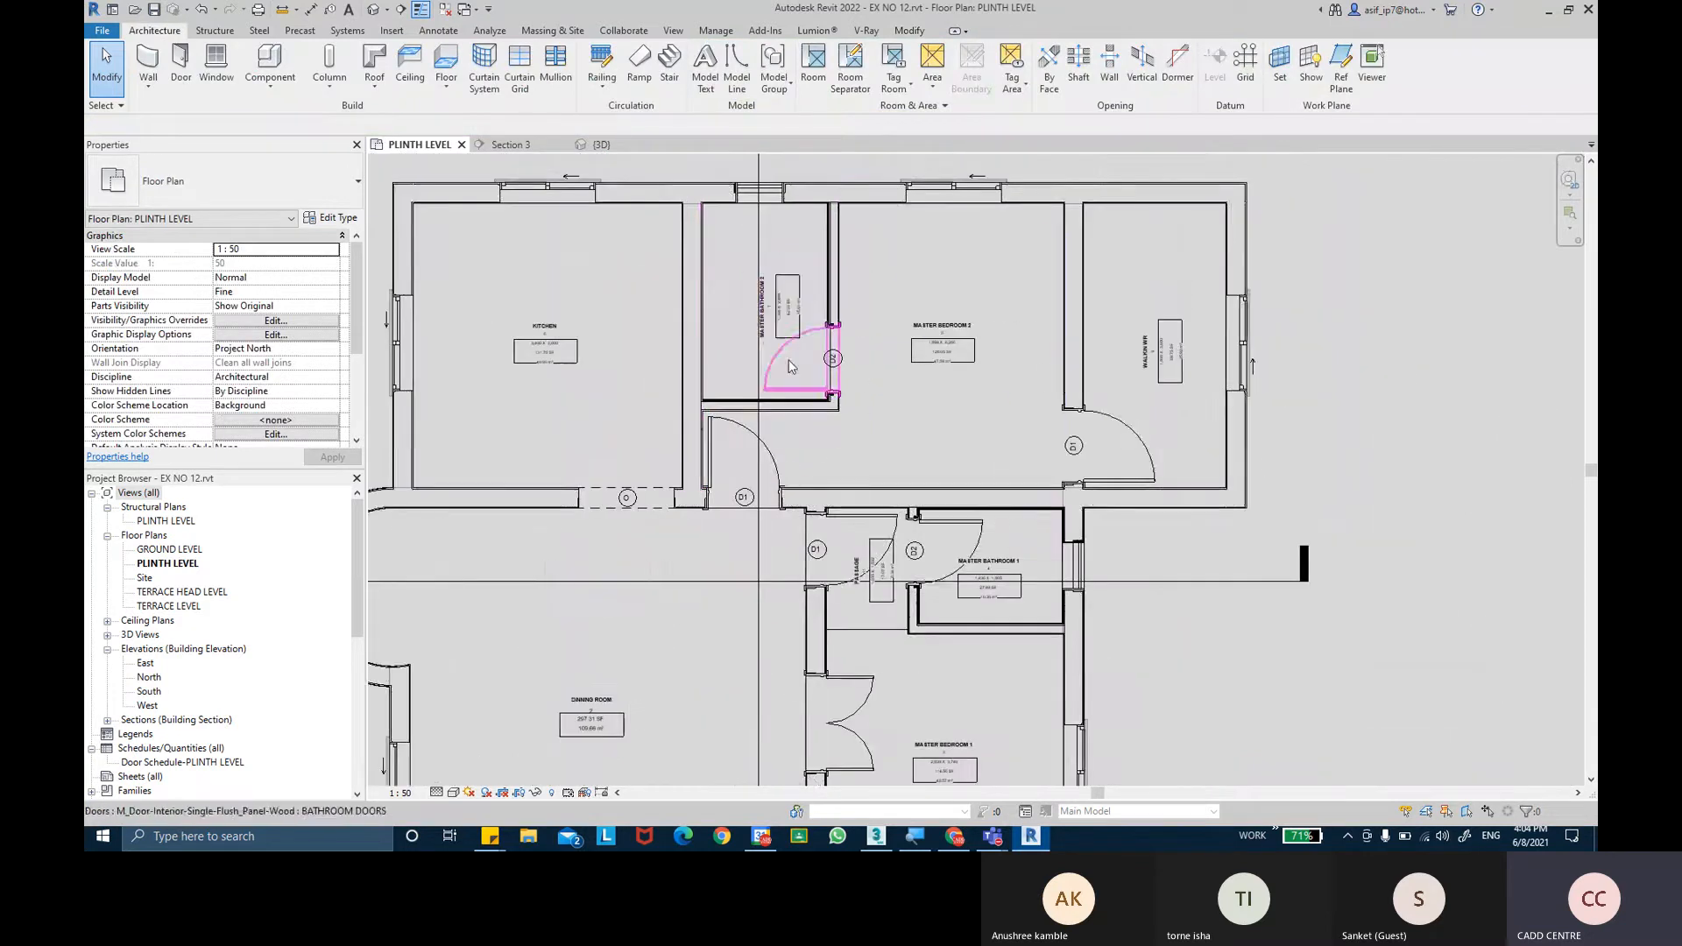
{"action": "scroll", "coordinate": [764, 346], "scroll_direction": "up", "scroll_amount": 1}
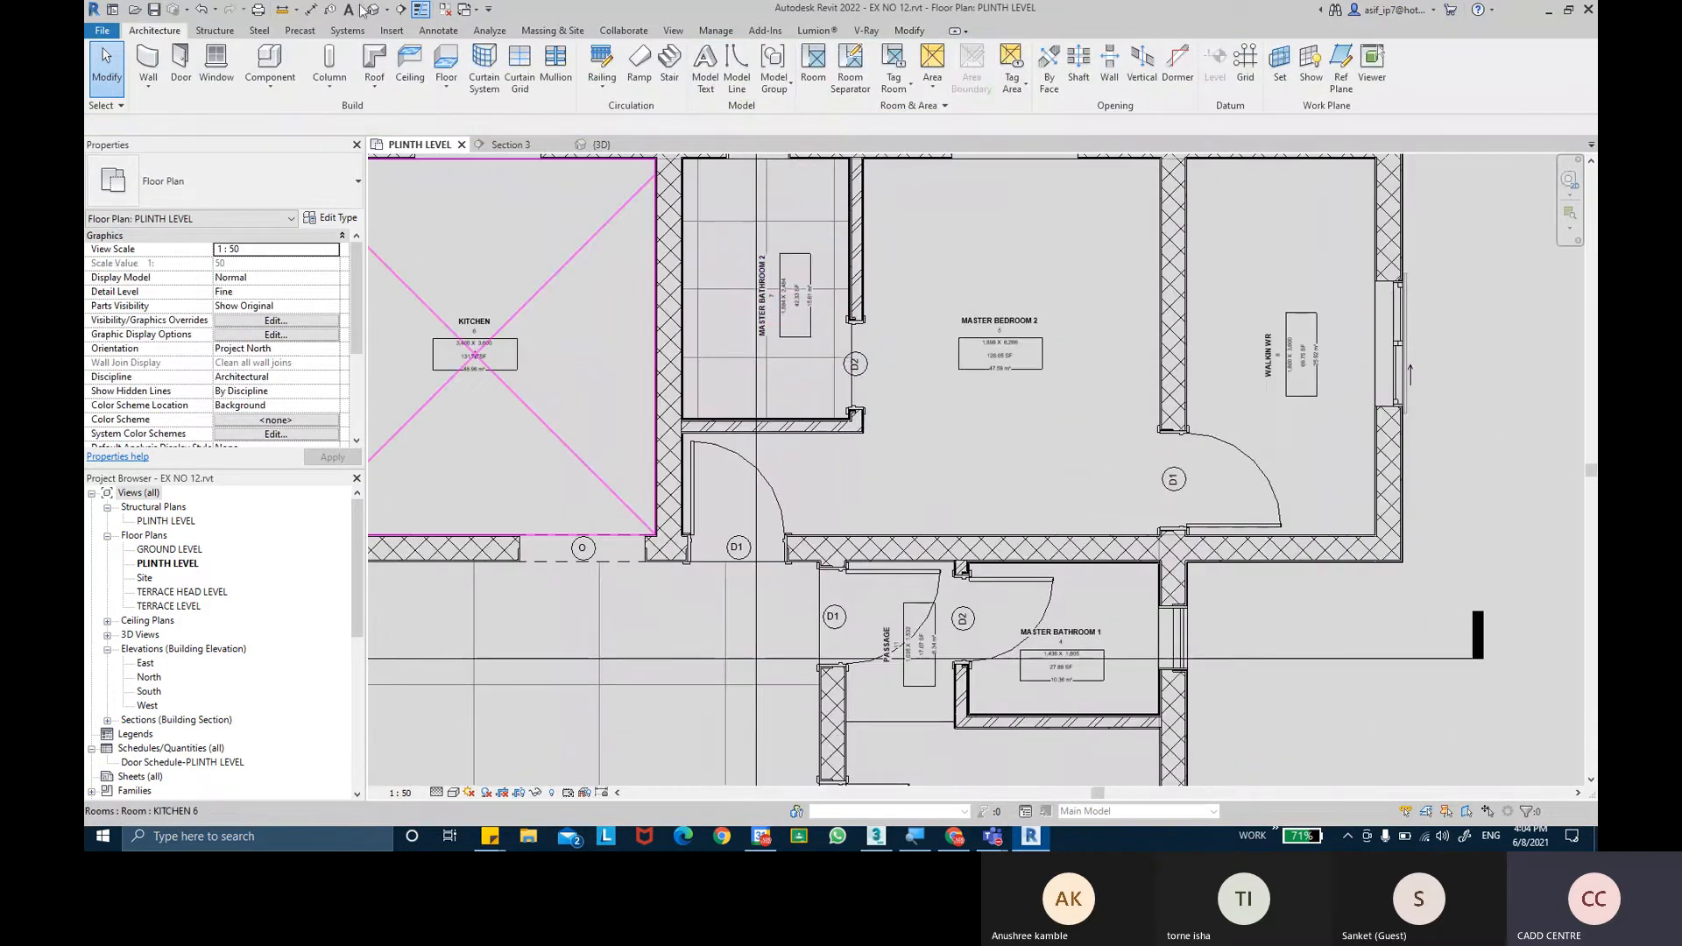
{"action": "key", "text": "t"}
{"action": "key", "text": "l"}
{"action": "key", "text": "d"}
{"action": "key", "text": "i"}
{"action": "scroll", "coordinate": [714, 280], "scroll_direction": "up", "scroll_amount": 3}
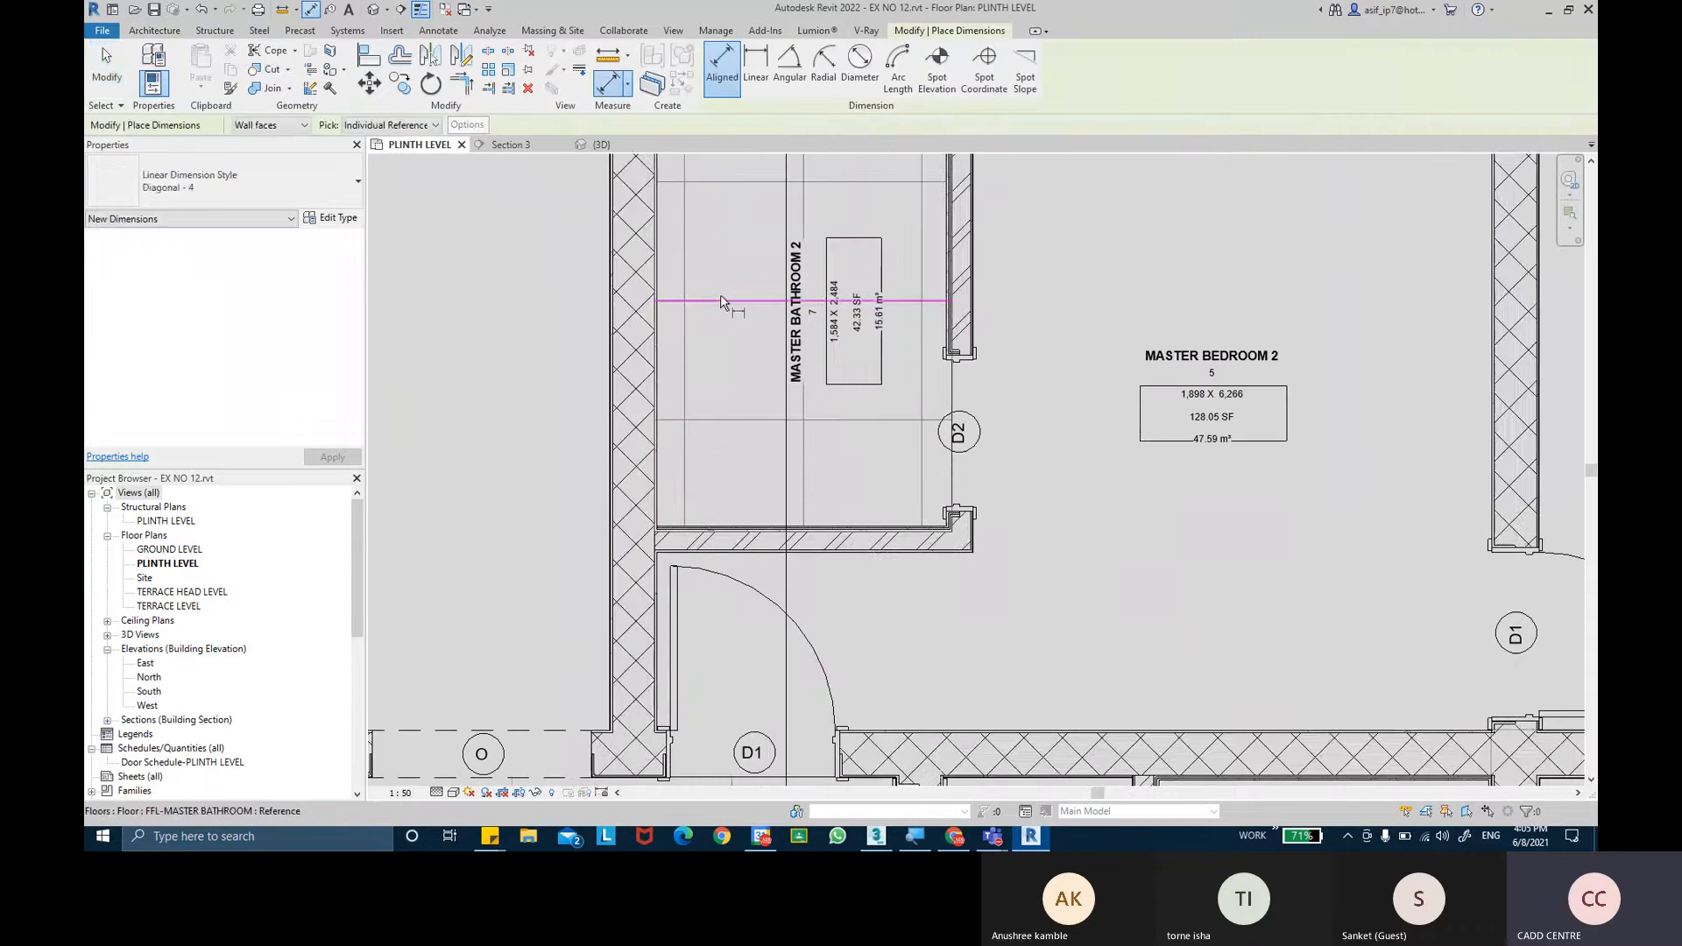
{"action": "left_click", "coordinate": [720, 300]}
{"action": "left_click", "coordinate": [722, 418]}
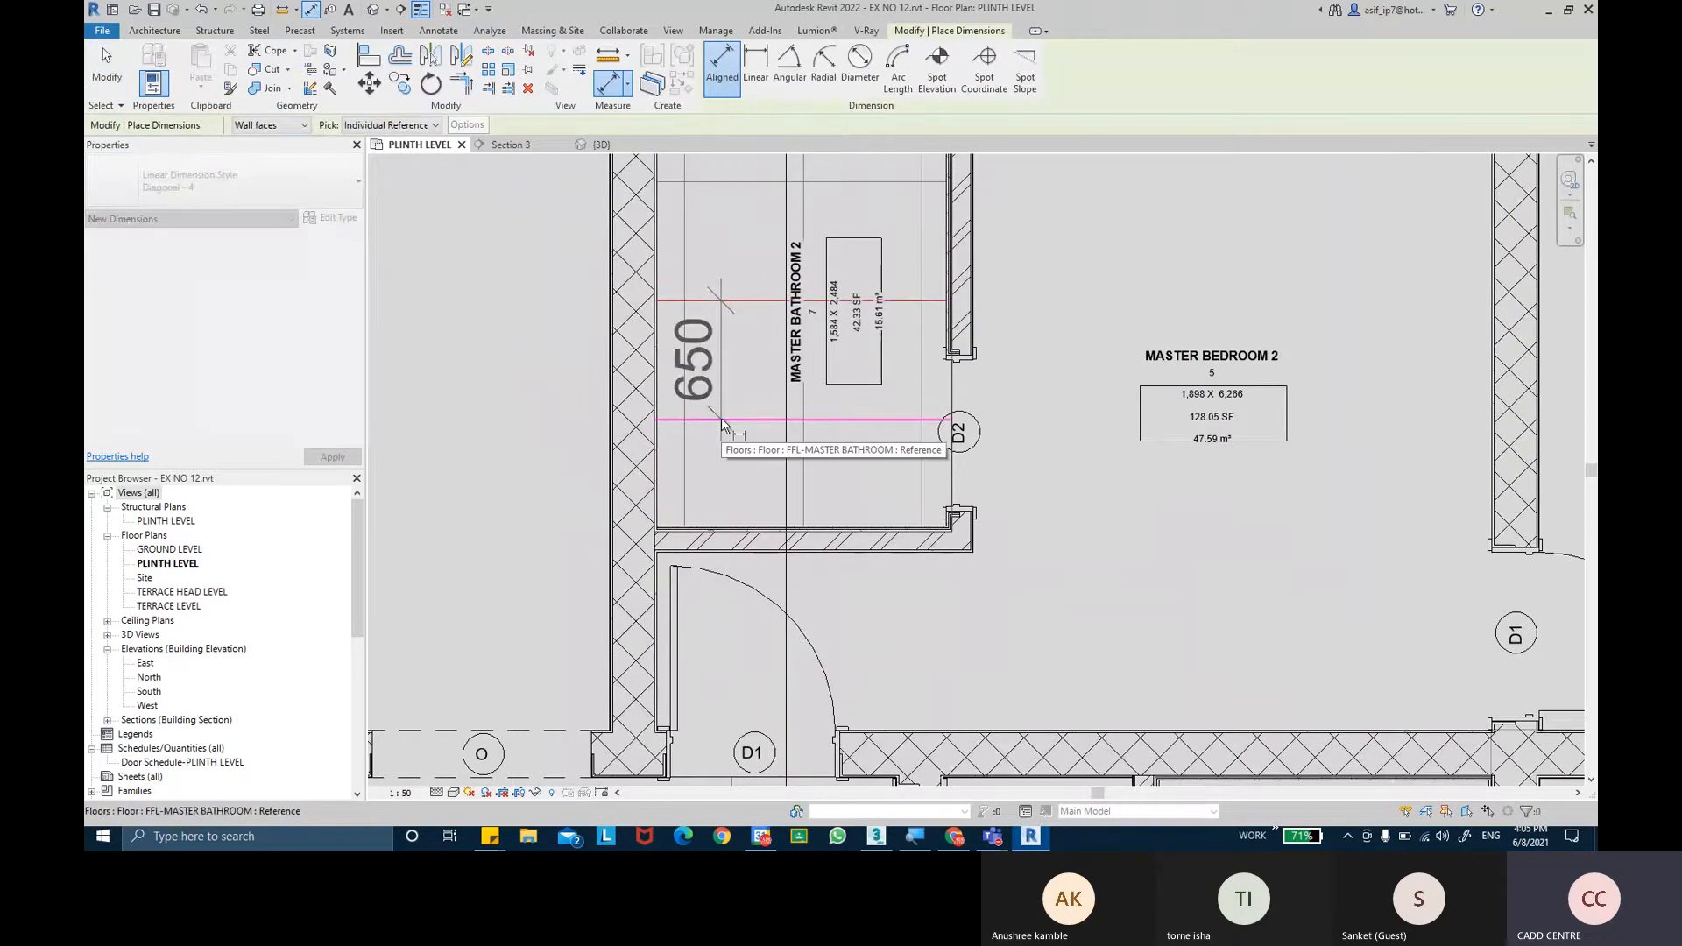
{"action": "left_click", "coordinate": [721, 419]}
{"action": "key", "text": "Escape"}
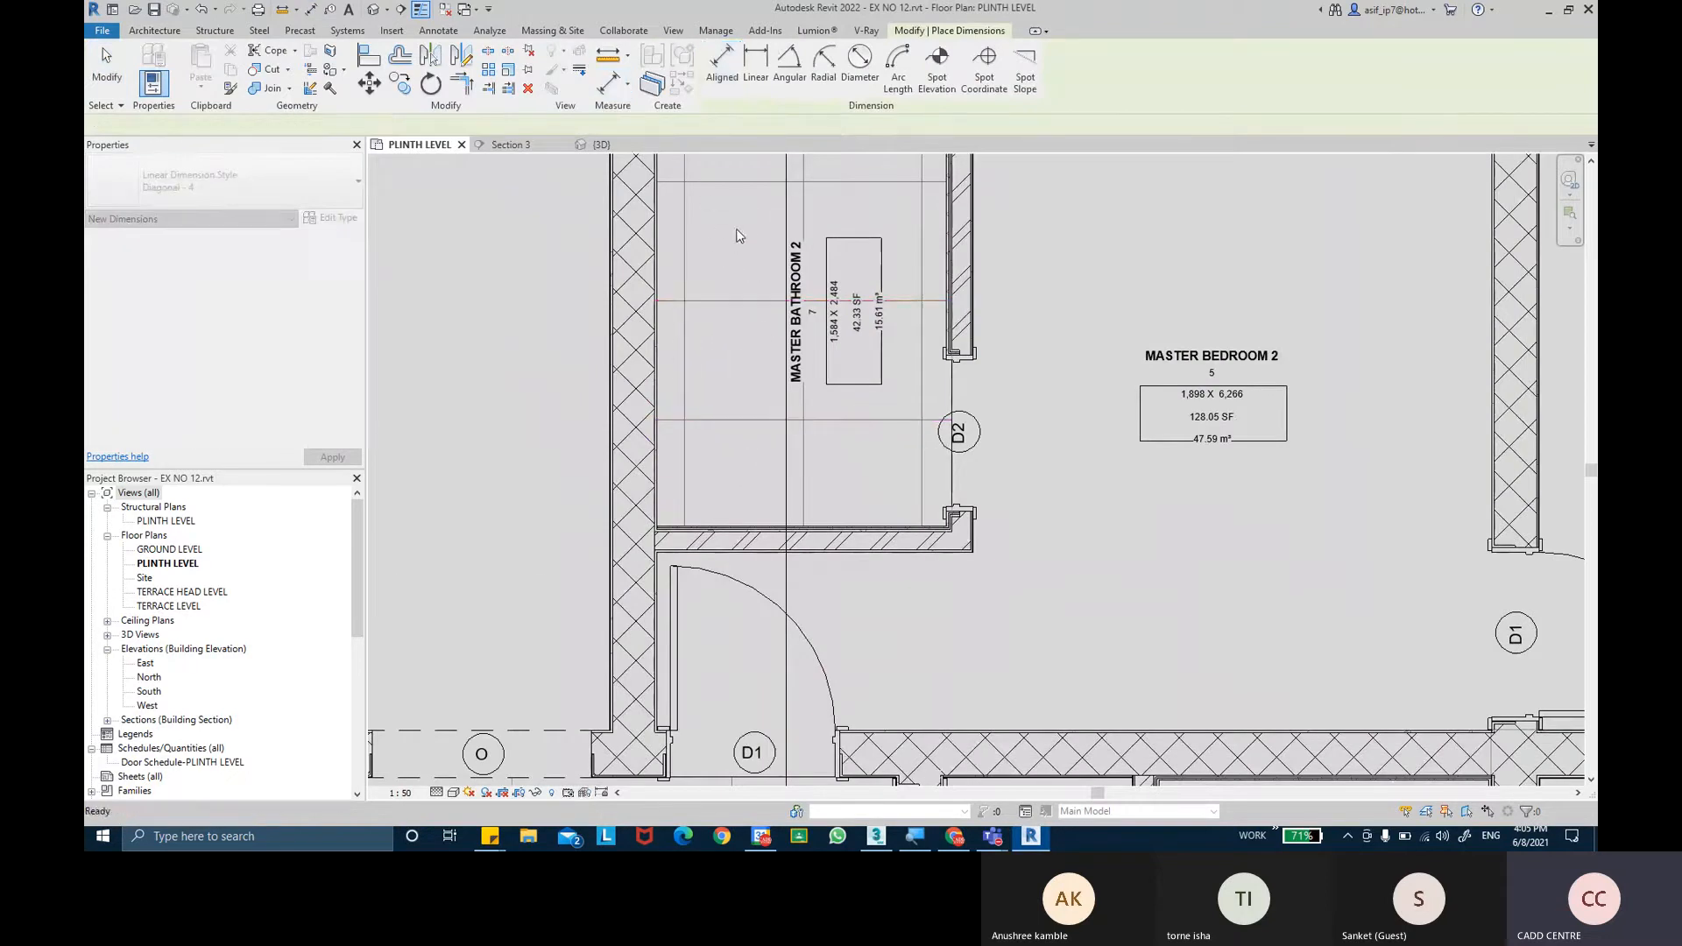
Check the spacing between two vertical tile joints in Master Bathroom 2 with an aligned dimension, without keeping the dimension.
{"action": "middle_click_drag", "start_coordinate": [748, 238], "coordinate": [745, 431]}
{"action": "left_click", "coordinate": [683, 328]}
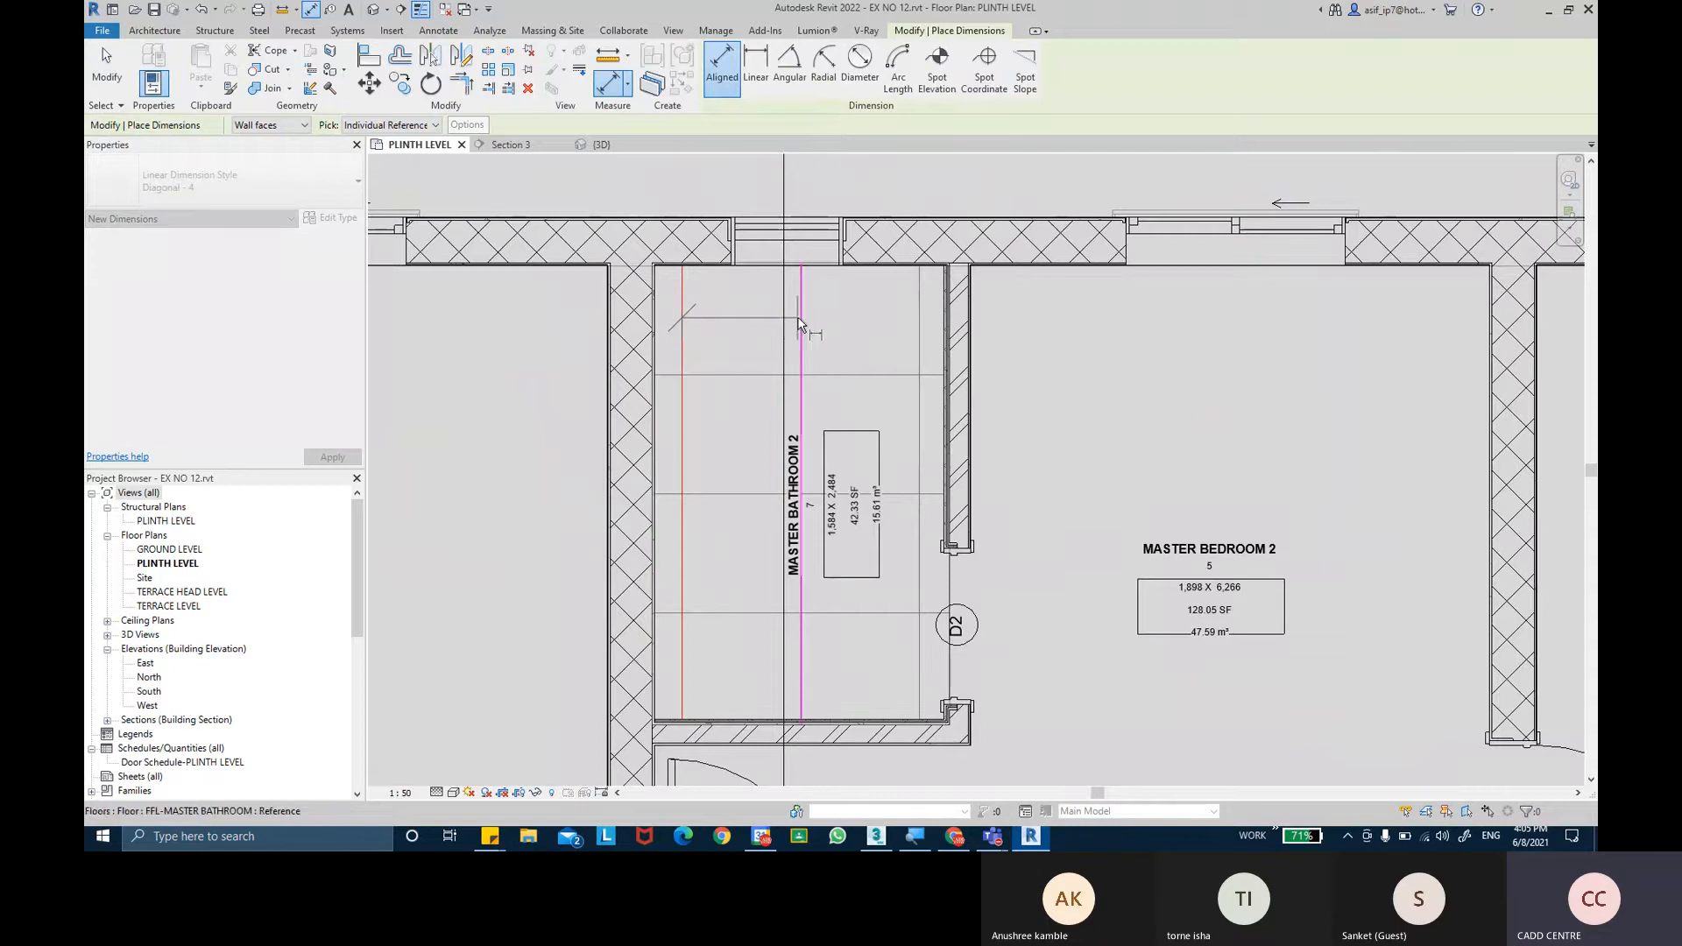
{"action": "left_click", "coordinate": [800, 324]}
{"action": "key", "text": "Escape"}
{"action": "key", "text": "Escape"}
Check the spacing of the dining room floor's horizontal tile joints with an aligned dimension, then leave the Dimension command.
{"action": "scroll", "coordinate": [726, 398], "scroll_direction": "down", "scroll_amount": 2}
{"action": "middle_click_drag", "start_coordinate": [678, 426], "coordinate": [909, 219]}
{"action": "middle_click_drag", "start_coordinate": [745, 615], "coordinate": [758, 395]}
{"action": "scroll", "coordinate": [736, 420], "scroll_direction": "up", "scroll_amount": 2}
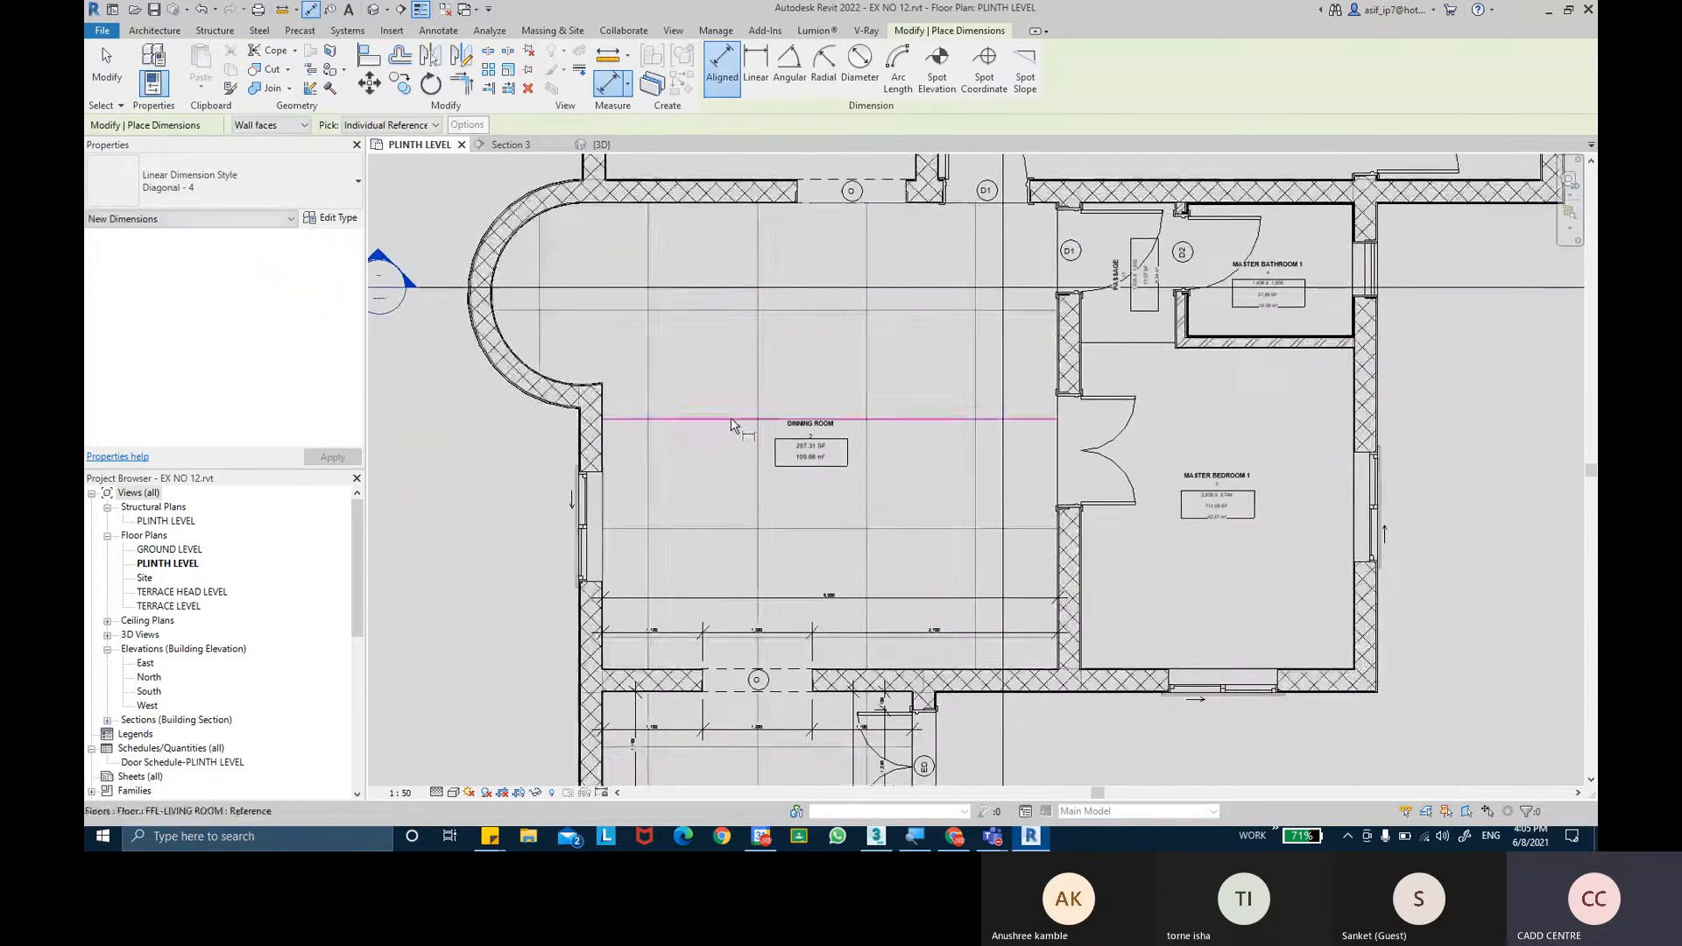
{"action": "left_click", "coordinate": [718, 561]}
{"action": "left_click", "coordinate": [695, 420]}
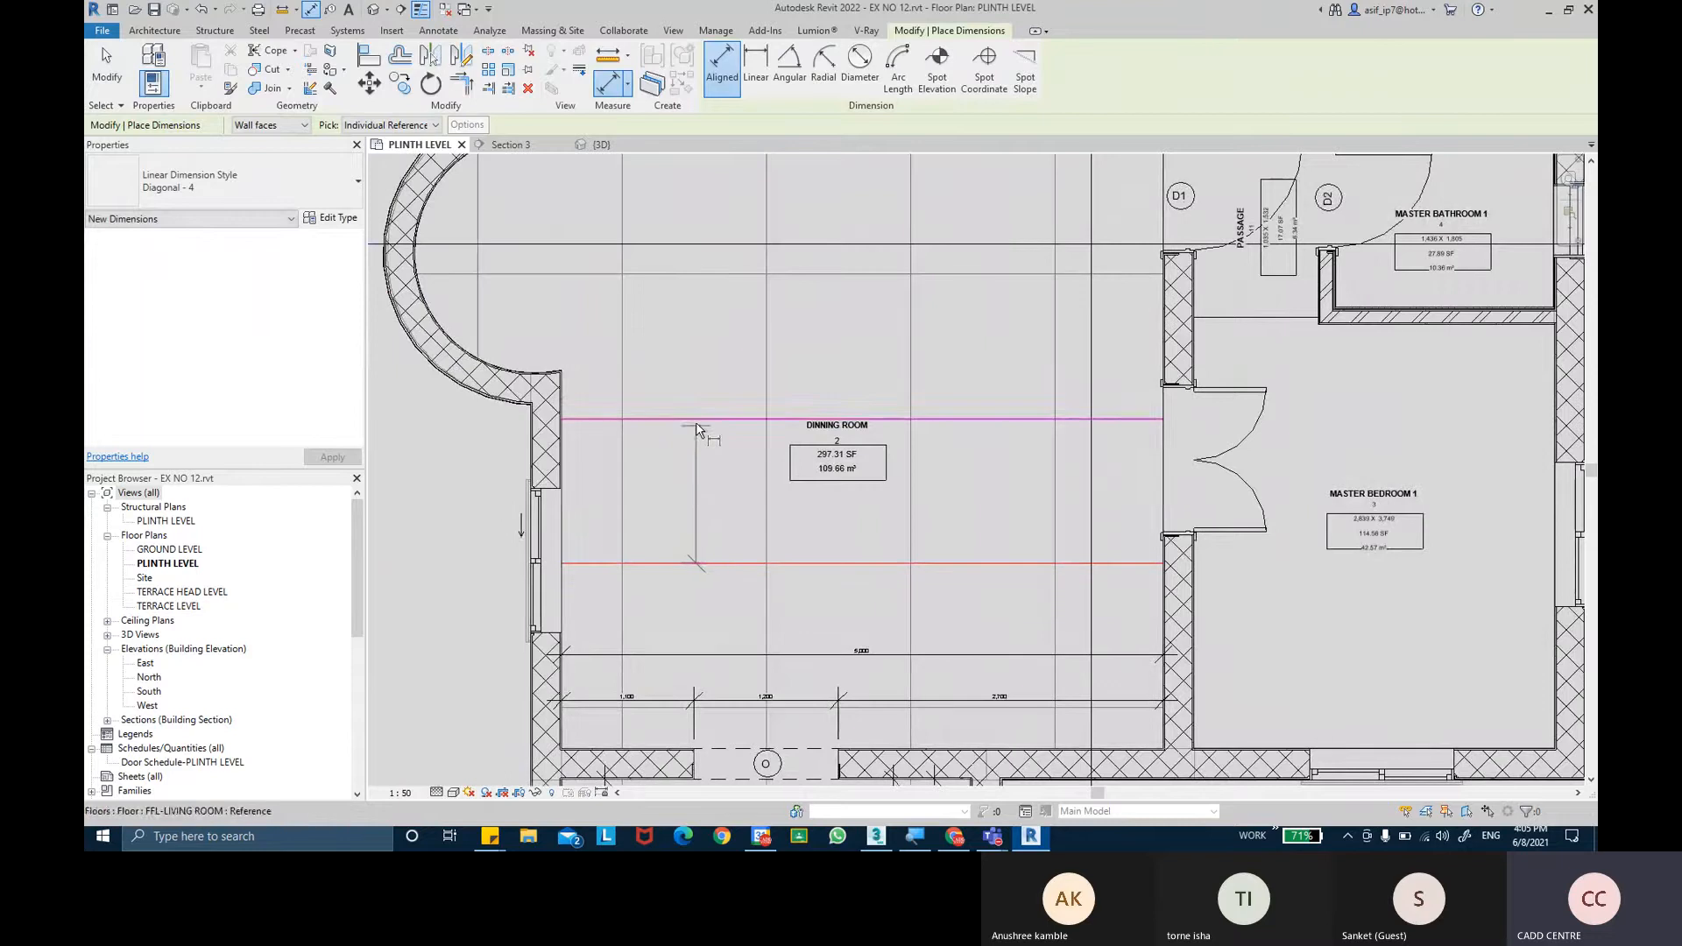
{"action": "key", "text": "Escape"}
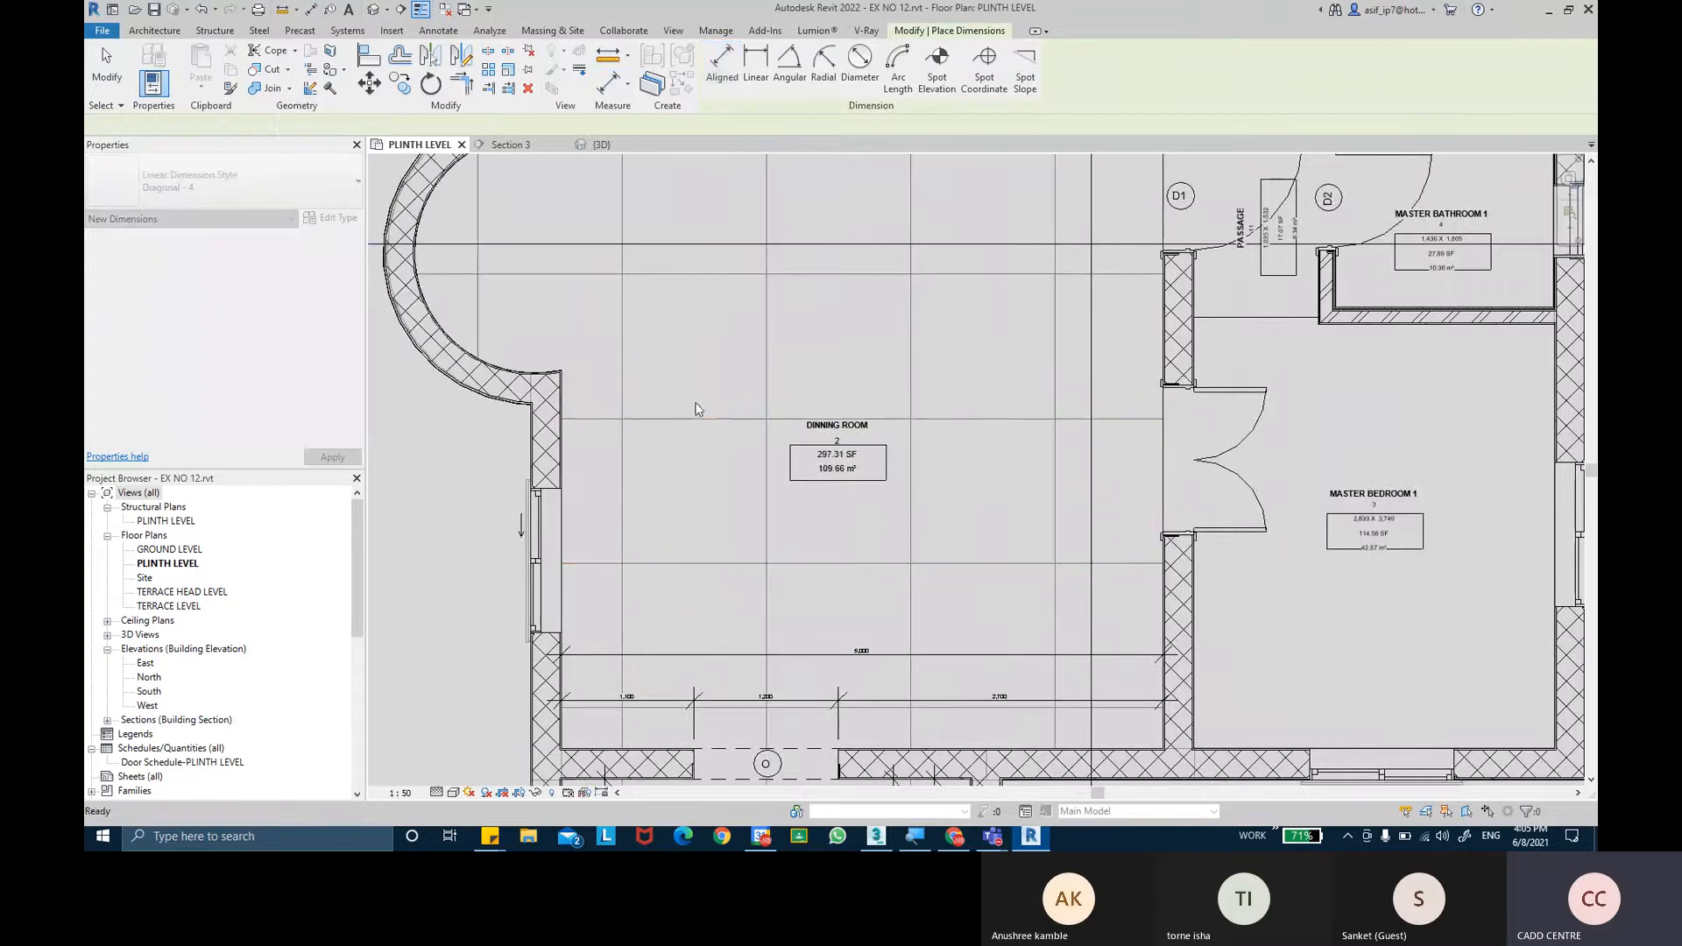
{"action": "scroll", "coordinate": [696, 401], "scroll_direction": "down", "scroll_amount": 2}
{"action": "key", "text": "Escape"}
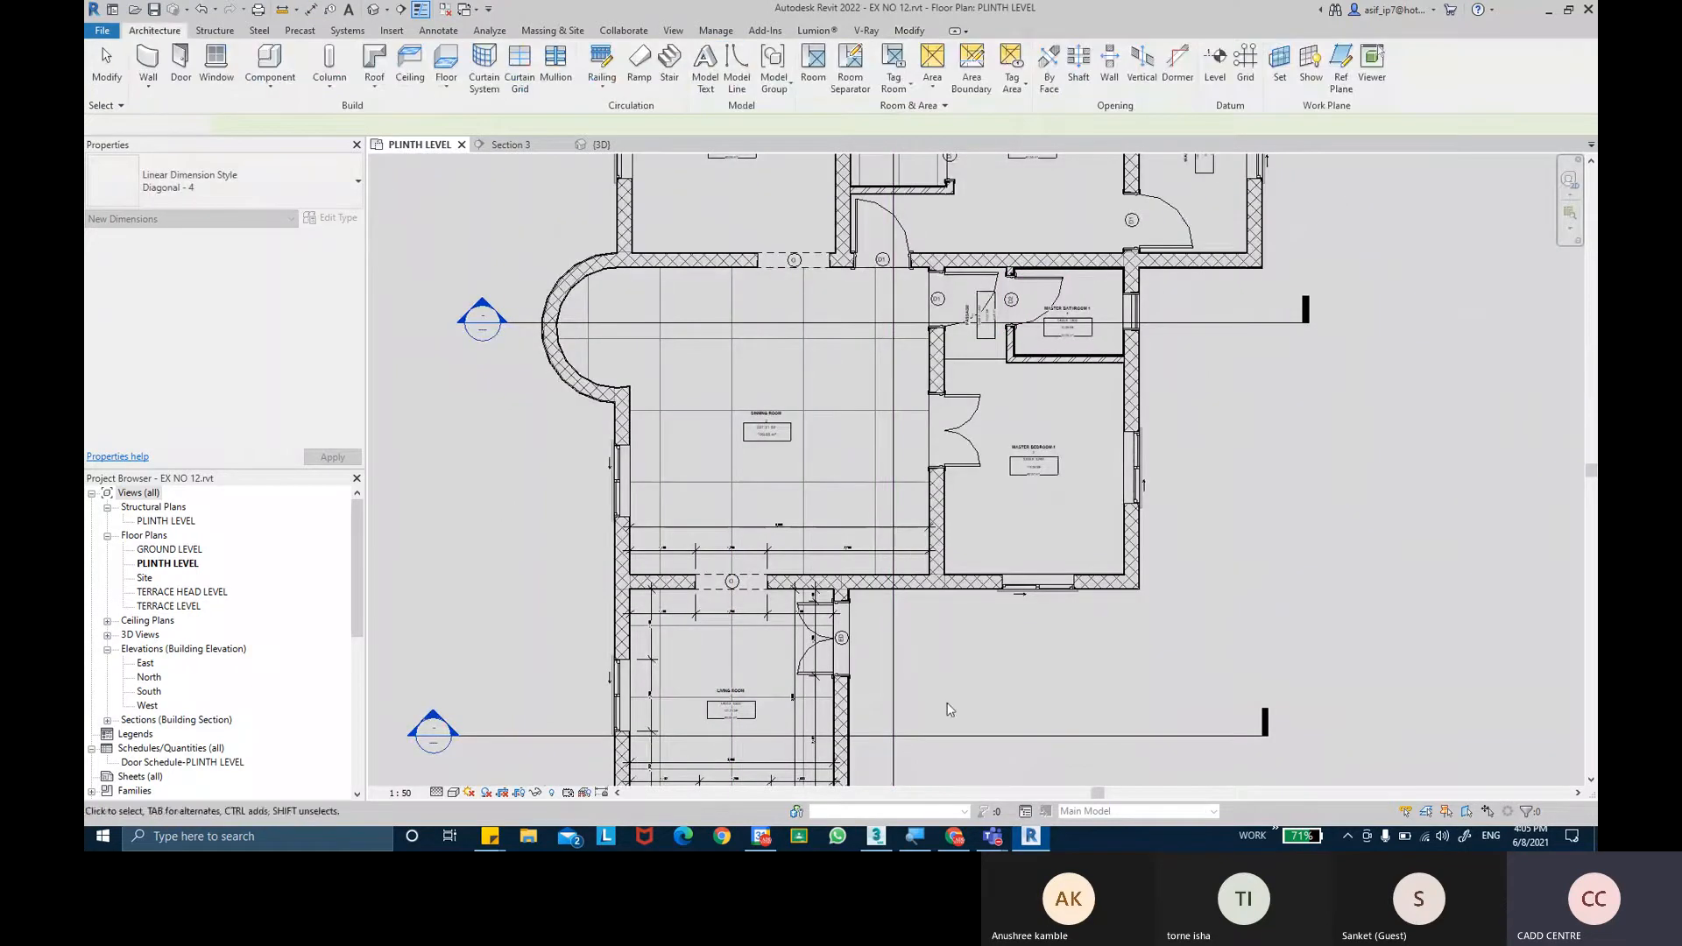
Align a vertical tile joint of the Master Bathroom 2 floor with the inner face of the 230 mm kitchen-side wall.
{"action": "middle_click_drag", "start_coordinate": [936, 298], "coordinate": [911, 560]}
{"action": "scroll", "coordinate": [887, 453], "scroll_direction": "up", "scroll_amount": 5}
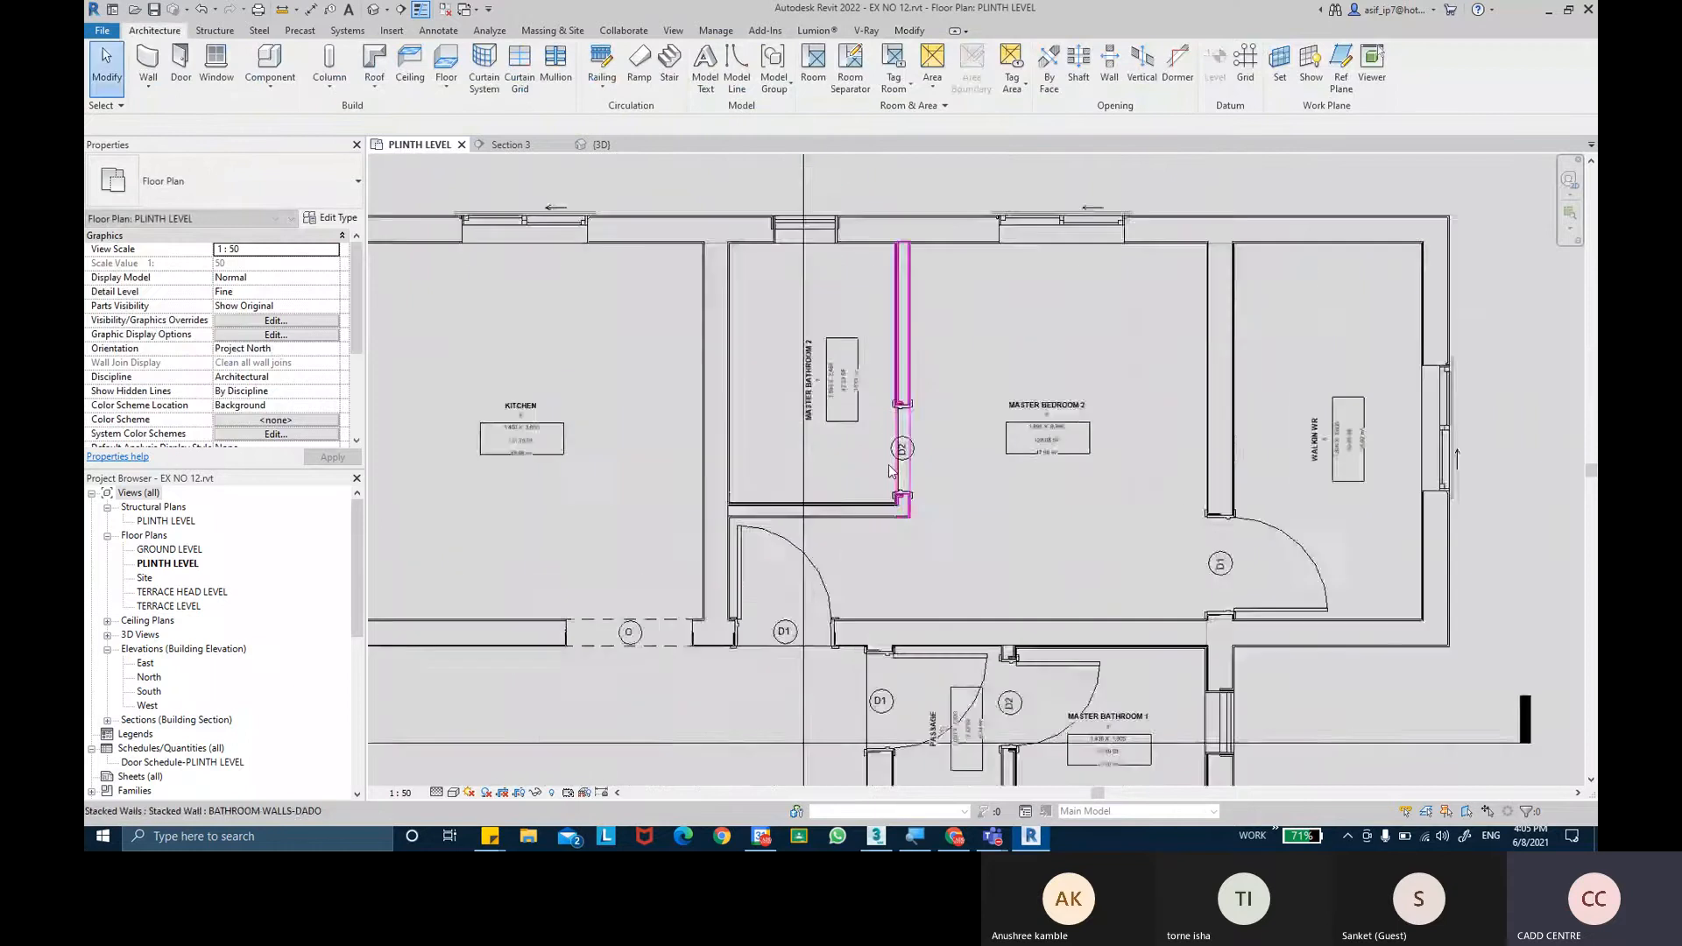
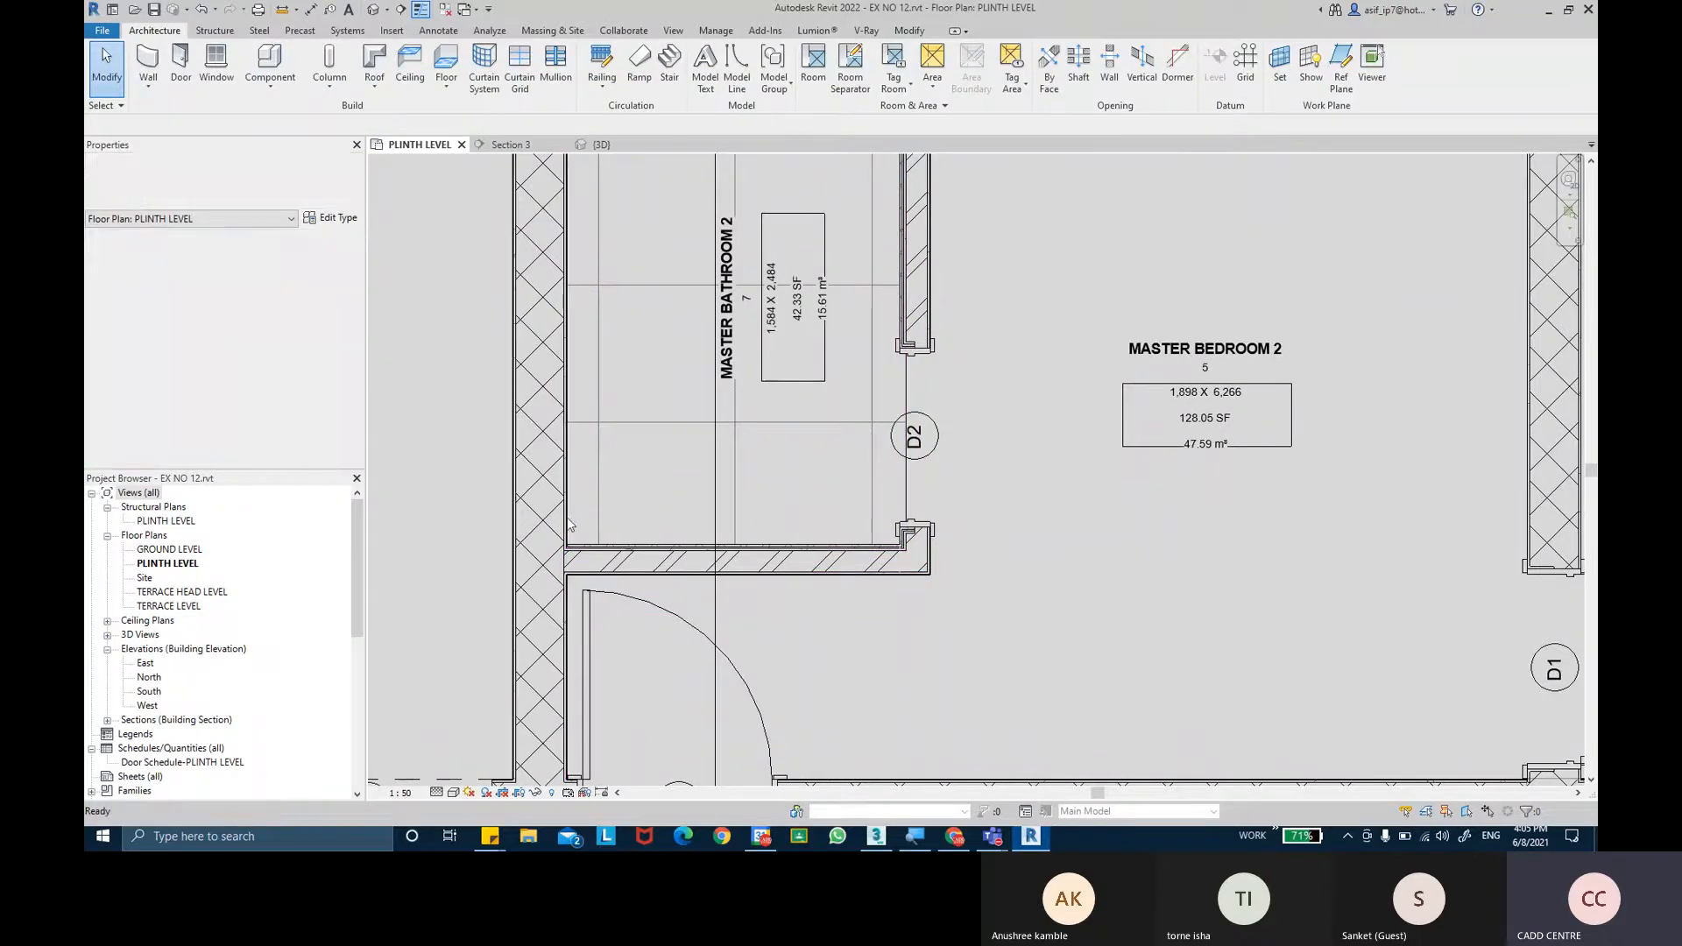
{"action": "left_click", "coordinate": [921, 31]}
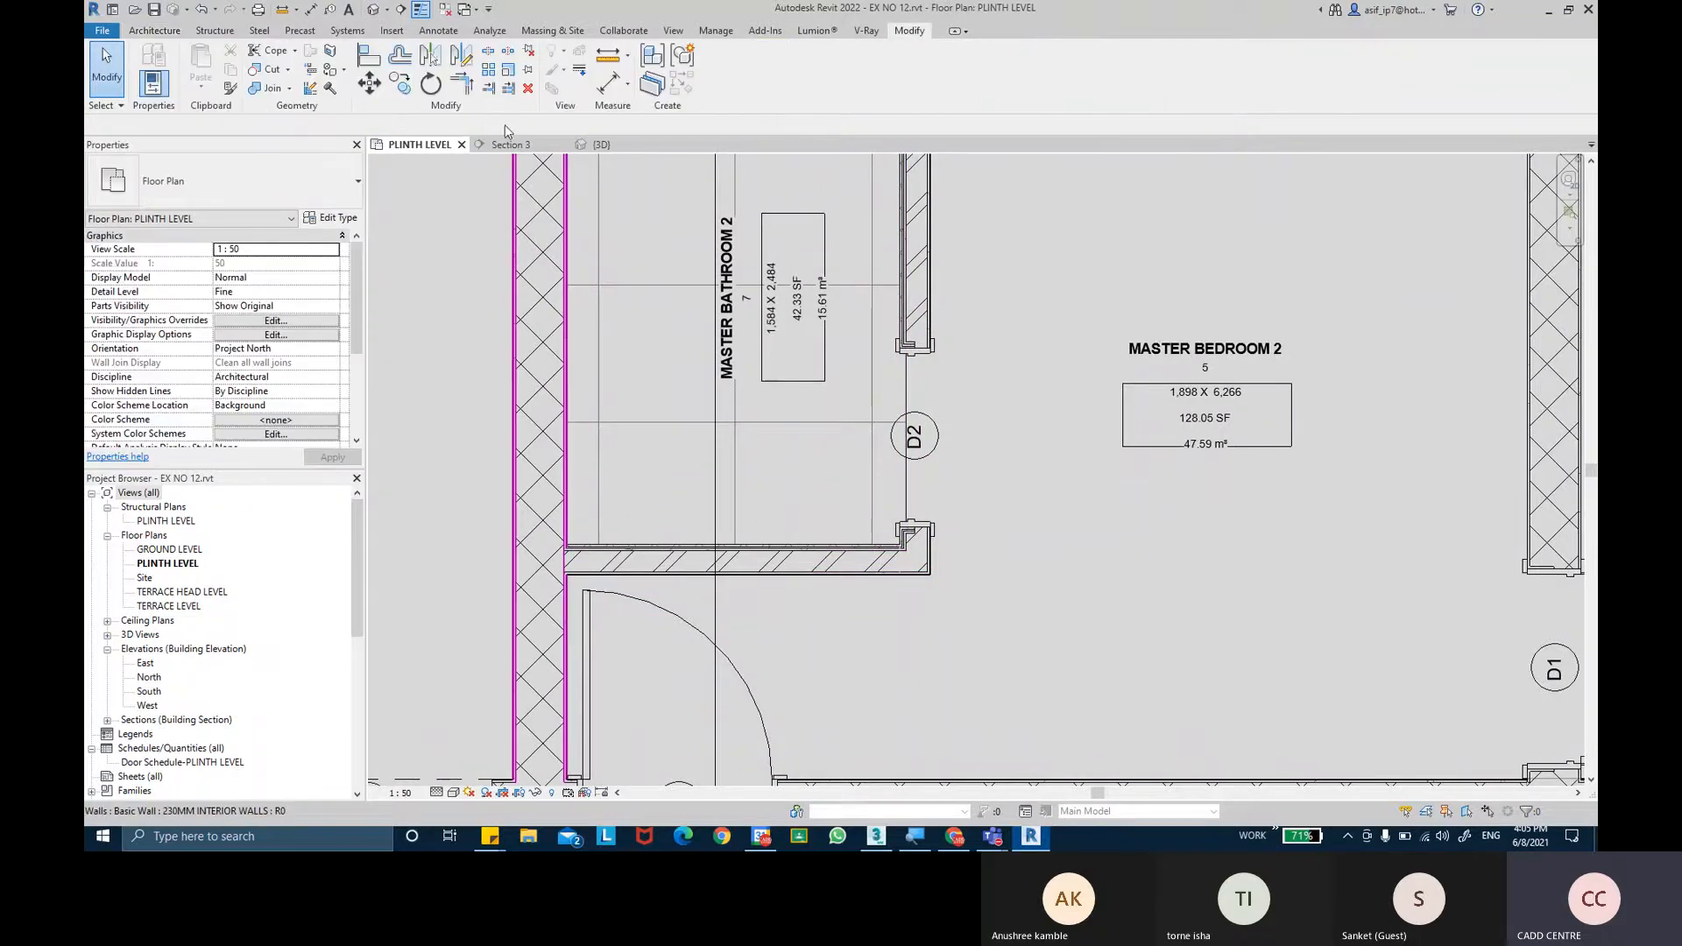
{"action": "left_click", "coordinate": [370, 58]}
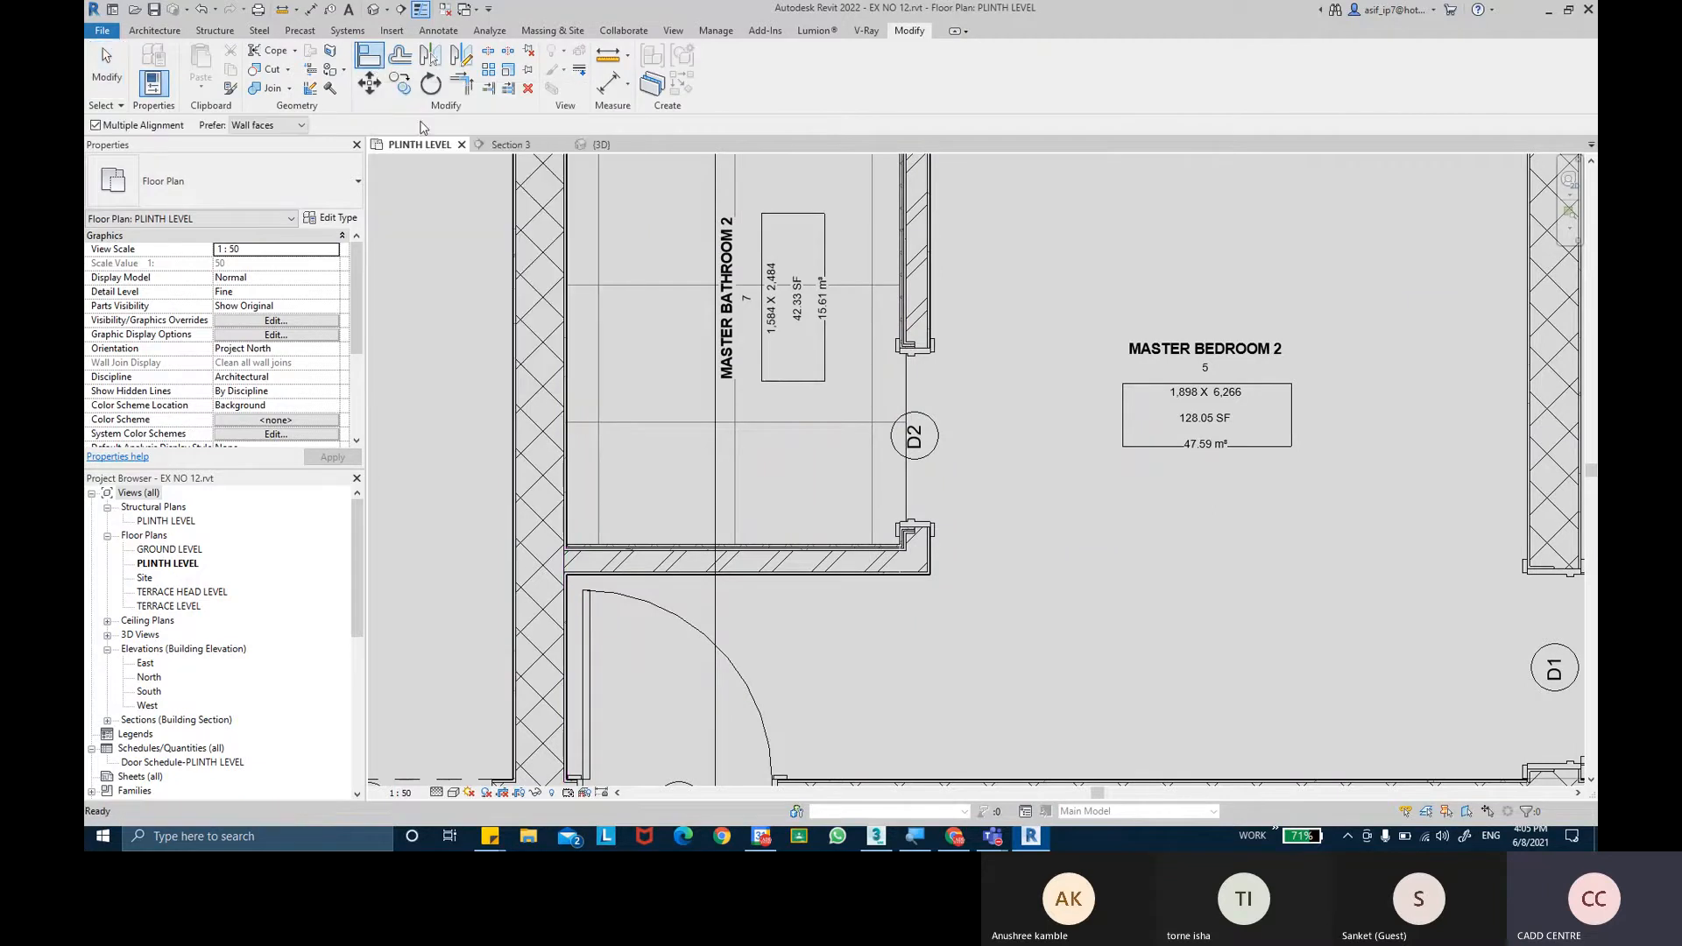
{"action": "scroll", "coordinate": [599, 508], "scroll_direction": "up", "scroll_amount": 5}
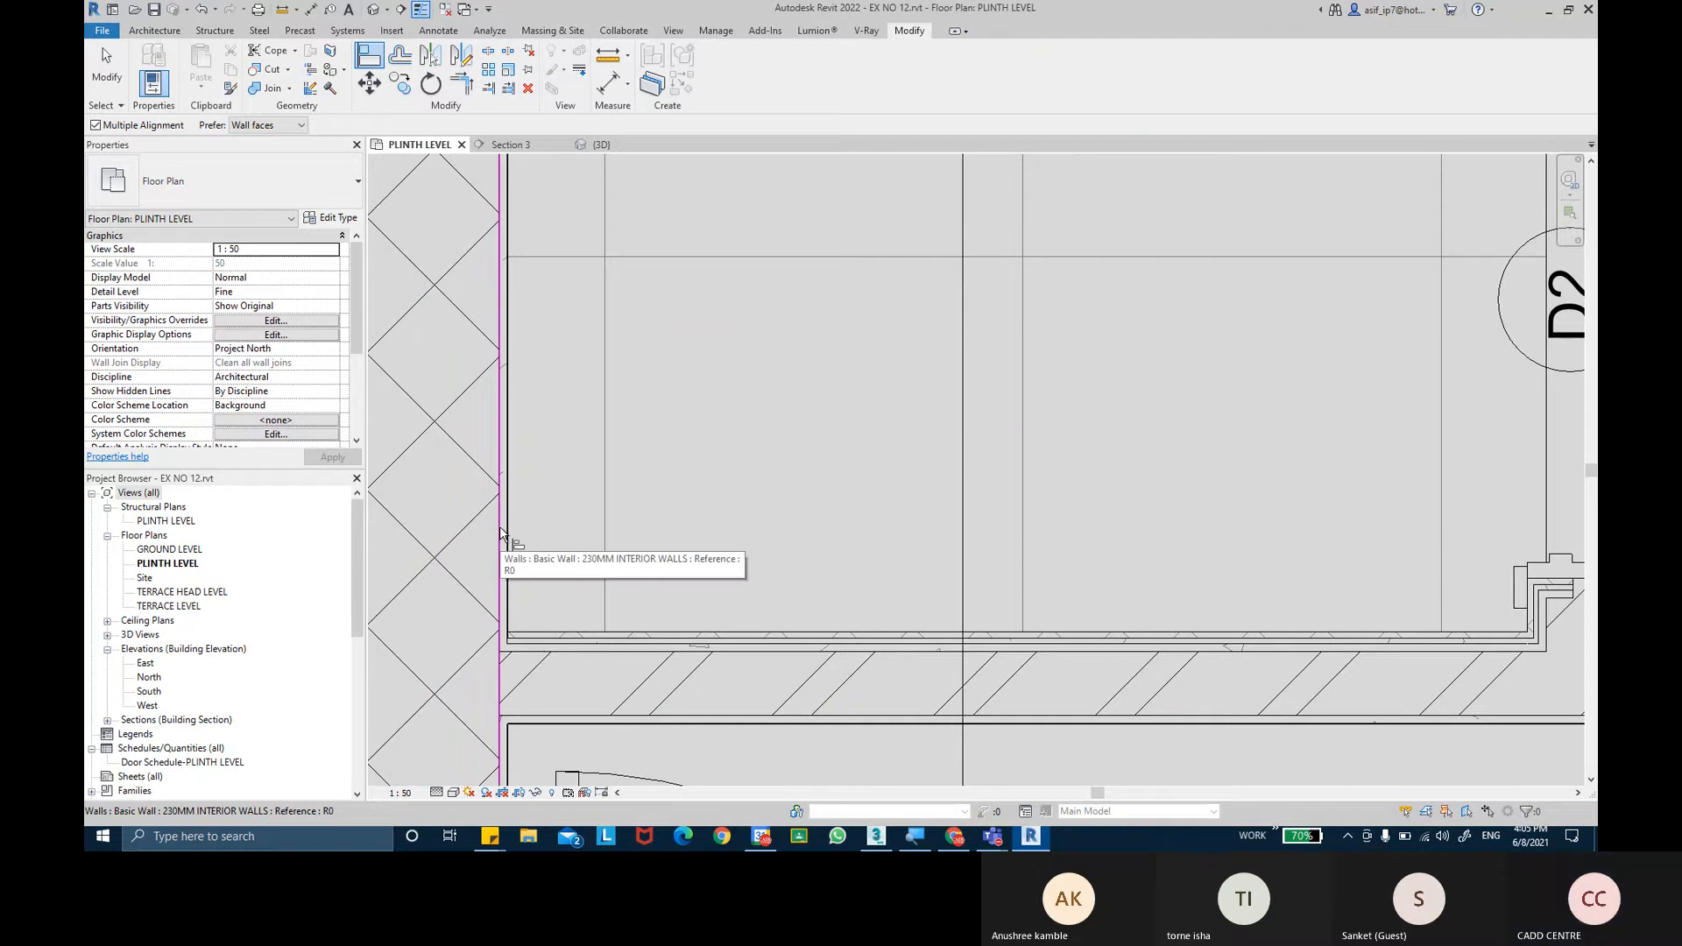
{"action": "left_click", "coordinate": [501, 532]}
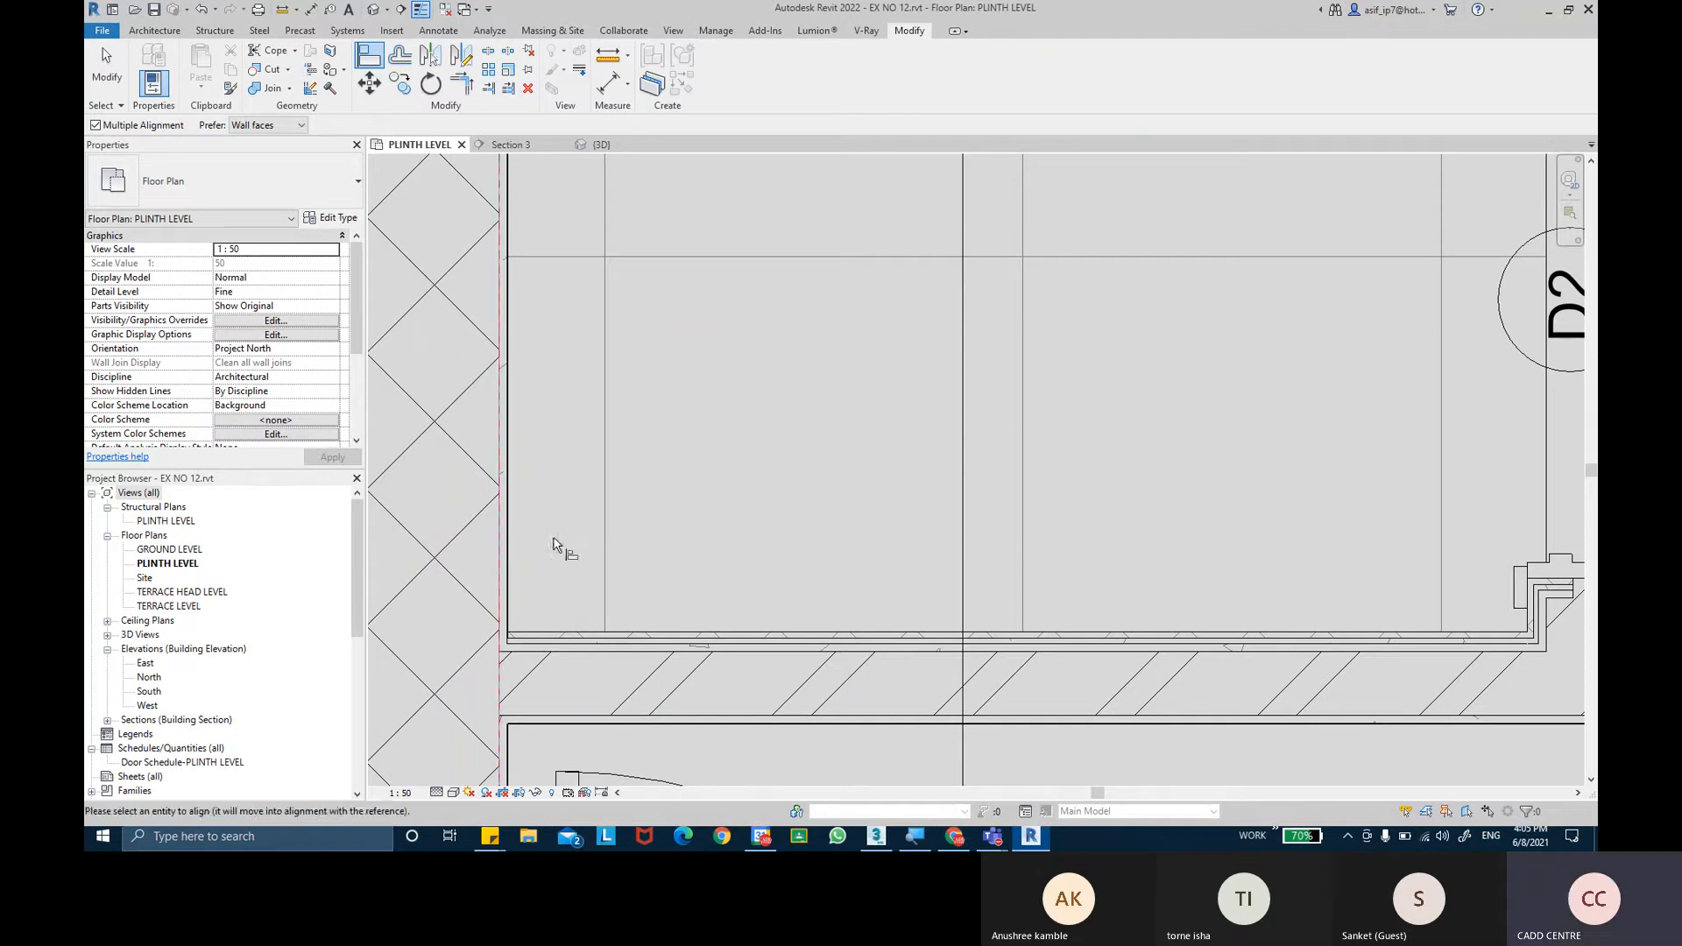
{"action": "left_click", "coordinate": [604, 531]}
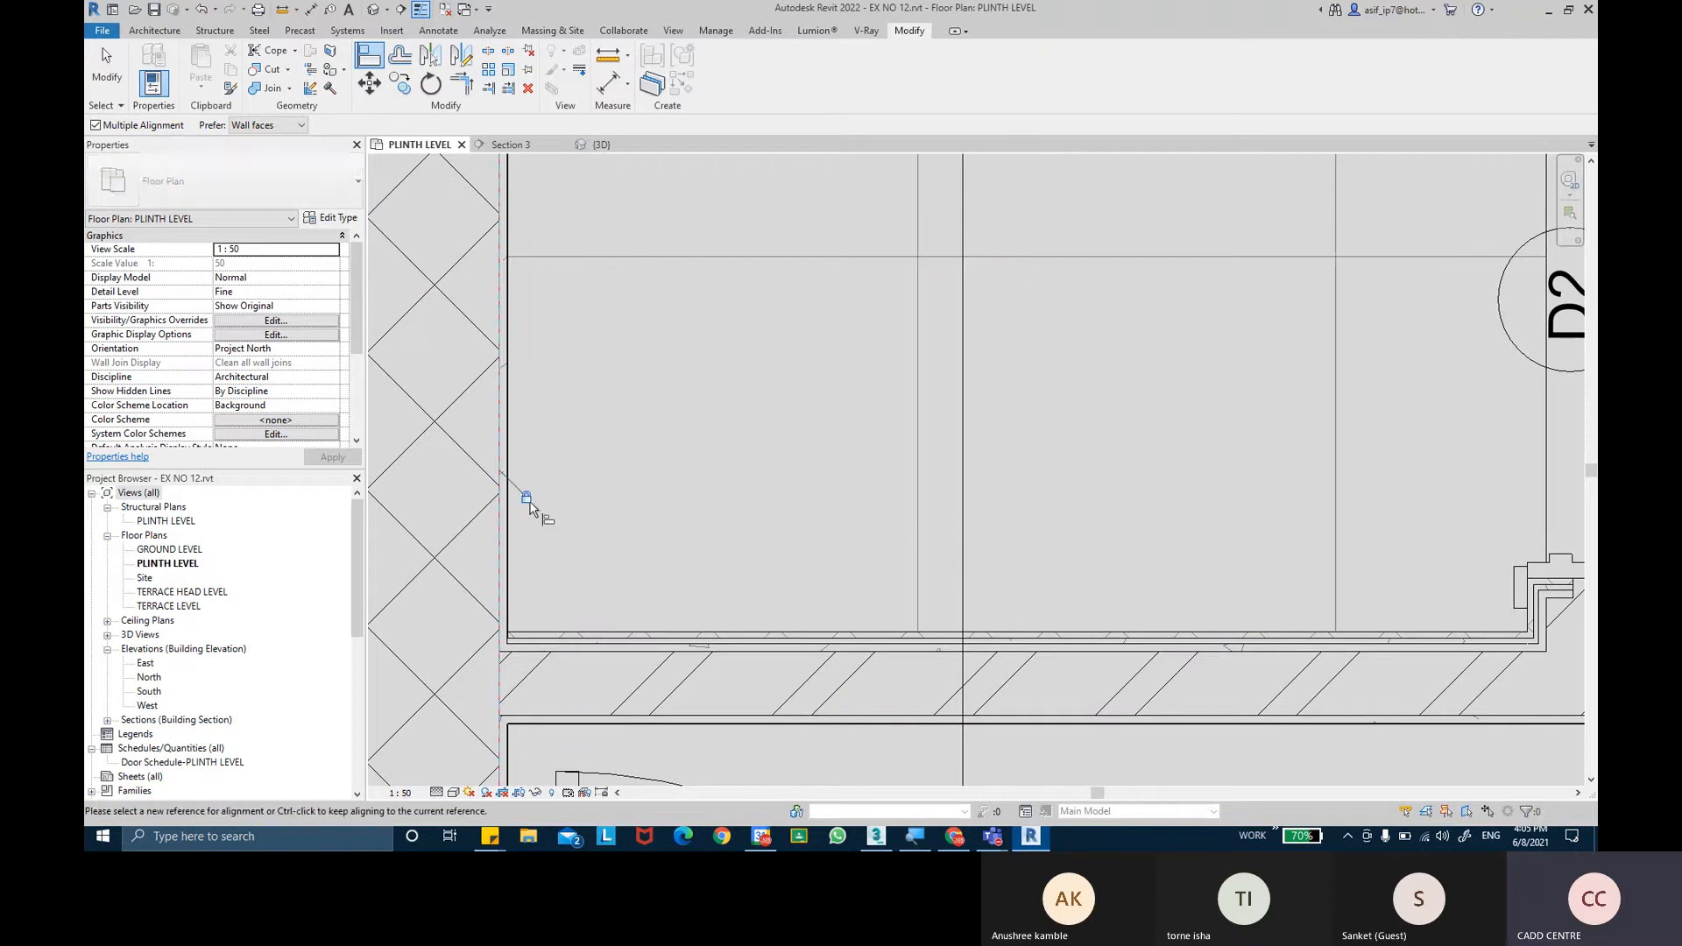
Align a horizontal tile joint of the Master Bathroom 2 floor with the face of the 100 mm partition wall below the room.
{"action": "middle_click_drag", "start_coordinate": [639, 570], "coordinate": [649, 530]}
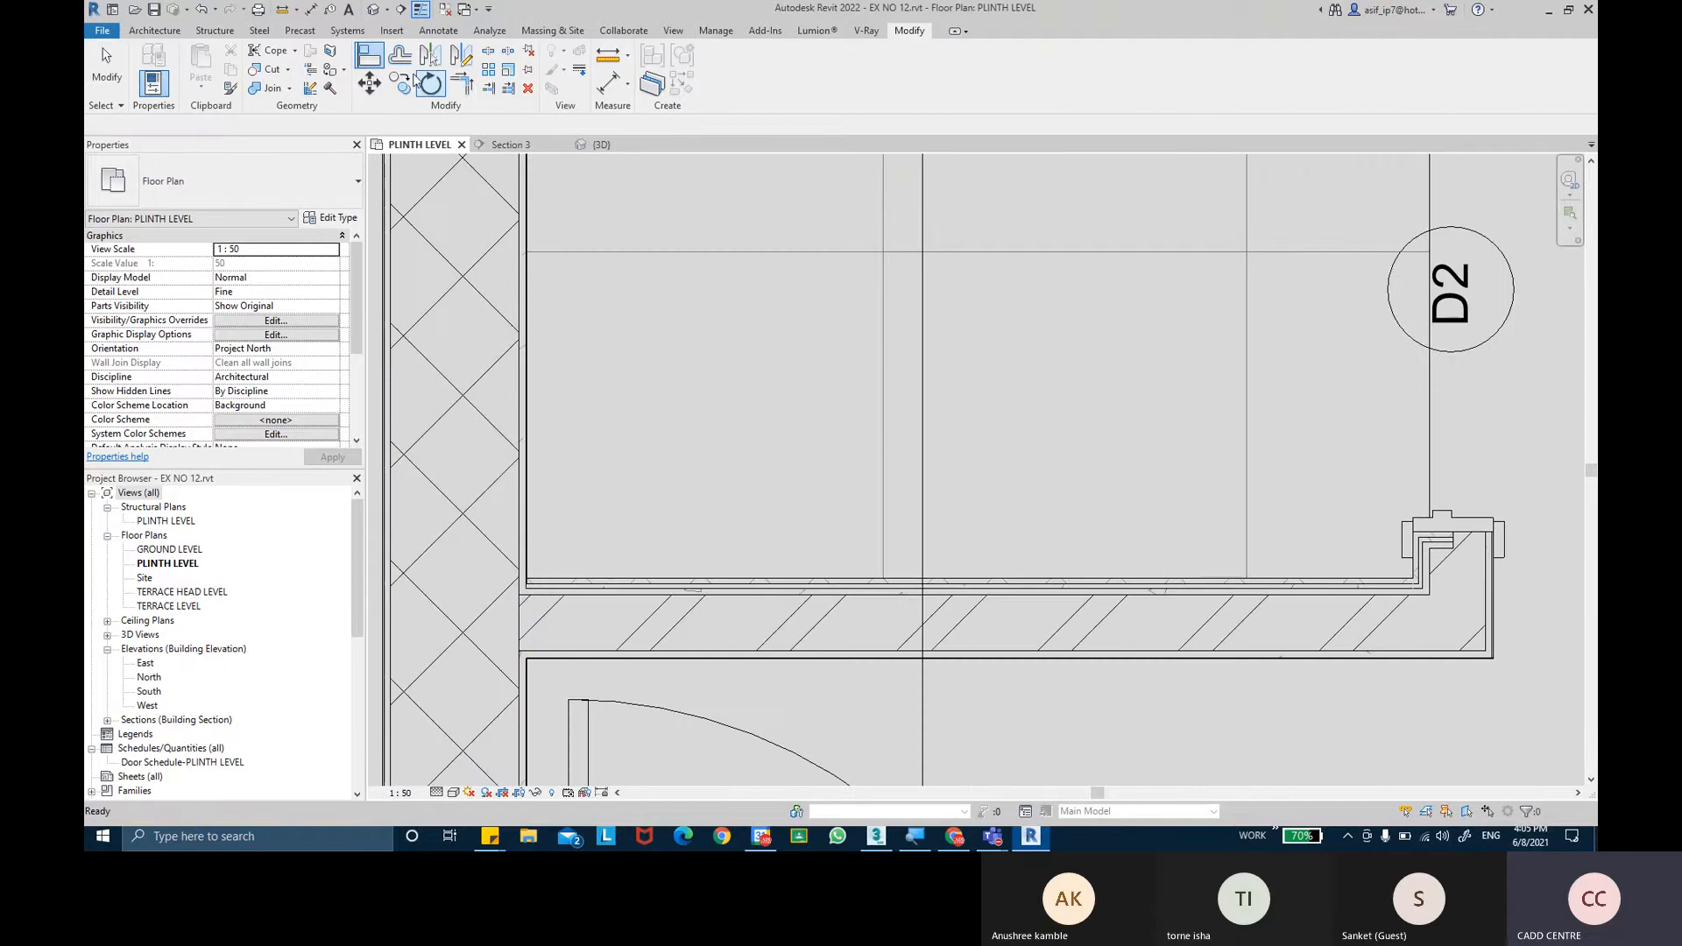
{"action": "key", "text": "a"}
{"action": "key", "text": "l"}
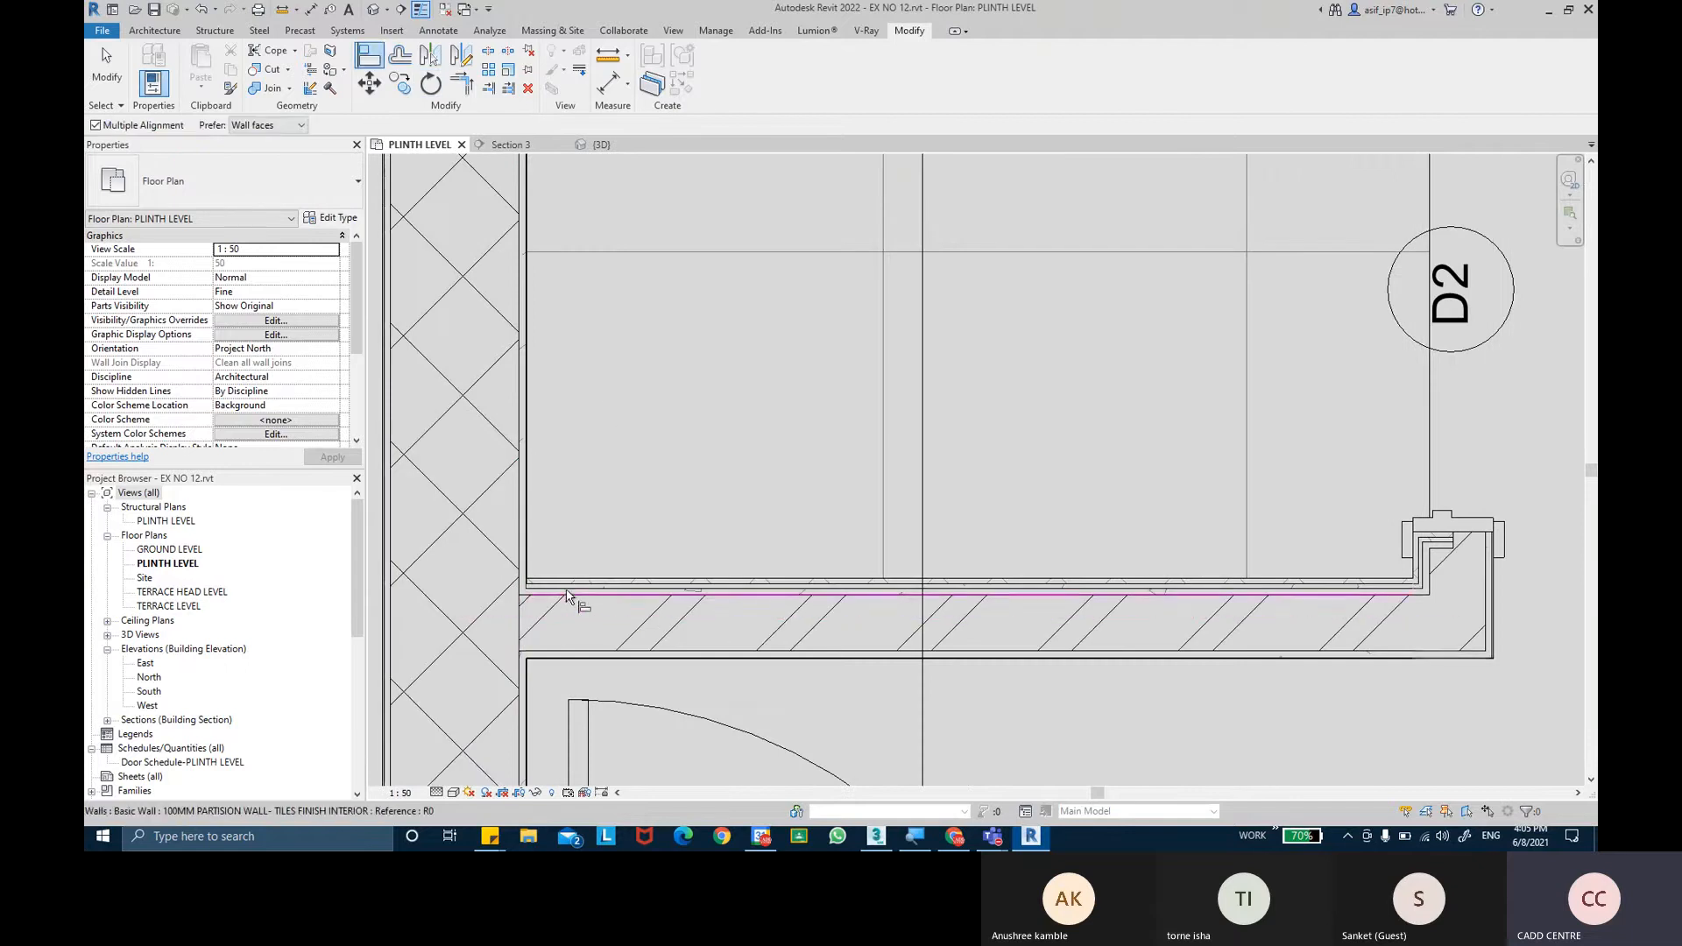
{"action": "left_click", "coordinate": [566, 596]}
{"action": "scroll", "coordinate": [640, 342], "scroll_direction": "down", "scroll_amount": 1}
{"action": "scroll", "coordinate": [639, 336], "scroll_direction": "down", "scroll_amount": 1}
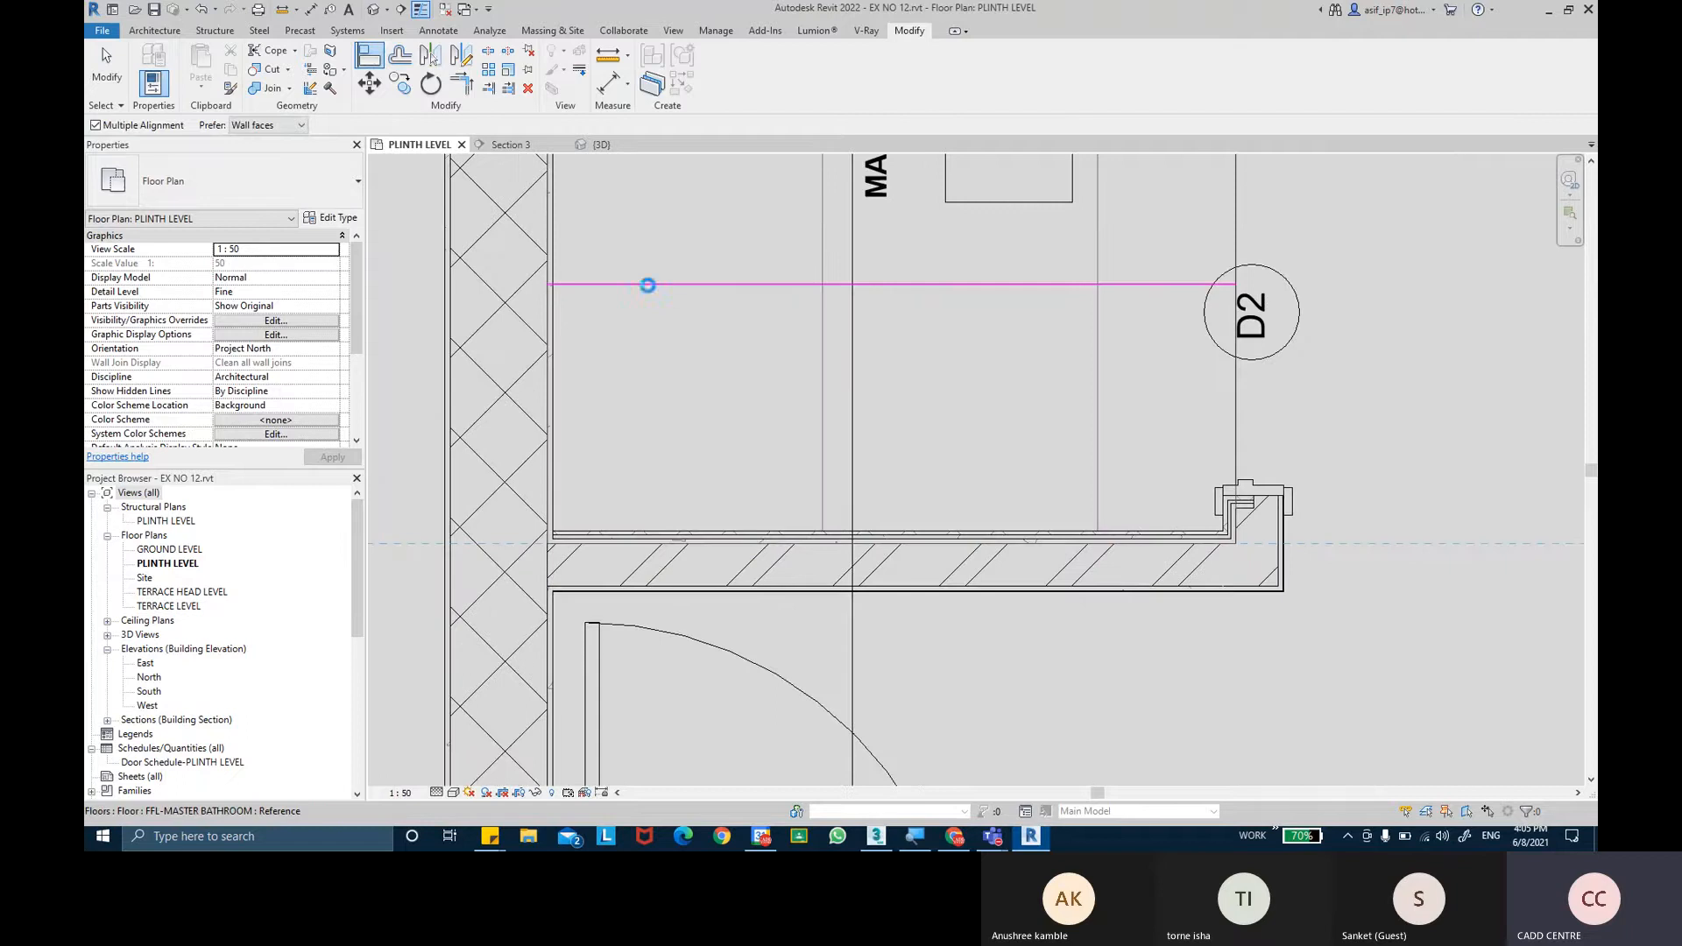
{"action": "left_click", "coordinate": [648, 285]}
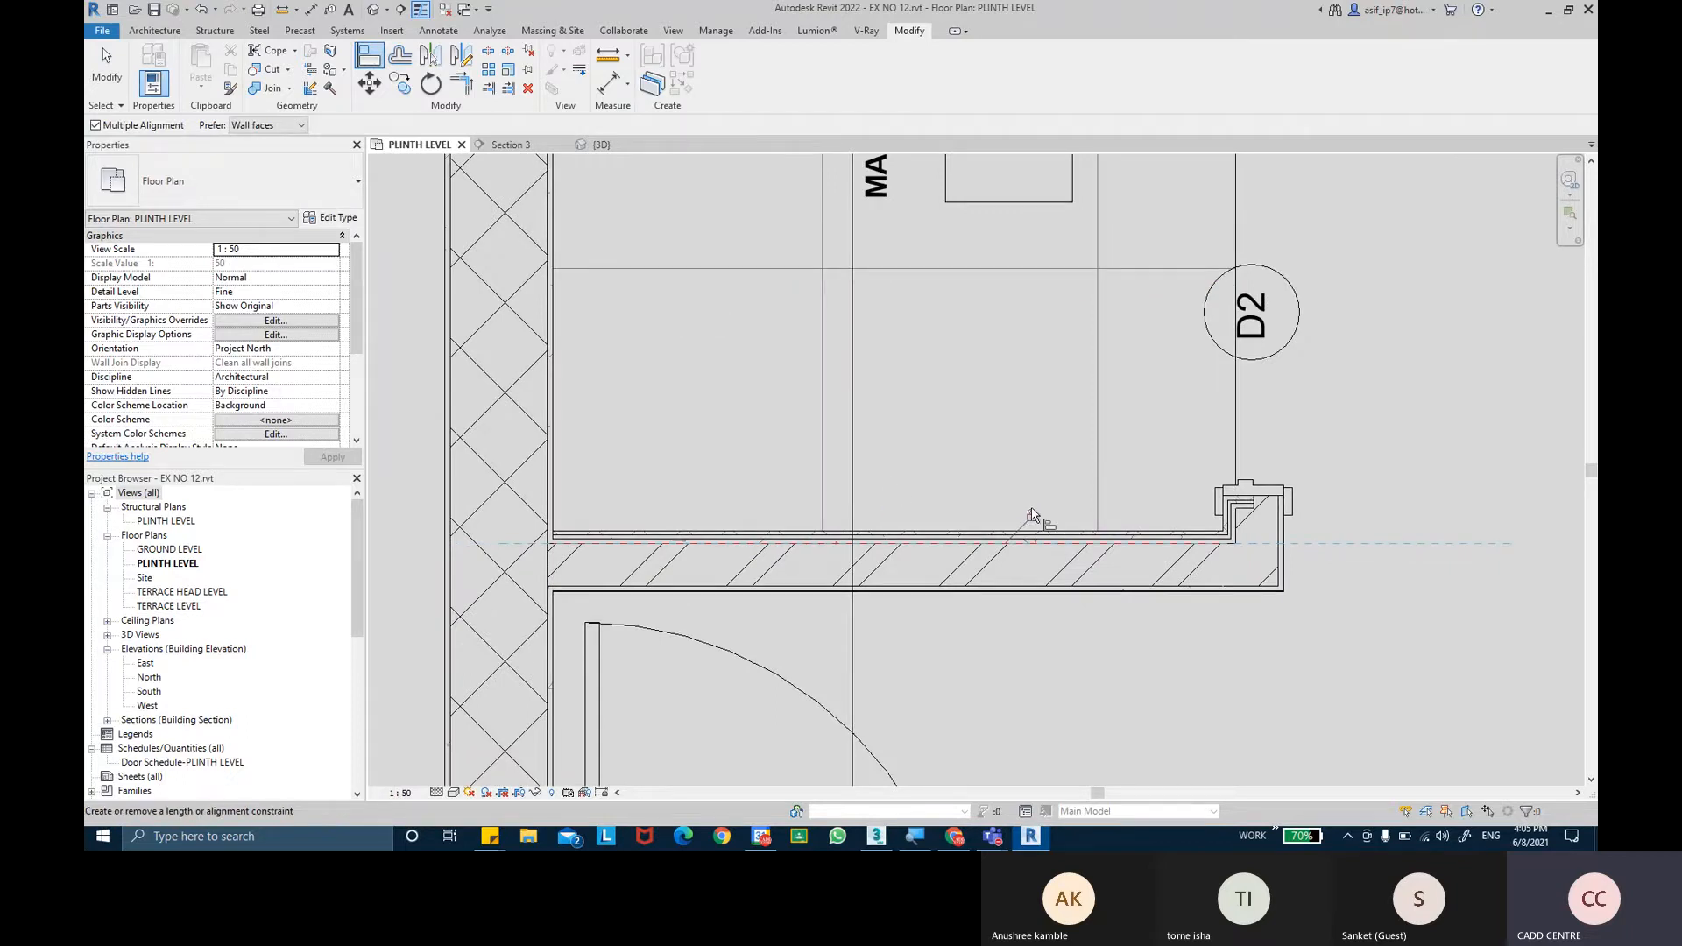
{"action": "scroll", "coordinate": [698, 395], "scroll_direction": "down", "scroll_amount": 2}
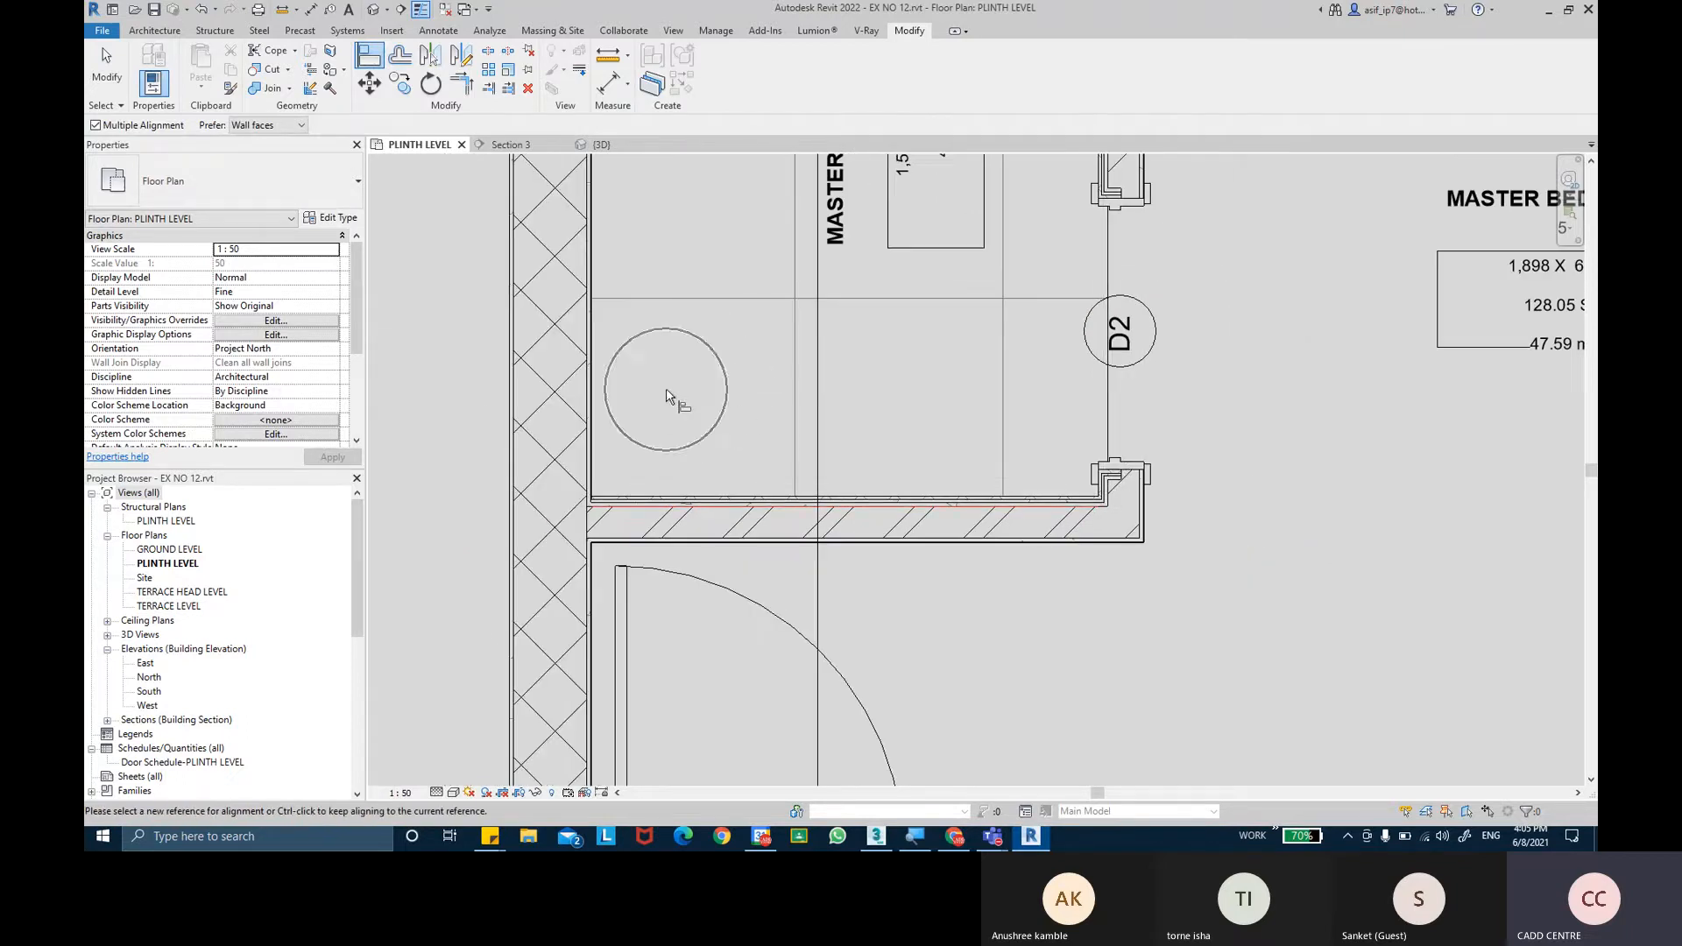
Draw an L-shaped pair of detail lines near the lower-left corner of Master Bathroom 2, with a horizontal leg about 150 mm long.
{"action": "key", "text": "Escape"}
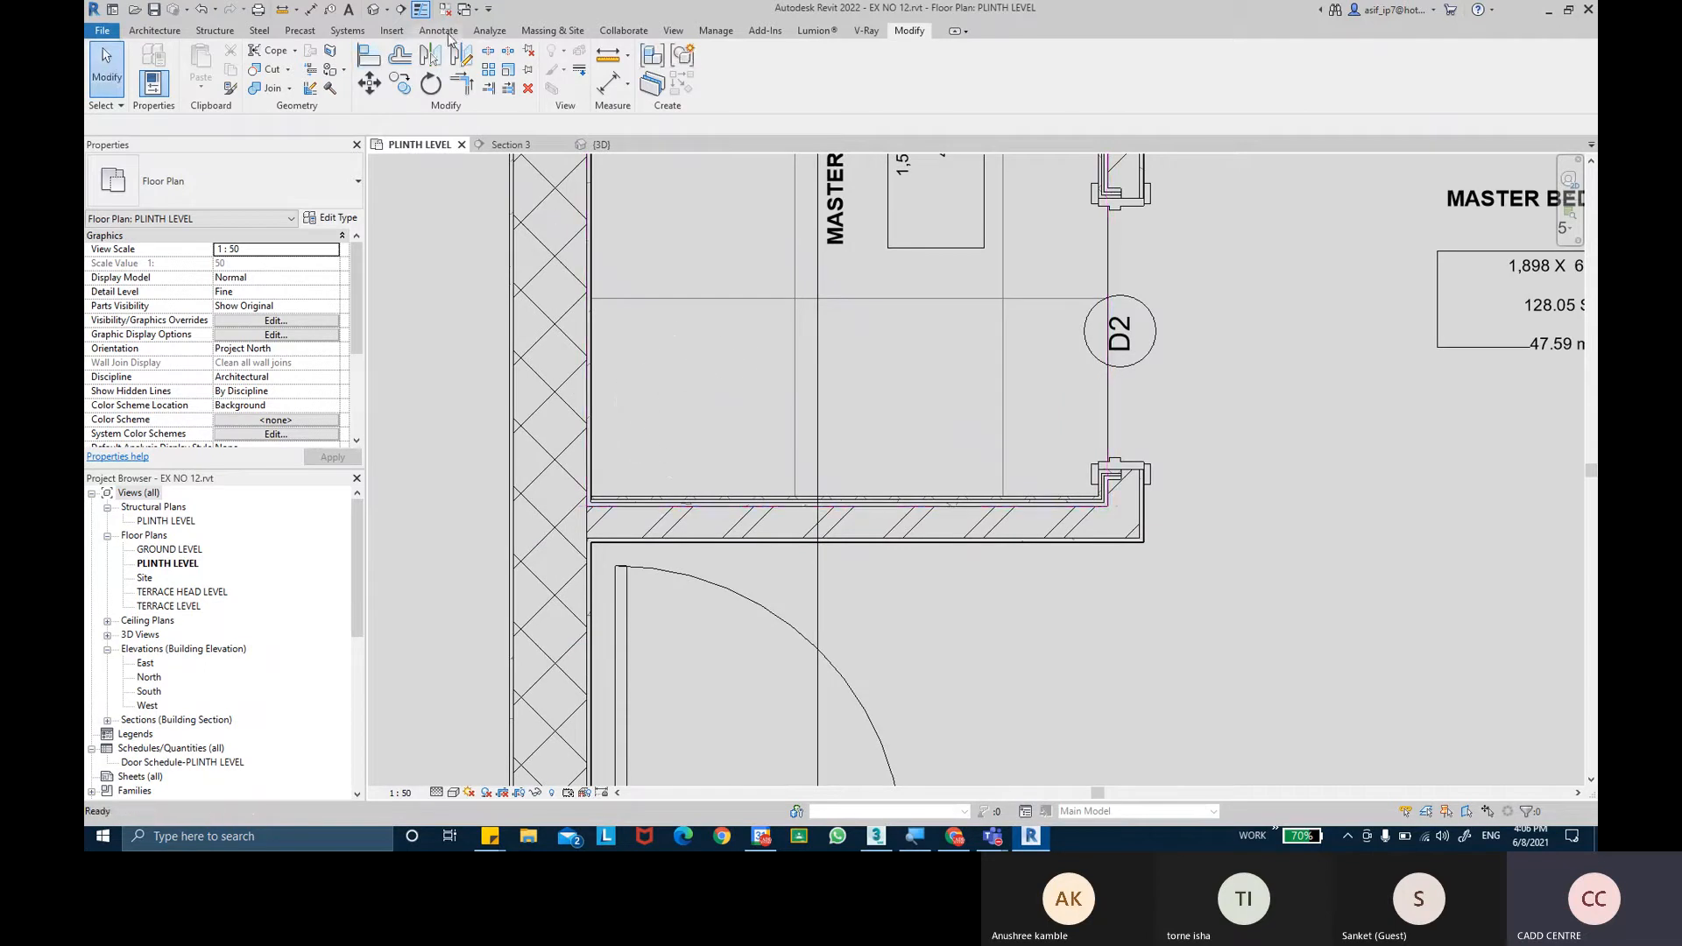
{"action": "left_click", "coordinate": [439, 31]}
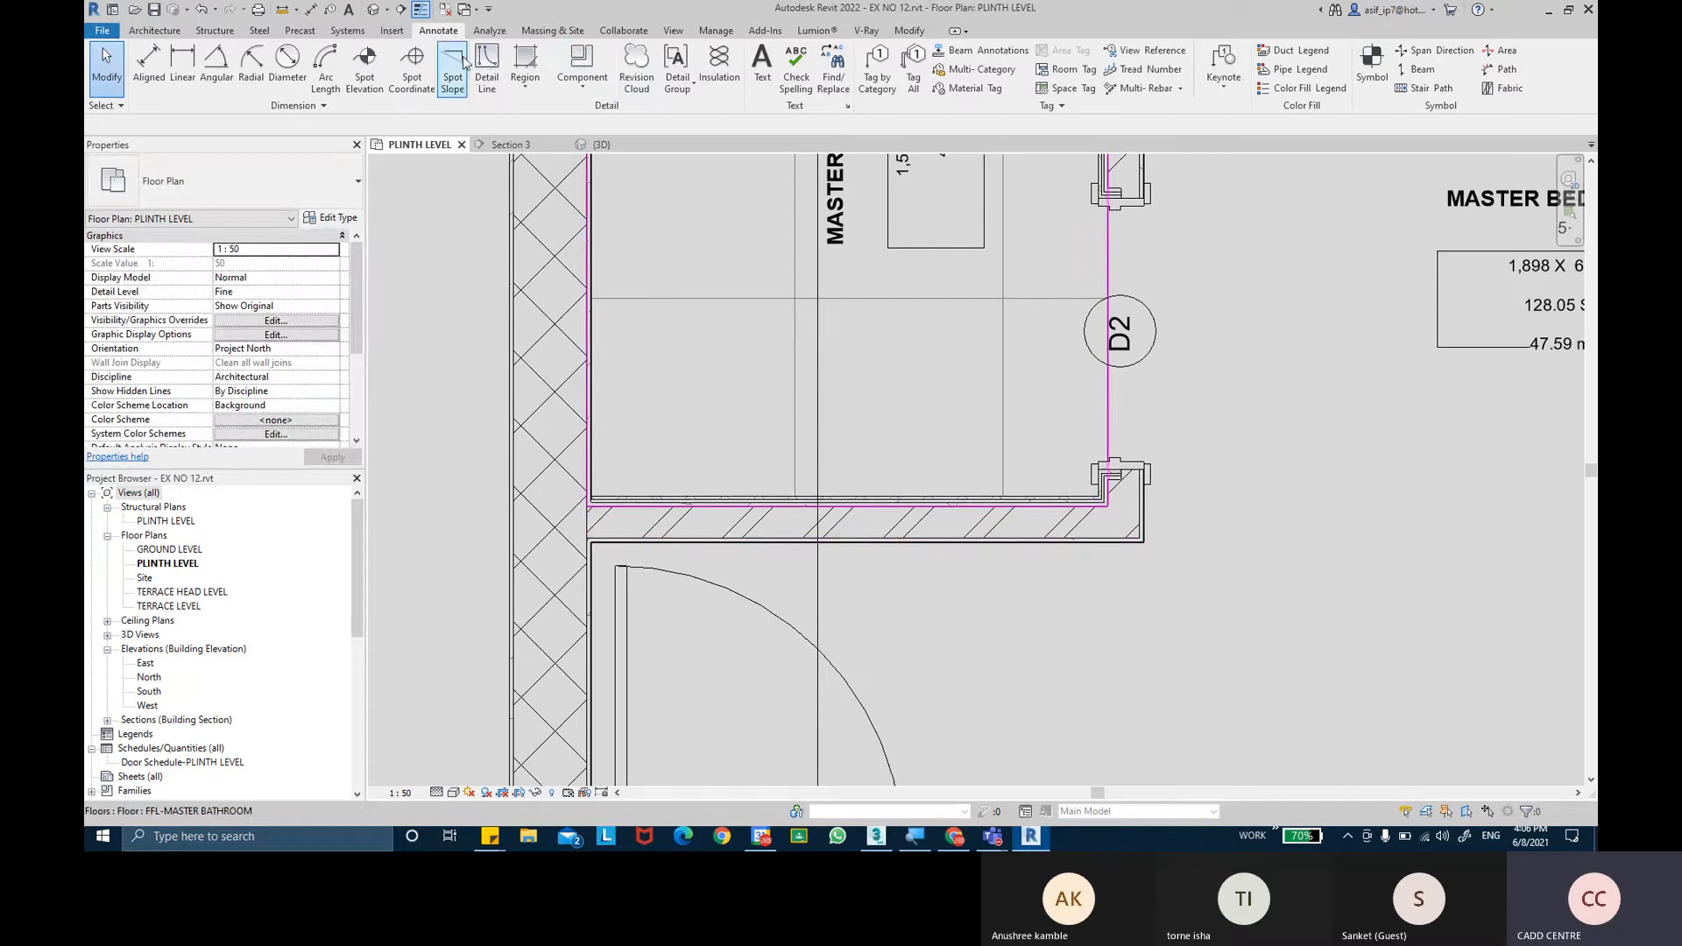
{"action": "left_click", "coordinate": [488, 82]}
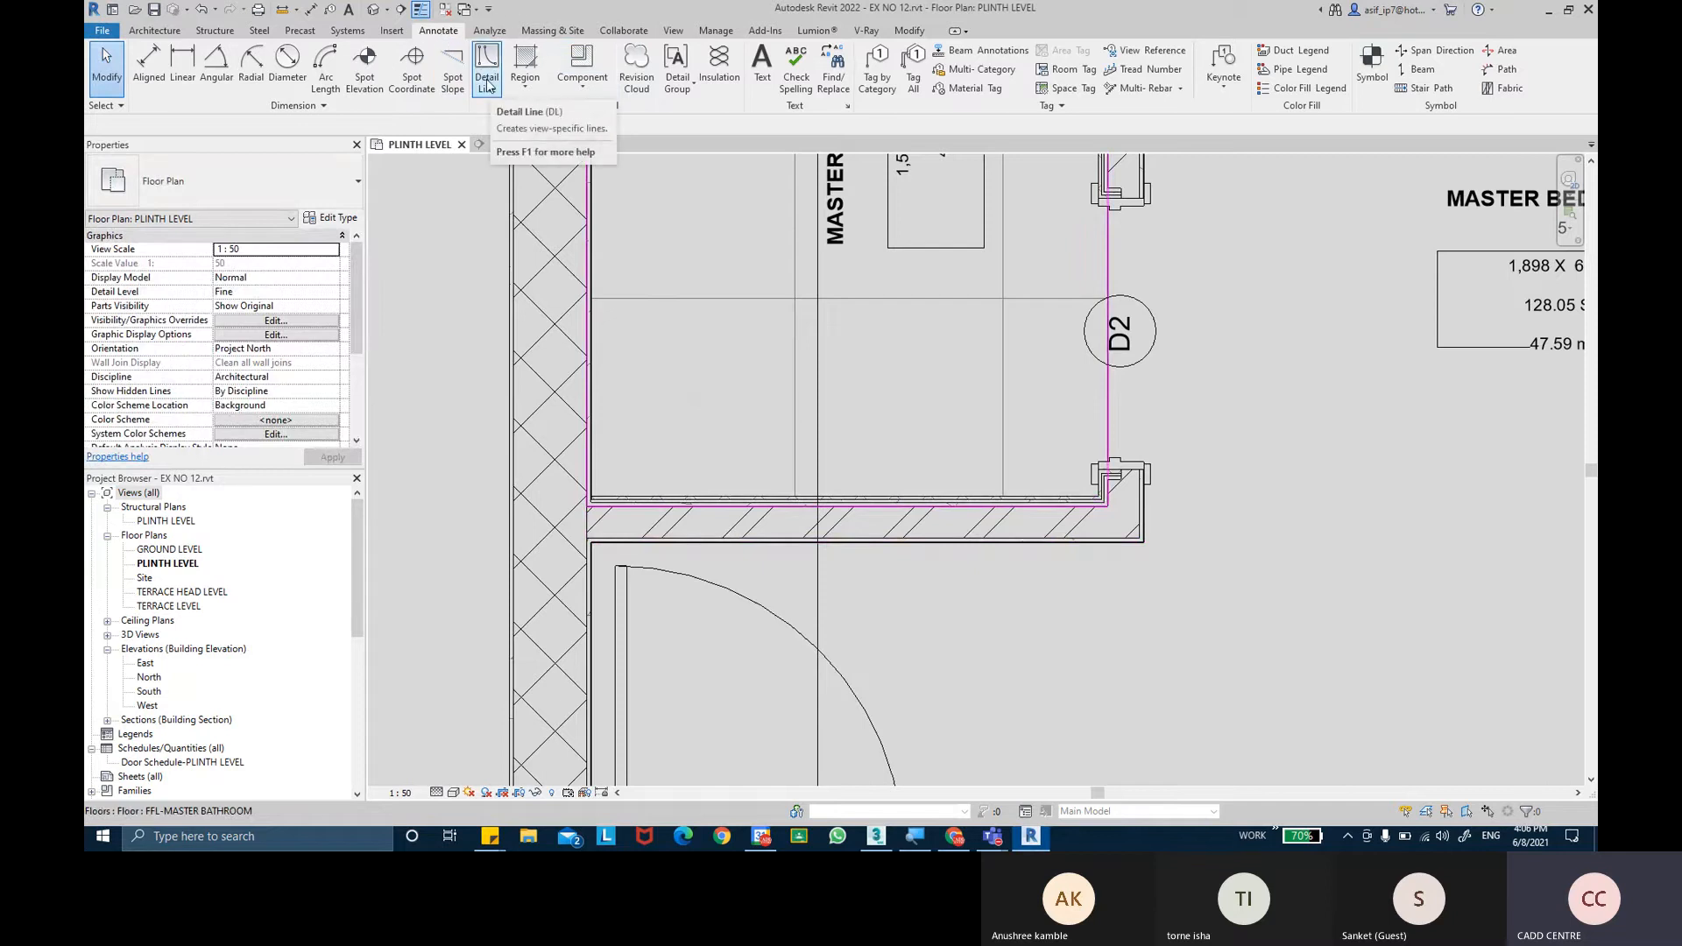
{"action": "left_click", "coordinate": [488, 84]}
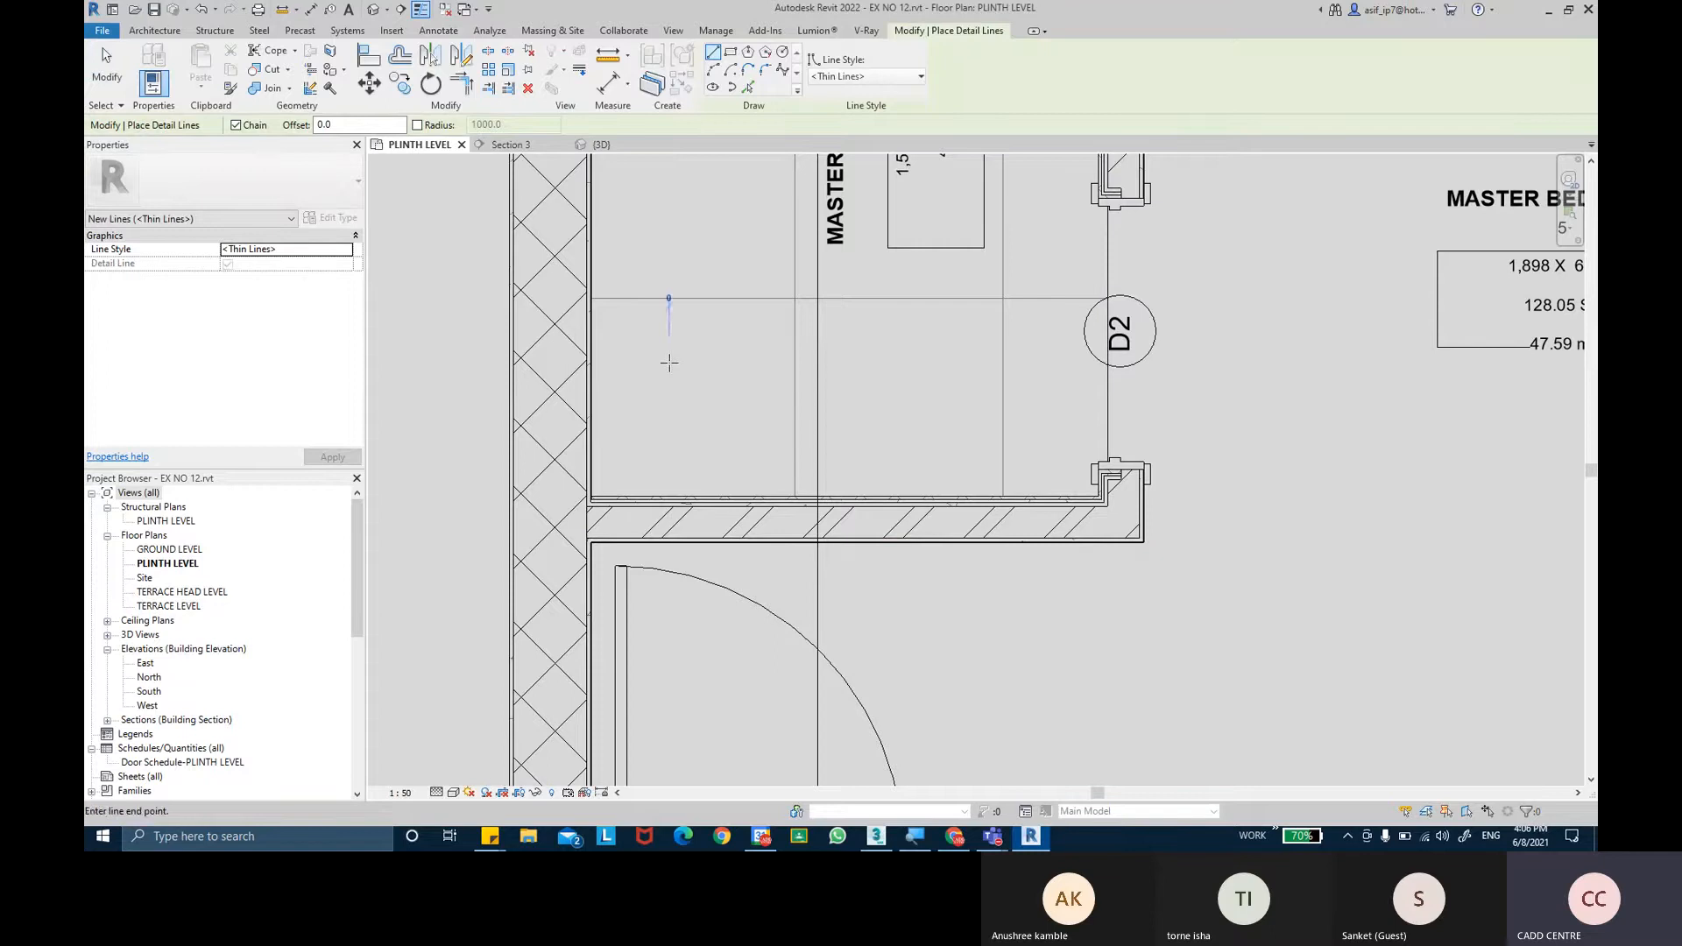
{"action": "left_click", "coordinate": [669, 426]}
{"action": "left_click", "coordinate": [727, 427]}
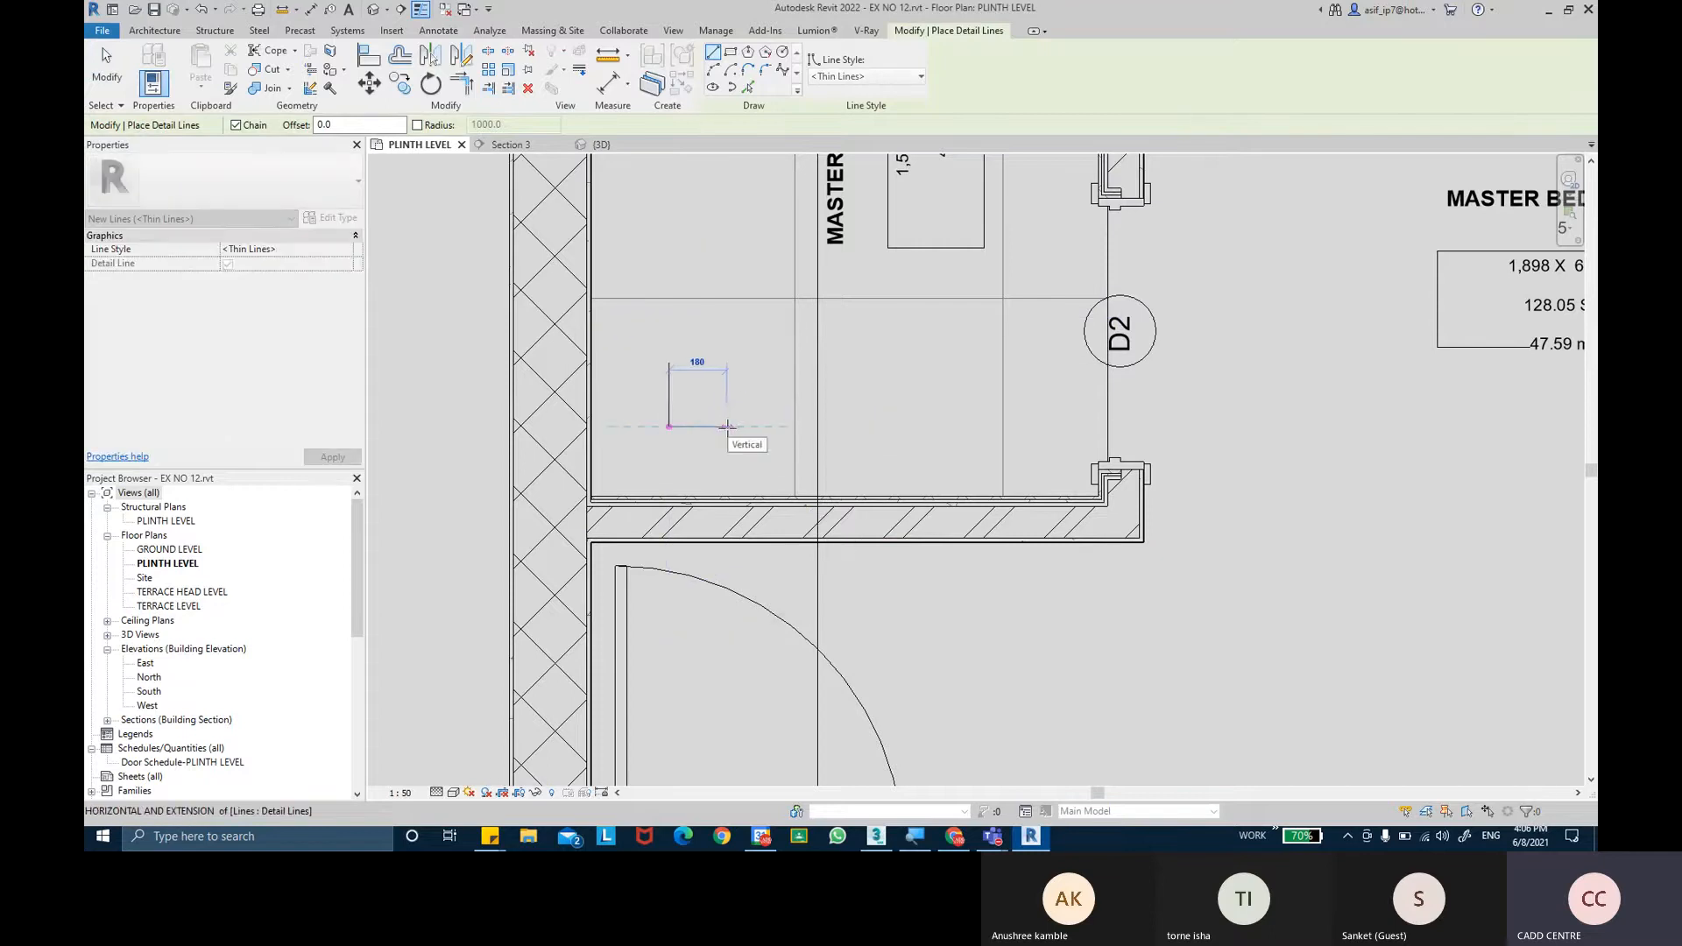
{"action": "key", "text": "Escape"}
{"action": "key", "text": "Escape"}
Add an arrowhead of two diagonal detail lines, each about 30 mm long, at the upper end of the vertical leg.
{"action": "scroll", "coordinate": [715, 374], "scroll_direction": "down", "scroll_amount": 1}
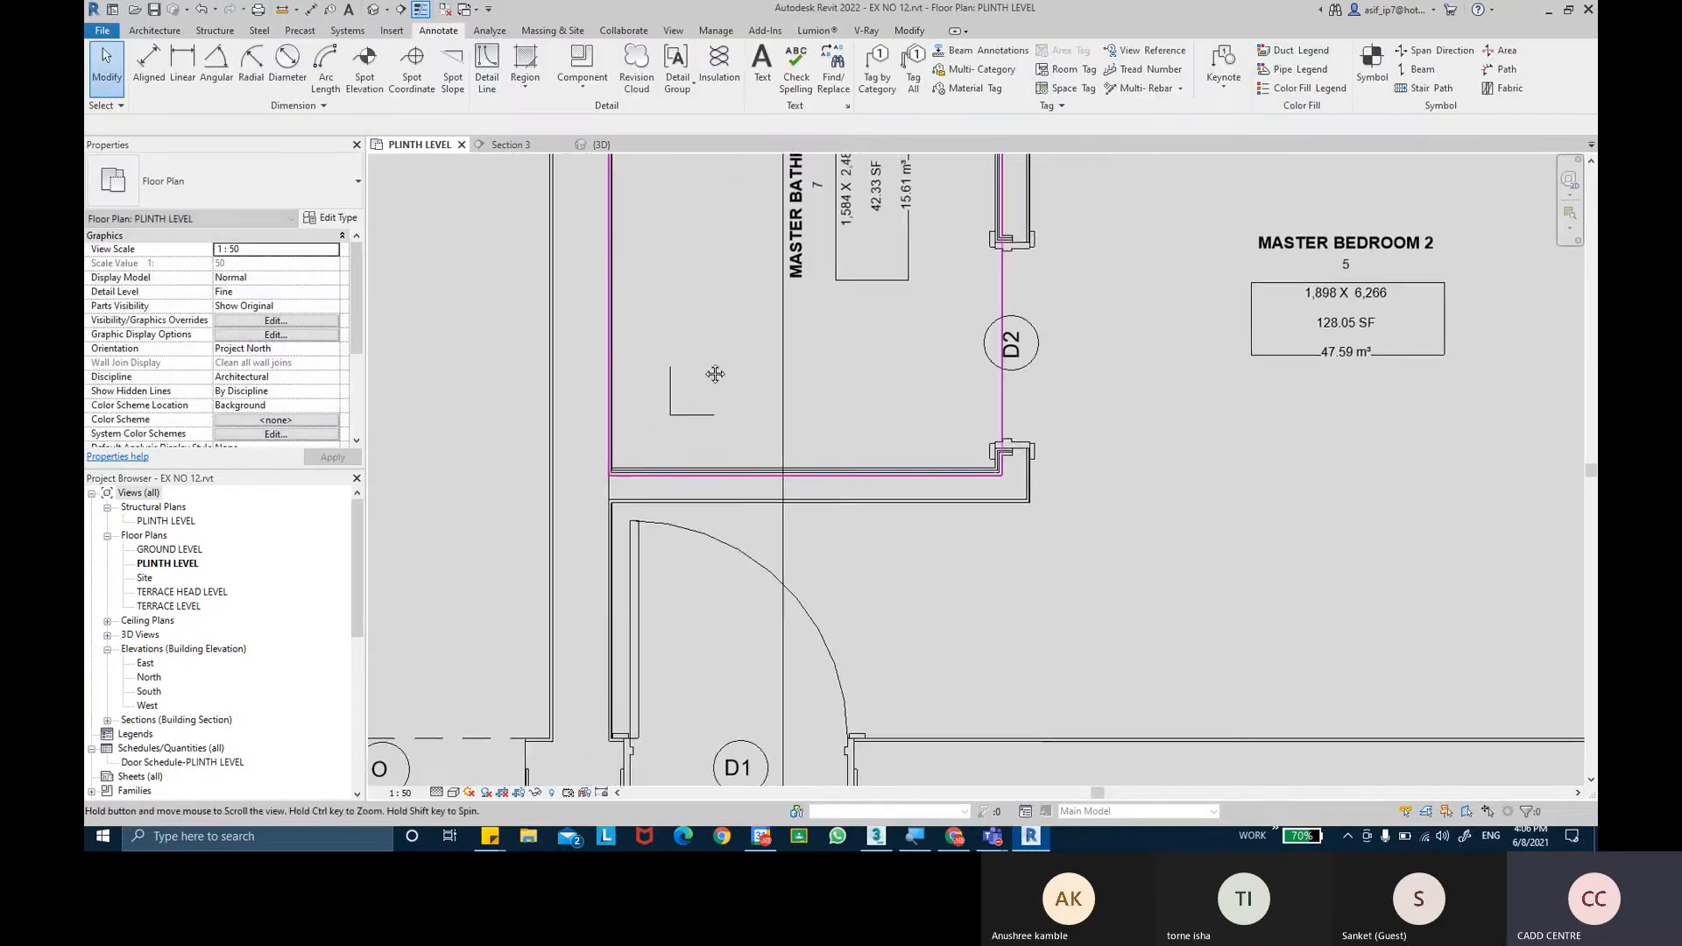
{"action": "middle_click_drag", "start_coordinate": [714, 374], "coordinate": [685, 399]}
{"action": "scroll", "coordinate": [657, 389], "scroll_direction": "up", "scroll_amount": 1}
{"action": "scroll", "coordinate": [636, 385], "scroll_direction": "up", "scroll_amount": 2}
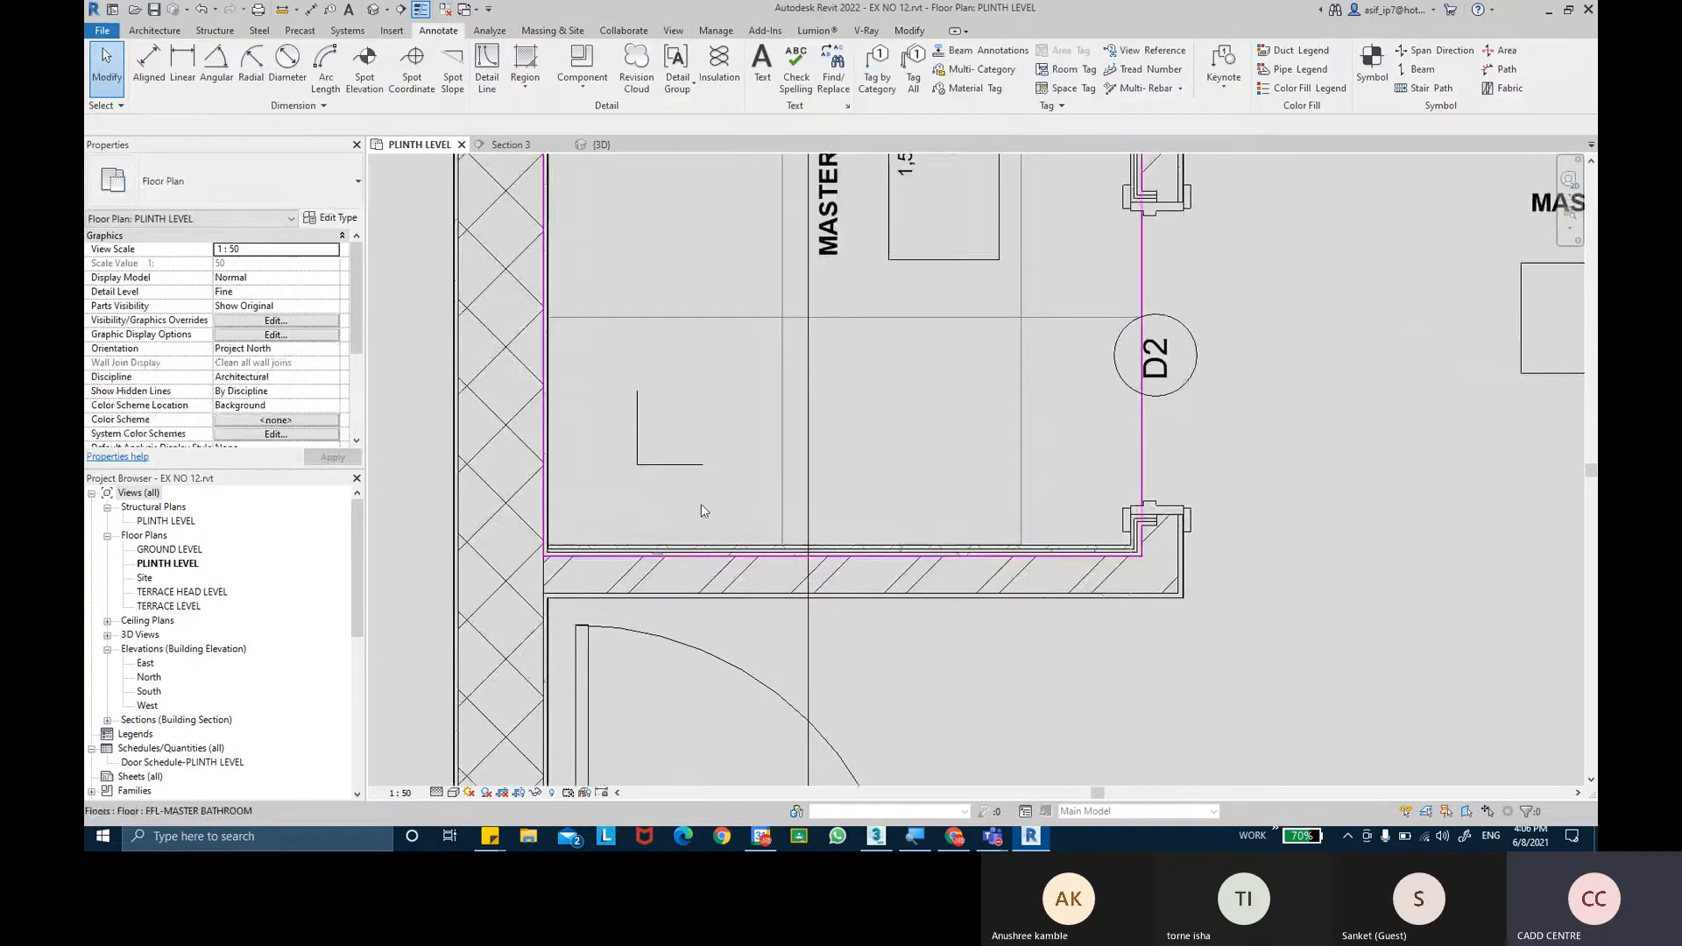
{"action": "scroll", "coordinate": [675, 423], "scroll_direction": "down", "scroll_amount": 4}
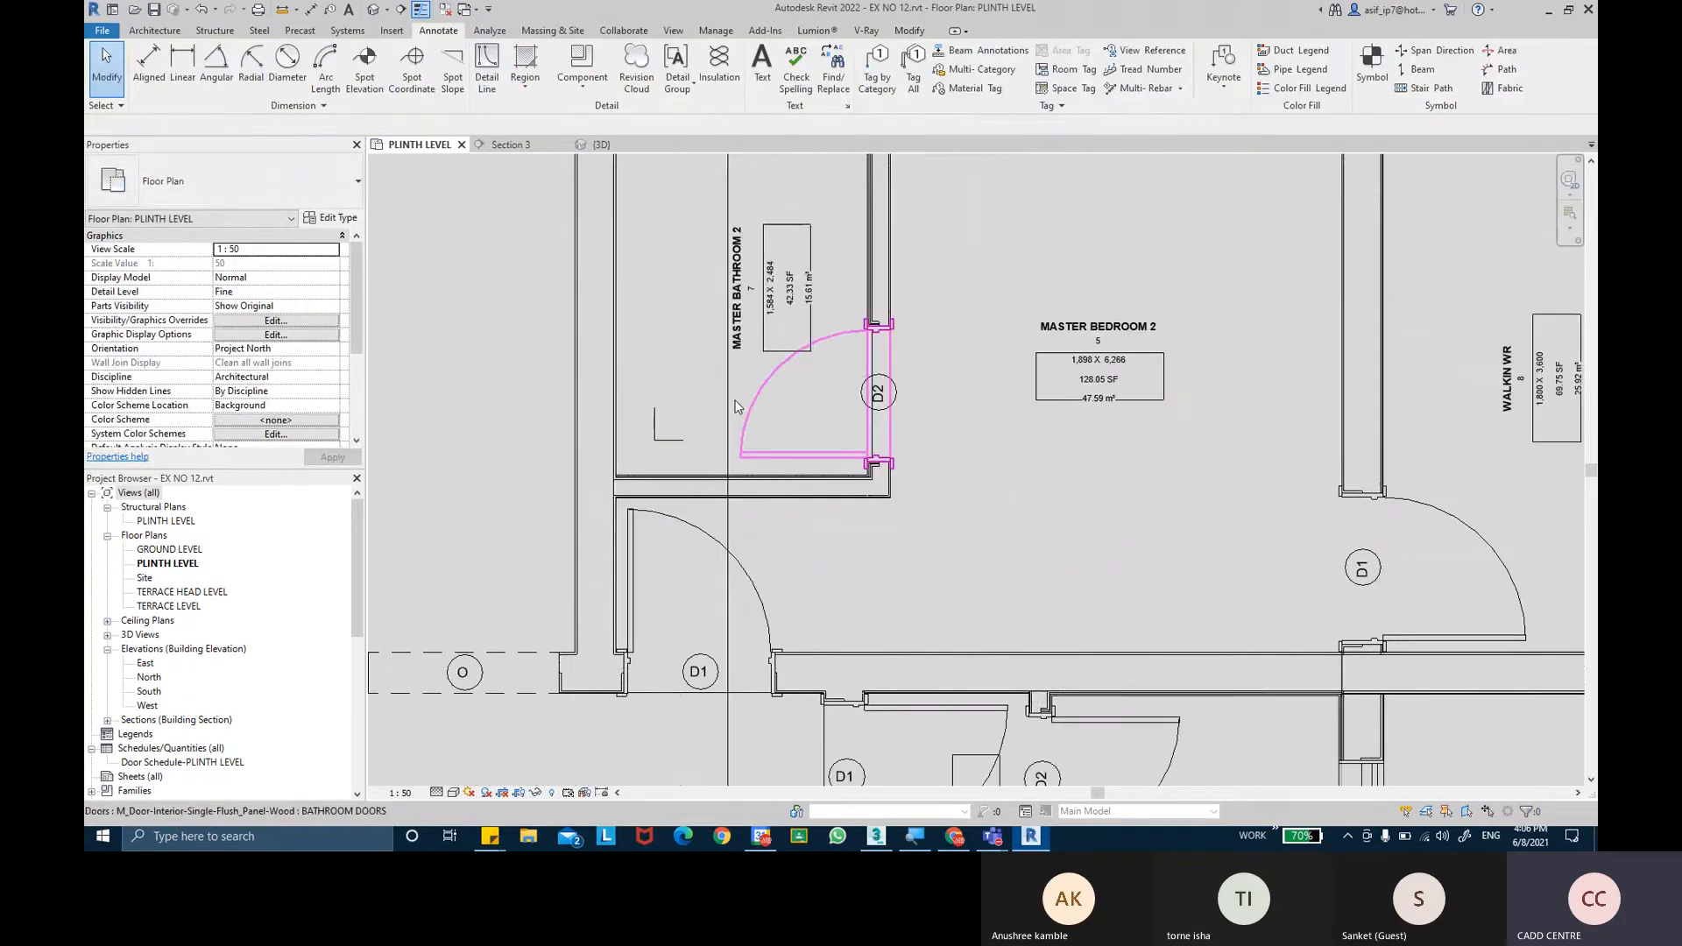
{"action": "scroll", "coordinate": [927, 418], "scroll_direction": "down", "scroll_amount": 2}
{"action": "scroll", "coordinate": [920, 429], "scroll_direction": "up", "scroll_amount": 4}
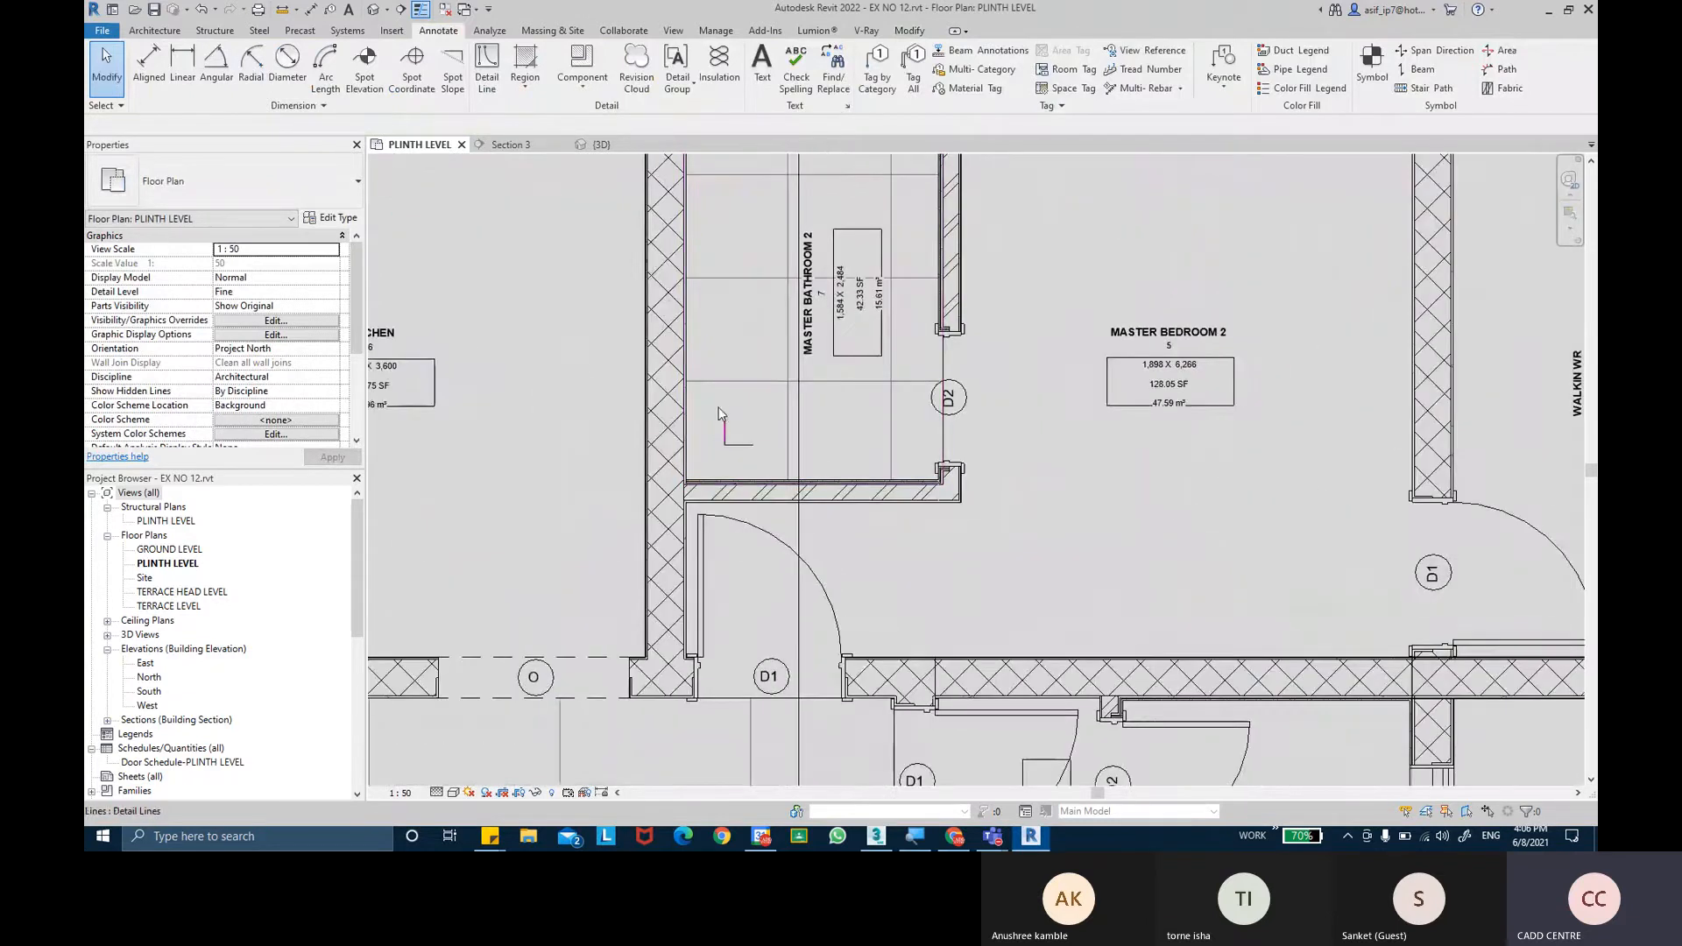
{"action": "scroll", "coordinate": [724, 435], "scroll_direction": "up", "scroll_amount": 4}
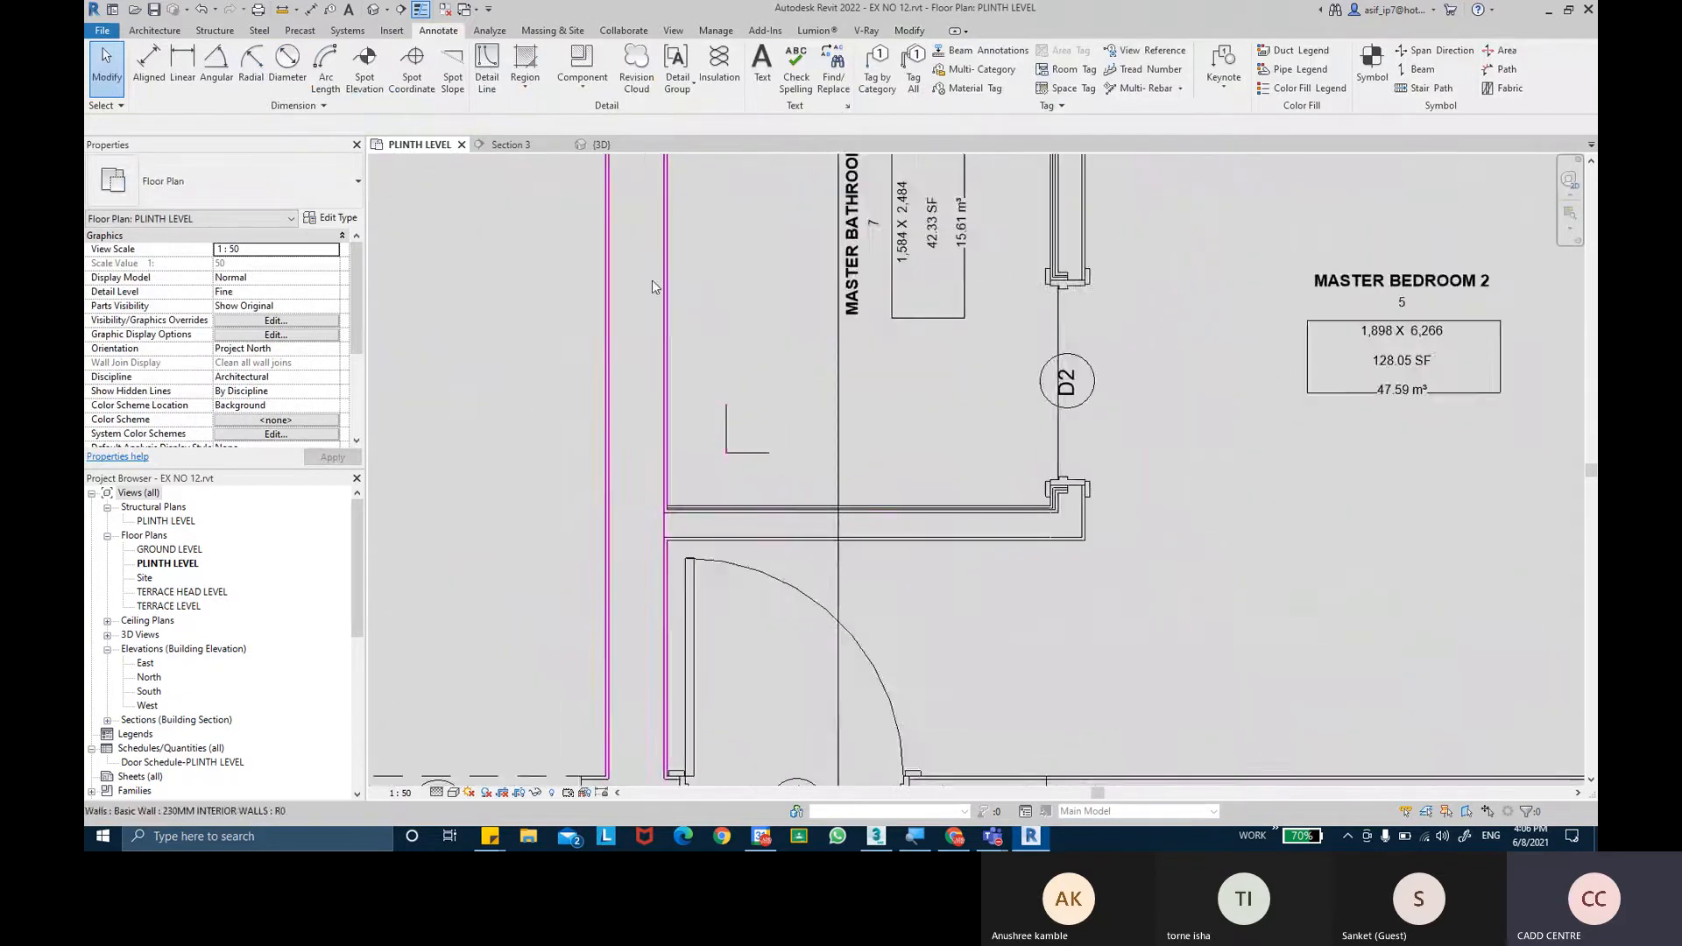
{"action": "key", "text": "d"}
{"action": "key", "text": "l"}
{"action": "scroll", "coordinate": [751, 469], "scroll_direction": "up", "scroll_amount": 3}
{"action": "scroll", "coordinate": [736, 424], "scroll_direction": "up", "scroll_amount": 2}
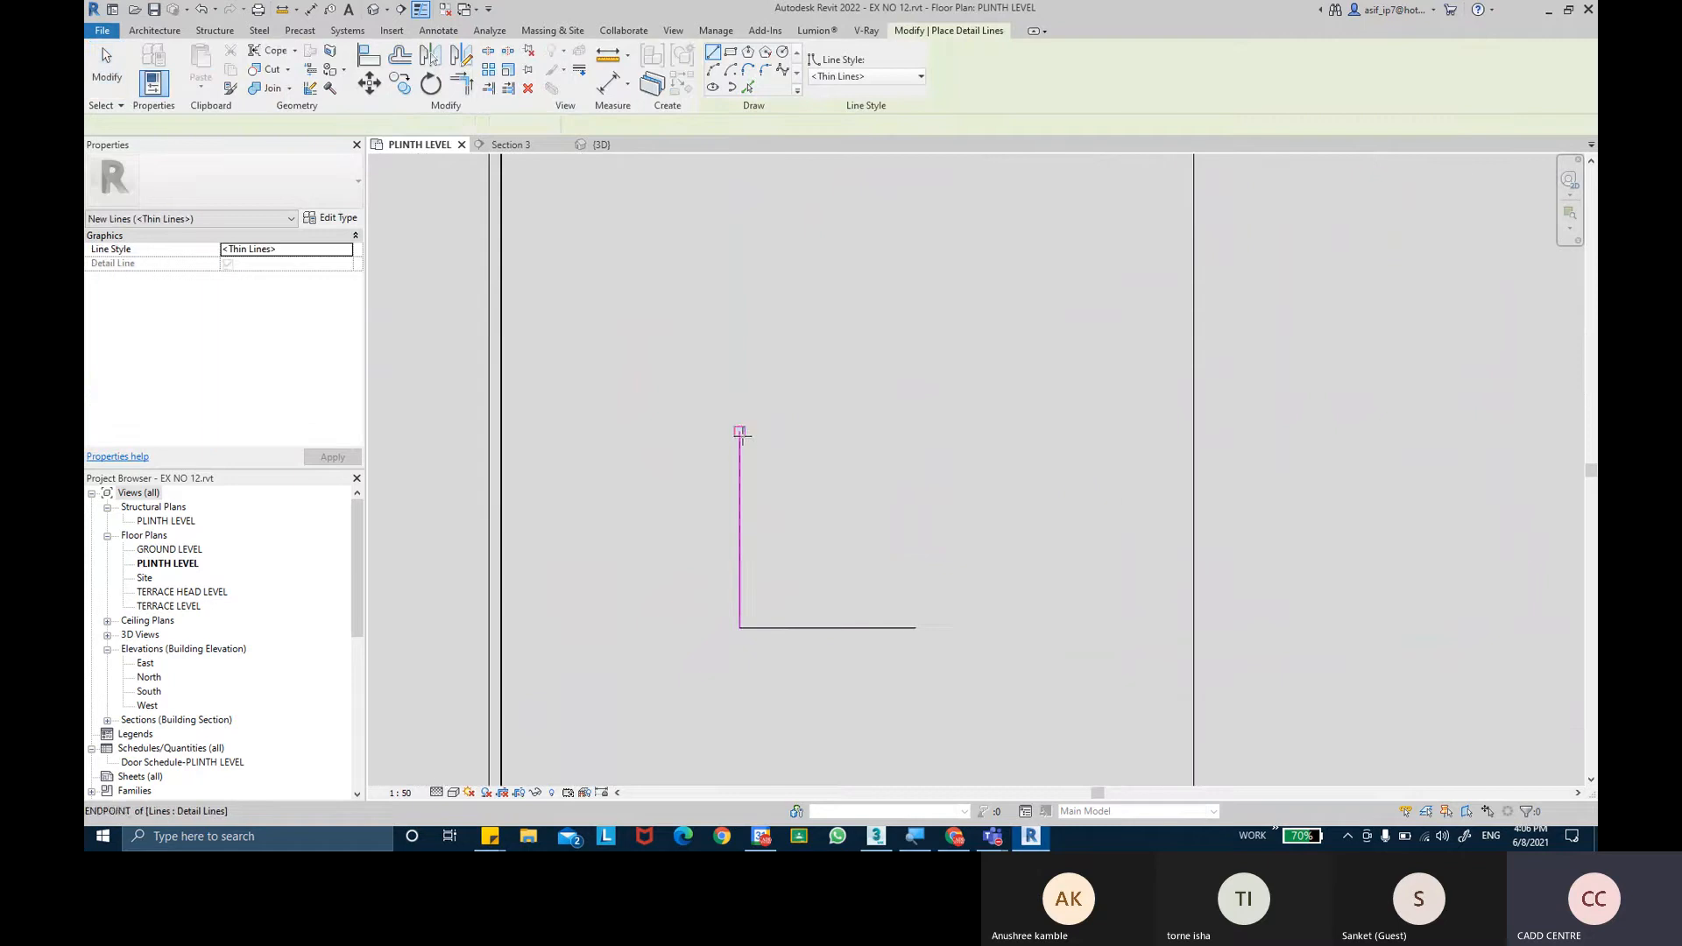
{"action": "left_click", "coordinate": [739, 433]}
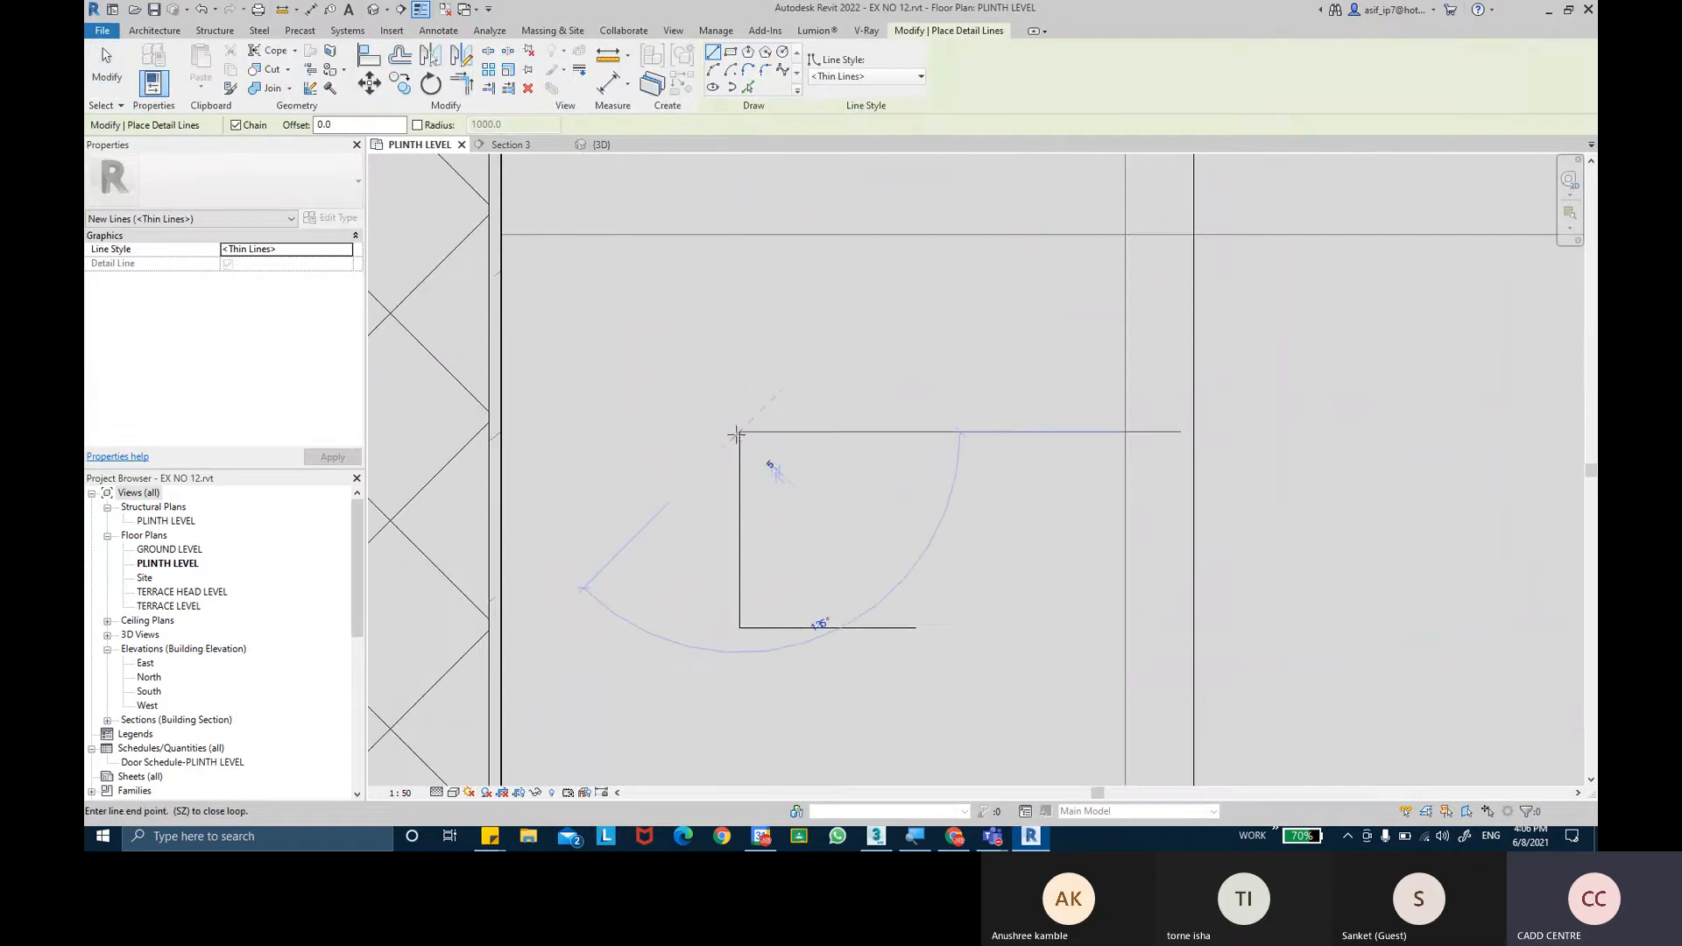
{"action": "key", "text": "Escape"}
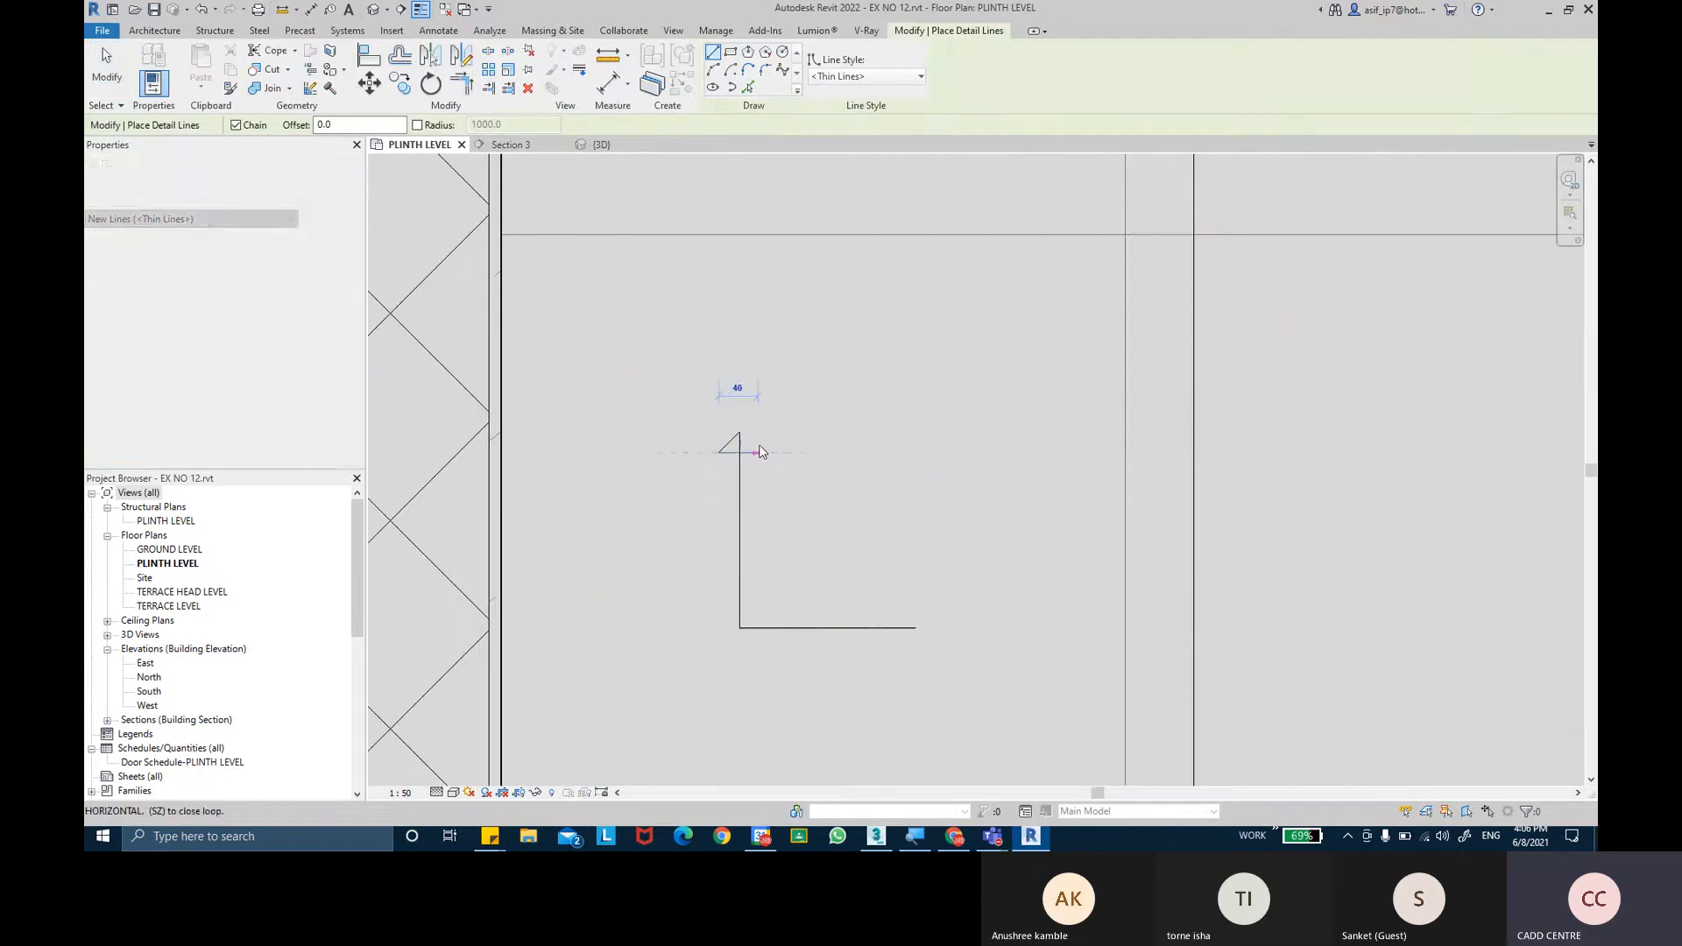
{"action": "left_click", "coordinate": [738, 432]}
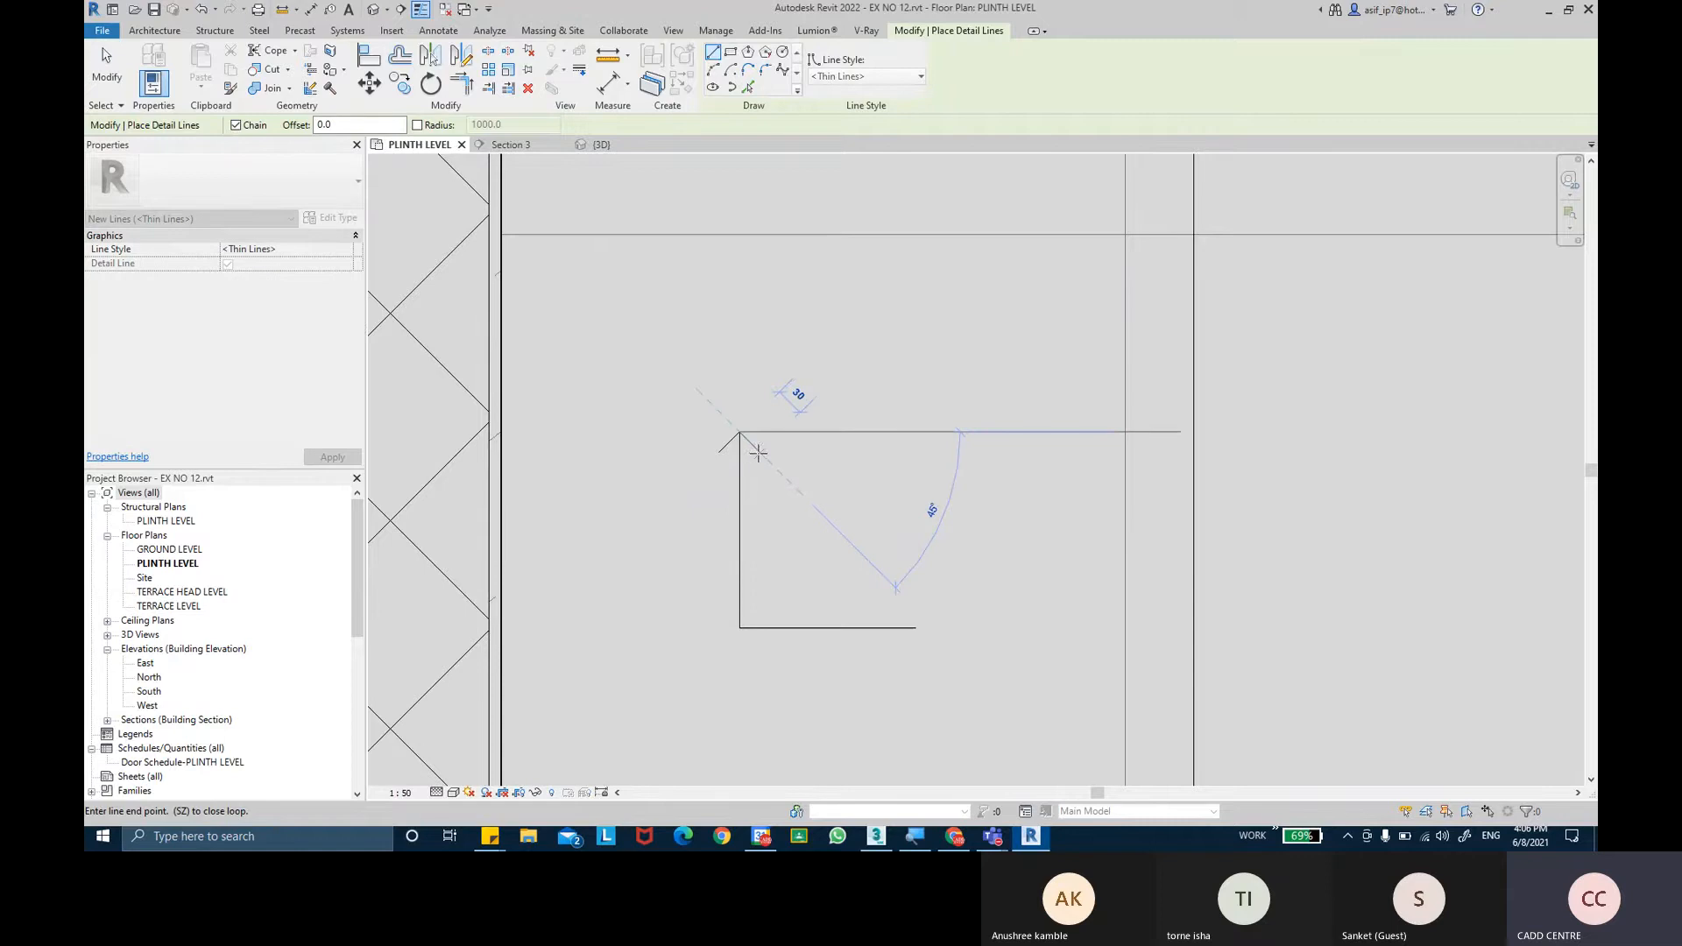
{"action": "left_click", "coordinate": [757, 452]}
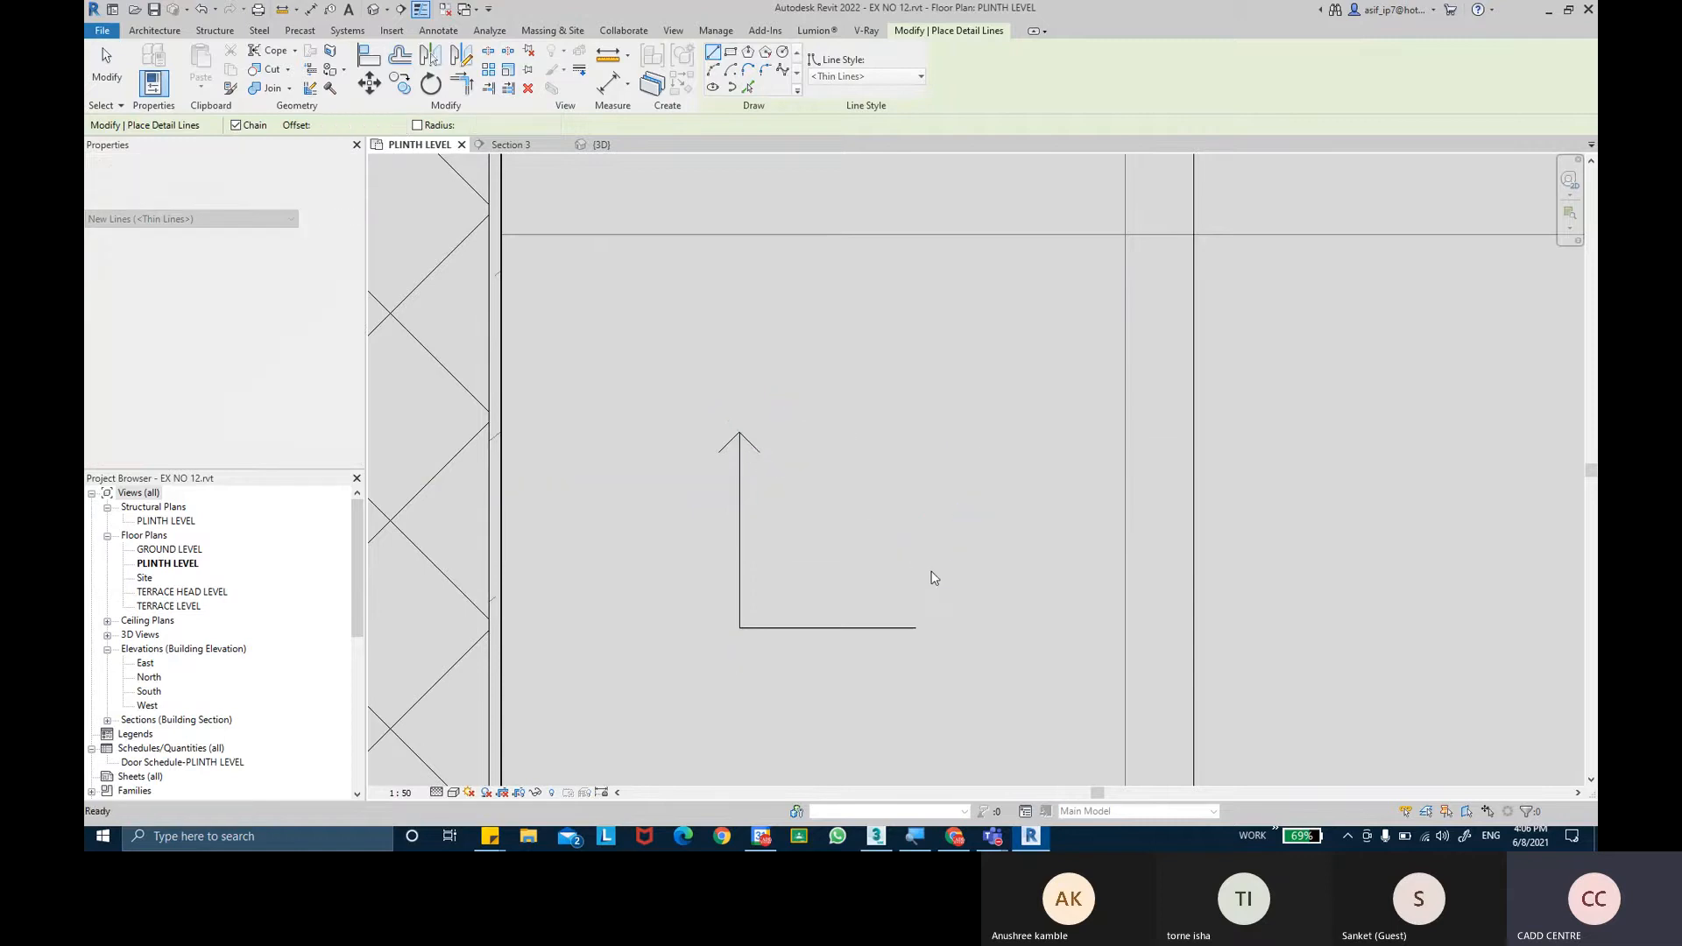
Add an arrowhead of two diagonal detail lines at the free end of the horizontal leg, then leave the Detail Line command.
{"action": "left_click", "coordinate": [898, 601]}
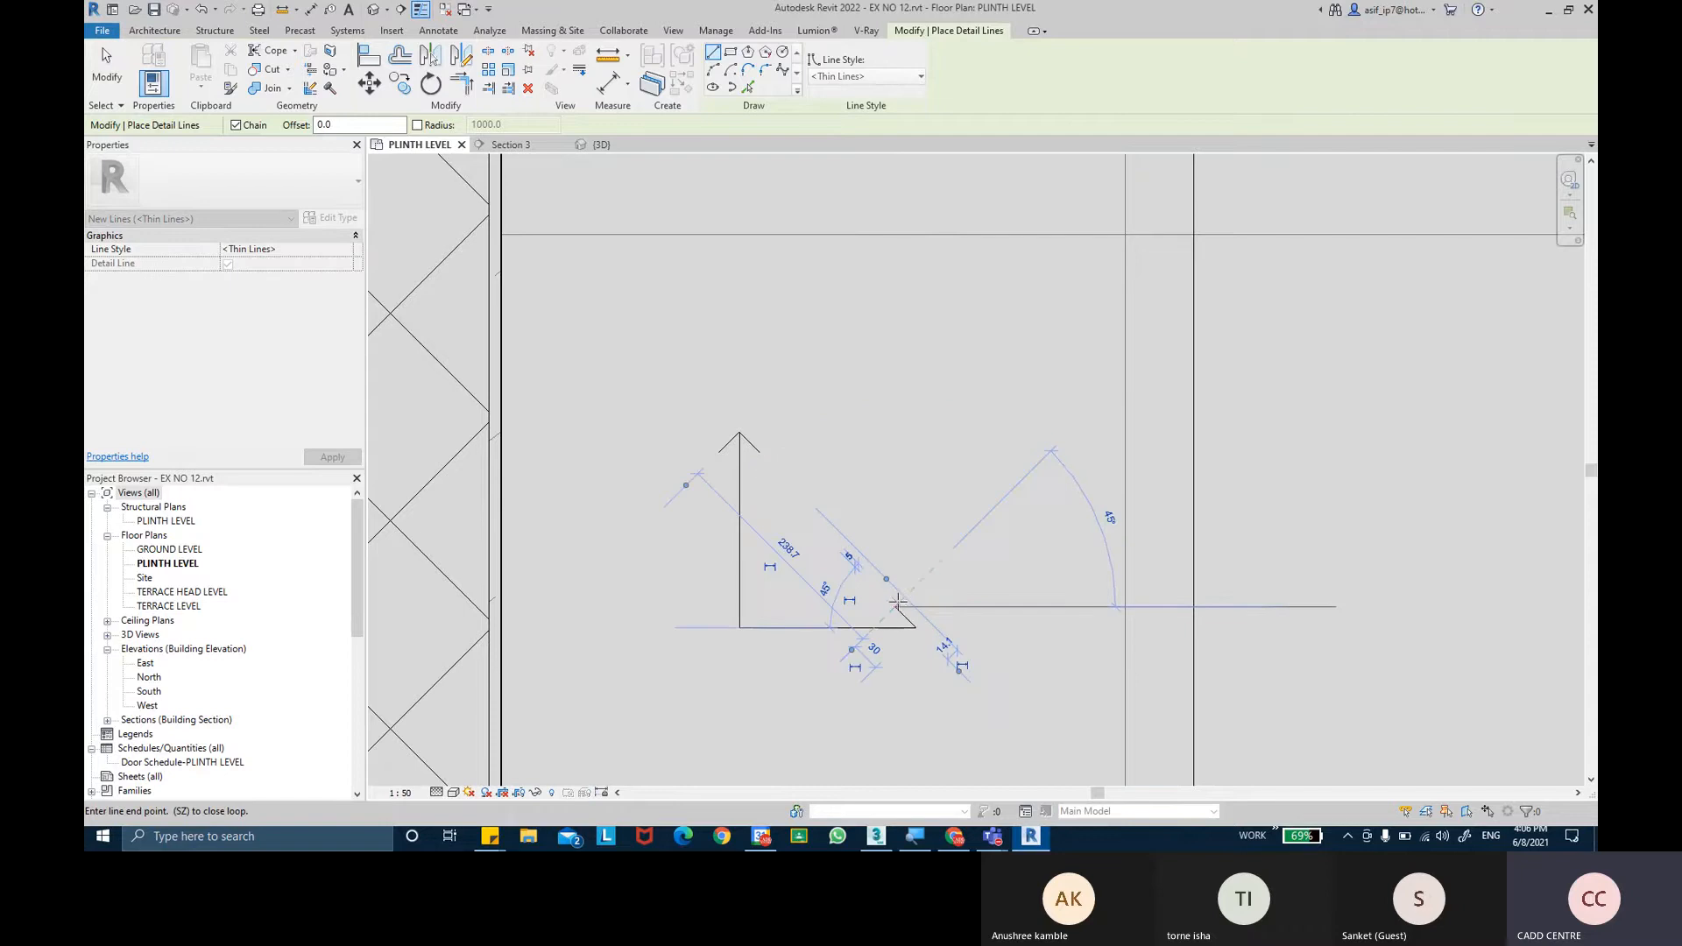
{"action": "left_click", "coordinate": [914, 626]}
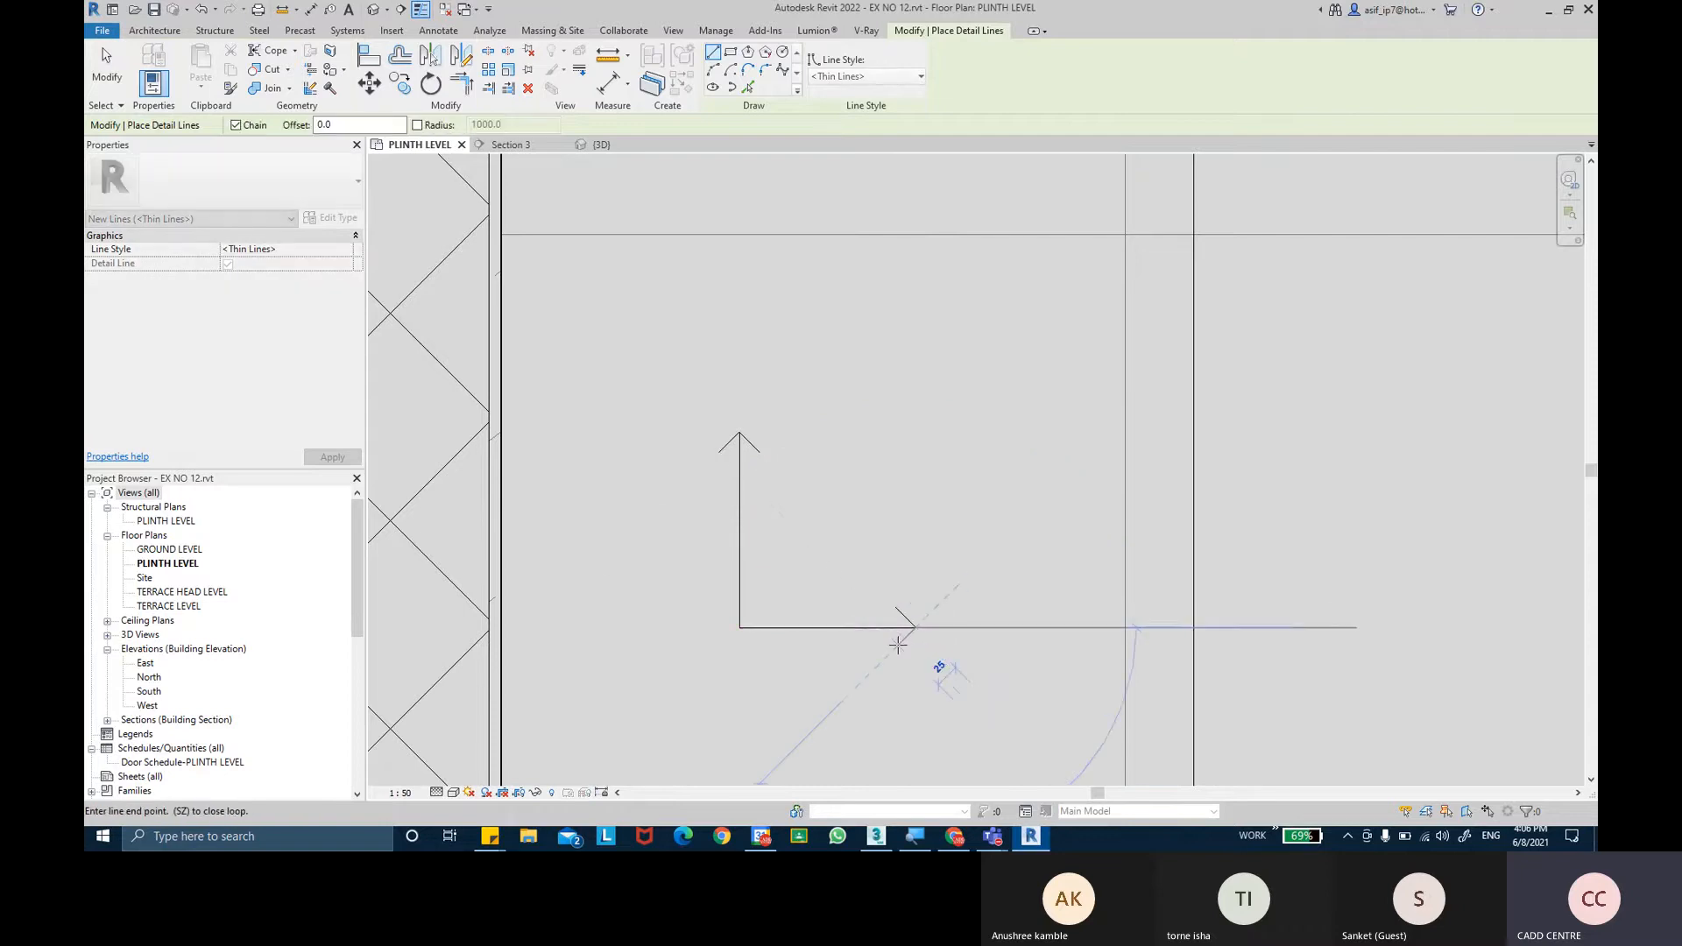
{"action": "key", "text": "Escape"}
{"action": "scroll", "coordinate": [955, 560], "scroll_direction": "down", "scroll_amount": 4}
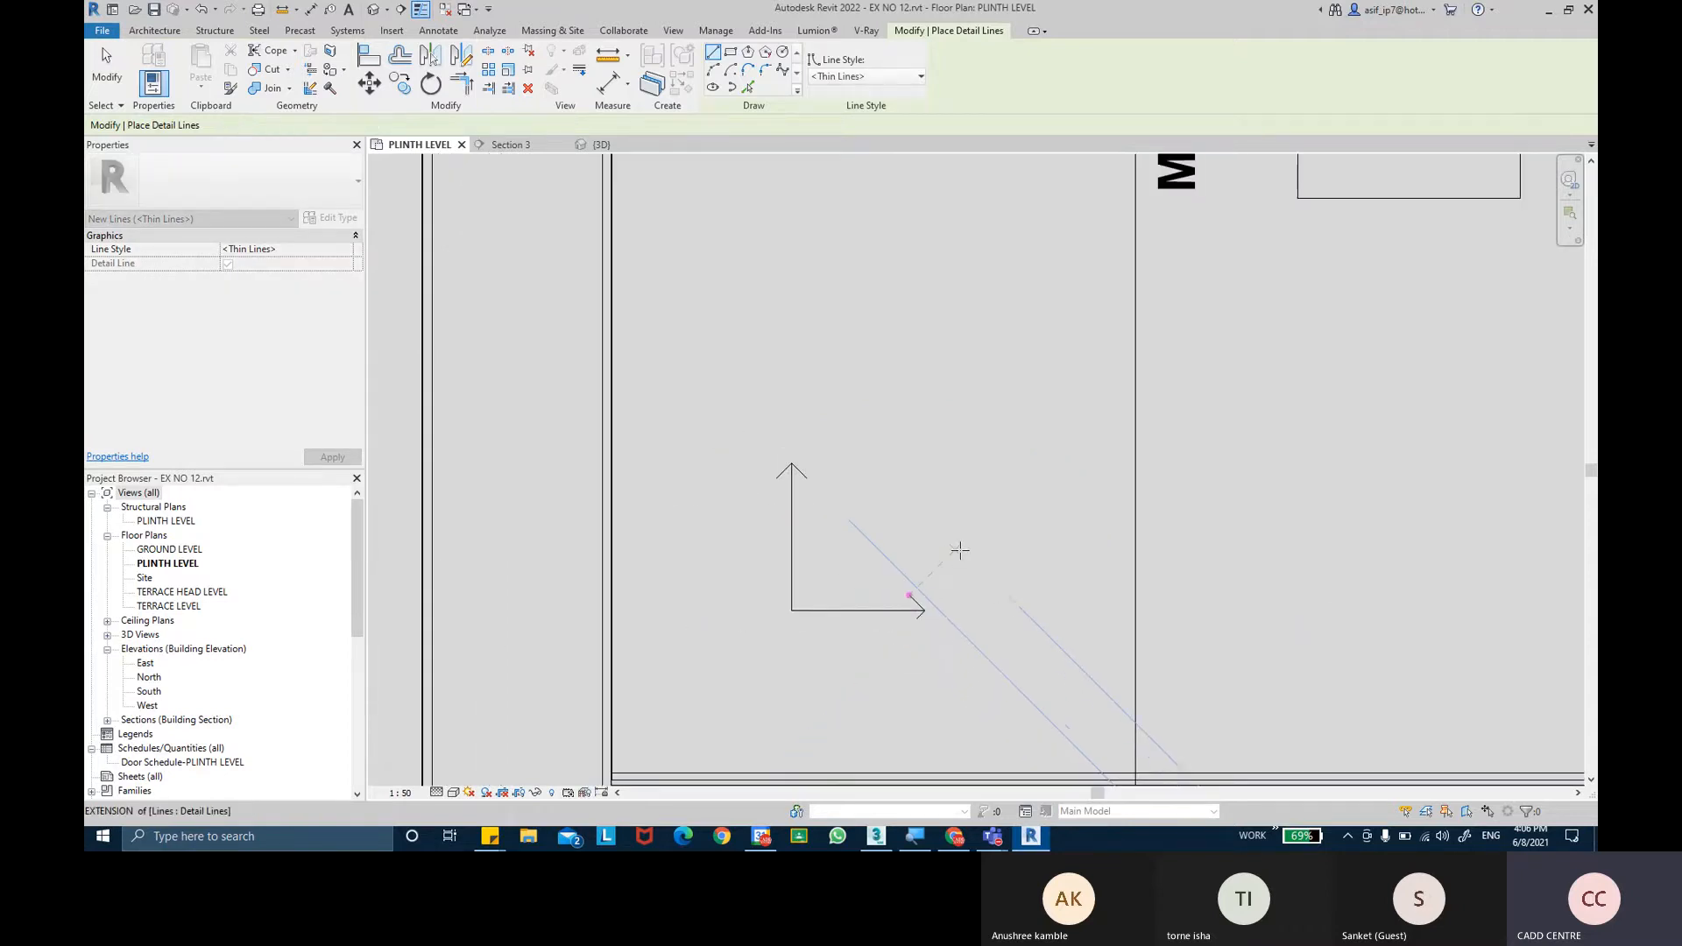
{"action": "key", "text": "Escape"}
{"action": "scroll", "coordinate": [968, 559], "scroll_direction": "up", "scroll_amount": 3}
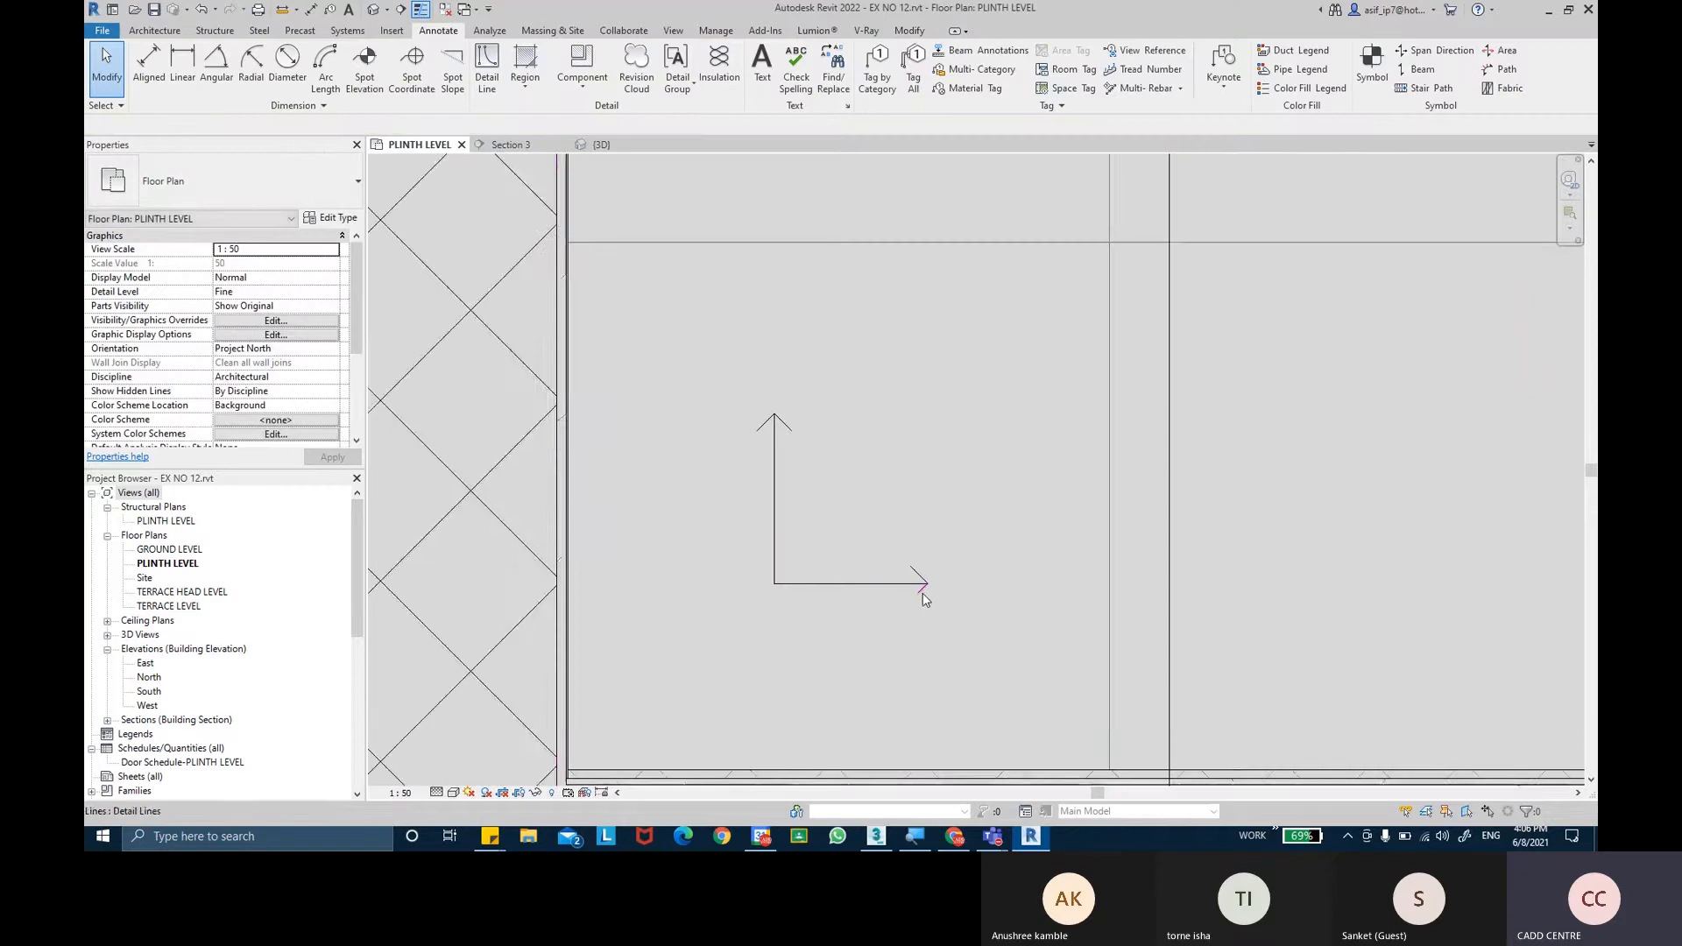
Lengthen the lower stroke of the horizontal leg's arrowhead to match the upper stroke.
{"action": "left_click", "coordinate": [922, 599]}
{"action": "scroll", "coordinate": [919, 596], "scroll_direction": "up", "scroll_amount": 3}
{"action": "left_click_drag", "start_coordinate": [917, 593], "coordinate": [911, 604]}
{"action": "key", "text": "Escape"}
{"action": "scroll", "coordinate": [994, 502], "scroll_direction": "down", "scroll_amount": 2}
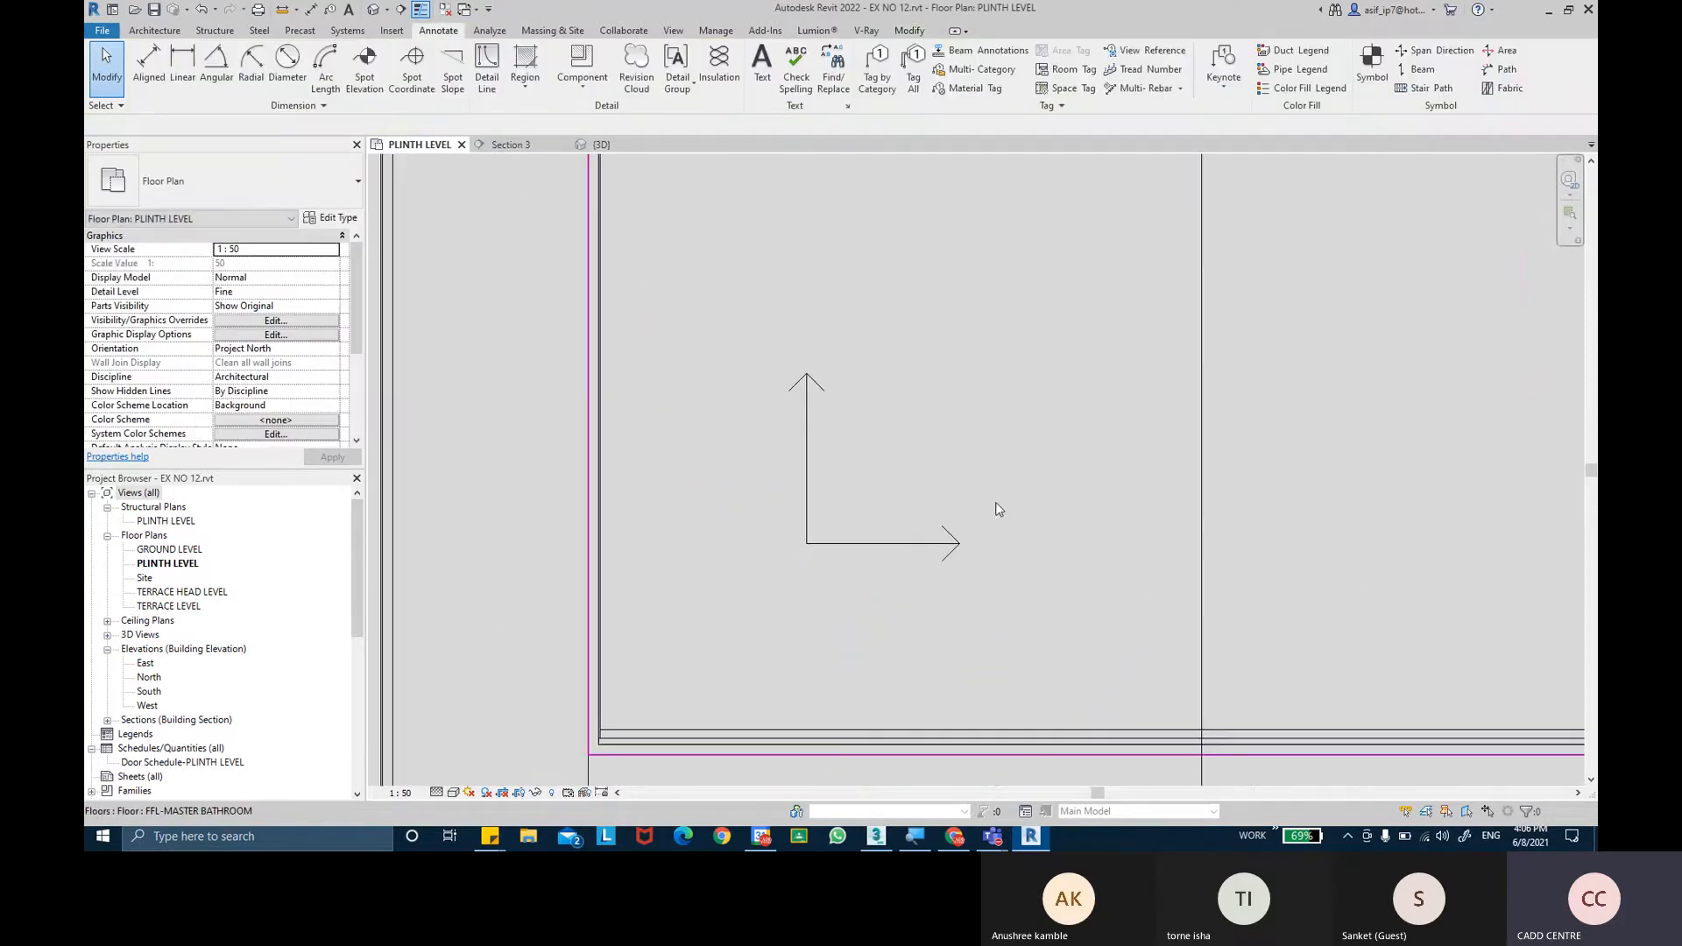
Examine the plan from Master Bathroom 2 down to the living room, including the living room floor's tile pattern.
{"action": "middle_click_drag", "start_coordinate": [963, 390], "coordinate": [824, 424]}
{"action": "scroll", "coordinate": [827, 414], "scroll_direction": "down", "scroll_amount": 2}
{"action": "scroll", "coordinate": [828, 422], "scroll_direction": "down", "scroll_amount": 5}
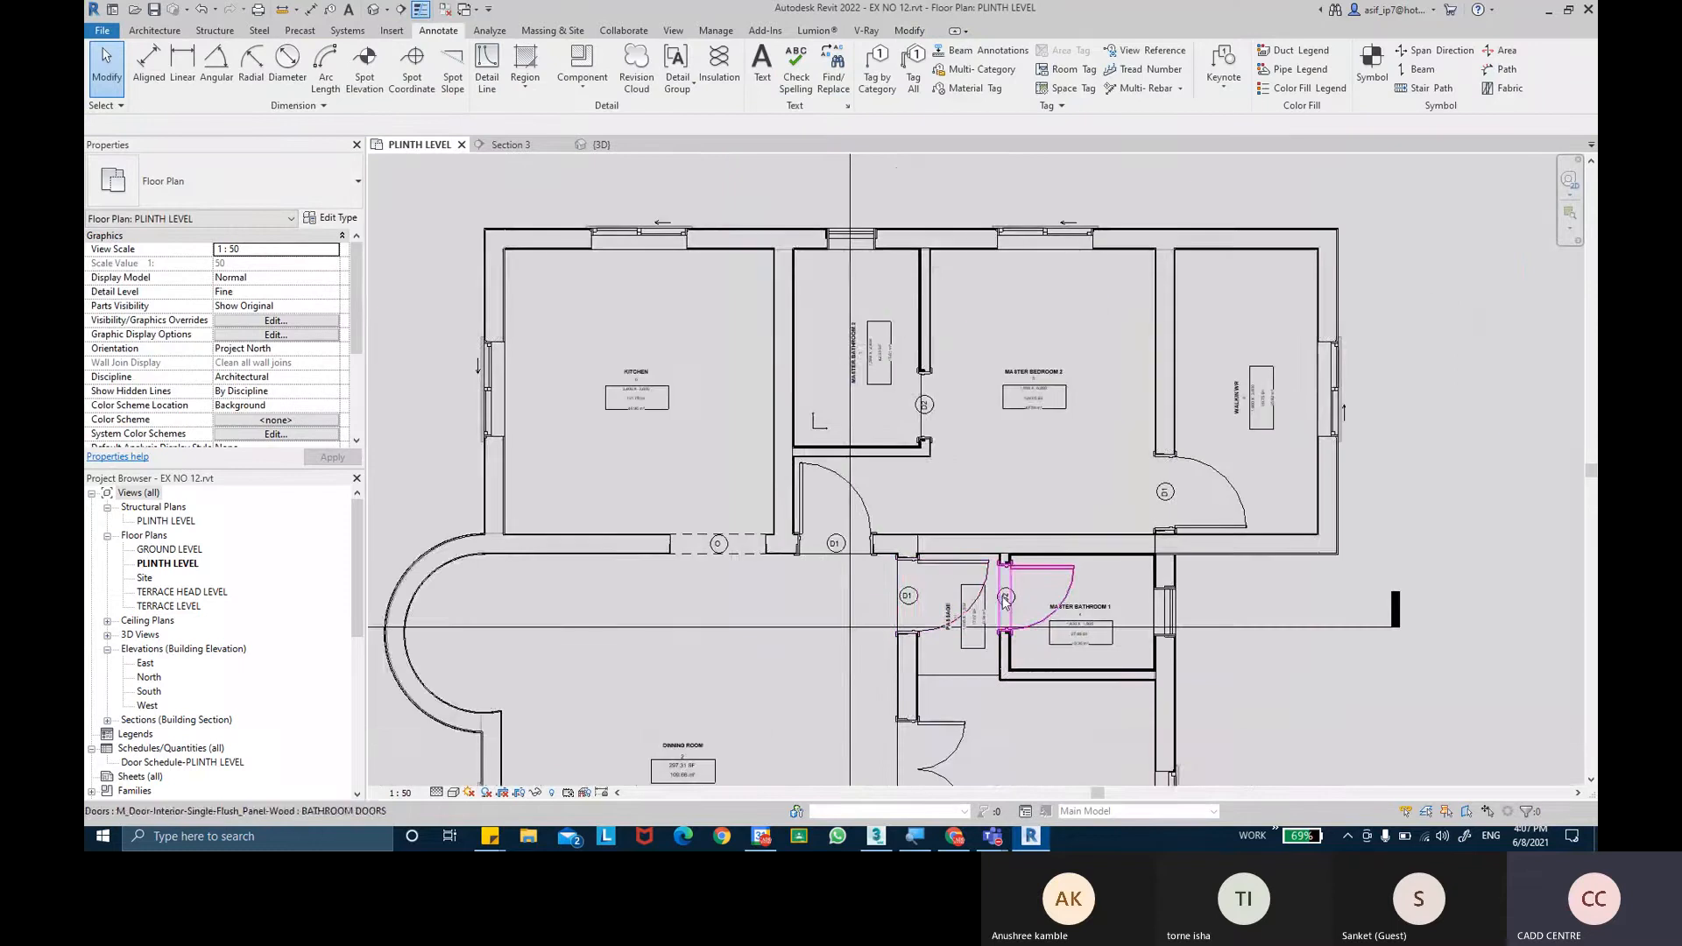
{"action": "middle_click_drag", "start_coordinate": [971, 305], "coordinate": [990, 39]}
{"action": "middle_click_drag", "start_coordinate": [759, 648], "coordinate": [807, 370]}
{"action": "scroll", "coordinate": [807, 370], "scroll_direction": "up", "scroll_amount": 1}
{"action": "middle_click_drag", "start_coordinate": [686, 592], "coordinate": [705, 495]}
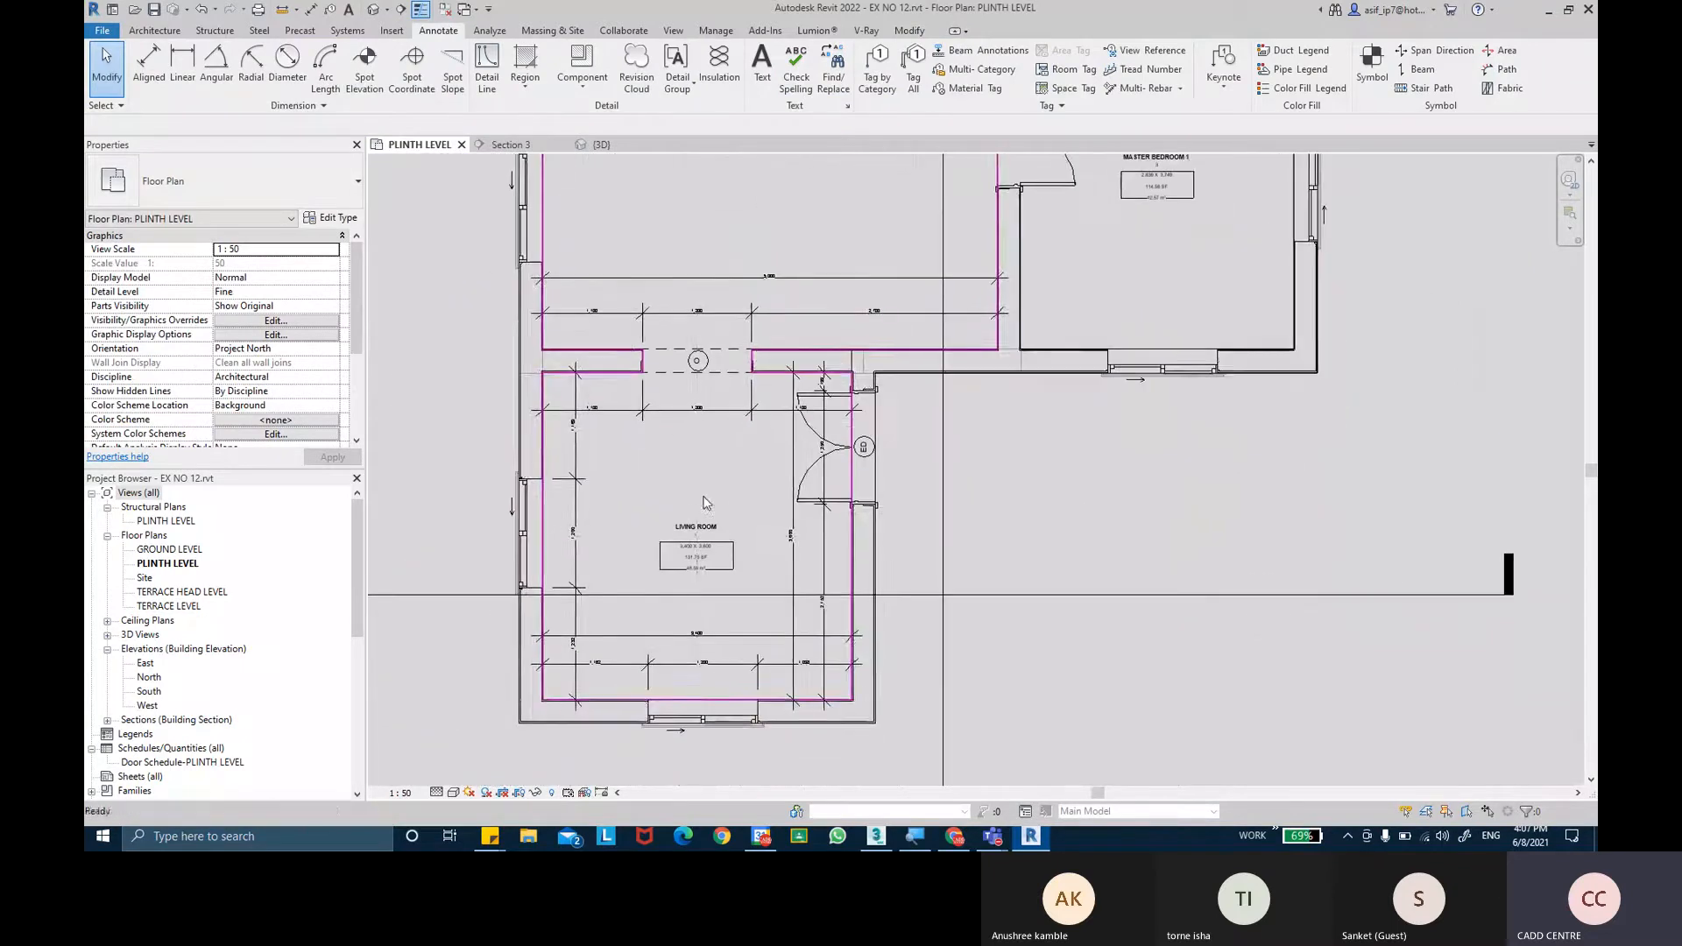
{"action": "middle_click_drag", "start_coordinate": [650, 613], "coordinate": [710, 546]}
{"action": "scroll", "coordinate": [697, 559], "scroll_direction": "up", "scroll_amount": 1}
{"action": "left_click", "coordinate": [698, 426]}
{"action": "scroll", "coordinate": [698, 427], "scroll_direction": "down", "scroll_amount": 2}
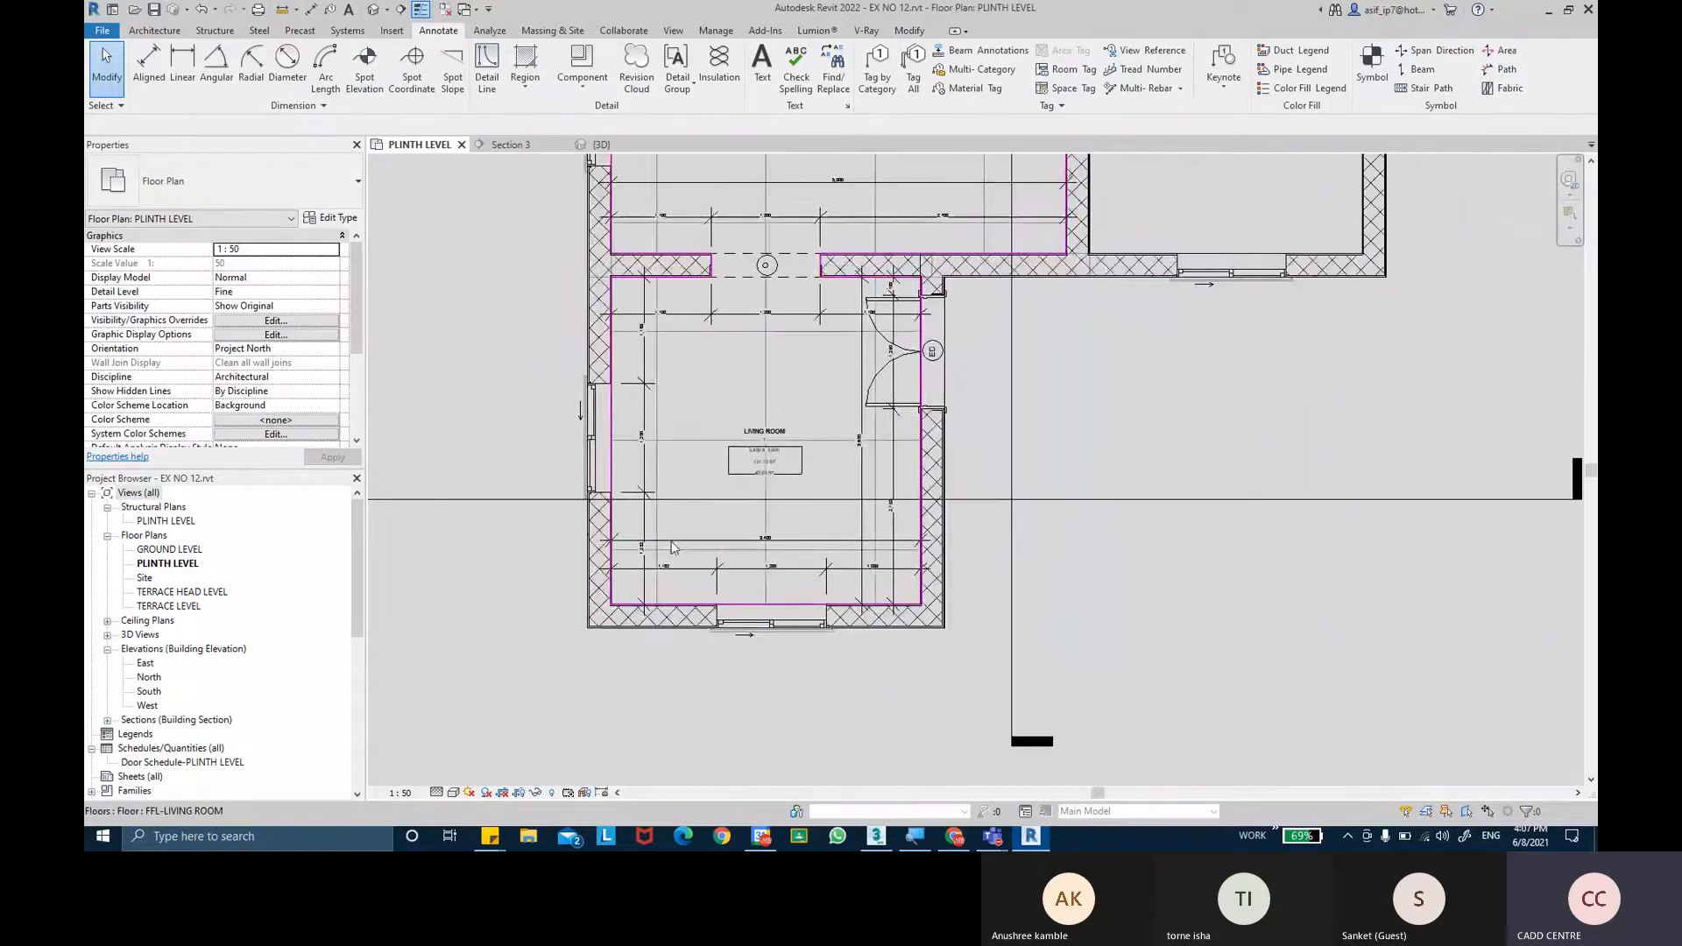
{"action": "scroll", "coordinate": [673, 550], "scroll_direction": "up", "scroll_amount": 5}
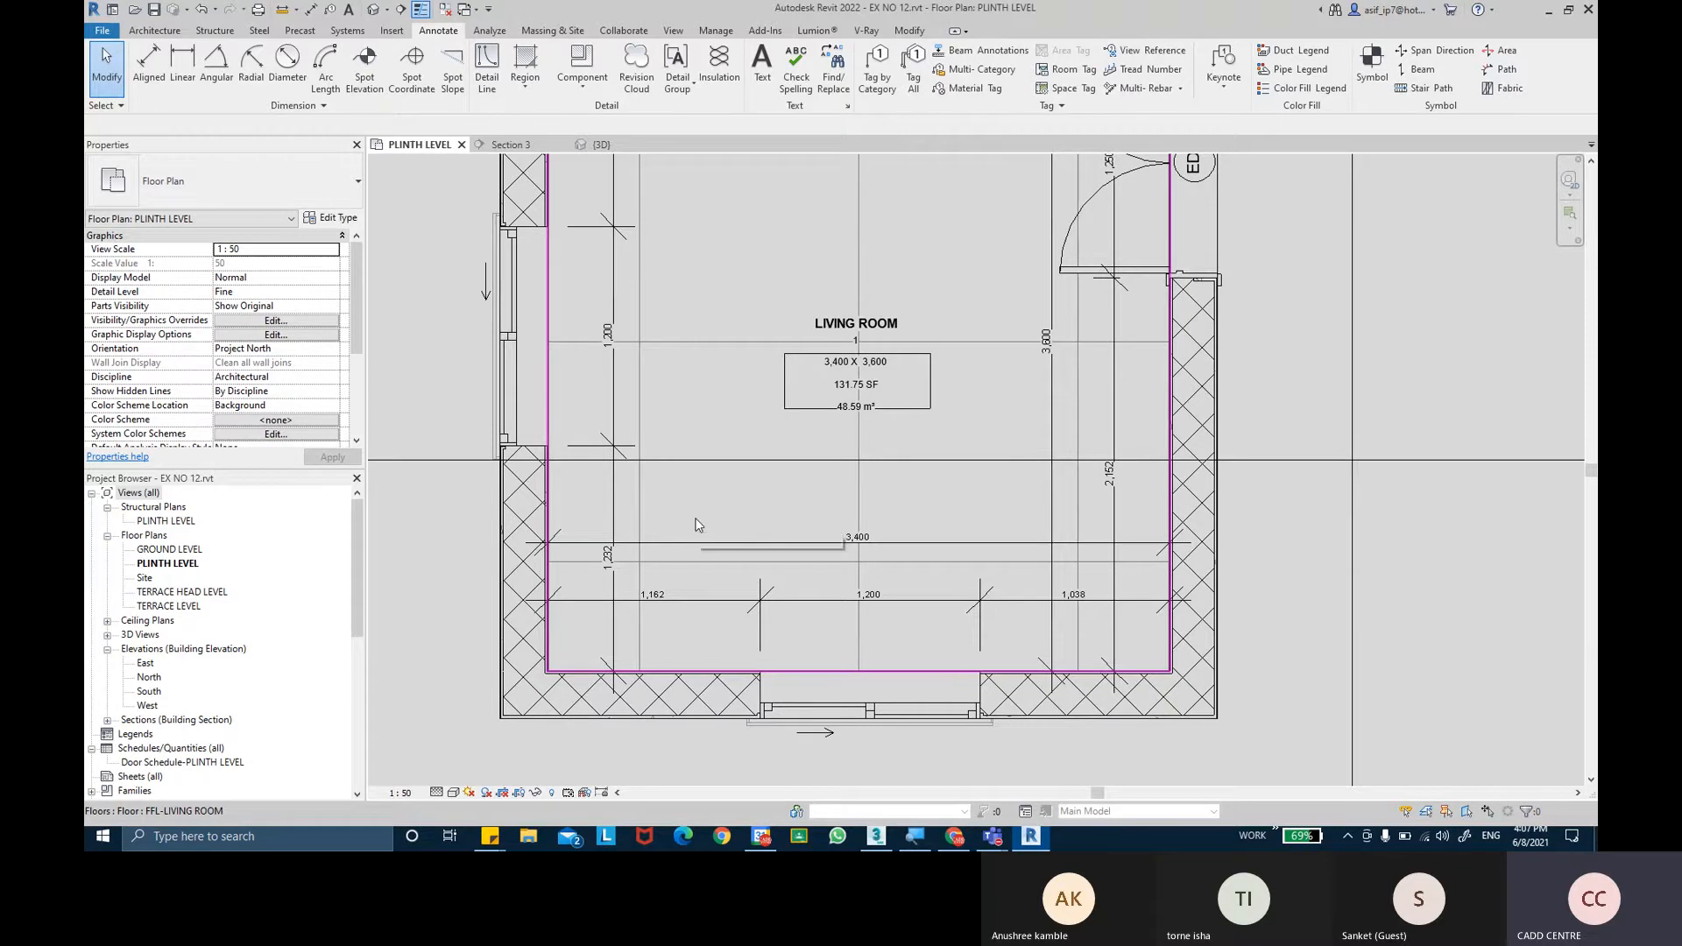
Hide the Dimensions annotation category in the PLINTH LEVEL floor plan through its visibility/graphics overrides.
{"action": "left_click", "coordinate": [169, 150]}
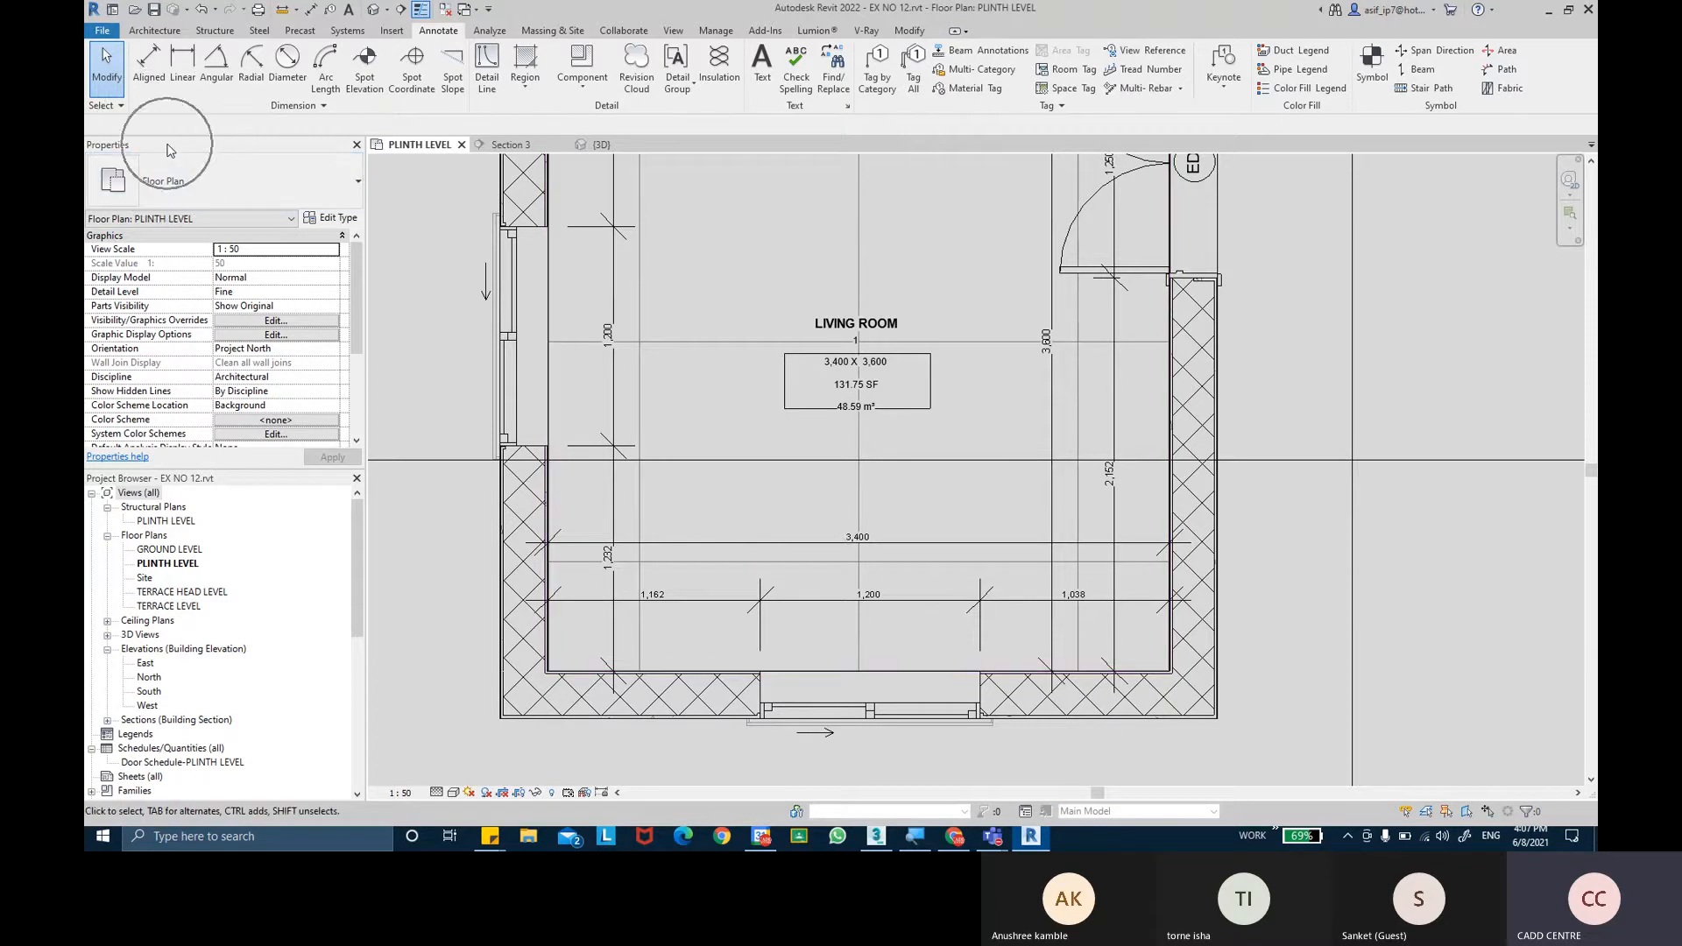
{"action": "left_click", "coordinate": [169, 150]}
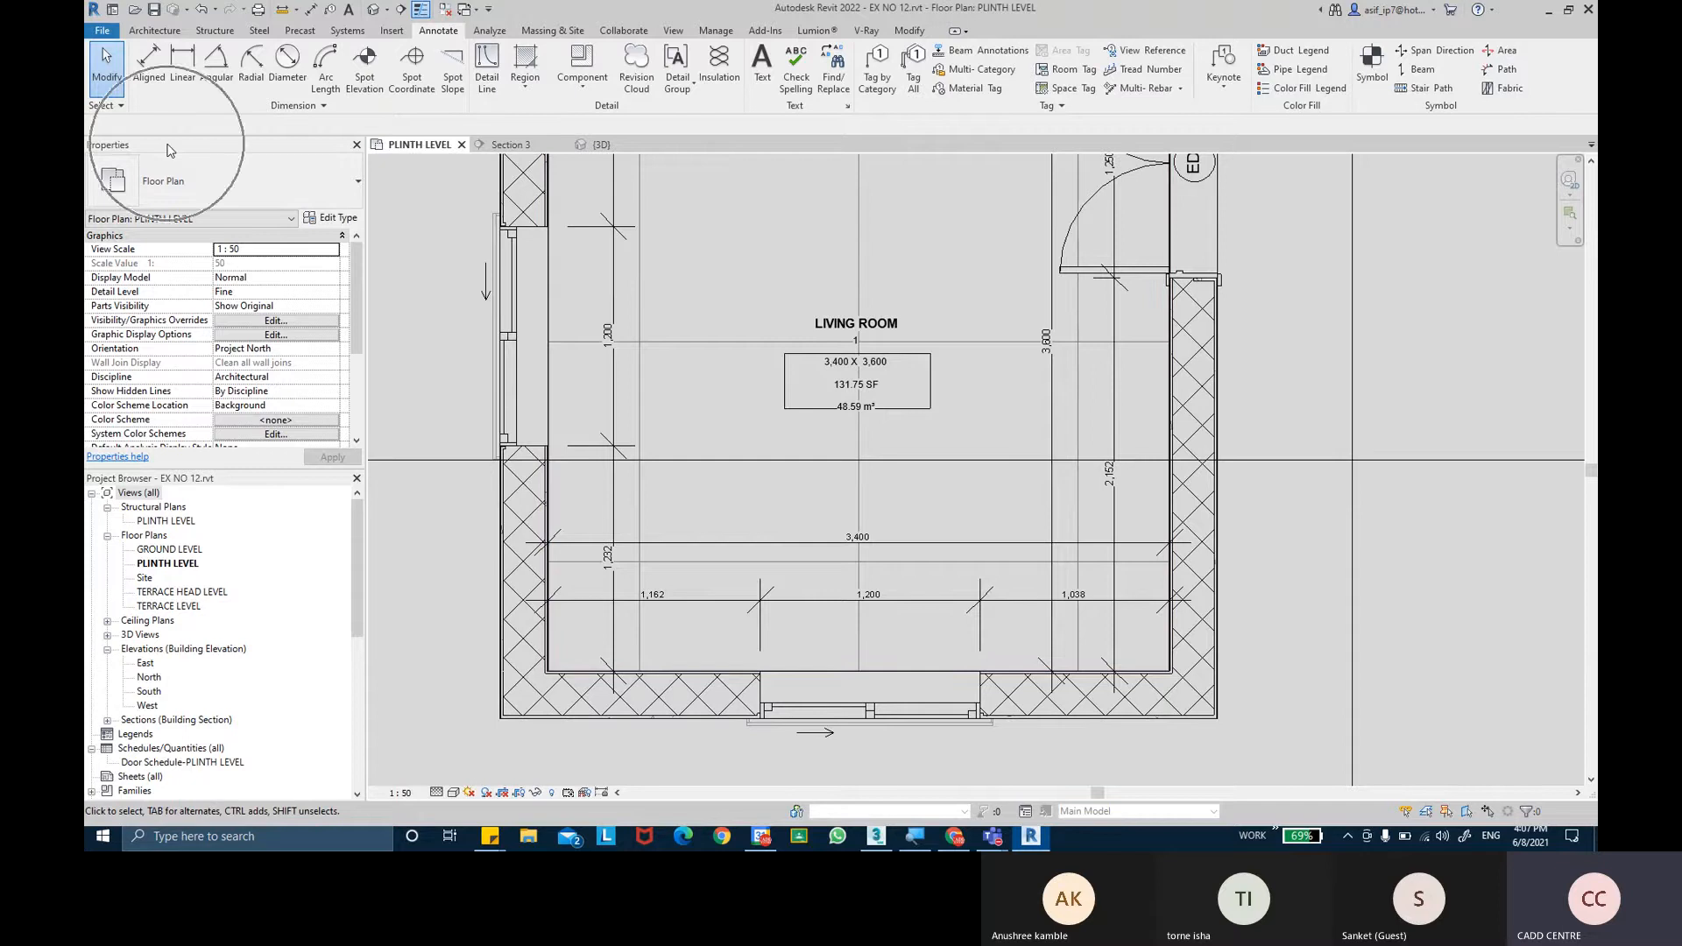
{"action": "left_click_drag", "start_coordinate": [357, 299], "coordinate": [356, 311]}
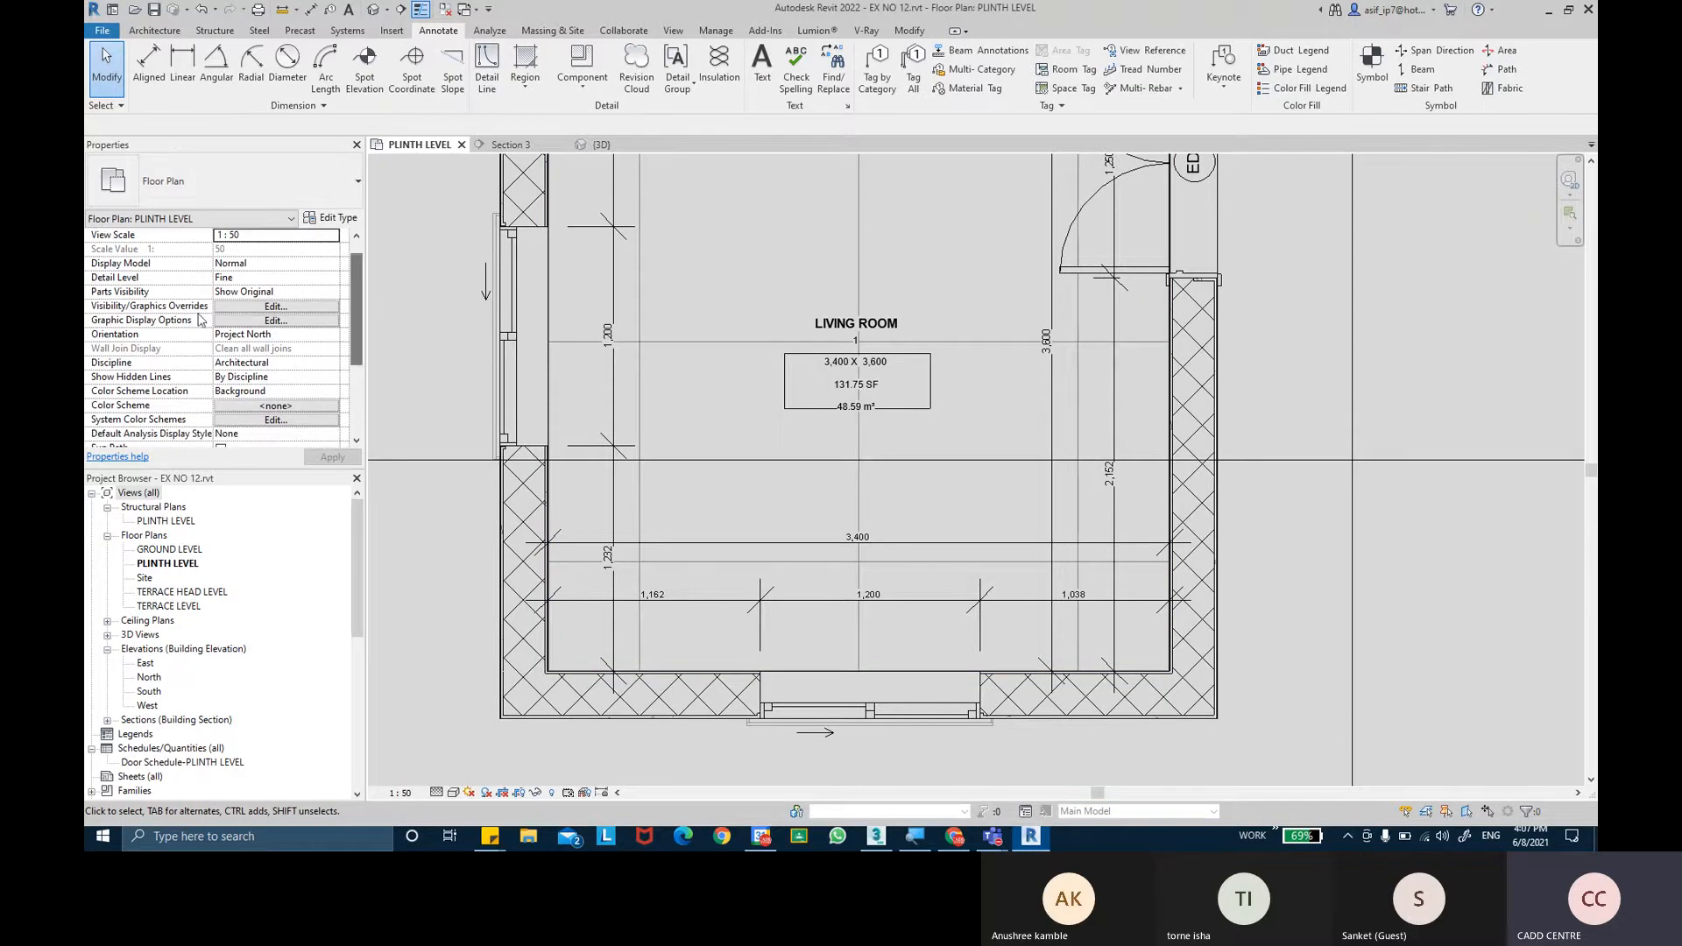
{"action": "key", "text": "ctrl"}
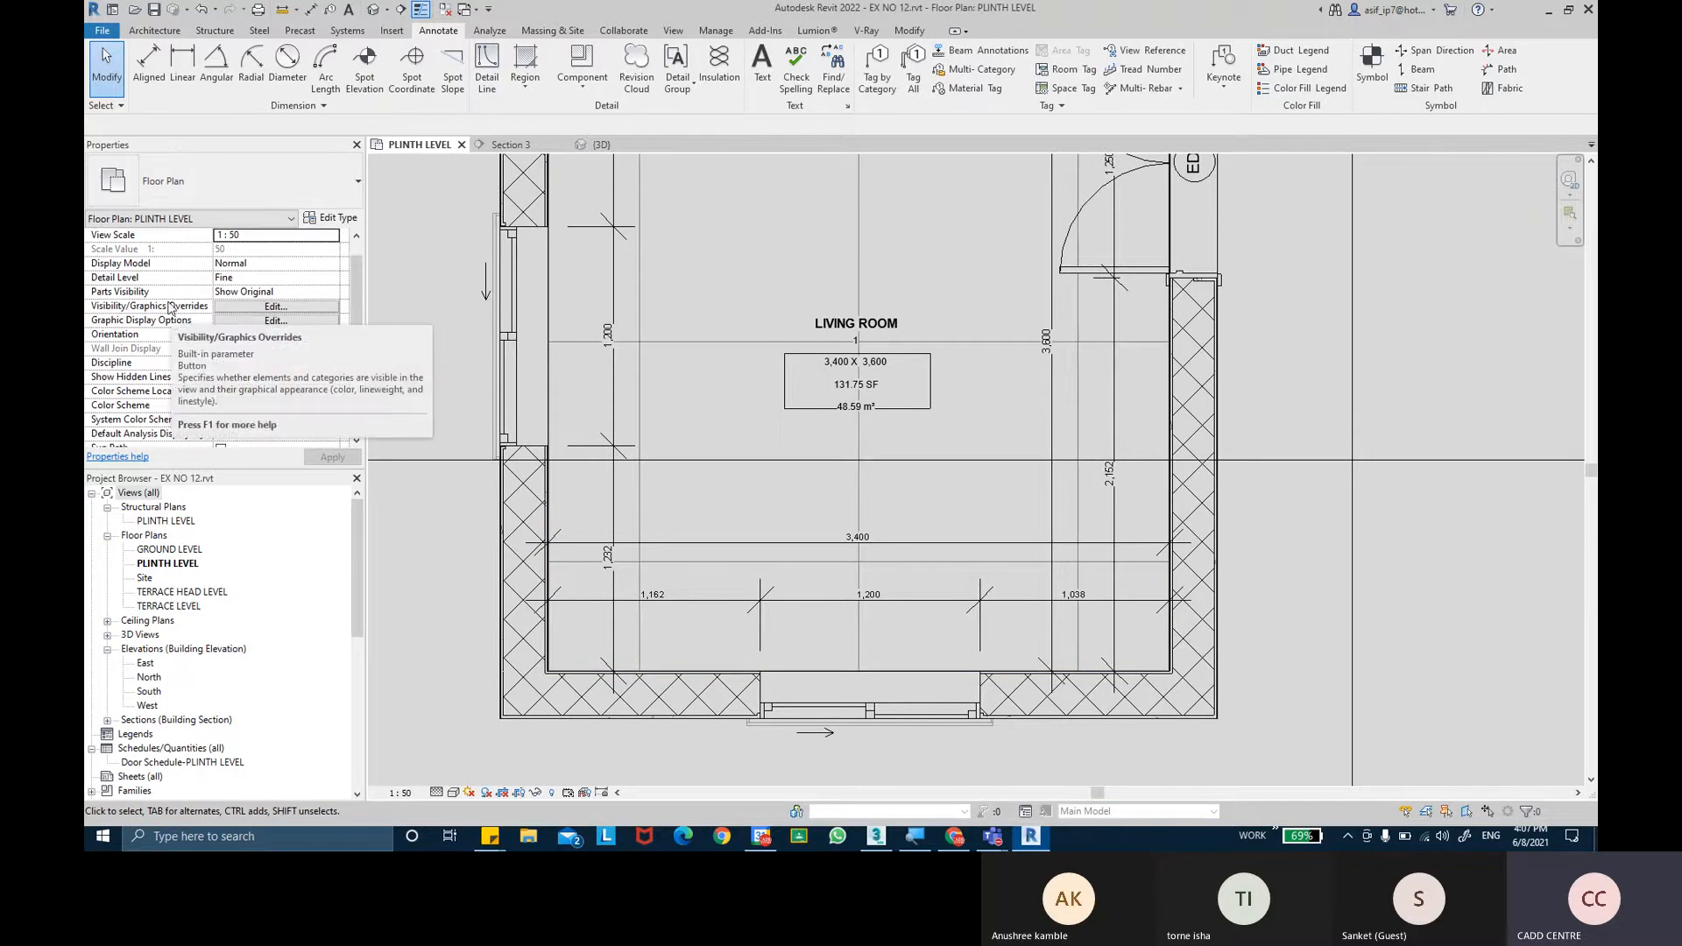
{"action": "key", "text": "ctrl"}
{"action": "key", "text": "ctrl"}
{"action": "key", "text": "ctrl"}
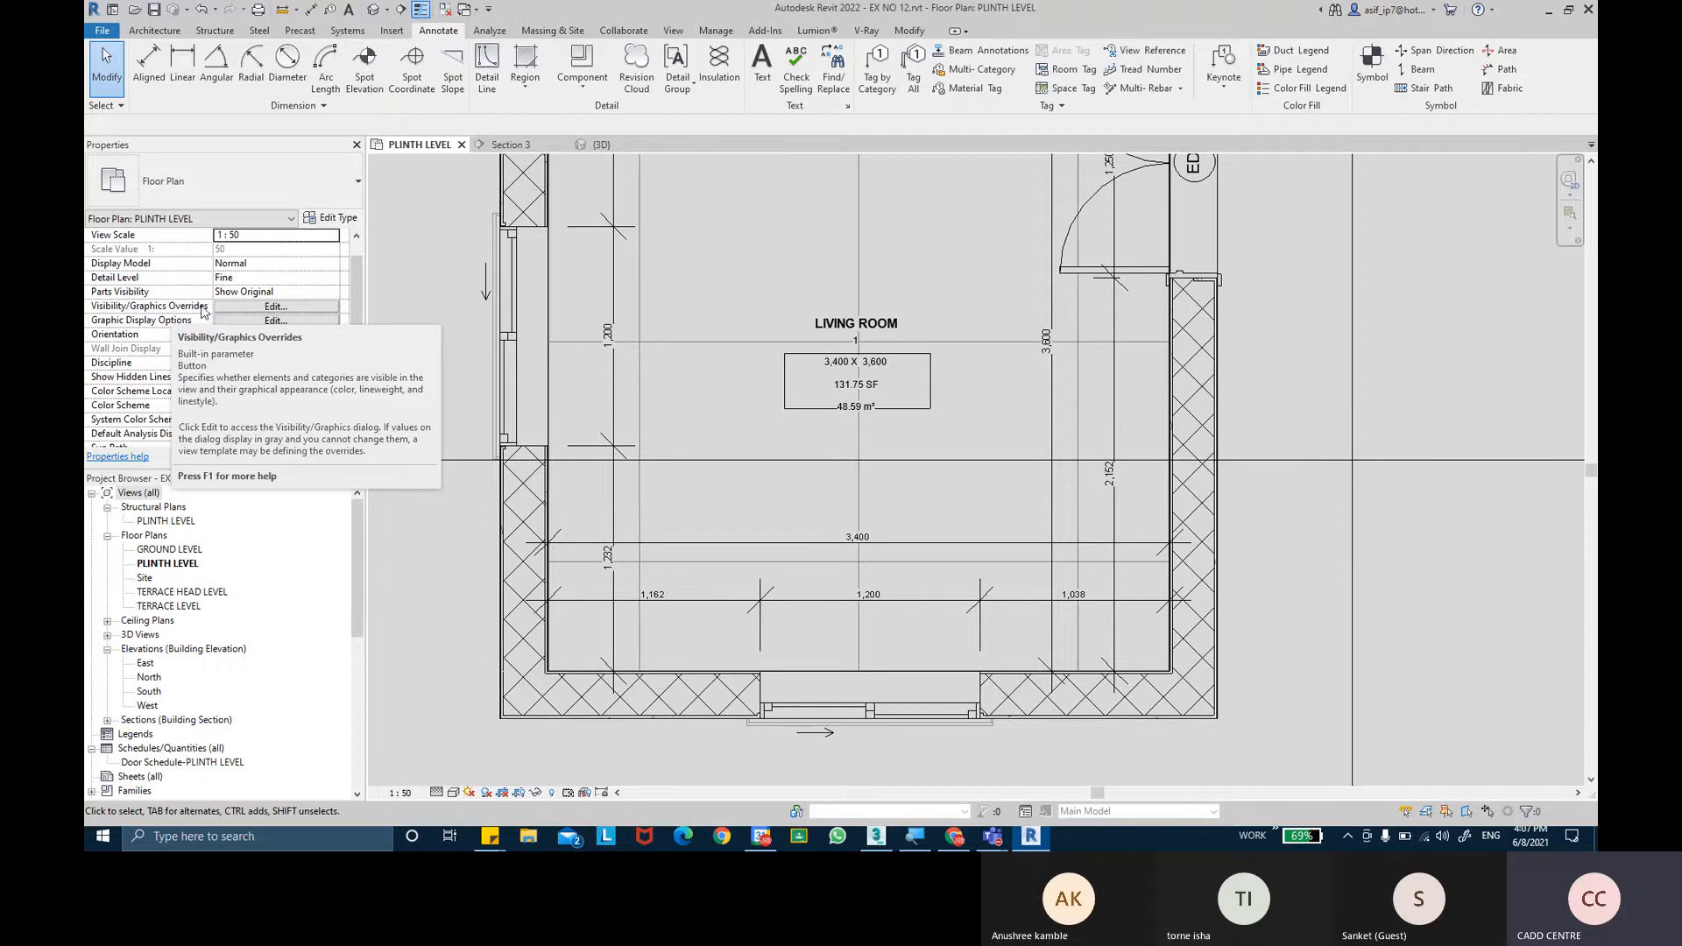
{"action": "left_click", "coordinate": [246, 309]}
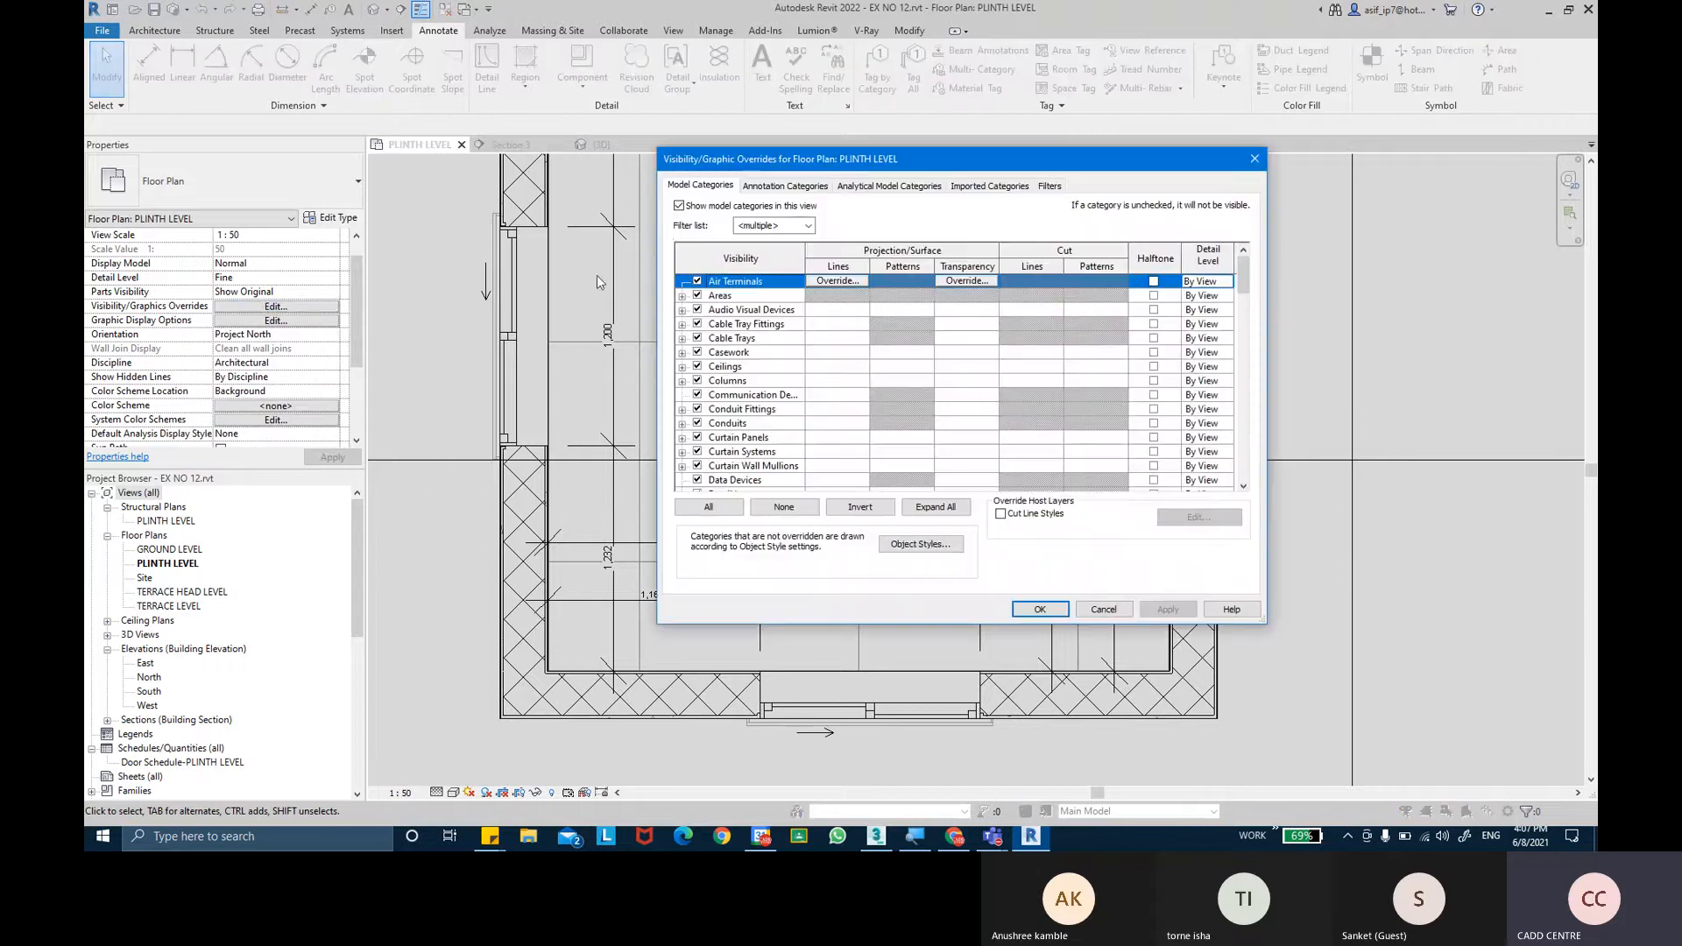
{"action": "left_click", "coordinate": [767, 187]}
{"action": "left_click", "coordinate": [751, 381]}
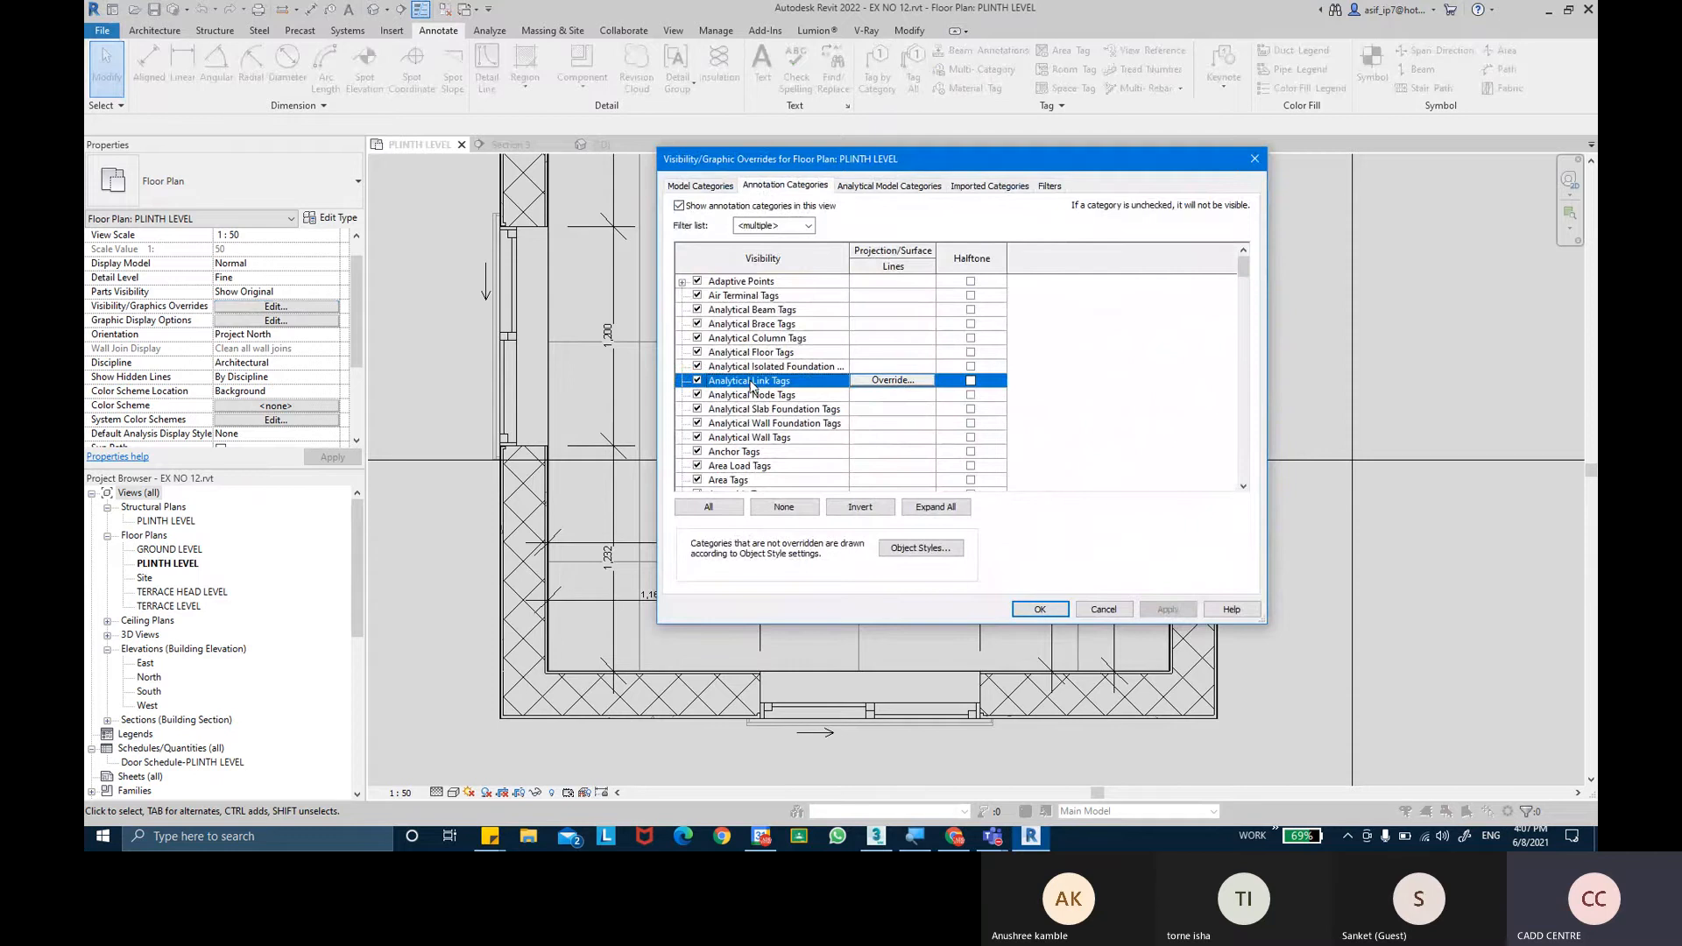
{"action": "key", "text": "d"}
{"action": "scroll", "coordinate": [745, 427], "scroll_direction": "down", "scroll_amount": 1}
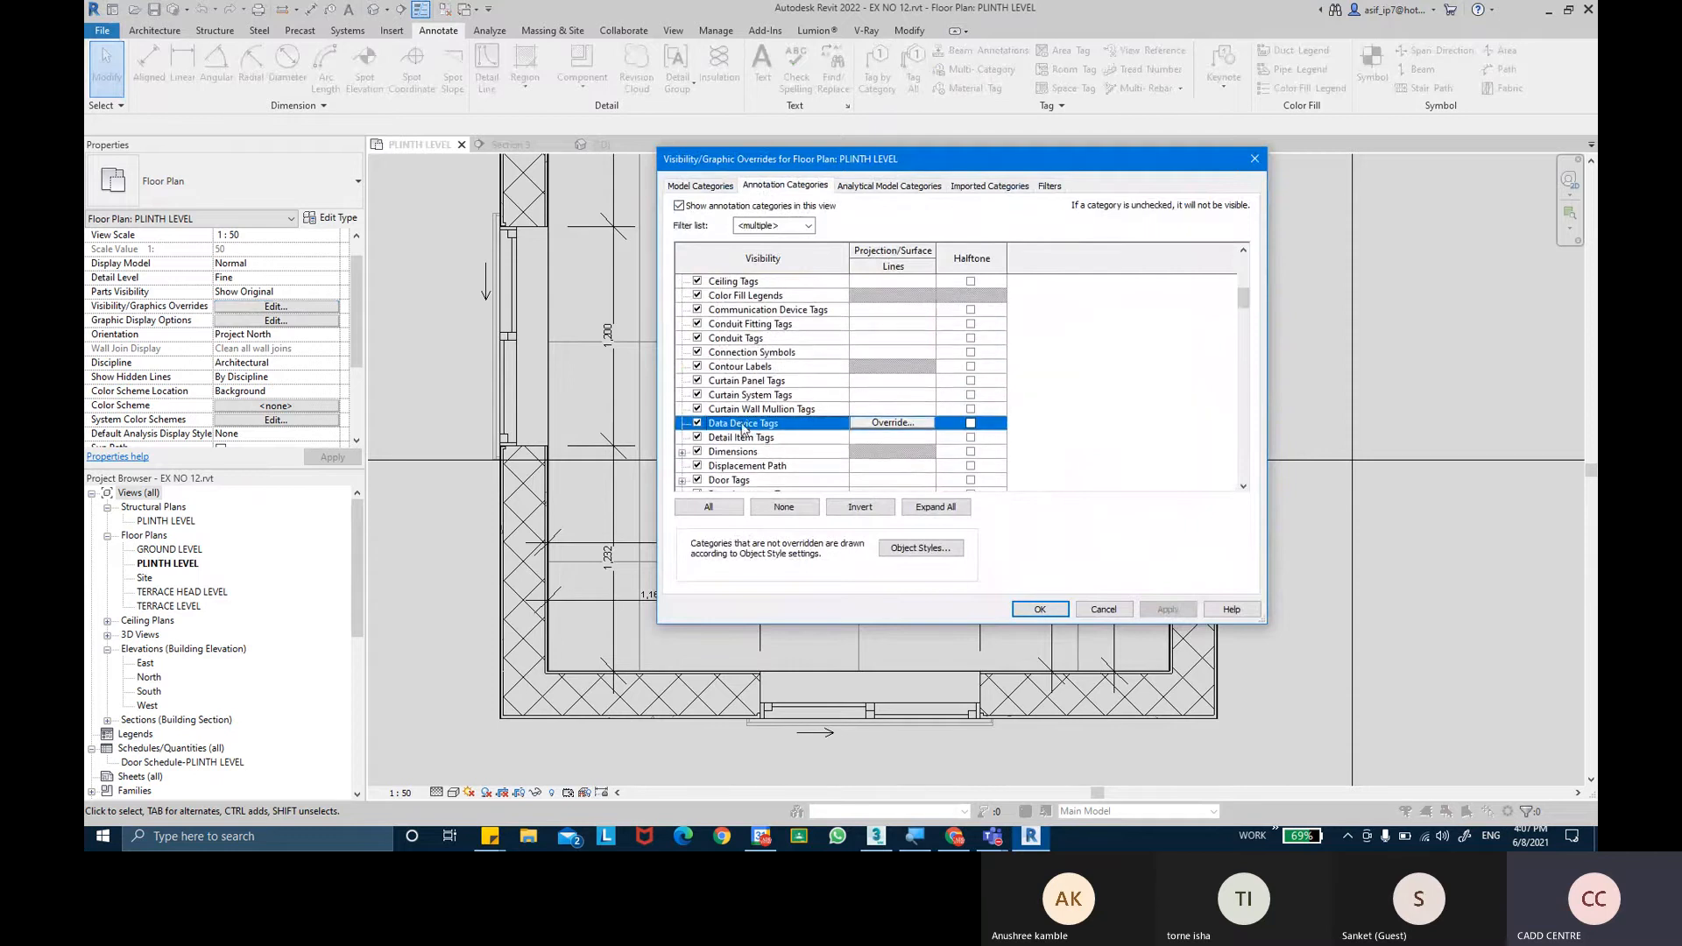
{"action": "left_click", "coordinate": [697, 452]}
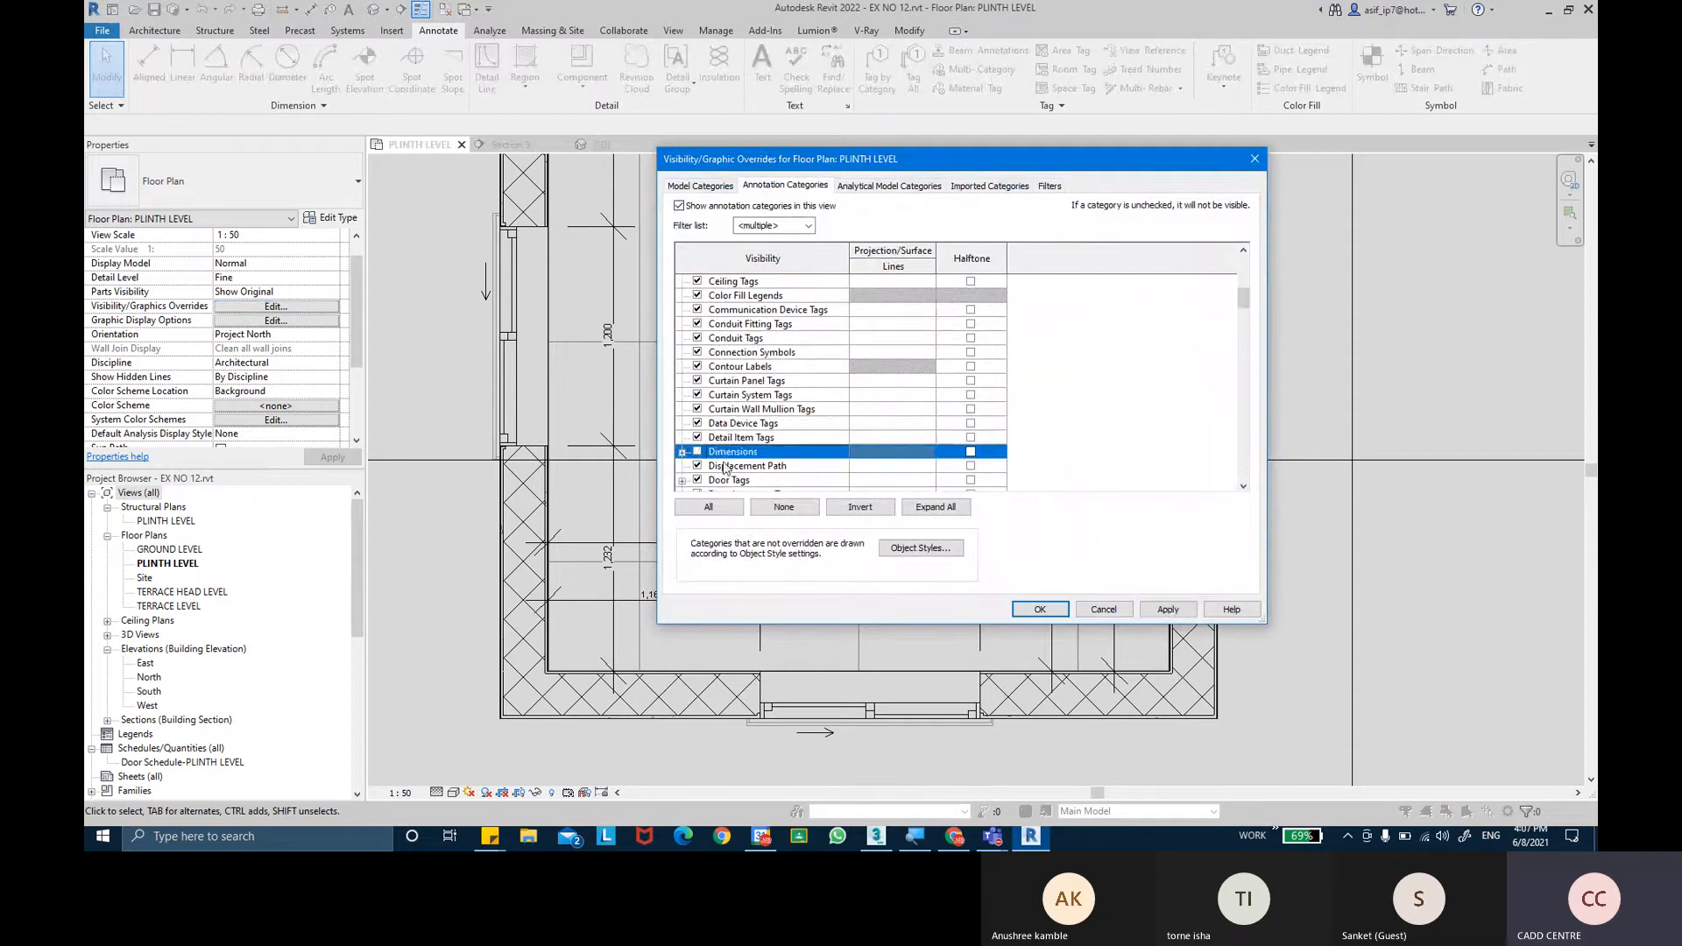
{"action": "left_click", "coordinate": [1056, 610]}
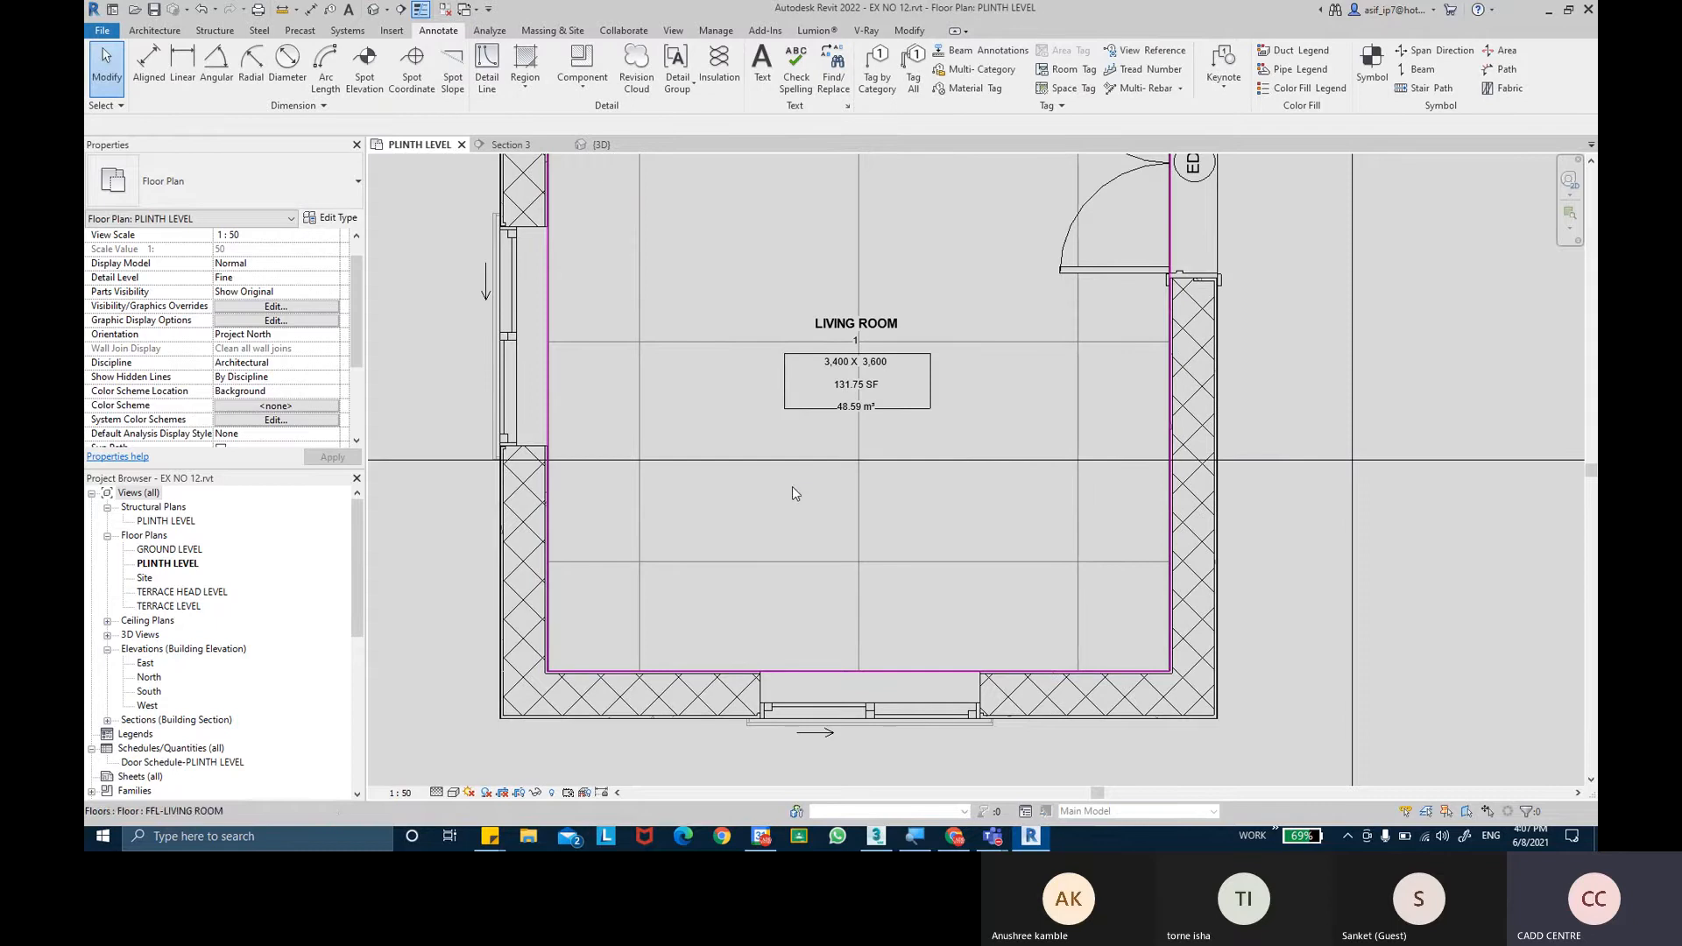
{"action": "scroll", "coordinate": [801, 499], "scroll_direction": "down", "scroll_amount": 2}
{"action": "mouse_move", "coordinate": [1416, 321]}
{"action": "middle_mouse_down"}
{"action": "mouse_move", "coordinate": [1396, 438]}
{"action": "mouse_move", "coordinate": [1077, 526]}
{"action": "mouse_move", "coordinate": [969, 491]}
{"action": "mouse_move", "coordinate": [1013, 413]}
{"action": "middle_mouse_up"}
{"action": "scroll", "coordinate": [1391, 426], "scroll_direction": "down", "scroll_amount": 1}
{"action": "scroll", "coordinate": [755, 560], "scroll_direction": "up", "scroll_amount": 1}
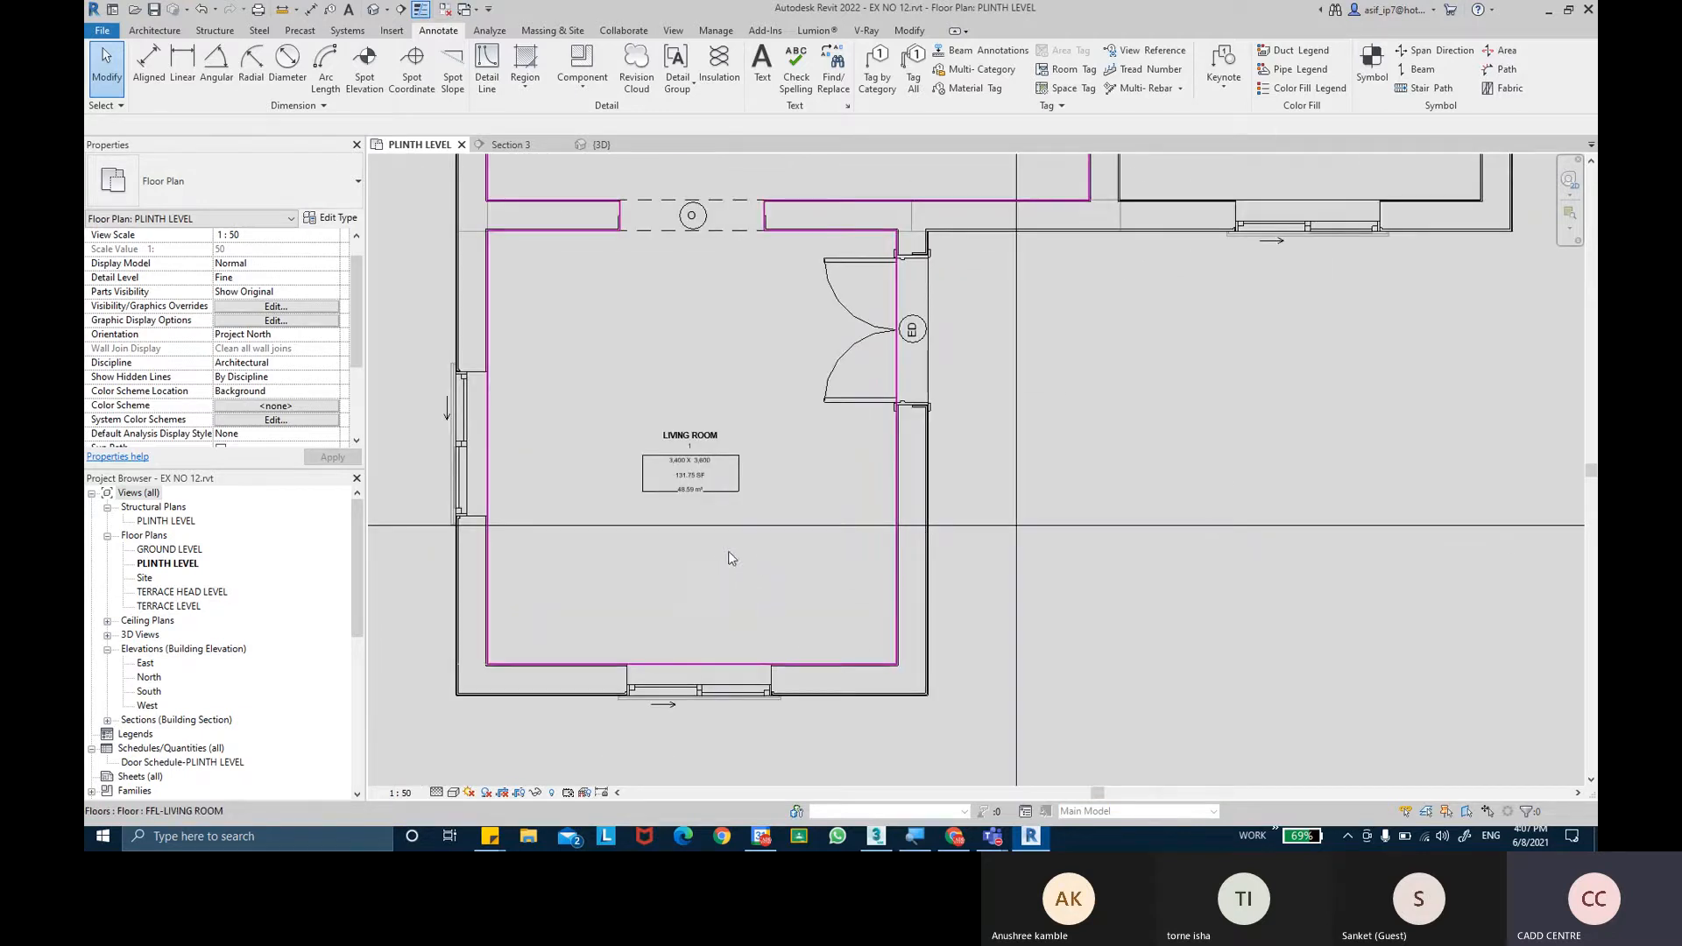
Align the living room floor's horizontal tile joint to the inner face of the south 230MM MAIN WALL.
{"action": "left_click", "coordinate": [908, 31]}
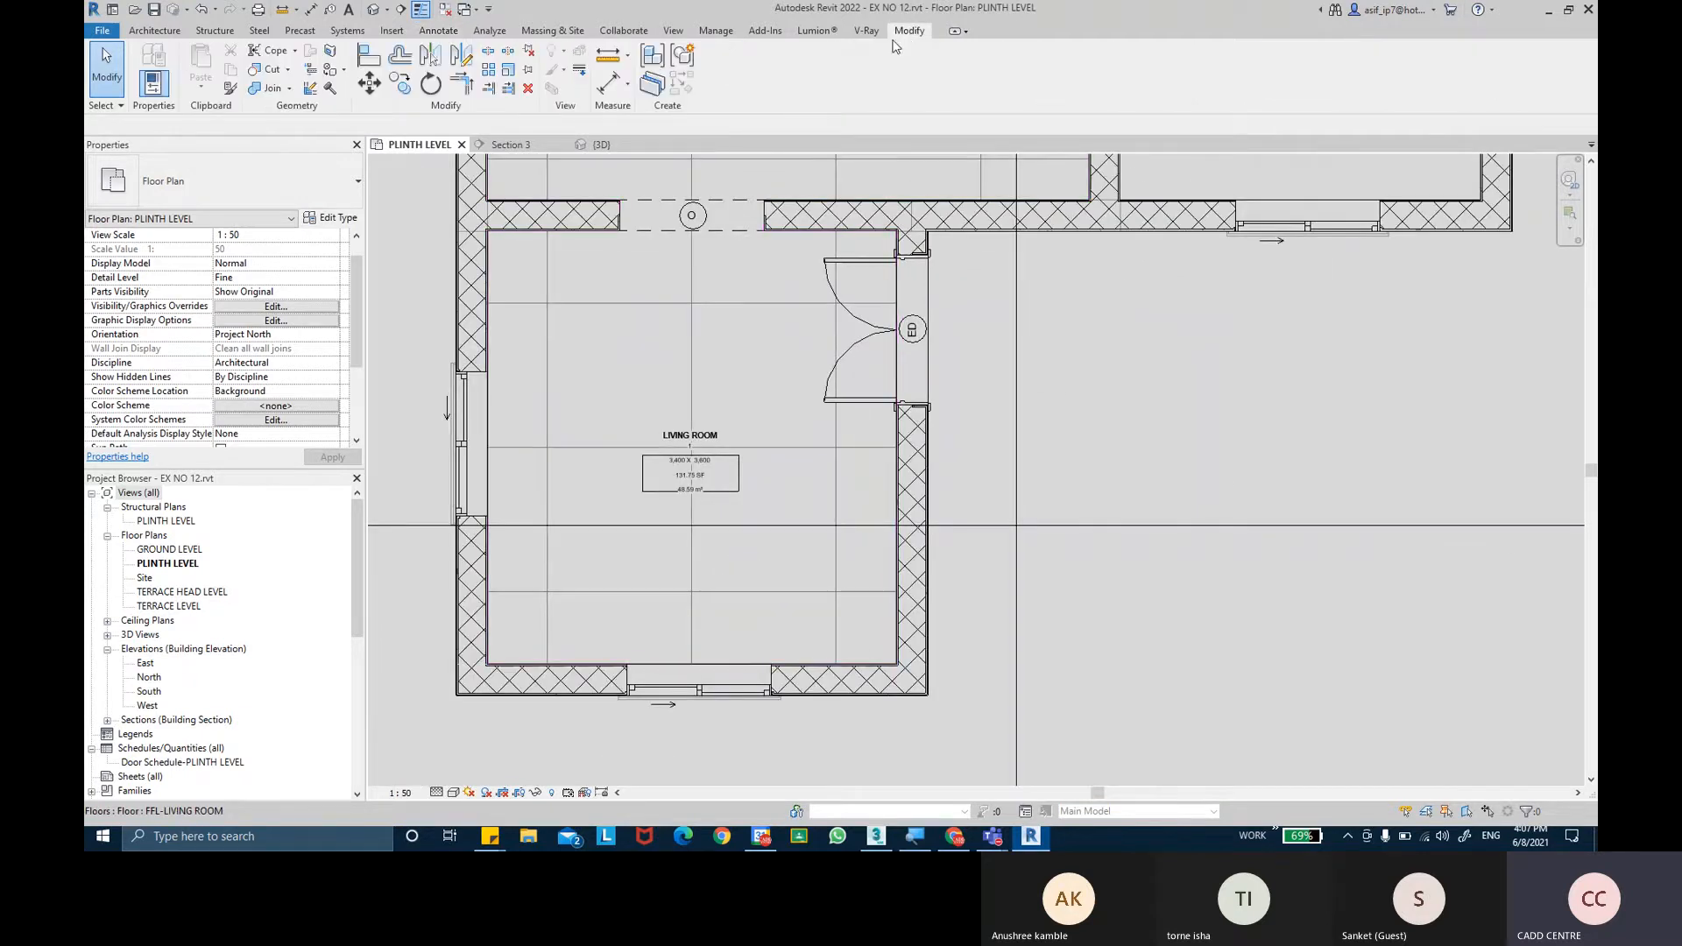
{"action": "left_click", "coordinate": [368, 54]}
{"action": "scroll", "coordinate": [589, 589], "scroll_direction": "down", "scroll_amount": 1}
{"action": "scroll", "coordinate": [613, 560], "scroll_direction": "up", "scroll_amount": 3}
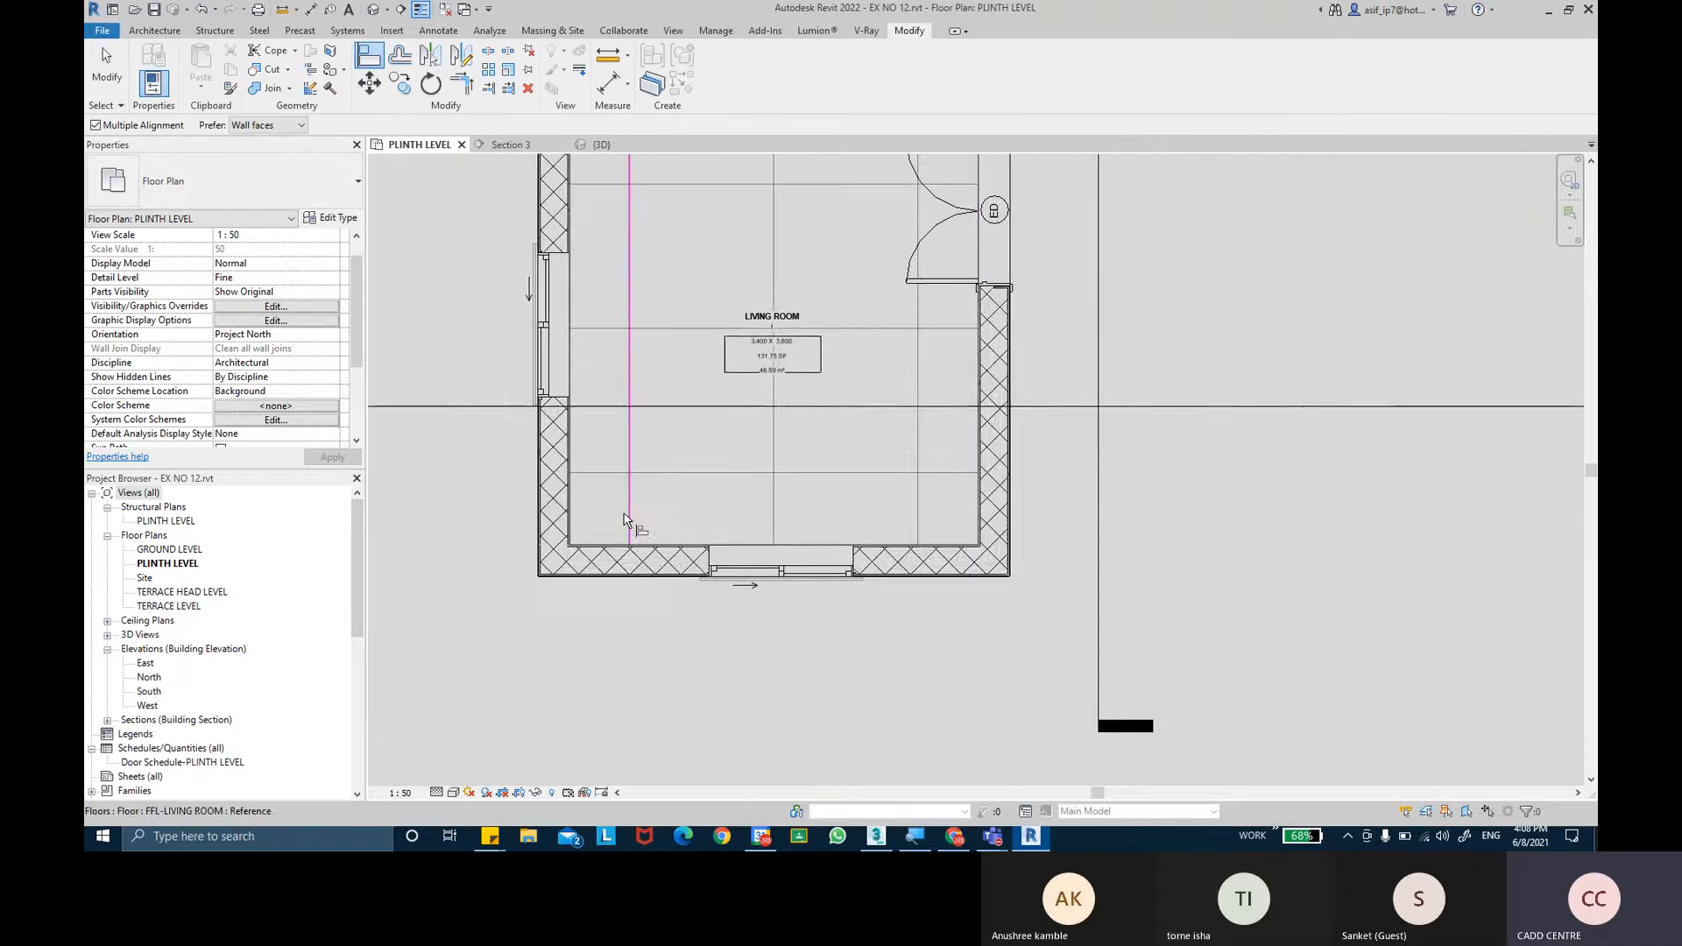
{"action": "scroll", "coordinate": [553, 568], "scroll_direction": "up", "scroll_amount": 2}
{"action": "scroll", "coordinate": [544, 594], "scroll_direction": "up", "scroll_amount": 2}
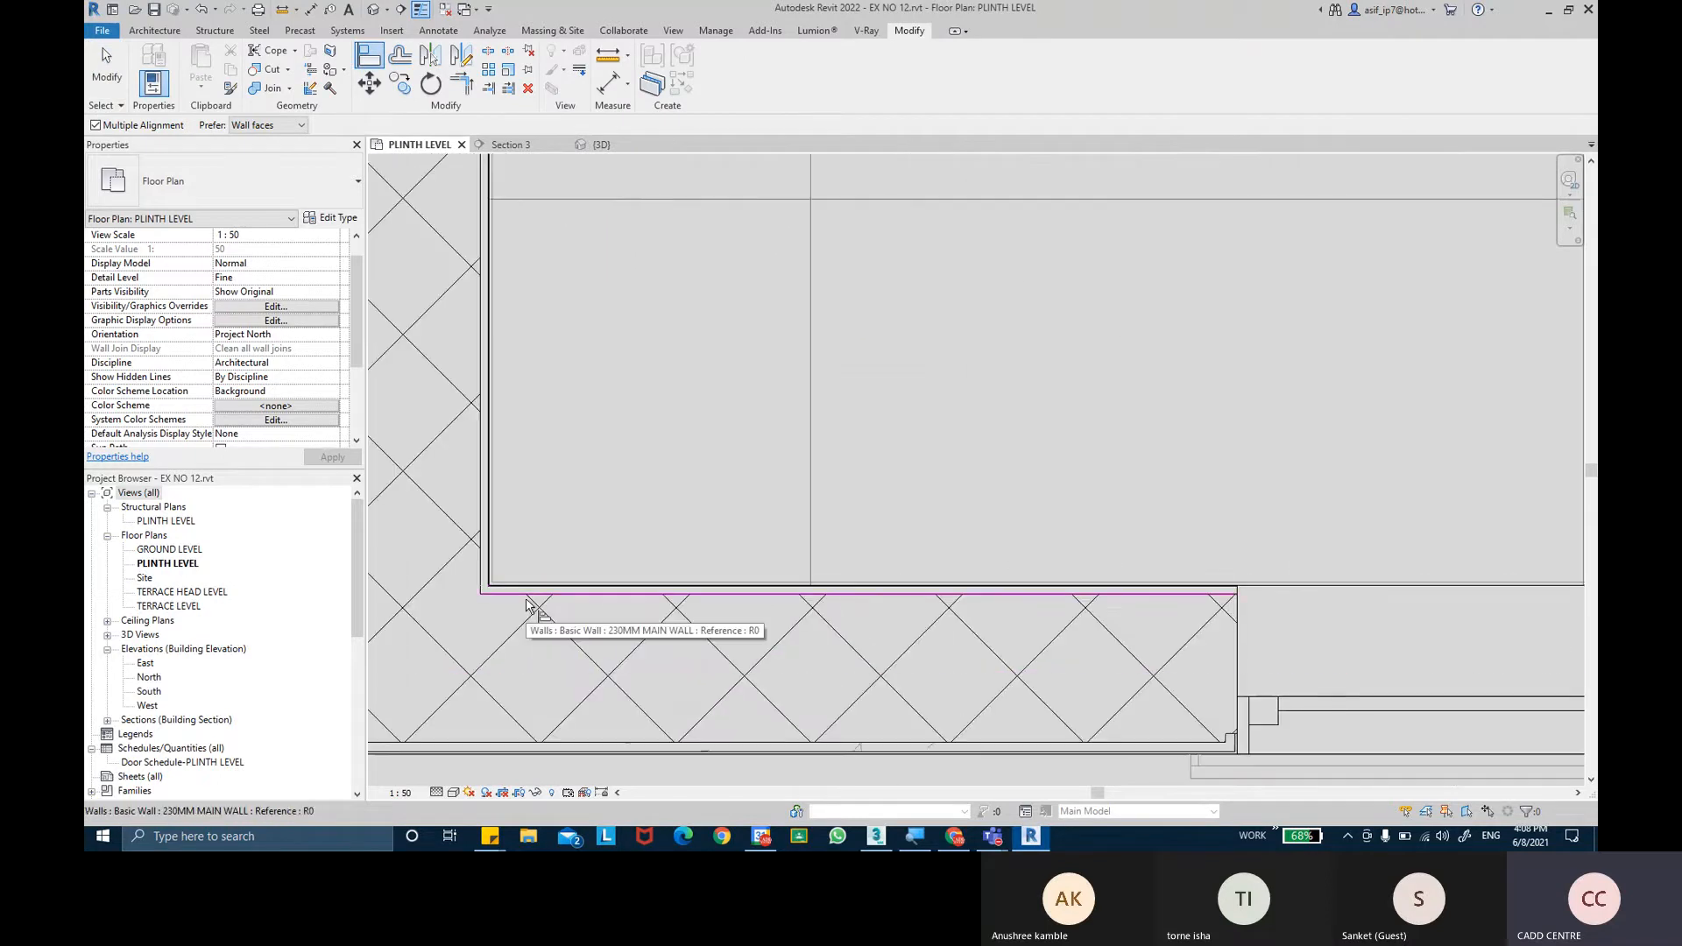
{"action": "left_click", "coordinate": [527, 603]}
{"action": "scroll", "coordinate": [539, 591], "scroll_direction": "down", "scroll_amount": 3}
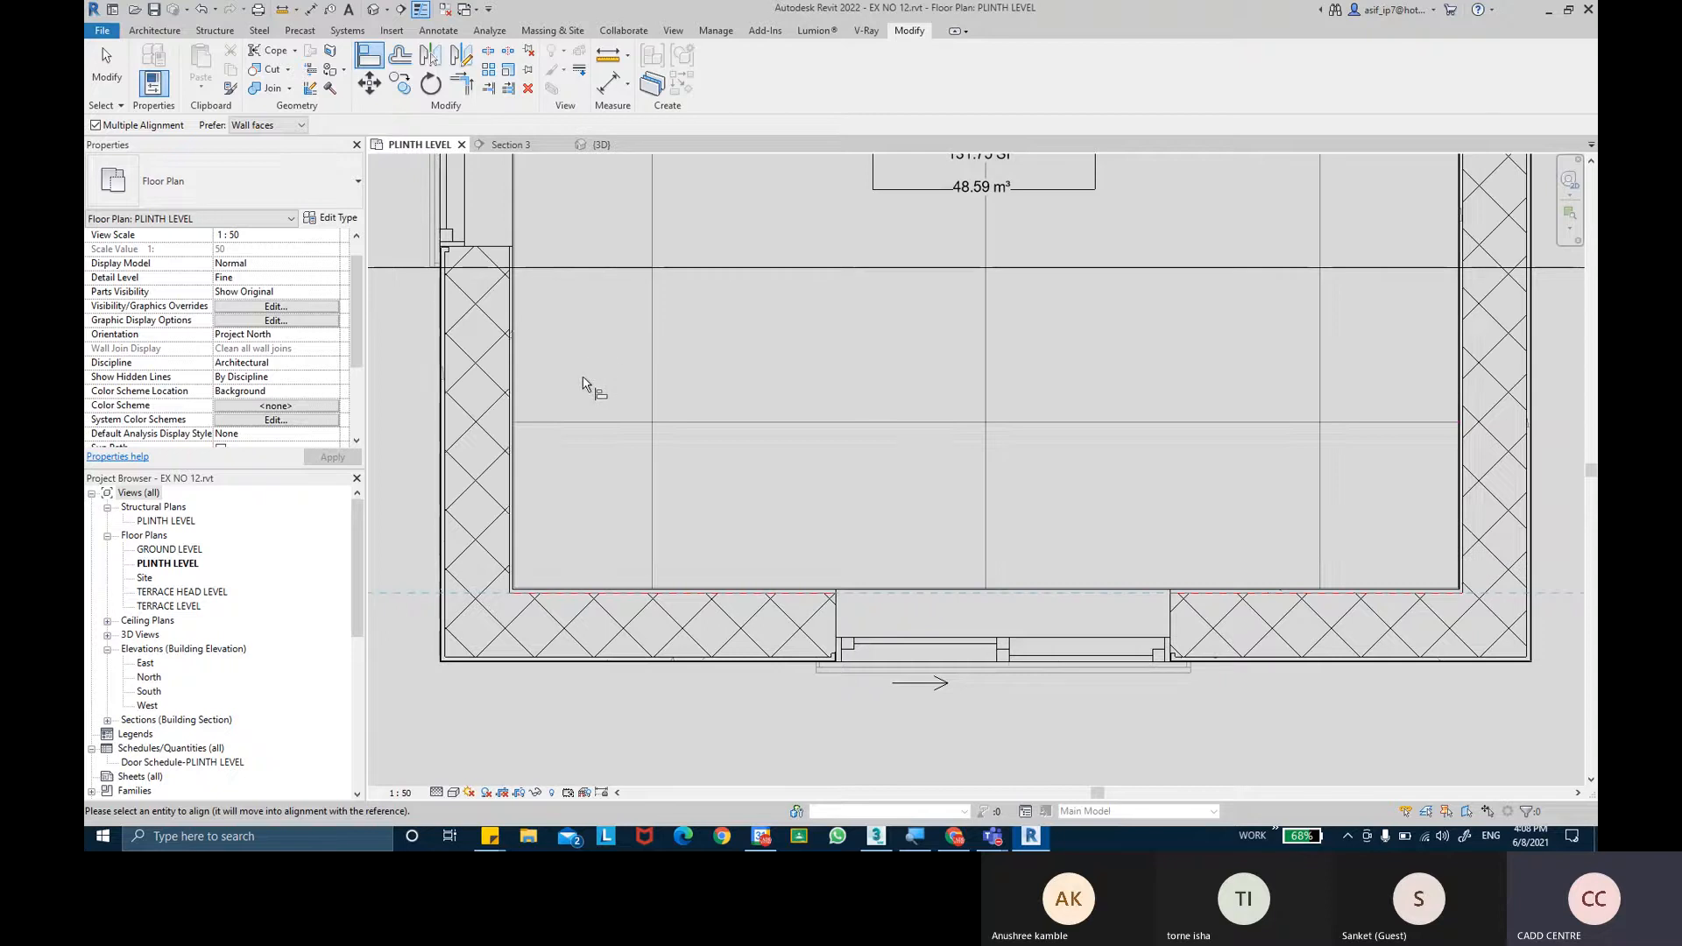
{"action": "left_click", "coordinate": [577, 427]}
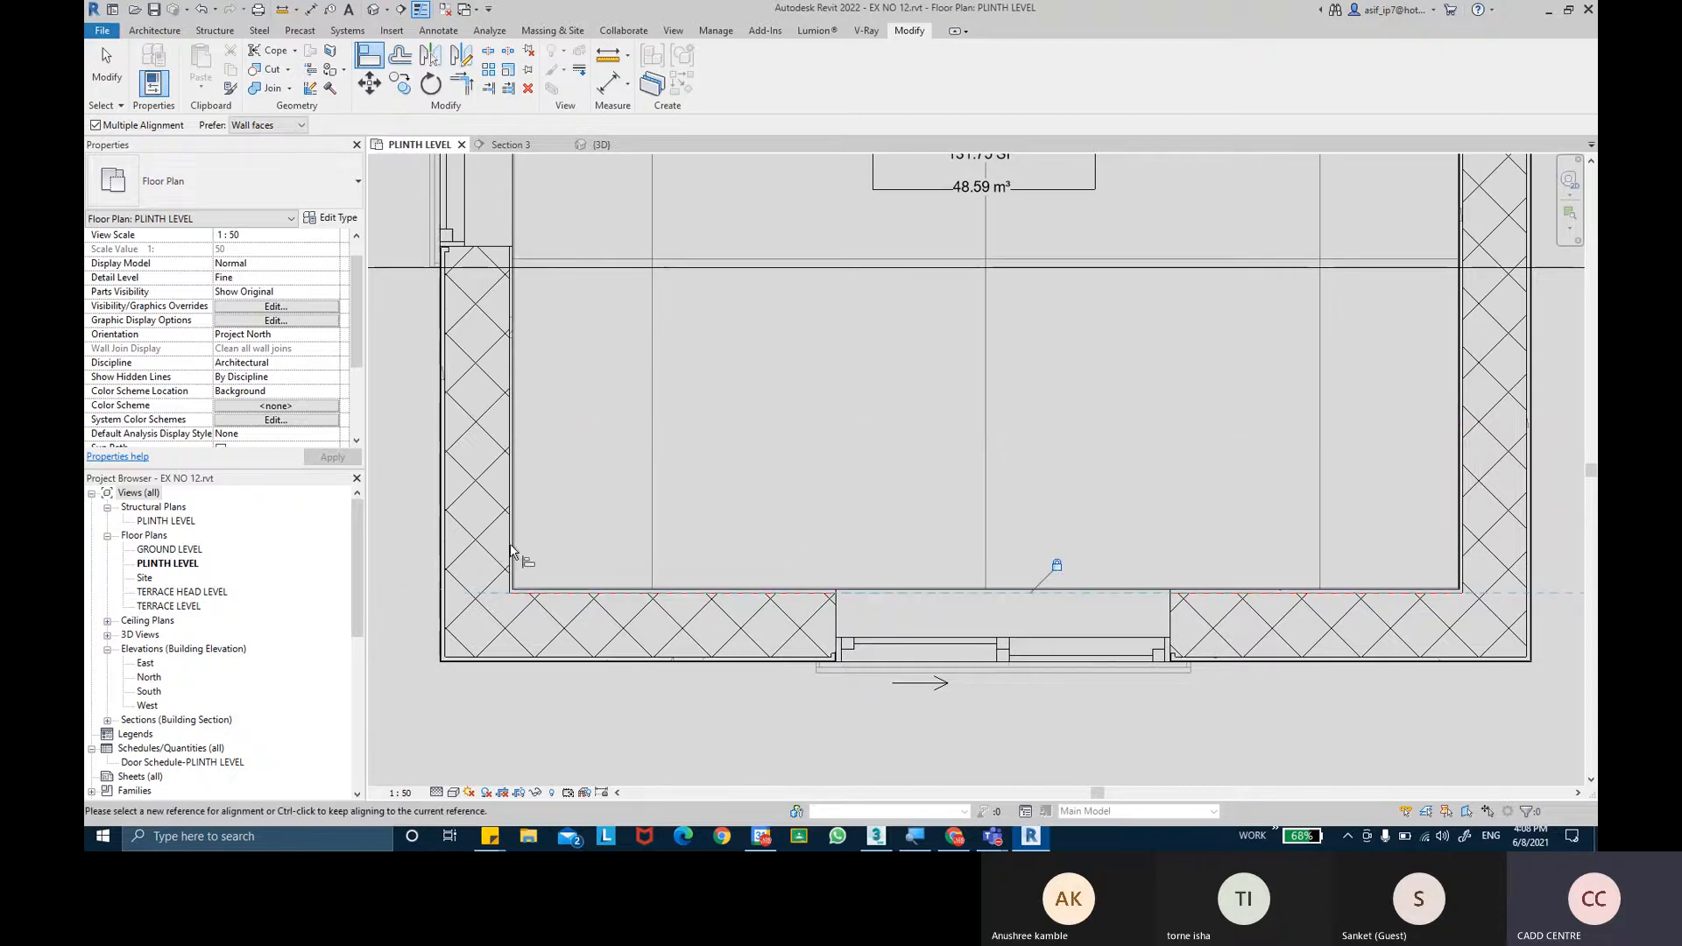
Align the living room floor's vertical tile joint to the inner face of the west wall, finishing the Align command.
{"action": "left_click", "coordinate": [521, 348]}
{"action": "scroll", "coordinate": [506, 585], "scroll_direction": "up", "scroll_amount": 5}
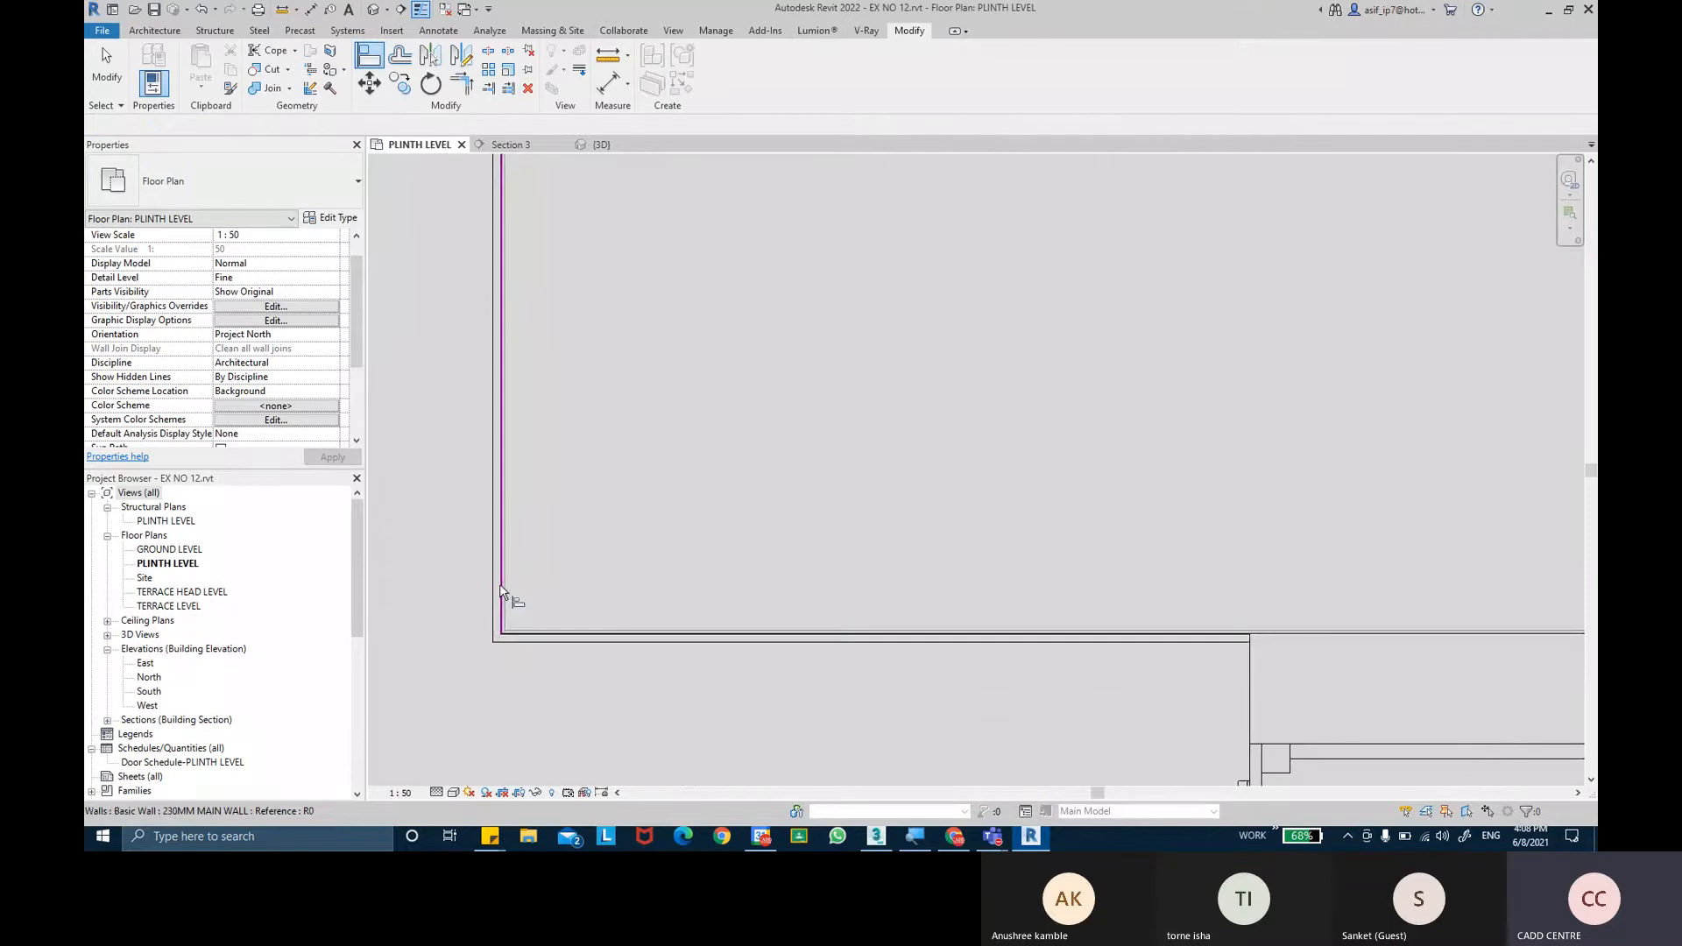
{"action": "scroll", "coordinate": [604, 540], "scroll_direction": "down", "scroll_amount": 3}
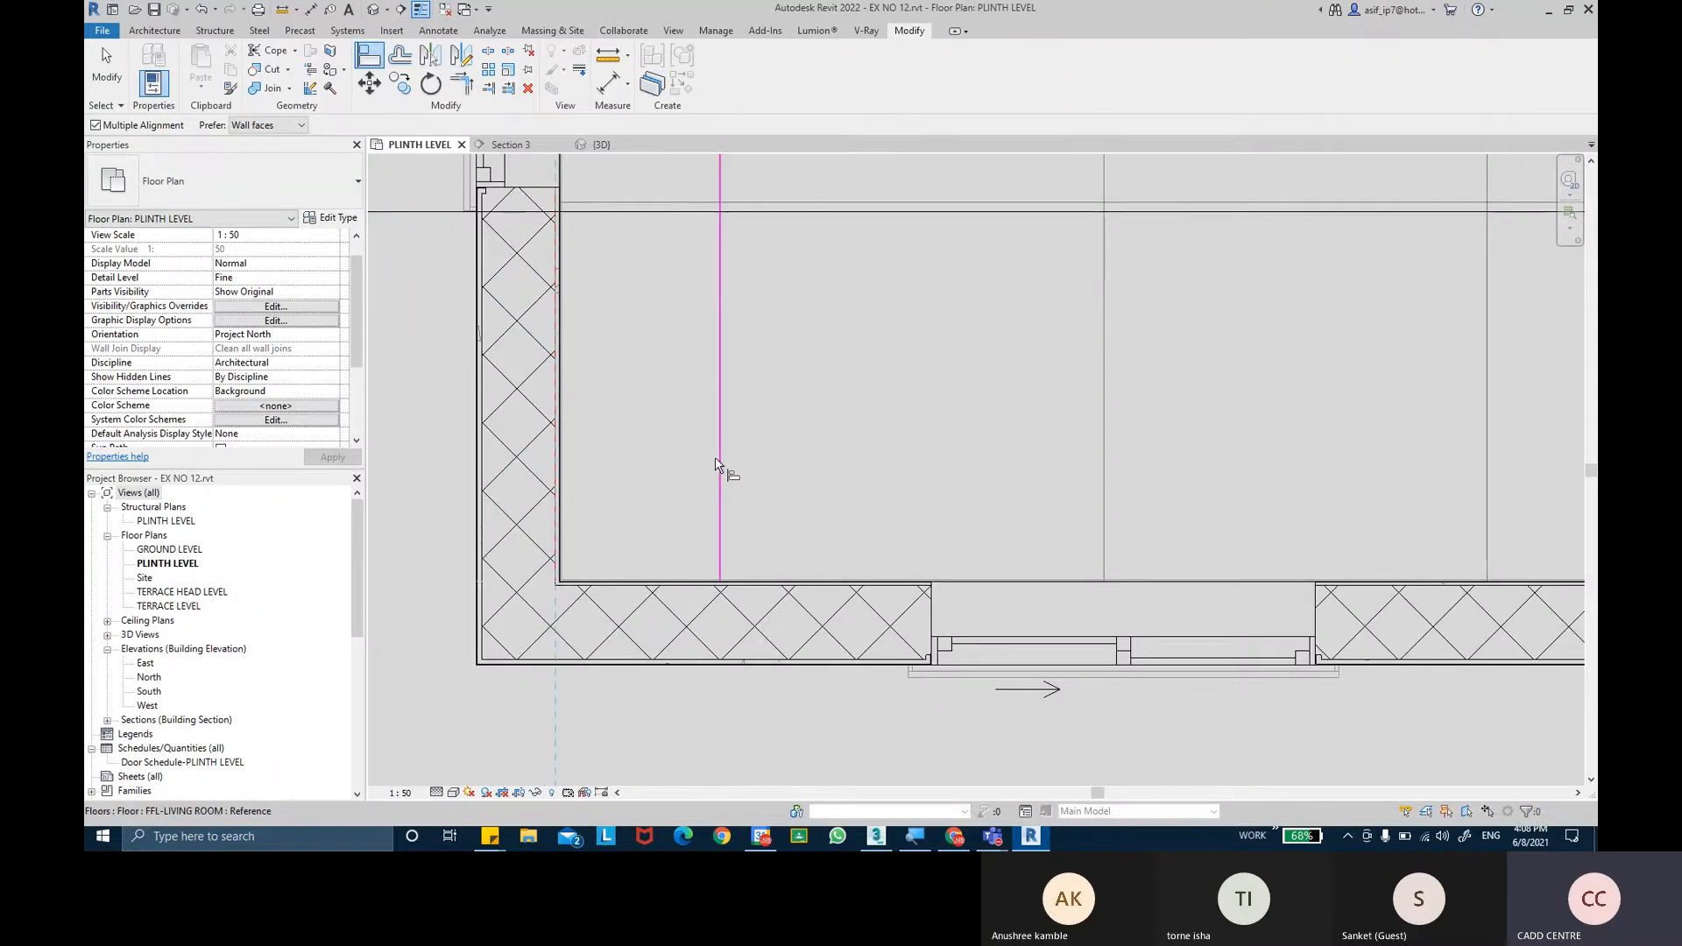
{"action": "scroll", "coordinate": [705, 443], "scroll_direction": "down", "scroll_amount": 2}
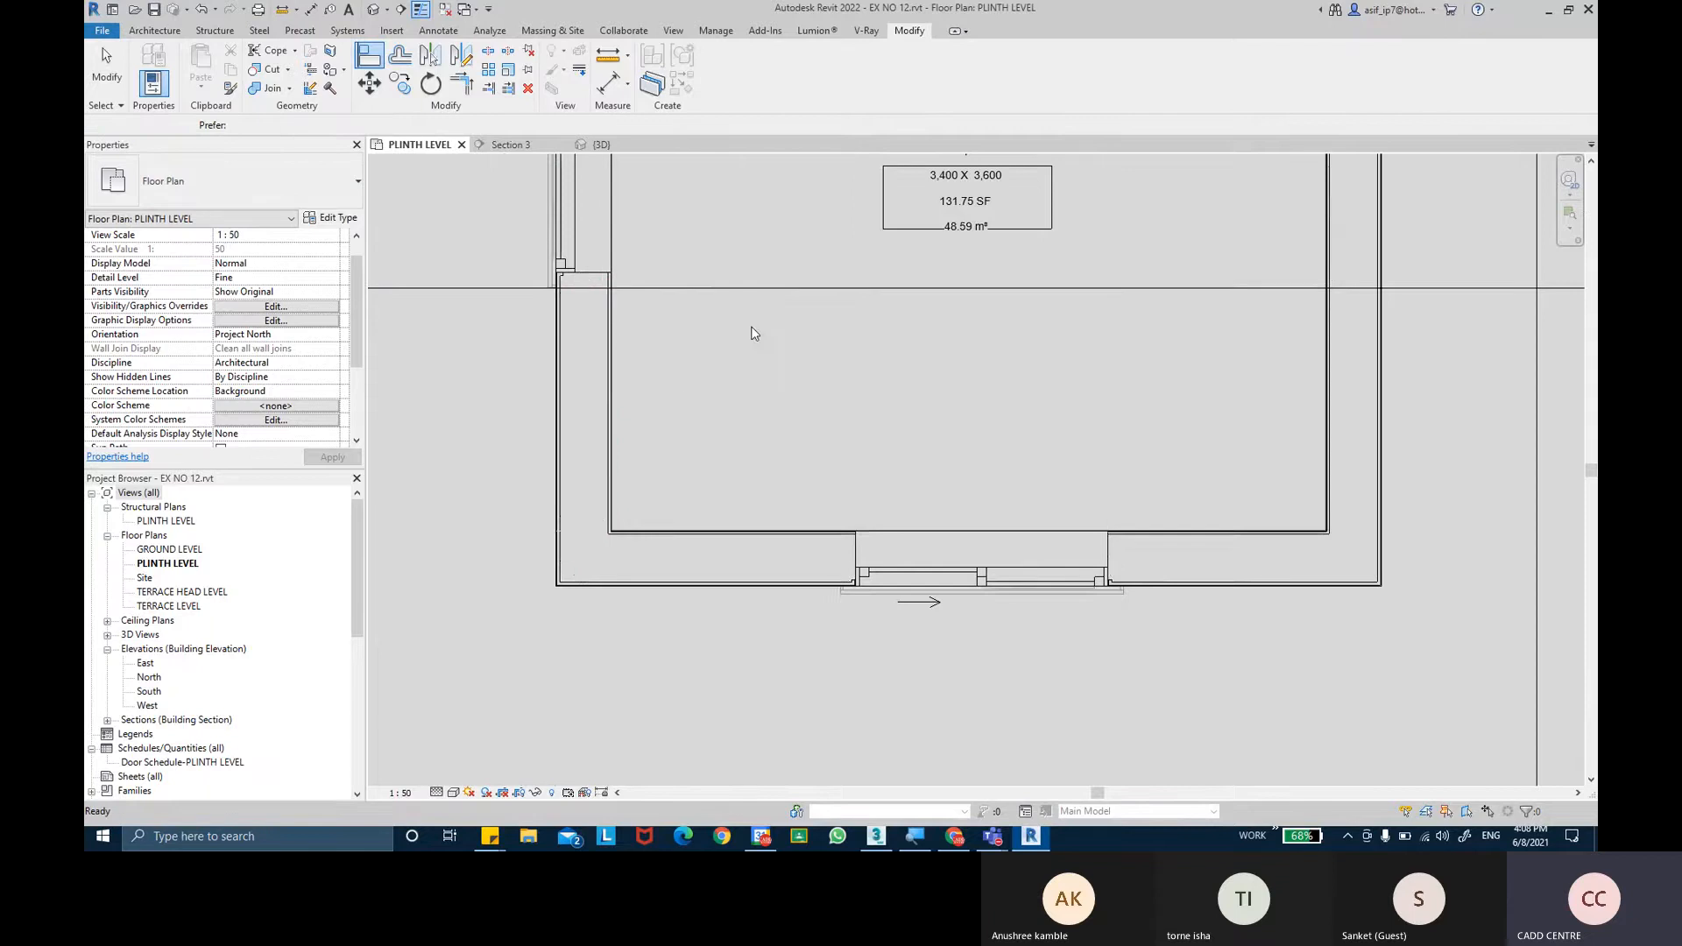
{"action": "key", "text": "Escape"}
{"action": "scroll", "coordinate": [704, 386], "scroll_direction": "down", "scroll_amount": 2}
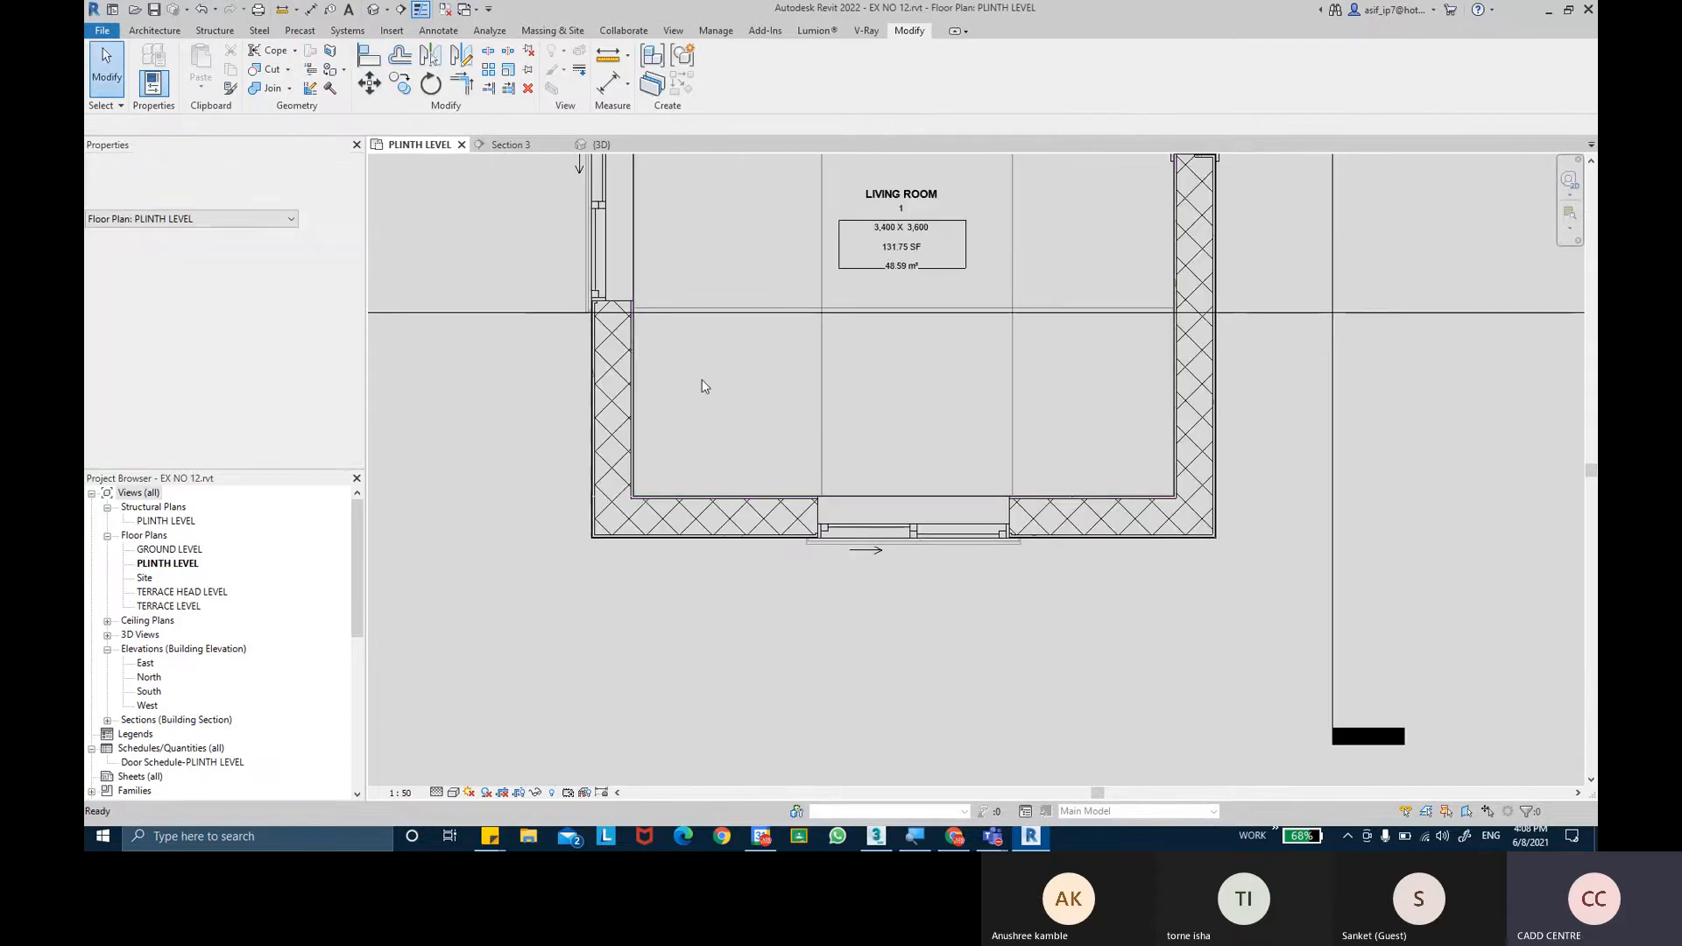
{"action": "scroll", "coordinate": [735, 375], "scroll_direction": "down", "scroll_amount": 1}
{"action": "middle_click_drag", "start_coordinate": [856, 525], "coordinate": [860, 655]}
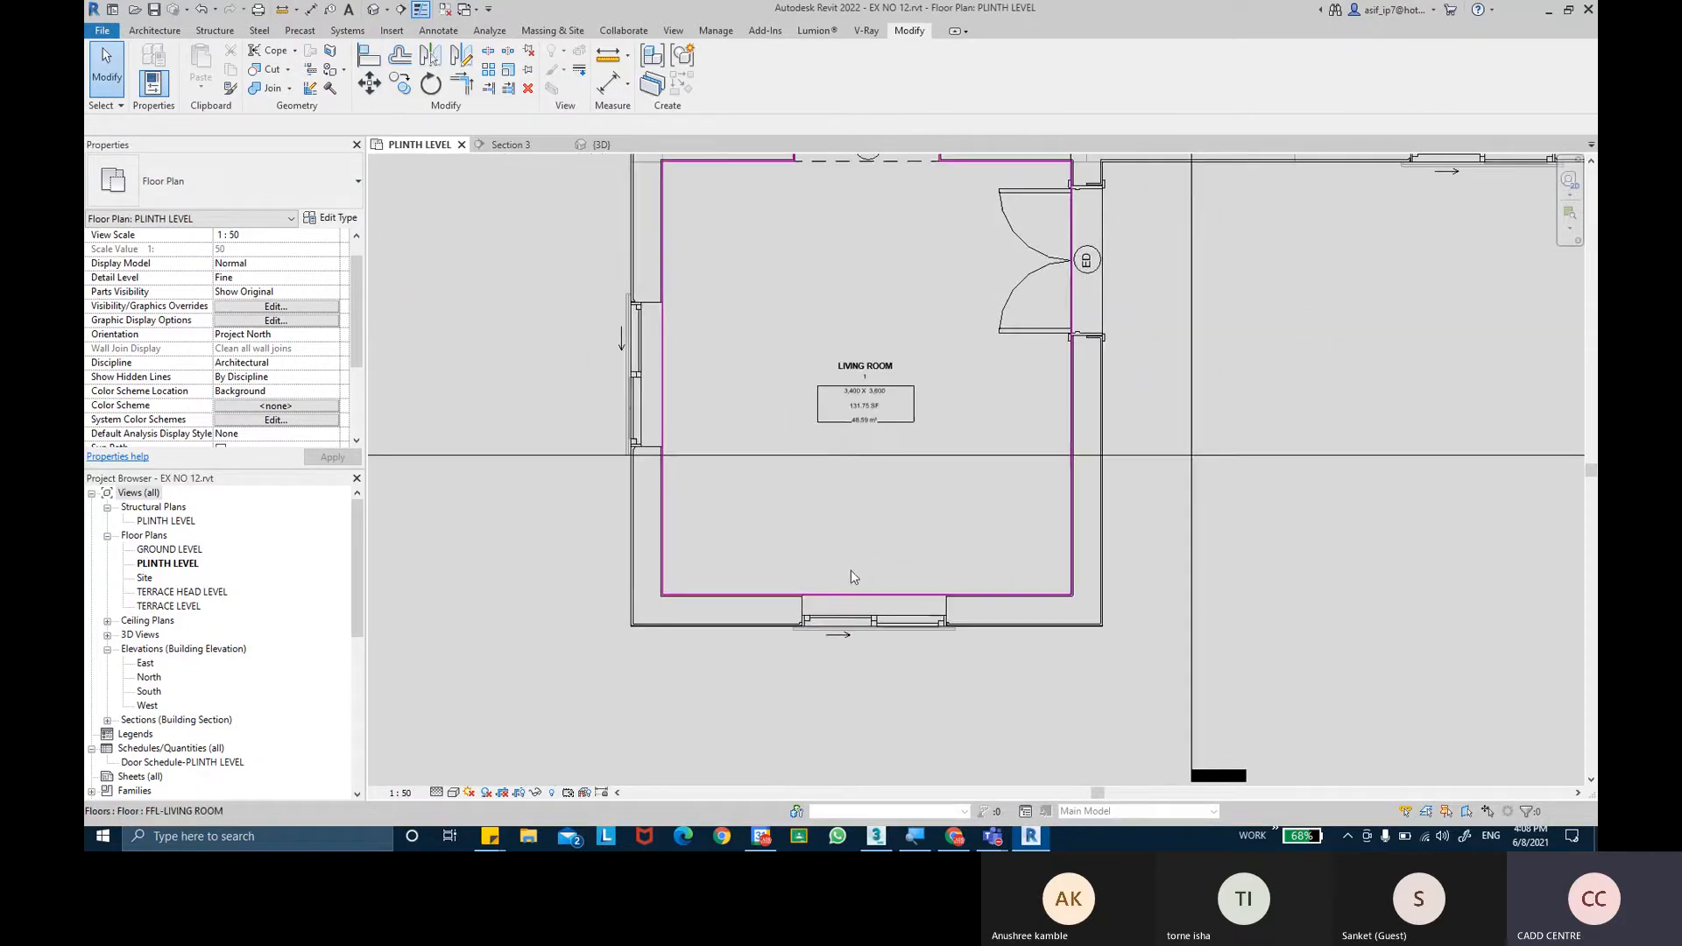
Examine the floor tile layout from the living room up to the kitchen and the starting-point arrows in Master Bathroom 2.
{"action": "scroll", "coordinate": [856, 571], "scroll_direction": "down", "scroll_amount": 1}
{"action": "key", "text": "ctrl"}
{"action": "key", "text": "ctrl"}
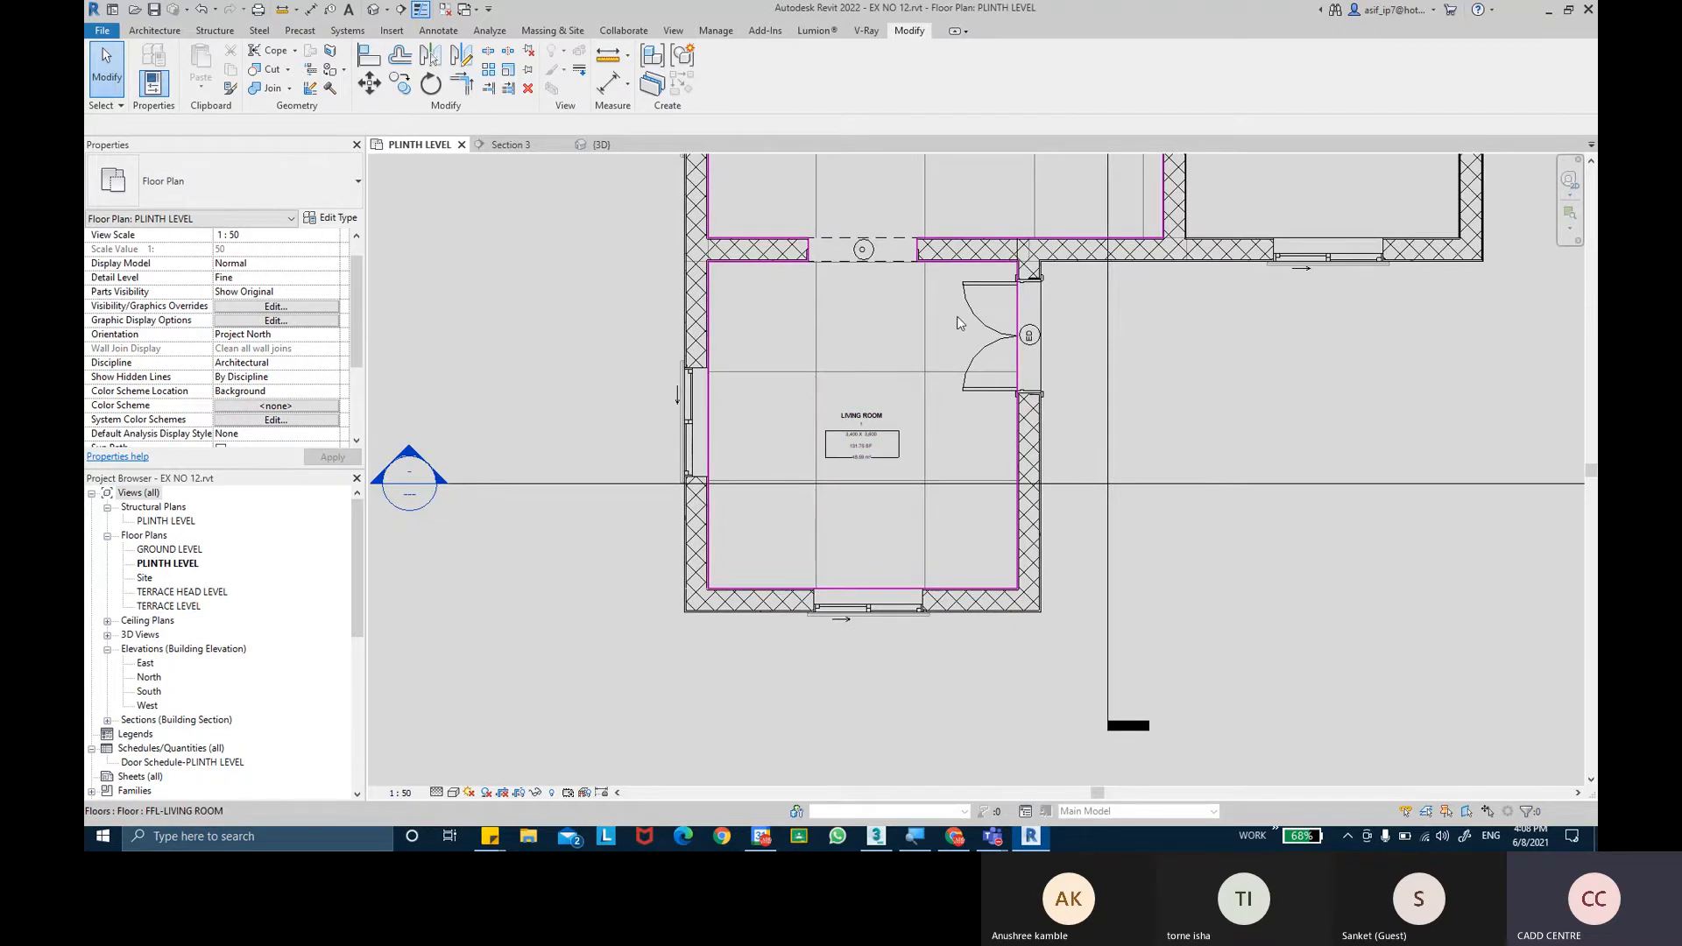
{"action": "middle_click_drag", "start_coordinate": [975, 302], "coordinate": [965, 503]}
{"action": "middle_click_drag", "start_coordinate": [770, 724], "coordinate": [788, 582]}
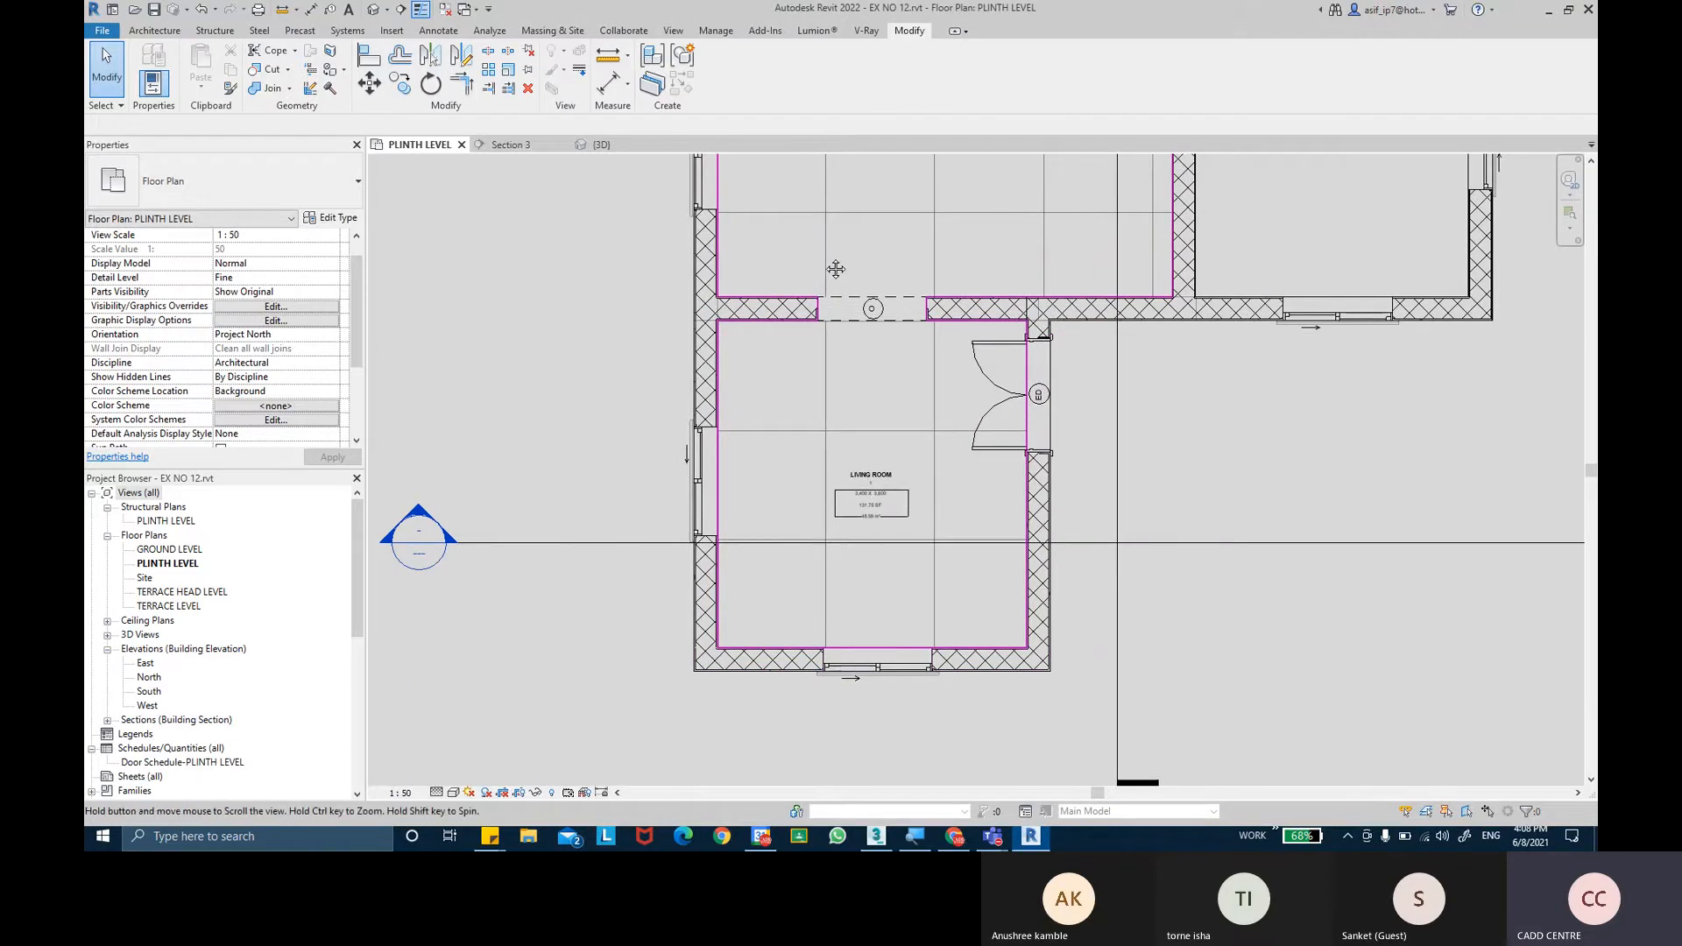
{"action": "mouse_move", "coordinate": [841, 262]}
{"action": "middle_mouse_down"}
{"action": "mouse_move", "coordinate": [842, 223]}
{"action": "mouse_move", "coordinate": [801, 473]}
{"action": "mouse_move", "coordinate": [841, 683]}
{"action": "middle_mouse_up"}
{"action": "scroll", "coordinate": [984, 394], "scroll_direction": "up", "scroll_amount": 3}
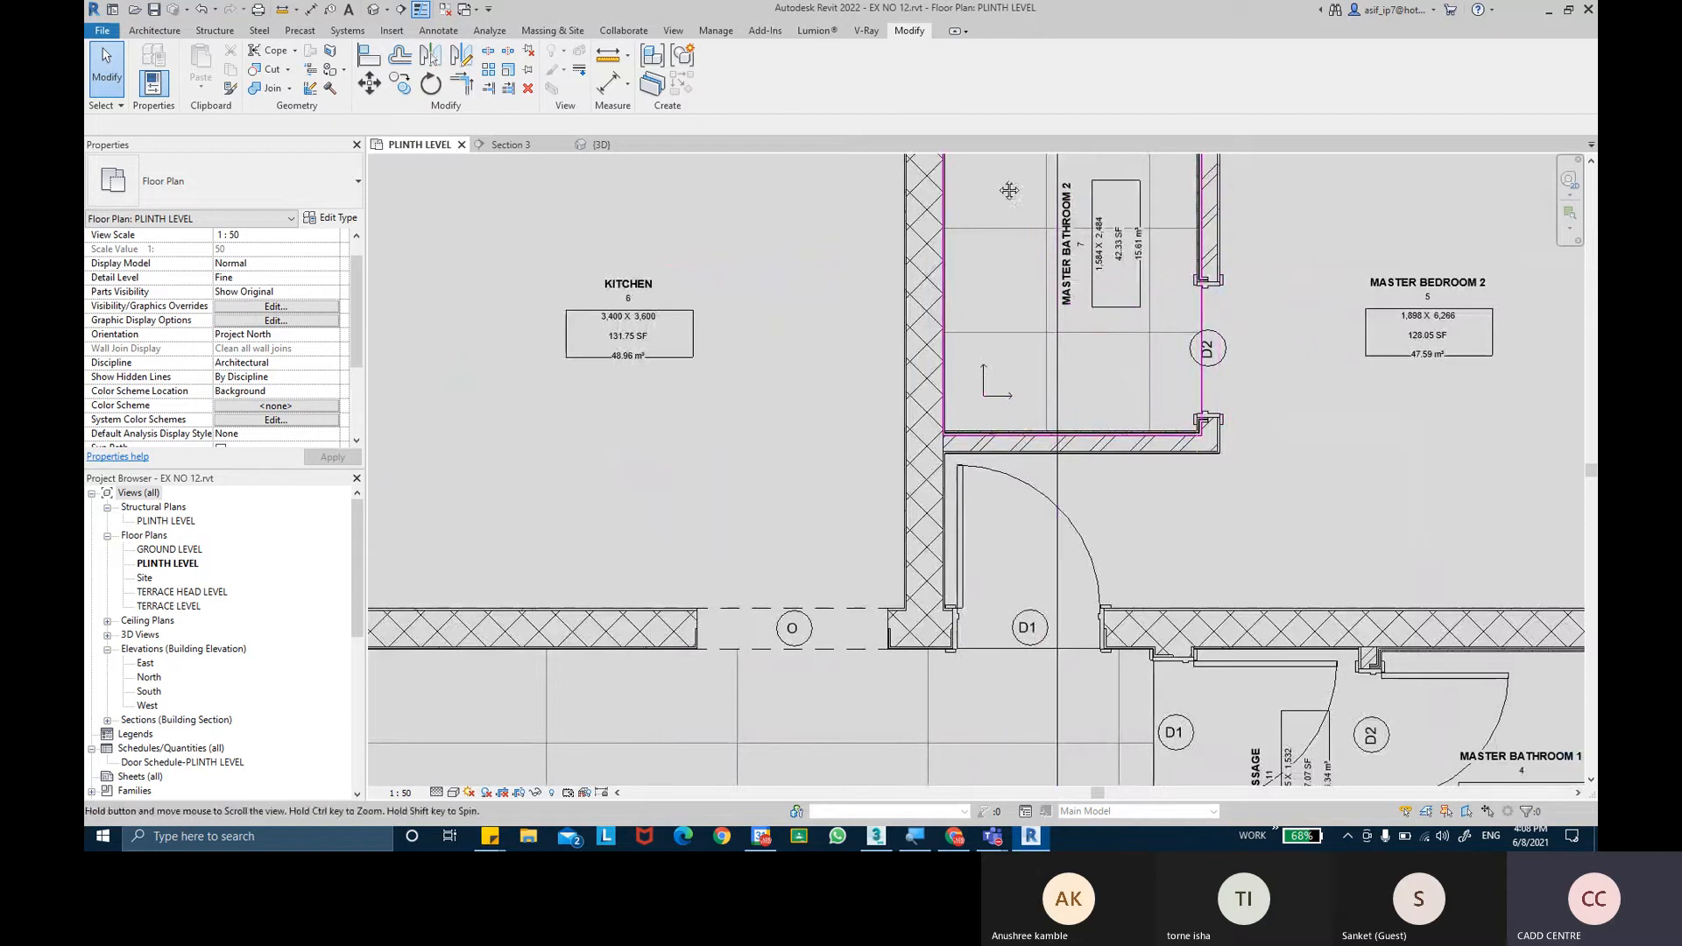
{"action": "middle_click_drag", "start_coordinate": [993, 271], "coordinate": [981, 371]}
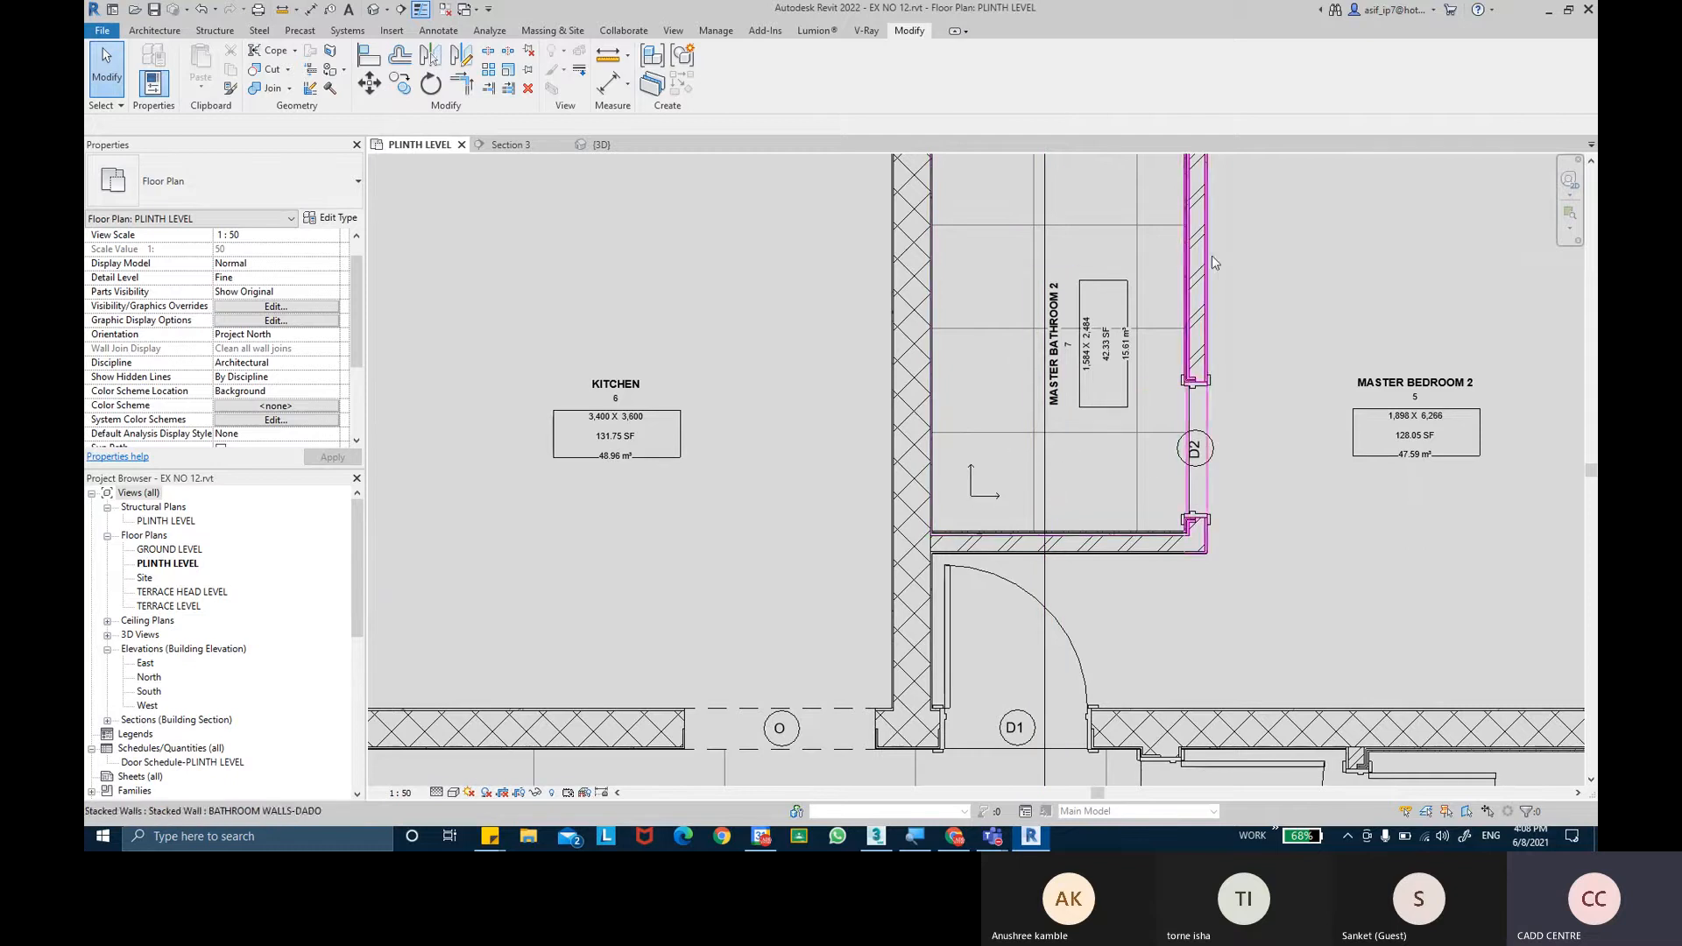
{"action": "scroll", "coordinate": [1283, 508], "scroll_direction": "down", "scroll_amount": 1}
{"action": "scroll", "coordinate": [1268, 599], "scroll_direction": "down", "scroll_amount": 3}
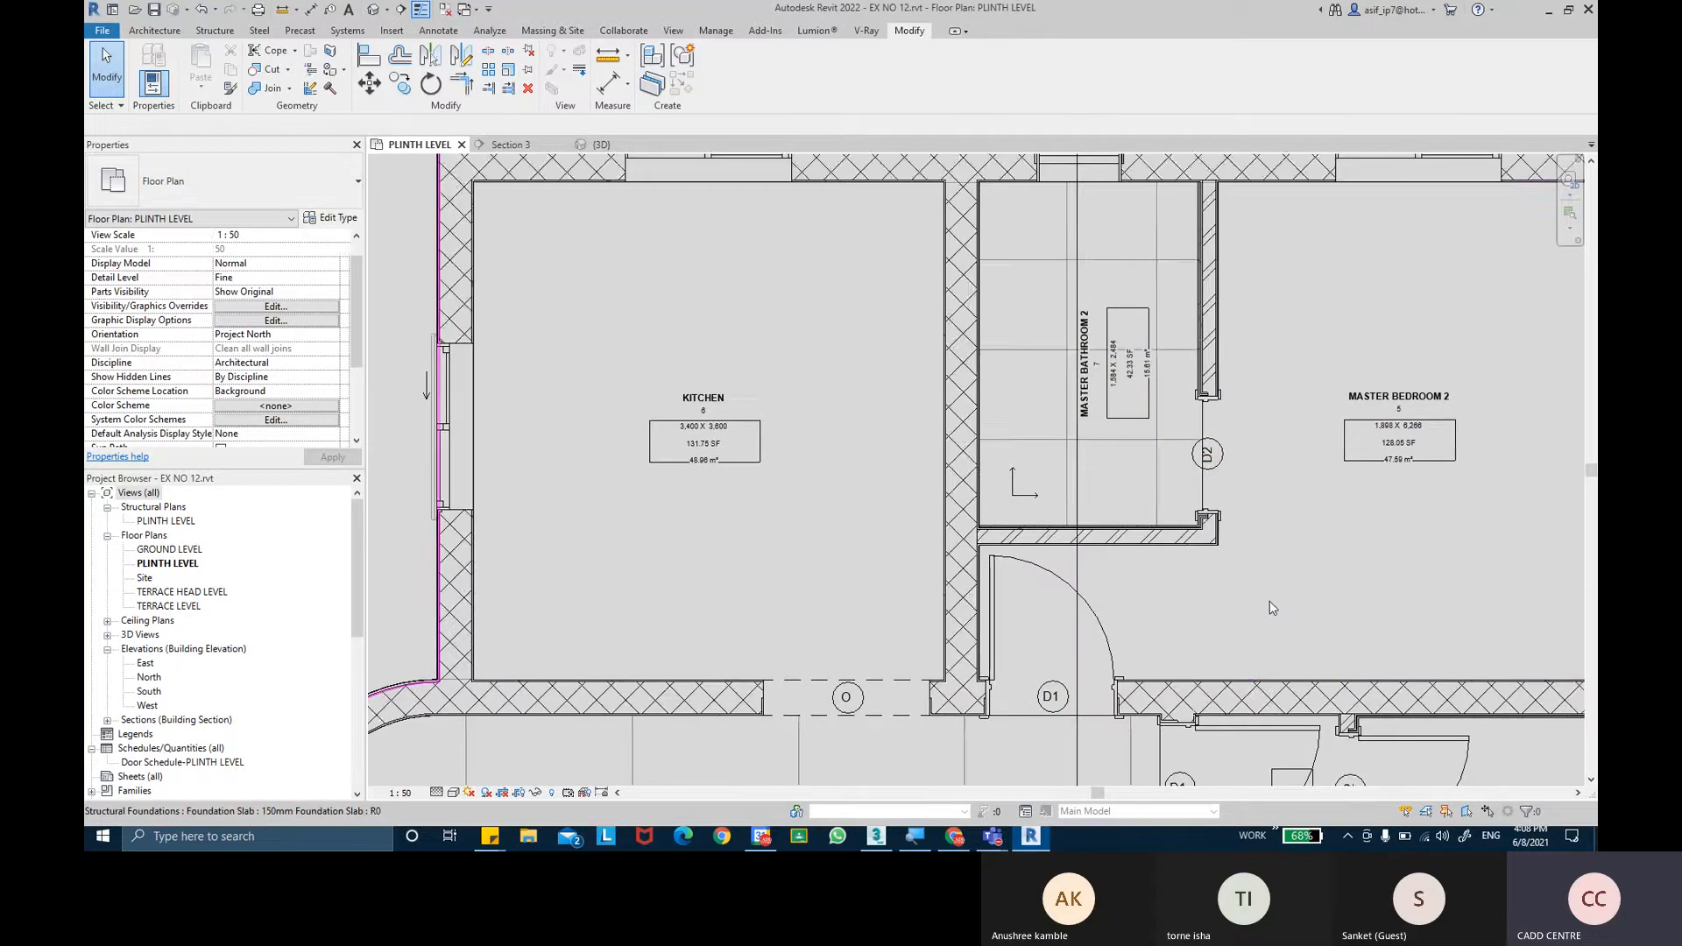
{"action": "scroll", "coordinate": [1239, 584], "scroll_direction": "up", "scroll_amount": 1}
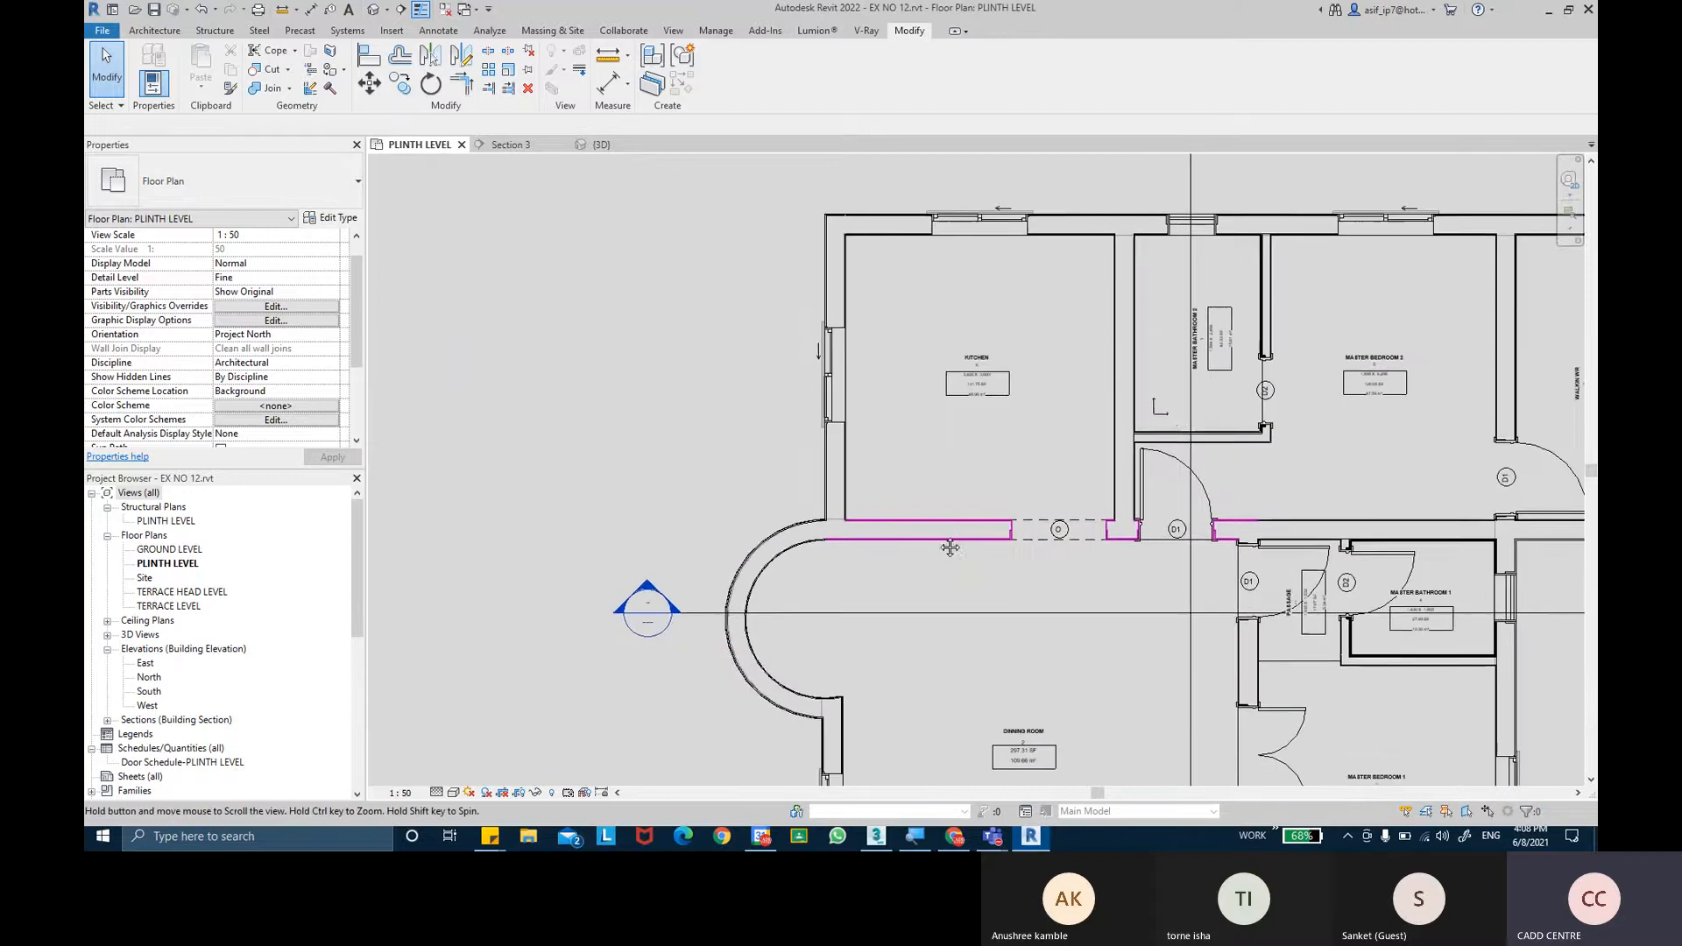
{"action": "scroll", "coordinate": [1147, 392], "scroll_direction": "up", "scroll_amount": 3}
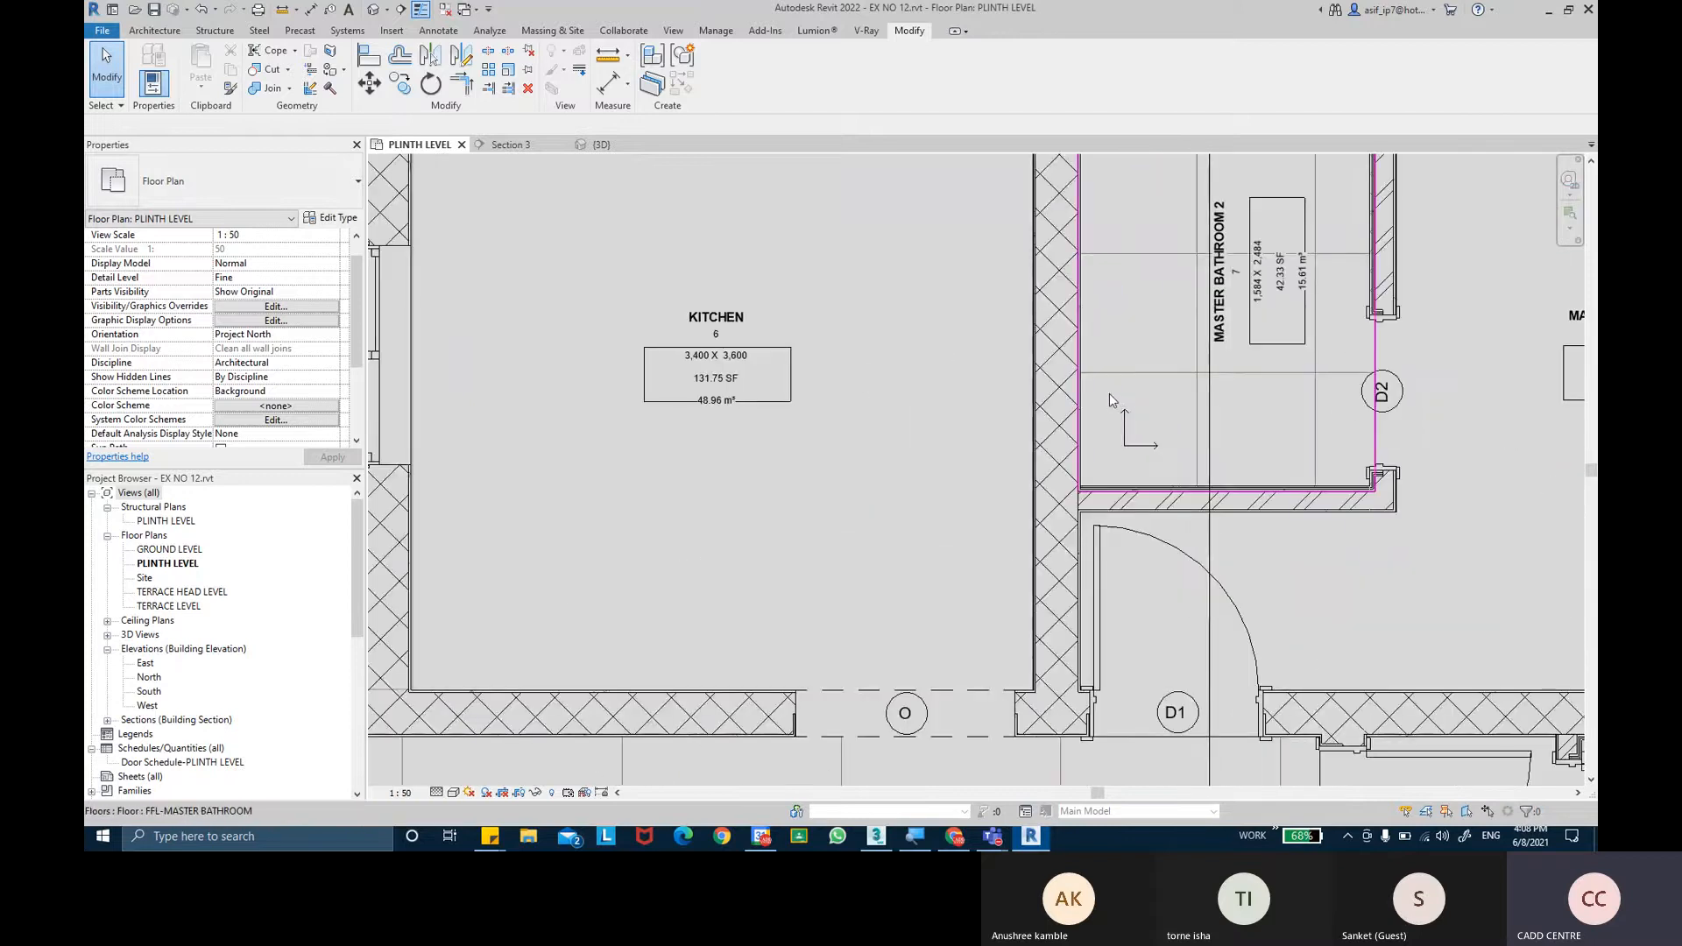
Copy the tile starting-point arrows from Master Bathroom 2 into the southwest corner of the living room.
{"action": "left_click", "coordinate": [1120, 399]}
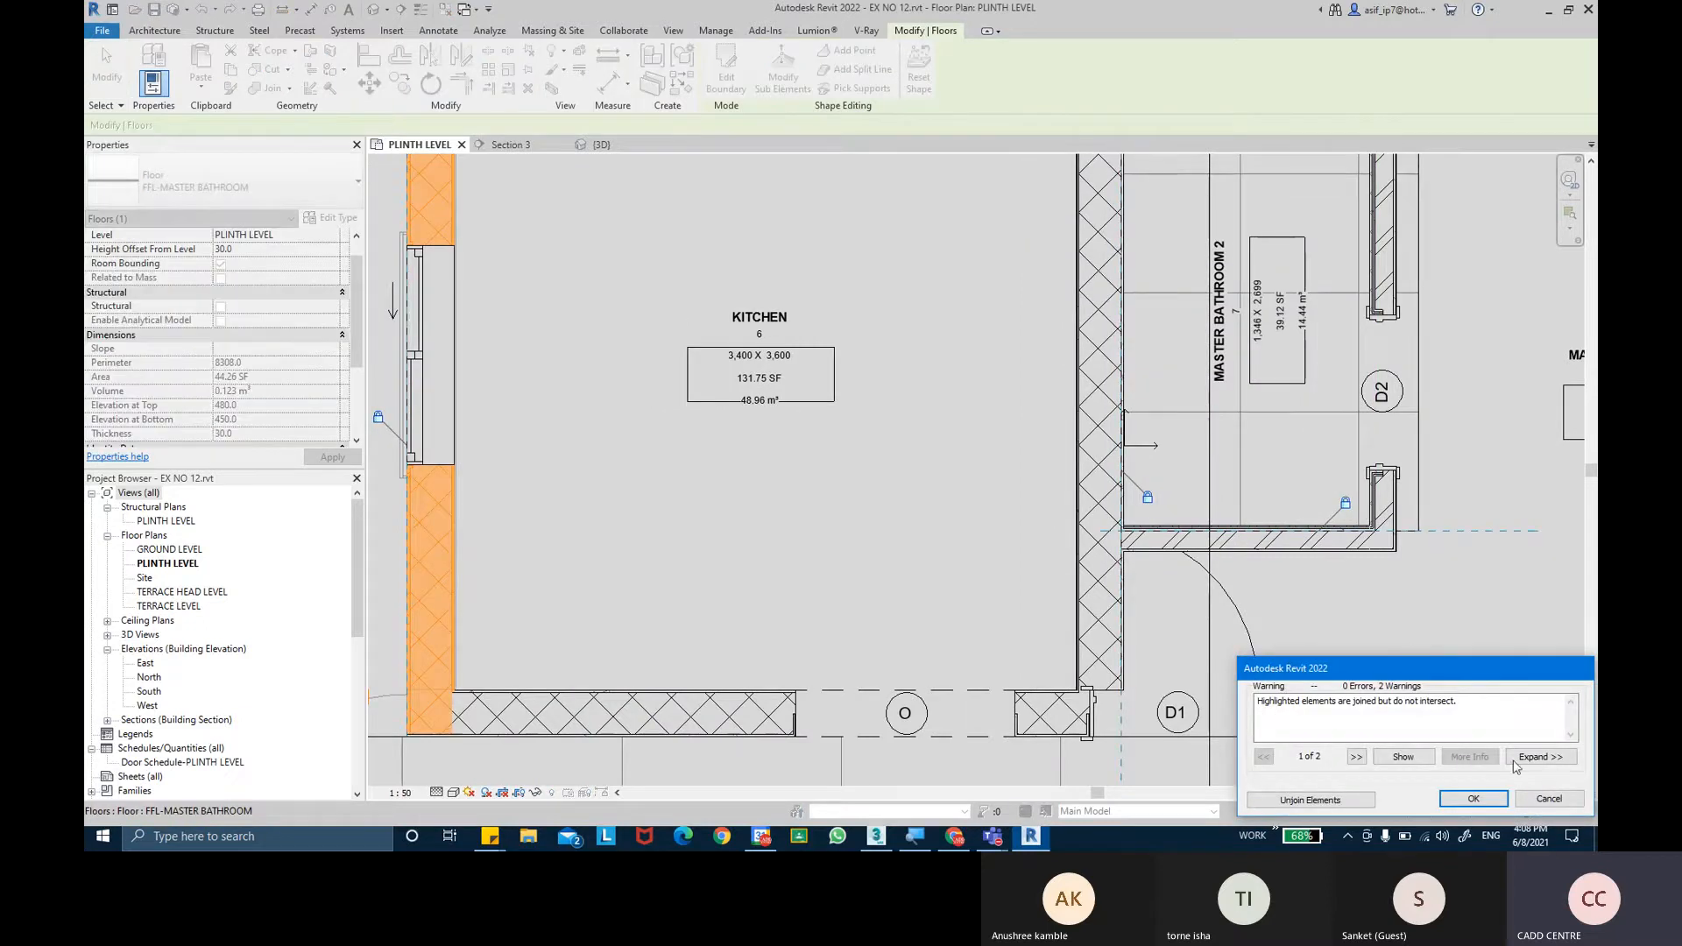
{"action": "left_click", "coordinate": [1550, 798]}
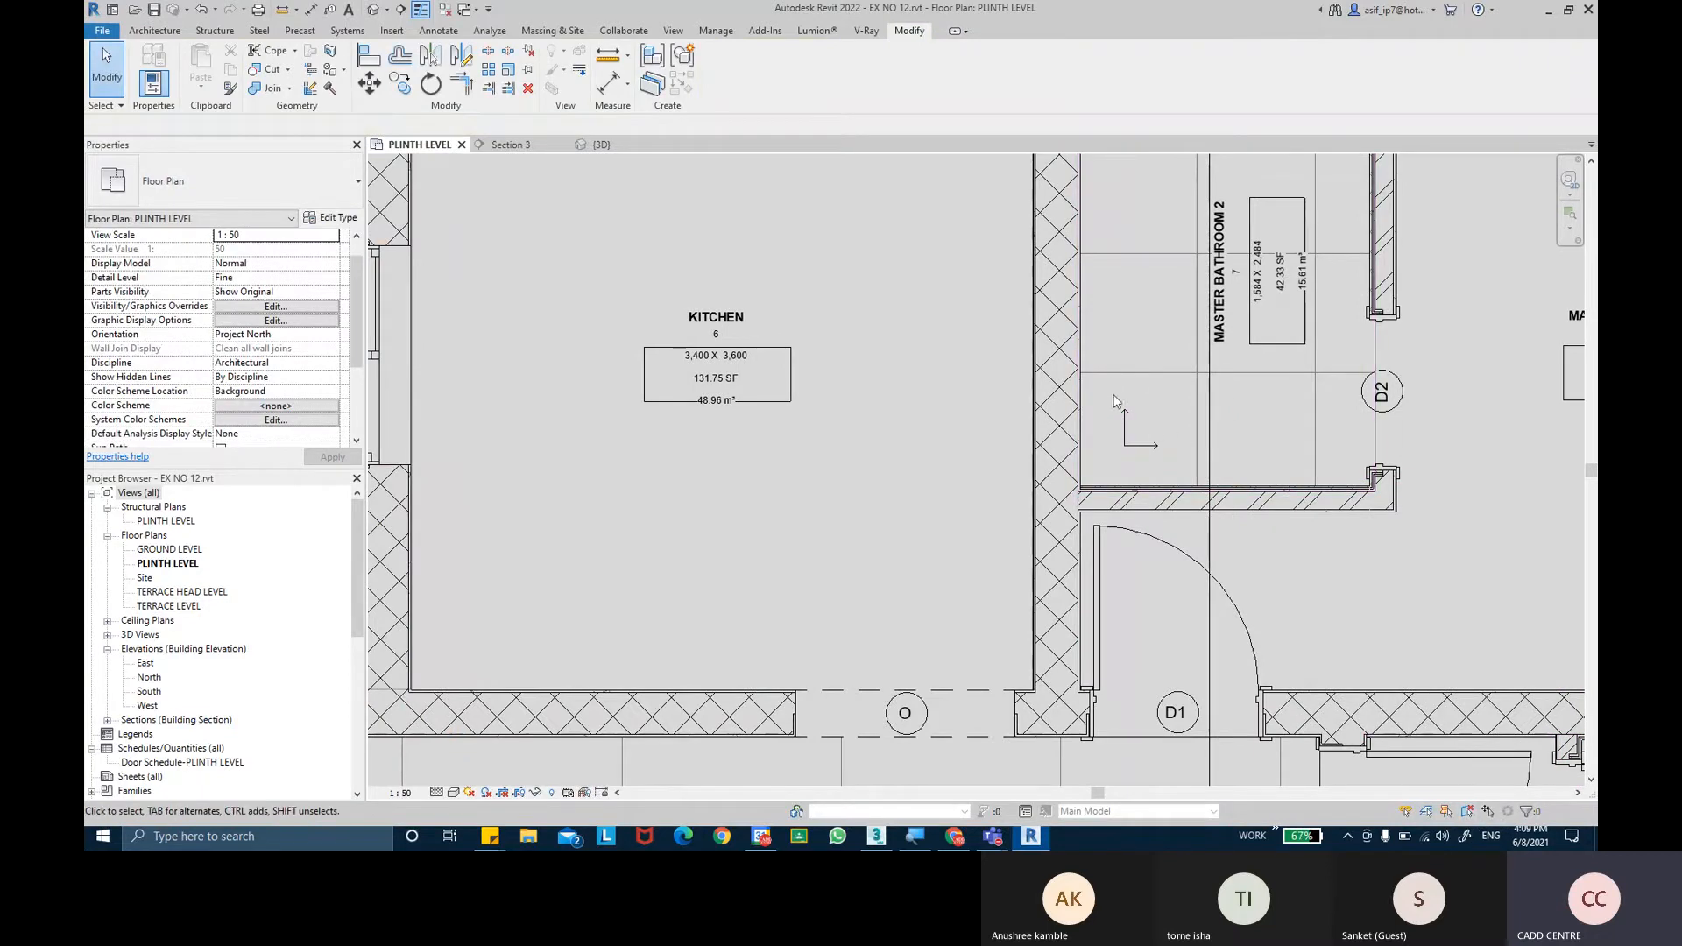
{"action": "left_click_drag", "start_coordinate": [1172, 459], "coordinate": [1102, 441]}
{"action": "left_click", "coordinate": [400, 84]}
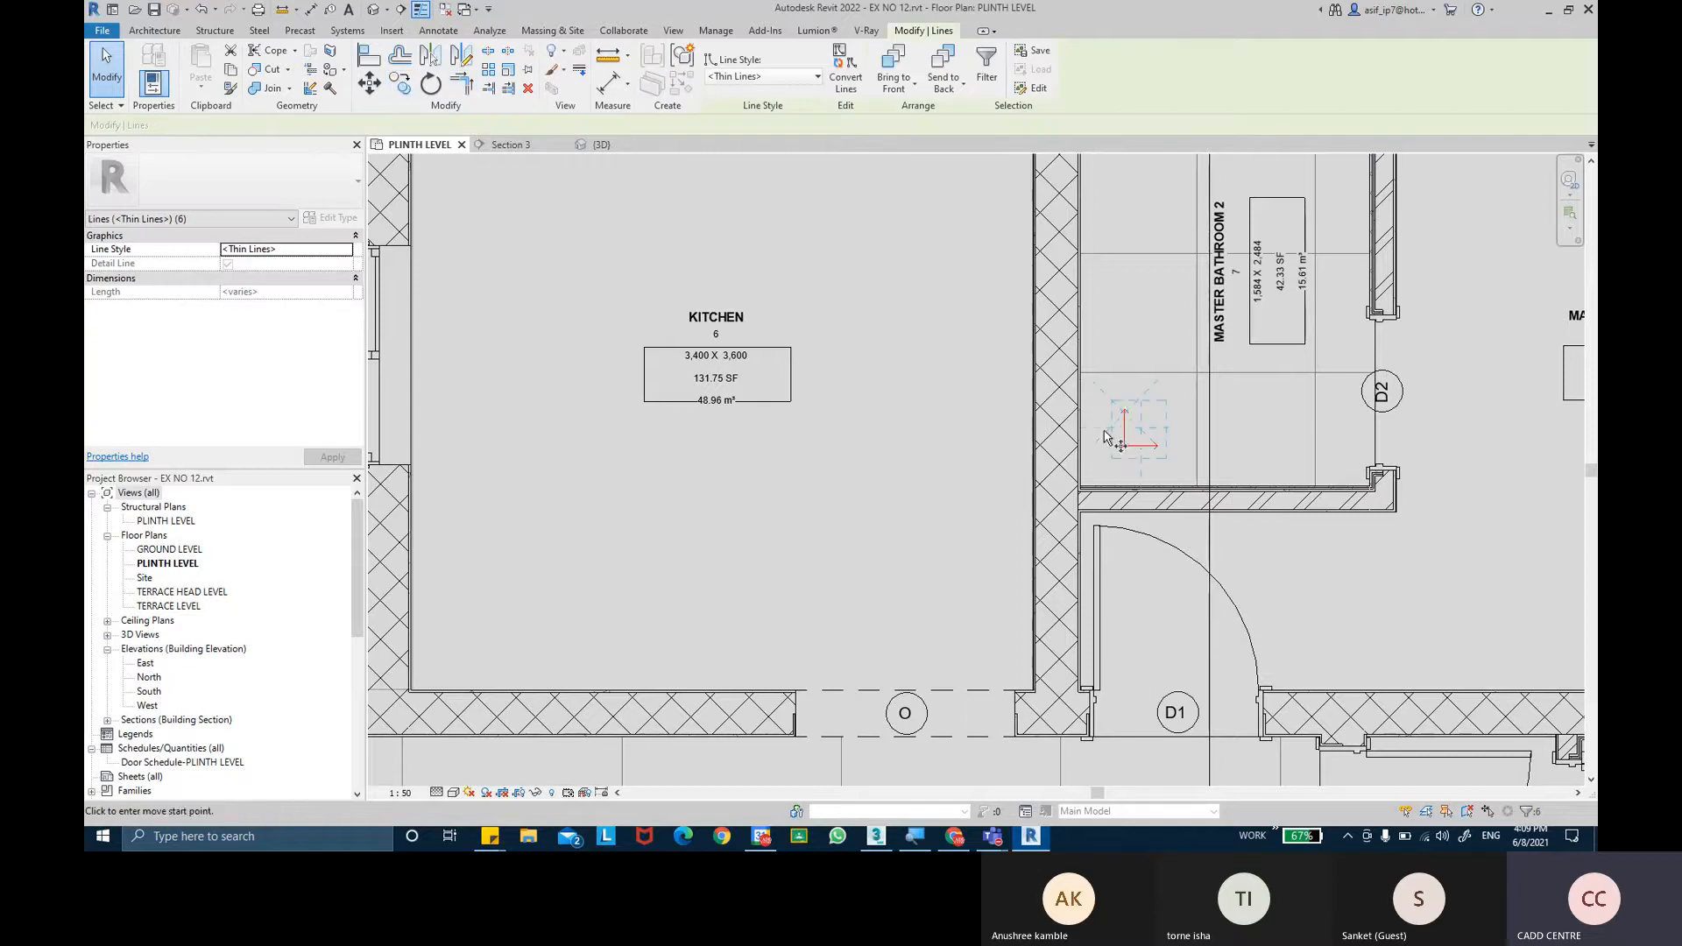
{"action": "left_click", "coordinate": [1124, 445]}
{"action": "scroll", "coordinate": [877, 604], "scroll_direction": "down", "scroll_amount": 1}
{"action": "scroll", "coordinate": [876, 603], "scroll_direction": "down", "scroll_amount": 1}
{"action": "middle_click_drag", "start_coordinate": [877, 602], "coordinate": [1073, 263]}
{"action": "scroll", "coordinate": [955, 359], "scroll_direction": "down", "scroll_amount": 2}
{"action": "middle_click_drag", "start_coordinate": [930, 543], "coordinate": [988, 292]}
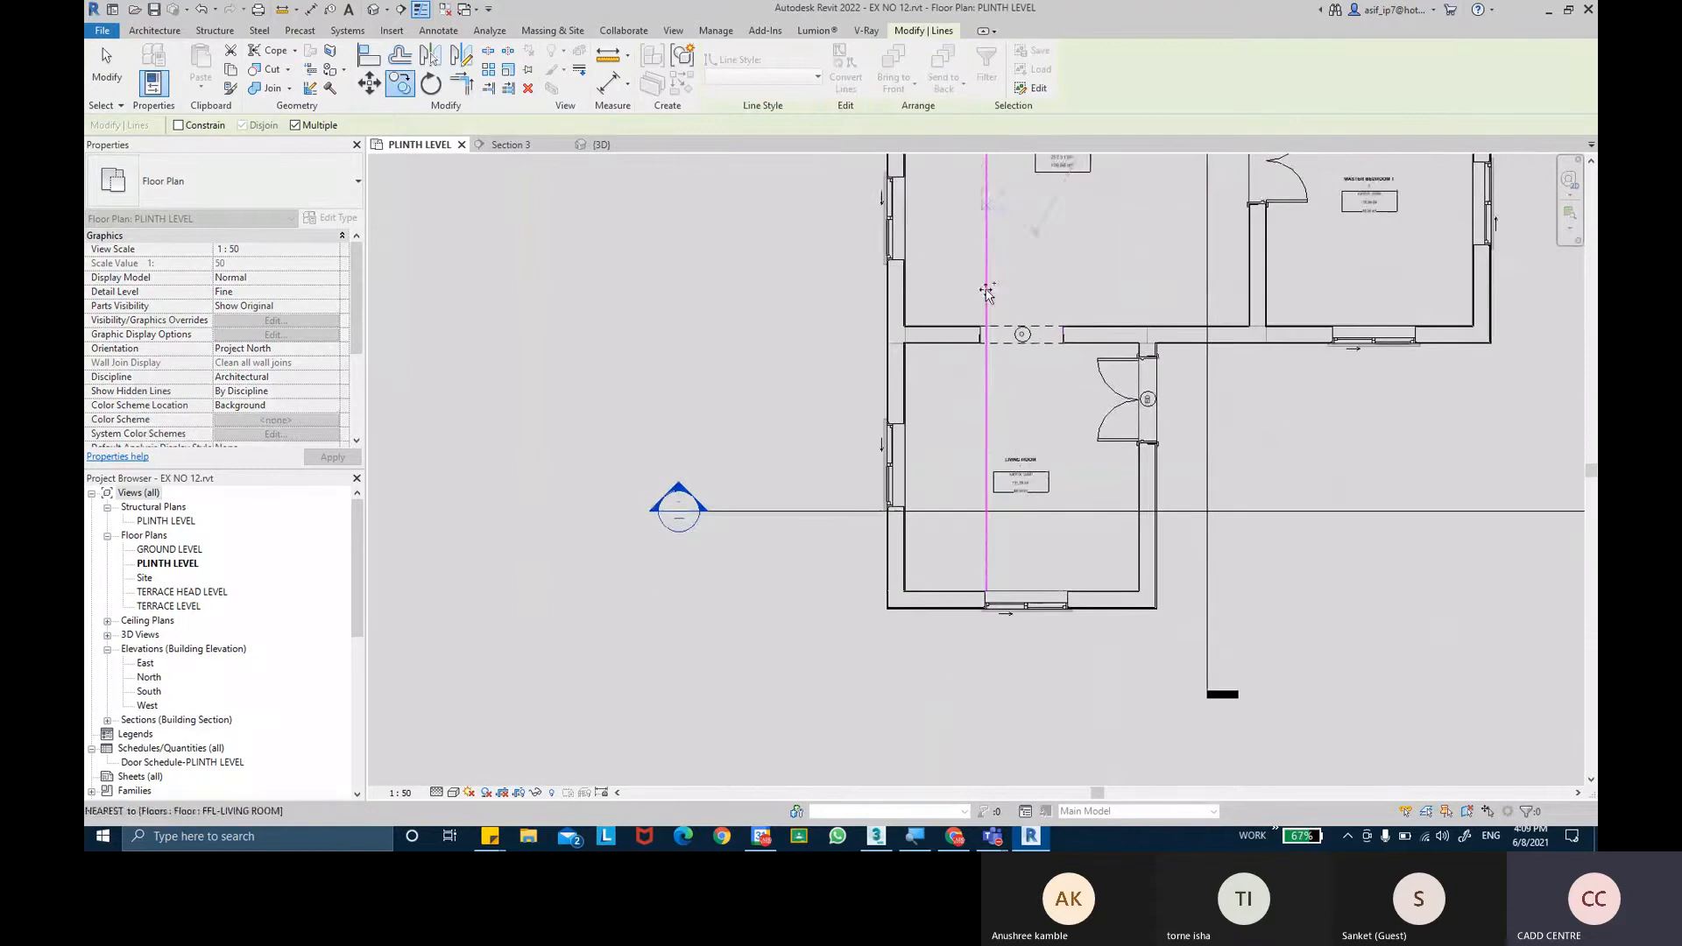
{"action": "scroll", "coordinate": [946, 572], "scroll_direction": "up", "scroll_amount": 2}
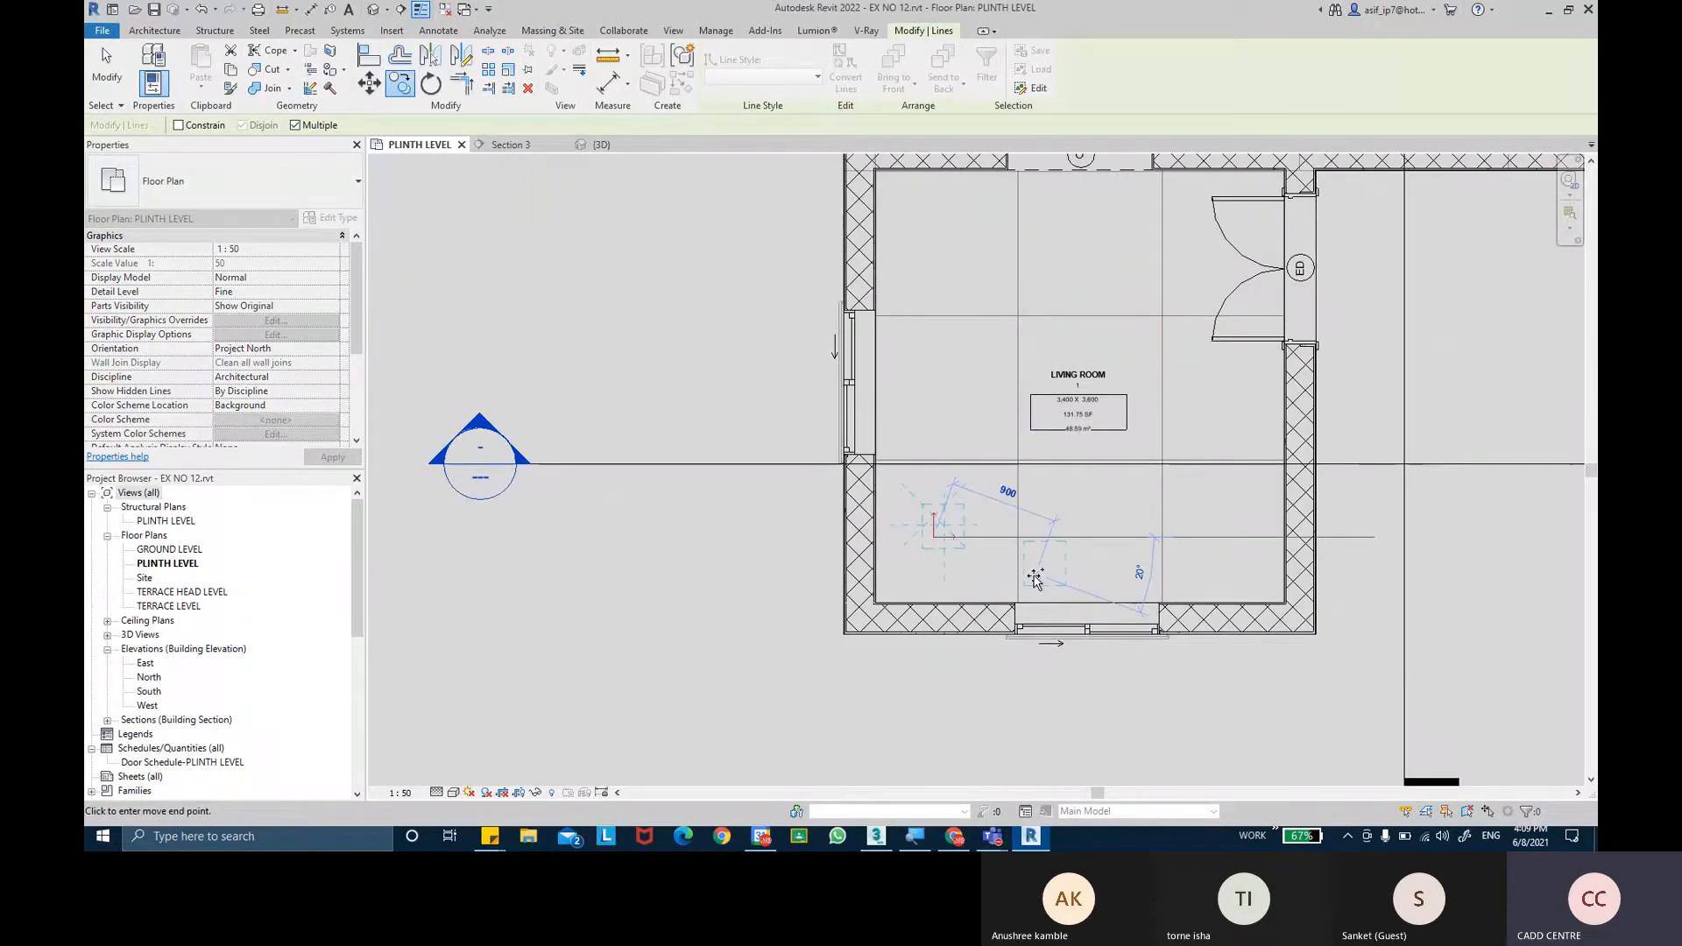
{"action": "key", "text": "Escape"}
{"action": "key", "text": "Escape"}
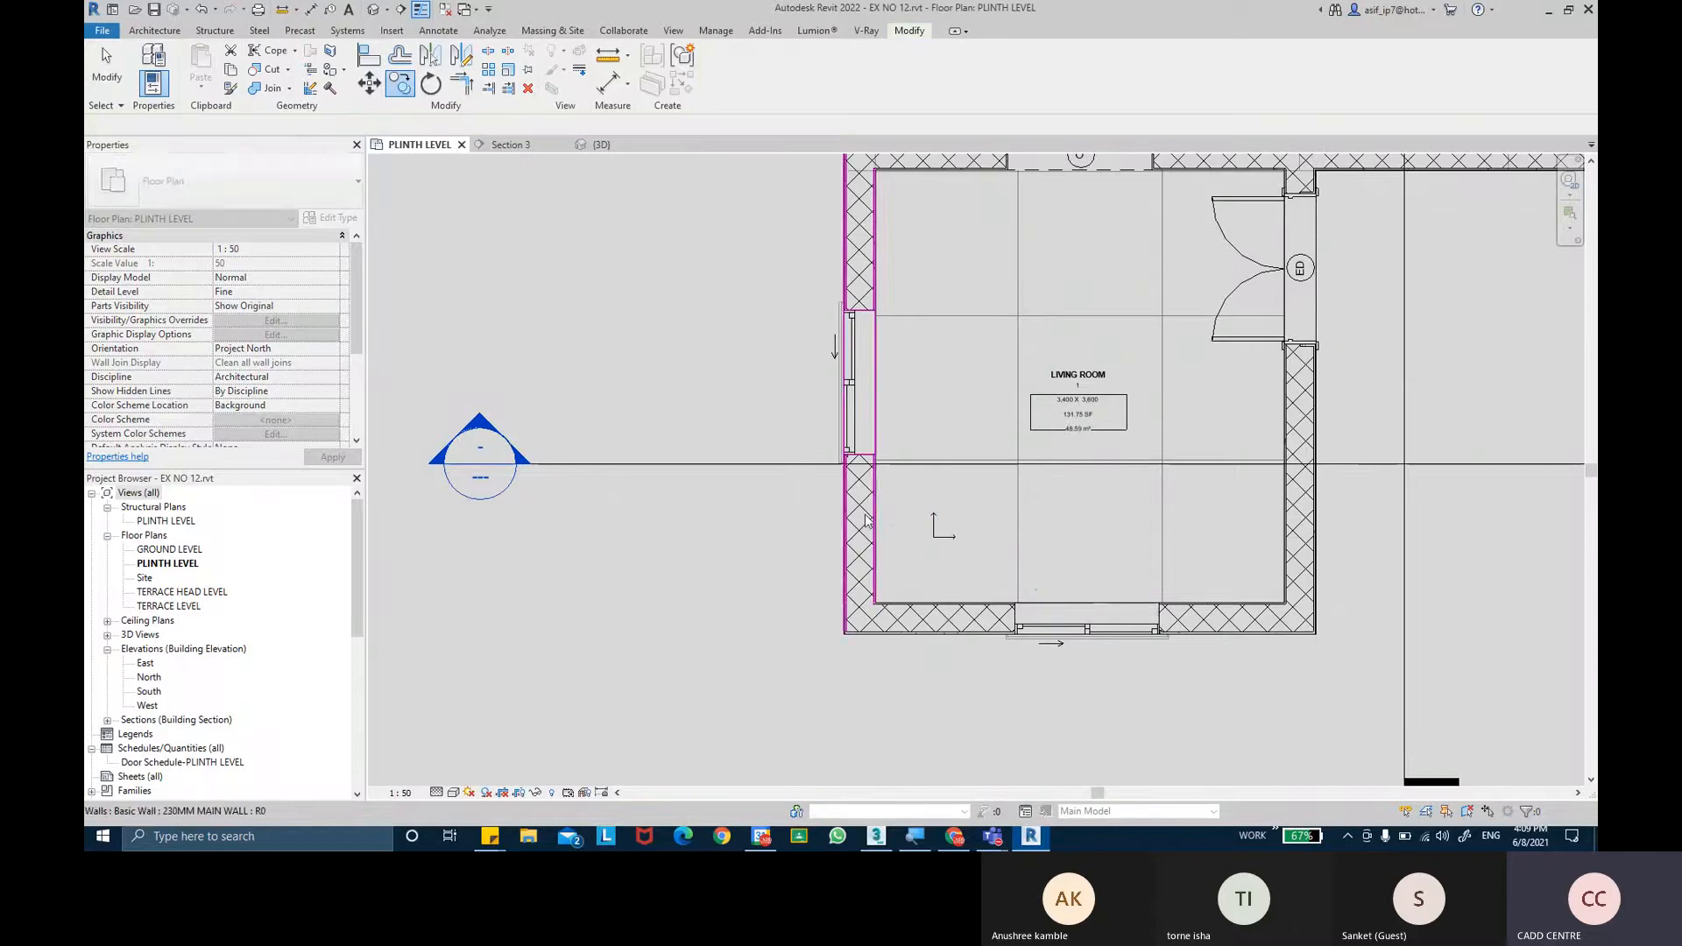
{"action": "scroll", "coordinate": [998, 539], "scroll_direction": "down", "scroll_amount": 2}
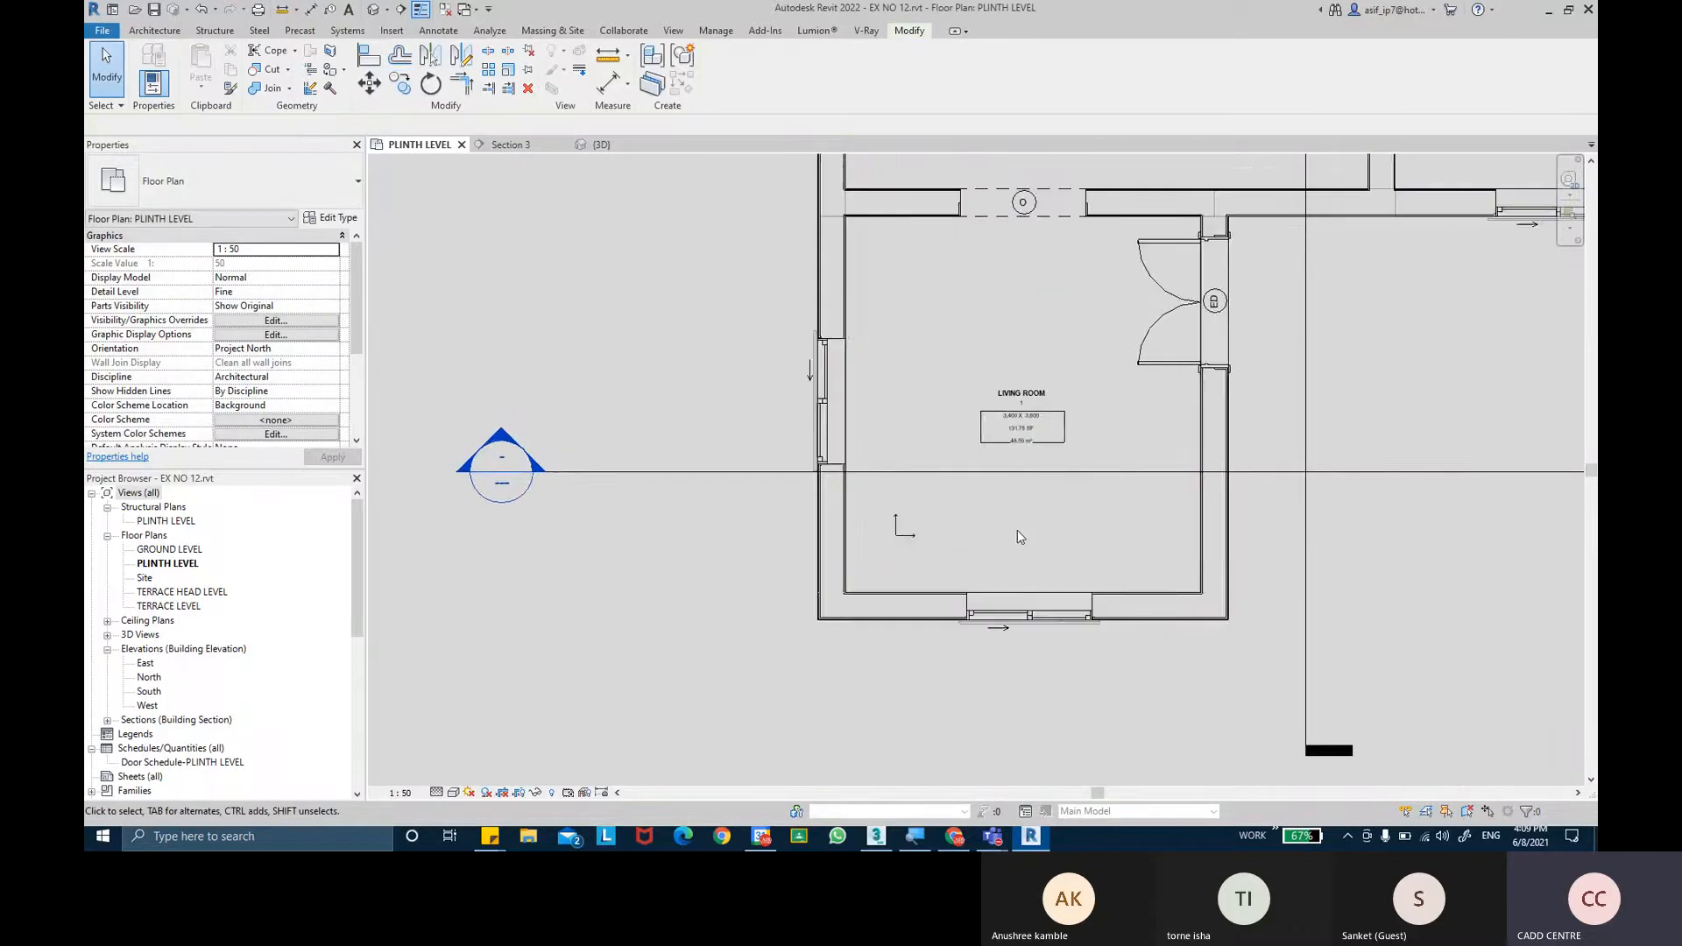
{"action": "scroll", "coordinate": [1104, 481], "scroll_direction": "down", "scroll_amount": 4}
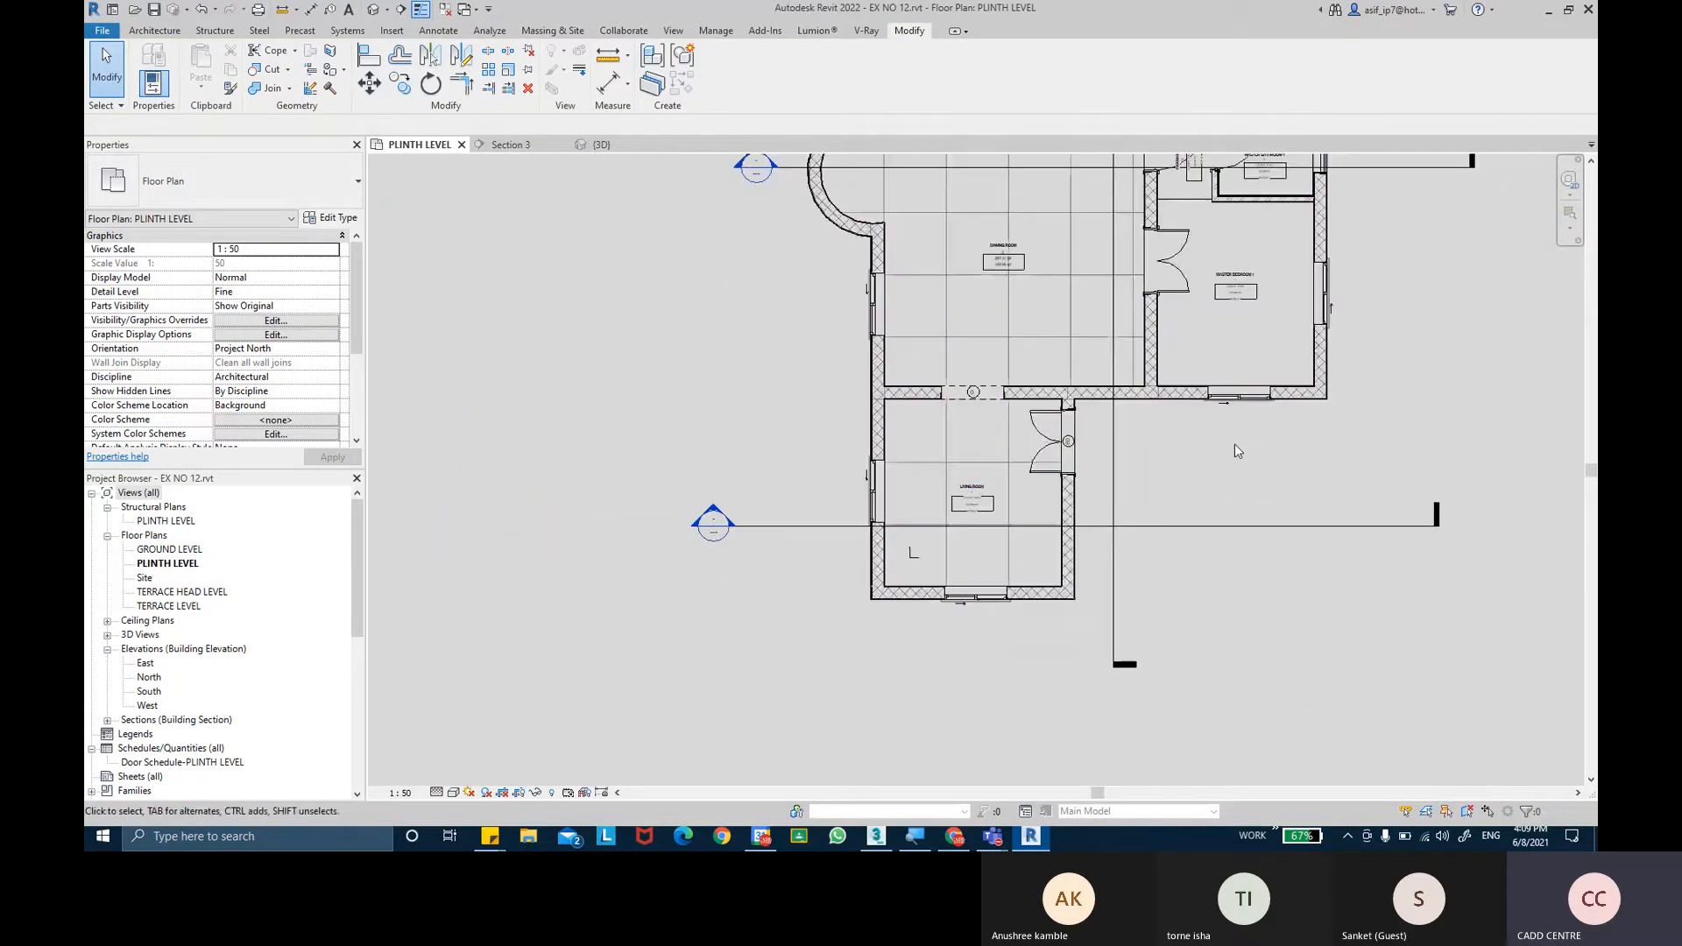
{"action": "middle_click_drag", "start_coordinate": [1244, 454], "coordinate": [1154, 690]}
{"action": "middle_click_drag", "start_coordinate": [1361, 513], "coordinate": [1375, 602]}
{"action": "scroll", "coordinate": [1093, 263], "scroll_direction": "up", "scroll_amount": 2}
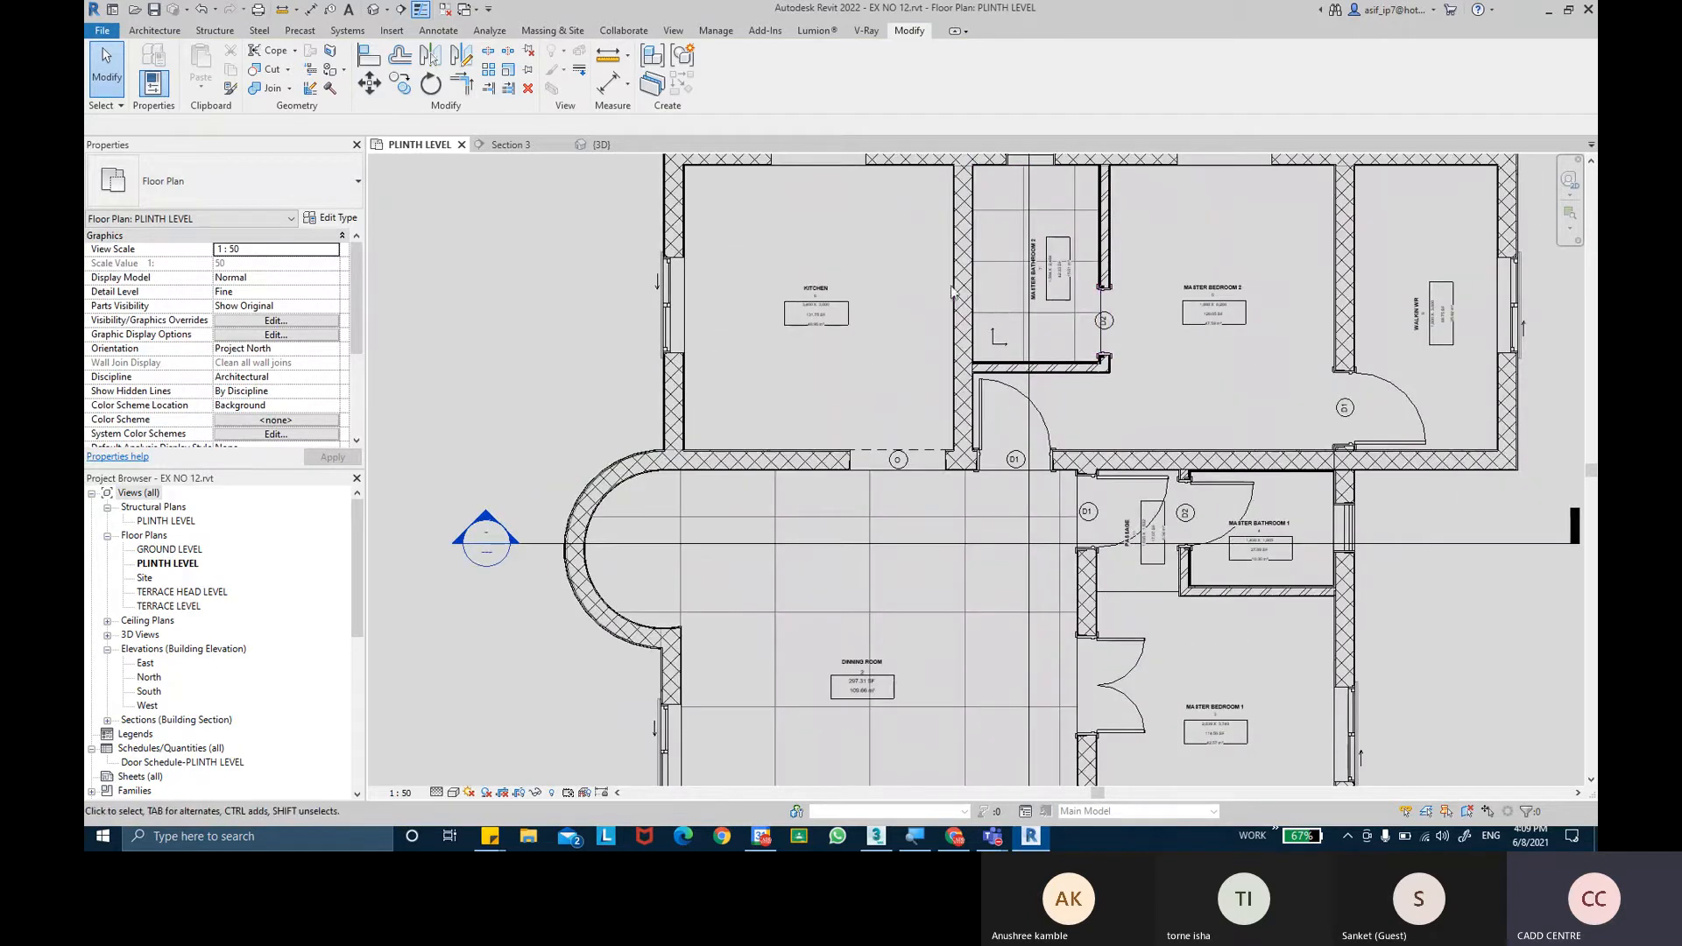
Open Section 3 and examine where the master bathroom's floor layers meet the 230MM MAIN WALL.
{"action": "left_click", "coordinate": [510, 145]}
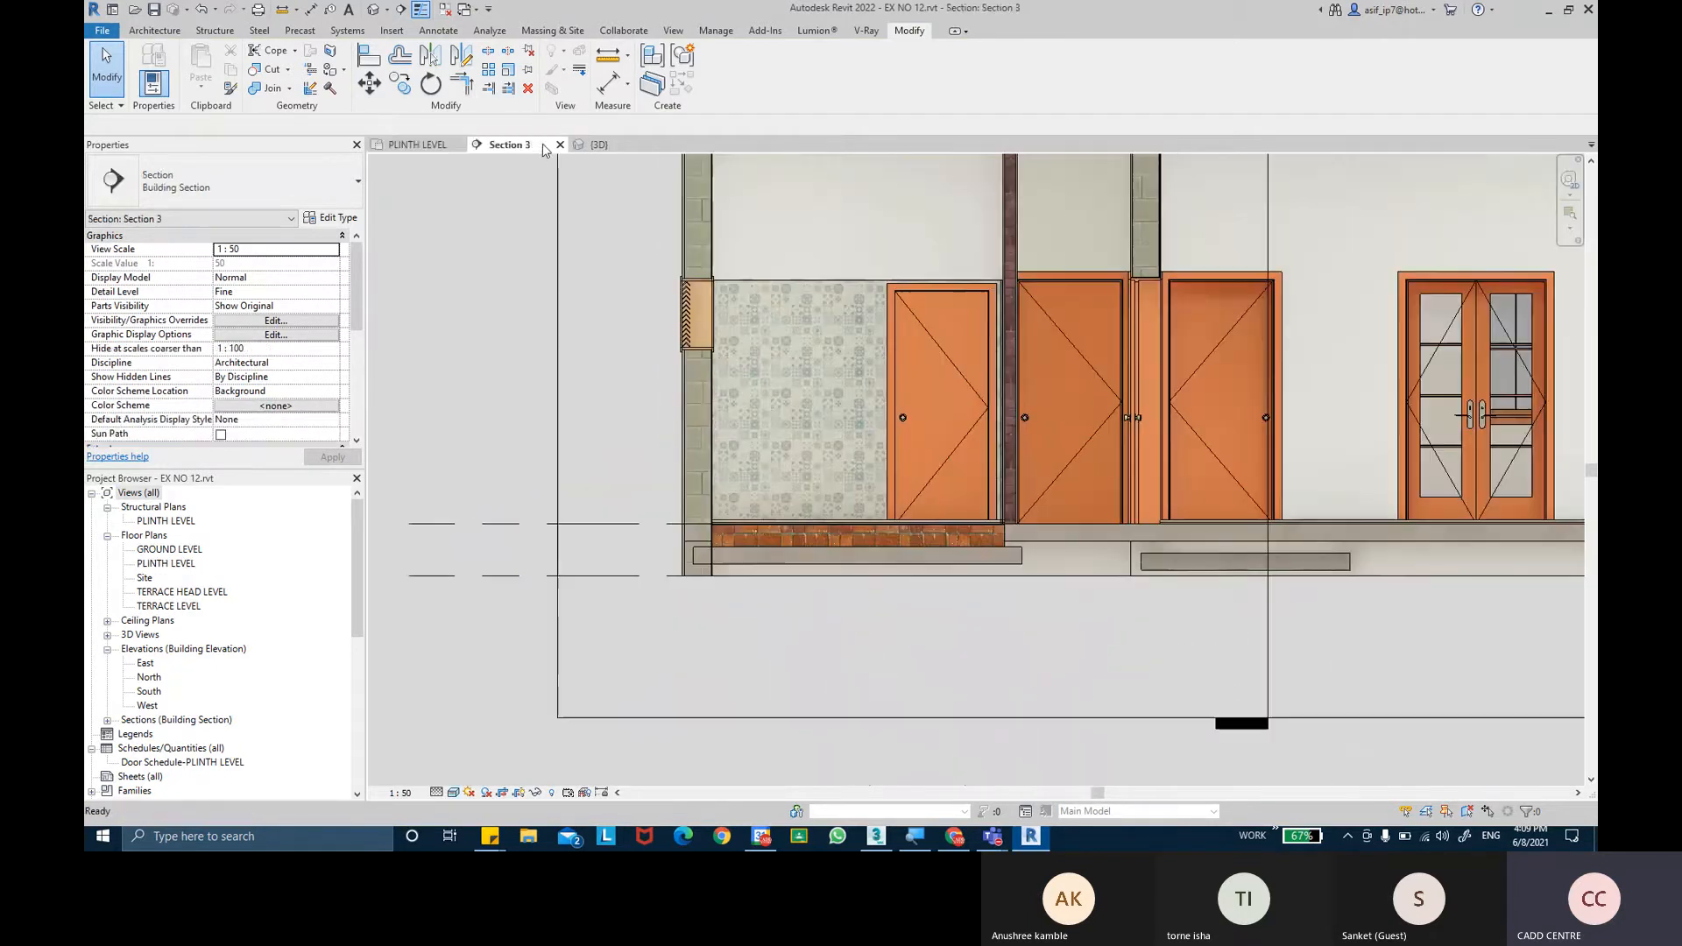
{"action": "scroll", "coordinate": [753, 532], "scroll_direction": "up", "scroll_amount": 8}
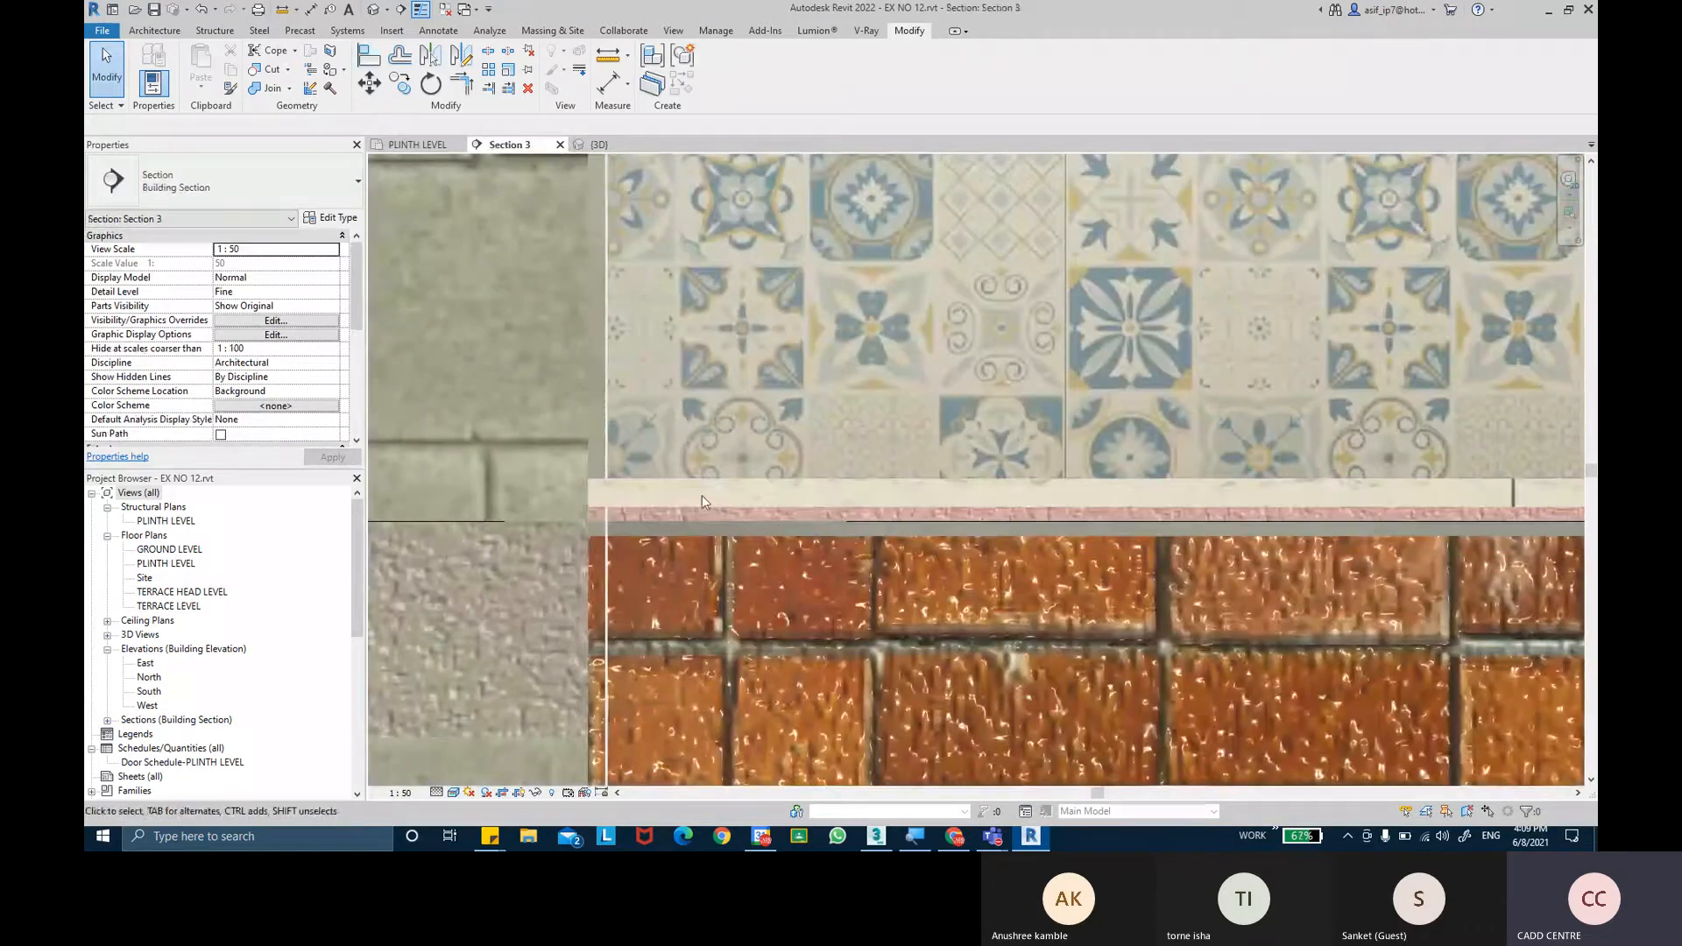
{"action": "middle_click_drag", "start_coordinate": [677, 574], "coordinate": [758, 472]}
{"action": "key", "text": "ctrl"}
{"action": "scroll", "coordinate": [686, 513], "scroll_direction": "down", "scroll_amount": 2}
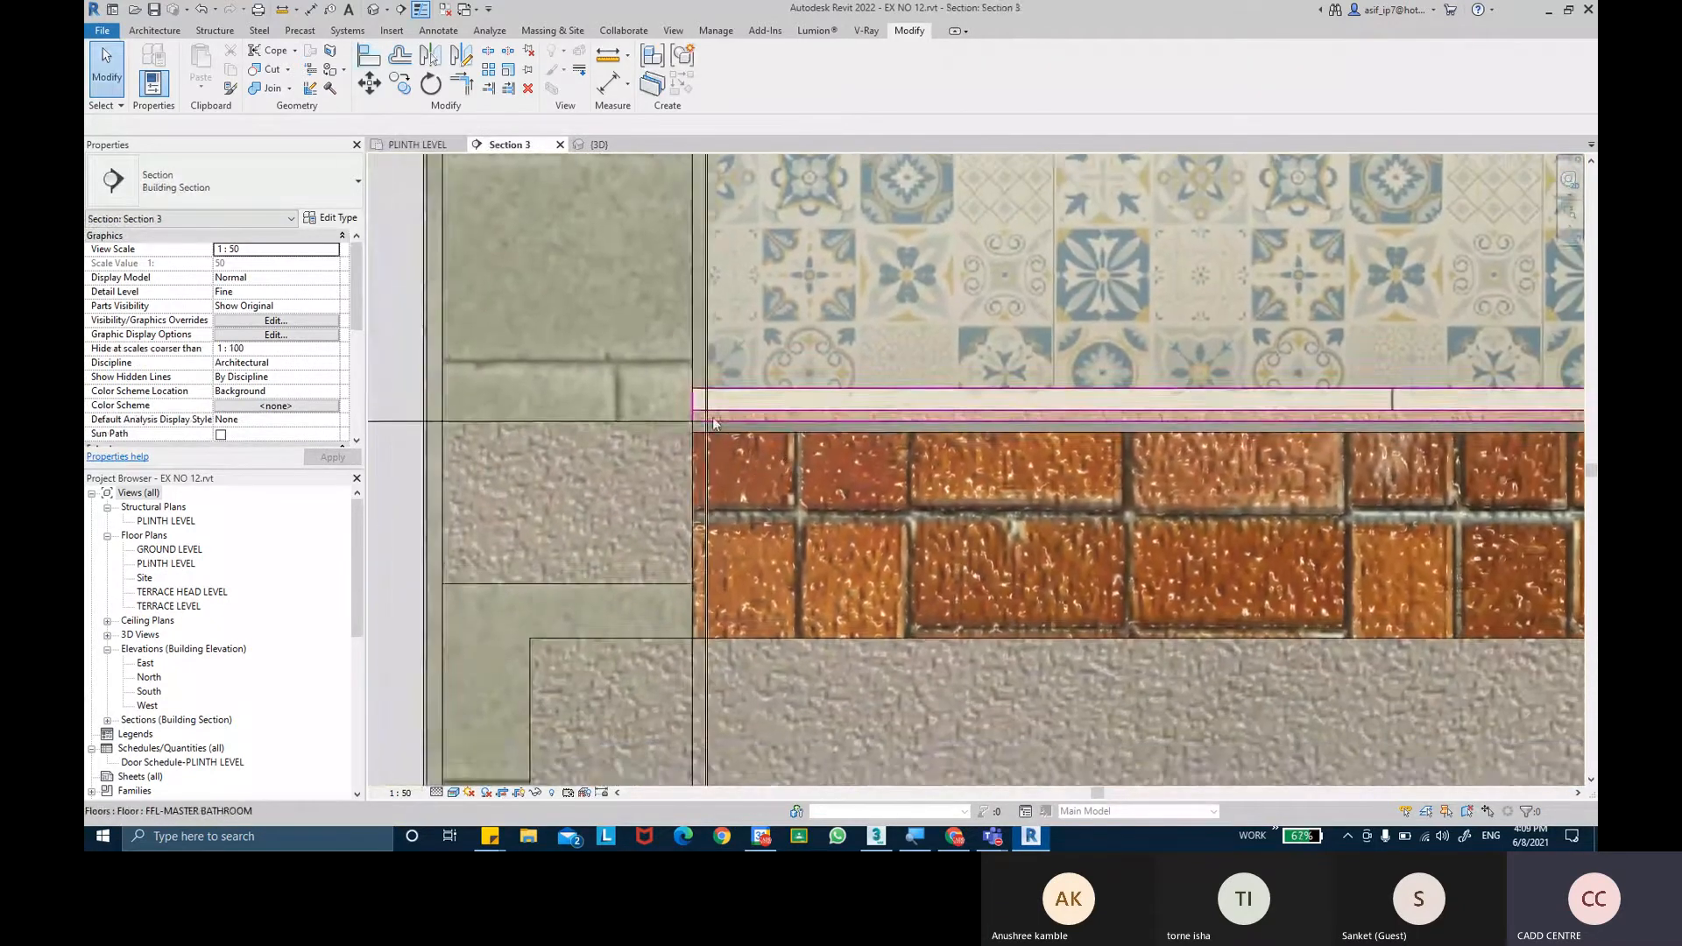
{"action": "scroll", "coordinate": [696, 384], "scroll_direction": "up", "scroll_amount": 1}
{"action": "scroll", "coordinate": [696, 387], "scroll_direction": "up", "scroll_amount": 2}
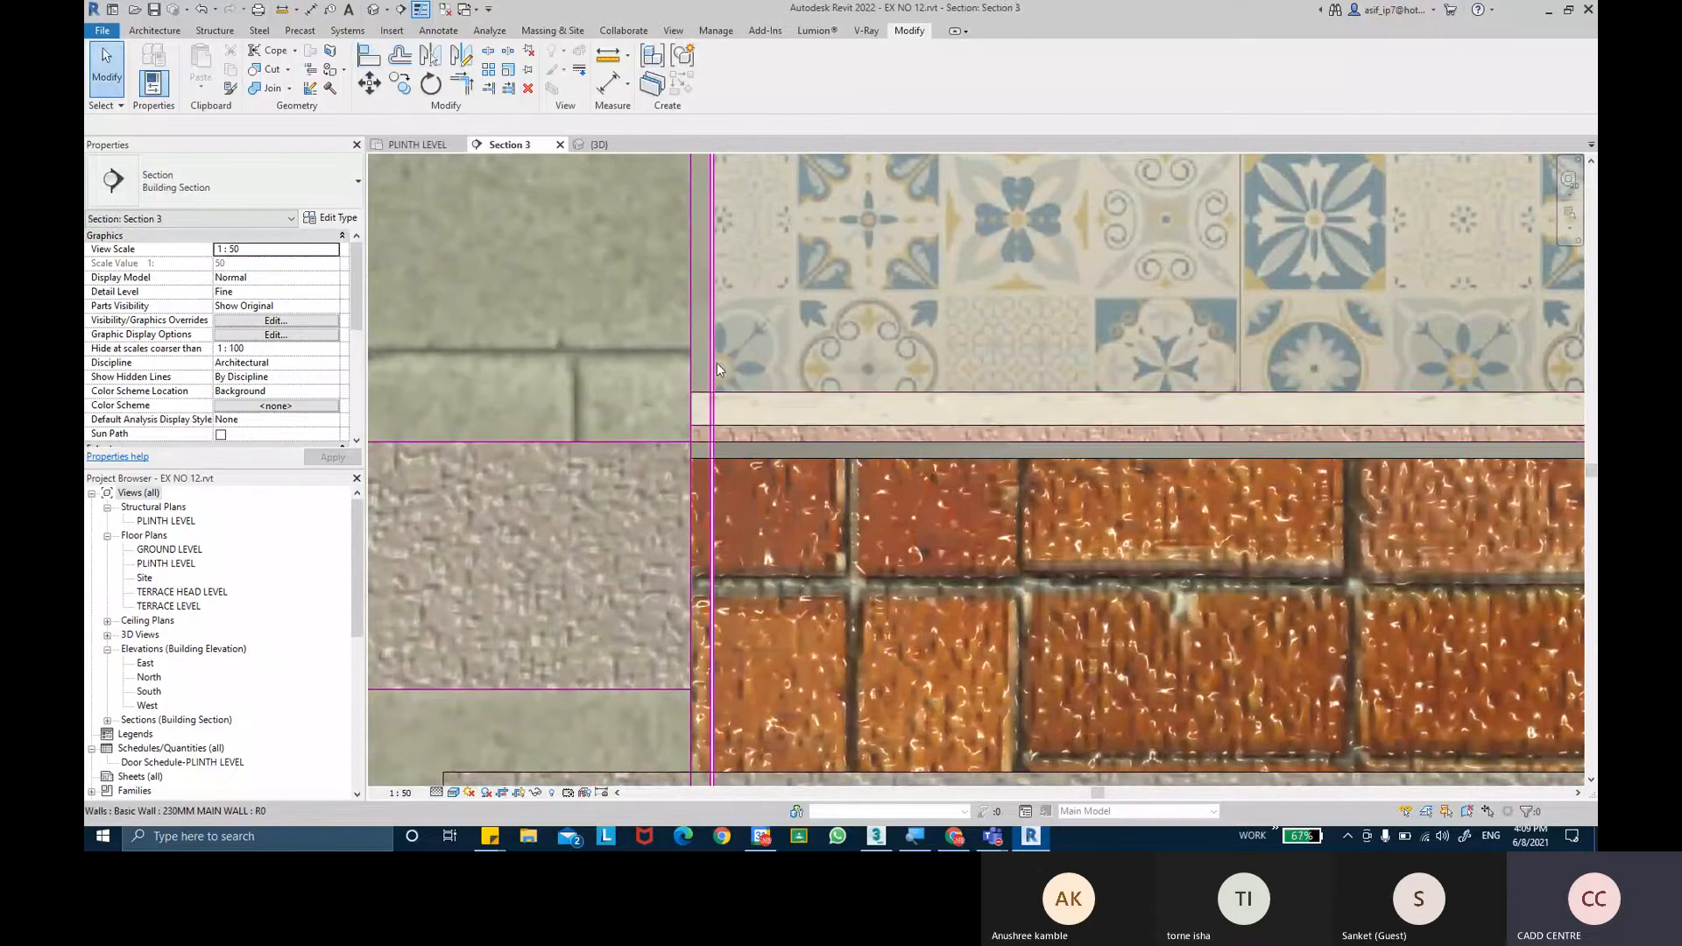
{"action": "scroll", "coordinate": [711, 359], "scroll_direction": "up", "scroll_amount": 1}
{"action": "scroll", "coordinate": [713, 528], "scroll_direction": "down", "scroll_amount": 2}
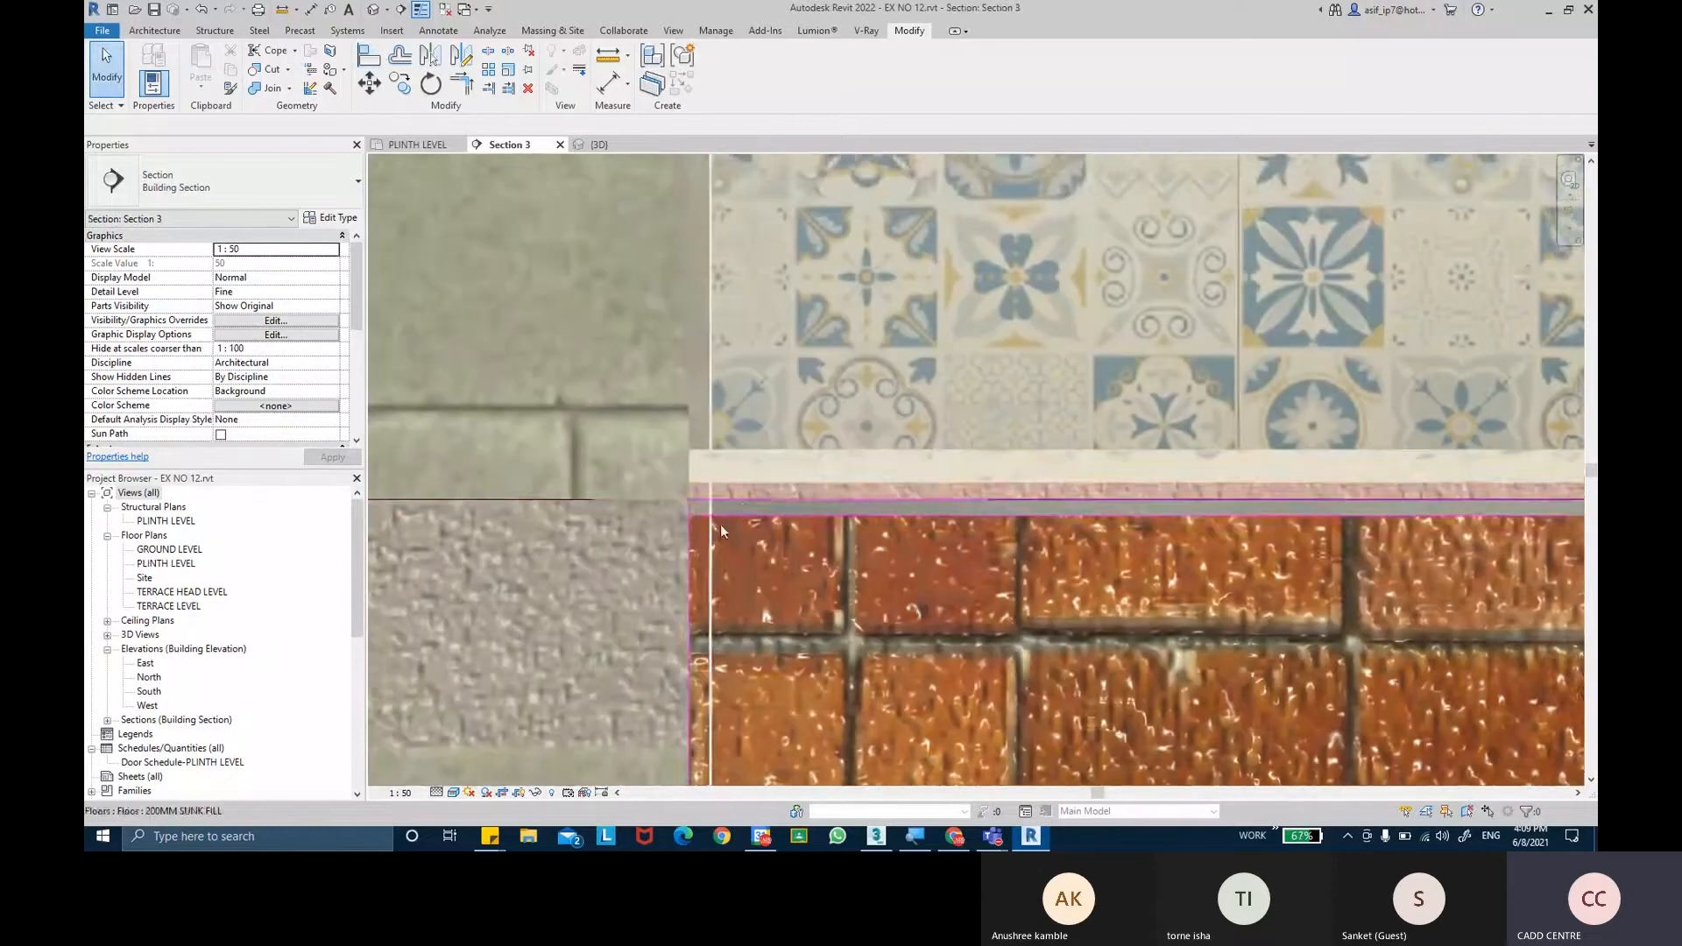
{"action": "middle_click_drag", "start_coordinate": [736, 517], "coordinate": [770, 446]}
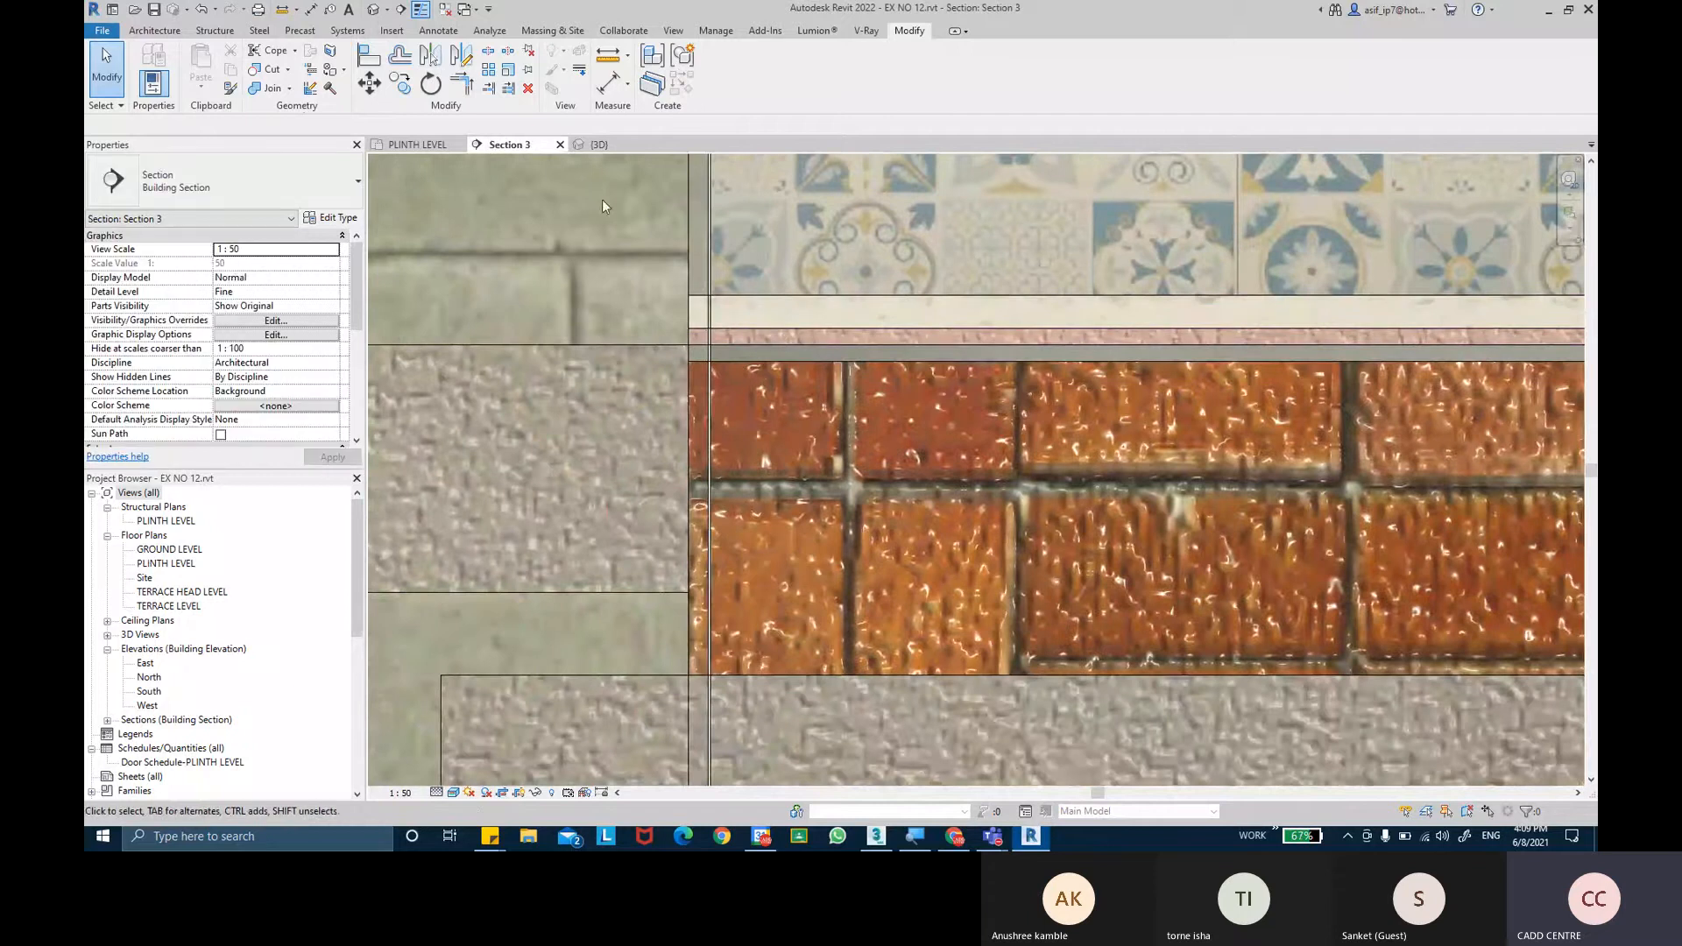
Join the geometry of the bathroom's 200MM SUNK FILL floor with the adjoining 230MM MAIN WALL.
{"action": "left_click", "coordinate": [268, 90]}
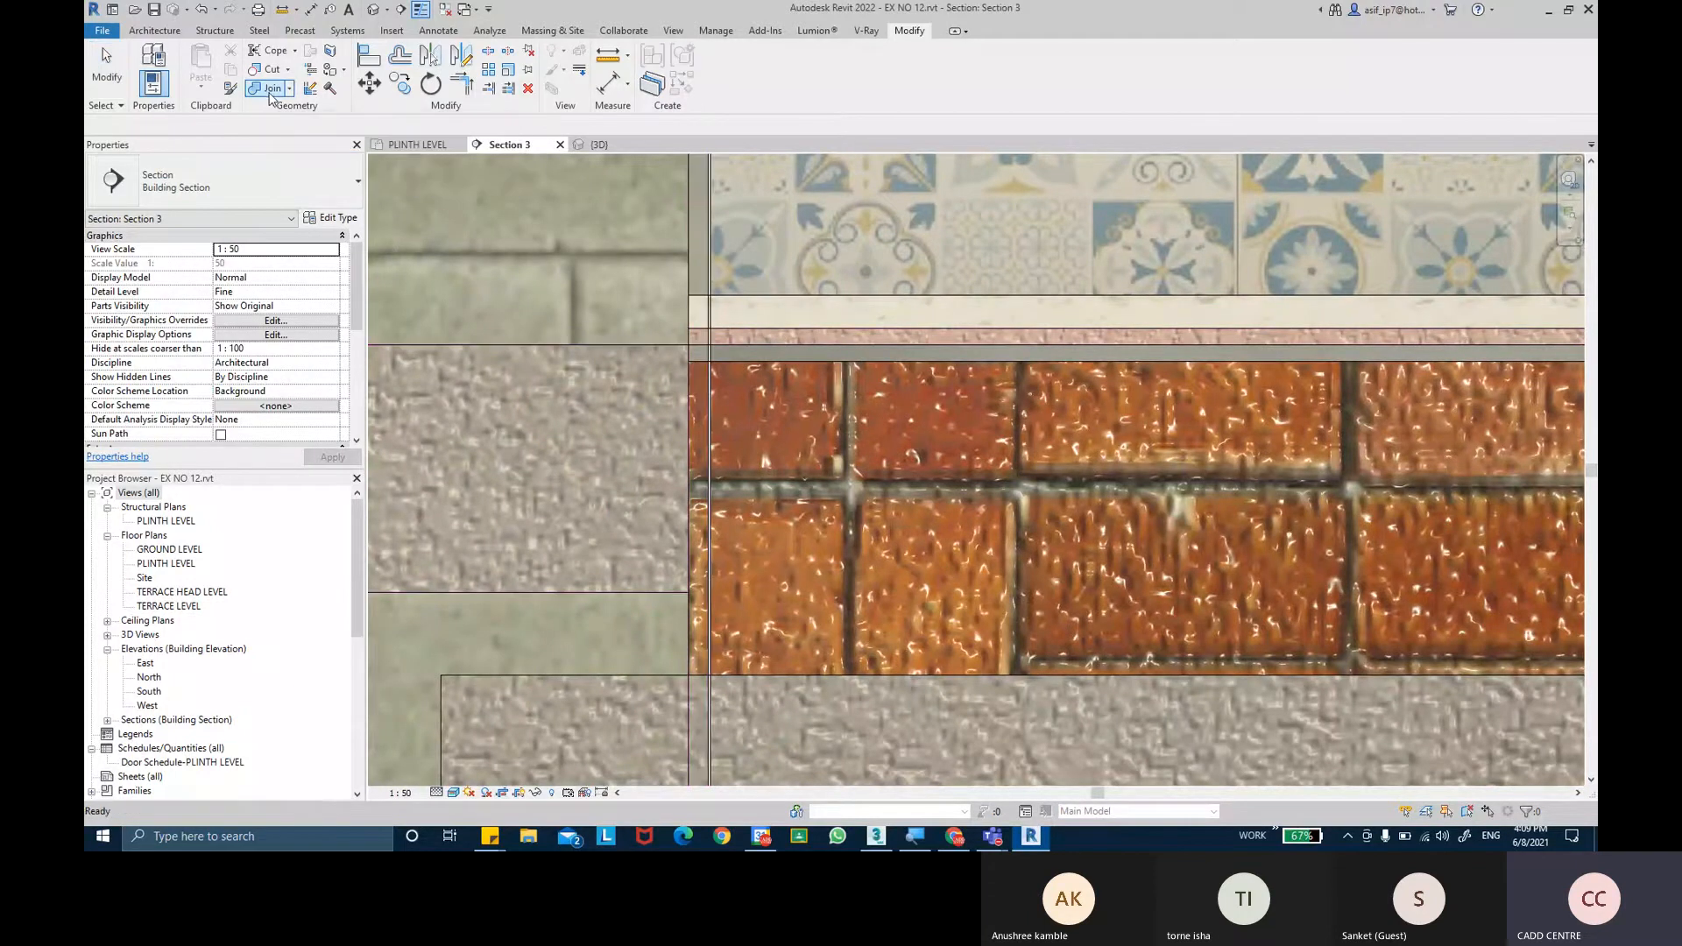
{"action": "left_click", "coordinate": [761, 371]}
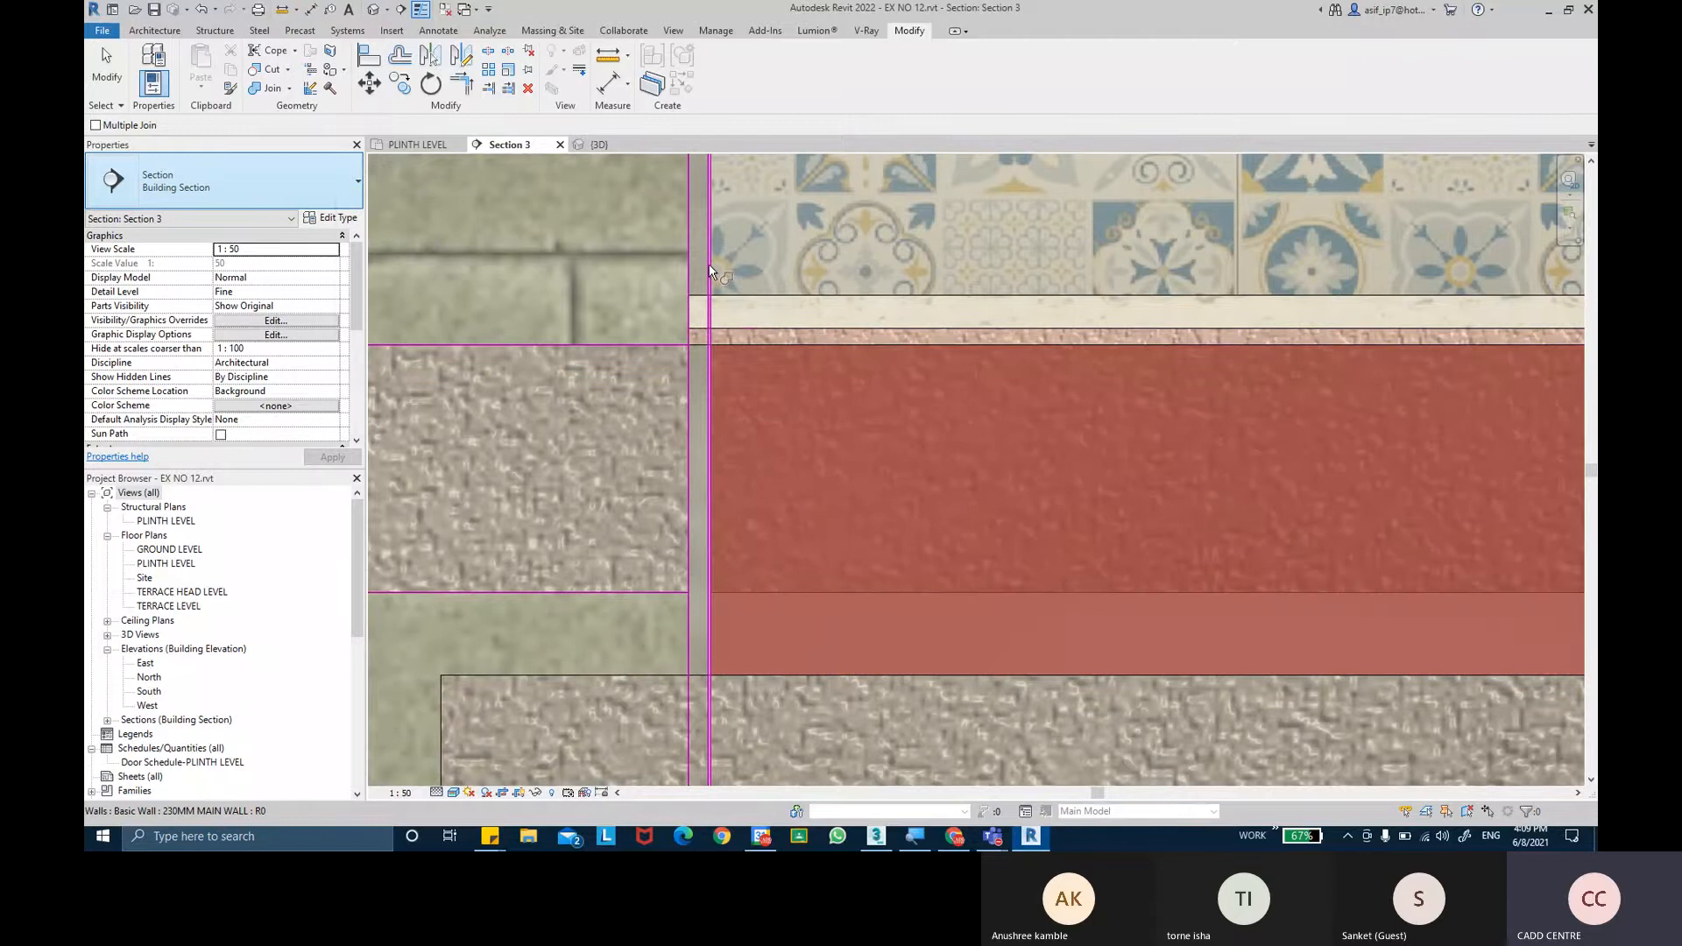
{"action": "left_click", "coordinate": [732, 302]}
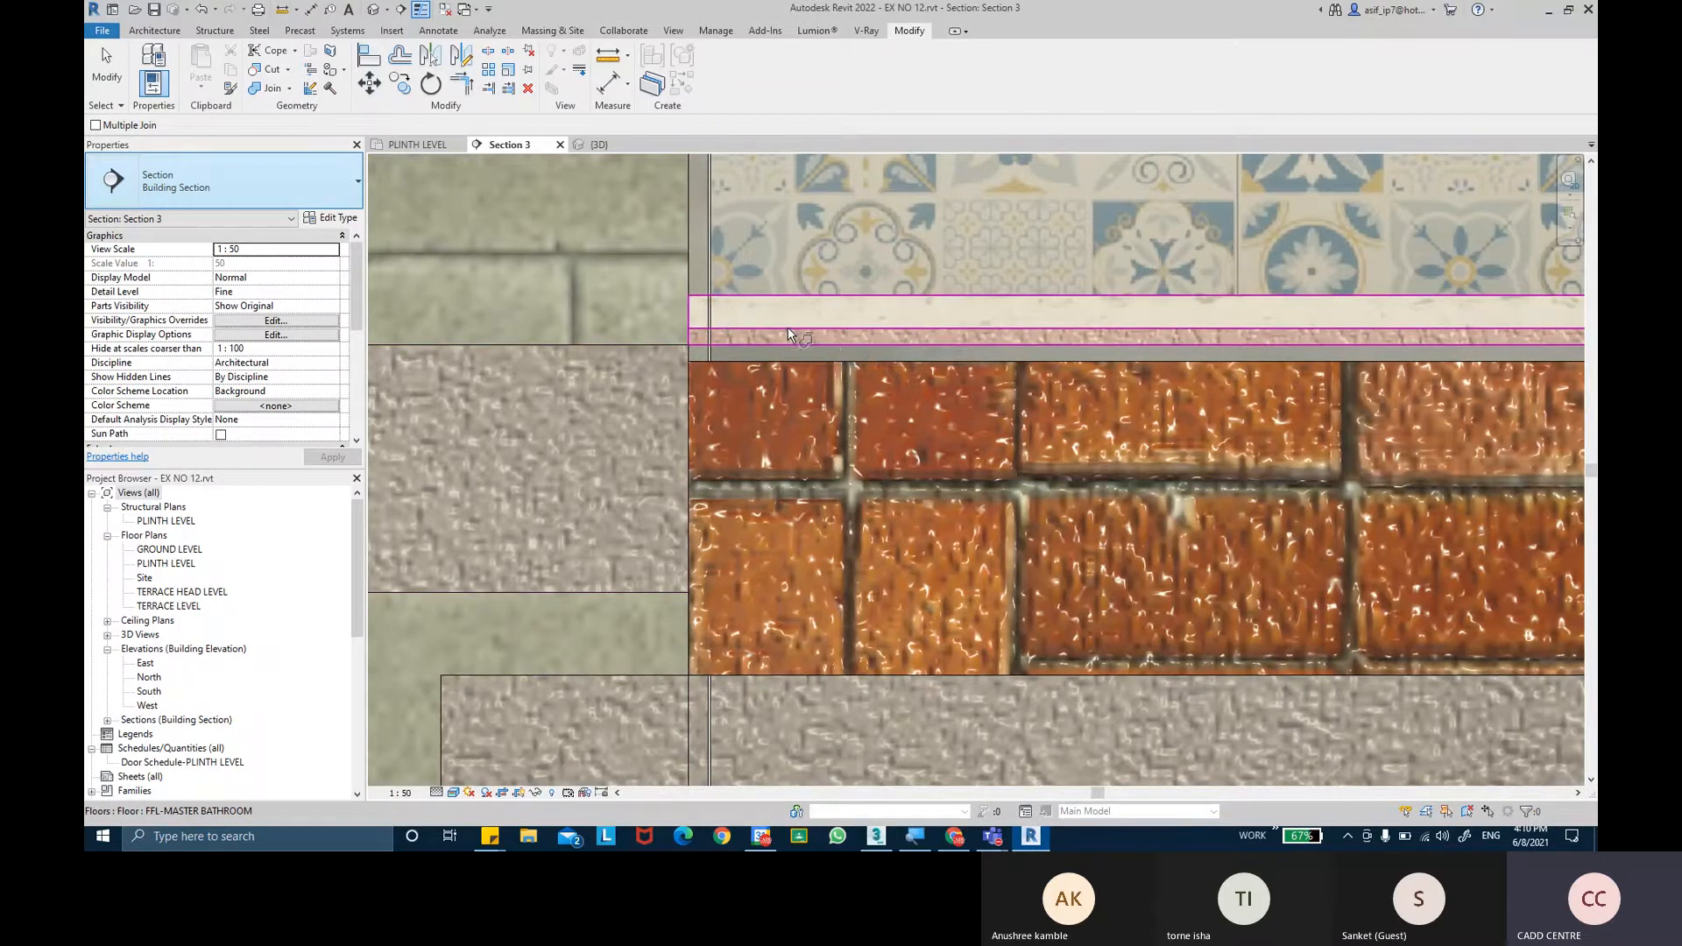
Join the geometry of the FFL-MASTER BATHROOM floor with the adjoining 230MM MAIN WALL.
{"action": "left_click", "coordinate": [758, 312]}
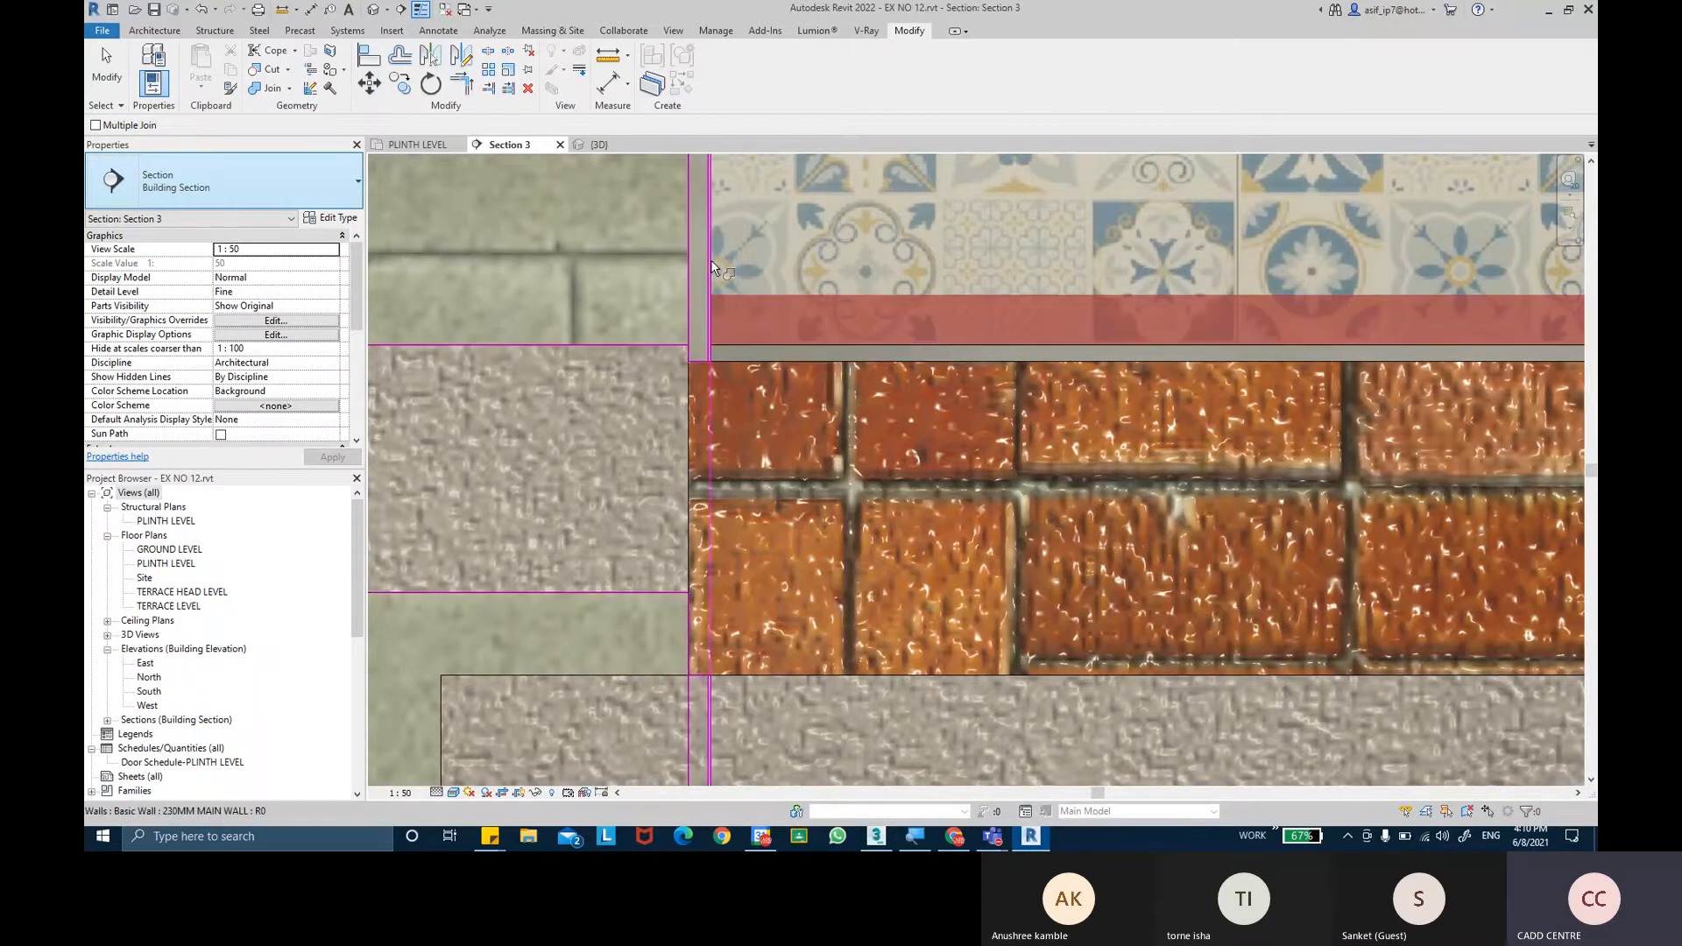
{"action": "left_click", "coordinate": [711, 260]}
{"action": "key", "text": "Escape"}
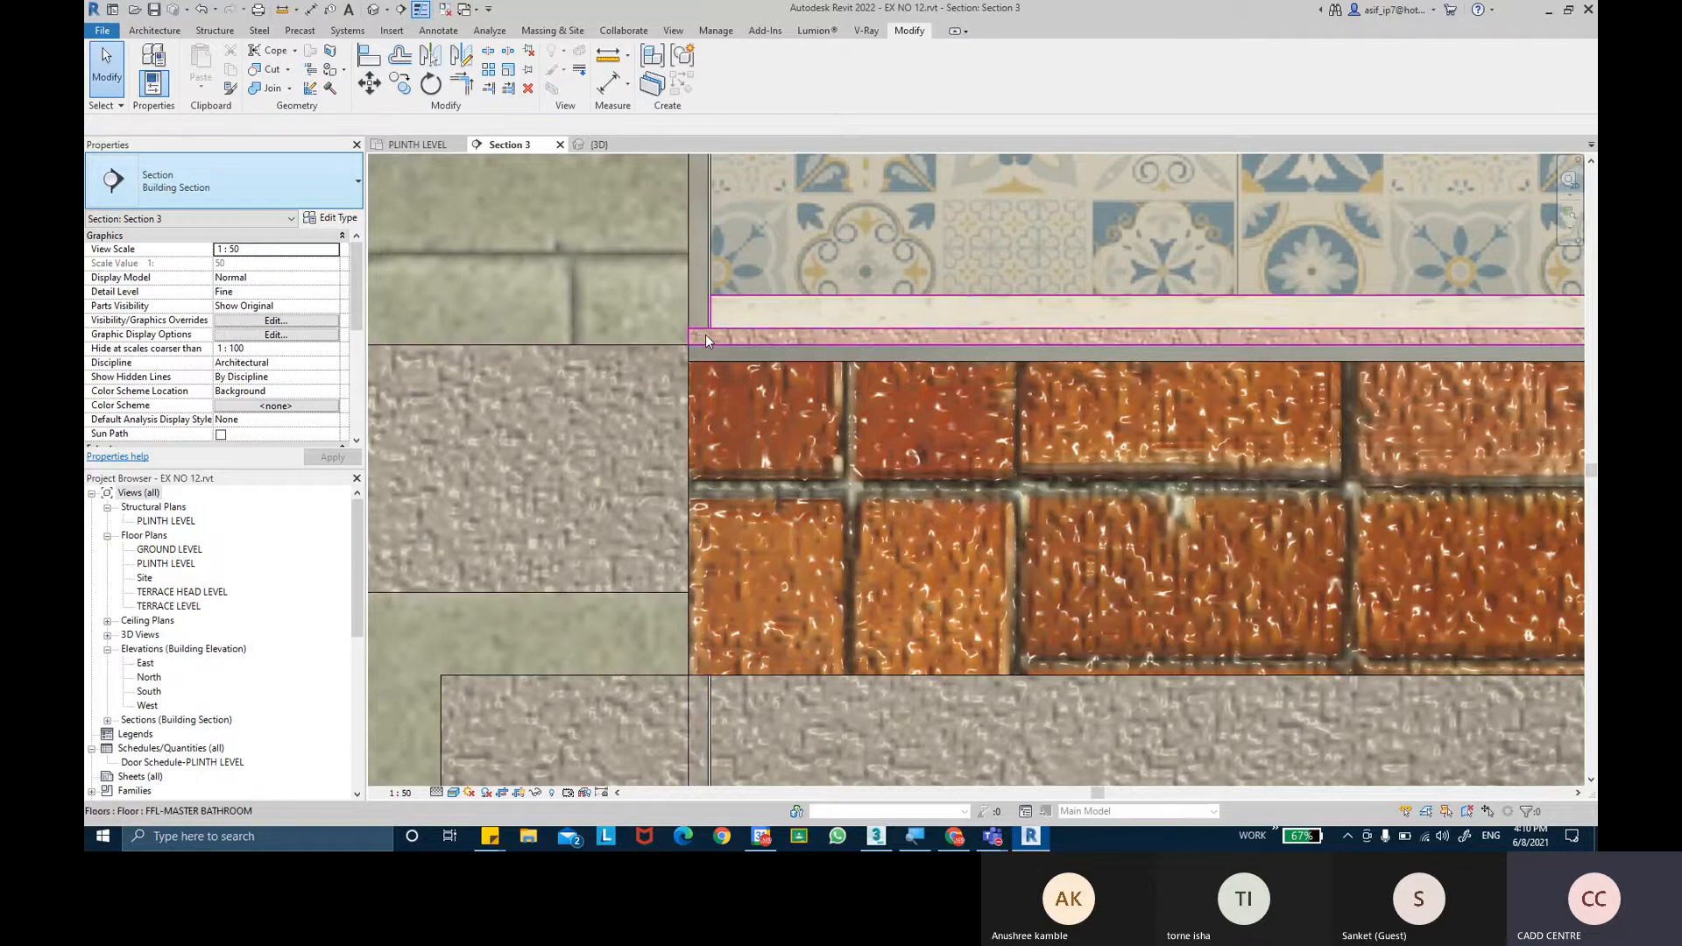
{"action": "scroll", "coordinate": [706, 334], "scroll_direction": "up", "scroll_amount": 2}
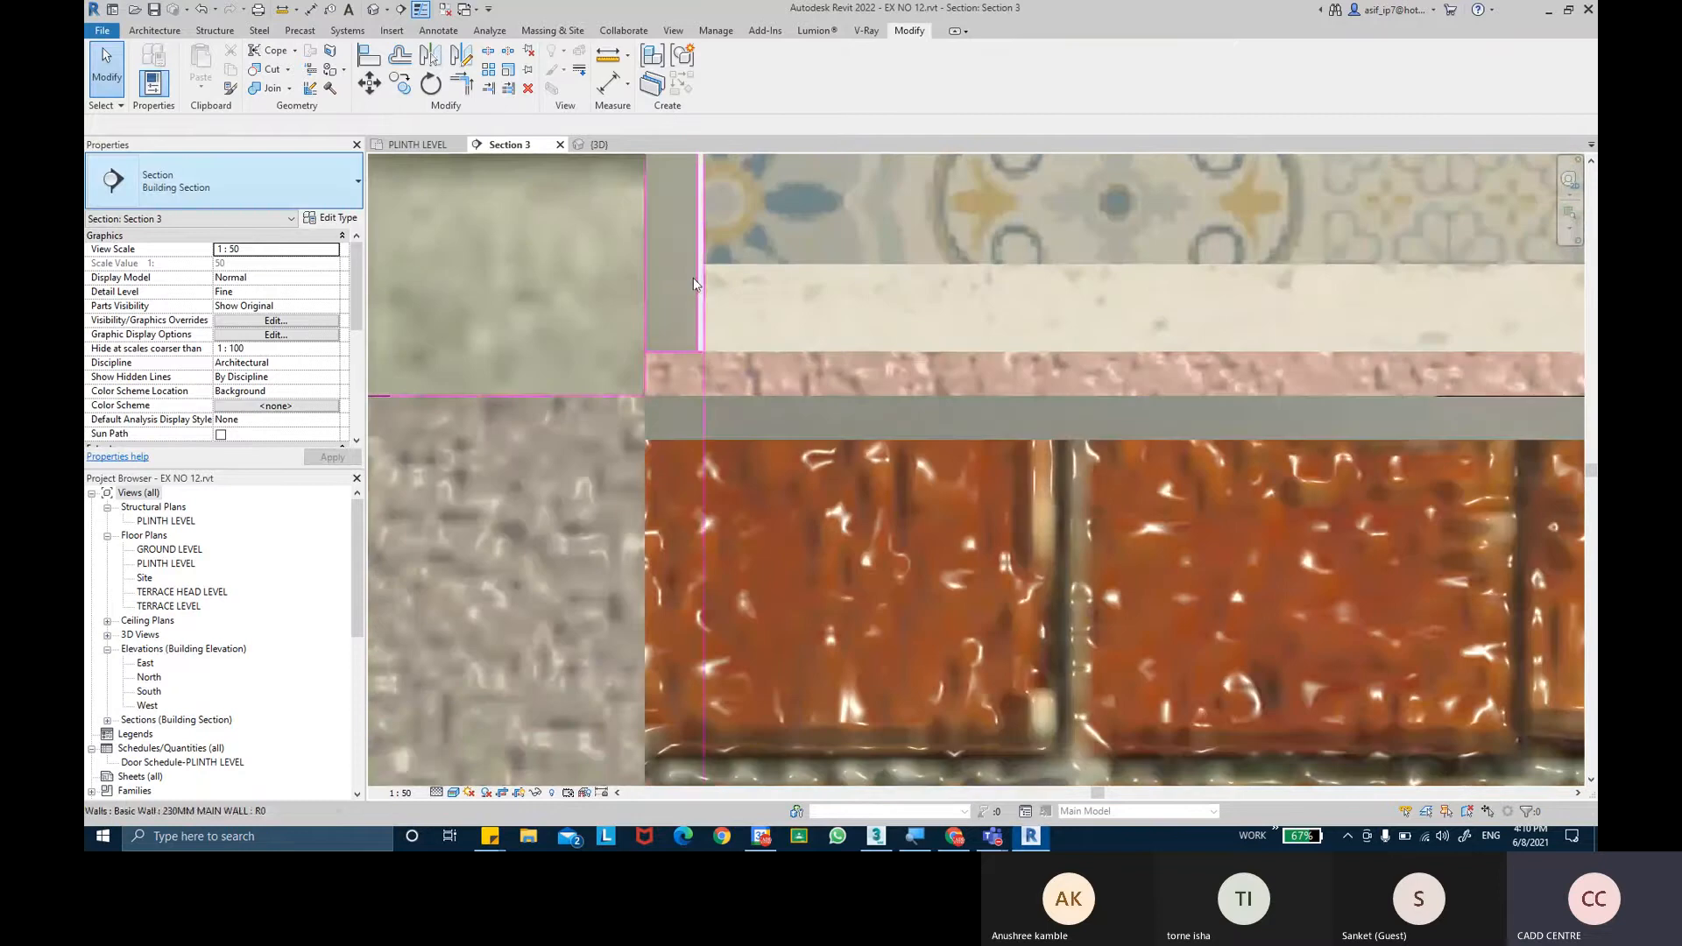
{"action": "scroll", "coordinate": [707, 308], "scroll_direction": "down", "scroll_amount": 3}
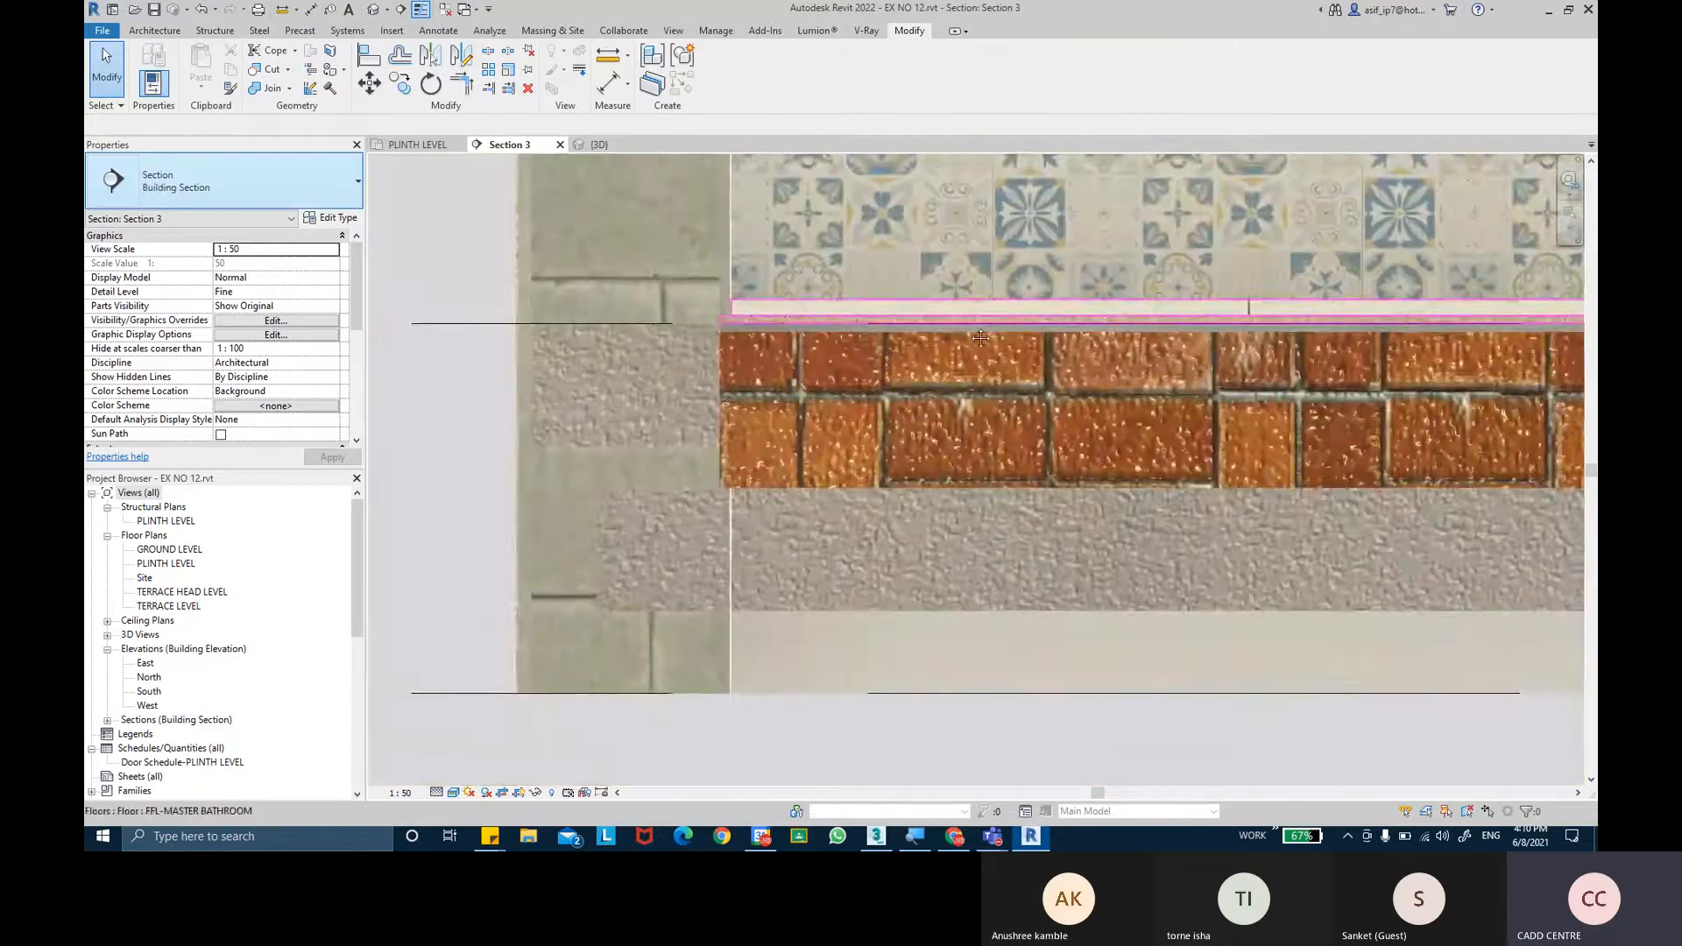
Join the FFL-MASTER BATHROOM floor with the tiled brick wall at the opposite end of the bathroom, beside the door.
{"action": "middle_click_drag", "start_coordinate": [980, 338], "coordinate": [771, 337]}
{"action": "scroll", "coordinate": [978, 323], "scroll_direction": "down", "scroll_amount": 1}
{"action": "scroll", "coordinate": [771, 337], "scroll_direction": "down", "scroll_amount": 1}
{"action": "middle_click_drag", "start_coordinate": [1130, 381], "coordinate": [601, 447]}
{"action": "scroll", "coordinate": [1344, 390], "scroll_direction": "up", "scroll_amount": 4}
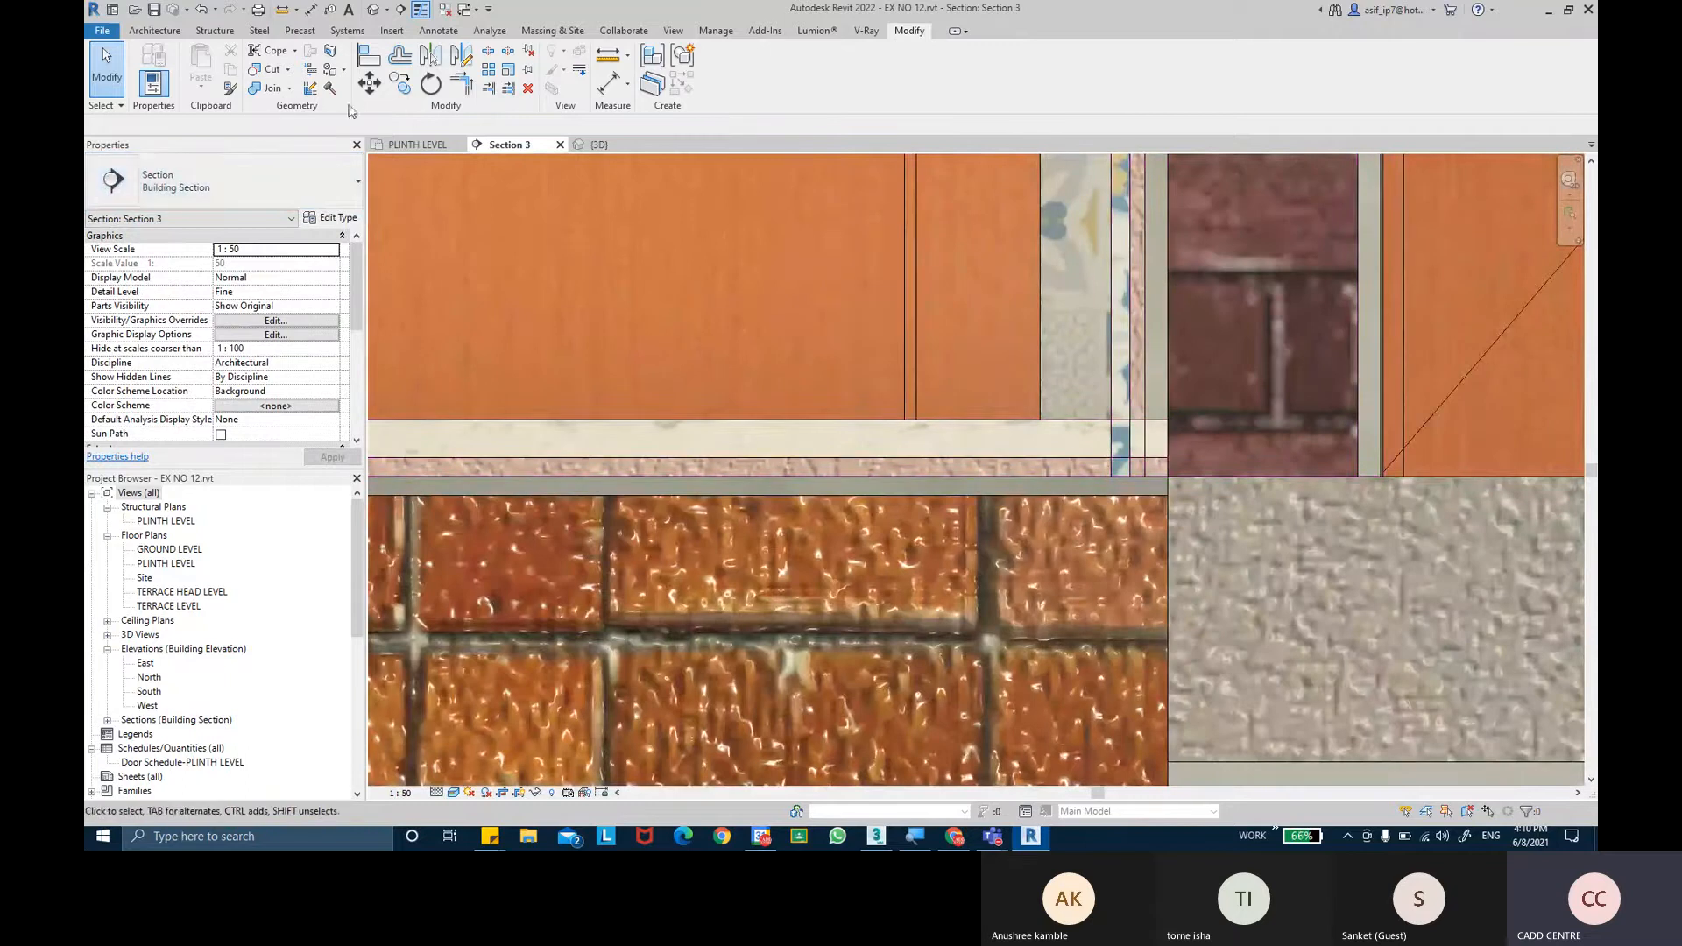
{"action": "left_click", "coordinate": [271, 89]}
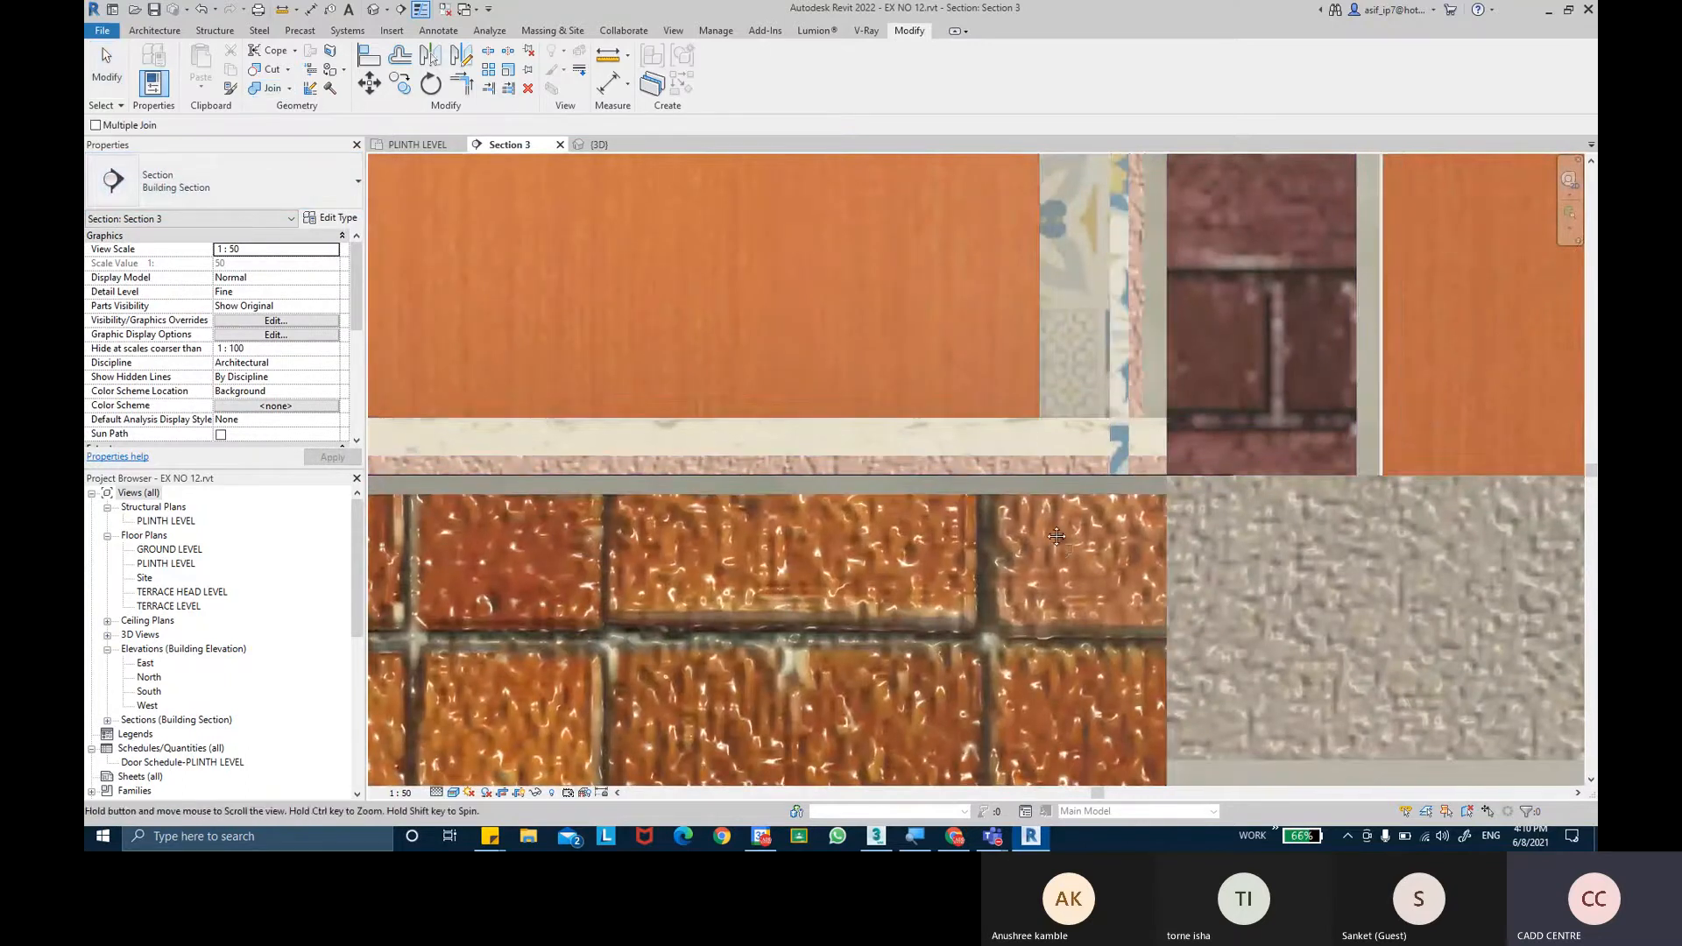
{"action": "middle_click_drag", "start_coordinate": [1052, 436], "coordinate": [1044, 418]}
{"action": "left_click", "coordinate": [1046, 426]}
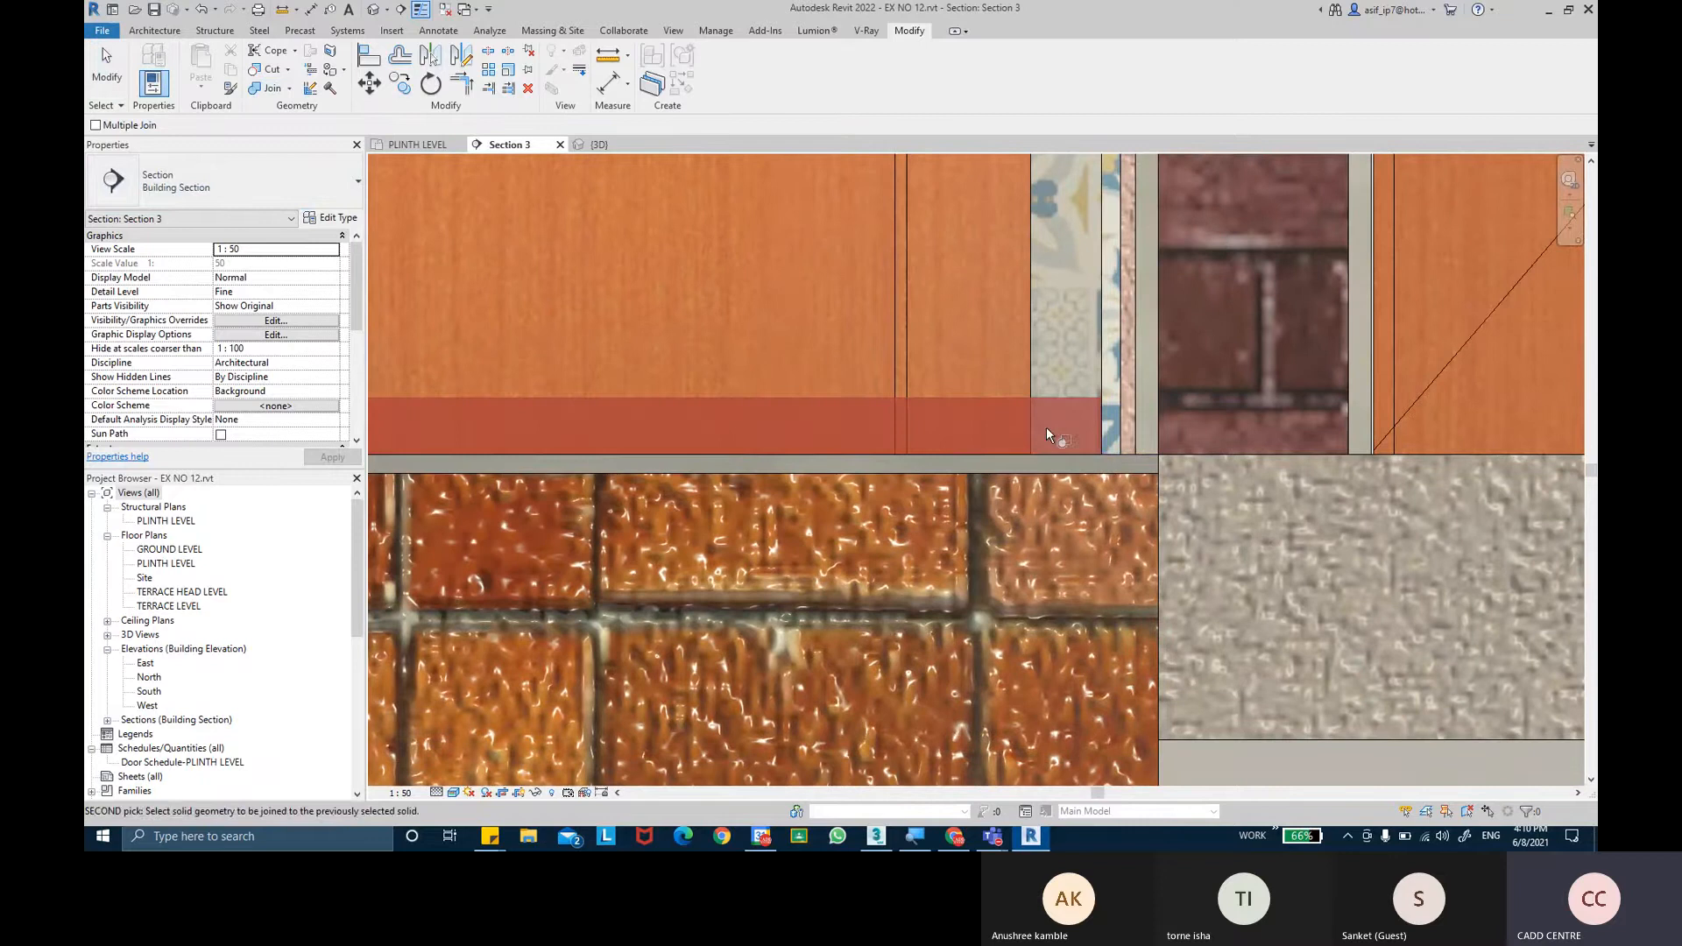
{"action": "left_click", "coordinate": [1110, 341]}
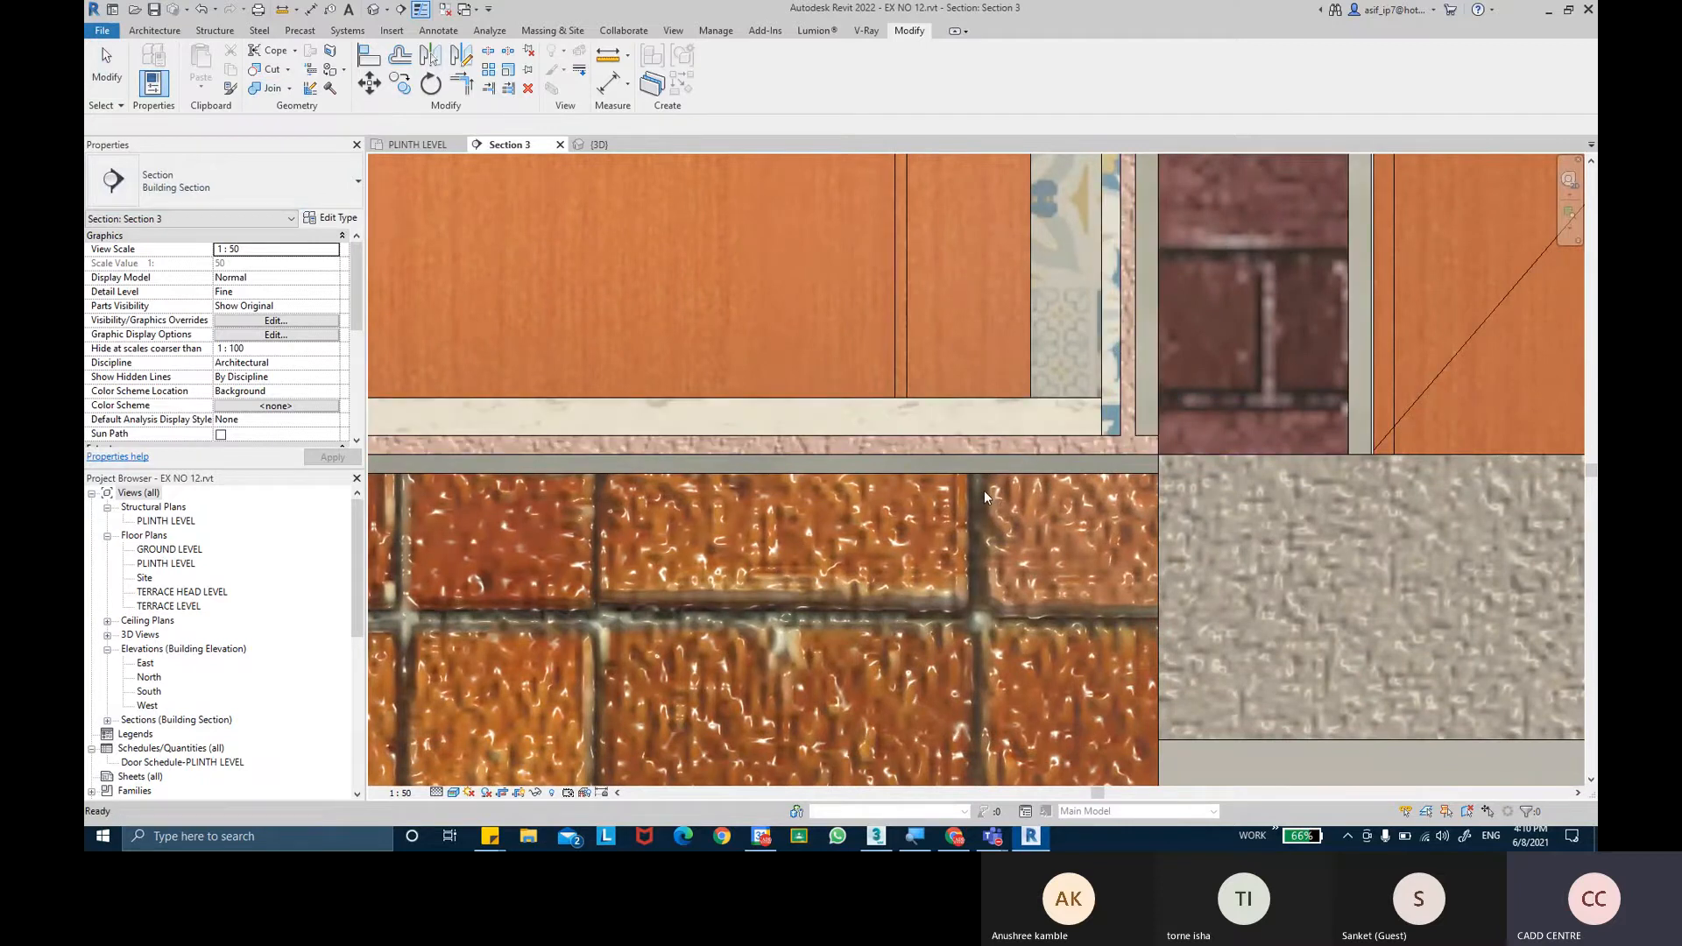
{"action": "scroll", "coordinate": [985, 490], "scroll_direction": "down", "scroll_amount": 3}
{"action": "key", "text": "Escape"}
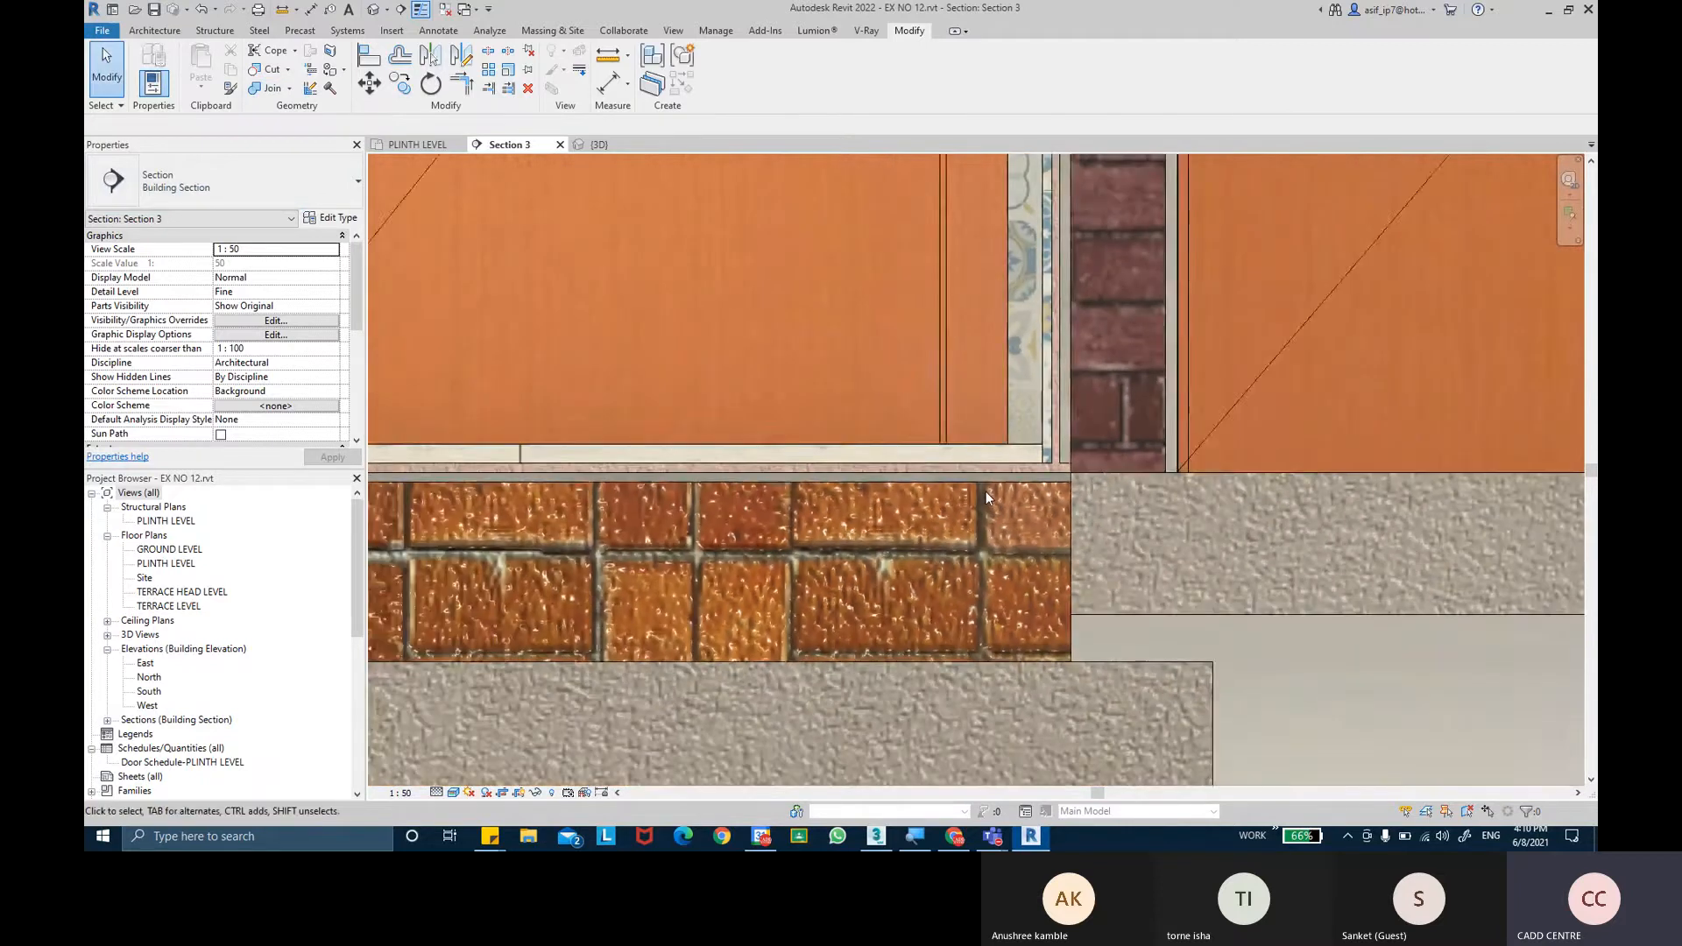
{"action": "scroll", "coordinate": [985, 491], "scroll_direction": "down", "scroll_amount": 4}
{"action": "scroll", "coordinate": [1107, 549], "scroll_direction": "up", "scroll_amount": 4}
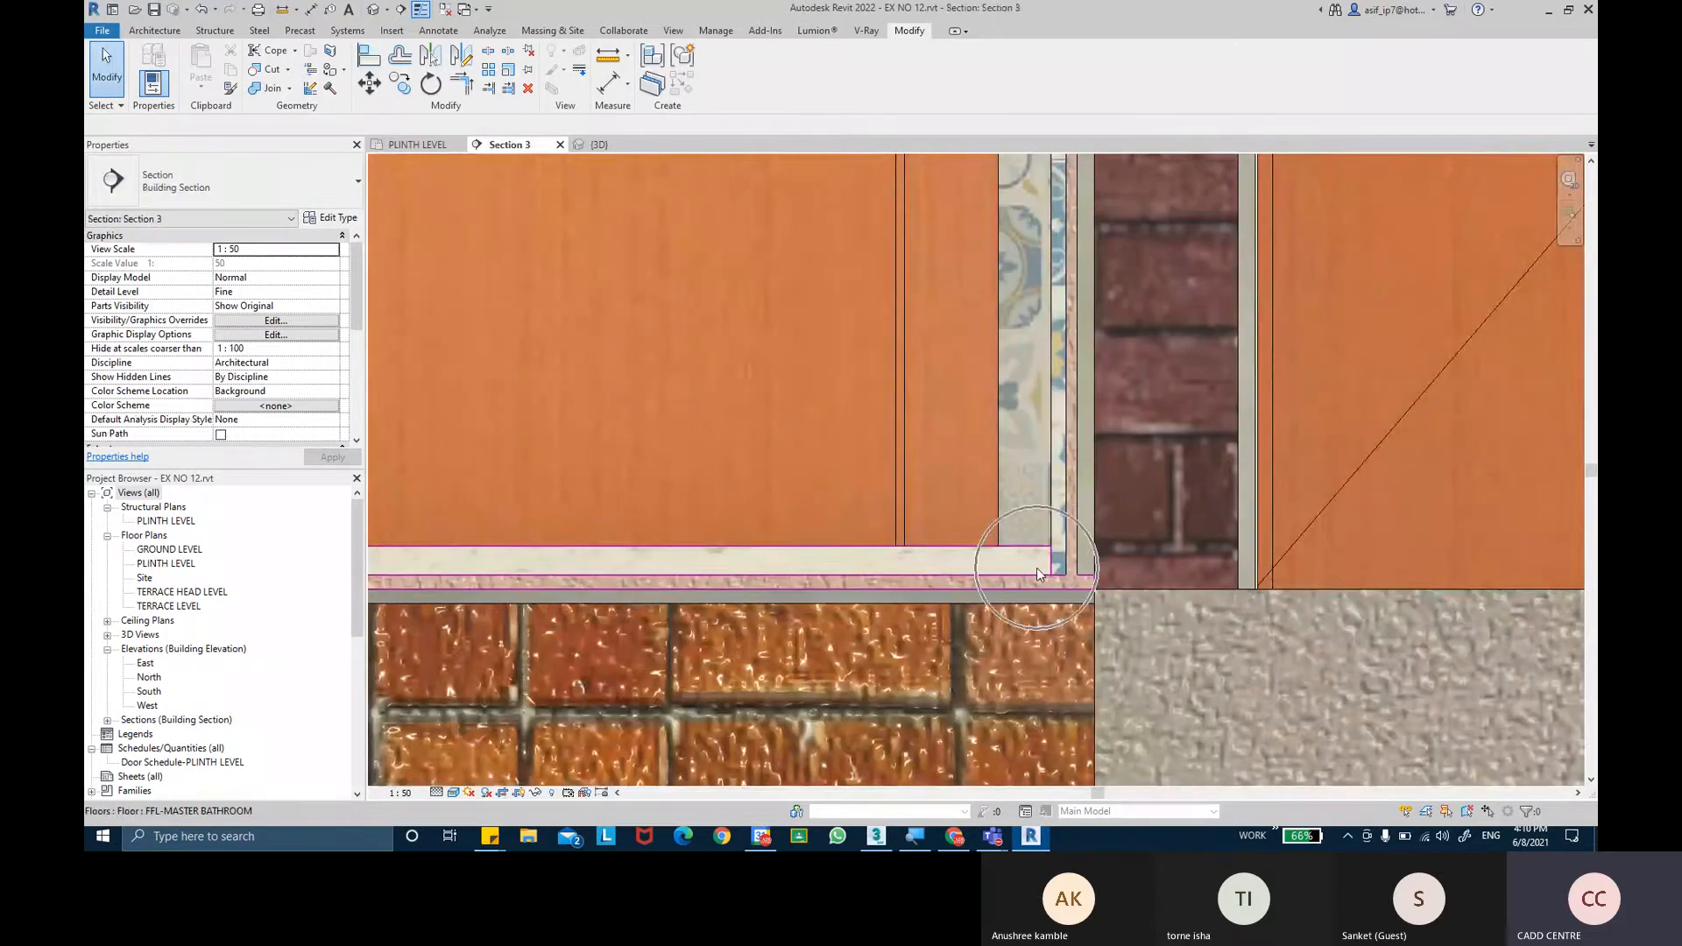
{"action": "scroll", "coordinate": [1052, 561], "scroll_direction": "down", "scroll_amount": 6}
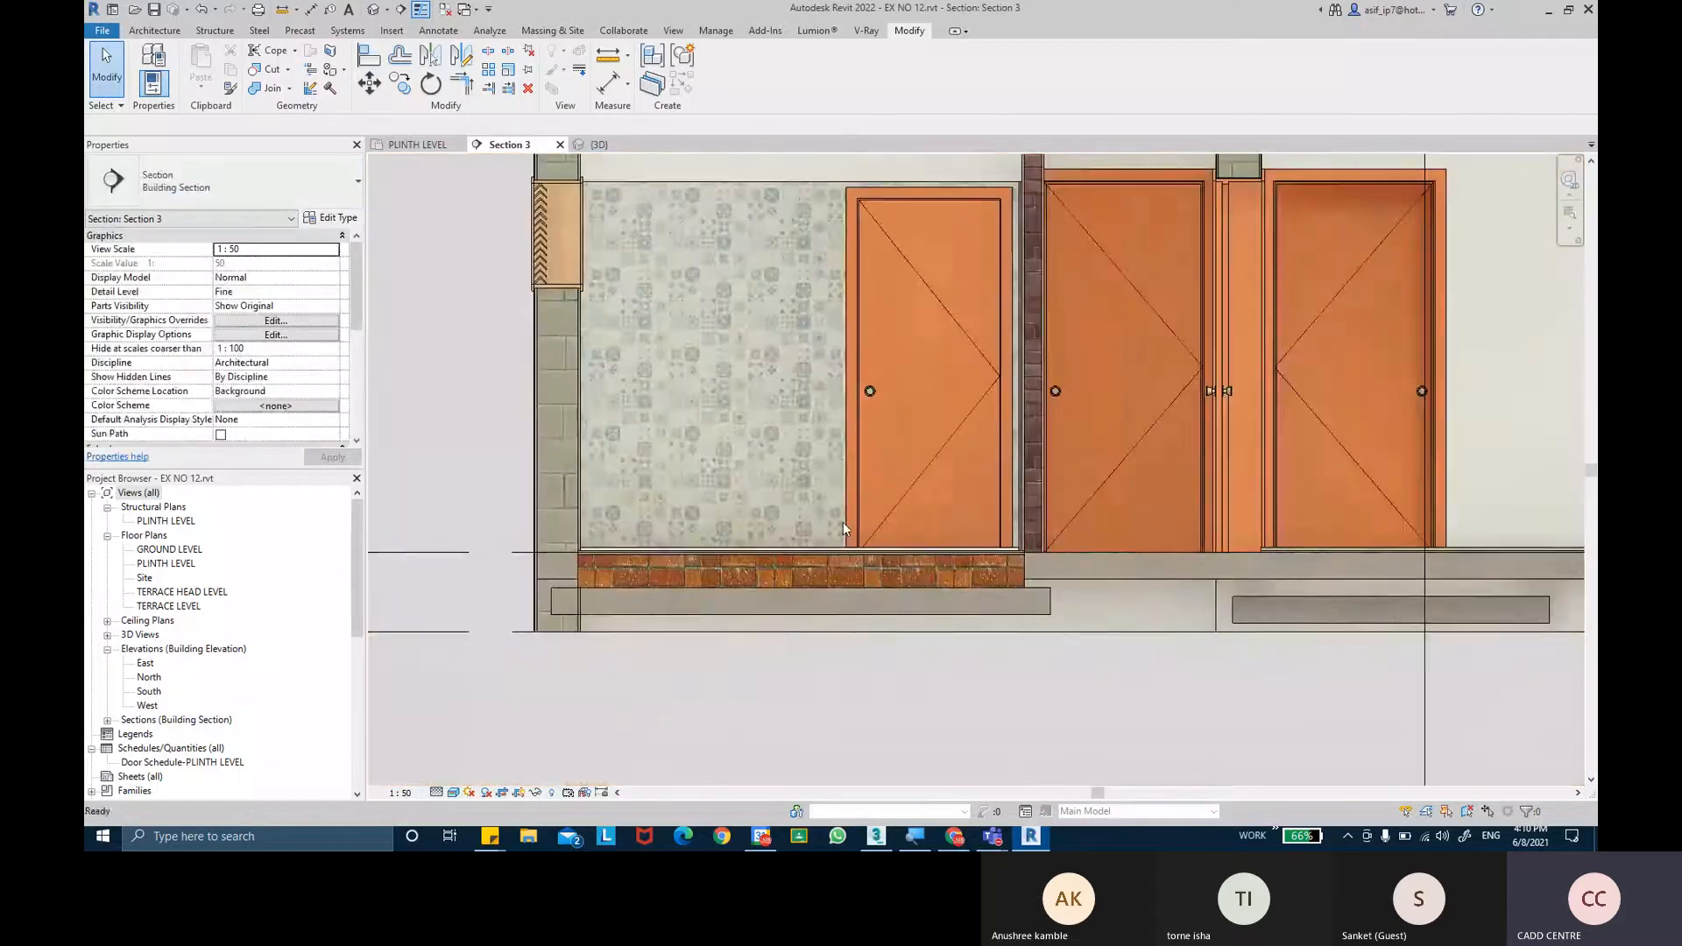
In the 3D view, join the FFL-MASTER BATHROOM floor with the 230MM INTERIOR WALLS wall at the cut front corner.
{"action": "left_click", "coordinate": [594, 144]}
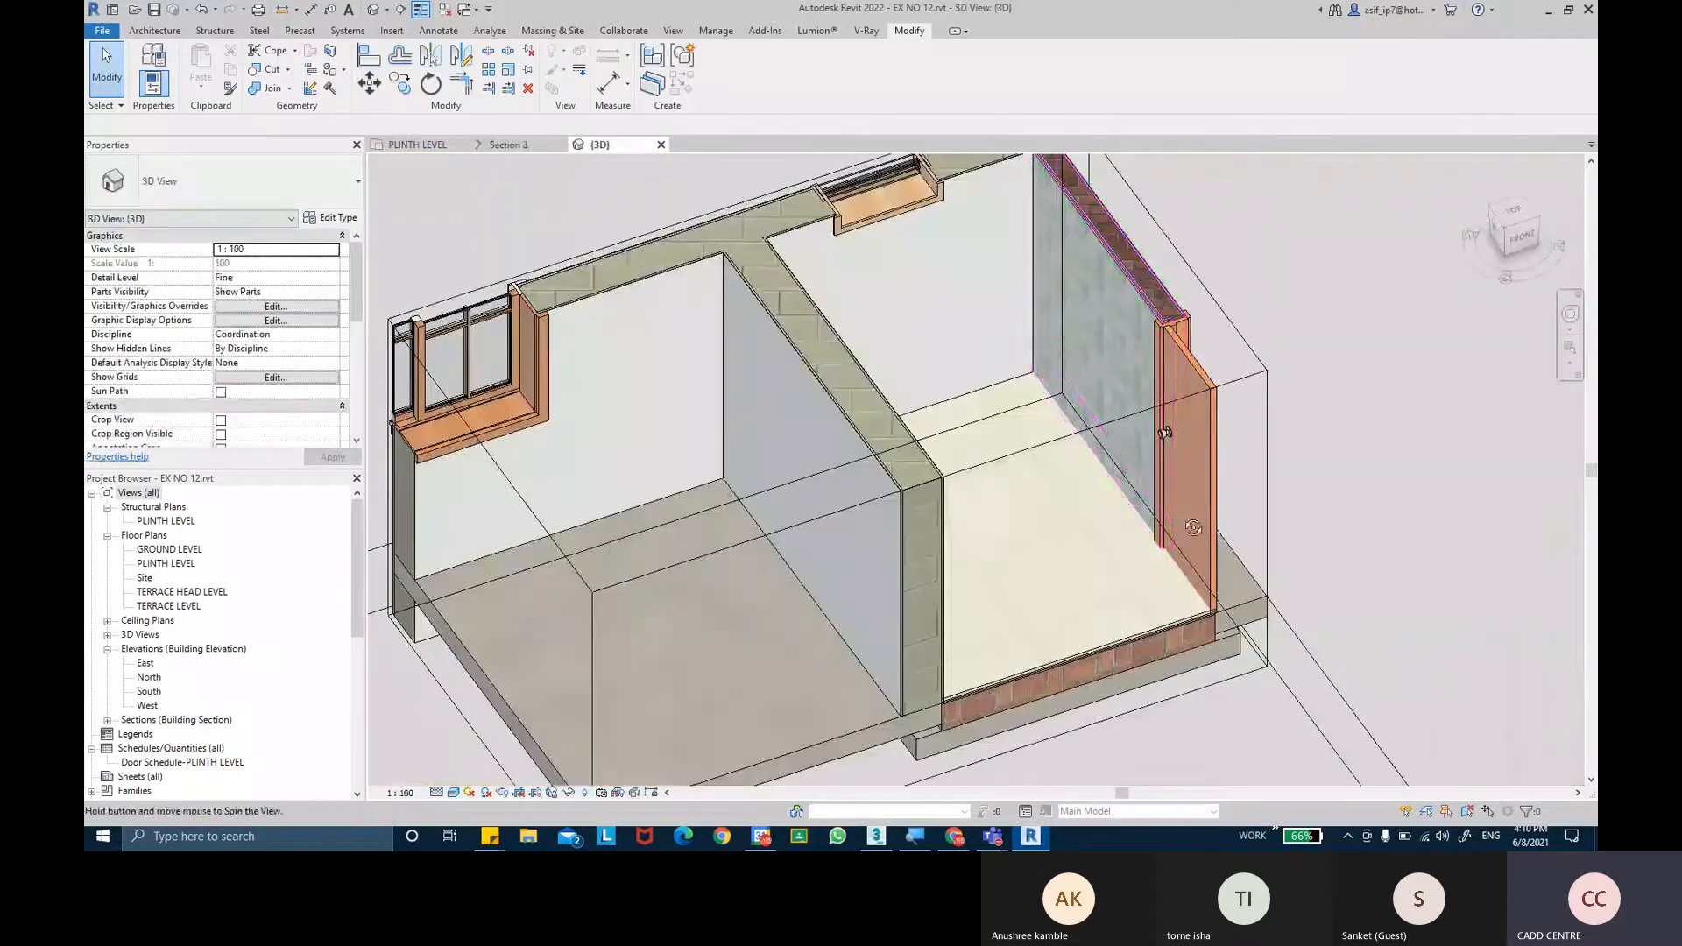
{"action": "middle_click_drag", "start_coordinate": [1159, 481], "coordinate": [793, 713], "text": "shift"}
{"action": "scroll", "coordinate": [726, 709], "scroll_direction": "up", "scroll_amount": 5}
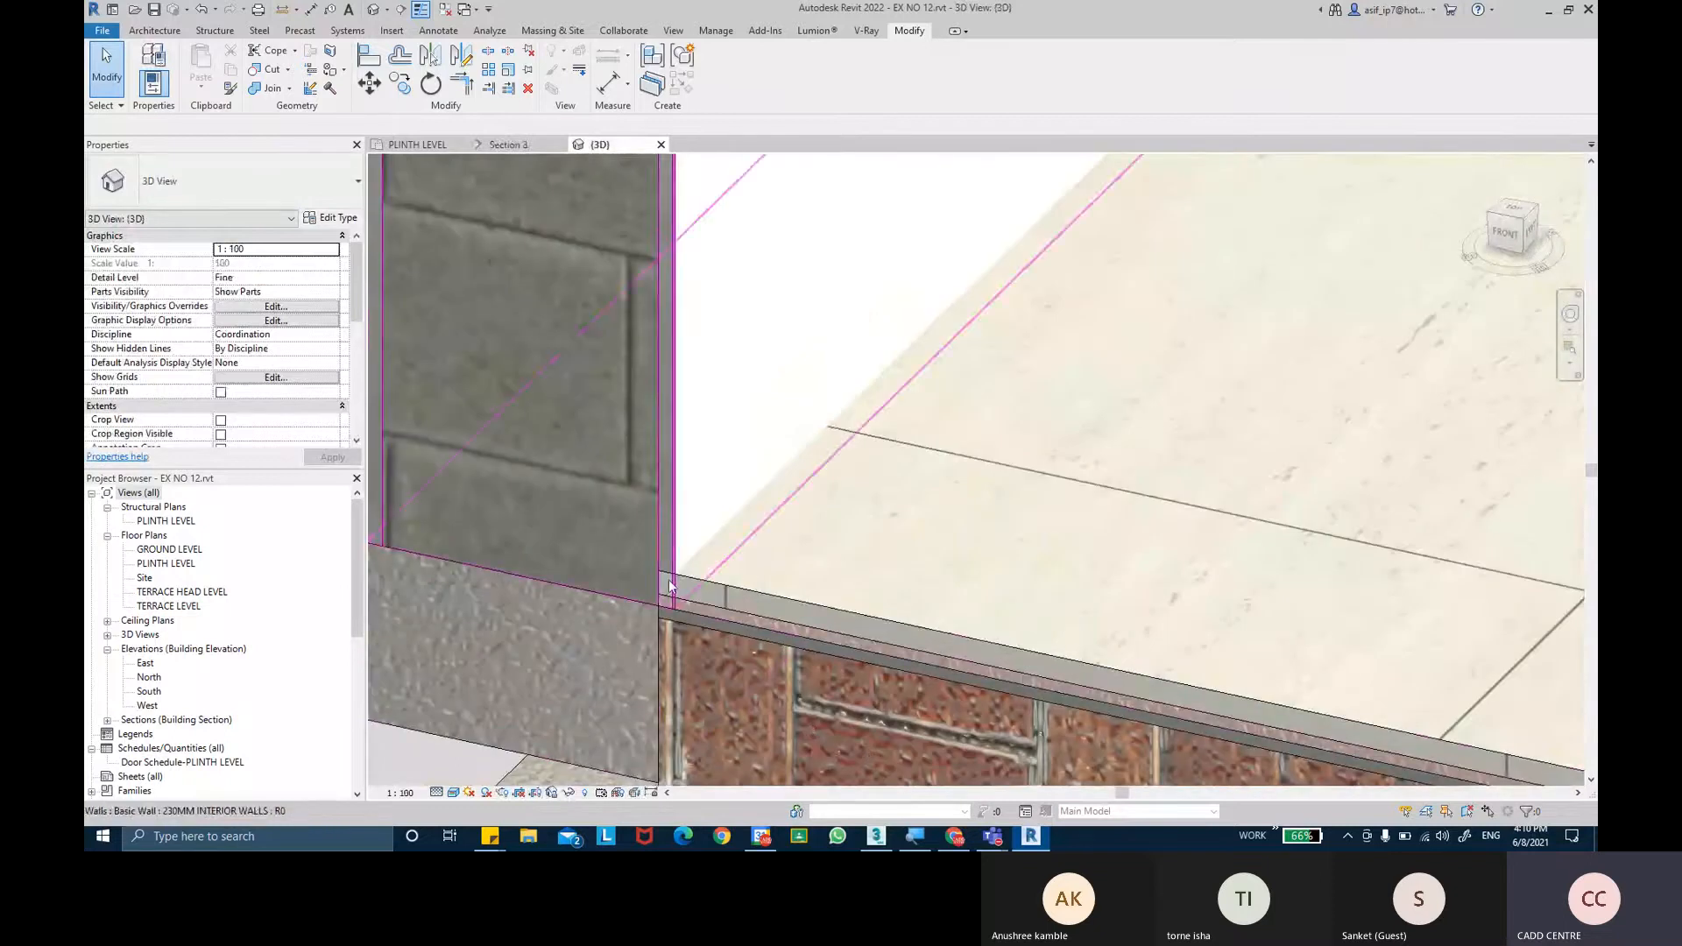
{"action": "left_click", "coordinate": [259, 88]}
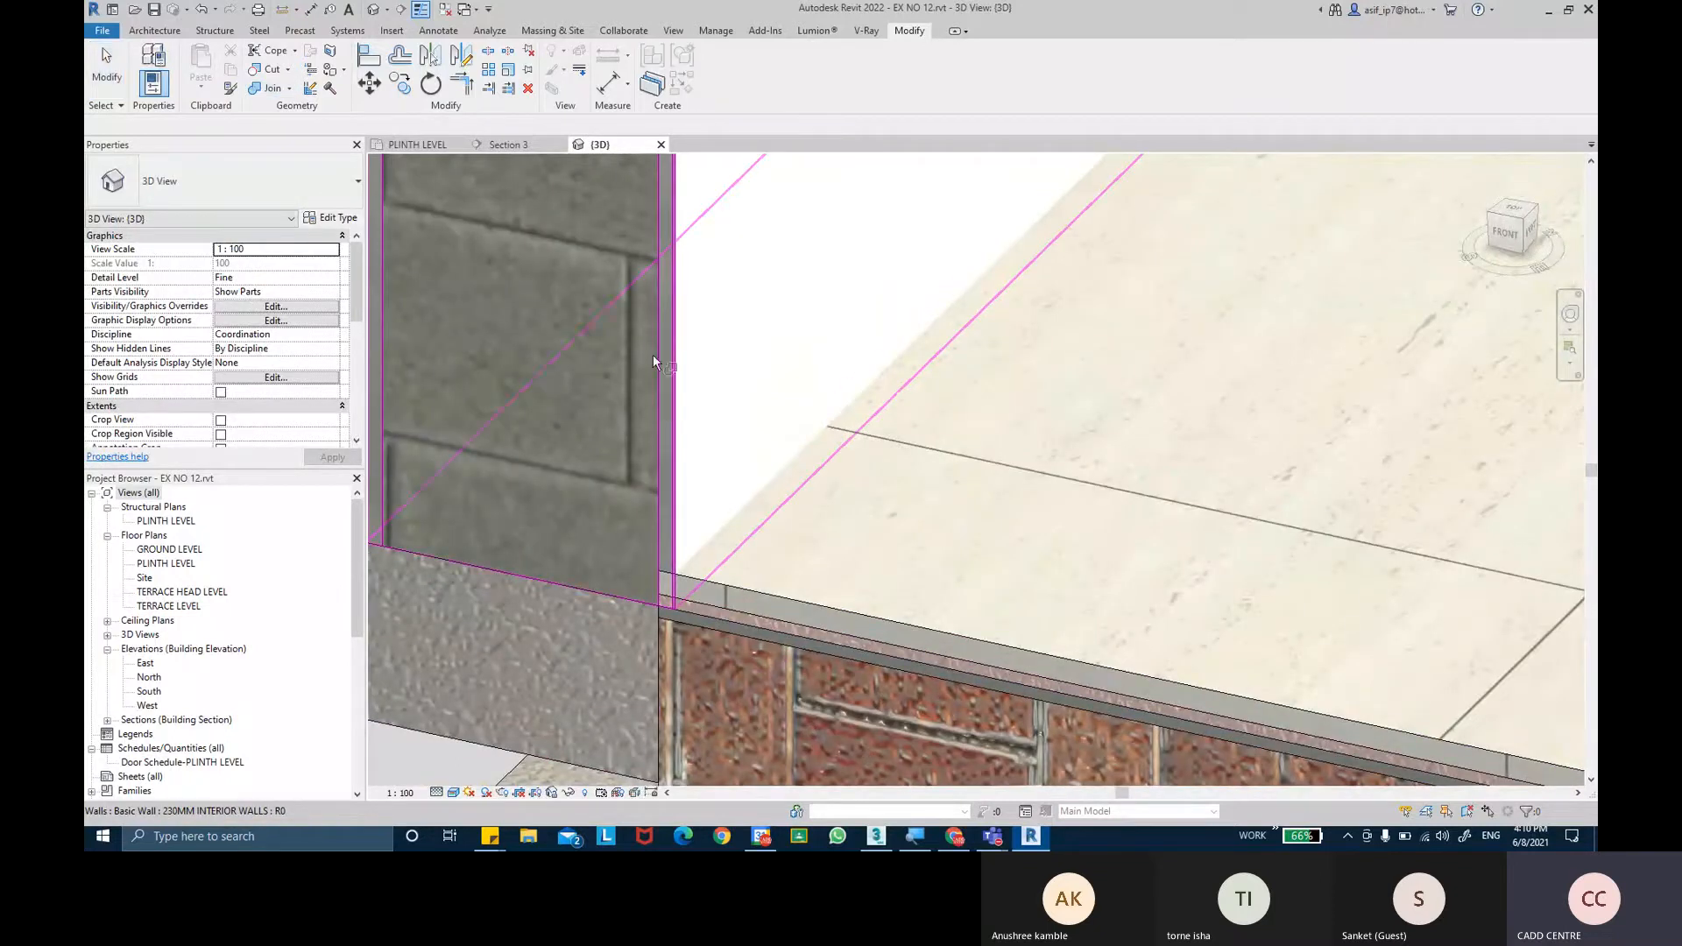
{"action": "left_click", "coordinate": [760, 591]}
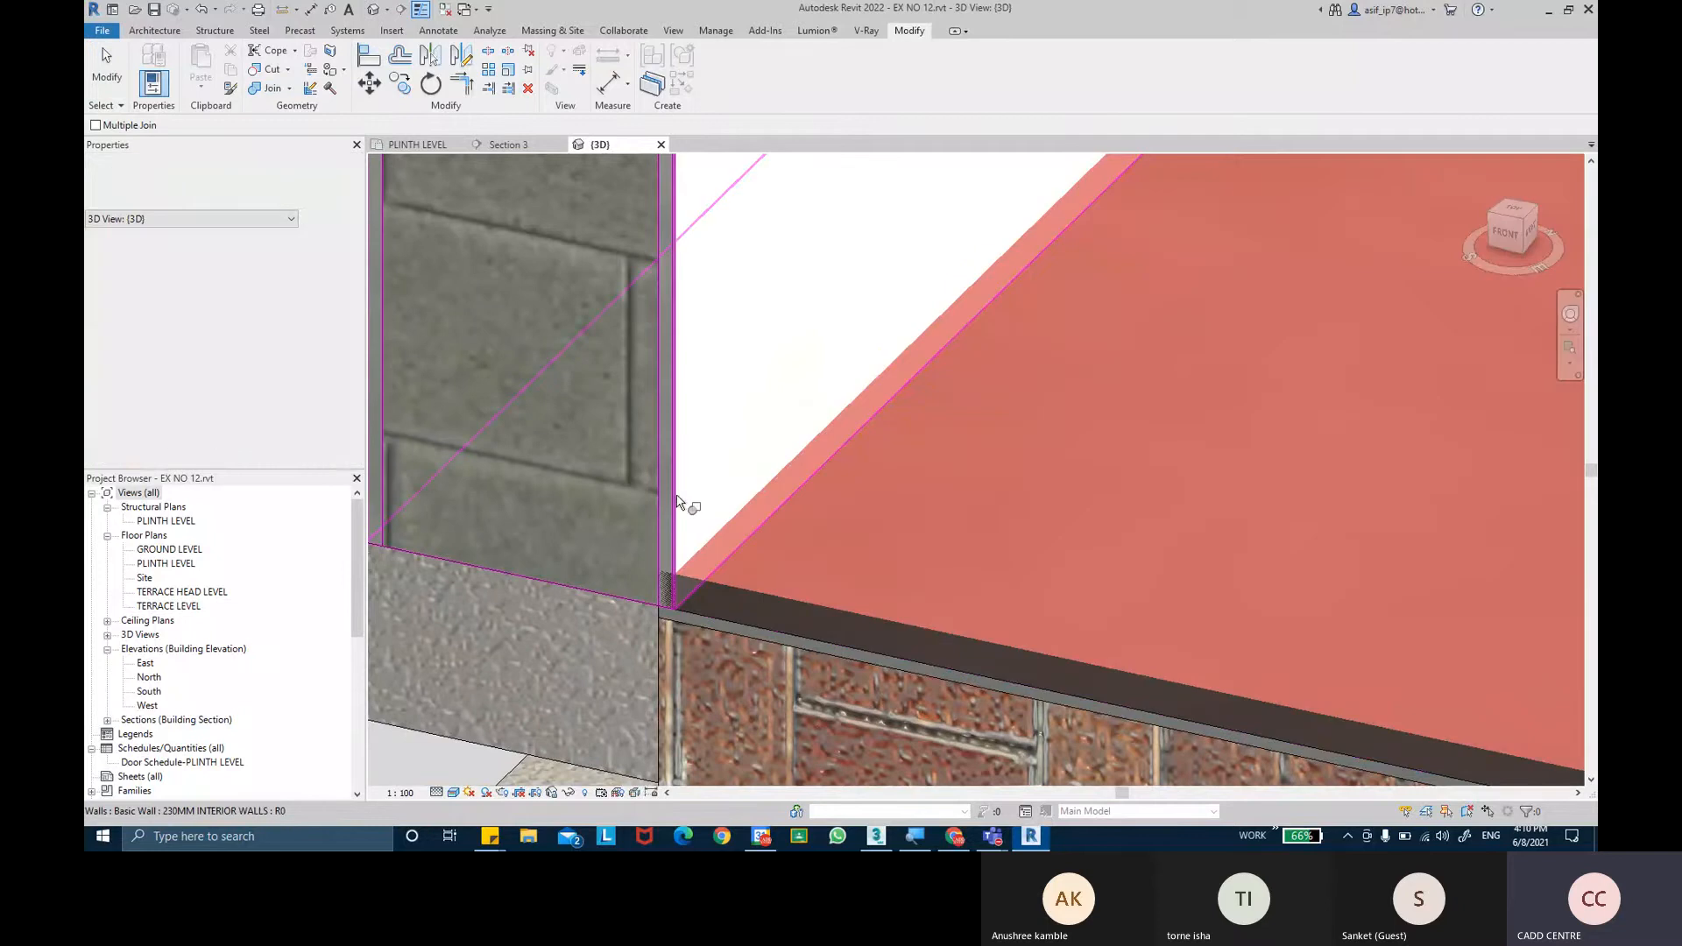
{"action": "left_click", "coordinate": [680, 495]}
{"action": "key", "text": "Escape"}
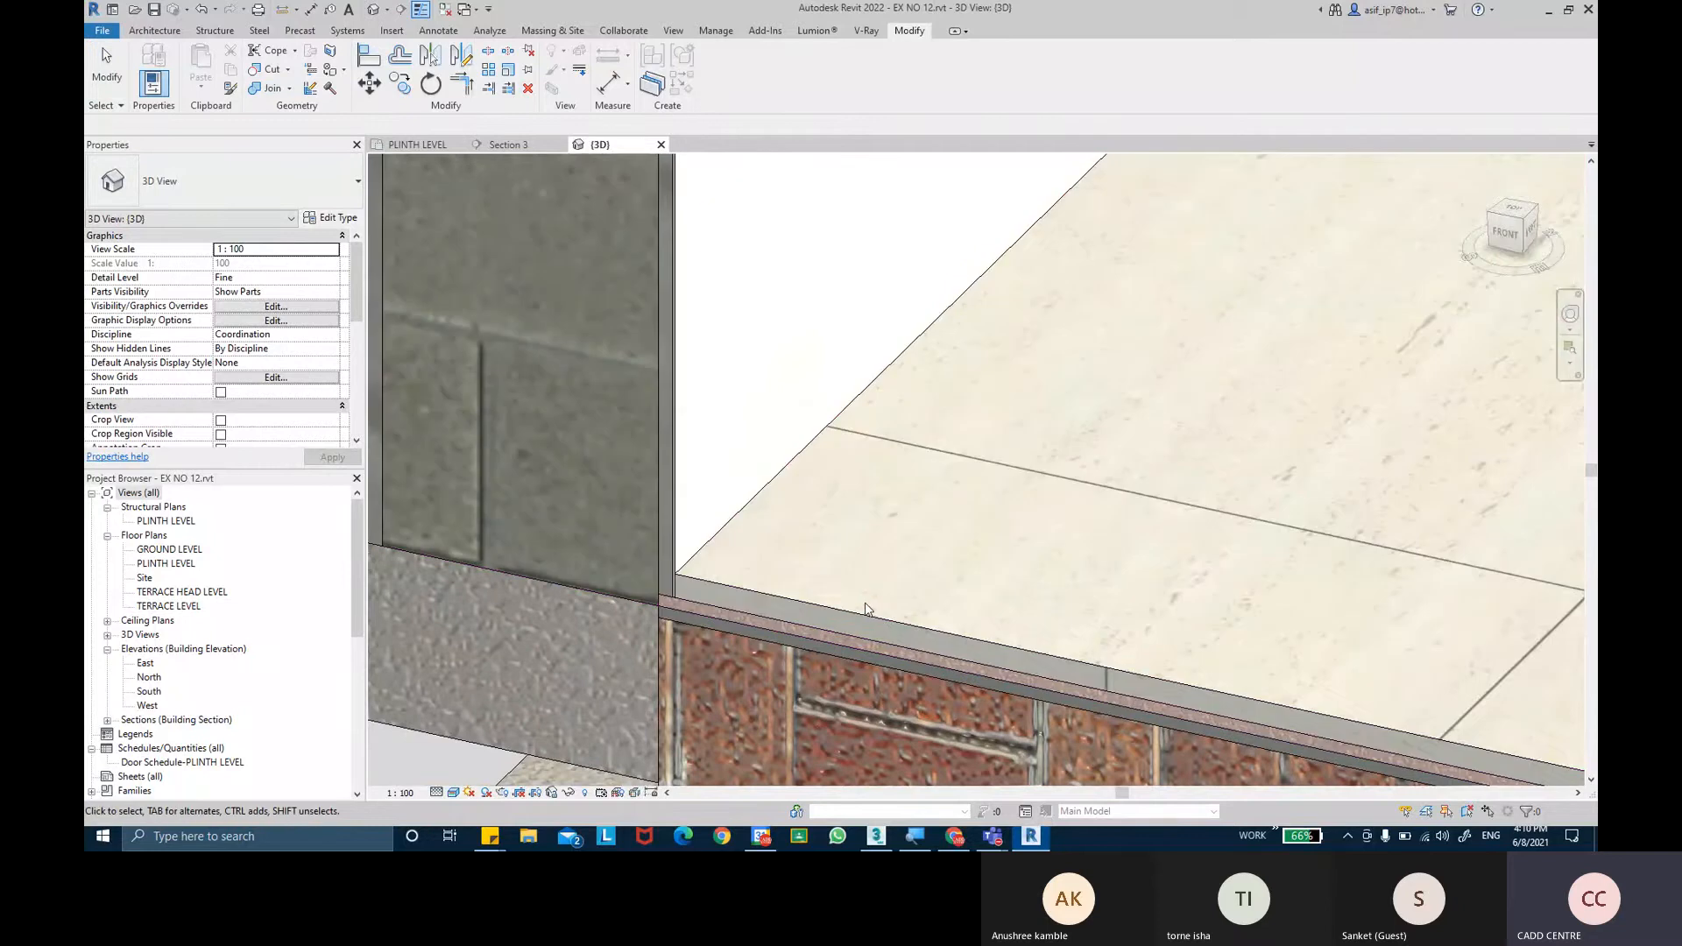
Examine the bathroom floor tiles and their junctions with the surrounding walls from several angles in 3D.
{"action": "scroll", "coordinate": [863, 601], "scroll_direction": "down", "scroll_amount": 3}
{"action": "middle_click_drag", "start_coordinate": [877, 602], "coordinate": [1042, 636], "text": "shift"}
{"action": "scroll", "coordinate": [832, 487], "scroll_direction": "down", "scroll_amount": 2}
{"action": "scroll", "coordinate": [904, 445], "scroll_direction": "up", "scroll_amount": 4}
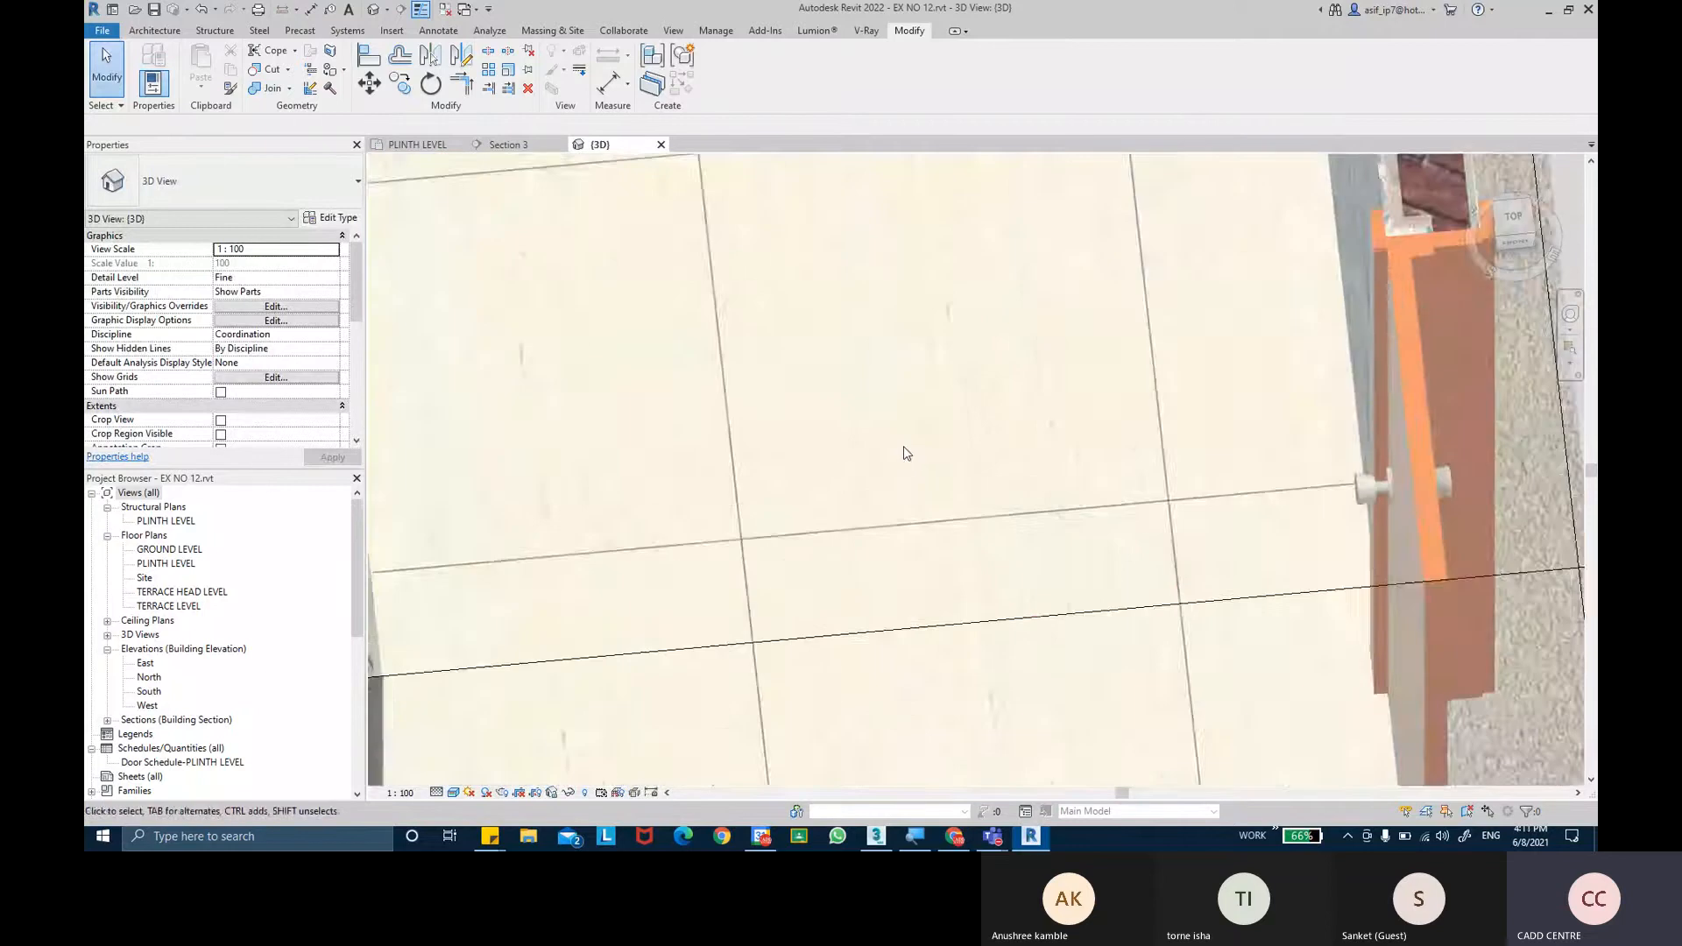
{"action": "scroll", "coordinate": [904, 445], "scroll_direction": "down", "scroll_amount": 3}
{"action": "scroll", "coordinate": [937, 468], "scroll_direction": "down", "scroll_amount": 3}
{"action": "middle_click_drag", "start_coordinate": [937, 468], "coordinate": [912, 424], "text": "shift"}
{"action": "scroll", "coordinate": [1181, 333], "scroll_direction": "up", "scroll_amount": 3}
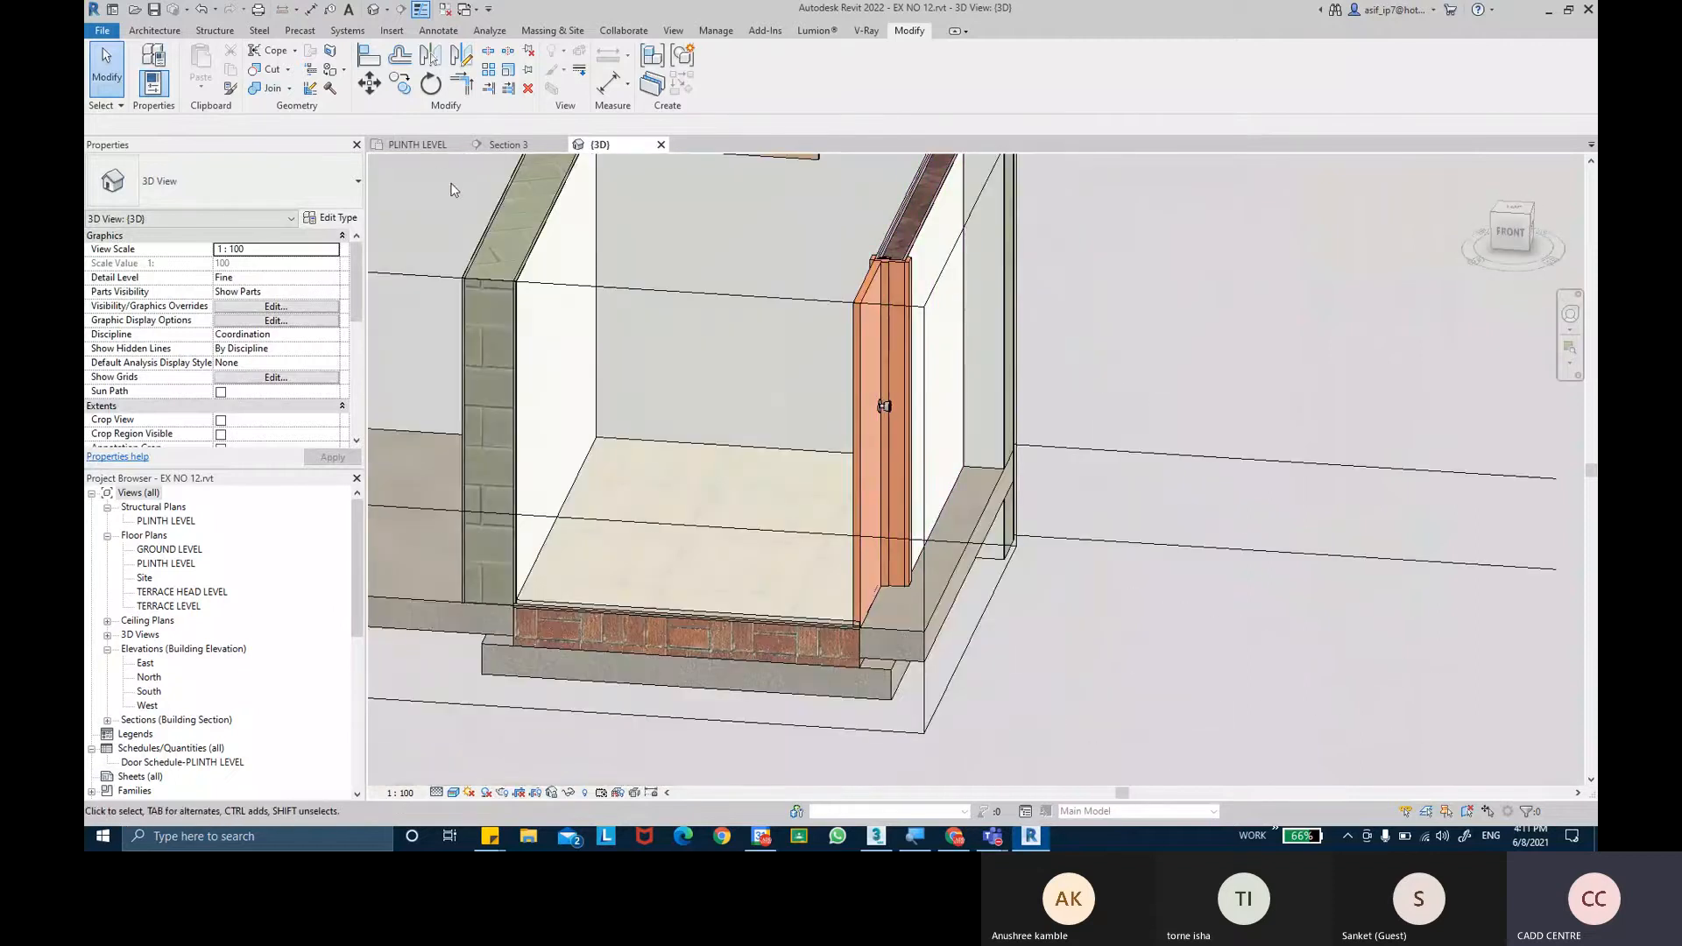
Open the Section 1 view that cuts through Master Bathroom 1 from the PLINTH LEVEL floor plan.
{"action": "left_click", "coordinate": [428, 148]}
{"action": "middle_click_drag", "start_coordinate": [1307, 601], "coordinate": [1124, 500]}
{"action": "scroll", "coordinate": [1103, 462], "scroll_direction": "up", "scroll_amount": 3}
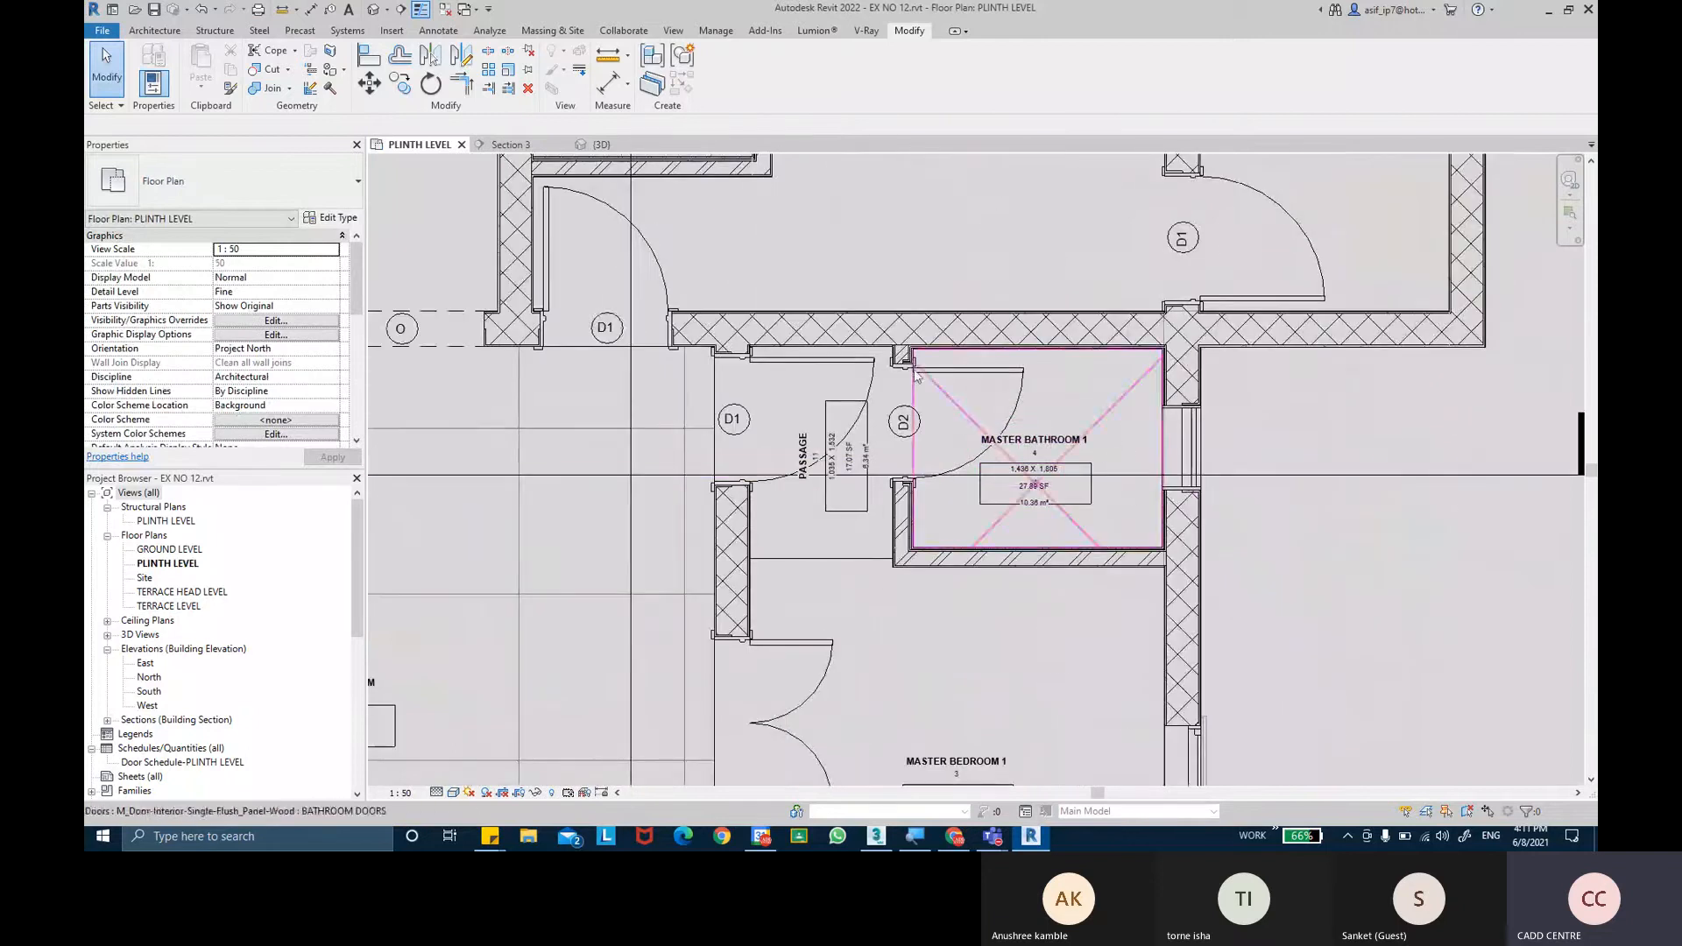
{"action": "left_click", "coordinate": [1107, 516]}
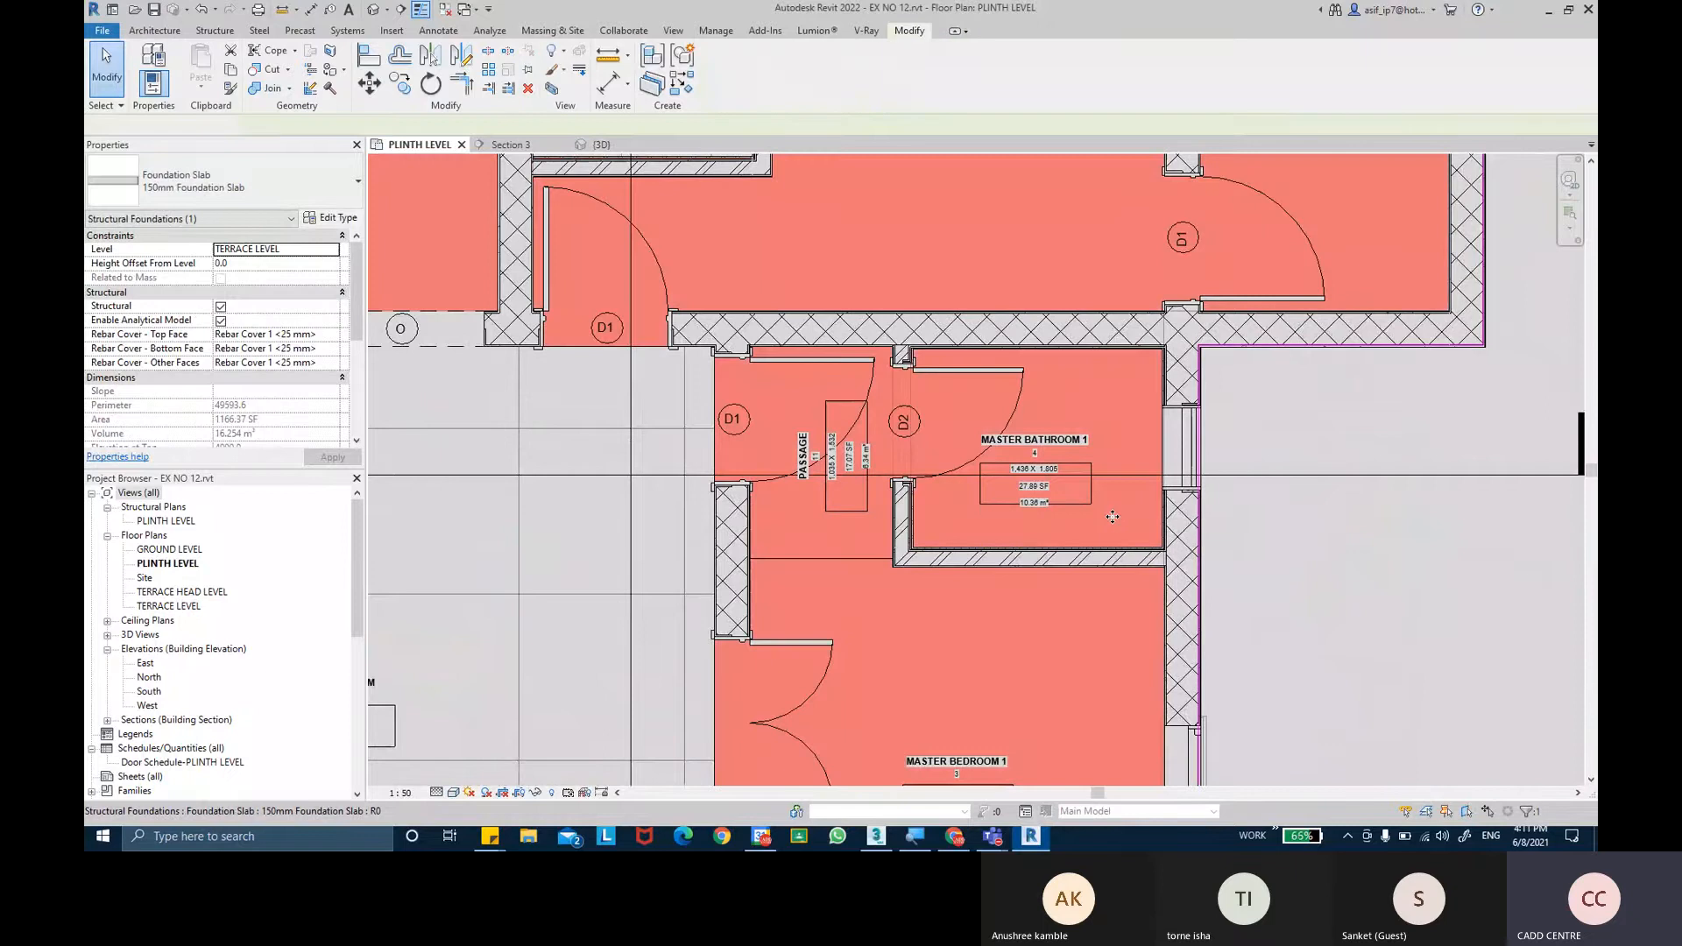
{"action": "key", "text": "Escape"}
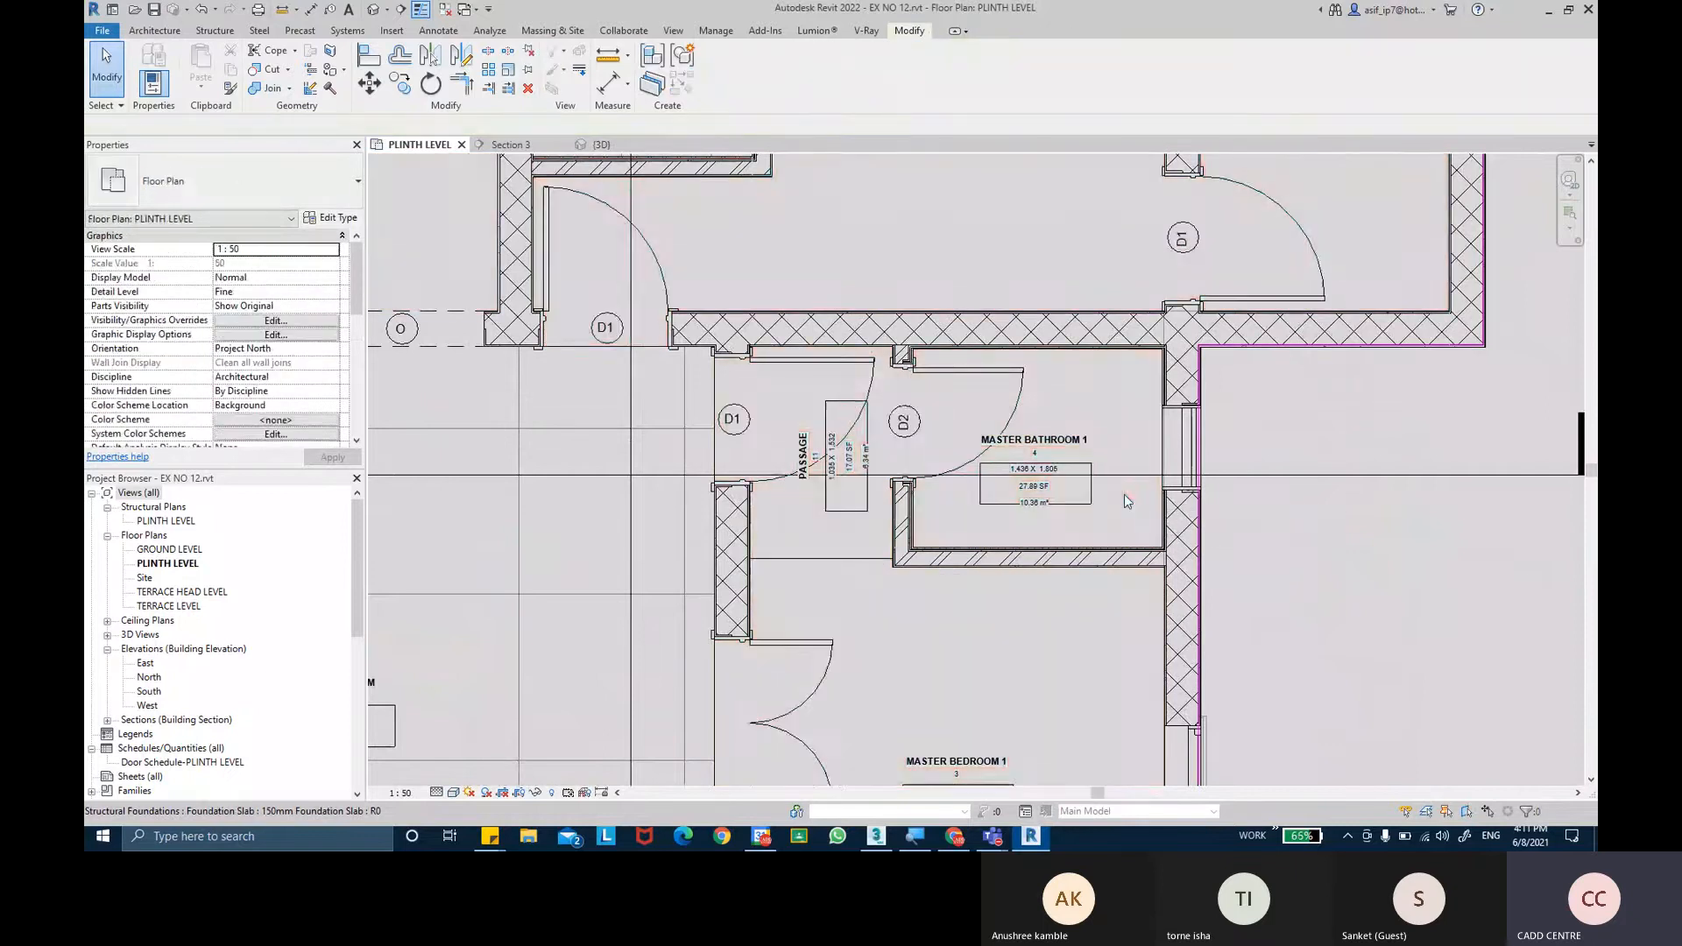
{"action": "scroll", "coordinate": [1123, 494], "scroll_direction": "down", "scroll_amount": 2}
{"action": "left_click", "coordinate": [1219, 480]}
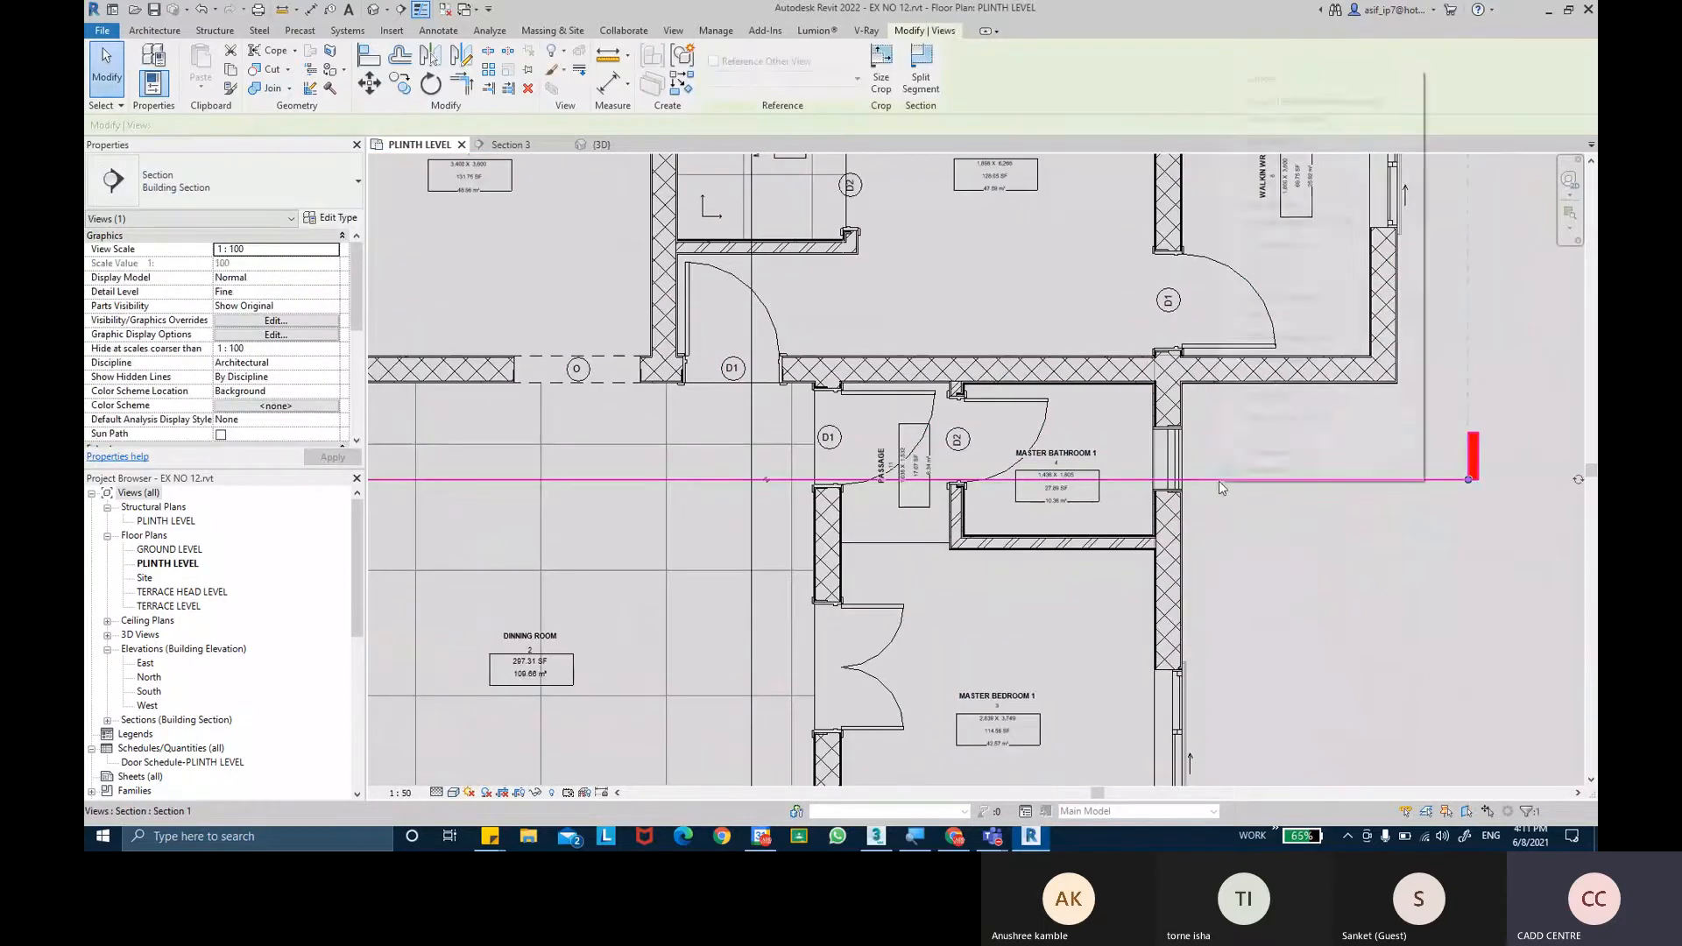
{"action": "right_click", "coordinate": [1221, 481]}
{"action": "left_click", "coordinate": [1270, 160]}
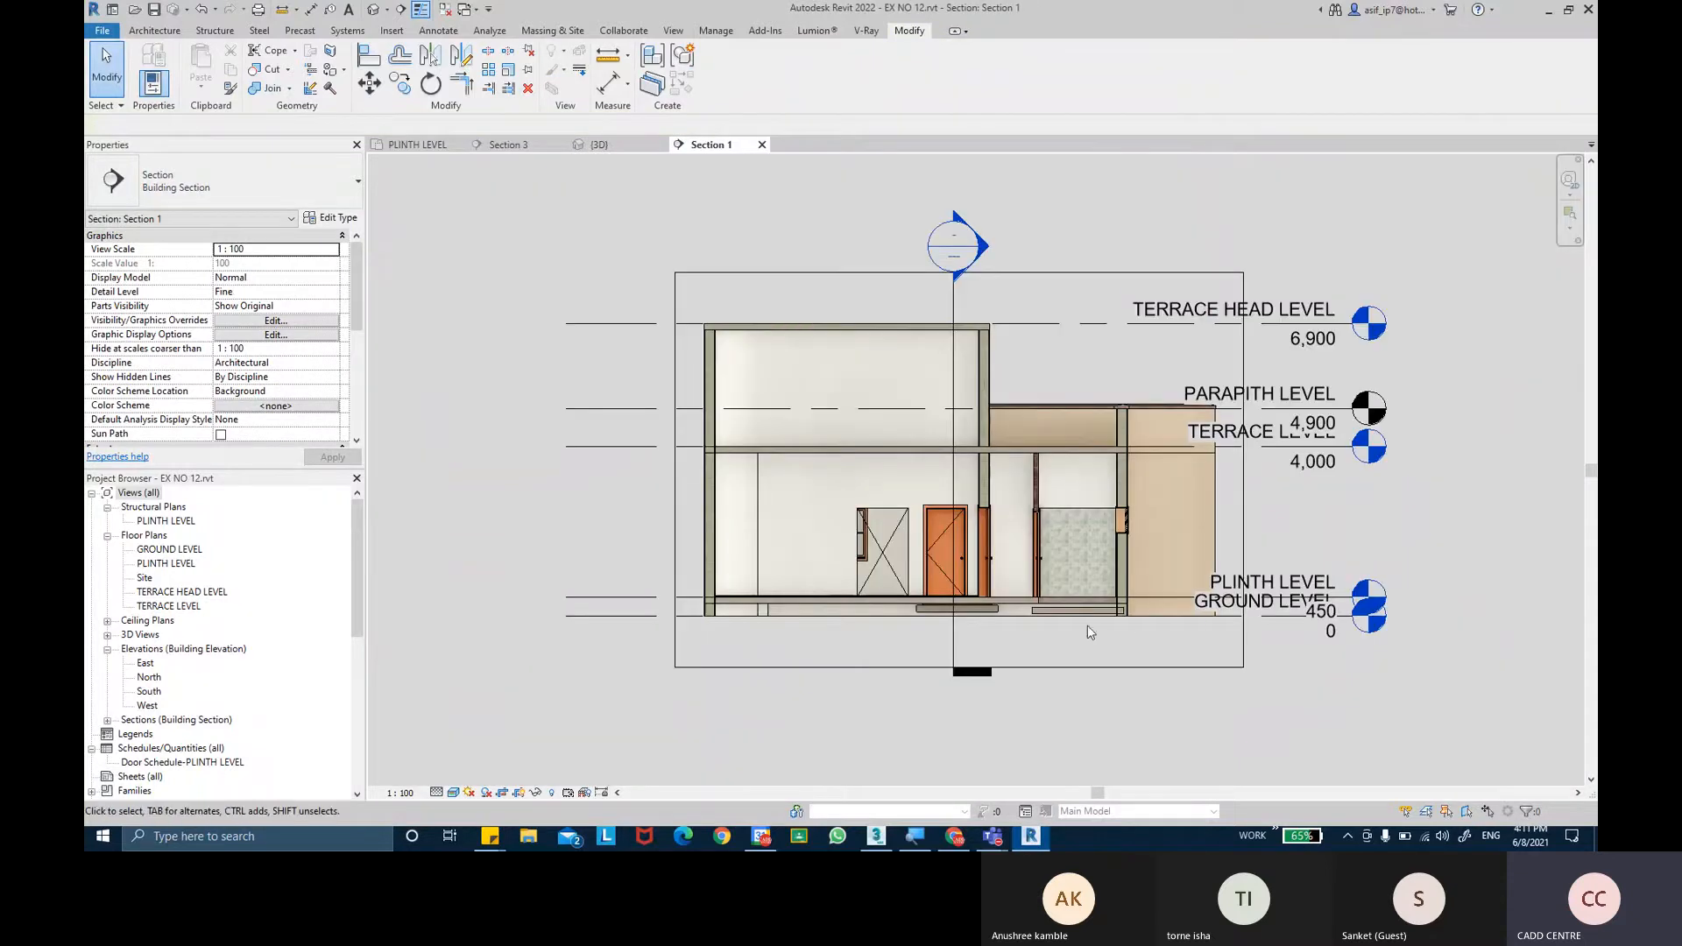
Check the height offset of the 150mm Foundation Slab beneath Master Bathroom 1 in Section 1.
{"action": "scroll", "coordinate": [1060, 618], "scroll_direction": "up", "scroll_amount": 5}
{"action": "scroll", "coordinate": [1048, 619], "scroll_direction": "up", "scroll_amount": 3}
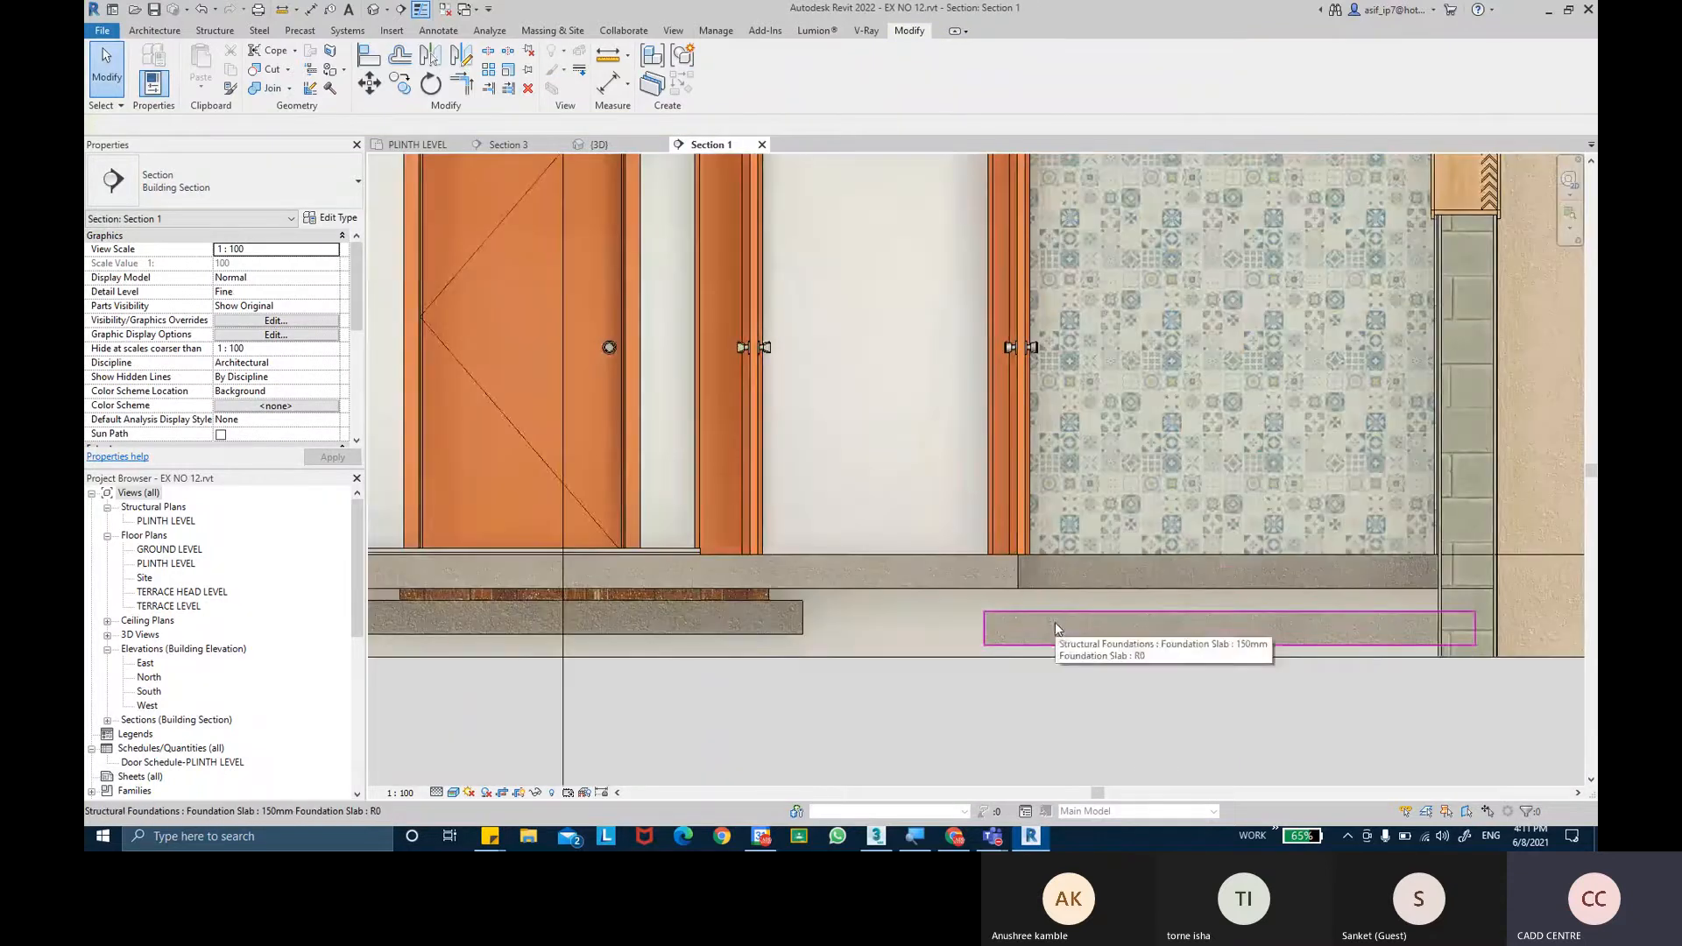
{"action": "left_click", "coordinate": [1055, 628]}
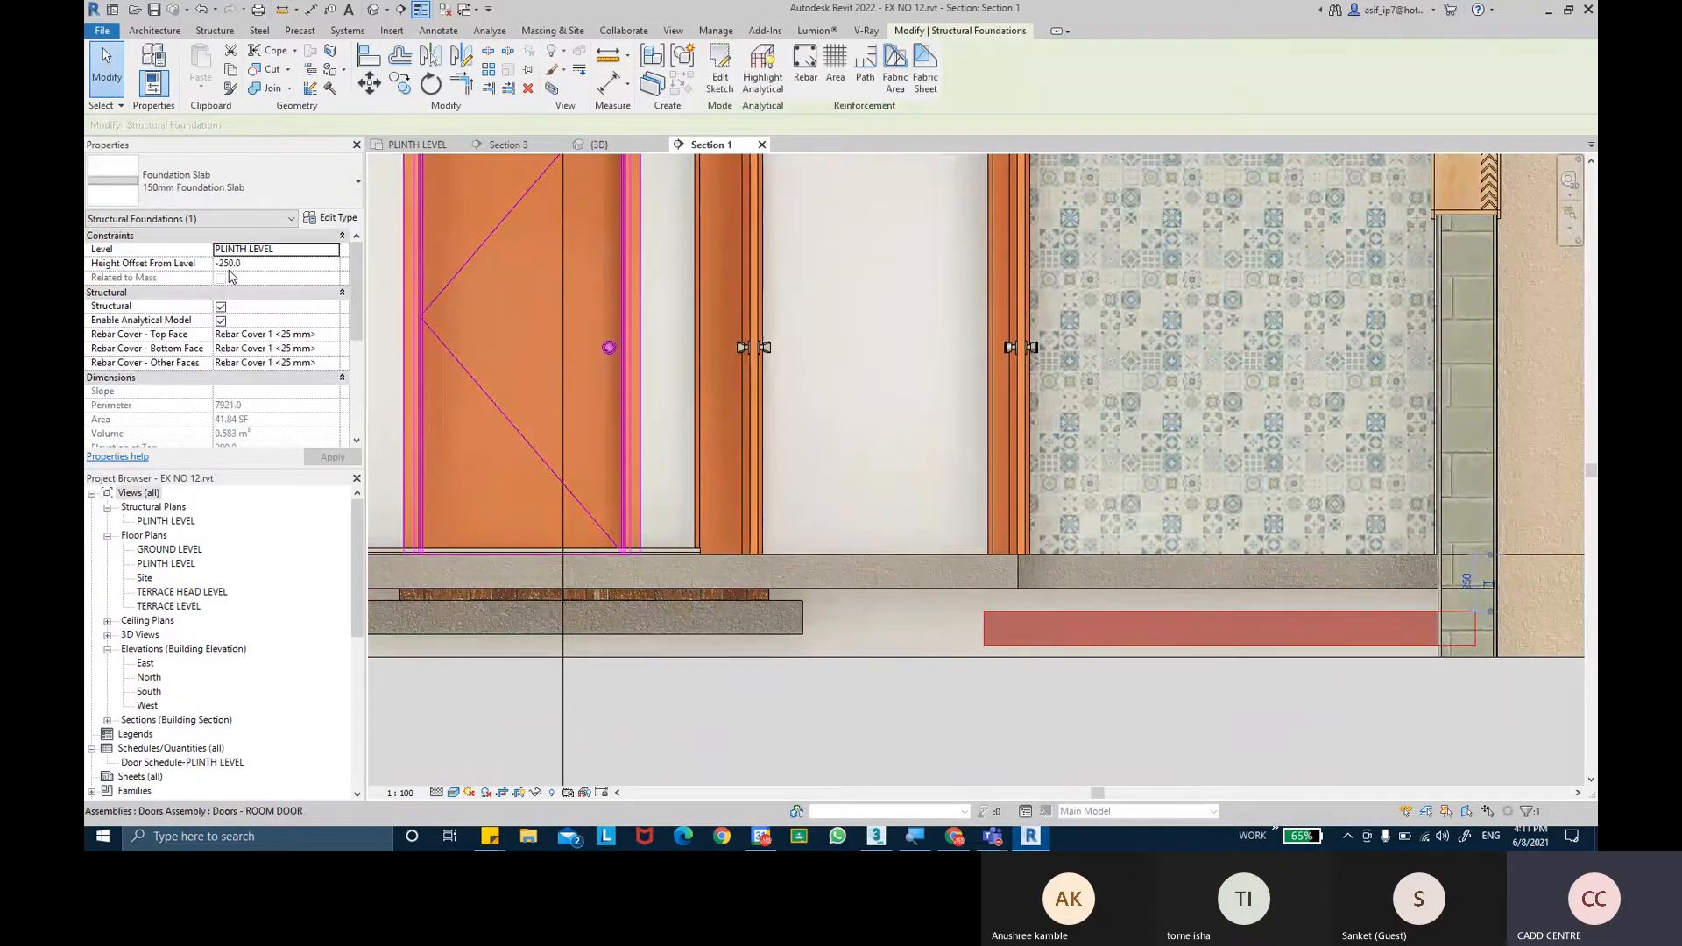
{"action": "key", "text": "Escape"}
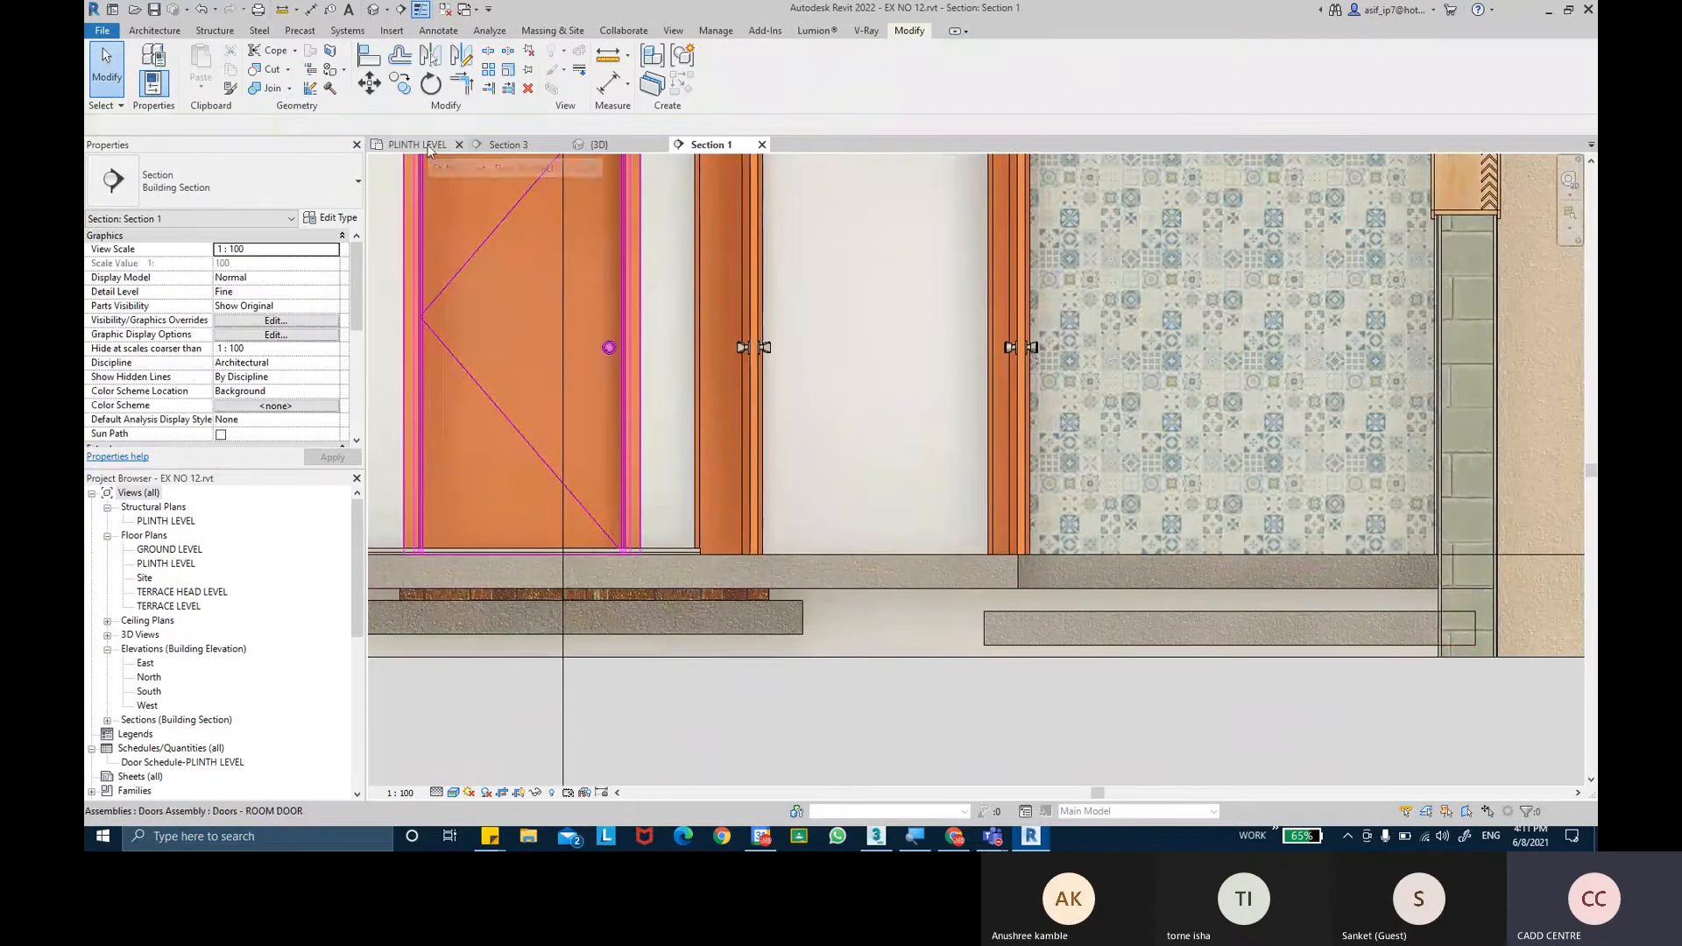
Start an architectural floor for Master Bathroom 1 on the PLINTH LEVEL plan using the 200MM SUNK FILL type.
{"action": "left_click", "coordinate": [457, 144]}
{"action": "scroll", "coordinate": [1074, 427], "scroll_direction": "up", "scroll_amount": 2}
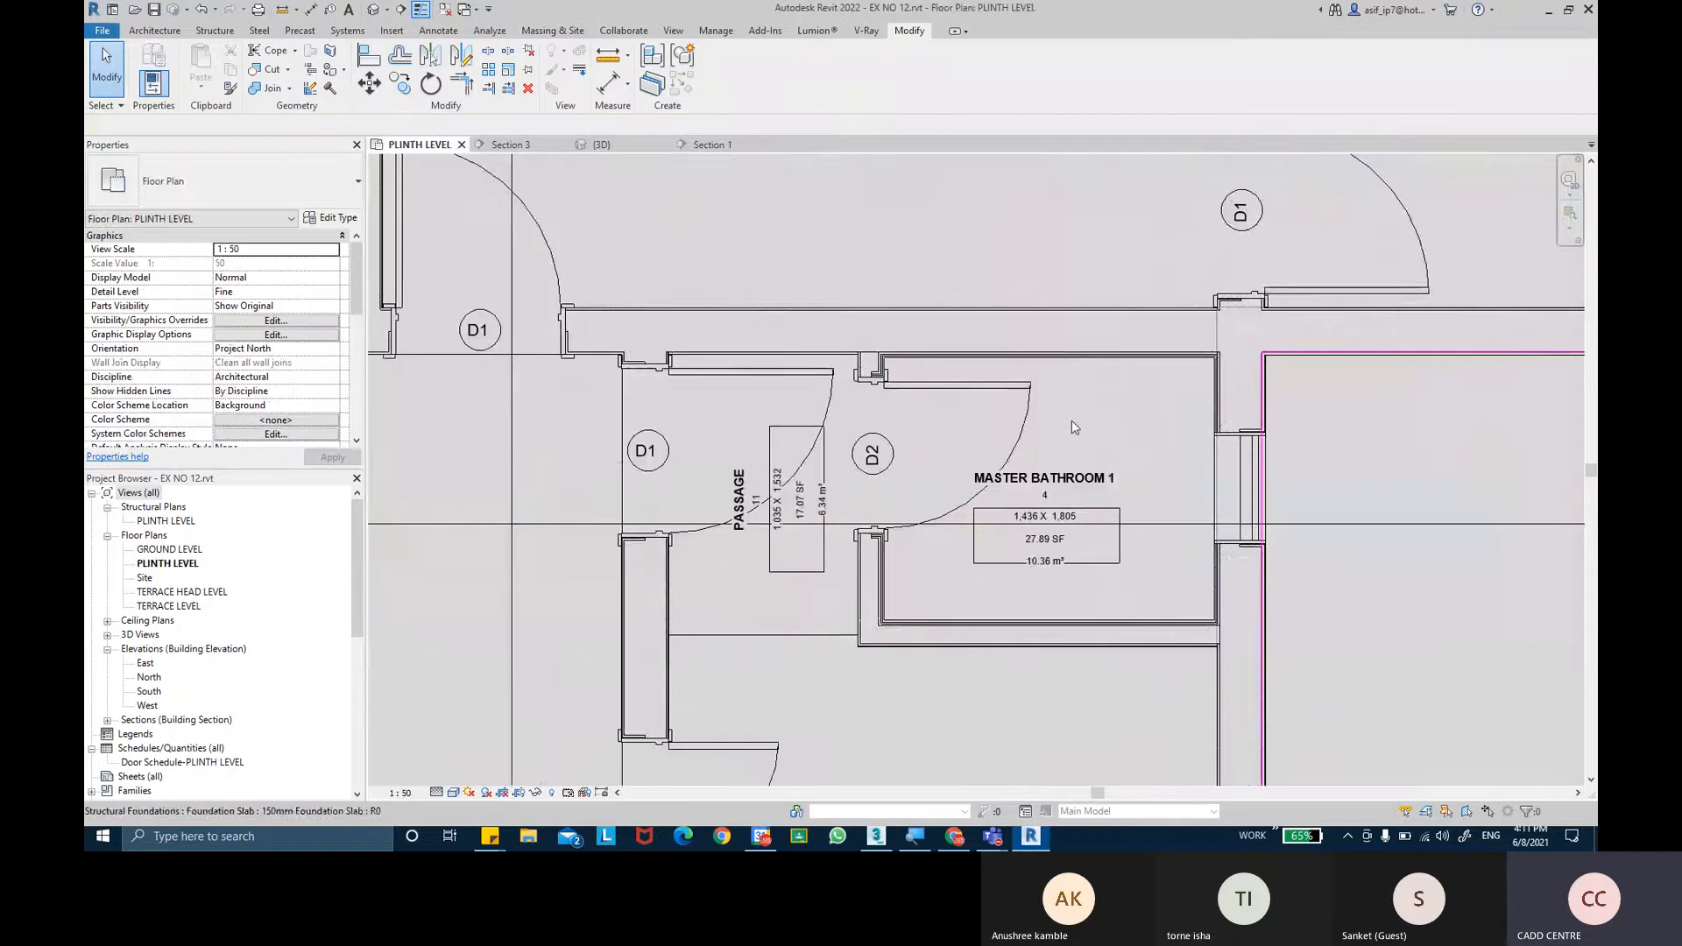
{"action": "left_click", "coordinate": [142, 31]}
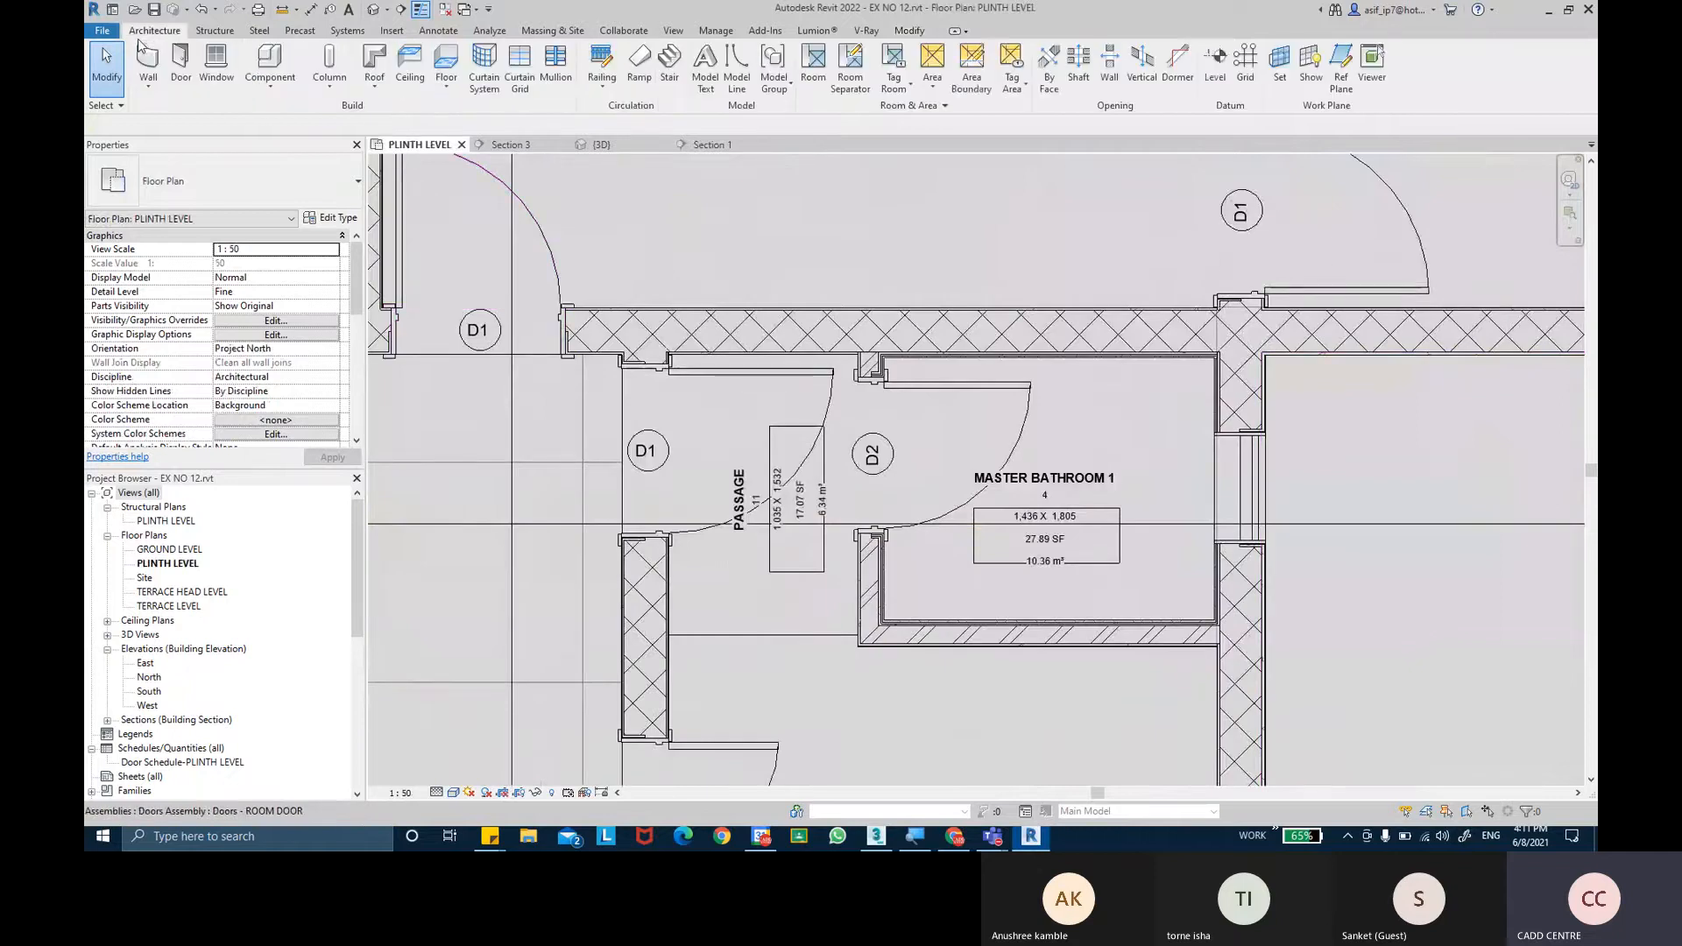
{"action": "left_click", "coordinate": [447, 85]}
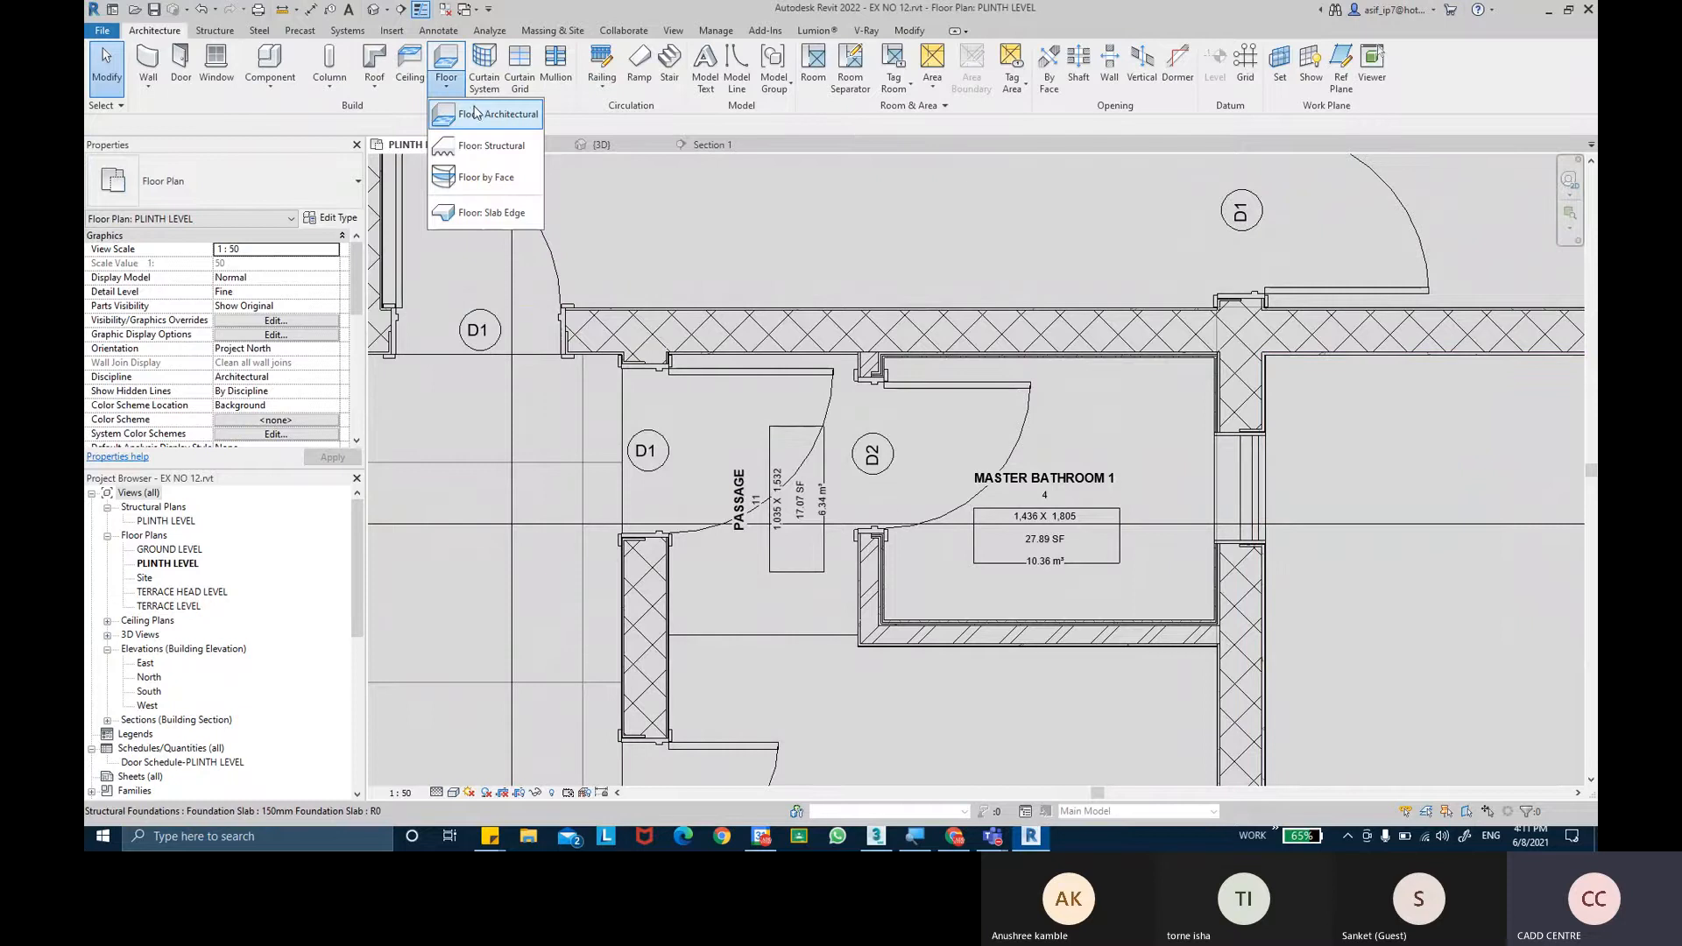
{"action": "left_click", "coordinate": [473, 112]}
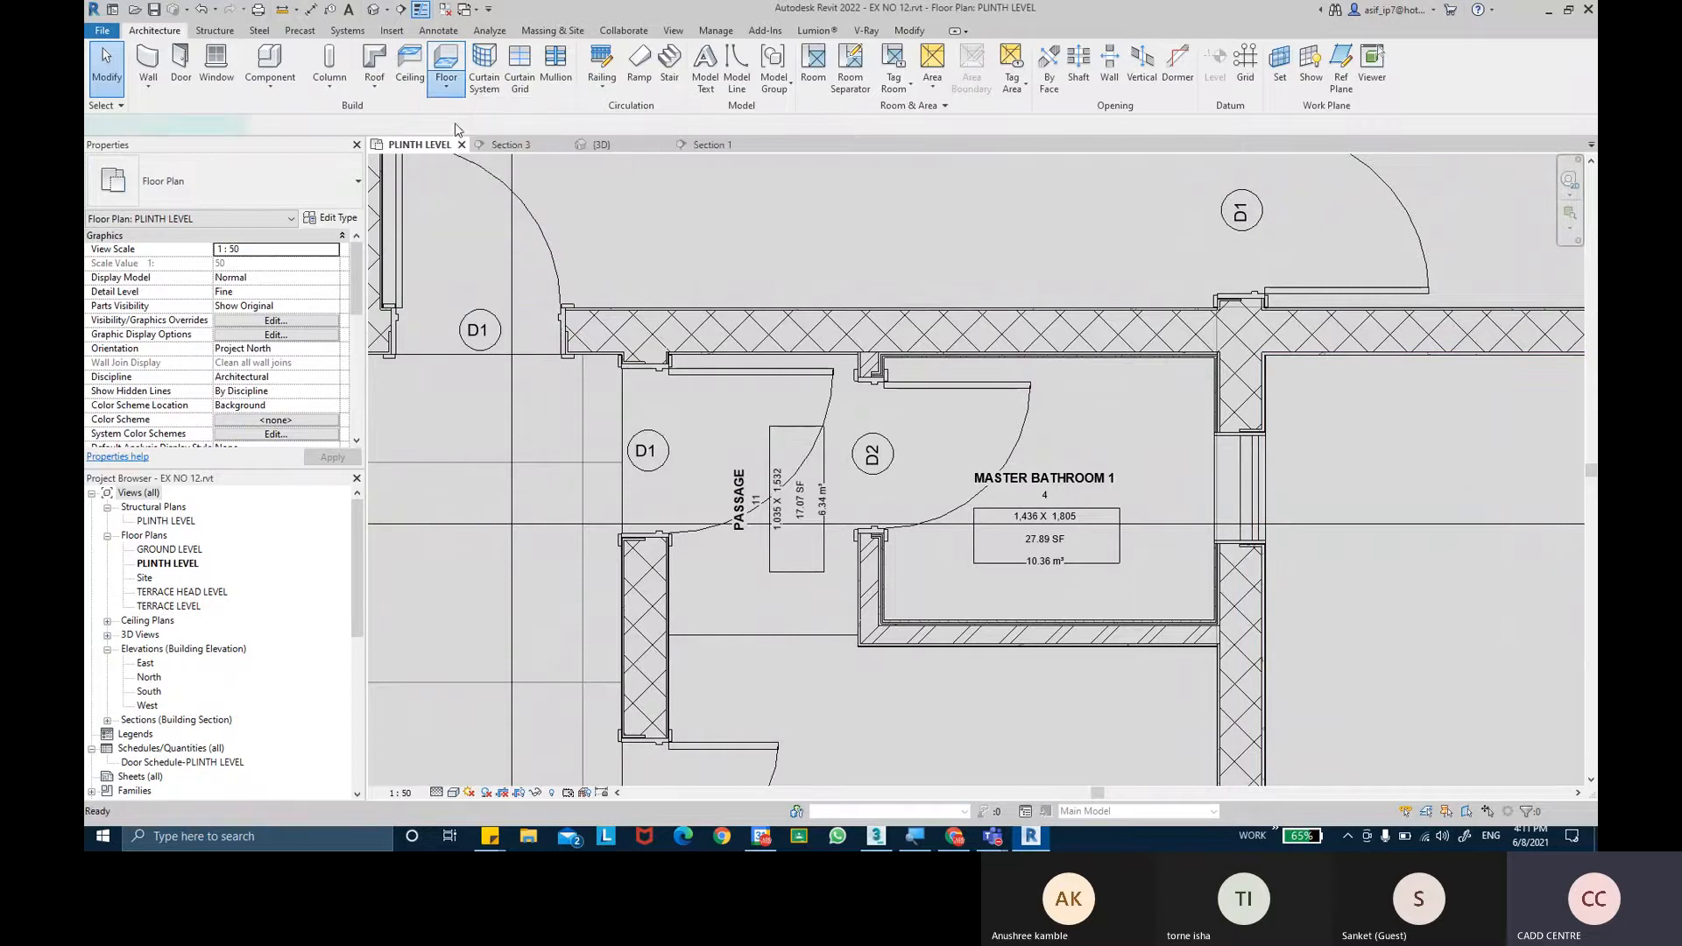
{"action": "left_click", "coordinate": [279, 196]}
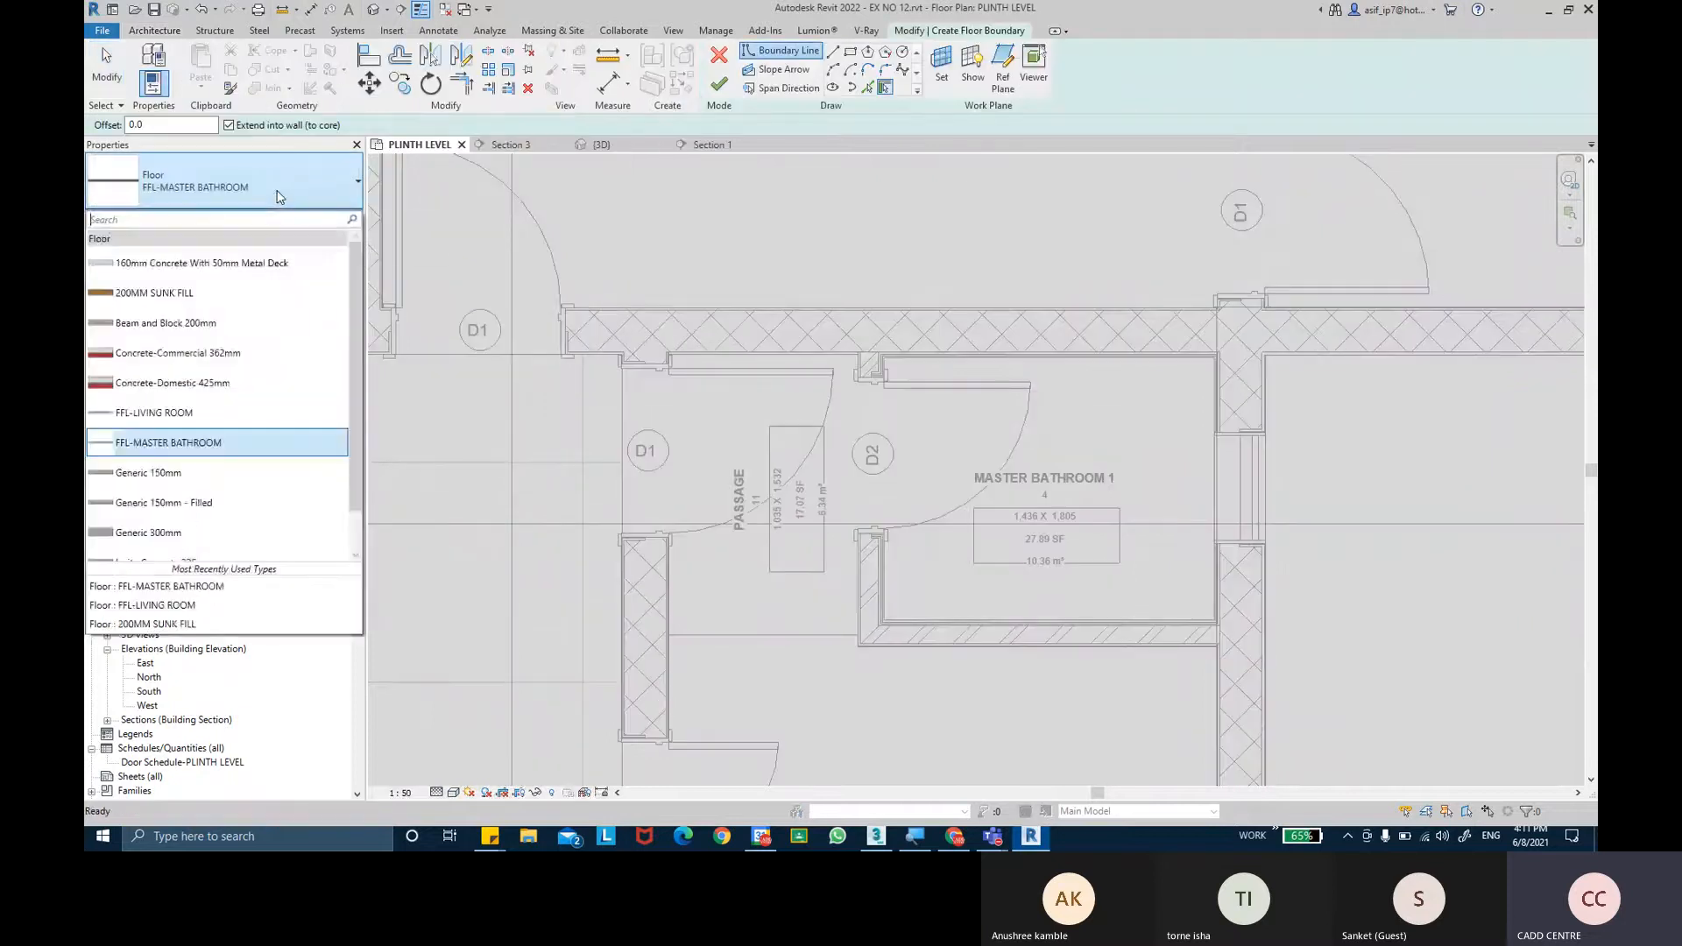
{"action": "left_click", "coordinate": [199, 295]}
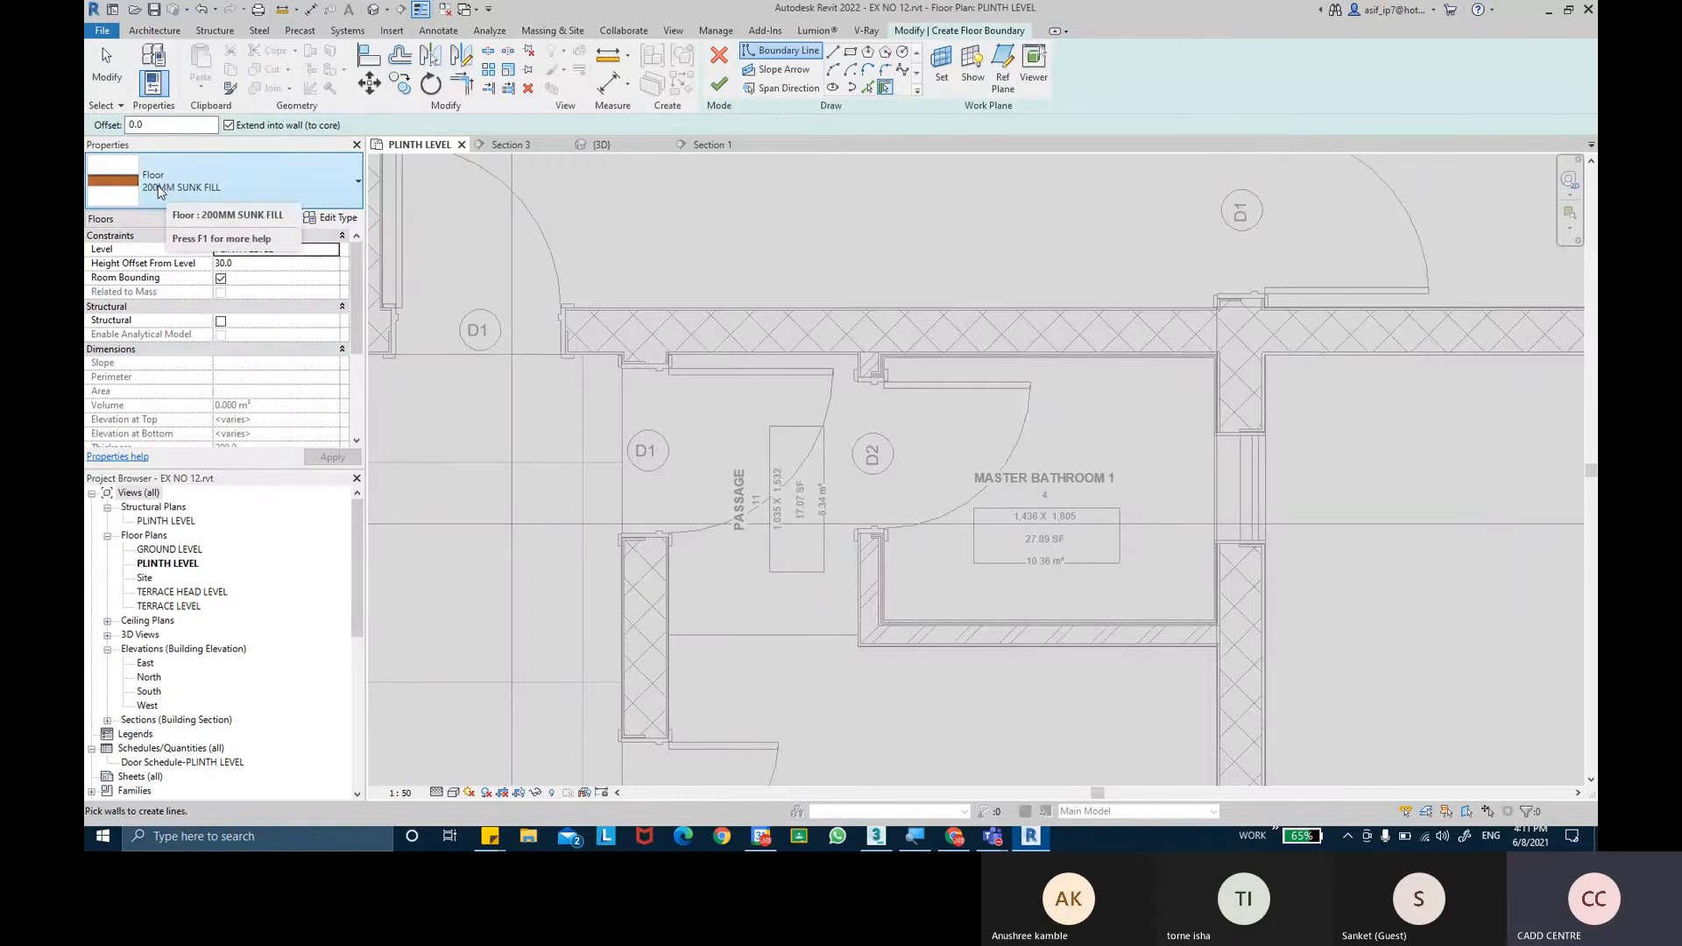
Duplicate the 200MM SUNK FILL floor type and name the copy 250MM SUNK FILL.
{"action": "left_click", "coordinate": [338, 219]}
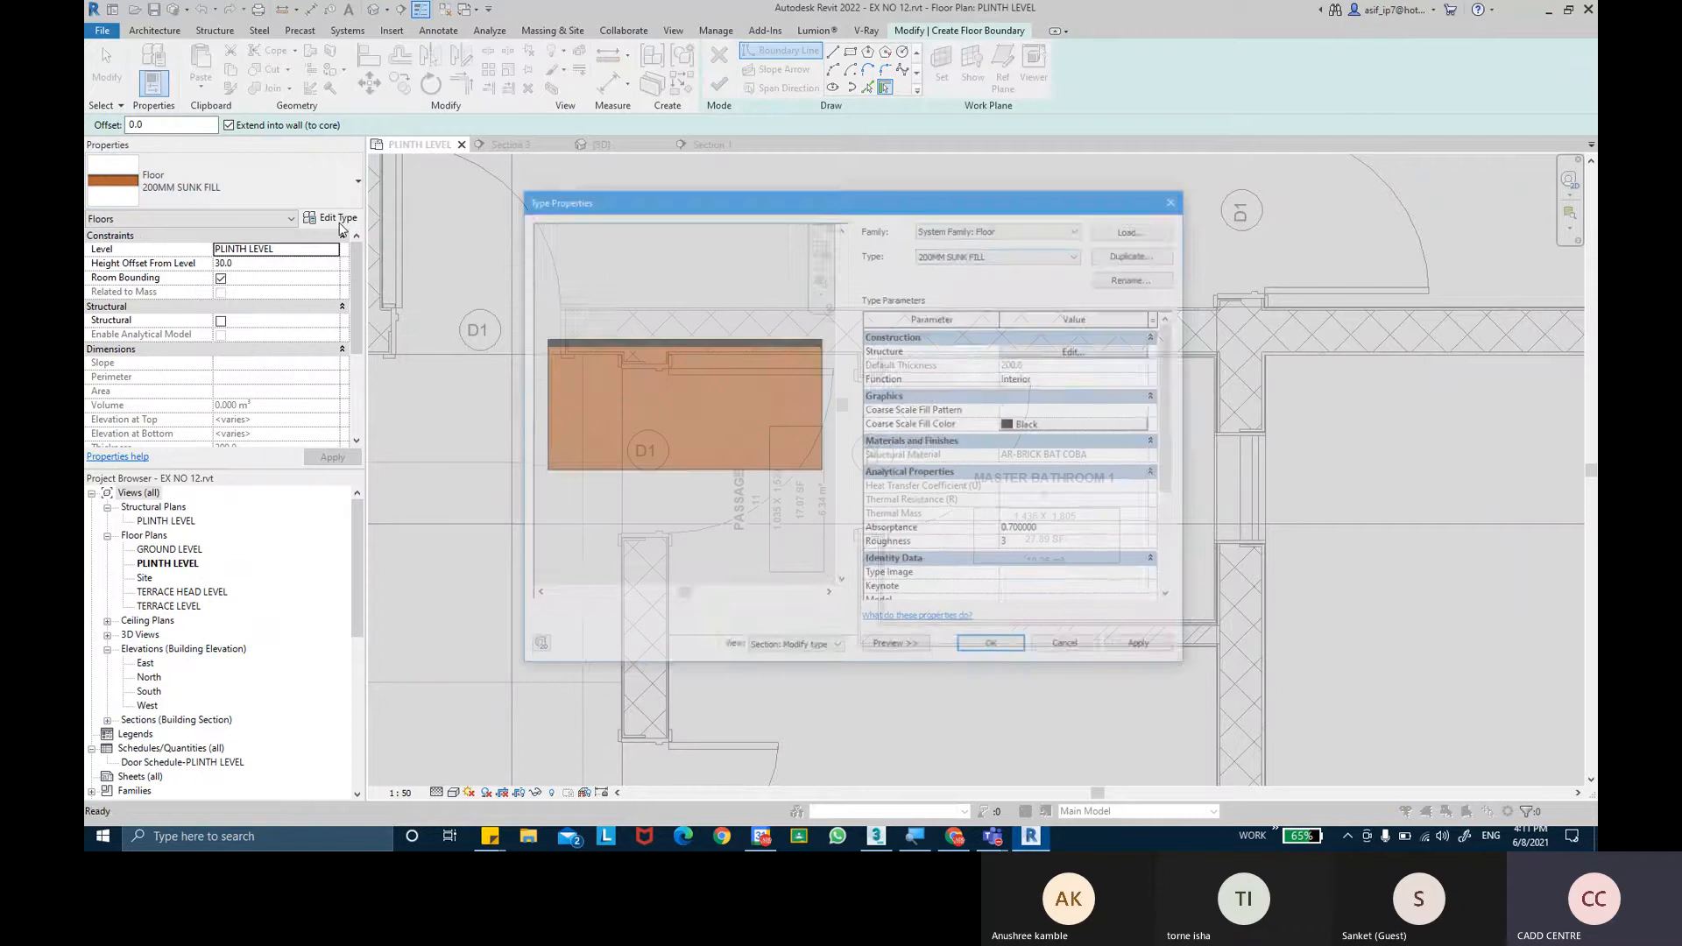
{"action": "left_click", "coordinate": [1139, 253]}
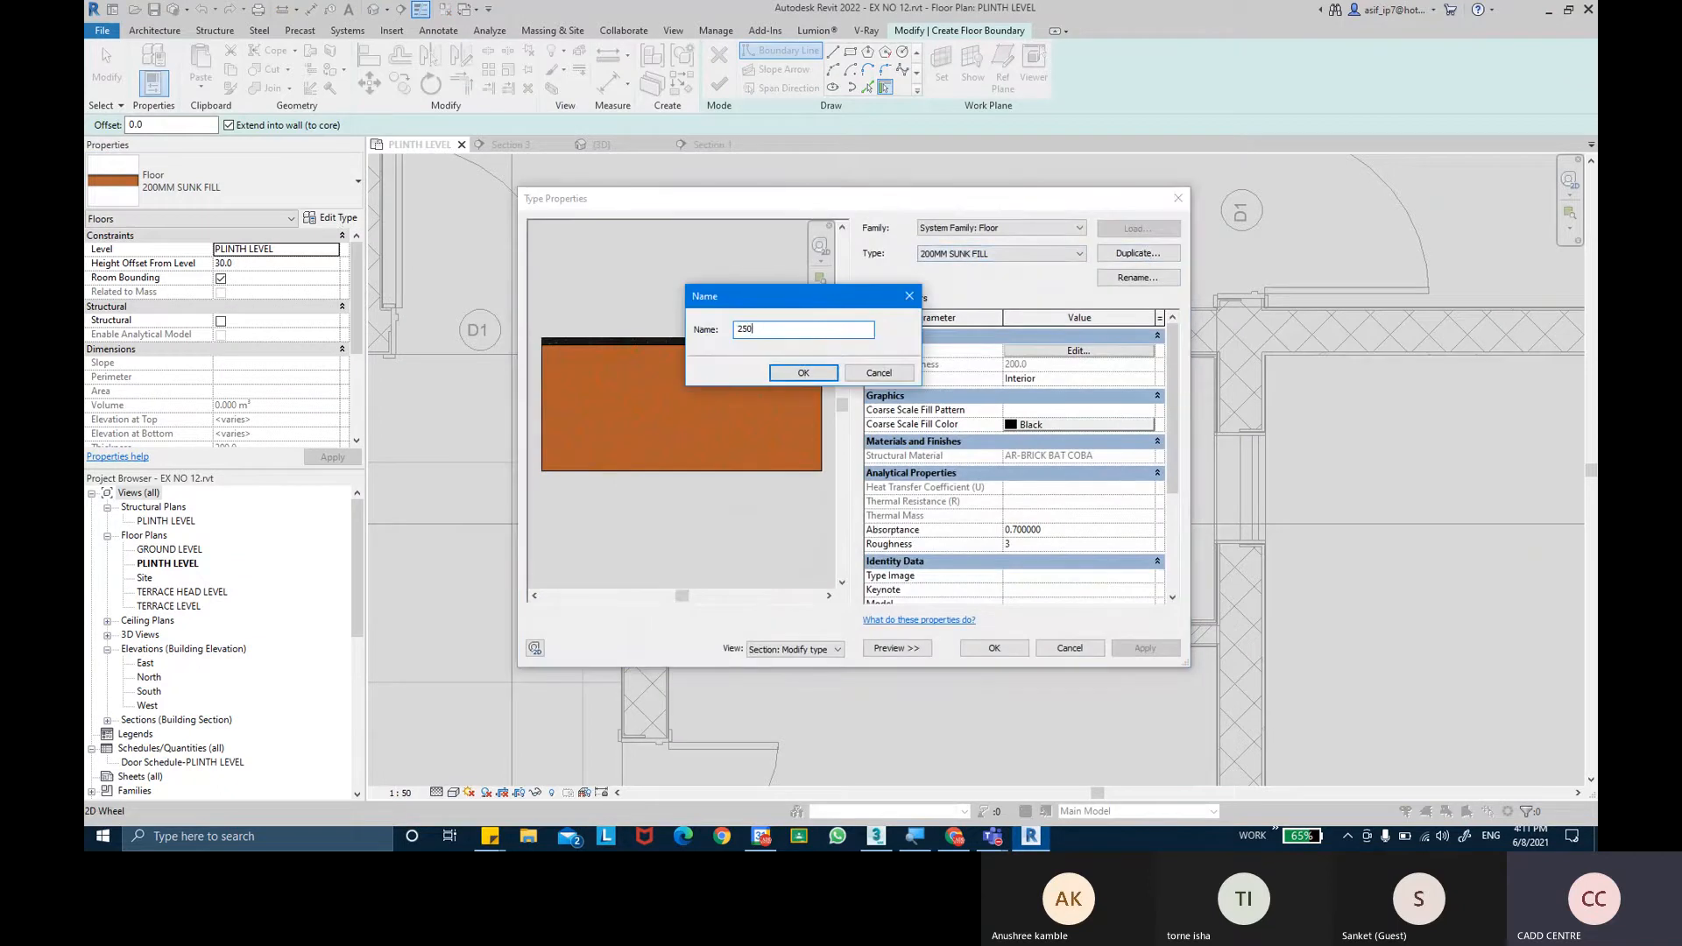
{"action": "type", "text": "250MM SU"}
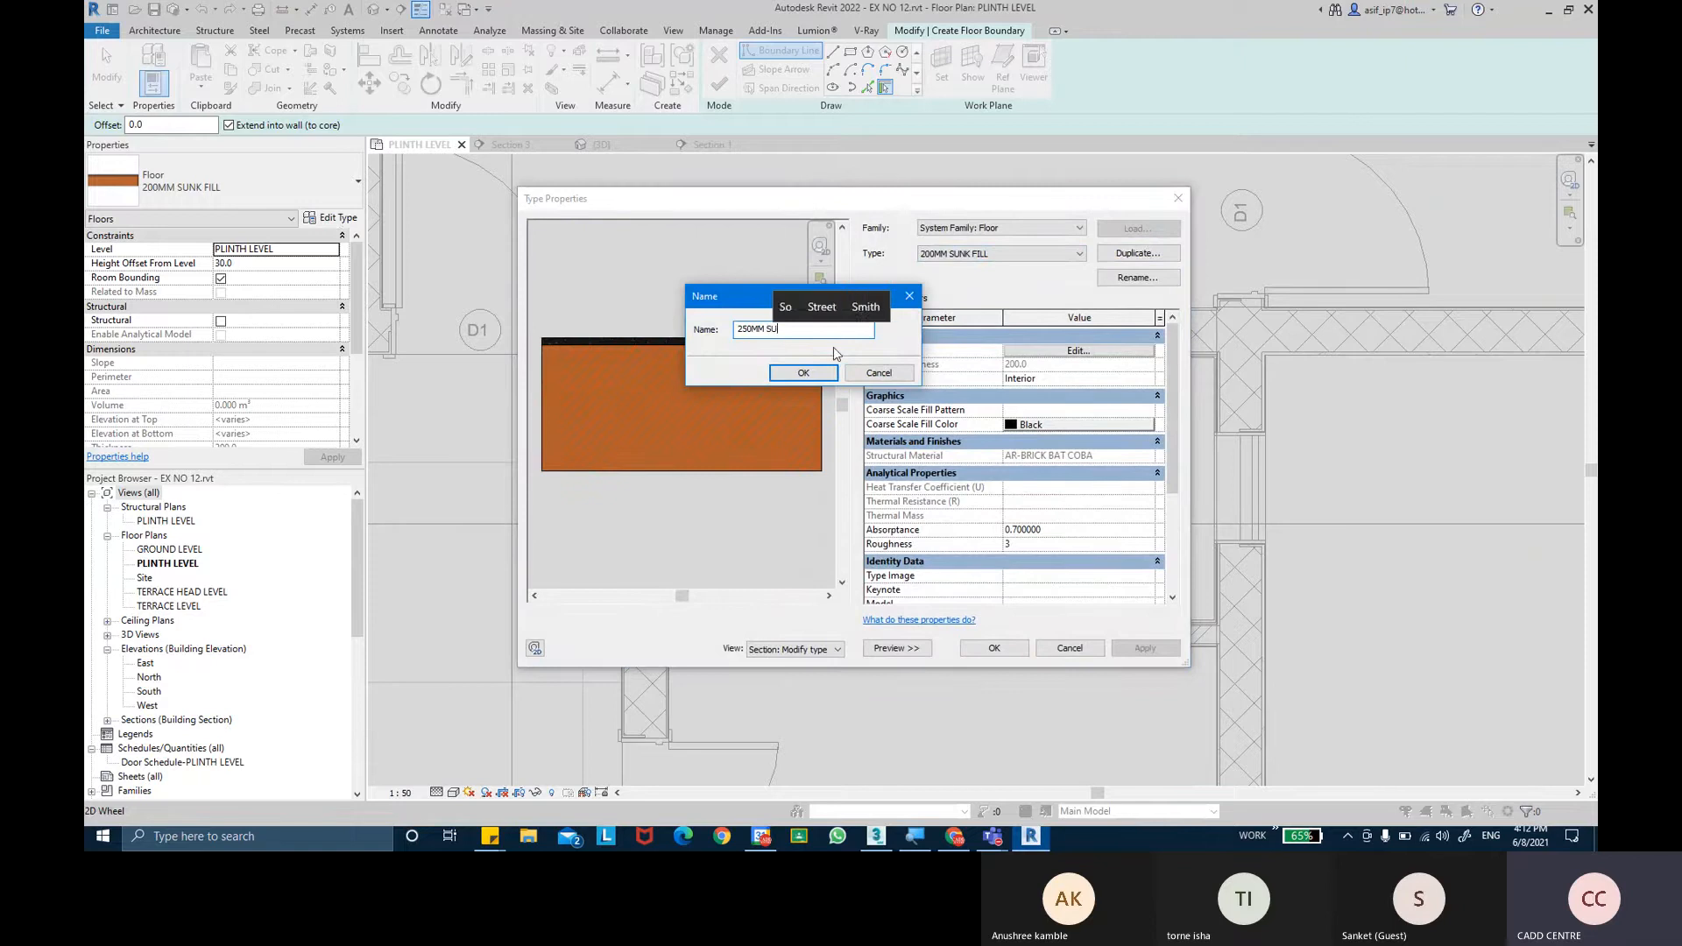
{"action": "type", "text": "NK FILL"}
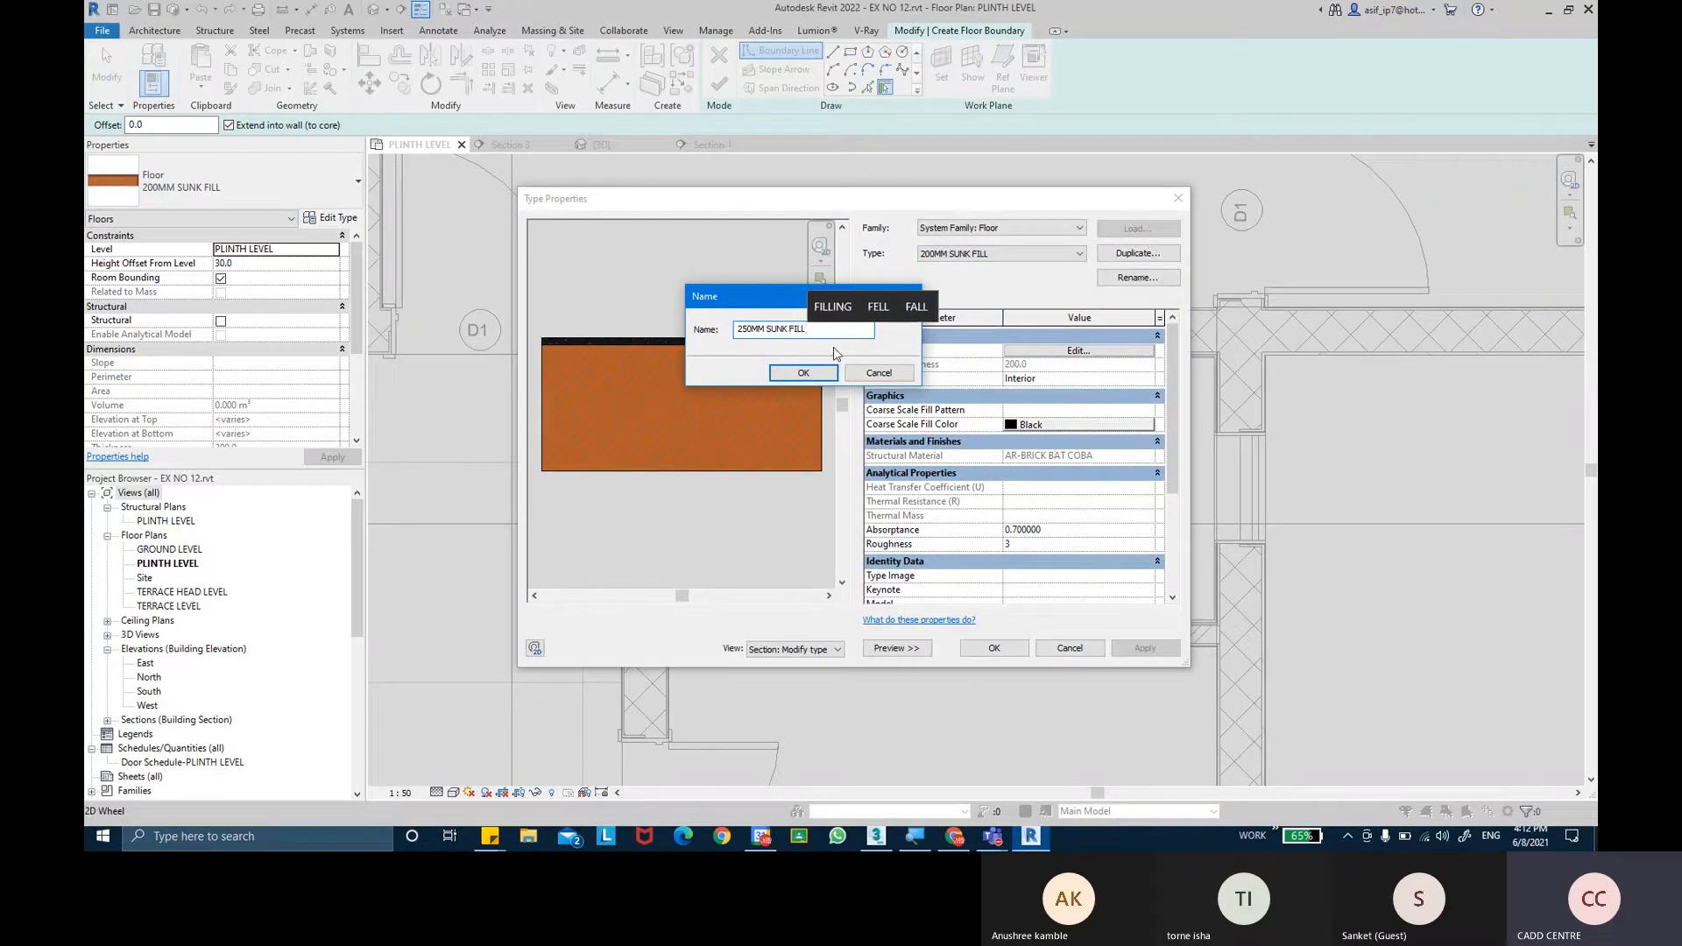
{"action": "key", "text": "Return"}
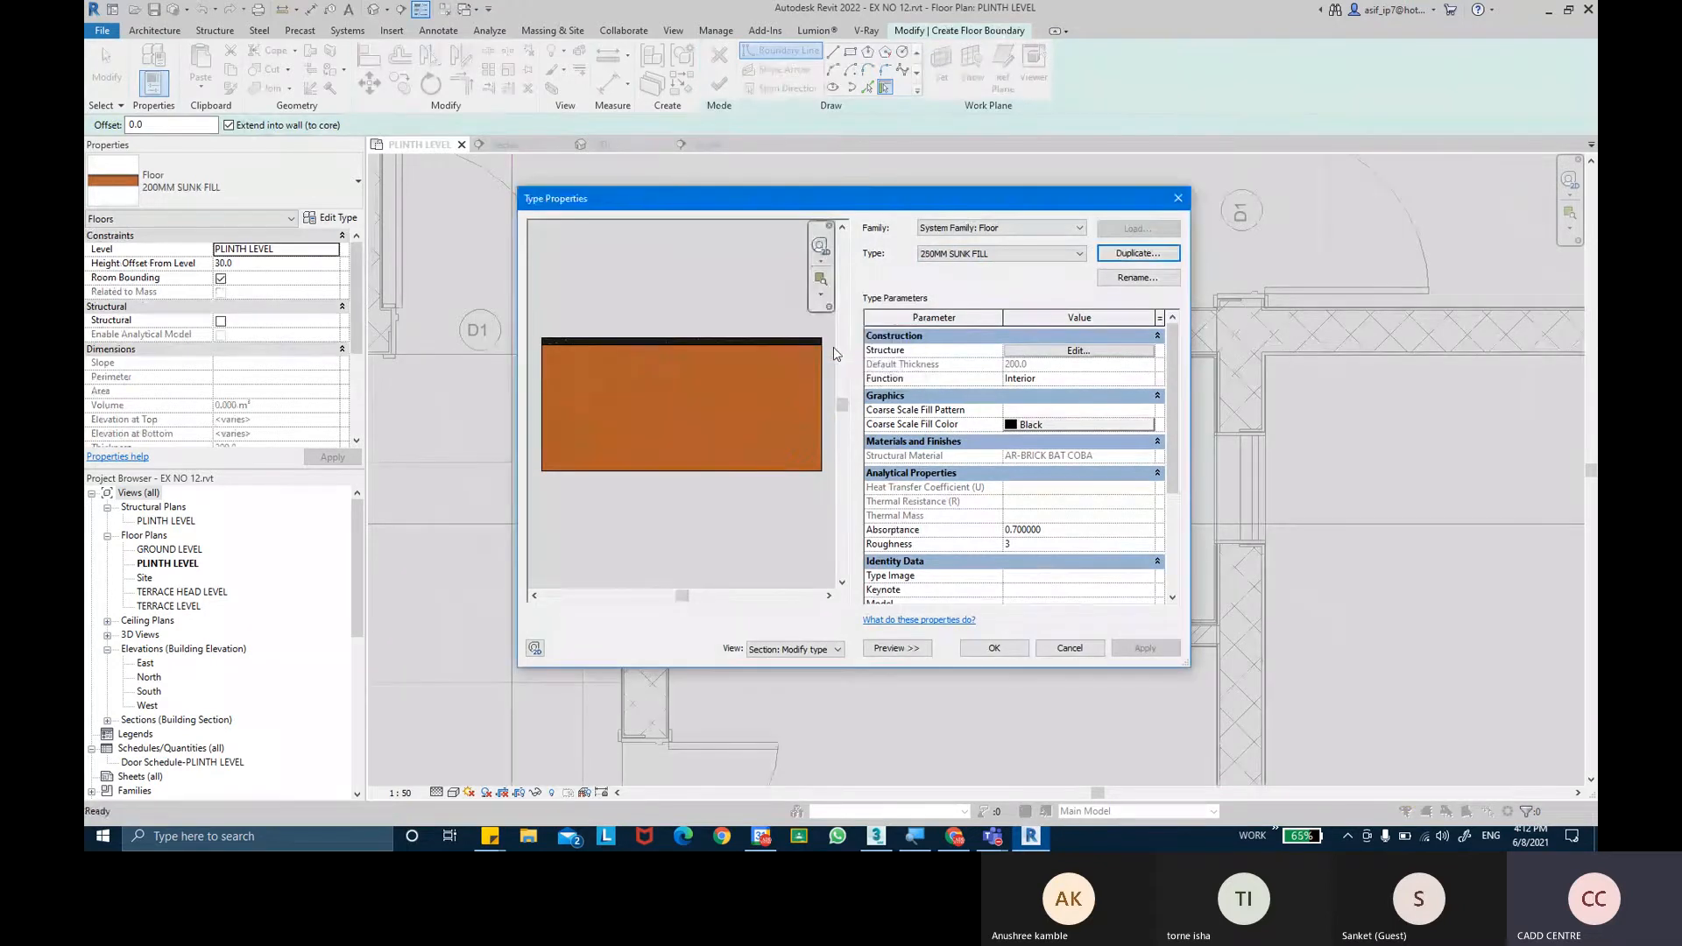
Set the AR-BRICK BAT COBA substrate layer's thickness to 240 mm in the 250MM SUNK FILL floor structure.
{"action": "left_click", "coordinate": [1040, 351]}
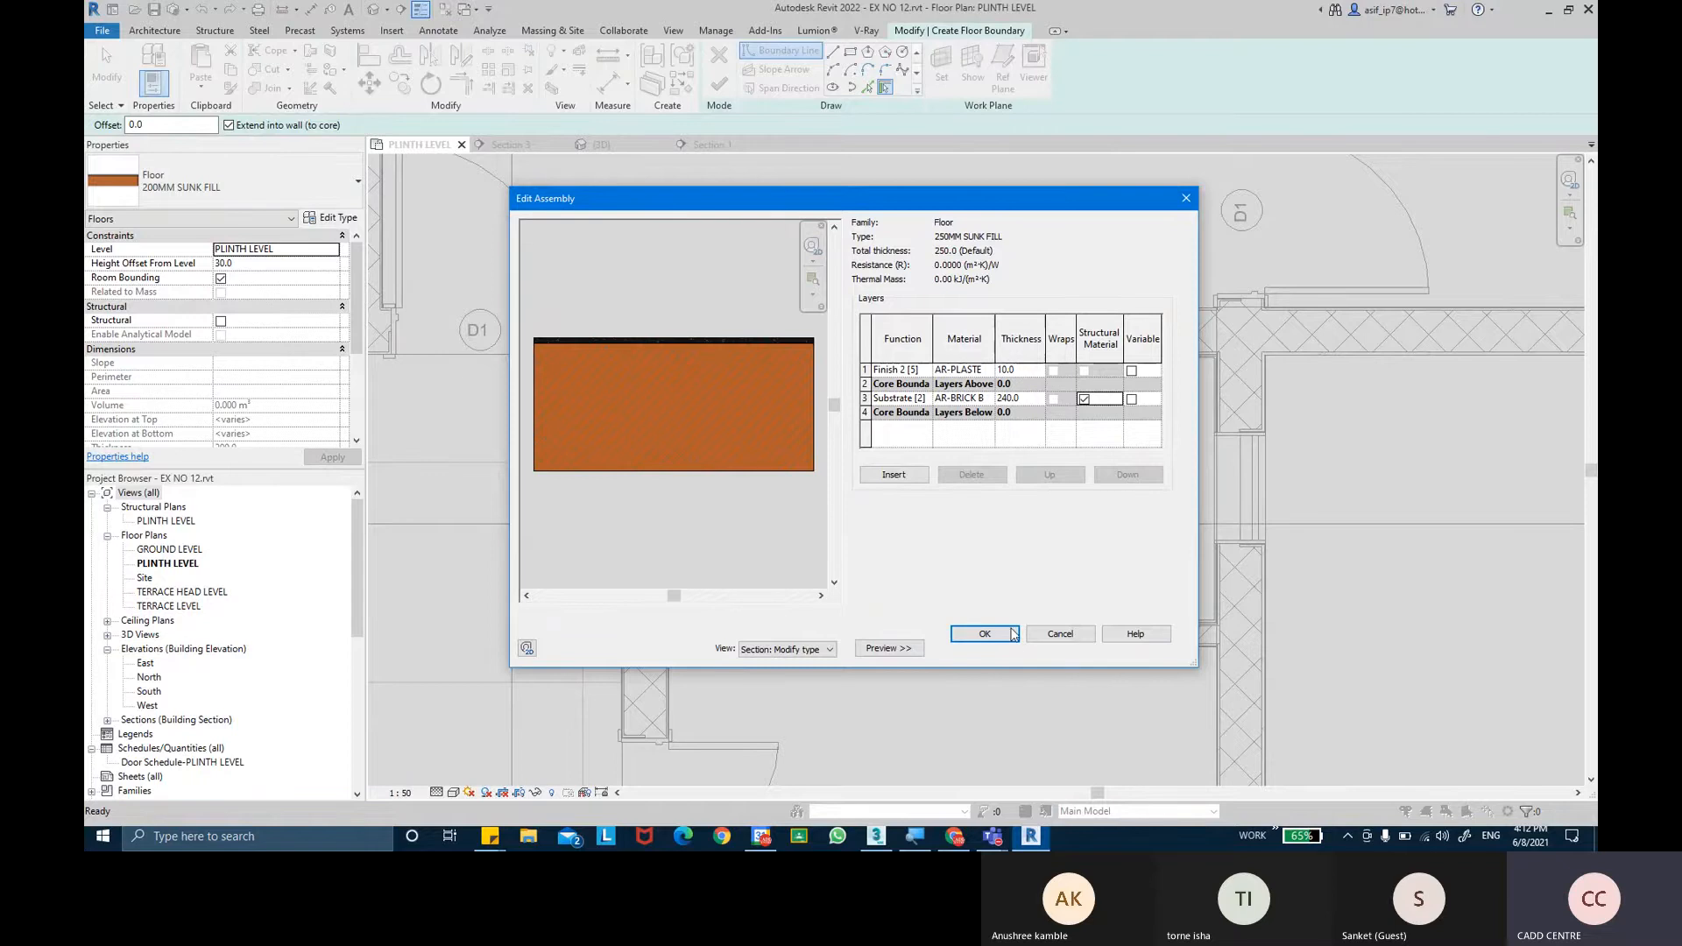
{"action": "left_click", "coordinate": [984, 634]}
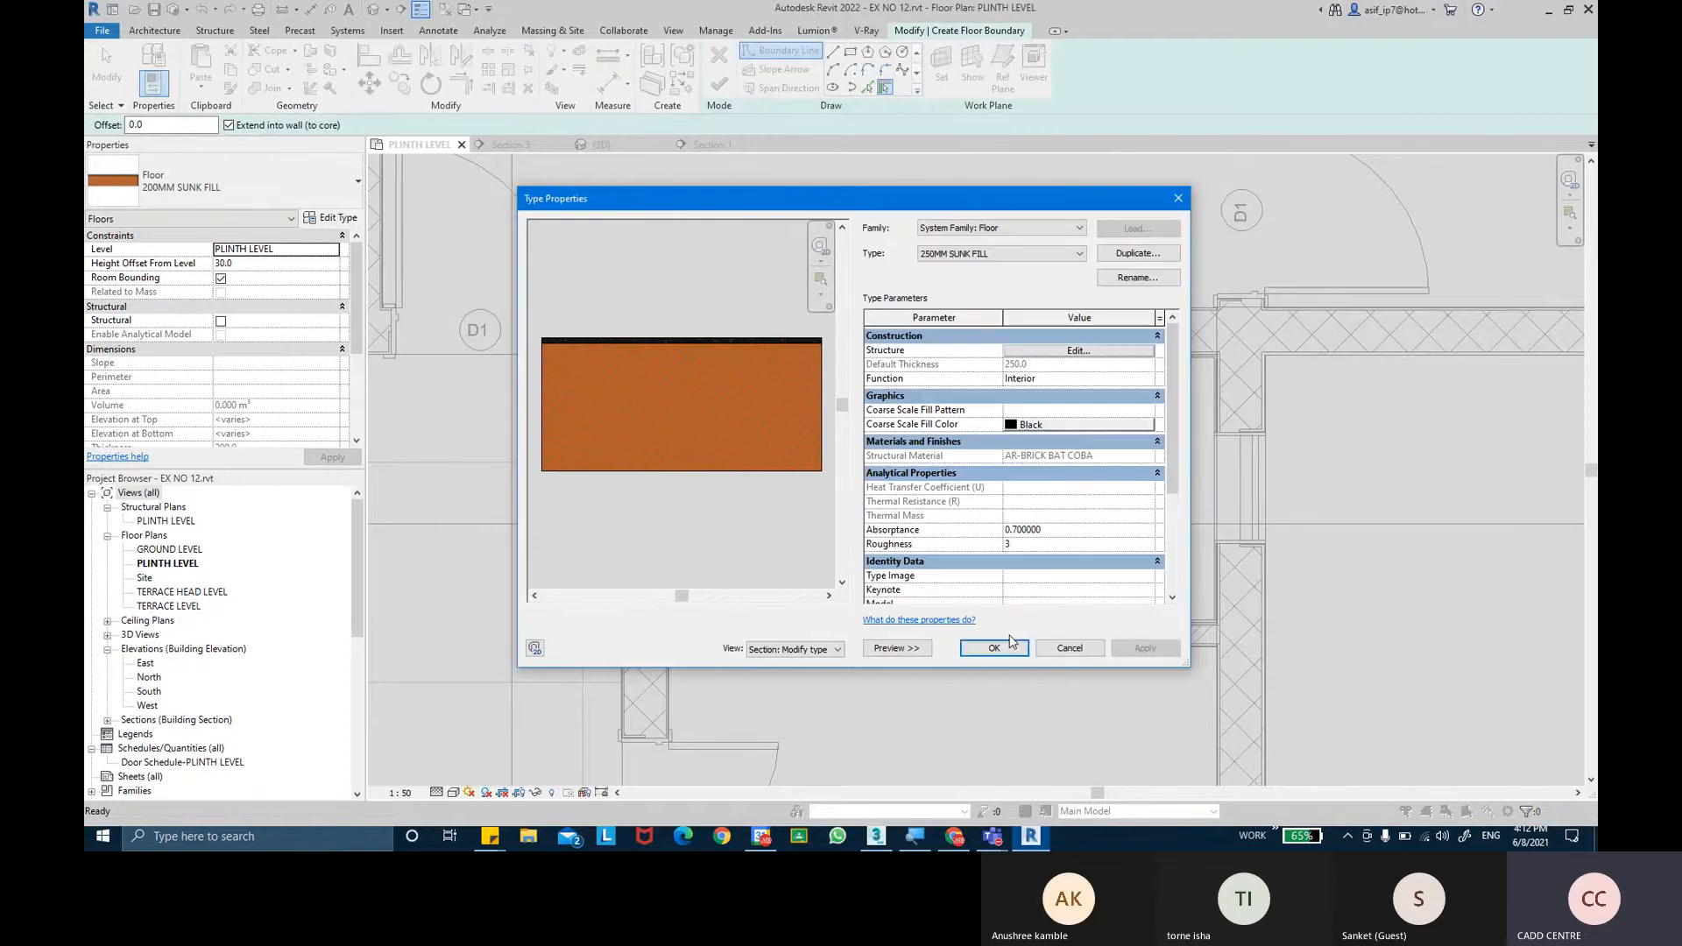
{"action": "left_click", "coordinate": [1019, 649]}
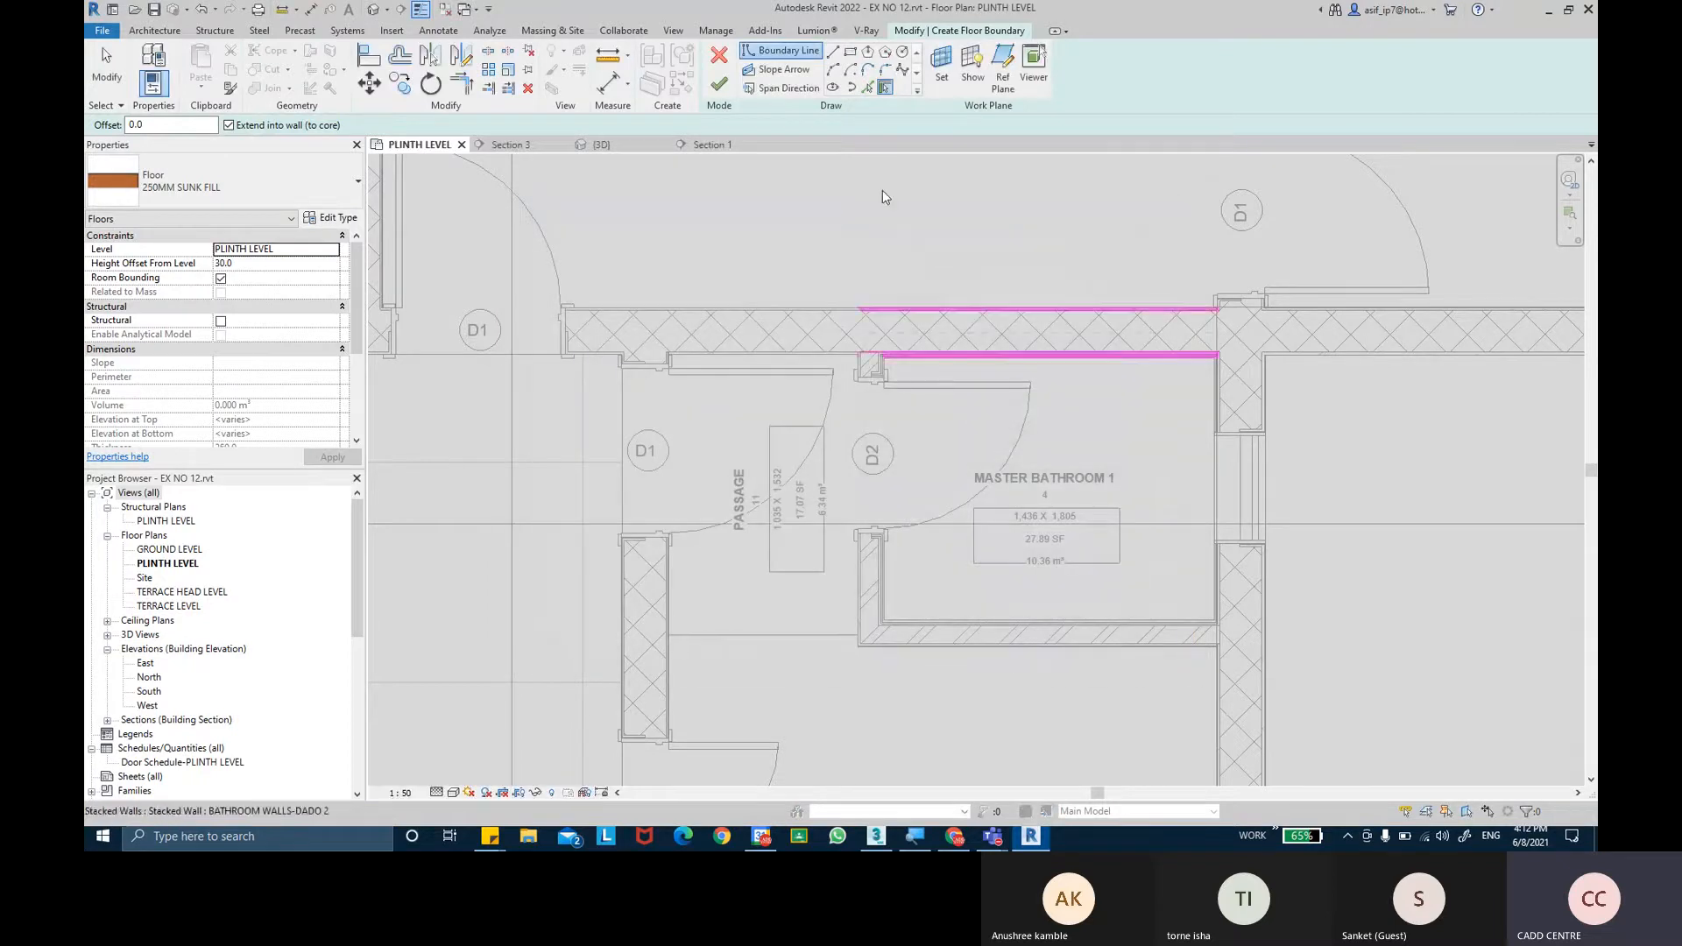
Create floor boundary lines around Master Bathroom 1 by picking the inner masonry faces of its four walls, behind the tile finish.
{"action": "scroll", "coordinate": [889, 375], "scroll_direction": "up", "scroll_amount": 4}
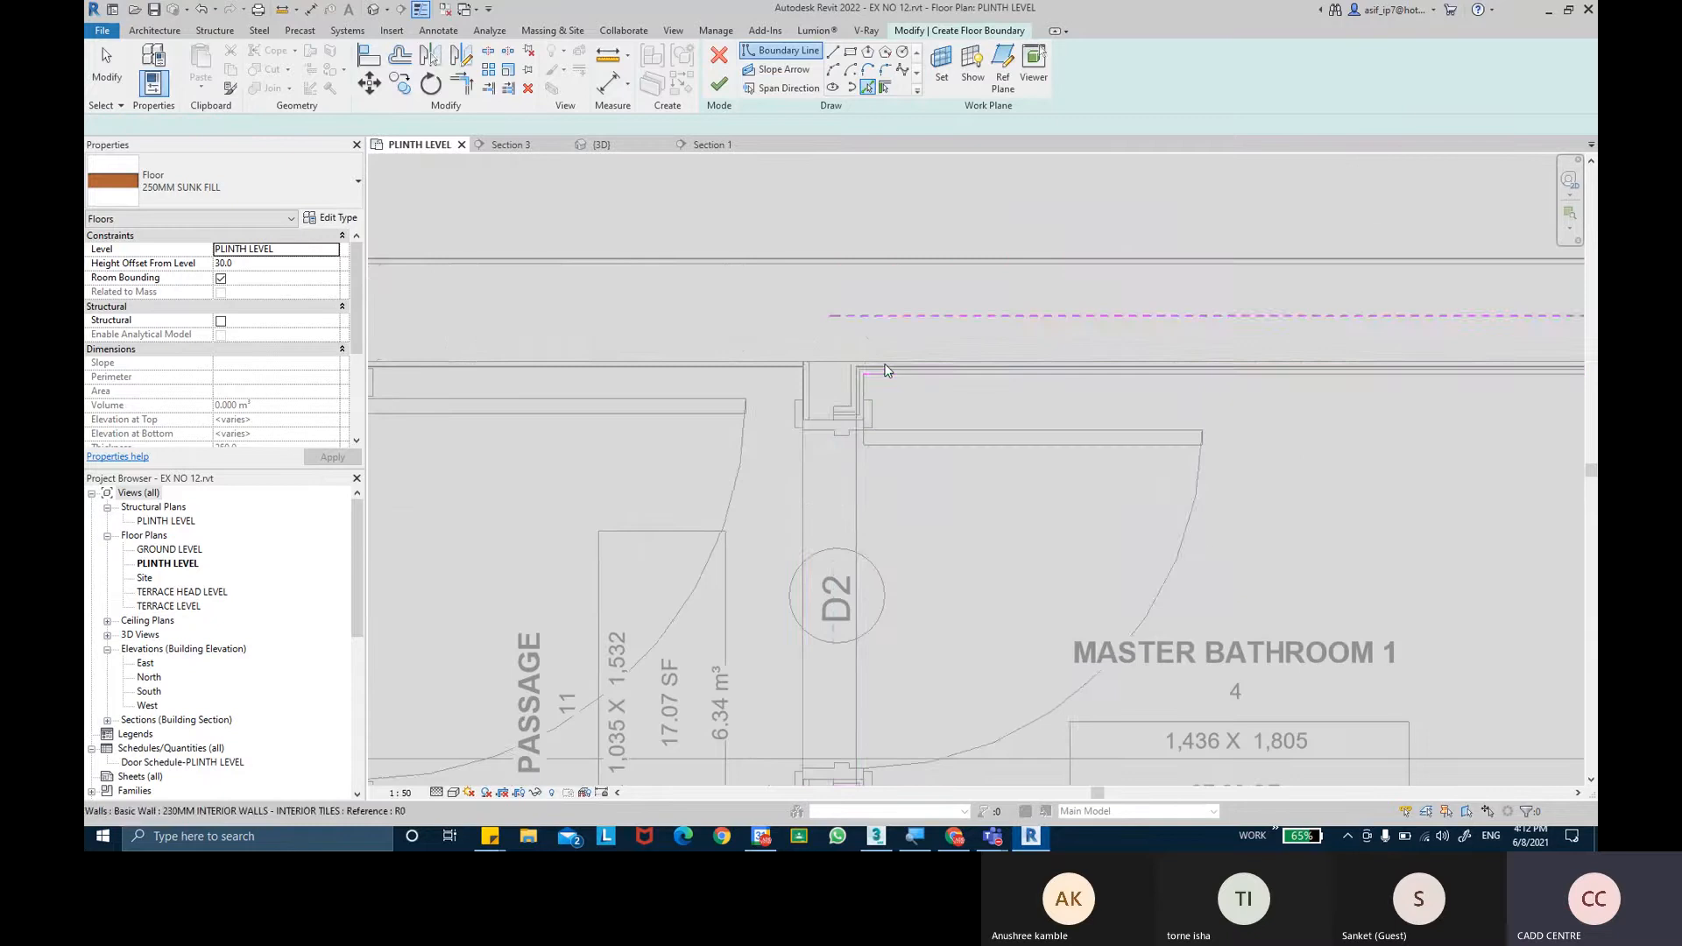
{"action": "key", "text": "Tab"}
{"action": "key", "text": "Tab"}
{"action": "left_click", "coordinate": [885, 364]}
{"action": "middle_click_drag", "start_coordinate": [996, 510], "coordinate": [664, 461]}
{"action": "left_click", "coordinate": [1306, 388]}
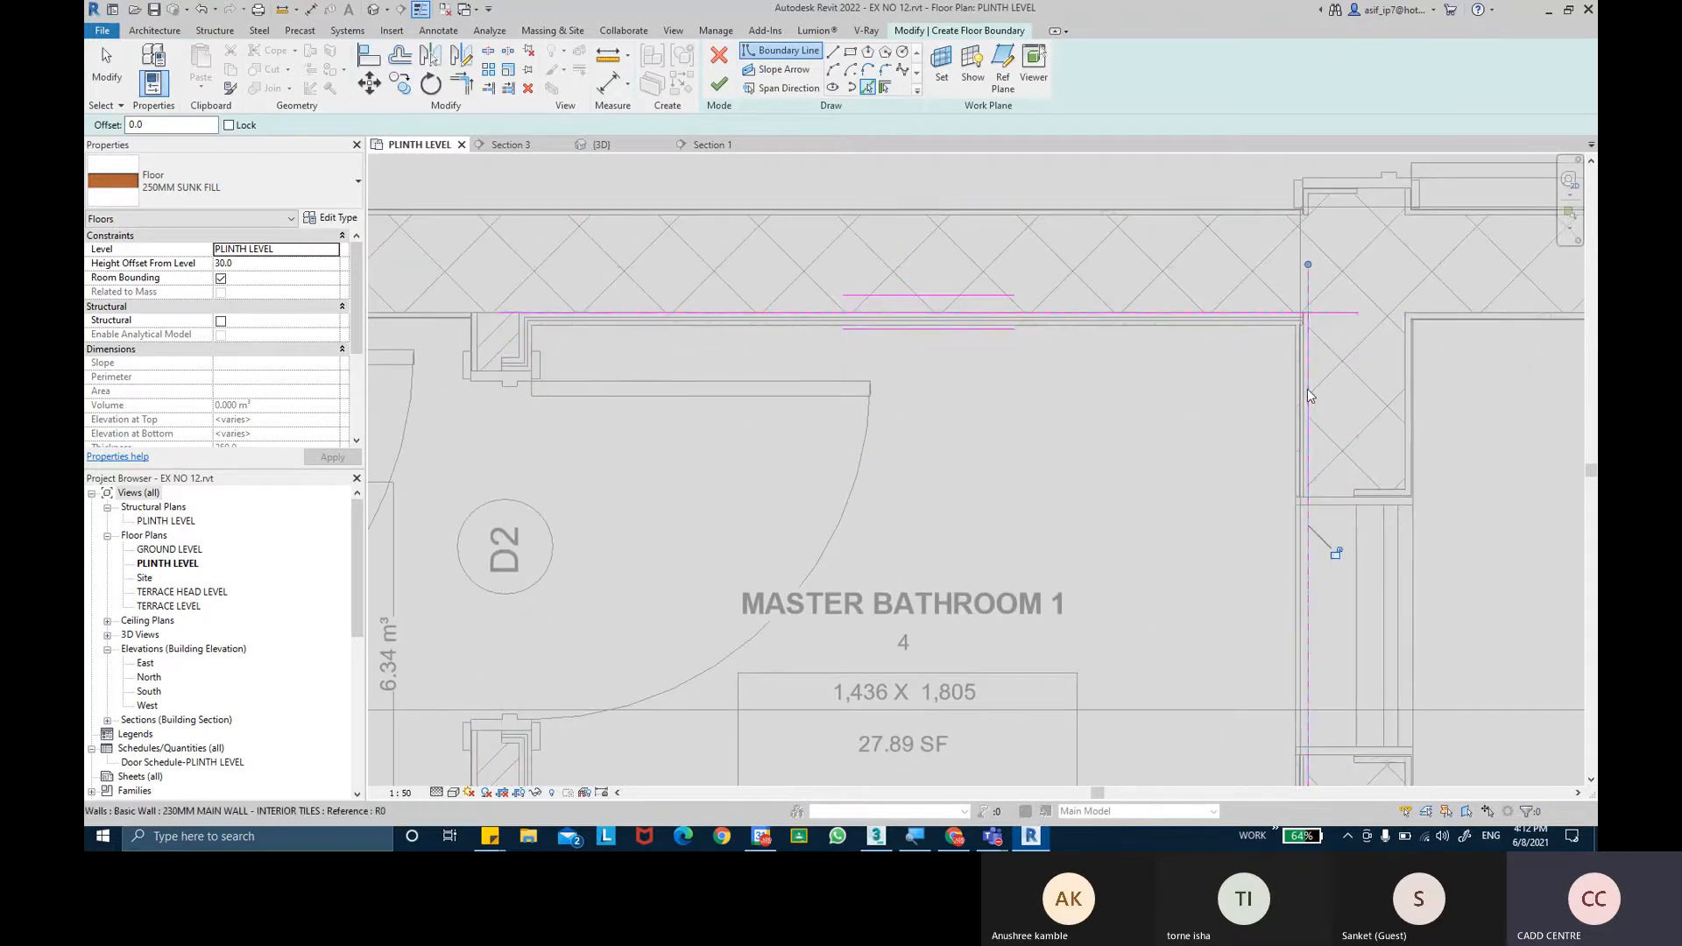
{"action": "middle_click_drag", "start_coordinate": [1031, 620], "coordinate": [1074, 264]}
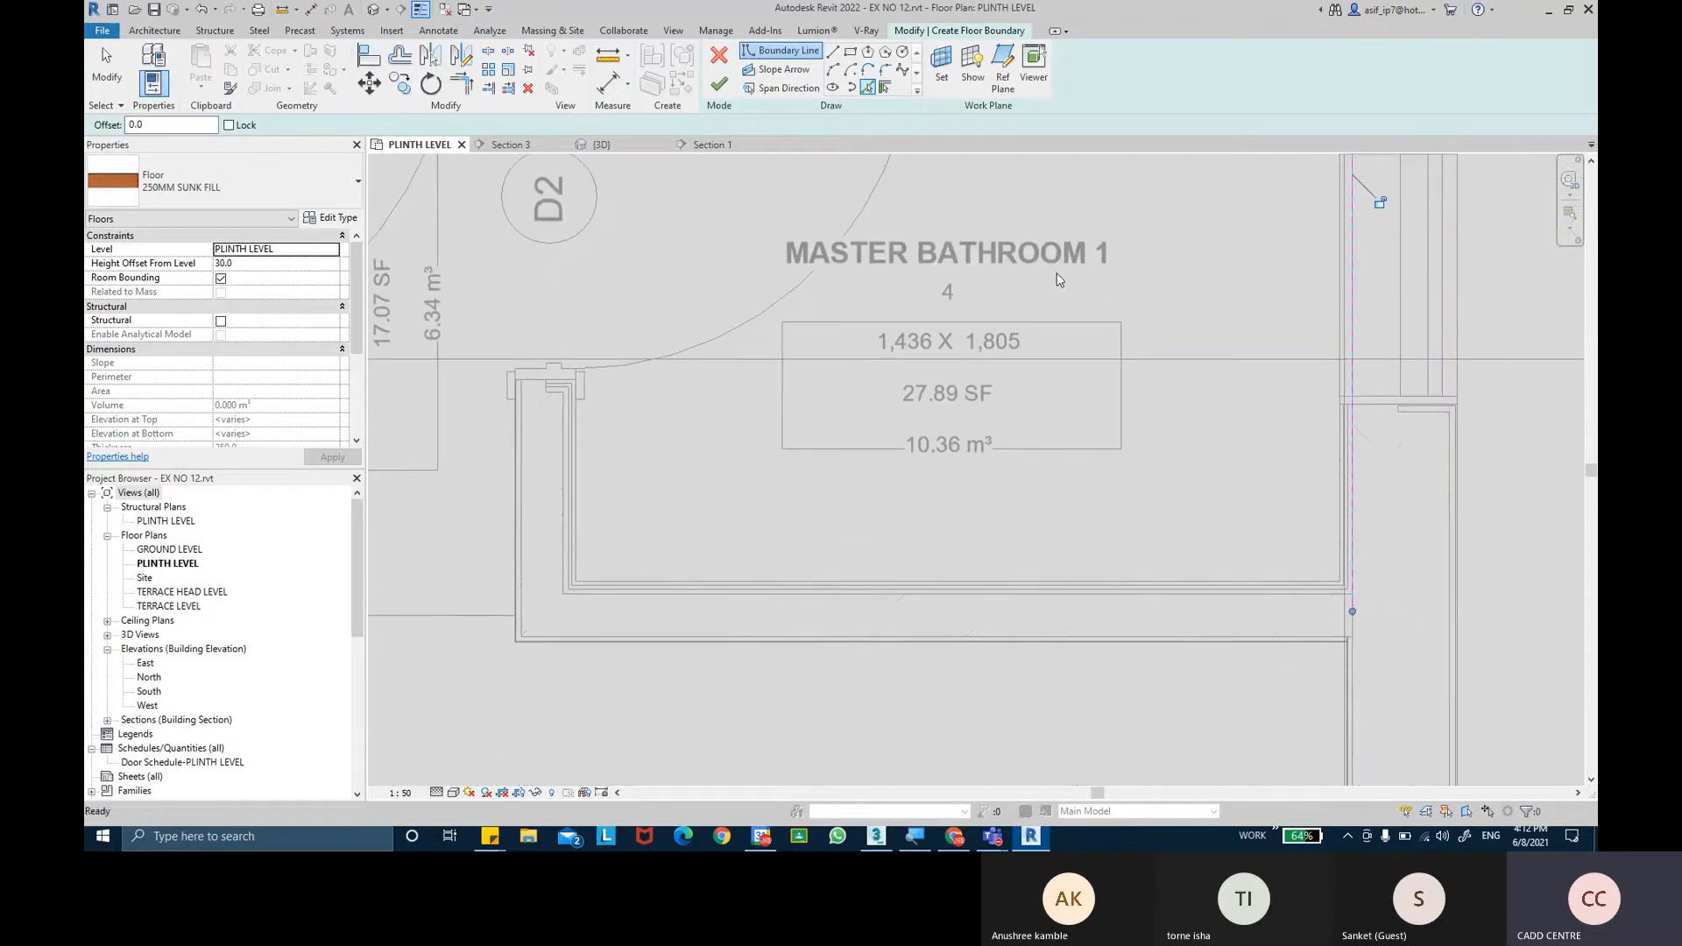
{"action": "left_click", "coordinate": [1259, 598]}
{"action": "middle_click_drag", "start_coordinate": [999, 555], "coordinate": [1208, 566]}
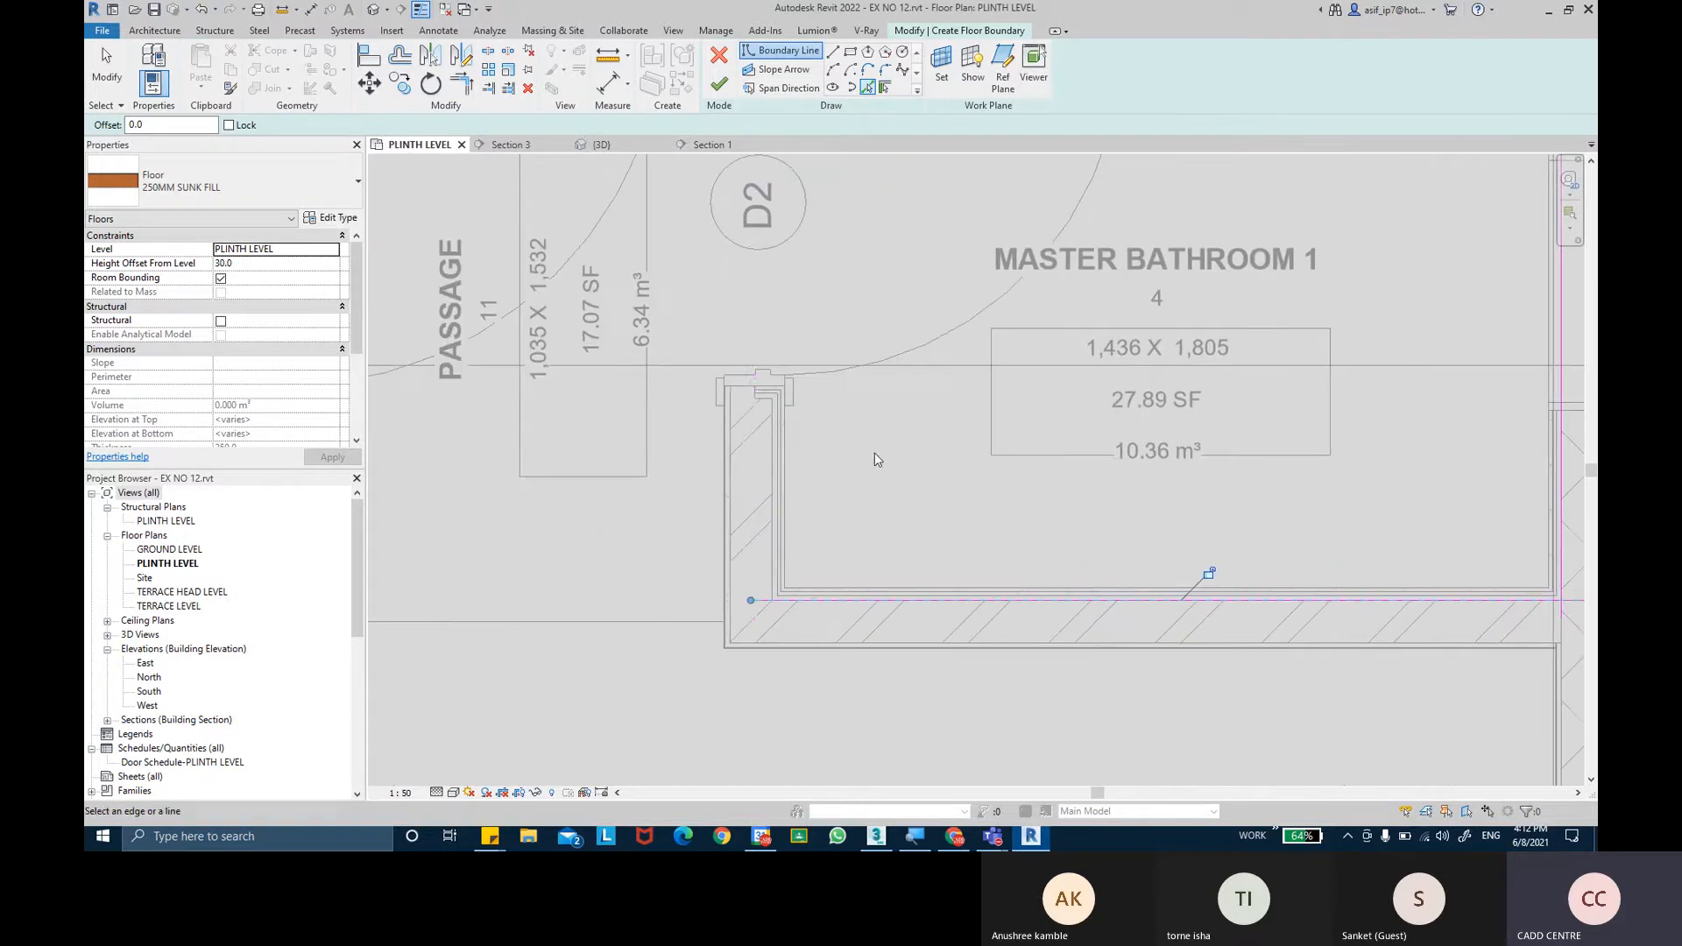
{"action": "key", "text": "Tab"}
{"action": "left_click", "coordinate": [772, 467]}
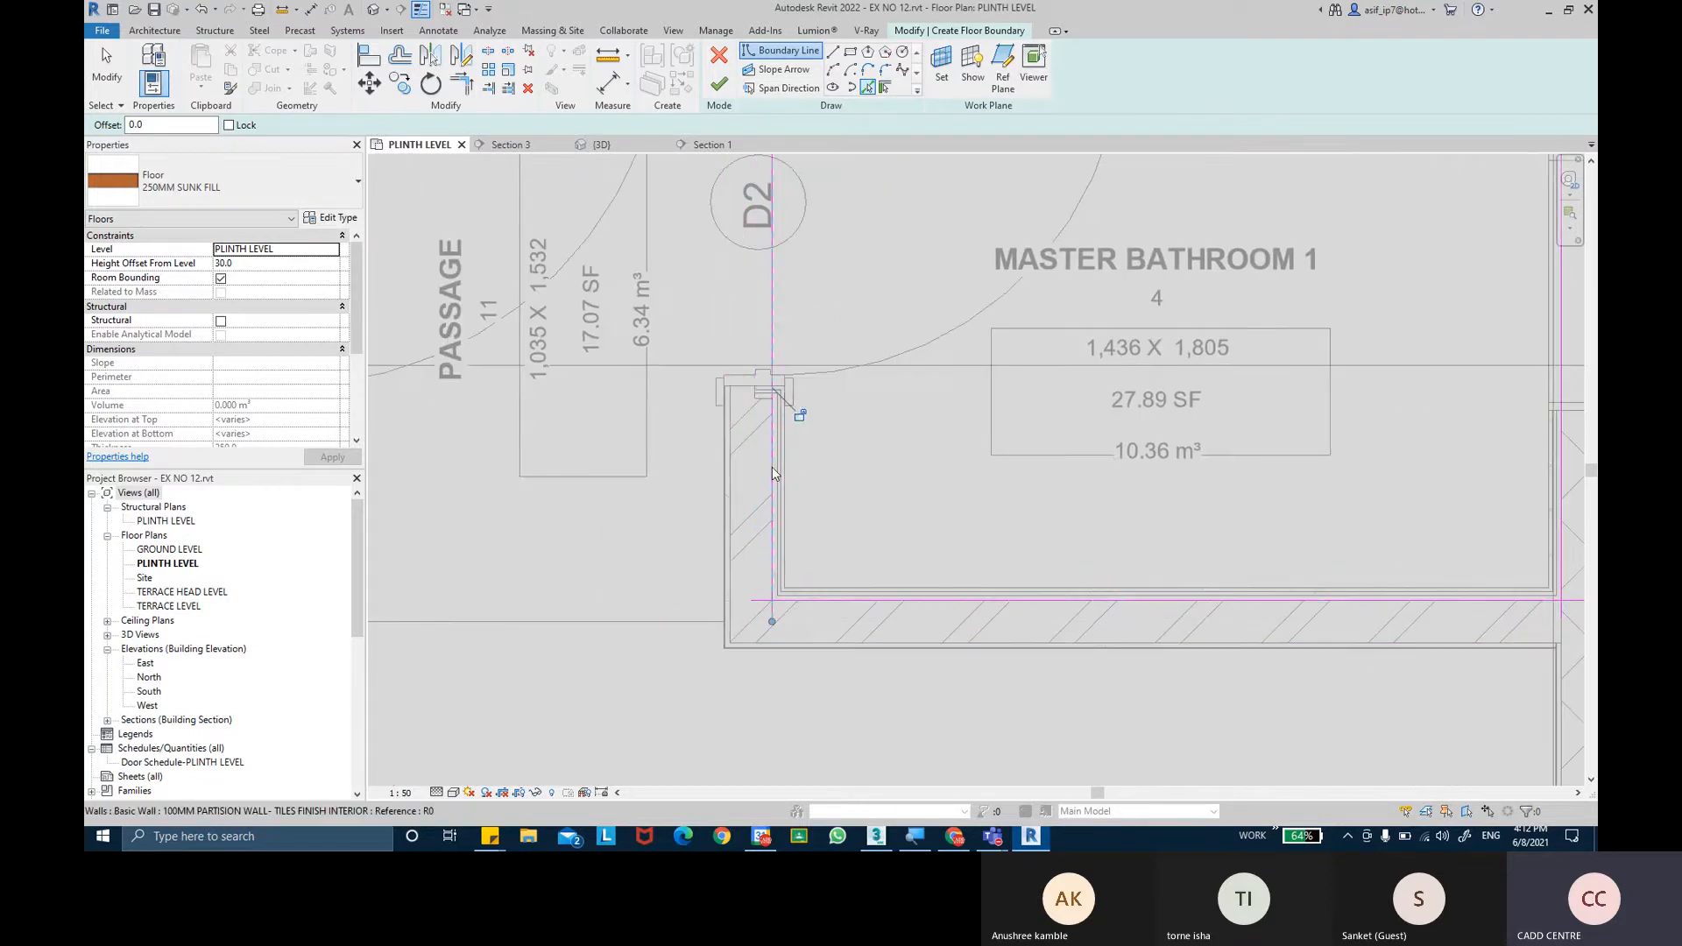
{"action": "middle_click_drag", "start_coordinate": [982, 392], "coordinate": [966, 490]}
{"action": "scroll", "coordinate": [966, 497], "scroll_direction": "down", "scroll_amount": 2}
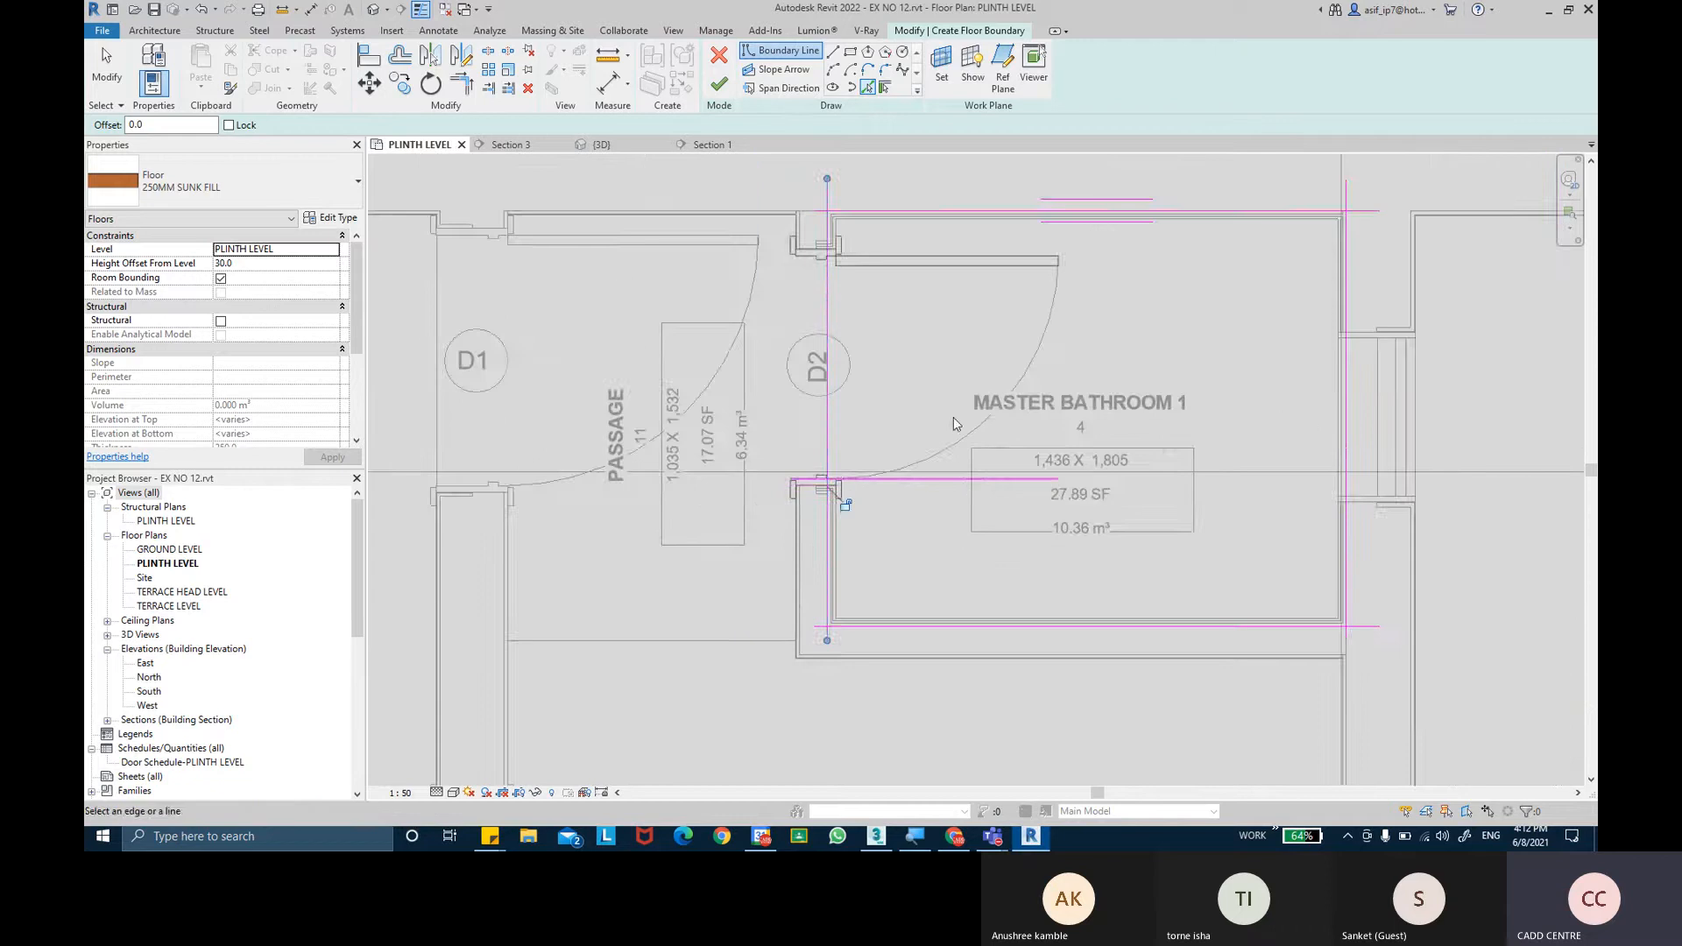
{"action": "key", "text": "Escape"}
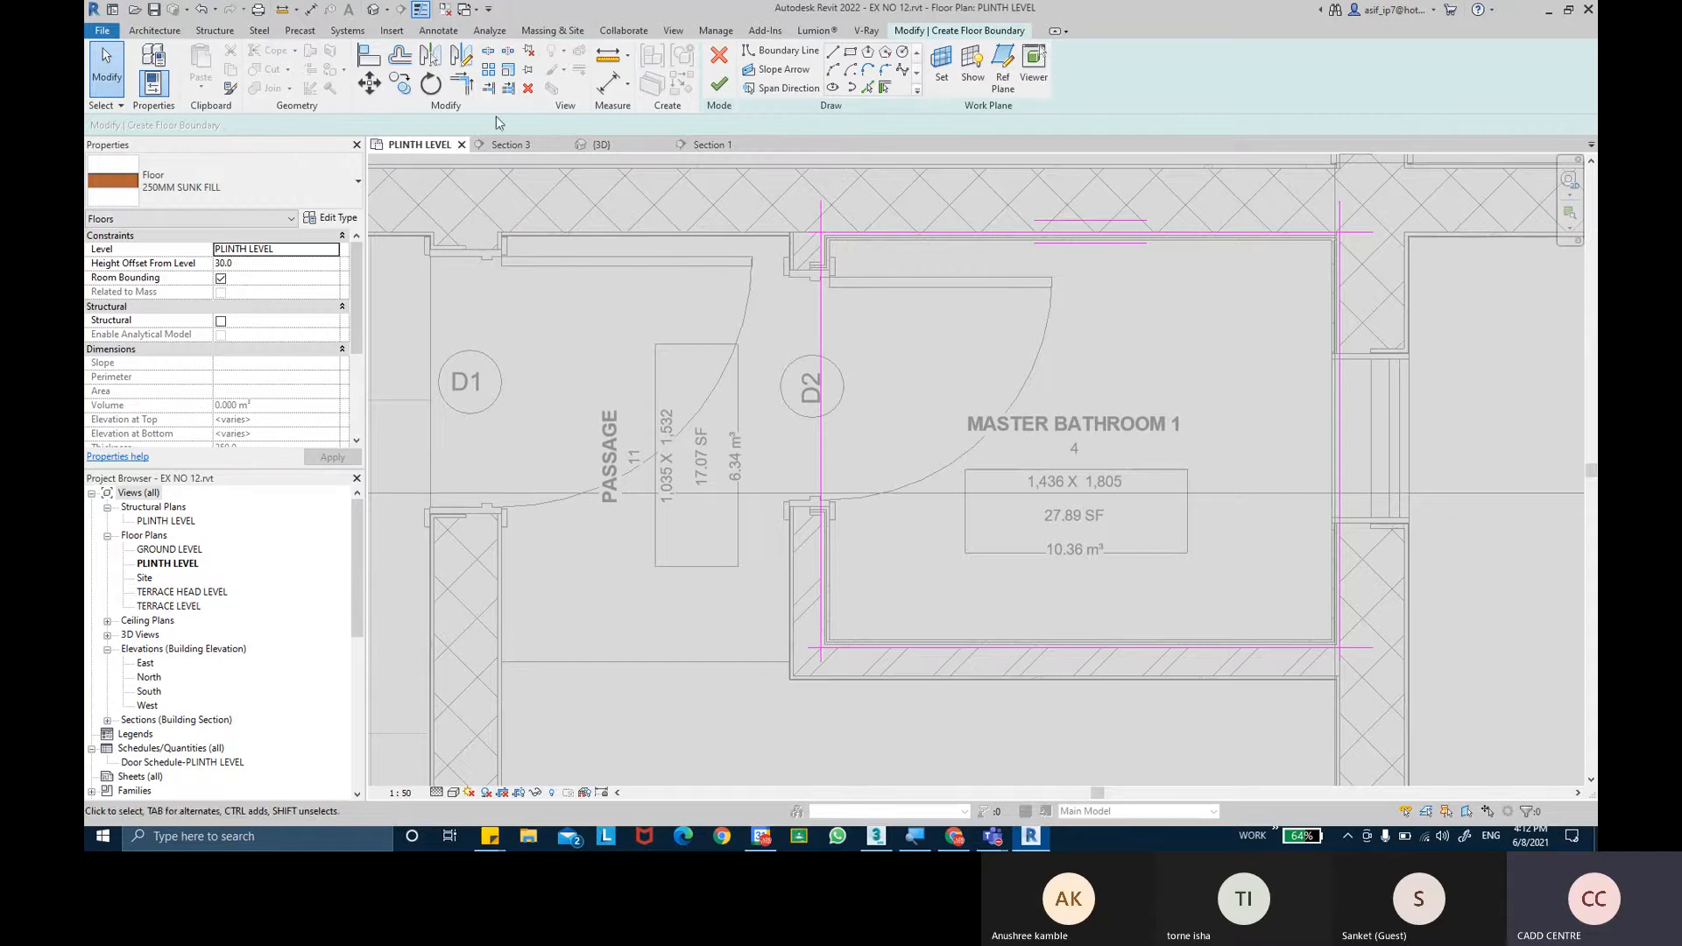
Trim the four floor boundary lines to corners so they form a closed rectangle around Master Bathroom 1.
{"action": "left_click", "coordinate": [461, 83]}
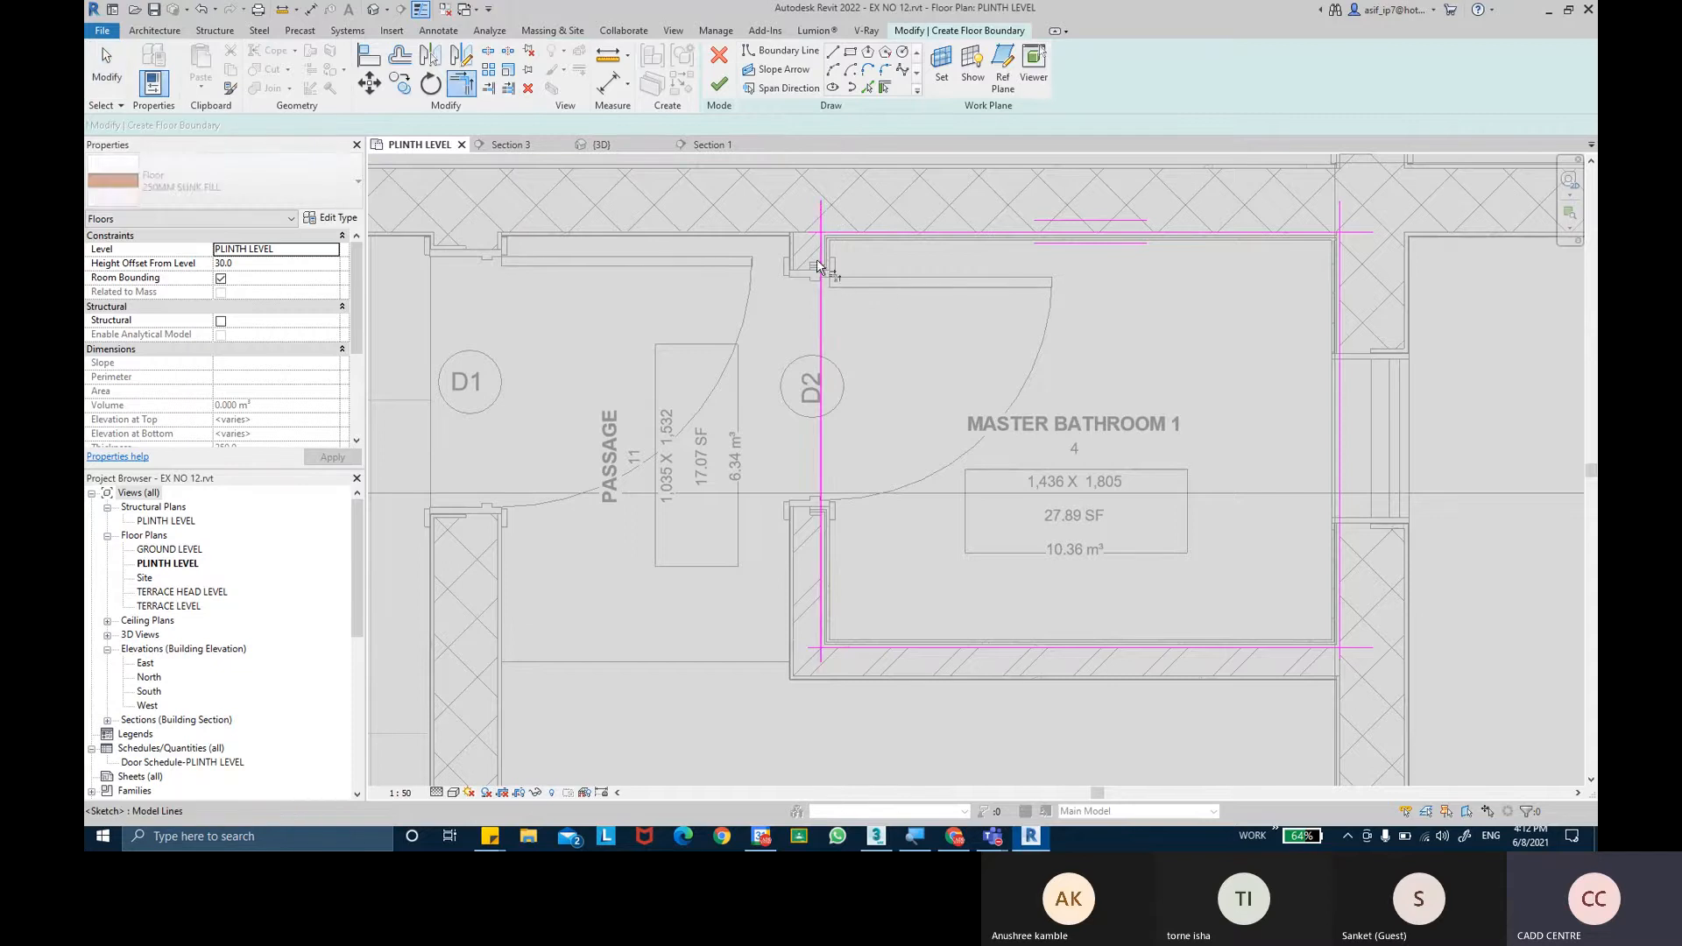
{"action": "left_click", "coordinate": [842, 236]}
{"action": "left_click", "coordinate": [1311, 233]}
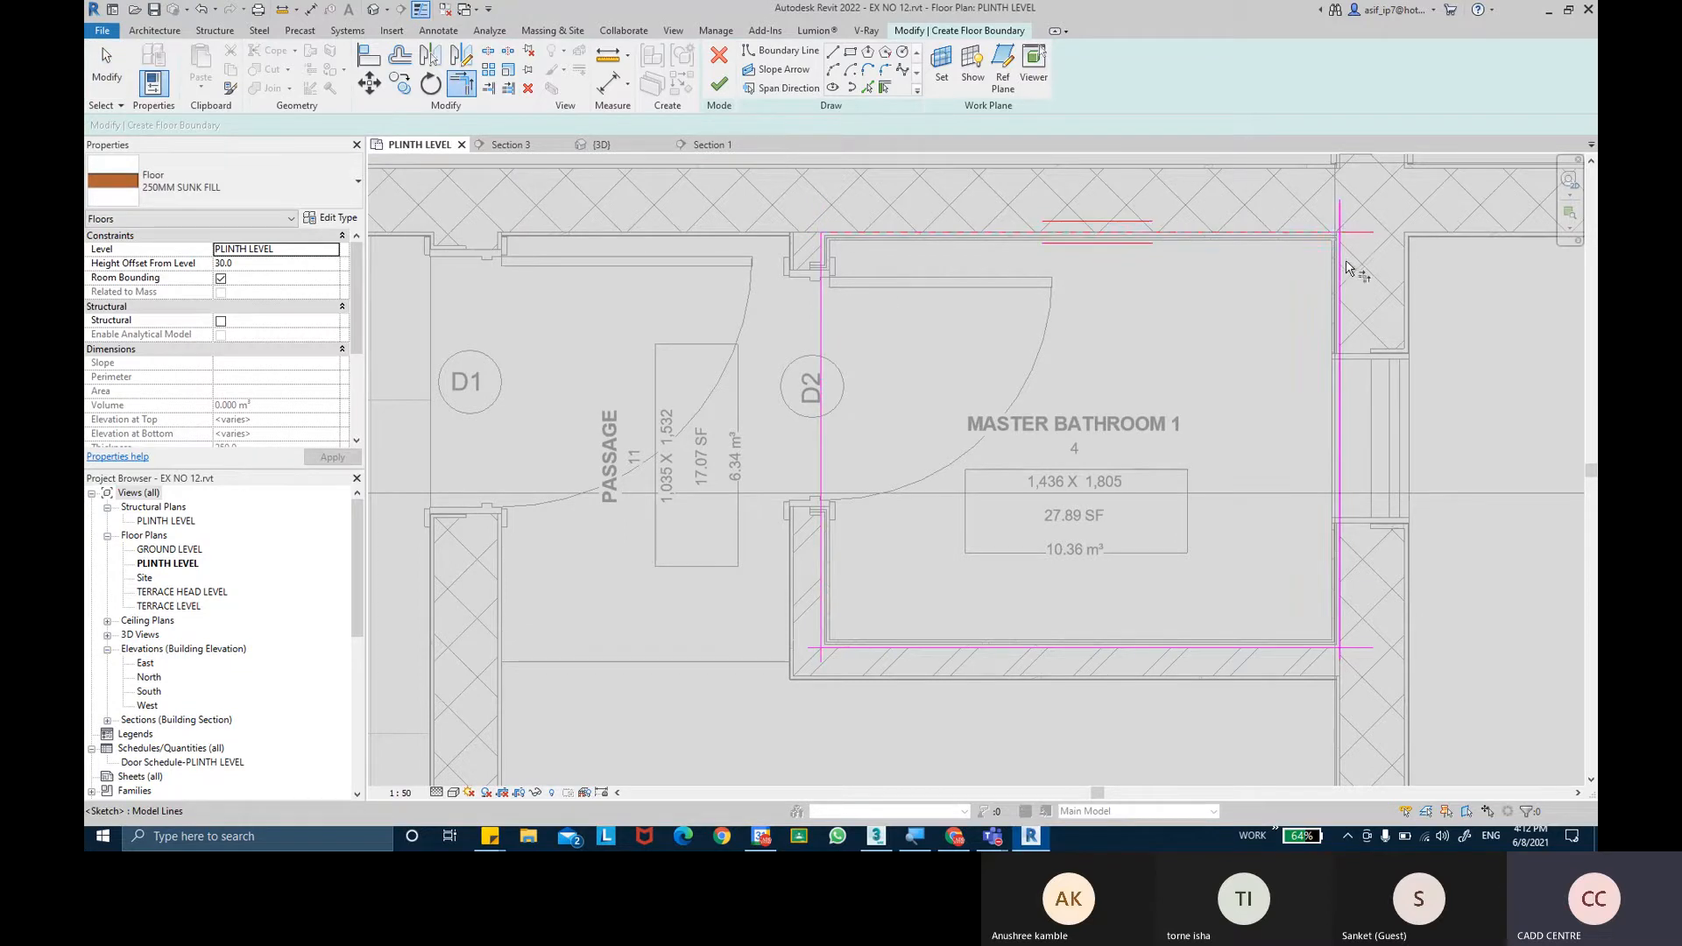
{"action": "left_click", "coordinate": [1343, 263]}
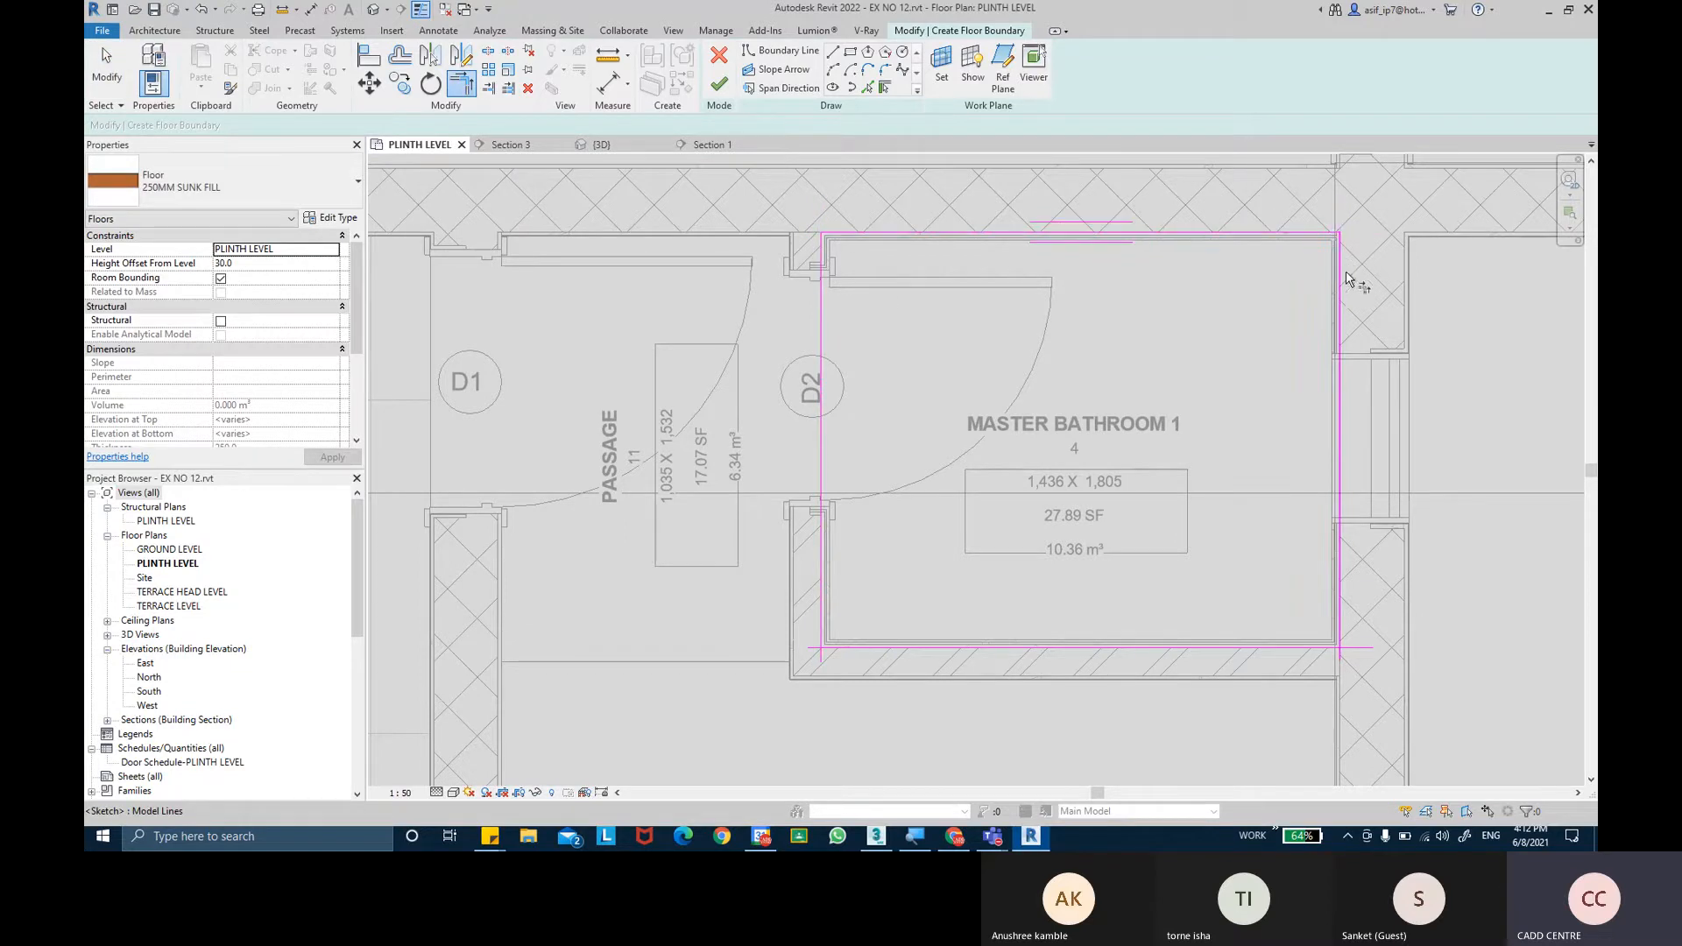
{"action": "left_click", "coordinate": [1339, 441]}
{"action": "left_click", "coordinate": [1297, 646]}
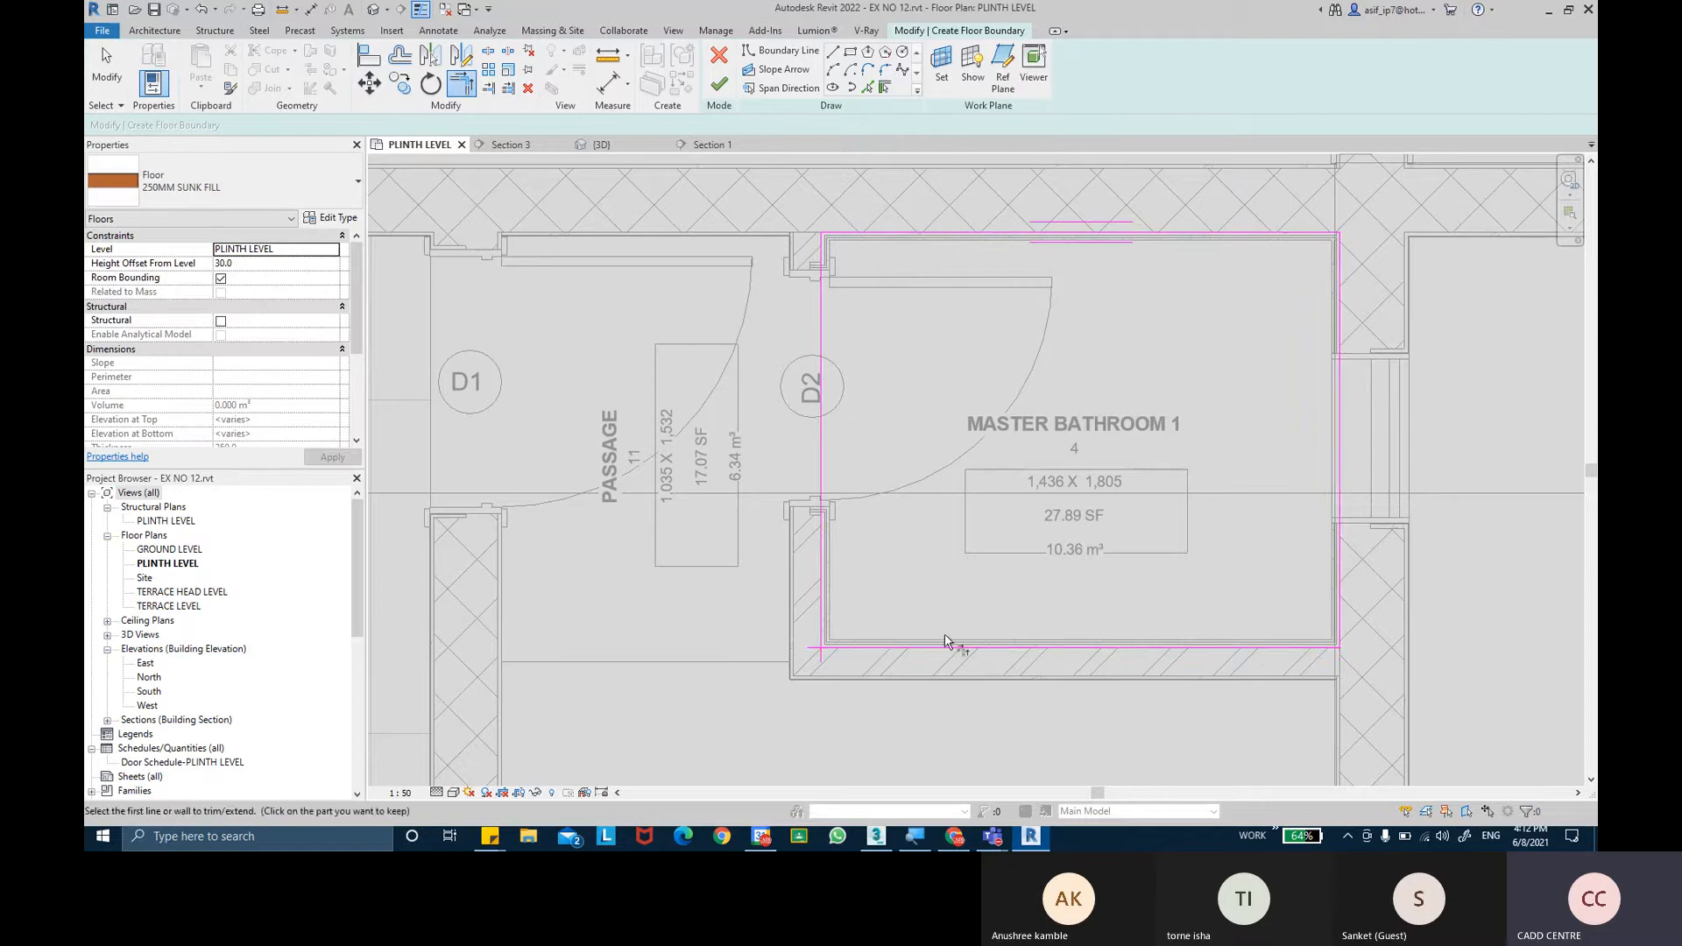
{"action": "left_click", "coordinate": [823, 608]}
{"action": "left_click", "coordinate": [842, 647]}
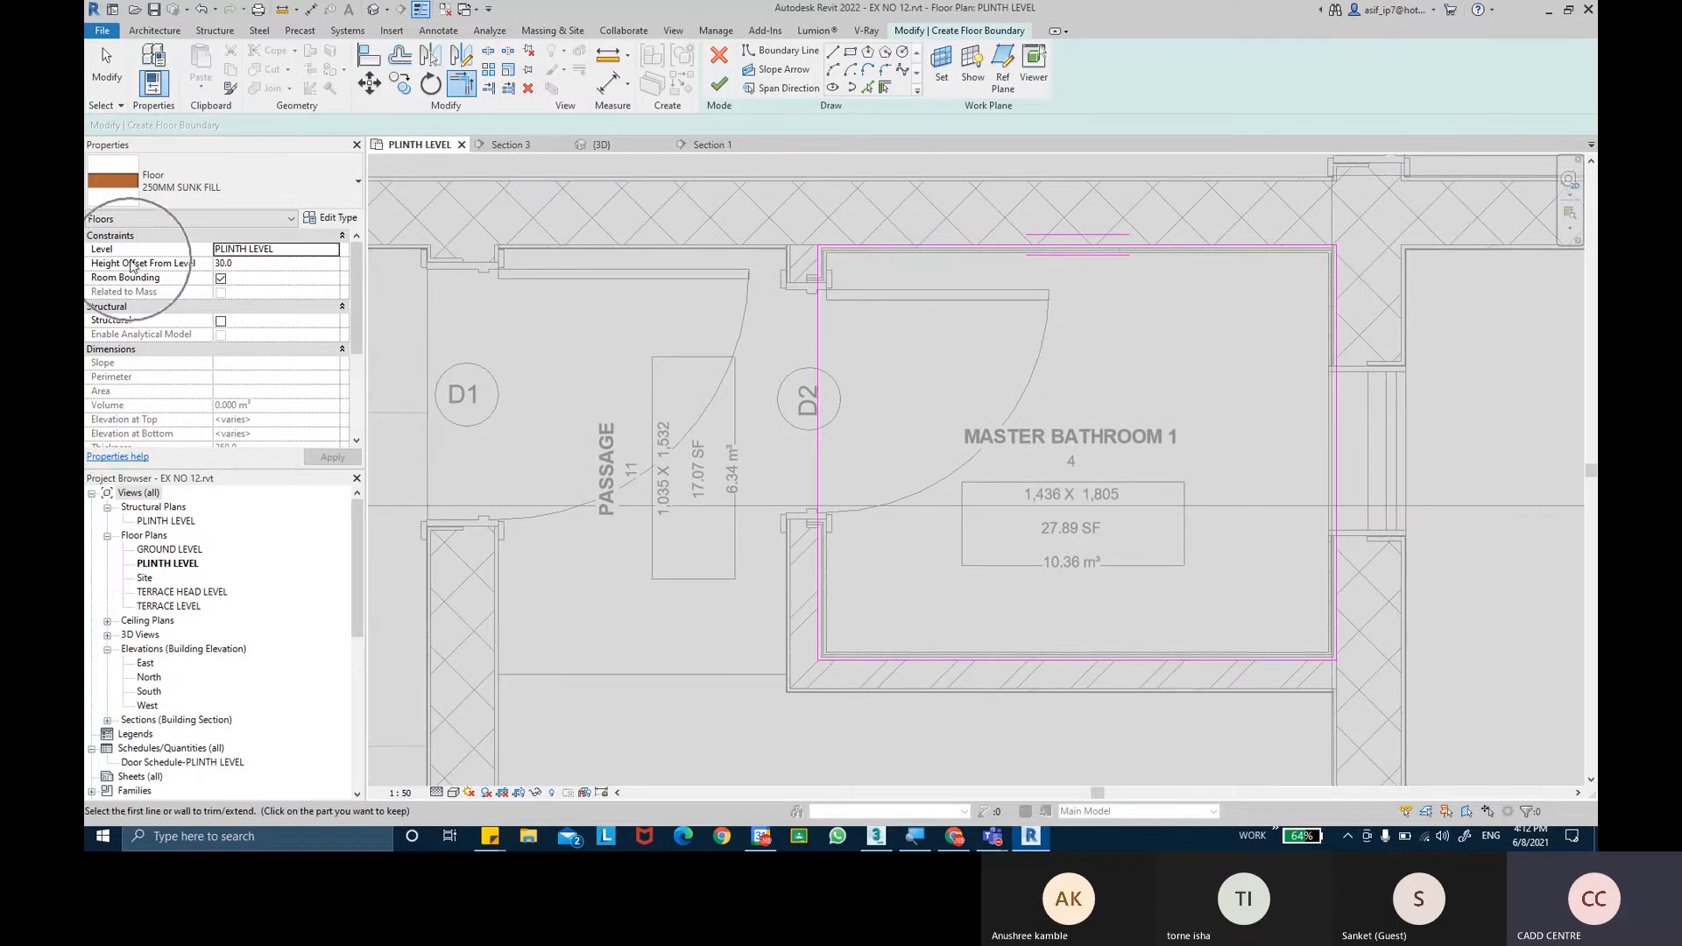
Open the new floor's Height Offset From Level value for editing.
{"action": "left_click", "coordinate": [258, 264]}
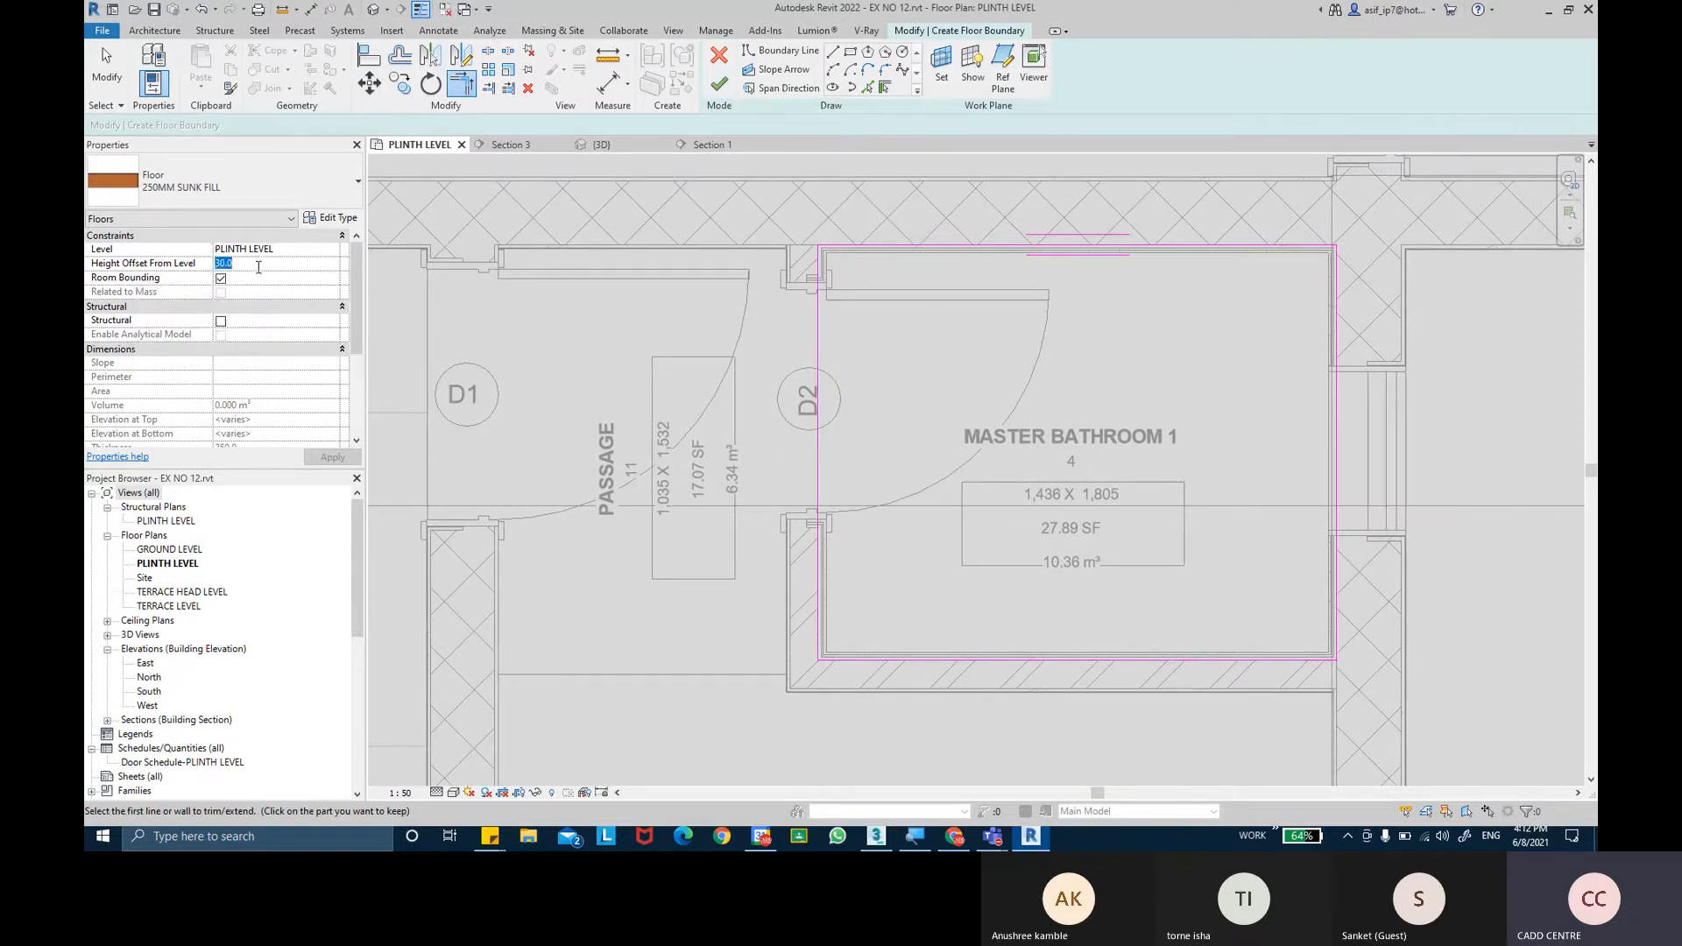
Set the sunk-fill floor's height offset from level to 0 and finish the Master Bathroom 1 floor sketch.
{"action": "type", "text": "0"}
{"action": "key", "text": "Return"}
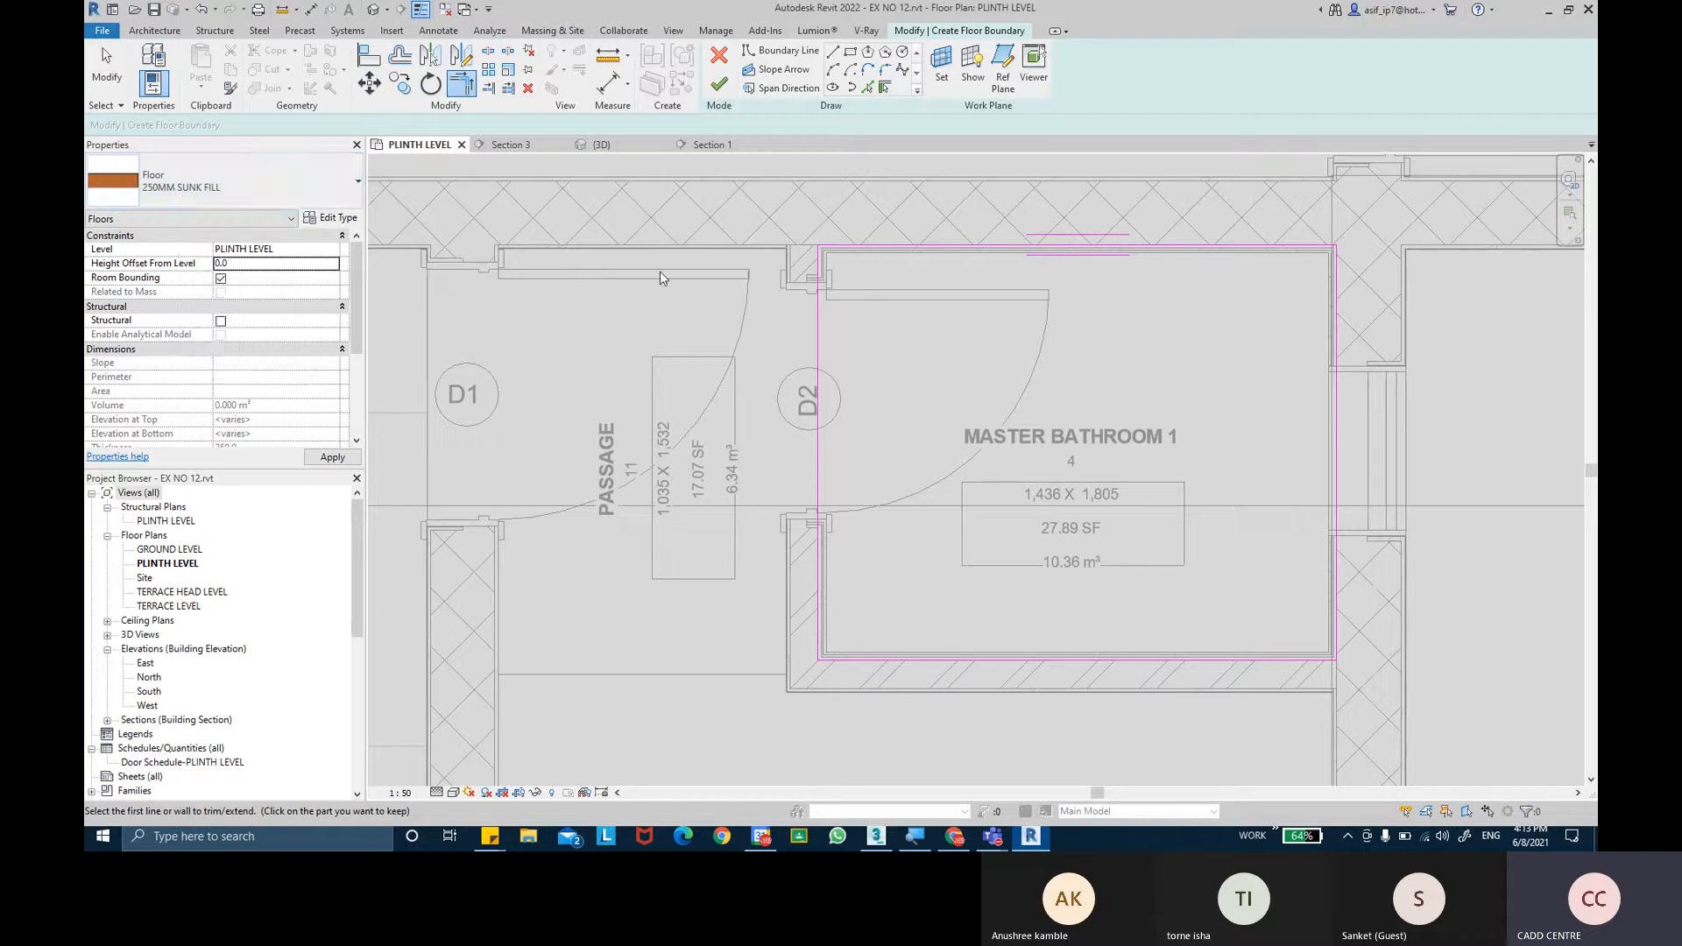
{"action": "key", "text": "Return"}
{"action": "left_click", "coordinate": [720, 85]}
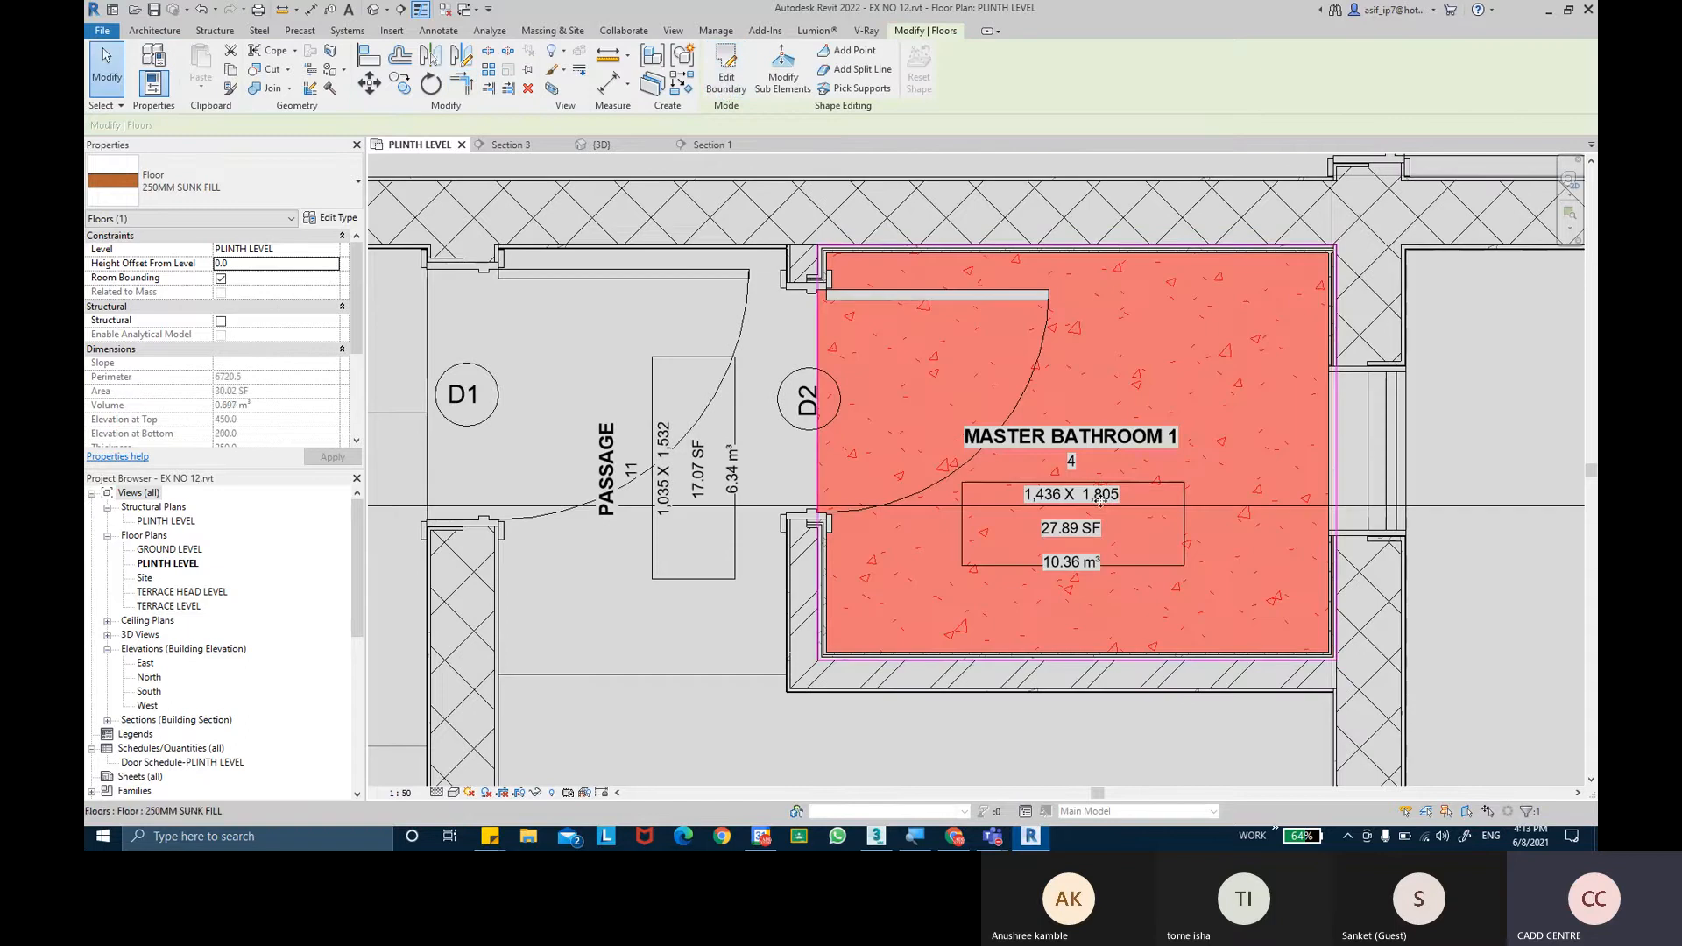
{"action": "key", "text": "Escape"}
Open the section view cutting through Master Bathroom 1 and examine where the sunk fill meets the outer wall.
{"action": "middle_click_drag", "start_coordinate": [942, 560], "coordinate": [886, 554]}
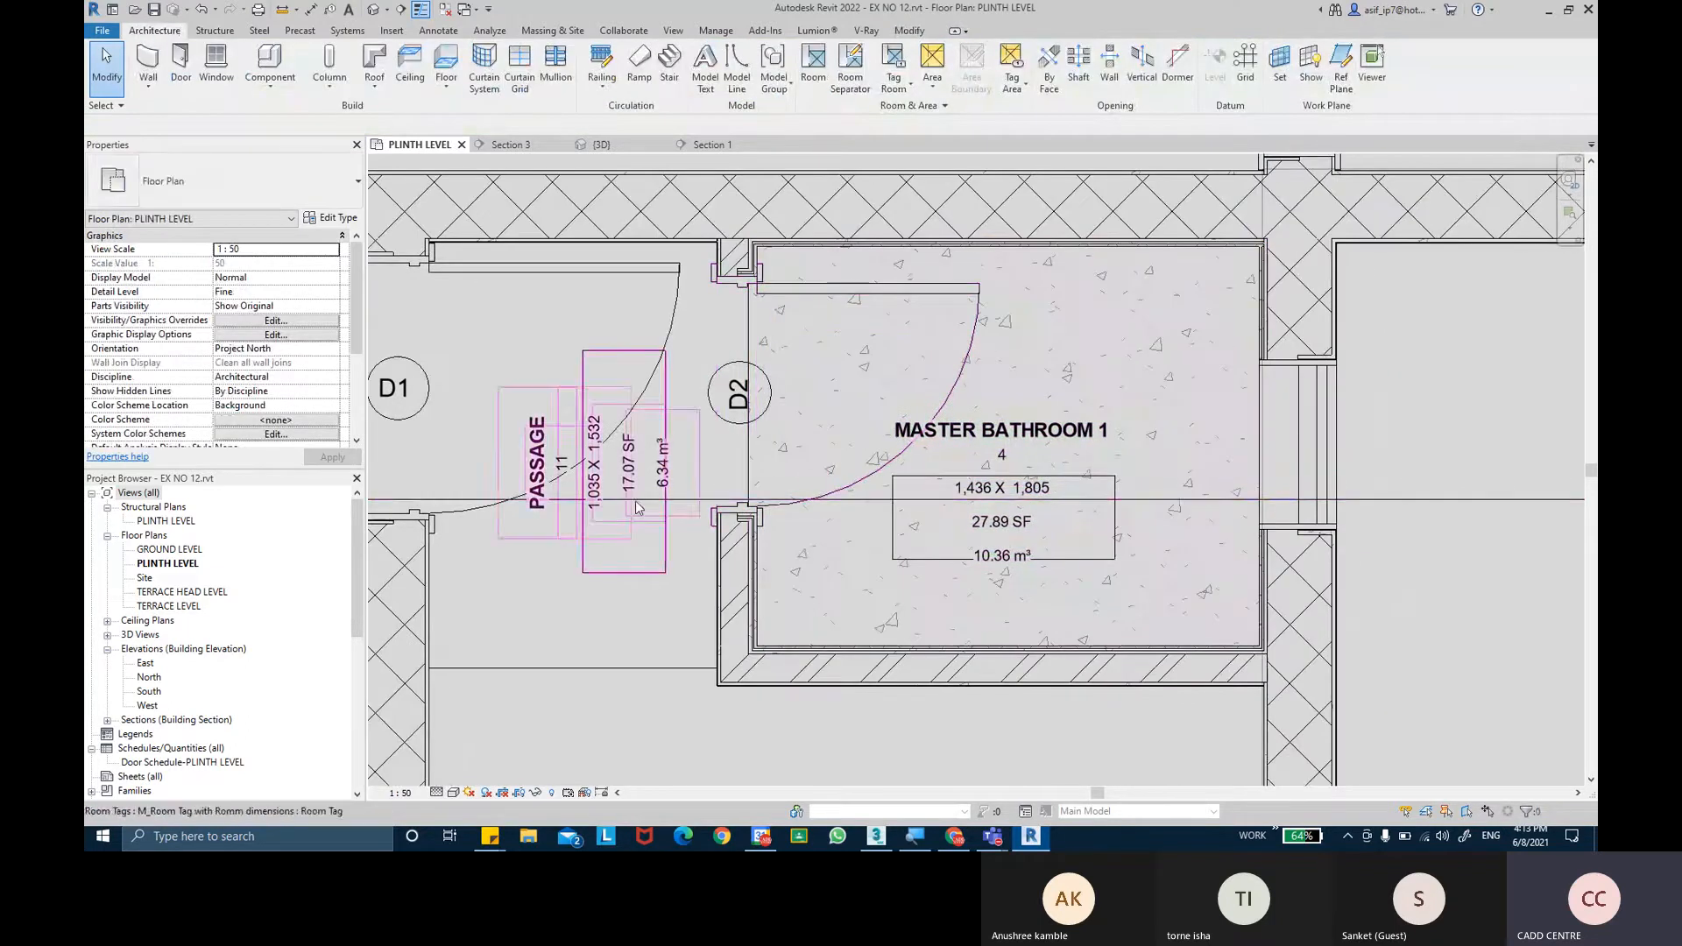
{"action": "left_click", "coordinate": [685, 501]}
{"action": "right_click", "coordinate": [684, 501]}
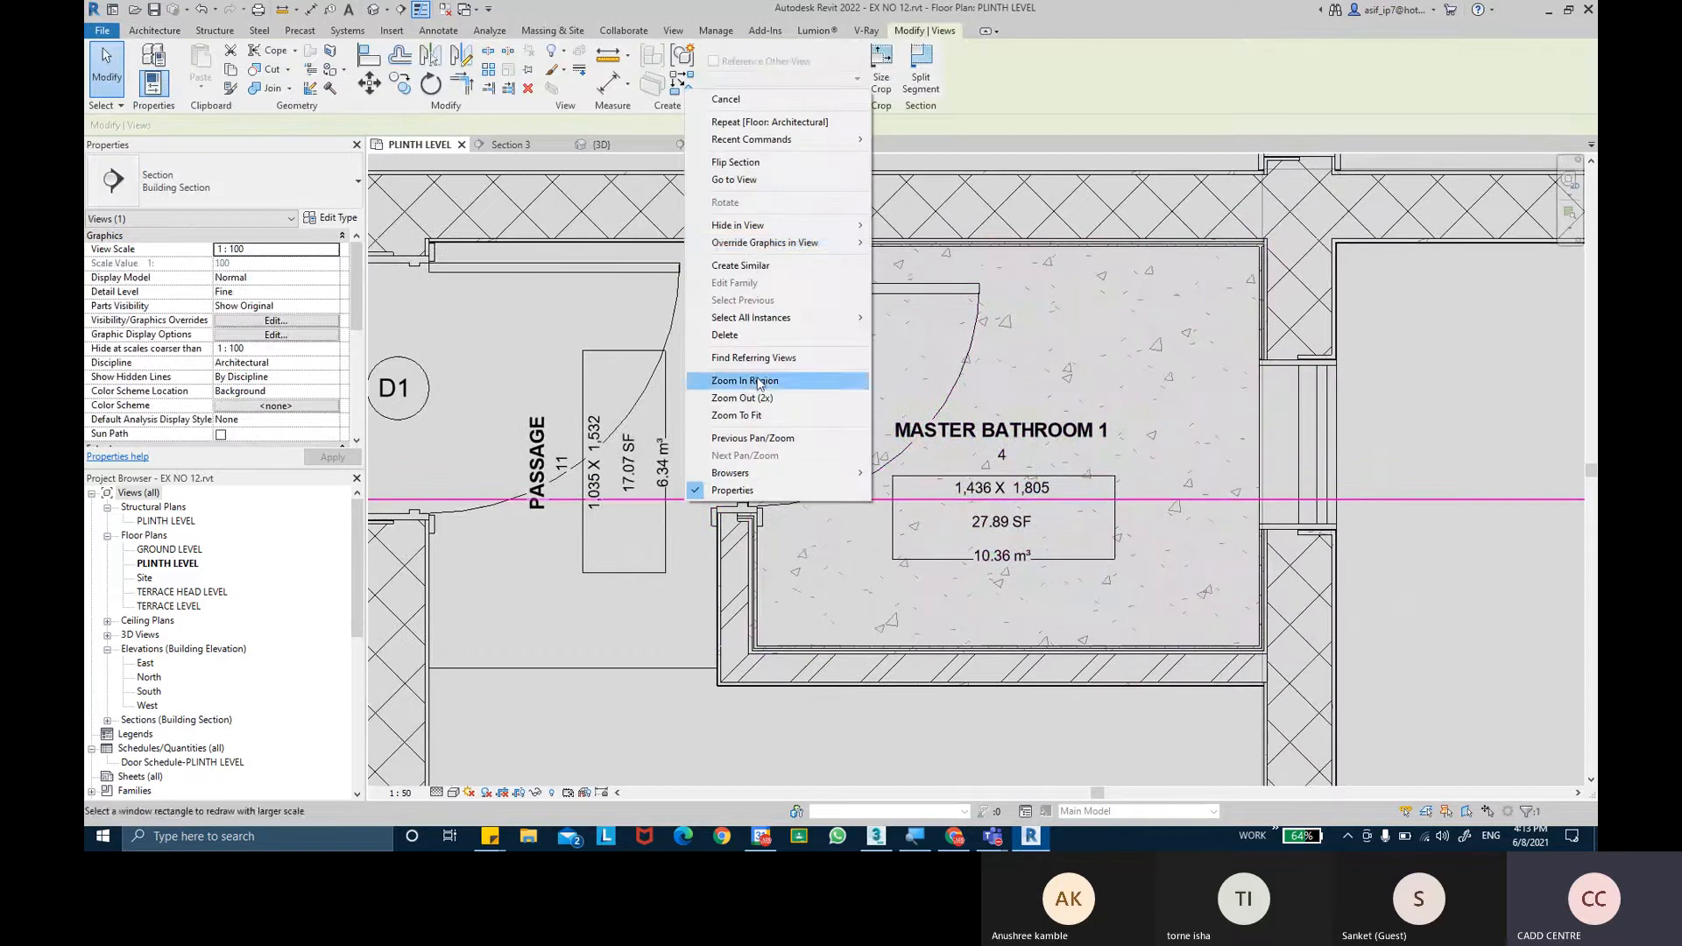
{"action": "left_click", "coordinate": [736, 179]}
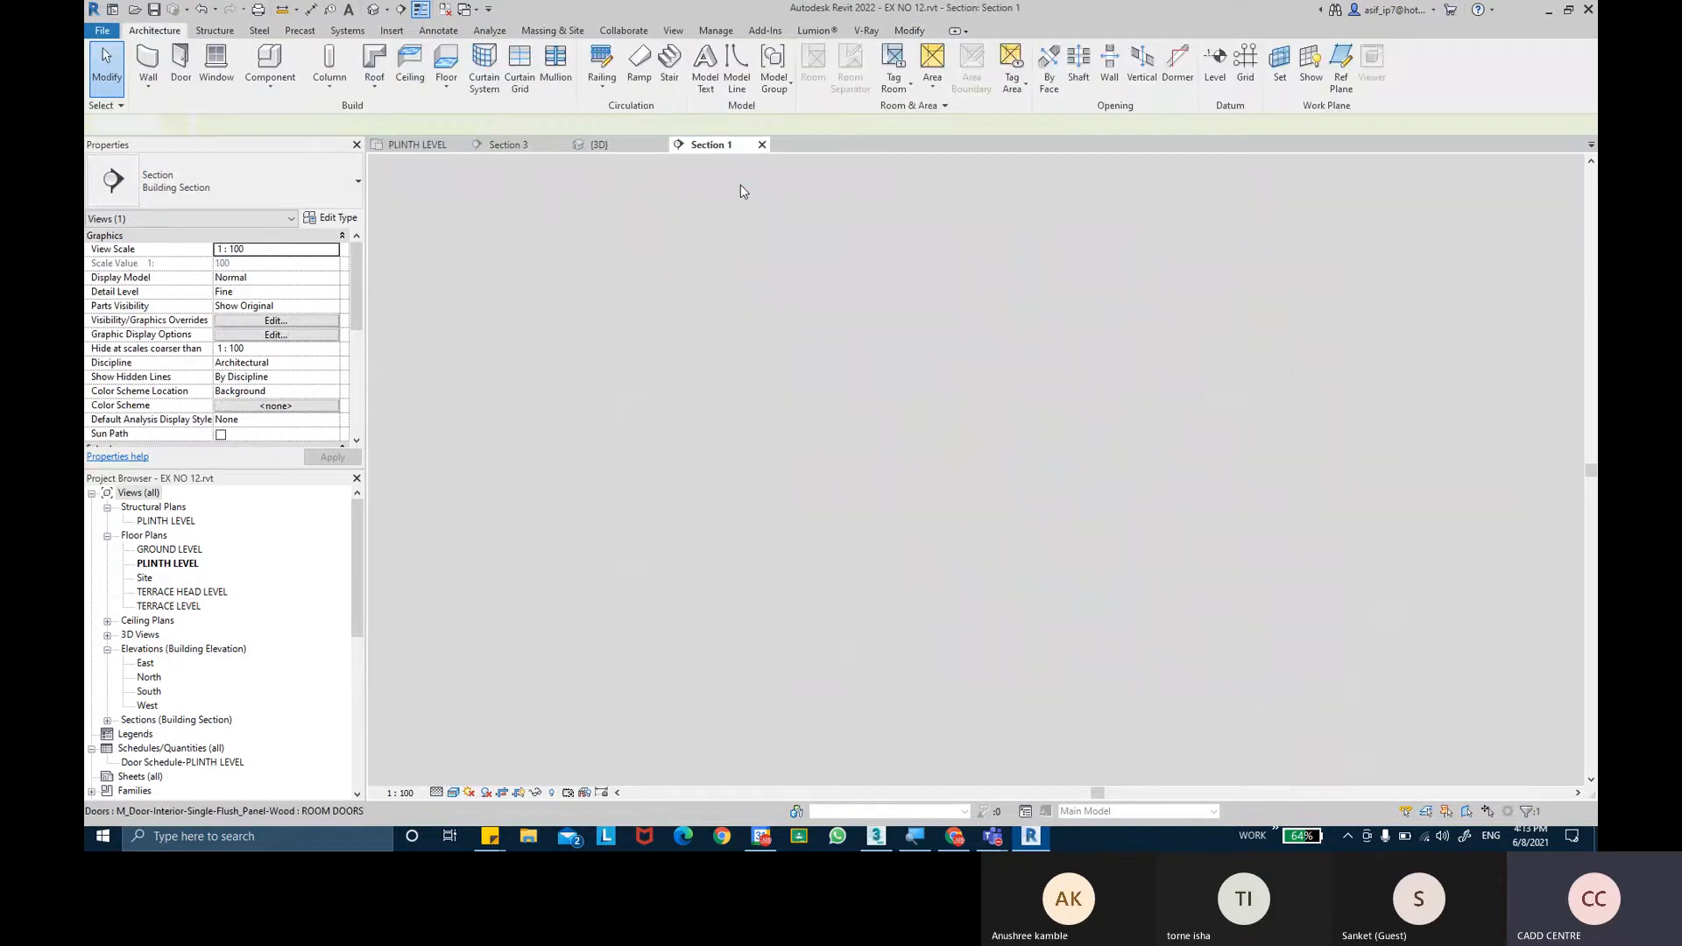
{"action": "scroll", "coordinate": [1159, 428], "scroll_direction": "up", "scroll_amount": 2}
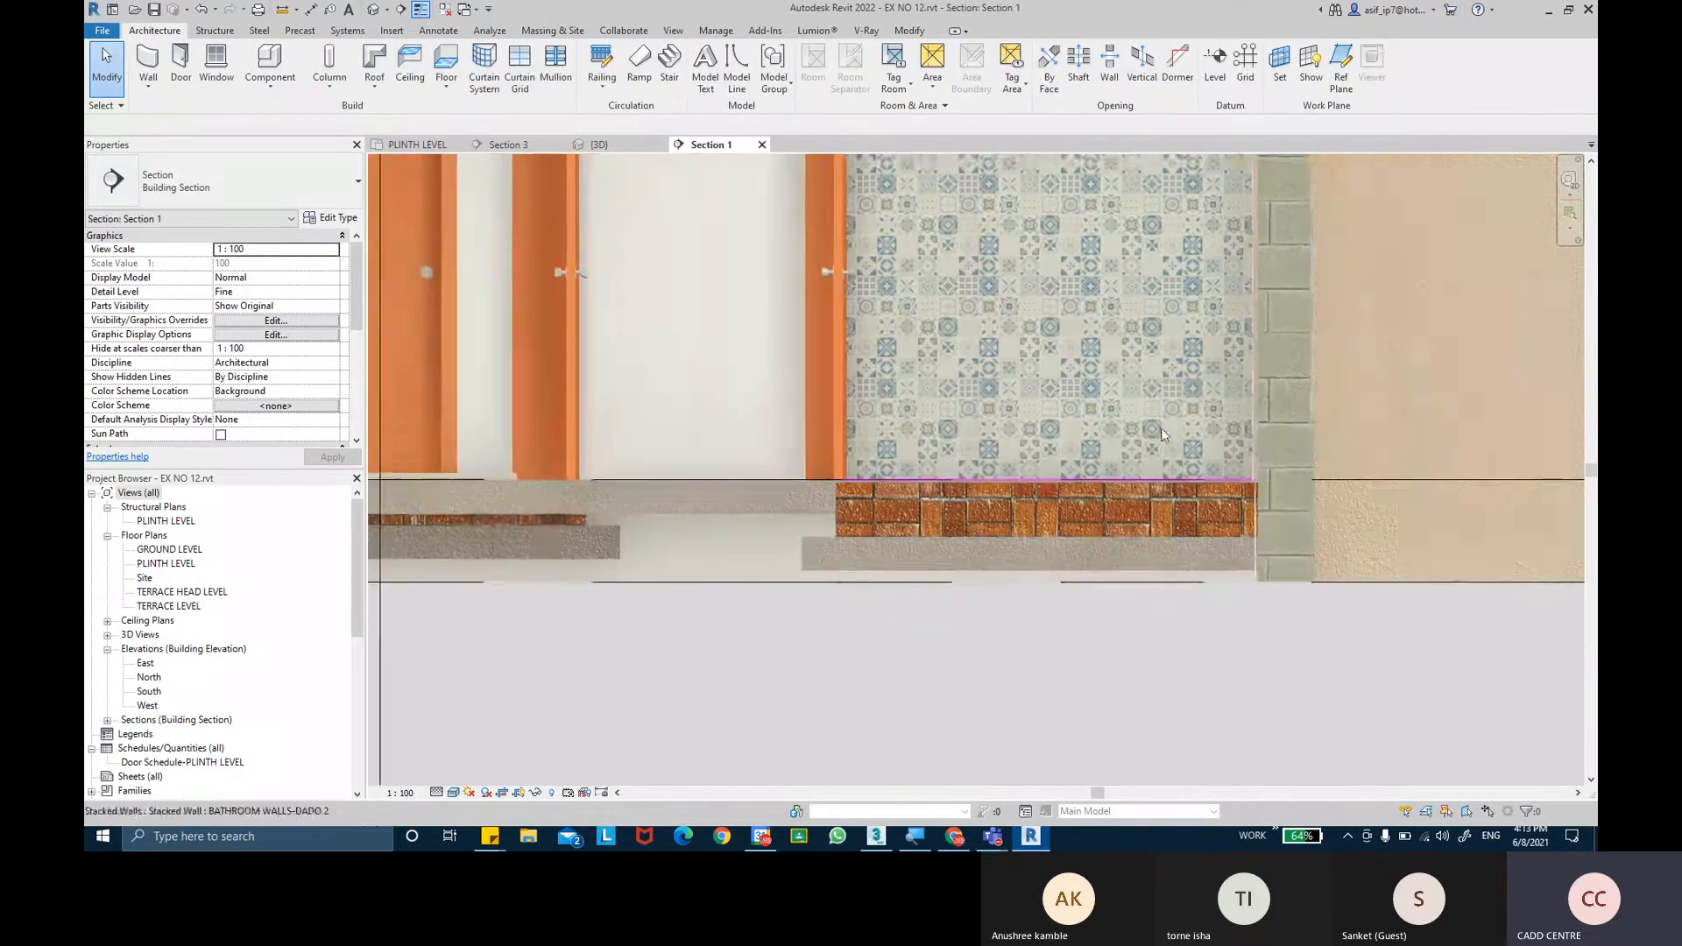
{"action": "scroll", "coordinate": [1270, 539], "scroll_direction": "up", "scroll_amount": 5}
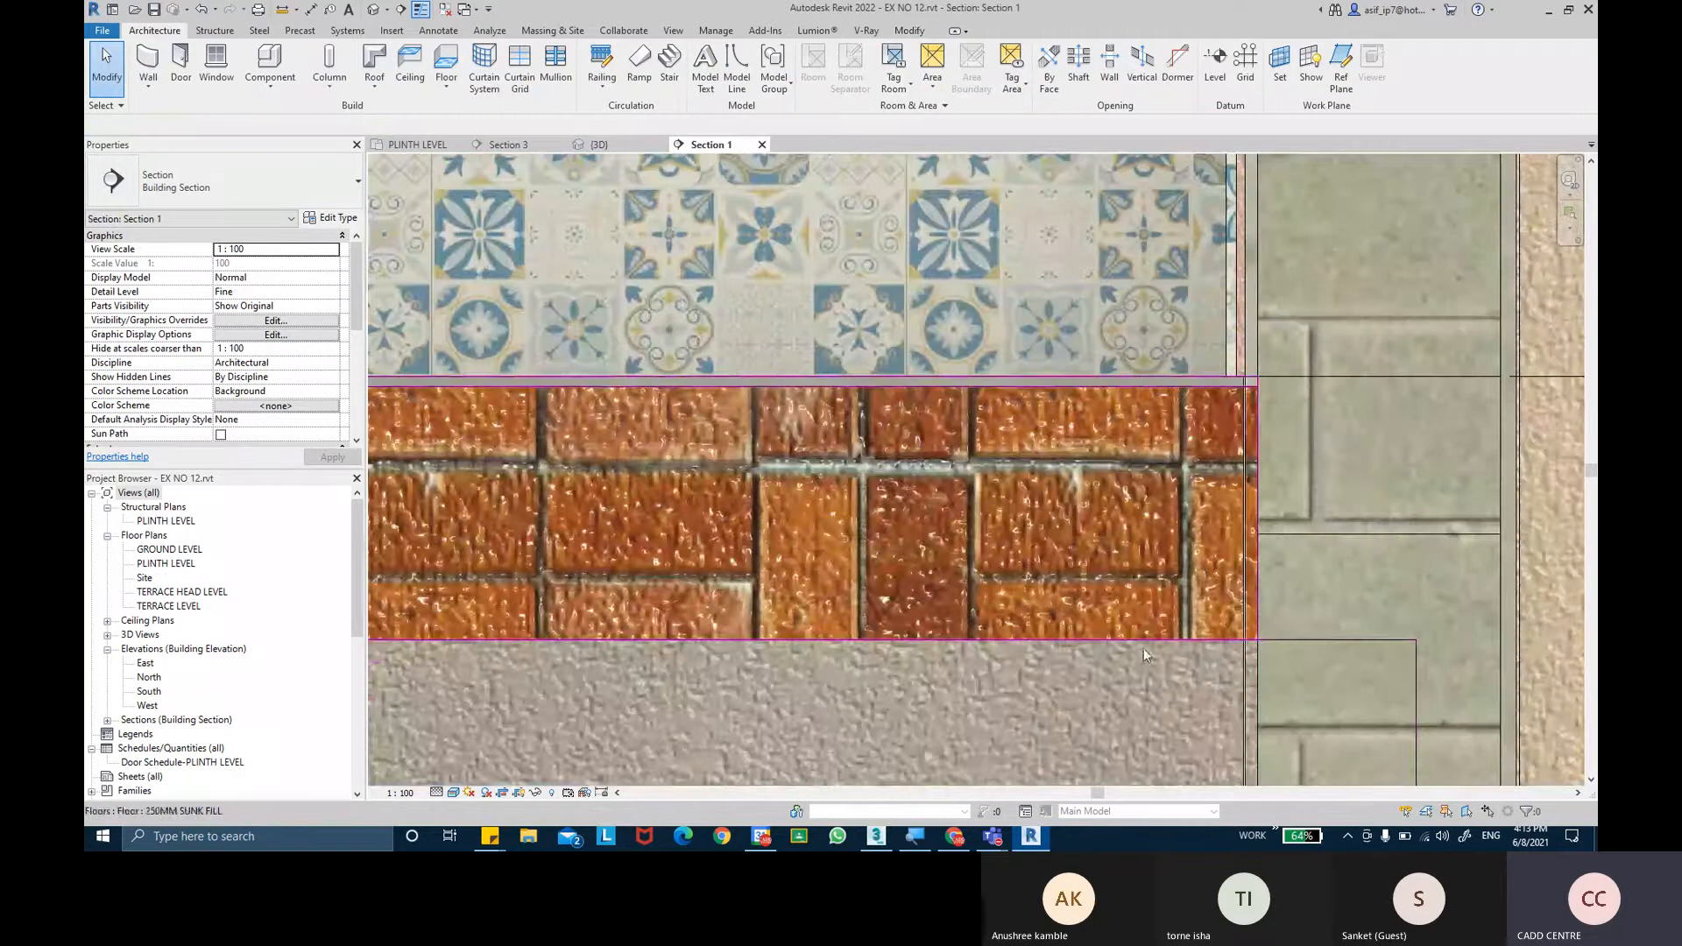
{"action": "scroll", "coordinate": [1238, 475], "scroll_direction": "down", "scroll_amount": 2}
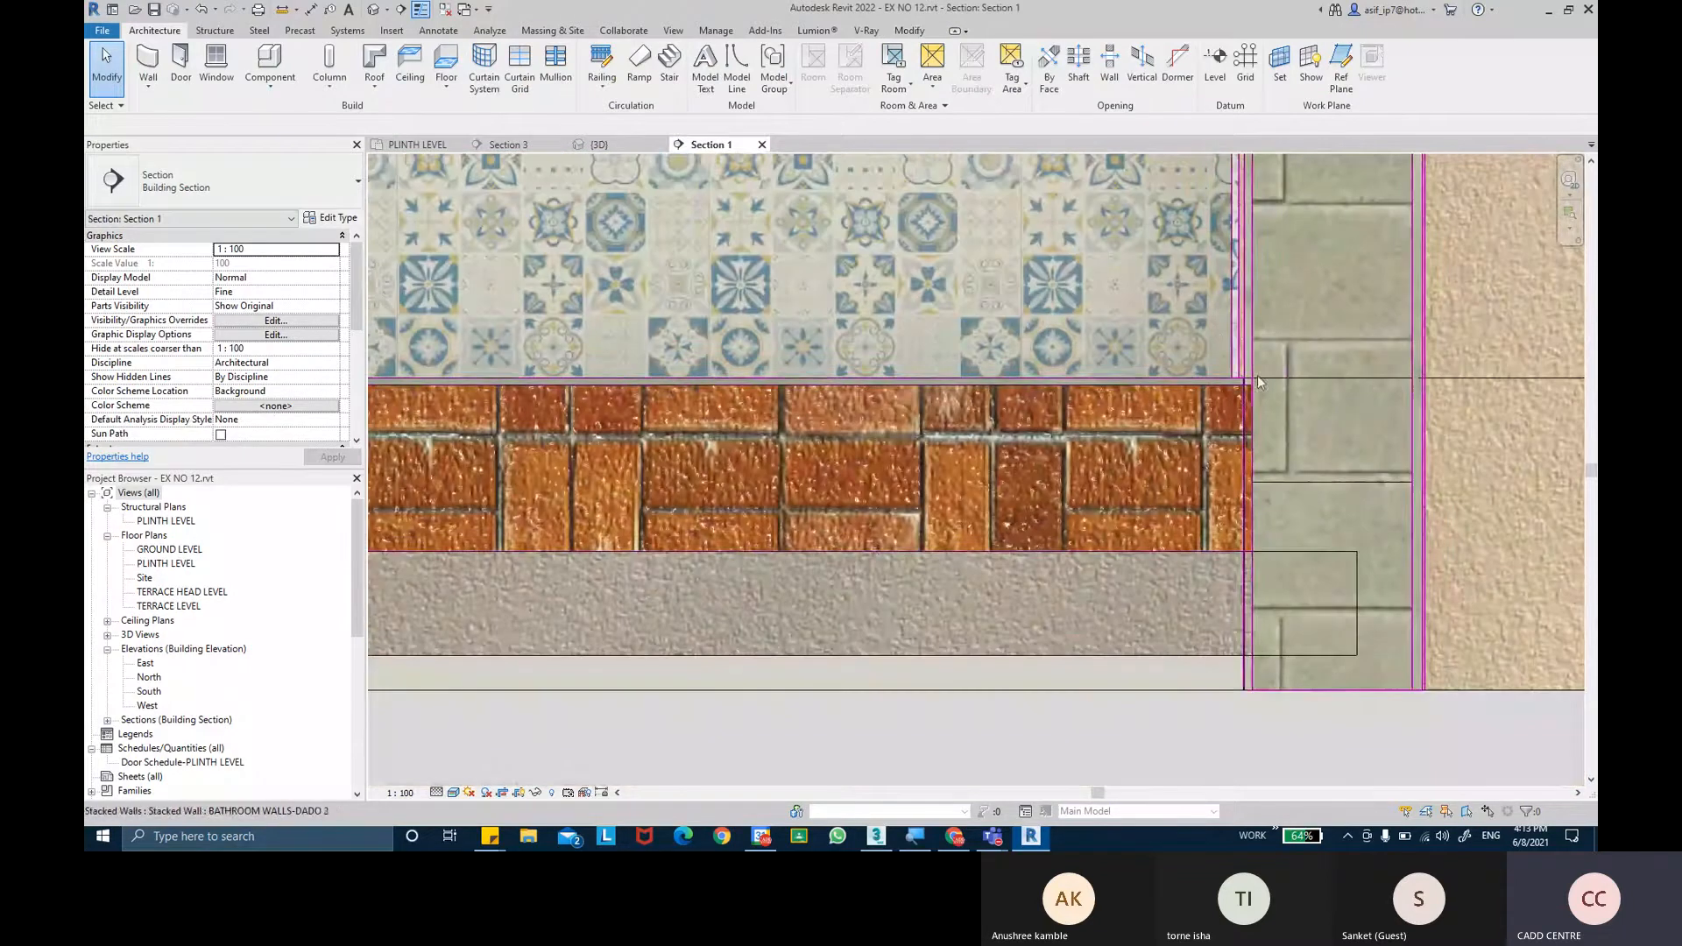
{"action": "scroll", "coordinate": [1222, 460], "scroll_direction": "up", "scroll_amount": 1}
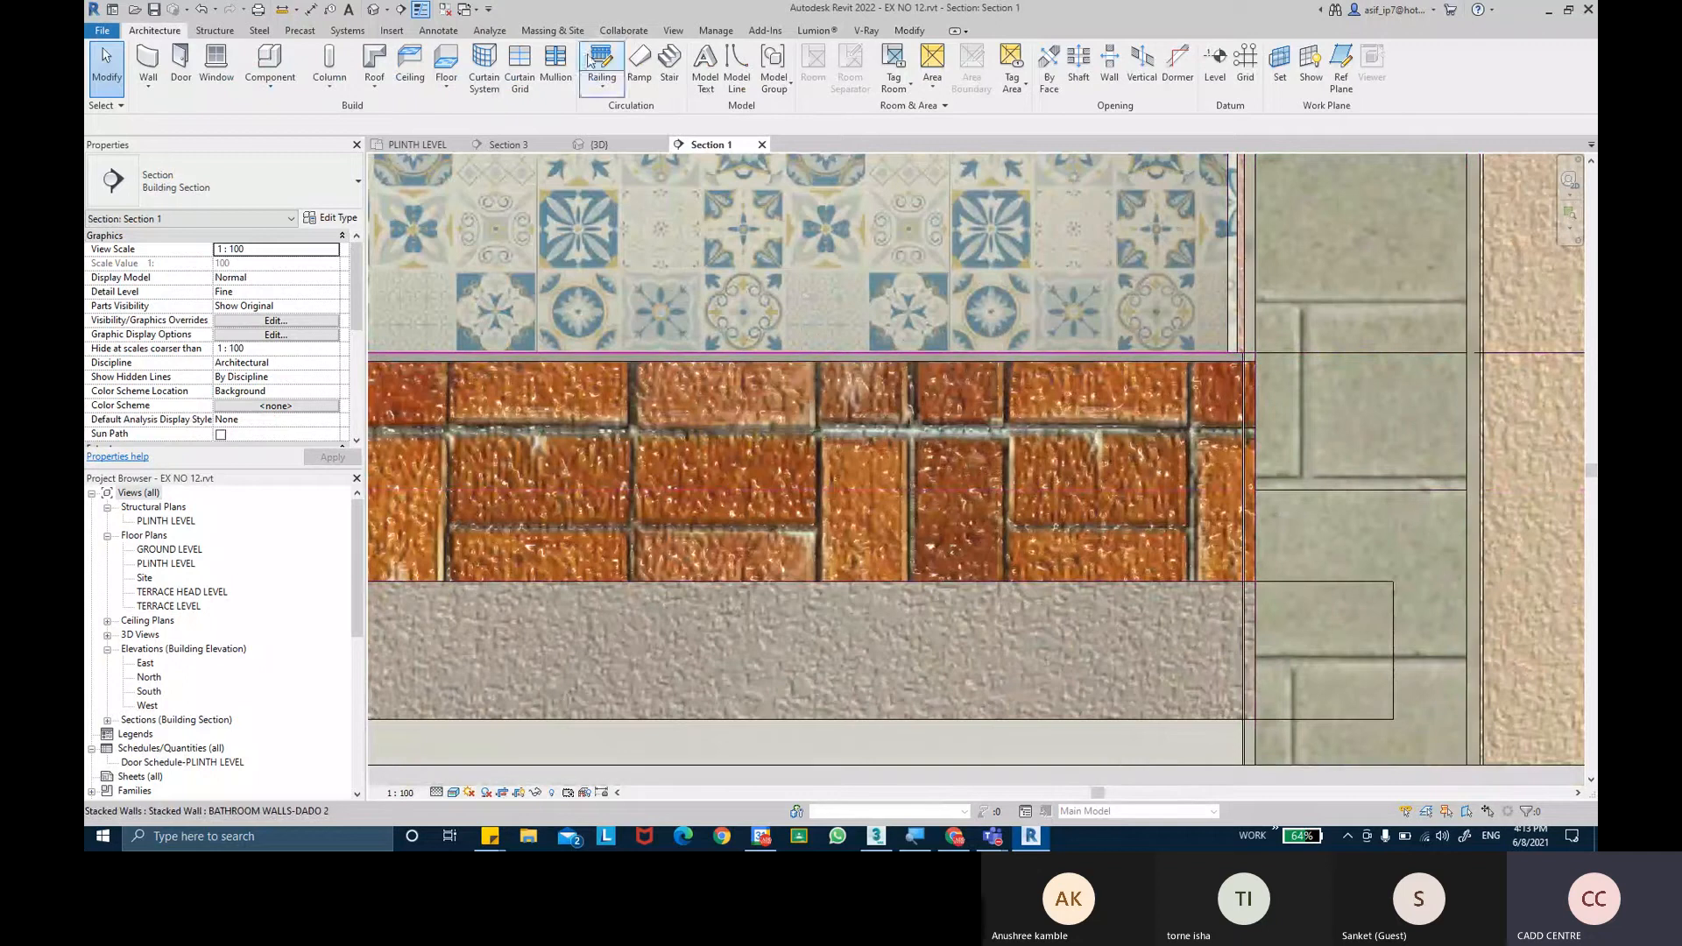
Join the geometry of the 250MM SUNK FILL floor with the adjoining bathroom wall.
{"action": "left_click", "coordinate": [928, 36]}
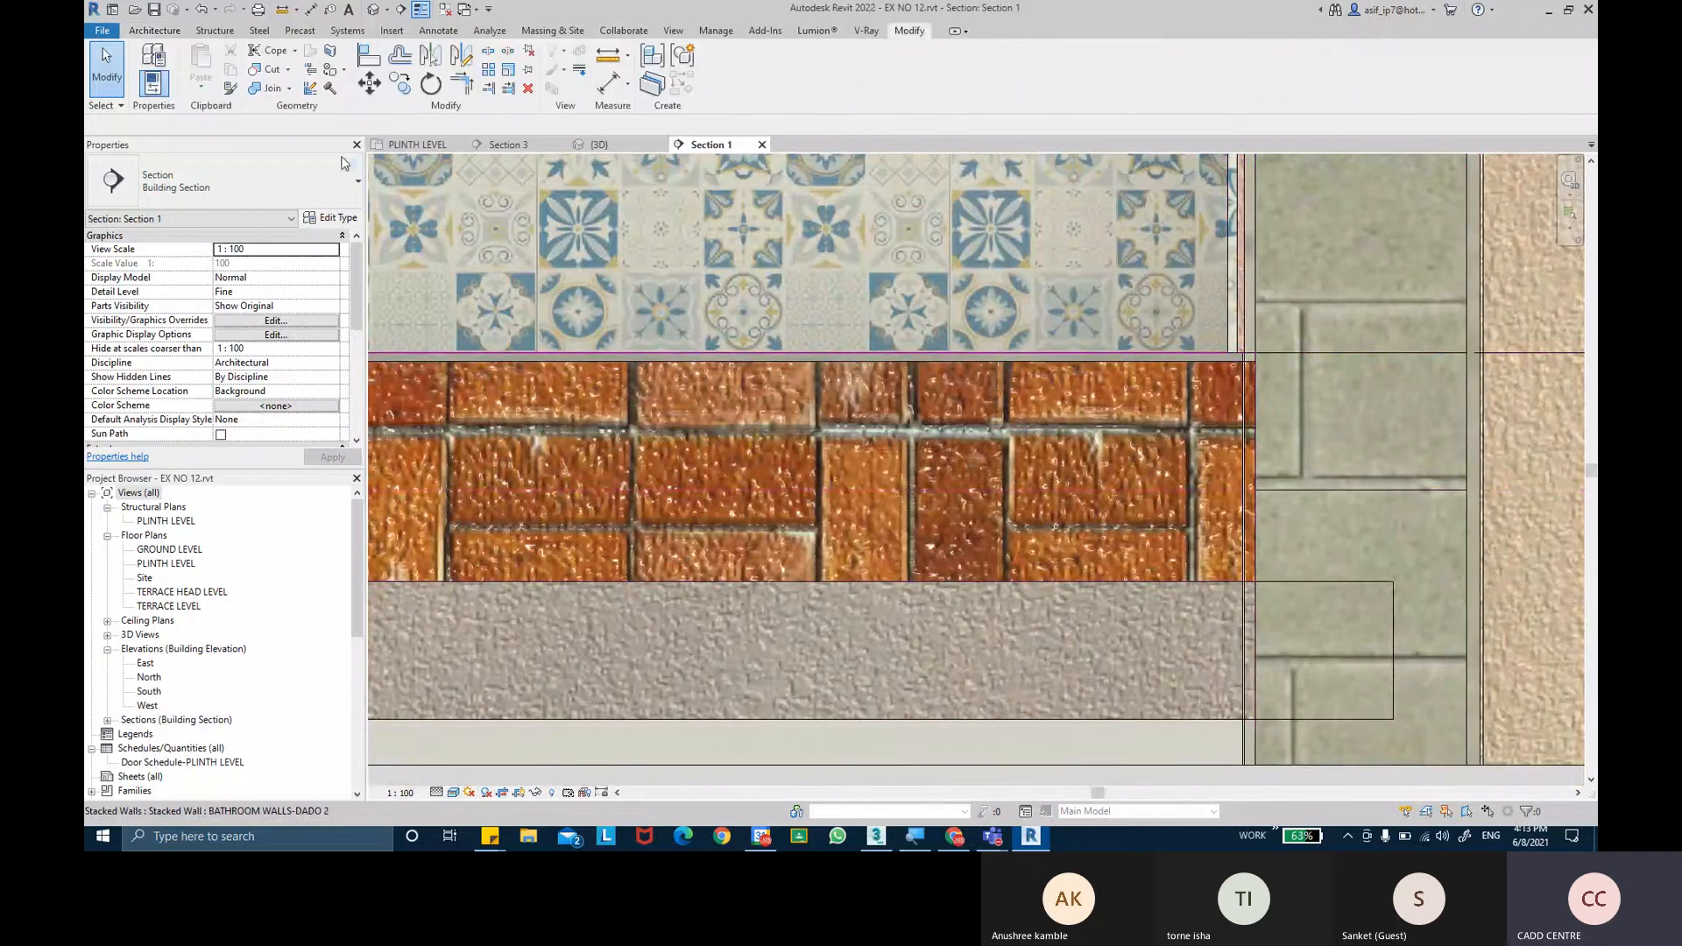
{"action": "left_click", "coordinate": [272, 89]}
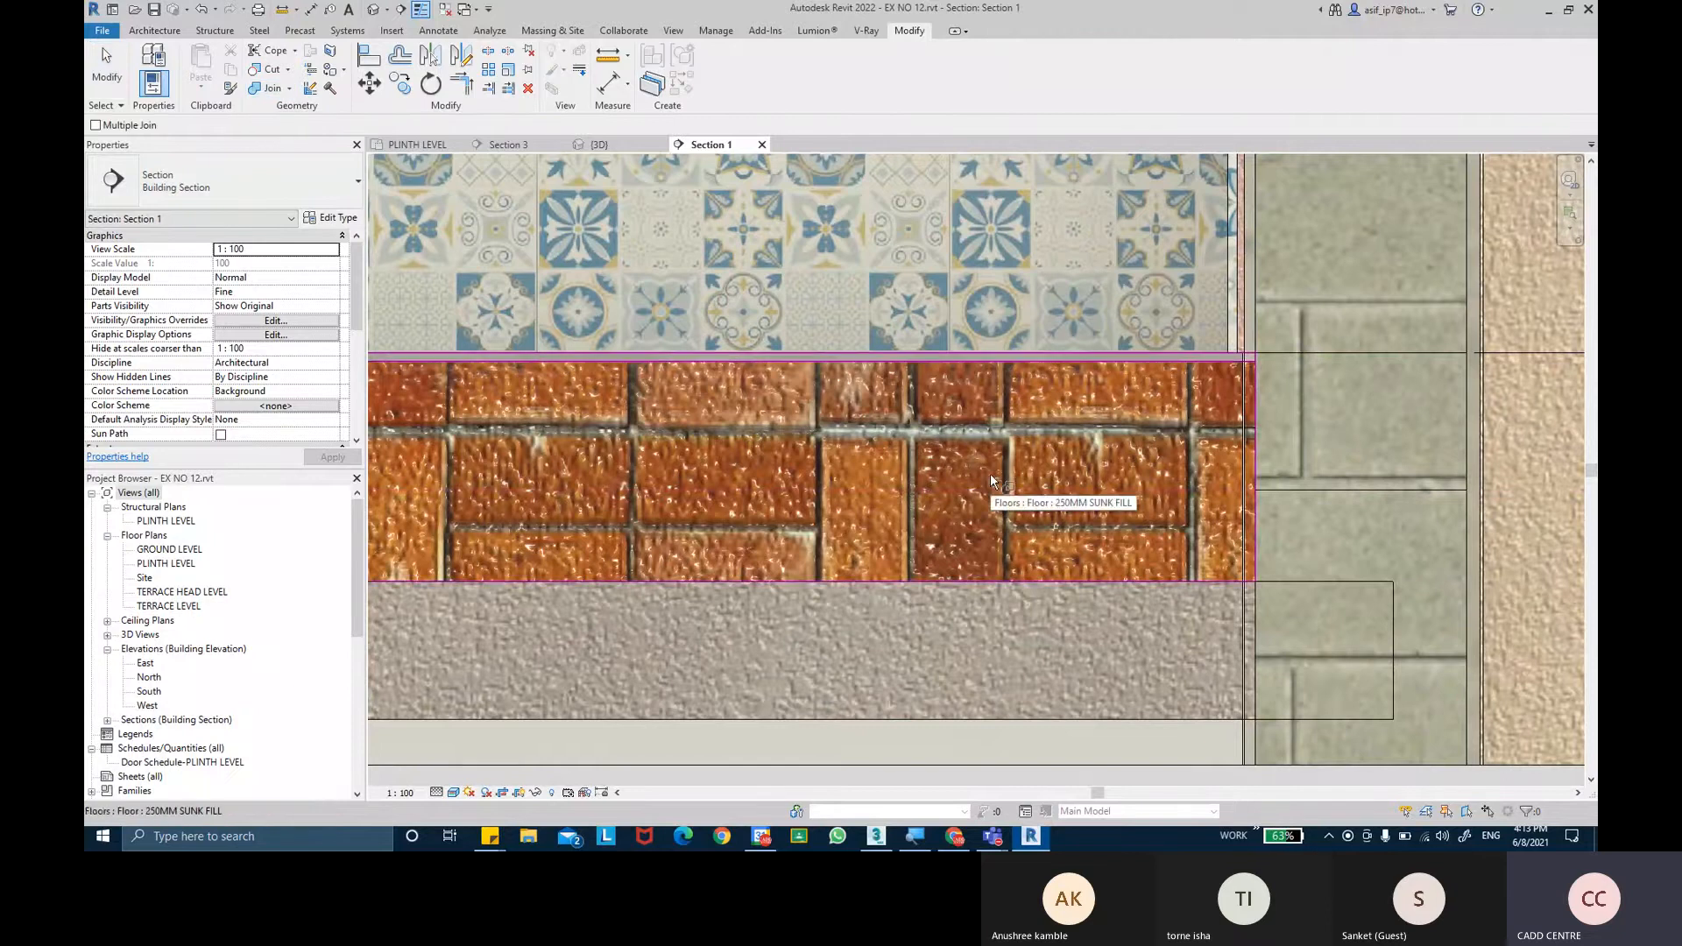
{"action": "left_click", "coordinate": [1044, 487]}
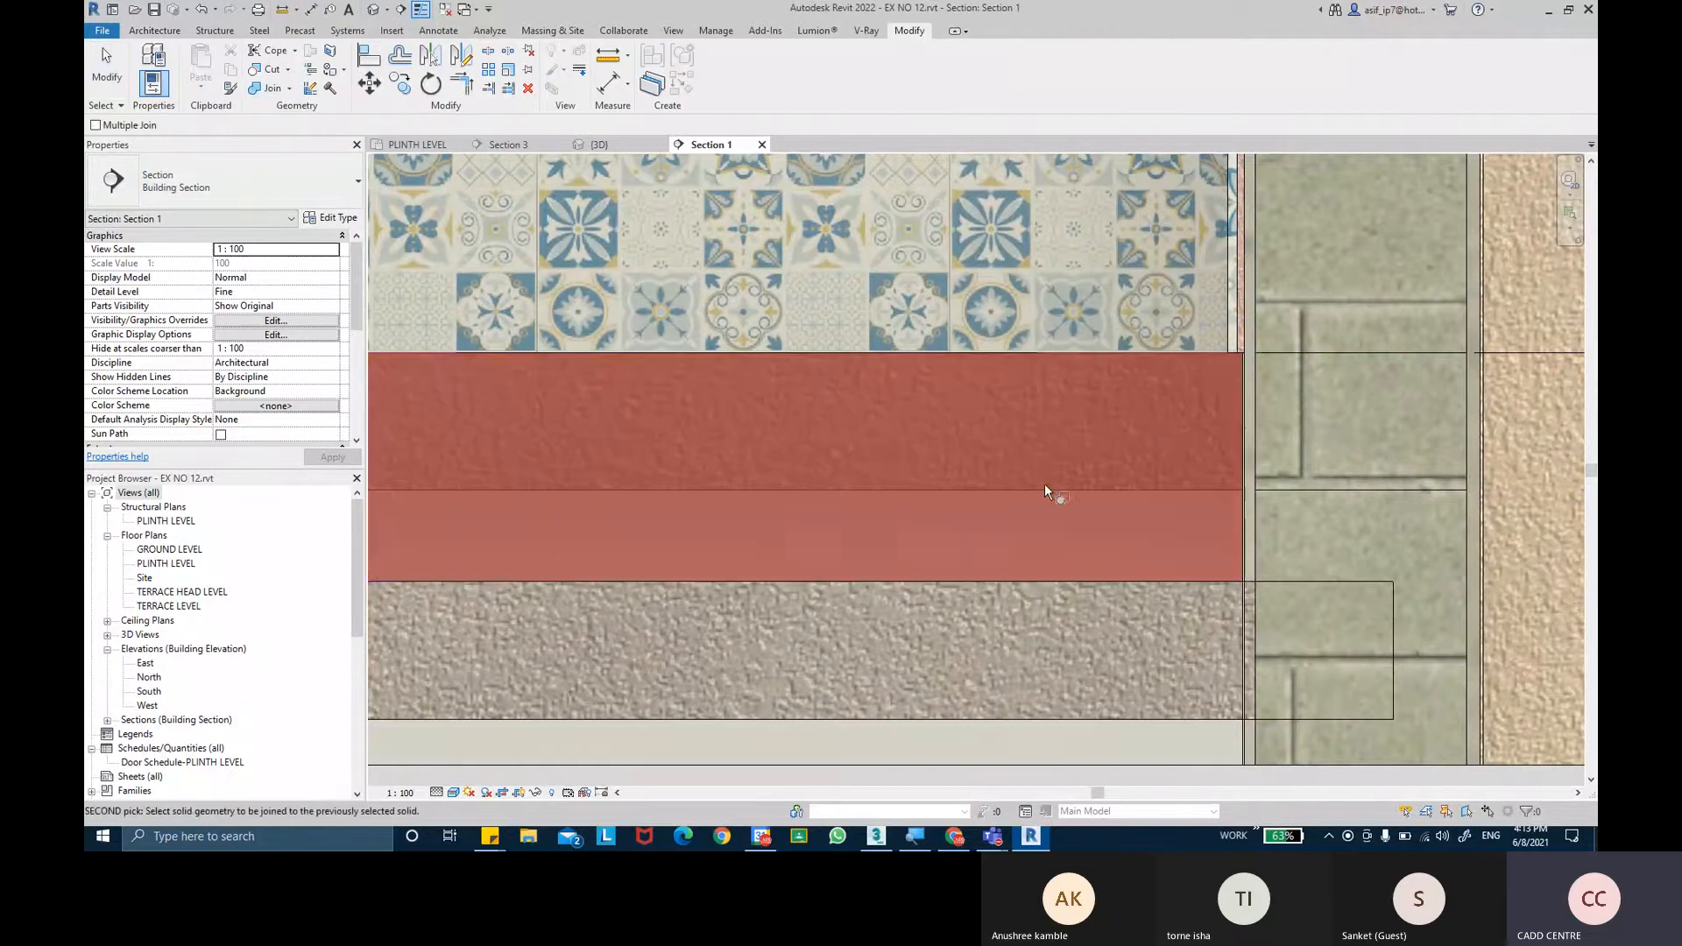
{"action": "left_click", "coordinate": [1244, 317]}
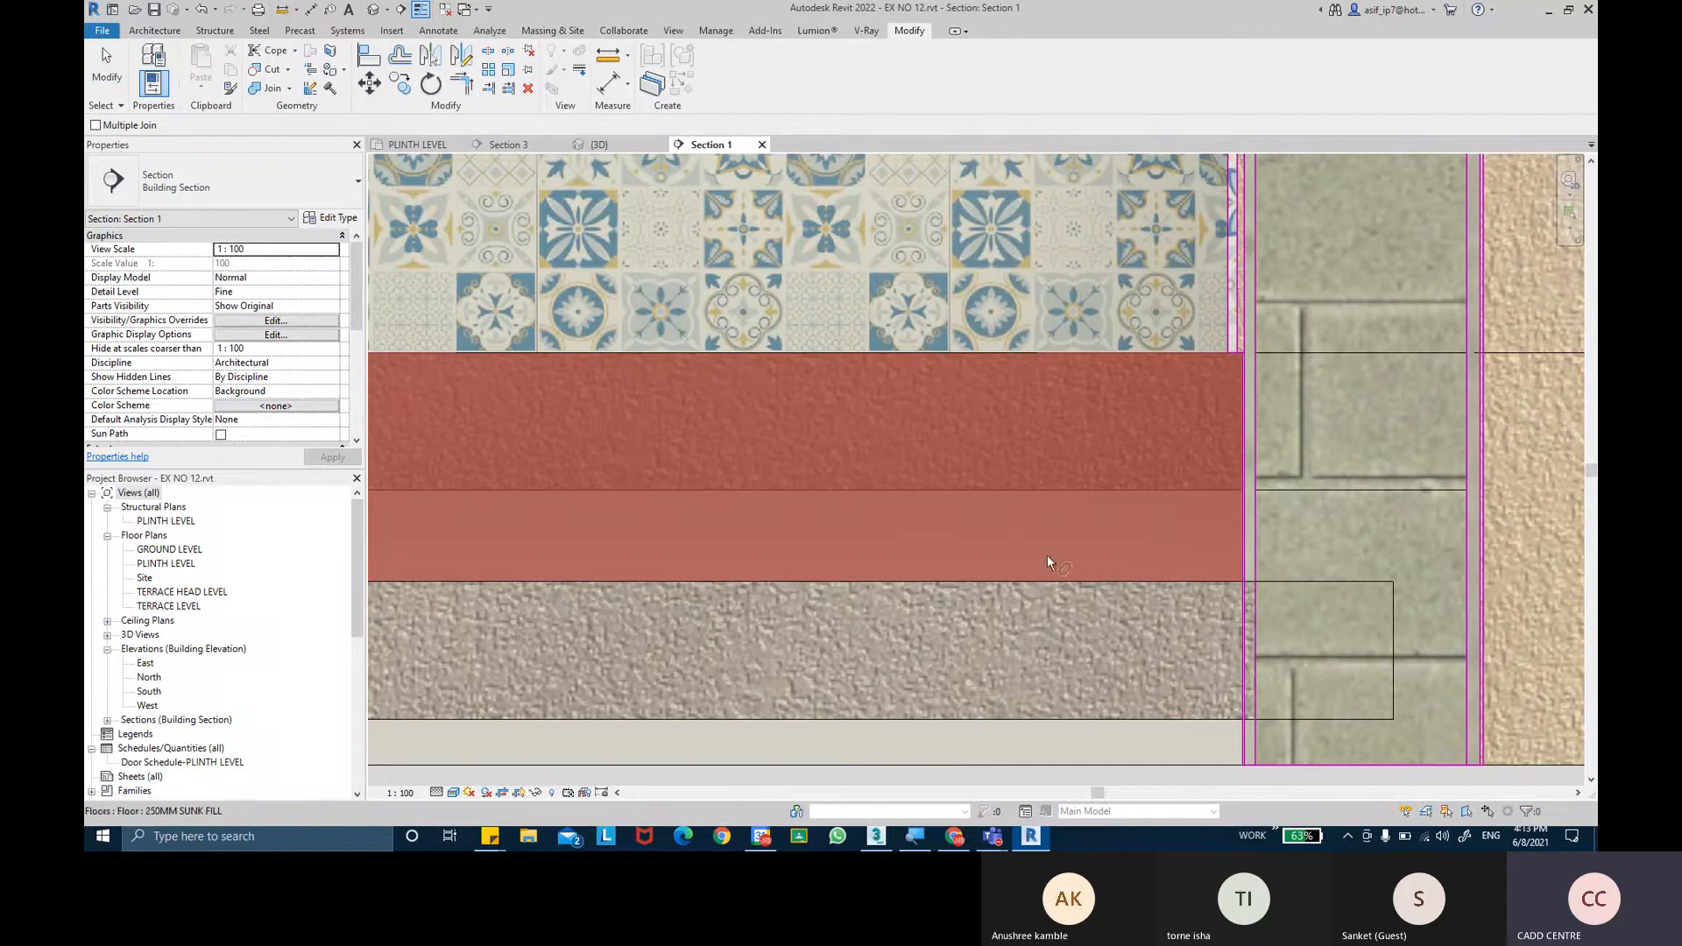
{"action": "middle_click_drag", "start_coordinate": [1047, 591], "coordinate": [1035, 541]}
{"action": "left_click", "coordinate": [1038, 547]}
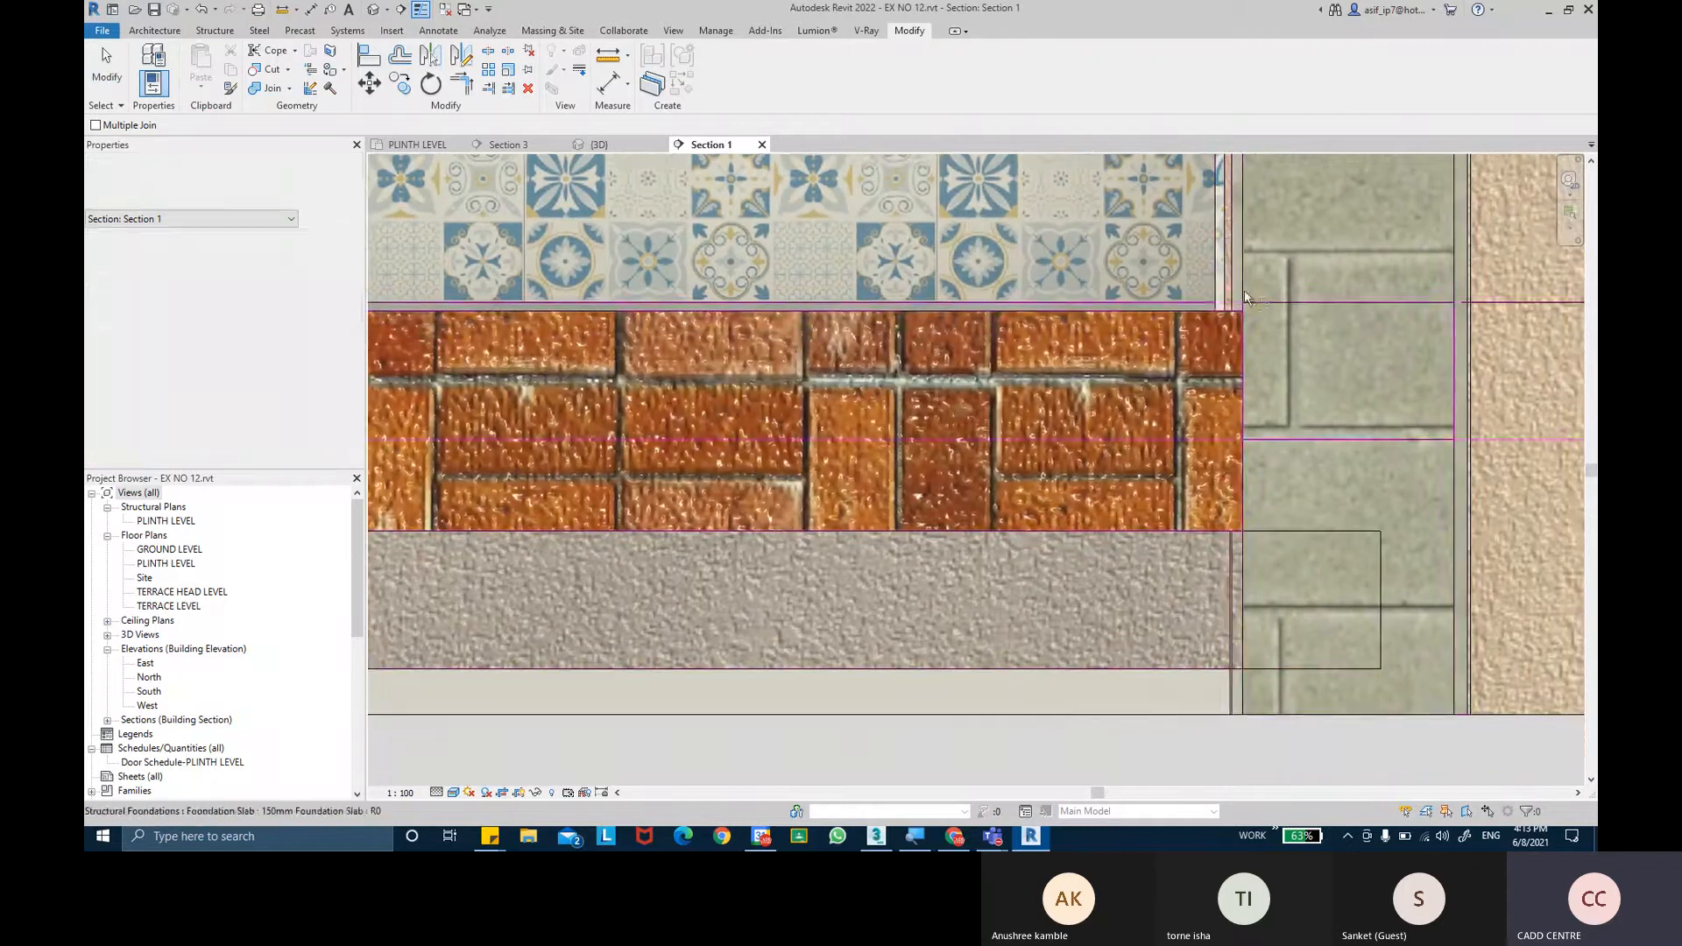
Join the 150mm foundation slab beneath the sunk fill with the stacked bathroom wall and end the Join command.
{"action": "middle_click_drag", "start_coordinate": [1164, 597], "coordinate": [1137, 548]}
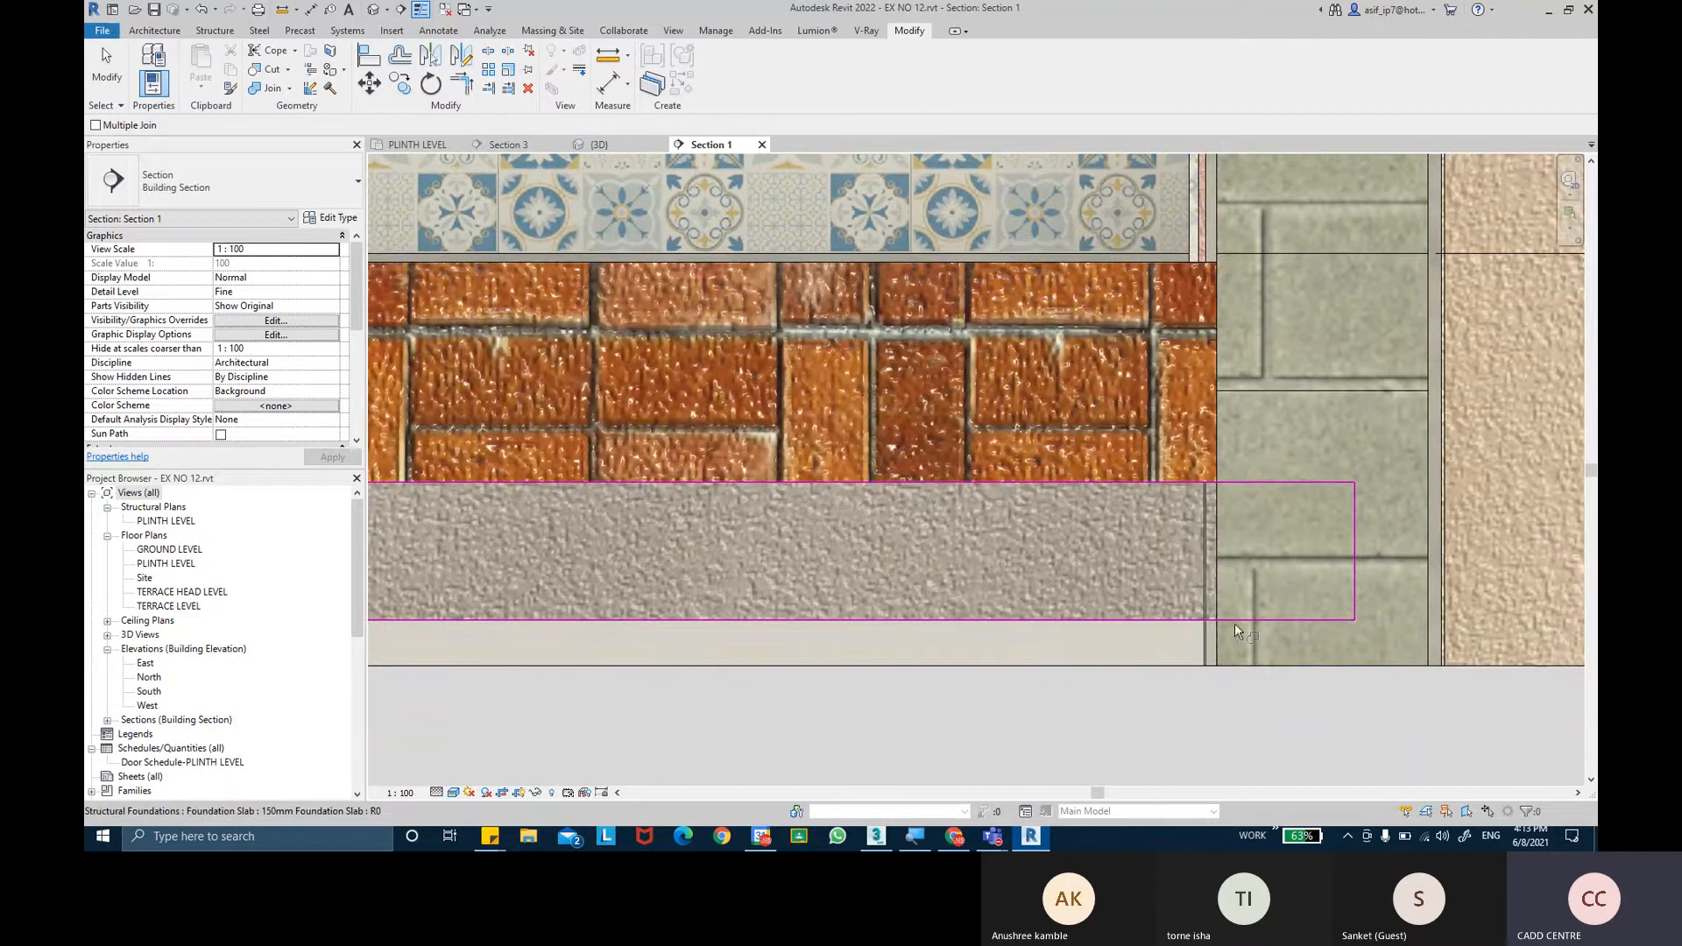
{"action": "left_click", "coordinate": [1098, 613]}
{"action": "left_click", "coordinate": [1121, 643]}
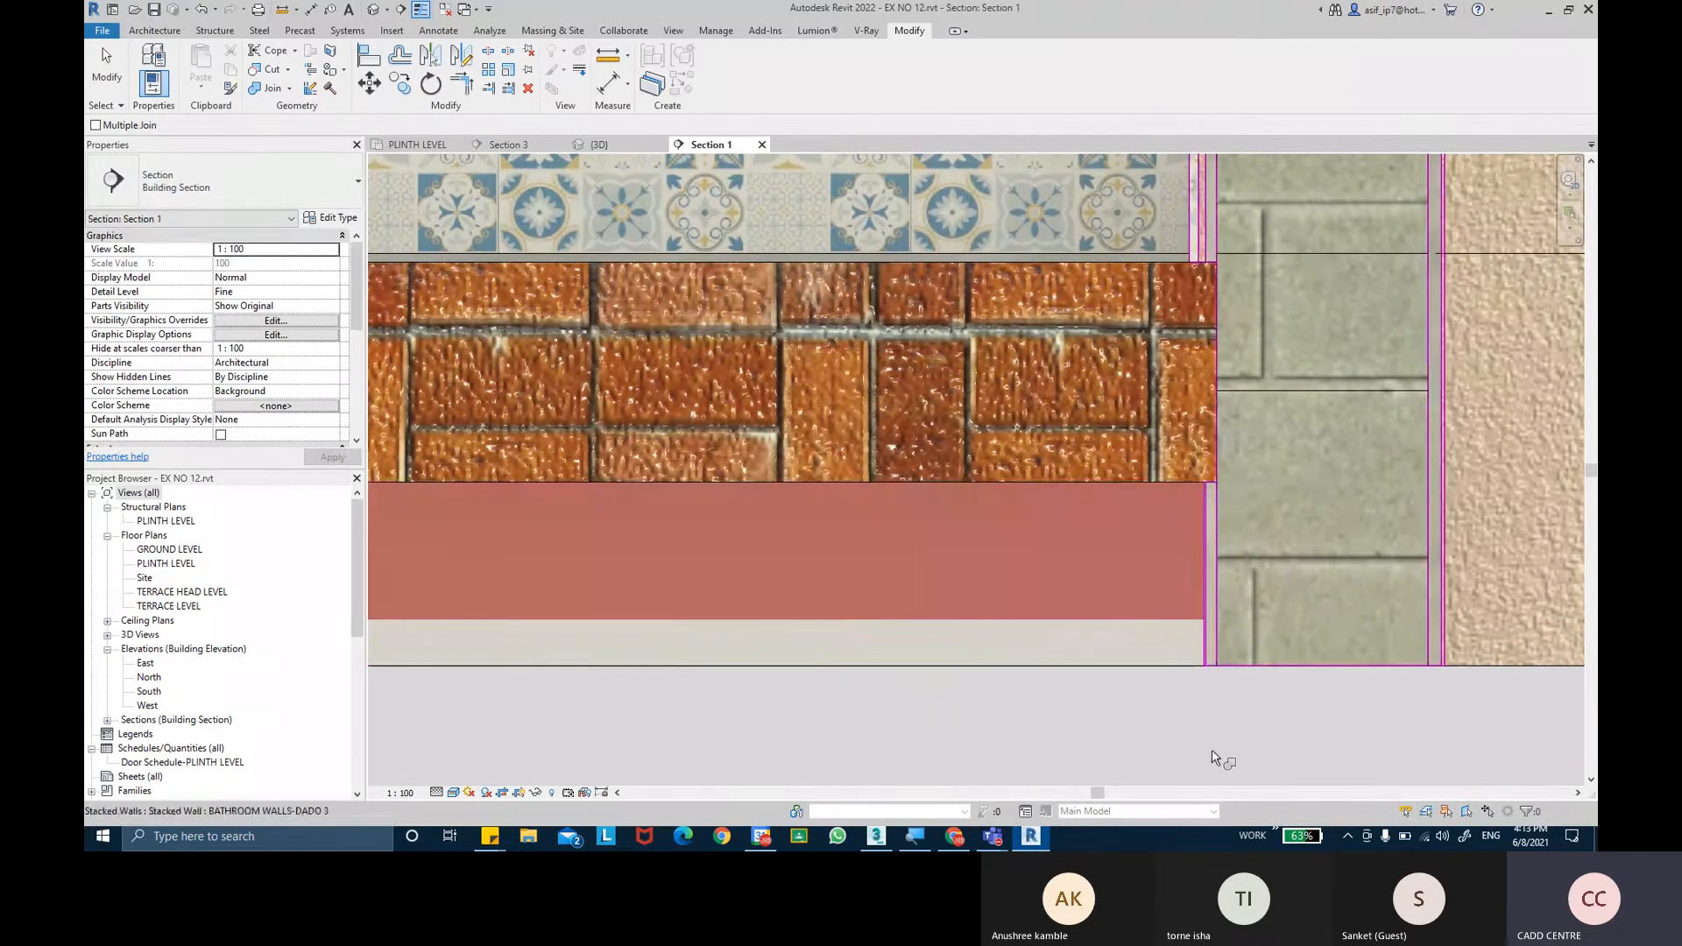
{"action": "key", "text": "Escape"}
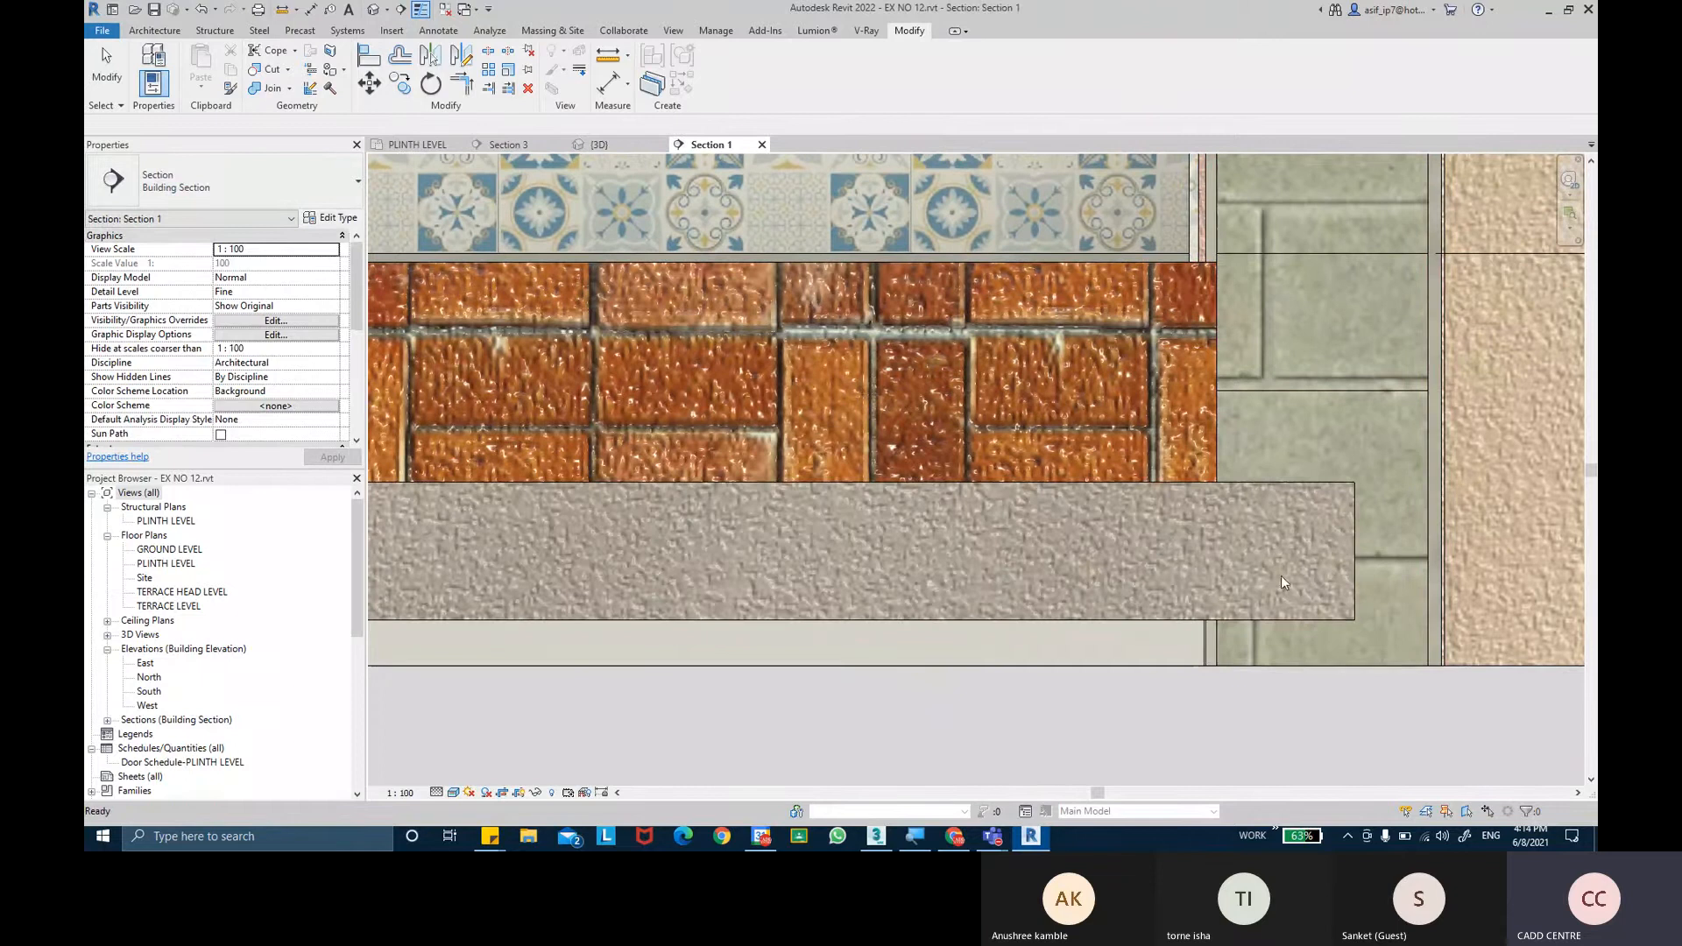
Examine the joints between the sunk fill, foundation slab and bathroom walls in the section.
{"action": "scroll", "coordinate": [1235, 626], "scroll_direction": "down", "scroll_amount": 1}
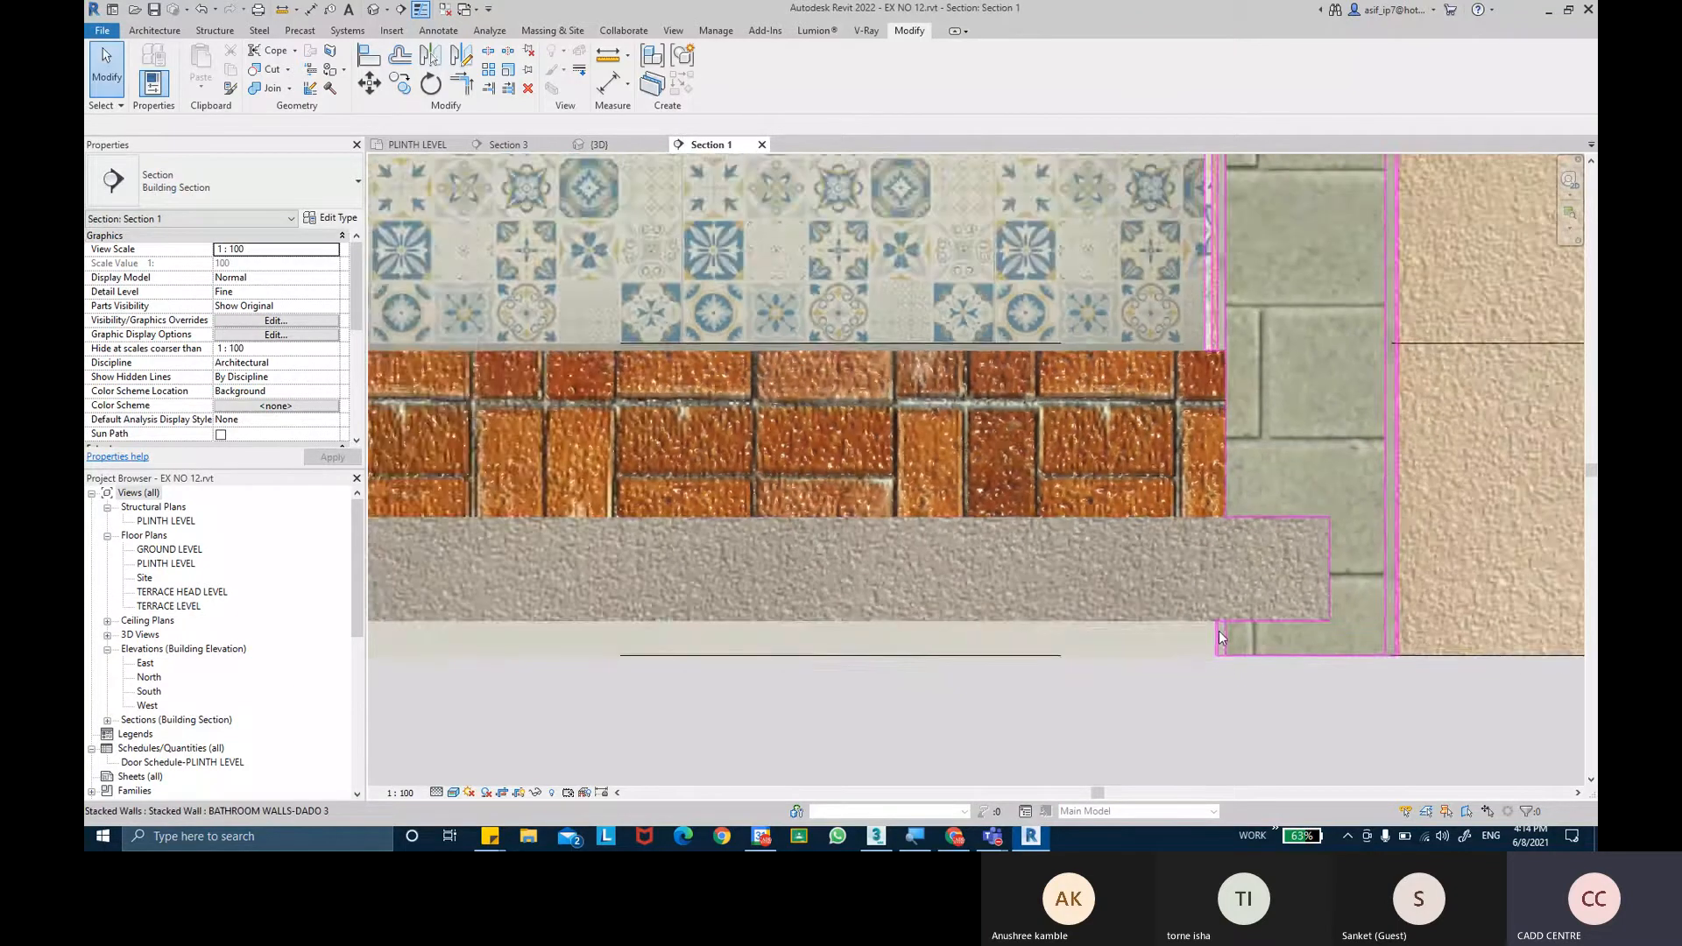
{"action": "scroll", "coordinate": [1217, 631], "scroll_direction": "down", "scroll_amount": 3}
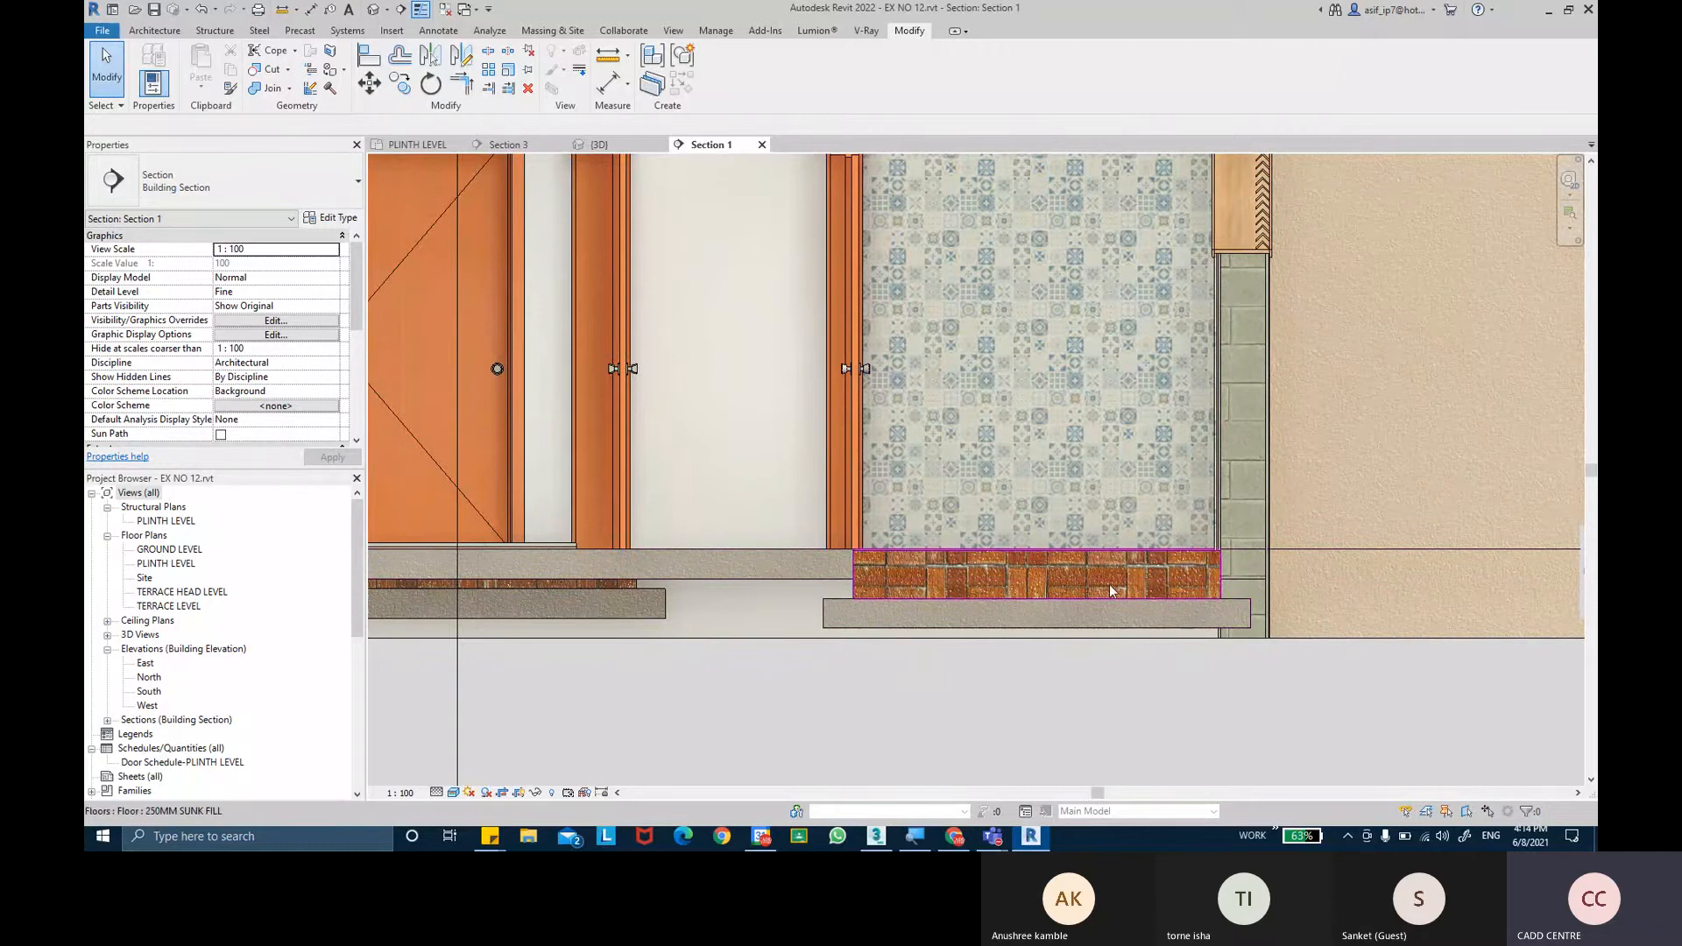
{"action": "scroll", "coordinate": [997, 543], "scroll_direction": "down", "scroll_amount": 2}
{"action": "scroll", "coordinate": [996, 543], "scroll_direction": "up", "scroll_amount": 3}
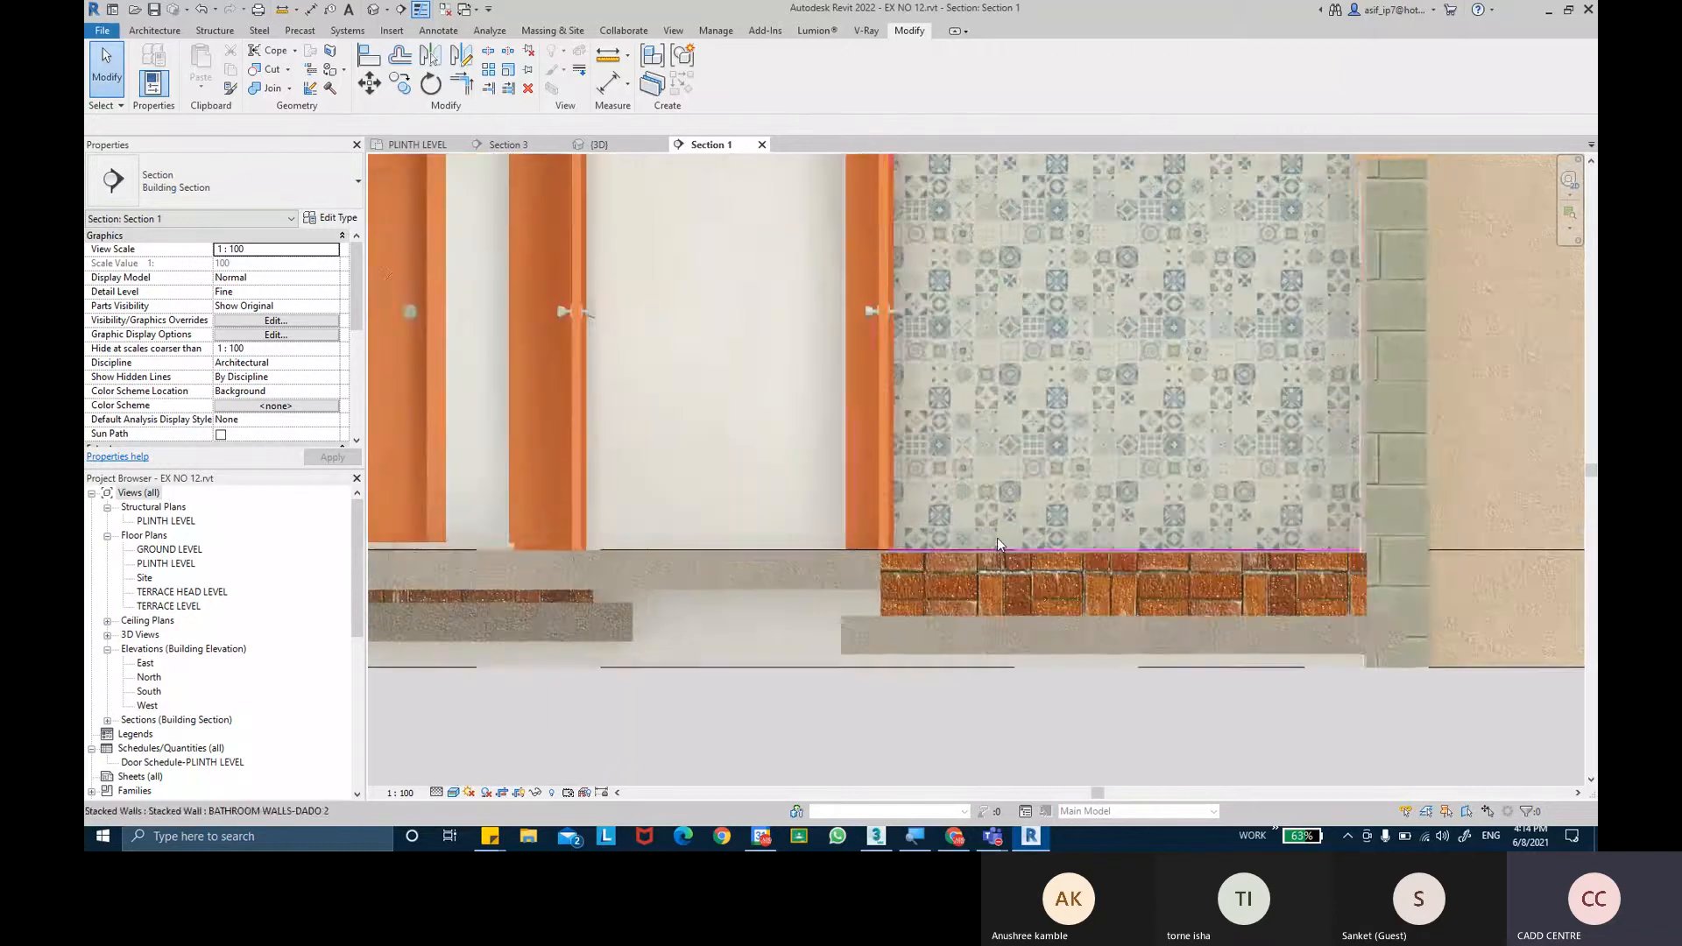
{"action": "scroll", "coordinate": [996, 543], "scroll_direction": "up", "scroll_amount": 3}
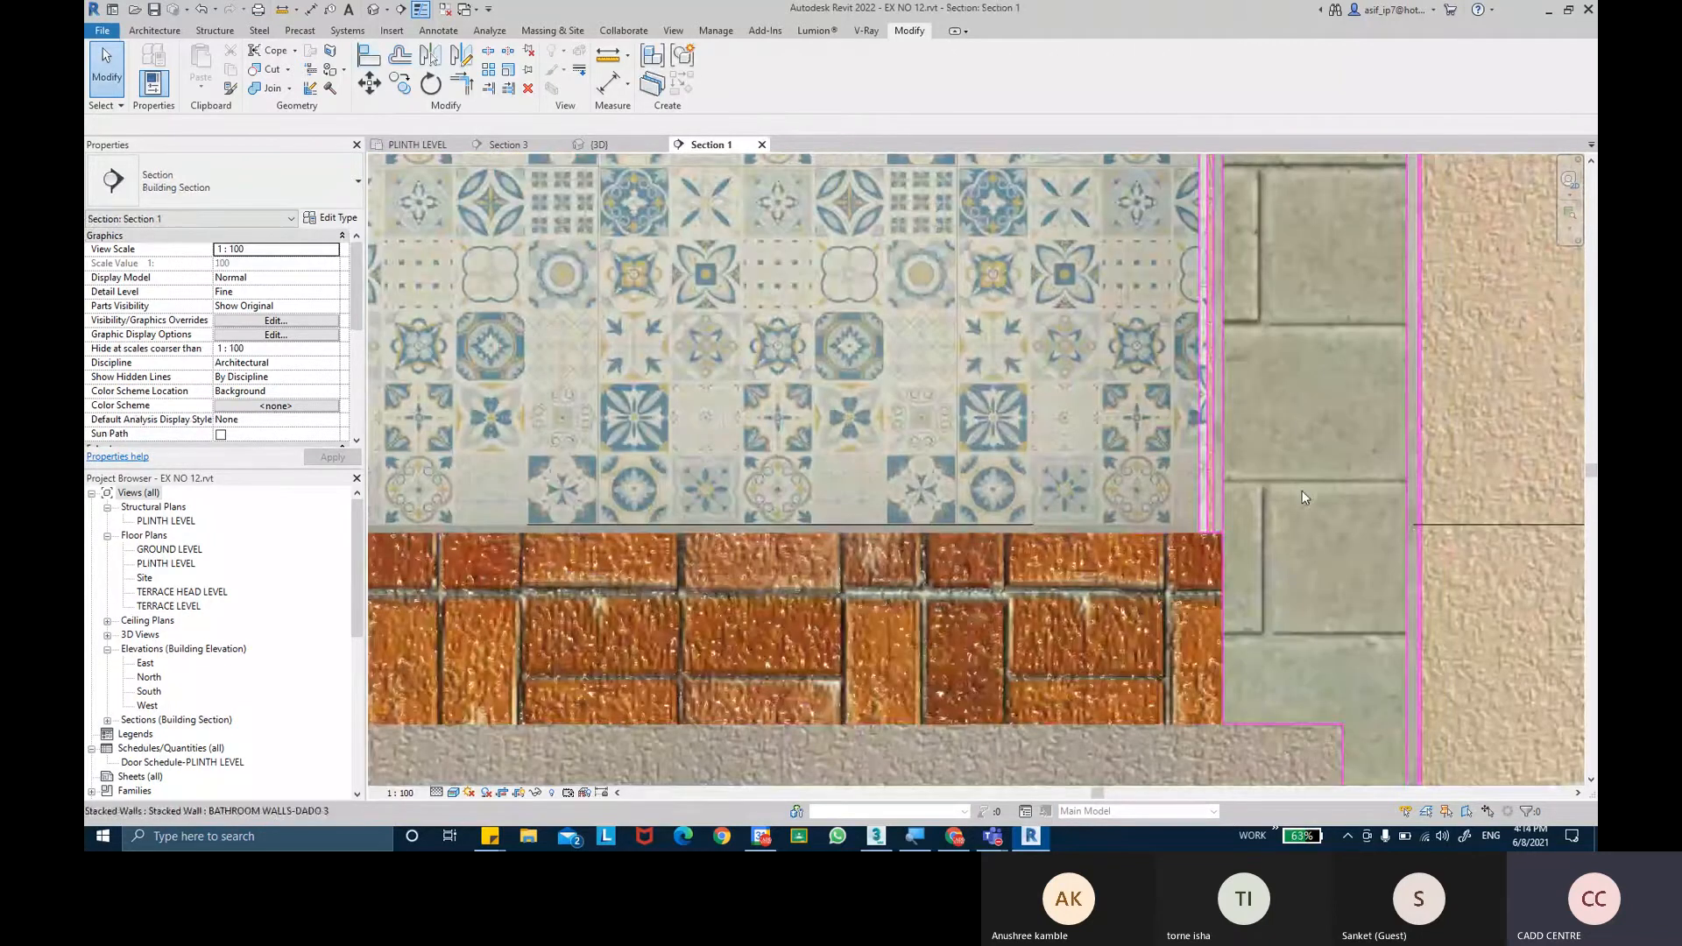
{"action": "scroll", "coordinate": [1169, 492], "scroll_direction": "down", "scroll_amount": 2}
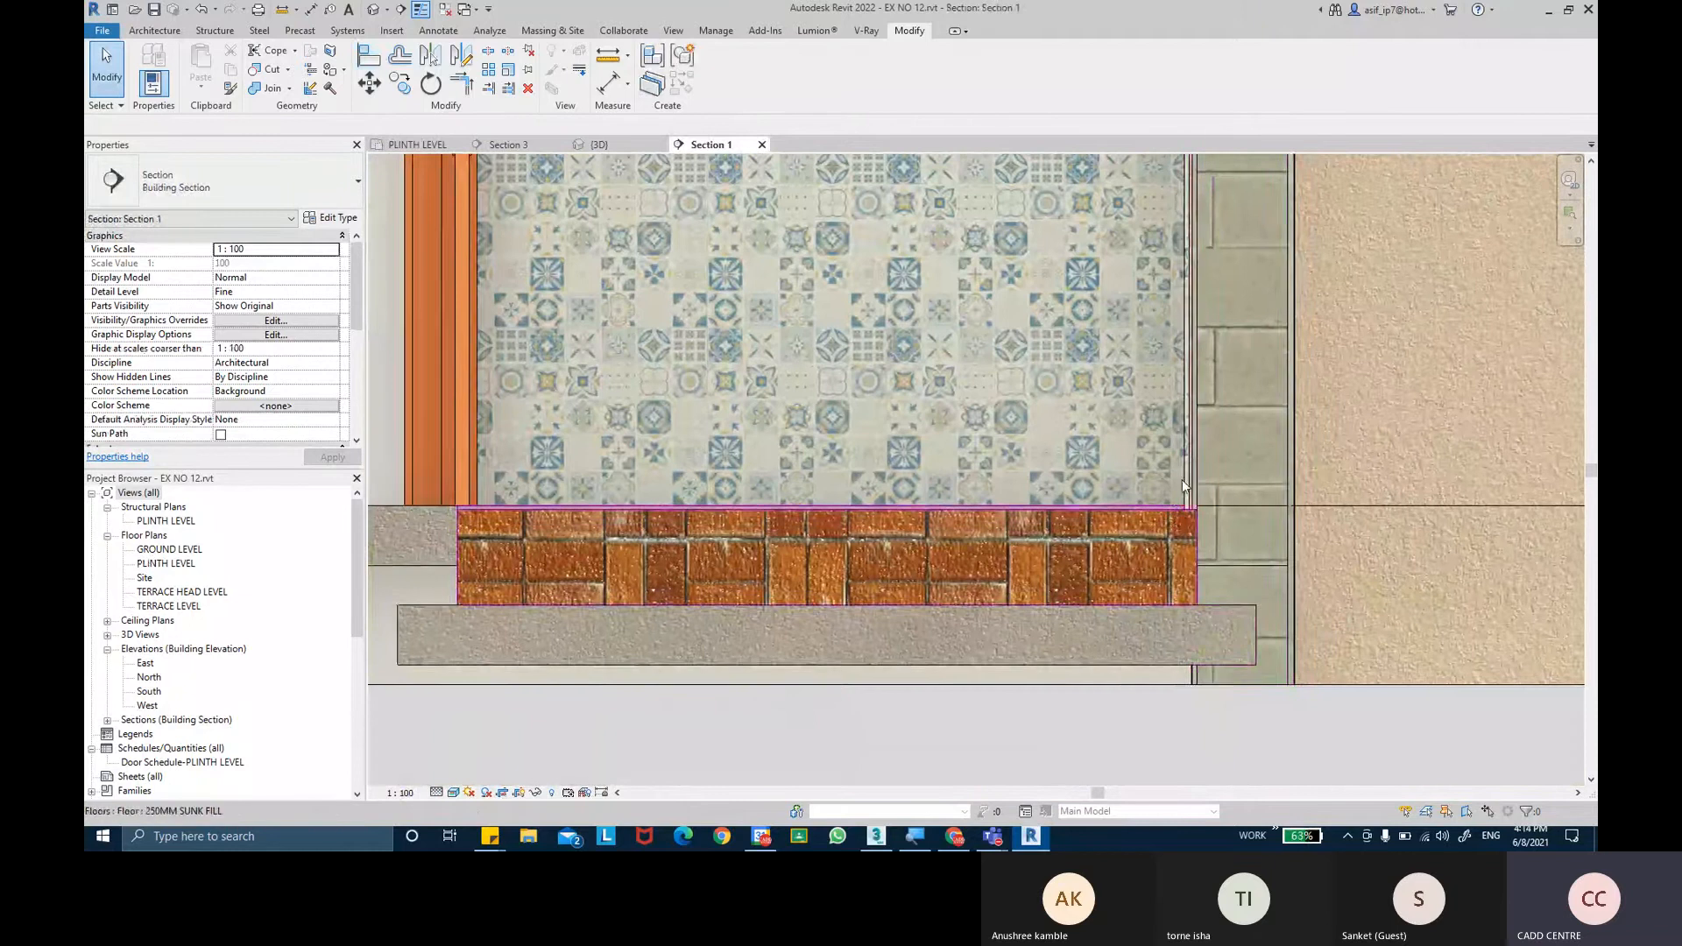
{"action": "scroll", "coordinate": [1181, 485], "scroll_direction": "down", "scroll_amount": 2}
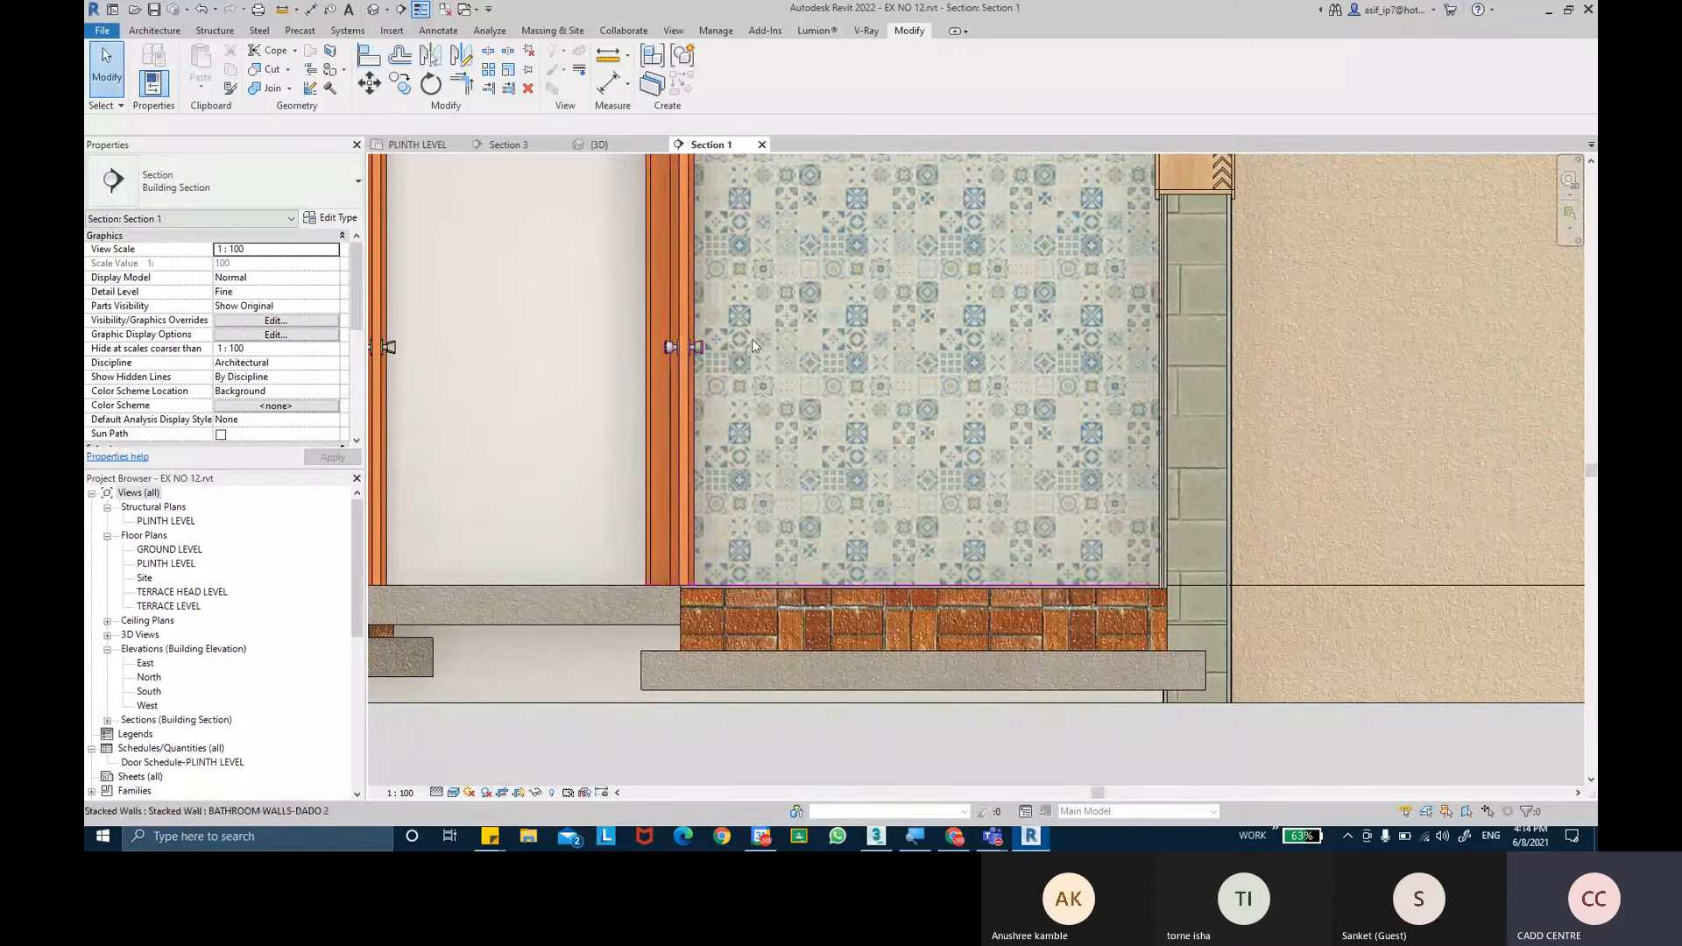
Start a new architectural floor in the PLINTH LEVEL plan with the type FFL-MASTER BATHROOM.
{"action": "left_click", "coordinate": [420, 145]}
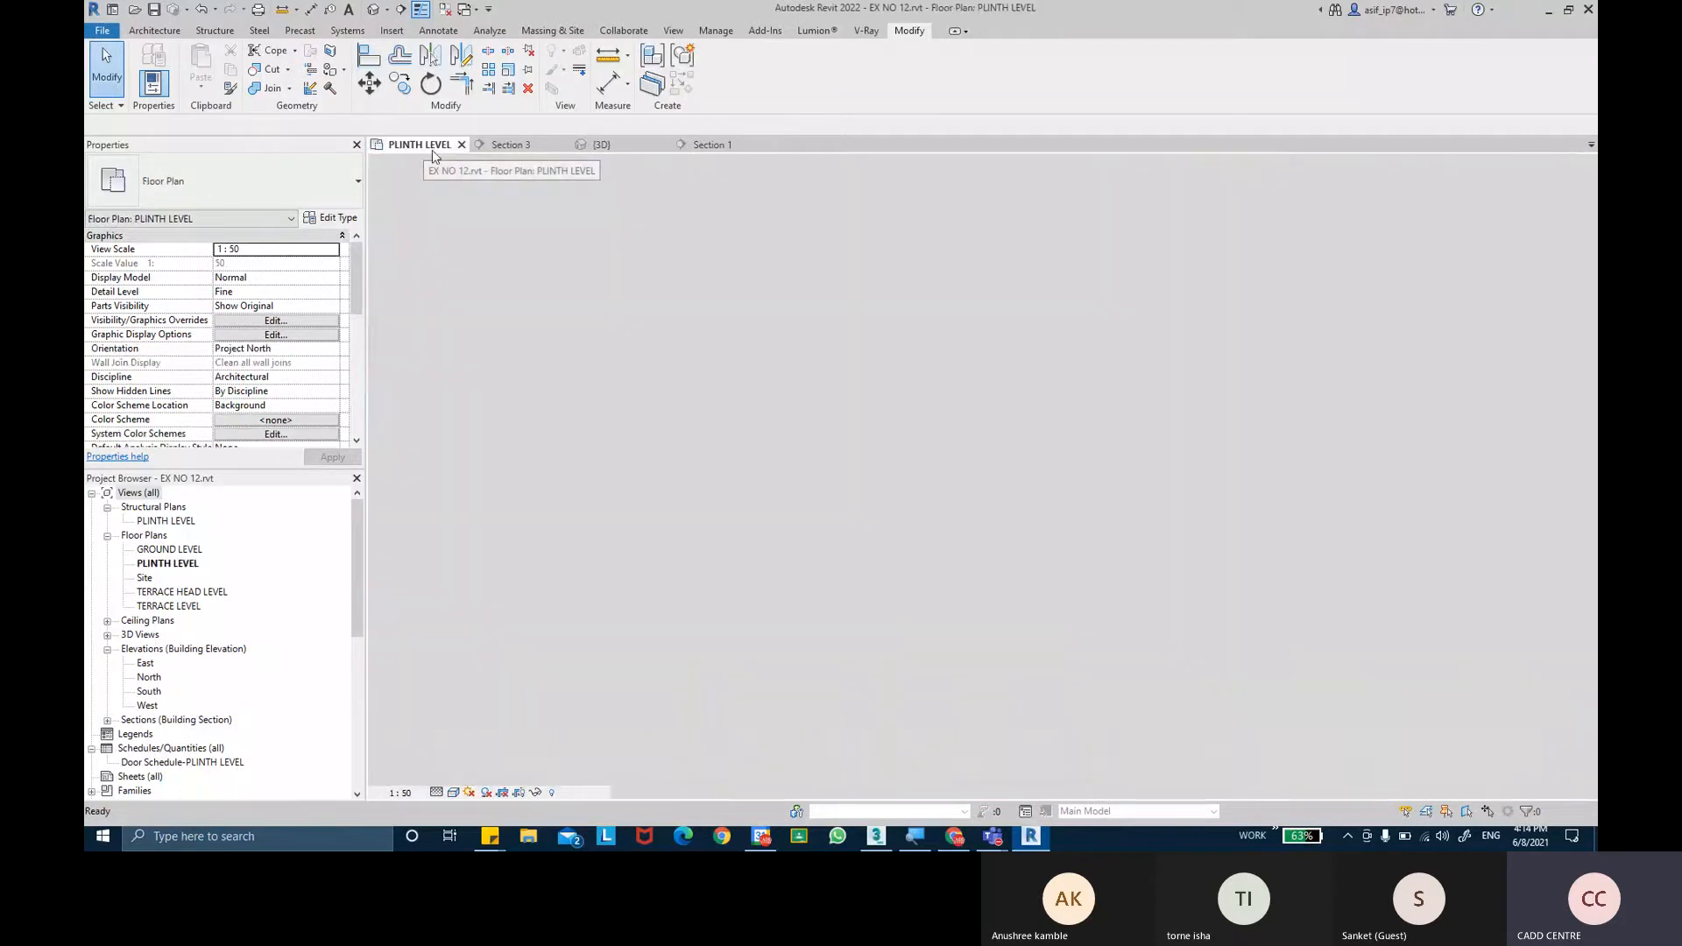
{"action": "left_click", "coordinate": [161, 38]}
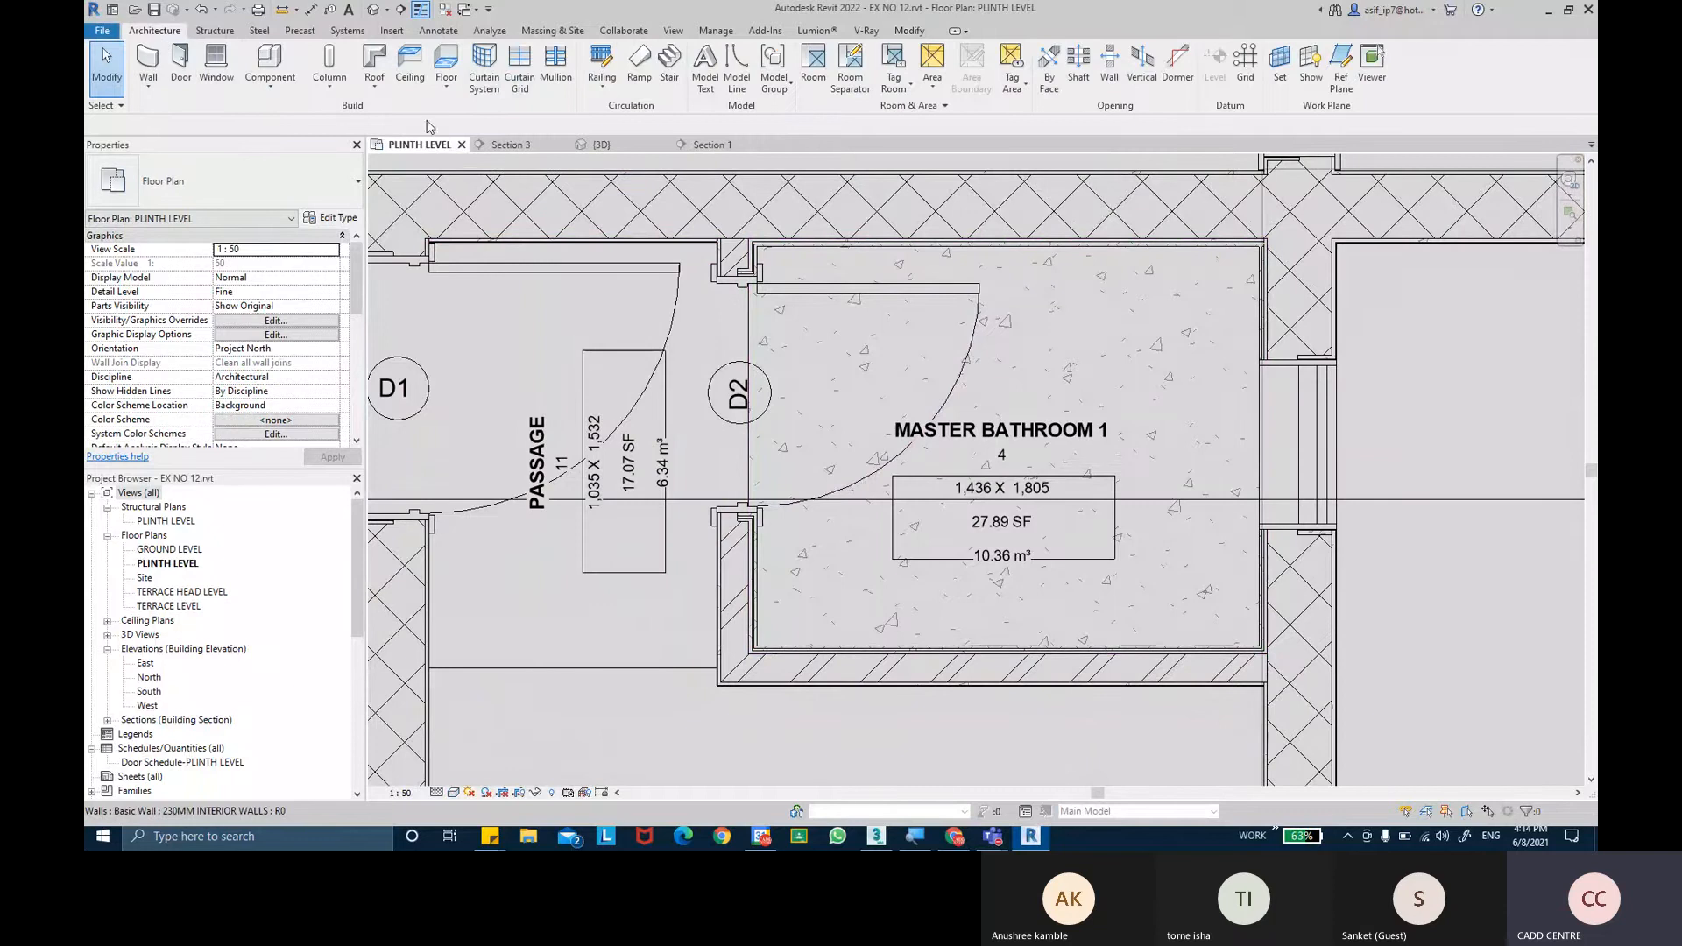
{"action": "left_click", "coordinate": [450, 103]}
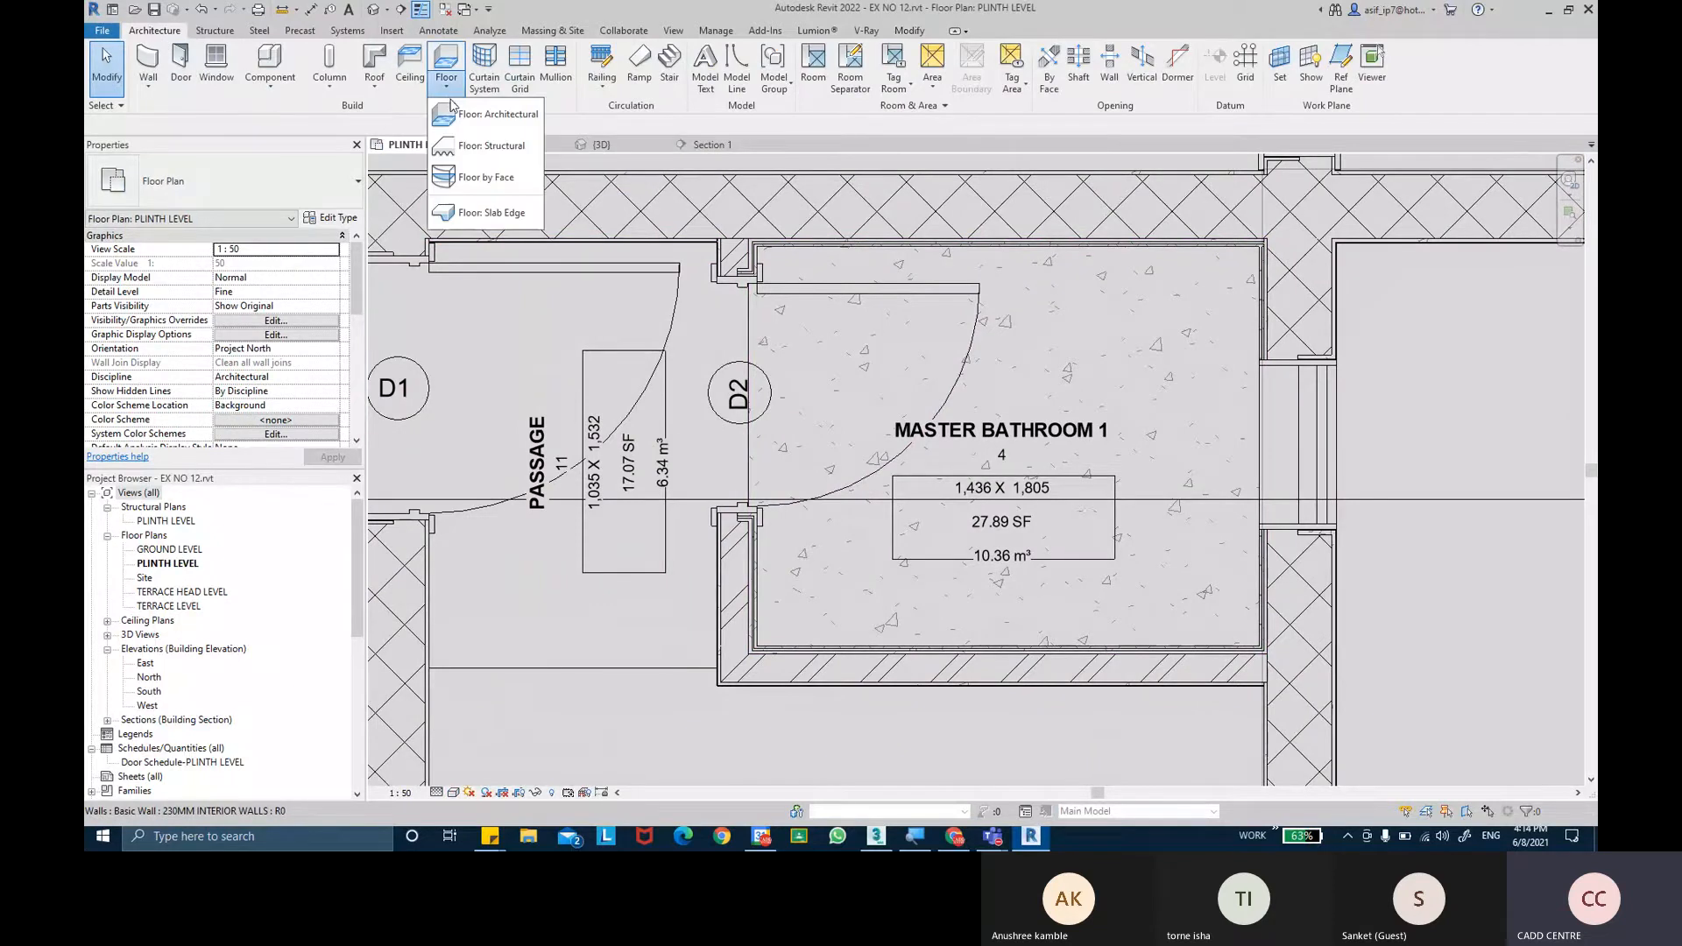
{"action": "left_click", "coordinate": [470, 116]}
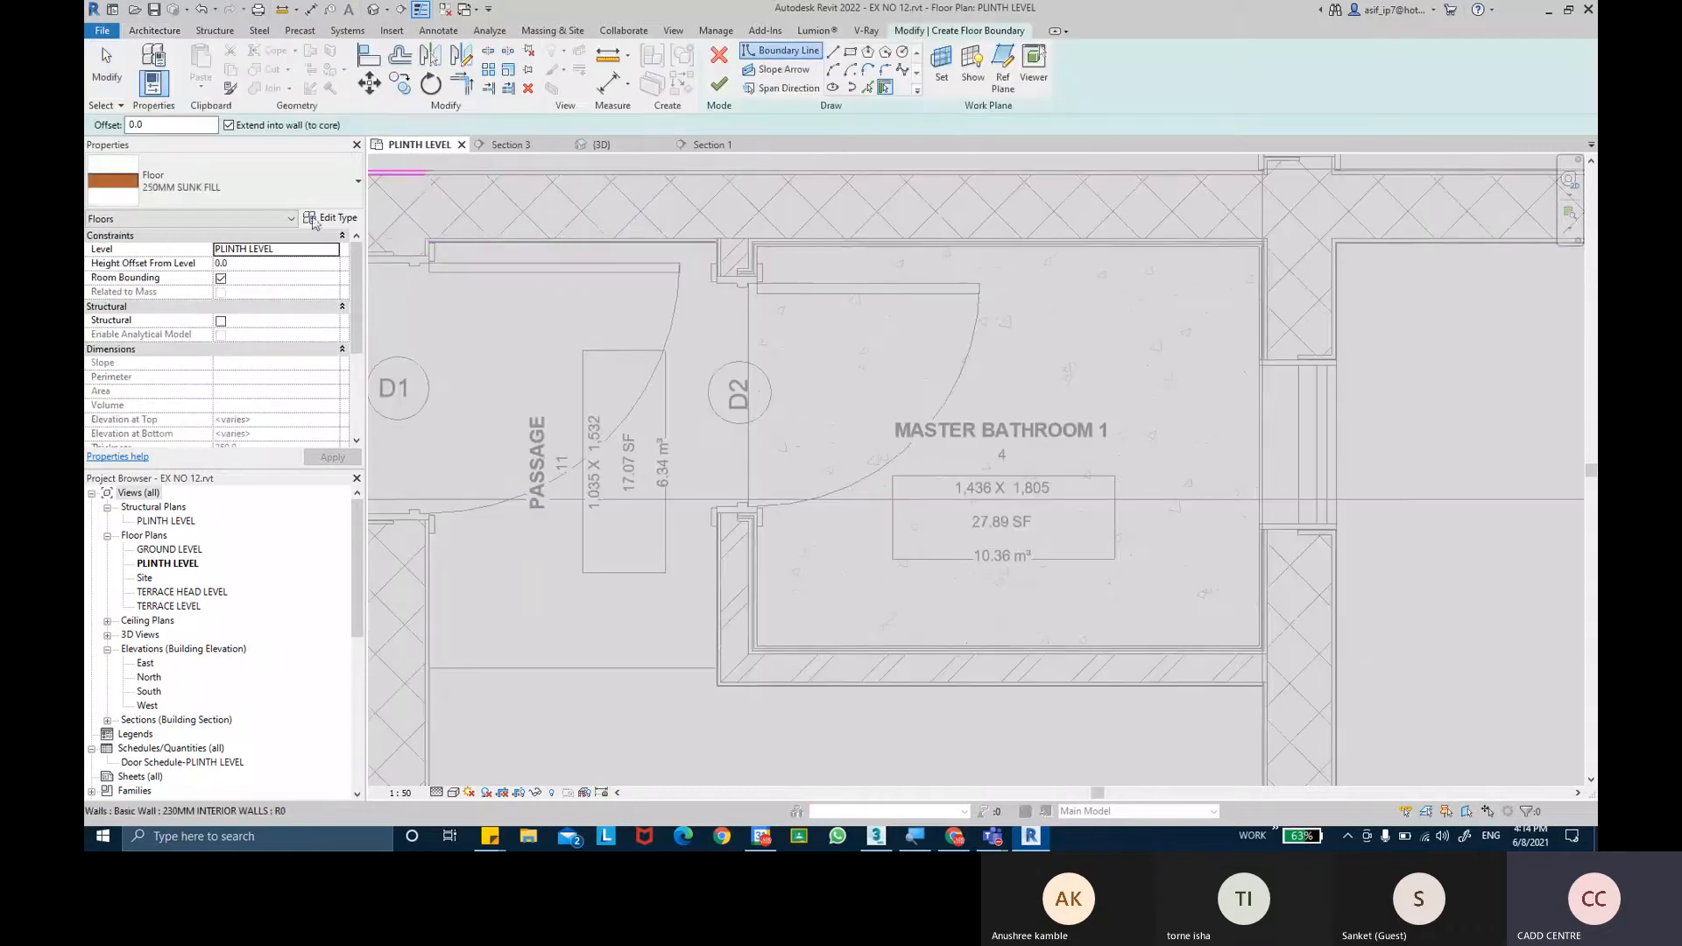
{"action": "middle_click_drag", "start_coordinate": [738, 307], "coordinate": [988, 317]}
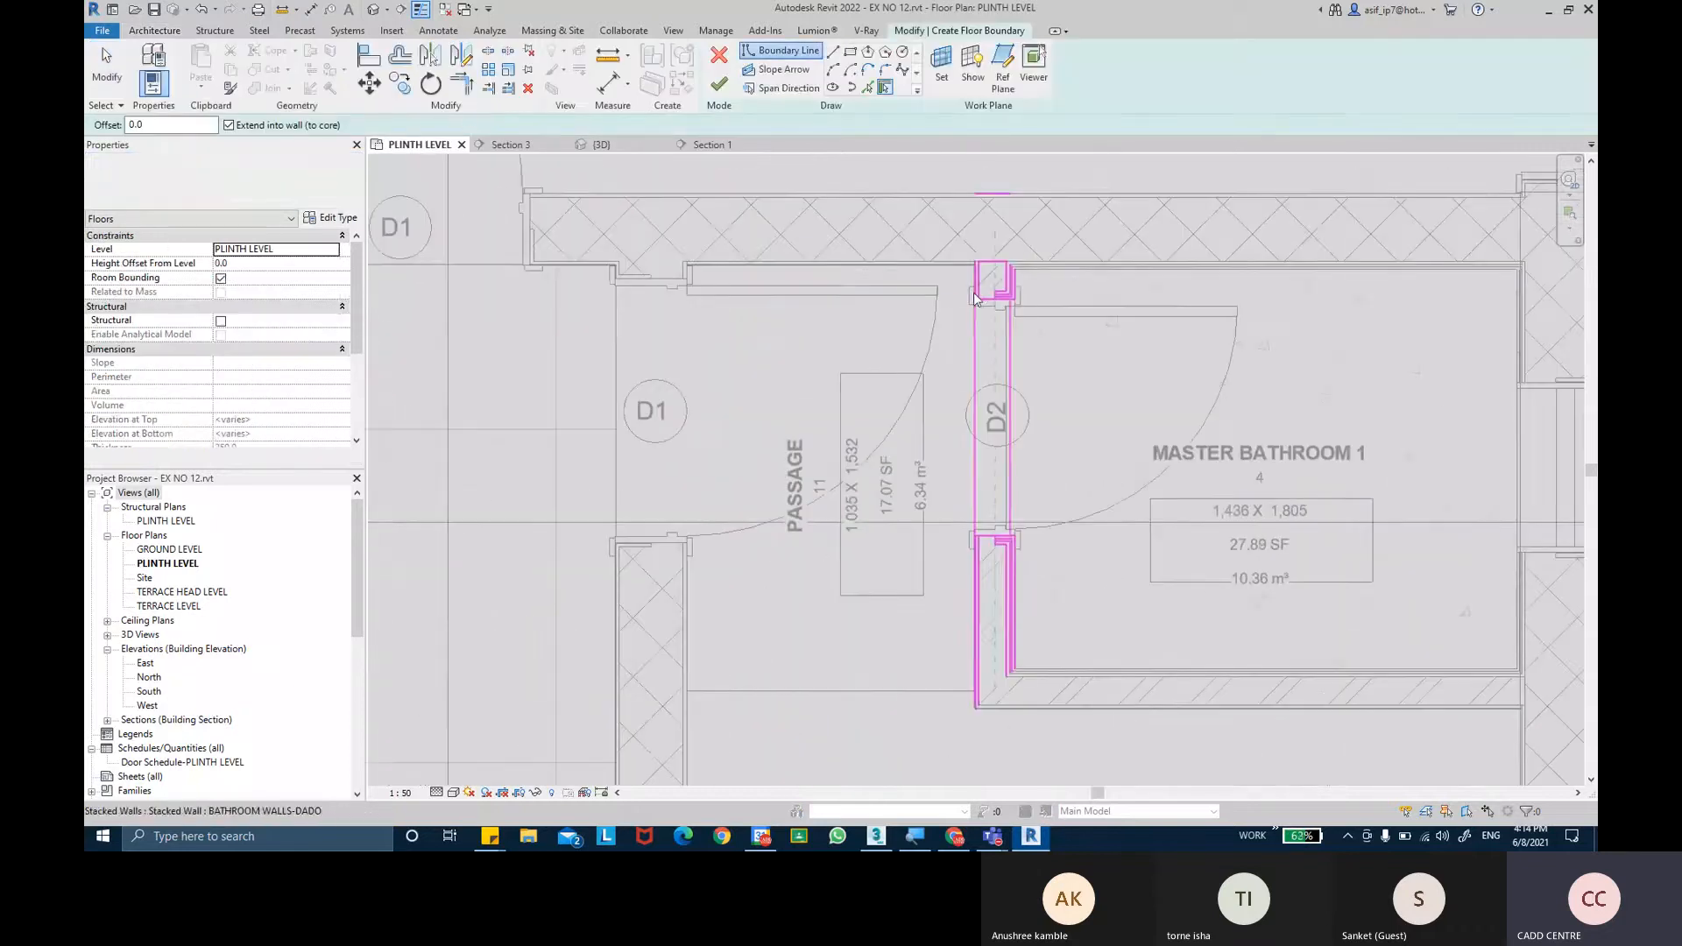
{"action": "scroll", "coordinate": [931, 291], "scroll_direction": "down", "scroll_amount": 2}
{"action": "middle_click_drag", "start_coordinate": [839, 256], "coordinate": [473, 192]}
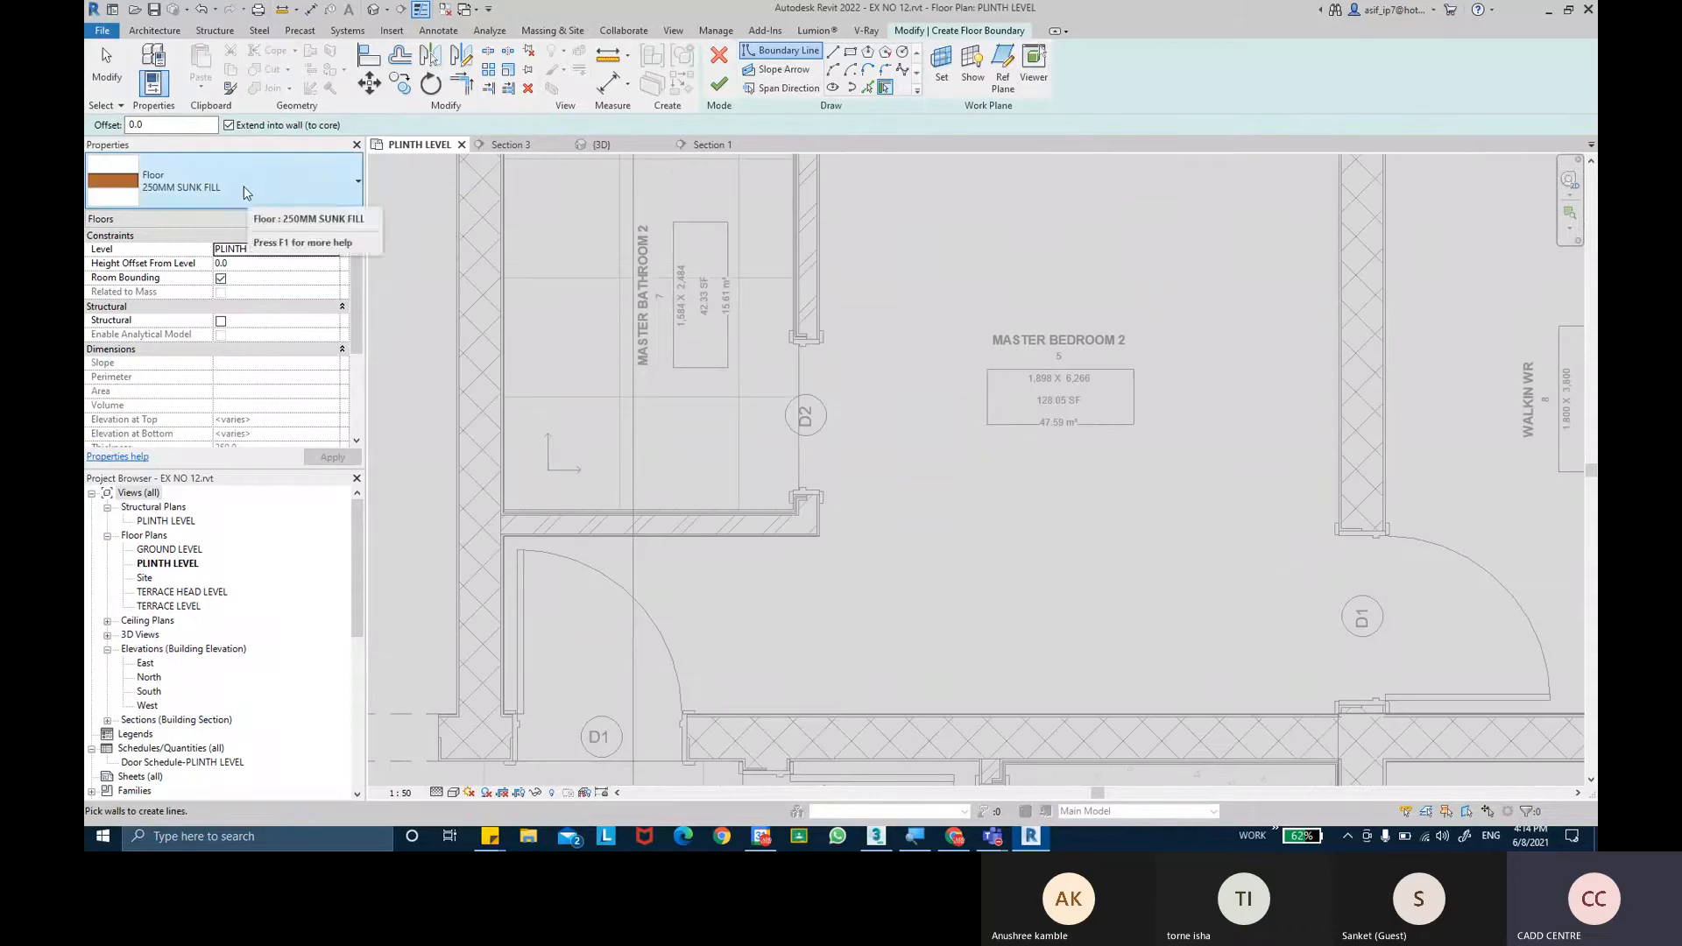
{"action": "left_click", "coordinate": [245, 193]}
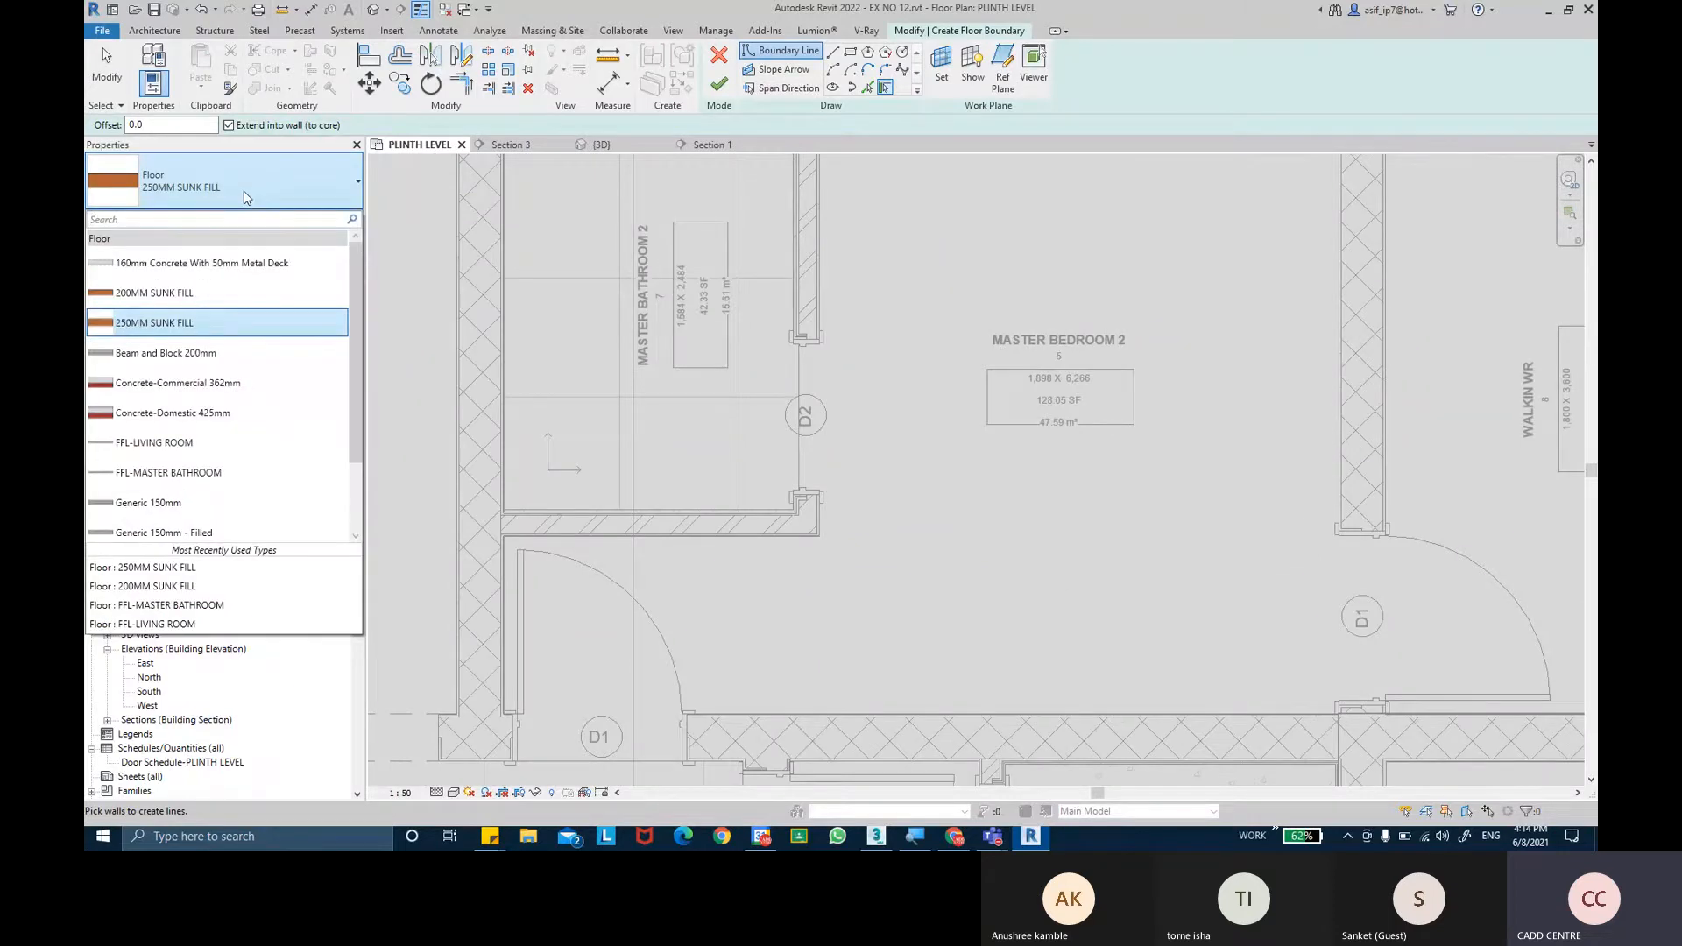
{"action": "left_click", "coordinate": [209, 481]}
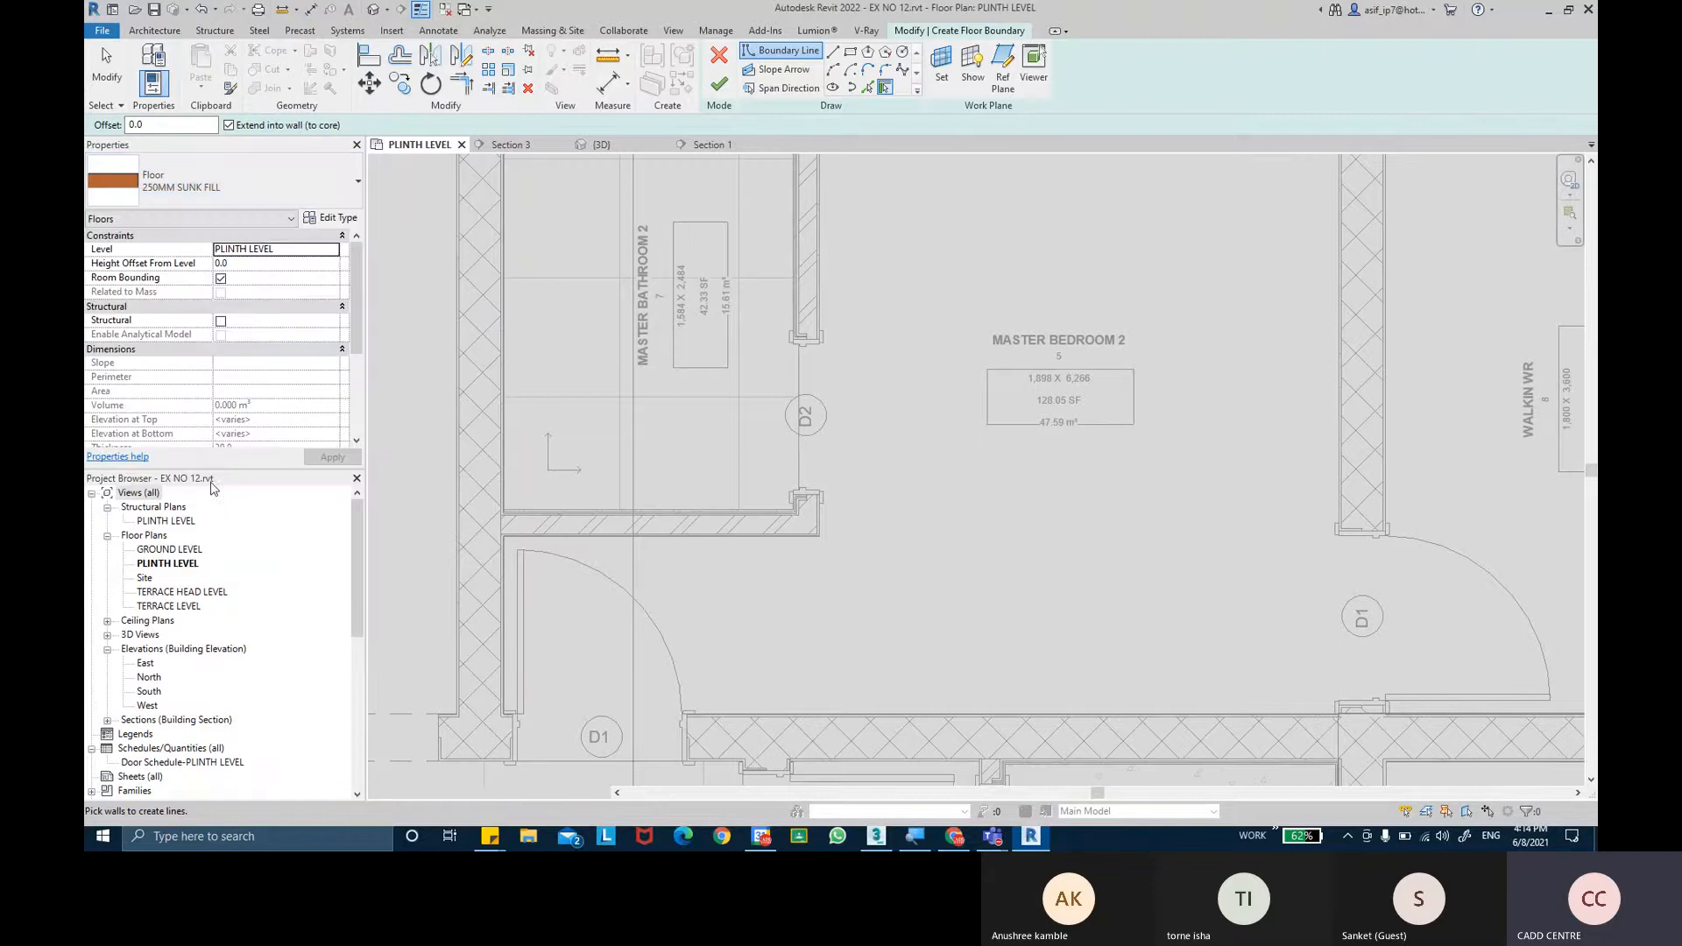
Pick the inner face lines of Master Bathroom 1's upper wall and its D2 door wall as floor boundary lines.
{"action": "middle_click_drag", "start_coordinate": [1149, 497], "coordinate": [1027, 124]}
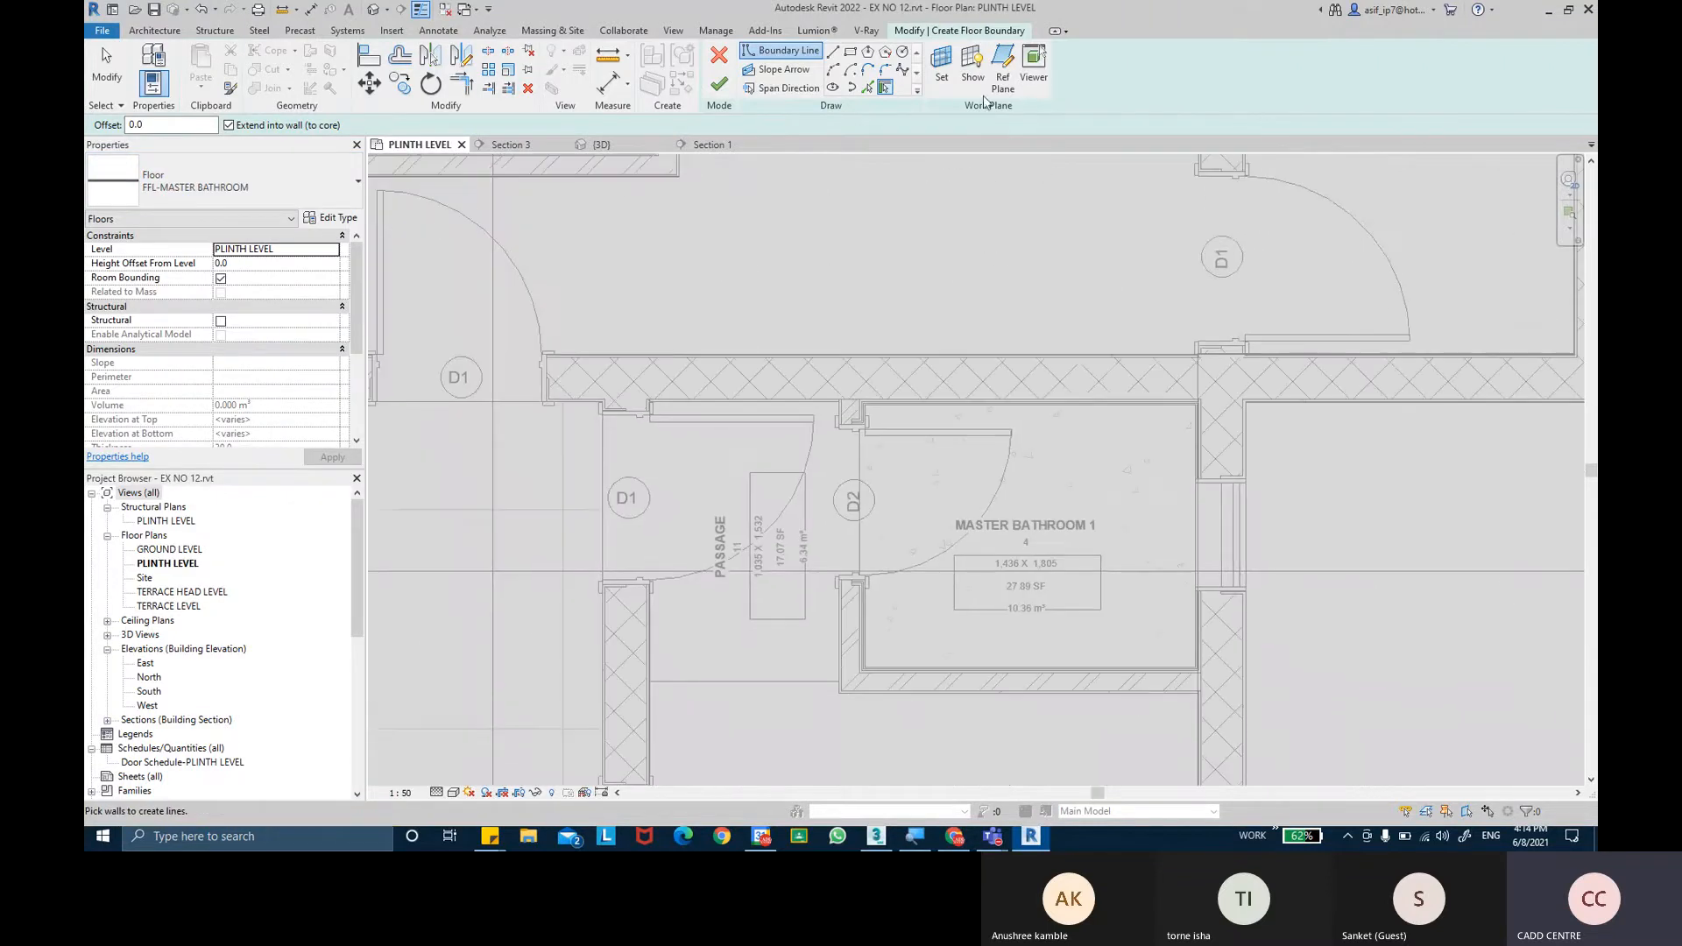
{"action": "left_click", "coordinate": [867, 88]}
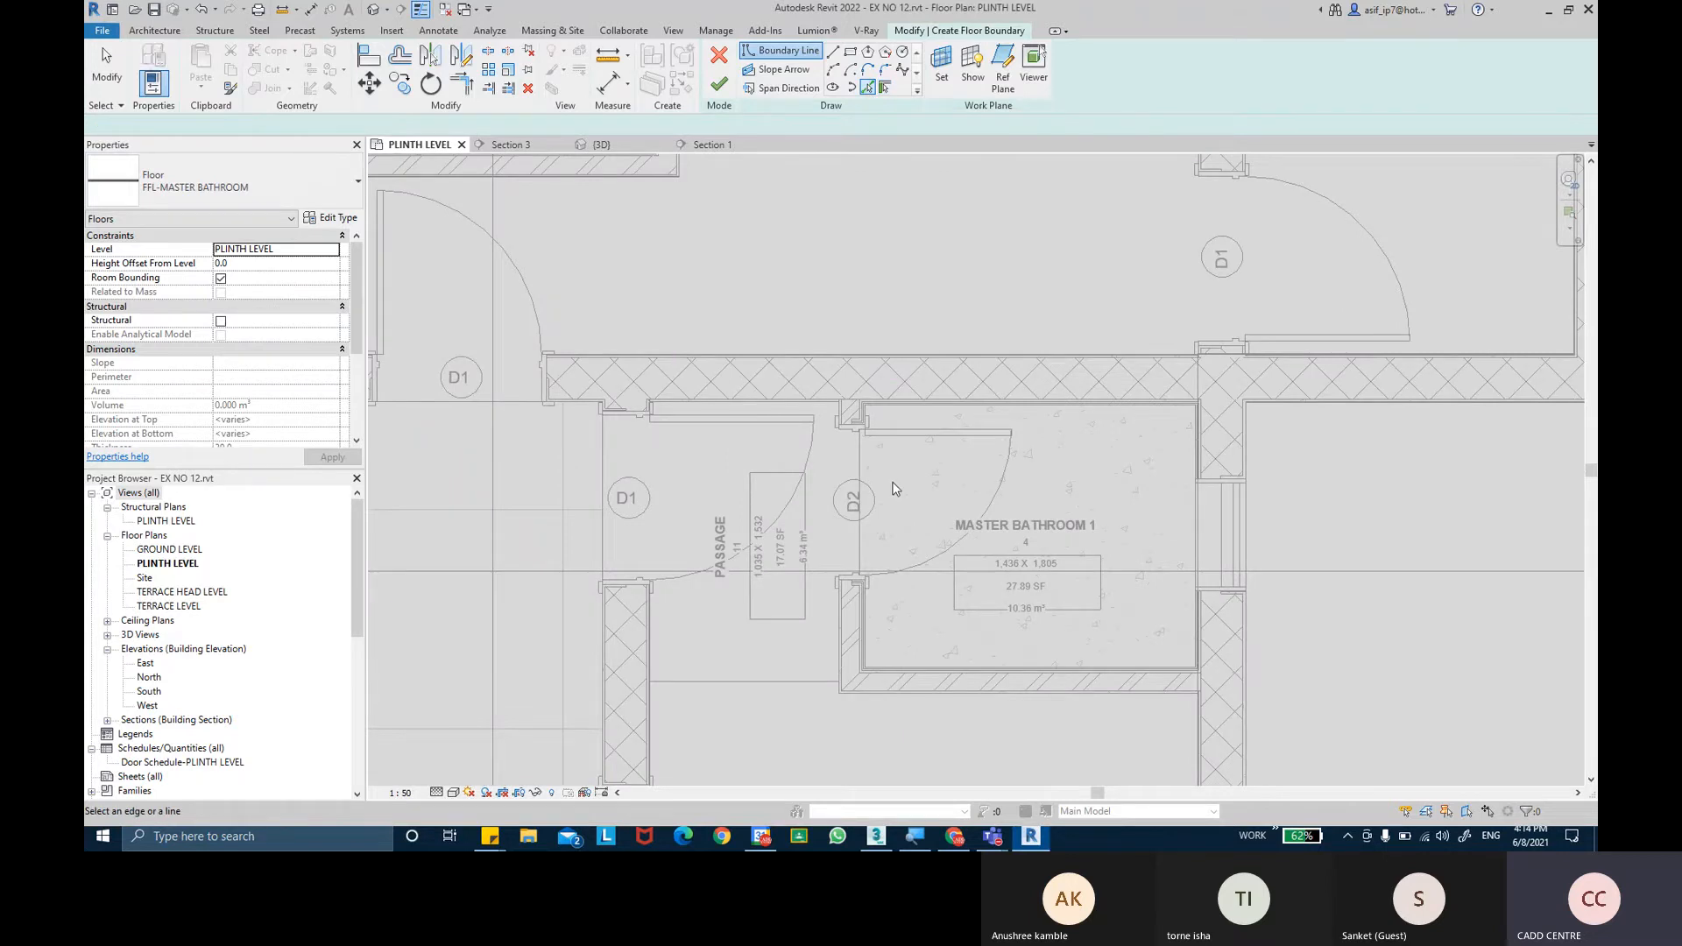
{"action": "scroll", "coordinate": [893, 481], "scroll_direction": "up", "scroll_amount": 3}
{"action": "middle_click_drag", "start_coordinate": [900, 524], "coordinate": [893, 490]}
{"action": "scroll", "coordinate": [837, 285], "scroll_direction": "up", "scroll_amount": 3}
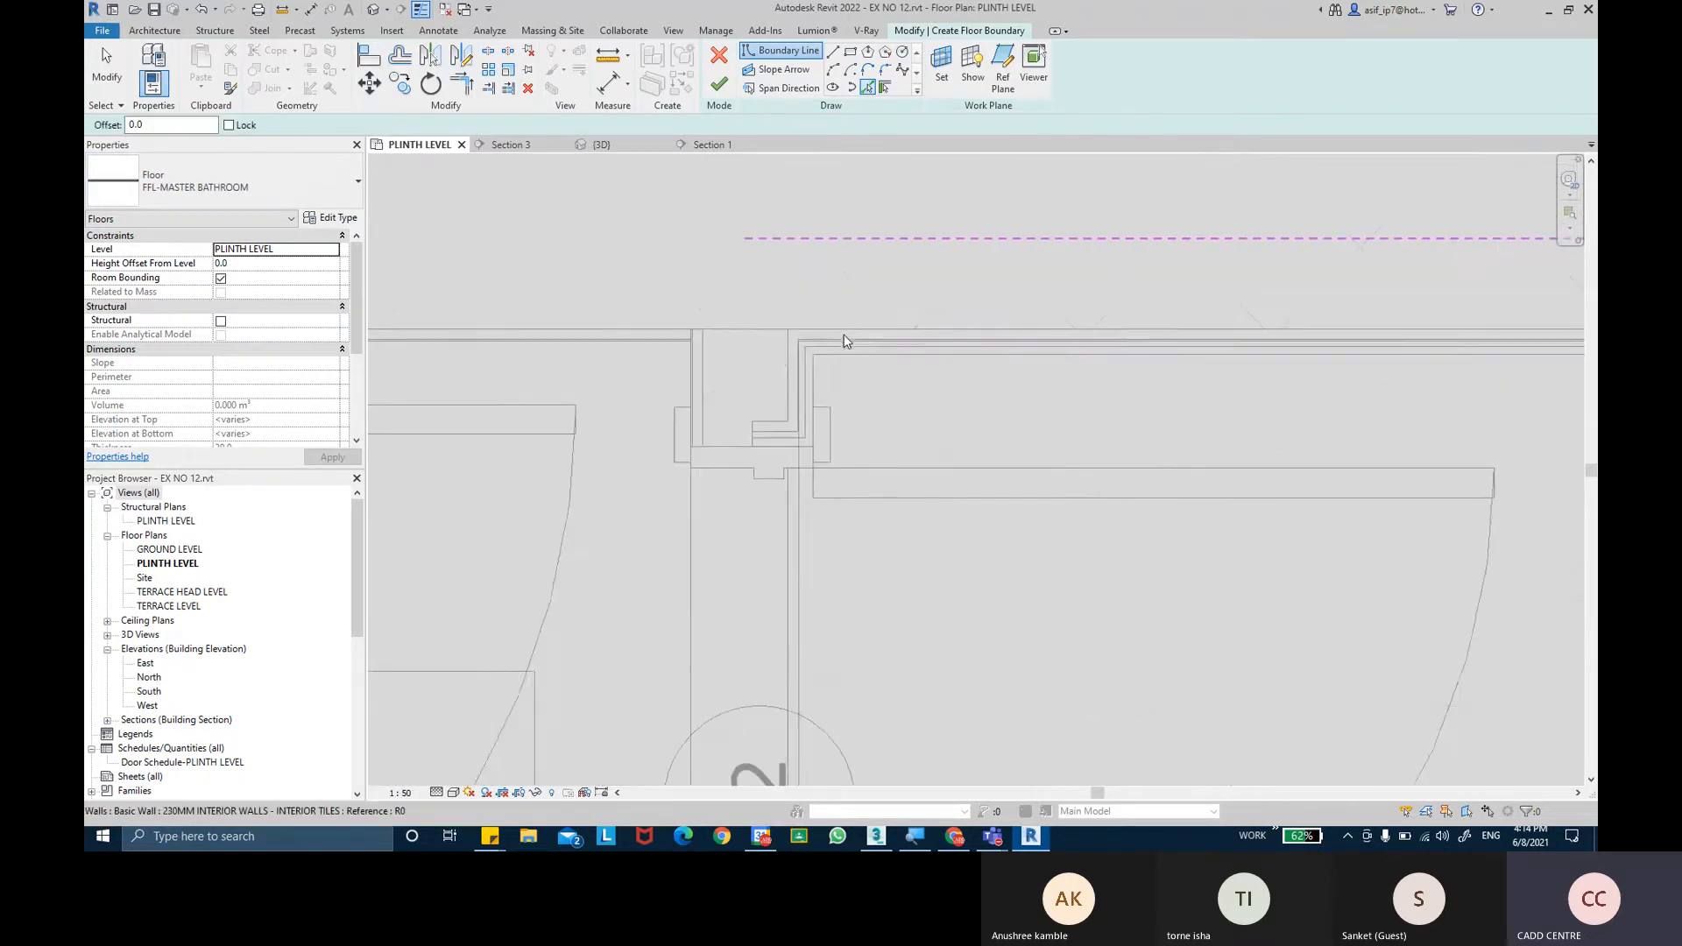
{"action": "left_click", "coordinate": [845, 341]}
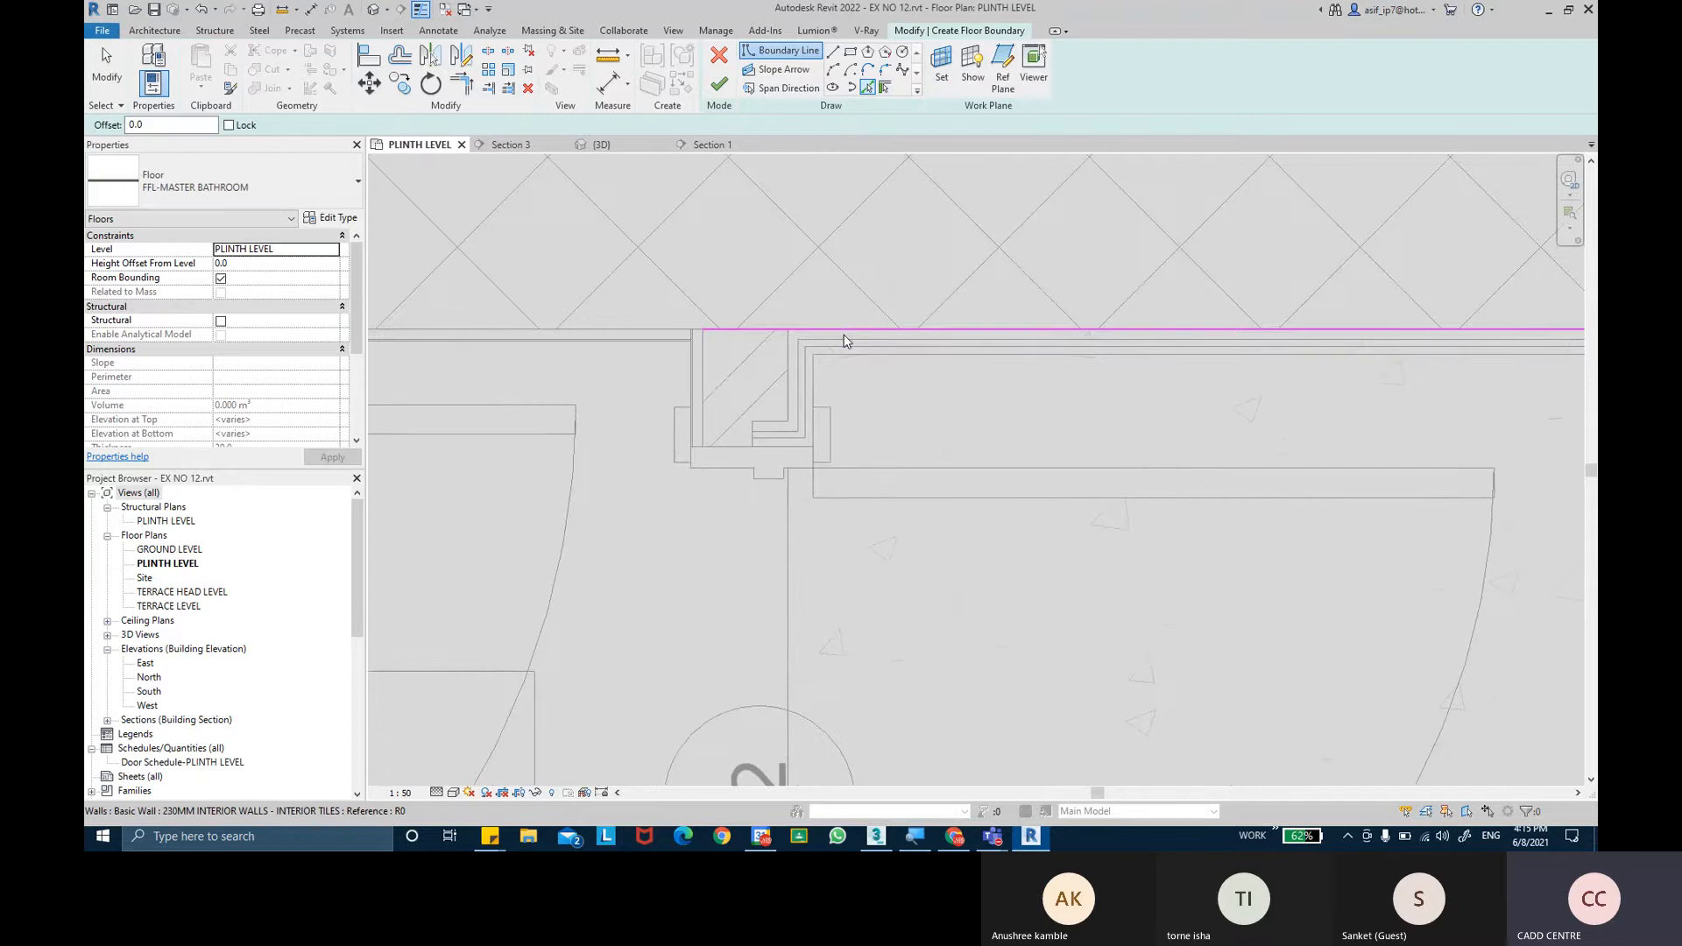
{"action": "left_click", "coordinate": [789, 372]}
Pick the face lines of Master Bathroom 1's lower partition wall and its window wall as the remaining floor boundary lines.
{"action": "middle_click_drag", "start_coordinate": [876, 562], "coordinate": [867, 228]}
{"action": "scroll", "coordinate": [936, 548], "scroll_direction": "down", "scroll_amount": 1}
{"action": "middle_click_drag", "start_coordinate": [936, 548], "coordinate": [908, 107]}
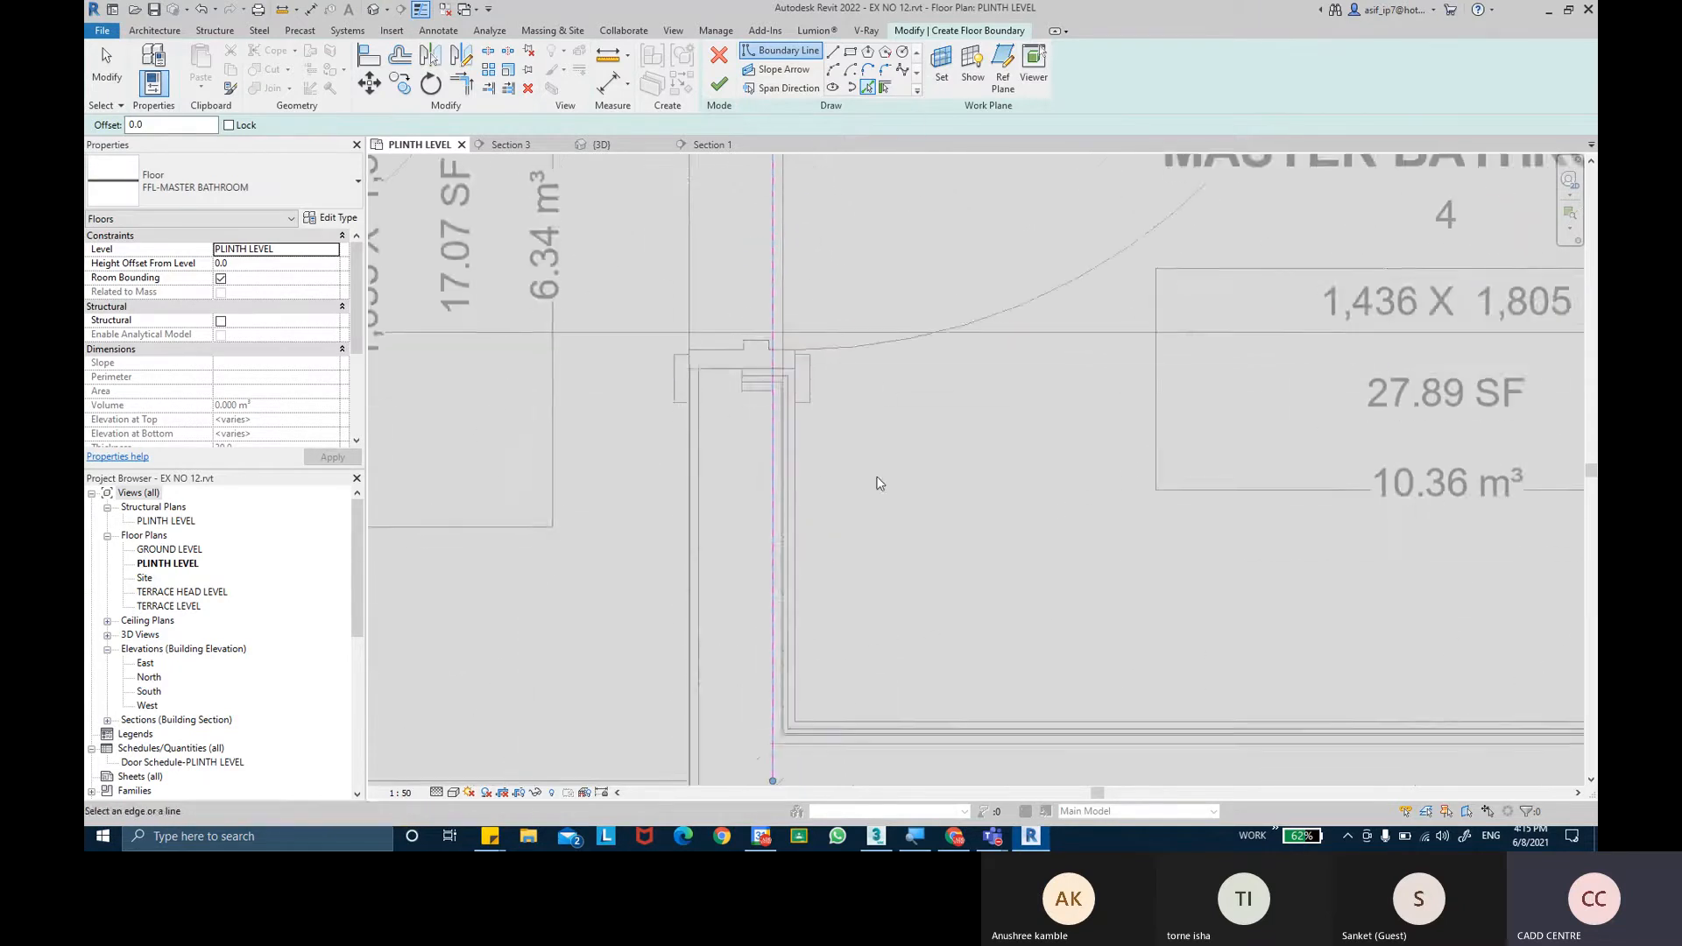
{"action": "middle_click_drag", "start_coordinate": [855, 664], "coordinate": [856, 491]}
{"action": "left_click", "coordinate": [818, 571]}
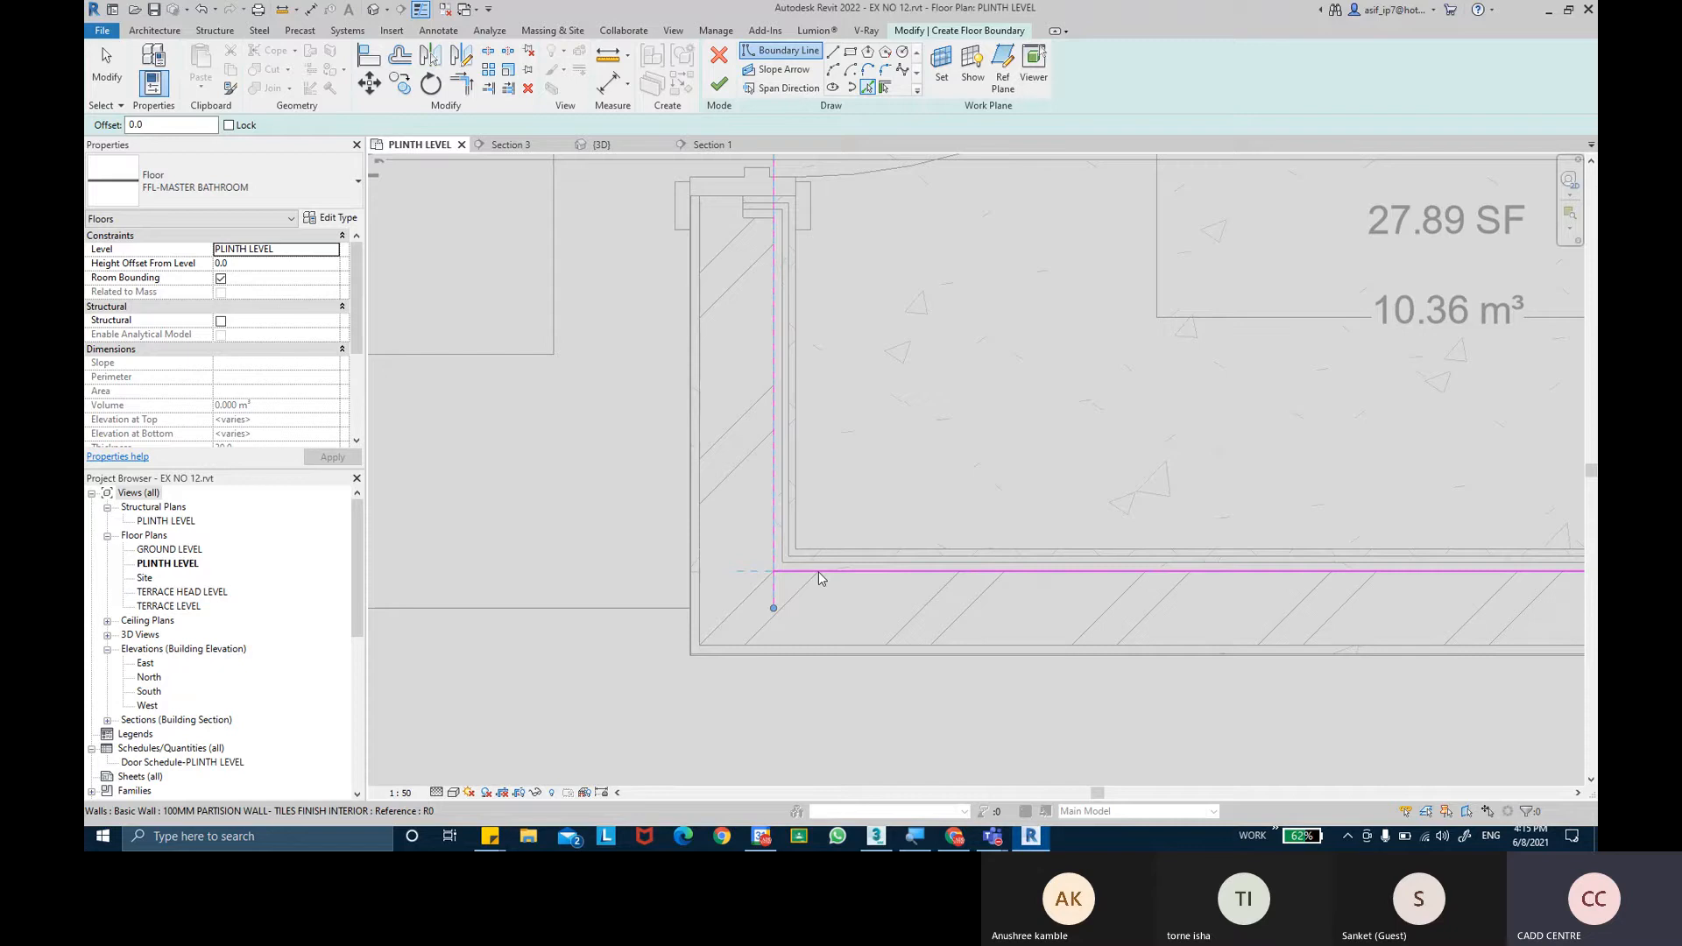
{"action": "scroll", "coordinate": [1013, 469], "scroll_direction": "down", "scroll_amount": 3}
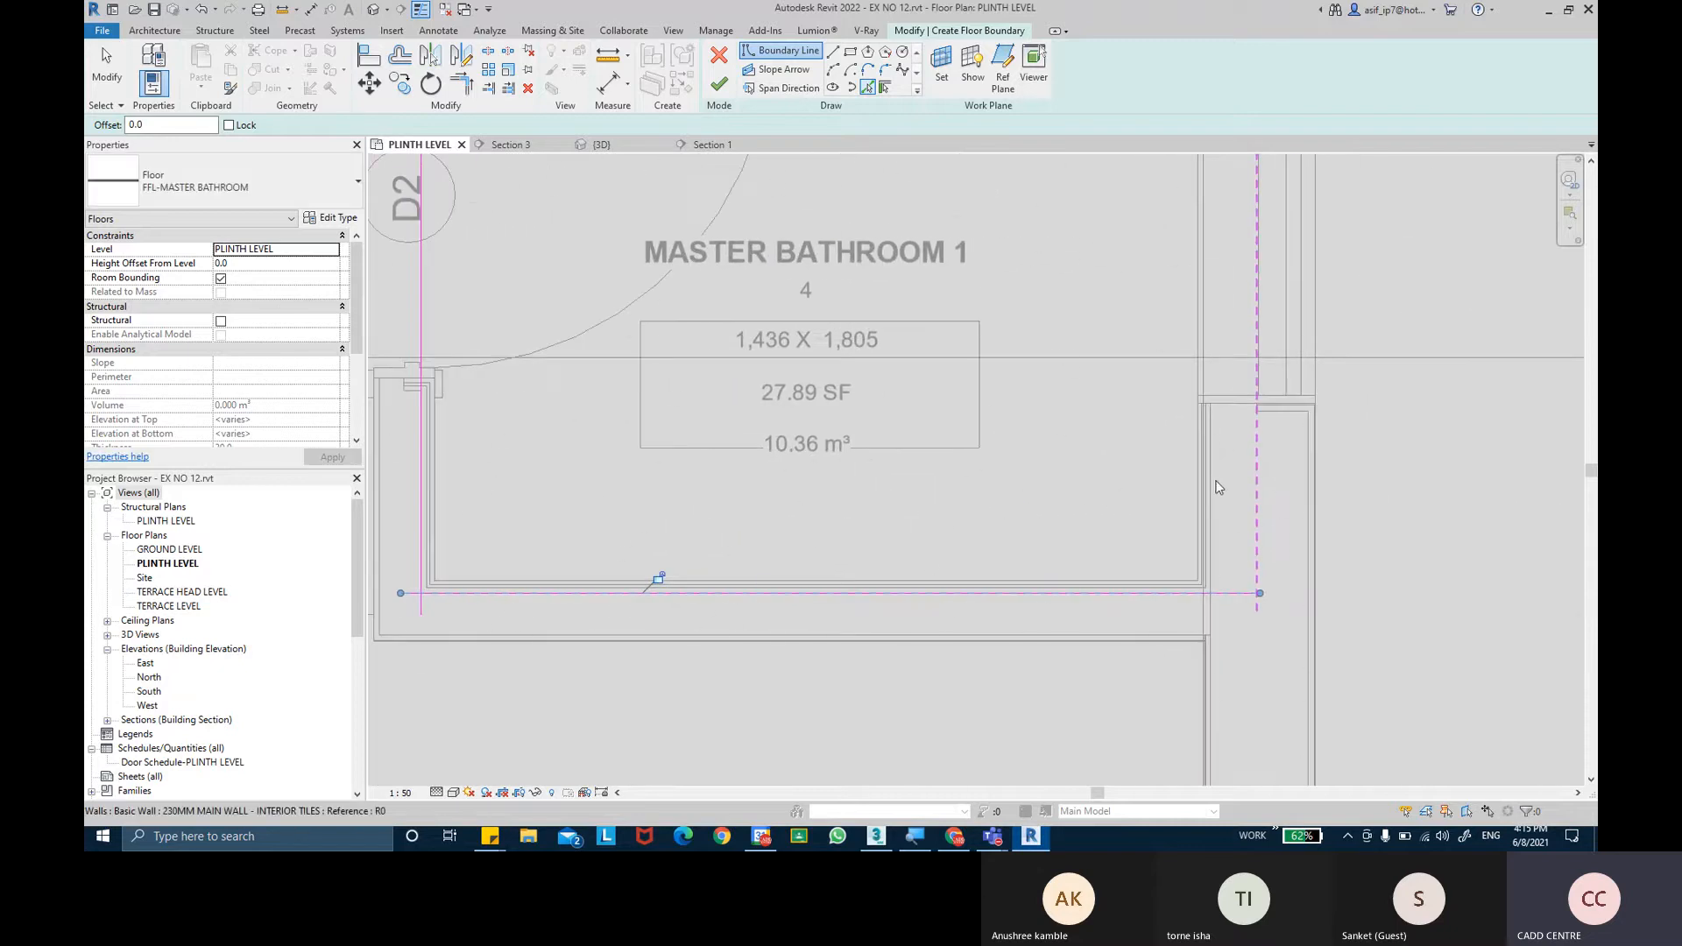
{"action": "left_click", "coordinate": [1212, 487]}
{"action": "scroll", "coordinate": [1111, 425], "scroll_direction": "down", "scroll_amount": 2}
{"action": "middle_click_drag", "start_coordinate": [1066, 402], "coordinate": [1066, 493]}
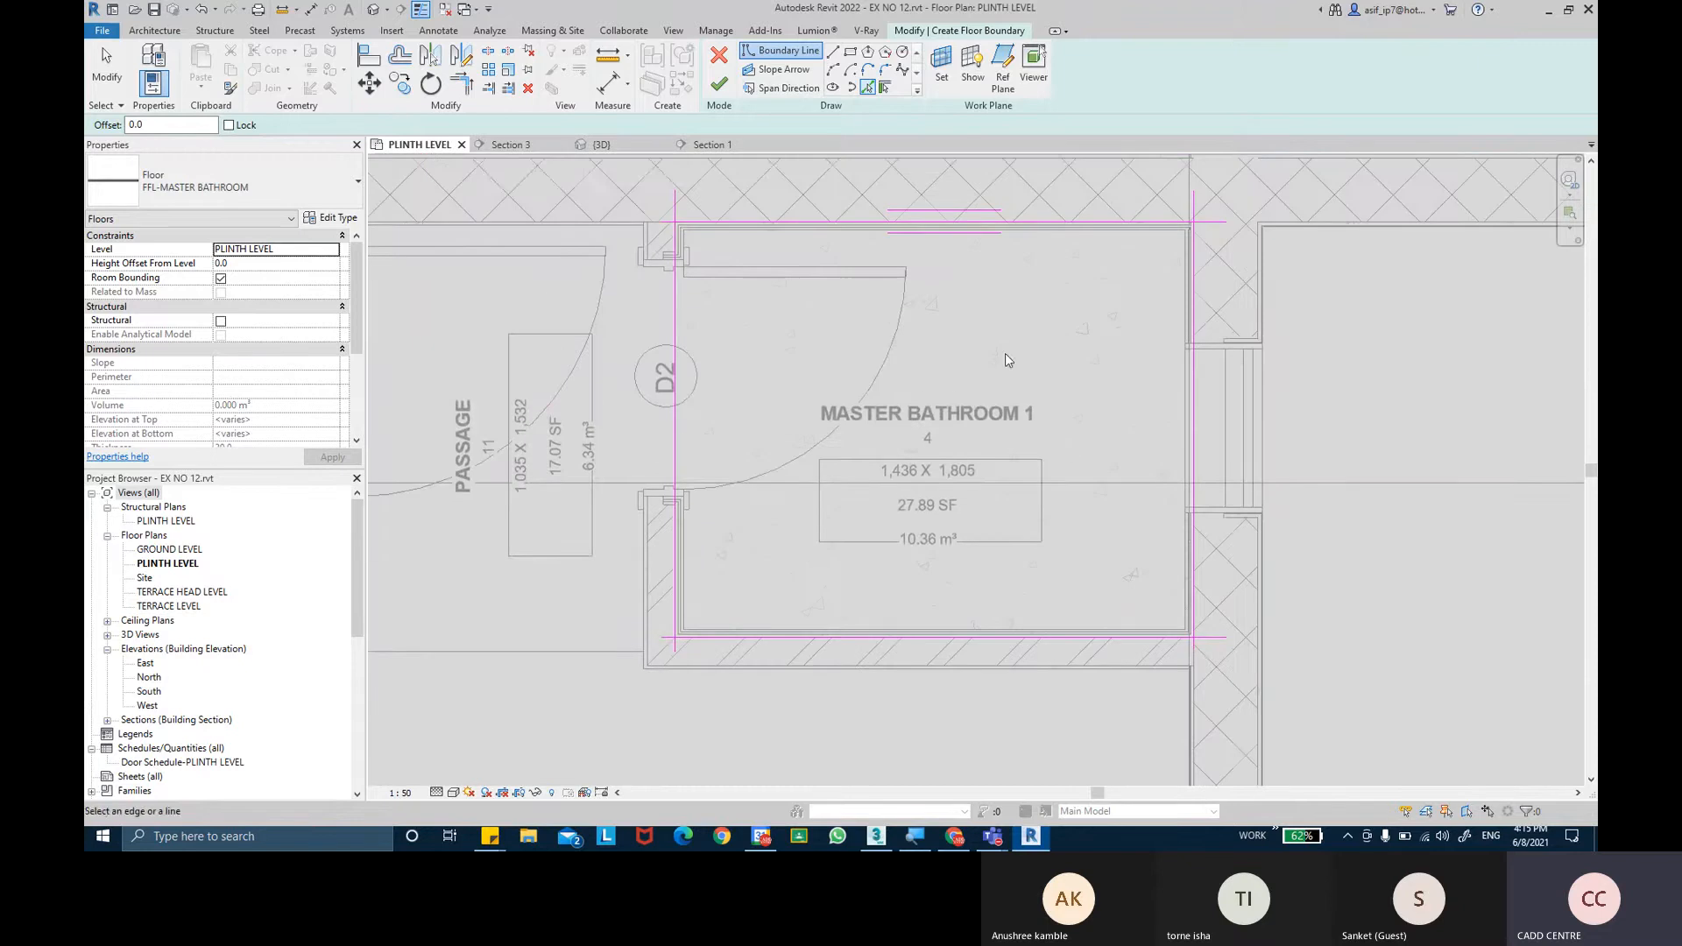
Trim the floor boundary lines to corners so they form a closed rectangle around Master Bathroom 1.
{"action": "left_click", "coordinate": [463, 88]}
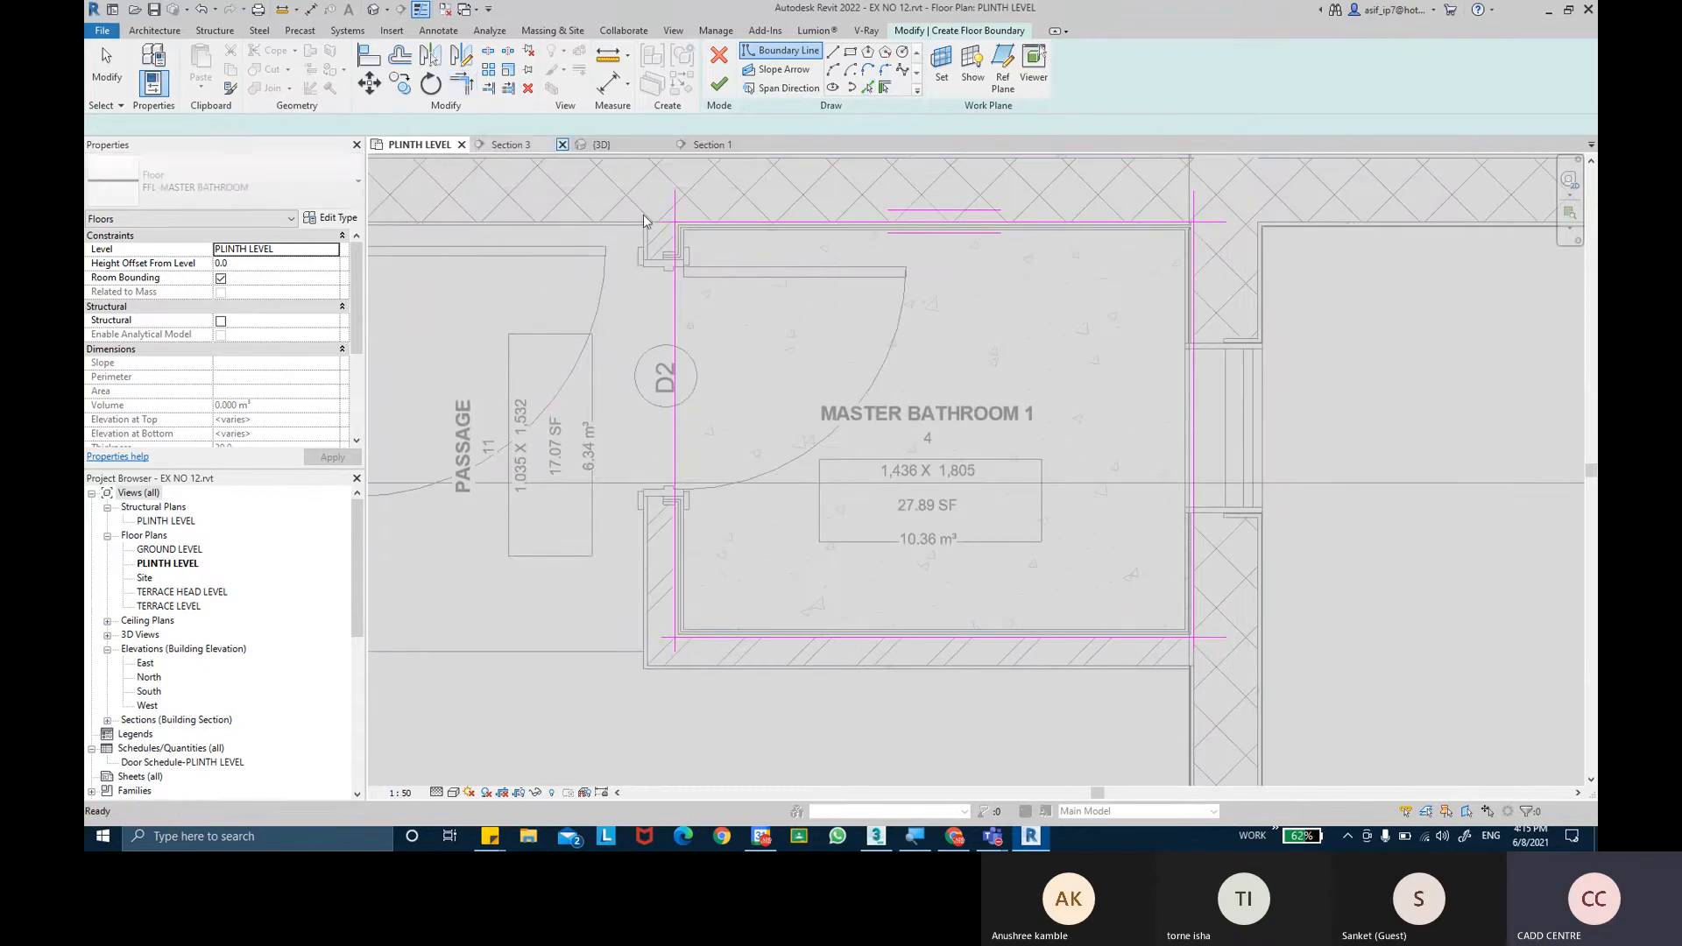
{"action": "left_click", "coordinate": [686, 226]}
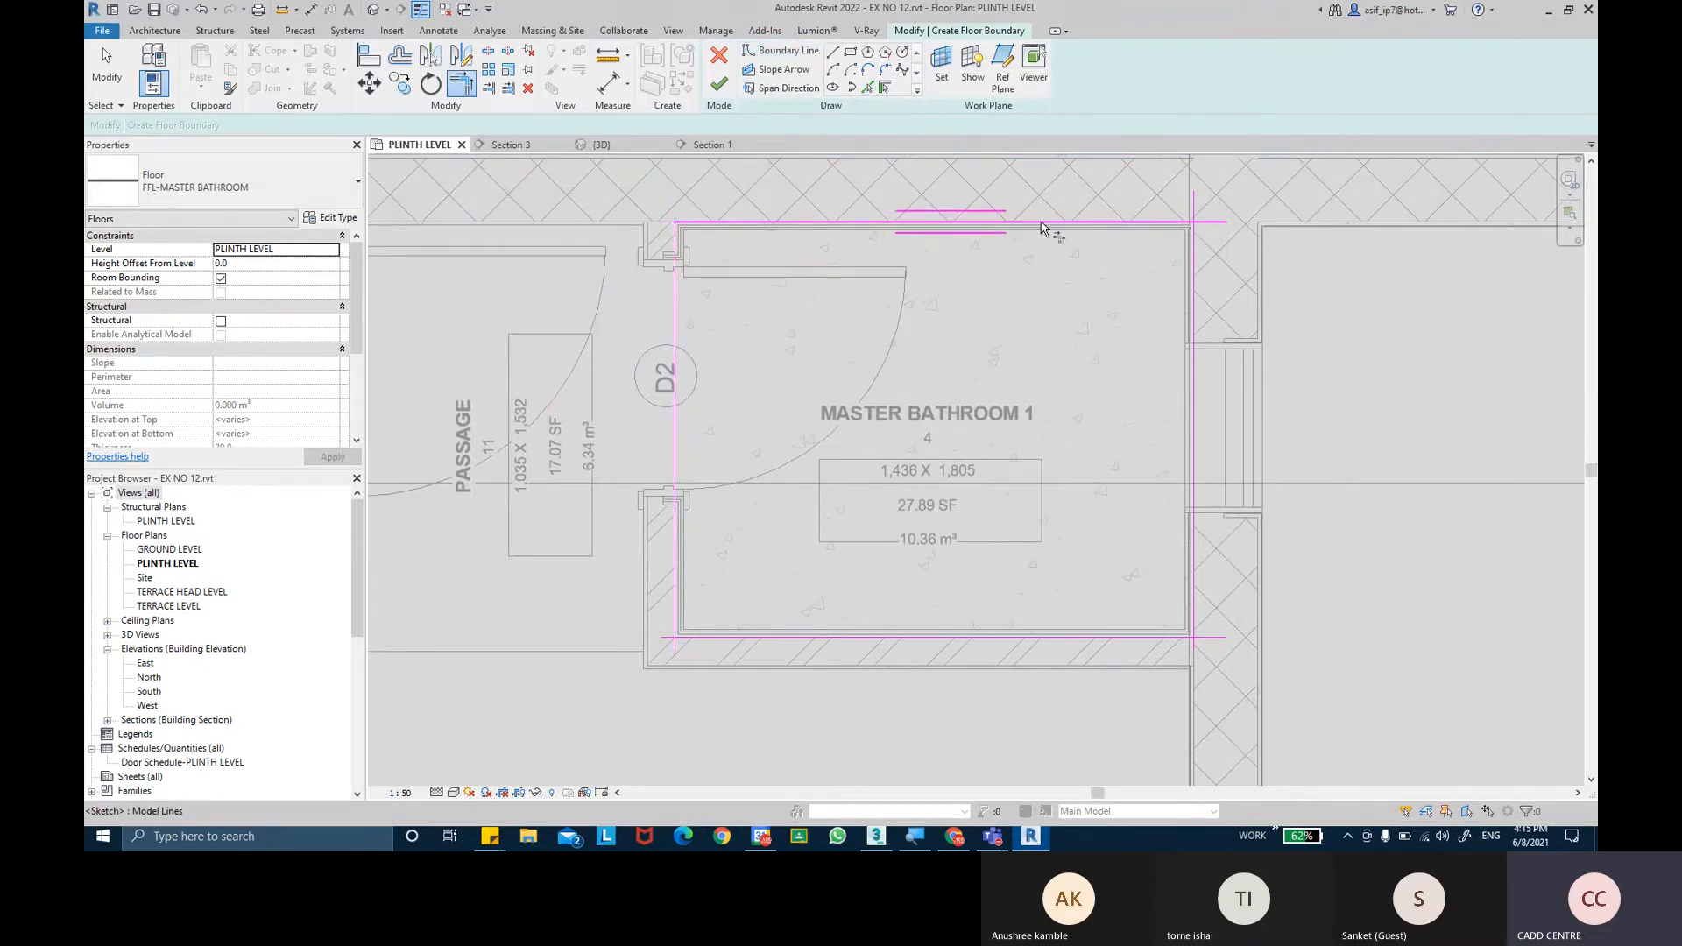
{"action": "left_click", "coordinate": [1086, 224]}
{"action": "left_click", "coordinate": [1190, 280]}
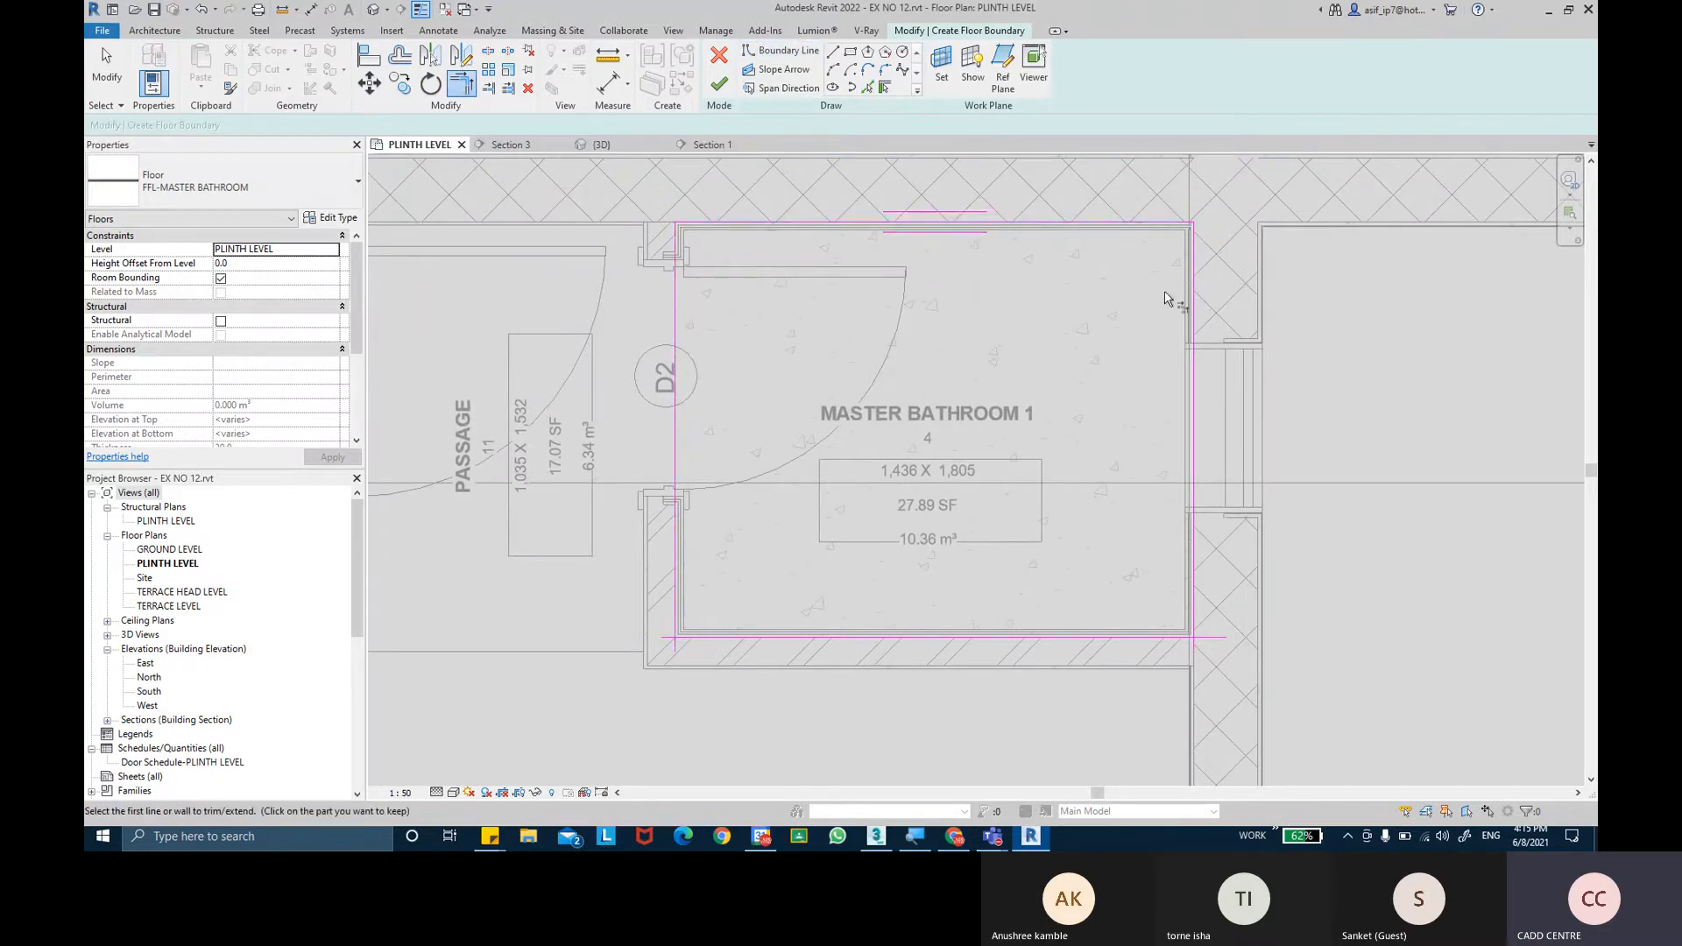
{"action": "left_click", "coordinate": [1188, 498]}
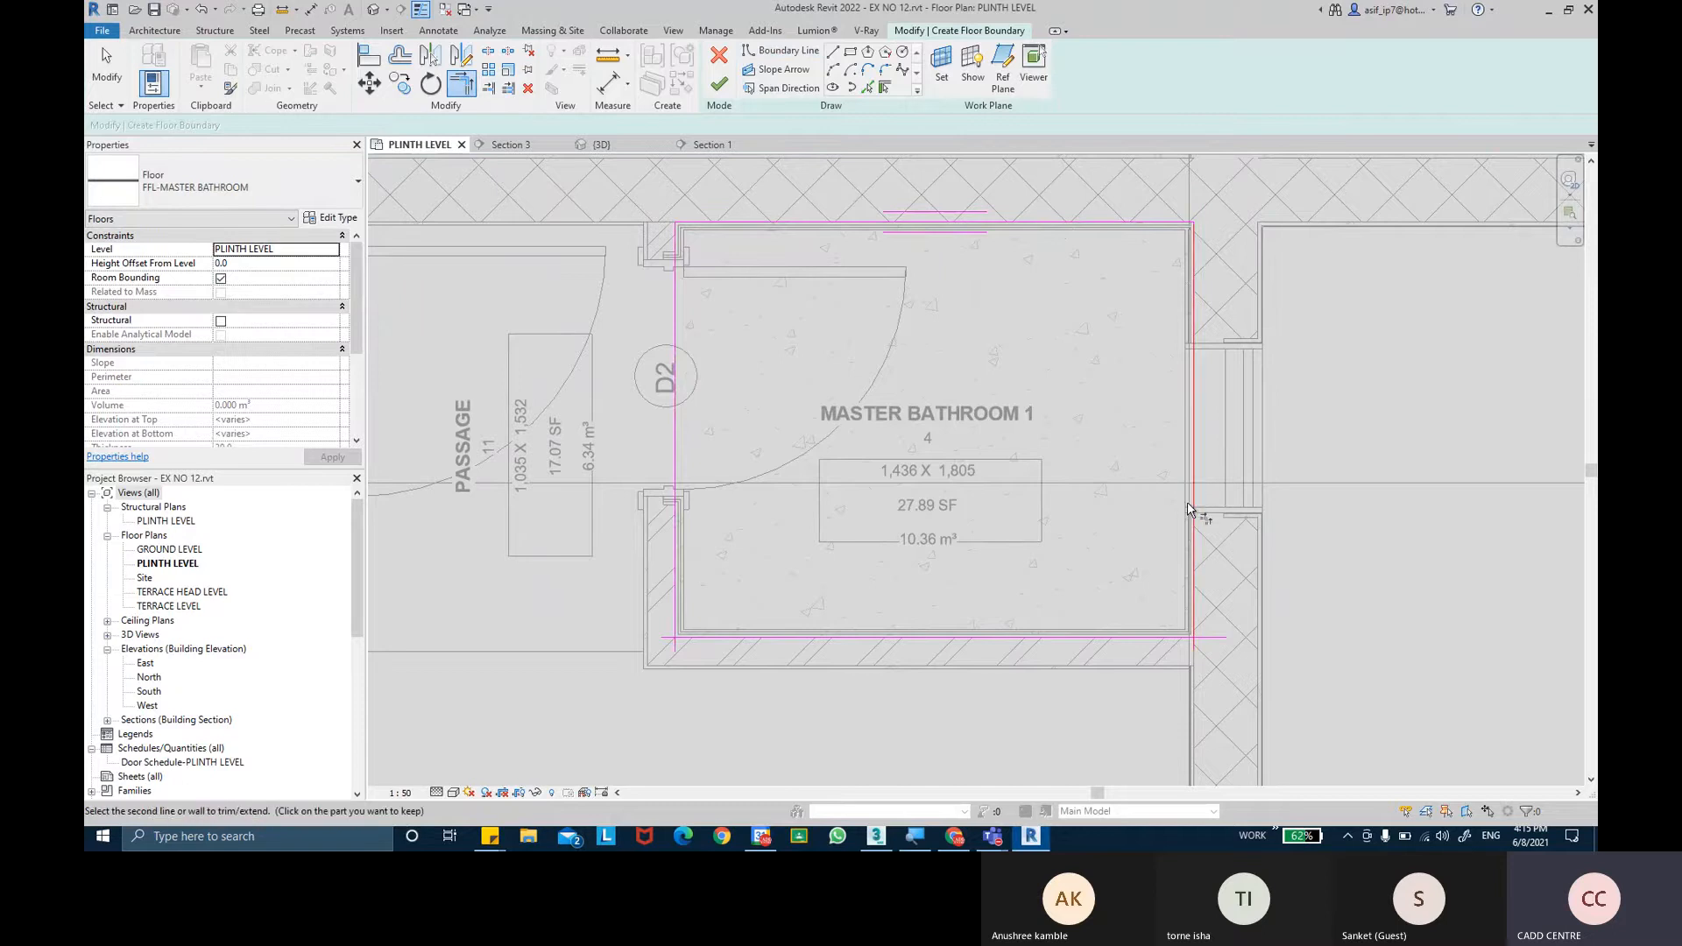
{"action": "left_click", "coordinate": [1156, 637]}
{"action": "left_click", "coordinate": [788, 638]}
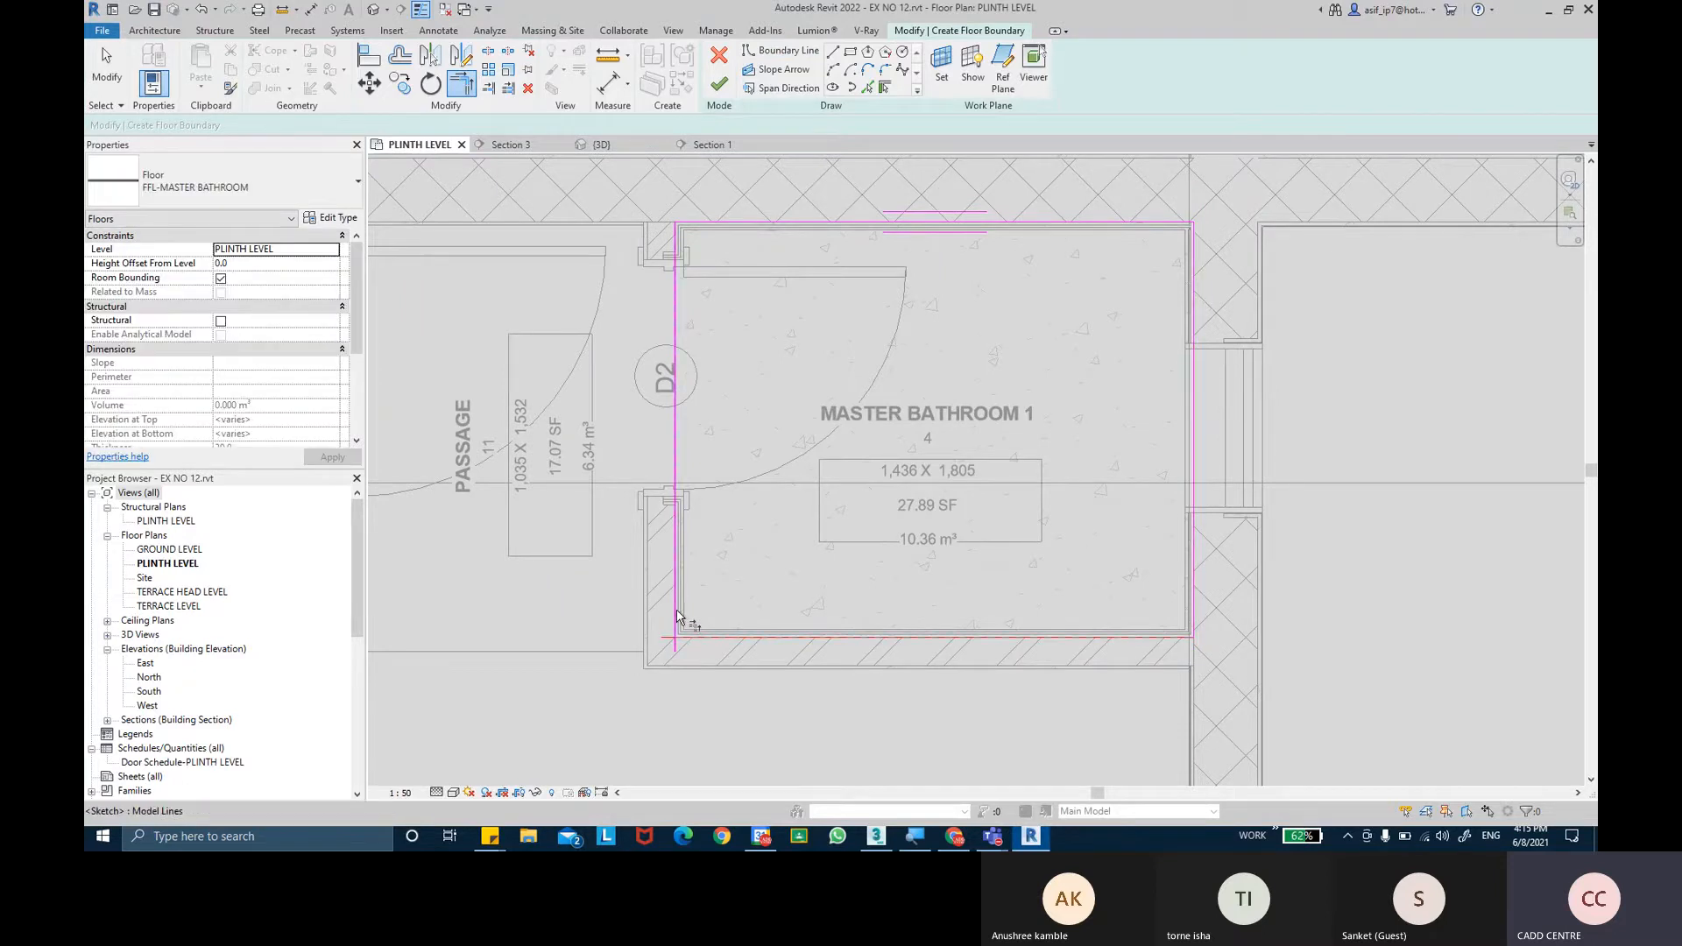
{"action": "left_click", "coordinate": [676, 613]}
{"action": "middle_click_drag", "start_coordinate": [751, 462], "coordinate": [751, 468]}
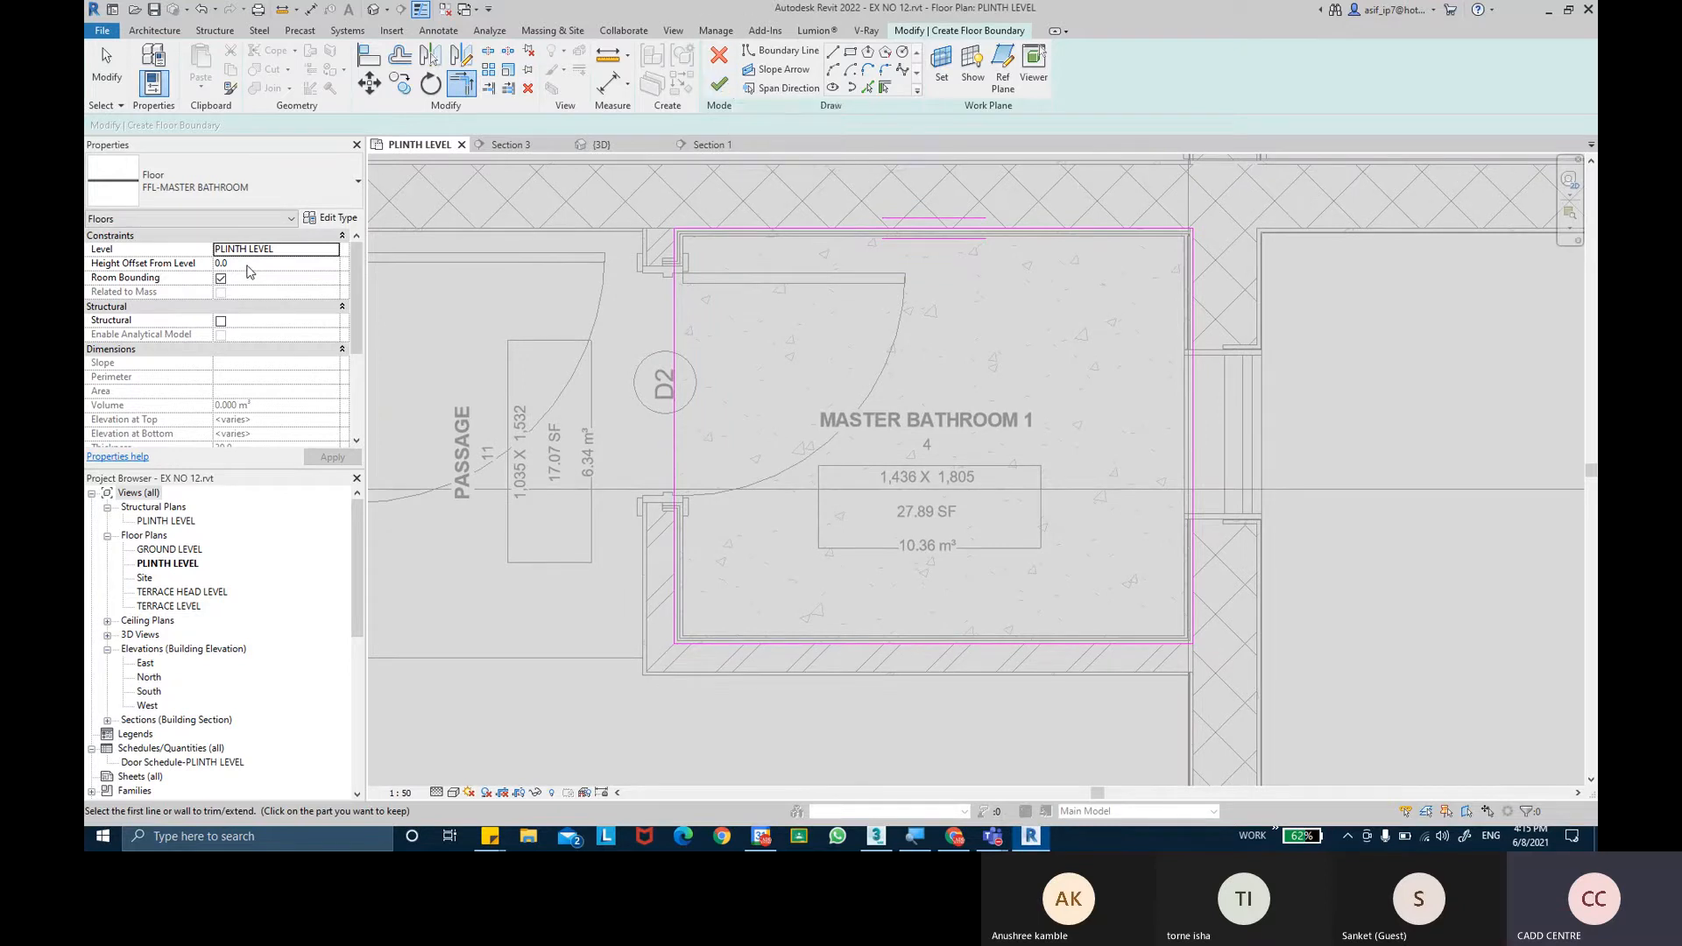
Check the FFL-MASTER BATHROOM type's default thickness and set the floor's height offset from PLINTH LEVEL to 30.
{"action": "left_click", "coordinate": [343, 217]}
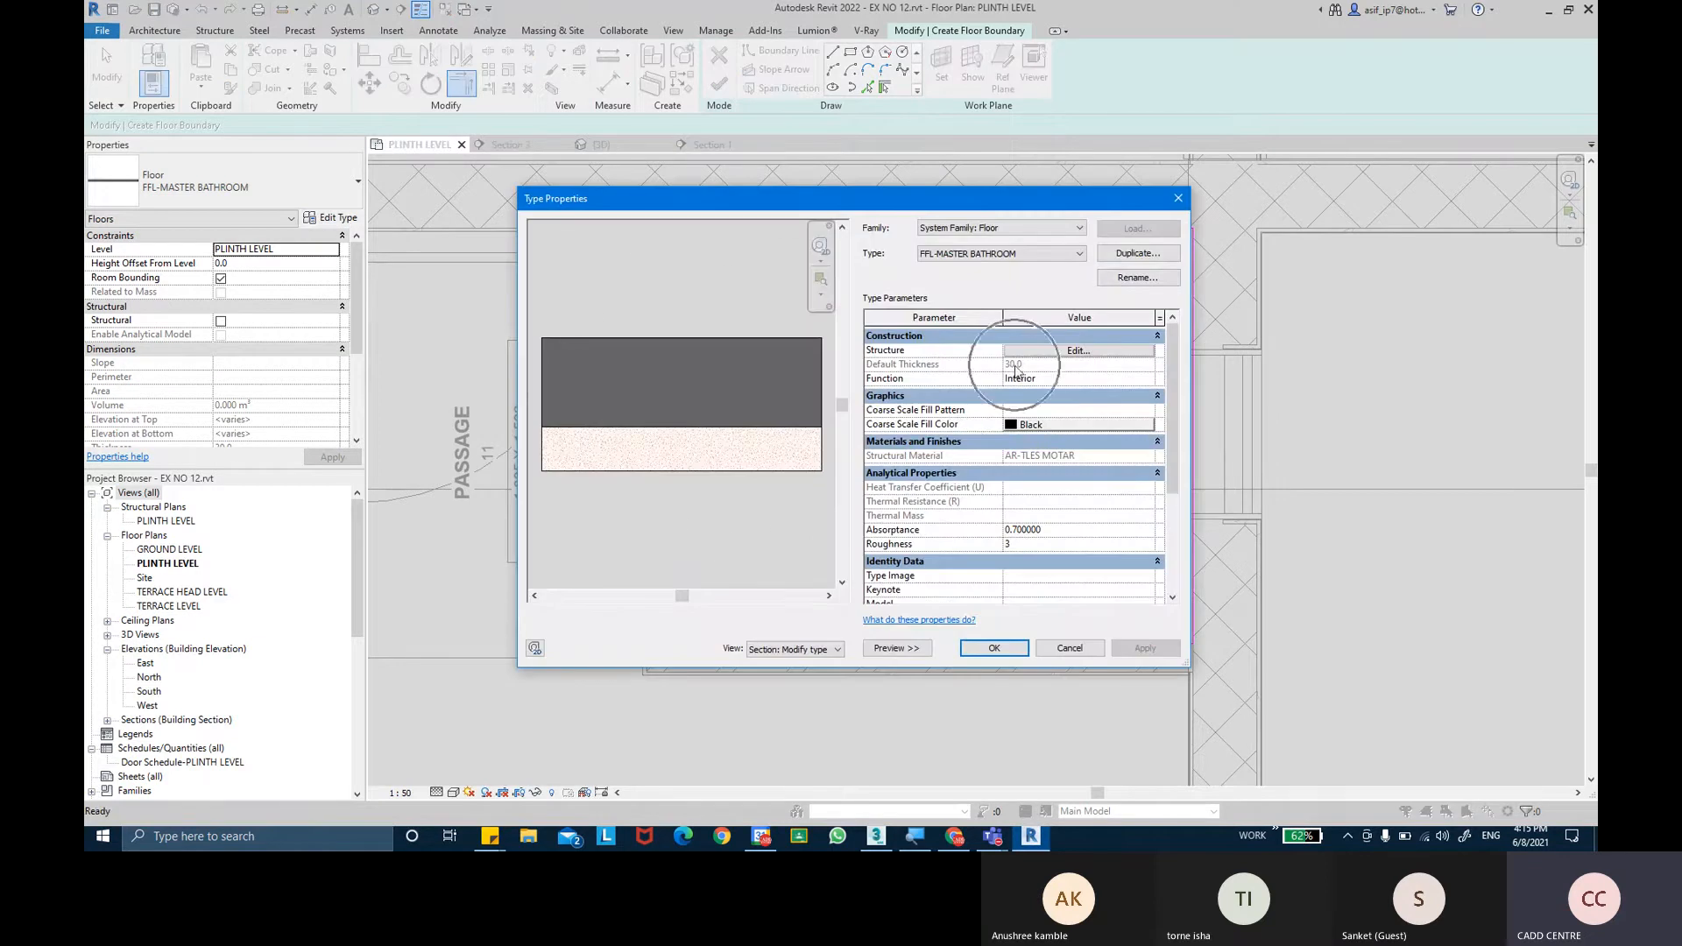
{"action": "left_click", "coordinate": [993, 648]}
{"action": "left_click", "coordinate": [248, 264]}
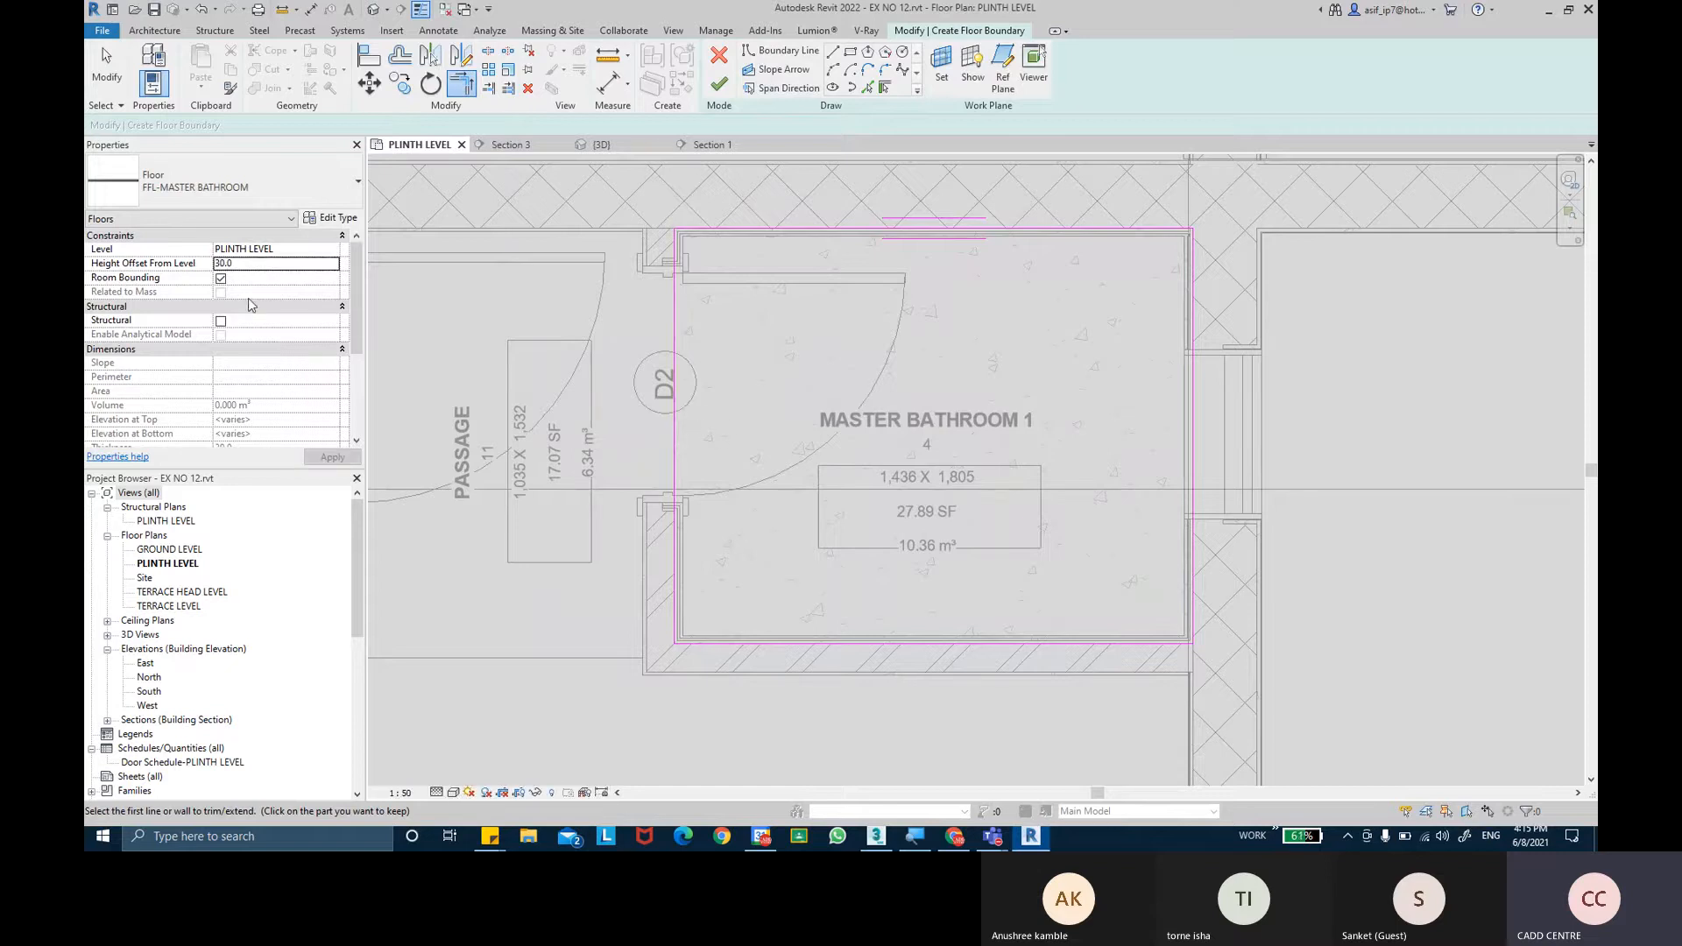
{"action": "left_click", "coordinate": [222, 277]}
Check the layer structure of the FFL-MASTER BATHROOM type without changing it and finish the floor sketch.
{"action": "left_click", "coordinate": [349, 217]}
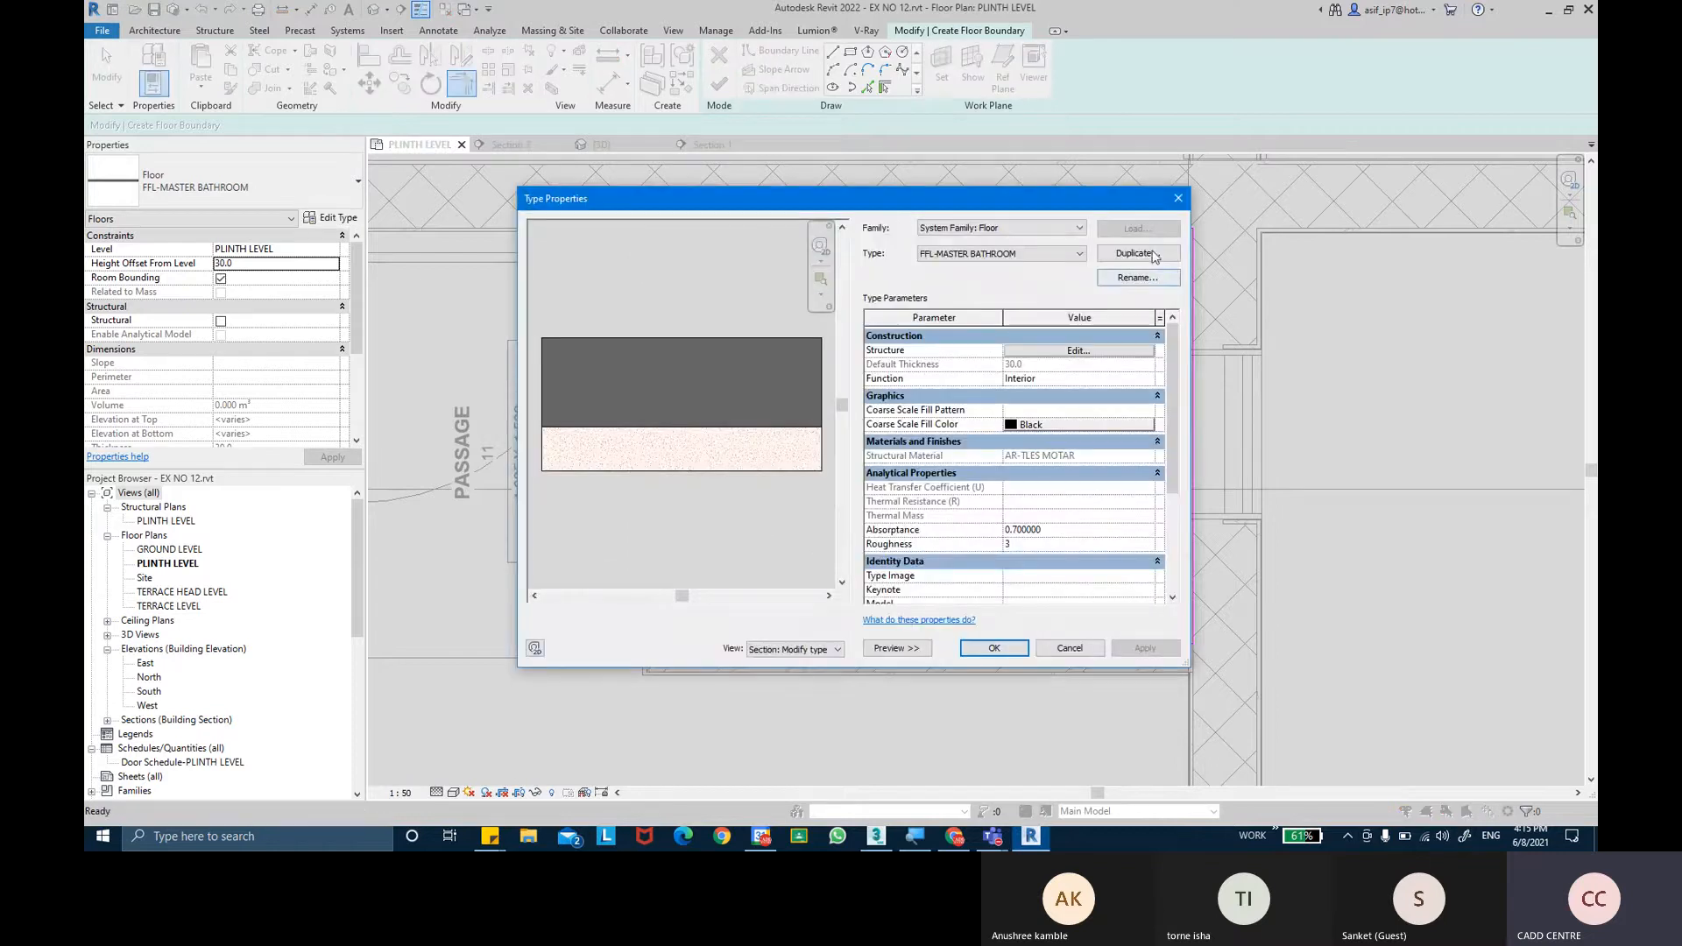
{"action": "left_click", "coordinate": [1106, 349]}
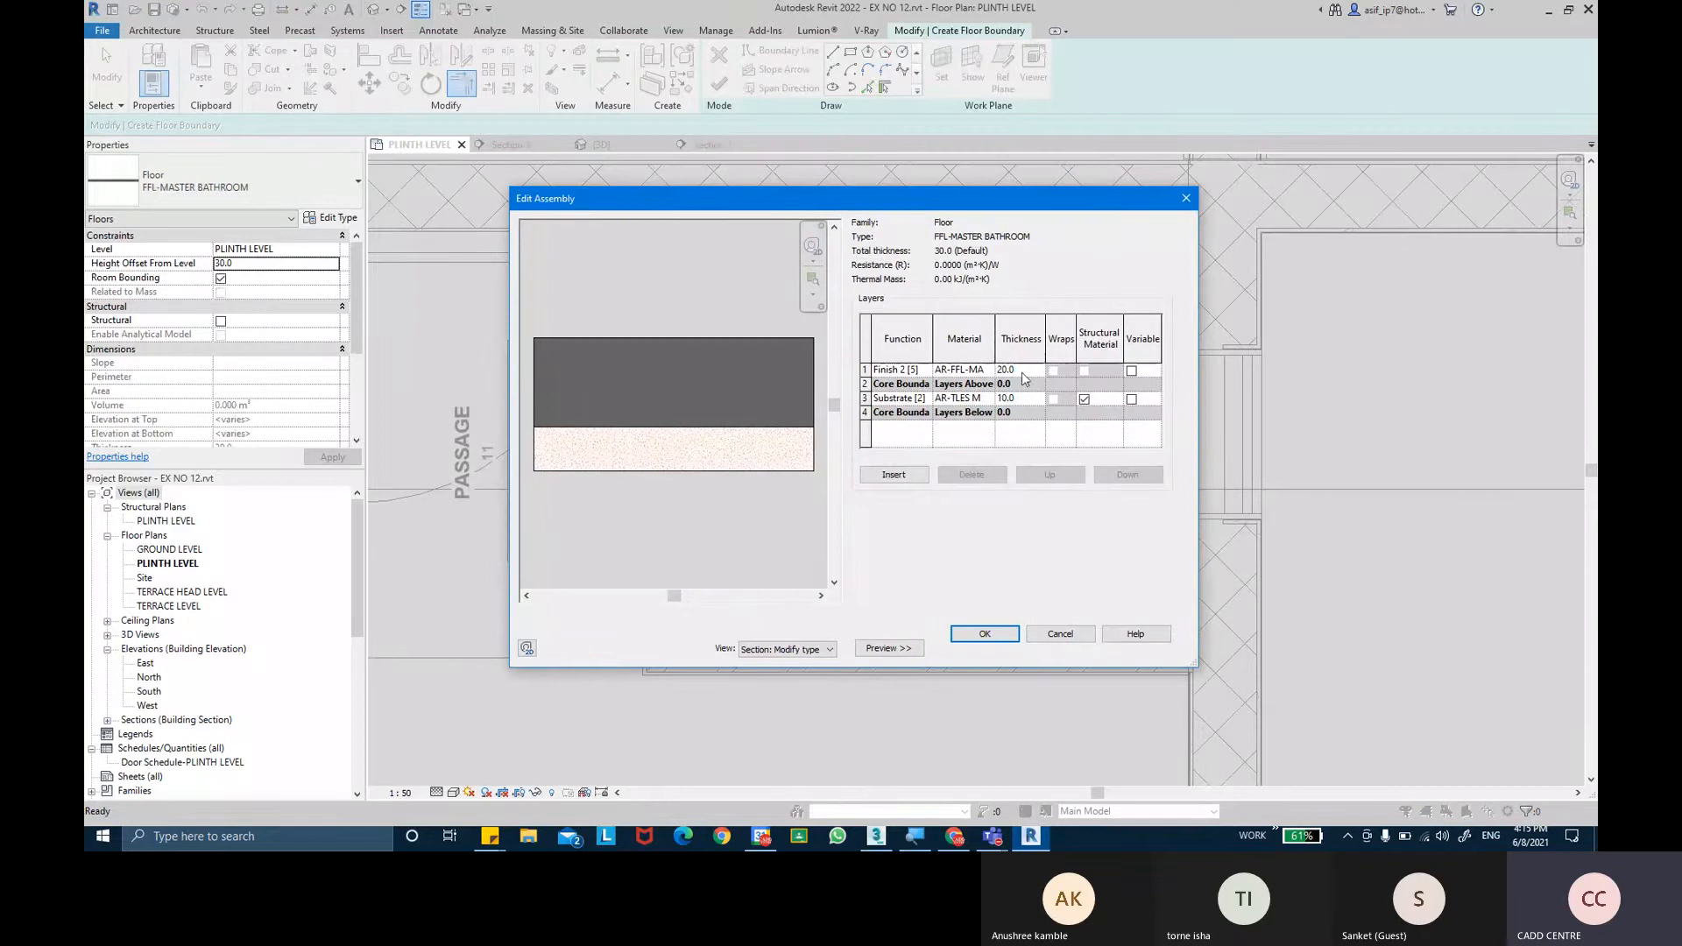
{"action": "left_click", "coordinate": [983, 634]}
{"action": "left_click", "coordinate": [994, 649]}
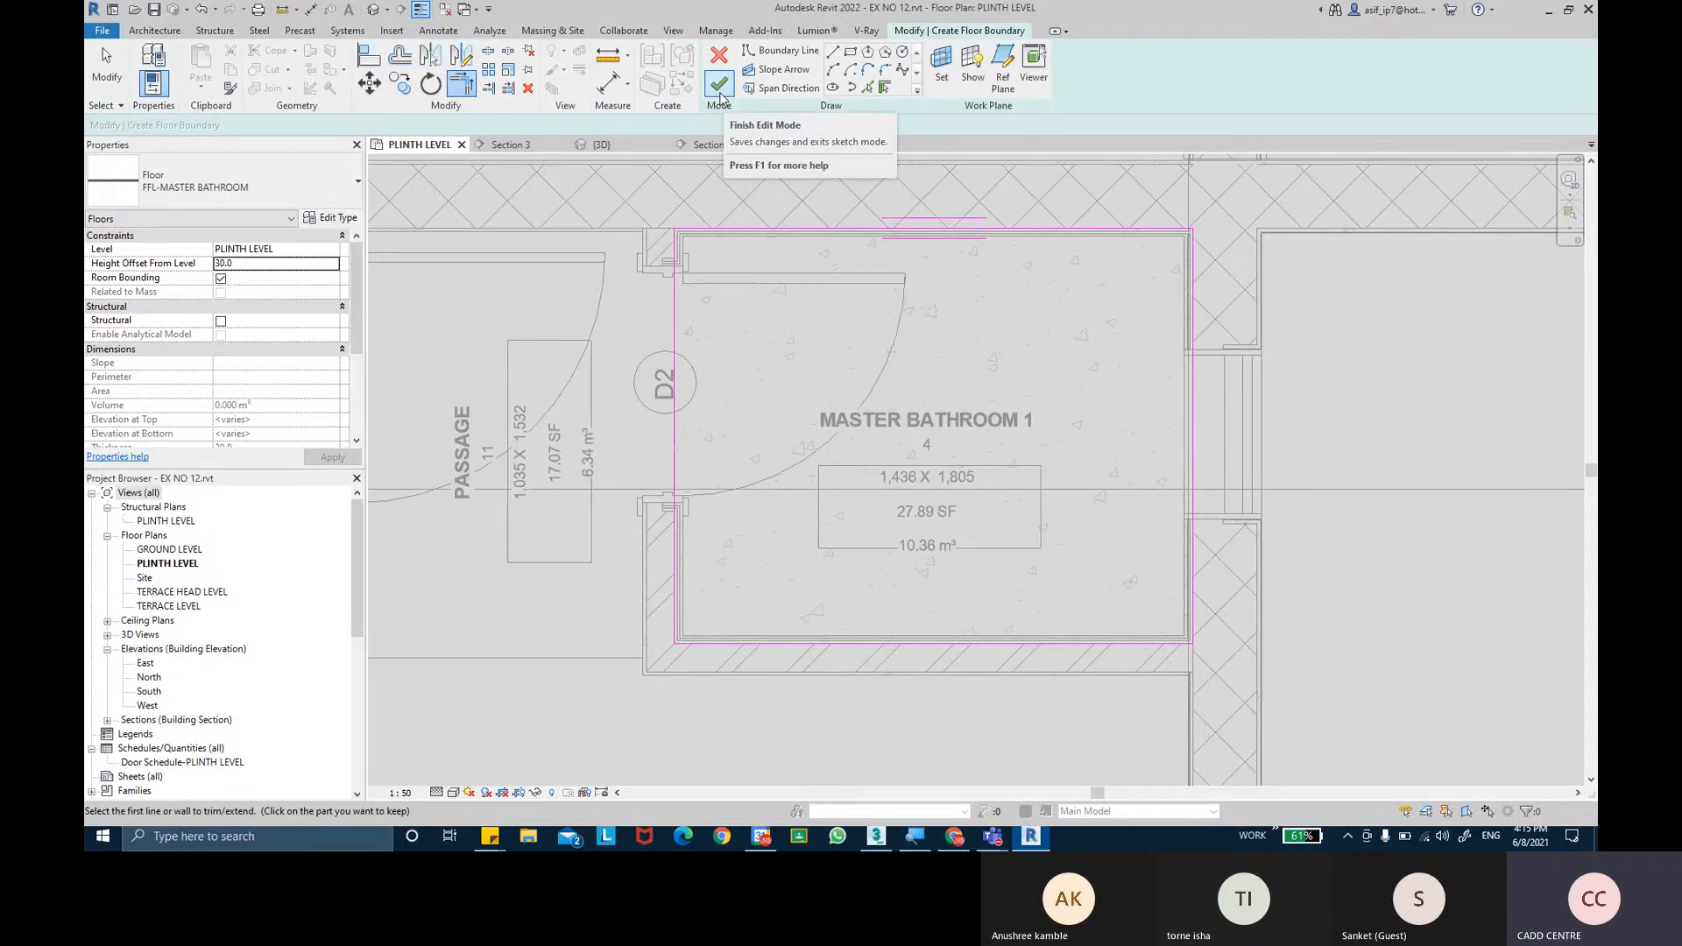
{"action": "left_click", "coordinate": [719, 85]}
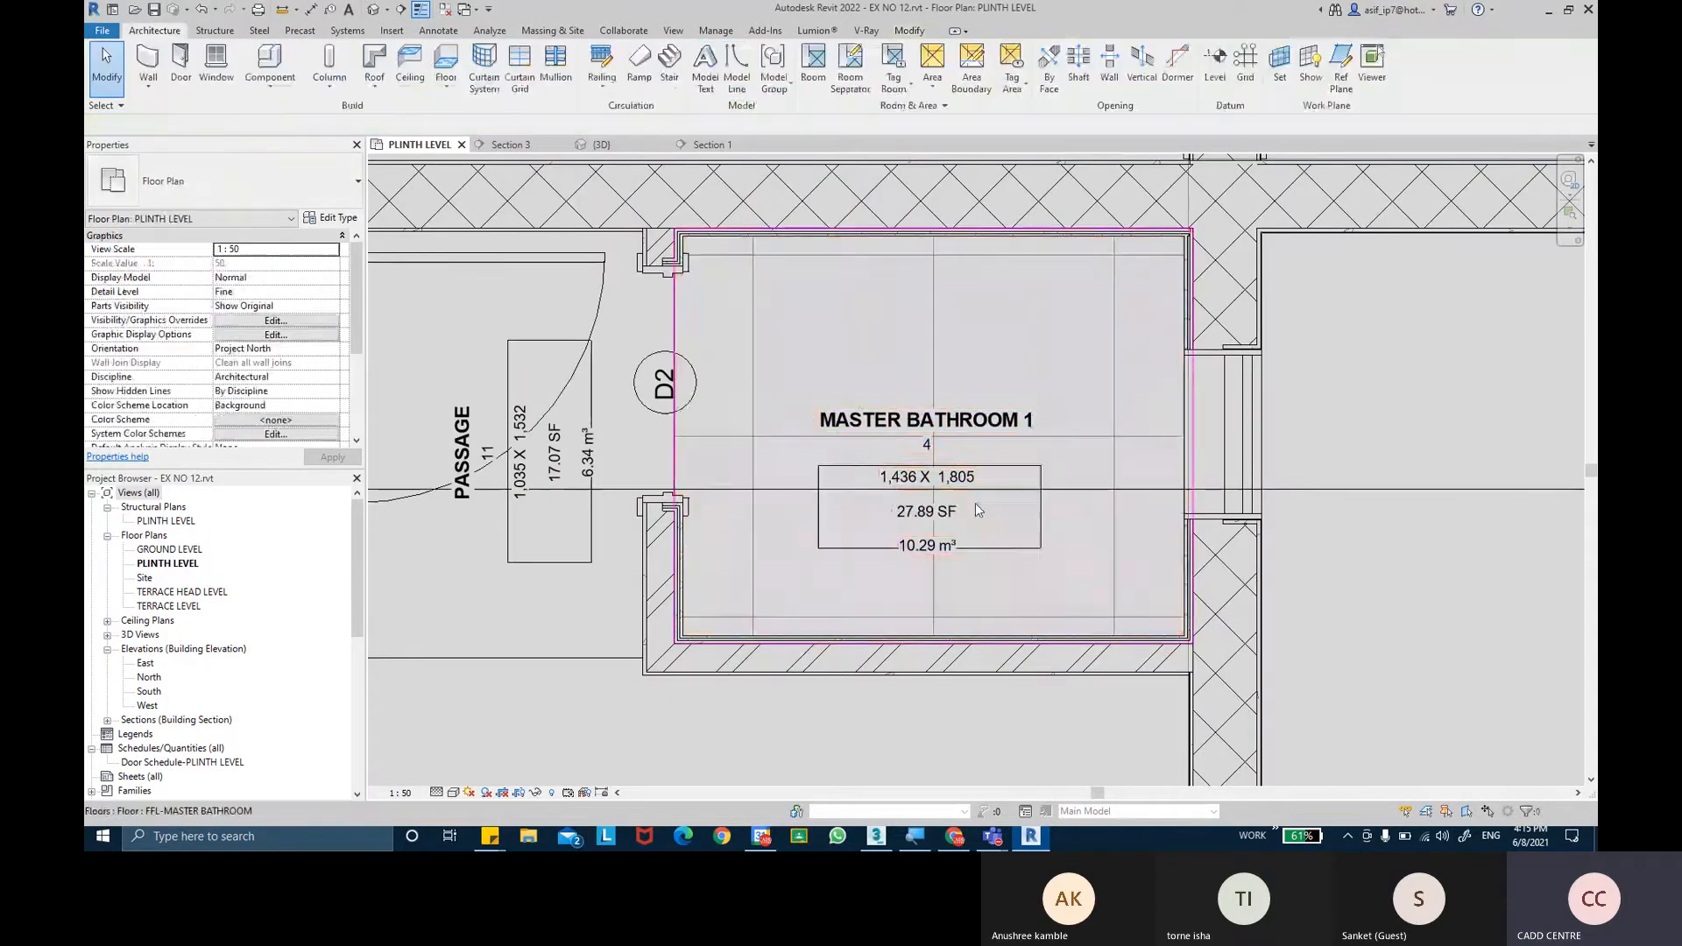
Align a vertical tile pattern line of the bathroom floor to the D2 door wall's inner core face and lock the alignment.
{"action": "scroll", "coordinate": [977, 508], "scroll_direction": "down", "scroll_amount": 3}
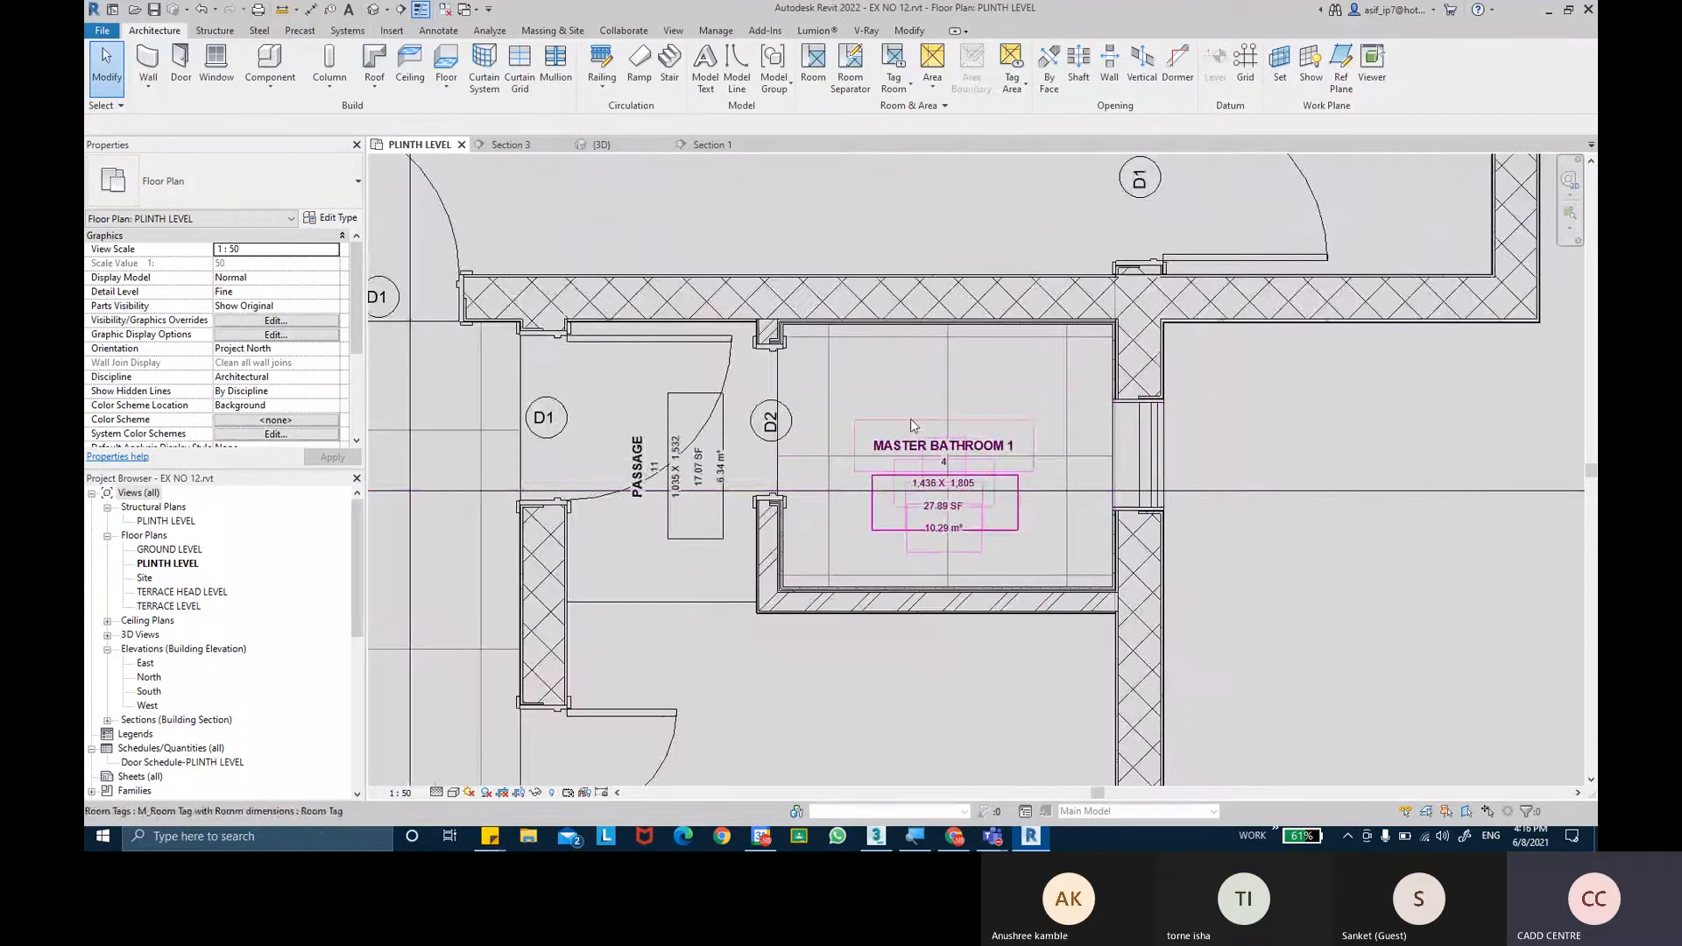
{"action": "left_click", "coordinate": [900, 32]}
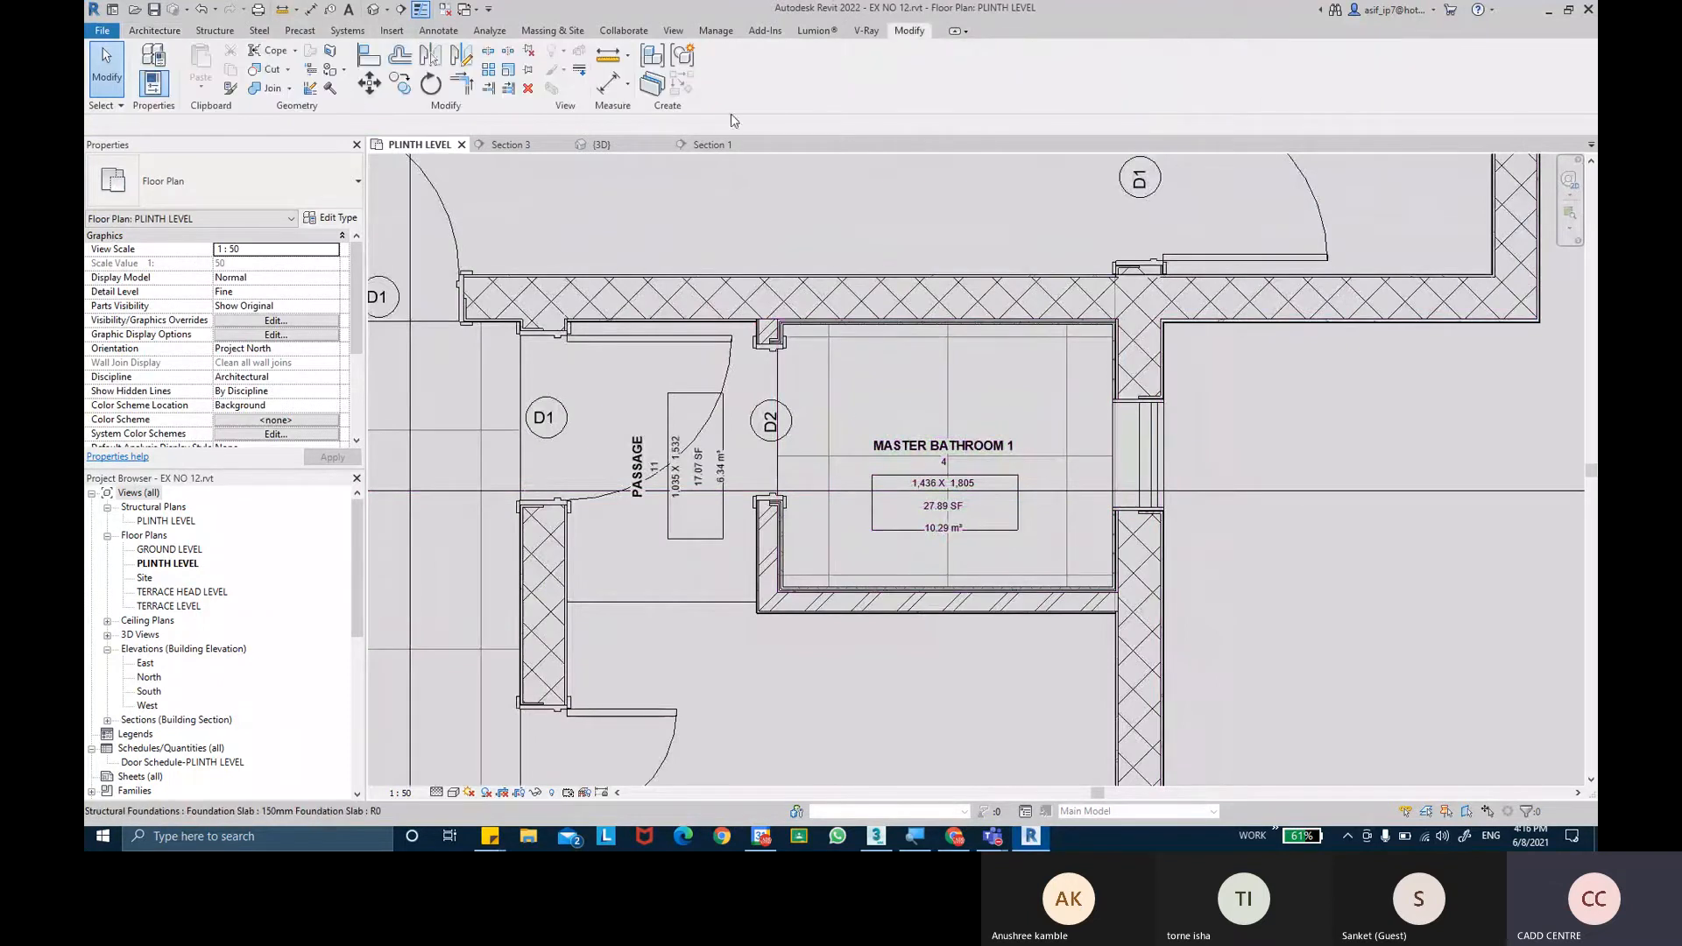
{"action": "key", "text": "a"}
{"action": "key", "text": "l"}
{"action": "scroll", "coordinate": [824, 488], "scroll_direction": "up", "scroll_amount": 5}
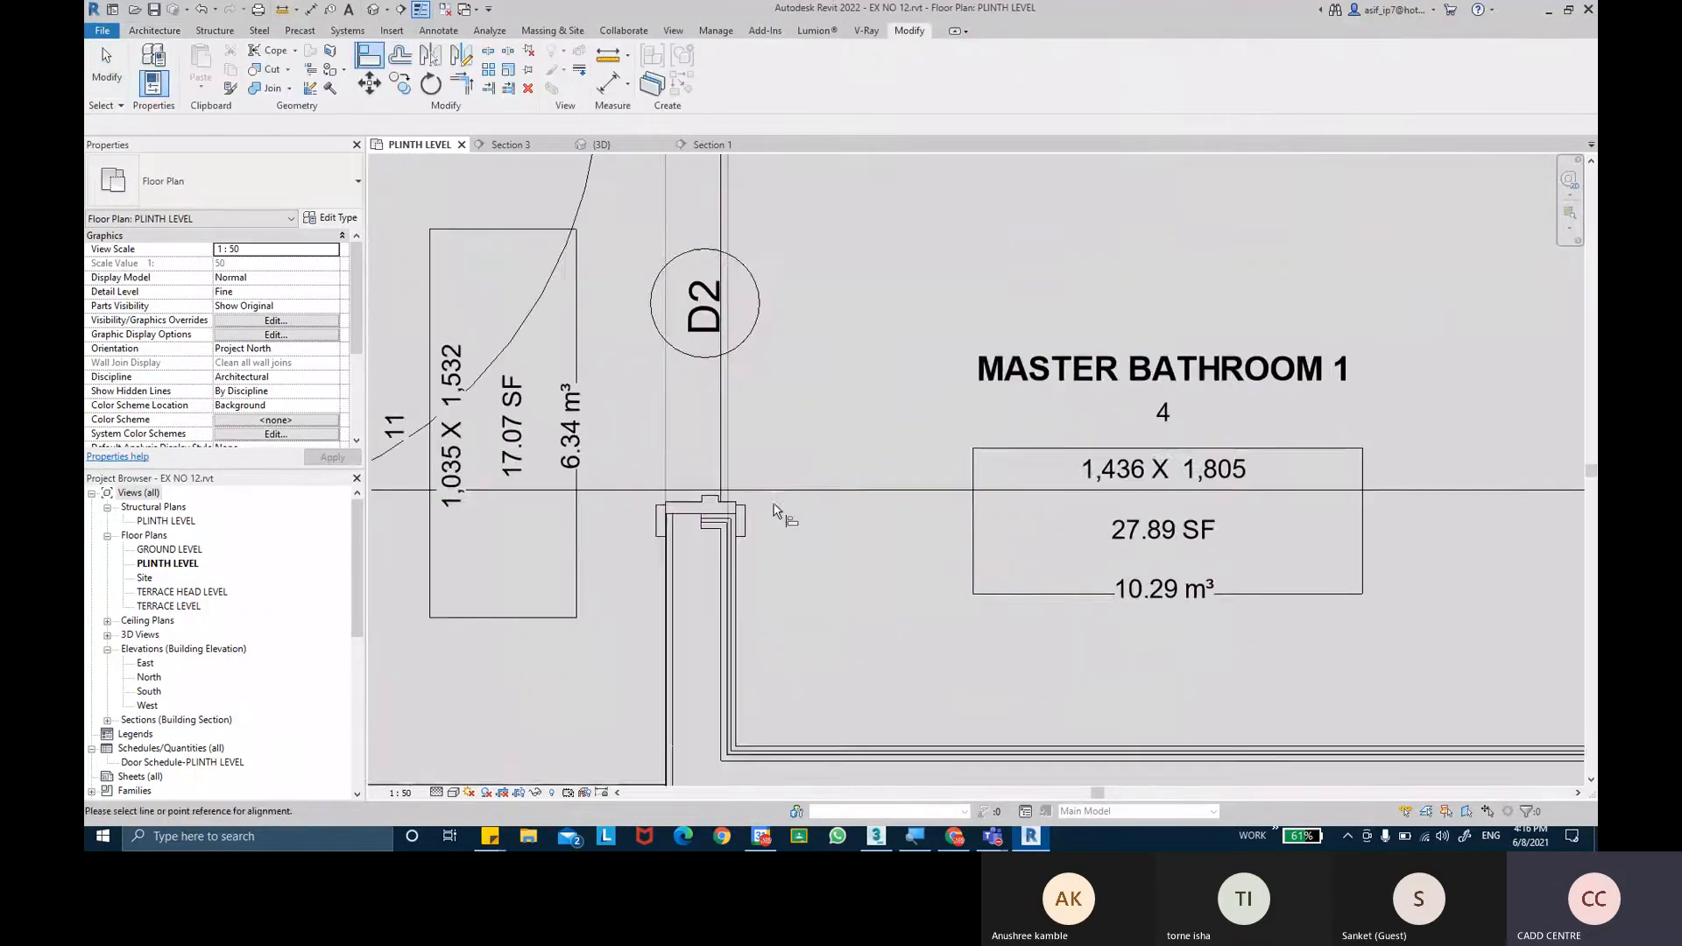
{"action": "left_click", "coordinate": [724, 603]}
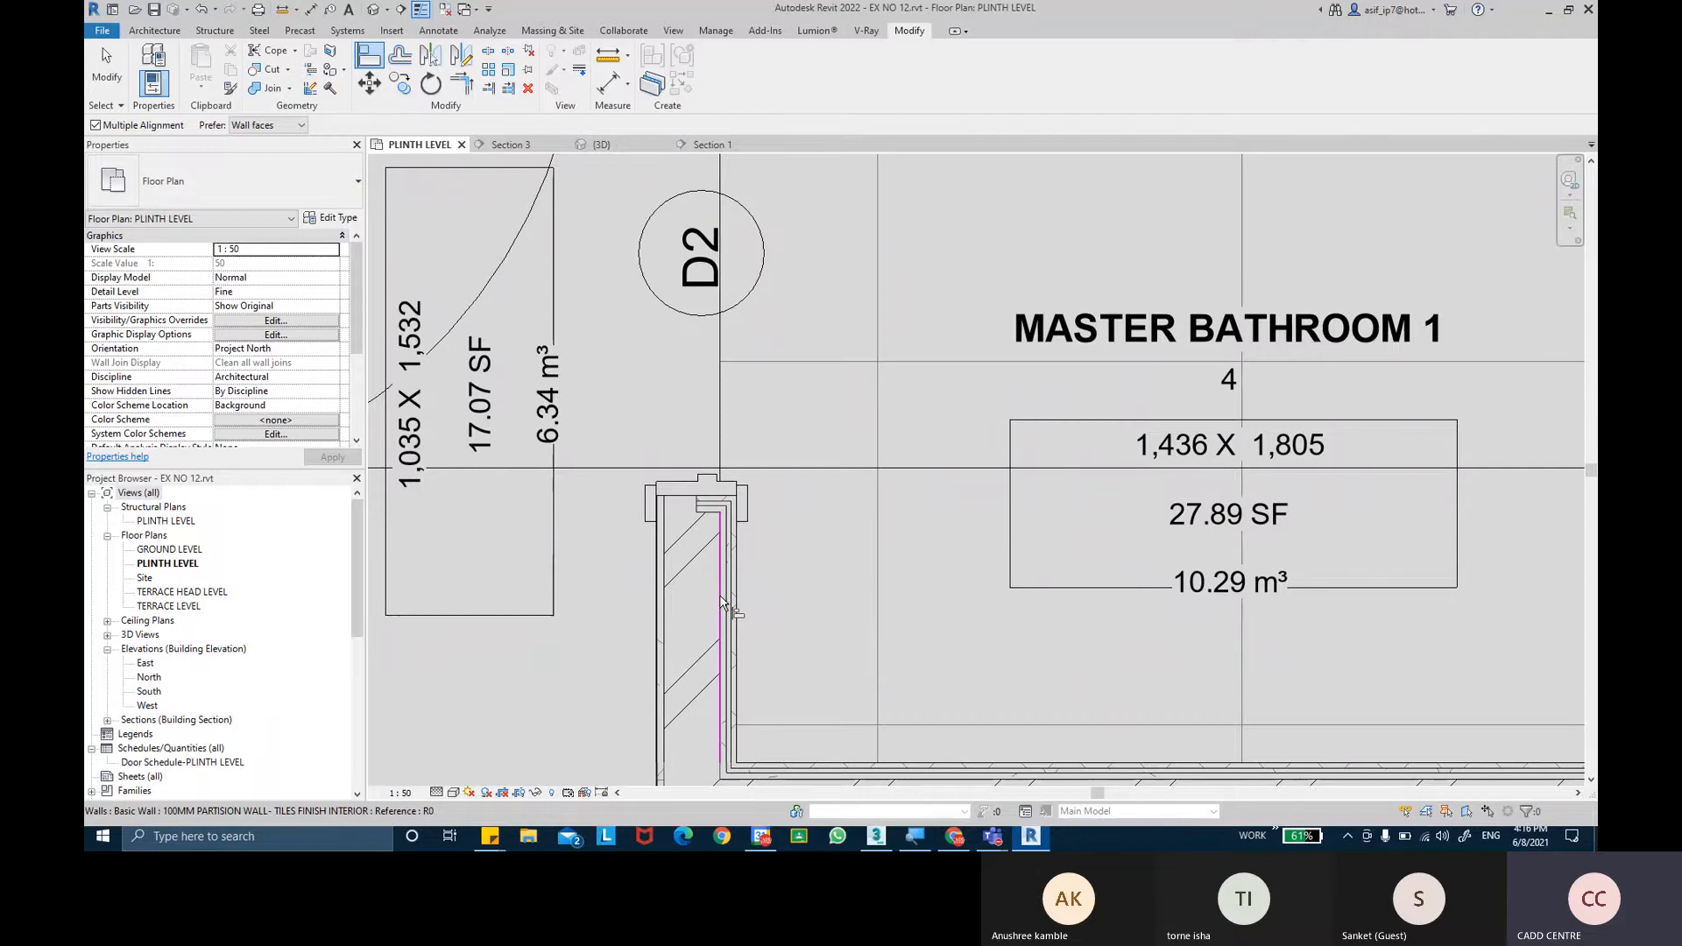
{"action": "left_click", "coordinate": [875, 585]}
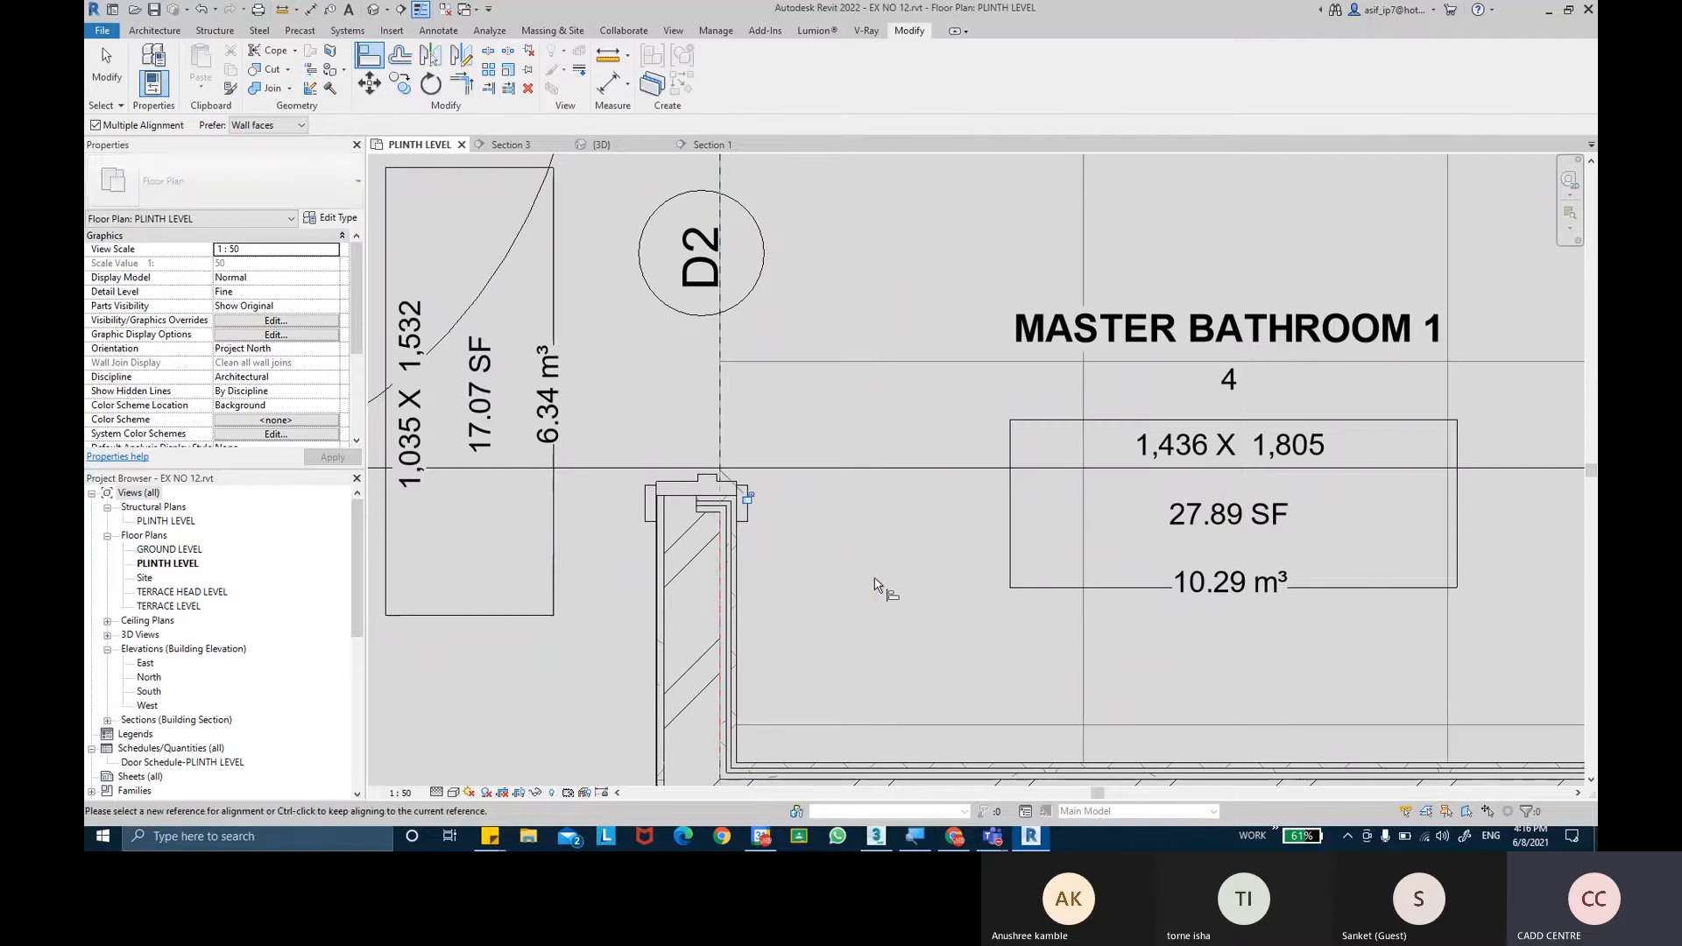
{"action": "left_click", "coordinate": [748, 500]}
{"action": "middle_click_drag", "start_coordinate": [840, 601], "coordinate": [829, 491]}
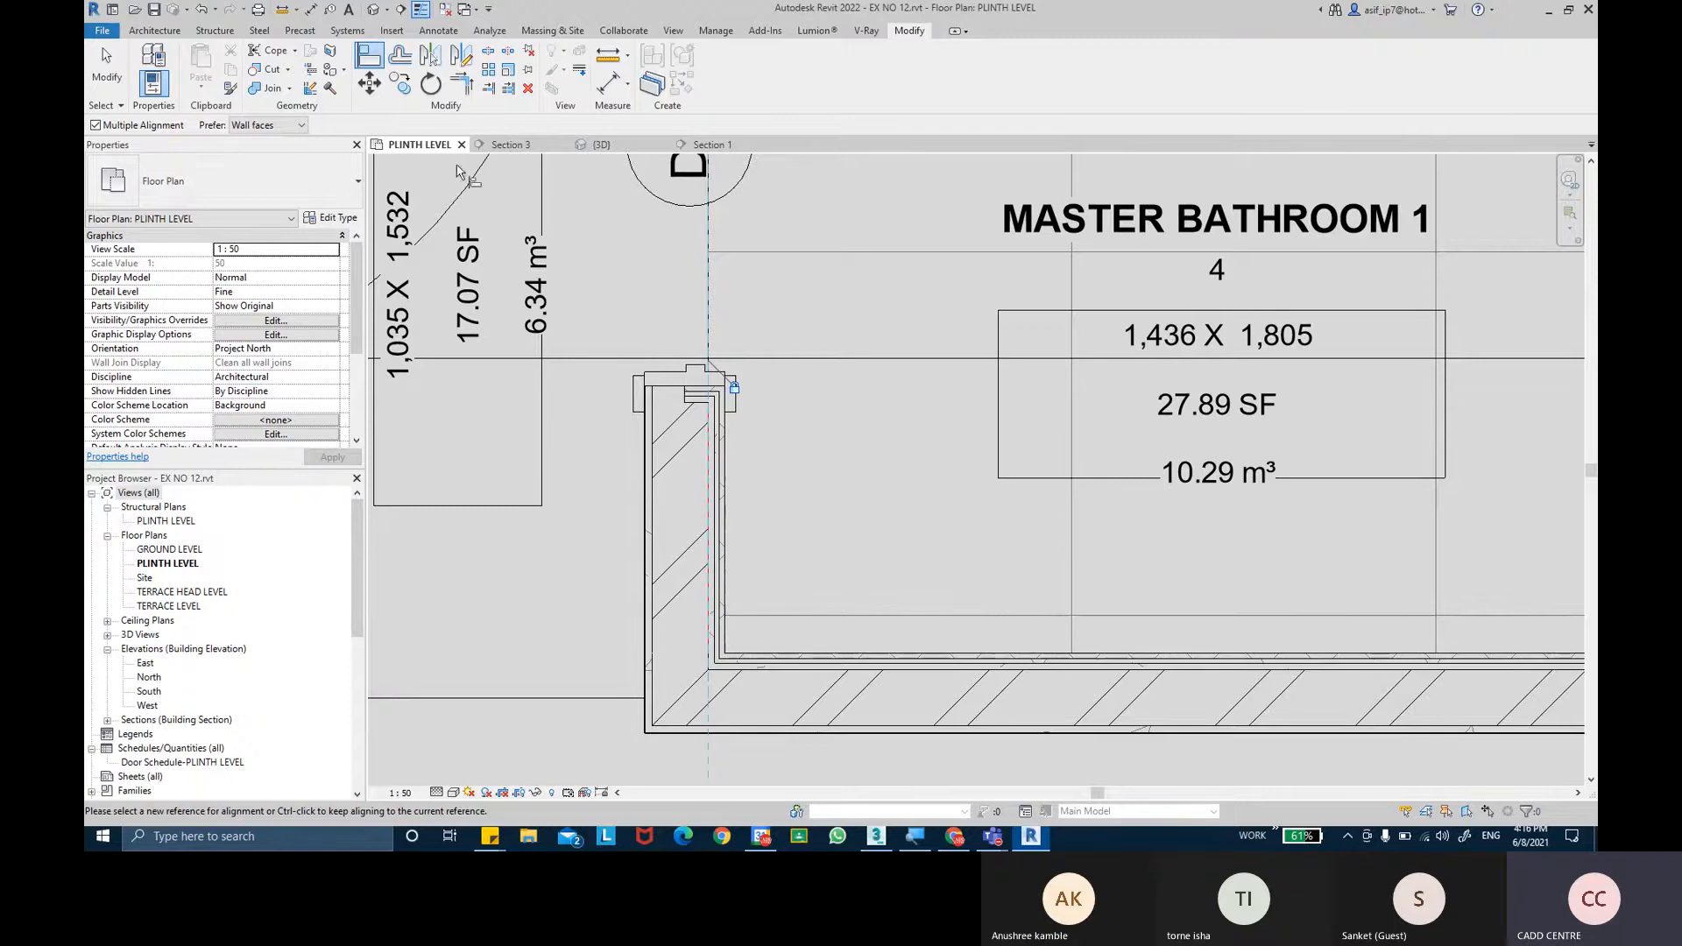
{"action": "key", "text": "Escape"}
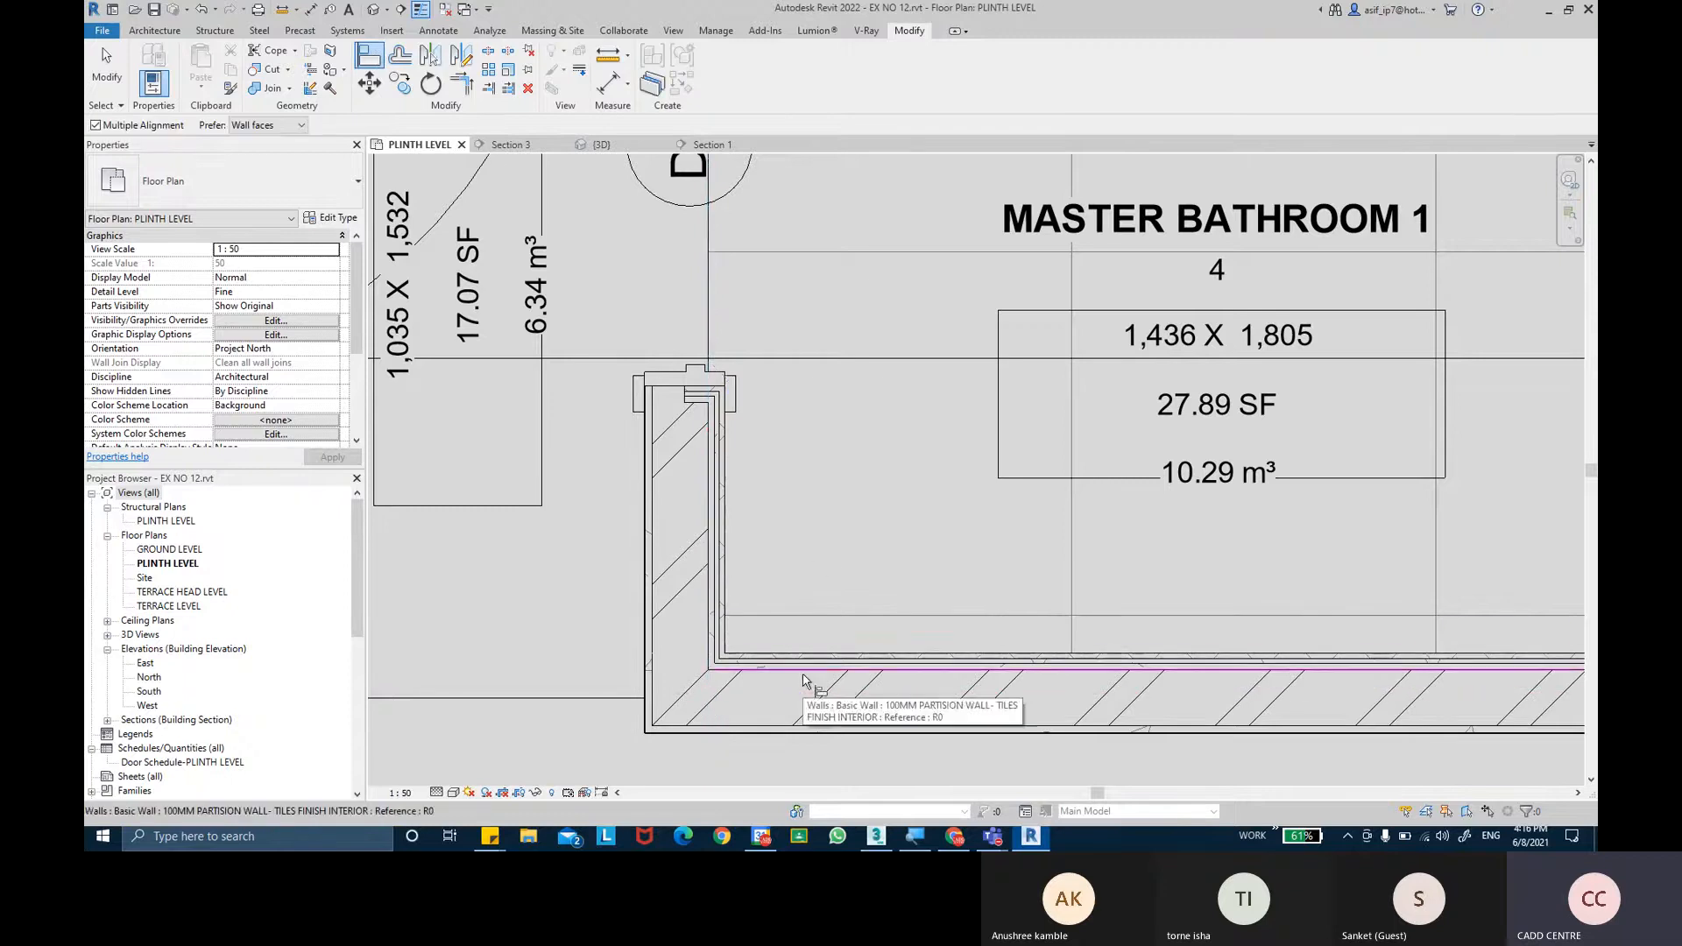
Align a horizontal tile pattern line to the inner core face of the bathroom's lower partition wall and end the Align command.
{"action": "left_click", "coordinate": [804, 683]}
{"action": "left_click", "coordinate": [821, 617]}
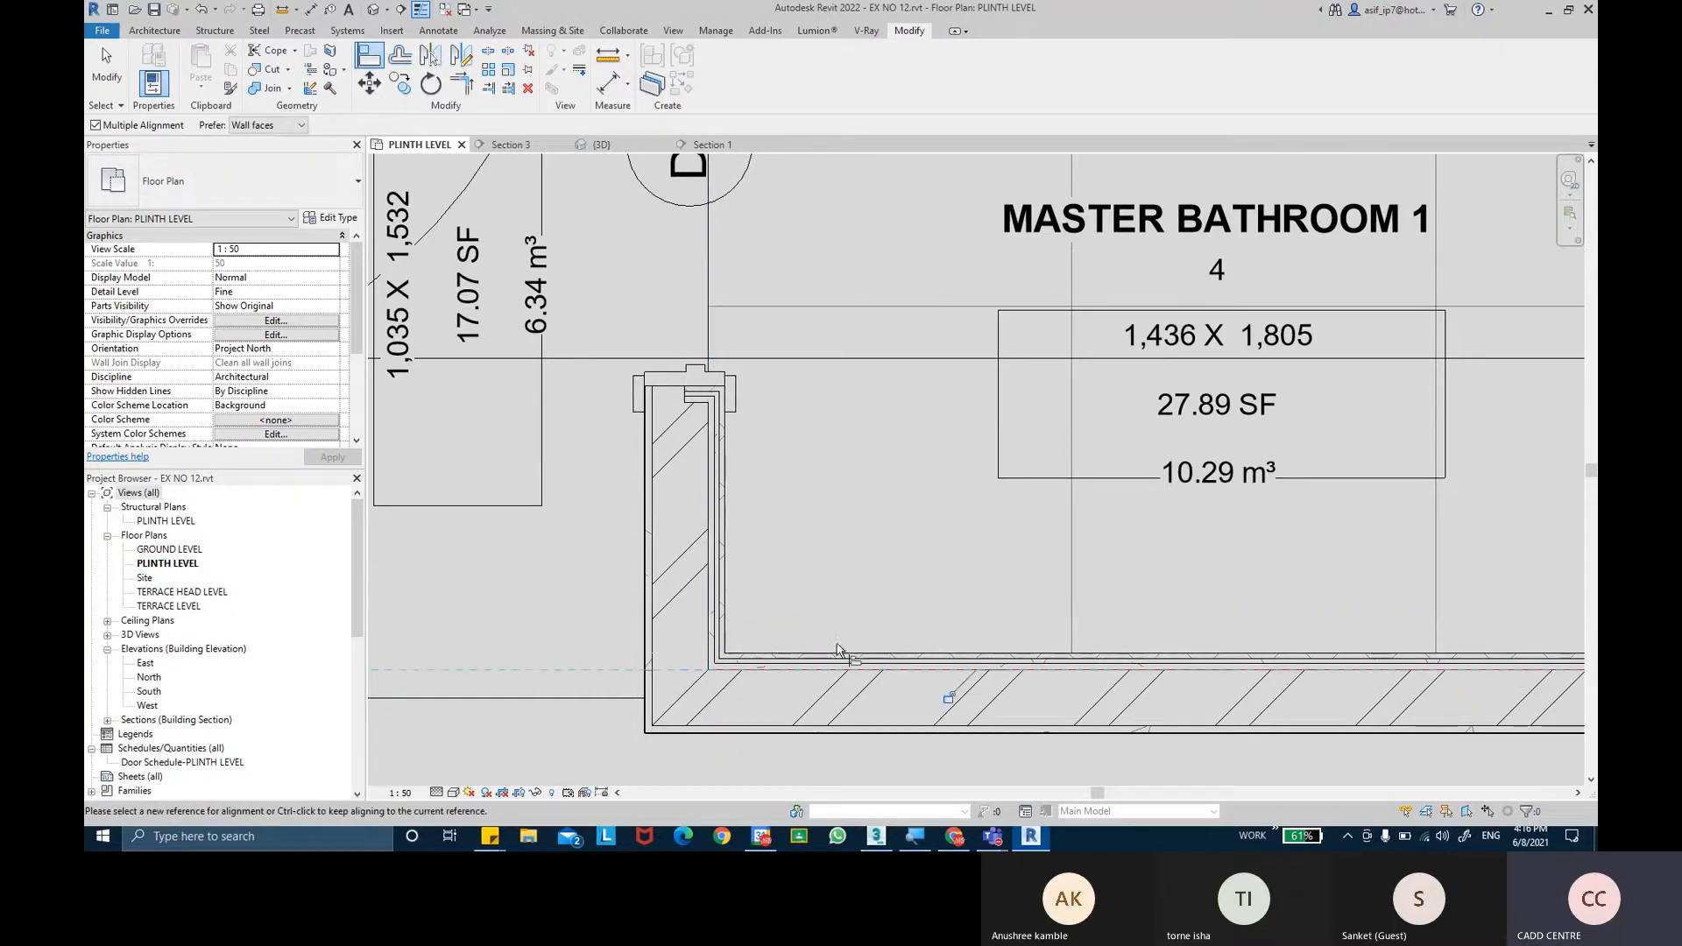
{"action": "key", "text": "Escape"}
{"action": "key", "text": "Escape"}
{"action": "scroll", "coordinate": [925, 546], "scroll_direction": "down", "scroll_amount": 2}
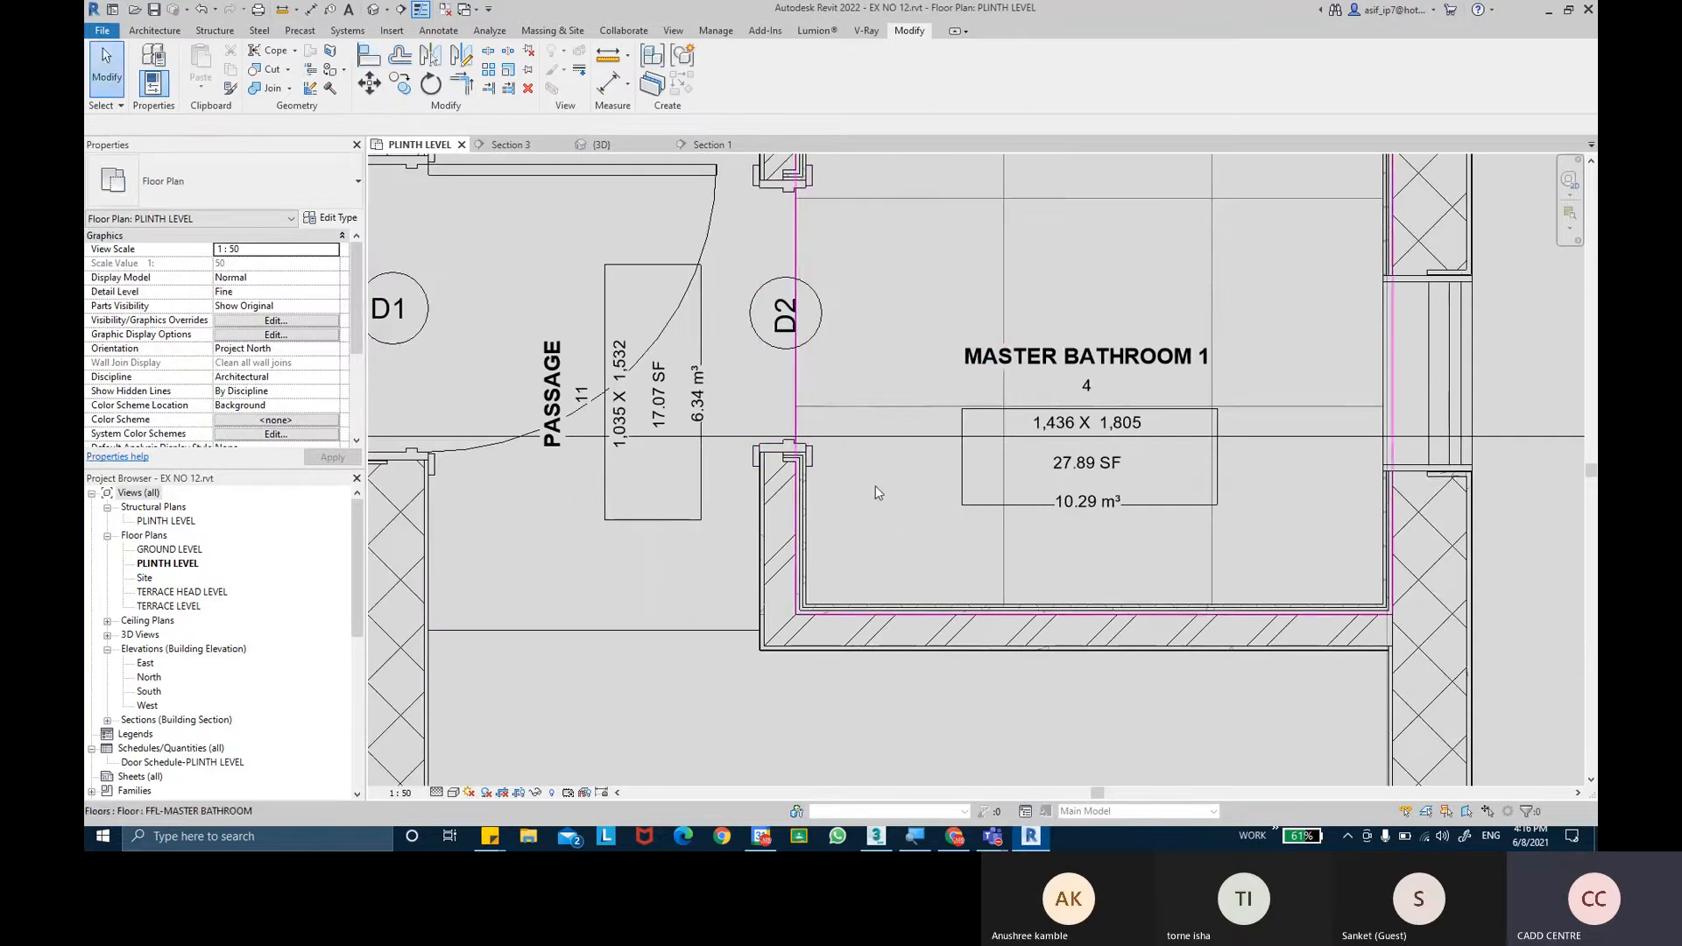
{"action": "scroll", "coordinate": [884, 489], "scroll_direction": "down", "scroll_amount": 2}
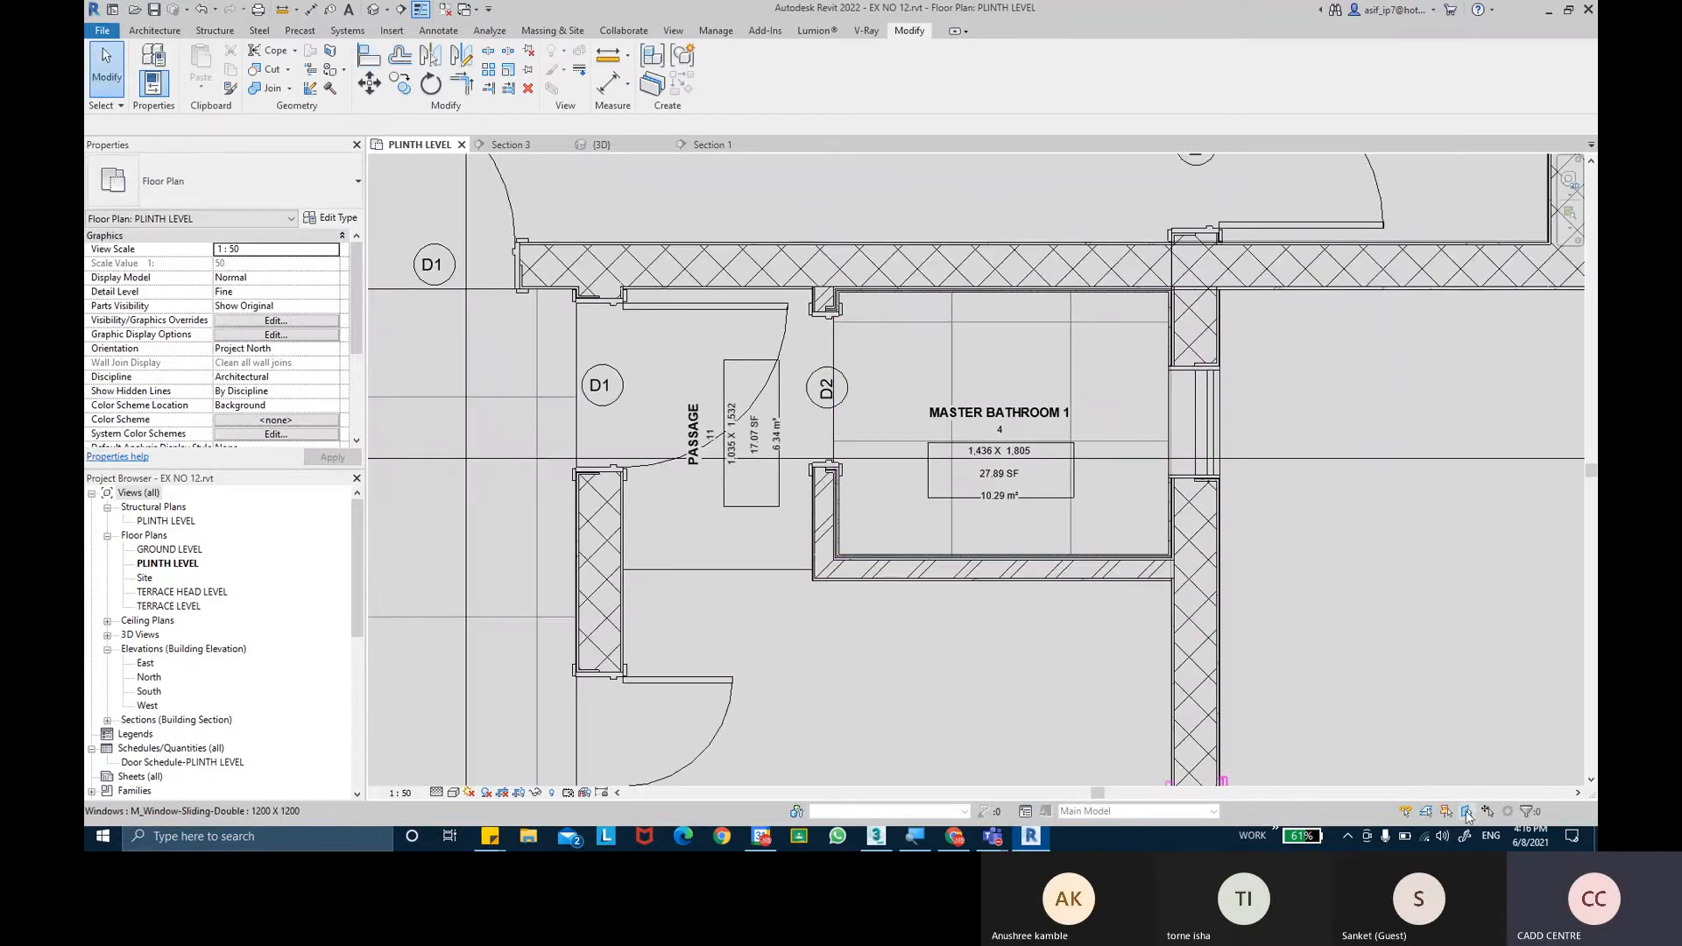
Copy the L-shaped arrow symbol from Master Bathroom 2 into the lower corner of Master Bathroom 1 near door D2.
{"action": "middle_click_drag", "start_coordinate": [718, 267], "coordinate": [917, 566]}
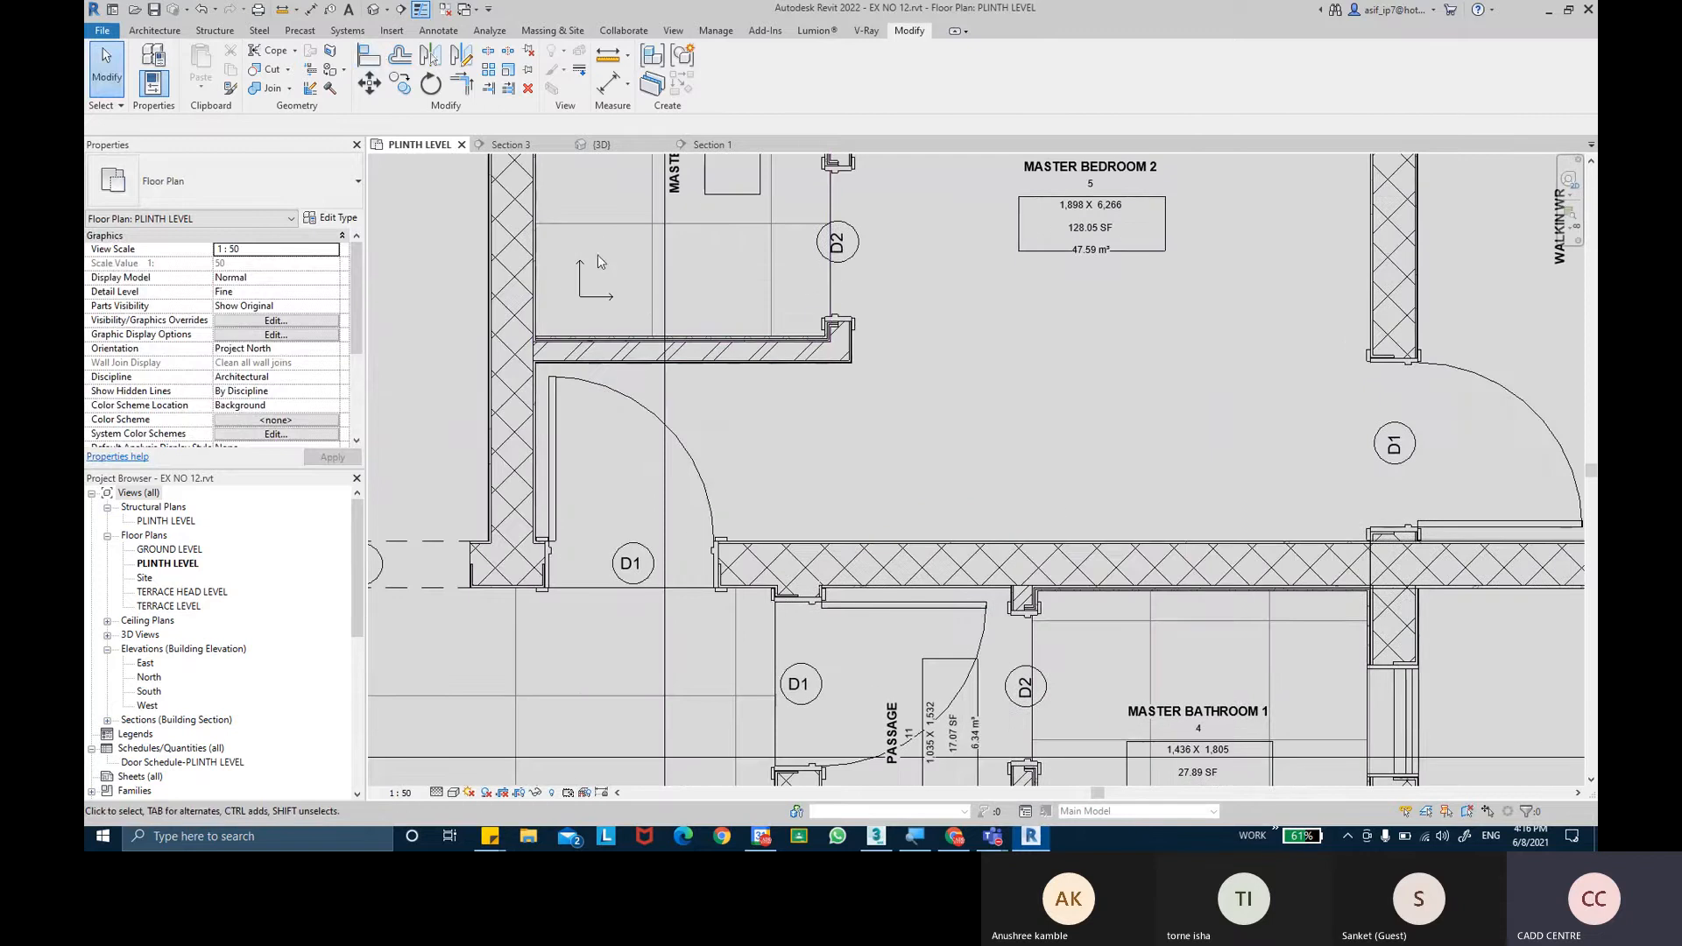
{"action": "left_click_drag", "start_coordinate": [565, 243], "coordinate": [629, 313]}
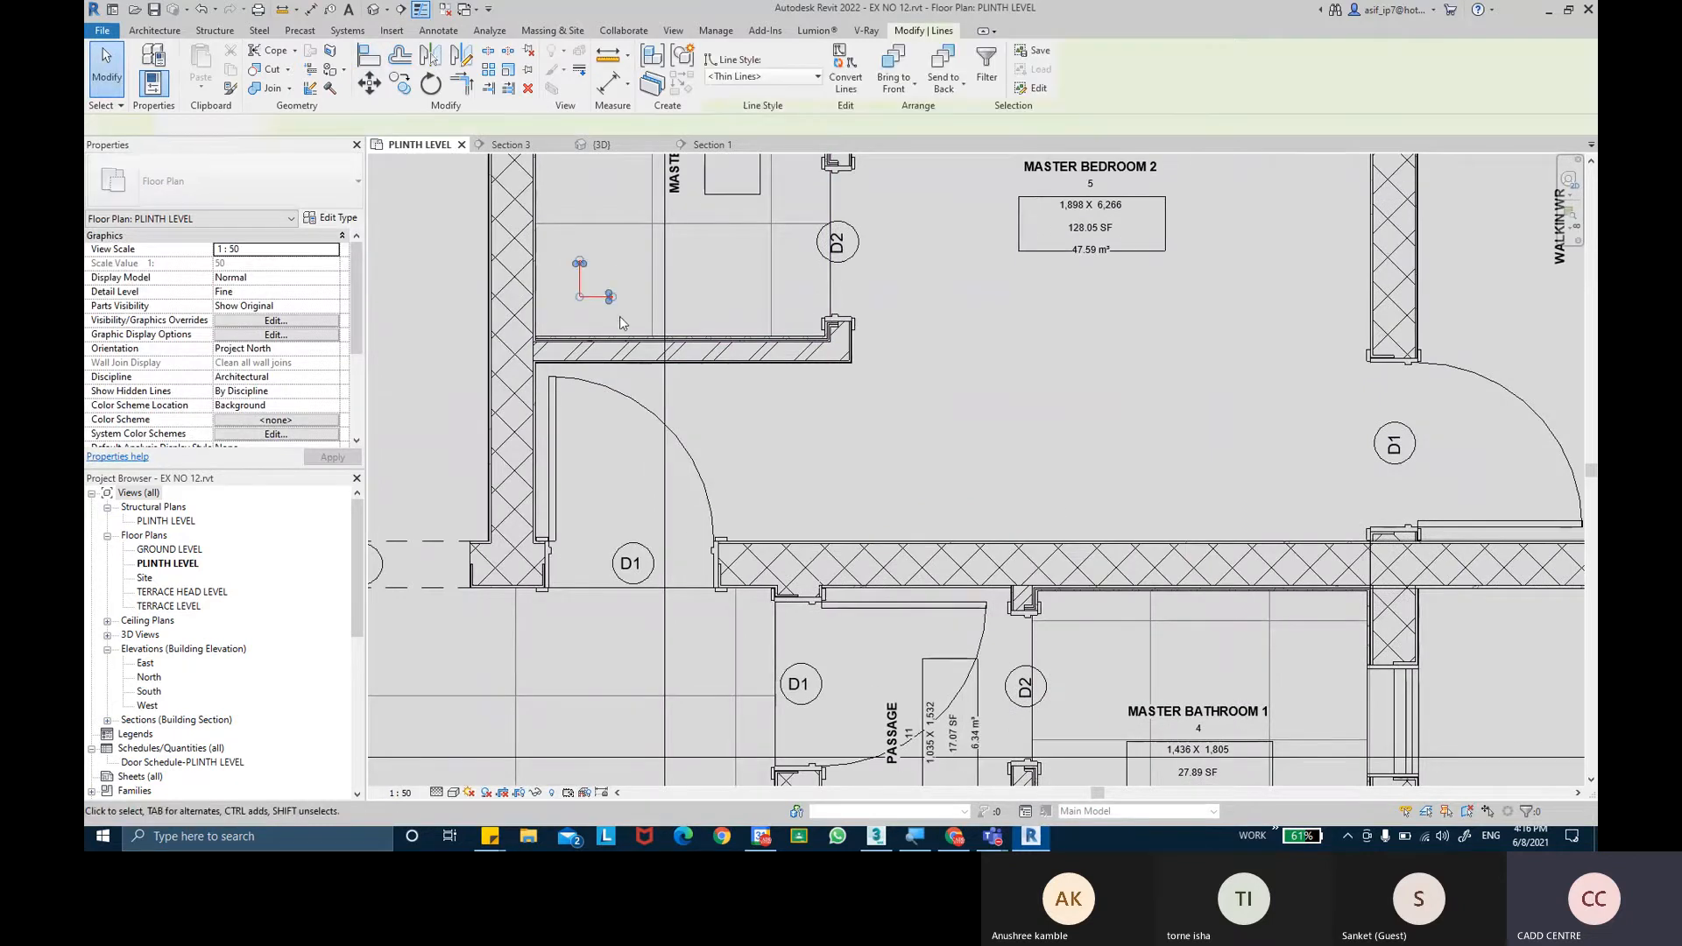
{"action": "left_click", "coordinate": [401, 85]}
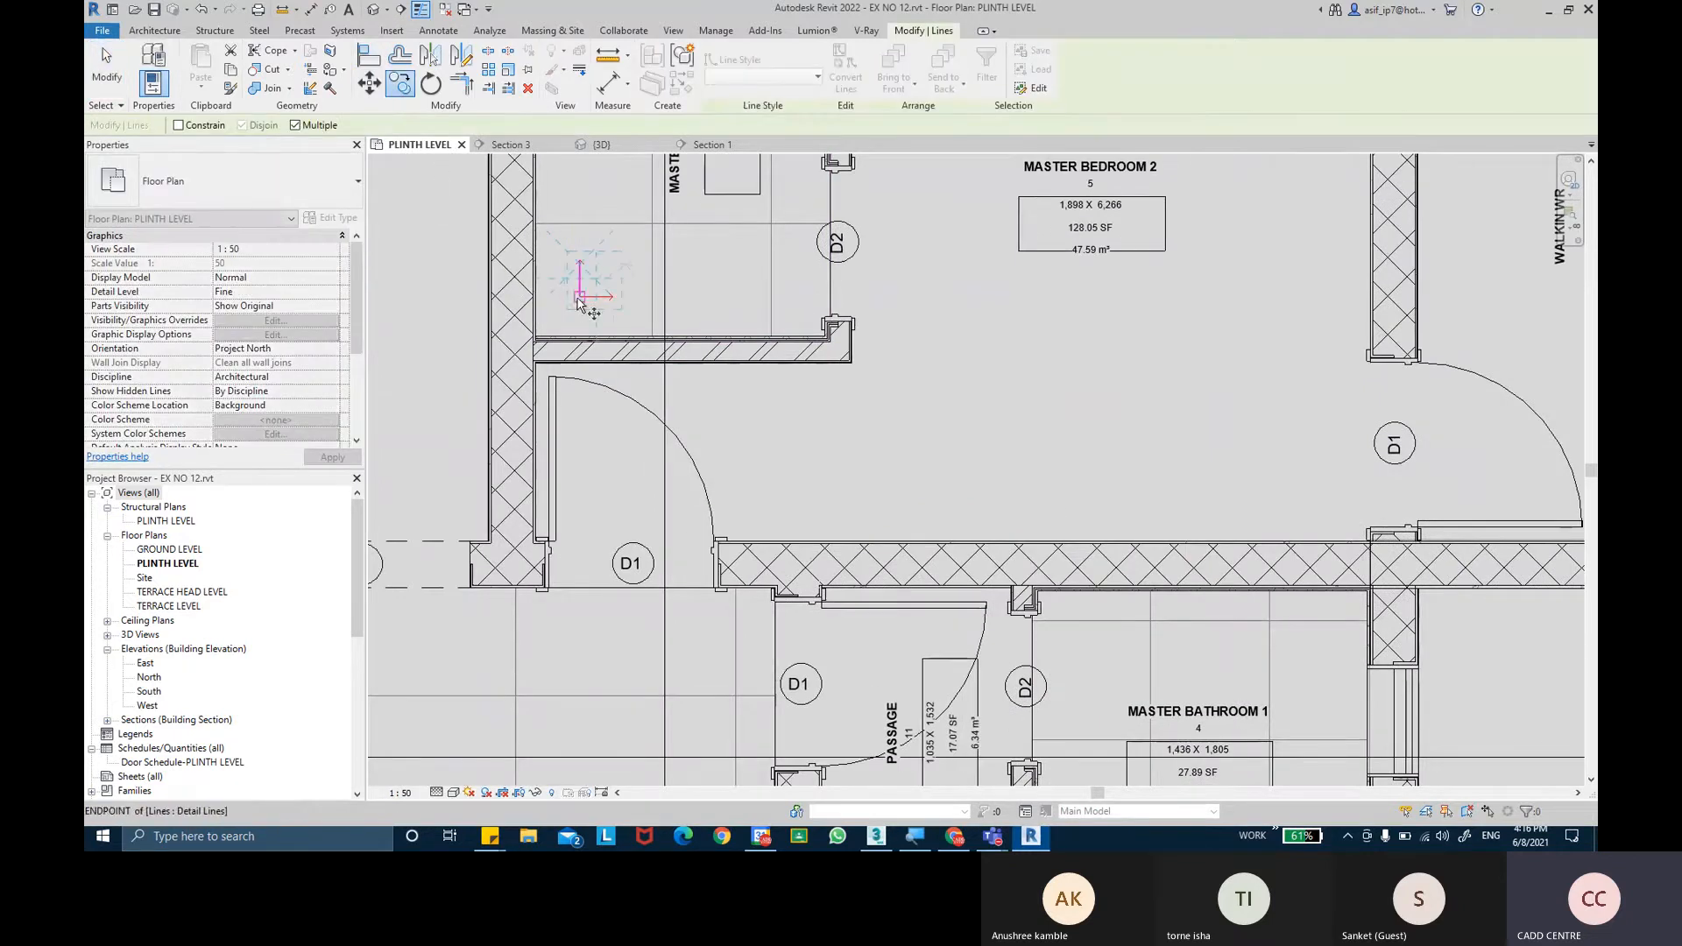
{"action": "middle_click_drag", "start_coordinate": [1041, 744], "coordinate": [782, 416]}
{"action": "left_click", "coordinate": [783, 416]}
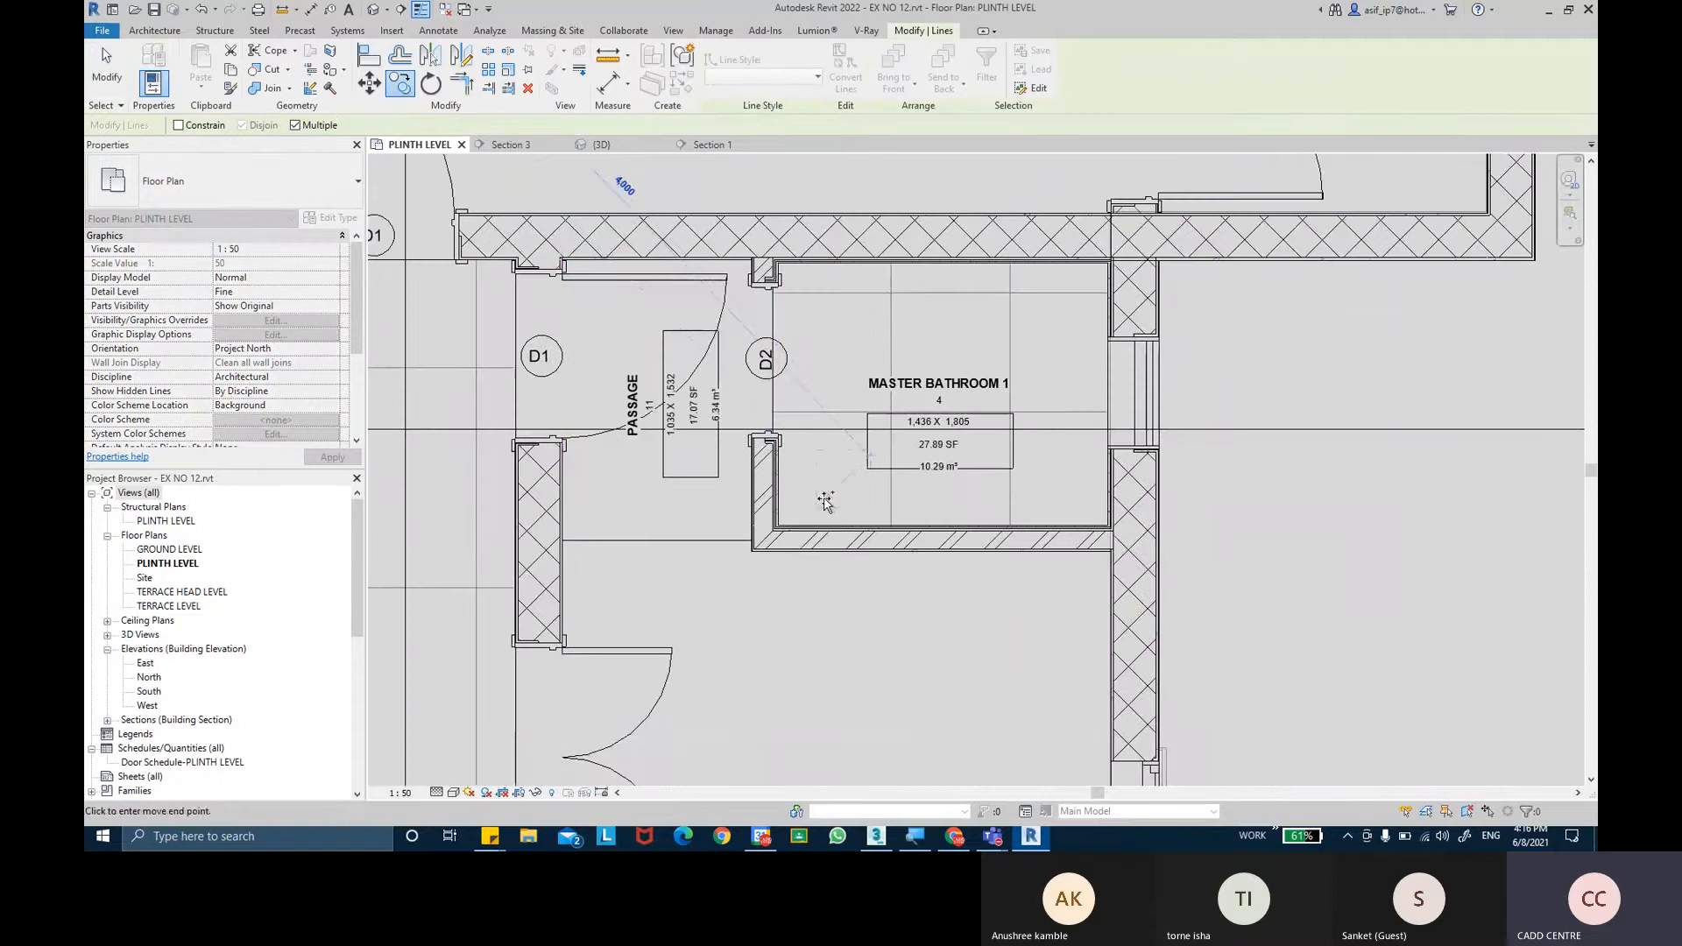
{"action": "left_click", "coordinate": [821, 493]}
{"action": "key", "text": "Escape"}
{"action": "key", "text": "Escape"}
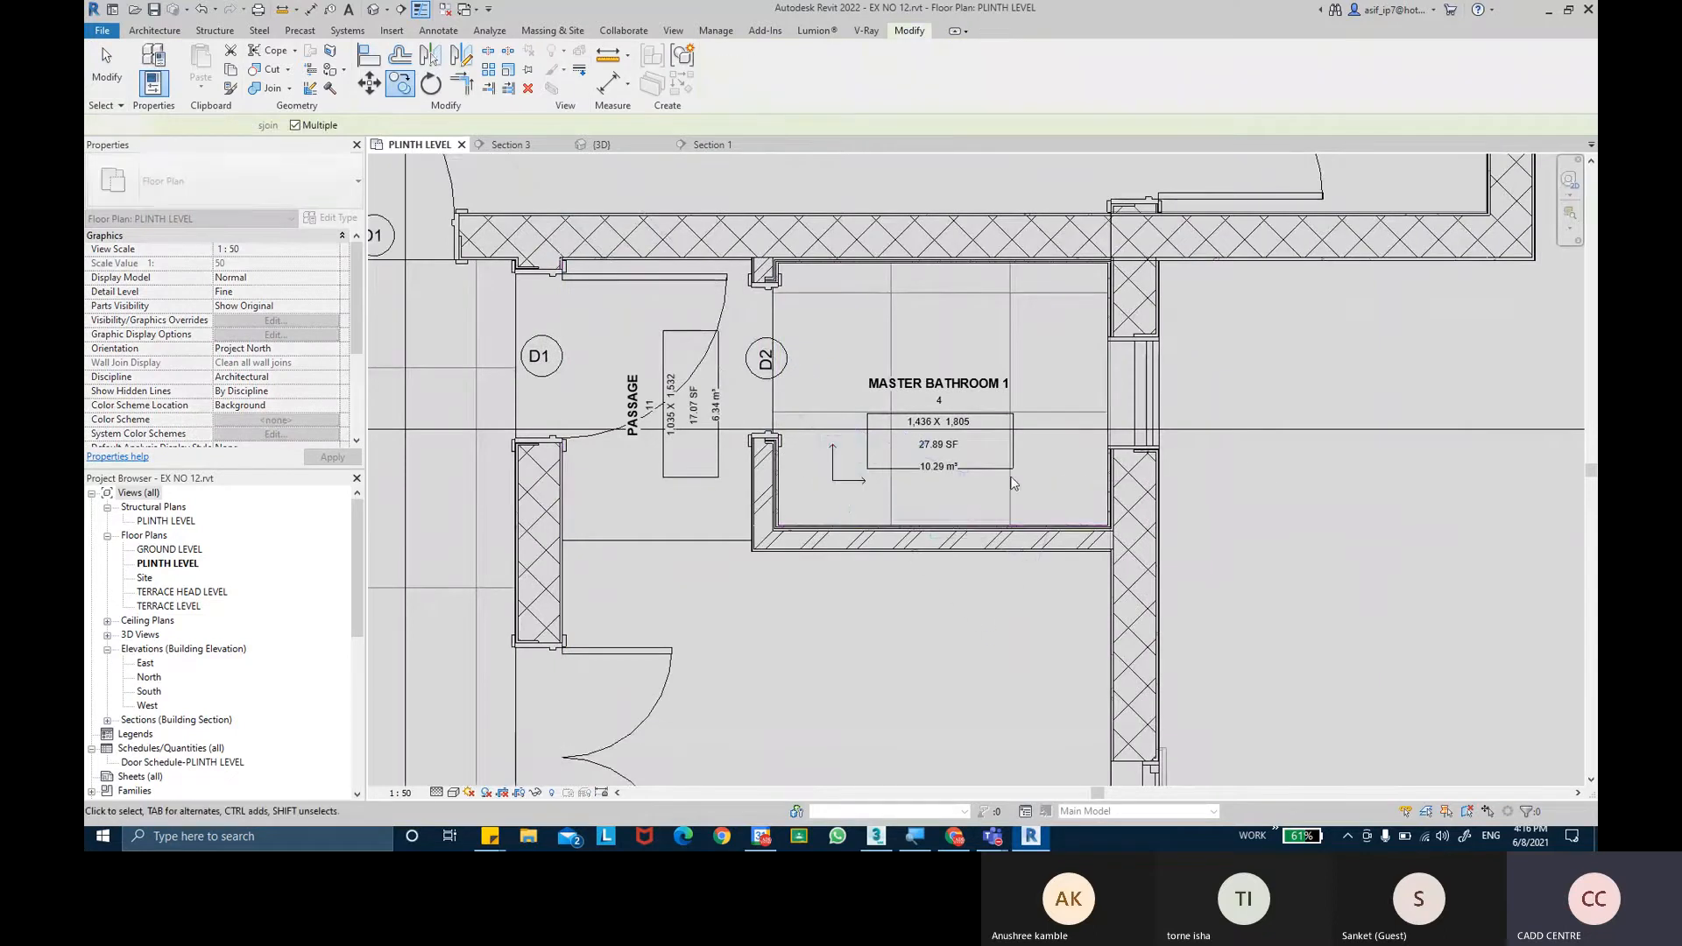
Open the section view of the horizontal section line that passes through Master Bathroom 1.
{"action": "scroll", "coordinate": [1323, 377], "scroll_direction": "down", "scroll_amount": 3}
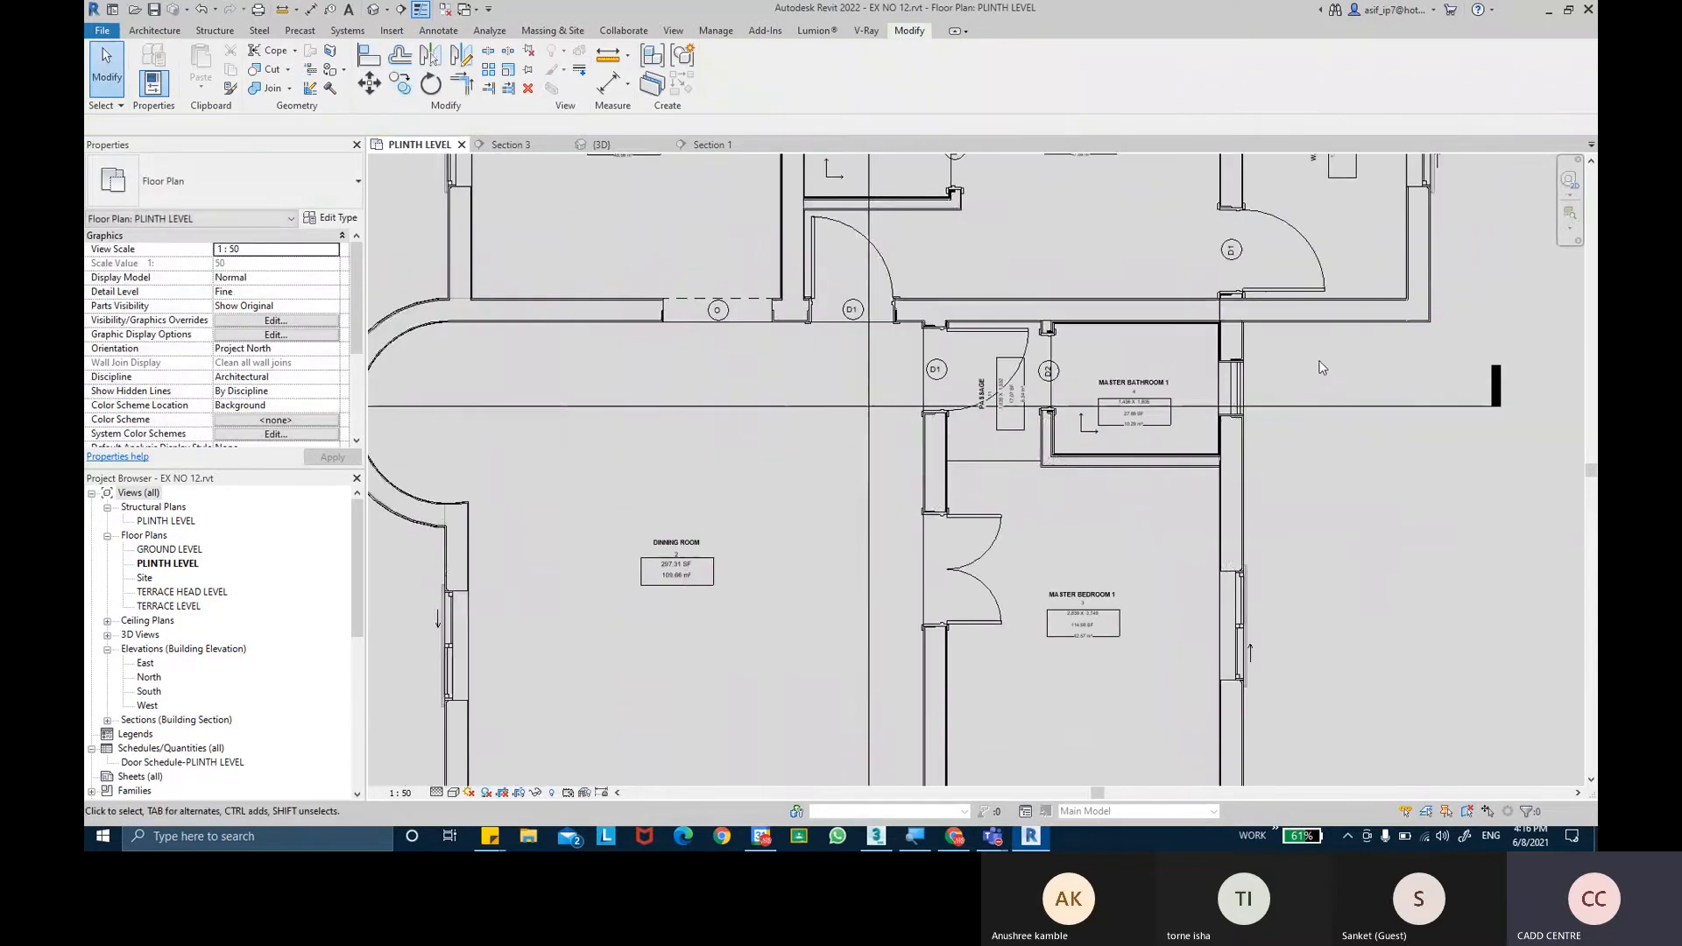
{"action": "middle_click_drag", "start_coordinate": [1321, 372], "coordinate": [1316, 461]}
{"action": "left_click", "coordinate": [1312, 496]}
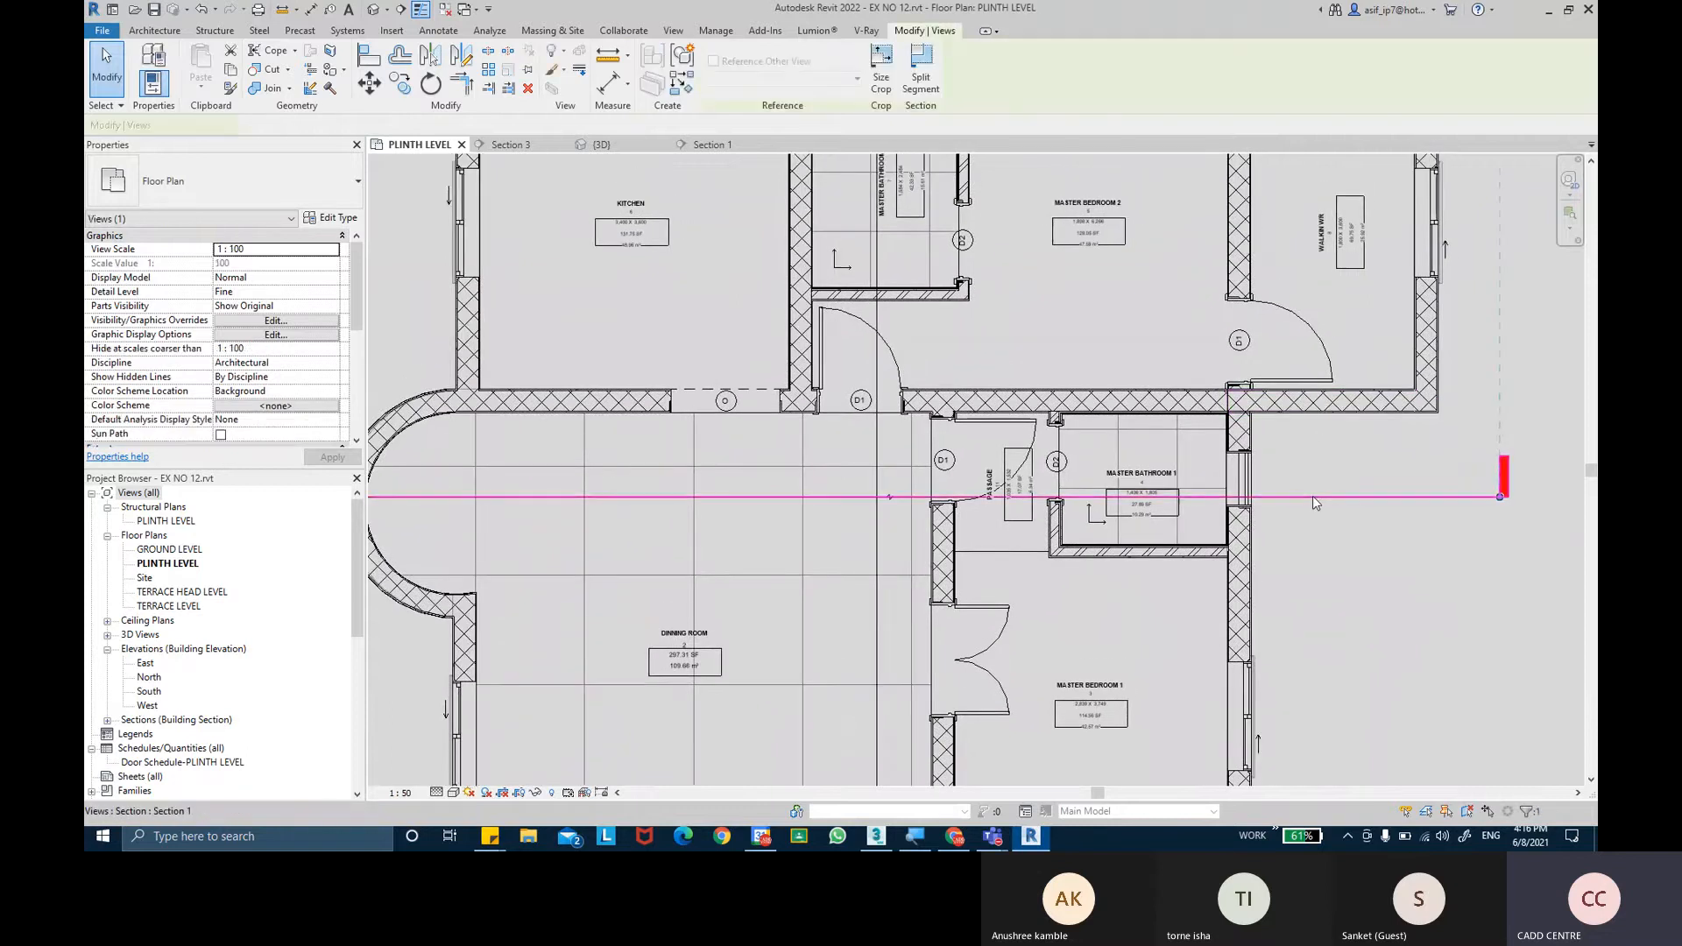
{"action": "right_click", "coordinate": [1312, 496]}
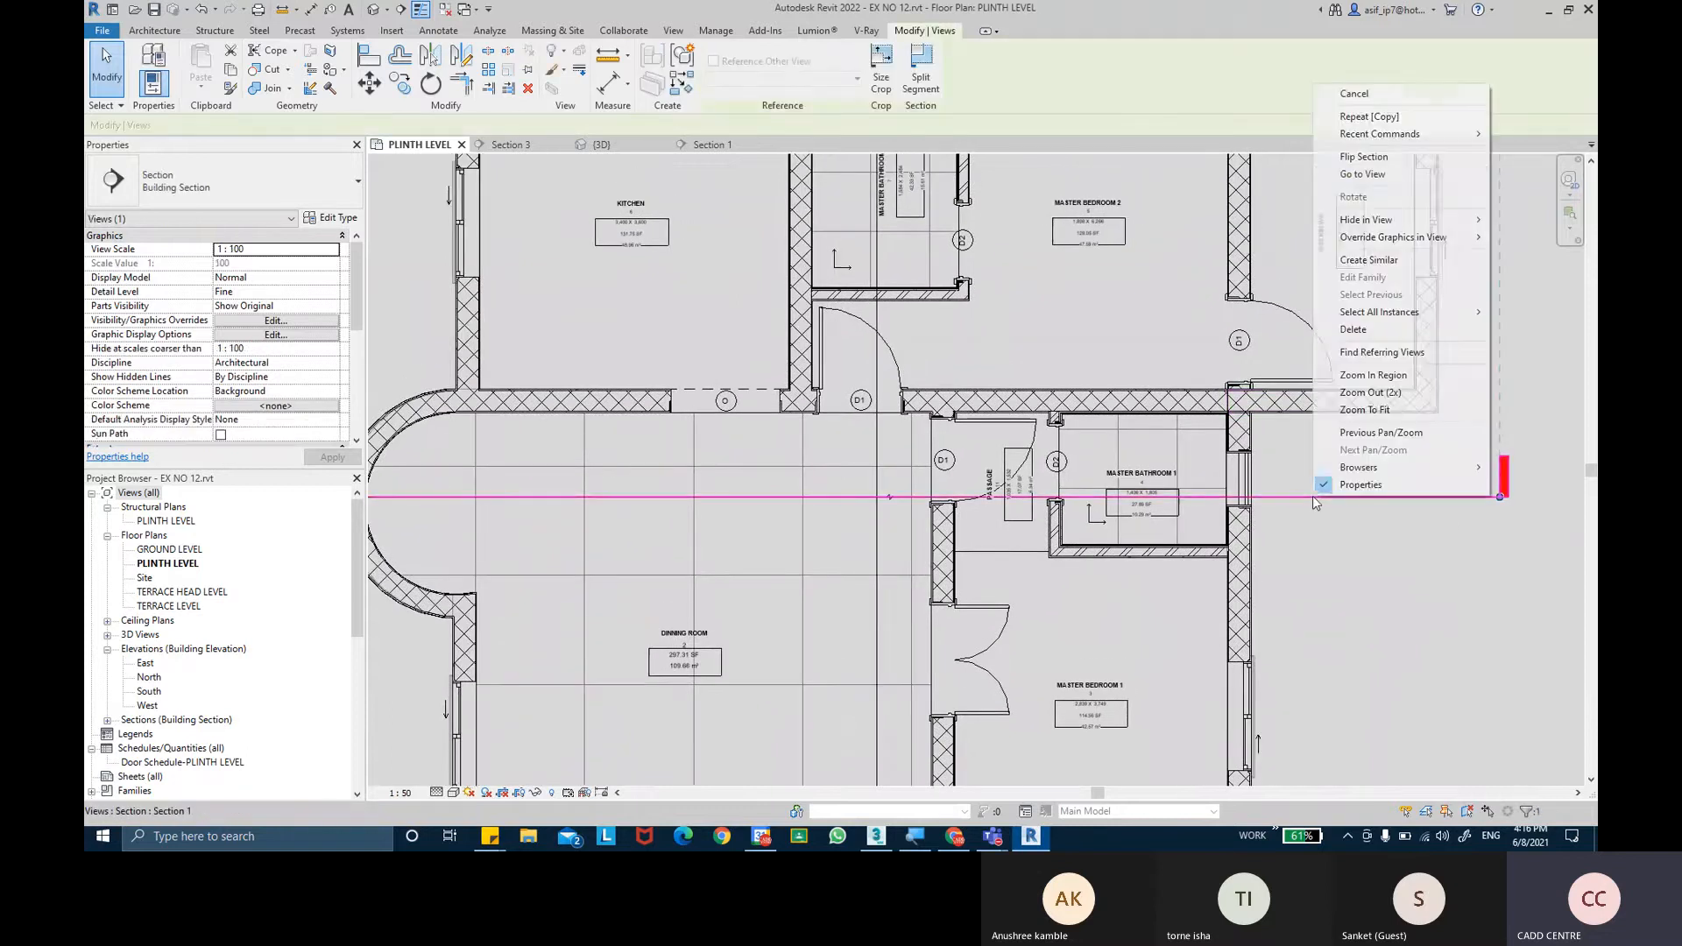
{"action": "left_click", "coordinate": [1379, 176]}
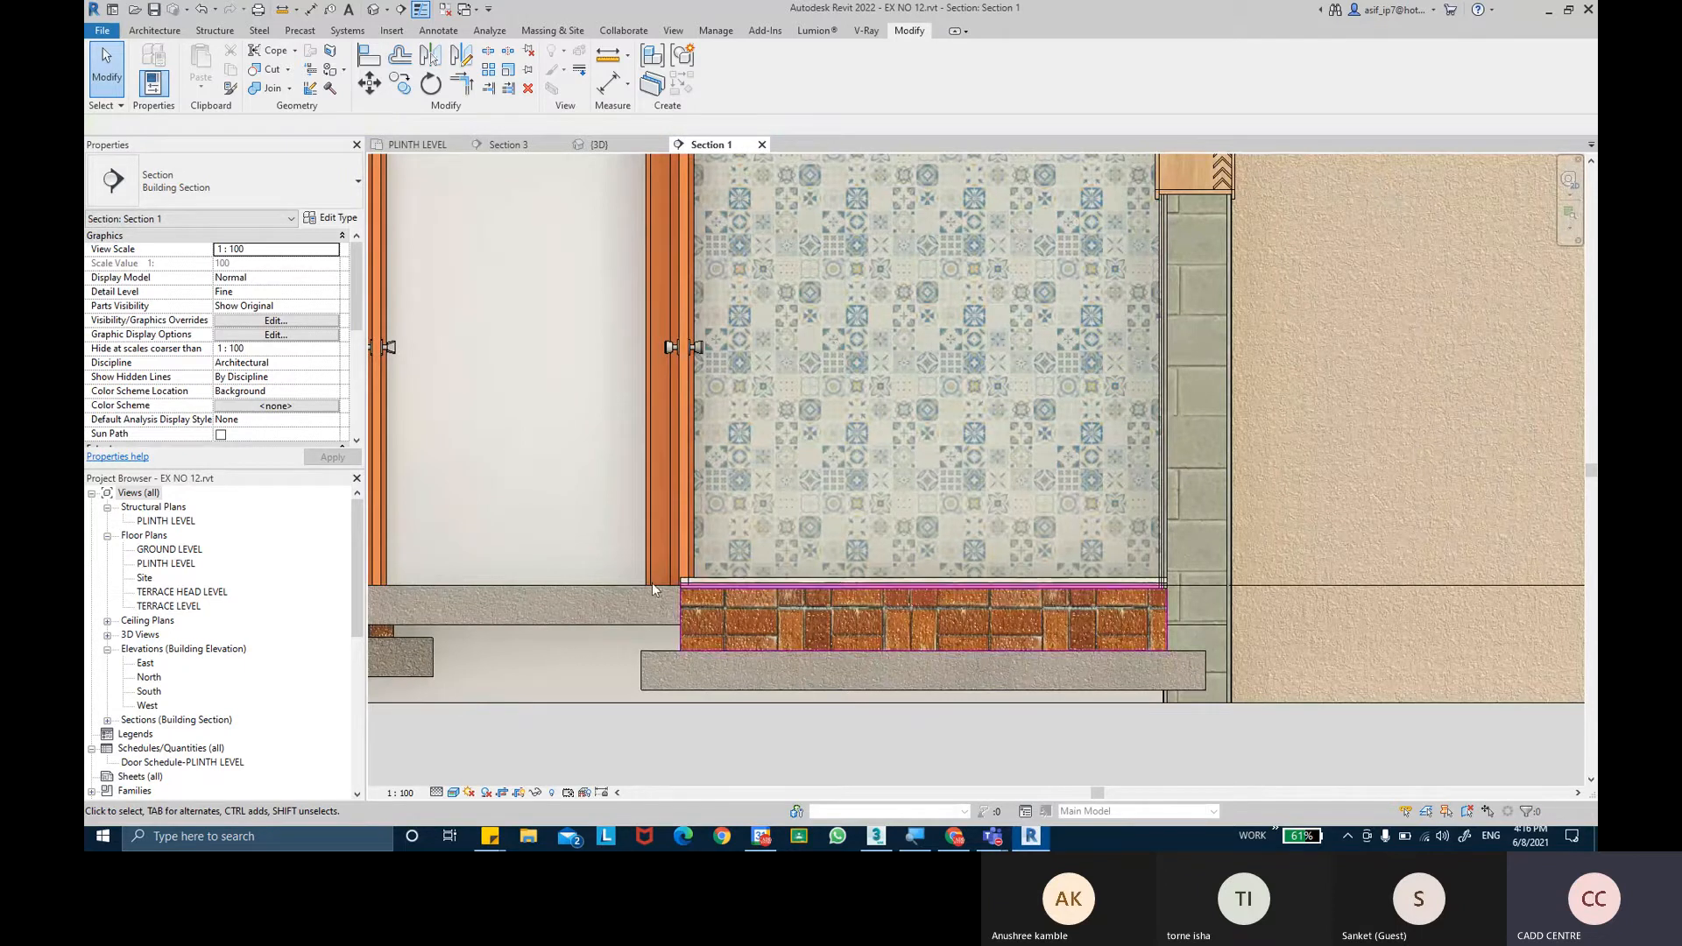
Join the FFL-MASTER BATHROOM finish floor with the outer BATHROOM WALLS-DADO 3 stacked wall and the door-side wall, and end the Join command.
{"action": "scroll", "coordinate": [704, 597], "scroll_direction": "up", "scroll_amount": 2}
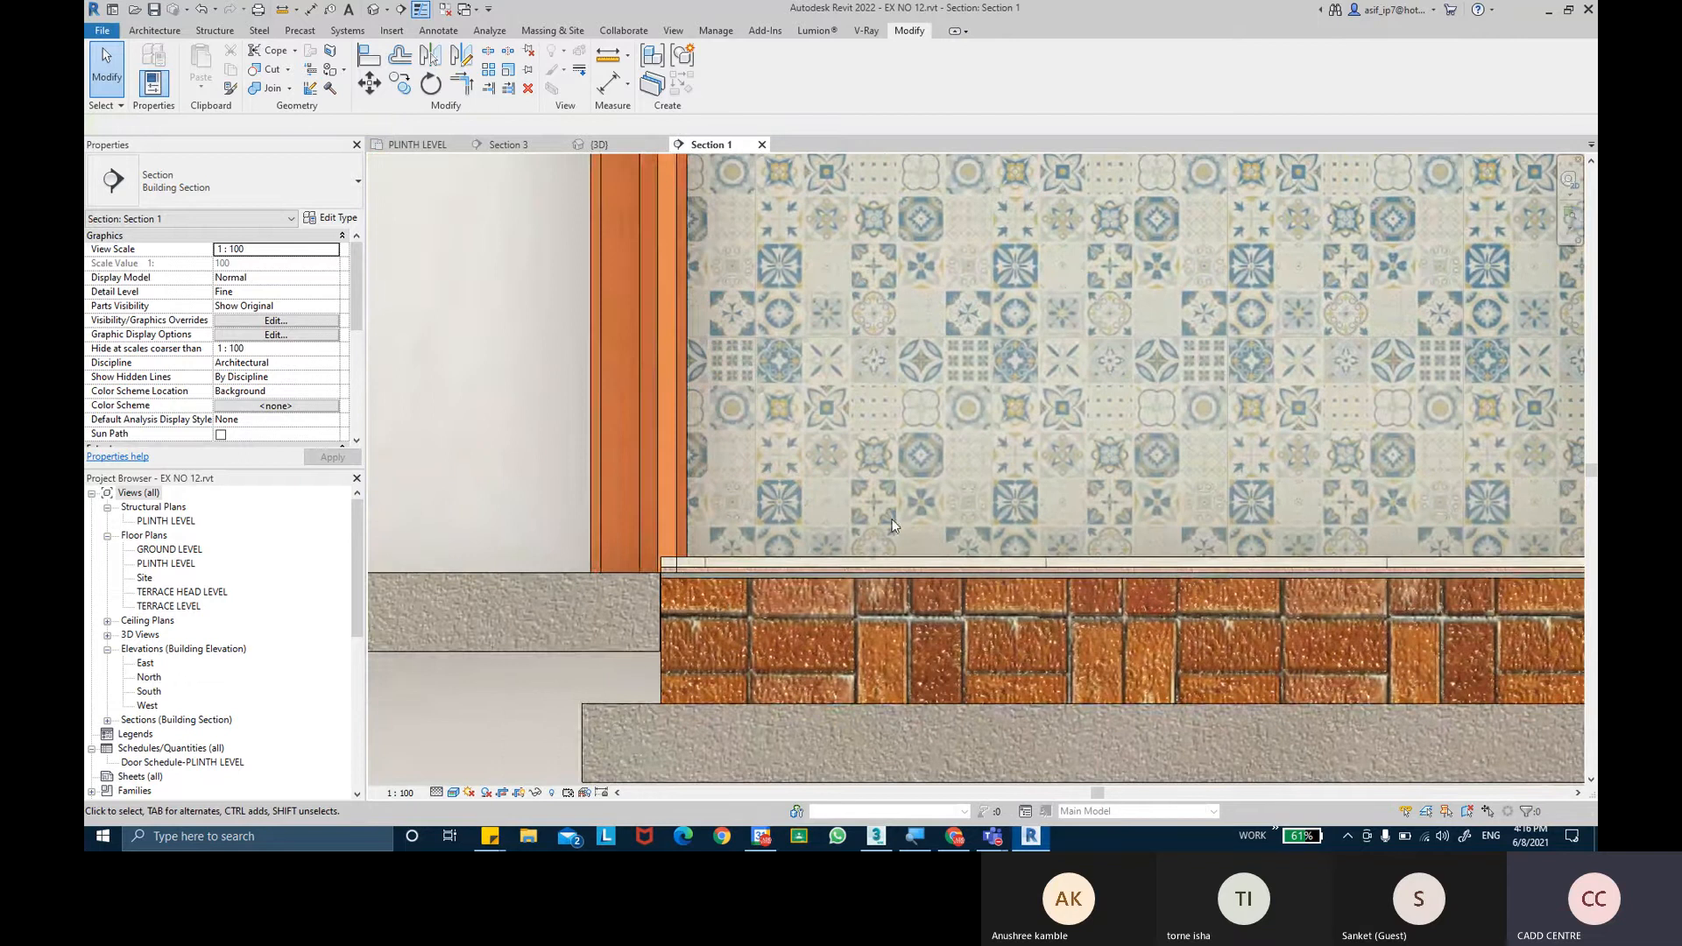
{"action": "middle_click_drag", "start_coordinate": [892, 525], "coordinate": [809, 519]}
{"action": "middle_click_drag", "start_coordinate": [959, 536], "coordinate": [705, 529]}
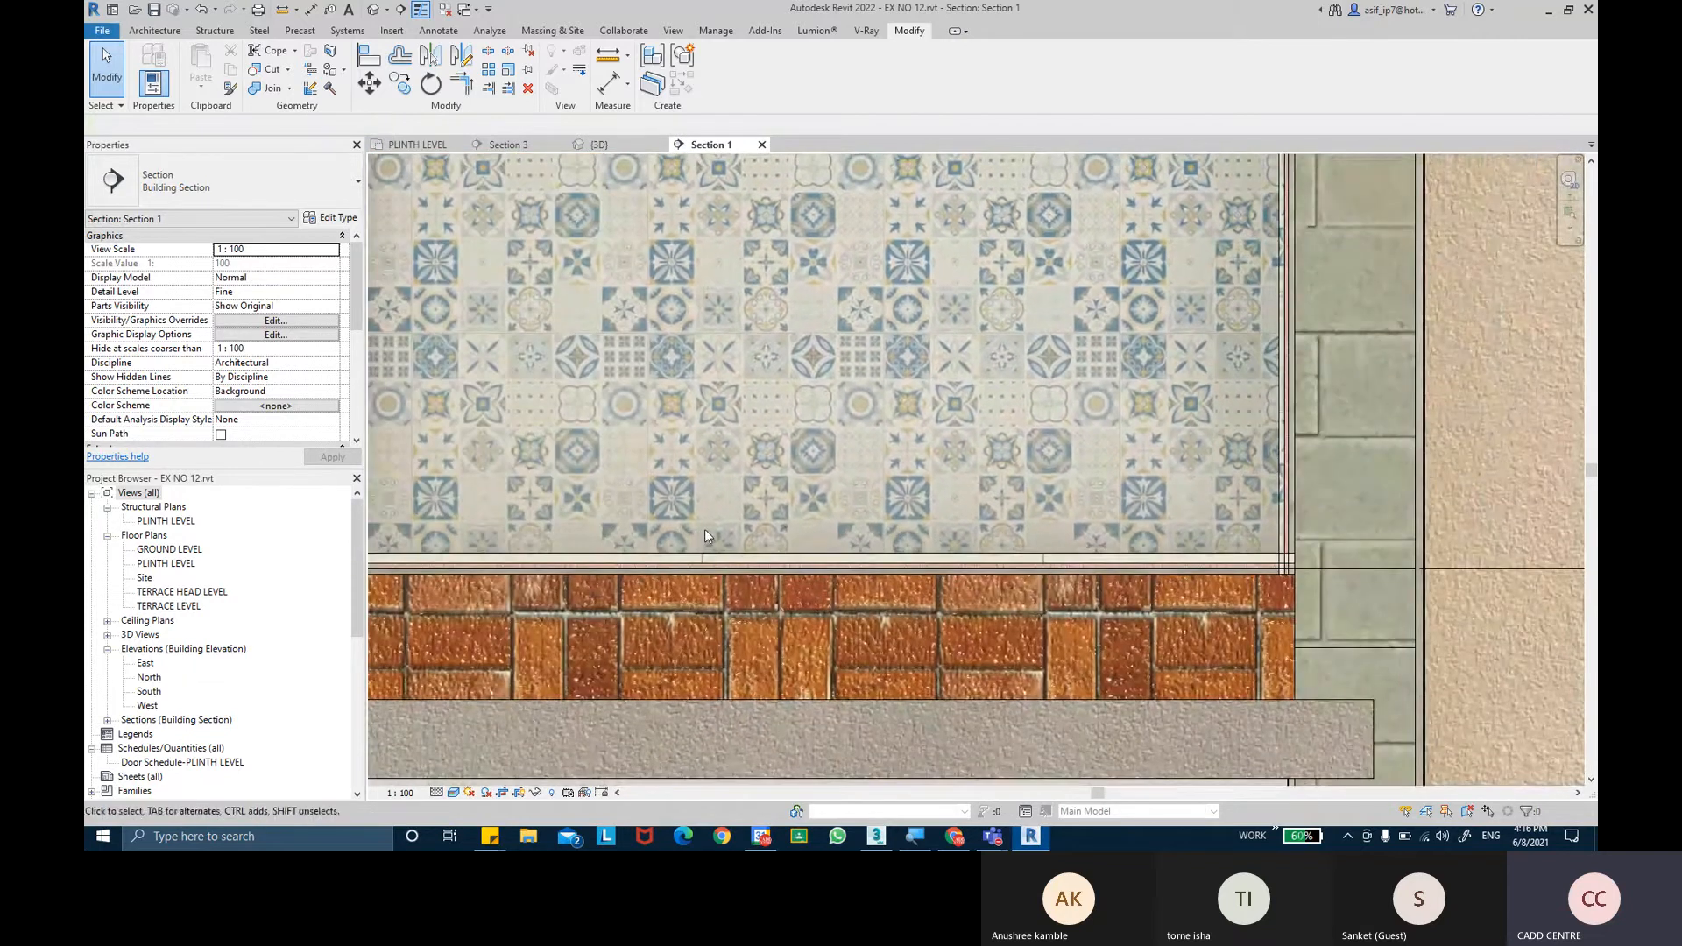
{"action": "left_click", "coordinate": [273, 88]}
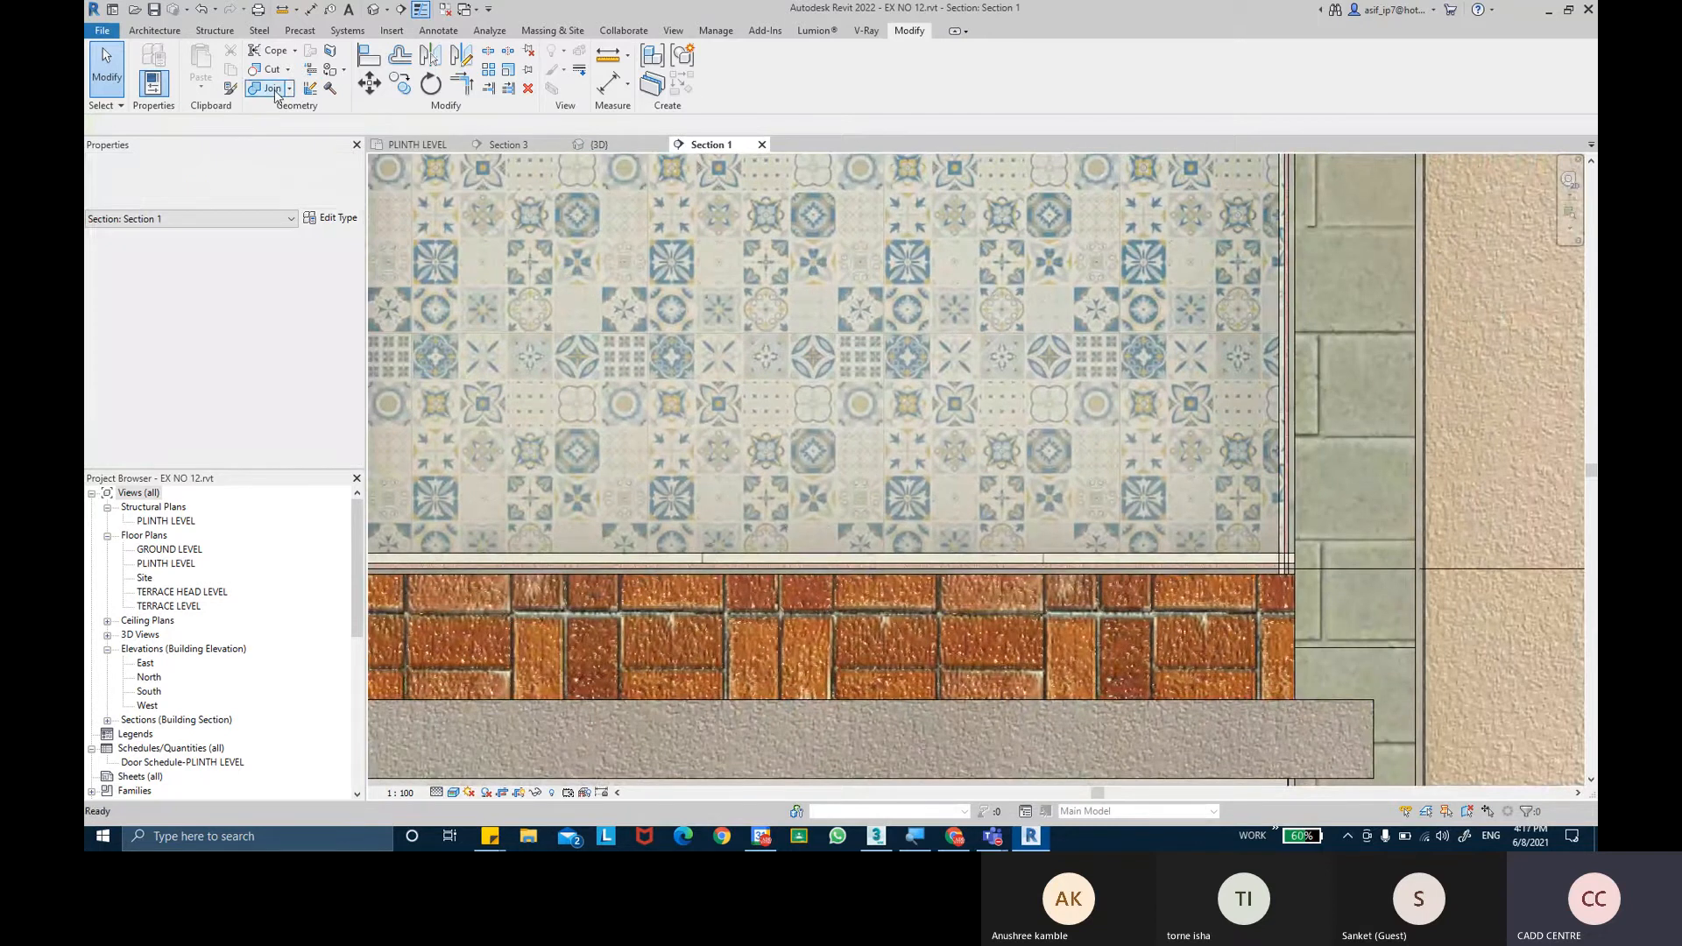
{"action": "left_click", "coordinate": [1235, 567]}
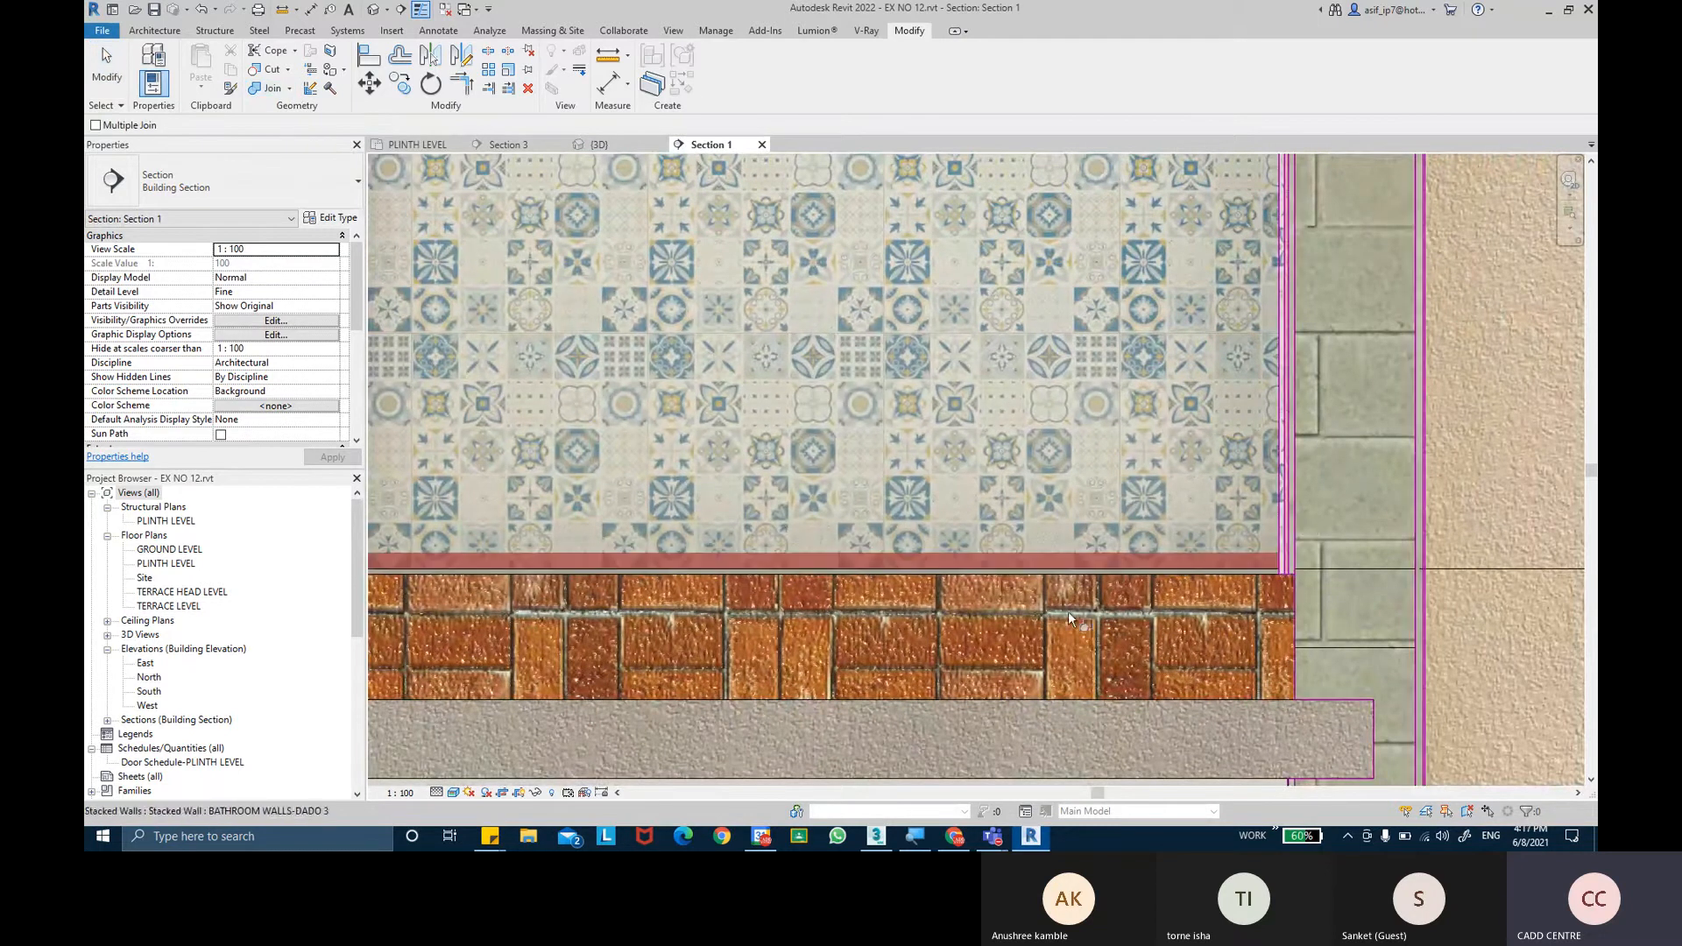
{"action": "middle_click_drag", "start_coordinate": [848, 594], "coordinate": [1313, 589]}
{"action": "left_click", "coordinate": [848, 552]}
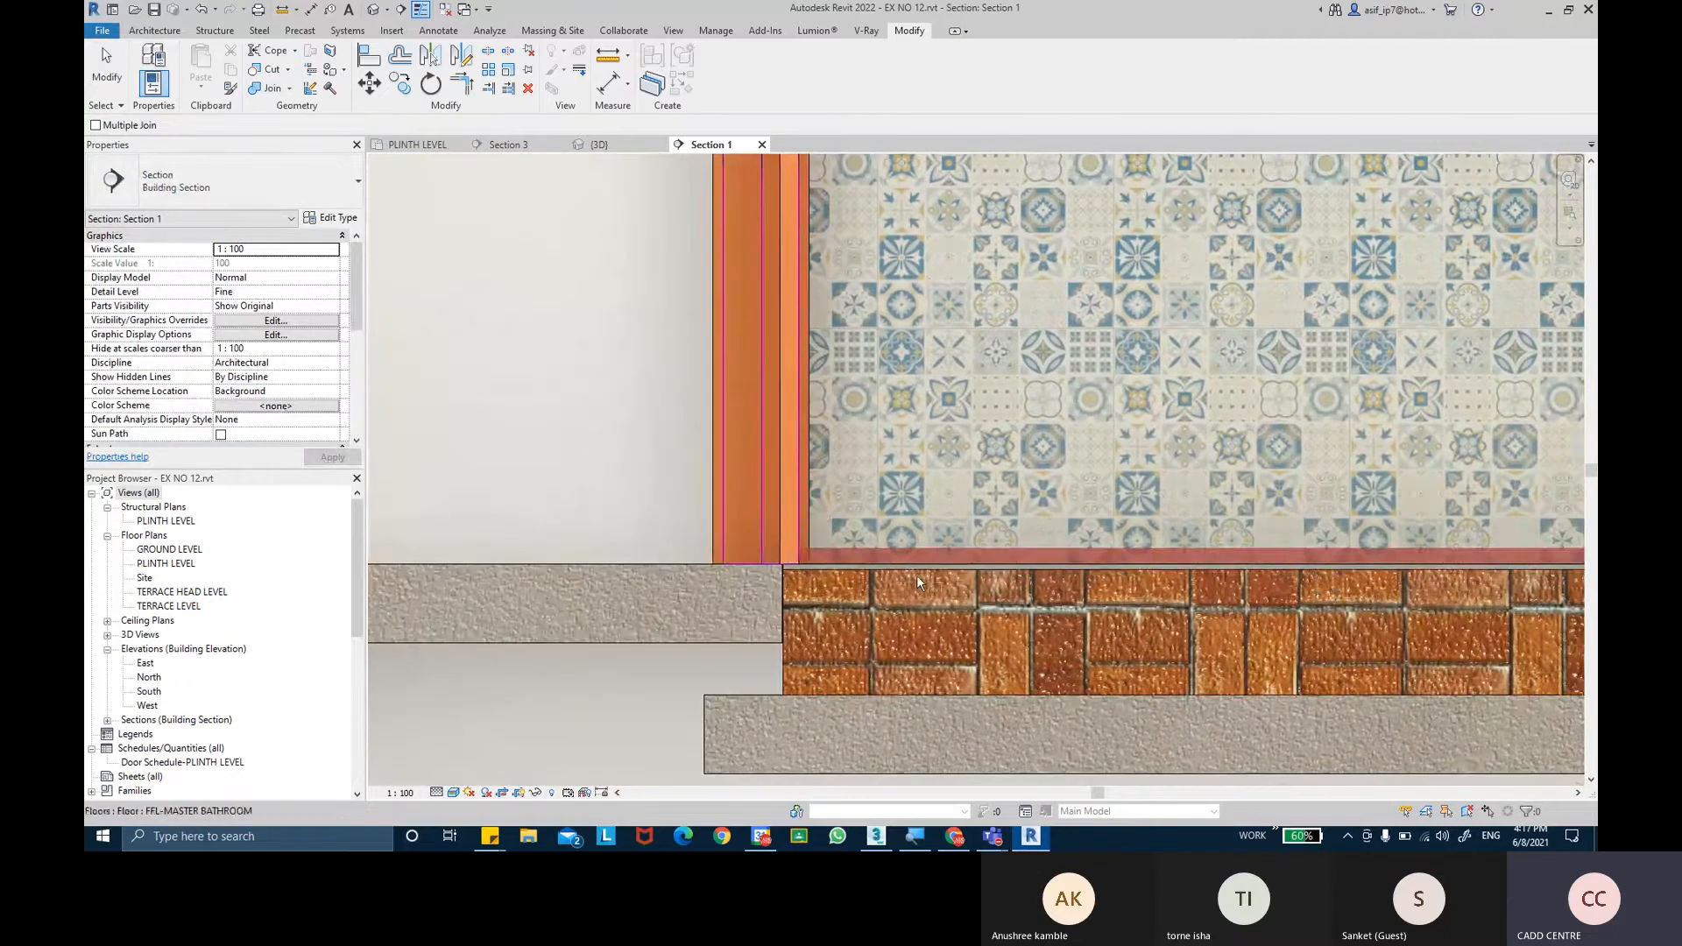
{"action": "left_click", "coordinate": [944, 564]}
{"action": "key", "text": "Escape"}
{"action": "scroll", "coordinate": [961, 471], "scroll_direction": "down", "scroll_amount": 2}
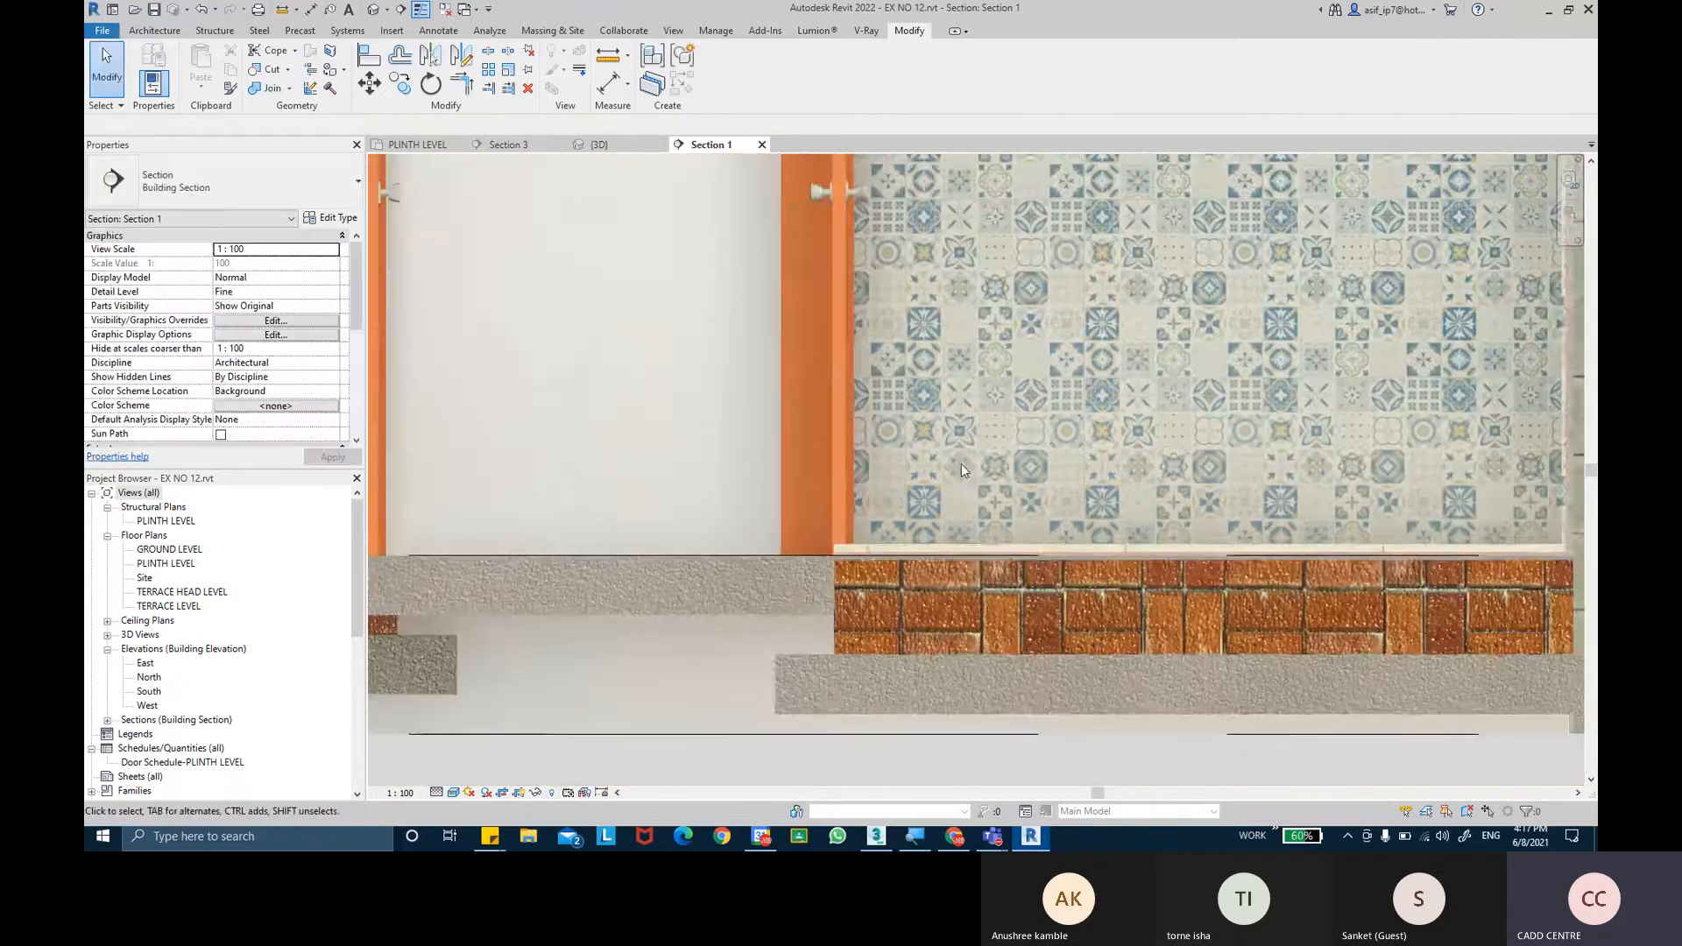
{"action": "middle_click_drag", "start_coordinate": [1021, 461], "coordinate": [967, 464]}
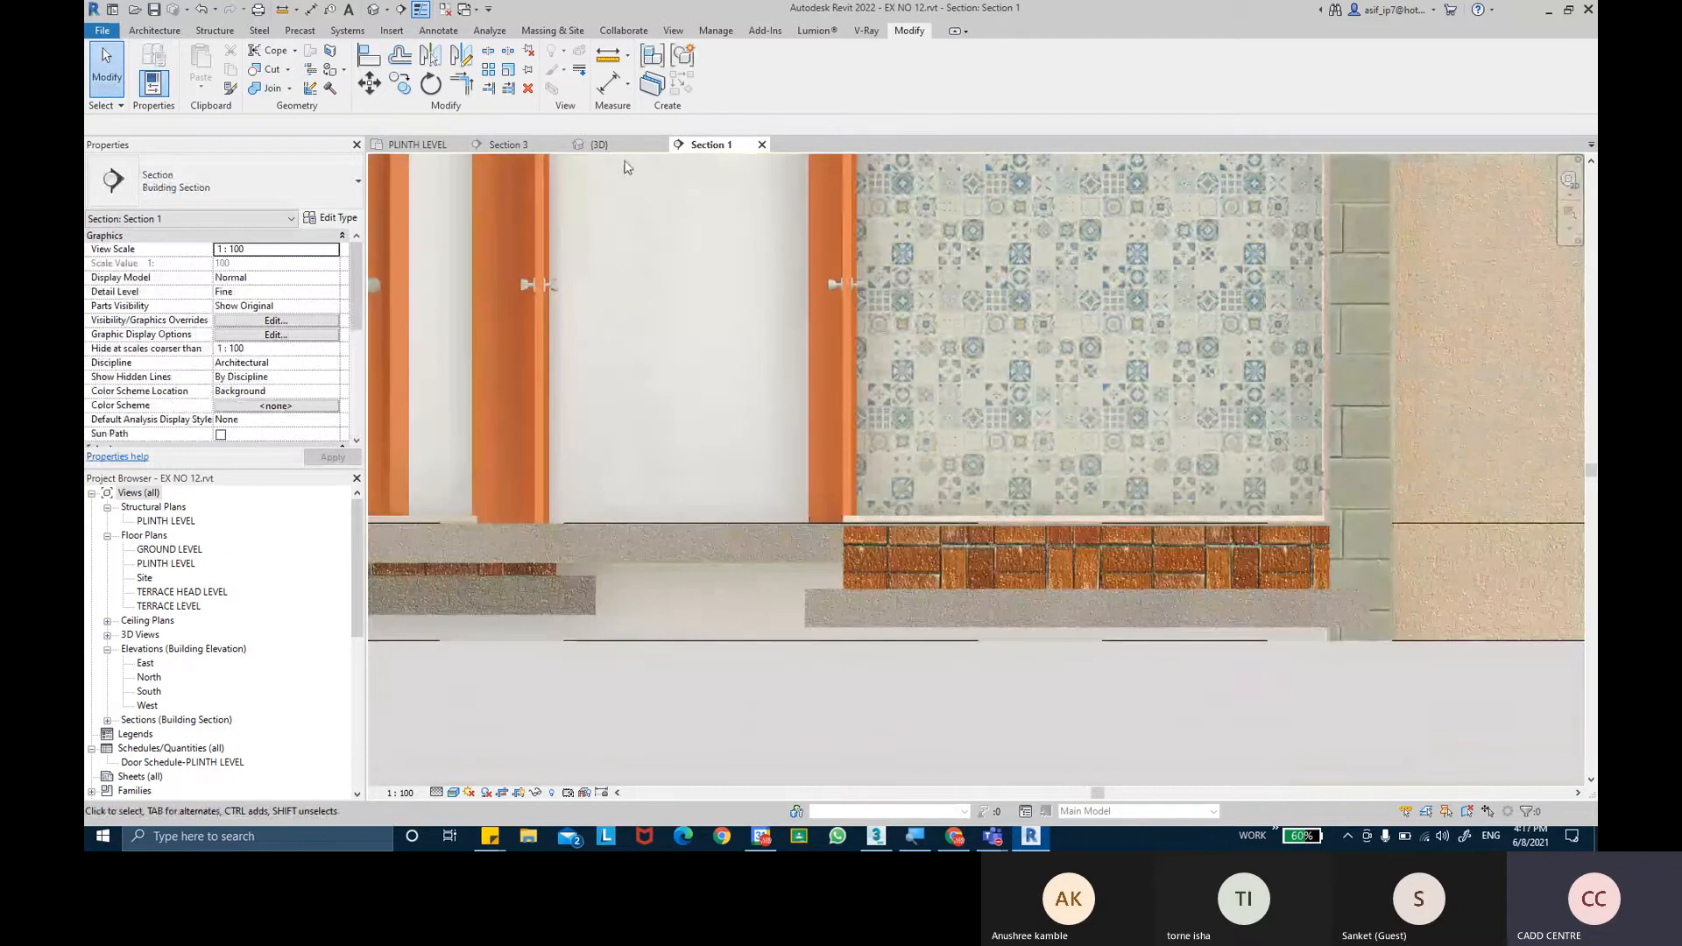
Extend the 3D view's section box sideways and forward until it cuts through Master Bathroom 1.
{"action": "left_click", "coordinate": [598, 145]}
{"action": "scroll", "coordinate": [1049, 521], "scroll_direction": "down", "scroll_amount": 3}
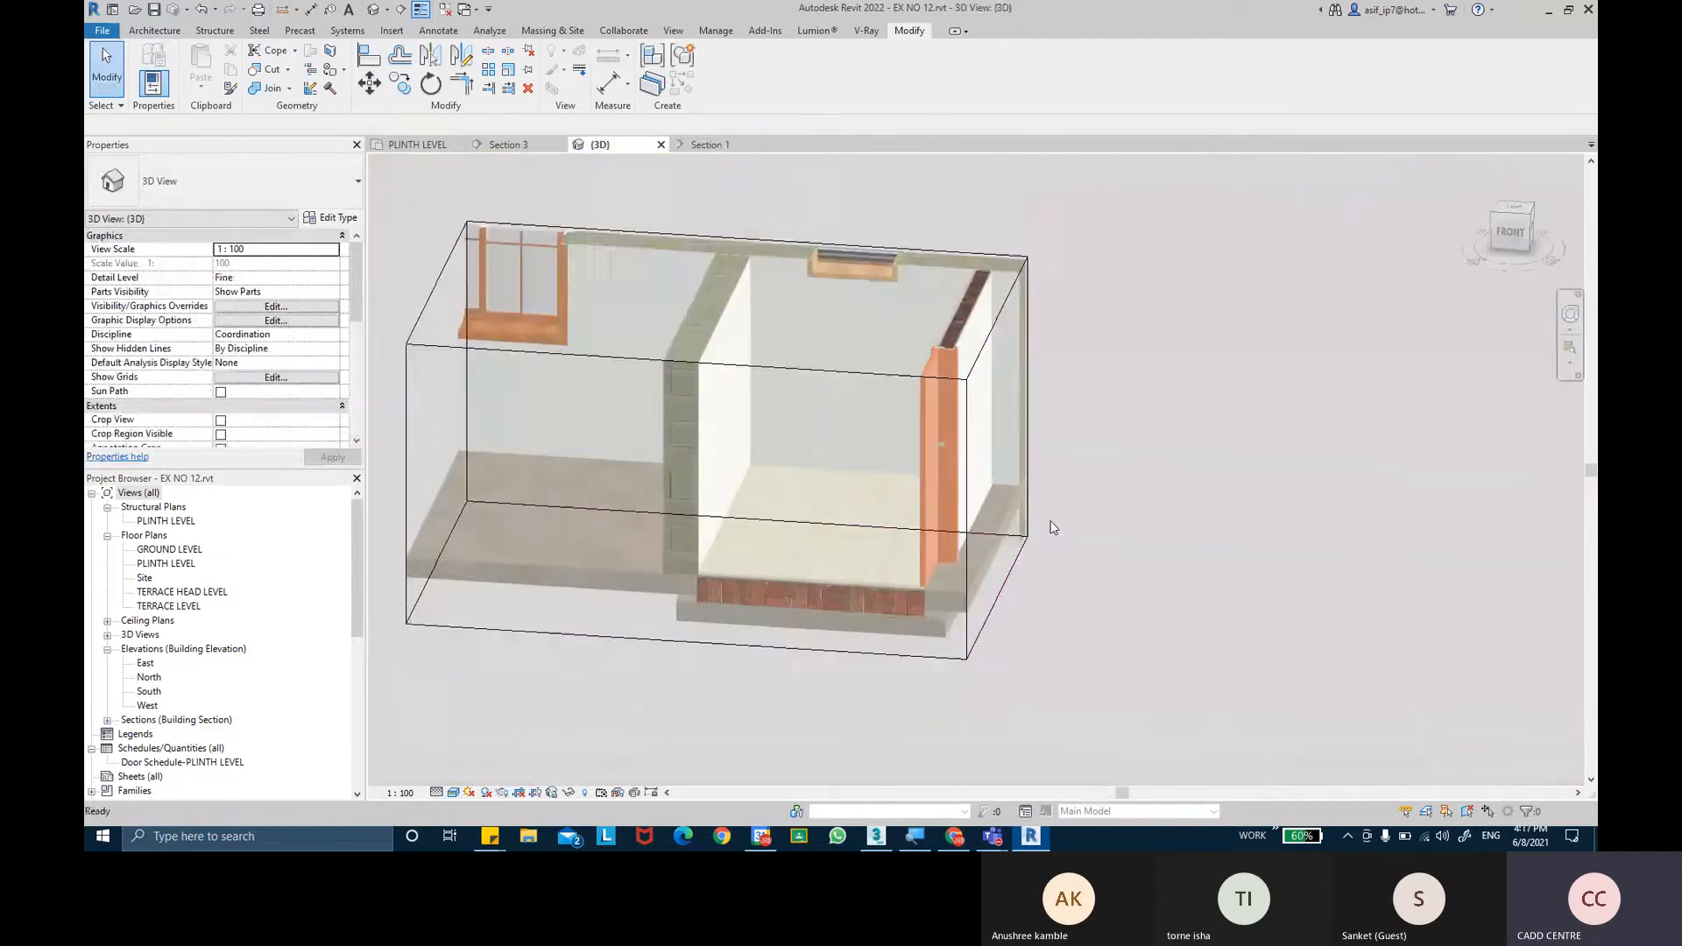
{"action": "left_click", "coordinate": [1010, 578]}
{"action": "left_click_drag", "start_coordinate": [1005, 471], "coordinate": [1420, 489]}
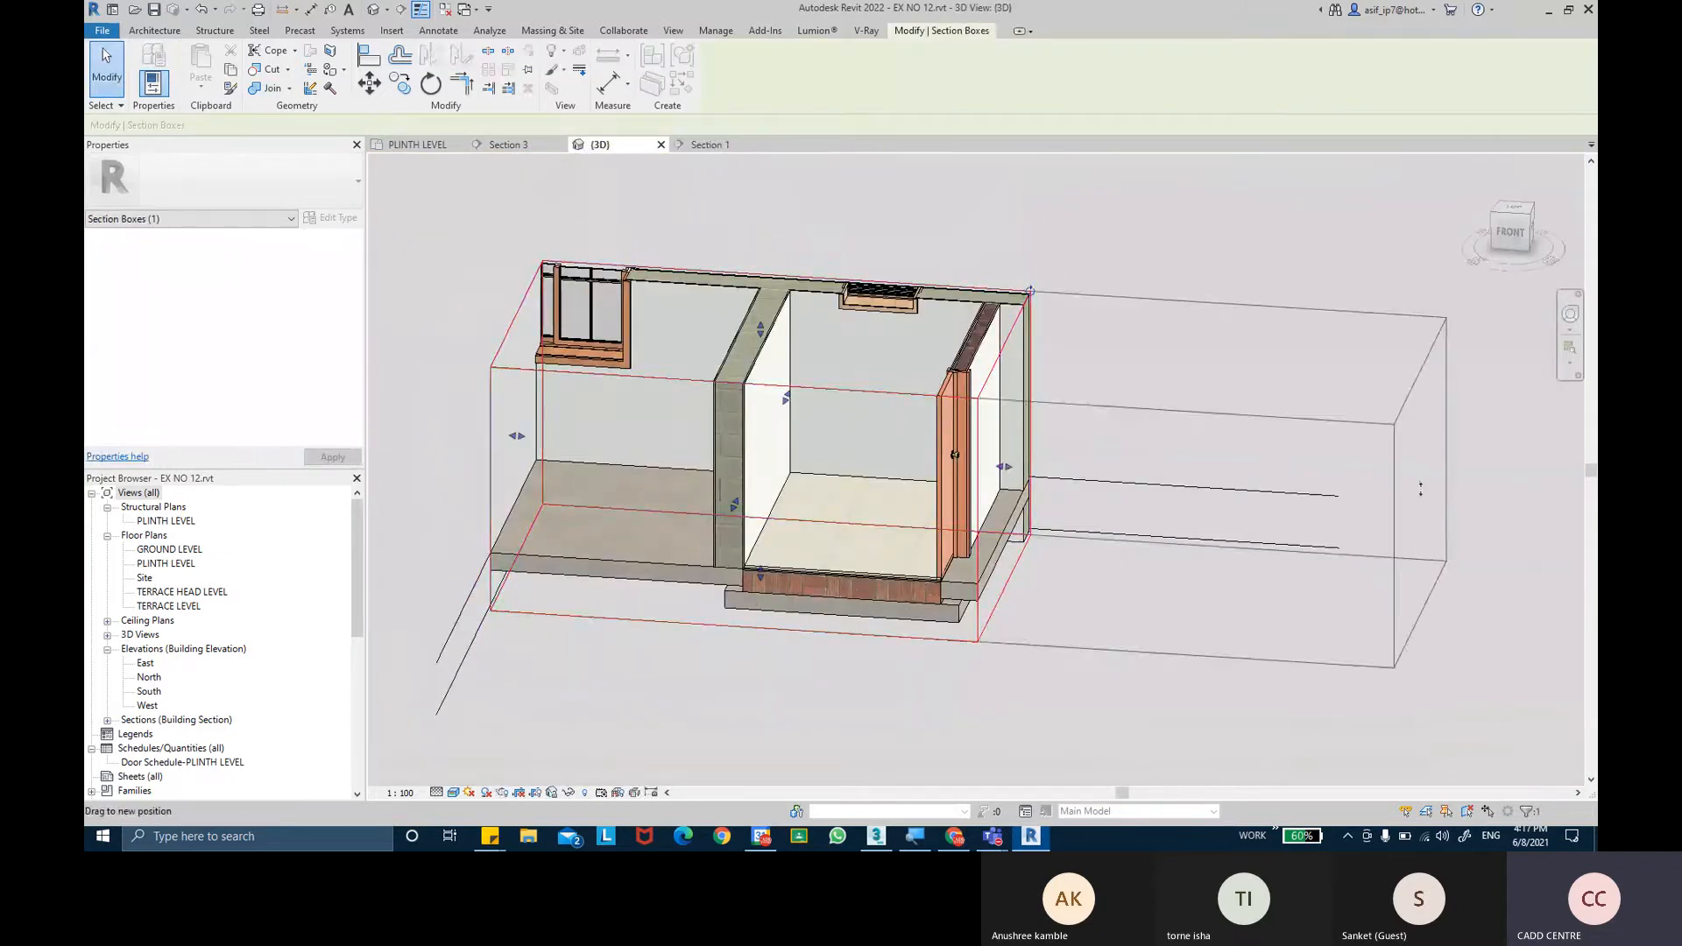
{"action": "middle_click_drag", "start_coordinate": [1193, 394], "coordinate": [1367, 491], "text": "shift"}
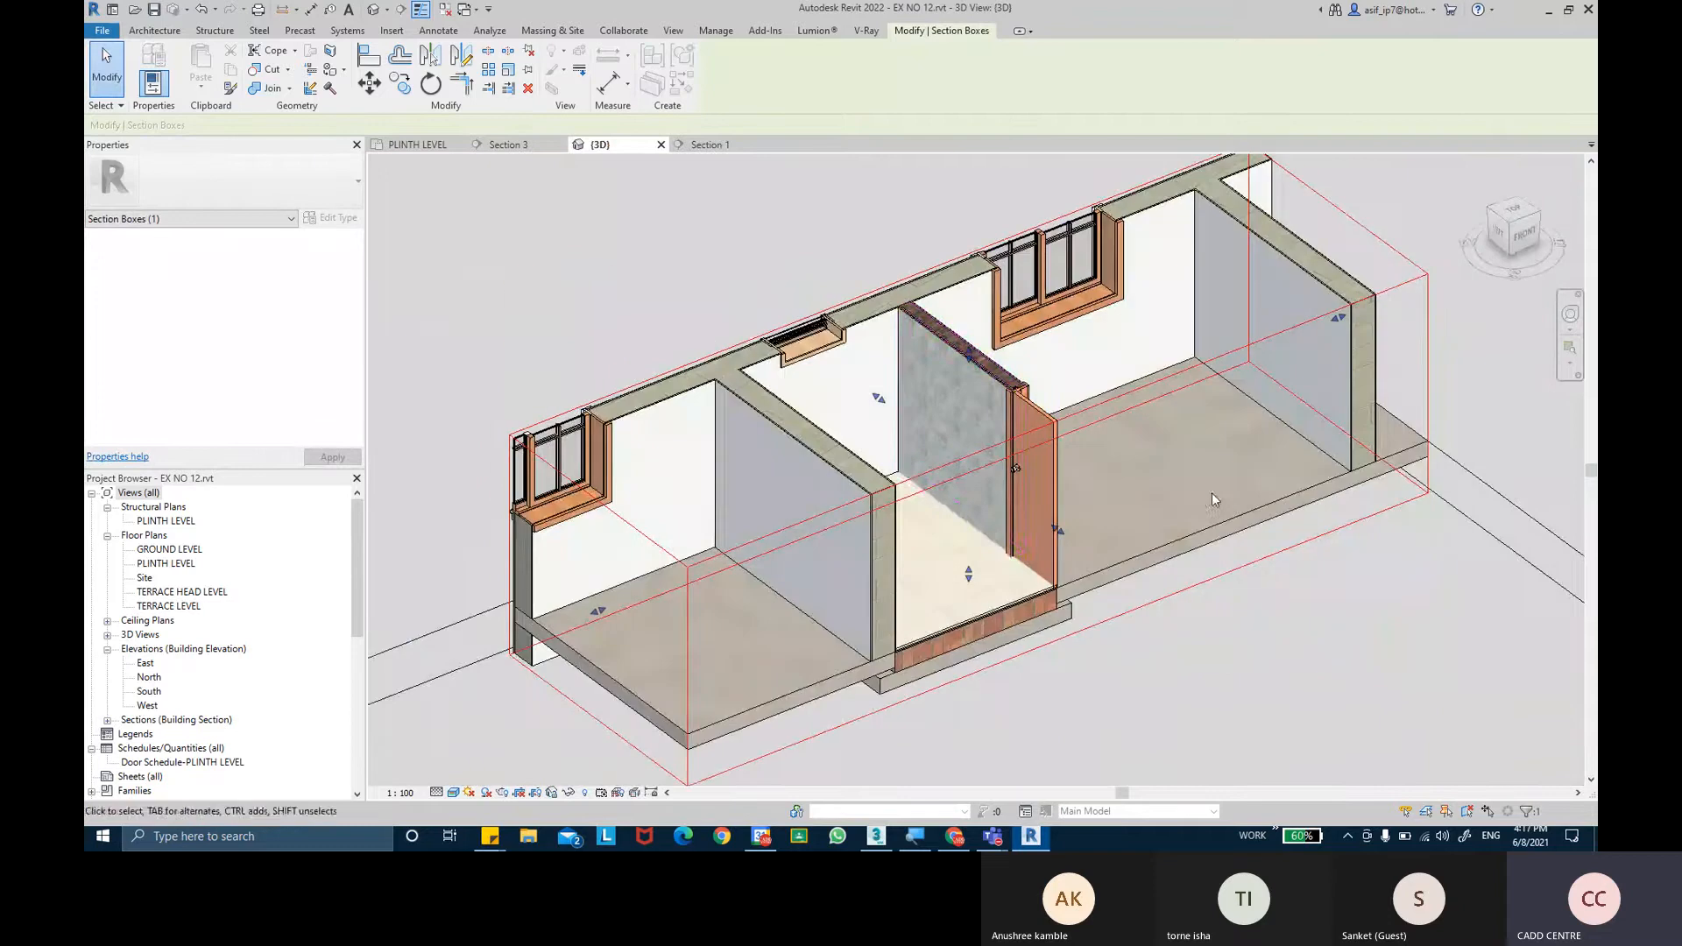
{"action": "left_click_drag", "start_coordinate": [1058, 533], "coordinate": [1262, 655]}
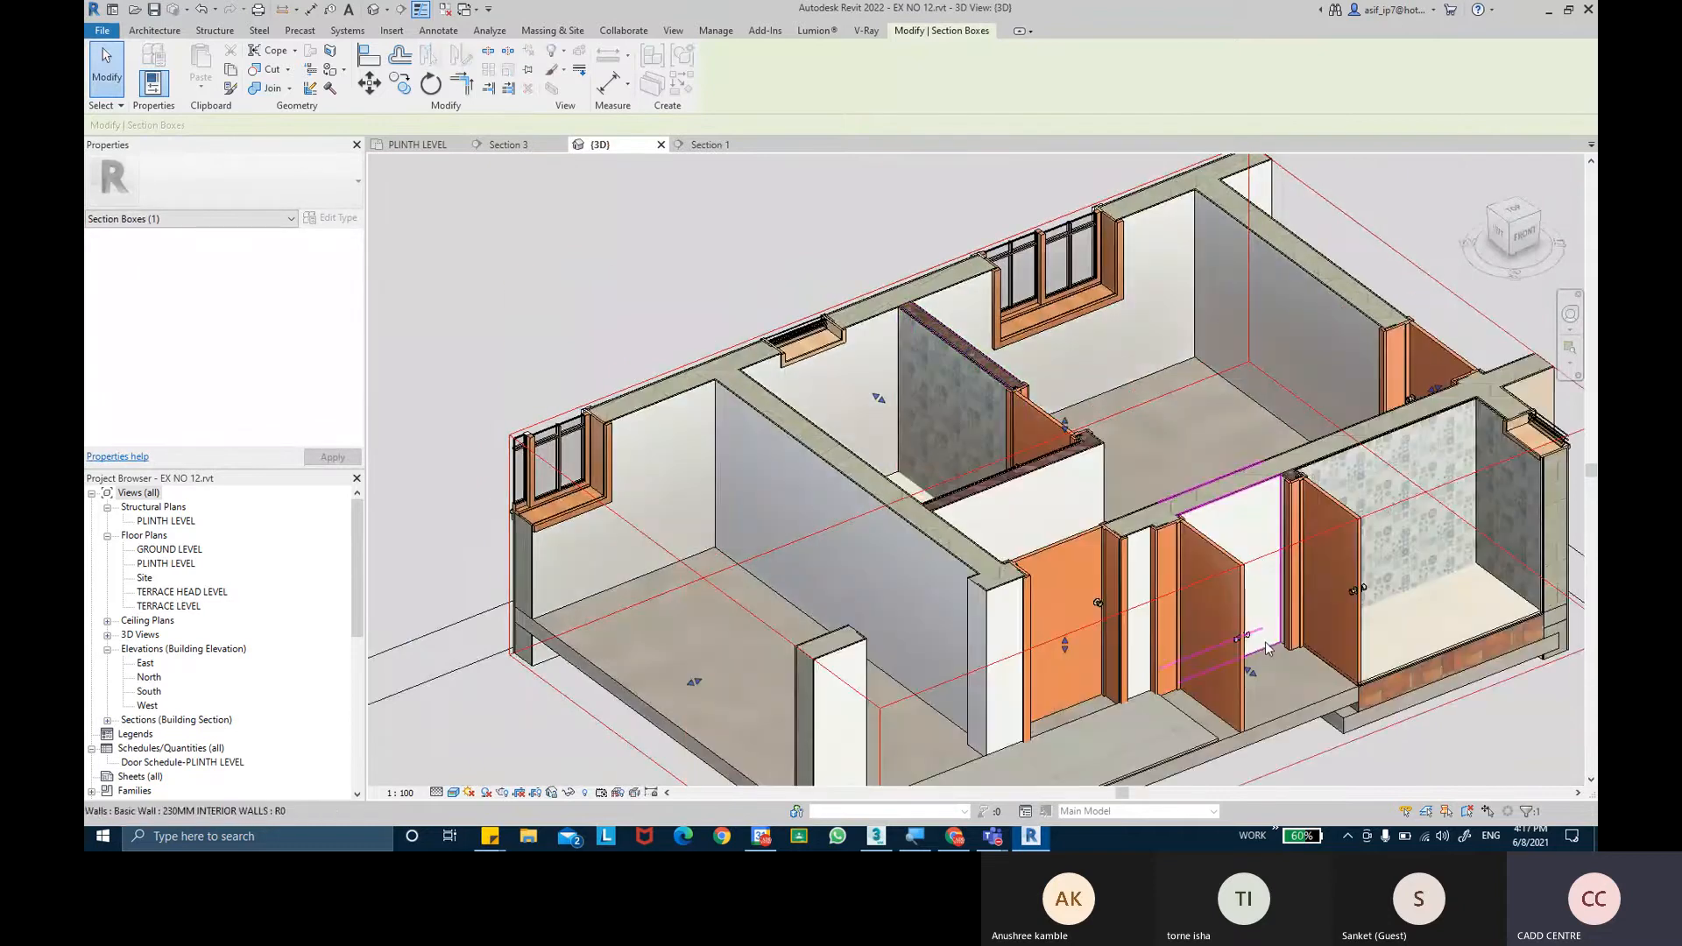
Examine how the finish floor, sunk fill and slab layers meet the outer wall of Master Bathroom 1.
{"action": "scroll", "coordinate": [1260, 561], "scroll_direction": "up", "scroll_amount": 5}
{"action": "scroll", "coordinate": [1251, 465], "scroll_direction": "up", "scroll_amount": 5}
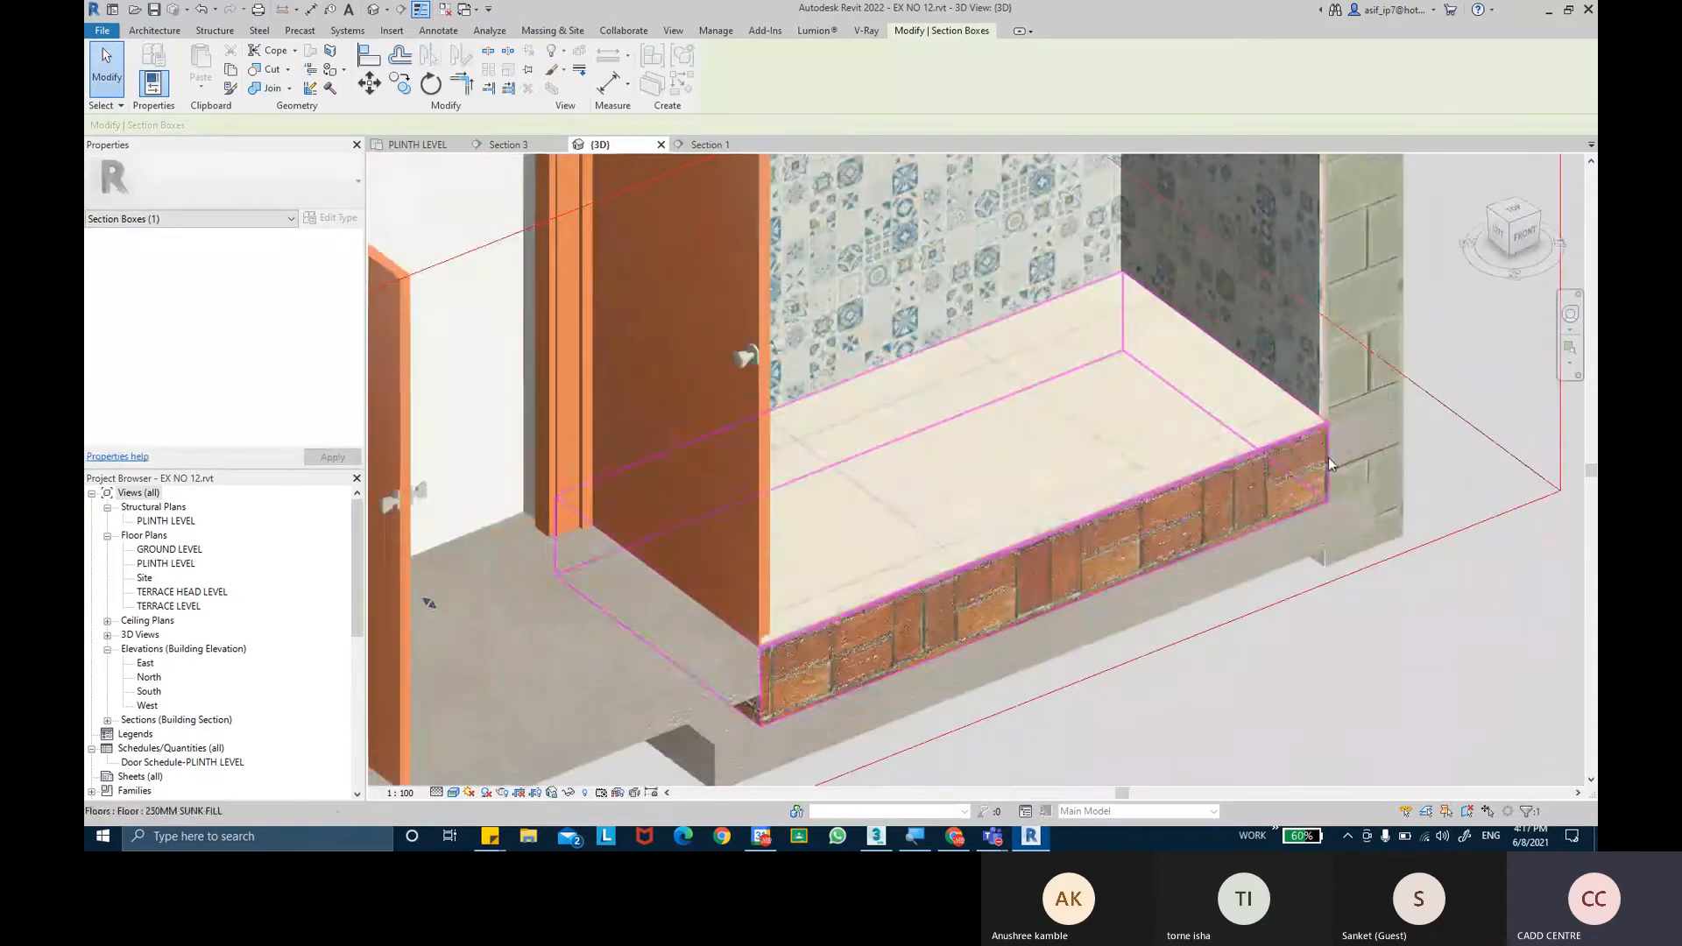
{"action": "middle_click_drag", "start_coordinate": [1476, 316], "coordinate": [1503, 395], "text": "shift"}
{"action": "scroll", "coordinate": [1503, 396], "scroll_direction": "up", "scroll_amount": 1}
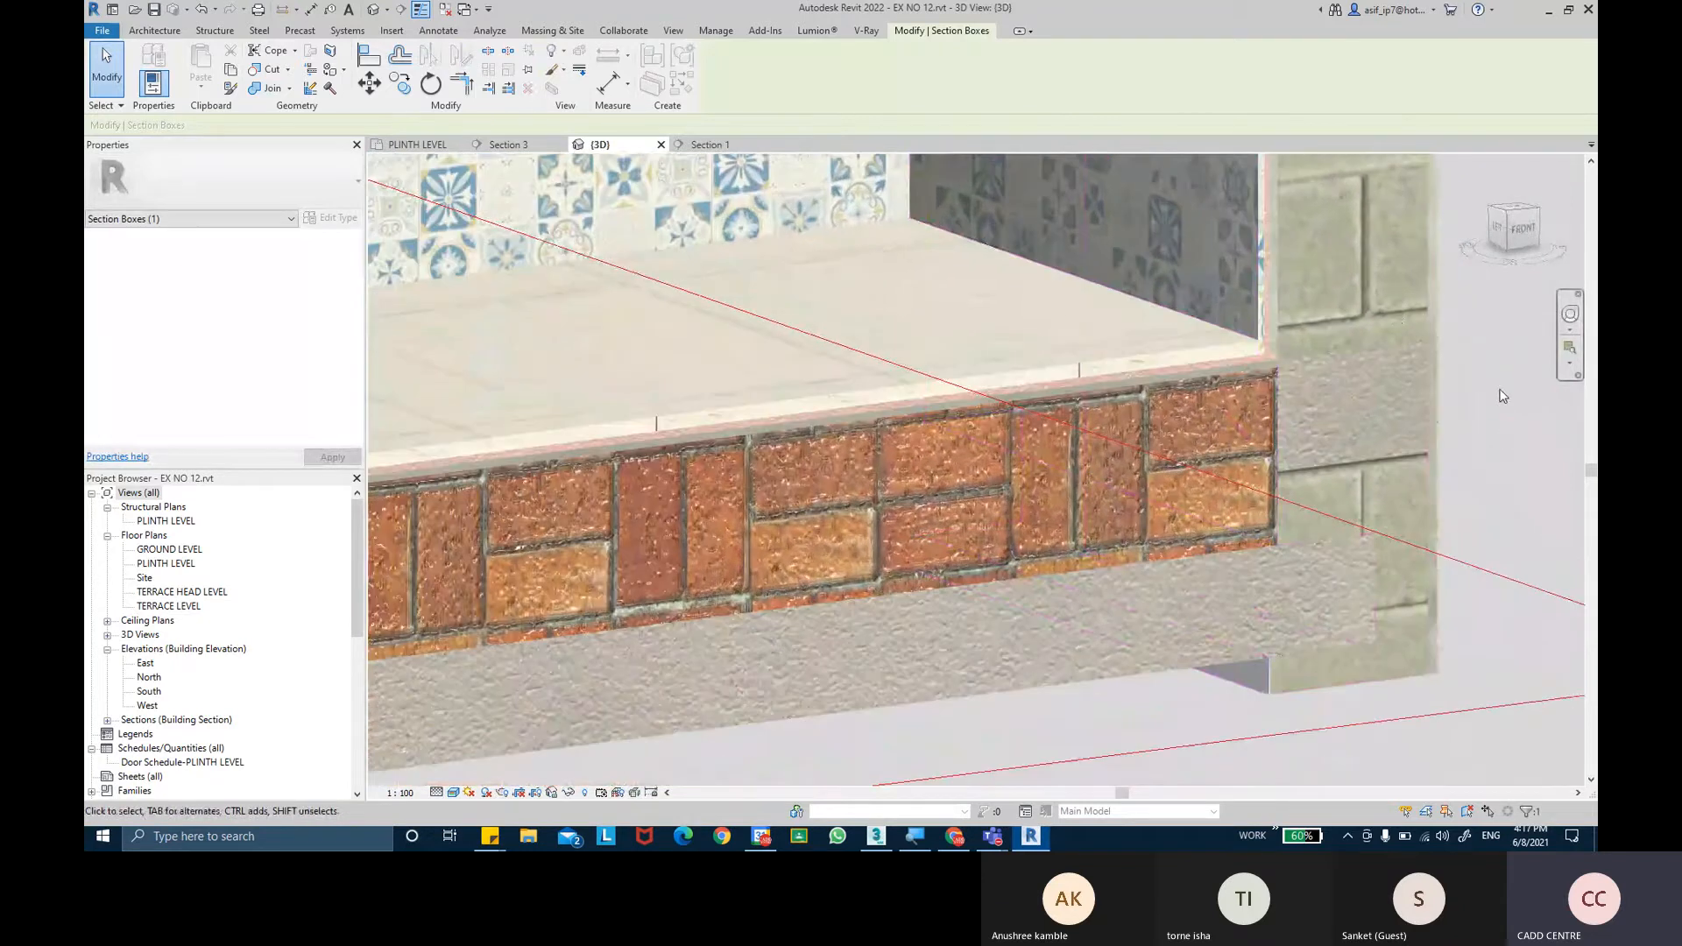
{"action": "scroll", "coordinate": [1394, 308], "scroll_direction": "up", "scroll_amount": 2}
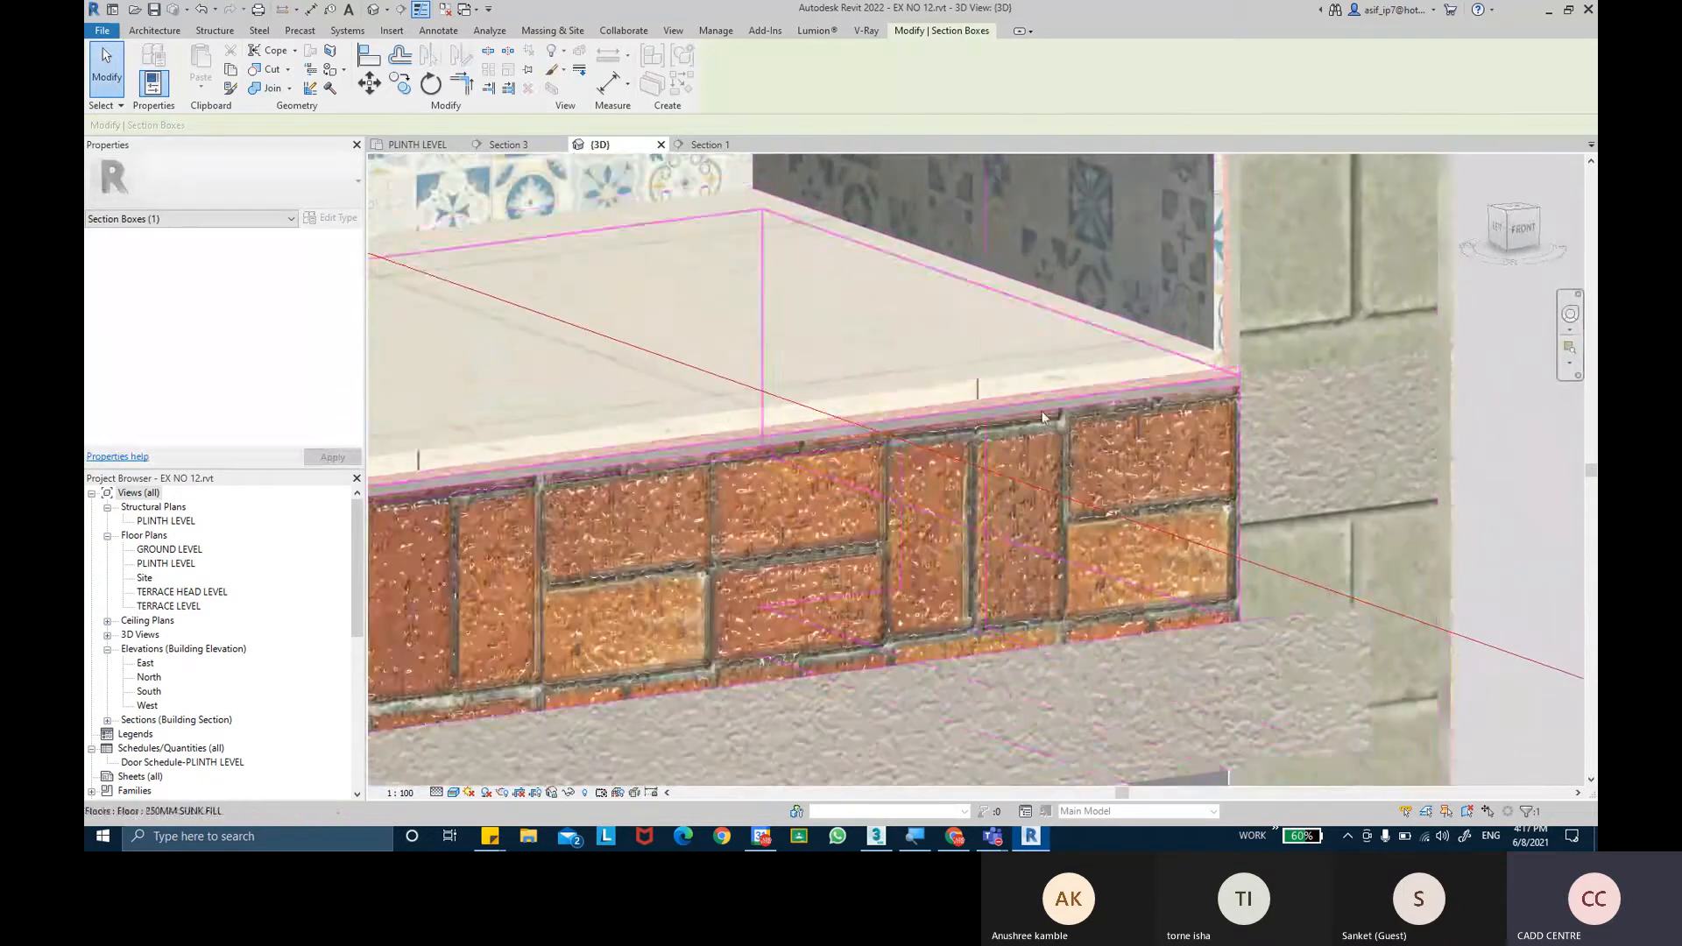
{"action": "scroll", "coordinate": [1184, 343], "scroll_direction": "up", "scroll_amount": 2}
{"action": "scroll", "coordinate": [1184, 343], "scroll_direction": "up", "scroll_amount": 1}
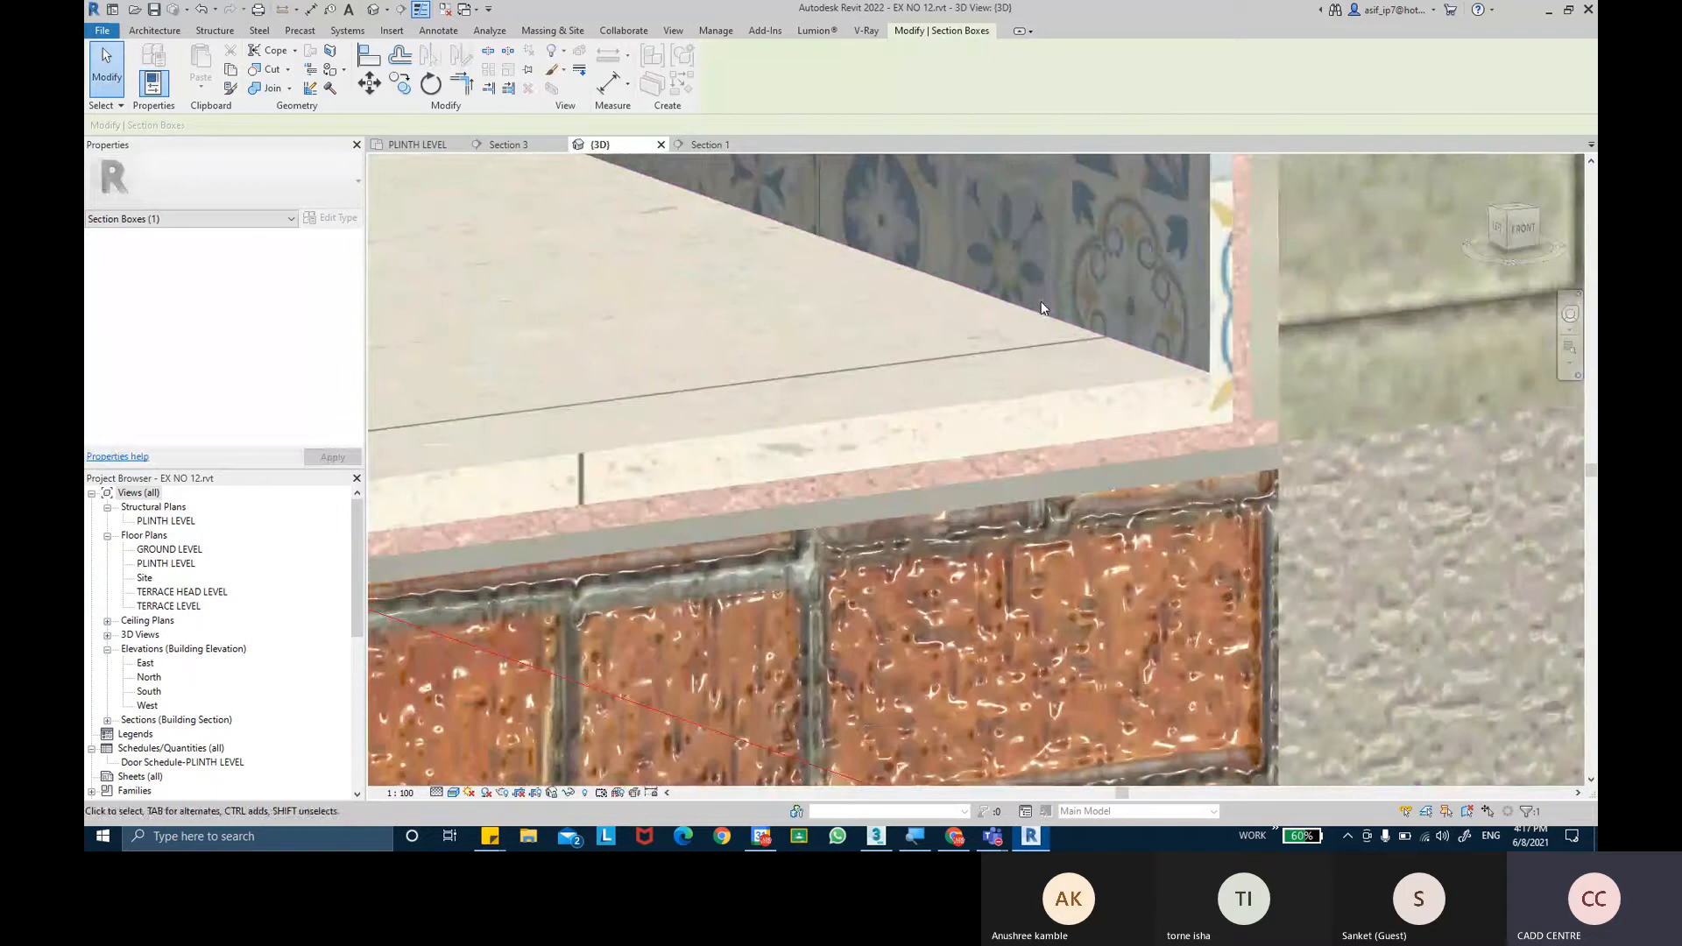
{"action": "scroll", "coordinate": [1037, 306], "scroll_direction": "down", "scroll_amount": 3}
Set the sill height of the Master Bathroom 1 door to 30.
{"action": "middle_click_drag", "start_coordinate": [842, 363], "coordinate": [1312, 371]}
{"action": "scroll", "coordinate": [1278, 377], "scroll_direction": "down", "scroll_amount": 2}
{"action": "middle_click_drag", "start_coordinate": [1200, 386], "coordinate": [1574, 348], "text": "shift"}
{"action": "scroll", "coordinate": [998, 391], "scroll_direction": "up", "scroll_amount": 1}
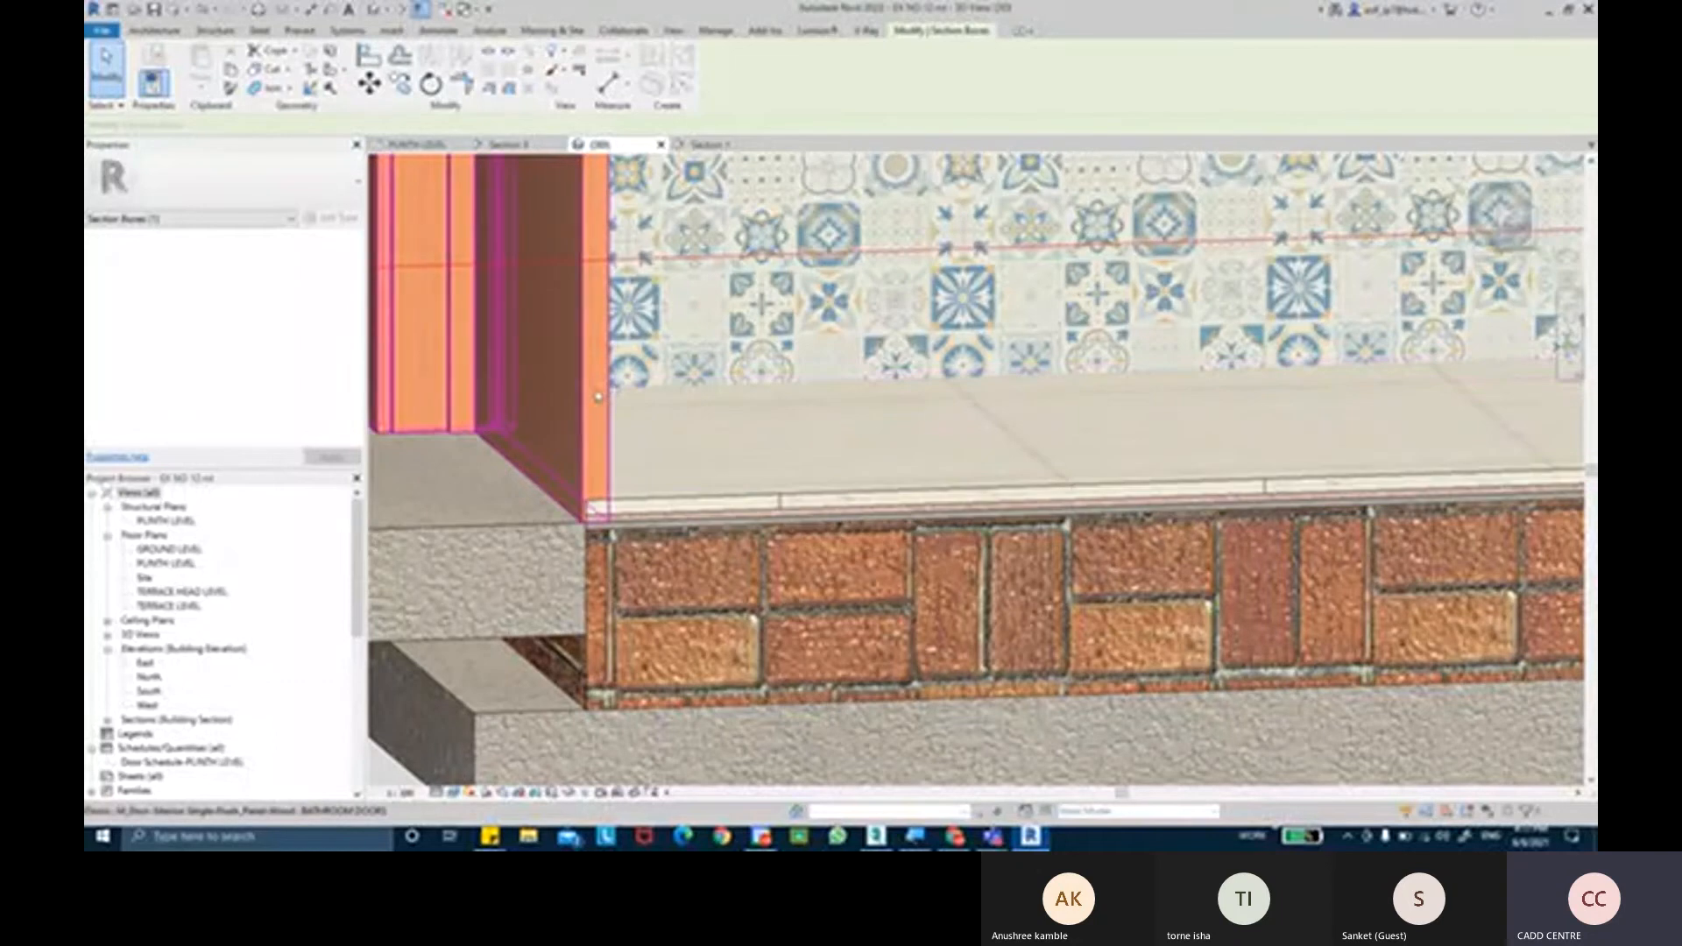
{"action": "left_click", "coordinate": [594, 490]}
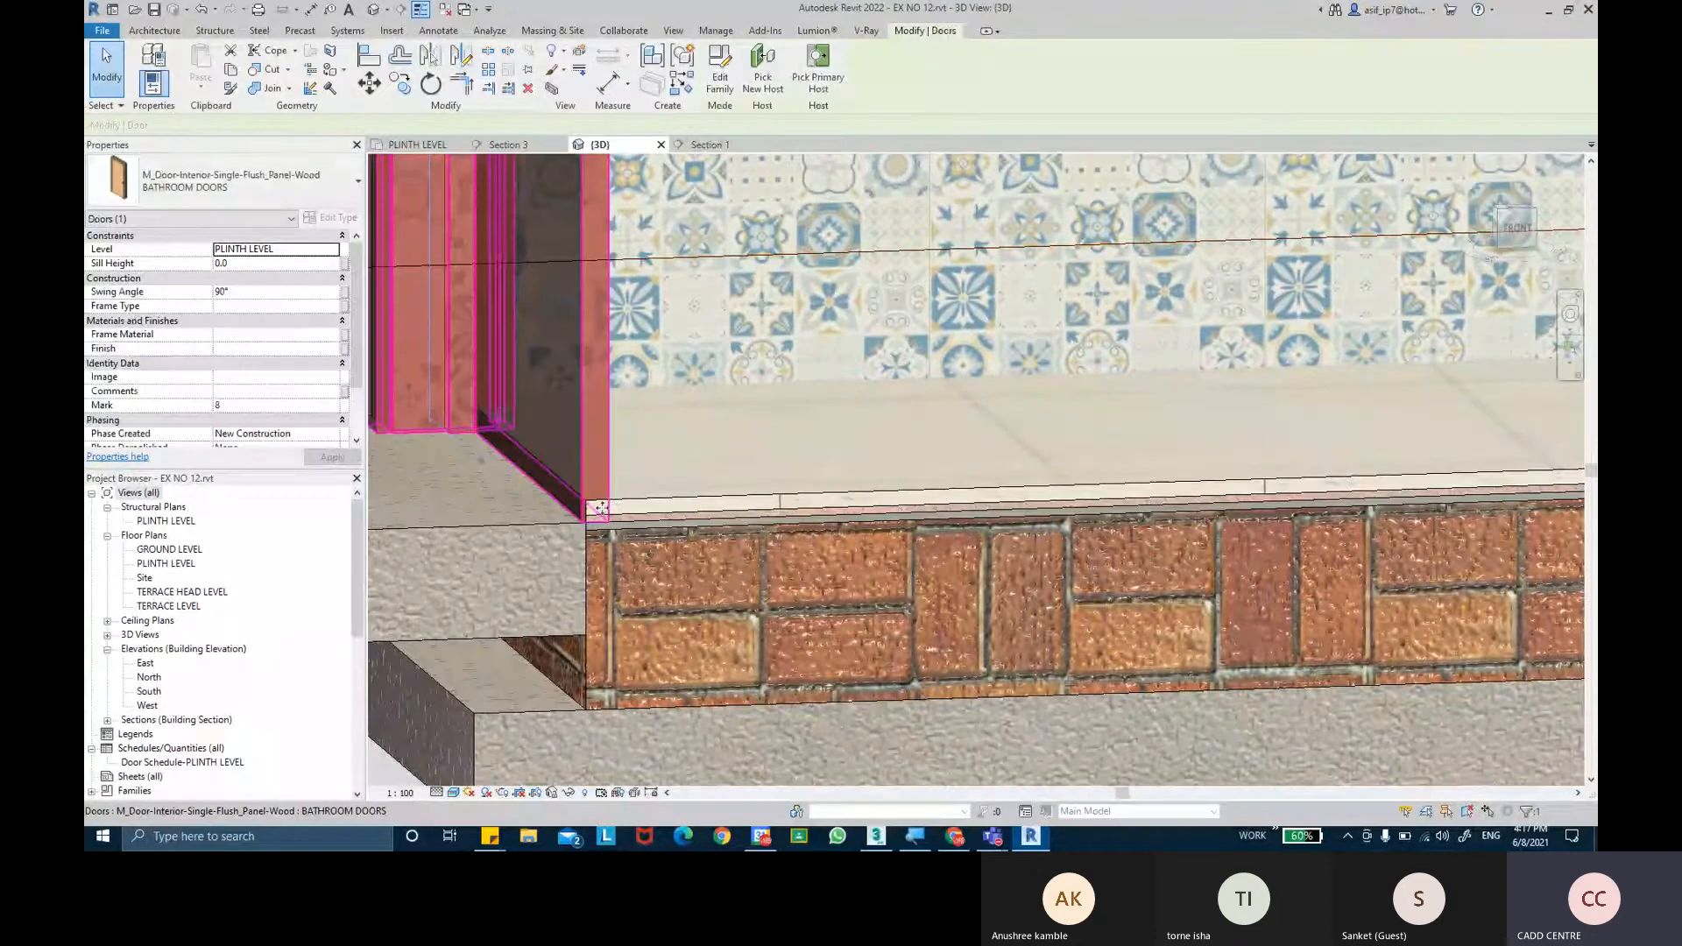
{"action": "left_click", "coordinate": [271, 261]}
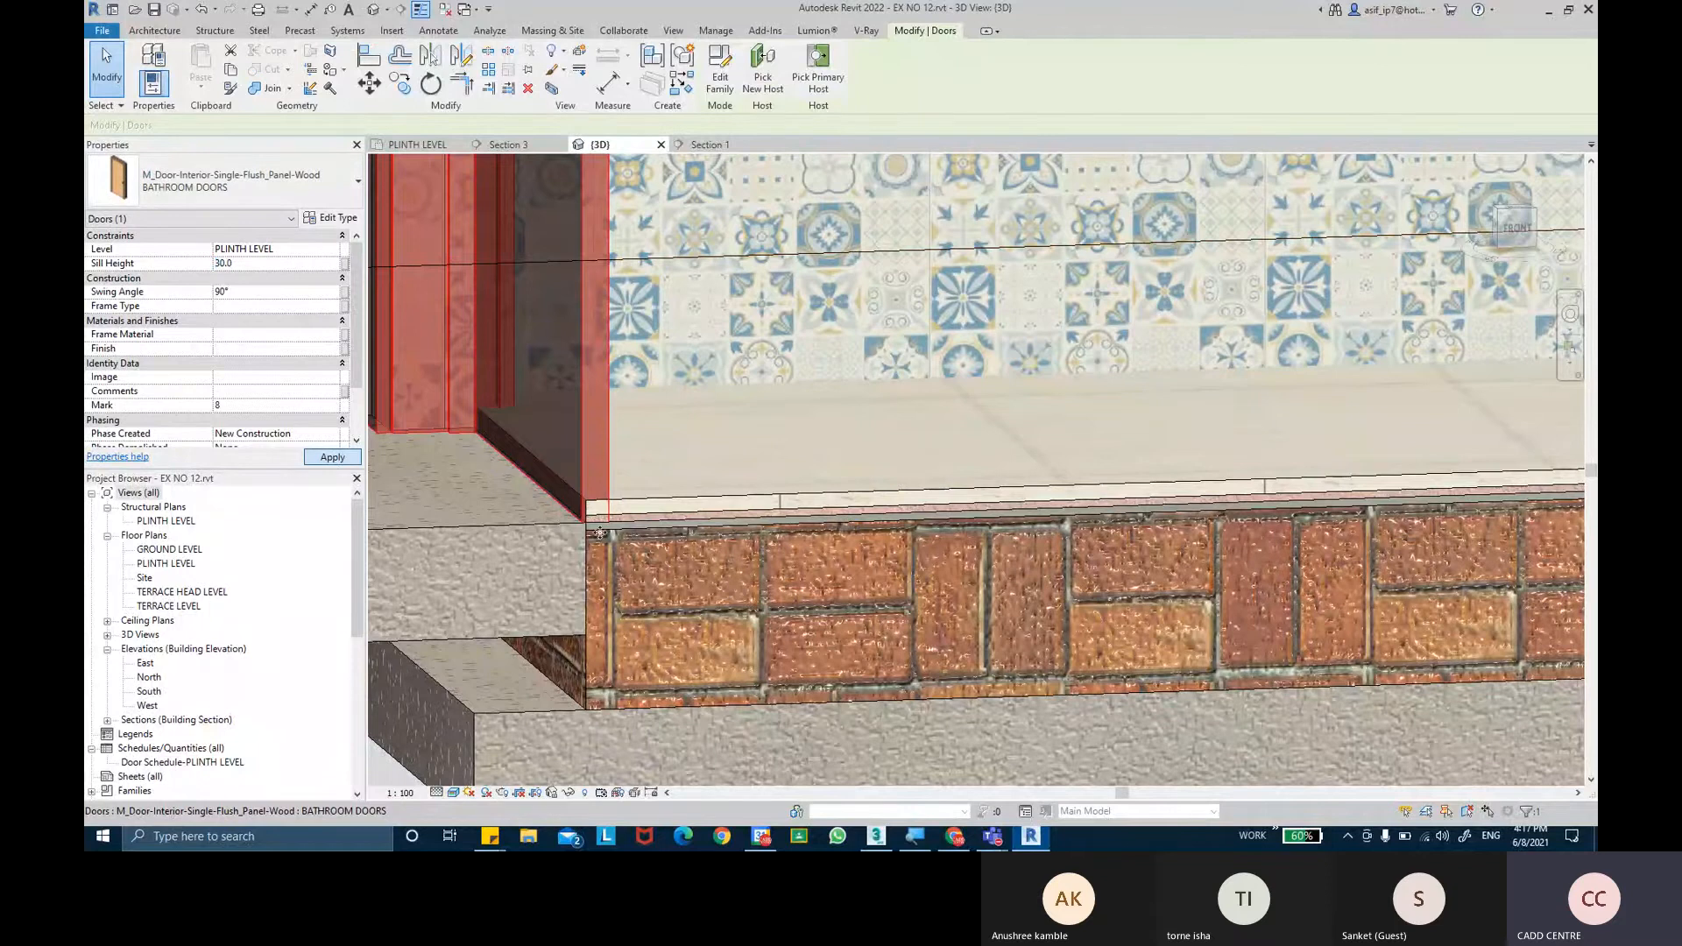
{"action": "left_click", "coordinate": [699, 425]}
Extend the section box forward past the lower partition wall of Master Bathroom 1.
{"action": "scroll", "coordinate": [700, 423], "scroll_direction": "down", "scroll_amount": 1}
{"action": "middle_click_drag", "start_coordinate": [700, 422], "coordinate": [886, 565], "text": "shift"}
{"action": "left_click", "coordinate": [715, 327]}
{"action": "key", "text": "Escape"}
{"action": "scroll", "coordinate": [919, 440], "scroll_direction": "down", "scroll_amount": 2}
{"action": "left_click", "coordinate": [720, 580]}
{"action": "key", "text": "Escape"}
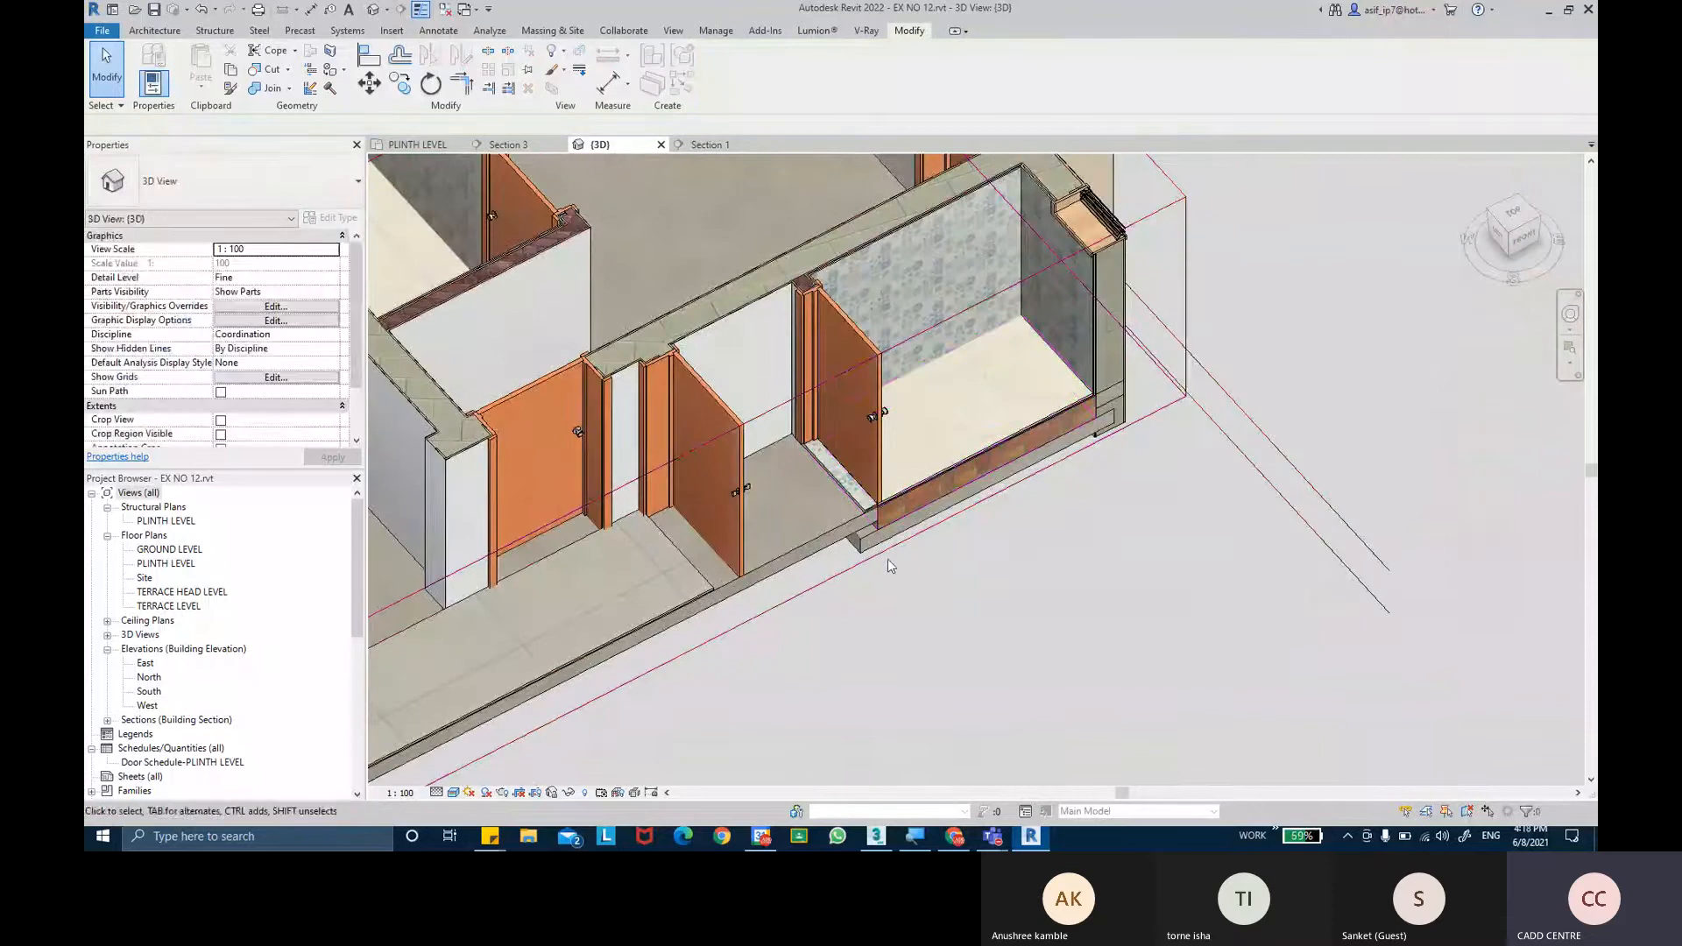
{"action": "left_click", "coordinate": [886, 560]}
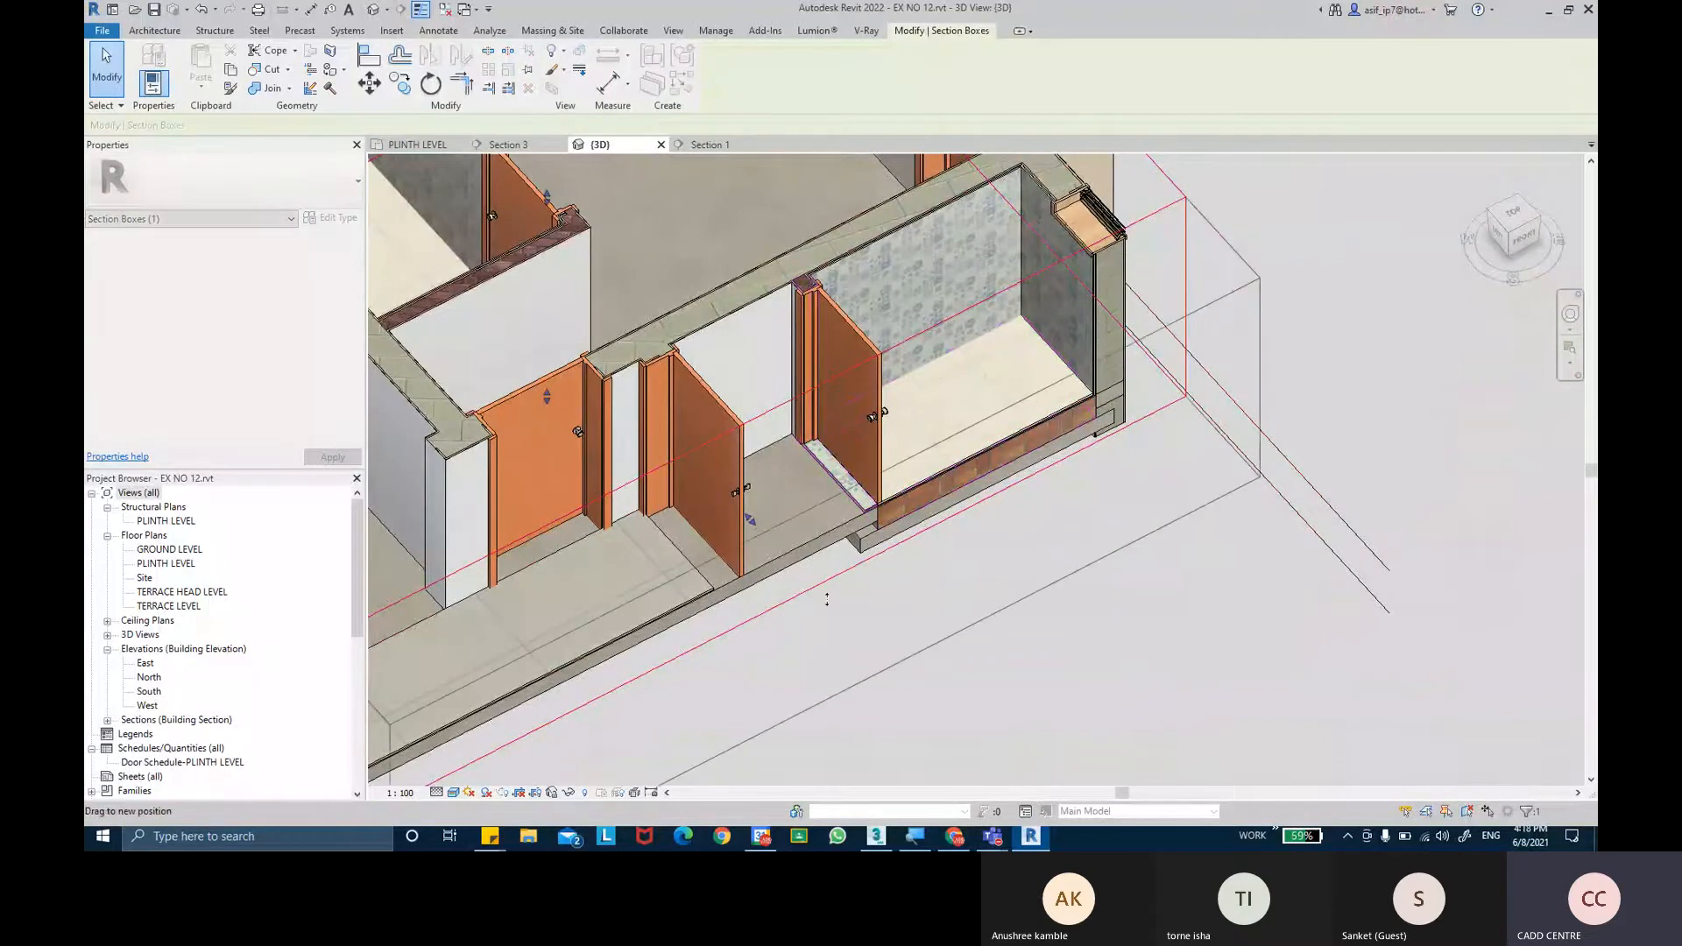
{"action": "left_click_drag", "start_coordinate": [826, 599], "coordinate": [827, 599]}
{"action": "middle_click_drag", "start_coordinate": [963, 569], "coordinate": [1006, 510], "text": "shift"}
Examine the bathroom floor tiles, dado wall, door and adjoining passage from several angles inside the section box.
{"action": "scroll", "coordinate": [963, 420], "scroll_direction": "up", "scroll_amount": 3}
{"action": "middle_click_drag", "start_coordinate": [926, 413], "coordinate": [1322, 593], "text": "shift"}
{"action": "scroll", "coordinate": [798, 346], "scroll_direction": "up", "scroll_amount": 3}
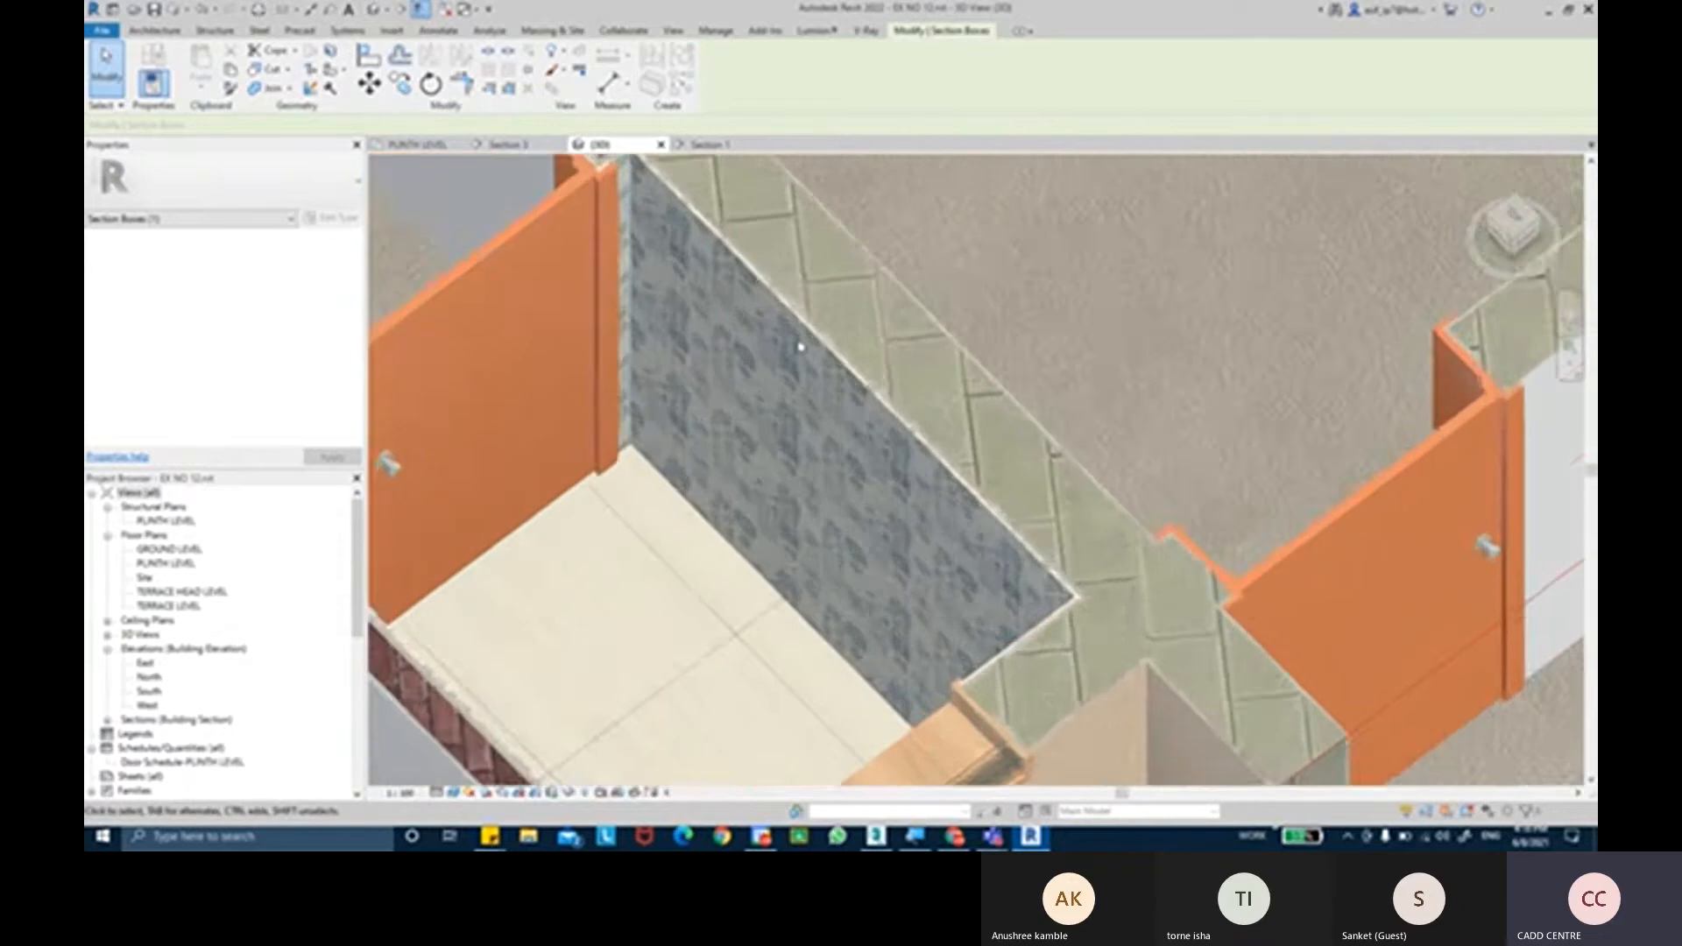
{"action": "scroll", "coordinate": [800, 347], "scroll_direction": "up", "scroll_amount": 2}
{"action": "scroll", "coordinate": [799, 347], "scroll_direction": "down", "scroll_amount": 5}
{"action": "middle_click_drag", "start_coordinate": [810, 525], "coordinate": [1123, 479], "text": "shift"}
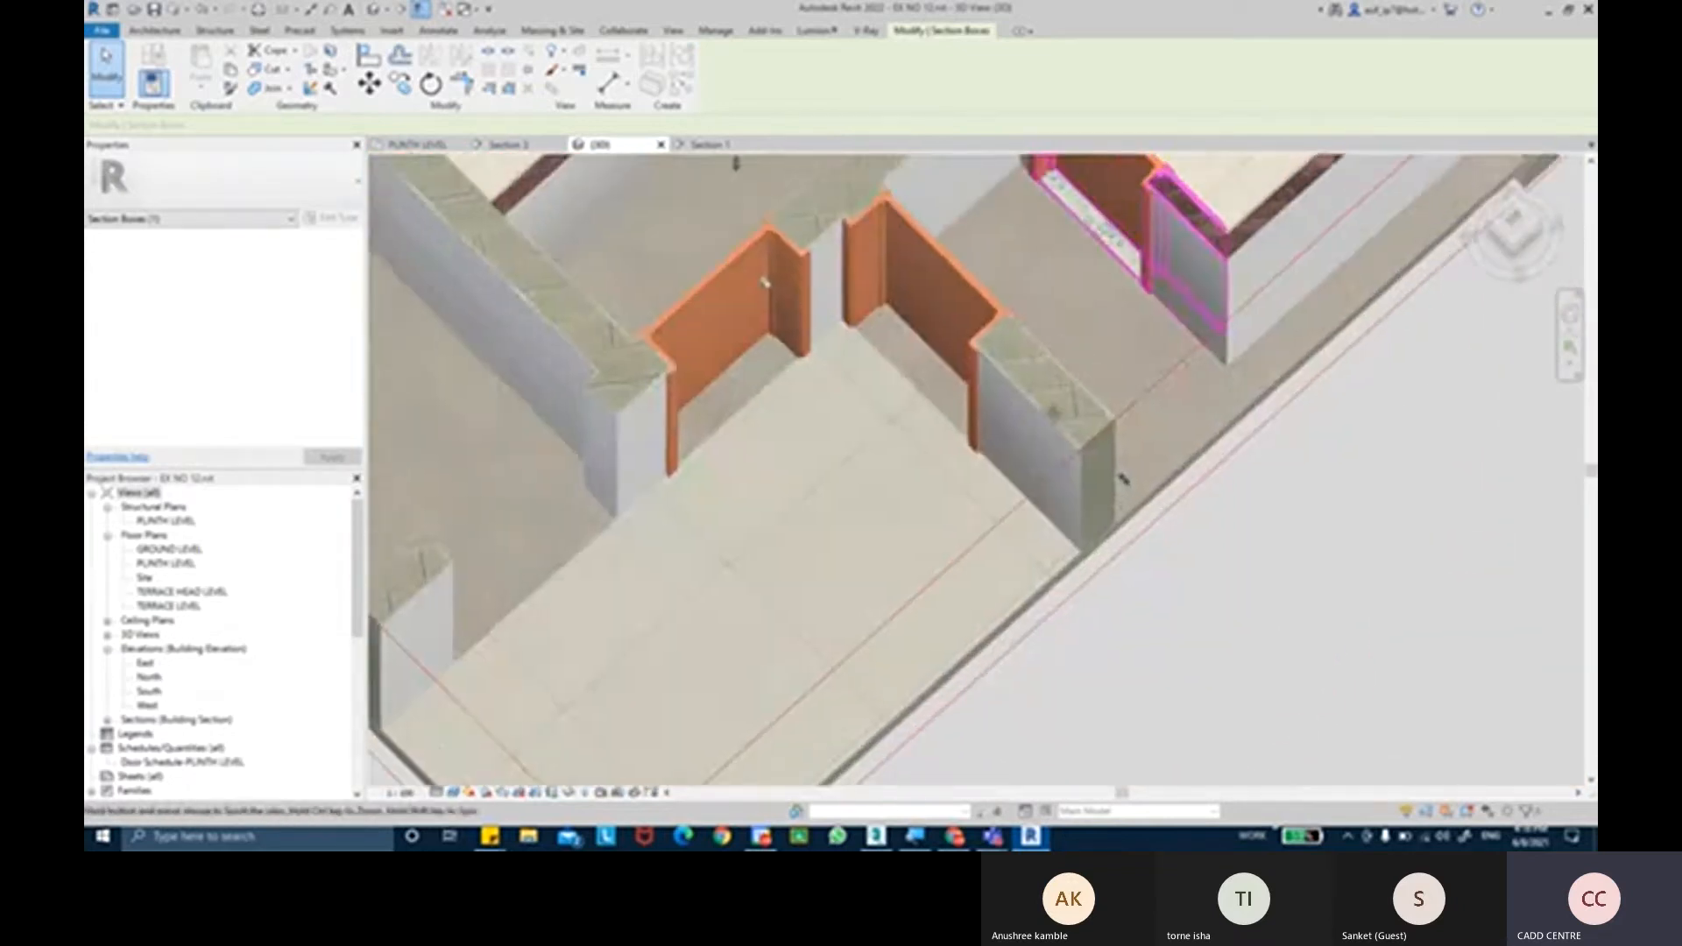
{"action": "middle_click_drag", "start_coordinate": [1054, 411], "coordinate": [1014, 602]}
{"action": "scroll", "coordinate": [1016, 490], "scroll_direction": "down", "scroll_amount": 2}
{"action": "middle_click_drag", "start_coordinate": [1016, 491], "coordinate": [957, 316], "text": "shift"}
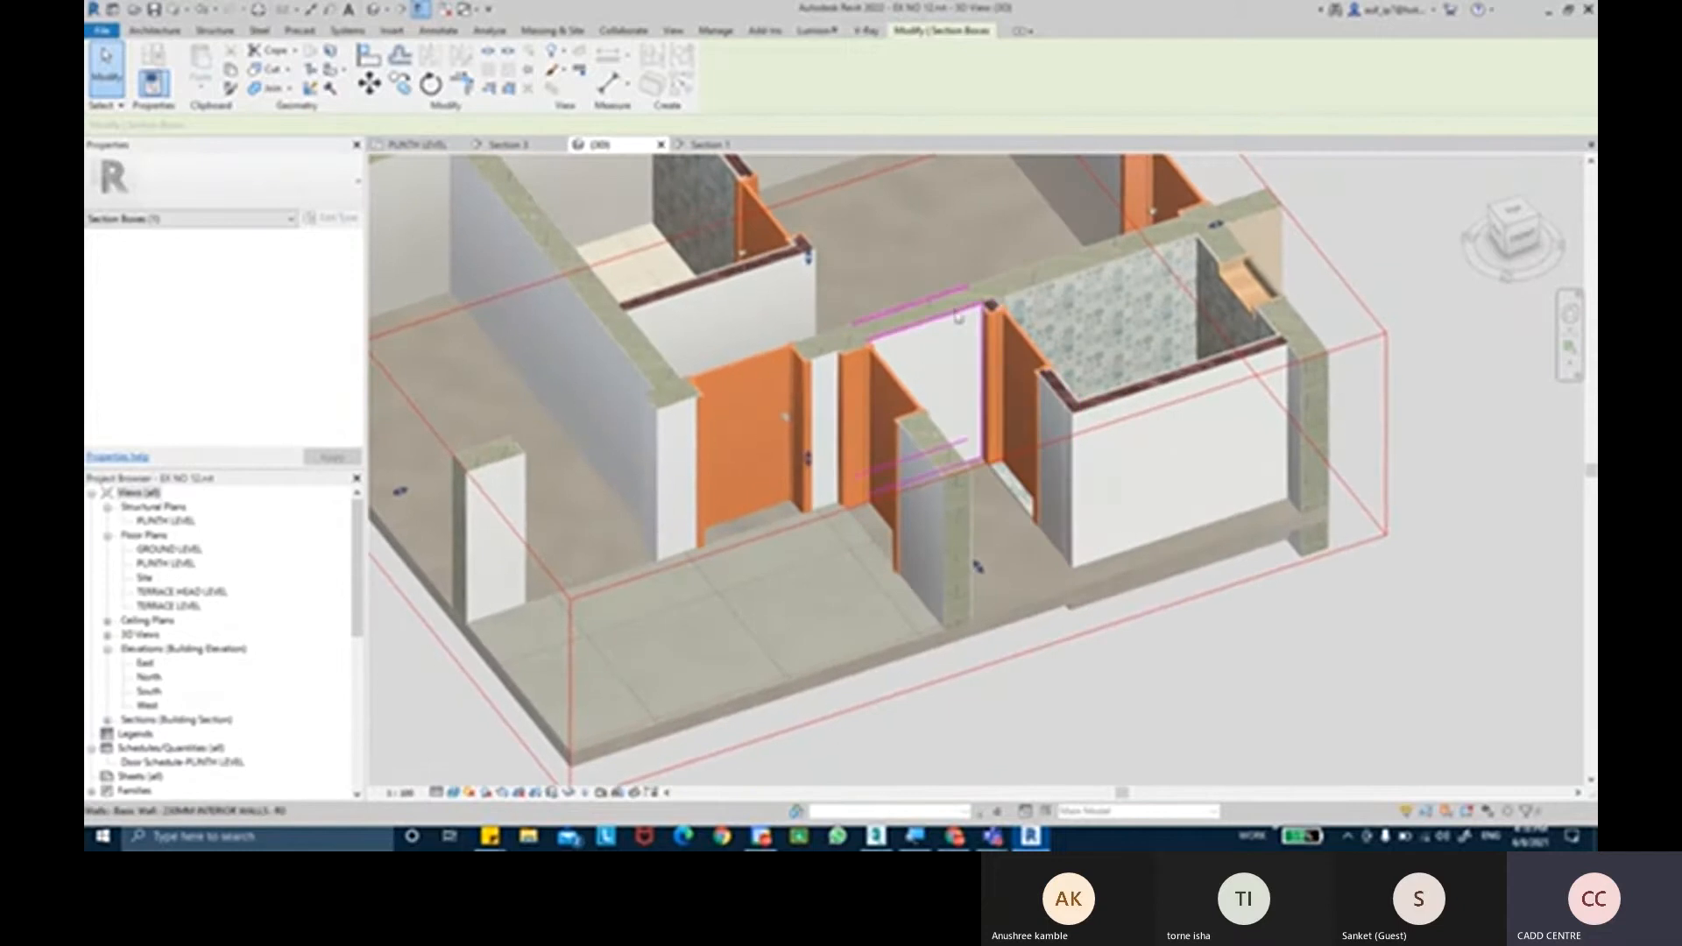
{"action": "scroll", "coordinate": [955, 313], "scroll_direction": "down", "scroll_amount": 2}
Turn off the section box so the 3D view shows the whole house.
{"action": "left_click", "coordinate": [404, 454]}
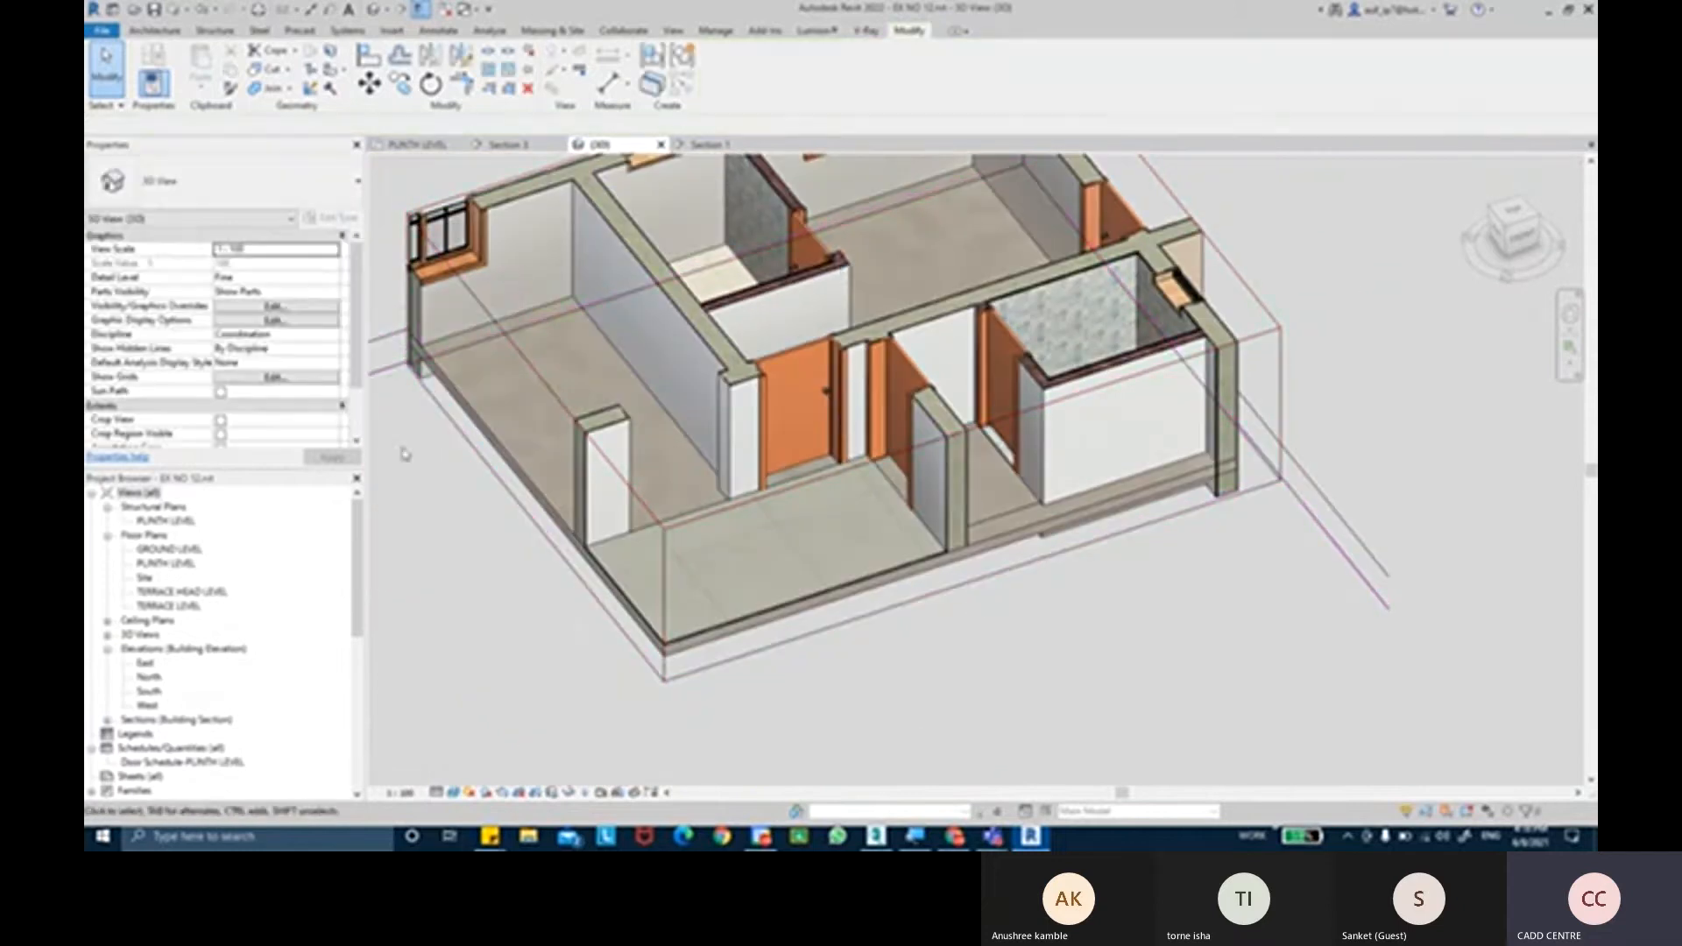
{"action": "scroll", "coordinate": [219, 350], "scroll_direction": "down", "scroll_amount": 5}
{"action": "left_click", "coordinate": [221, 321]}
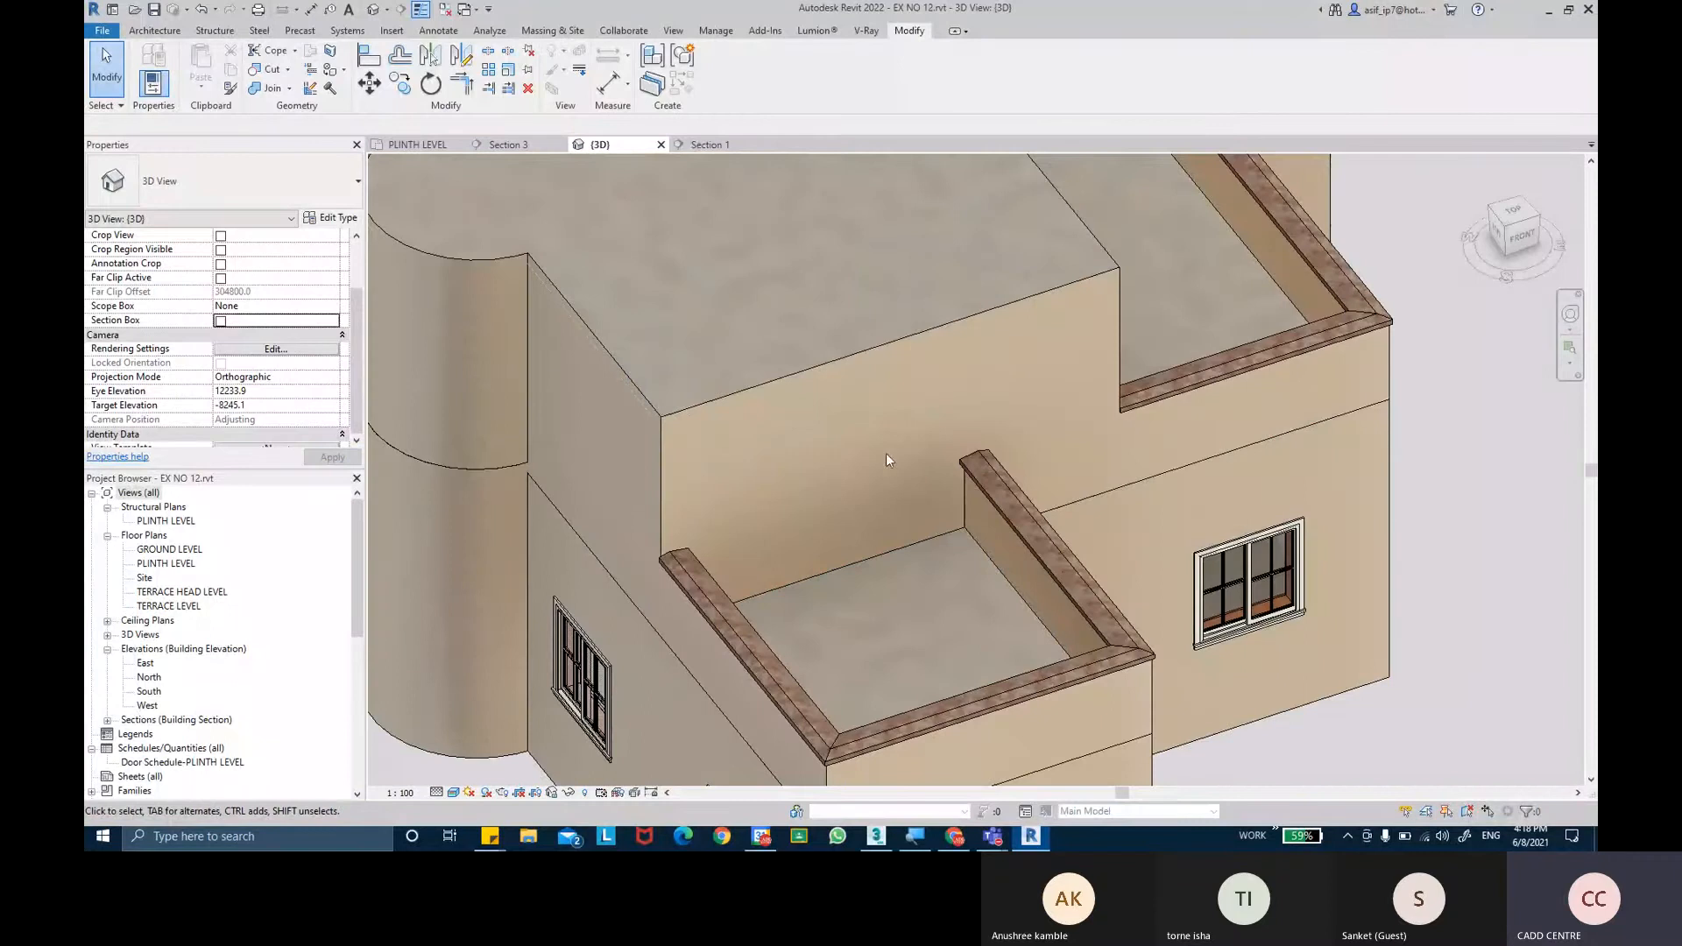
{"action": "scroll", "coordinate": [885, 454], "scroll_direction": "down", "scroll_amount": 3}
{"action": "middle_click_drag", "start_coordinate": [1149, 403], "coordinate": [1177, 329], "text": "shift"}
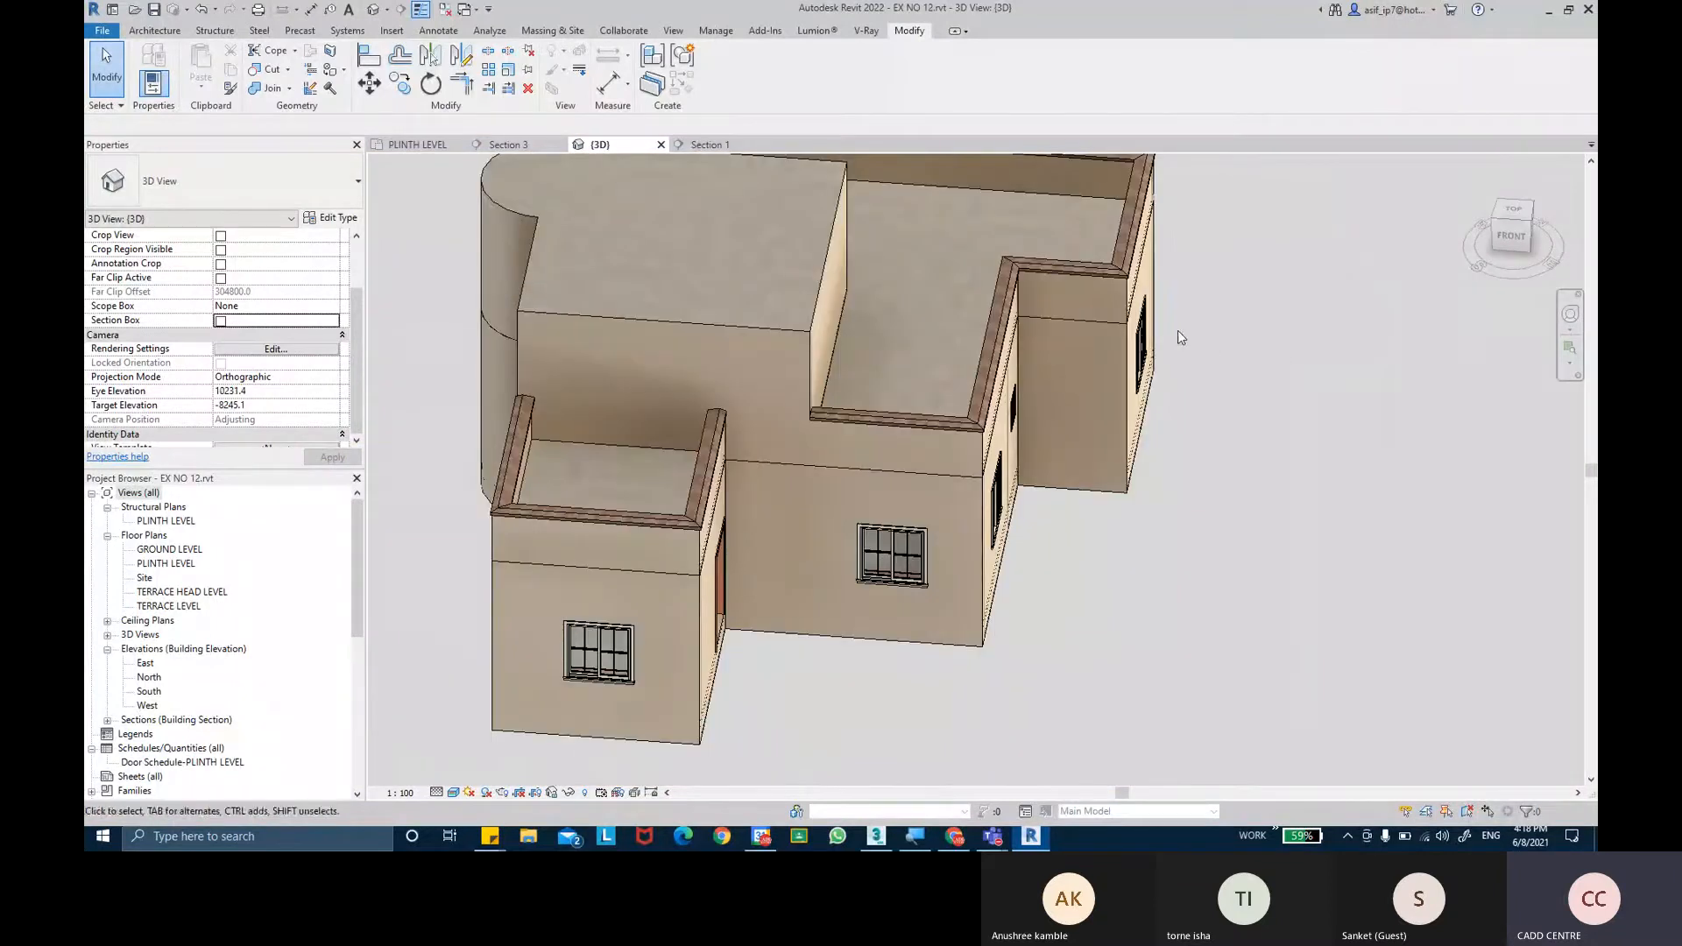
Hide the Walls category in the 3D view's visibility overrides and view the floors, doors and windows.
{"action": "key", "text": "g"}
{"action": "left_click", "coordinate": [737, 409]}
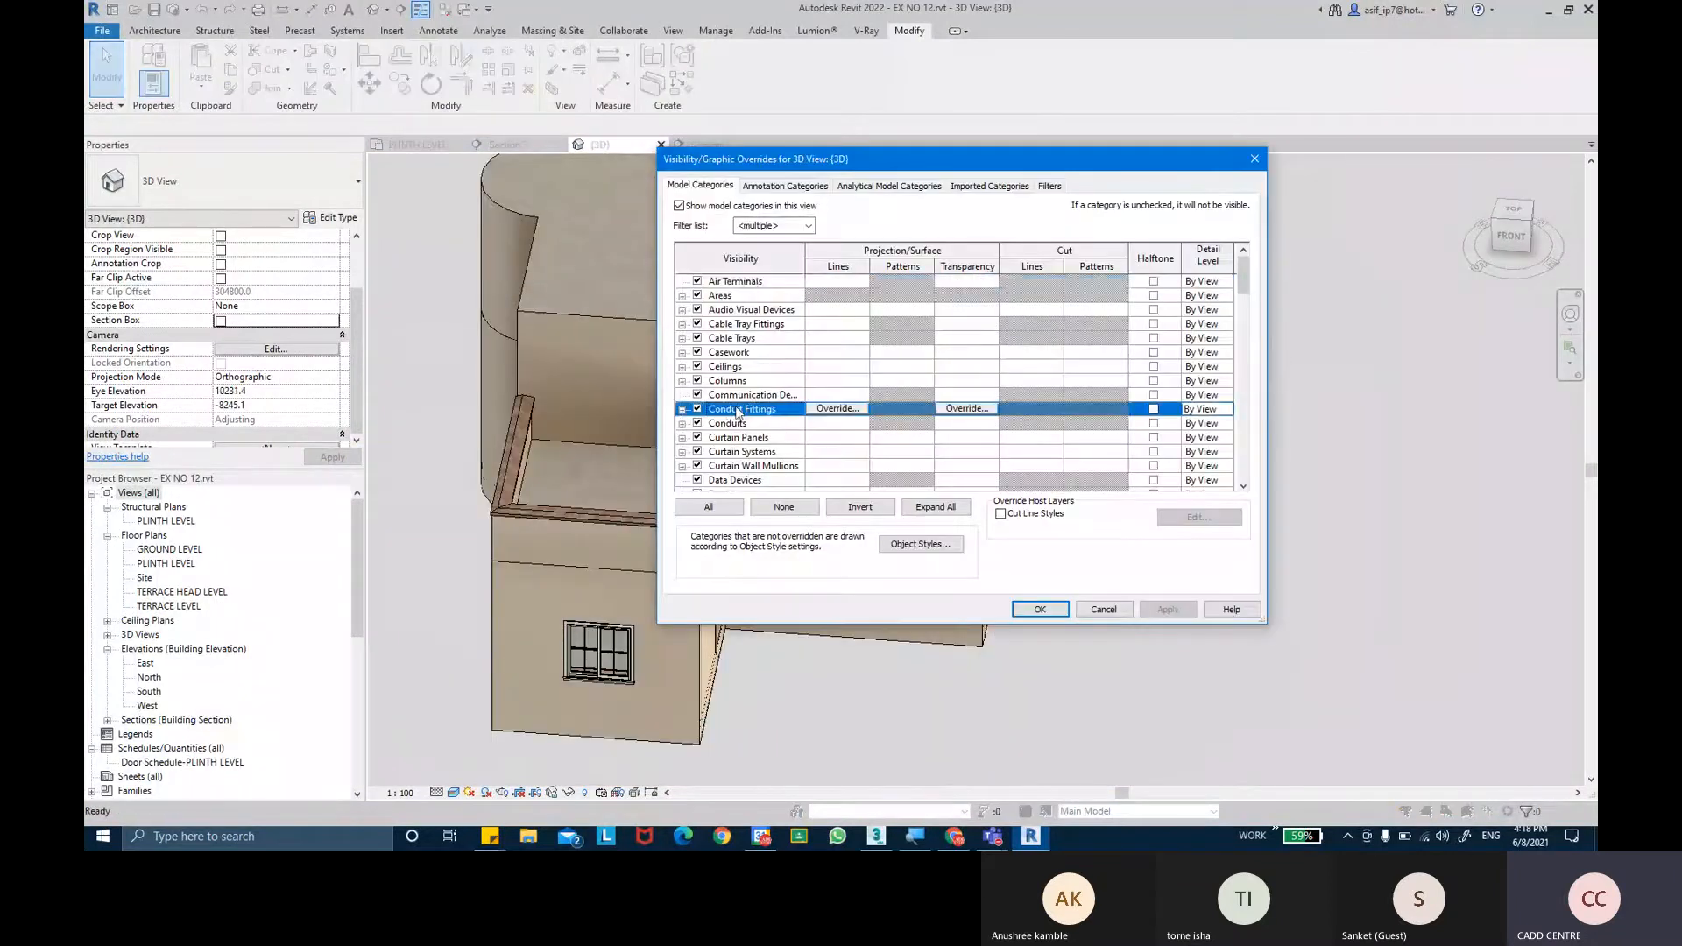
{"action": "key", "text": "w"}
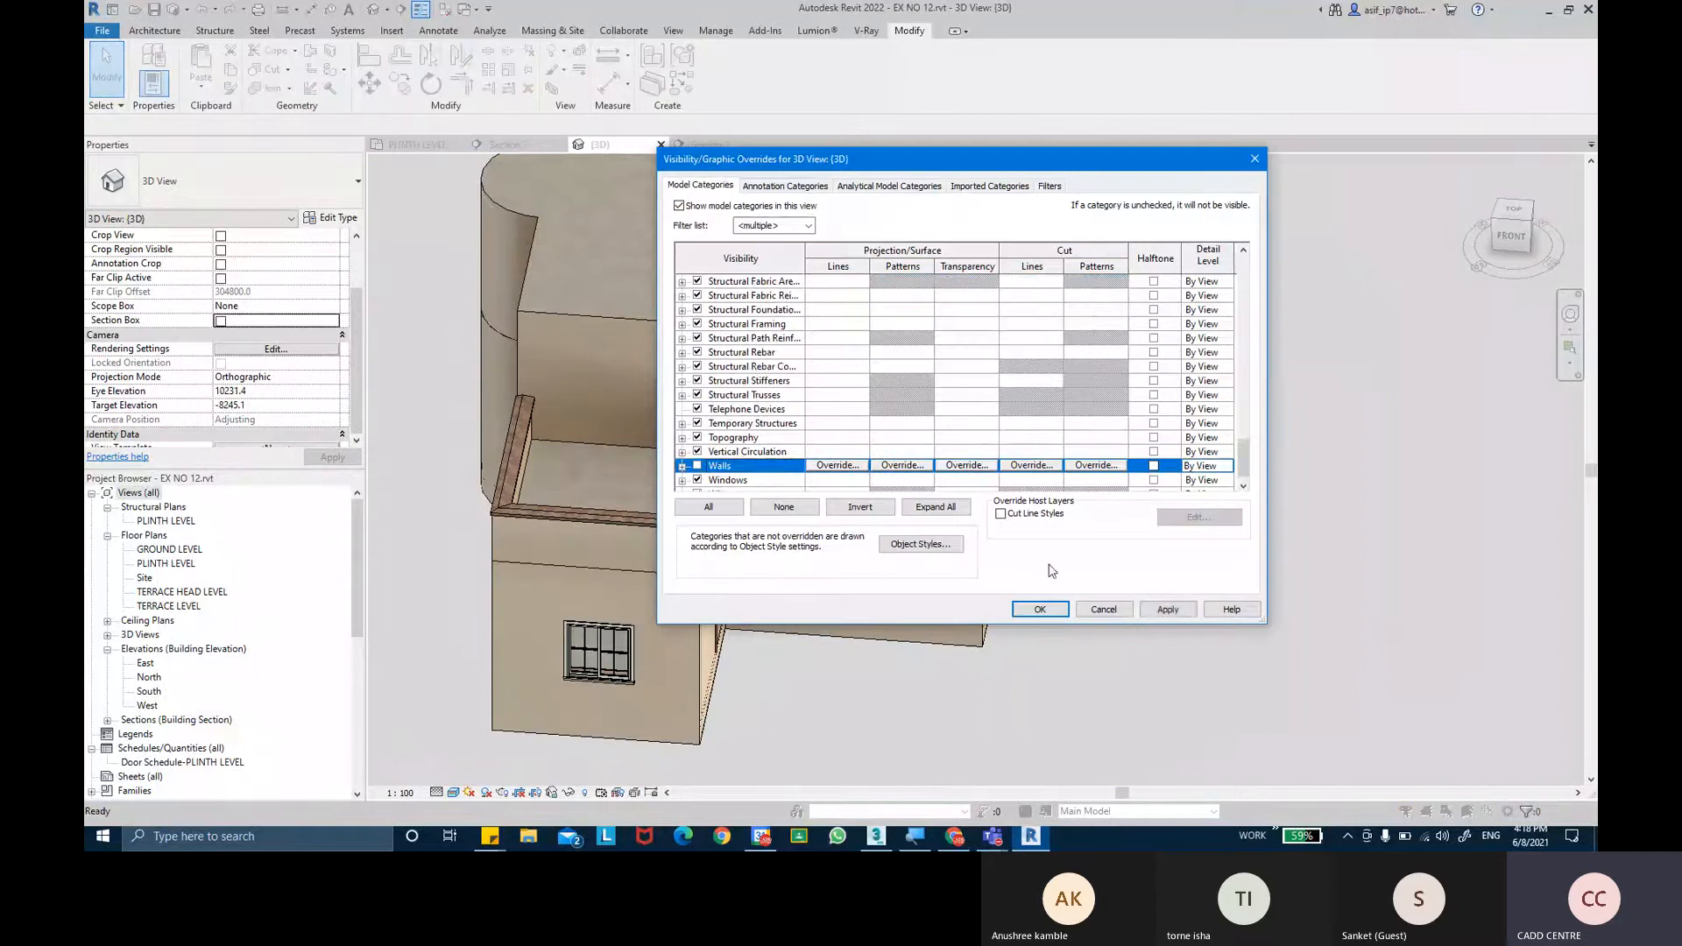
{"action": "left_click", "coordinate": [1165, 609]}
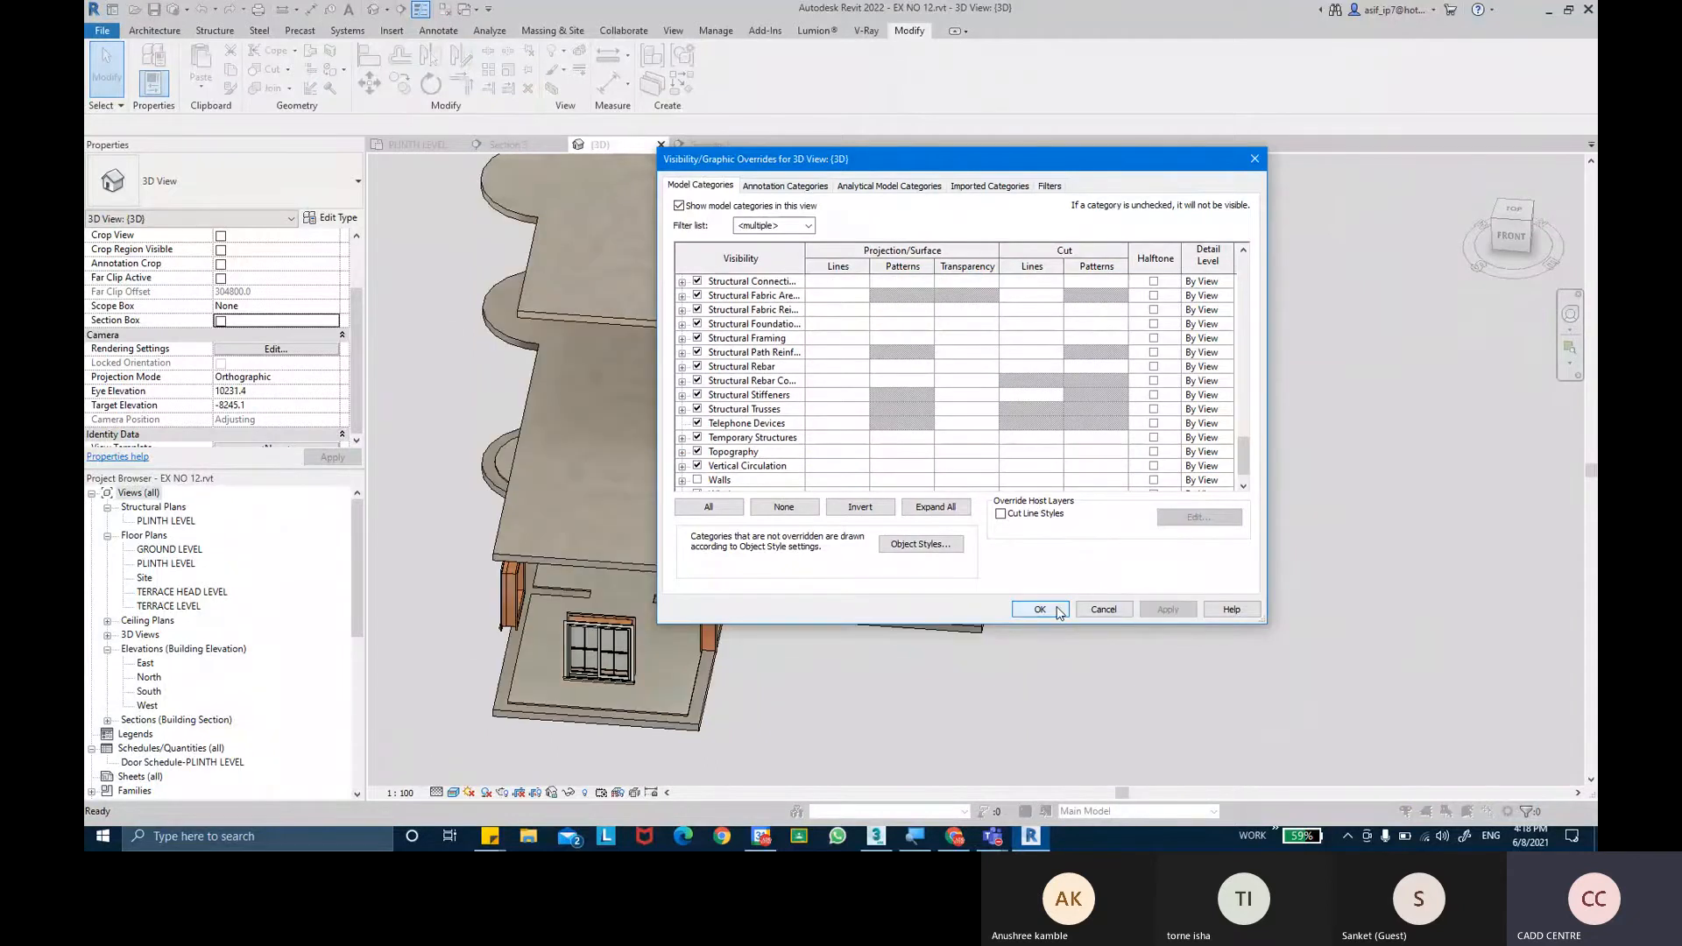
{"action": "left_click", "coordinate": [1039, 609]}
{"action": "middle_click_drag", "start_coordinate": [836, 629], "coordinate": [916, 512], "text": "shift"}
{"action": "scroll", "coordinate": [657, 492], "scroll_direction": "up", "scroll_amount": 5}
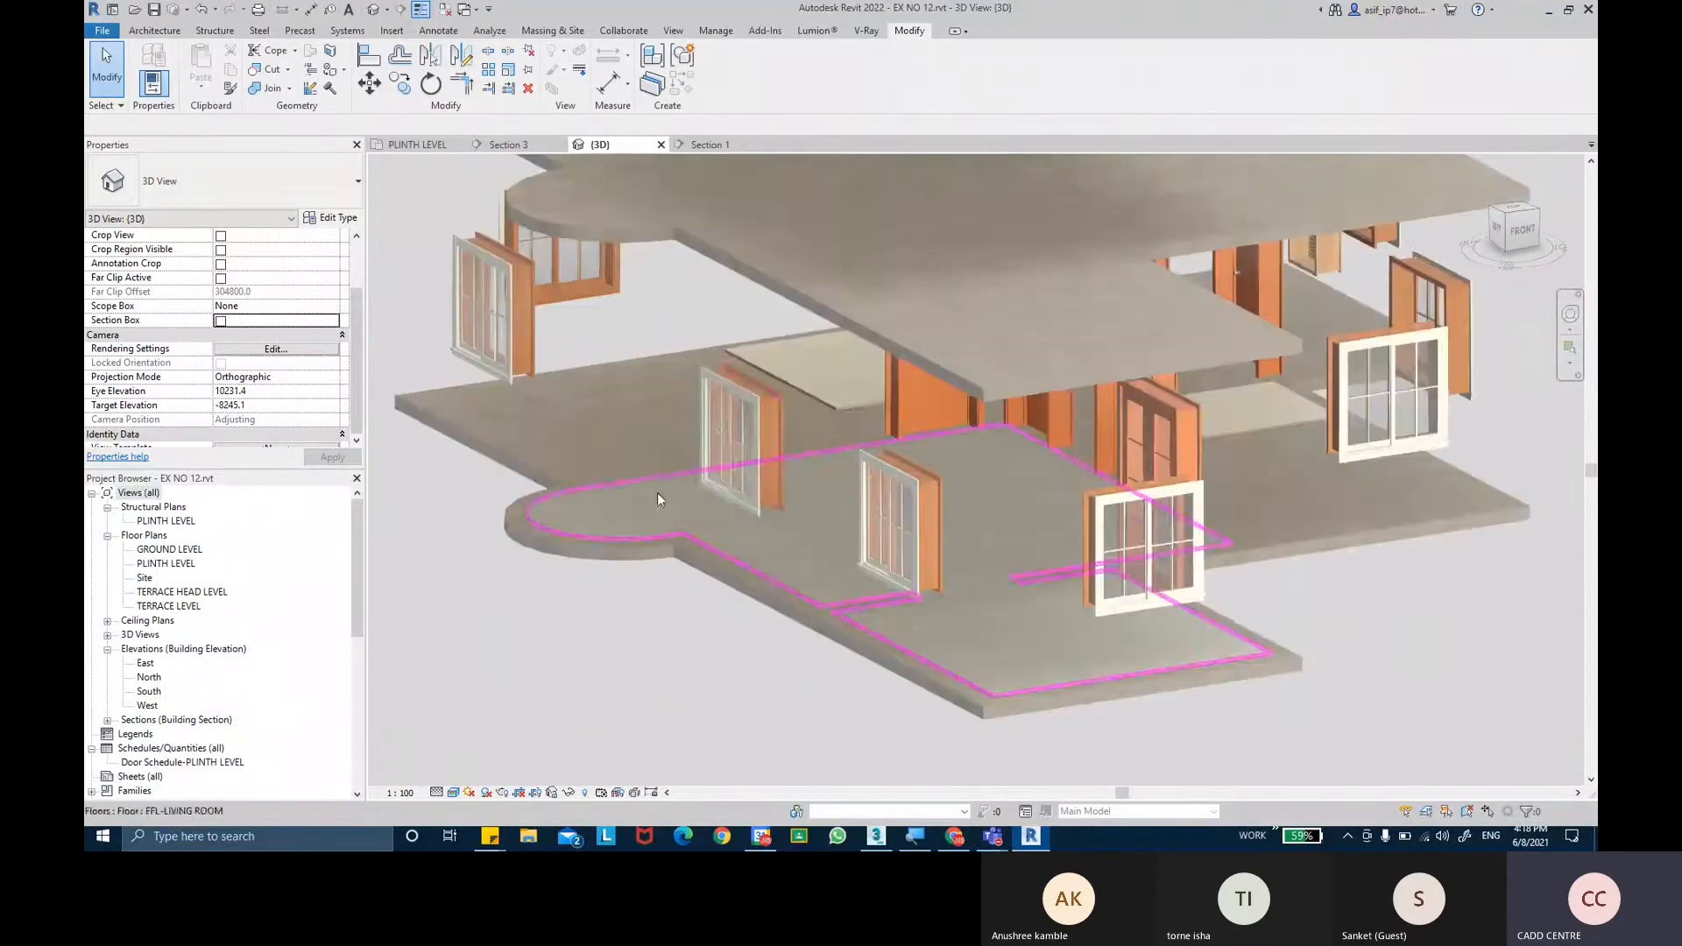
{"action": "middle_click_drag", "start_coordinate": [659, 464], "coordinate": [1185, 577], "text": "shift"}
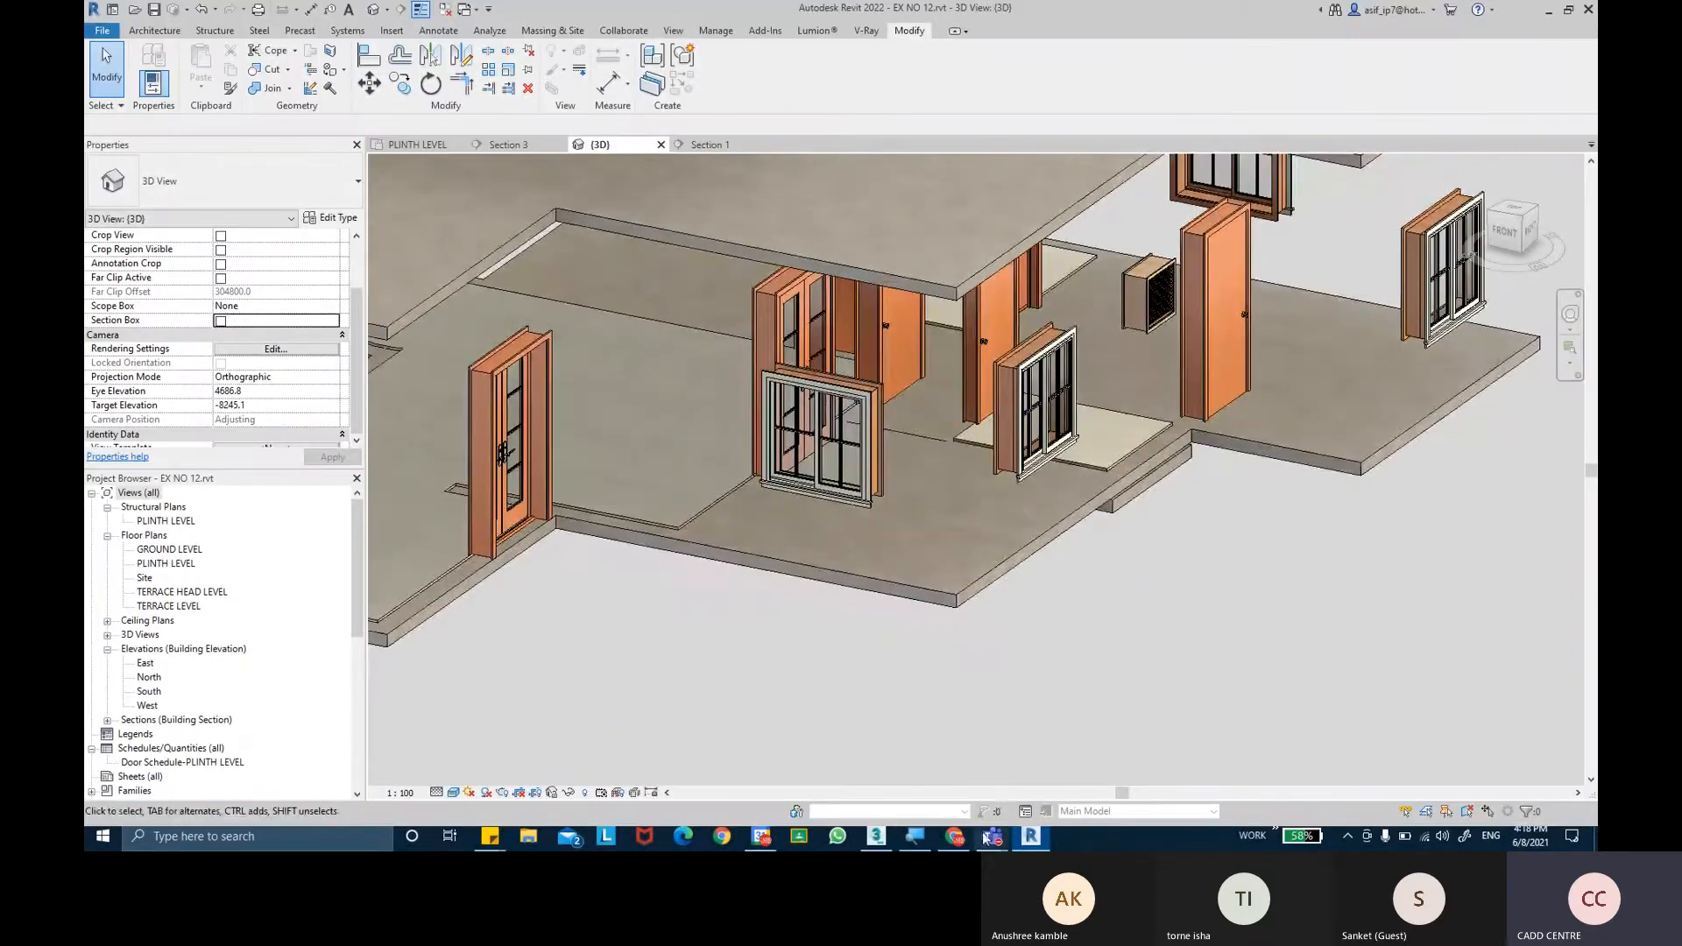
Switch to the Teams meeting, mute the microphone for a short break, unmute it and return to Revit.
{"action": "mouse_move", "coordinate": [994, 817]}
{"action": "left_click", "coordinate": [992, 738]}
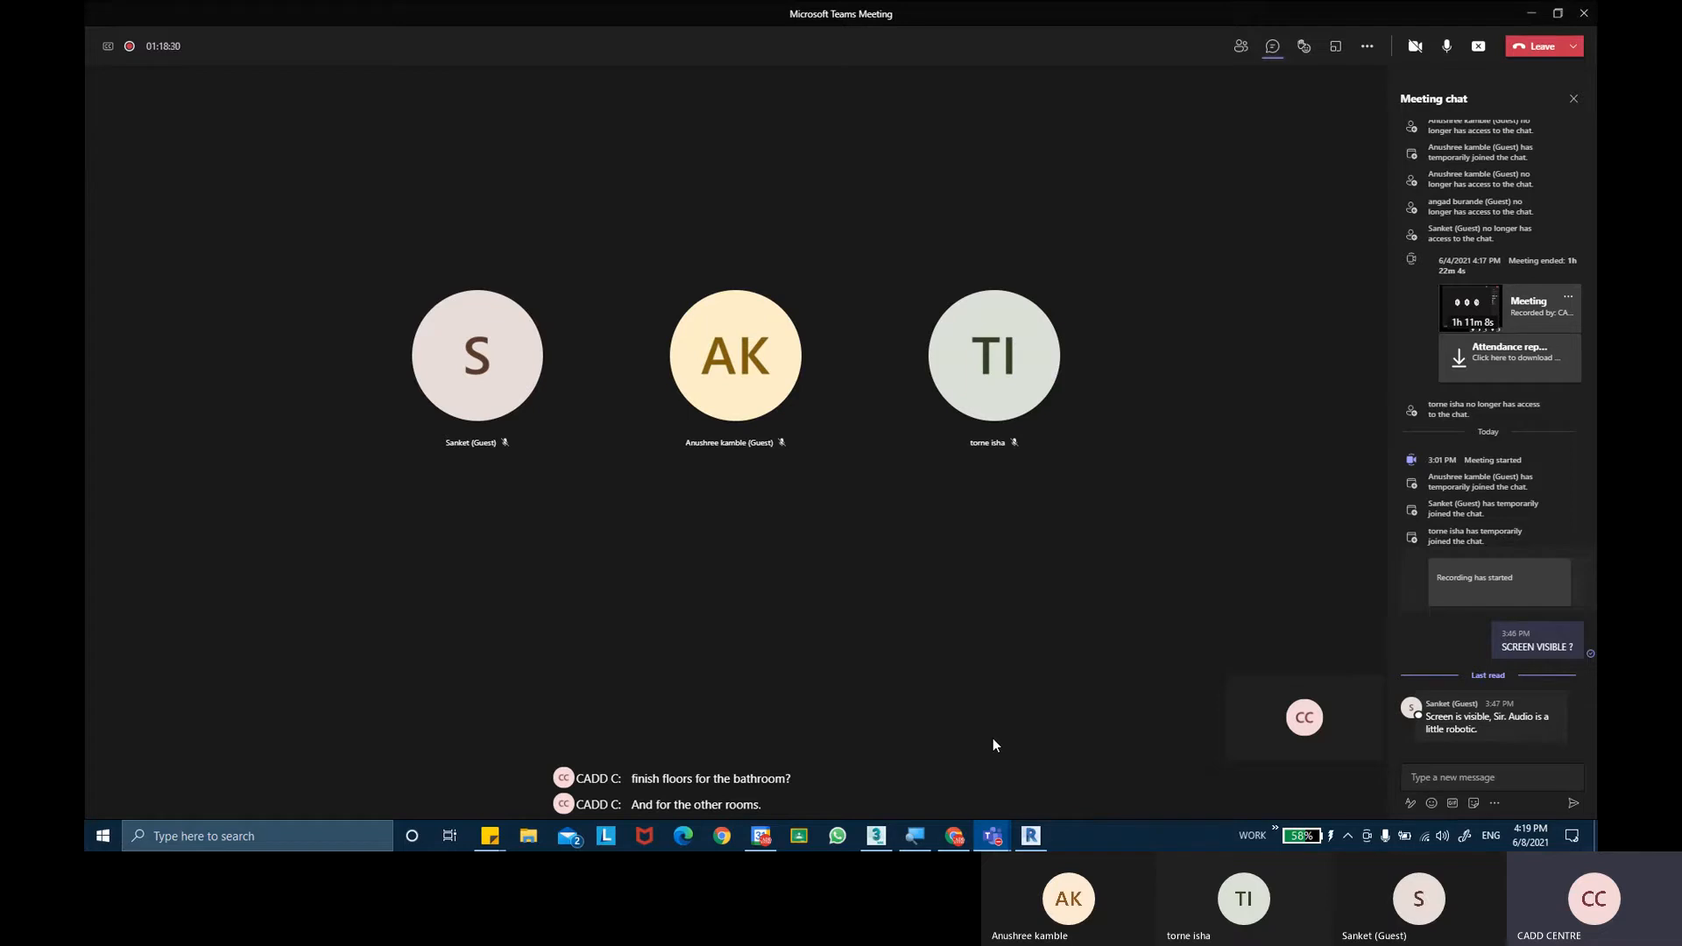
{"action": "left_click", "coordinate": [1475, 777]}
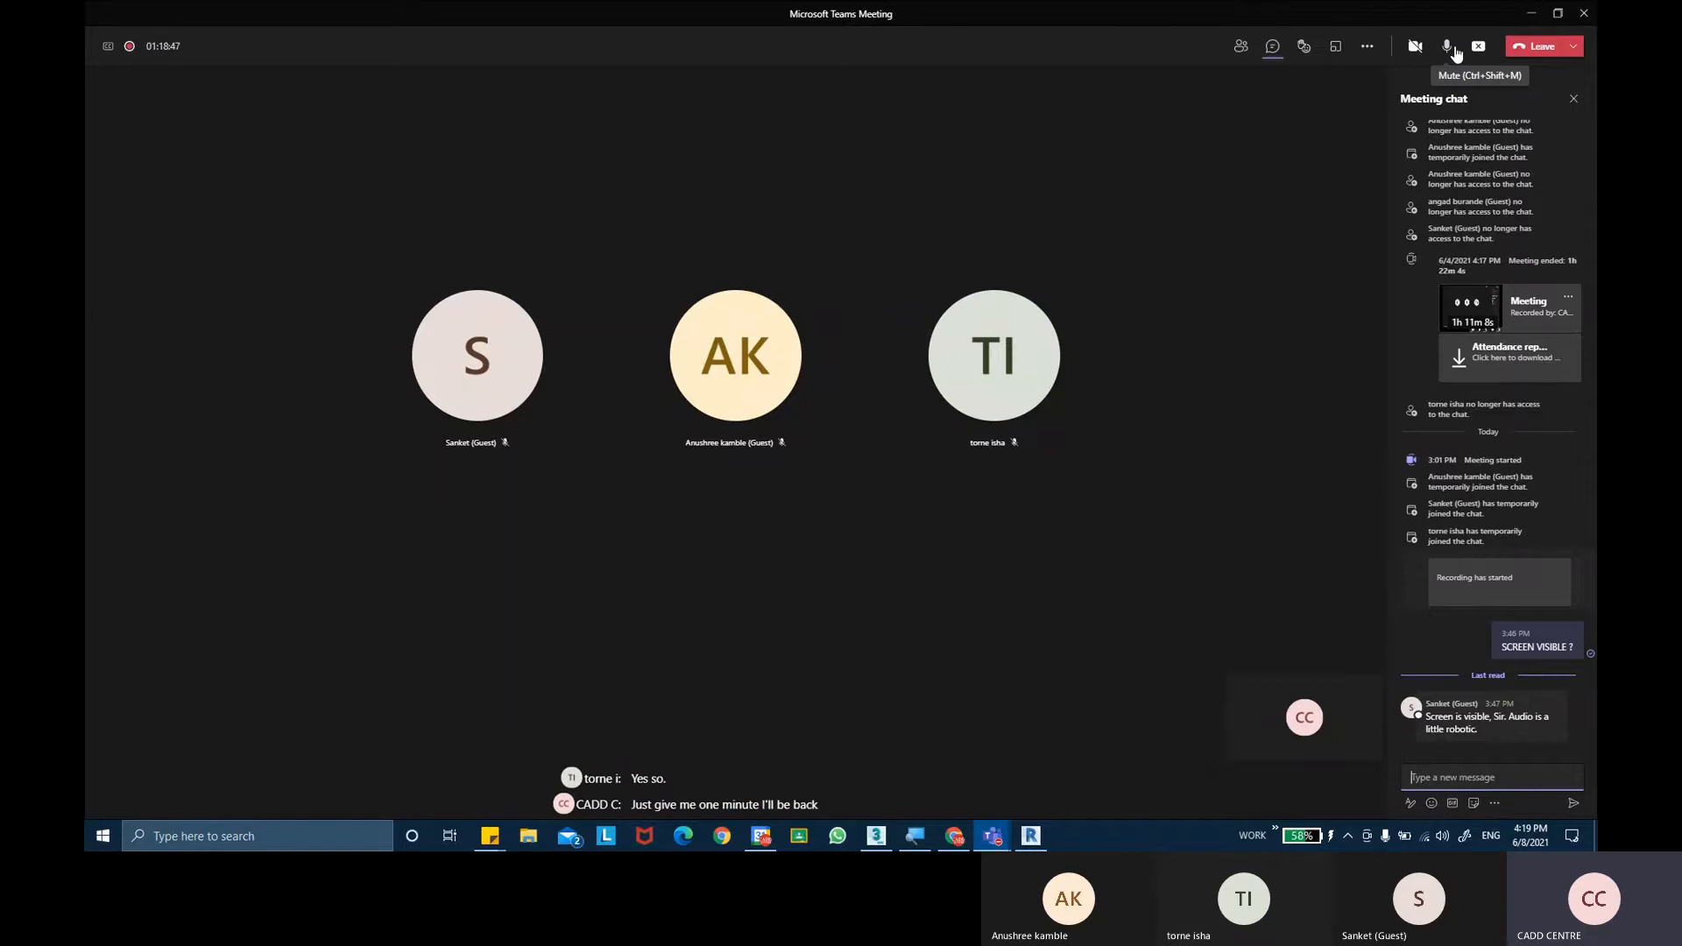
{"action": "left_click", "coordinate": [1446, 48]}
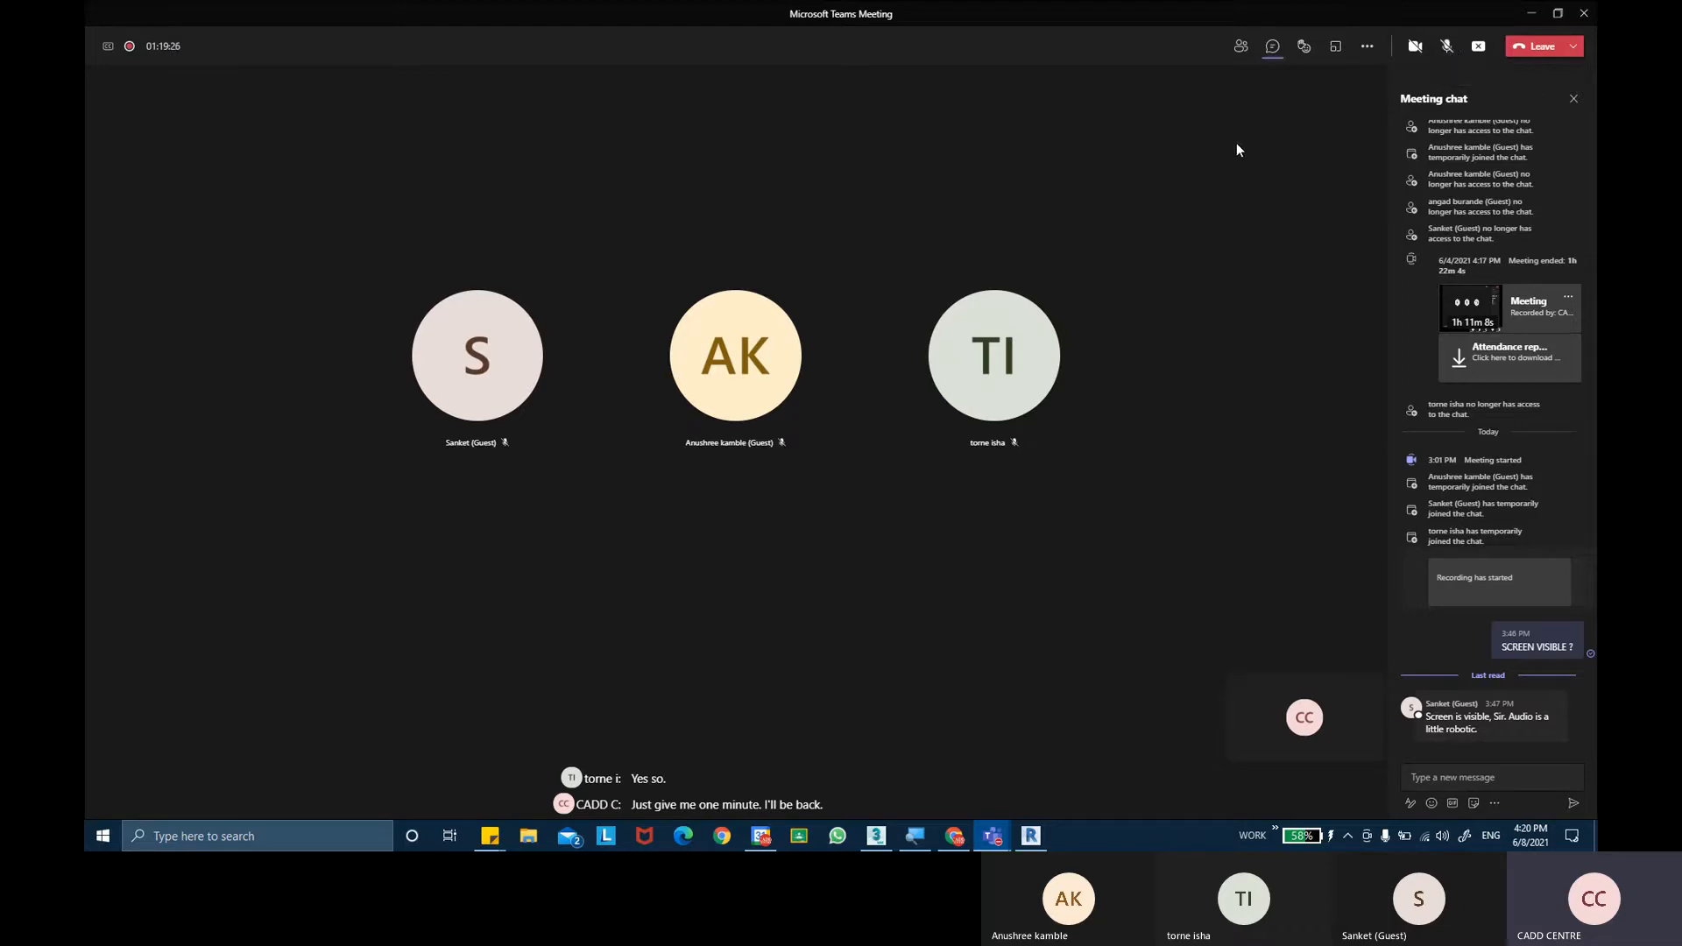
{"action": "left_click", "coordinate": [1446, 48]}
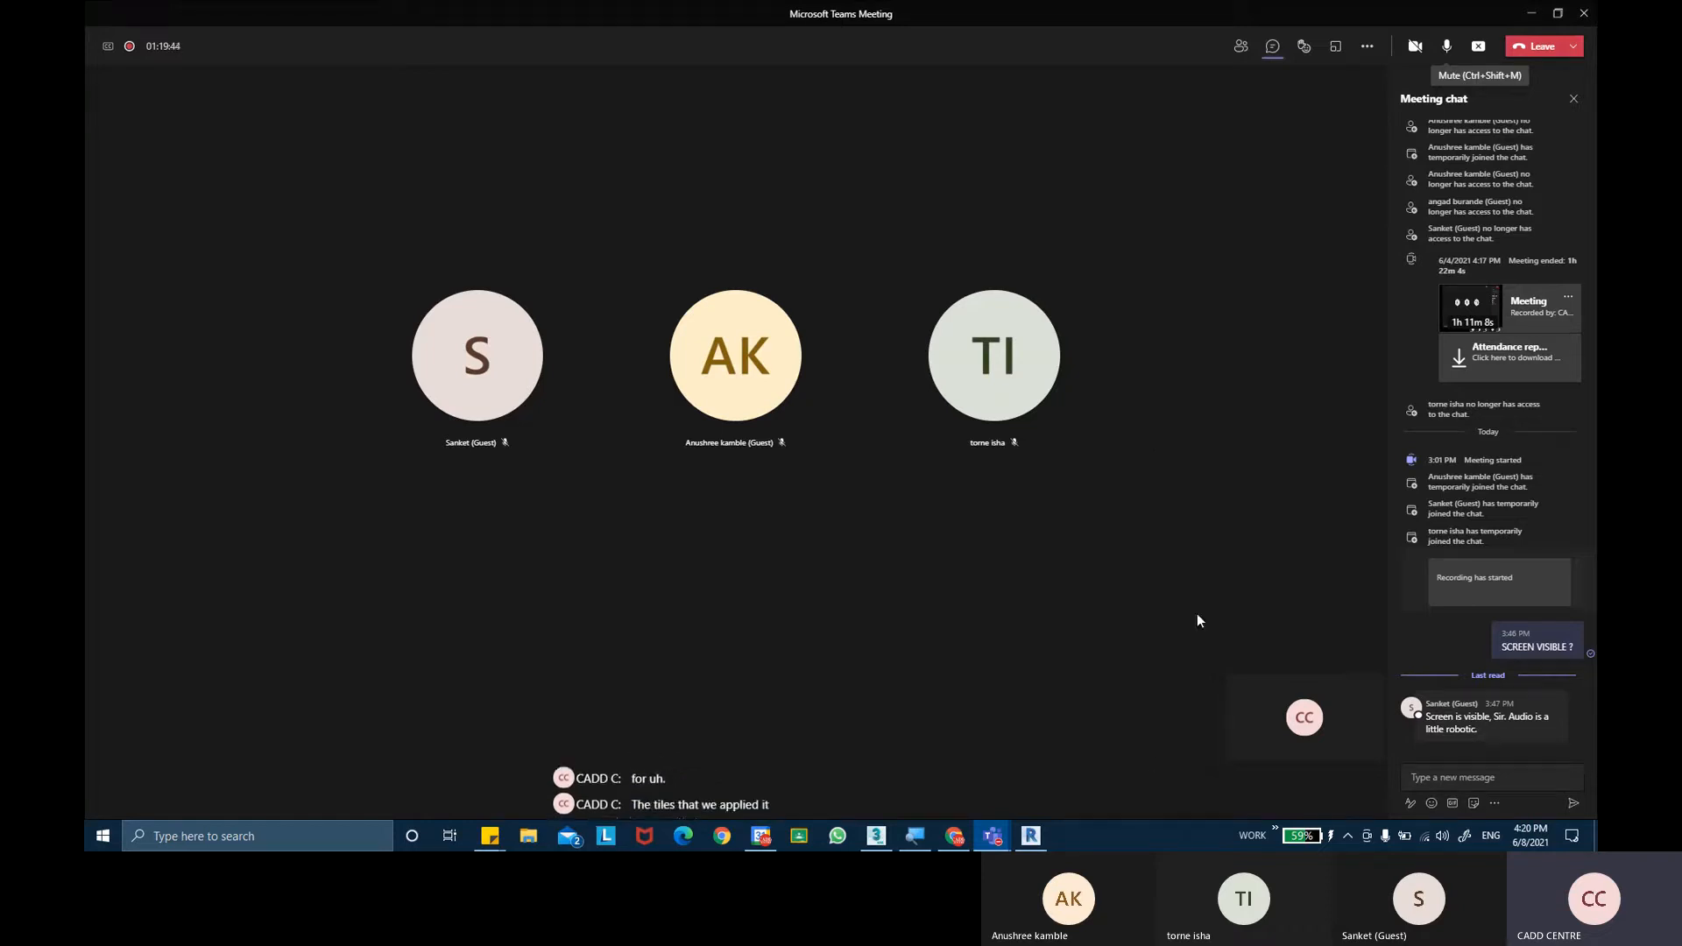
{"action": "left_click", "coordinate": [1043, 839]}
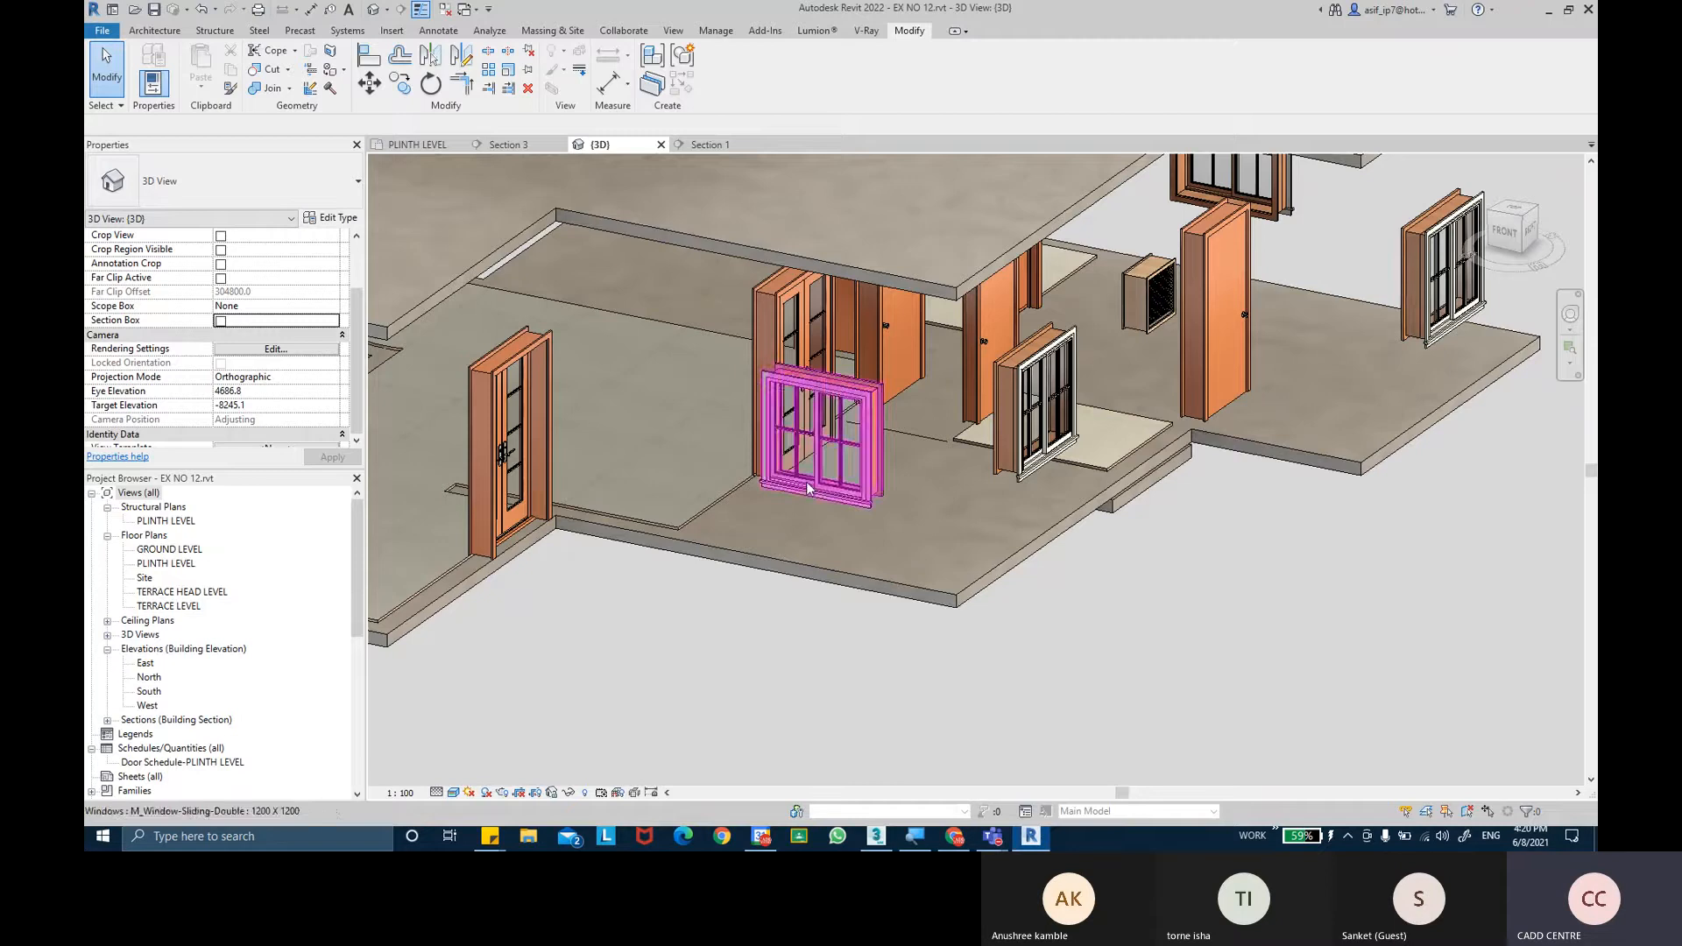
Examine the floor slabs, doors and windows of the whole house with the walls hidden.
{"action": "scroll", "coordinate": [767, 473], "scroll_direction": "down", "scroll_amount": 2}
{"action": "middle_click_drag", "start_coordinate": [803, 604], "coordinate": [649, 556], "text": "shift"}
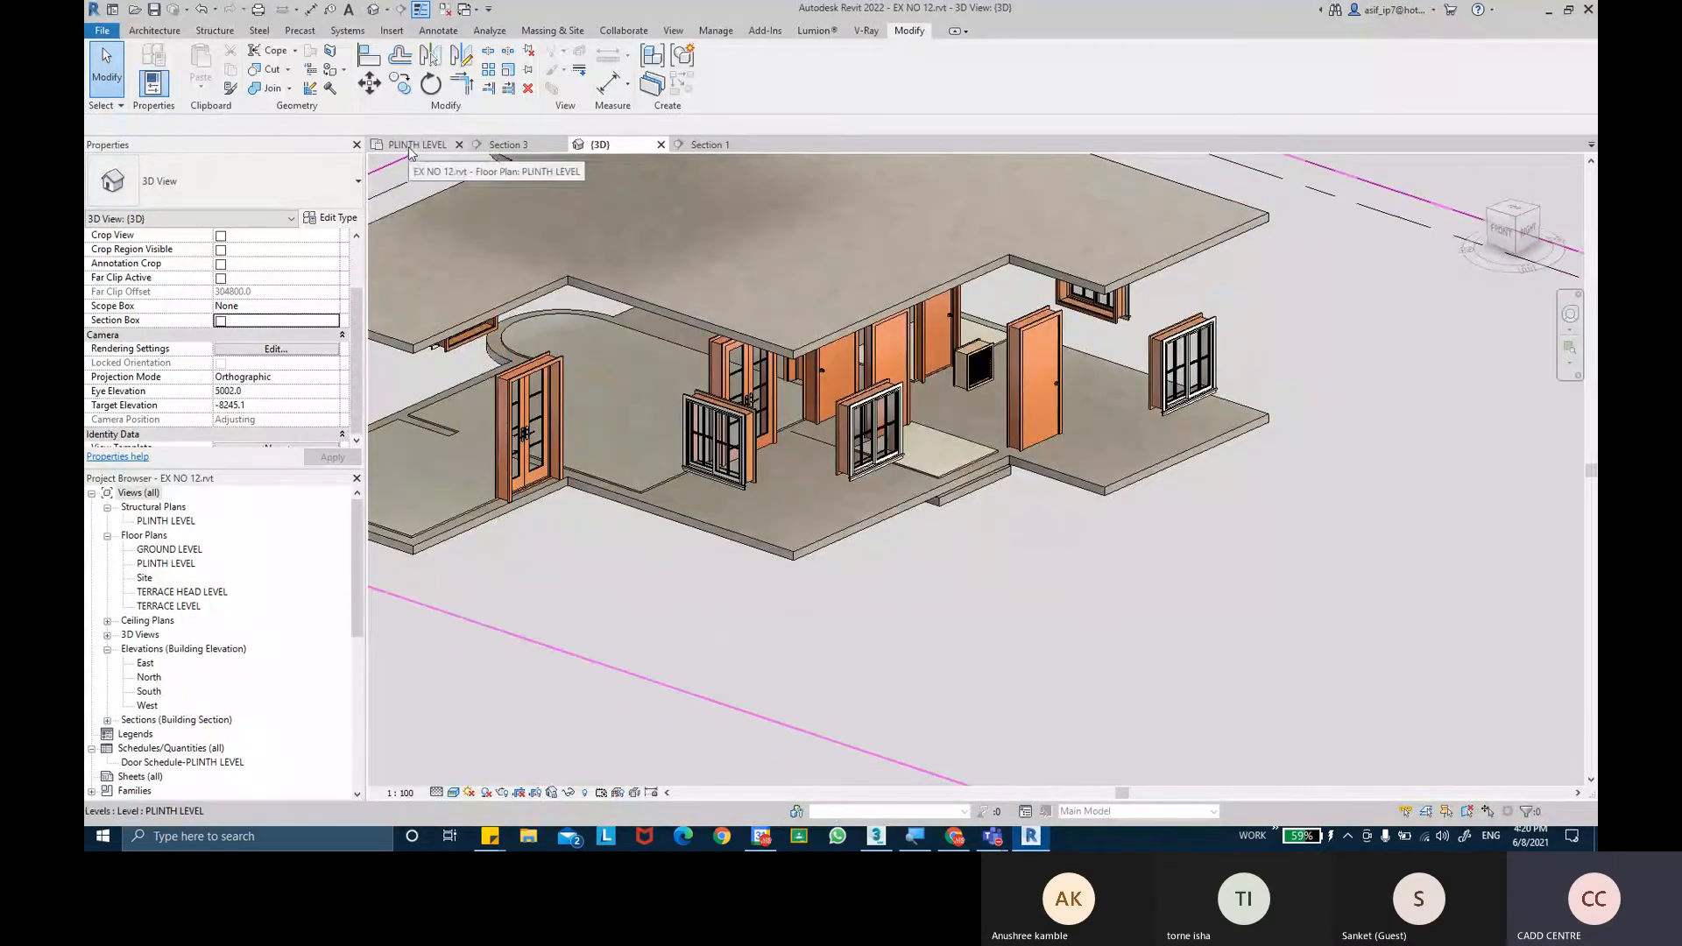
{"action": "middle_click_drag", "start_coordinate": [837, 670], "coordinate": [945, 639]}
{"action": "scroll", "coordinate": [806, 549], "scroll_direction": "down", "scroll_amount": 1}
{"action": "mouse_move", "coordinate": [807, 548]}
{"action": "middle_mouse_down"}
{"action": "mouse_move", "coordinate": [822, 574]}
{"action": "mouse_move", "coordinate": [807, 574]}
{"action": "middle_mouse_up"}
{"action": "middle_click_drag", "start_coordinate": [949, 583], "coordinate": [880, 590]}
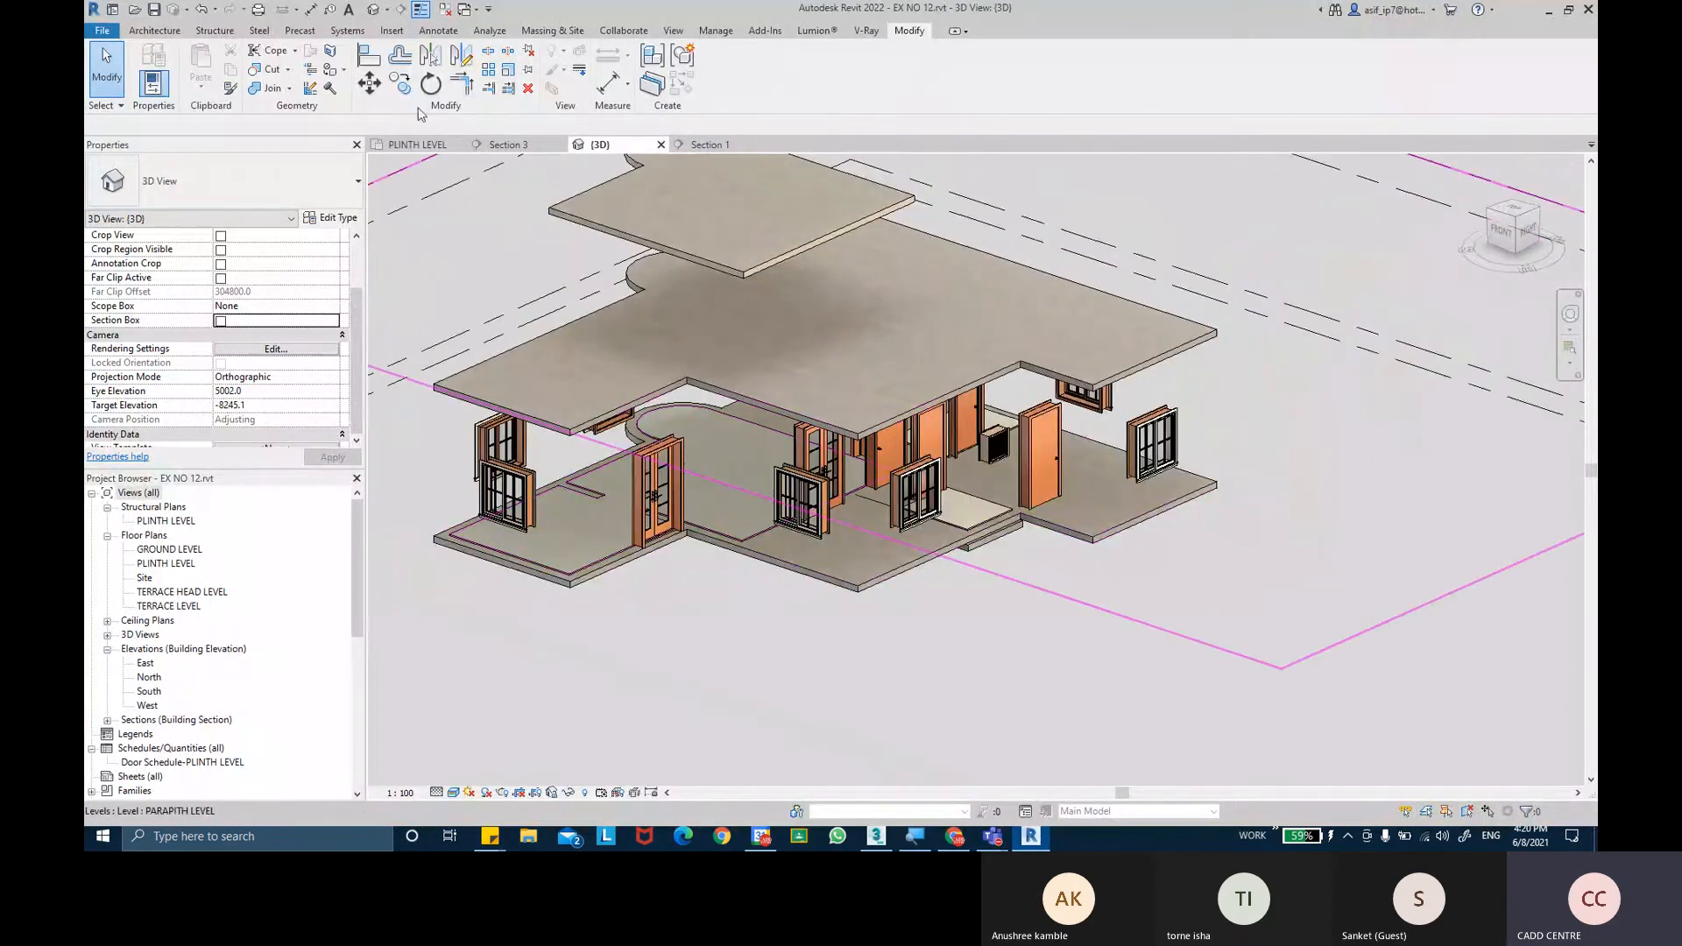
{"action": "middle_click_drag", "start_coordinate": [738, 678], "coordinate": [759, 694]}
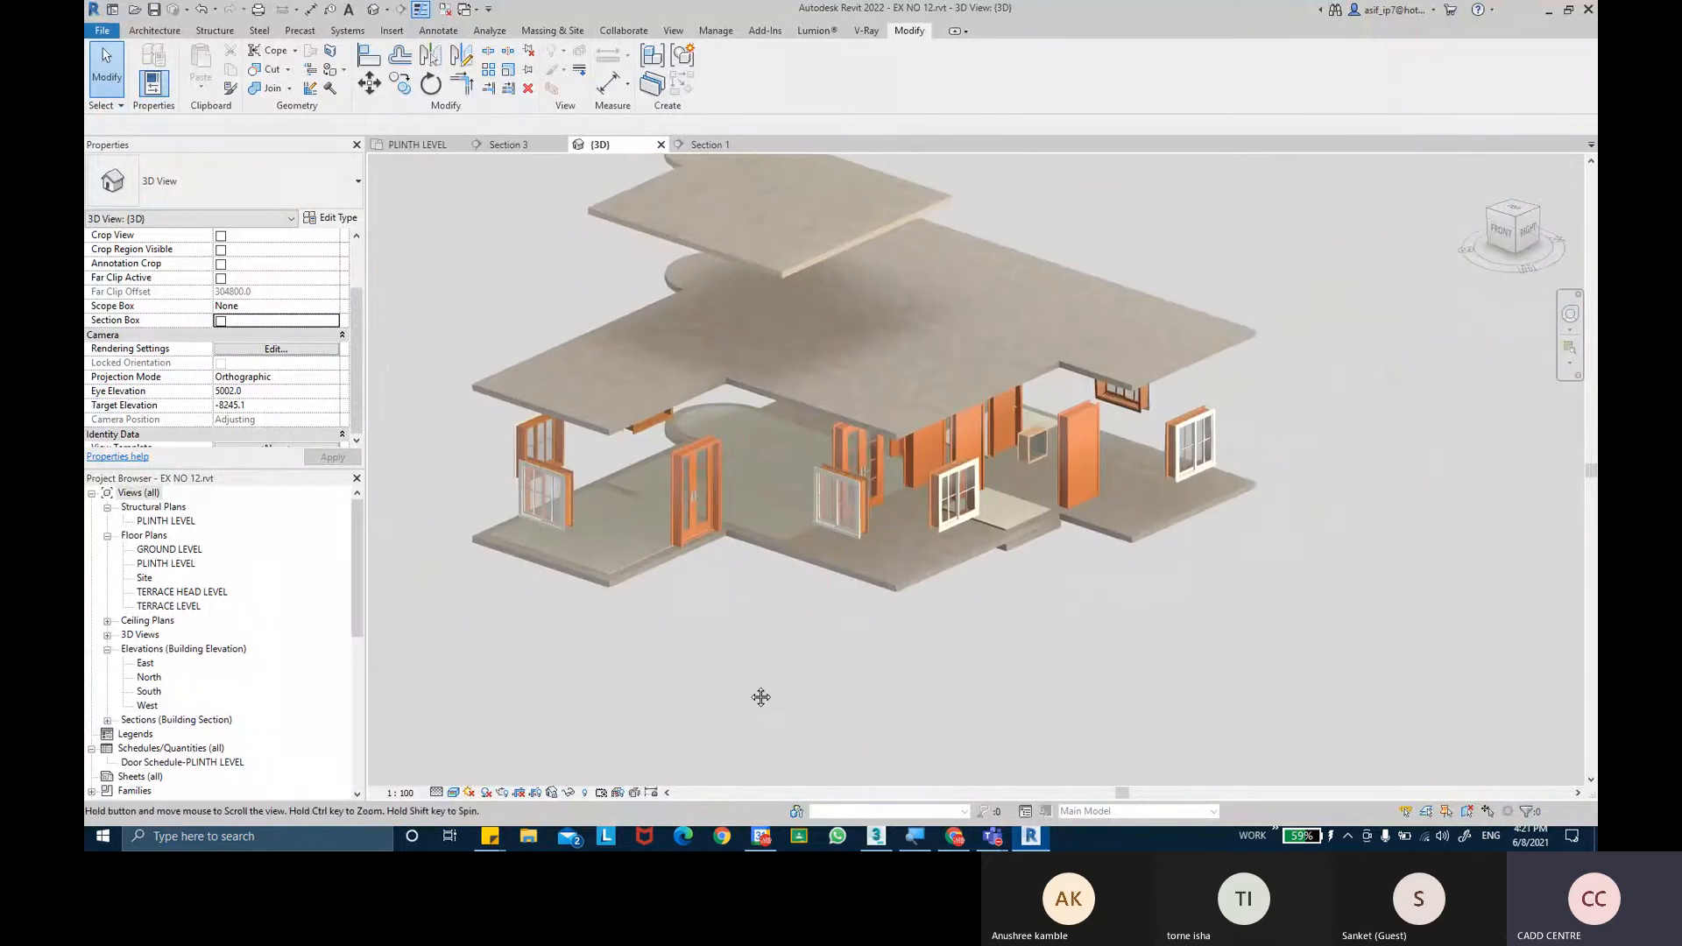
Show the Walls category again in the 3D view's visibility overrides.
{"action": "key", "text": "g"}
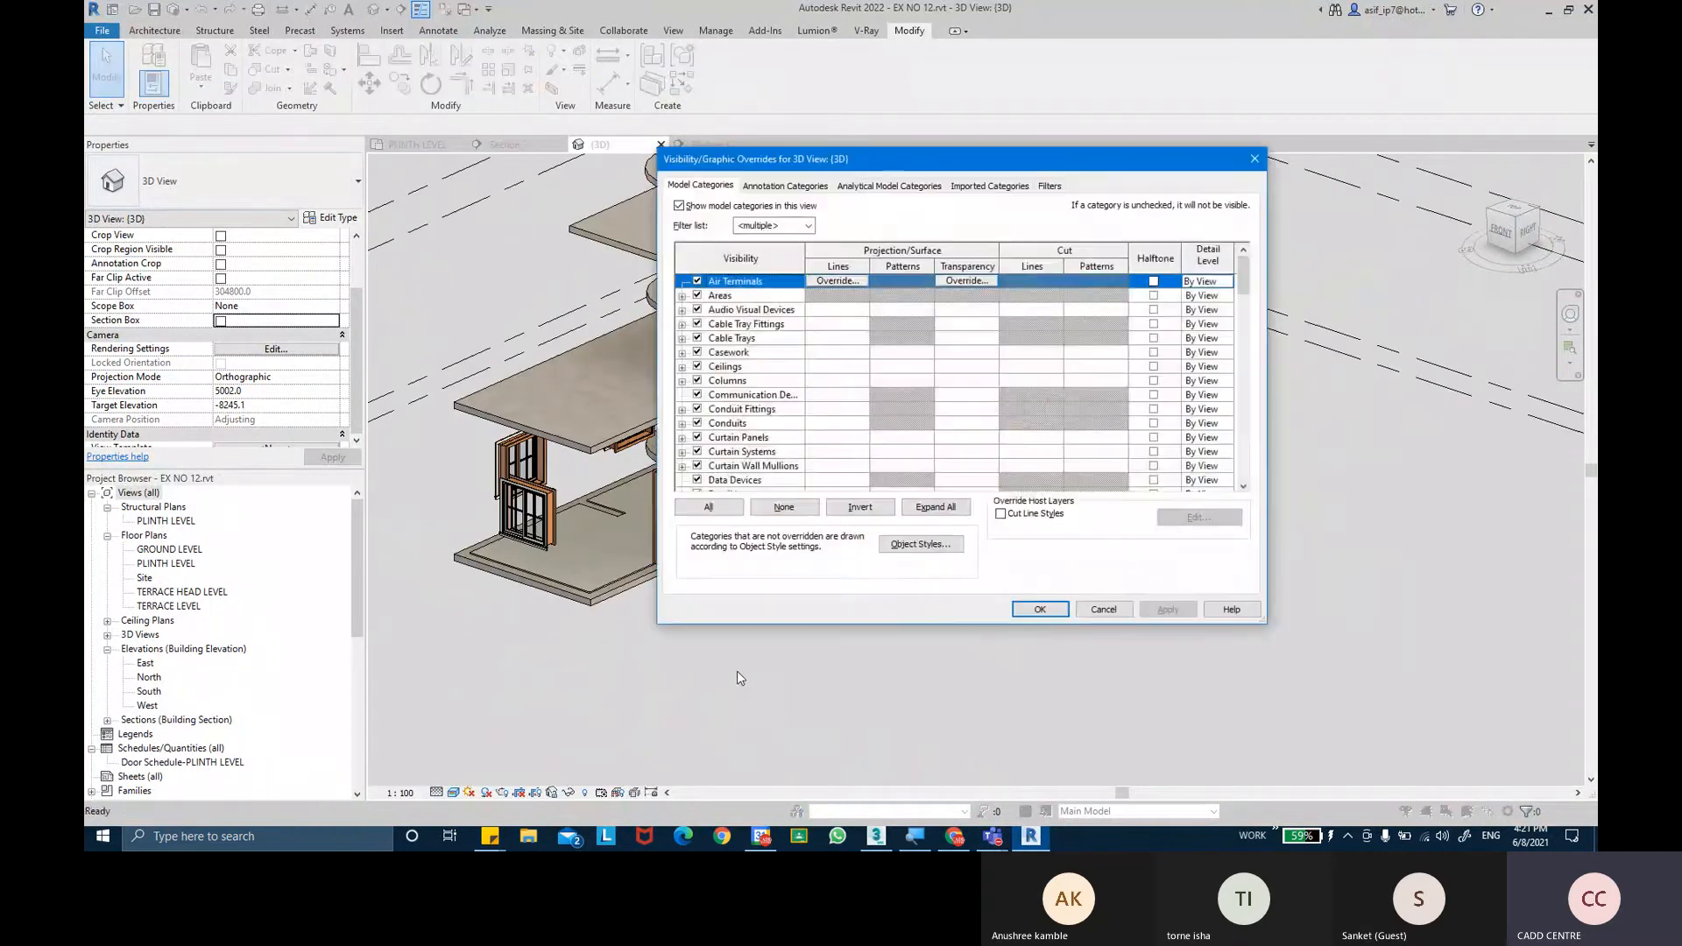
{"action": "left_click", "coordinate": [739, 437]}
{"action": "key", "text": "w"}
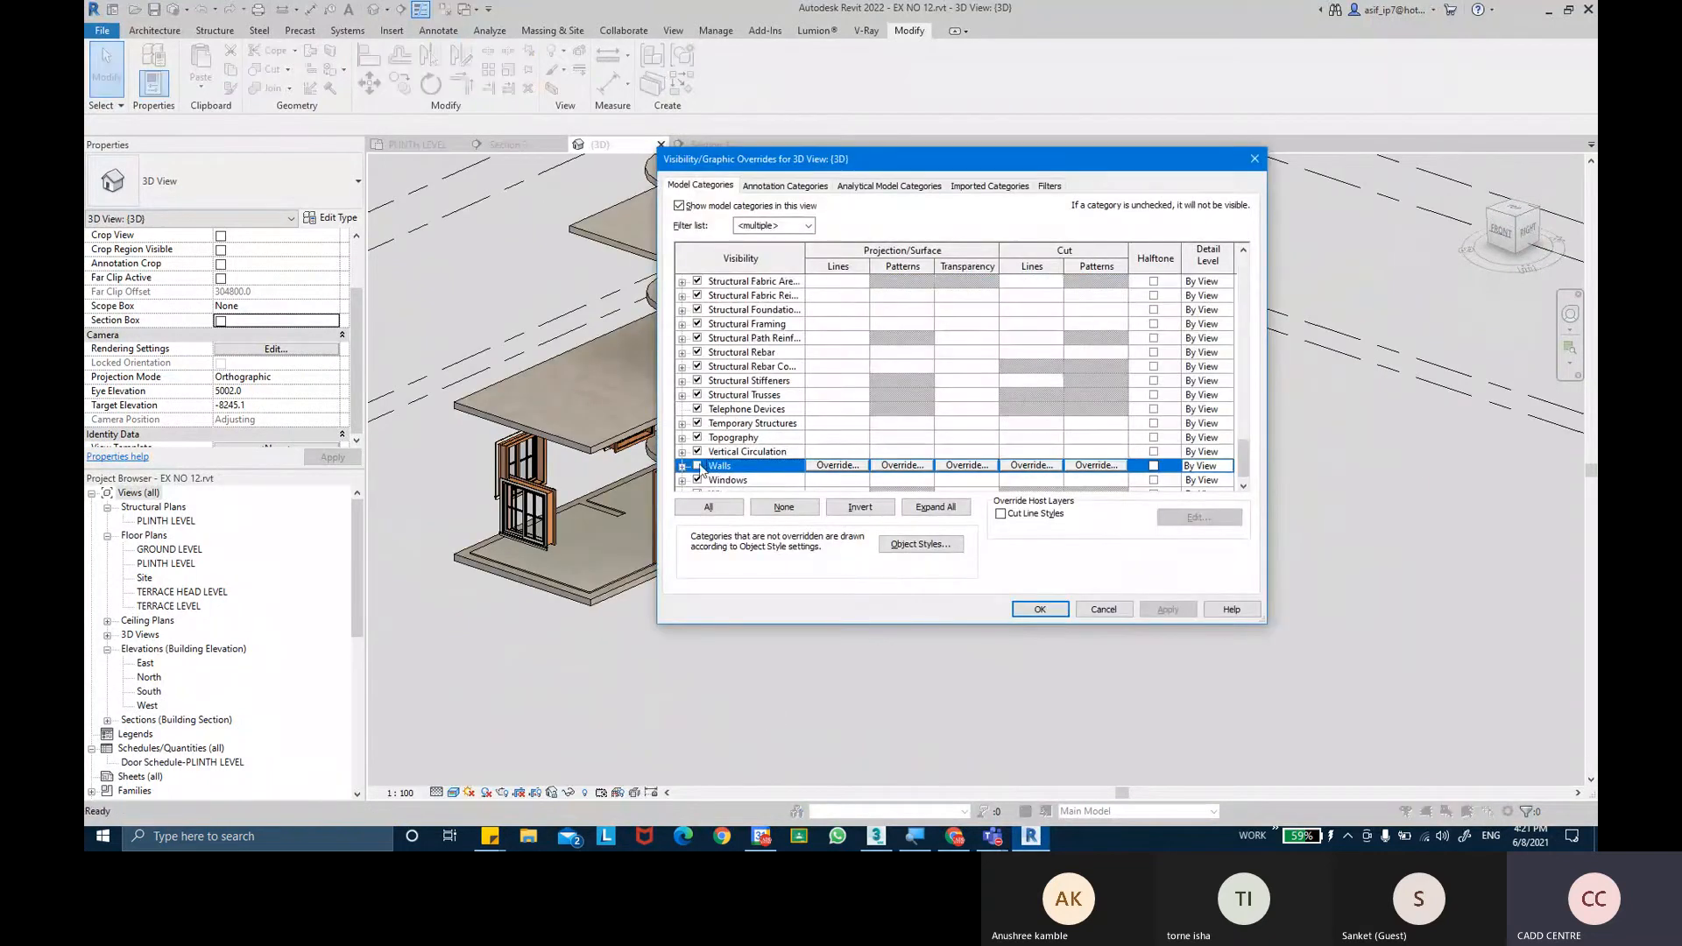
{"action": "left_click", "coordinate": [697, 465]}
{"action": "left_click", "coordinate": [1192, 615]}
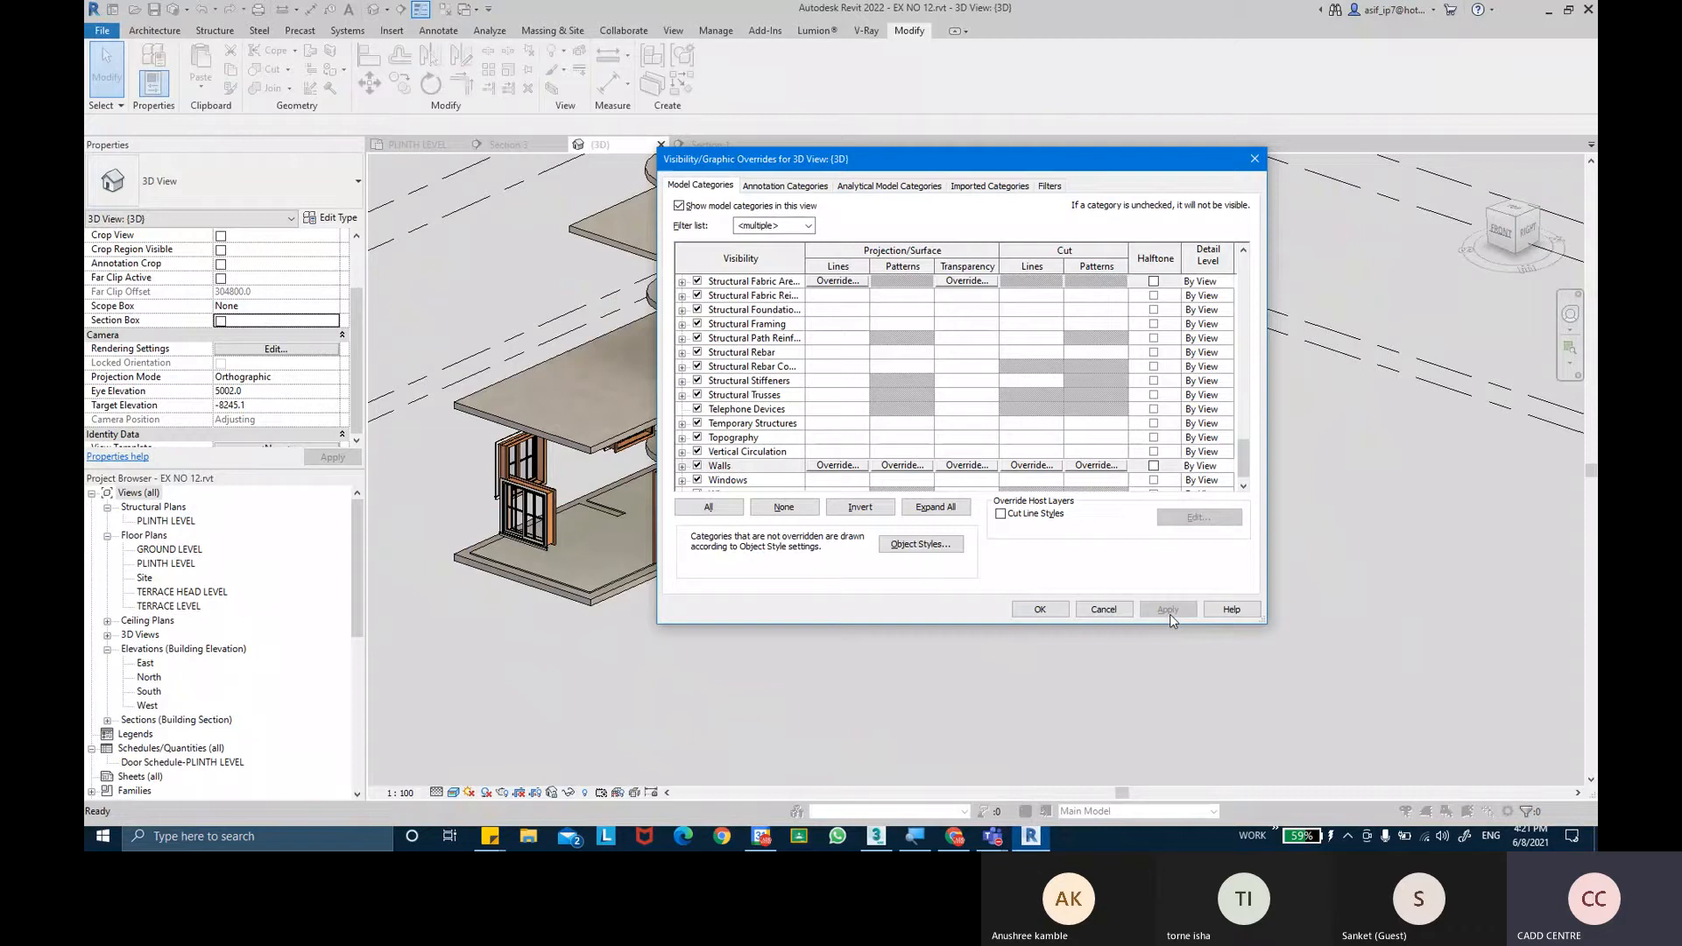
{"action": "left_click", "coordinate": [1040, 608]}
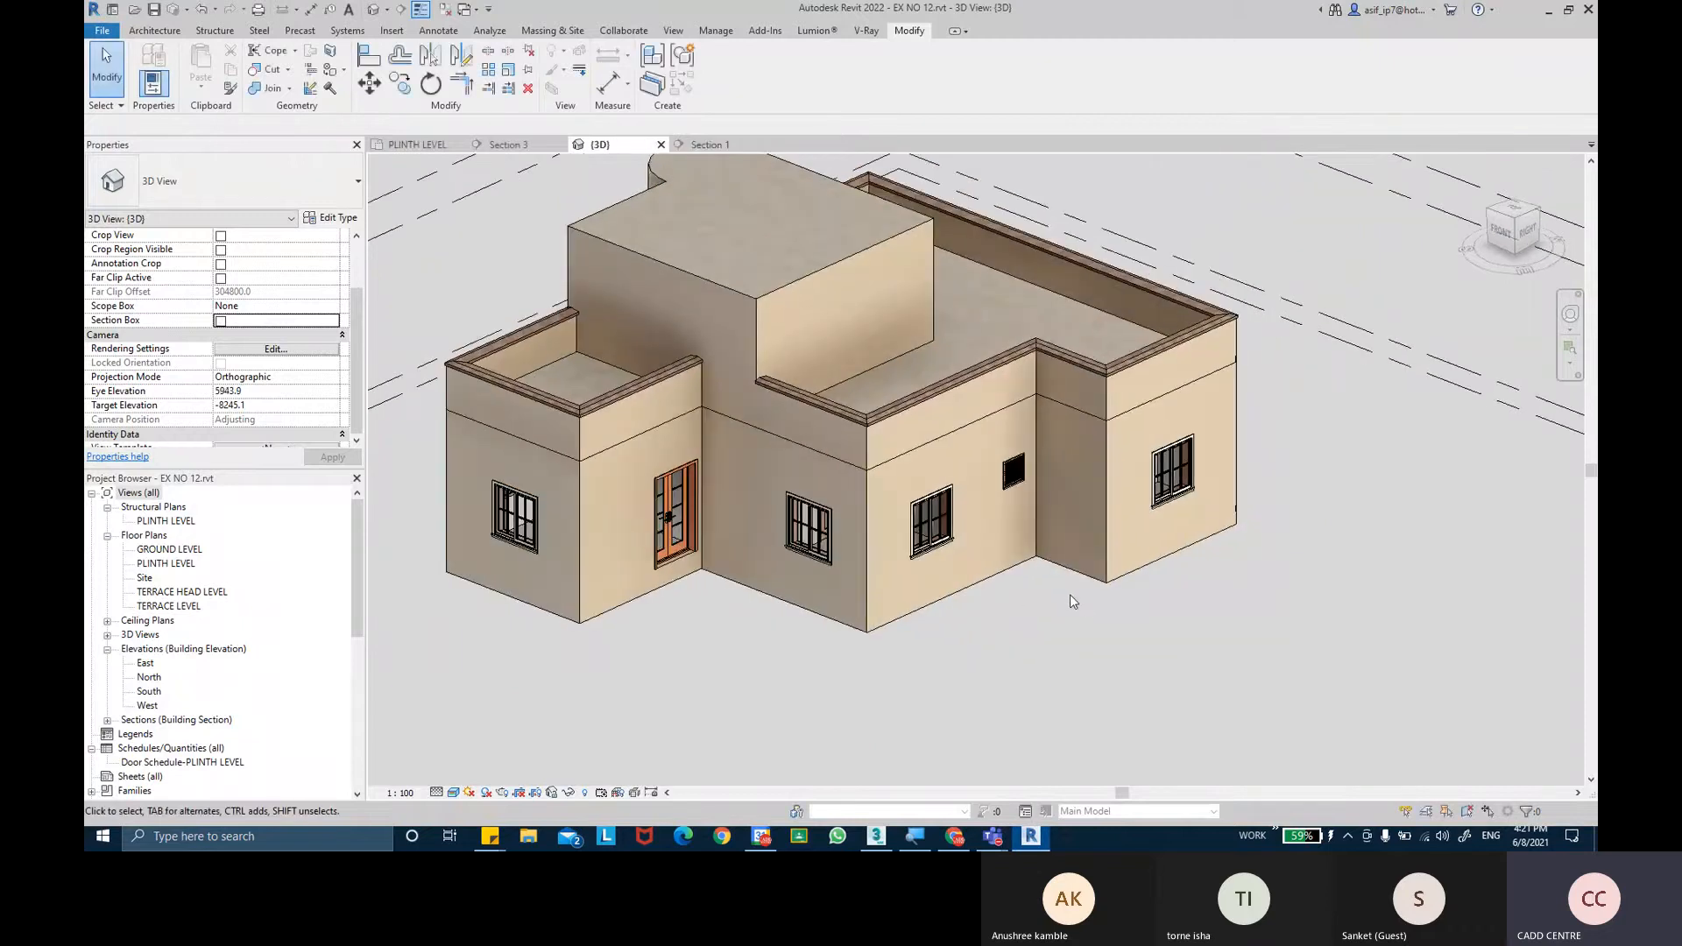
Turn off the Windows and Doors categories in the 3D view's visibility overrides.
{"action": "key", "text": "v"}
{"action": "key", "text": "g"}
{"action": "left_click", "coordinate": [718, 372]}
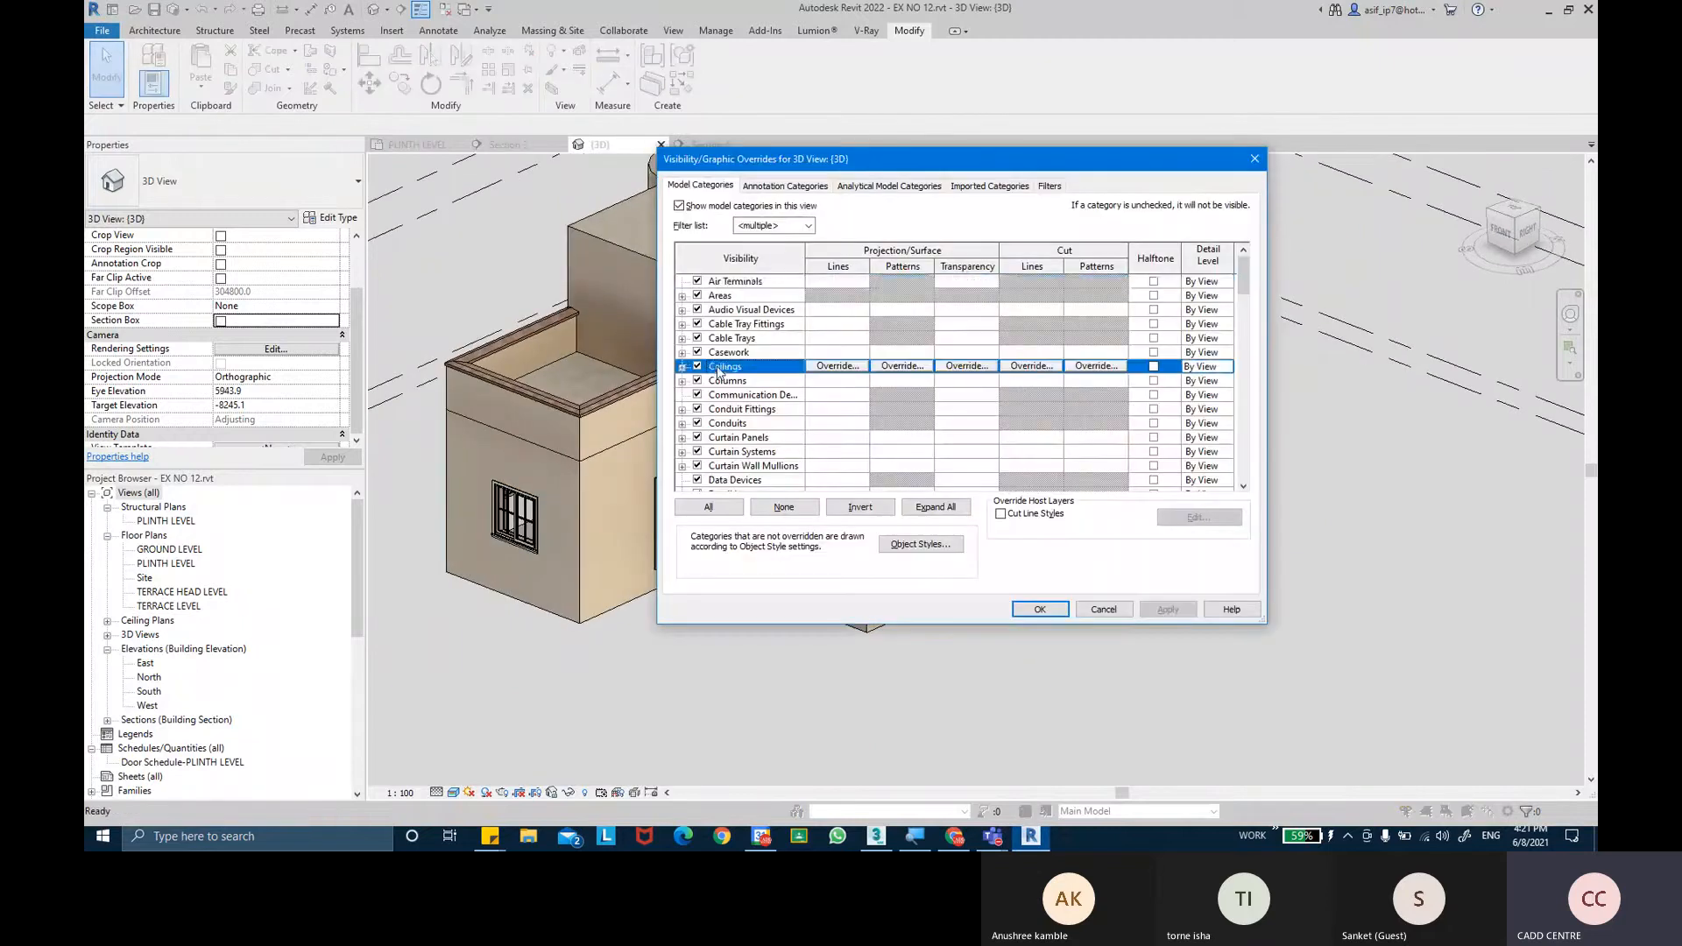
{"action": "key", "text": "w"}
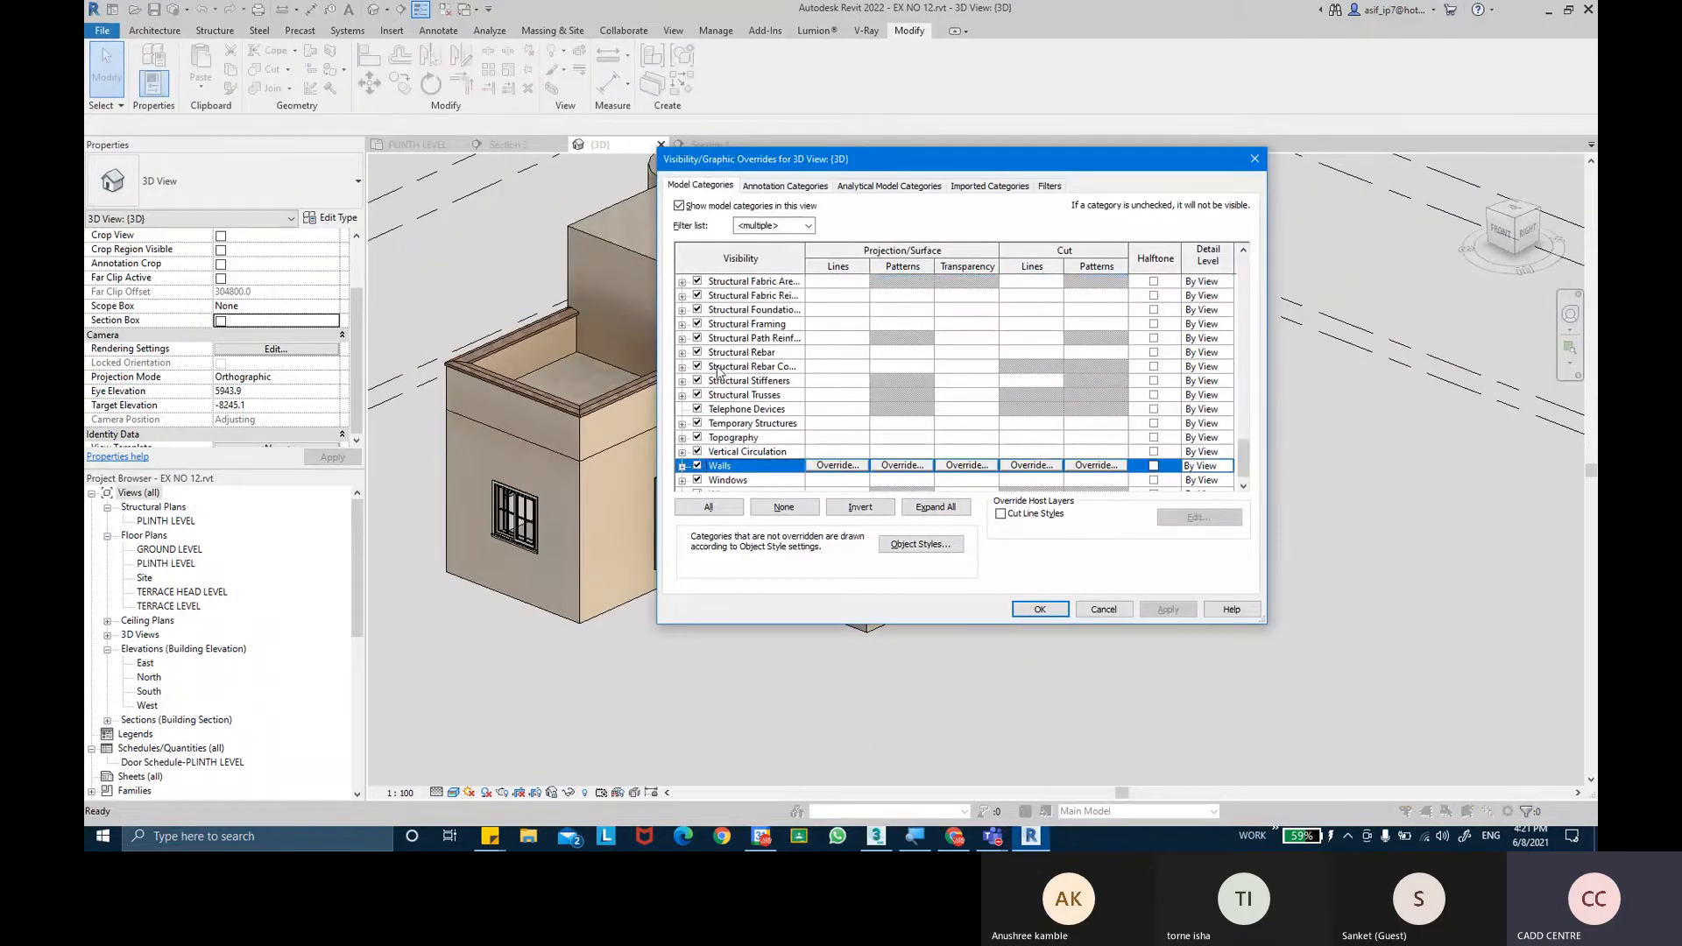
{"action": "left_click", "coordinate": [698, 480]}
{"action": "left_click", "coordinate": [750, 438]}
{"action": "key", "text": "r"}
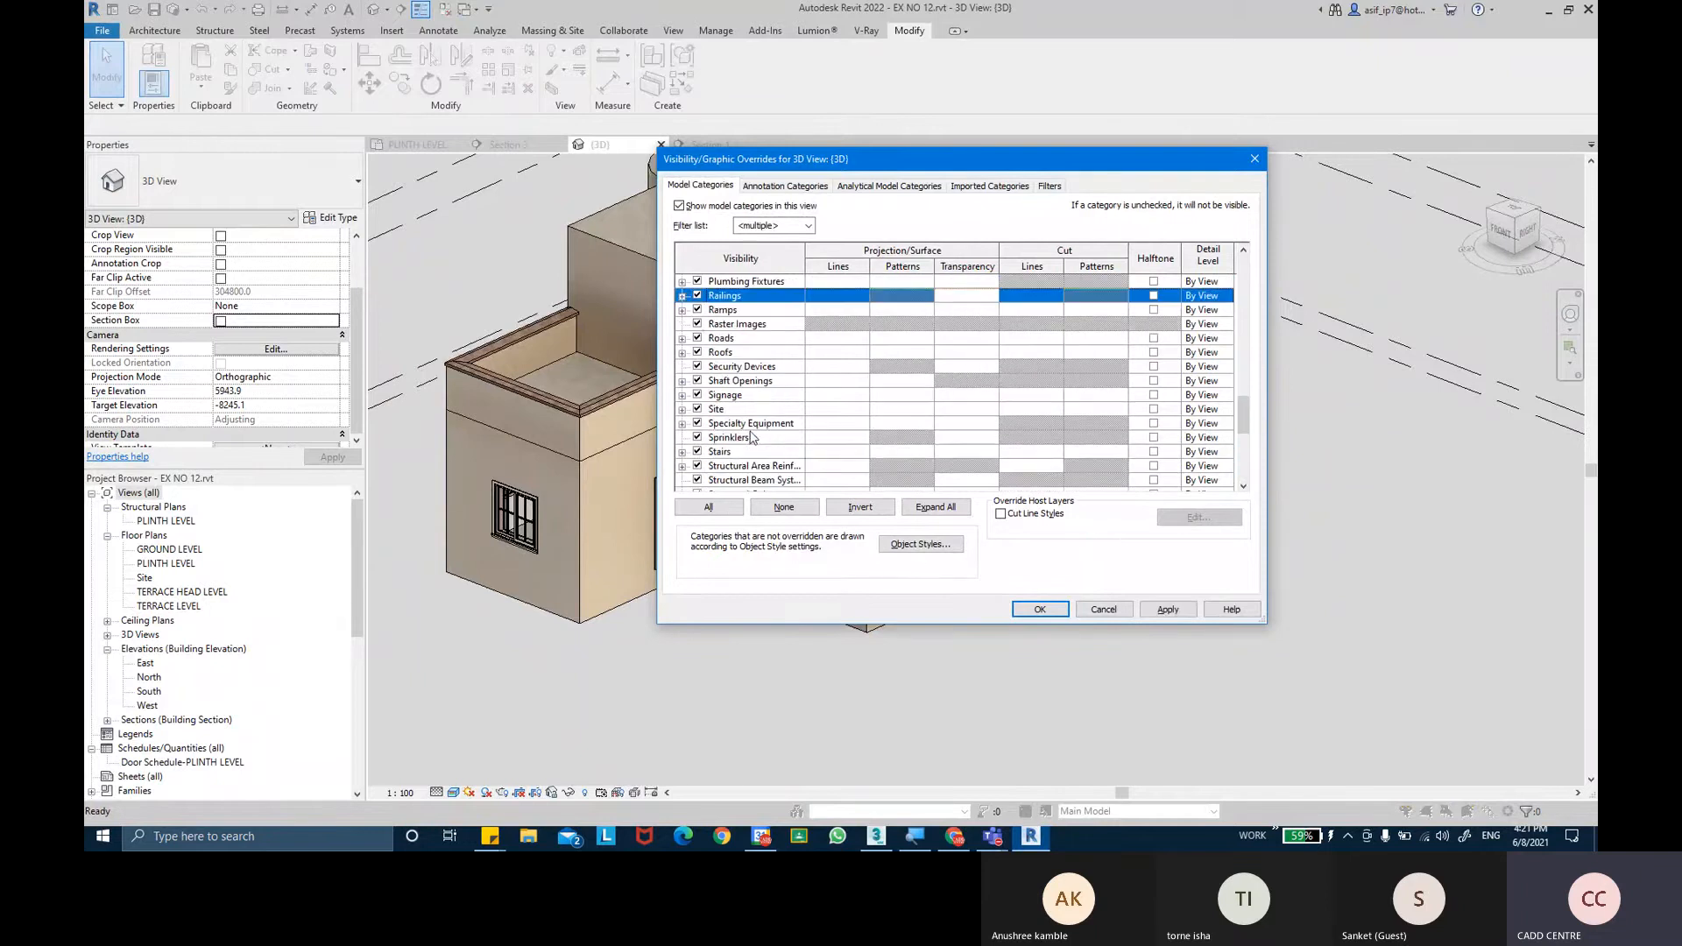
{"action": "key", "text": "d"}
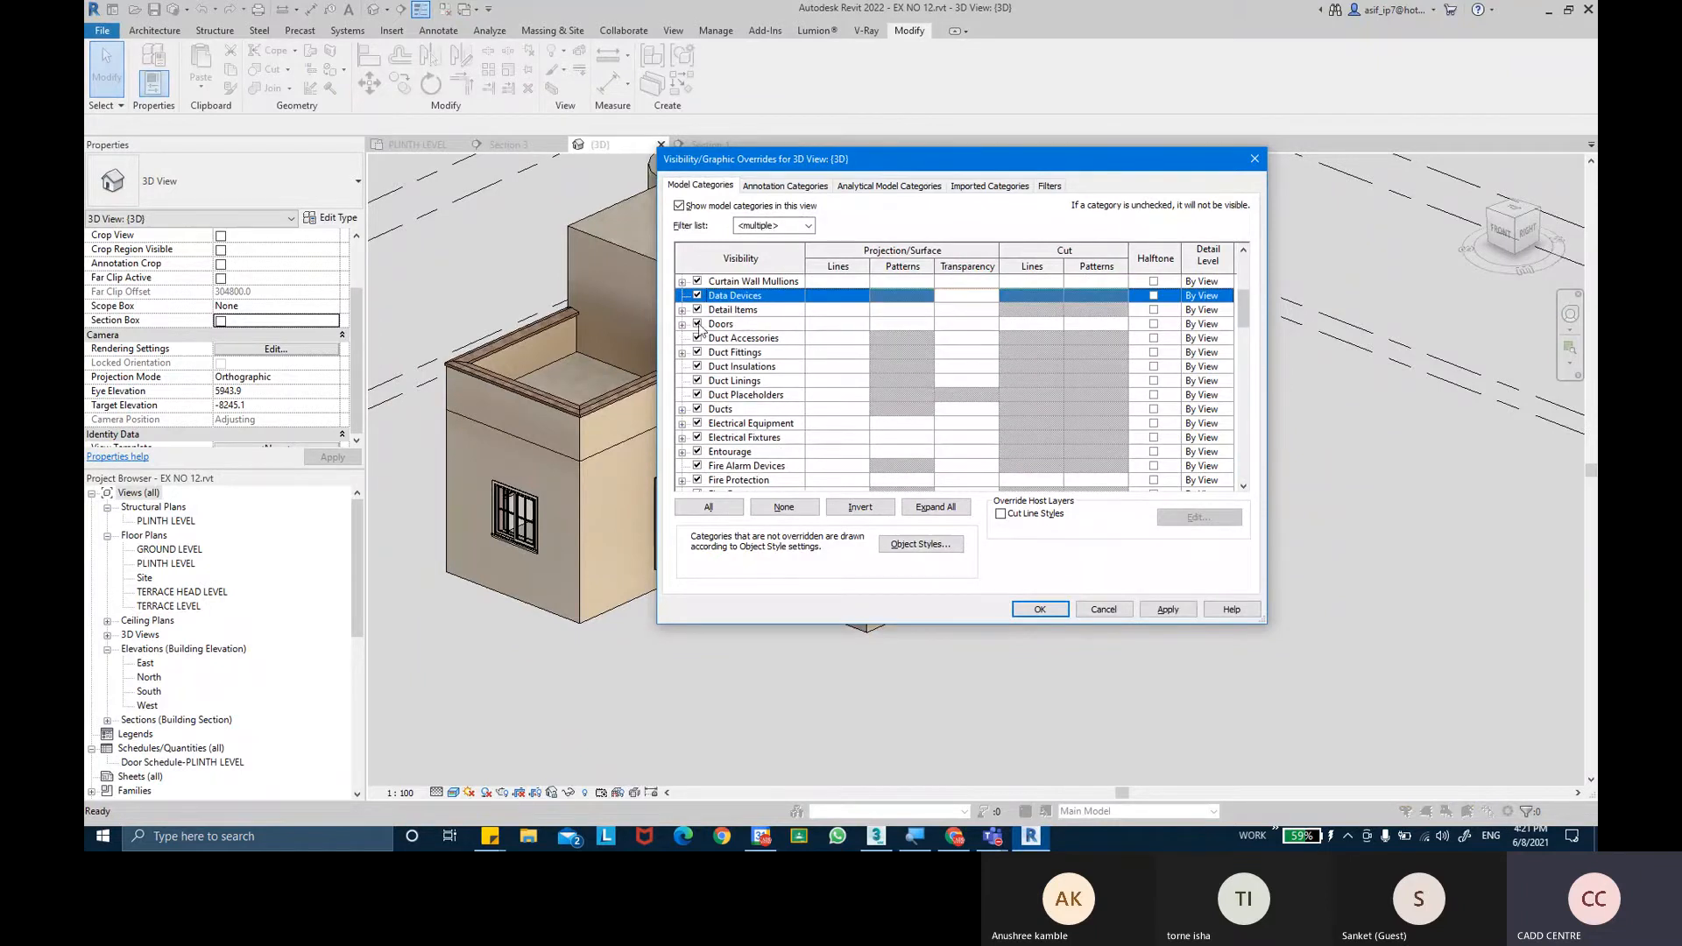
{"action": "left_click", "coordinate": [697, 323]}
Turn off the Structural Foundations category as well and apply the visibility overrides to the 3D view.
{"action": "left_click", "coordinate": [760, 409]}
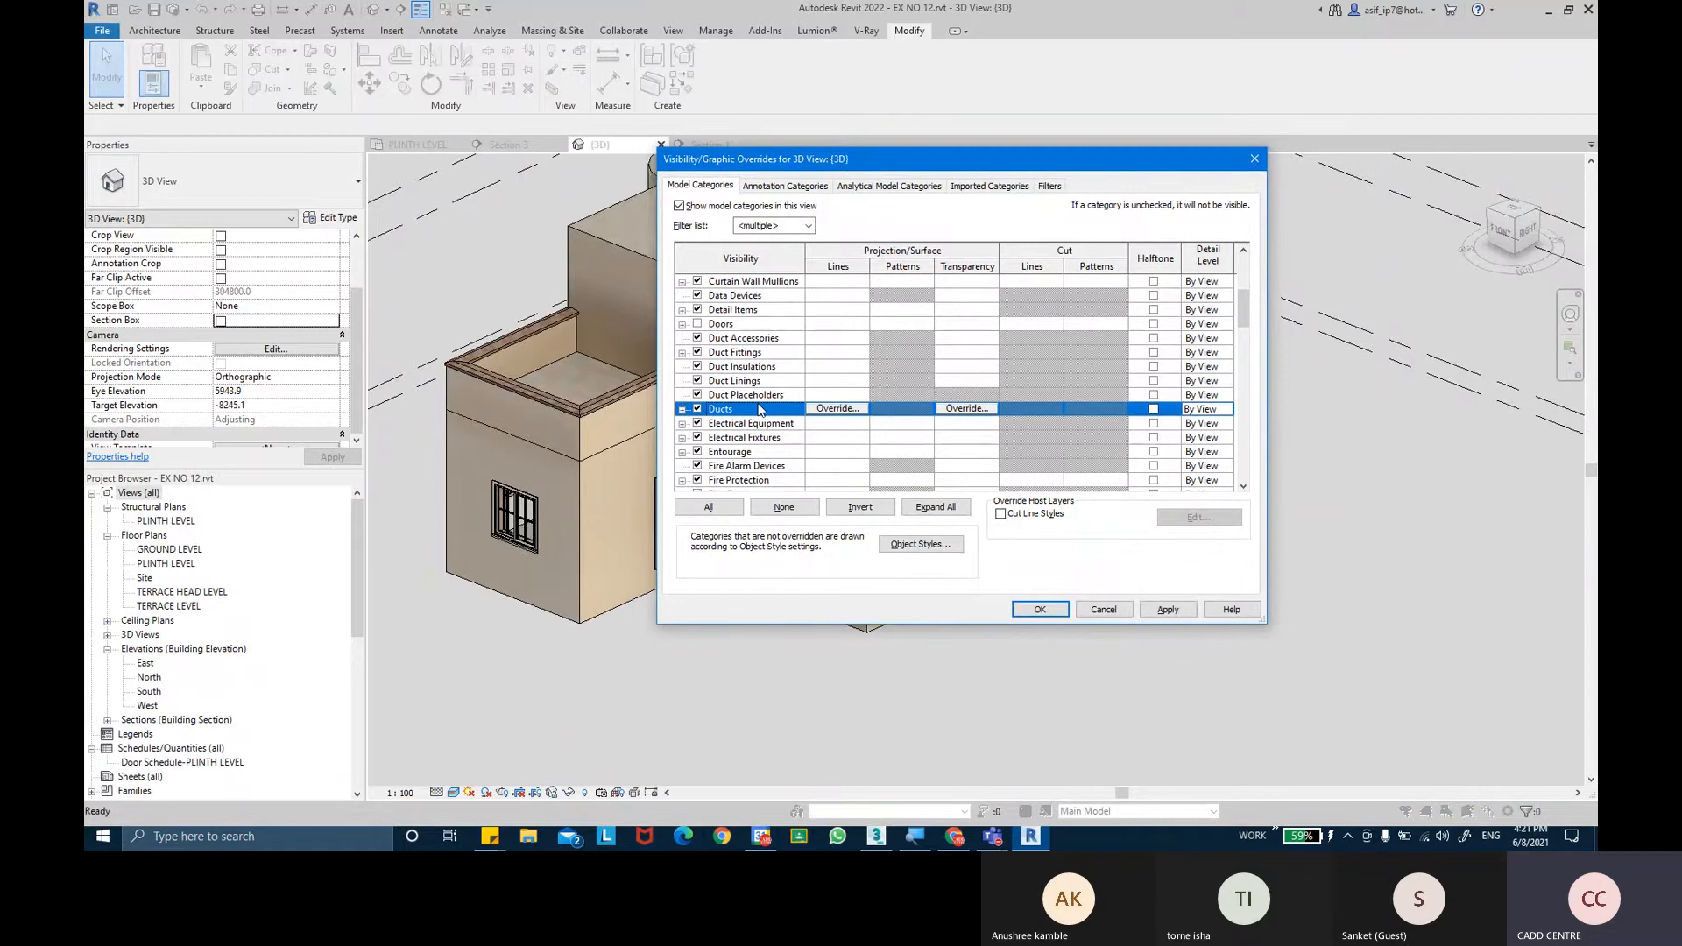
{"action": "scroll", "coordinate": [760, 412], "scroll_direction": "down", "scroll_amount": 10}
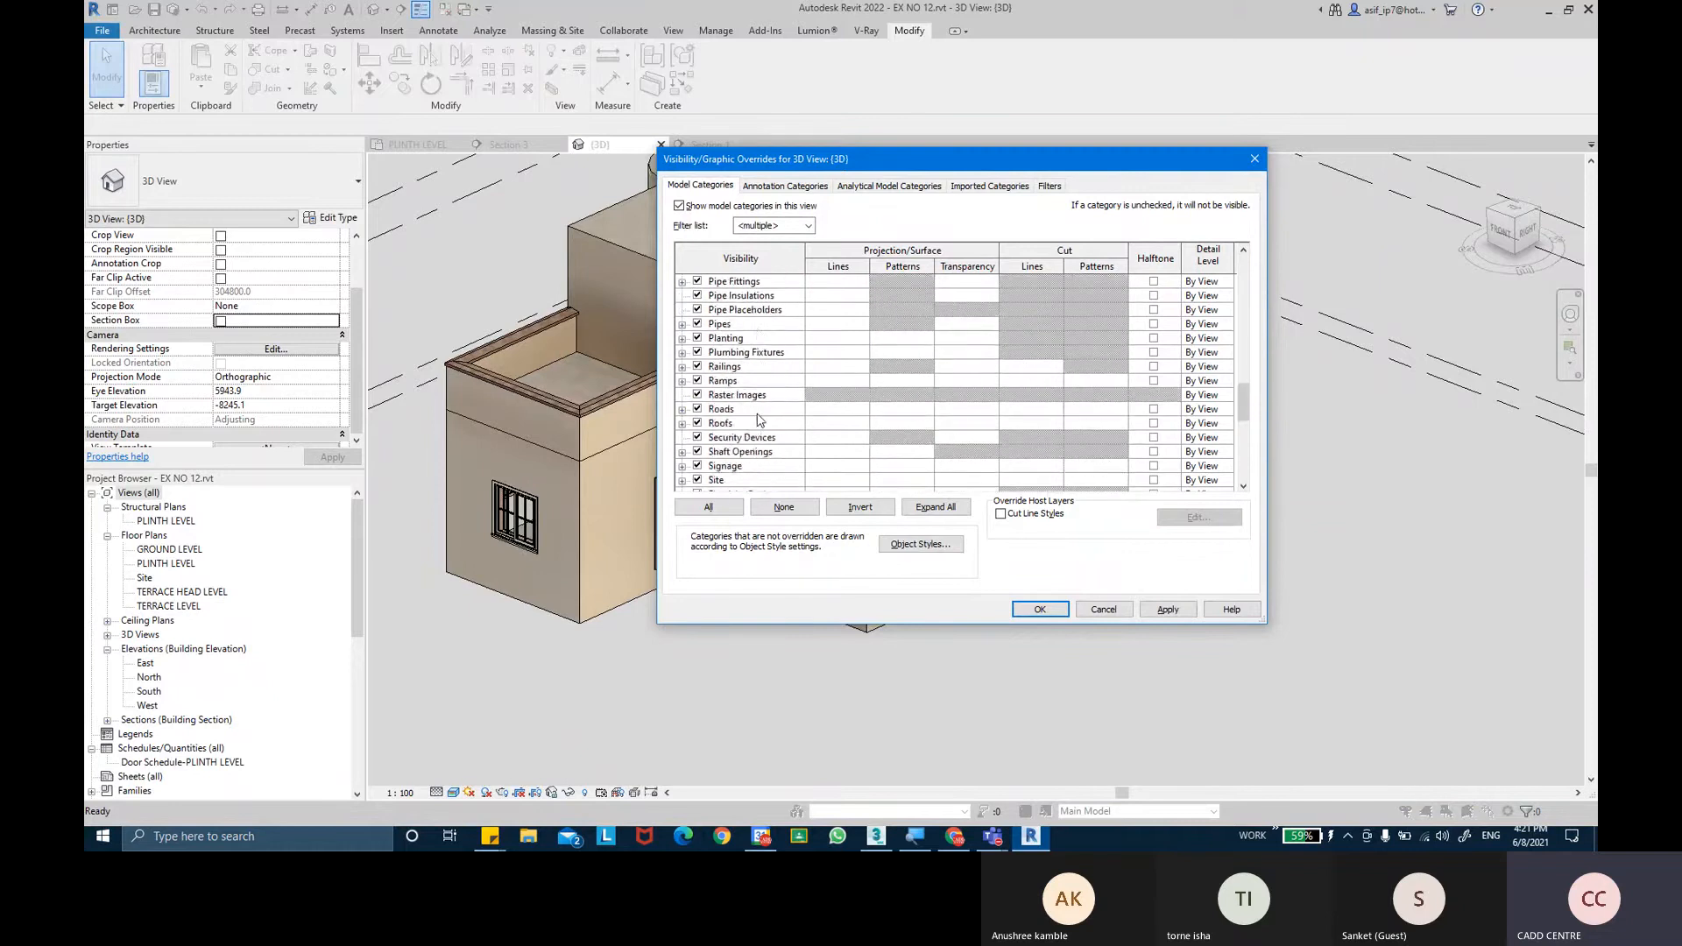
{"action": "scroll", "coordinate": [760, 419], "scroll_direction": "down", "scroll_amount": 4}
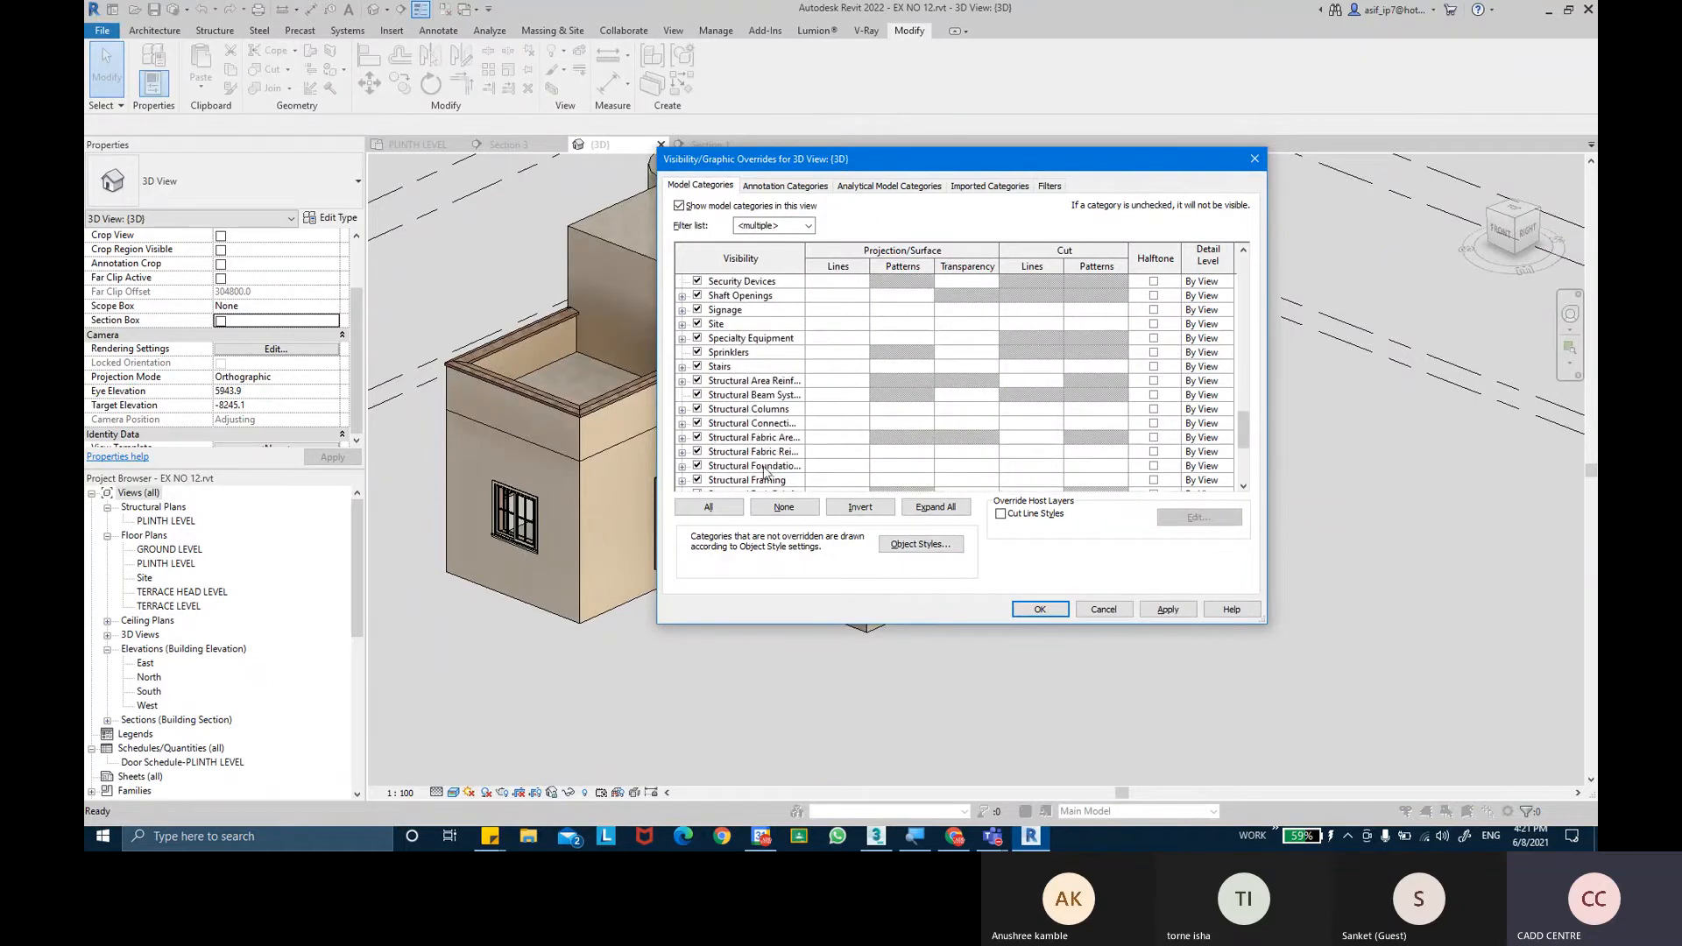
{"action": "scroll", "coordinate": [765, 472], "scroll_direction": "down", "scroll_amount": 1}
{"action": "scroll", "coordinate": [755, 366], "scroll_direction": "down", "scroll_amount": 2}
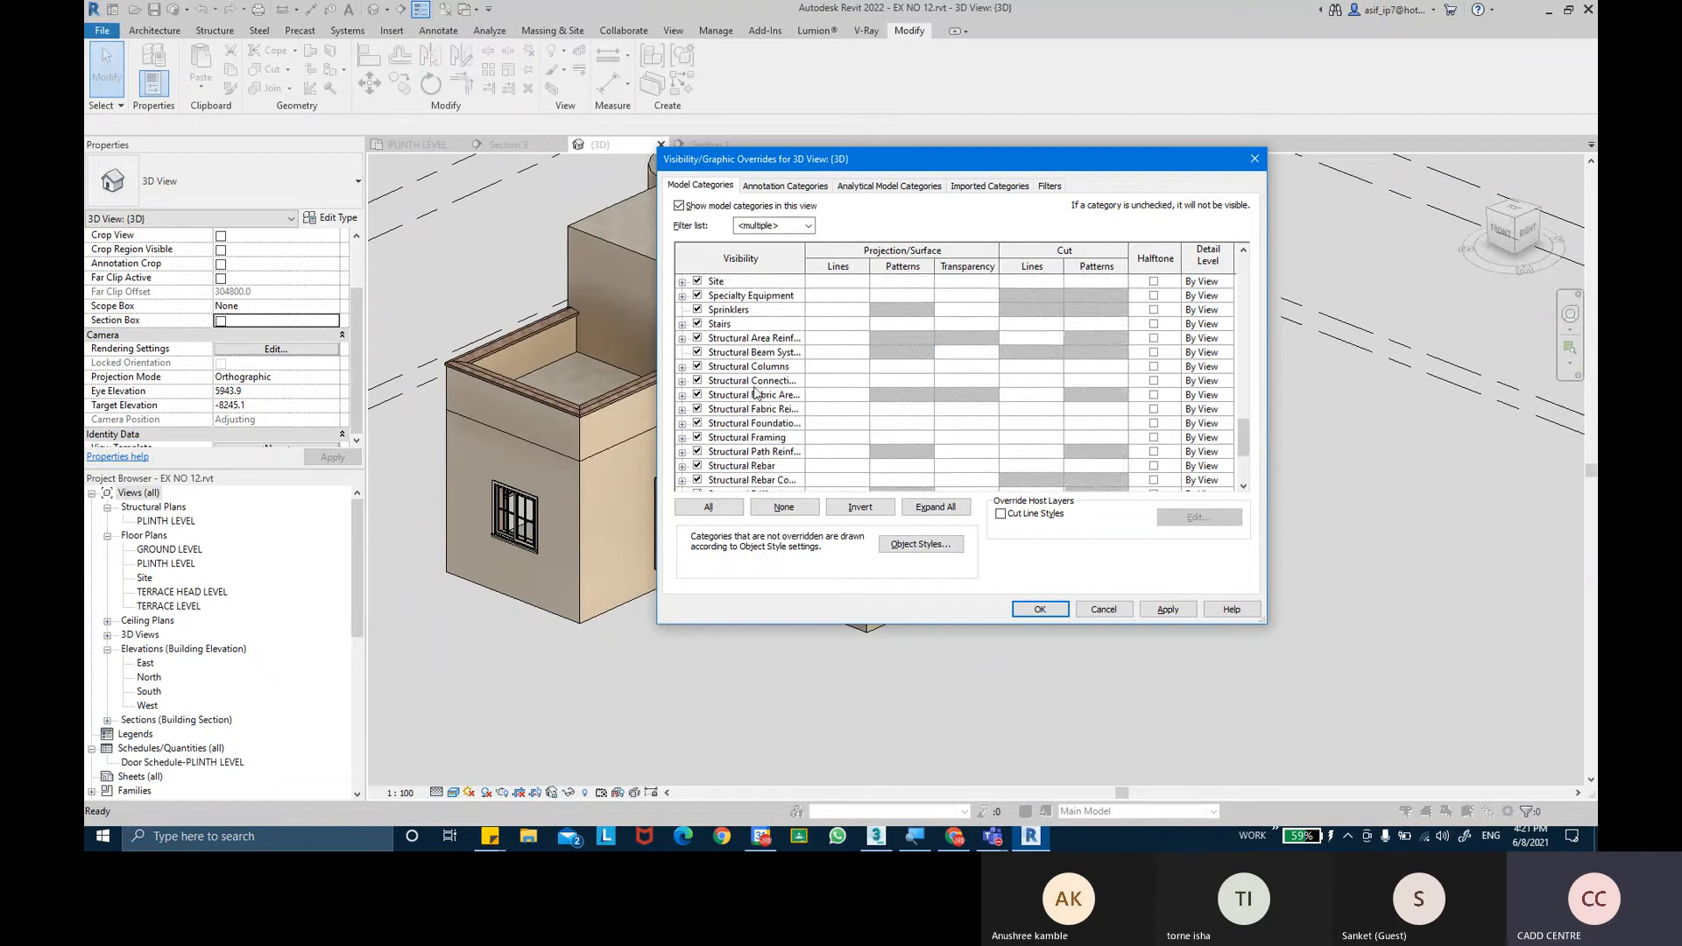
{"action": "scroll", "coordinate": [758, 413], "scroll_direction": "up", "scroll_amount": 1}
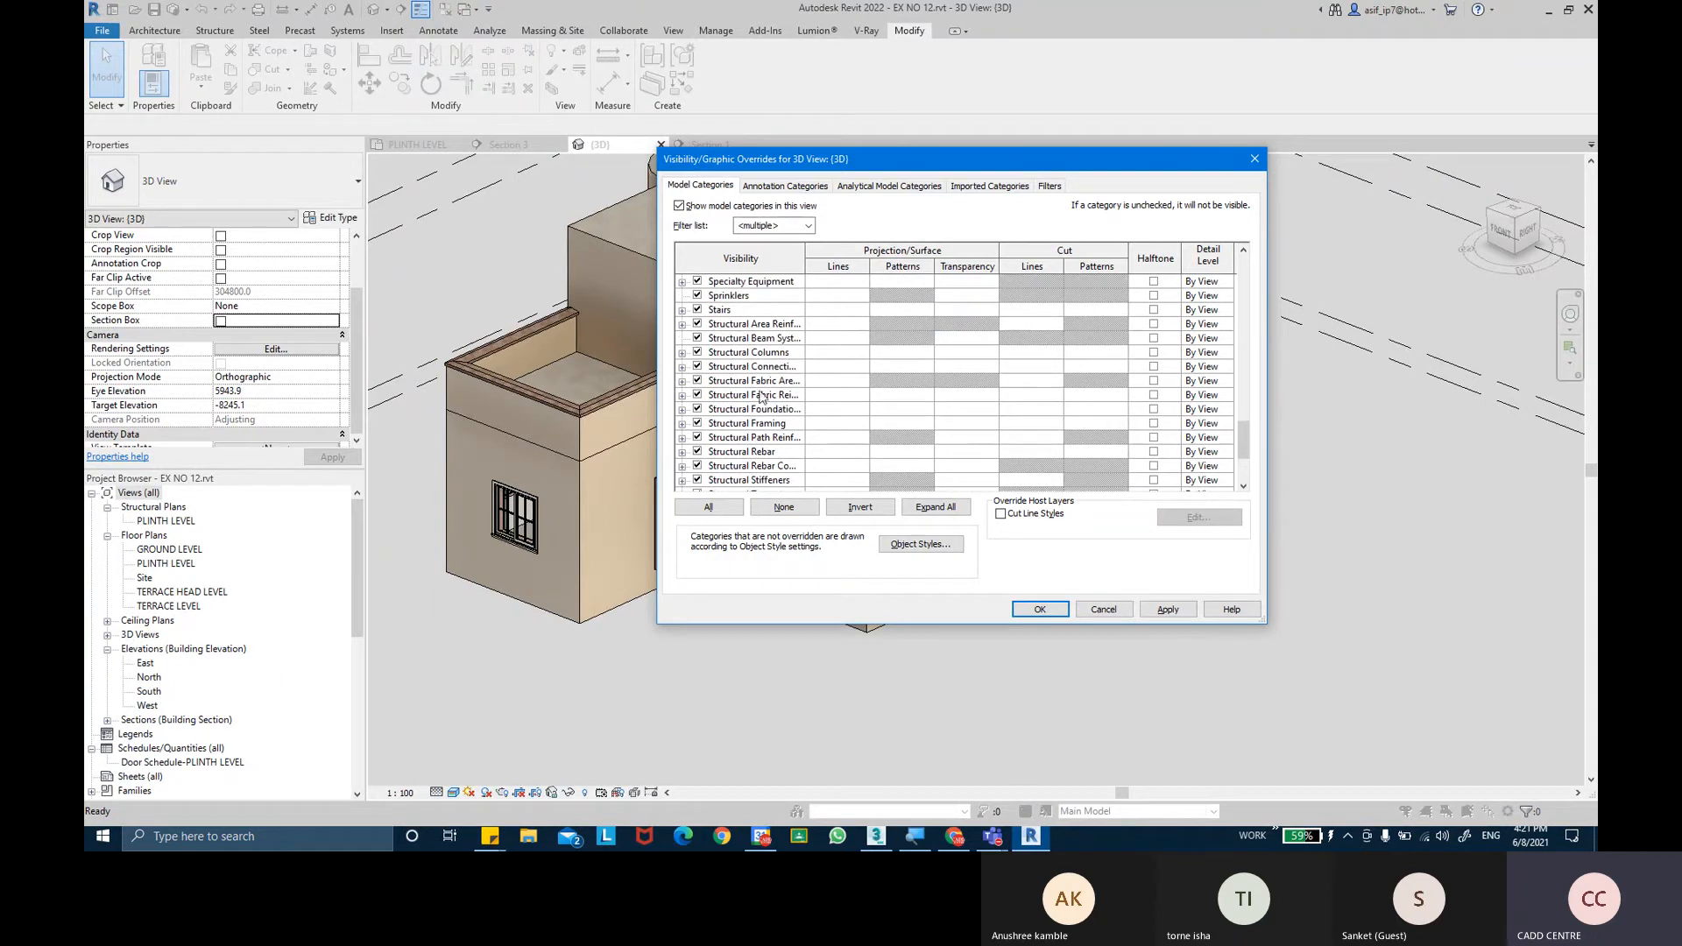
{"action": "left_click", "coordinate": [697, 409]}
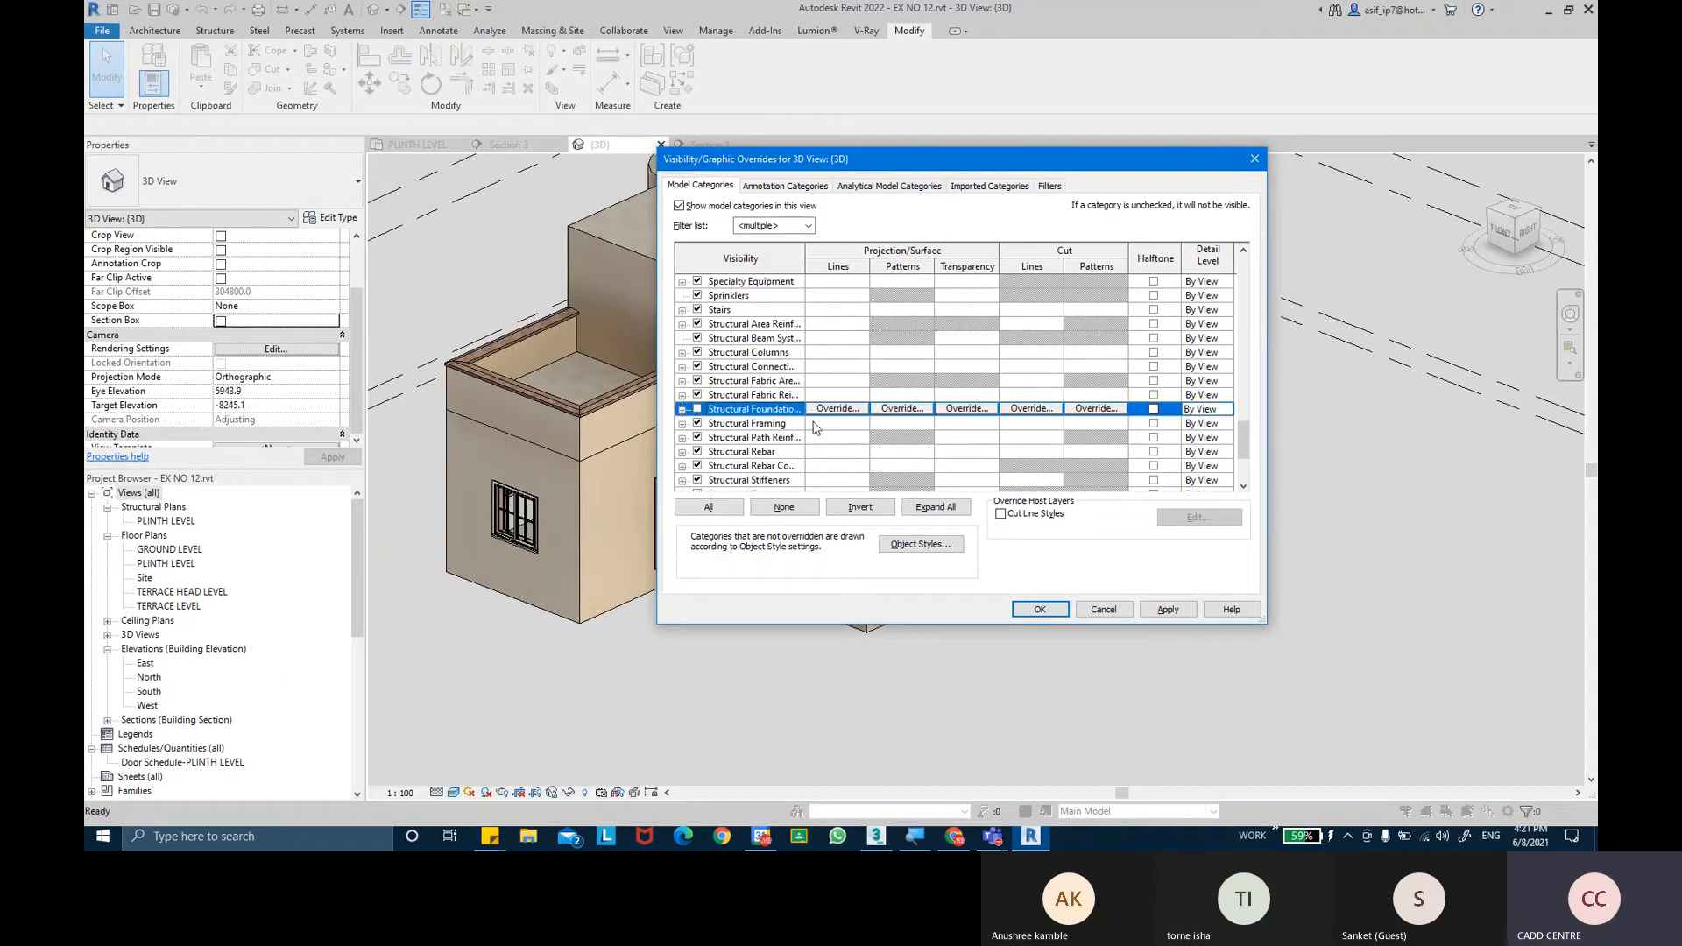
{"action": "left_click", "coordinate": [1176, 607]}
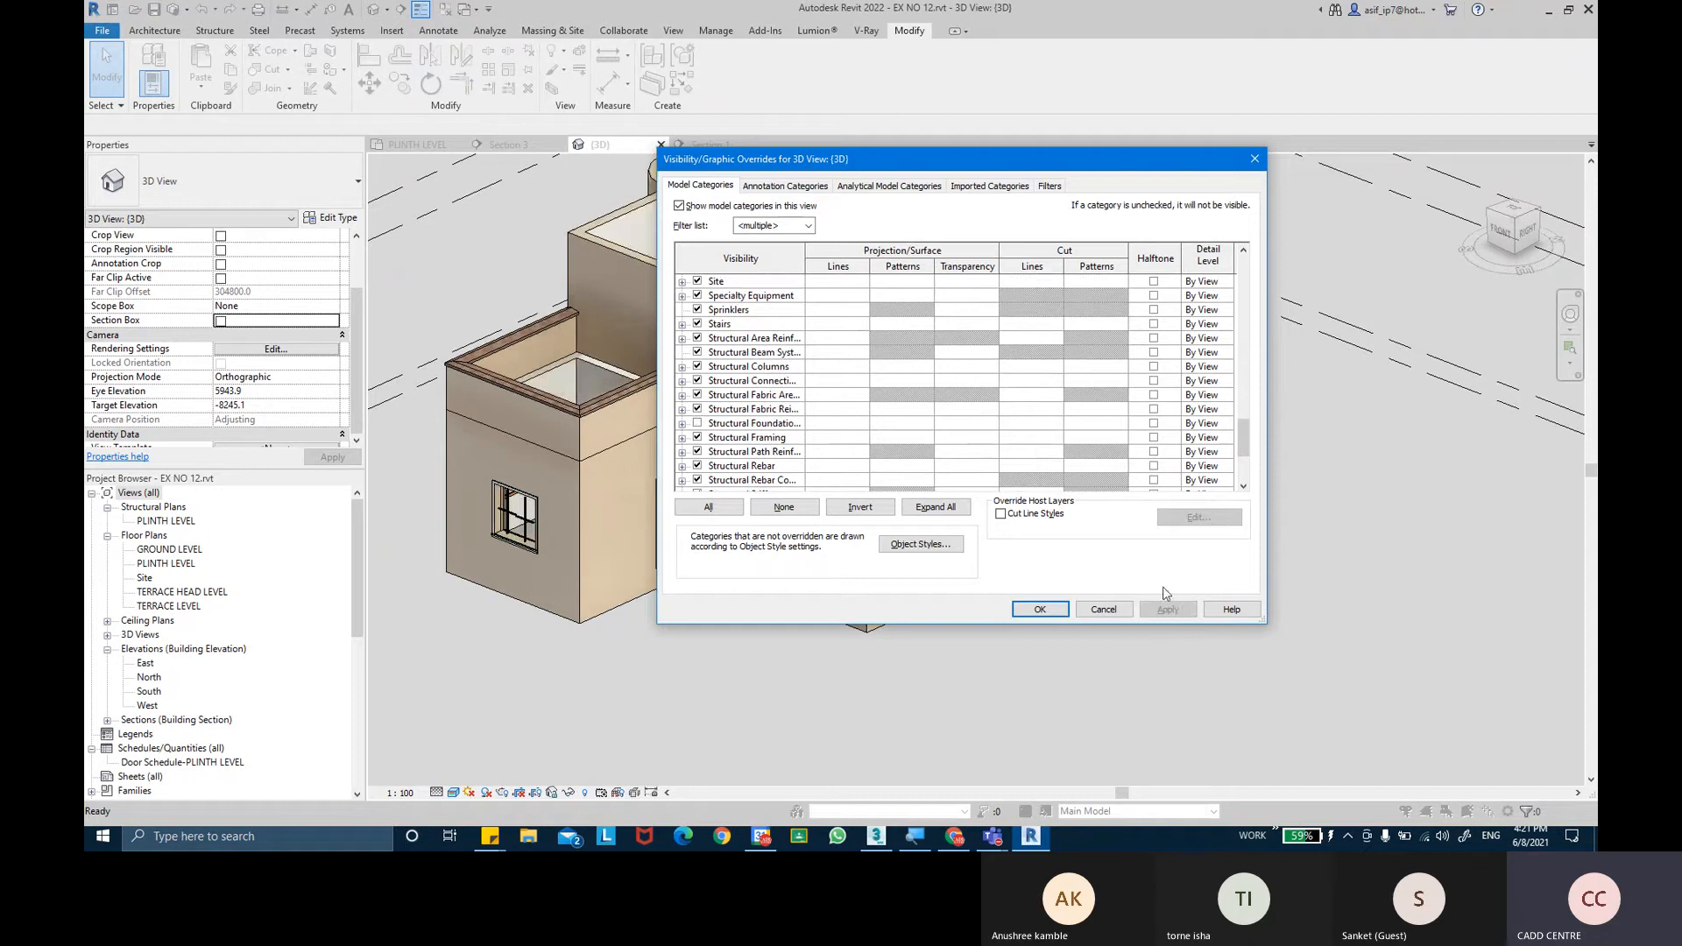
{"action": "left_click", "coordinate": [1053, 612]}
Examine the rooms and the living room floor from above through the open top of the house.
{"action": "left_click", "coordinate": [968, 280]}
{"action": "middle_click_drag", "start_coordinate": [882, 357], "coordinate": [936, 464], "text": "shift"}
{"action": "scroll", "coordinate": [770, 266], "scroll_direction": "up", "scroll_amount": 5}
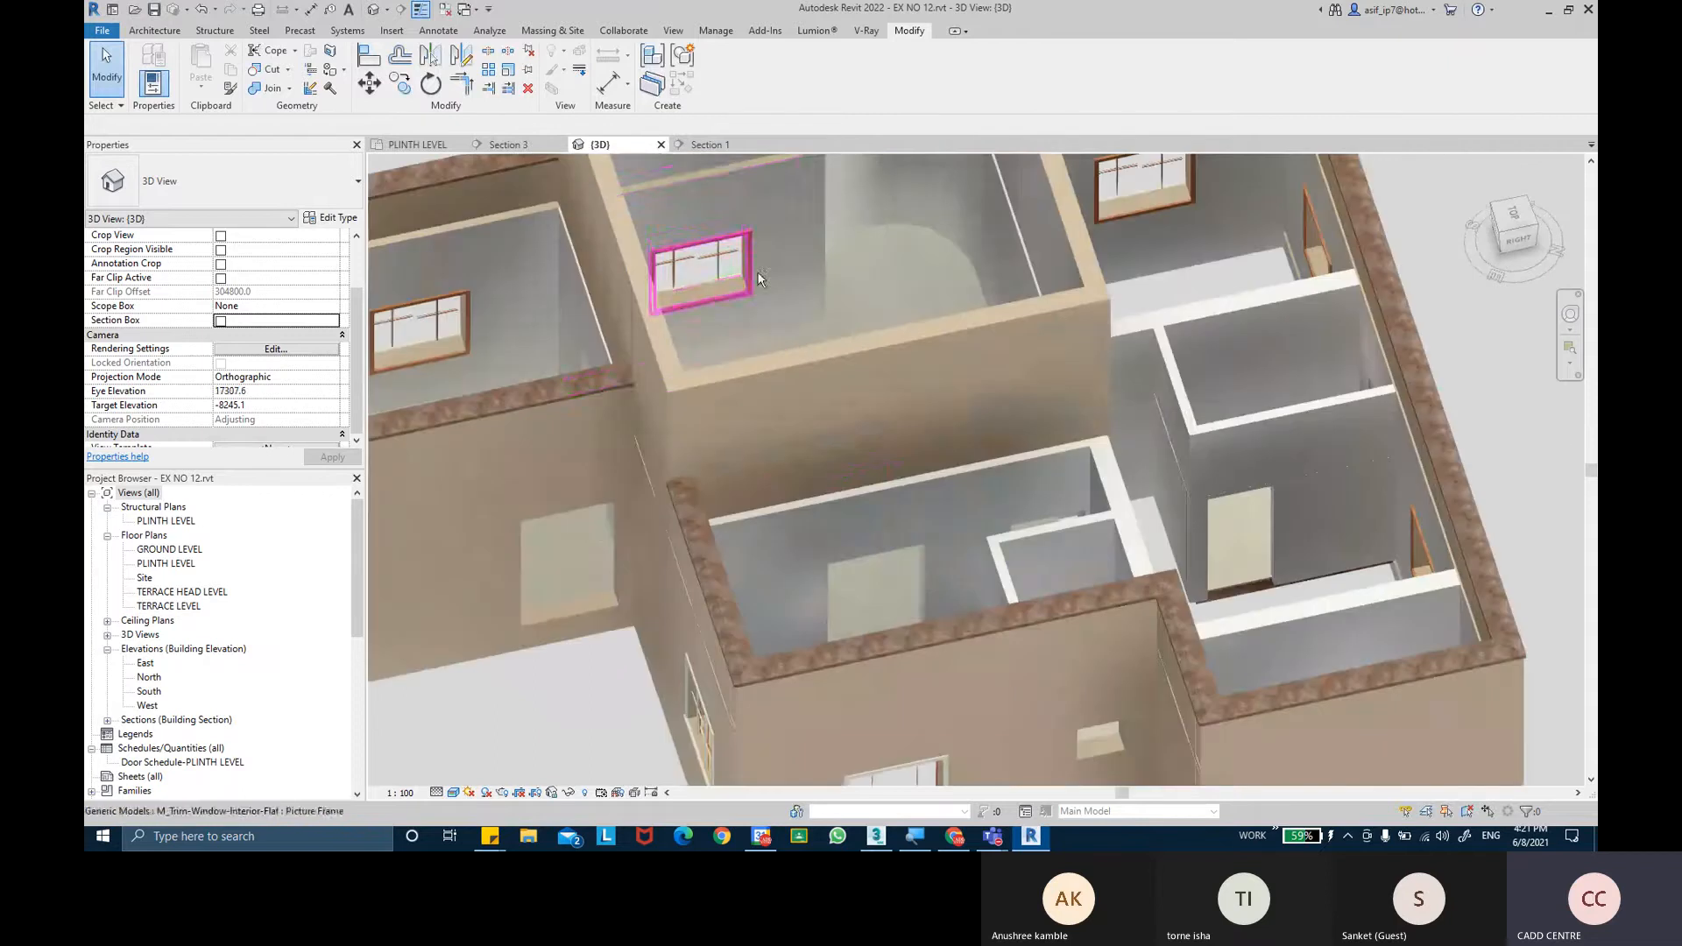
{"action": "scroll", "coordinate": [869, 324], "scroll_direction": "up", "scroll_amount": 1}
{"action": "middle_click_drag", "start_coordinate": [869, 324], "coordinate": [871, 271]}
{"action": "scroll", "coordinate": [862, 201], "scroll_direction": "up", "scroll_amount": 3}
{"action": "middle_click_drag", "start_coordinate": [863, 202], "coordinate": [890, 404]}
{"action": "scroll", "coordinate": [870, 368], "scroll_direction": "up", "scroll_amount": 1}
{"action": "middle_click_drag", "start_coordinate": [918, 327], "coordinate": [1119, 226]}
{"action": "left_click", "coordinate": [890, 387]}
{"action": "key", "text": "Escape"}
{"action": "scroll", "coordinate": [1117, 226], "scroll_direction": "up", "scroll_amount": 3}
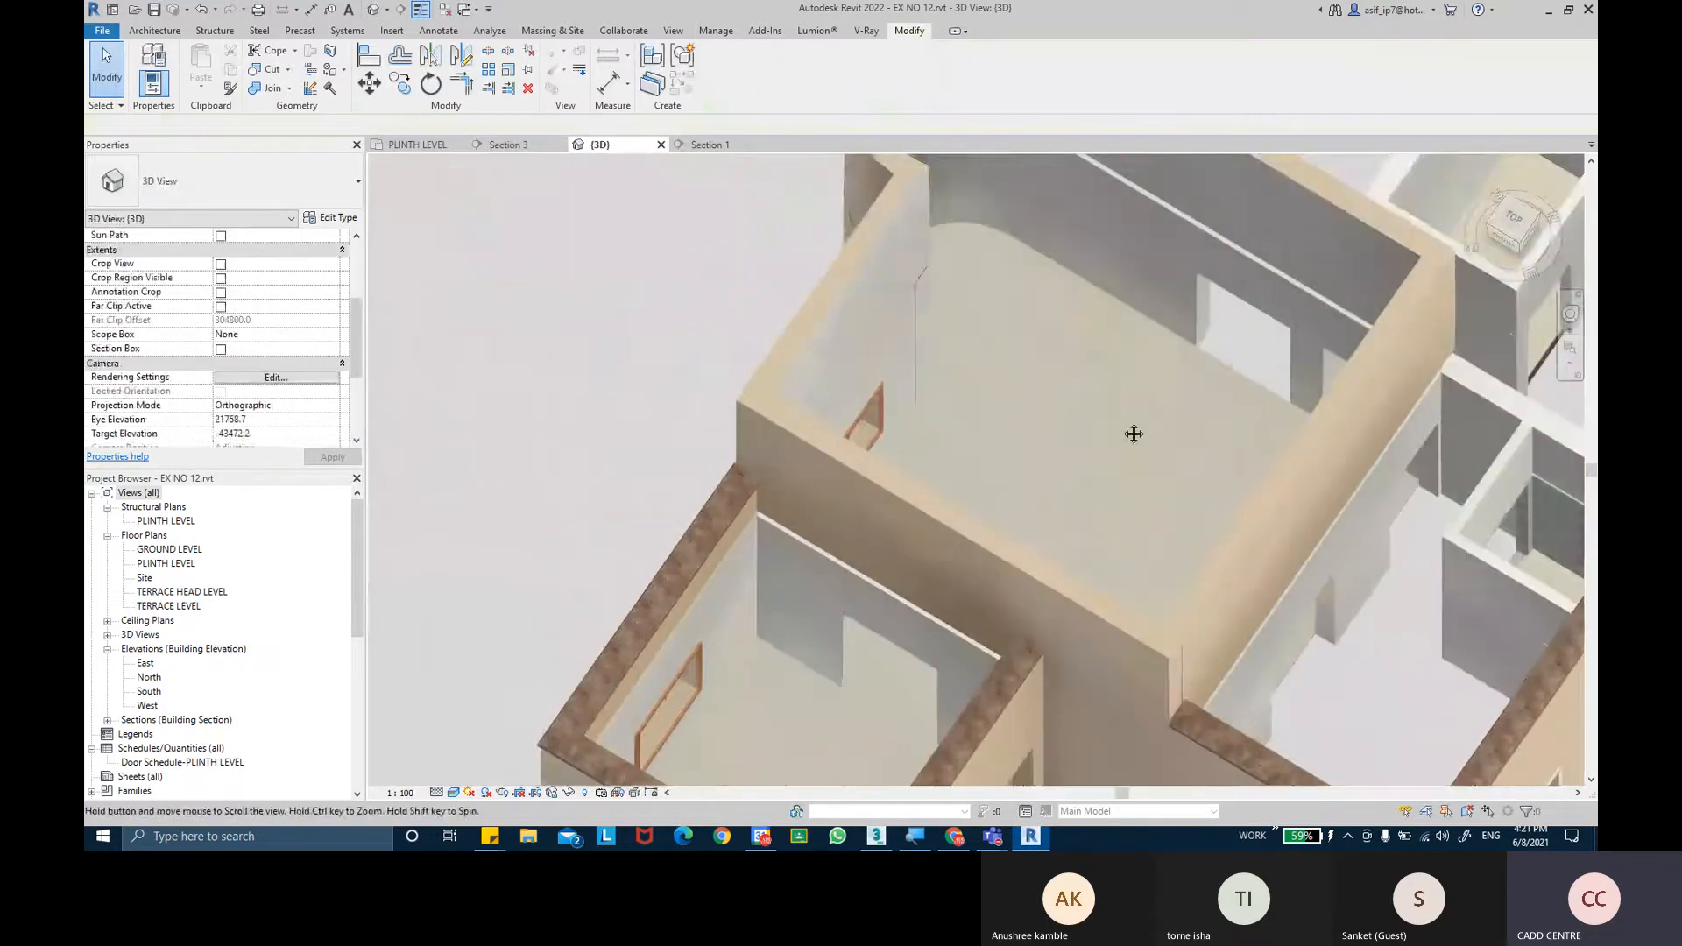
Inspect the bathroom's dado wall and floor tiles from above, and the living room floor where it meets the walls.
{"action": "middle_click_drag", "start_coordinate": [1184, 386], "coordinate": [634, 537], "text": "shift"}
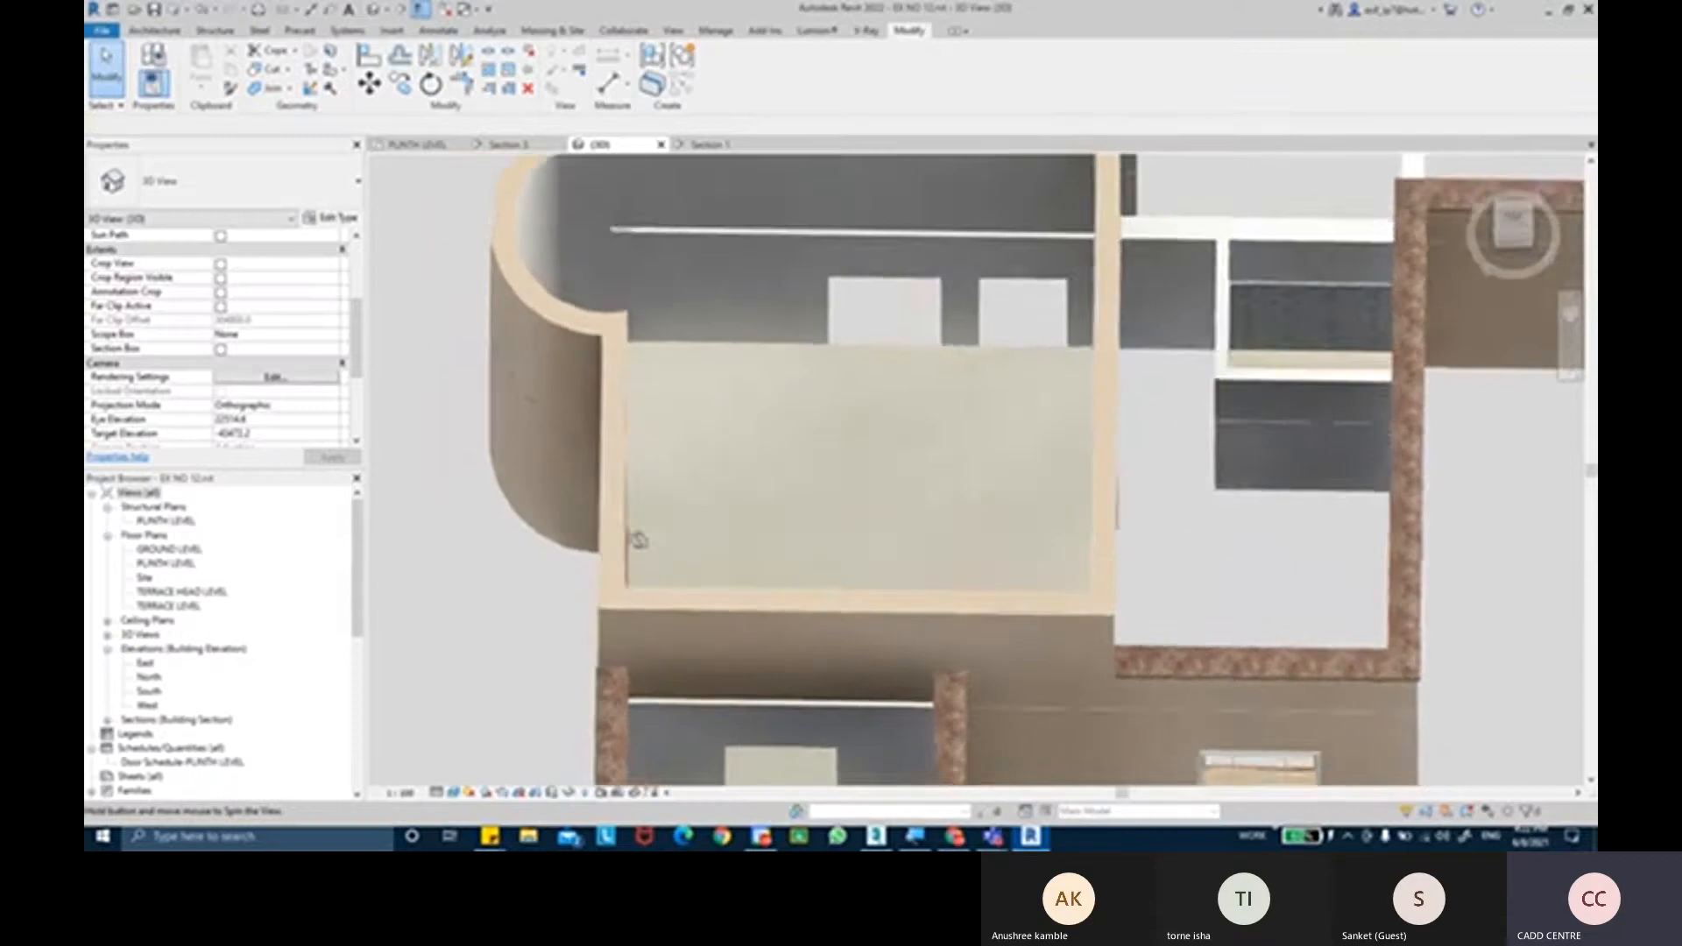
{"action": "scroll", "coordinate": [1444, 355], "scroll_direction": "up", "scroll_amount": 5}
{"action": "middle_click_drag", "start_coordinate": [1445, 355], "coordinate": [1066, 394], "text": "shift"}
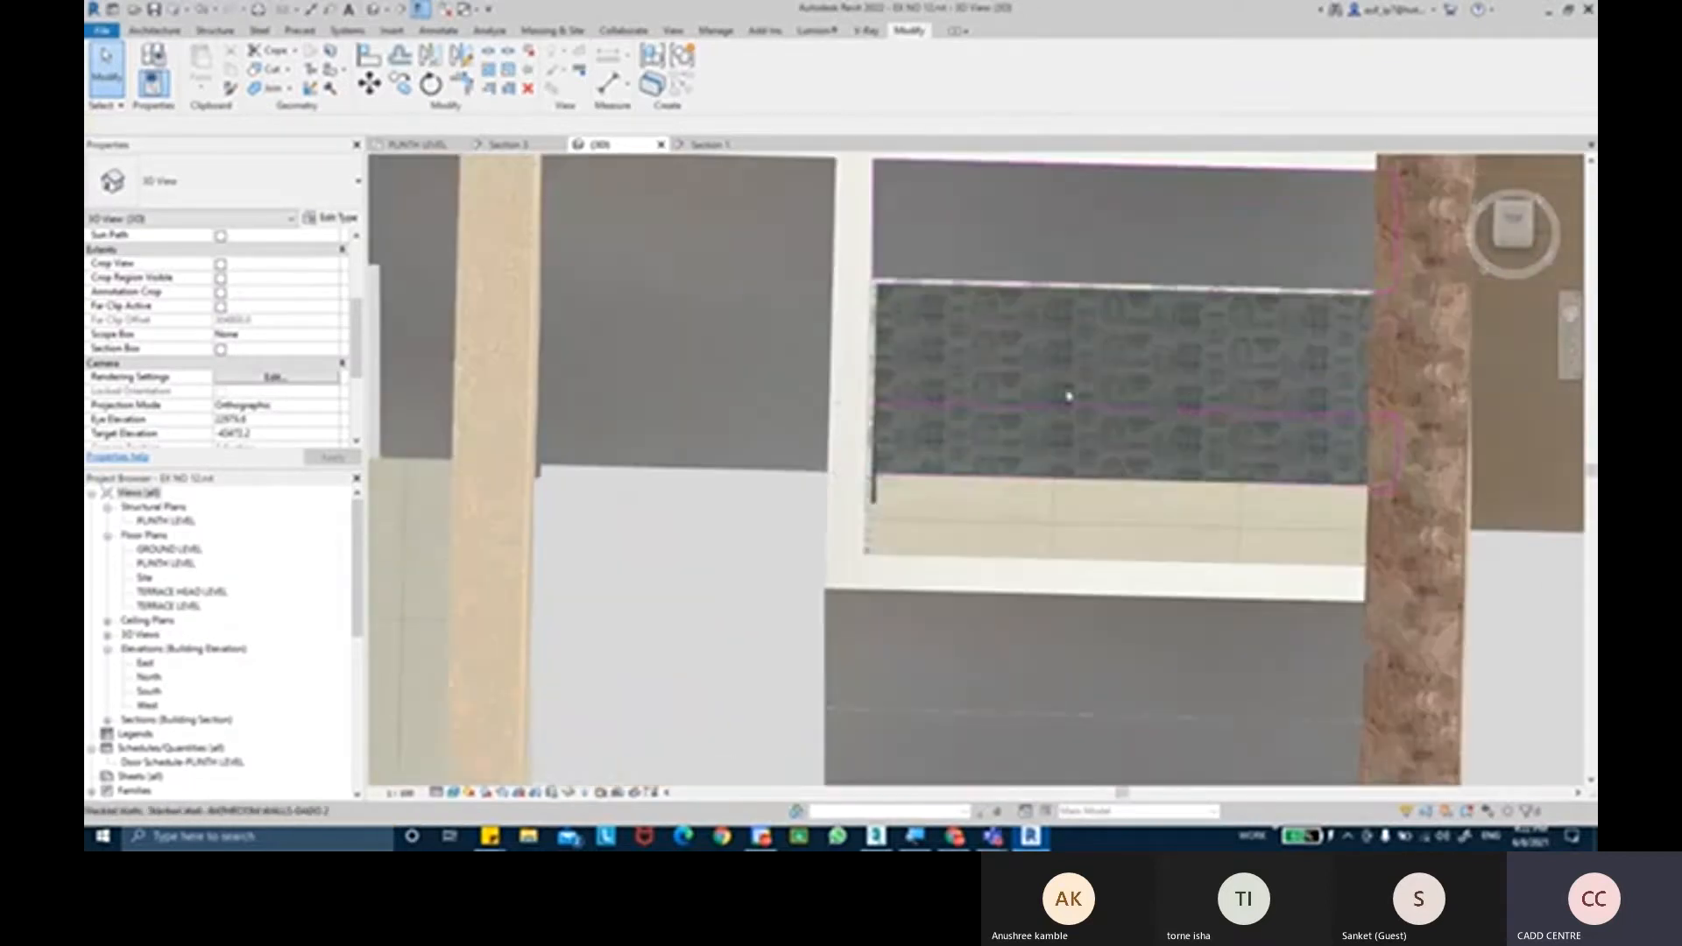
{"action": "middle_click_drag", "start_coordinate": [1242, 402], "coordinate": [1008, 491], "text": "shift"}
{"action": "scroll", "coordinate": [1185, 427], "scroll_direction": "down", "scroll_amount": 5}
{"action": "scroll", "coordinate": [1119, 486], "scroll_direction": "down", "scroll_amount": 2}
{"action": "scroll", "coordinate": [1119, 486], "scroll_direction": "down", "scroll_amount": 1}
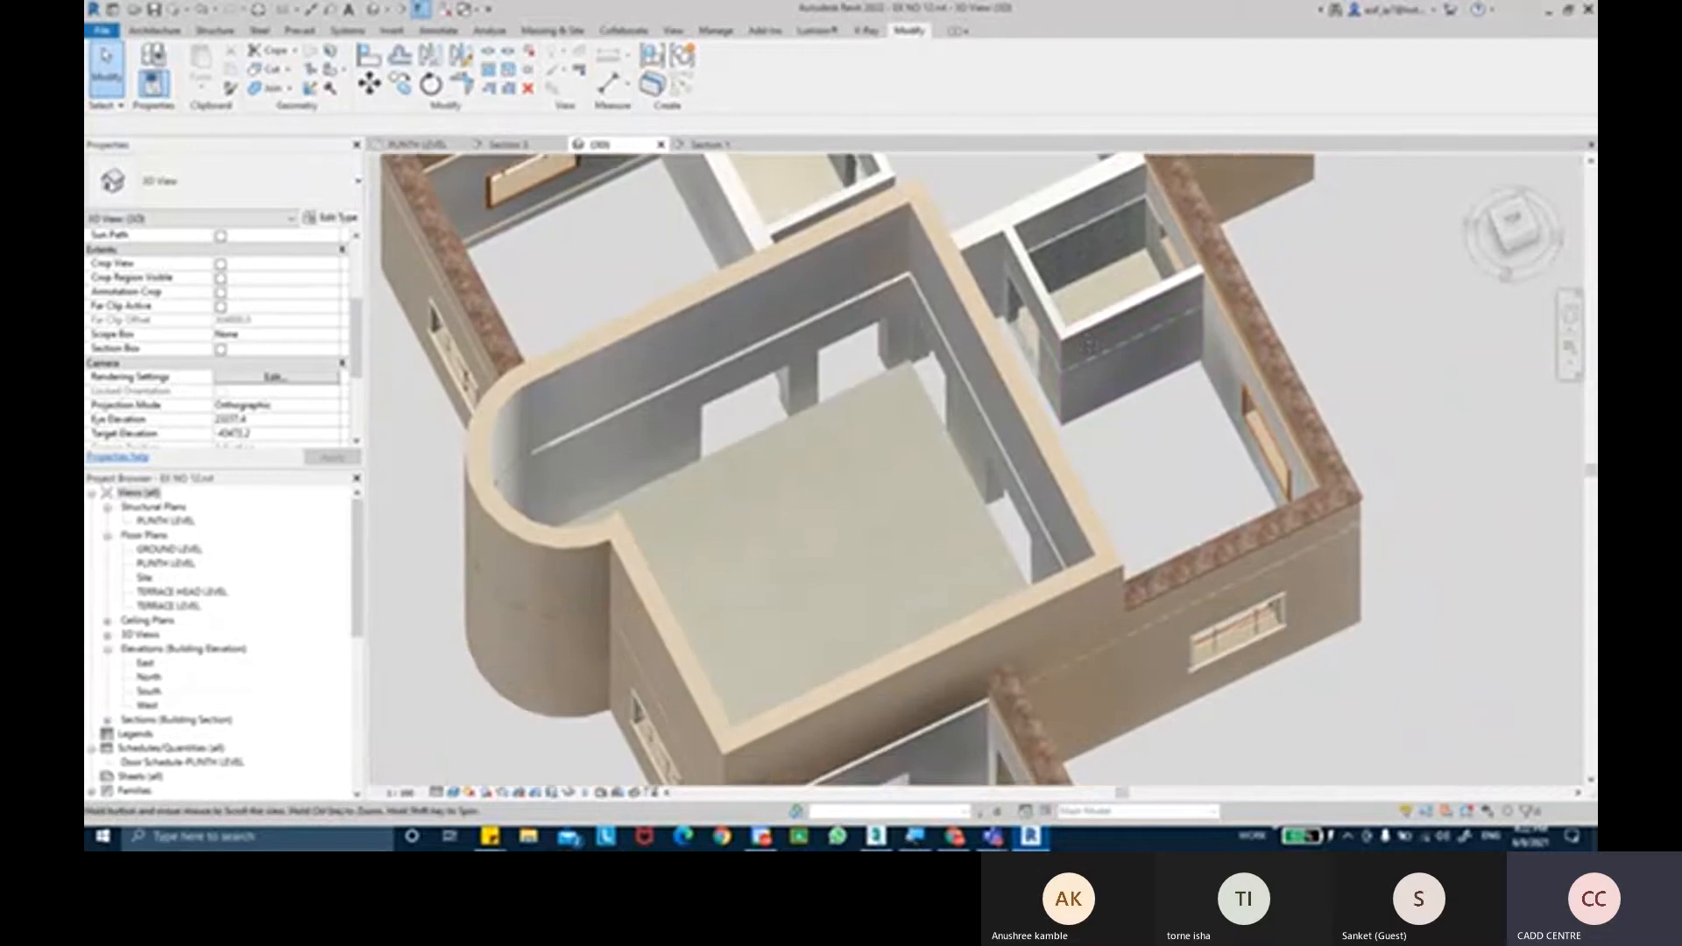
{"action": "scroll", "coordinate": [893, 488], "scroll_direction": "up", "scroll_amount": 3}
{"action": "middle_click_drag", "start_coordinate": [893, 488], "coordinate": [923, 458]}
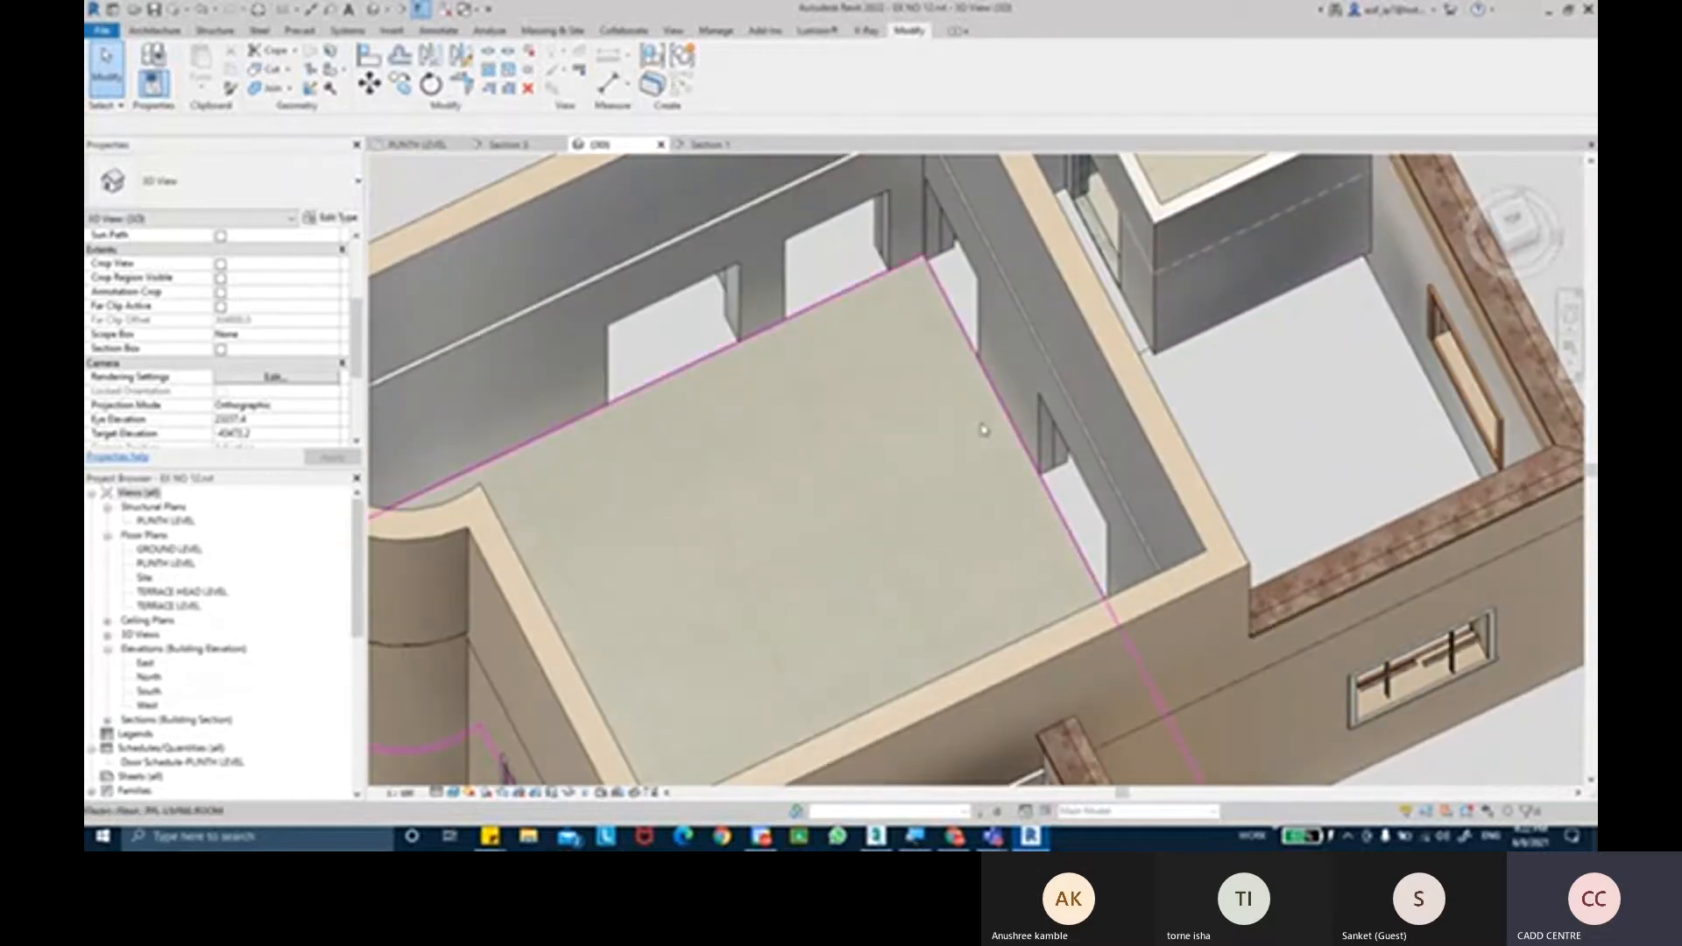
Start a wall sweep and duplicate the SHADE type as a new type named WALL SKERTINGS.
{"action": "left_click", "coordinate": [155, 33]}
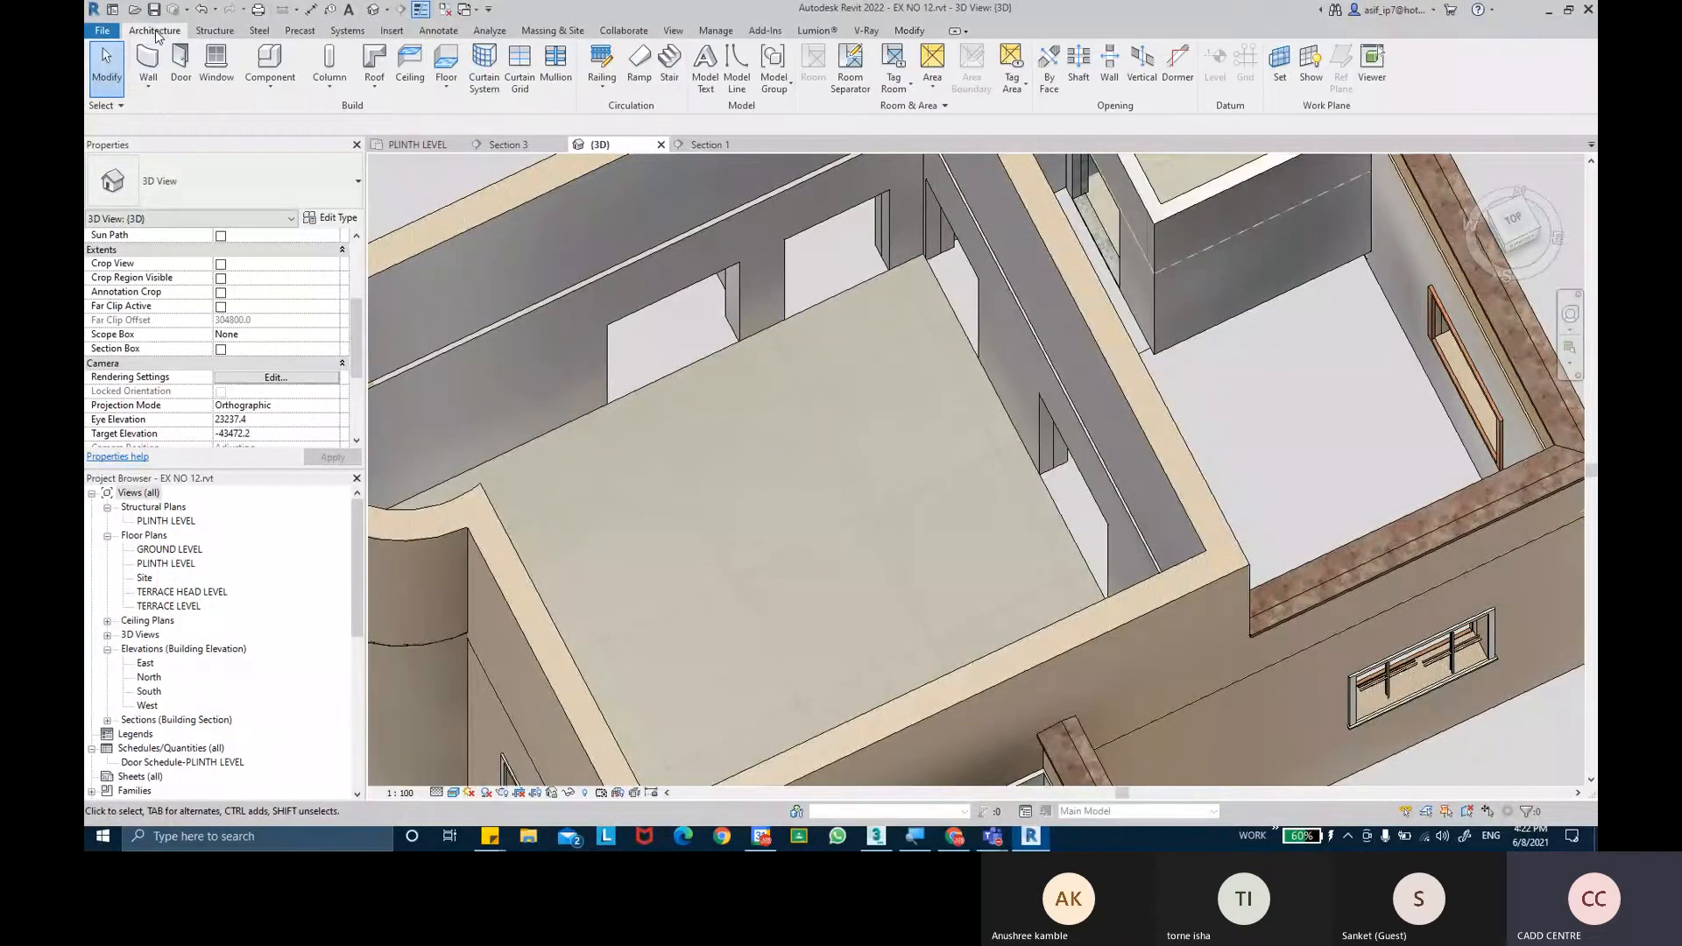
{"action": "left_click", "coordinate": [148, 86]}
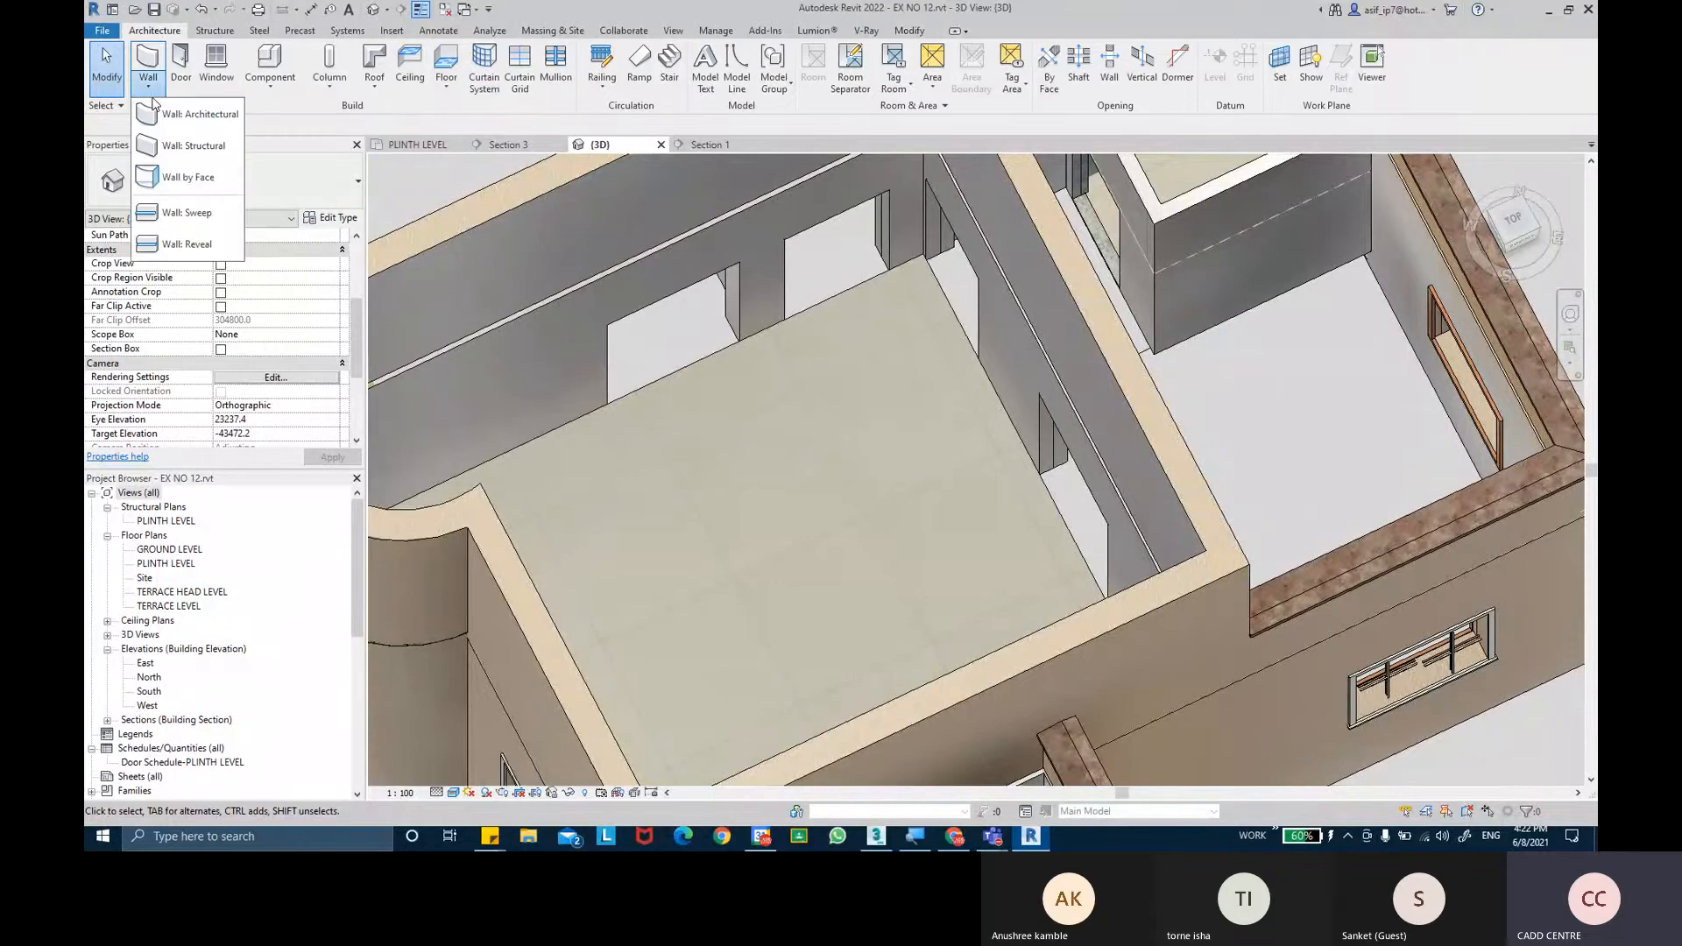
{"action": "left_click", "coordinate": [207, 231]}
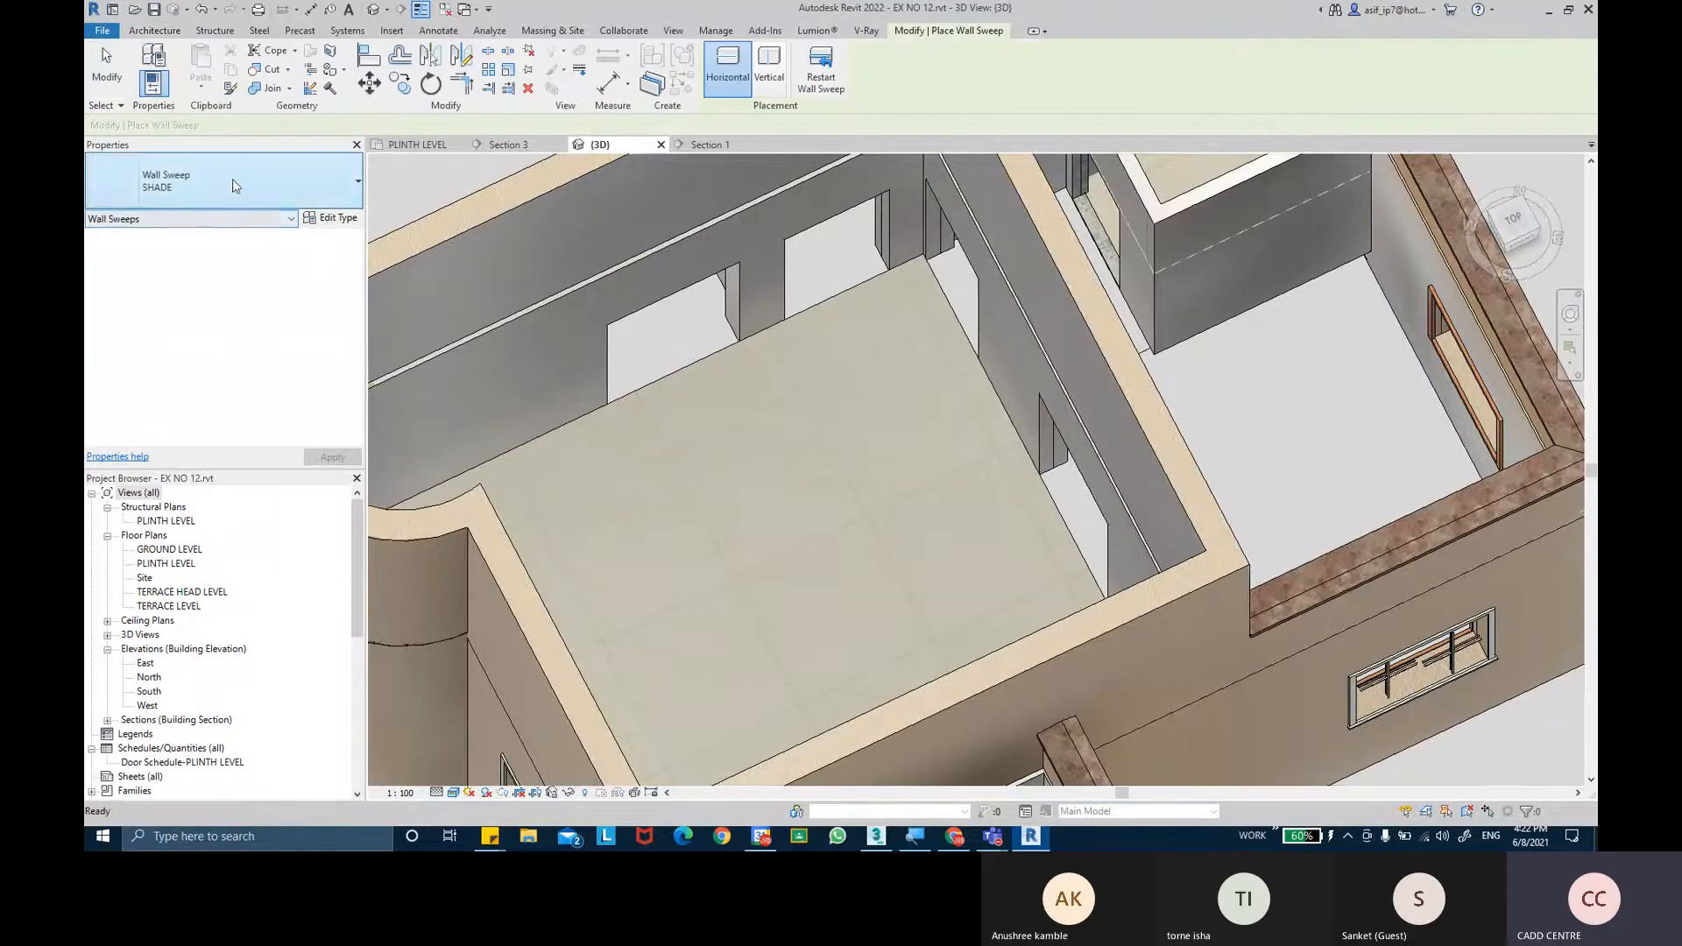
{"action": "left_click", "coordinate": [295, 185]}
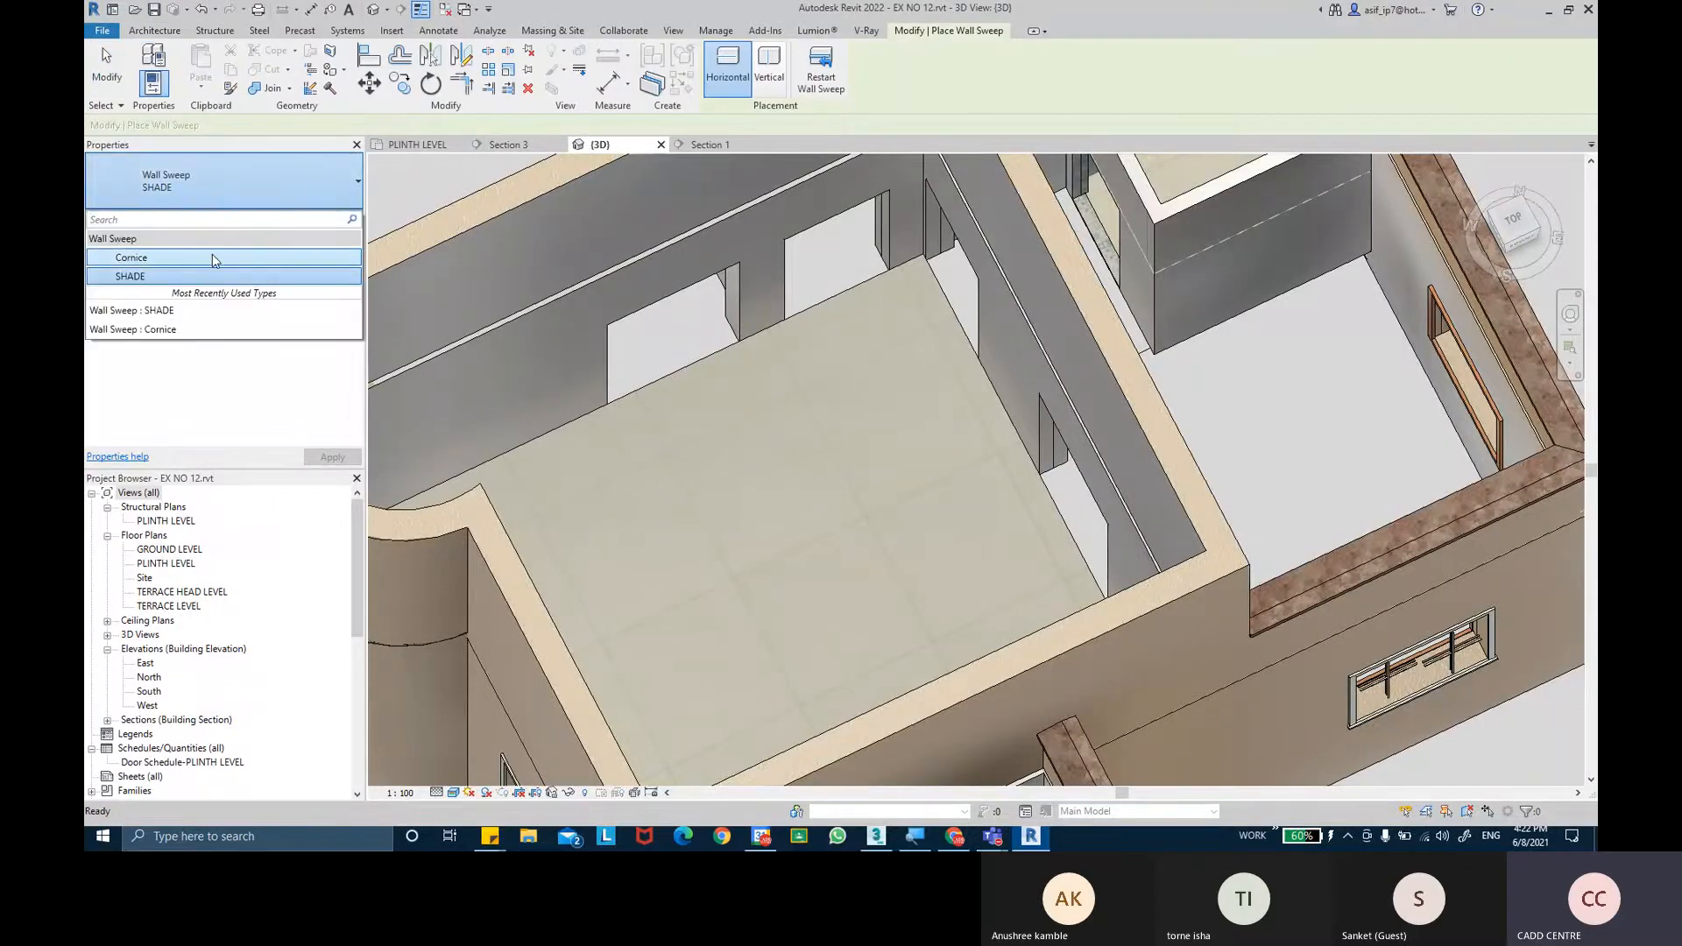
{"action": "left_click", "coordinate": [289, 274]}
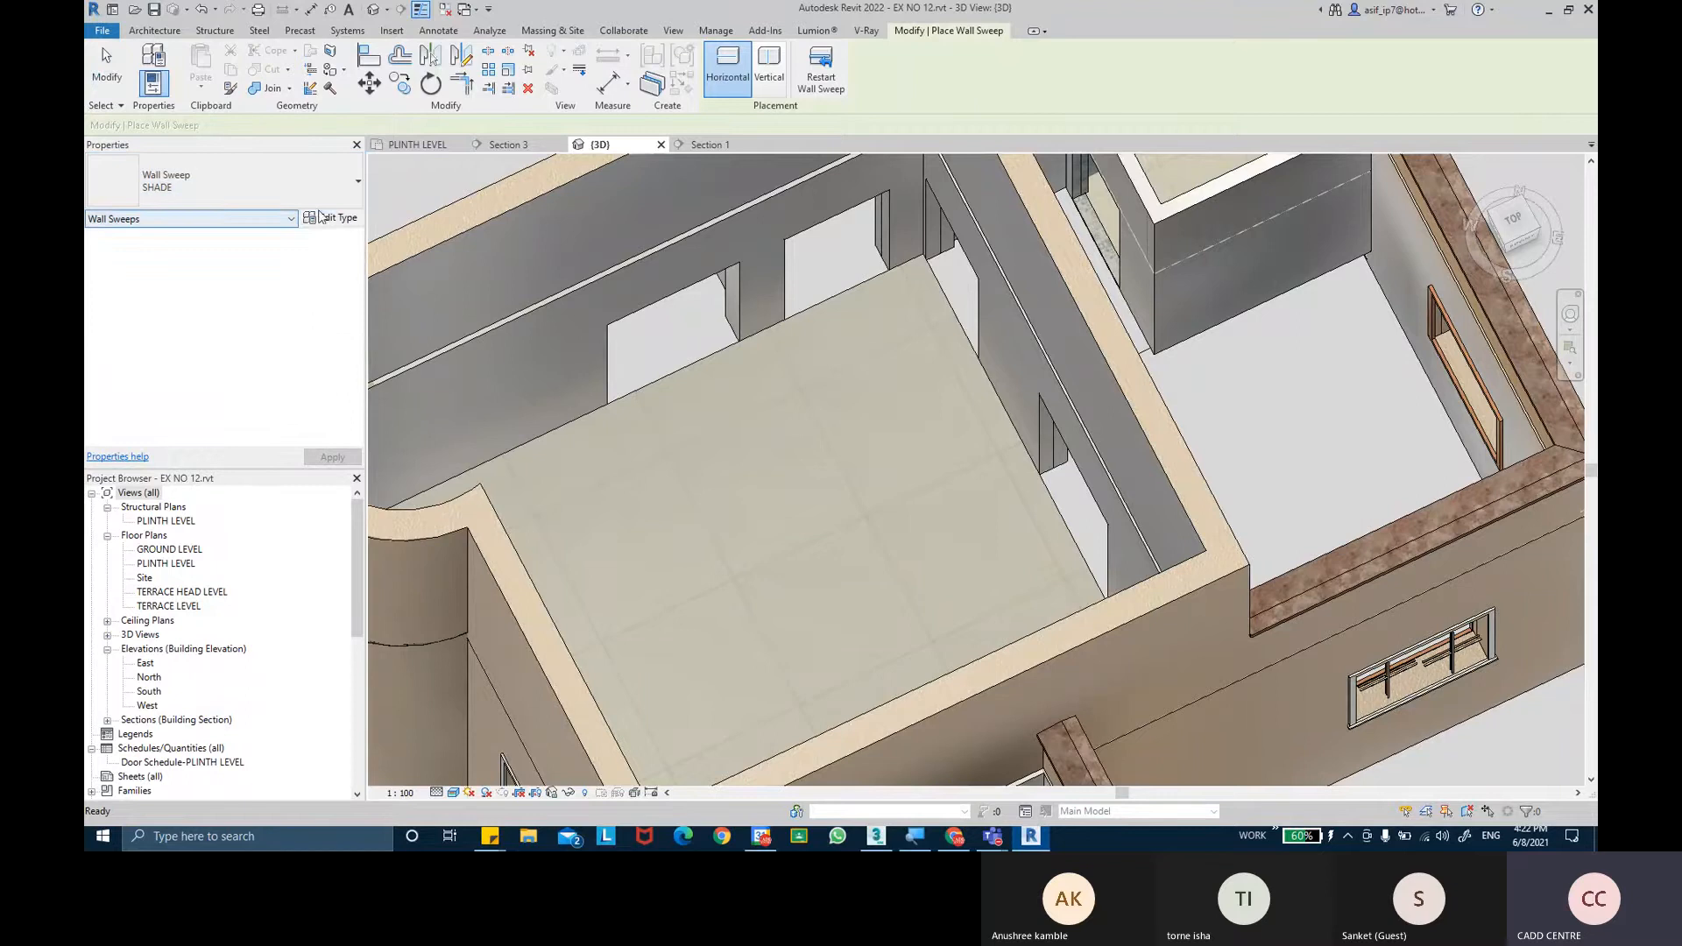
{"action": "left_click", "coordinate": [322, 218]}
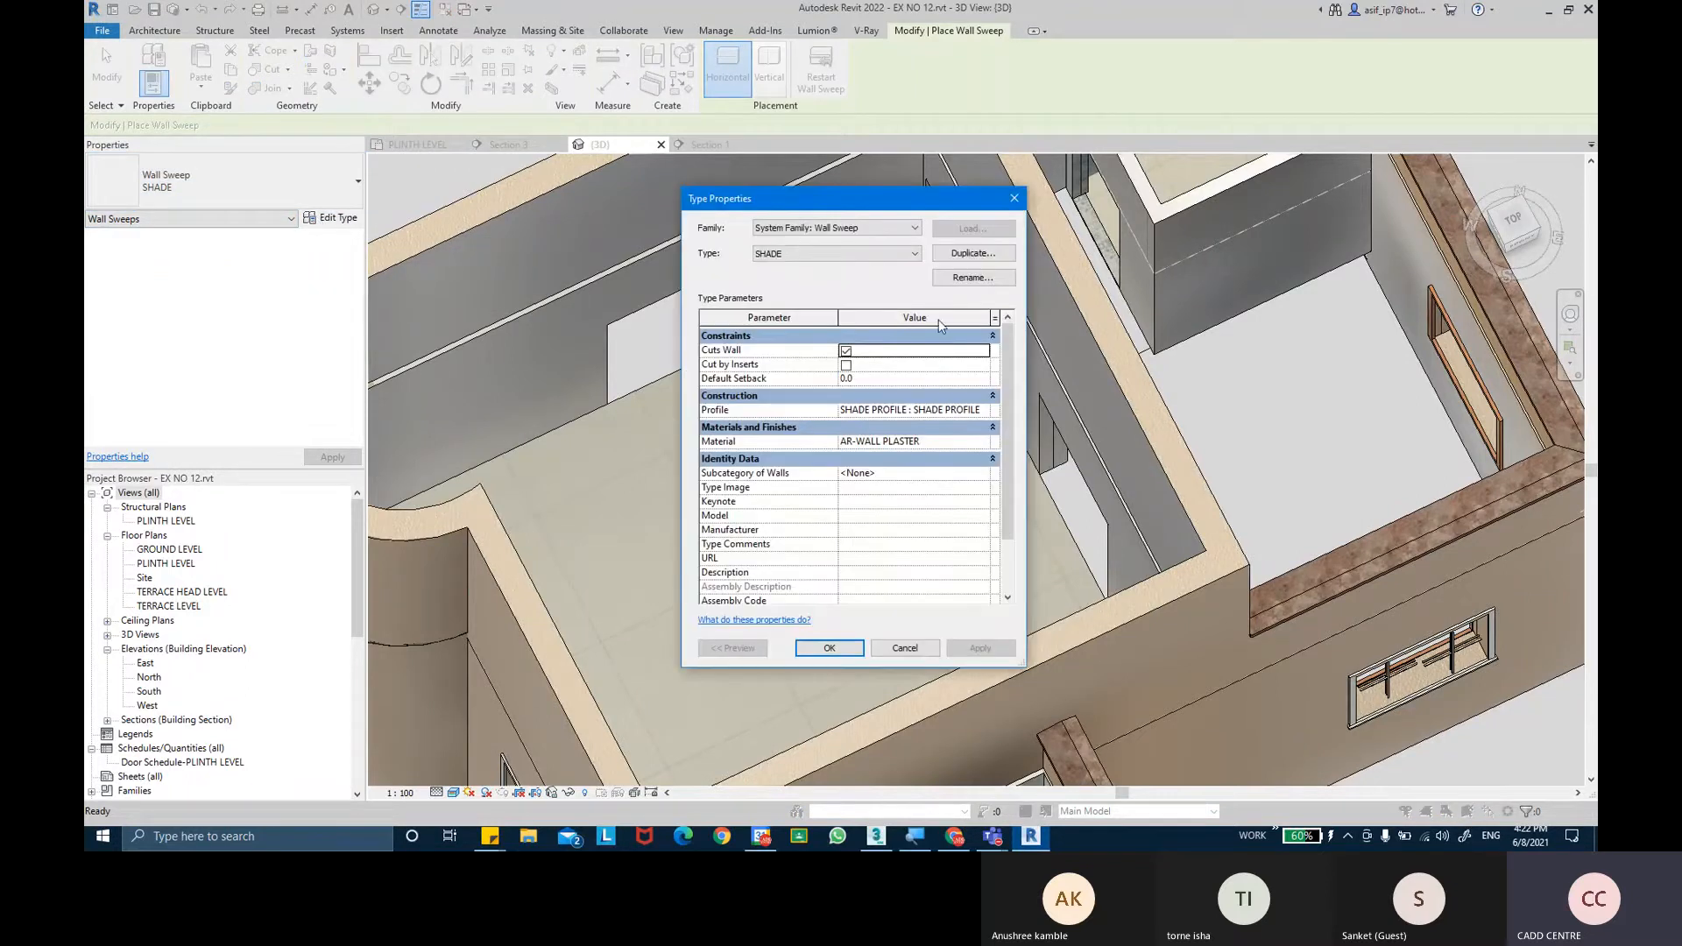
{"action": "left_click", "coordinate": [954, 253]}
{"action": "type", "text": "W"}
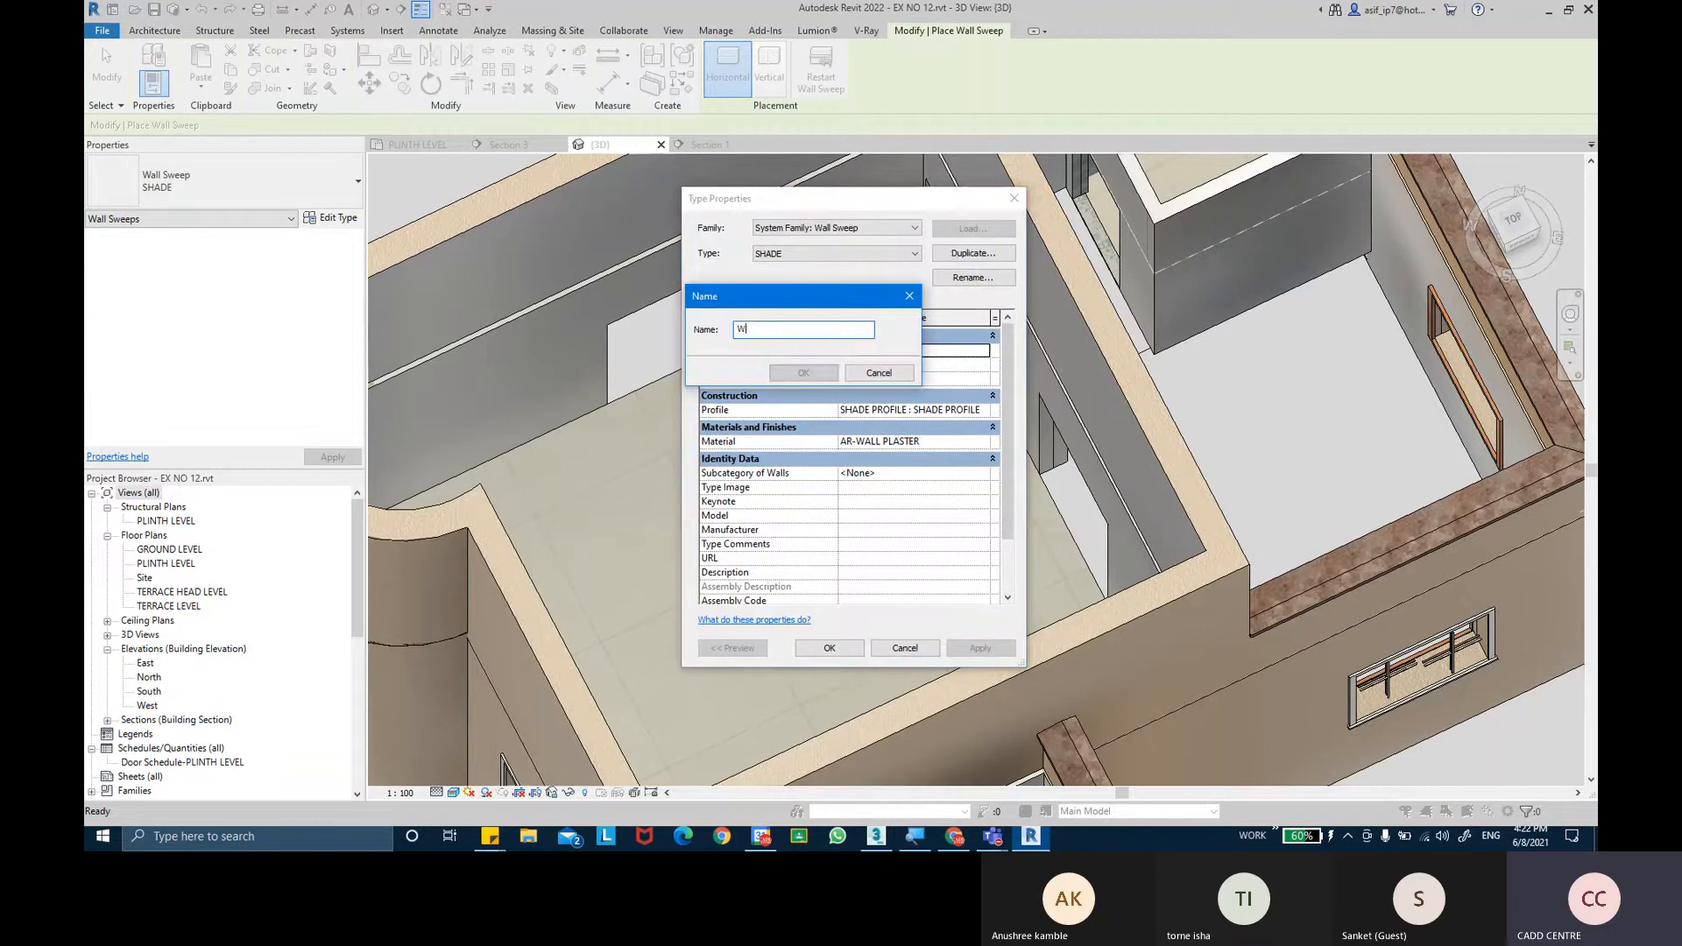
{"action": "type", "text": "ALL "}
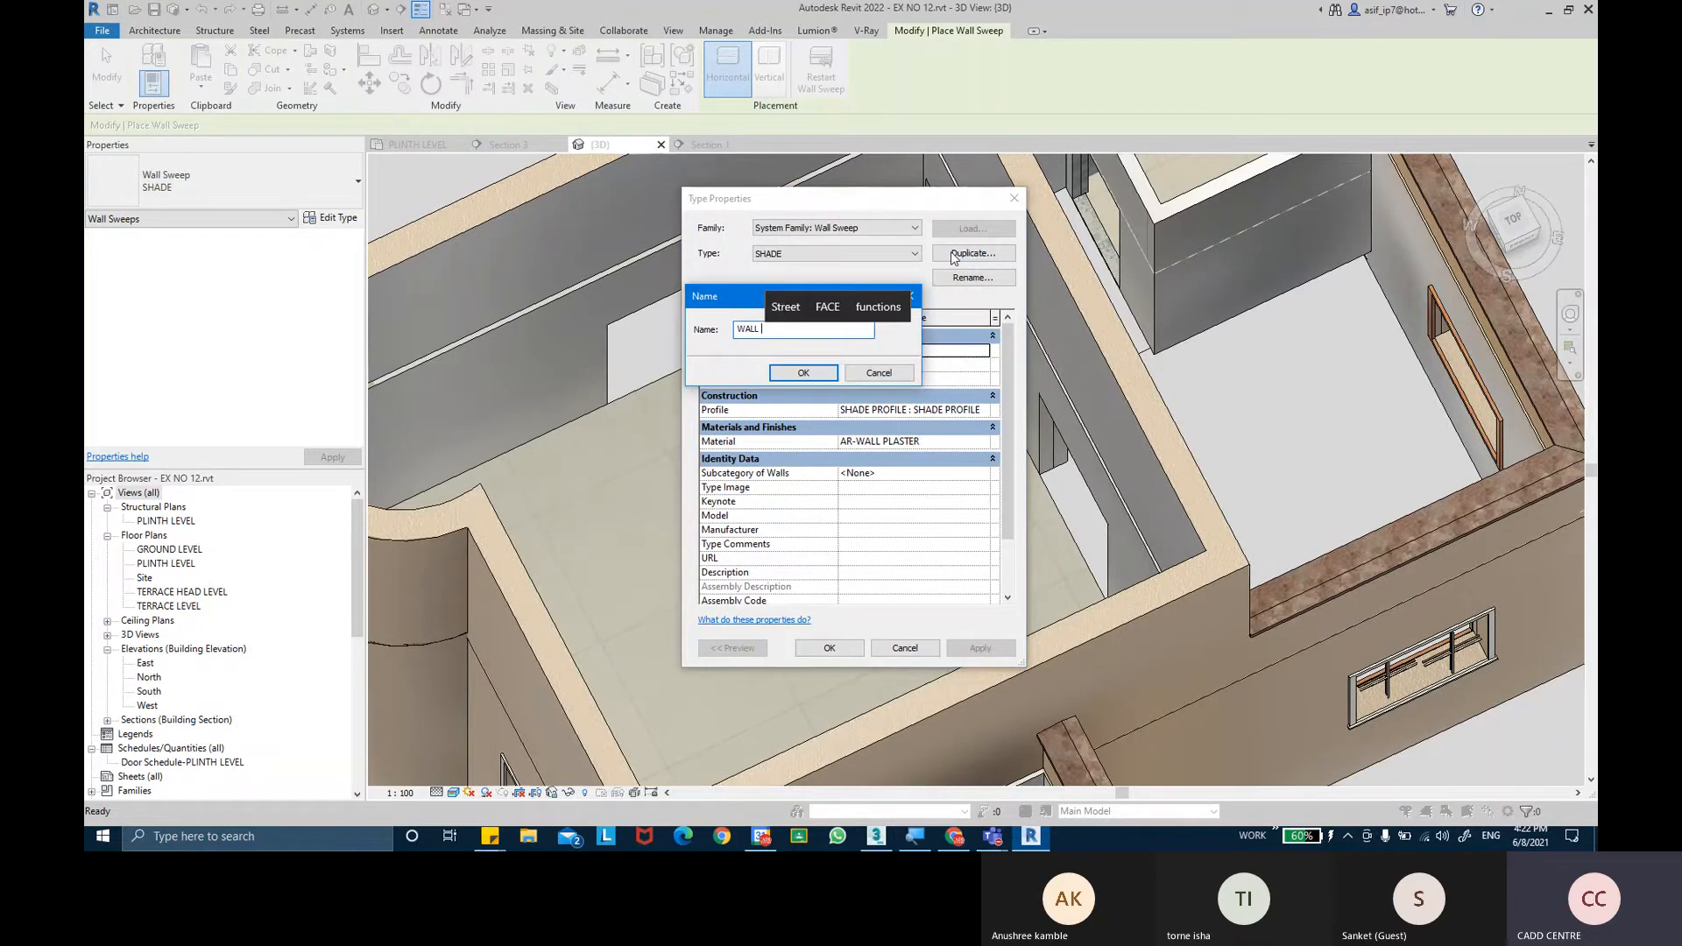
{"action": "type", "text": "SKE"}
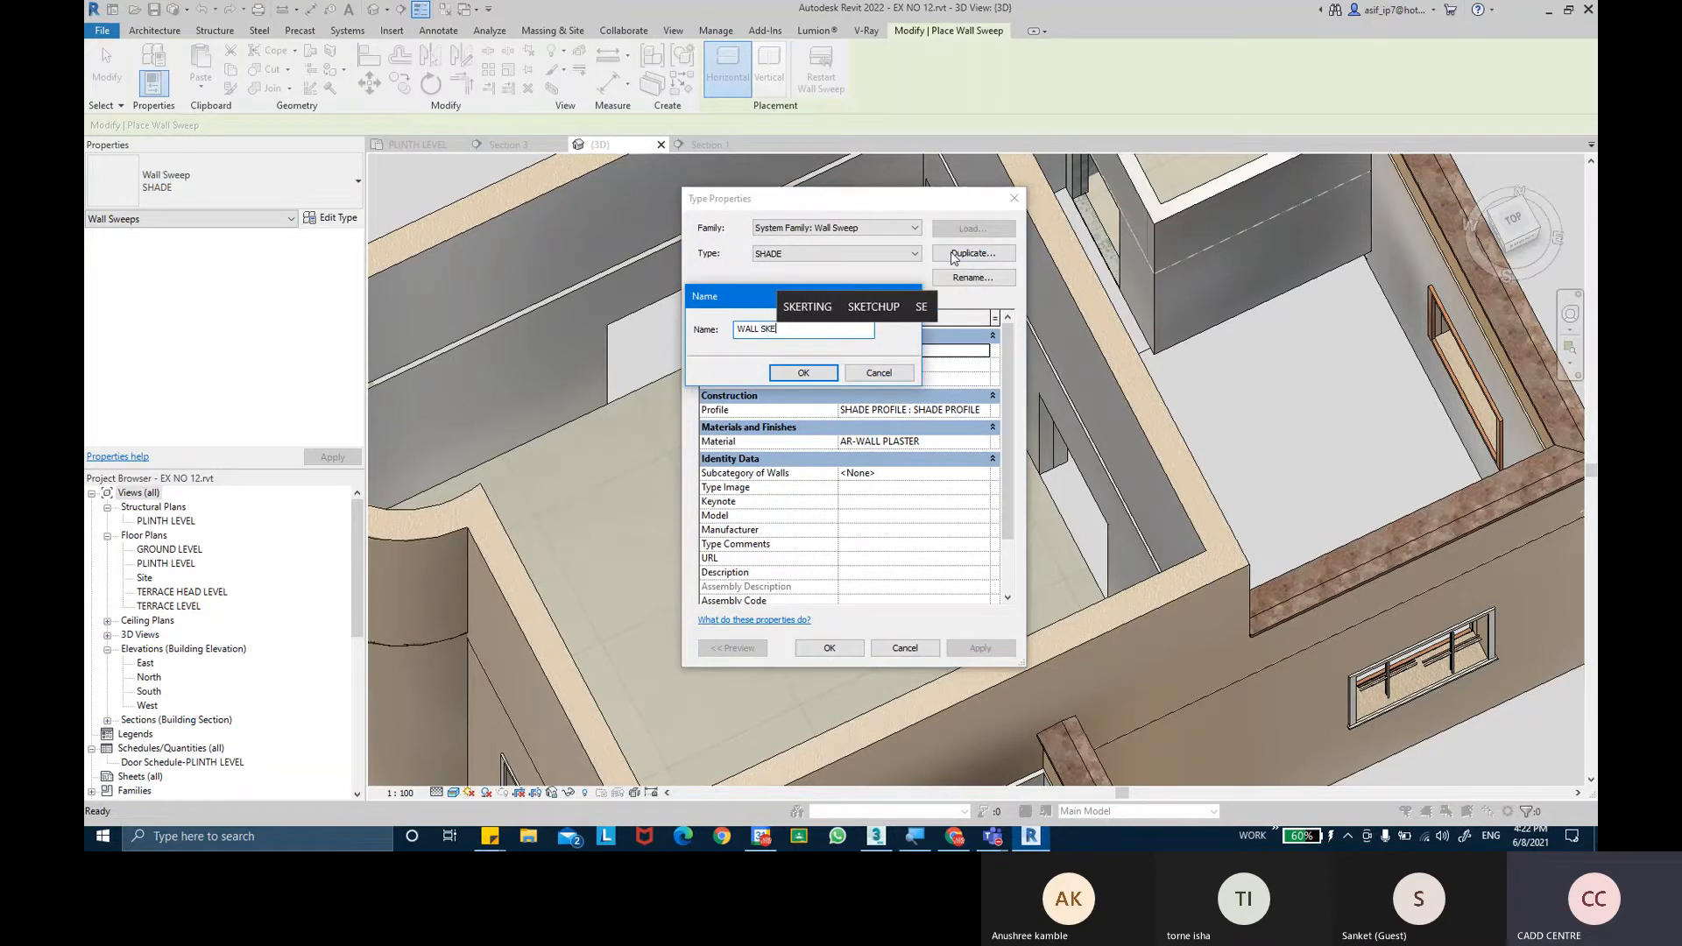
{"action": "type", "text": "RTINGS"}
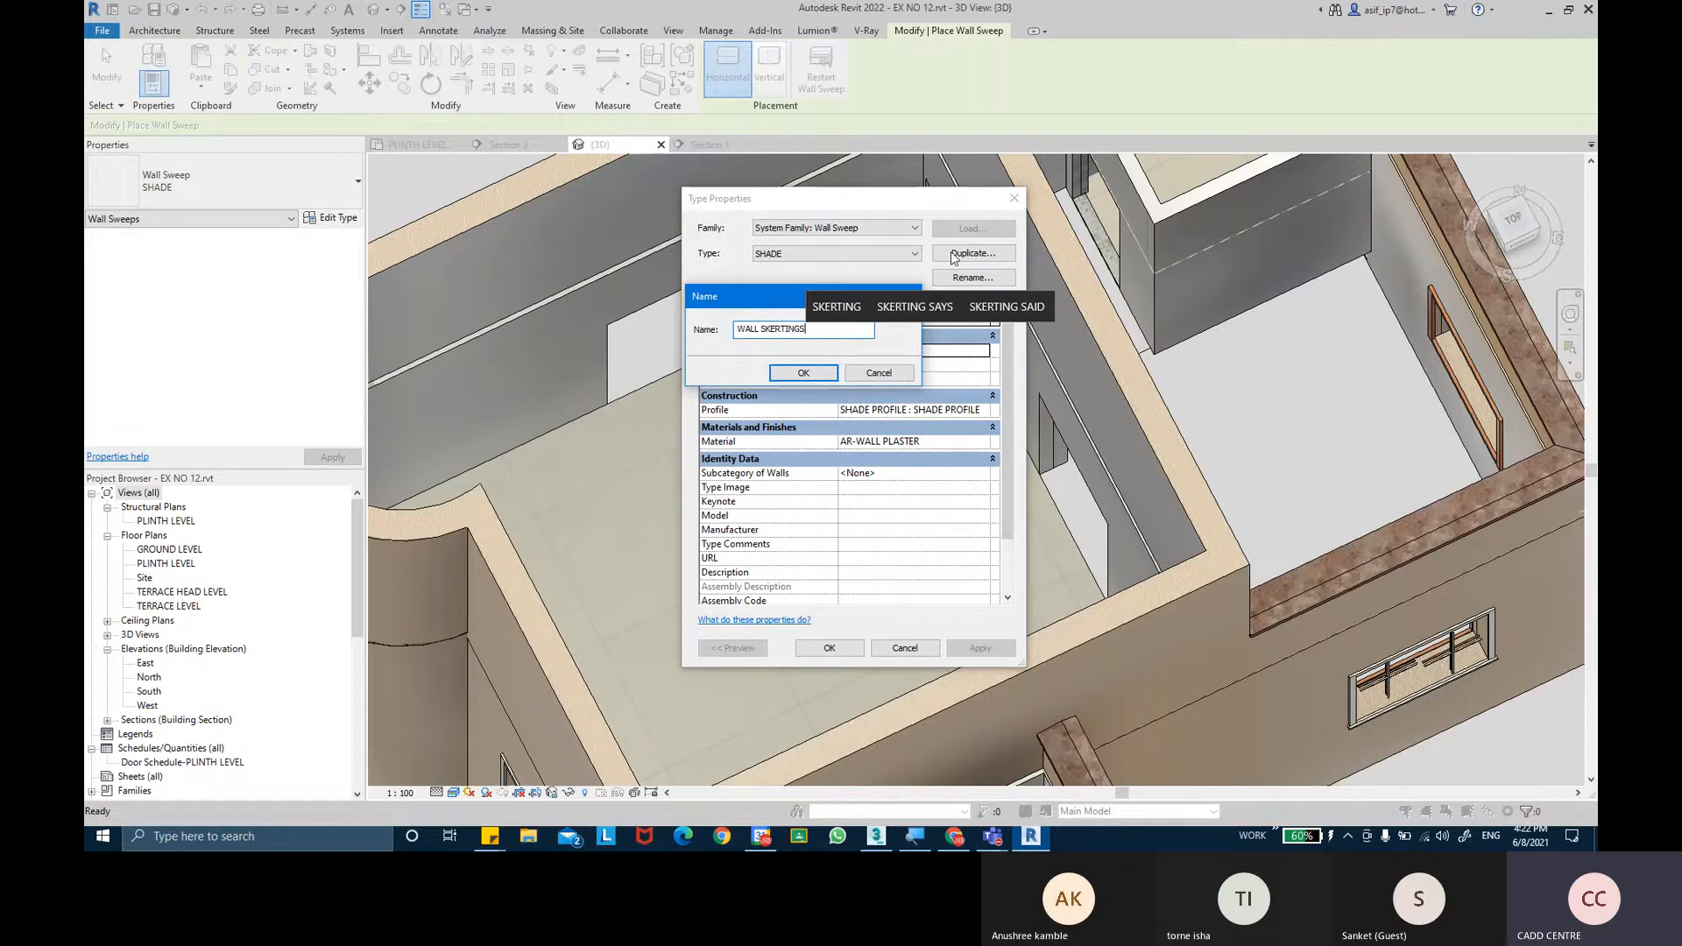
{"action": "key", "text": "Return"}
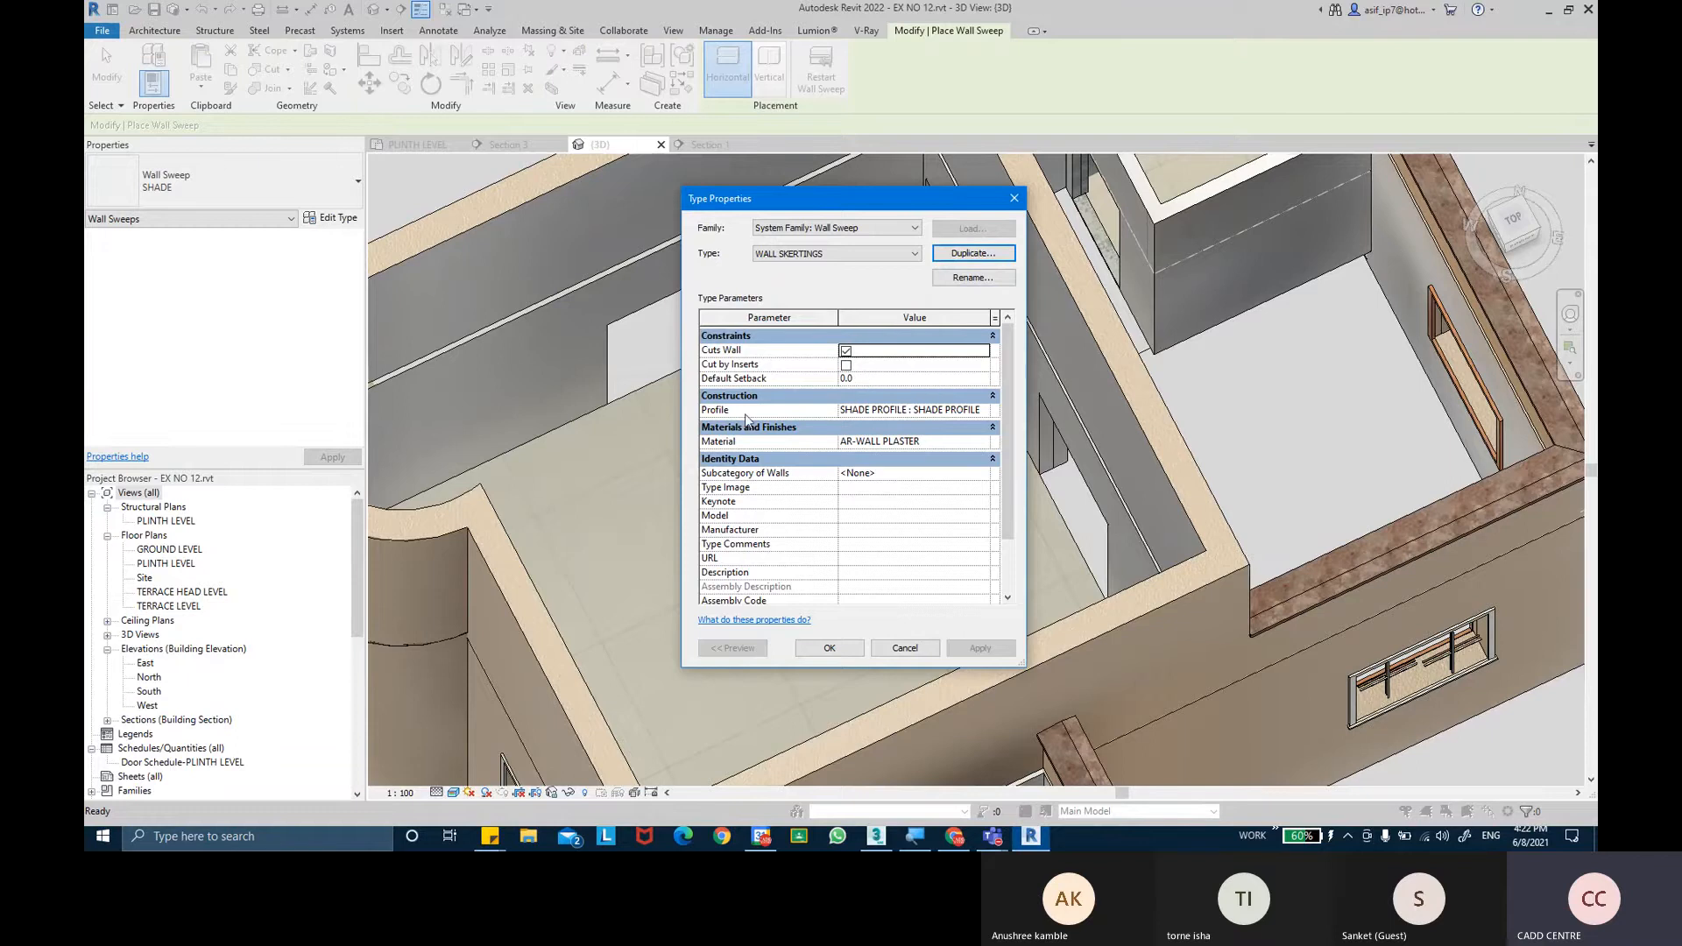
Set the WALL SKERTINGS sweep's profile to Default and accept the type properties.
{"action": "left_click", "coordinate": [983, 410]}
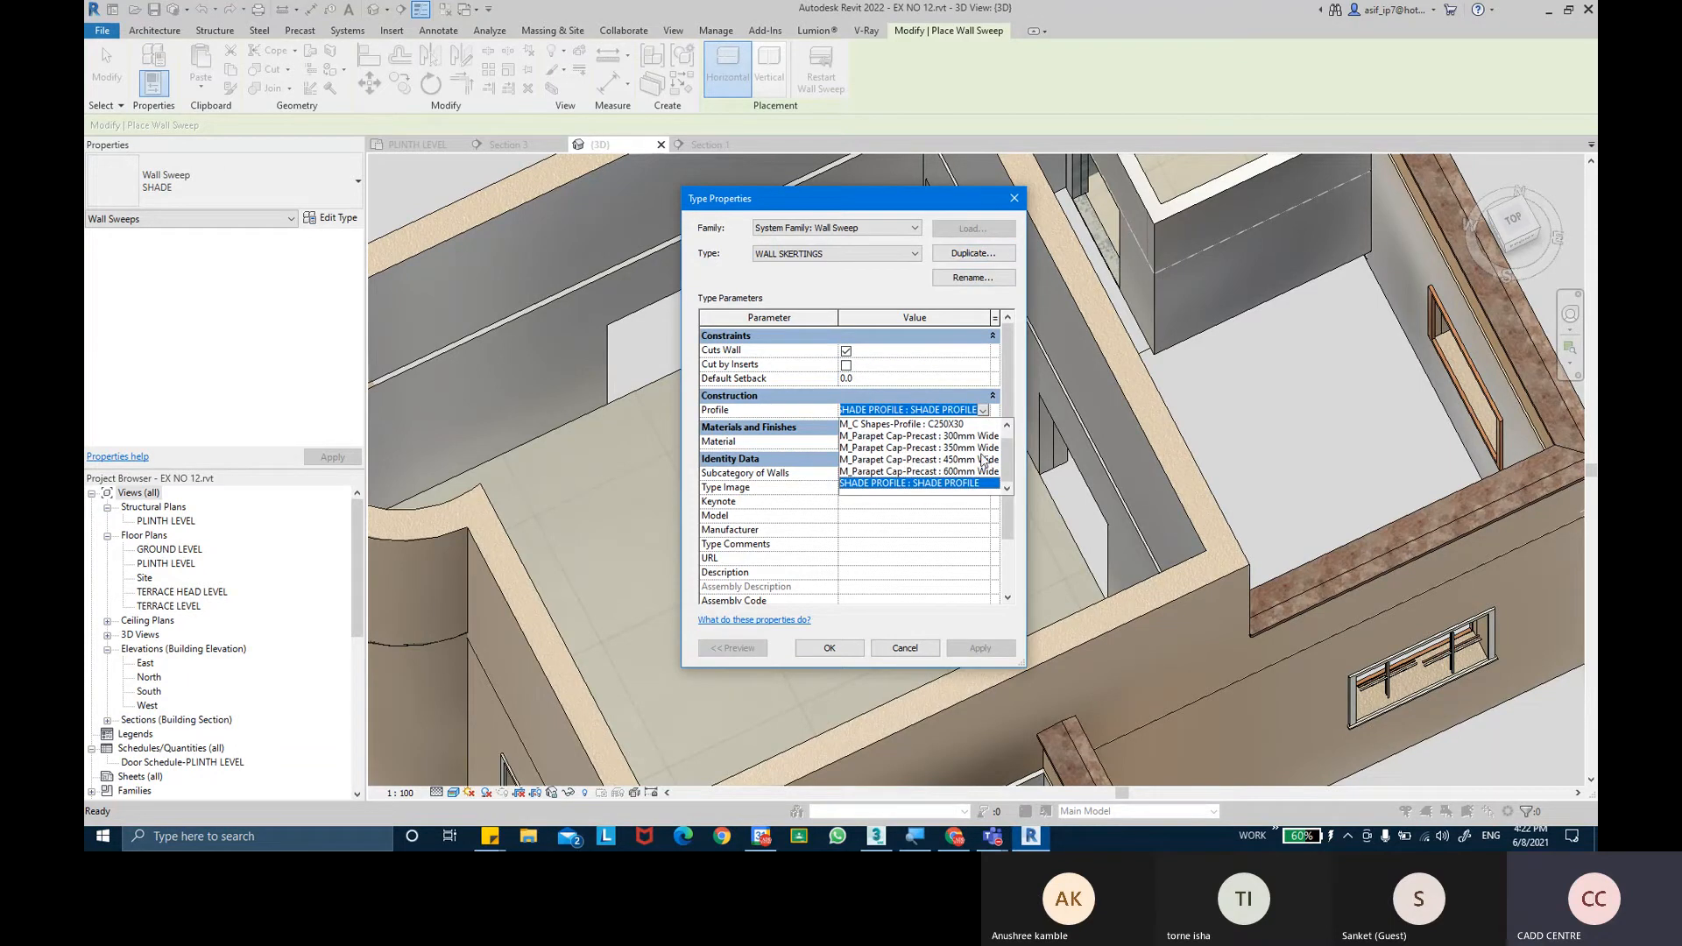
{"action": "scroll", "coordinate": [983, 462], "scroll_direction": "up", "scroll_amount": 1}
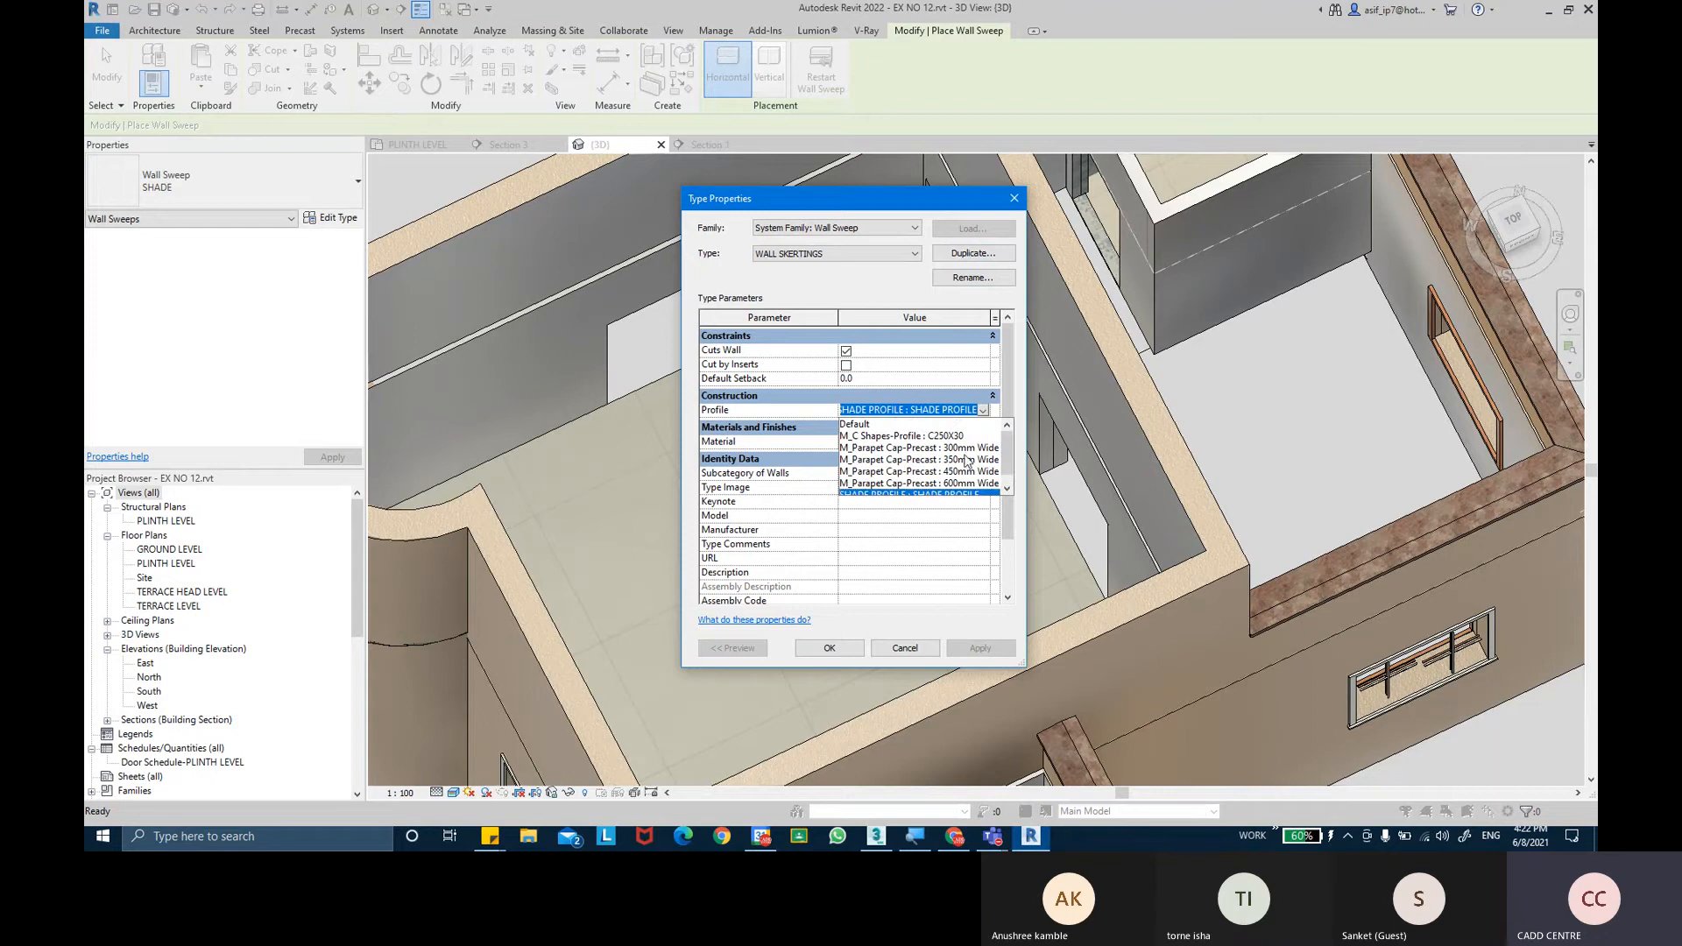
{"action": "left_click", "coordinate": [863, 426]}
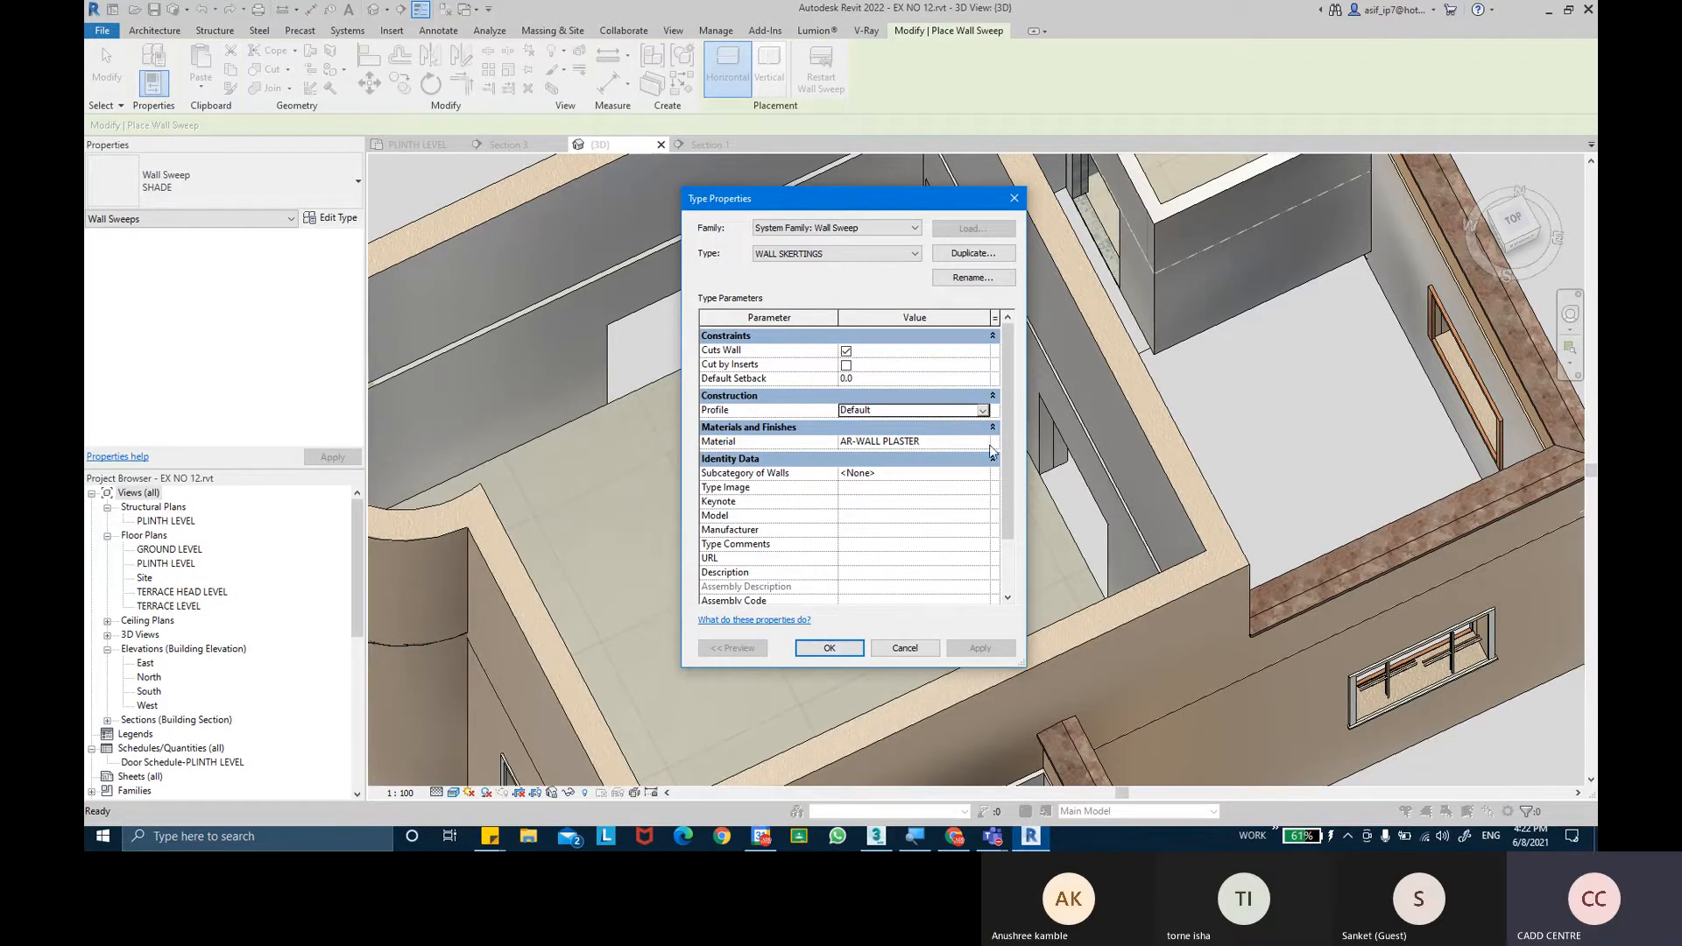
{"action": "left_click", "coordinate": [834, 647]}
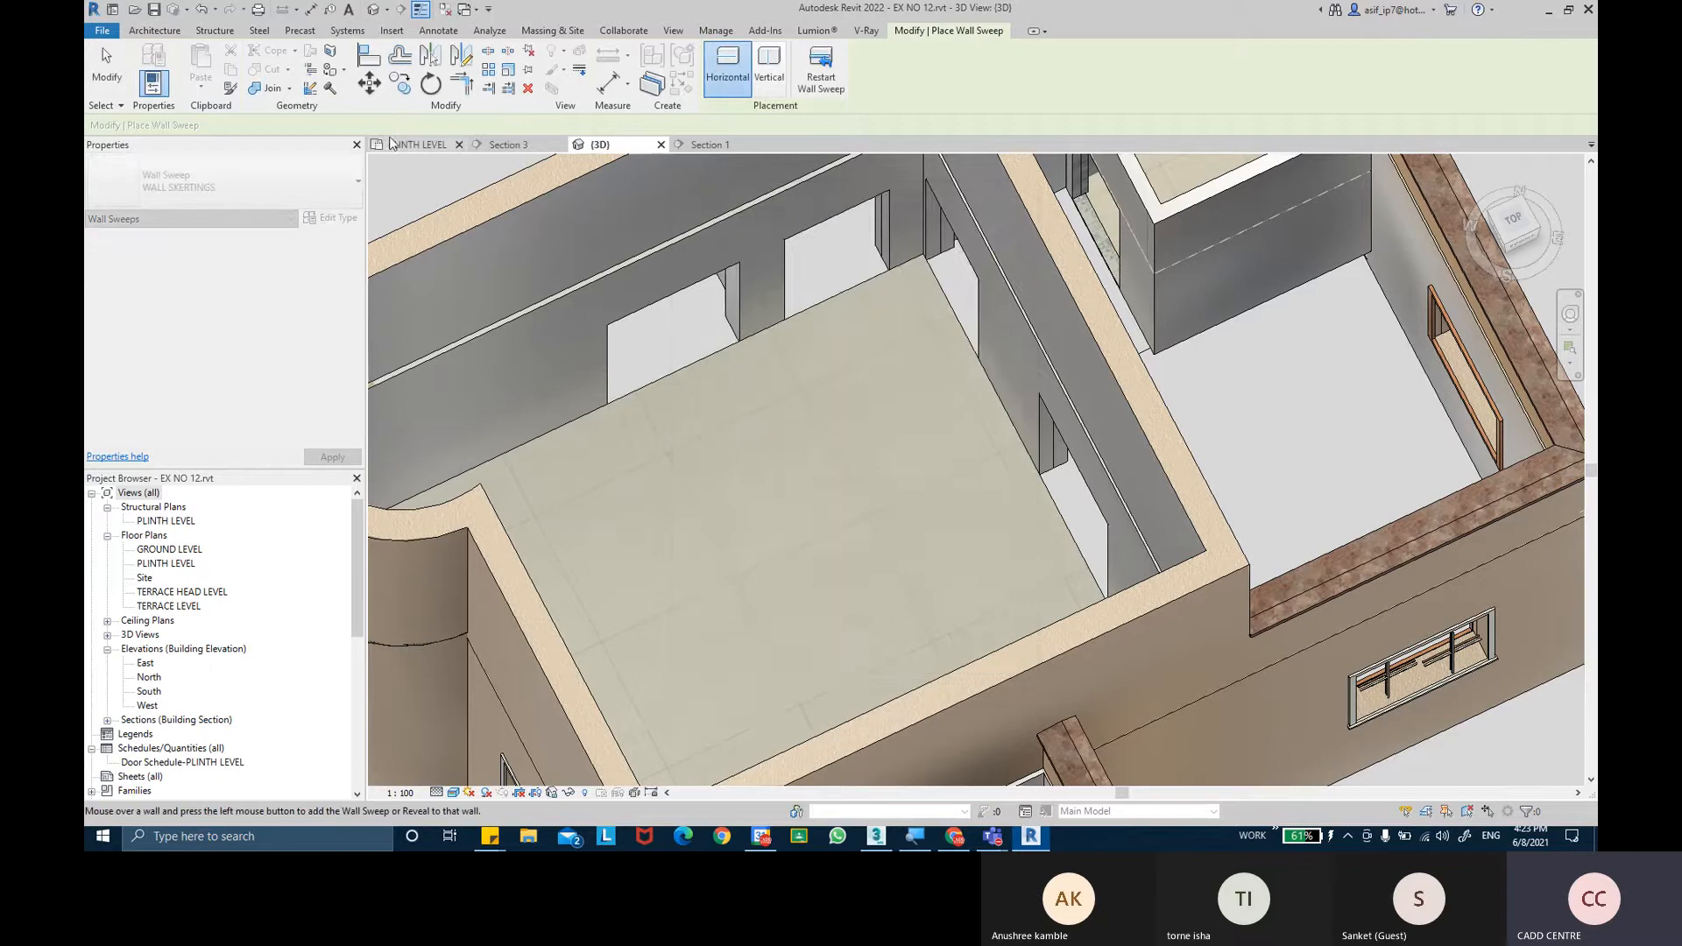
Create a new family from the Metric Profile.rft template in the English family templates folder.
{"action": "left_click", "coordinate": [103, 31]}
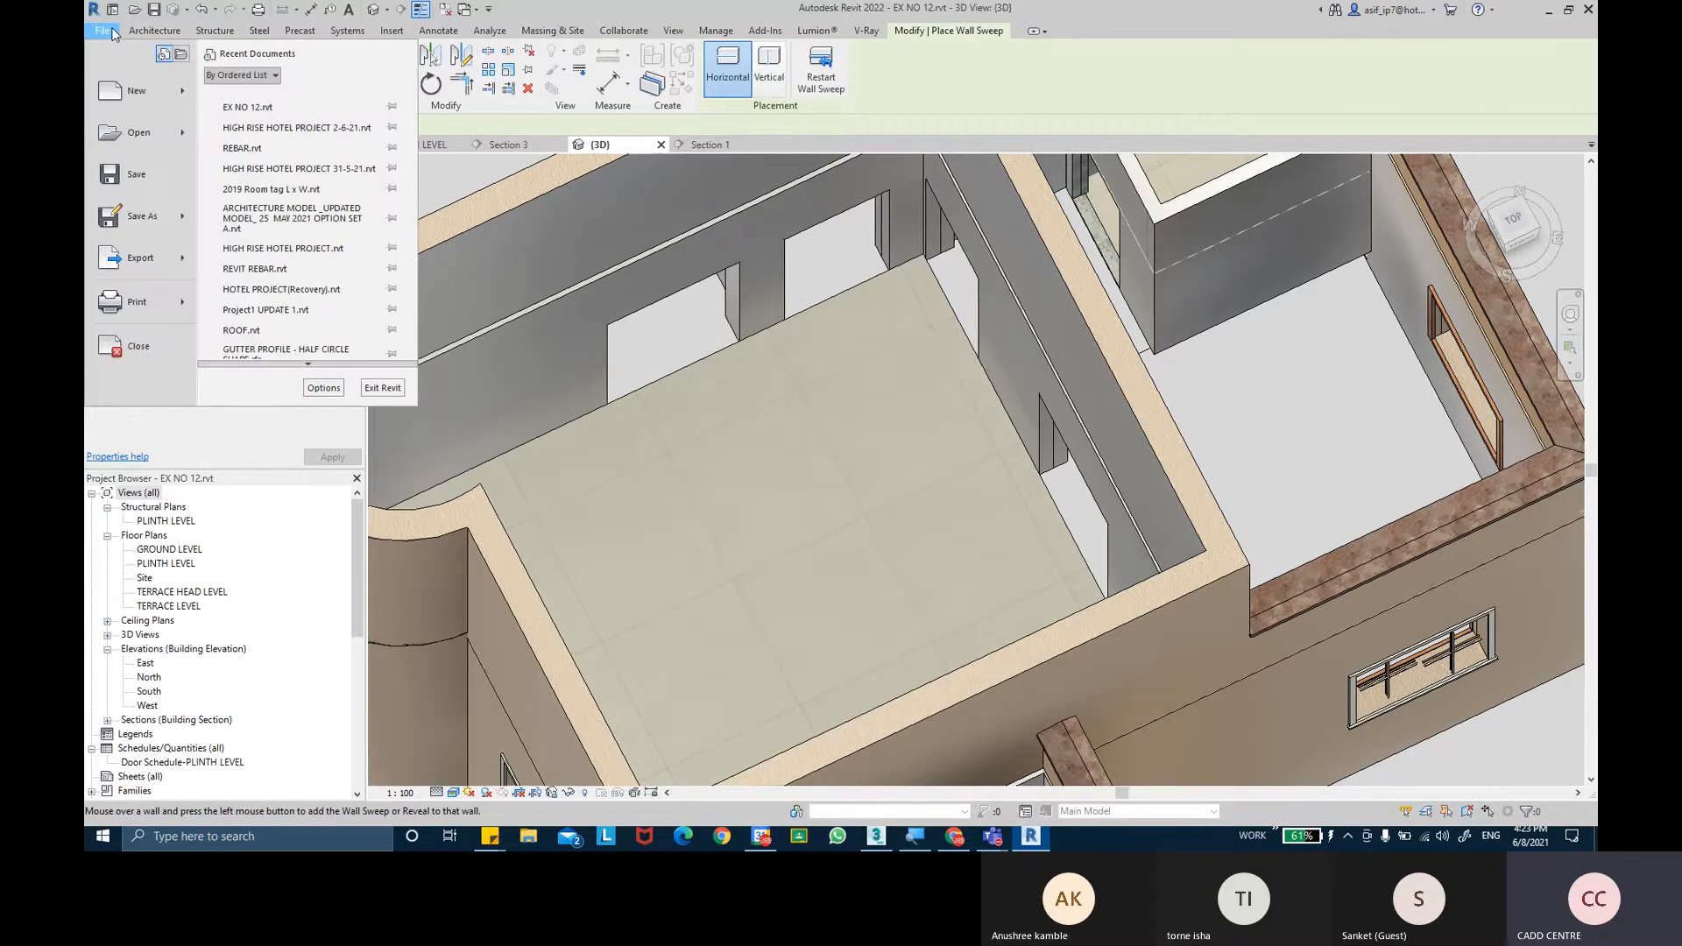
{"action": "mouse_move", "coordinate": [163, 103]}
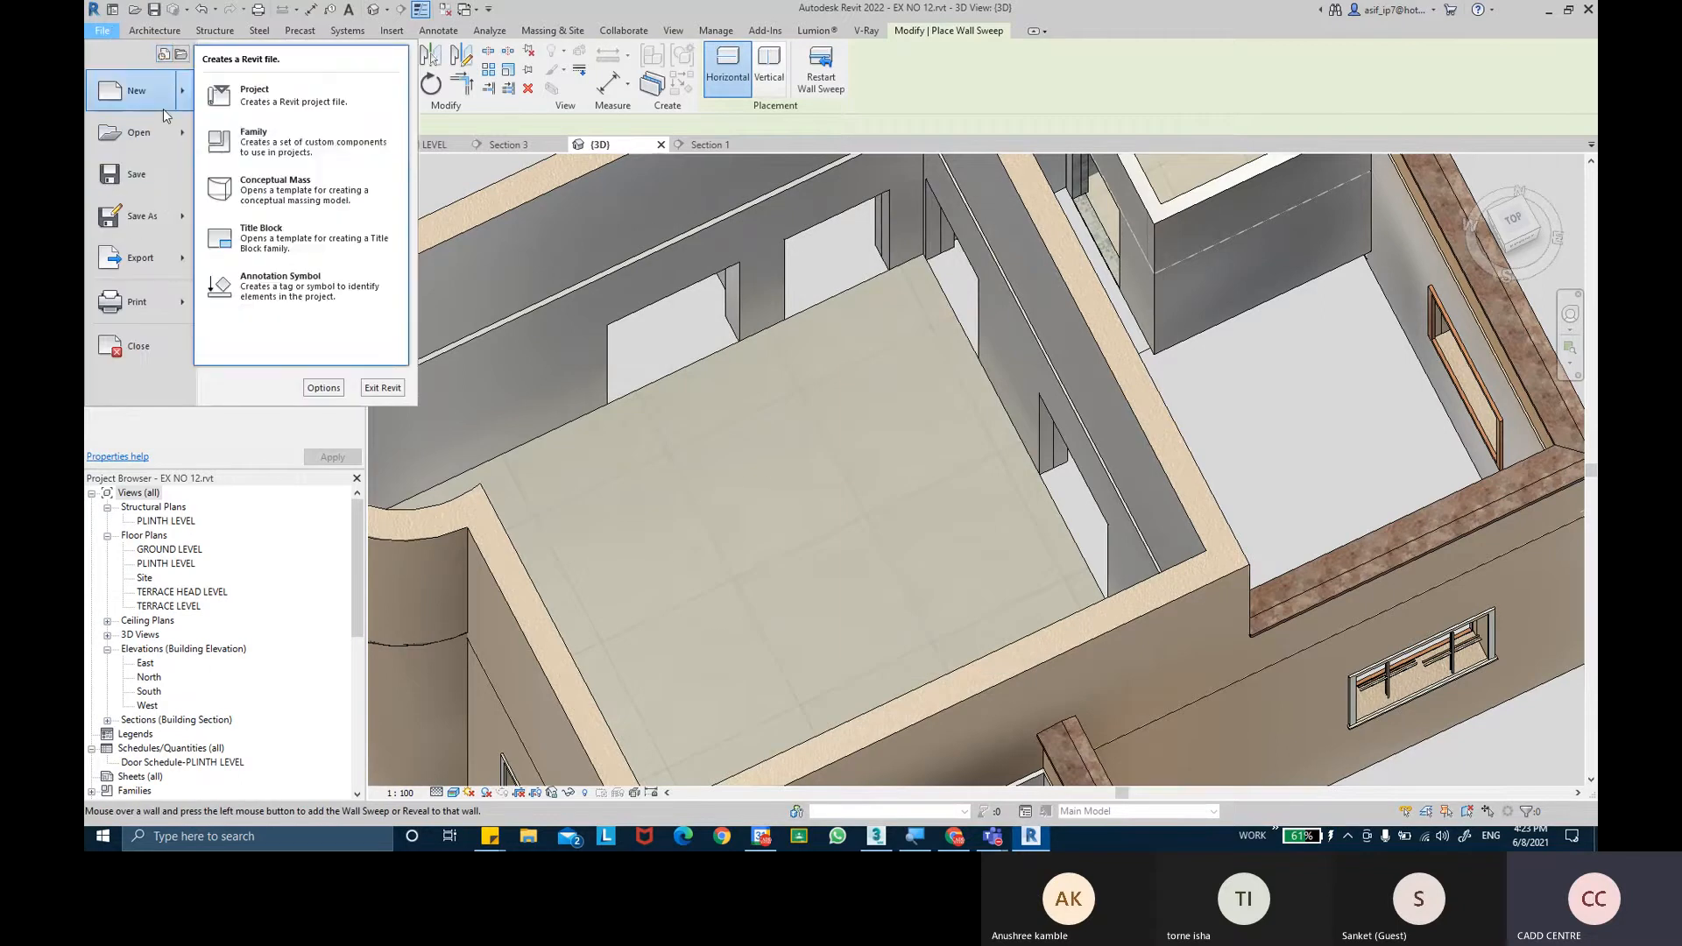
{"action": "left_click", "coordinate": [323, 144]}
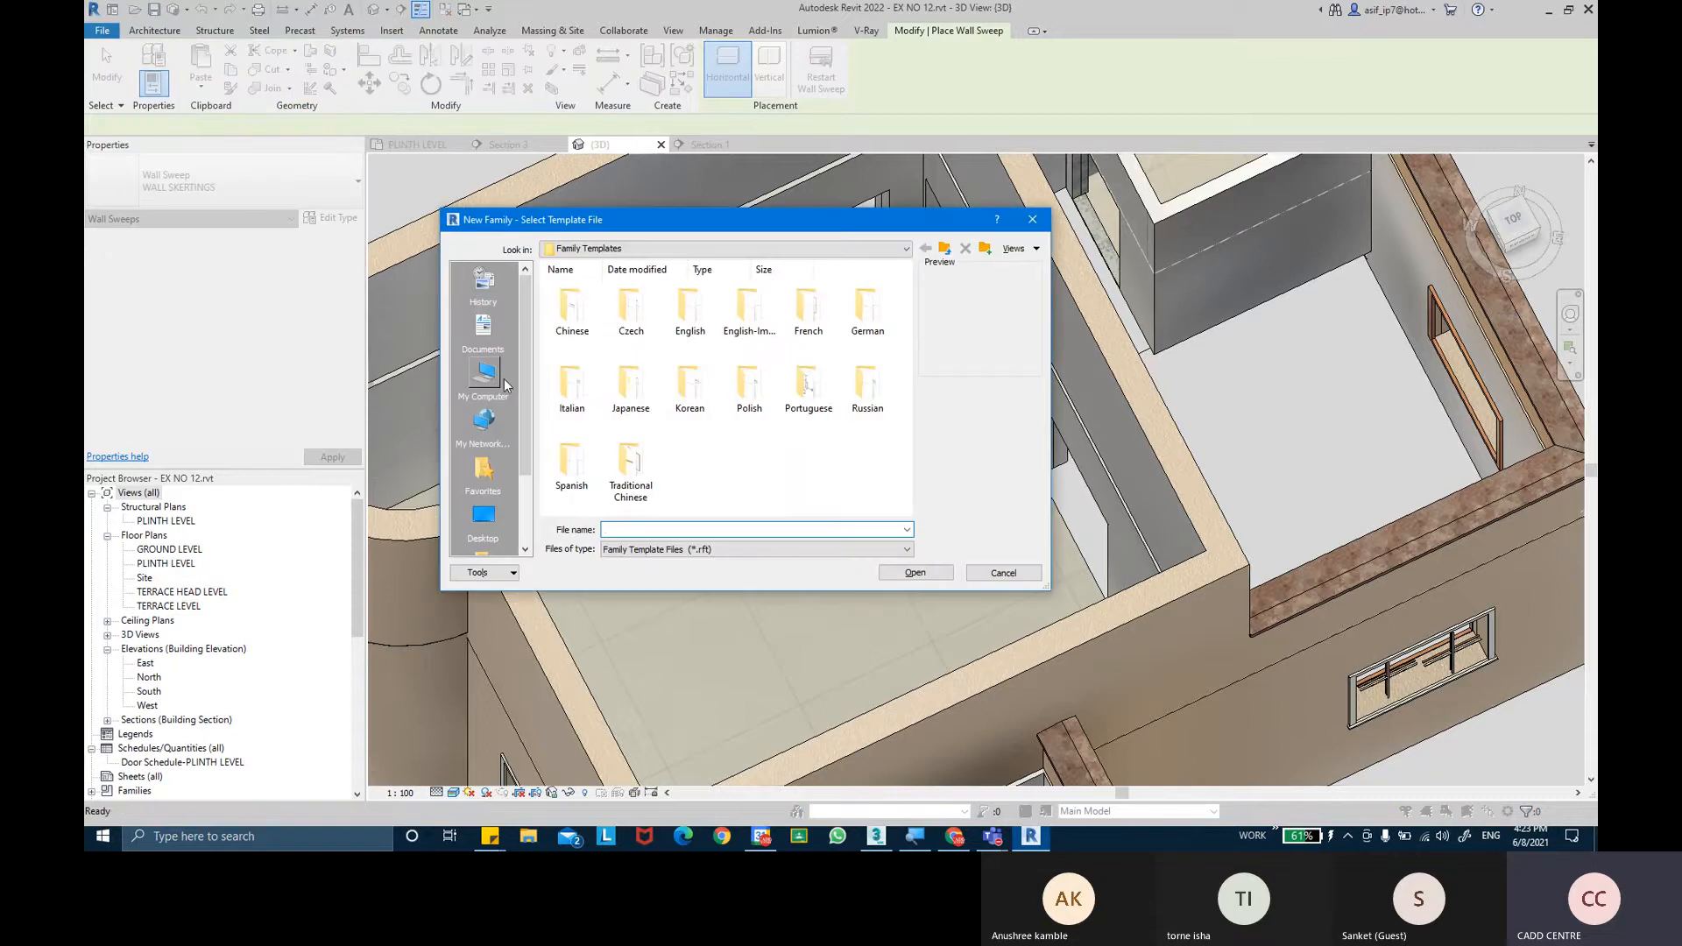
{"action": "left_click", "coordinate": [1013, 249]}
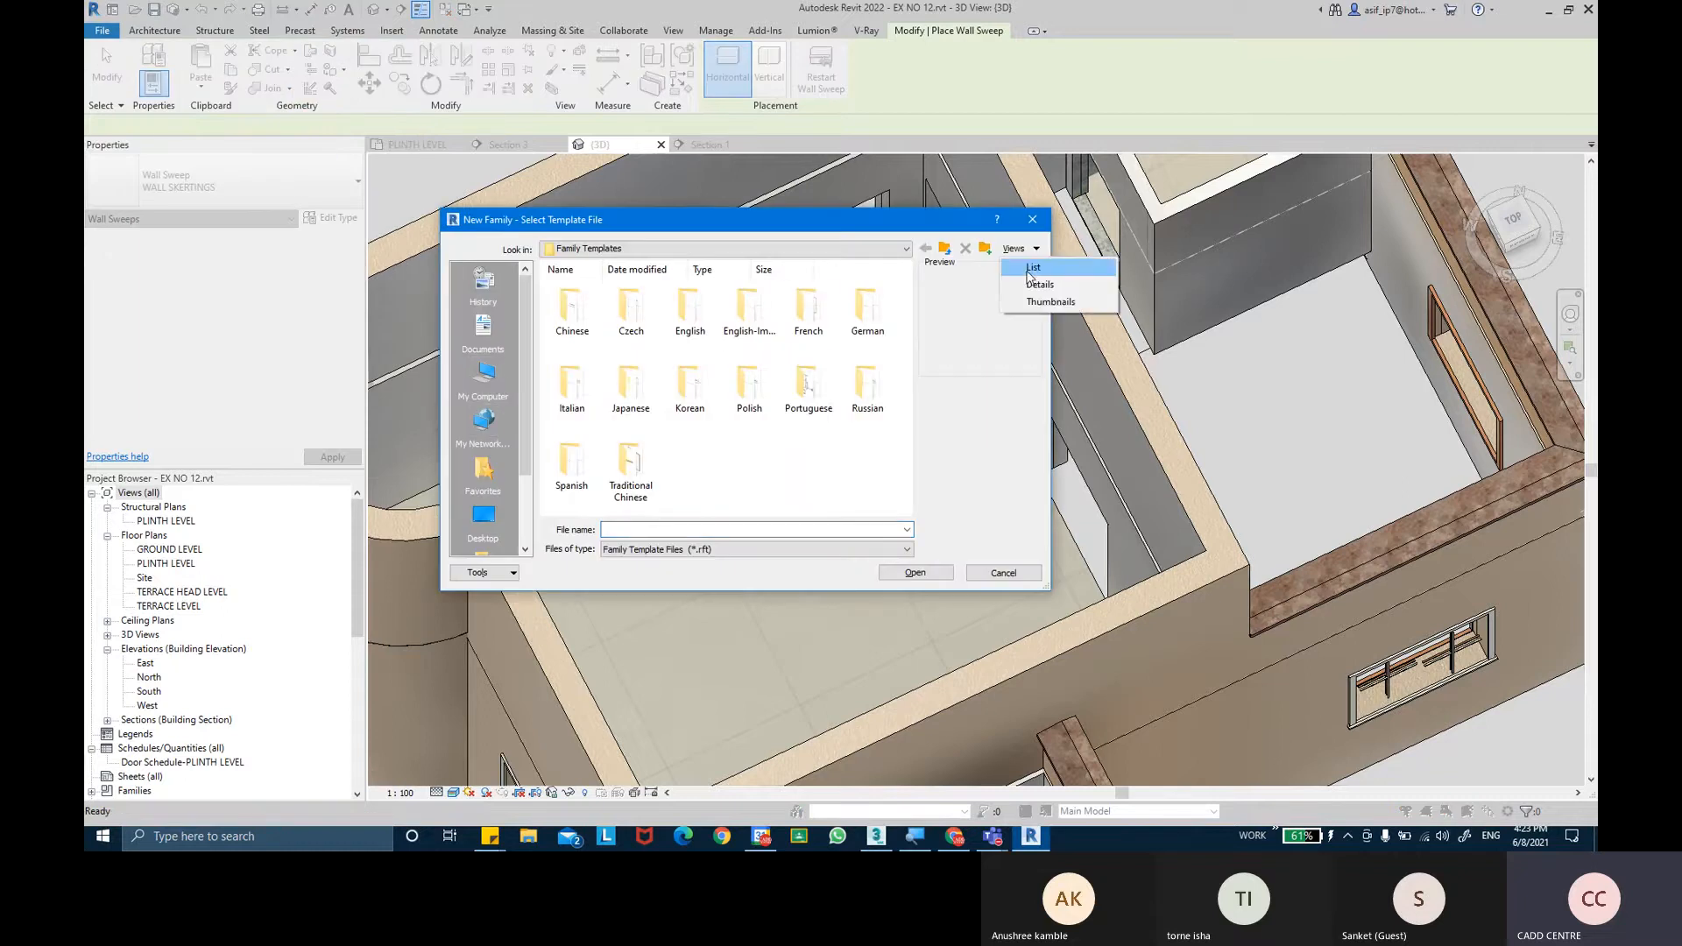
{"action": "left_click", "coordinate": [1020, 282]}
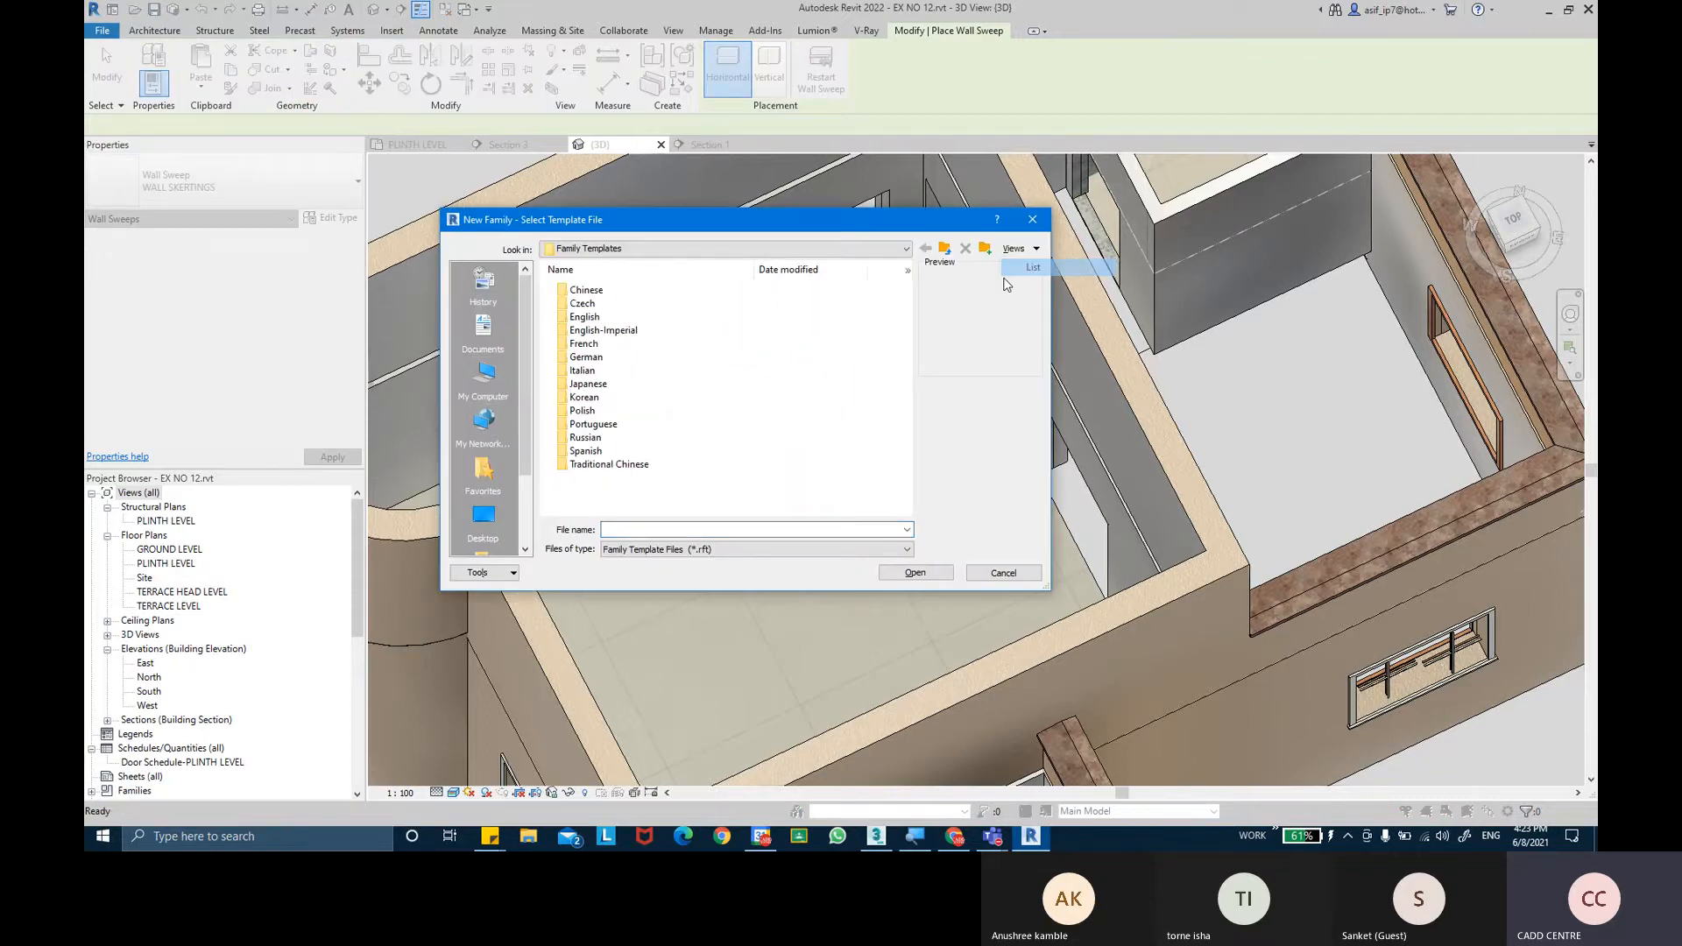
{"action": "double_click", "coordinate": [616, 324]}
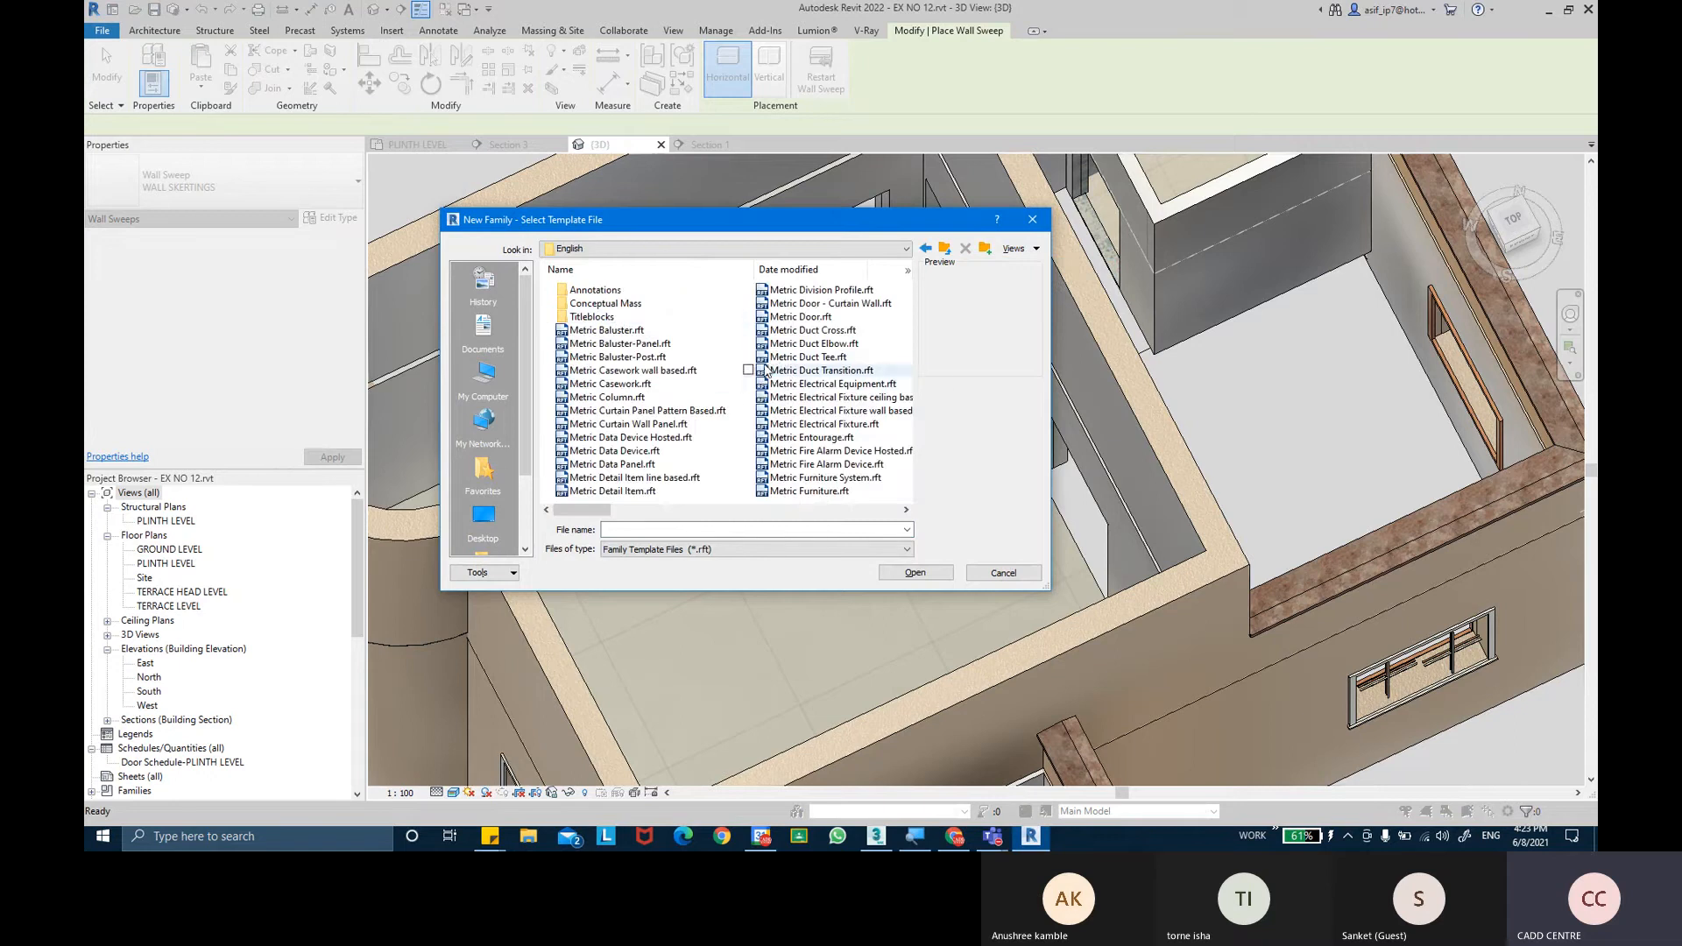
{"action": "scroll", "coordinate": [777, 366], "scroll_direction": "down", "scroll_amount": 2}
{"action": "scroll", "coordinate": [819, 425], "scroll_direction": "down", "scroll_amount": 2}
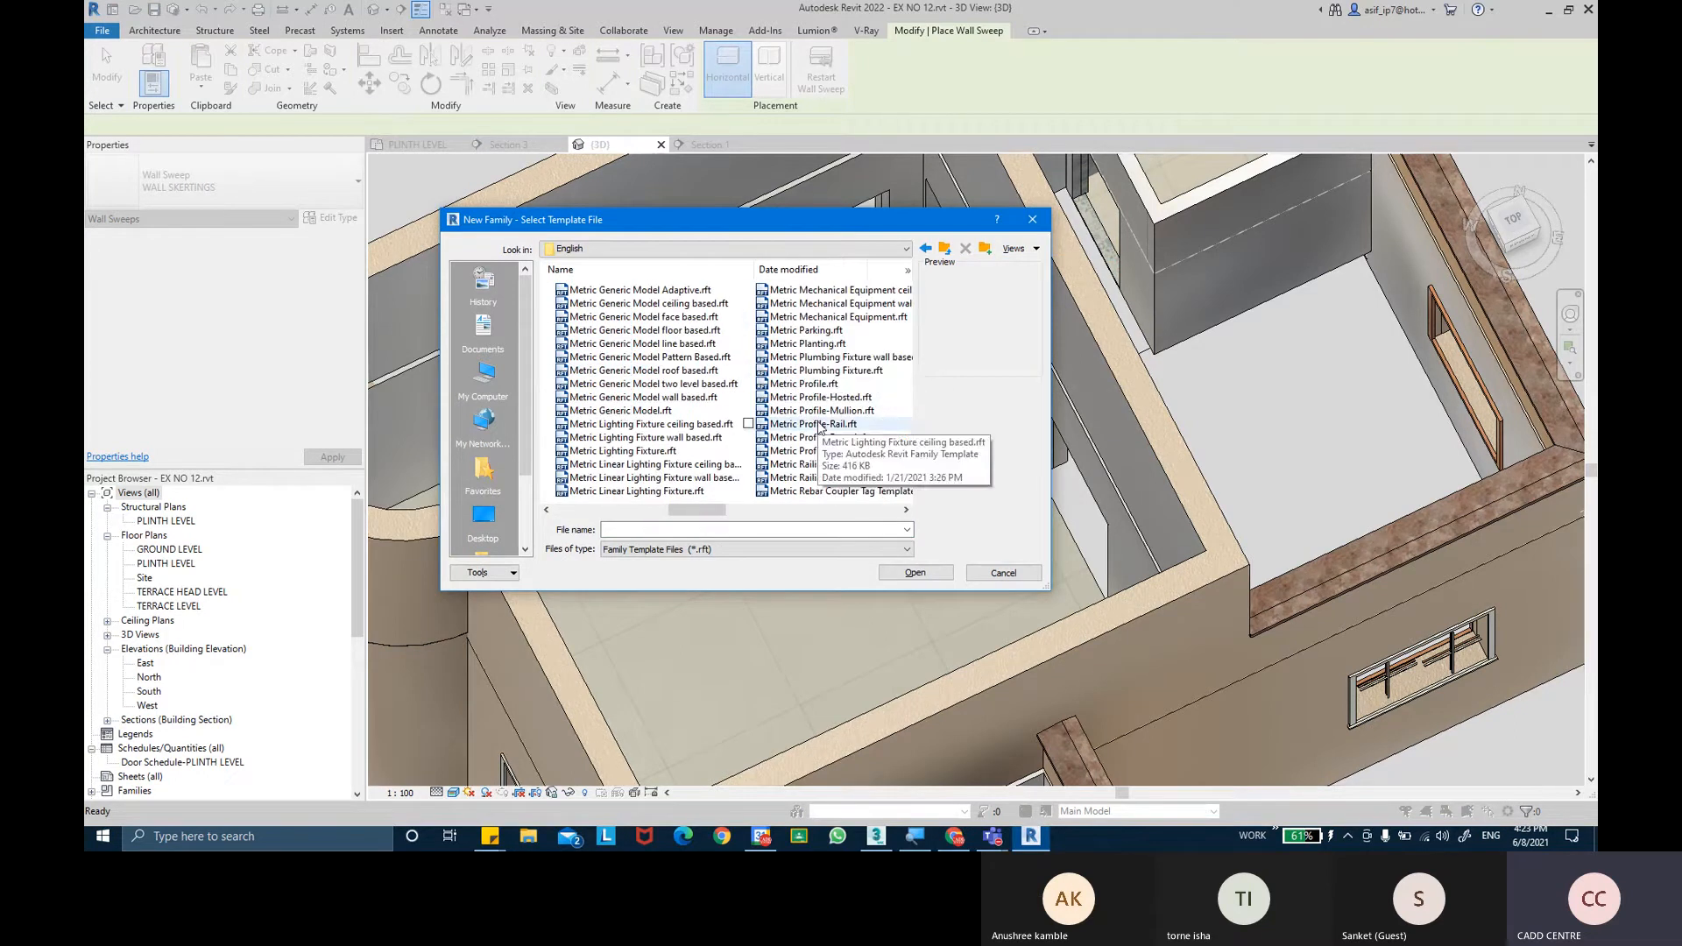
{"action": "left_click", "coordinate": [834, 385]}
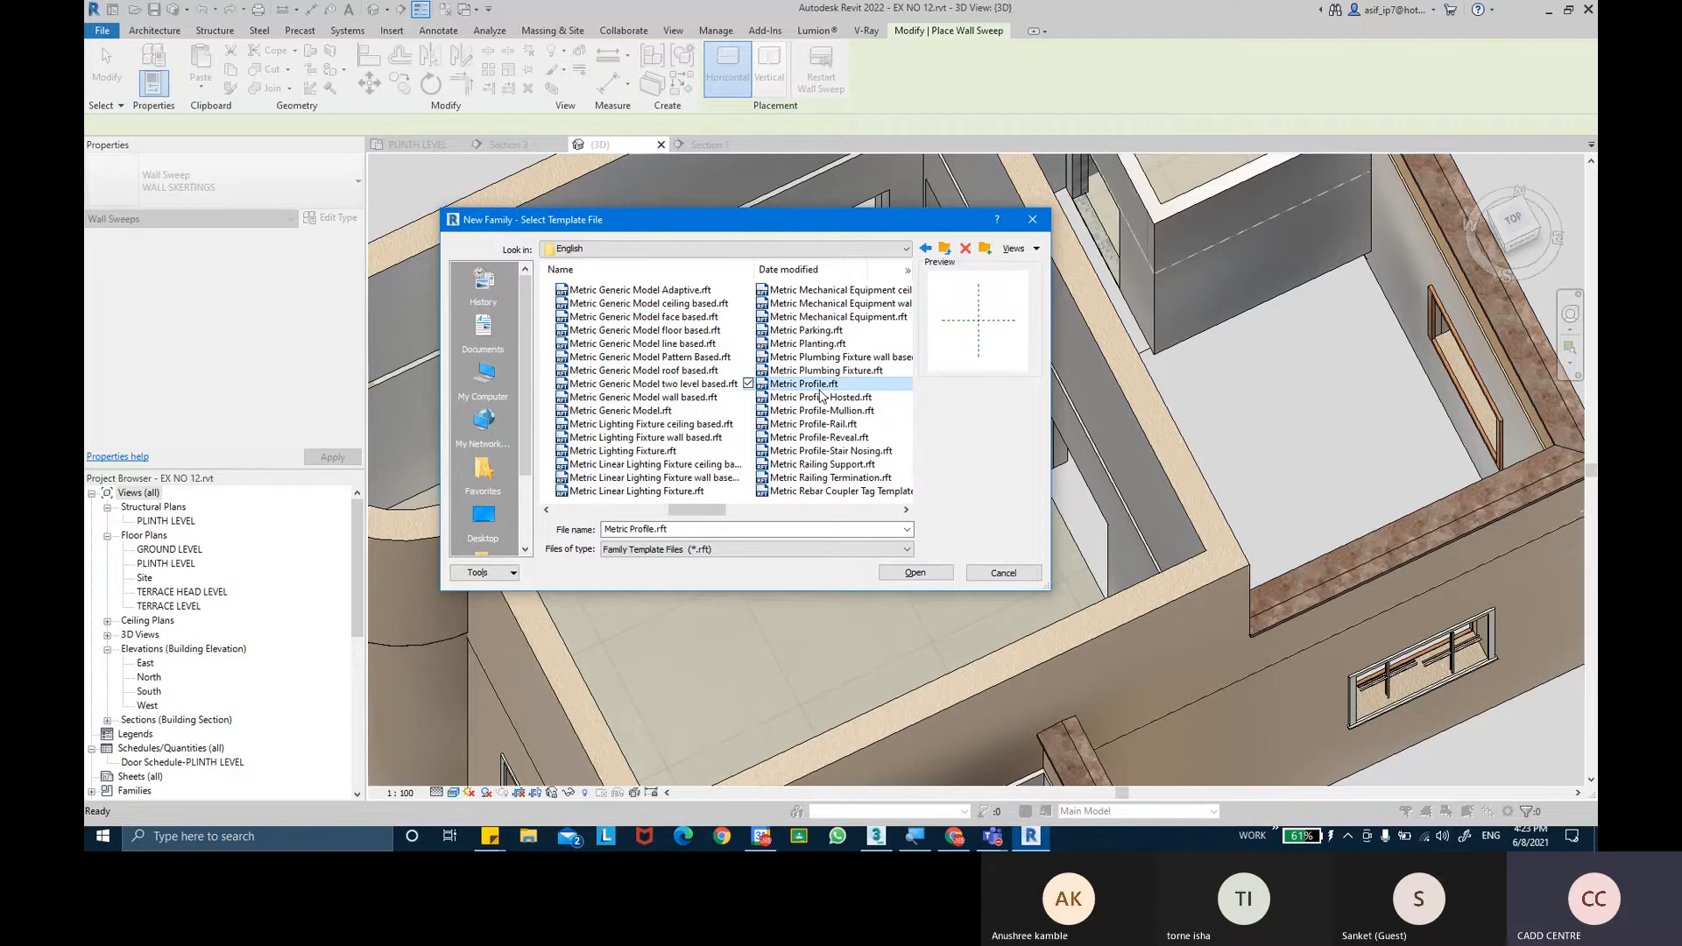
{"action": "left_click", "coordinate": [916, 574]}
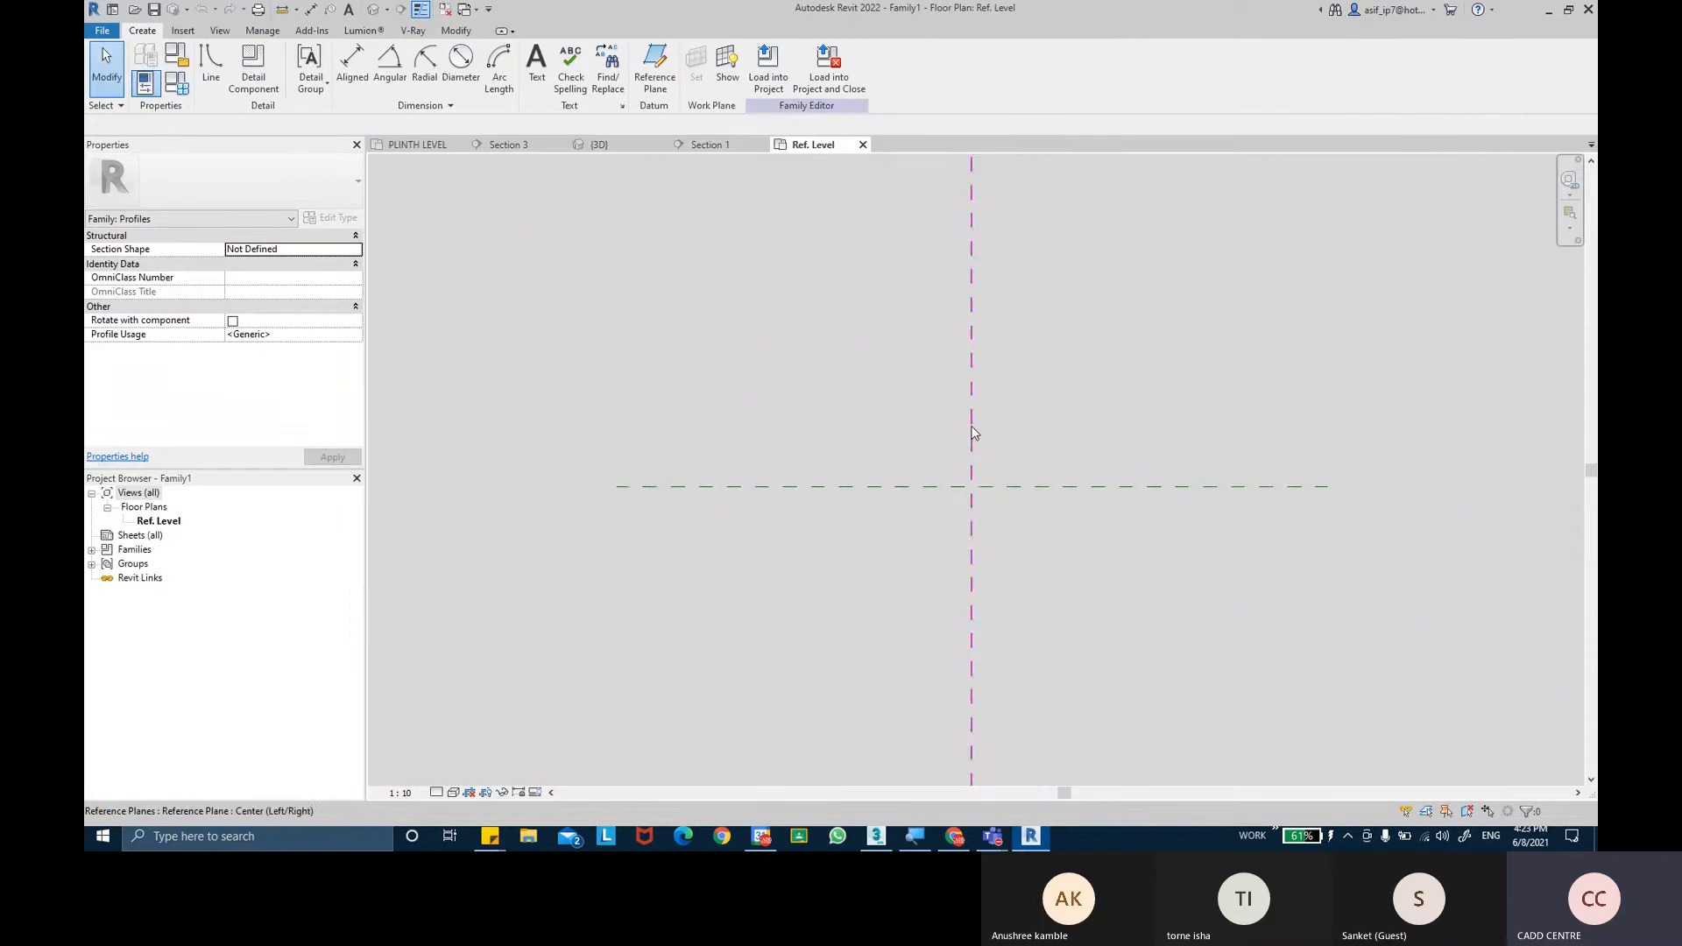
Draw a rectangle about 20 mm wide and 100 mm high from the intersection of the two reference planes.
{"action": "left_click", "coordinate": [224, 59]}
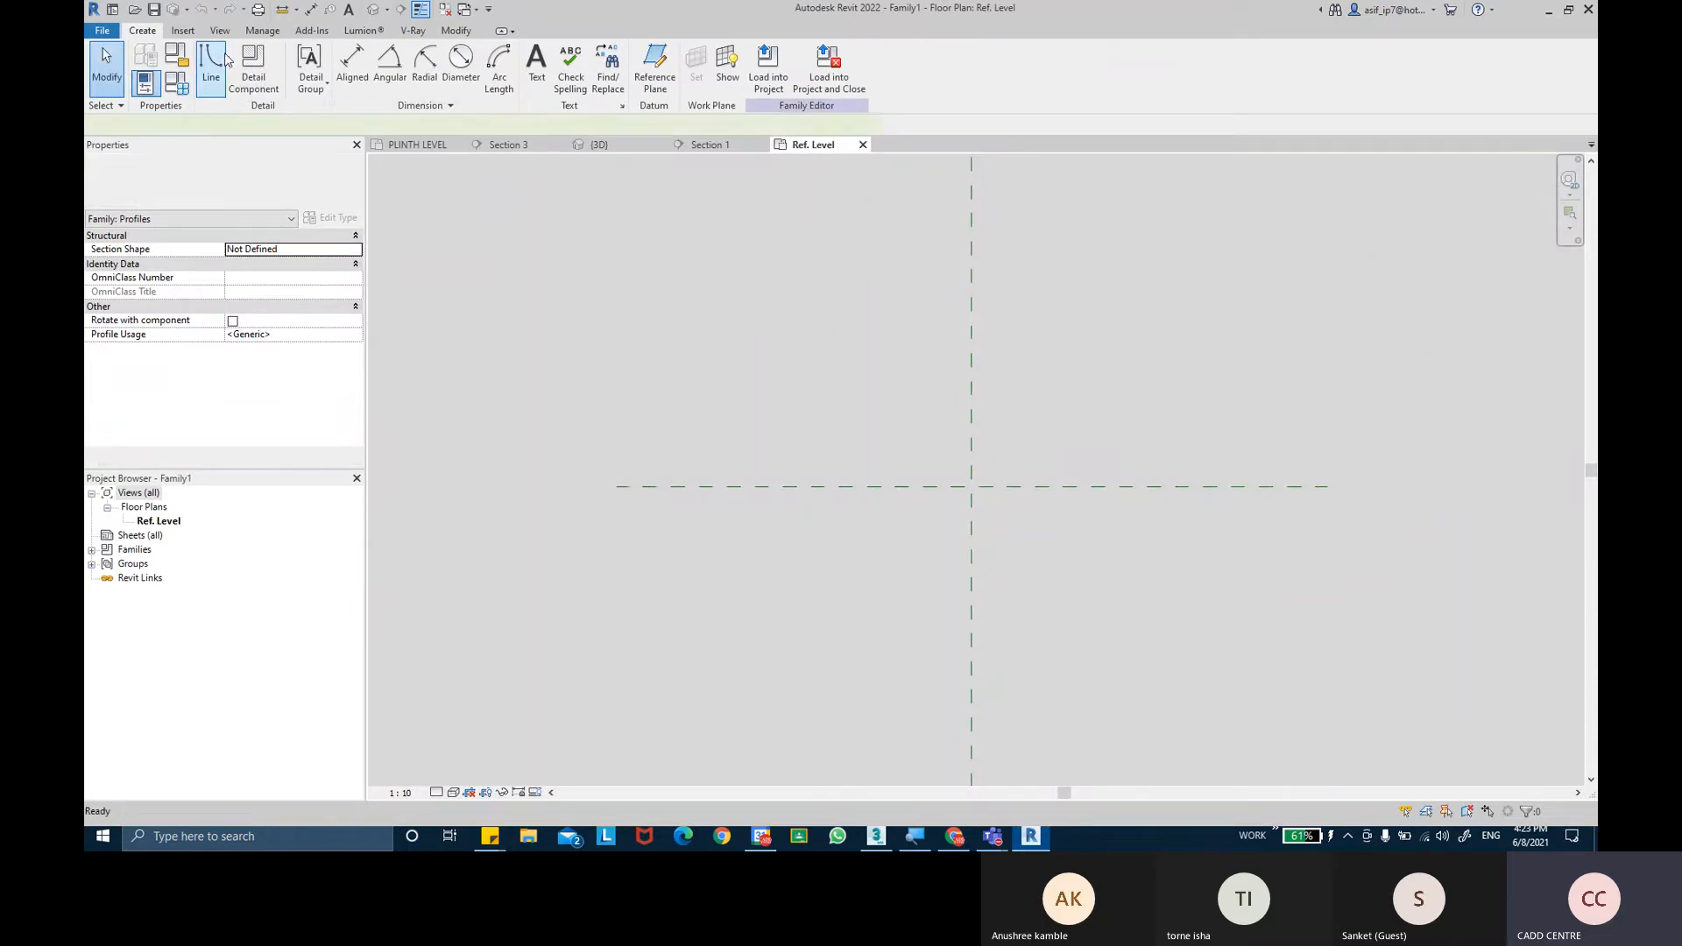
{"action": "left_click", "coordinate": [642, 56]}
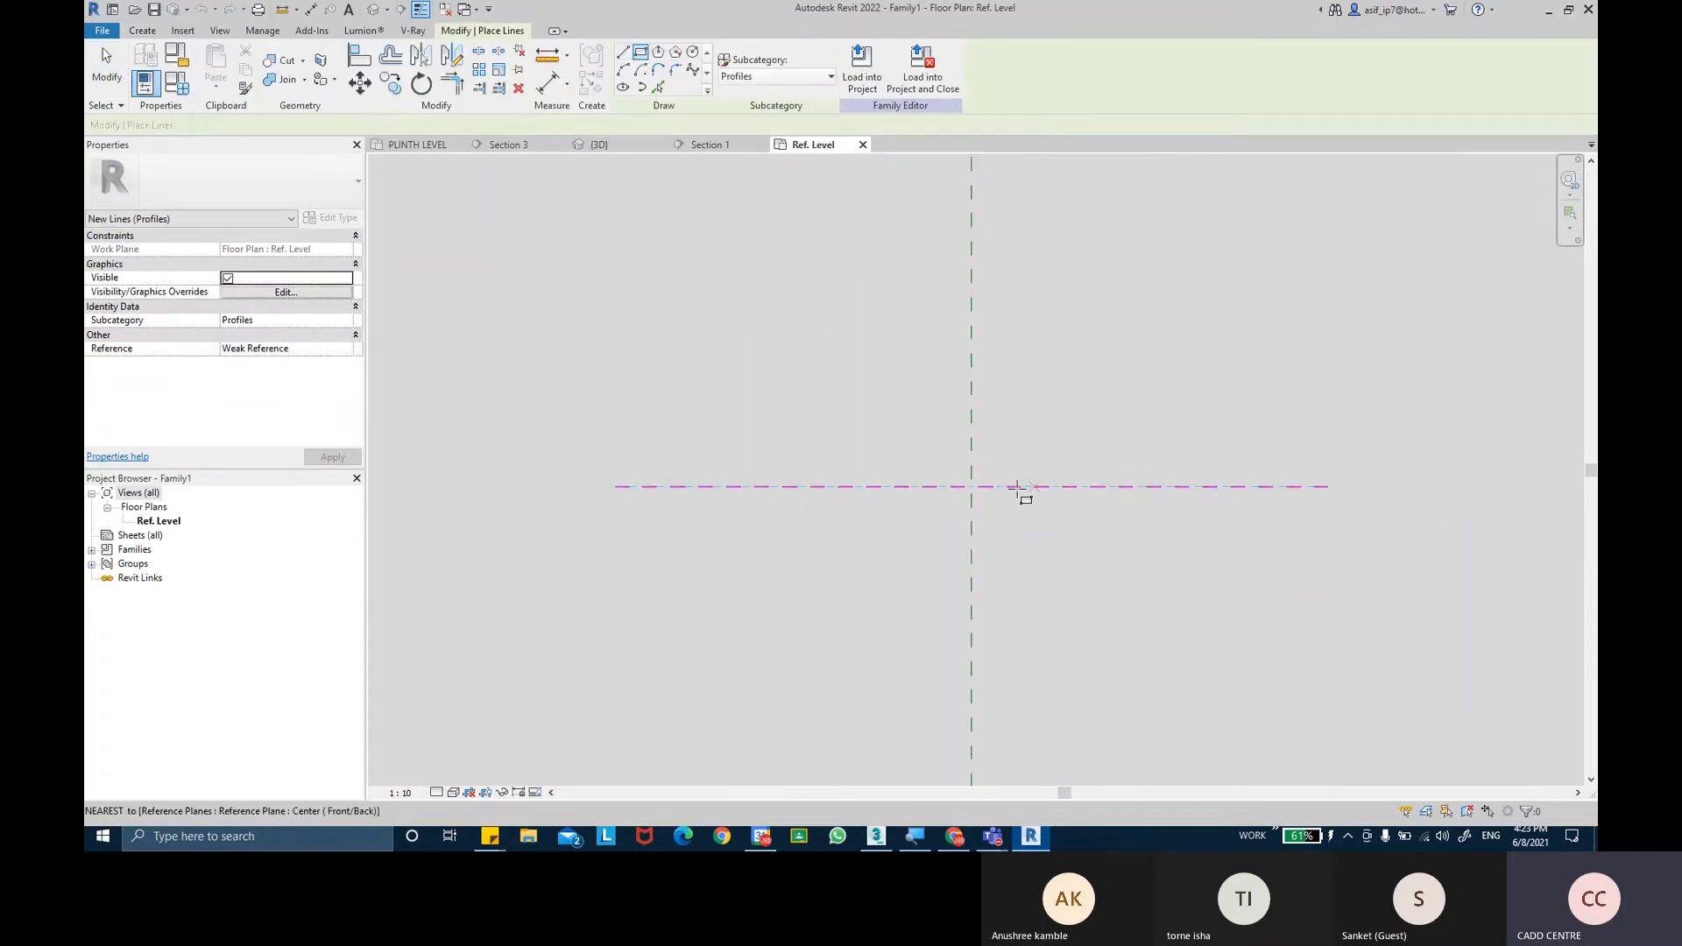
{"action": "left_click", "coordinate": [971, 486]}
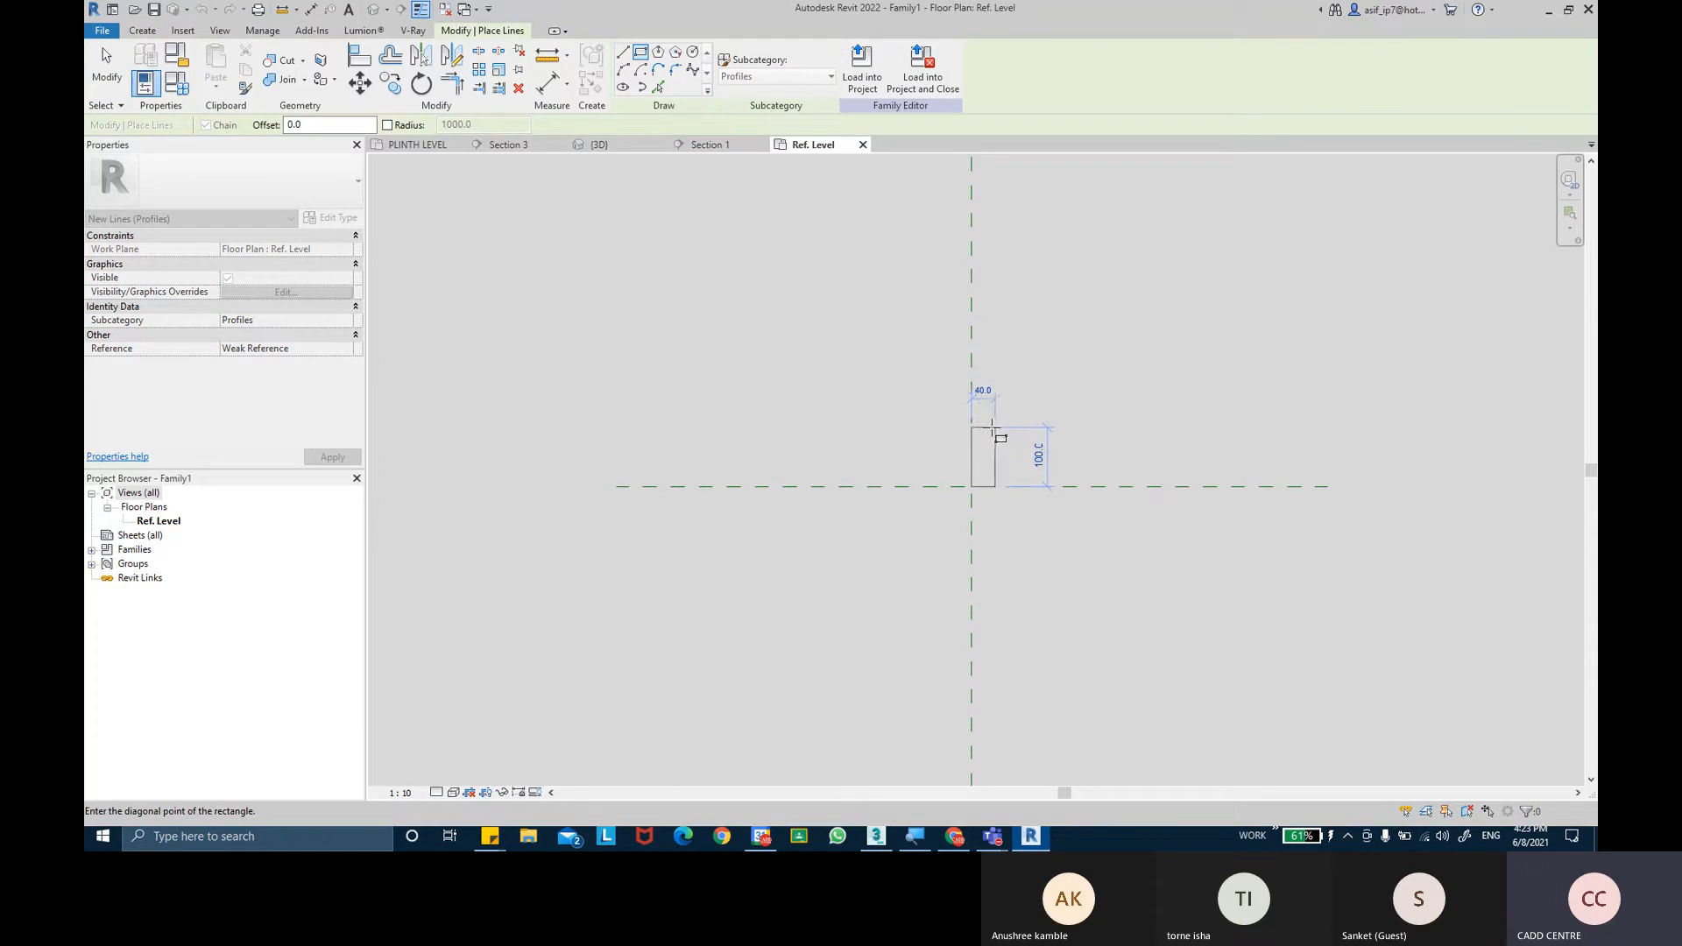
{"action": "left_click", "coordinate": [988, 427]}
{"action": "scroll", "coordinate": [1026, 467], "scroll_direction": "up", "scroll_amount": 2}
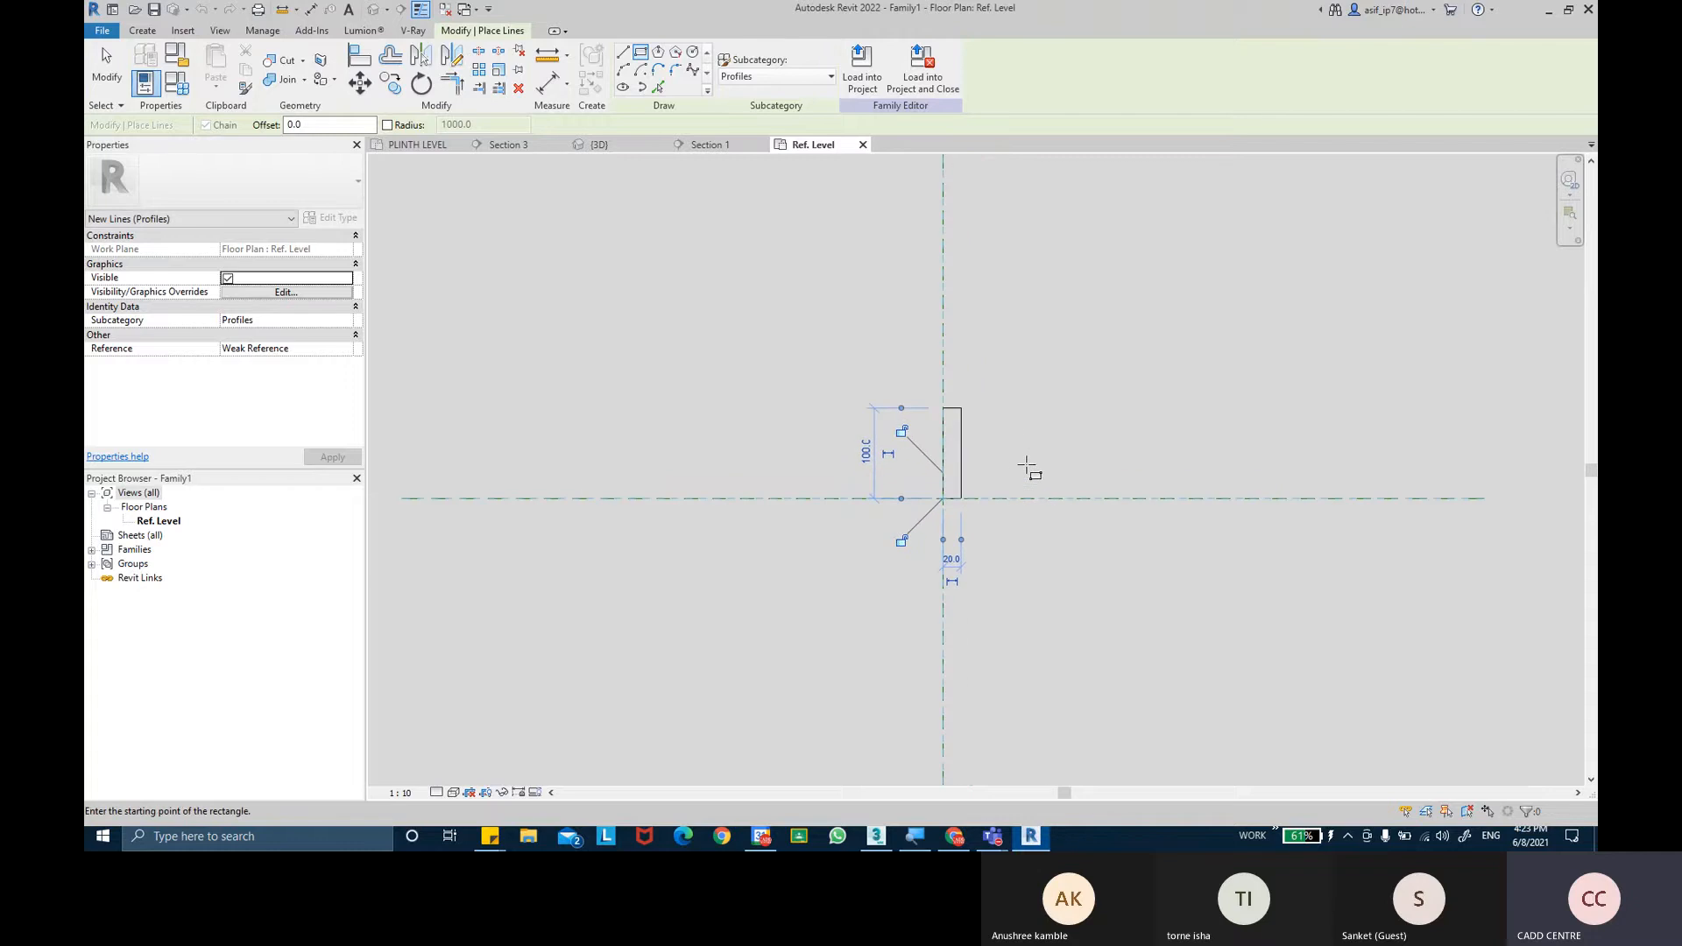
{"action": "key", "text": "Escape"}
{"action": "key", "text": "Escape"}
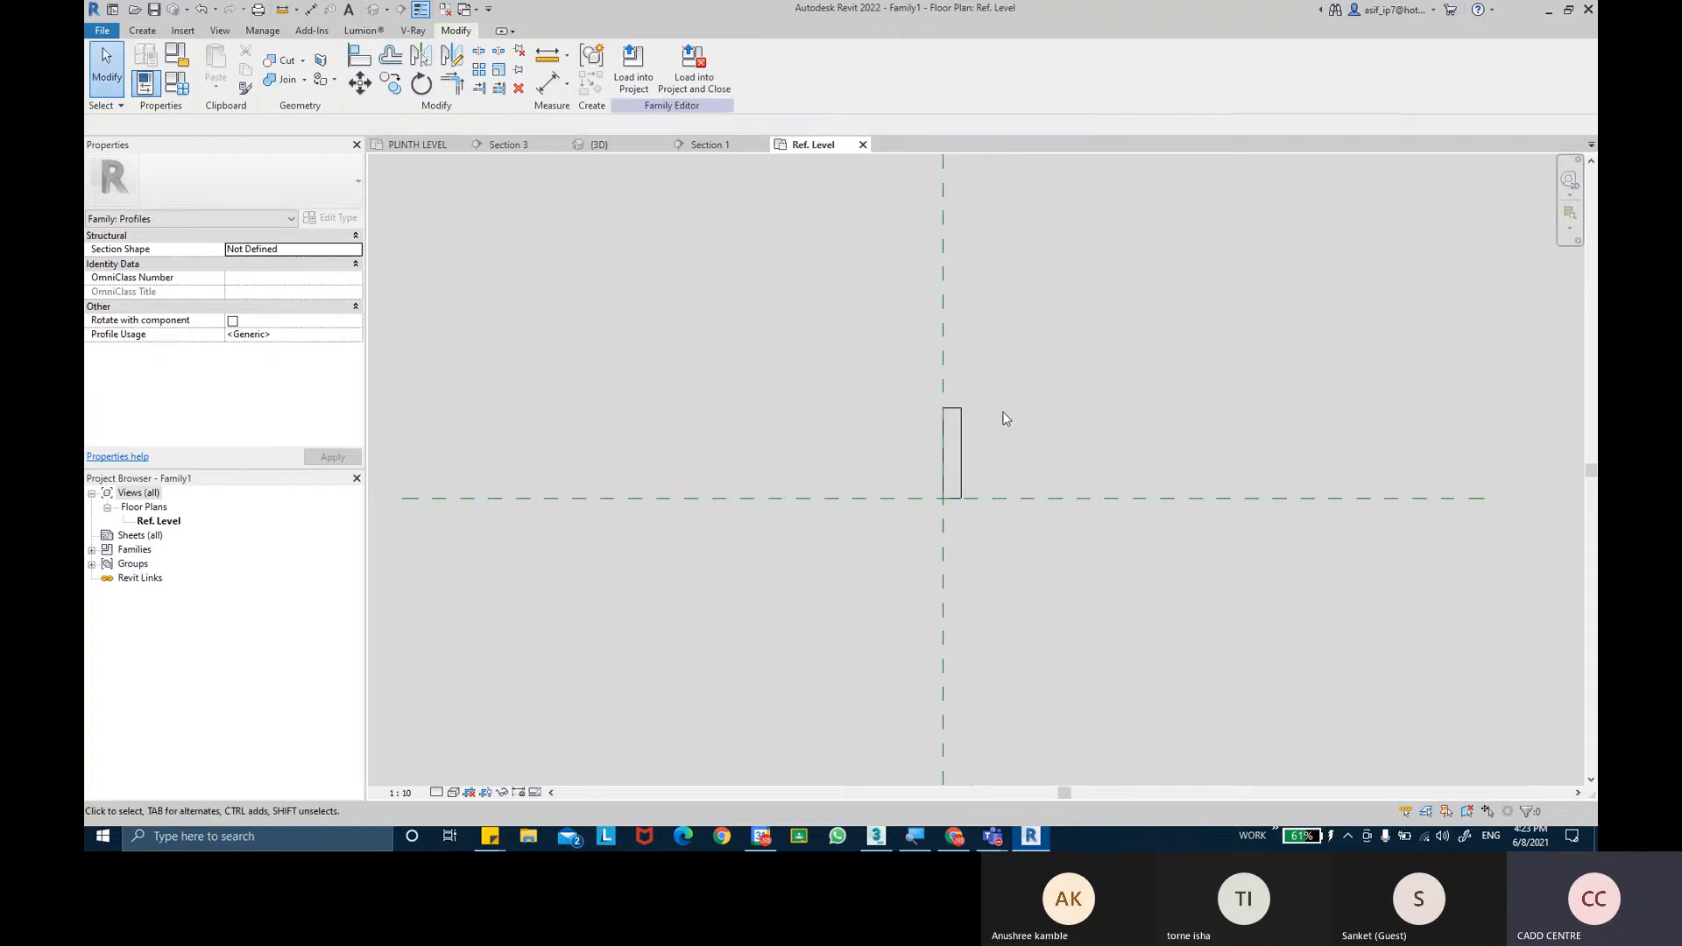
Add aligned dimensions for the profile rectangle's height and width, placing them beside and above it.
{"action": "left_click", "coordinate": [550, 85]}
{"action": "scroll", "coordinate": [1007, 492], "scroll_direction": "up", "scroll_amount": 2}
{"action": "scroll", "coordinate": [931, 513], "scroll_direction": "up", "scroll_amount": 2}
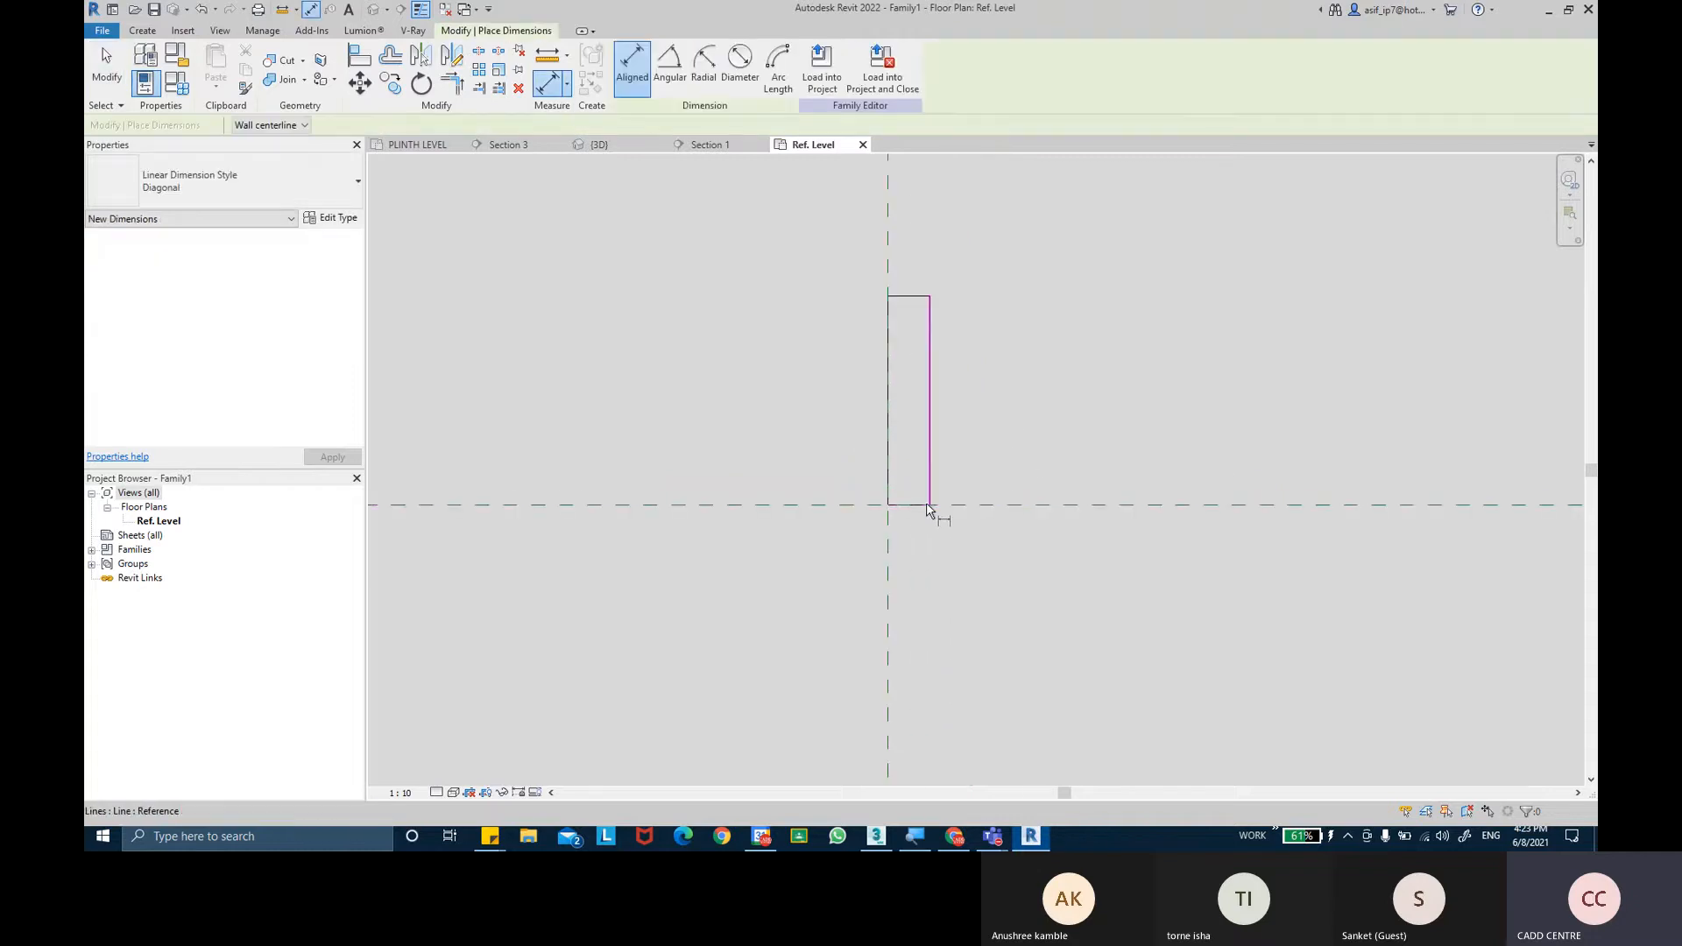
{"action": "left_click", "coordinate": [911, 510]}
{"action": "left_click", "coordinate": [920, 299]}
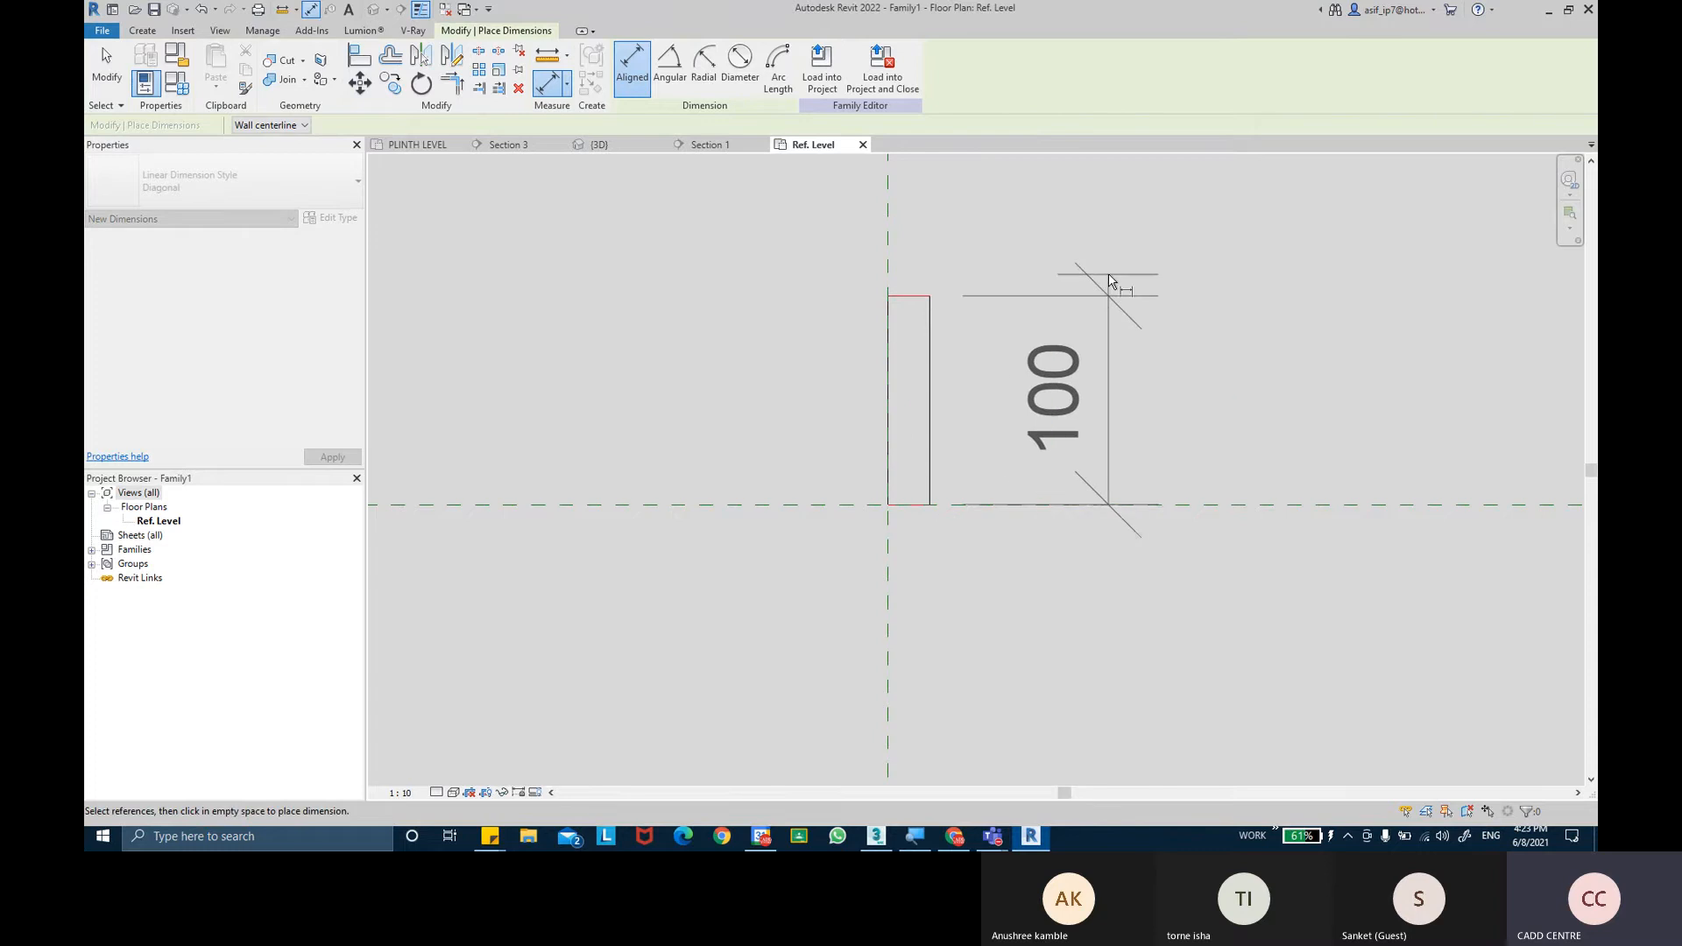
{"action": "left_click", "coordinate": [1109, 289]}
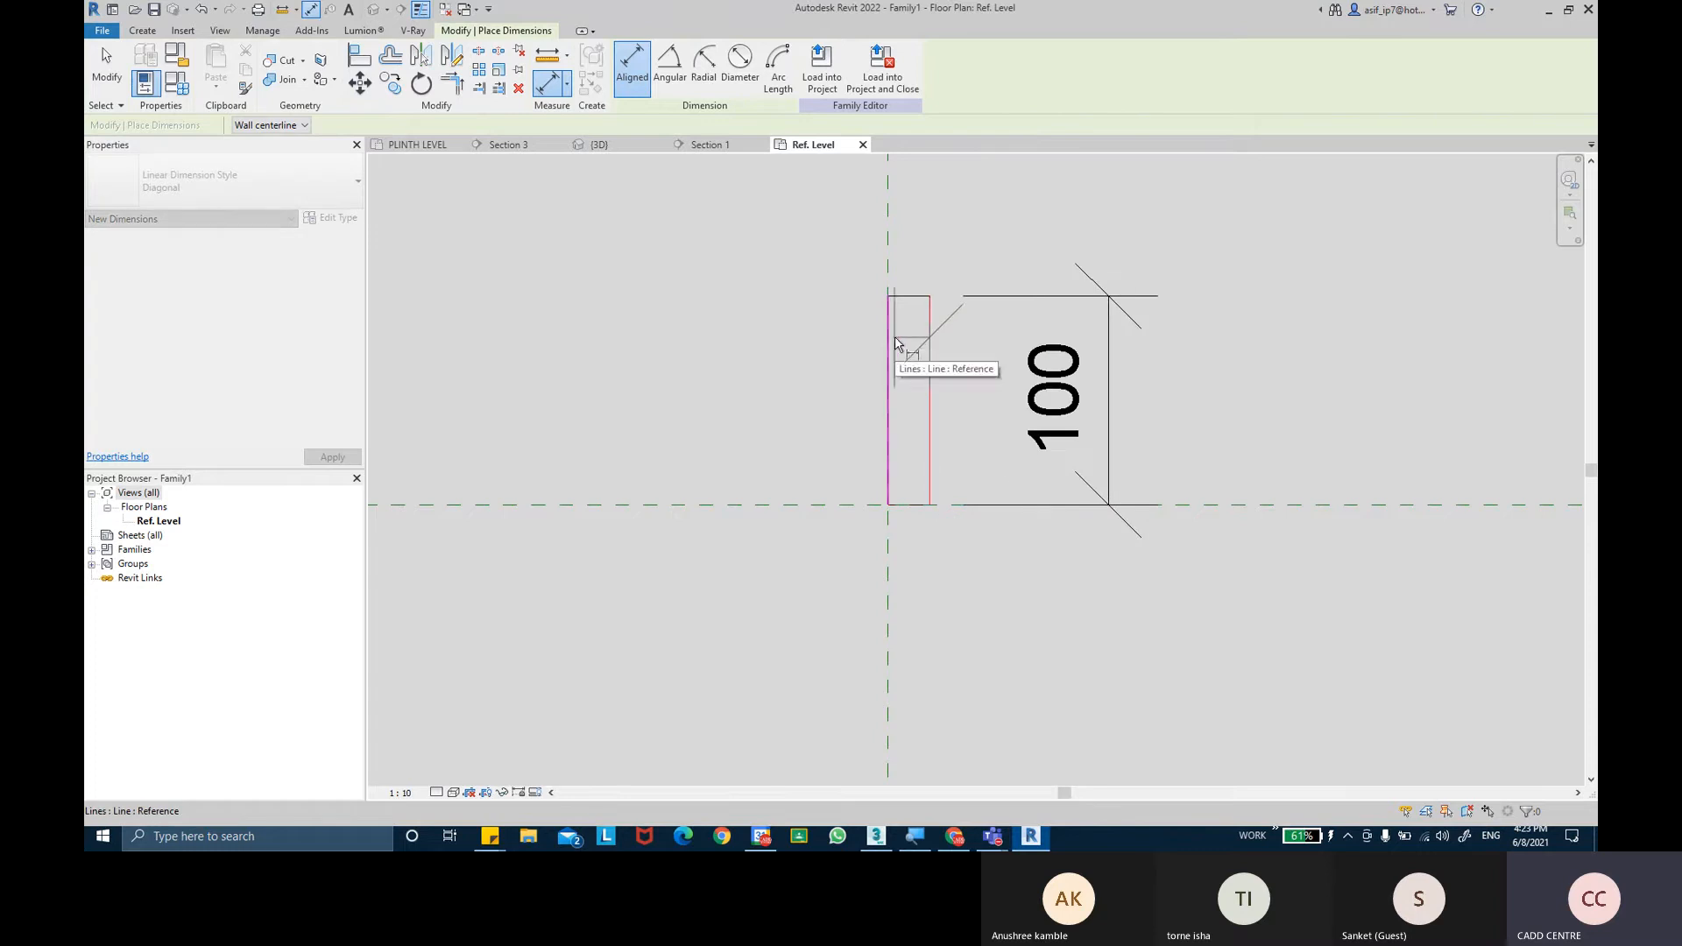
{"action": "left_click", "coordinate": [884, 342]}
{"action": "left_click", "coordinate": [927, 340]}
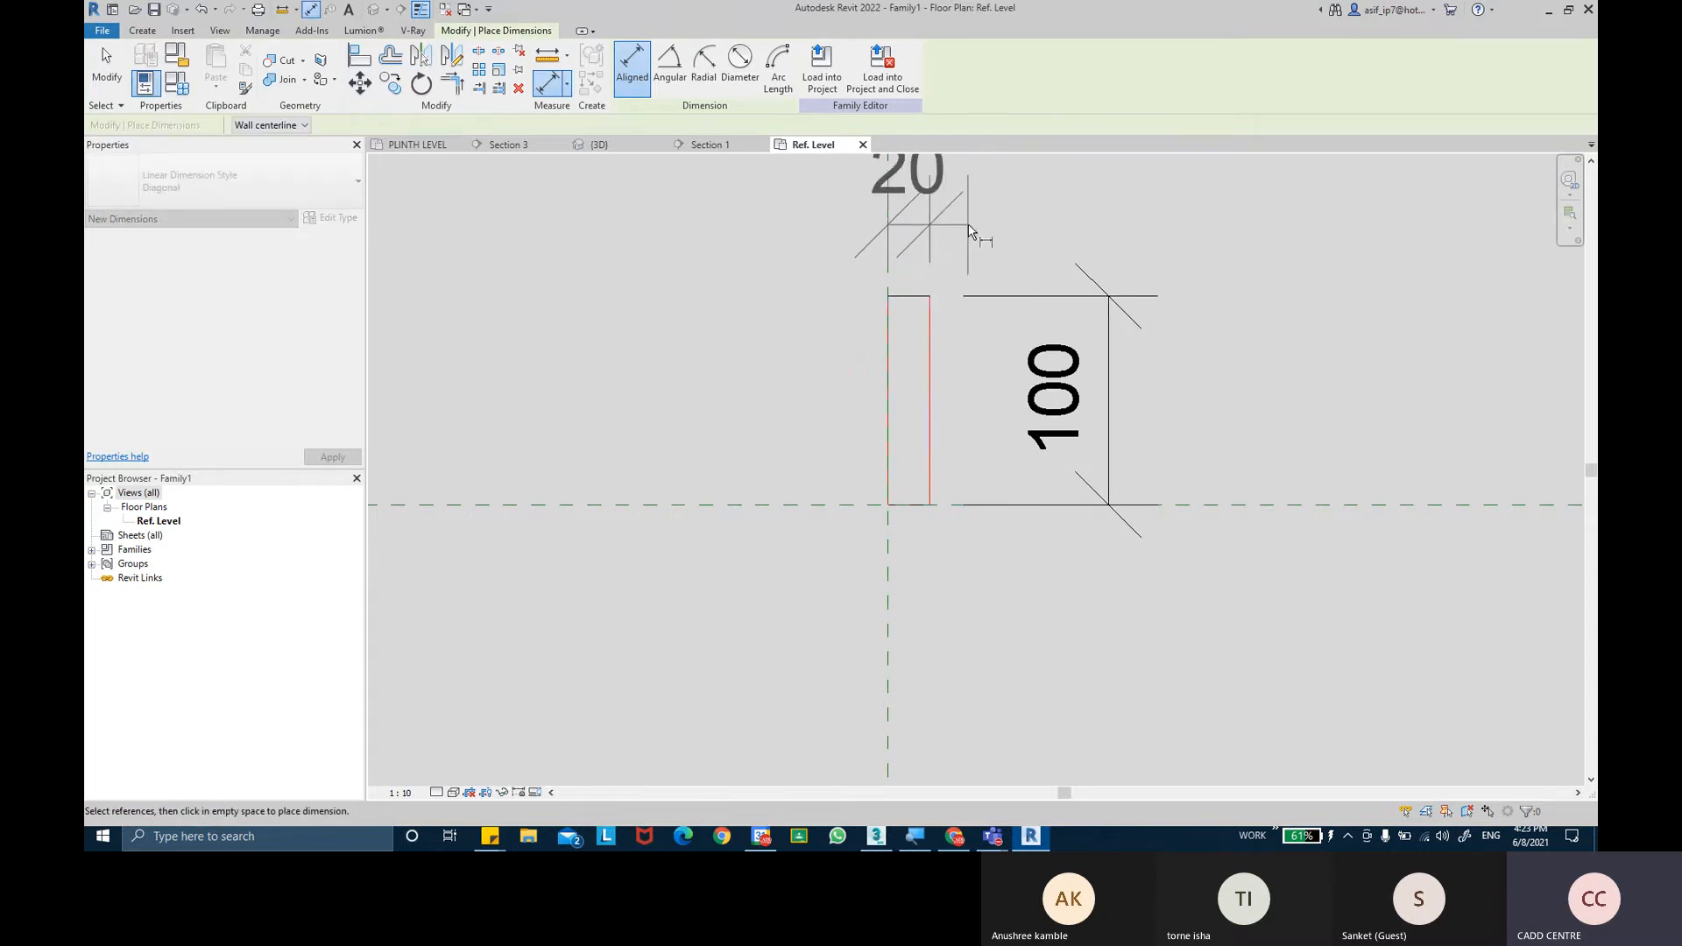
{"action": "left_click", "coordinate": [985, 225]}
{"action": "middle_click_drag", "start_coordinate": [1033, 240], "coordinate": [1008, 355]}
{"action": "key", "text": "Escape"}
Label the profile's height dimension with a new type-based family parameter named SKERTING HT, grouped under Dimensions.
{"action": "left_click", "coordinate": [1083, 491]}
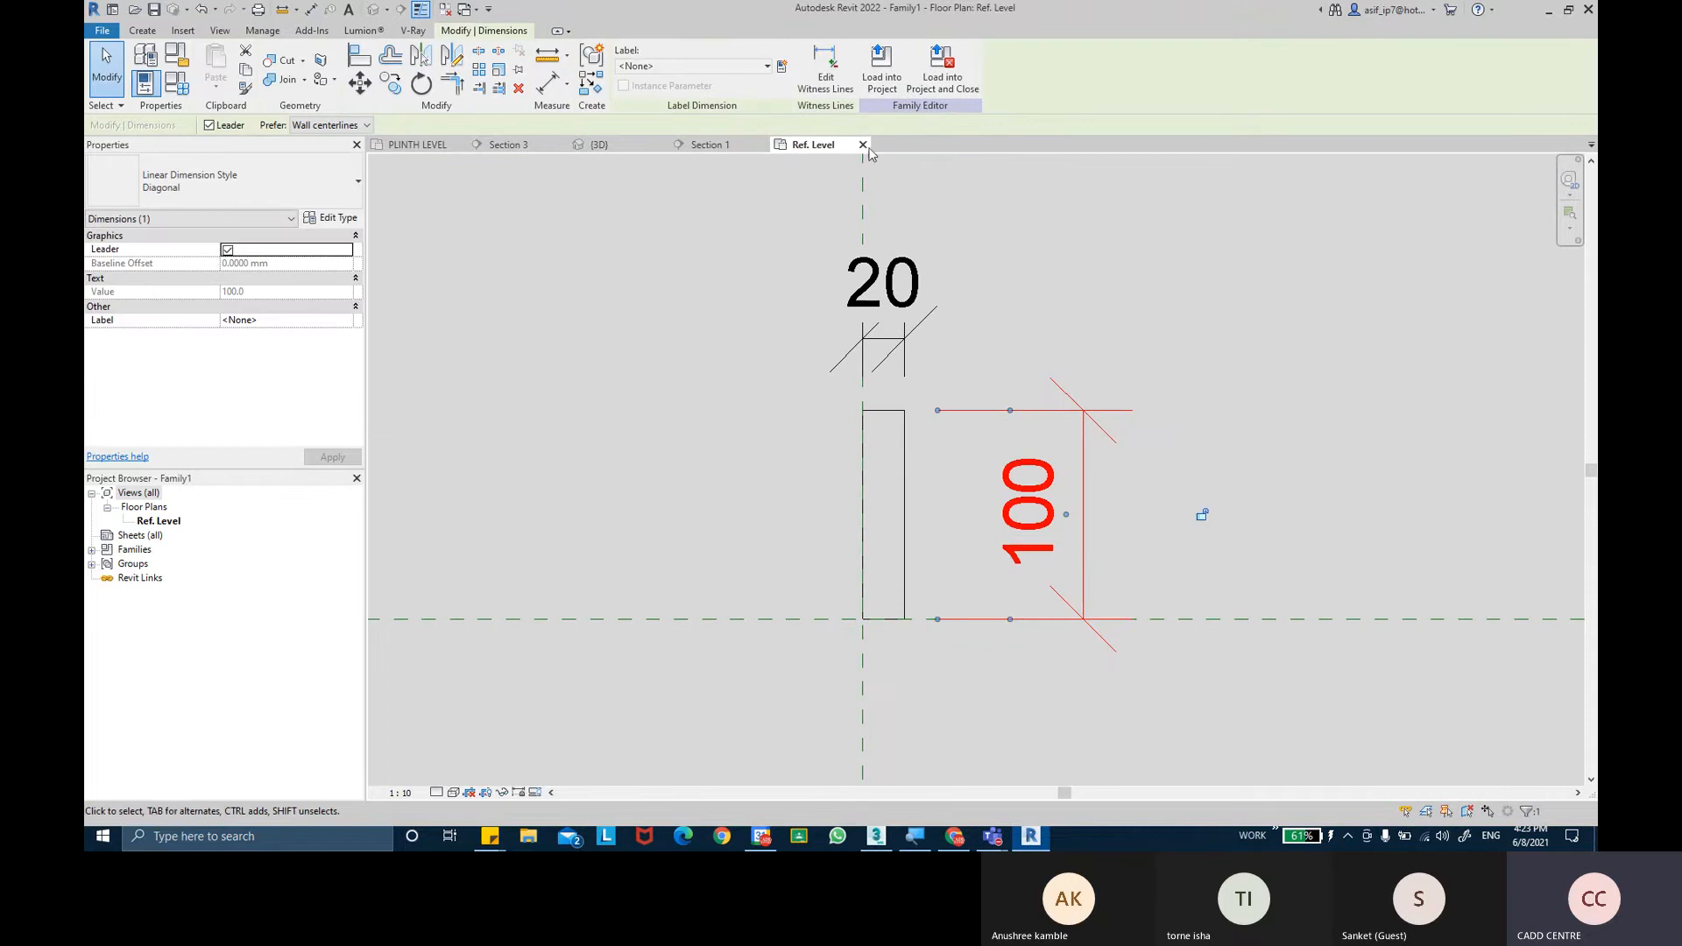
{"action": "left_click", "coordinate": [782, 66]}
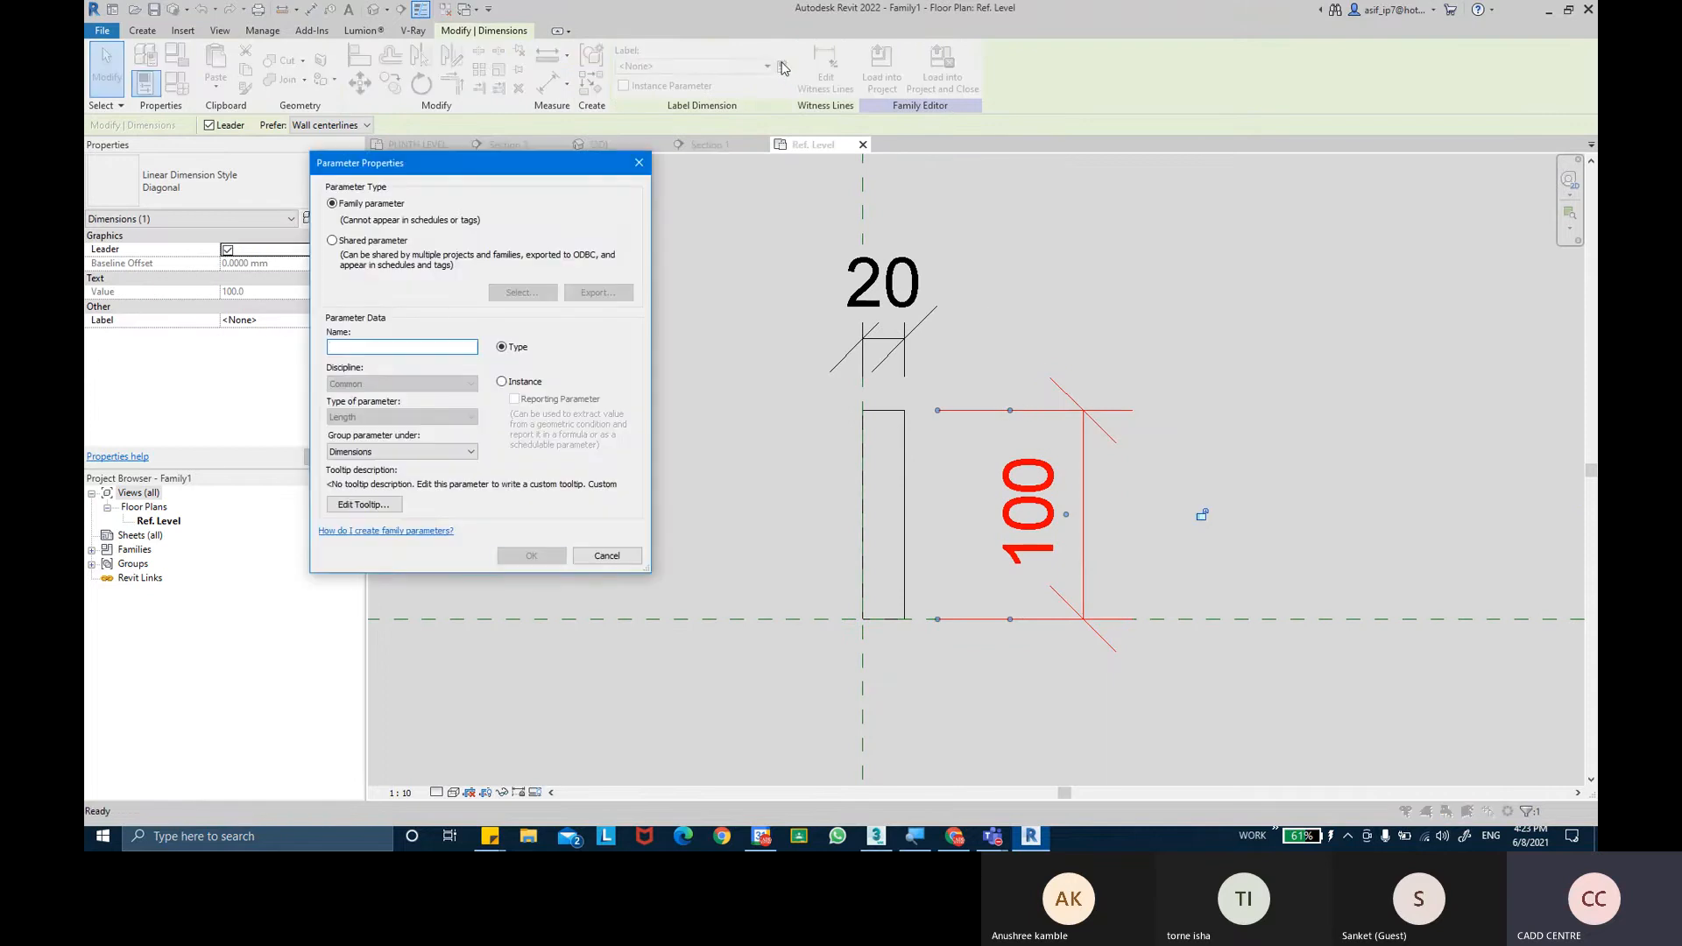
{"action": "type", "text": "SKERT"}
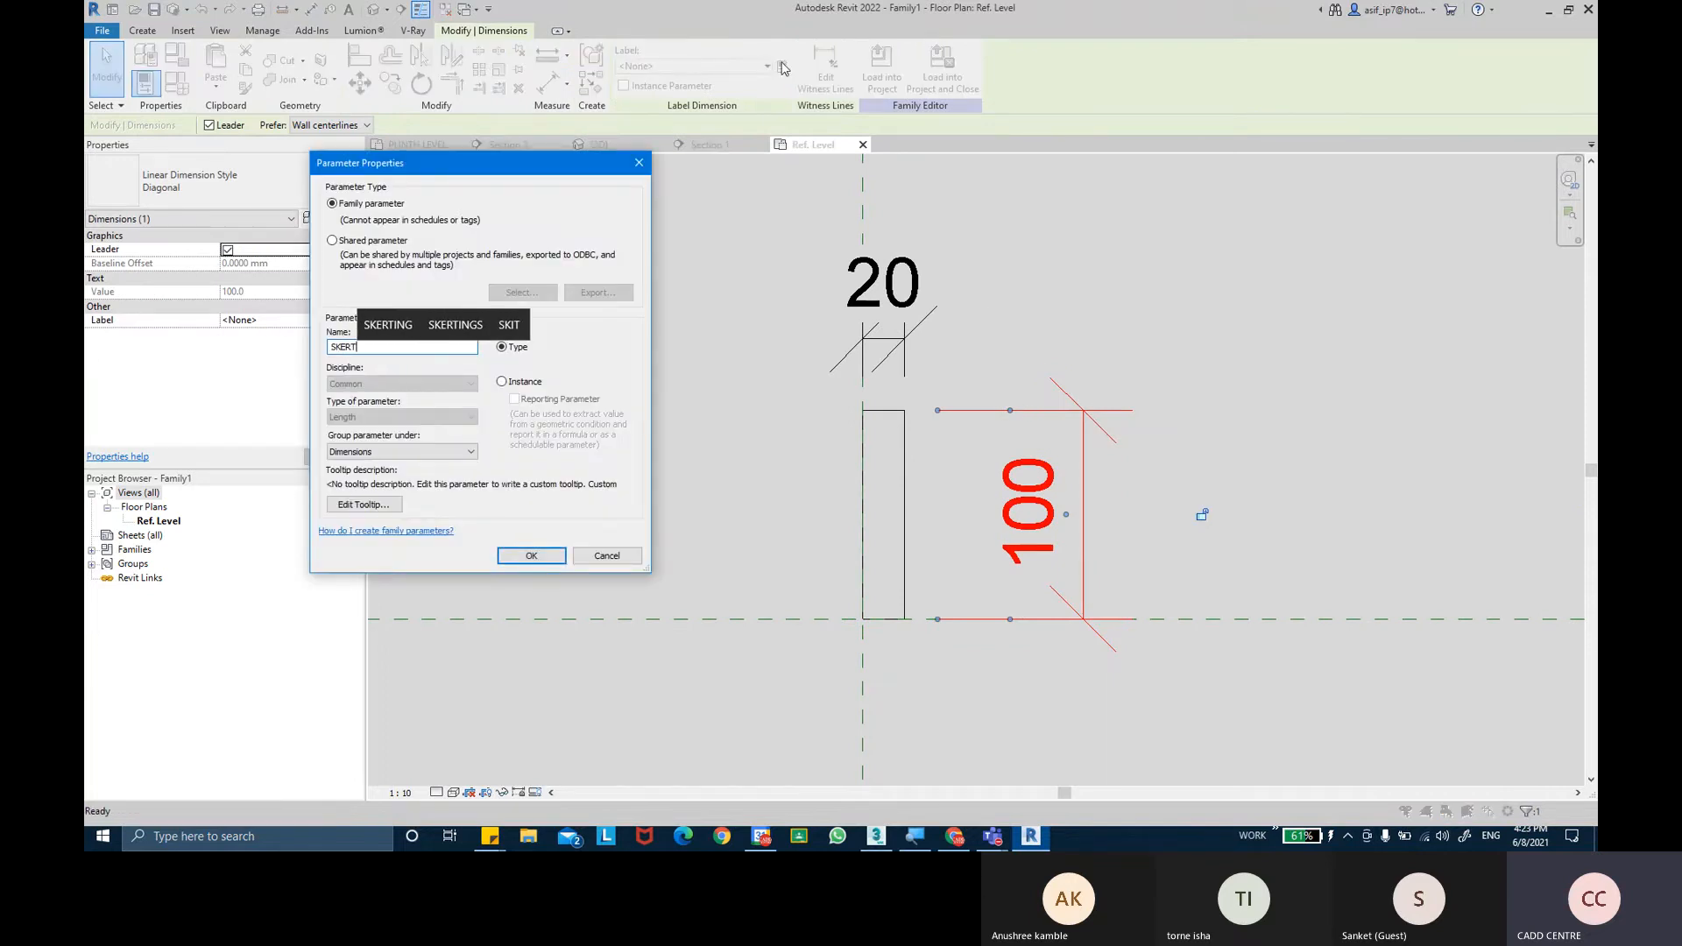
{"action": "type", "text": "ING "}
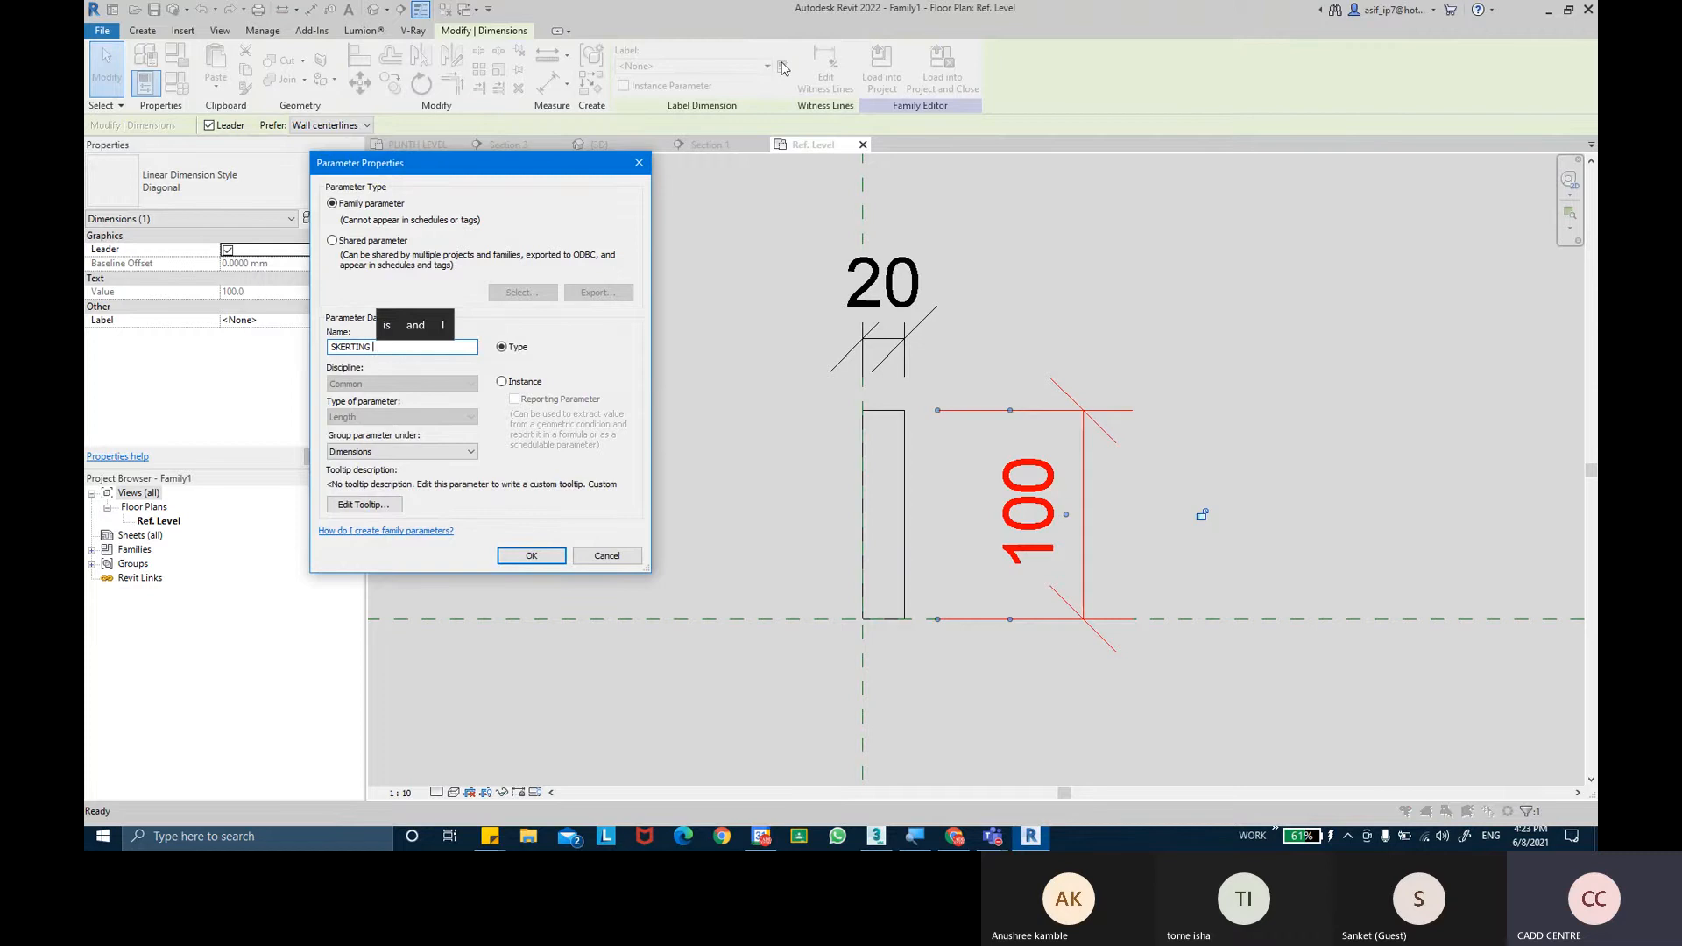
{"action": "type", "text": "HT"}
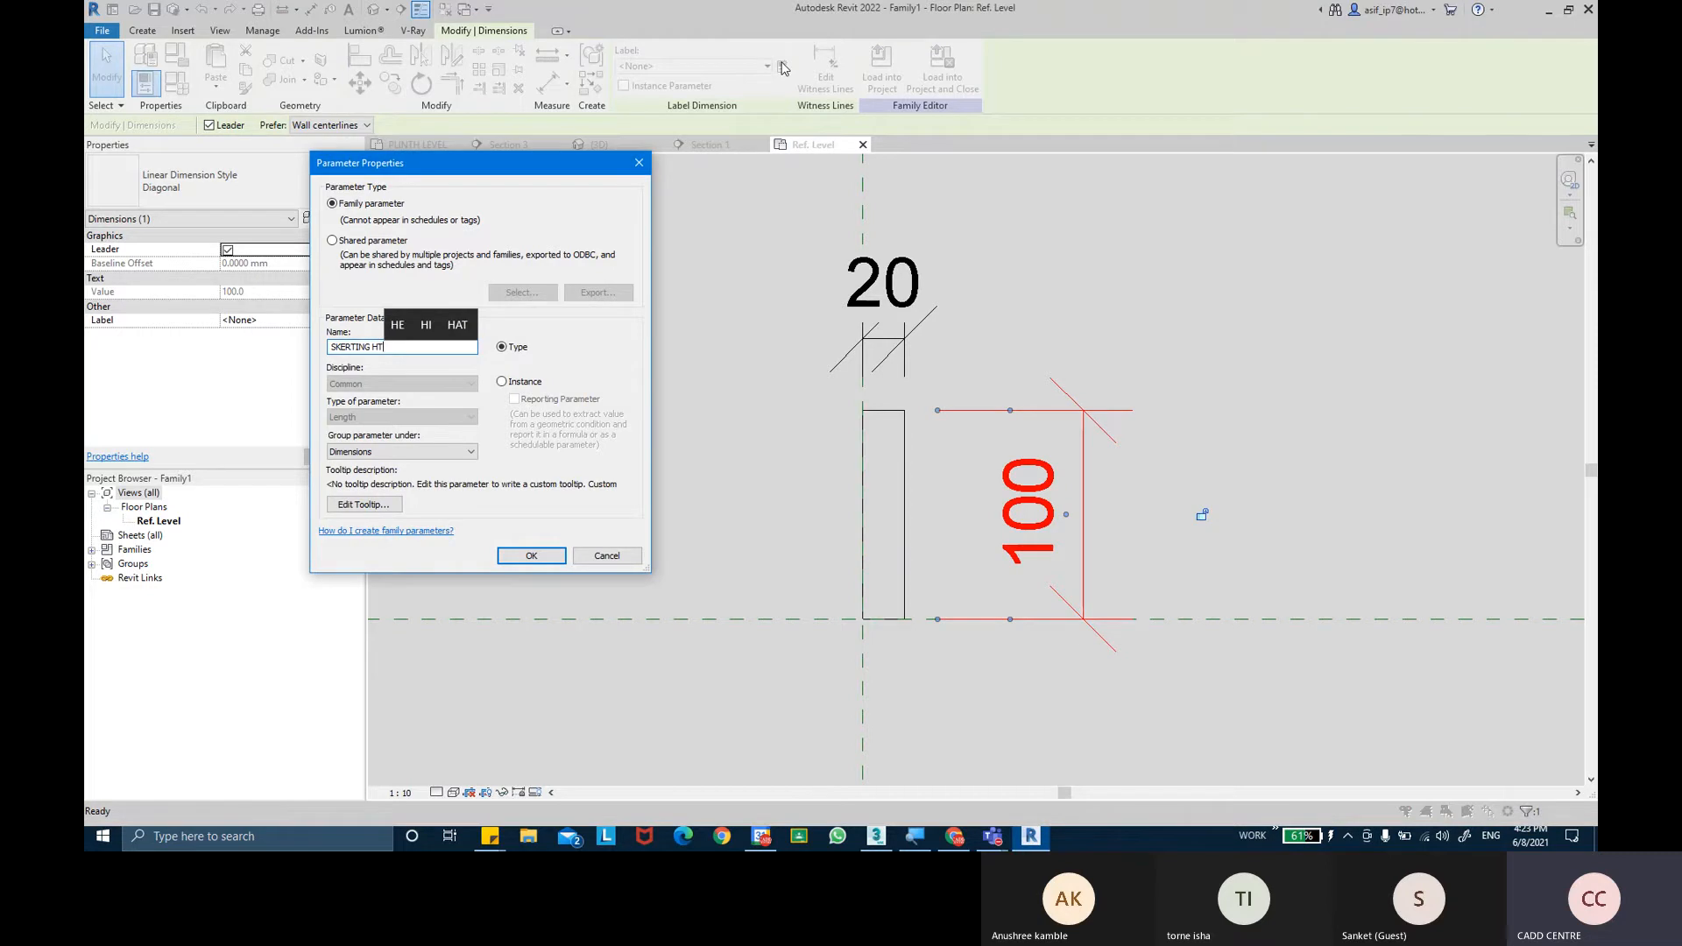
{"action": "key", "text": "Return"}
{"action": "left_click", "coordinate": [960, 222]}
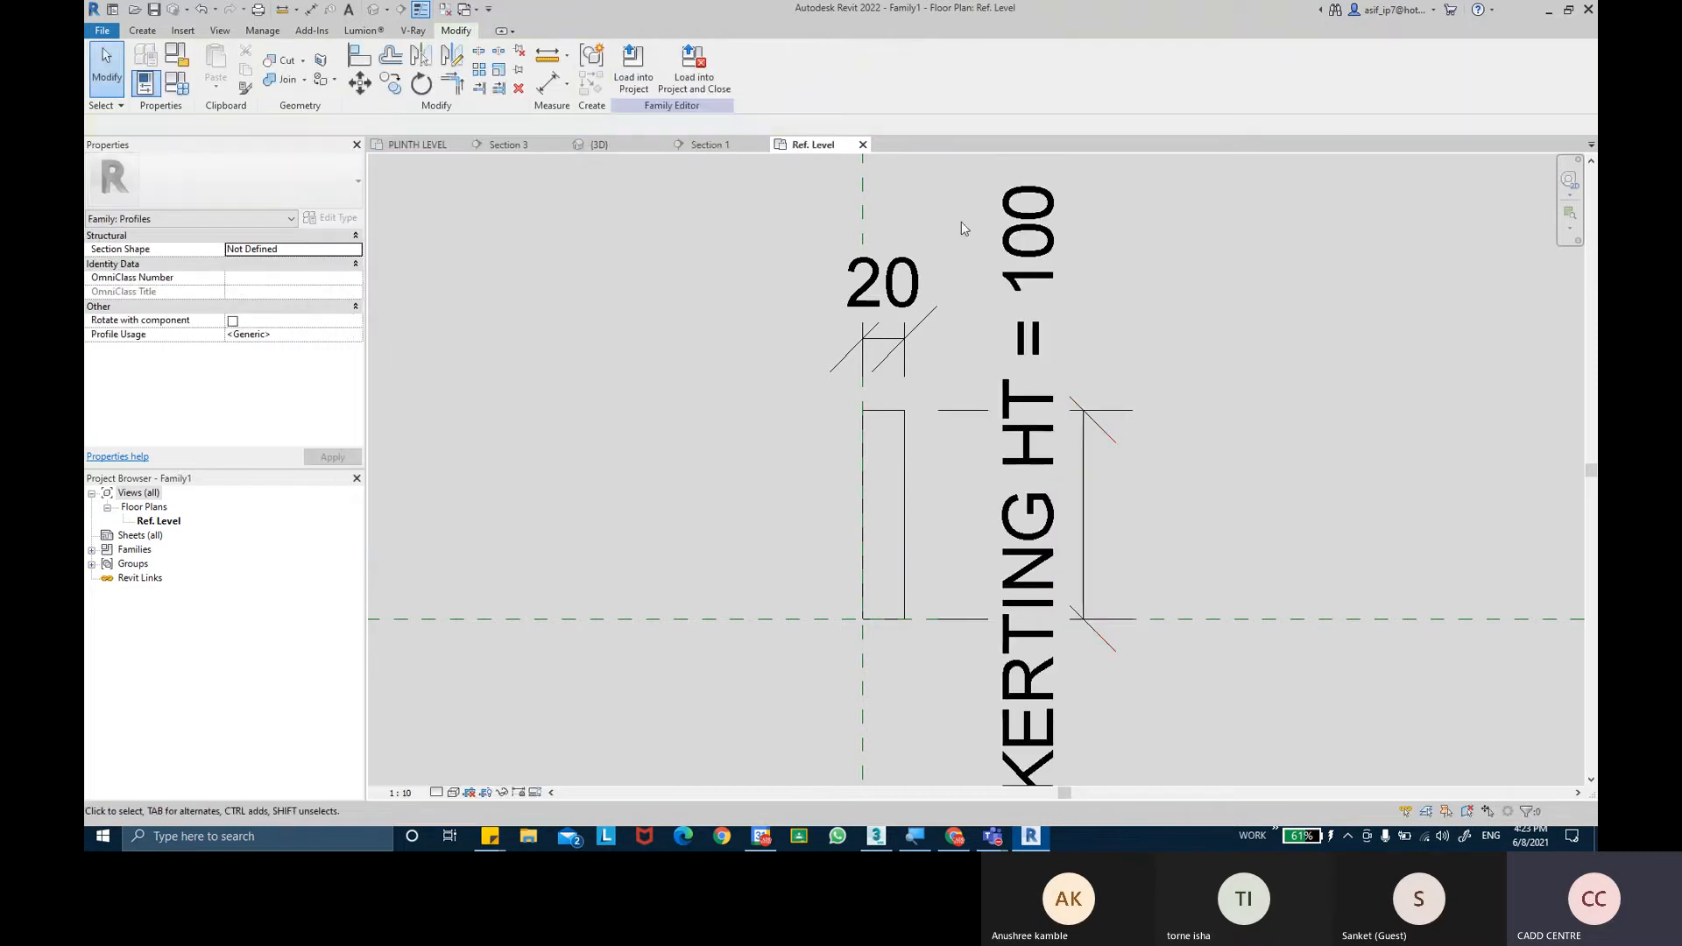
Label the profile's width dimension with a new type-based family parameter named SKERTING THICKNESS.
{"action": "left_click", "coordinate": [918, 300]}
{"action": "left_click", "coordinate": [783, 68]}
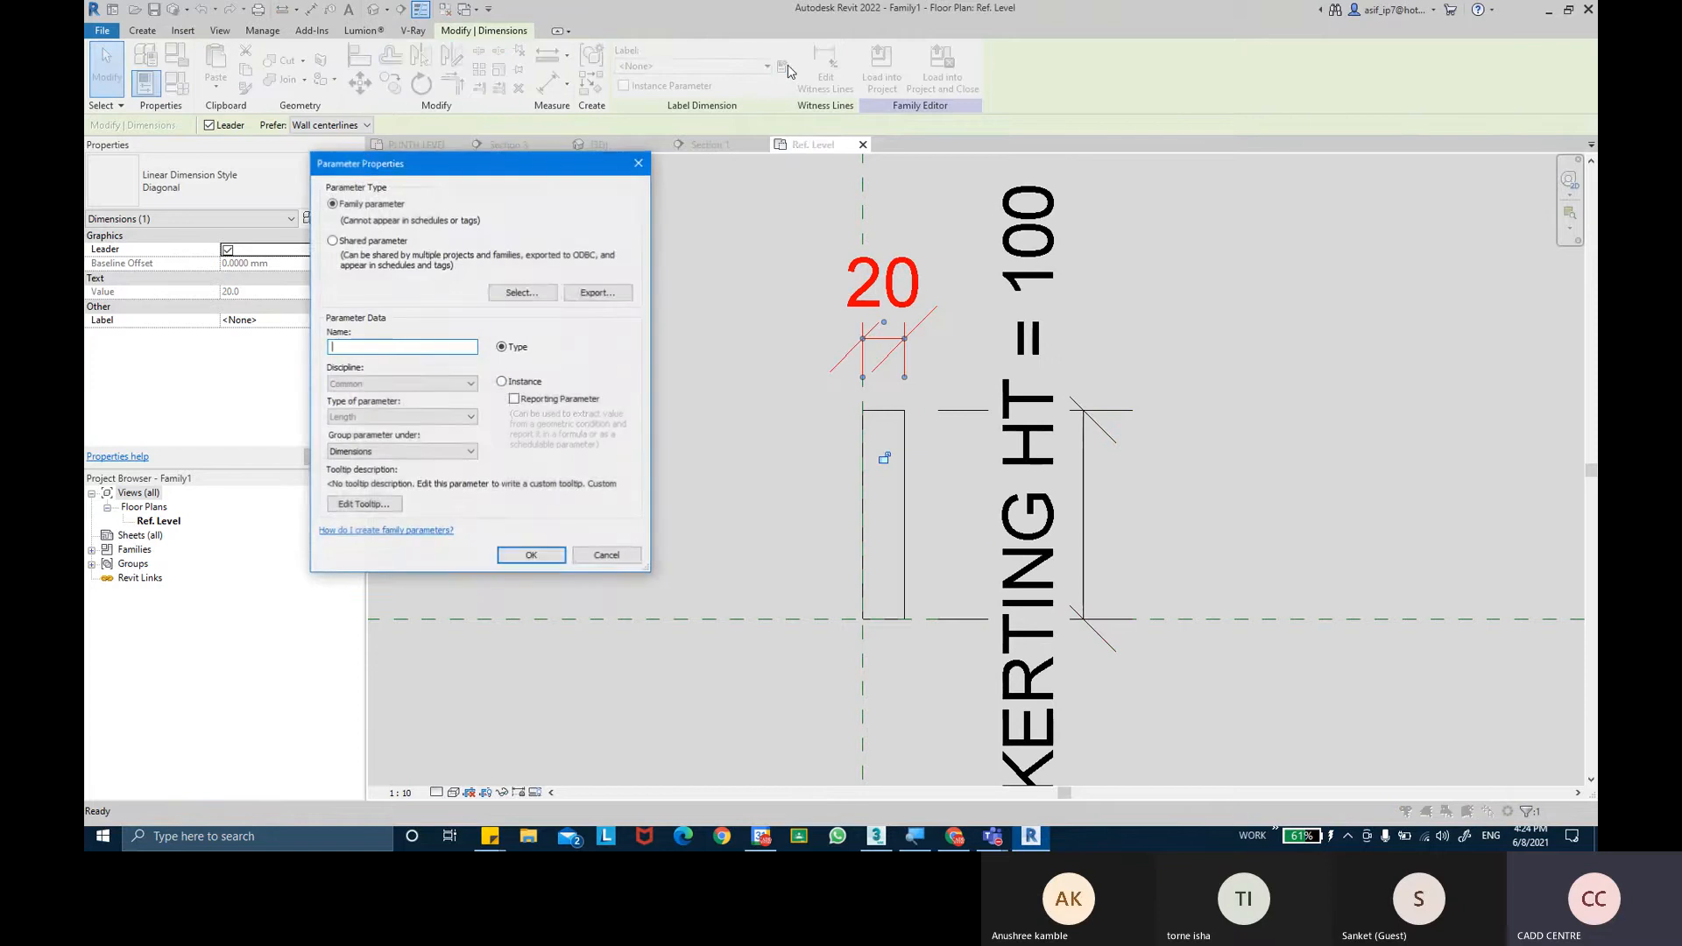
{"action": "type", "text": "SKERTIN"}
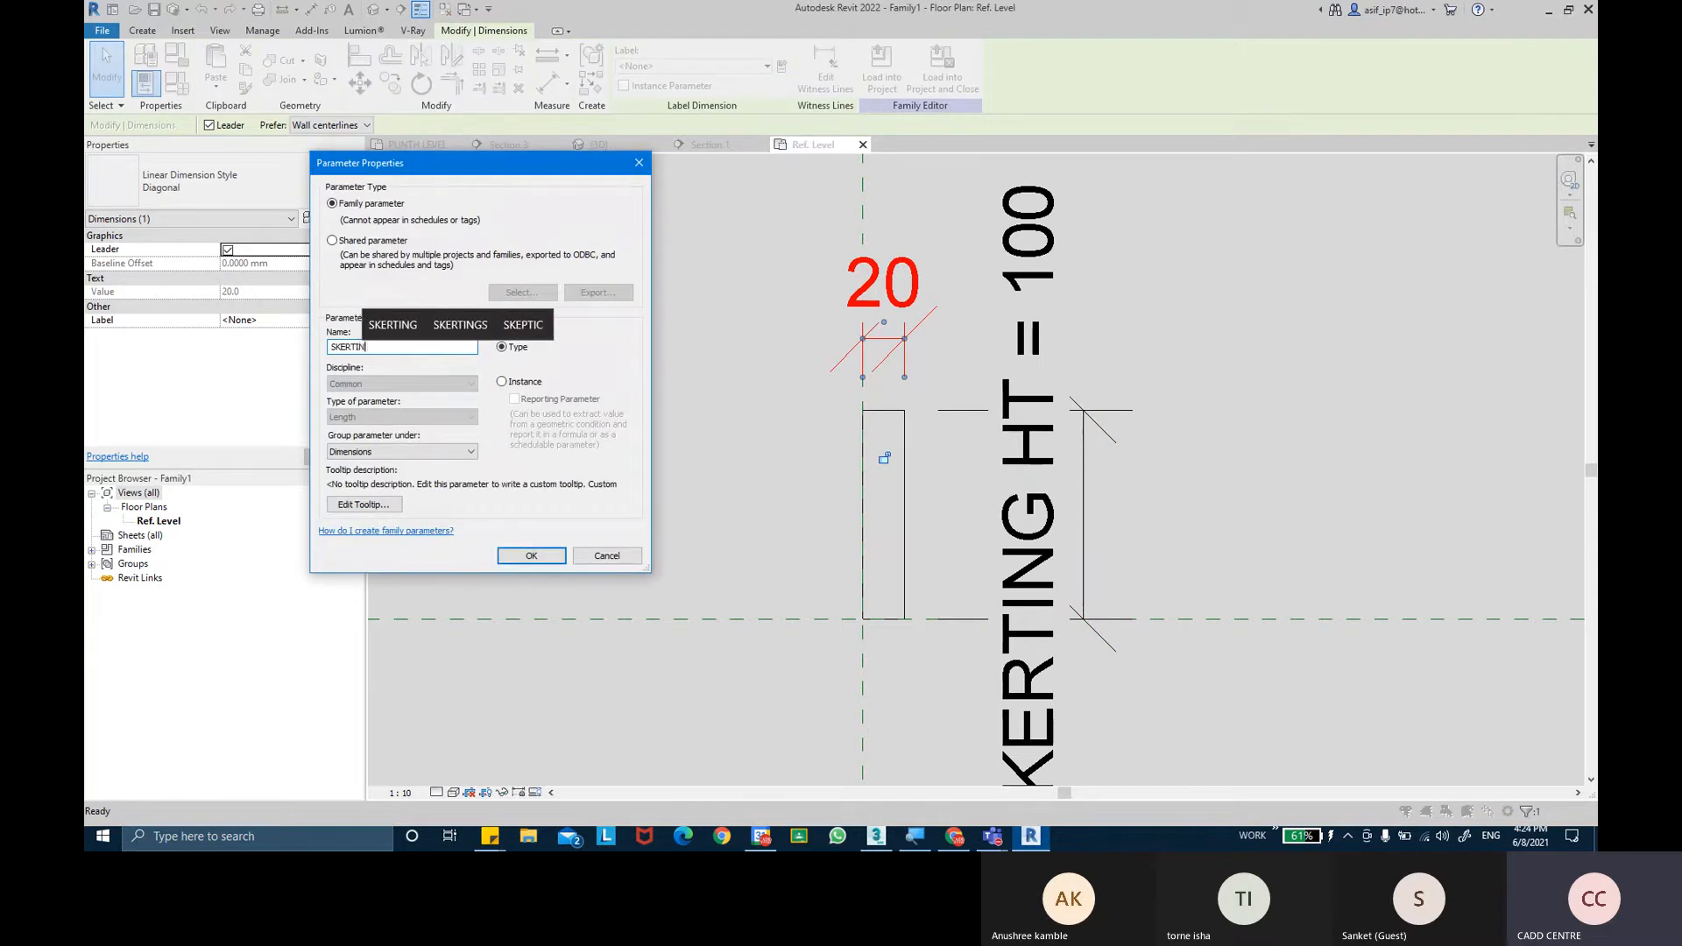
{"action": "type", "text": "G"}
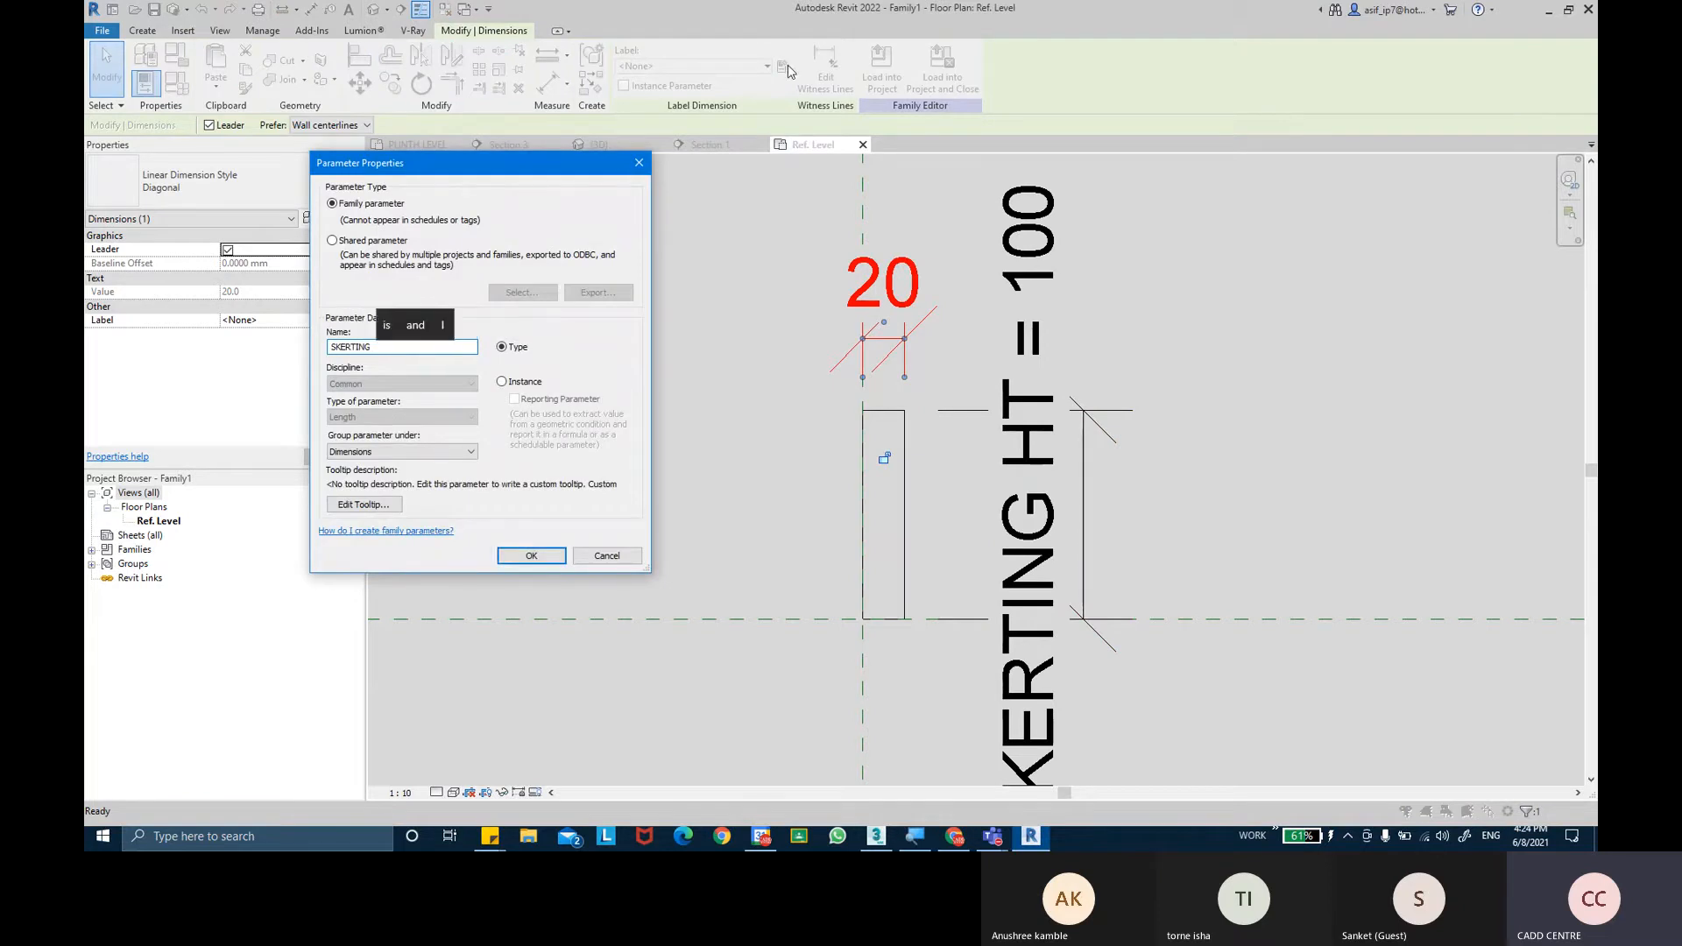
{"action": "type", "text": " THI"}
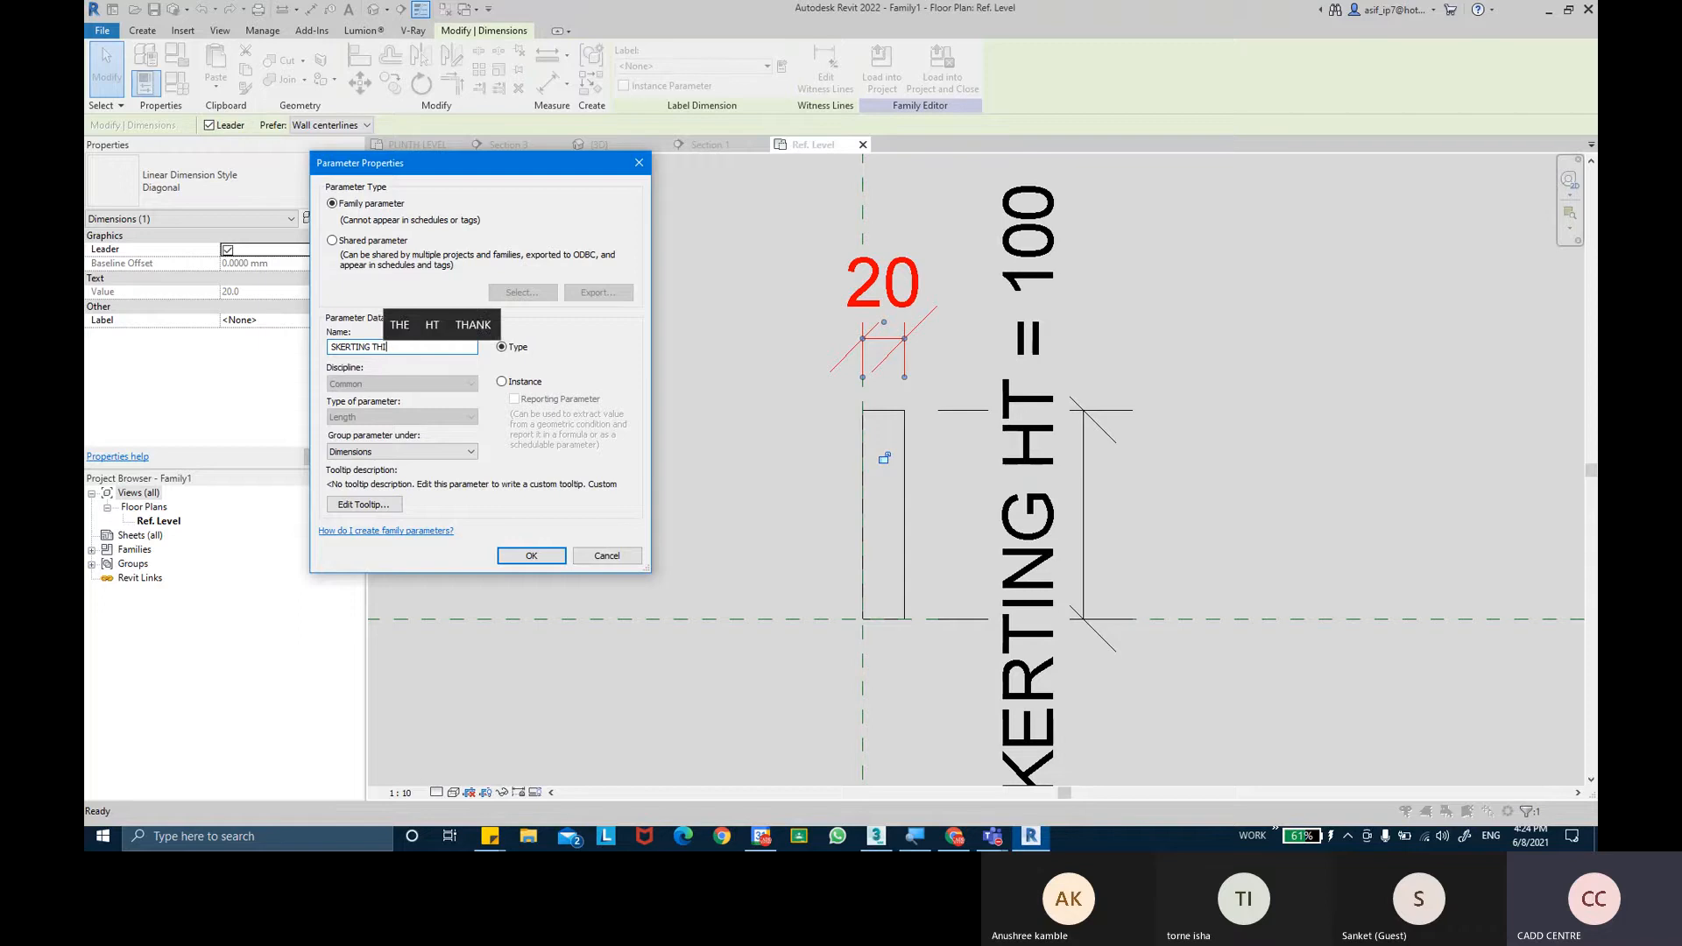
{"action": "type", "text": "CKNESS"}
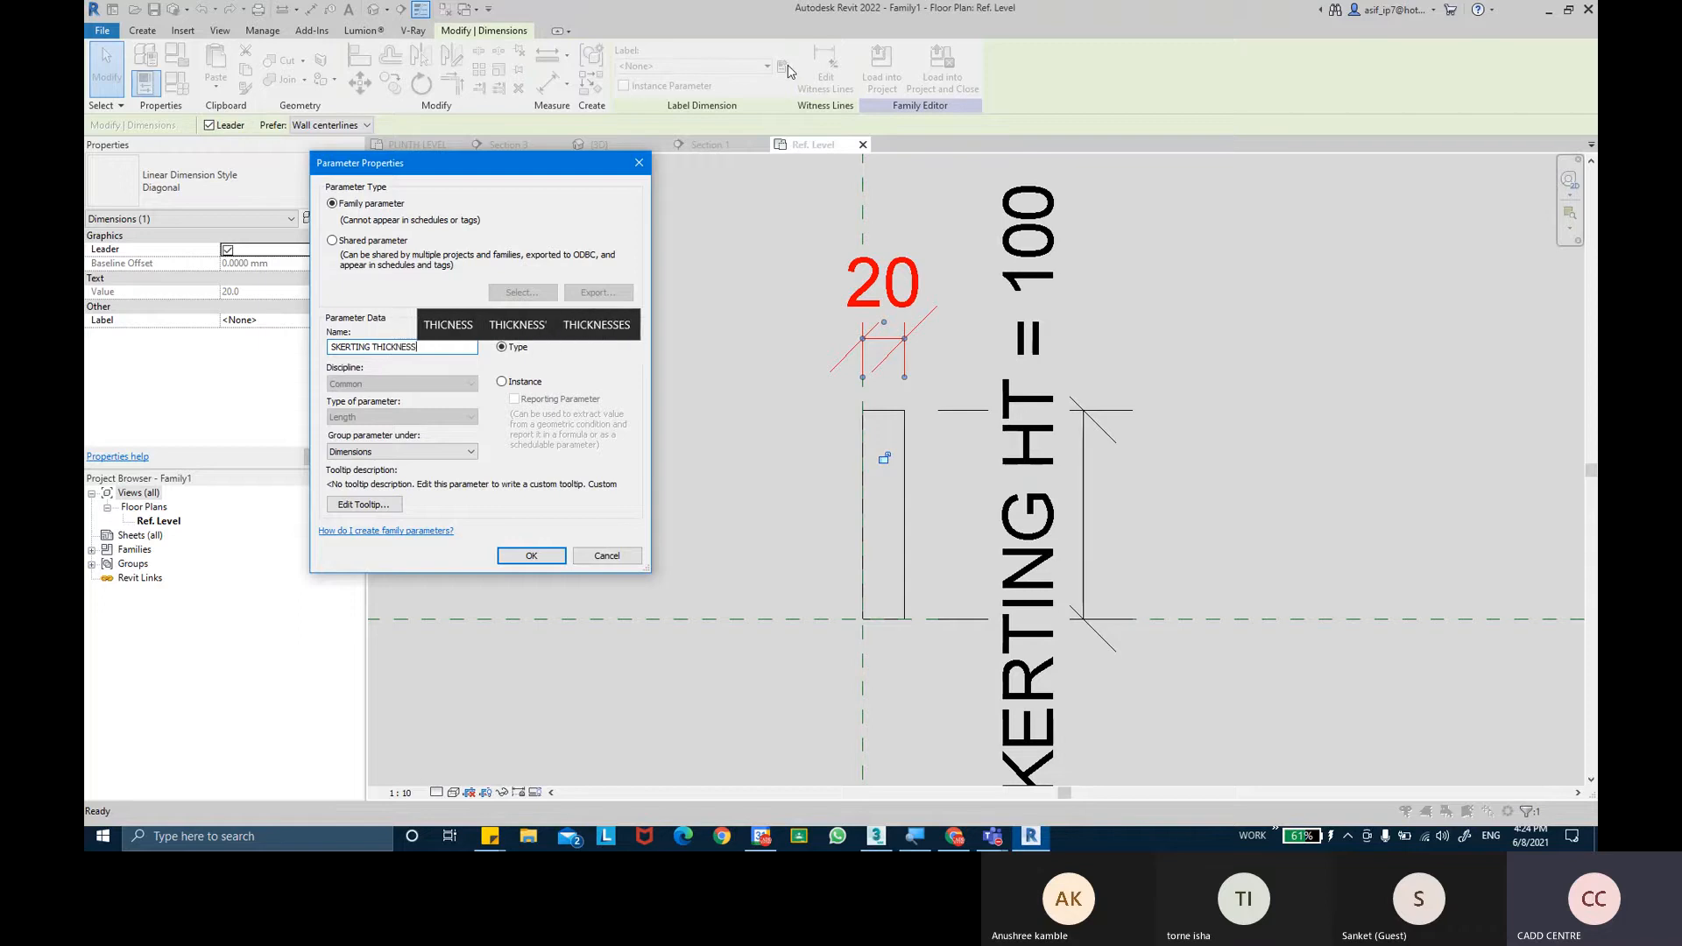
{"action": "key", "text": "Return"}
{"action": "left_click", "coordinate": [803, 424]}
{"action": "middle_click_drag", "start_coordinate": [804, 427], "coordinate": [758, 425]}
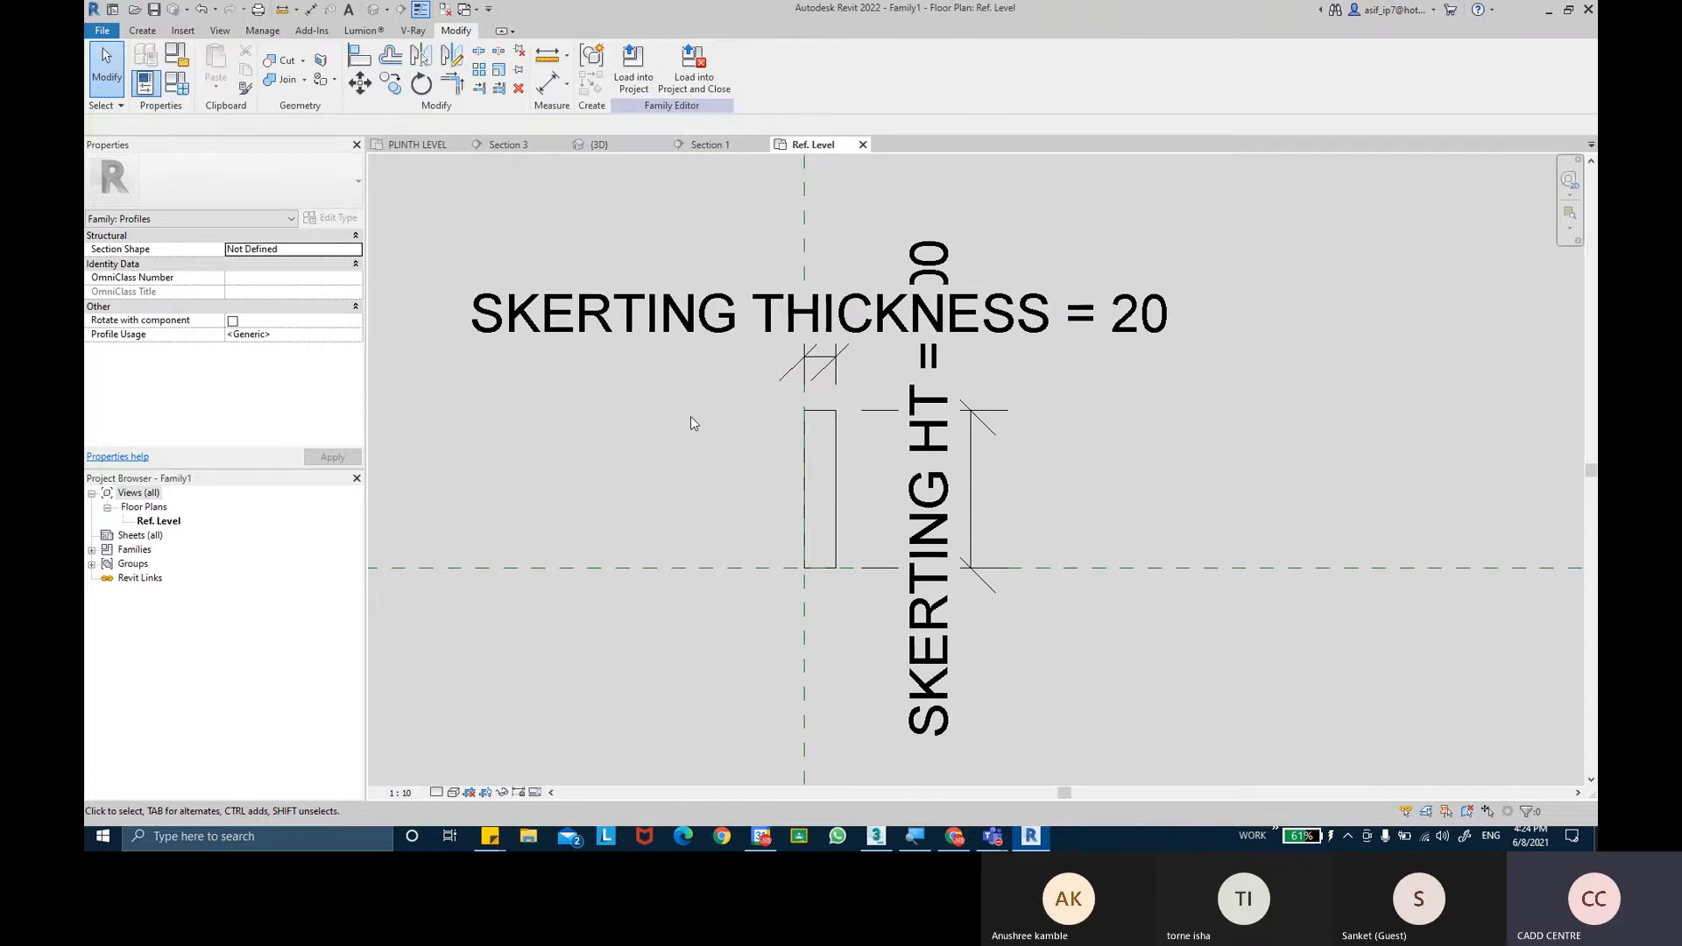
Round the upper outer corner of the profile rectangle with a fillet arc of radius 2 mm.
{"action": "scroll", "coordinate": [836, 430], "scroll_direction": "up", "scroll_amount": 2}
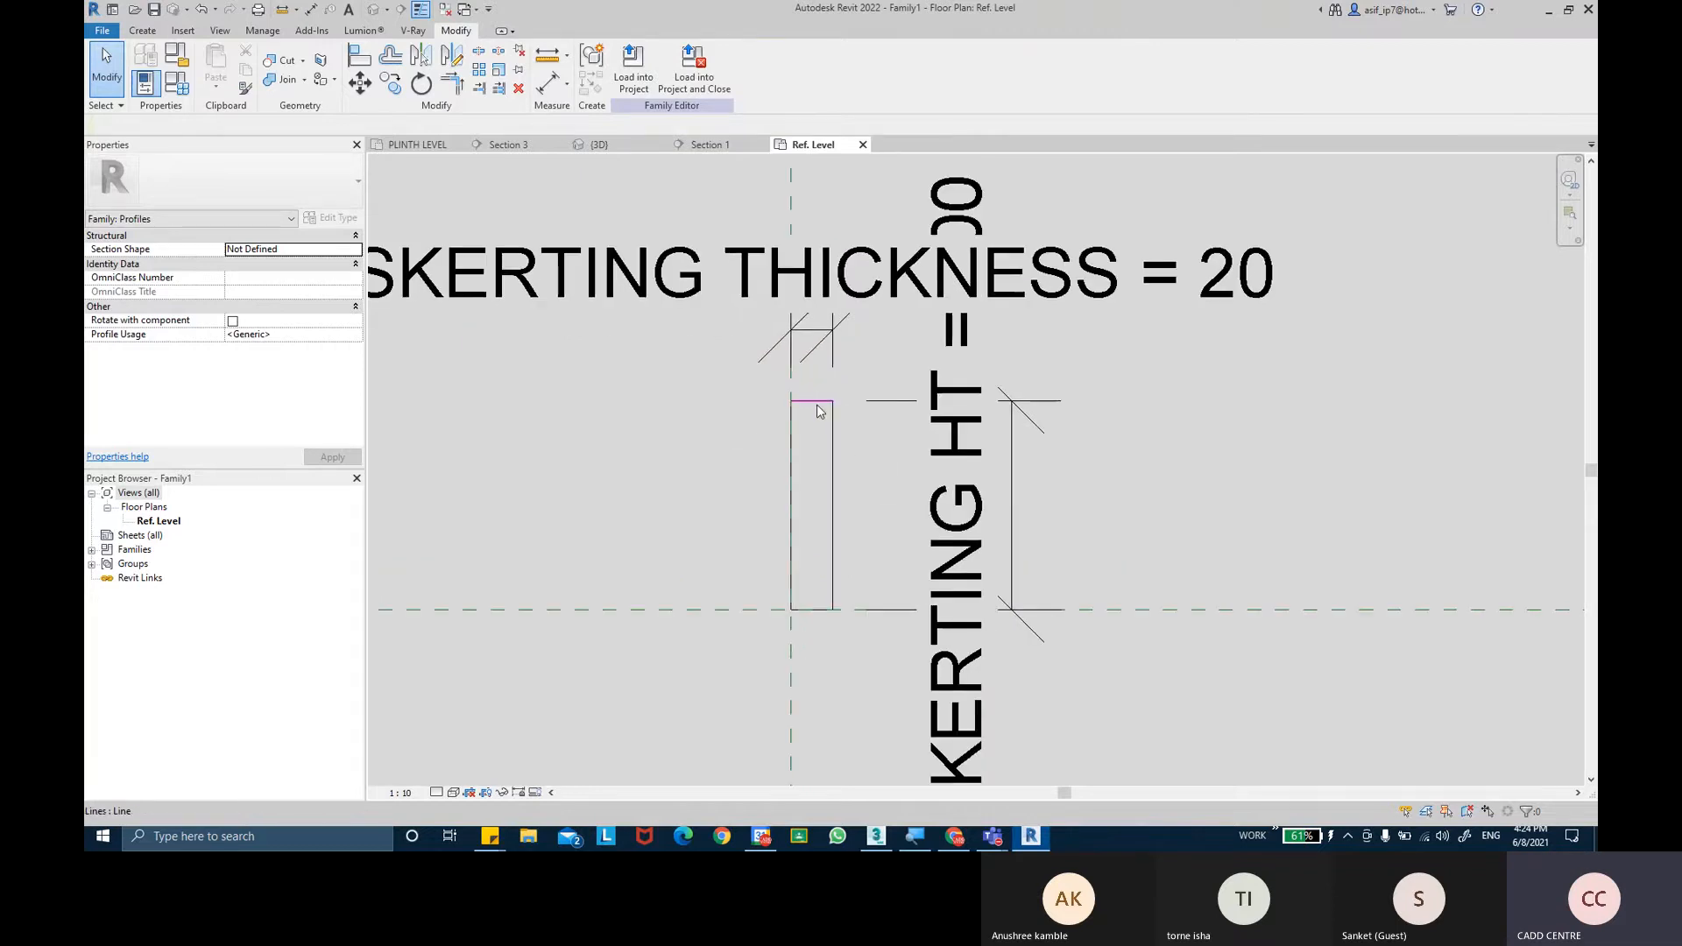
{"action": "scroll", "coordinate": [815, 411], "scroll_direction": "up", "scroll_amount": 5}
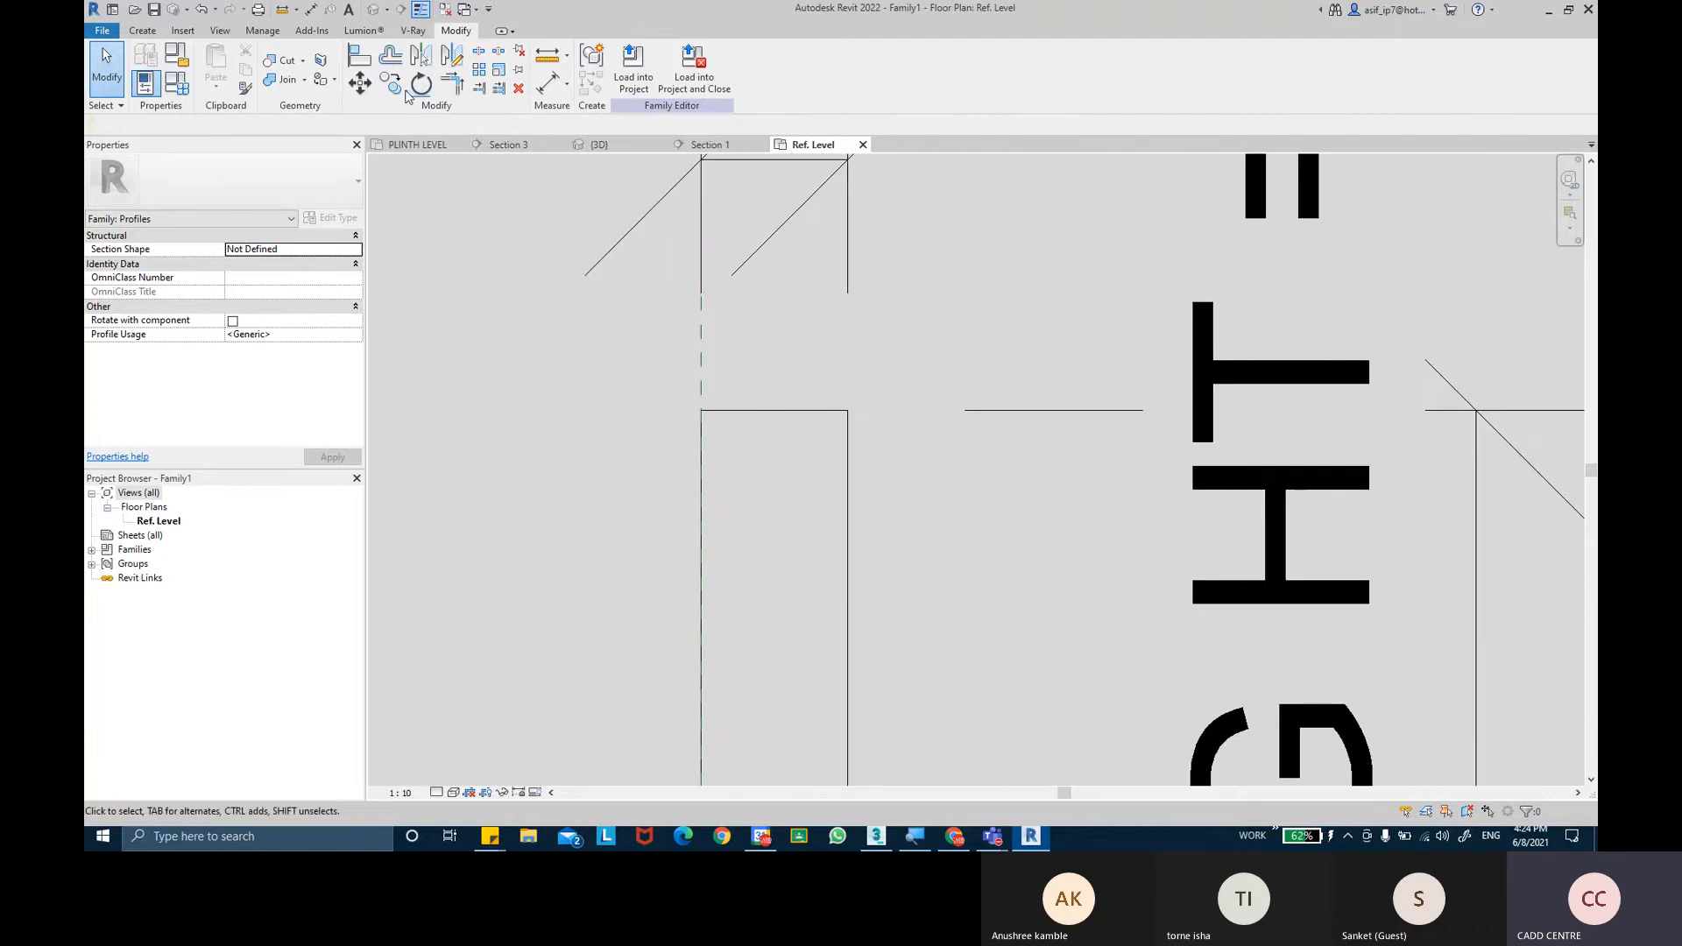
{"action": "left_click", "coordinate": [142, 31]}
{"action": "left_click", "coordinate": [522, 70]}
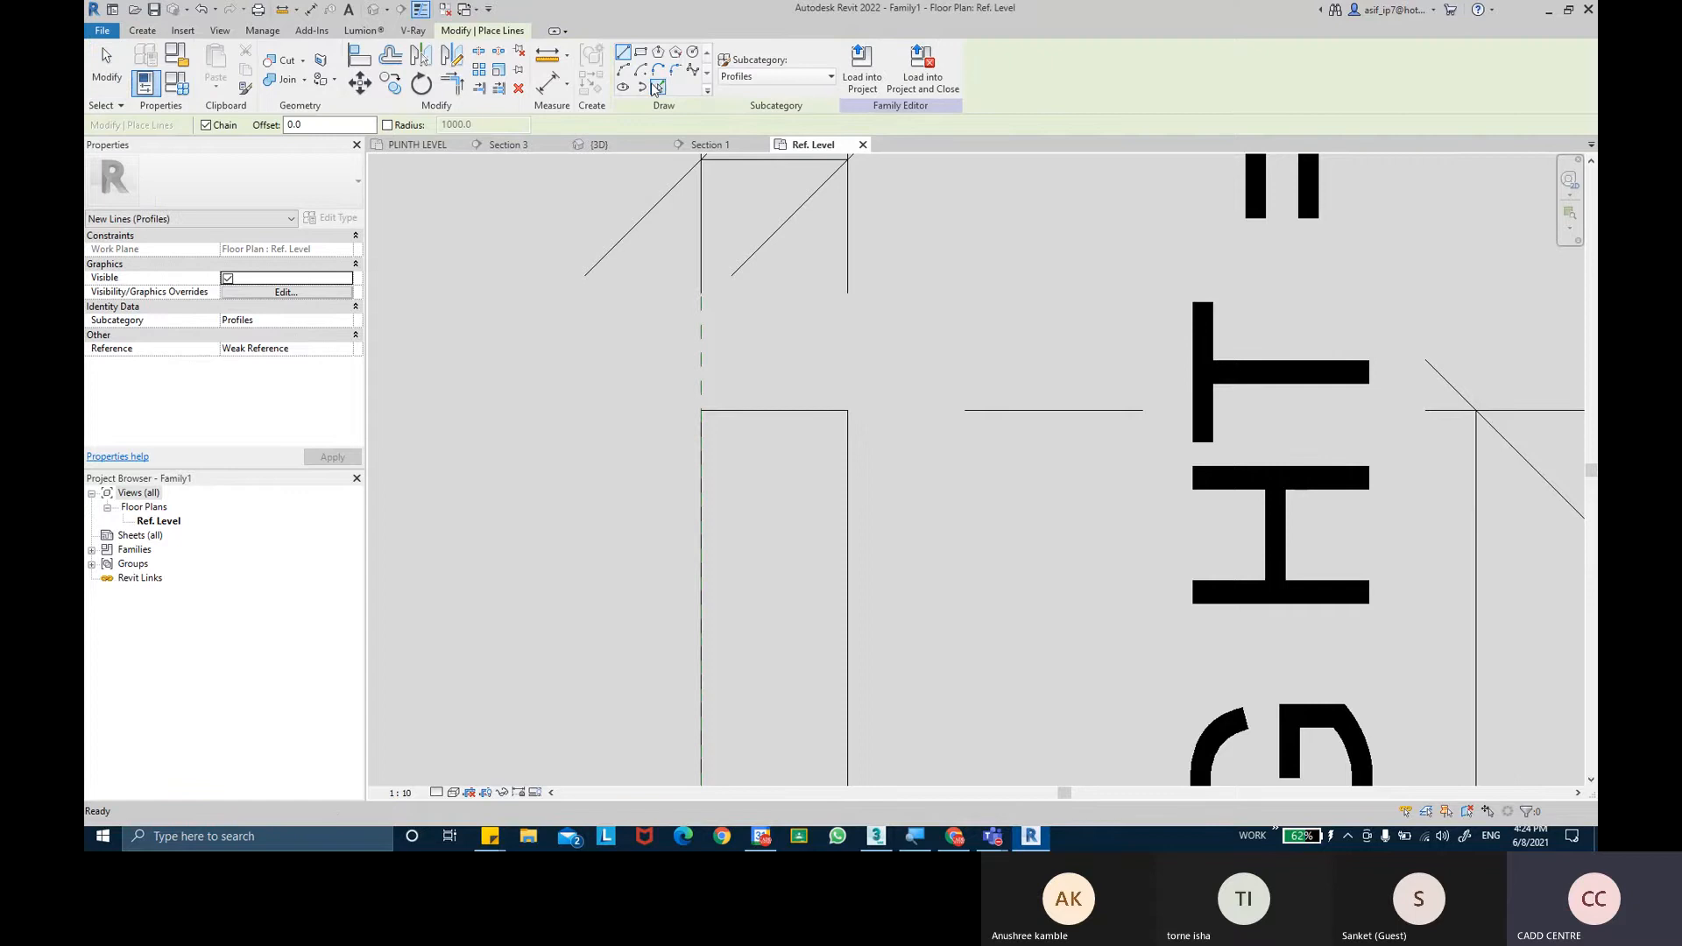
{"action": "left_click", "coordinate": [674, 70]}
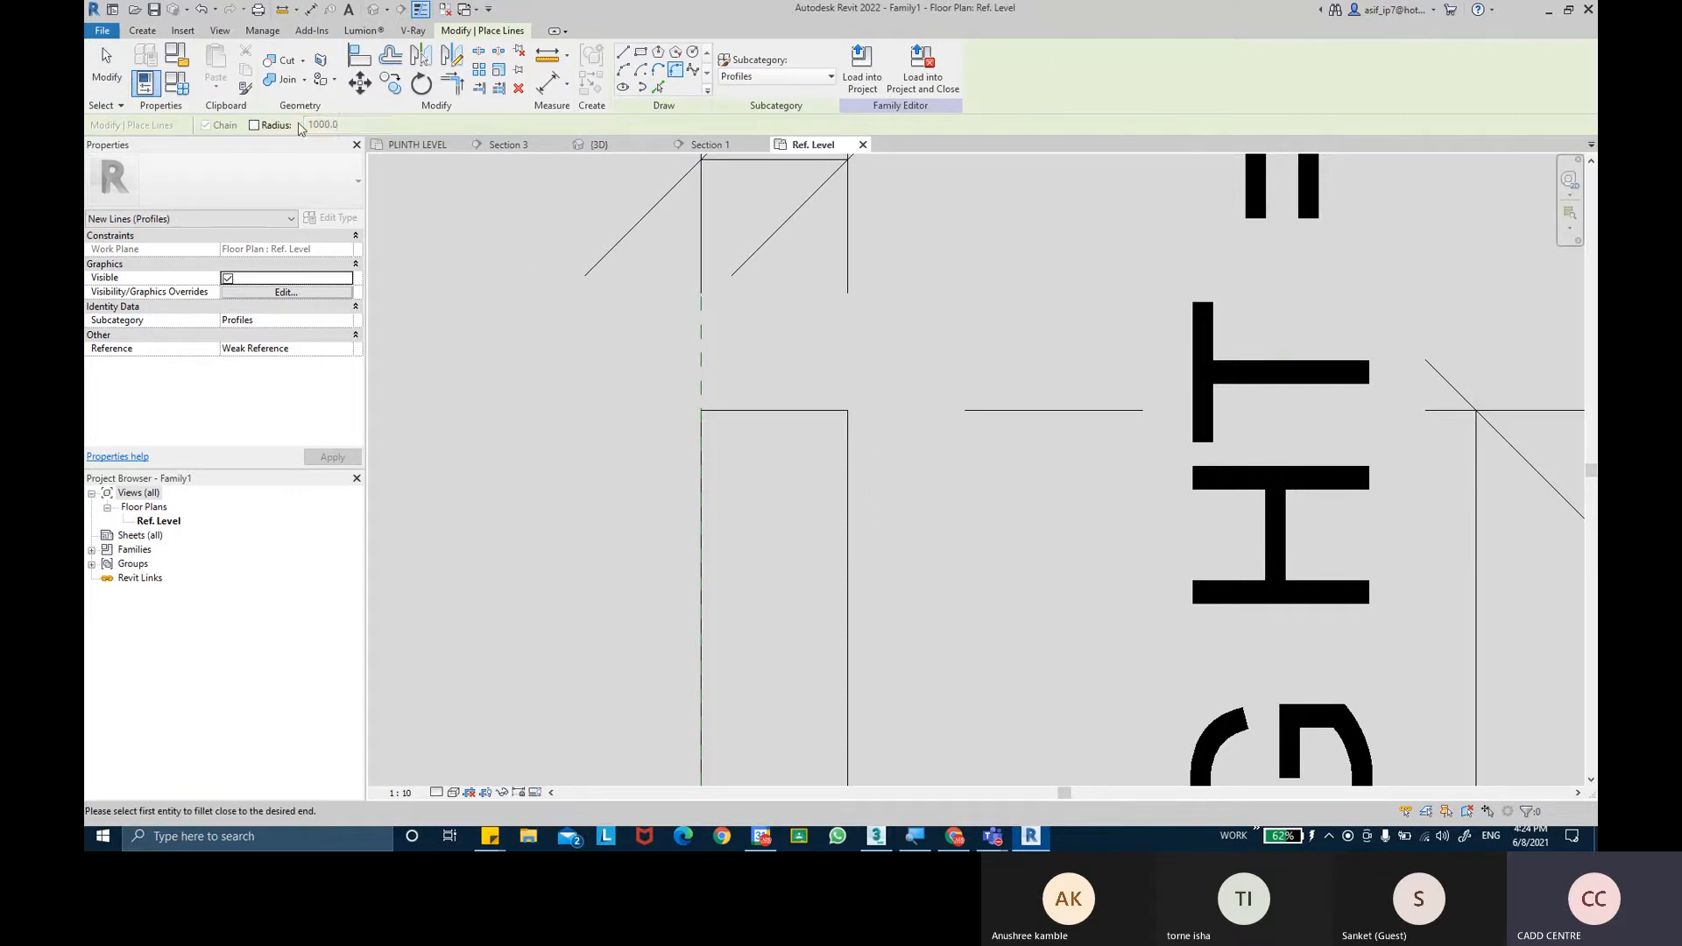
{"action": "left_click", "coordinate": [294, 127]}
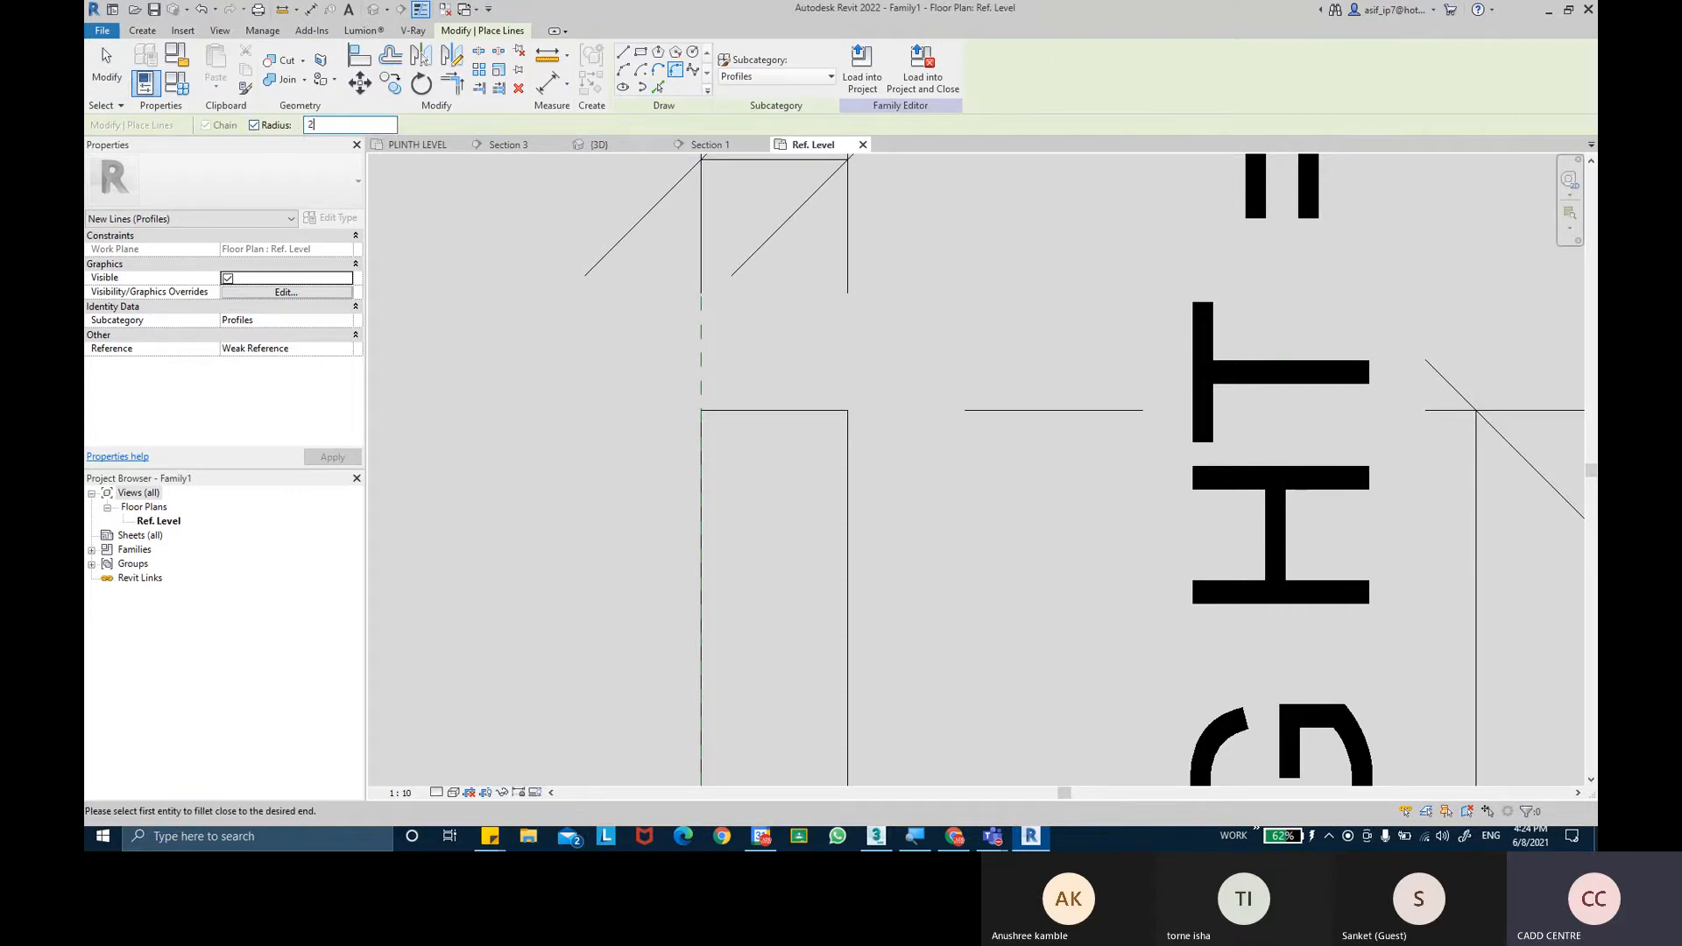
{"action": "left_click", "coordinate": [818, 410]}
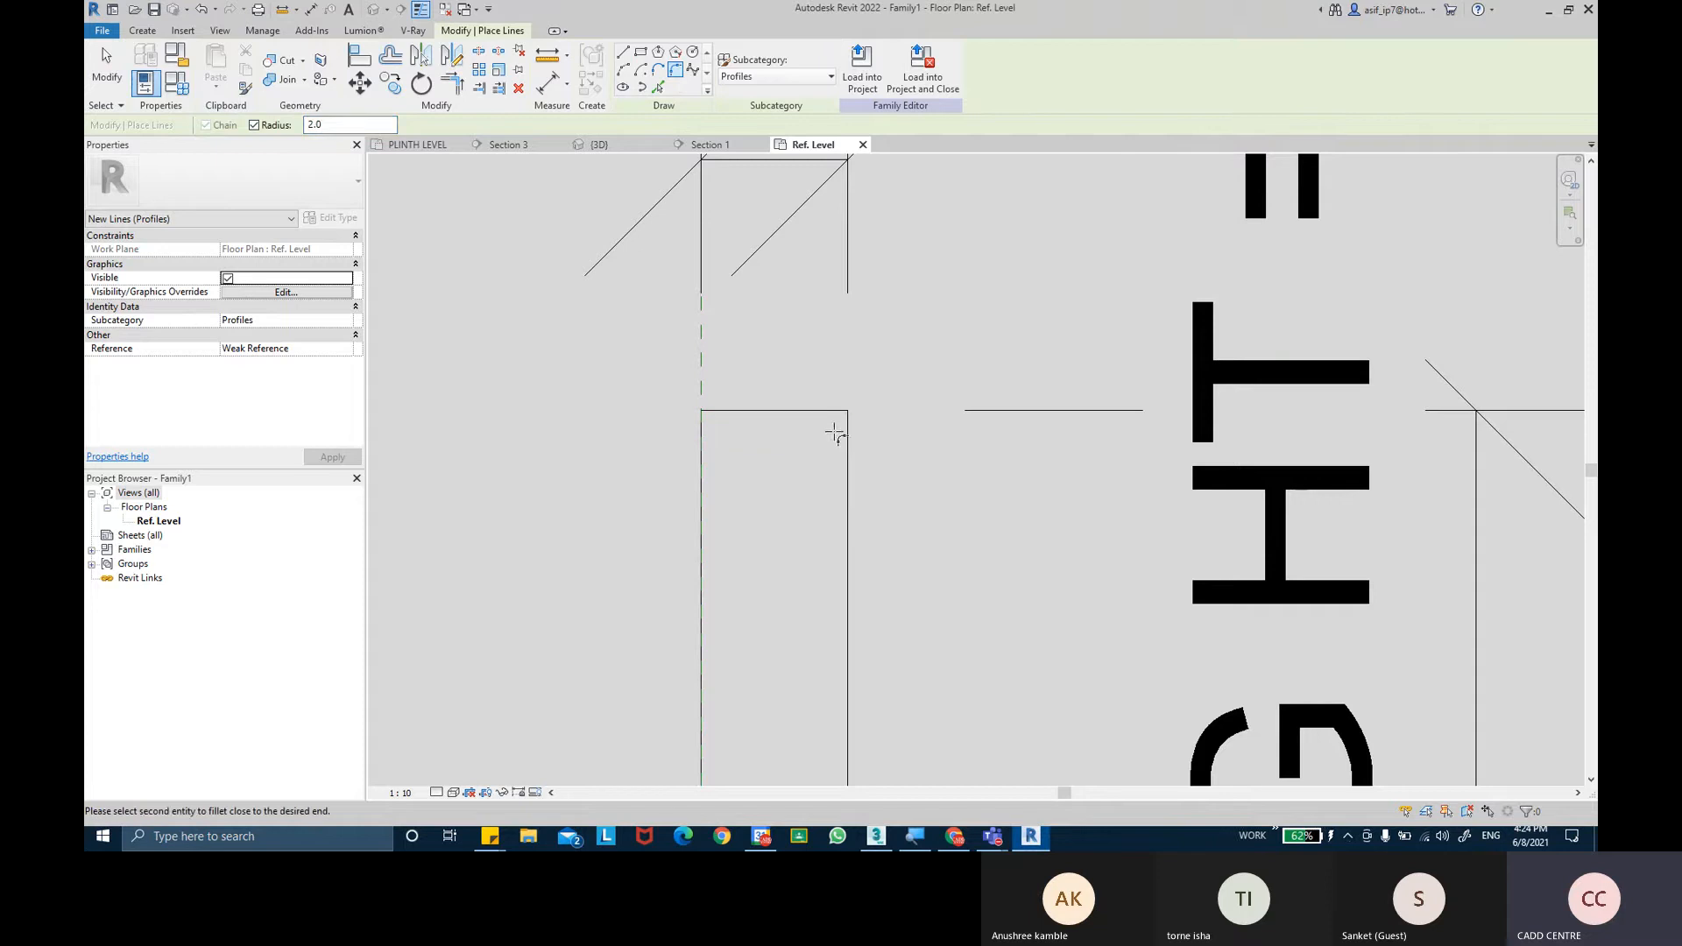
{"action": "left_click", "coordinate": [846, 429]}
{"action": "key", "text": "Escape"}
{"action": "key", "text": "Escape"}
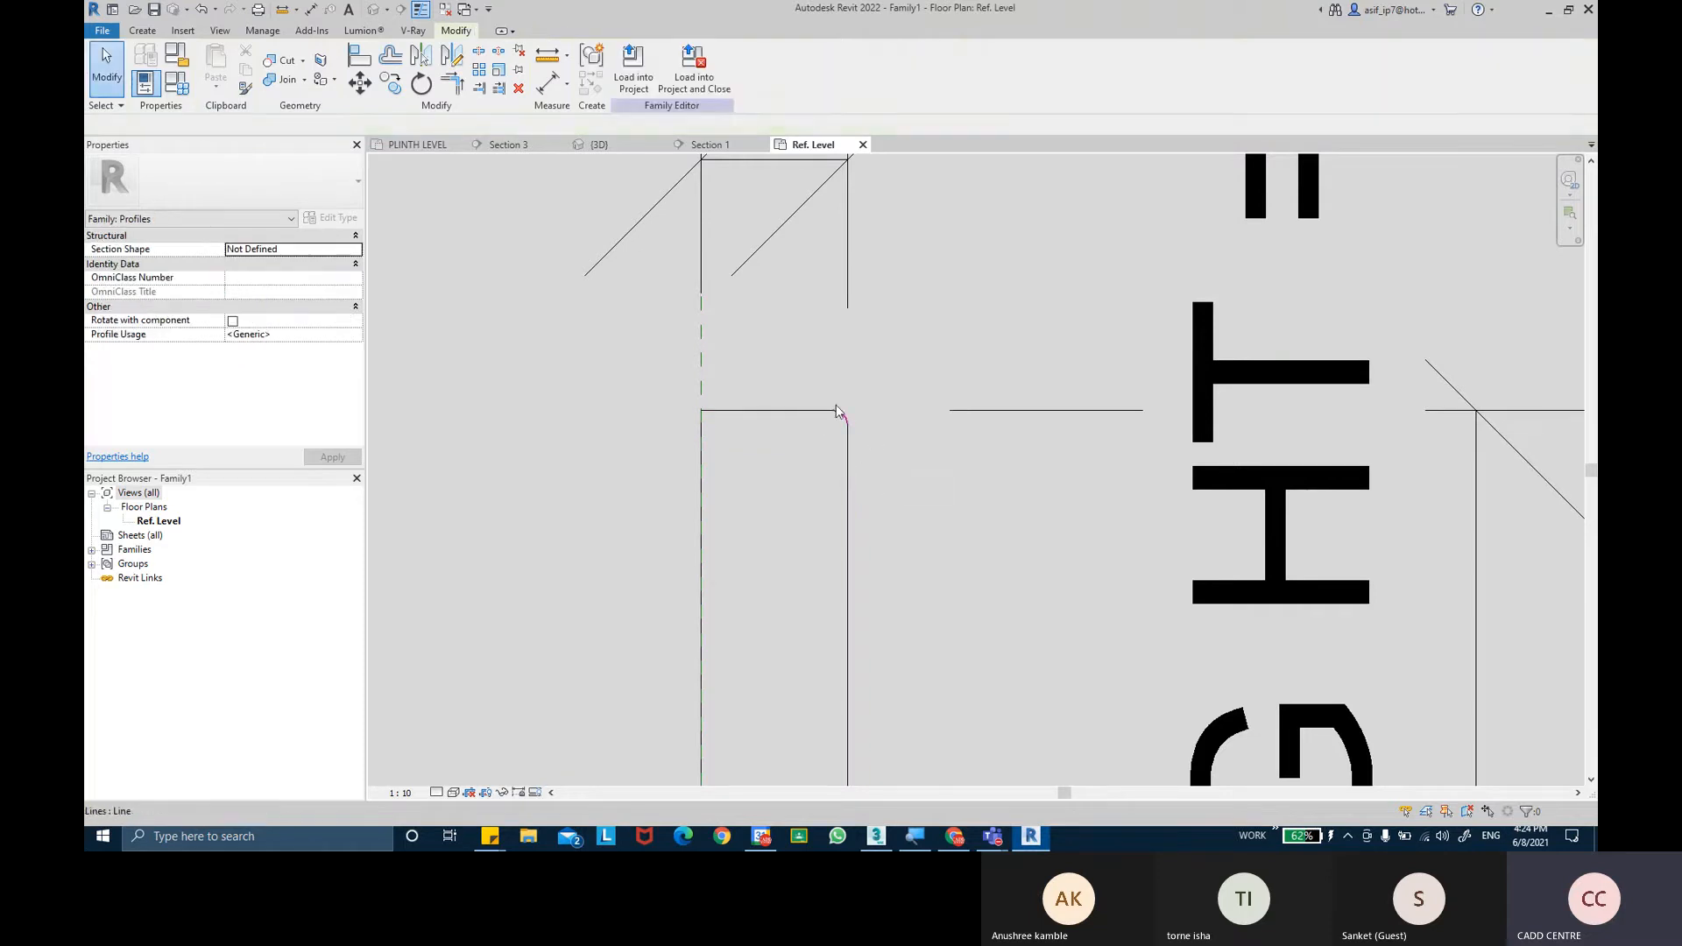
{"action": "scroll", "coordinate": [857, 432], "scroll_direction": "up", "scroll_amount": 1}
{"action": "scroll", "coordinate": [847, 429], "scroll_direction": "down", "scroll_amount": 5}
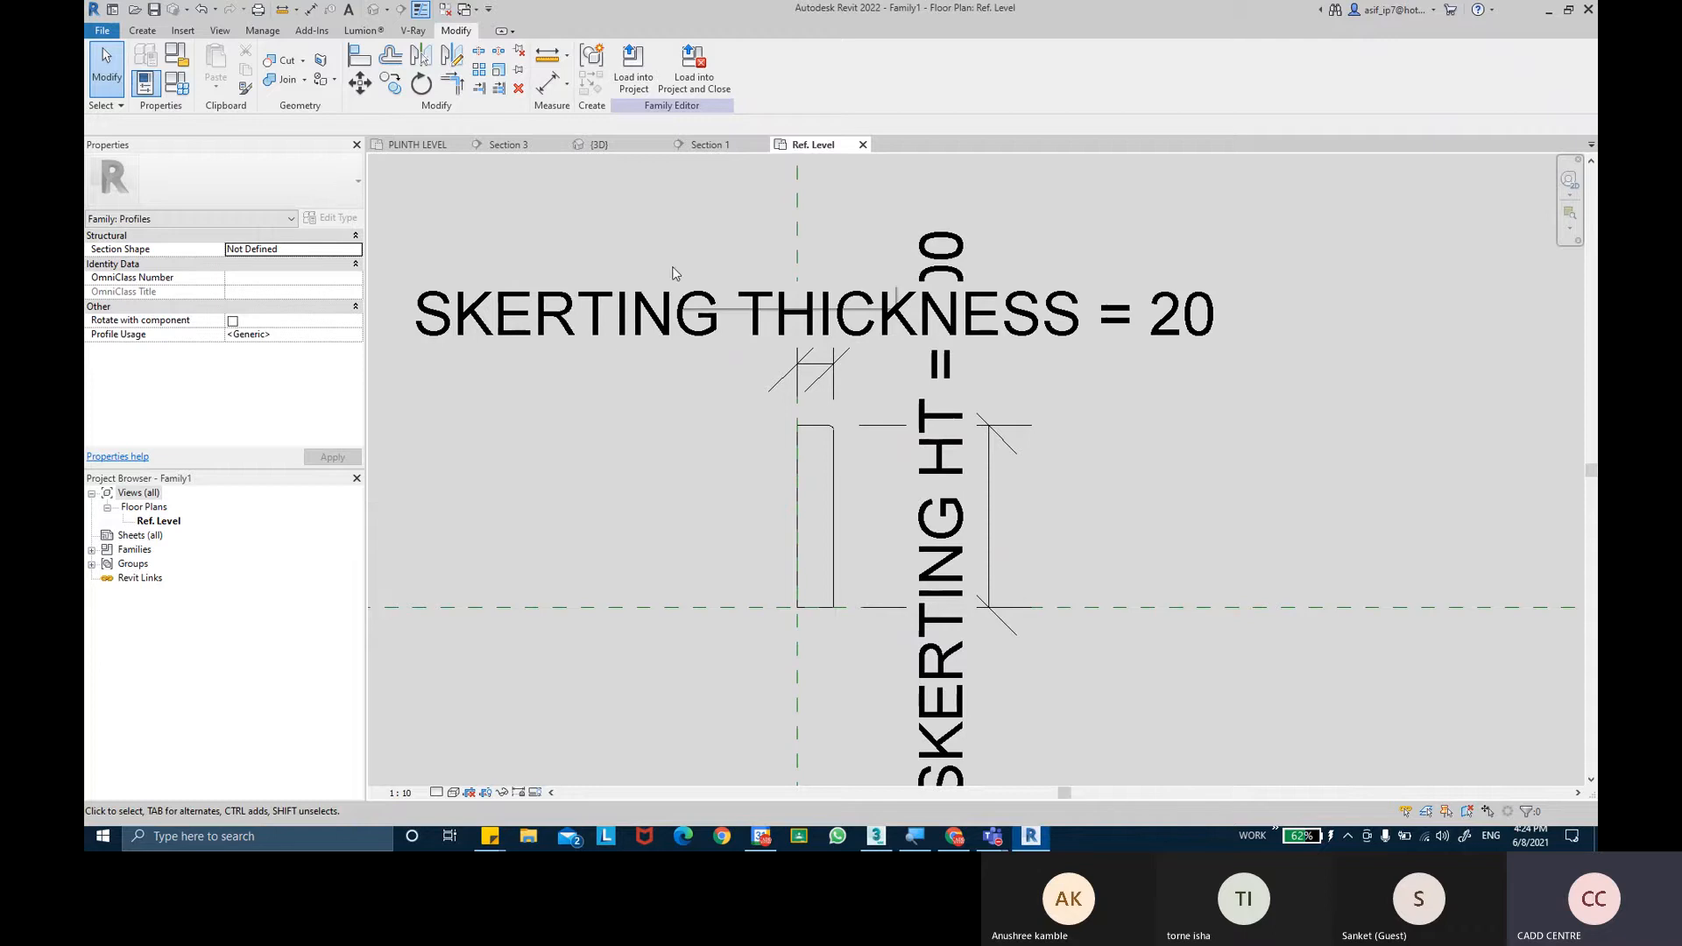
Save the family as SKERTING PROFILE in the desktop folder REVIT-THE BIM SOLUTION CLASS, and load it into the project while closing it.
{"action": "left_click", "coordinate": [155, 11]}
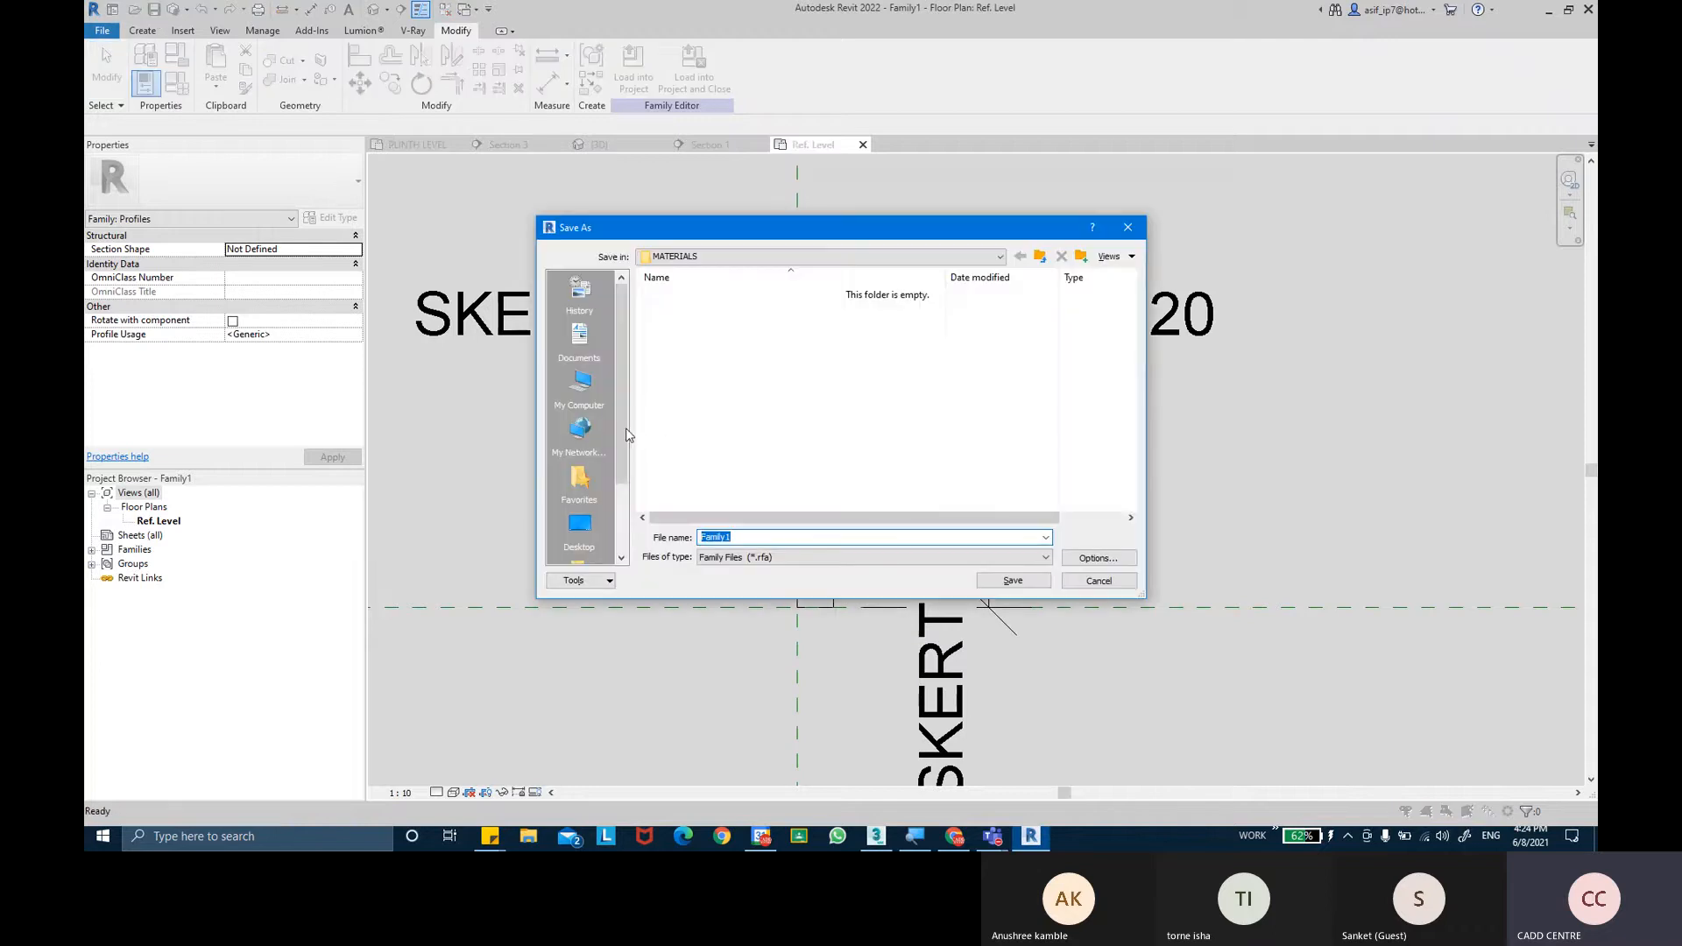
{"action": "left_click", "coordinate": [581, 525]}
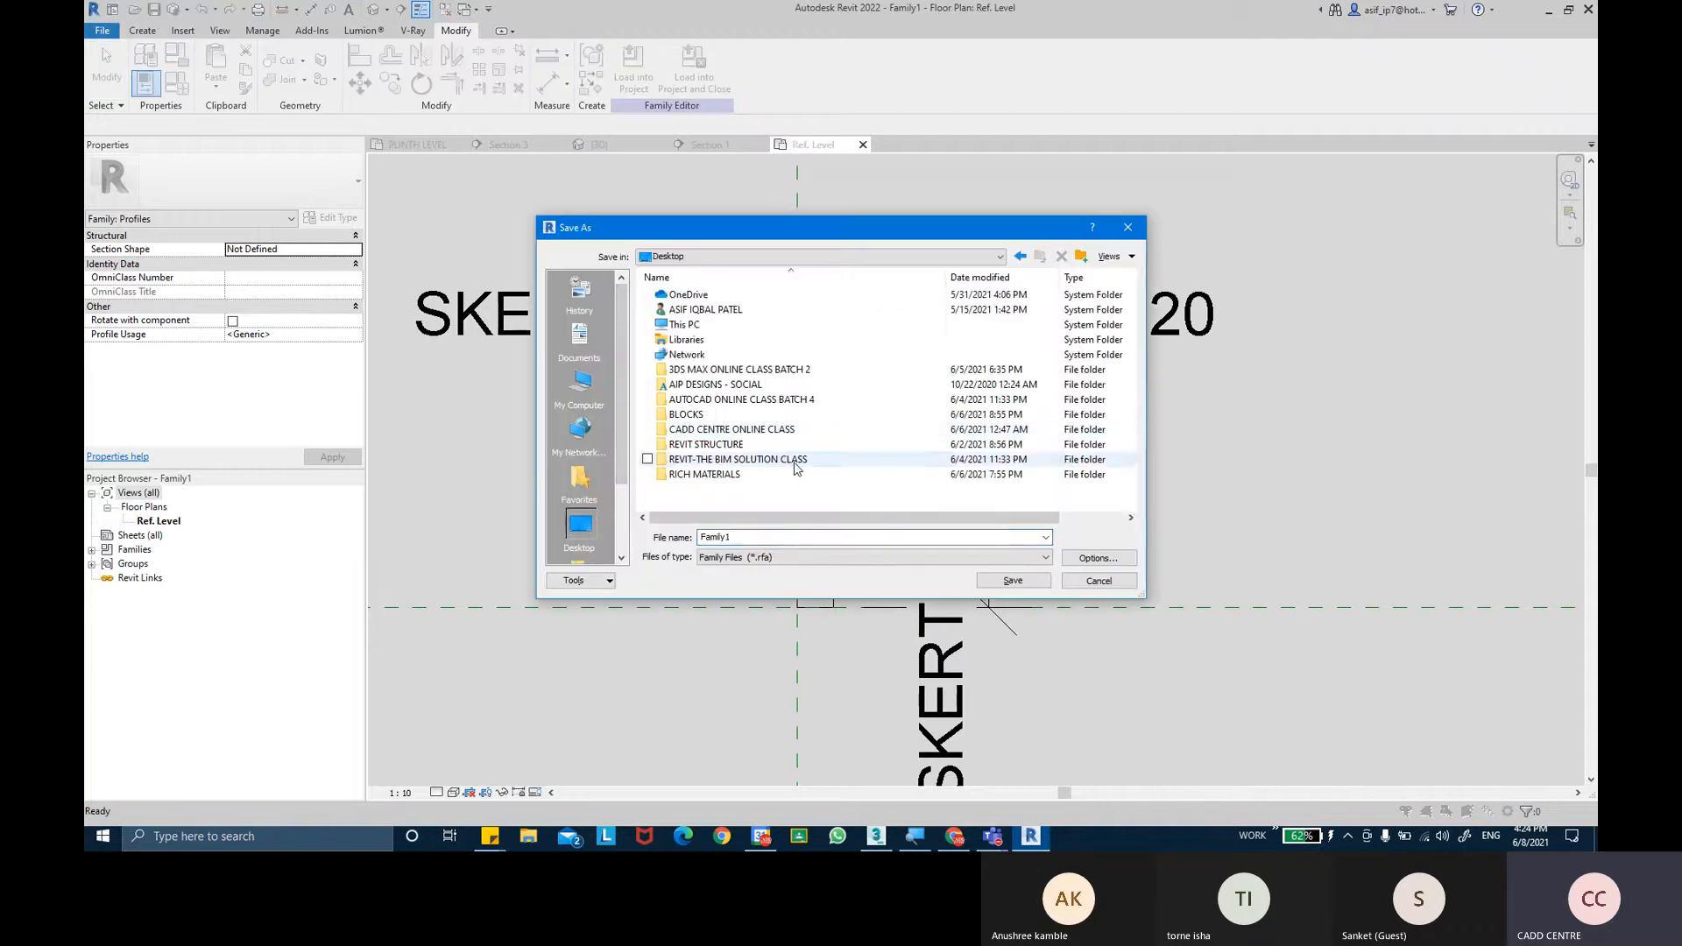
{"action": "double_click", "coordinate": [788, 462]}
{"action": "double_click", "coordinate": [769, 536]}
{"action": "type", "text": "SKER"}
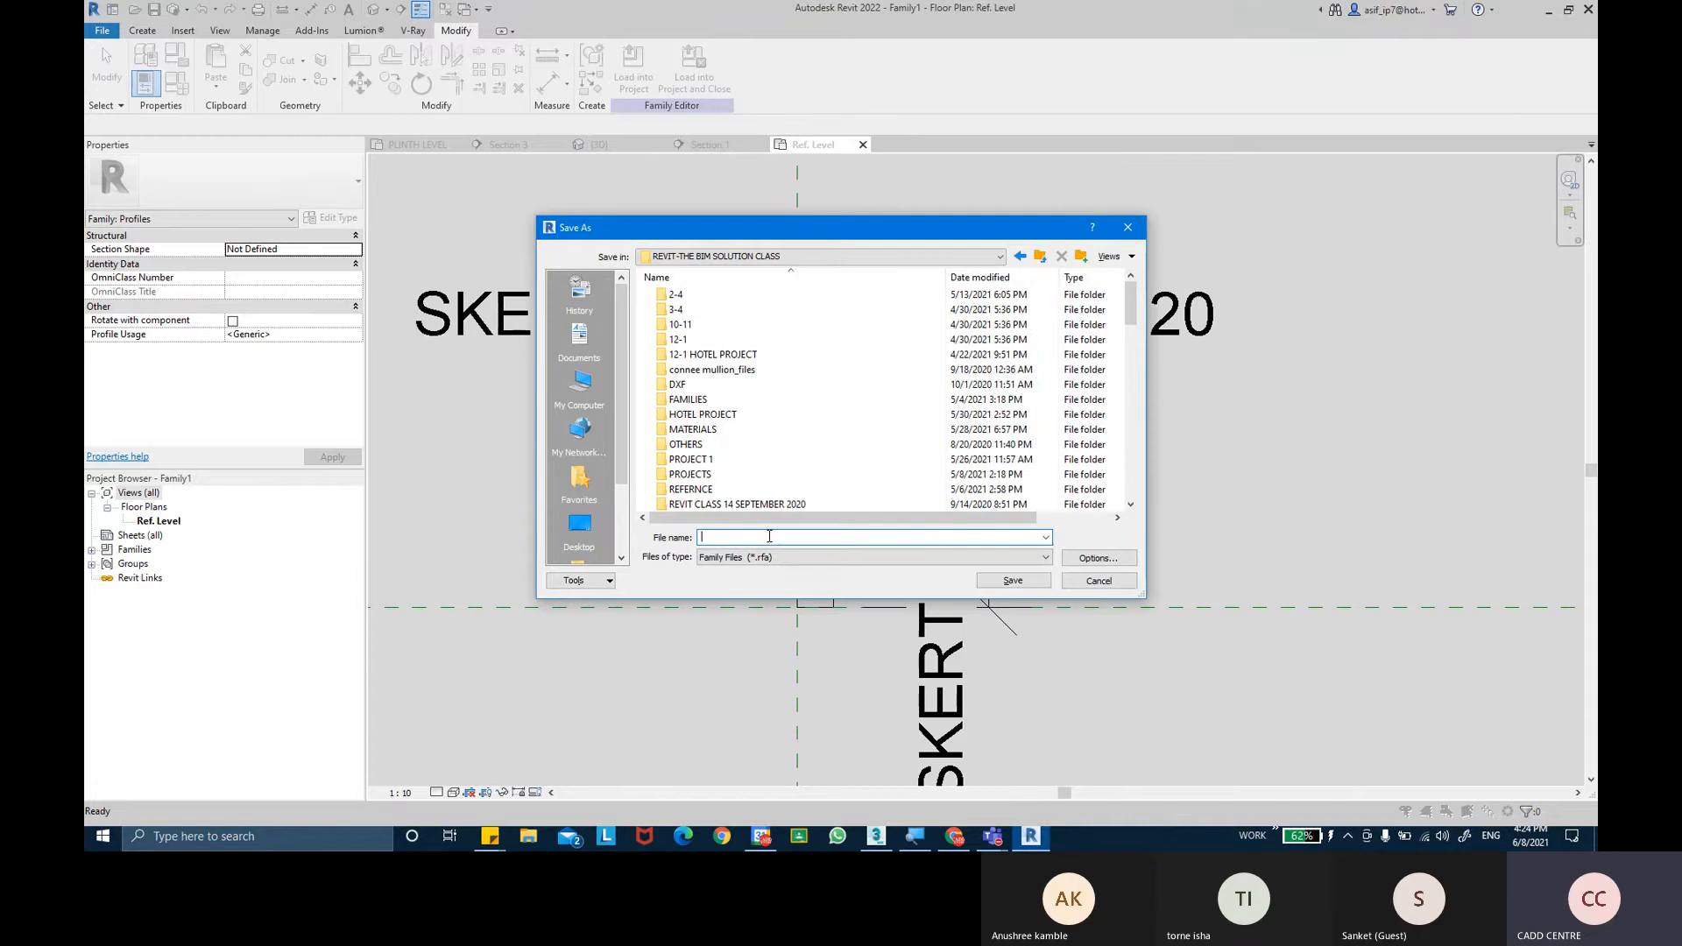
{"action": "type", "text": "TINGG"}
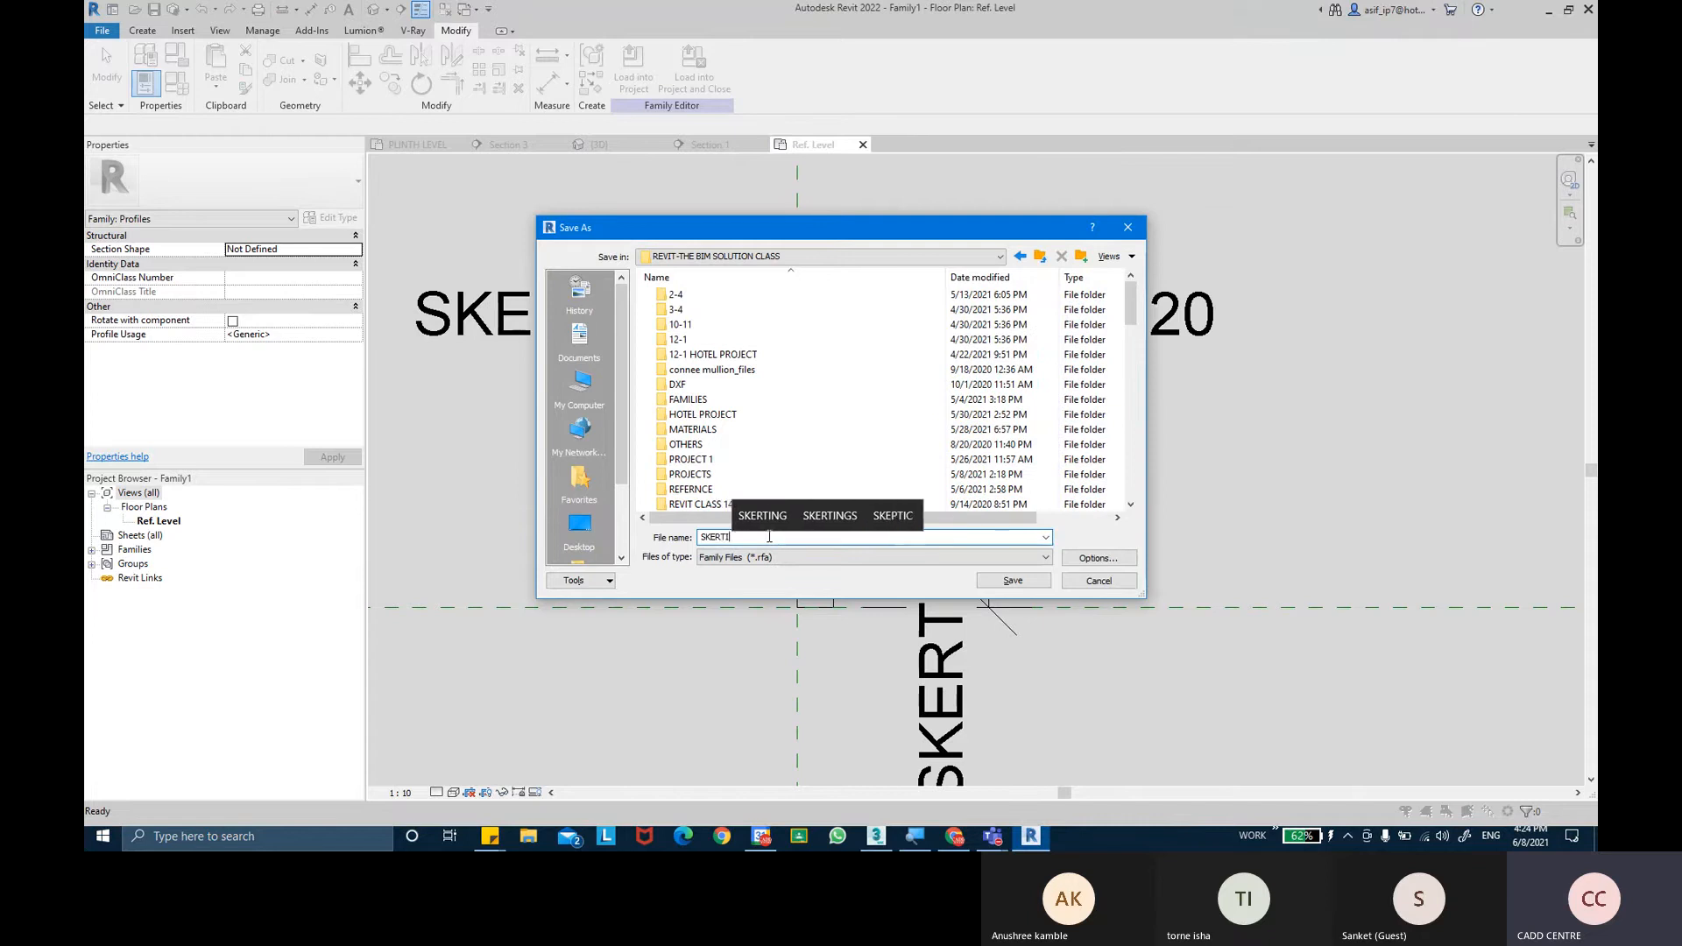
{"action": "key", "text": "BackSpace"}
{"action": "key", "text": "BackSpace"}
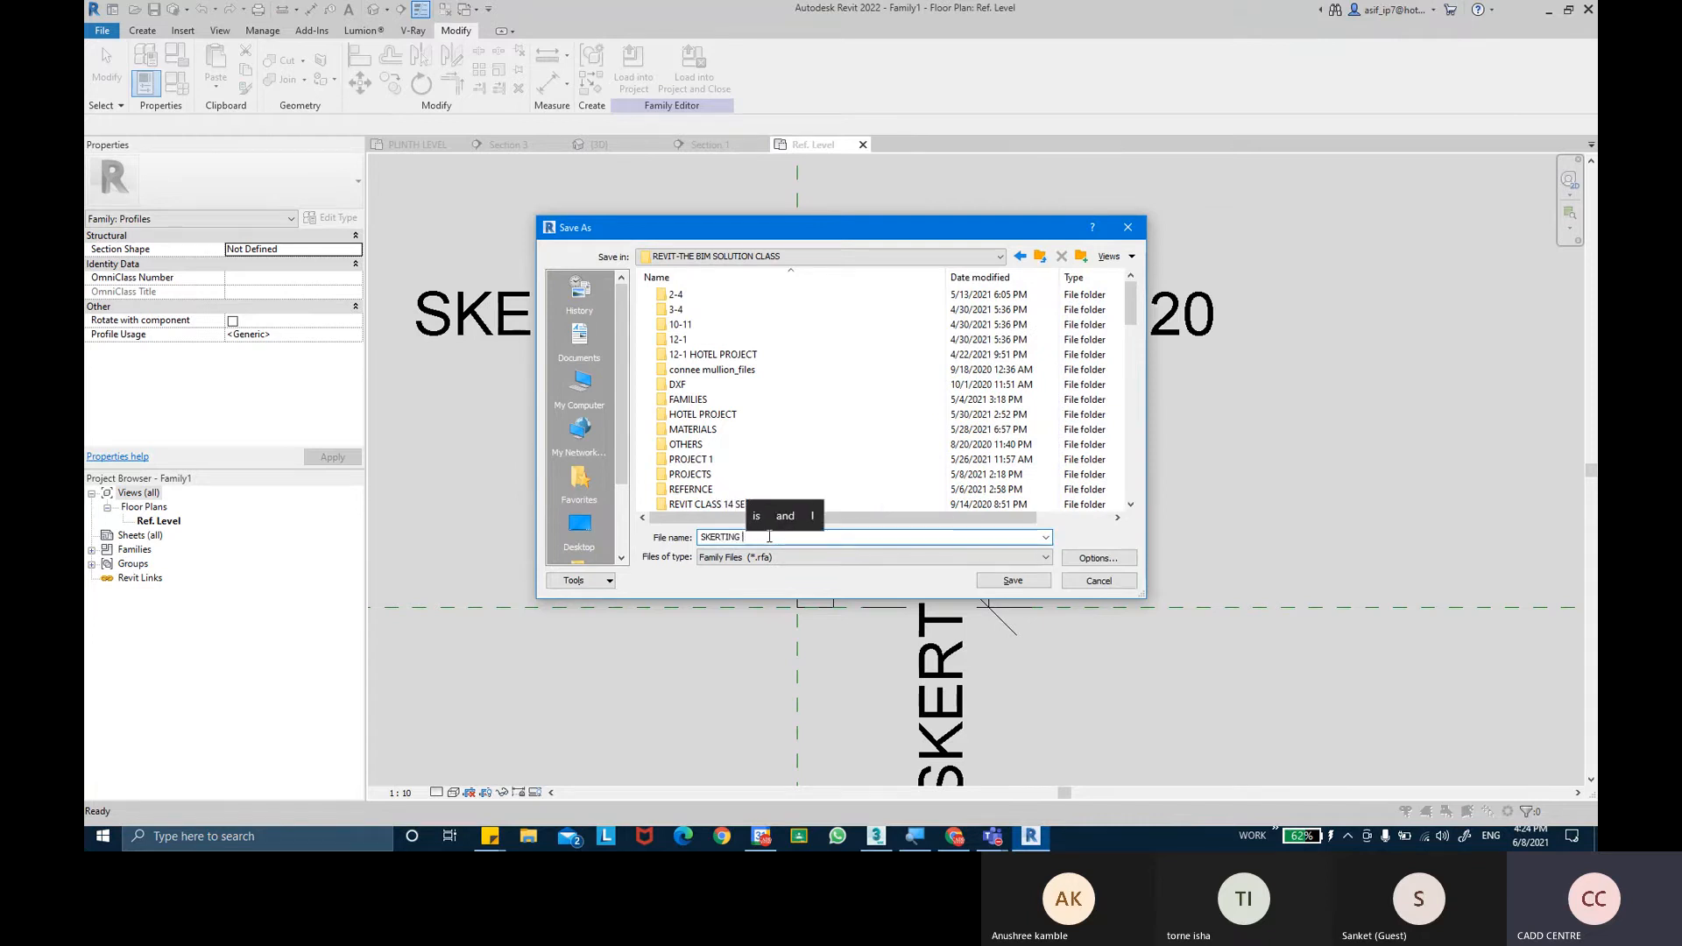
{"action": "type", "text": "PROFILE"}
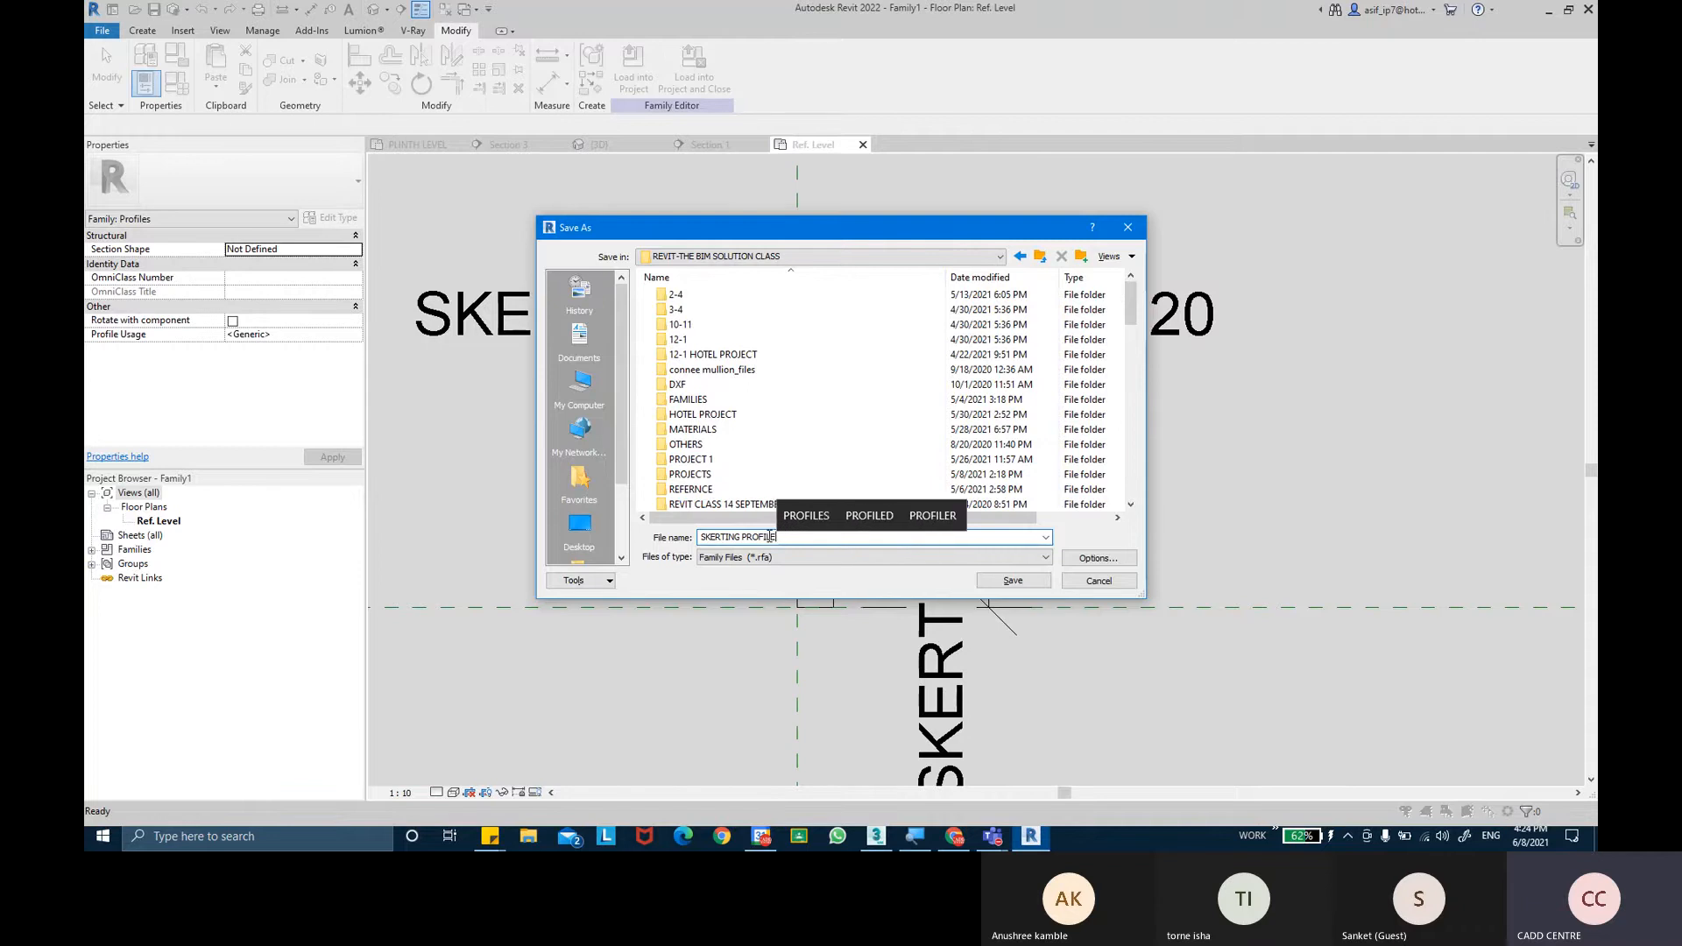
{"action": "key", "text": "Return"}
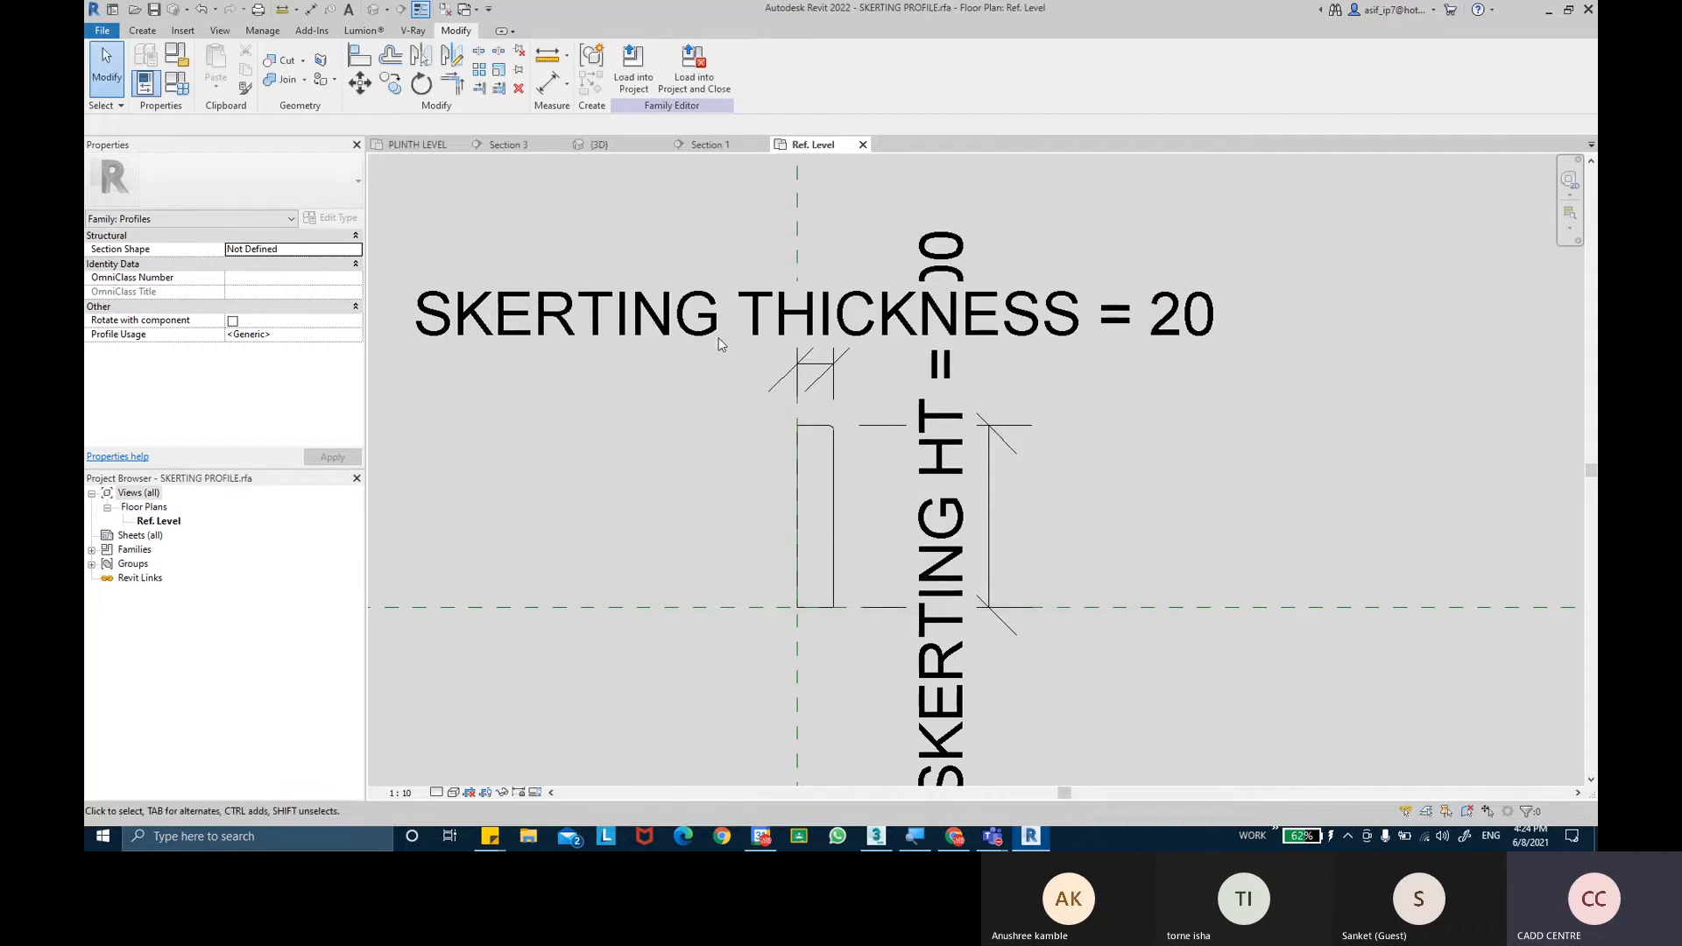
{"action": "left_click", "coordinate": [696, 88]}
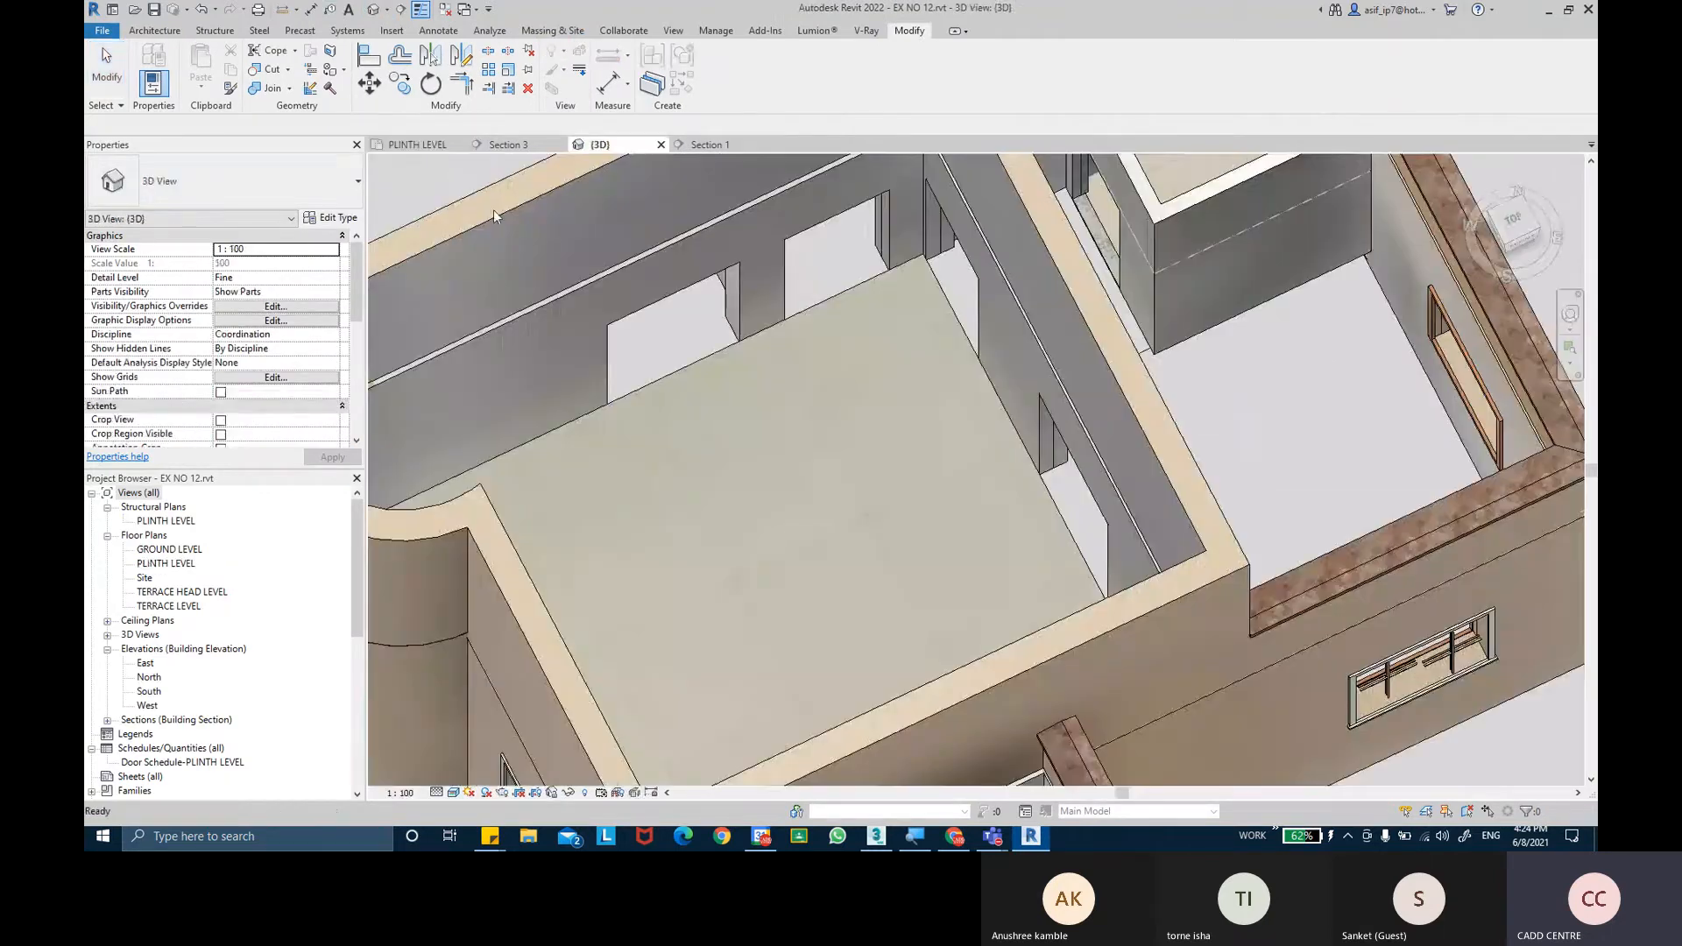
Place a horizontal WALL SKERTINGS wall sweep below the window on the small room's interior wall in the 3D view, and select it.
{"action": "left_click", "coordinate": [373, 9]}
{"action": "left_click", "coordinate": [154, 30]}
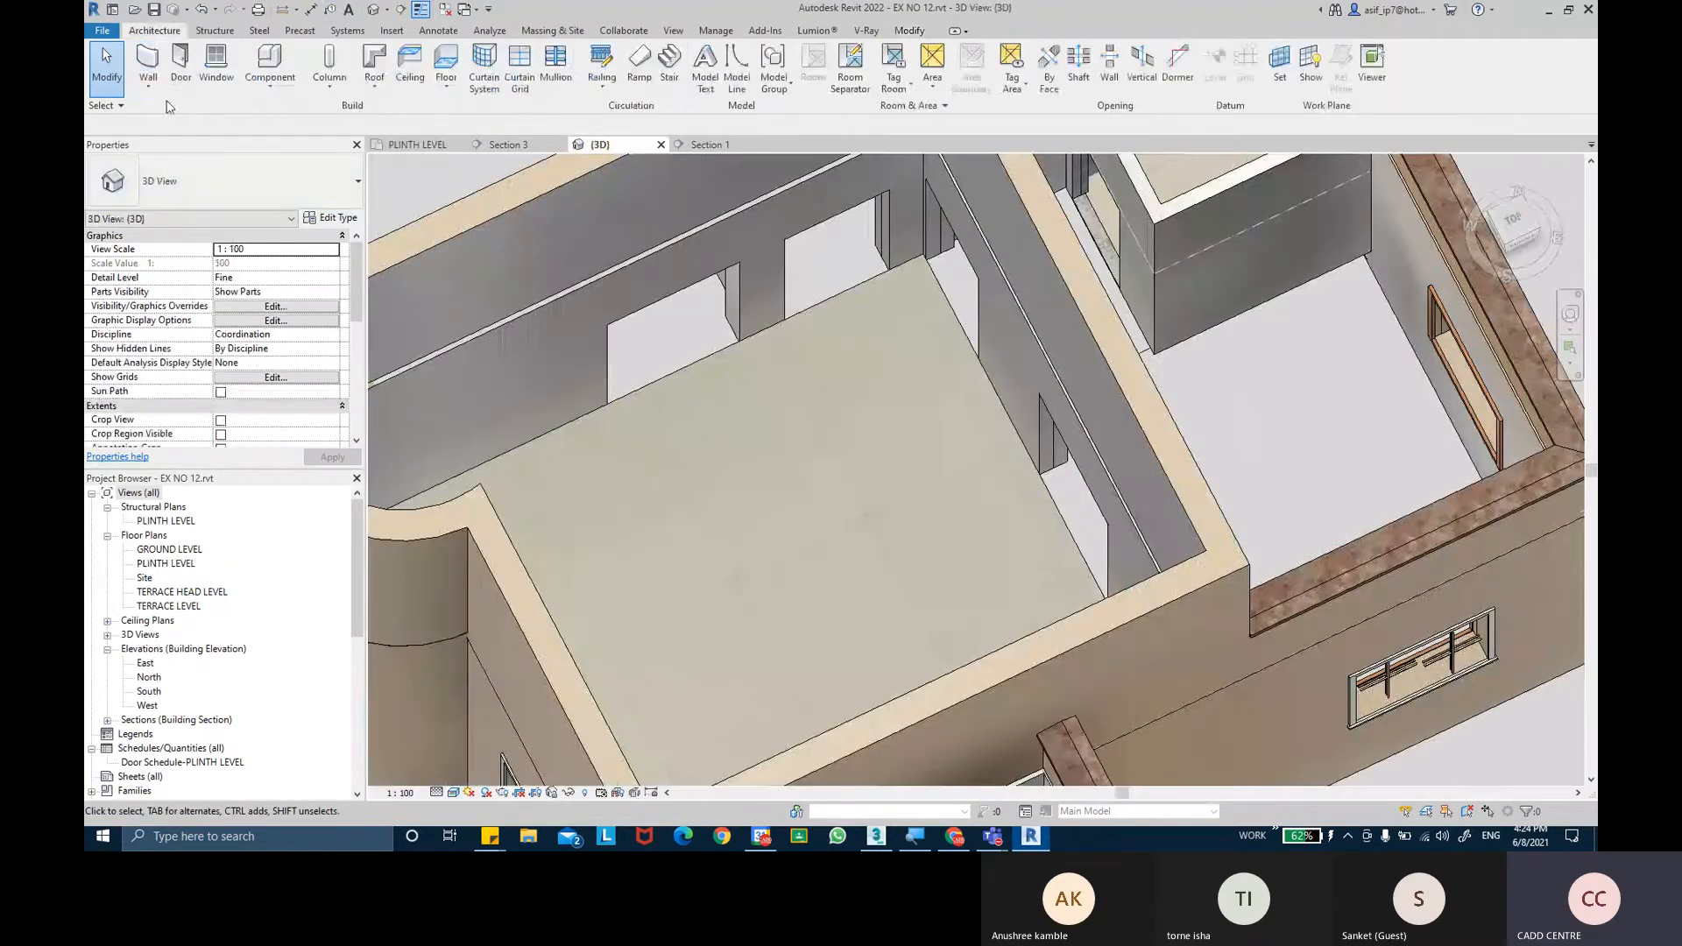
{"action": "left_click", "coordinate": [148, 83]}
{"action": "left_click", "coordinate": [181, 211]}
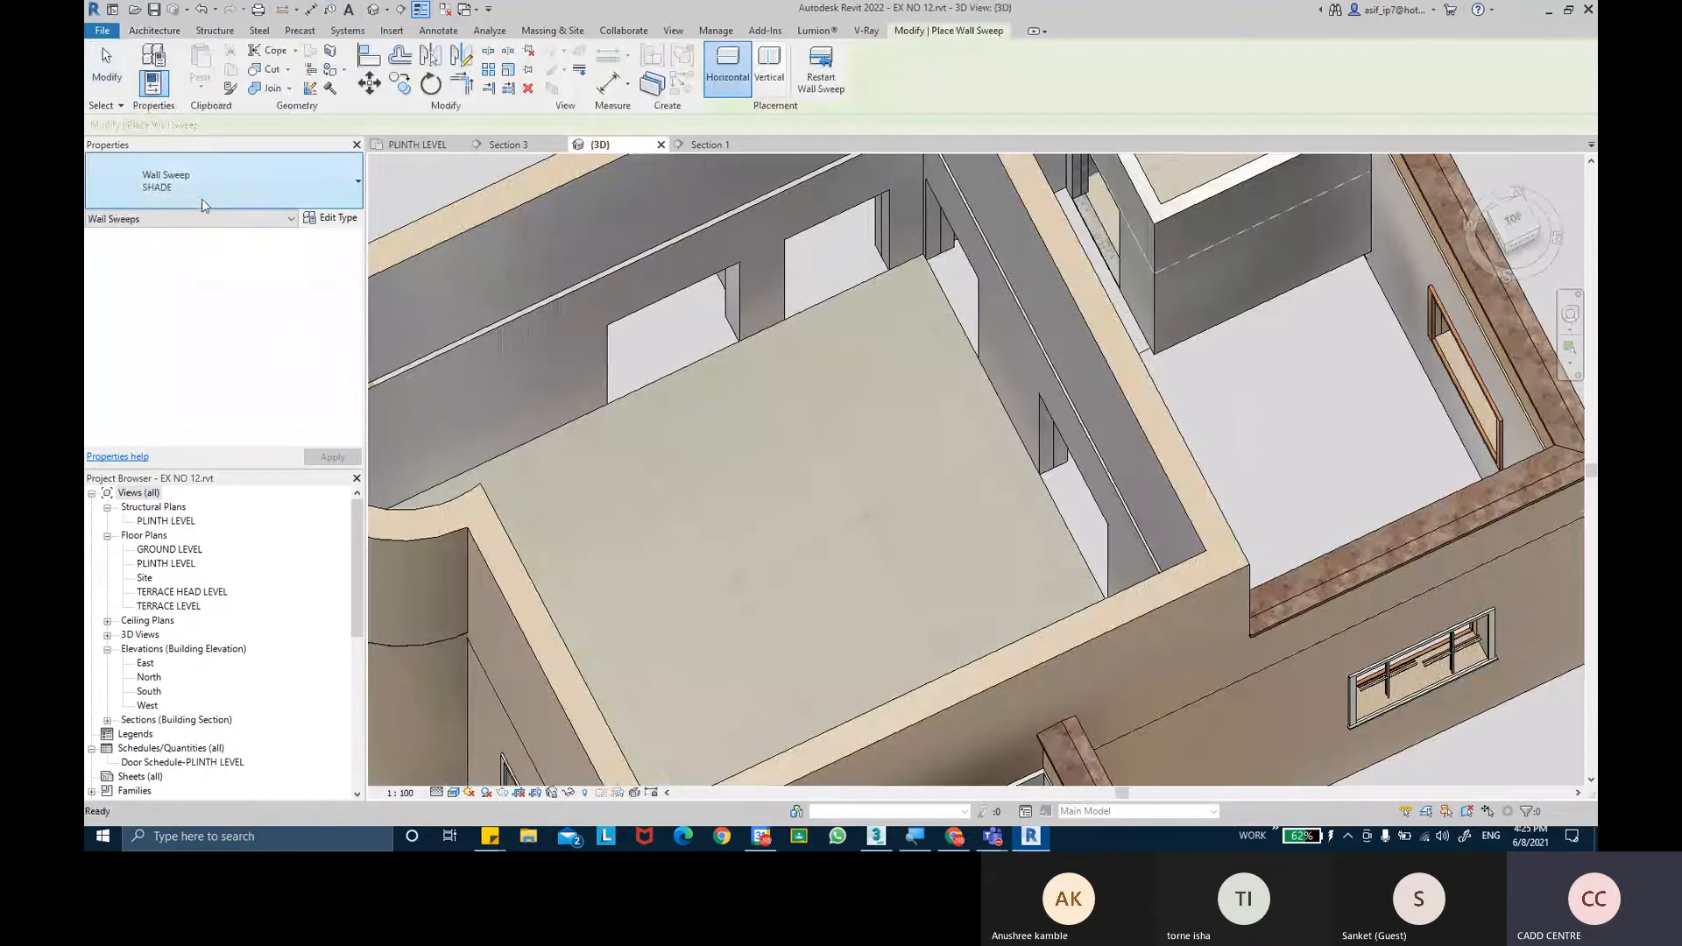
{"action": "left_click", "coordinate": [180, 203]}
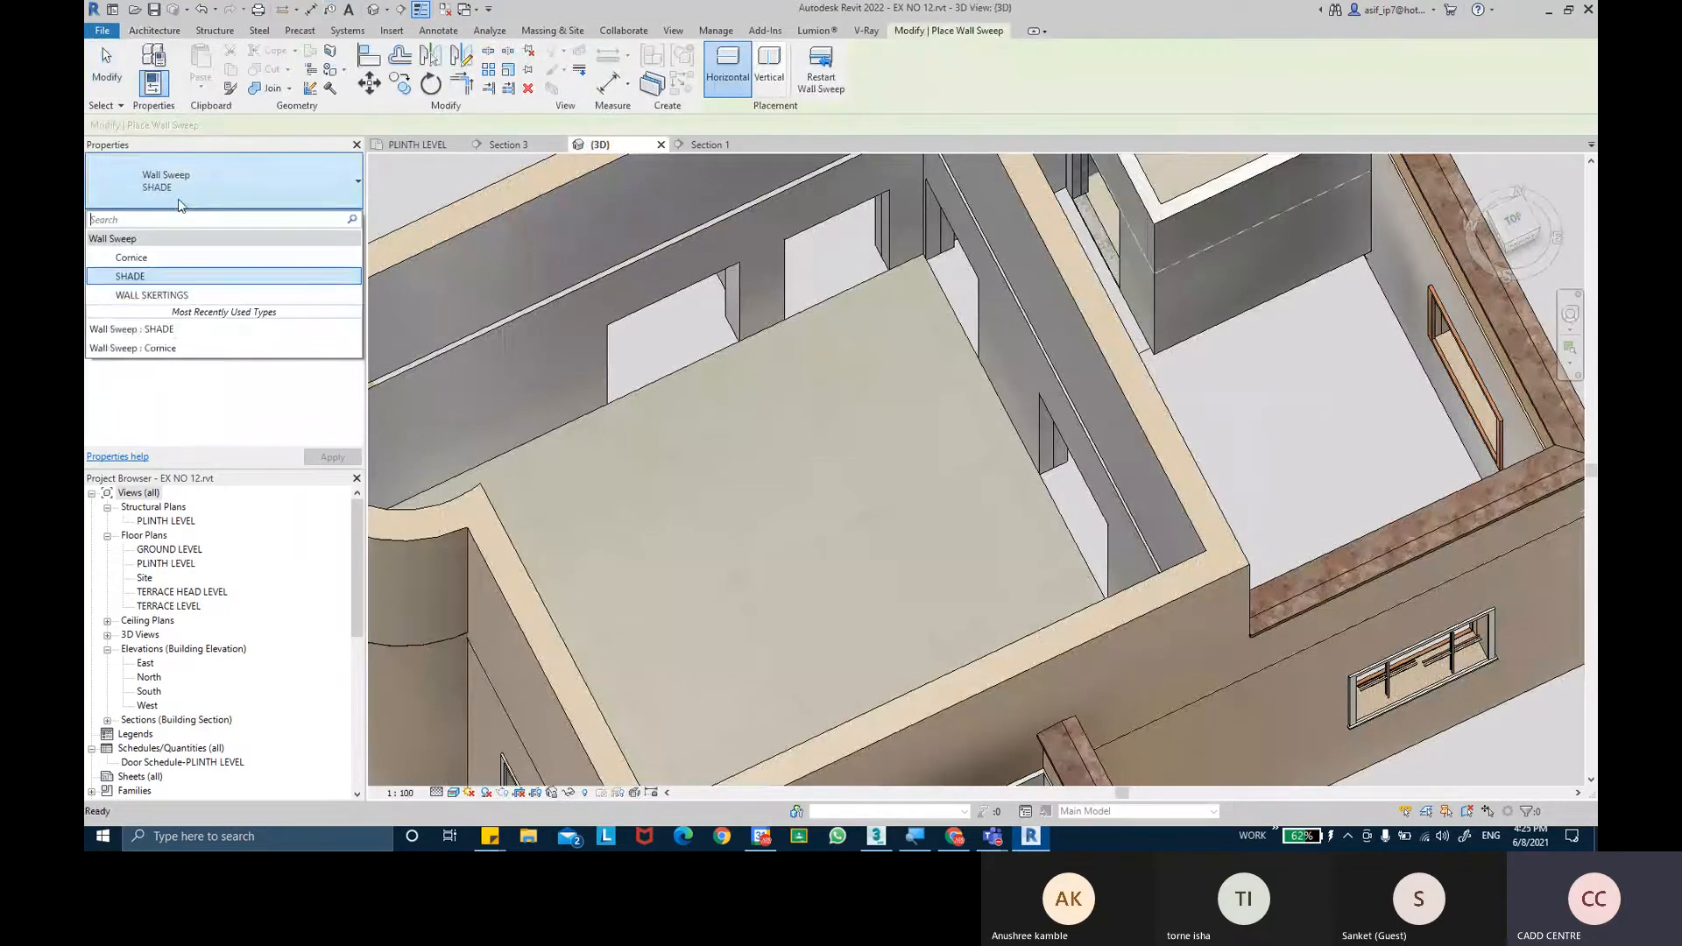
{"action": "left_click", "coordinate": [173, 296]}
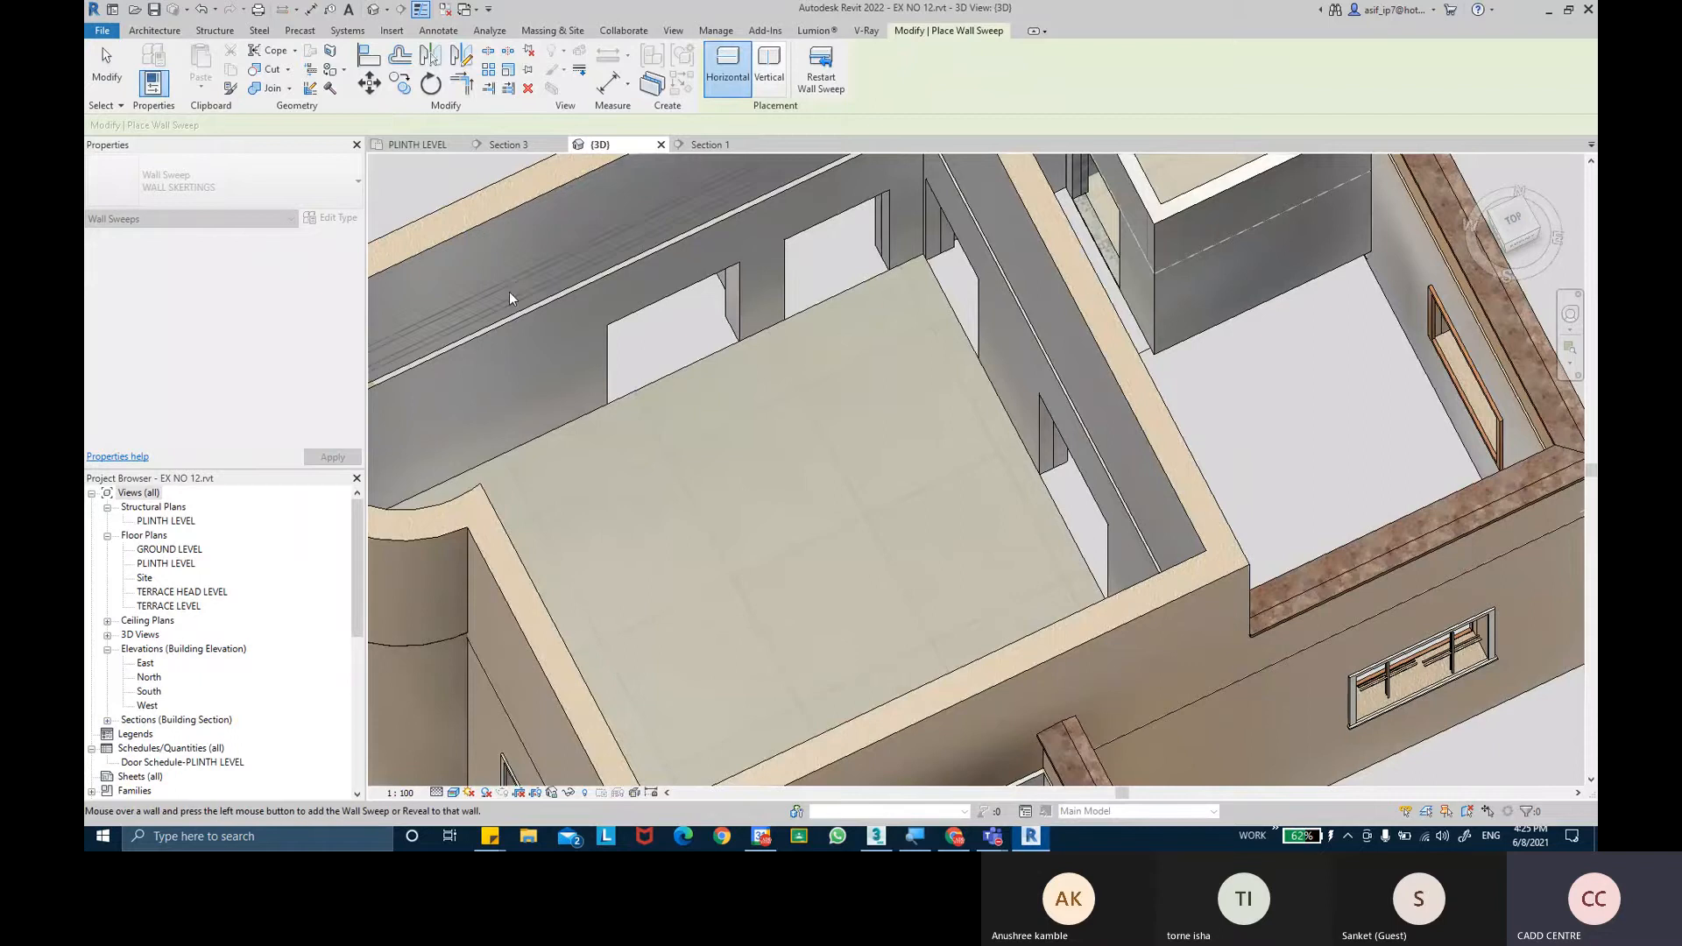
{"action": "scroll", "coordinate": [672, 344], "scroll_direction": "down", "scroll_amount": 3}
{"action": "middle_click_drag", "start_coordinate": [741, 377], "coordinate": [928, 530], "text": "shift"}
{"action": "scroll", "coordinate": [587, 588], "scroll_direction": "up", "scroll_amount": 1}
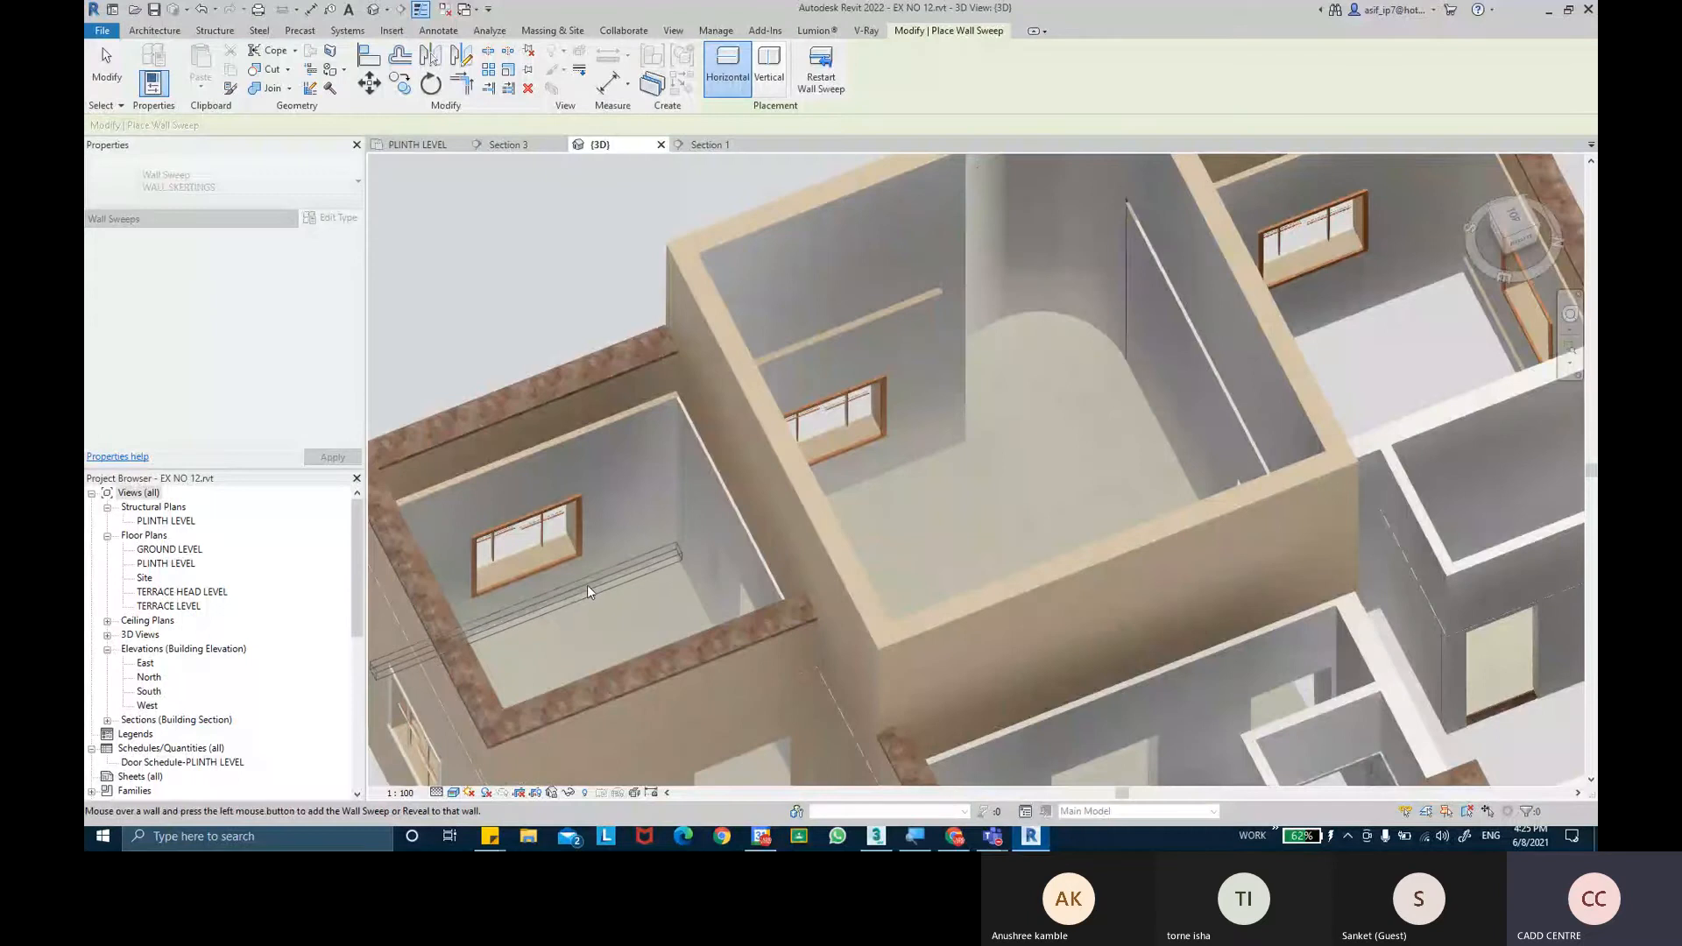
{"action": "key", "text": "Escape"}
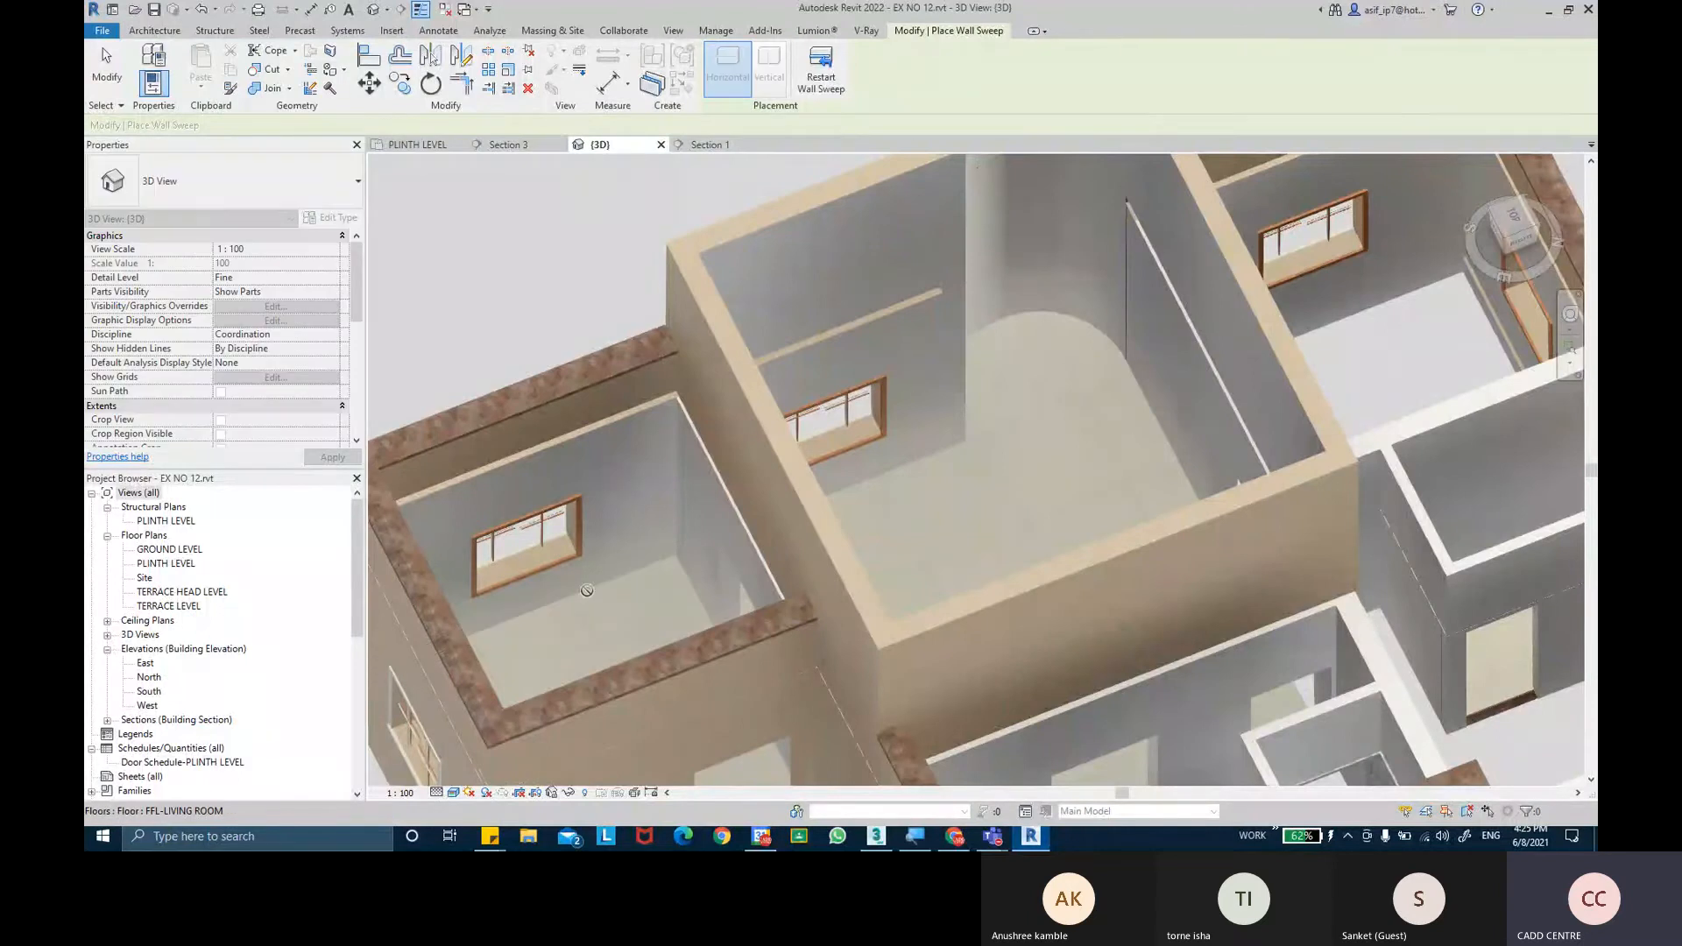
{"action": "left_click", "coordinate": [624, 575]}
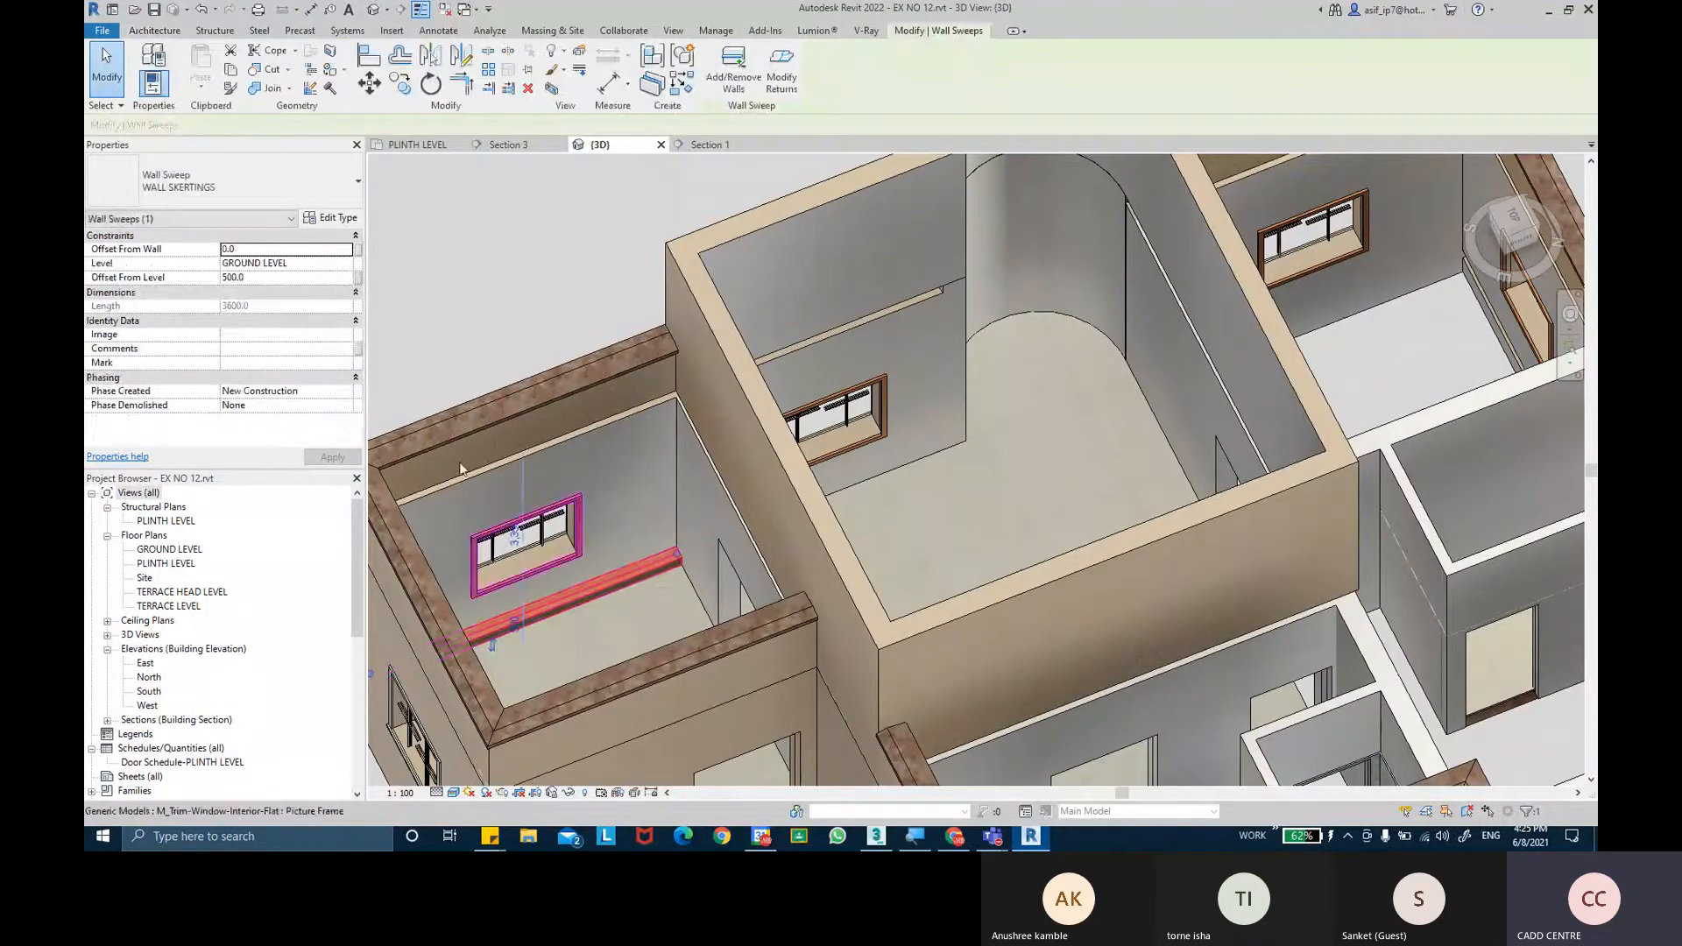
Set the reference level of the selected WALL SKERTINGS sweep to PLINTH LEVEL.
{"action": "left_click", "coordinate": [285, 278]}
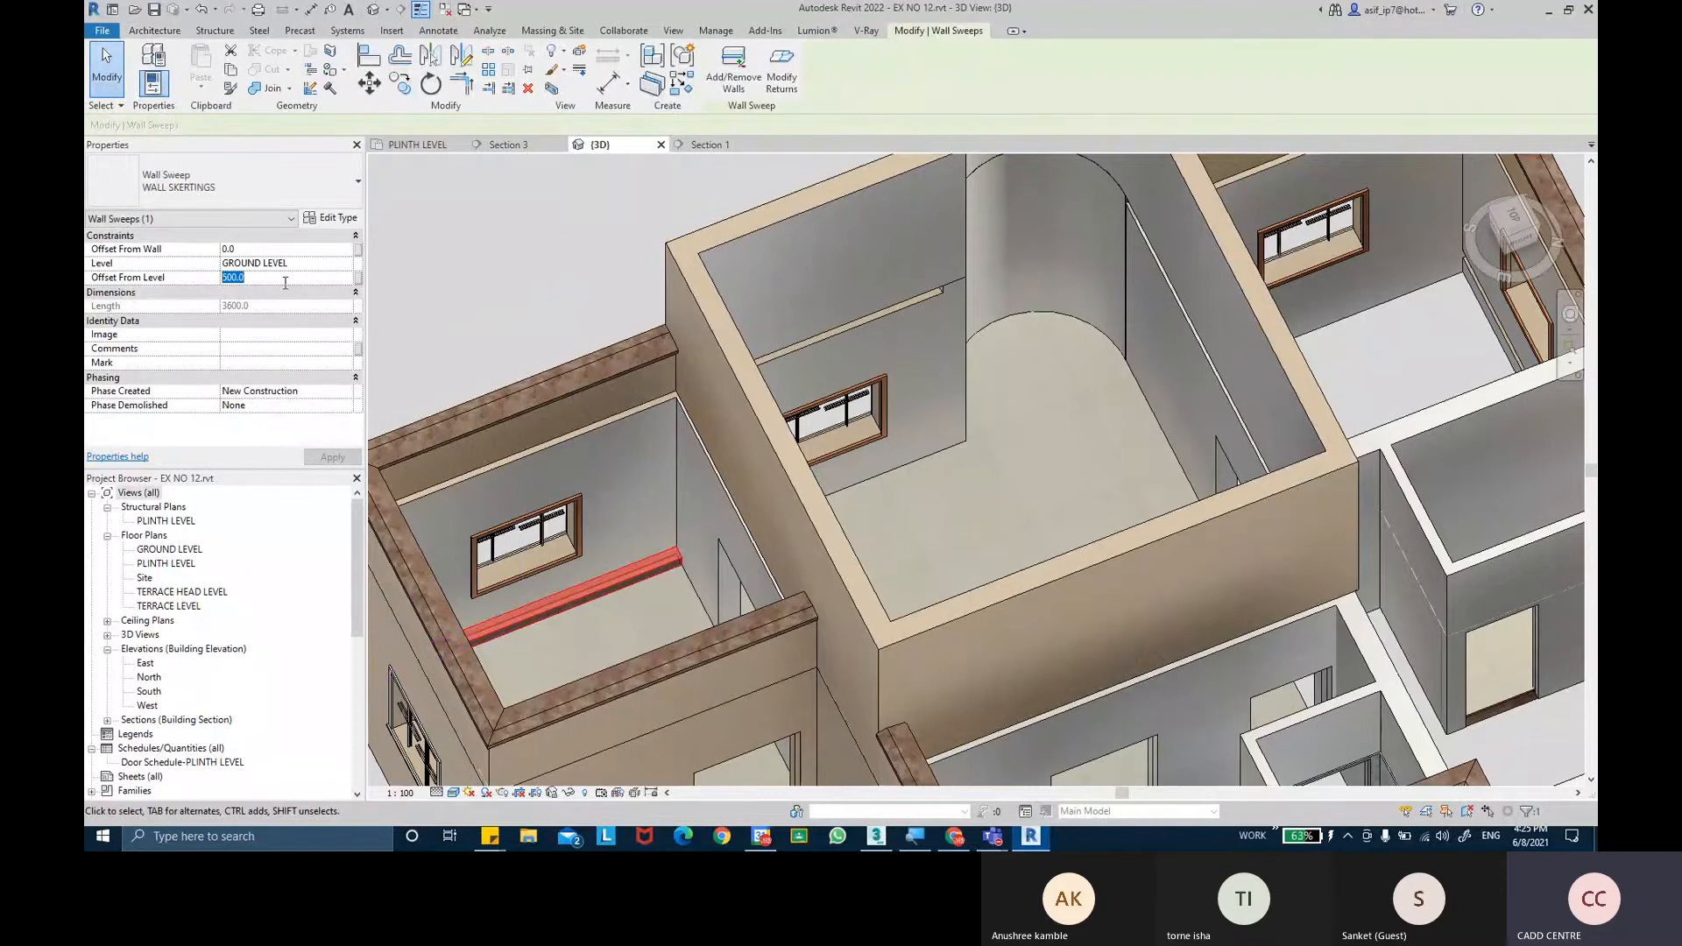
{"action": "left_click", "coordinate": [350, 264]}
{"action": "left_click", "coordinate": [271, 297]}
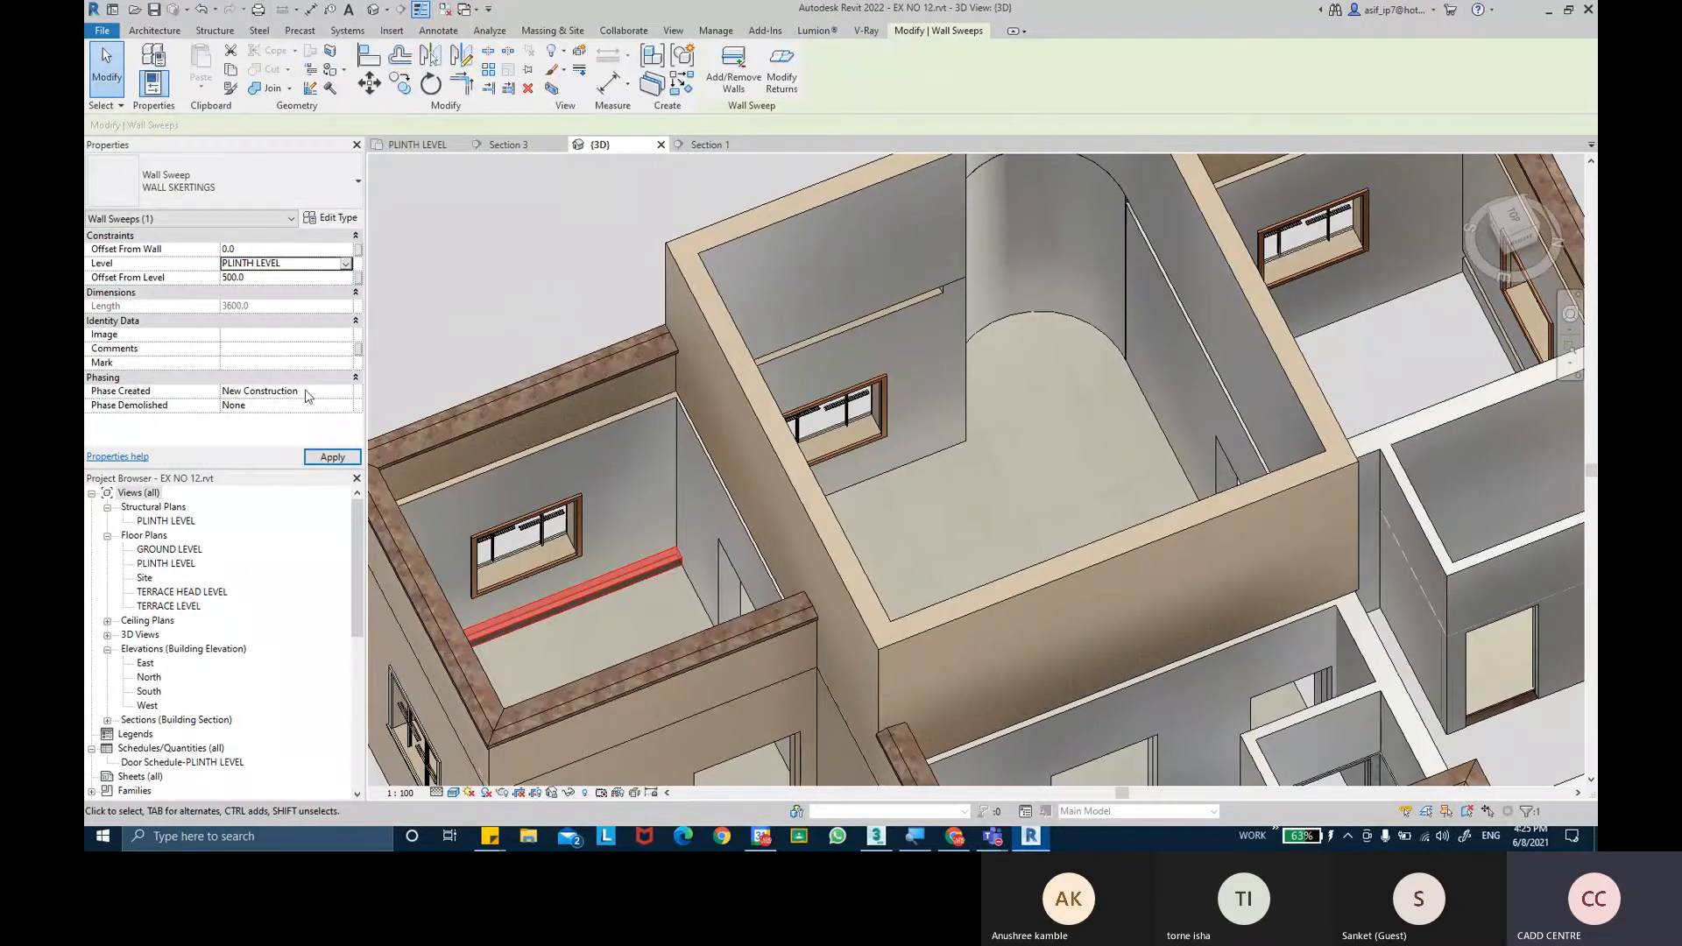
{"action": "left_click", "coordinate": [332, 457]}
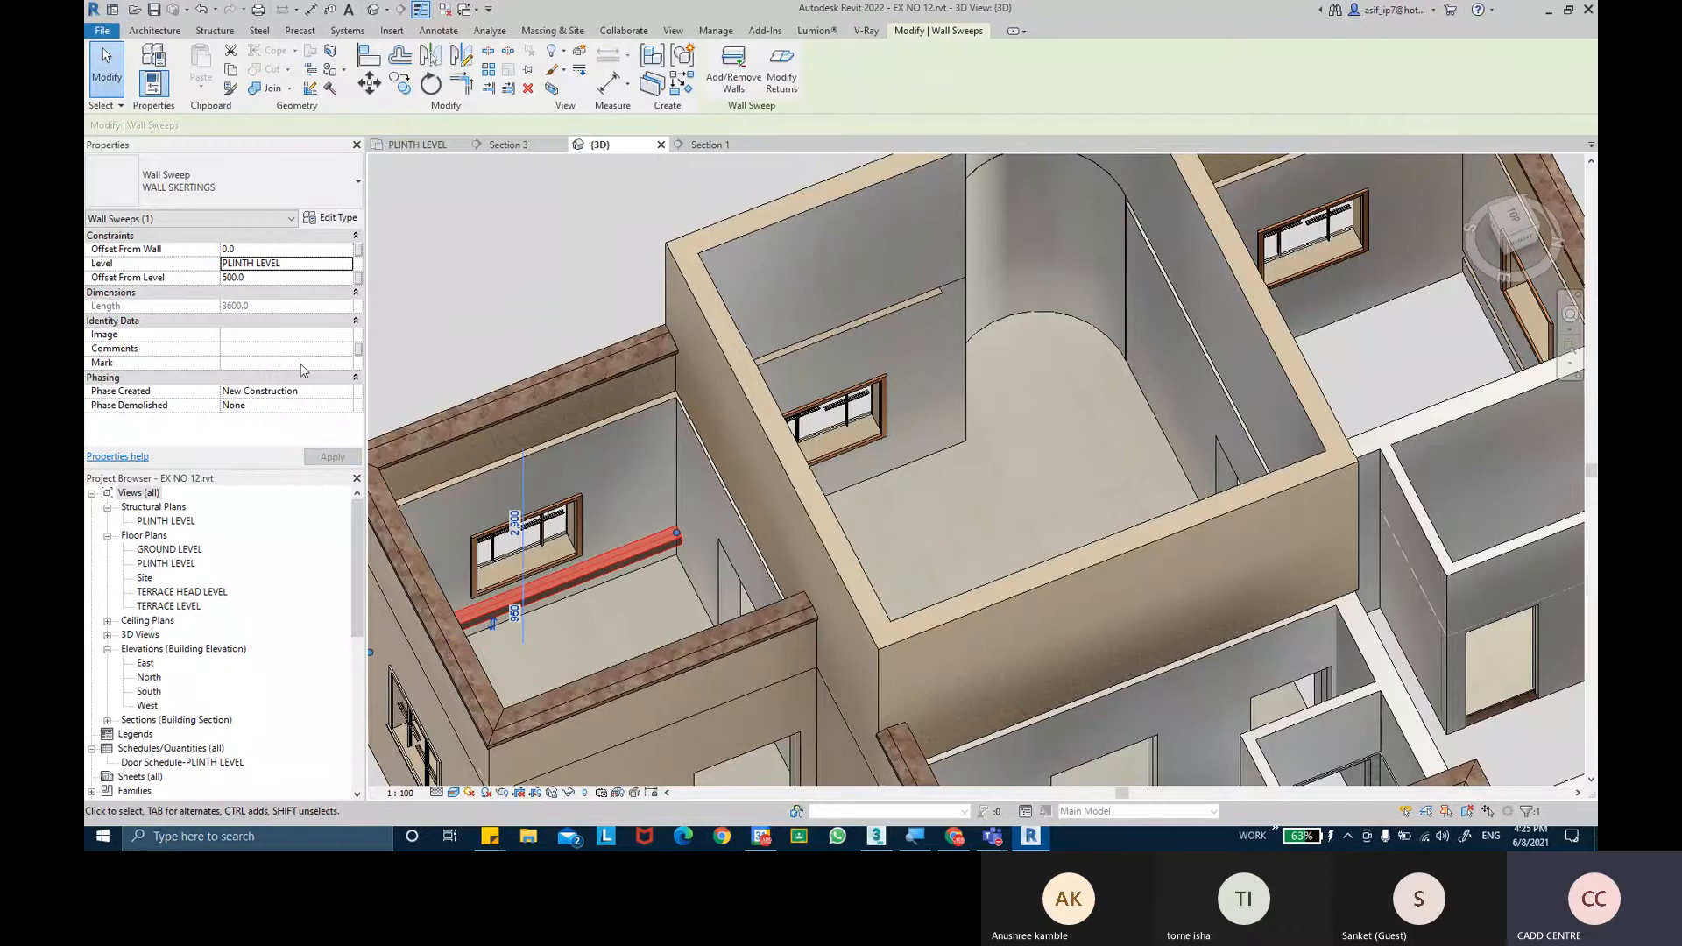
Set the wall sweep's offset from level to 0.
{"action": "left_click", "coordinate": [277, 278]}
{"action": "type", "text": "0"}
{"action": "key", "text": "Tab"}
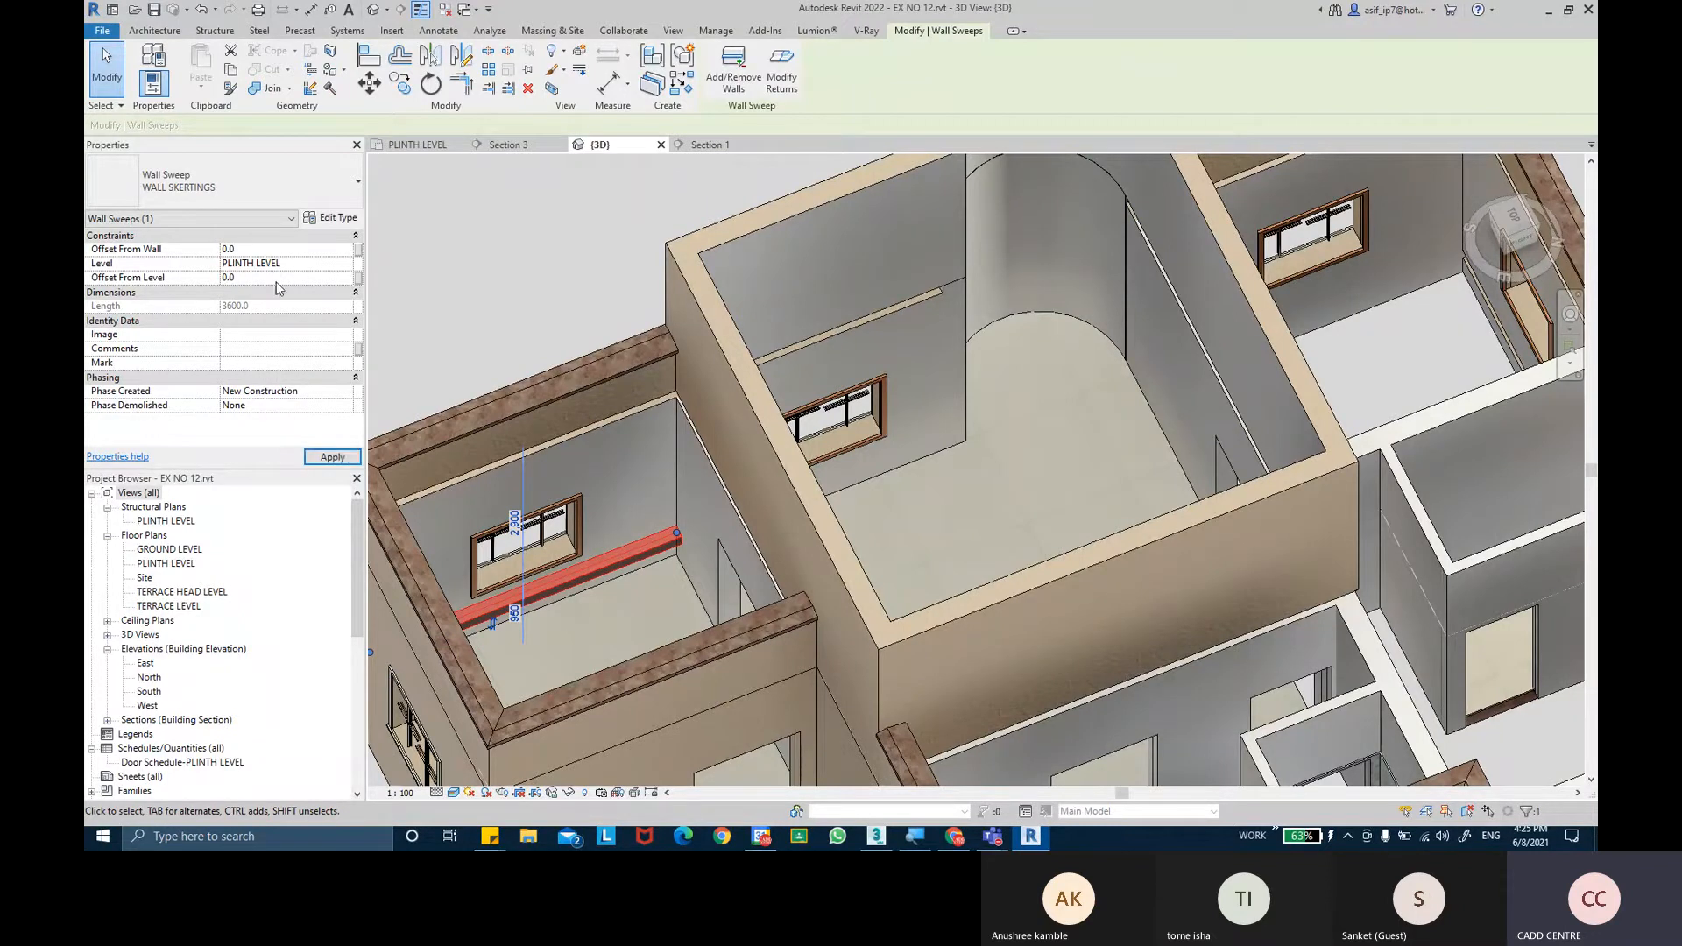
{"action": "left_click", "coordinate": [333, 457]}
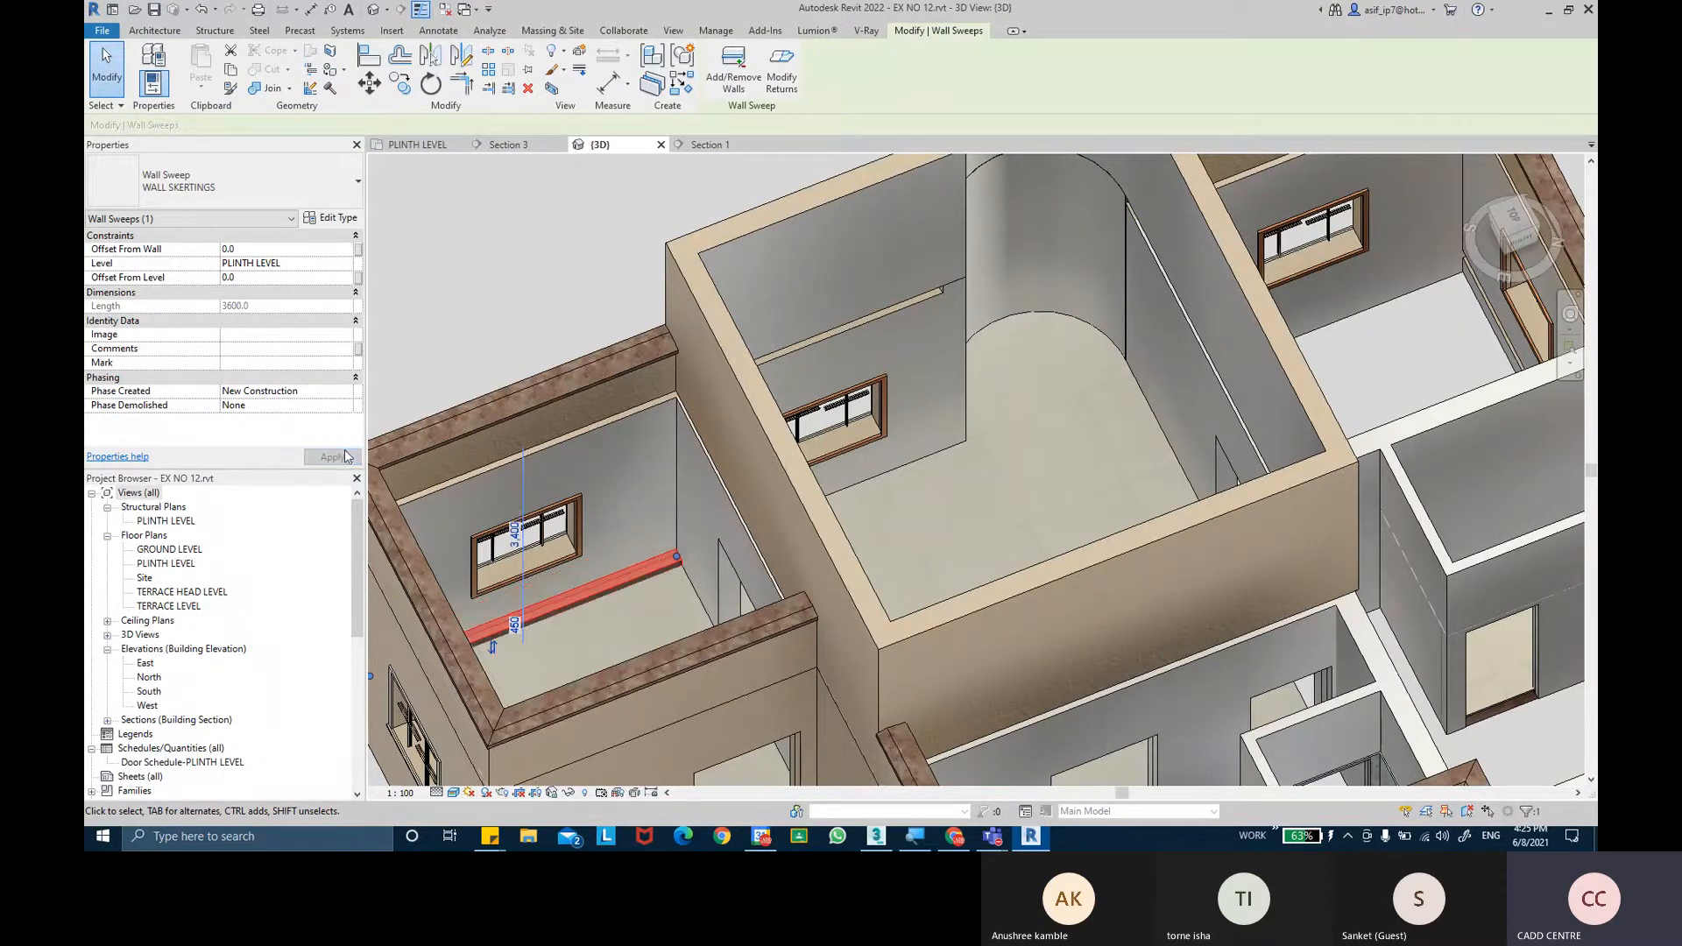
Raise the skirting sweep by setting its offset from level to 30.
{"action": "left_click", "coordinate": [277, 276]}
{"action": "type", "text": "30"}
{"action": "left_click", "coordinate": [332, 457]}
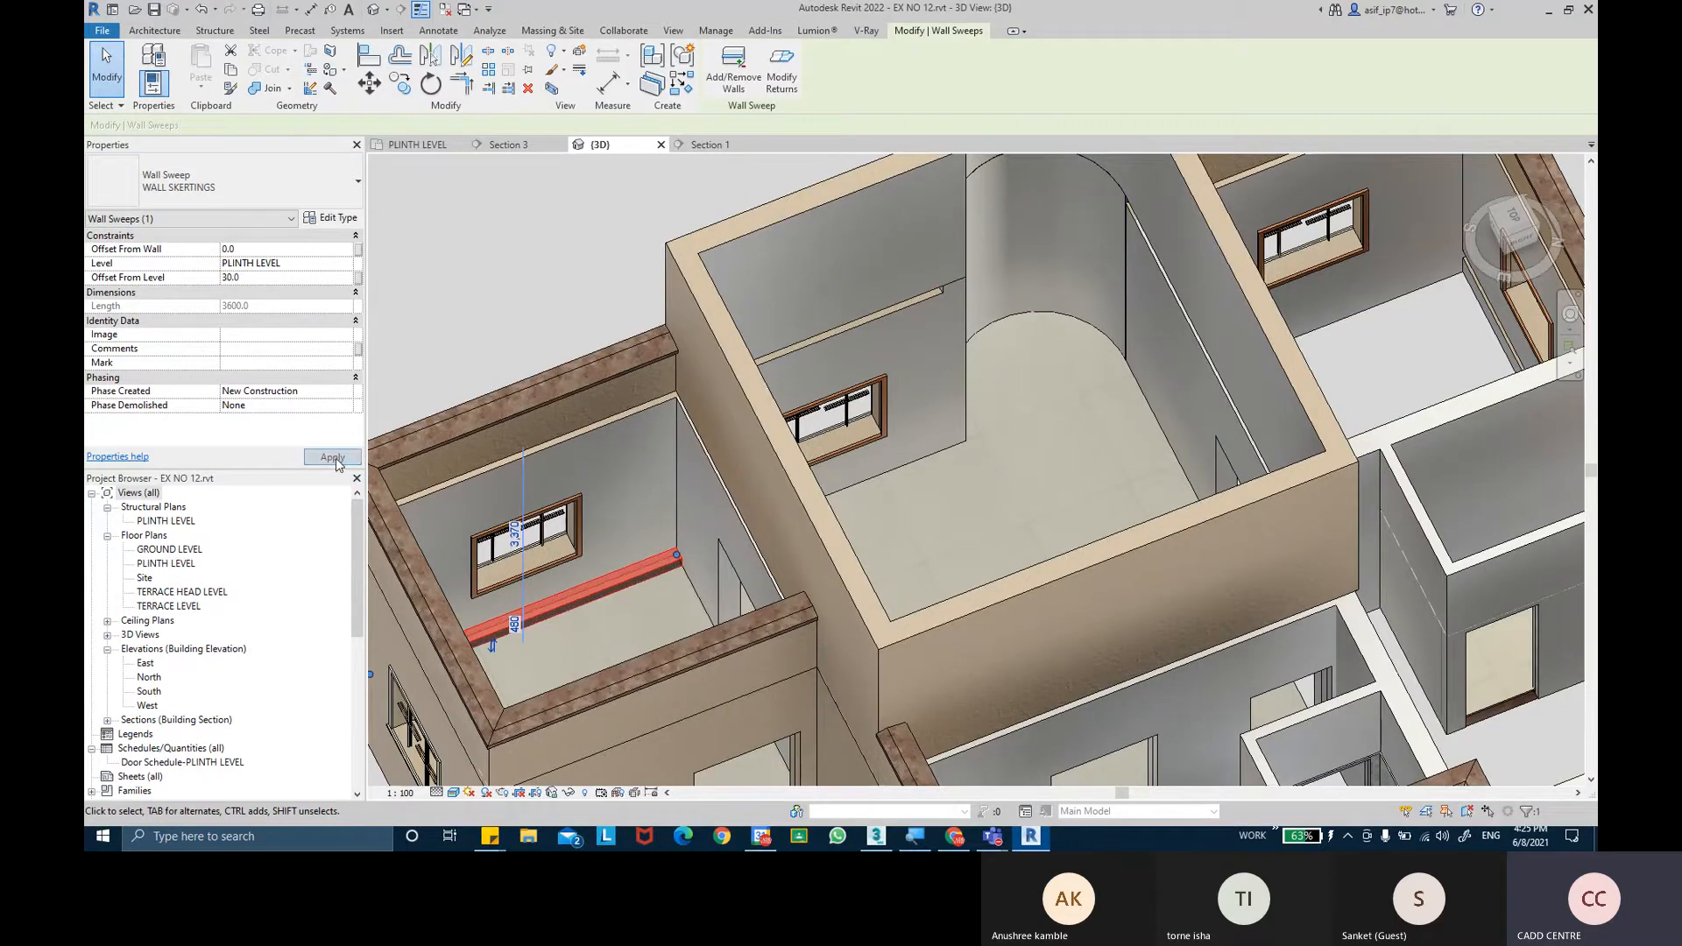
Assign the loaded SKERTING PROFILE as the profile of the WALL SKERTINGS sweep type.
{"action": "left_click", "coordinate": [337, 219]}
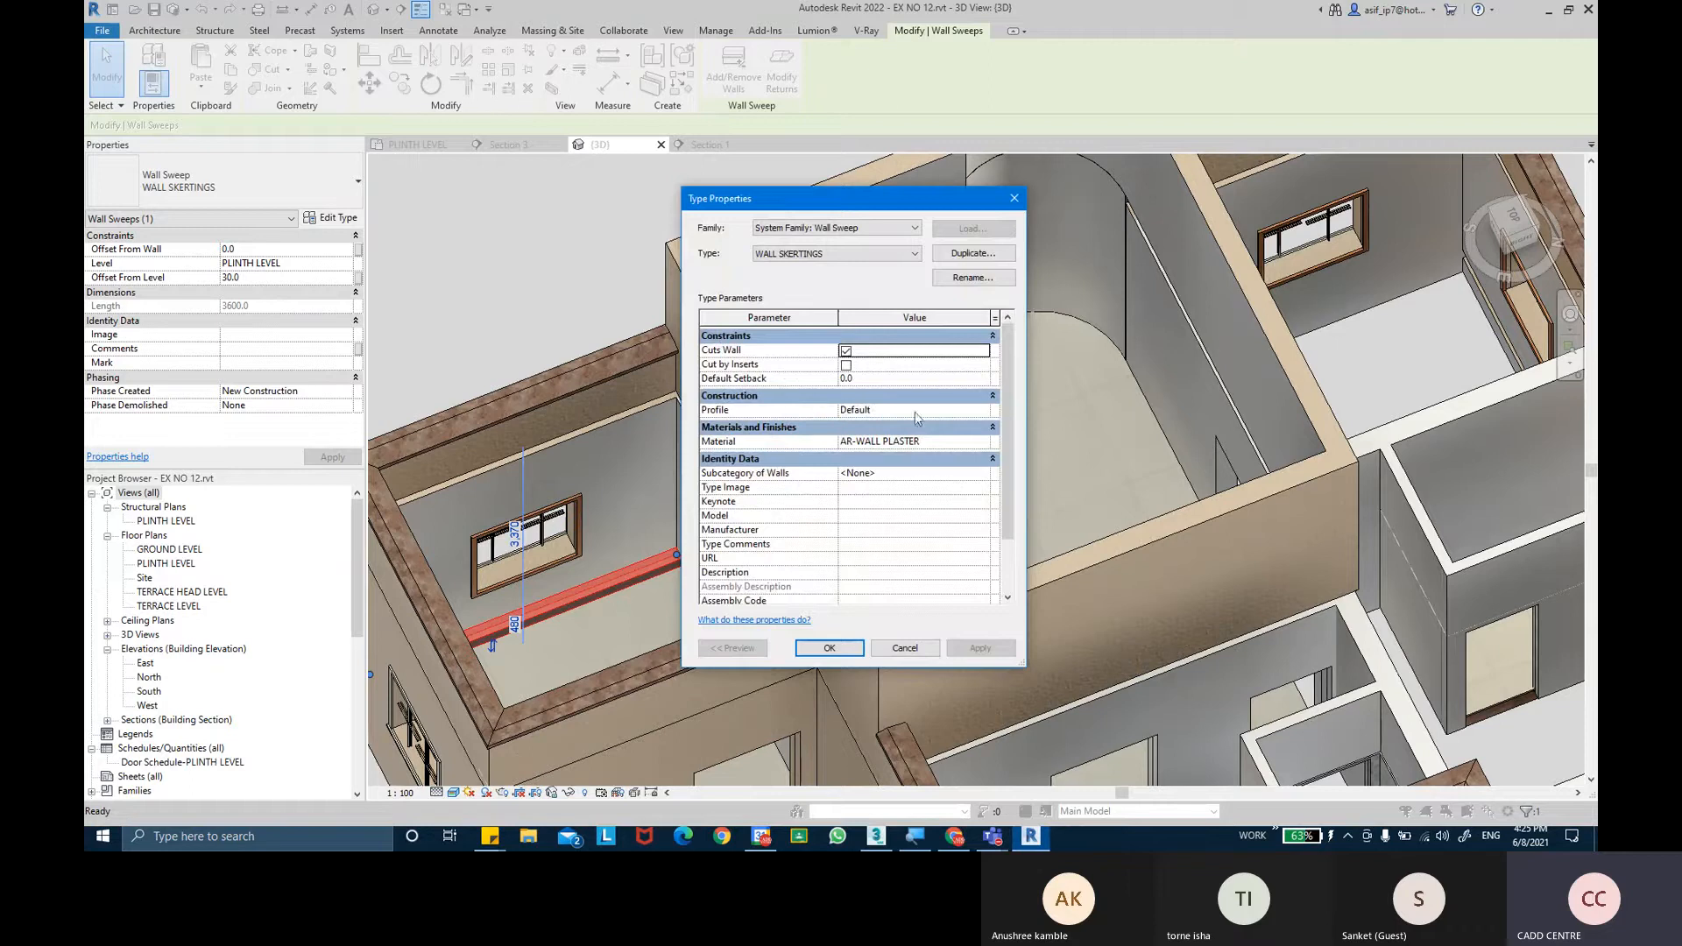
{"action": "left_click", "coordinate": [983, 411]}
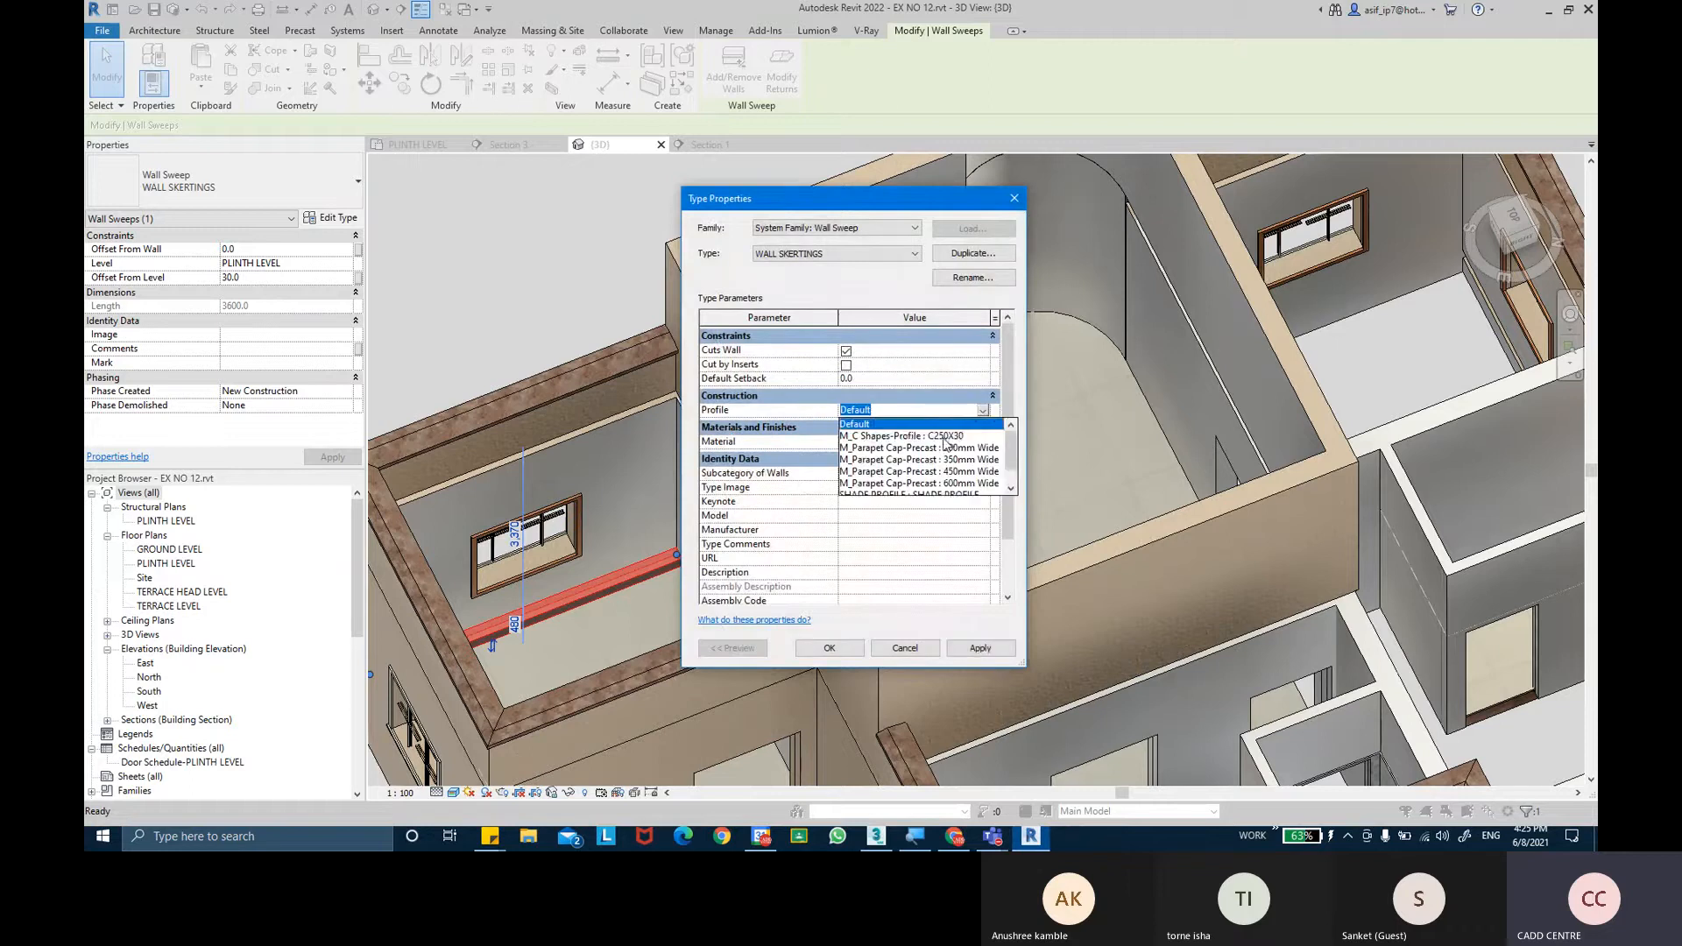
{"action": "scroll", "coordinate": [946, 444], "scroll_direction": "down", "scroll_amount": 1}
{"action": "left_click", "coordinate": [924, 482]}
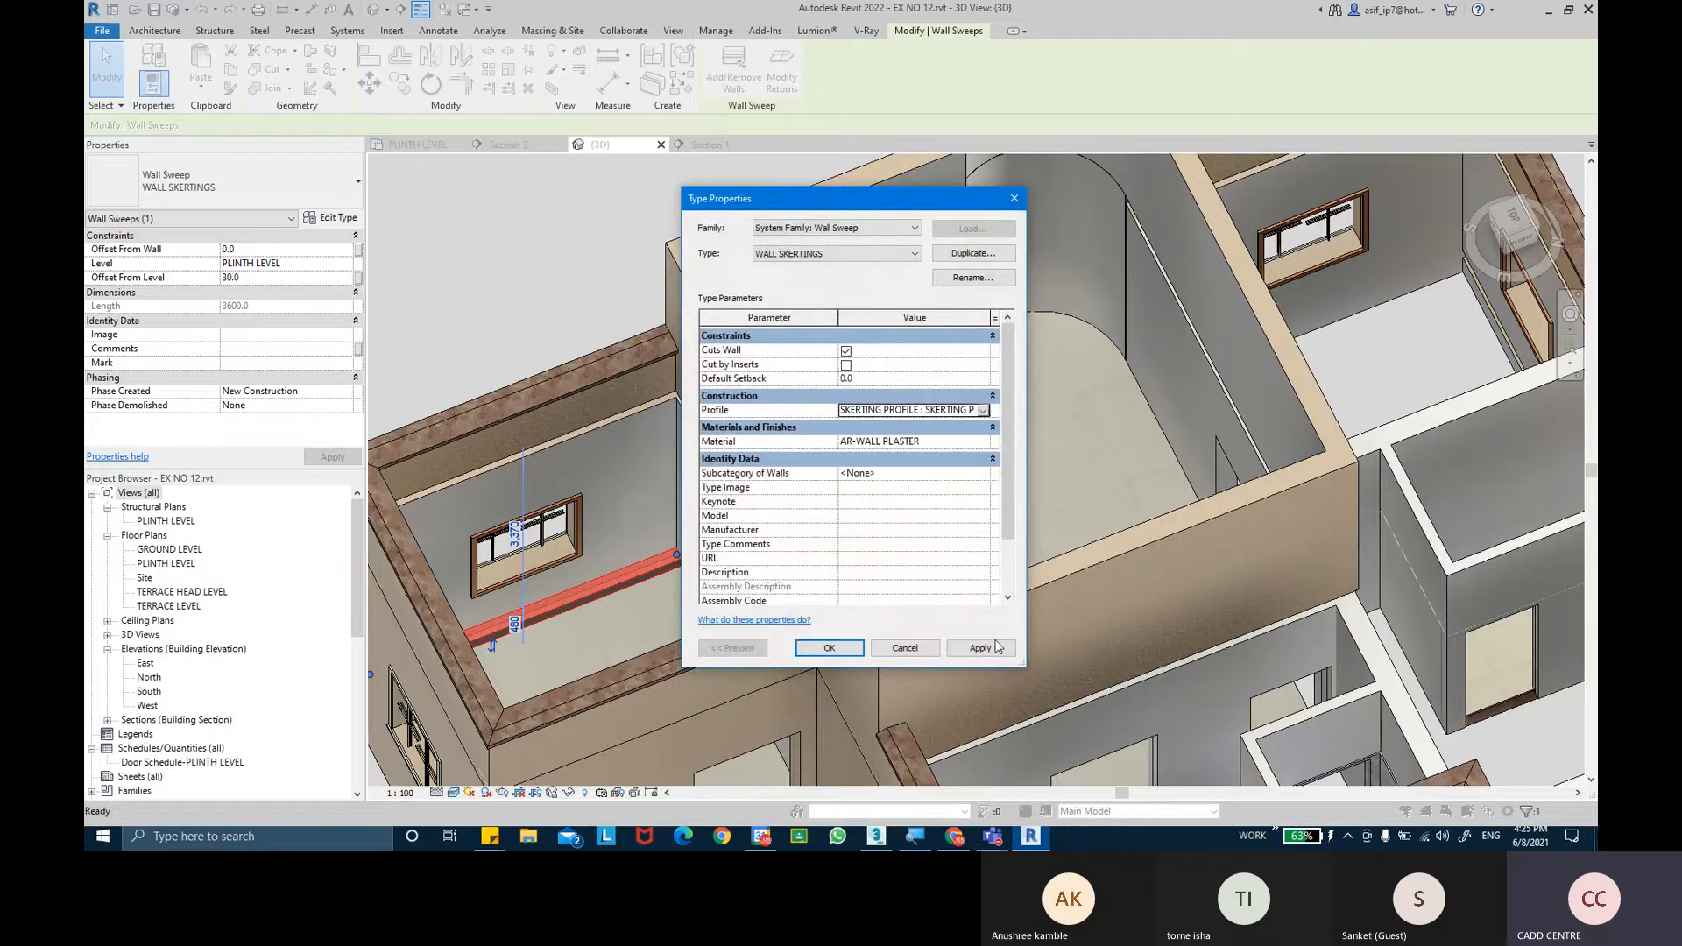
{"action": "left_click", "coordinate": [985, 654]}
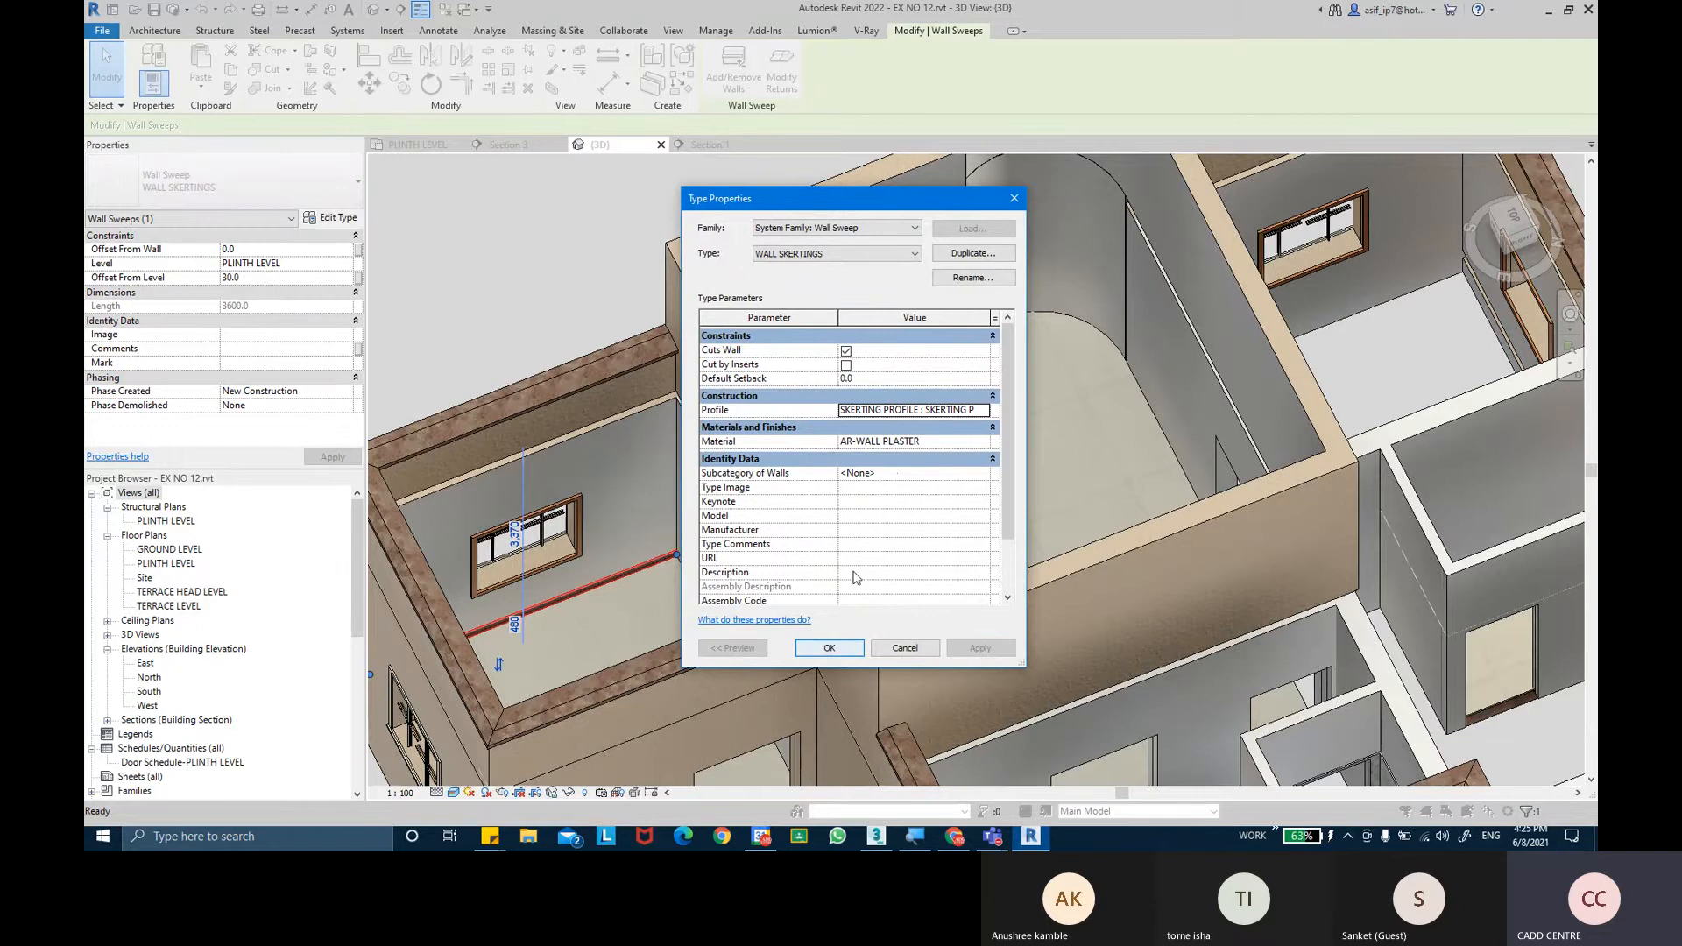
Assign the AR-FFL-LIVING ROOM material to the WALL SKERTINGS type and accept the type properties.
{"action": "left_click", "coordinate": [977, 442]}
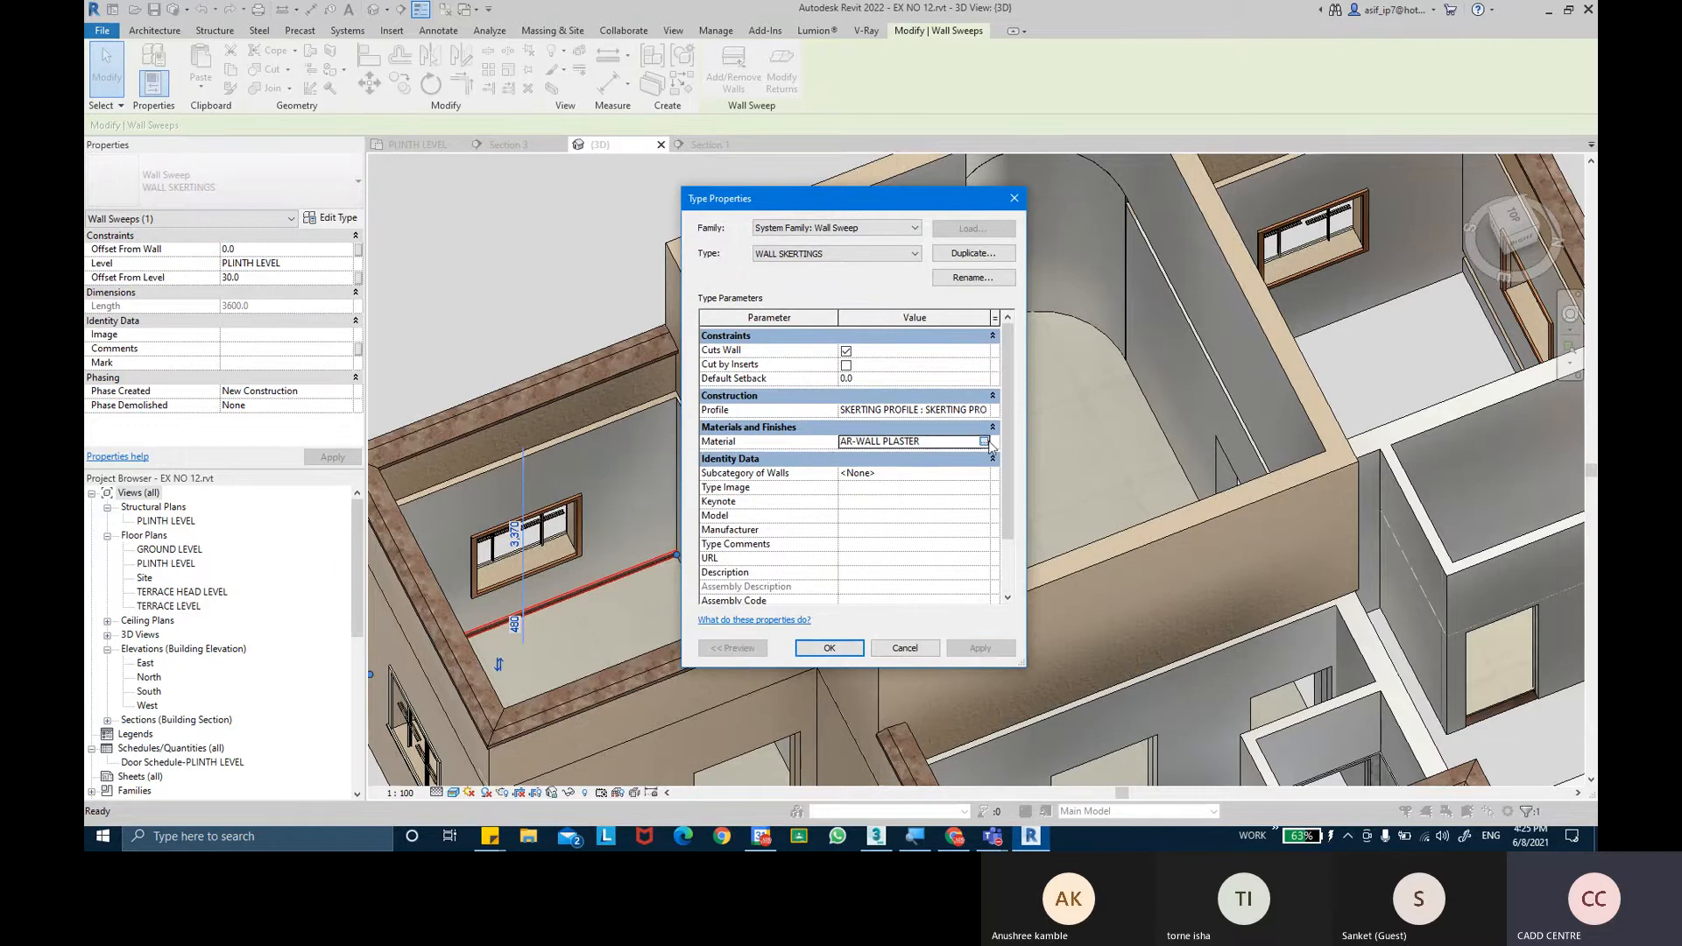
{"action": "left_click", "coordinate": [981, 442]}
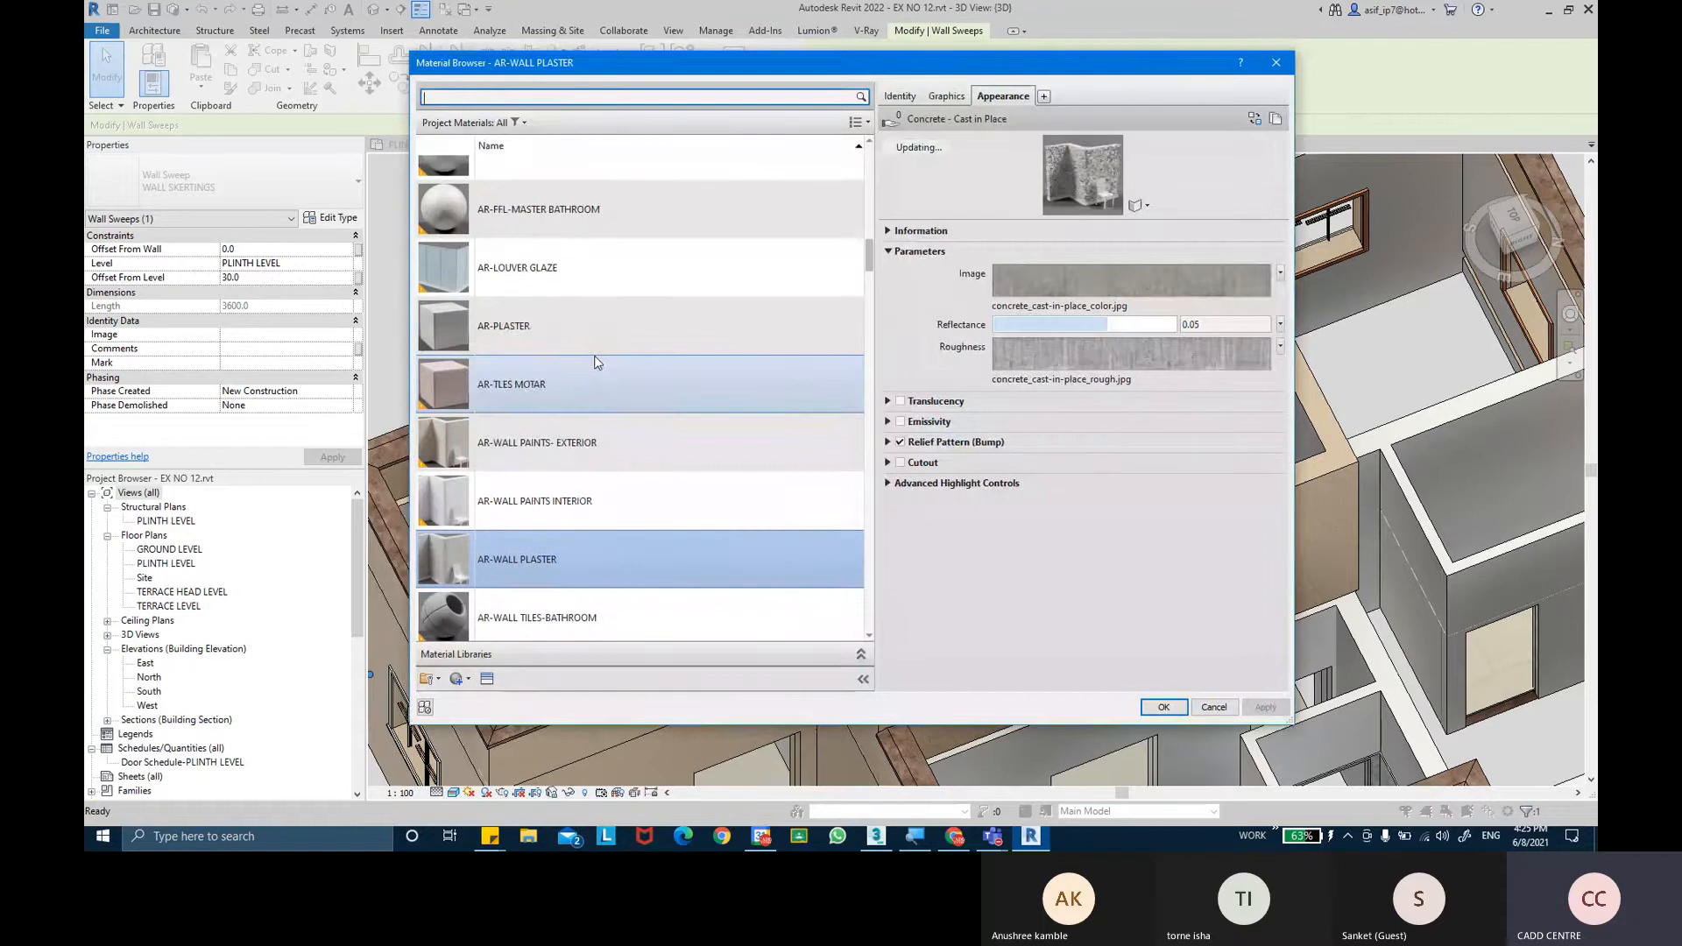
{"action": "scroll", "coordinate": [585, 502], "scroll_direction": "up", "scroll_amount": 10}
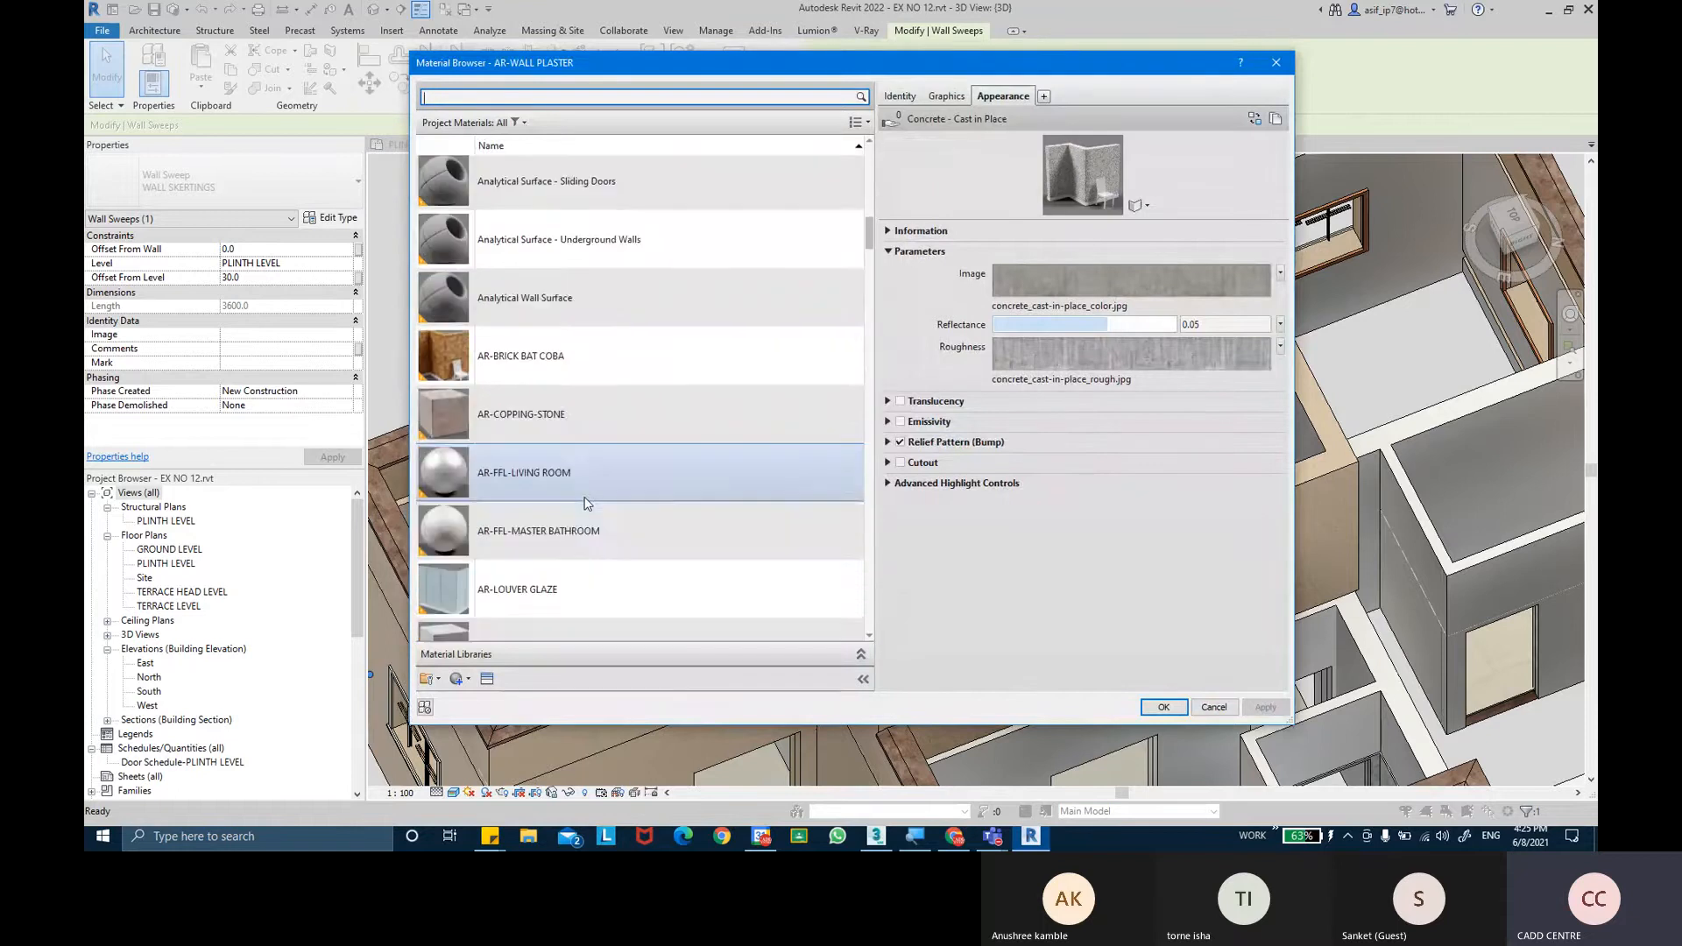
{"action": "scroll", "coordinate": [585, 503], "scroll_direction": "down", "scroll_amount": 5}
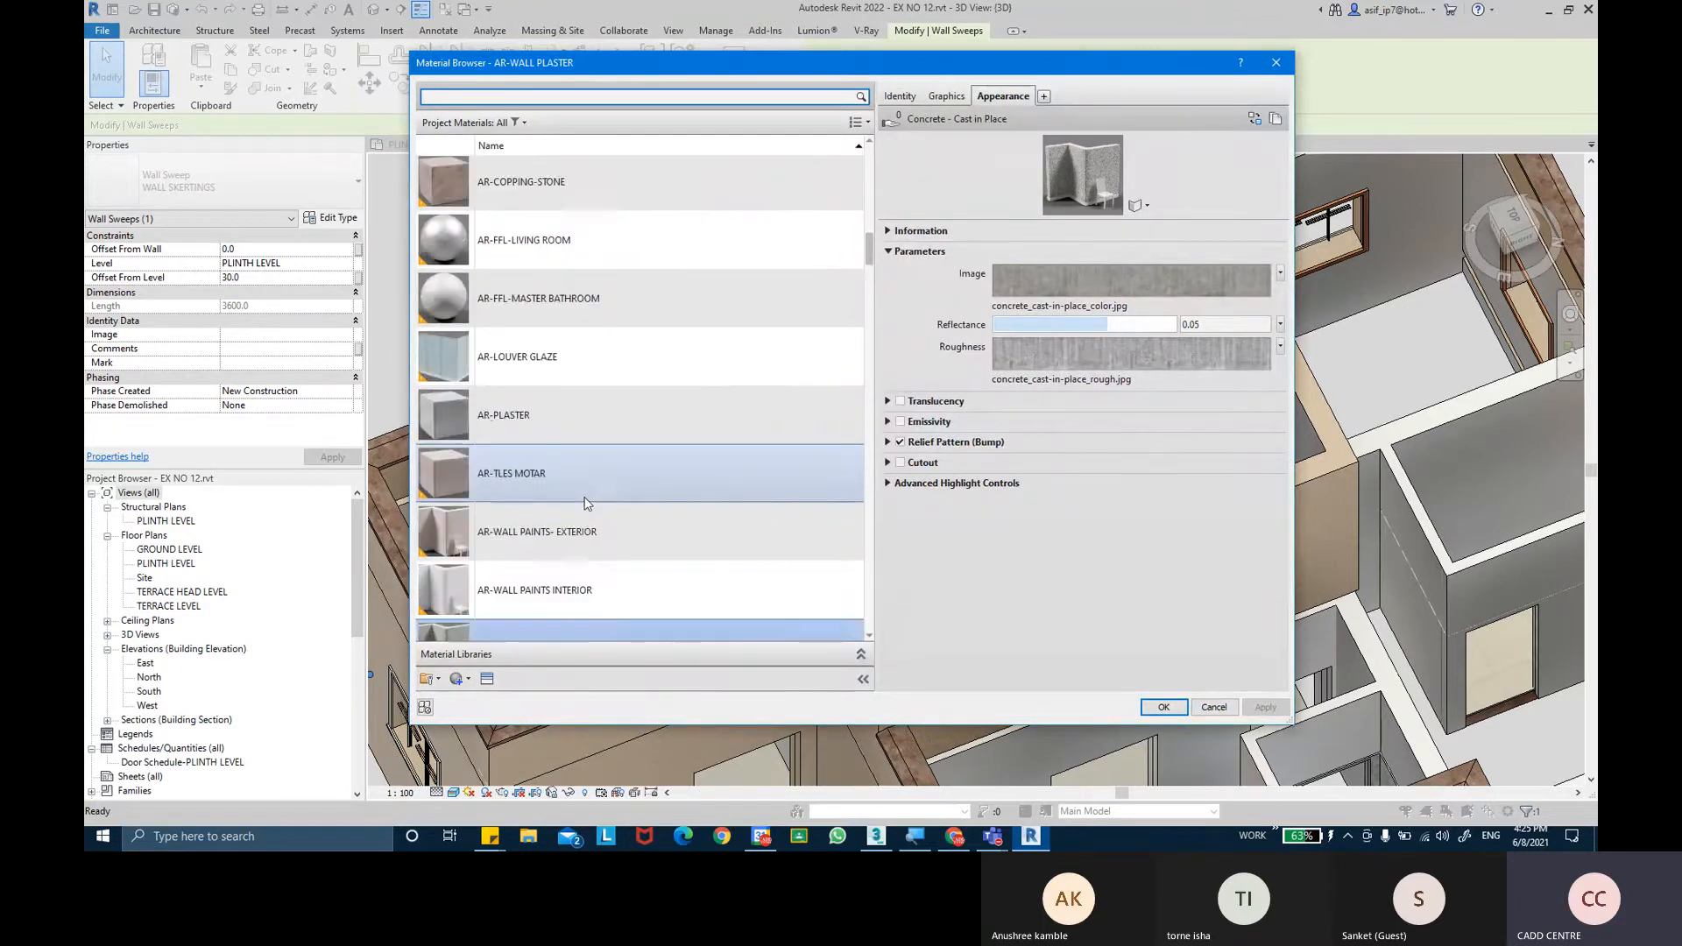
{"action": "scroll", "coordinate": [586, 504], "scroll_direction": "up", "scroll_amount": 3}
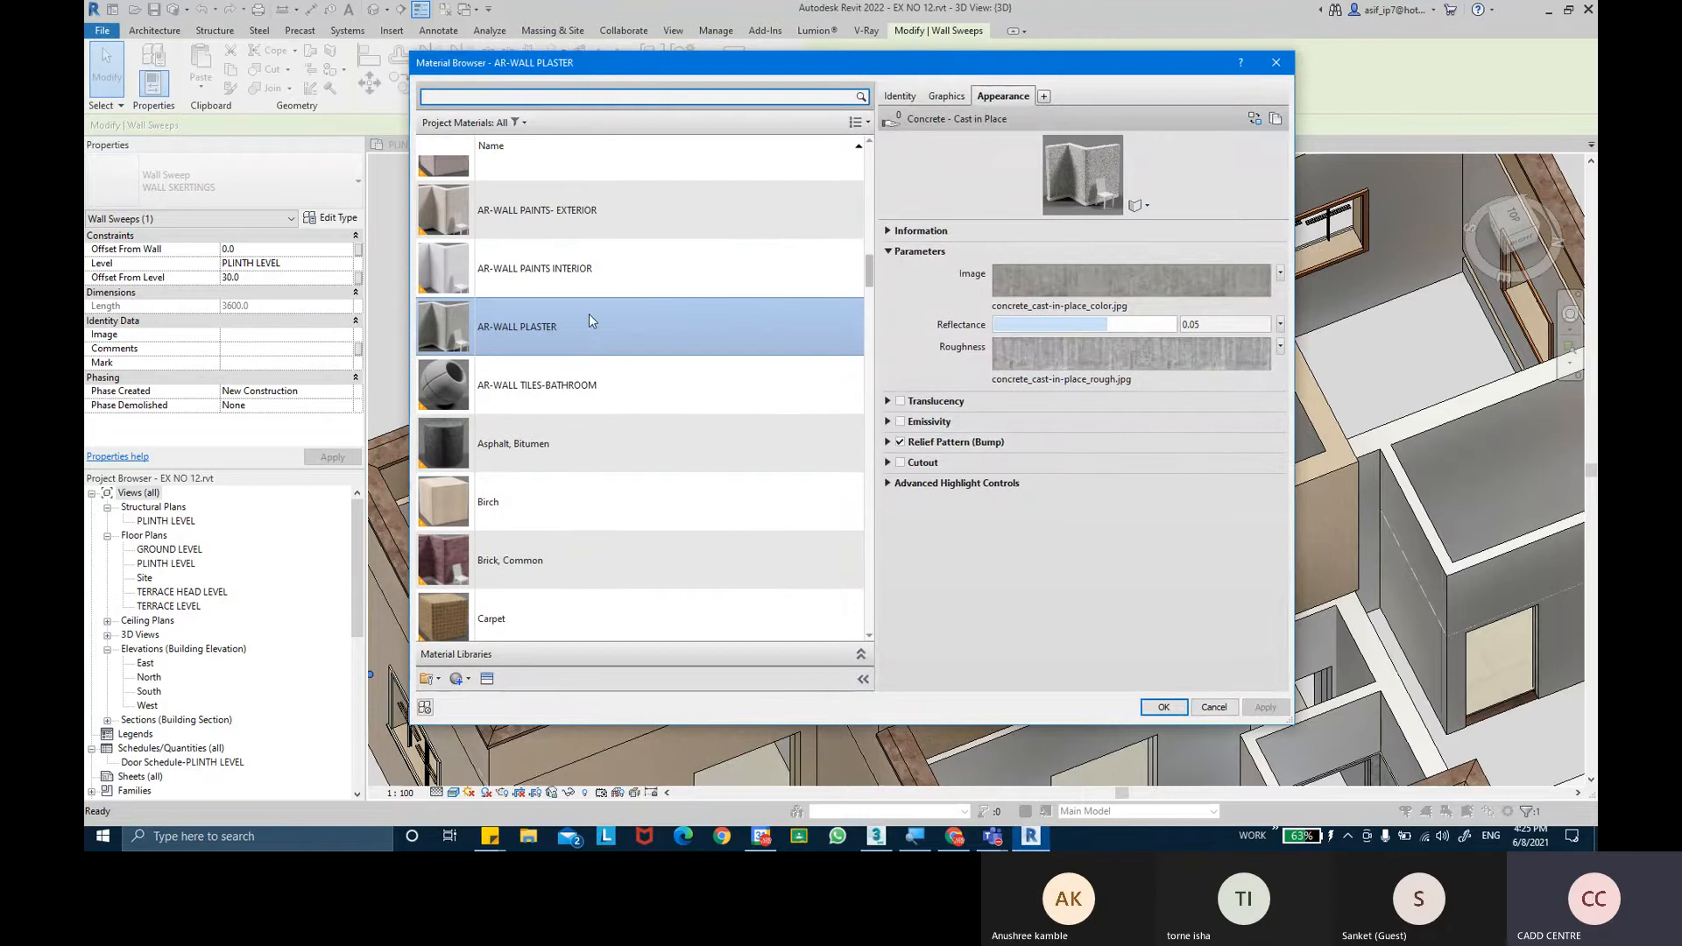
{"action": "scroll", "coordinate": [580, 336], "scroll_direction": "down", "scroll_amount": 5}
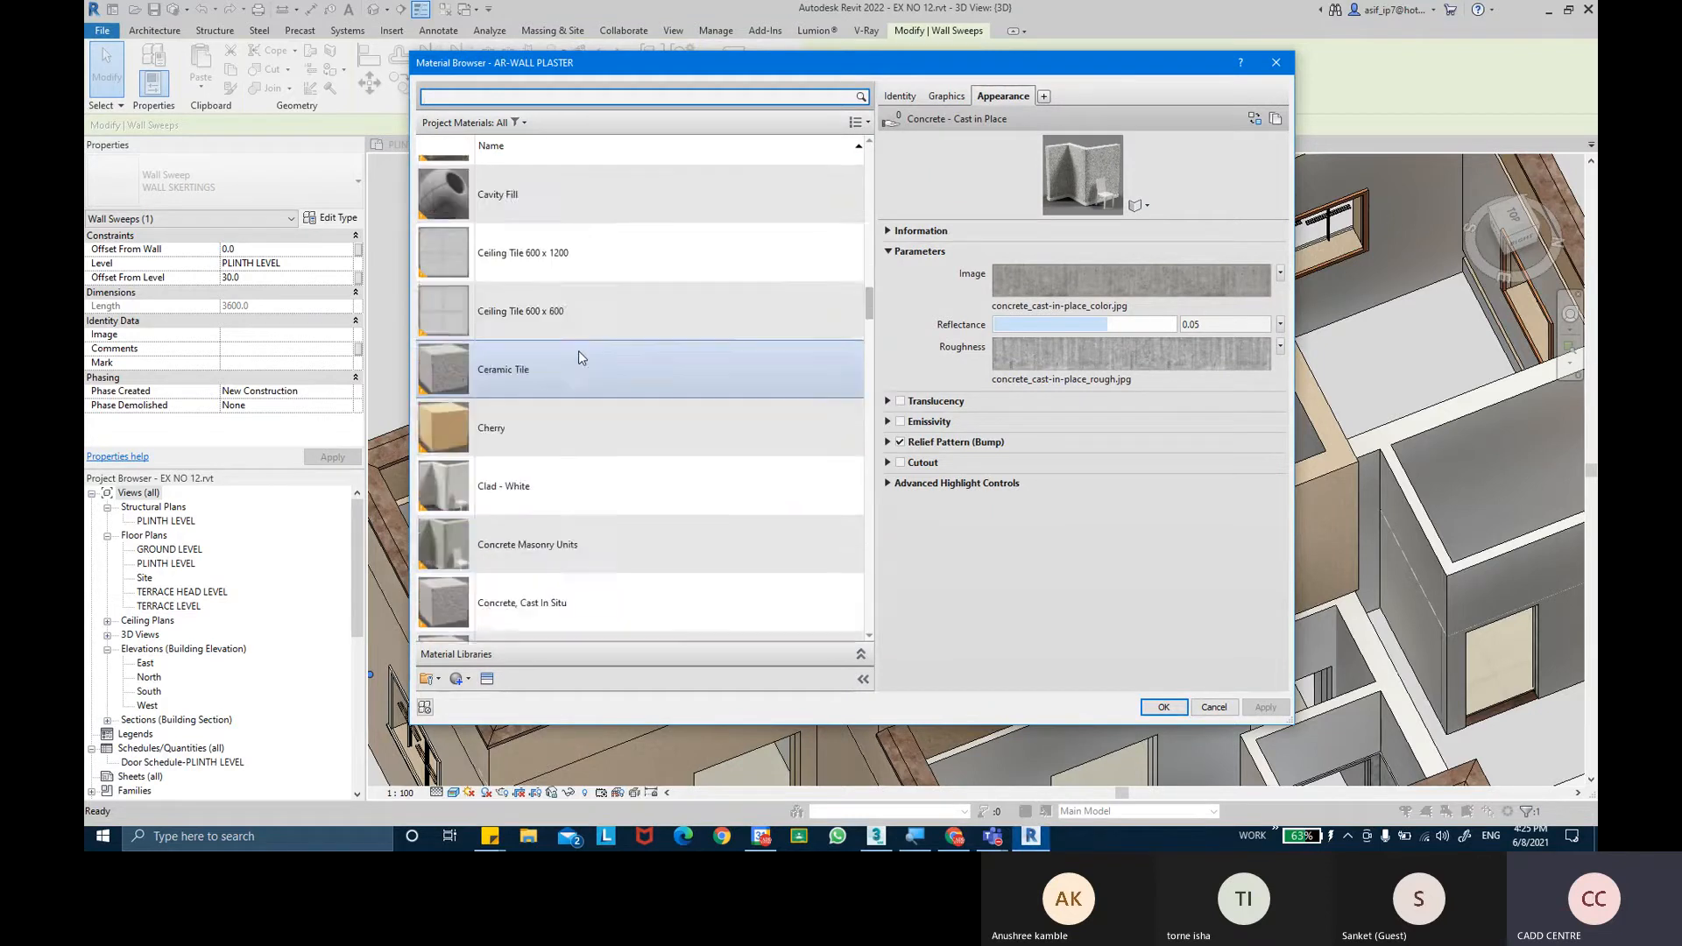
{"action": "scroll", "coordinate": [578, 361], "scroll_direction": "down", "scroll_amount": 2}
{"action": "scroll", "coordinate": [576, 333], "scroll_direction": "up", "scroll_amount": 7}
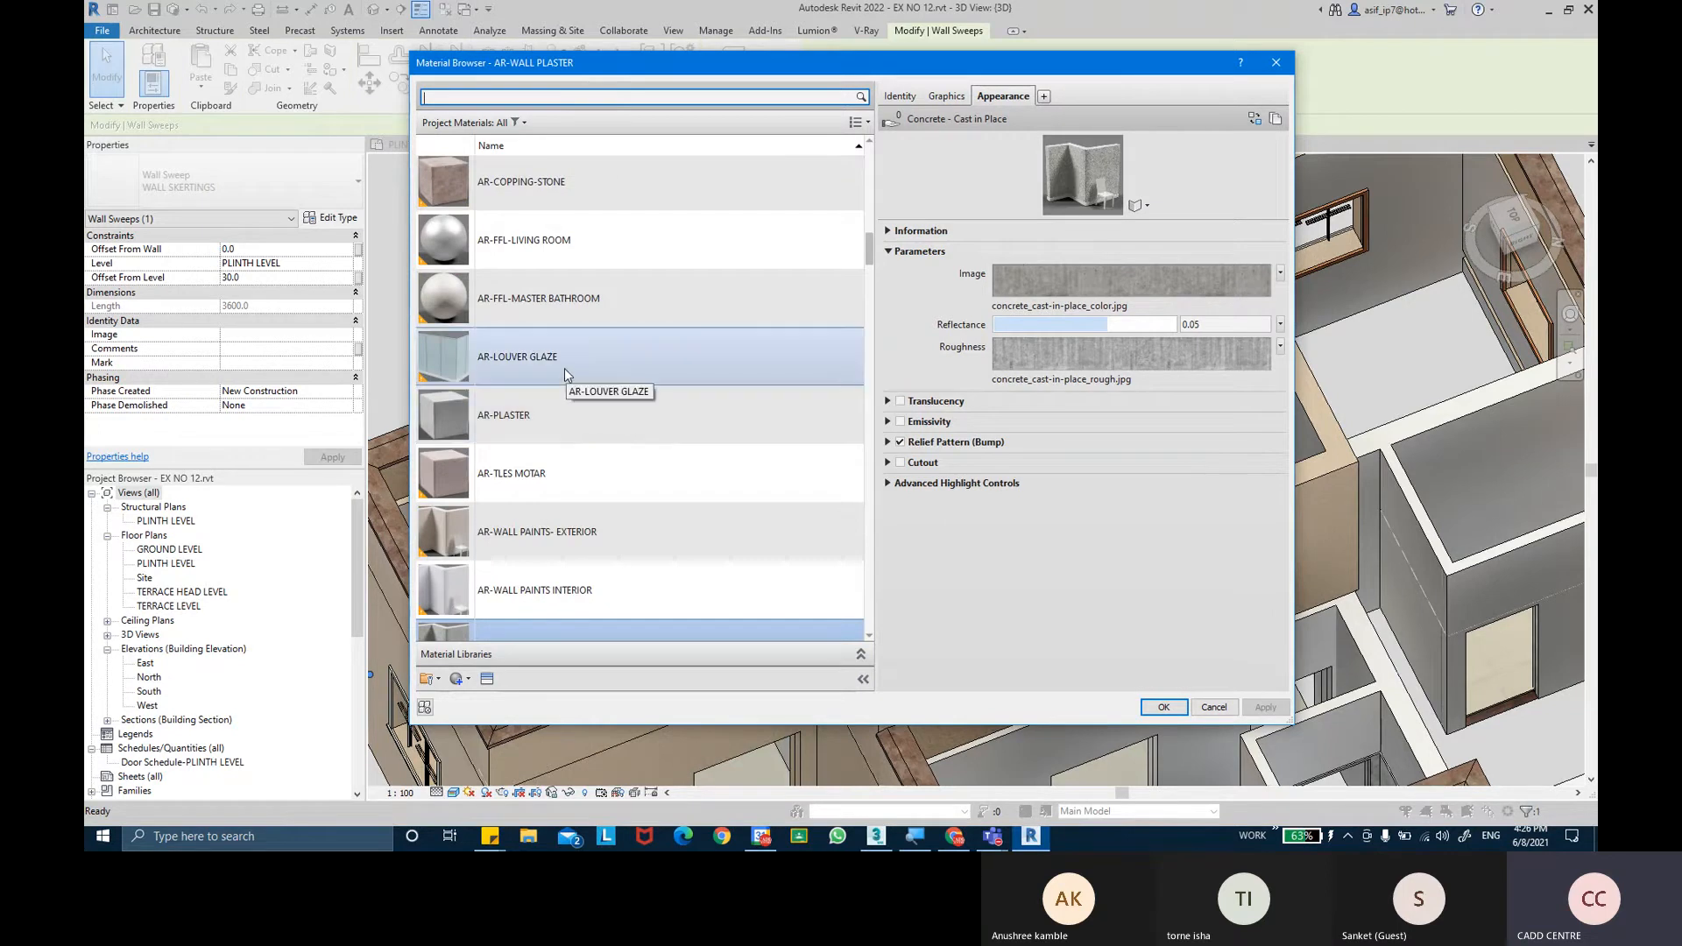
{"action": "left_click", "coordinate": [564, 243]}
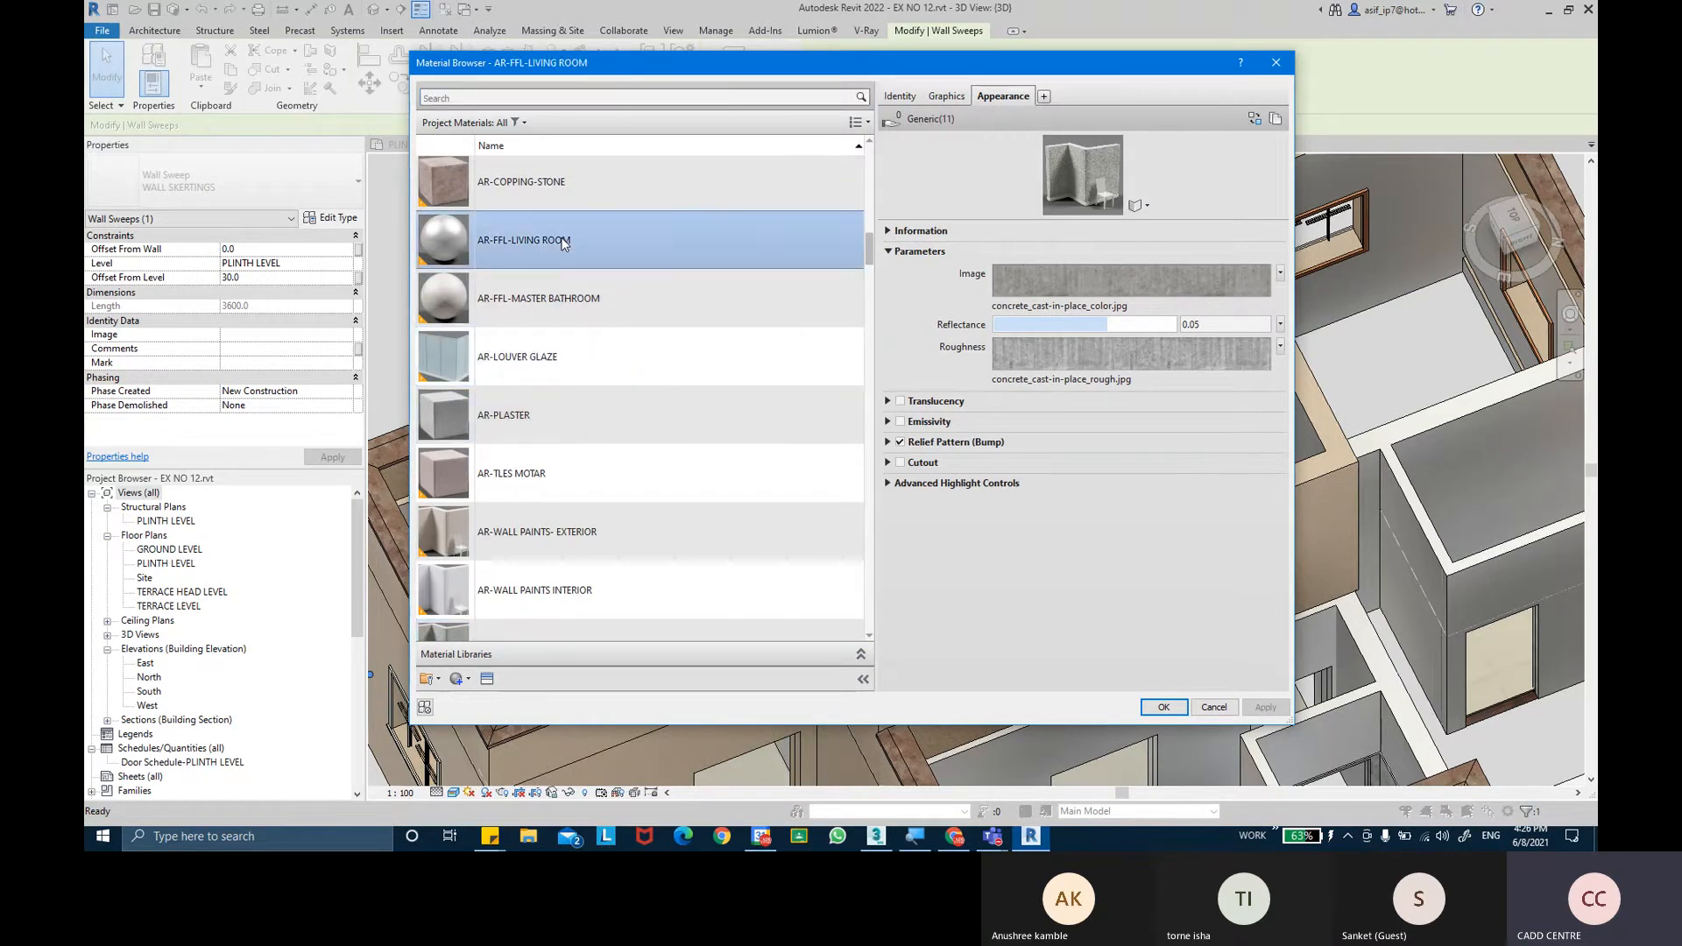
{"action": "left_click", "coordinate": [1165, 707]}
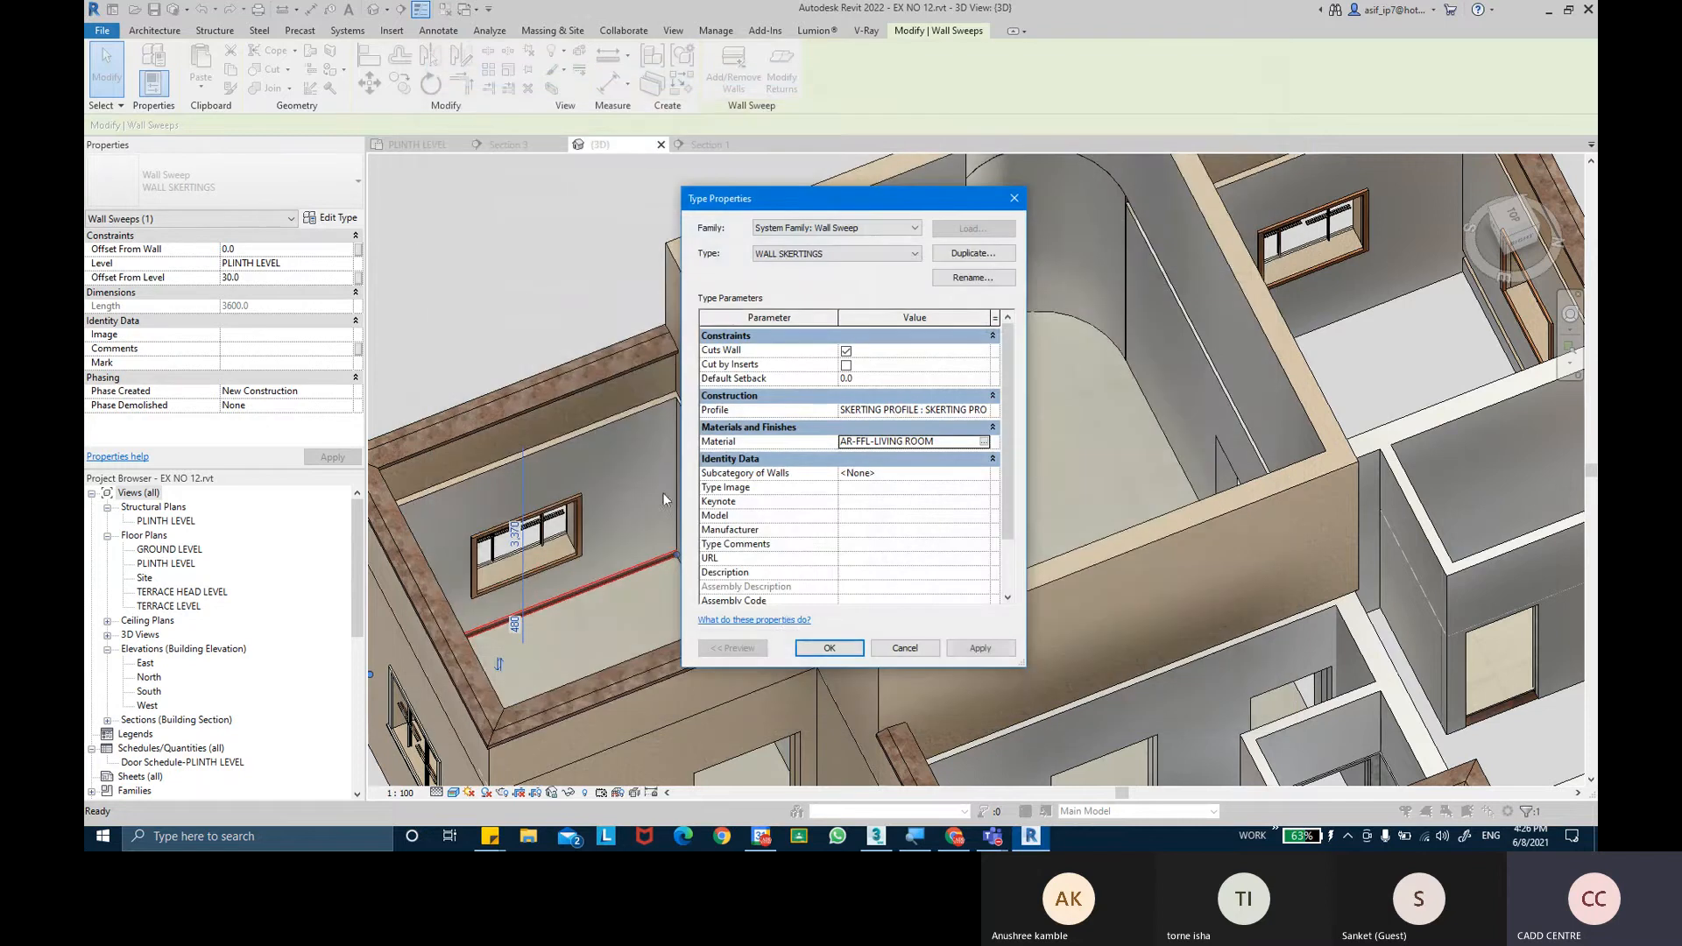
{"action": "left_click", "coordinate": [842, 655]}
Examine the skirting's profile and its fit against the floor and window wall up close in the 3D view.
{"action": "middle_click_drag", "start_coordinate": [786, 496], "coordinate": [657, 535], "text": "shift"}
{"action": "key", "text": "Escape"}
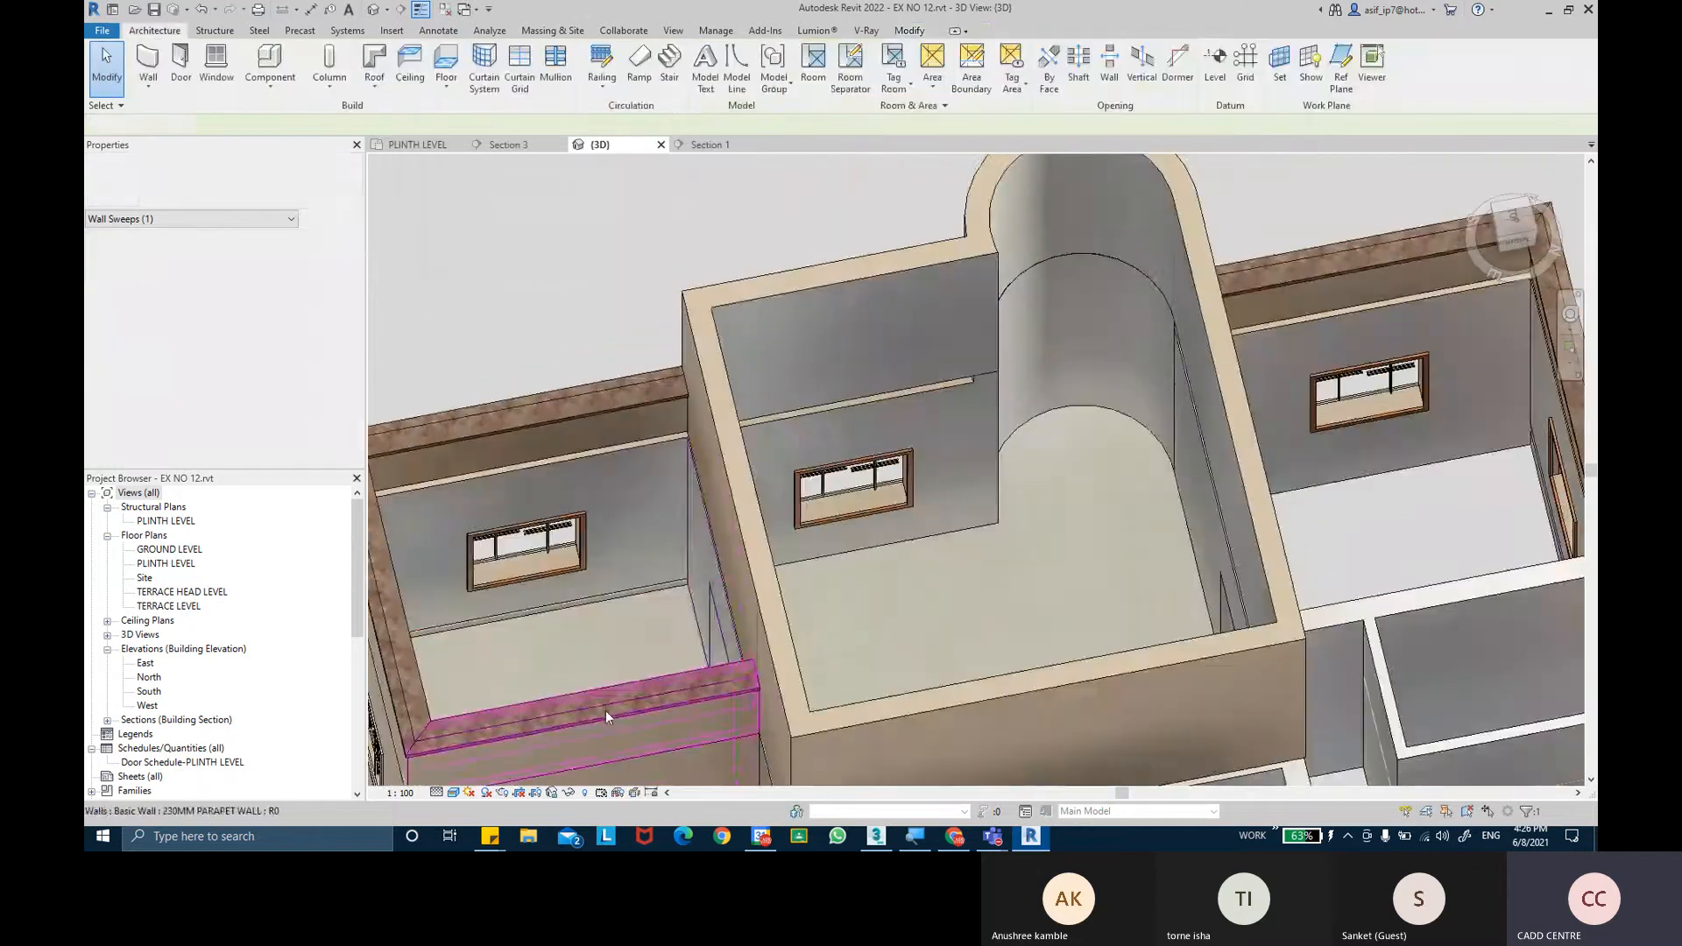
{"action": "scroll", "coordinate": [683, 561], "scroll_direction": "up", "scroll_amount": 4}
{"action": "scroll", "coordinate": [760, 457], "scroll_direction": "up", "scroll_amount": 3}
{"action": "middle_click_drag", "start_coordinate": [760, 457], "coordinate": [1051, 307]}
{"action": "scroll", "coordinate": [724, 350], "scroll_direction": "up", "scroll_amount": 1}
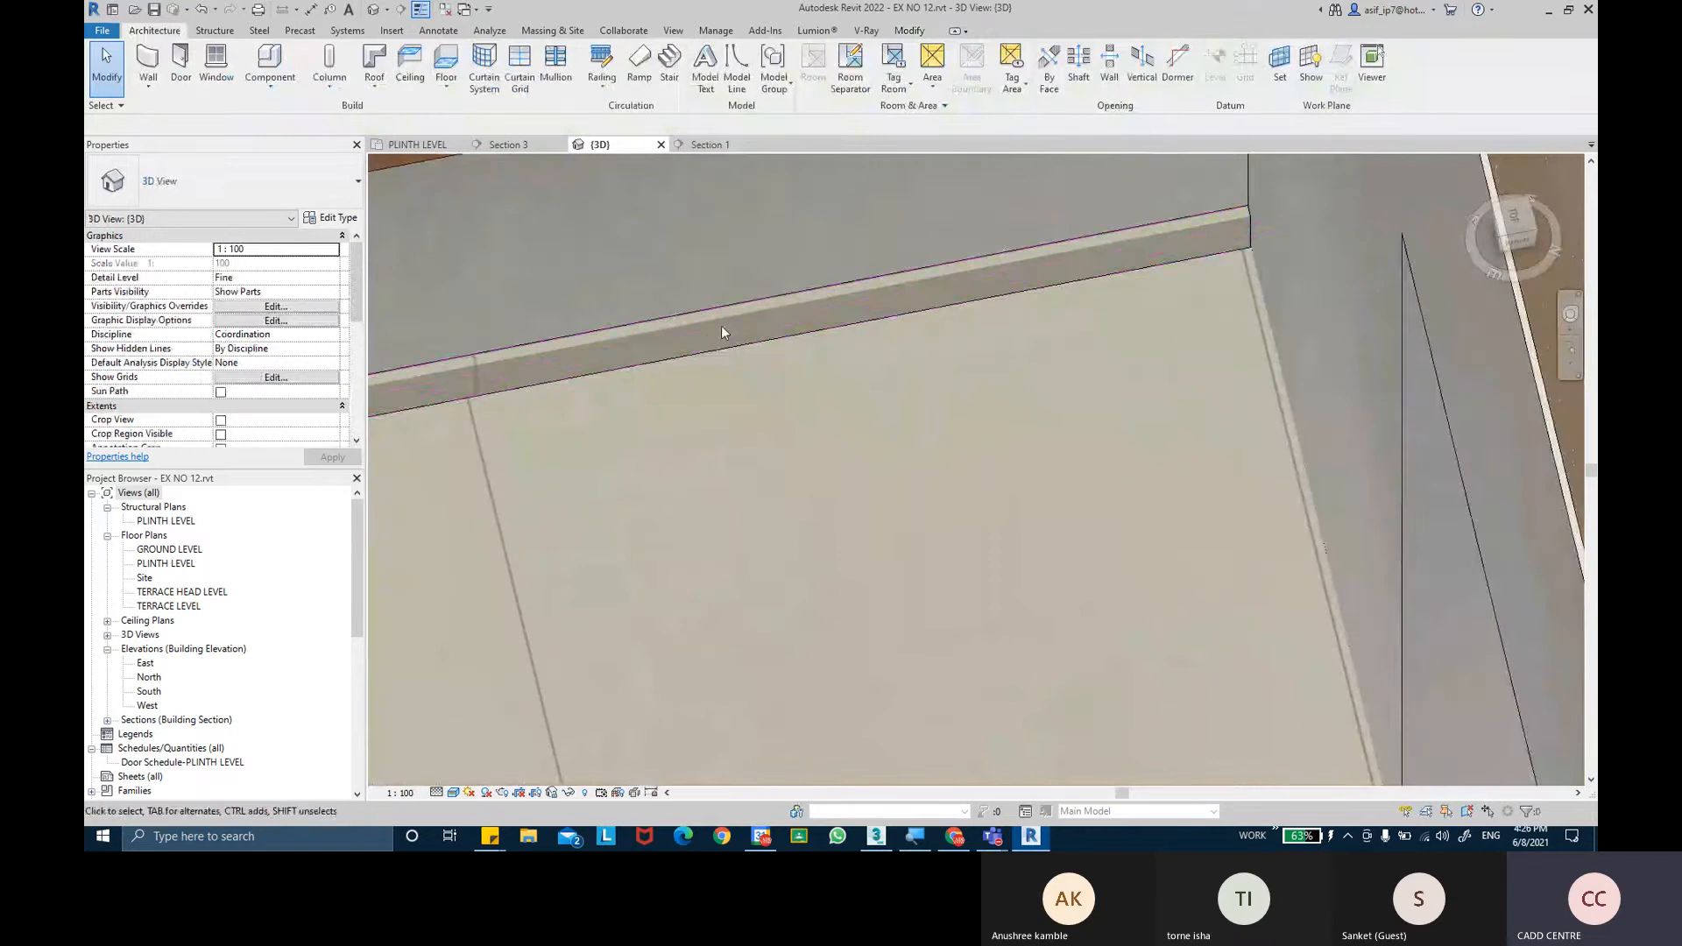
{"action": "scroll", "coordinate": [732, 328], "scroll_direction": "down", "scroll_amount": 1}
{"action": "left_click", "coordinate": [743, 319]}
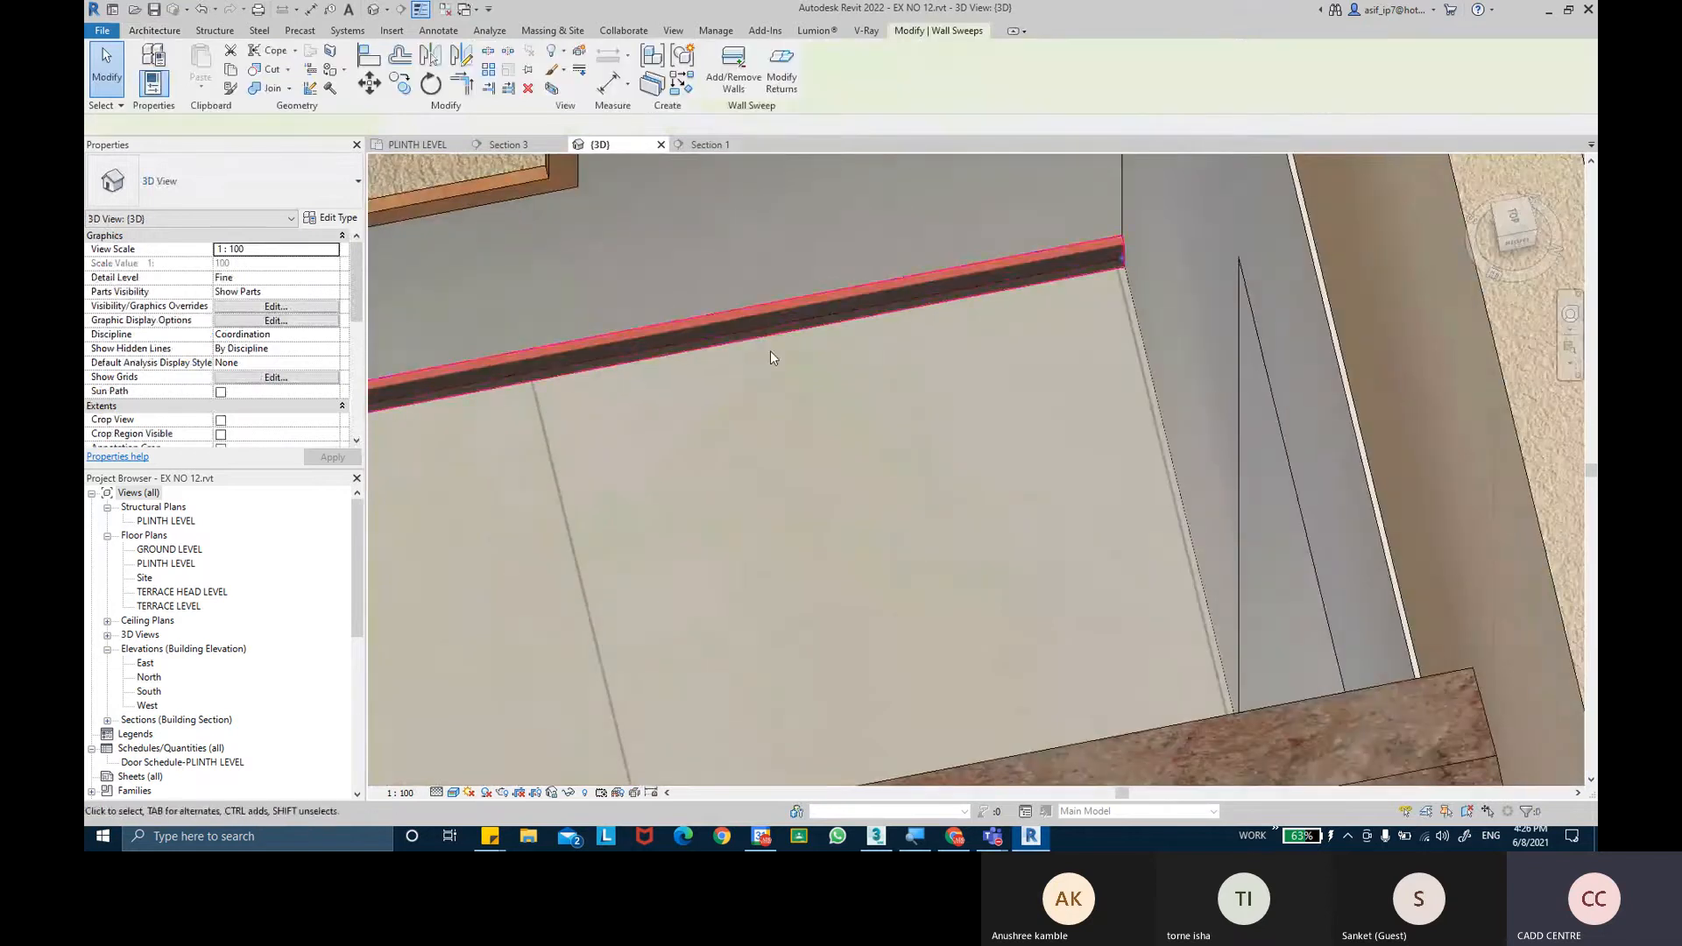
{"action": "middle_click_drag", "start_coordinate": [788, 360], "coordinate": [801, 336], "text": "shift"}
{"action": "scroll", "coordinate": [804, 328], "scroll_direction": "down", "scroll_amount": 2}
{"action": "left_click", "coordinate": [923, 276]}
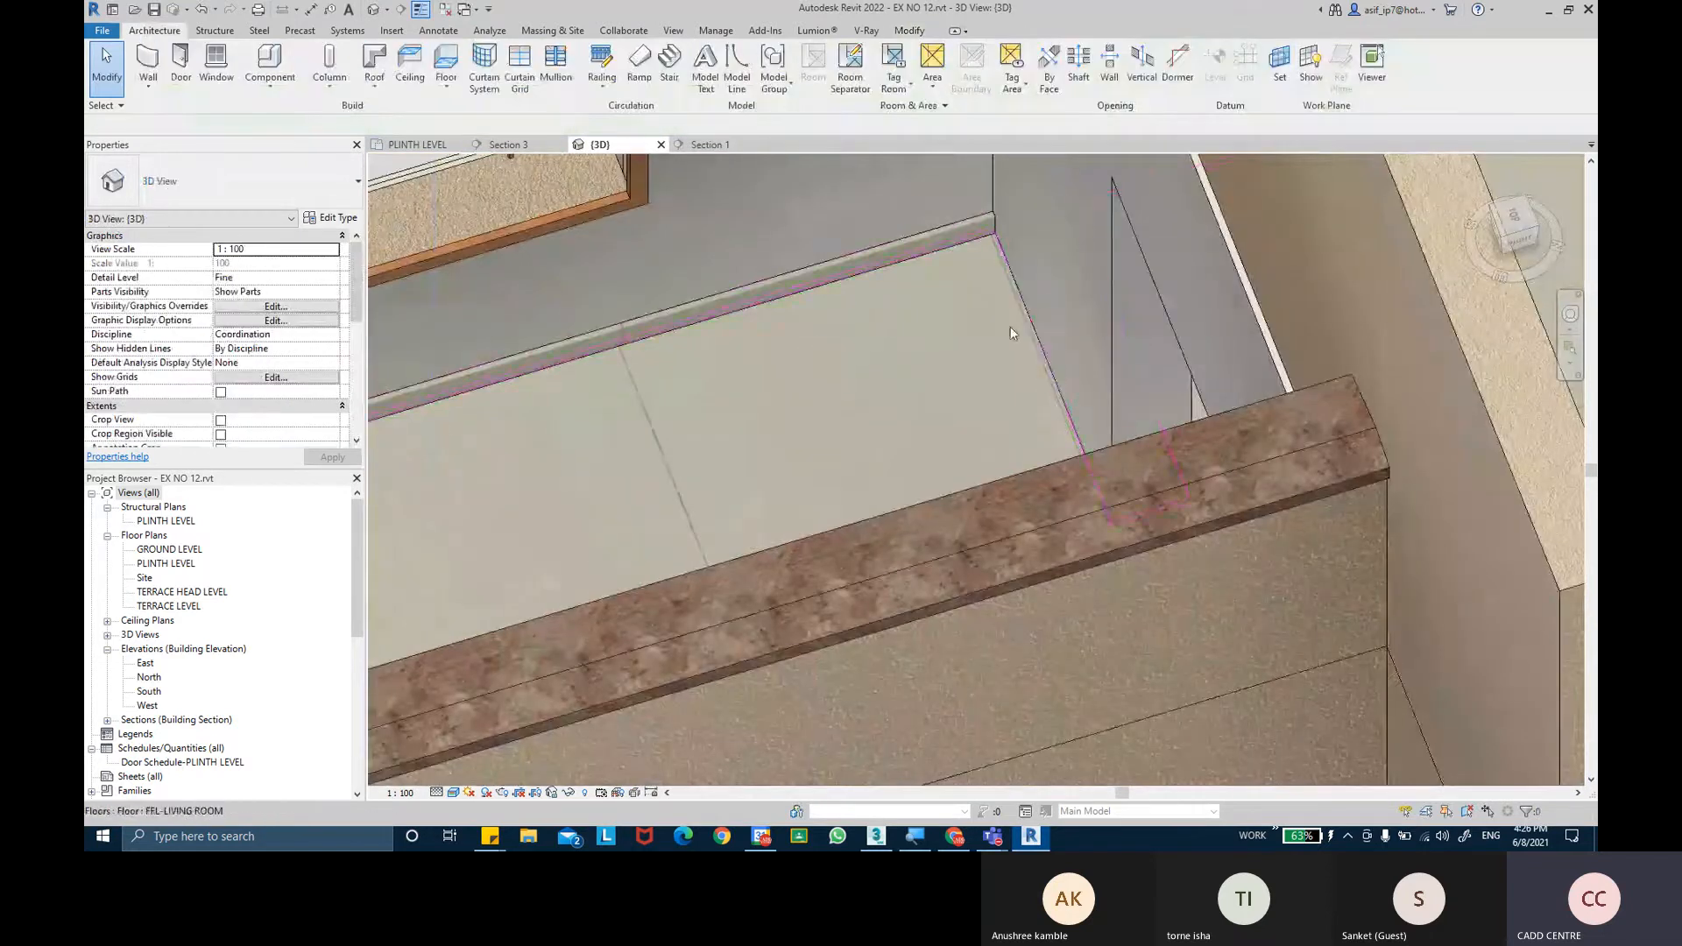
{"action": "scroll", "coordinate": [998, 326], "scroll_direction": "down", "scroll_amount": 2}
{"action": "mouse_move", "coordinate": [911, 366]}
{"action": "middle_mouse_down", "text": "shift"}
{"action": "mouse_move", "coordinate": [769, 375]}
{"action": "mouse_move", "coordinate": [634, 344]}
{"action": "middle_mouse_up", "text": "shift"}
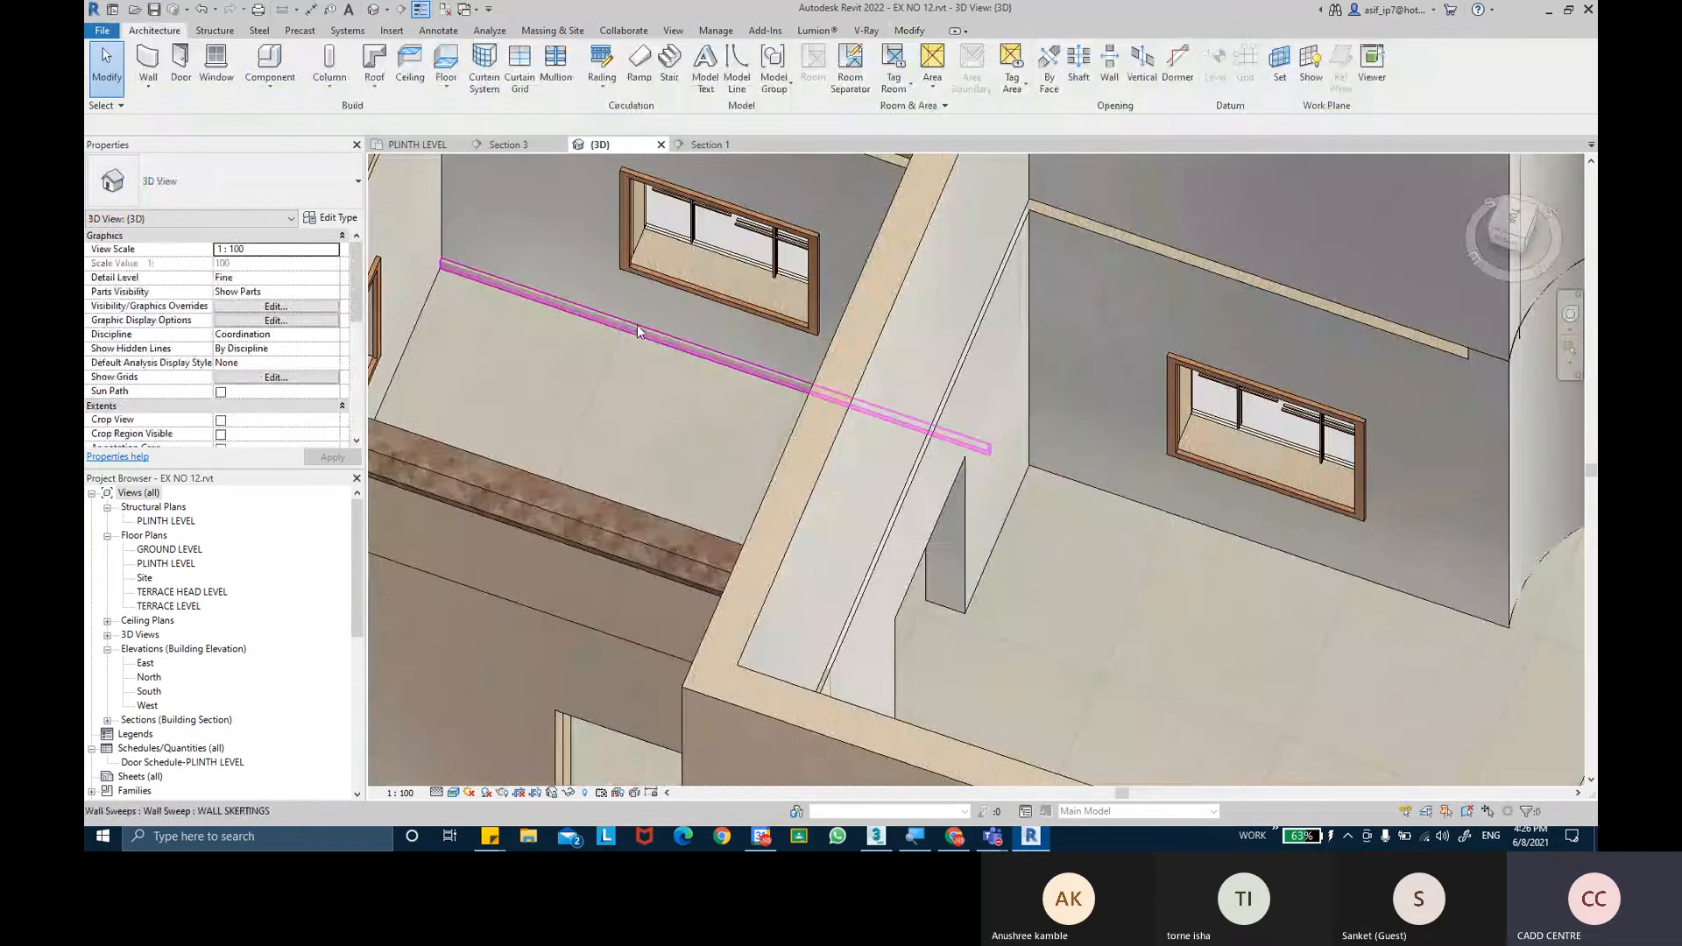
Try to extend the skirting sweep onto two adjoining walls of the small room, and check the walls from outside.
{"action": "left_click", "coordinate": [639, 329]}
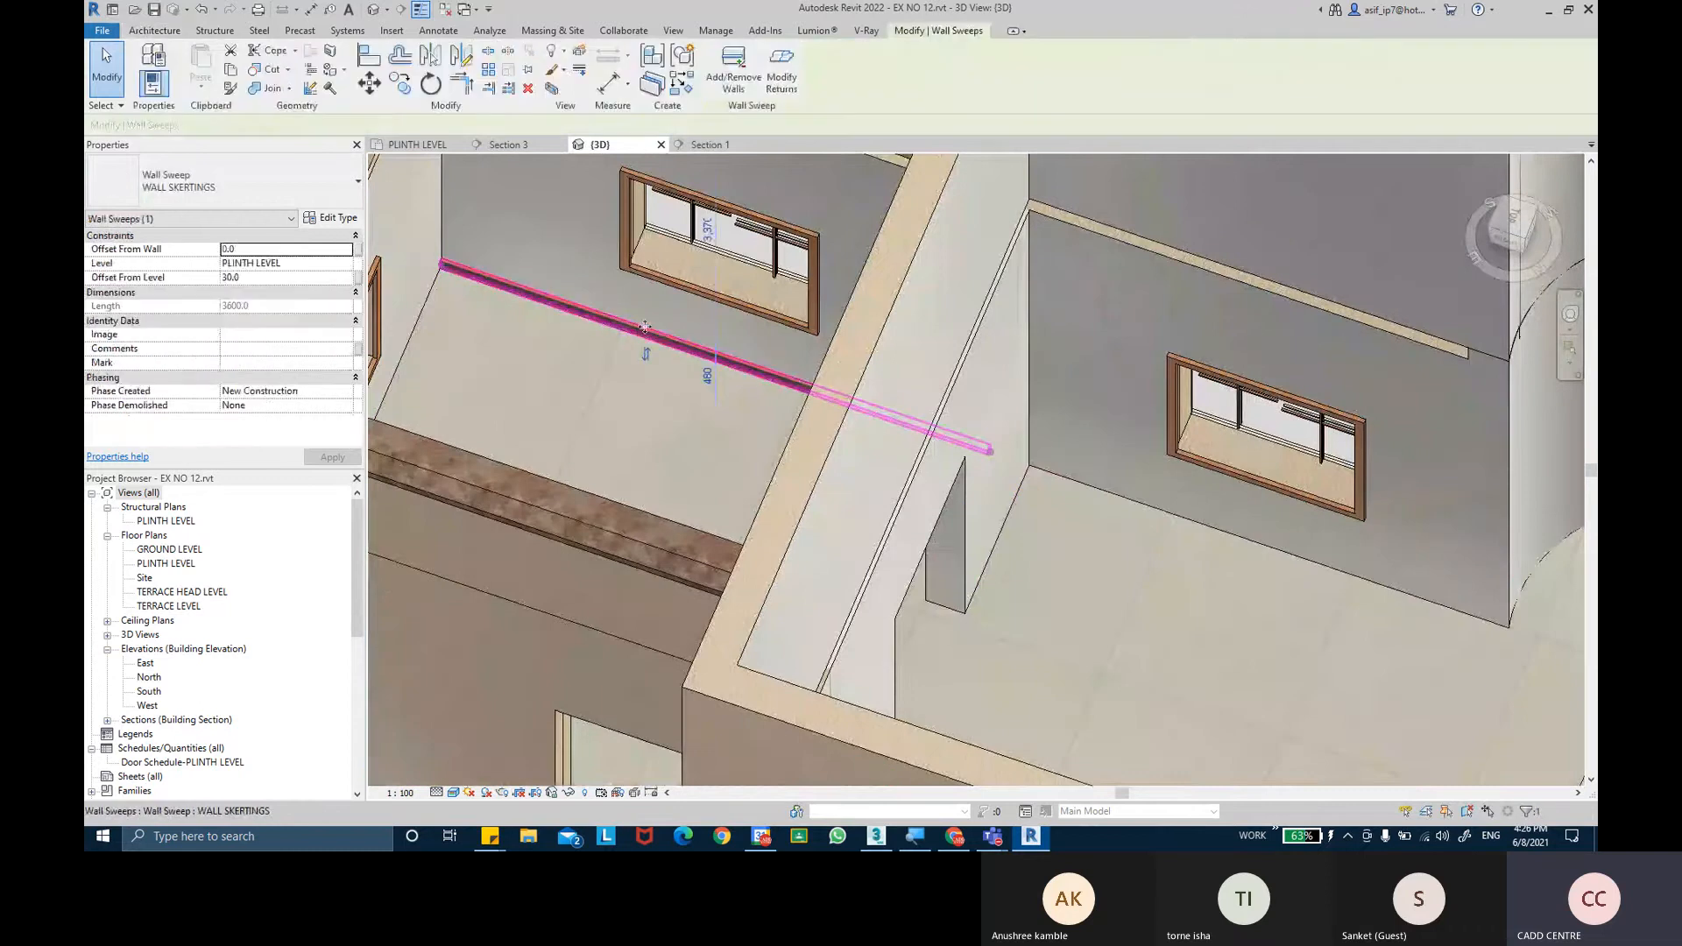
{"action": "left_click", "coordinate": [741, 96]}
{"action": "middle_click_drag", "start_coordinate": [553, 308], "coordinate": [517, 350]}
{"action": "scroll", "coordinate": [686, 338], "scroll_direction": "down", "scroll_amount": 1}
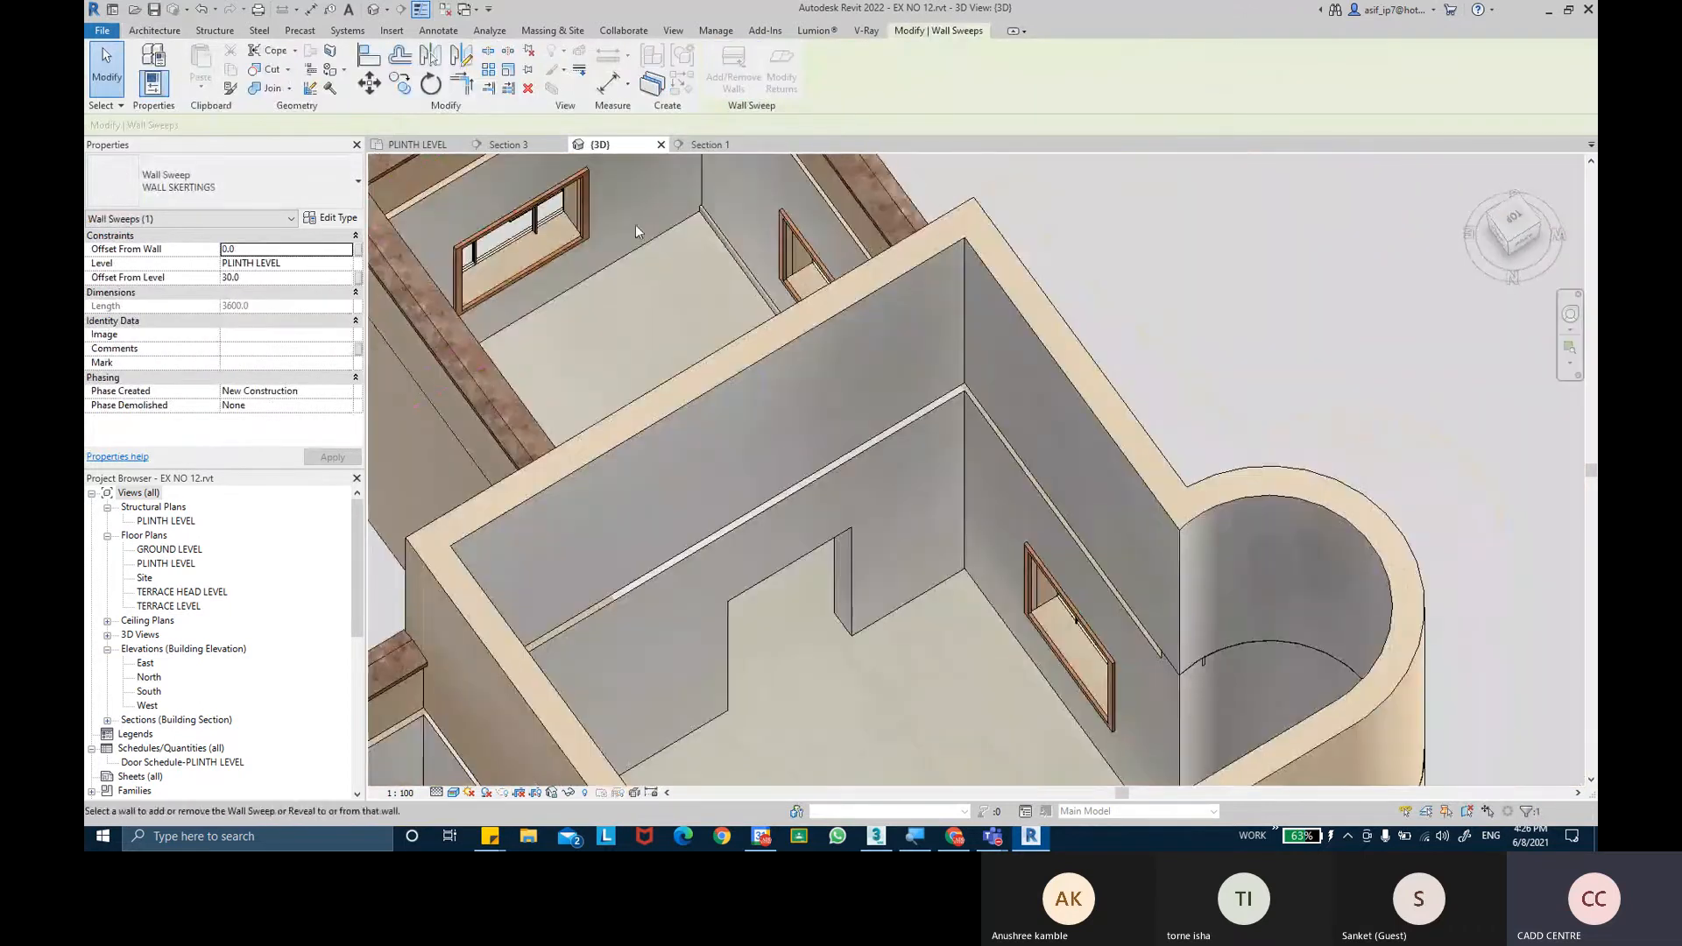
{"action": "left_click", "coordinate": [567, 232]}
{"action": "middle_click_drag", "start_coordinate": [701, 268], "coordinate": [522, 242], "text": "shift"}
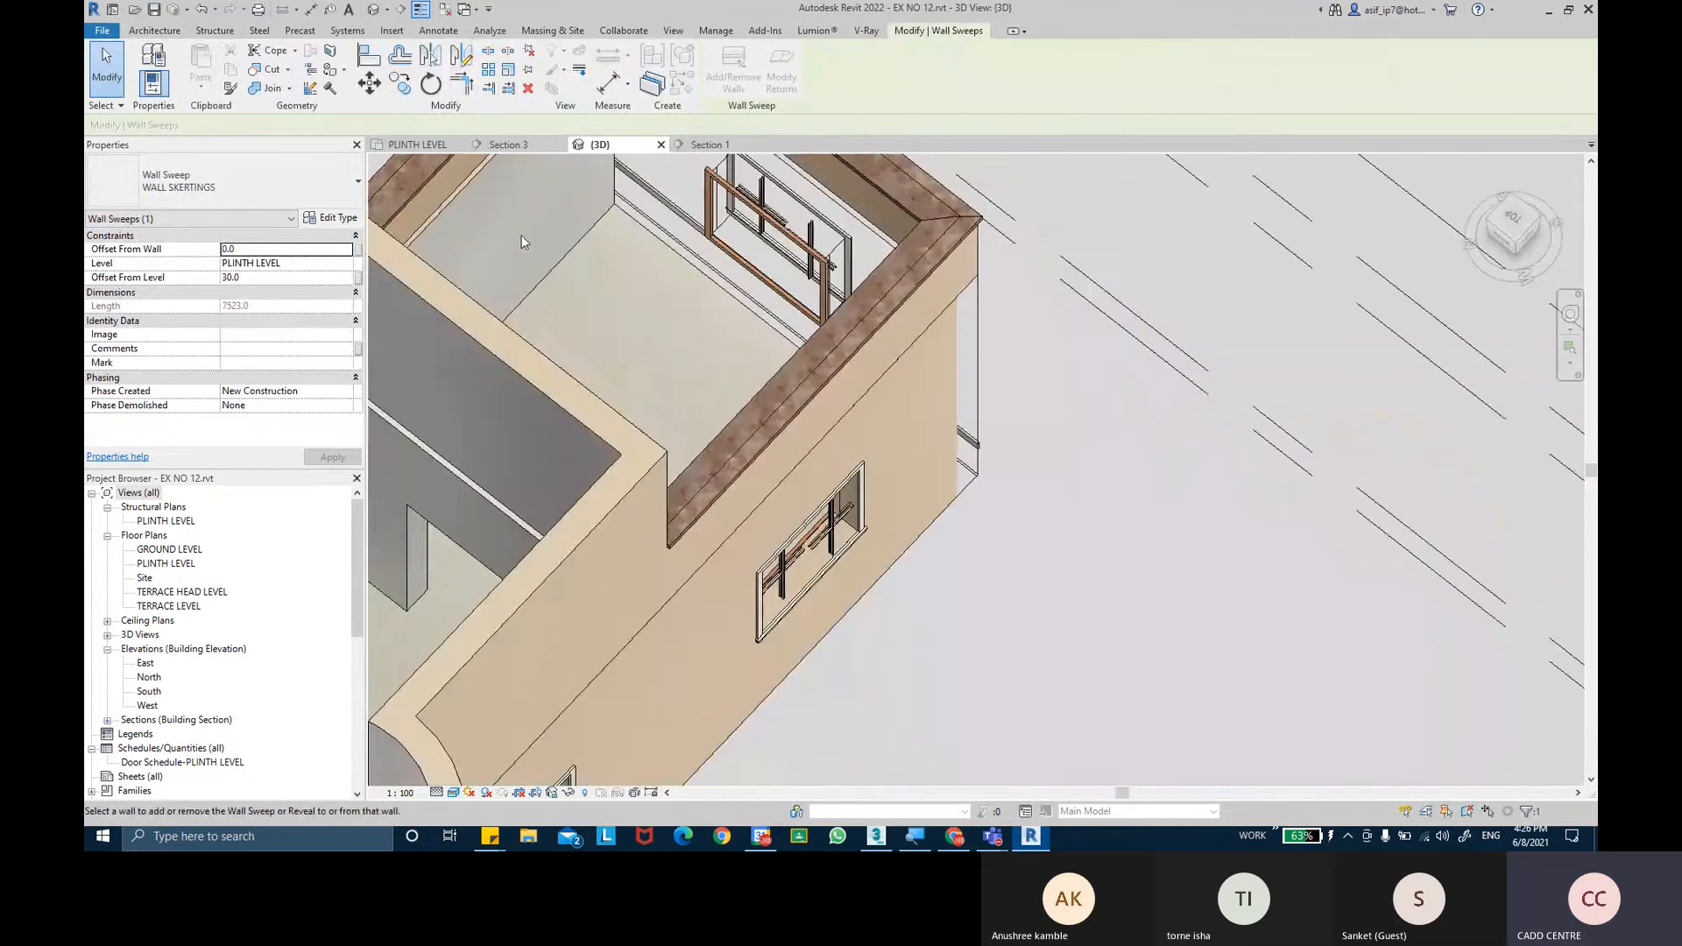
{"action": "left_click", "coordinate": [460, 191]}
{"action": "middle_click_drag", "start_coordinate": [660, 414], "coordinate": [681, 371]}
{"action": "scroll", "coordinate": [669, 366], "scroll_direction": "down", "scroll_amount": 1}
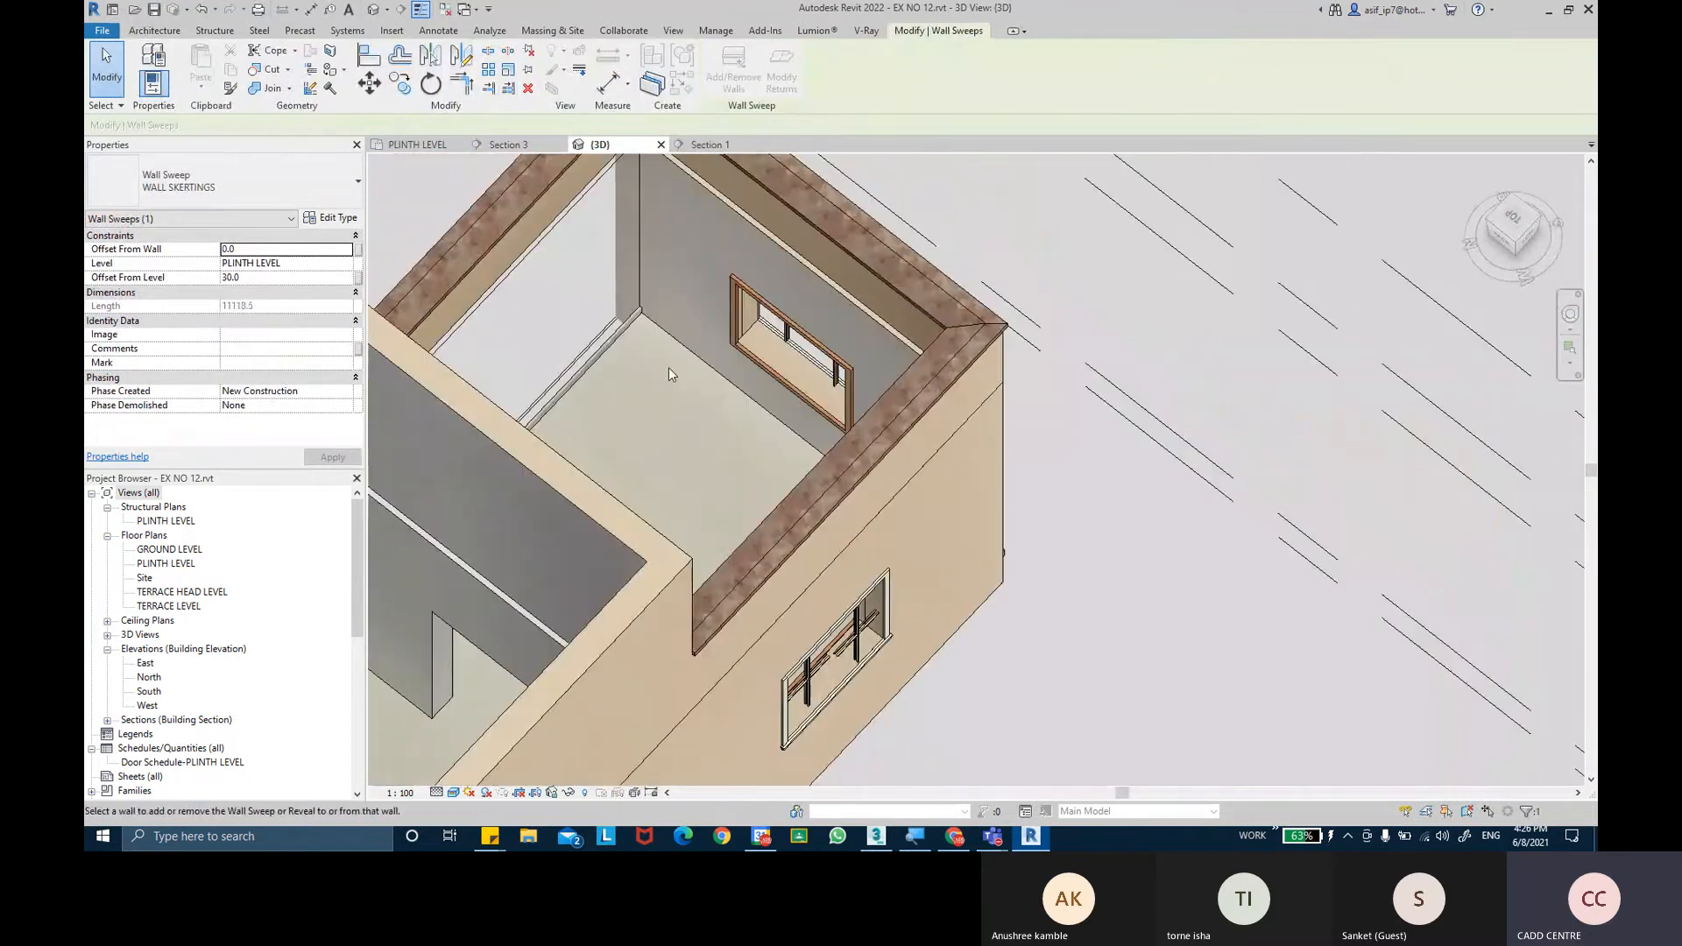
{"action": "key", "text": "Escape"}
{"action": "key", "text": "Escape"}
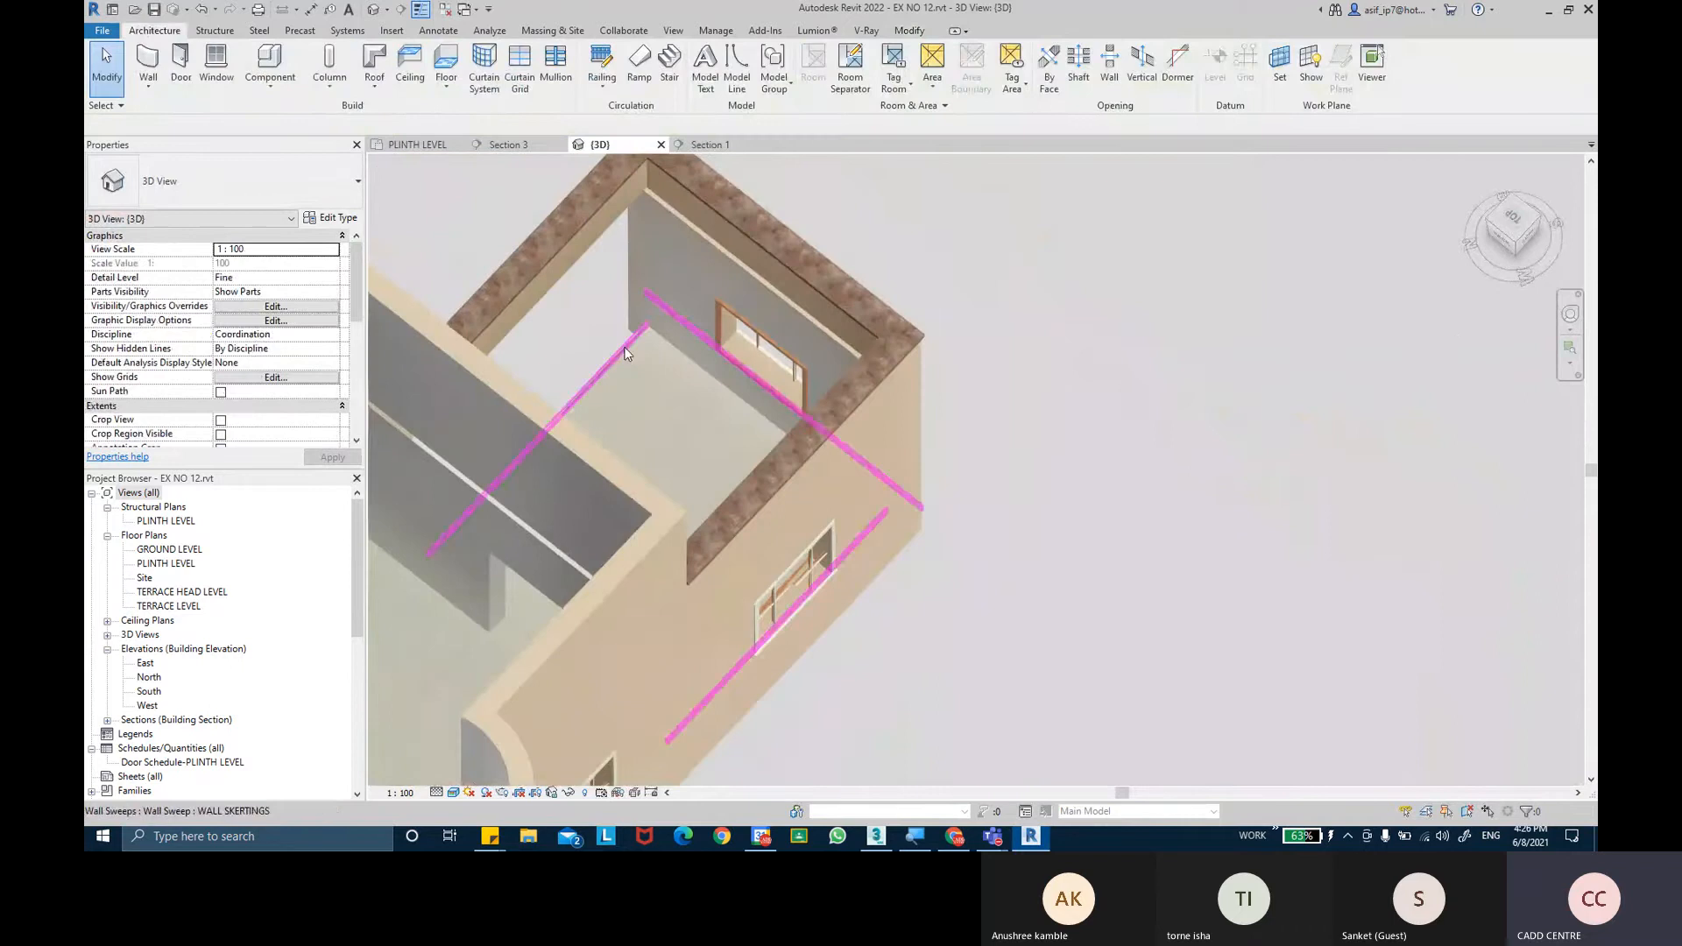
{"action": "middle_click_drag", "start_coordinate": [646, 353], "coordinate": [786, 543], "text": "shift"}
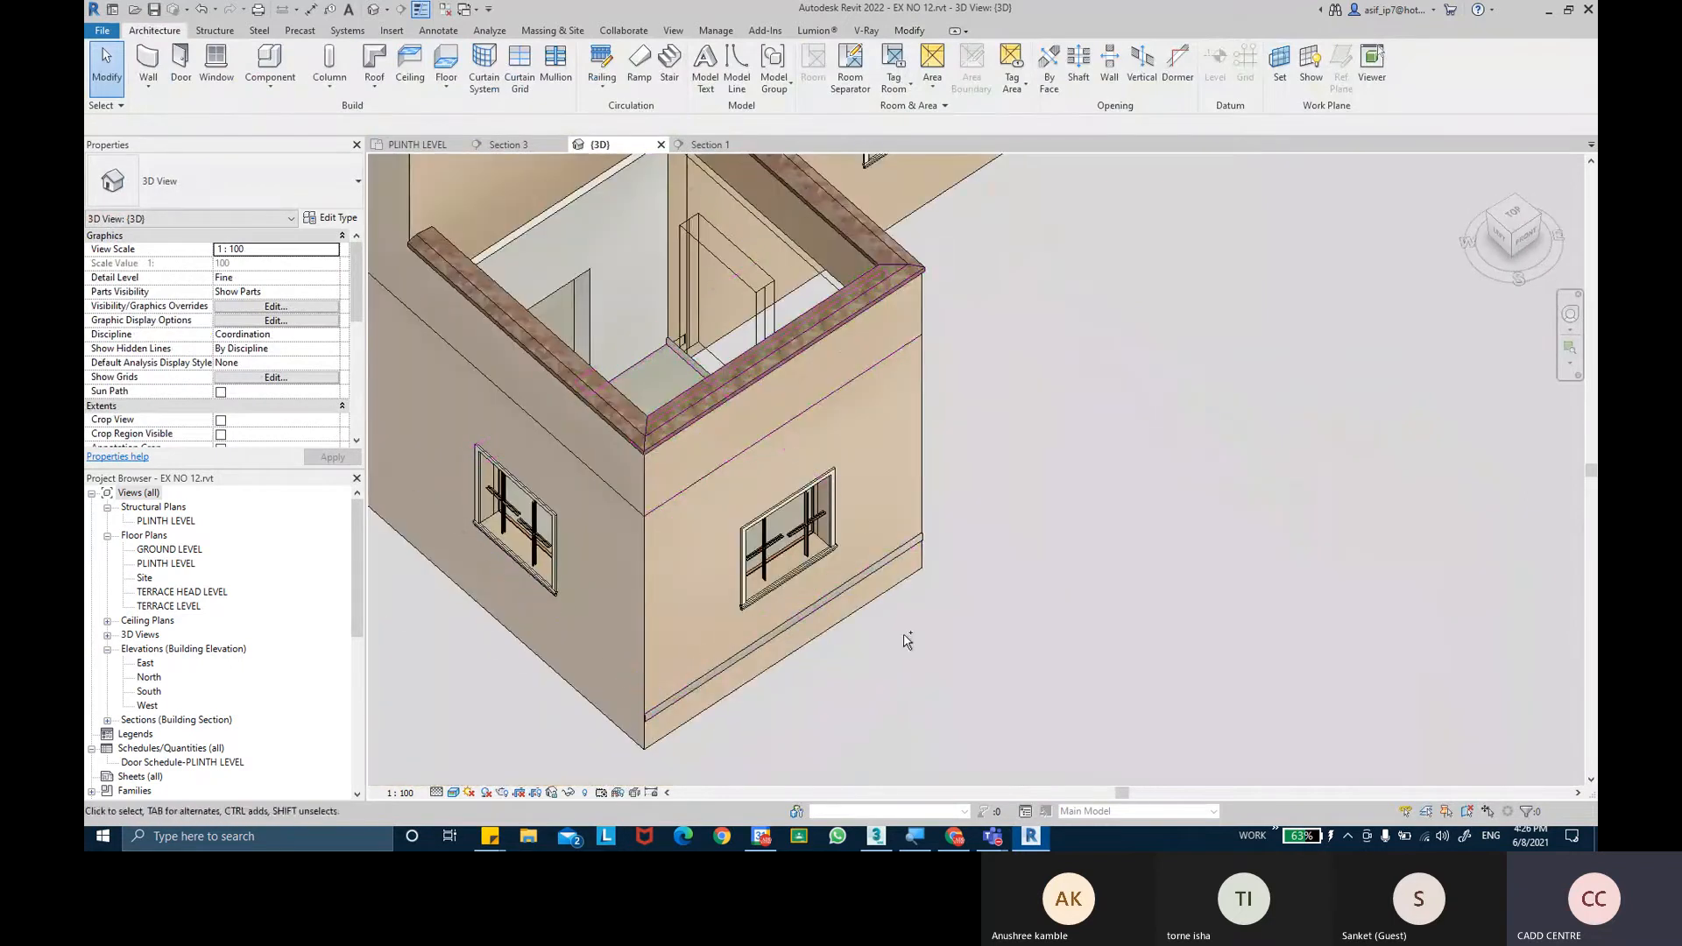
{"action": "scroll", "coordinate": [912, 640], "scroll_direction": "up", "scroll_amount": 1}
Reselect the skirting sweep below the window and extend it along the small room's adjoining walls.
{"action": "middle_click_drag", "start_coordinate": [912, 640], "coordinate": [707, 402], "text": "shift"}
{"action": "left_click", "coordinate": [709, 393]}
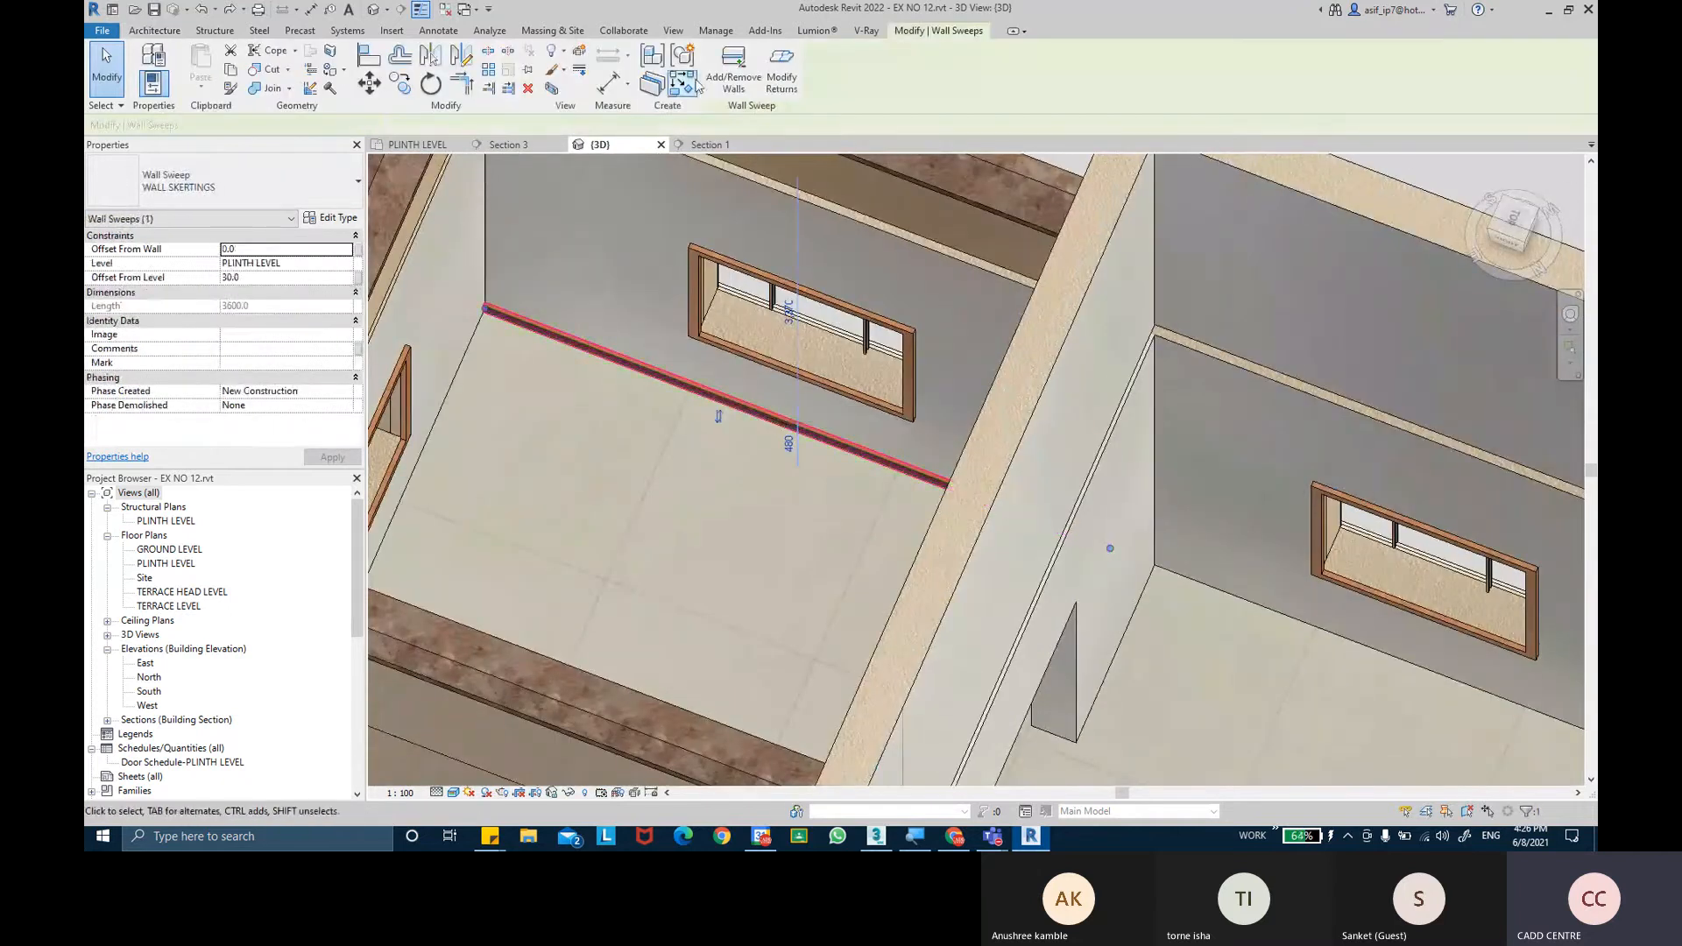
{"action": "middle_click_drag", "start_coordinate": [478, 438], "coordinate": [590, 433], "text": "shift"}
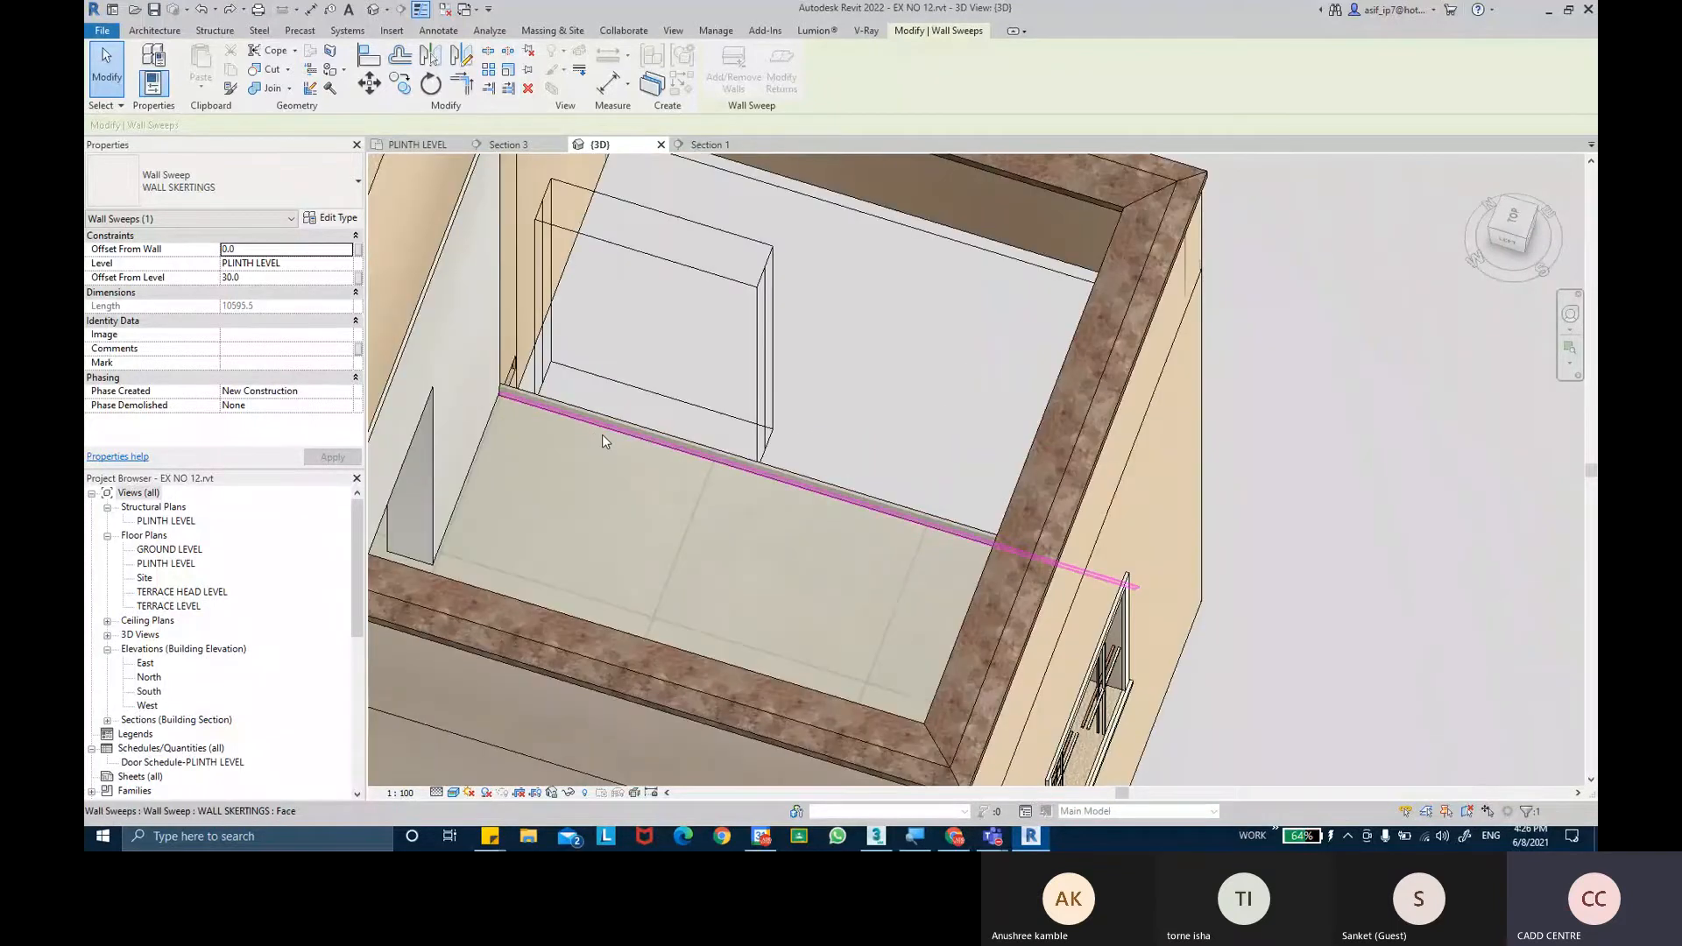
{"action": "key", "text": "Escape"}
Examine the extended skirting along the small room's walls, including its corner and the stretch across the wall opening.
{"action": "middle_click_drag", "start_coordinate": [705, 480], "coordinate": [838, 440], "text": "shift"}
{"action": "left_click", "coordinate": [700, 417]}
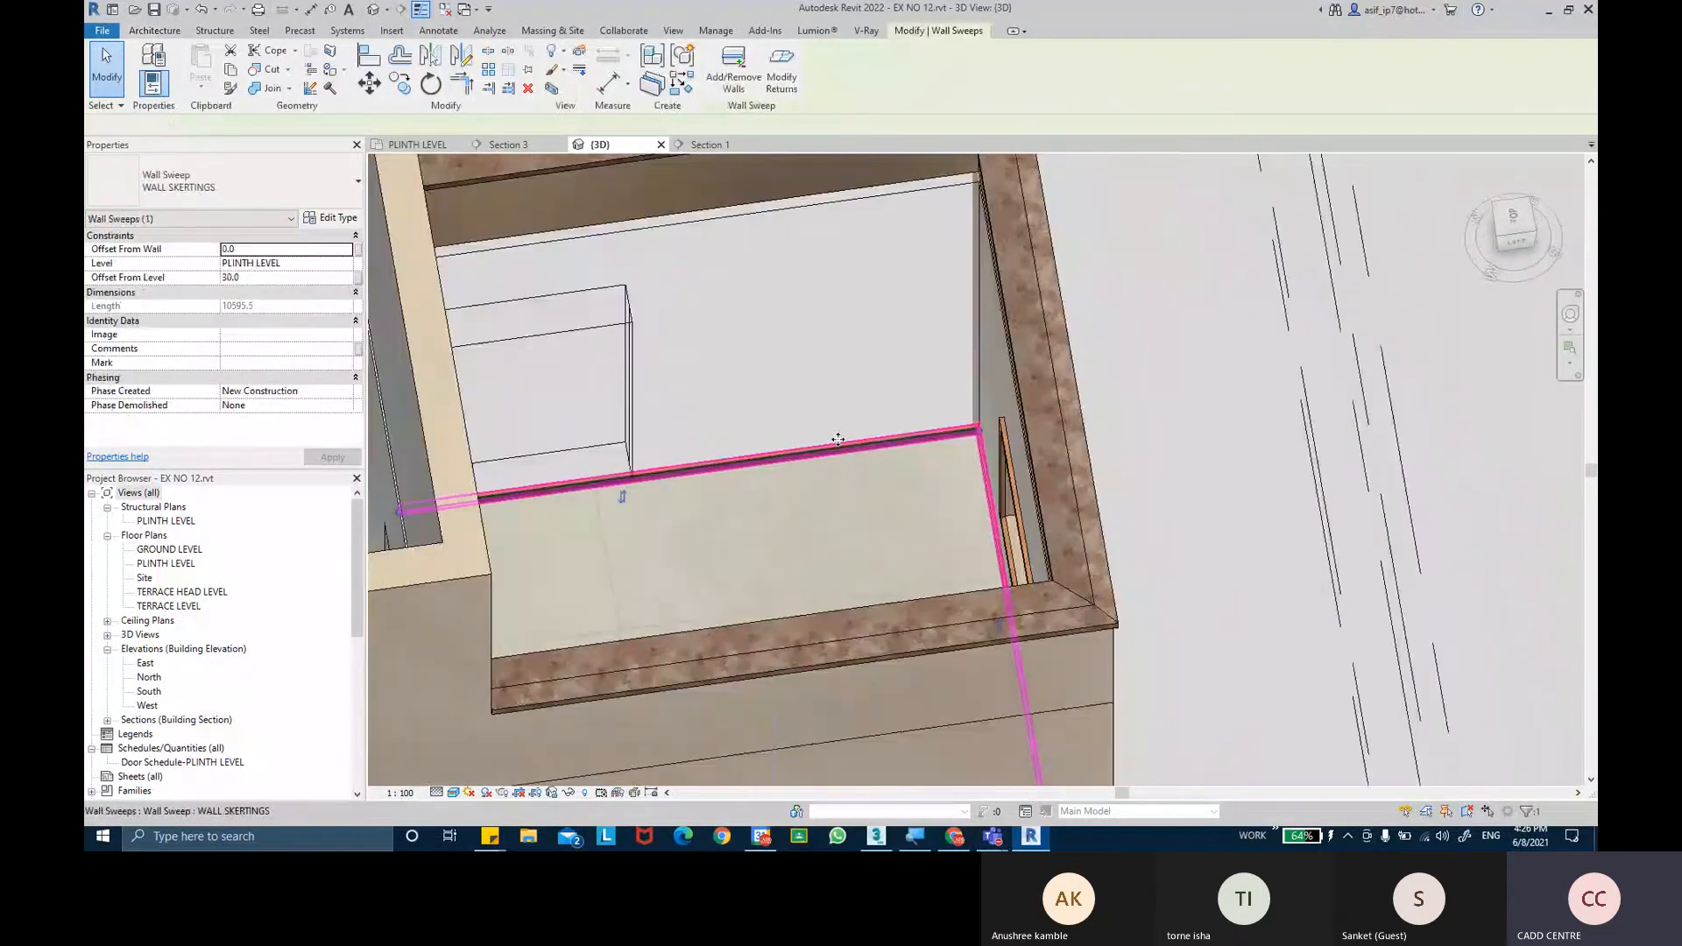
{"action": "left_click", "coordinate": [1126, 368]}
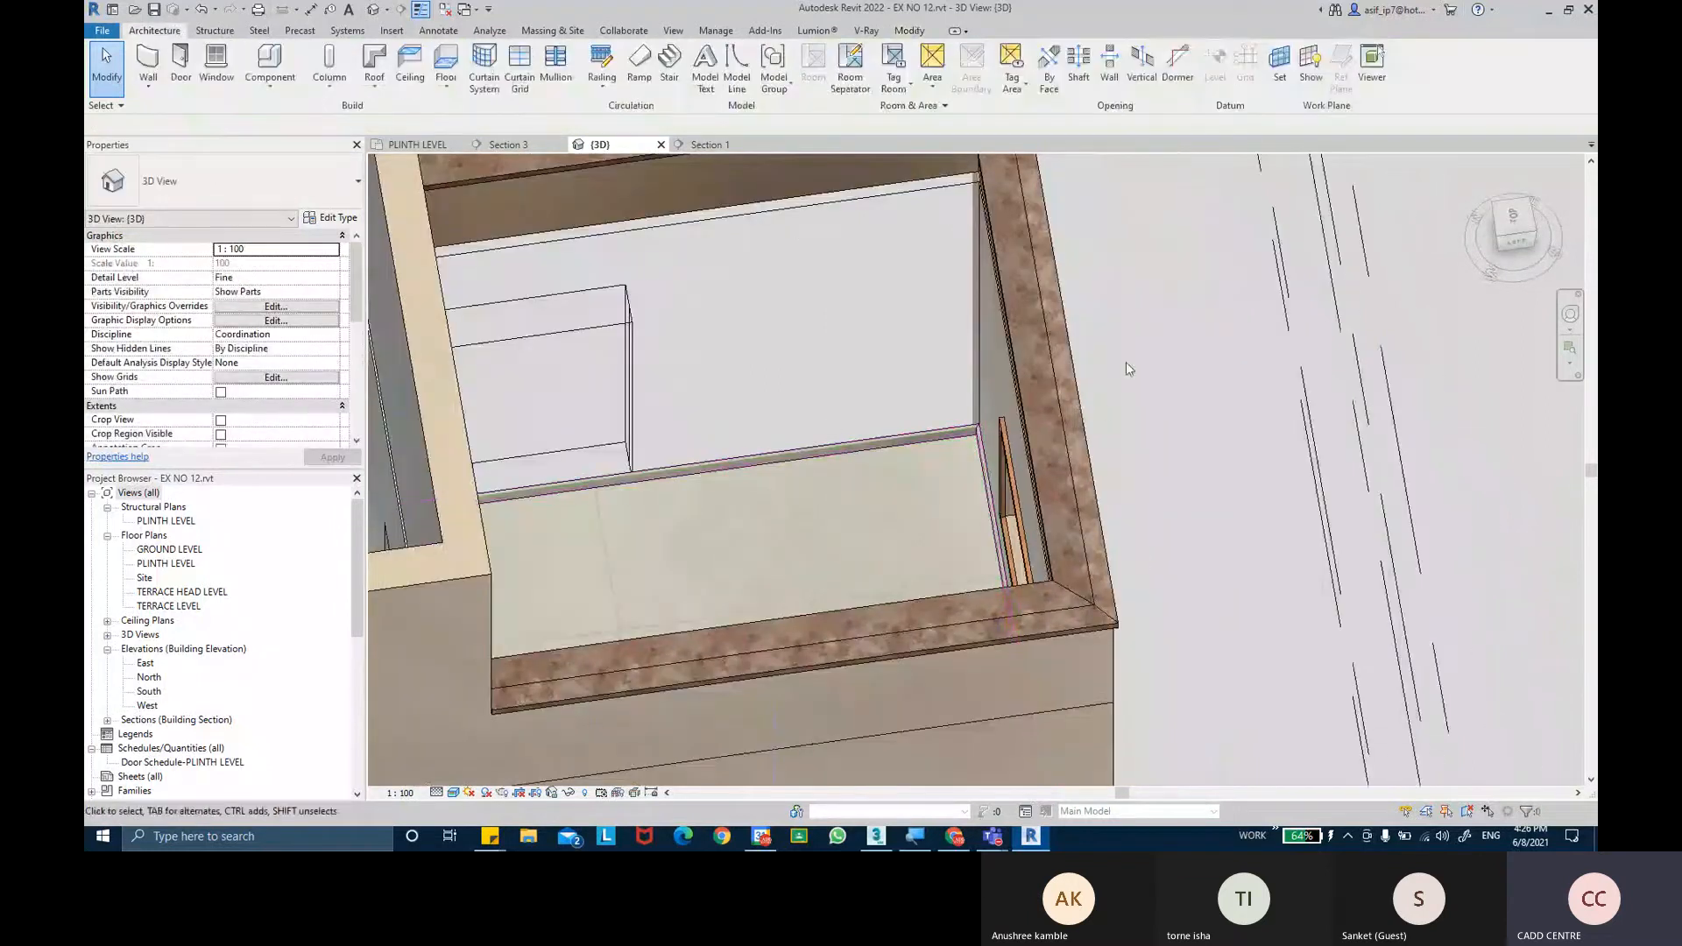
{"action": "left_click", "coordinate": [633, 365]}
{"action": "middle_click_drag", "start_coordinate": [1053, 427], "coordinate": [703, 419], "text": "shift"}
{"action": "scroll", "coordinate": [653, 462], "scroll_direction": "up", "scroll_amount": 1}
{"action": "middle_click_drag", "start_coordinate": [497, 452], "coordinate": [651, 470]}
{"action": "scroll", "coordinate": [650, 470], "scroll_direction": "up", "scroll_amount": 3}
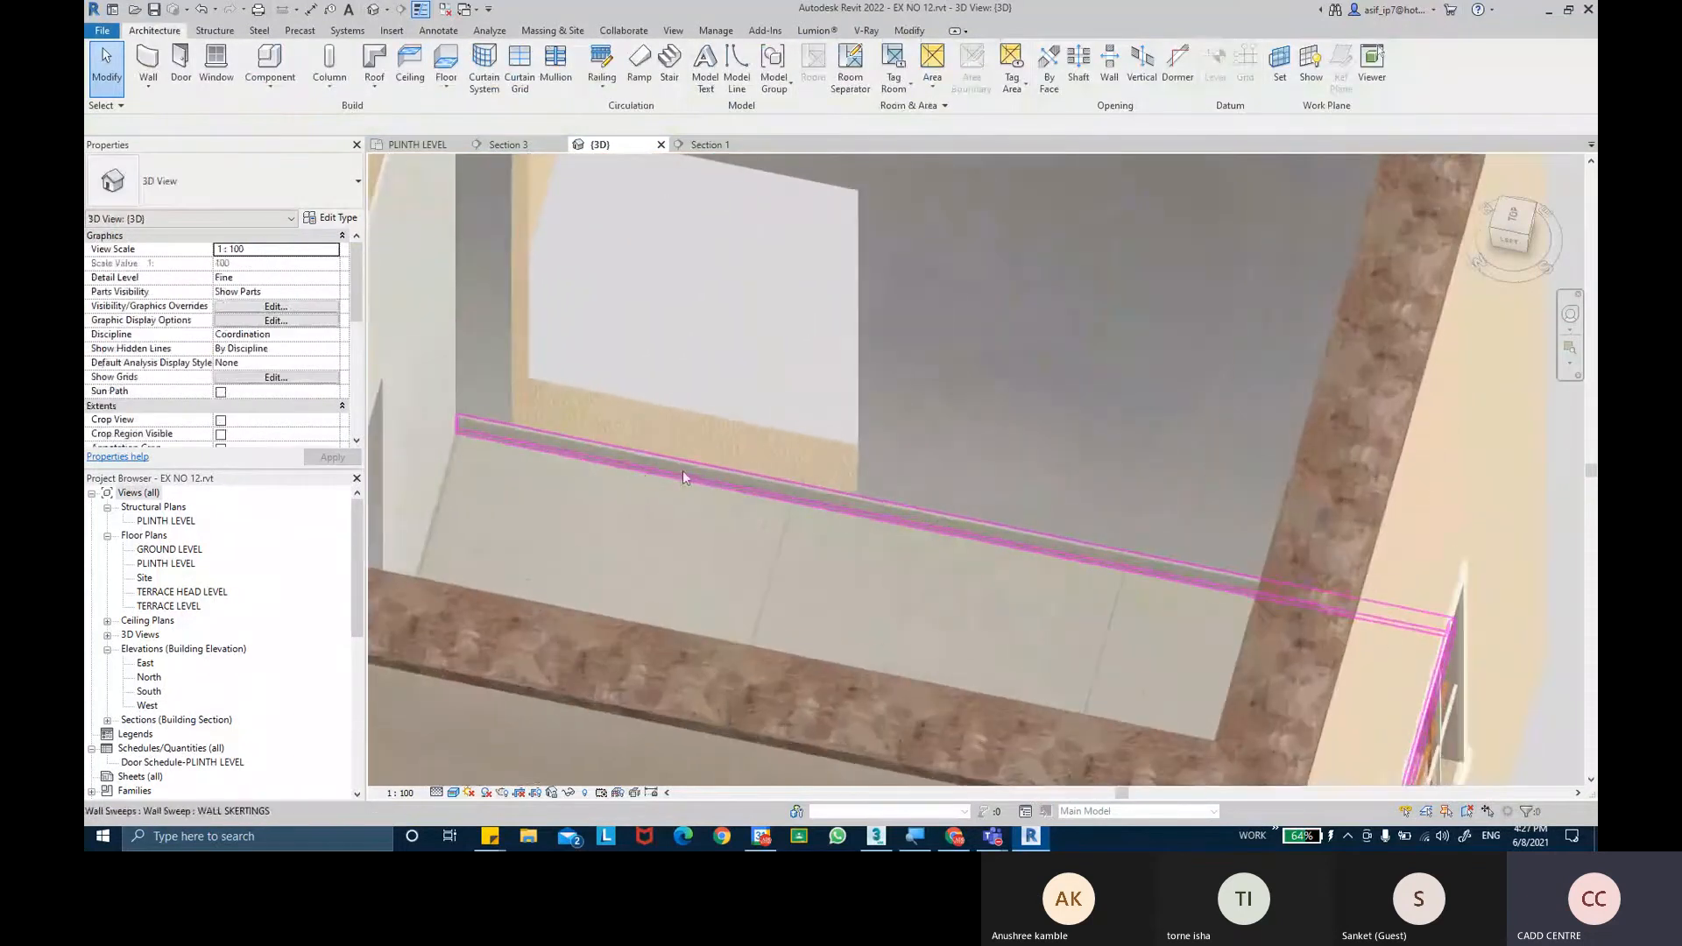
Select the skirting sweep in the small room and extend it onto the adjoining wall with the doorway opening.
{"action": "middle_click_drag", "start_coordinate": [1058, 506], "coordinate": [868, 435], "text": "shift"}
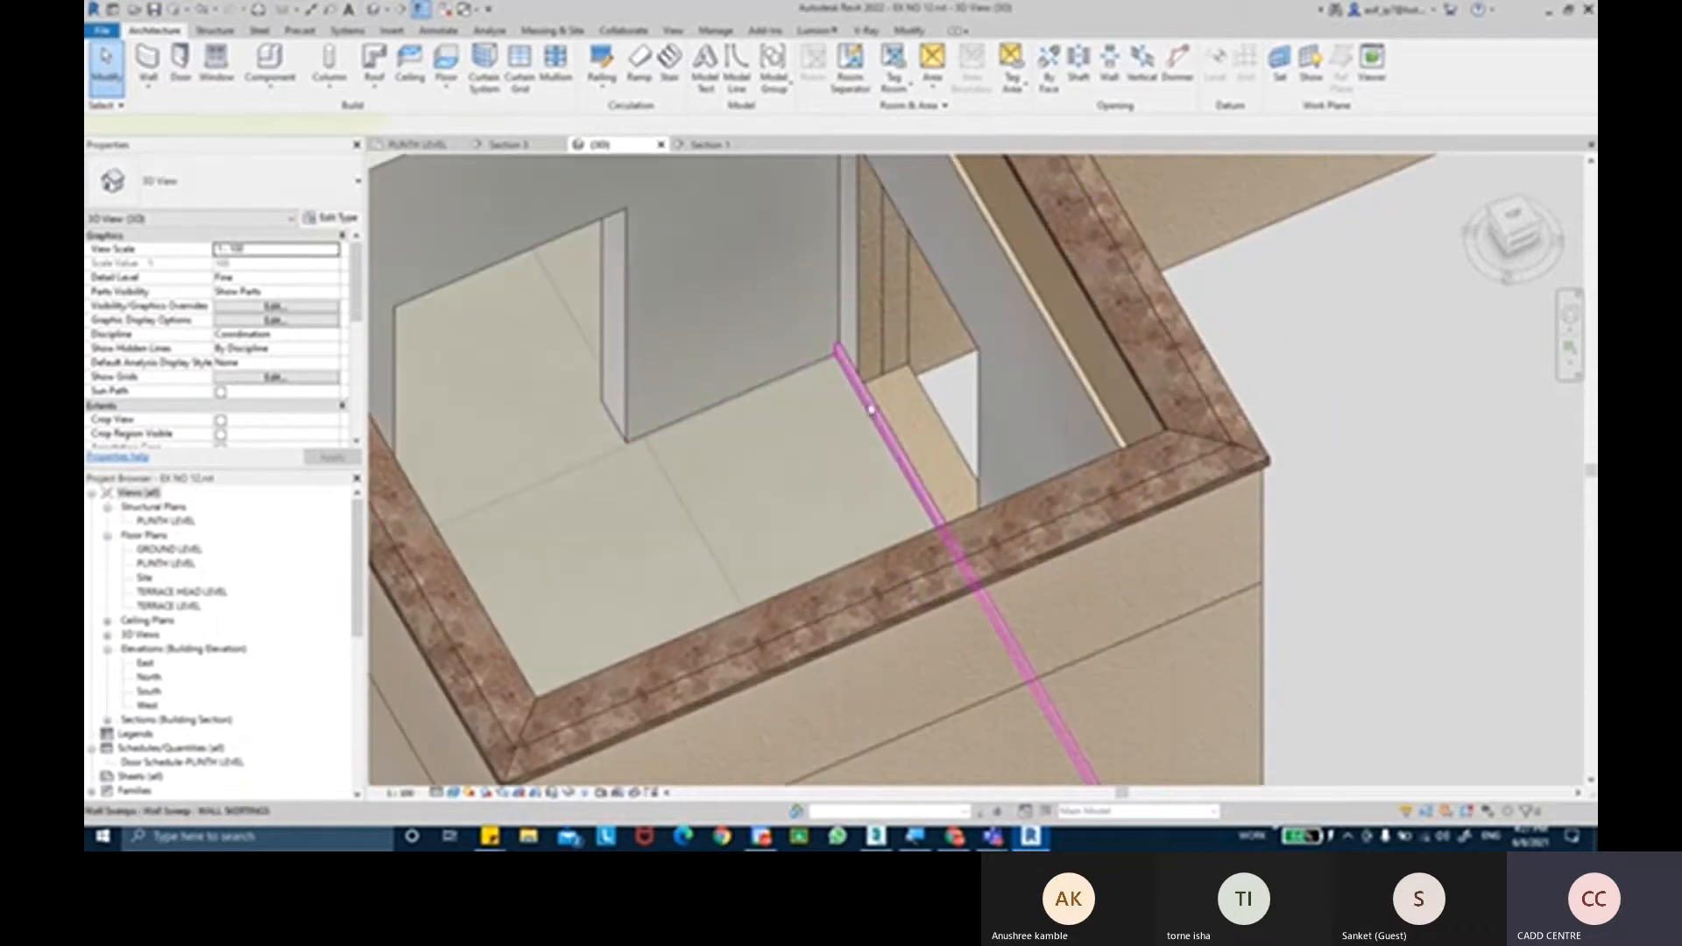
{"action": "left_click", "coordinate": [869, 409]}
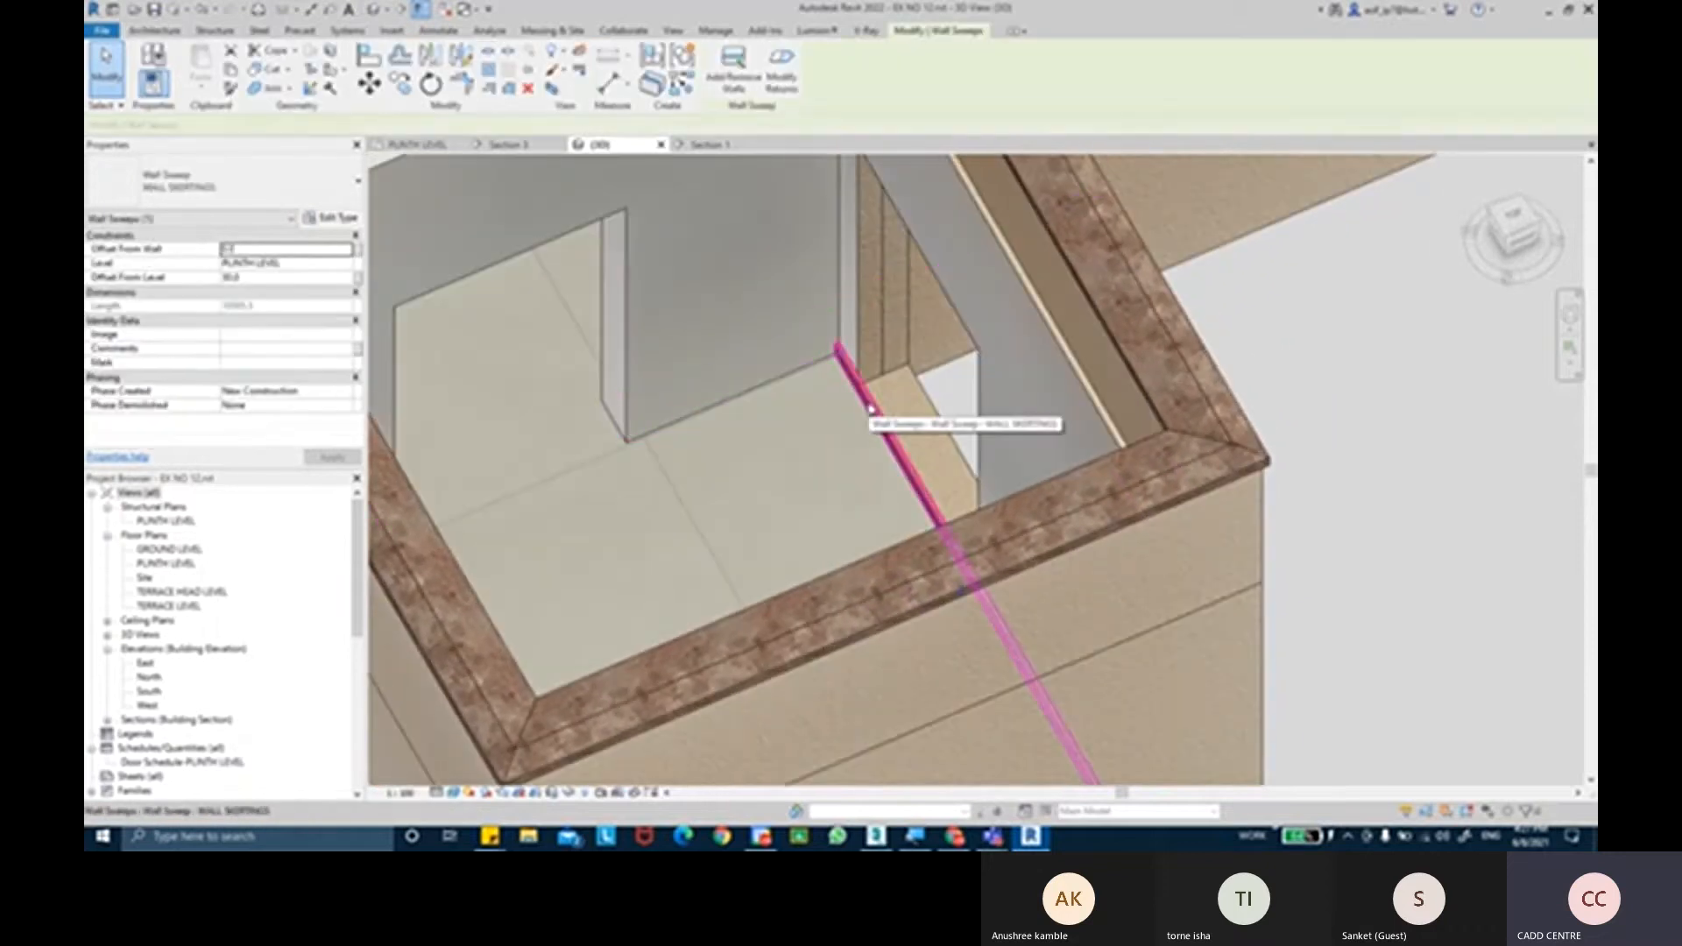
{"action": "left_click", "coordinate": [632, 383]}
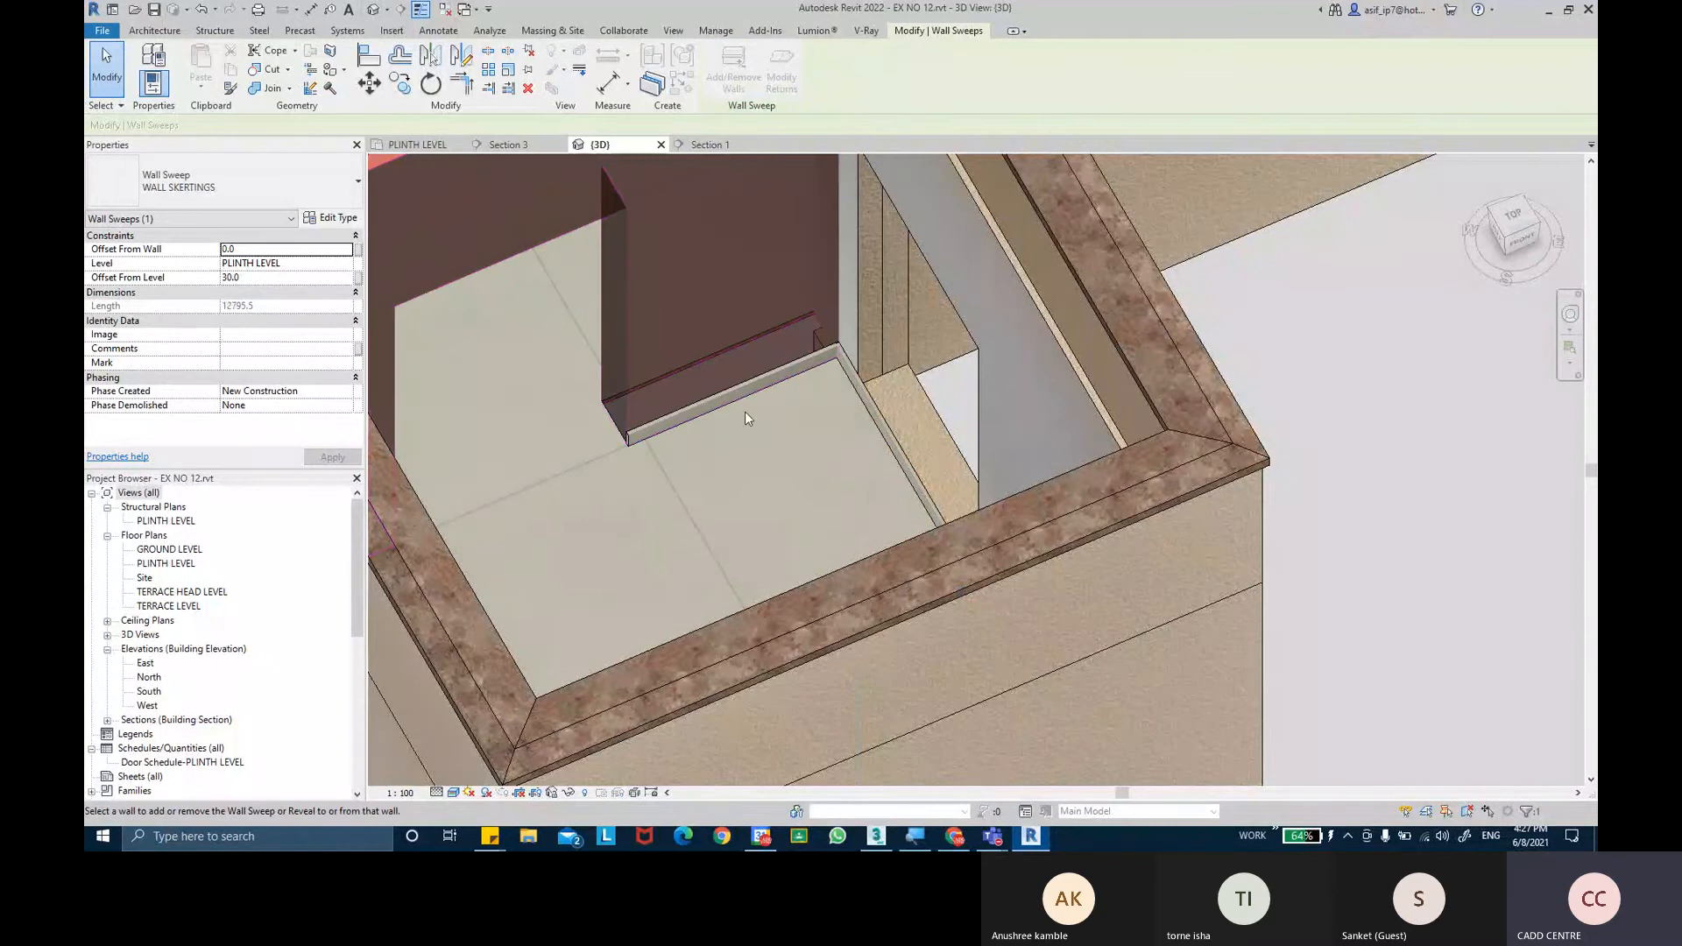
{"action": "middle_click_drag", "start_coordinate": [745, 412], "coordinate": [701, 427], "text": "shift"}
{"action": "key", "text": "Escape"}
{"action": "scroll", "coordinate": [701, 427], "scroll_direction": "down", "scroll_amount": 4}
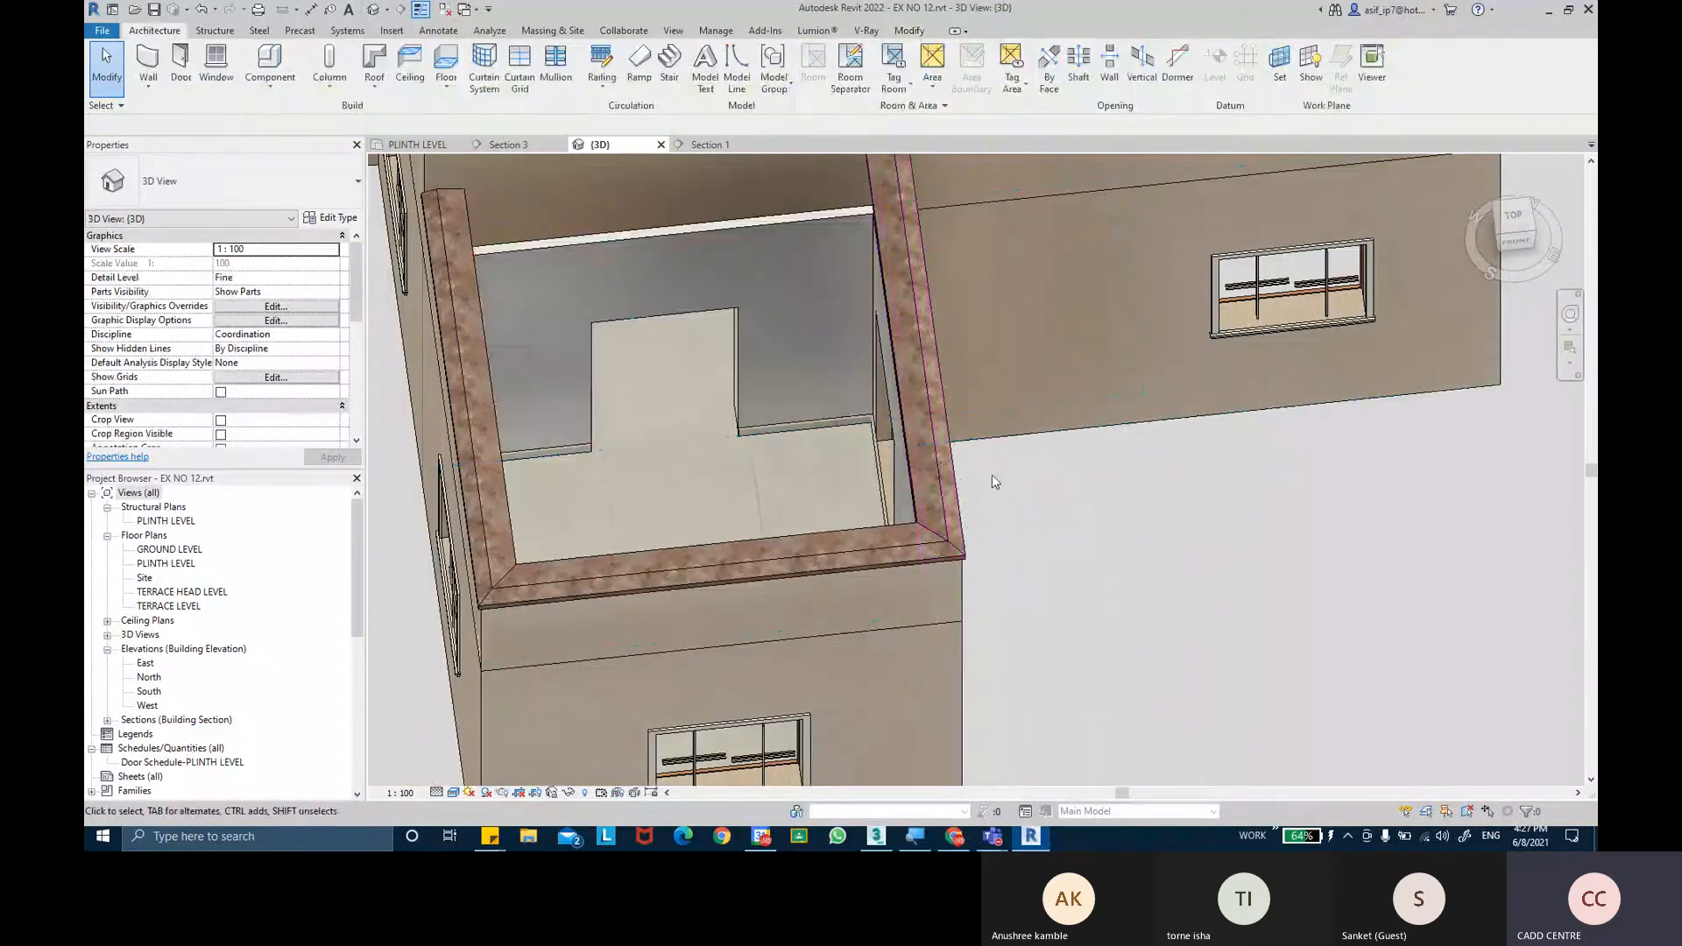
Examine the skirting around the small room from above and through the exterior opening, including its end at the doorway.
{"action": "middle_click_drag", "start_coordinate": [992, 477], "coordinate": [1099, 512], "text": "shift"}
{"action": "scroll", "coordinate": [684, 451], "scroll_direction": "up", "scroll_amount": 2}
{"action": "scroll", "coordinate": [684, 451], "scroll_direction": "up", "scroll_amount": 3}
{"action": "middle_click_drag", "start_coordinate": [828, 473], "coordinate": [952, 400], "text": "shift"}
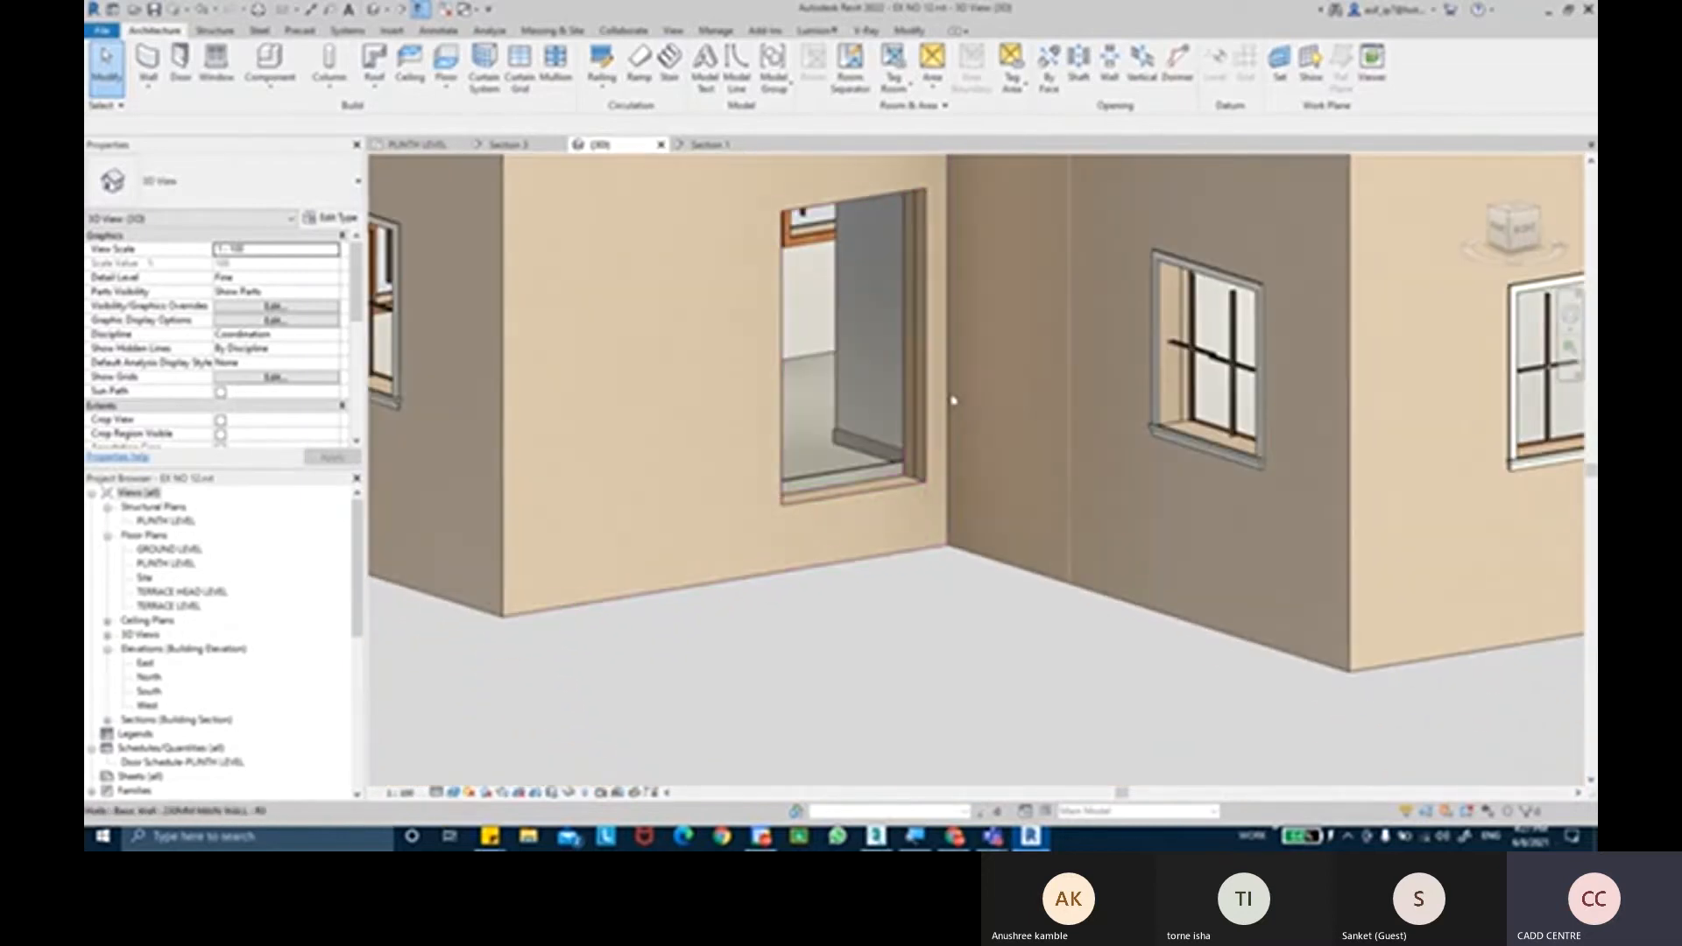
{"action": "left_click", "coordinate": [861, 499]}
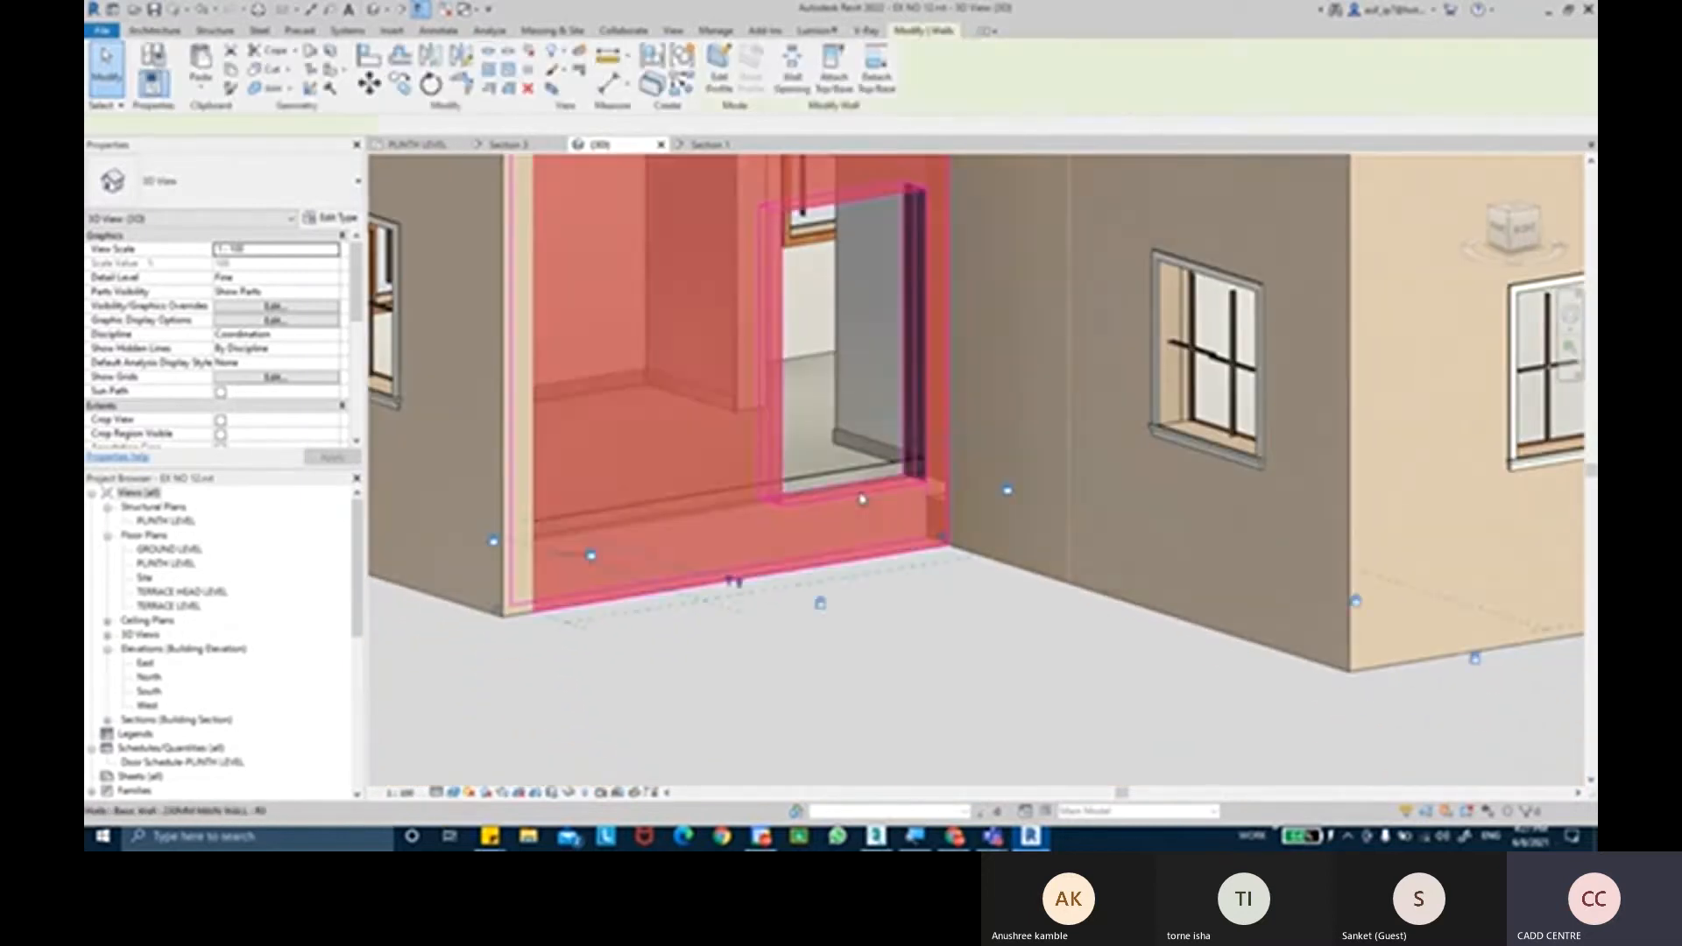
{"action": "key", "text": "Escape"}
{"action": "middle_click_drag", "start_coordinate": [861, 498], "coordinate": [839, 604], "text": "shift"}
{"action": "middle_click_drag", "start_coordinate": [687, 365], "coordinate": [688, 418]}
{"action": "scroll", "coordinate": [688, 419], "scroll_direction": "up", "scroll_amount": 2}
{"action": "scroll", "coordinate": [612, 488], "scroll_direction": "up", "scroll_amount": 5}
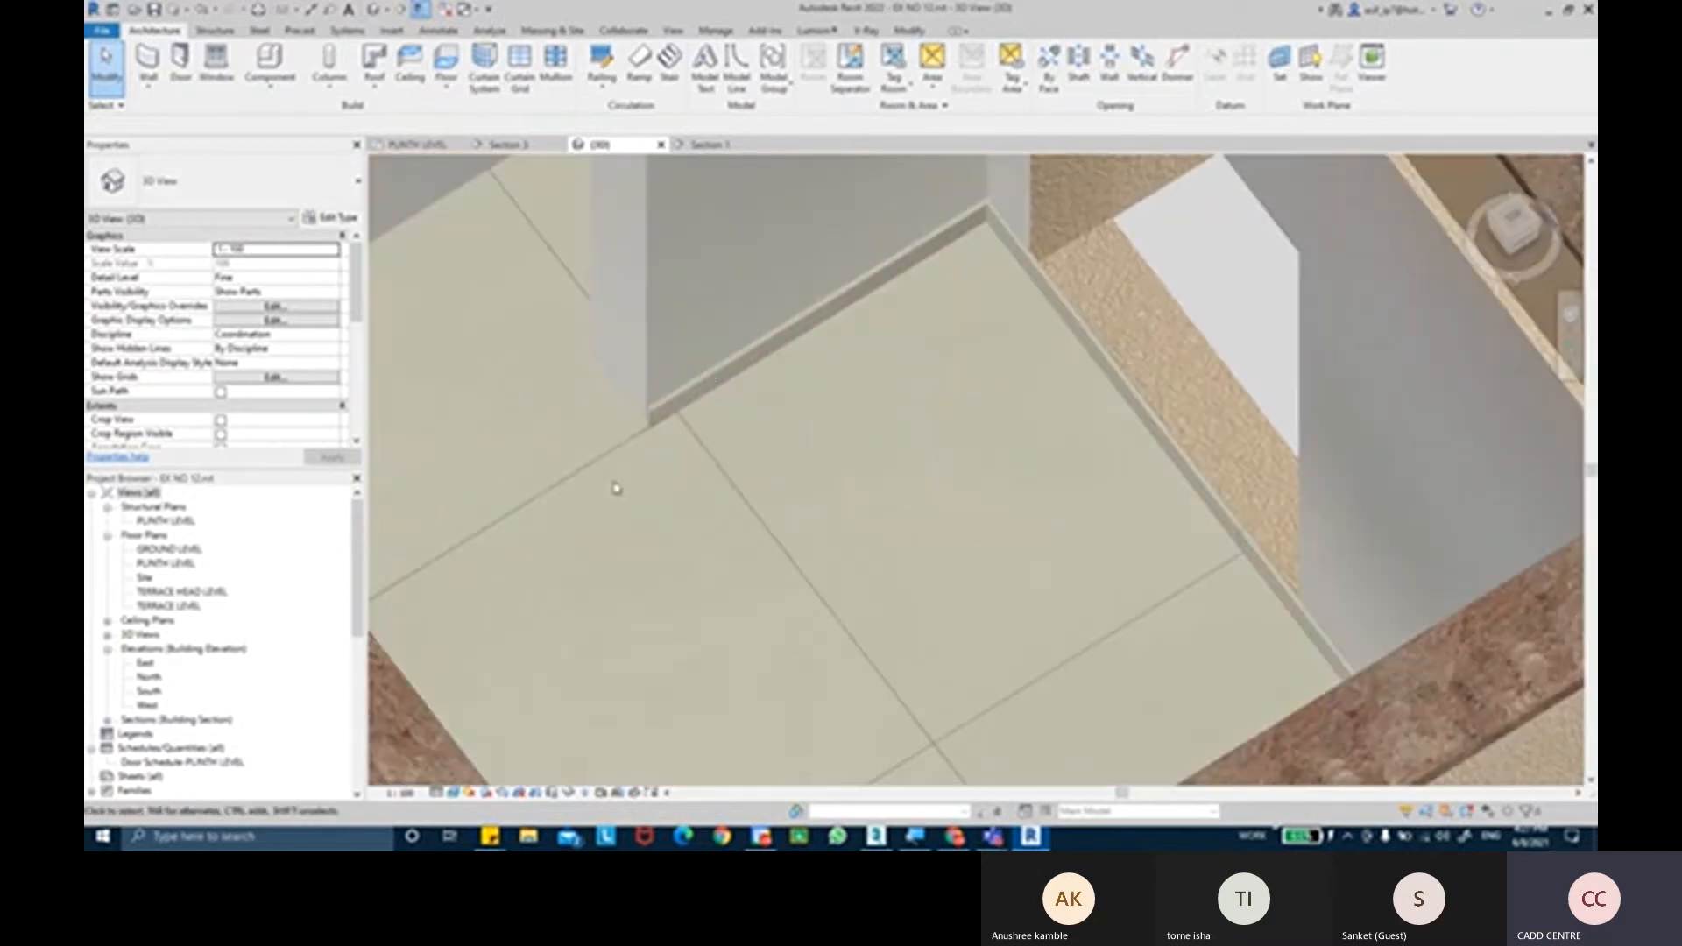
Apply a 90° return to the skirting's end at the doorway and stretch it along the wall's exposed edge.
{"action": "left_click", "coordinate": [675, 376]}
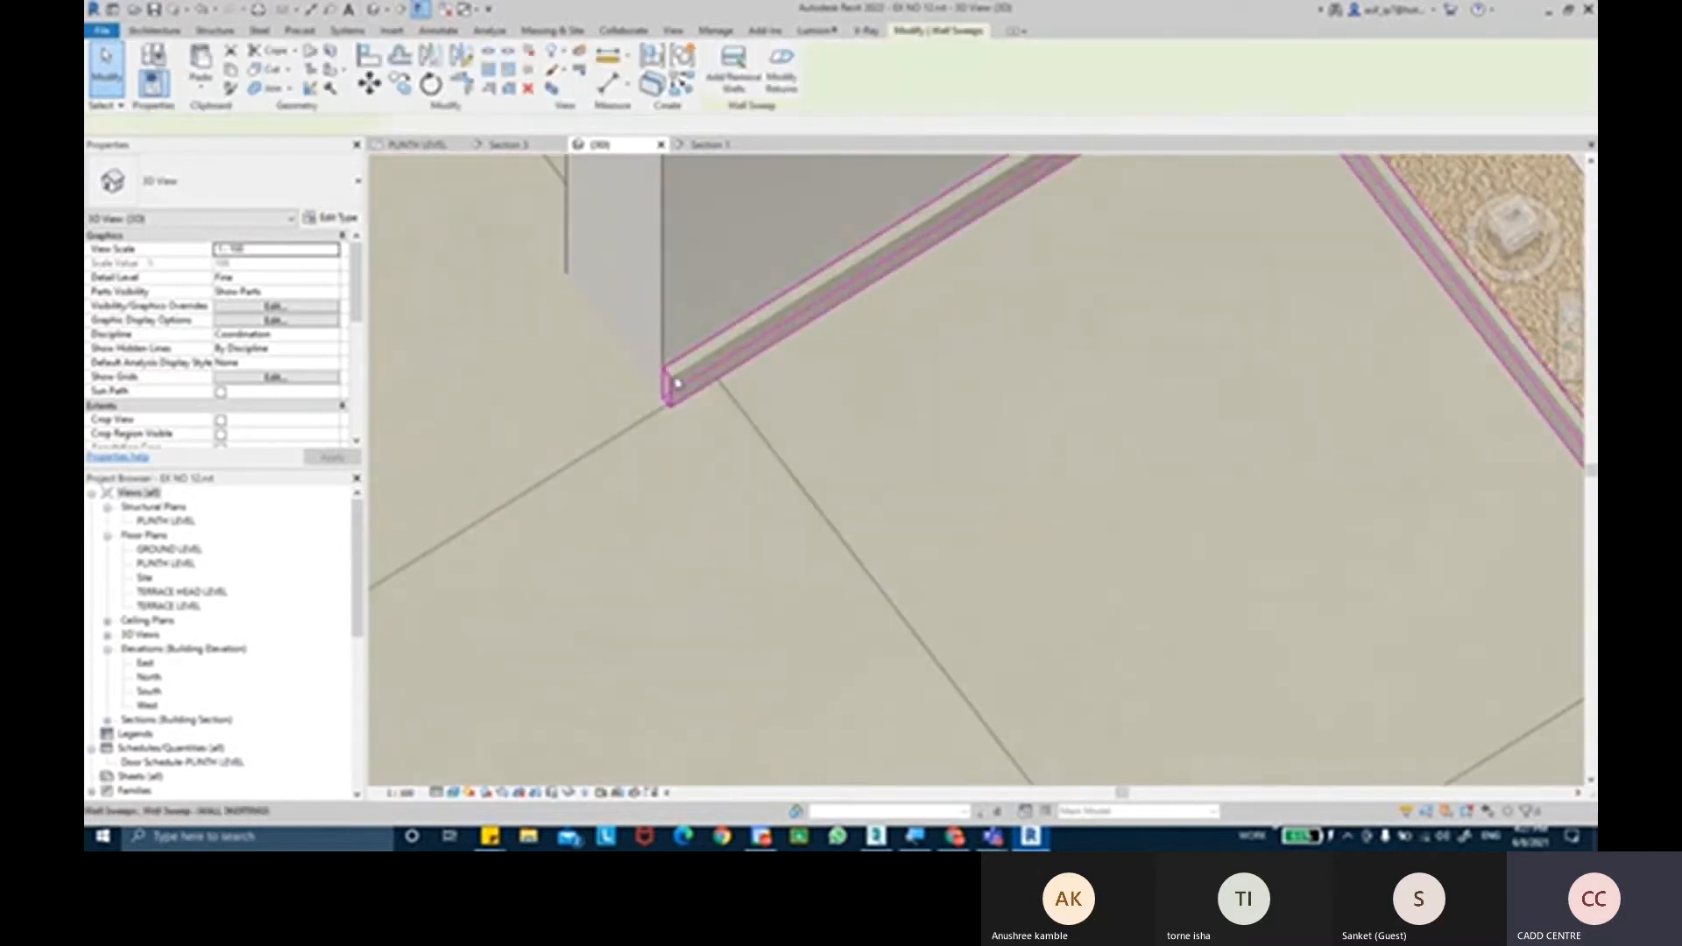
{"action": "left_click", "coordinate": [779, 77]}
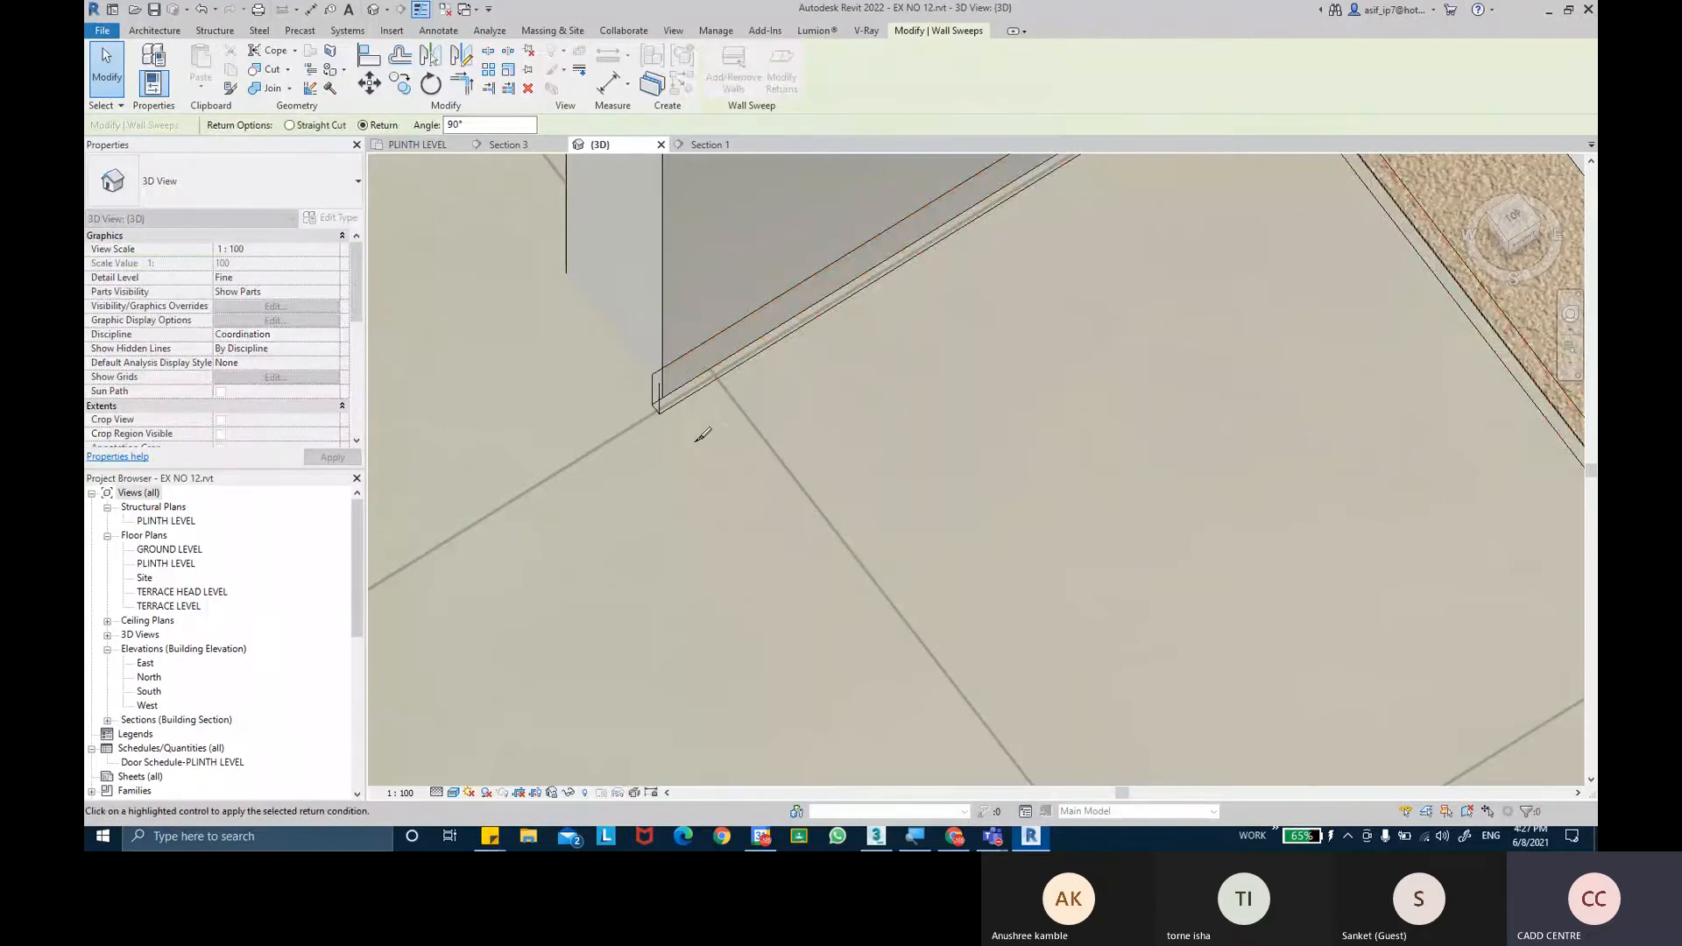
{"action": "scroll", "coordinate": [700, 435], "scroll_direction": "up", "scroll_amount": 2}
{"action": "left_click", "coordinate": [548, 427]}
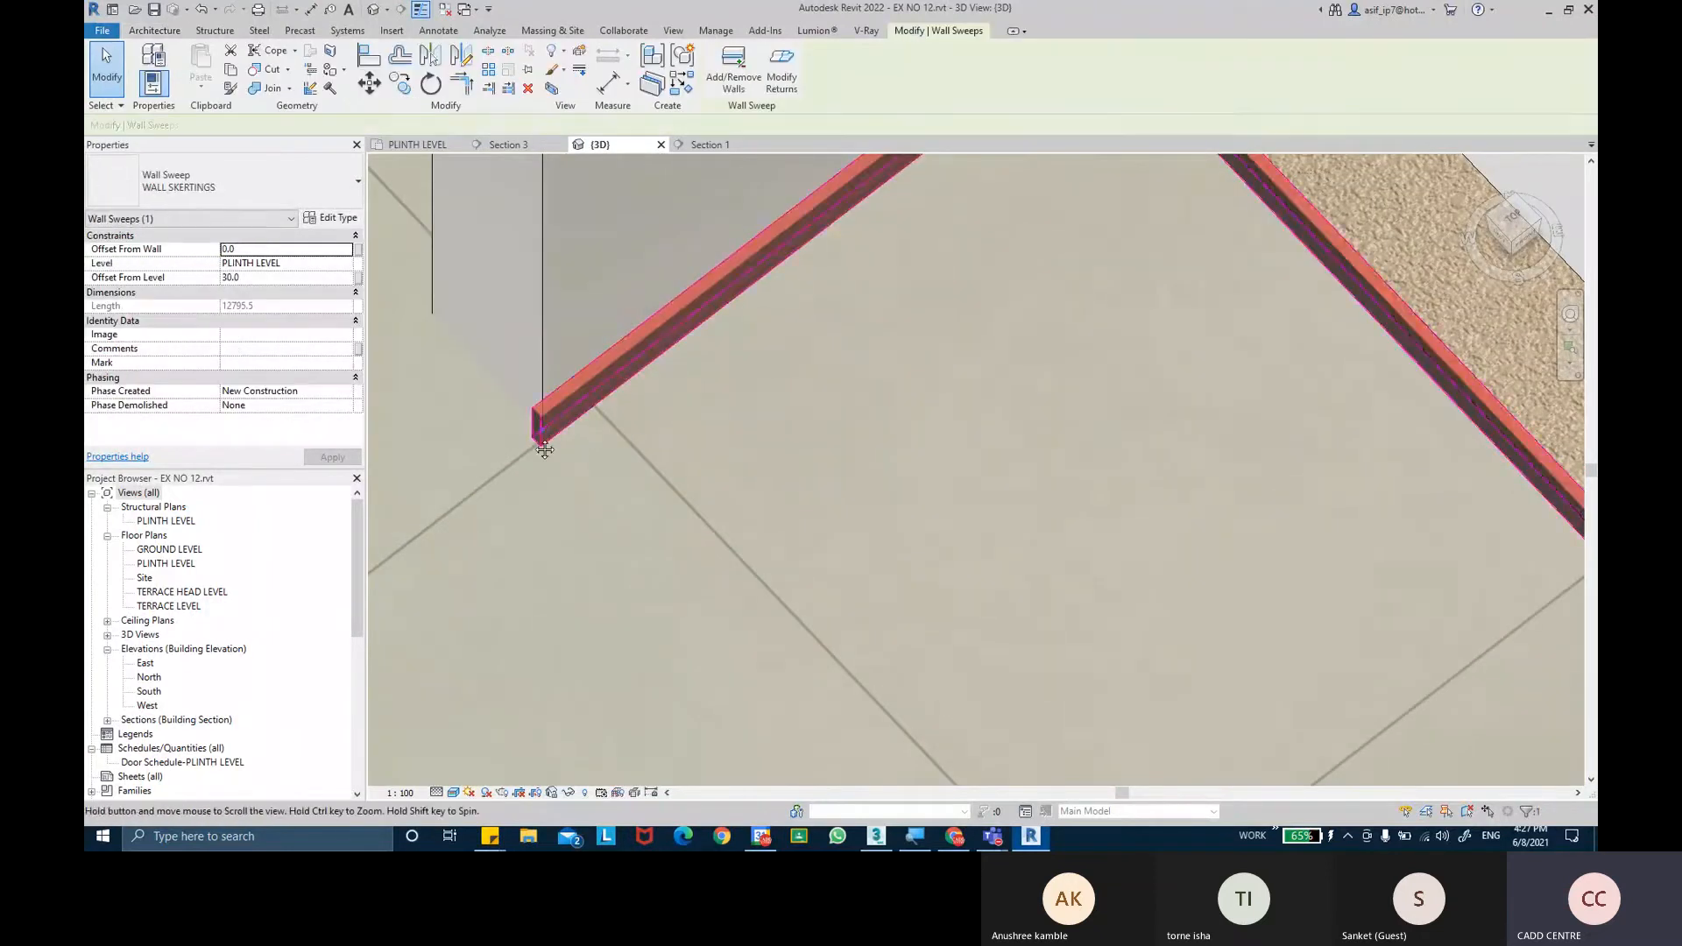
{"action": "scroll", "coordinate": [543, 449], "scroll_direction": "up", "scroll_amount": 4}
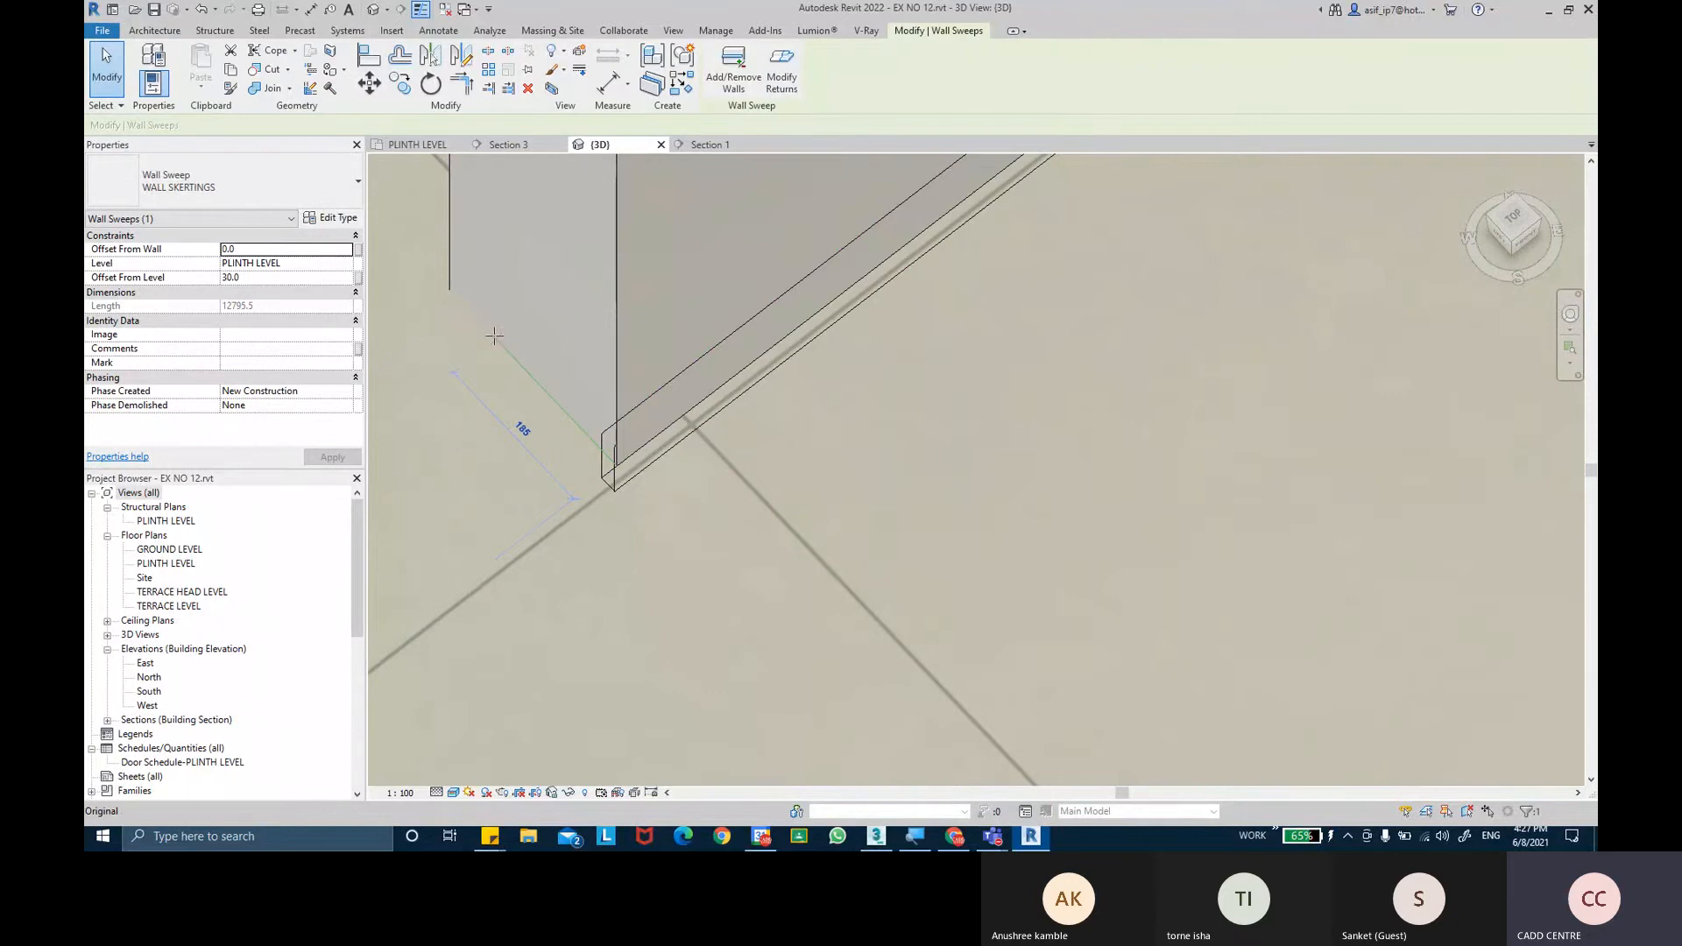
{"action": "key", "text": "Escape"}
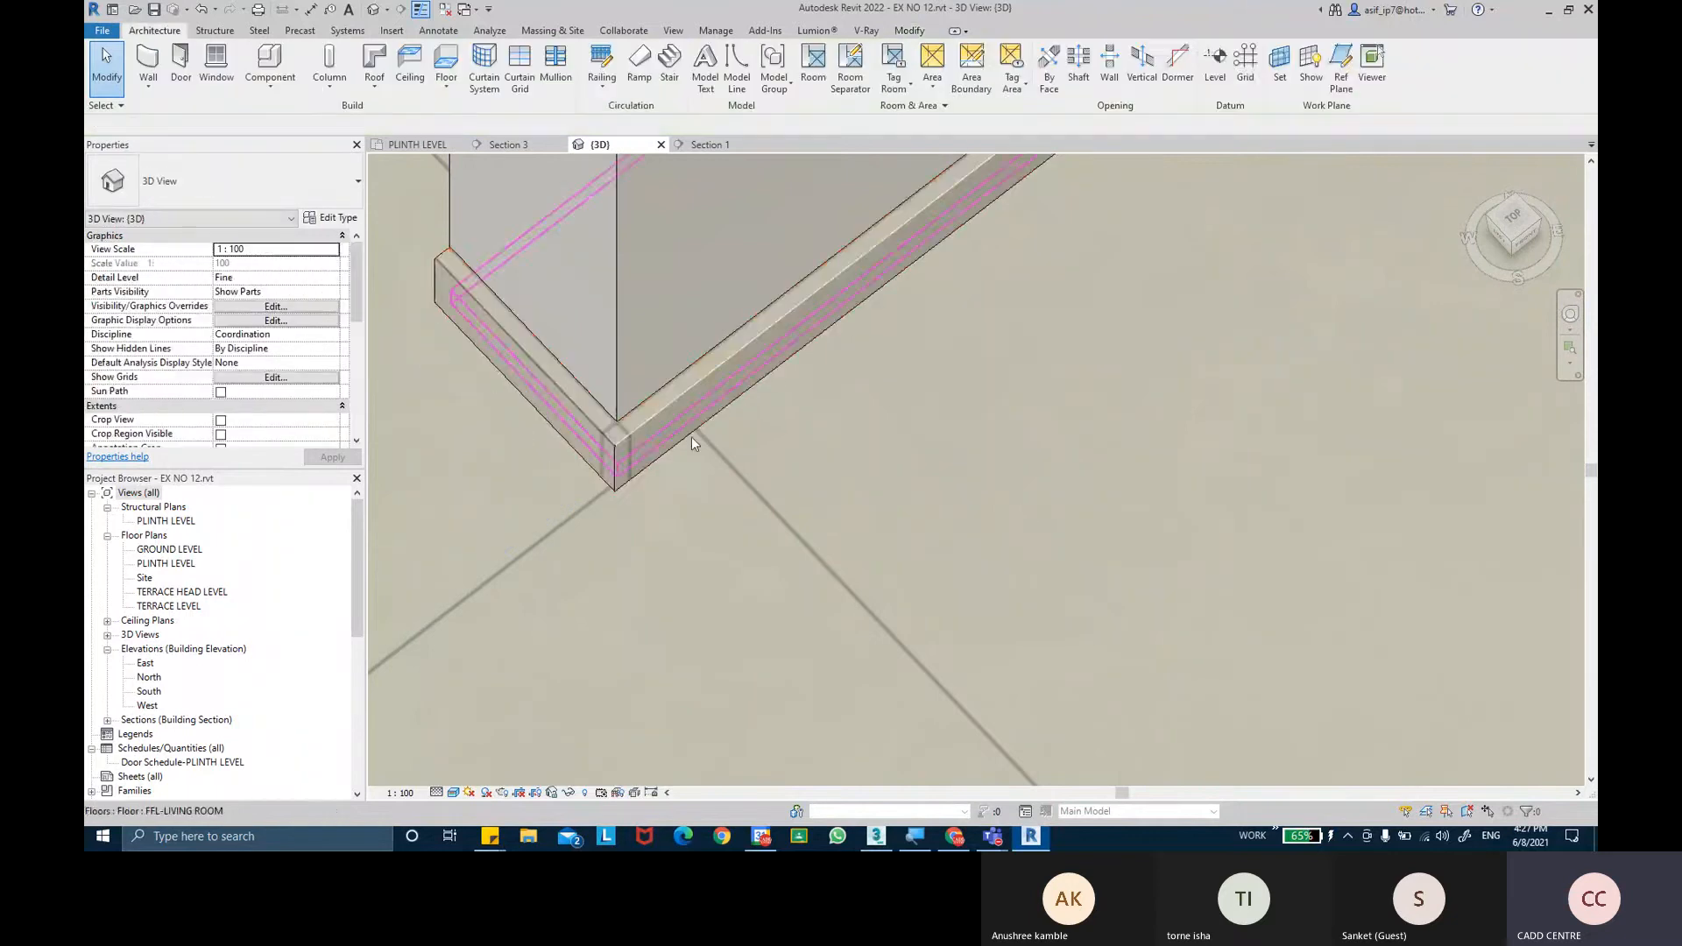
Return the skirting's end at 90° on the doorway's opposite side and stretch it along that jamb.
{"action": "scroll", "coordinate": [697, 432], "scroll_direction": "down", "scroll_amount": 2}
{"action": "middle_click_drag", "start_coordinate": [748, 469], "coordinate": [792, 425], "text": "shift"}
{"action": "middle_click_drag", "start_coordinate": [1092, 417], "coordinate": [923, 425]}
{"action": "scroll", "coordinate": [935, 485], "scroll_direction": "up", "scroll_amount": 4}
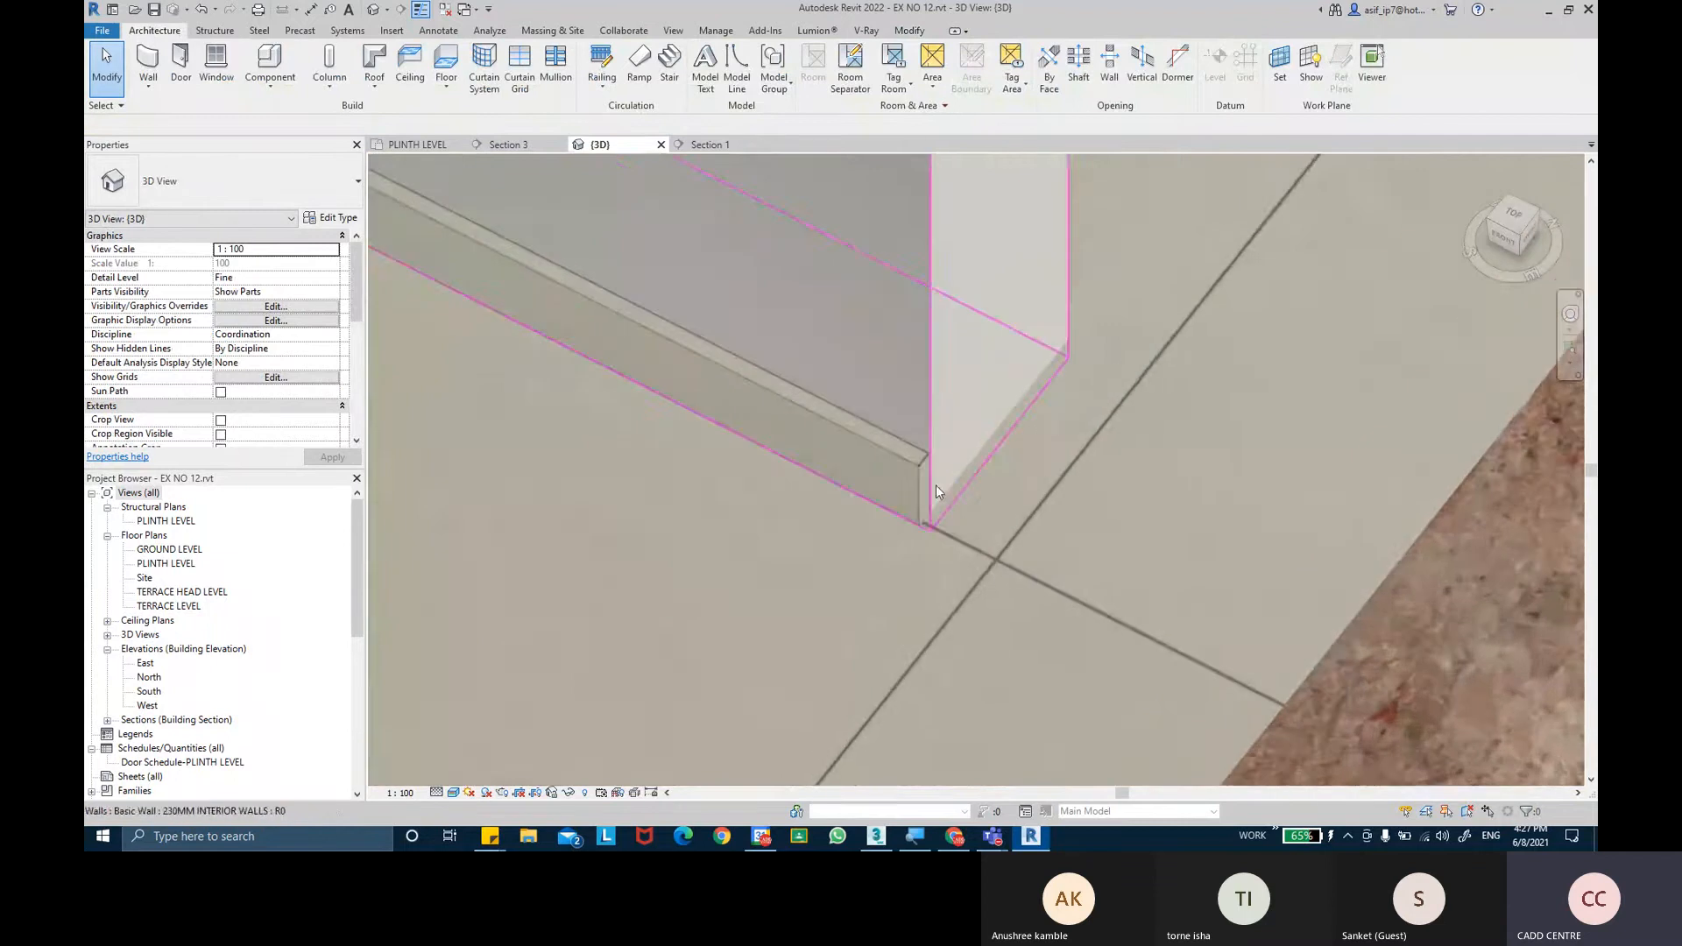
{"action": "left_click", "coordinate": [914, 465]}
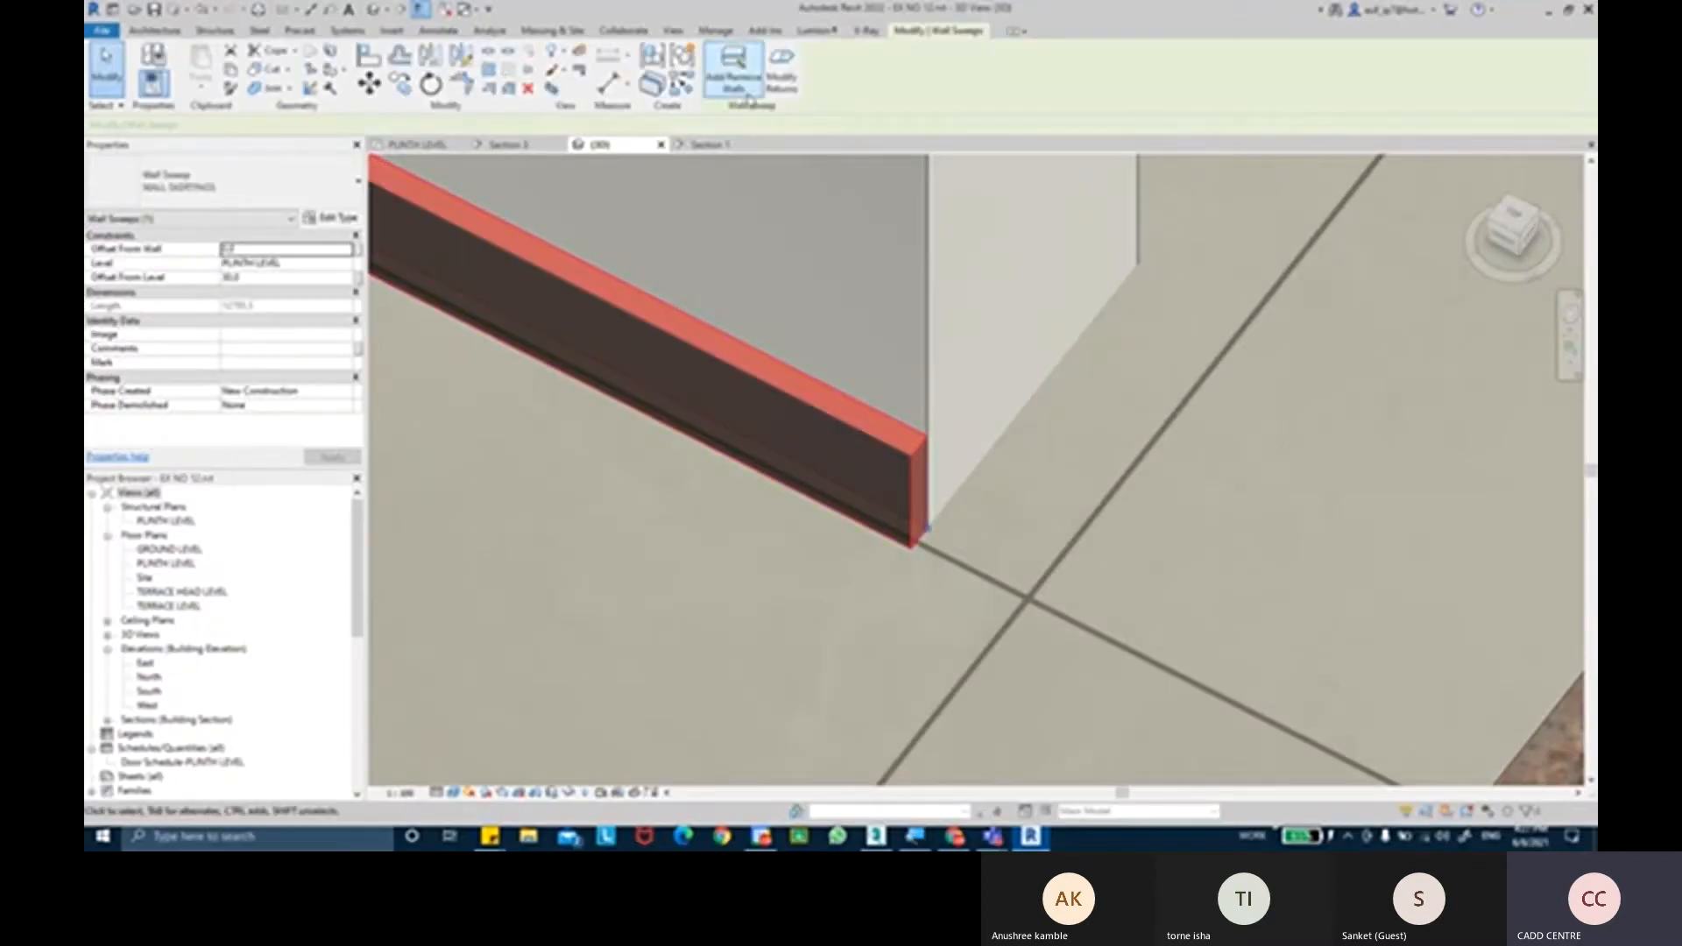
{"action": "left_click", "coordinate": [782, 84]}
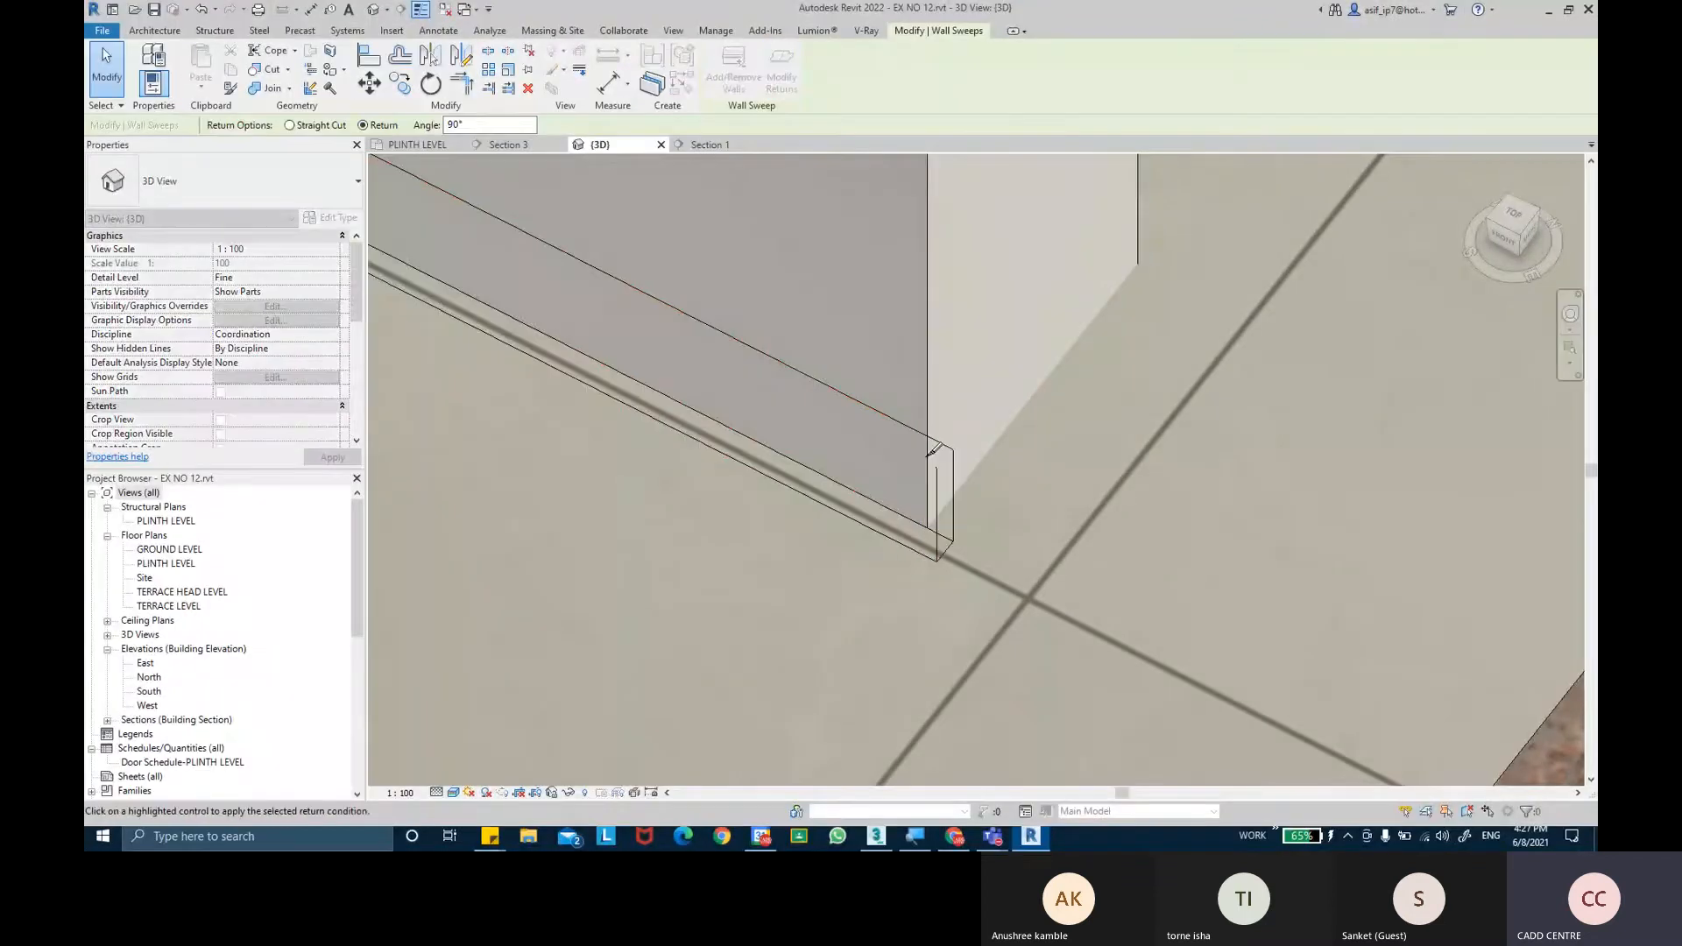
{"action": "key", "text": "Escape"}
{"action": "left_click", "coordinate": [949, 501]}
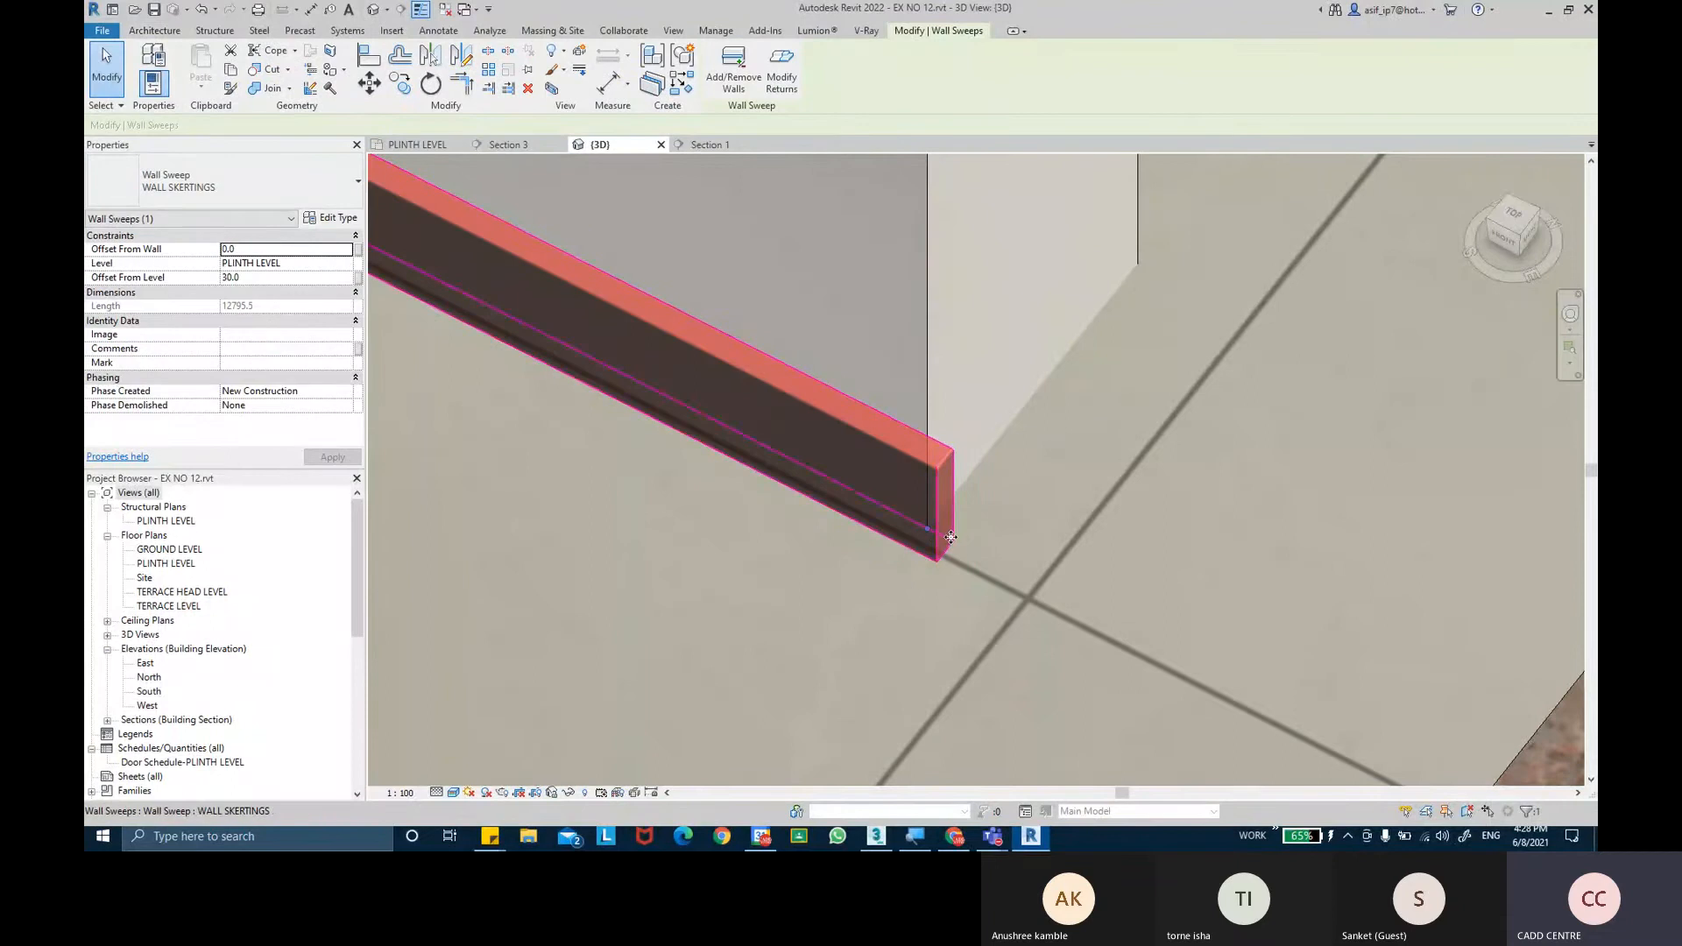
{"action": "left_click_drag", "start_coordinate": [1141, 289], "coordinate": [1158, 271]}
{"action": "left_click", "coordinate": [1169, 405]}
Try to extend the skirting sweep onto the doorway wall's face in the larger adjoining room.
{"action": "scroll", "coordinate": [1170, 405], "scroll_direction": "down", "scroll_amount": 2}
{"action": "middle_click_drag", "start_coordinate": [1112, 434], "coordinate": [518, 488]}
{"action": "scroll", "coordinate": [689, 491], "scroll_direction": "down", "scroll_amount": 3}
{"action": "middle_click_drag", "start_coordinate": [912, 520], "coordinate": [822, 575]}
{"action": "middle_click_drag", "start_coordinate": [790, 664], "coordinate": [755, 499]}
{"action": "scroll", "coordinate": [755, 500], "scroll_direction": "up", "scroll_amount": 1}
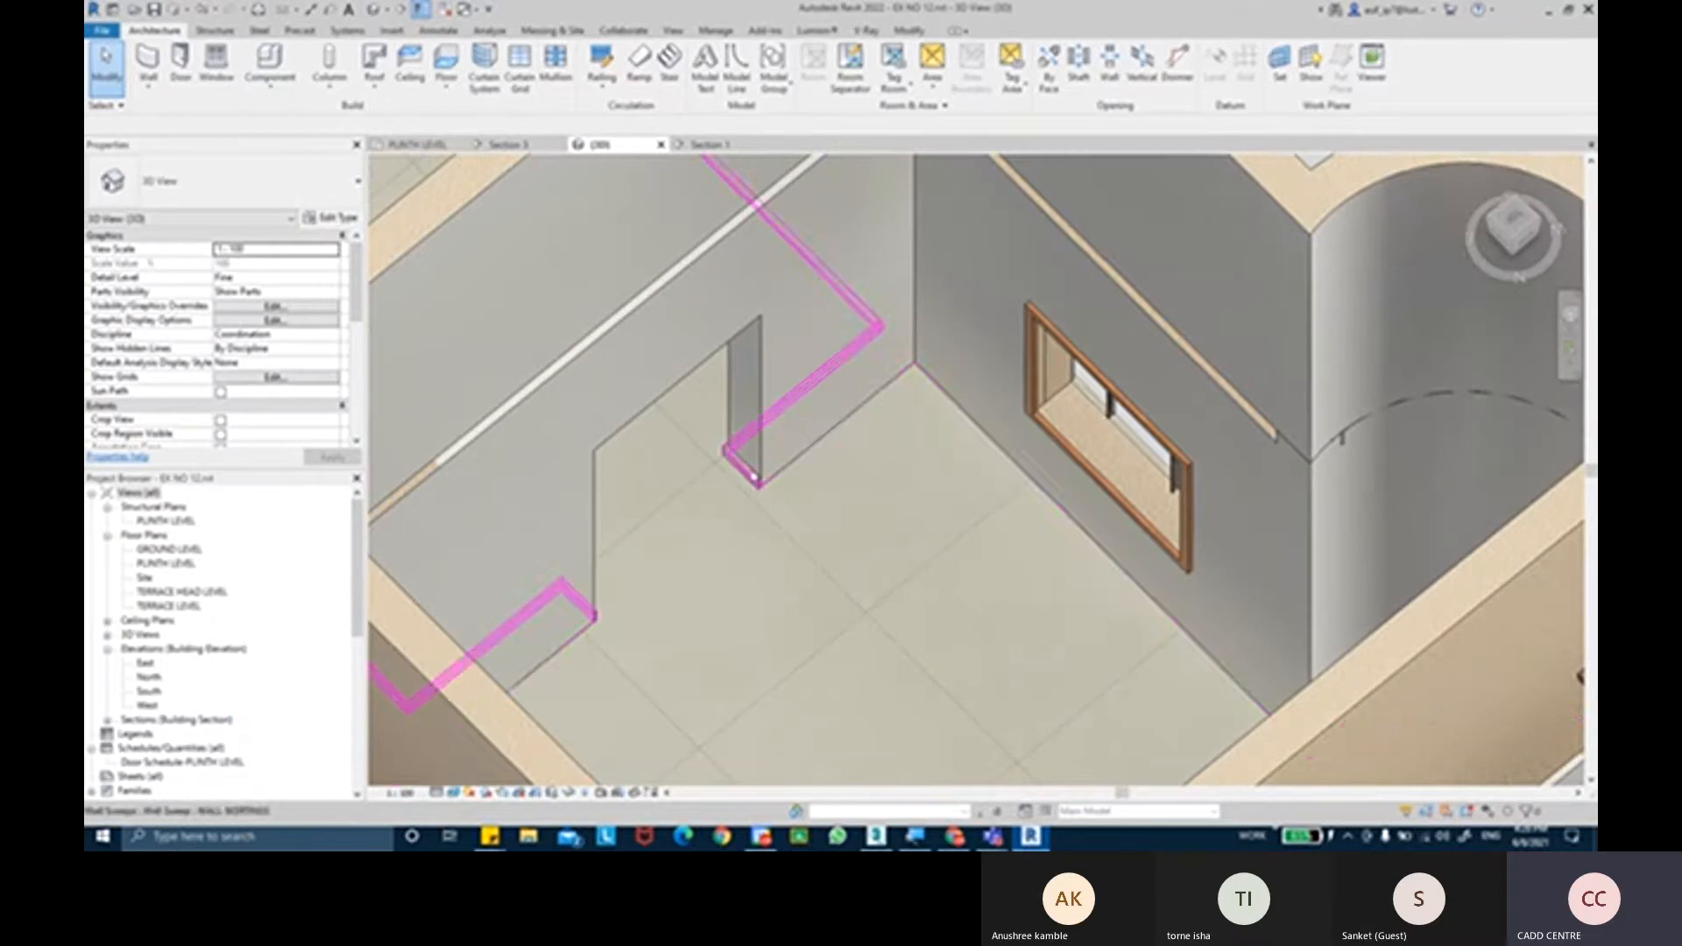
{"action": "left_click", "coordinate": [755, 478]}
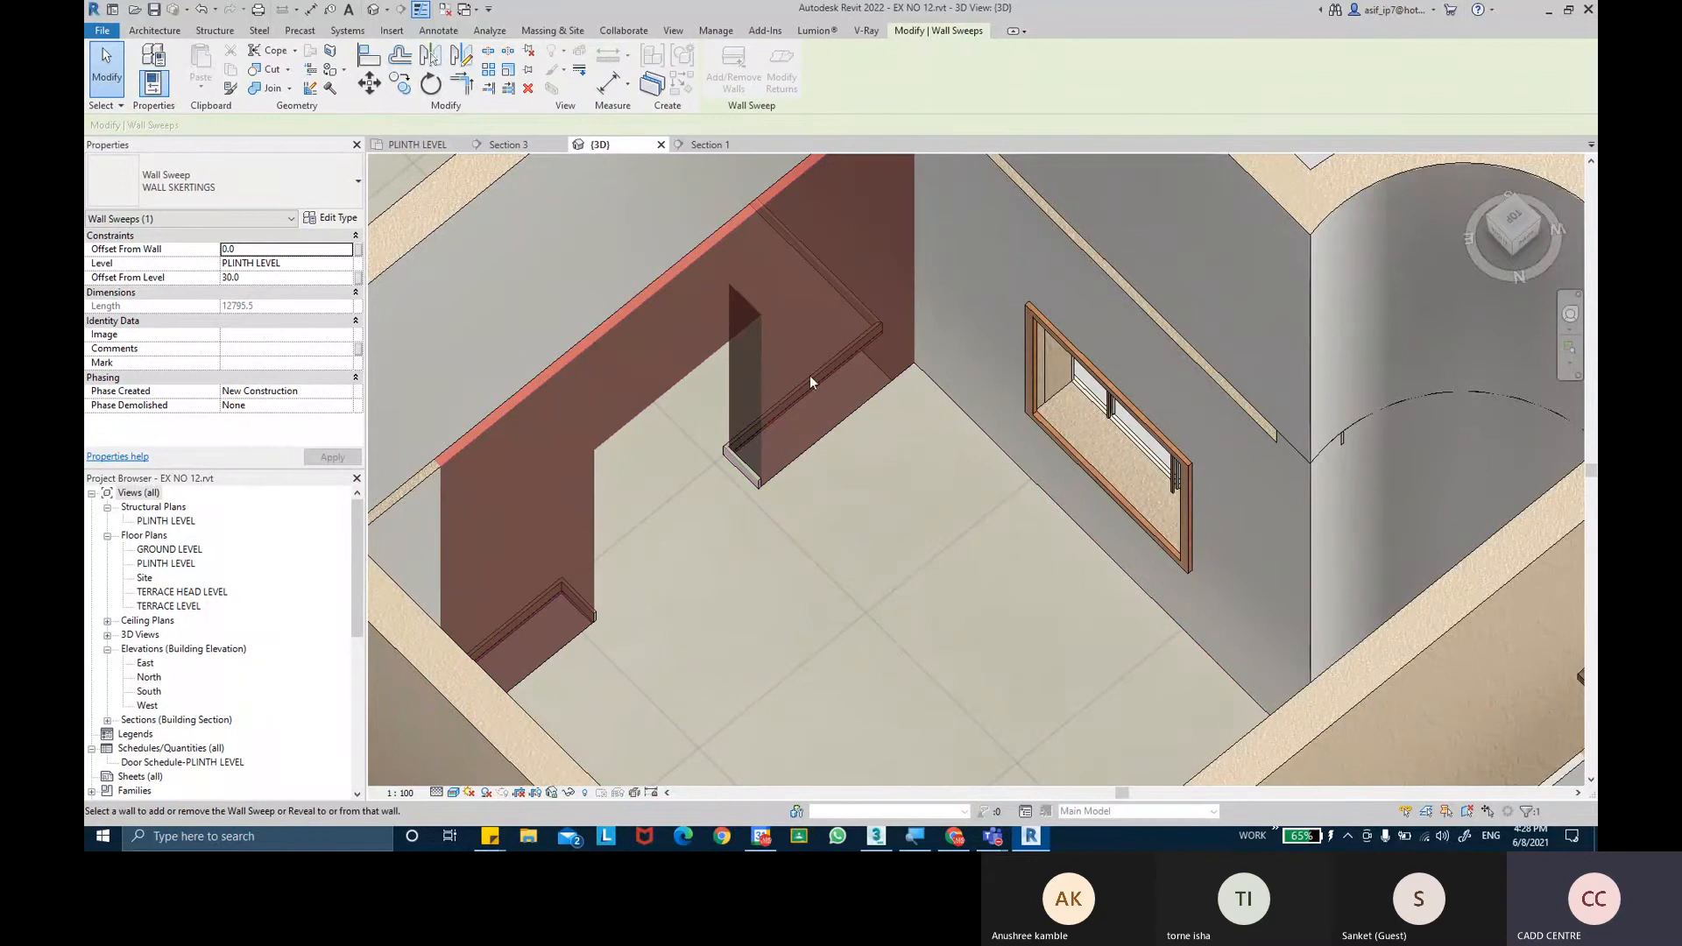
{"action": "middle_click_drag", "start_coordinate": [861, 519], "coordinate": [811, 465], "text": "shift"}
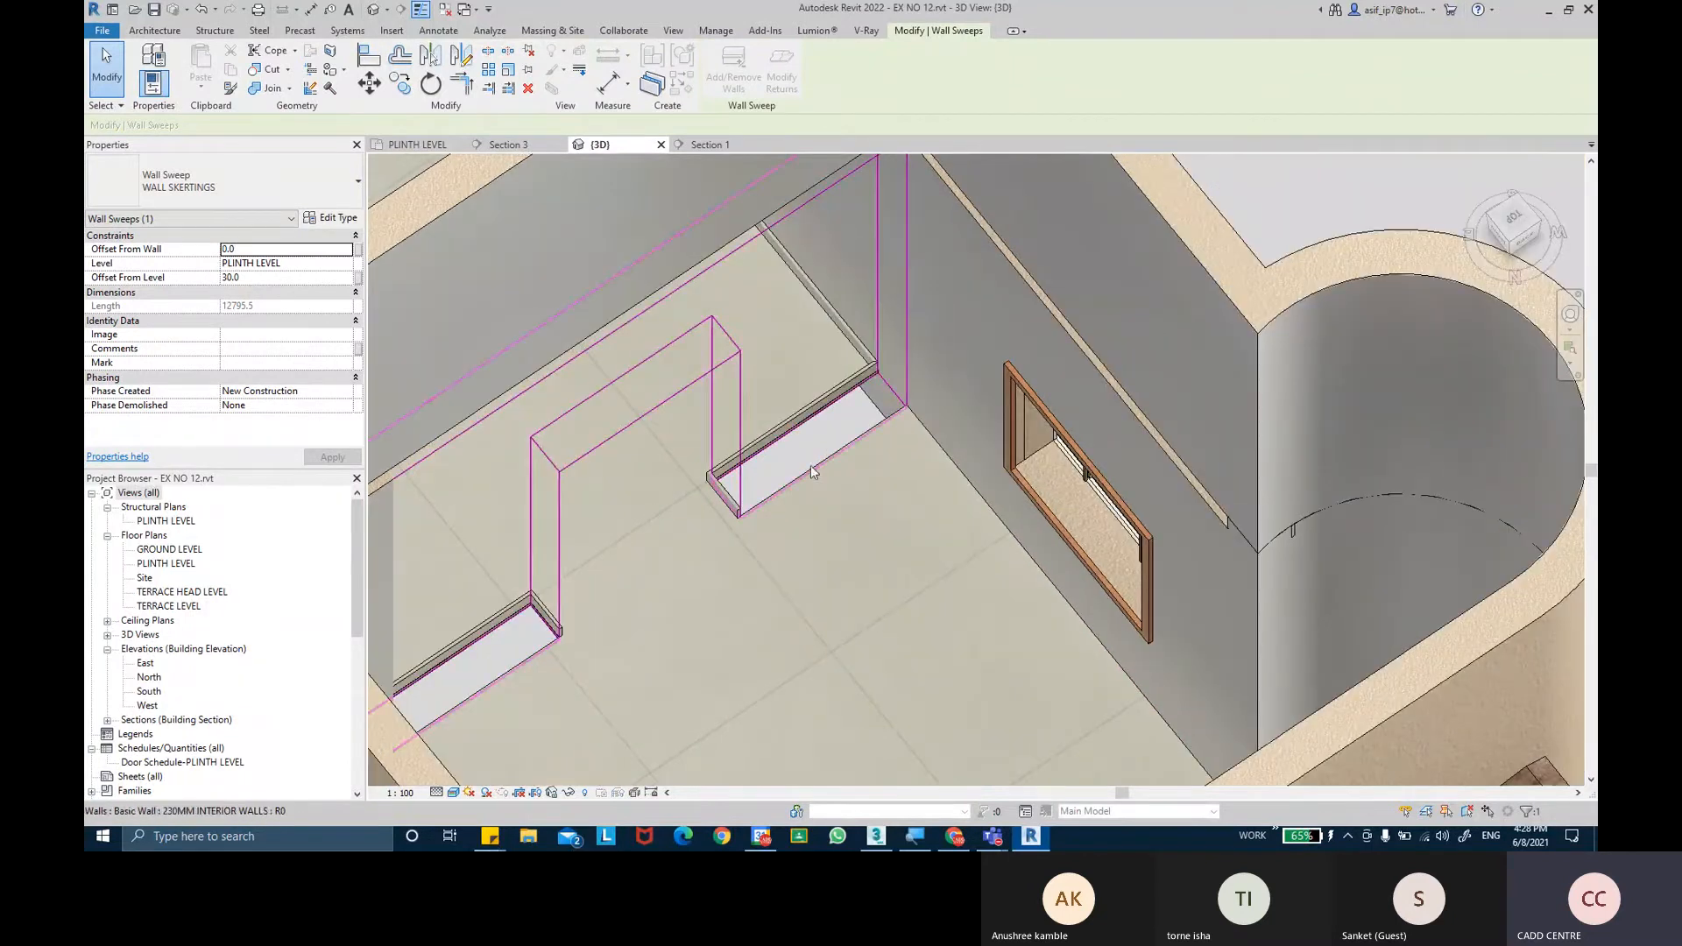
{"action": "key", "text": "Escape"}
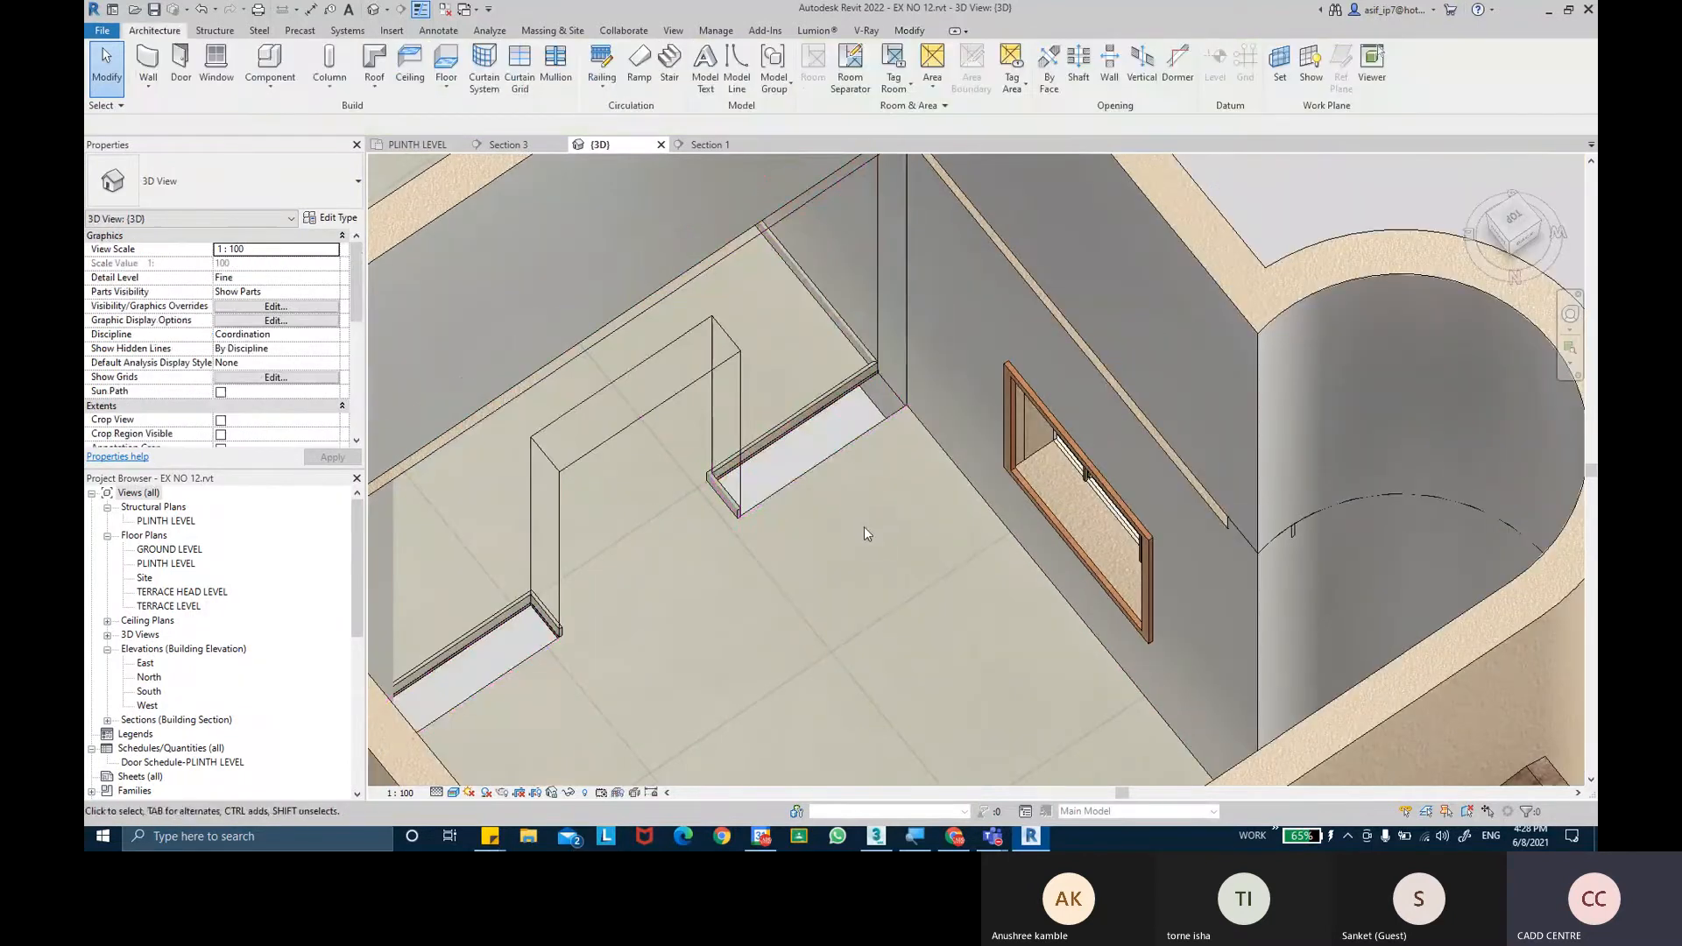
Reselect the skirting at the doorway and add the larger room's window wall and curved wall to the sweep.
{"action": "left_click", "coordinate": [727, 499]}
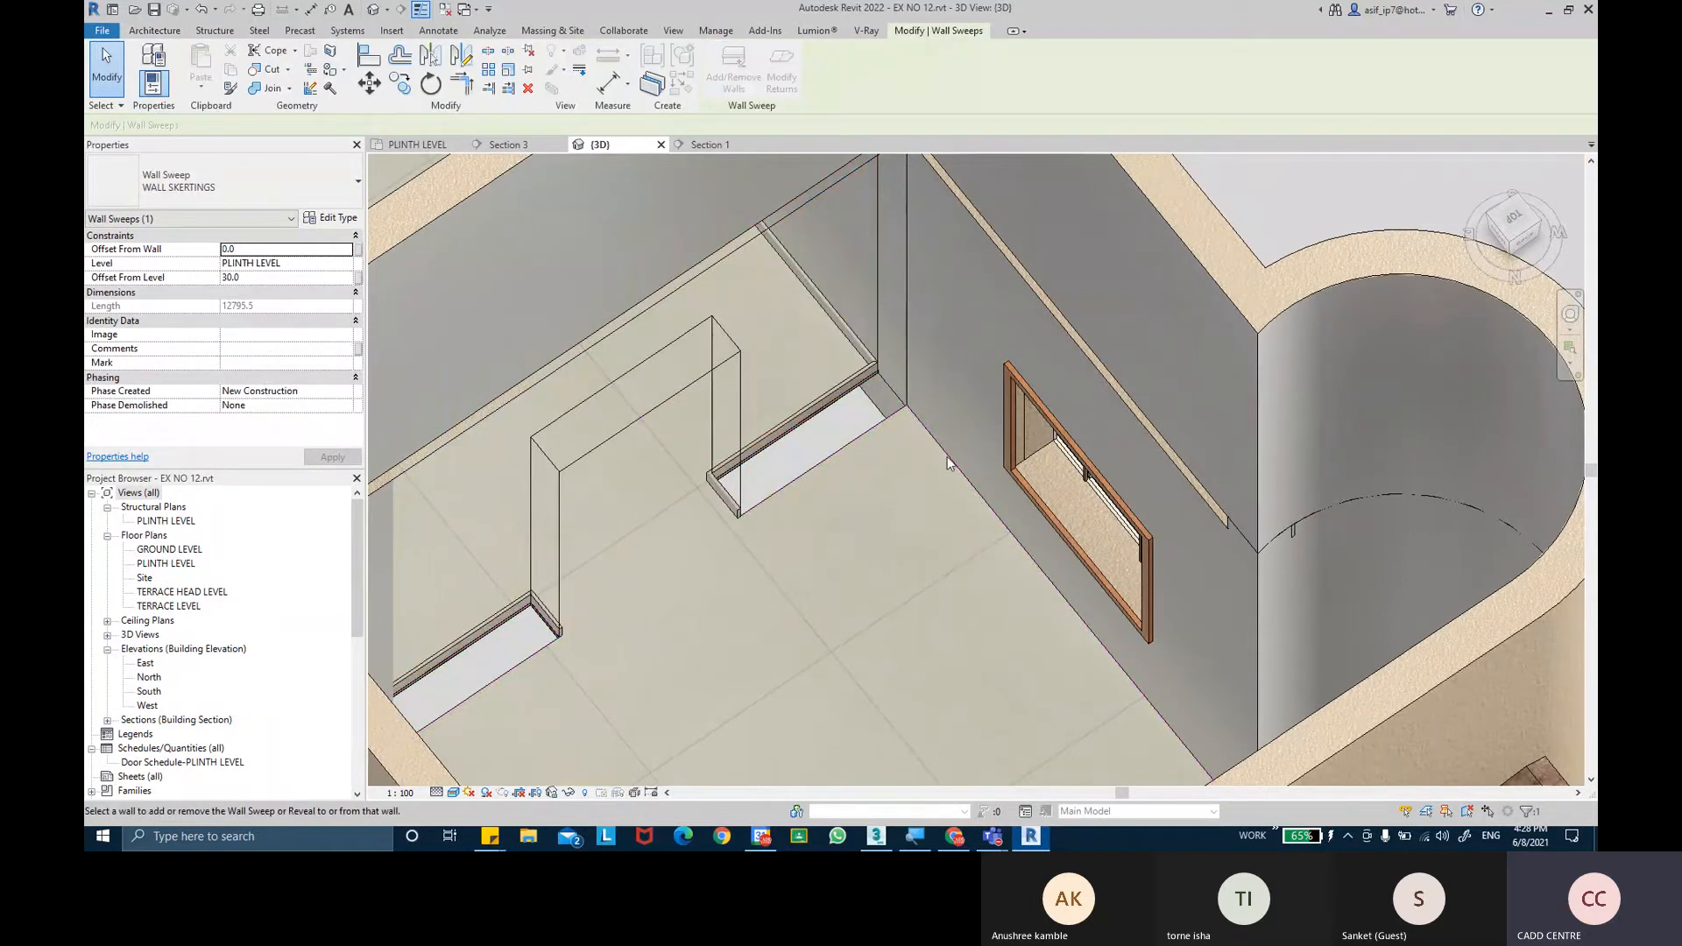
{"action": "middle_click_drag", "start_coordinate": [929, 452], "coordinate": [1044, 459], "text": "shift"}
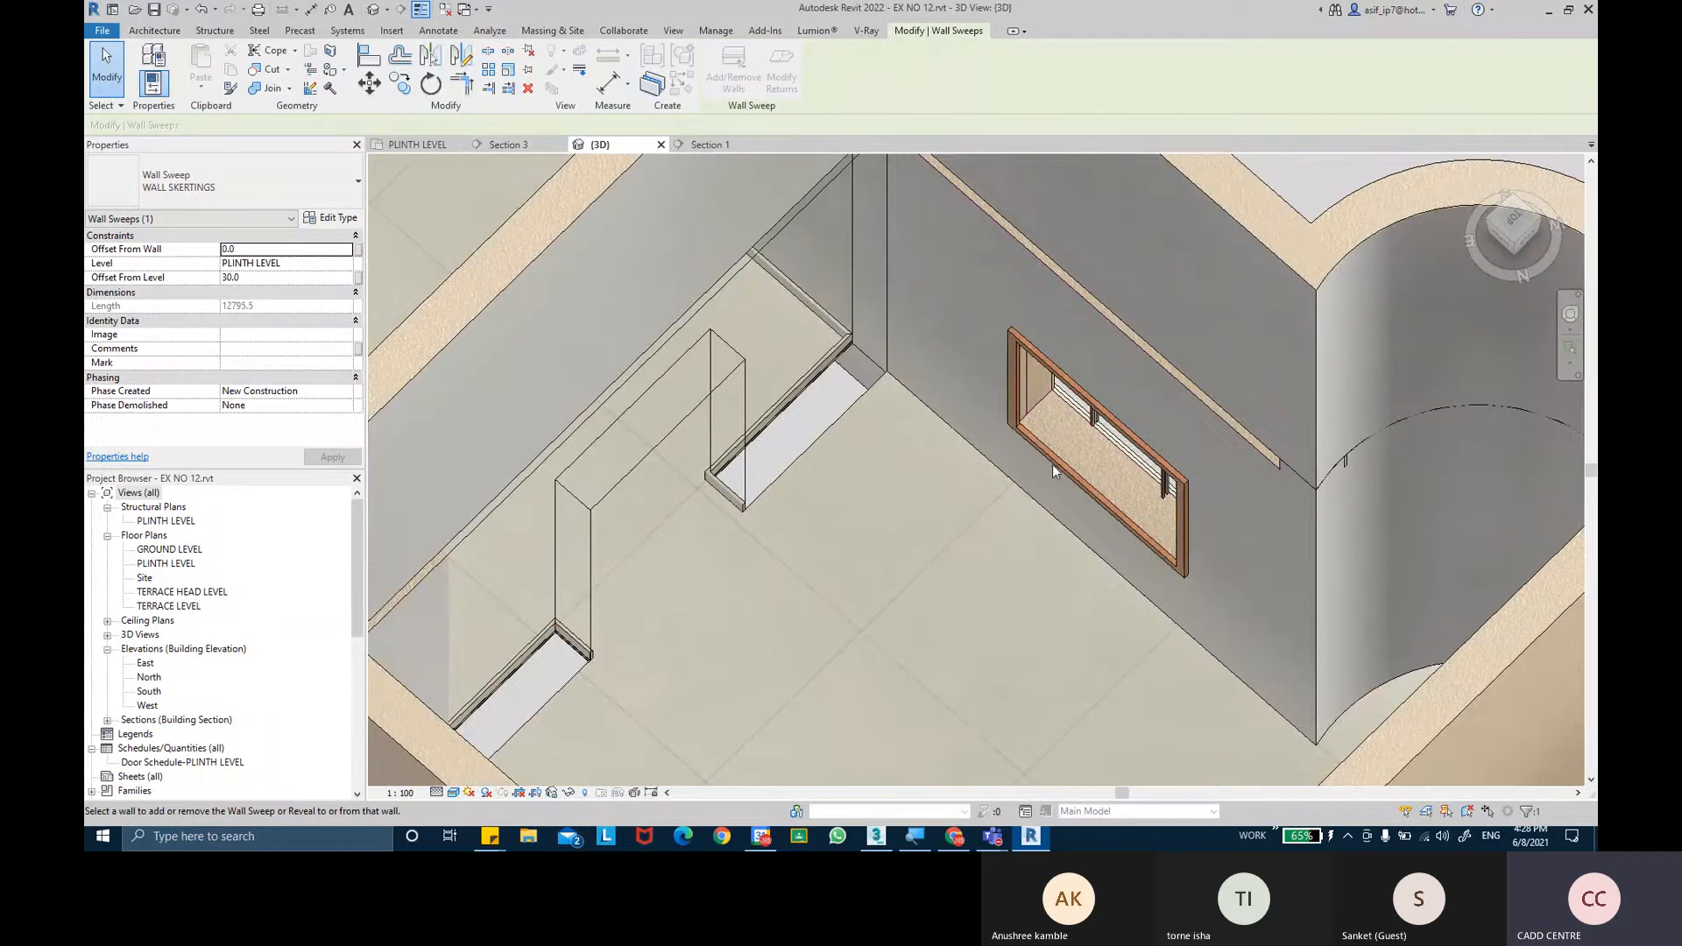
{"action": "left_click", "coordinate": [1053, 465]}
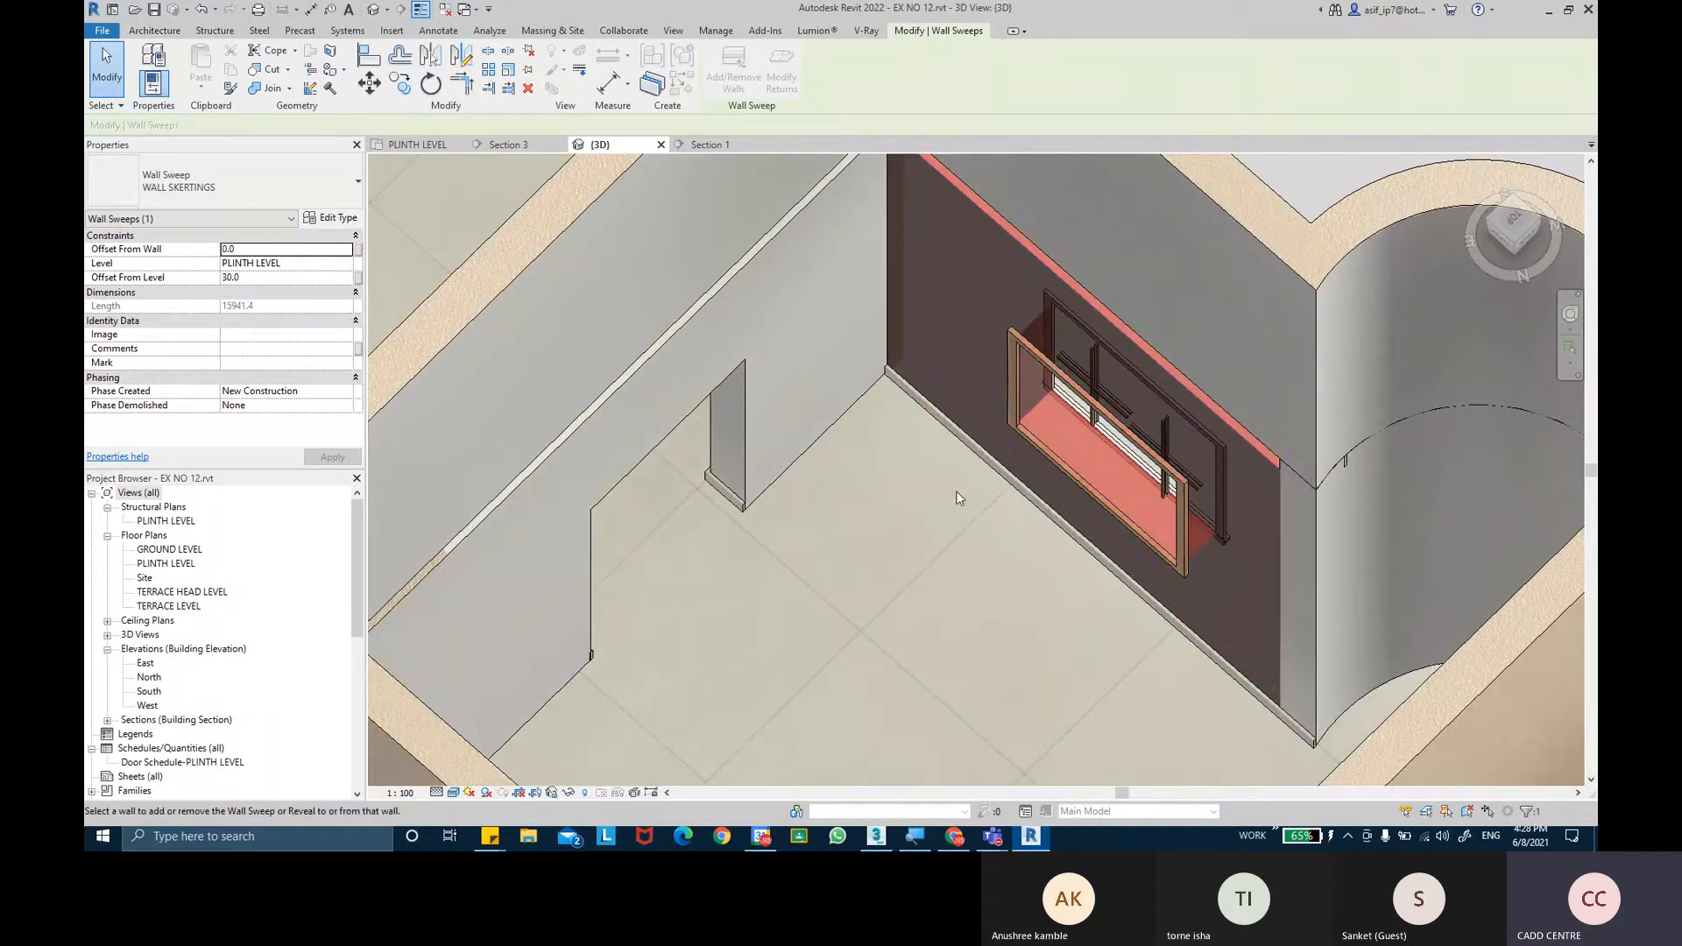
{"action": "middle_click_drag", "start_coordinate": [955, 491], "coordinate": [1030, 473], "text": "shift"}
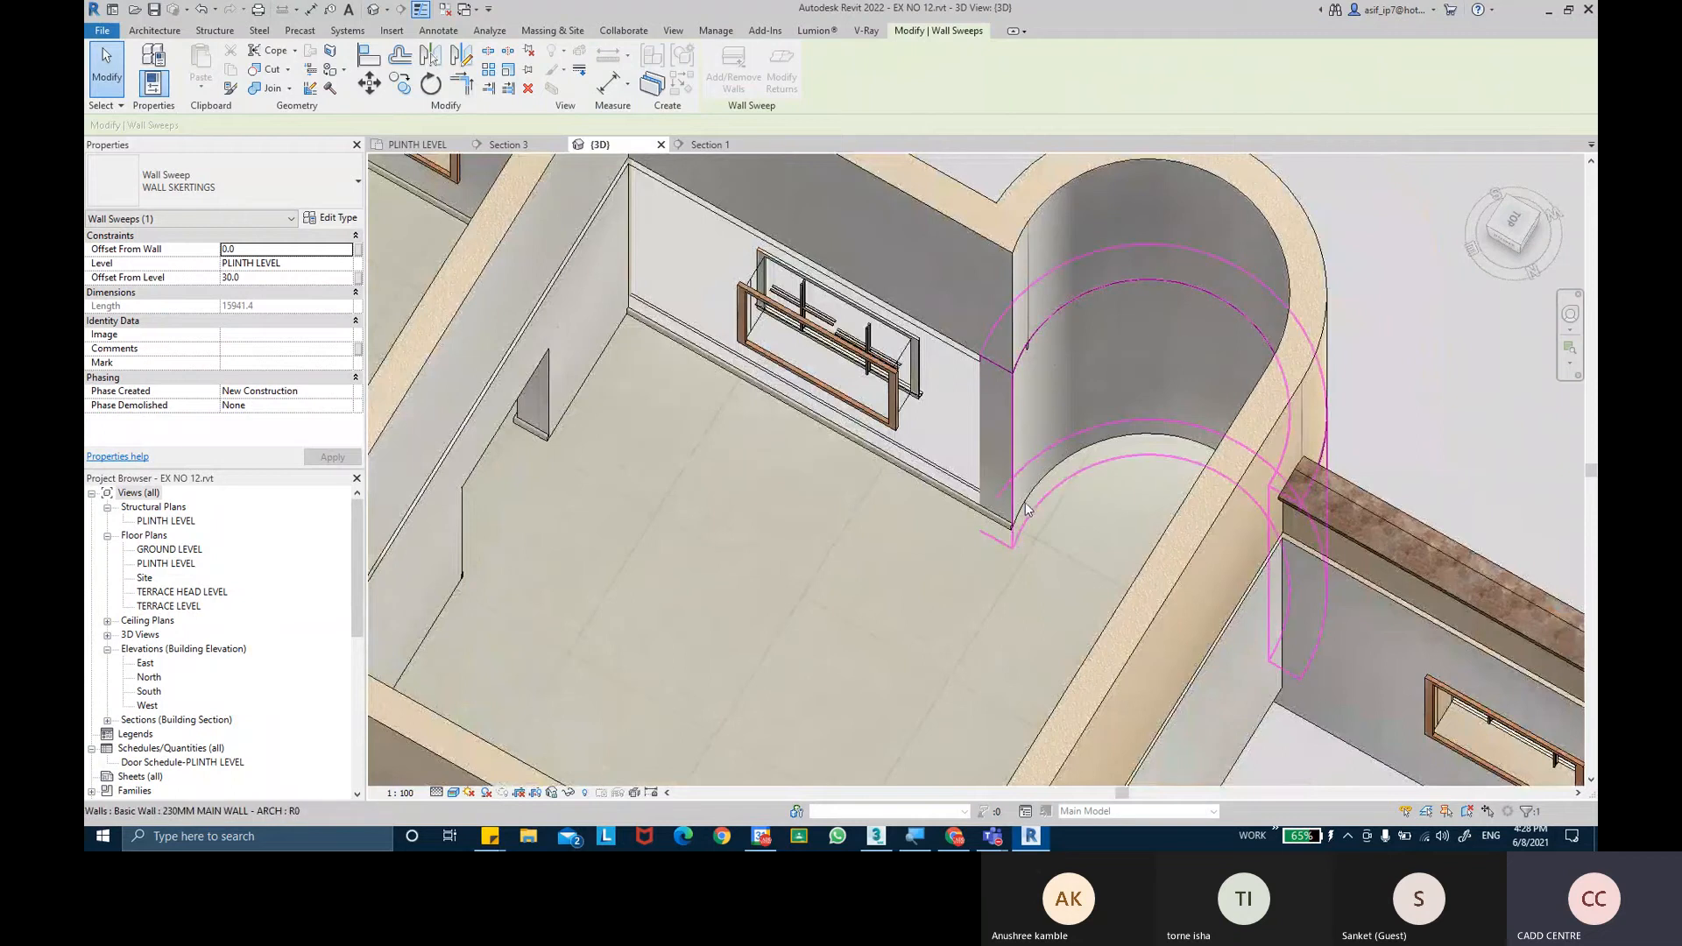
{"action": "left_click", "coordinate": [1015, 530]}
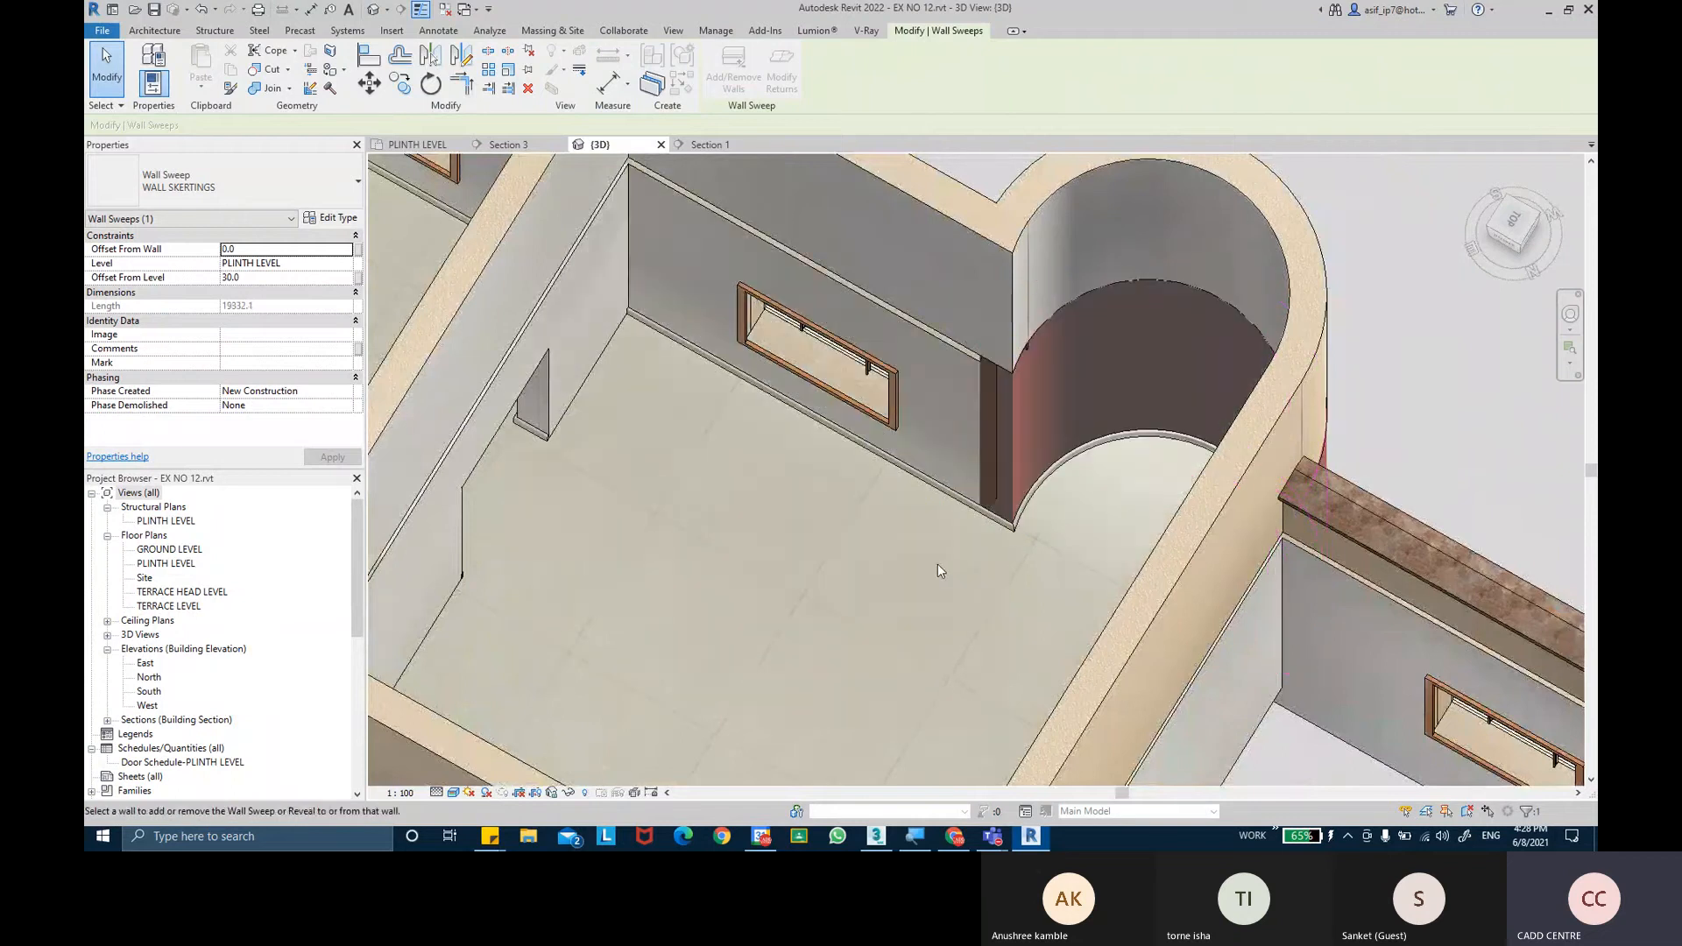
Extend the skirting sweep onto the larger room's interior walls that contain the door openings.
{"action": "middle_click_drag", "start_coordinate": [937, 564], "coordinate": [1013, 482], "text": "shift"}
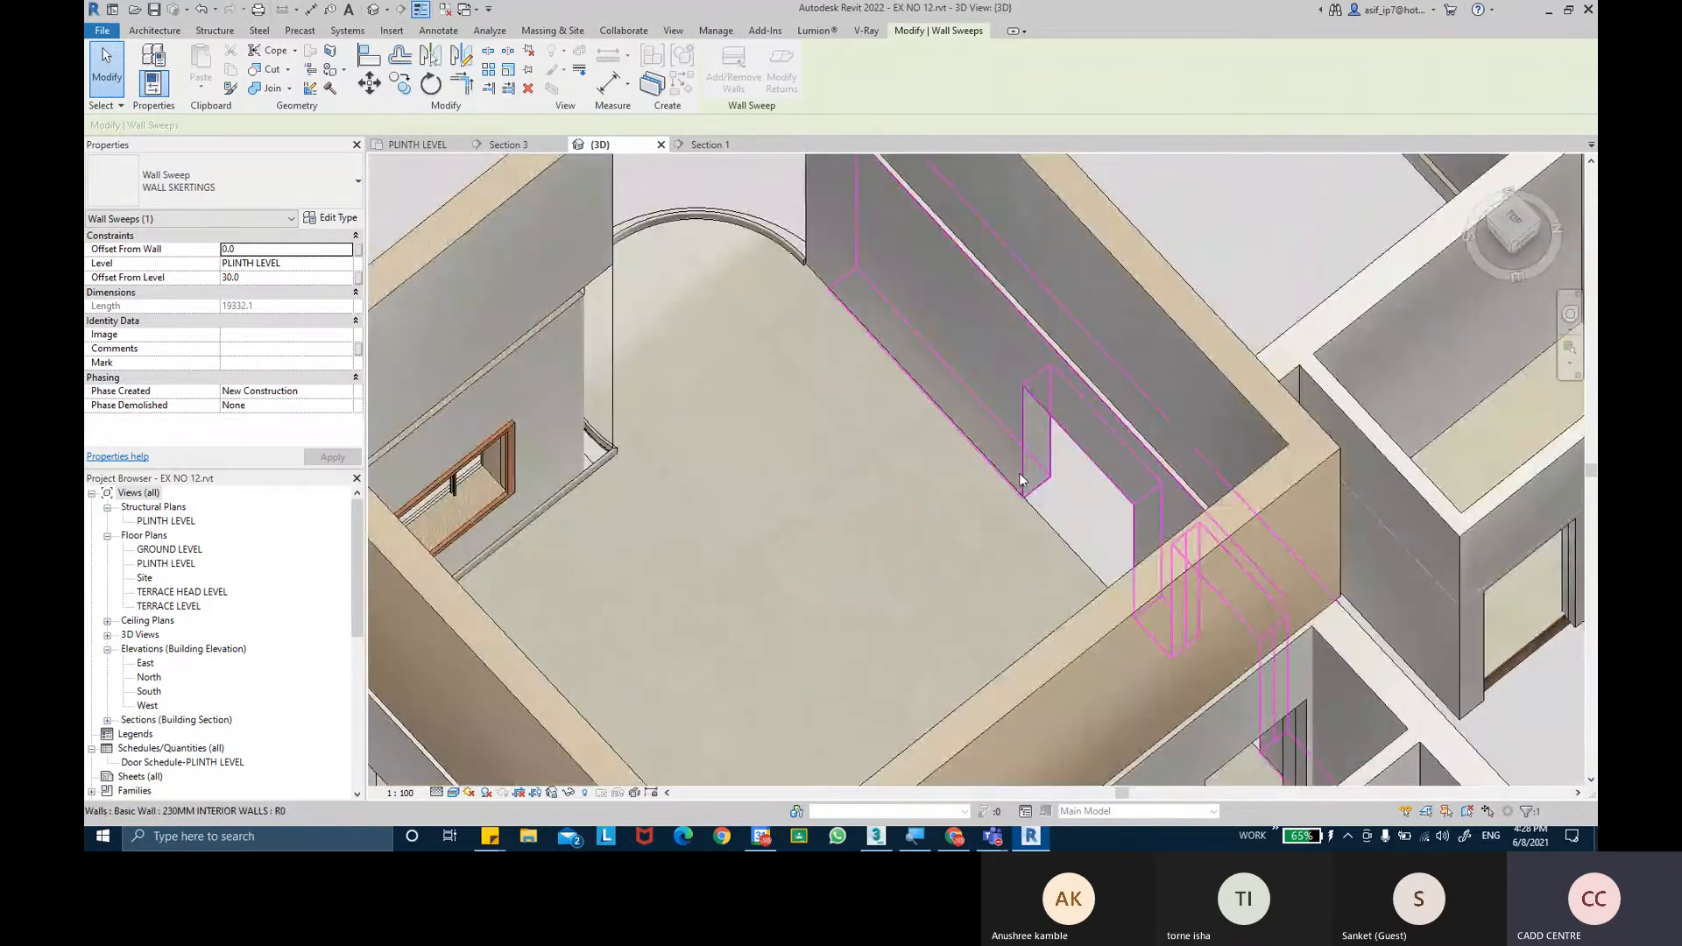
{"action": "left_click", "coordinate": [1020, 477]}
{"action": "scroll", "coordinate": [890, 495], "scroll_direction": "up", "scroll_amount": 5}
{"action": "middle_click_drag", "start_coordinate": [1006, 488], "coordinate": [1238, 607]}
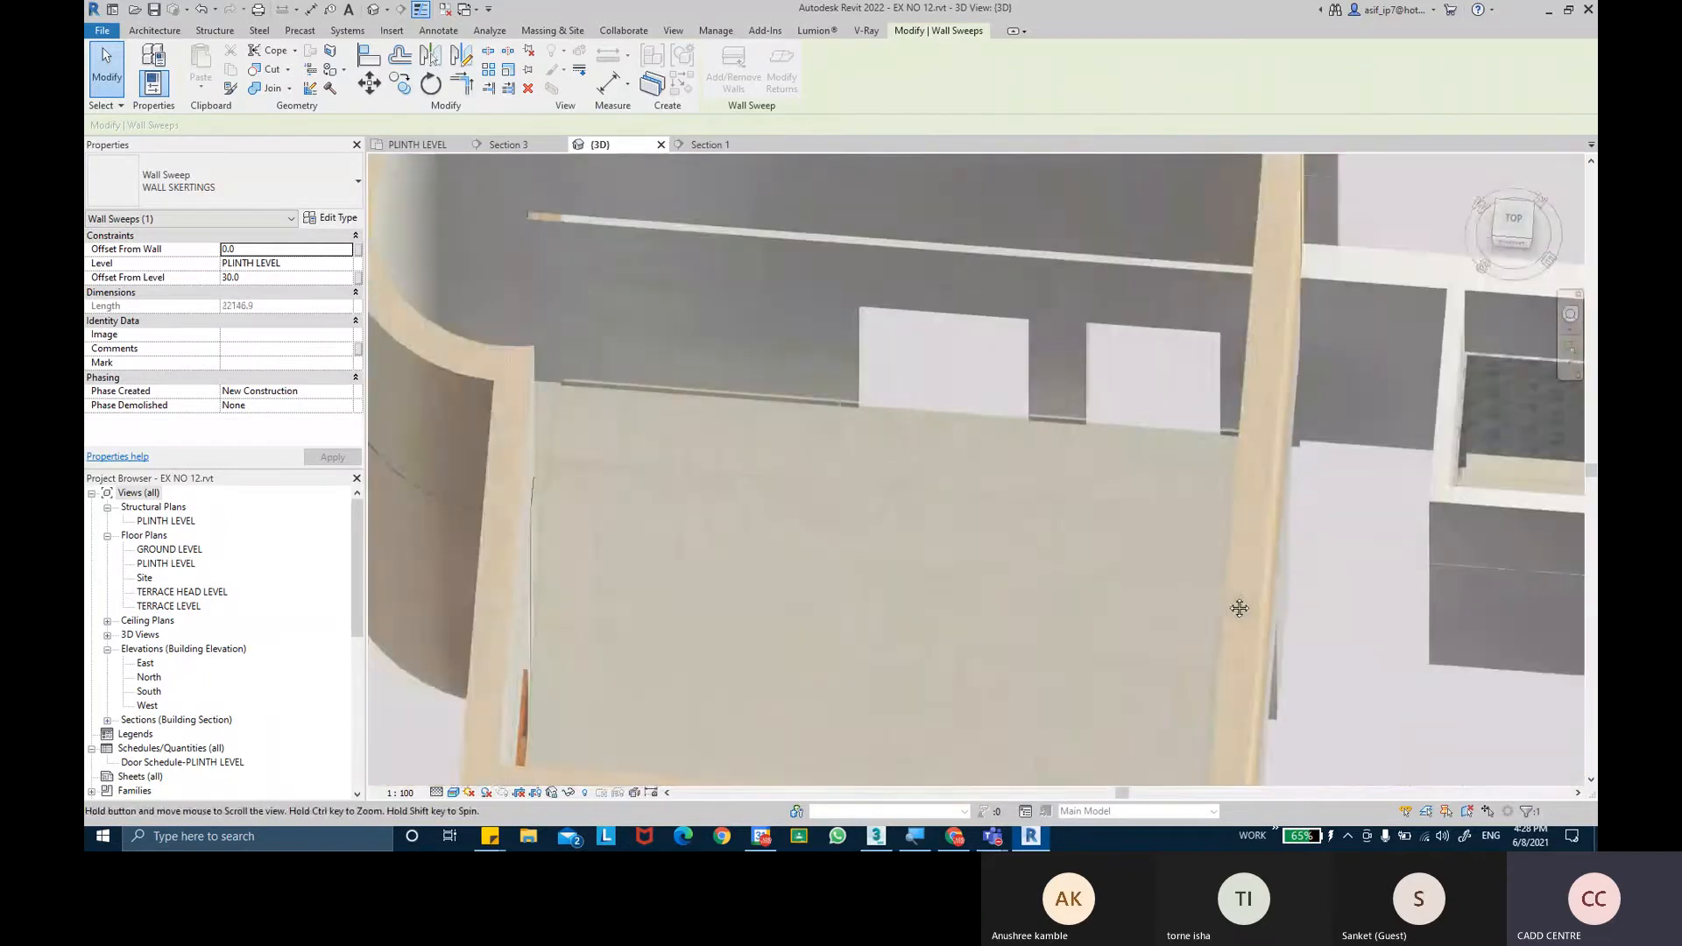
{"action": "scroll", "coordinate": [1066, 518], "scroll_direction": "down", "scroll_amount": 2}
{"action": "middle_click_drag", "start_coordinate": [1066, 517], "coordinate": [1095, 499], "text": "shift"}
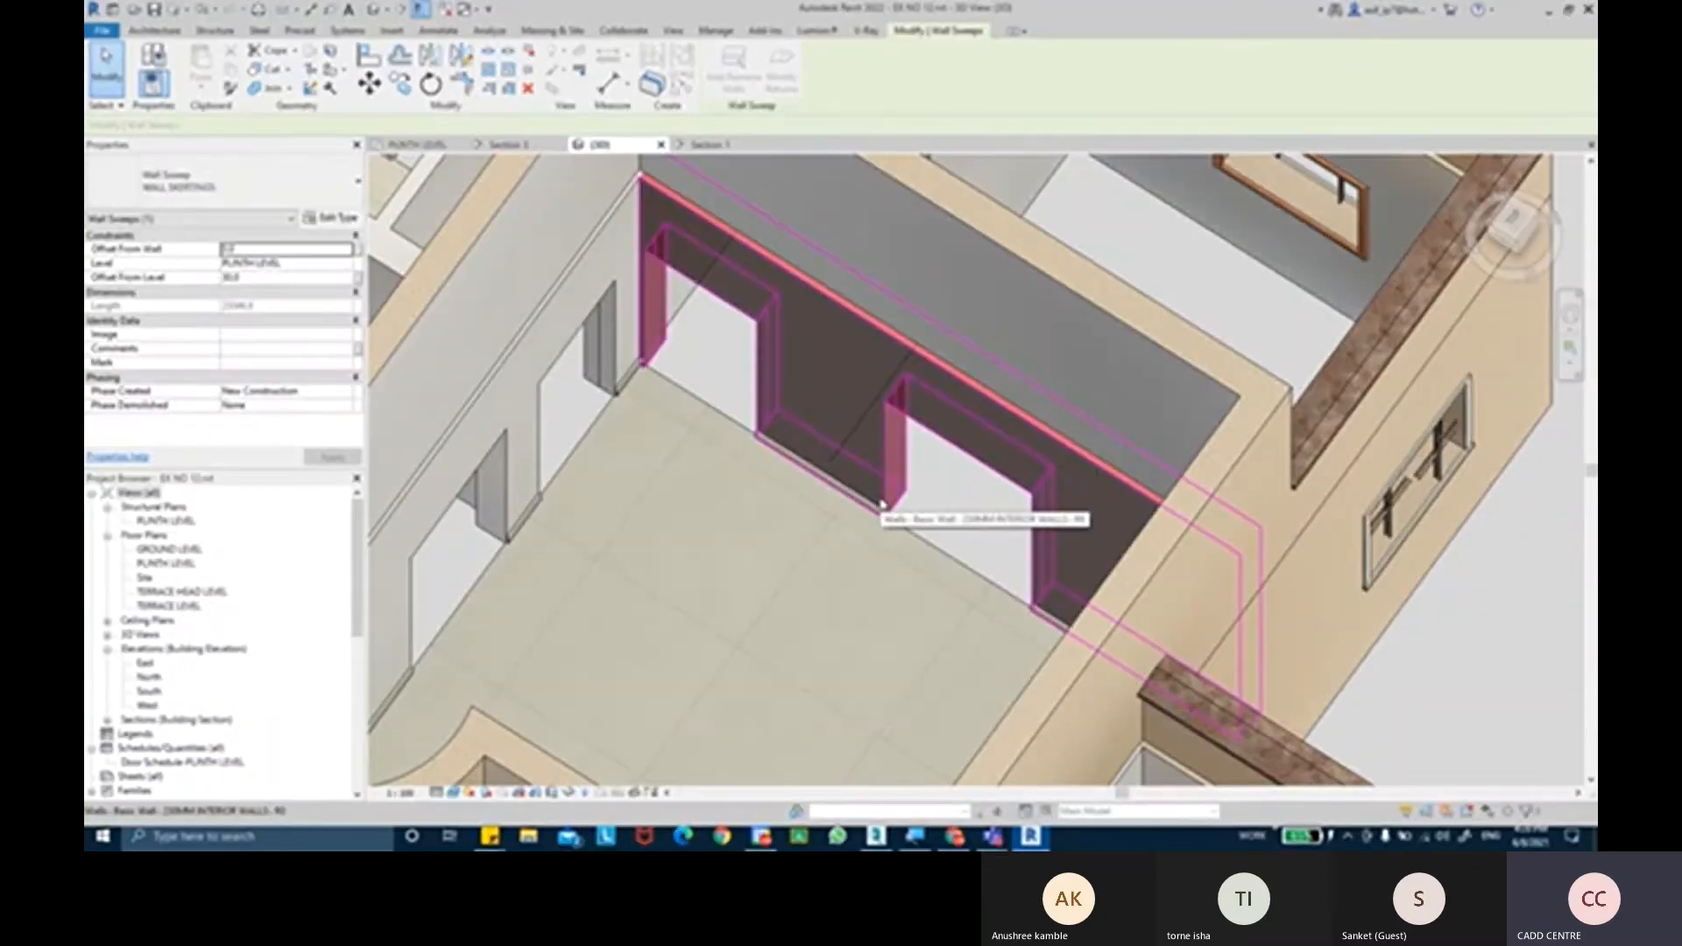
Try to add the wall shared with the small room to the skirting sweep from the larger room's side.
{"action": "middle_click_drag", "start_coordinate": [884, 508], "coordinate": [933, 442], "text": "shift"}
{"action": "scroll", "coordinate": [933, 442], "scroll_direction": "up", "scroll_amount": 2}
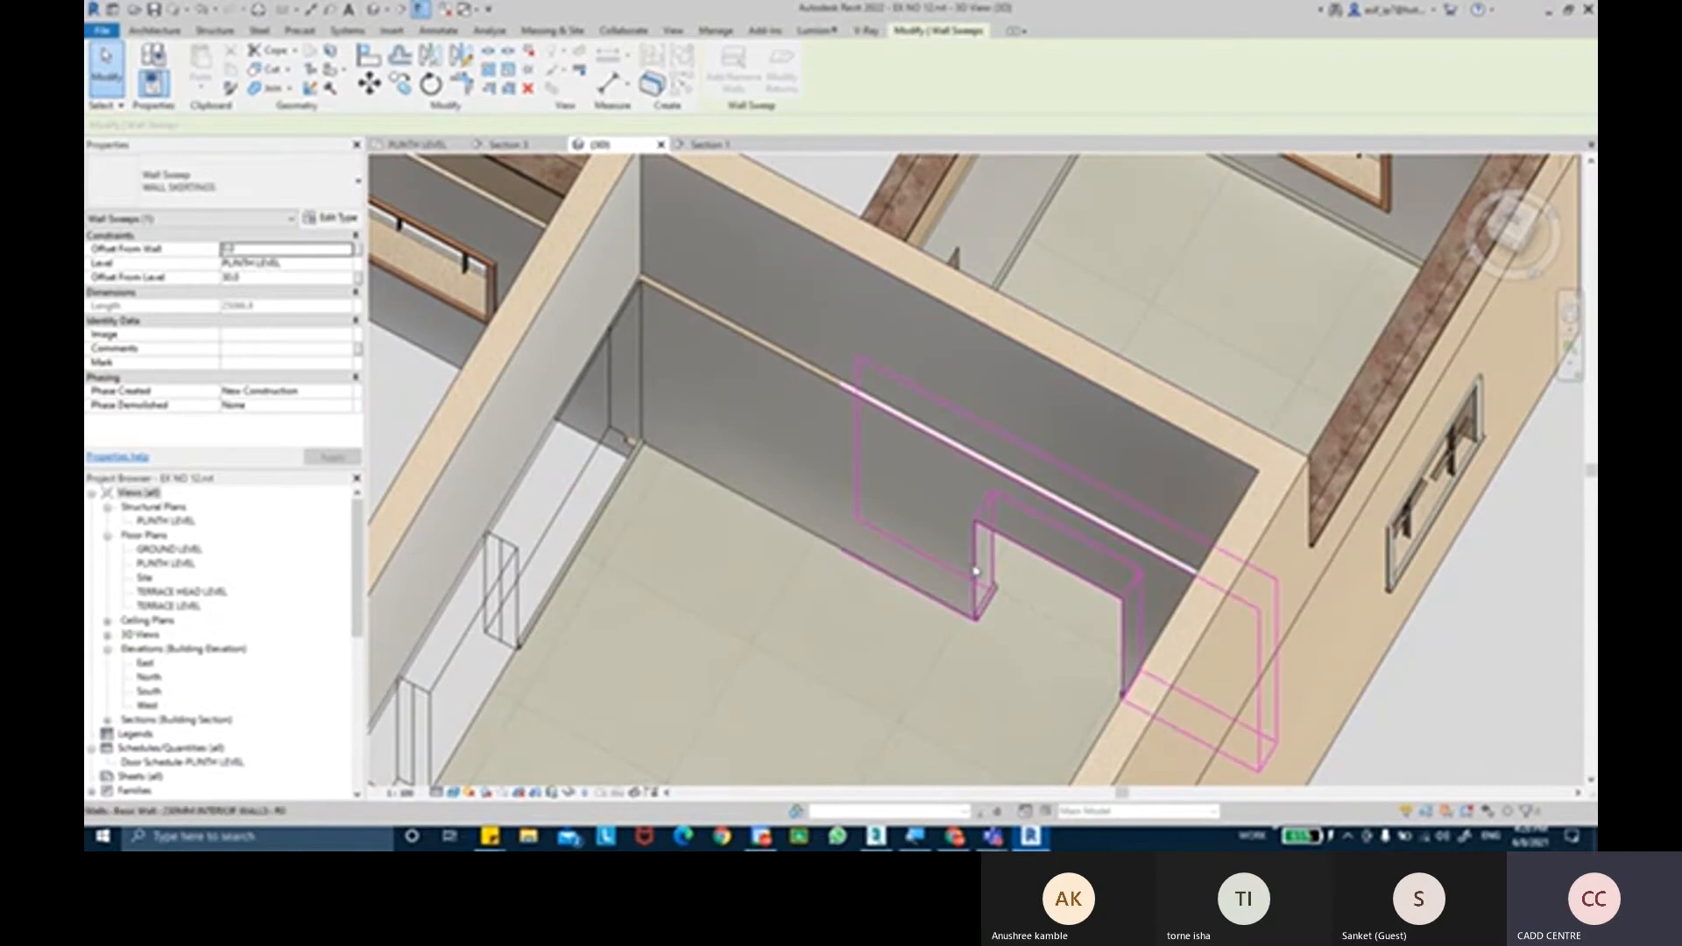
{"action": "left_click", "coordinate": [978, 574]}
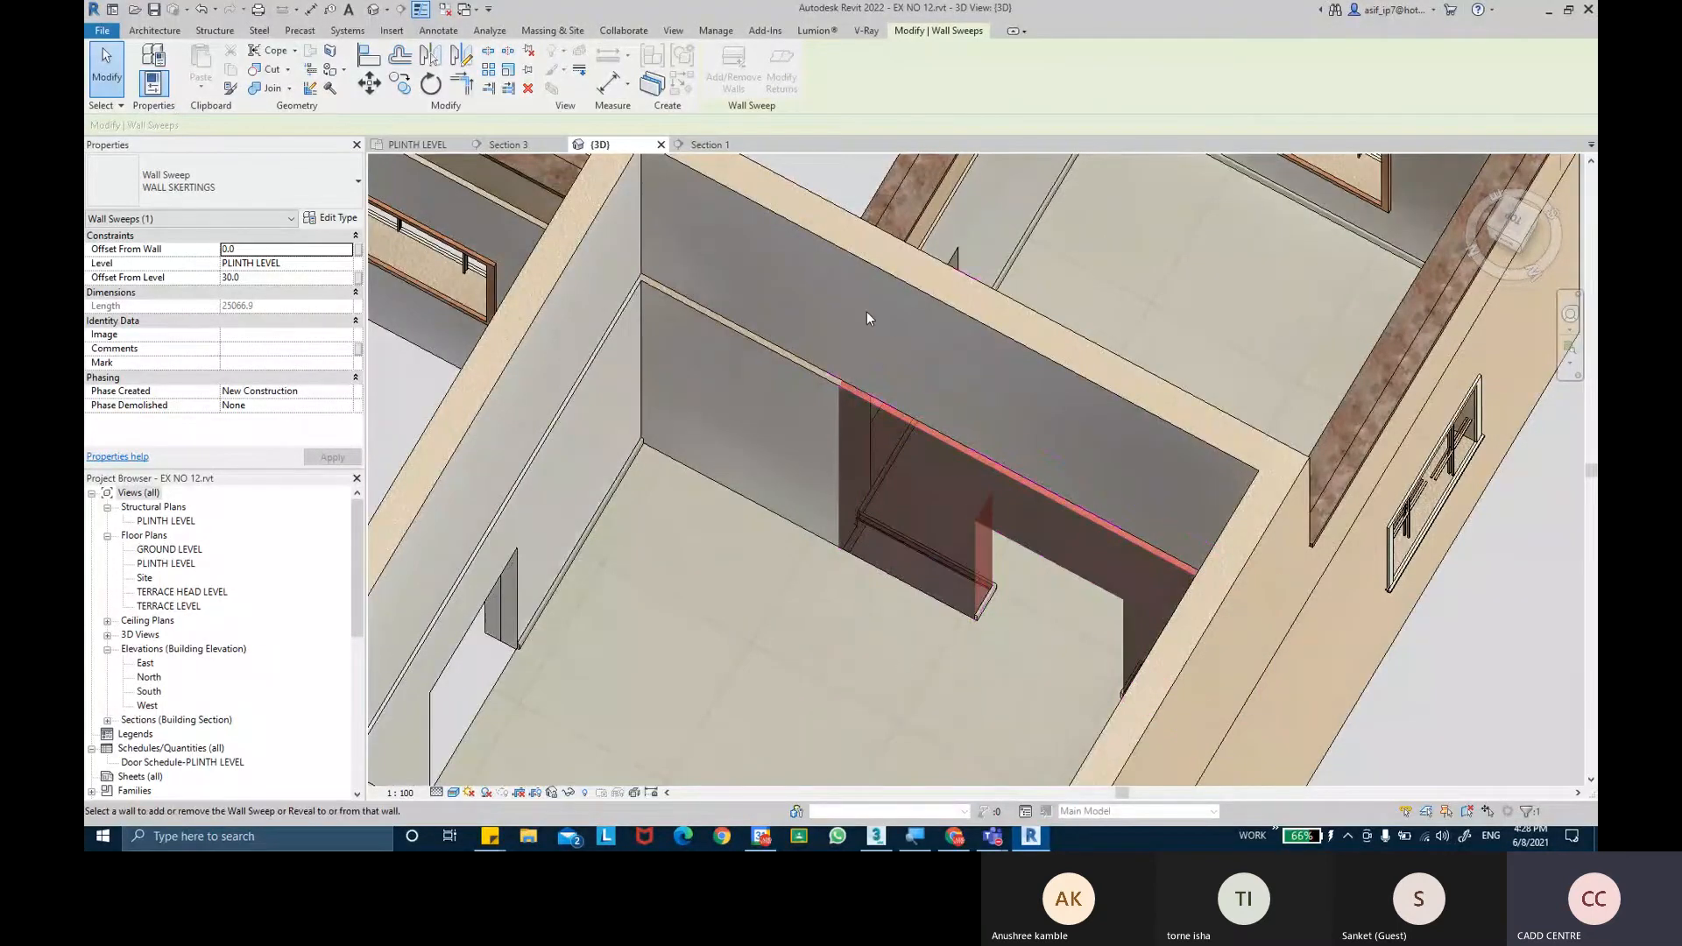
{"action": "key", "text": "Escape"}
{"action": "key", "text": "Escape"}
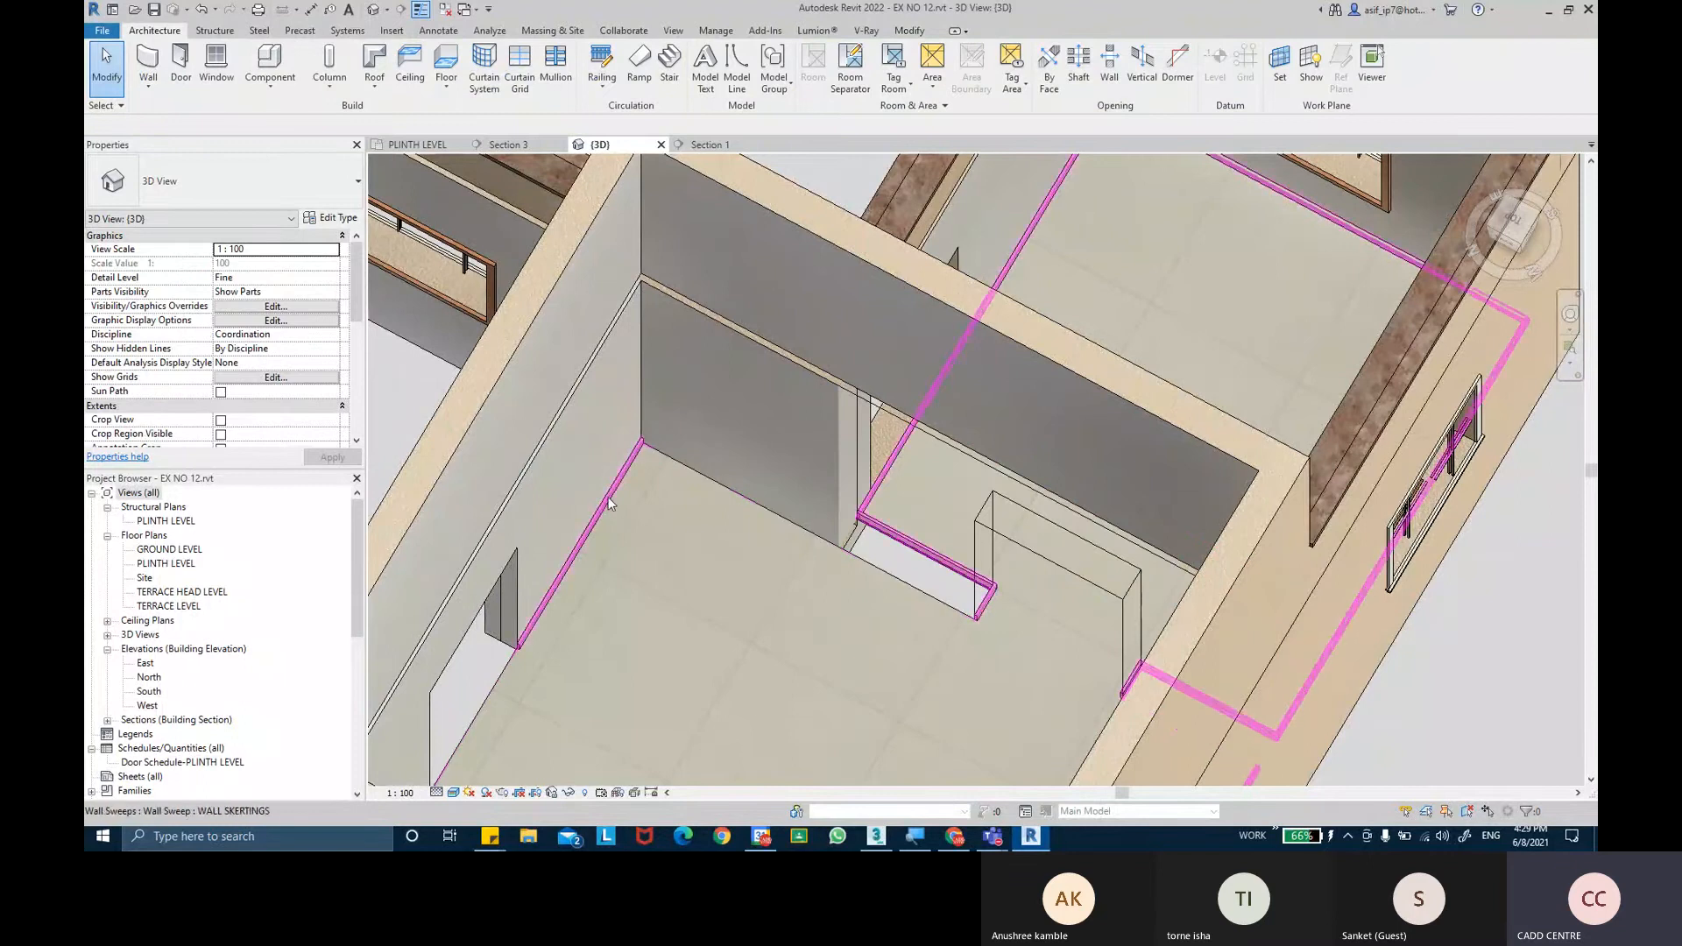
Reselect the skirting sweep and add the plain wall stretch between the room's corner and the shared doorway wall.
{"action": "left_click", "coordinate": [606, 498]}
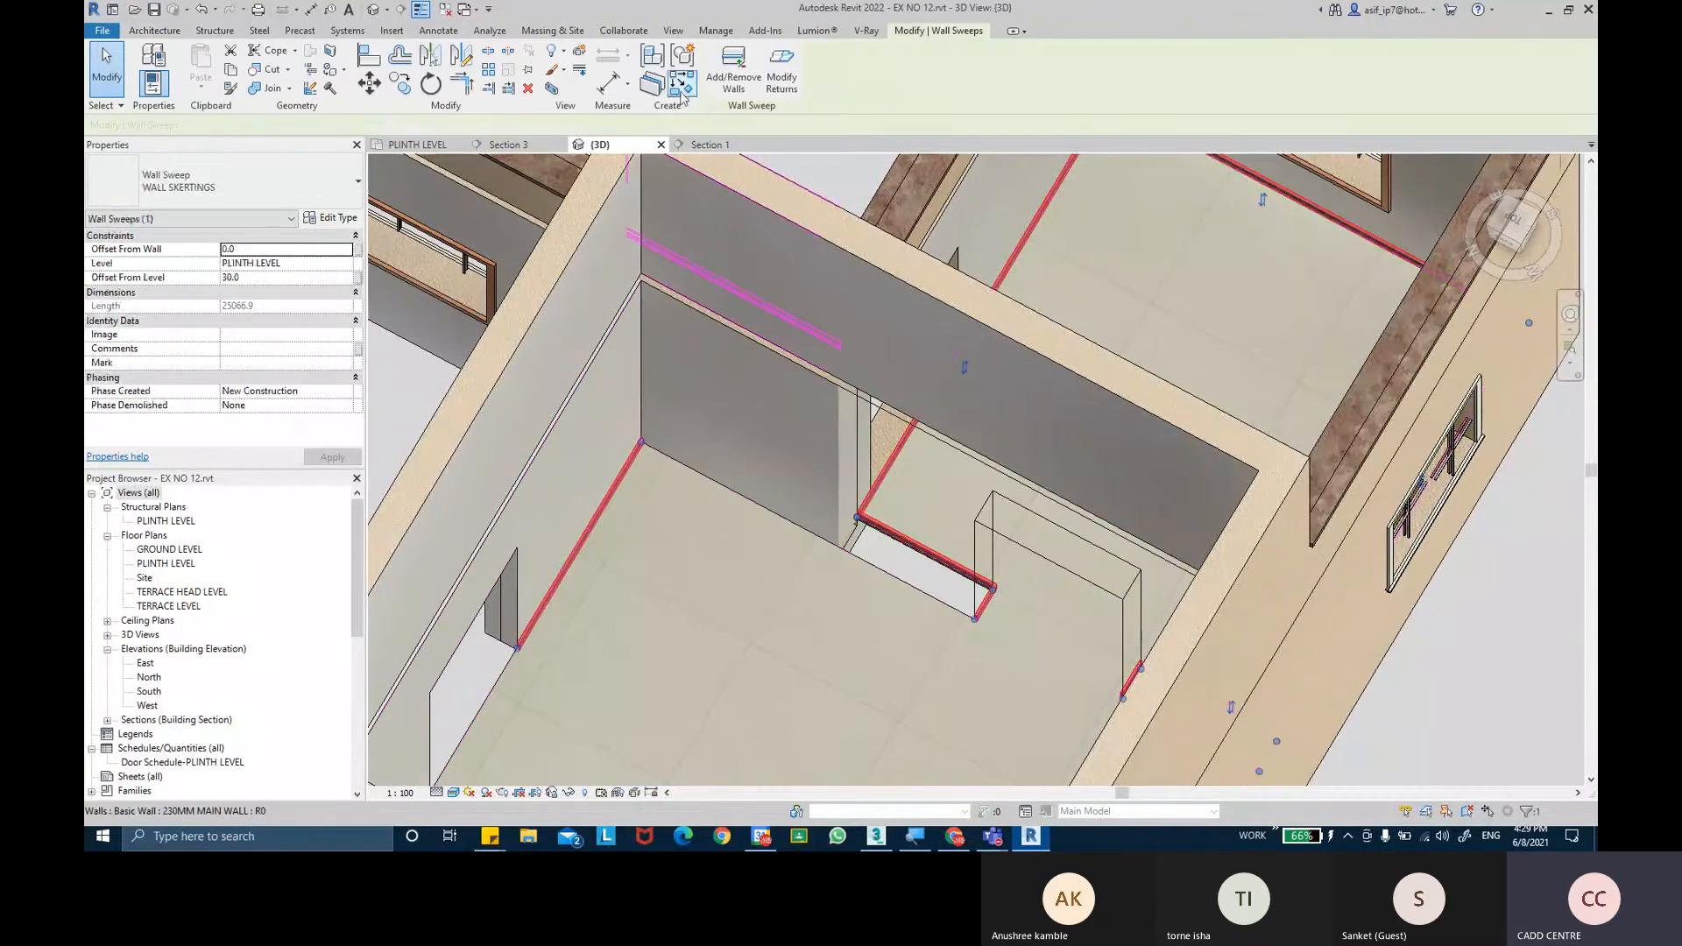
{"action": "left_click", "coordinate": [713, 480]}
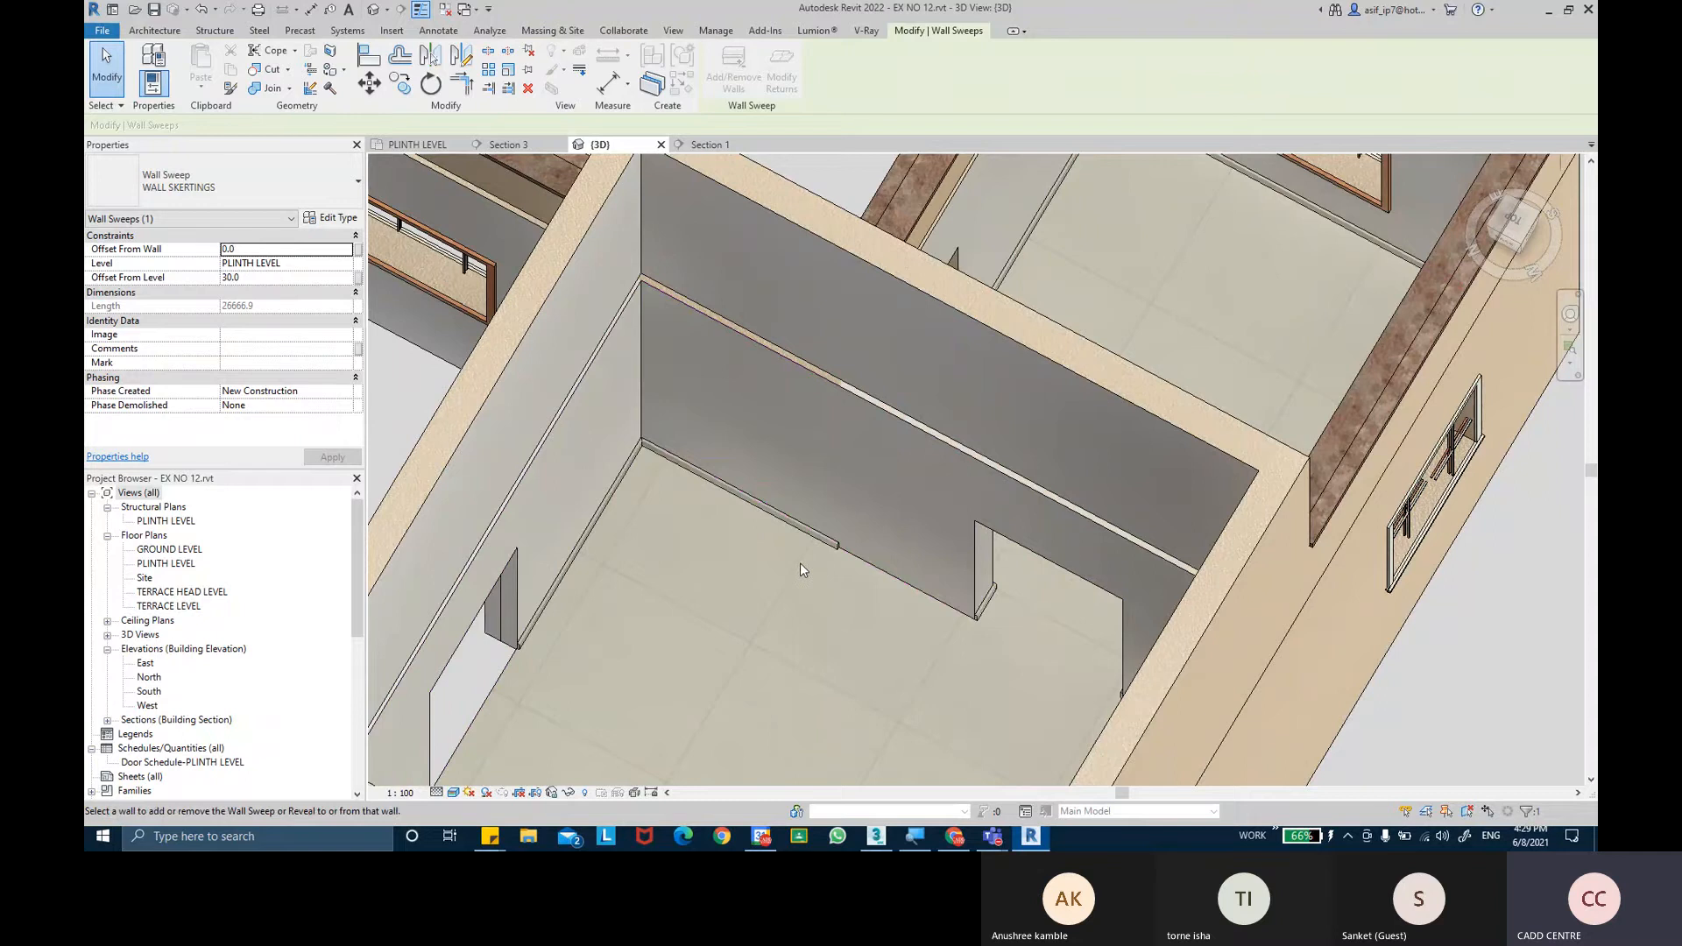
{"action": "middle_click_drag", "start_coordinate": [800, 562], "coordinate": [847, 613], "text": "shift"}
{"action": "middle_click_drag", "start_coordinate": [846, 614], "coordinate": [1038, 478], "text": "shift"}
{"action": "key", "text": "Escape"}
Select the skirting sweep and extend its end along the shared wall up to the near edge of the doorway.
{"action": "middle_click_drag", "start_coordinate": [1105, 540], "coordinate": [791, 555], "text": "shift"}
{"action": "scroll", "coordinate": [792, 556], "scroll_direction": "up", "scroll_amount": 1}
{"action": "left_click", "coordinate": [551, 573]}
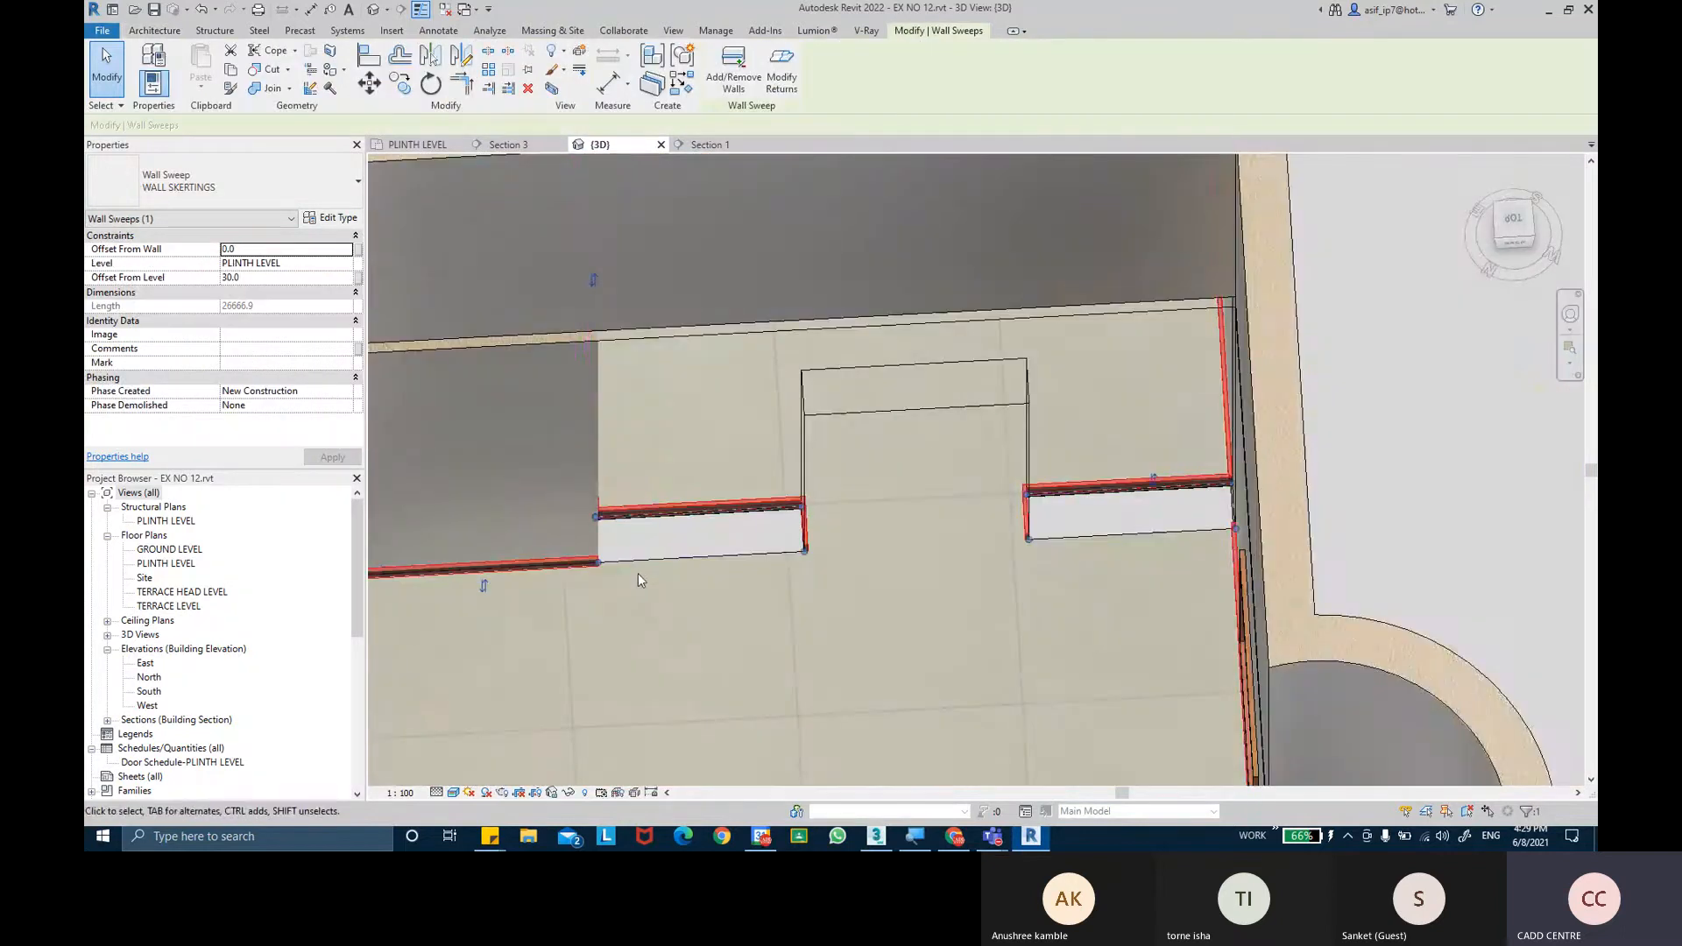
{"action": "middle_click_drag", "start_coordinate": [637, 572], "coordinate": [608, 566], "text": "shift"}
{"action": "key", "text": "l"}
{"action": "key", "text": "i"}
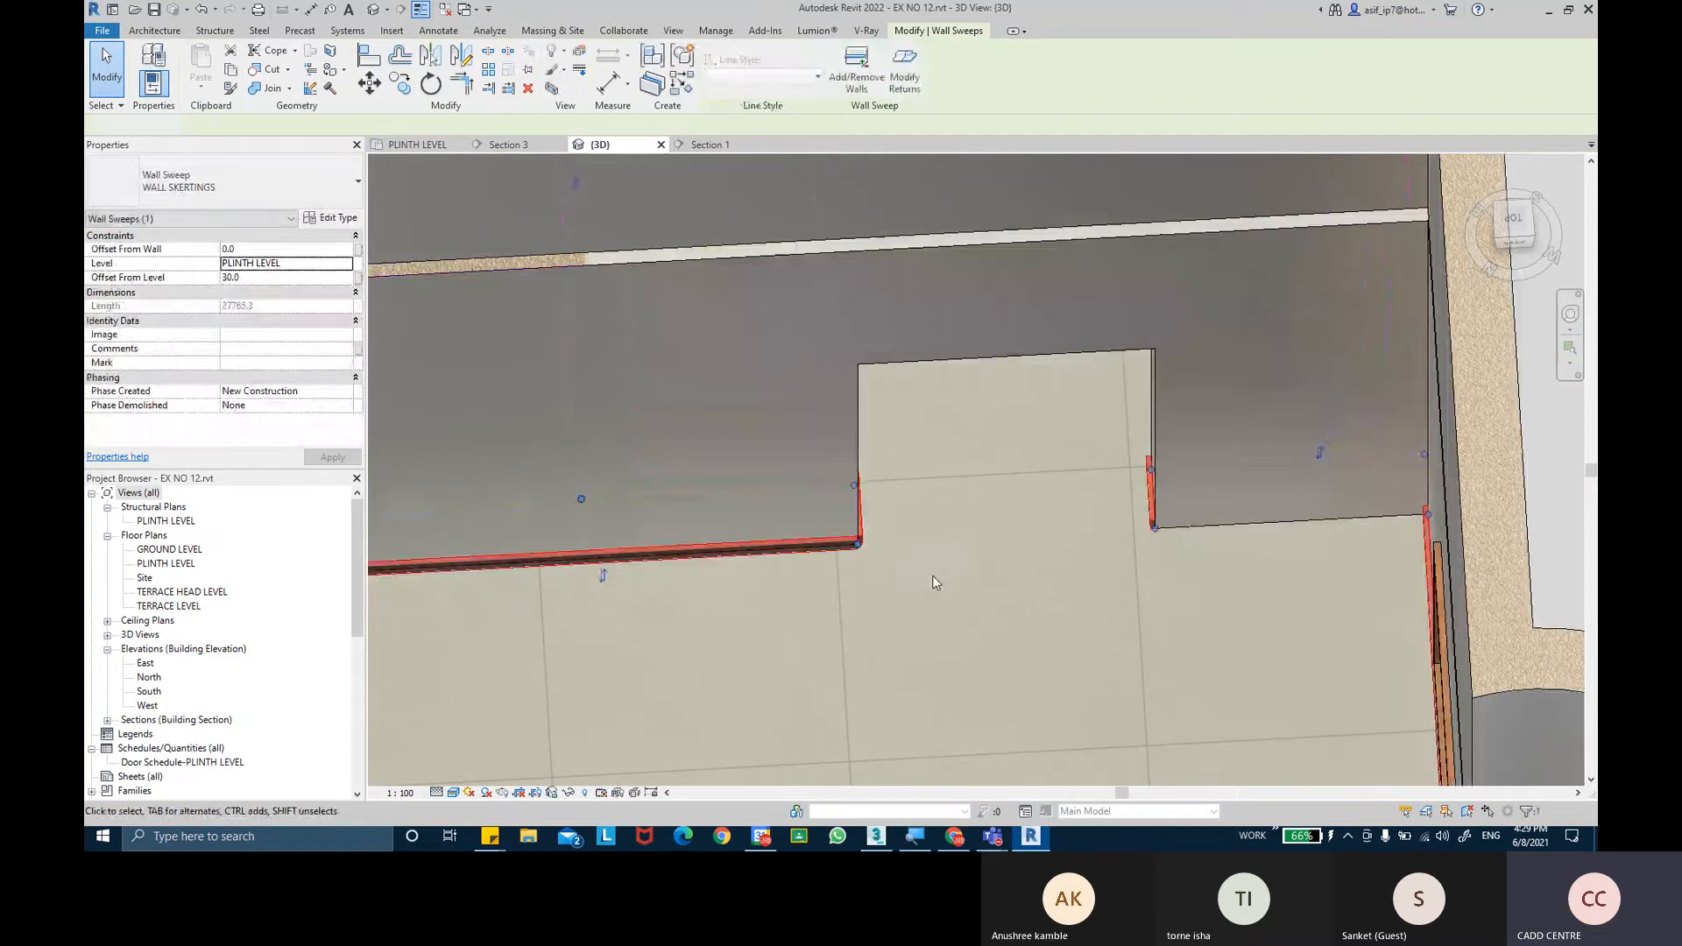
Try to lengthen the door-jamb skirting so its end covers the front skirting's end at the near doorway corner.
{"action": "key", "text": "Escape"}
{"action": "middle_click_drag", "start_coordinate": [1010, 563], "coordinate": [833, 559]}
{"action": "scroll", "coordinate": [649, 539], "scroll_direction": "up", "scroll_amount": 5}
{"action": "left_click", "coordinate": [700, 568]}
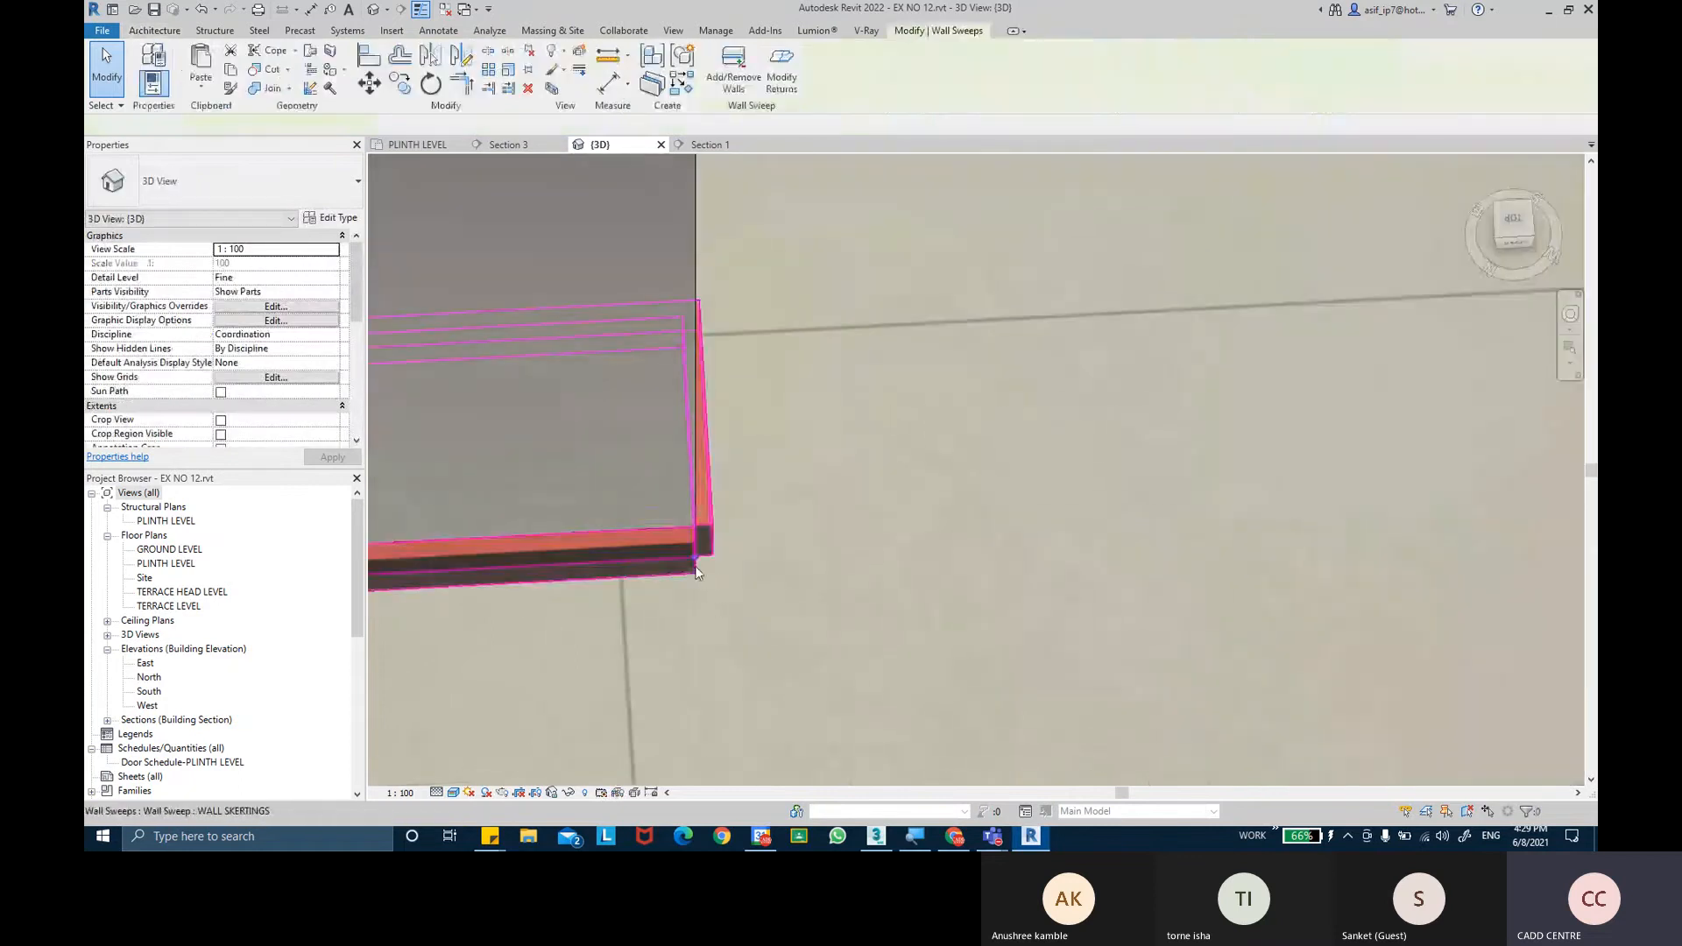
{"action": "scroll", "coordinate": [701, 568], "scroll_direction": "up", "scroll_amount": 2}
{"action": "left_click_drag", "start_coordinate": [704, 557], "coordinate": [745, 566]}
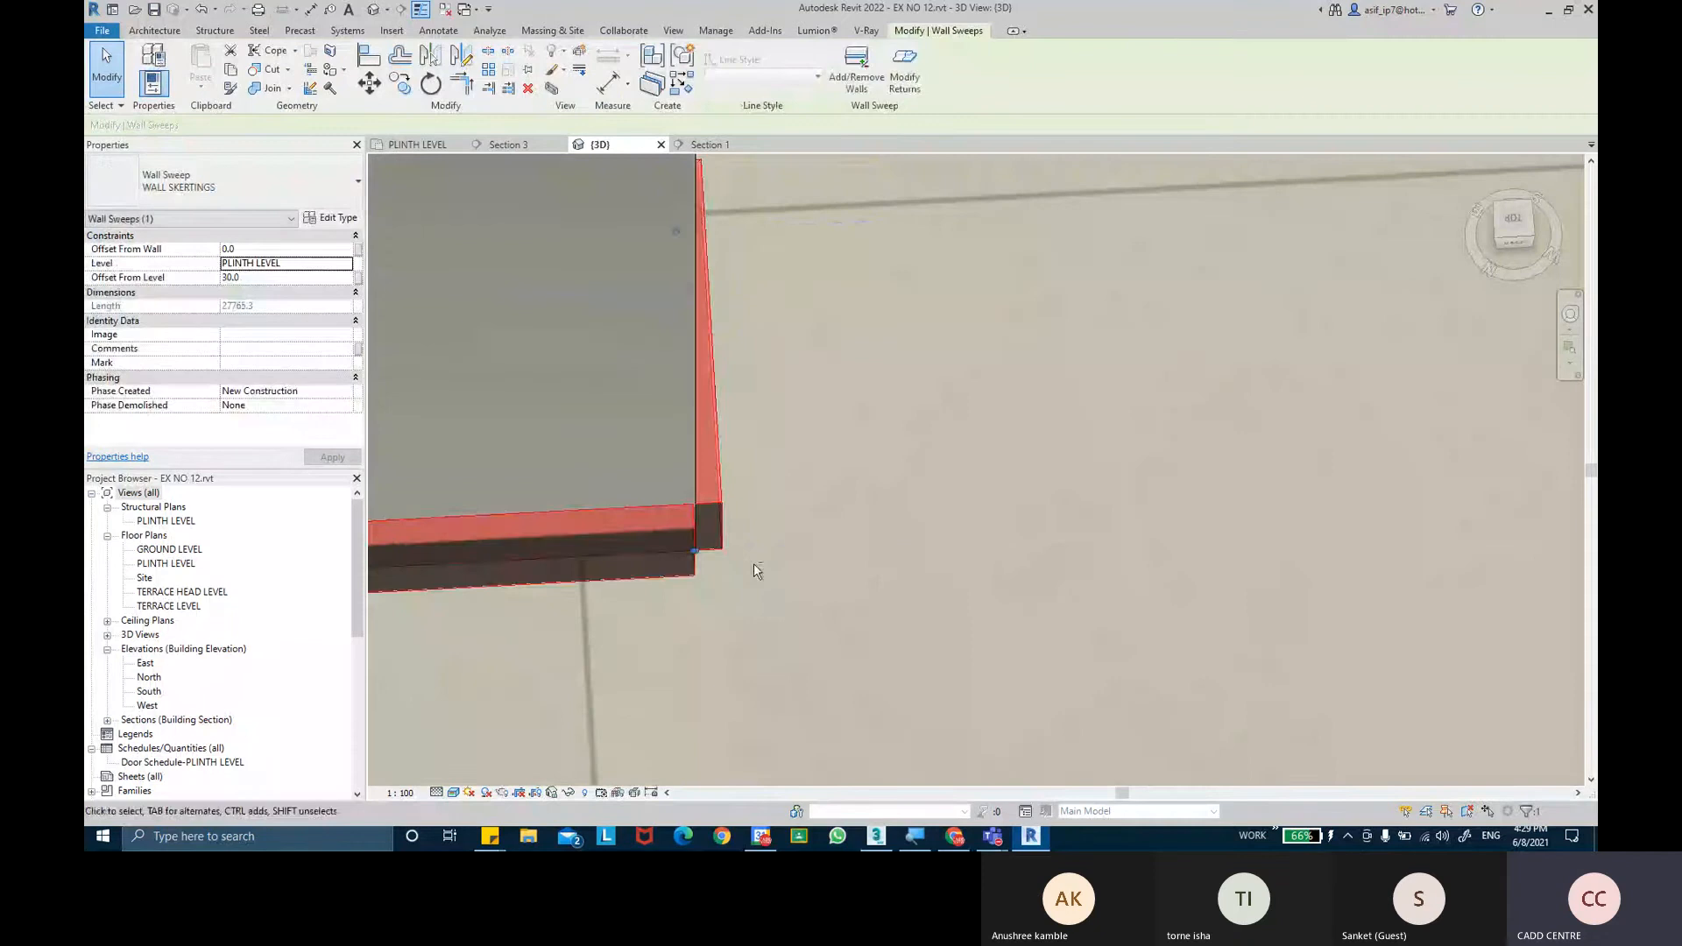
{"action": "middle_click_drag", "start_coordinate": [754, 564], "coordinate": [695, 563], "text": "shift"}
{"action": "middle_click_drag", "start_coordinate": [816, 531], "coordinate": [592, 563]}
{"action": "key", "text": "Escape"}
{"action": "scroll", "coordinate": [743, 442], "scroll_direction": "up", "scroll_amount": 1}
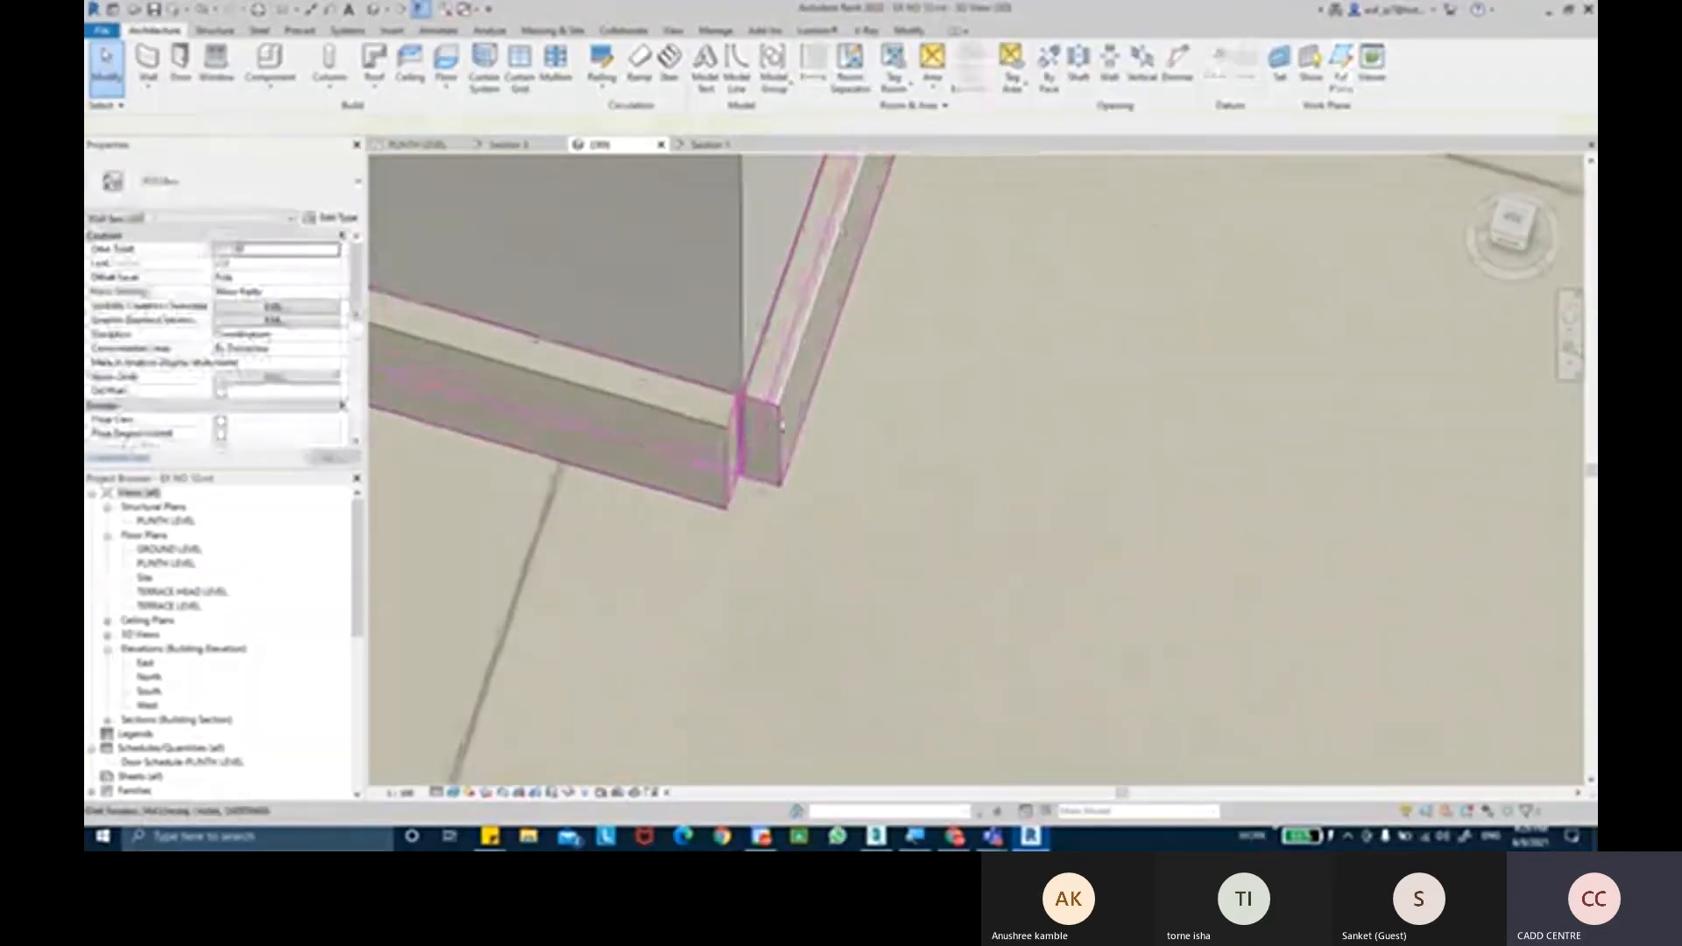
Extend the jamb skirting's end until it is flush with the outer face of the front skirting.
{"action": "left_click", "coordinate": [768, 457]}
{"action": "scroll", "coordinate": [755, 473], "scroll_direction": "up", "scroll_amount": 1}
{"action": "left_click_drag", "start_coordinate": [741, 480], "coordinate": [749, 545]}
{"action": "key", "text": "Escape"}
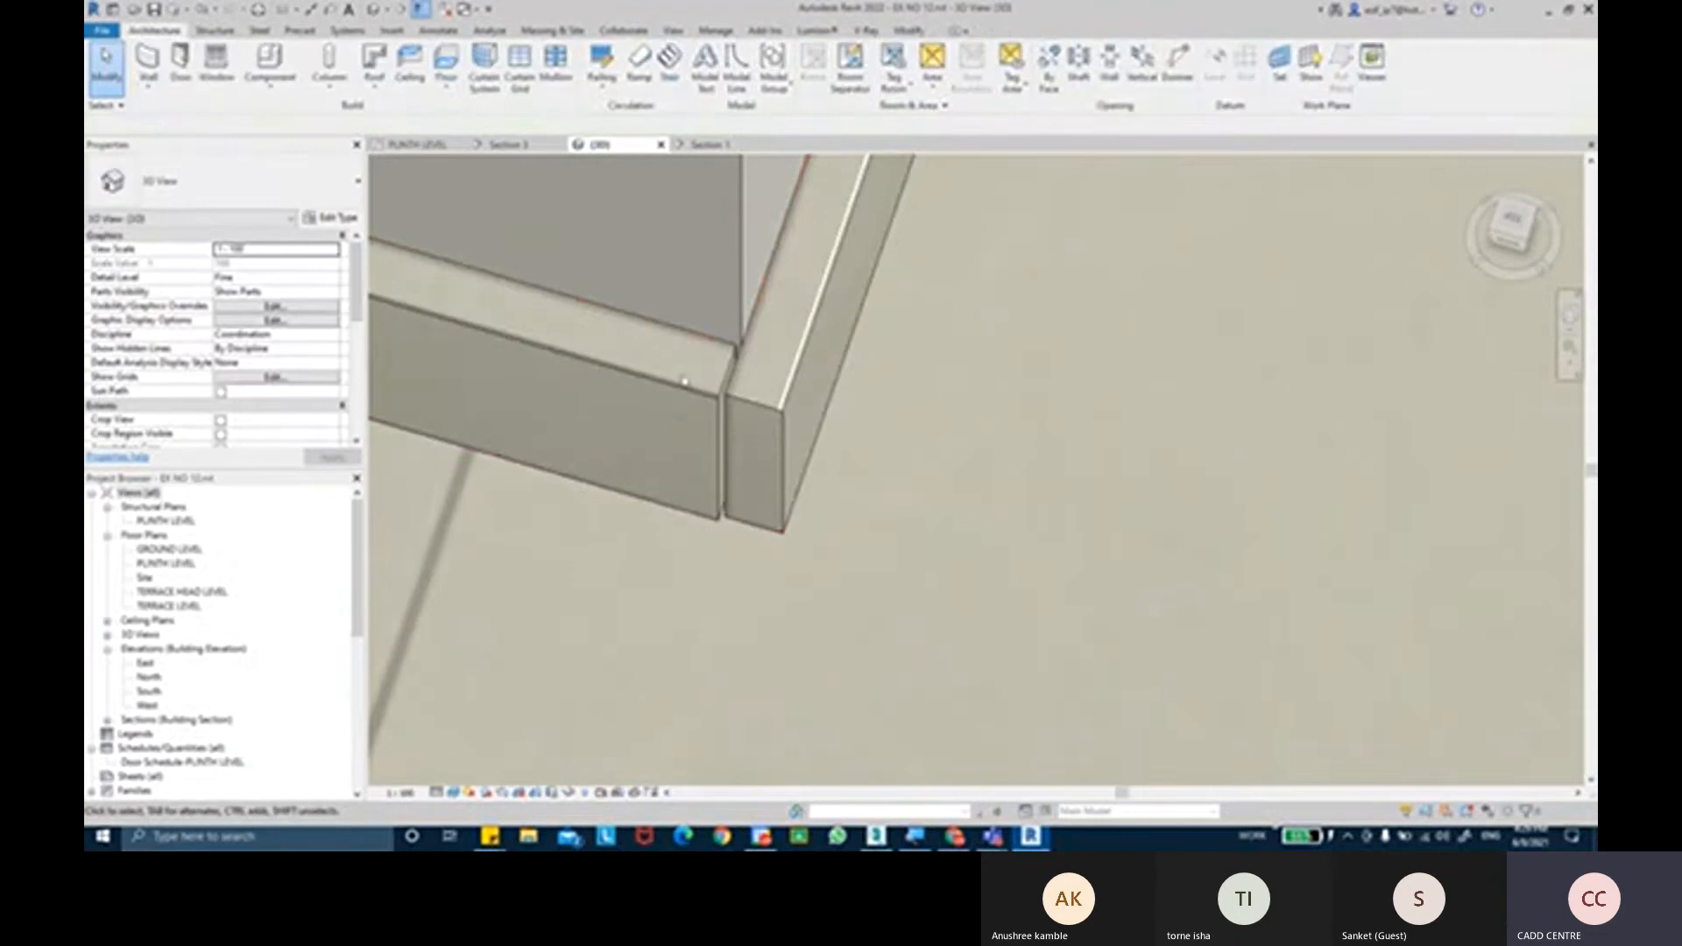
Extend the front wall skirting's end against the jamb skirting to close the gap at the doorway corner.
{"action": "left_click", "coordinate": [716, 460]}
{"action": "scroll", "coordinate": [712, 516], "scroll_direction": "up", "scroll_amount": 1}
{"action": "left_click_drag", "start_coordinate": [733, 518], "coordinate": [720, 523]}
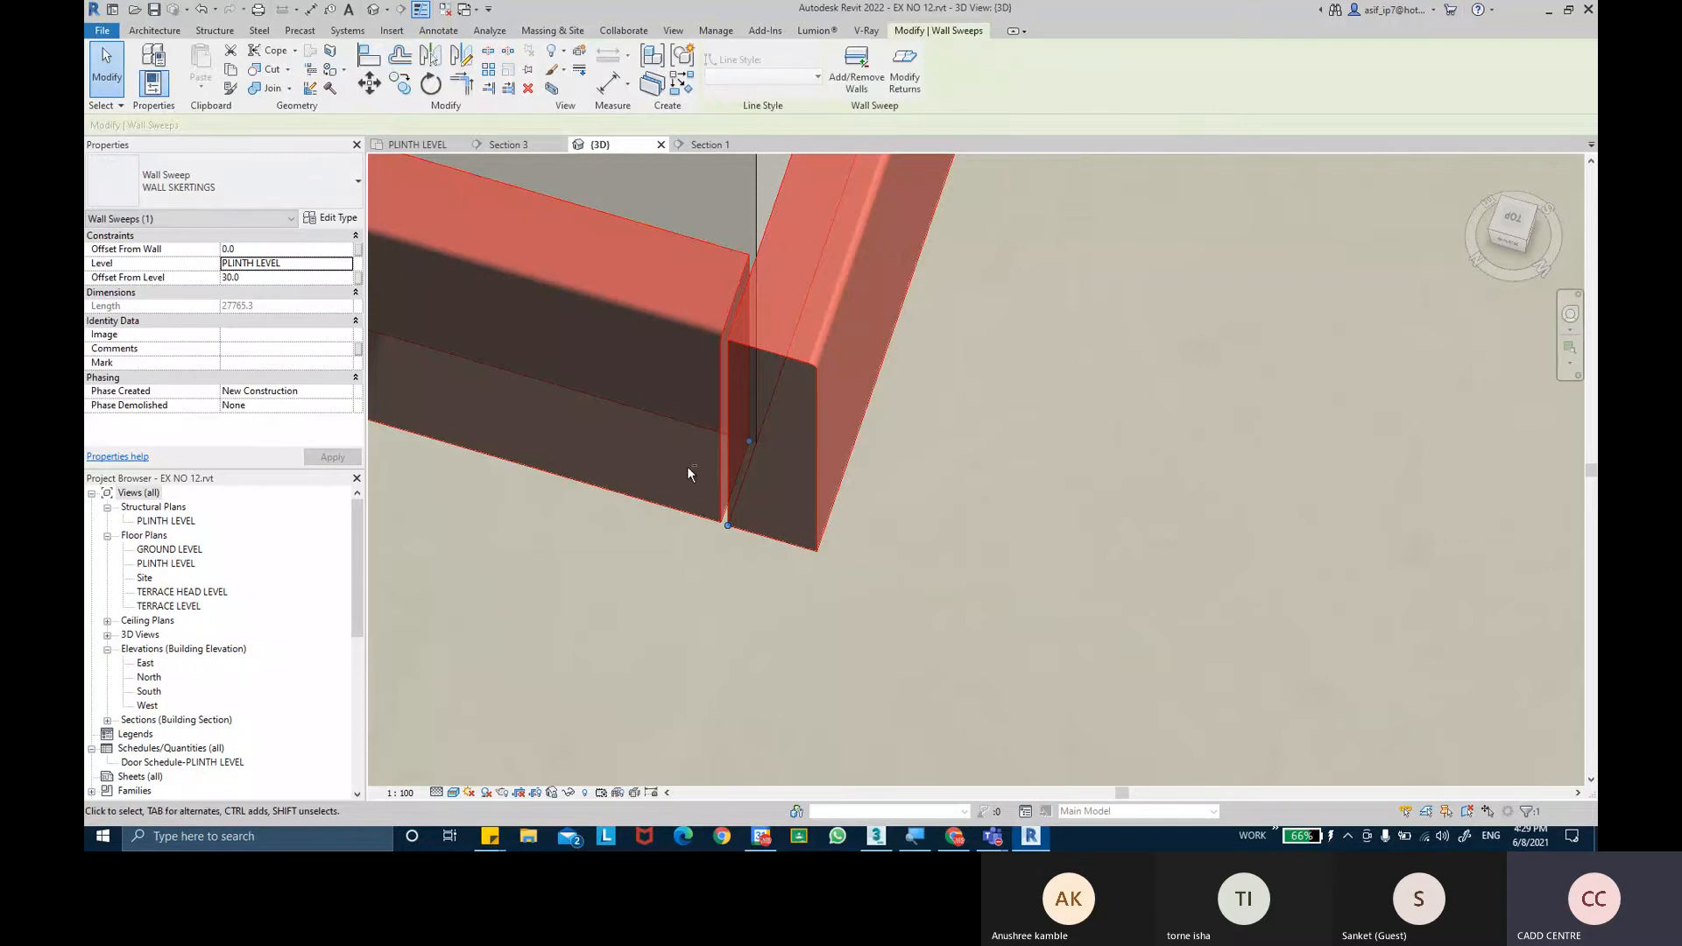
{"action": "middle_click_drag", "start_coordinate": [686, 465], "coordinate": [1130, 503], "text": "shift"}
{"action": "scroll", "coordinate": [641, 489], "scroll_direction": "down", "scroll_amount": 1}
{"action": "key", "text": "Escape"}
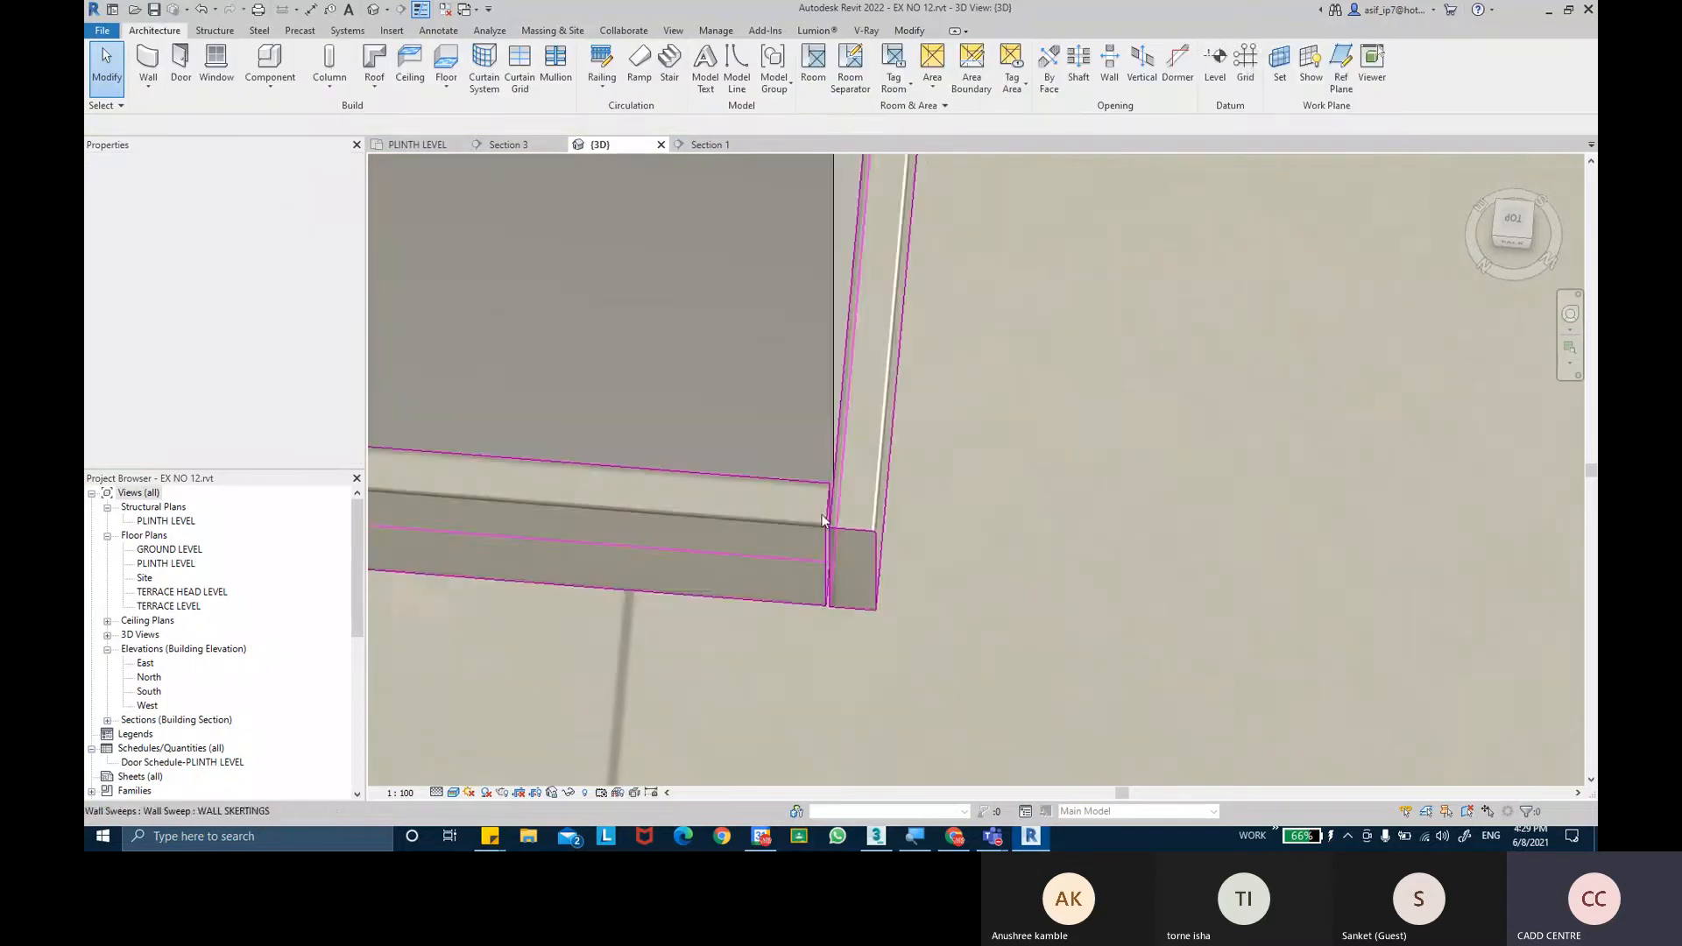
{"action": "scroll", "coordinate": [819, 510], "scroll_direction": "up", "scroll_amount": 2}
{"action": "left_click", "coordinate": [820, 506]}
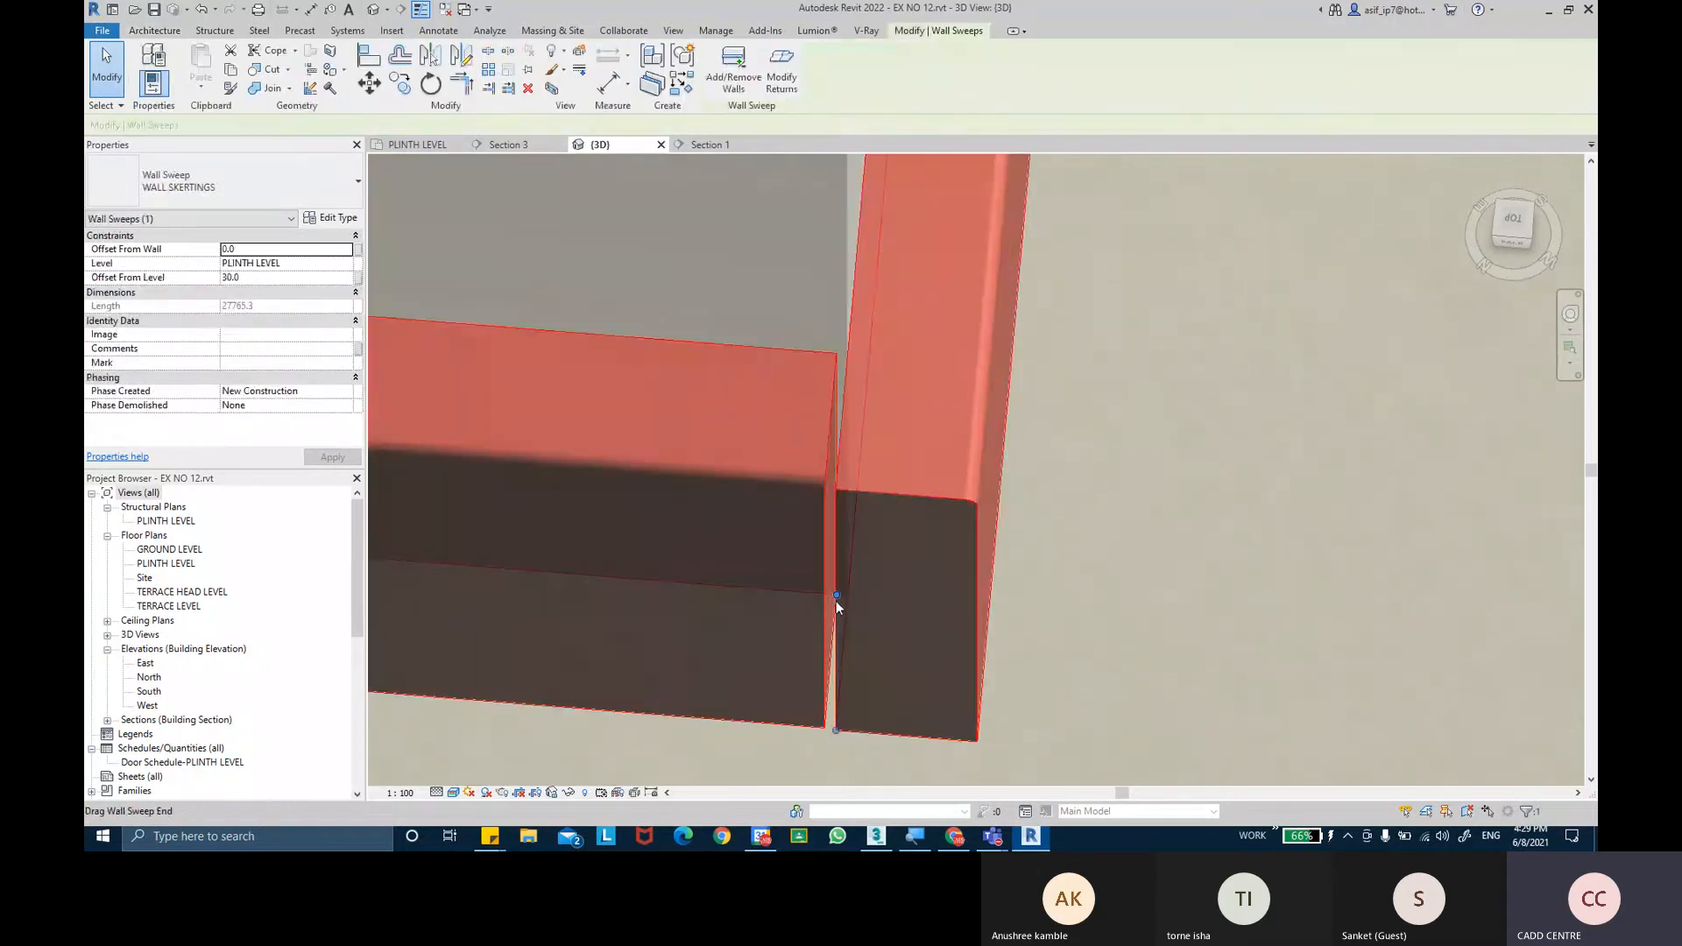
{"action": "left_click_drag", "start_coordinate": [835, 601], "coordinate": [839, 597]}
{"action": "key", "text": "Escape"}
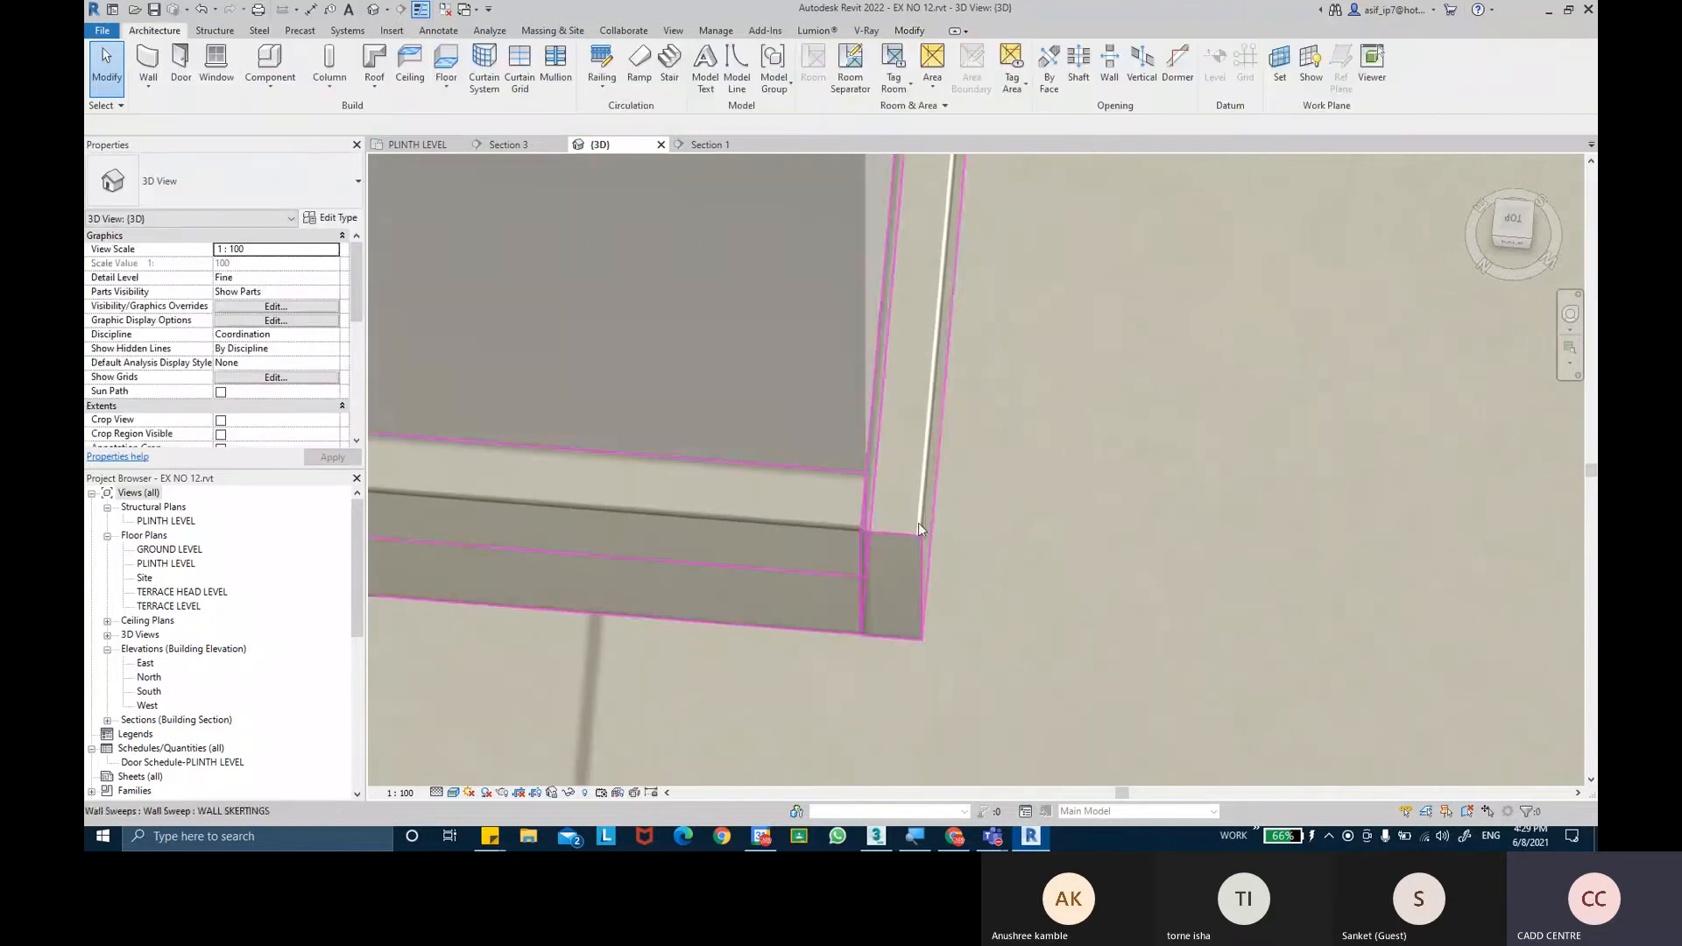
Try to fine-tune the jamb skirting's end at the closed doorway corner.
{"action": "left_click", "coordinate": [911, 548]}
{"action": "middle_click_drag", "start_coordinate": [911, 547], "coordinate": [827, 596], "text": "shift"}
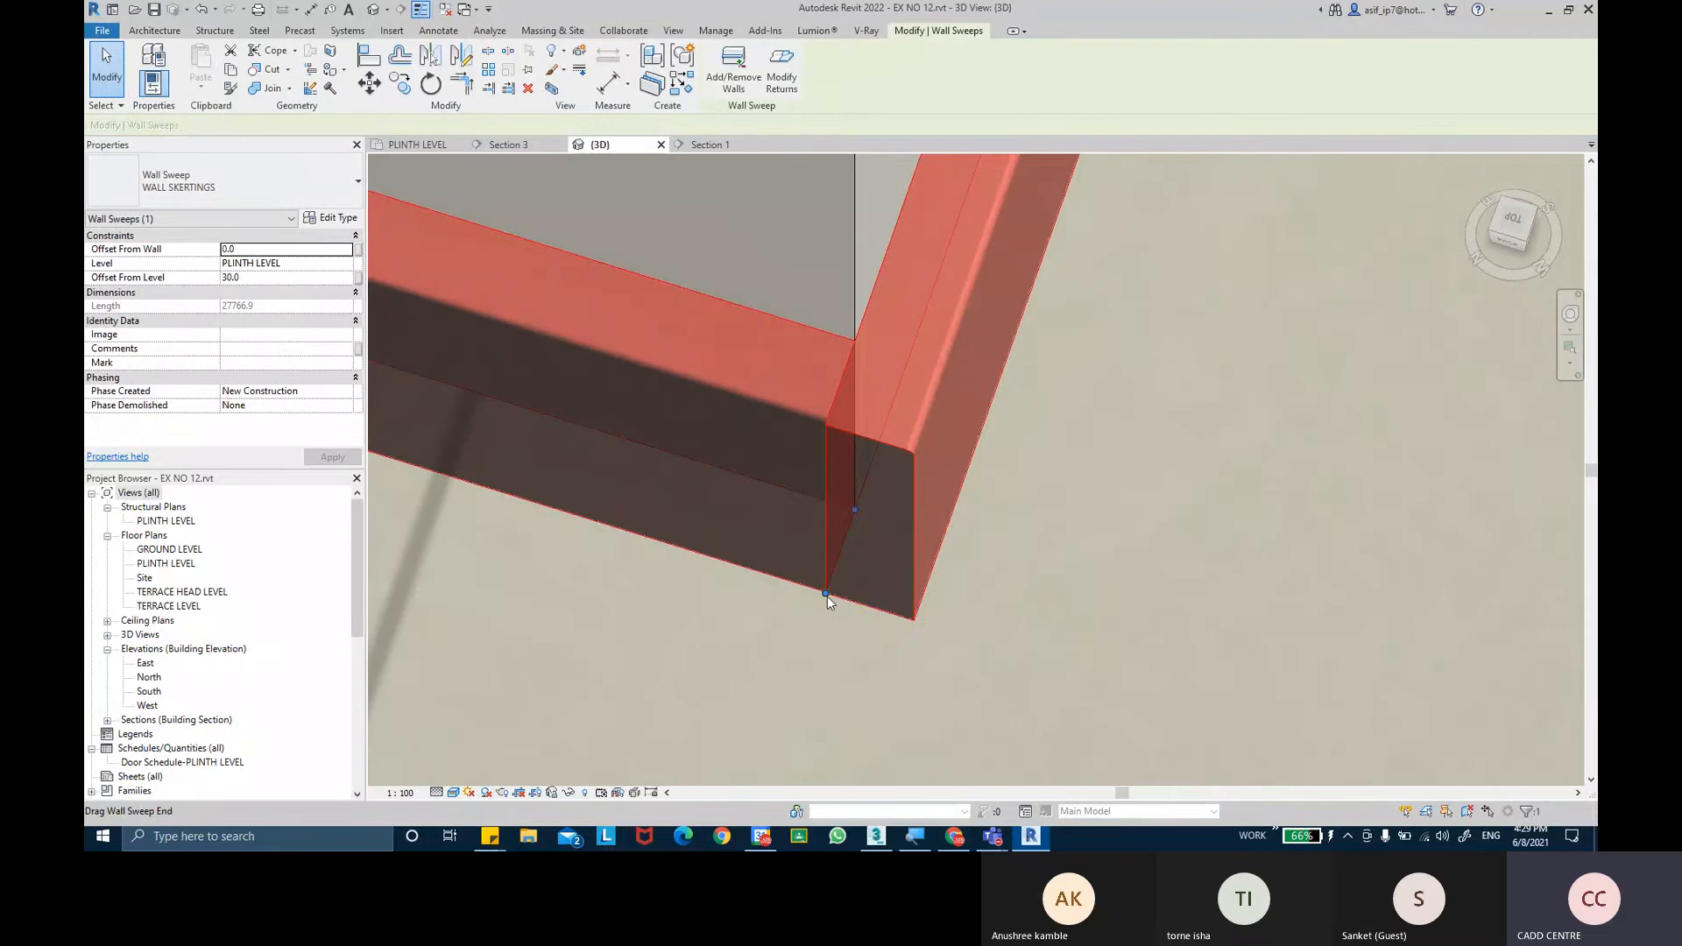
{"action": "mouse_move", "coordinate": [825, 593]}
{"action": "left_mouse_down"}
{"action": "mouse_move", "coordinate": [834, 573]}
{"action": "mouse_move", "coordinate": [824, 587]}
{"action": "left_mouse_up"}
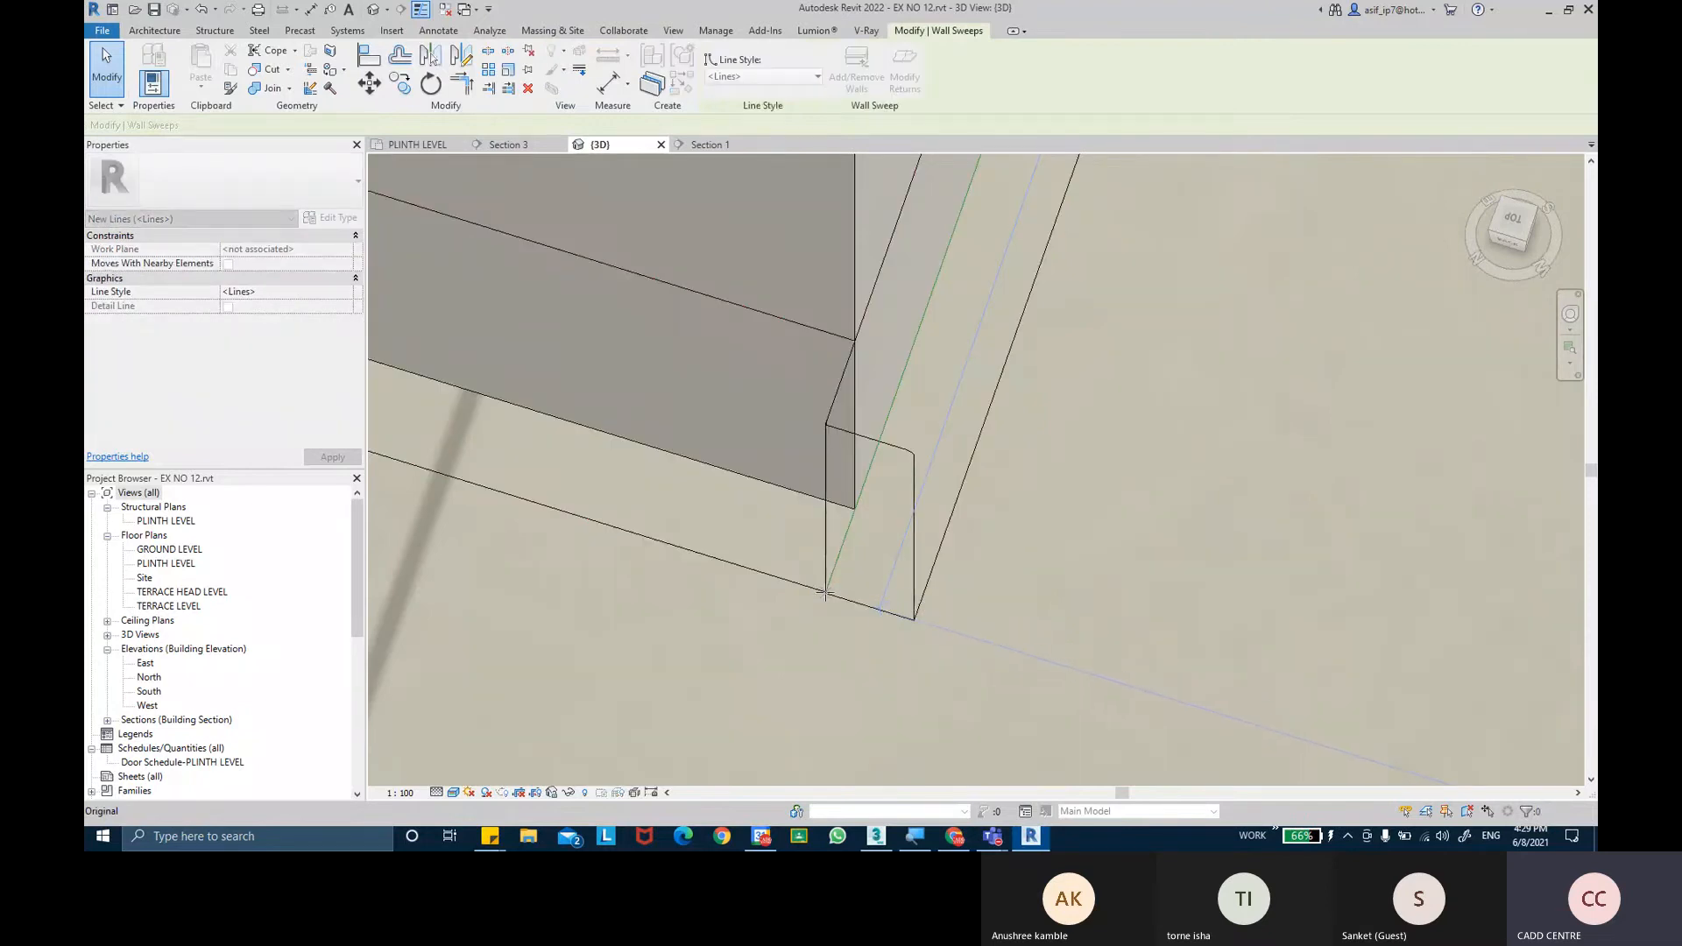
{"action": "left_click_drag", "start_coordinate": [846, 595], "coordinate": [845, 587]}
{"action": "scroll", "coordinate": [889, 514], "scroll_direction": "up", "scroll_amount": 2}
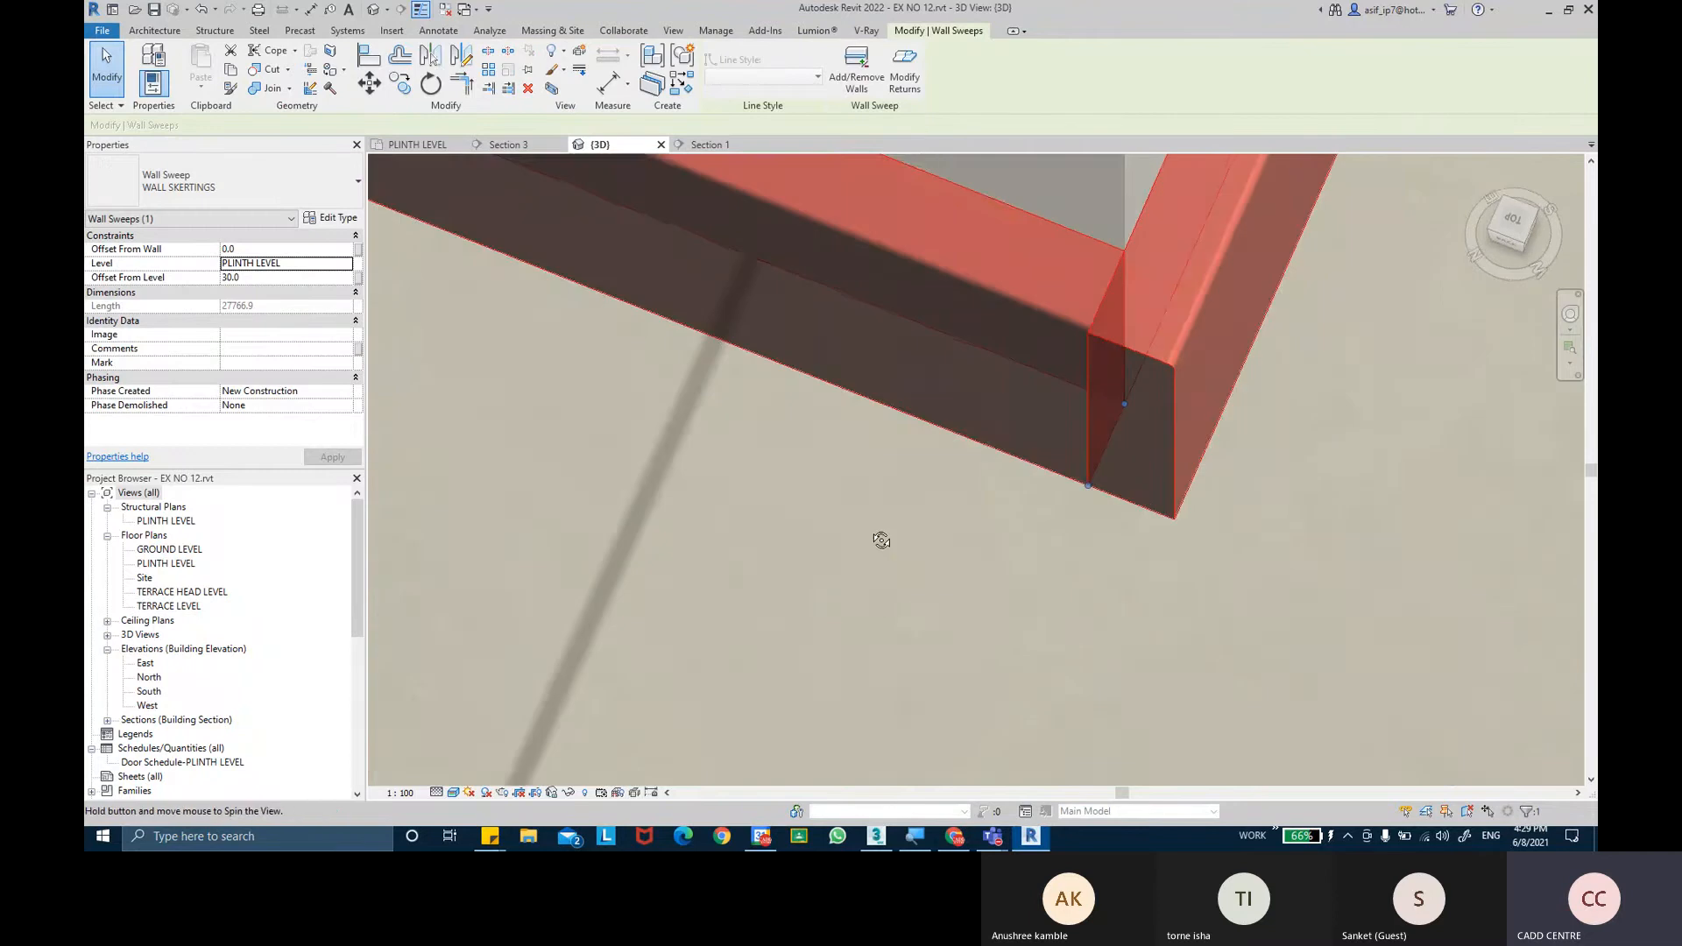
{"action": "middle_click_drag", "start_coordinate": [875, 544], "coordinate": [717, 611]}
{"action": "key", "text": "Escape"}
Try to modify the return of the skirting's end at the room's far corner using an angle of 180.
{"action": "scroll", "coordinate": [1014, 501], "scroll_direction": "down", "scroll_amount": 6}
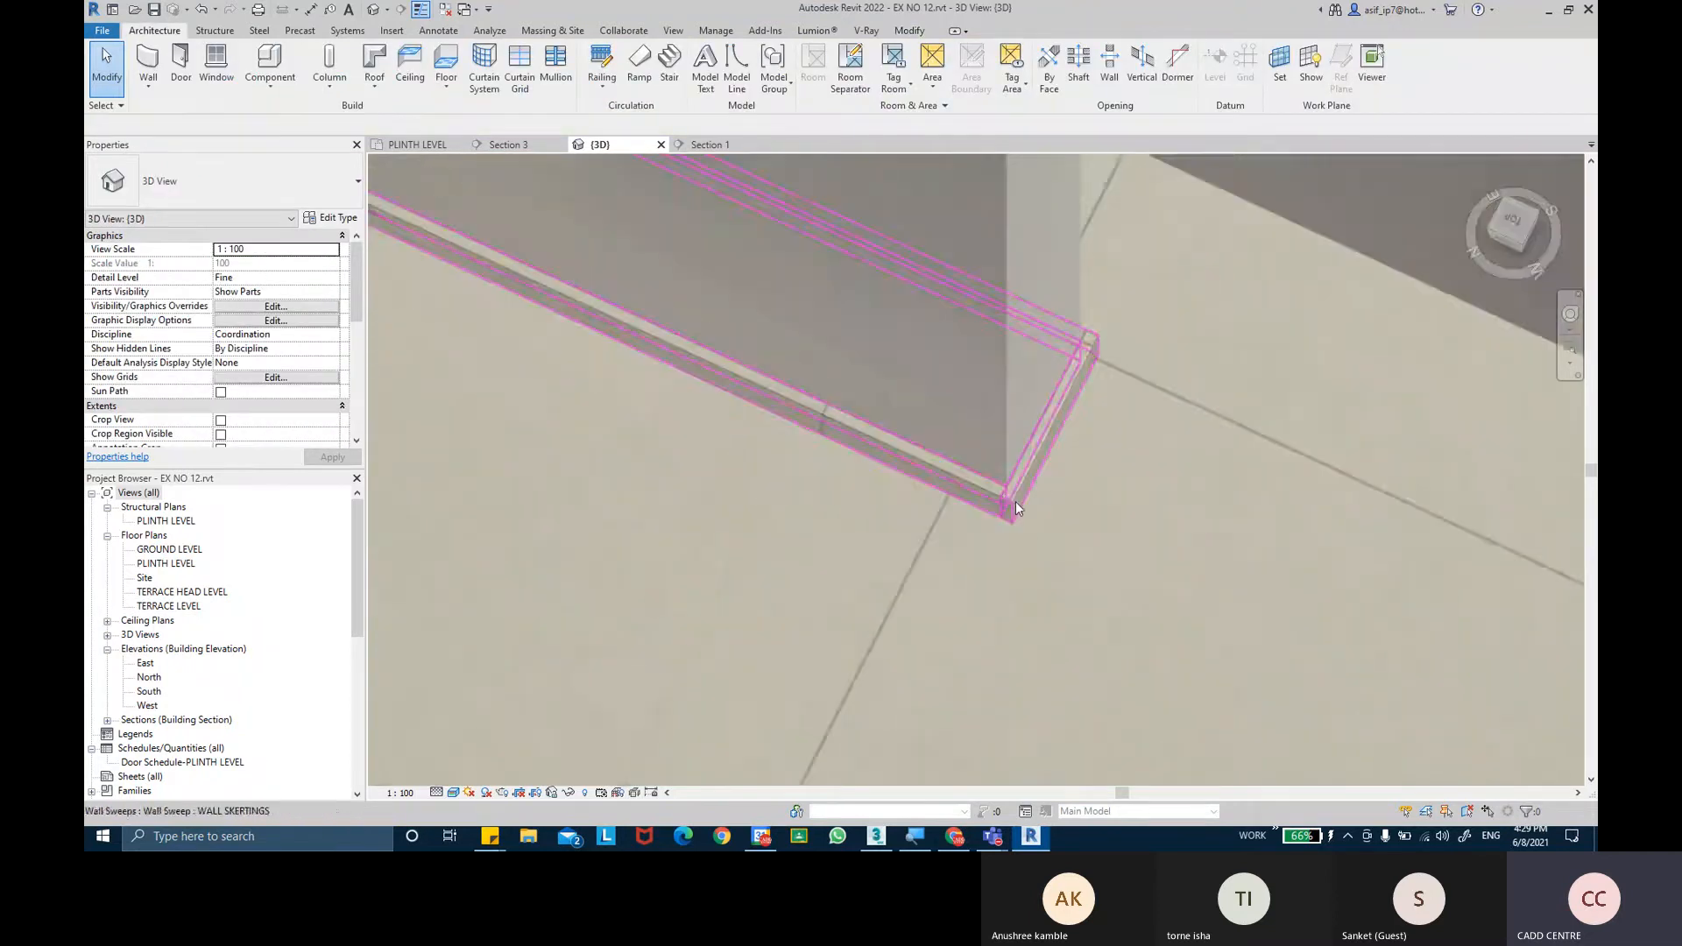
{"action": "middle_click_drag", "start_coordinate": [1150, 552], "coordinate": [1038, 432], "text": "shift"}
{"action": "scroll", "coordinate": [1037, 432], "scroll_direction": "down", "scroll_amount": 1}
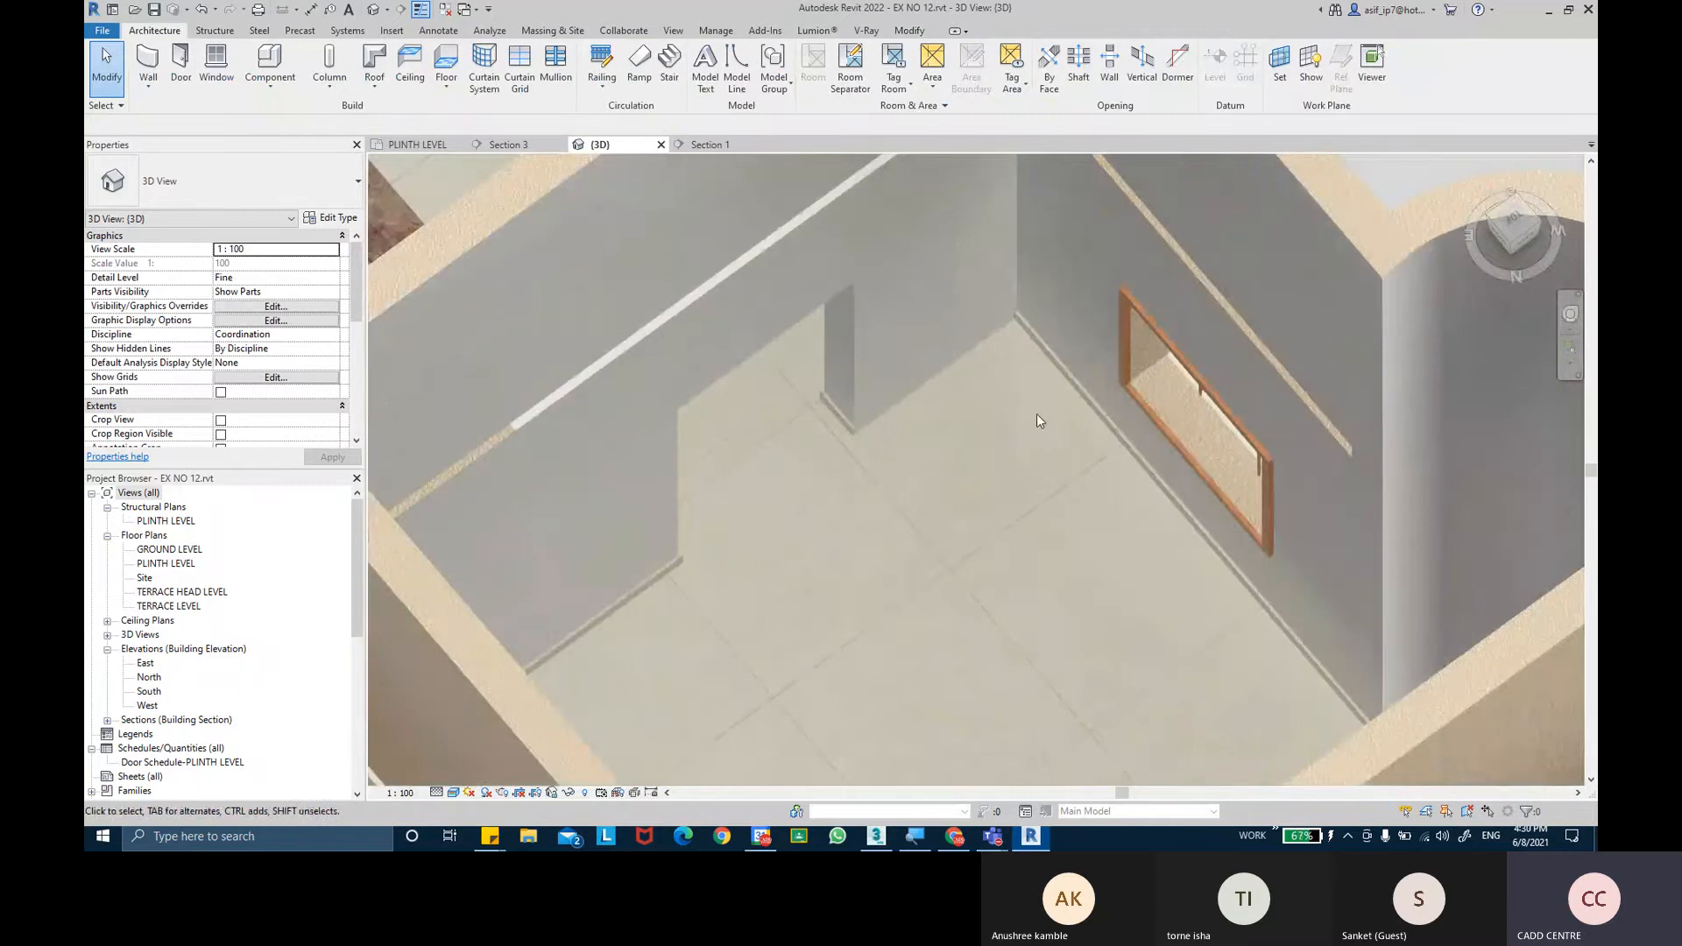
{"action": "left_click", "coordinate": [1023, 326]}
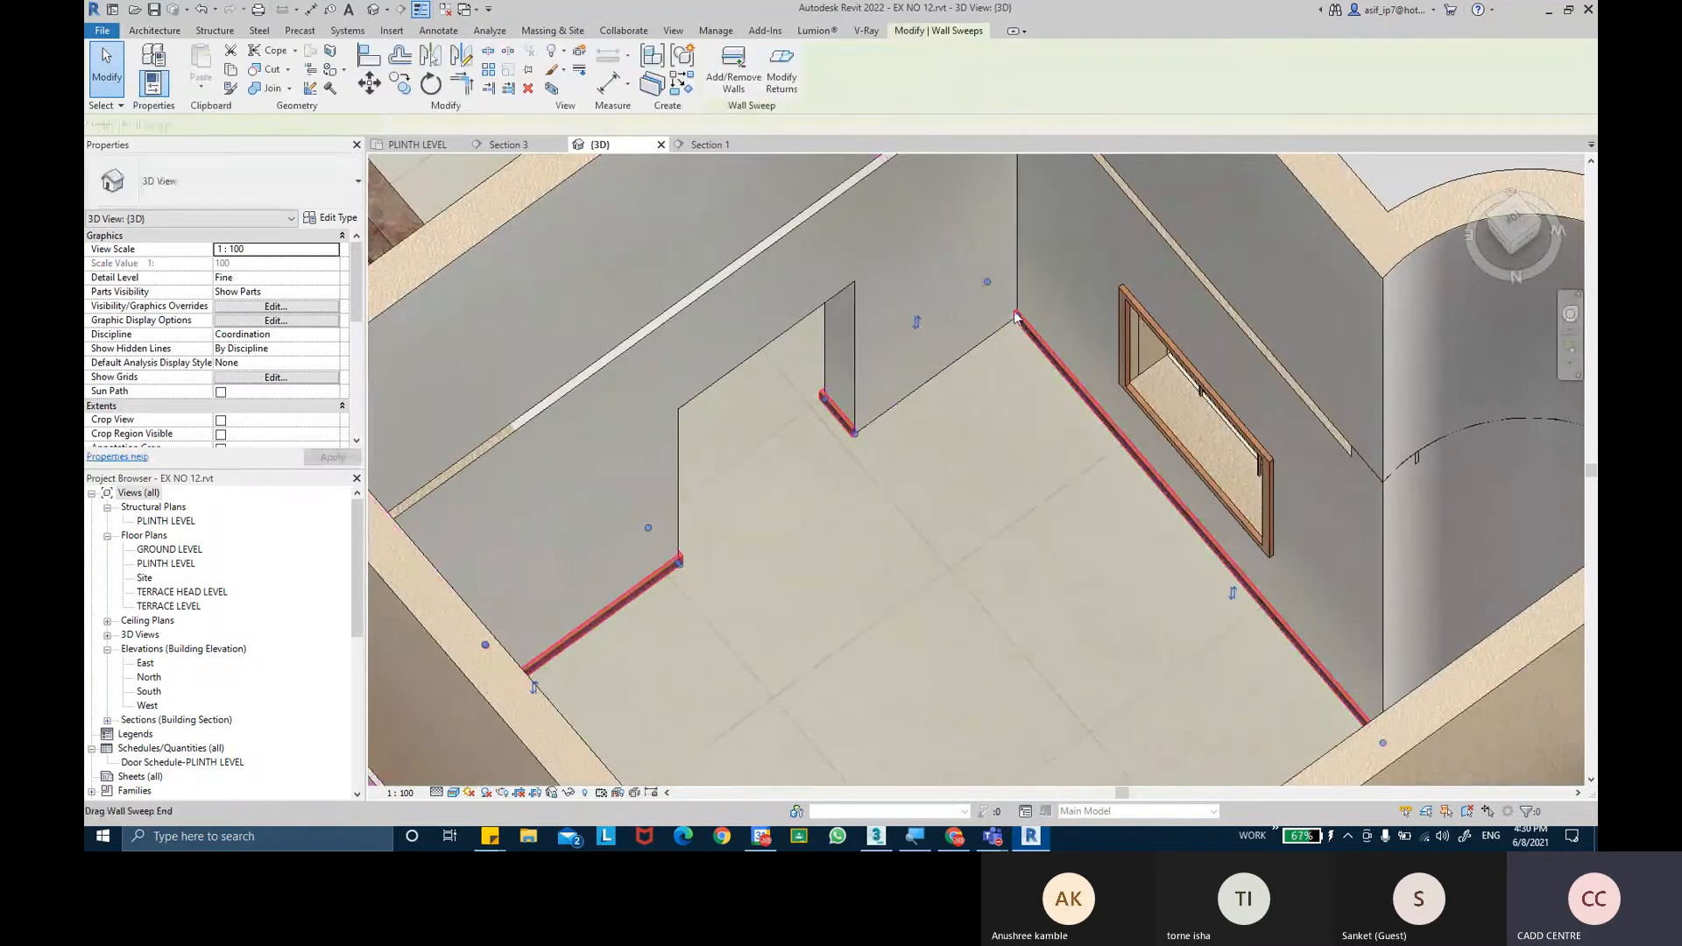
{"action": "scroll", "coordinate": [1012, 314], "scroll_direction": "up", "scroll_amount": 2}
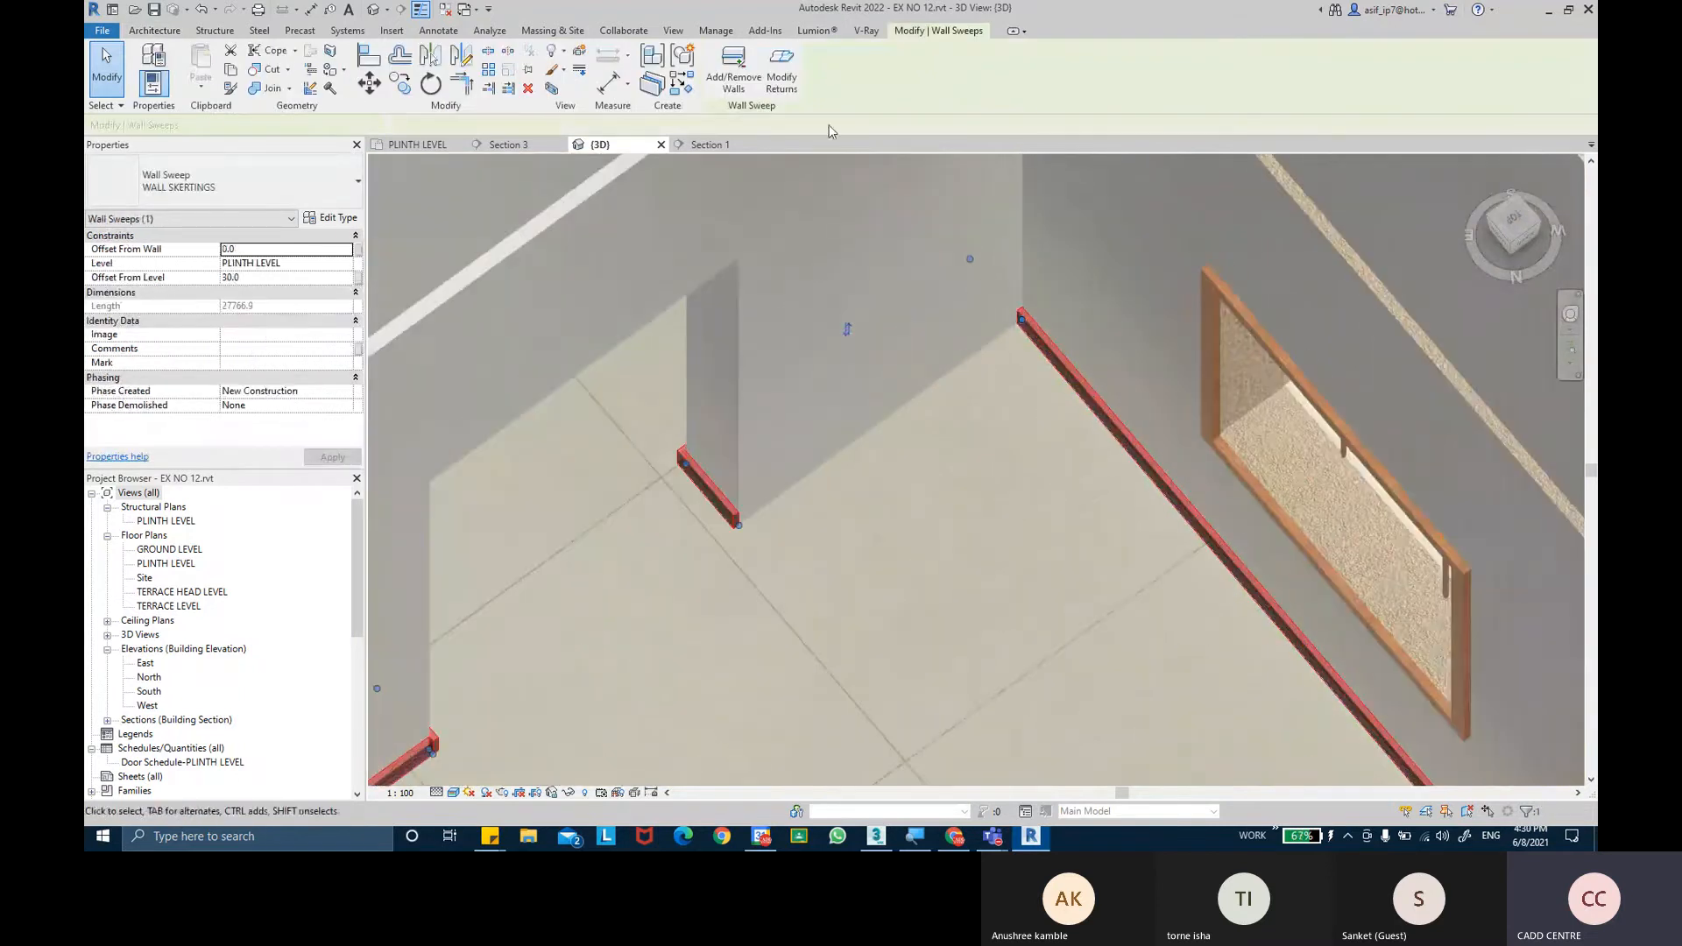
{"action": "left_click", "coordinate": [782, 81]}
{"action": "scroll", "coordinate": [1016, 314], "scroll_direction": "up", "scroll_amount": 2}
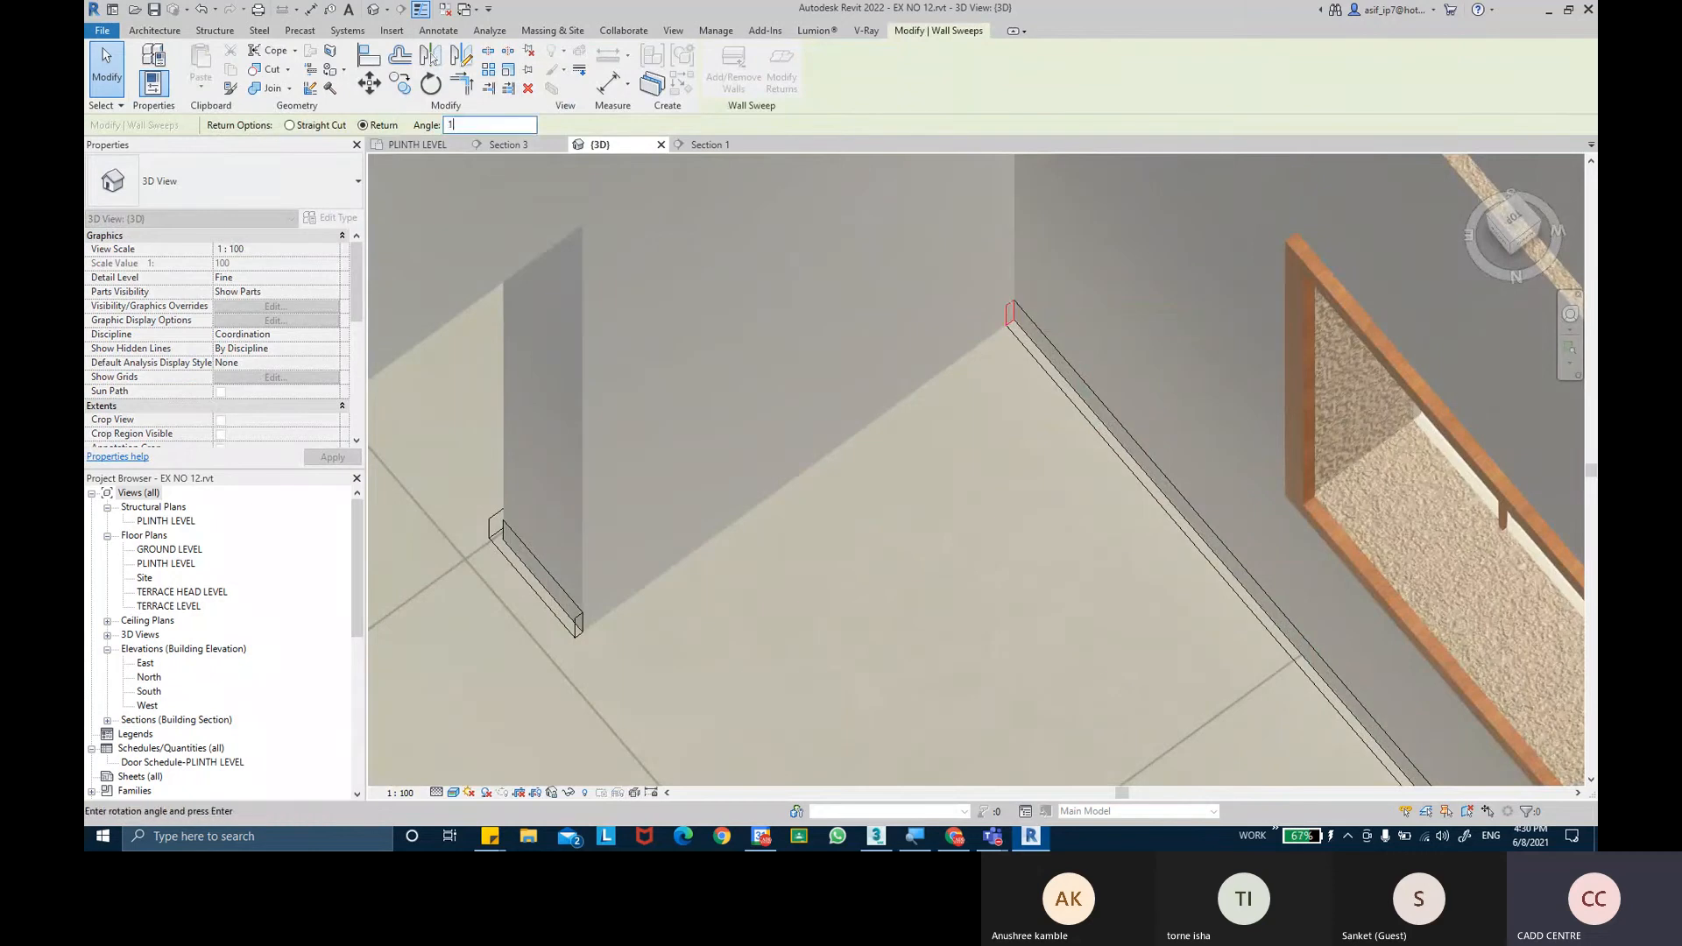
{"action": "key", "text": "Return"}
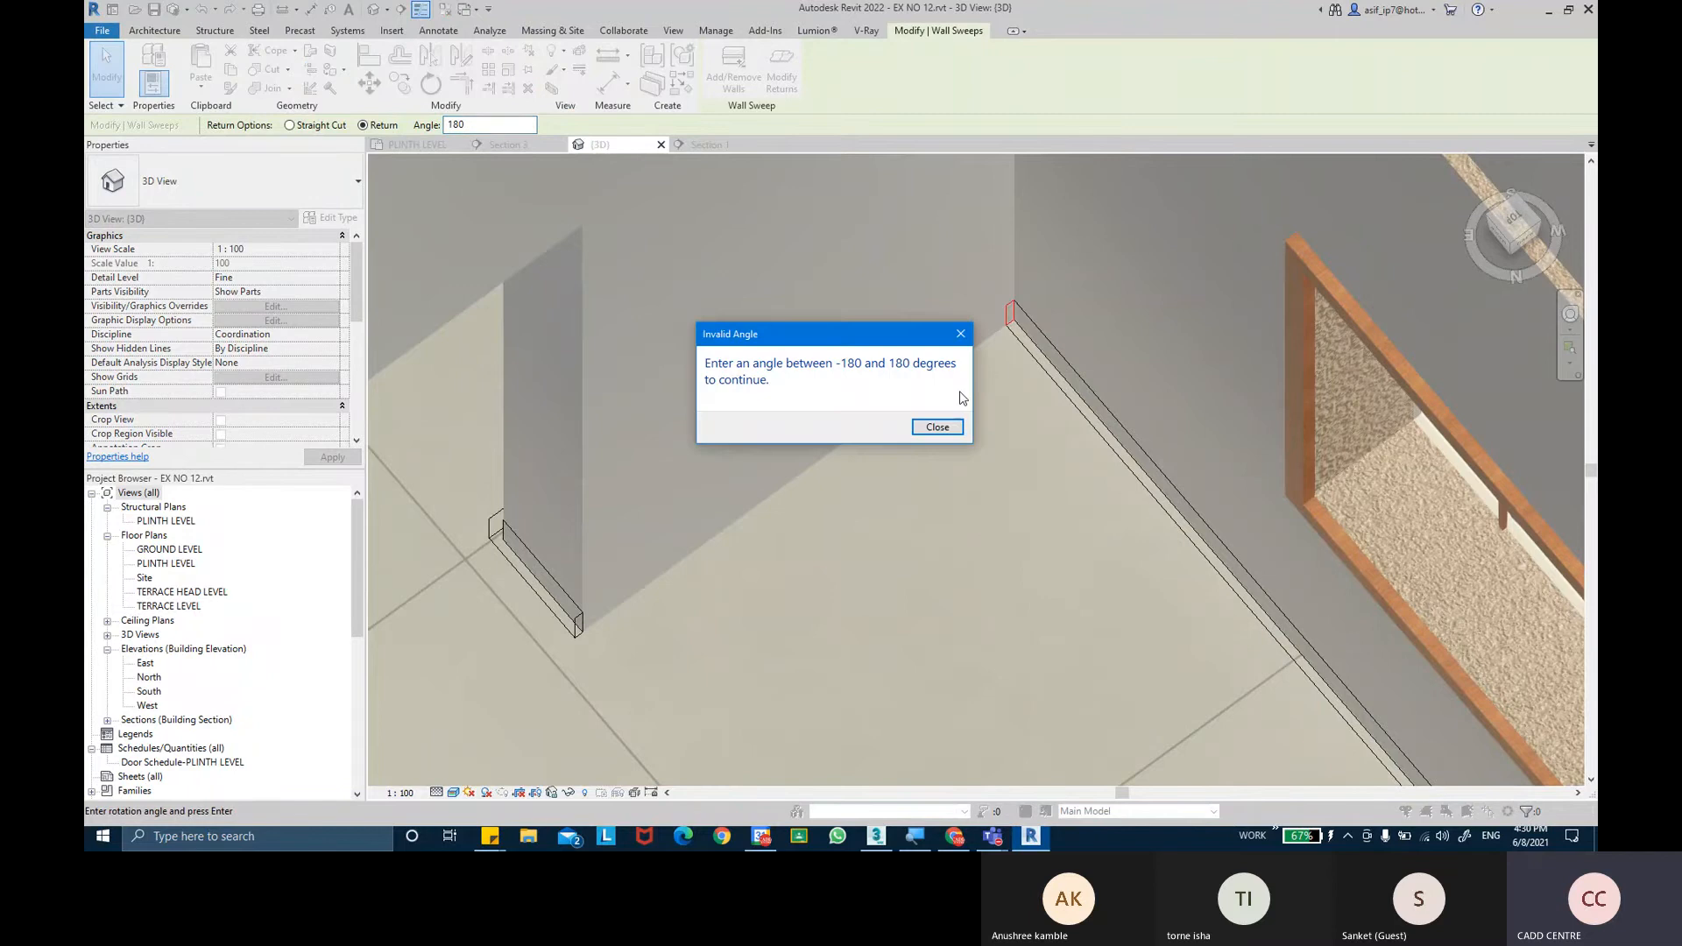
{"action": "left_click", "coordinate": [944, 427]}
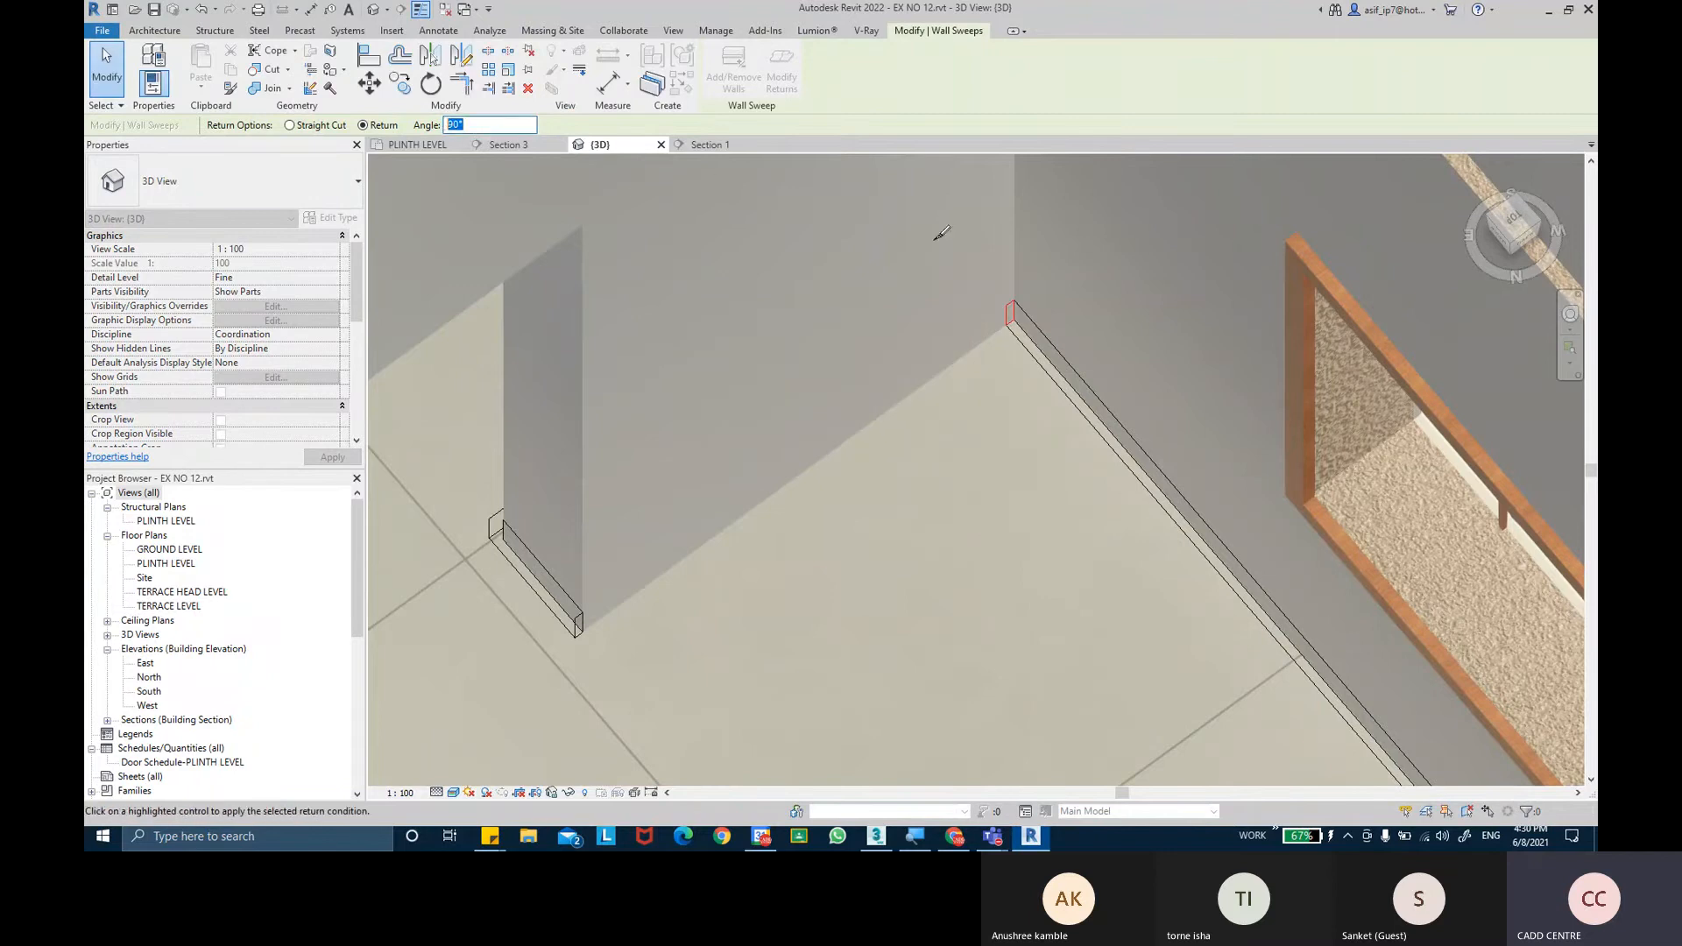
{"action": "key", "text": "Escape"}
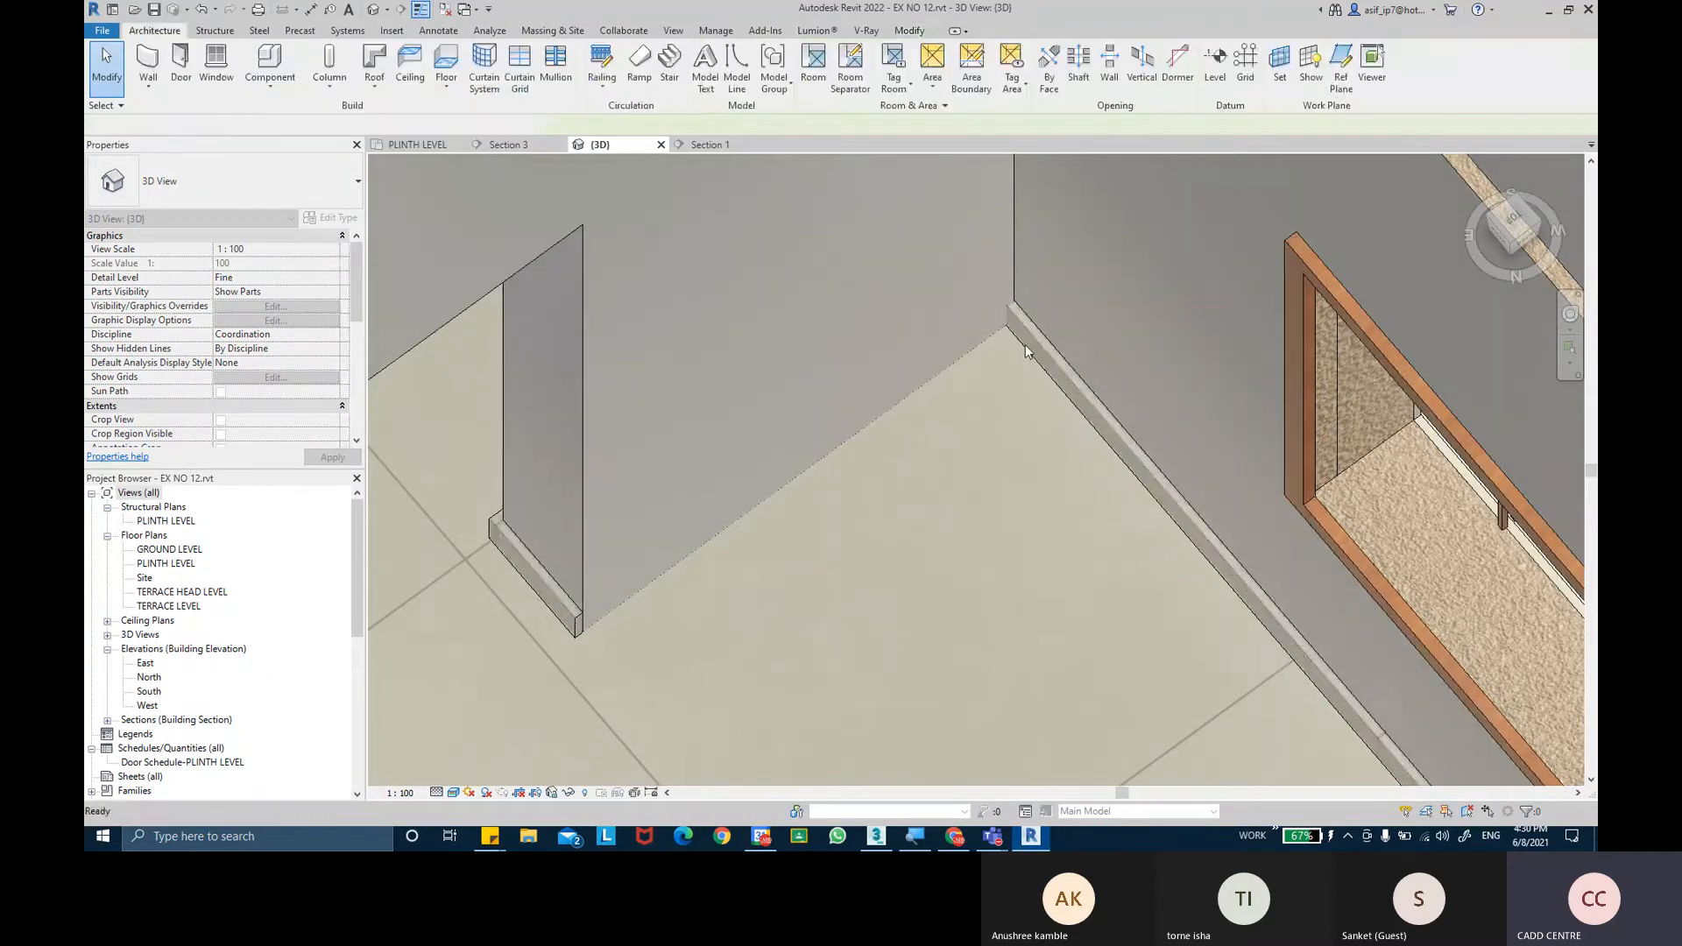
Try to stretch the skirting's free end at the room's far corner along the adjoining wall toward the doorway.
{"action": "left_click", "coordinate": [1016, 319]}
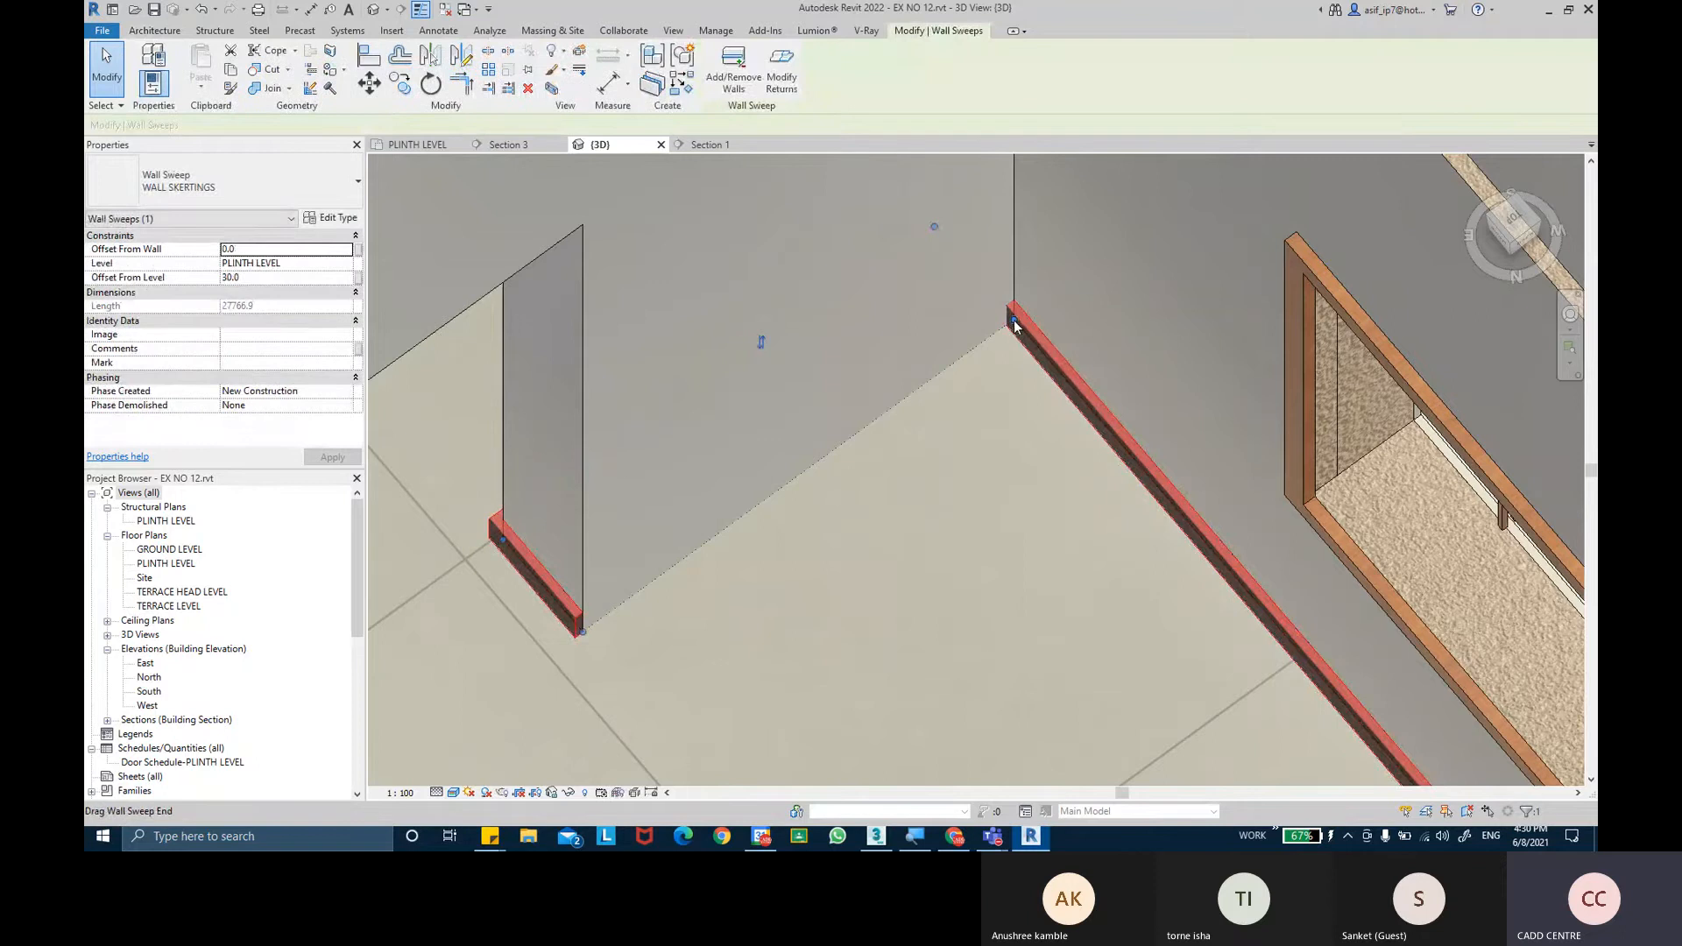
{"action": "left_click_drag", "start_coordinate": [1012, 319], "coordinate": [952, 383]}
{"action": "mouse_move", "coordinate": [608, 611]}
{"action": "left_mouse_down"}
{"action": "mouse_move", "coordinate": [576, 640]}
{"action": "mouse_move", "coordinate": [596, 633]}
{"action": "left_mouse_up"}
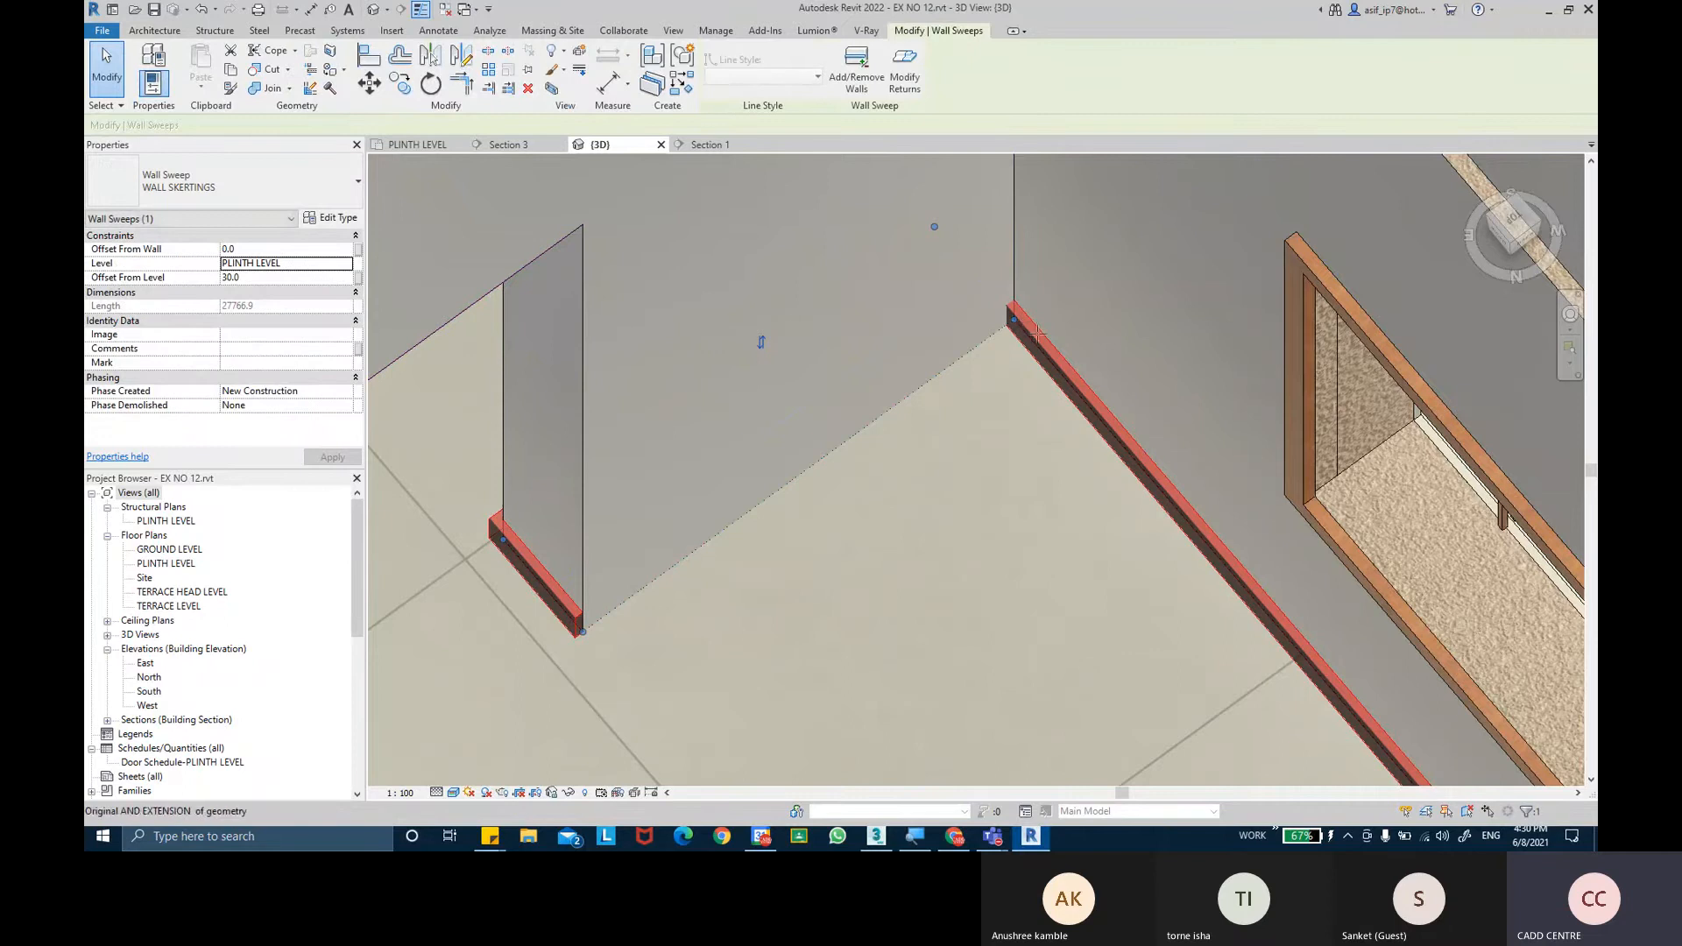
{"action": "left_click_drag", "start_coordinate": [1037, 333], "coordinate": [1037, 333]}
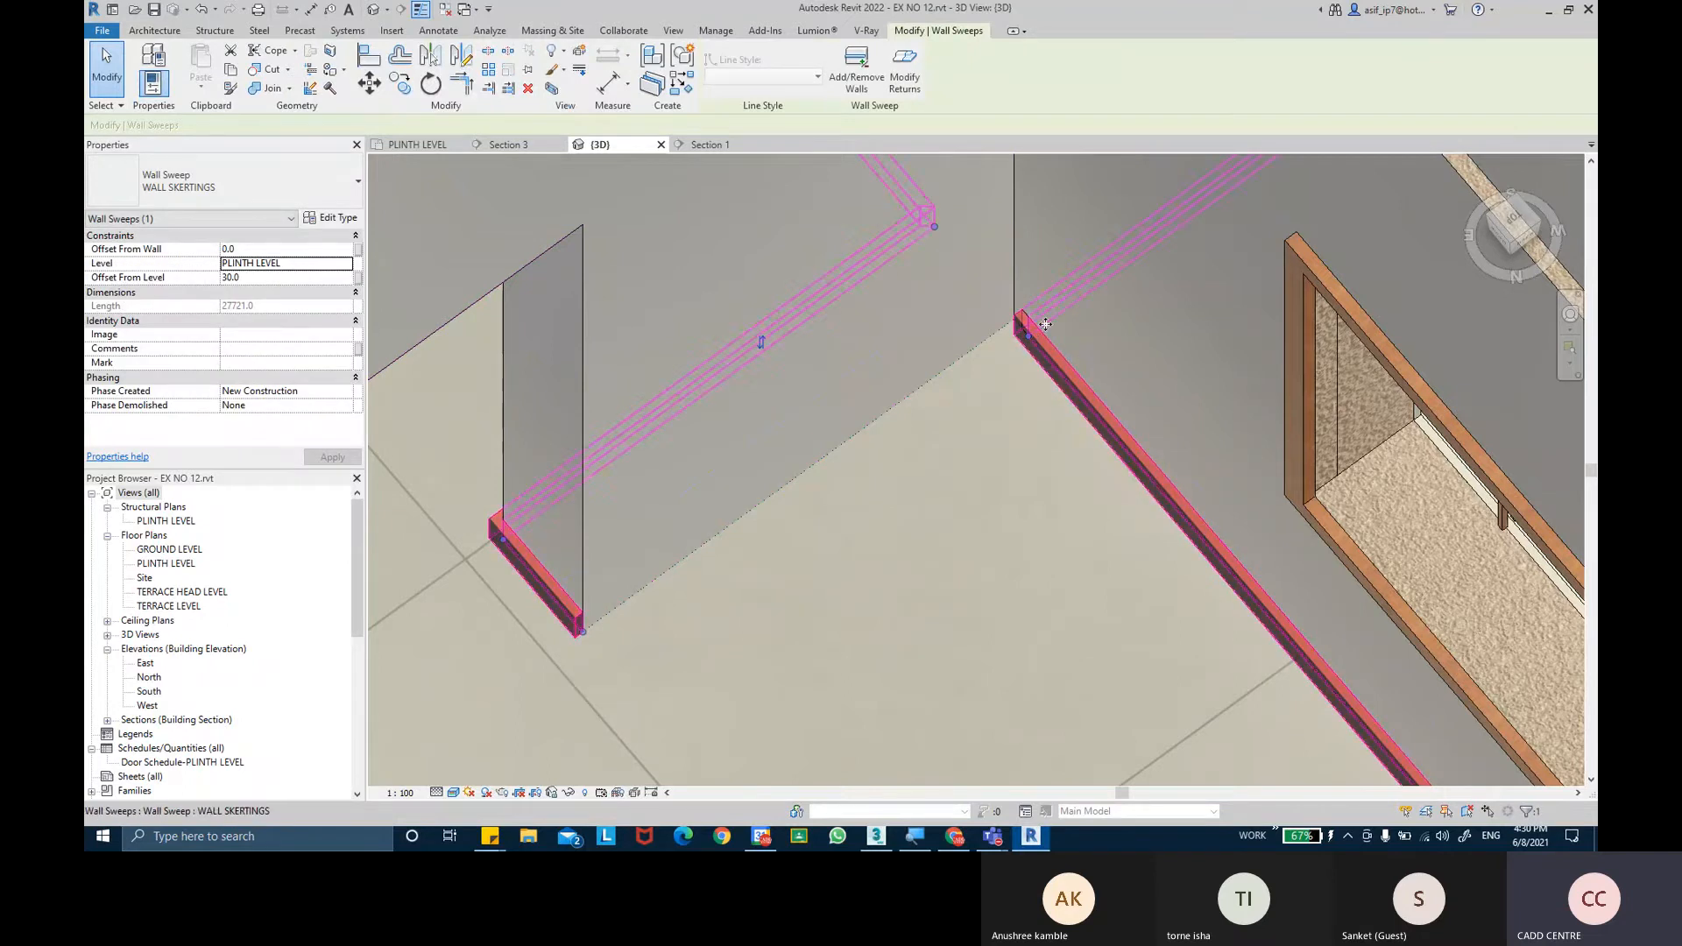
{"action": "middle_click_drag", "start_coordinate": [1046, 325], "coordinate": [953, 432], "text": "shift"}
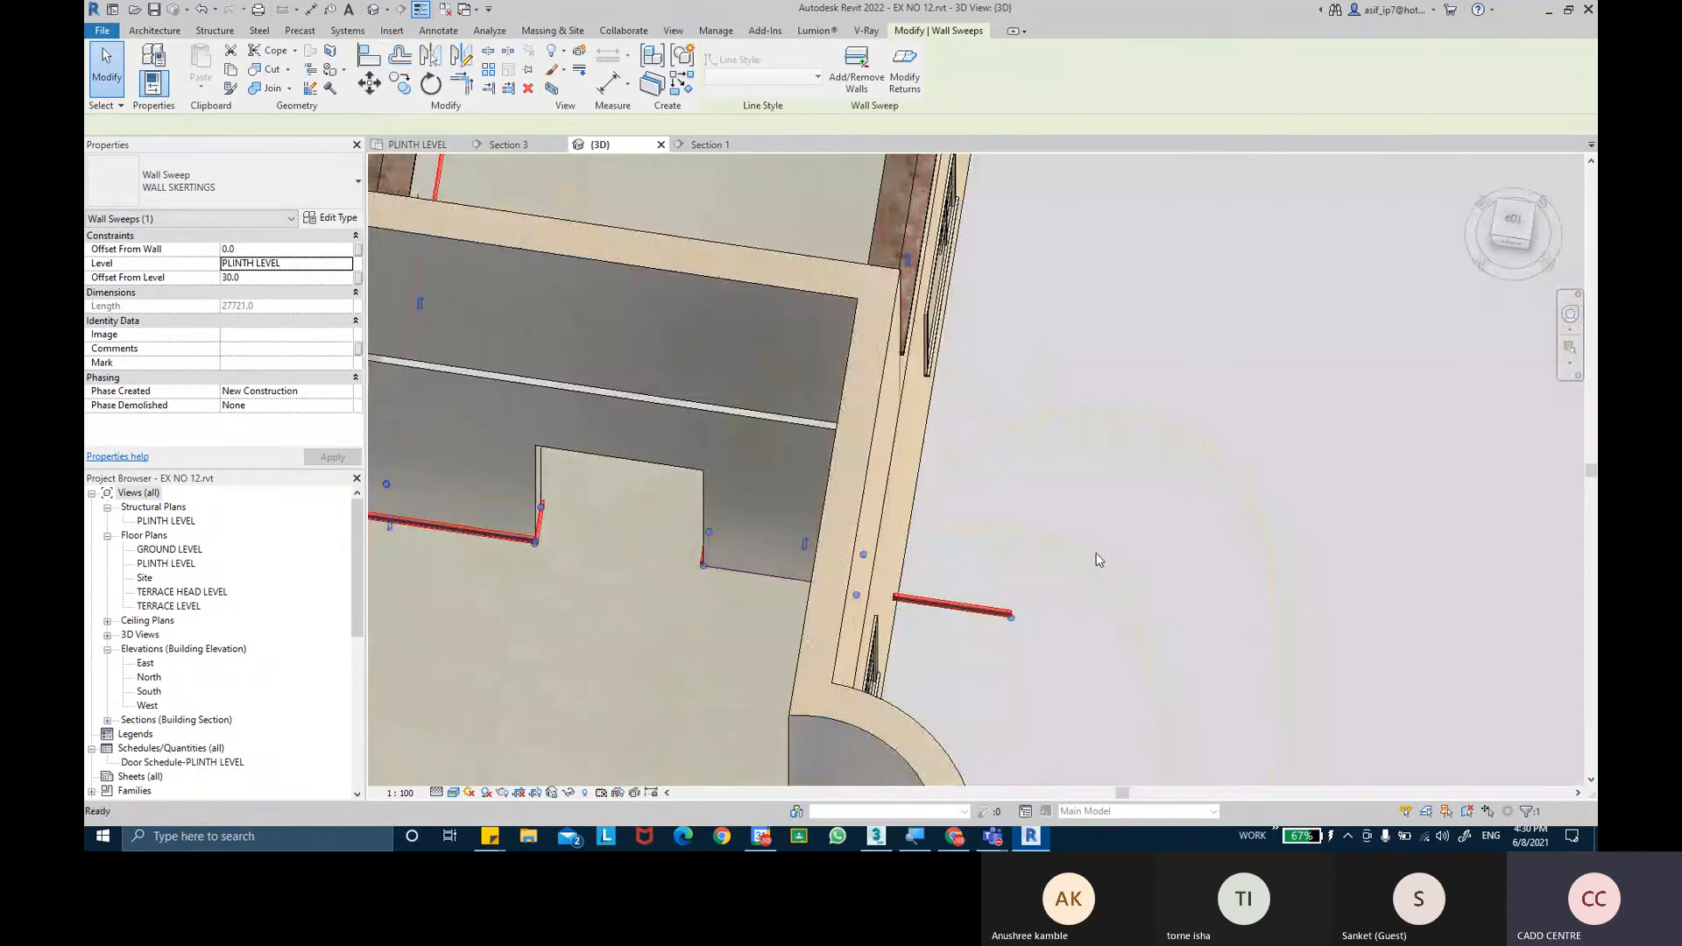
{"action": "key", "text": "Escape"}
{"action": "scroll", "coordinate": [1096, 554], "scroll_direction": "up", "scroll_amount": 5}
{"action": "scroll", "coordinate": [1096, 553], "scroll_direction": "down", "scroll_amount": 3}
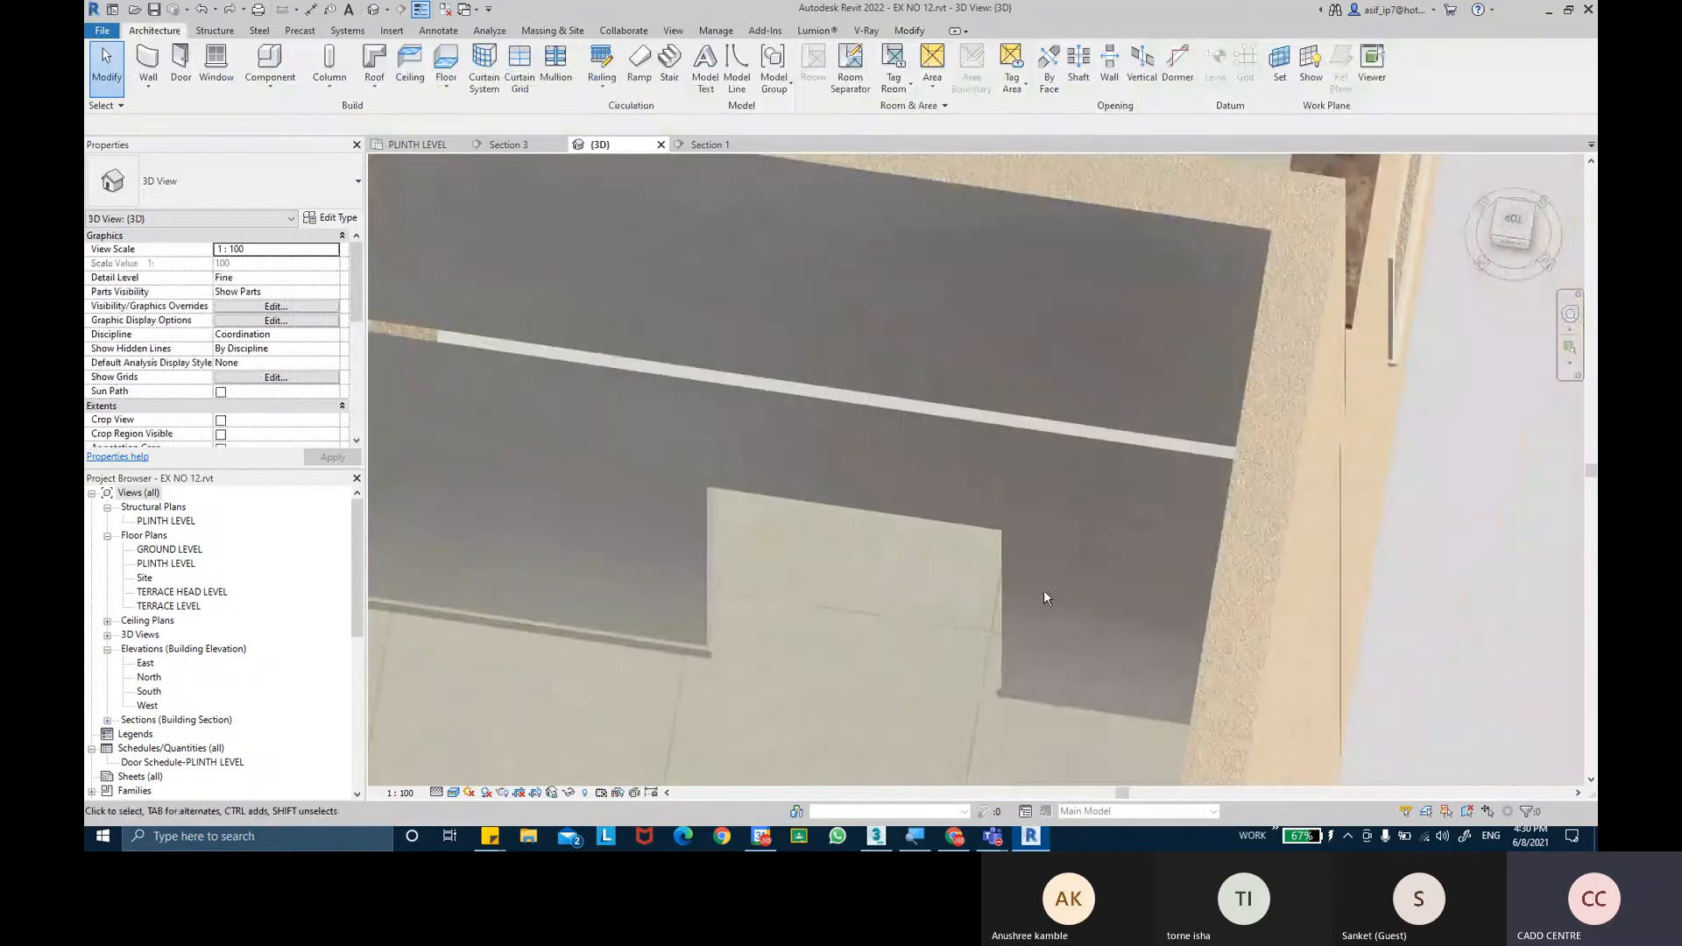
{"action": "middle_click_drag", "start_coordinate": [1044, 591], "coordinate": [1257, 620], "text": "shift"}
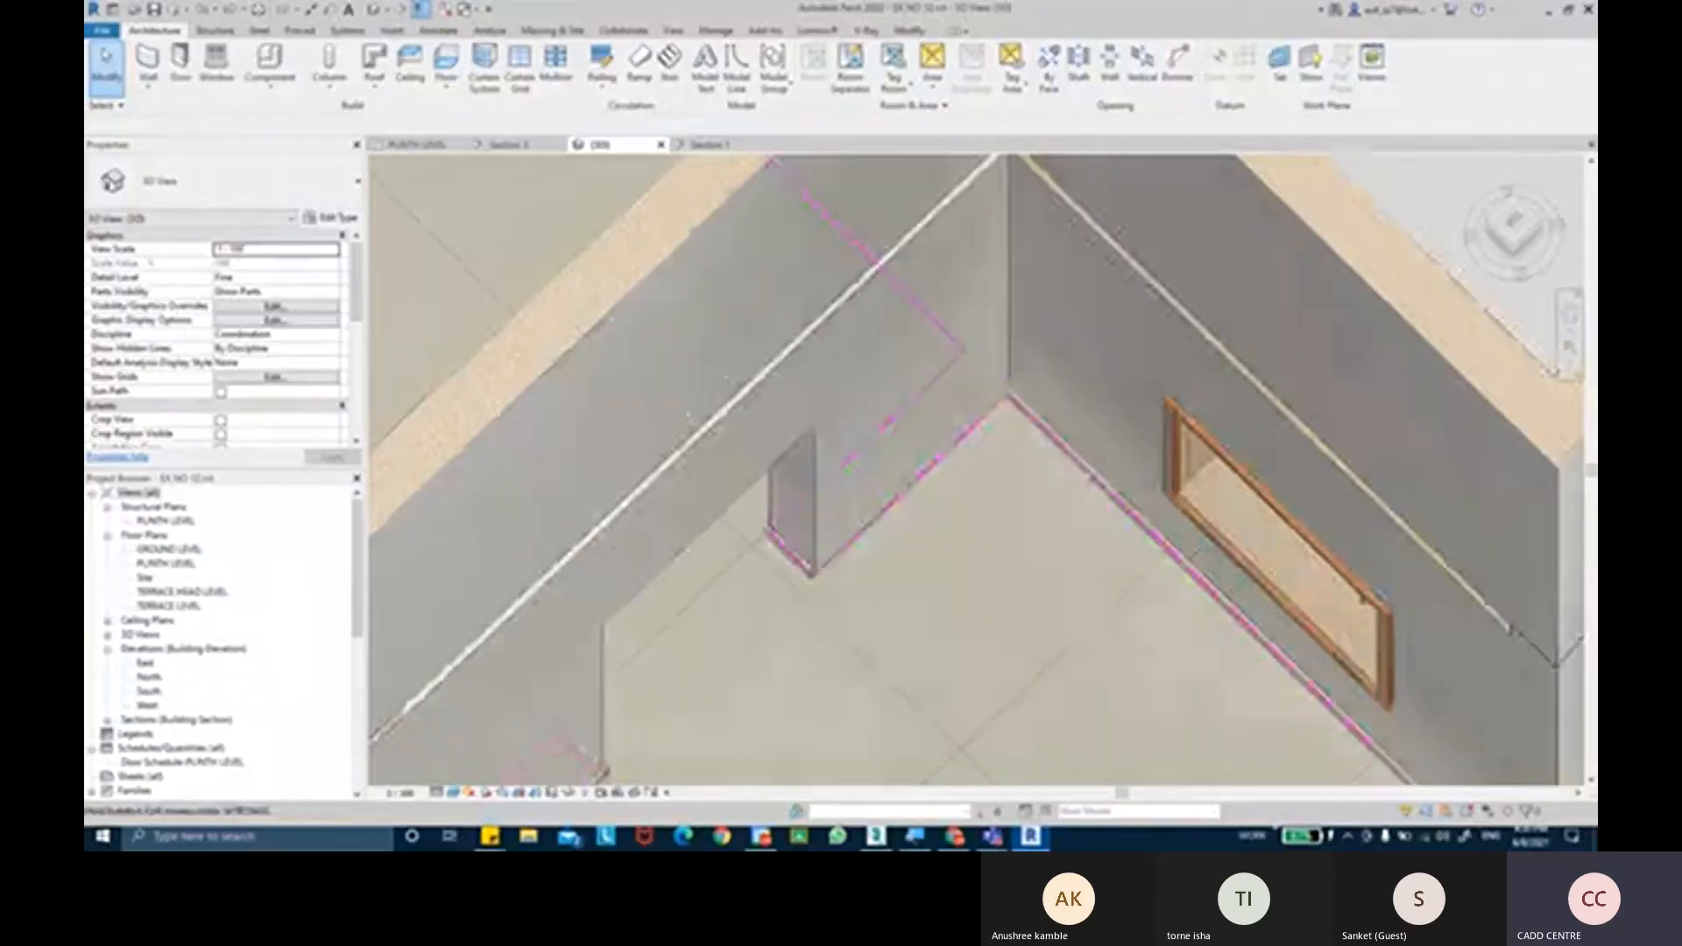
Modify the skirting's end at the room's far corner with a return at an angle of -90°.
{"action": "left_click", "coordinate": [1092, 479]}
{"action": "left_click", "coordinate": [780, 74]}
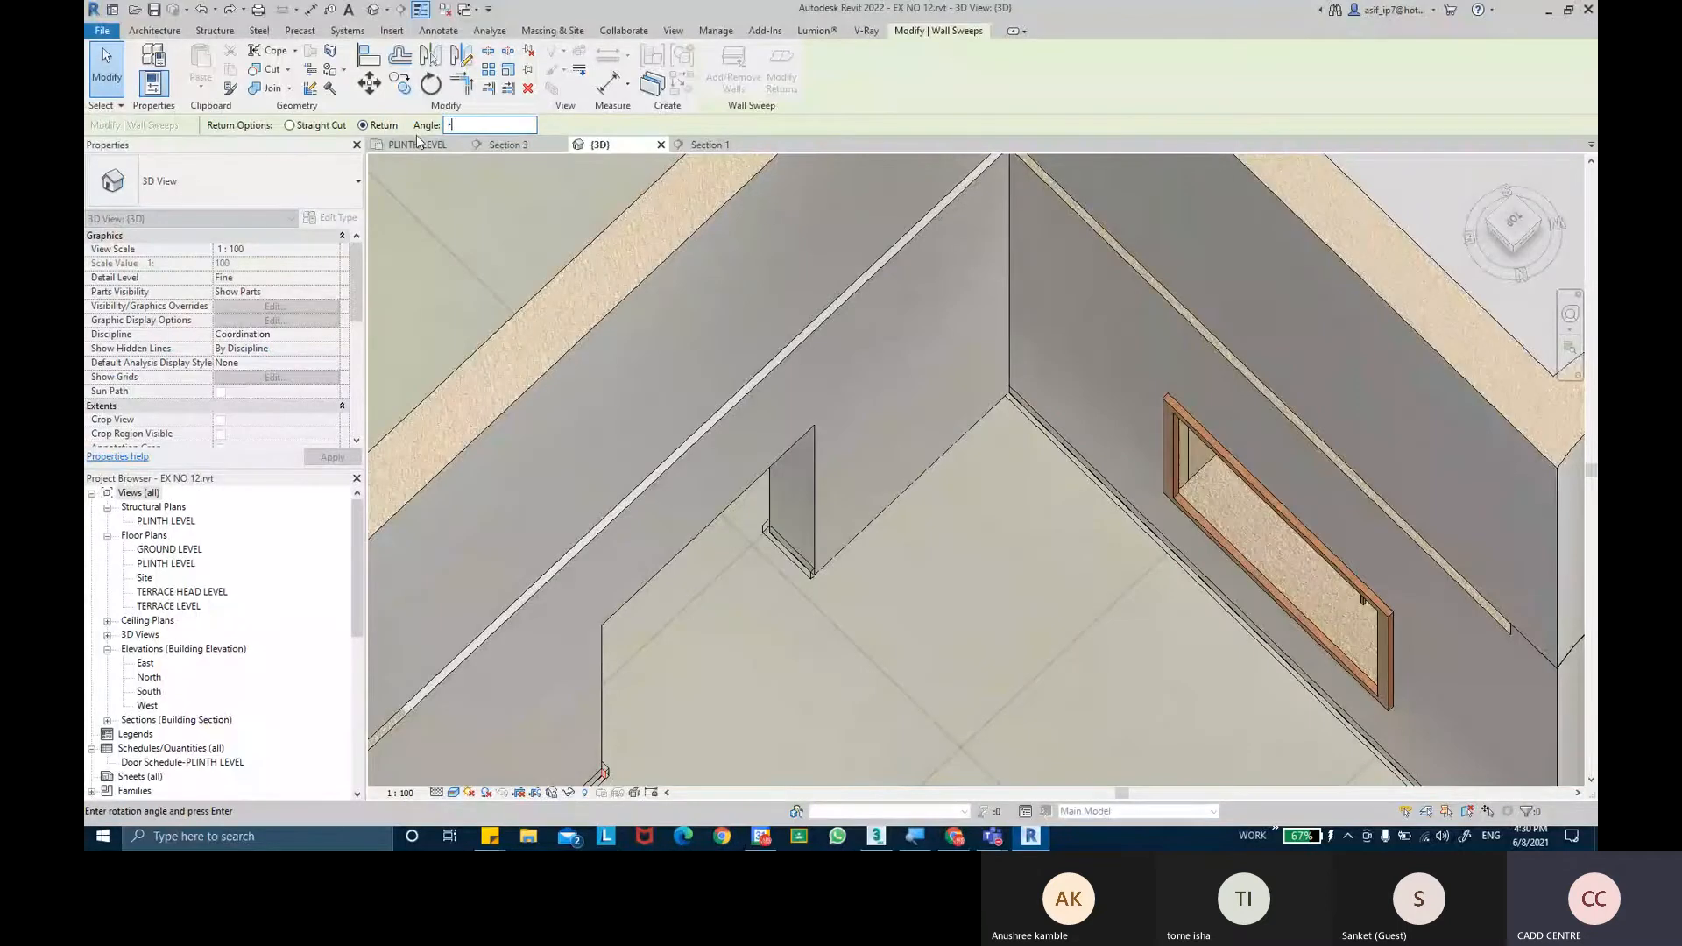
{"action": "type", "text": "-90"}
{"action": "key", "text": "Return"}
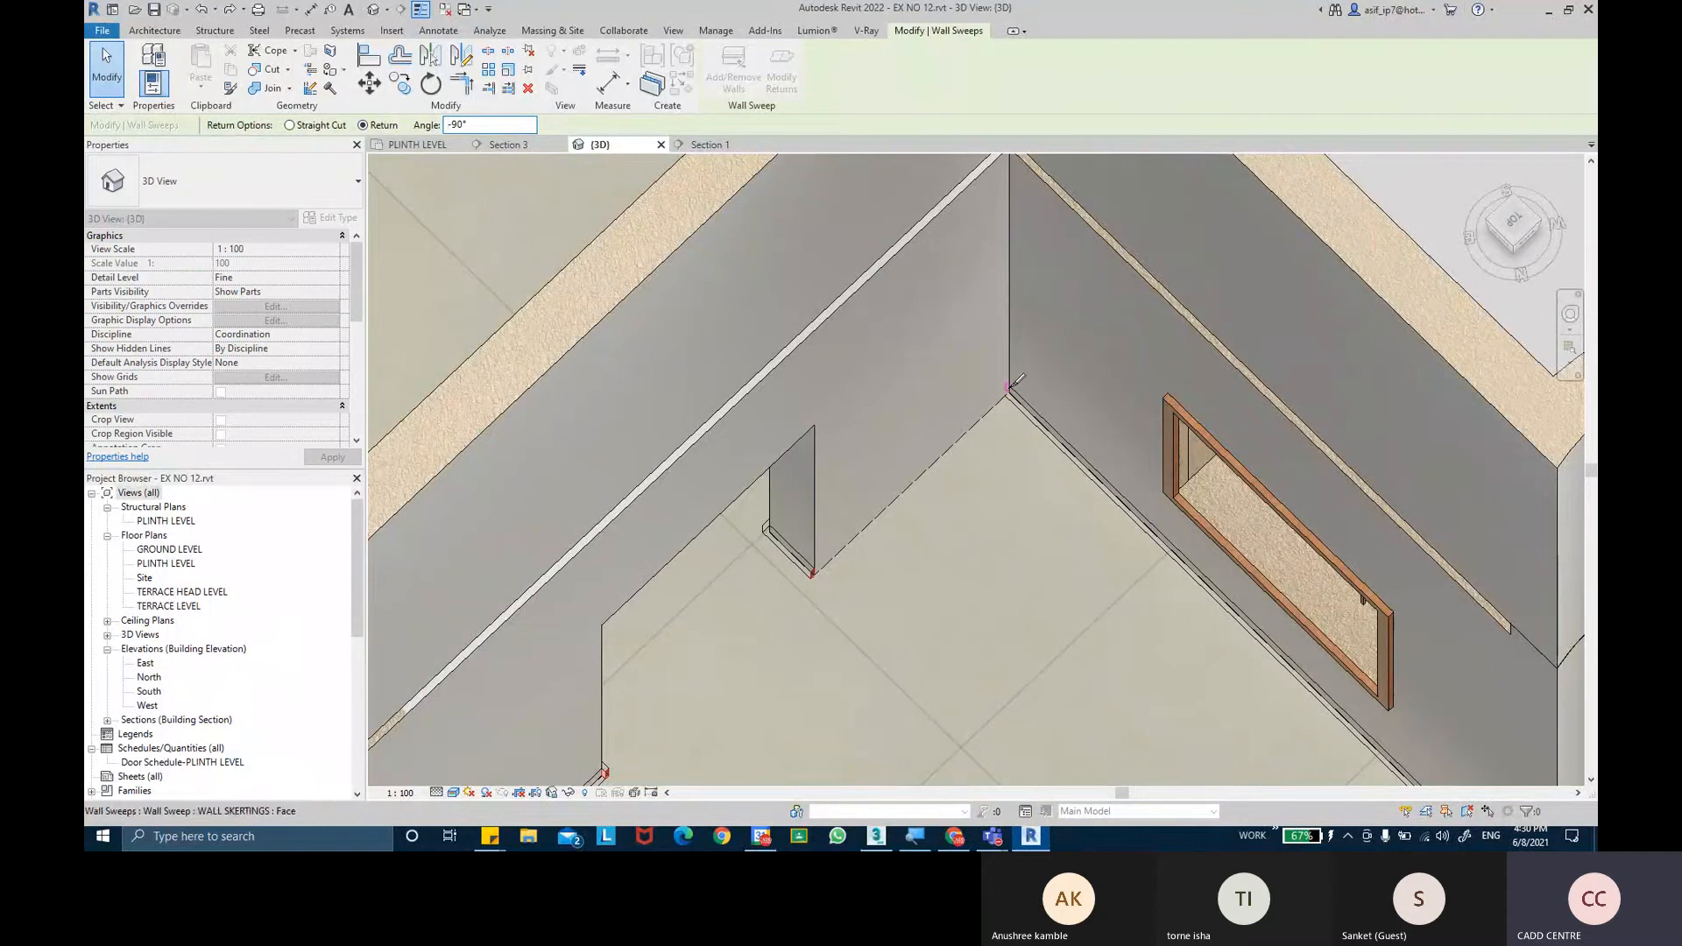
{"action": "key", "text": "Escape"}
{"action": "key", "text": "Escape"}
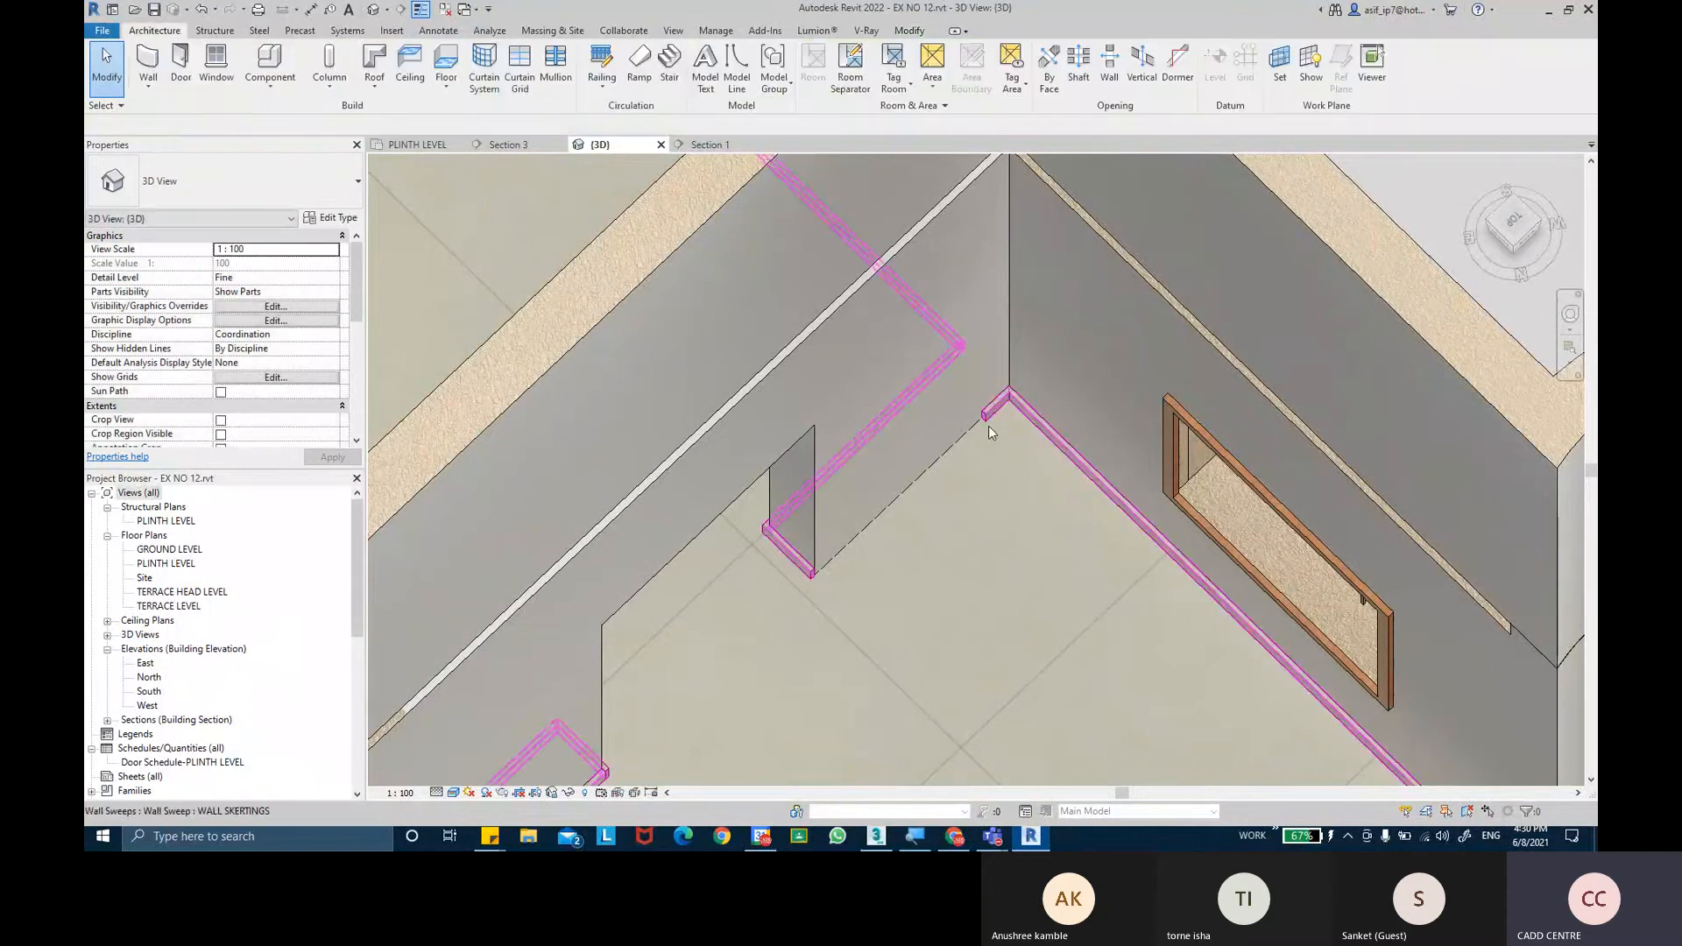
Extend the new corner return along the adjoining wall up to the far edge of the doorway.
{"action": "left_click", "coordinate": [994, 413]}
{"action": "scroll", "coordinate": [986, 422], "scroll_direction": "up", "scroll_amount": 3}
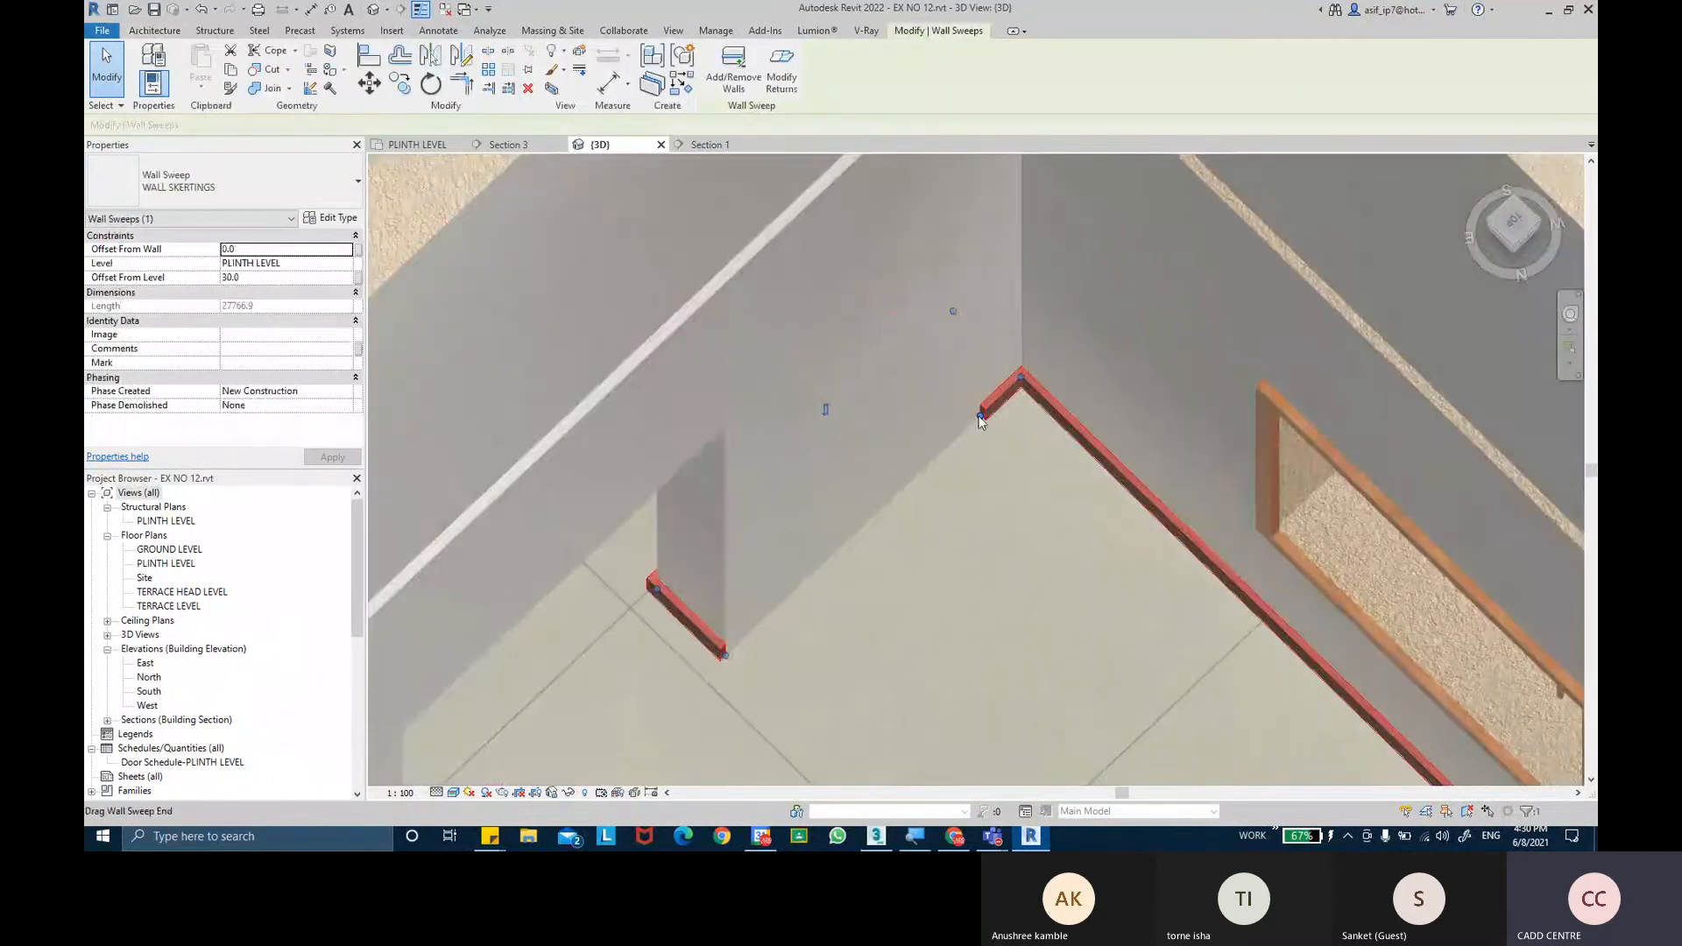
{"action": "left_click_drag", "start_coordinate": [725, 699], "coordinate": [716, 662]}
{"action": "scroll", "coordinate": [723, 657], "scroll_direction": "up", "scroll_amount": 4}
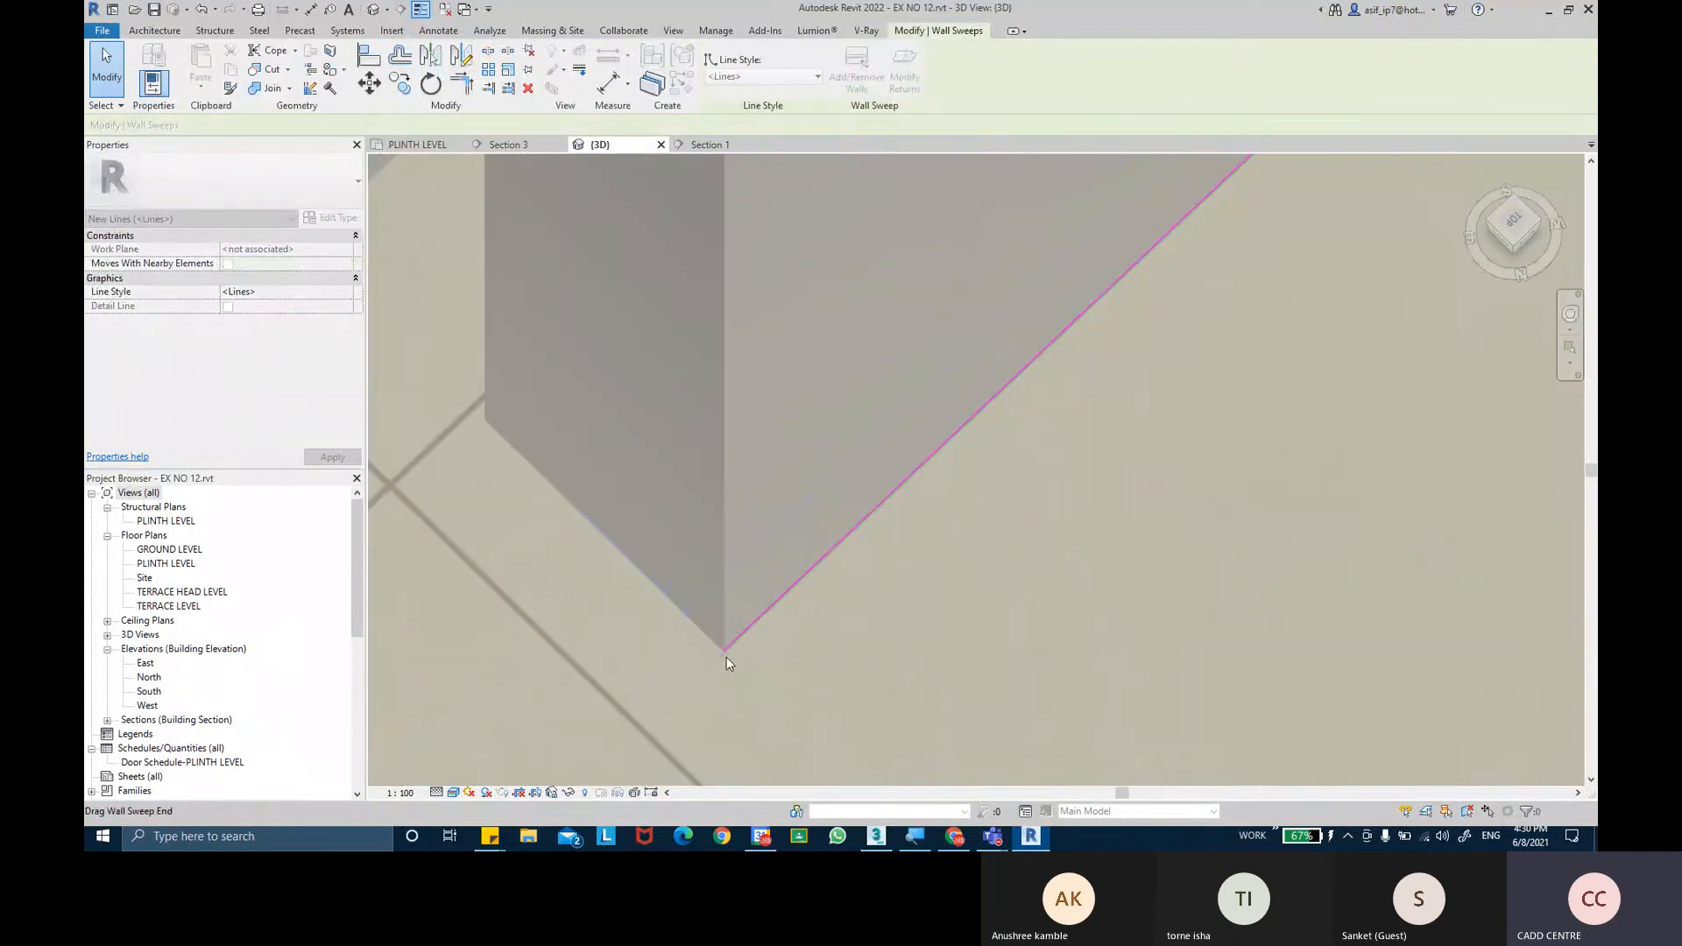
{"action": "left_click_drag", "start_coordinate": [725, 663], "coordinate": [711, 666]}
{"action": "scroll", "coordinate": [716, 660], "scroll_direction": "up", "scroll_amount": 5}
{"action": "key", "text": "Escape"}
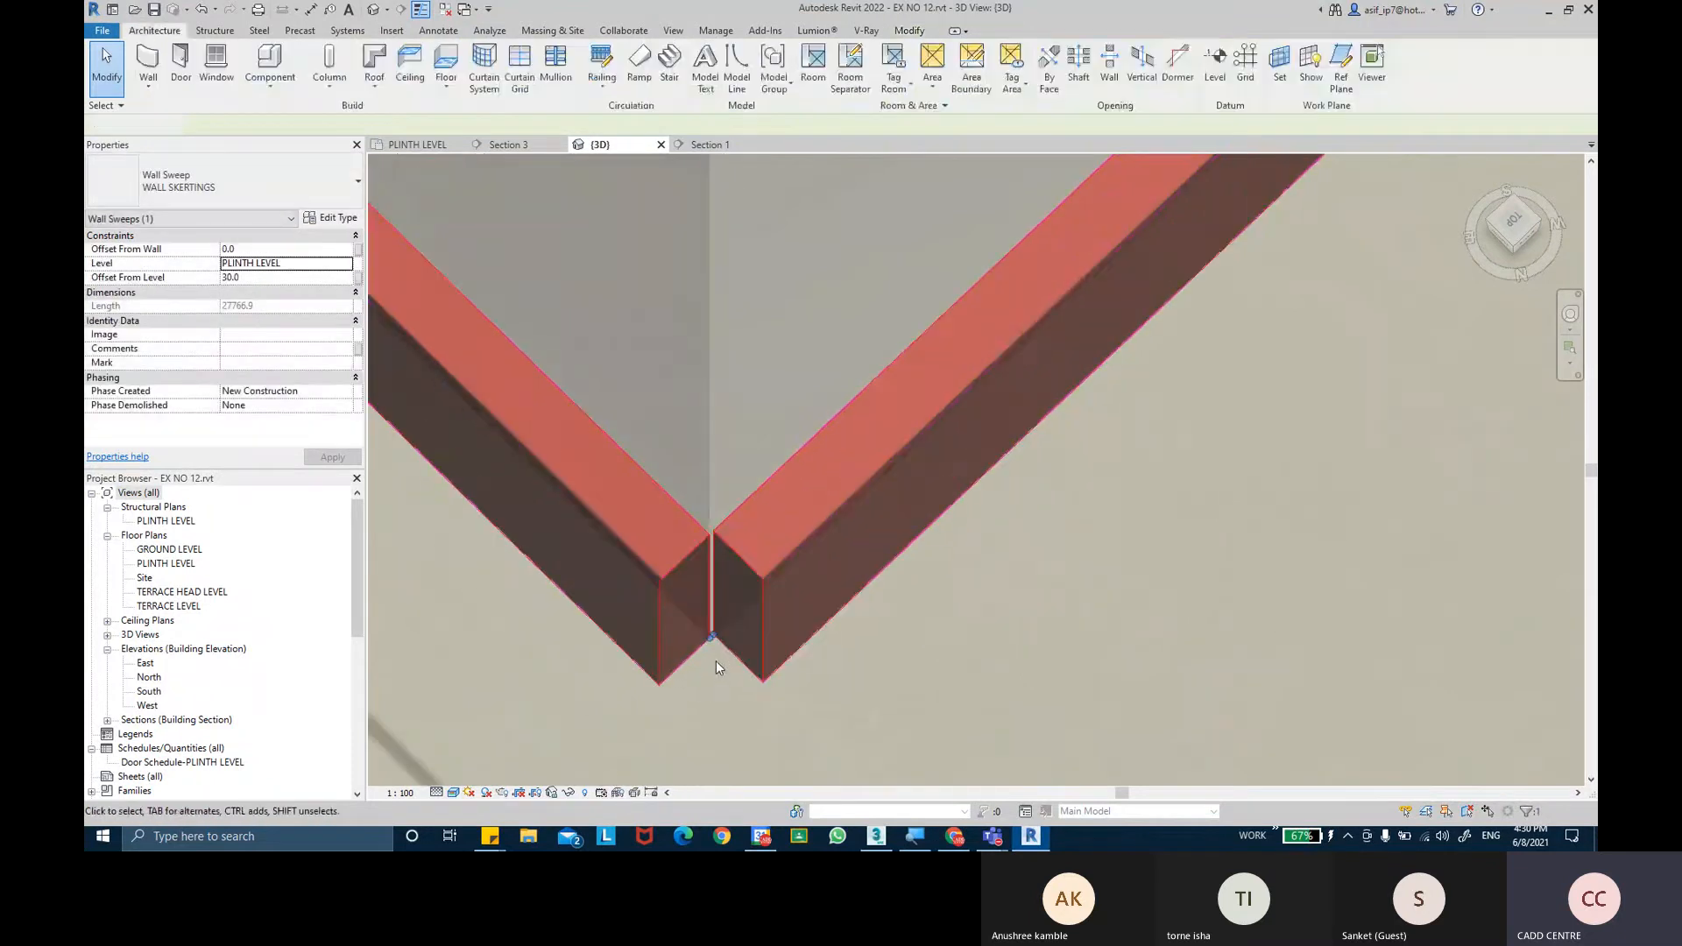
Adjust the skirting ends at the far doorway corner so the jamb skirting extends across the wall skirting's thickness.
{"action": "left_click", "coordinate": [796, 612]}
{"action": "scroll", "coordinate": [715, 613], "scroll_direction": "up", "scroll_amount": 2}
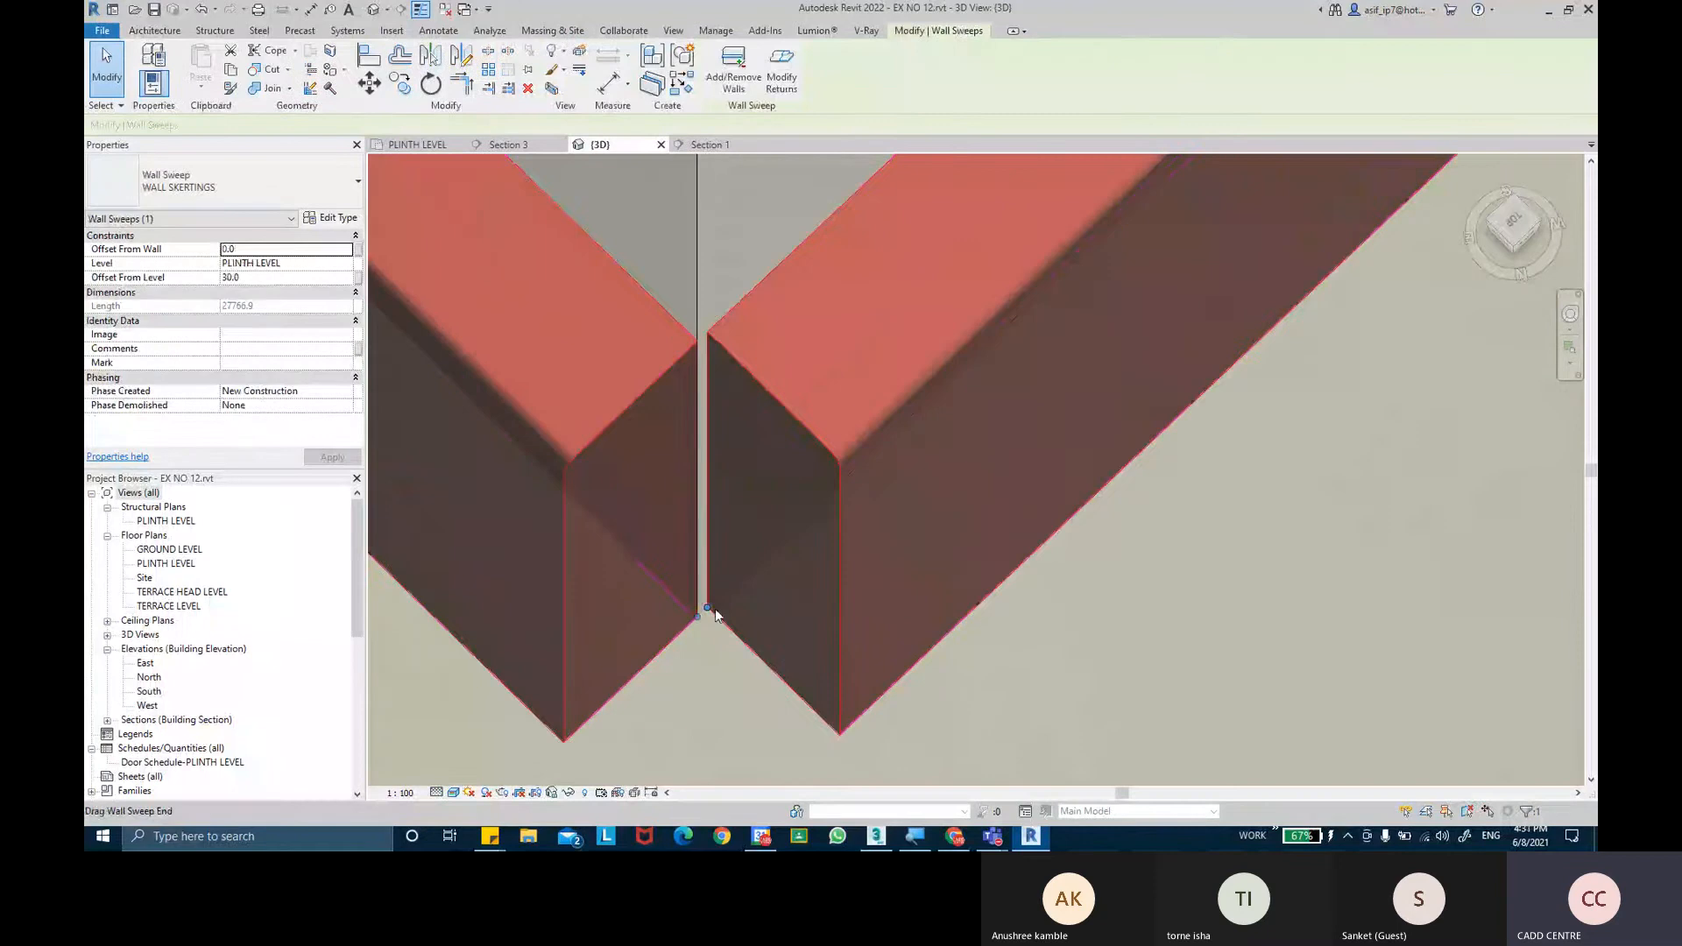
{"action": "left_click_drag", "start_coordinate": [708, 607], "coordinate": [623, 675]}
{"action": "left_click_drag", "start_coordinate": [558, 737], "coordinate": [569, 740]}
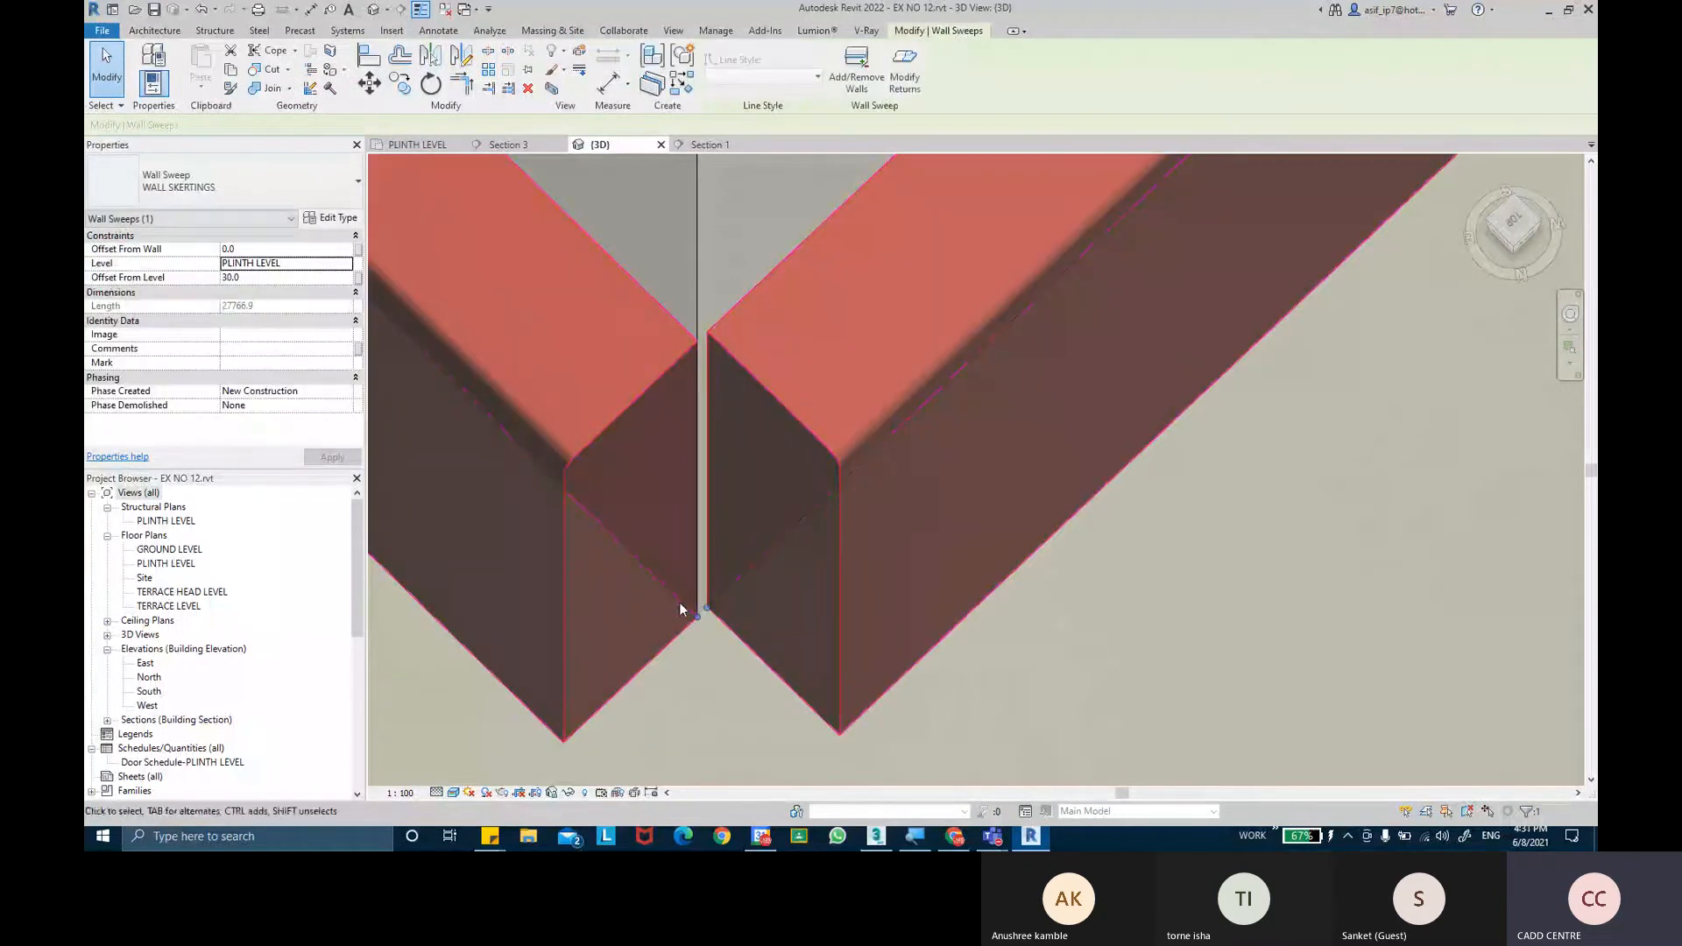
{"action": "mouse_move", "coordinate": [706, 608]}
{"action": "left_mouse_down"}
{"action": "mouse_move", "coordinate": [695, 617]}
{"action": "mouse_move", "coordinate": [718, 613]}
{"action": "mouse_move", "coordinate": [769, 664]}
{"action": "left_mouse_up"}
{"action": "scroll", "coordinate": [728, 607], "scroll_direction": "down", "scroll_amount": 4}
{"action": "key", "text": "Escape"}
{"action": "left_click", "coordinate": [685, 517]}
{"action": "key", "text": "Escape"}
{"action": "scroll", "coordinate": [771, 661], "scroll_direction": "down", "scroll_amount": 3}
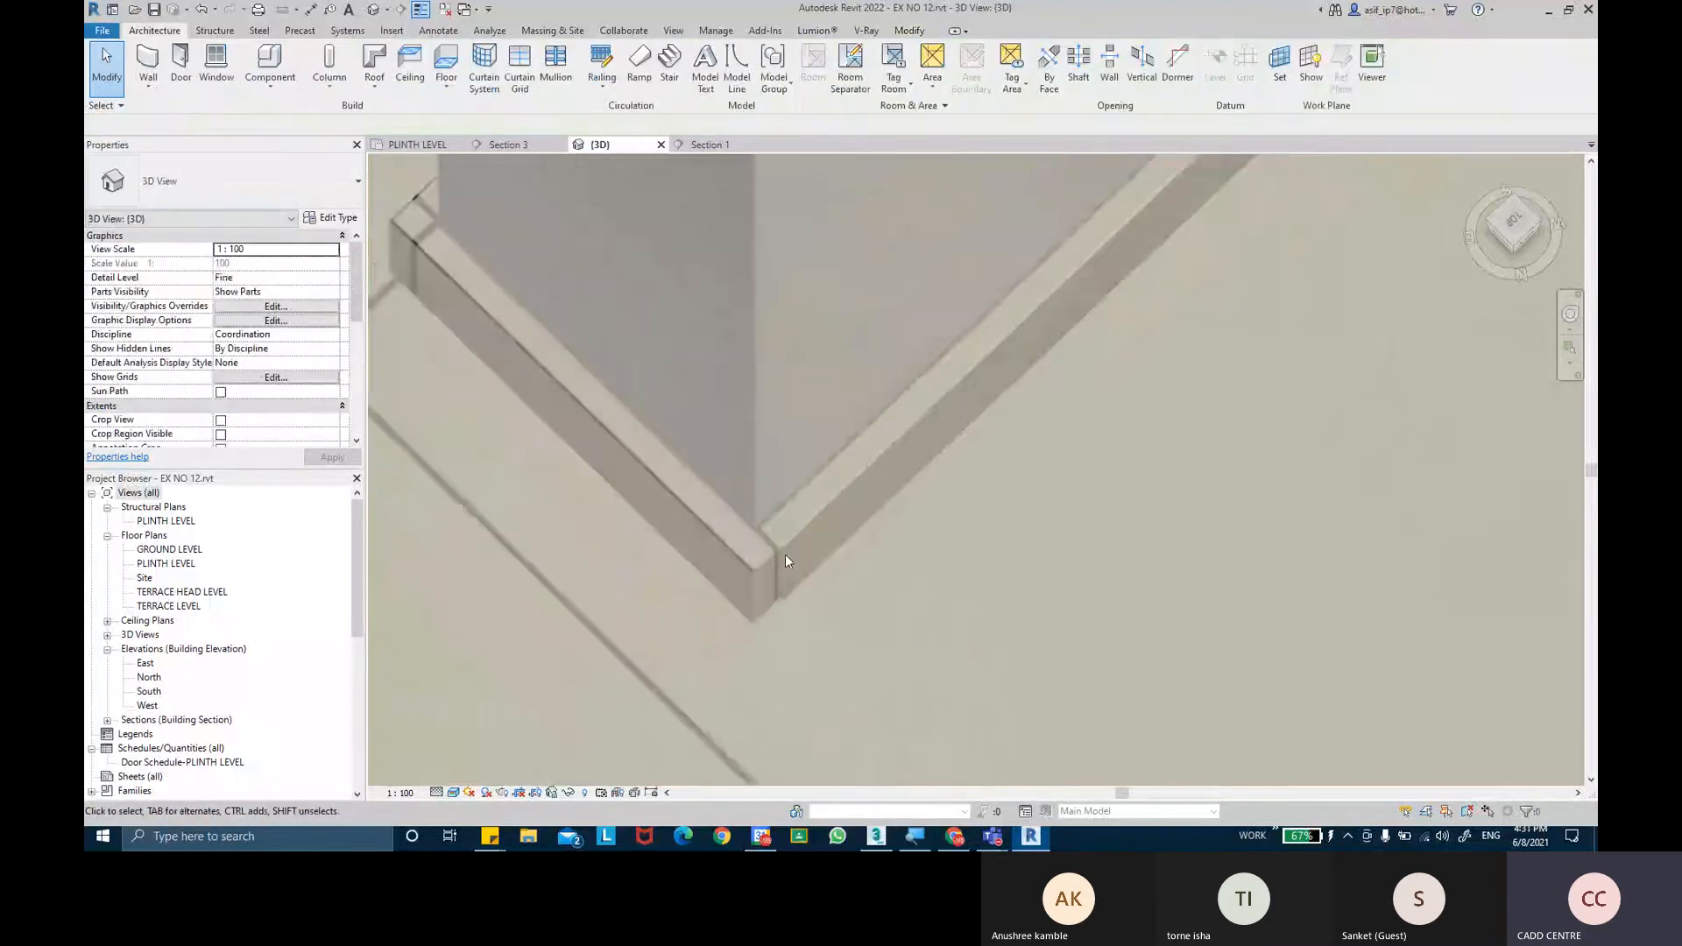
{"action": "middle_click_drag", "start_coordinate": [718, 578], "coordinate": [823, 491], "text": "shift"}
{"action": "middle_click_drag", "start_coordinate": [823, 490], "coordinate": [629, 440]}
{"action": "scroll", "coordinate": [775, 641], "scroll_direction": "up", "scroll_amount": 2}
{"action": "middle_click_drag", "start_coordinate": [774, 641], "coordinate": [666, 451]}
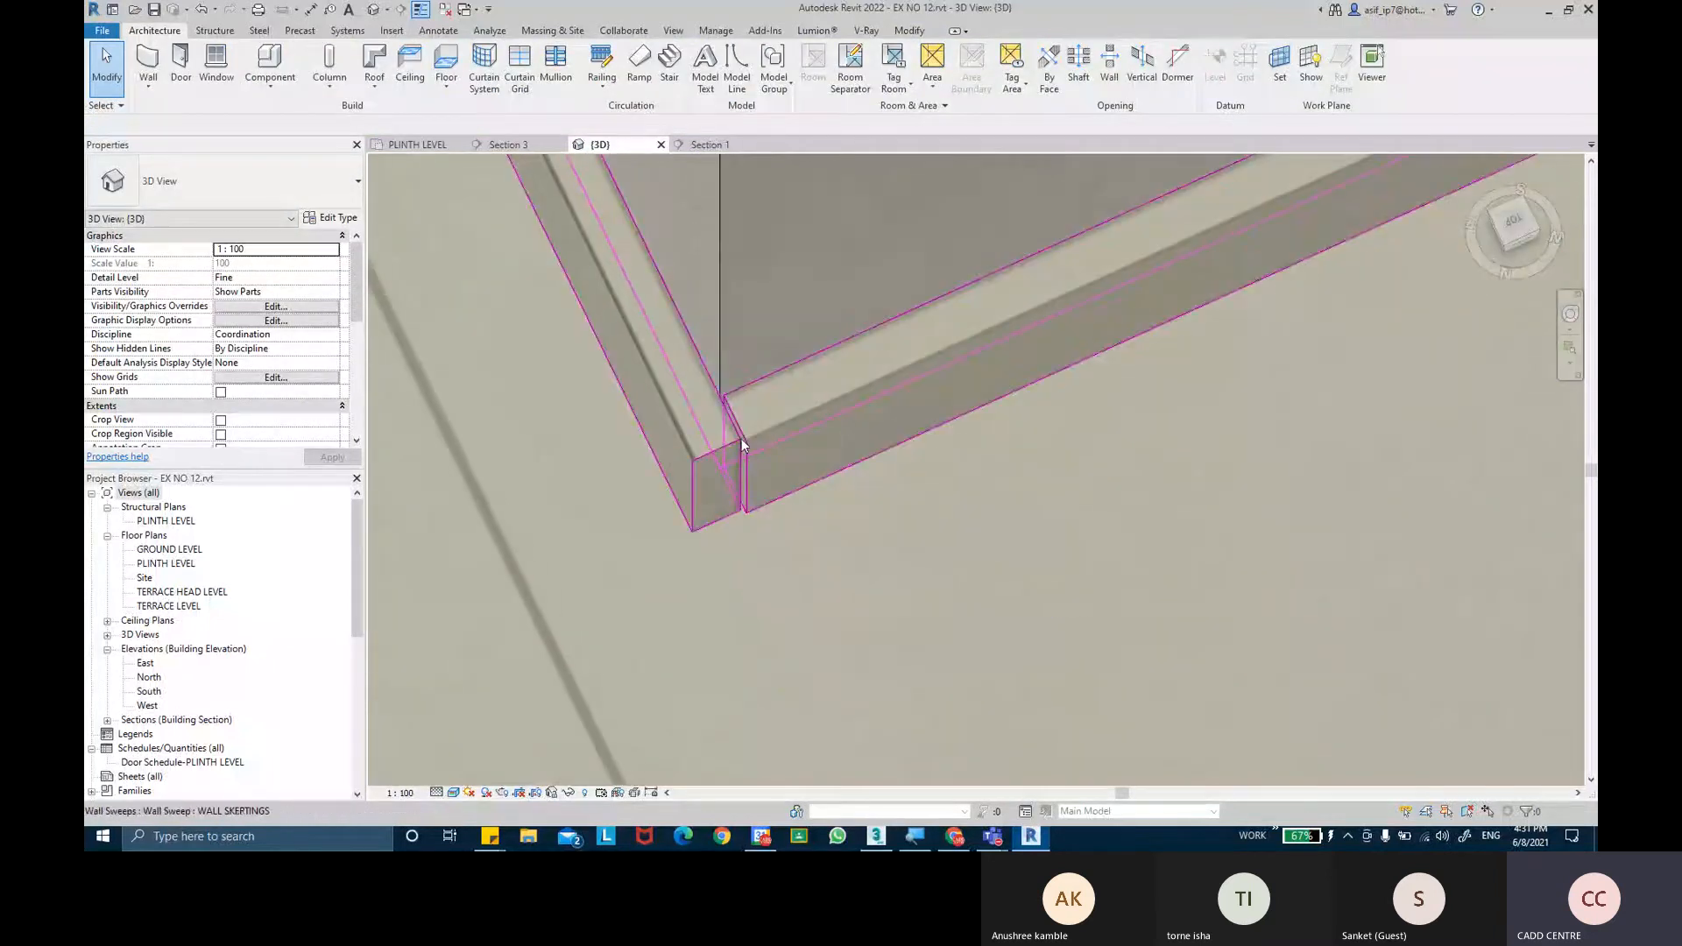
Drag the skirting end at the doorway corner closer to the adjoining wall skirting to reduce the gap.
{"action": "left_click", "coordinate": [727, 459]}
{"action": "scroll", "coordinate": [743, 508], "scroll_direction": "up", "scroll_amount": 3}
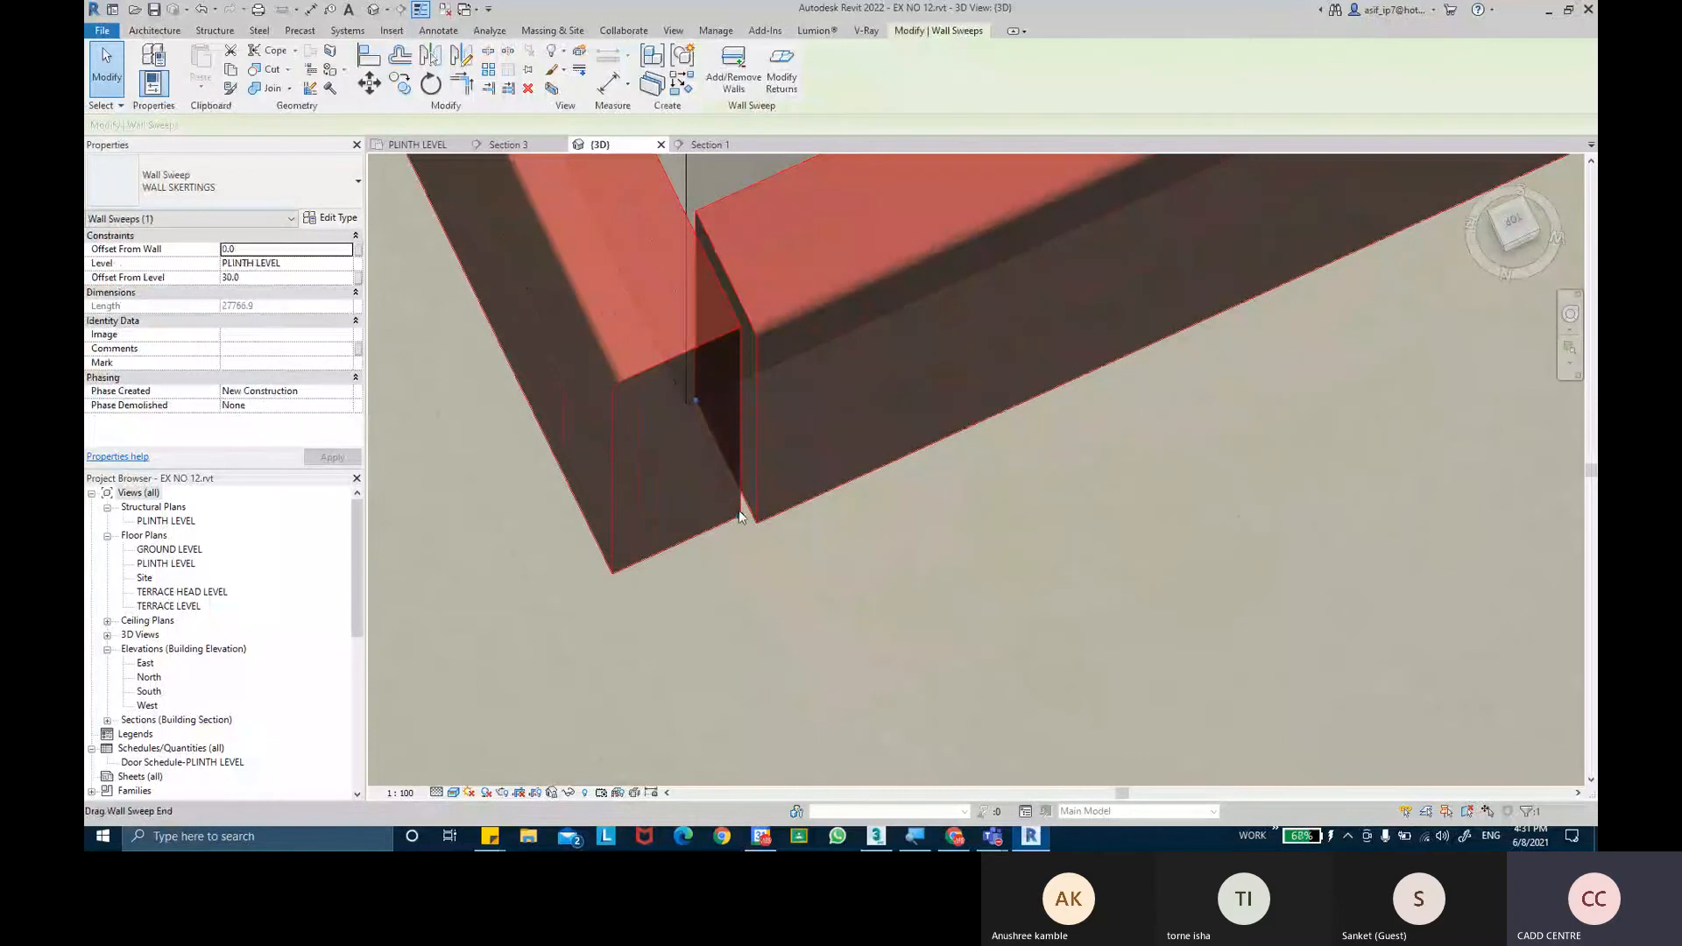
{"action": "left_click_drag", "start_coordinate": [750, 524], "coordinate": [782, 510]}
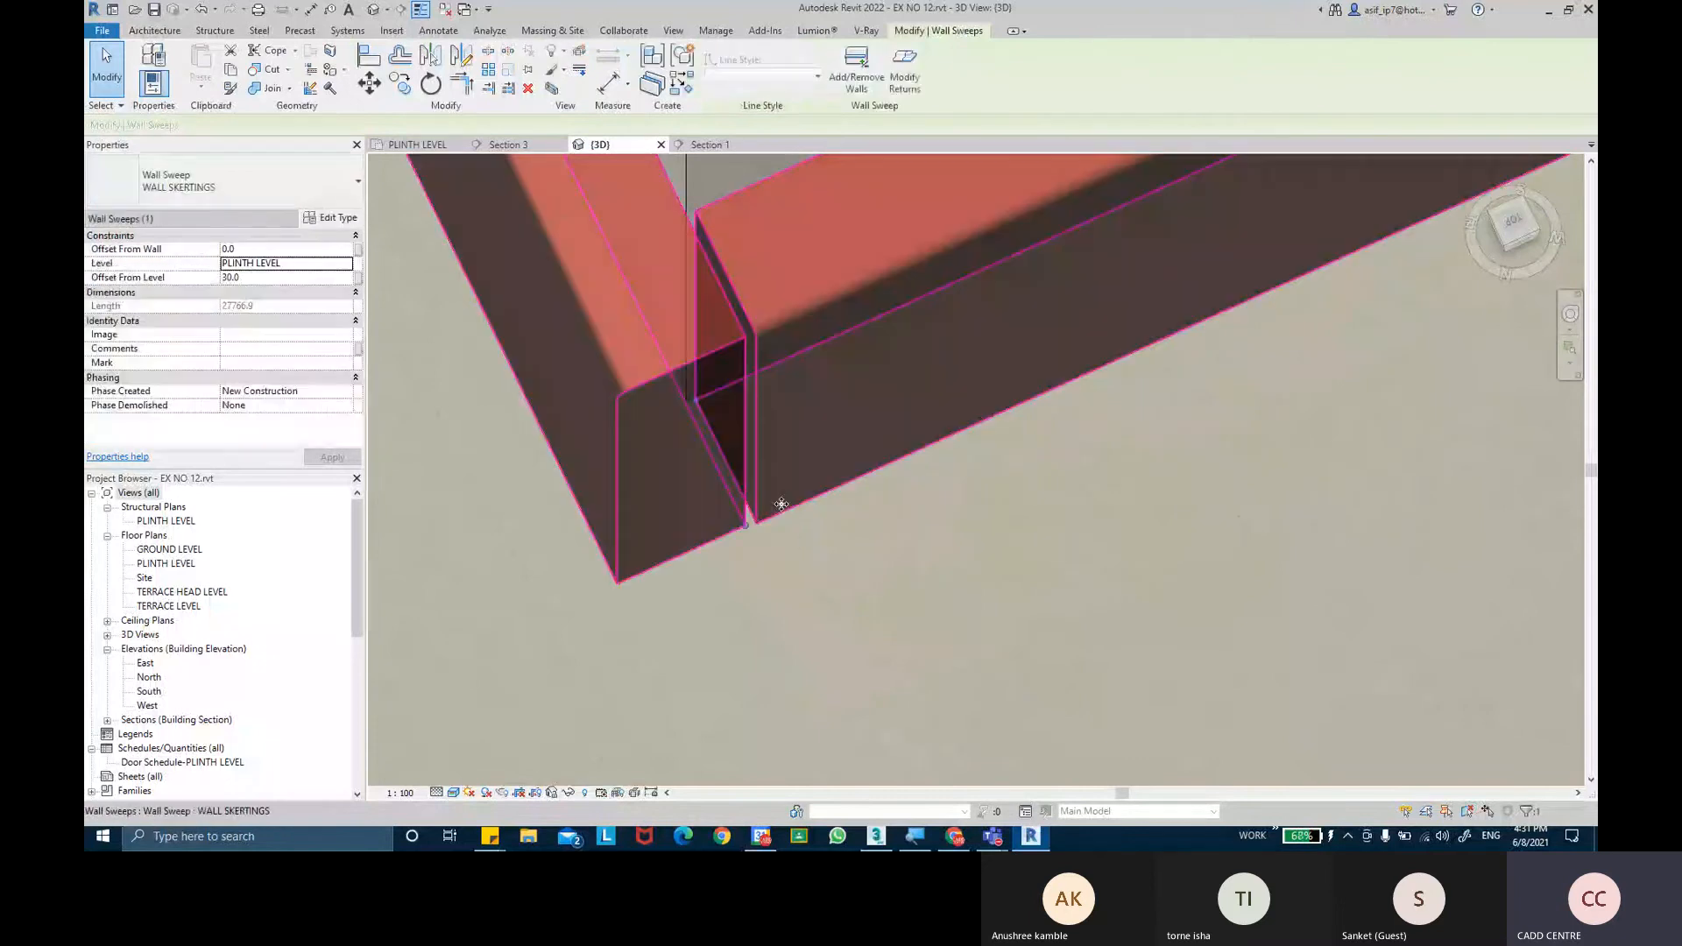
Examine the skirting ends at the door opening and beside the curved wall in the PLINTH LEVEL floor plan.
{"action": "left_click", "coordinate": [414, 145]}
{"action": "scroll", "coordinate": [715, 440], "scroll_direction": "up", "scroll_amount": 5}
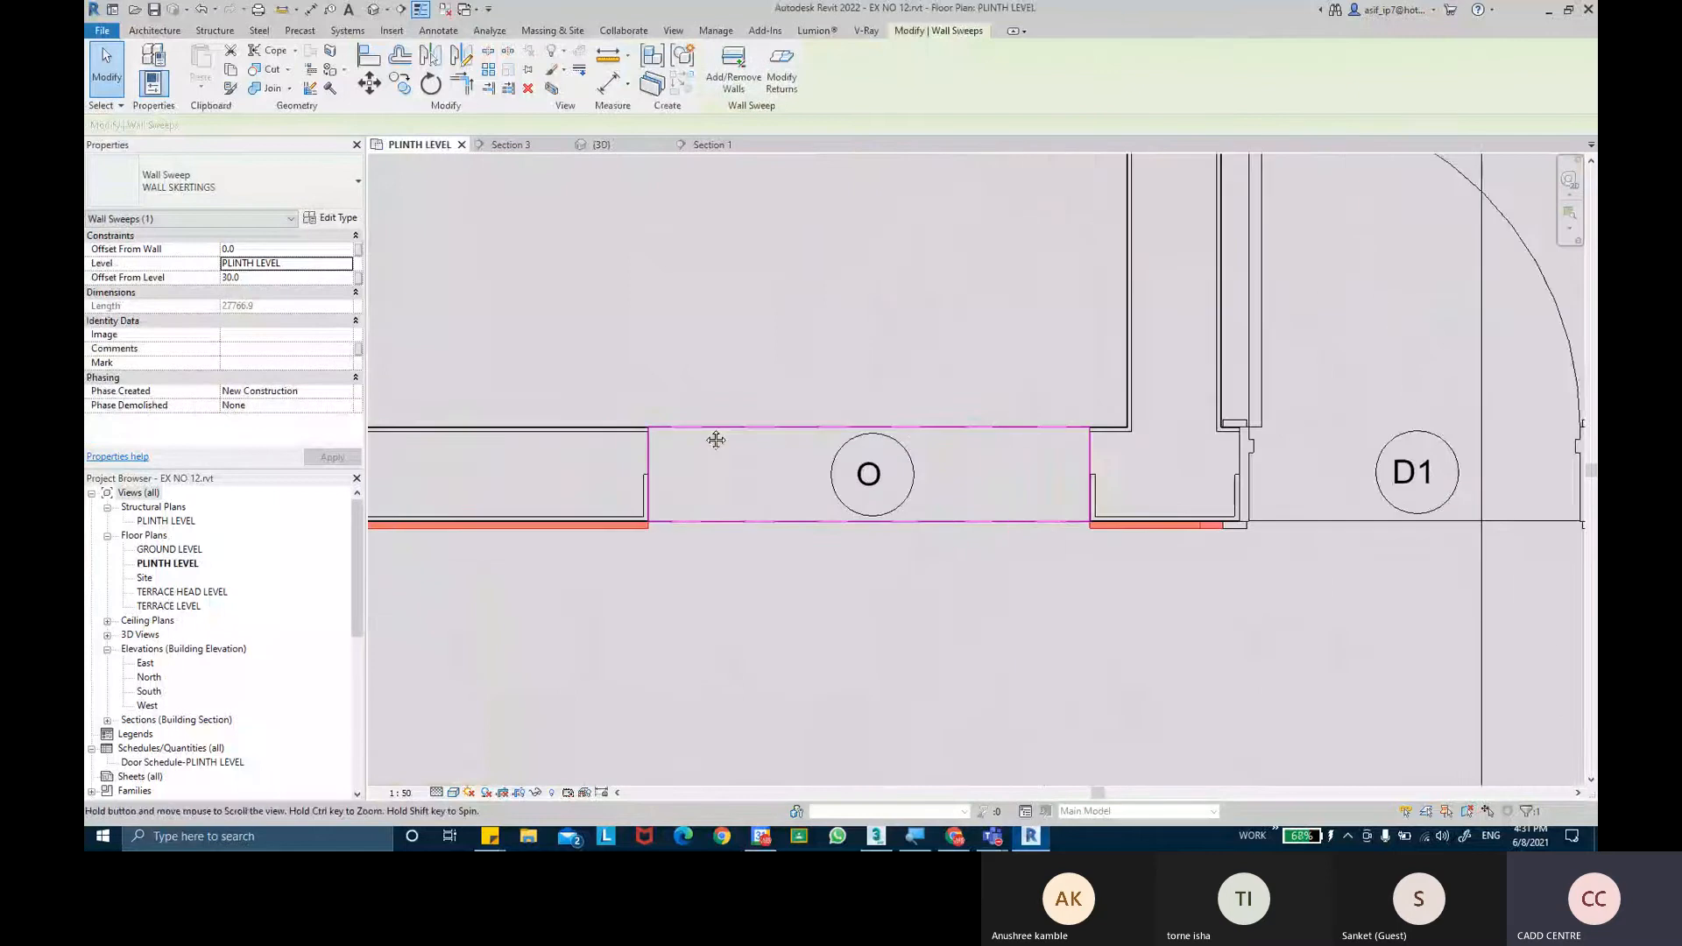
{"action": "scroll", "coordinate": [715, 439], "scroll_direction": "down", "scroll_amount": 6}
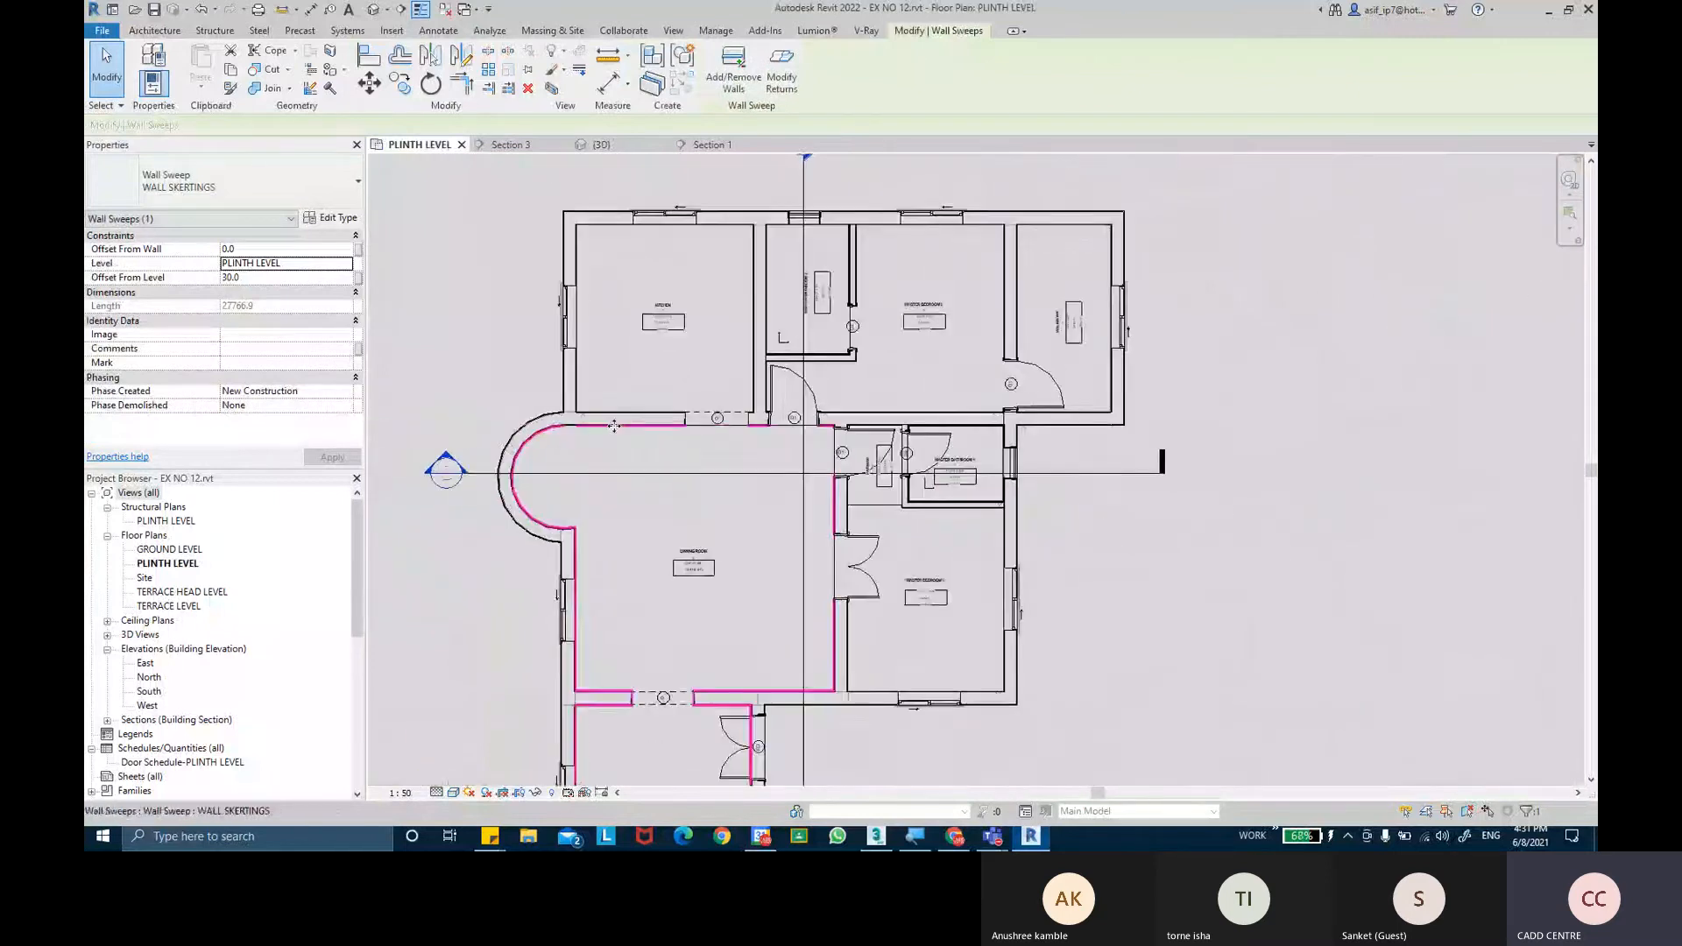
{"action": "scroll", "coordinate": [614, 425], "scroll_direction": "up", "scroll_amount": 4}
{"action": "scroll", "coordinate": [643, 453], "scroll_direction": "up", "scroll_amount": 5}
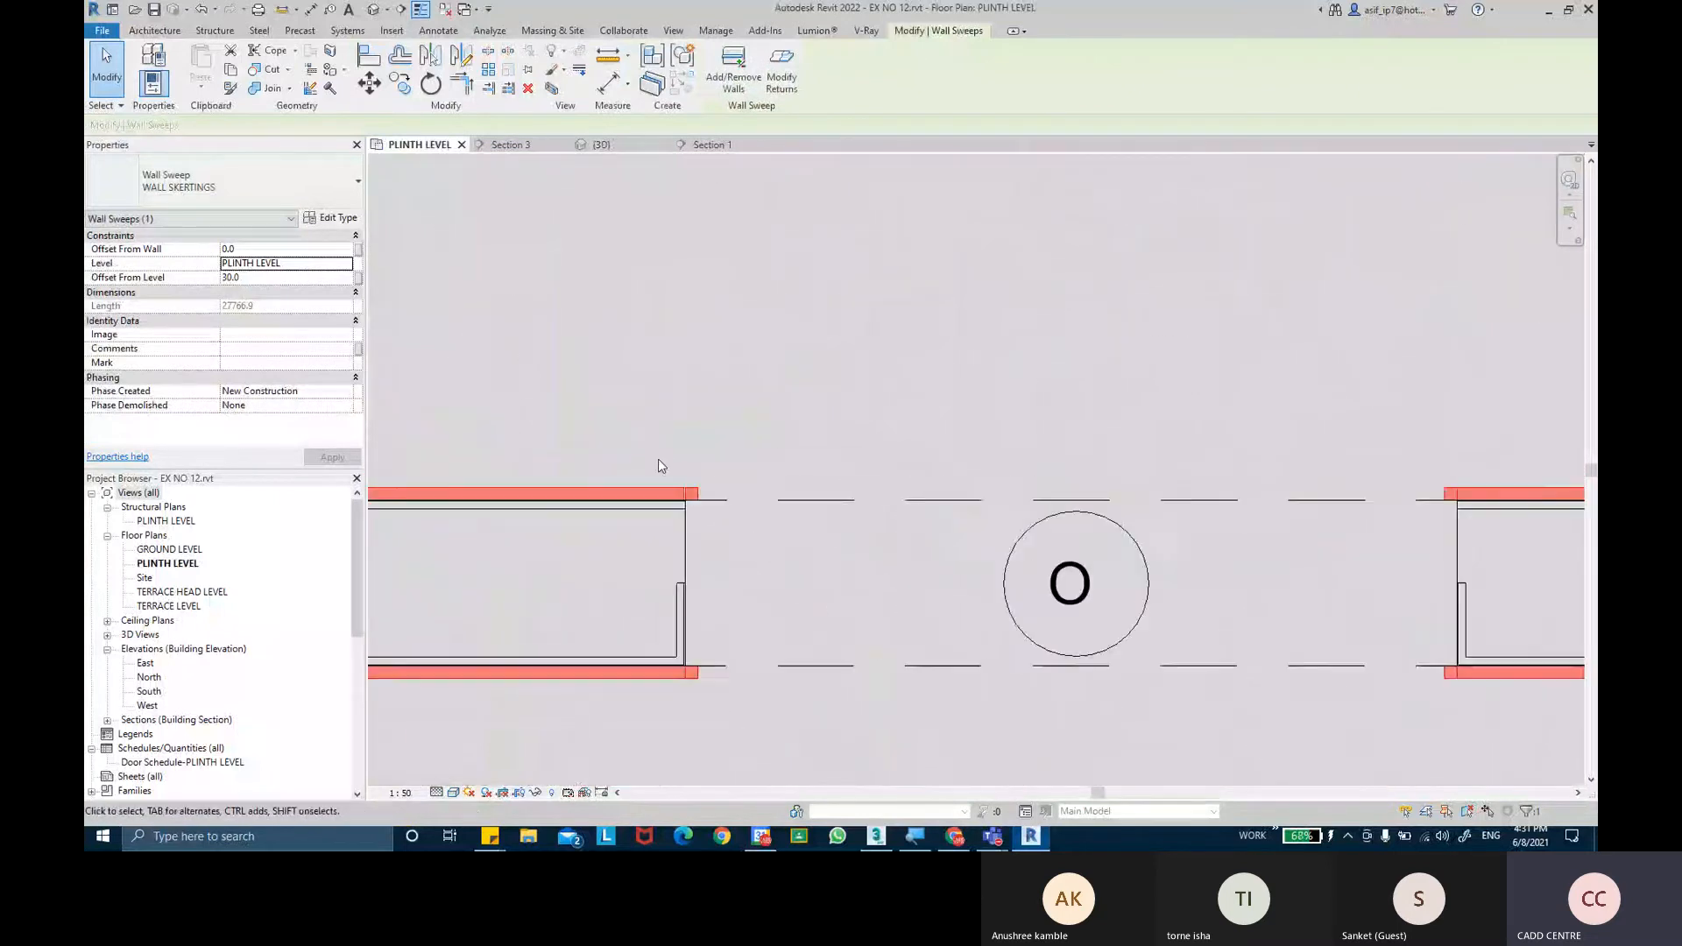
{"action": "scroll", "coordinate": [661, 465], "scroll_direction": "up", "scroll_amount": 4}
{"action": "key", "text": "Escape"}
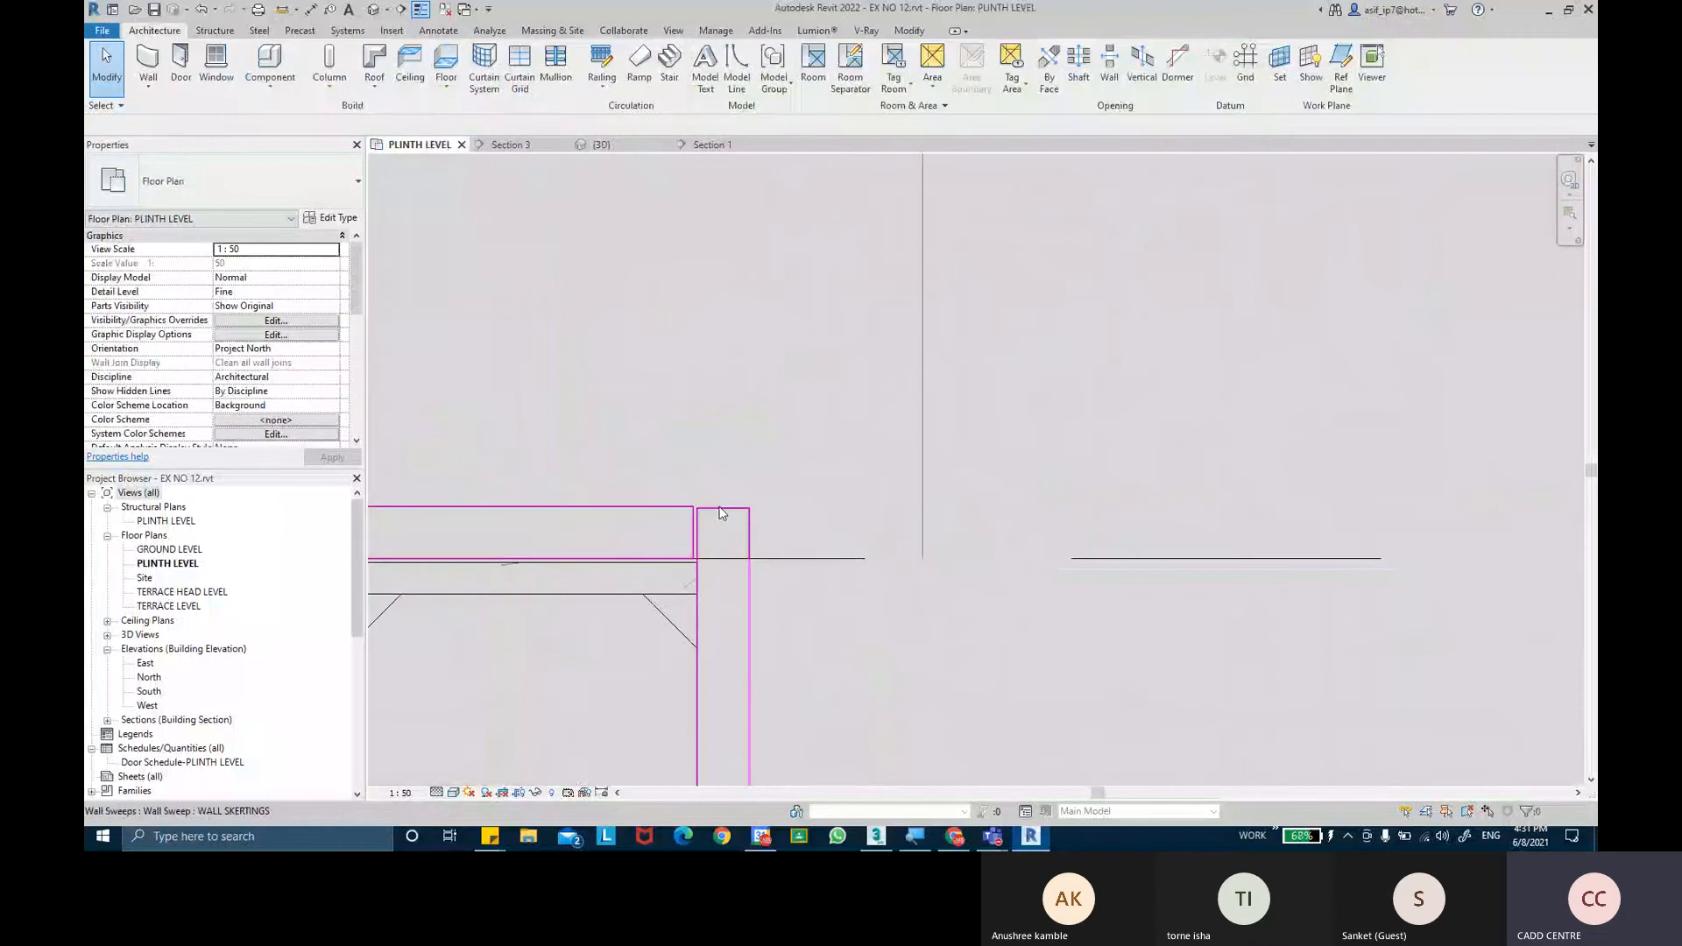
{"action": "left_click", "coordinate": [721, 513]}
{"action": "scroll", "coordinate": [702, 519], "scroll_direction": "up", "scroll_amount": 3}
{"action": "scroll", "coordinate": [671, 456], "scroll_direction": "down", "scroll_amount": 8}
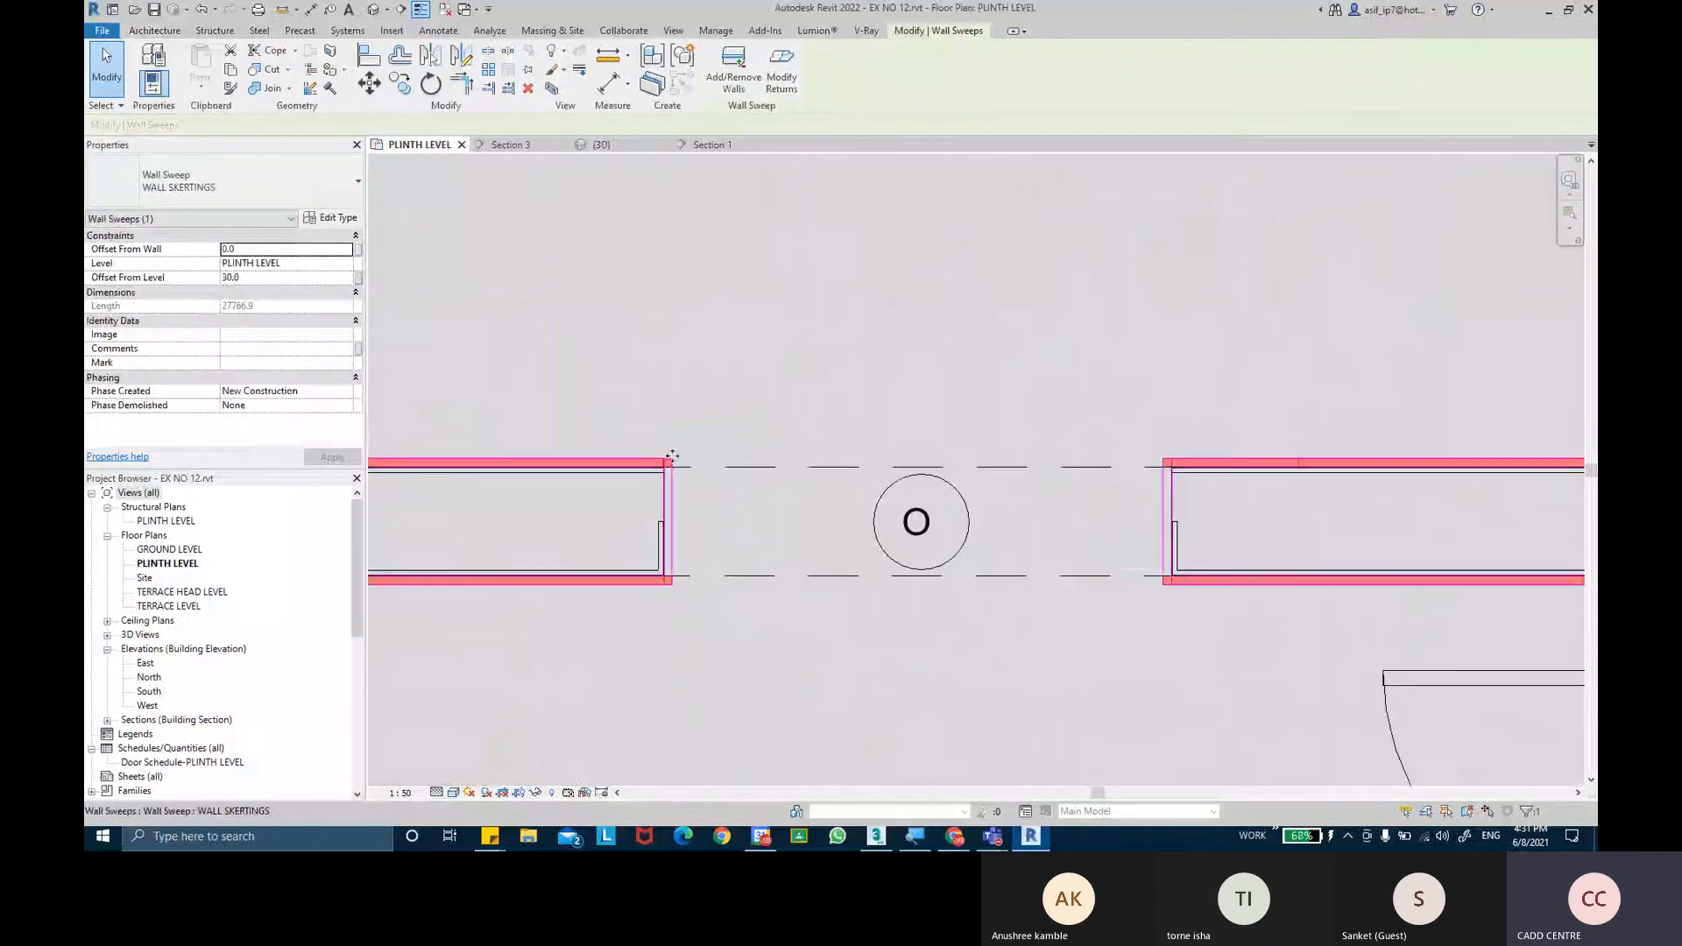
{"action": "scroll", "coordinate": [670, 456], "scroll_direction": "down", "scroll_amount": 5}
{"action": "scroll", "coordinate": [642, 296], "scroll_direction": "up", "scroll_amount": 5}
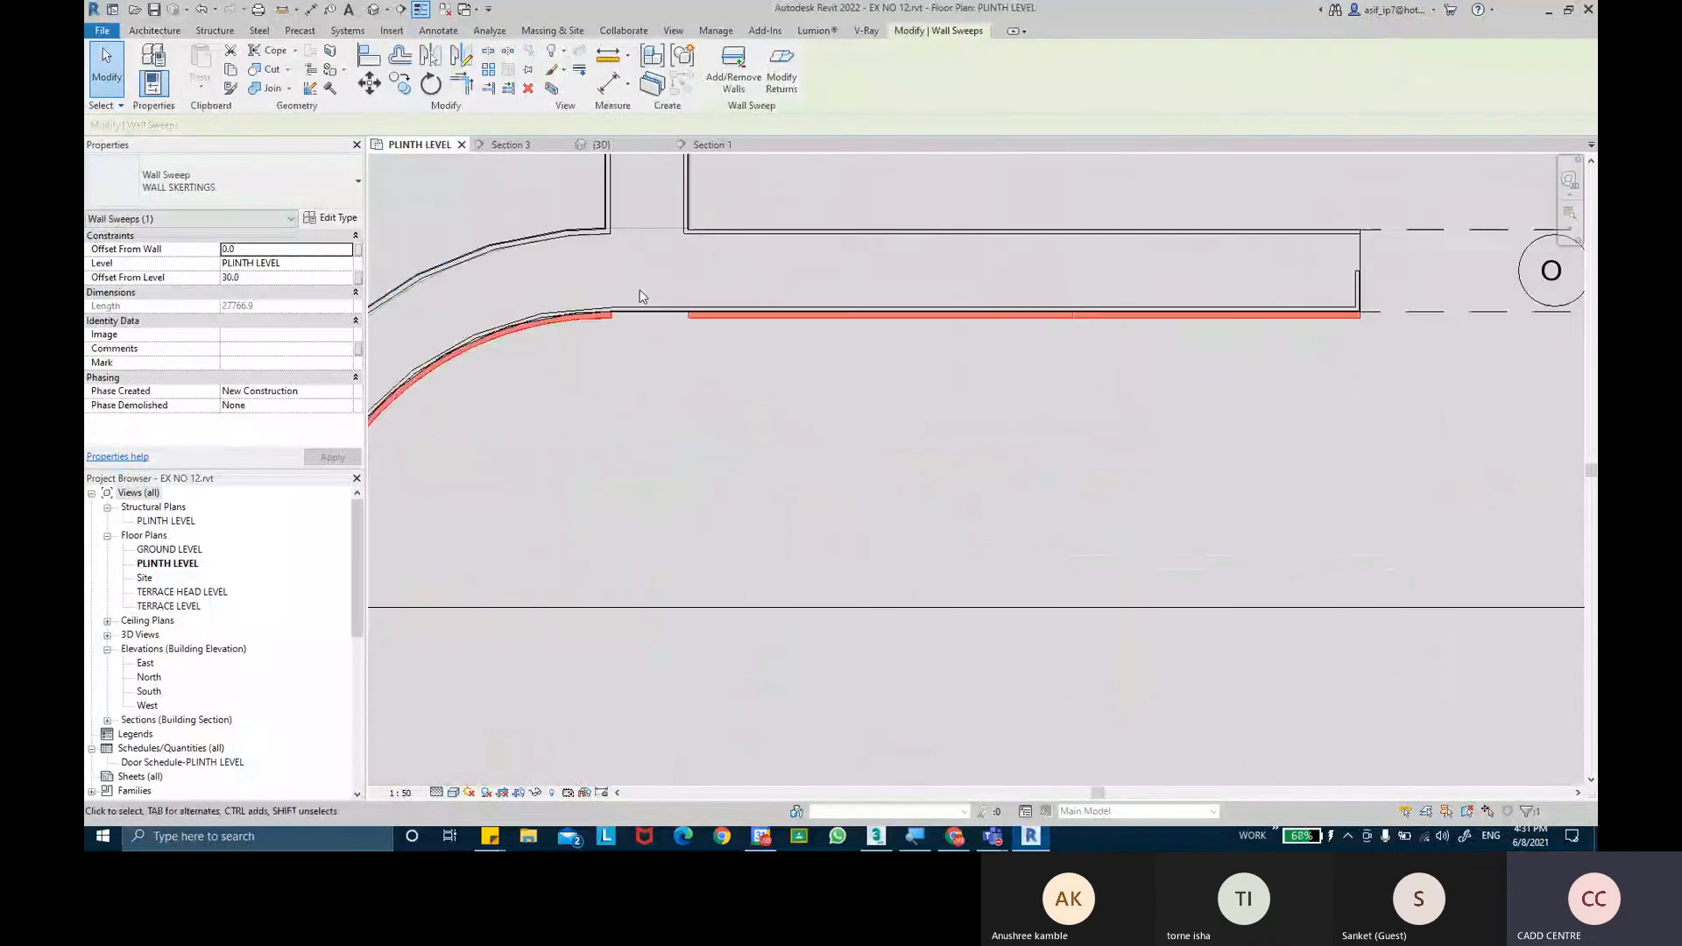
{"action": "scroll", "coordinate": [642, 296], "scroll_direction": "up", "scroll_amount": 2}
{"action": "key", "text": "Escape"}
{"action": "left_click", "coordinate": [717, 338]}
{"action": "scroll", "coordinate": [717, 338], "scroll_direction": "up", "scroll_amount": 2}
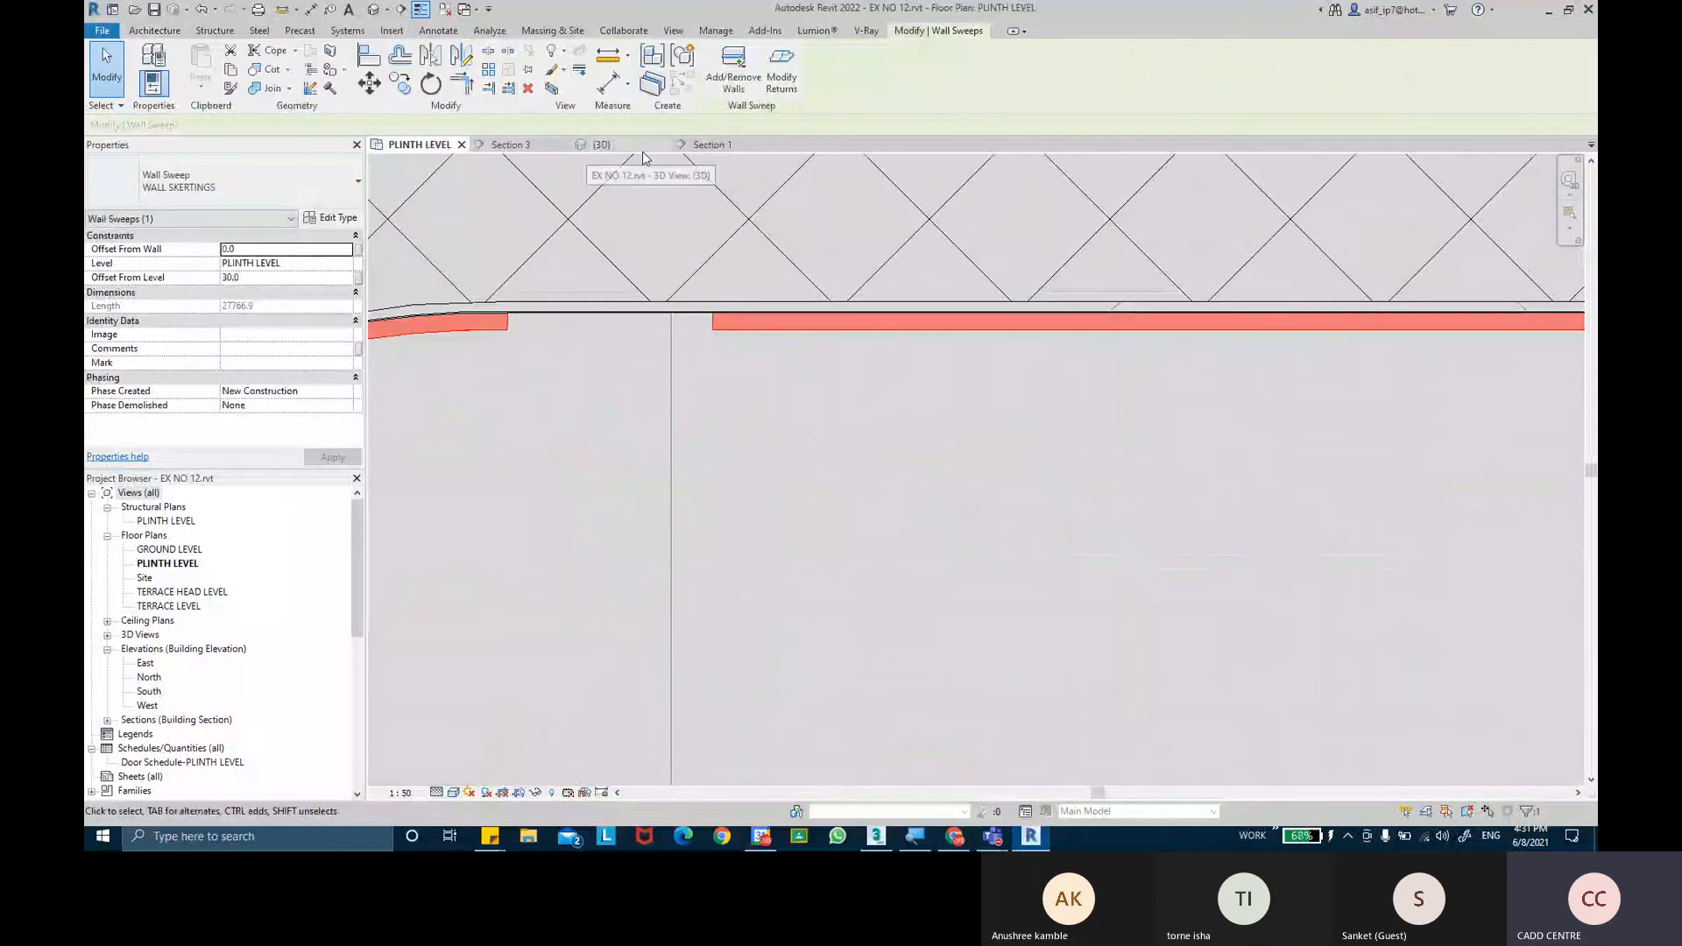
Try to extend the straight wall's skirting to meet the end of the curved wall's skirting in the 3D view.
{"action": "left_click", "coordinate": [600, 144]}
{"action": "scroll", "coordinate": [765, 458], "scroll_direction": "down", "scroll_amount": 2}
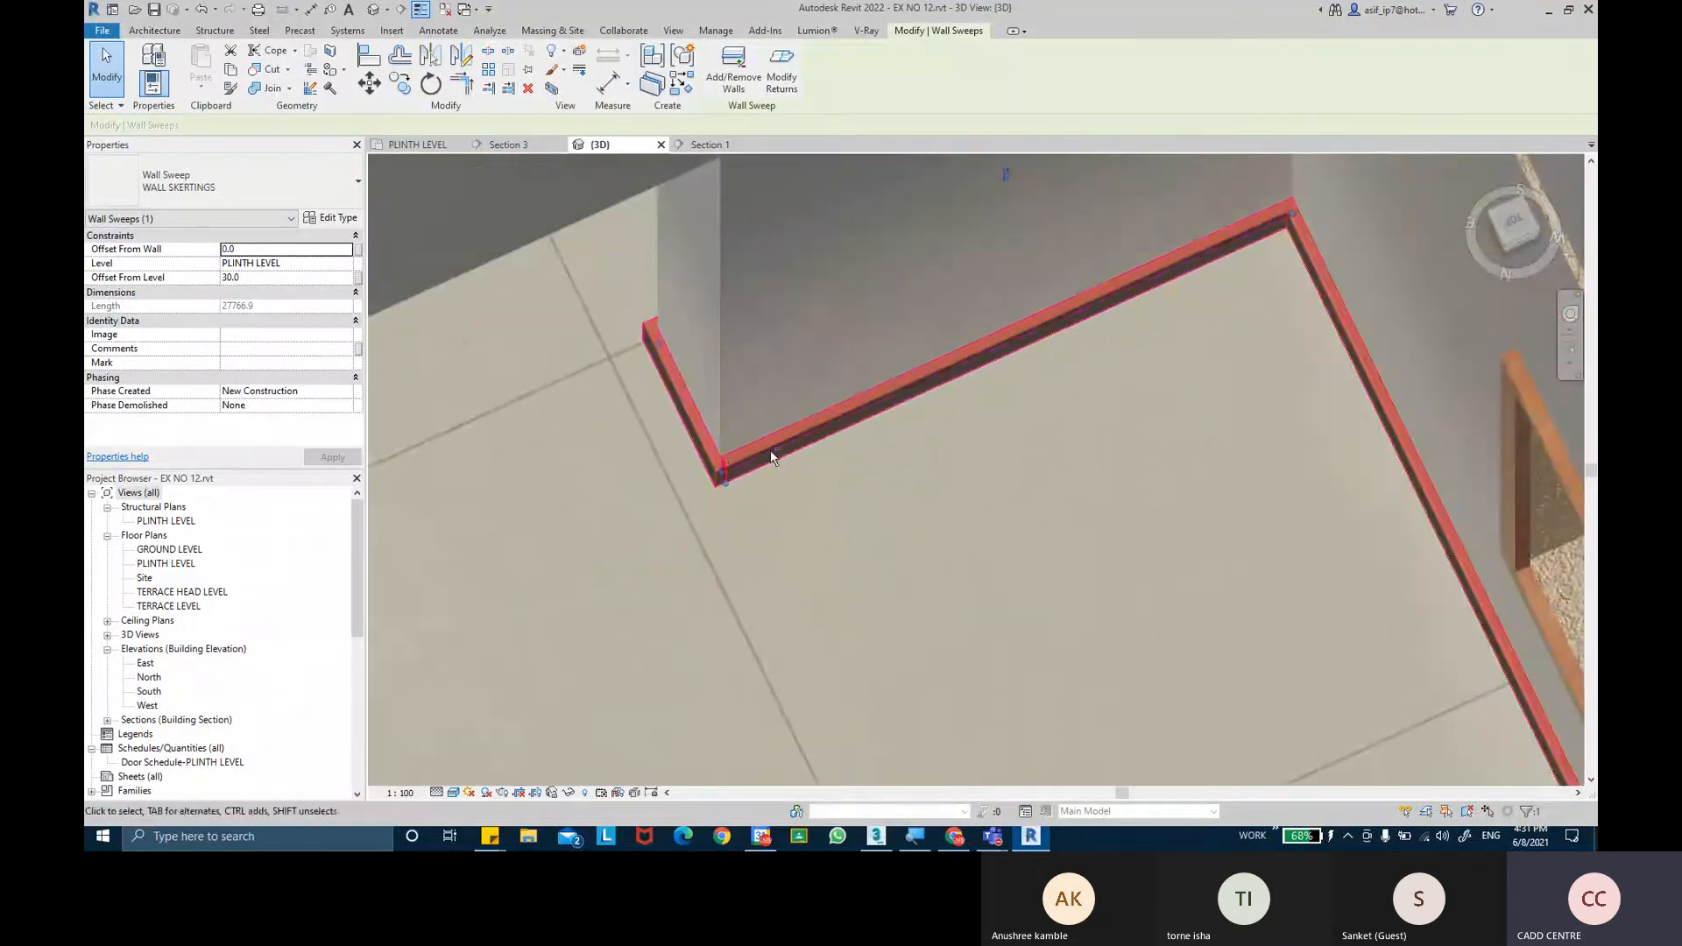
{"action": "scroll", "coordinate": [957, 469], "scroll_direction": "up", "scroll_amount": 4}
{"action": "scroll", "coordinate": [1053, 438], "scroll_direction": "down", "scroll_amount": 3}
{"action": "middle_click_drag", "start_coordinate": [1053, 438], "coordinate": [1025, 595]}
{"action": "scroll", "coordinate": [863, 304], "scroll_direction": "up", "scroll_amount": 5}
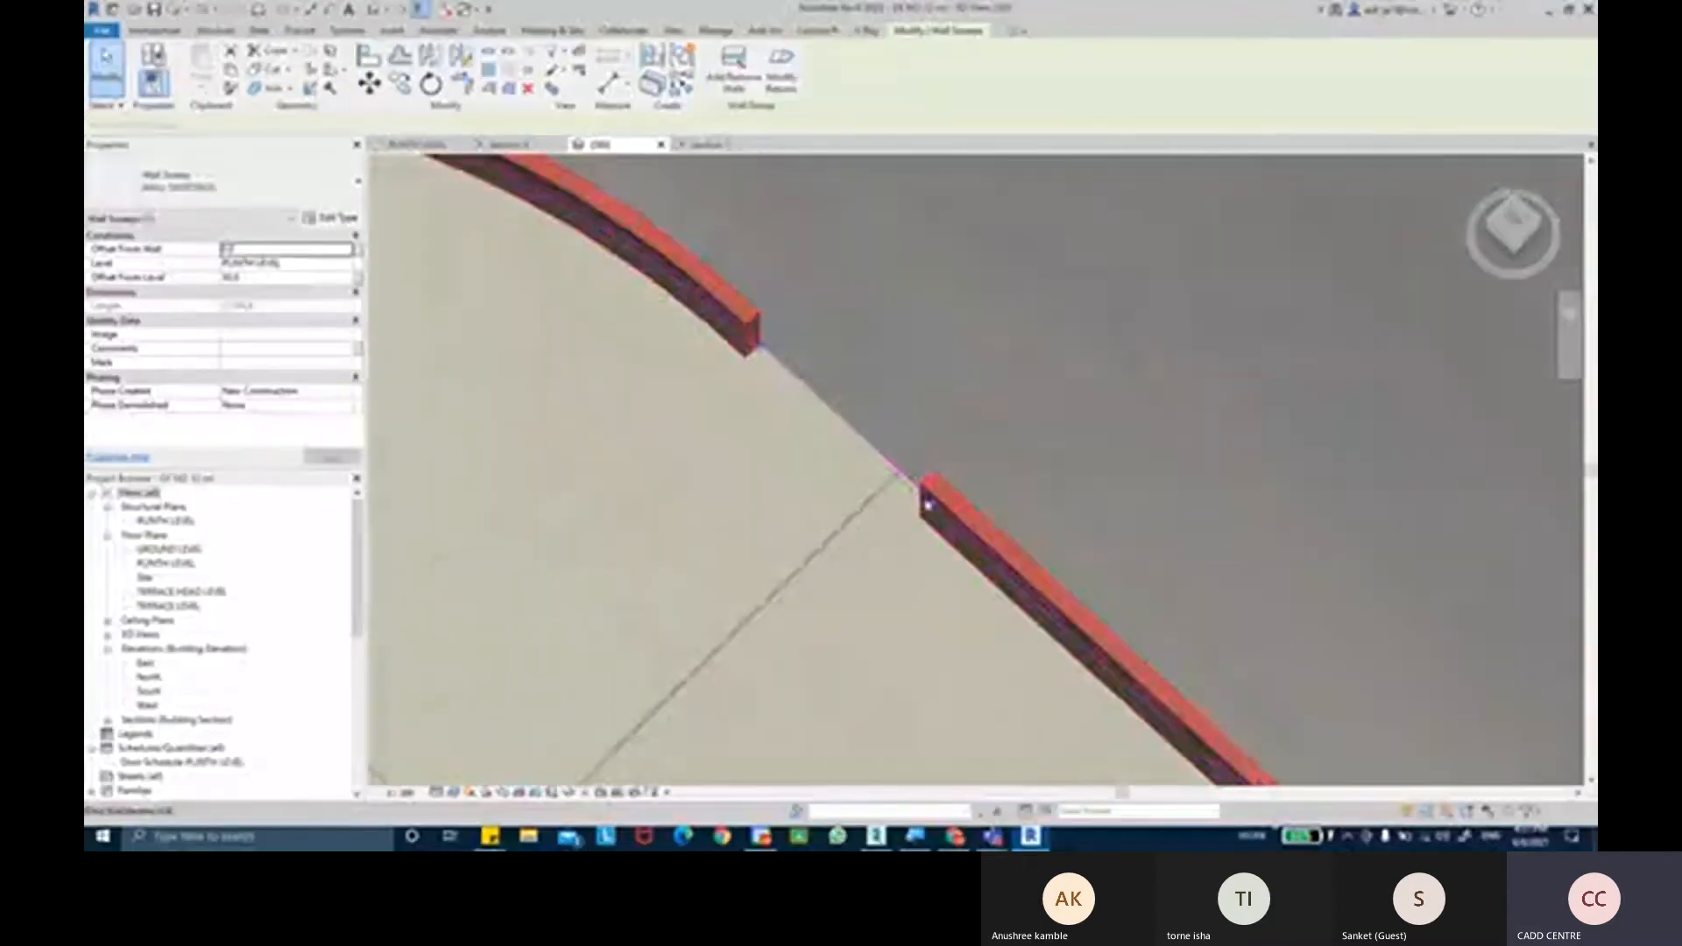
{"action": "left_click_drag", "start_coordinate": [932, 506], "coordinate": [758, 345]}
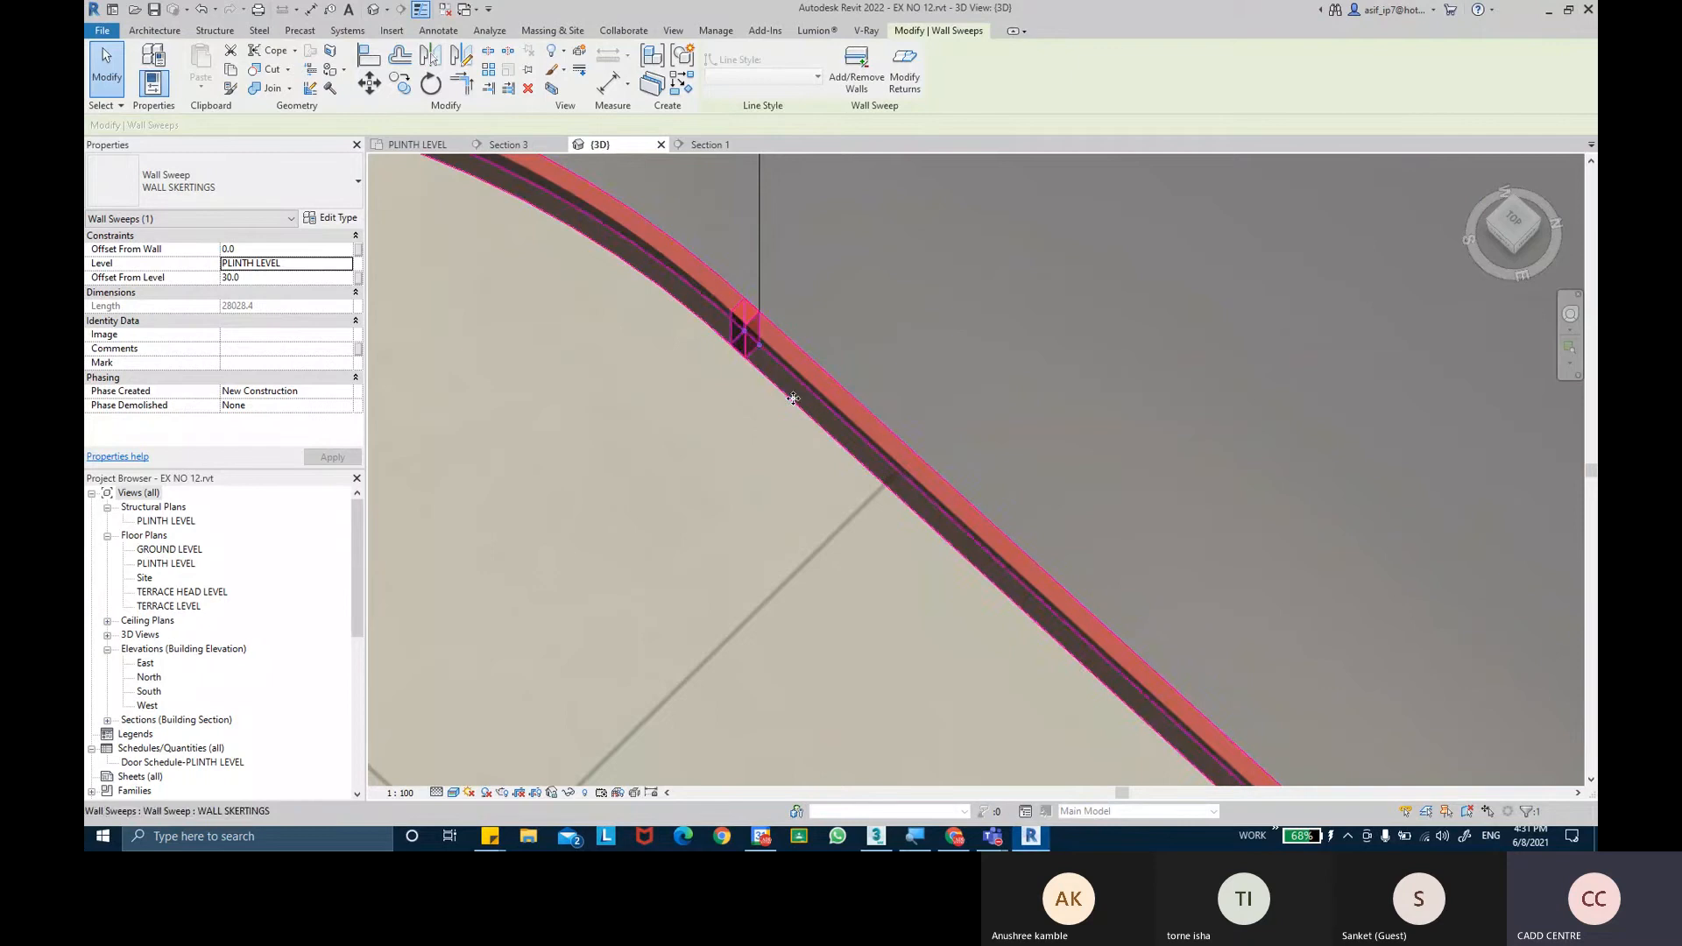
Check the joint beside the curved wall and undo the straight skirting's extension.
{"action": "key", "text": "Escape"}
{"action": "scroll", "coordinate": [960, 459], "scroll_direction": "down", "scroll_amount": 3}
{"action": "scroll", "coordinate": [960, 459], "scroll_direction": "down", "scroll_amount": 3}
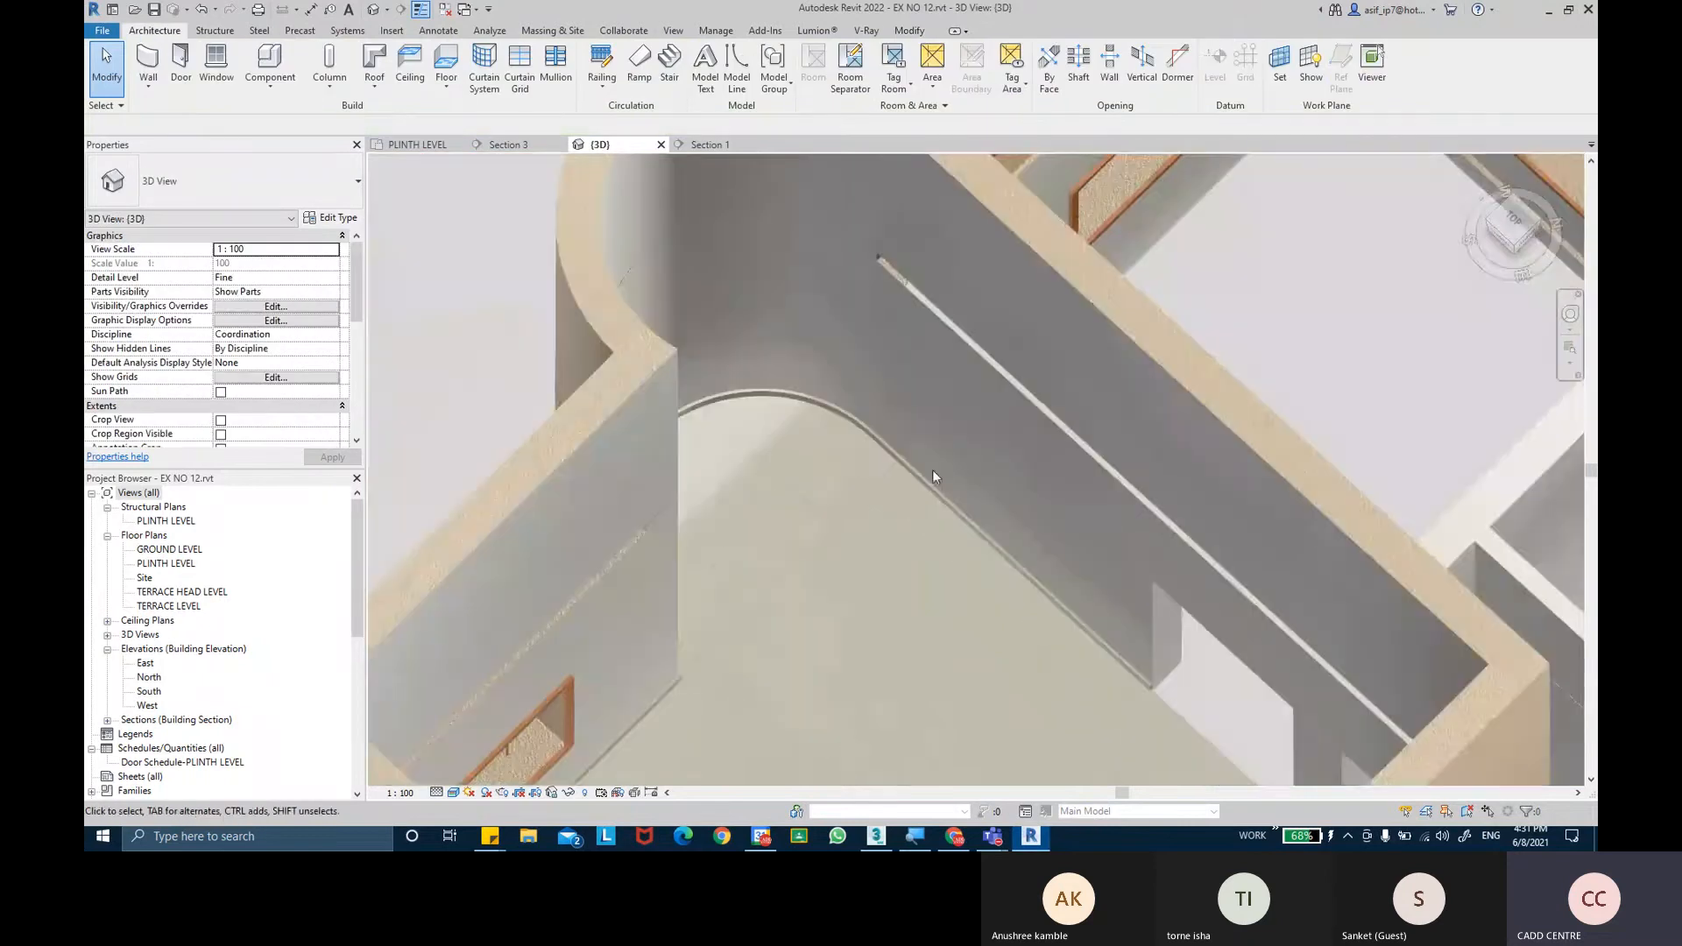
{"action": "scroll", "coordinate": [932, 469], "scroll_direction": "up", "scroll_amount": 3}
{"action": "left_click", "coordinate": [897, 447]}
{"action": "scroll", "coordinate": [872, 426], "scroll_direction": "up", "scroll_amount": 4}
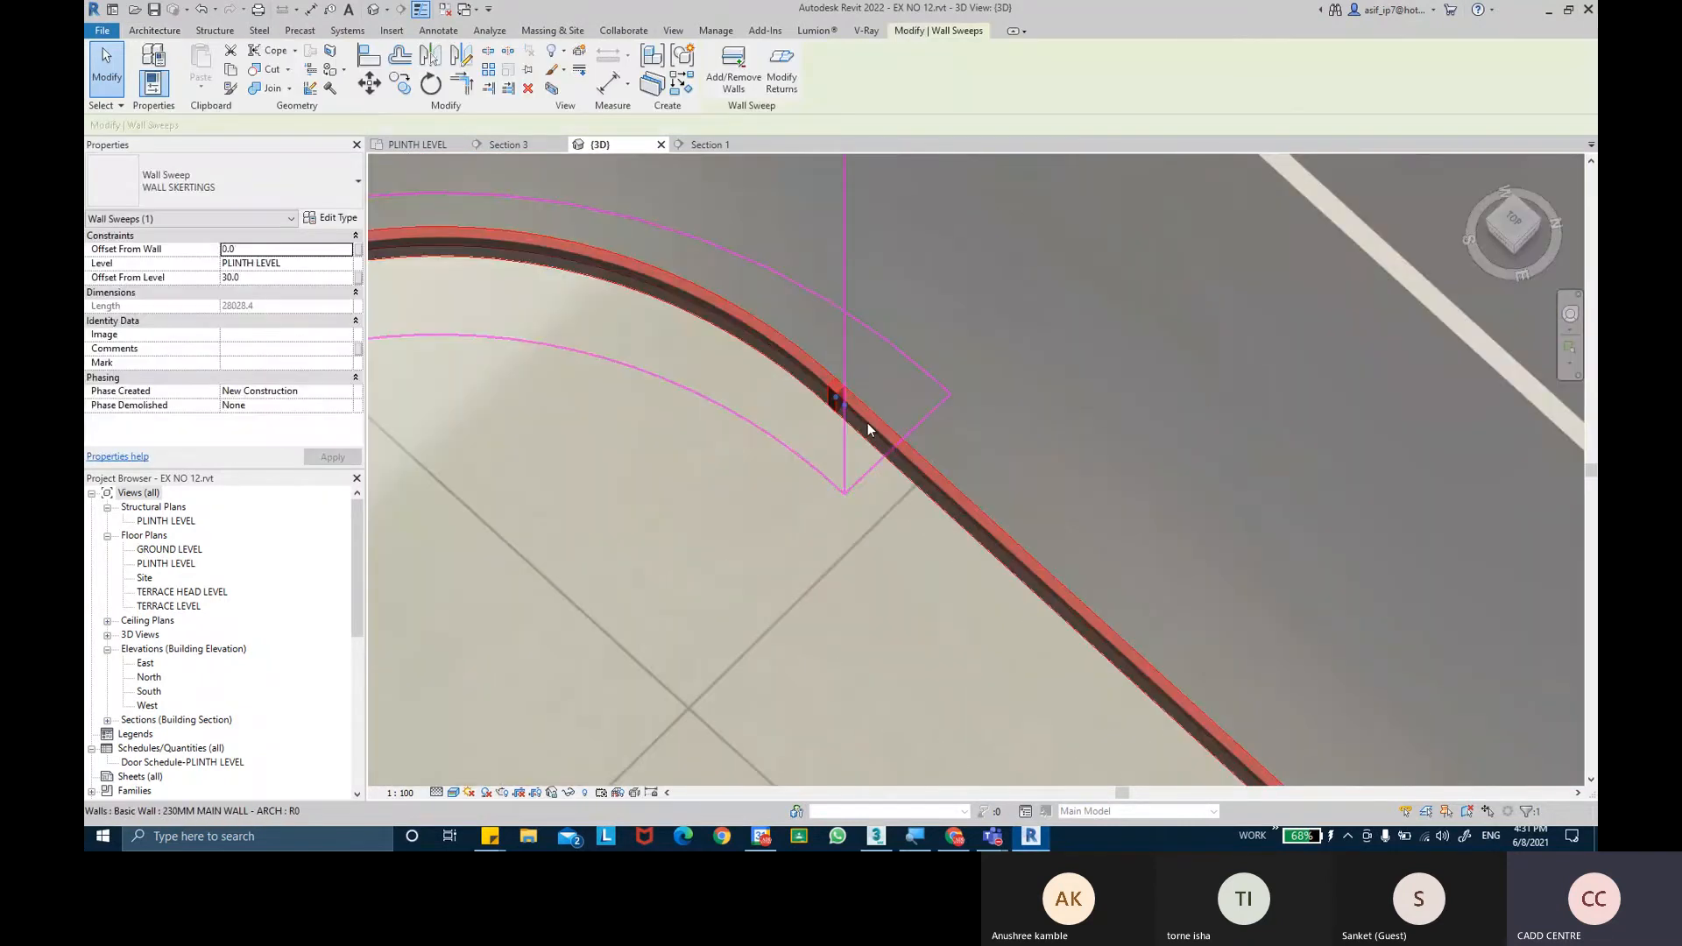
{"action": "key", "text": "Escape"}
Extend the straight skirting again to the curved wall's skirting and pull back the curved skirting's overlapping end.
{"action": "left_click", "coordinate": [920, 480]}
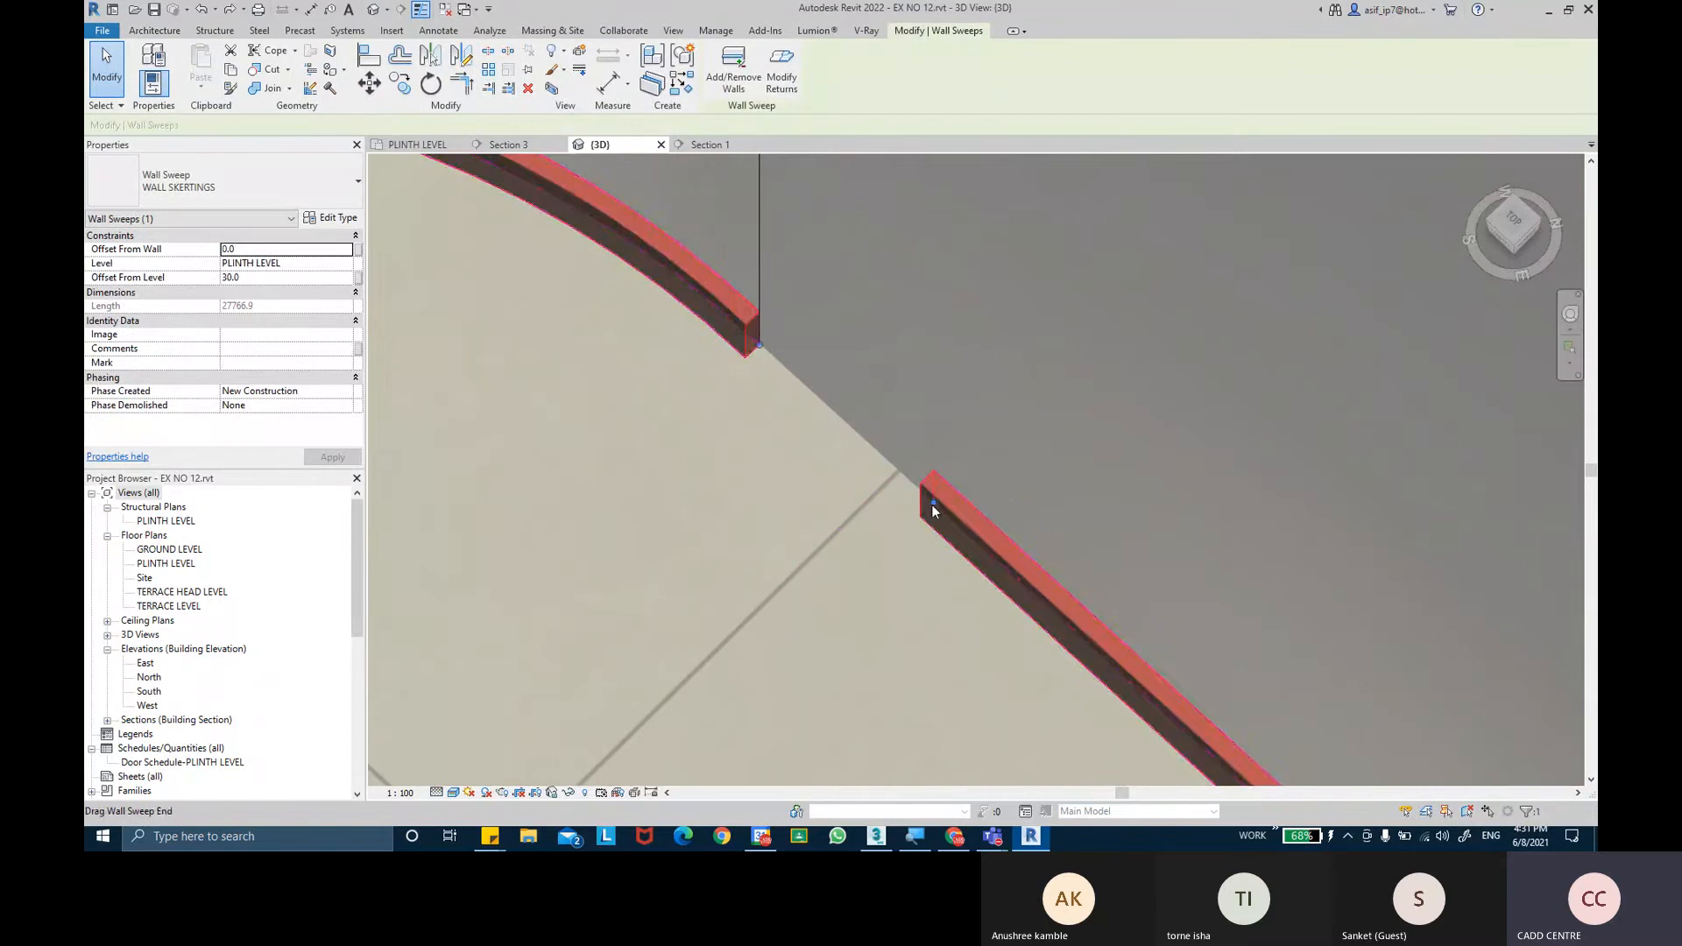
{"action": "left_click_drag", "start_coordinate": [772, 358], "coordinate": [750, 338]}
{"action": "scroll", "coordinate": [765, 350], "scroll_direction": "up", "scroll_amount": 5}
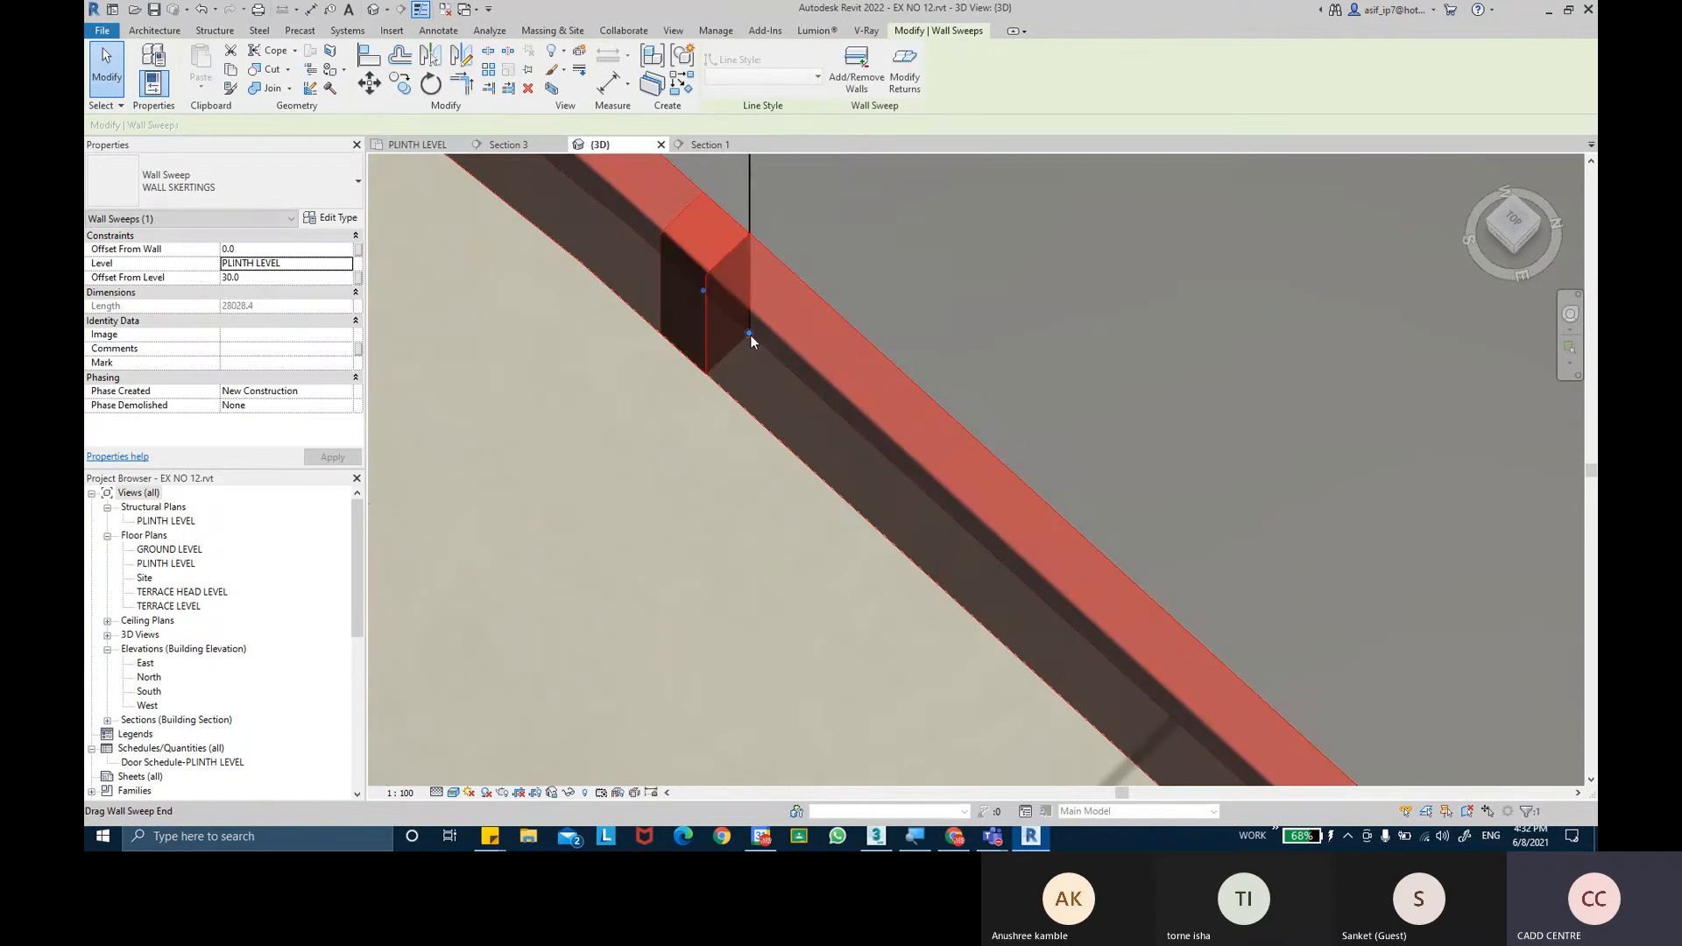
{"action": "left_click_drag", "start_coordinate": [689, 276], "coordinate": [676, 264]}
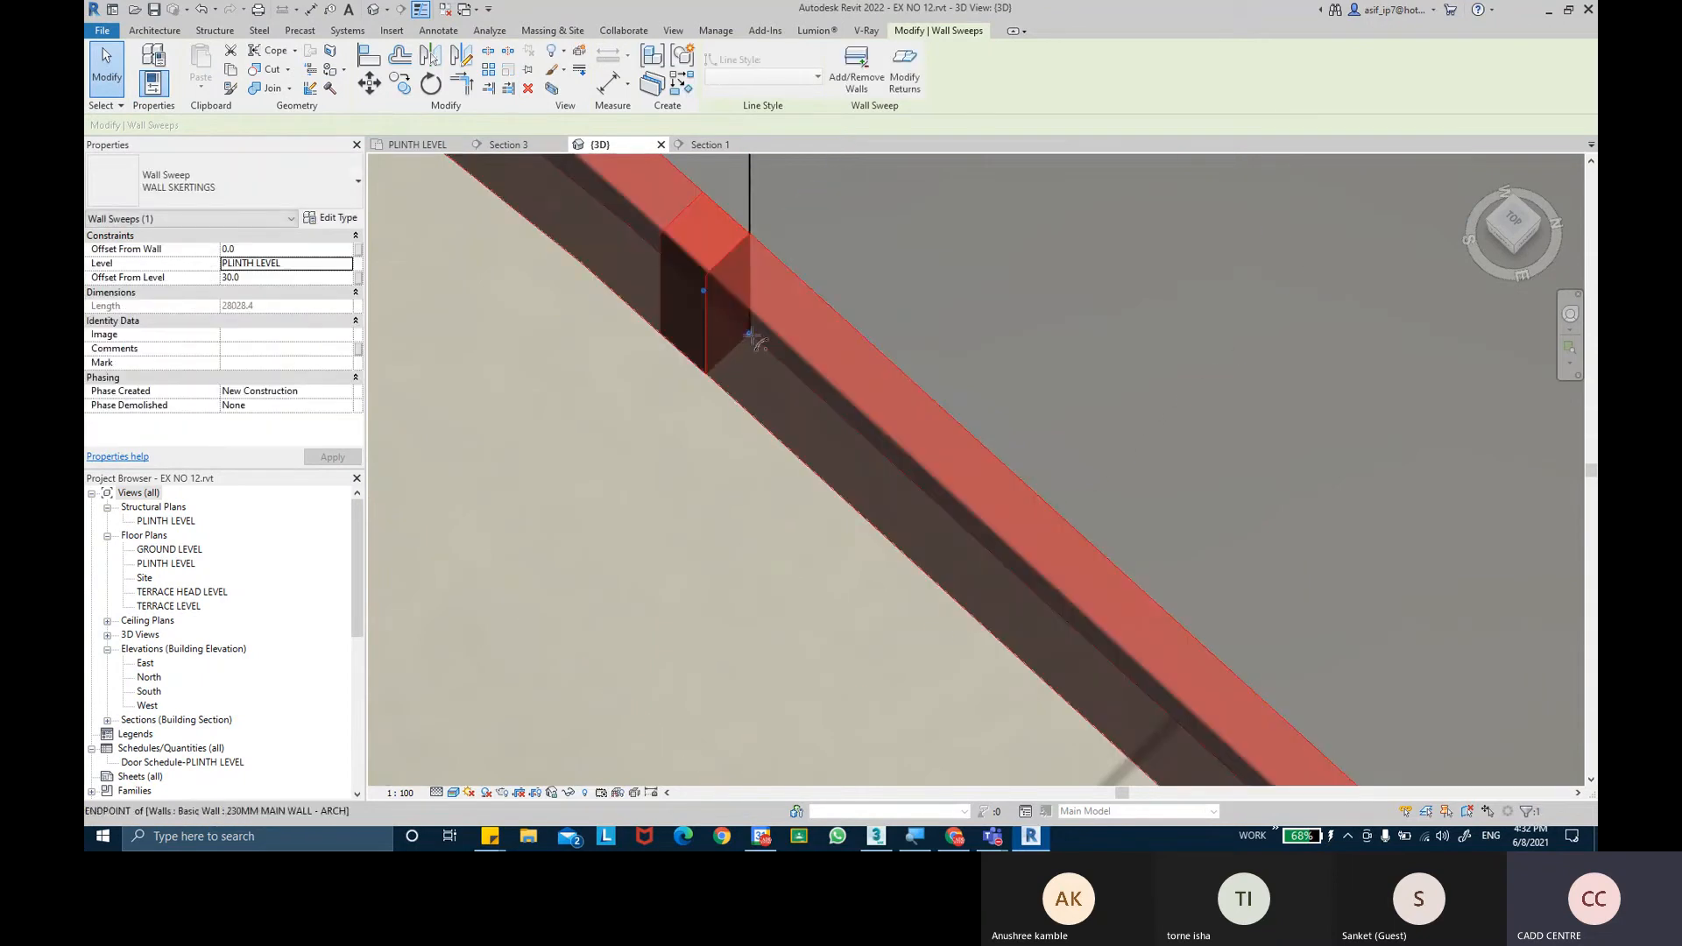
{"action": "left_click_drag", "start_coordinate": [760, 350], "coordinate": [718, 308]}
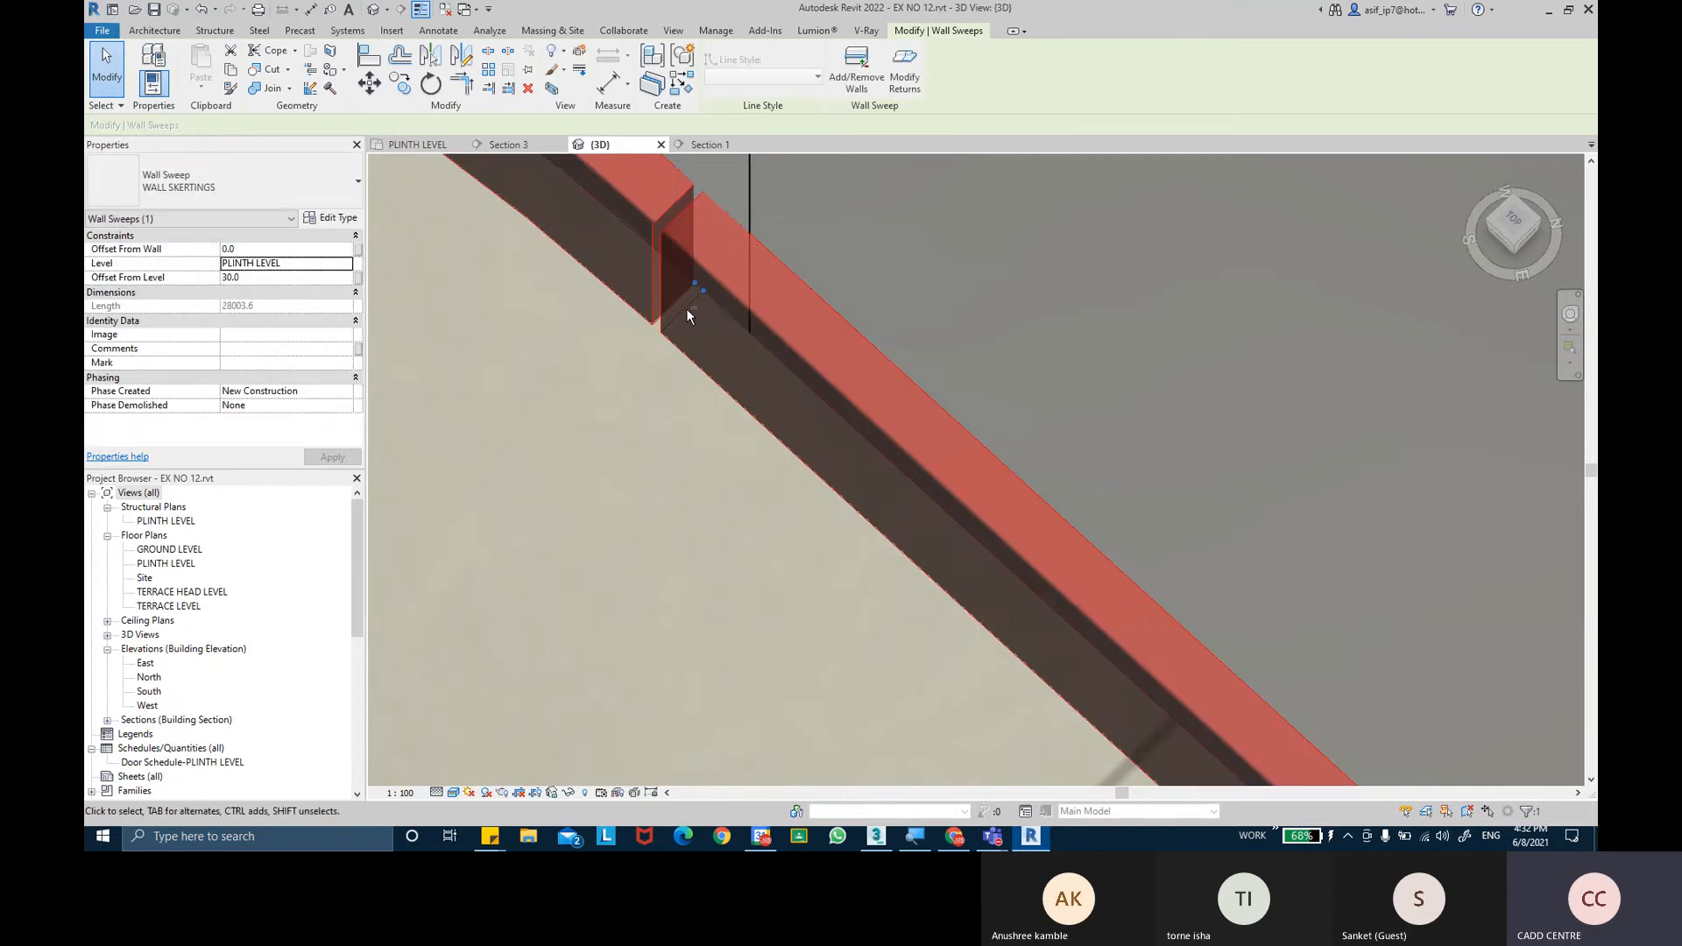
Fine-tune the curved skirting's end so it butts against the straight skirting's end face.
{"action": "scroll", "coordinate": [682, 270], "scroll_direction": "up", "scroll_amount": 2}
{"action": "left_click_drag", "start_coordinate": [686, 275], "coordinate": [706, 298]}
{"action": "left_click_drag", "start_coordinate": [710, 359], "coordinate": [712, 361]}
{"action": "scroll", "coordinate": [705, 332], "scroll_direction": "up", "scroll_amount": 3}
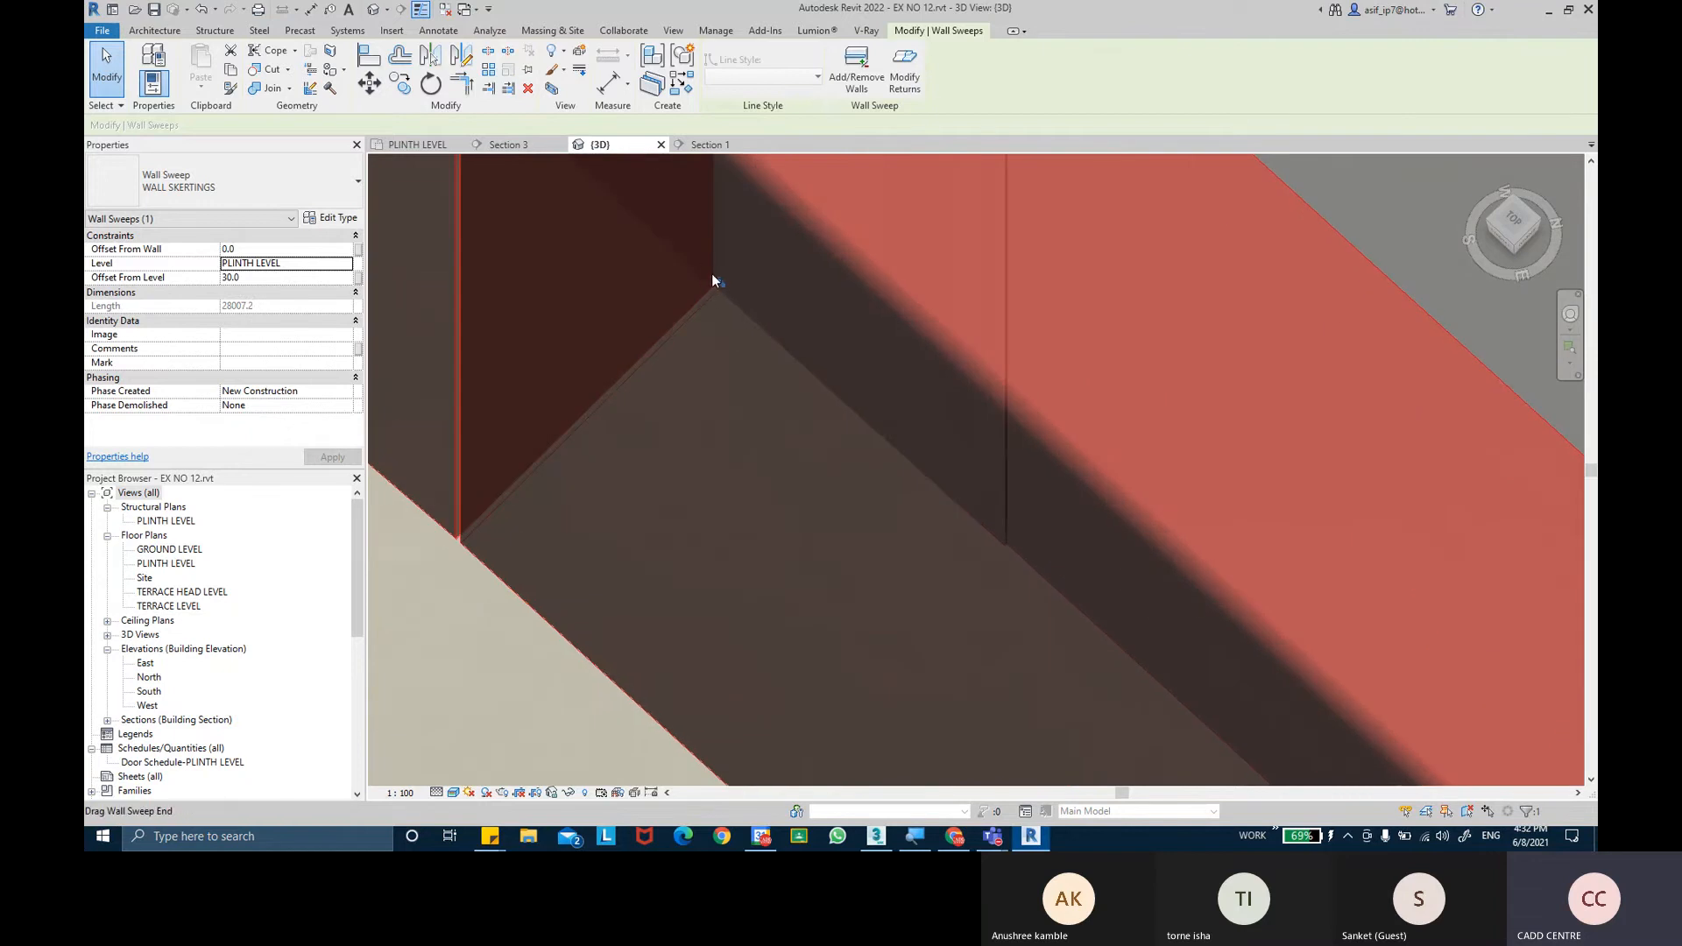
{"action": "left_click_drag", "start_coordinate": [713, 279], "coordinate": [722, 286]}
{"action": "scroll", "coordinate": [732, 355], "scroll_direction": "down", "scroll_amount": 5}
{"action": "key", "text": "Escape"}
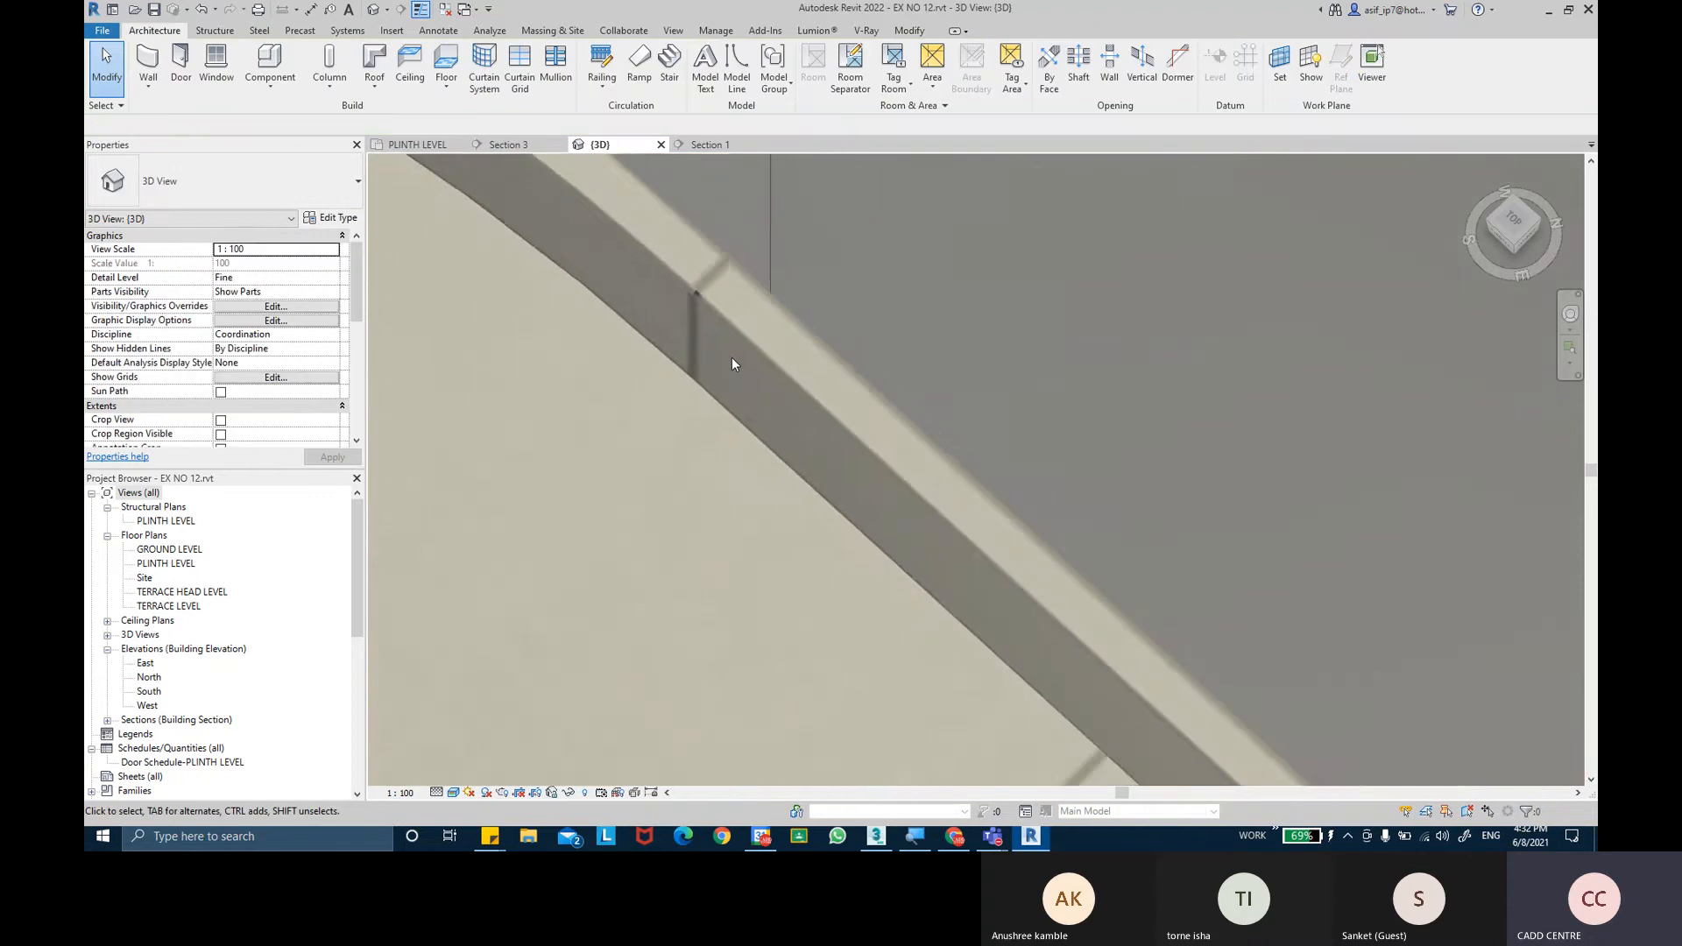
Examine the skirting corners and door opening returns around the adjoining rooms in the 3D view.
{"action": "scroll", "coordinate": [738, 375], "scroll_direction": "down", "scroll_amount": 5}
{"action": "middle_click_drag", "start_coordinate": [738, 375], "coordinate": [753, 339], "text": "shift"}
{"action": "scroll", "coordinate": [703, 540], "scroll_direction": "up", "scroll_amount": 5}
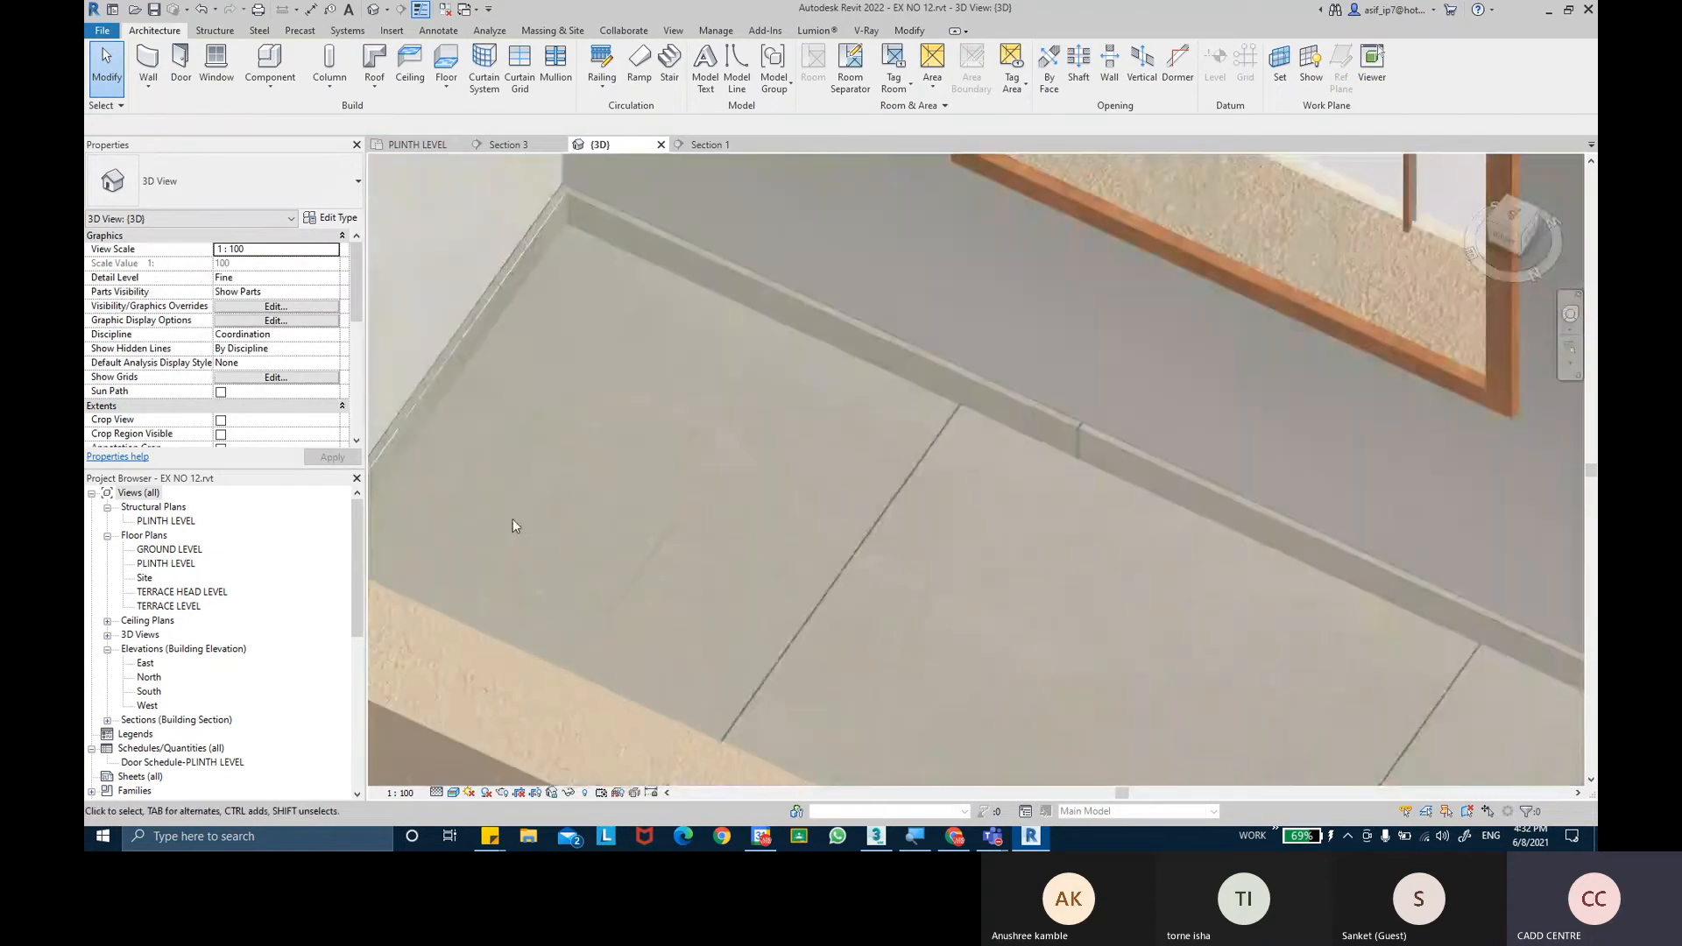
{"action": "scroll", "coordinate": [548, 461], "scroll_direction": "up", "scroll_amount": 4}
{"action": "scroll", "coordinate": [859, 376], "scroll_direction": "down", "scroll_amount": 7}
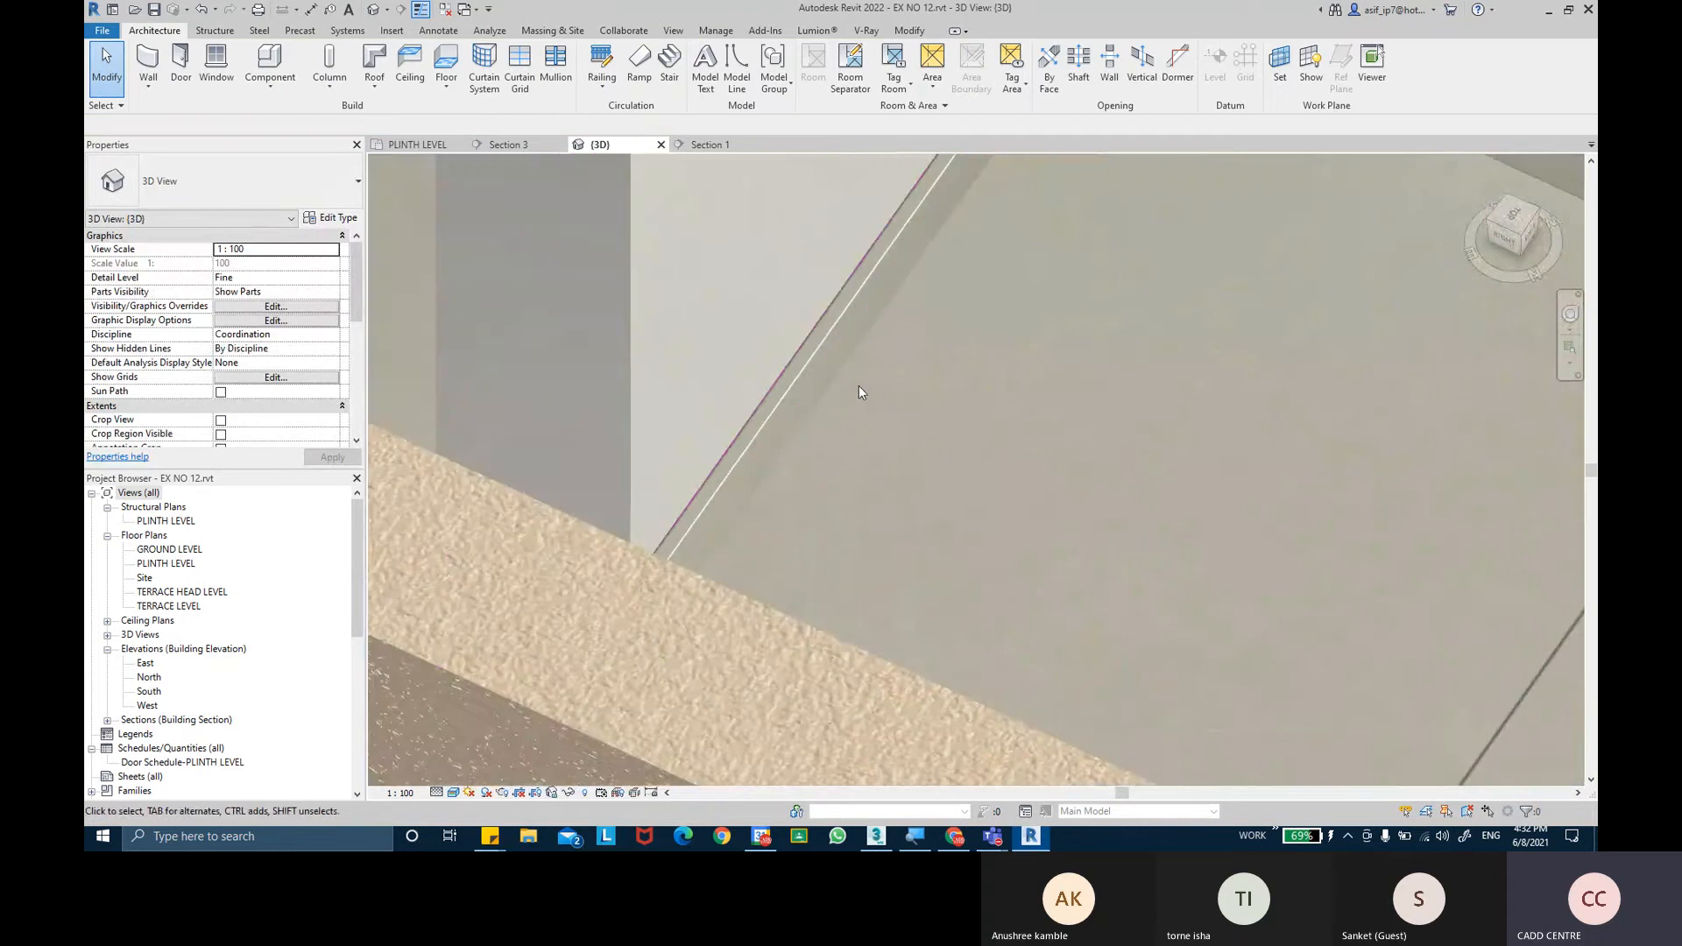
{"action": "middle_click_drag", "start_coordinate": [859, 396], "coordinate": [1000, 310], "text": "shift"}
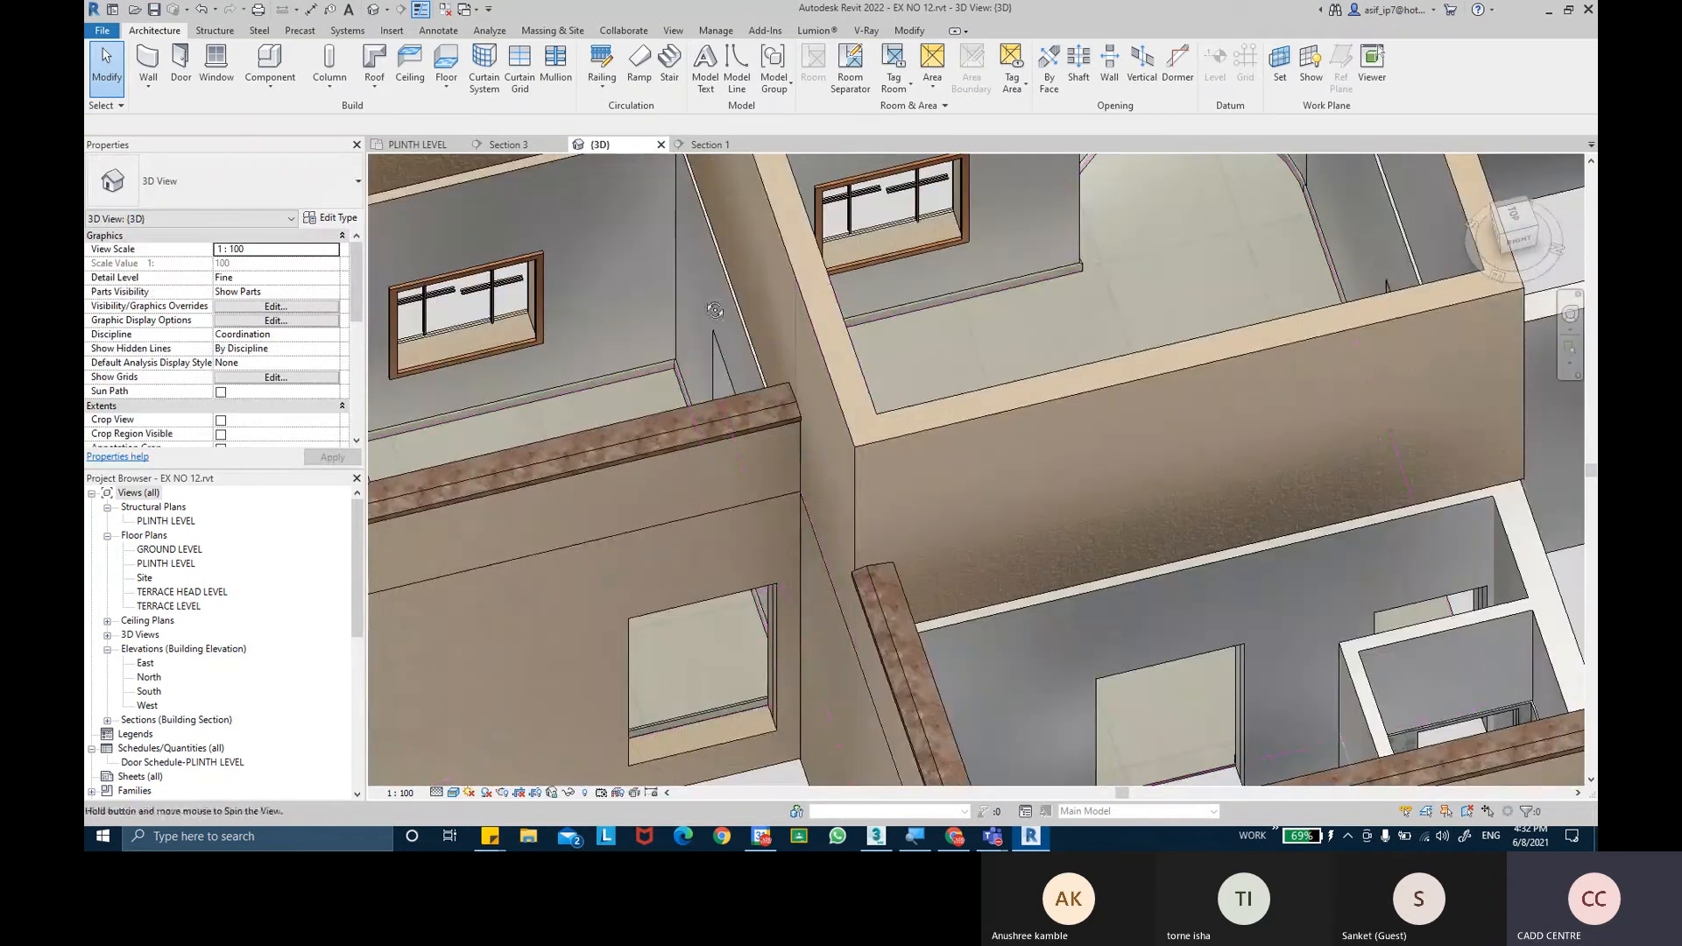
{"action": "middle_click_drag", "start_coordinate": [712, 307], "coordinate": [727, 160], "text": "shift"}
{"action": "scroll", "coordinate": [728, 159], "scroll_direction": "up", "scroll_amount": 4}
{"action": "scroll", "coordinate": [727, 162], "scroll_direction": "up", "scroll_amount": 3}
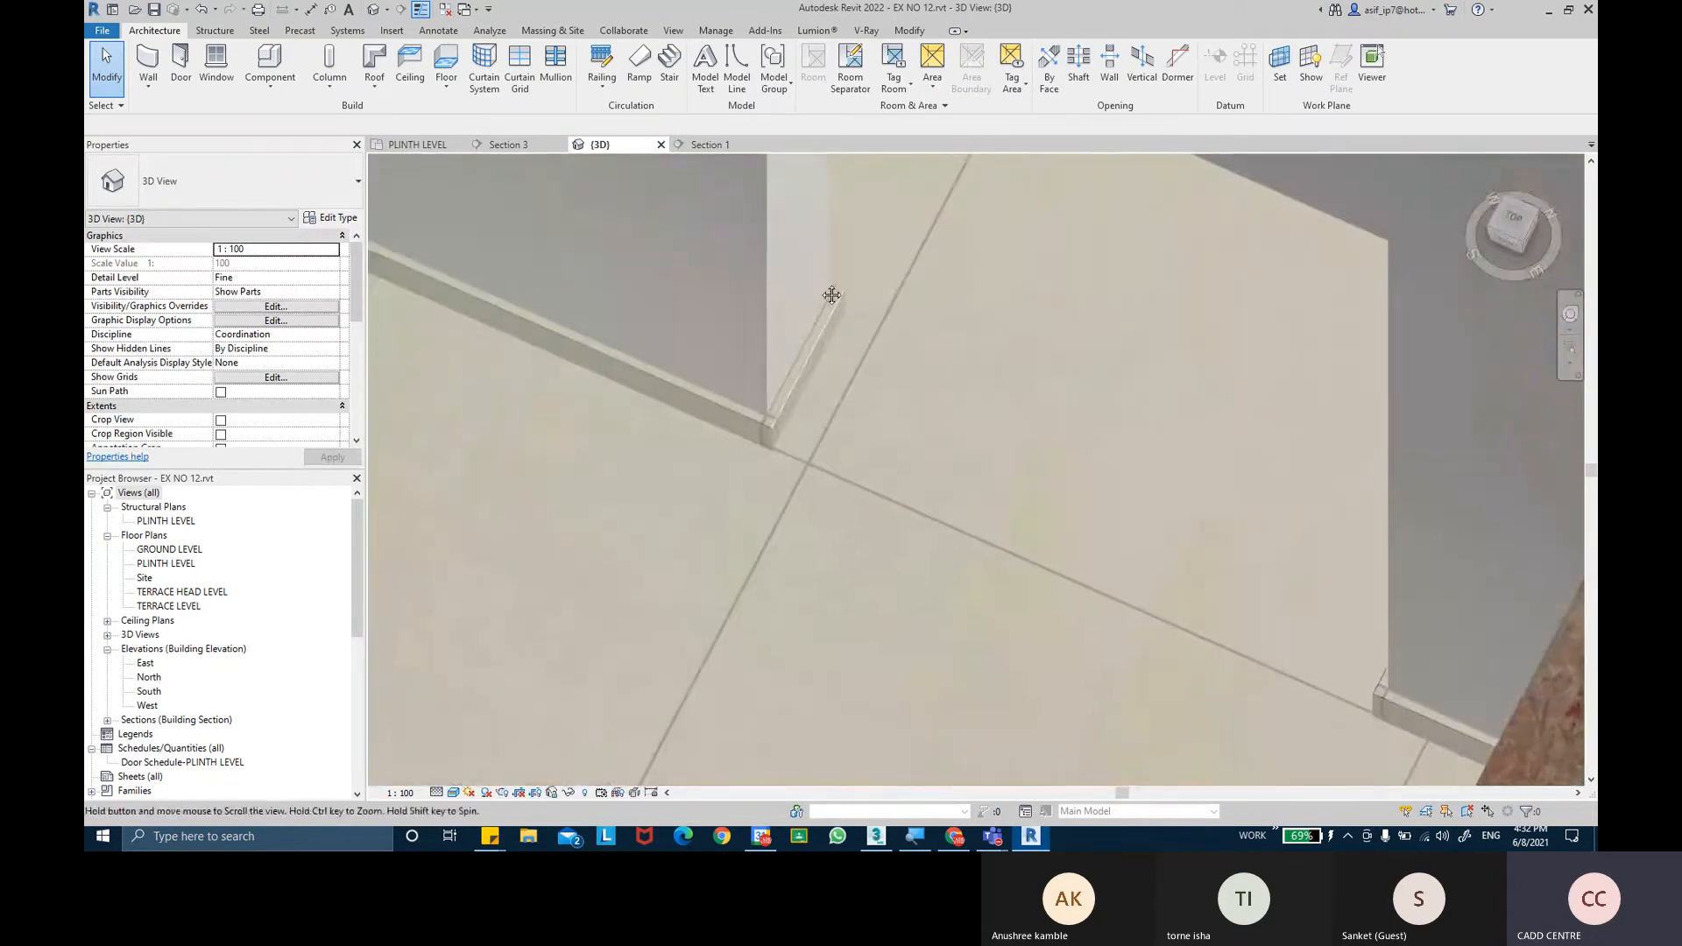
{"action": "scroll", "coordinate": [829, 234], "scroll_direction": "up", "scroll_amount": 4}
{"action": "scroll", "coordinate": [1086, 270], "scroll_direction": "down", "scroll_amount": 6}
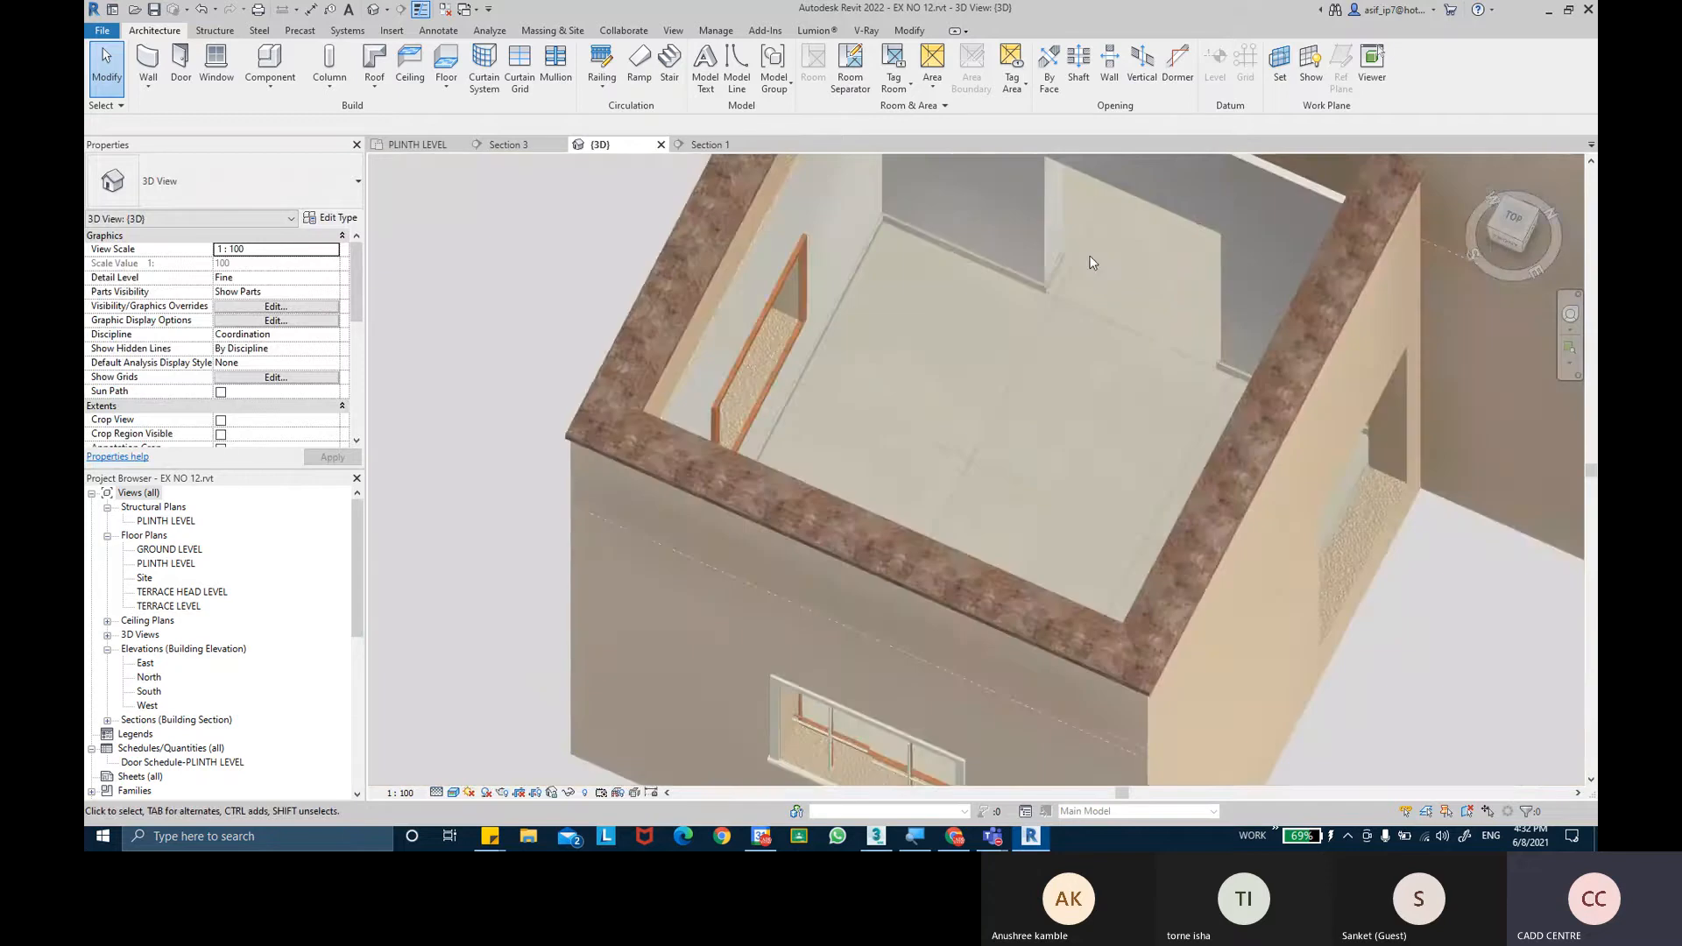
{"action": "scroll", "coordinate": [978, 428], "scroll_direction": "up", "scroll_amount": 4}
{"action": "scroll", "coordinate": [977, 428], "scroll_direction": "up", "scroll_amount": 2}
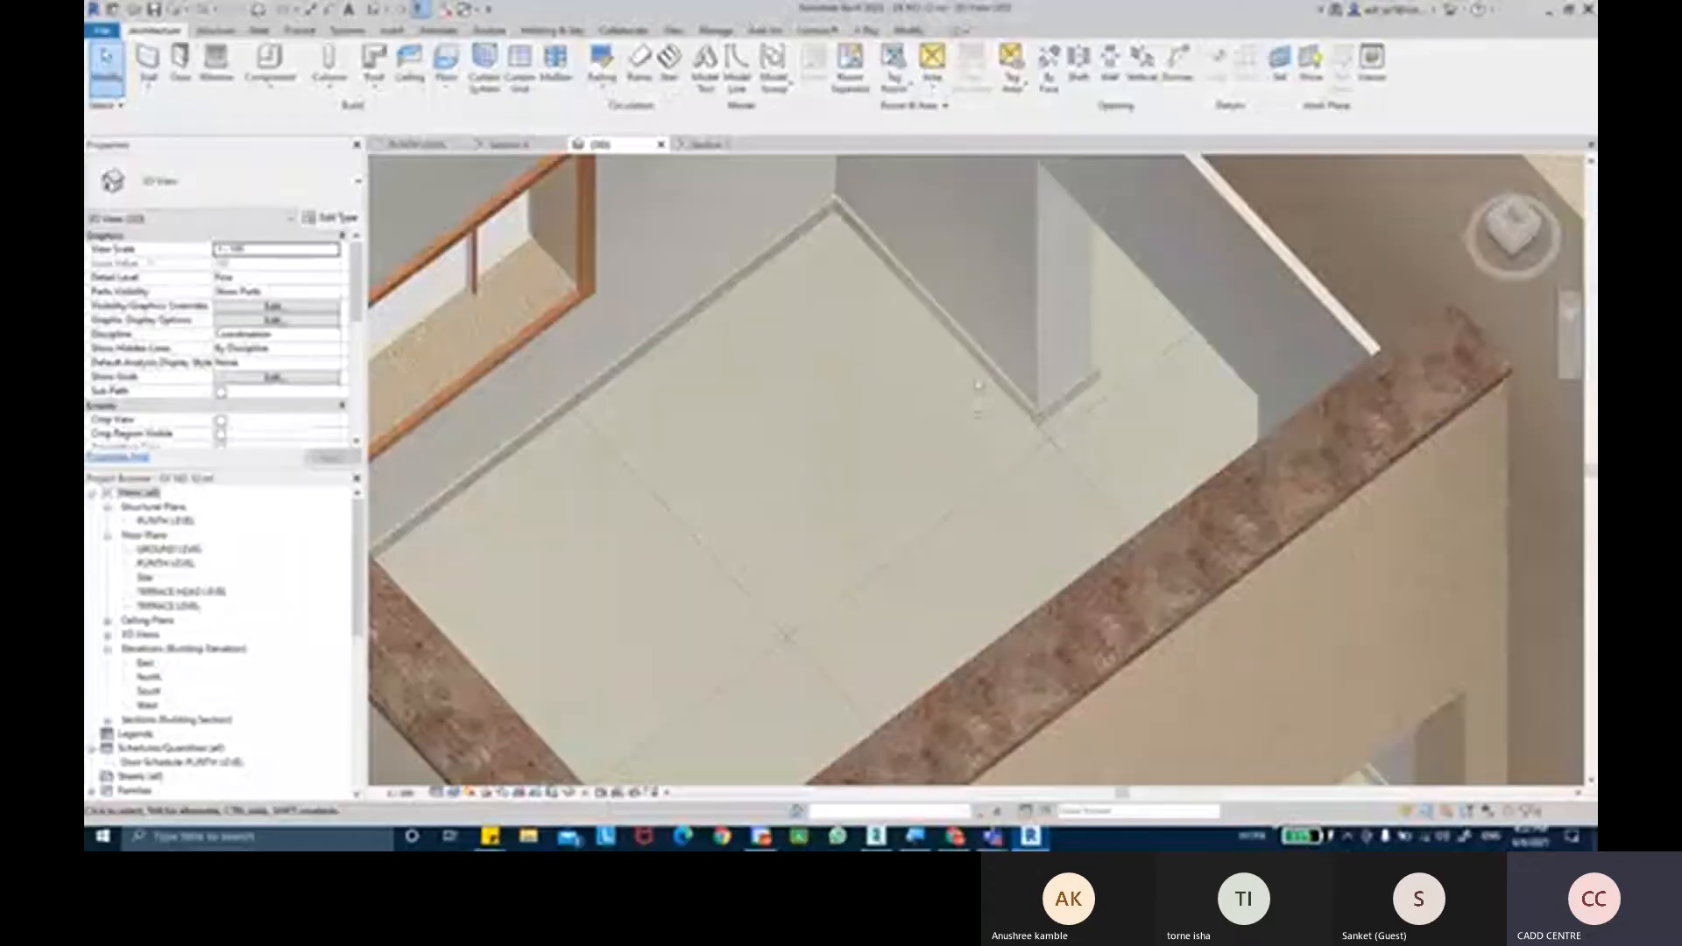
{"action": "scroll", "coordinate": [993, 386], "scroll_direction": "down", "scroll_amount": 2}
Set the room skirting's Offset From Wall to -19 so it sits recessed into the wall.
{"action": "left_click", "coordinate": [992, 372]}
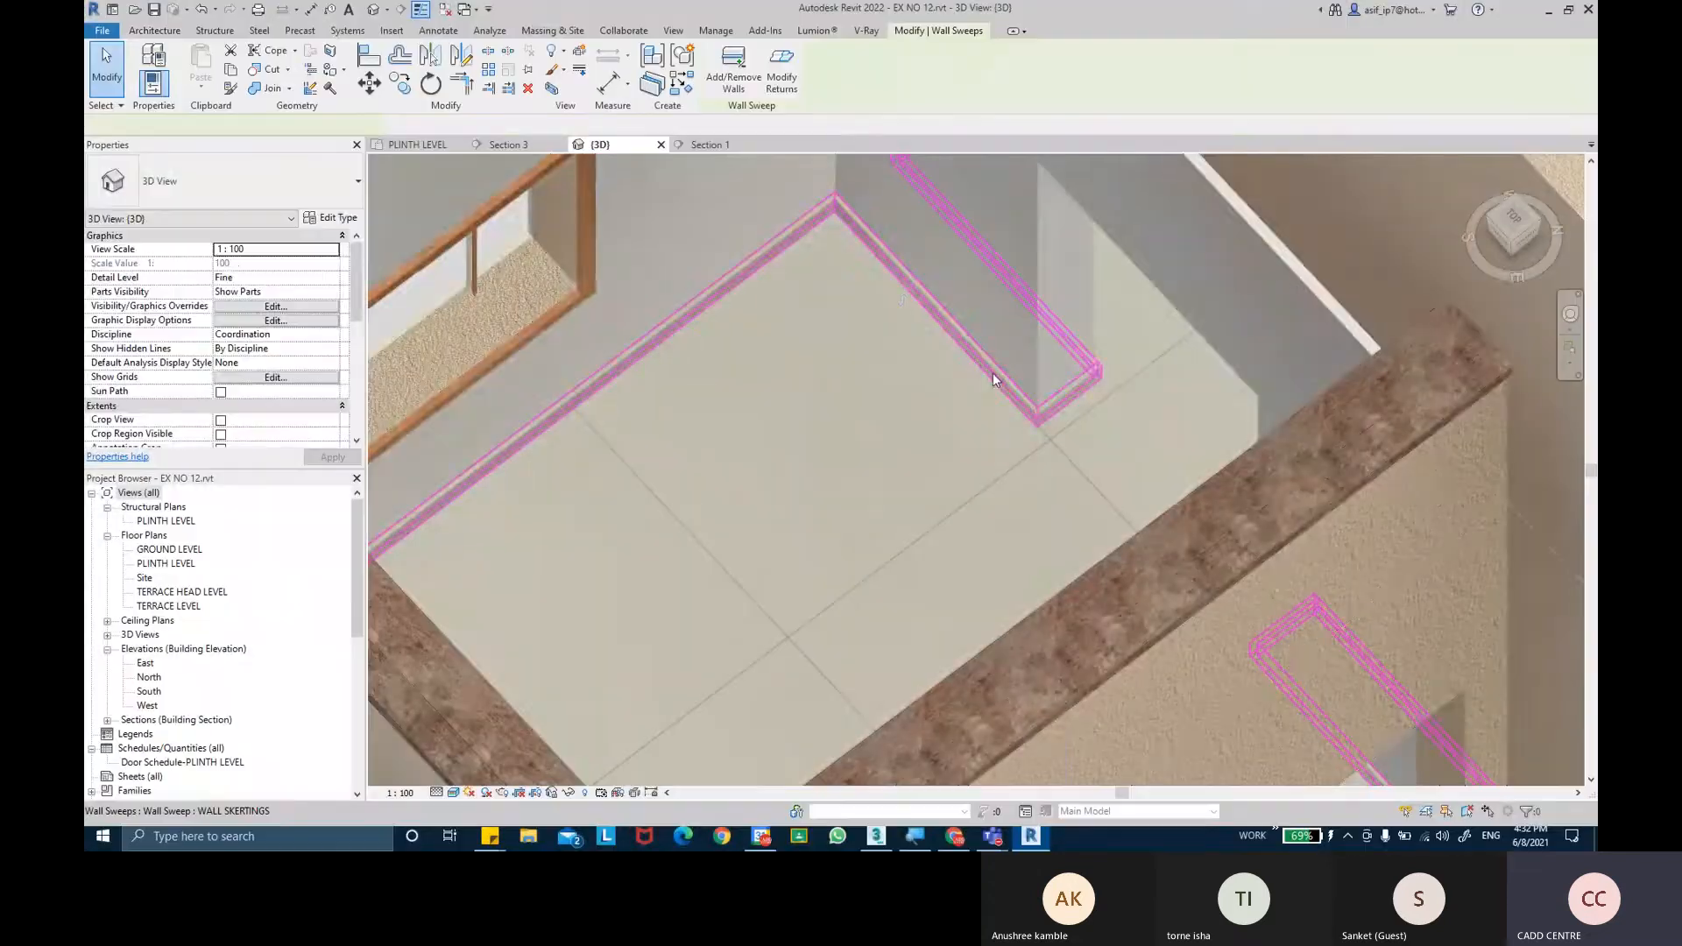
{"action": "scroll", "coordinate": [991, 373], "scroll_direction": "down", "scroll_amount": 4}
{"action": "mouse_move", "coordinate": [1035, 373]}
{"action": "middle_mouse_down", "text": "shift"}
{"action": "mouse_move", "coordinate": [1356, 368]}
{"action": "mouse_move", "coordinate": [1095, 275]}
{"action": "mouse_move", "coordinate": [1124, 443]}
{"action": "mouse_move", "coordinate": [1024, 396]}
{"action": "middle_mouse_up", "text": "shift"}
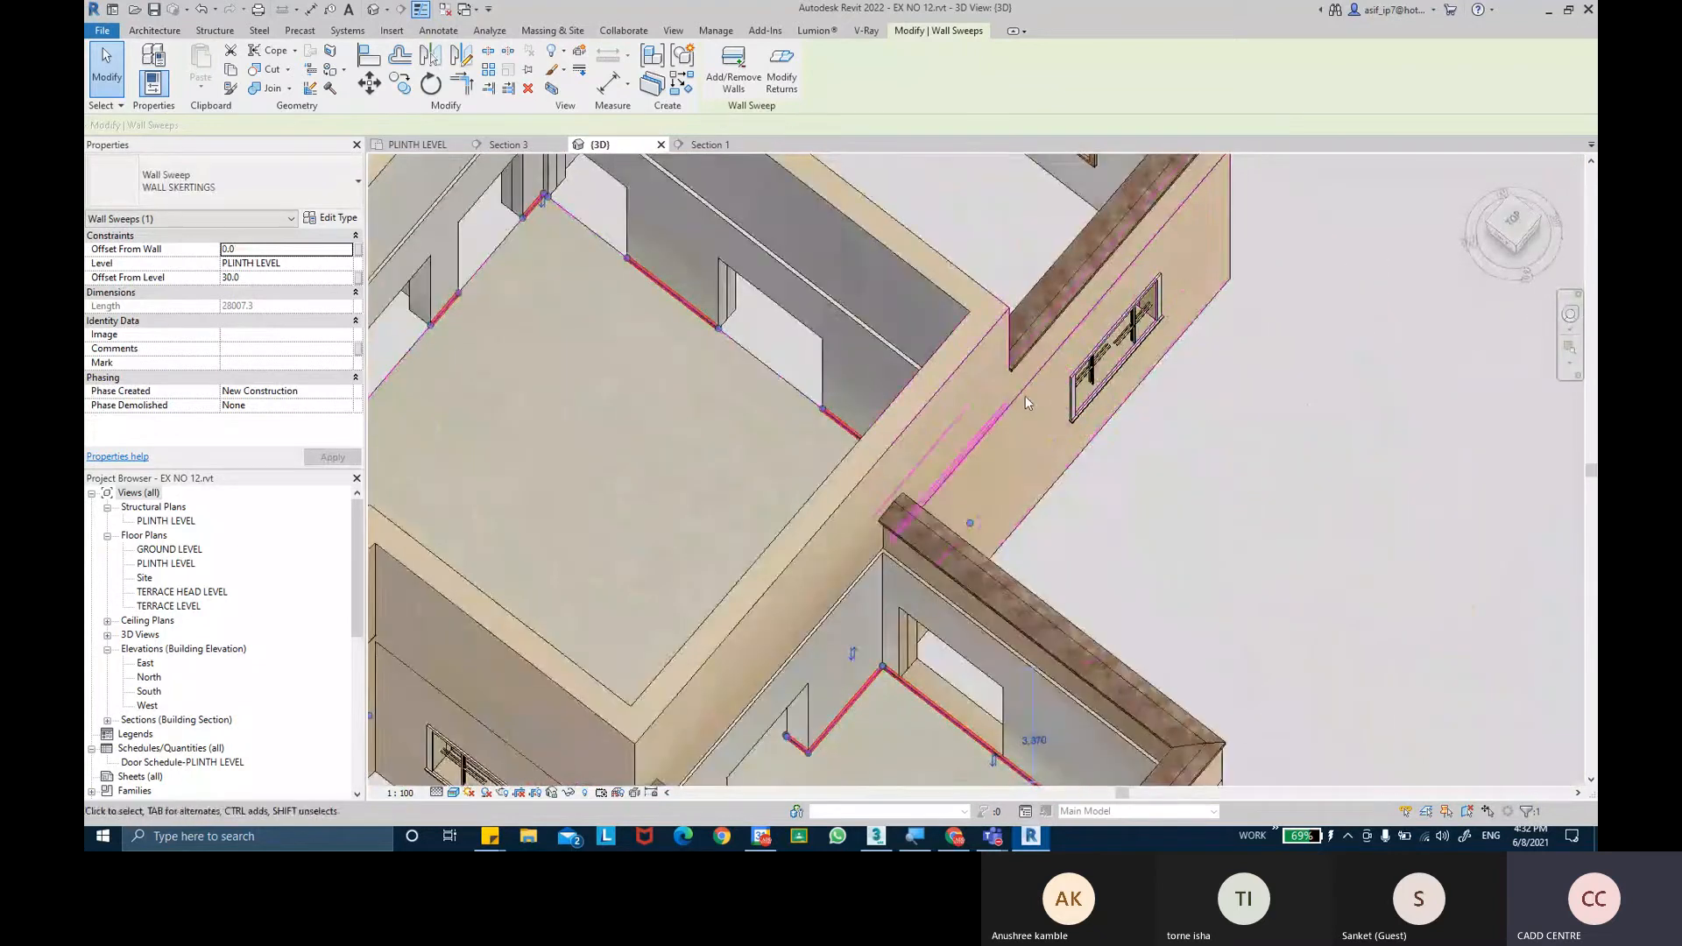
{"action": "scroll", "coordinate": [719, 313], "scroll_direction": "up", "scroll_amount": 5}
{"action": "scroll", "coordinate": [718, 314], "scroll_direction": "up", "scroll_amount": 3}
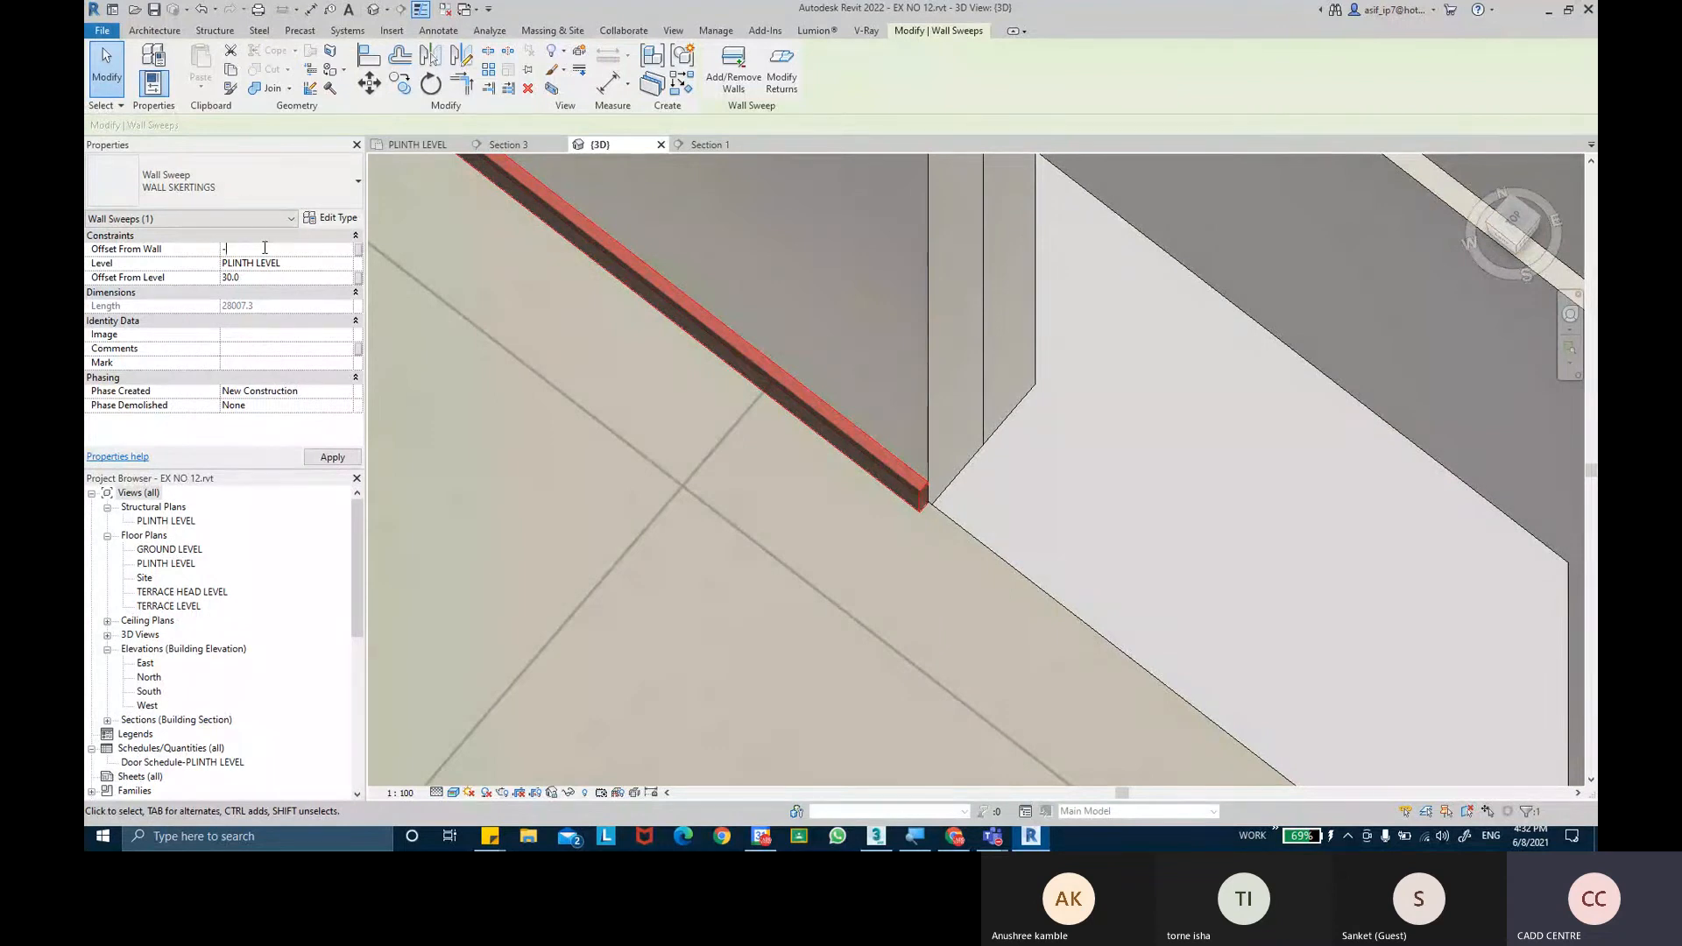
{"action": "left_click", "coordinate": [344, 458]}
{"action": "scroll", "coordinate": [963, 473], "scroll_direction": "up", "scroll_amount": 5}
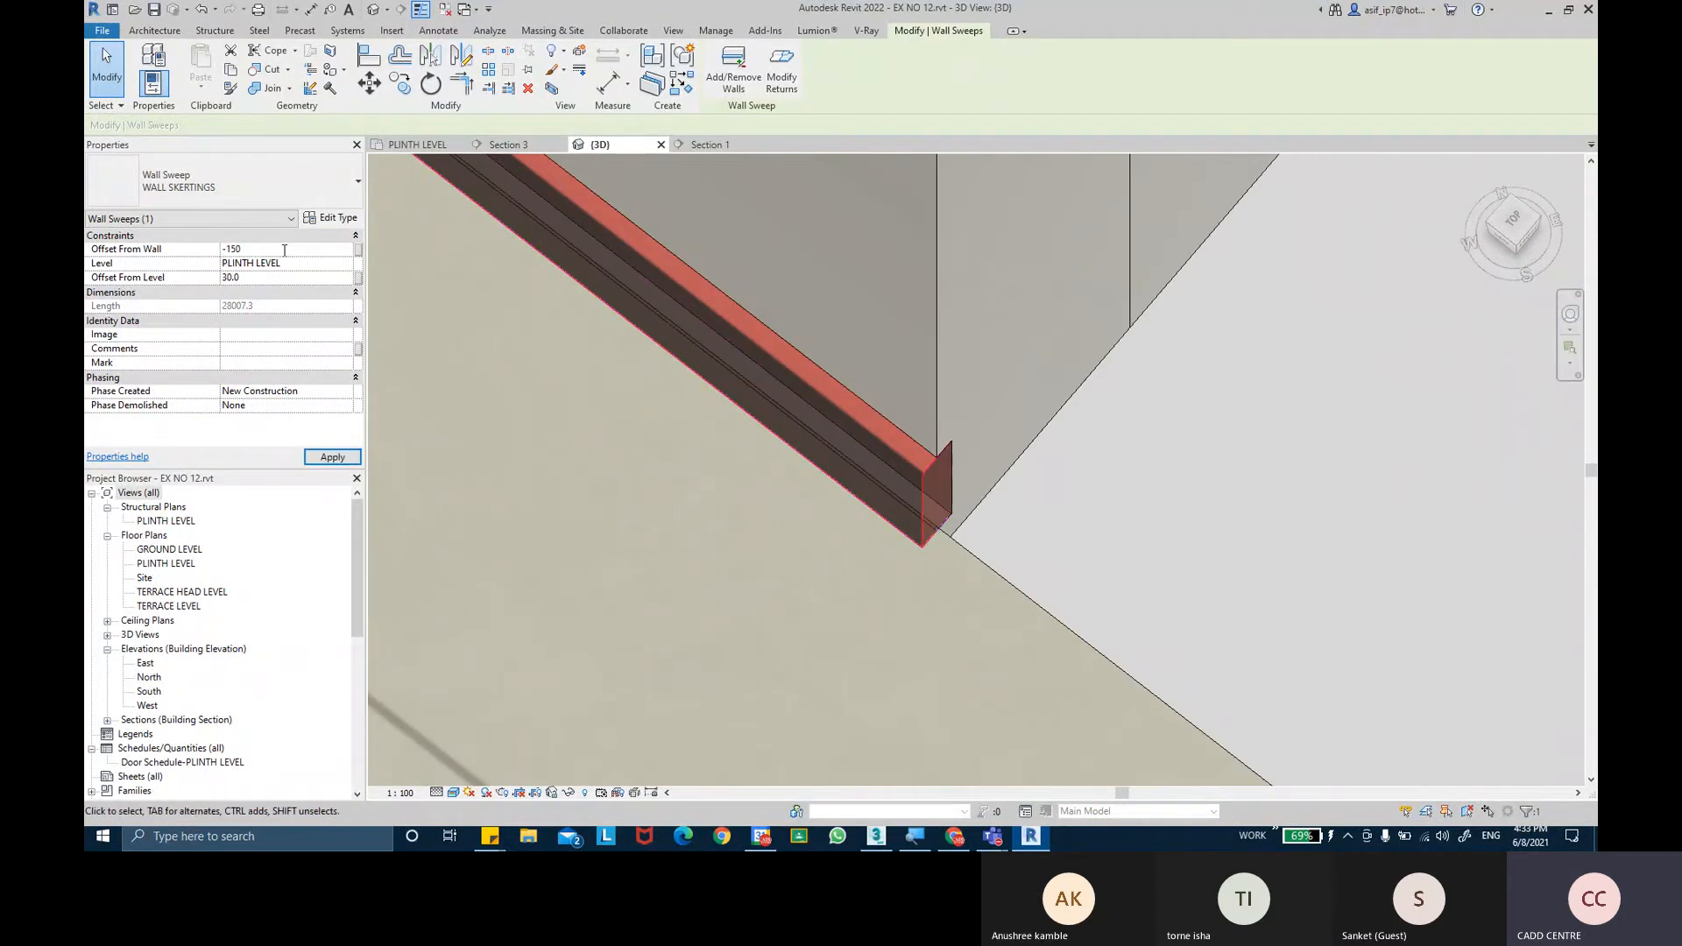
{"action": "left_click", "coordinate": [331, 458]}
{"action": "scroll", "coordinate": [980, 517], "scroll_direction": "down", "scroll_amount": 2}
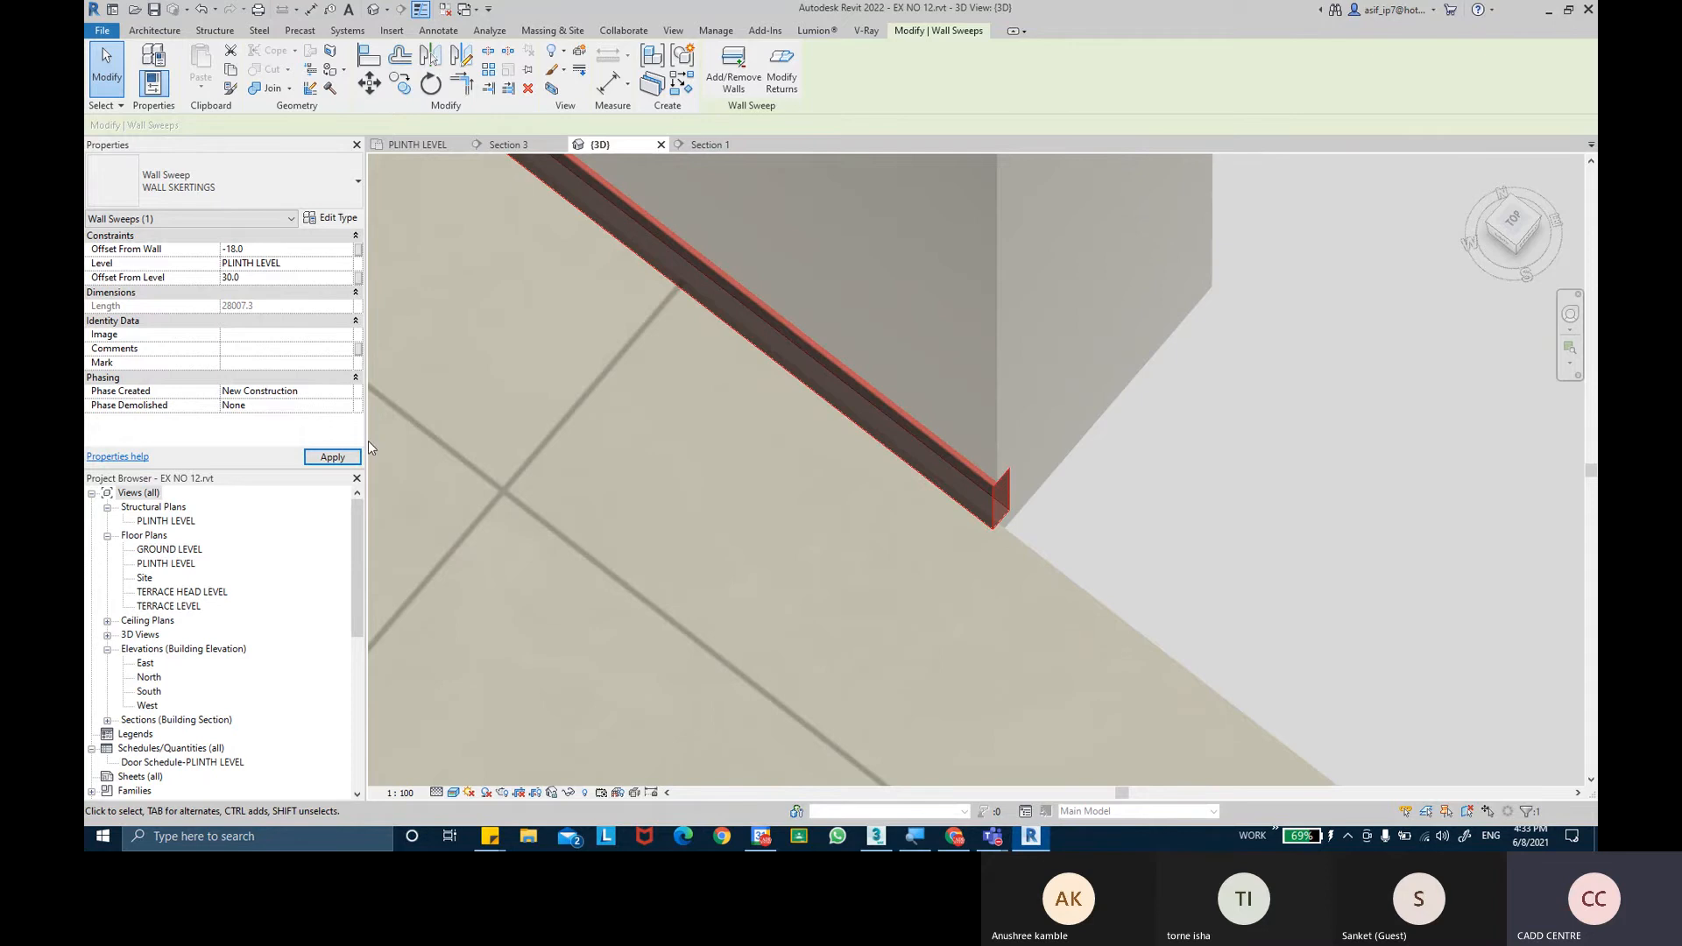
{"action": "left_click", "coordinate": [332, 458]}
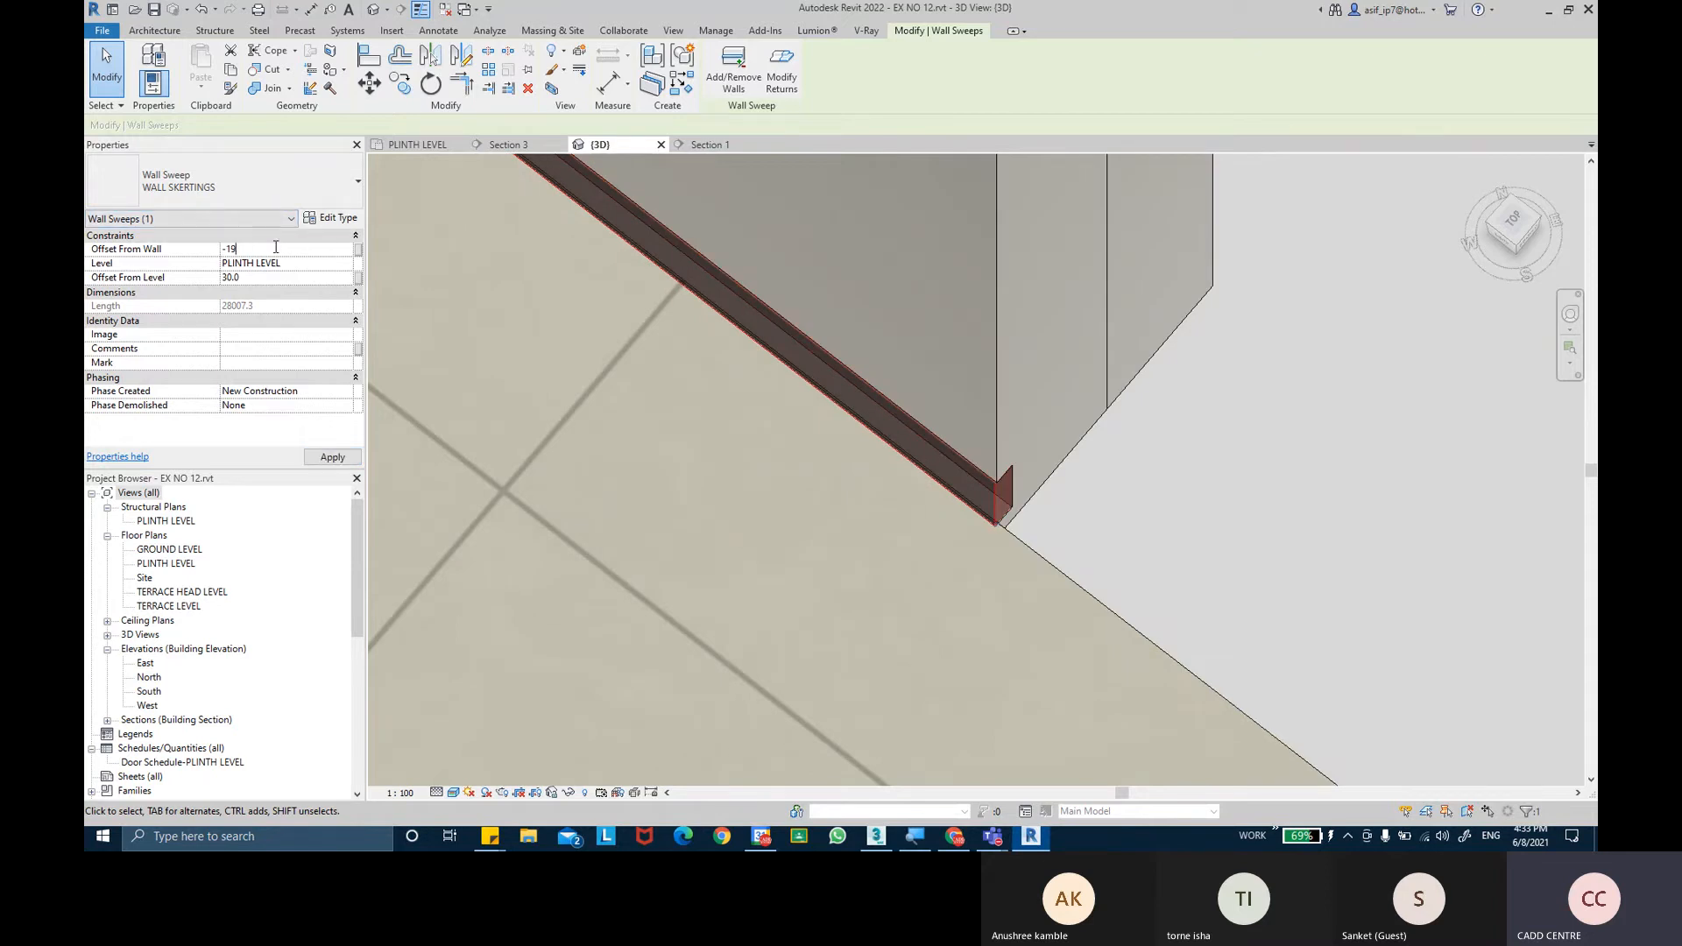
{"action": "left_click", "coordinate": [336, 461]}
{"action": "key", "text": "Escape"}
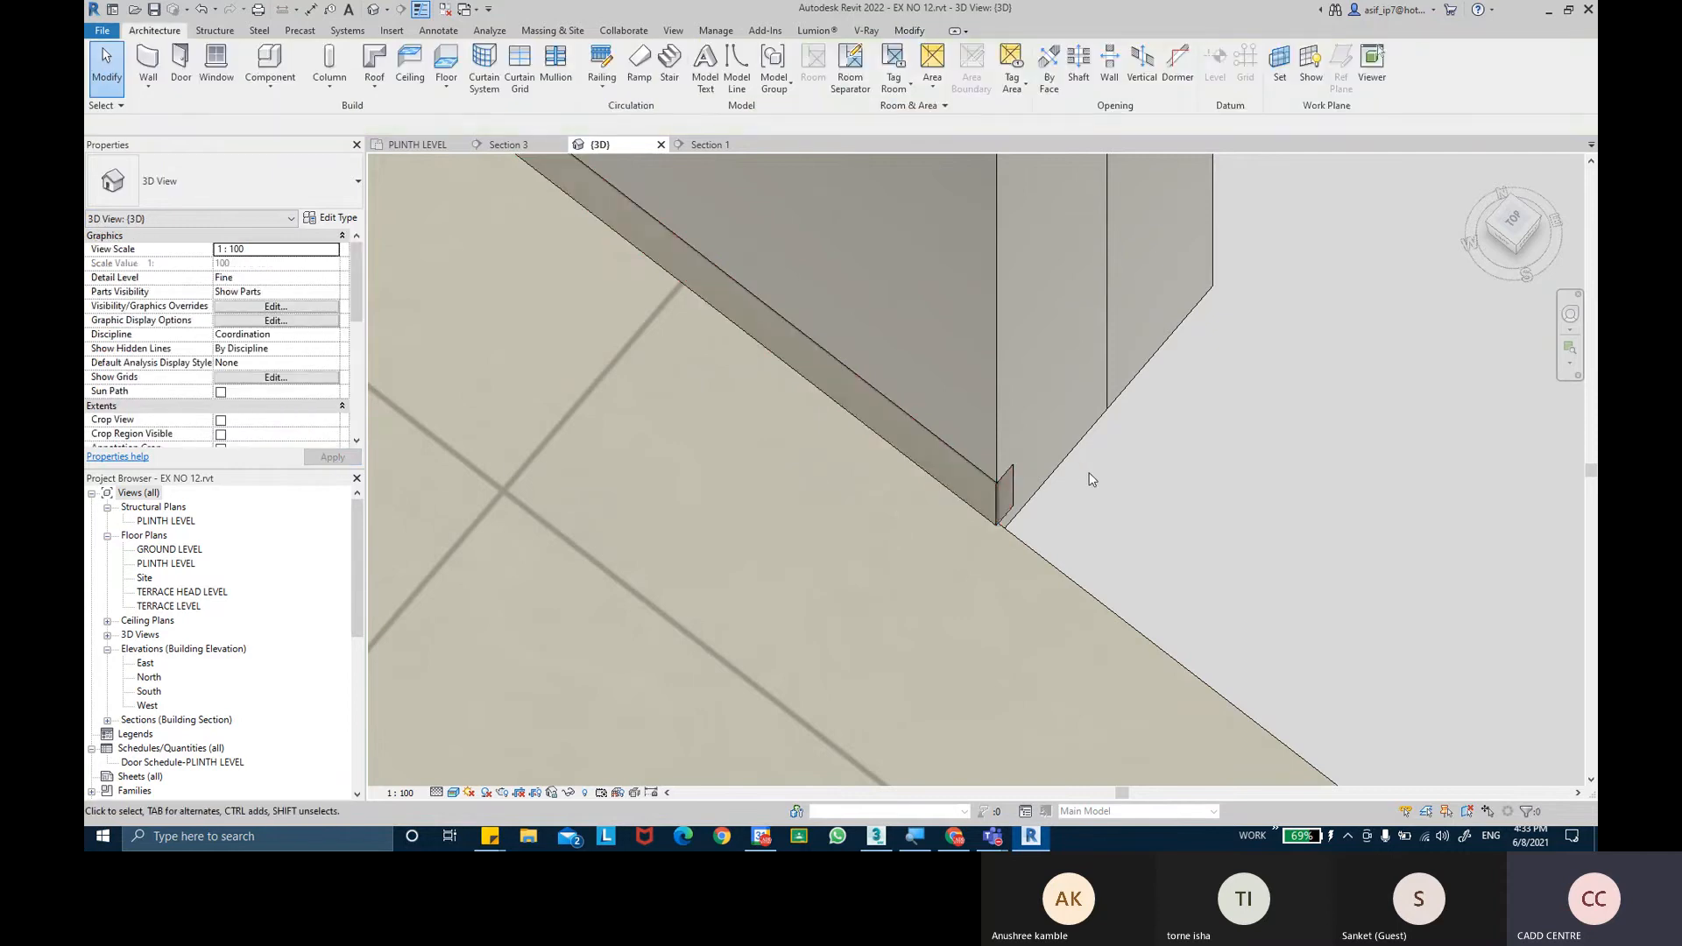
Examine the recessed skirting at the wall ends and door openings in the 3D view.
{"action": "scroll", "coordinate": [1091, 479], "scroll_direction": "up", "scroll_amount": 3}
{"action": "scroll", "coordinate": [1089, 479], "scroll_direction": "down", "scroll_amount": 6}
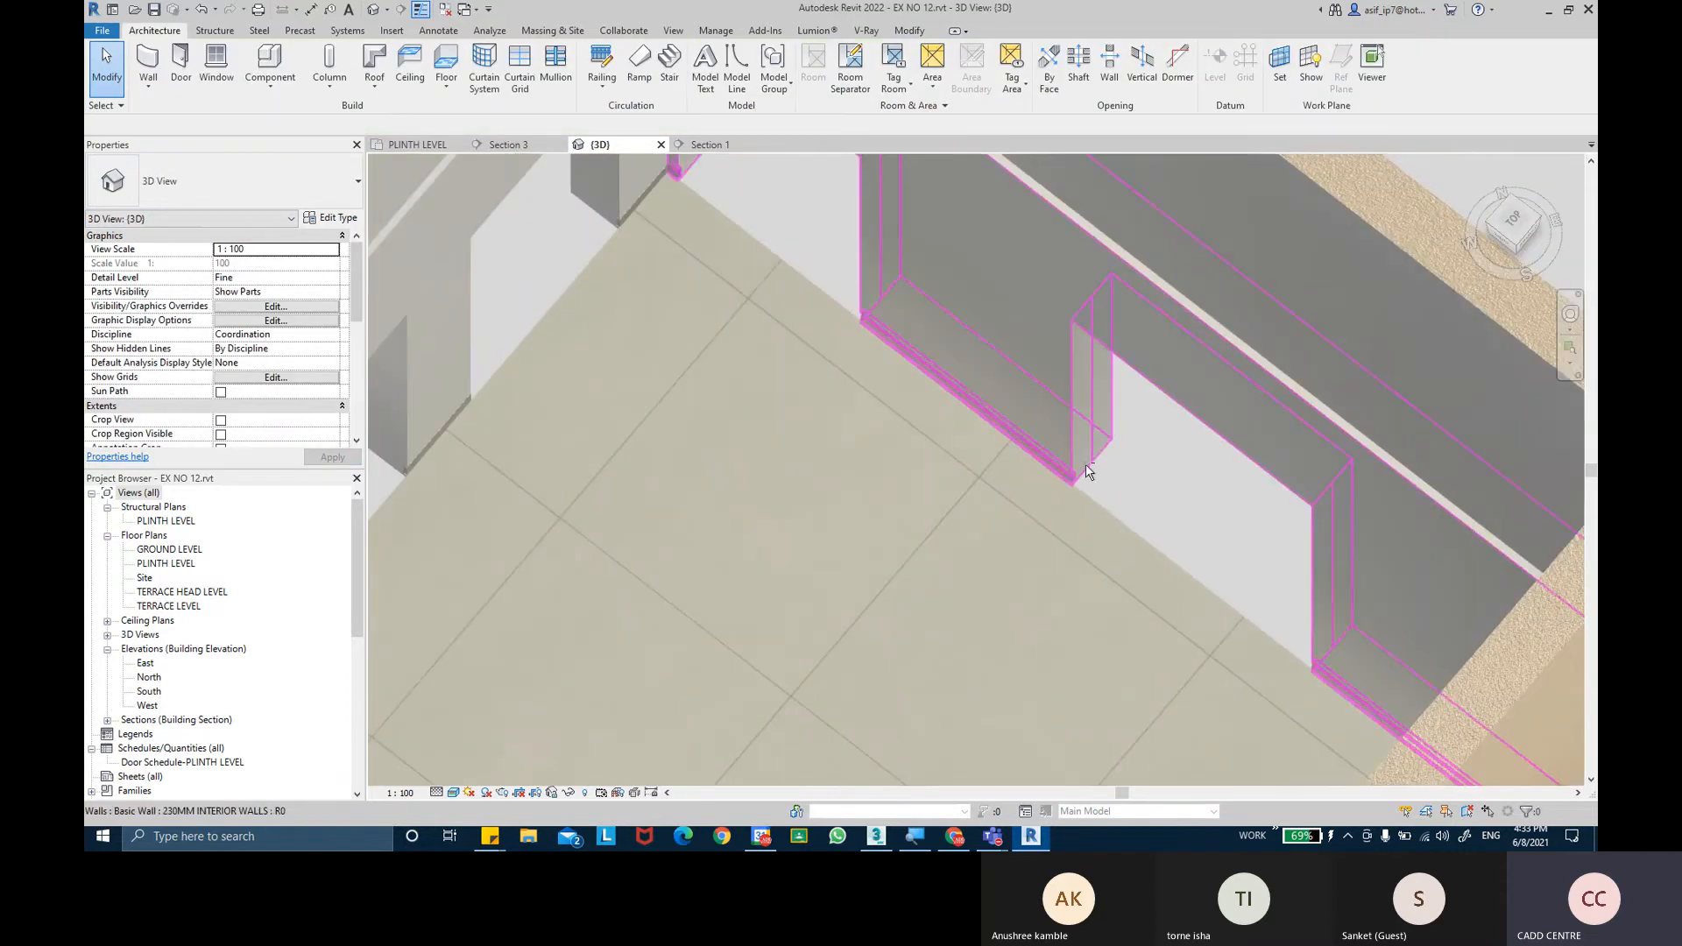
{"action": "middle_click_drag", "start_coordinate": [1088, 479], "coordinate": [958, 474], "text": "shift"}
{"action": "scroll", "coordinate": [959, 472], "scroll_direction": "up", "scroll_amount": 5}
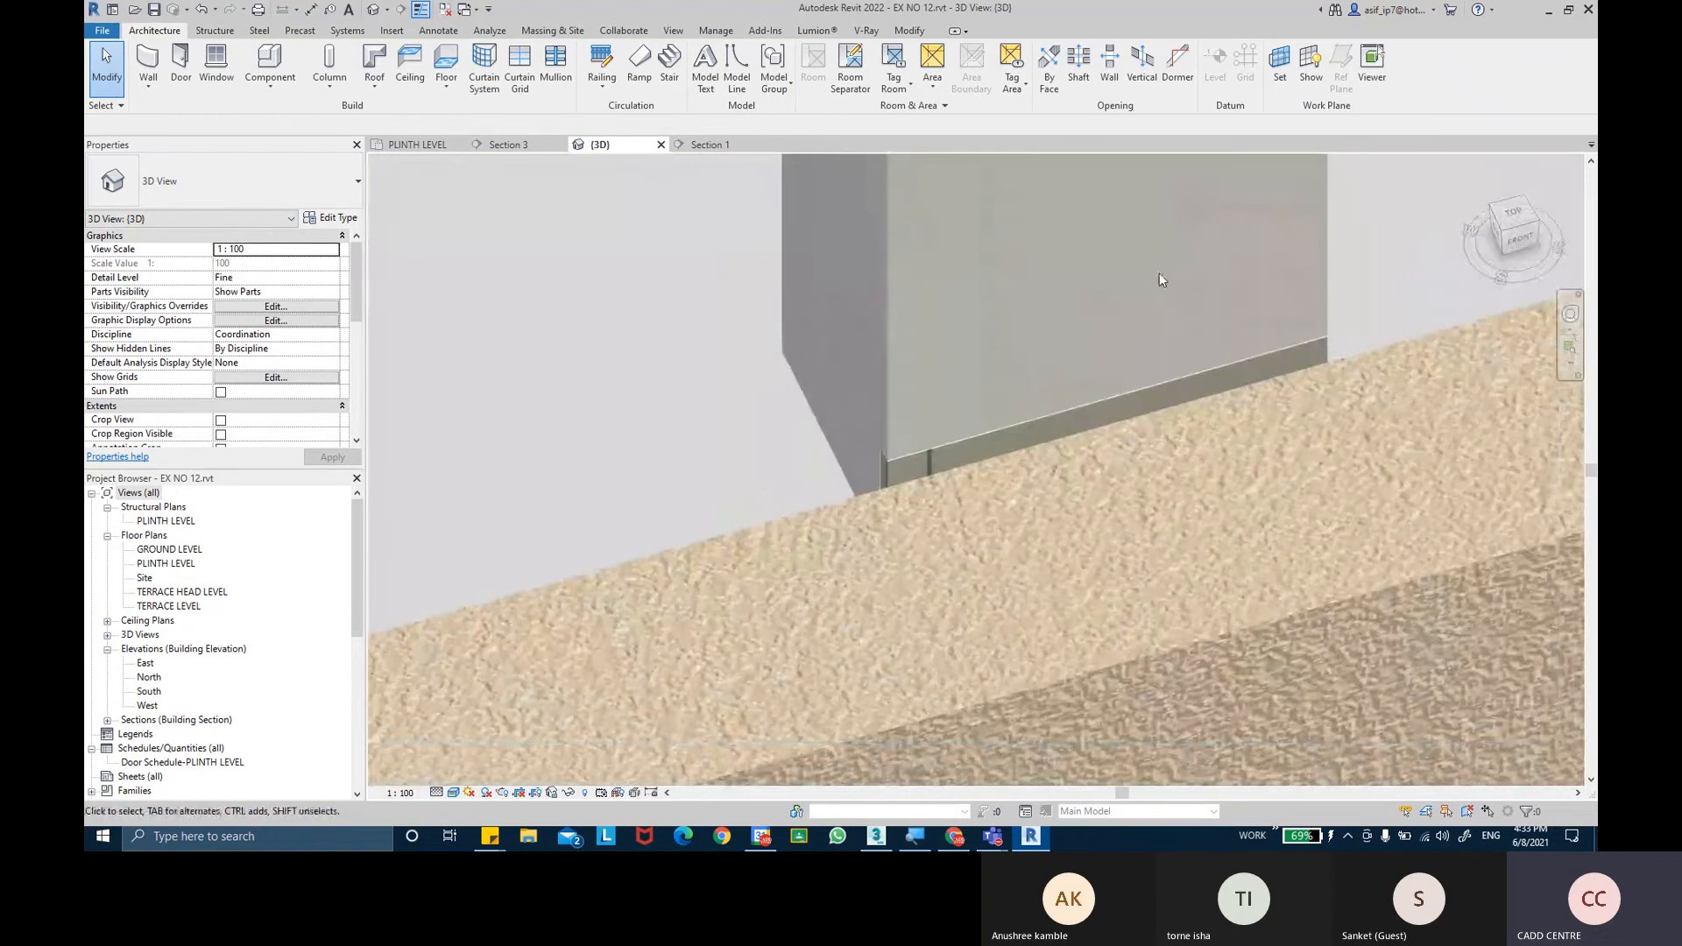
{"action": "scroll", "coordinate": [1004, 376], "scroll_direction": "down", "scroll_amount": 6}
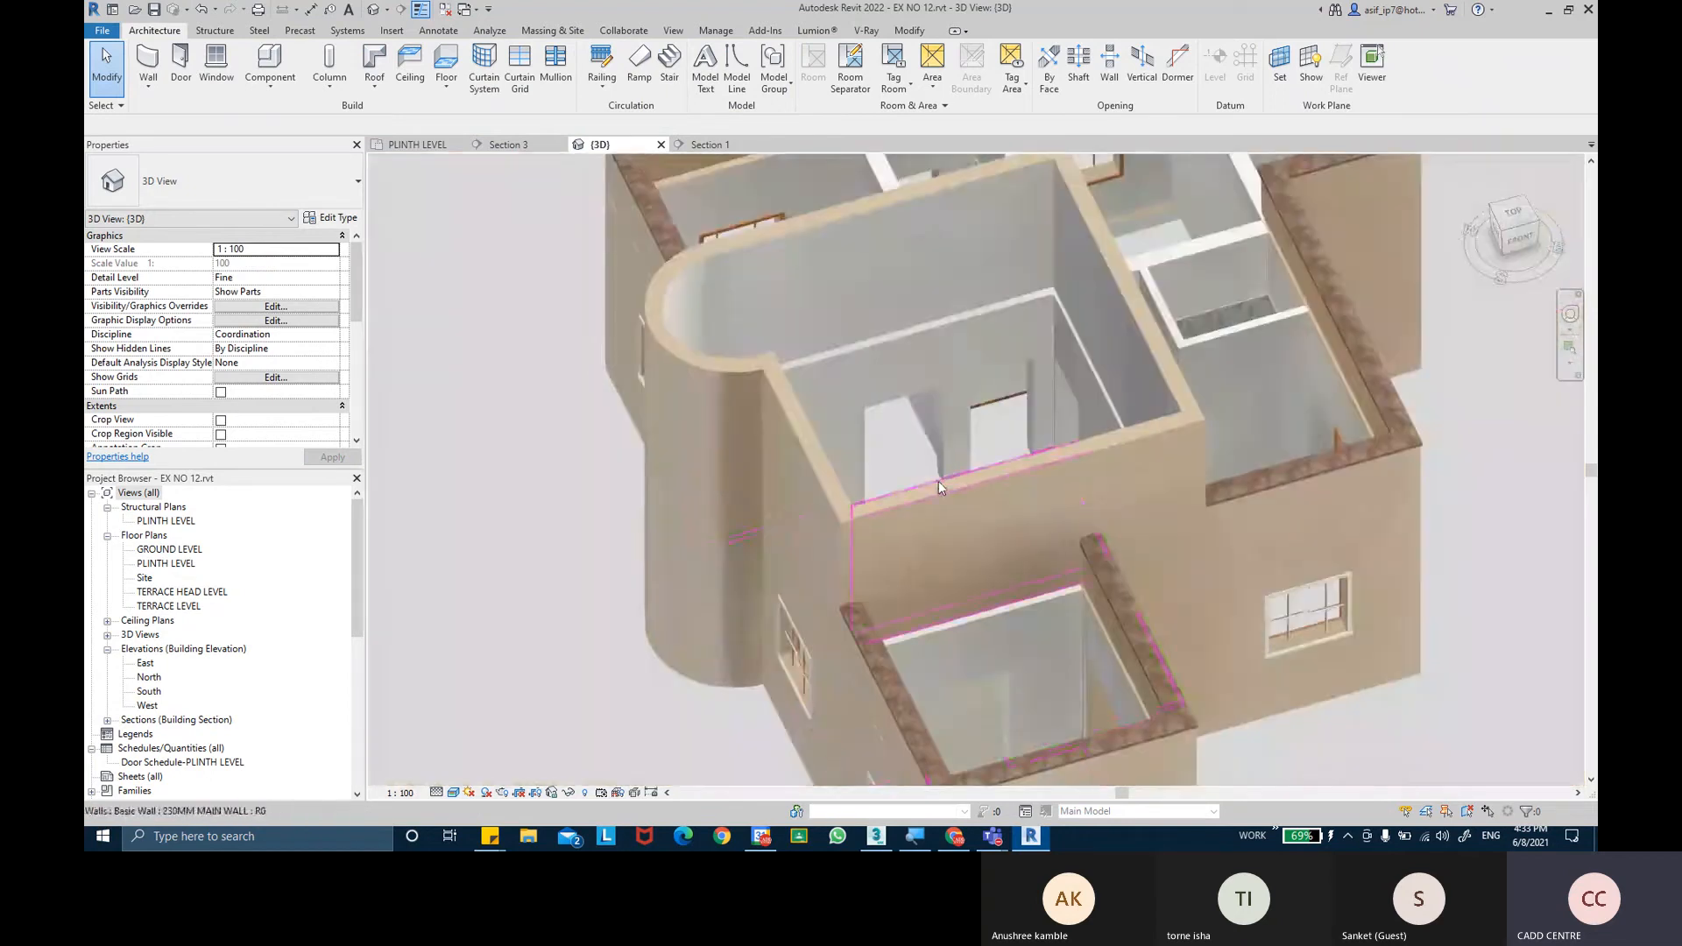
{"action": "middle_click_drag", "start_coordinate": [938, 481], "coordinate": [839, 307], "text": "shift"}
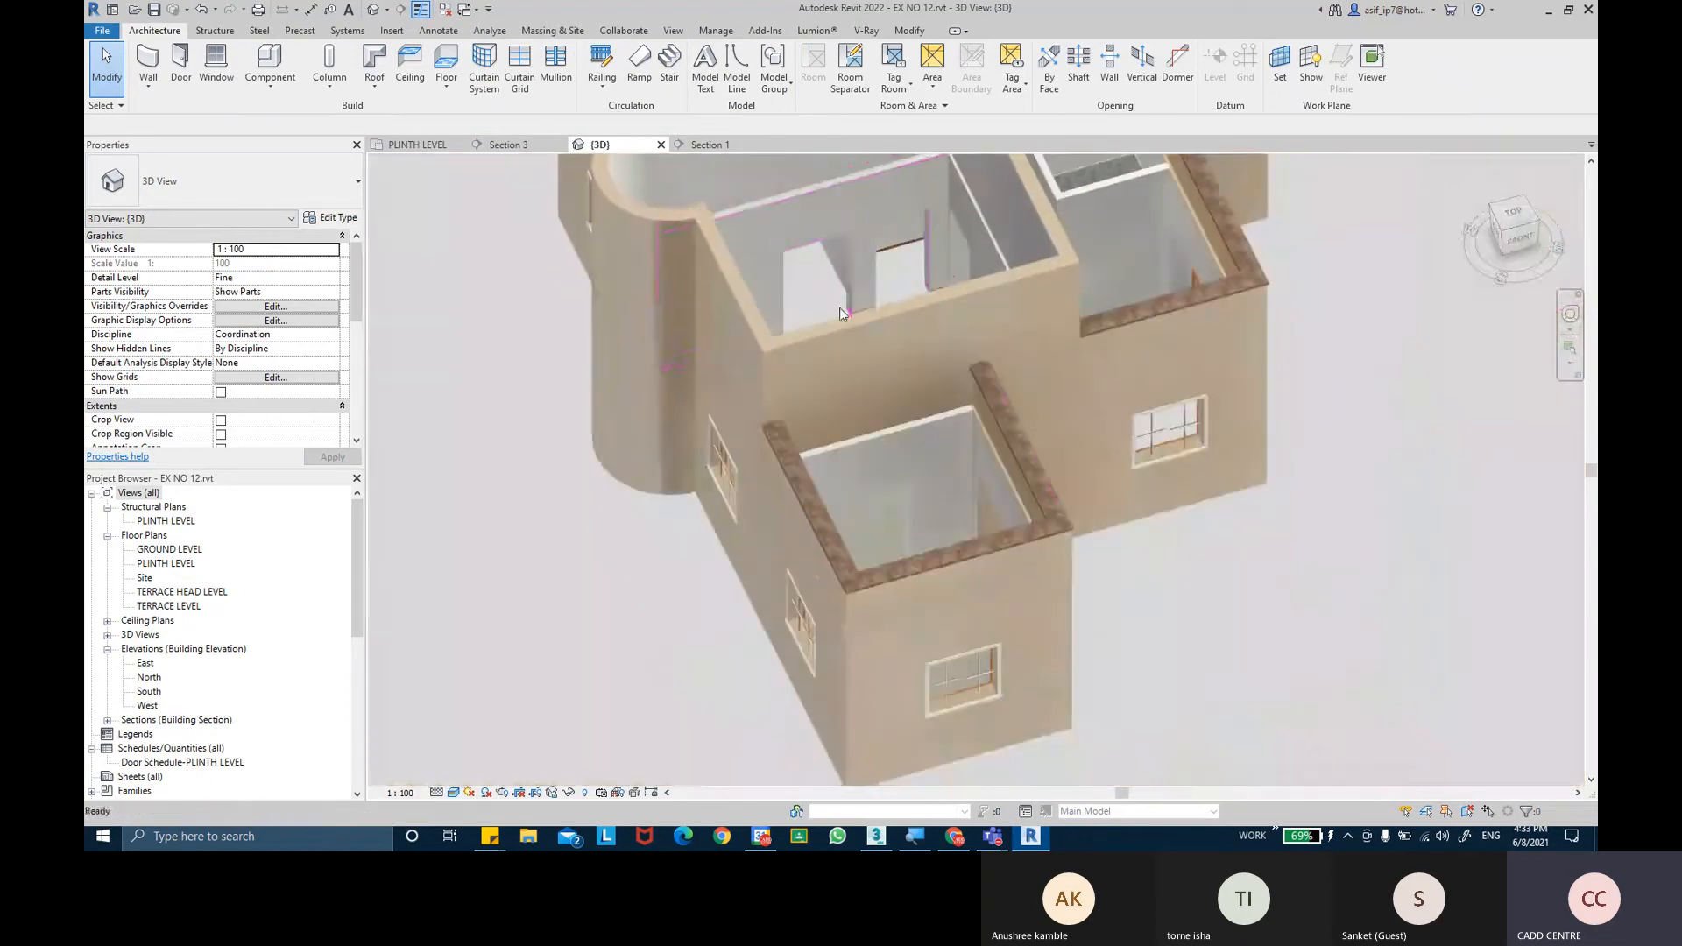
Open Section 2 from its section line in the PLINTH LEVEL plan.
{"action": "left_click", "coordinate": [427, 148]}
{"action": "scroll", "coordinate": [685, 371], "scroll_direction": "down", "scroll_amount": 8}
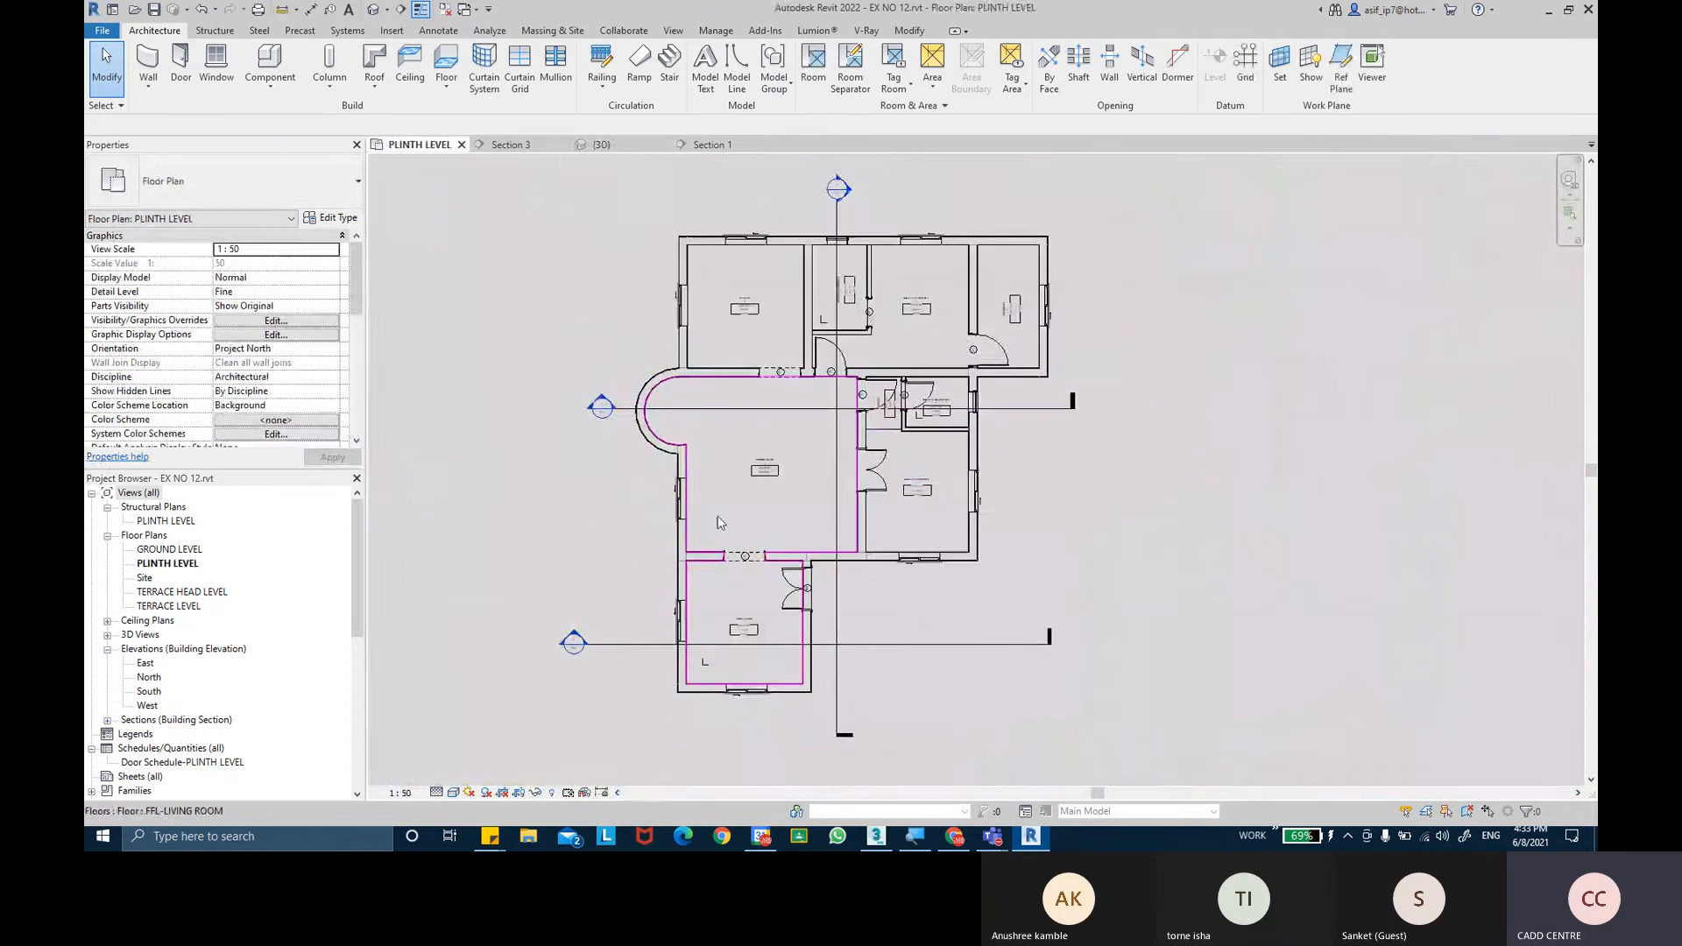
{"action": "scroll", "coordinate": [718, 522], "scroll_direction": "up", "scroll_amount": 4}
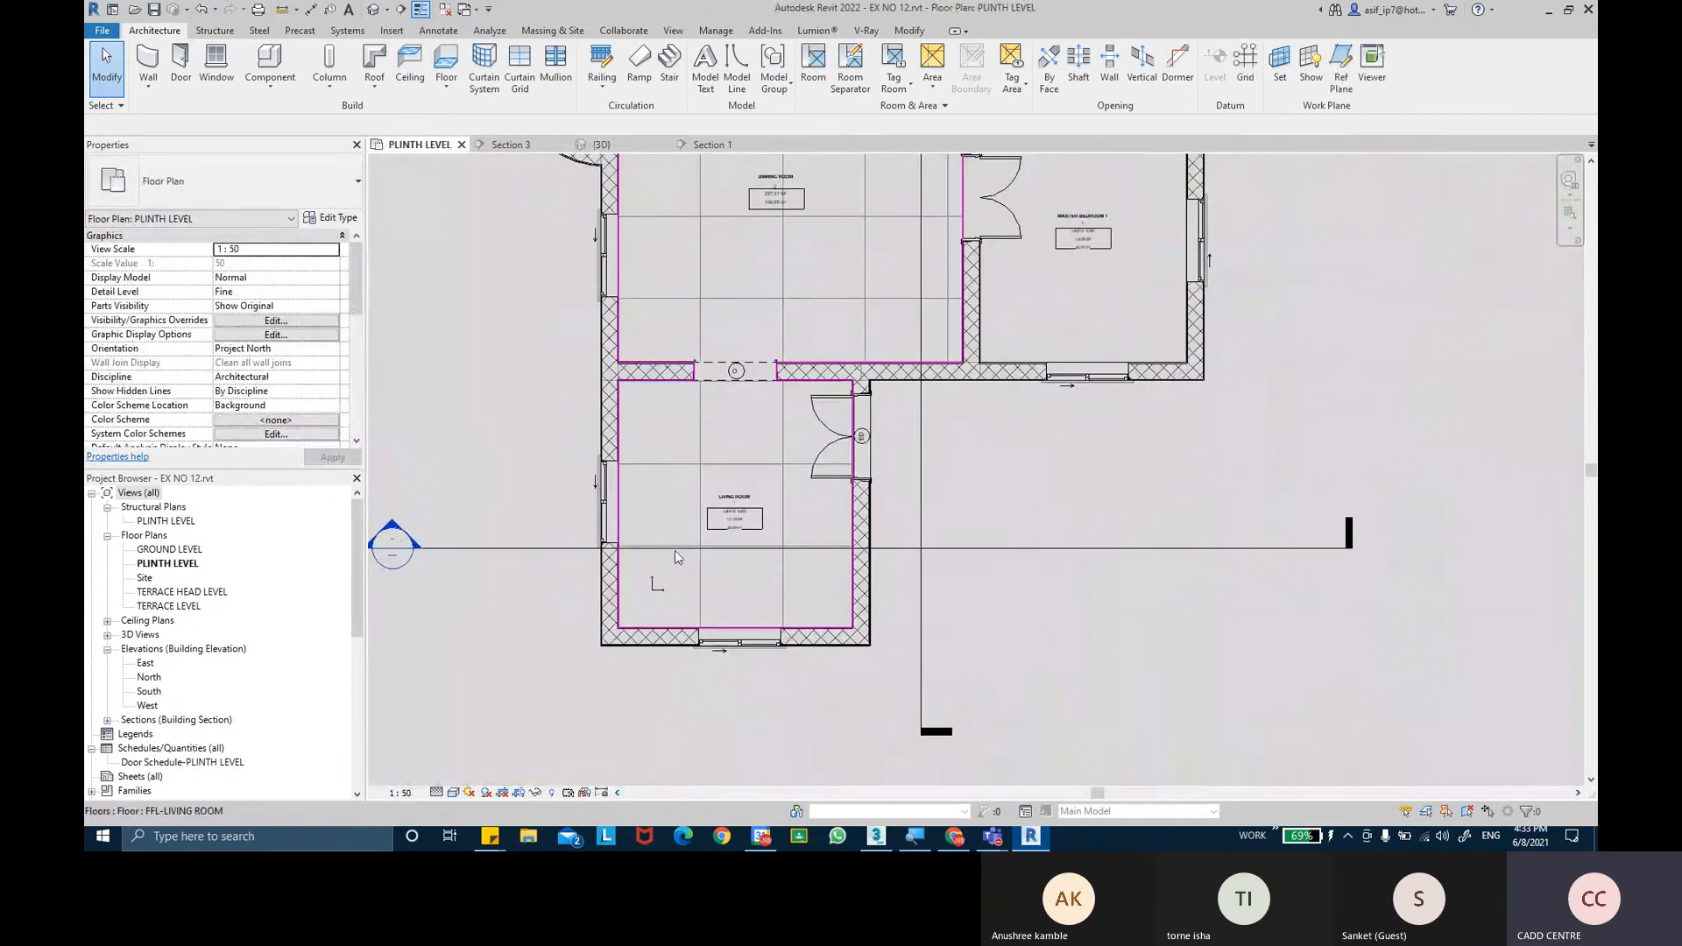
{"action": "left_click", "coordinate": [517, 556]}
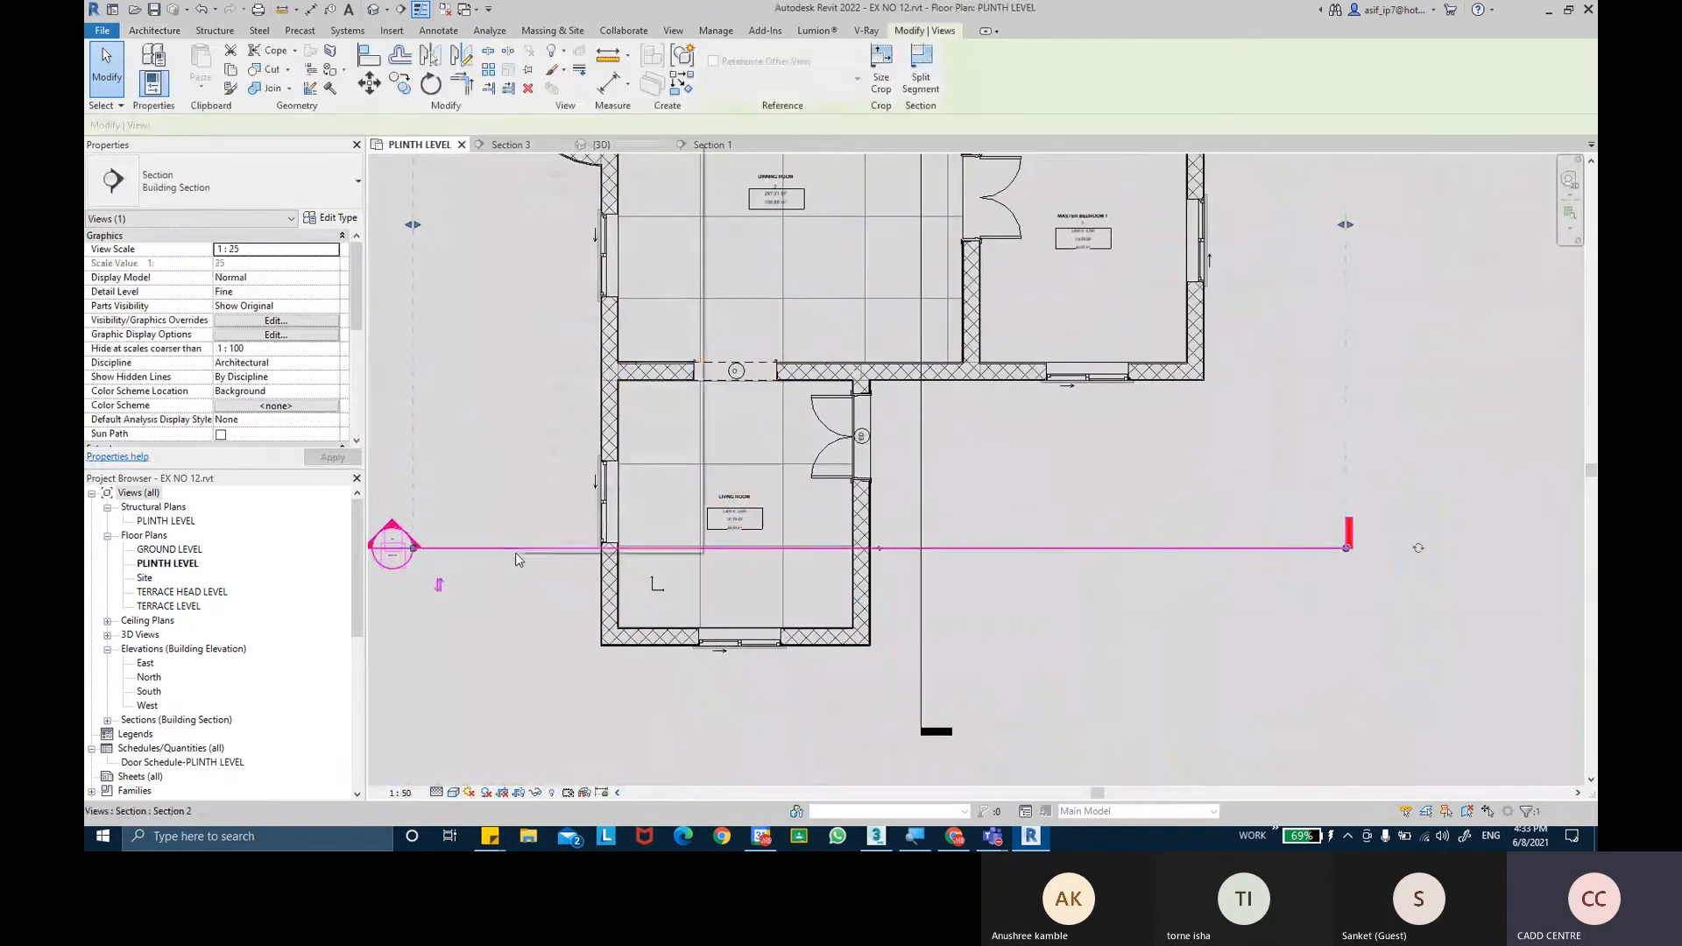
{"action": "right_click", "coordinate": [516, 559]}
{"action": "left_click", "coordinate": [589, 246]}
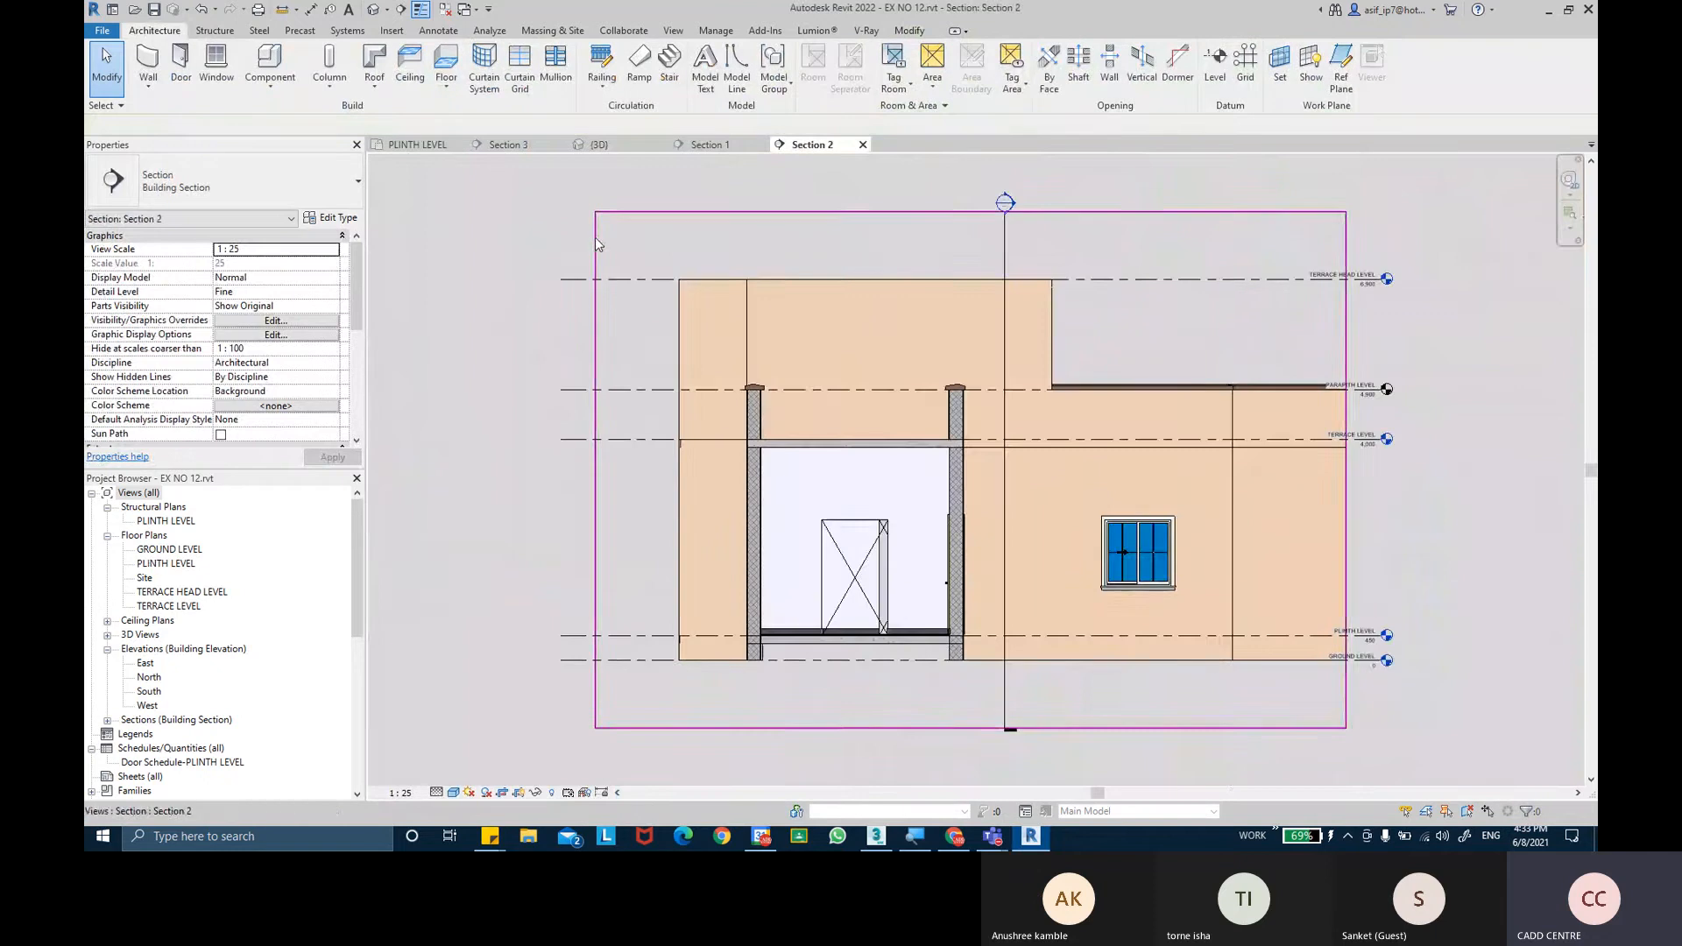
{"action": "scroll", "coordinate": [771, 636], "scroll_direction": "up", "scroll_amount": 8}
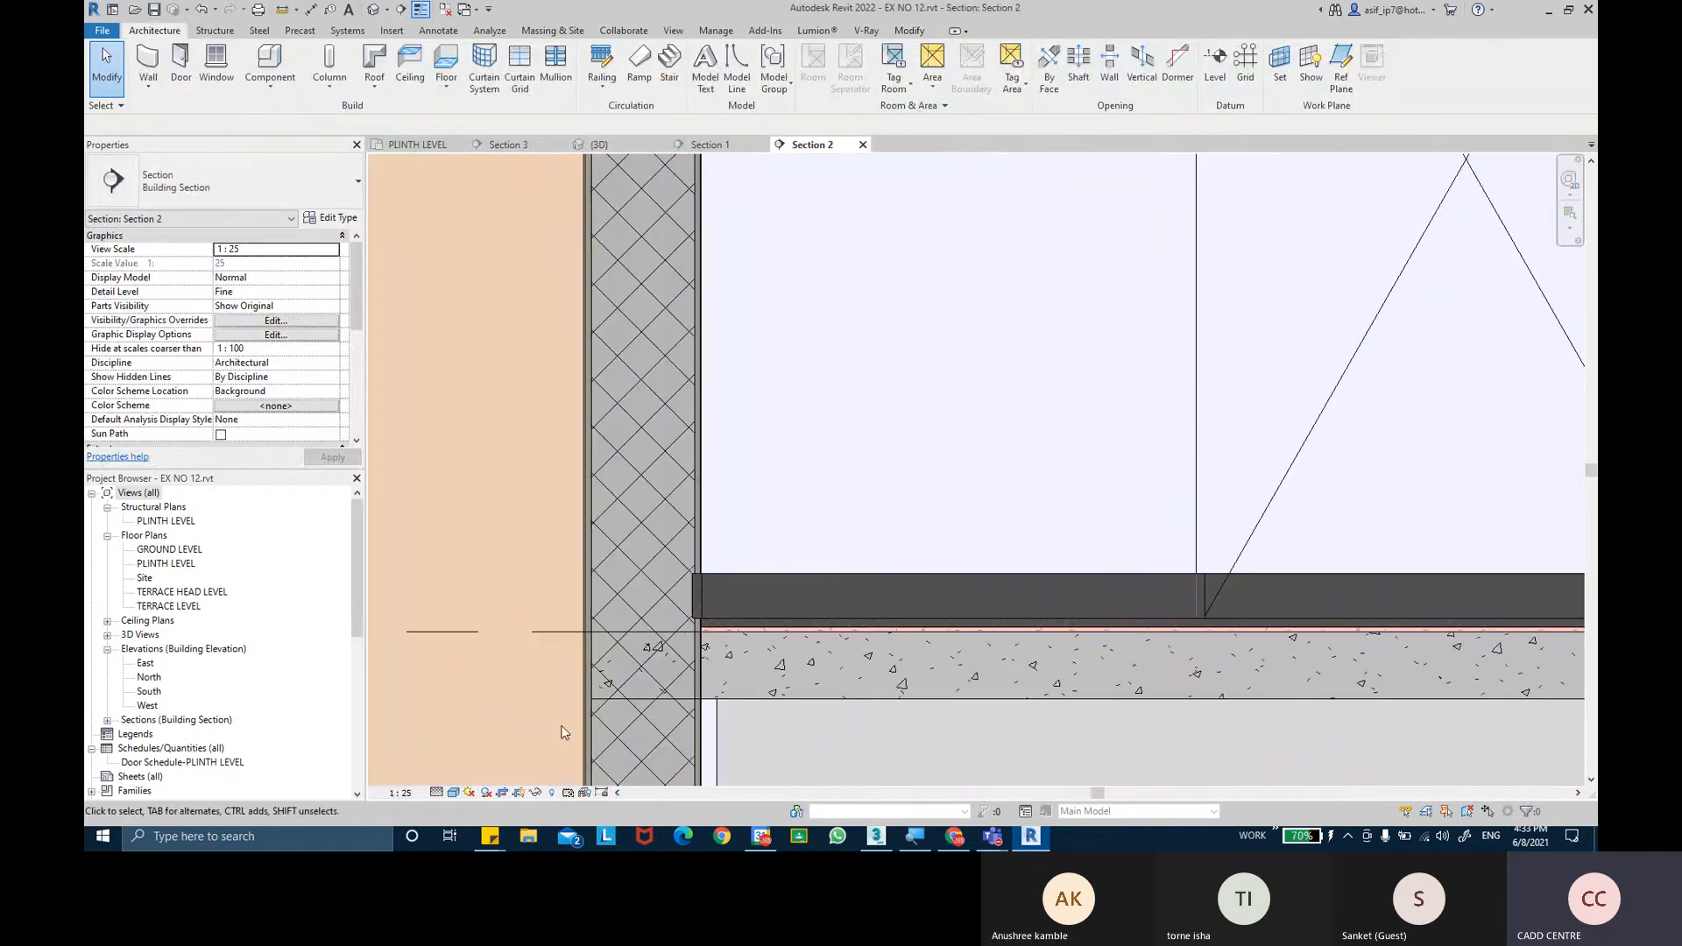
Set the Section 2 view's visual style to Realistic.
{"action": "left_click", "coordinate": [454, 792]}
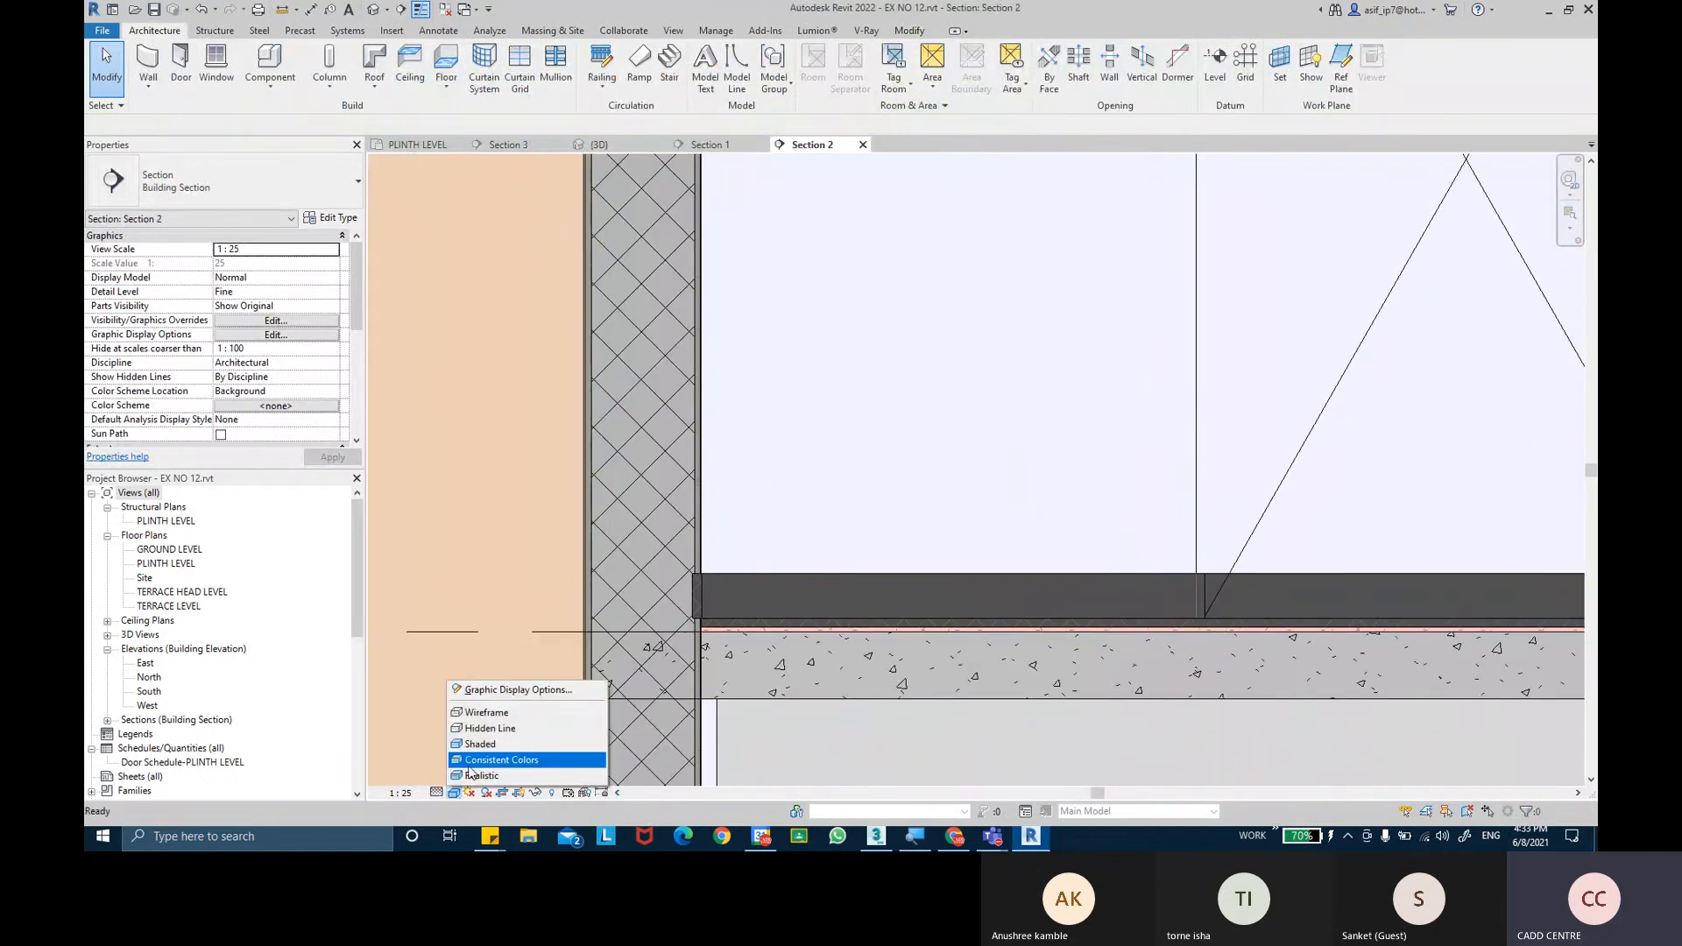
{"action": "left_click", "coordinate": [469, 763]}
{"action": "left_click", "coordinate": [454, 792]}
{"action": "left_click", "coordinate": [466, 775]}
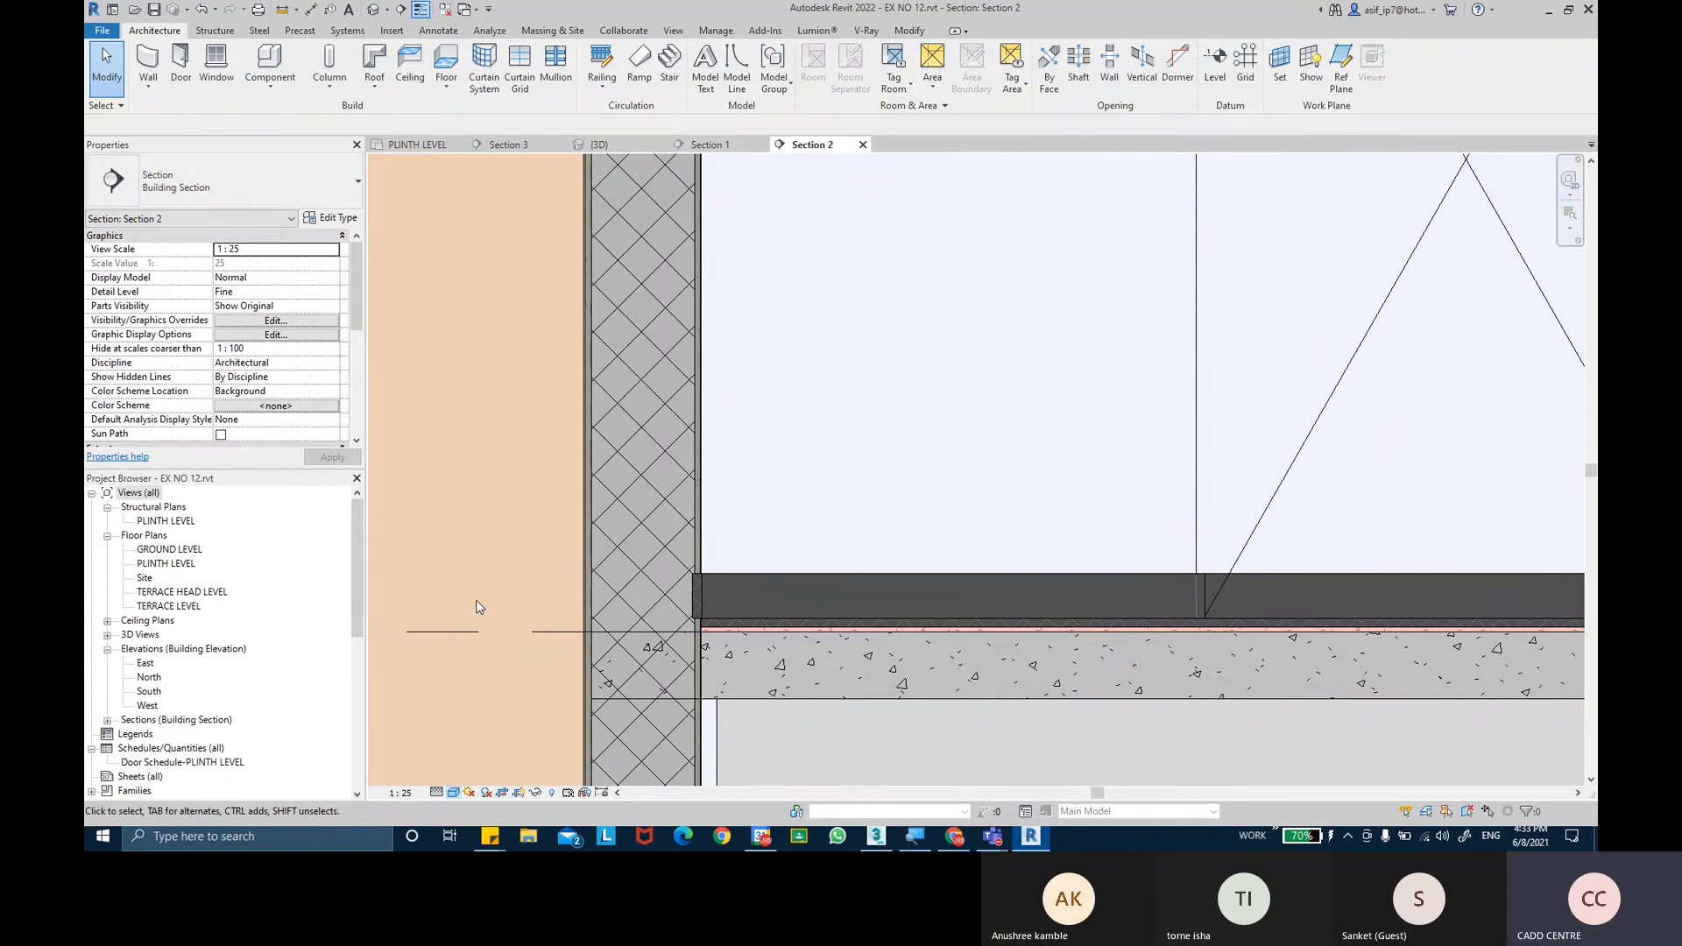
Examine how the skirting sits against the wall plaster and floor finish in Section 2.
{"action": "scroll", "coordinate": [700, 459], "scroll_direction": "up", "scroll_amount": 3}
{"action": "left_click", "coordinate": [602, 508]}
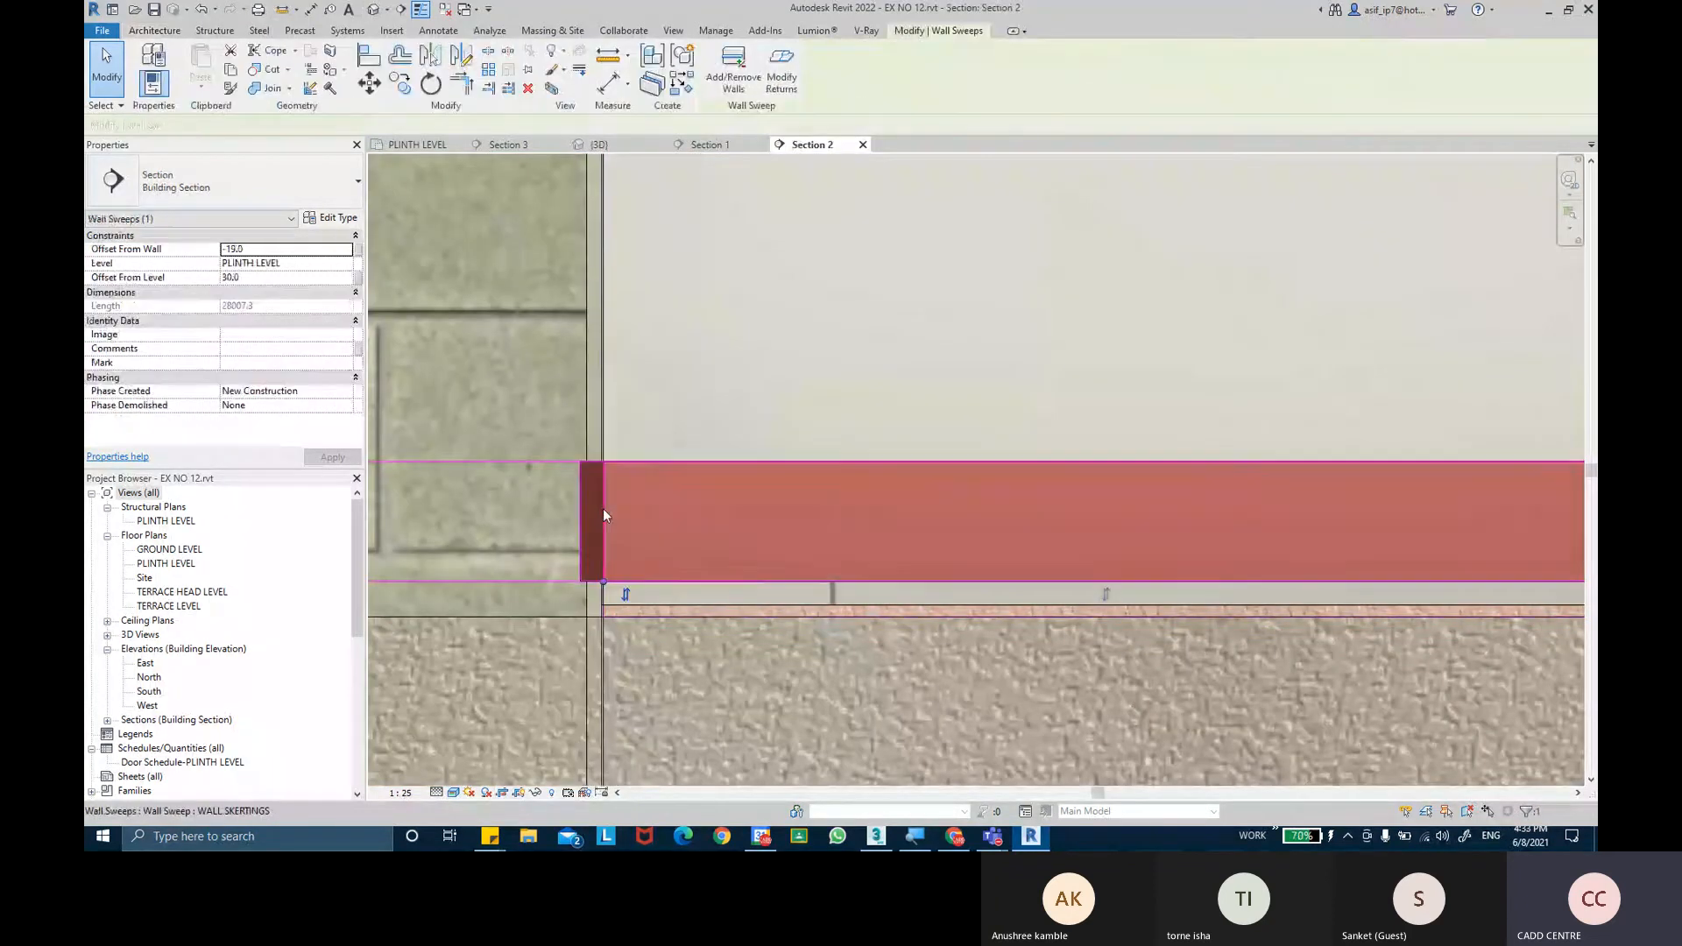
{"action": "scroll", "coordinate": [770, 536], "scroll_direction": "down", "scroll_amount": 1}
{"action": "middle_click_drag", "start_coordinate": [771, 538], "coordinate": [657, 526]}
{"action": "scroll", "coordinate": [657, 520], "scroll_direction": "down", "scroll_amount": 2}
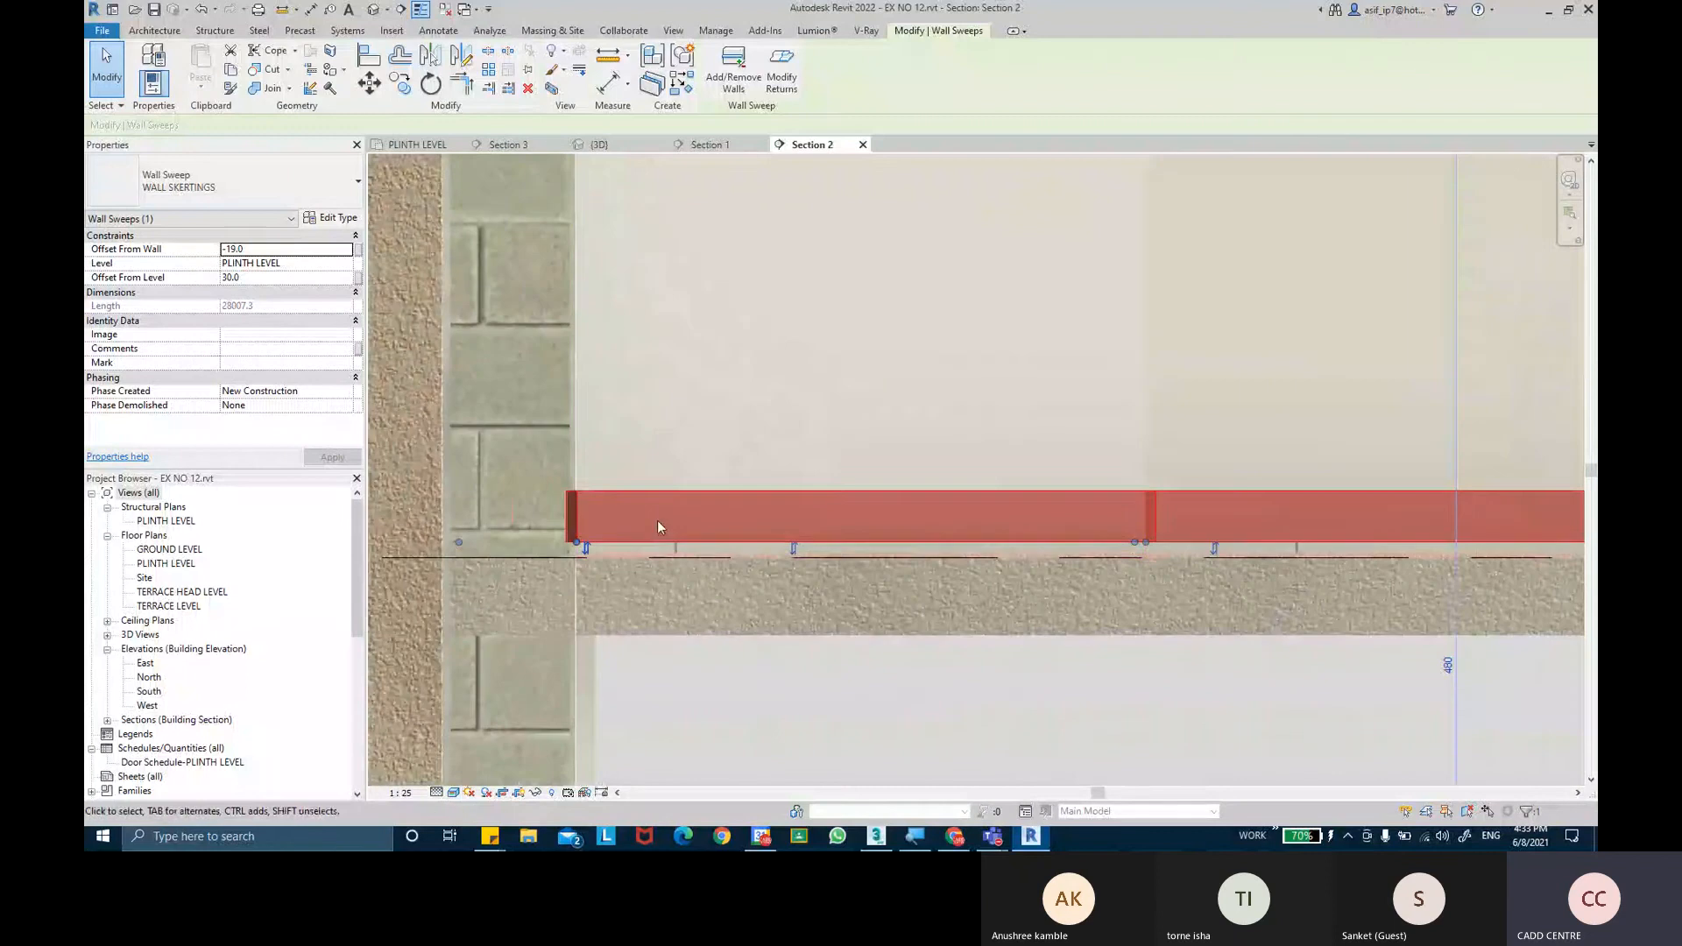
{"action": "middle_click_drag", "start_coordinate": [827, 475], "coordinate": [732, 462]}
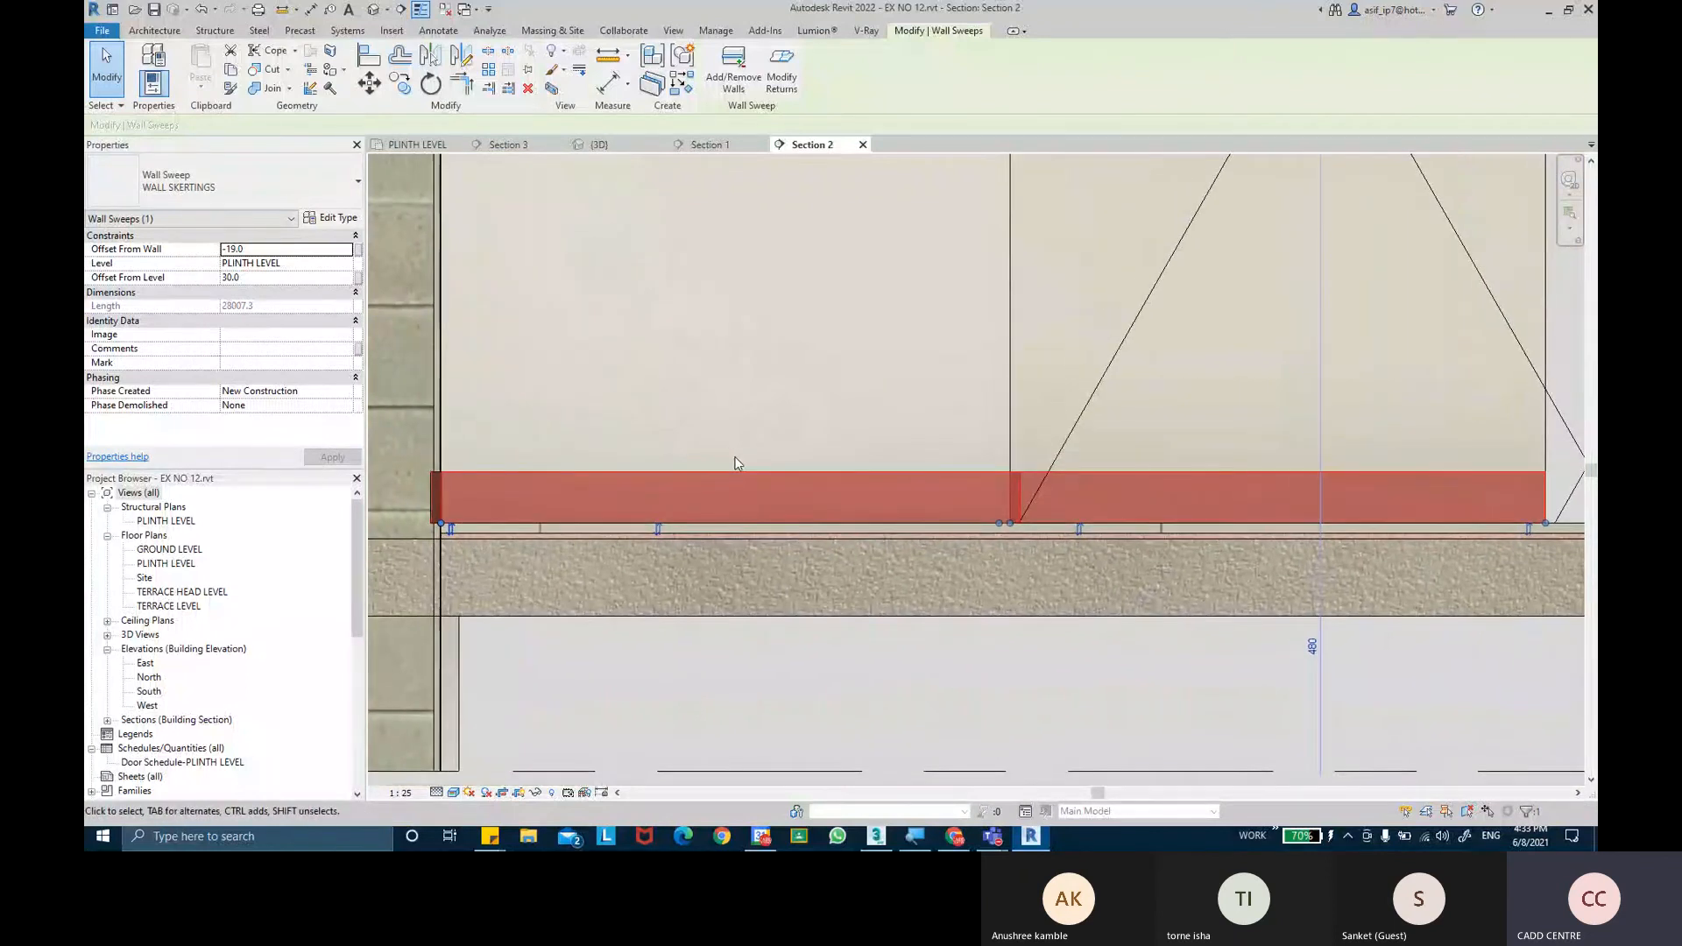
{"action": "left_click", "coordinate": [623, 649]}
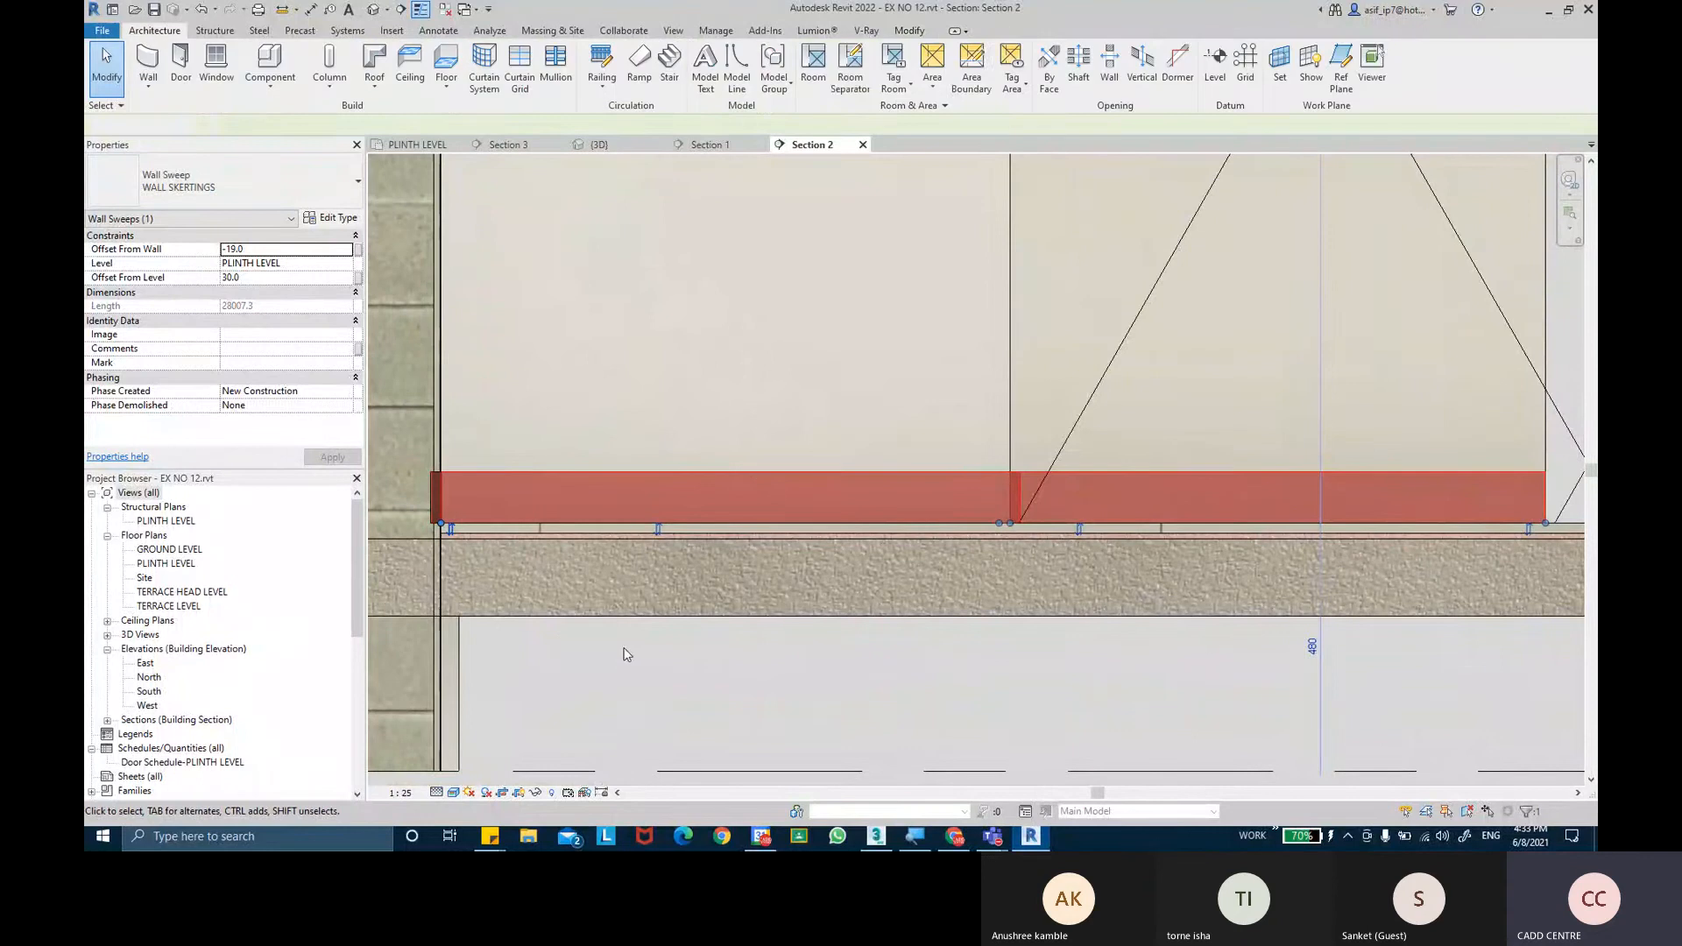
{"action": "middle_click_drag", "start_coordinate": [567, 641], "coordinate": [634, 639]}
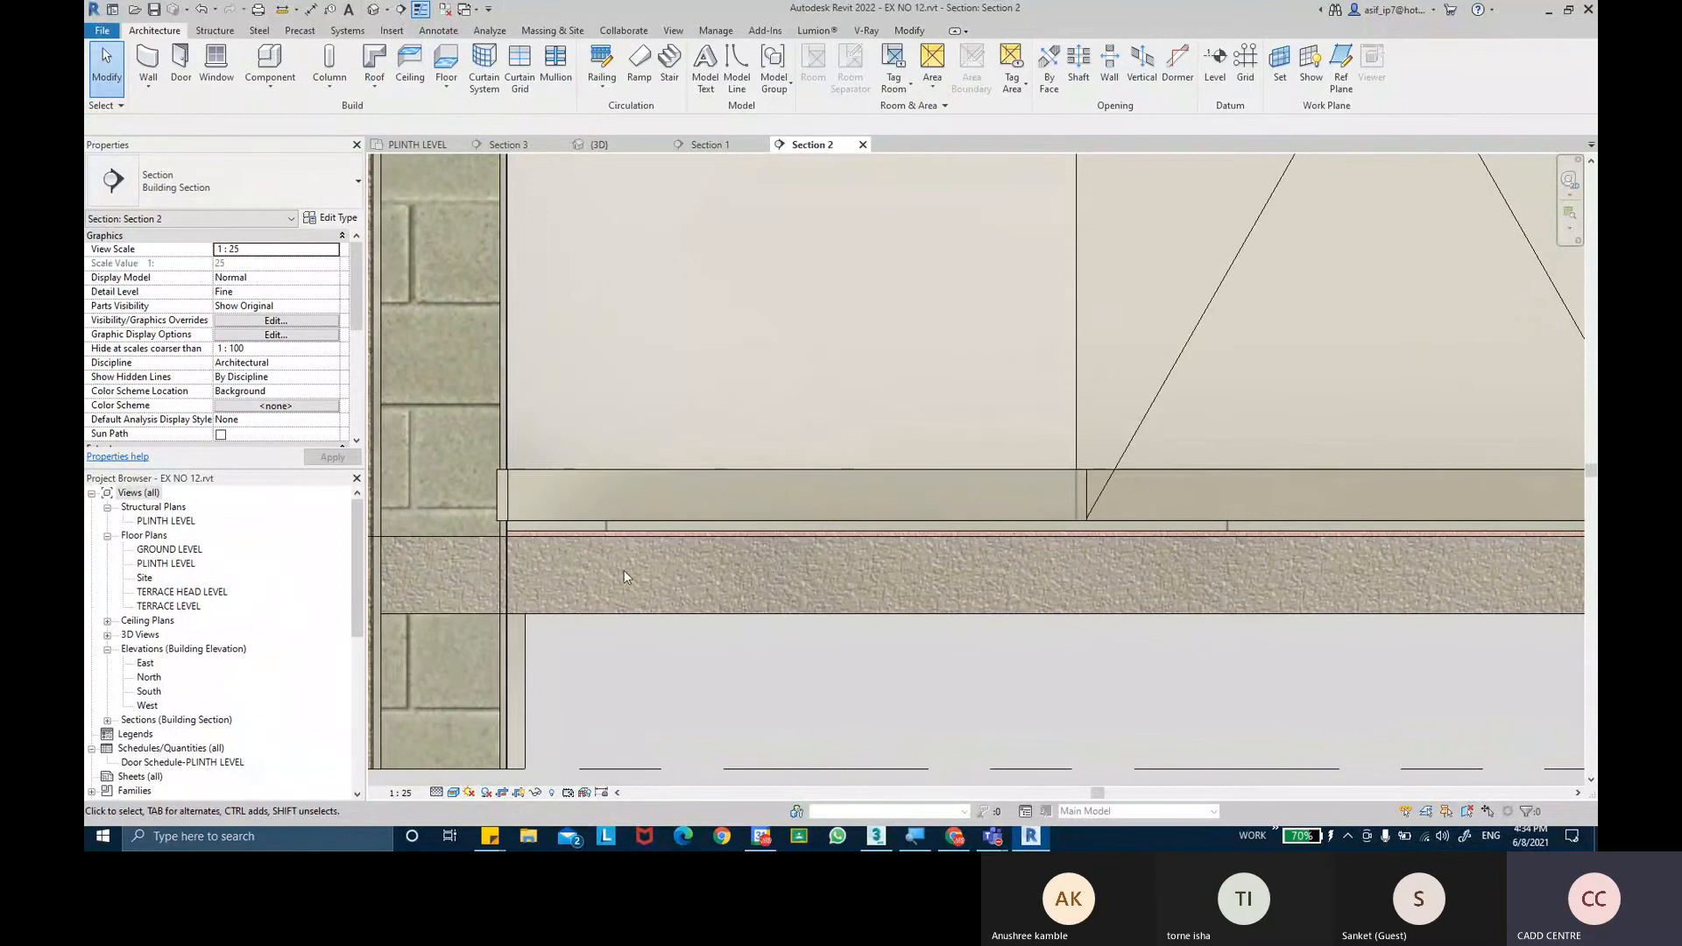
{"action": "scroll", "coordinate": [621, 473], "scroll_direction": "down", "scroll_amount": 4}
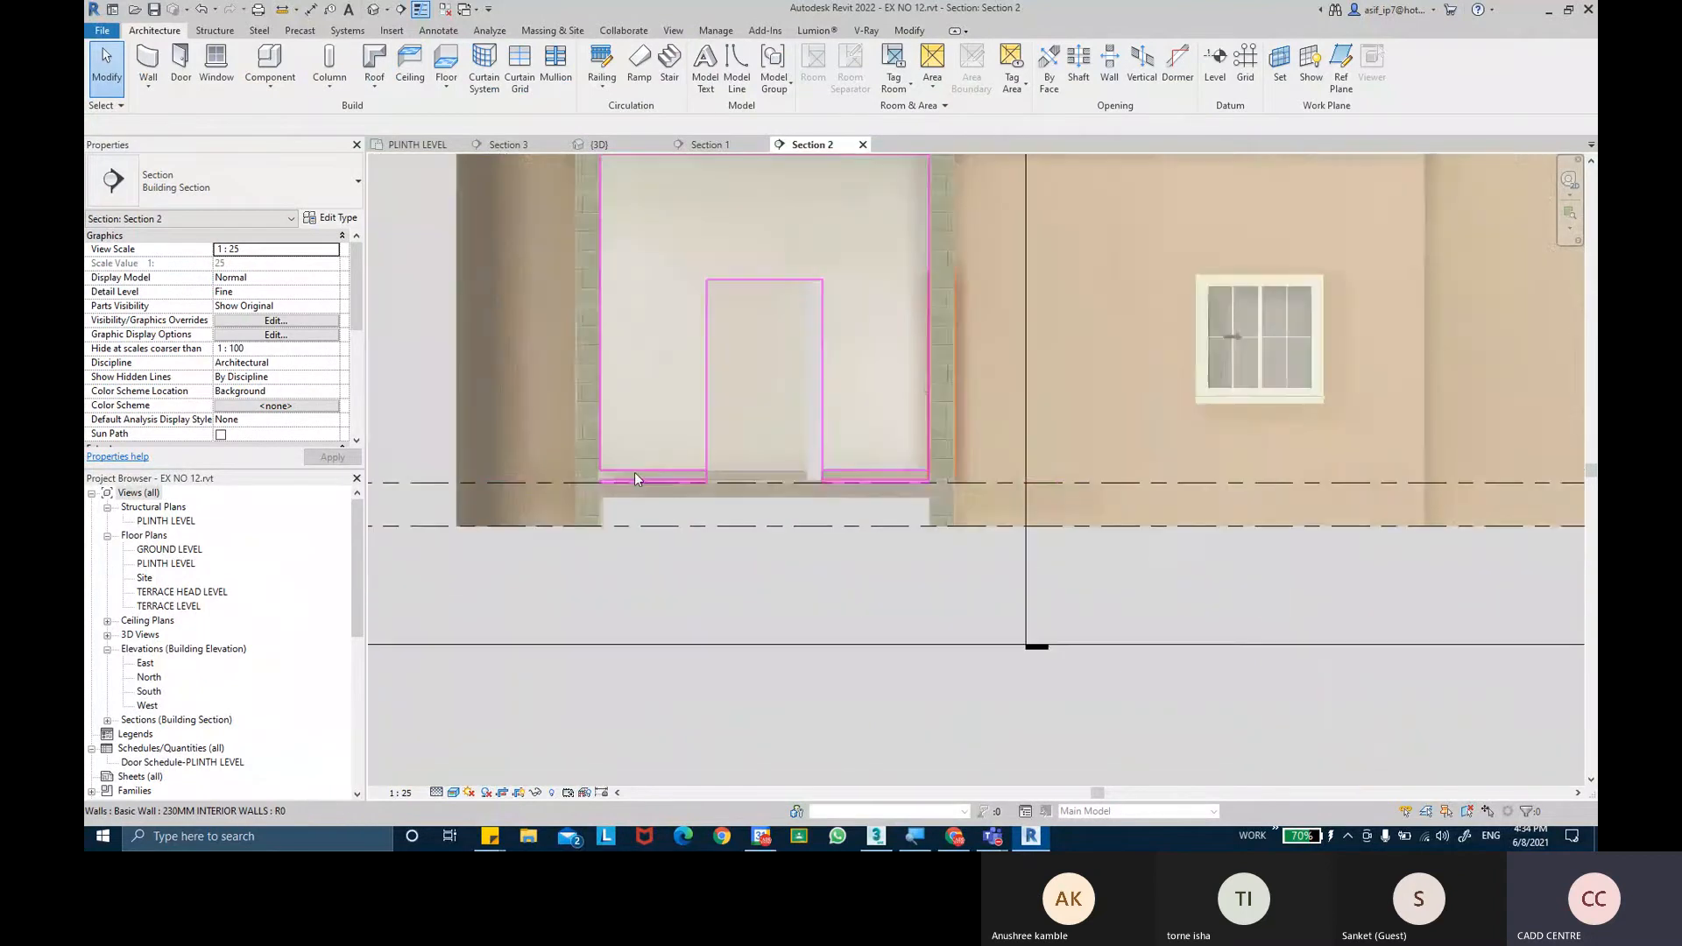
Examine the skirting around the dining room, living room and their door openings in the 3D view.
{"action": "left_click", "coordinate": [372, 10]}
{"action": "middle_click_drag", "start_coordinate": [762, 560], "coordinate": [845, 499], "text": "shift"}
{"action": "scroll", "coordinate": [928, 367], "scroll_direction": "up", "scroll_amount": 5}
{"action": "scroll", "coordinate": [927, 408], "scroll_direction": "up", "scroll_amount": 1}
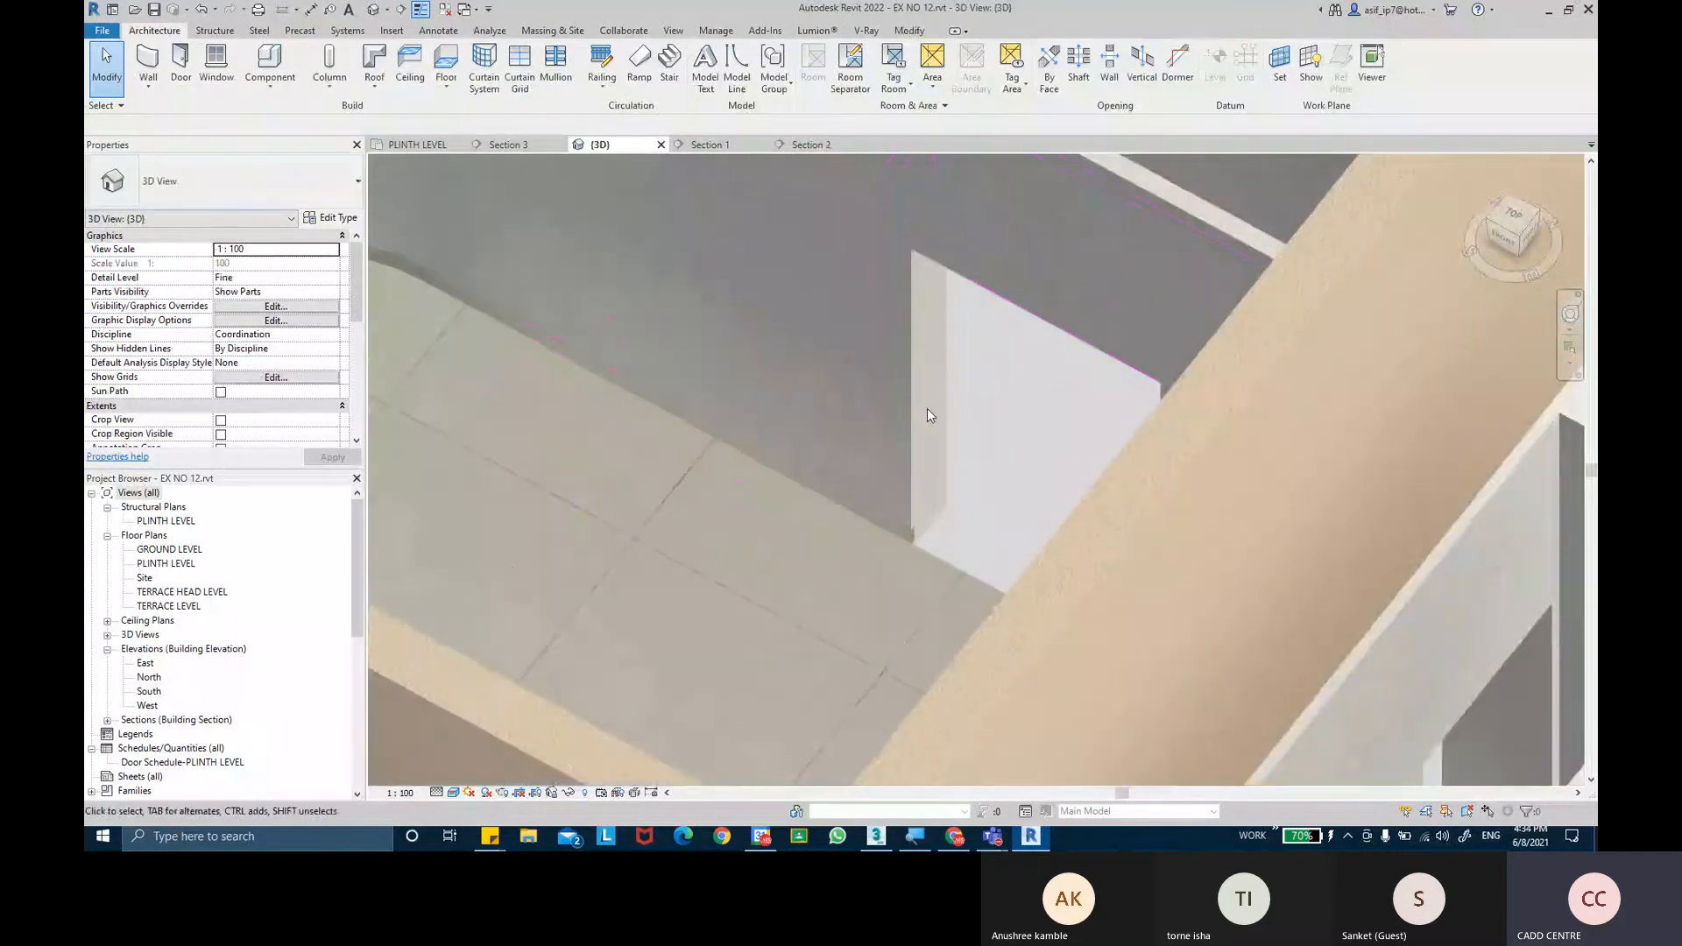
{"action": "scroll", "coordinate": [926, 409], "scroll_direction": "down", "scroll_amount": 3}
{"action": "middle_click_drag", "start_coordinate": [926, 408], "coordinate": [951, 458]}
{"action": "scroll", "coordinate": [933, 409], "scroll_direction": "up", "scroll_amount": 1}
{"action": "scroll", "coordinate": [951, 457], "scroll_direction": "up", "scroll_amount": 2}
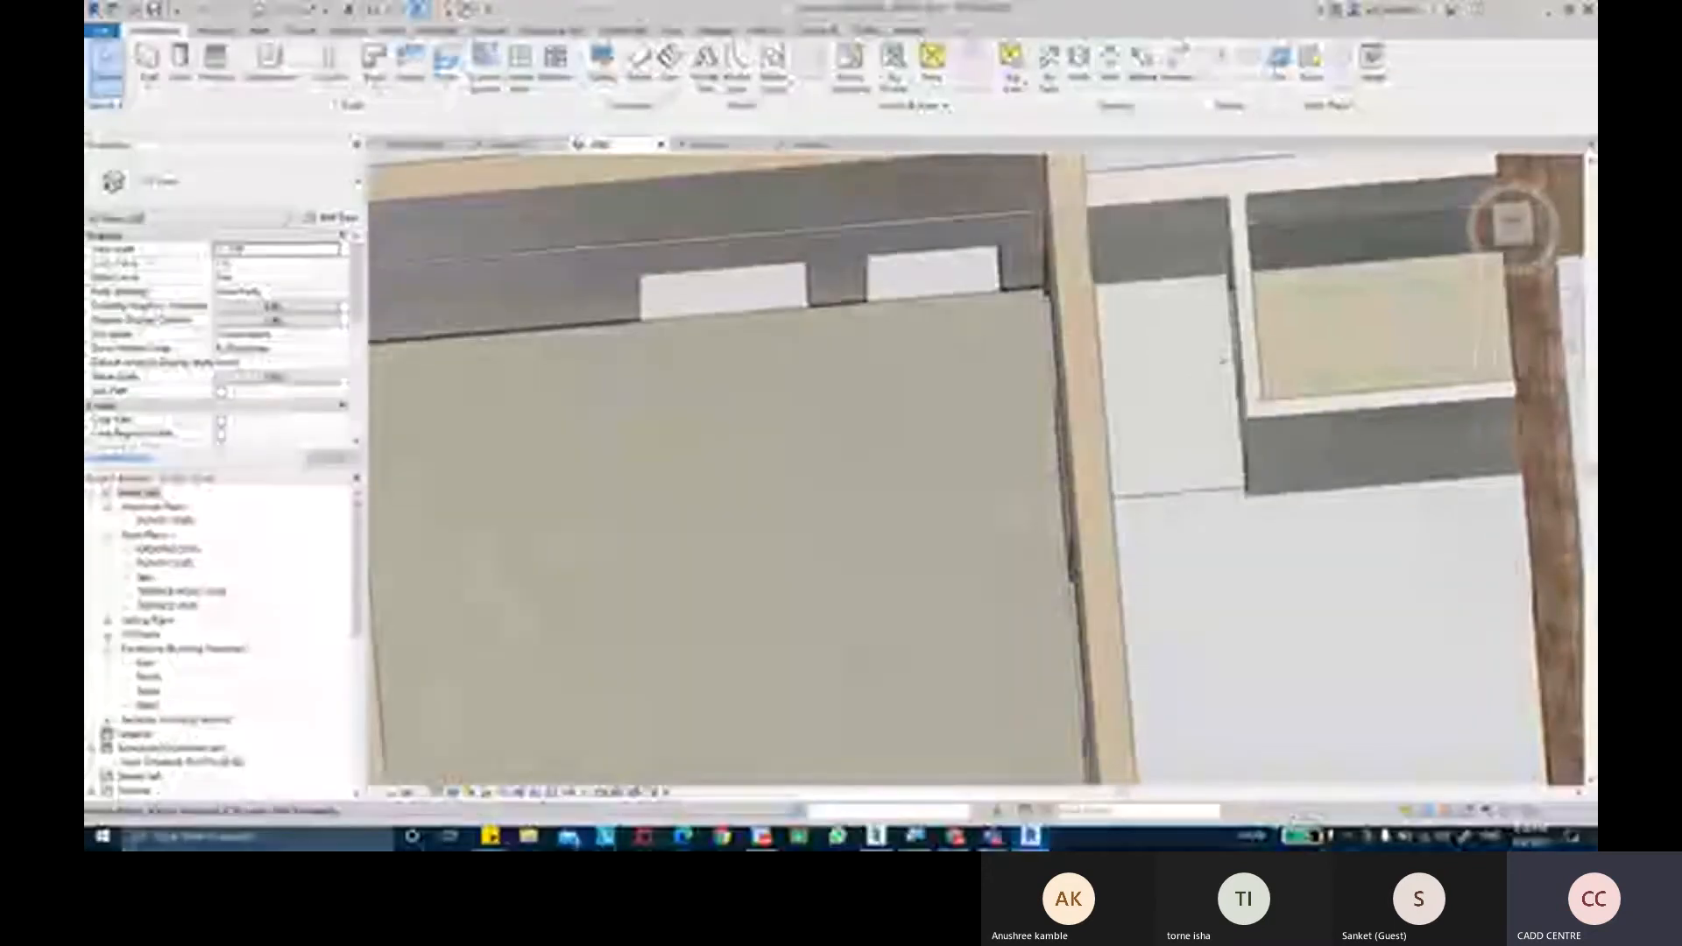
{"action": "middle_click_drag", "start_coordinate": [1224, 359], "coordinate": [1353, 330]}
{"action": "scroll", "coordinate": [995, 420], "scroll_direction": "down", "scroll_amount": 1}
{"action": "middle_click_drag", "start_coordinate": [1237, 453], "coordinate": [1292, 378], "text": "shift"}
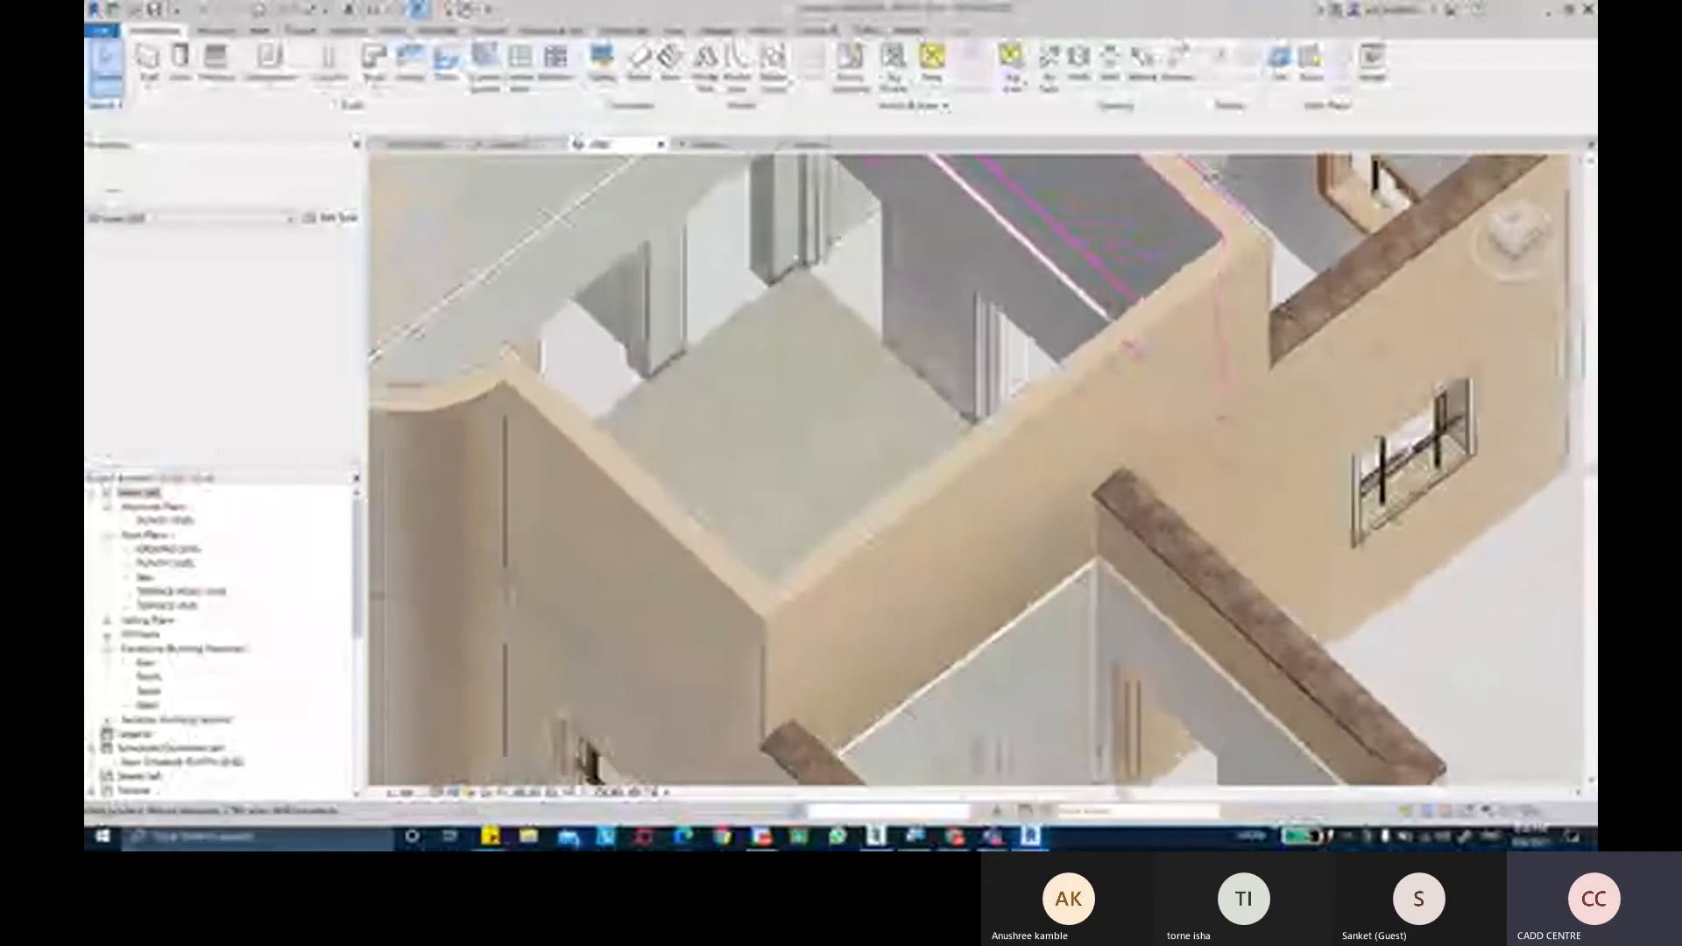
{"action": "middle_click_drag", "start_coordinate": [1220, 419], "coordinate": [1107, 182]}
{"action": "scroll", "coordinate": [1043, 499], "scroll_direction": "up", "scroll_amount": 2}
{"action": "middle_click_drag", "start_coordinate": [1034, 621], "coordinate": [1027, 446]}
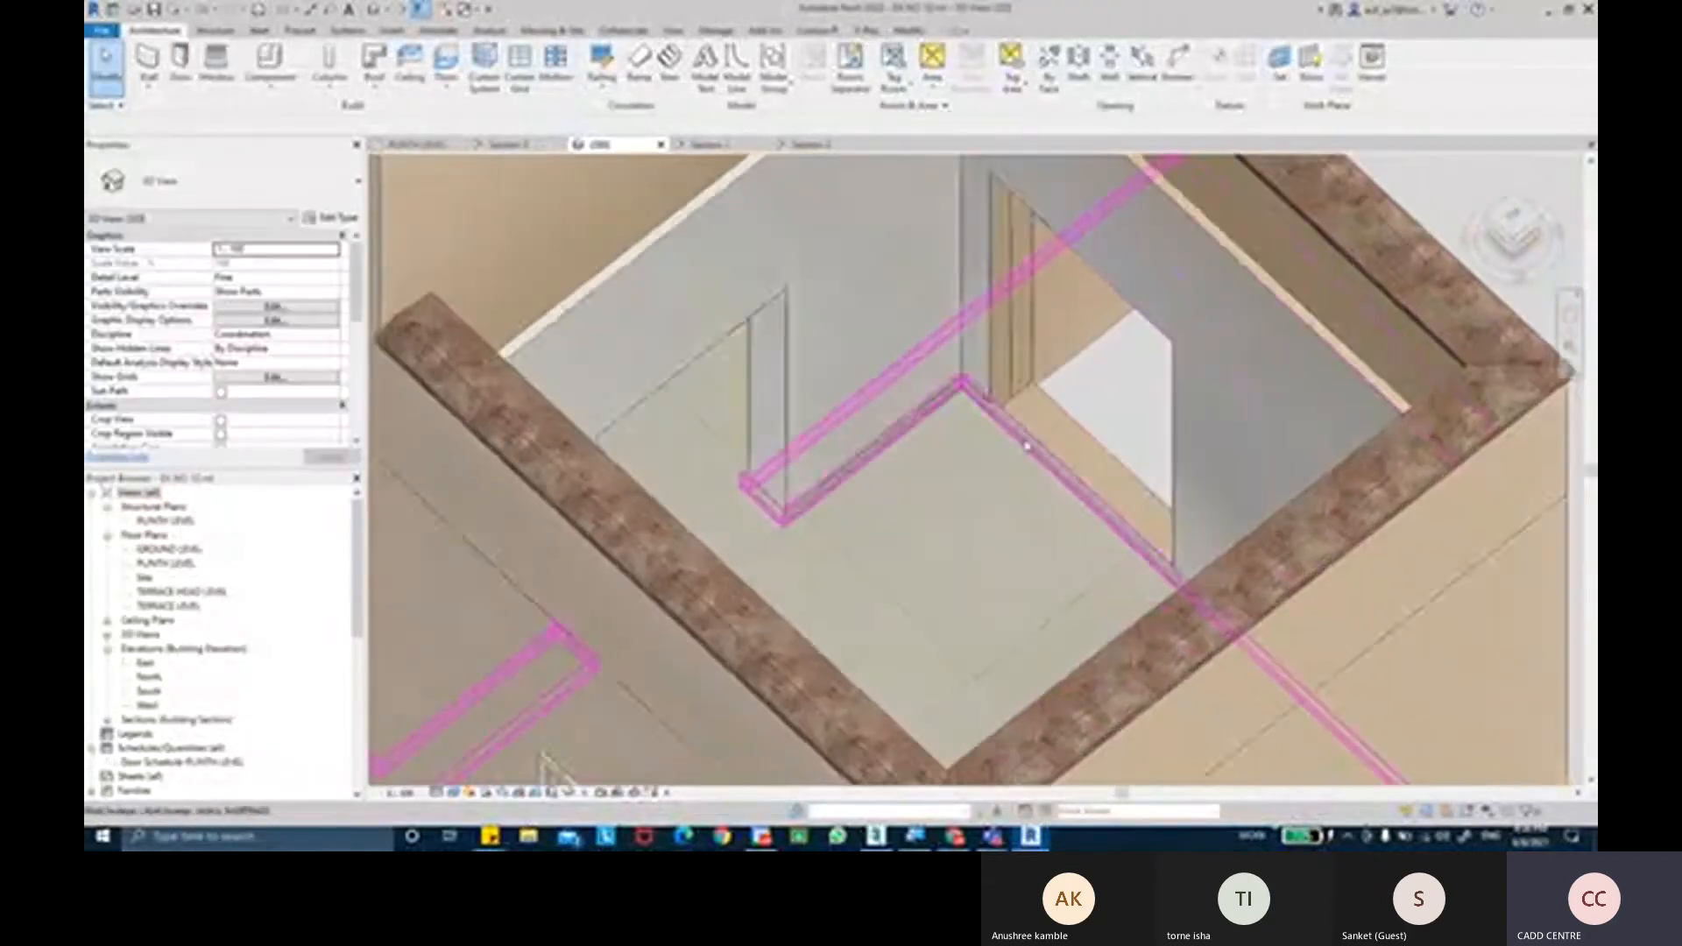
{"action": "scroll", "coordinate": [1027, 446], "scroll_direction": "up", "scroll_amount": 3}
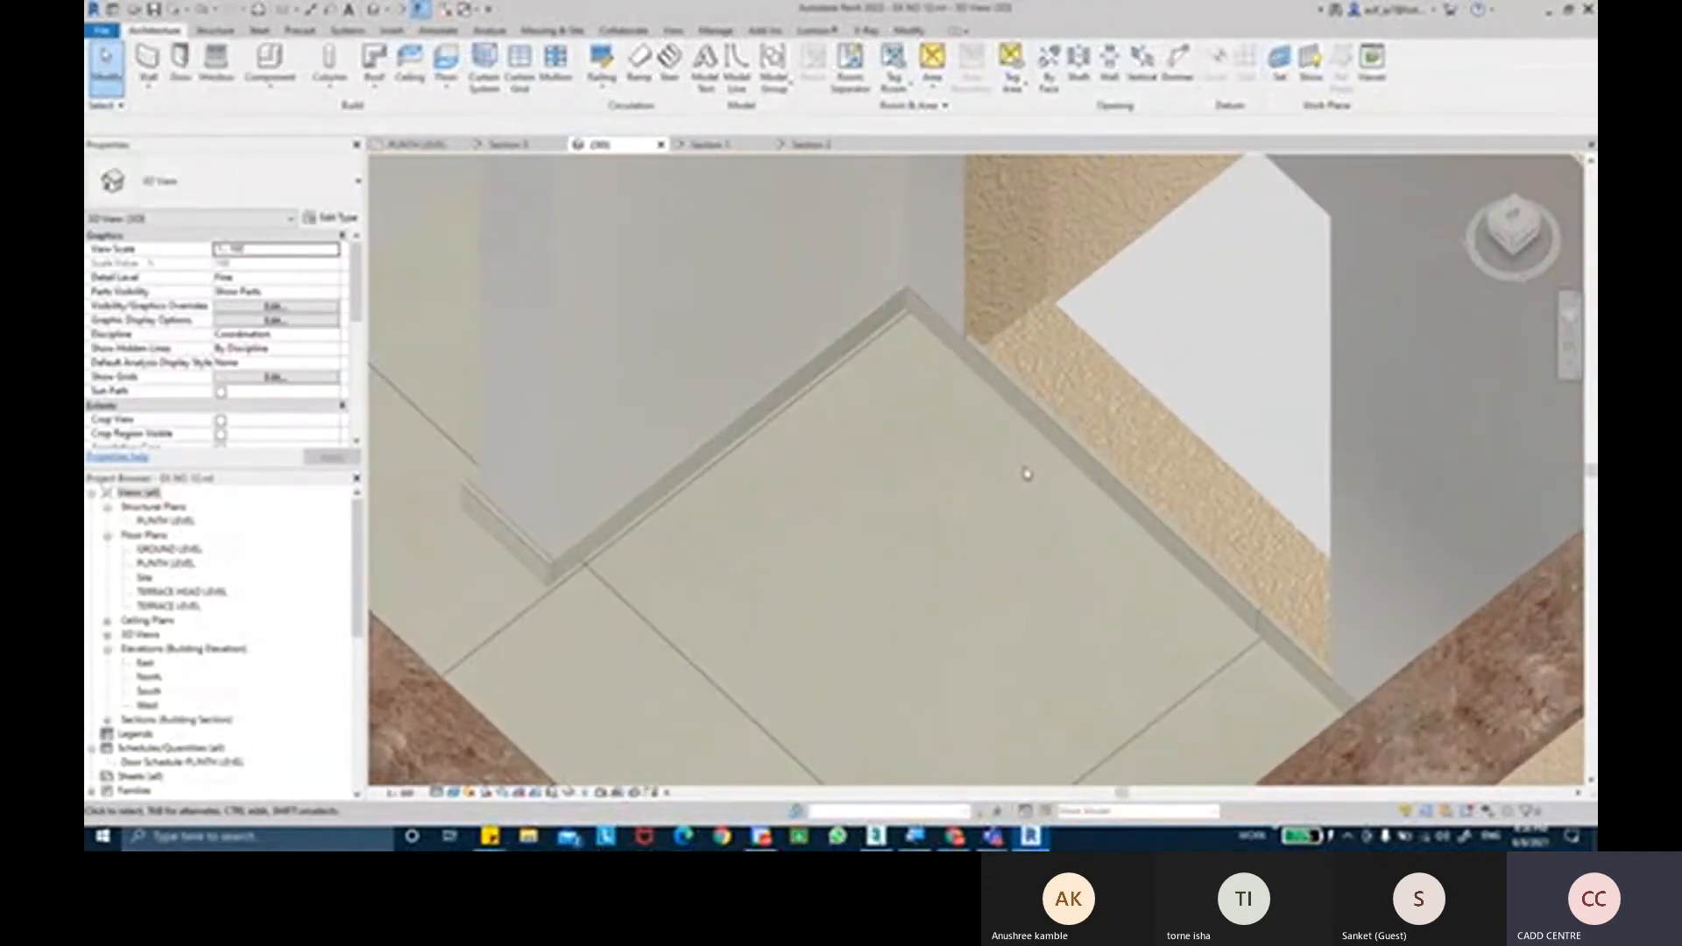
Try a Sill Height of 0 on the living room's main double door in the PLINTH LEVEL plan.
{"action": "left_click", "coordinate": [416, 146]}
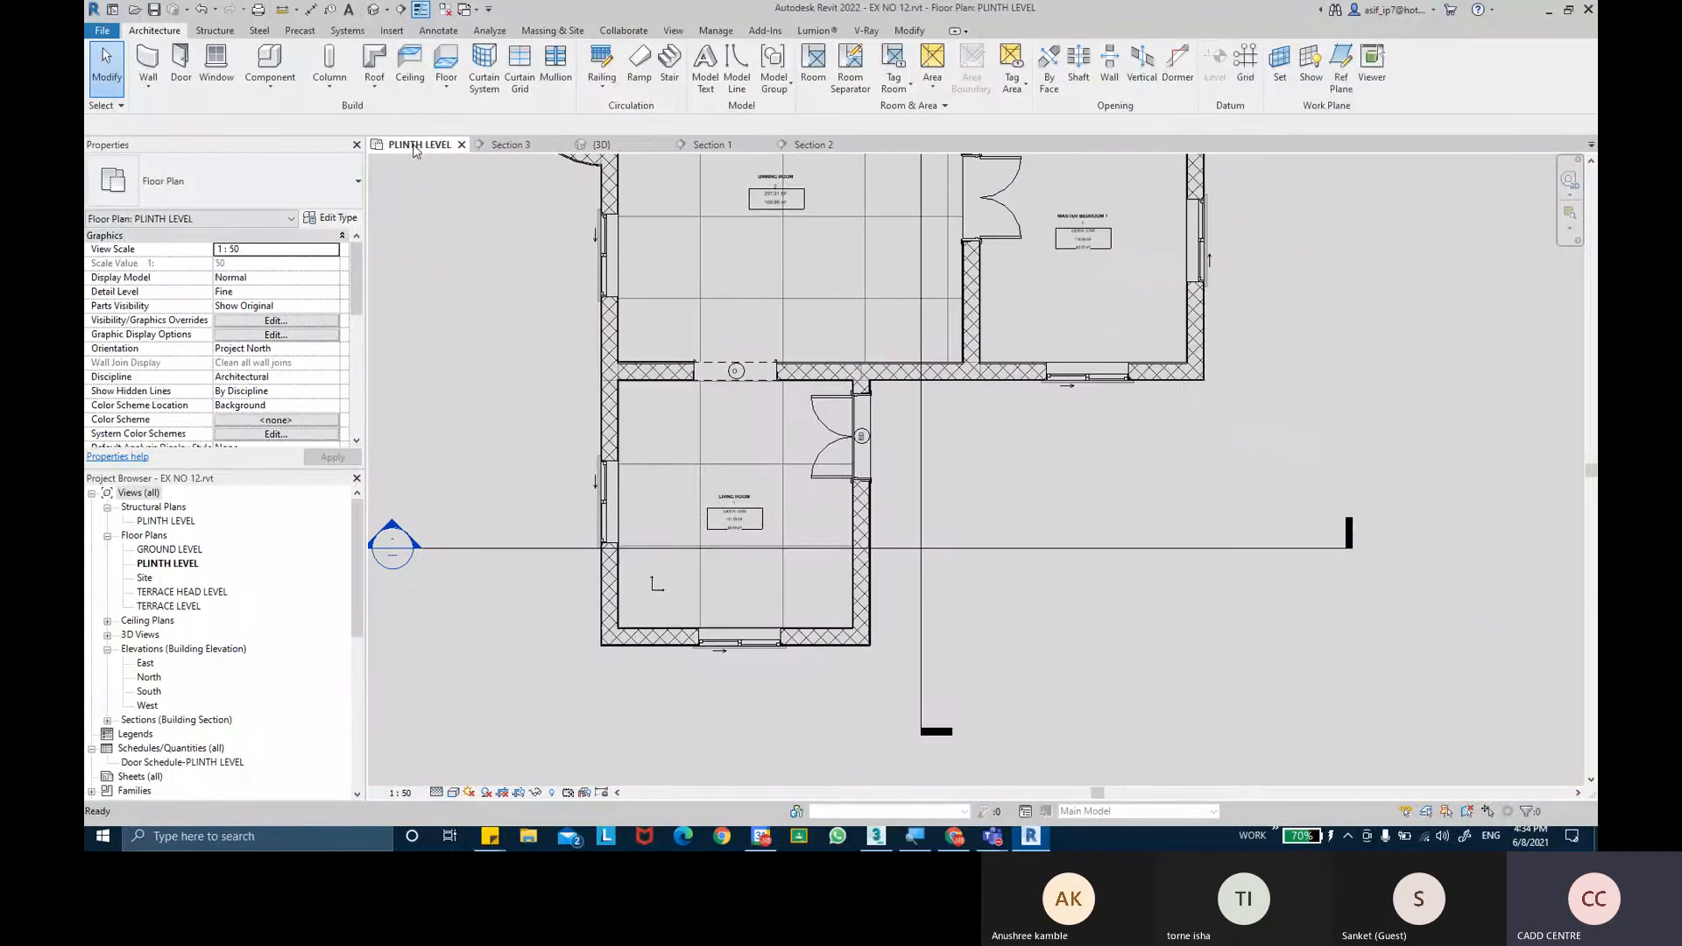
{"action": "scroll", "coordinate": [991, 549], "scroll_direction": "up", "scroll_amount": 2}
{"action": "left_click", "coordinate": [770, 390]}
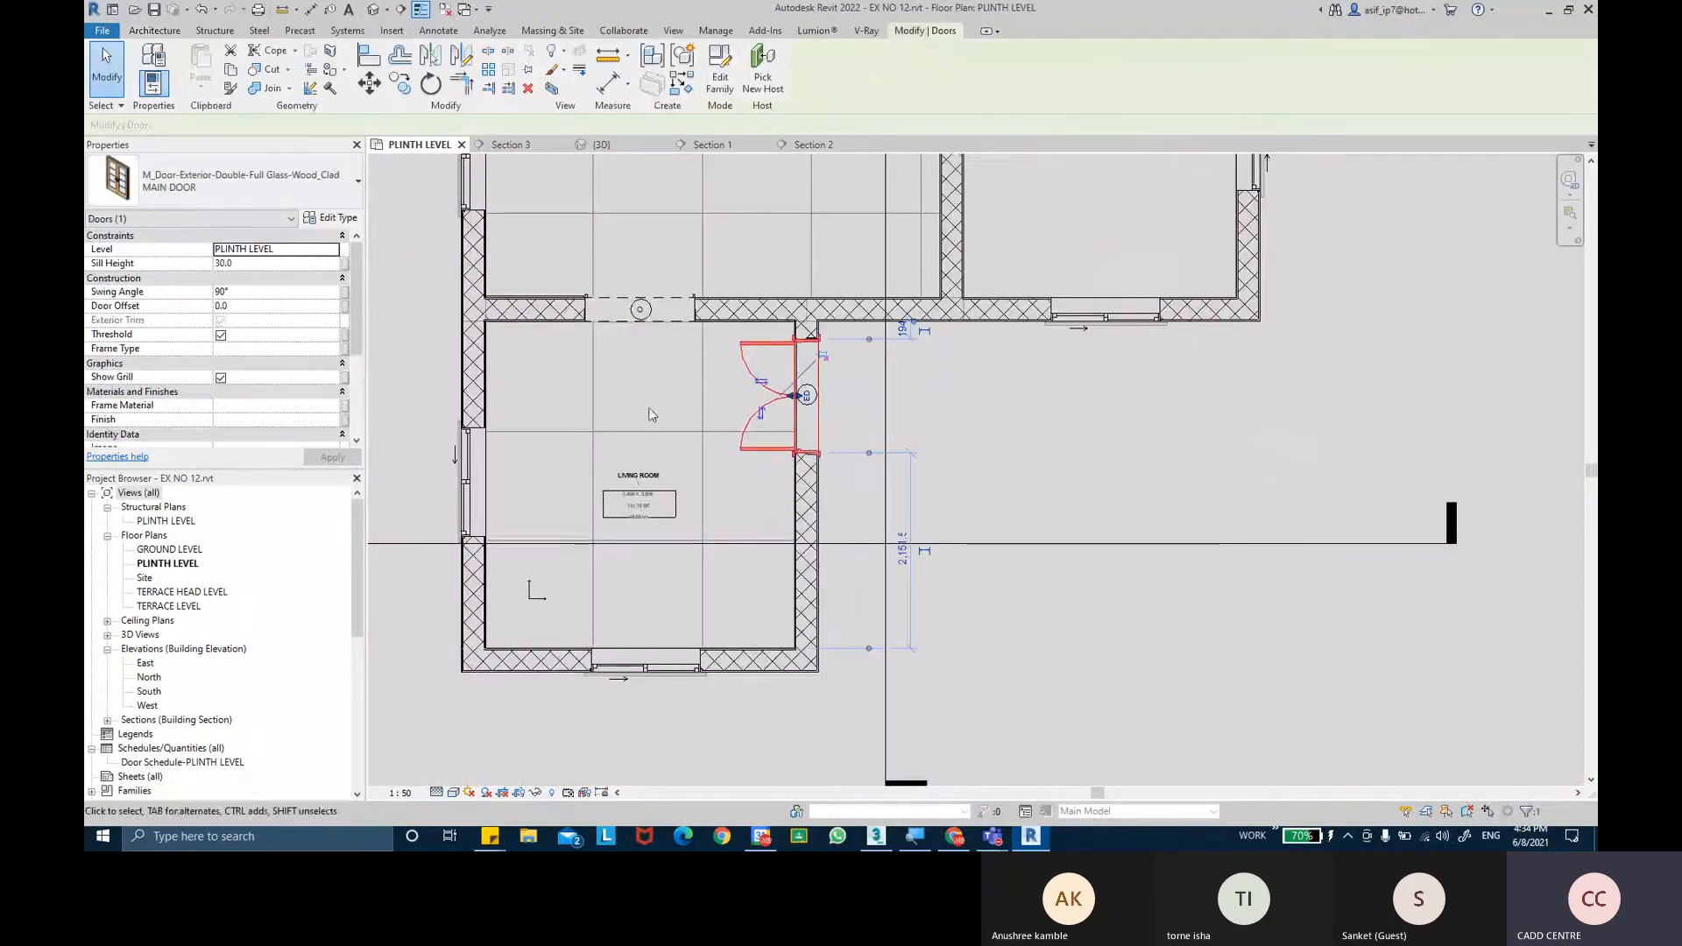
{"action": "left_click", "coordinate": [1098, 450]}
{"action": "mouse_move", "coordinate": [1075, 409]}
{"action": "middle_mouse_down"}
{"action": "mouse_move", "coordinate": [1088, 430]}
{"action": "mouse_move", "coordinate": [1093, 411]}
{"action": "middle_mouse_up"}
{"action": "scroll", "coordinate": [1063, 394], "scroll_direction": "up", "scroll_amount": 1}
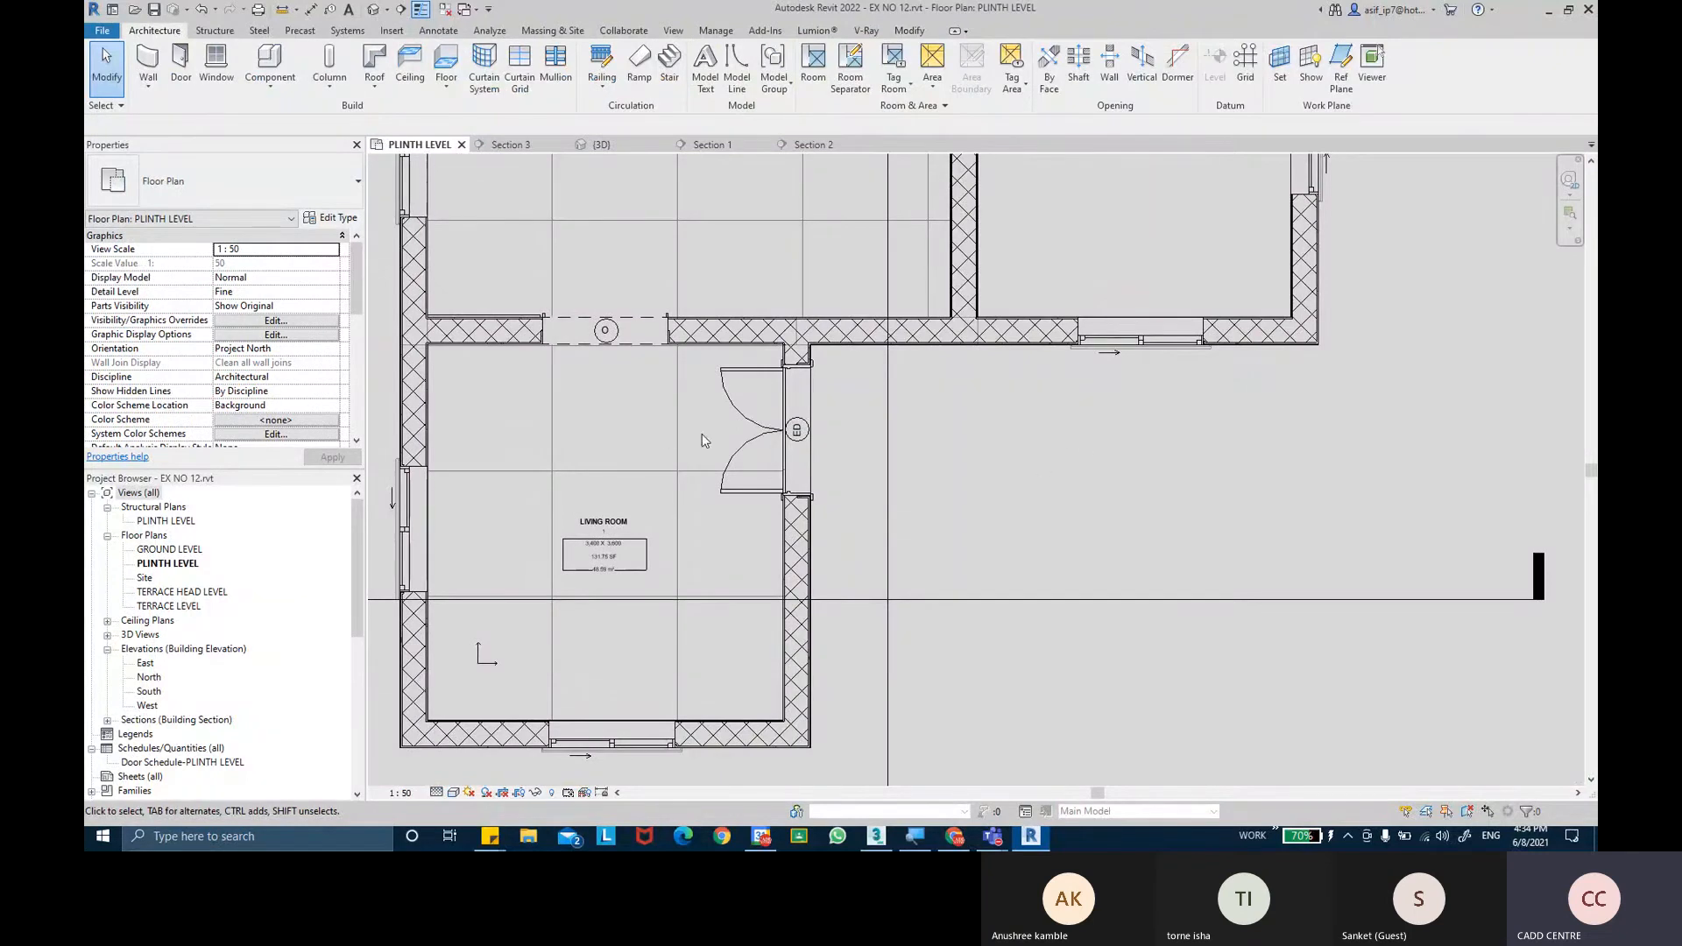
{"action": "left_click", "coordinate": [765, 442]}
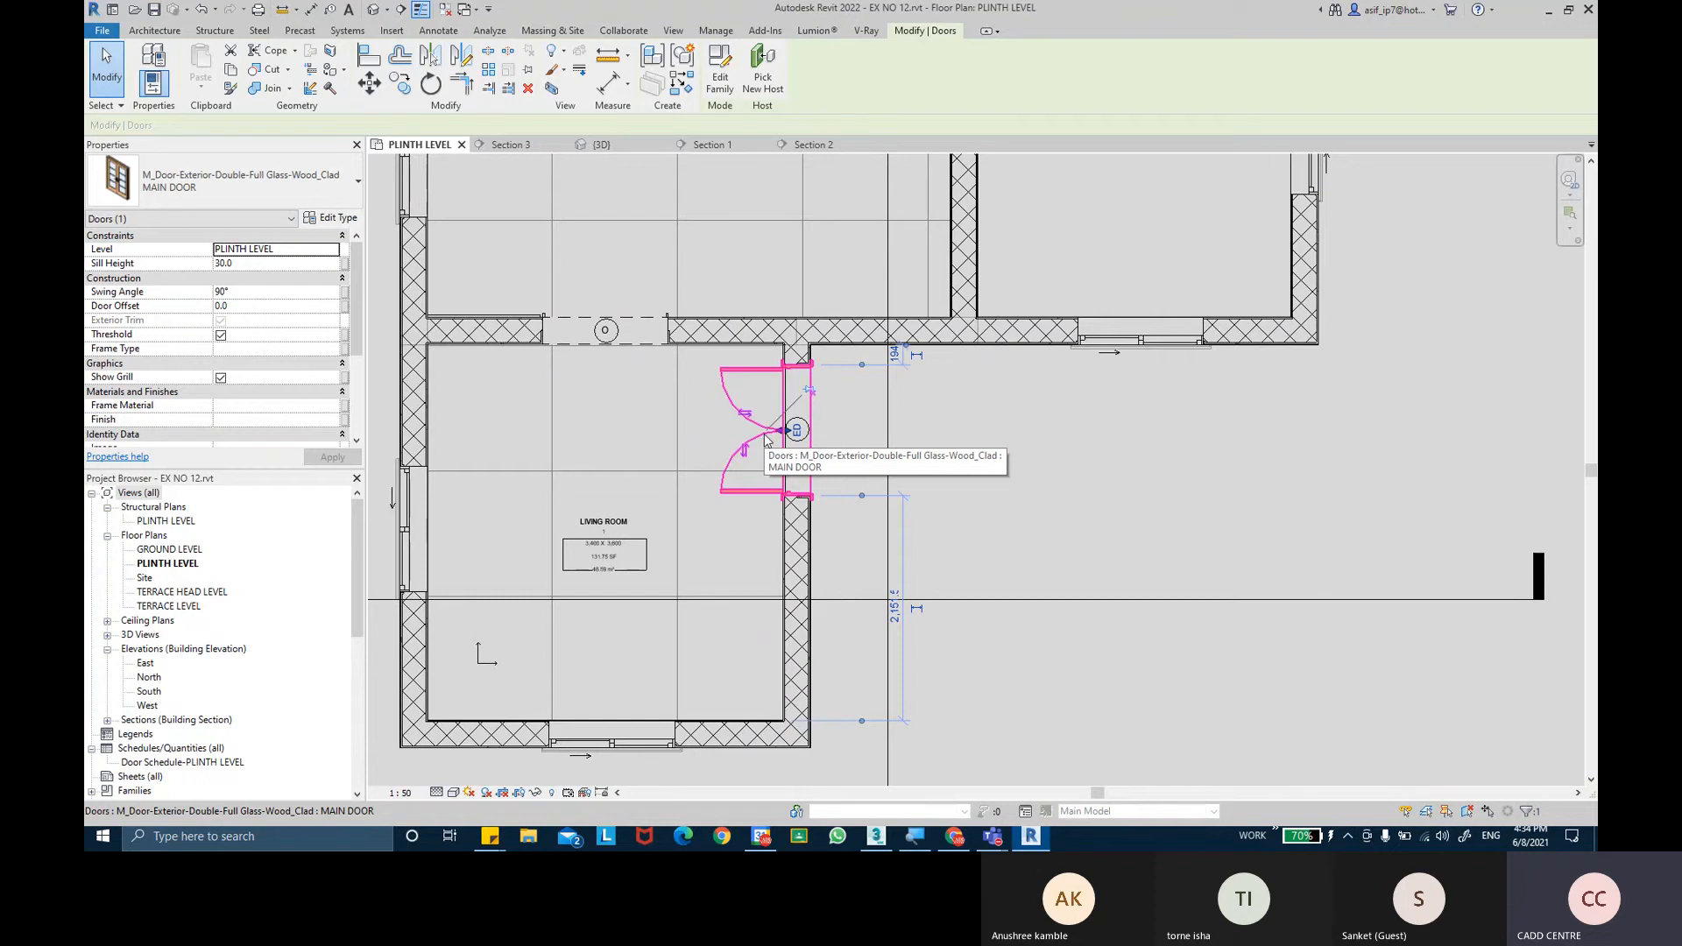
{"action": "left_click", "coordinate": [269, 265]}
{"action": "key", "text": "Return"}
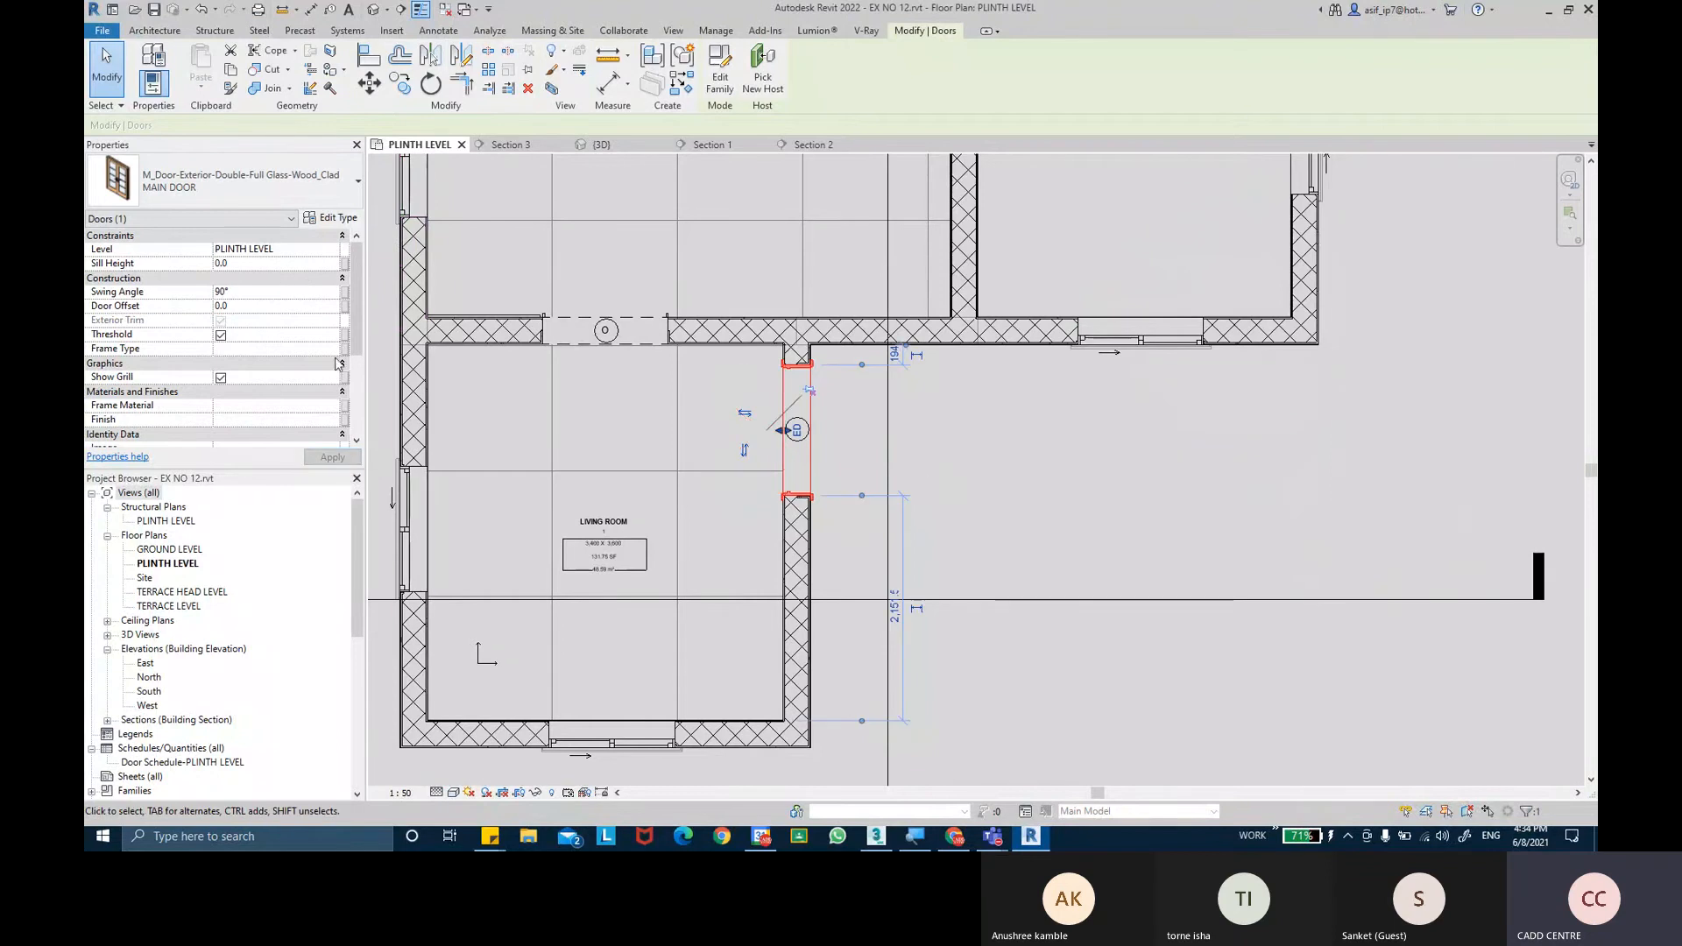
Set the living room main door's Sill Height back to 30.
{"action": "left_click", "coordinate": [277, 262]}
{"action": "type", "text": "30"}
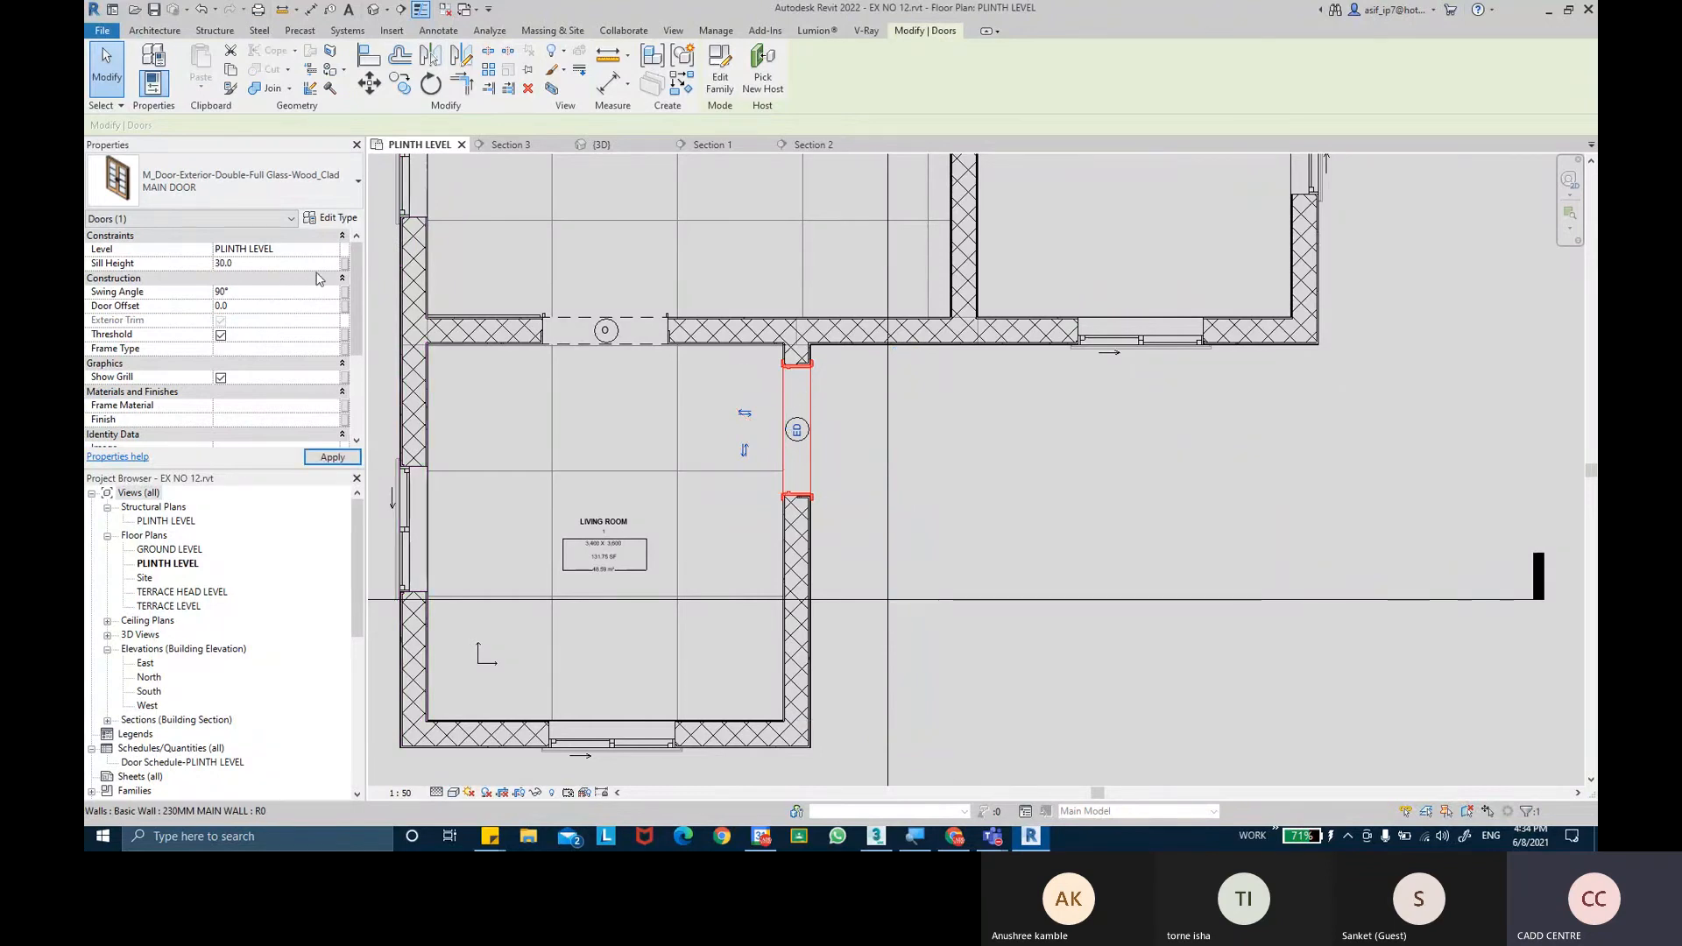
{"action": "left_click", "coordinate": [333, 458]}
{"action": "left_click", "coordinate": [985, 429]}
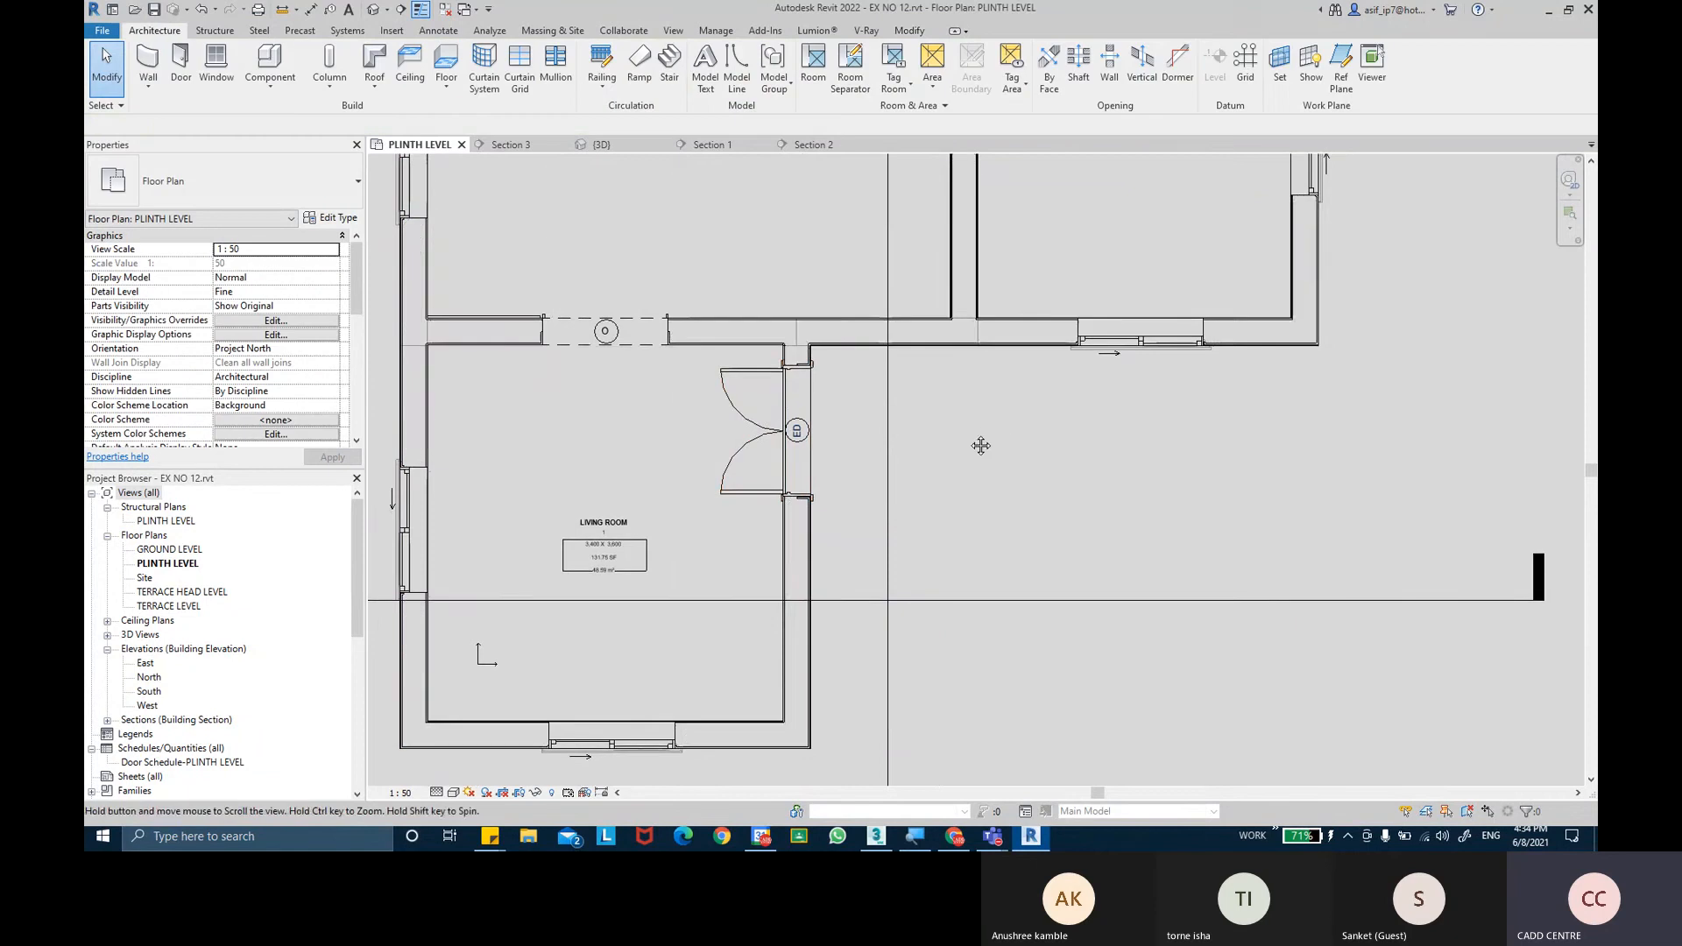
Check the Sill Height of the double door between the dining room and the adjoining bedroom.
{"action": "scroll", "coordinate": [1007, 455], "scroll_direction": "down", "scroll_amount": 2}
{"action": "mouse_move", "coordinate": [1028, 486]}
{"action": "middle_mouse_down"}
{"action": "mouse_move", "coordinate": [1065, 497]}
{"action": "mouse_move", "coordinate": [1041, 562]}
{"action": "middle_mouse_up"}
{"action": "middle_click_drag", "start_coordinate": [1096, 446], "coordinate": [1081, 516]}
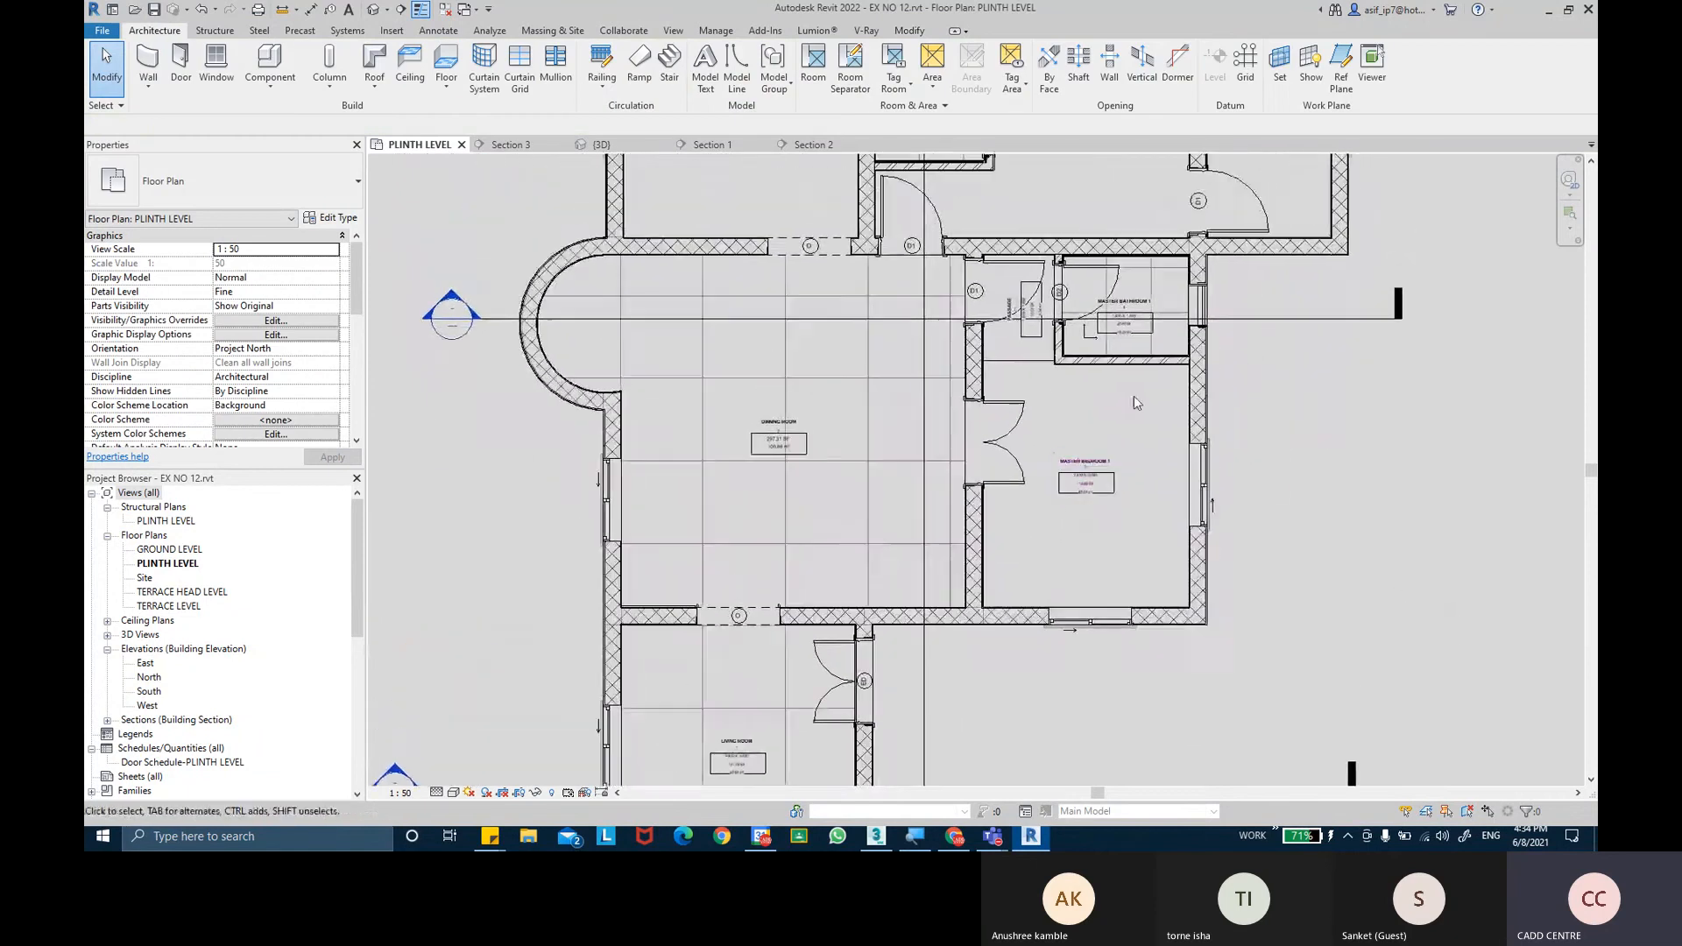
{"action": "middle_click_drag", "start_coordinate": [1133, 402], "coordinate": [1129, 423]}
{"action": "left_click", "coordinate": [1012, 451]}
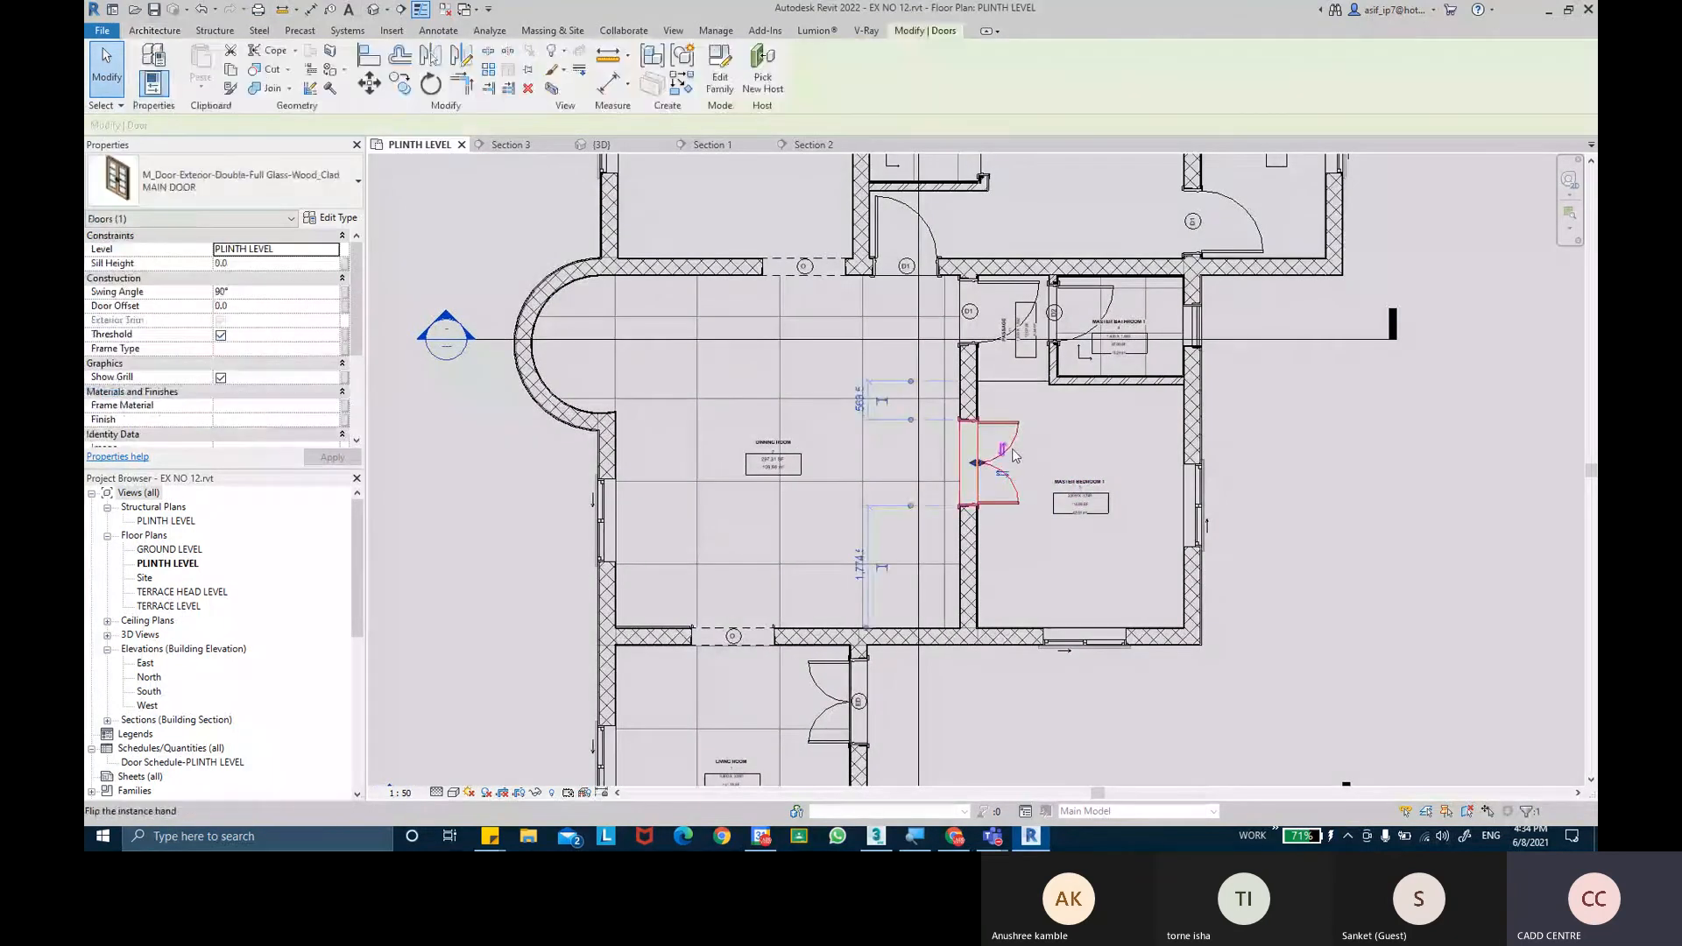
{"action": "key", "text": "Escape"}
{"action": "middle_click_drag", "start_coordinate": [1418, 500], "coordinate": [1407, 545]}
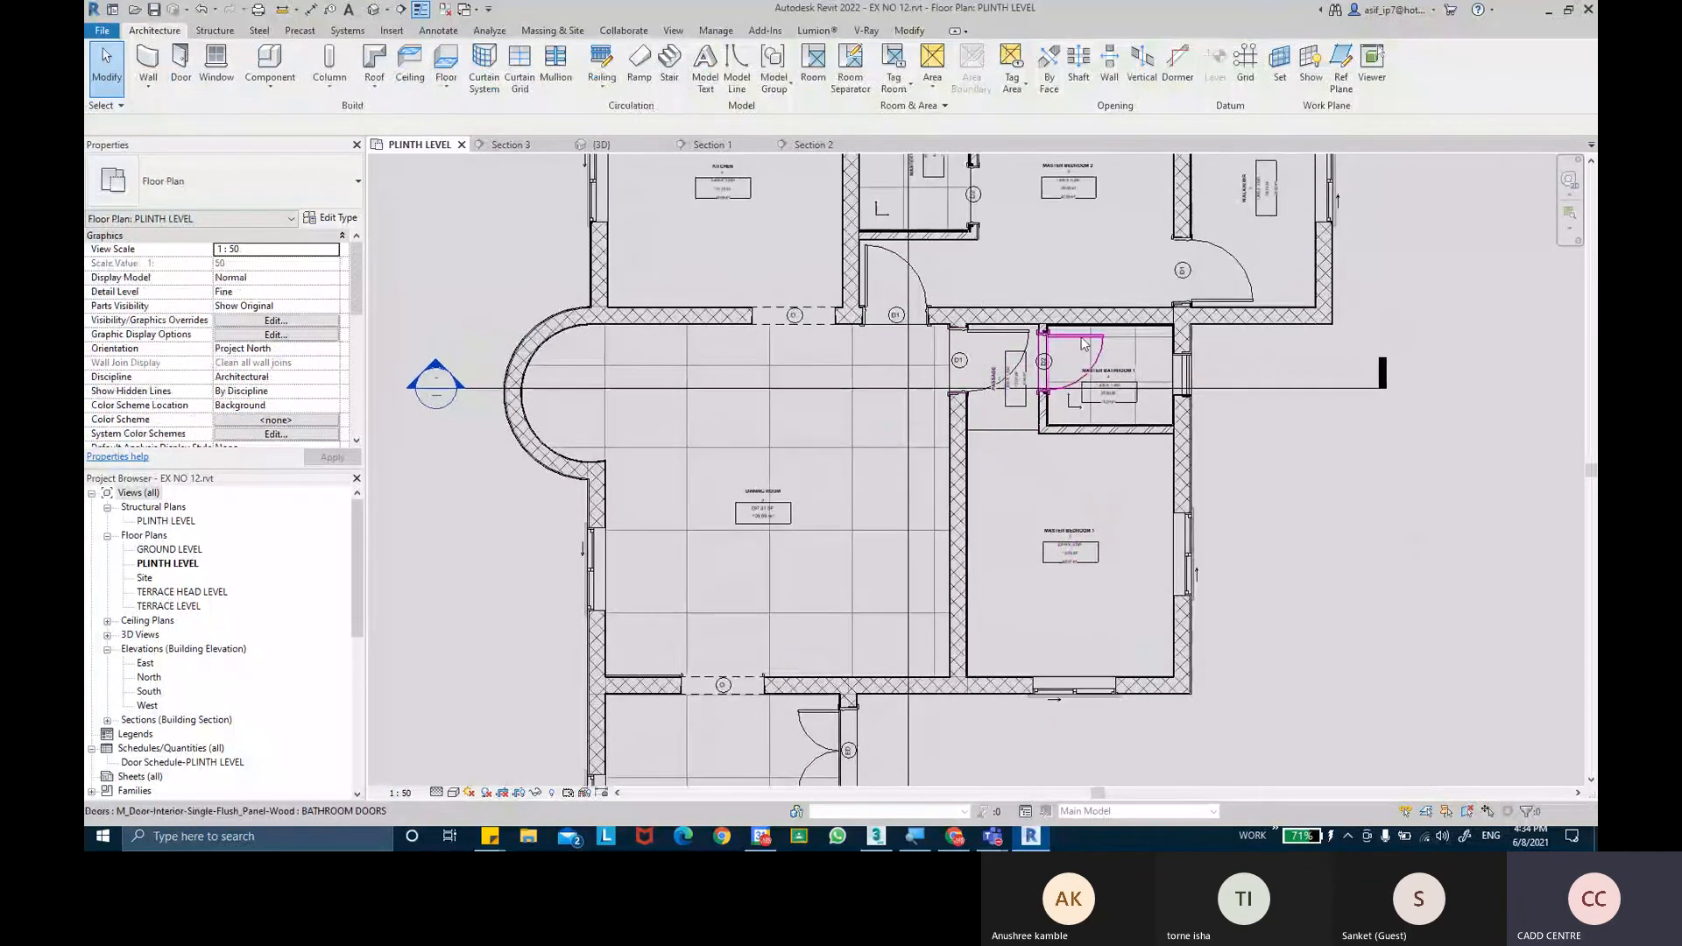
Set the PLINTH LEVEL plan's visual style to Realistic.
{"action": "scroll", "coordinate": [1006, 415], "scroll_direction": "up", "scroll_amount": 3}
{"action": "scroll", "coordinate": [767, 524], "scroll_direction": "down", "scroll_amount": 4}
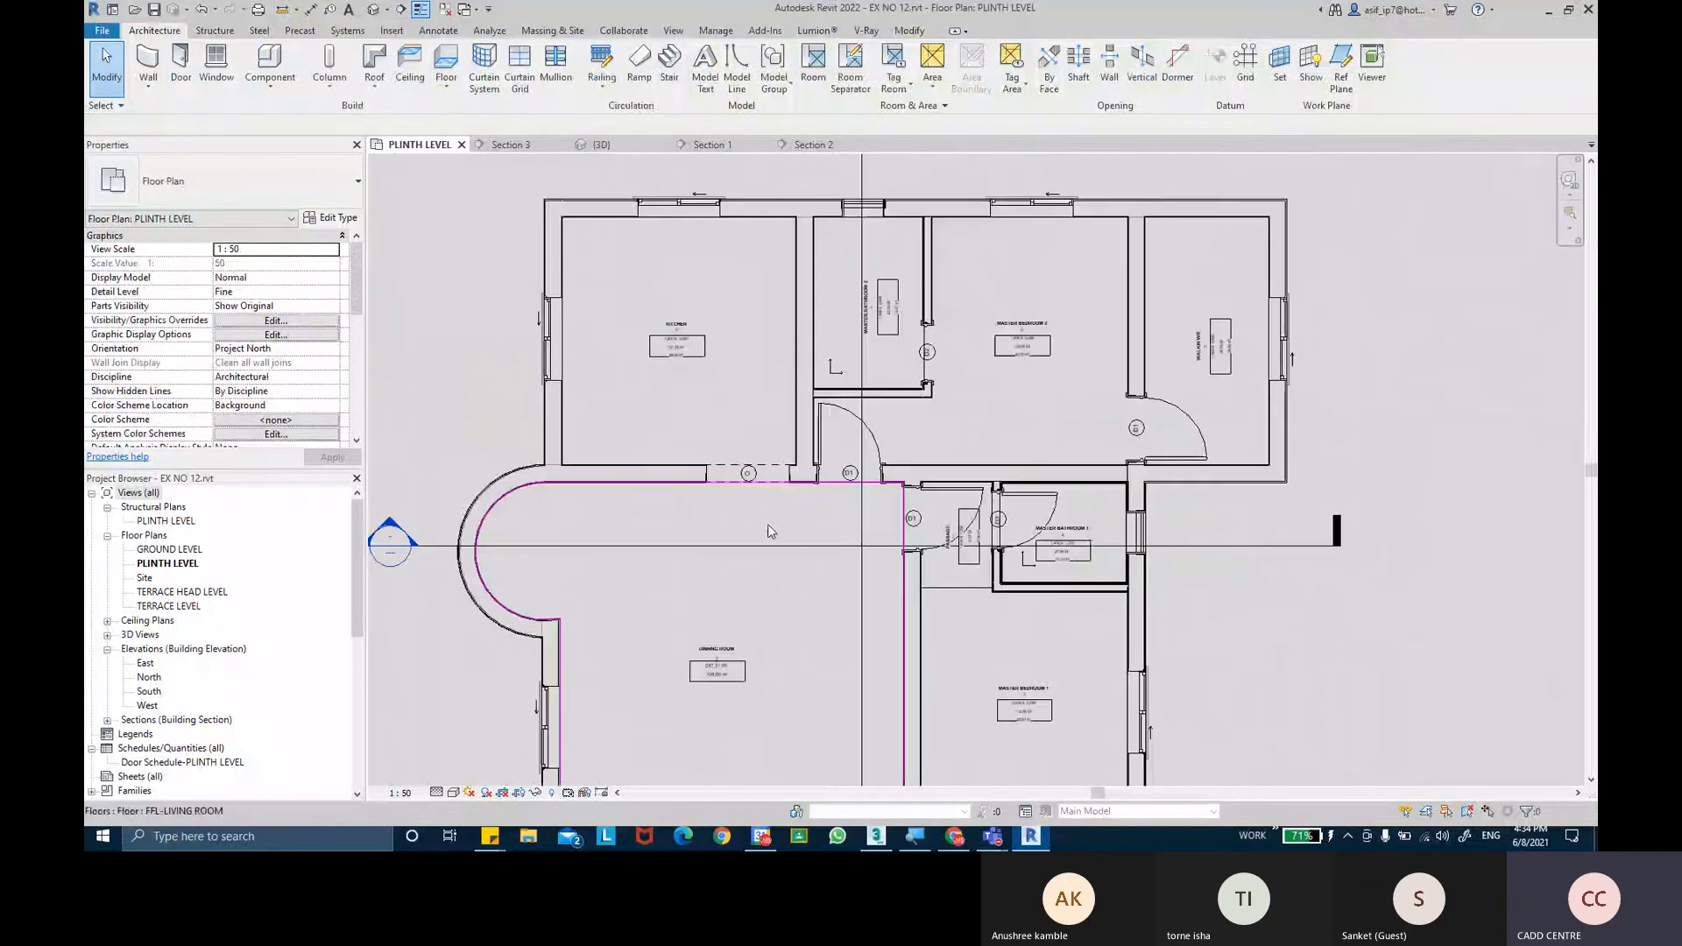
{"action": "scroll", "coordinate": [722, 329], "scroll_direction": "up", "scroll_amount": 2}
{"action": "left_click", "coordinate": [452, 792]}
{"action": "left_click", "coordinate": [490, 761]}
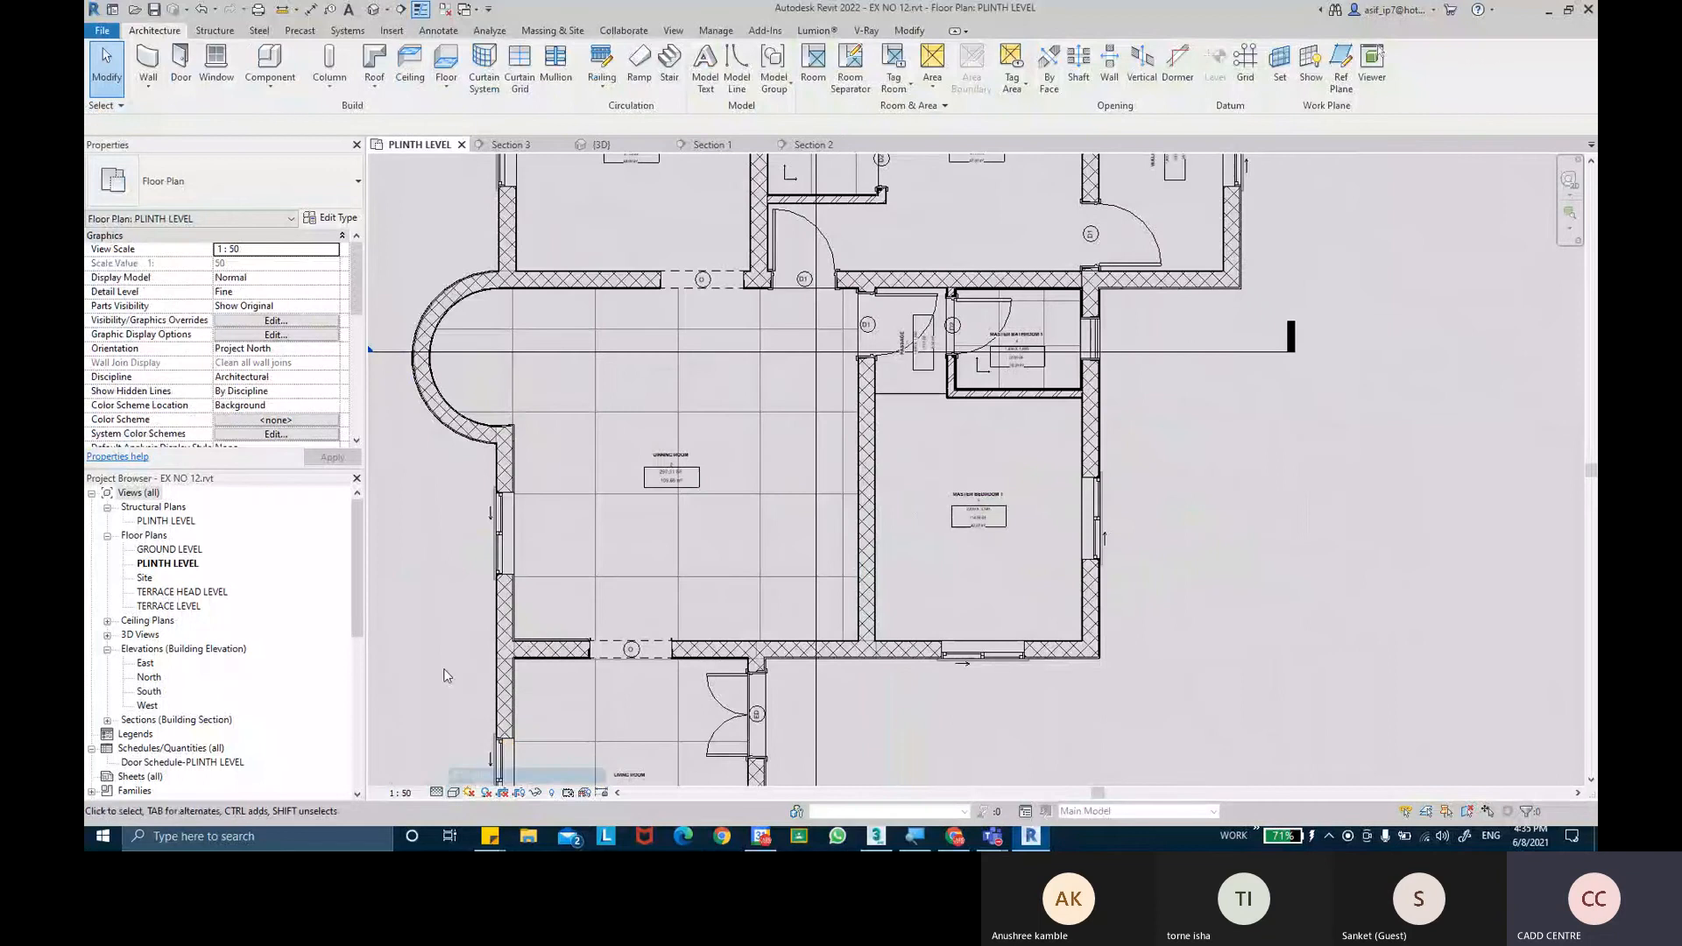
{"action": "middle_click_drag", "start_coordinate": [453, 617], "coordinate": [455, 566]}
{"action": "scroll", "coordinate": [455, 566], "scroll_direction": "down", "scroll_amount": 3}
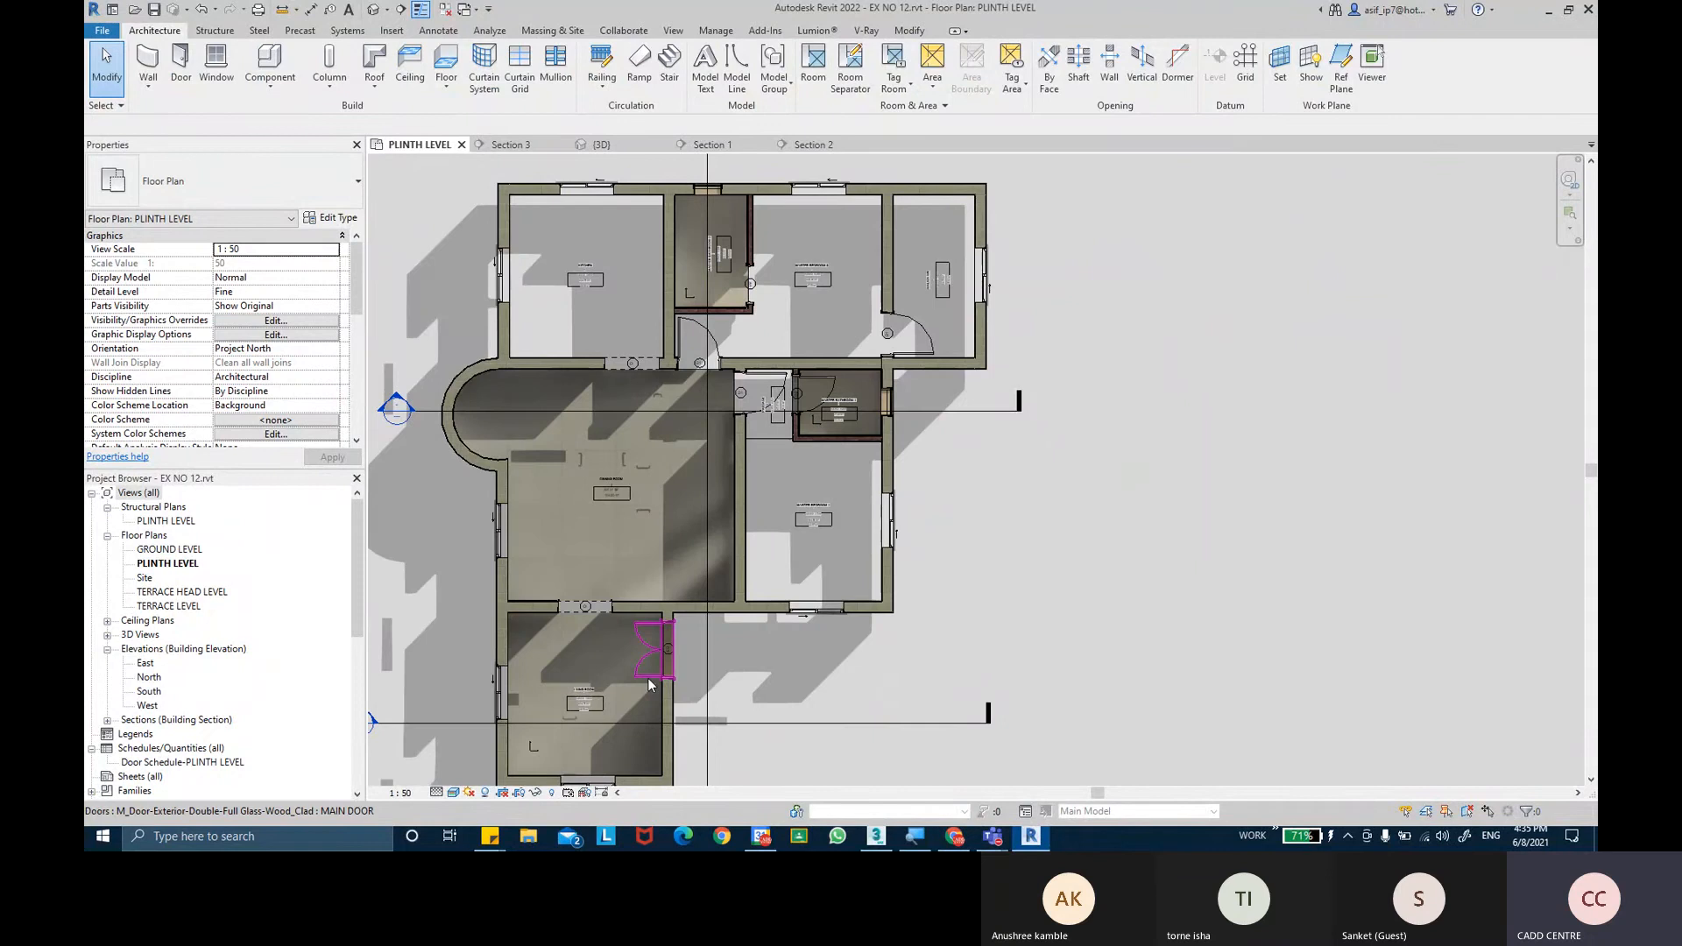
Turn off the shadows in the PLINTH LEVEL plan.
{"action": "scroll", "coordinate": [769, 554], "scroll_direction": "up", "scroll_amount": 3}
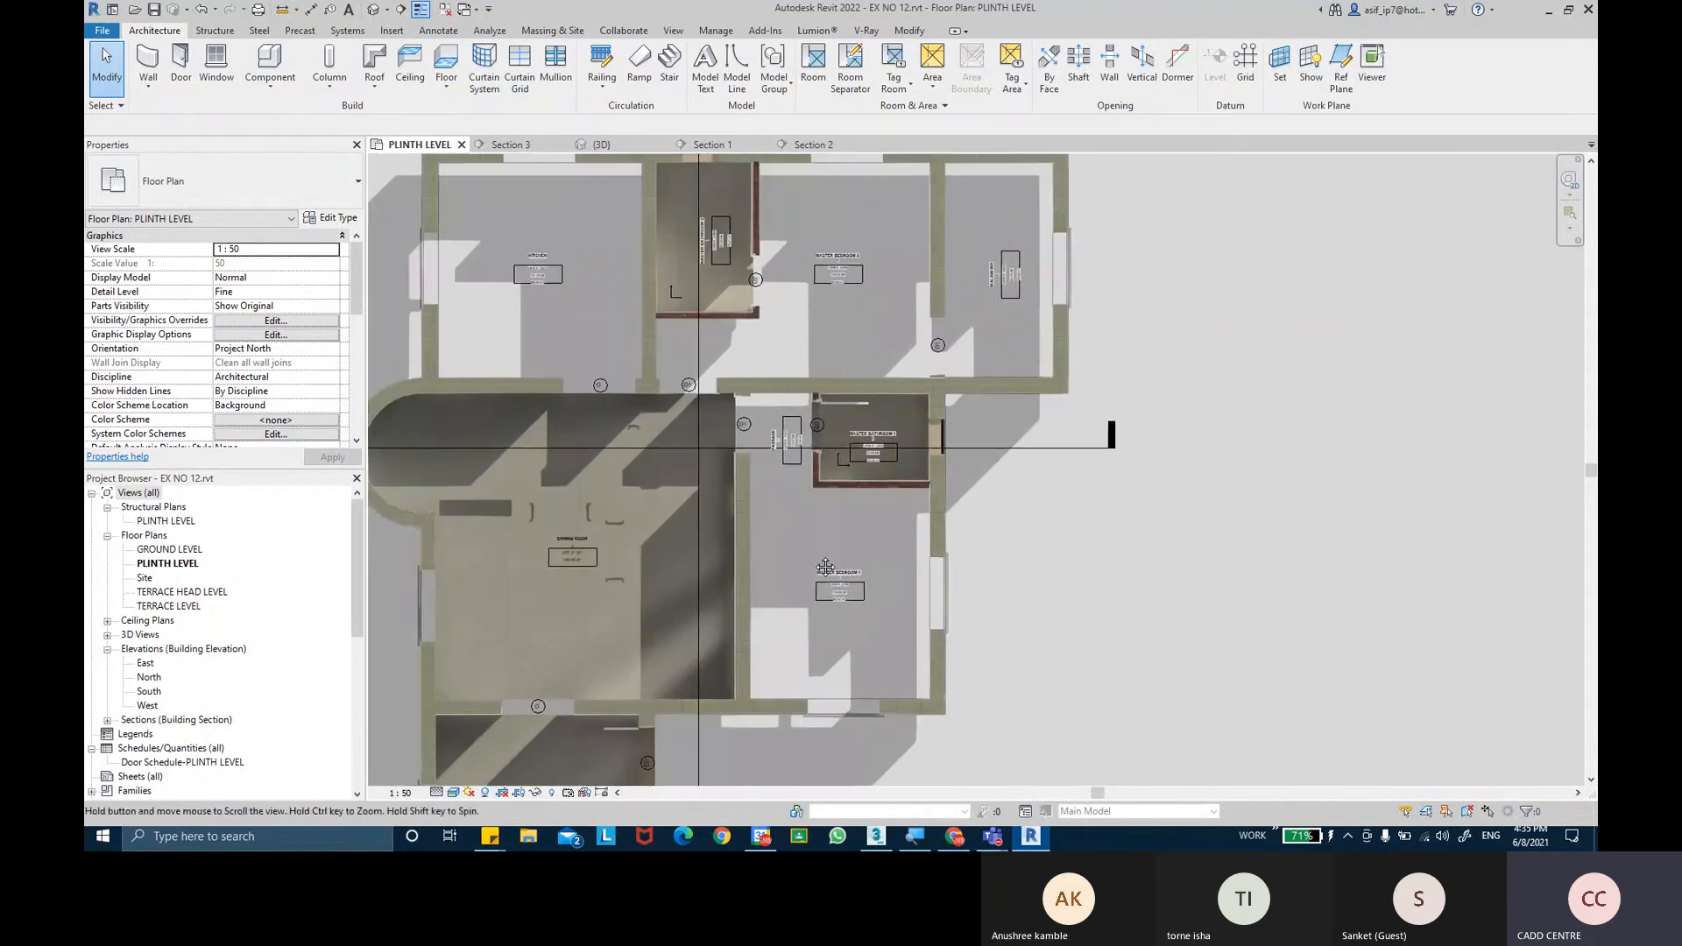
{"action": "middle_click_drag", "start_coordinate": [810, 564], "coordinate": [864, 345]}
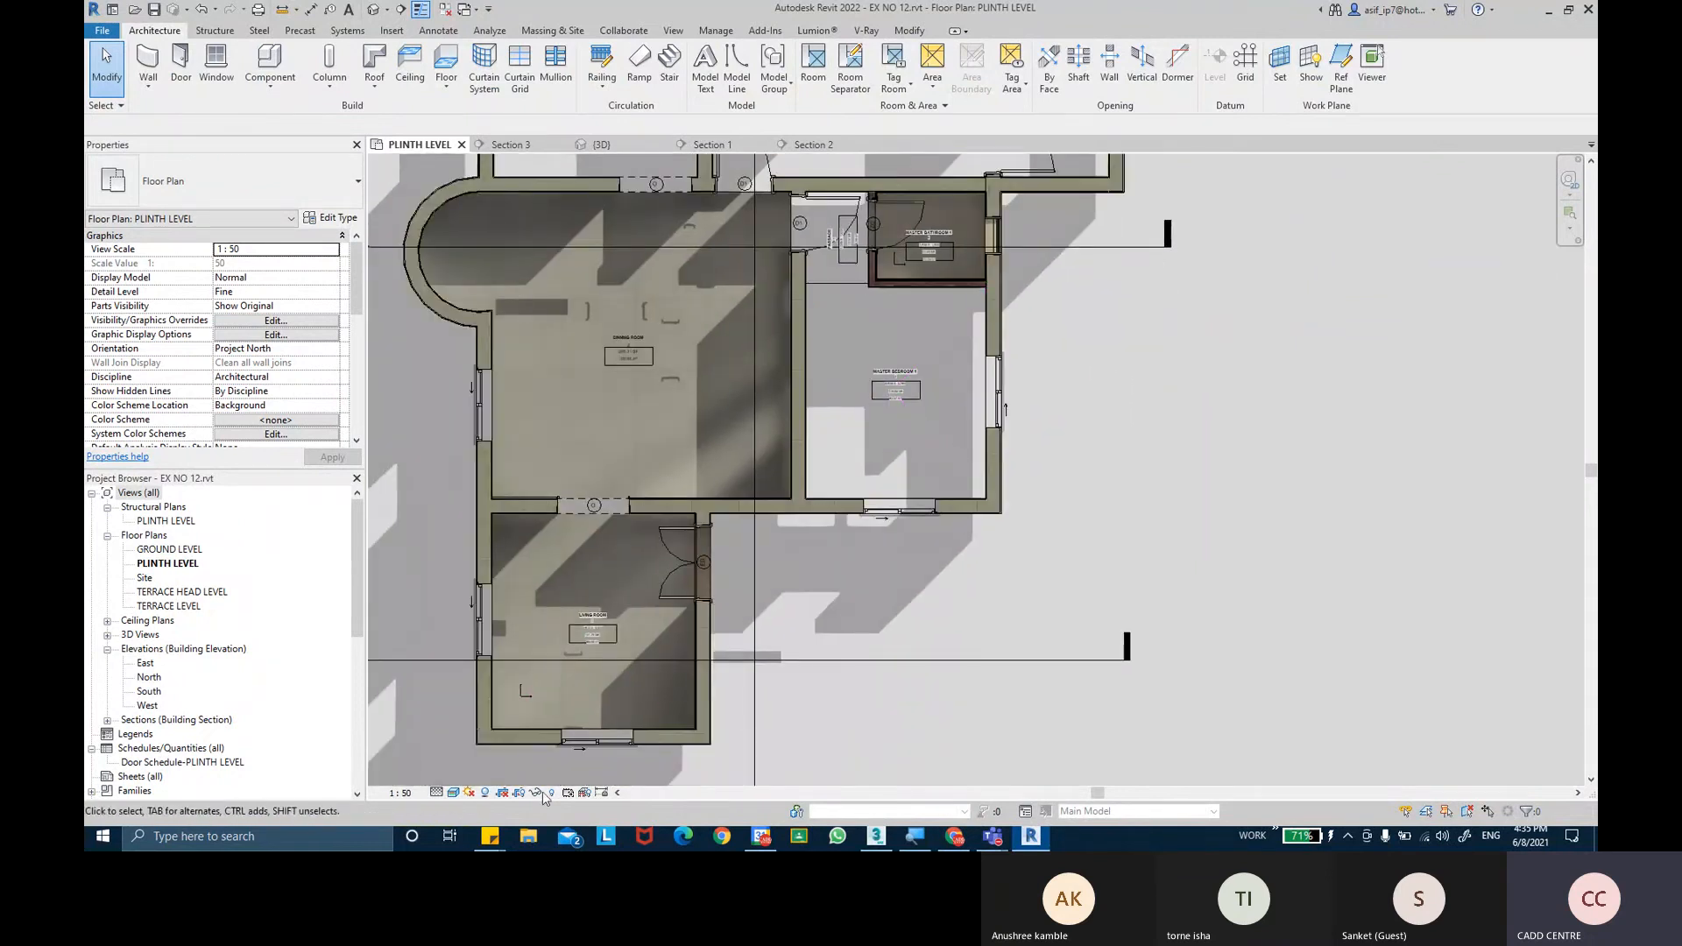
{"action": "left_click", "coordinate": [486, 793]}
Check the Sill Height of the louvre window in MASTER BATHROOM 1.
{"action": "middle_click_drag", "start_coordinate": [936, 491], "coordinate": [940, 753]}
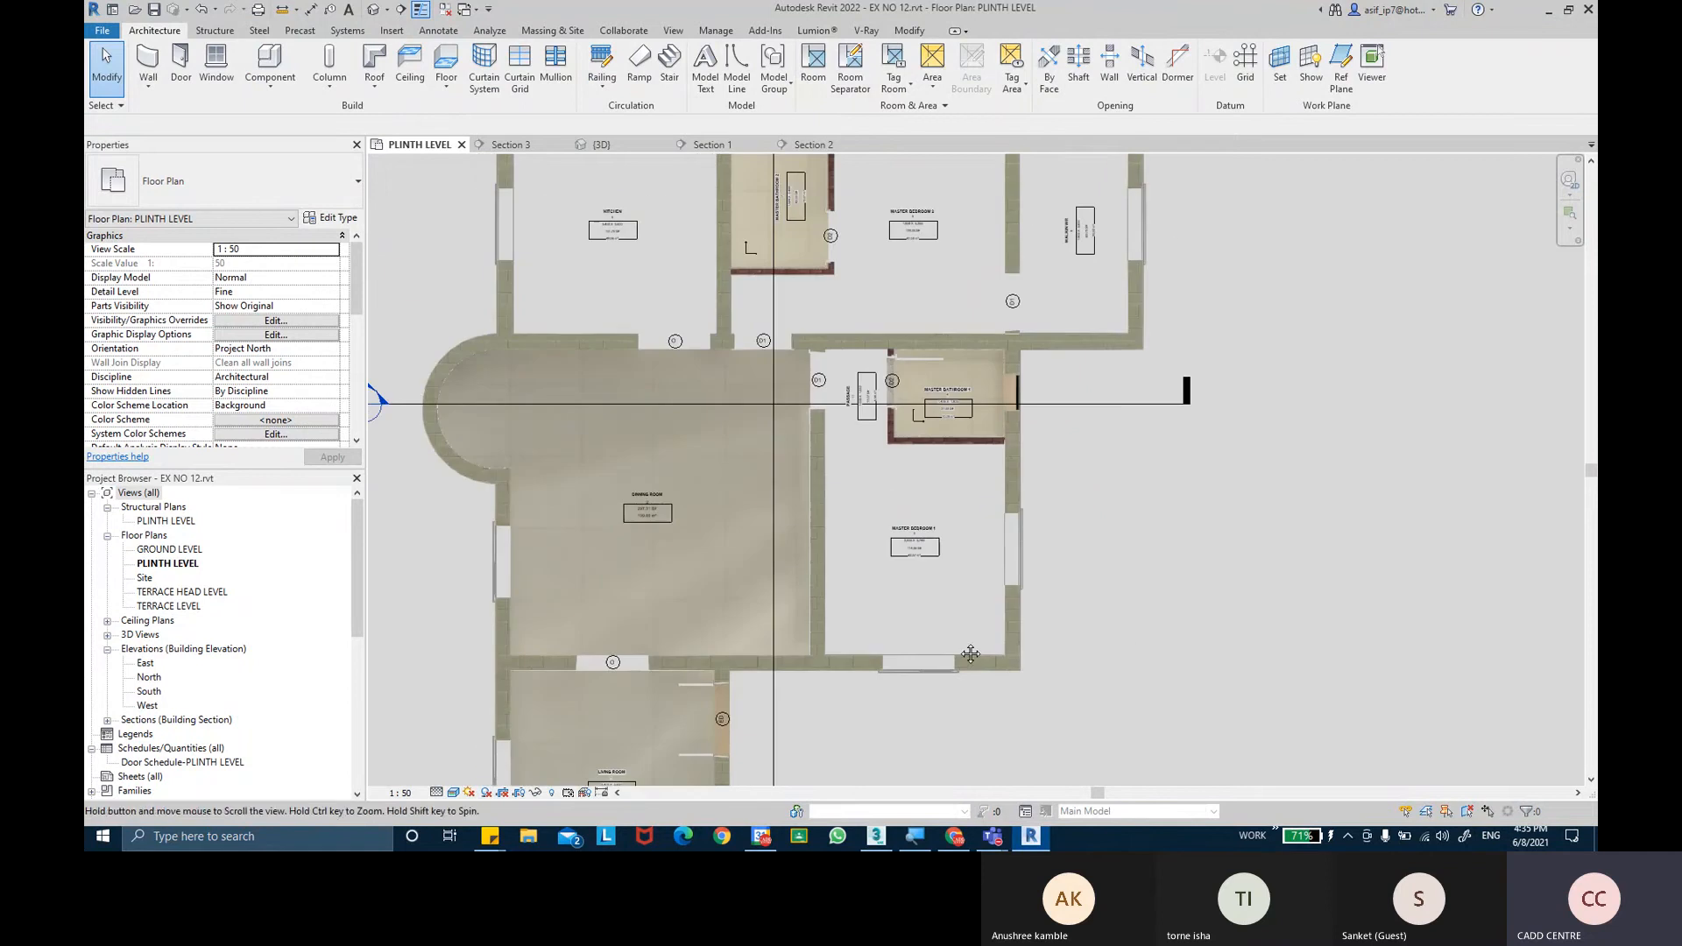
{"action": "scroll", "coordinate": [983, 396], "scroll_direction": "up", "scroll_amount": 4}
{"action": "scroll", "coordinate": [982, 396], "scroll_direction": "up", "scroll_amount": 3}
{"action": "middle_click_drag", "start_coordinate": [991, 380], "coordinate": [1001, 469]}
{"action": "left_click", "coordinate": [1183, 477]}
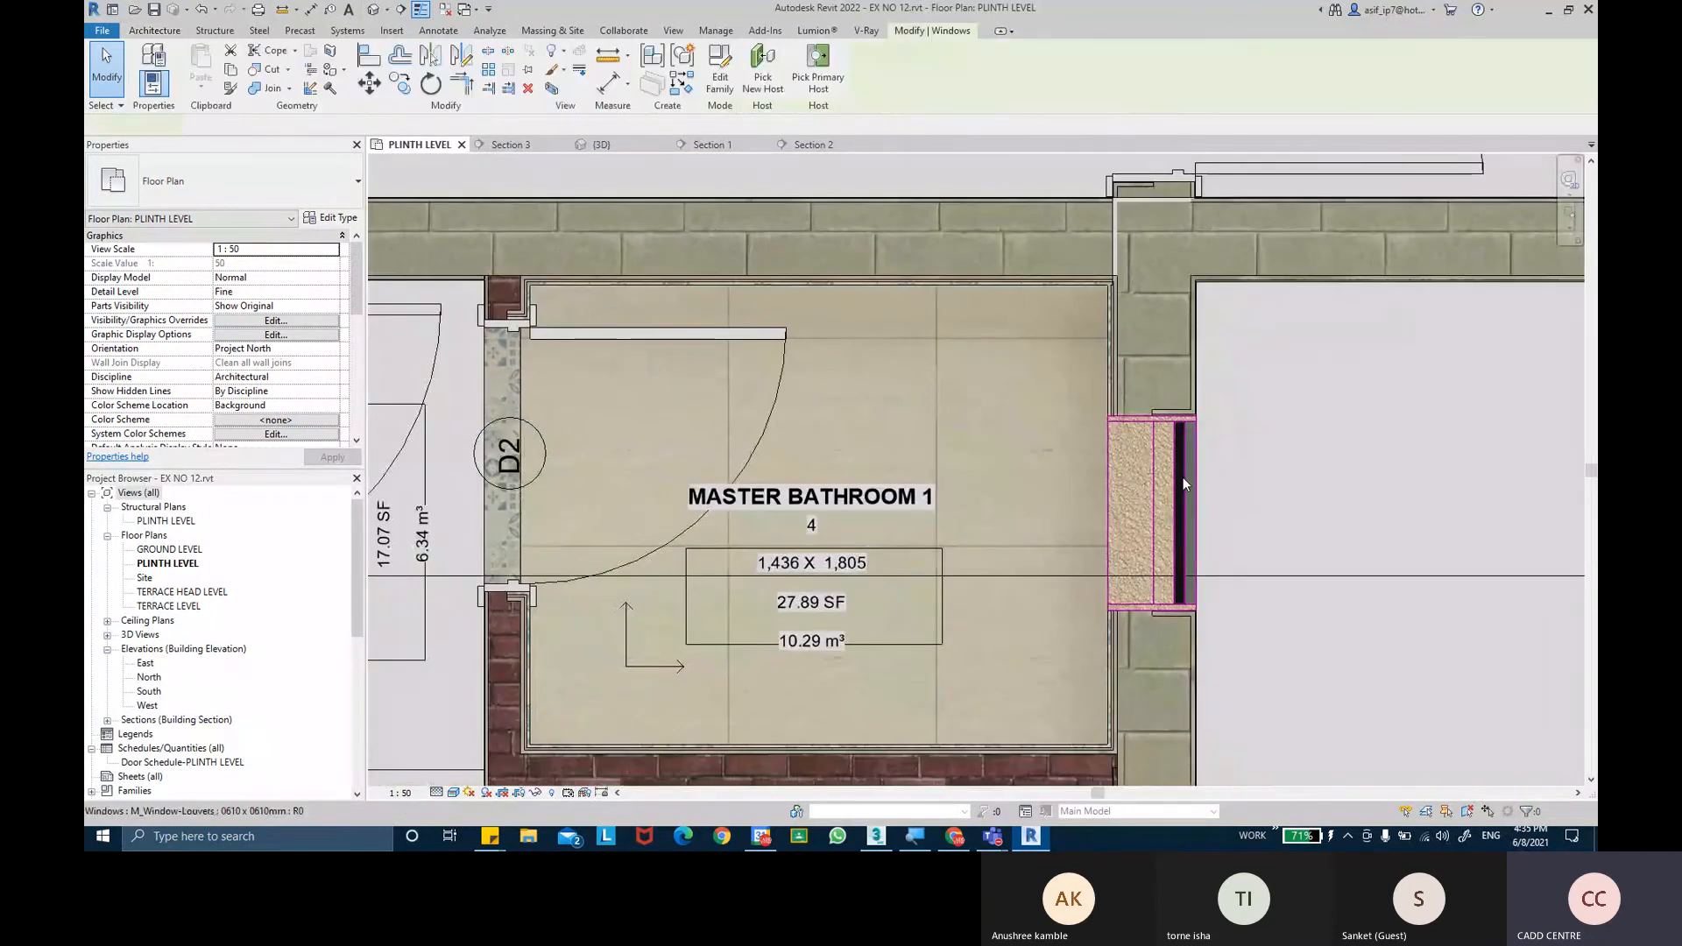
{"action": "left_click", "coordinate": [1314, 461]}
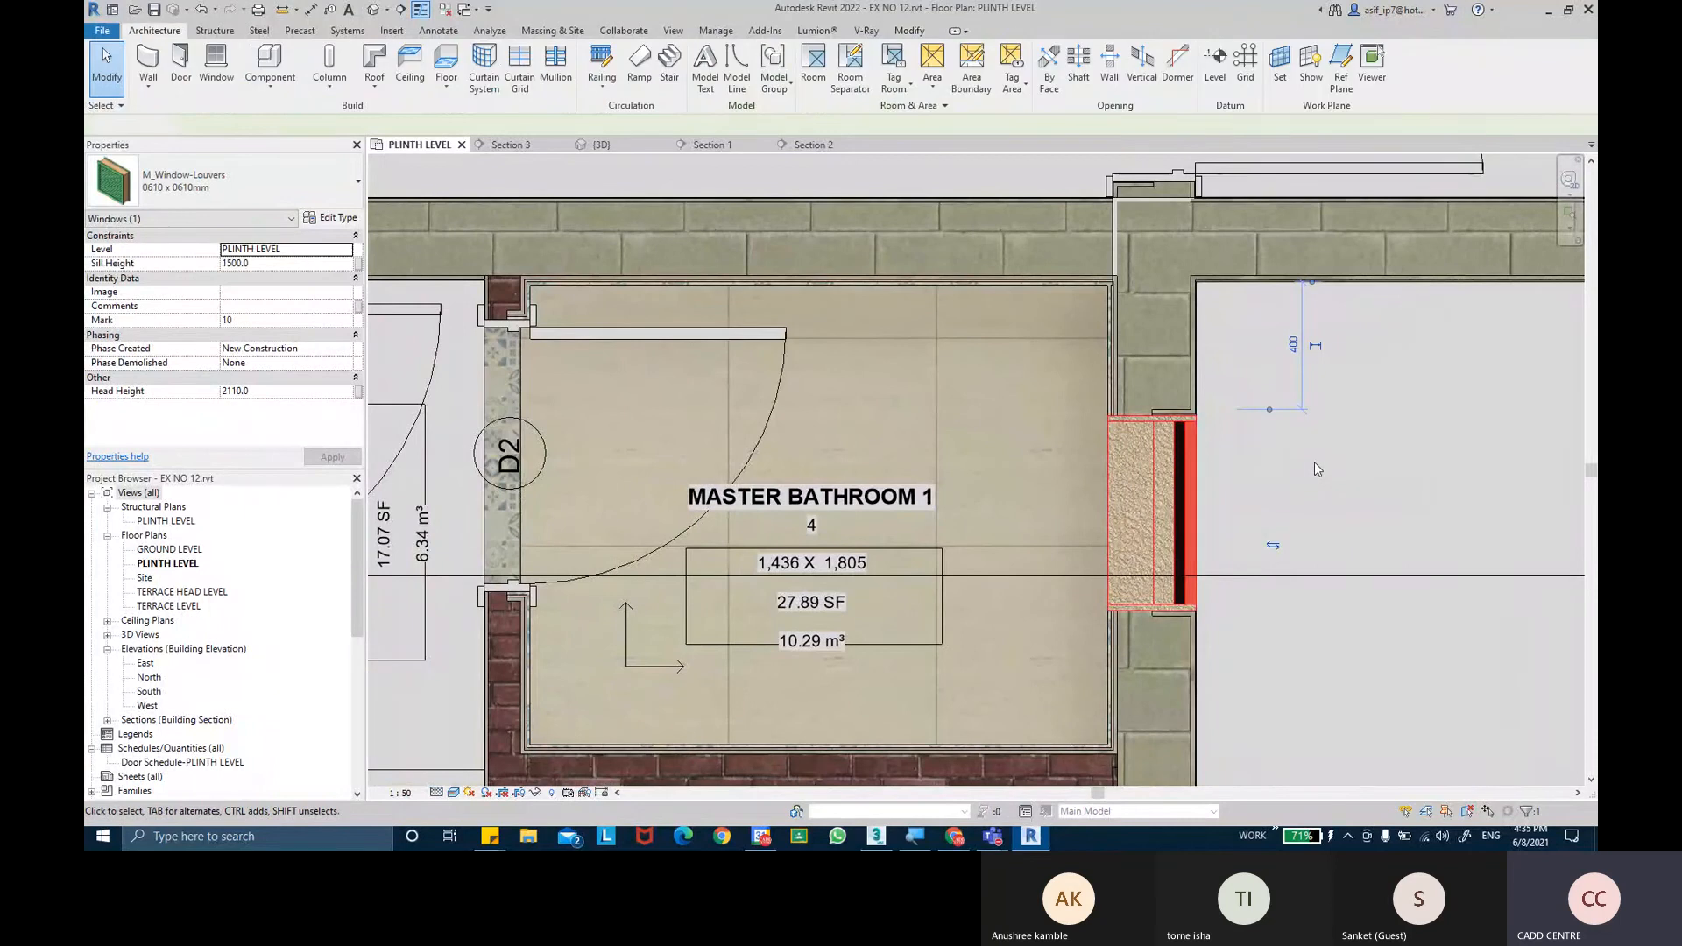
Examine the door openings around MASTER BATHROOM 1, the walk-in wardrobe, MASTER BEDROOM 2 and the kitchen in plan.
{"action": "scroll", "coordinate": [1313, 460], "scroll_direction": "down", "scroll_amount": 3}
{"action": "scroll", "coordinate": [1329, 417], "scroll_direction": "up", "scroll_amount": 4}
{"action": "scroll", "coordinate": [1280, 298], "scroll_direction": "up", "scroll_amount": 1}
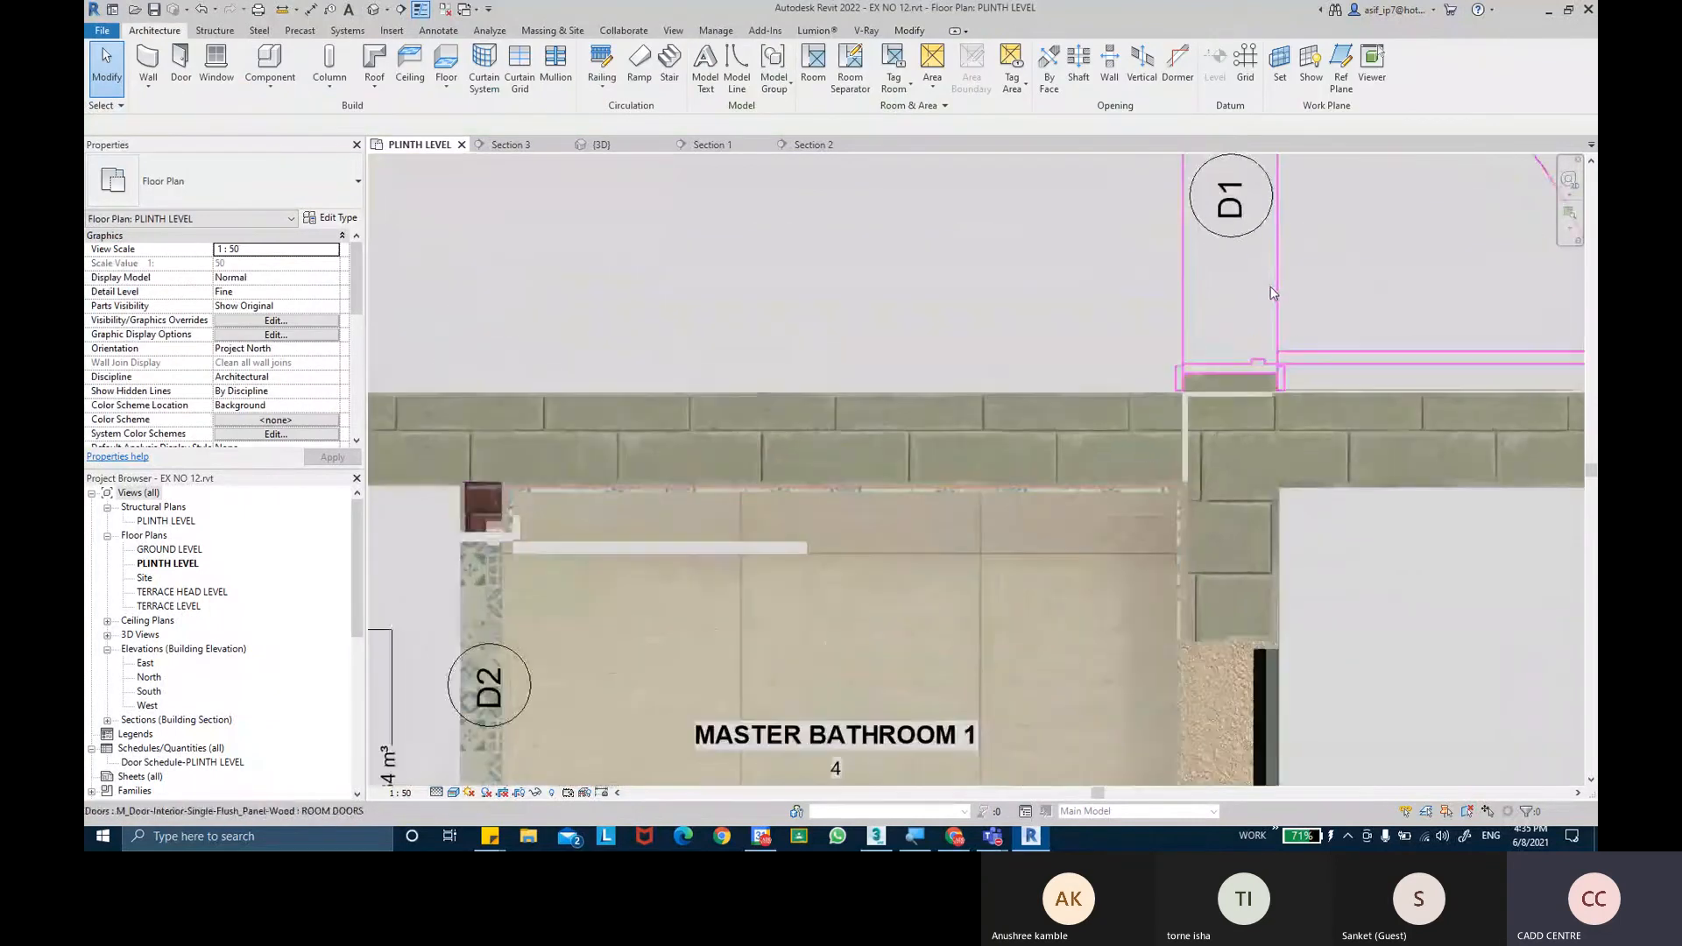
{"action": "middle_click_drag", "start_coordinate": [1280, 298], "coordinate": [1226, 354]}
{"action": "scroll", "coordinate": [995, 391], "scroll_direction": "down", "scroll_amount": 4}
{"action": "middle_click_drag", "start_coordinate": [1027, 269], "coordinate": [1013, 453]}
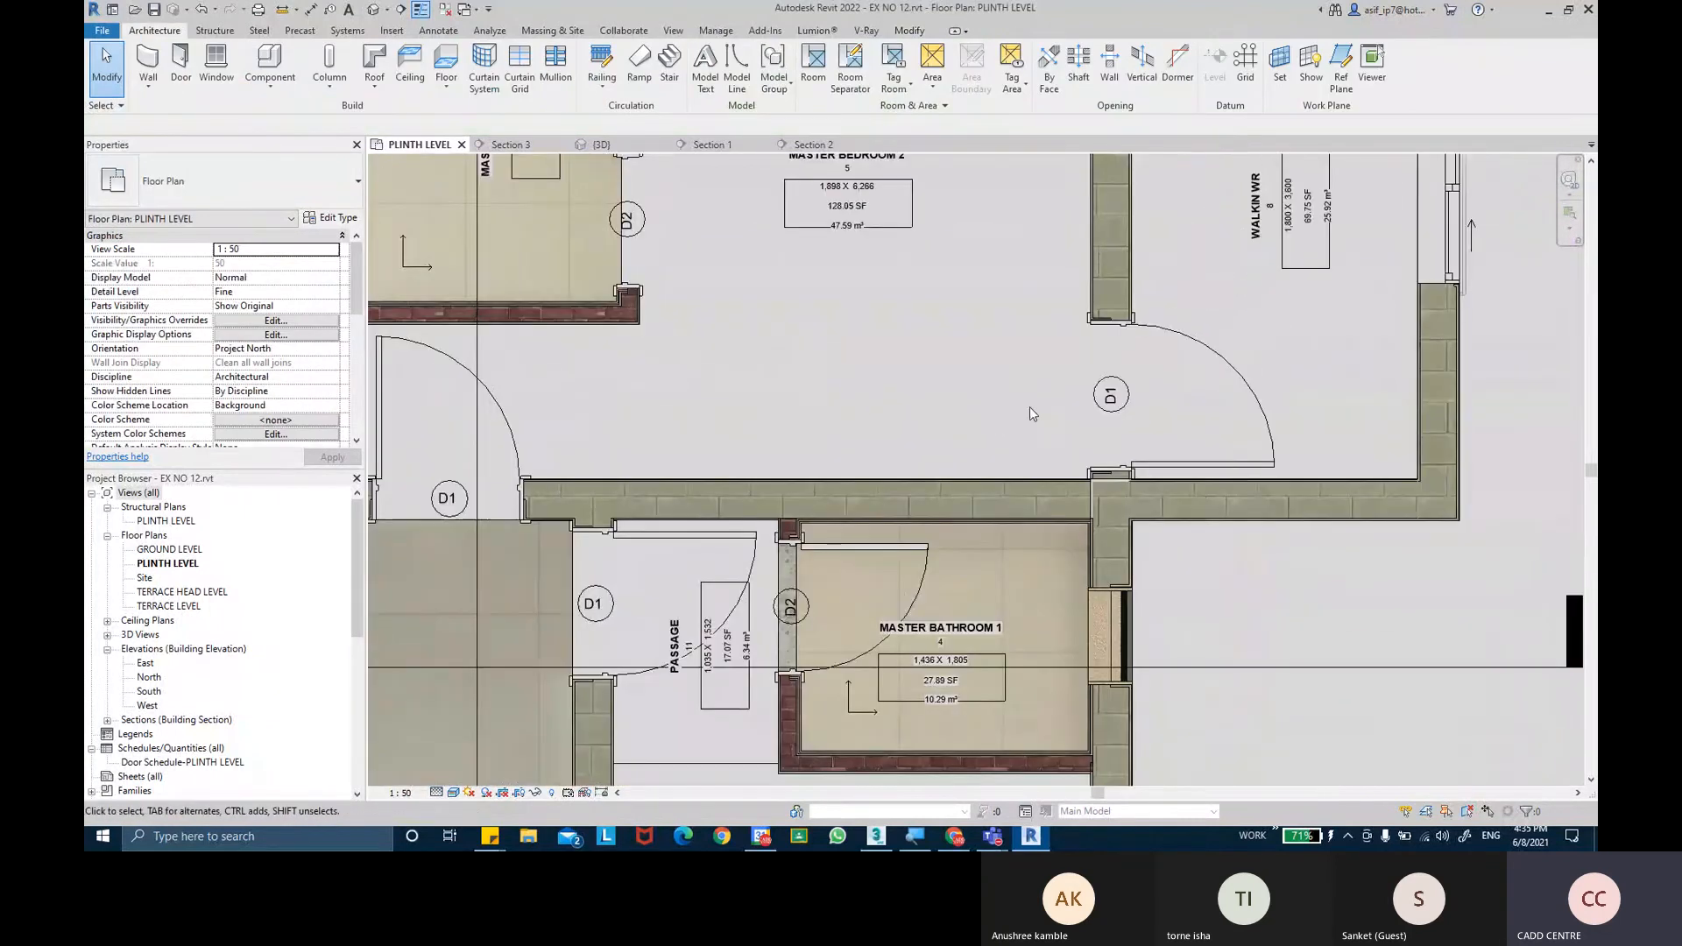
{"action": "middle_click_drag", "start_coordinate": [928, 368], "coordinate": [1007, 396]}
{"action": "scroll", "coordinate": [1057, 322], "scroll_direction": "down", "scroll_amount": 2}
{"action": "scroll", "coordinate": [917, 499], "scroll_direction": "up", "scroll_amount": 2}
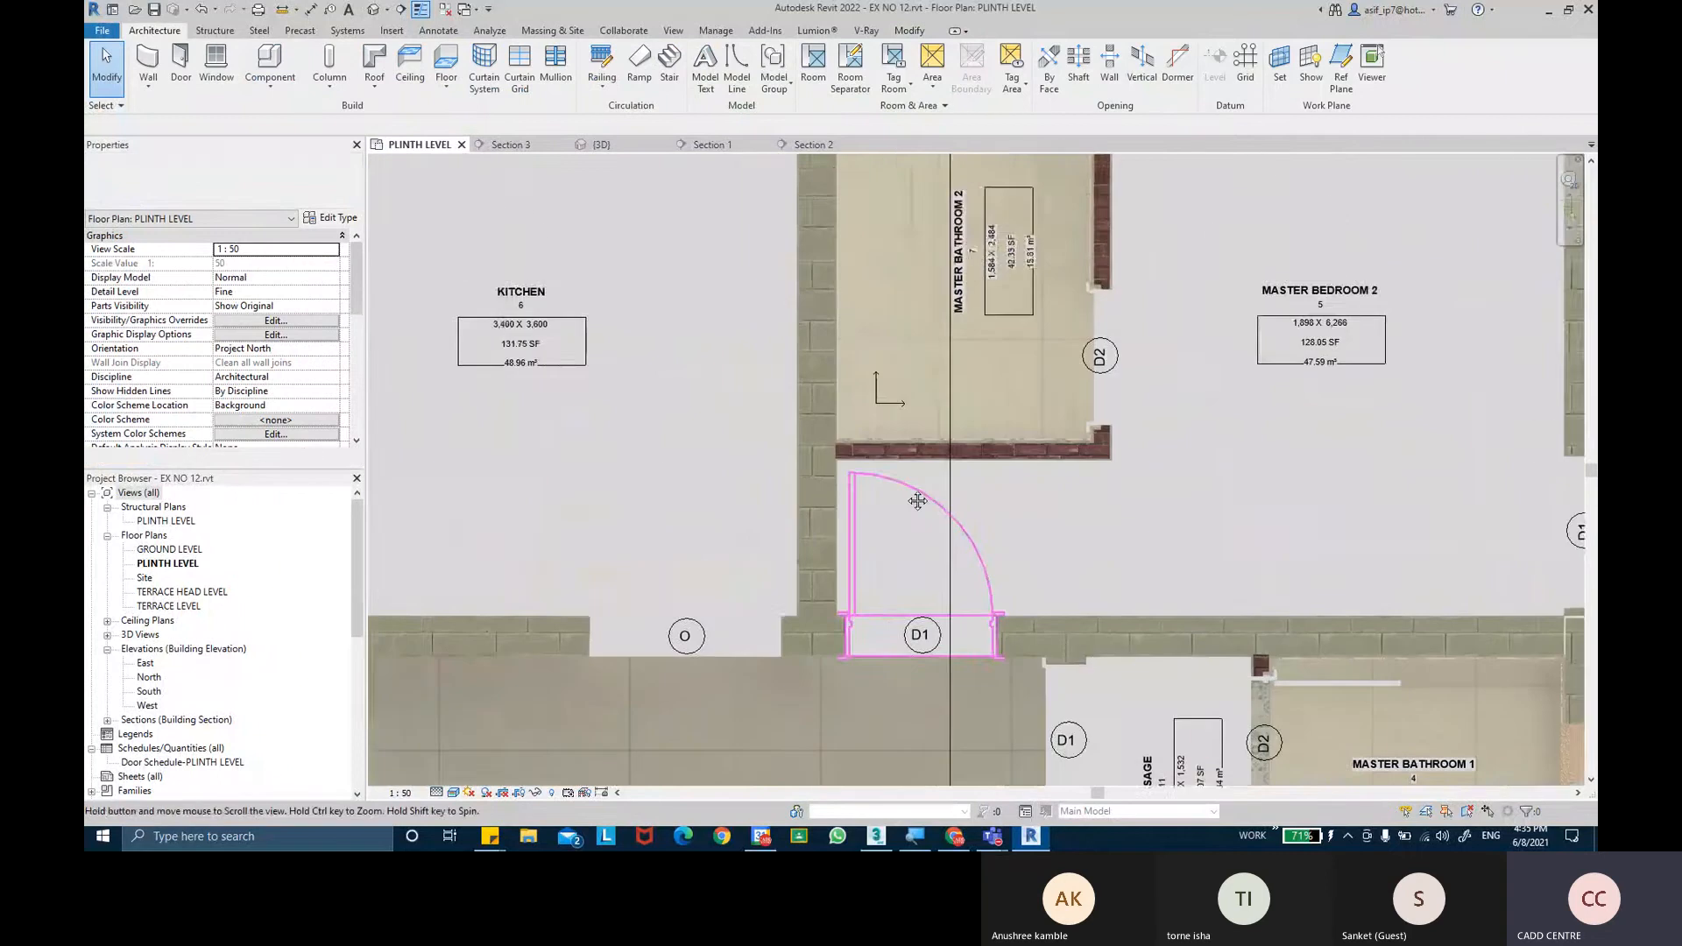
{"action": "scroll", "coordinate": [916, 499], "scroll_direction": "down", "scroll_amount": 1}
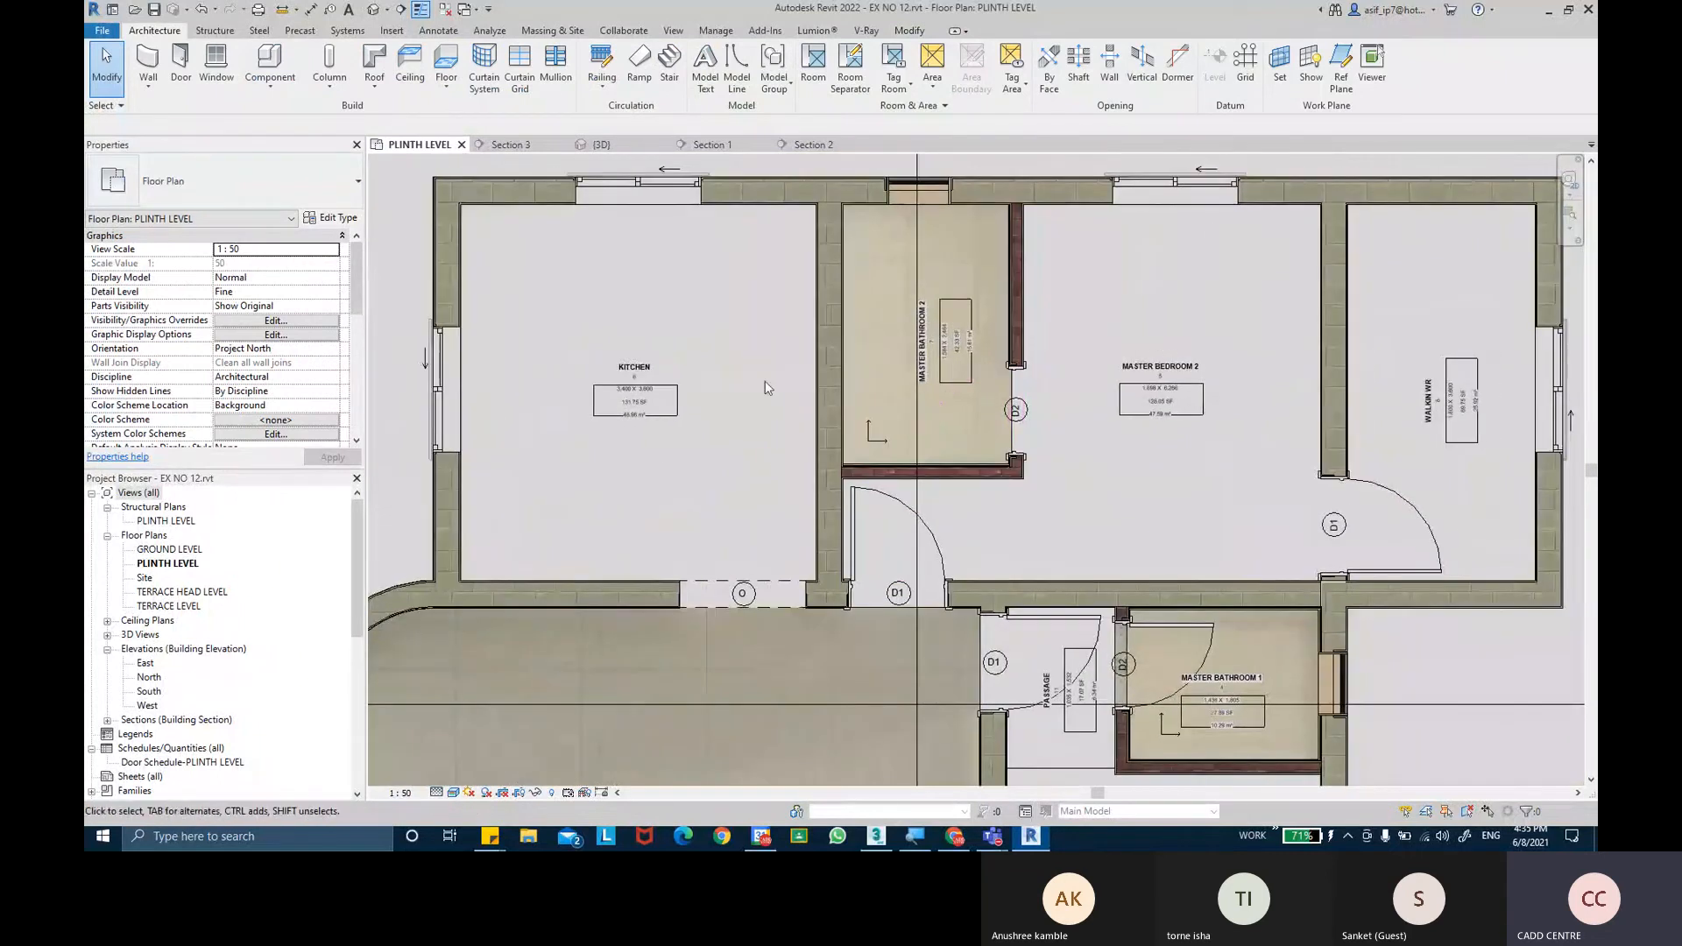
Set the Sill Height of the D2 door between MASTER BATHROOM 2 and MASTER BEDROOM 2 to 30.
{"action": "middle_click_drag", "start_coordinate": [1172, 364], "coordinate": [896, 354]}
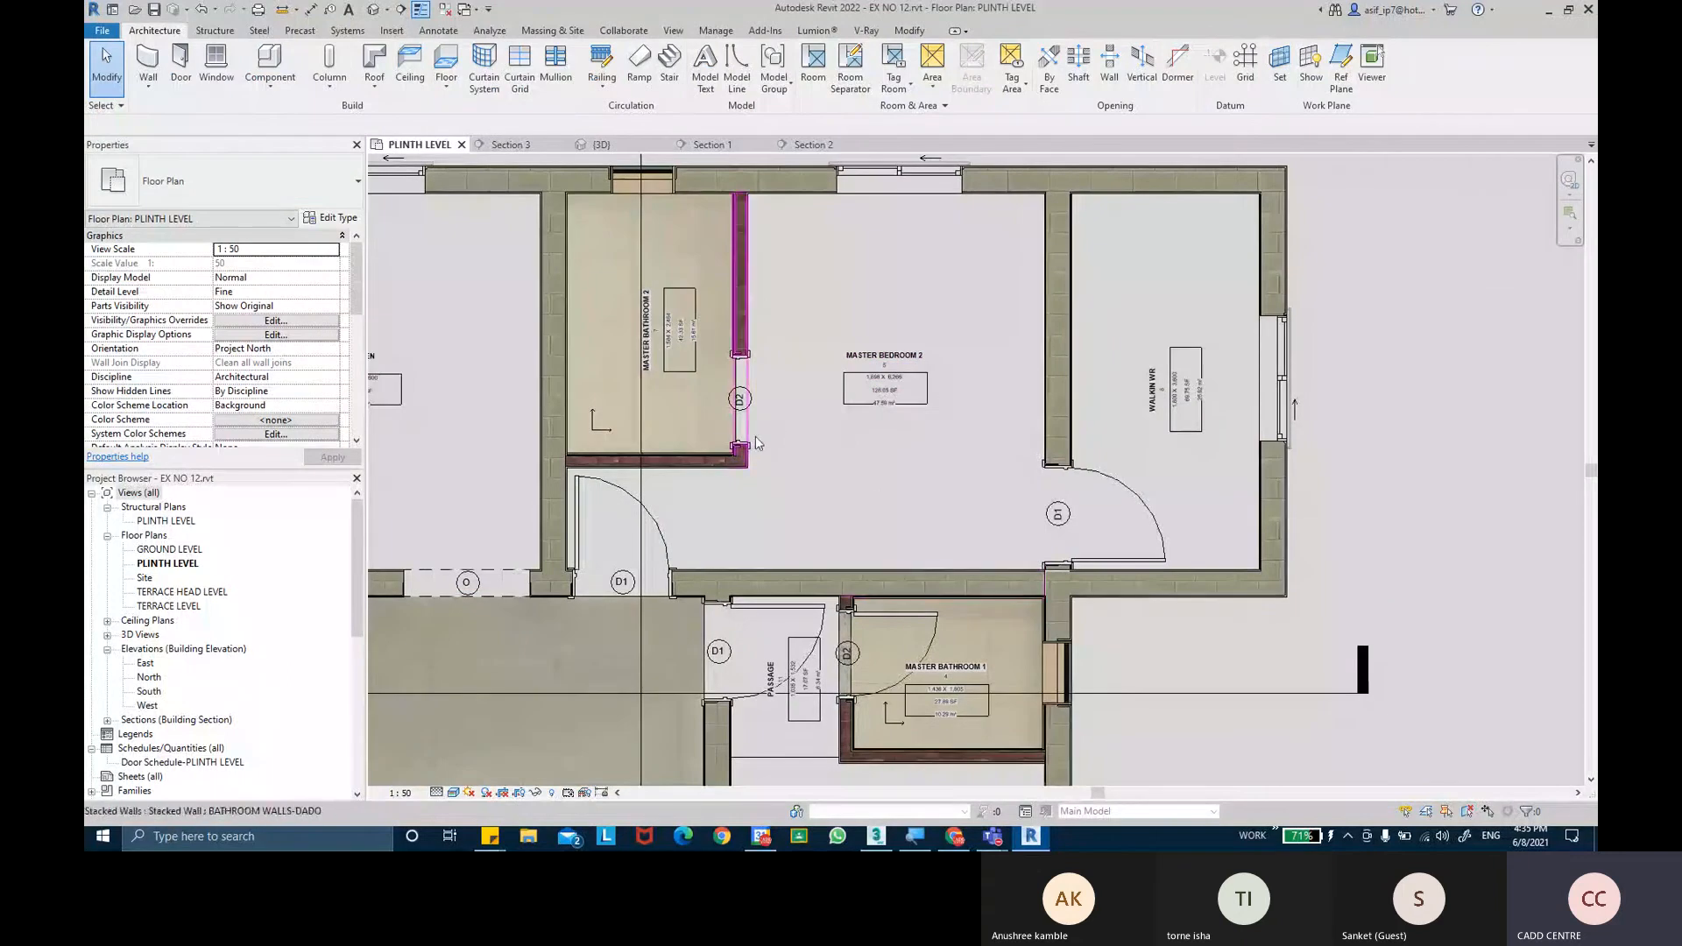
{"action": "left_click", "coordinate": [740, 412]}
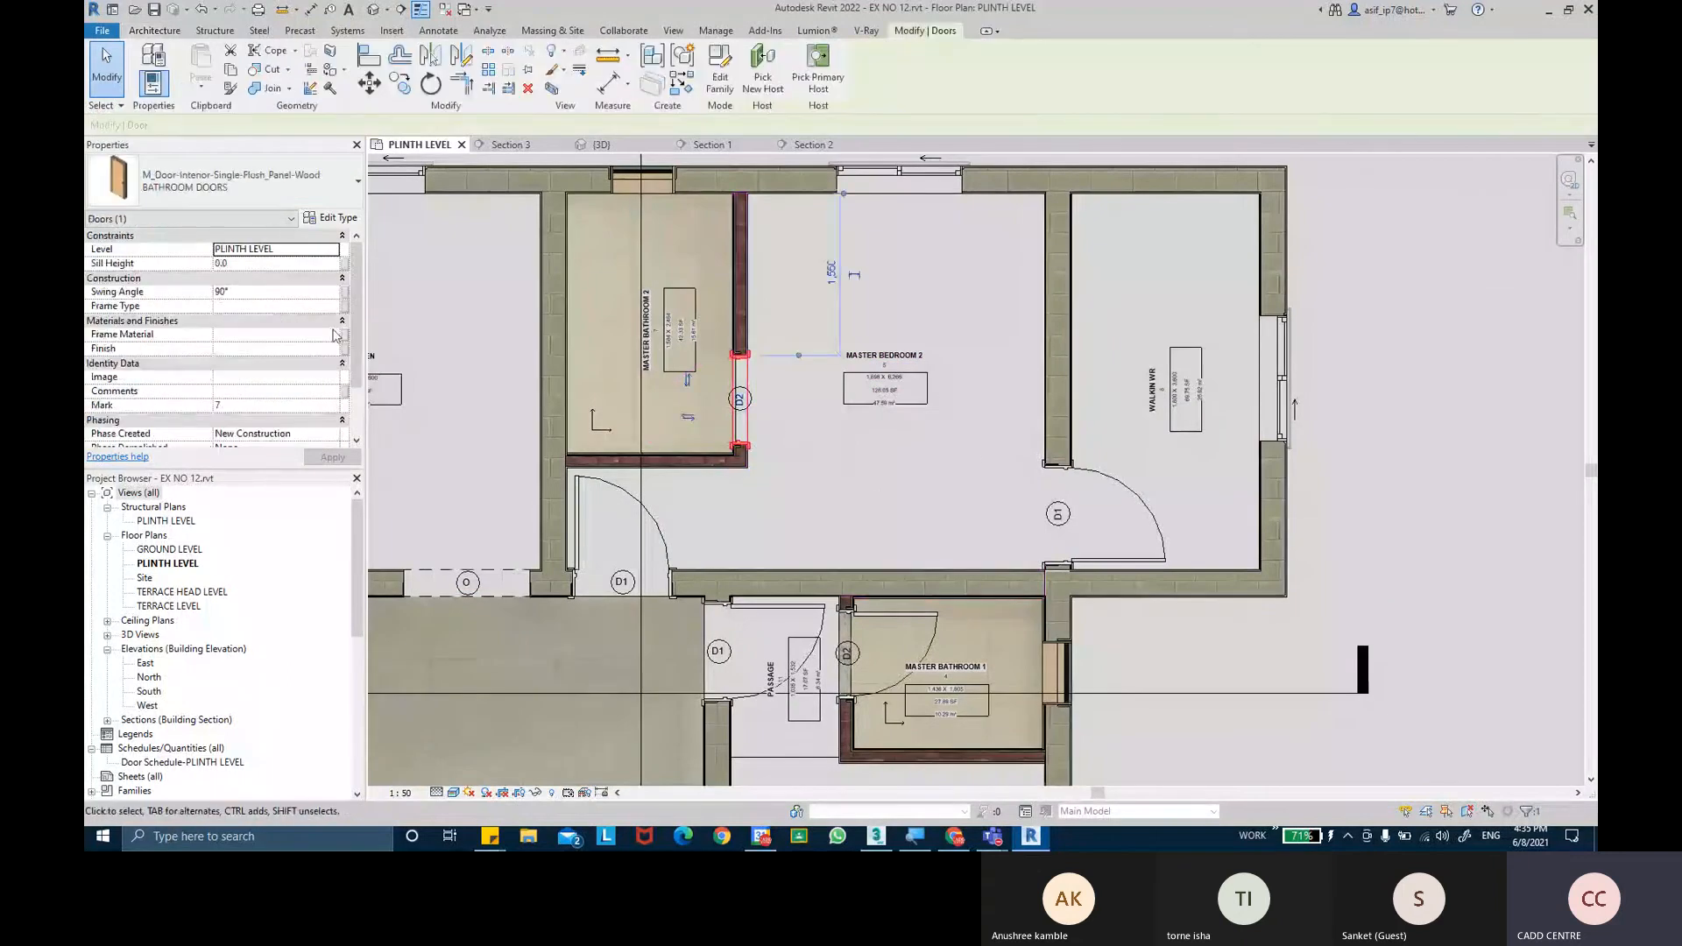
{"action": "left_click", "coordinate": [237, 263]}
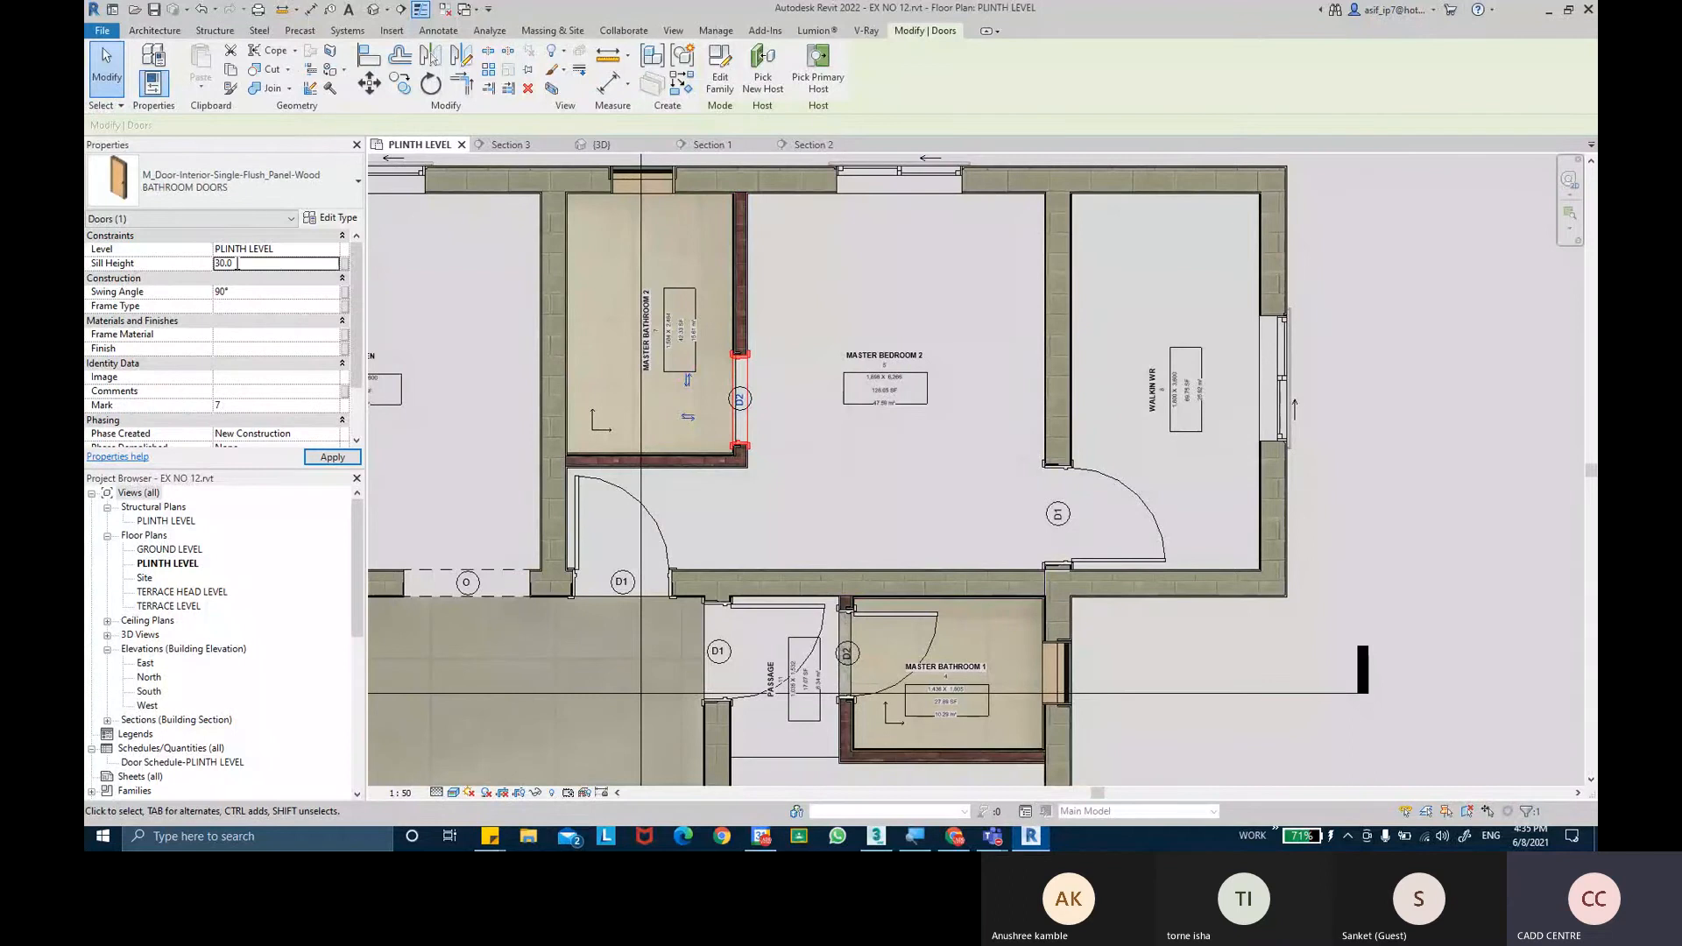
{"action": "left_click", "coordinate": [807, 471]}
{"action": "left_click", "coordinate": [478, 343]}
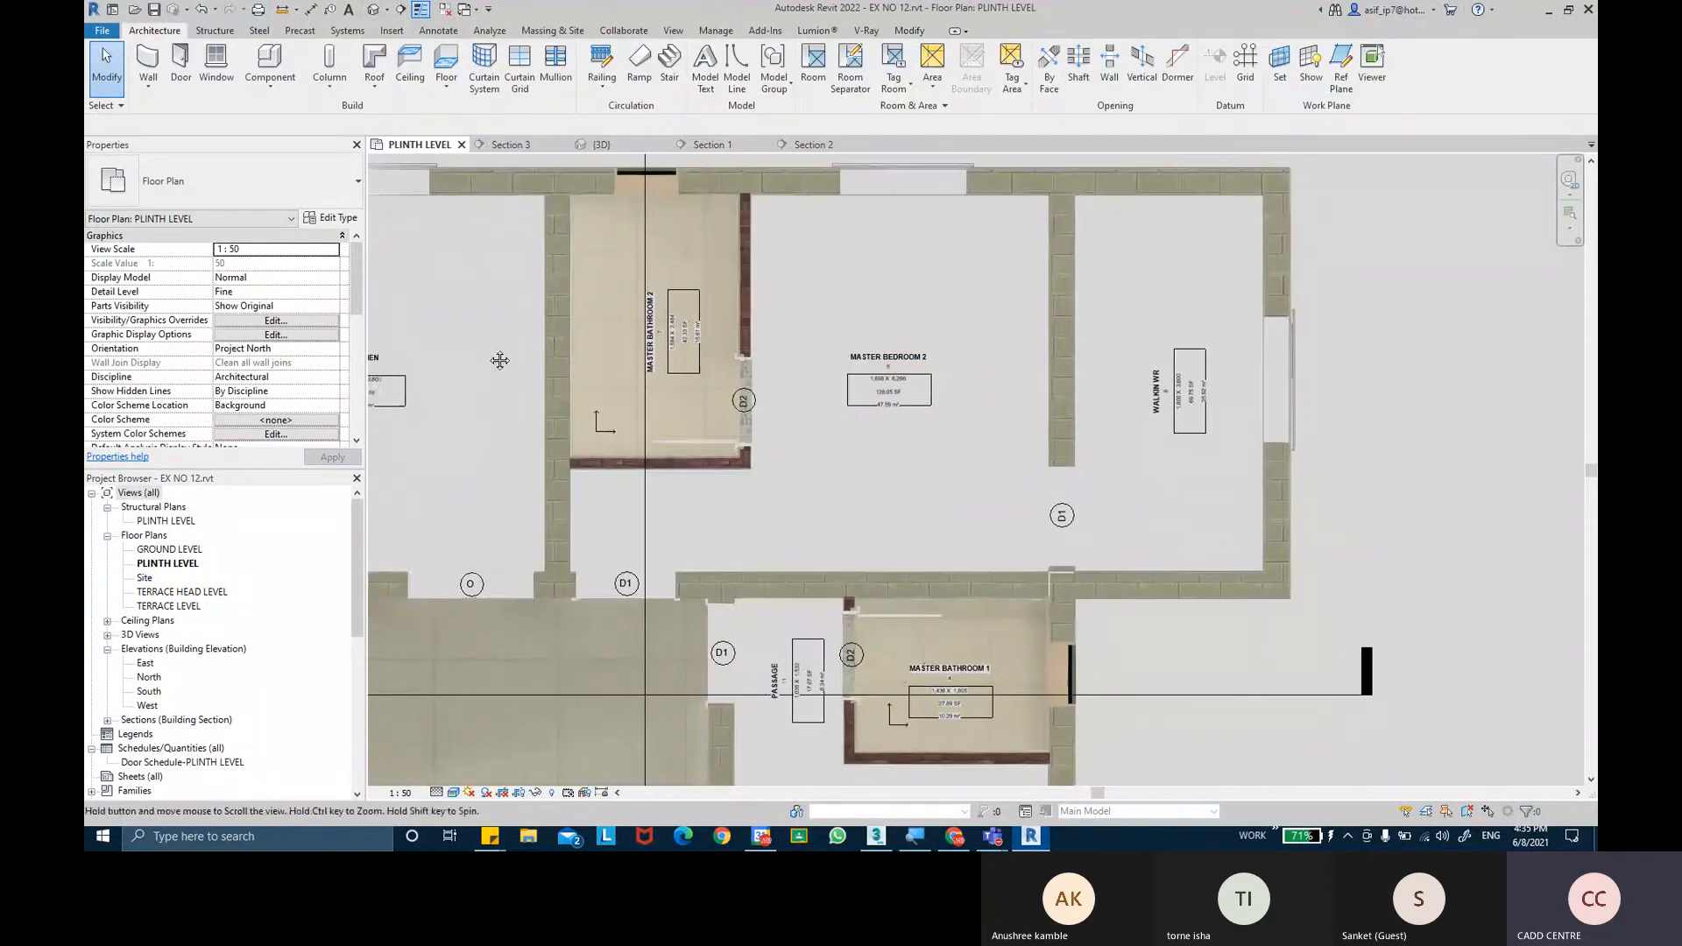
Review the whole PLINTH LEVEL plan, examining the rooms, door openings and section lines.
{"action": "scroll", "coordinate": [522, 369], "scroll_direction": "down", "scroll_amount": 3}
{"action": "middle_click_drag", "start_coordinate": [544, 418], "coordinate": [741, 392]}
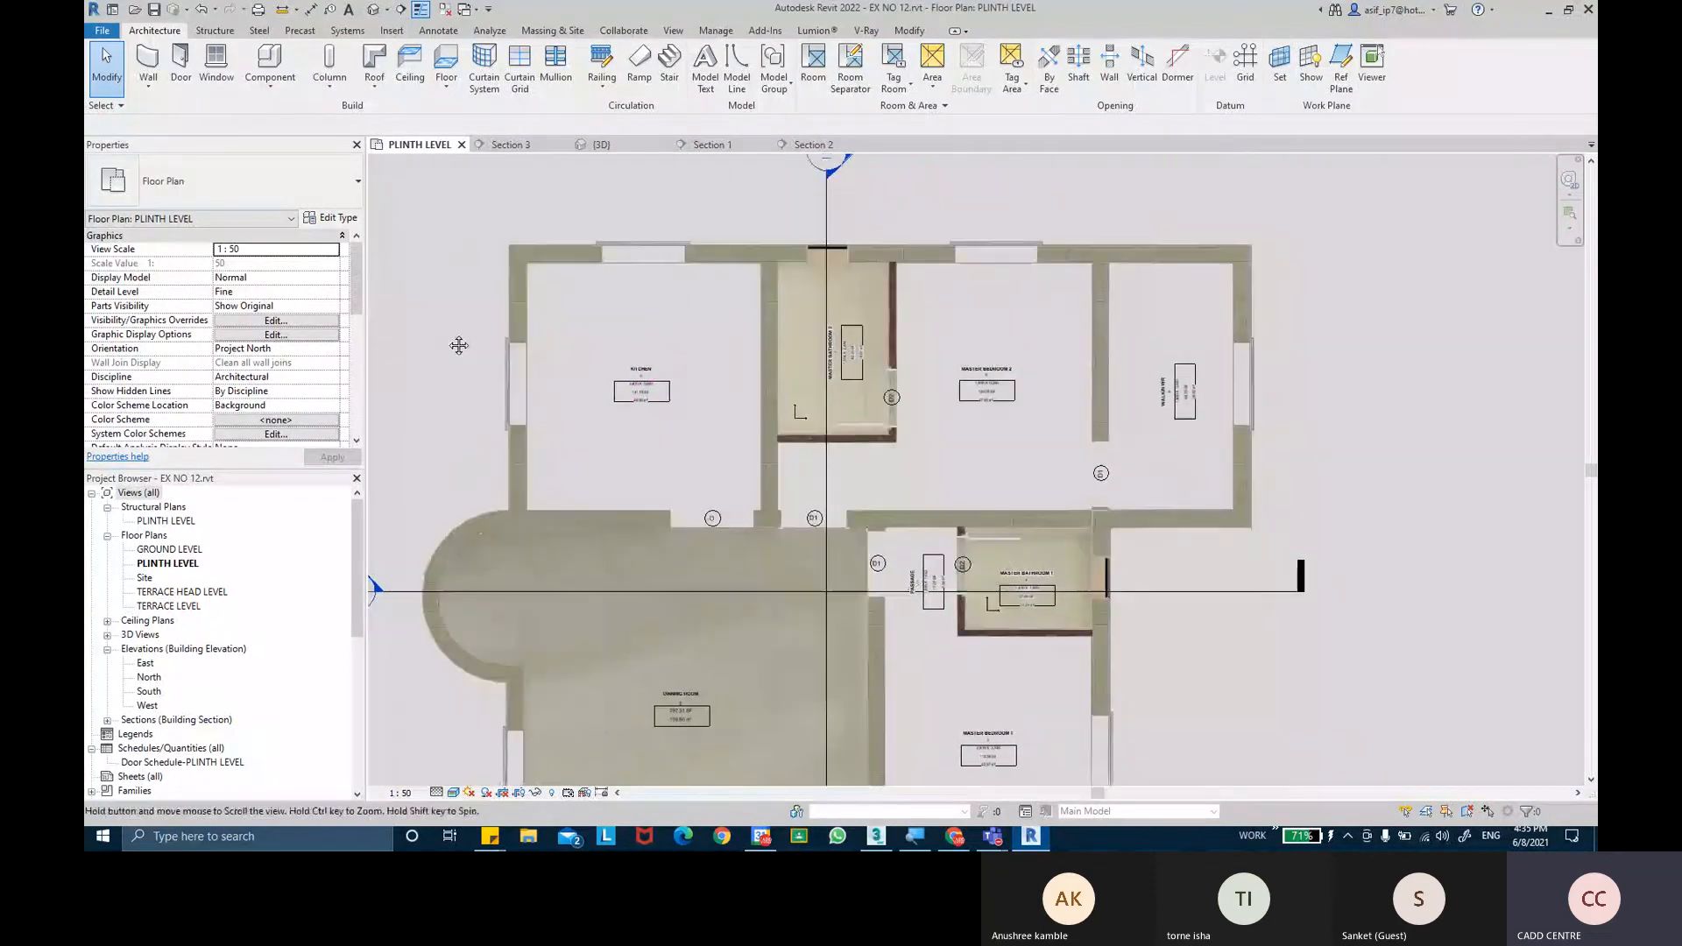
{"action": "scroll", "coordinate": [438, 359], "scroll_direction": "down", "scroll_amount": 3}
{"action": "middle_click_drag", "start_coordinate": [456, 365], "coordinate": [473, 303]}
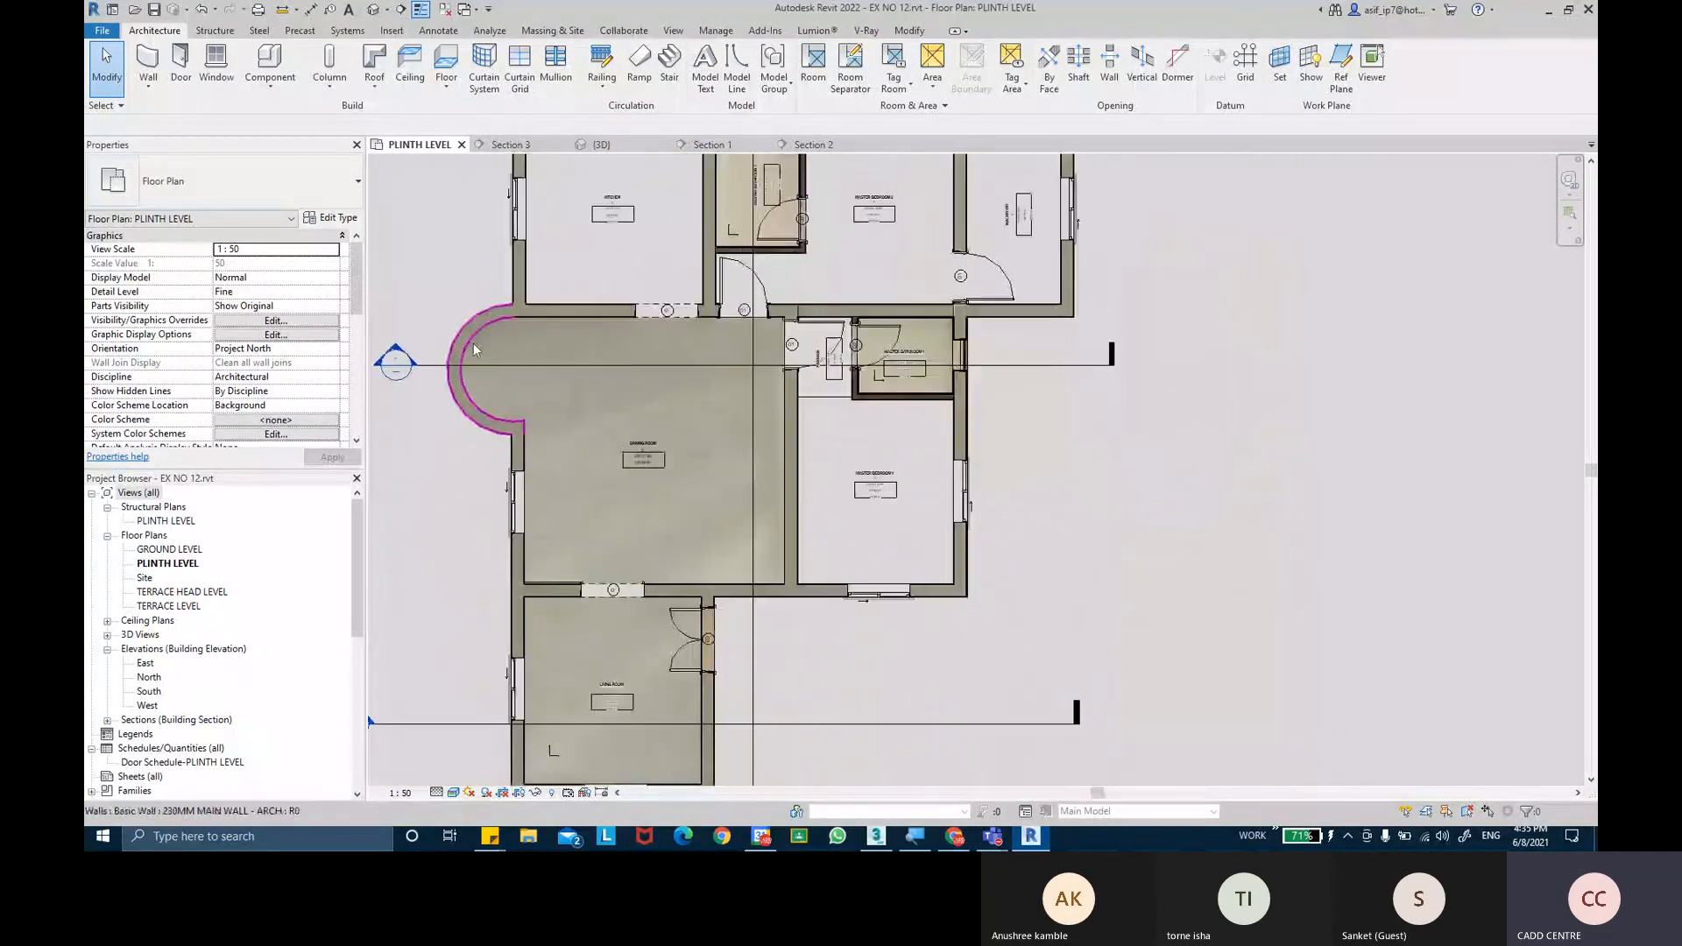
{"action": "middle_click_drag", "start_coordinate": [455, 490], "coordinate": [450, 450]}
{"action": "left_click_drag", "start_coordinate": [463, 629], "coordinate": [477, 660]}
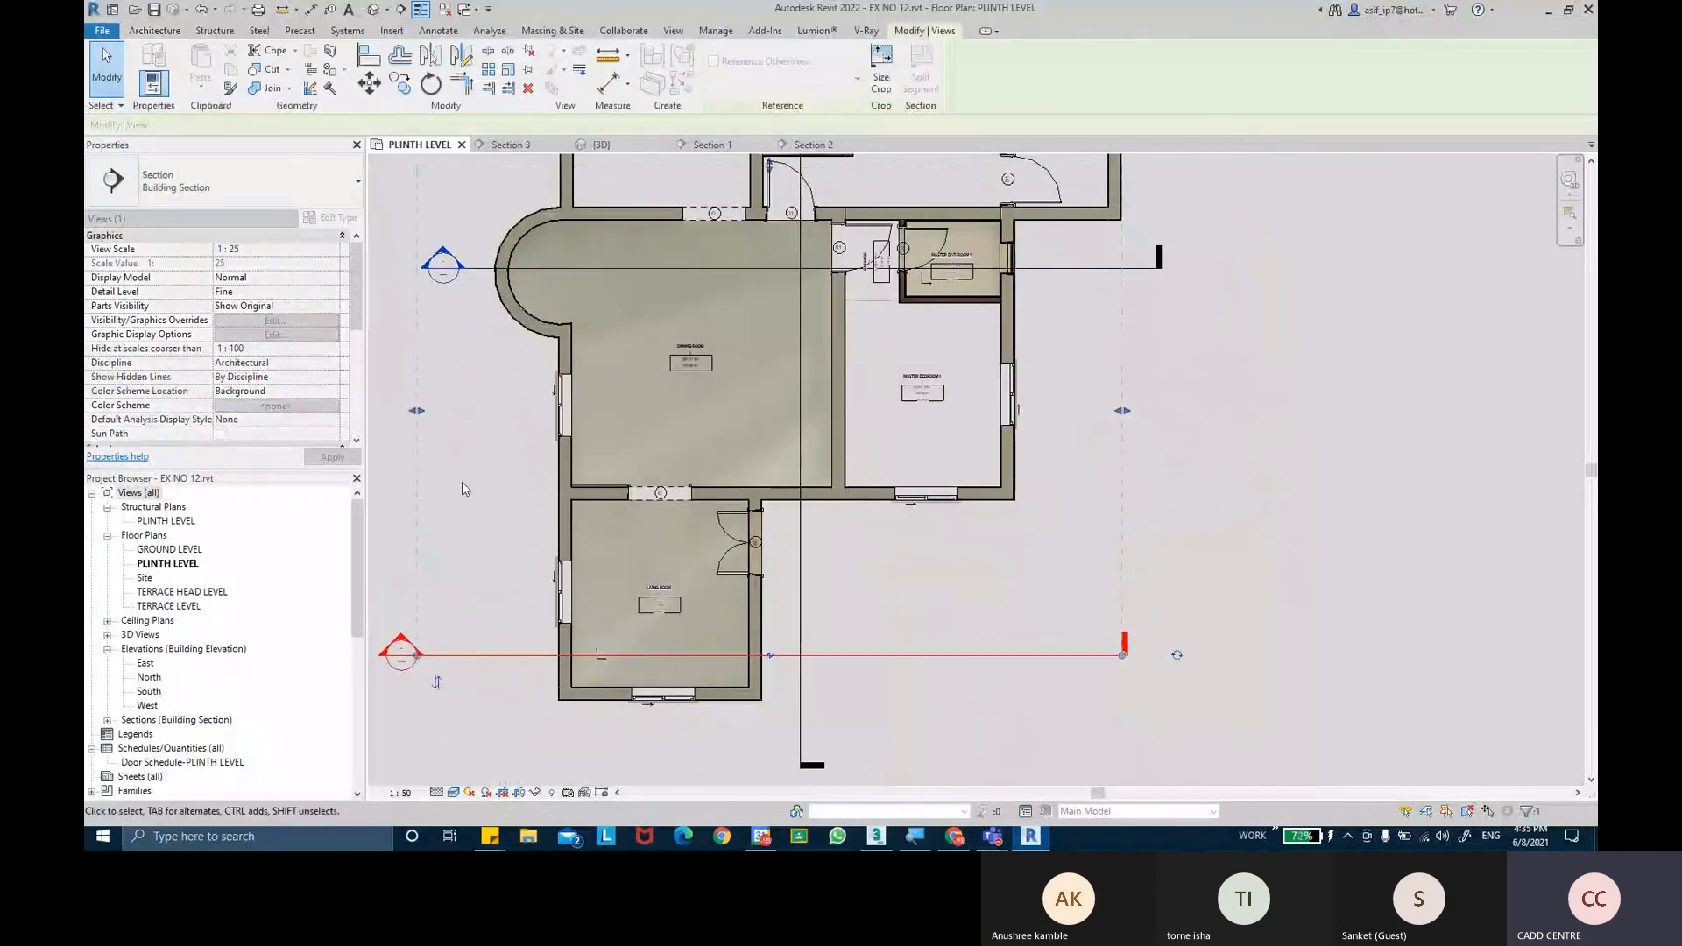
{"action": "left_click", "coordinate": [957, 617]}
{"action": "middle_click_drag", "start_coordinate": [1059, 471], "coordinate": [1100, 570]}
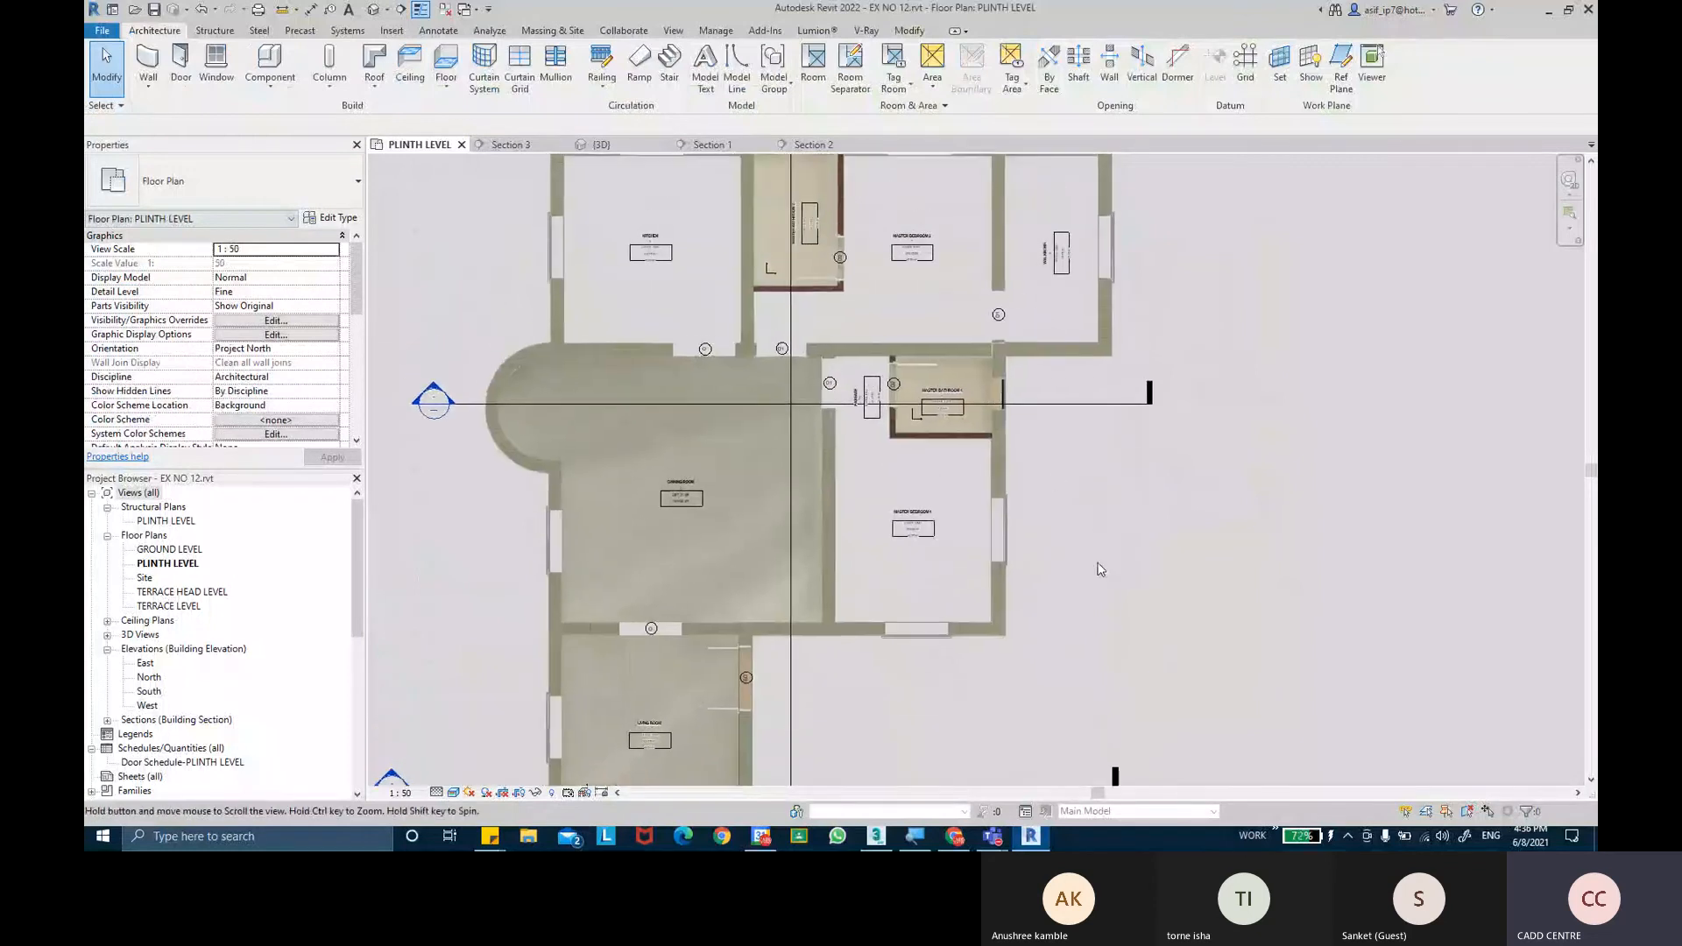
{"action": "scroll", "coordinate": [1055, 475], "scroll_direction": "up", "scroll_amount": 1}
{"action": "middle_click_drag", "start_coordinate": [1054, 474], "coordinate": [1086, 593]}
{"action": "middle_click_drag", "start_coordinate": [748, 394], "coordinate": [800, 488]}
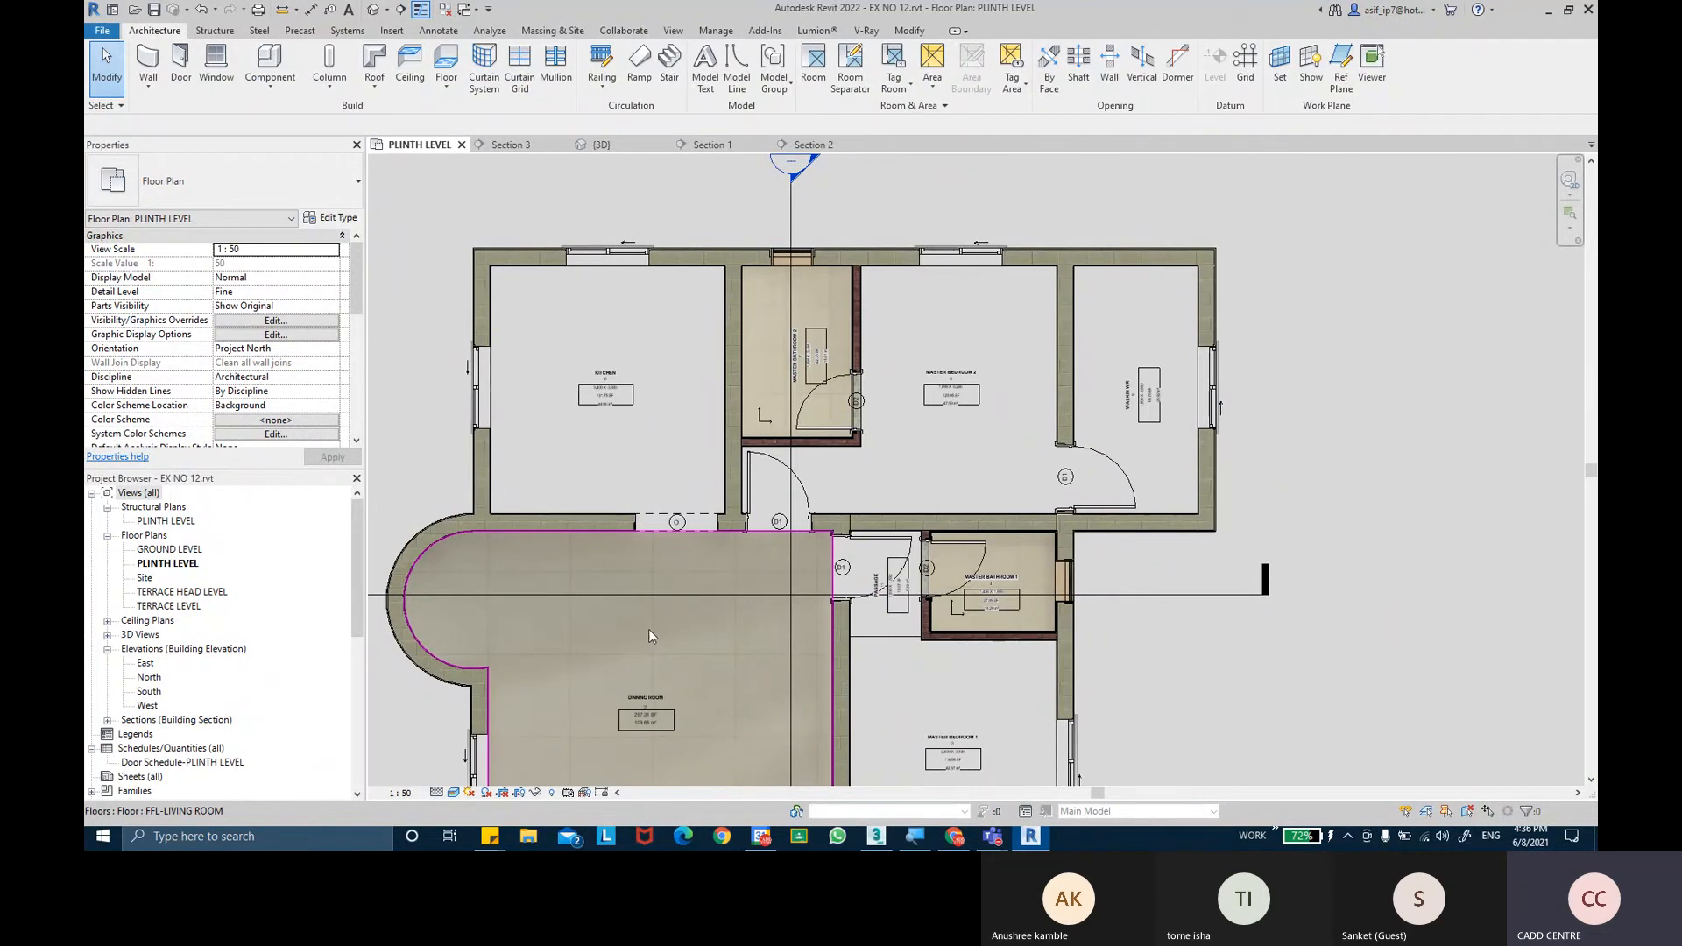
{"action": "scroll", "coordinate": [744, 575], "scroll_direction": "down", "scroll_amount": 2}
{"action": "middle_click_drag", "start_coordinate": [953, 506], "coordinate": [943, 282]}
{"action": "middle_click_drag", "start_coordinate": [1049, 476], "coordinate": [1099, 488]}
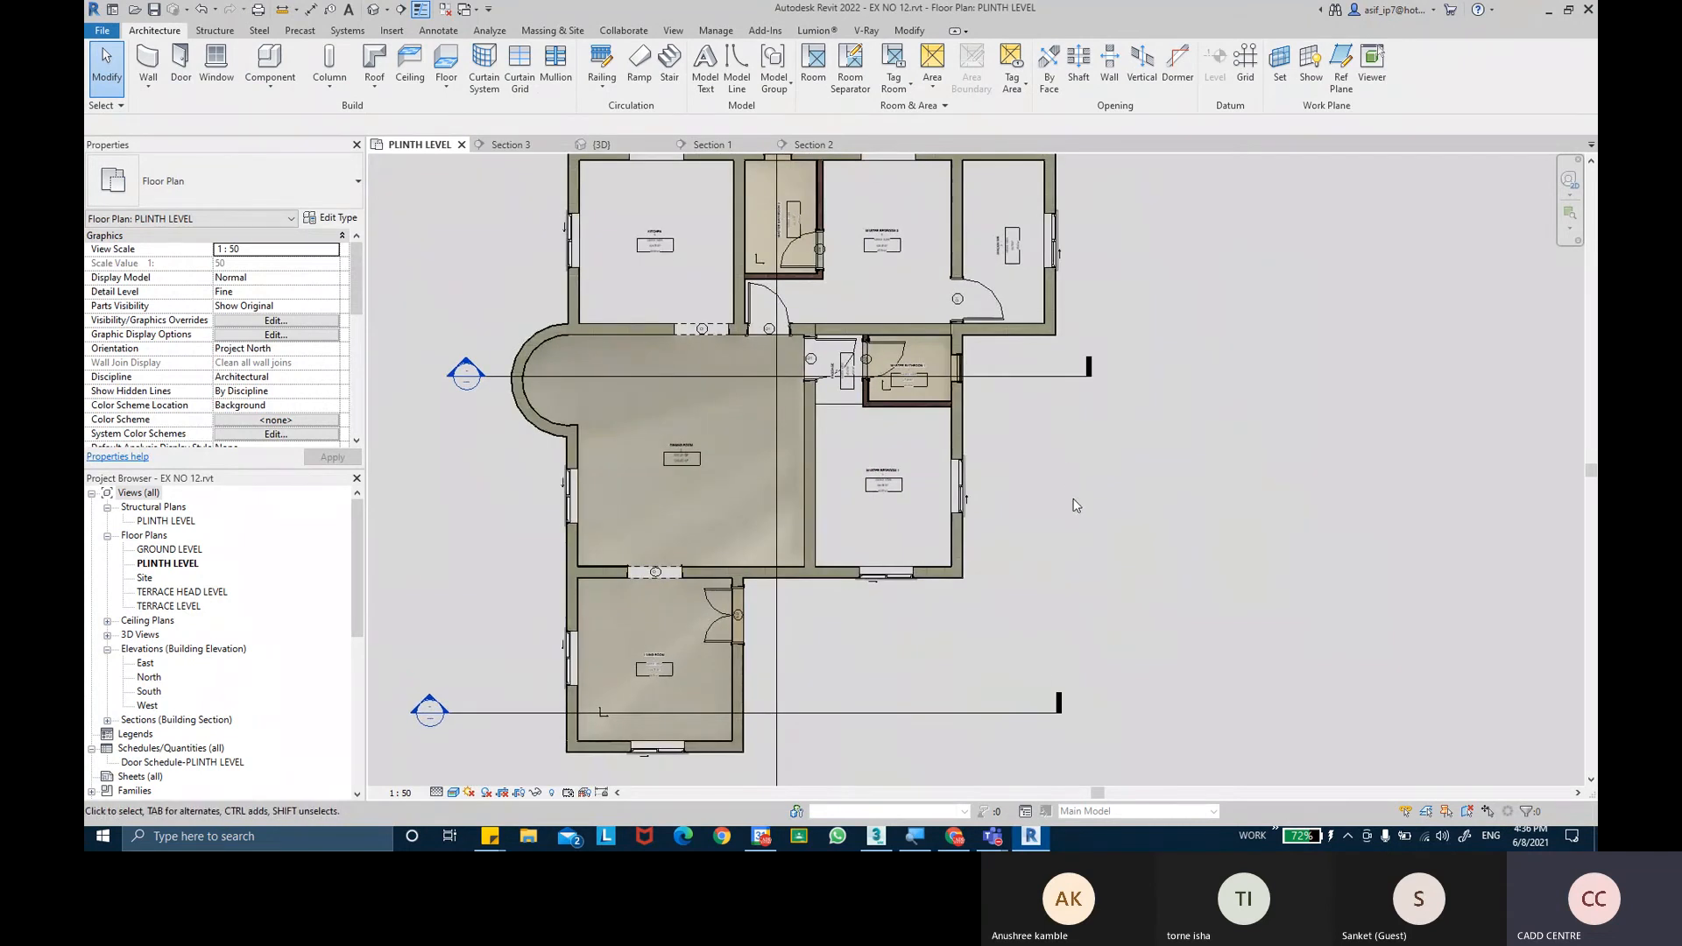
{"action": "middle_click_drag", "start_coordinate": [1076, 506], "coordinate": [1063, 513]}
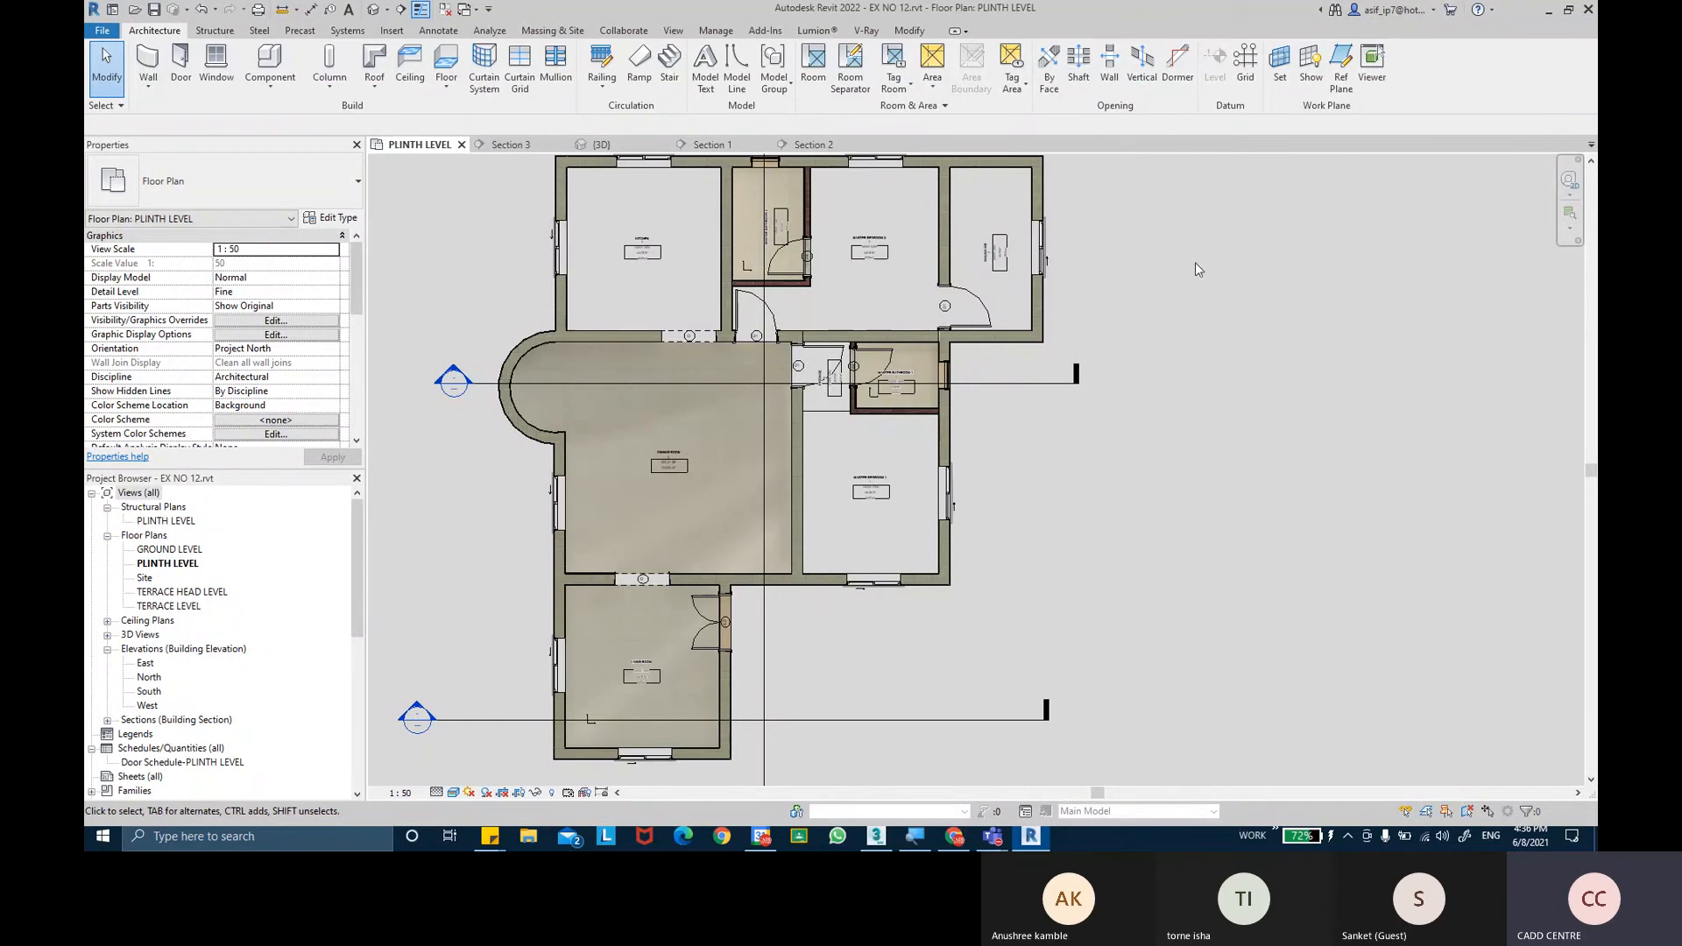
{"action": "middle_click_drag", "start_coordinate": [1196, 298], "coordinate": [1195, 312]}
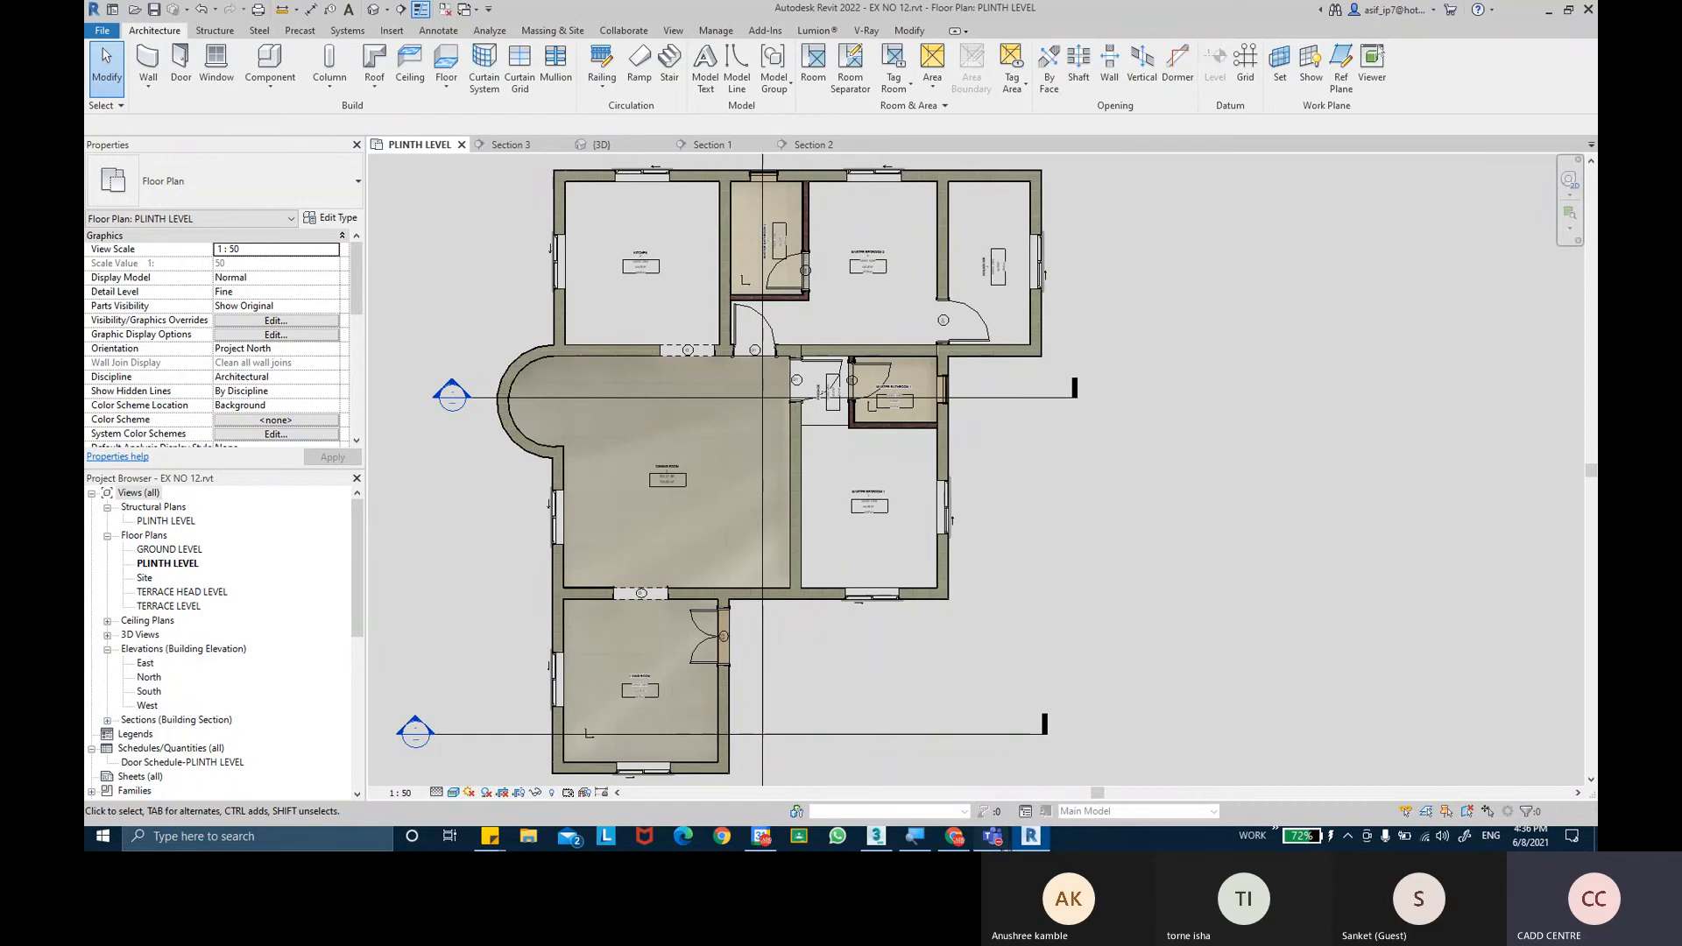
Switch to the Microsoft Teams meeting and stop sharing the screen.
{"action": "mouse_move", "coordinate": [993, 836]}
{"action": "left_click", "coordinate": [1022, 762]}
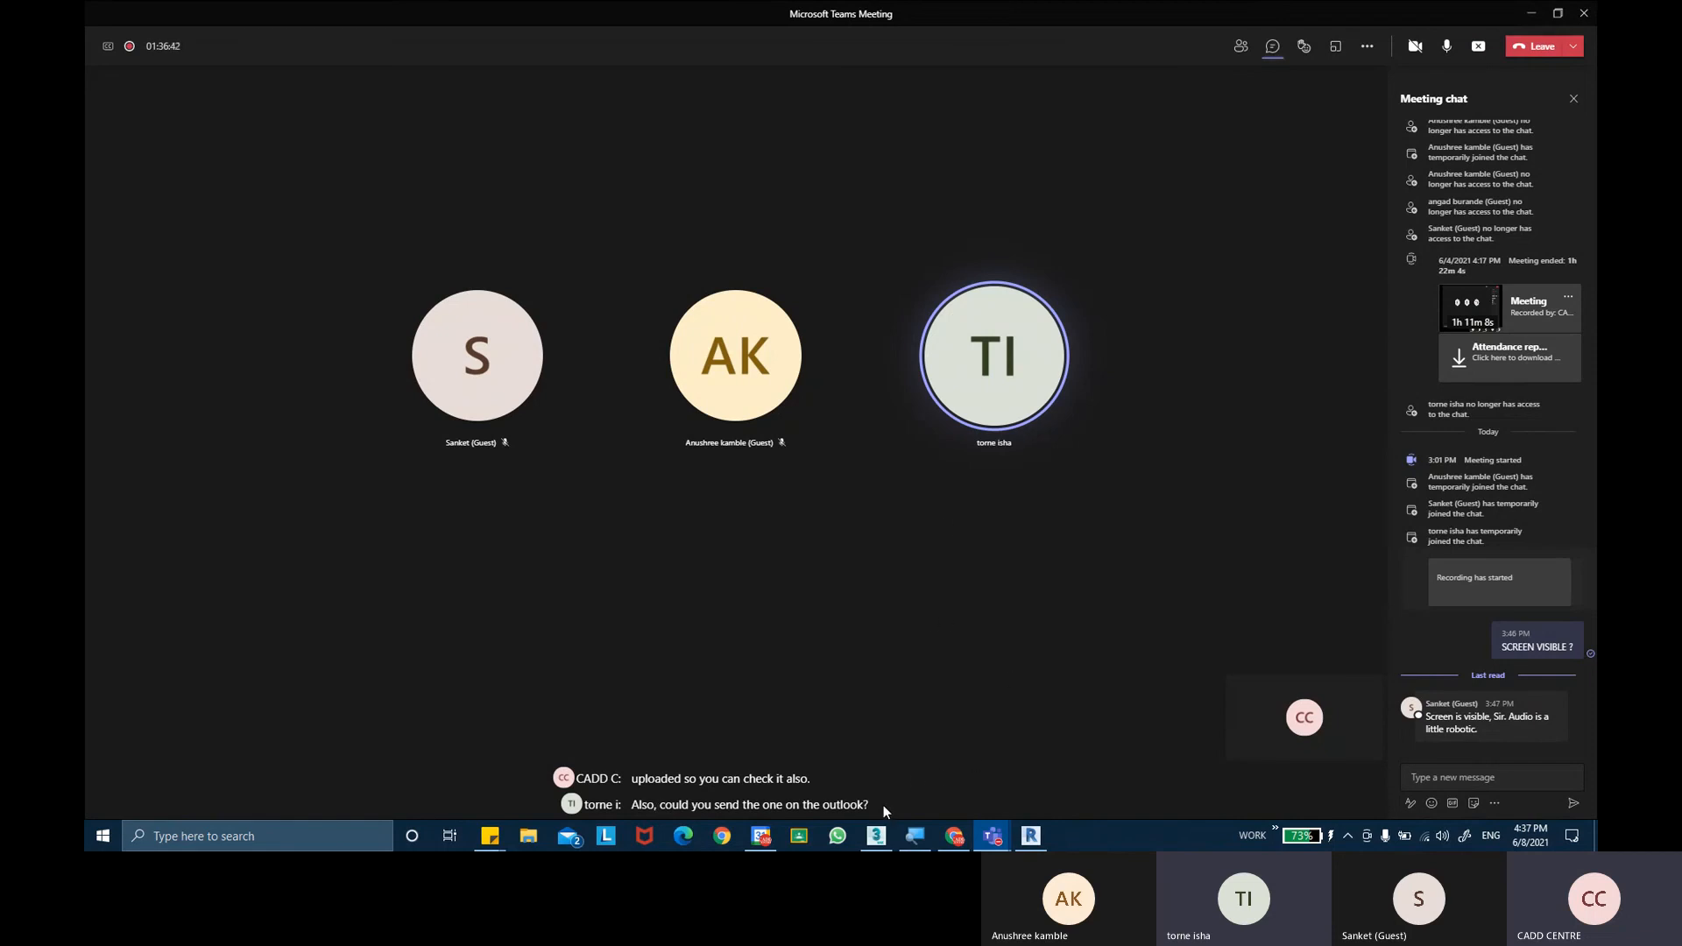
{"action": "left_click", "coordinate": [530, 836]}
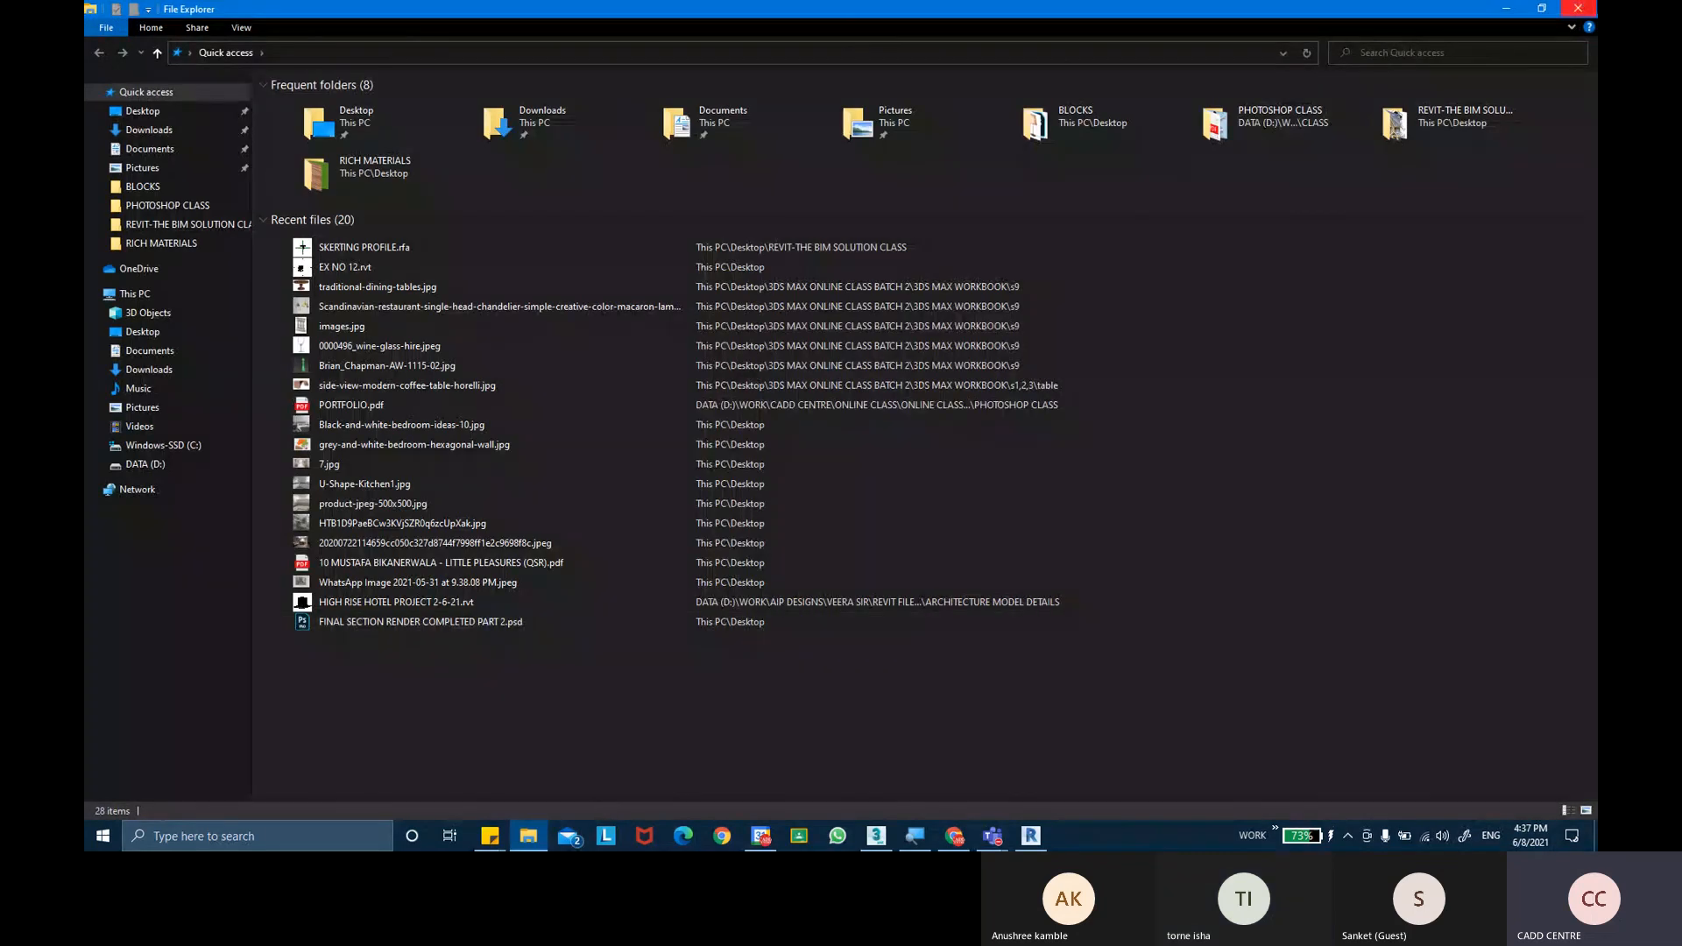
{"action": "left_click", "coordinate": [1577, 8]}
{"action": "mouse_move", "coordinate": [1021, 843]}
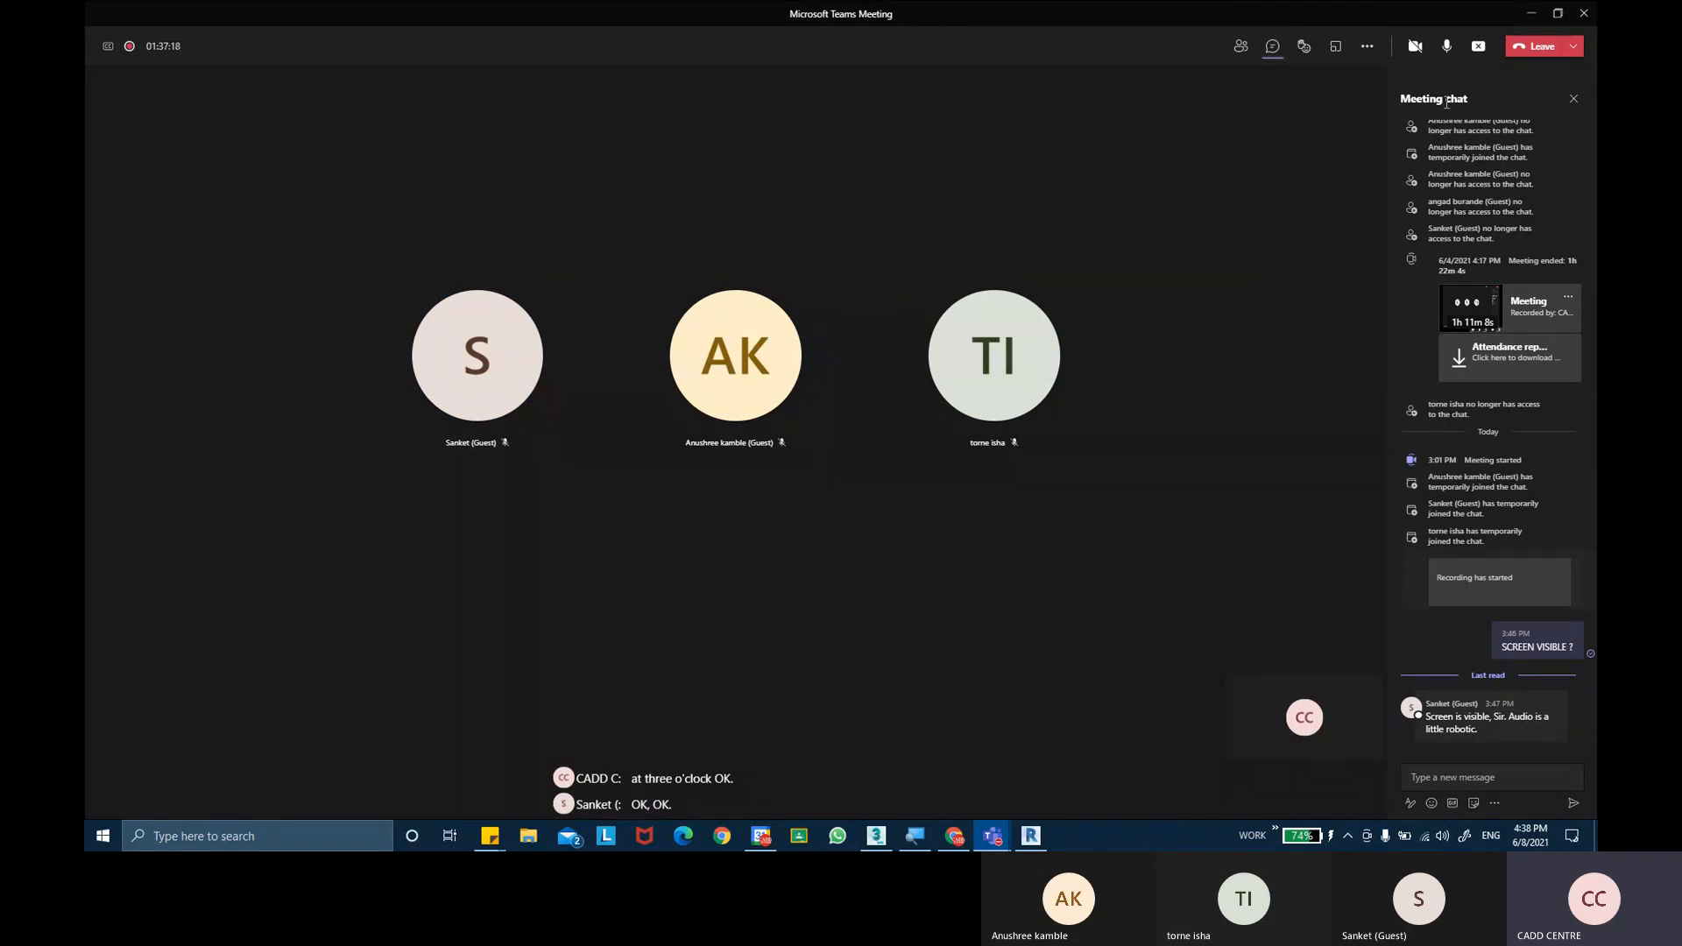
{"action": "left_click", "coordinate": [1489, 49]}
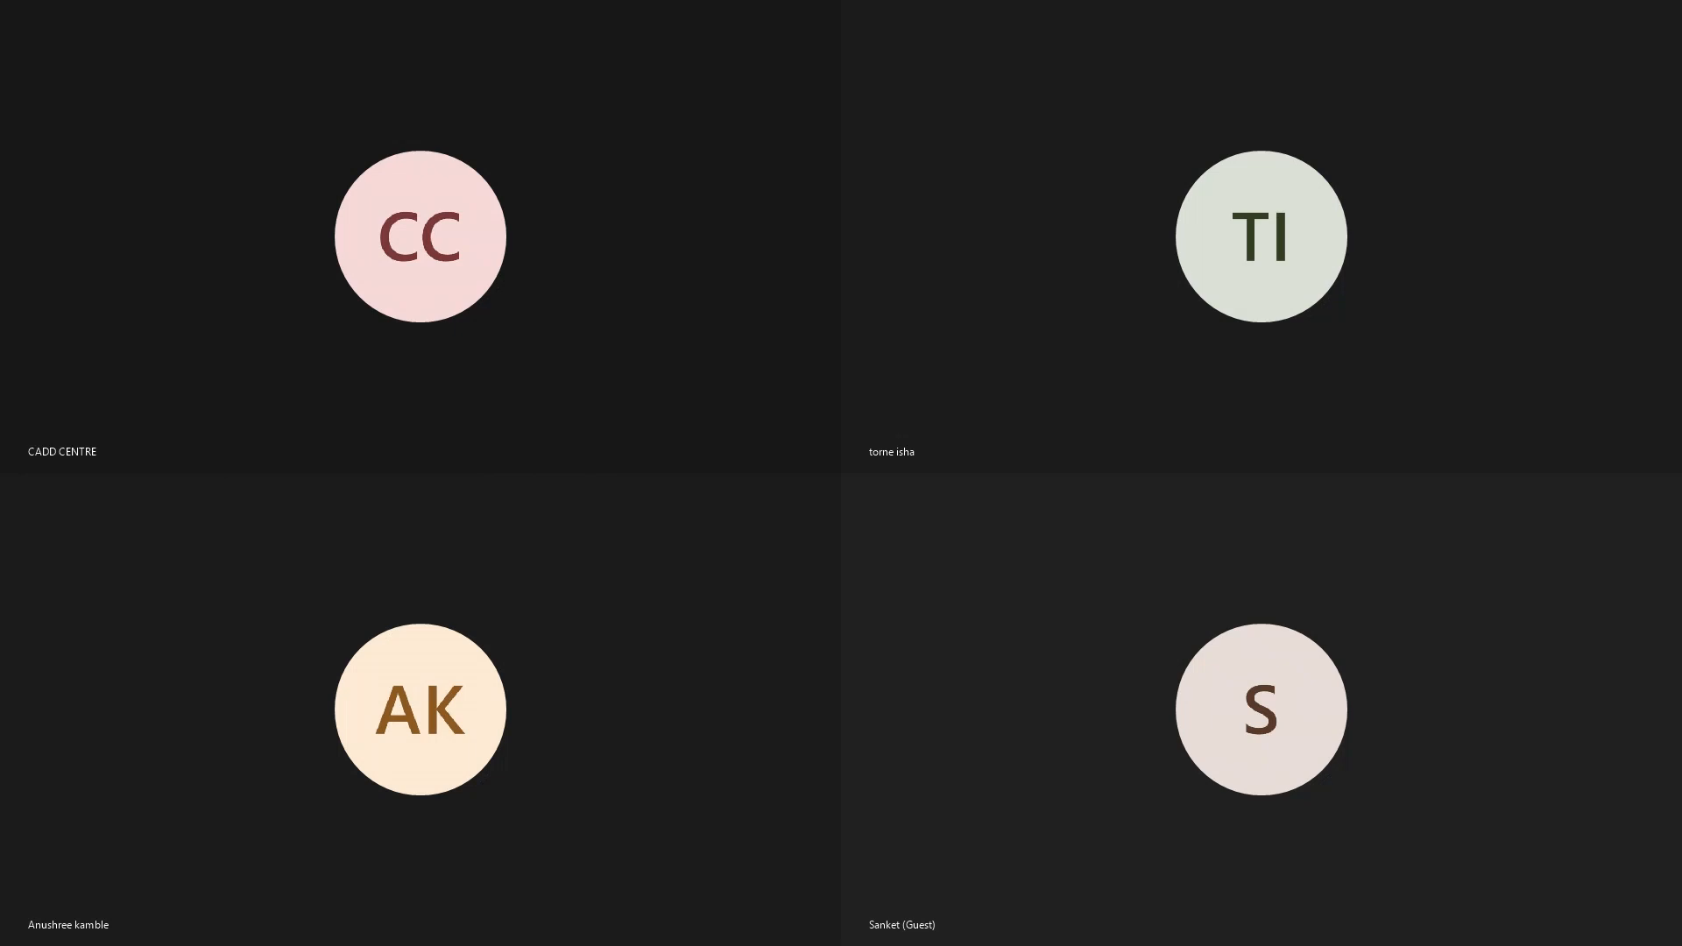